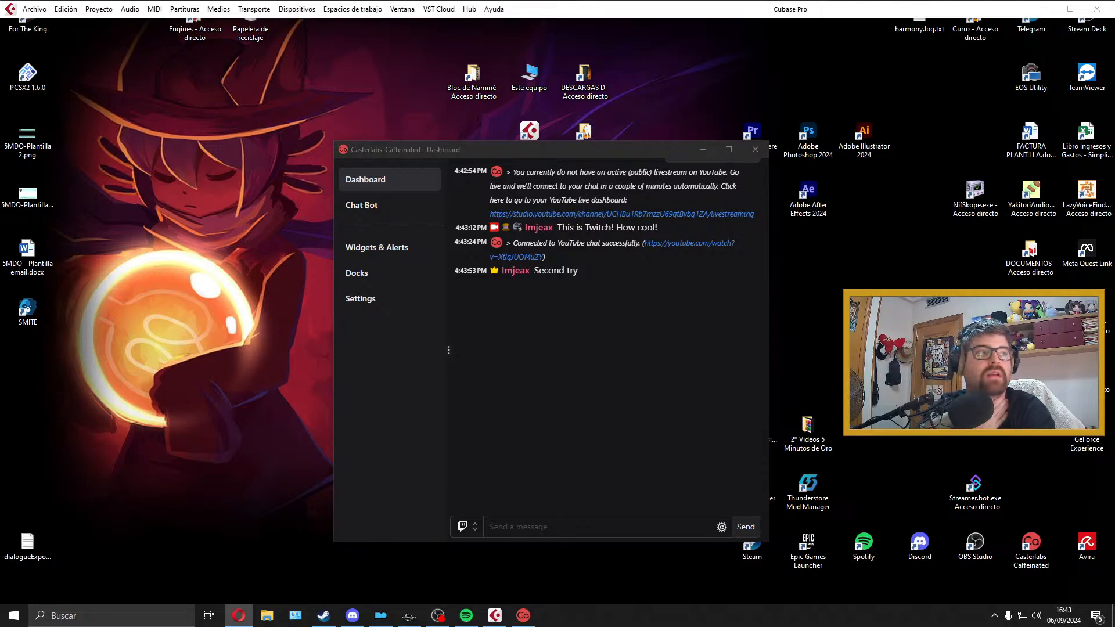
Step: Move the Casterlabs-Caffeinated dashboard window off this monitor to clear the desktop
left_click_drag(538, 152, 1114, 152)
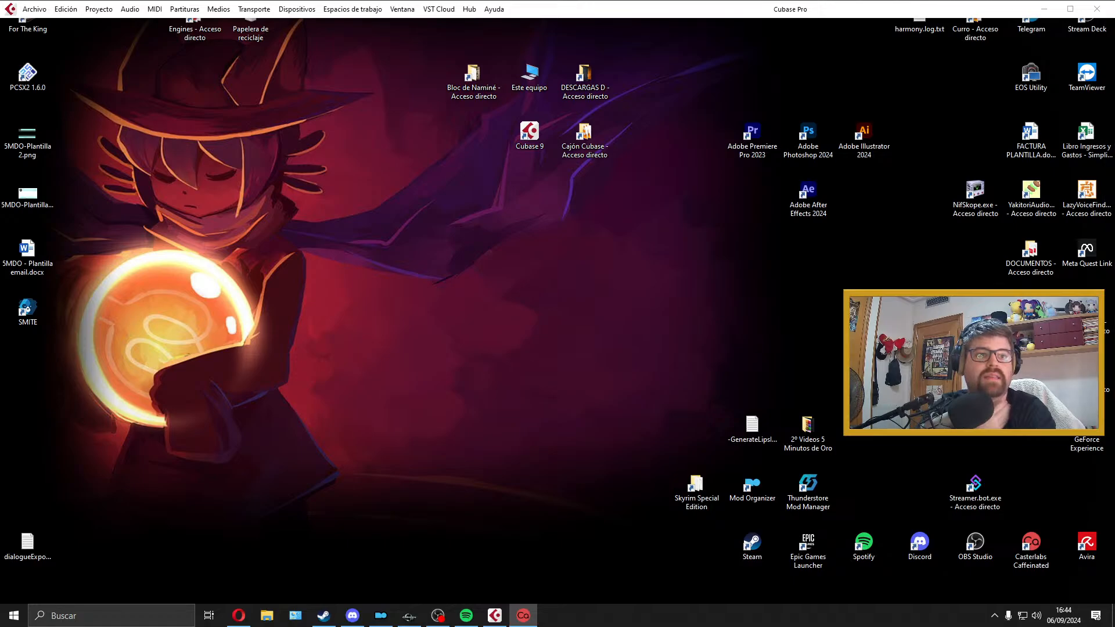
left_click(520, 377)
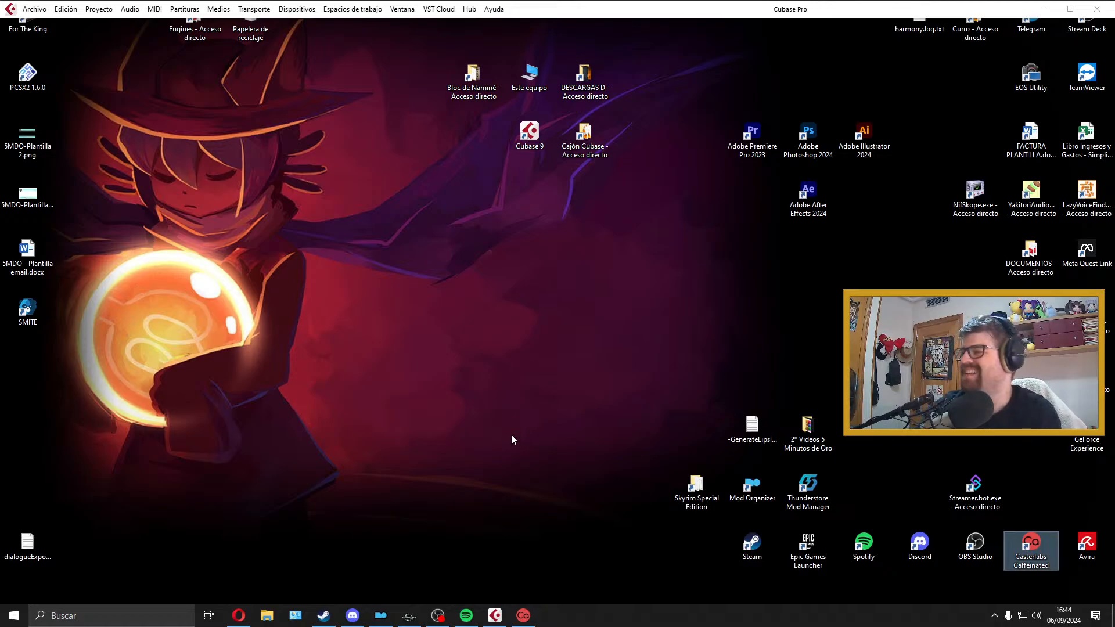
left_click(392, 423)
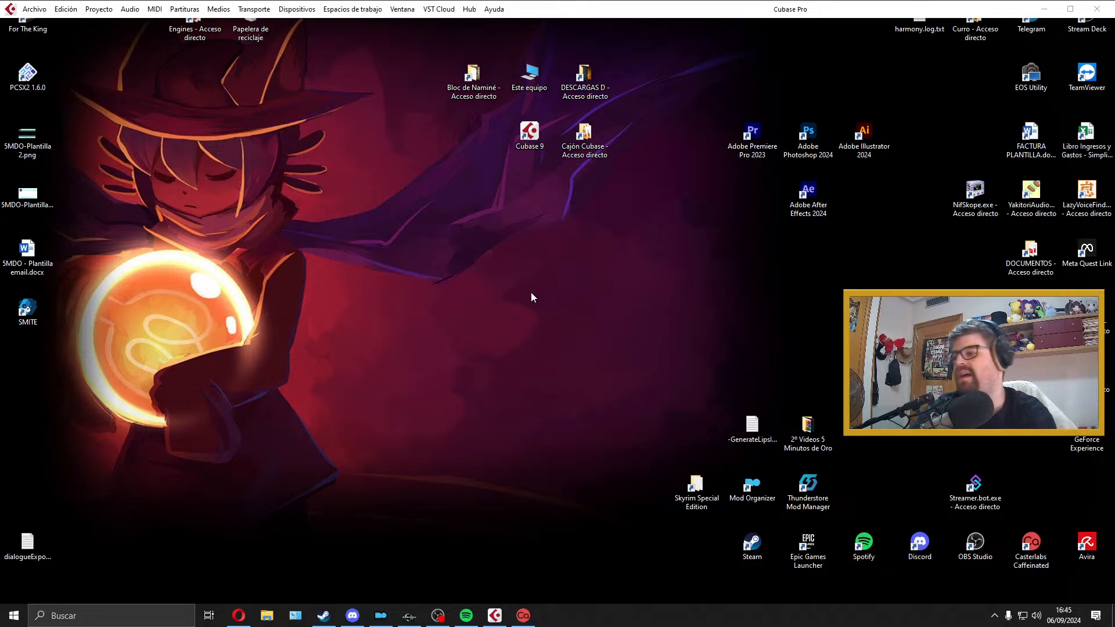
Step: Switch to Creation Kit and open the Im00ProvaFollowers quest to view its general quest data
left_click(409, 616)
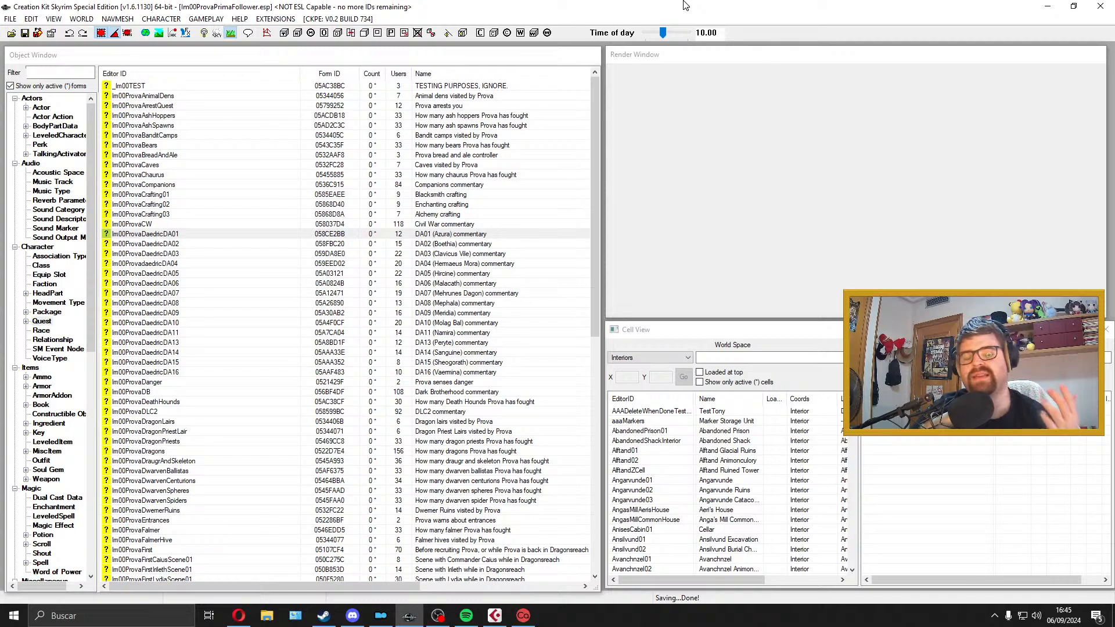
scroll(296, 400, "down", 8)
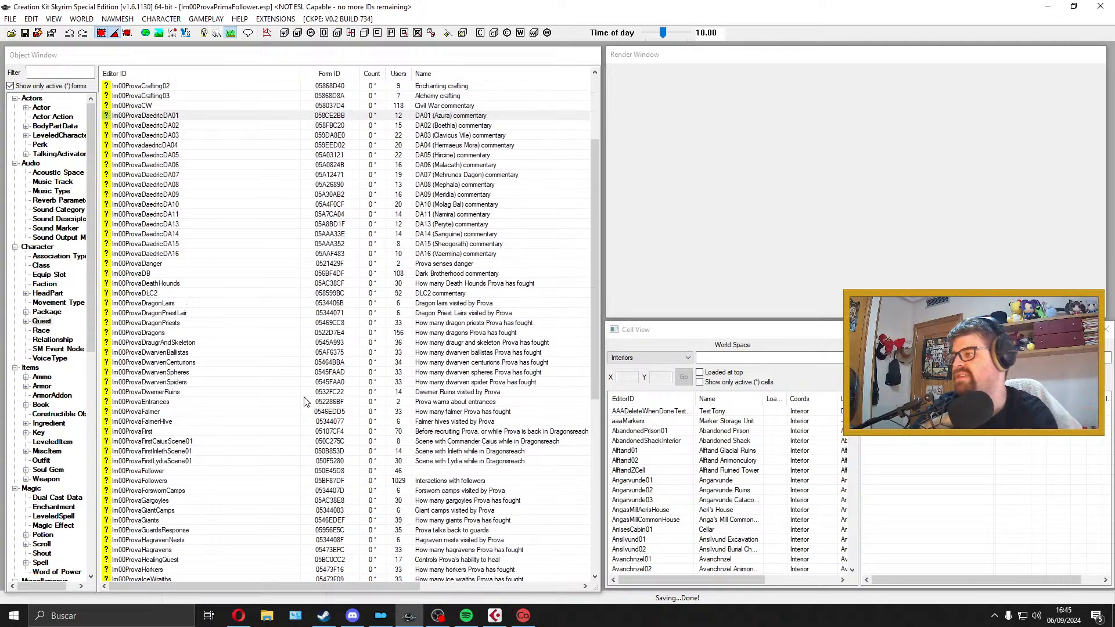
double_click(196, 362)
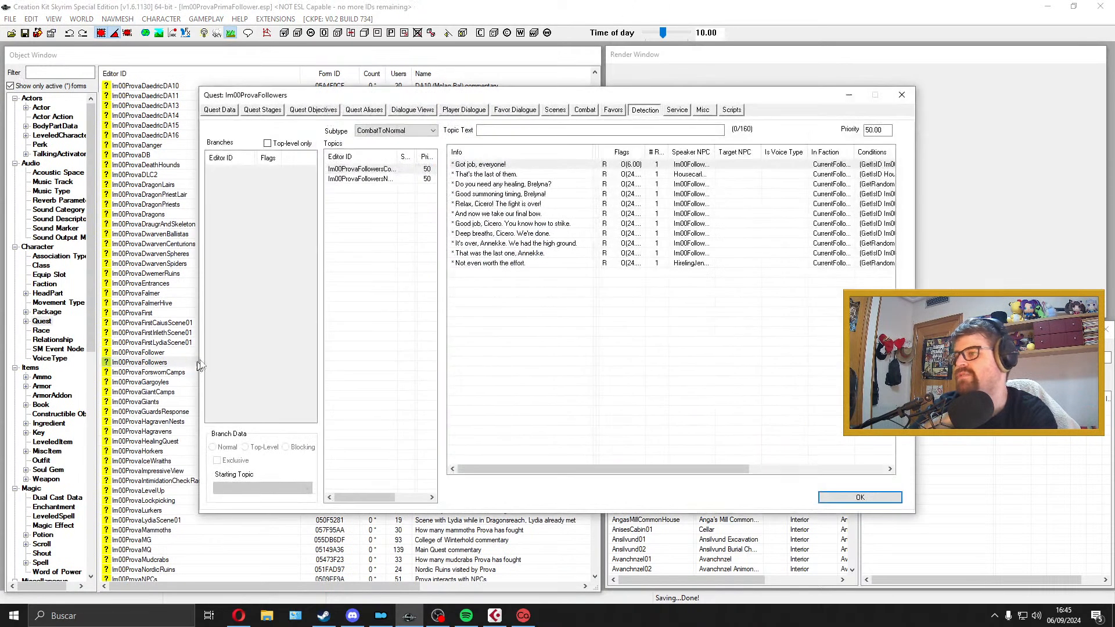
left_click(228, 110)
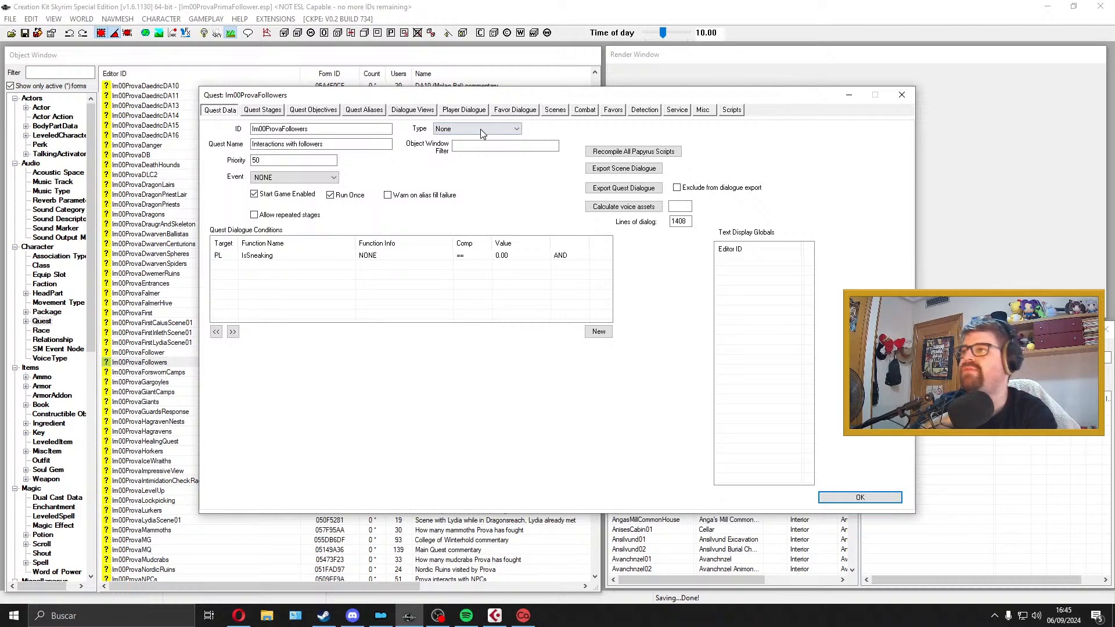
Step: Examine the scene list of the Im00ProvaFollowers quest, widening the editor ID column to show the full names
left_click(555, 110)
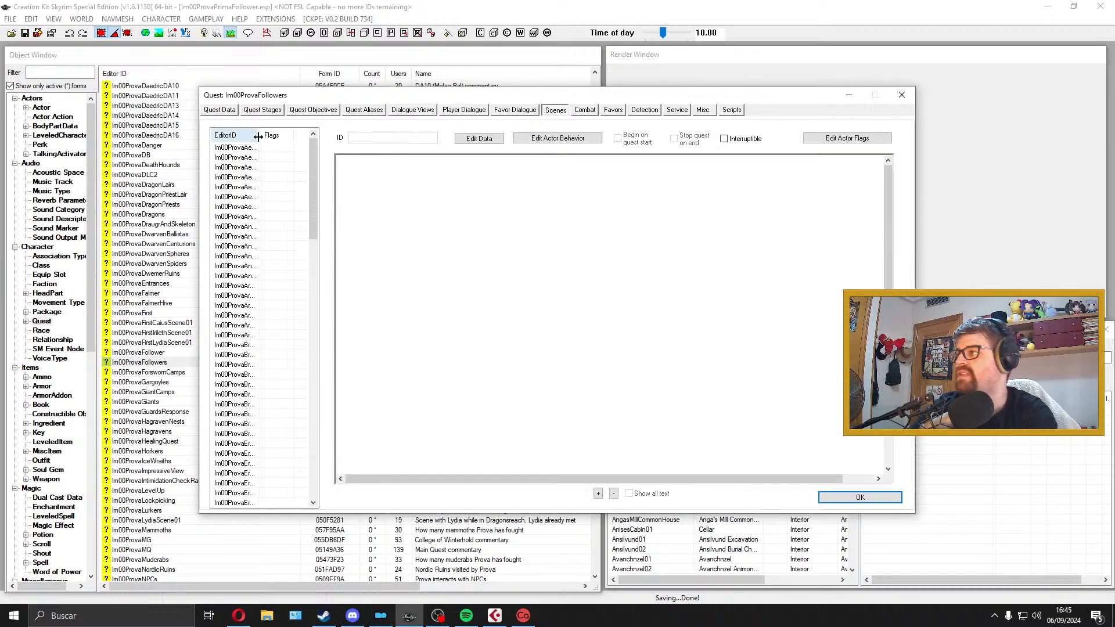
left_click_drag(261, 135, 308, 135)
left_click_drag(321, 174, 350, 145)
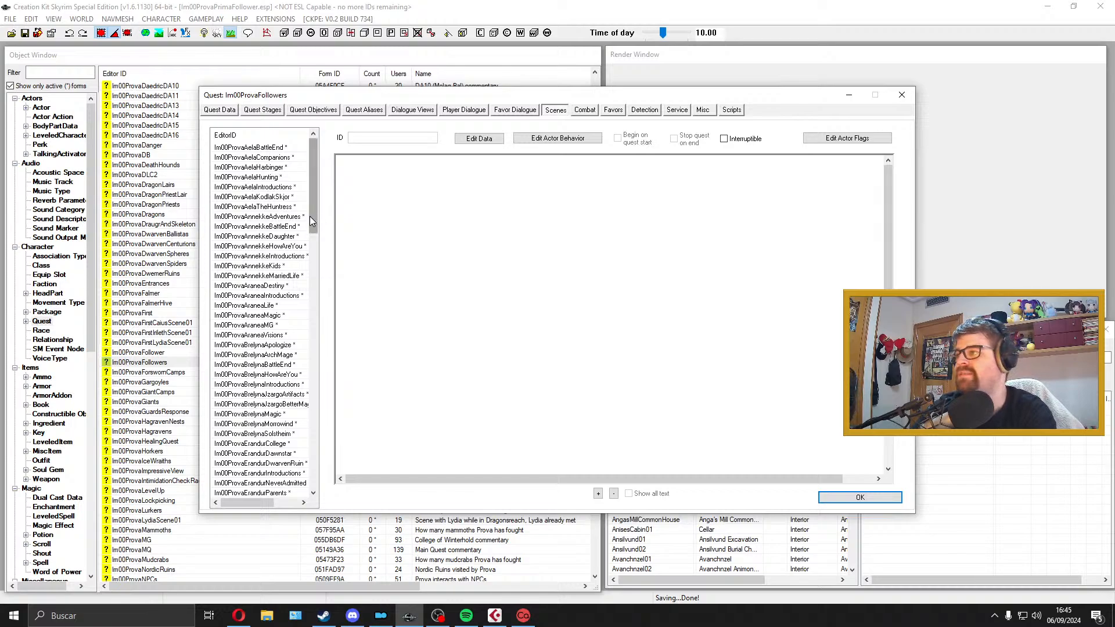
left_click_drag(309, 216, 333, 202)
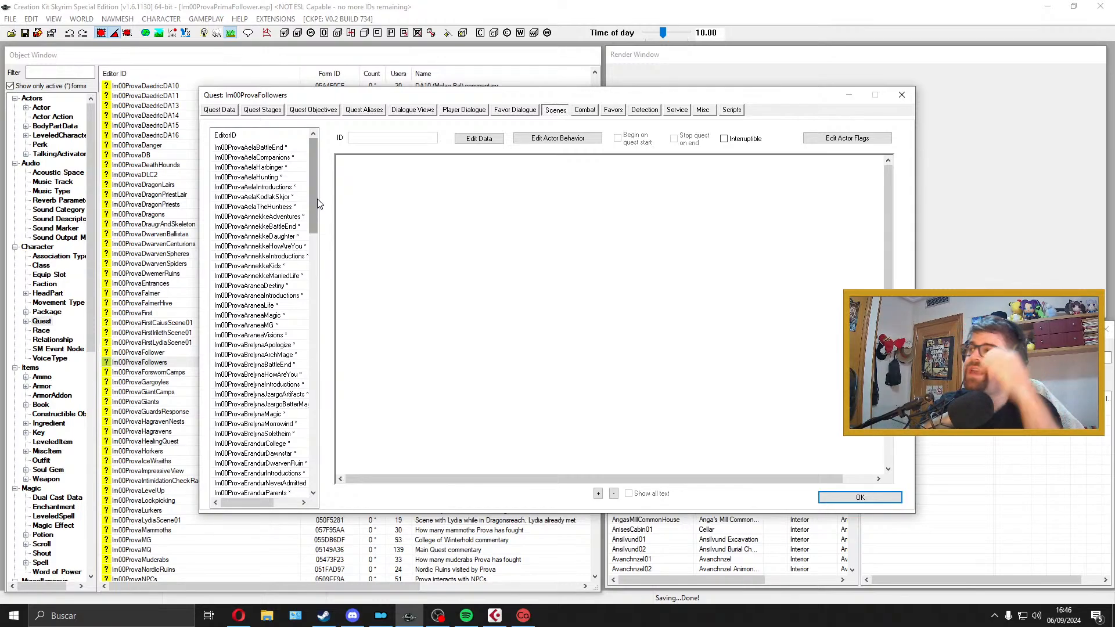
left_click_drag(314, 179, 325, 367)
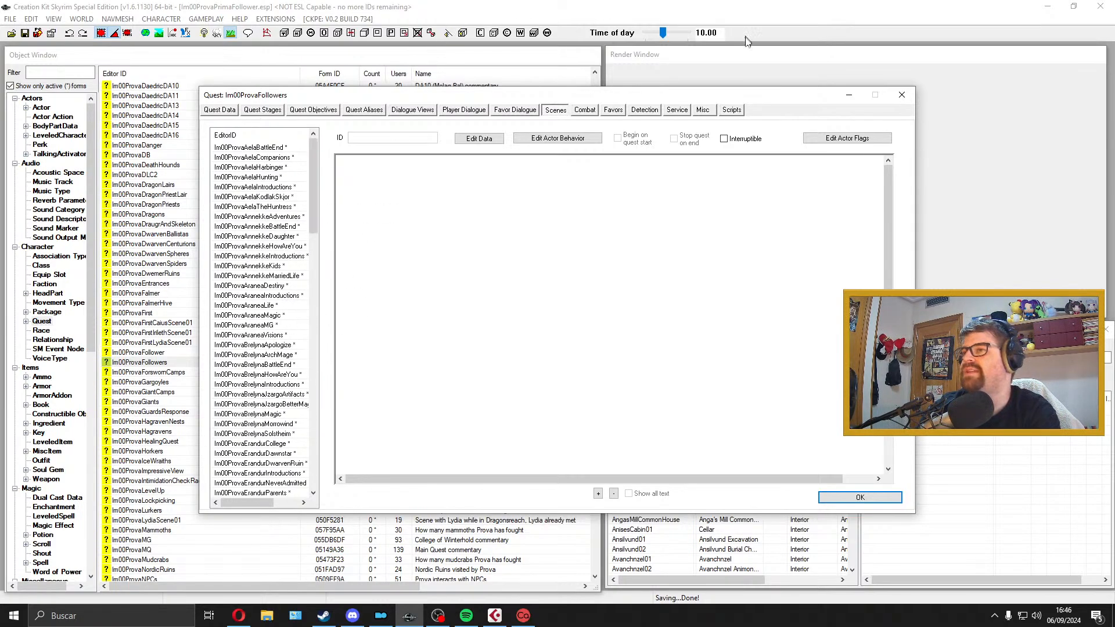
Step: Check the scripts attached to the Im00ProvaFollowers quest, then close the quest and minimize Creation Kit
left_click(732, 110)
left_click(317, 150)
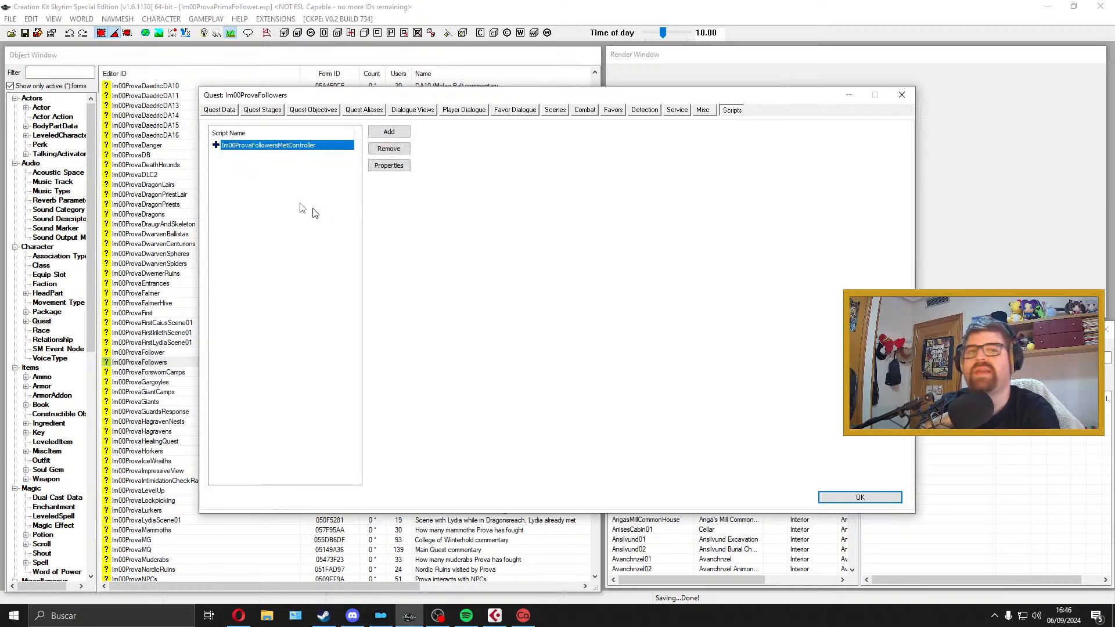
left_click(902, 96)
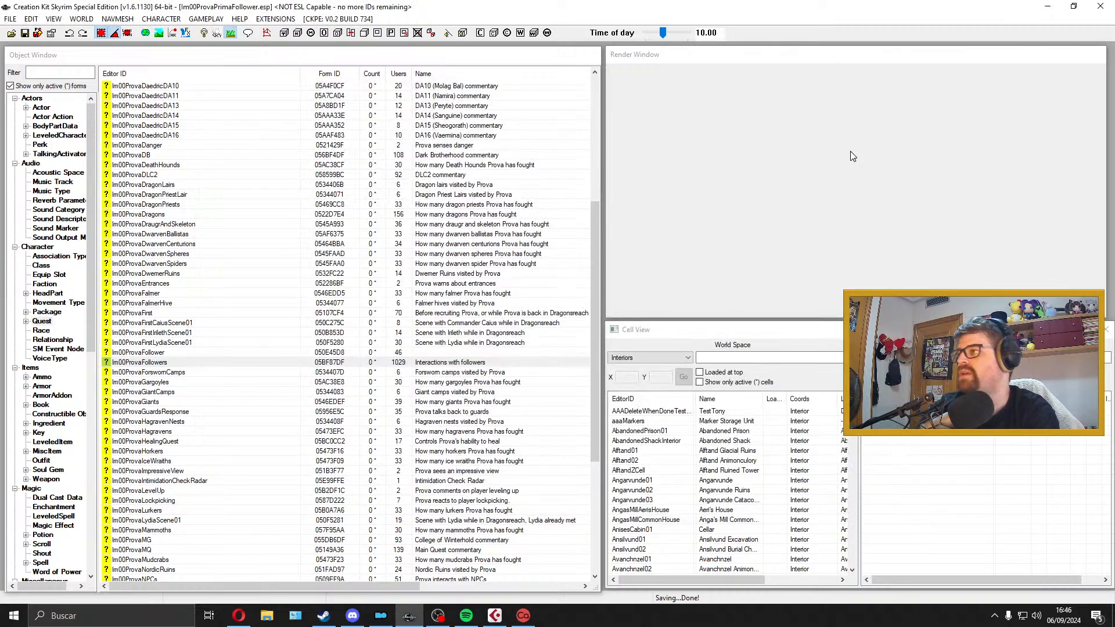
scroll(578, 265, "up", 8)
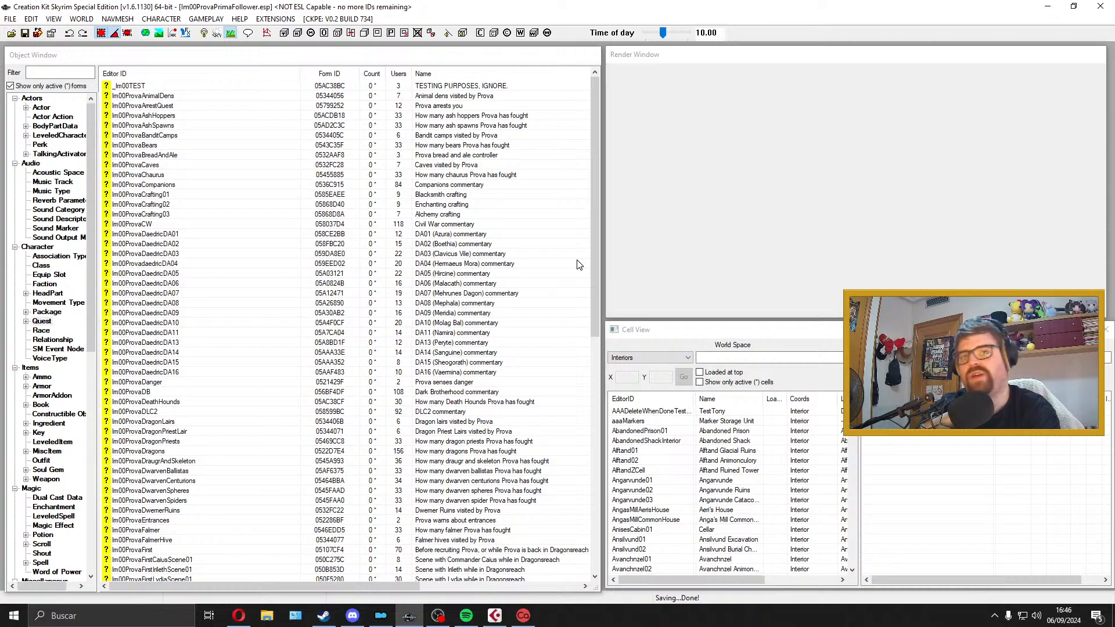
left_click(1047, 6)
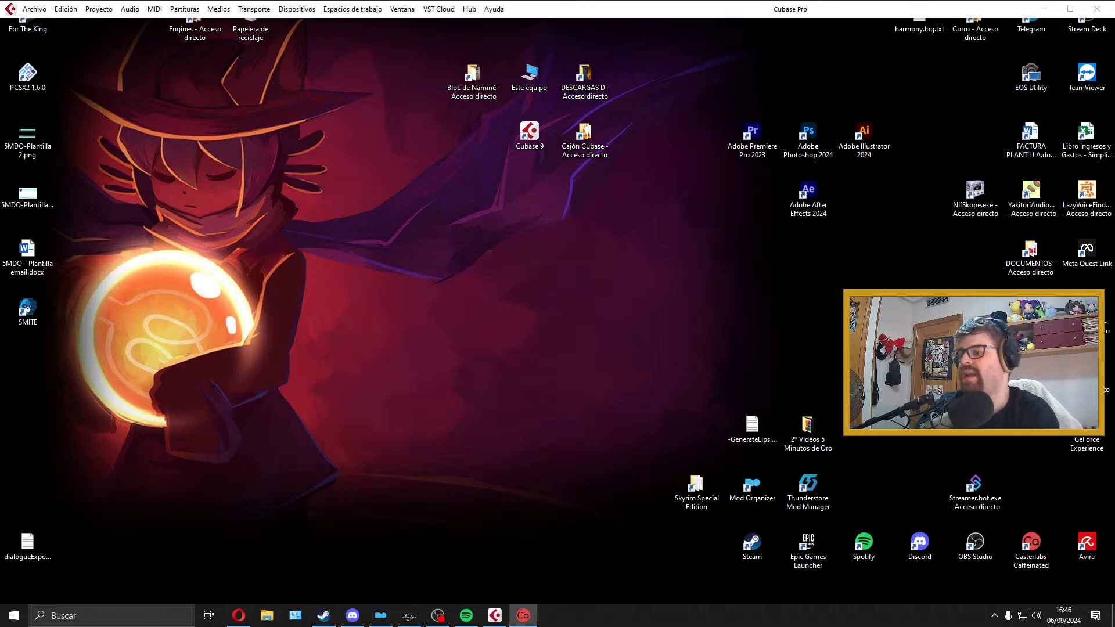
Step: Switch to Cubase to view the Prova Prima voicelines project with its audio track, then minimize it
left_click(493, 618)
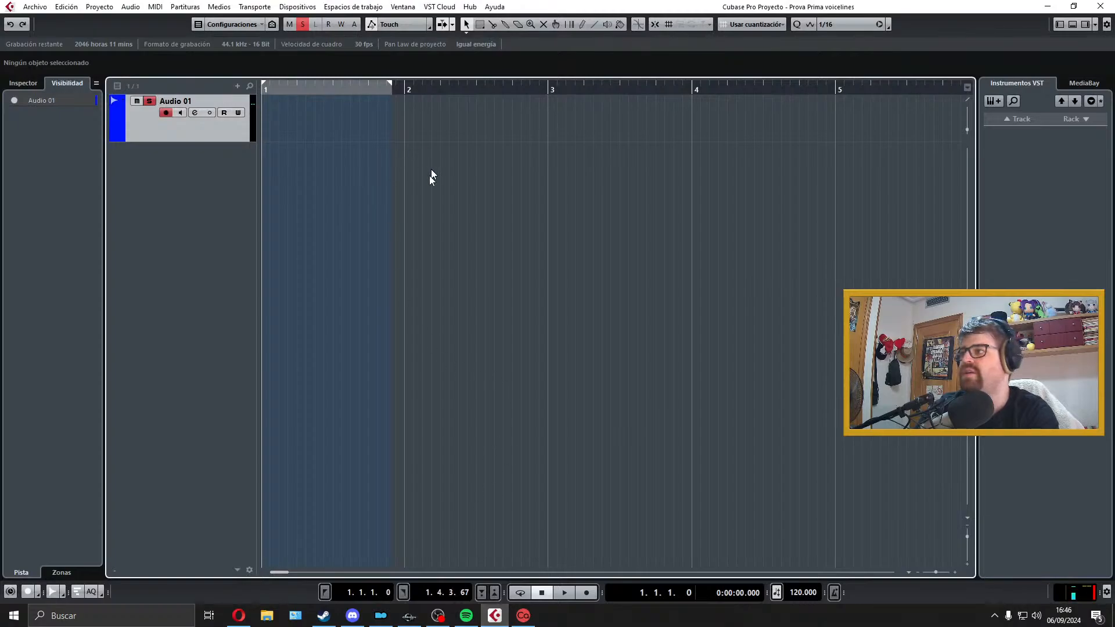
left_click_drag(780, 6, 758, 256)
left_click_drag(754, 305, 748, 211)
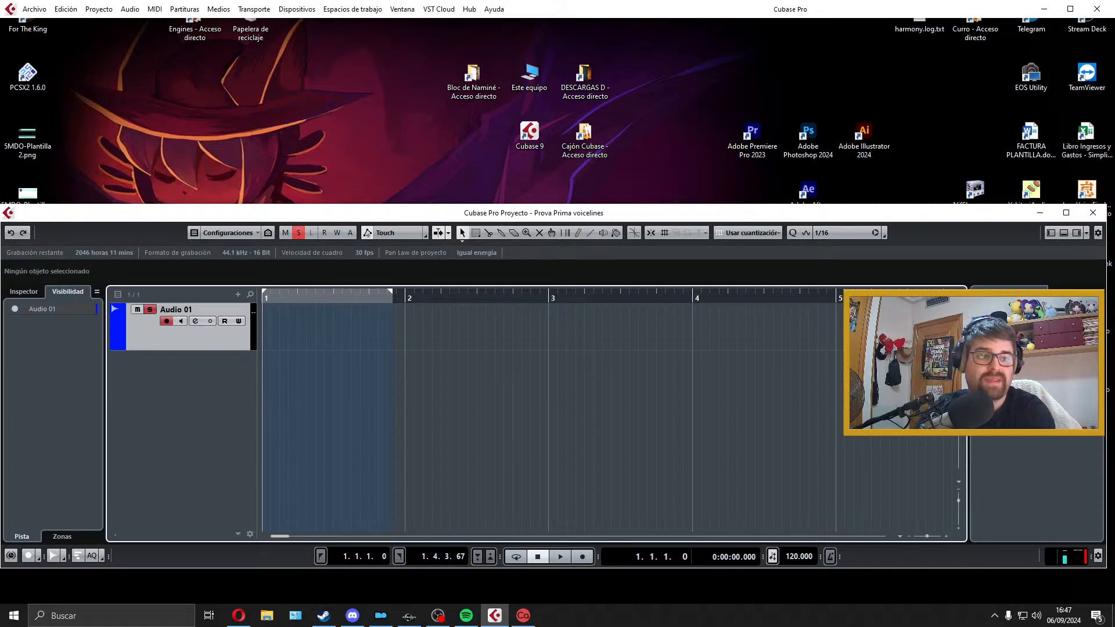
key("alt+Tab")
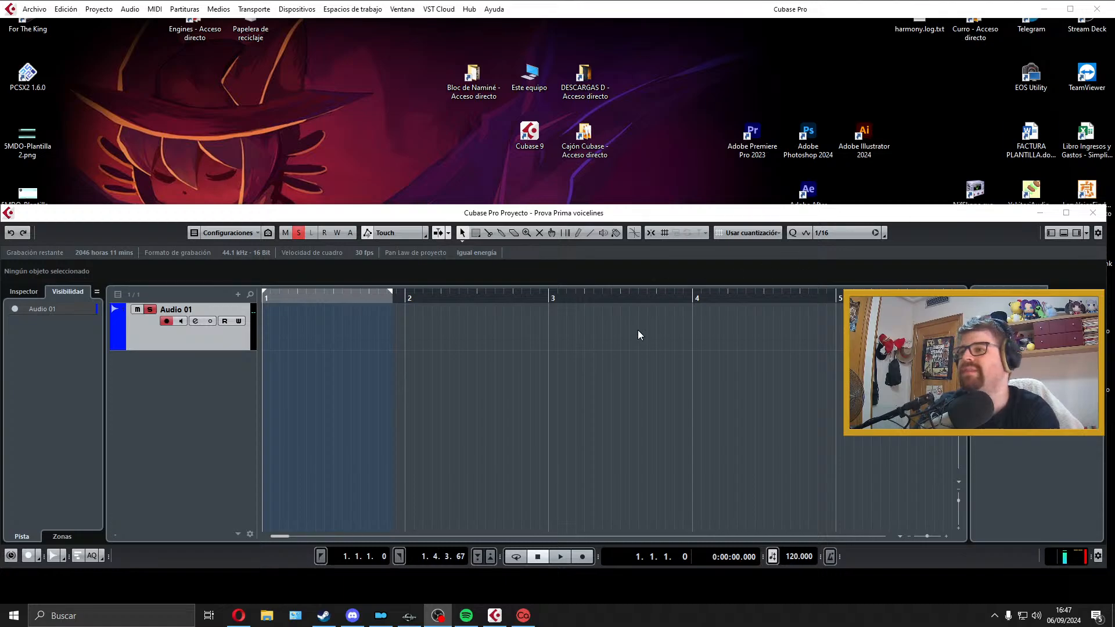
left_click(1066, 214)
left_click(1043, 10)
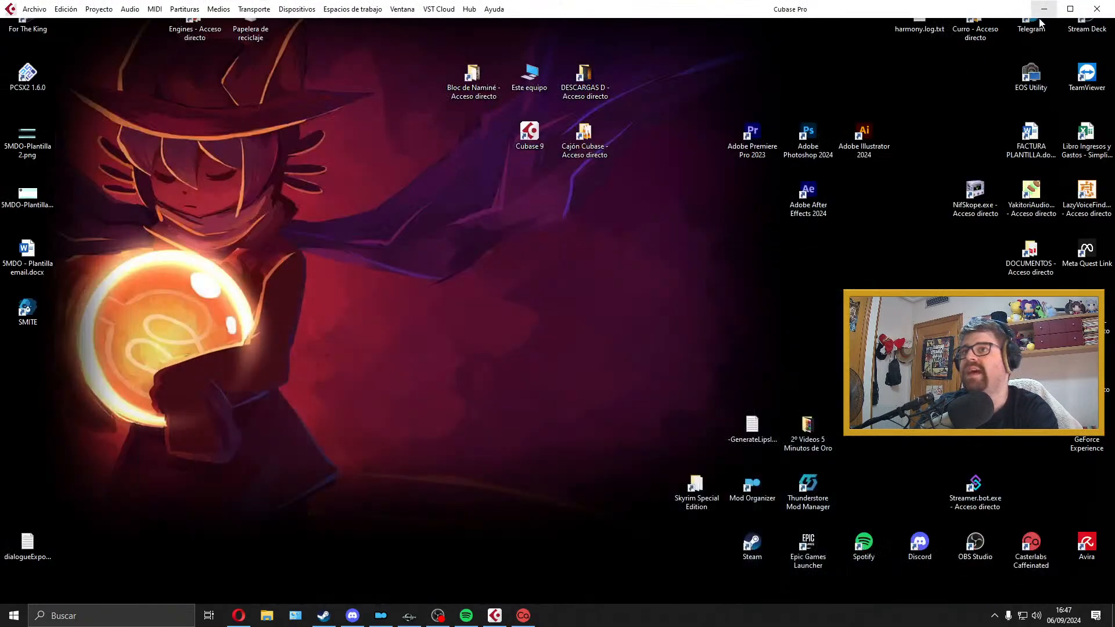
Step: Return to Creation Kit and open the Im00ProvaArrestQuest quest
left_click(410, 615)
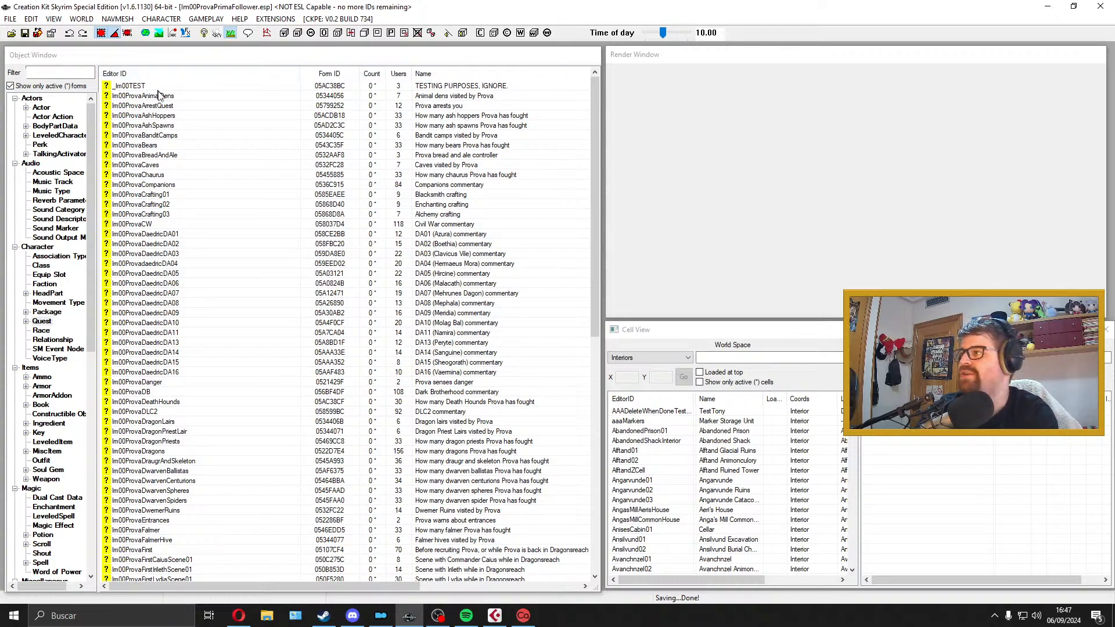
left_click(183, 86)
left_click(196, 97)
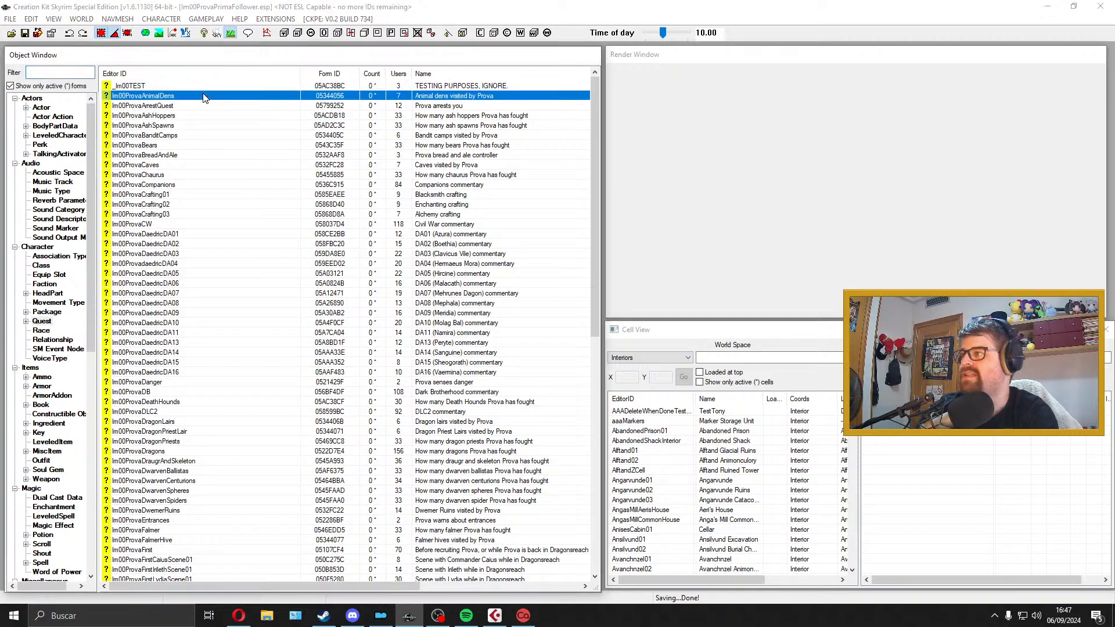
left_click(197, 106)
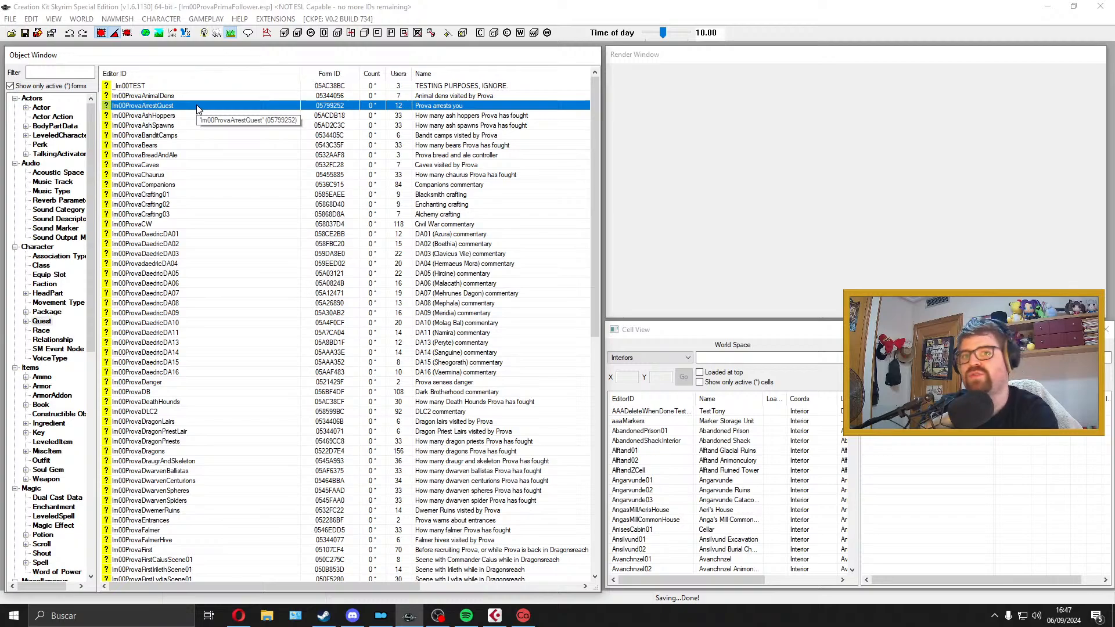
double_click(197, 106)
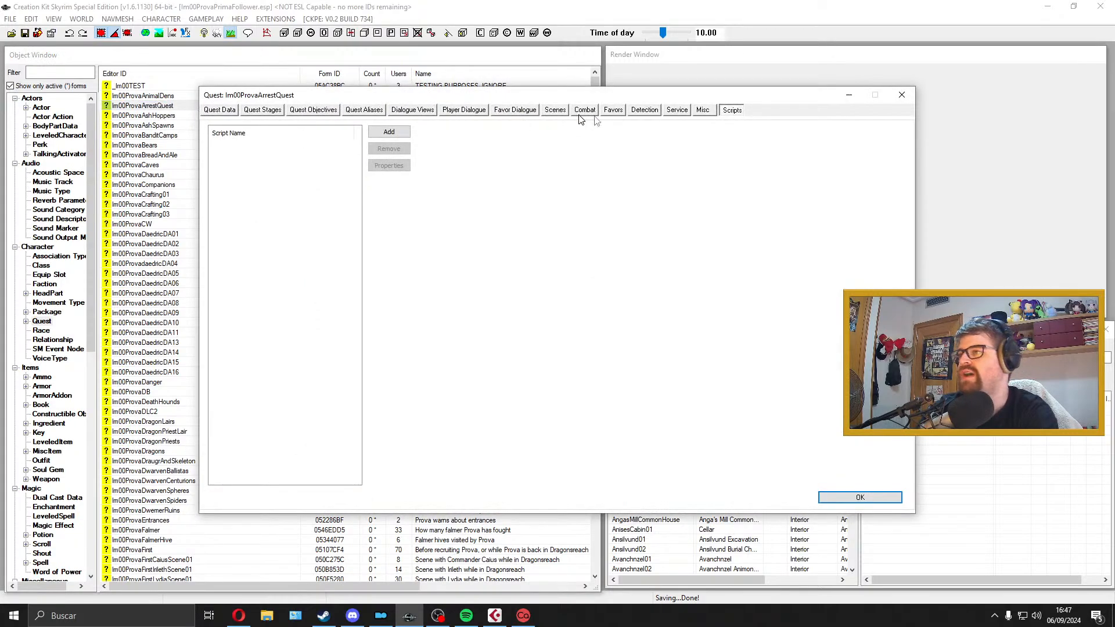
Step: Open the response "Good choice. You may have saved your life." in the arrest quest's player dialogue branch
left_click(528, 113)
left_click(556, 112)
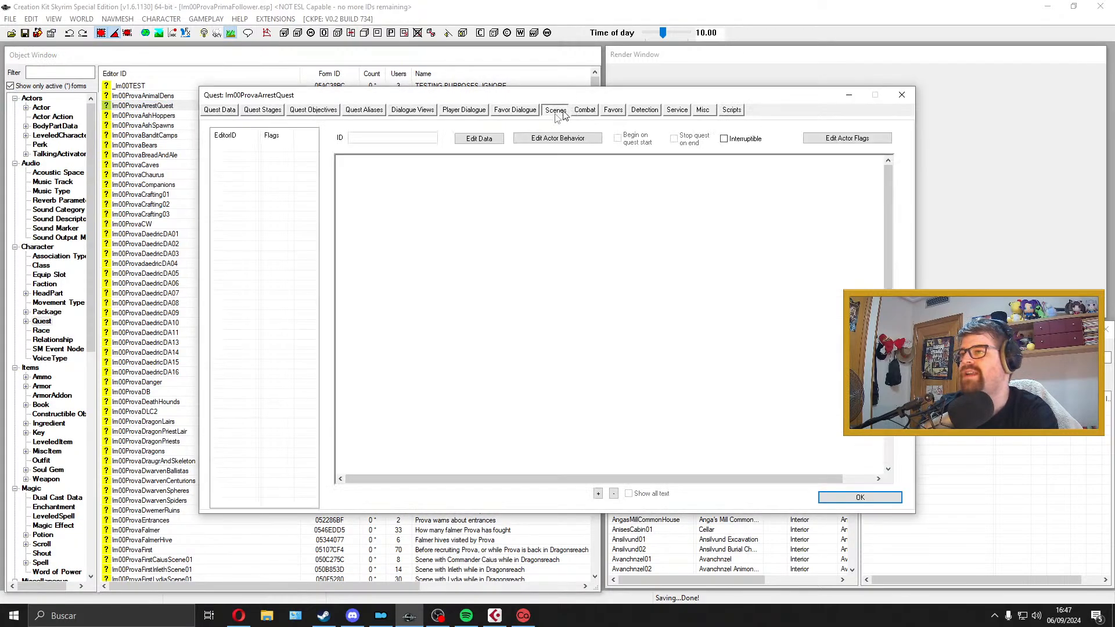
left_click(464, 109)
left_click(231, 180)
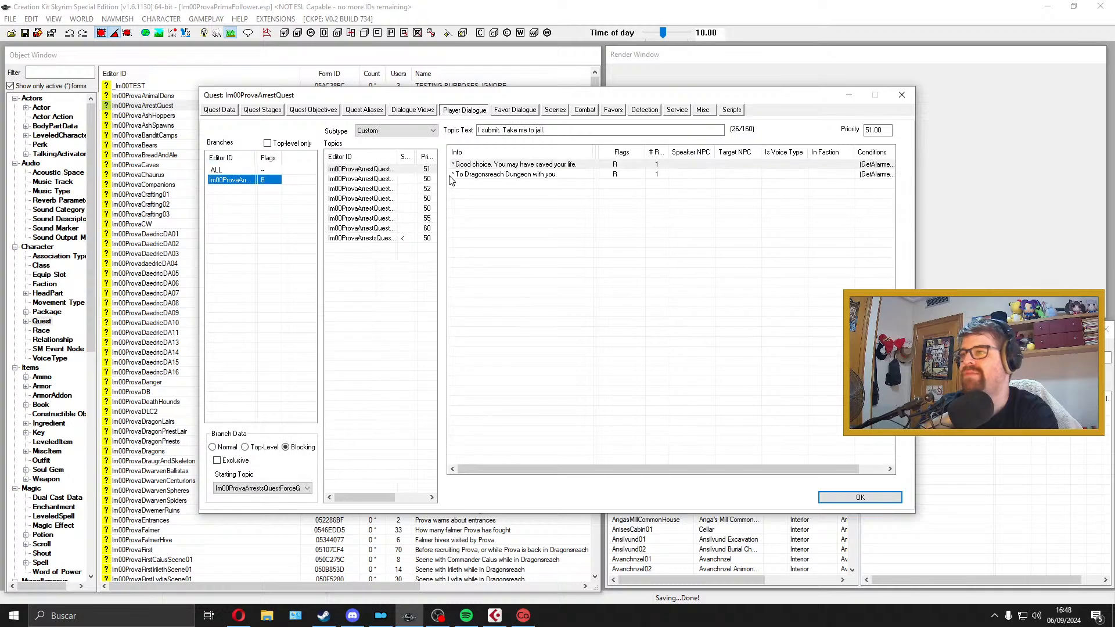
double_click(484, 164)
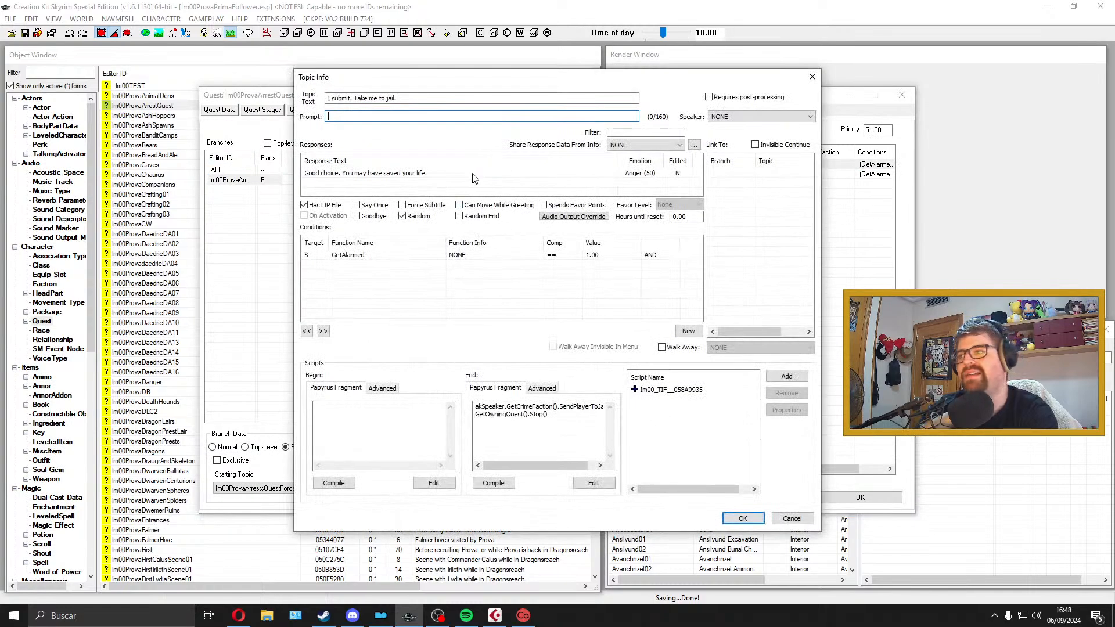
double_click(473, 174)
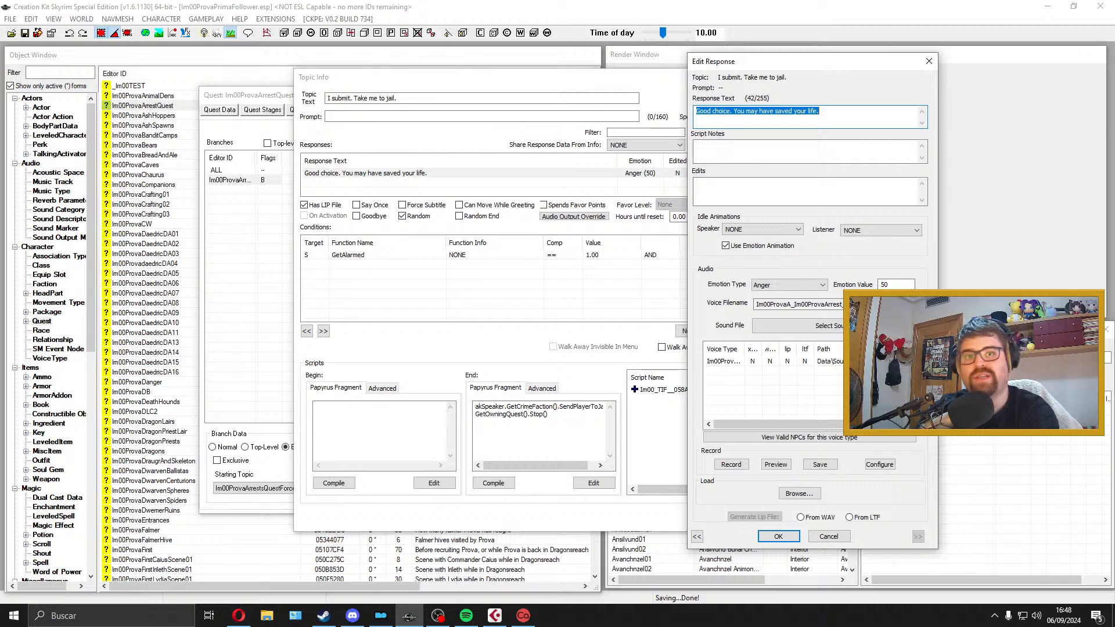
Step: Inspect the response's voice filename and response text, then close the response and topic info windows
left_click_drag(912, 304, 758, 305)
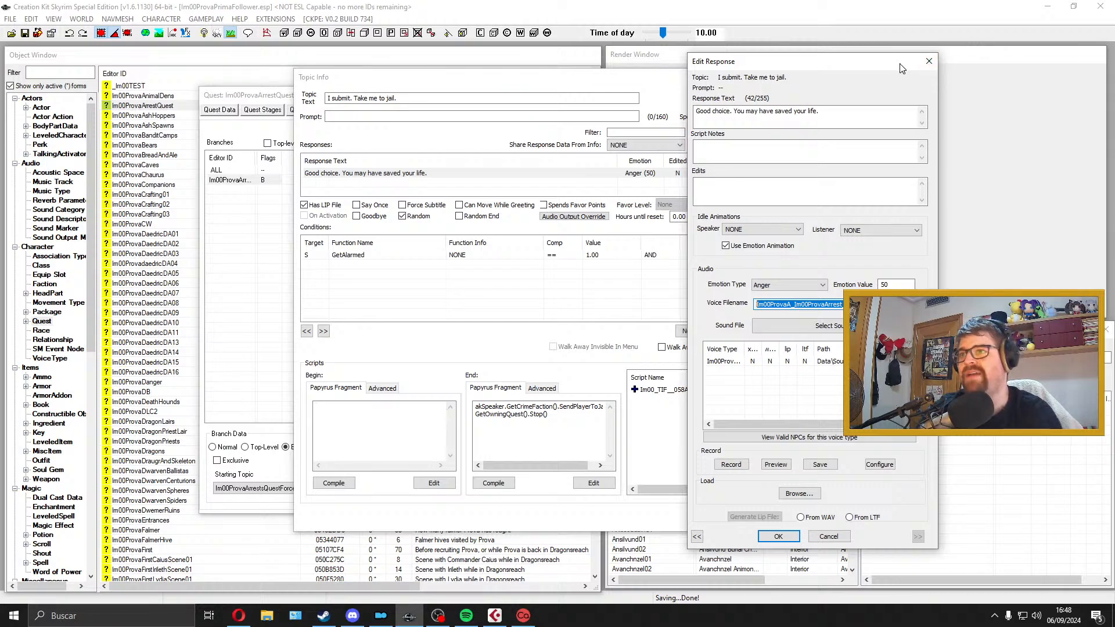
left_click_drag(877, 111, 518, 88)
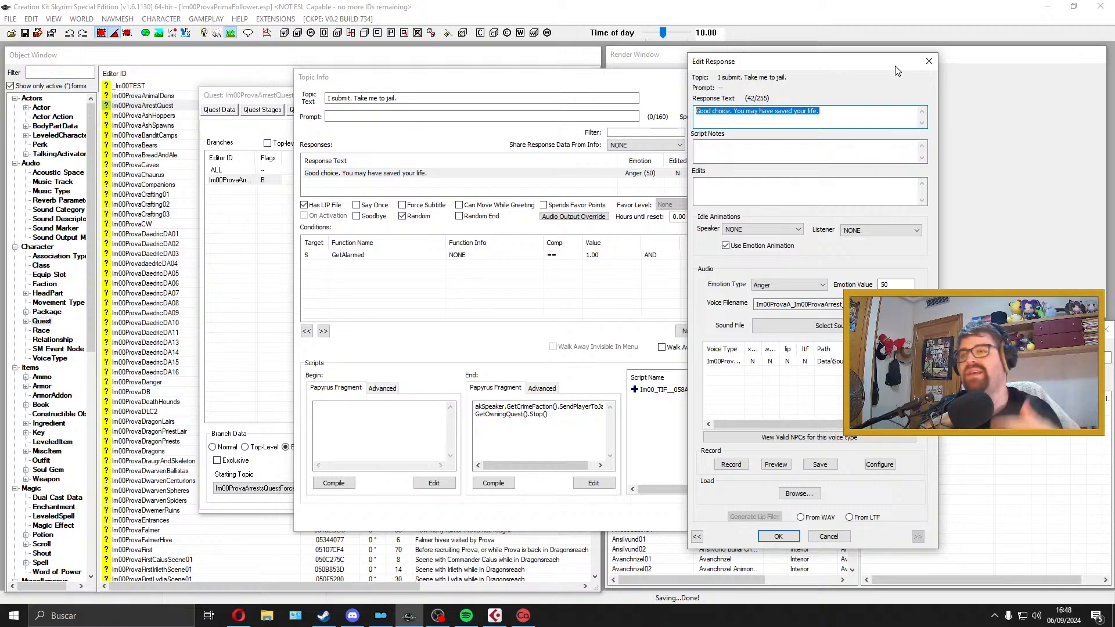
left_click(928, 61)
left_click(812, 76)
Step: Export the quest dialogue of Im00ProvaArrestQuest and close the quest window
left_click(220, 111)
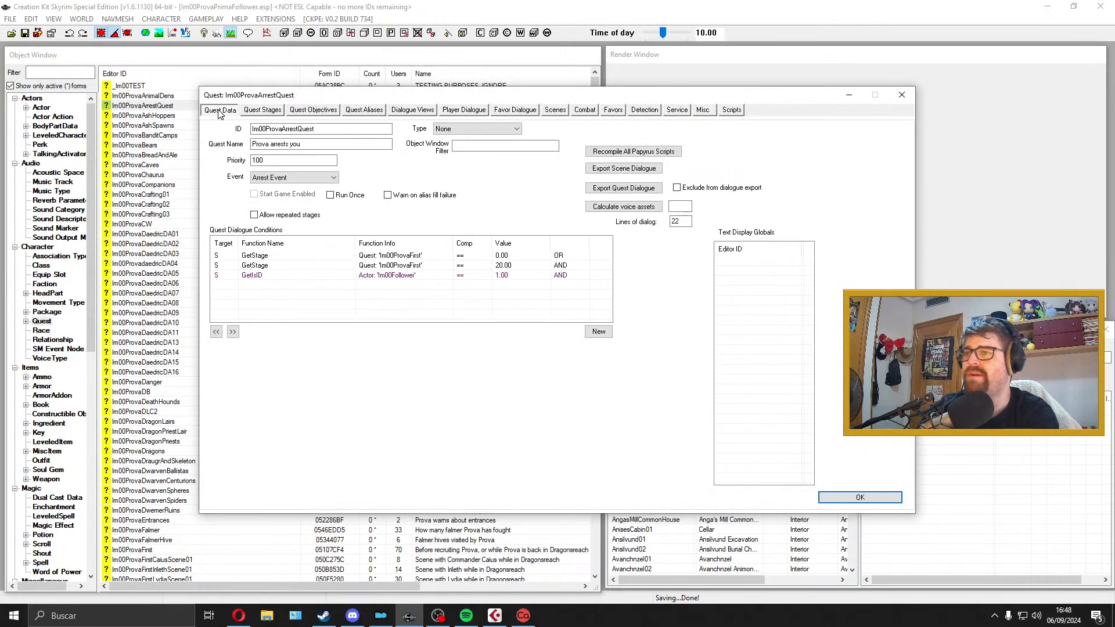
left_click(619, 189)
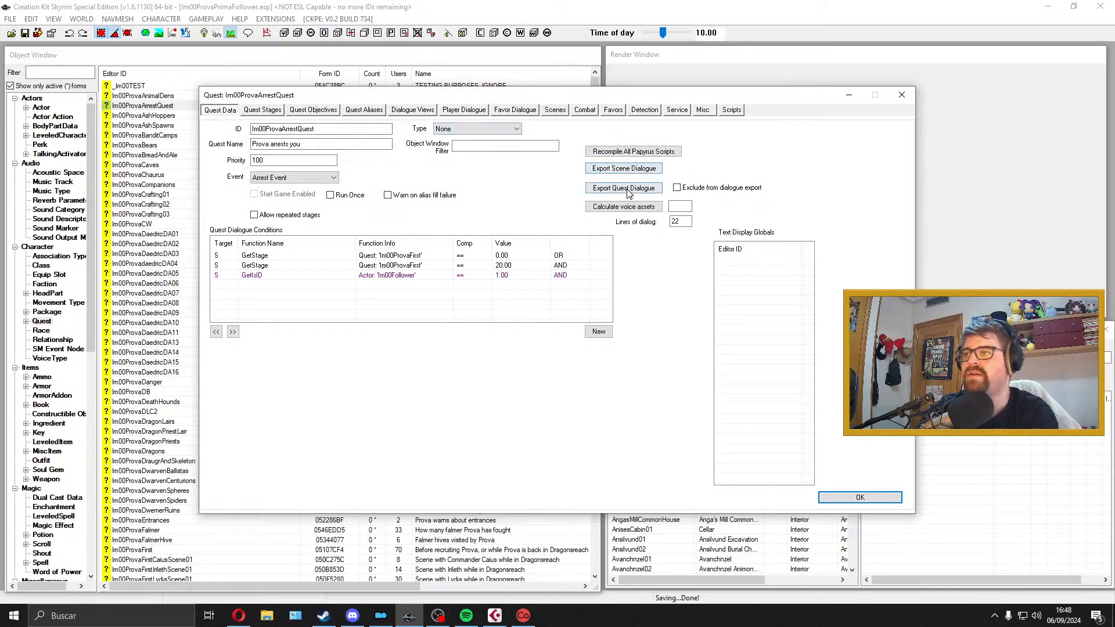
left_click(638, 173)
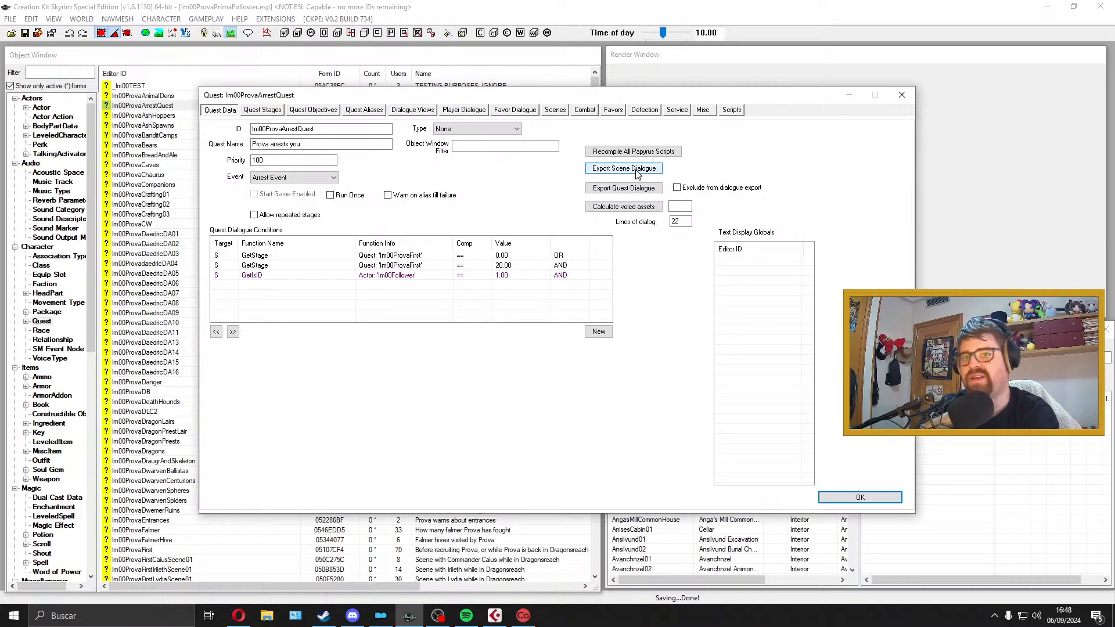
left_click(901, 95)
Step: Open dialogueExportIm00ProvaArrestQuest.txt from the desktop, maximize it and highlight all exported response lines with their emotions
left_click(1047, 6)
left_click(26, 556)
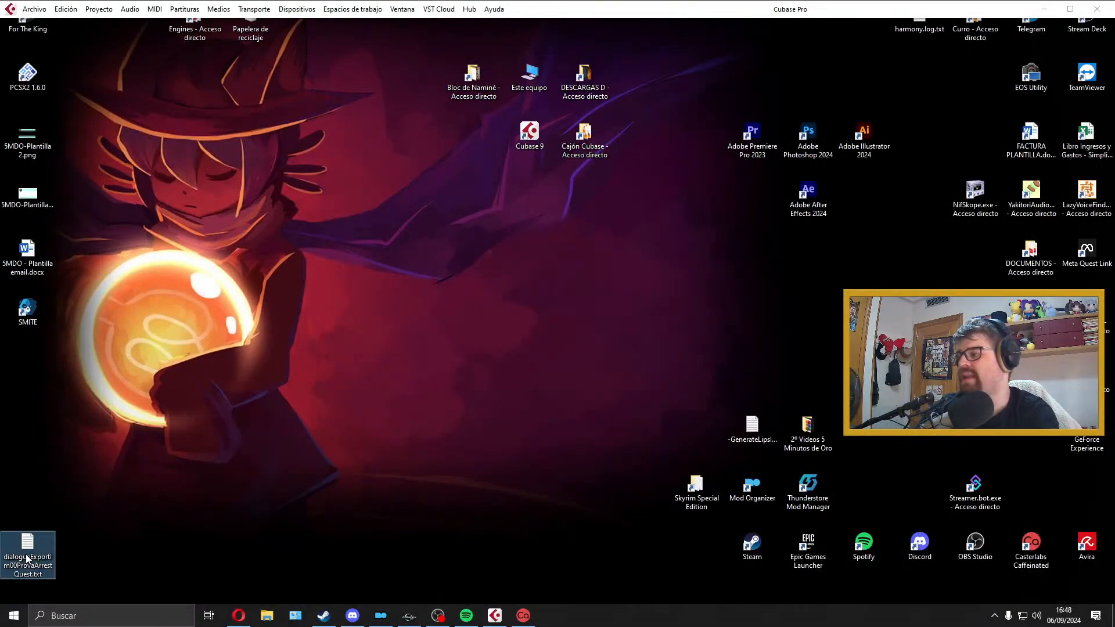
double_click(26, 556)
double_click(487, 81)
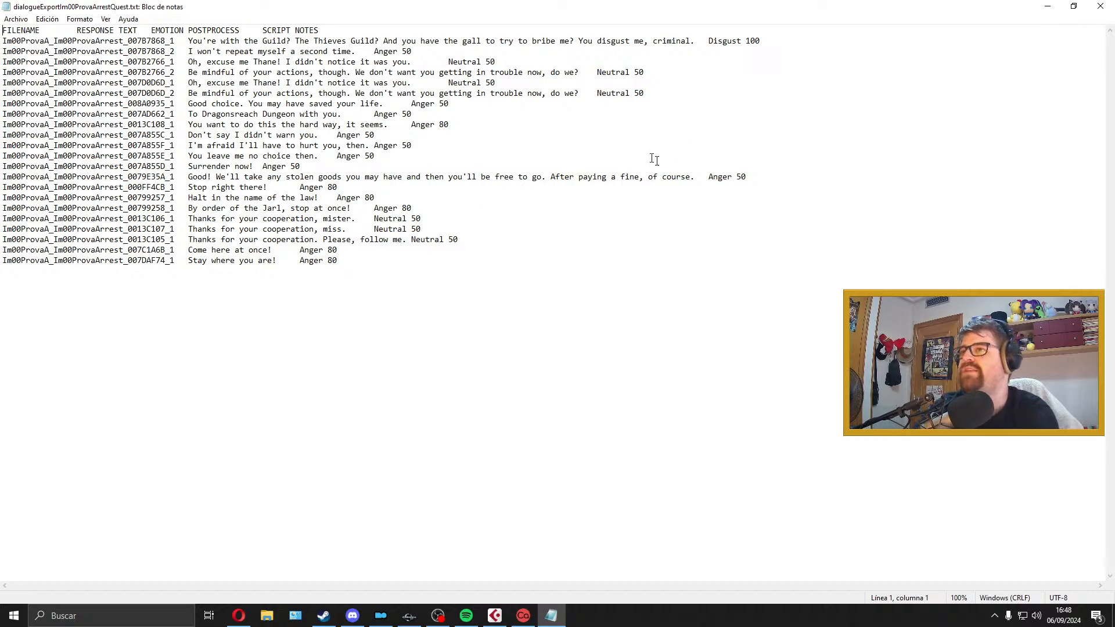
left_click_drag(386, 272, 189, 40)
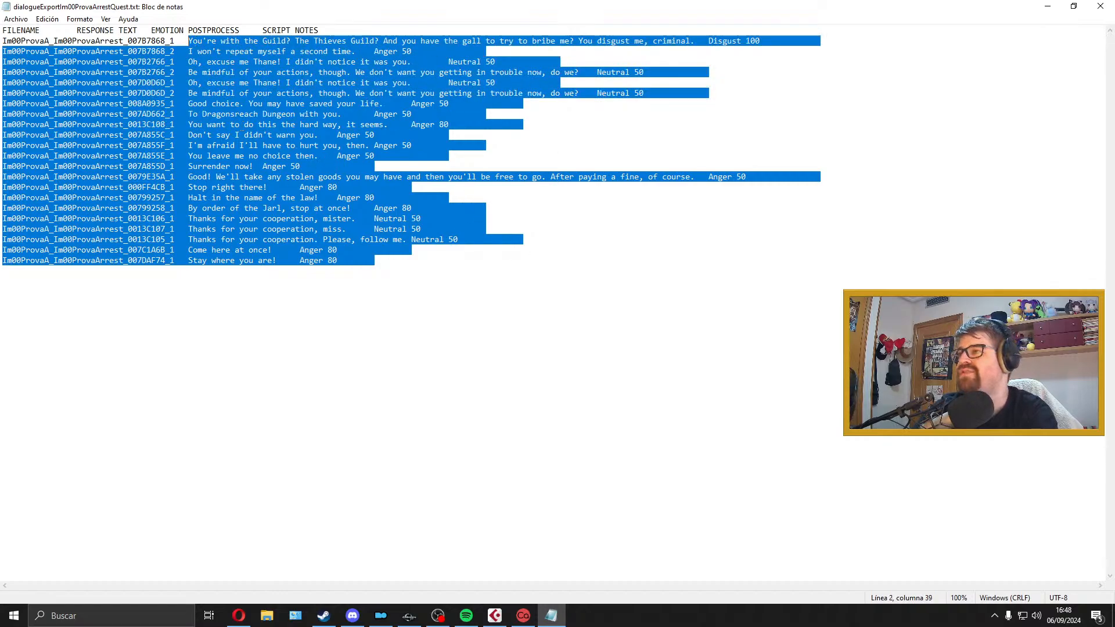
Step: Highlight the filename of the first response line in the exported text file, then close the file
left_click(2, 271)
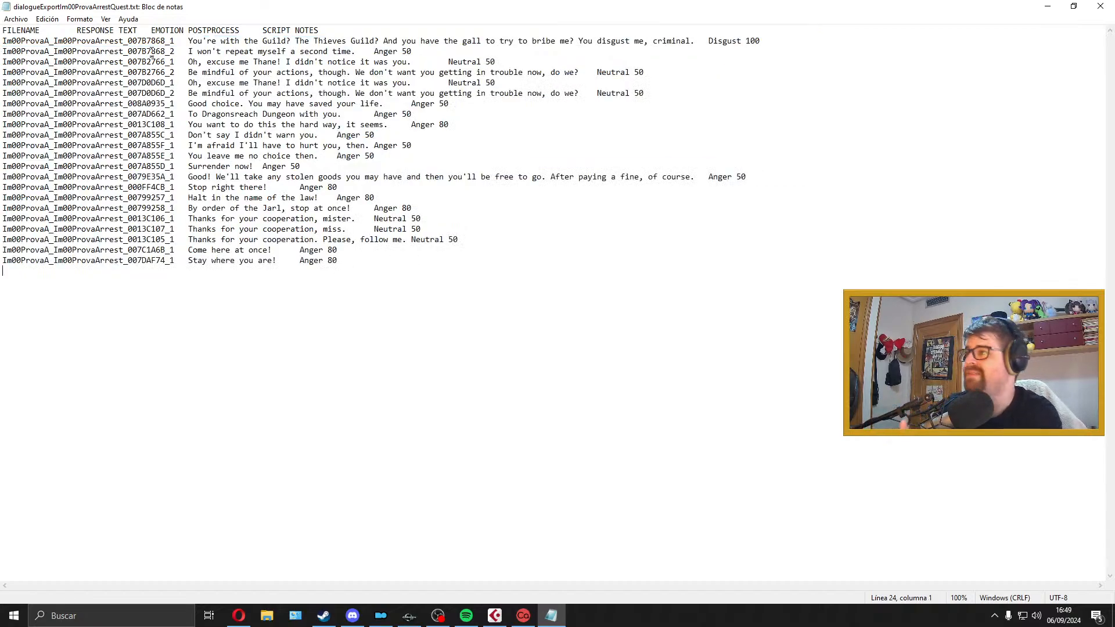
left_click_drag(175, 42, 2, 43)
left_click(406, 94)
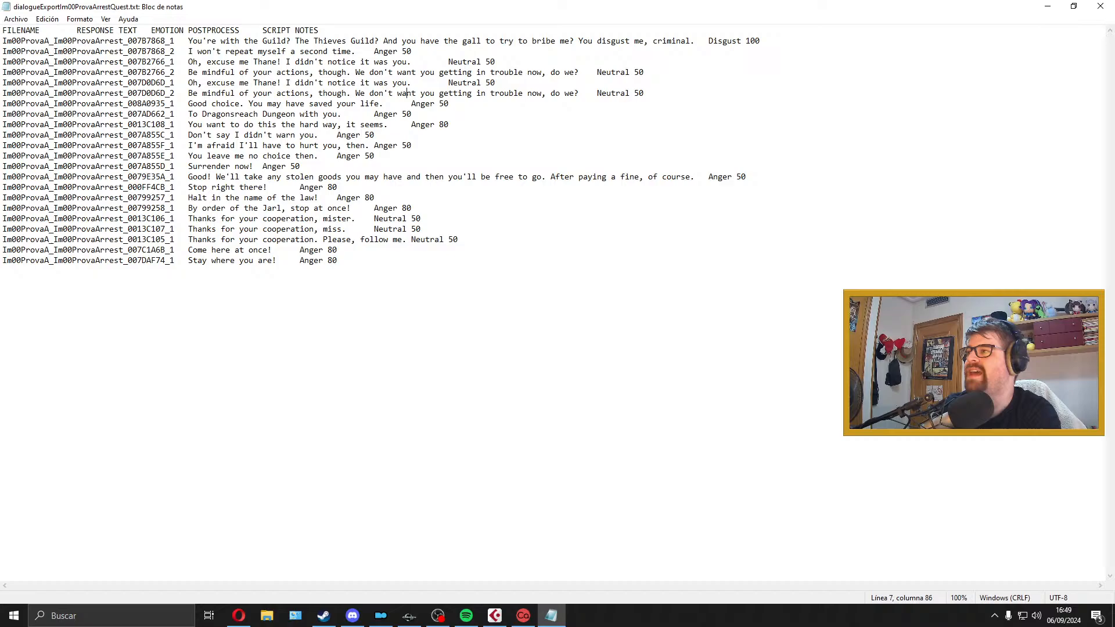
left_click(1110, 6)
Step: Open dialogueExportIm00ProvaArrestQuest.txt from the desktop in Excel
right_click(36, 535)
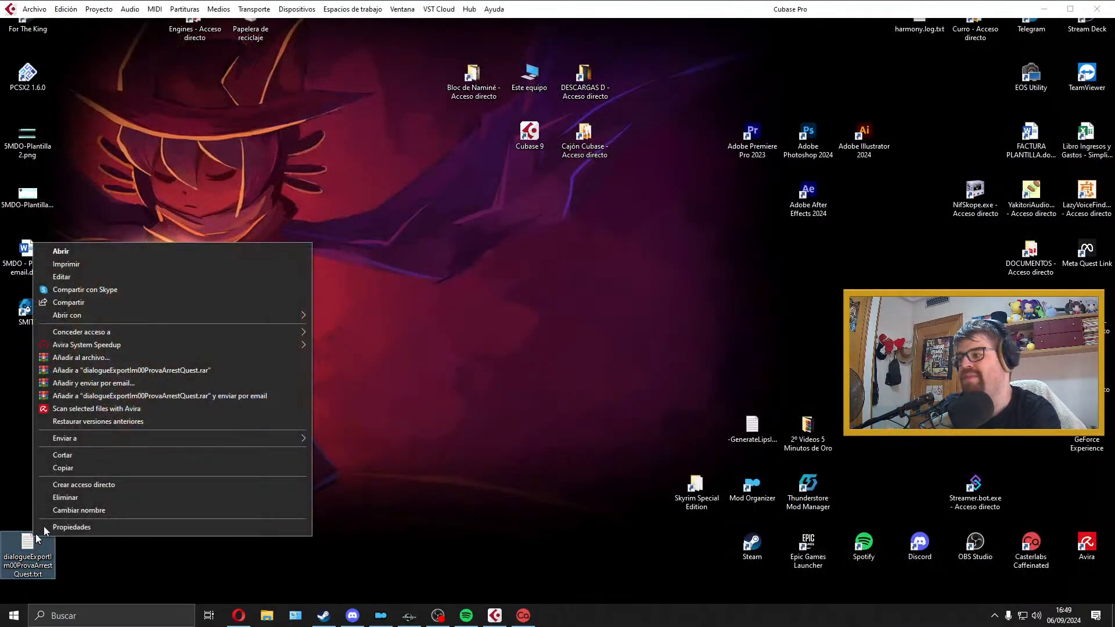
mouse_move(104, 312)
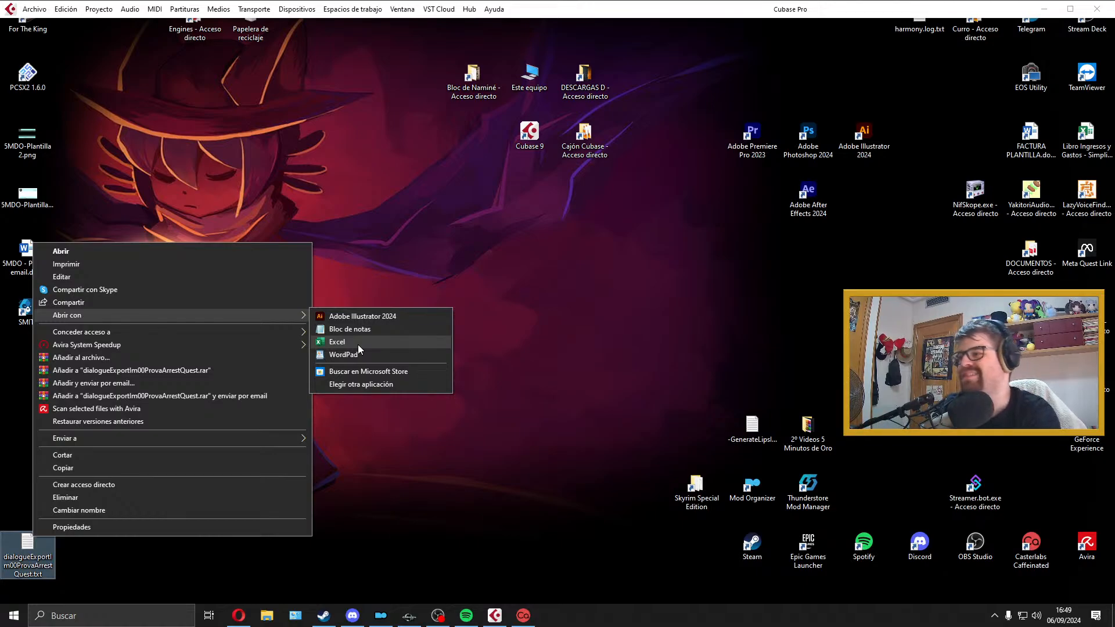
left_click(358, 344)
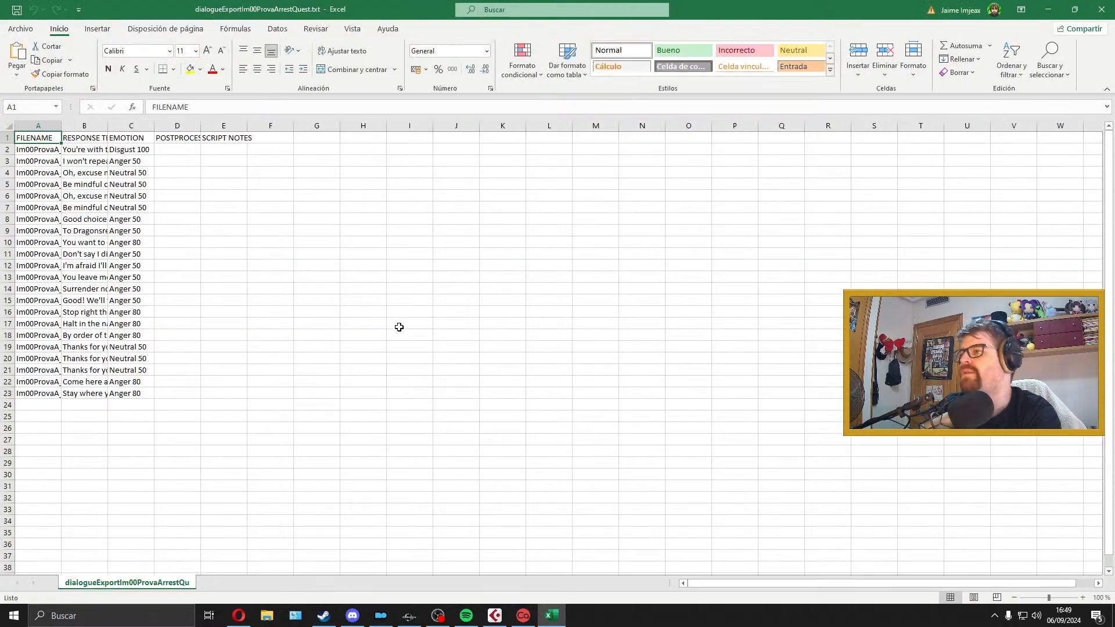
Step: Widen the FILENAME and RESPONSE TEXT columns to show their full contents and select the first response line
left_click_drag(66, 122, 726, 121)
left_click(206, 152)
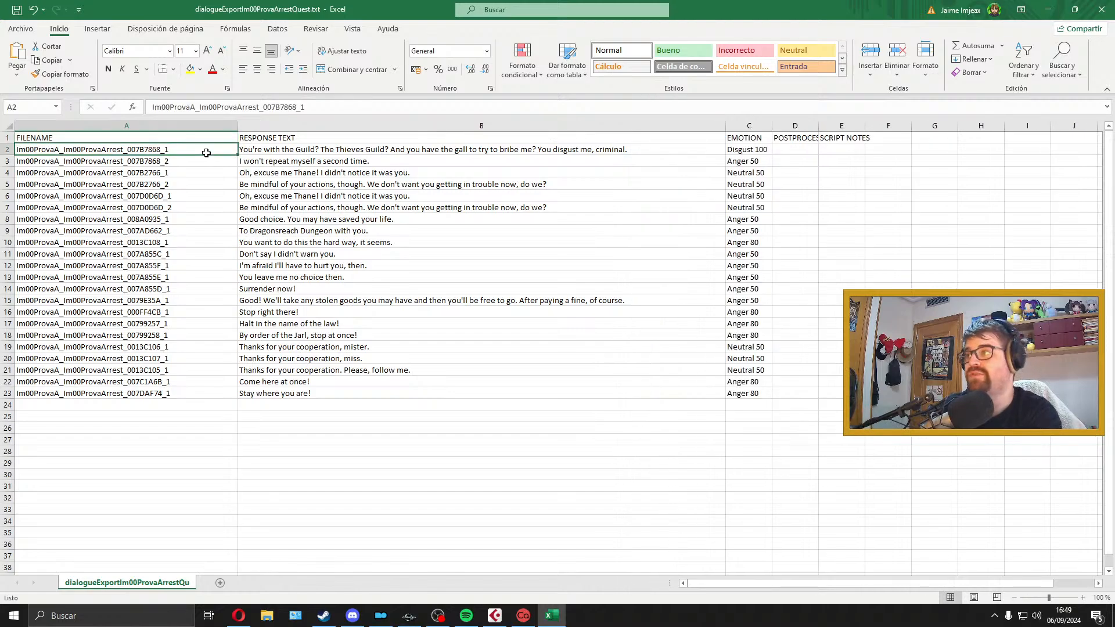
left_click(350, 158)
left_click(362, 151)
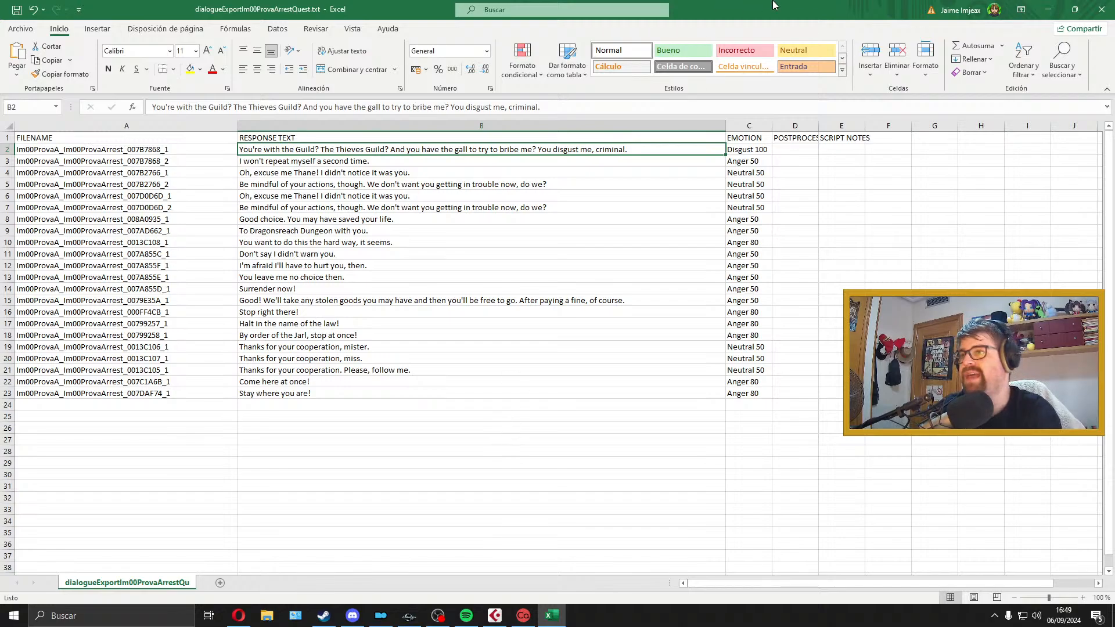
Step: Arrange the Excel window above the Cubase project window so the response lines and the Audio 01 track are both in view
left_click_drag(775, 6, 601, 22)
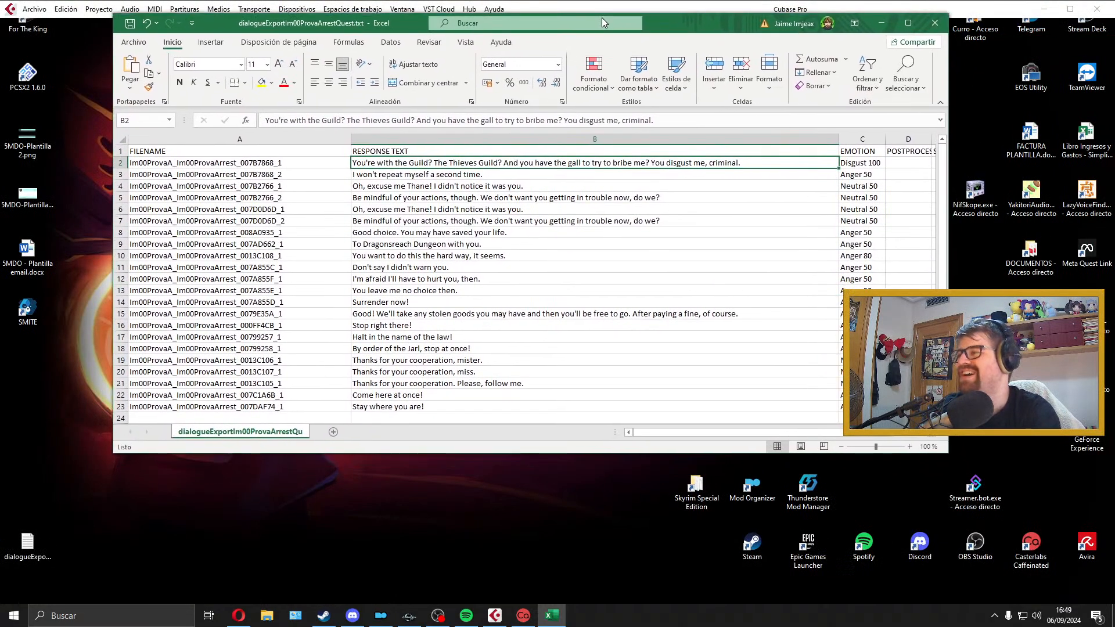
left_click_drag(586, 456, 597, 280)
left_click(495, 616)
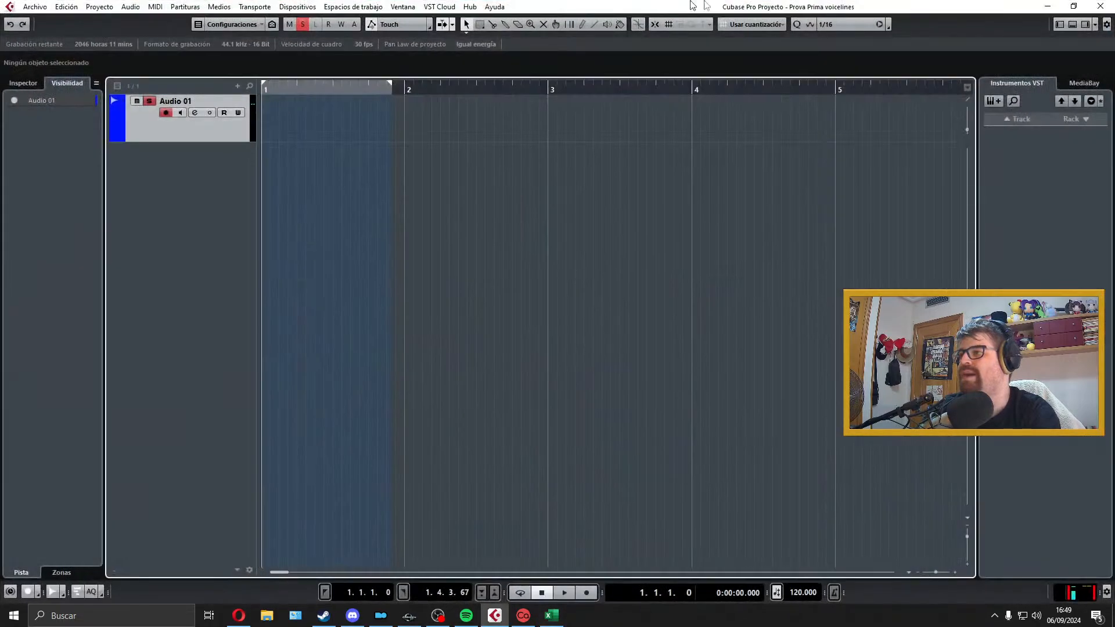
left_click_drag(729, 24, 734, 304)
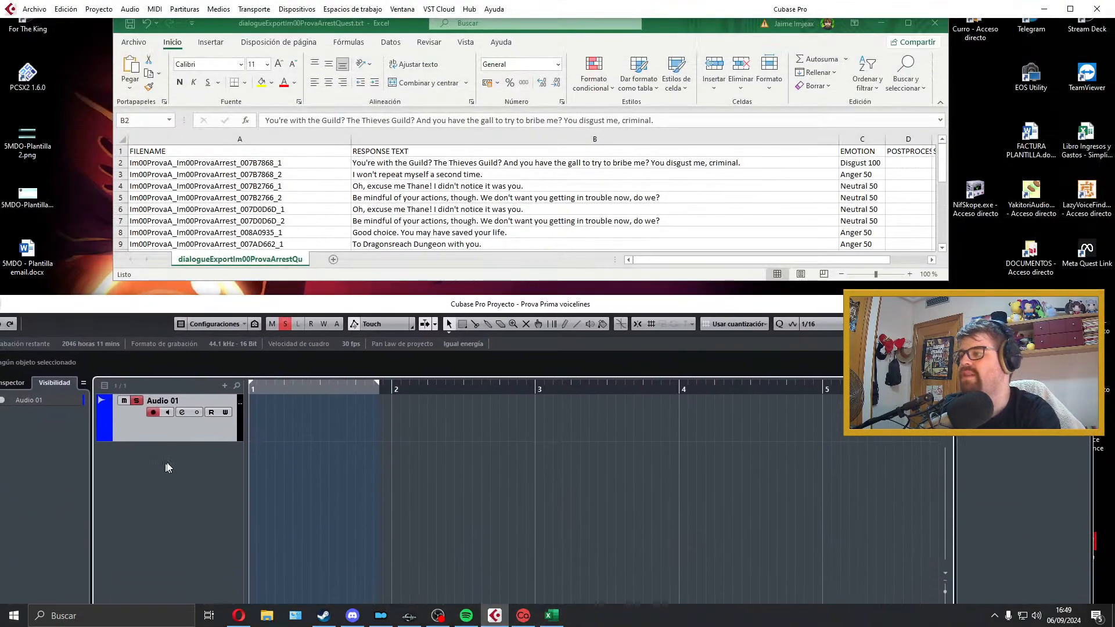
left_click_drag(191, 441, 196, 420)
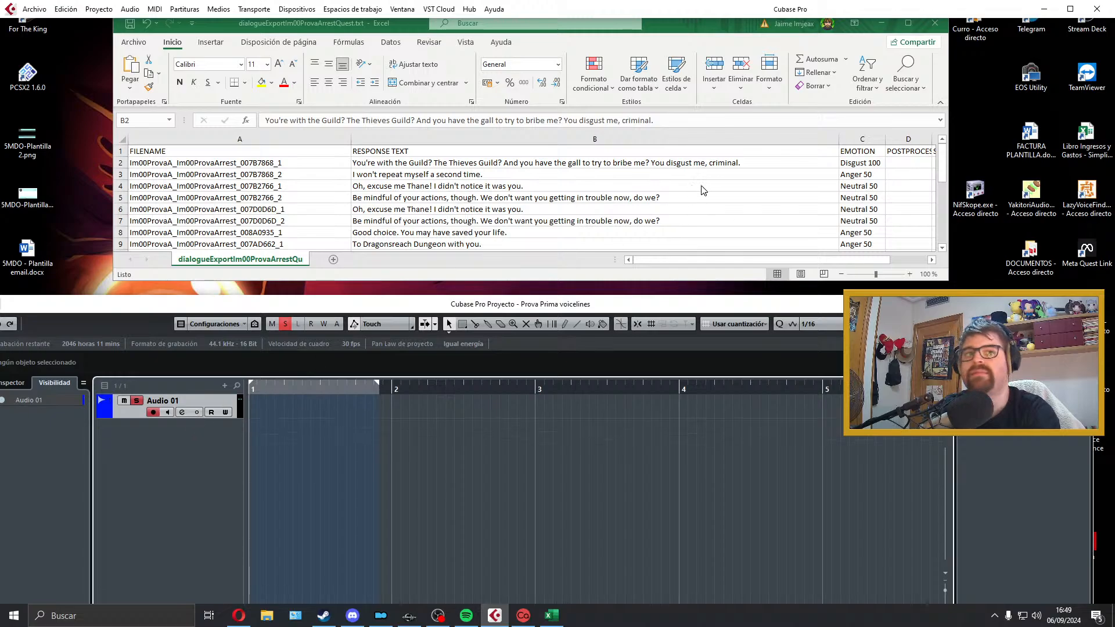
left_click_drag(691, 282, 699, 329)
Step: Look through the response lines in the spreadsheet and return to the Cubase project
scroll(708, 250, "down", 2)
scroll(706, 251, "up", 1)
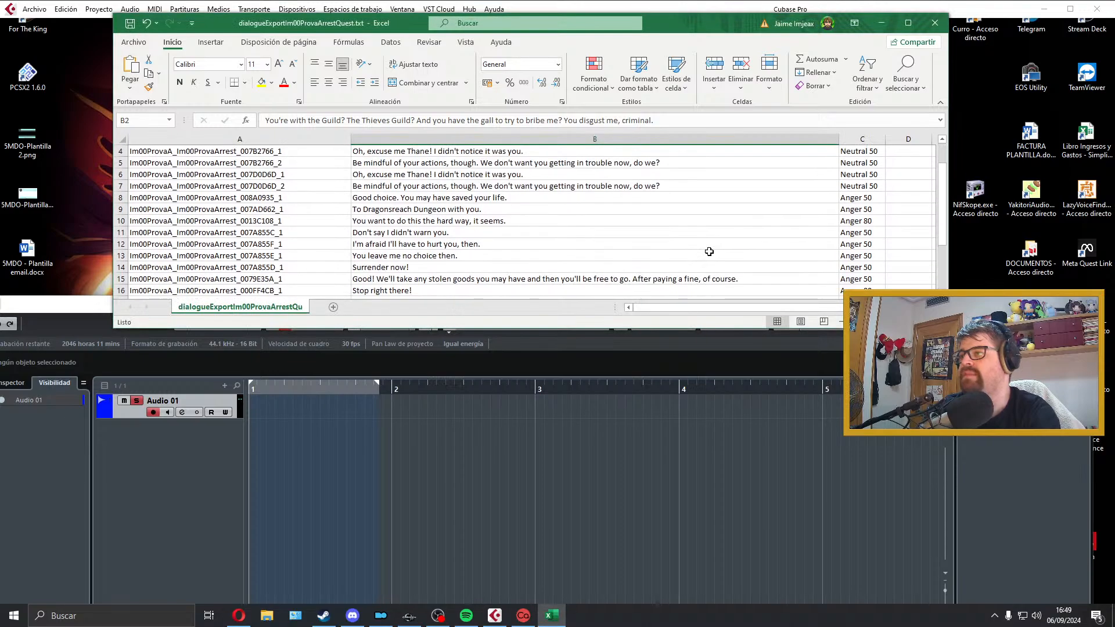
scroll(639, 250, "down", 1)
left_click(270, 405)
scroll(480, 211, "up", 2)
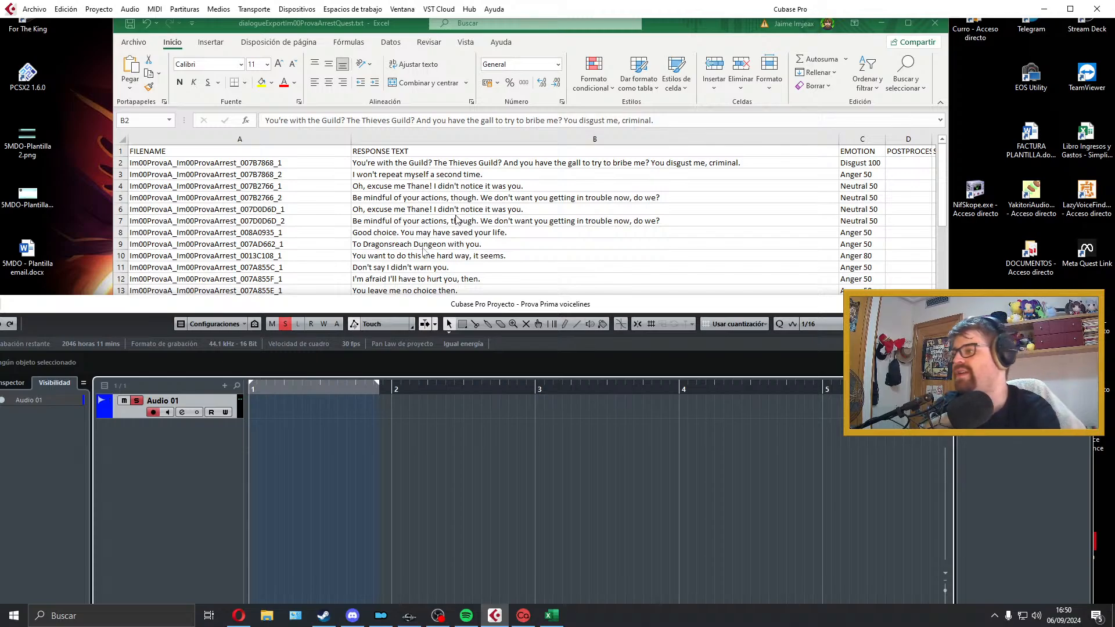
Step: Make the Audio 01 track taller, keeping the first response line selected in the spreadsheet
left_click_drag(234, 419, 235, 441)
left_click(603, 161)
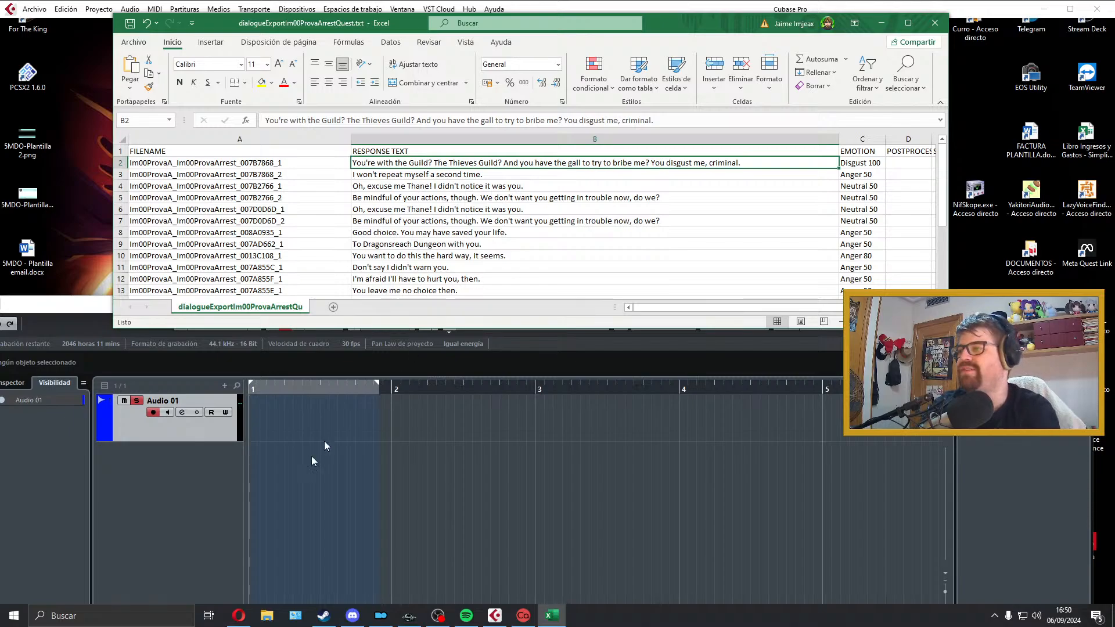
left_click(368, 420)
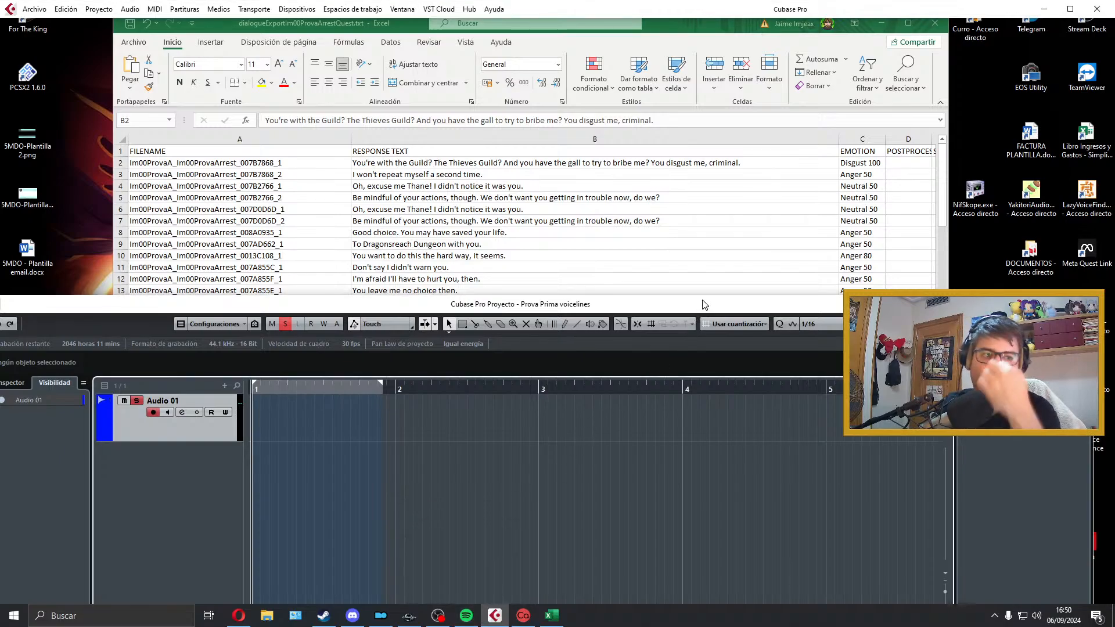
Step: Record the first response, "You're with the Guild? The Thieves Guild?...", on Audio 01 and trim the silence at its start
scroll(702, 251, "down", 1)
scroll(703, 251, "up", 1)
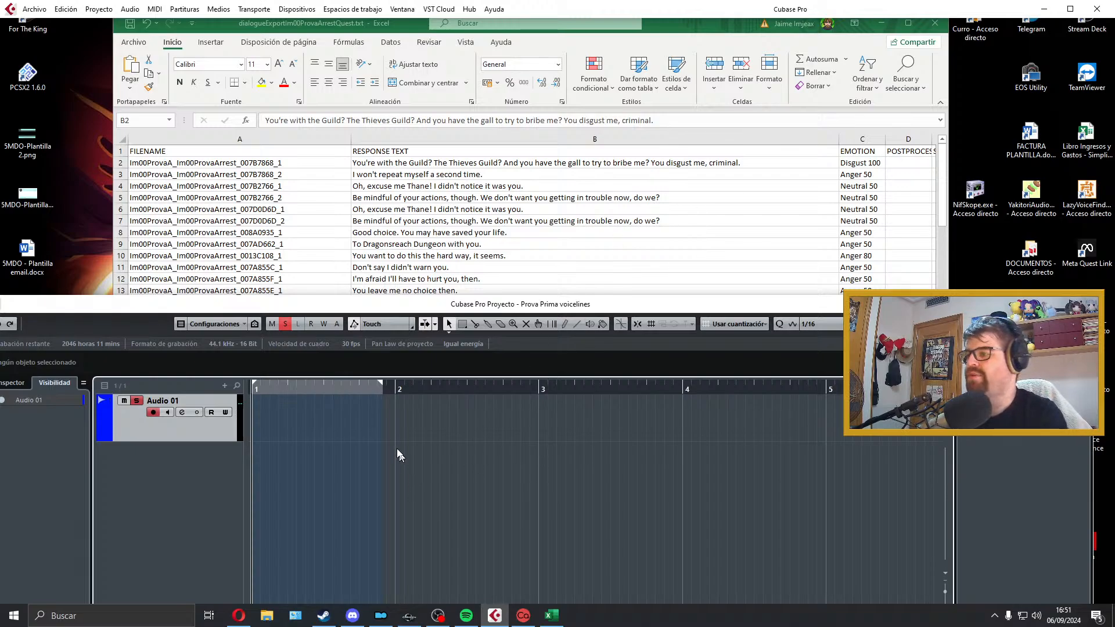
scroll(381, 430, "down", 3)
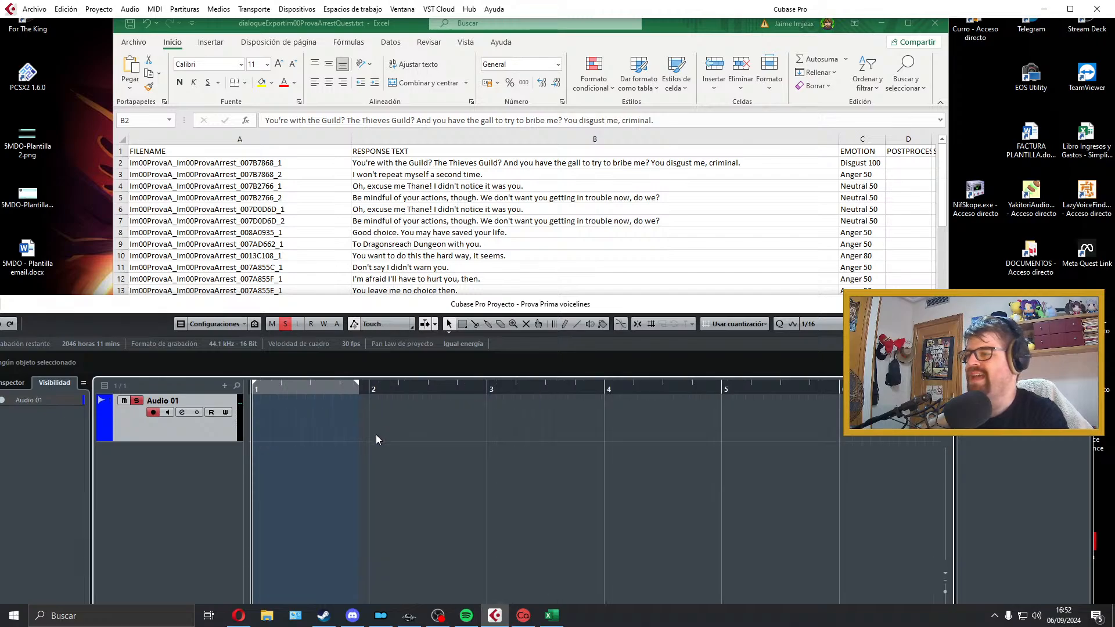
scroll(348, 454, "up", 2)
scroll(379, 443, "left", 1)
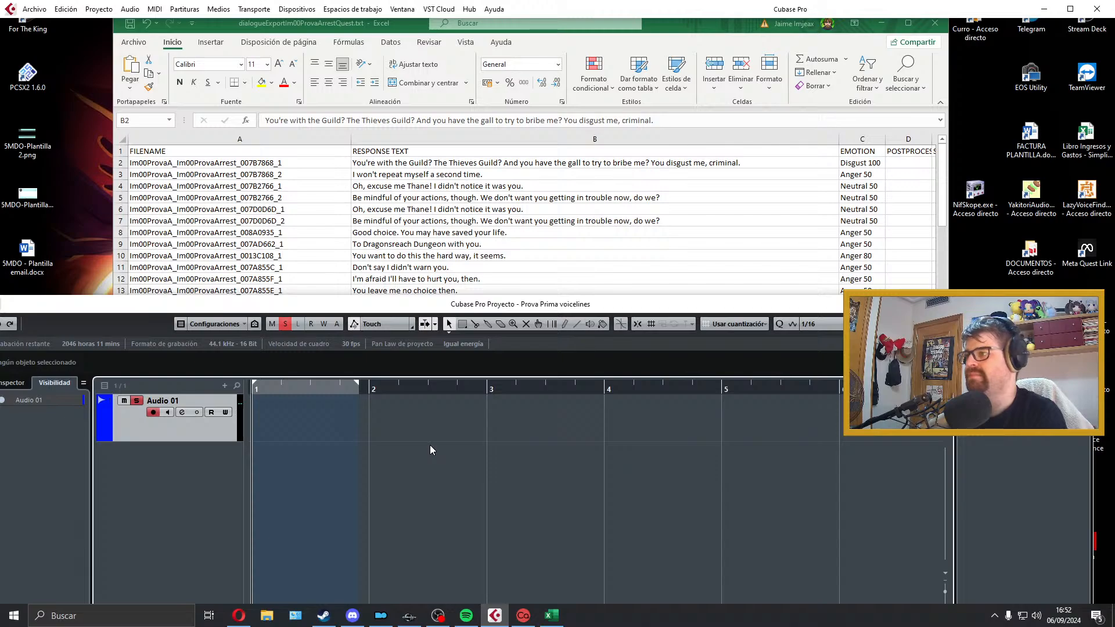
key("KP_Multiply")
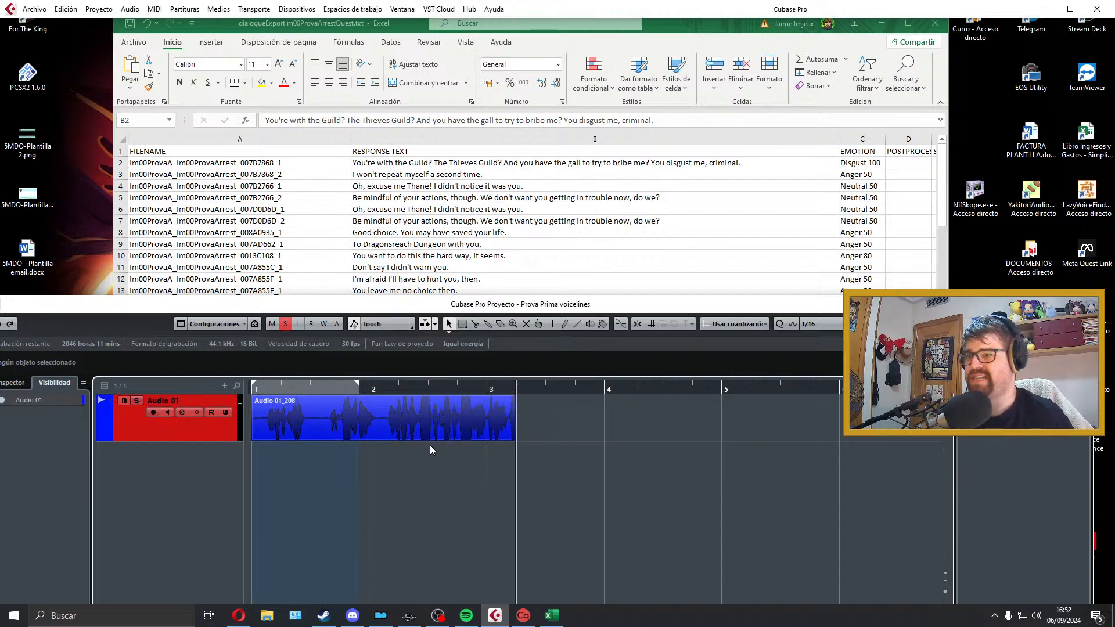
key("space")
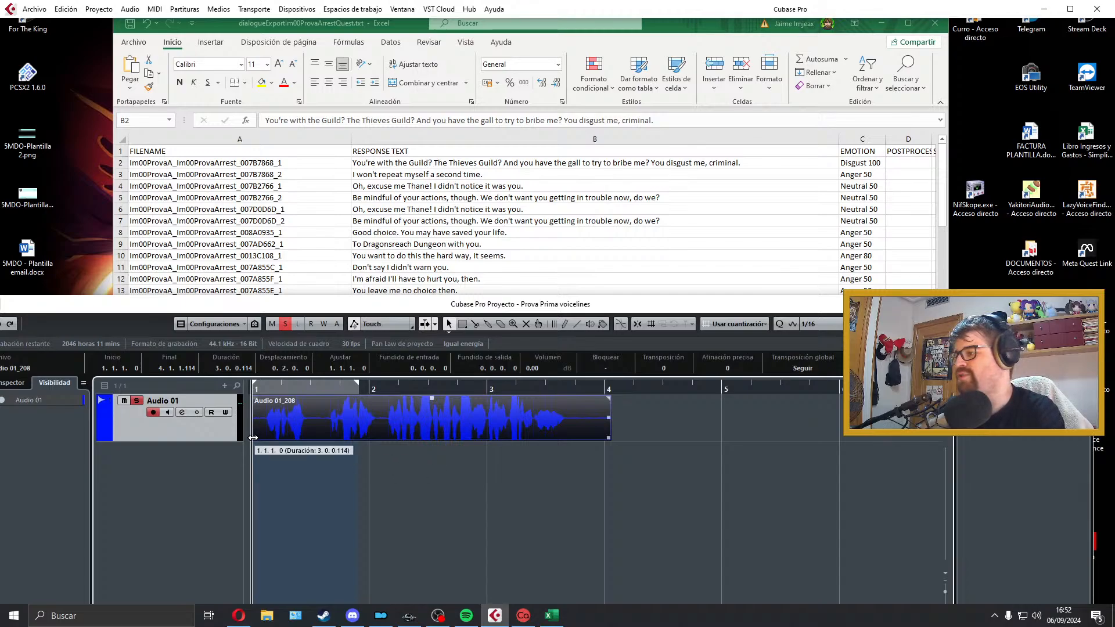
left_click_drag(253, 438, 279, 419)
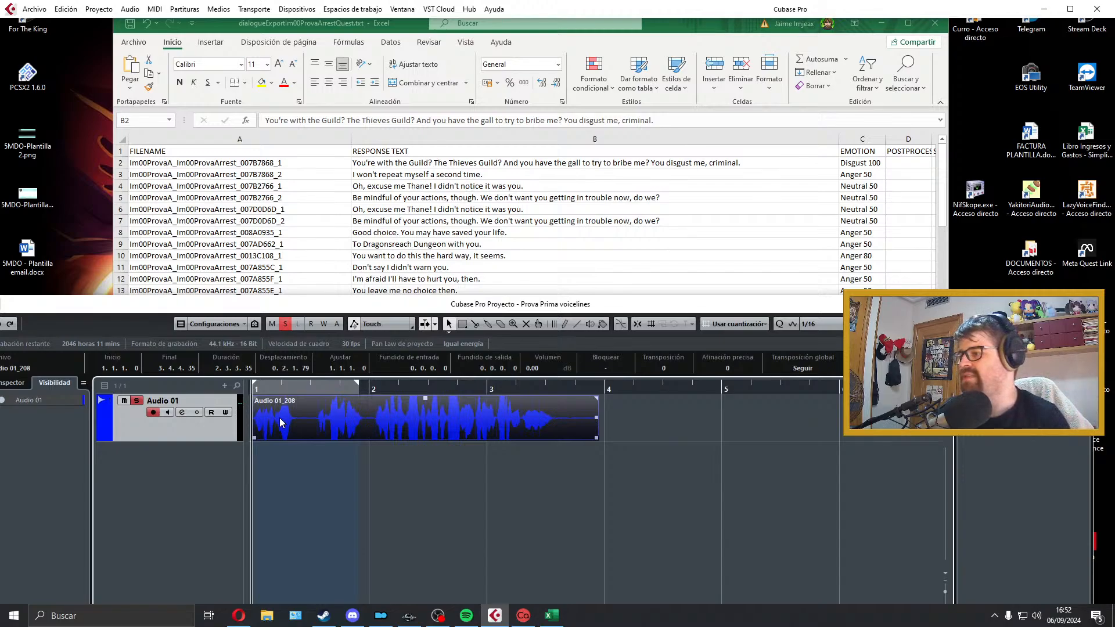
Step: Play back the recorded take twice from the project start, then delete it
key("space")
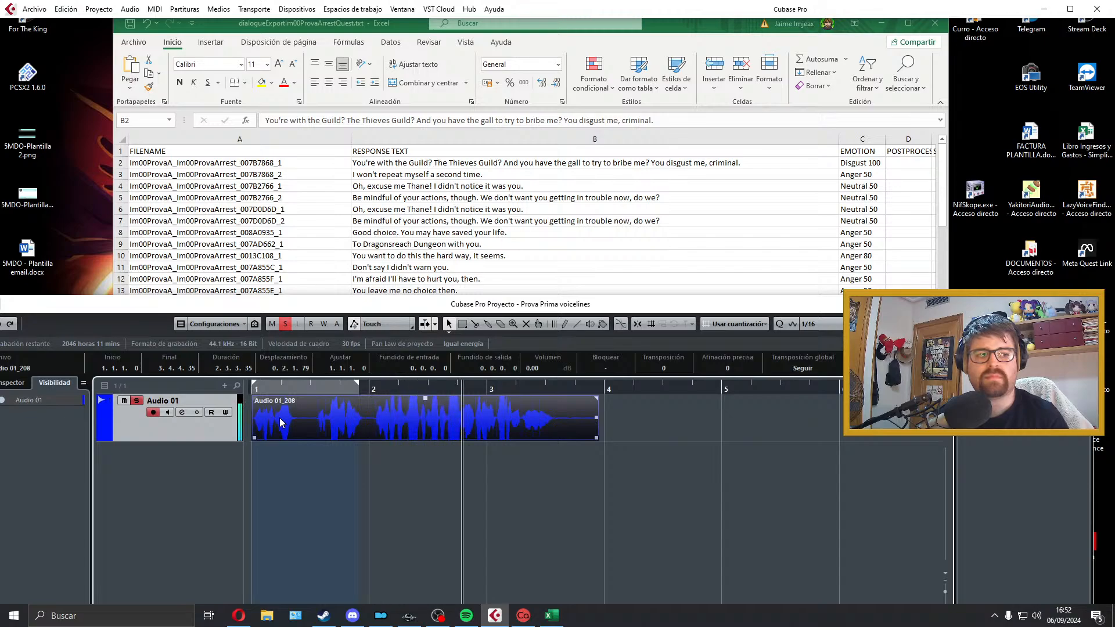
key("space")
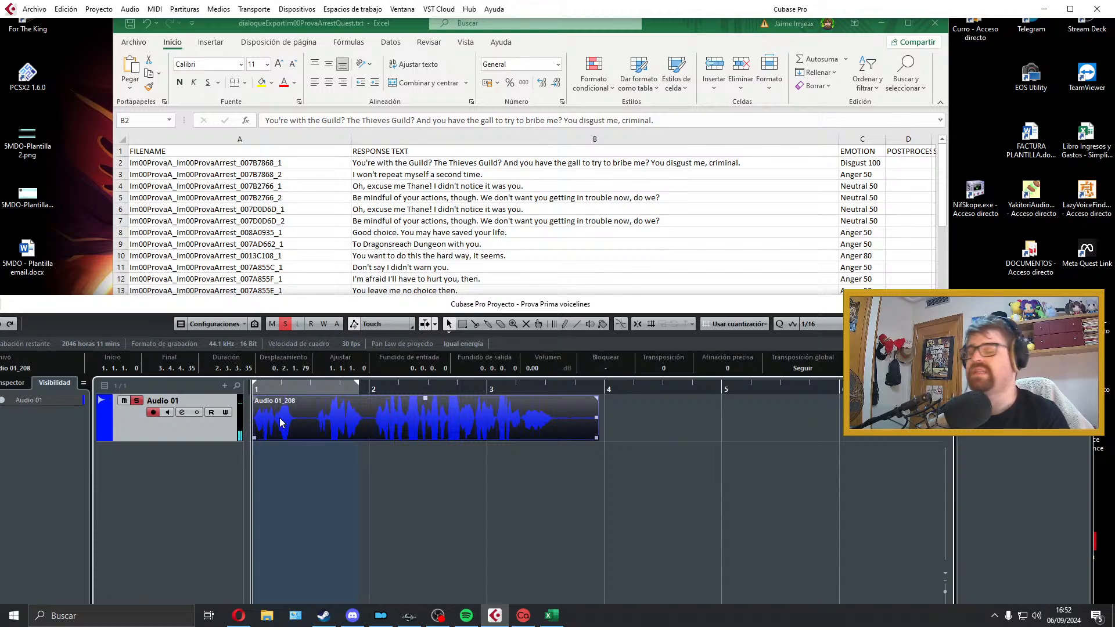
key("space")
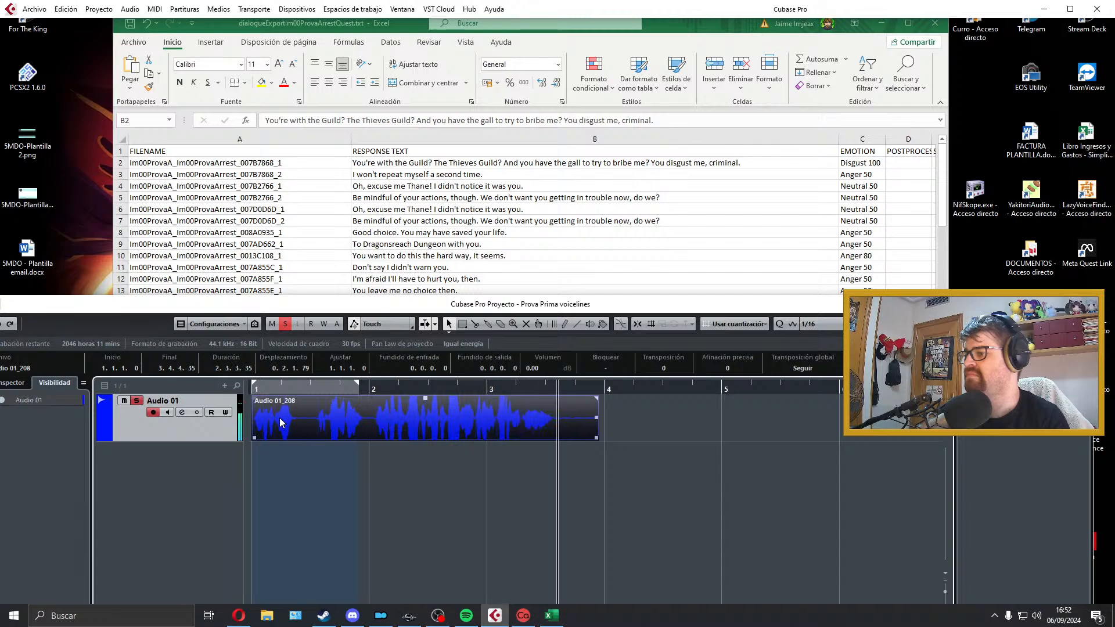
key("space")
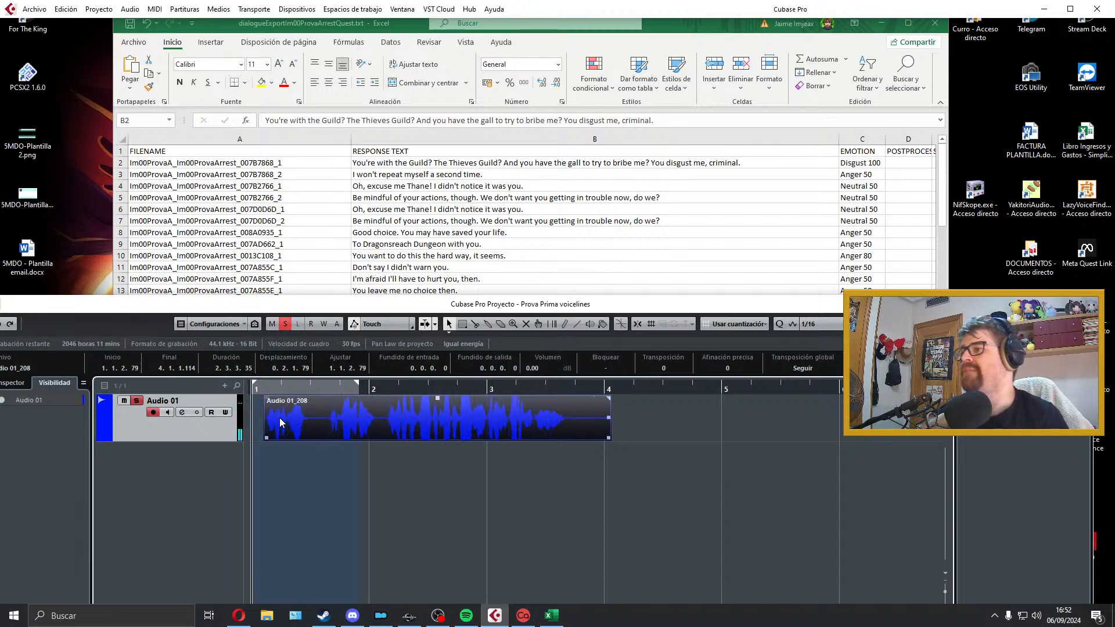
key("Delete")
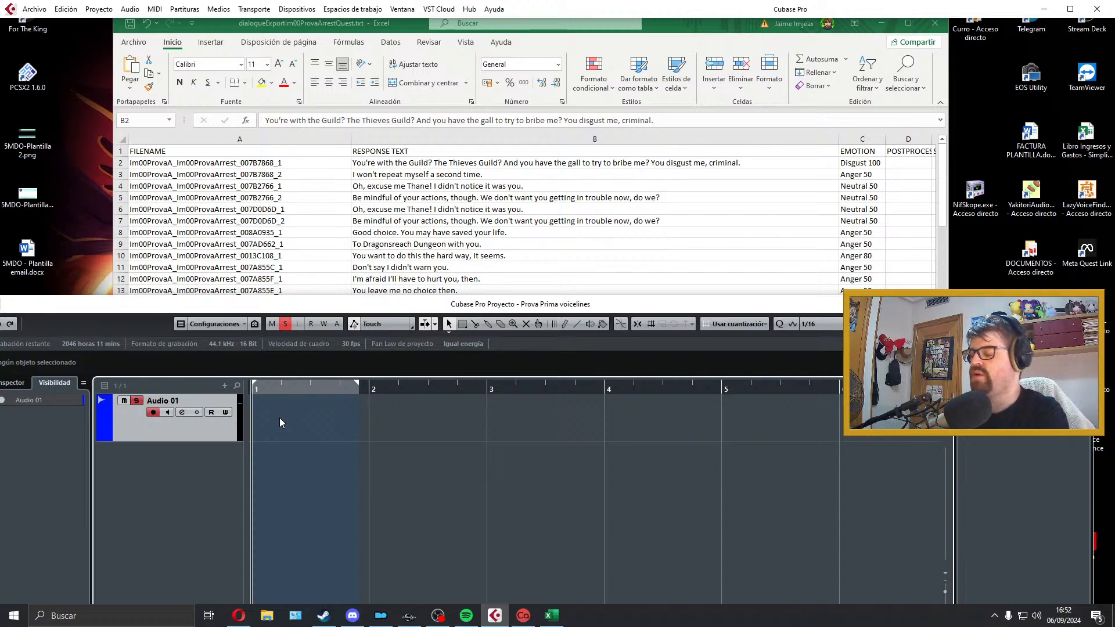
Step: Record a new take of the first response on Audio 01, trim its start to the project start and play it back
key("KP_Multiply")
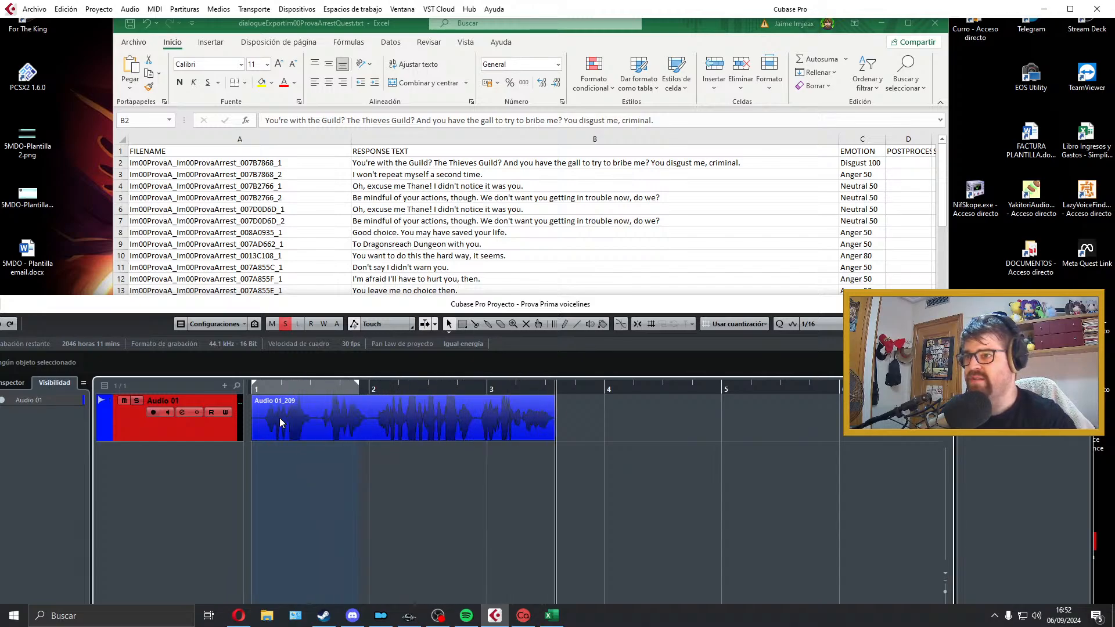
key("space")
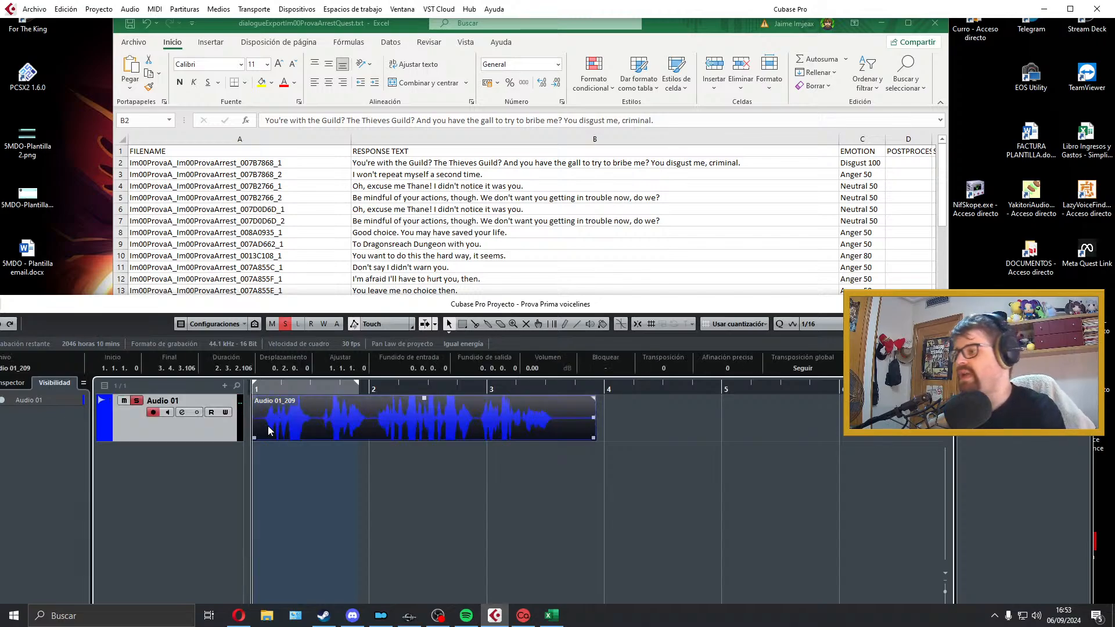
left_click_drag(252, 436, 257, 432)
key("space")
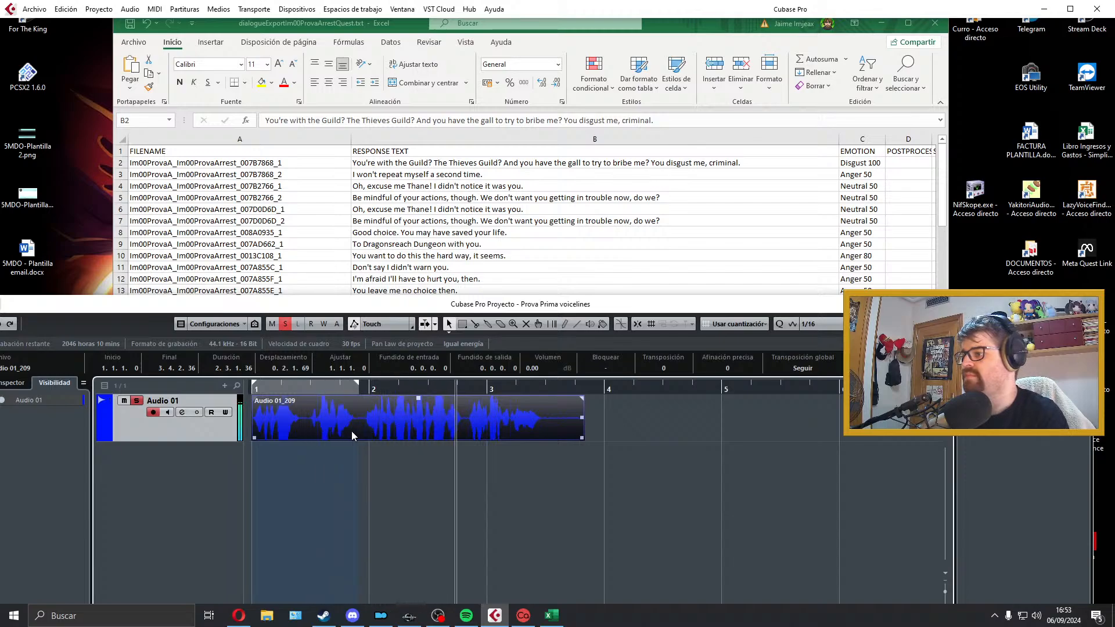
key("space")
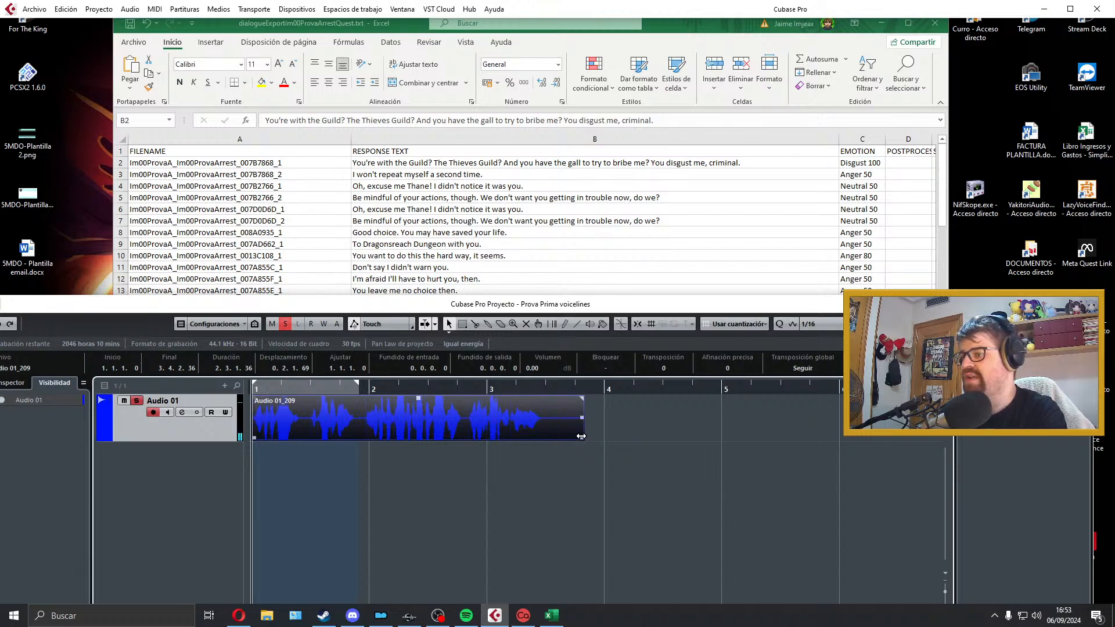
Step: Trim the silence at the take's end and add a fade-in of 0.0.0.18 and a fade-out of 0.0.0.47
left_click_drag(582, 440, 541, 444)
left_click_drag(541, 398, 538, 398)
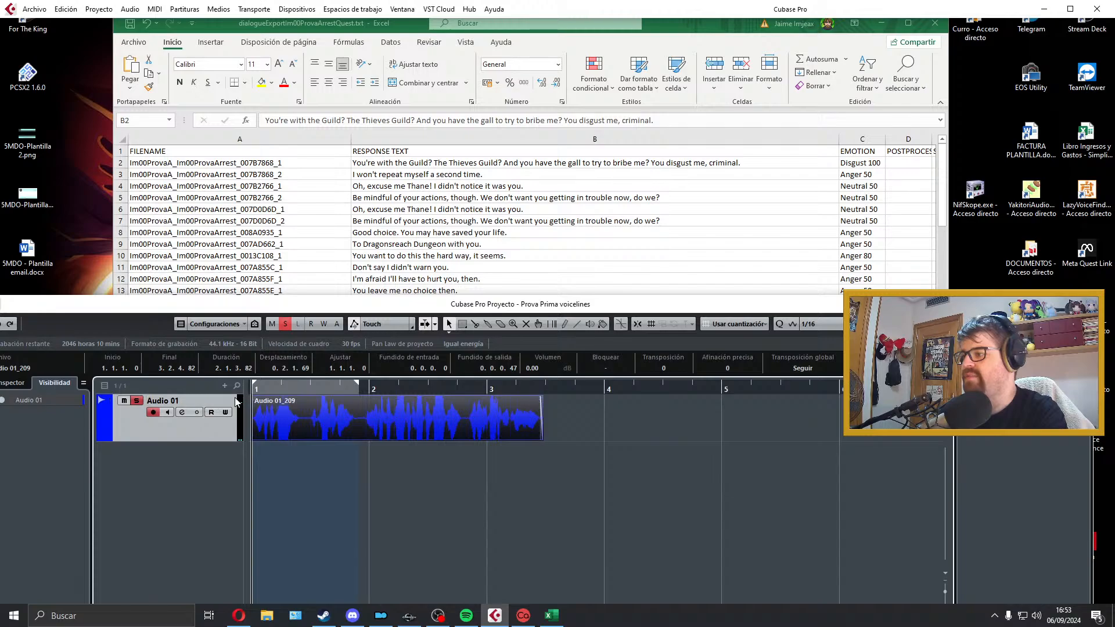
left_click_drag(253, 400, 261, 405)
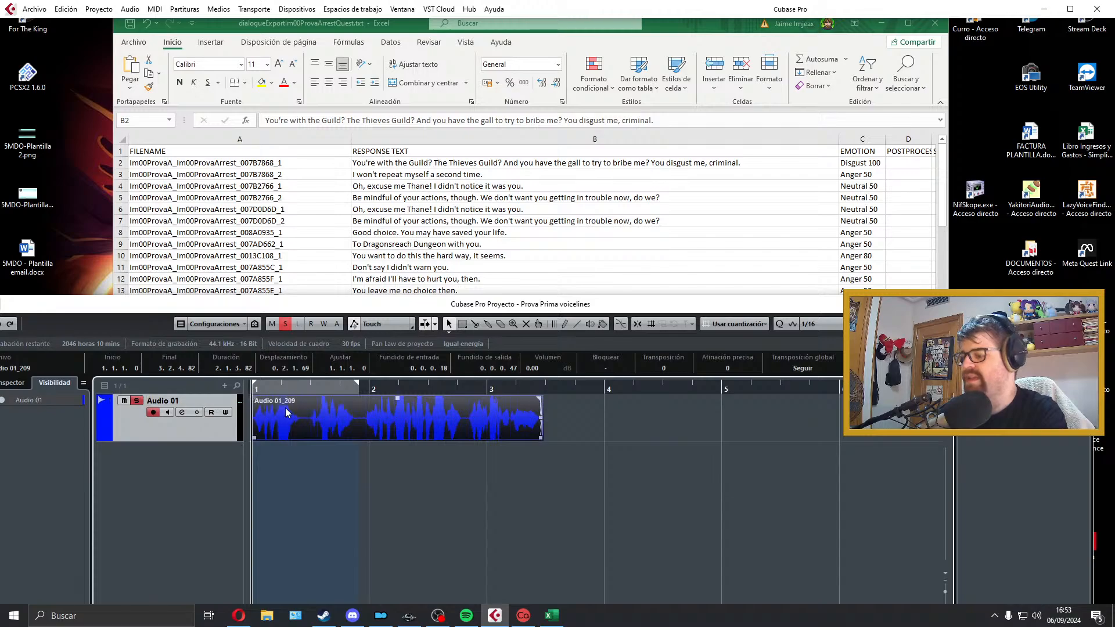
Step: Set the locators around the trimmed take and open the audio mixdown export settings
mouse_move(99, 306)
left_mouse_down()
mouse_move(138, 306)
mouse_move(108, 310)
left_mouse_up()
left_click(31, 10)
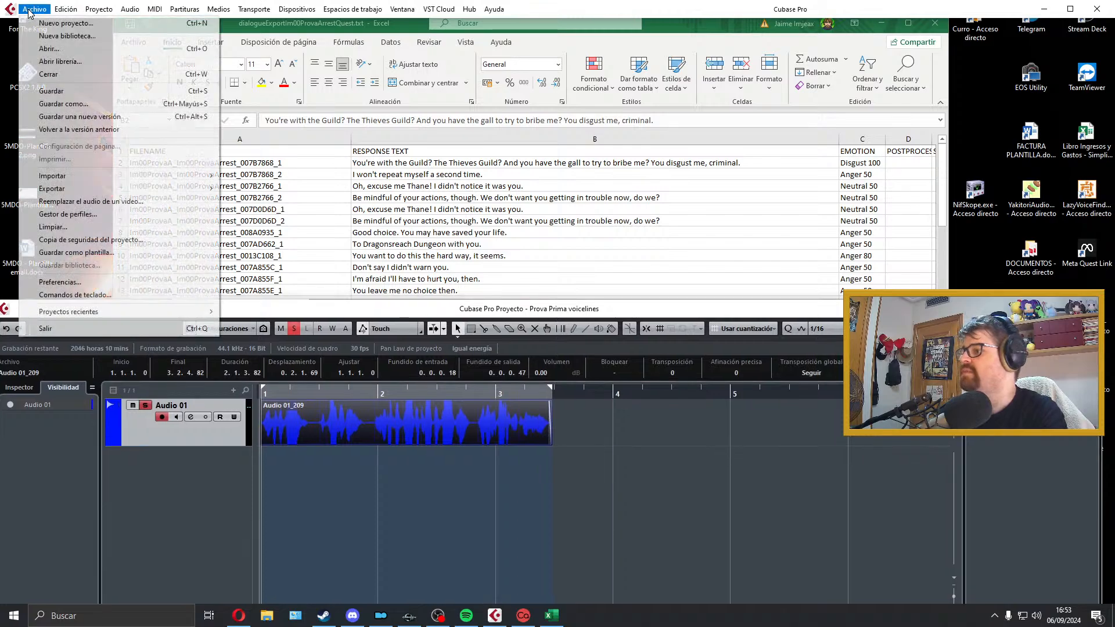
mouse_move(81, 189)
left_click(269, 215)
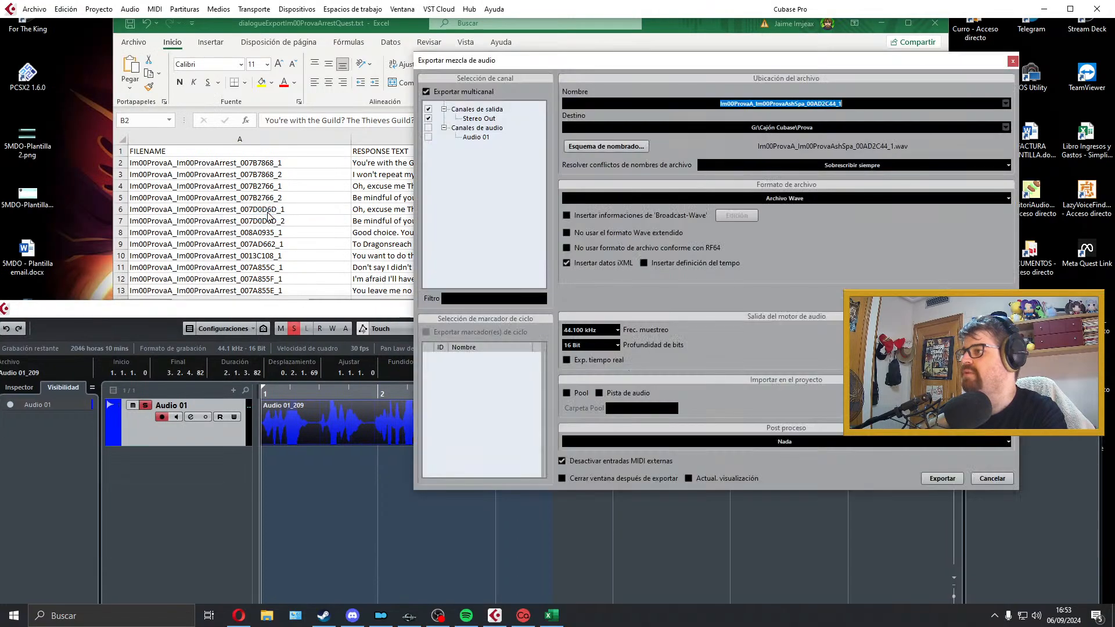
Step: Copy the first response's filename, Im00ProvaA_Im00ProvaArrest_007B7868_1, from the dialogue sheet into the export name and export the WAV mixdown
double_click(237, 166)
double_click(265, 163)
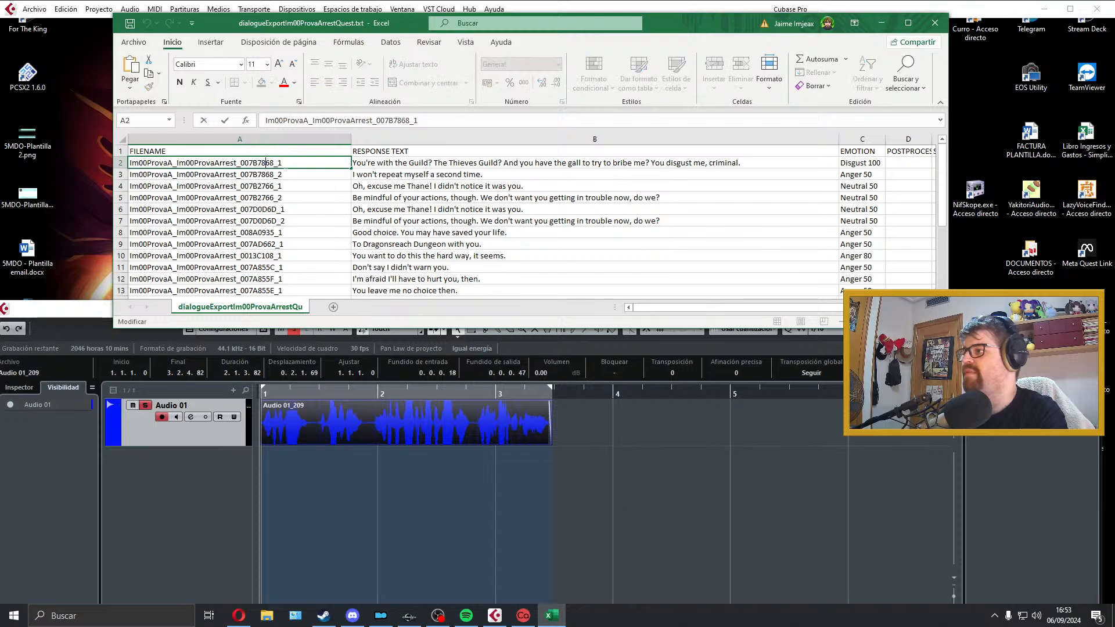
double_click(266, 163)
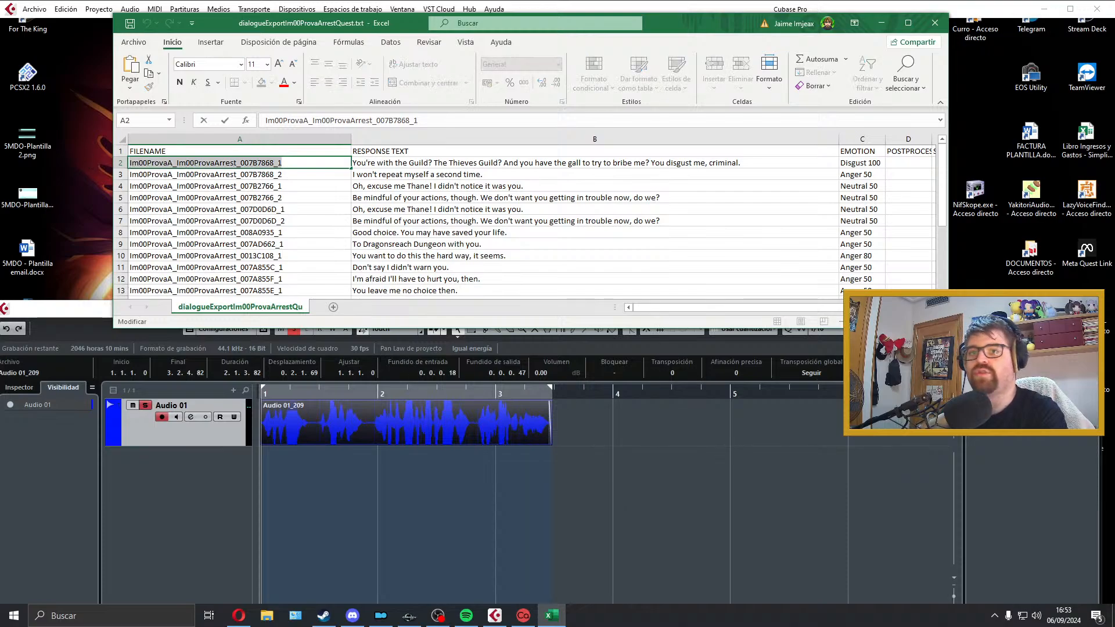
key("ctrl+c")
key("alt+Tab")
left_click(841, 106)
key("ctrl+v")
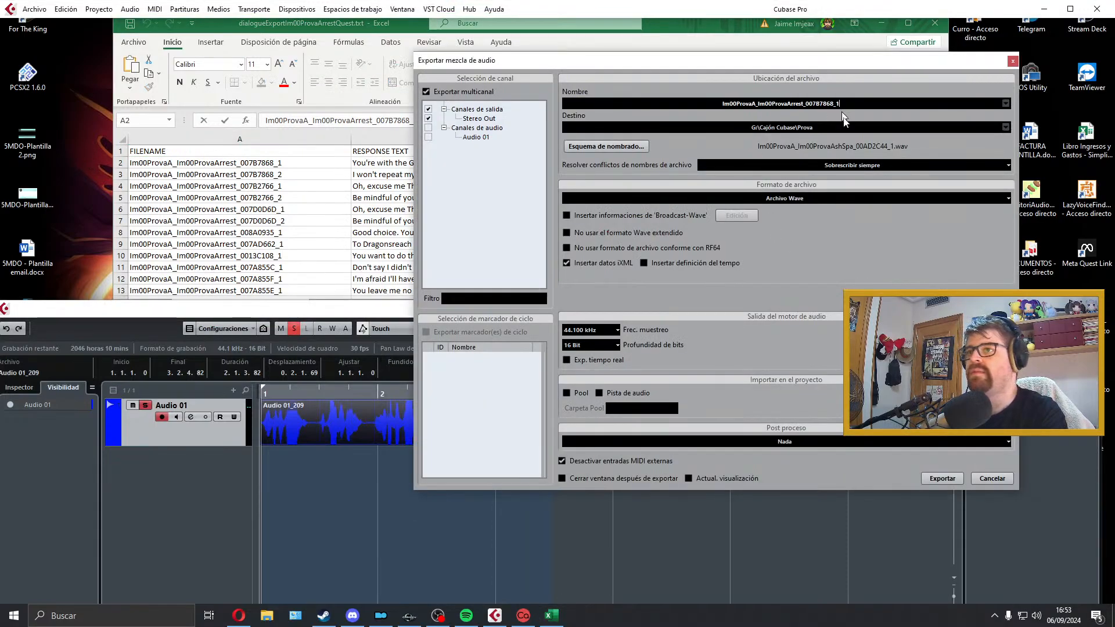
left_click(950, 479)
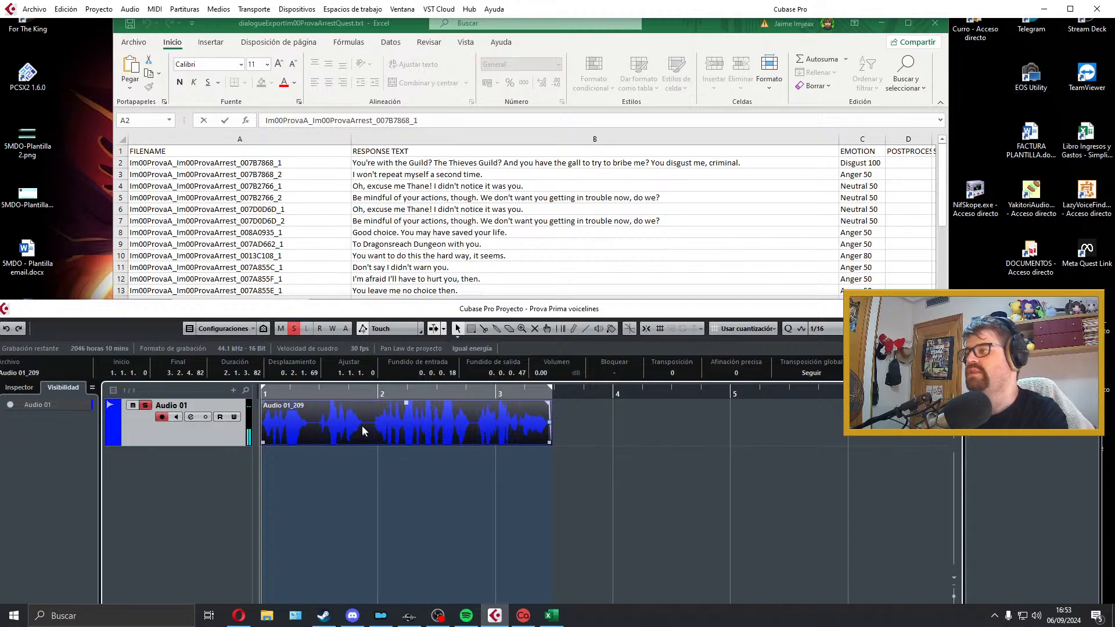
Step: Move the exported take onto a new track below Audio 01 and shrink that track's height
left_click_drag(361, 424, 357, 464)
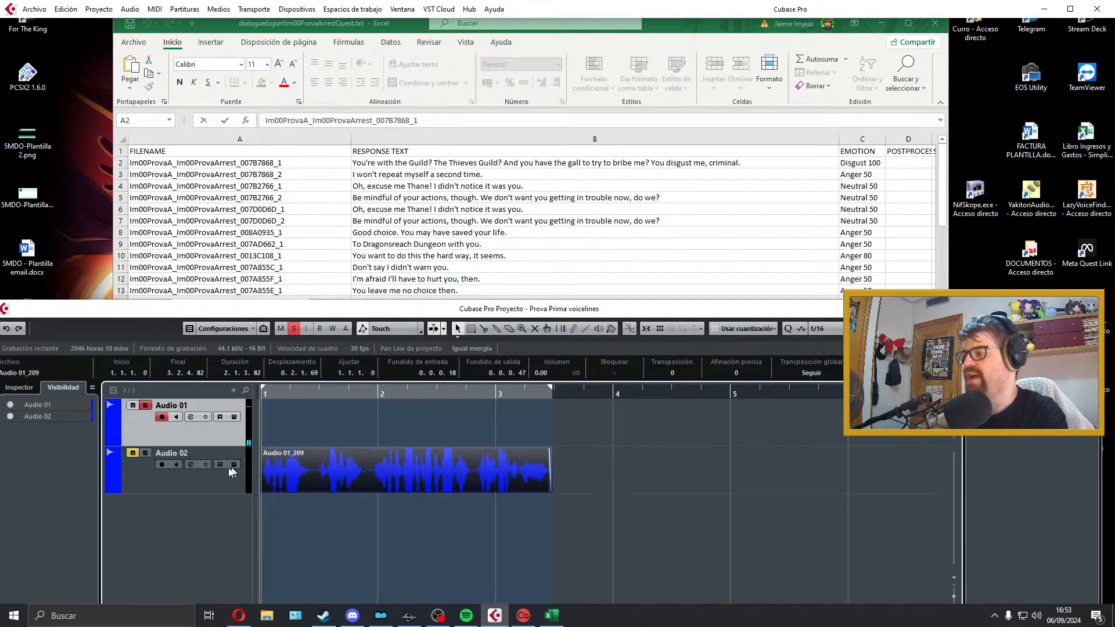
left_click_drag(232, 491, 233, 460)
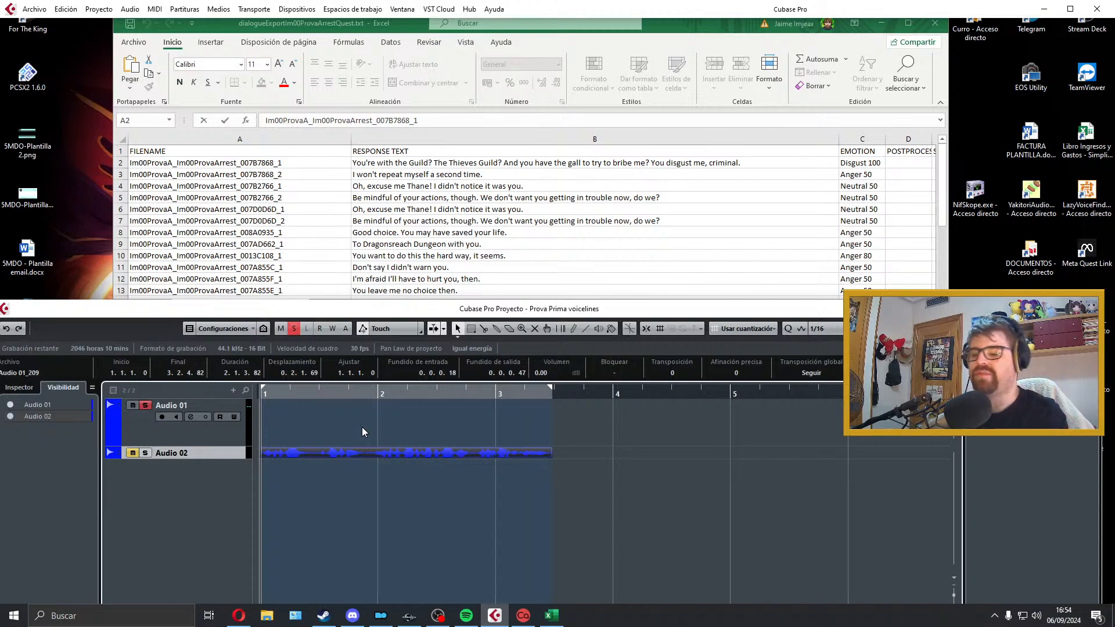
key("KP_Multiply")
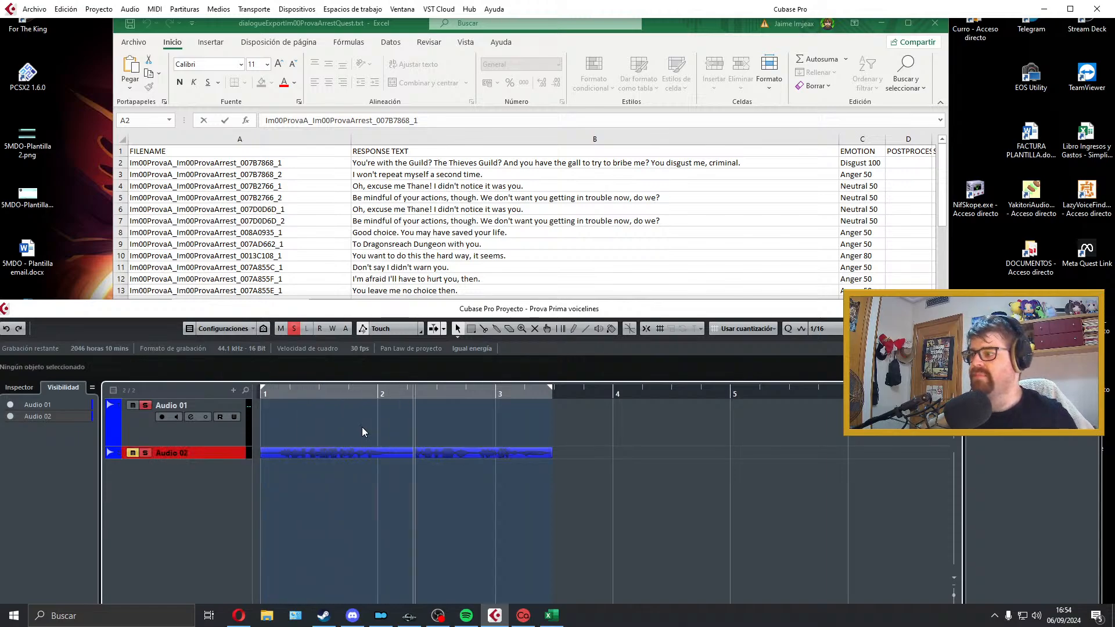
key("space")
left_click(623, 439)
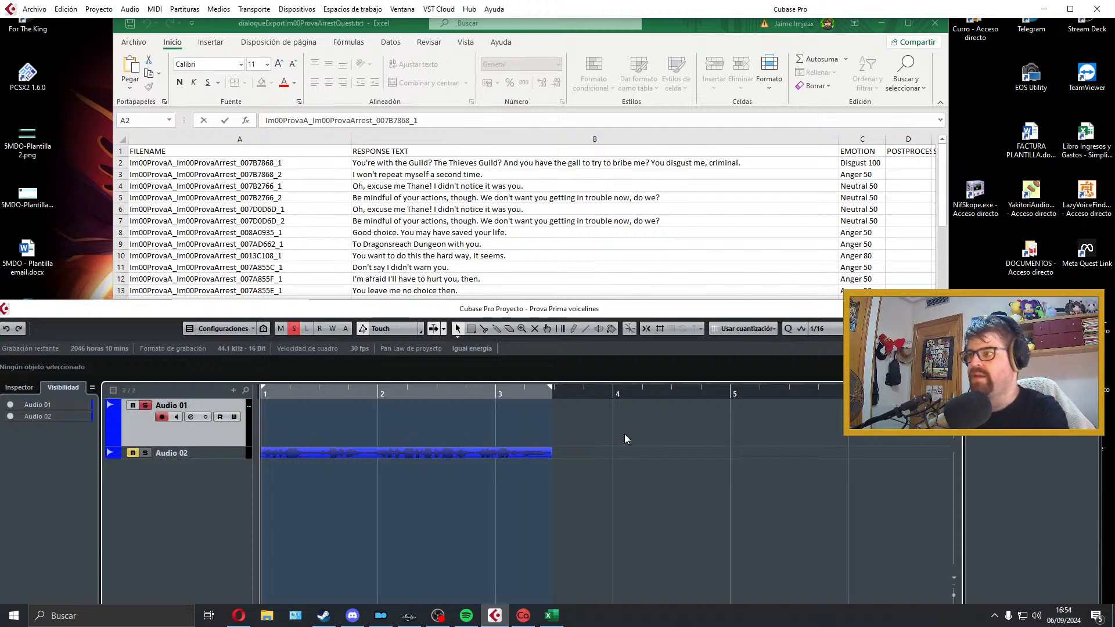
Step: Record two trial takes of "I won't repeat myself a second time." on Audio 01, playing back and deleting each one
key("KP_Multiply")
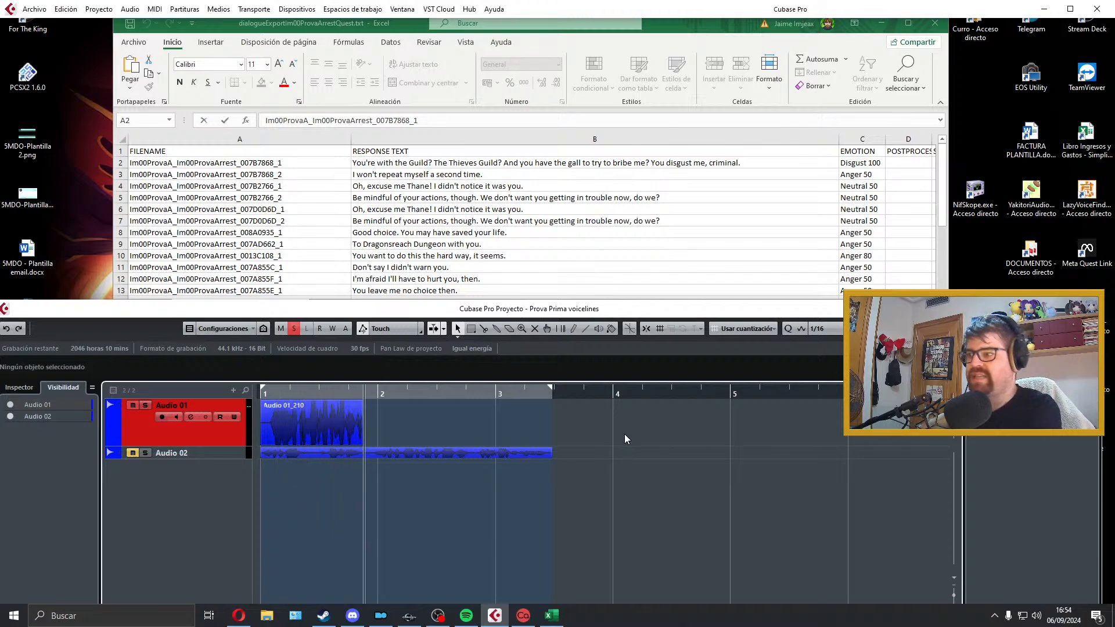
key("space")
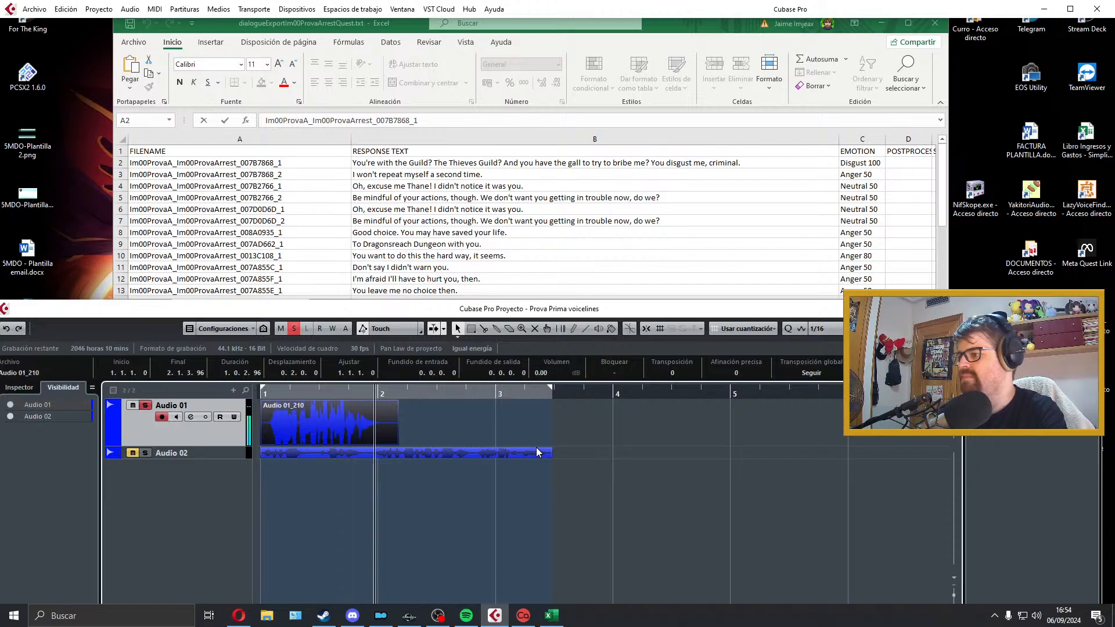
key("space")
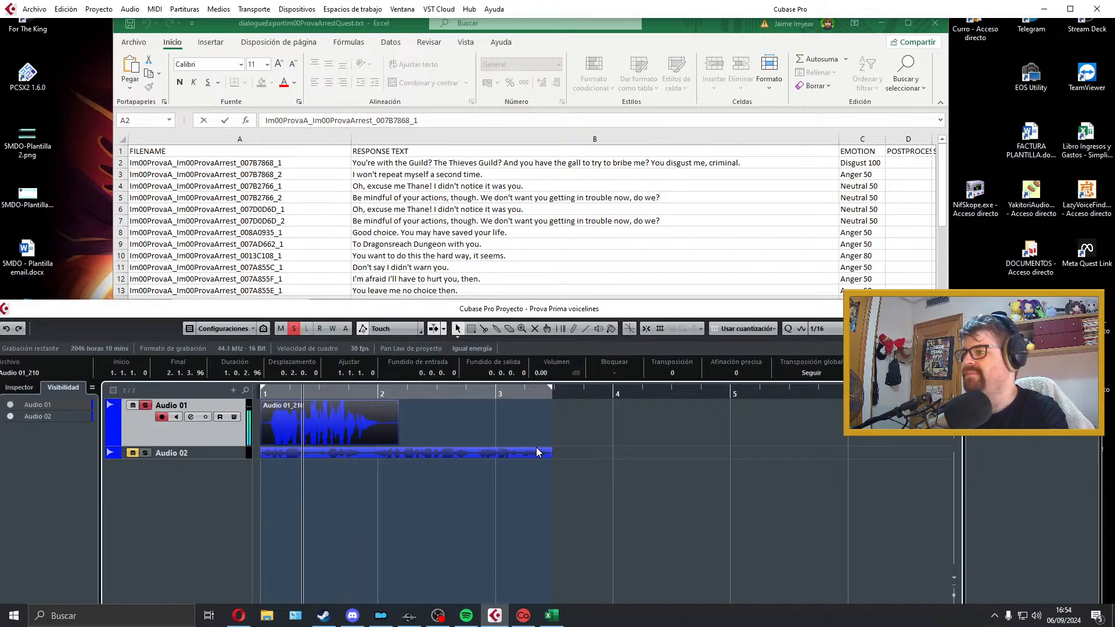
key("space")
key("Delete")
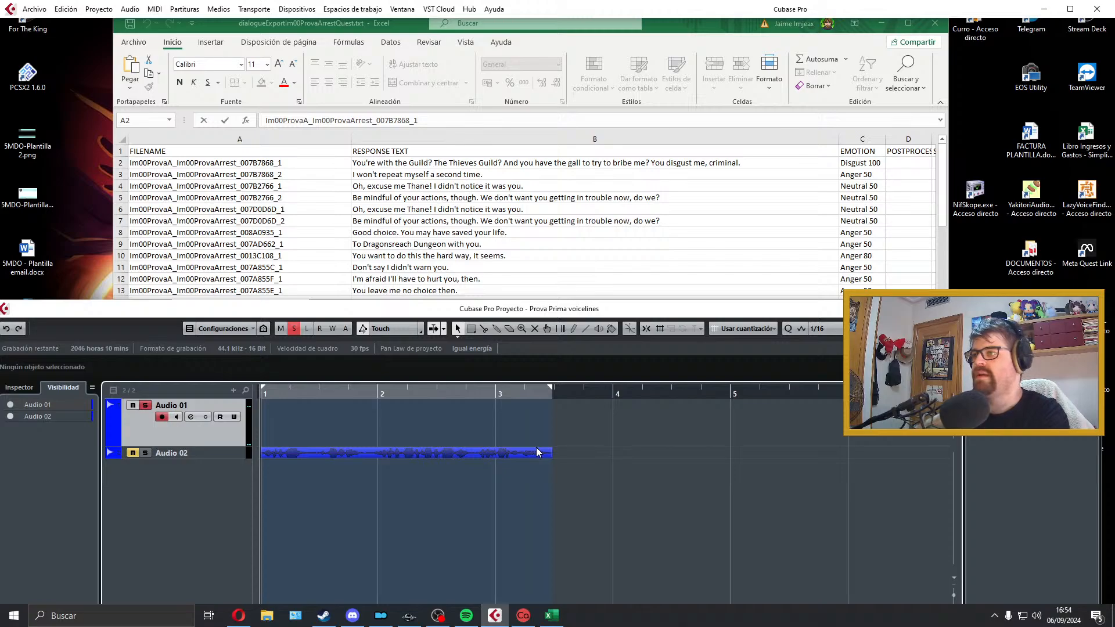
key("KP_Multiply")
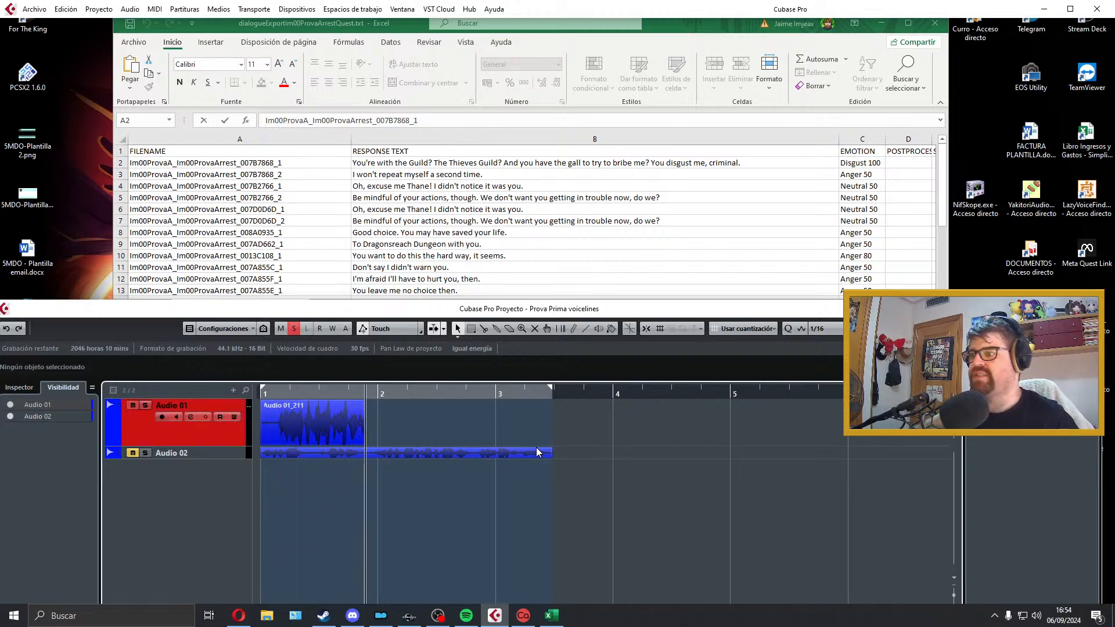
key("space")
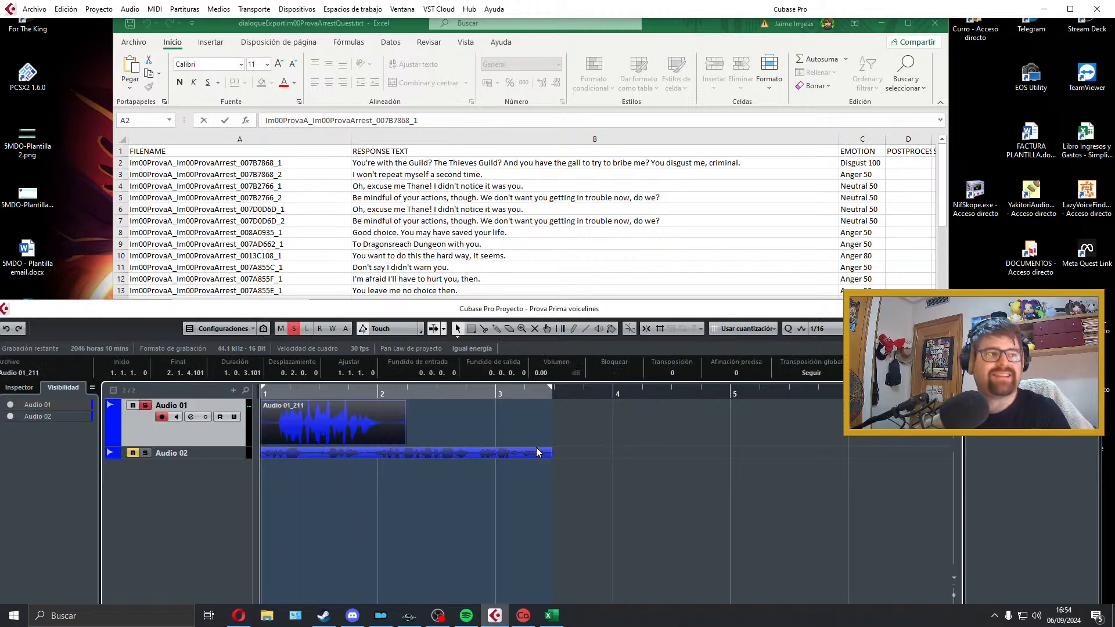
key("space")
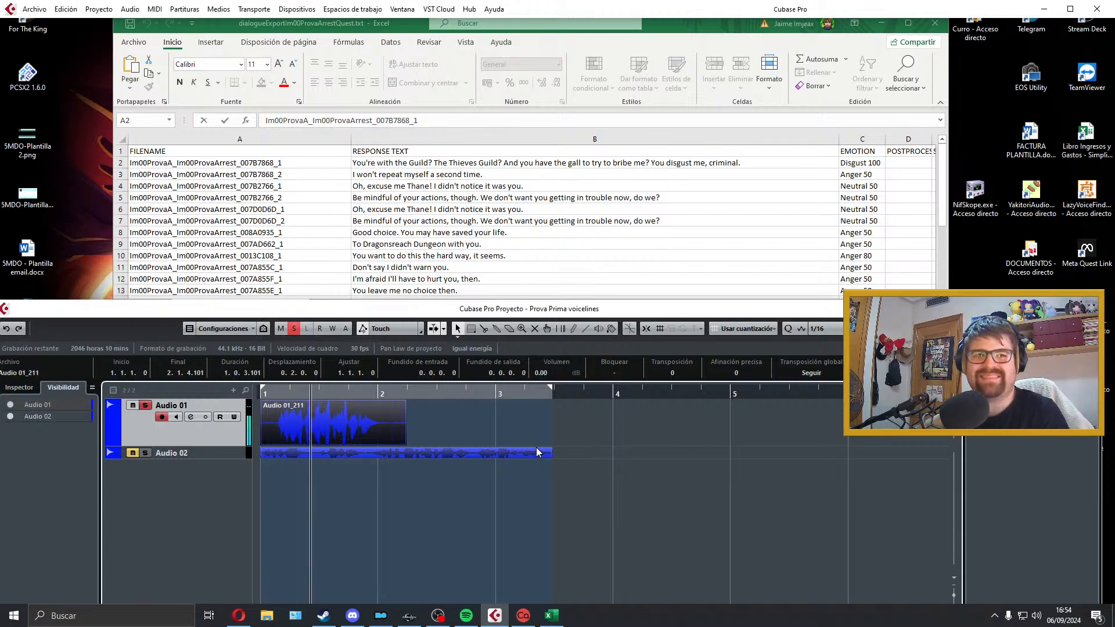
key("space")
key("Delete")
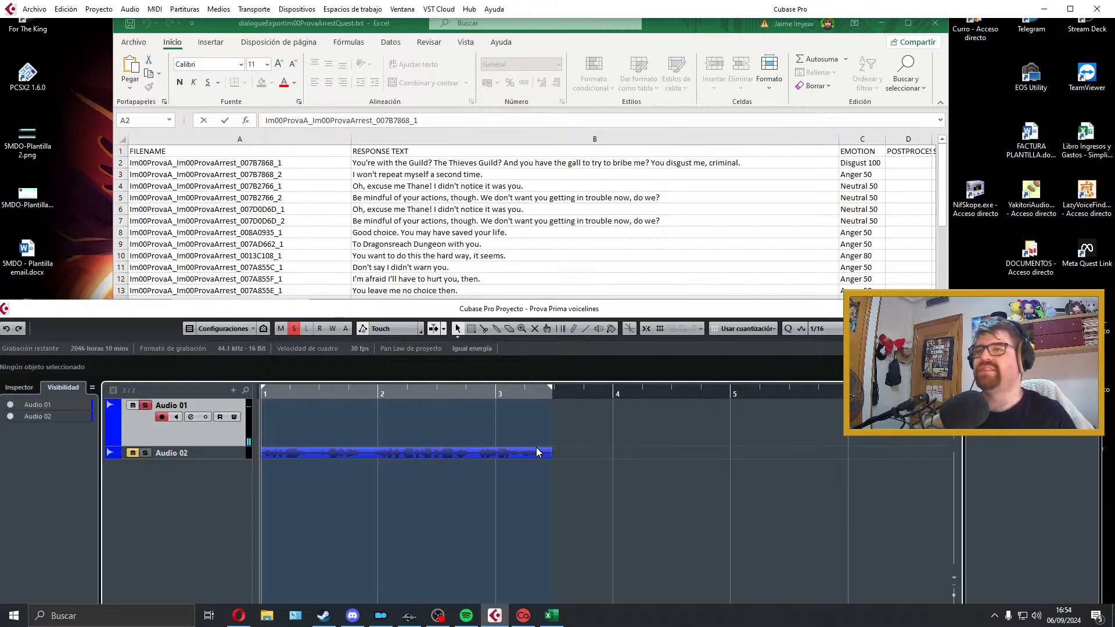
Step: Record a fresh take of the second response on Audio 01 and play it back from the project start
key("KP_Multiply")
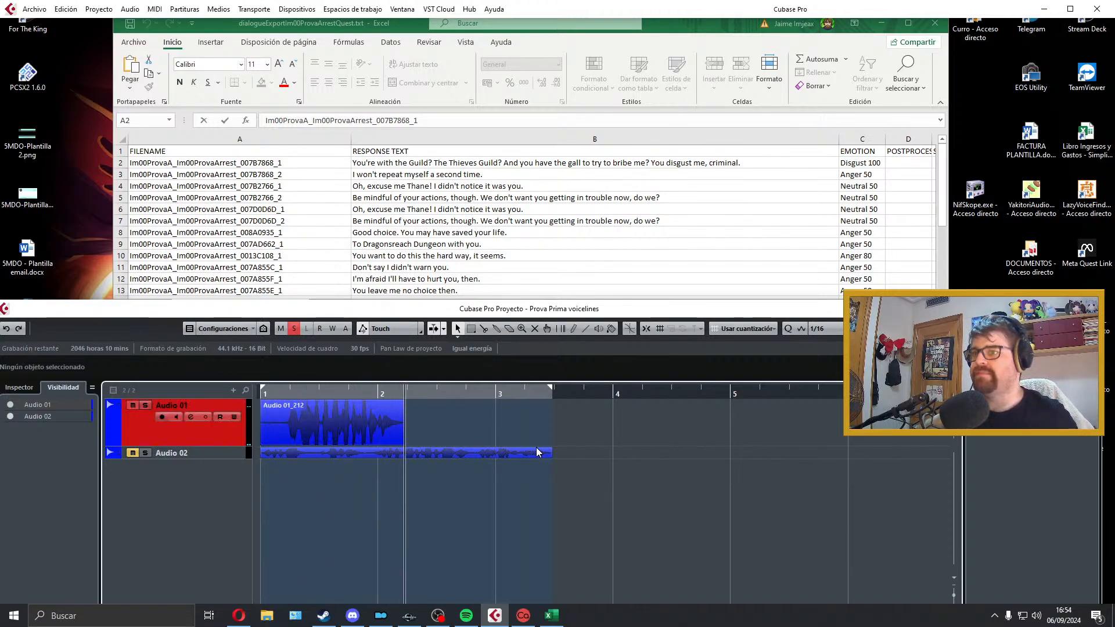
key("space")
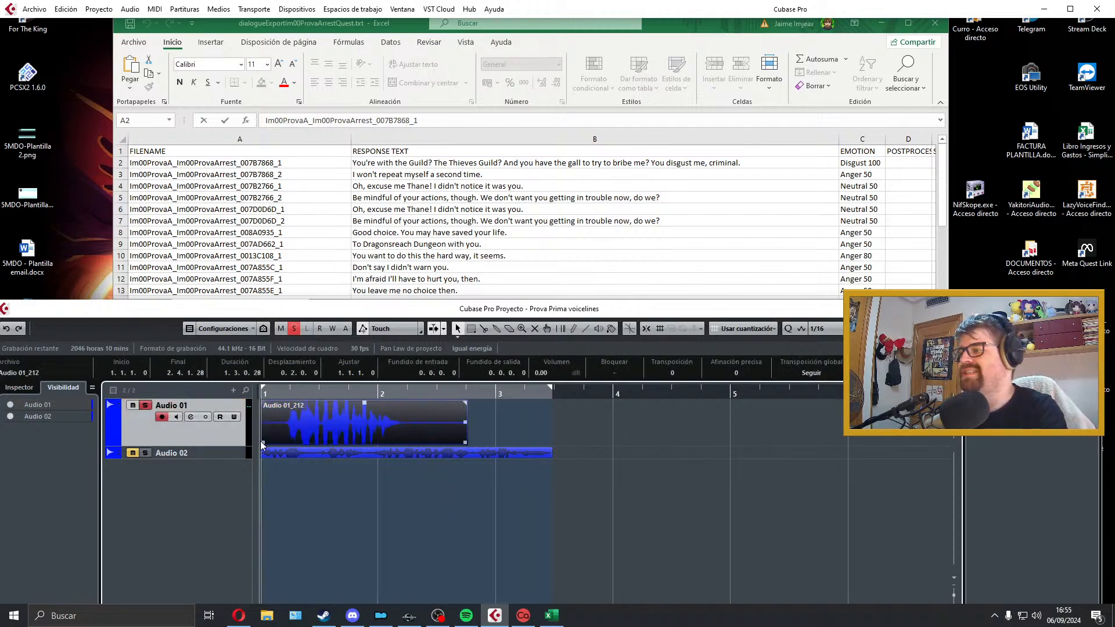
key("space")
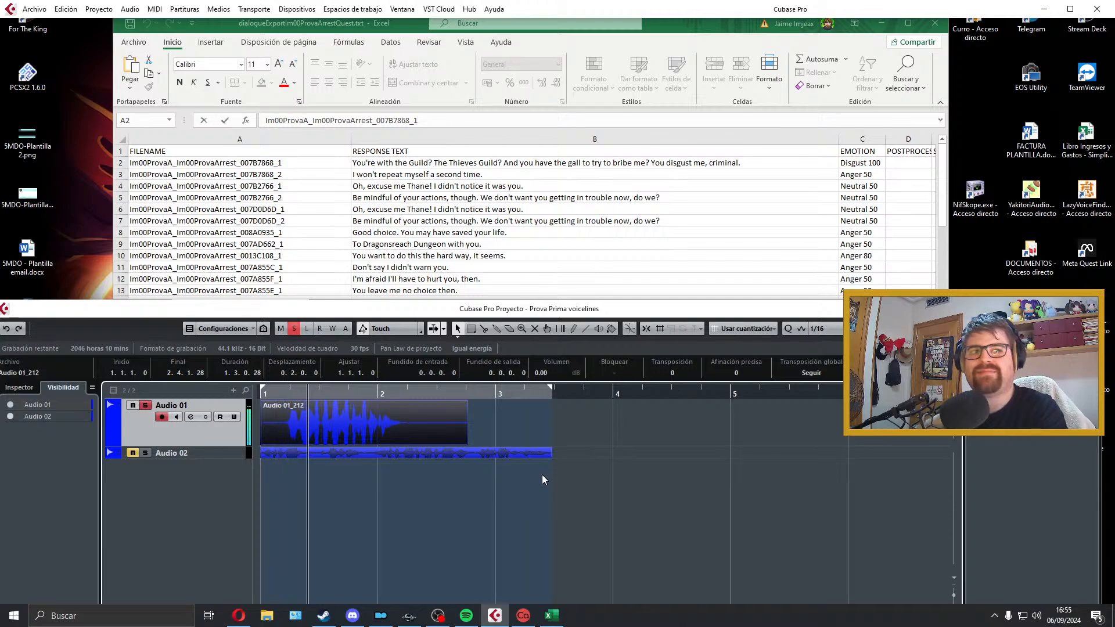
key("space")
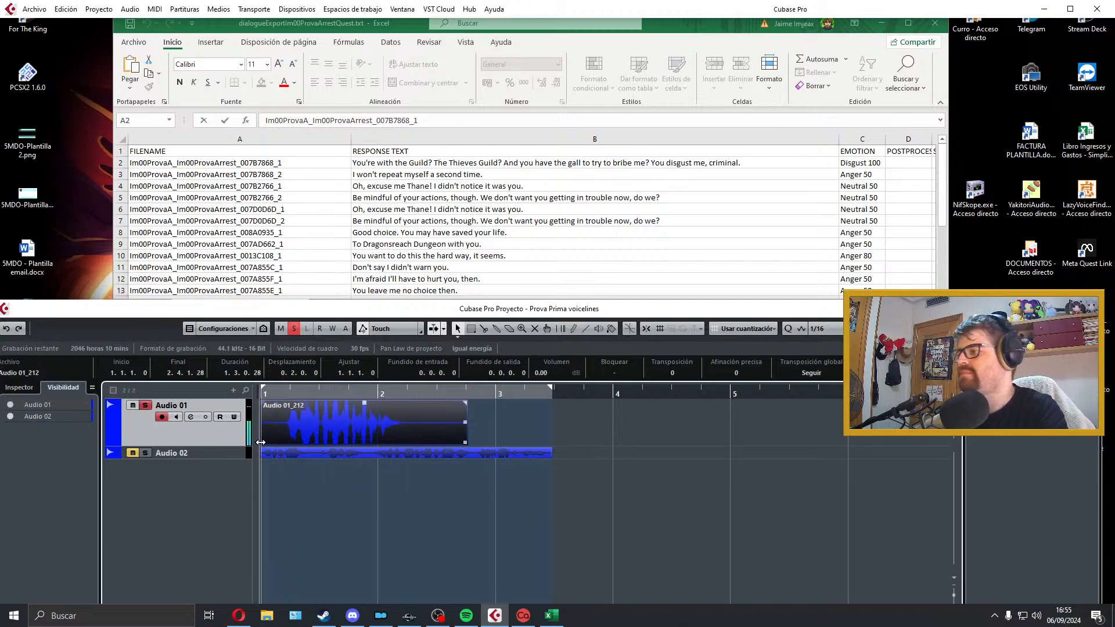
Step: Trim the silence from both ends of the take, add a 0.0.0.56 fade-in and a 0.0.0.85 fade-out, and play it back
left_click_drag(262, 442, 293, 434)
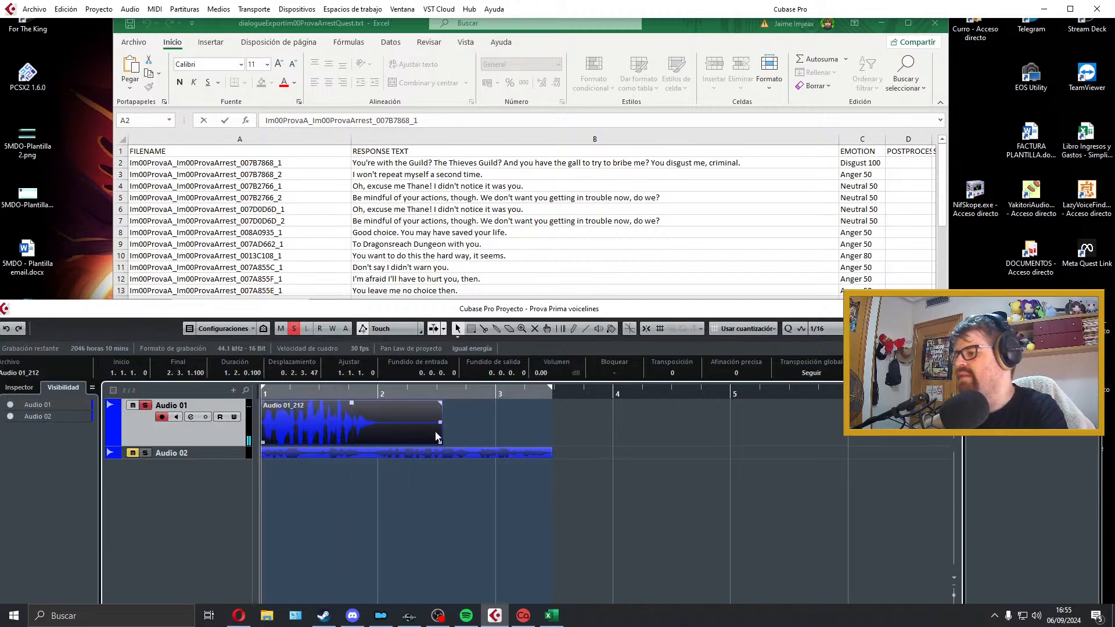
left_click_drag(440, 442, 376, 405)
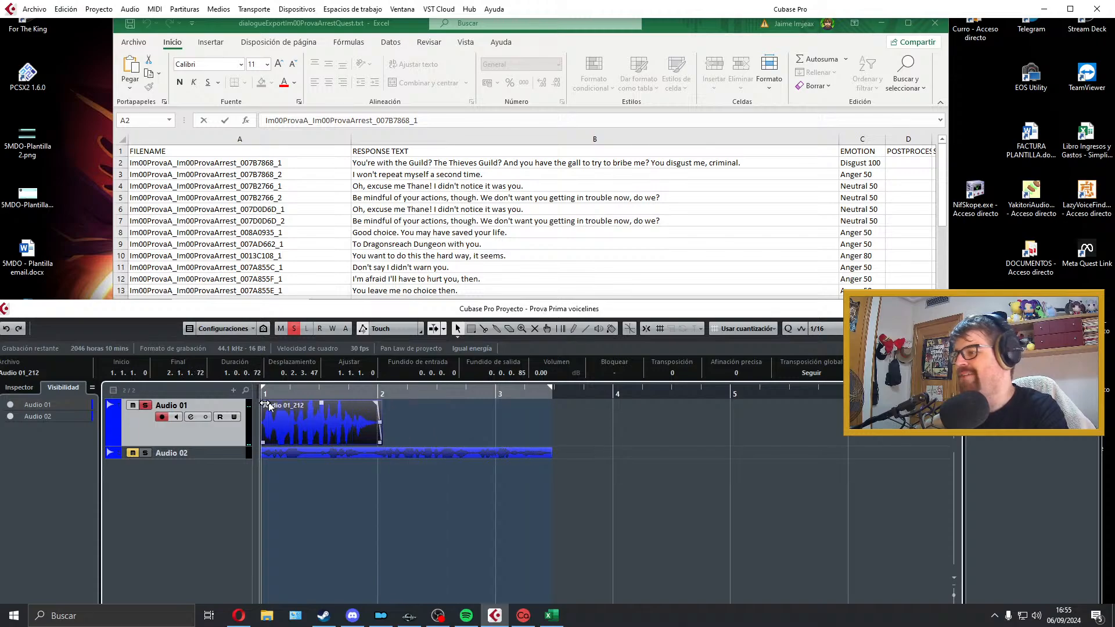
left_click_drag(262, 403, 265, 403)
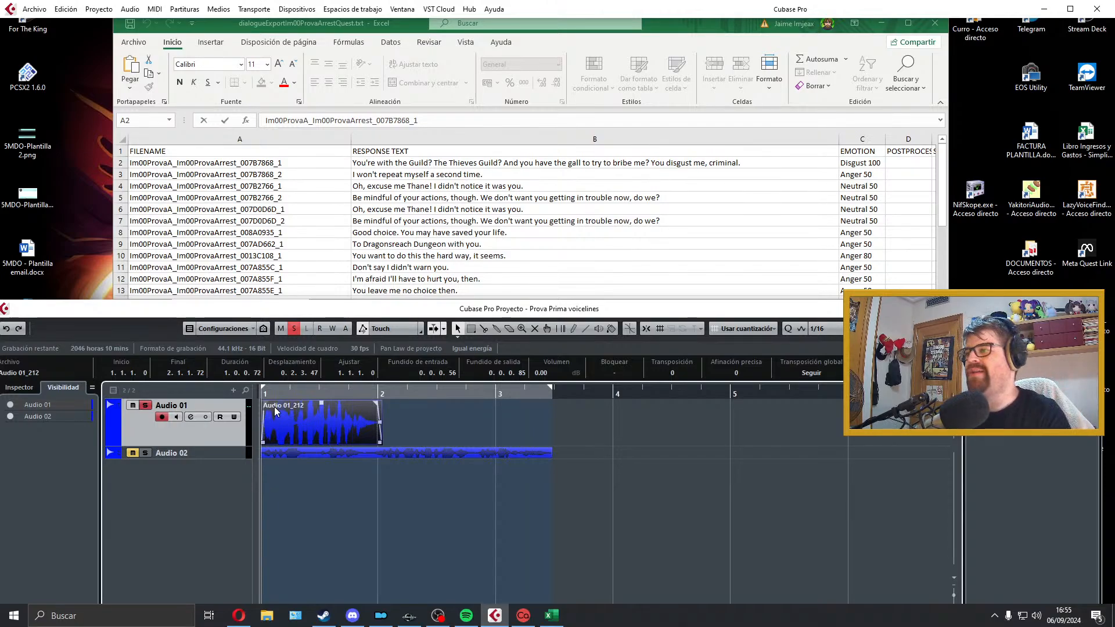
key("space")
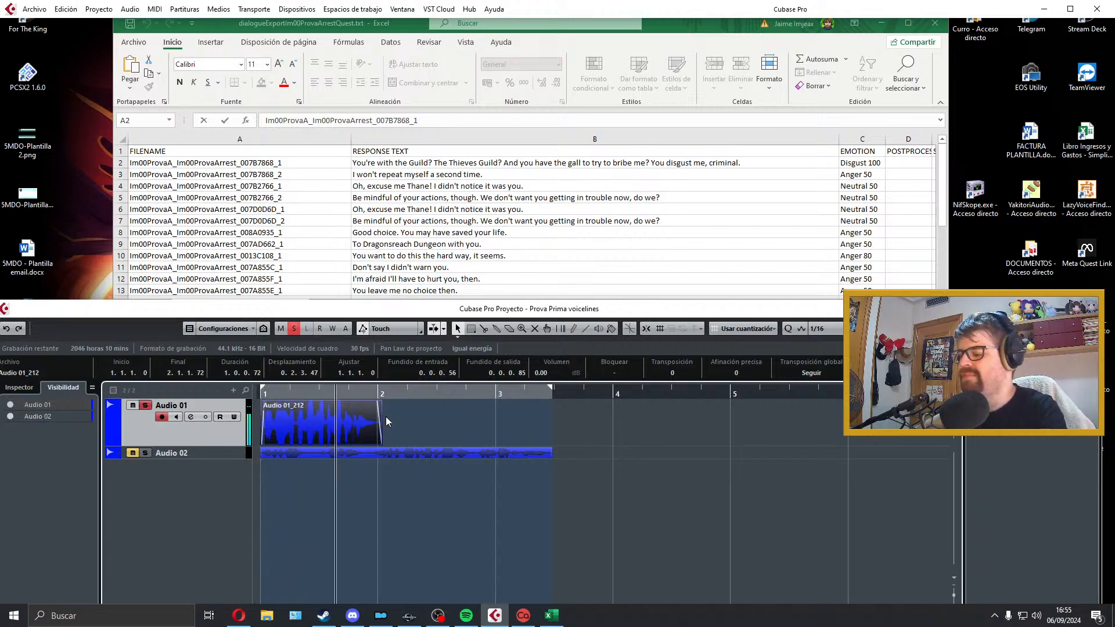
key("space")
Step: Set the locators around the take and export it as a WAV named Im00ProvaA_Im00ProvaArrest_007B7868_2, copying the name from the dialogue sheet
left_click(240, 177)
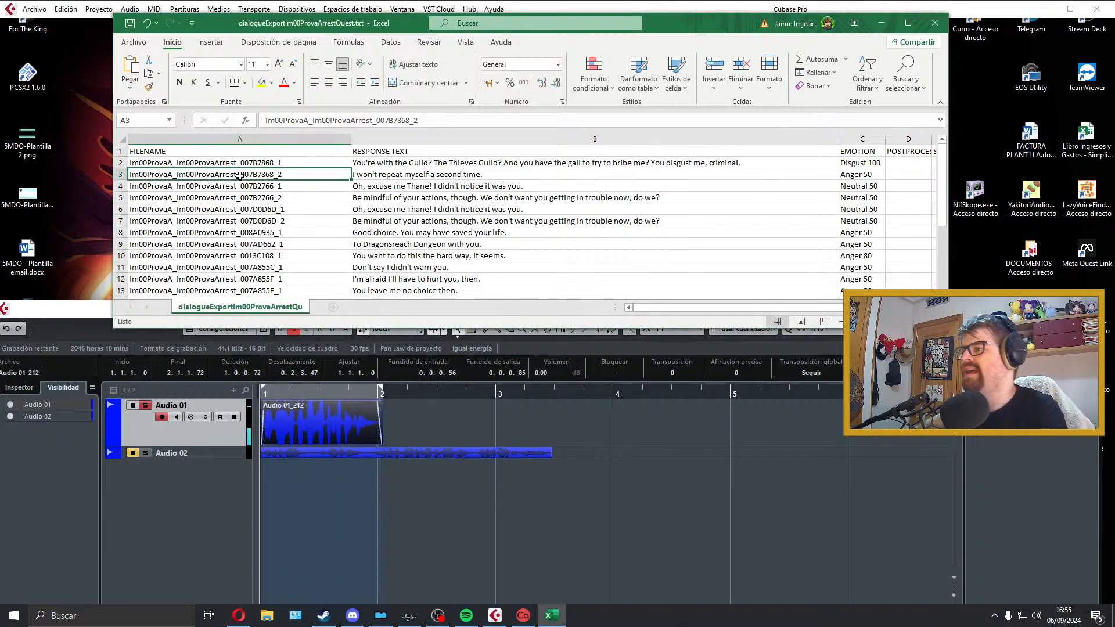
double_click(287, 172)
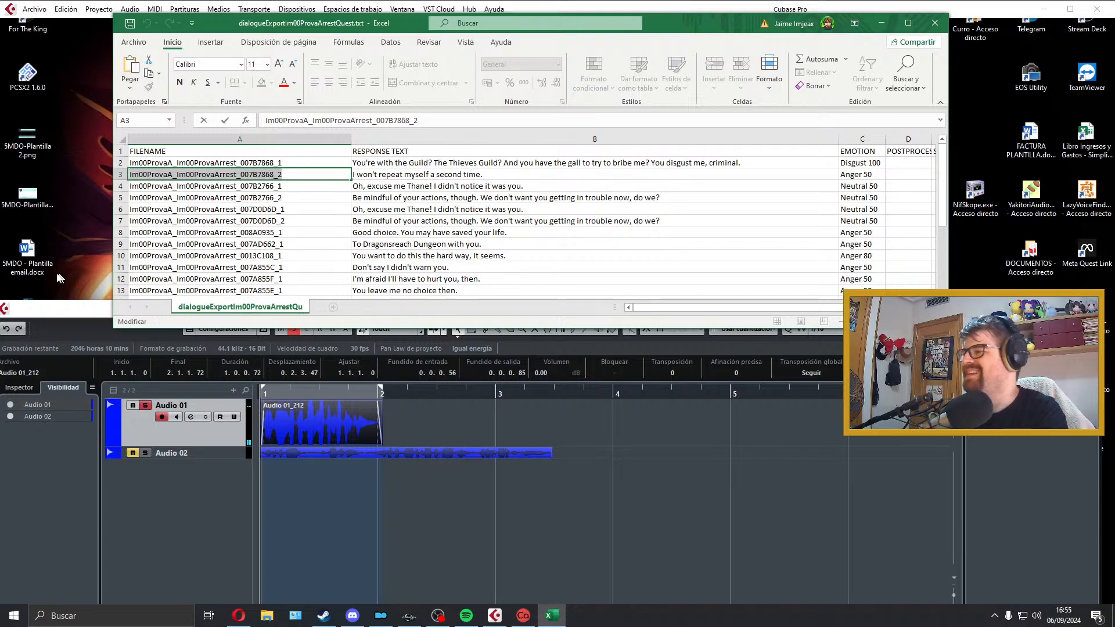
left_click(42, 9)
left_click(36, 9)
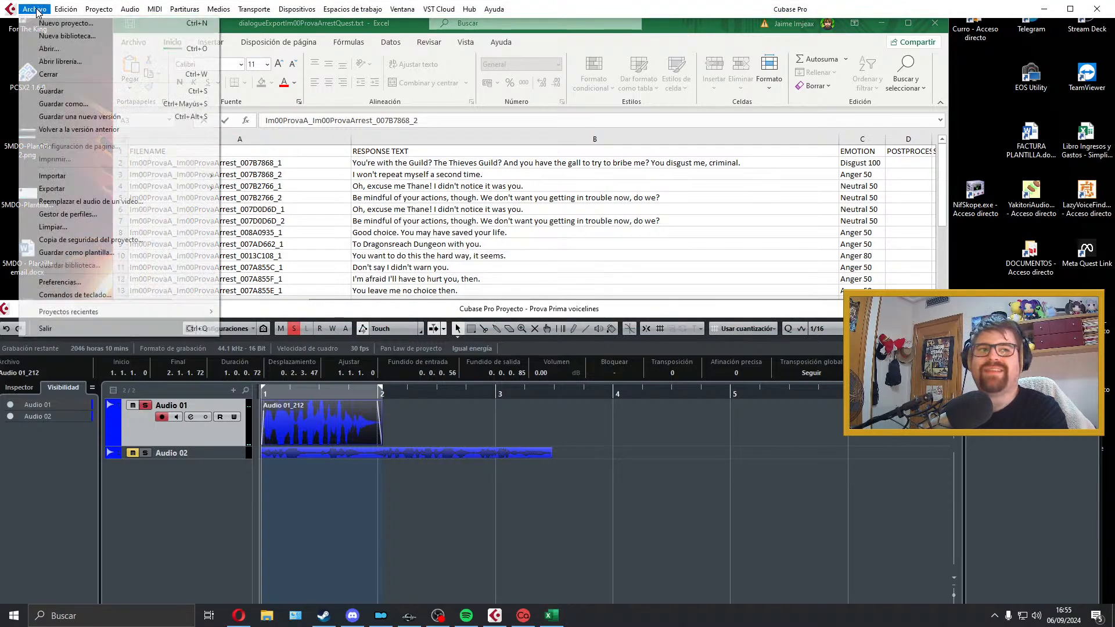
mouse_move(88, 189)
left_click(250, 215)
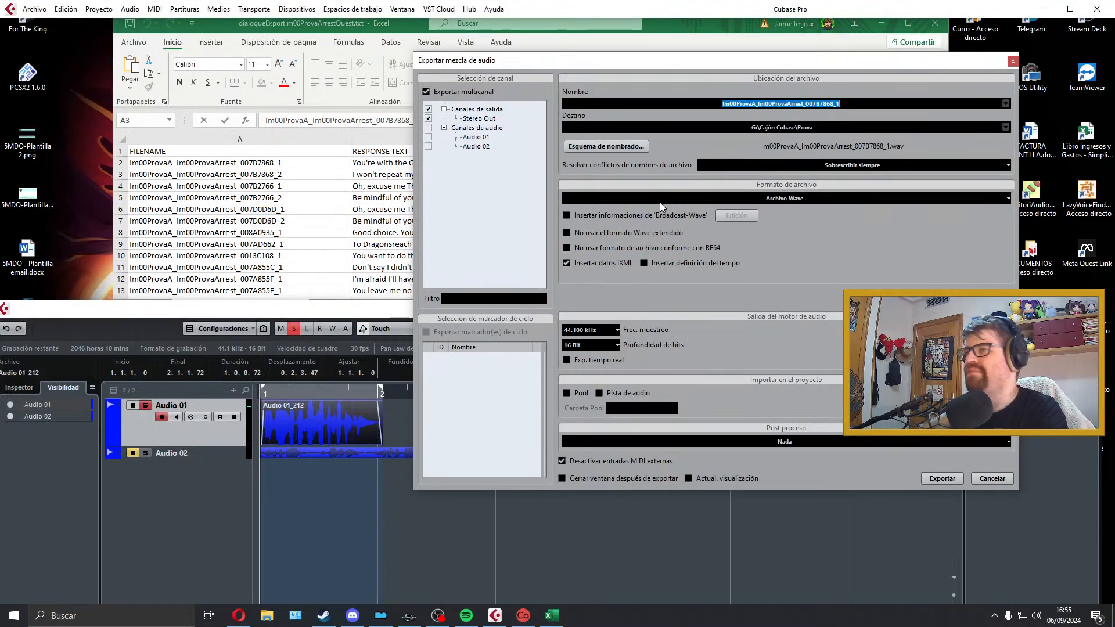
left_click(938, 476)
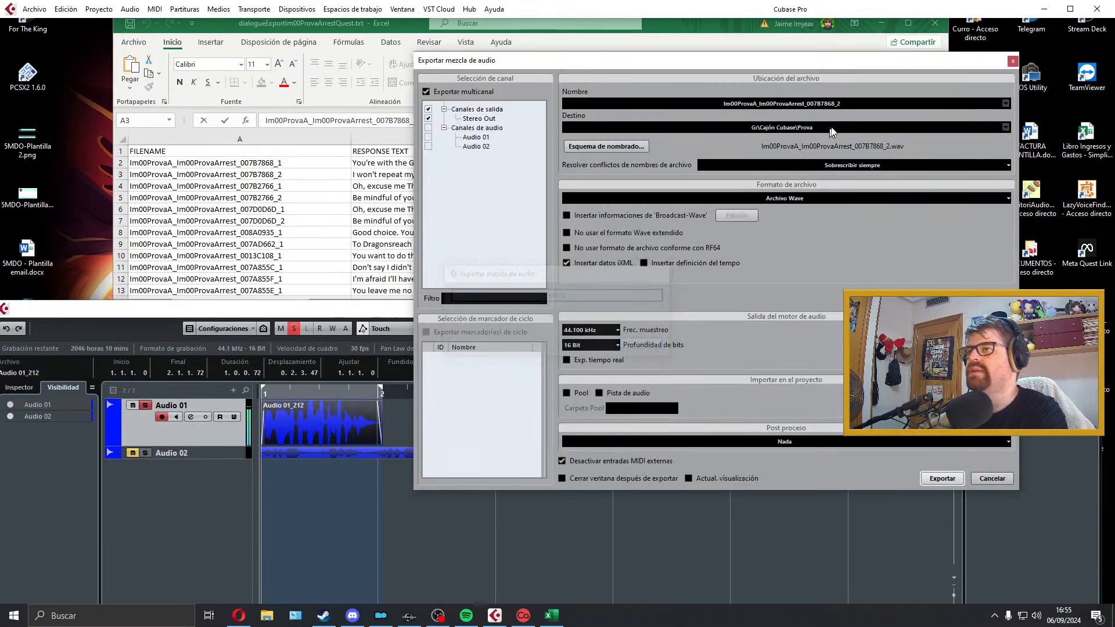
left_click(1012, 60)
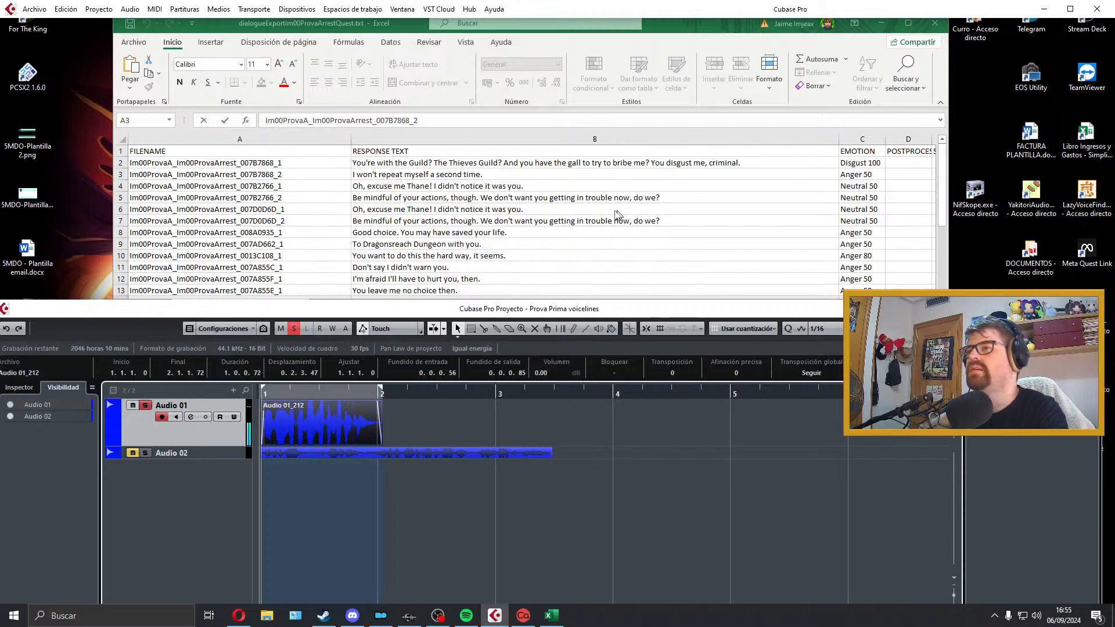
Step: Examine the upcoming responses in the dialogue sheet, comparing the texts in rows 4 to 7 for repeated lines
left_click(483, 183)
left_click(483, 185)
scroll(493, 198, "down", 1)
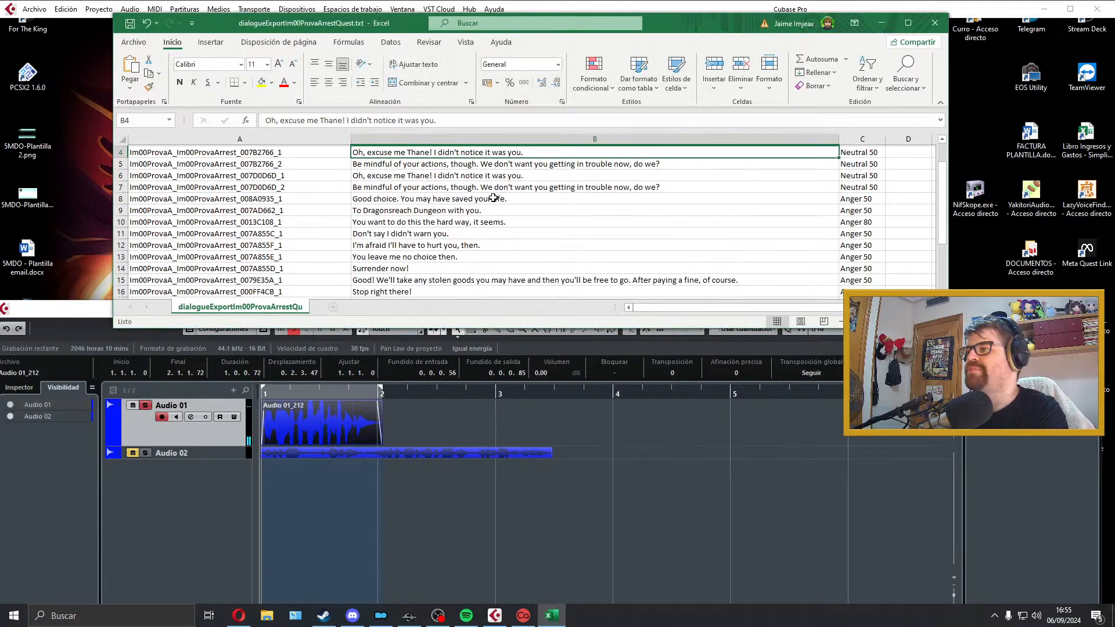
scroll(492, 197, "up", 1)
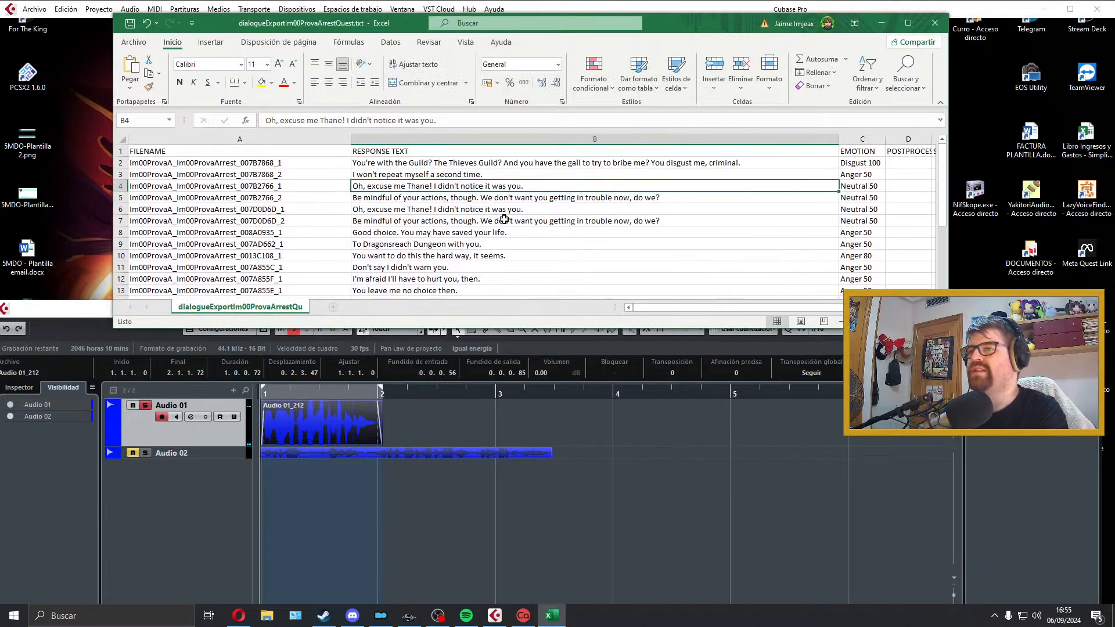
left_click_drag(506, 224, 526, 187)
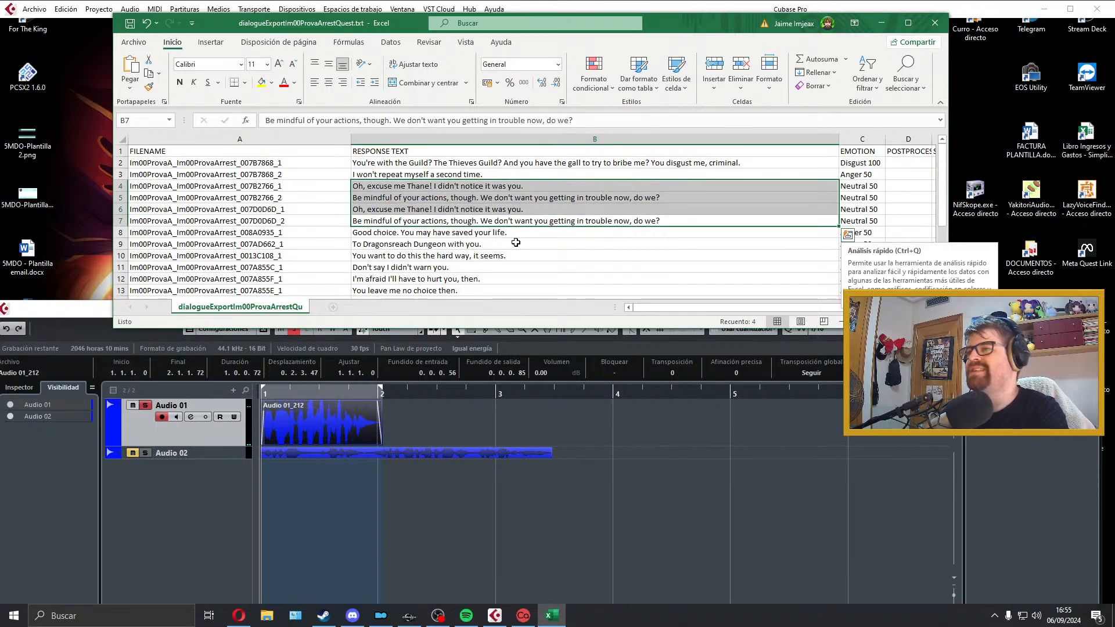
left_click(513, 176)
left_click(513, 187)
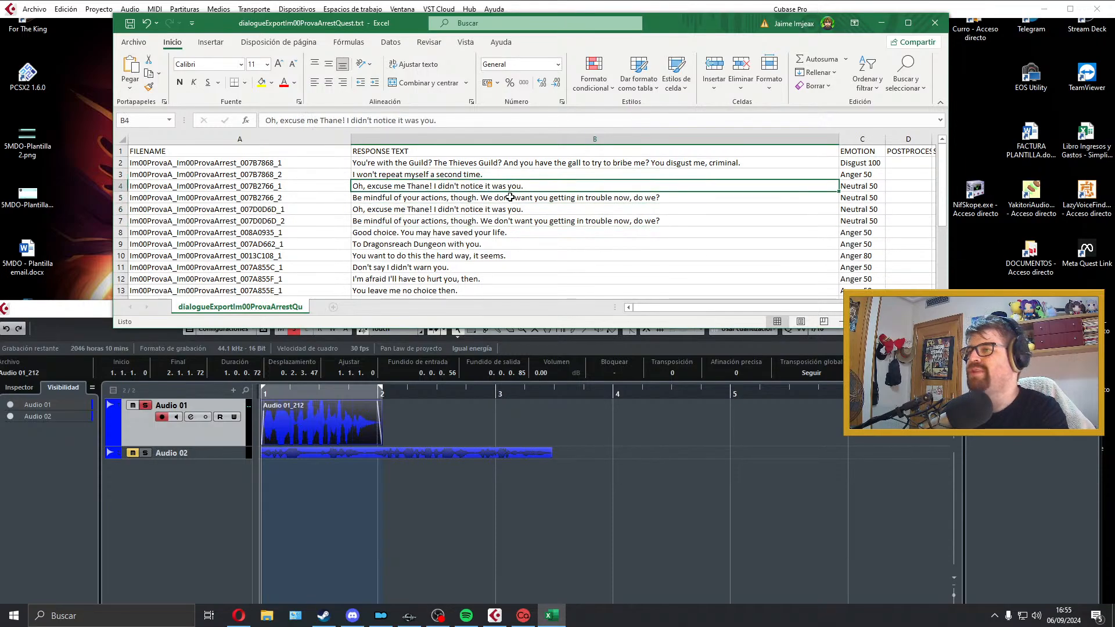
left_click(514, 196)
left_click(514, 187)
left_click(514, 197)
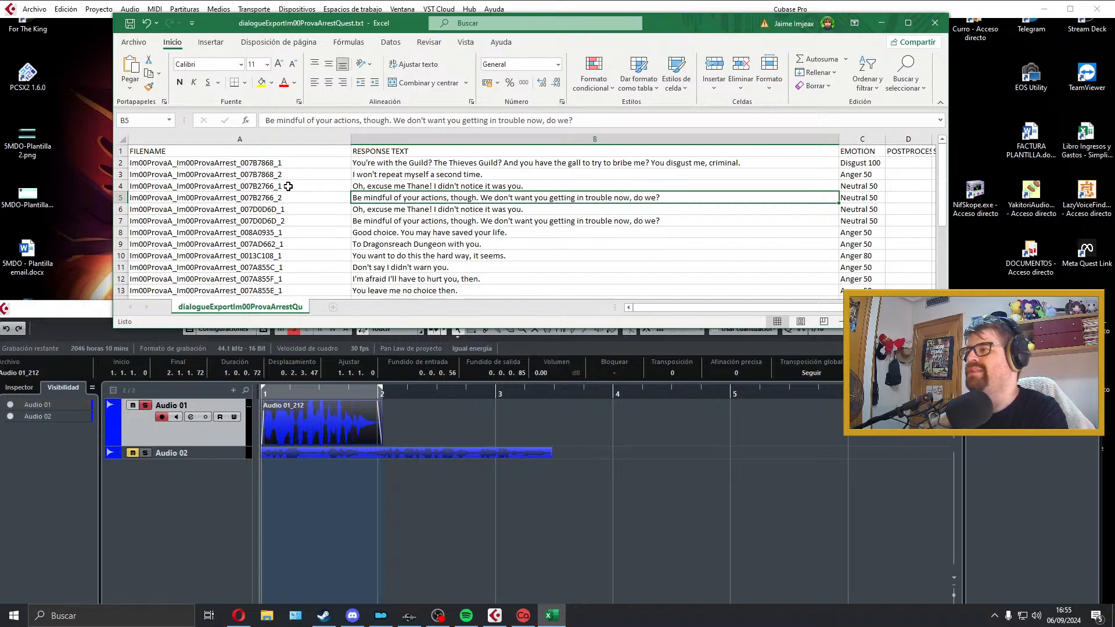
Step: Move the exported take from Audio 01 to a new muted track below Audio 02, shrink that track and reselect Audio 01 for recording
left_click(360, 186)
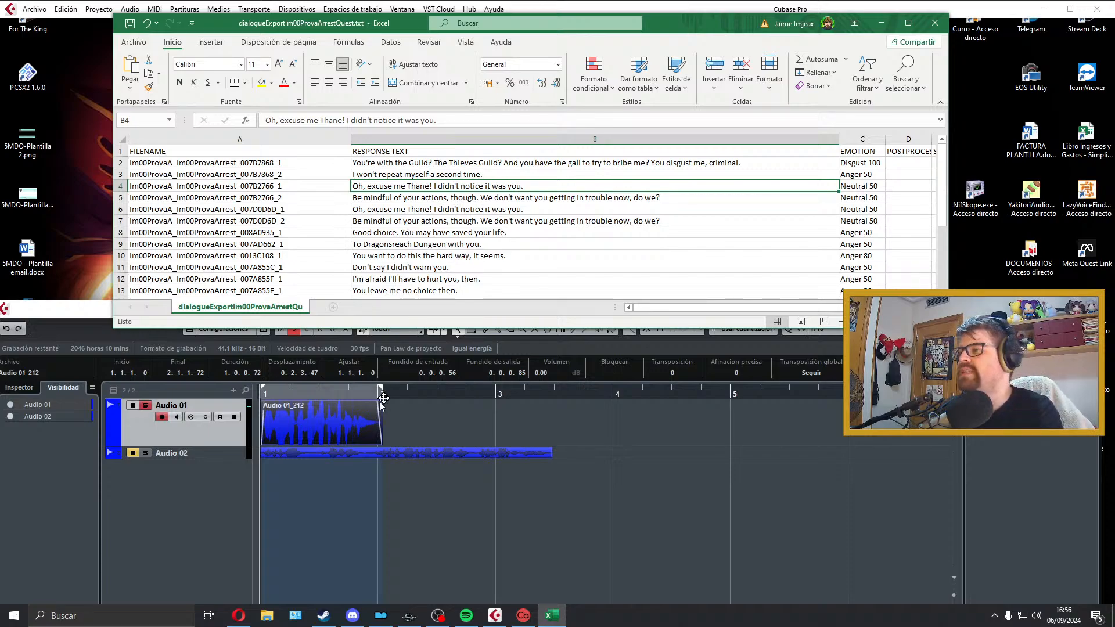
left_click_drag(298, 406, 298, 461)
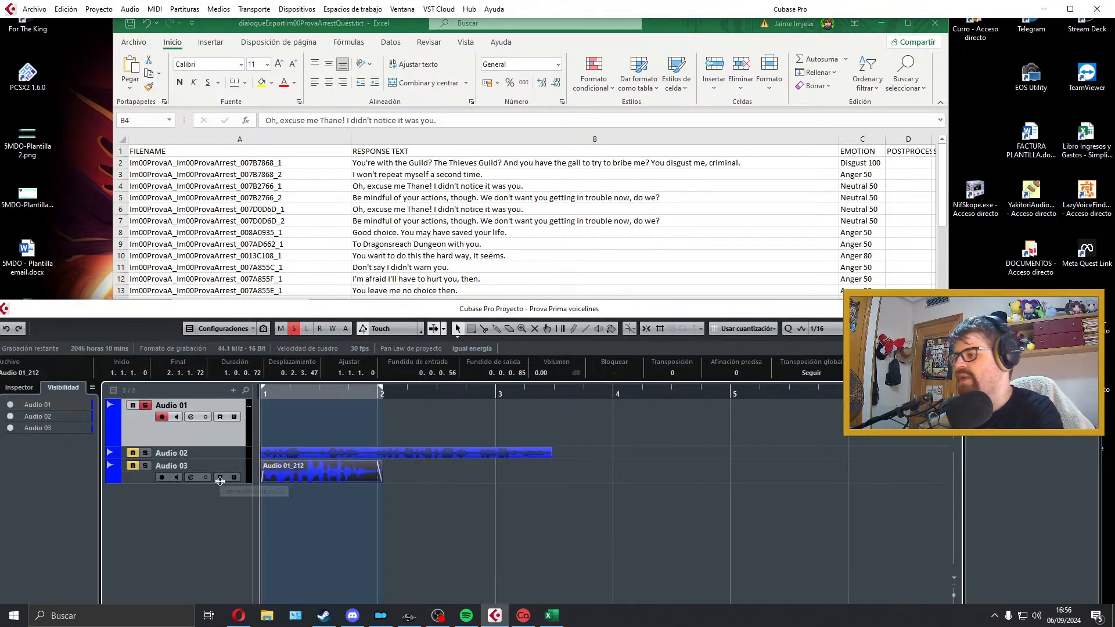
left_click_drag(219, 483, 219, 468)
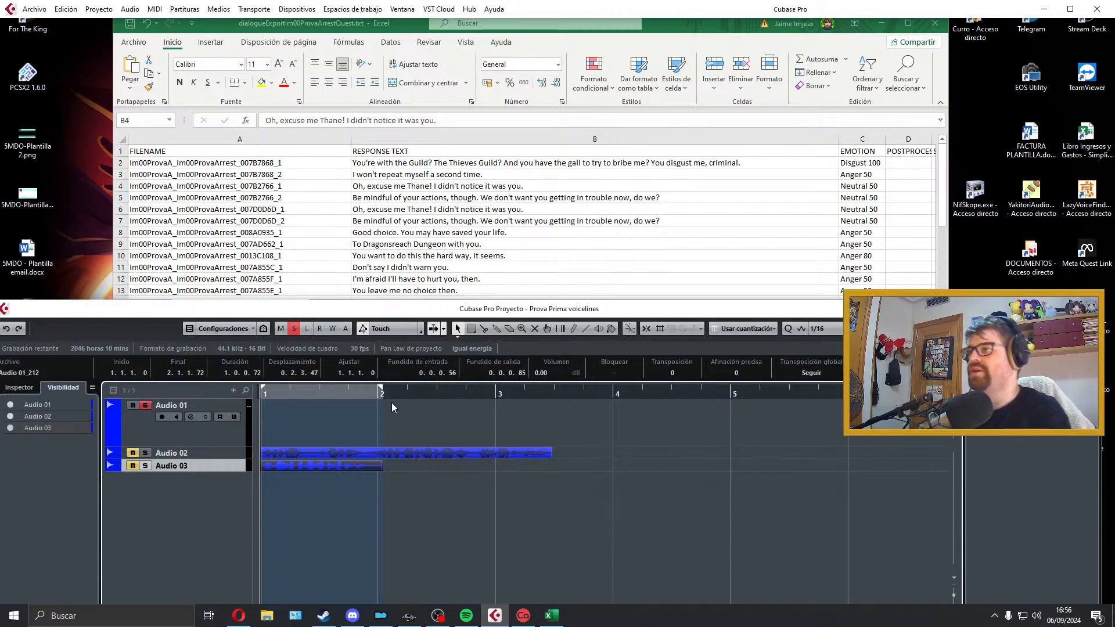
left_click(202, 436)
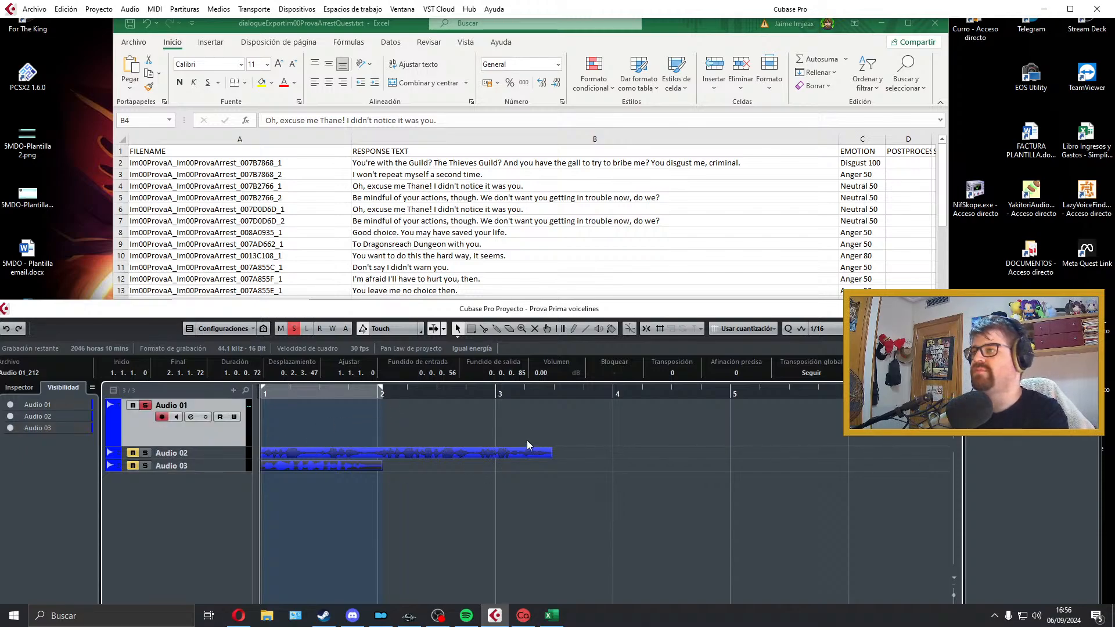
key("KP_Multiply")
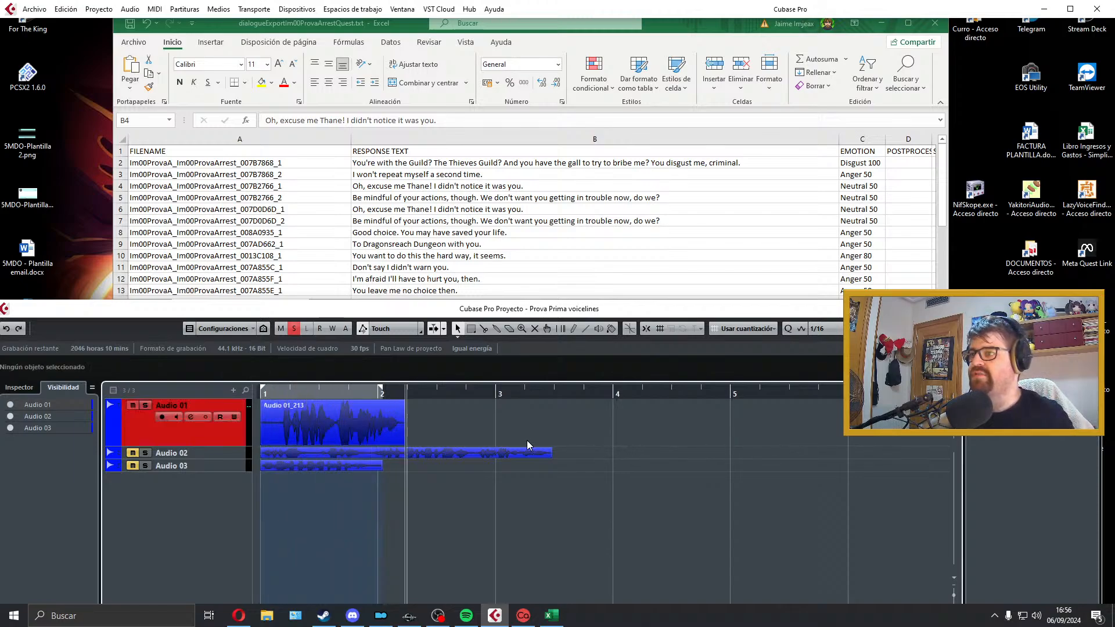
key("space")
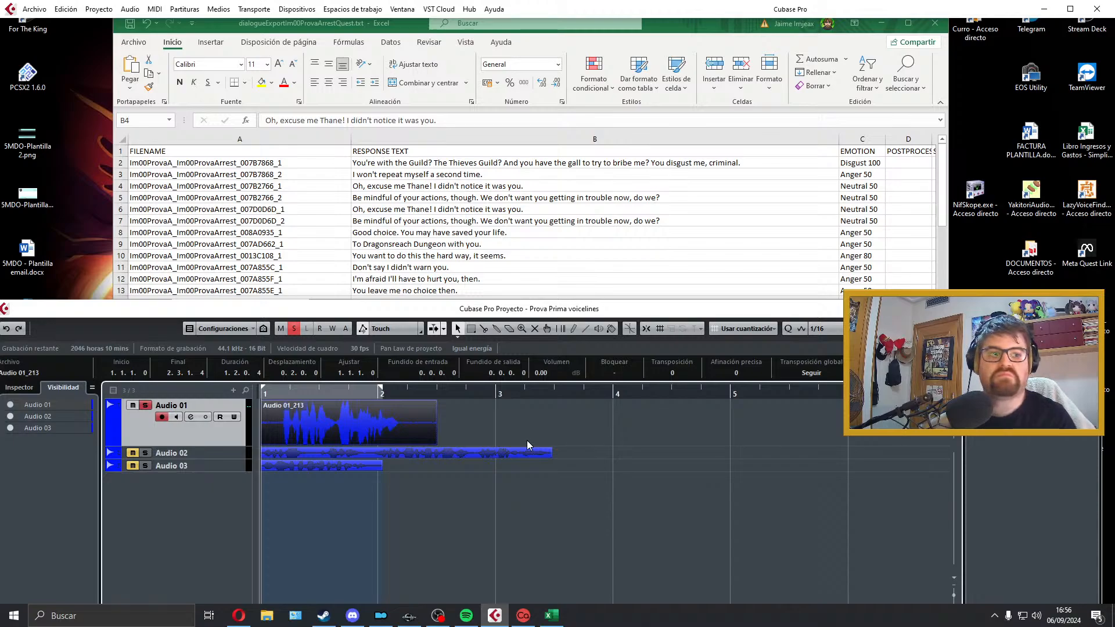
key("space")
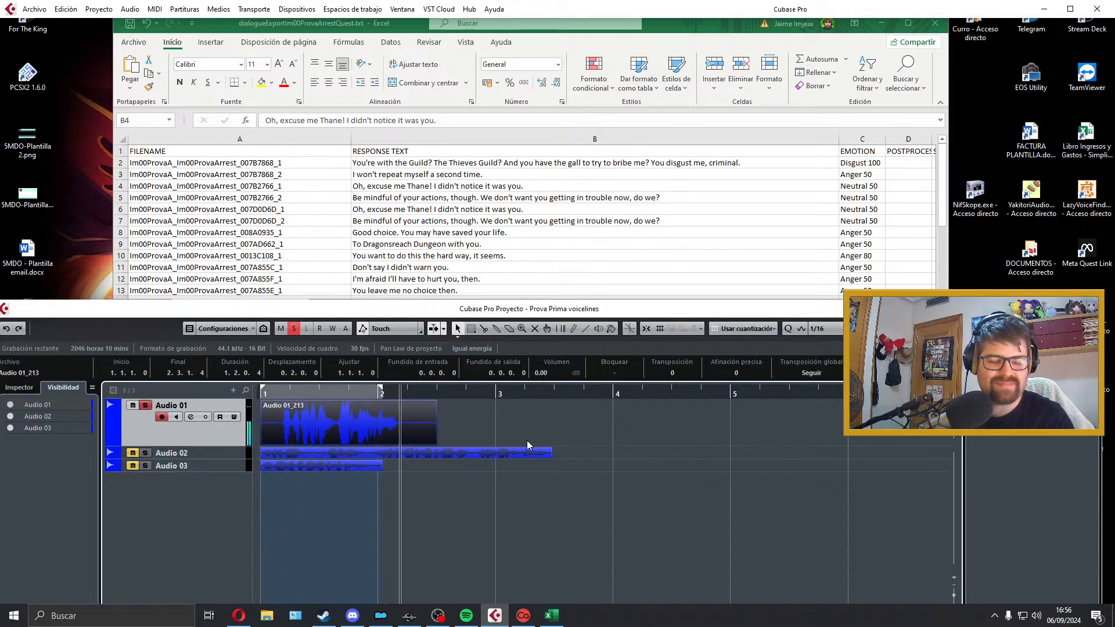
key("space")
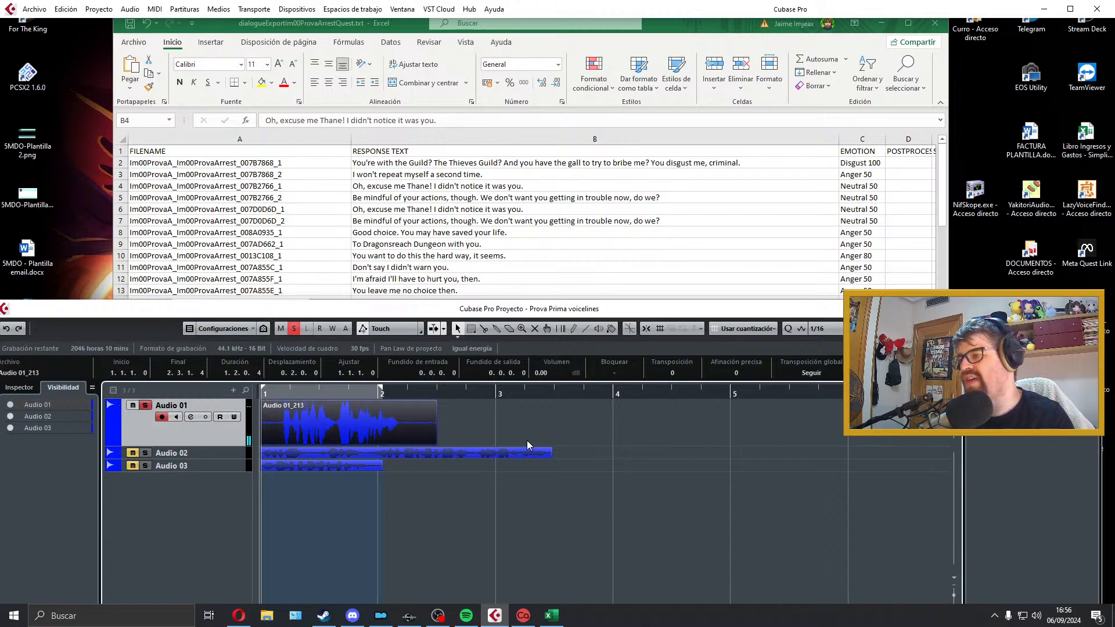
key("space")
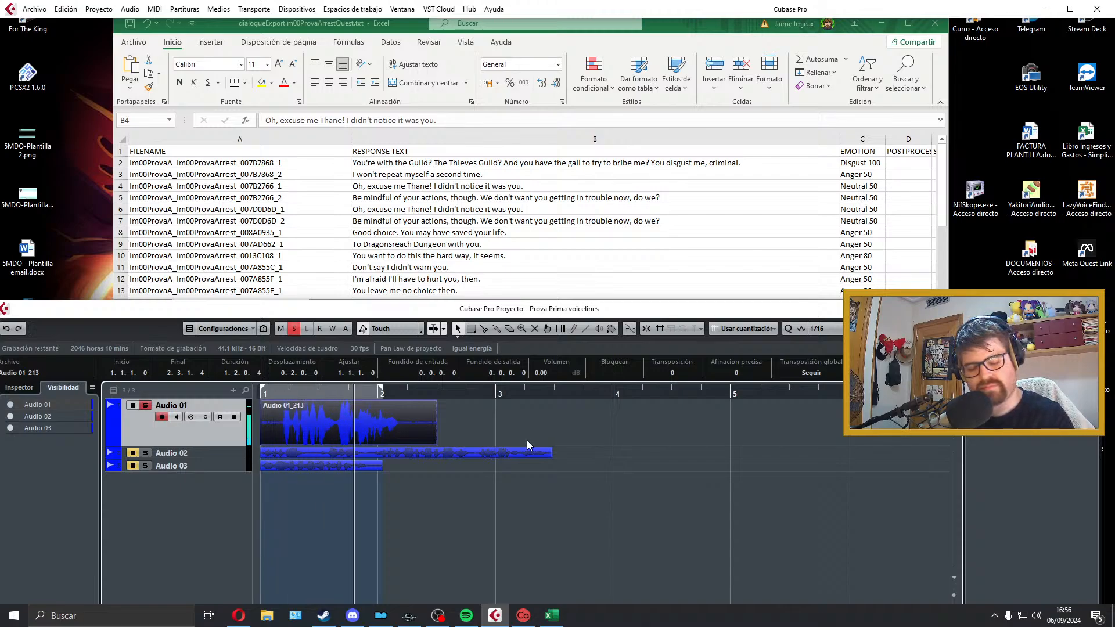
key("space")
key("Delete")
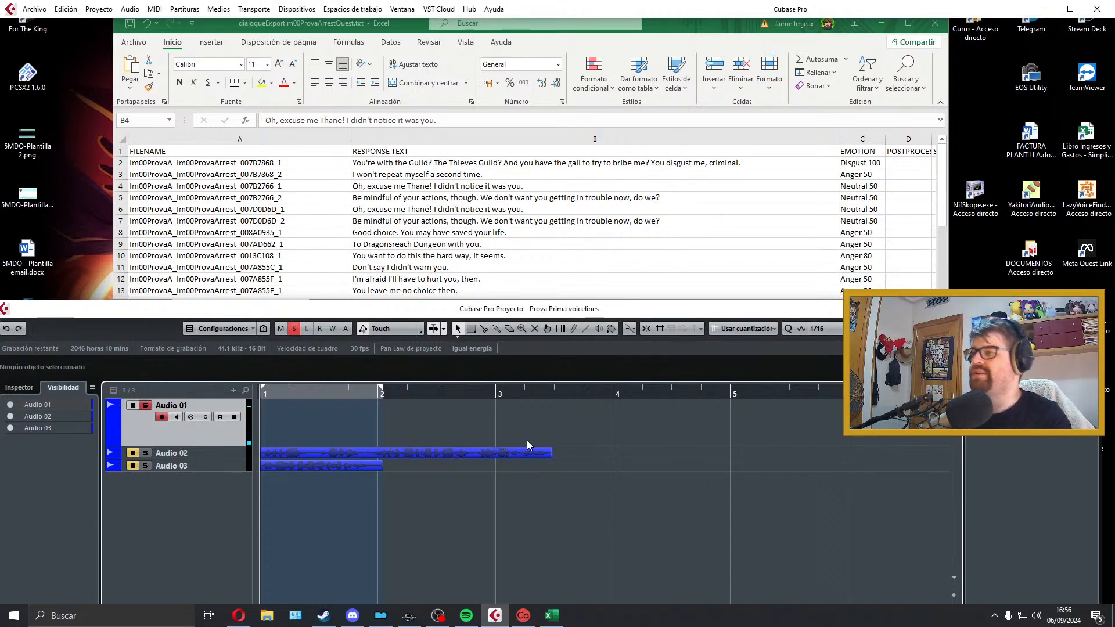
Step: Record the row 4 response "Oh, excuse me Thane! I didn't notice it was you." on Audio 01 and play it back
key("KP_Multiply")
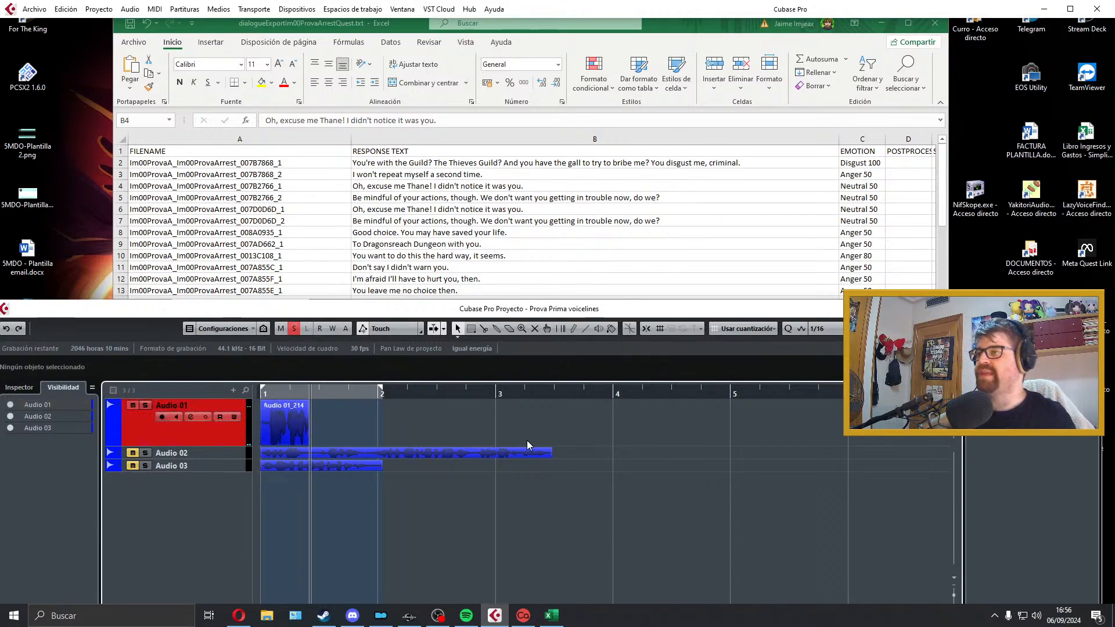
key("space")
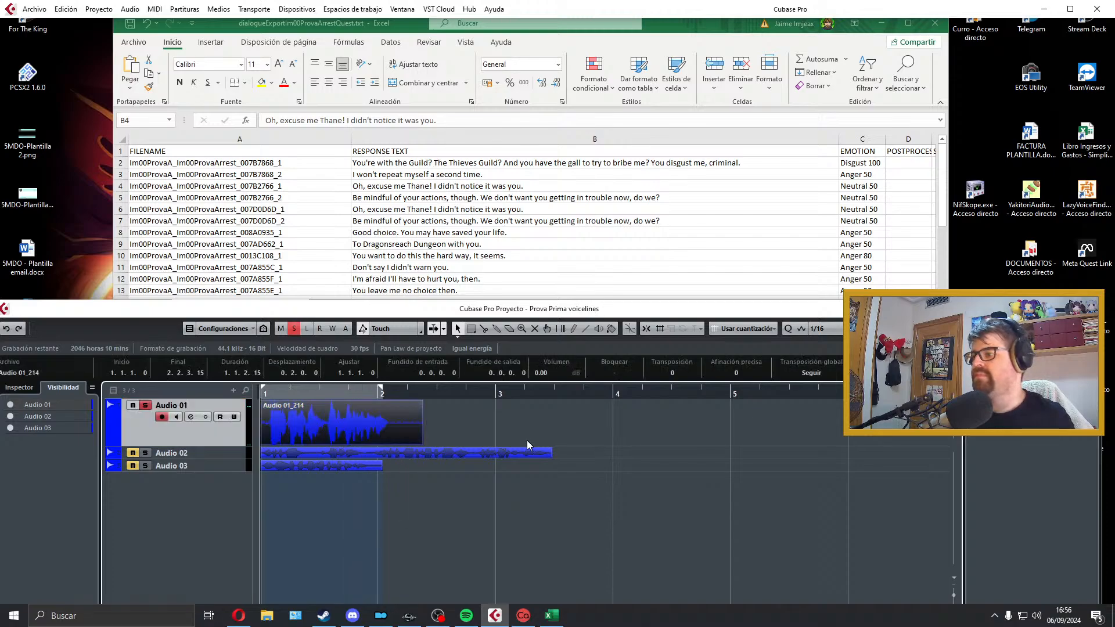
key("space")
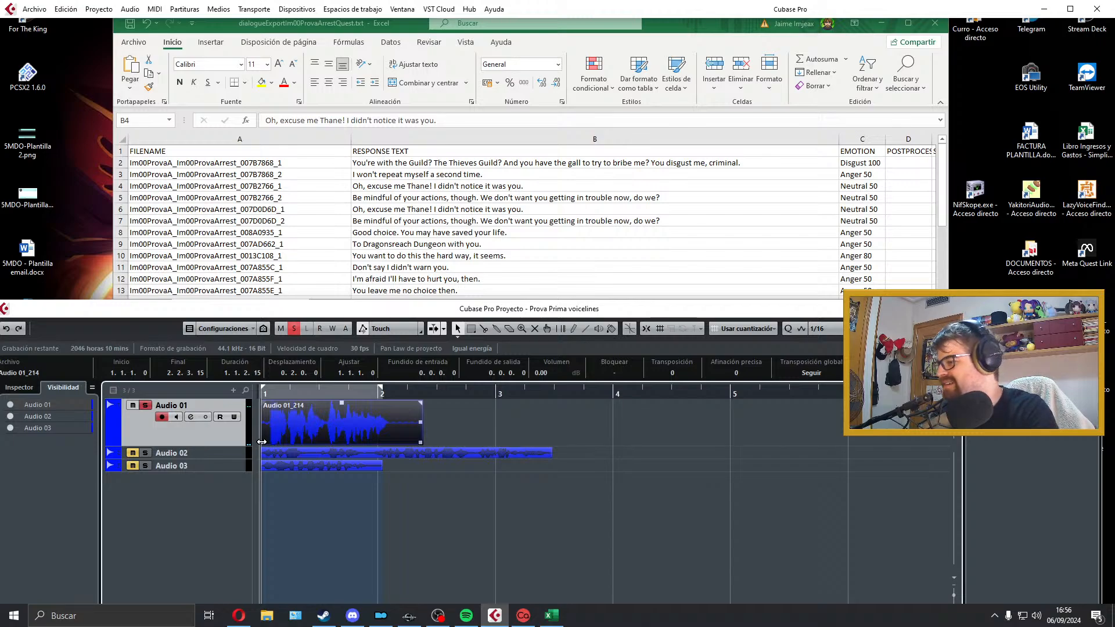
Step: Trim the silence from both ends of the take and add a 0.0.0.75 fade-in and a 0.0.0.38 fade-out
left_click_drag(262, 442, 307, 428)
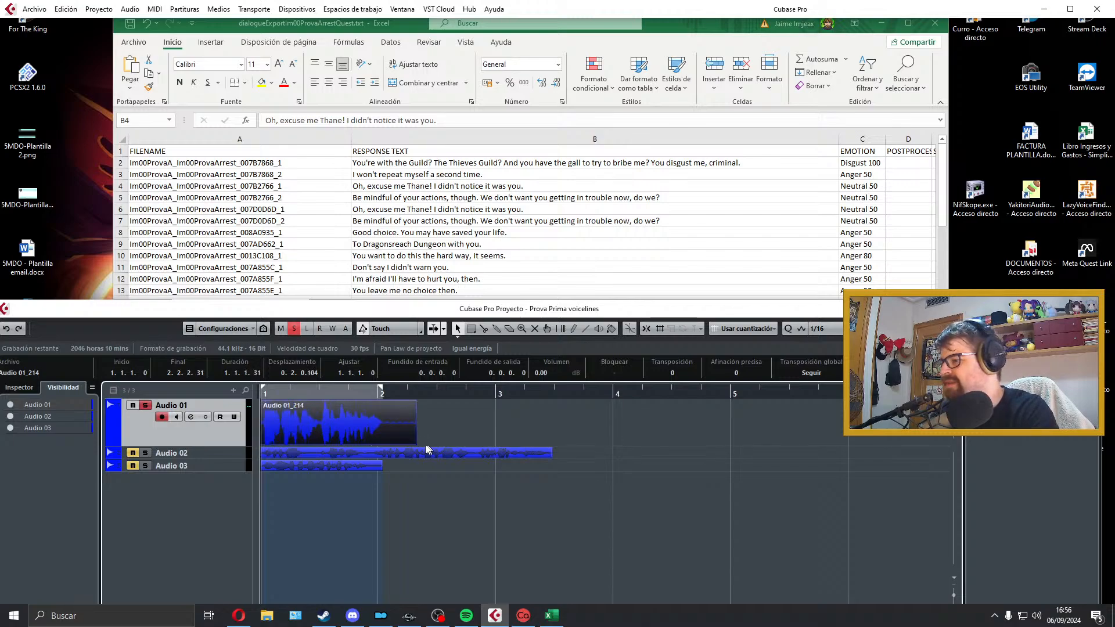
left_click_drag(415, 443, 383, 403)
left_click_drag(263, 402, 267, 404)
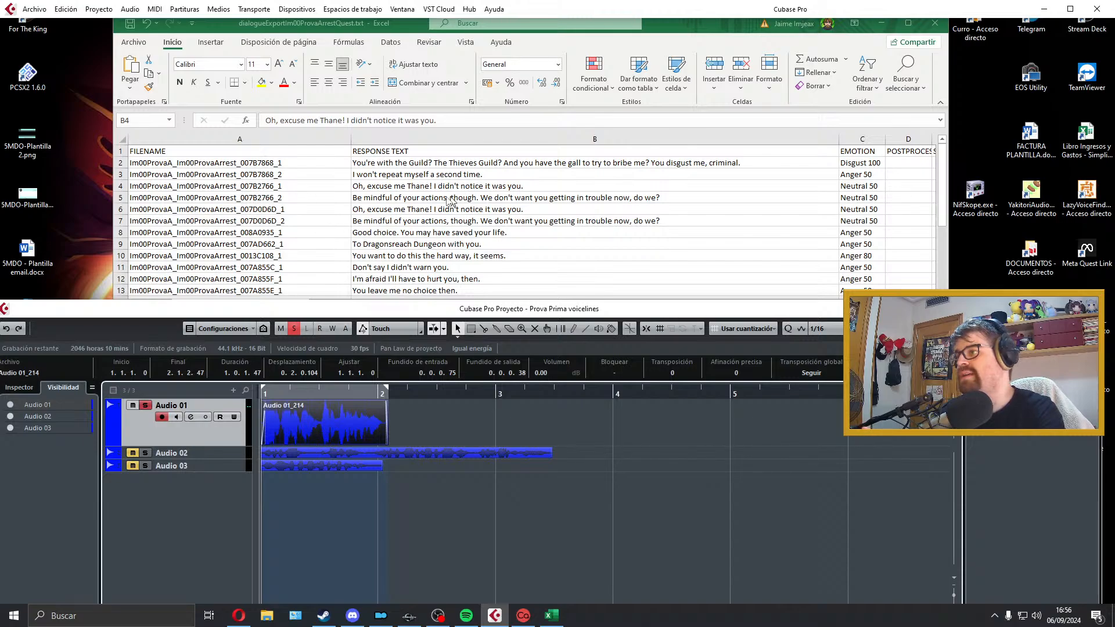
Step: Export the take as a WAV named Im00ProvaA_Im00ProvaArrest_007B2766_1, copying the name from row 4 of the dialogue sheet
left_click(34, 9)
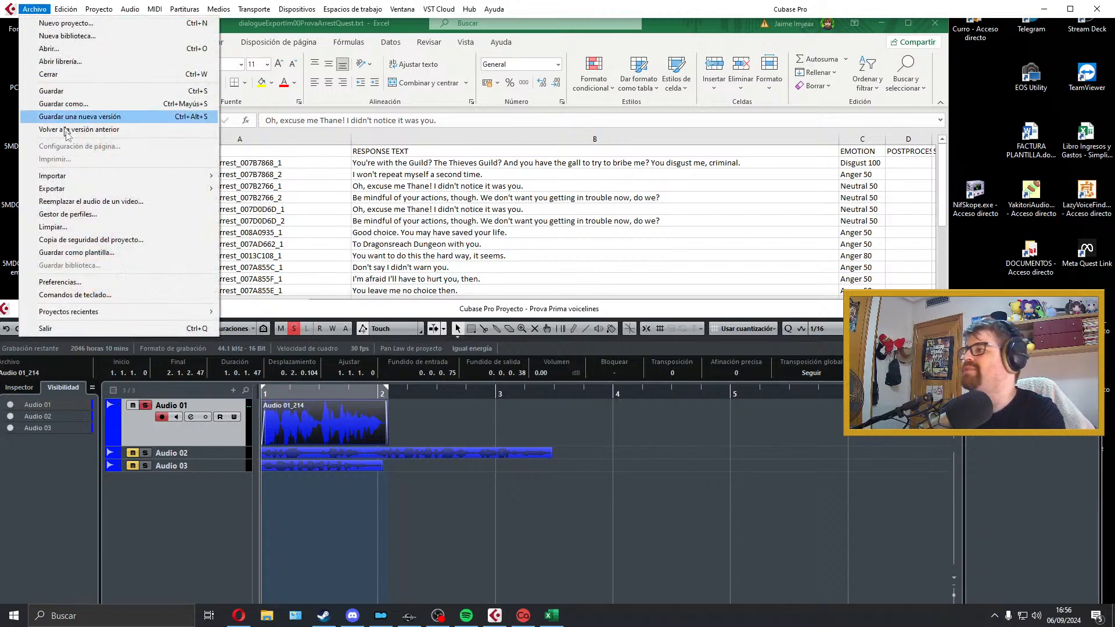
mouse_move(72, 188)
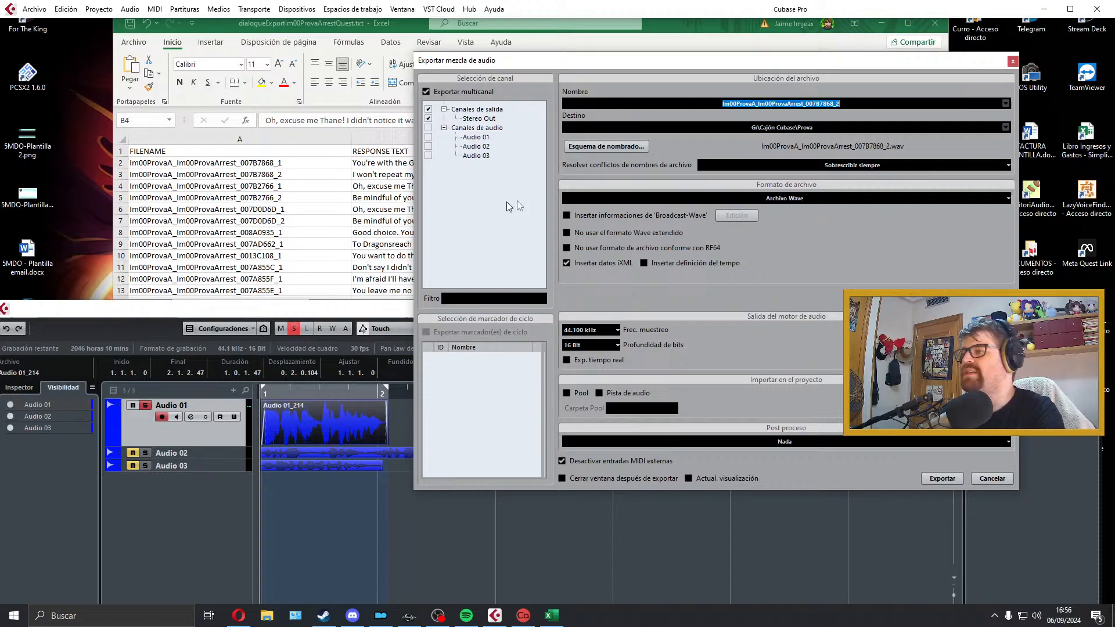
left_click(336, 213)
double_click(294, 186)
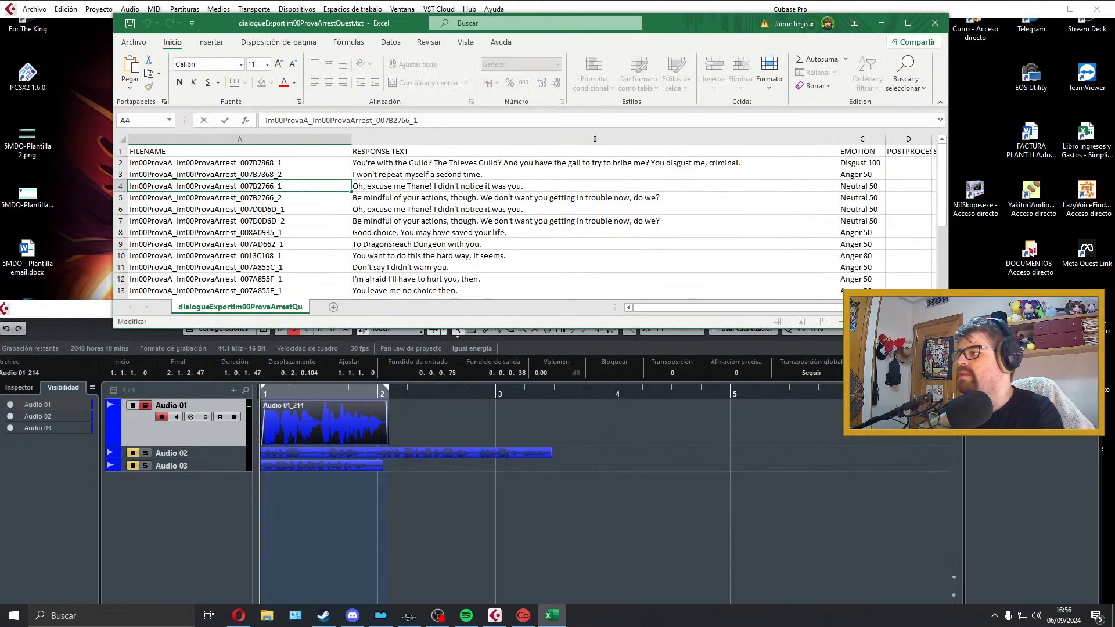
left_click_drag(295, 187, 102, 152)
key("ctrl+c")
left_click(494, 616)
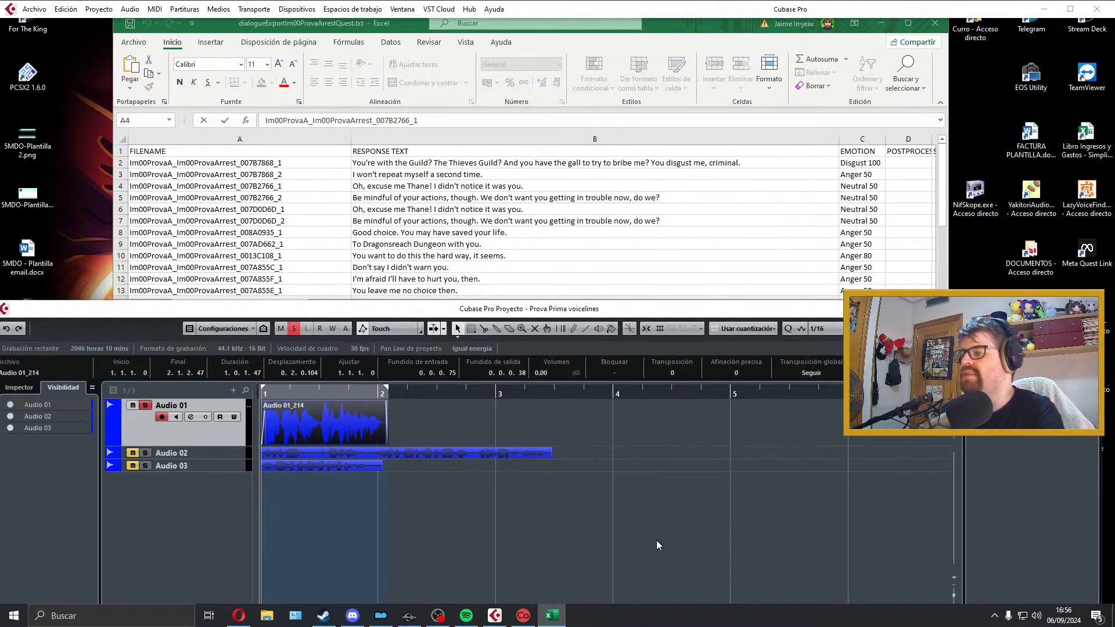
left_click(858, 106)
key("ctrl+v")
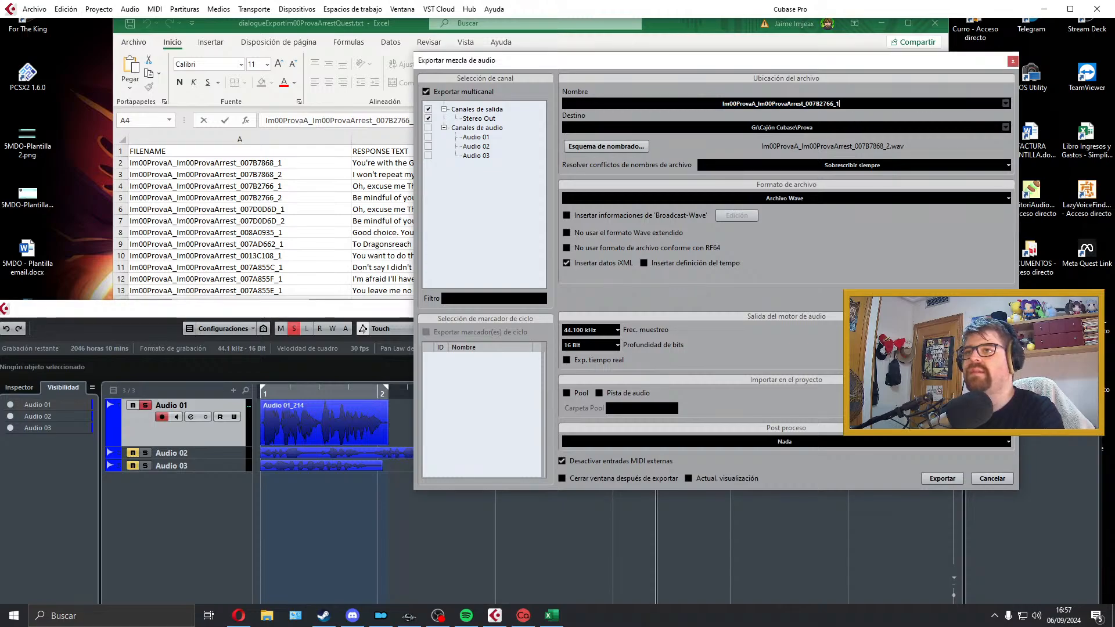
left_click(952, 482)
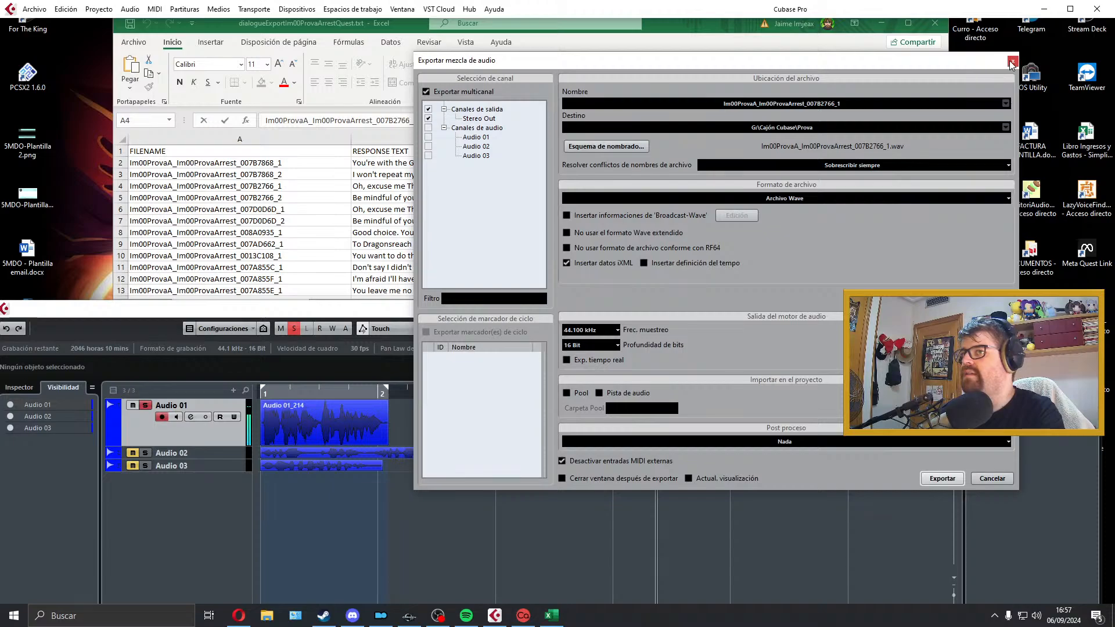
left_click(1011, 62)
Step: Export the same take again as a WAV named Im00ProvaA_Im00ProvaArrest_007D0D6D_1, copying the name from row 6, which has identical text
left_click(280, 210)
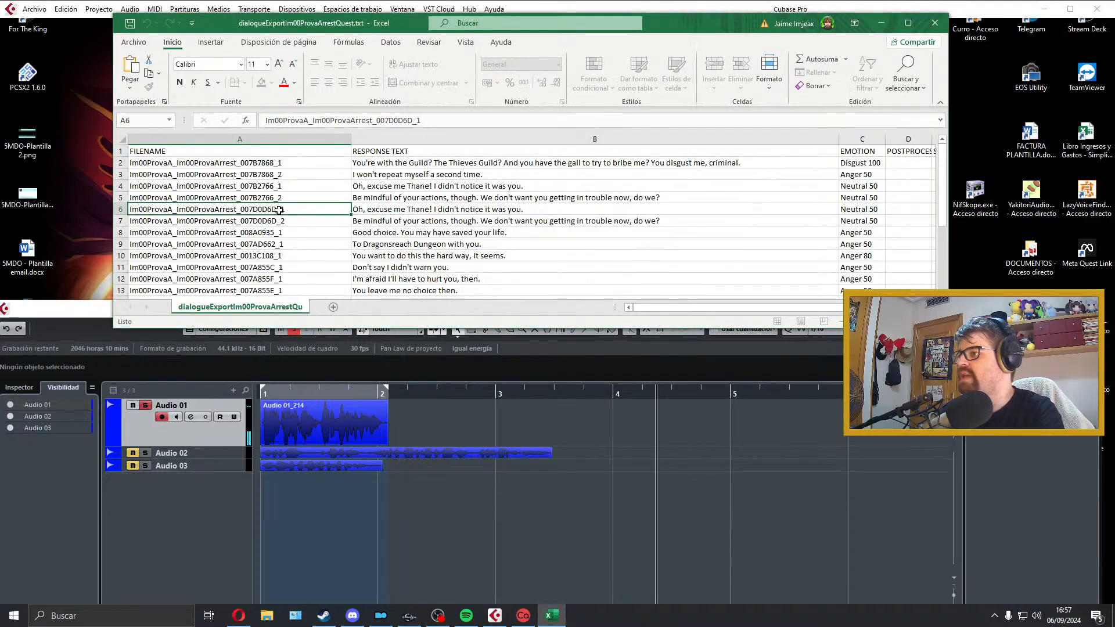
left_click_drag(285, 209, 107, 202)
key("ctrl+c")
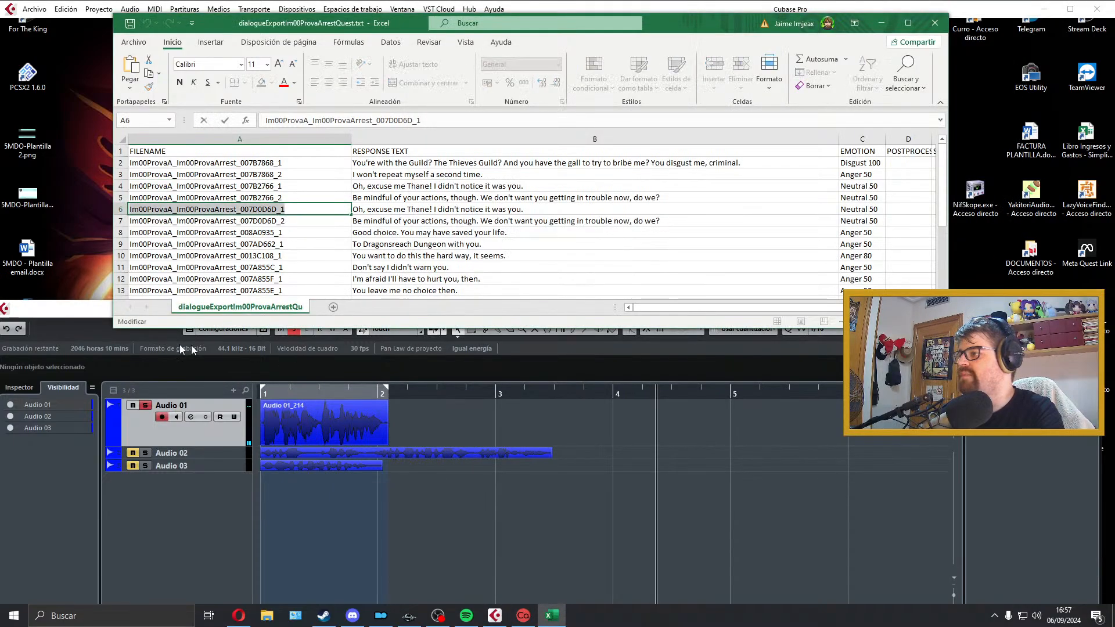
left_click(26, 10)
left_click(49, 10)
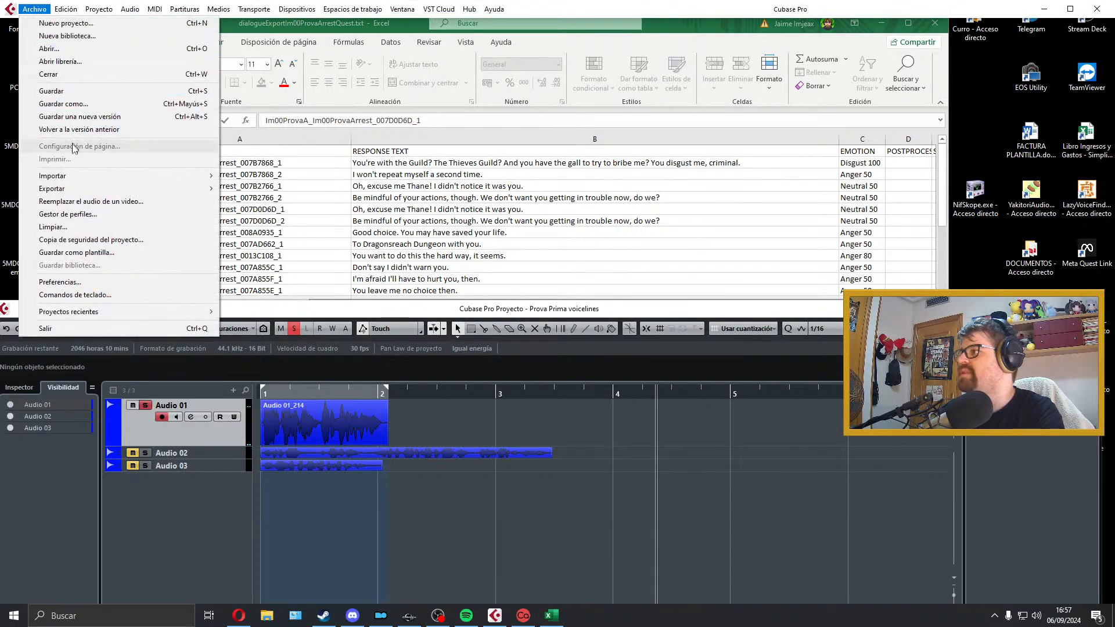
mouse_move(139, 196)
left_click(250, 202)
key("ctrl+v")
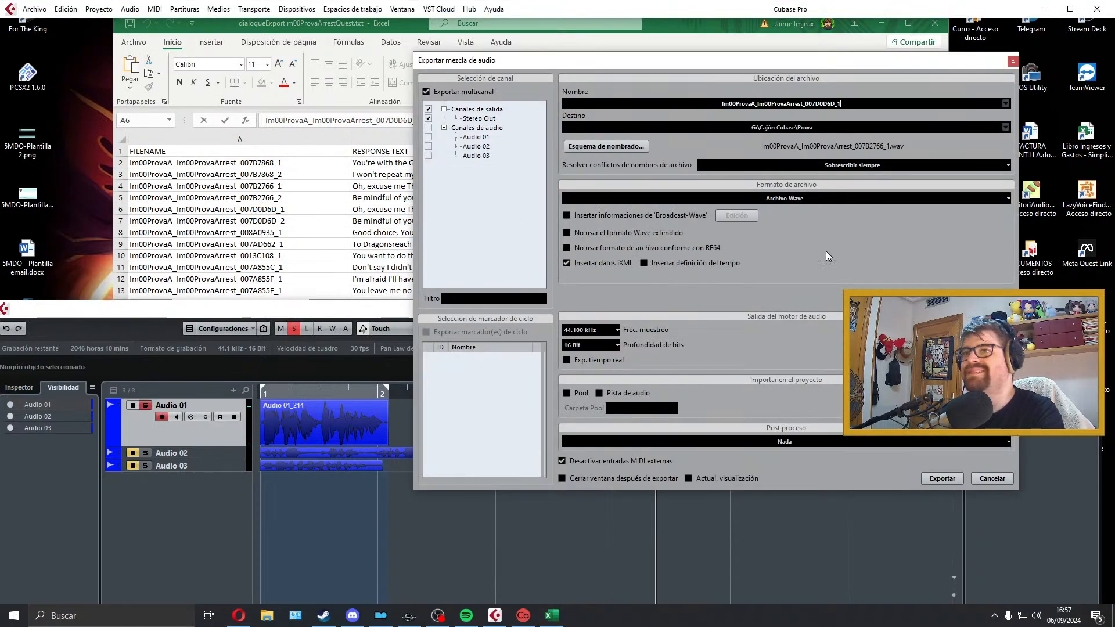
left_click(942, 479)
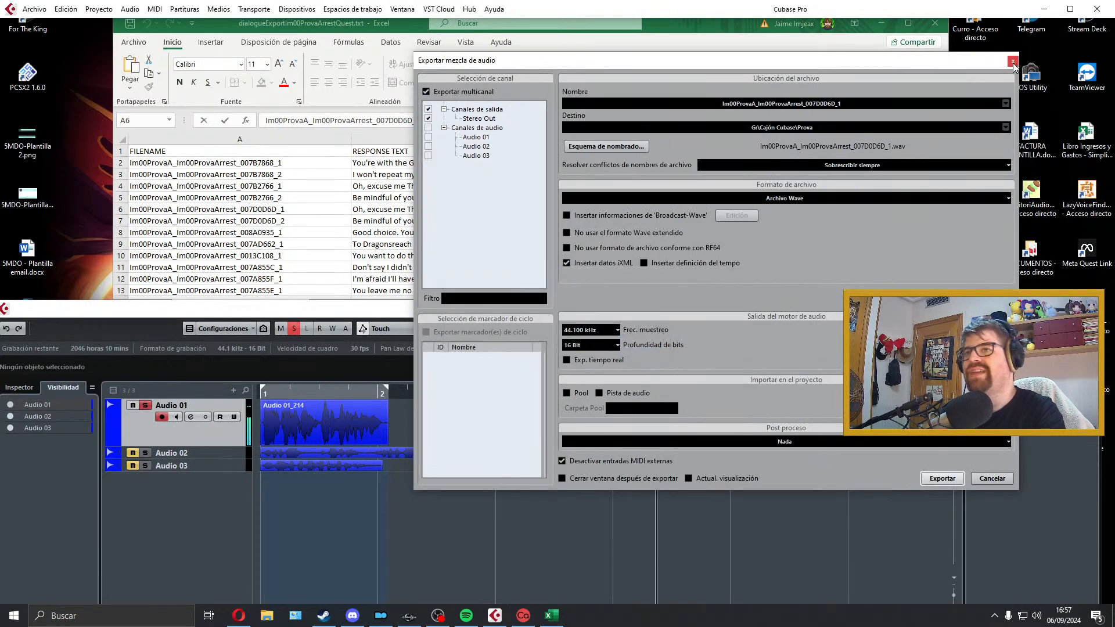
left_click(1013, 63)
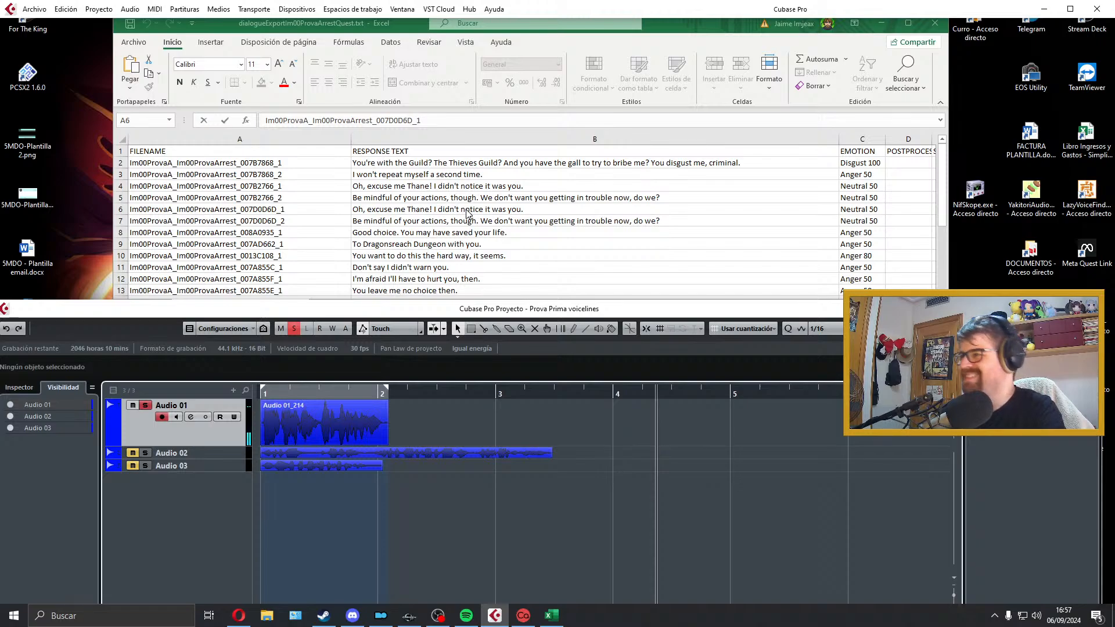
Step: Select the row 5 response, move the exported take to a new muted track below Audio 03, and return the playhead to the start
left_click(353, 199)
left_click_drag(321, 430, 301, 481)
left_click_drag(318, 397, 252, 394)
left_click_drag(213, 494, 214, 484)
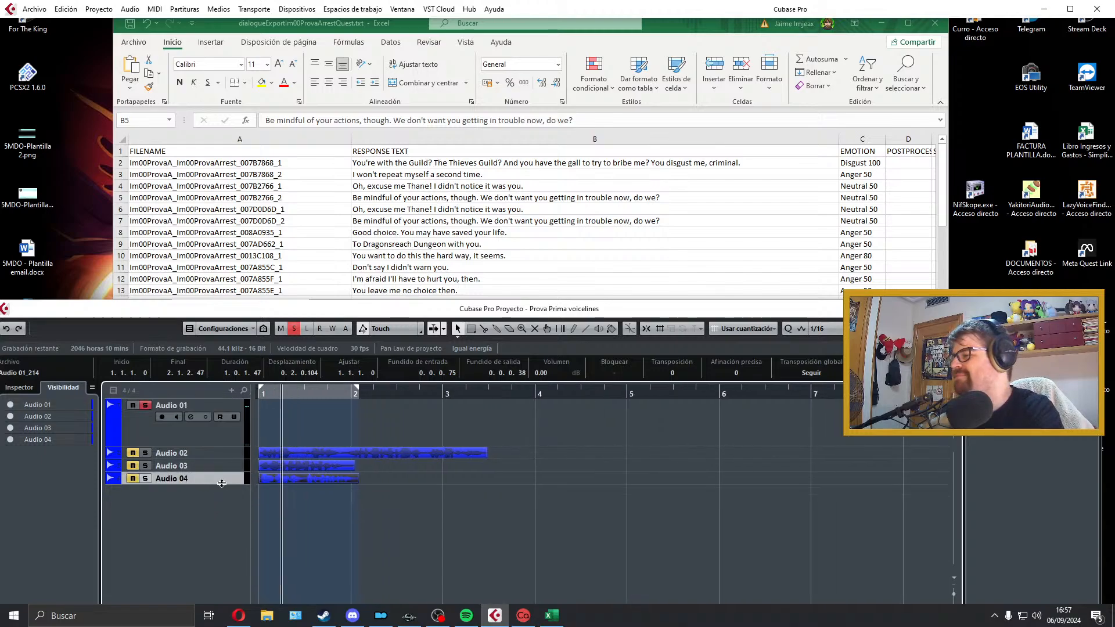
left_click_drag(314, 390, 259, 394)
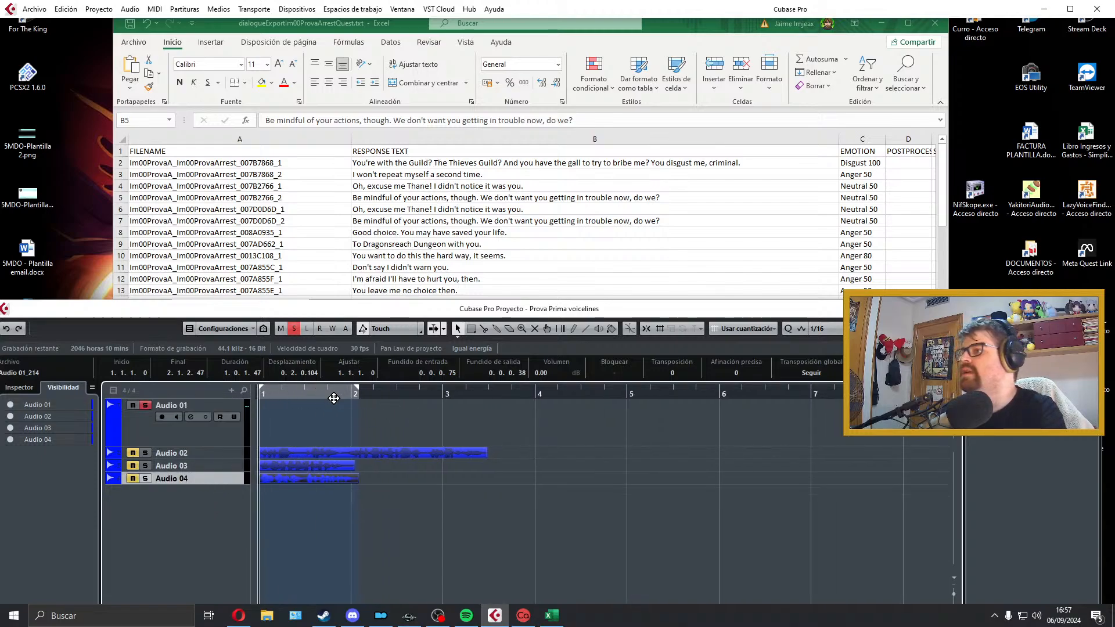
left_click_drag(357, 396, 357, 410)
key("KP_Decimal")
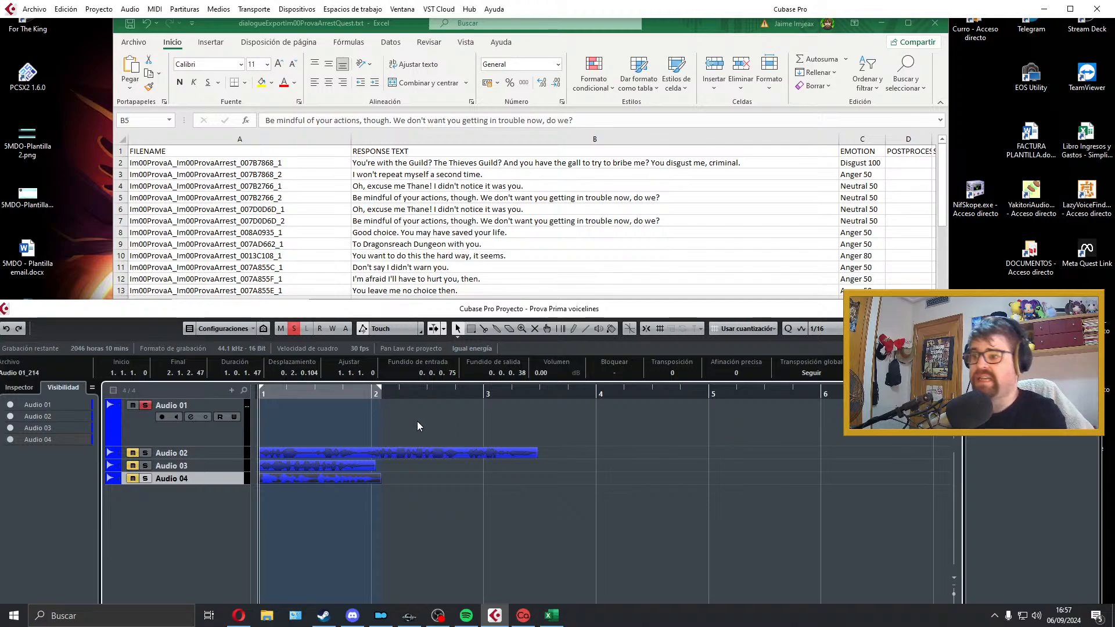
Step: Select Audio 01 as the recording track and record the row 5 response "Be mindful of your actions, though..." from the project start
key("KP_Multiply")
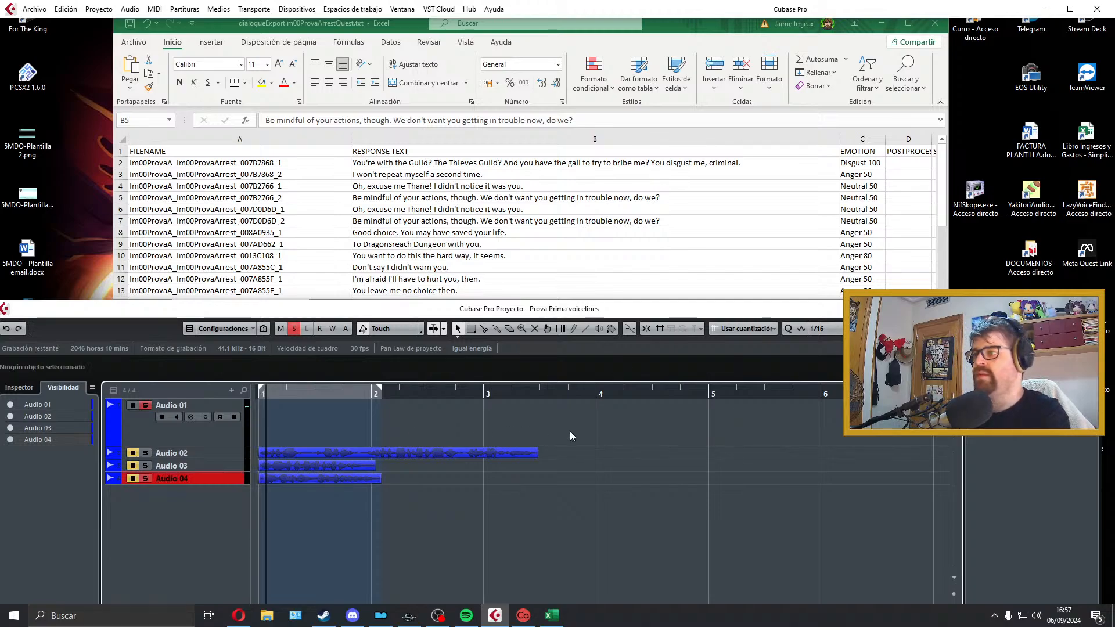
key("space")
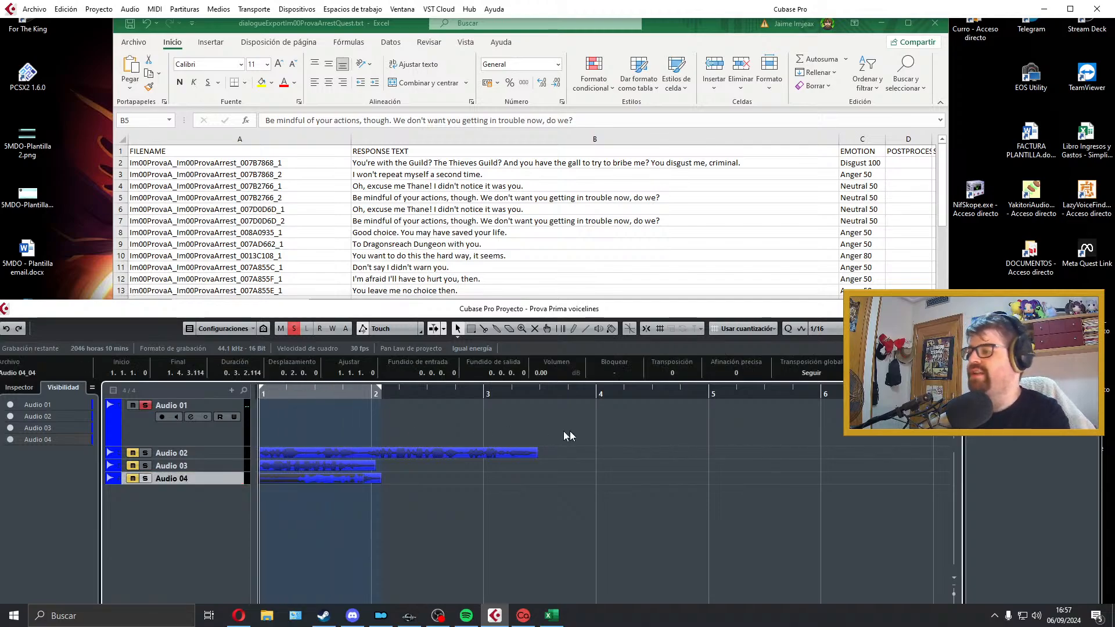
left_click(242, 433)
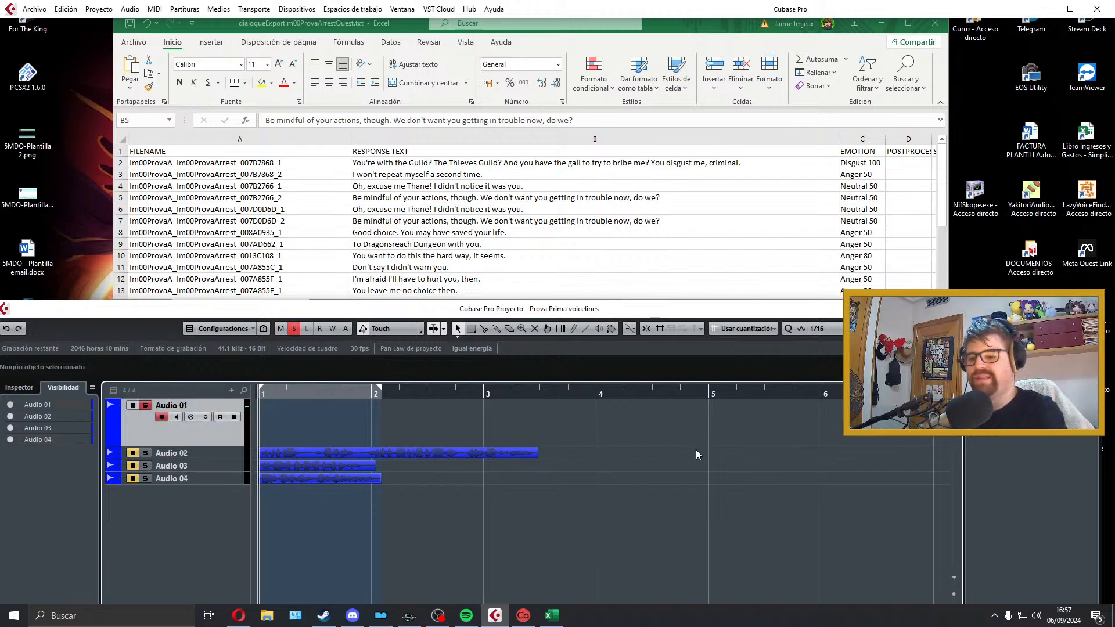
key("KP_Multiply")
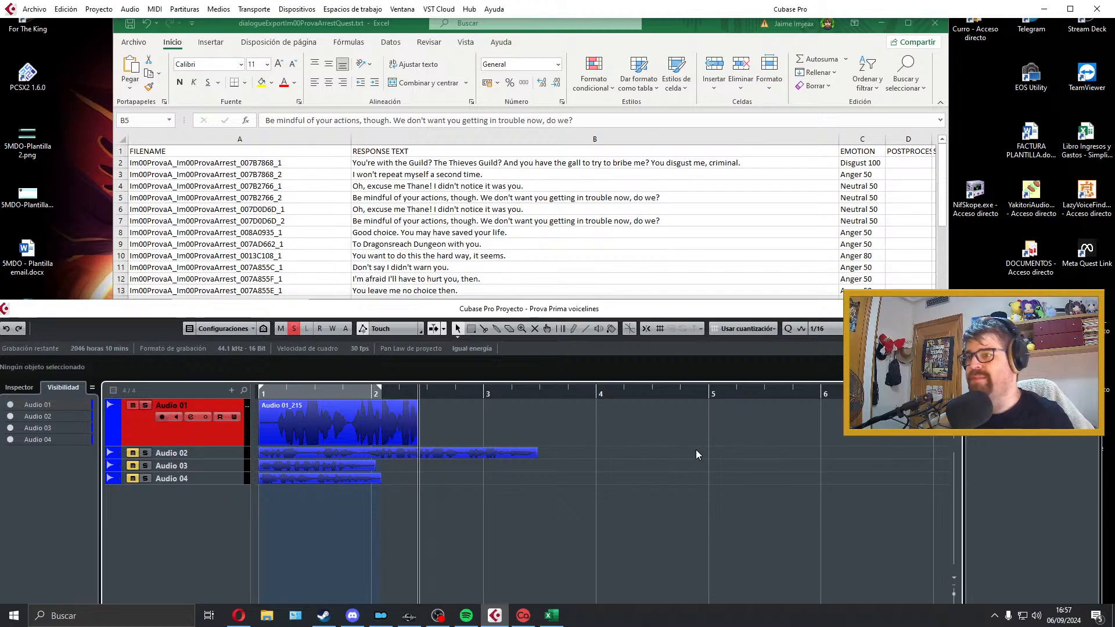
key("space")
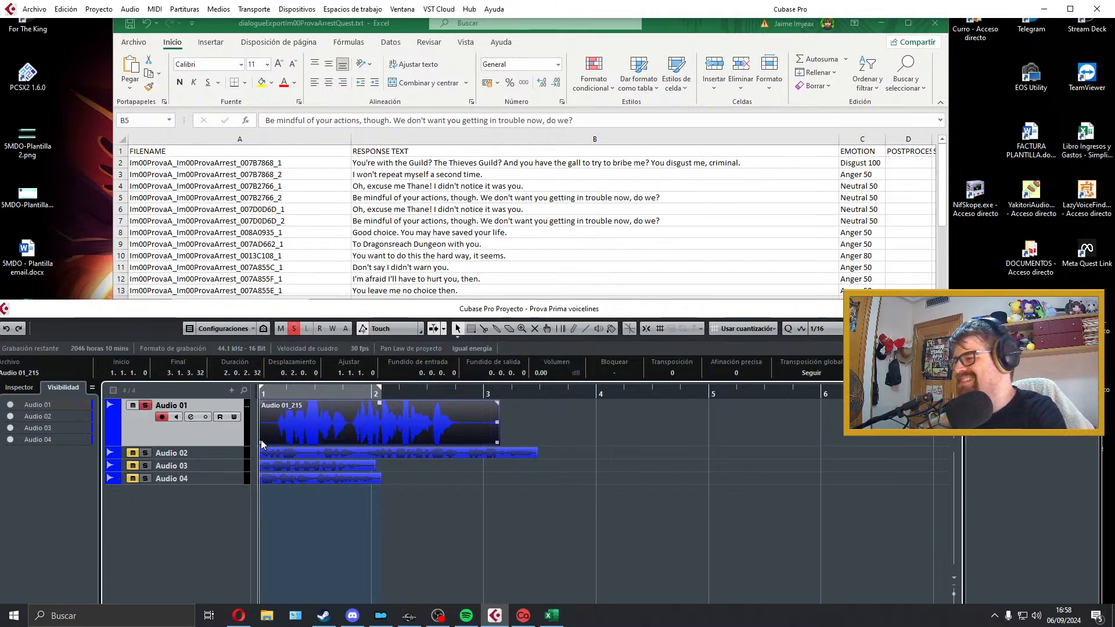
Step: Trim the silence from both ends of the row 5 take on Audio 01, add short fades and fit the locators to it
mouse_move(261, 441)
left_mouse_down()
mouse_move(281, 442)
mouse_move(261, 441)
left_mouse_up()
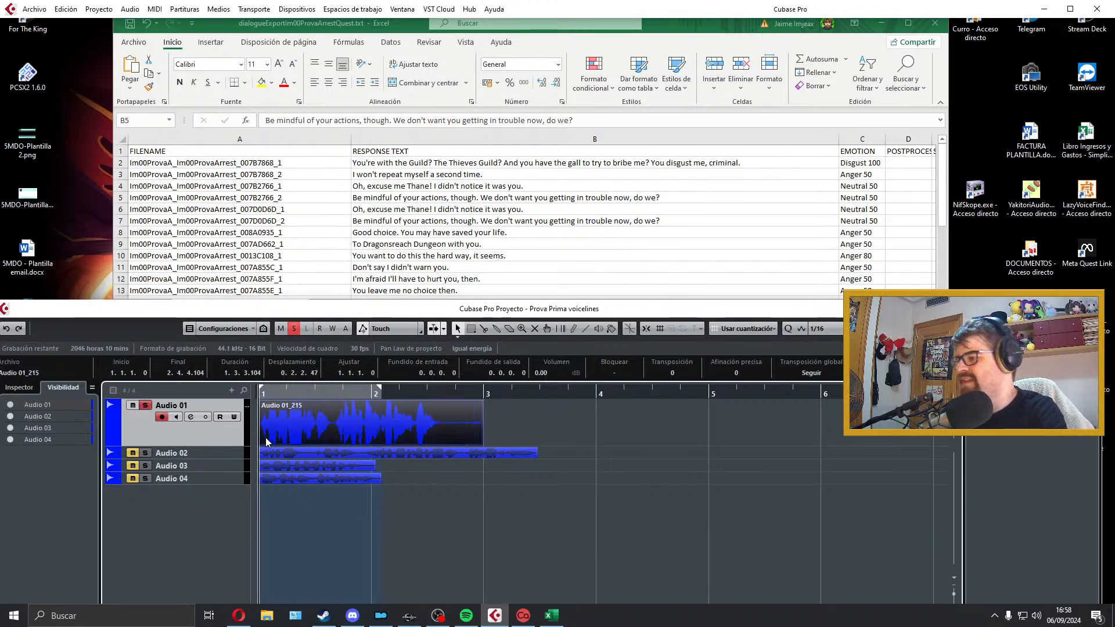
left_click_drag(485, 441, 442, 441)
left_click_drag(444, 403, 441, 404)
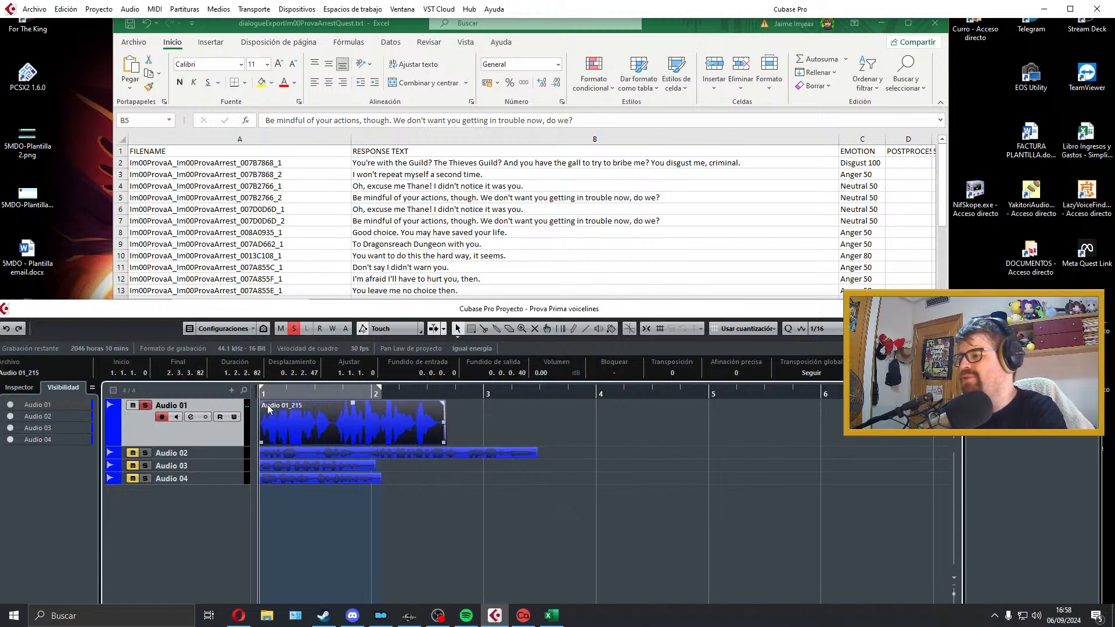
left_click_drag(263, 404, 266, 405)
key("p")
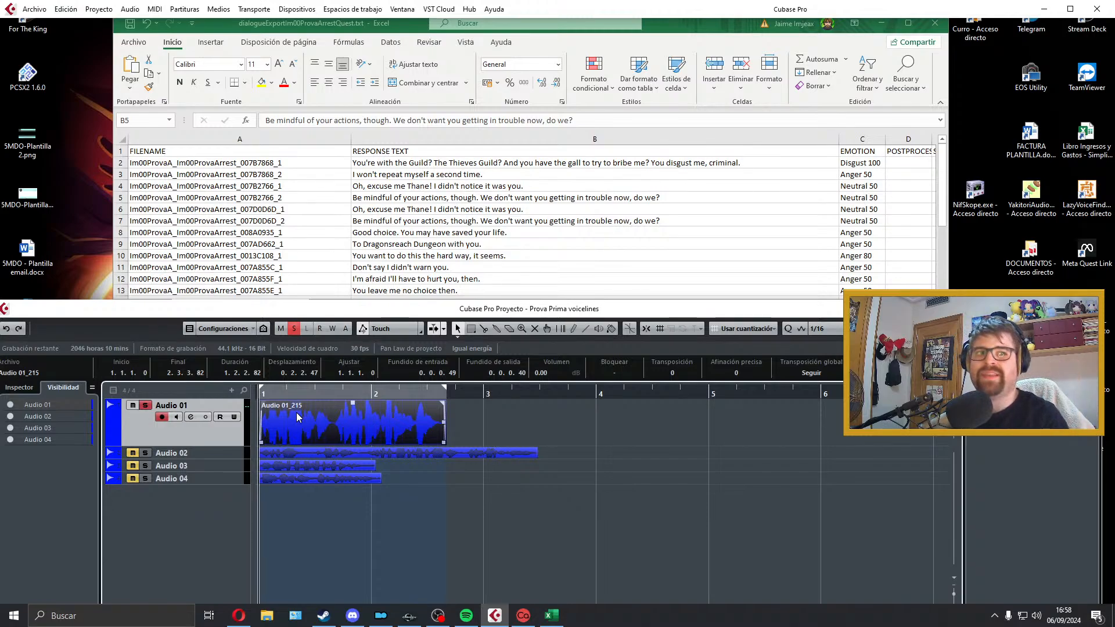
Step: Play back the trimmed row 5 take to check the delivery
key("space")
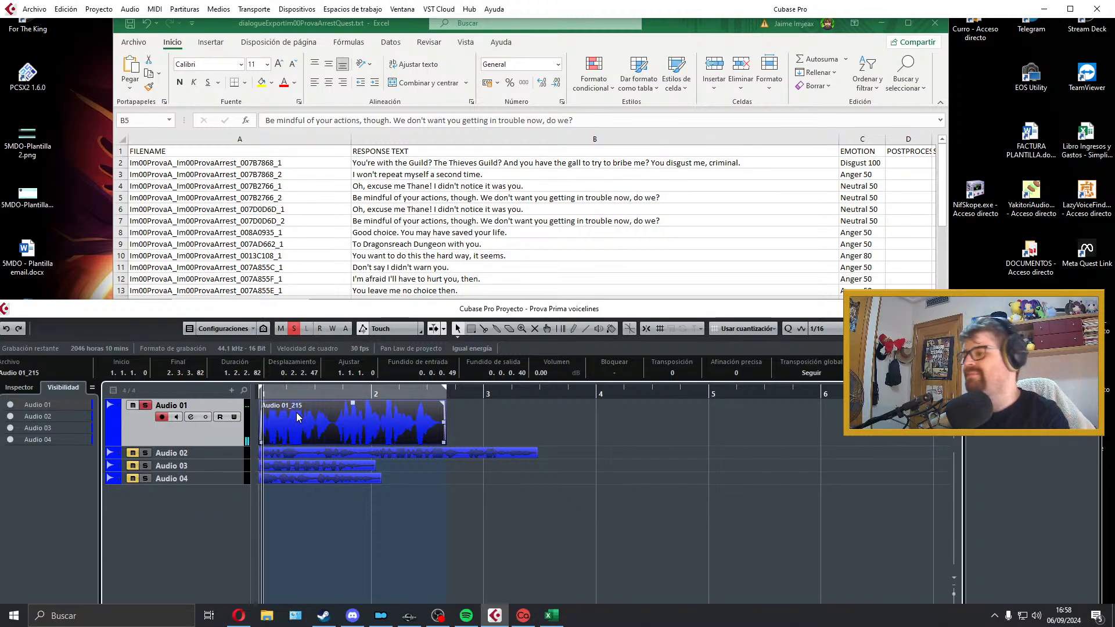
key("space")
key("space")
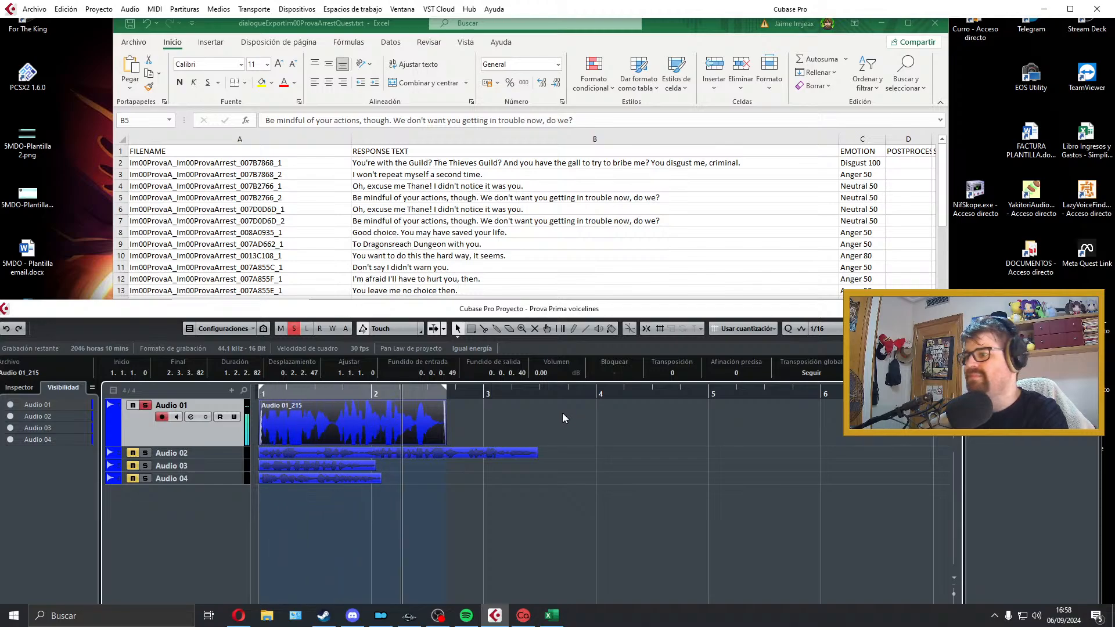
key("space")
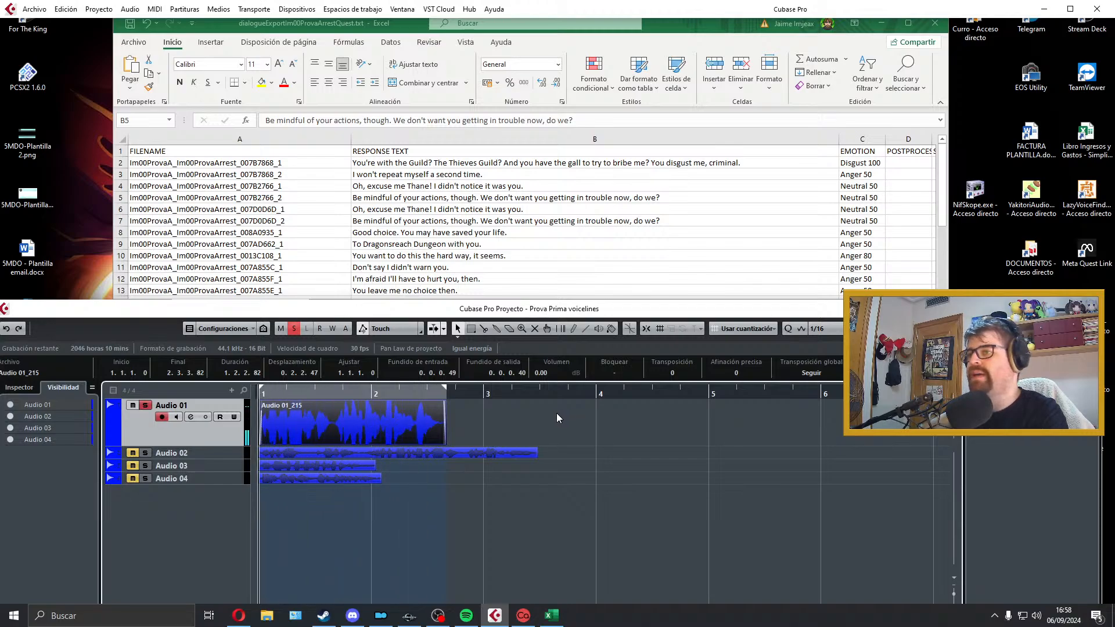
key("space")
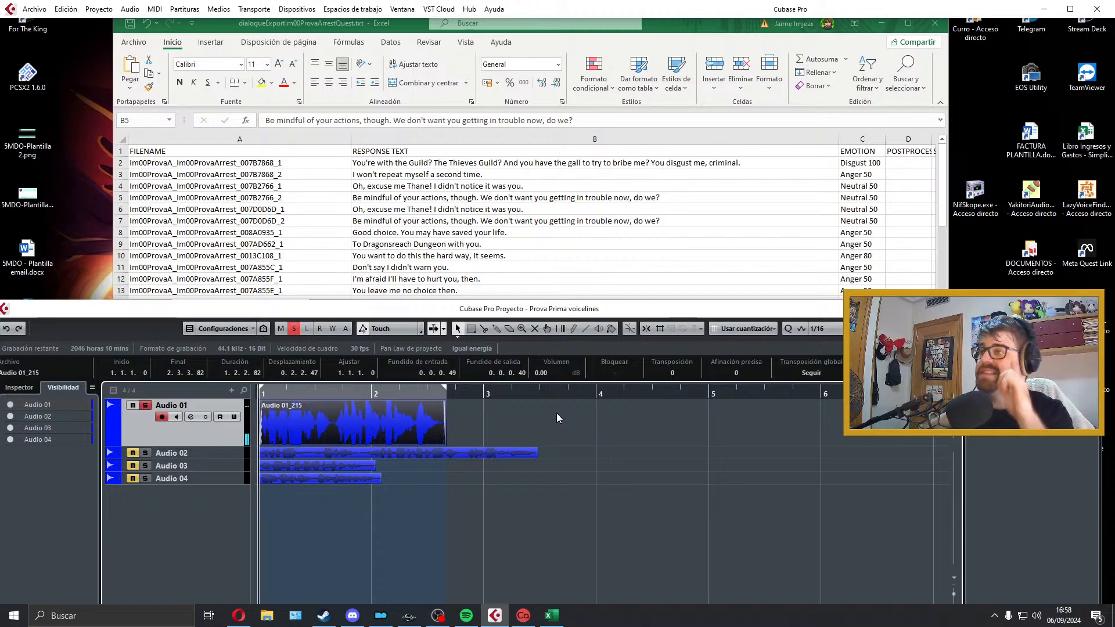
Step: Delete the take on Audio 01, try re-recording the row 5 response from the project start, and play it back
key("Delete")
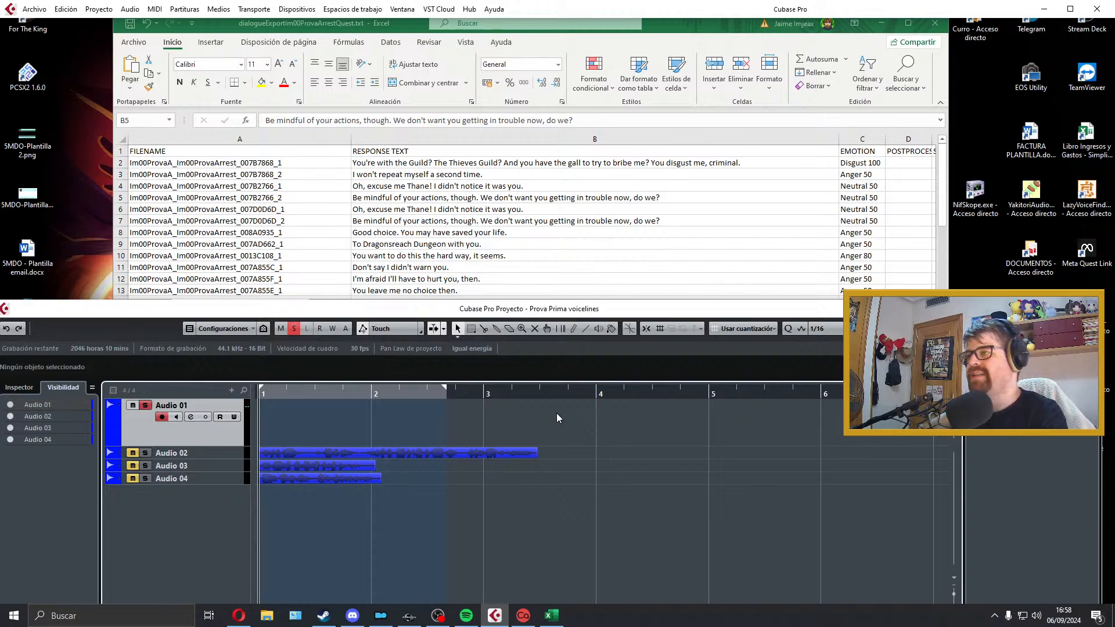
key("KP_Multiply")
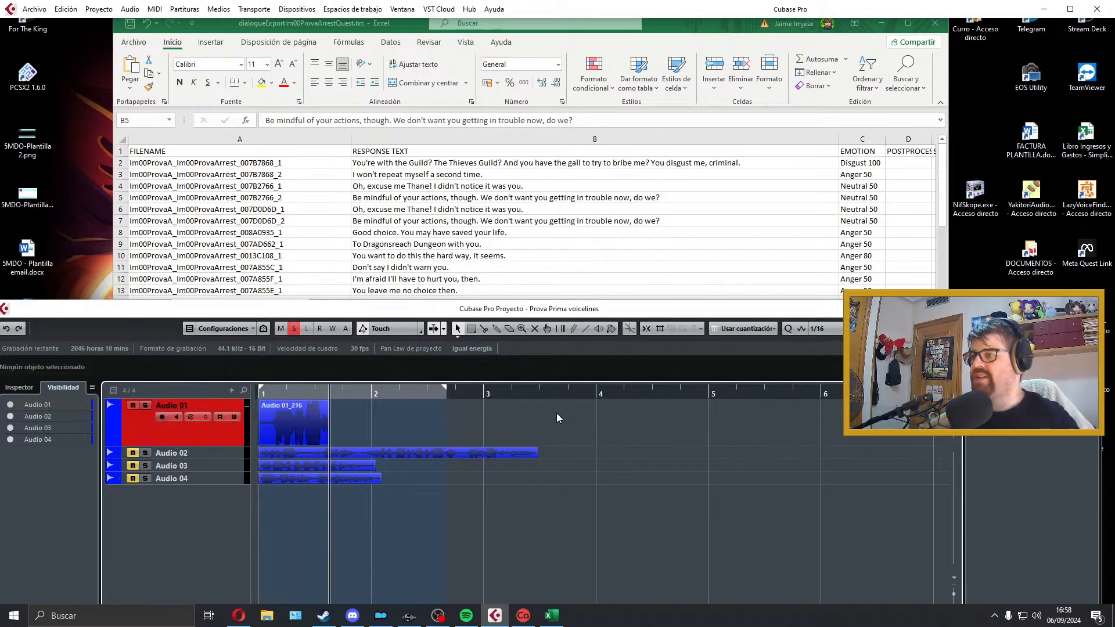
key("space")
key("space")
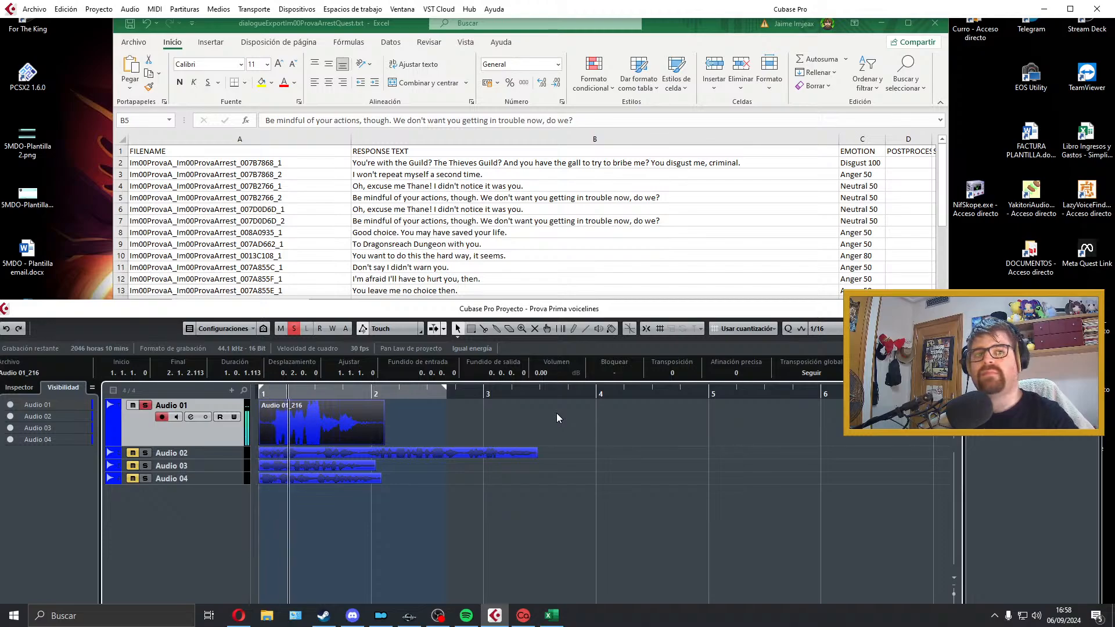
key("space")
Step: Discard the cut-short take, record the full row 5 response "Be mindful of your actions, though..." on Audio 01 and play it back
key("Delete")
key("KP_Multiply")
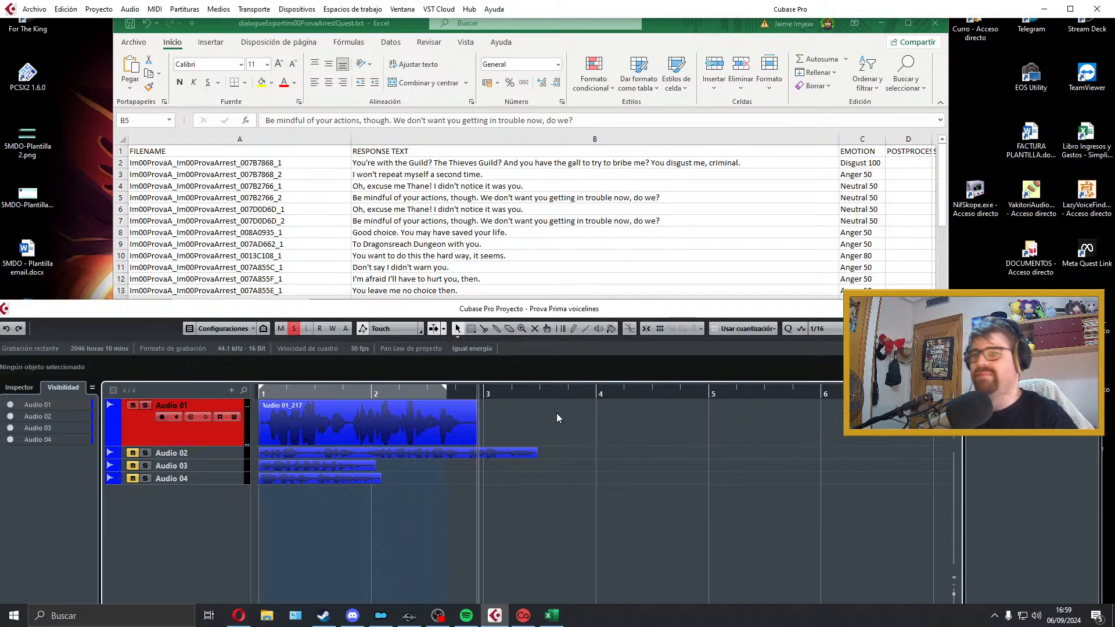
key("space")
key("space")
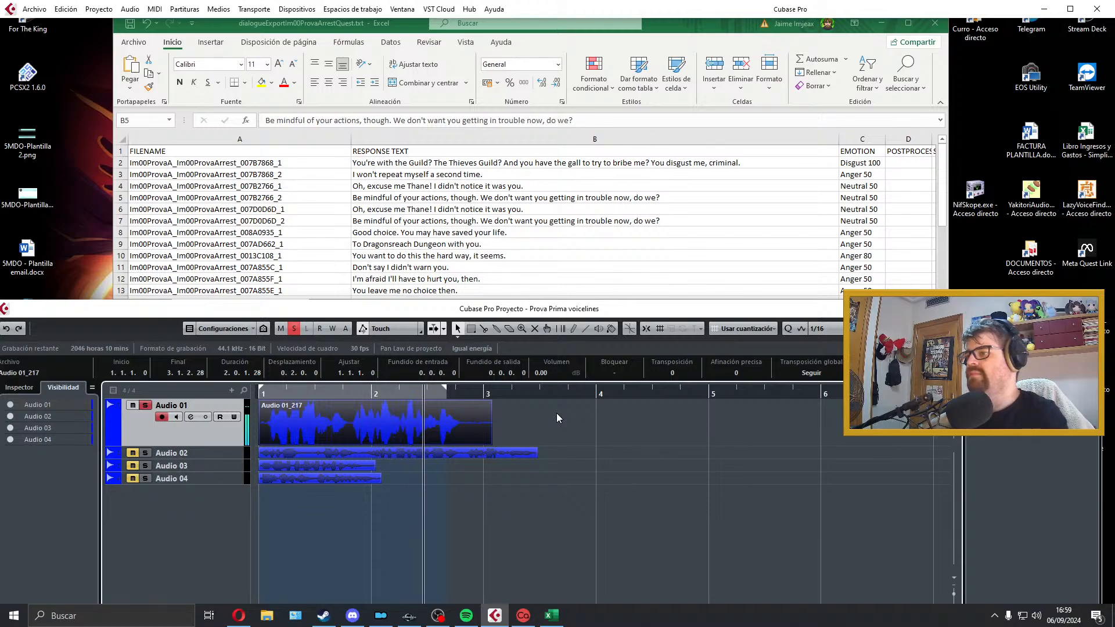
Step: Trim the silence before the first word of the new take with a short fade-in, and play back the opening sentence
key("h")
key("h")
key("h")
key("h")
key("h")
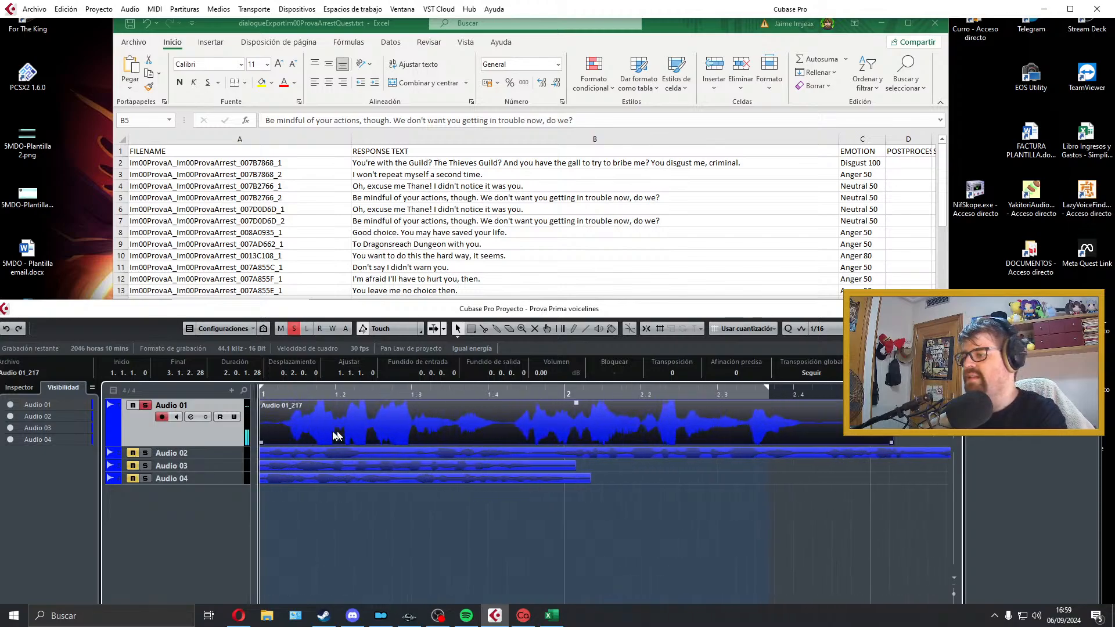
left_click_drag(262, 443, 268, 402)
key("space")
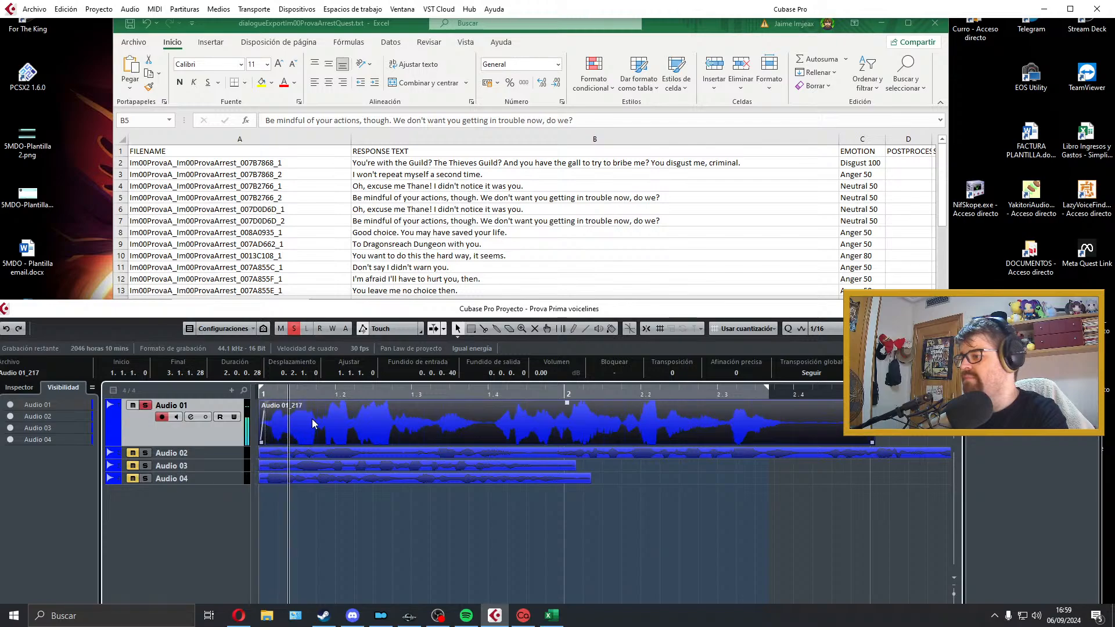
key("space")
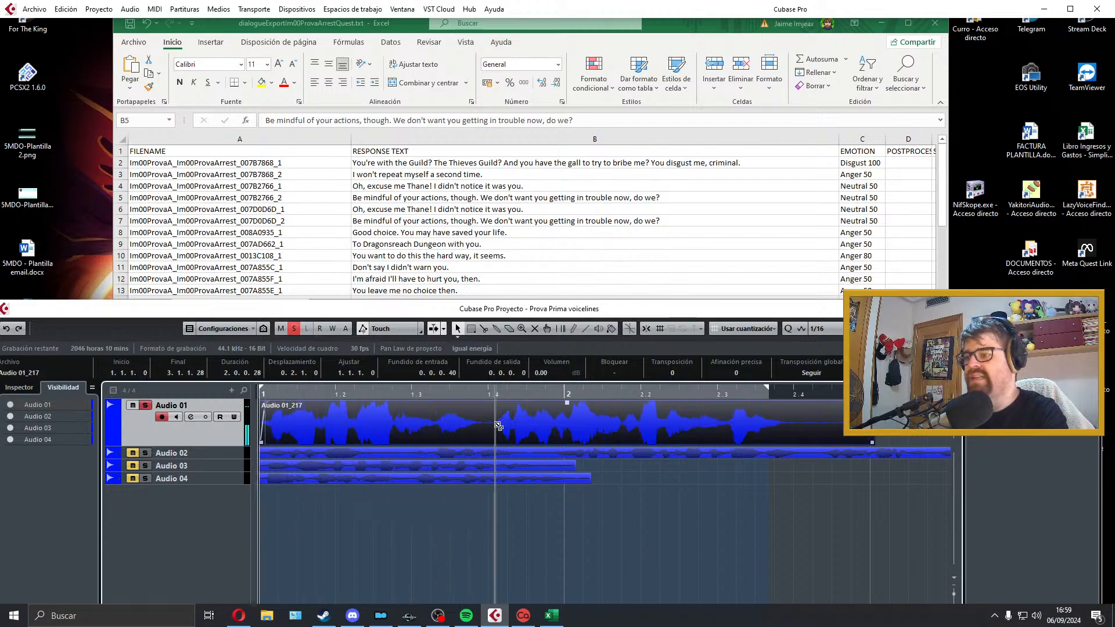
Step: Split the take at the pause before its second sentence, shorten that pause slightly and play the edit back
left_click(493, 421, "alt")
left_click_drag(492, 443, 487, 445)
key("space")
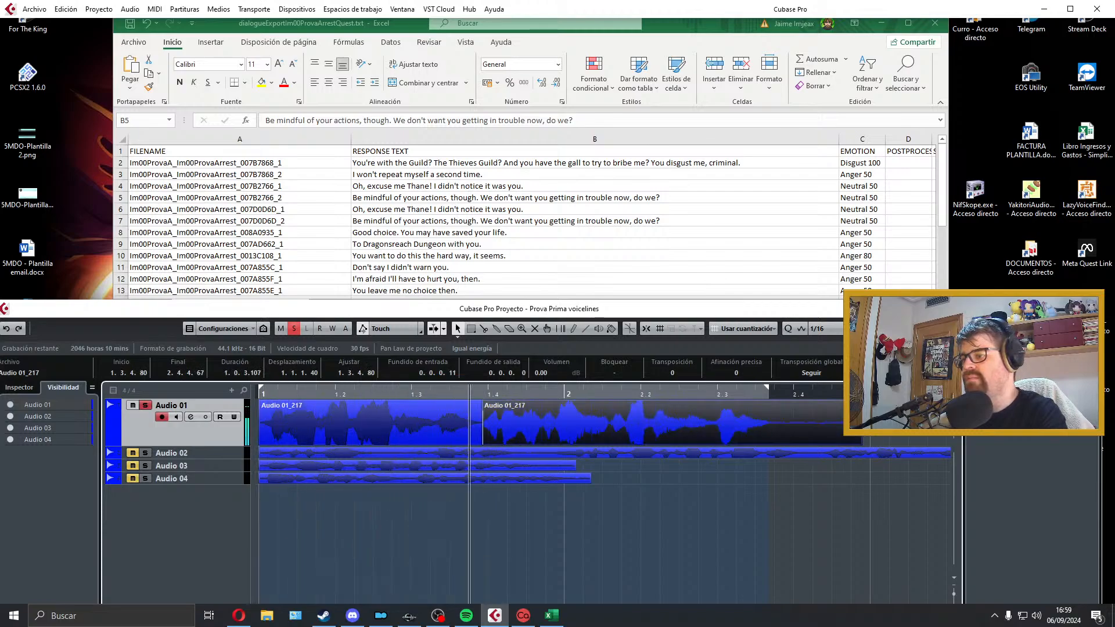
left_click(436, 433)
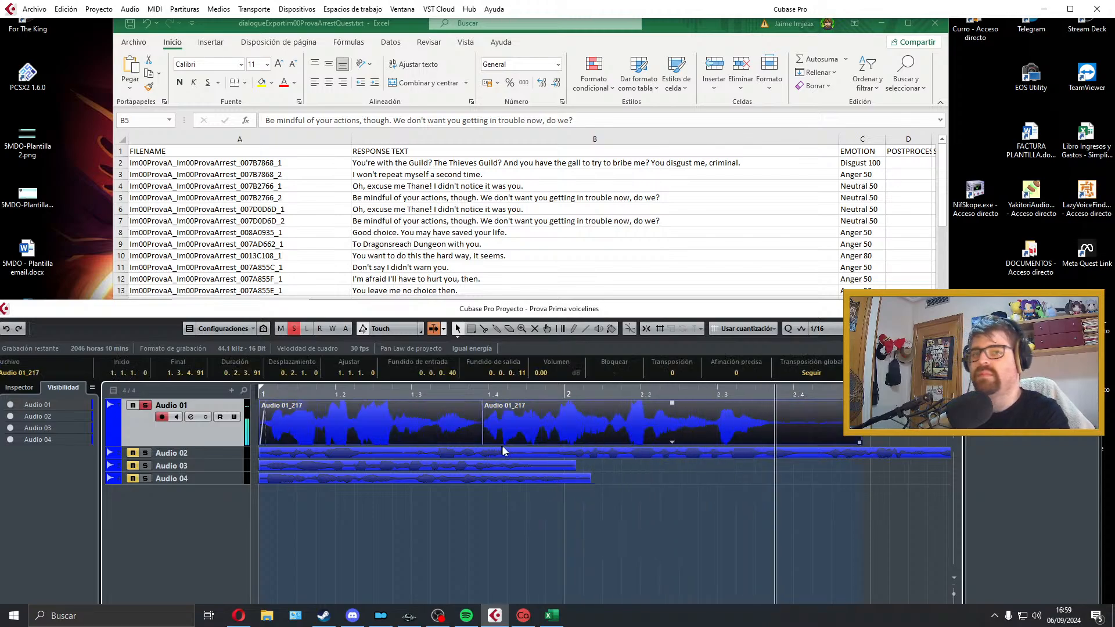
key("space")
Step: Trim the silence after the last word with a short fade-out and set the locators around both parts of the take
left_click(681, 426)
left_click_drag(857, 443, 774, 430)
left_click(385, 437, "shift")
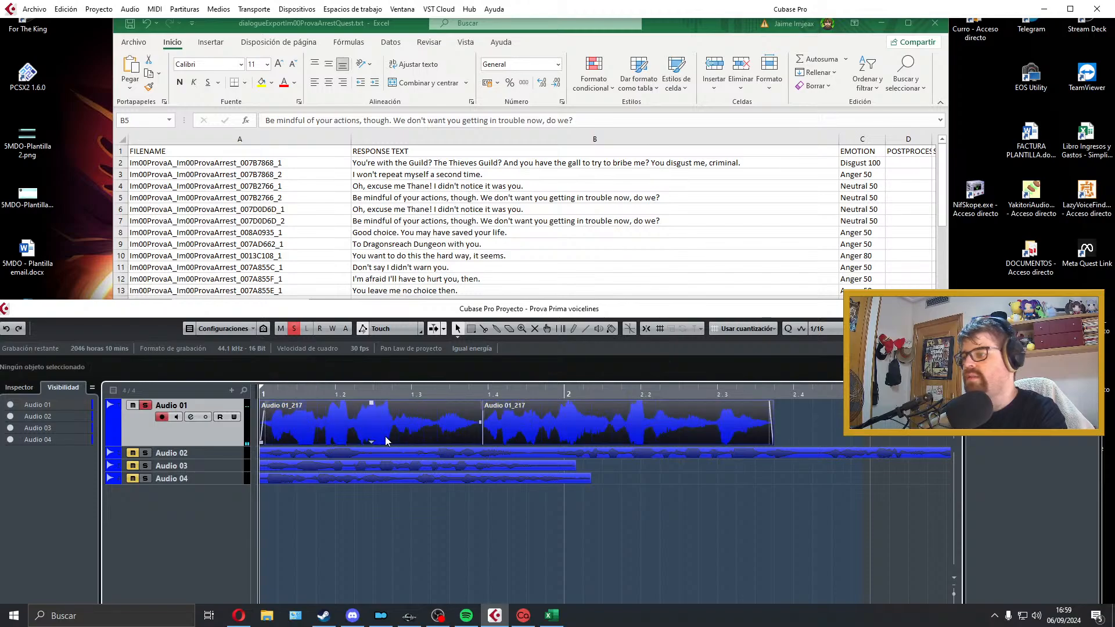
key("p")
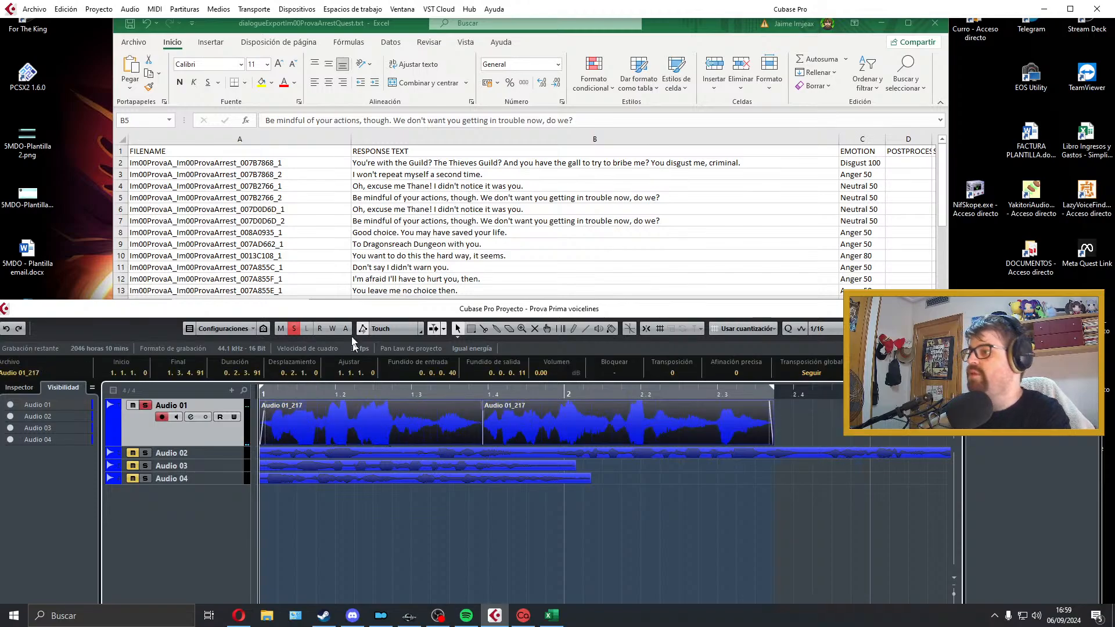
Step: Export the take as a WAV named Im00ProvaA_Im00ProvaArrest_007B2766_2, copying the name from row 5 of the dialogue sheet
left_click(34, 9)
mouse_move(118, 194)
left_click(267, 213)
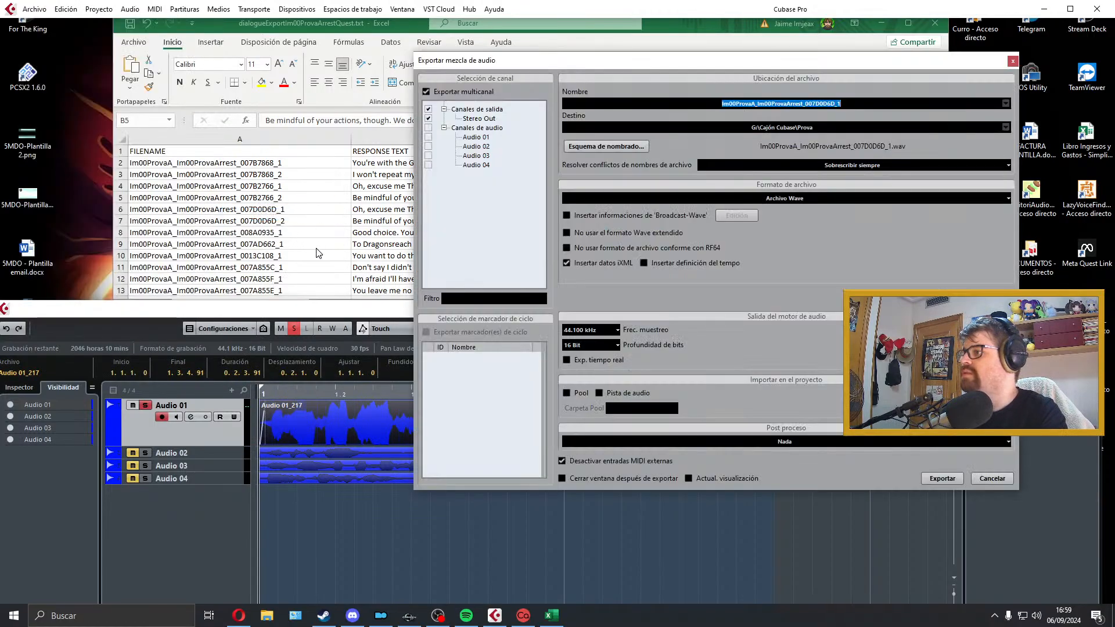
left_click(356, 179)
left_click(304, 200)
double_click(303, 200)
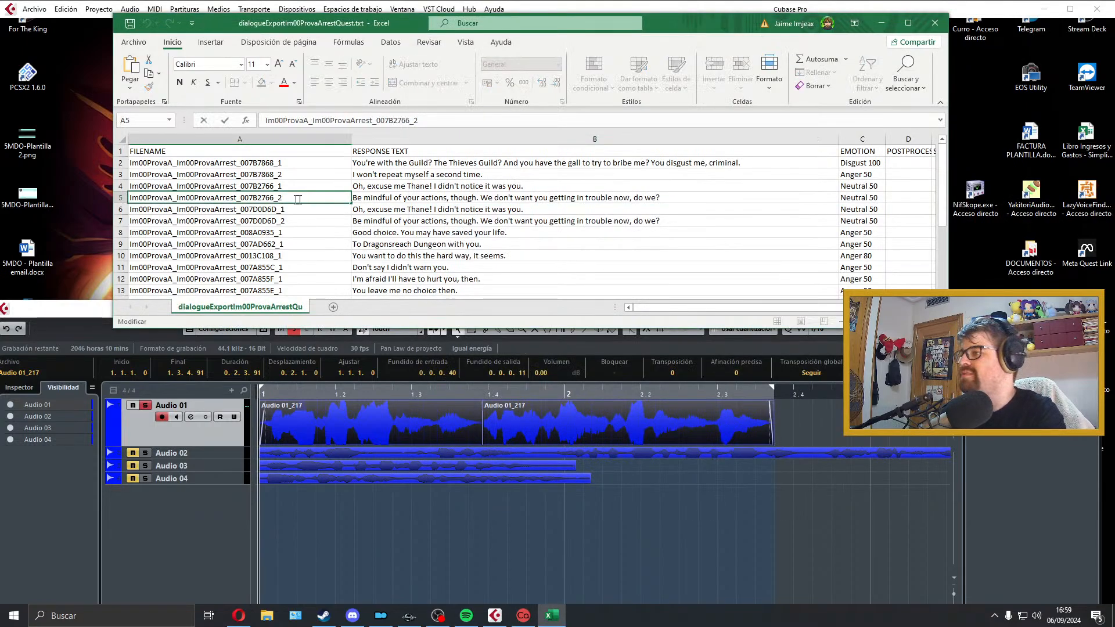
left_click(534, 578)
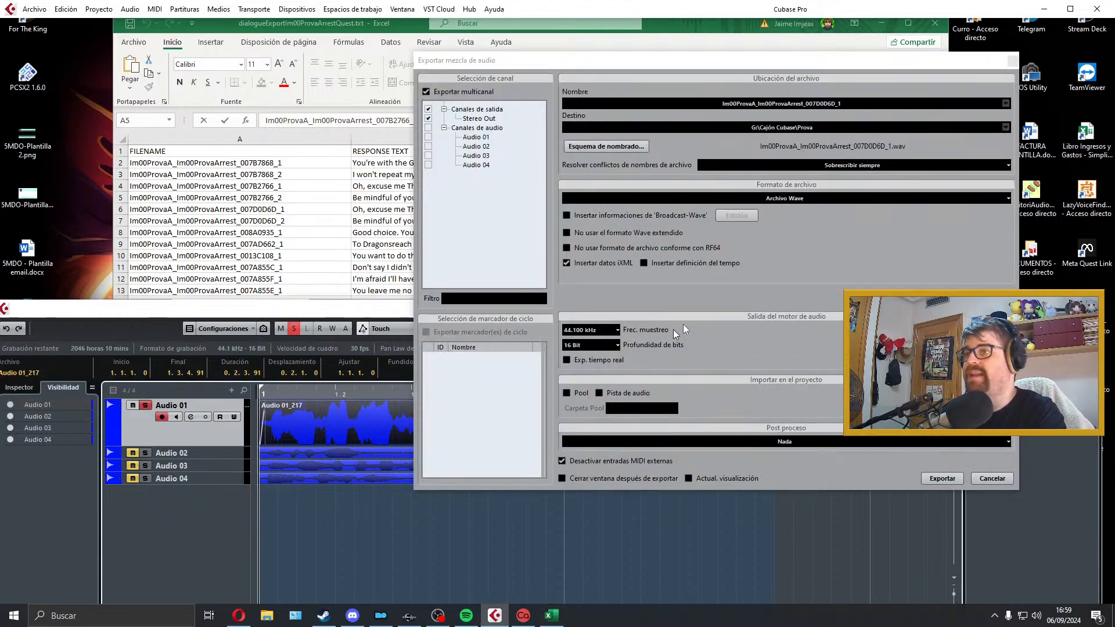
double_click(882, 107)
type("Im00ProvaA_Im00ProvaArrest_007B2766_2")
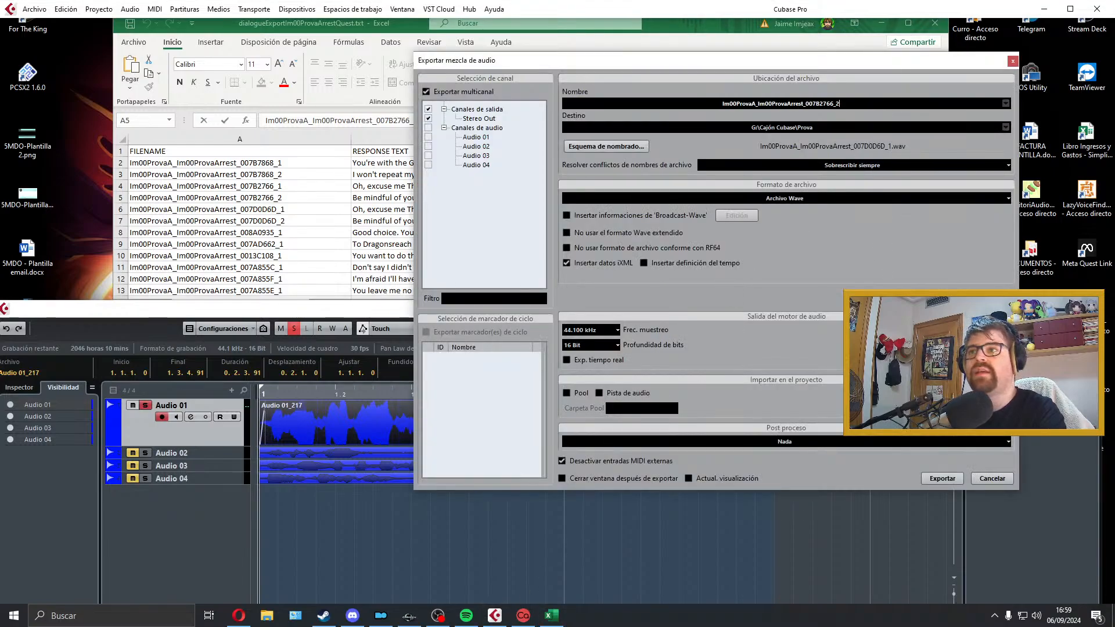
left_click(939, 476)
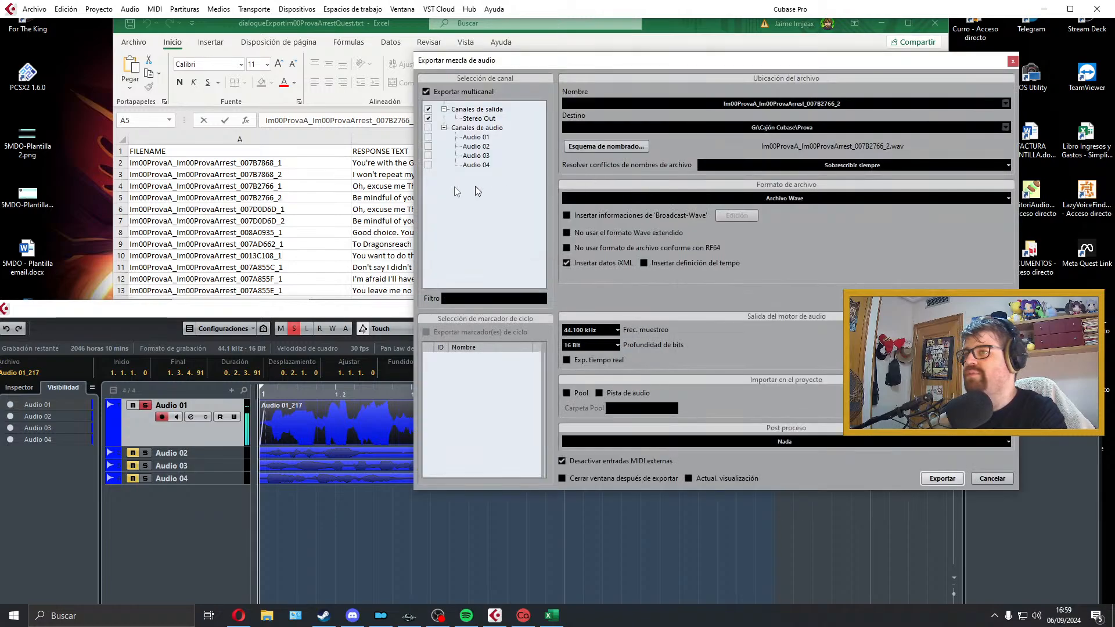
Step: Export the same take again as a WAV named Im00ProvaA_Im00ProvaArrest_007D0D6D_2, copying the name from row 7, which has identical text
left_click(295, 209)
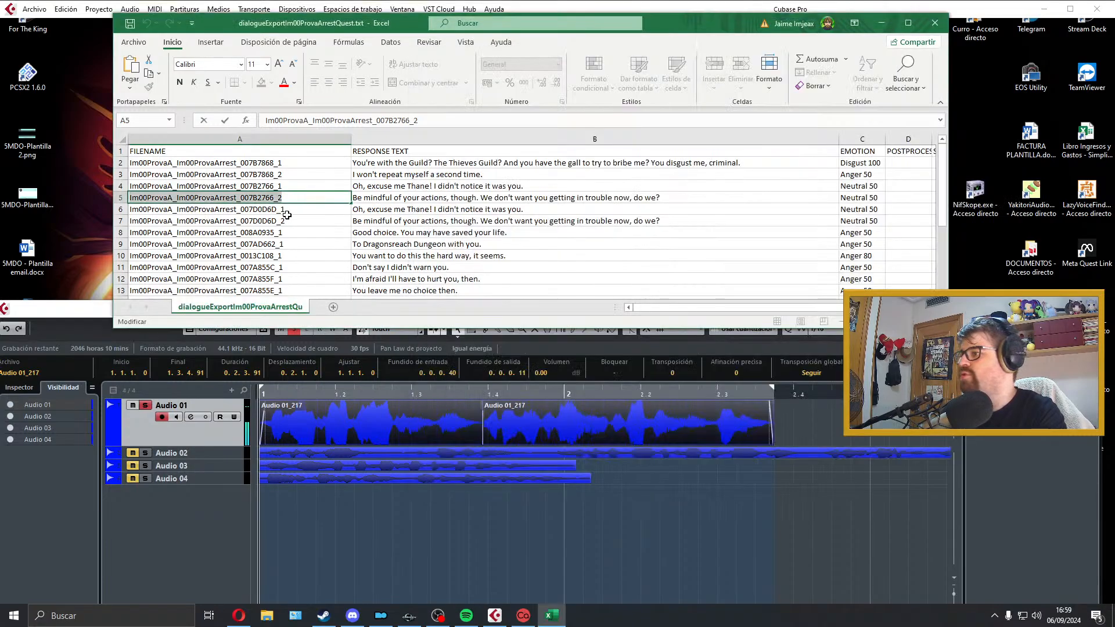
left_click(287, 221)
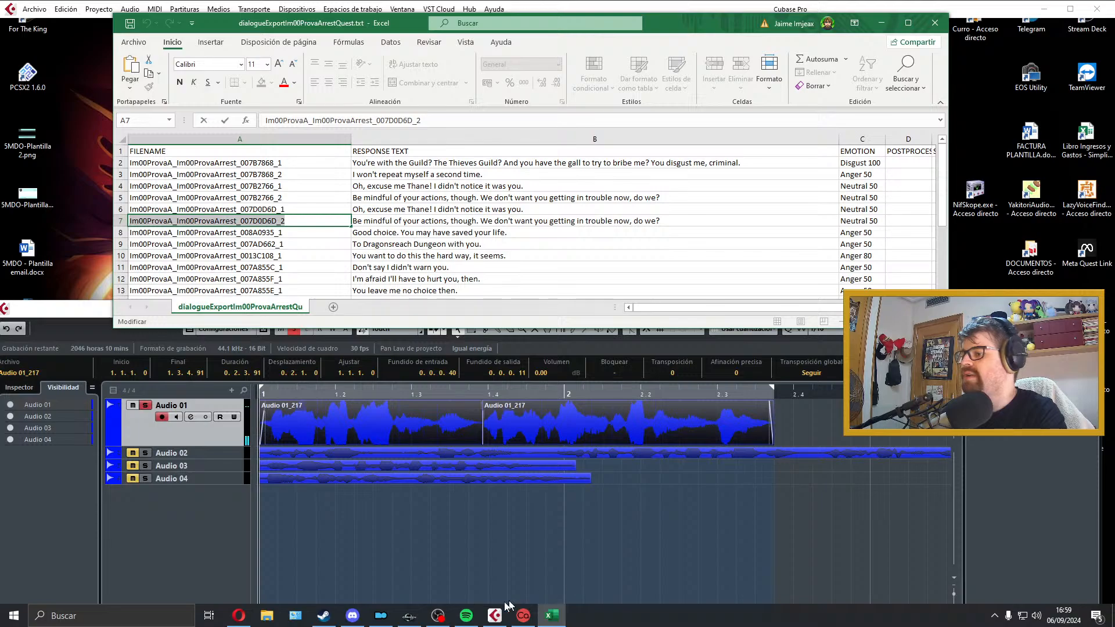
left_click(591, 407)
left_click(862, 103)
type("Im00ProvaA_Im00ProvaArrest_007D0D6D_2")
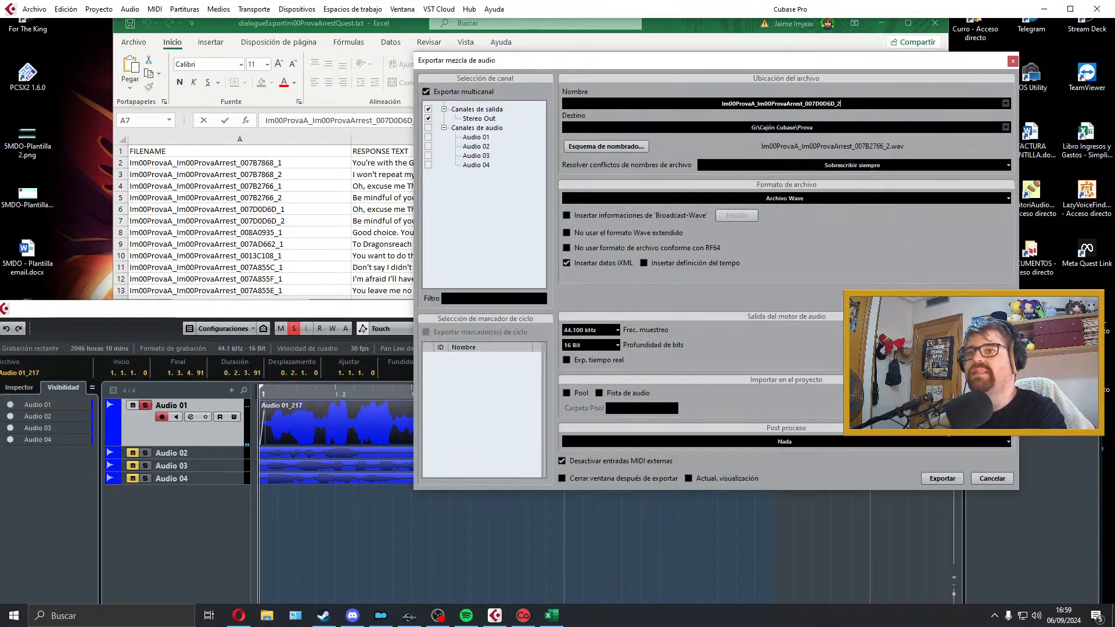
left_click(942, 478)
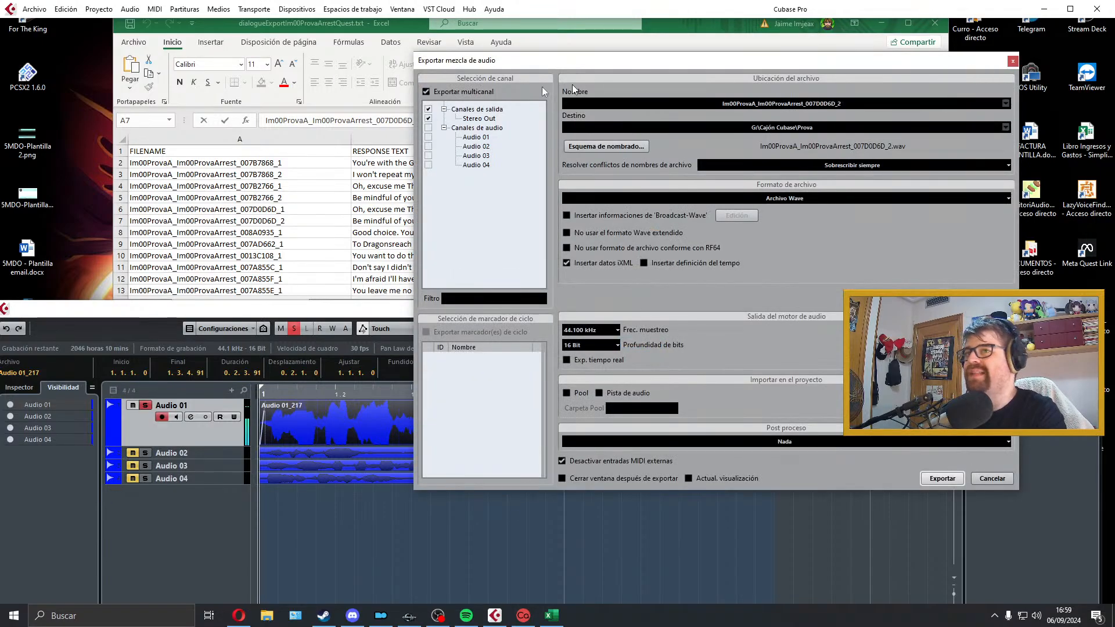
Step: Compare the response texts of rows 4 and 6 in the dialogue sheet
left_click(388, 203)
left_click(443, 186)
left_click(445, 207)
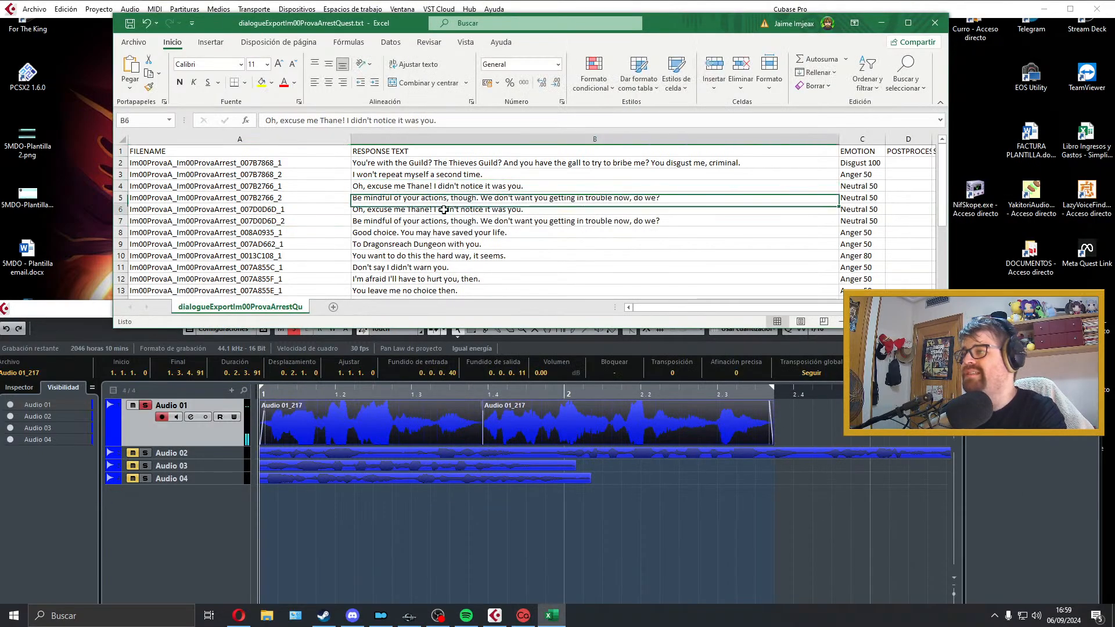
left_click(452, 185)
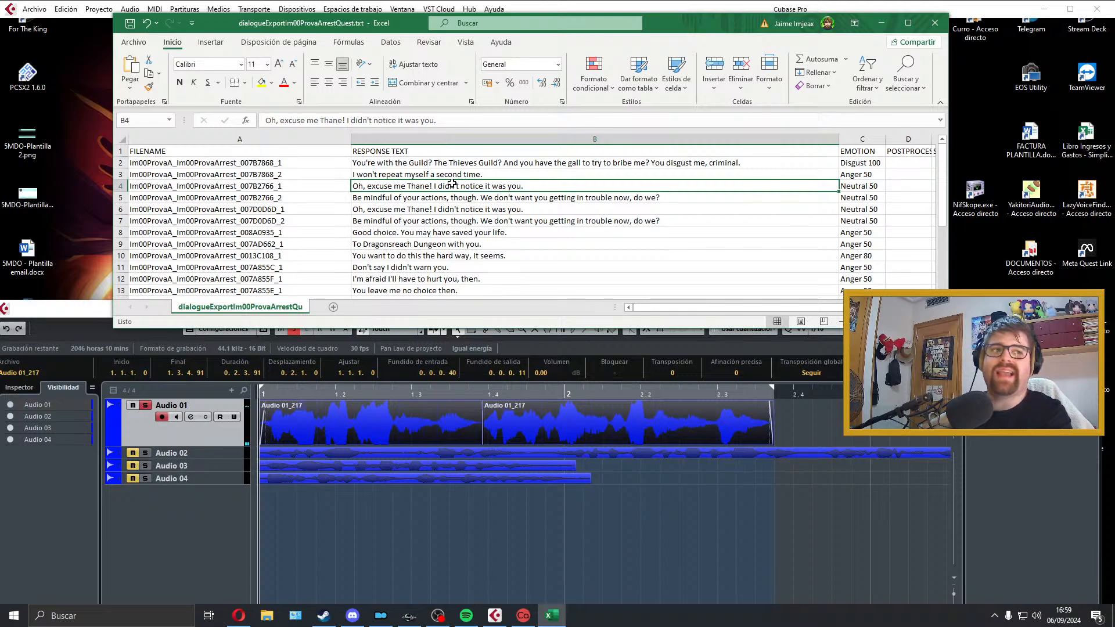
left_click(451, 210)
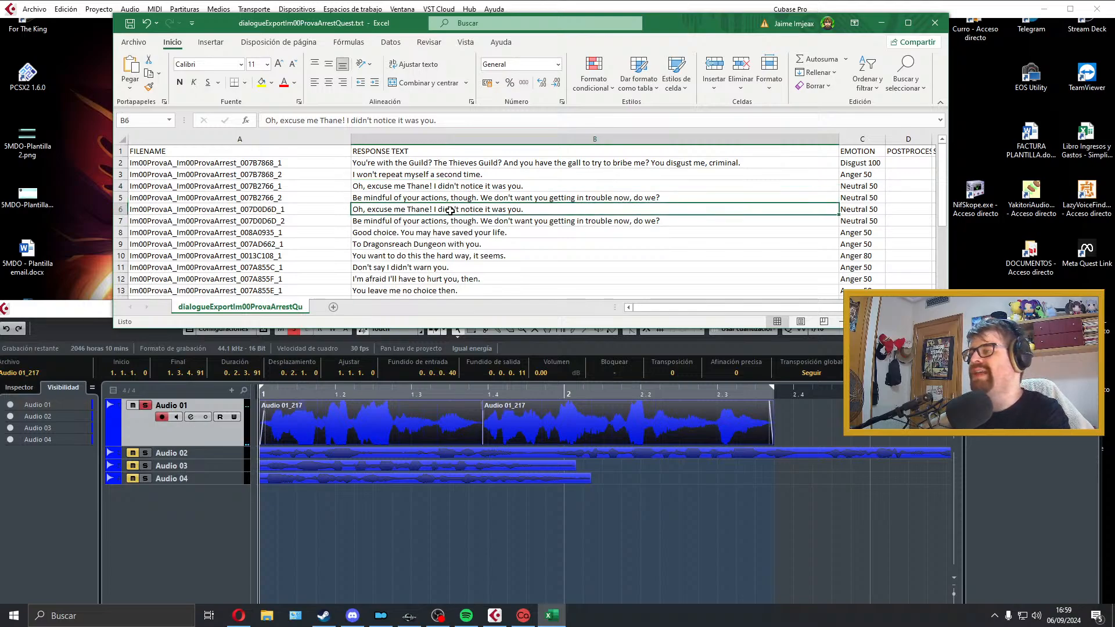
Step: Select the row 8 response "Good choice. You may have saved your life." and close the audio export dialog
scroll(450, 210, "down", 2)
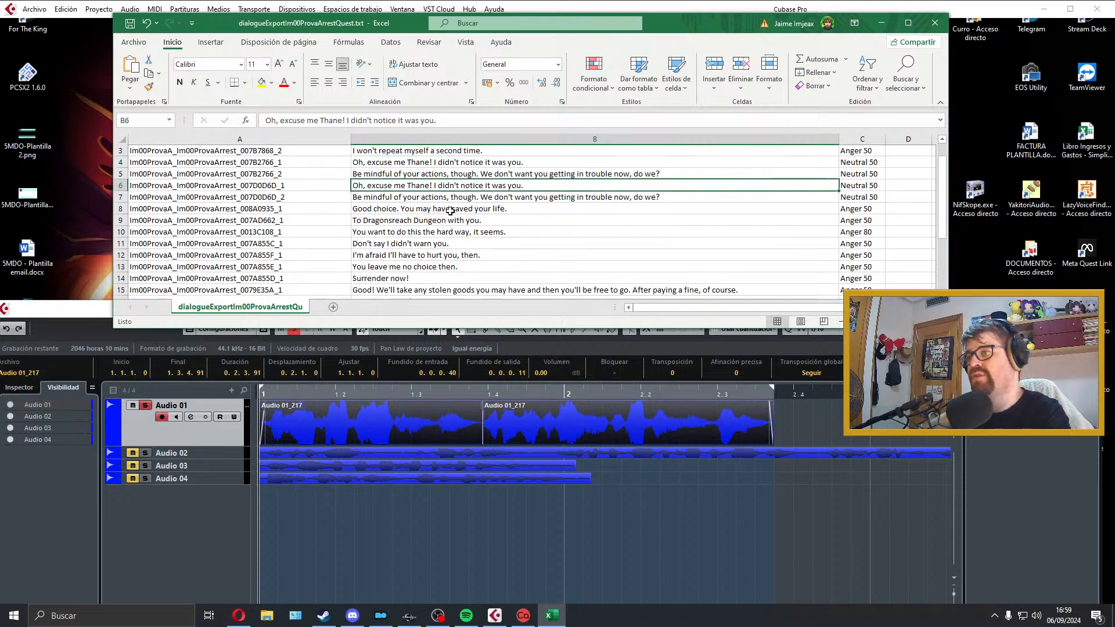
scroll(451, 210, "up", 1)
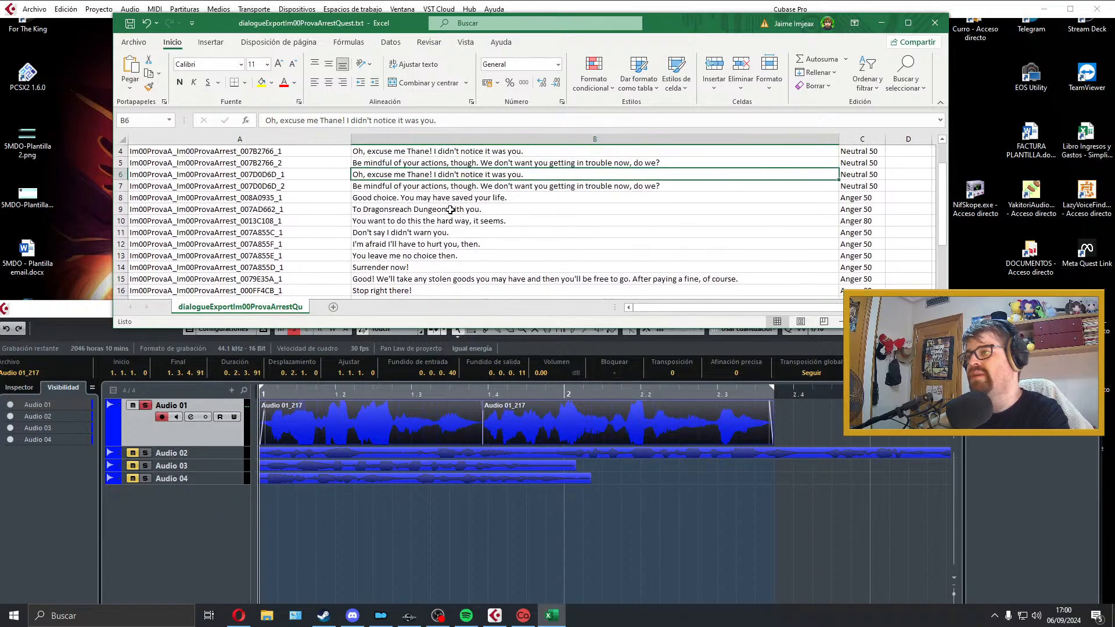
left_click(443, 199)
left_click(410, 420)
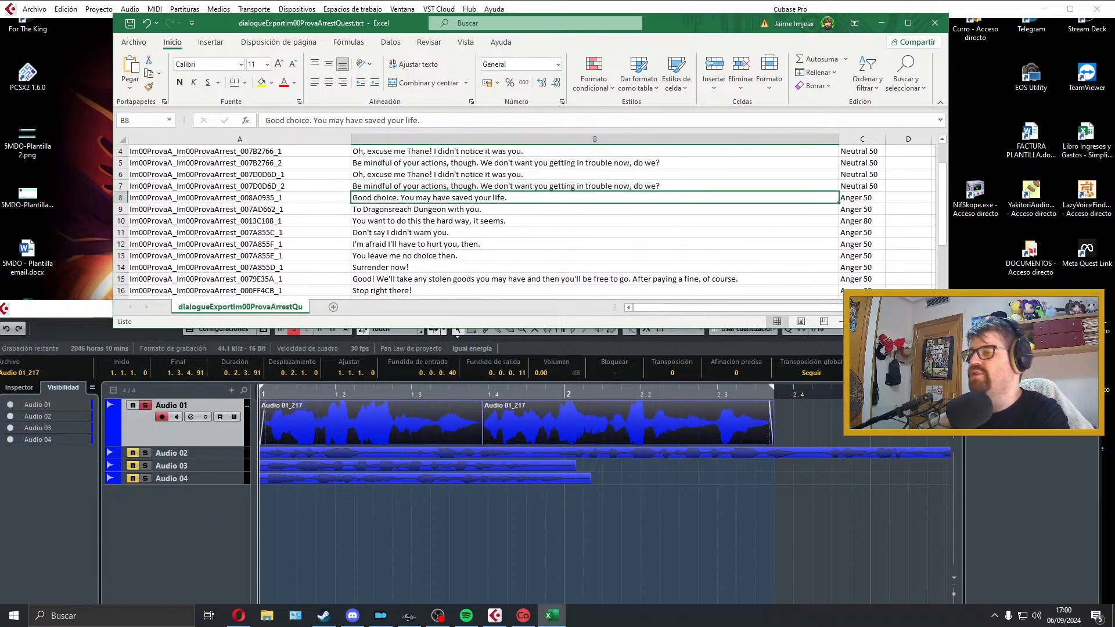
key("ctrl+shift+e")
left_click(1012, 60)
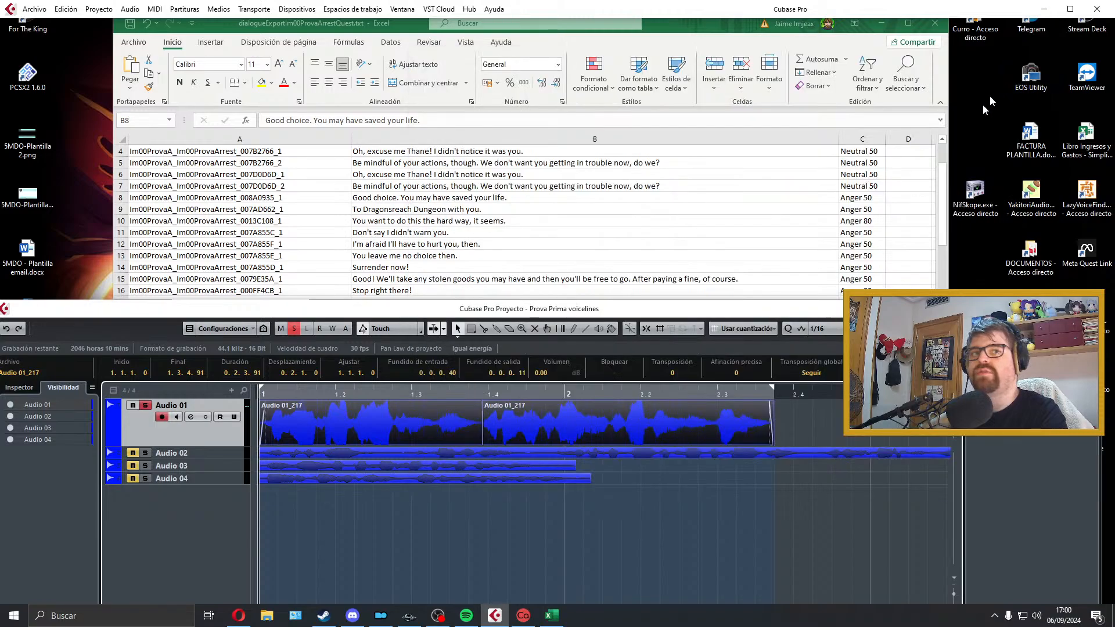
Step: Move the finished two-part take from Audio 01 onto a new track below Audio 04
left_click_drag(415, 409, 402, 494)
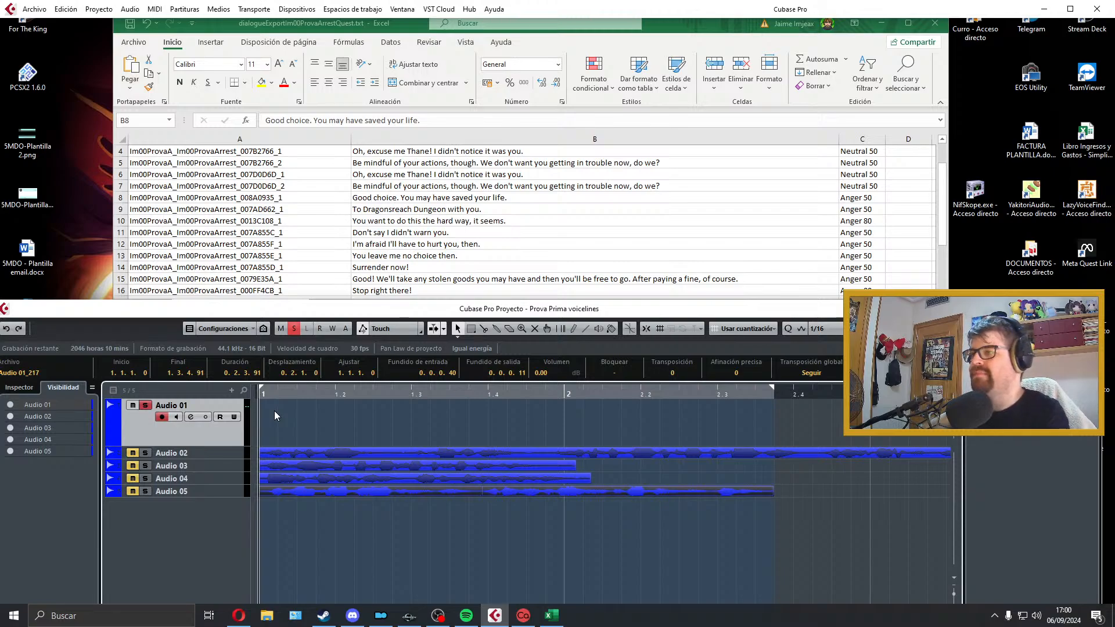
key("KP_Multiply")
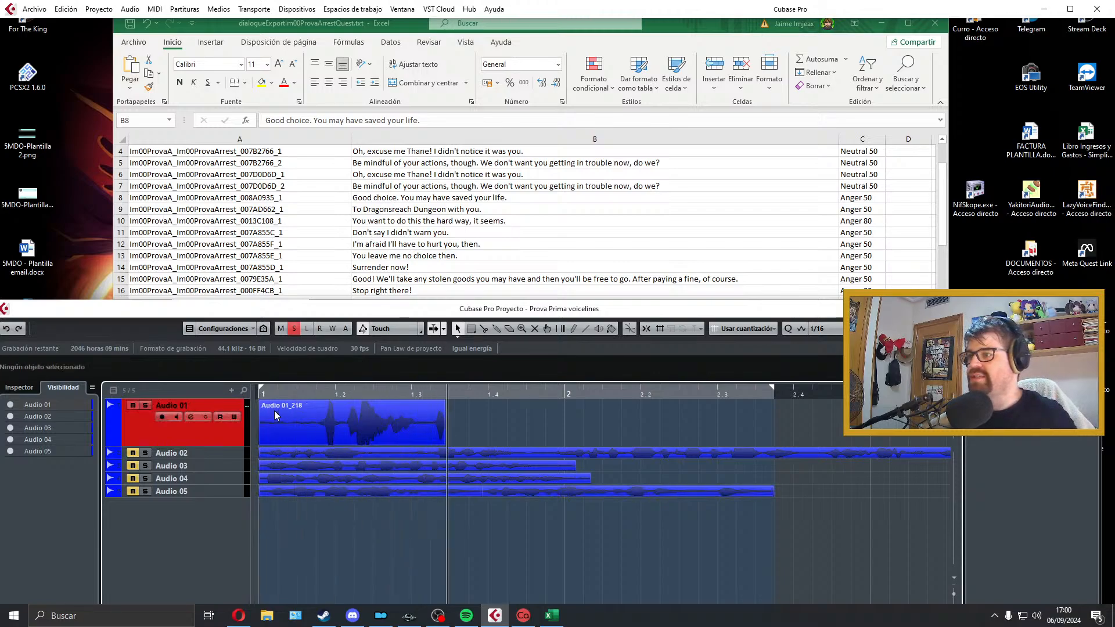
key("space")
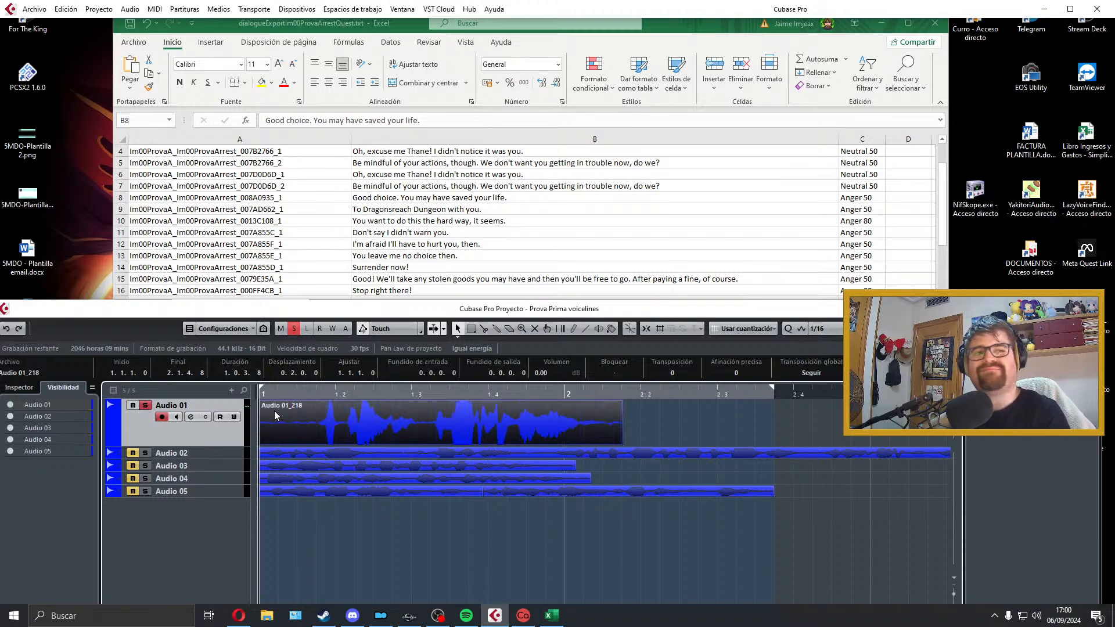
key("space")
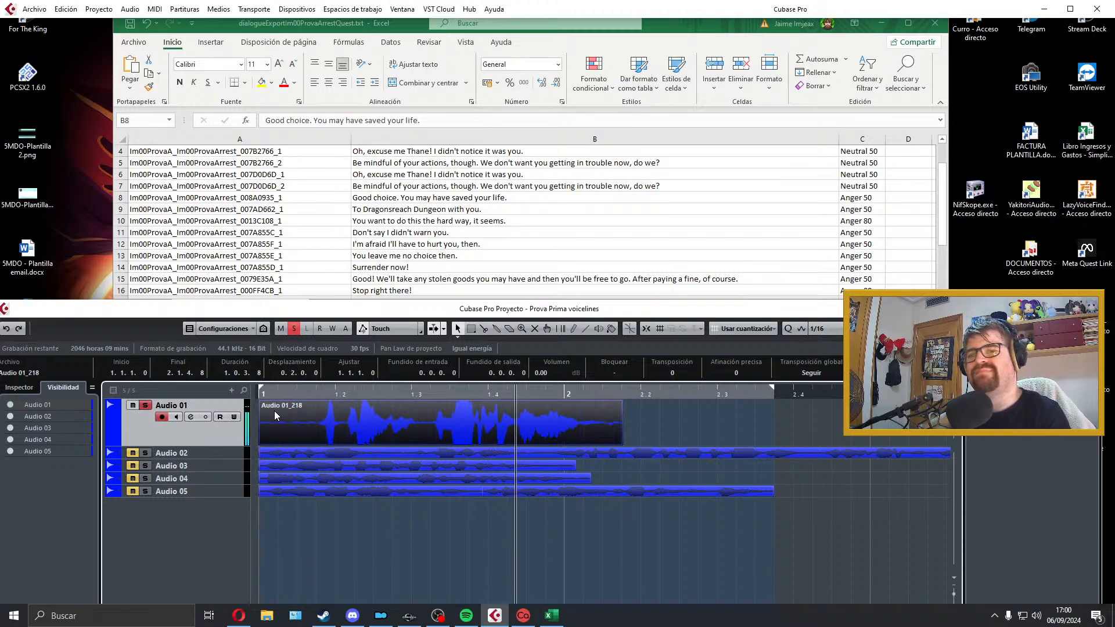
key("space")
key("Delete")
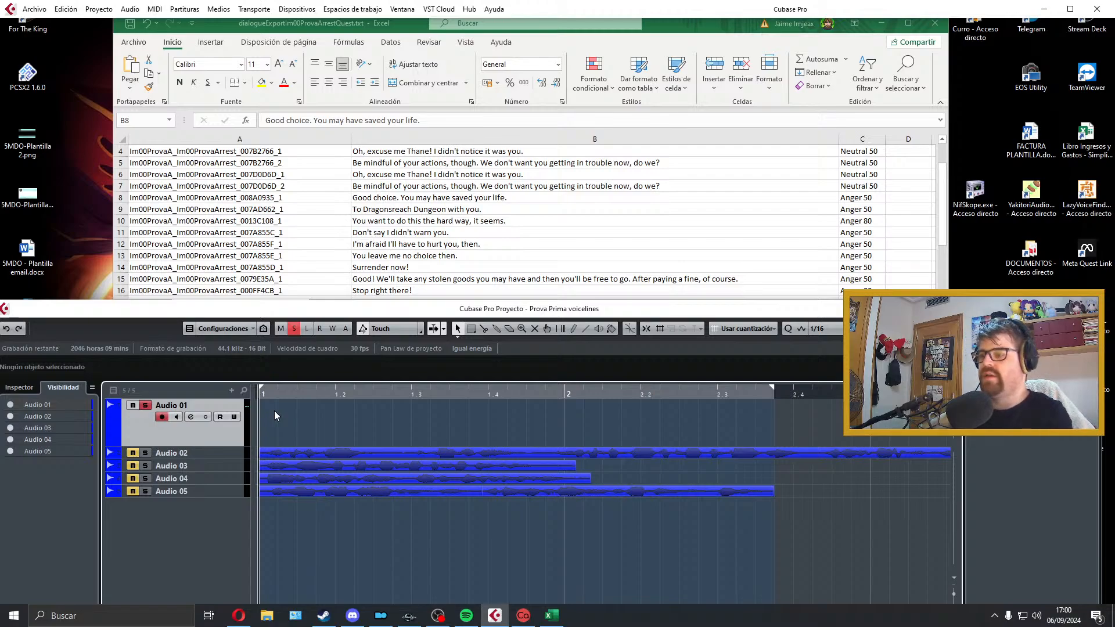
Step: Record a take of "Good choice. You may have saved your life." on Audio 01 and play it back
key("KP_Multiply")
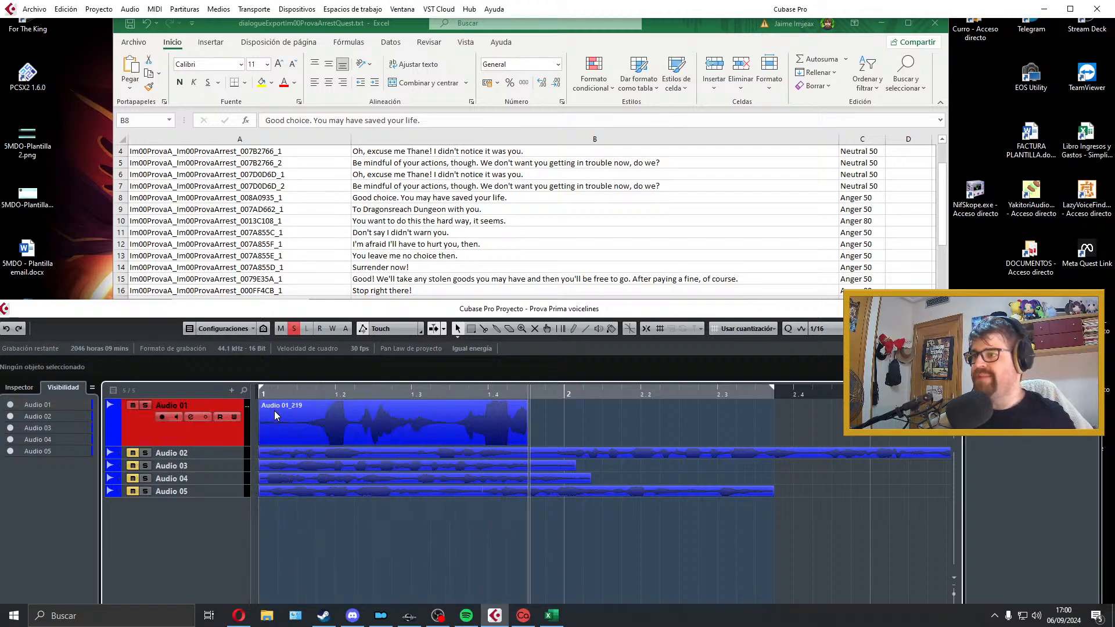
key("space")
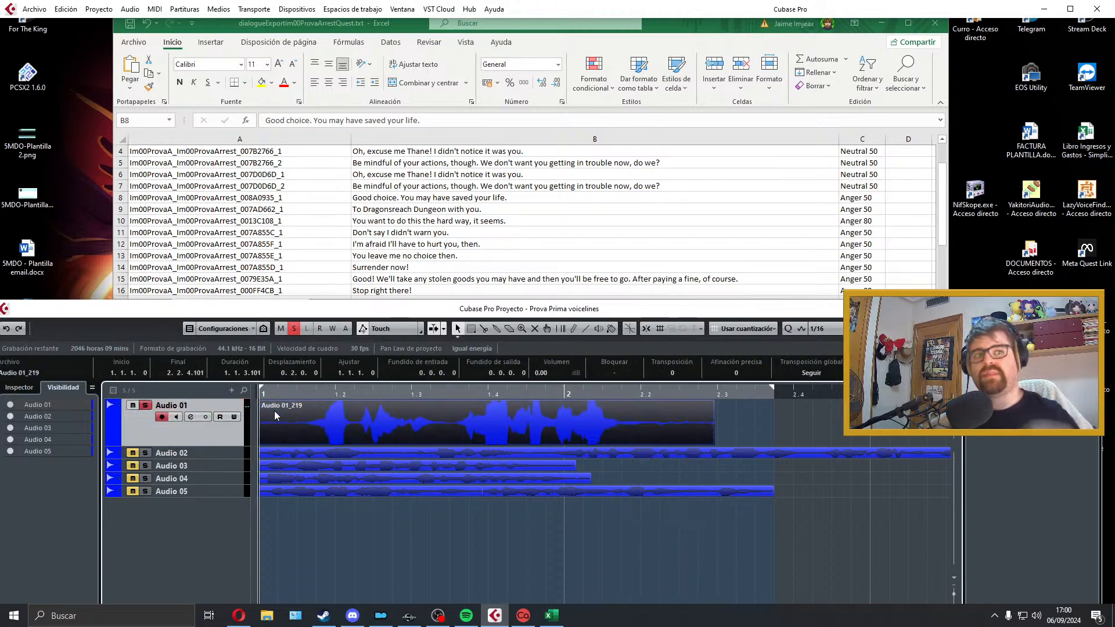
key("space")
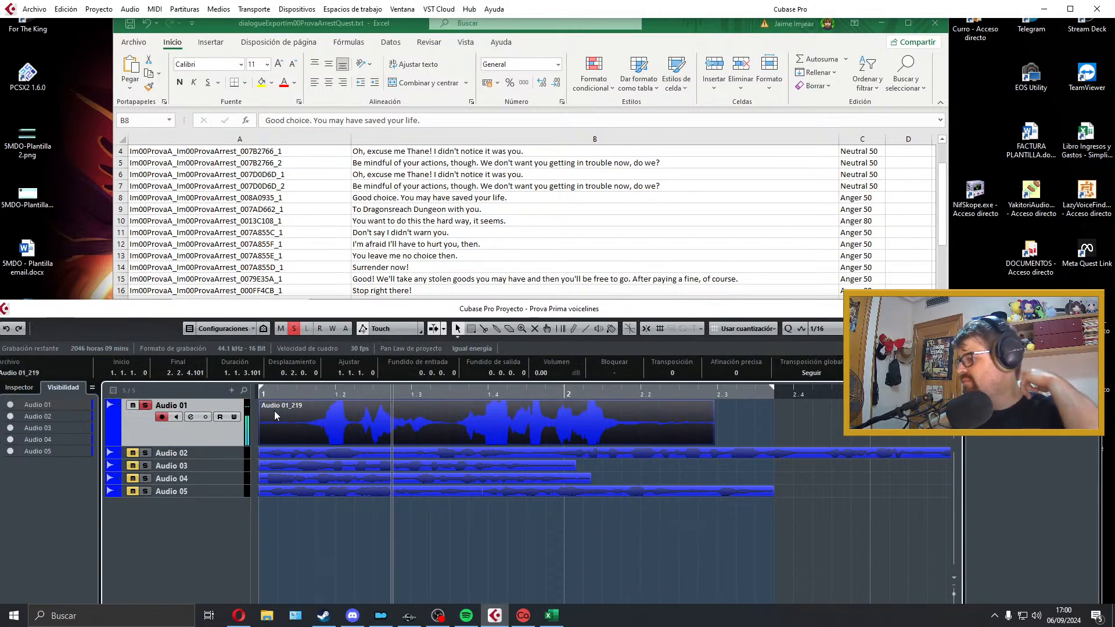
key("space")
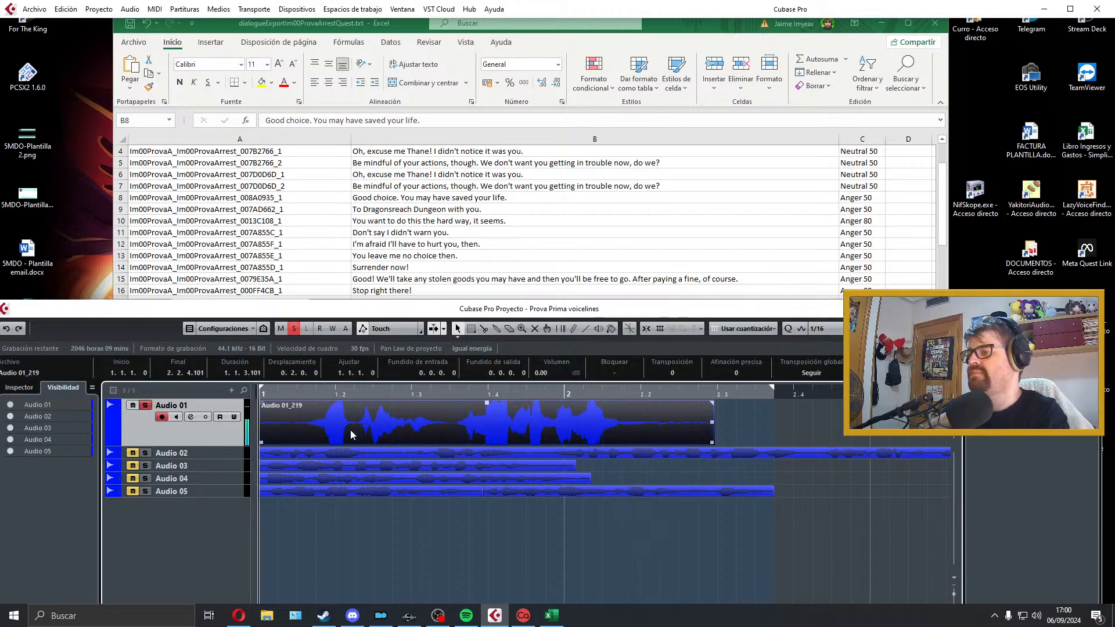
Step: Split the take between its two sentences and move the second part past bar 2
left_click(448, 426, "alt")
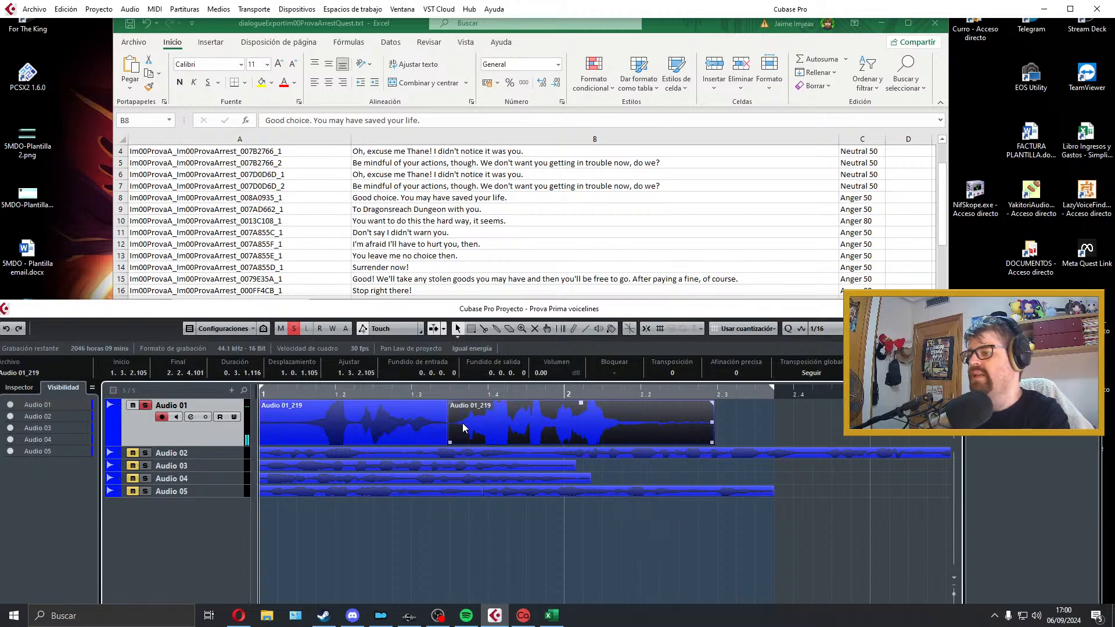
left_click_drag(470, 426, 600, 427)
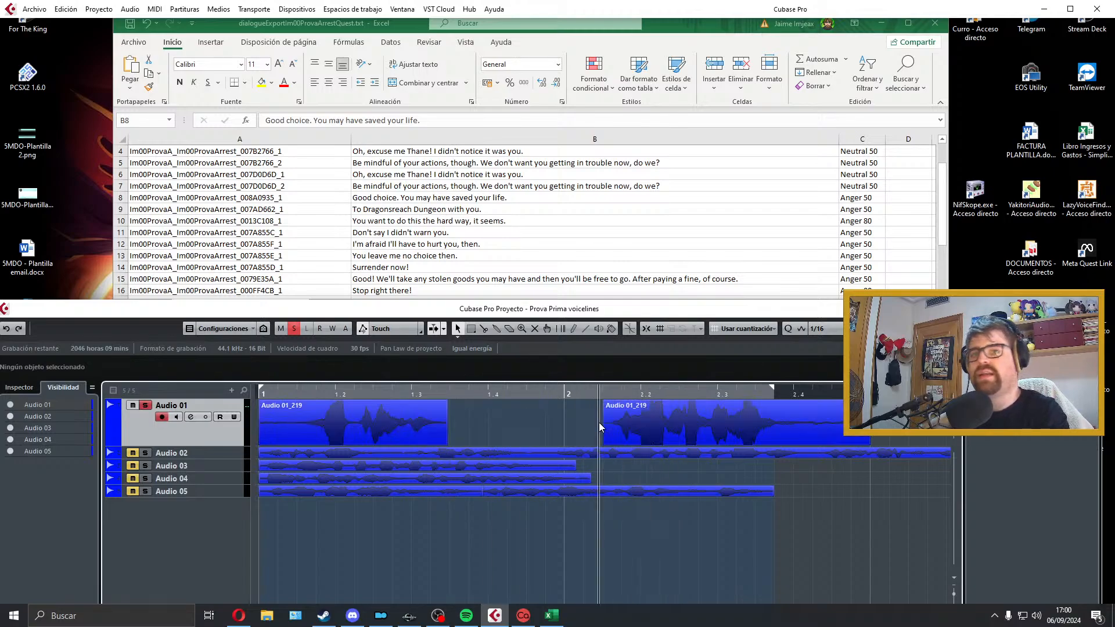
key("space")
key("space")
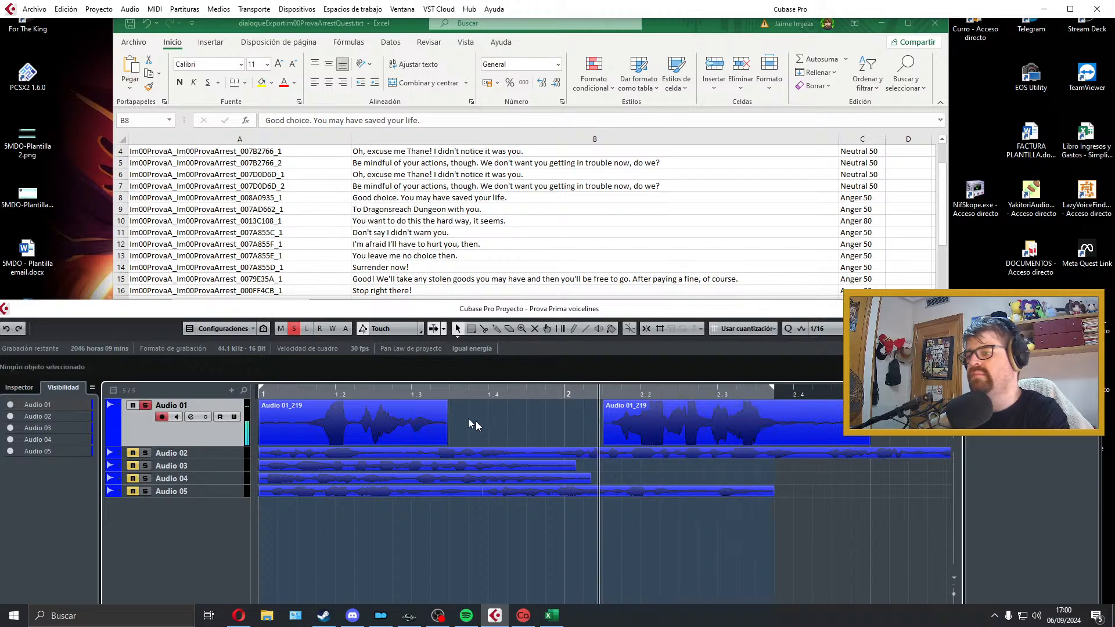
Step: Delete the first part of the take and record a replacement for "Good choice." from bar 1
left_click(362, 419)
key("Delete")
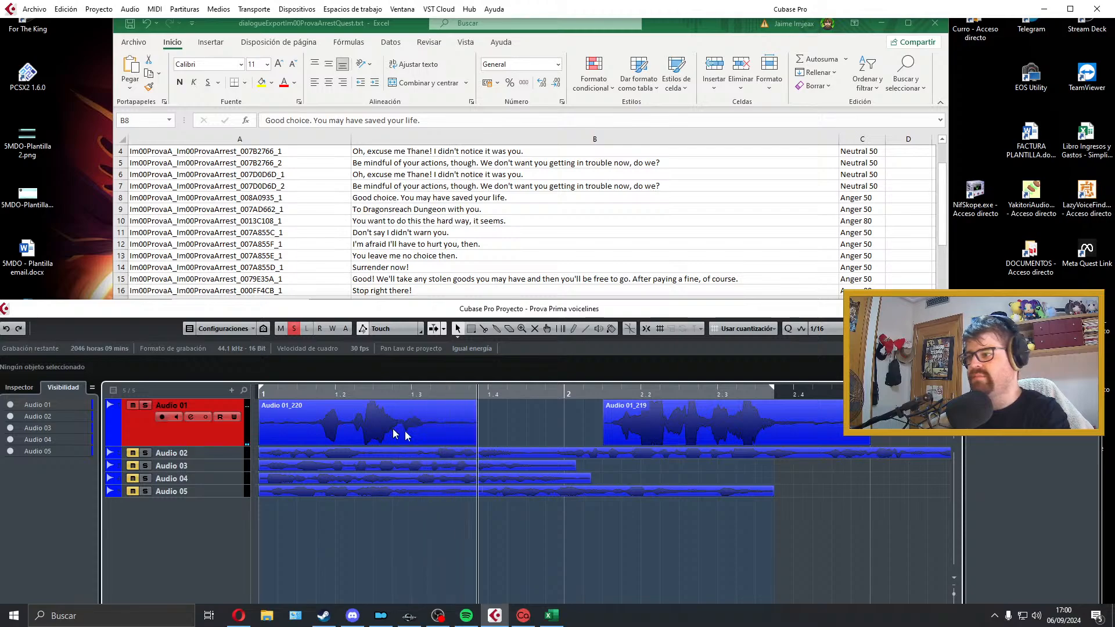
key("space")
Step: Trim the replacement clip at both ends, starting it at bar 1, and join the second part directly to its end
mouse_move(261, 441)
left_mouse_down()
mouse_move(316, 441)
mouse_move(271, 436)
left_mouse_up()
left_click_drag(708, 434, 539, 434)
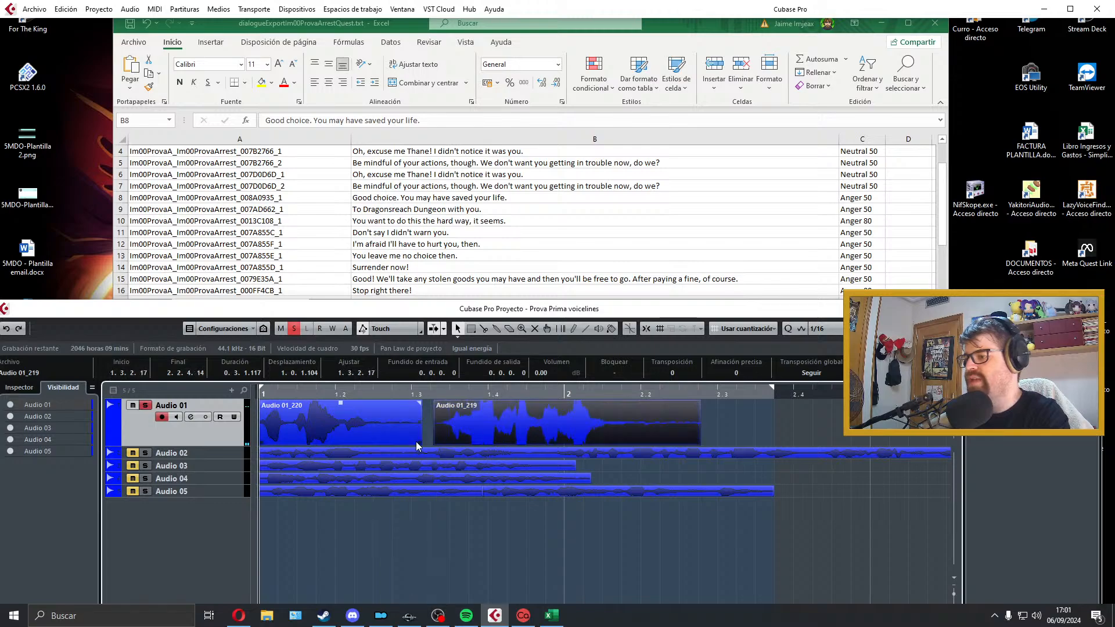
left_click_drag(418, 442, 378, 441)
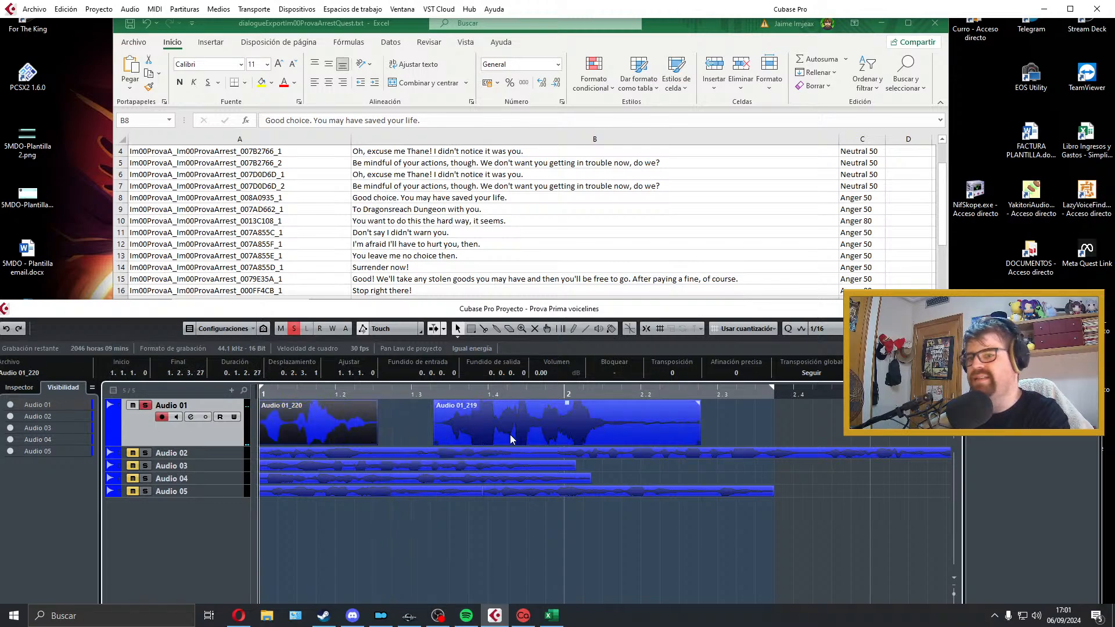
left_click_drag(511, 439, 451, 438)
key("z")
key("space")
key("space")
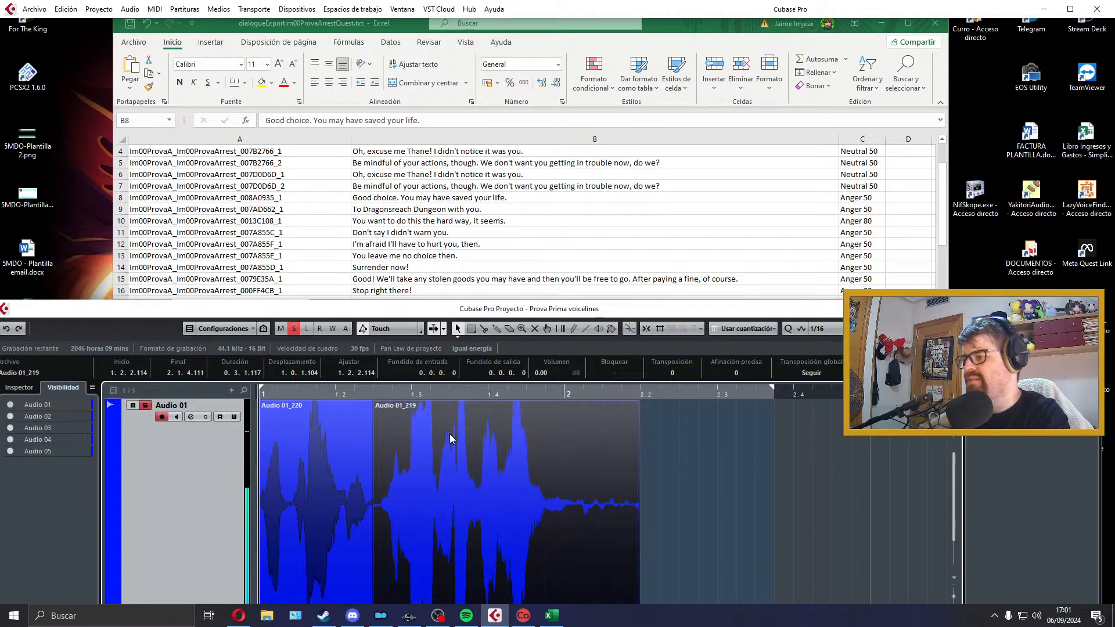
Step: Crossfade the join between the two clips and trim the silent tail of the second clip to about bar 2
key("z")
left_click_drag(236, 411, 238, 457)
key("space")
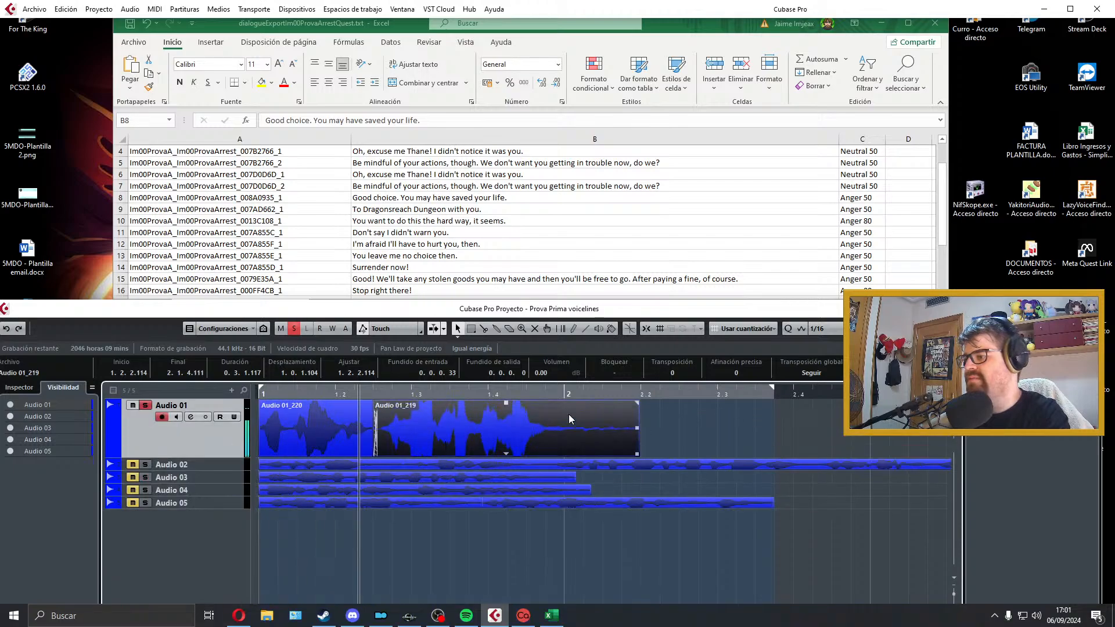
key("space")
left_click_drag(637, 454, 367, 423)
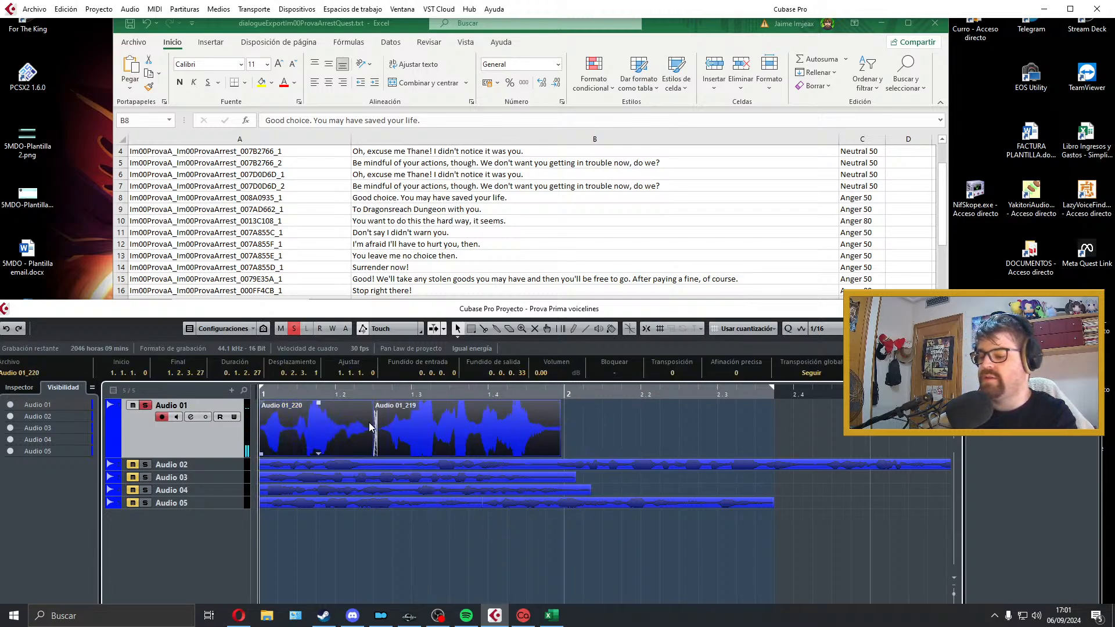
key("p")
Step: Add a short fade-in to the first clip, and extend the second clip slightly past bar 2 with a short fade-out
left_click(297, 422)
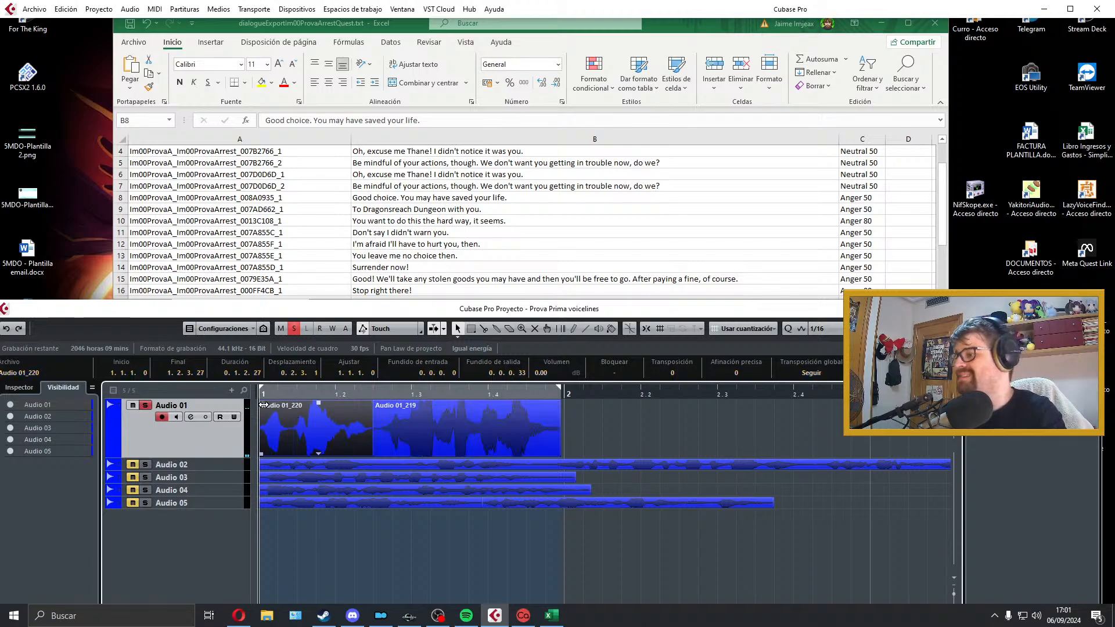
left_click_drag(261, 403, 263, 403)
key("space")
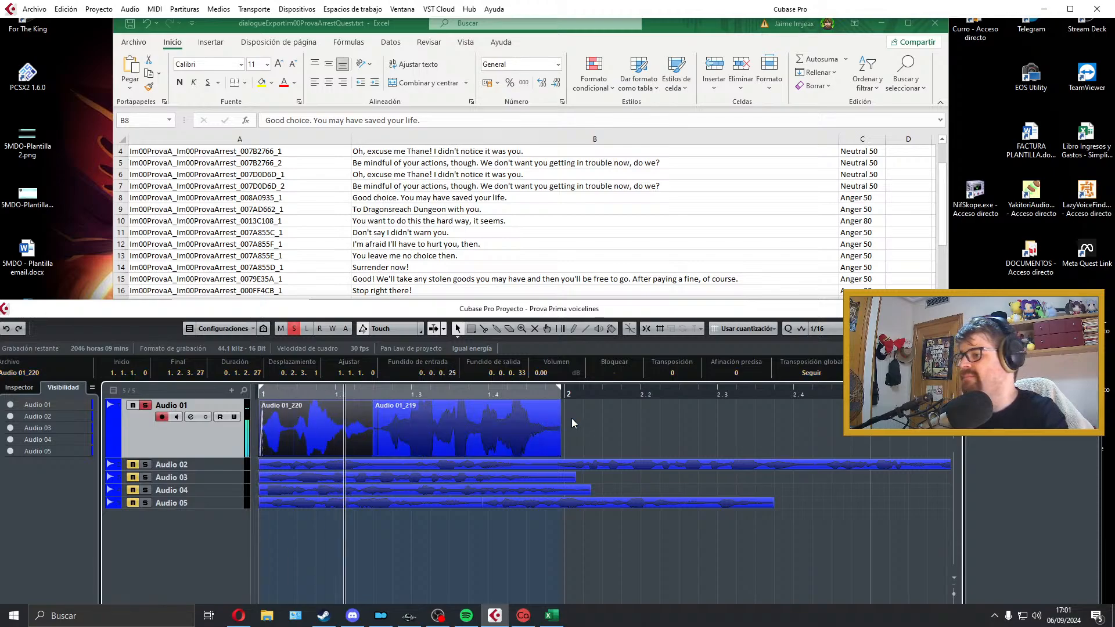
left_click(549, 406)
mouse_move(558, 403)
left_mouse_down()
mouse_move(540, 403)
mouse_move(551, 403)
left_mouse_up()
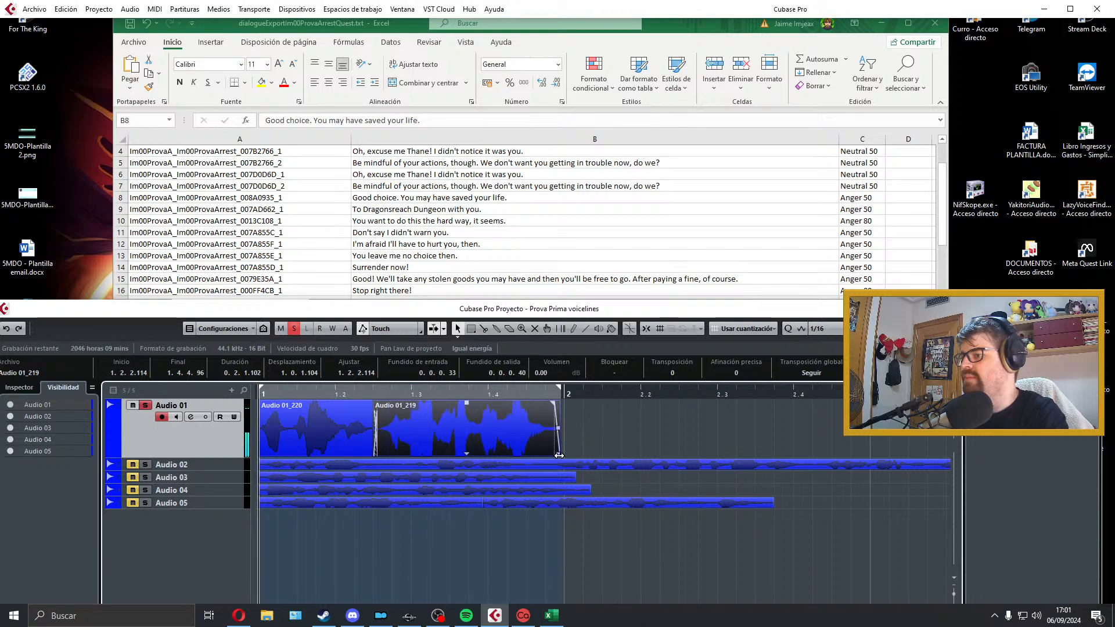
left_click_drag(559, 455, 571, 456)
left_click_drag(565, 403, 560, 403)
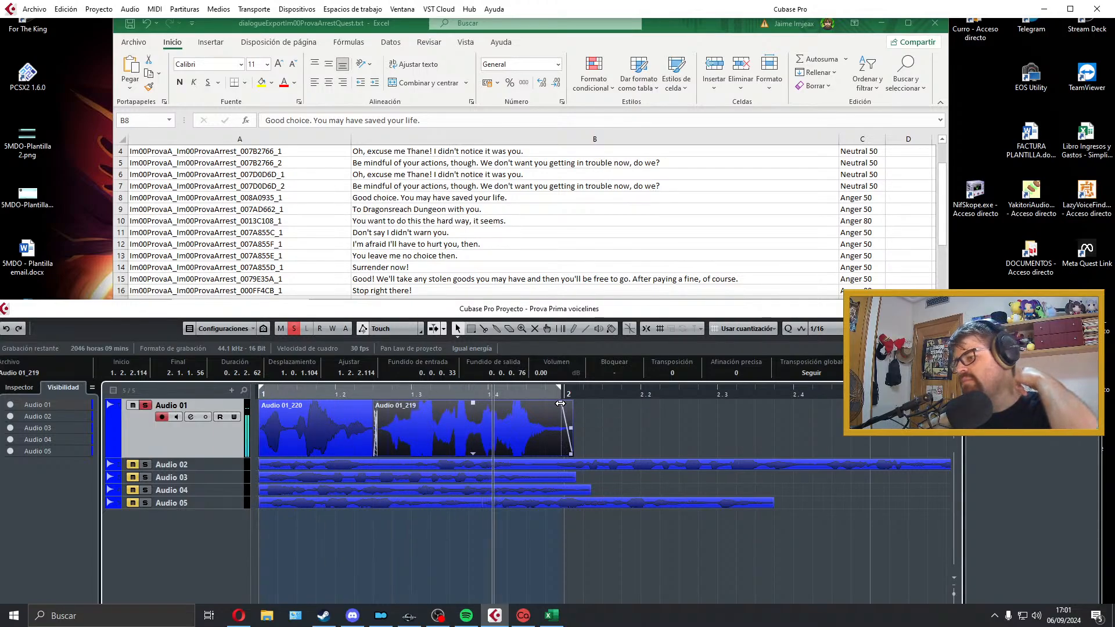
key("space")
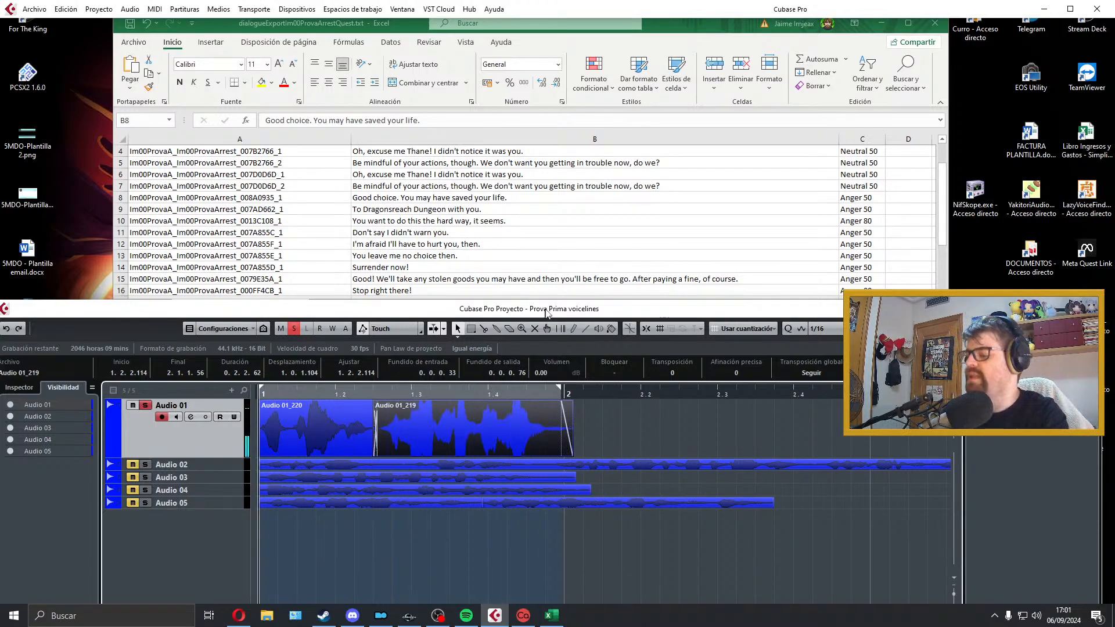
Step: Set the locators around both clips and open the audio mixdown export
left_click(267, 413)
left_click(34, 10)
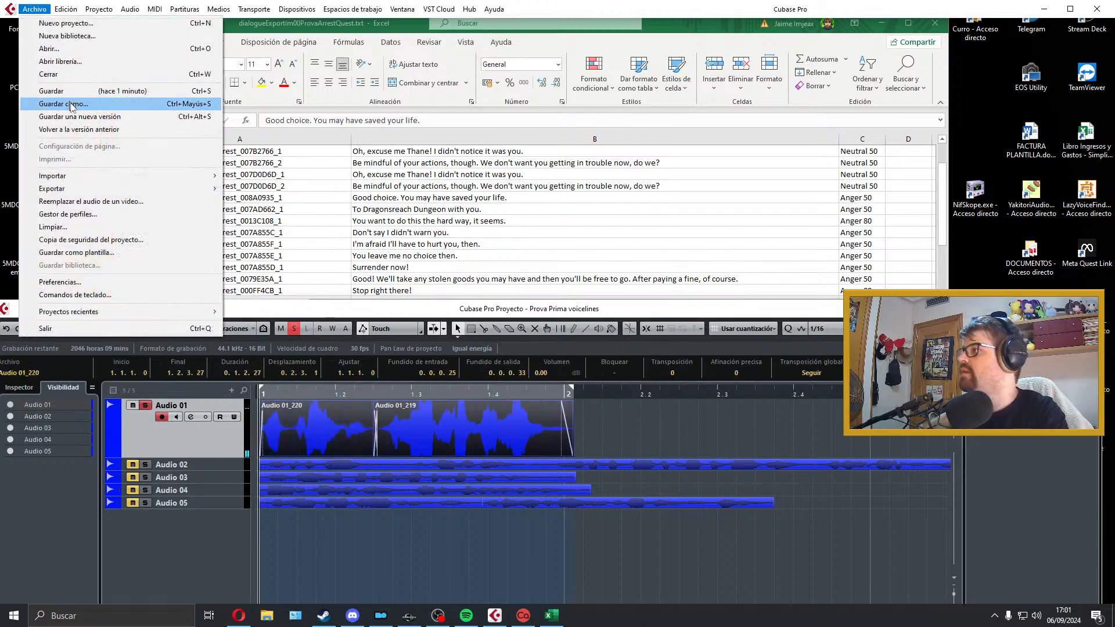
mouse_move(138, 186)
left_click(252, 217)
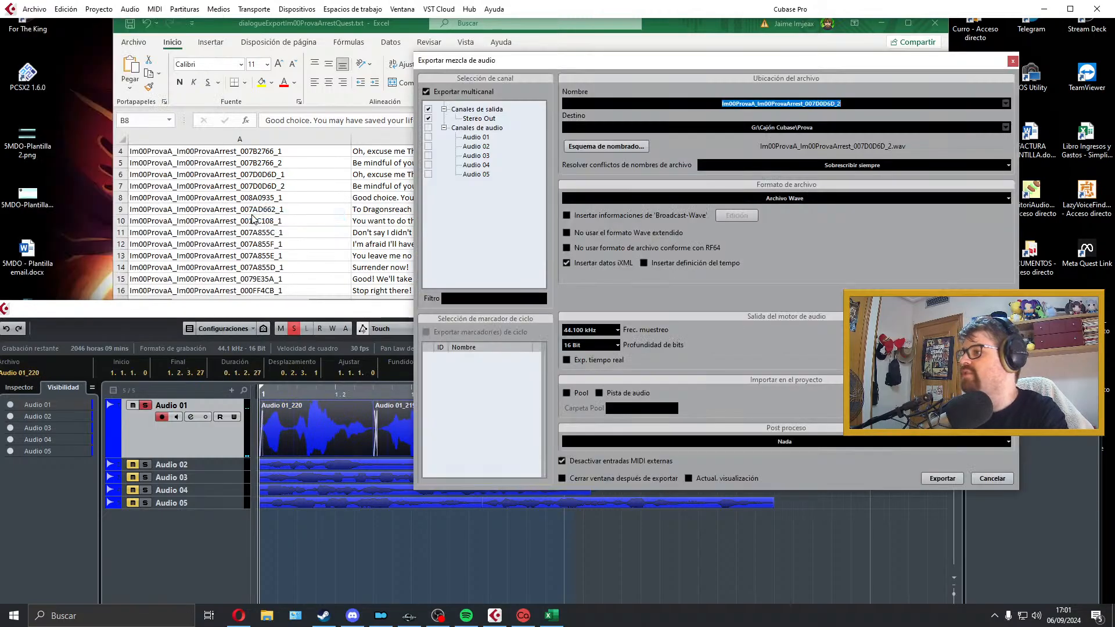
Step: Export the take as a WAV named Im00ProvaA_Im00ProvaArrest_008A0935_1, copying the name from row 8 of the dialogue sheet, and close the export dialog
left_click(314, 252)
scroll(269, 204, "down", 3)
scroll(273, 200, "up", 2)
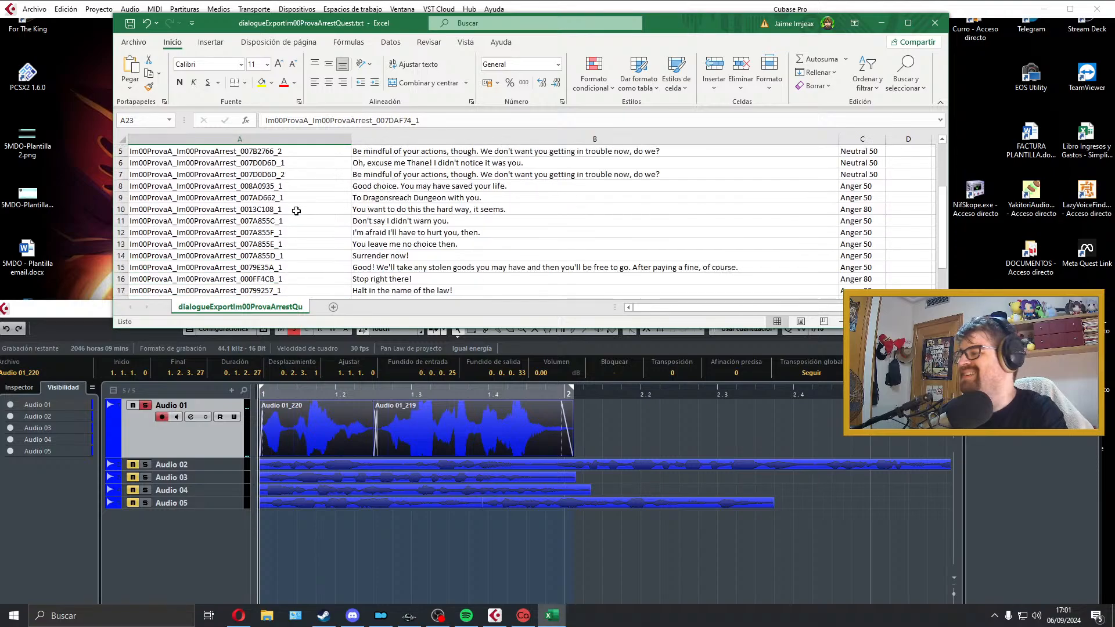
left_click(299, 186)
double_click(298, 186)
left_click_drag(298, 187, 71, 182)
key("ctrl+c")
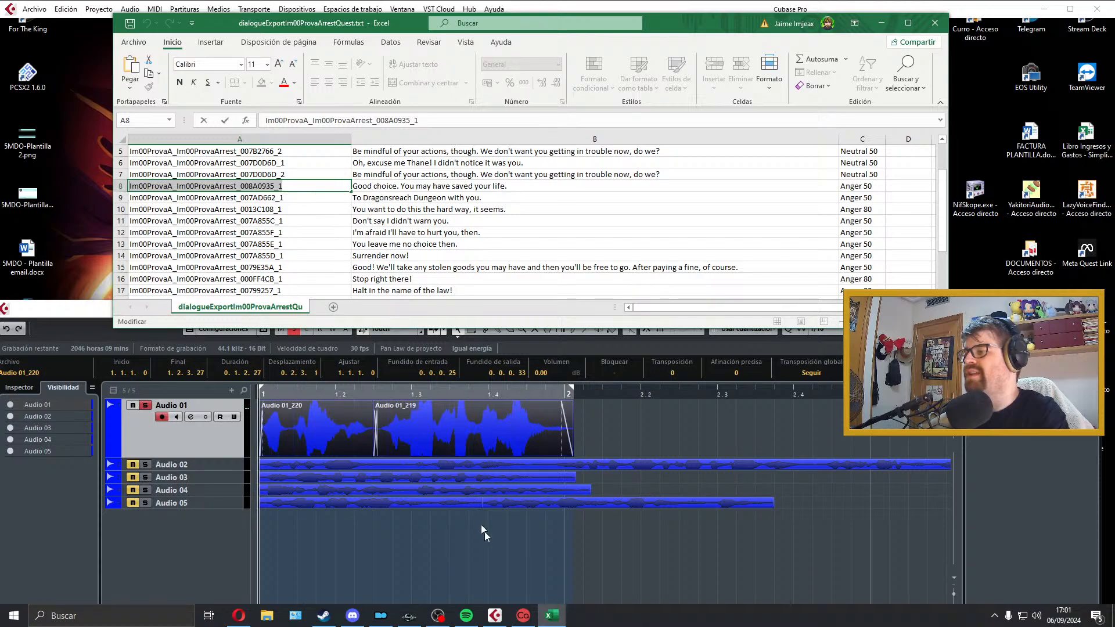
left_click(505, 615)
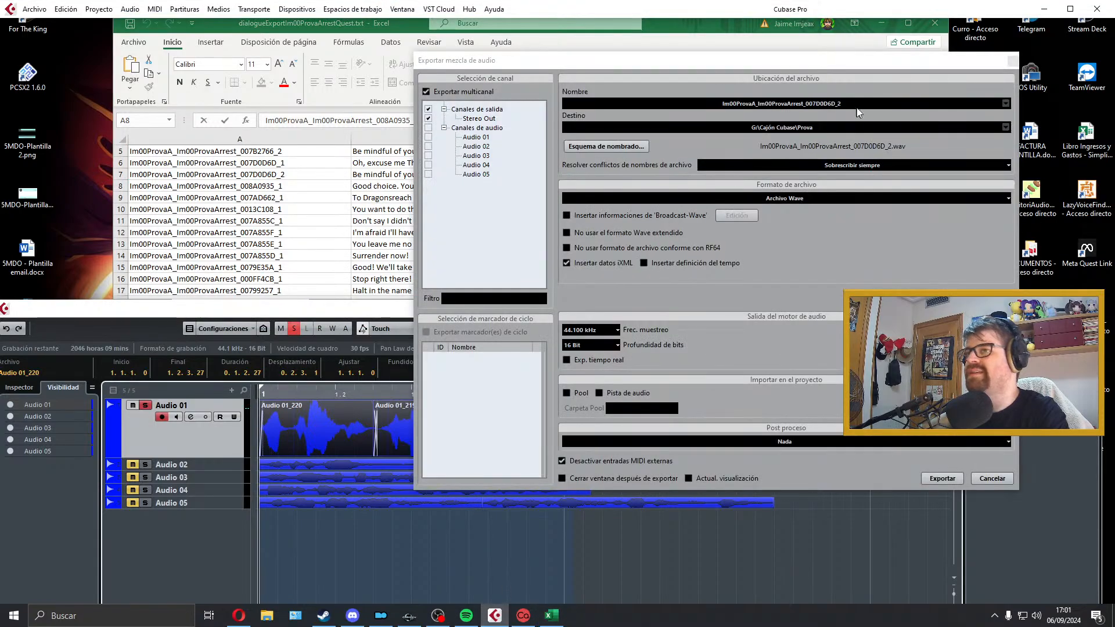
left_click(863, 105)
key("ctrl+v")
left_click(940, 479)
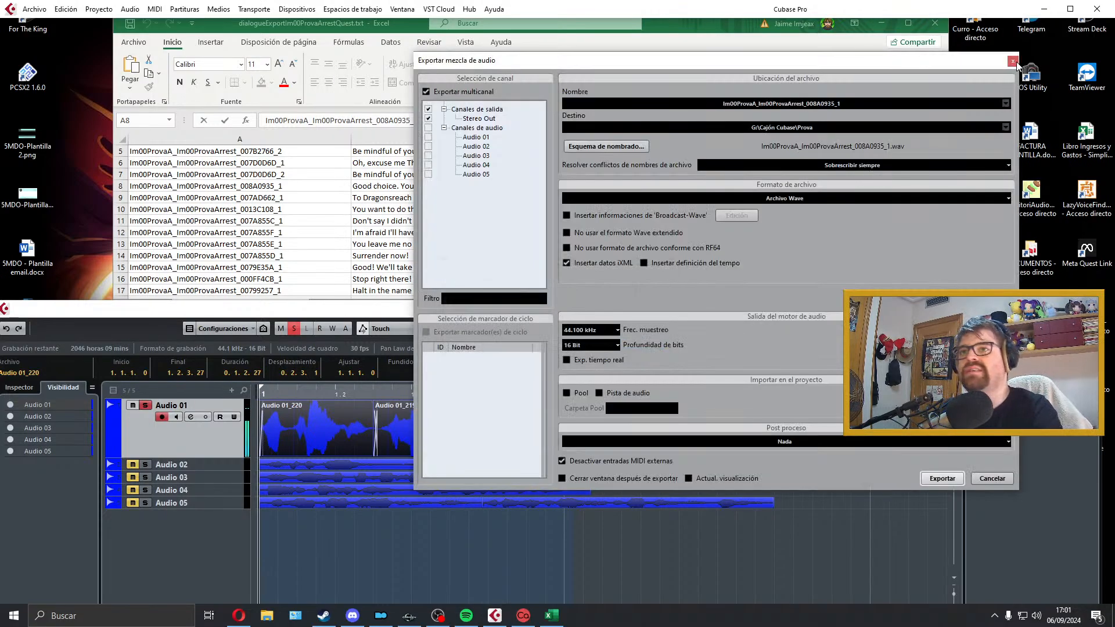
left_click(1013, 52)
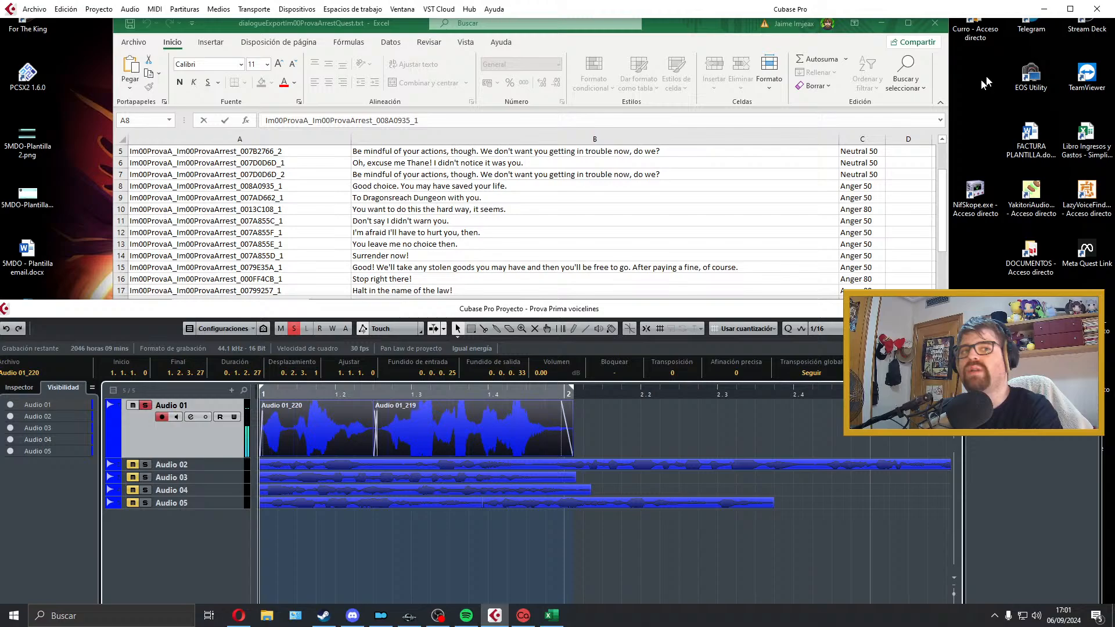
Step: Select the row 9 response "To Dragonsreach Dungeon with you." and move the exported take from Audio 01 to a new track below Audio 05
left_click(441, 202)
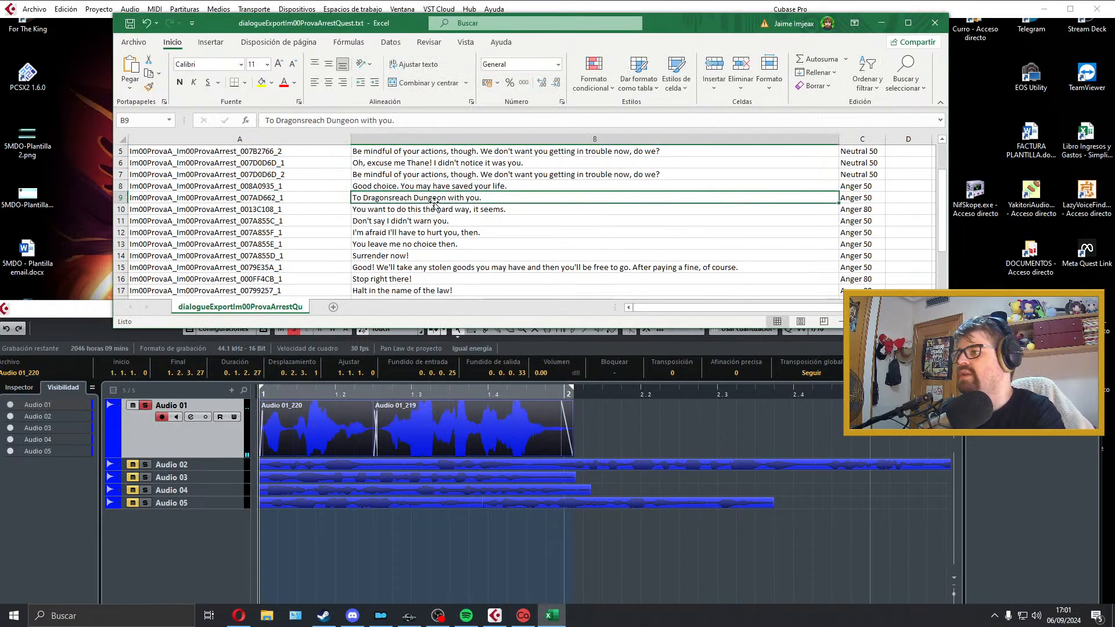
left_click(359, 410)
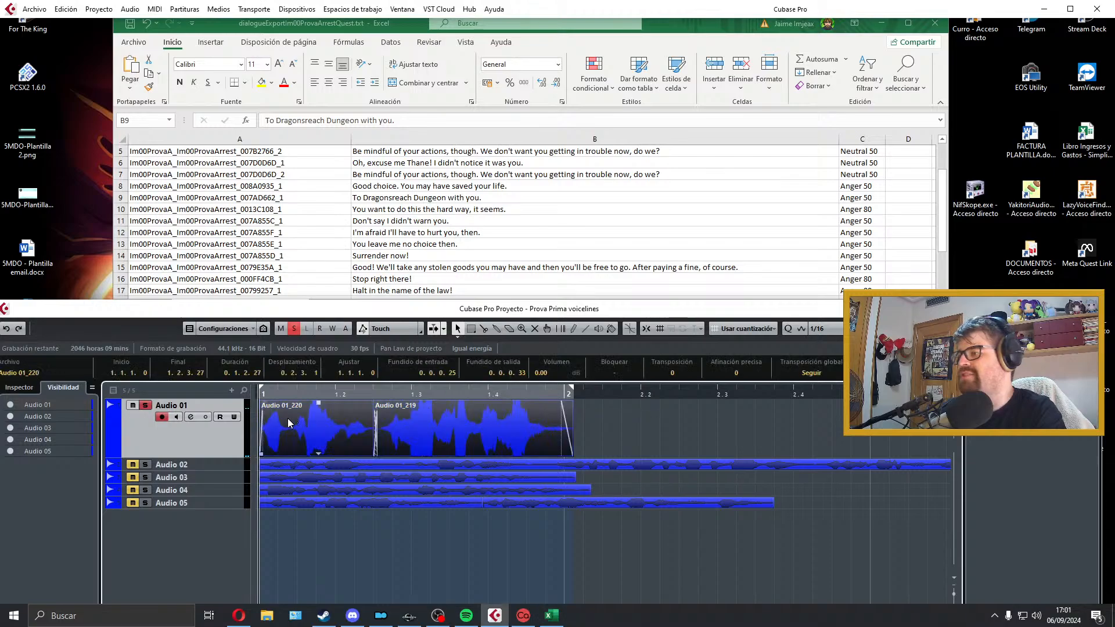
left_click_drag(359, 410, 282, 519)
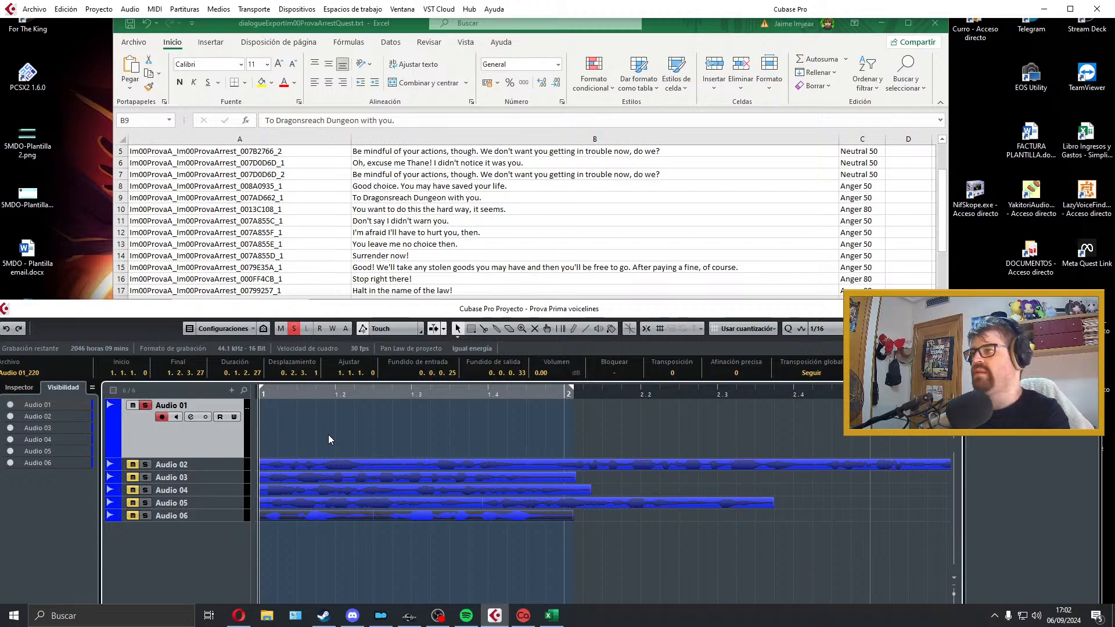
key("KP_Multiply")
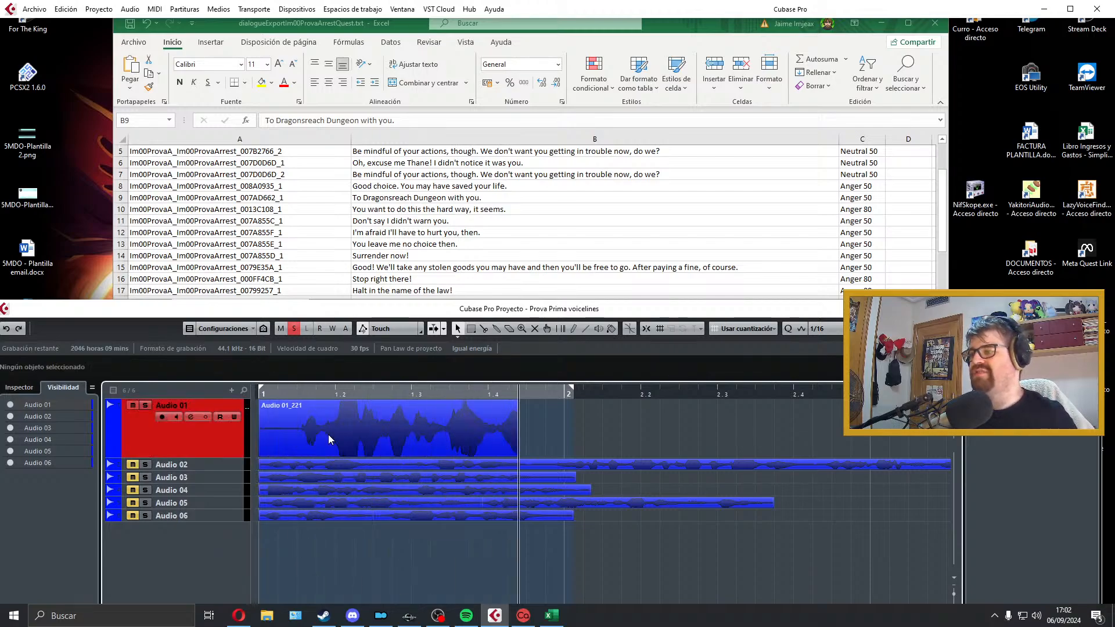
key("space")
key("Delete")
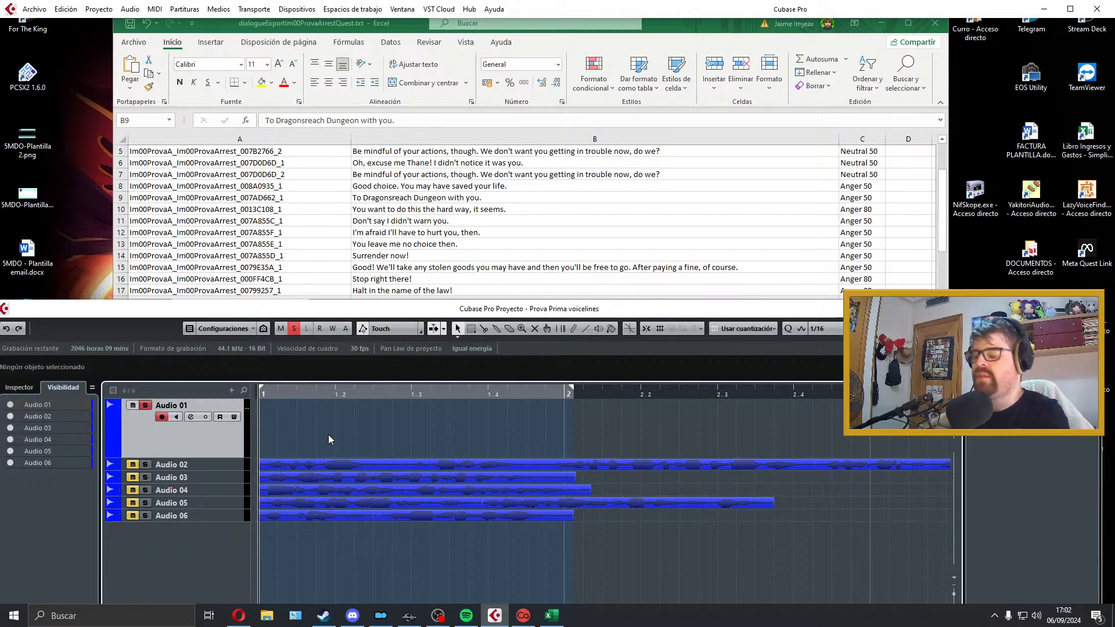
Step: Record a take of "To Dragonsreach Dungeon with you." on Audio 01, play it back and delete it
key("KP_Multiply")
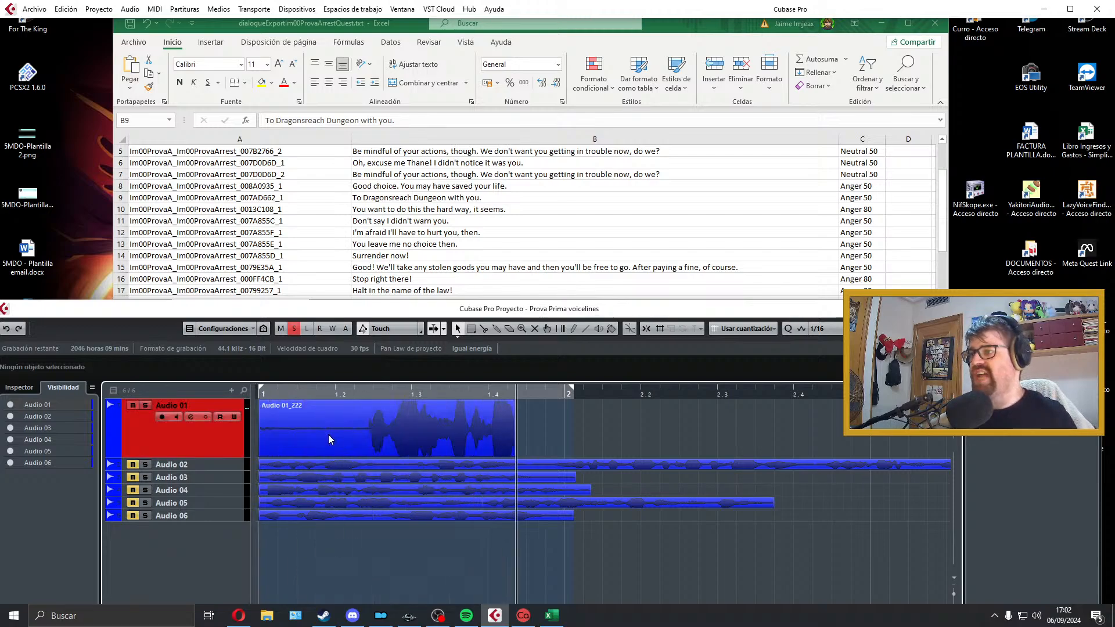
key("space")
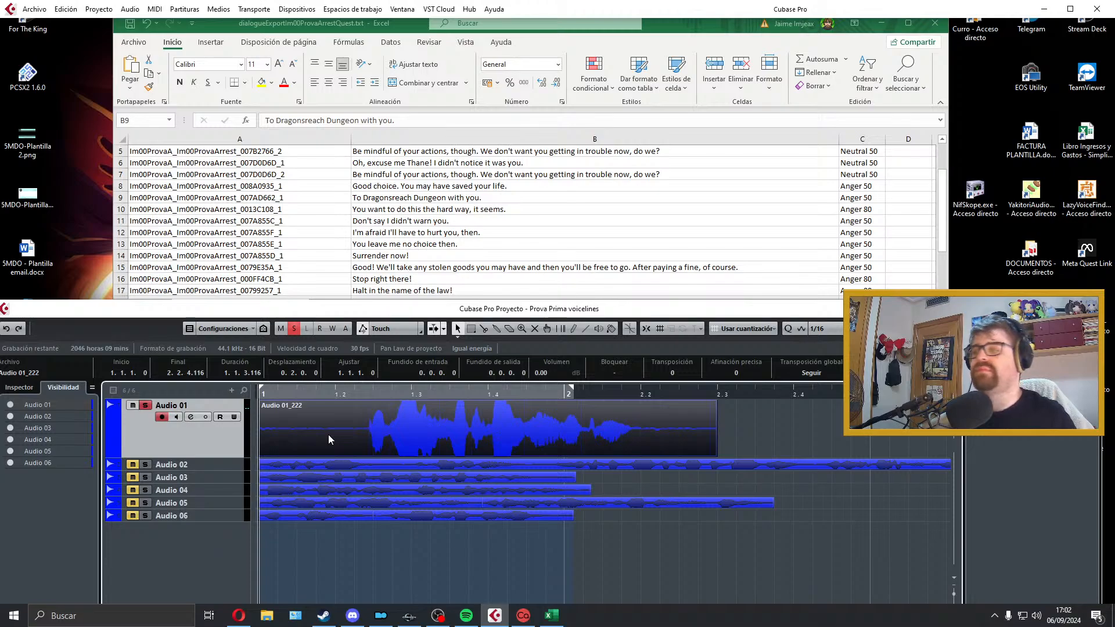
key("space")
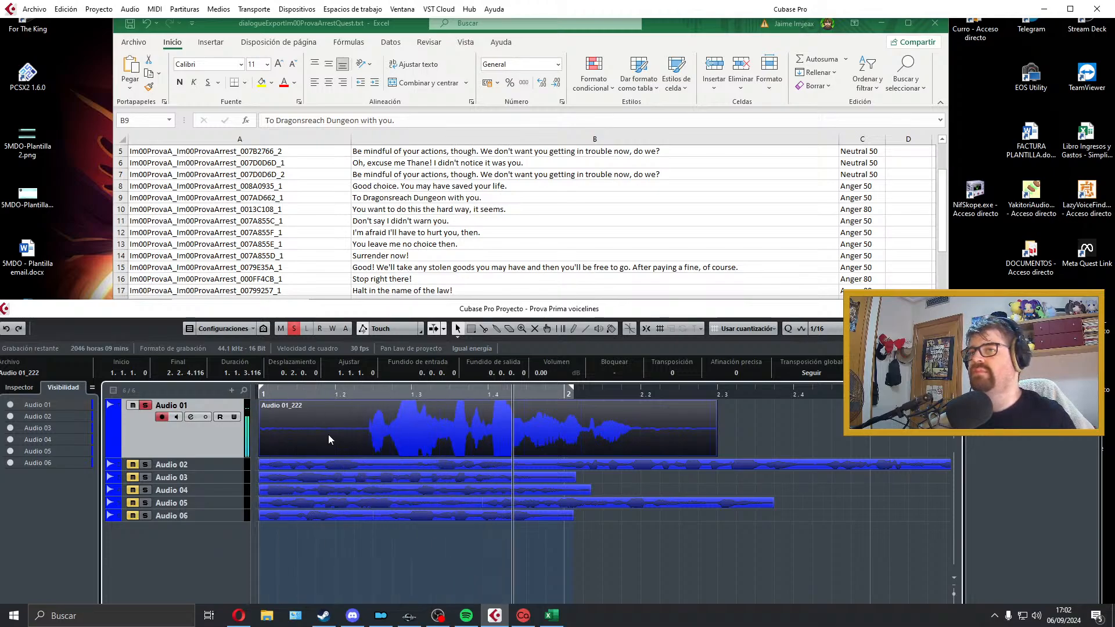
key("space")
key("Delete")
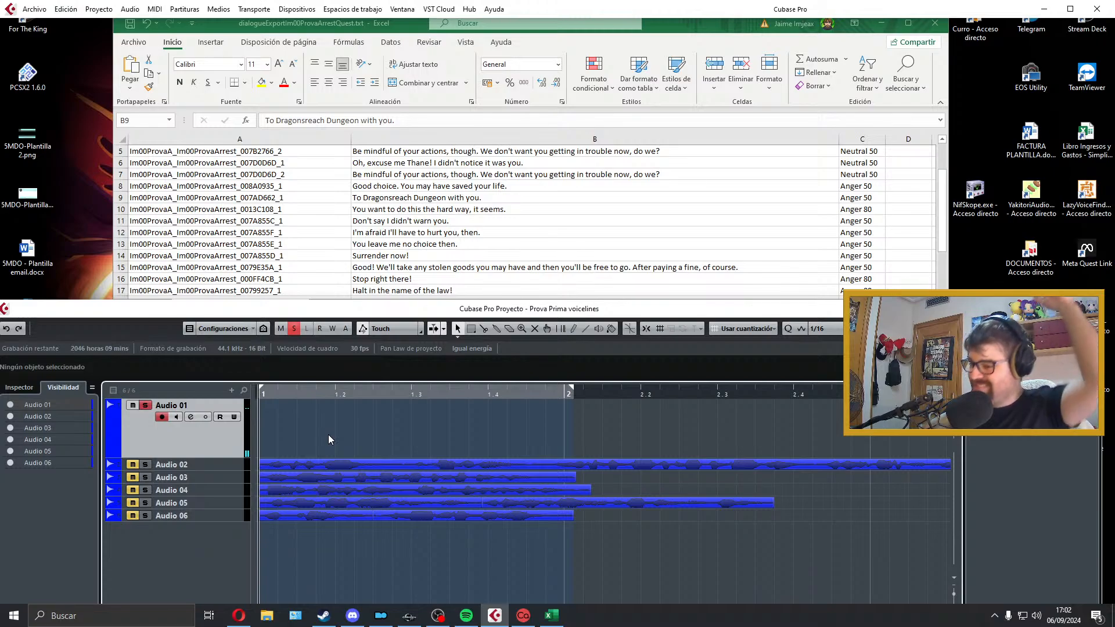
Step: Record a second take of the row 9 Dragonsreach Dungeon line on Audio 01, listen to it and discard it
key("KP_Multiply")
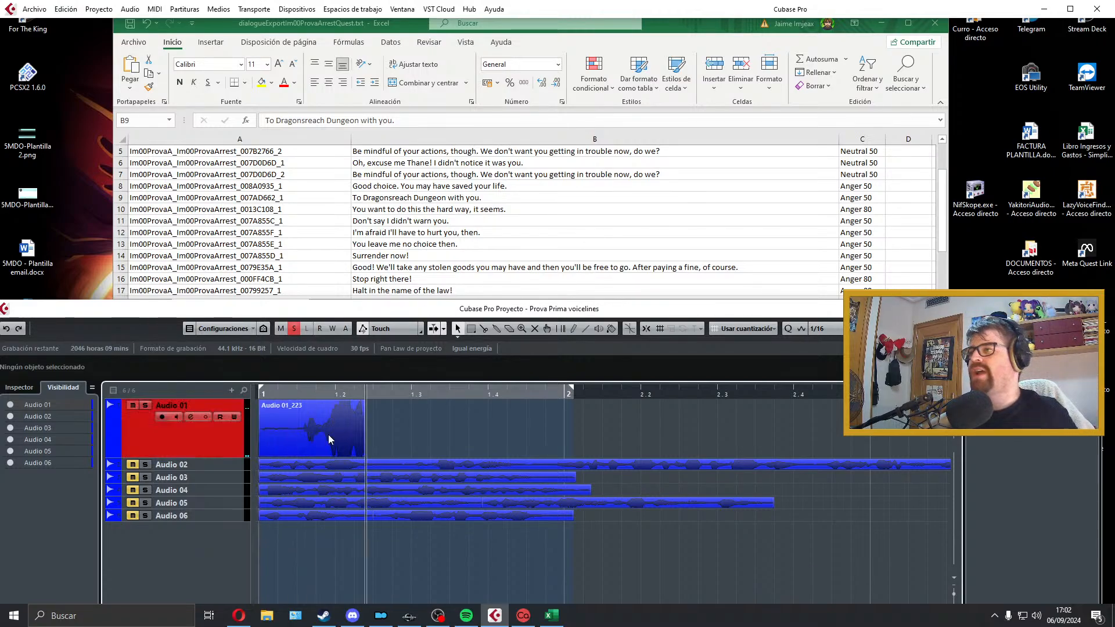
key("space")
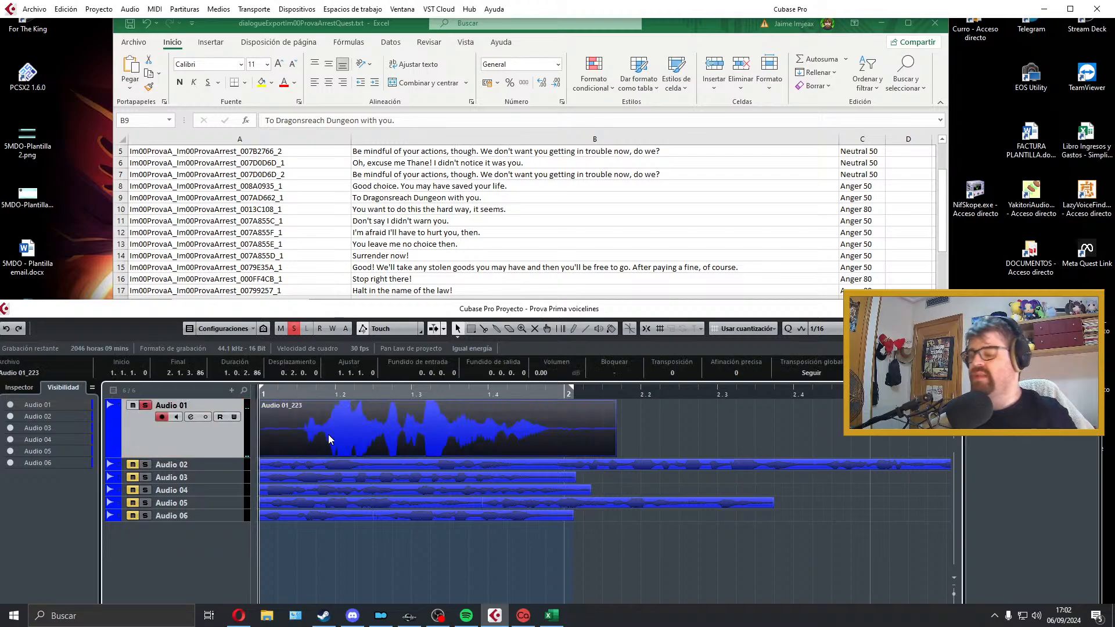
key("space")
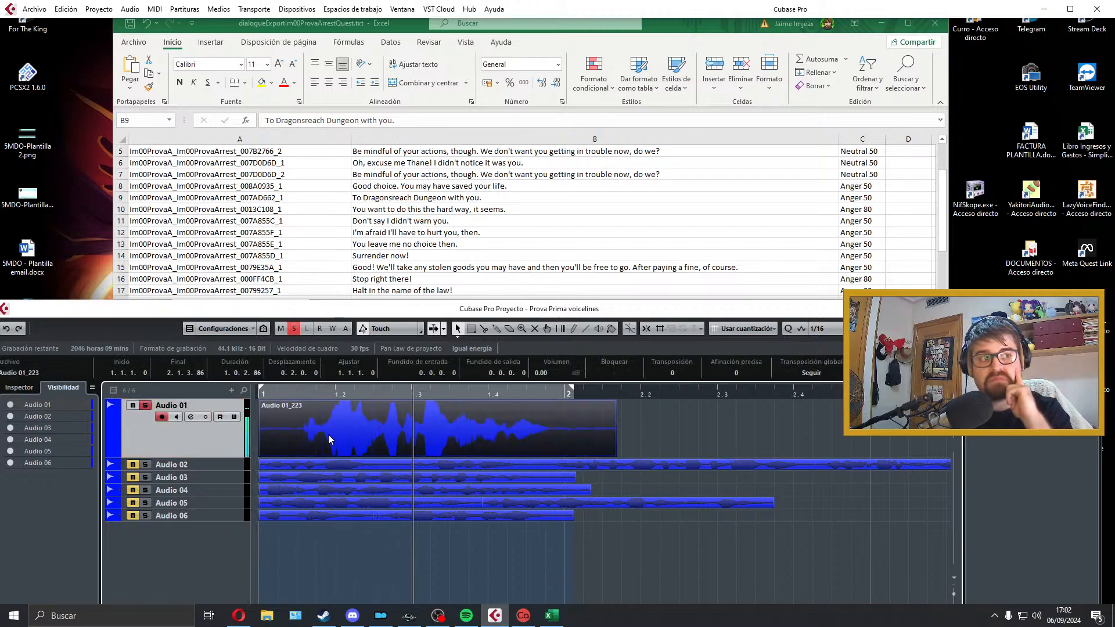
key("space")
key("Delete")
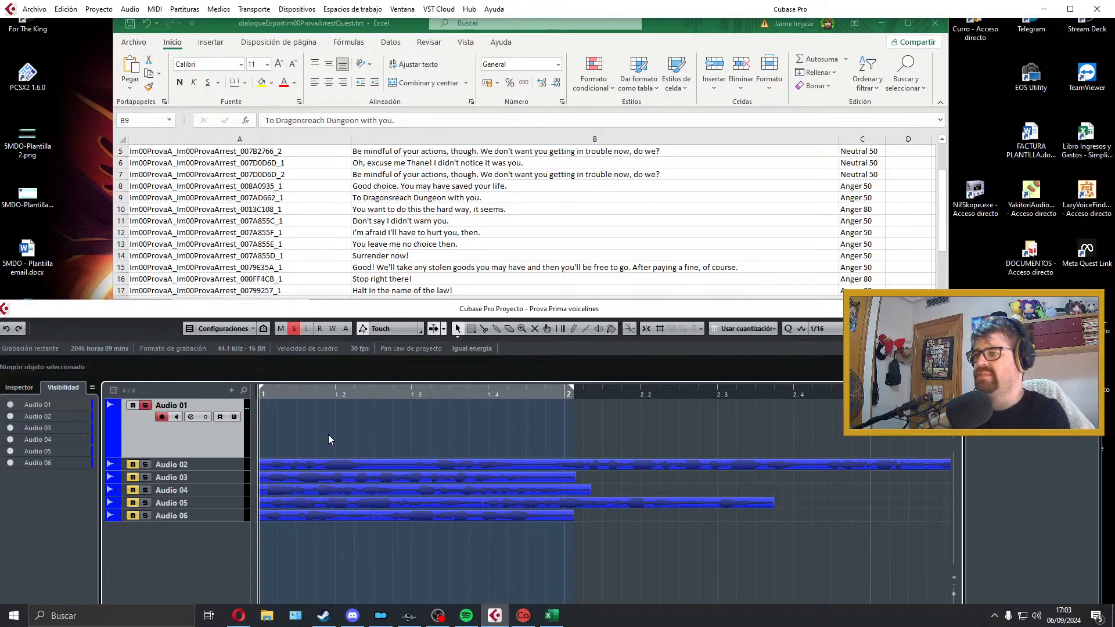
Step: Try a third take of "To Dragonsreach Dungeon with you." on Audio 01, auditioning its opening before deleting the clip
key("KP_Multiply")
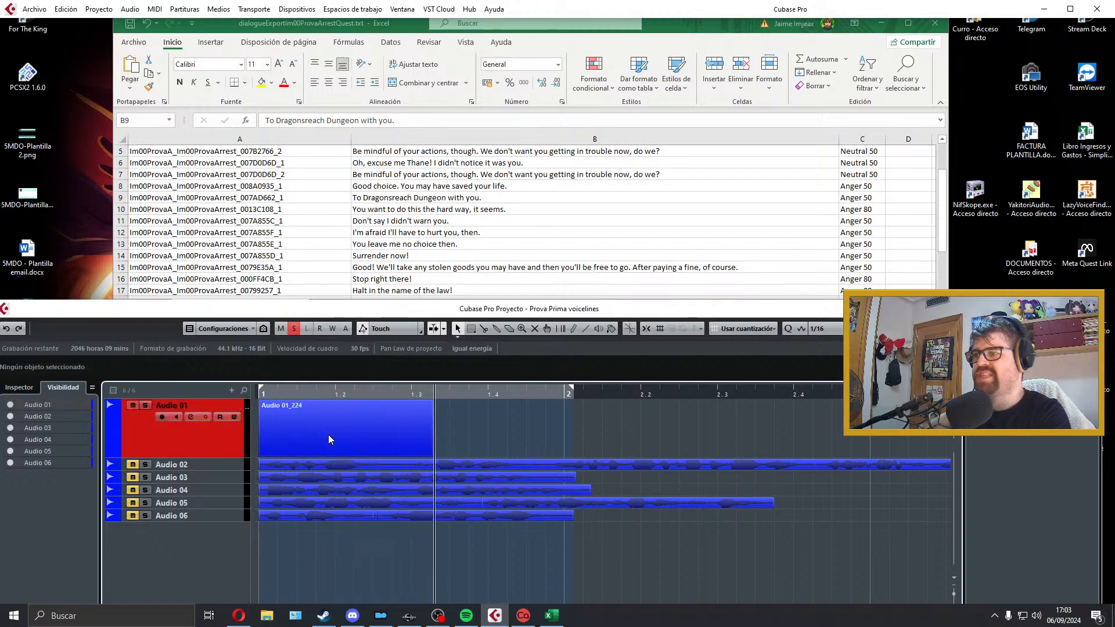
key("space")
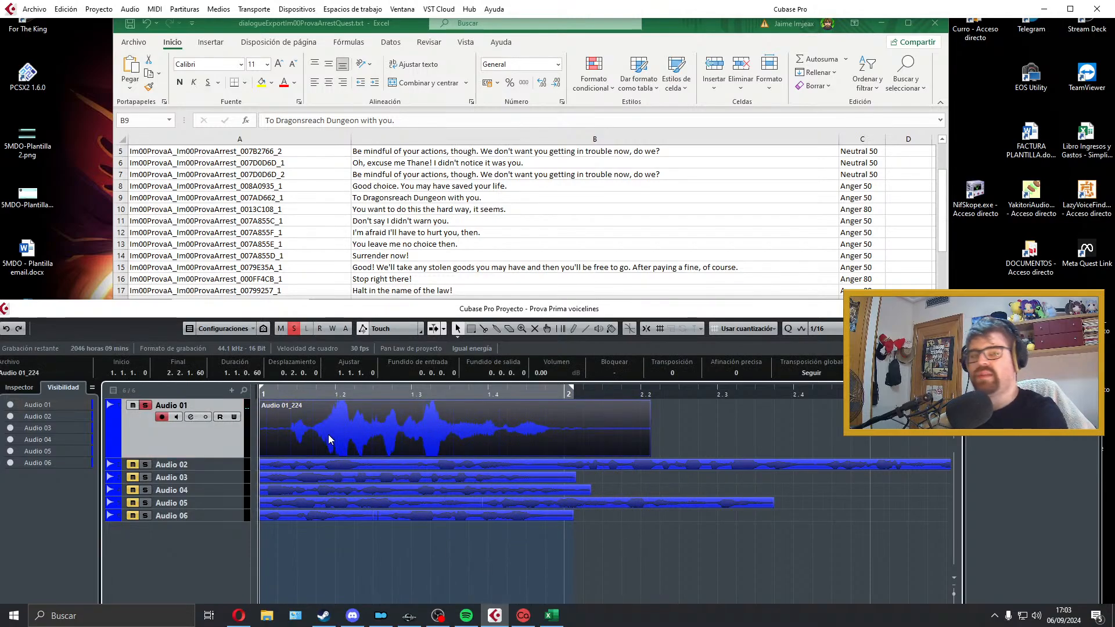
key("space")
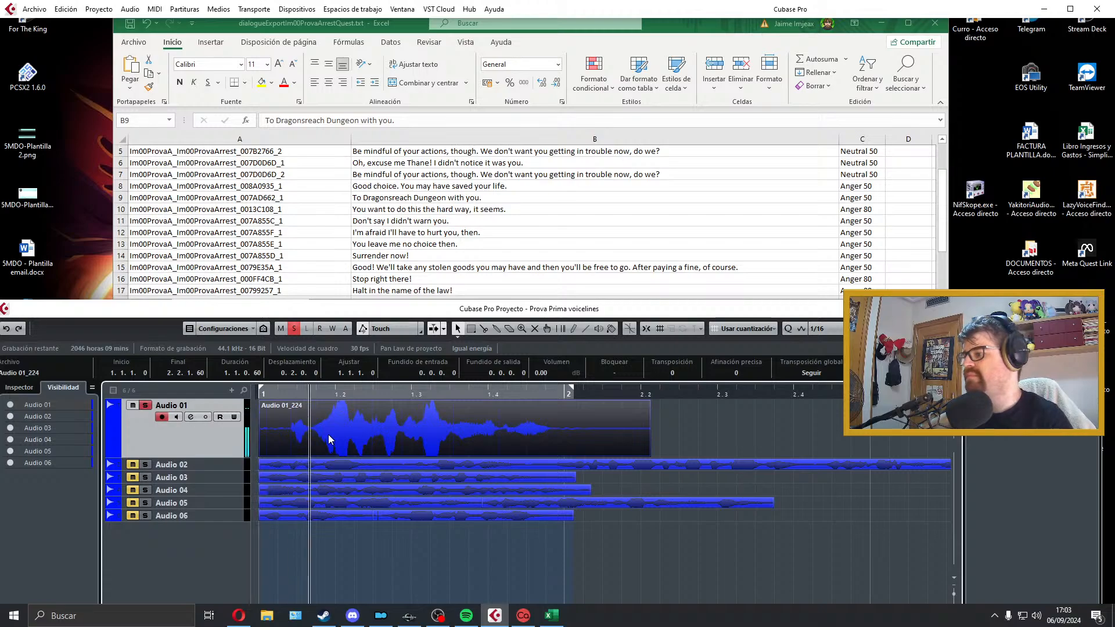
key("space")
key("Delete")
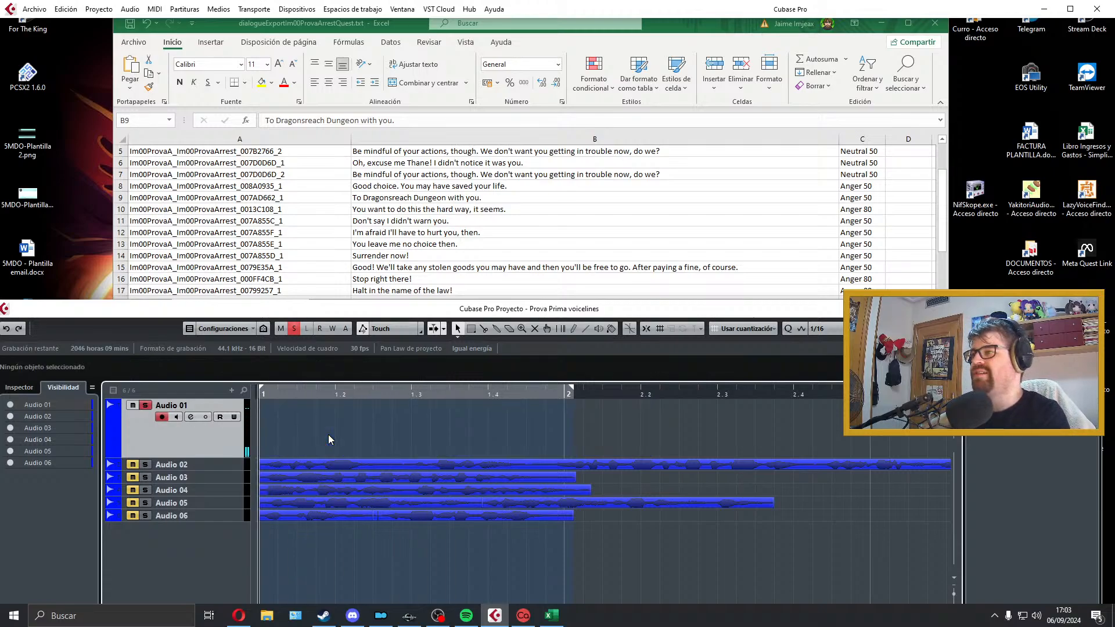
Step: Record a fourth take of the row 9 line on Audio 01, review its playback and remove the clip
key("KP_Multiply")
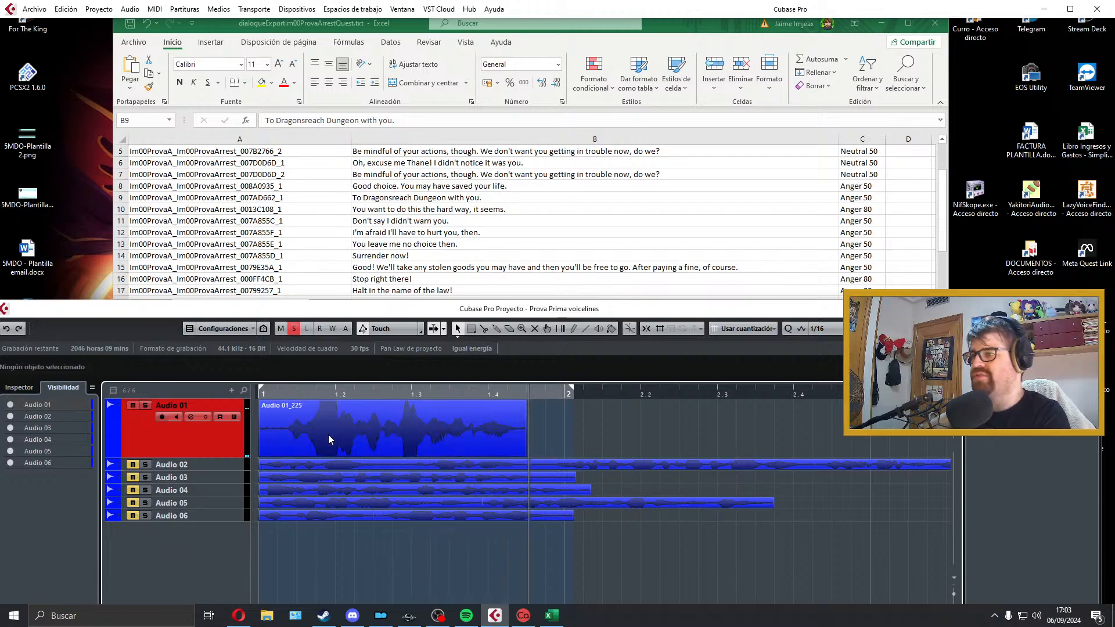
key("space")
key("space")
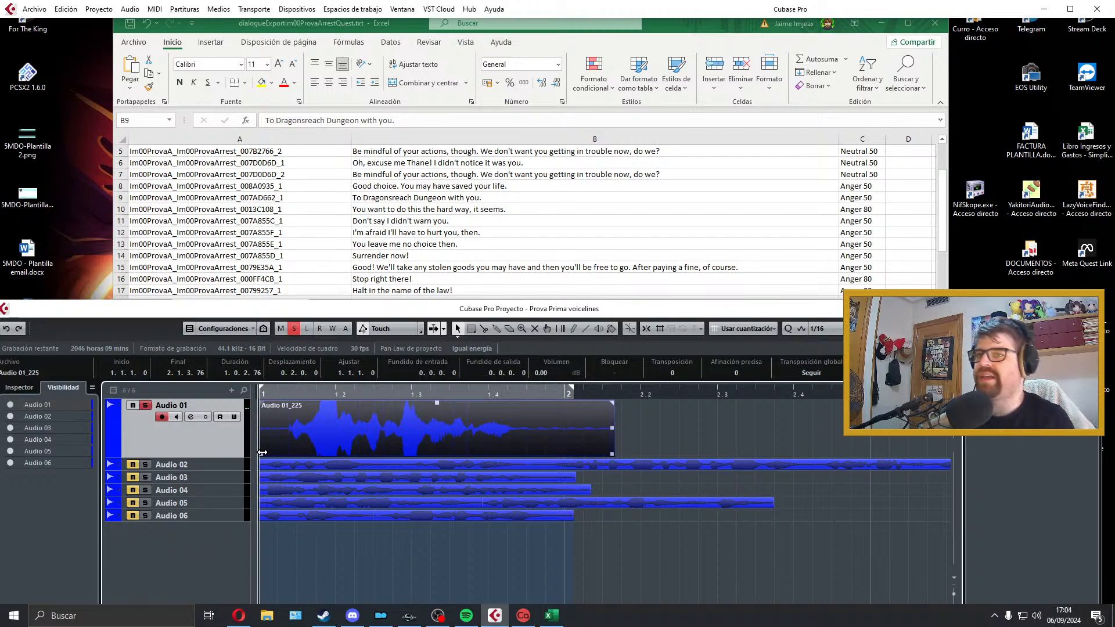
key("space")
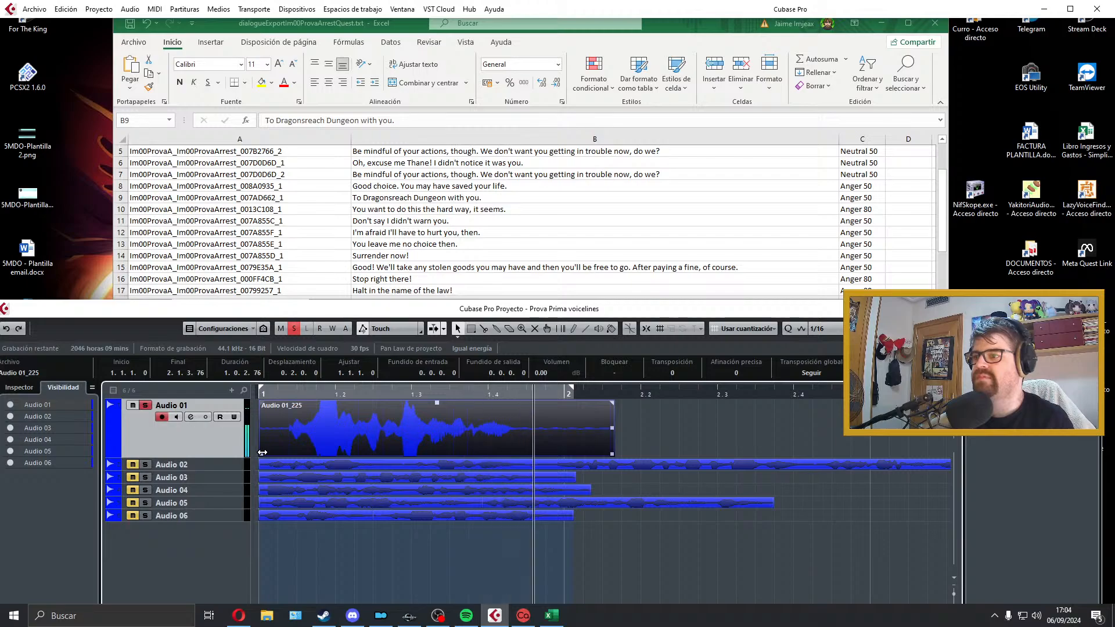
key("space")
key("Delete")
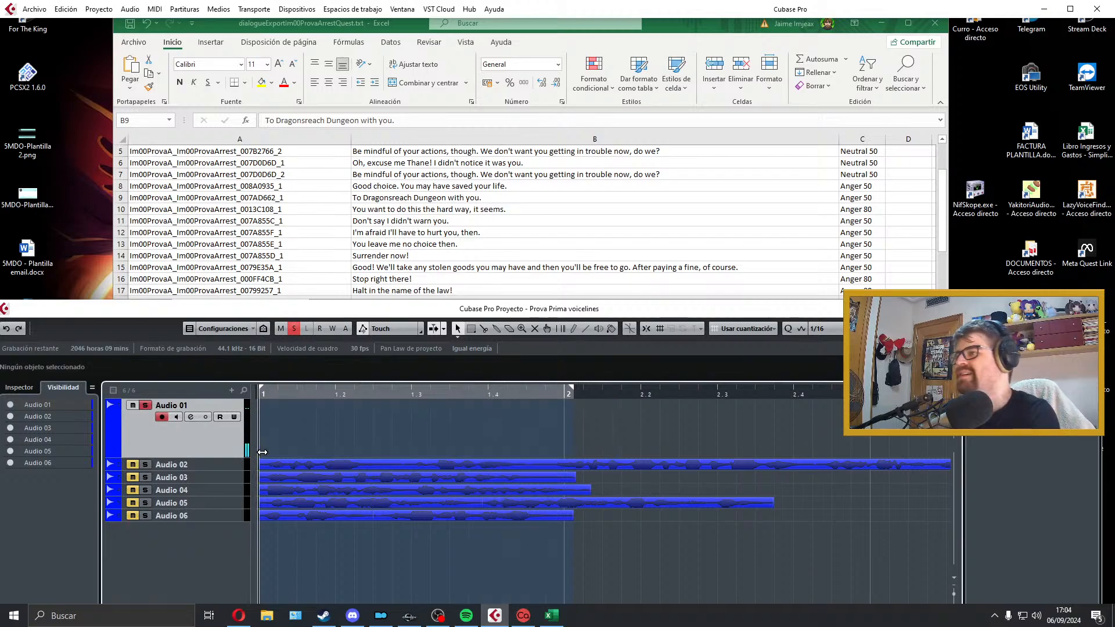
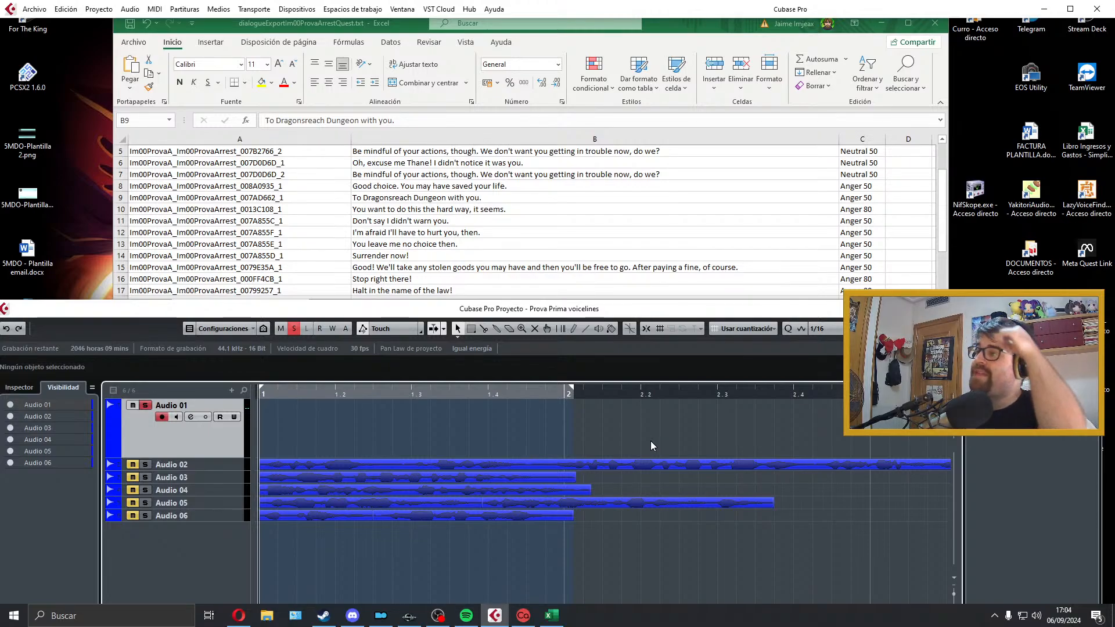
Step: Record a fifth take of "To Dragonsreach Dungeon with you." on Audio 01, play it back twice and delete it
key("KP_Multiply")
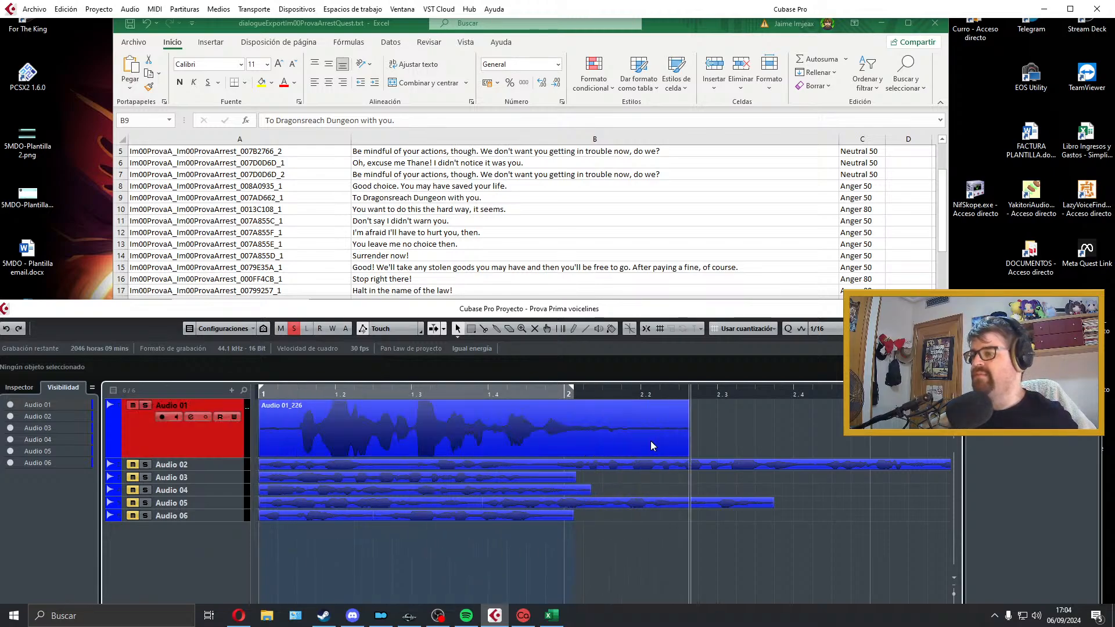
key("space")
key("space")
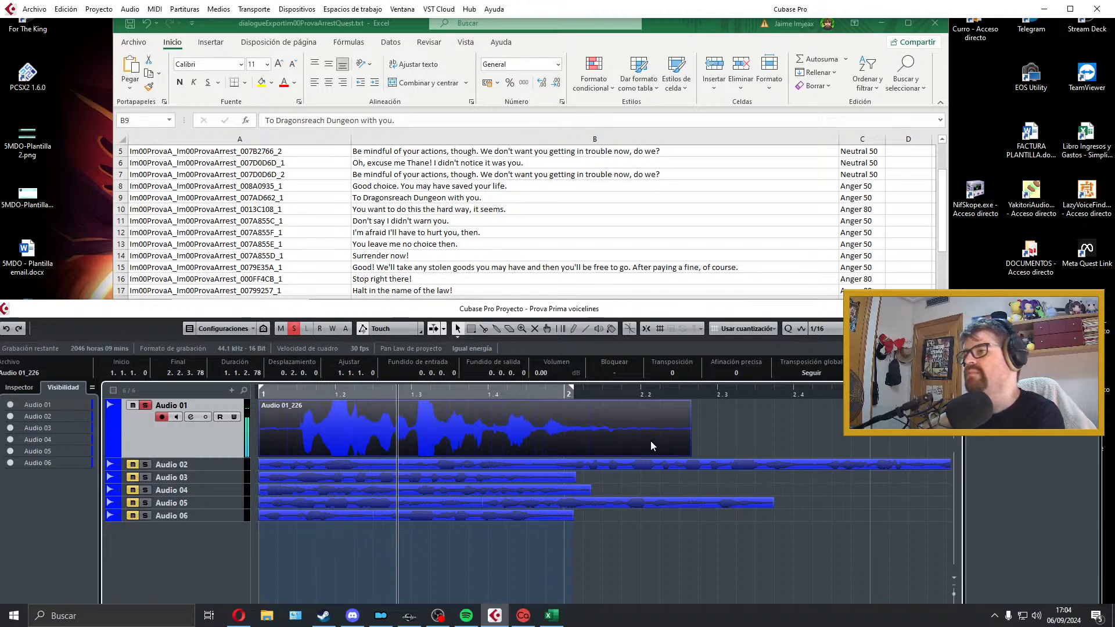
key("space")
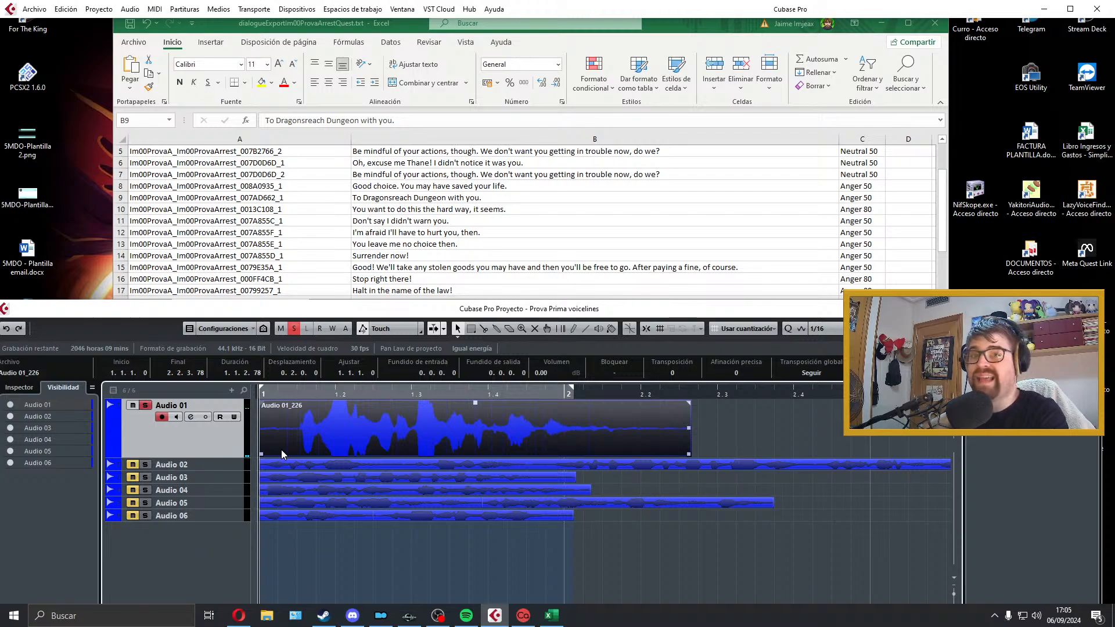
key("space")
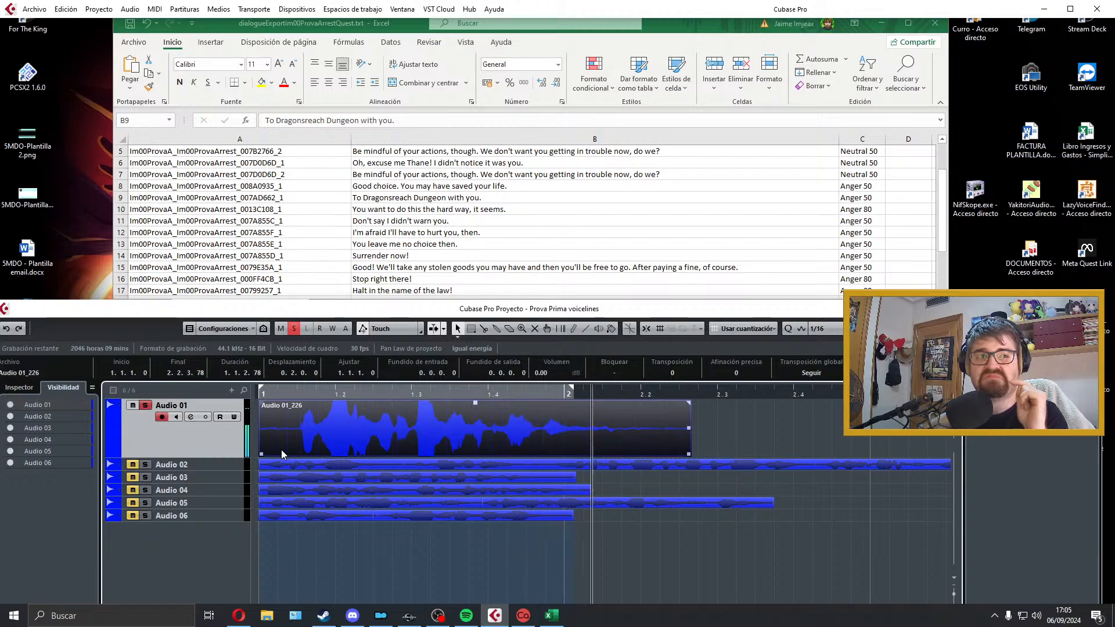
key("space")
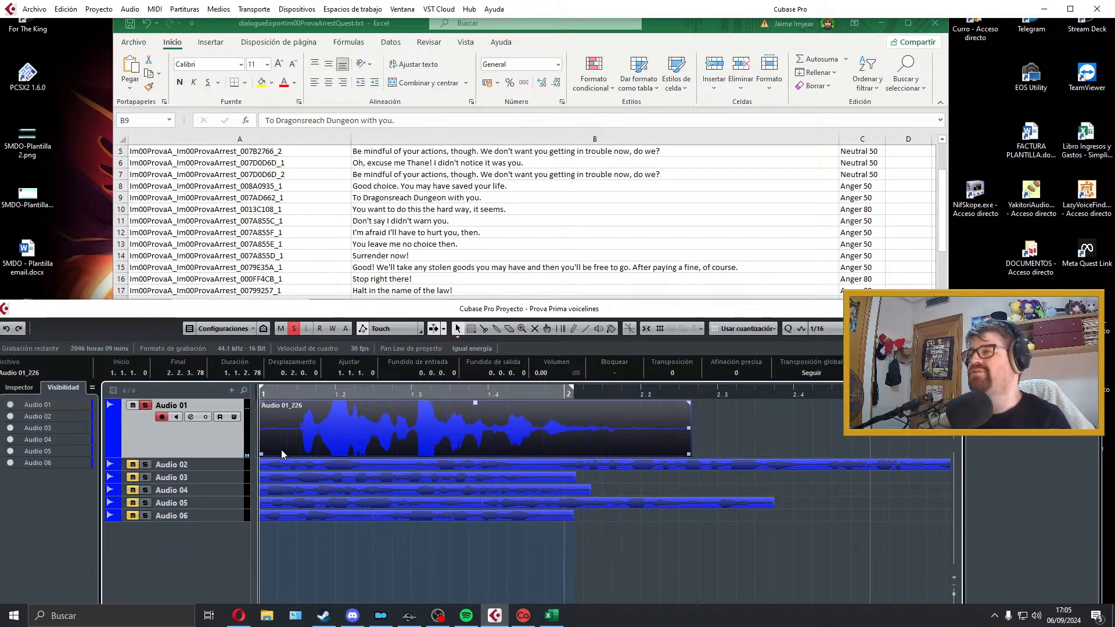
key("Delete")
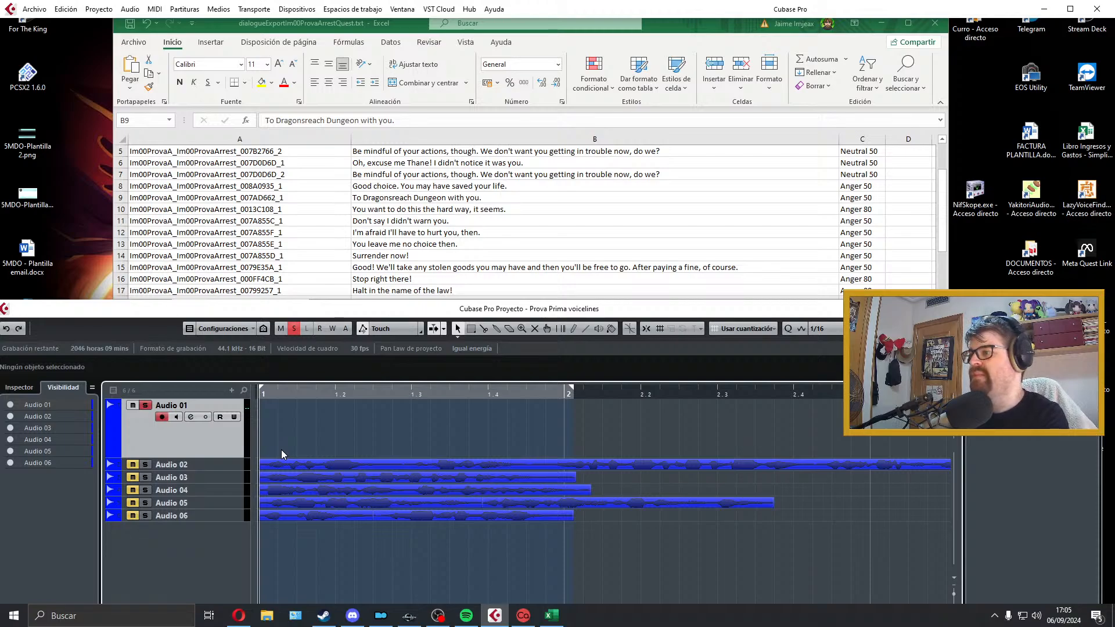
Step: Record the row 9 line twice in one take, cut off its second reading, audition the remainder and delete it
key("KP_Multiply")
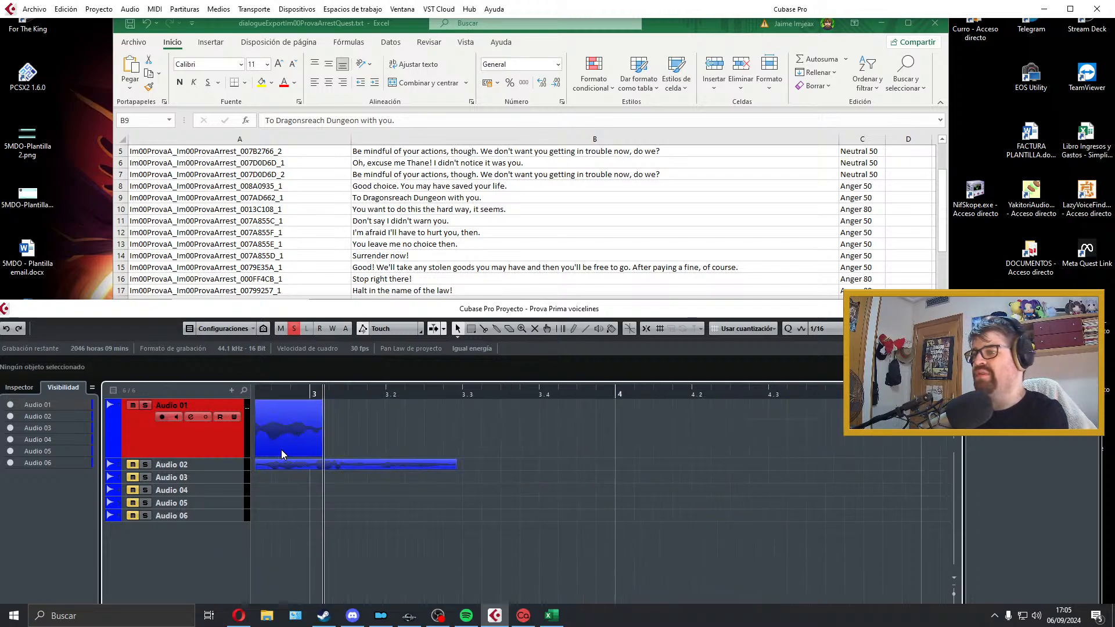
key("space")
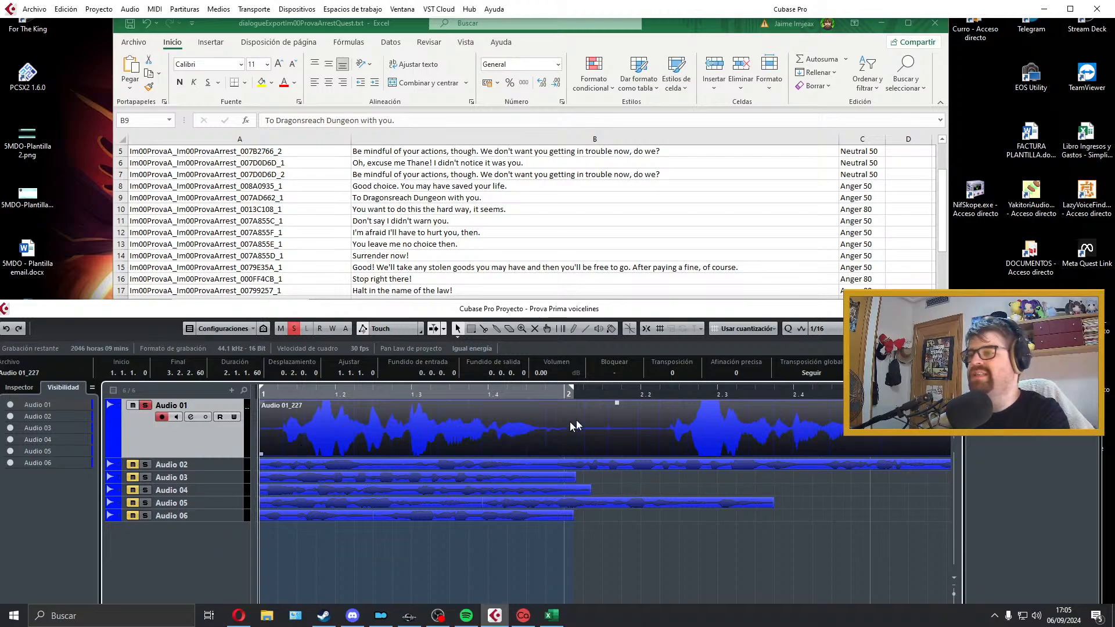
left_click(591, 423, "alt")
key("Delete")
key("space")
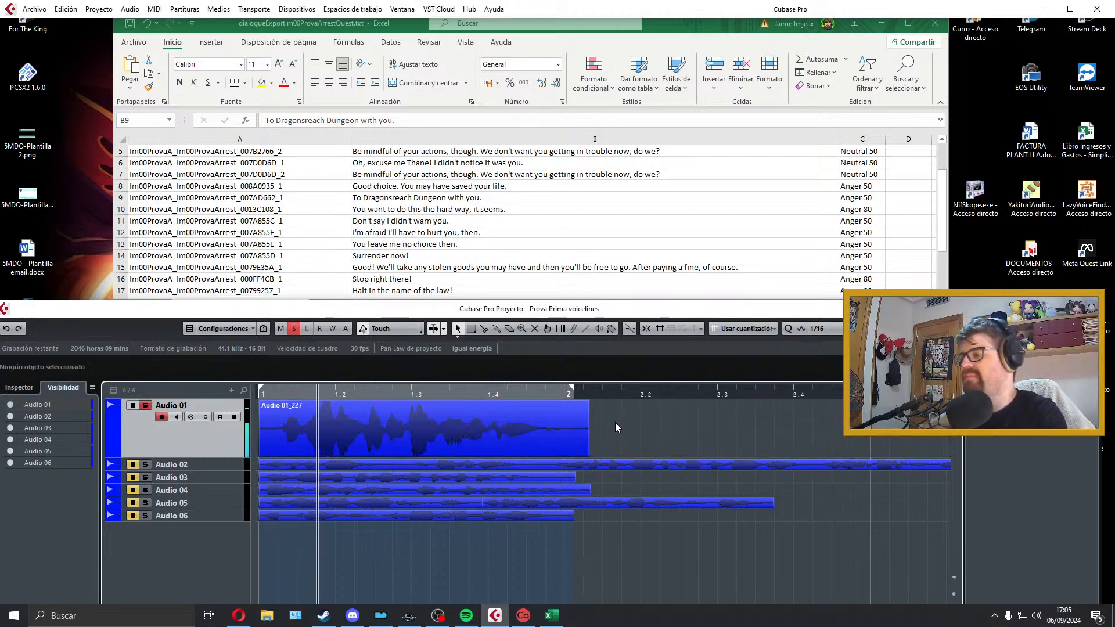
key("space")
key("space")
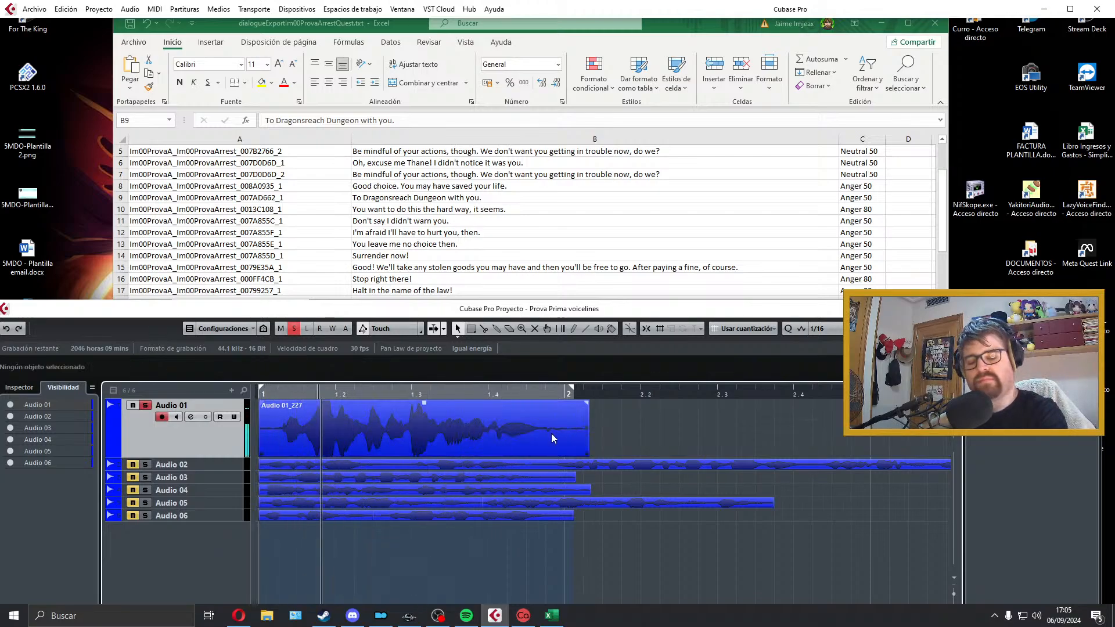
left_click(538, 433)
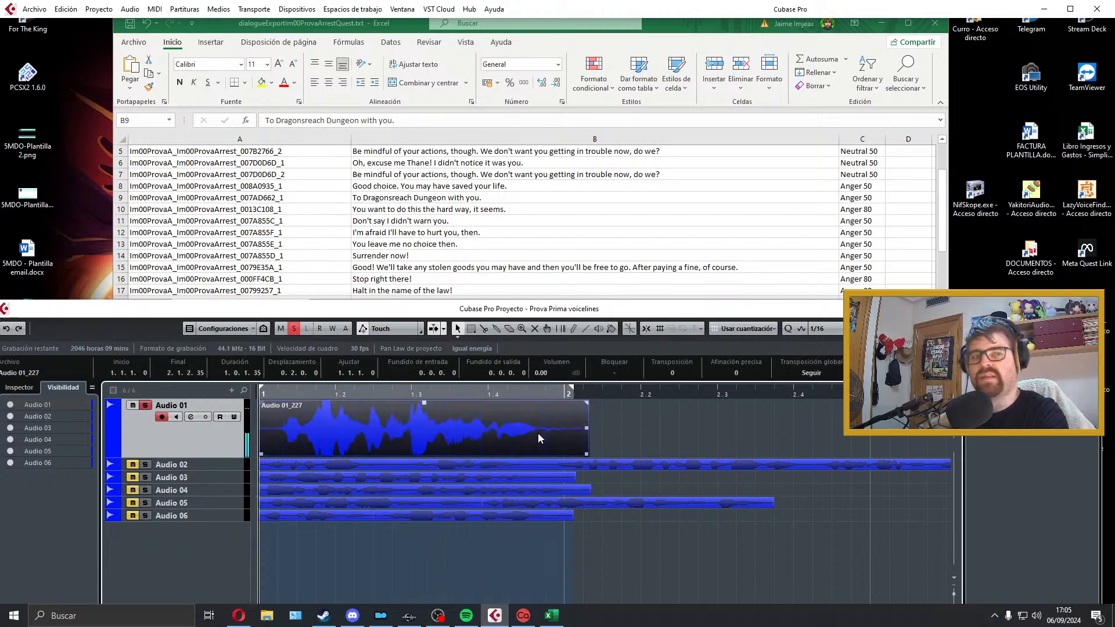
key("Delete")
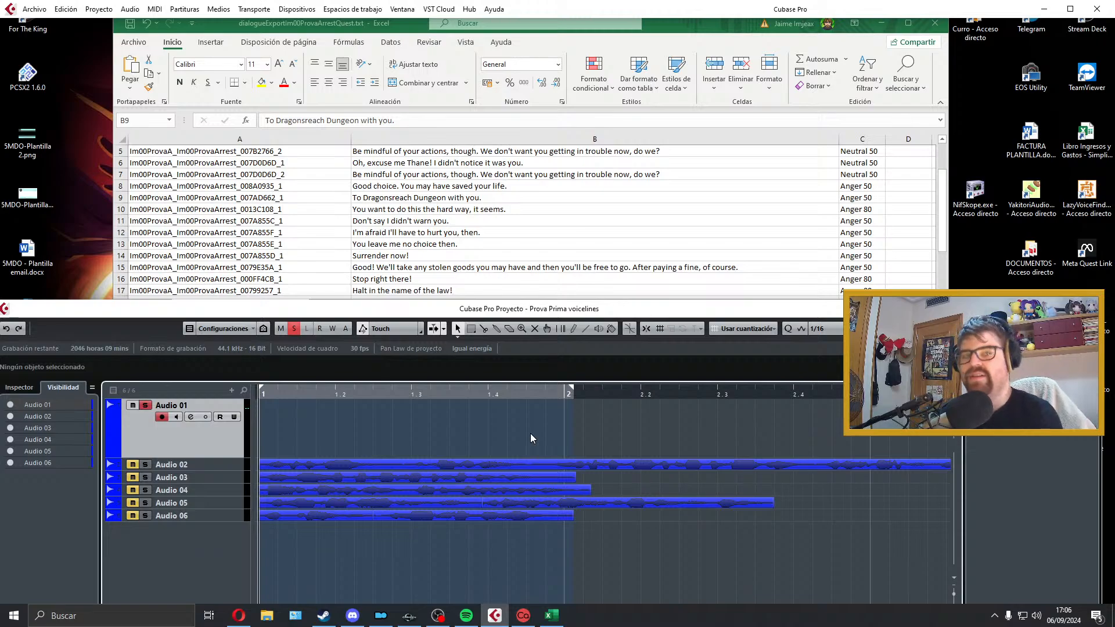
Step: Discard a silent false start on Audio 01, re-record the Dragonsreach Dungeon line, audition it and remove the clip
key("KP_Multiply")
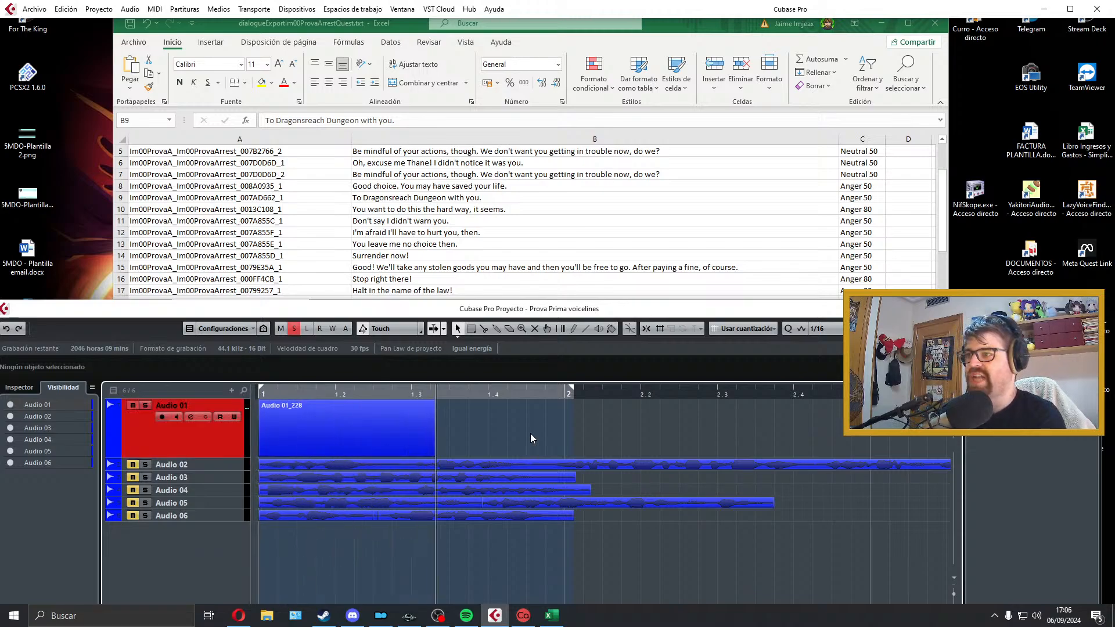
key("space")
key("Delete")
key("KP_Multiply")
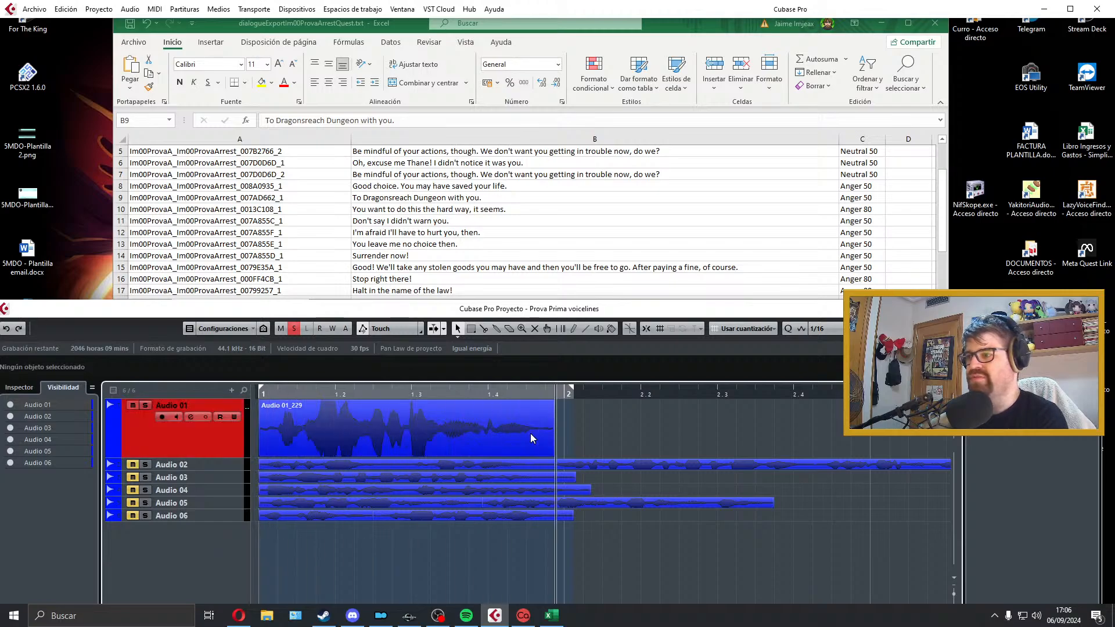
key("space")
key("space")
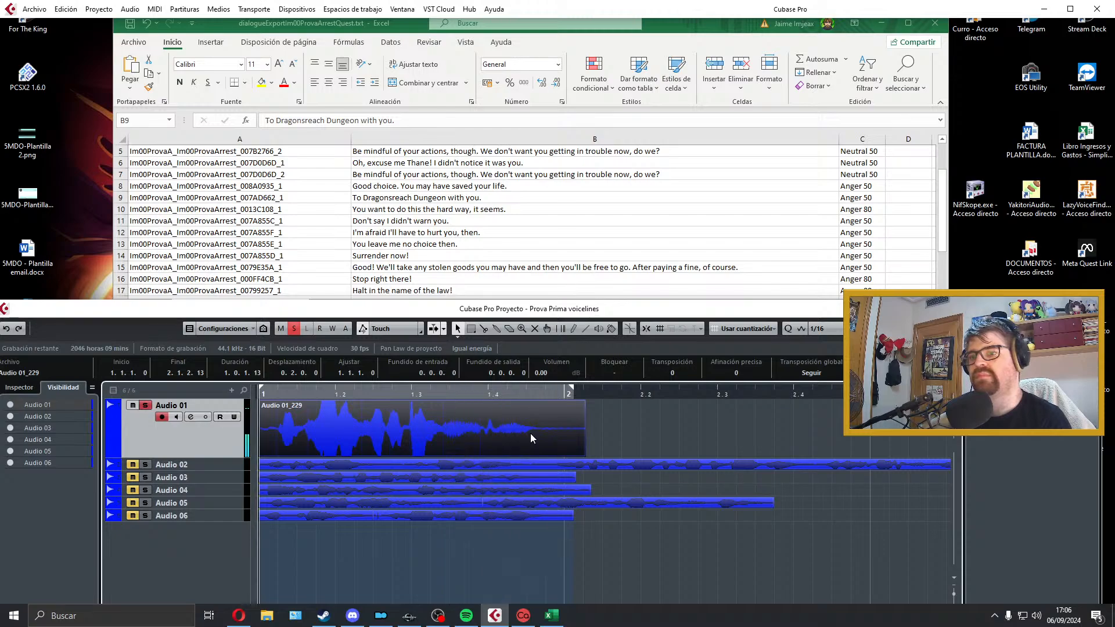
key("Delete")
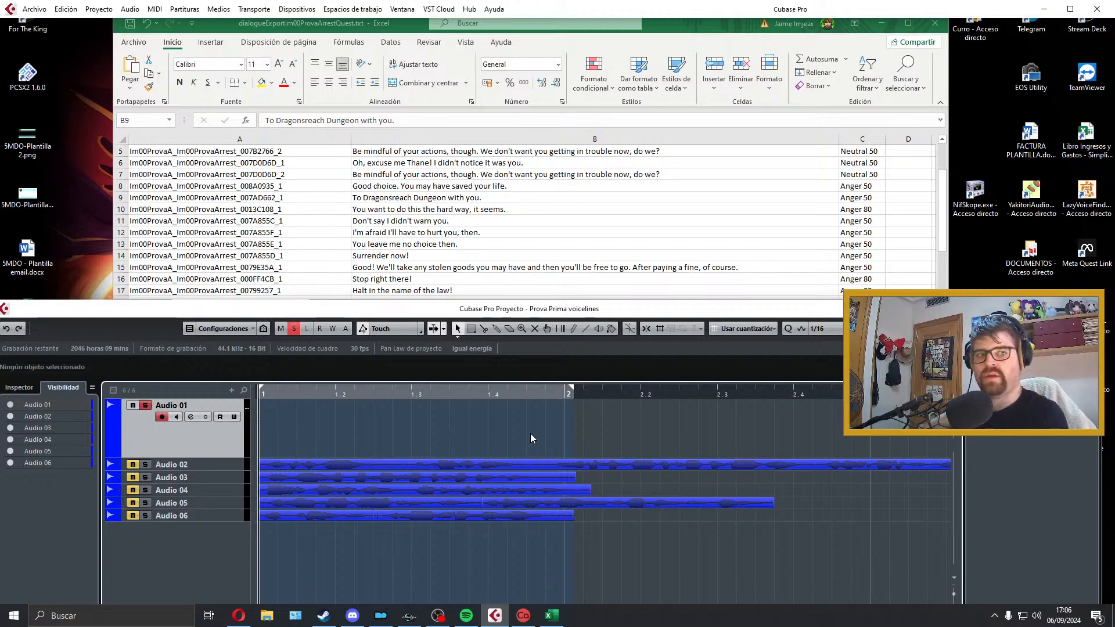
Step: Try another reading of the row 9 line on Audio 01, listen to it and delete the take
key("KP_Multiply")
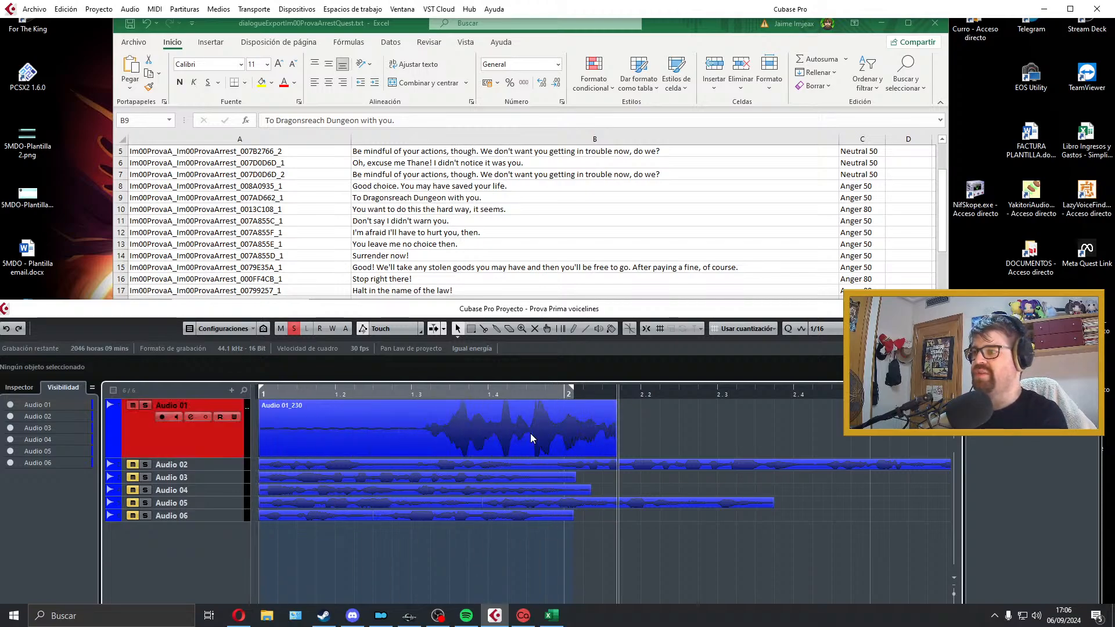
key("space")
key("space")
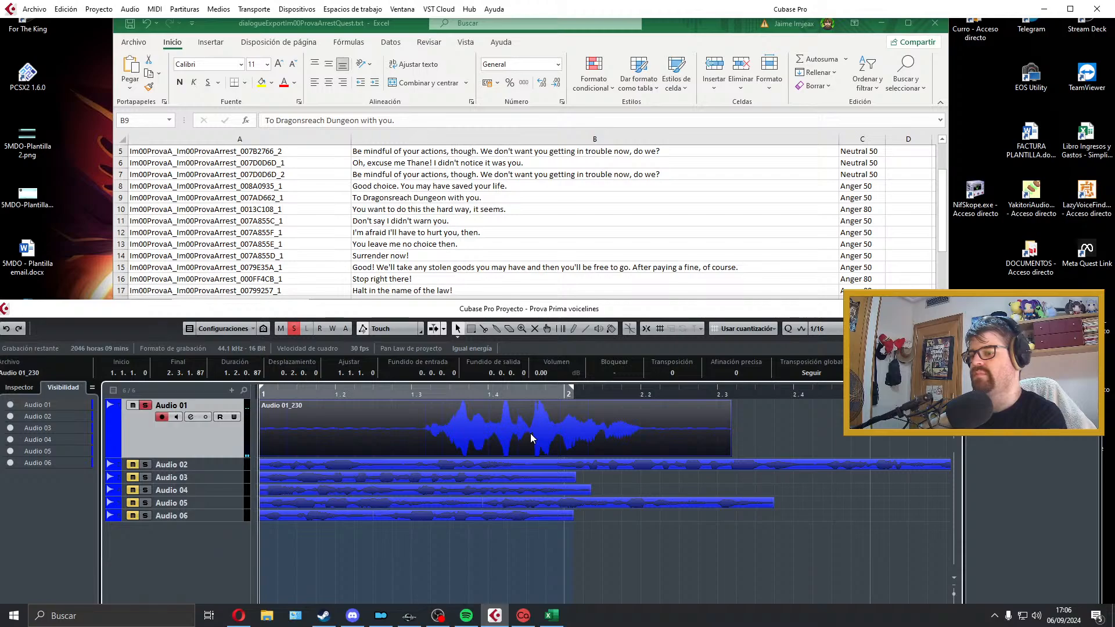
key("Delete")
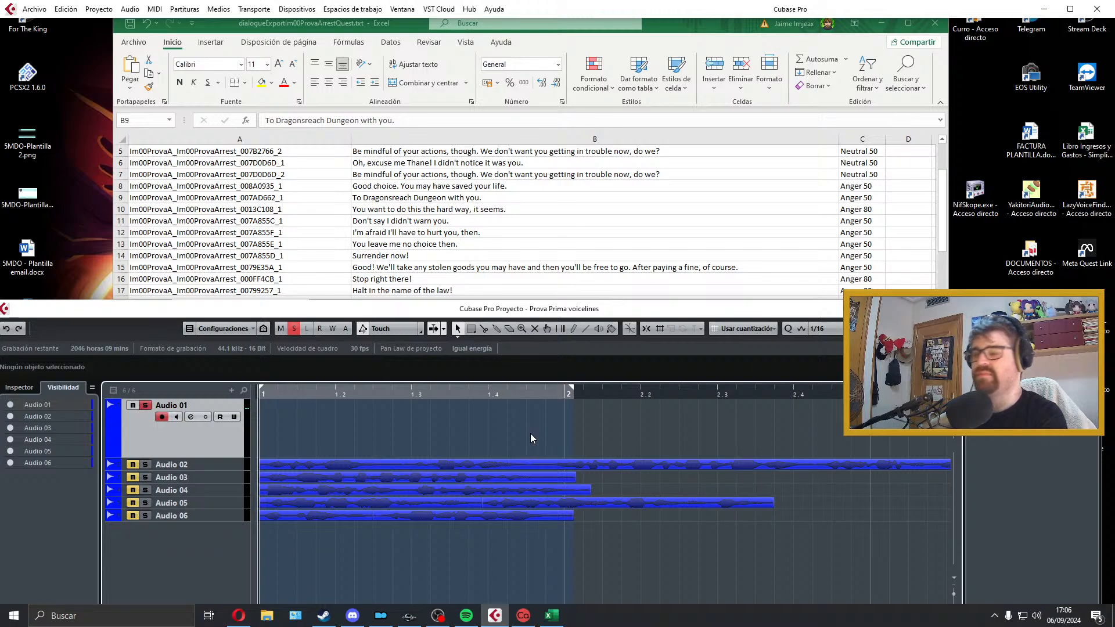
Step: Record a new take of "To Dragonsreach Dungeon with you." on Audio 01 and play it back
key("KP_Multiply")
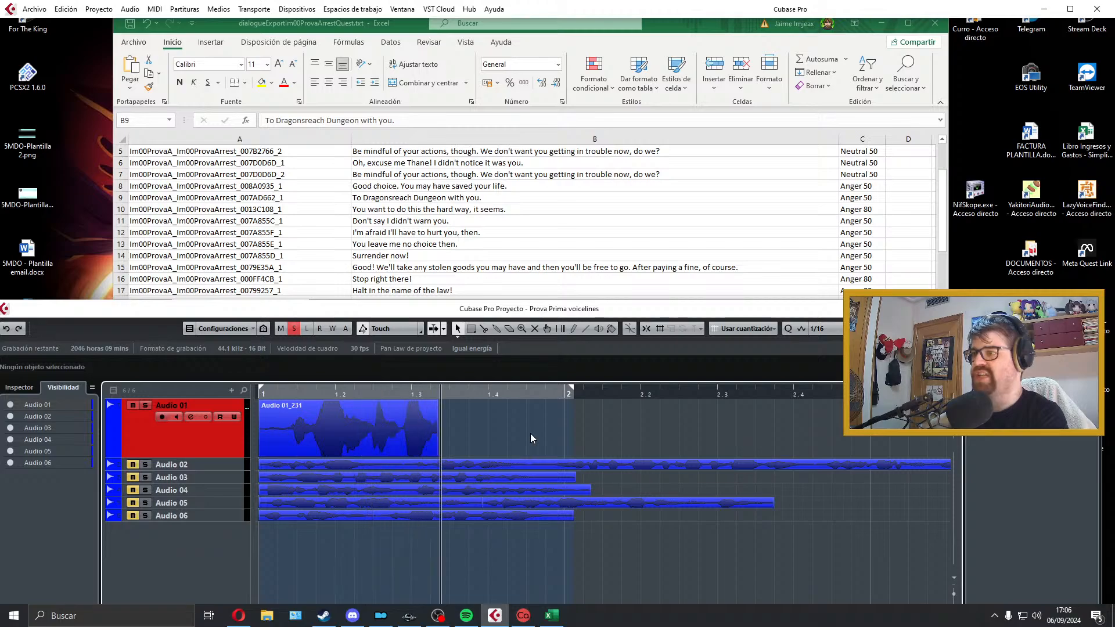
key("space")
key("space")
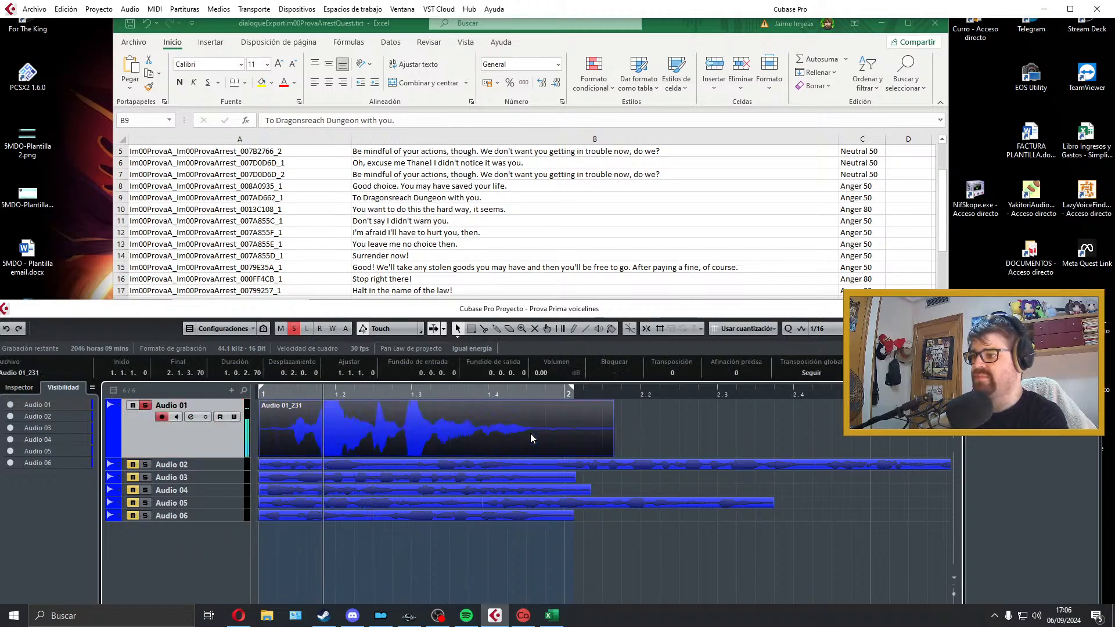
key("space")
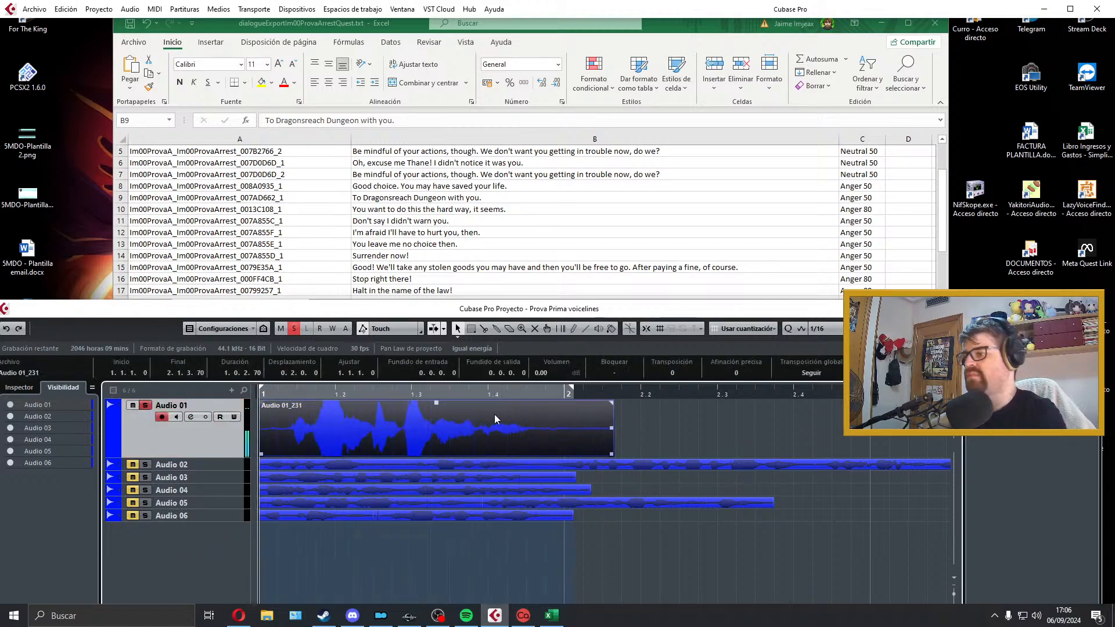
Step: Trim the silence from both ends of the Audio 01 take, add a short fade-out and audition the result
left_click_drag(260, 453, 300, 450)
left_click_drag(582, 456, 513, 456)
left_click_drag(513, 403, 509, 403)
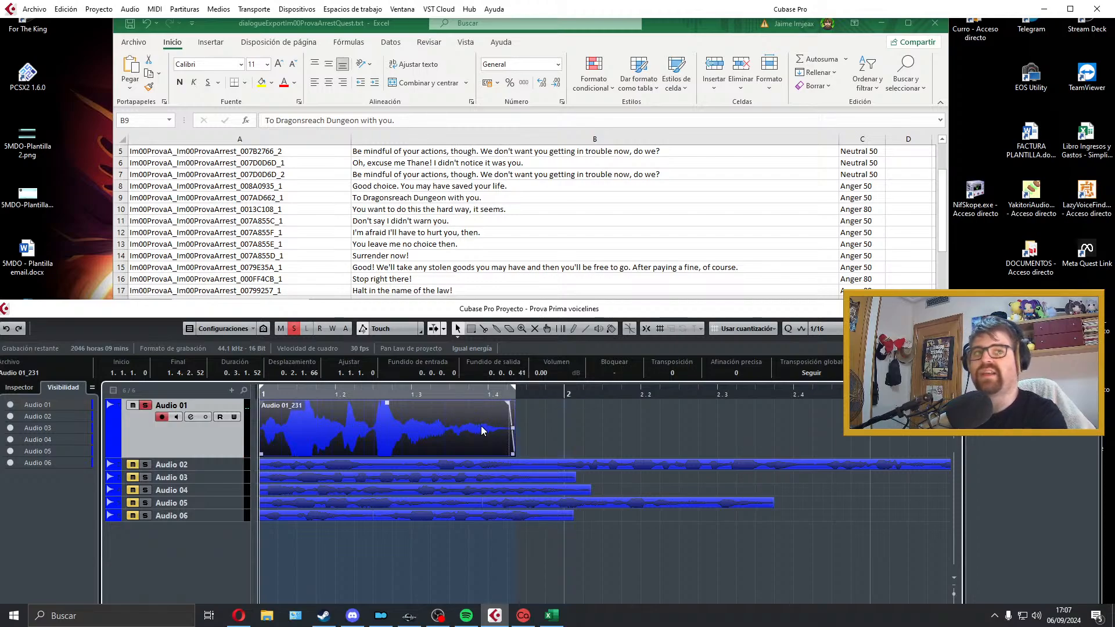
key("space")
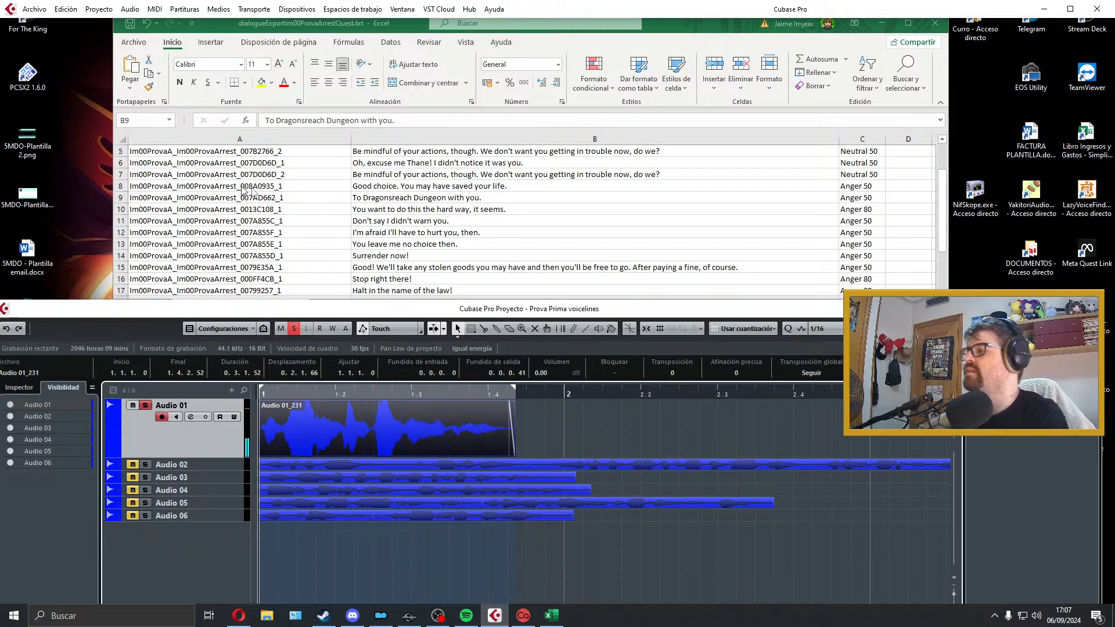
Step: Switch to Excel and copy the row 9 file name Im00ProvaA_Im00ProvaArrest_007AD662_1 from cell A9
left_click(298, 207)
double_click(290, 203)
scroll(294, 209, "up", 4)
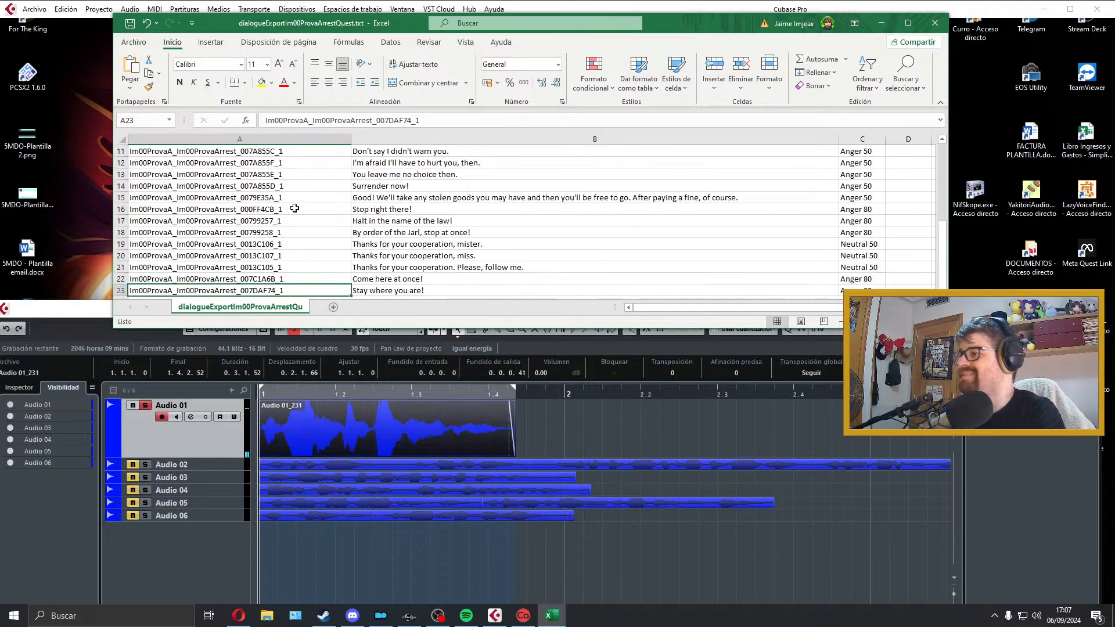
left_click(304, 200)
double_click(304, 200)
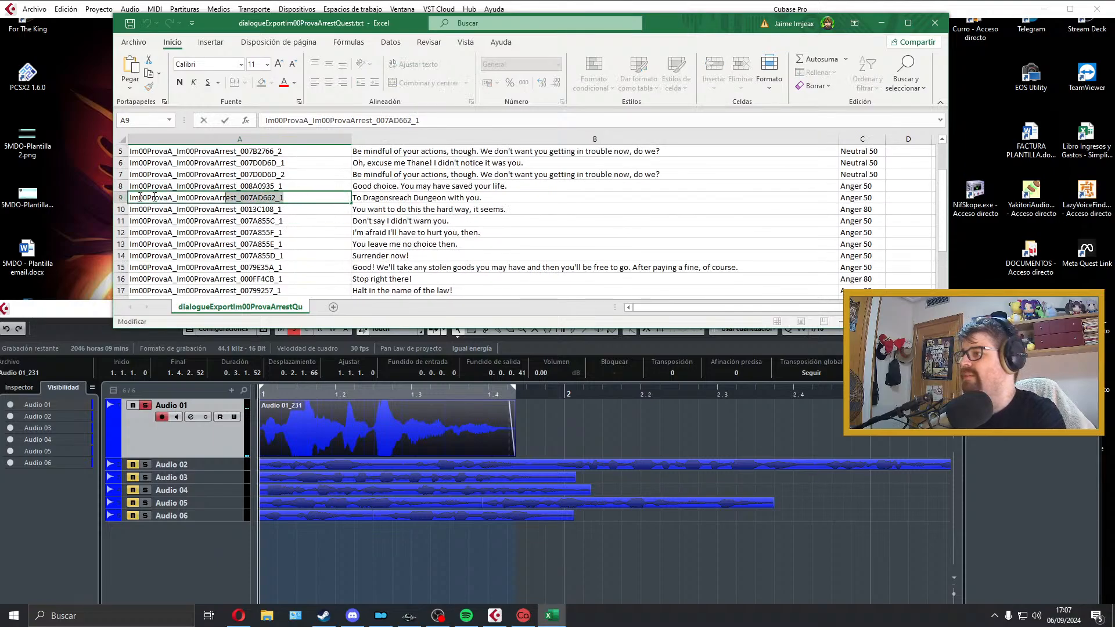
Step: Switch to Cubase and export the audio mixdown as a Wave file named Im00ProvaA_Im00ProvaArrest_007AD662_1 in the Prova folder
left_click(30, 9)
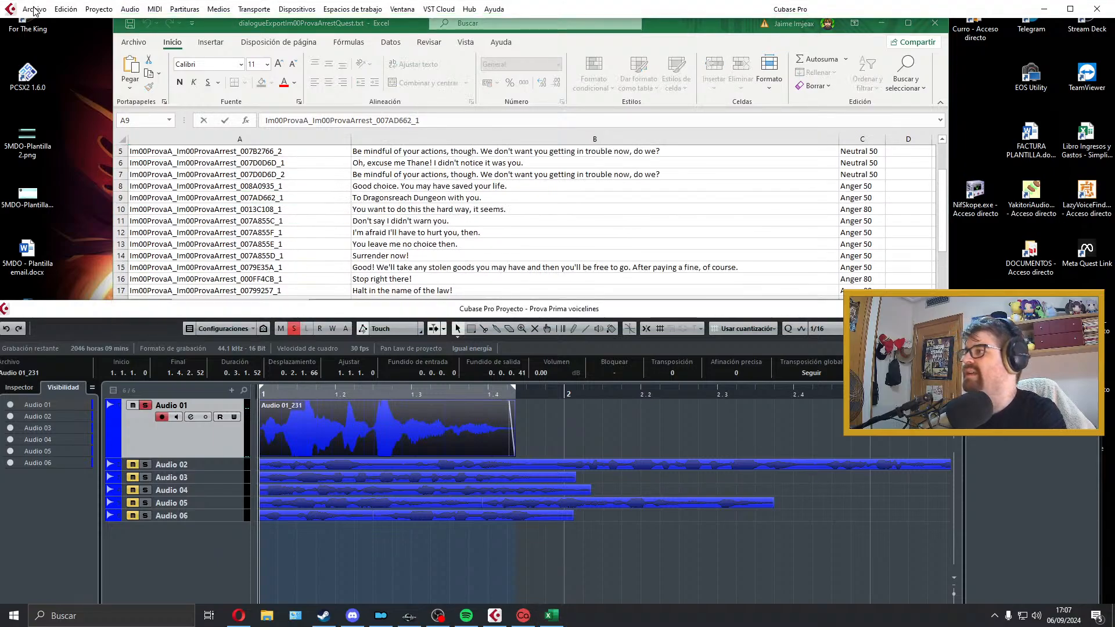
mouse_move(215, 188)
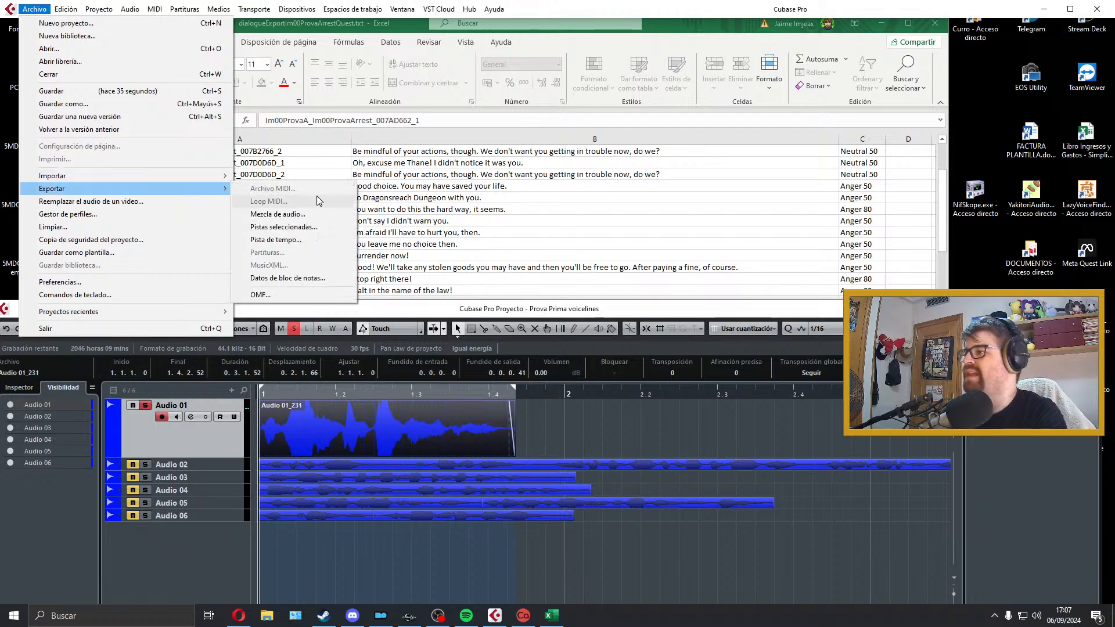
left_click(325, 213)
type("Im00ProvaA_Im00ProvaArrest_007AD662_1")
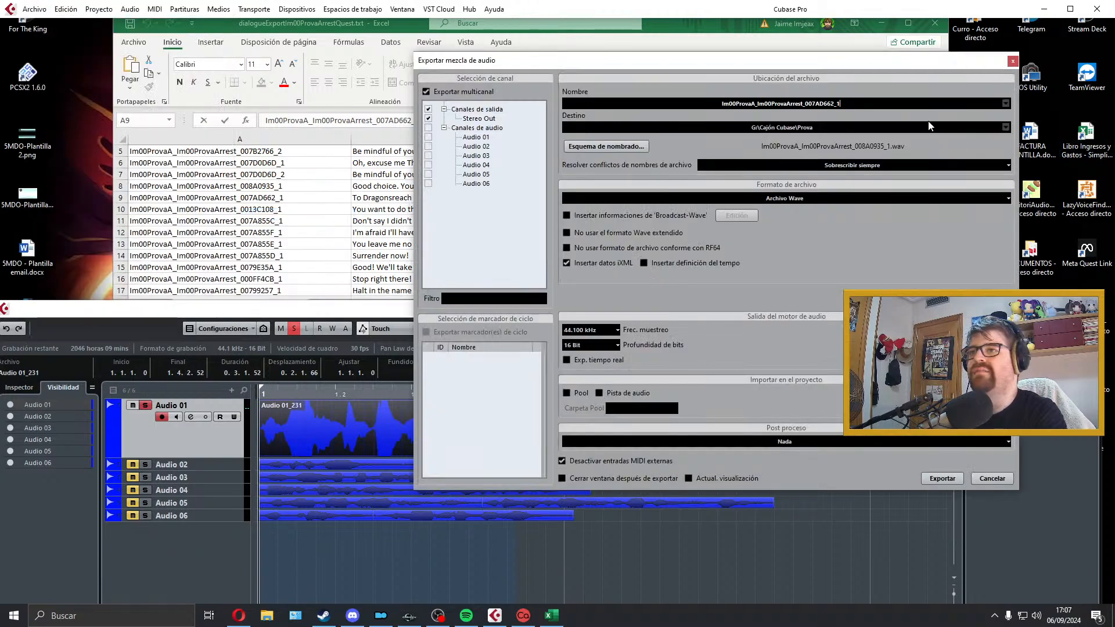
left_click(936, 481)
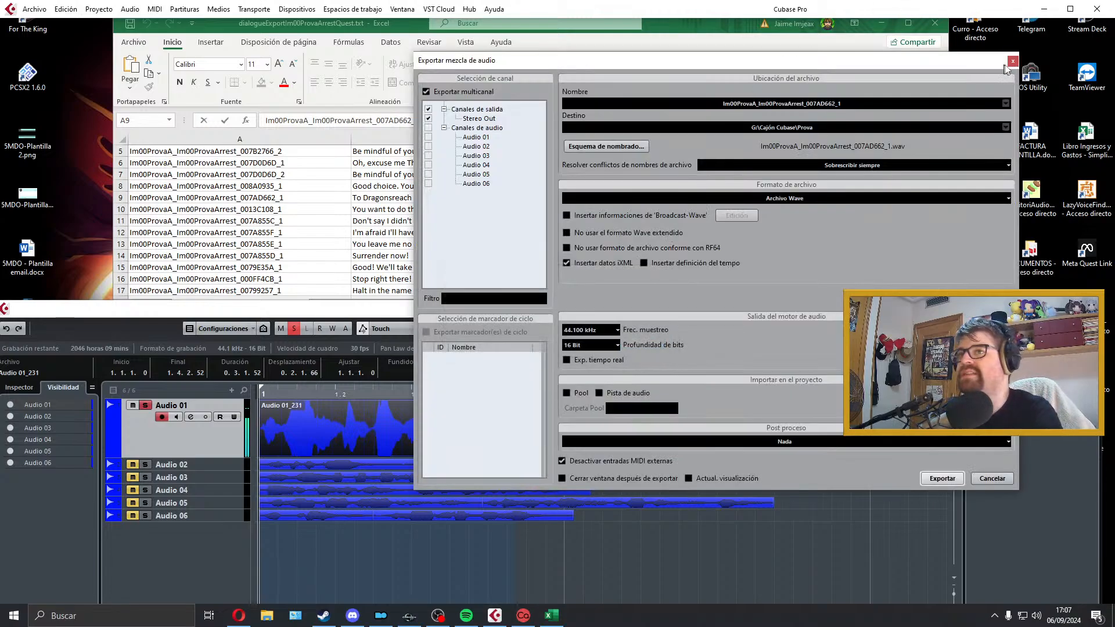
left_click(1013, 60)
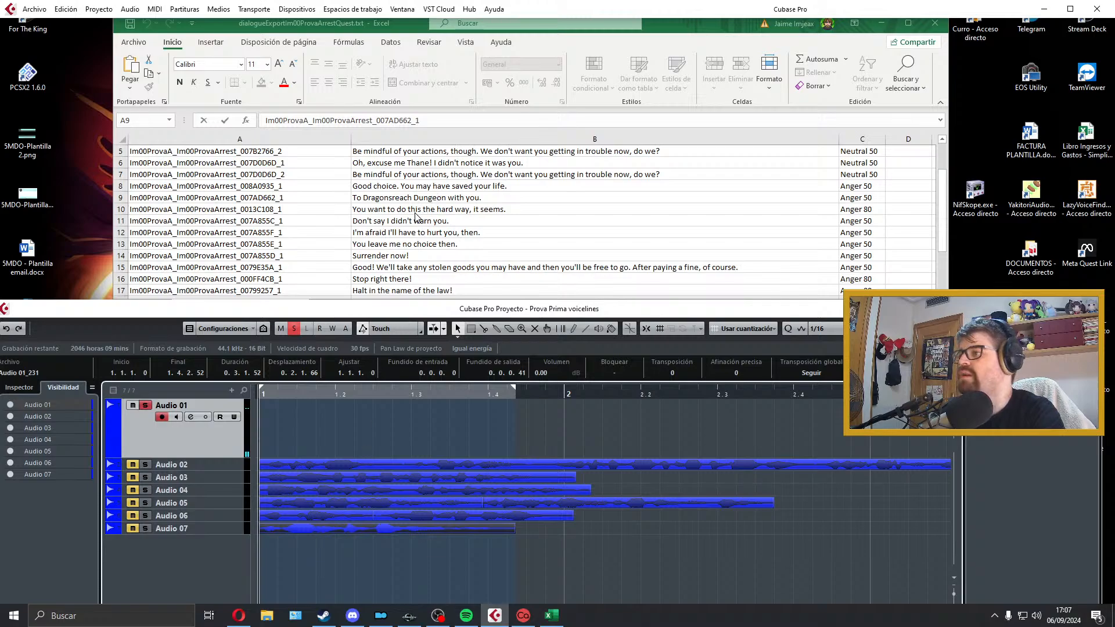
Step: Record a take of "You want to do this the hard way, it seems." on Audio 01 and discard it after playback
scroll(416, 217, "down", 1)
left_click(295, 443)
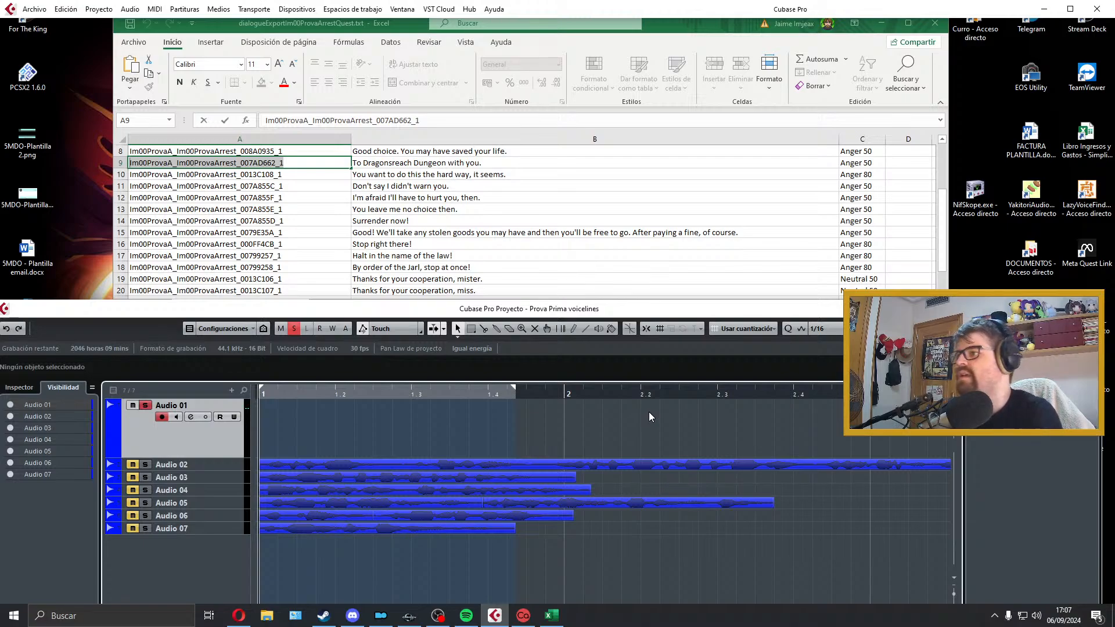
key("KP_Multiply")
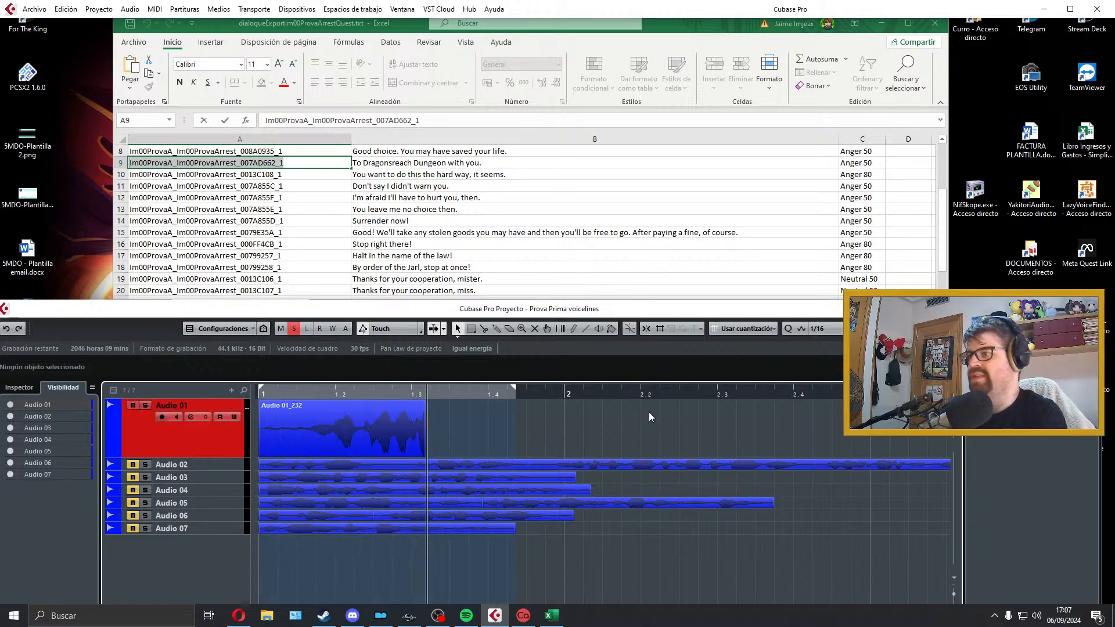
key("space")
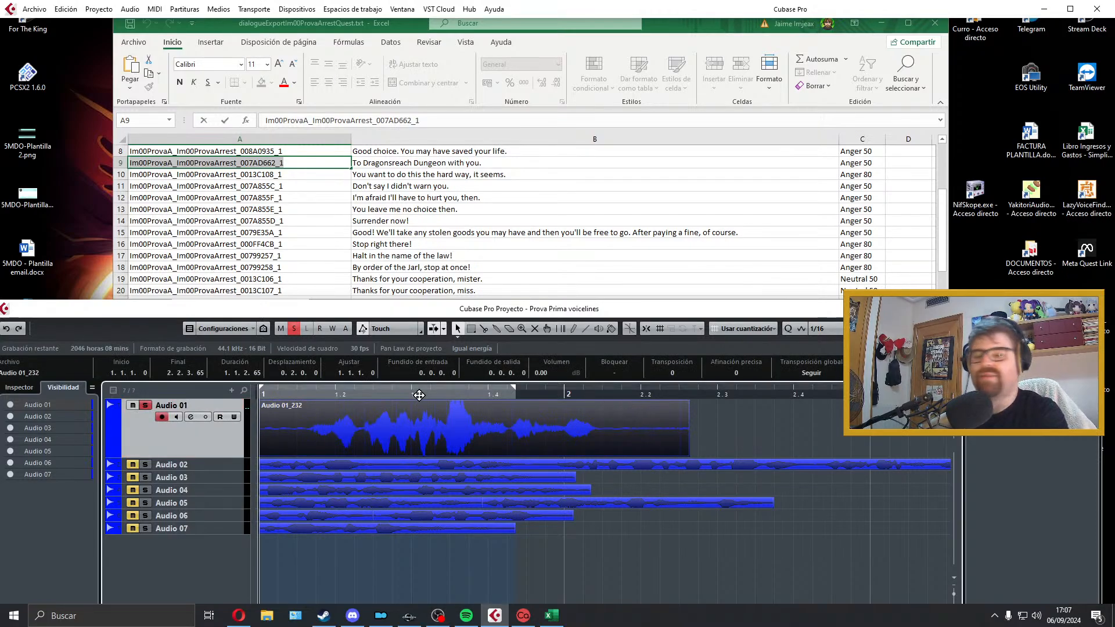
key("space")
left_click(316, 433)
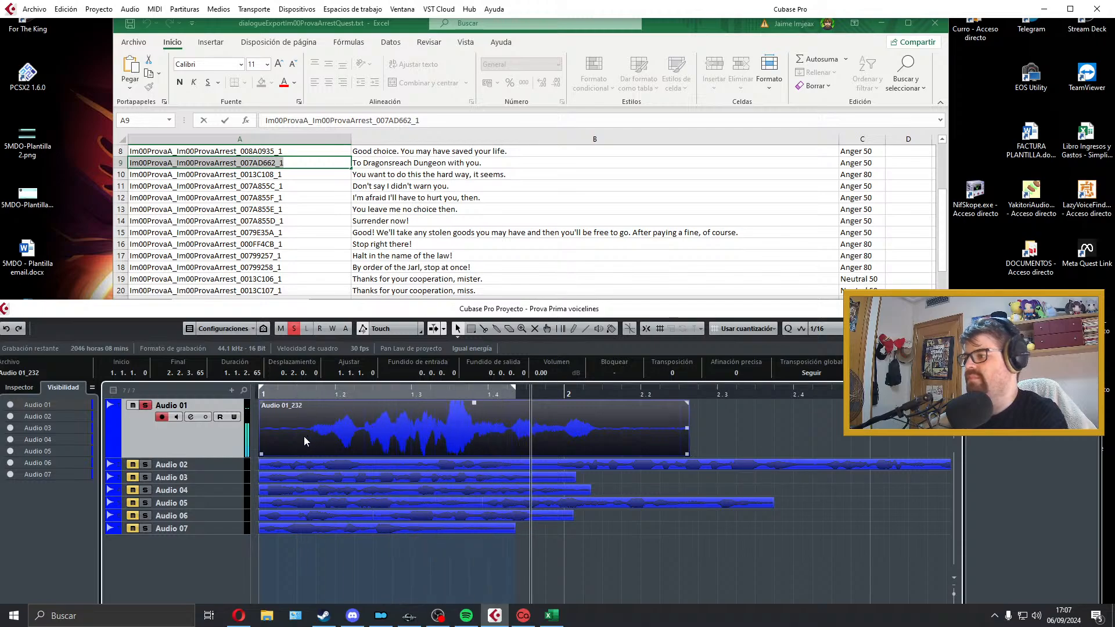
key("space")
key("Delete")
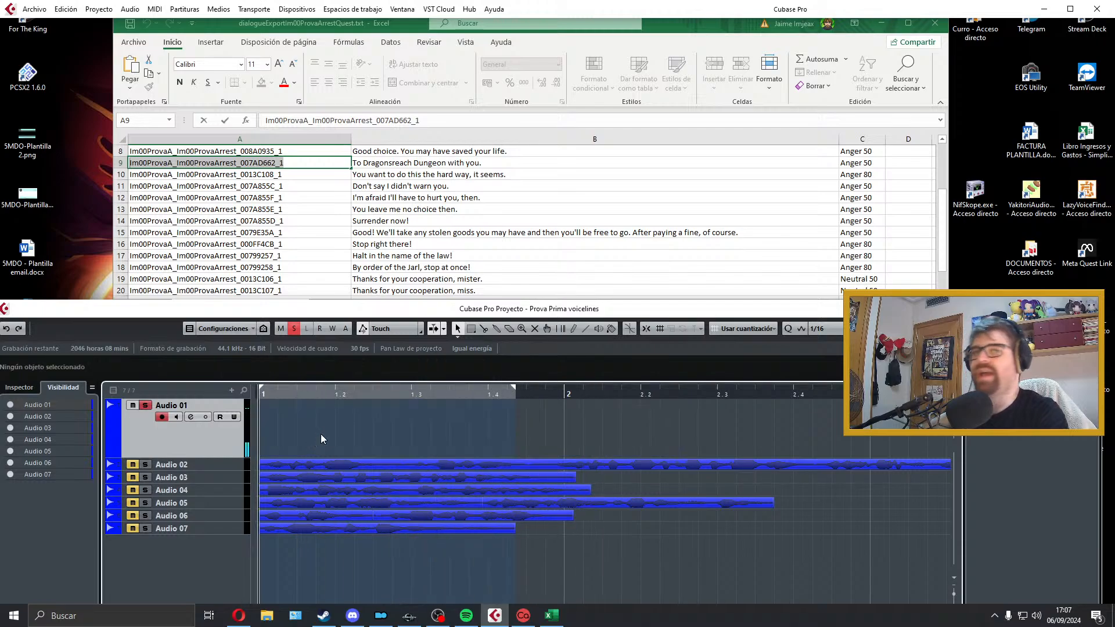
Step: Record a new take of "You want to do this the hard way, it seems." on Audio 01 and play it back
key("KP_Multiply")
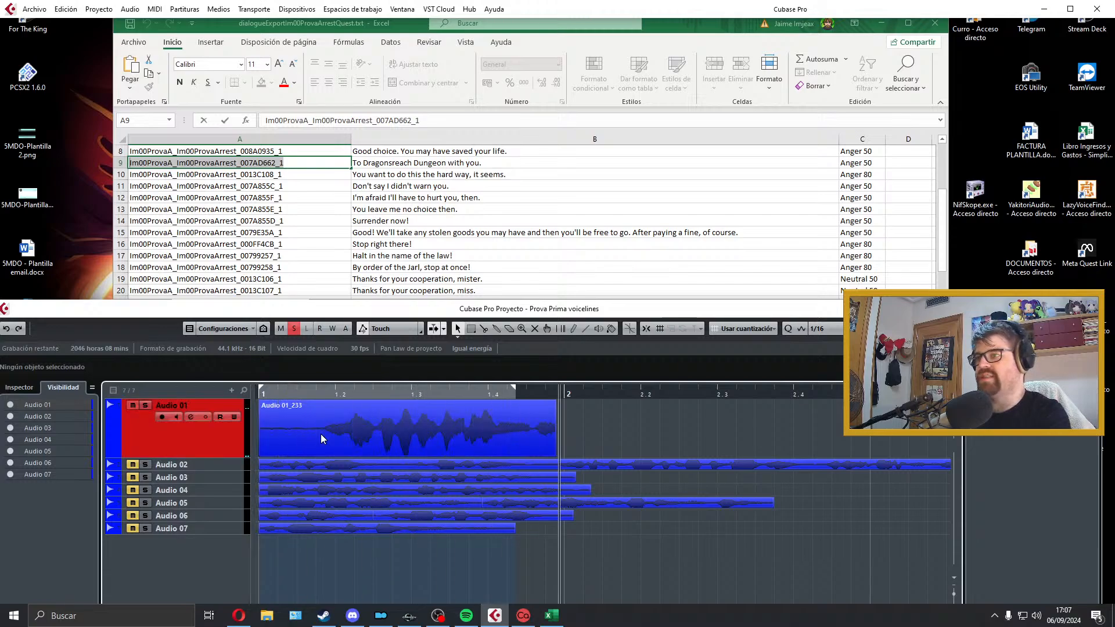
key("space")
key("space")
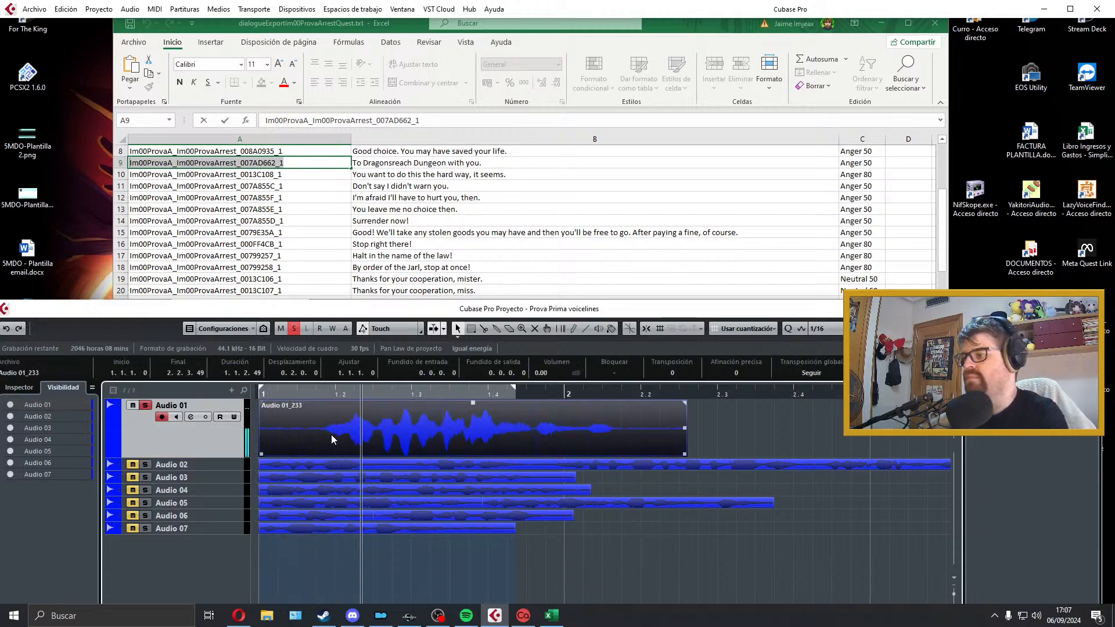
key("space")
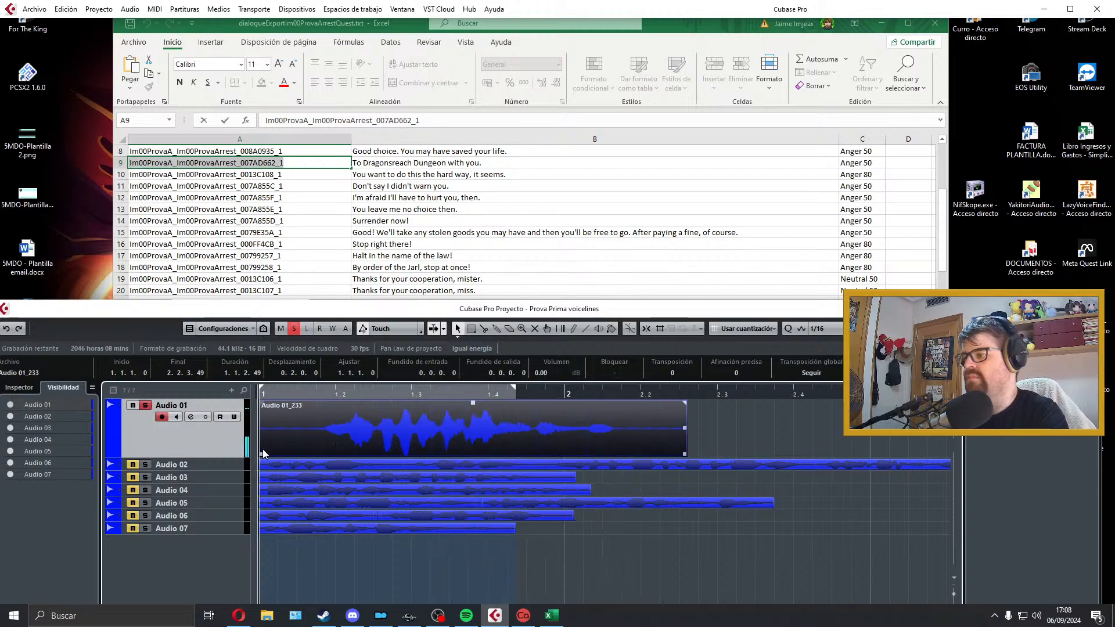
Step: Trim the silence from the start of the Audio 01 take, add a short fade-in and audition it
left_click_drag(261, 454, 295, 446)
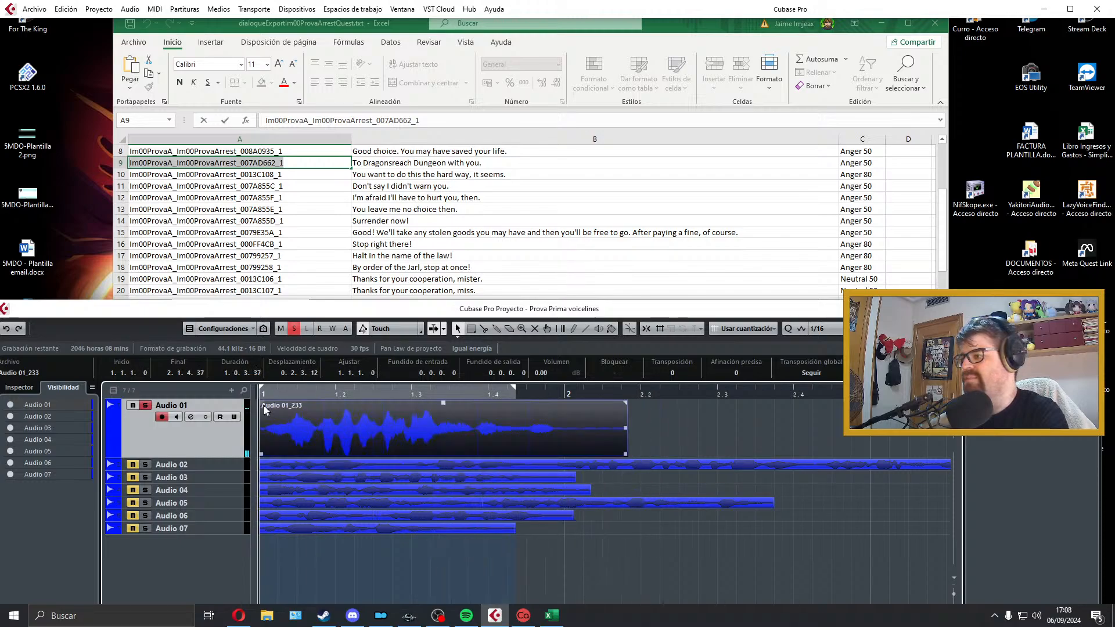
left_click_drag(261, 402, 268, 402)
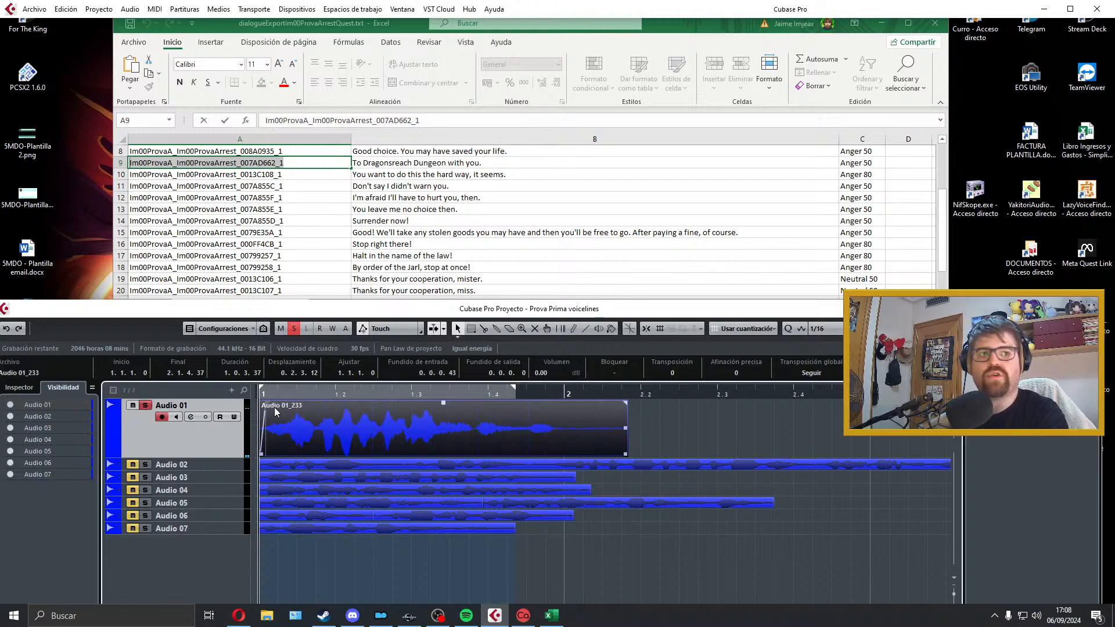
key("space")
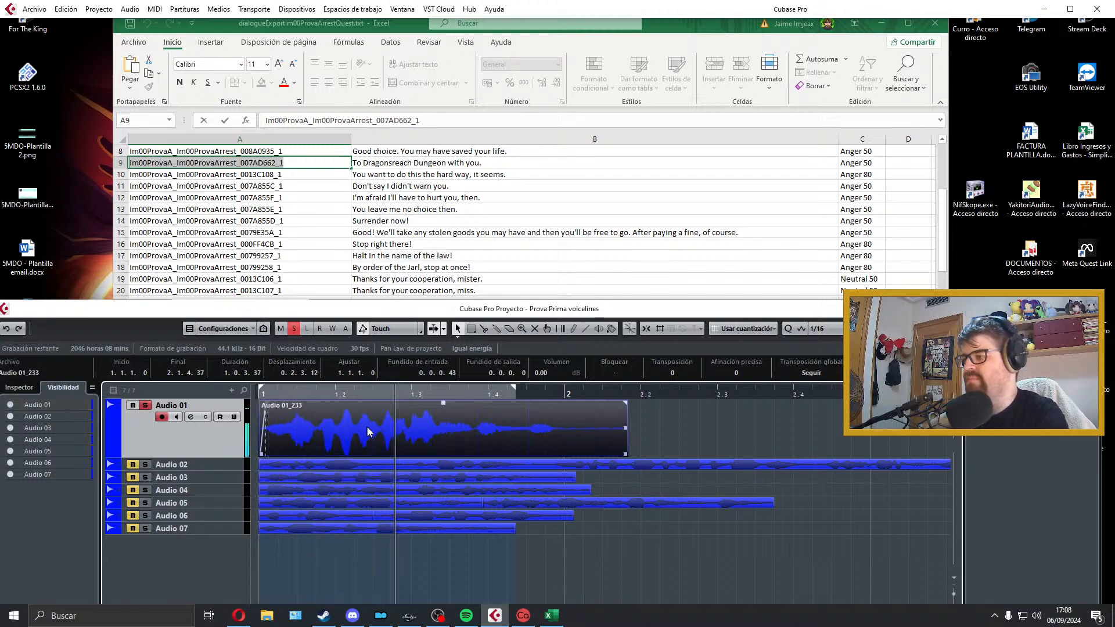
key("space")
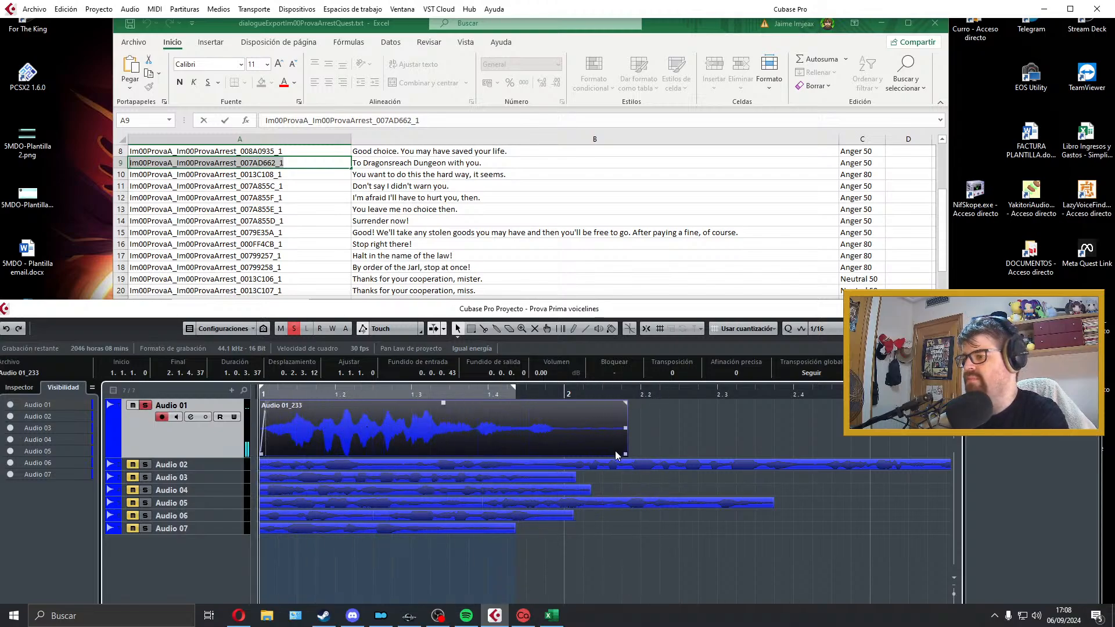
Step: Trim the end of the Audio 01 take with a short fade-out, and set the locators to the clip while auditioning it
left_click_drag(626, 453, 564, 453)
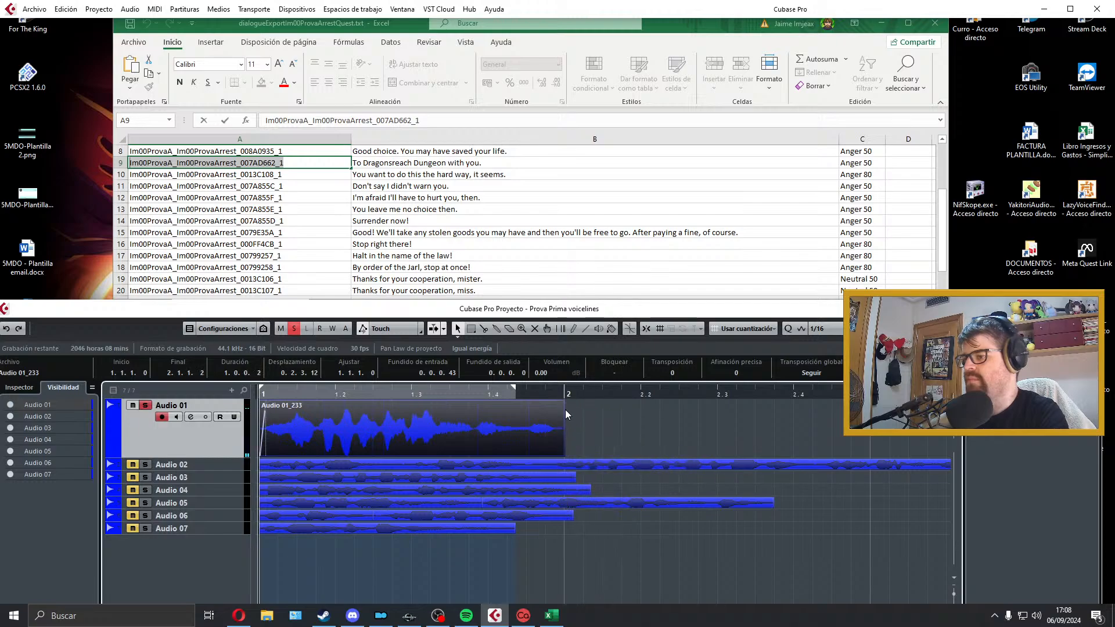
left_click_drag(563, 402, 556, 408)
key("space")
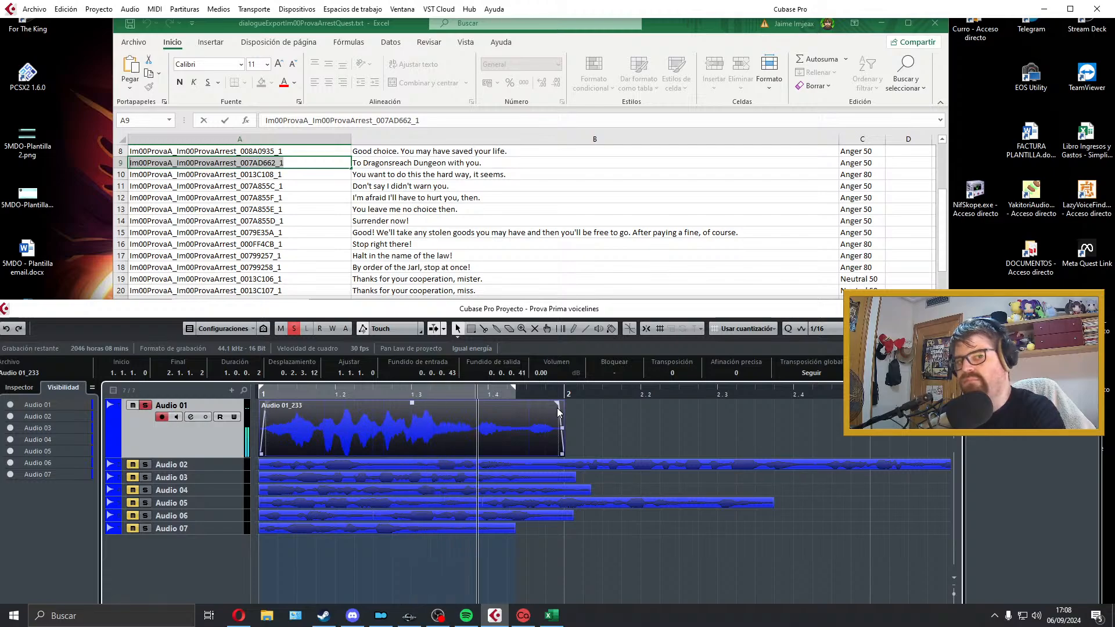
key("space")
key("p")
key("space")
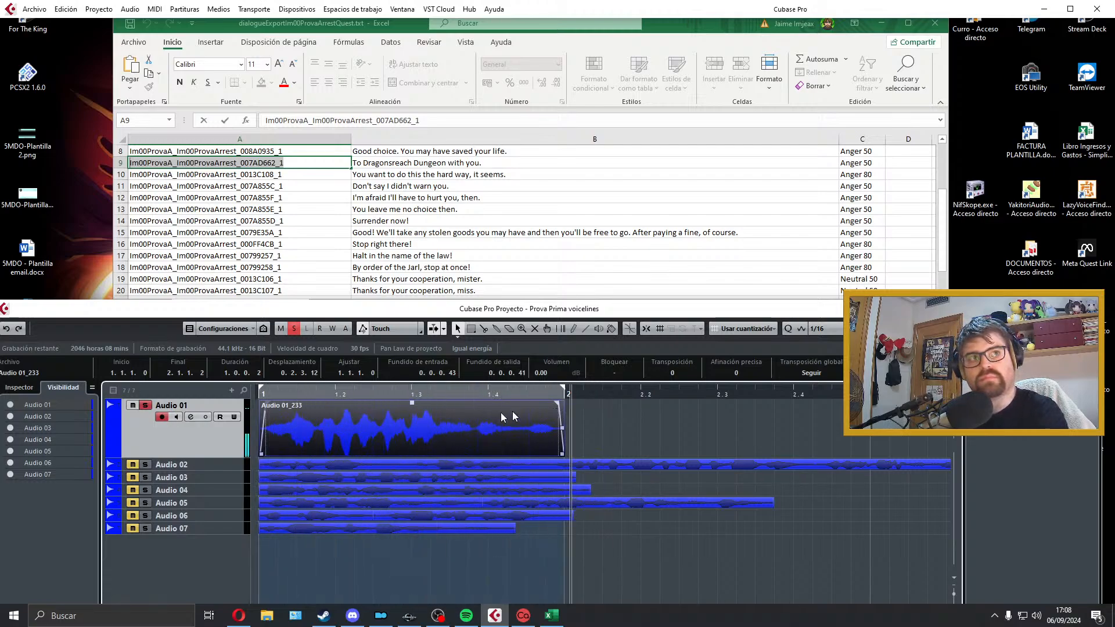
key("space")
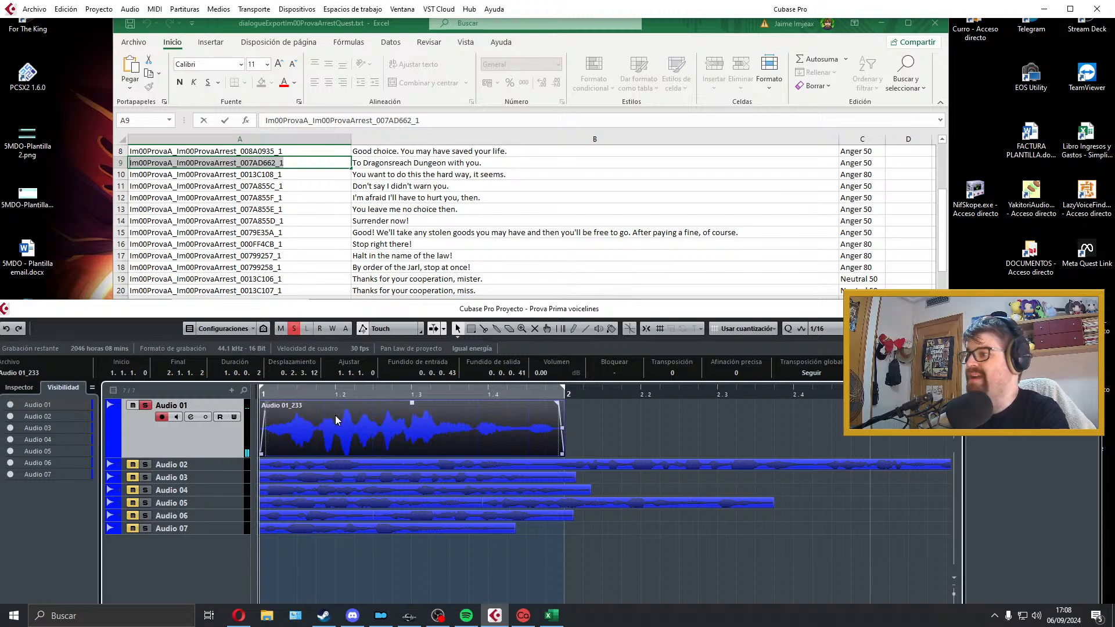
Step: Review the device and port assignments of the VST input and output connections, and play the Audio 01 take again
key("F4")
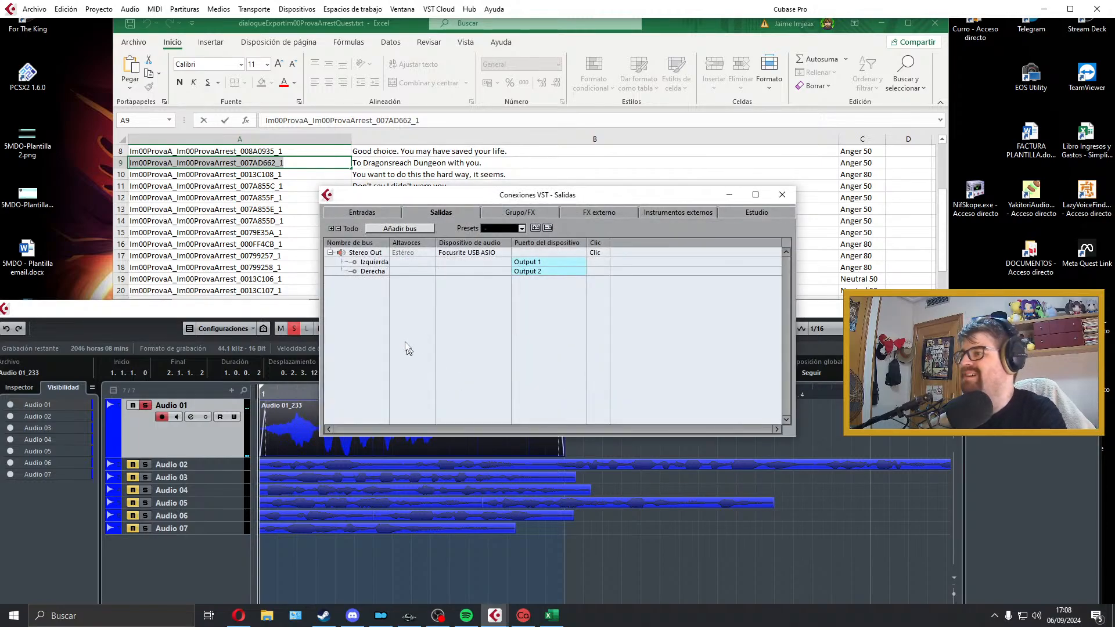
left_click(521, 263)
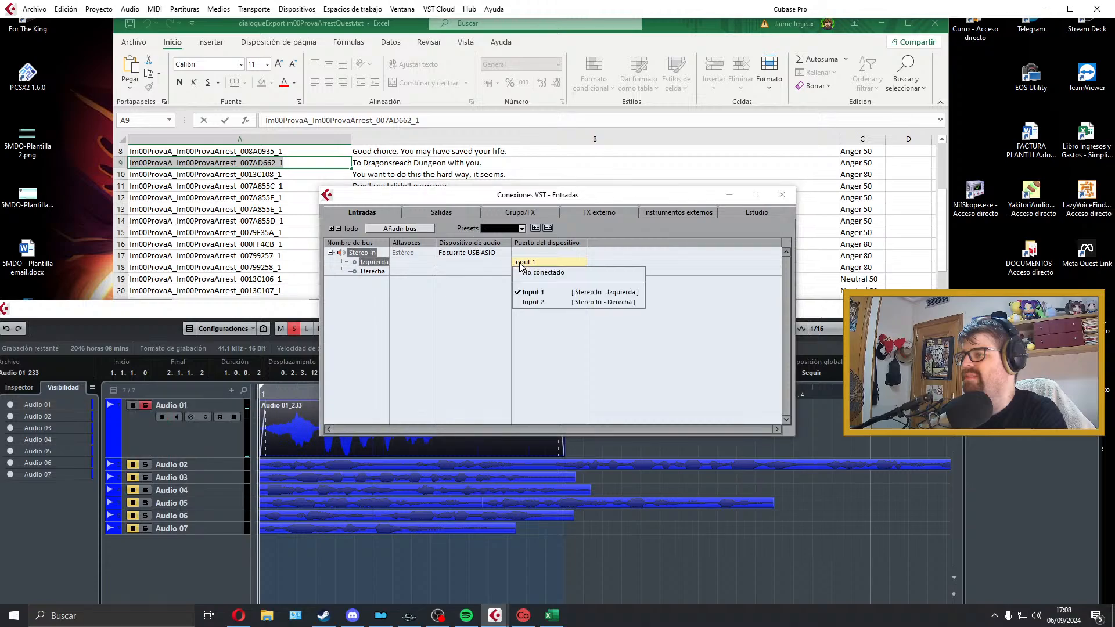
left_click(518, 263)
left_click(492, 254)
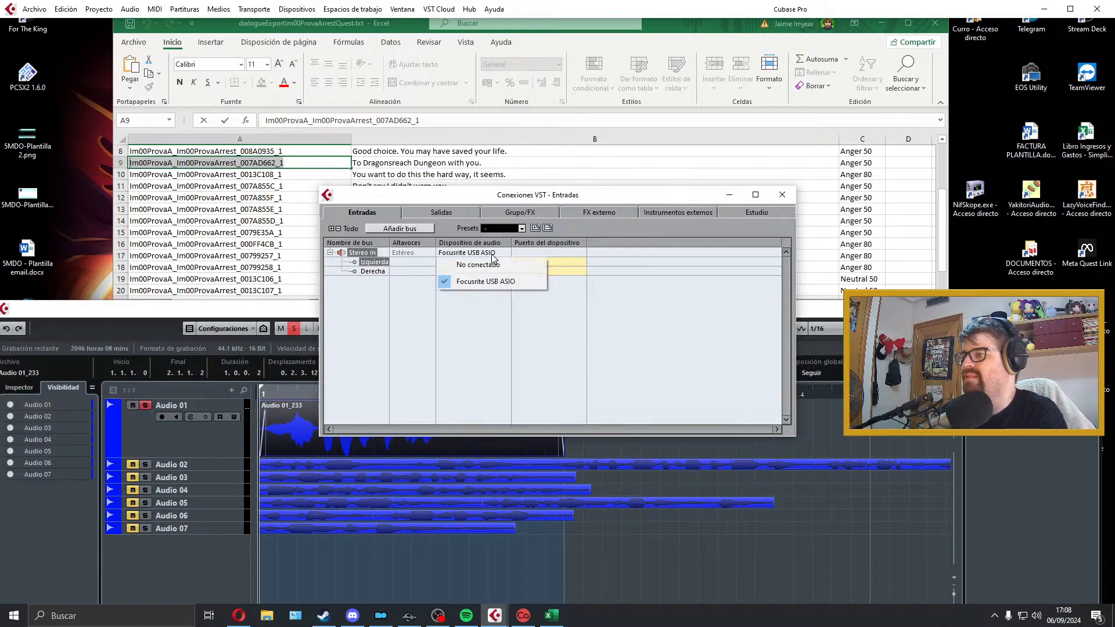
left_click(492, 255)
left_click(442, 212)
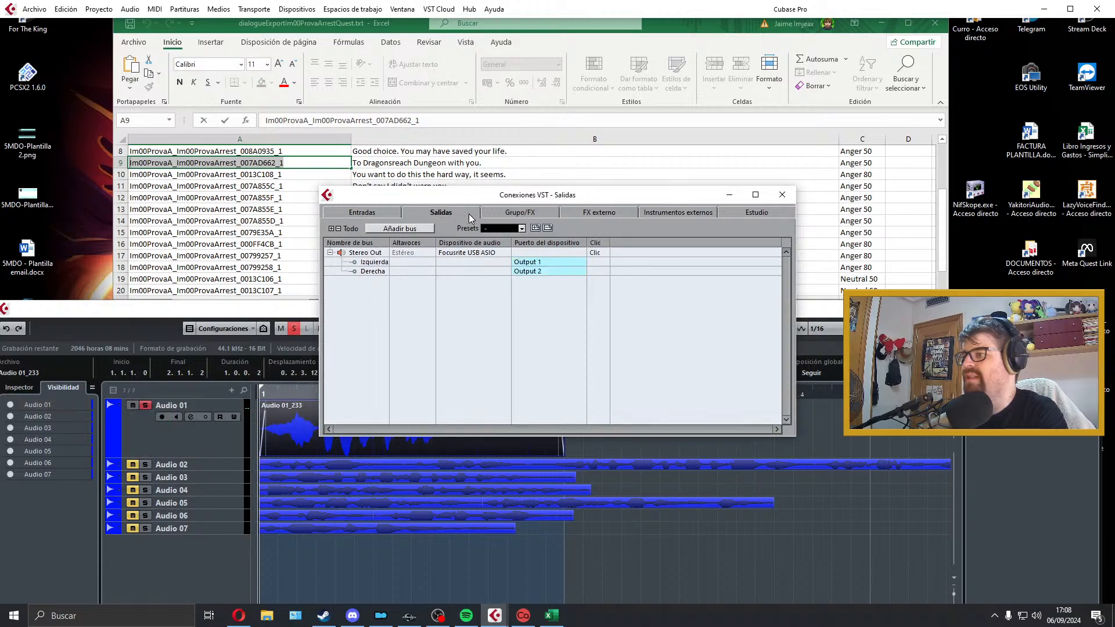
left_click(782, 195)
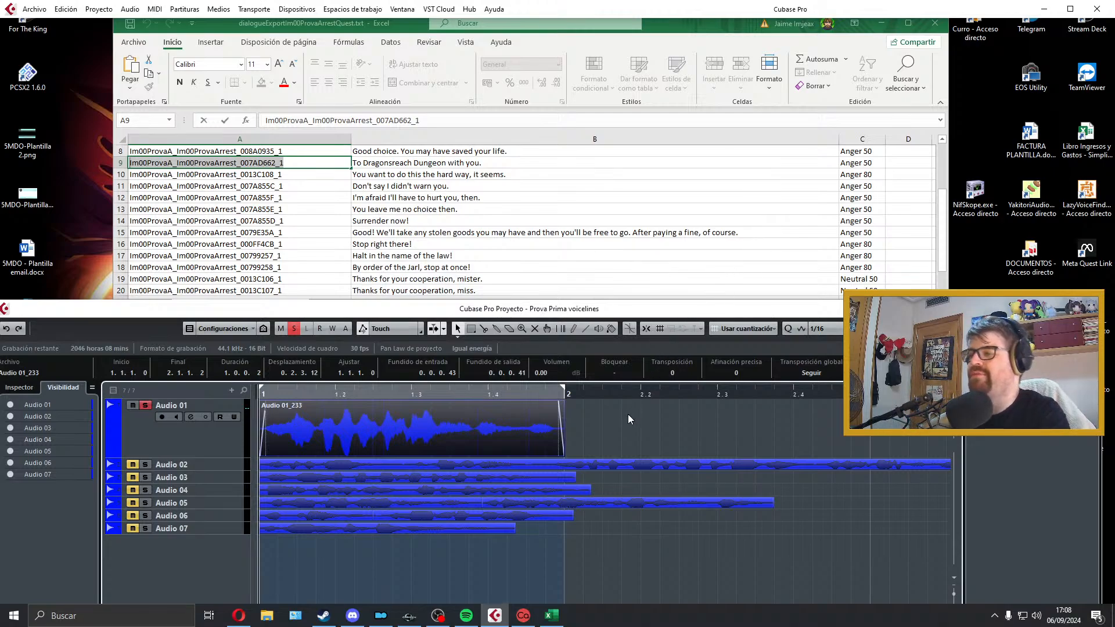
key("space")
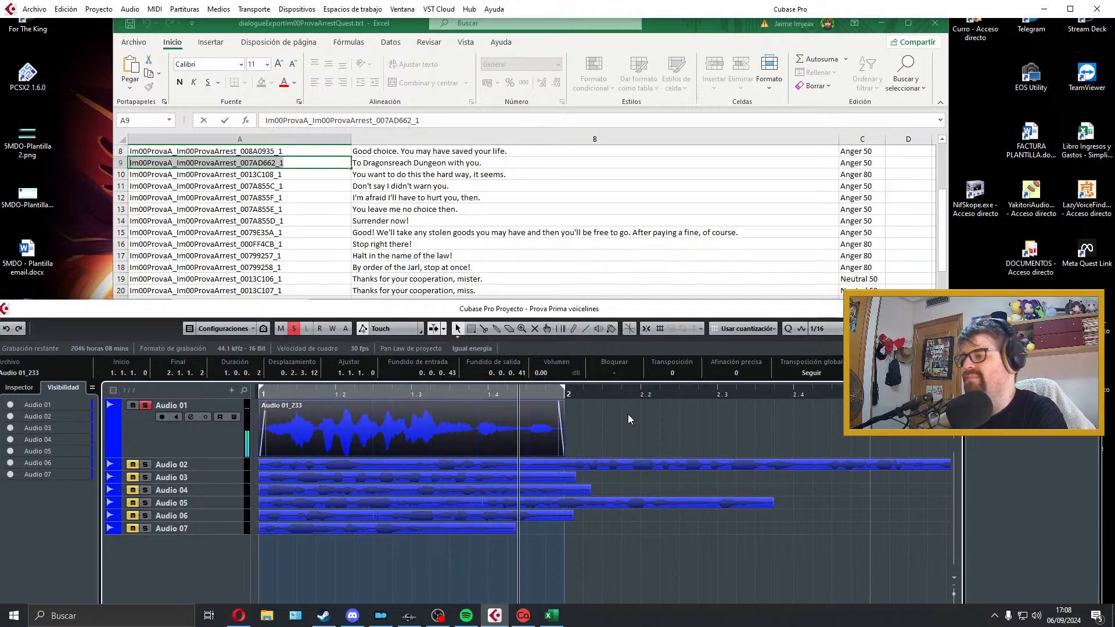
Step: Open the audio mixdown export and switch to Excel to copy the file name Im00ProvaA_Im00ProvaArrest_0013C108_1 from cell A10
left_click(35, 9)
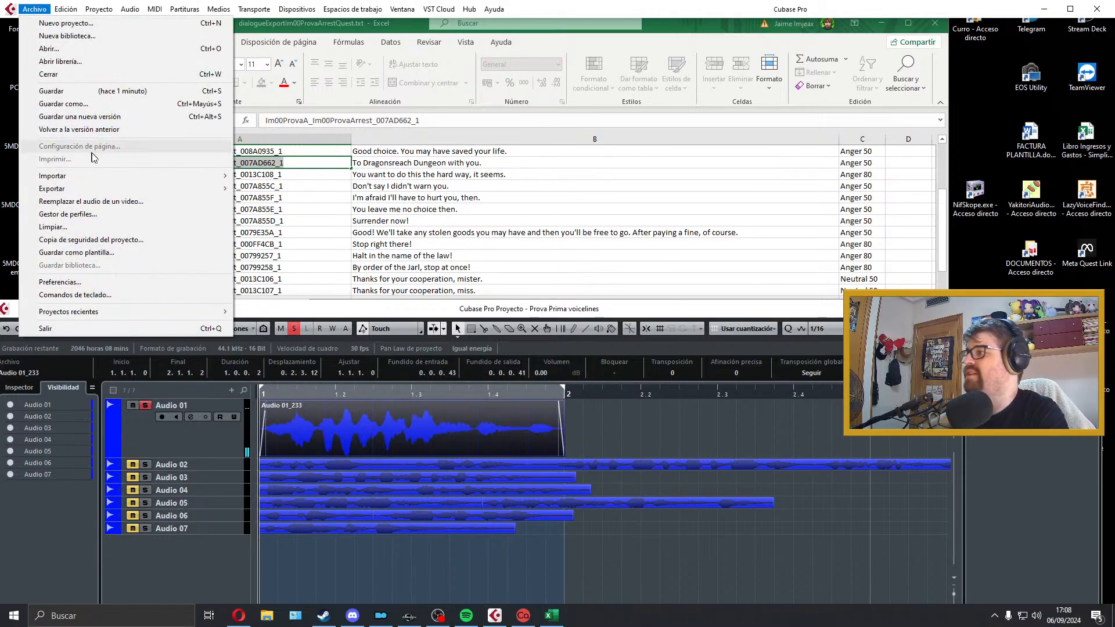
mouse_move(154, 189)
left_click(264, 215)
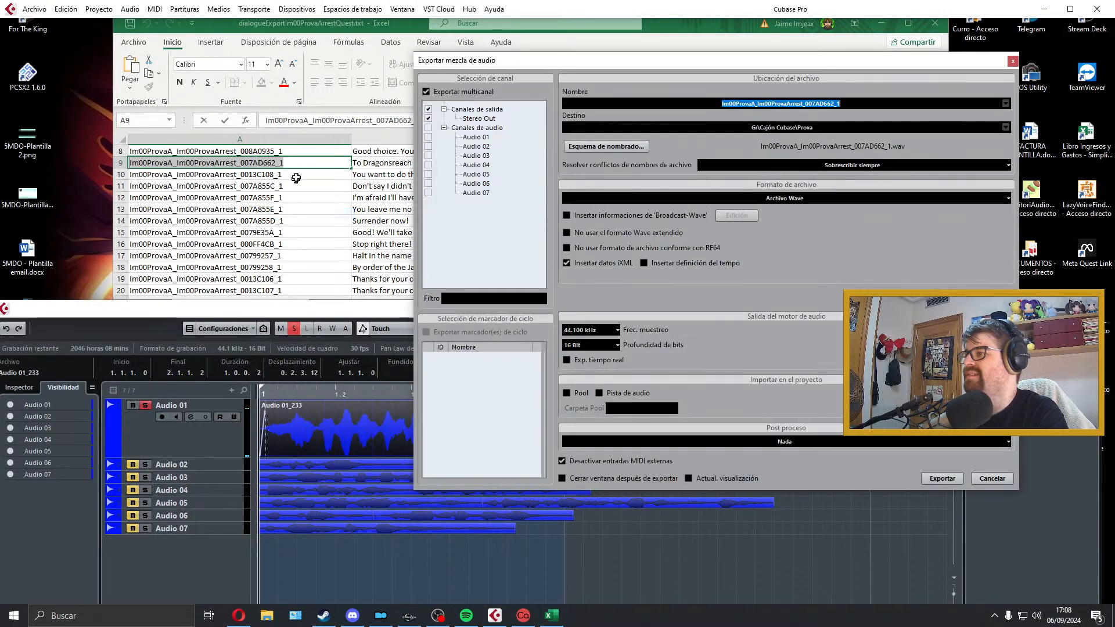
left_click(296, 177)
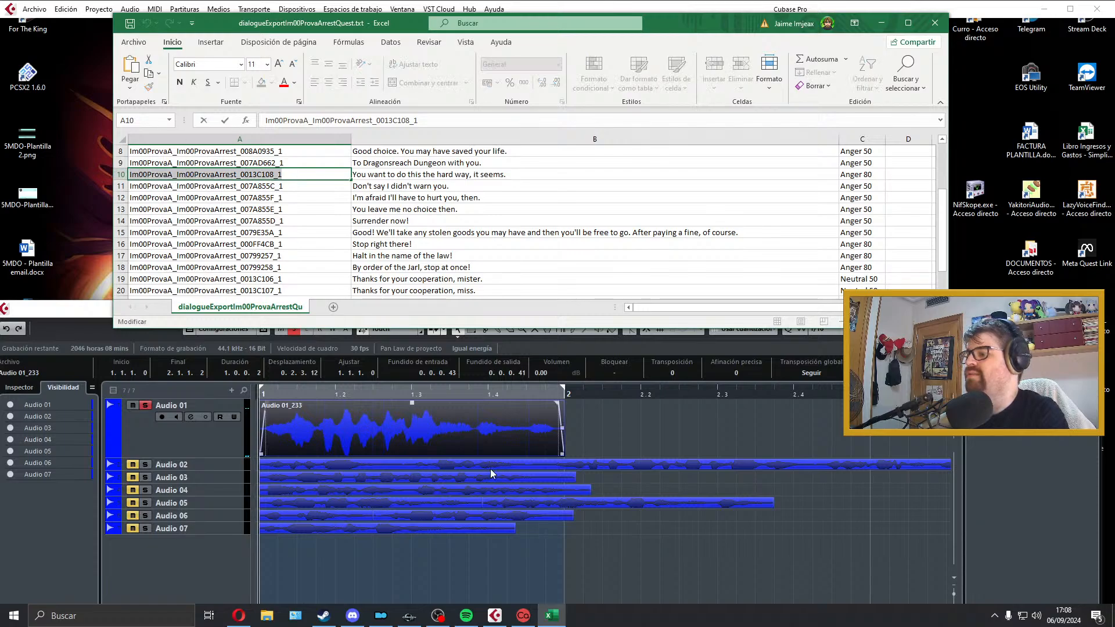
Step: Switch to Cubase and export the mixdown as a Wave file named Im00ProvaA_Im00ProvaArrest_0013C108_1 in the Prova folder
left_click(494, 615)
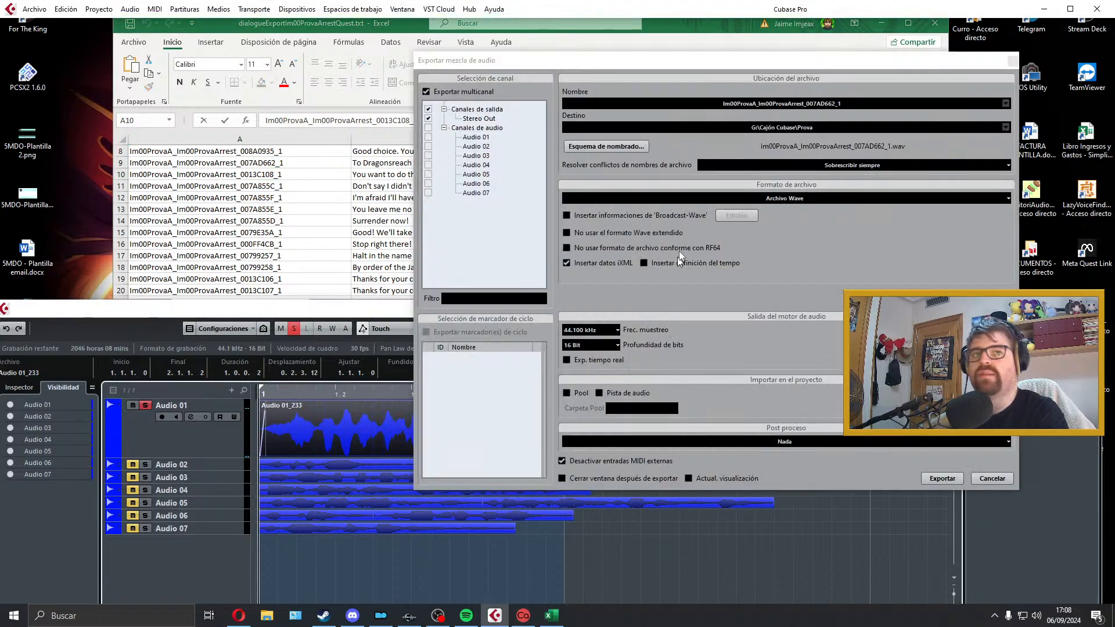
left_click(862, 104)
type("Im00ProvaA_Im00ProvaArrest_0013C108_1")
left_click(949, 474)
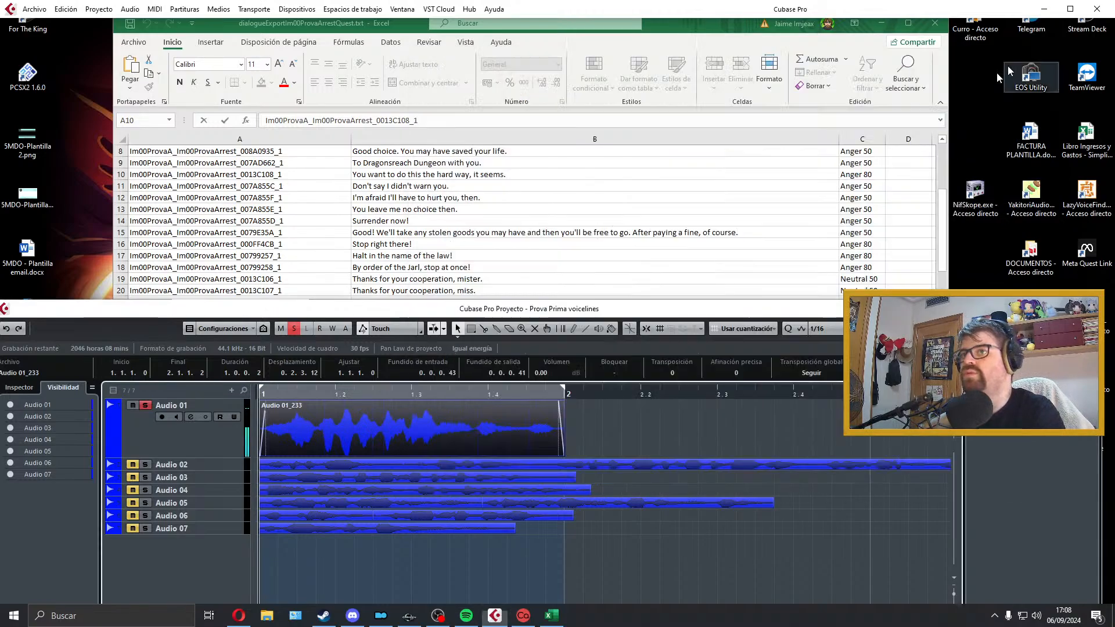
Step: Move the exported take from Audio 01 to a new track below Audio 07, and select cell B11 in Excel
left_click_drag(340, 437, 308, 544)
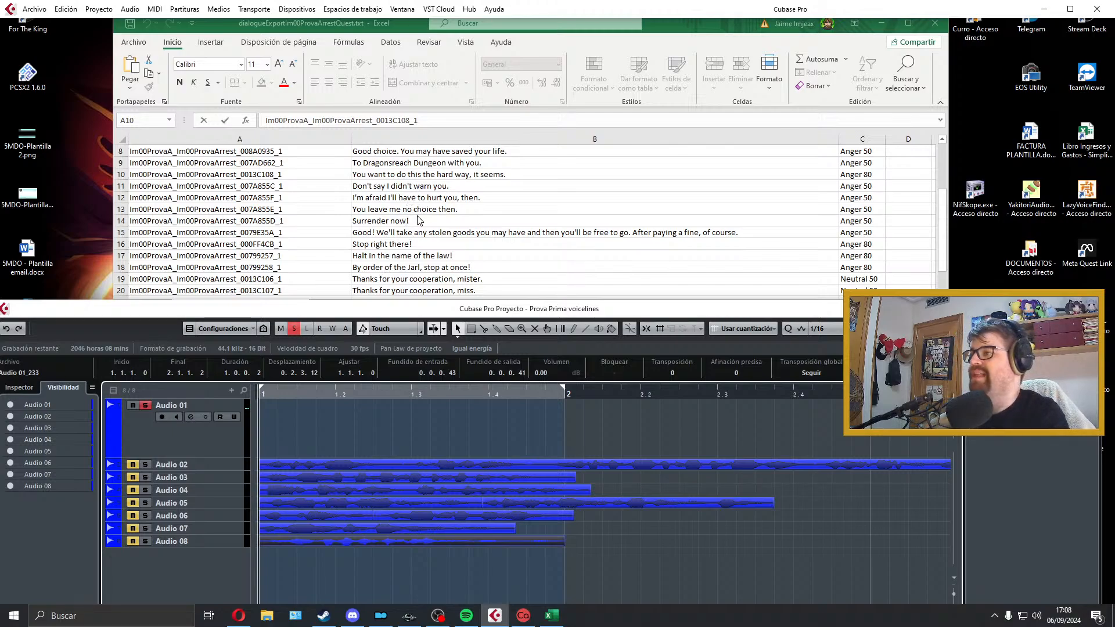
left_click(425, 201)
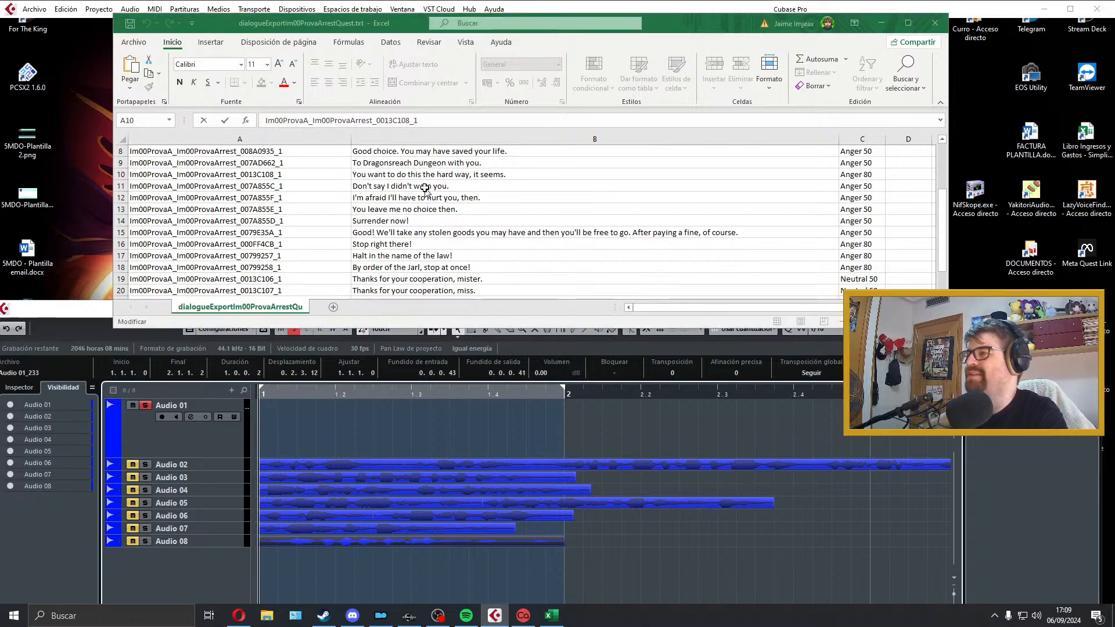
left_click(406, 186)
Step: Switch to Cubase and select the empty Audio 01 track so that it is armed for recording
left_click(326, 423)
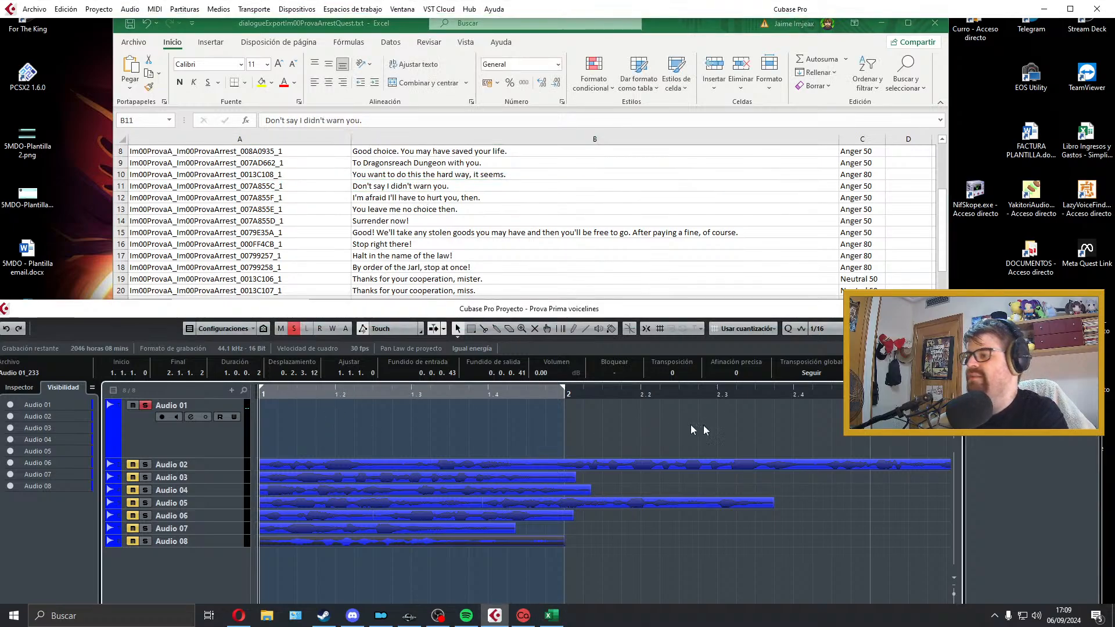
left_click(711, 430)
key("space")
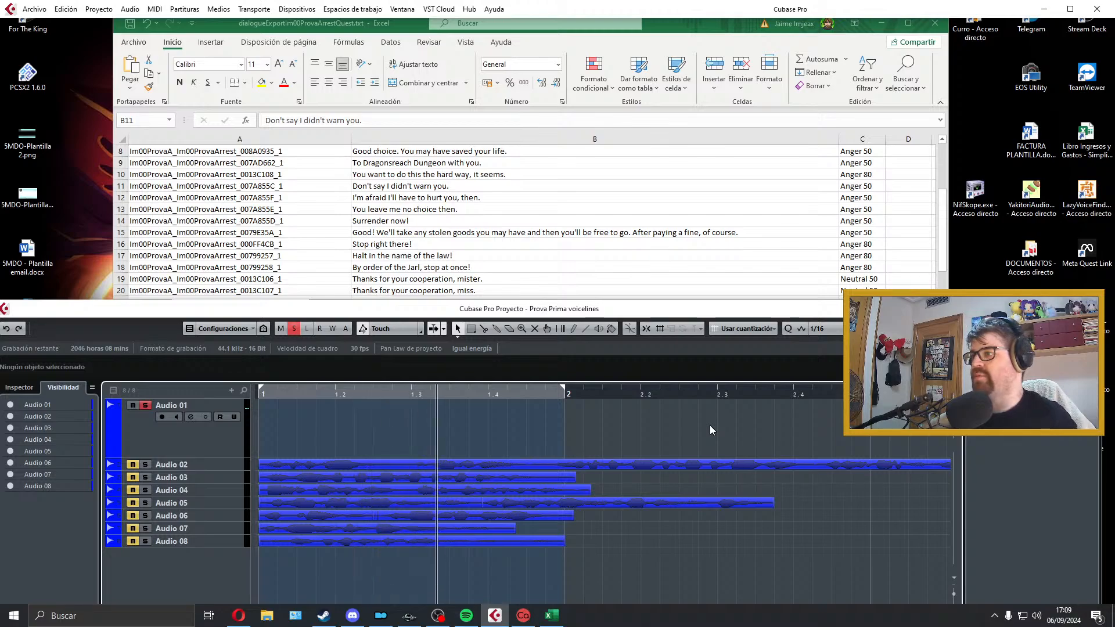
key("space")
left_click(206, 445)
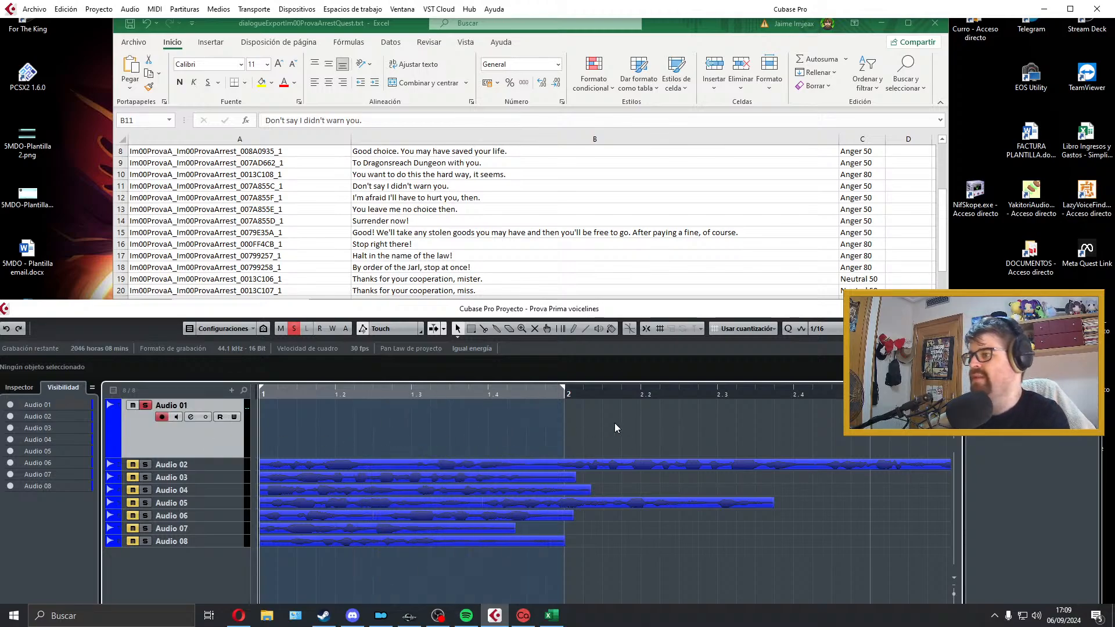
Step: Record a take of "Don't say I didn't warn you." on Audio 01 and discard it after playback
key("KP_Multiply")
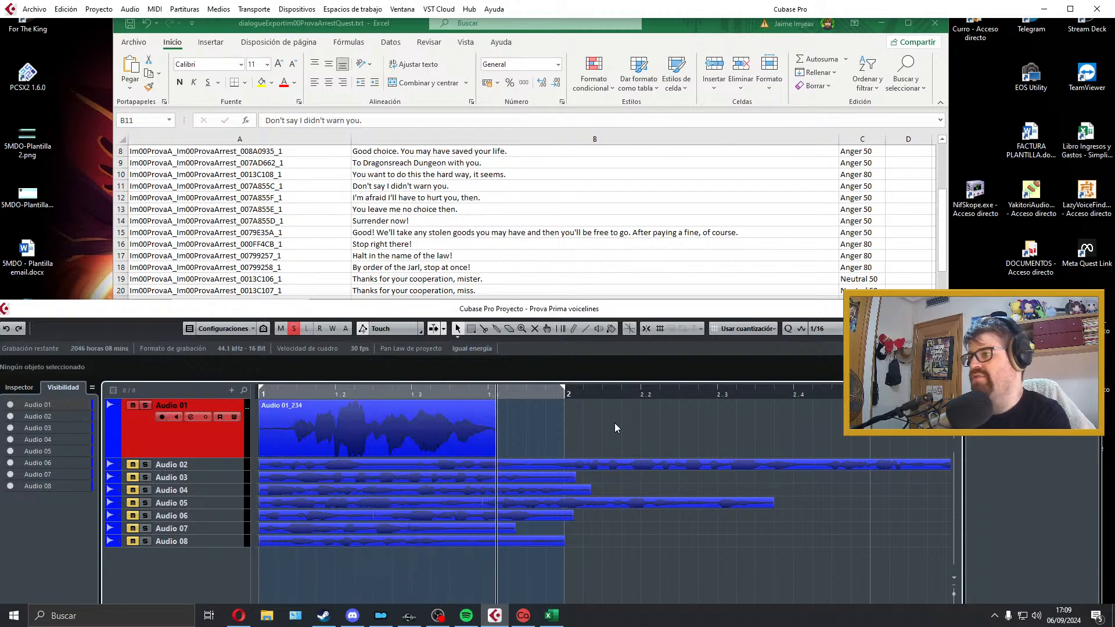
key("space")
key("space")
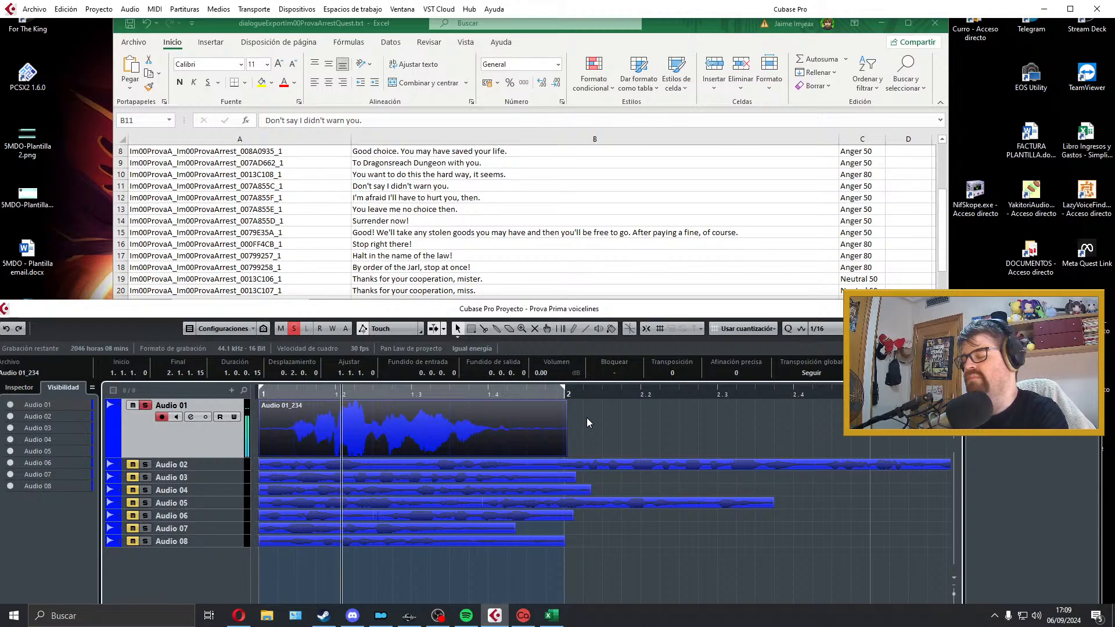
key("space")
key("Delete")
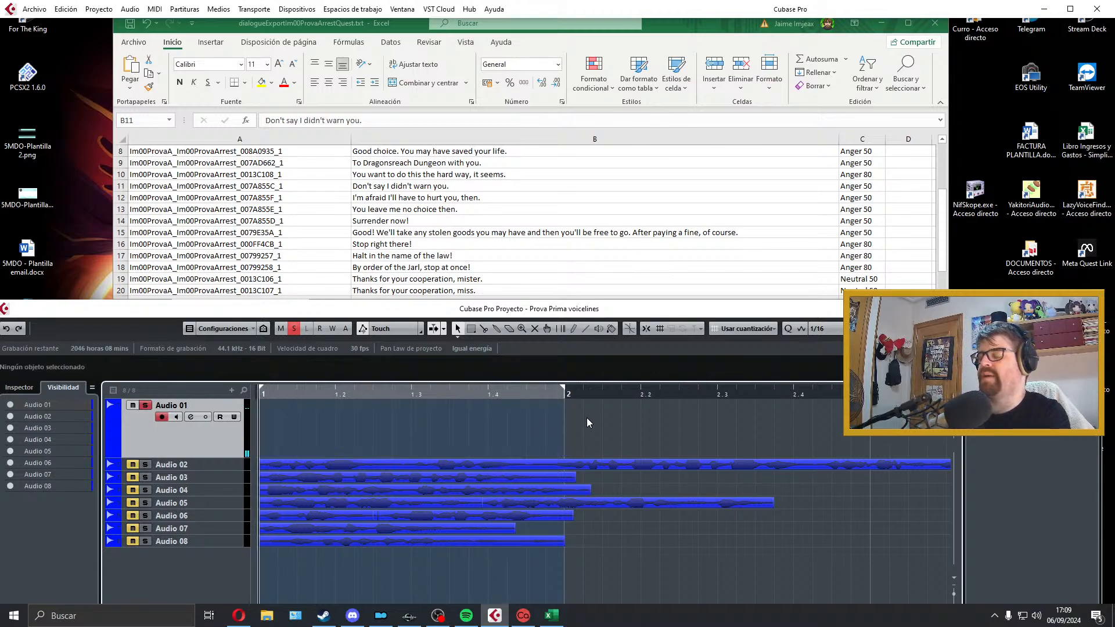
Step: Record a new take of "Don't say I didn't warn you." on Audio 01, then trim it with short fades and fit the locators to it
key("KP_Multiply")
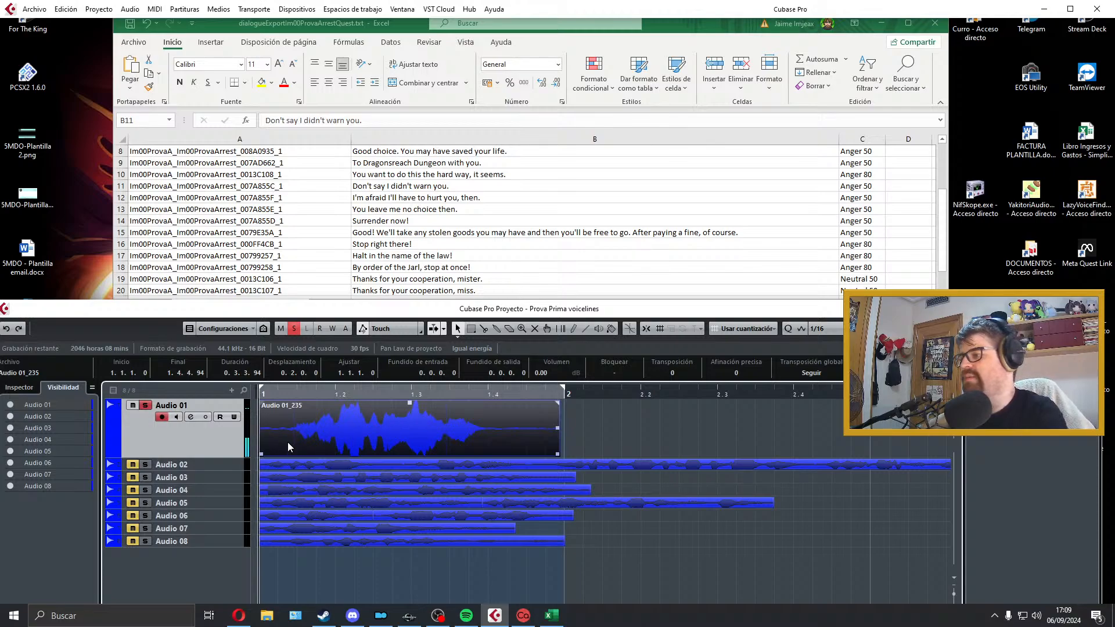
left_click_drag(260, 454, 265, 402)
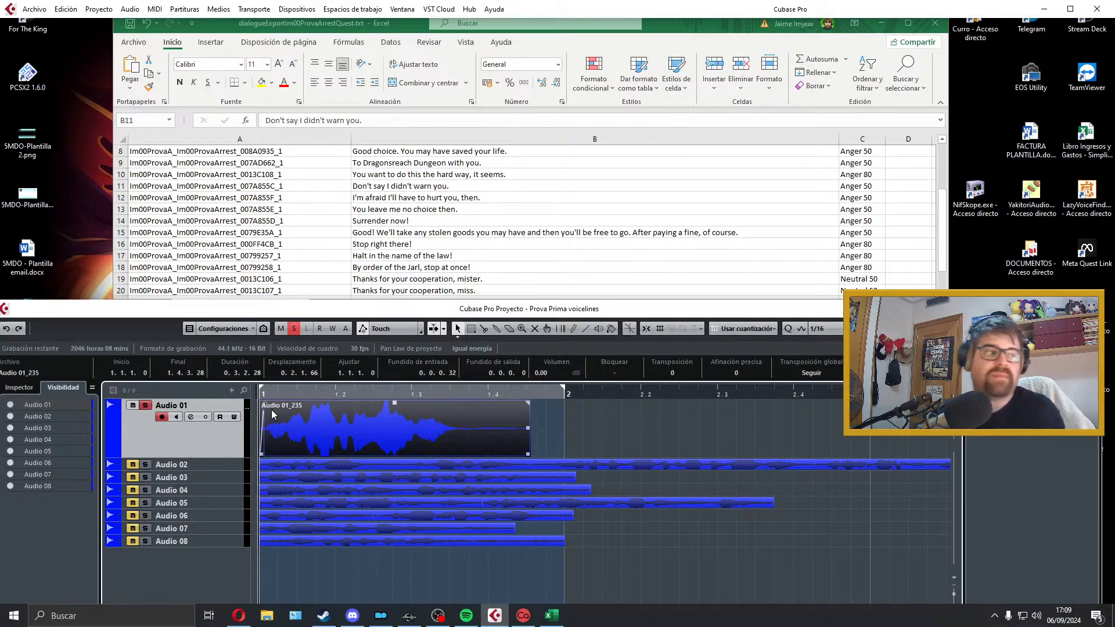
left_click_drag(529, 453, 461, 453)
left_click_drag(461, 402, 457, 402)
key("p")
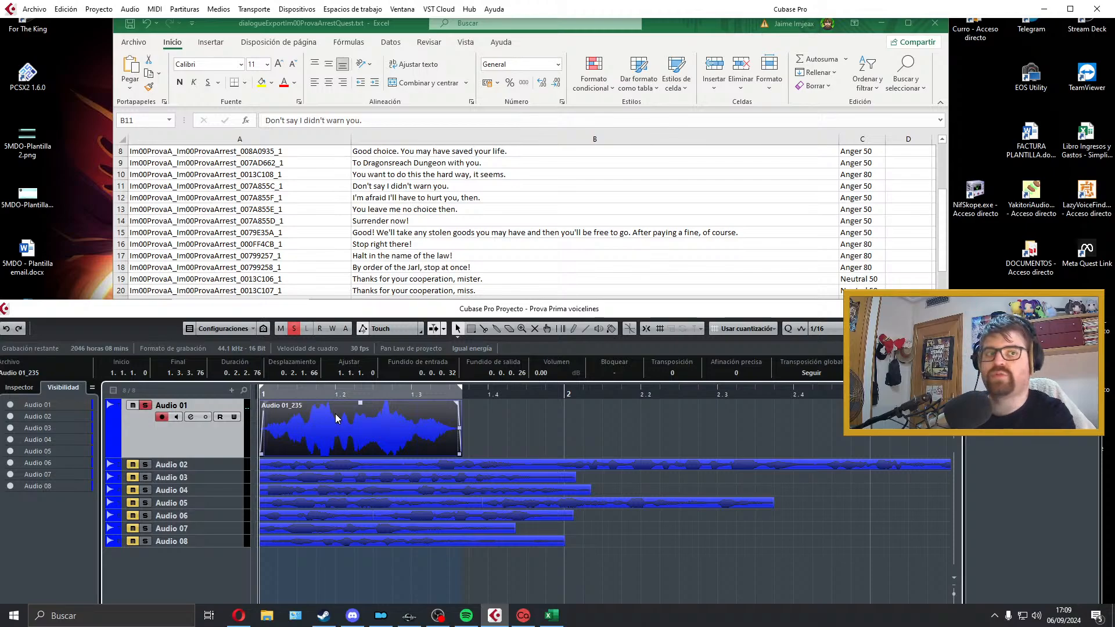
key("space")
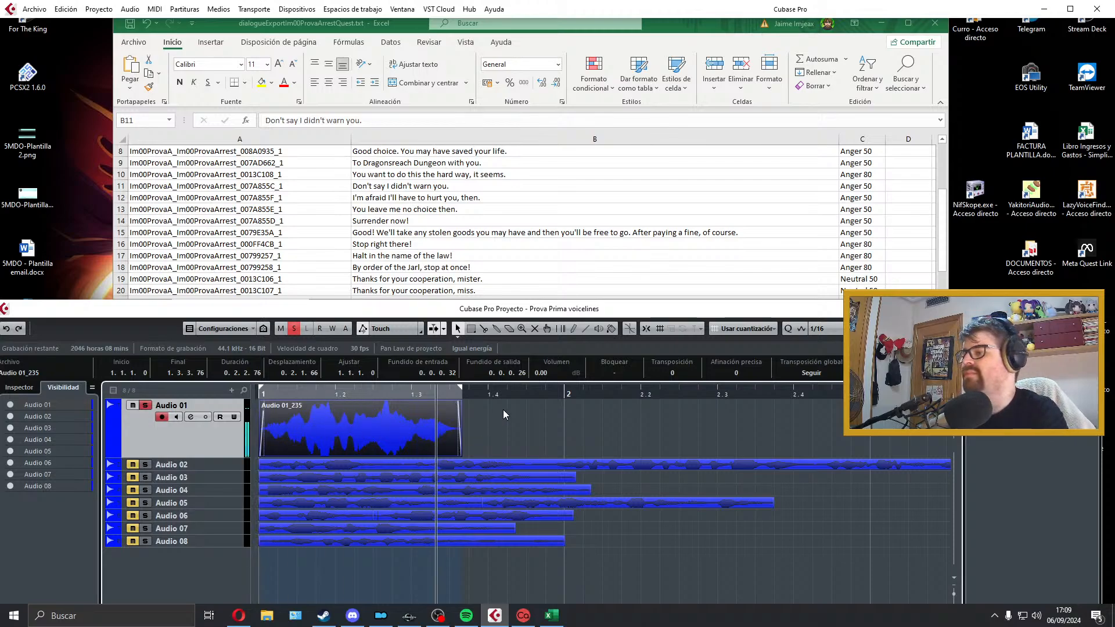
key("space")
Step: Open the audio mixdown export in Cubase and copy the file name from cell A11 in Excel
left_click(34, 9)
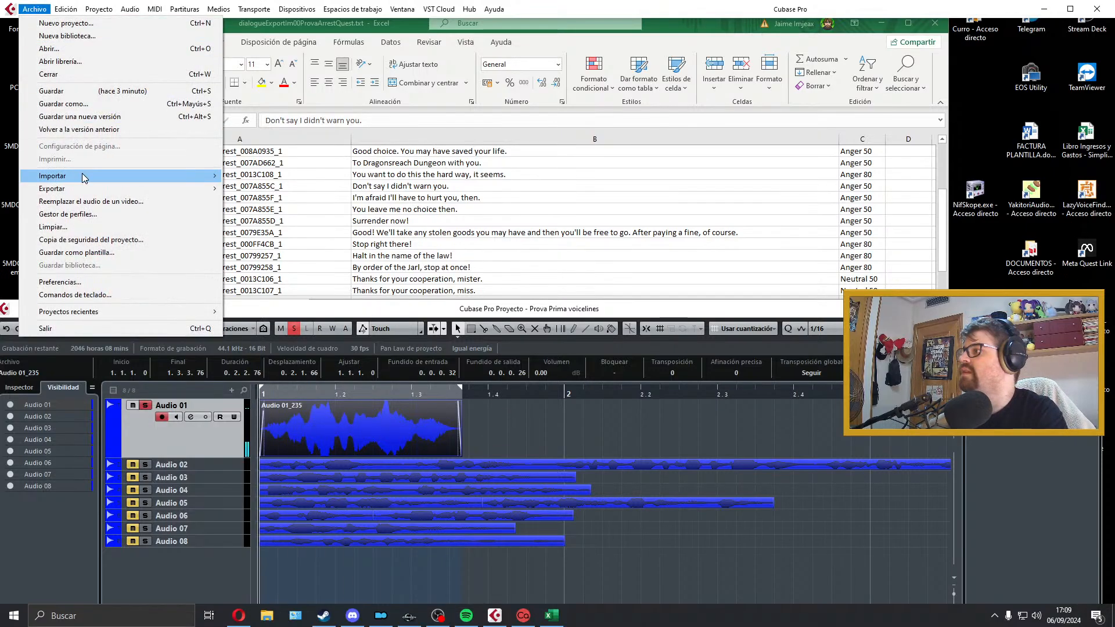
mouse_move(87, 185)
left_click(244, 213)
left_click(330, 193)
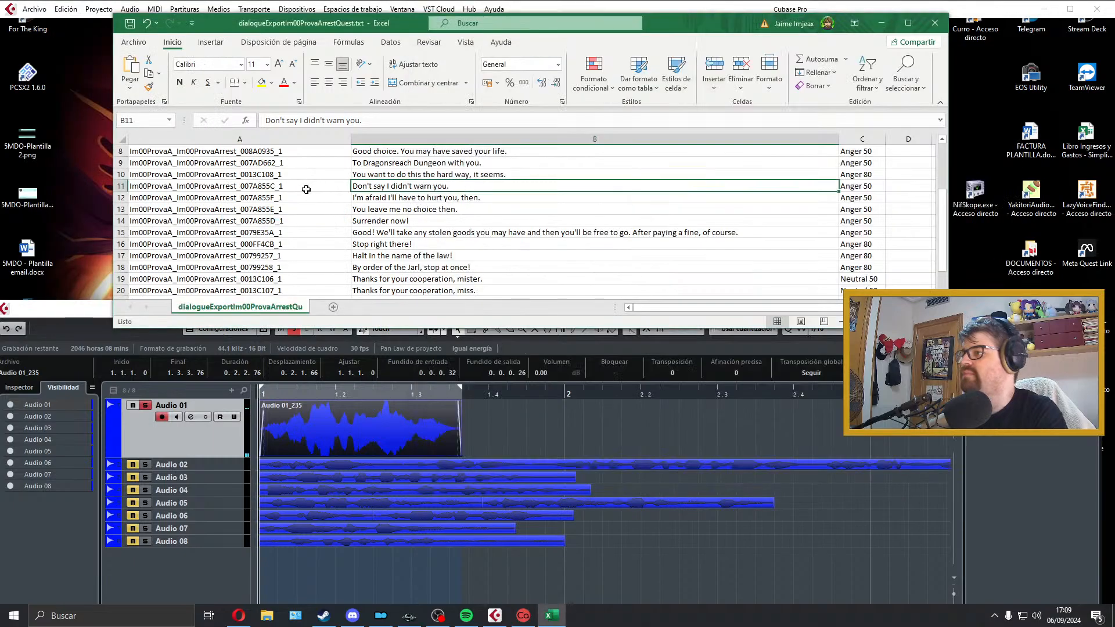
left_click(299, 190)
double_click(298, 190)
key("ctrl+c")
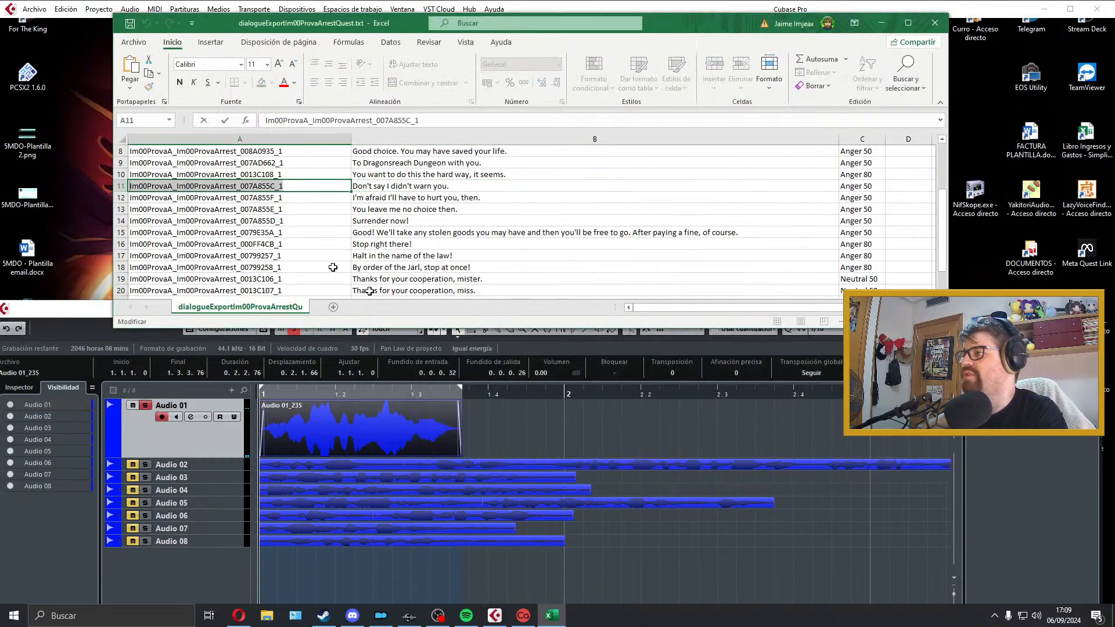
Step: Switch to Cubase and export the mixdown as a Wave file named Im00ProvaA_Im00ProvaArrest_007A855C_1 in the Prova folder
left_click(497, 616)
left_click(781, 103)
key("ctrl+v")
key("Return")
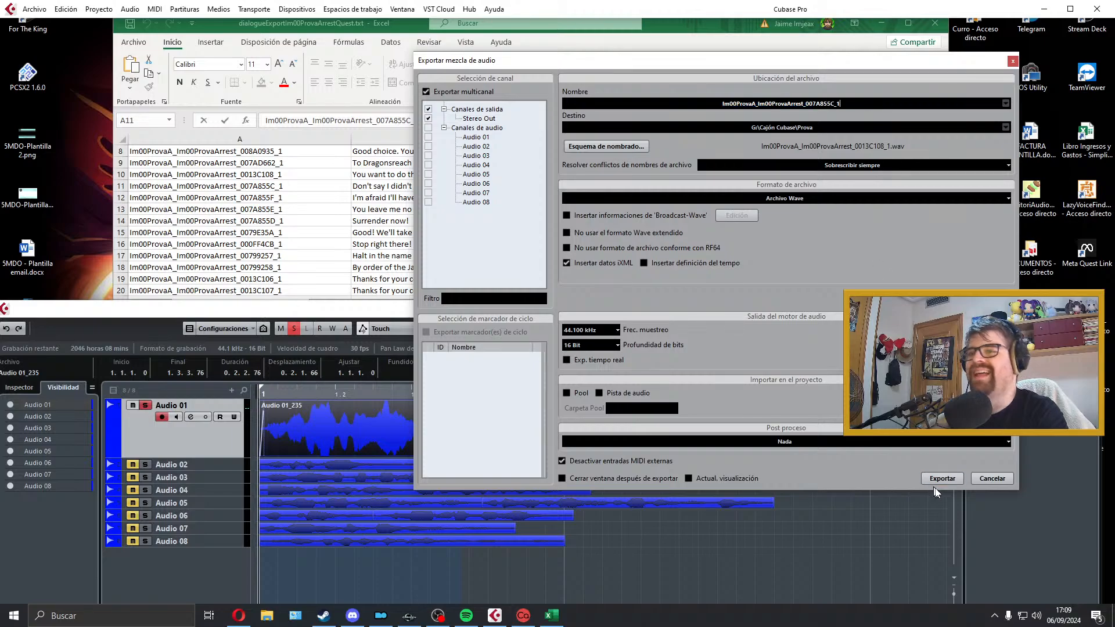
left_click(946, 478)
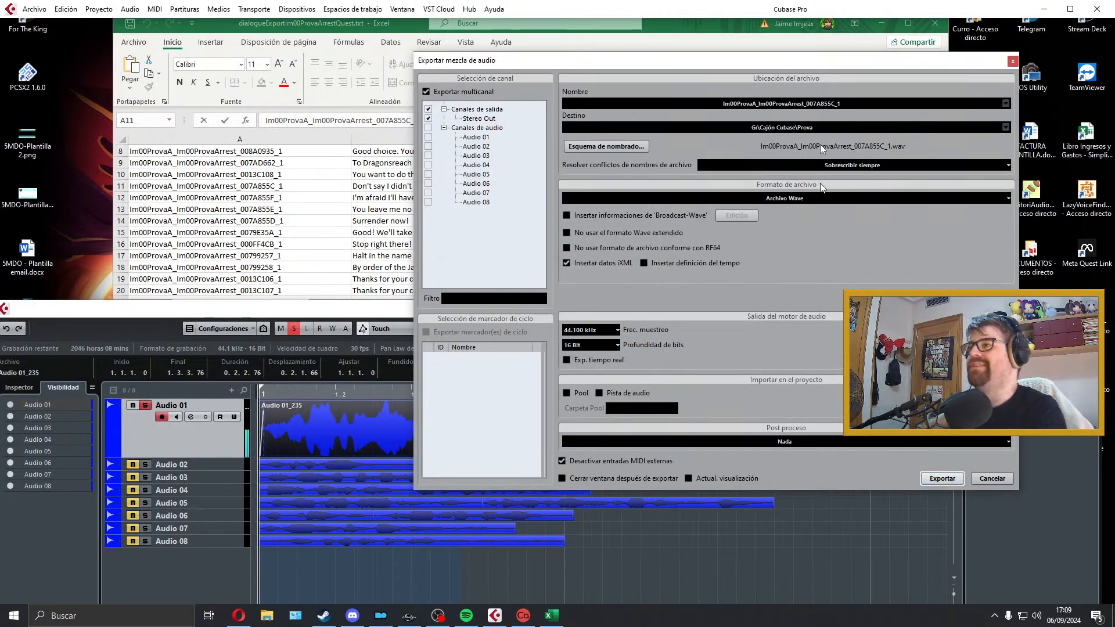
left_click(1013, 60)
Step: Move the exported take from Audio 01 to a new track below Audio 08, and select cell A12 in Excel
left_click_drag(324, 431, 325, 553)
left_click(419, 209)
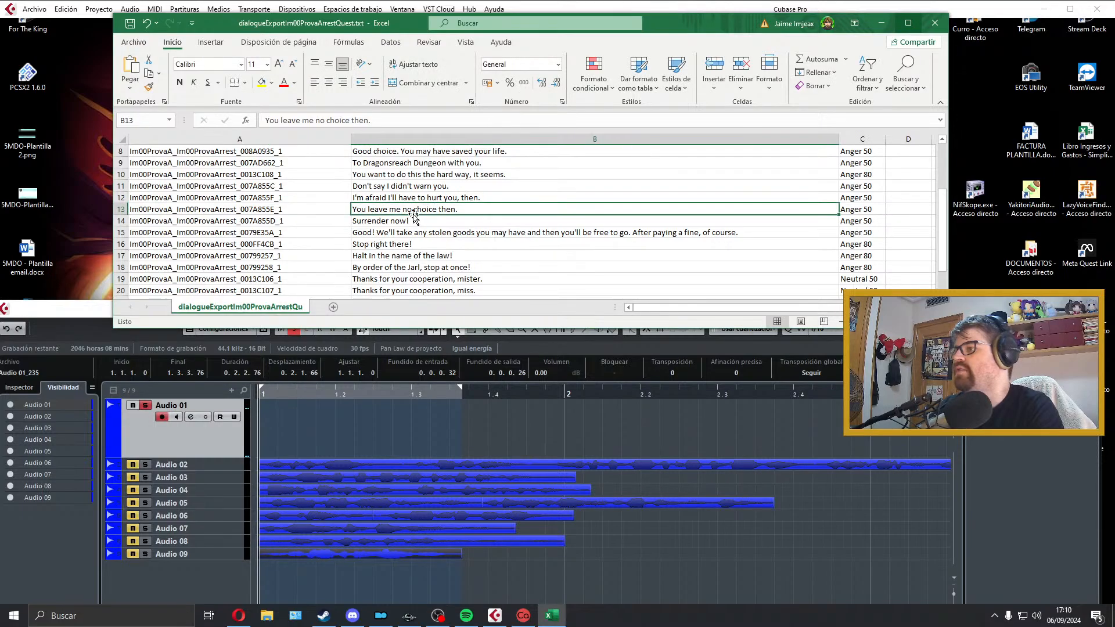
left_click(274, 198)
Step: Switch to Cubase, record a take of "I'm afraid I'll have to hurt you, then." on Audio 01 and discard it after playback
left_click(303, 438)
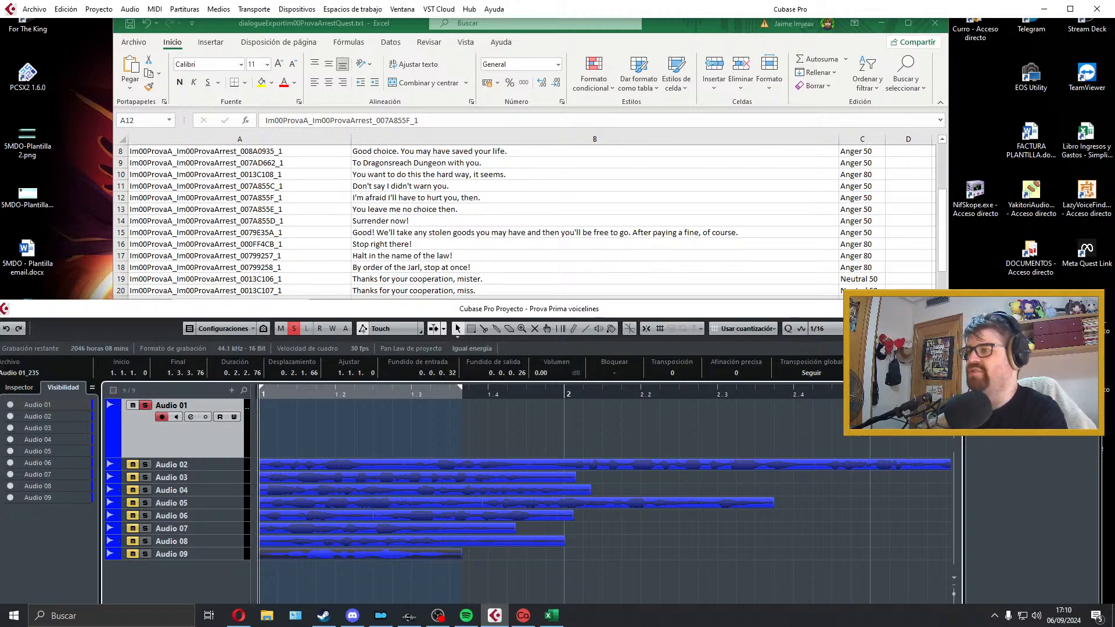
key("KP_Multiply")
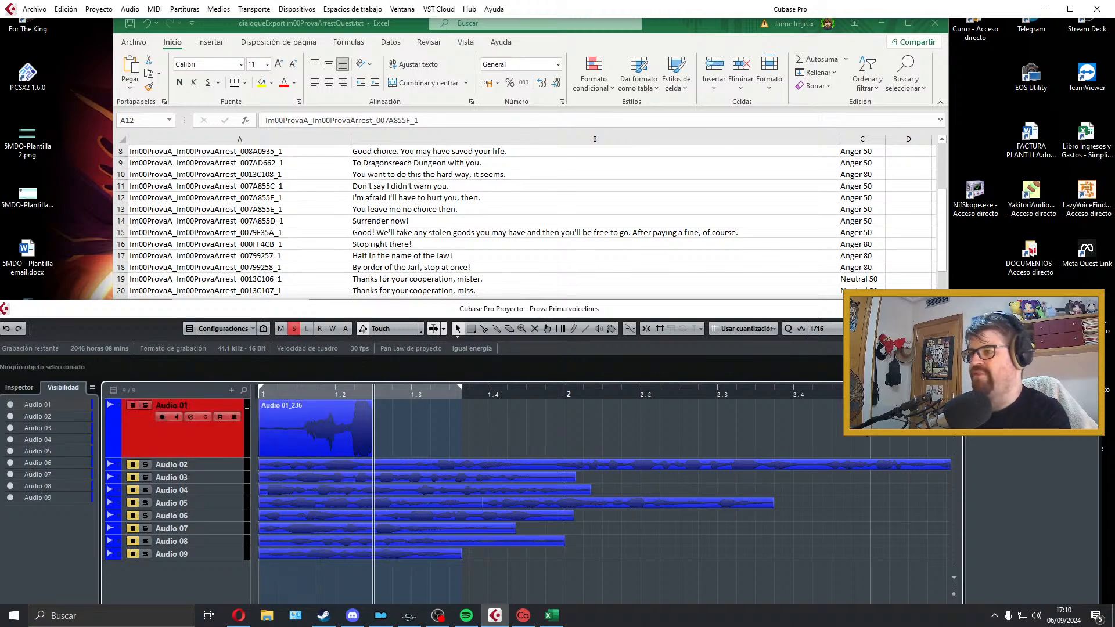
key("space")
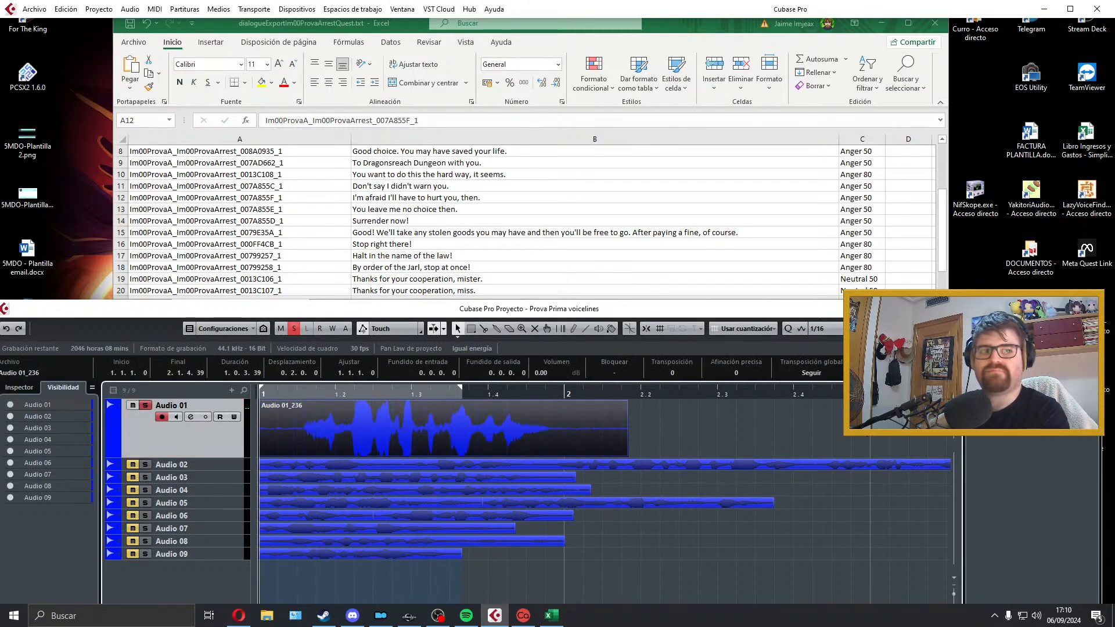
key("space")
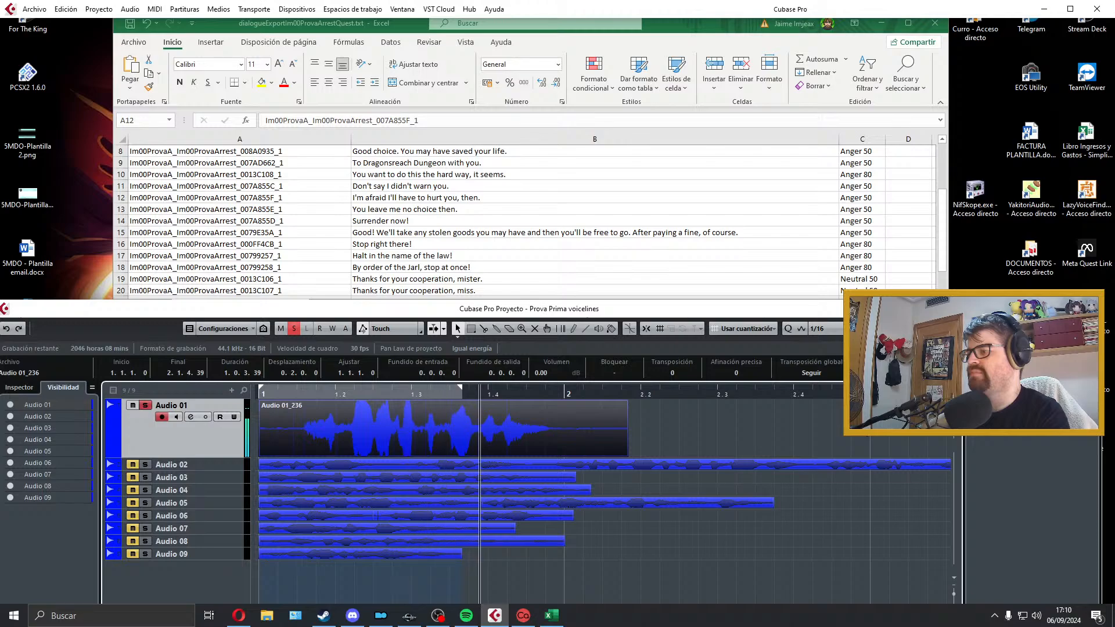
key("space")
key("Delete")
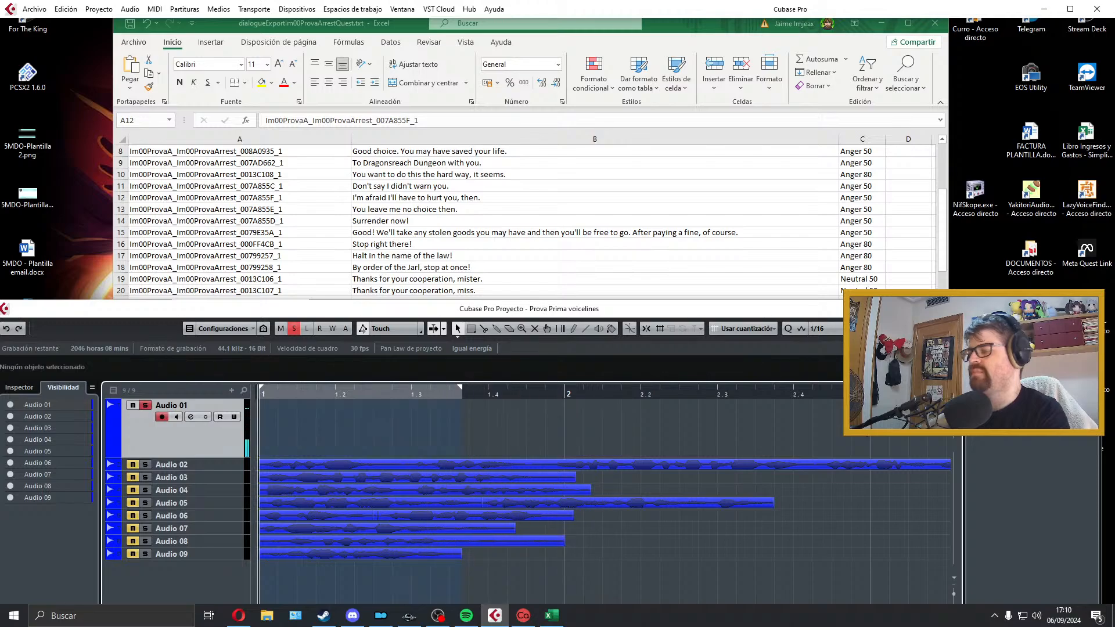
Step: Record another take of "I'm afraid I'll have to hurt you, then." on Audio 01 and play it back
key("KP_Multiply")
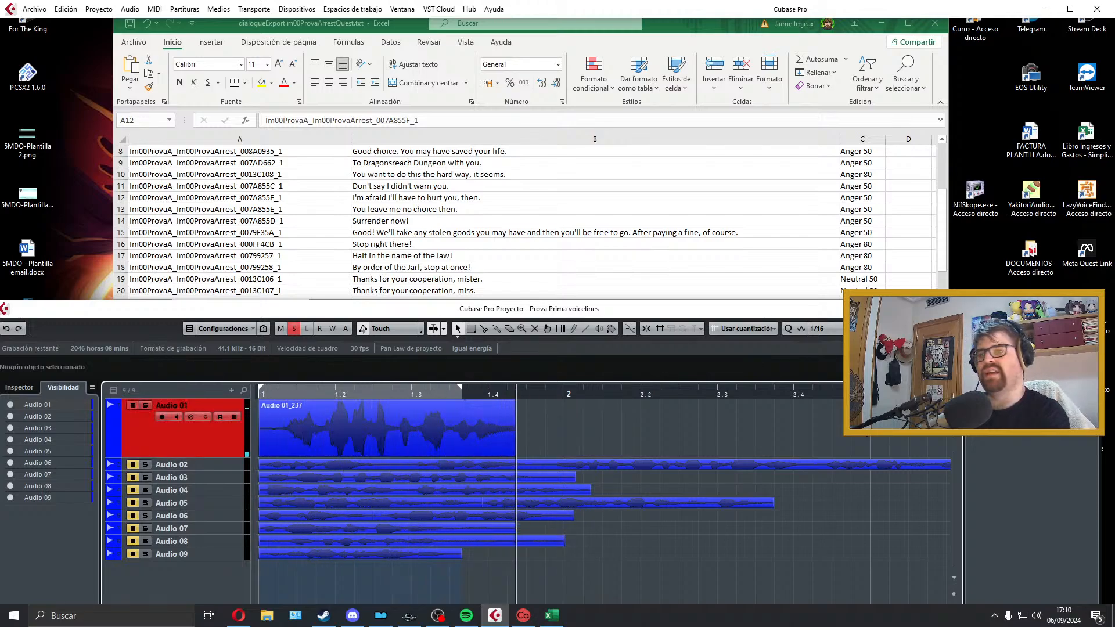
key("space")
key("space")
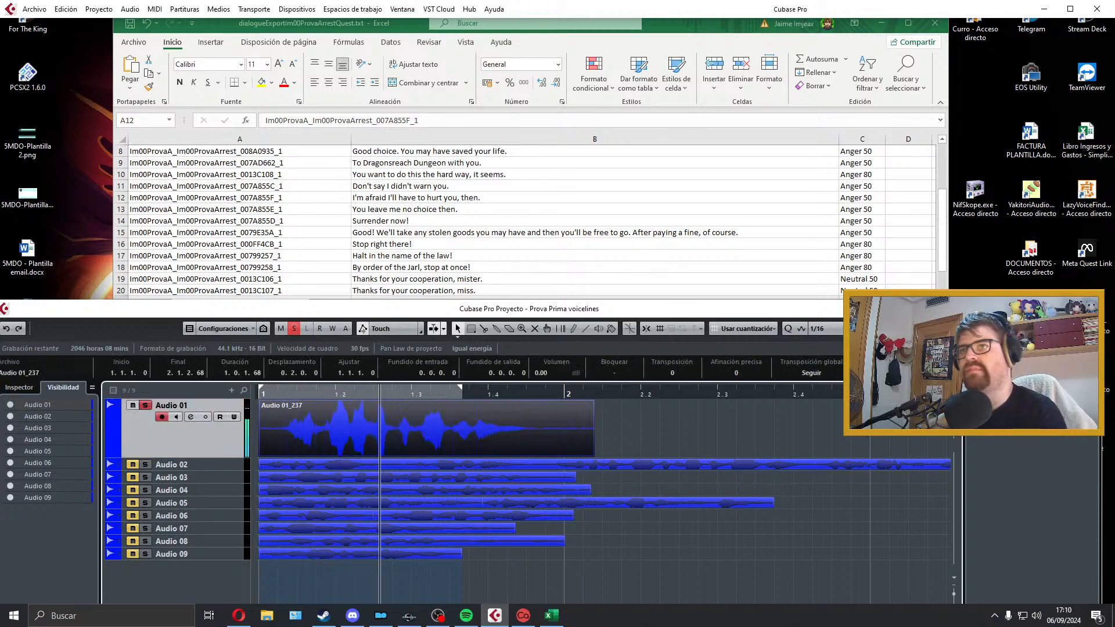
key("space")
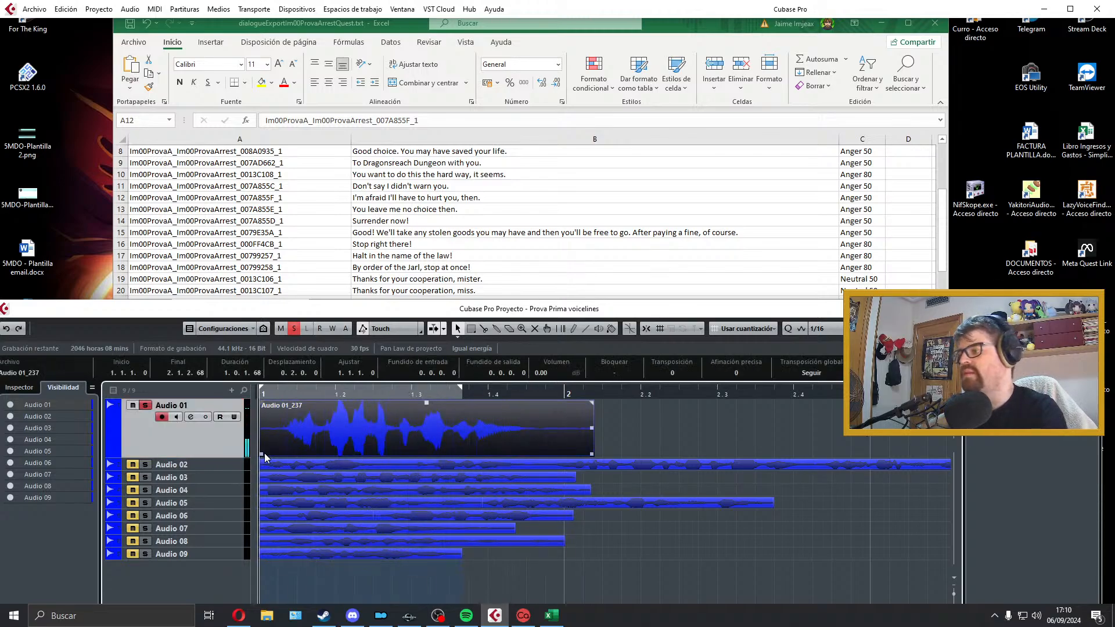
Step: Trim both ends of the Audio 01 take with short fades, fit the locators to it and play it back
left_click_drag(262, 453, 282, 453)
left_click_drag(261, 405, 266, 405)
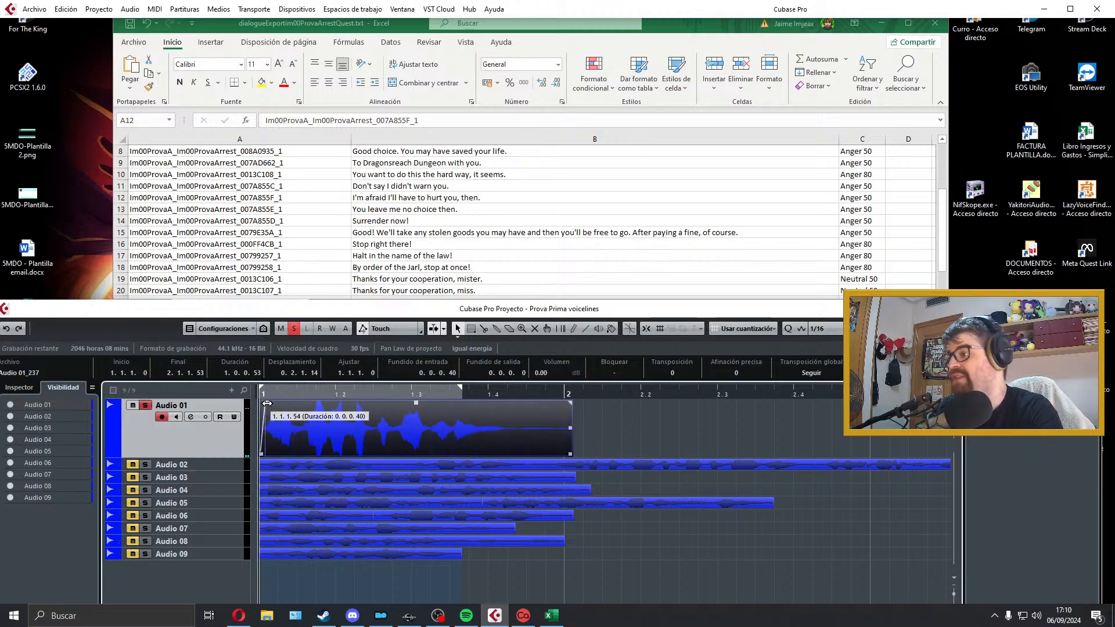
left_click_drag(569, 455, 512, 455)
left_click_drag(513, 402, 509, 404)
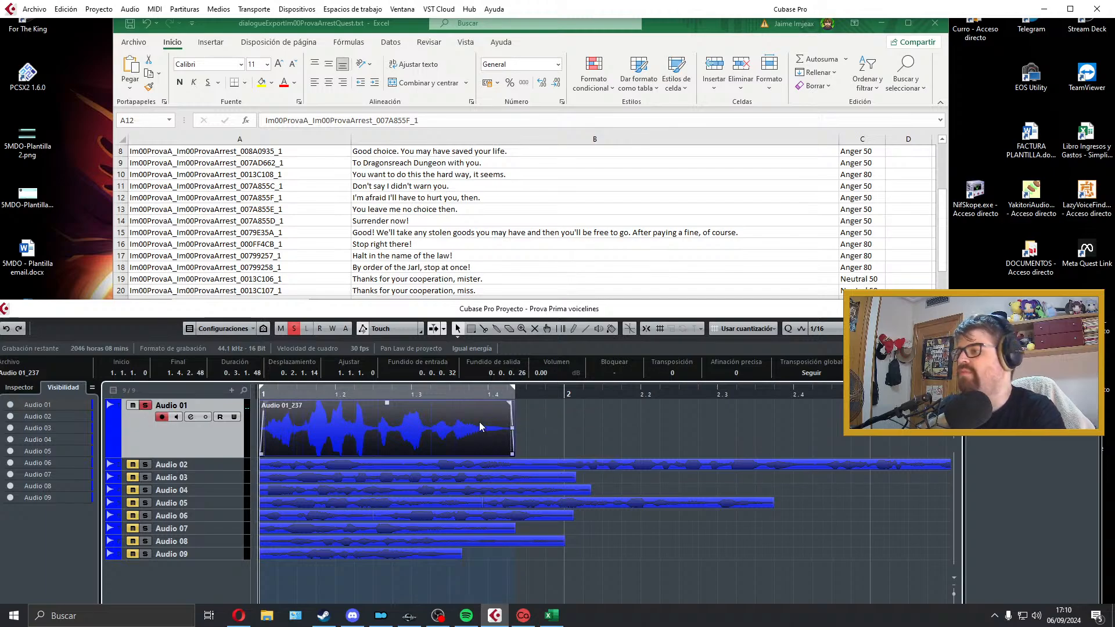
key("space")
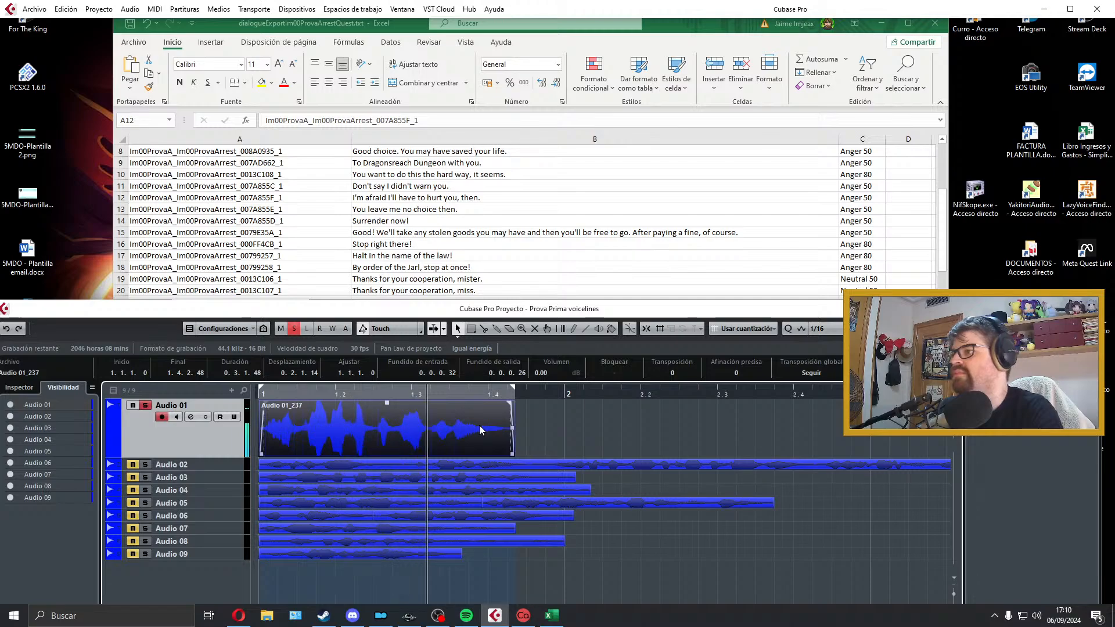
key("space")
Step: Open the audio mixdown export in Cubase and copy the file name from cell A12 in Excel
left_click(34, 8)
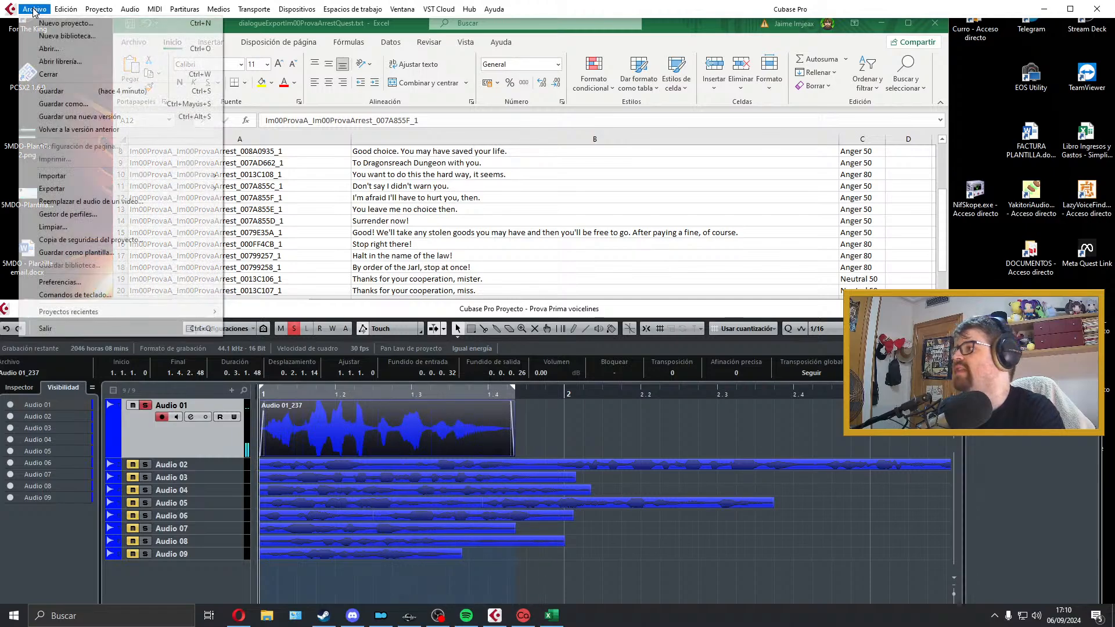
mouse_move(114, 189)
left_click(285, 215)
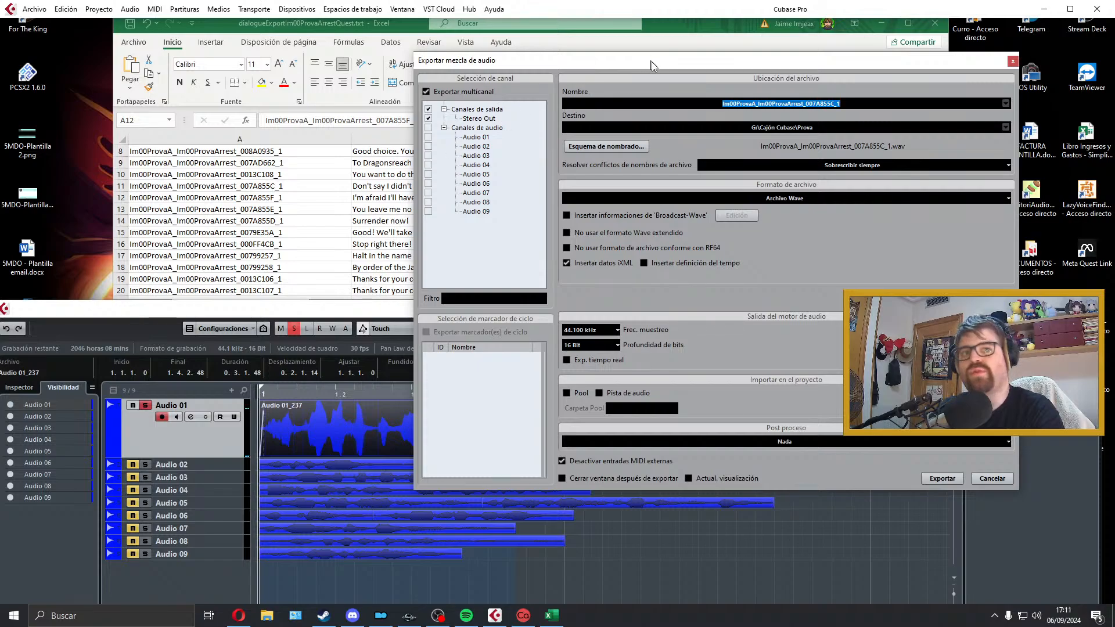
left_click_drag(651, 62, 716, 119)
left_click(348, 195)
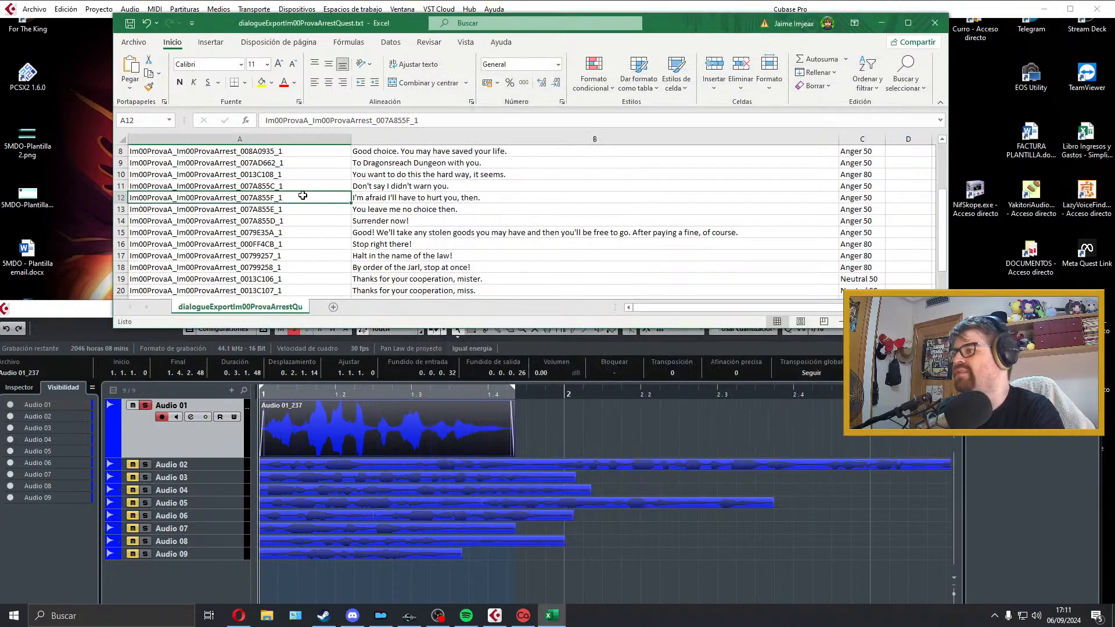
double_click(303, 196)
double_click(216, 197)
key("ctrl+c")
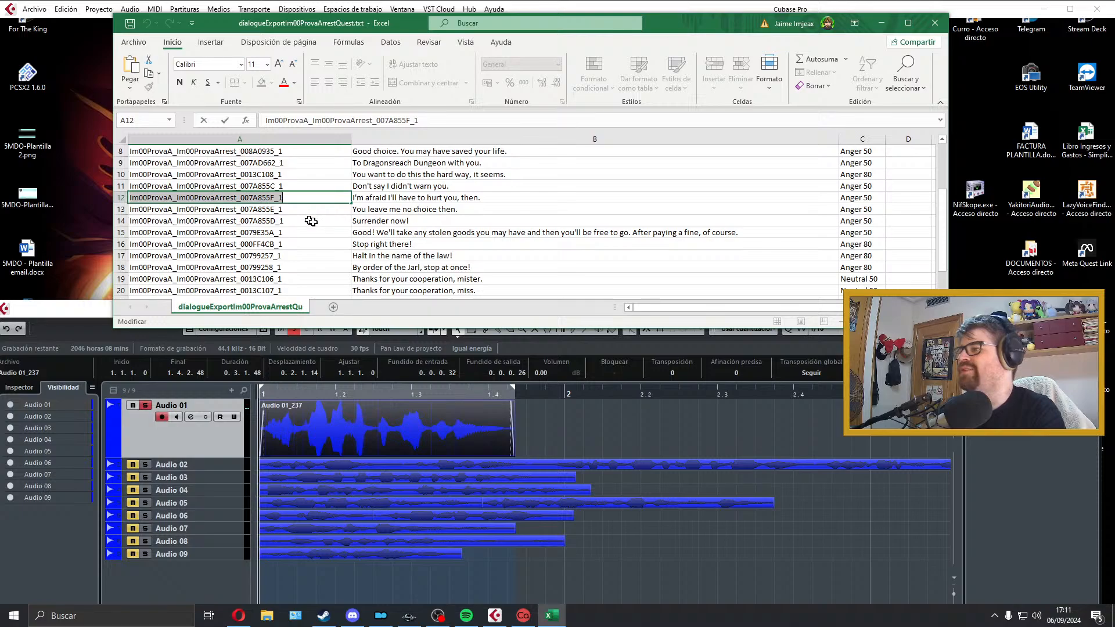
Step: Switch to Cubase and export the mixdown as a Wave file named Im00ProvaA_Im00ProvaArrest_007A855F_1 in the Prova folder
left_click(495, 615)
left_click(933, 163)
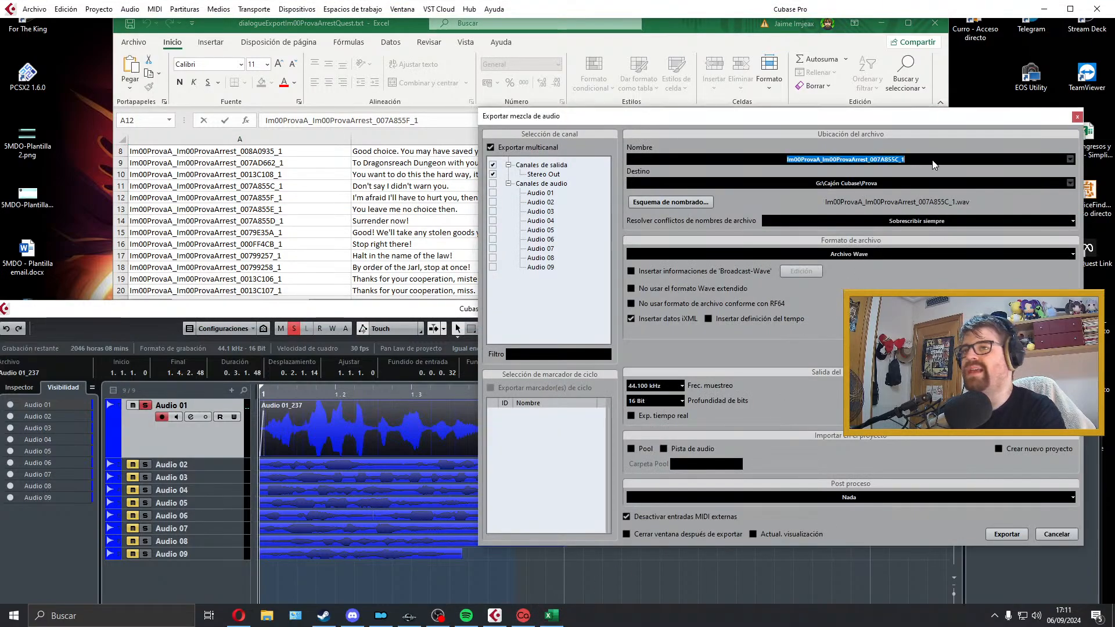
key("ctrl+v")
left_click(1000, 537)
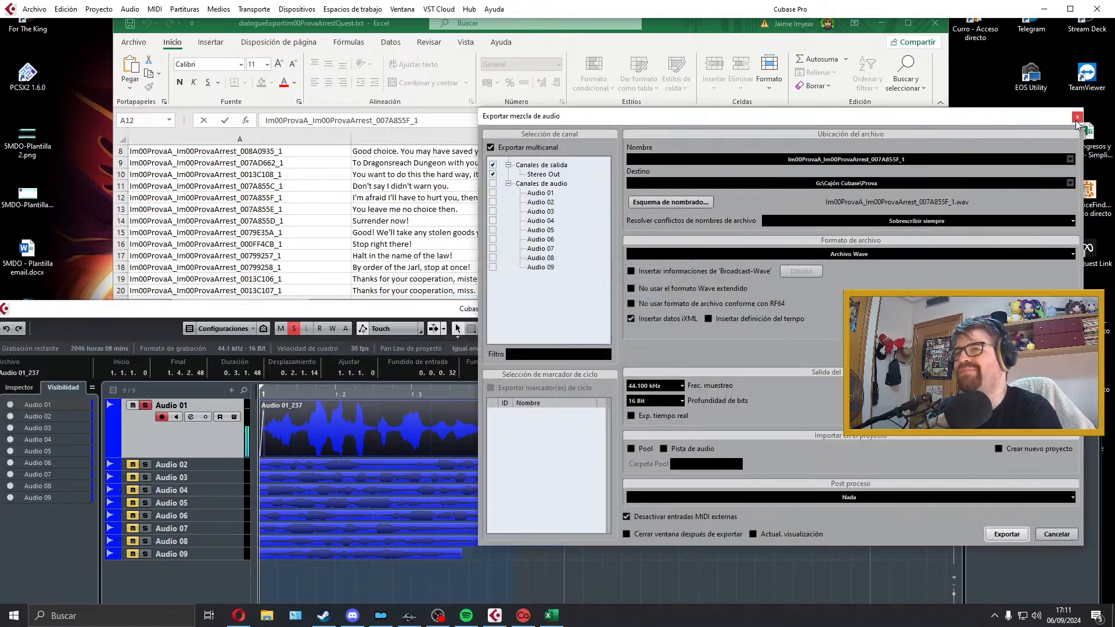
left_click(1077, 118)
Step: Move the exported take from Audio 01 to a new track below Audio 09, and select cell A13 in Excel
left_click_drag(348, 430, 308, 574)
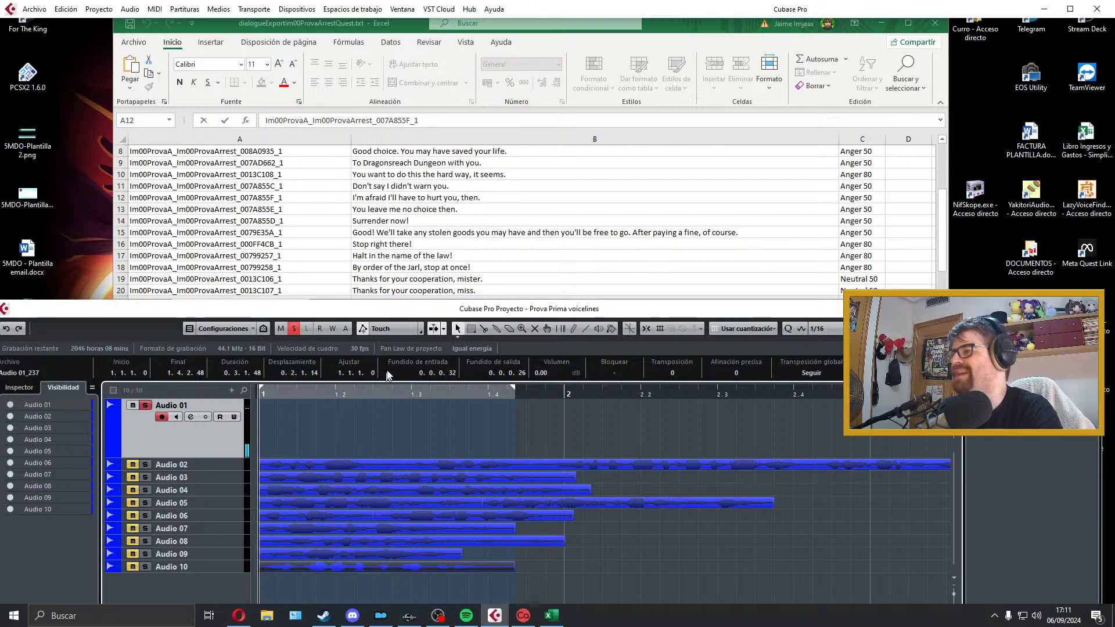
left_click(400, 212)
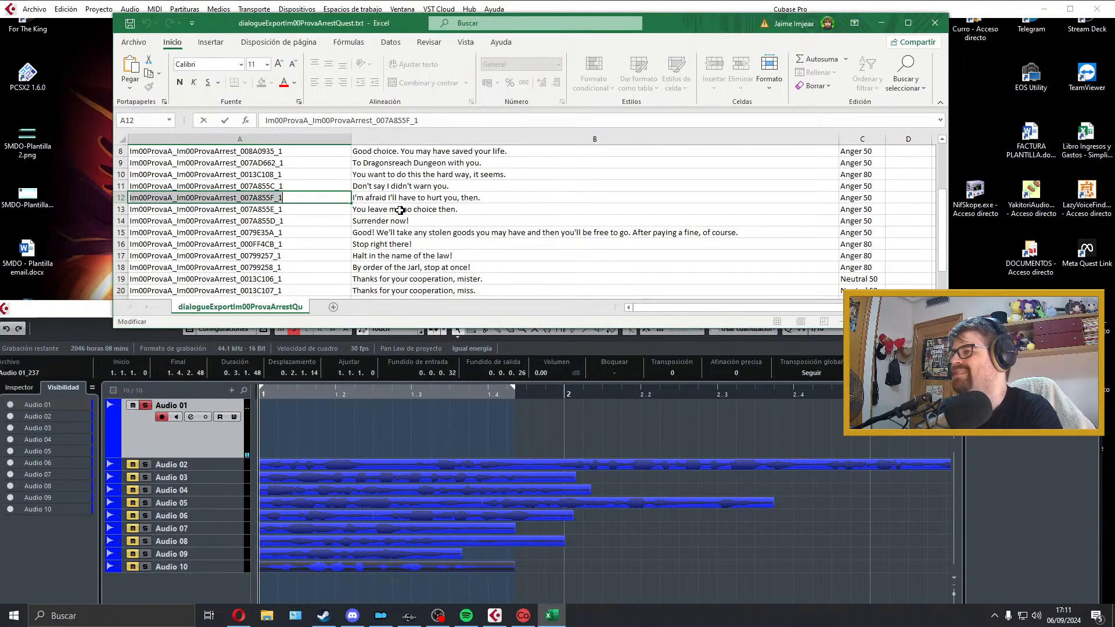
left_click(327, 211)
Step: Switch to Cubase, record a take of "You leave me no choice then." on Audio 01 and discard it after playback
left_click(316, 423)
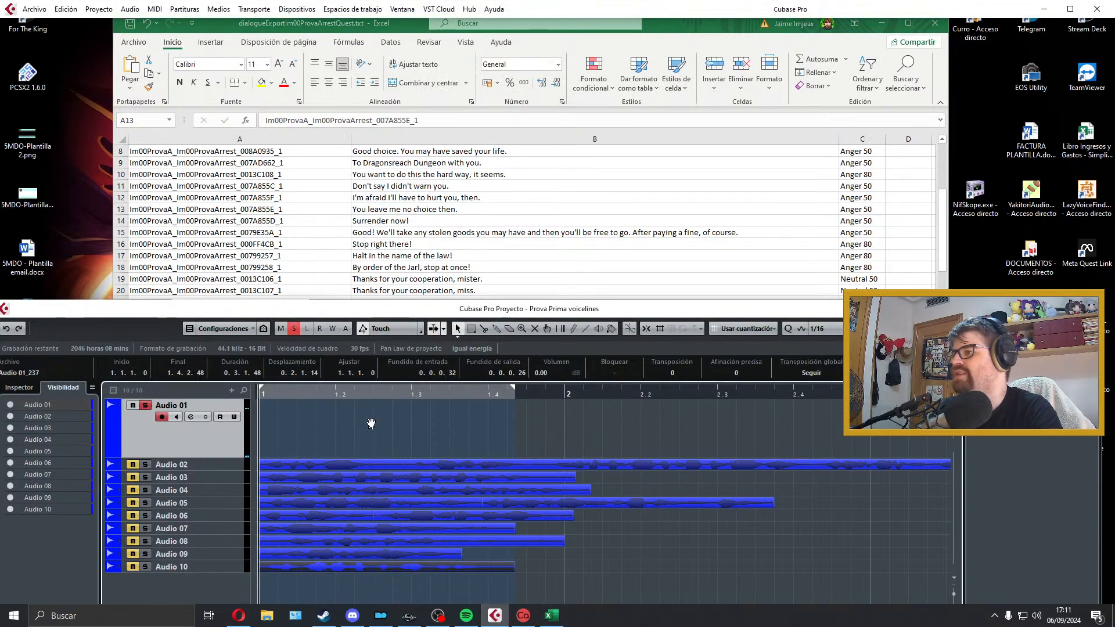
key("KP_Multiply")
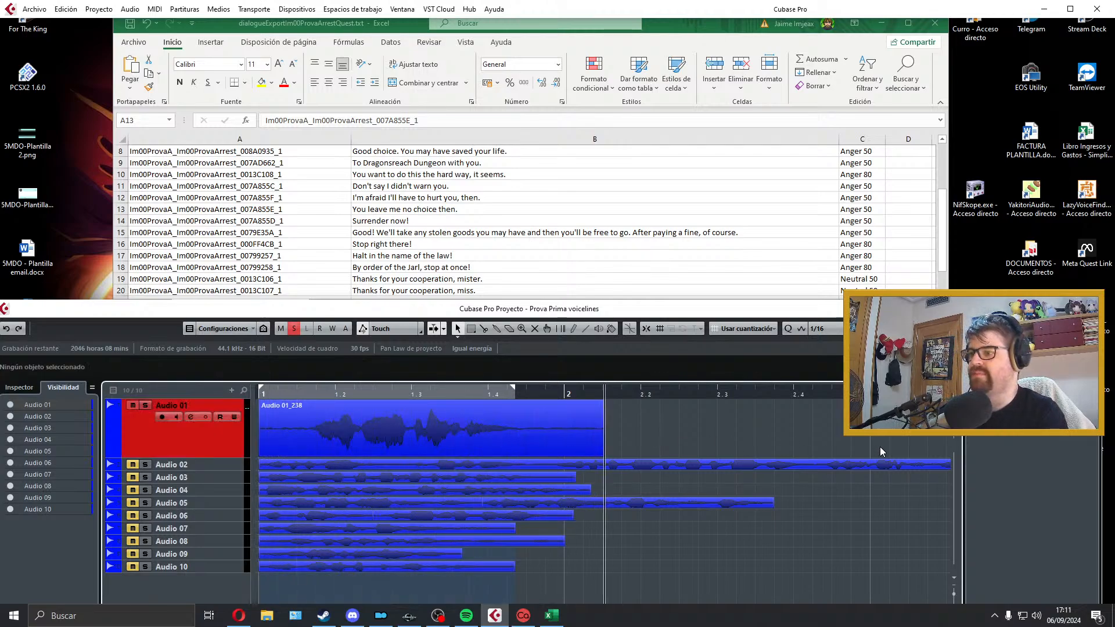
key("space")
key("space")
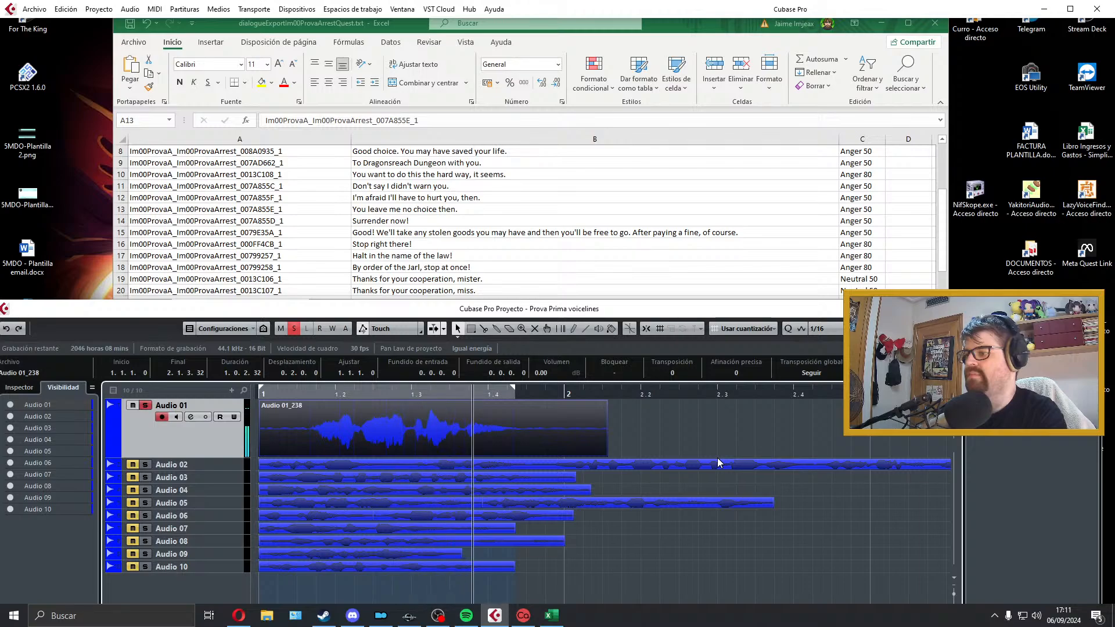
key("space")
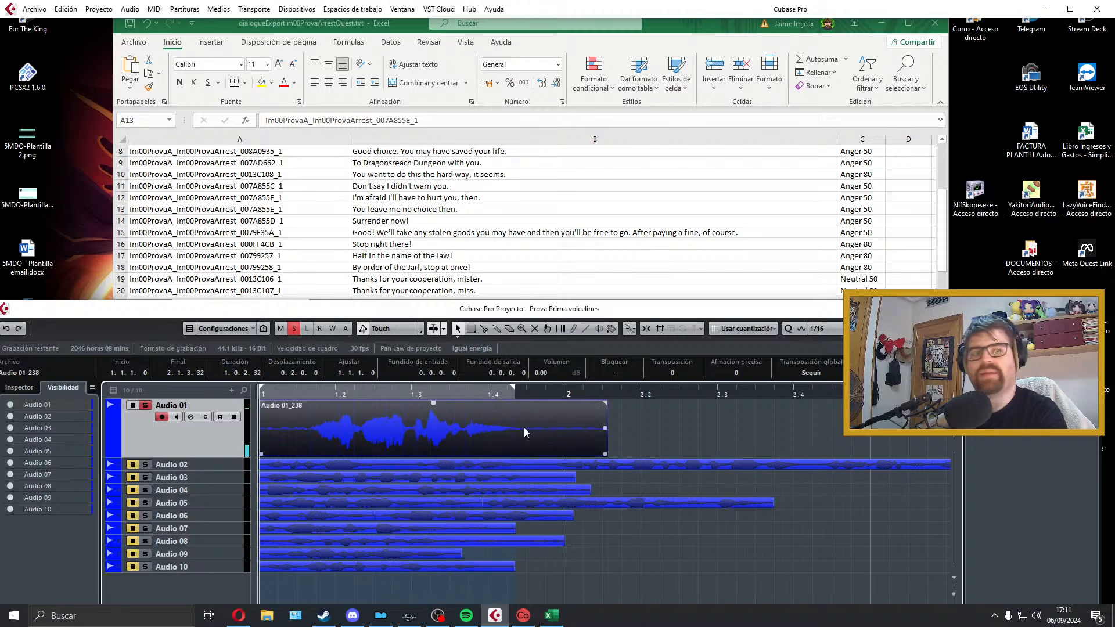
key("Delete")
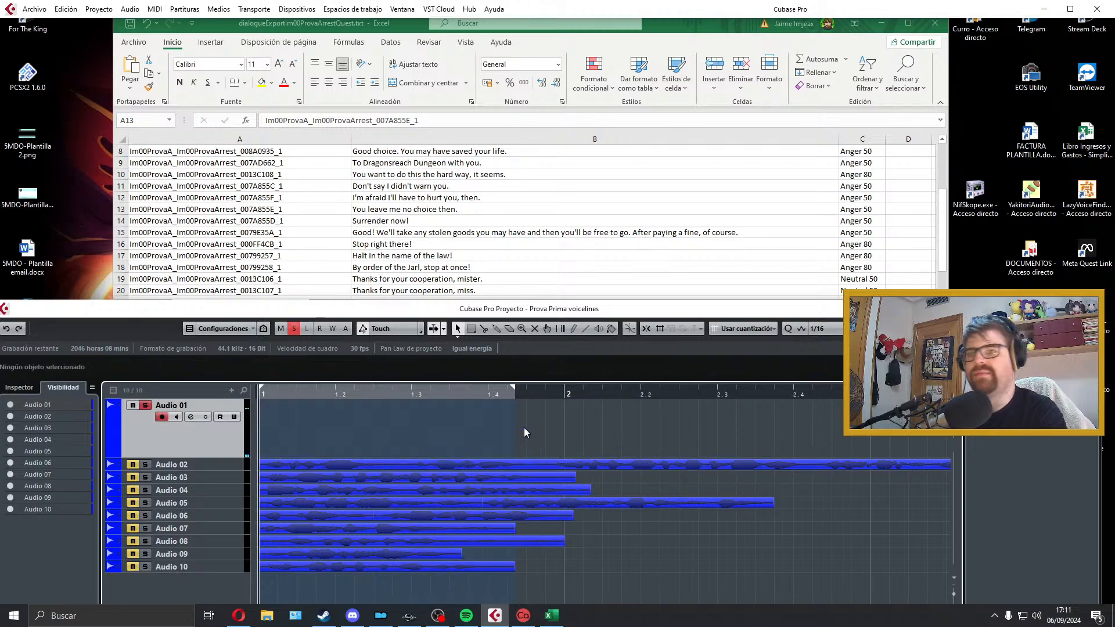
key("KP_Multiply")
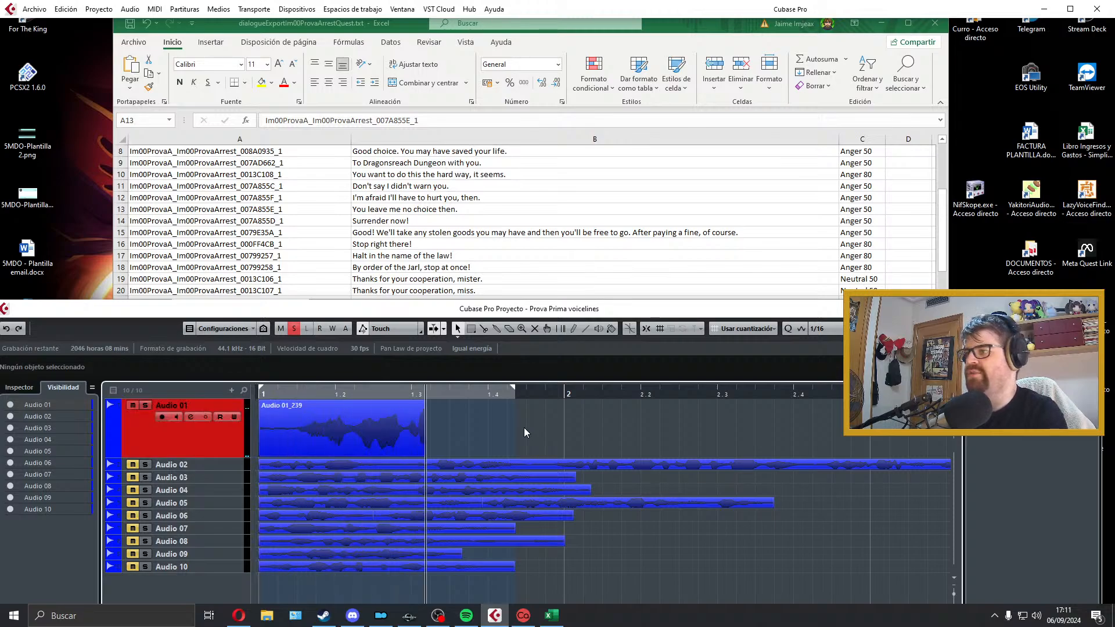
key("space")
key("Delete")
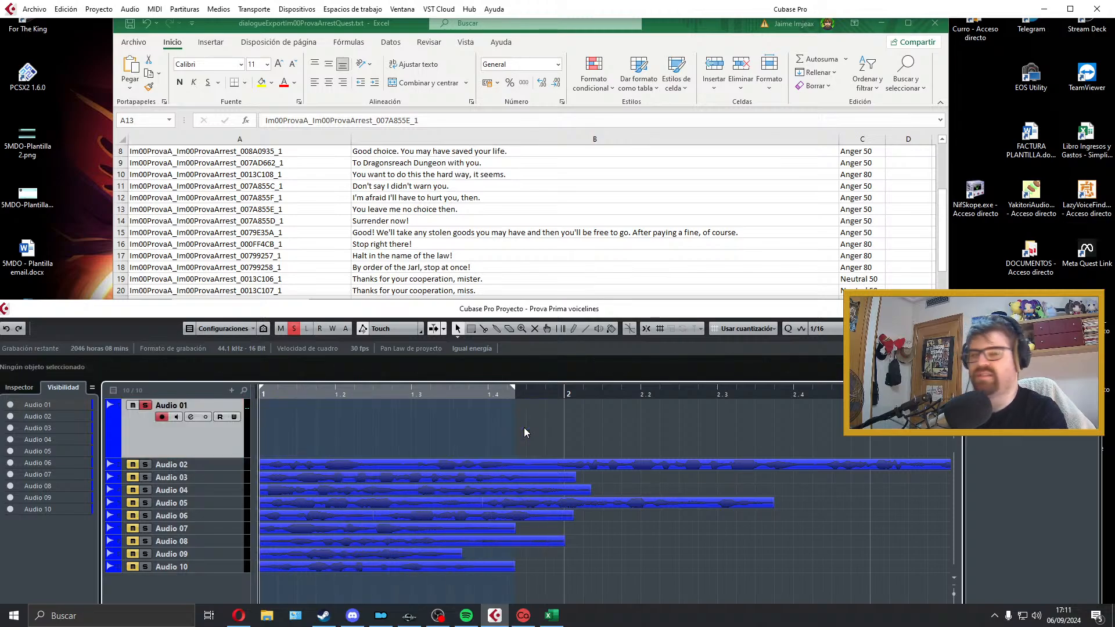
Step: Record a take of "You leave me no choice then." on Audio 01 and play it back
key("KP_Multiply")
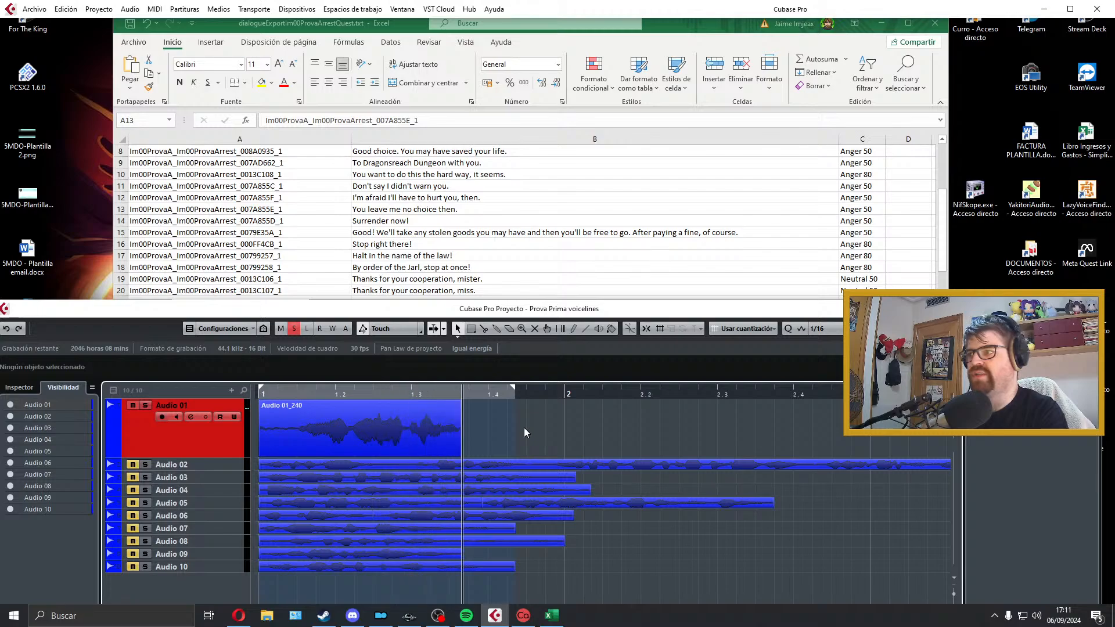
key("space")
key("space")
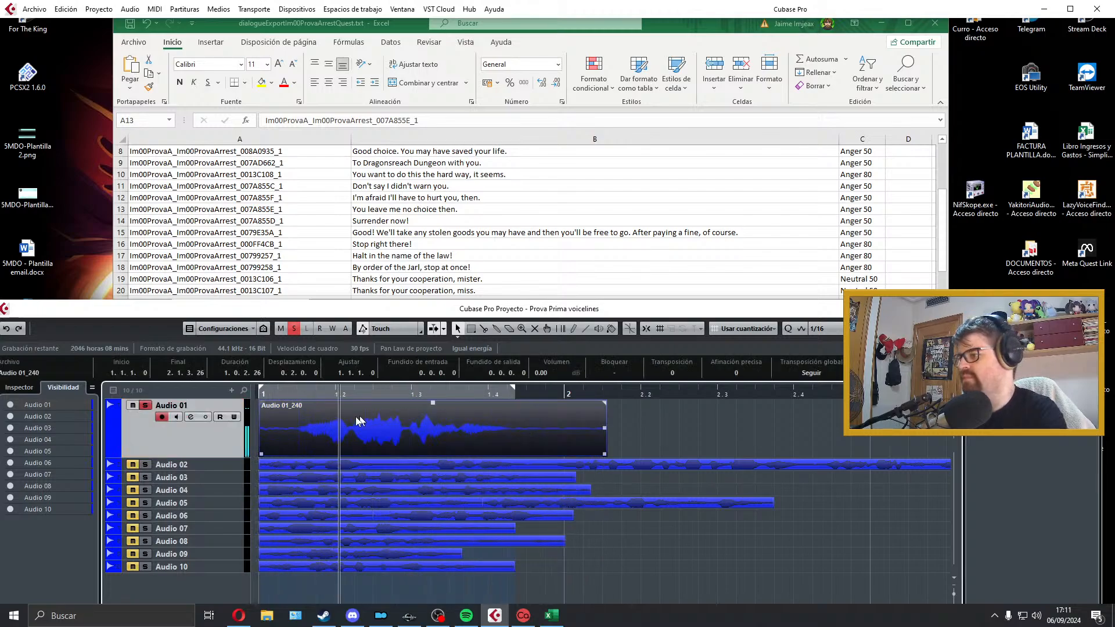
key("space")
Step: Trim the start and end of the take on Audio 01, add short fades, fit the locators to it and play it back
mouse_move(261, 453)
left_mouse_down()
mouse_move(295, 454)
mouse_move(266, 441)
left_mouse_up()
left_click_drag(262, 402, 267, 402)
left_click_drag(569, 454, 481, 404)
key("p")
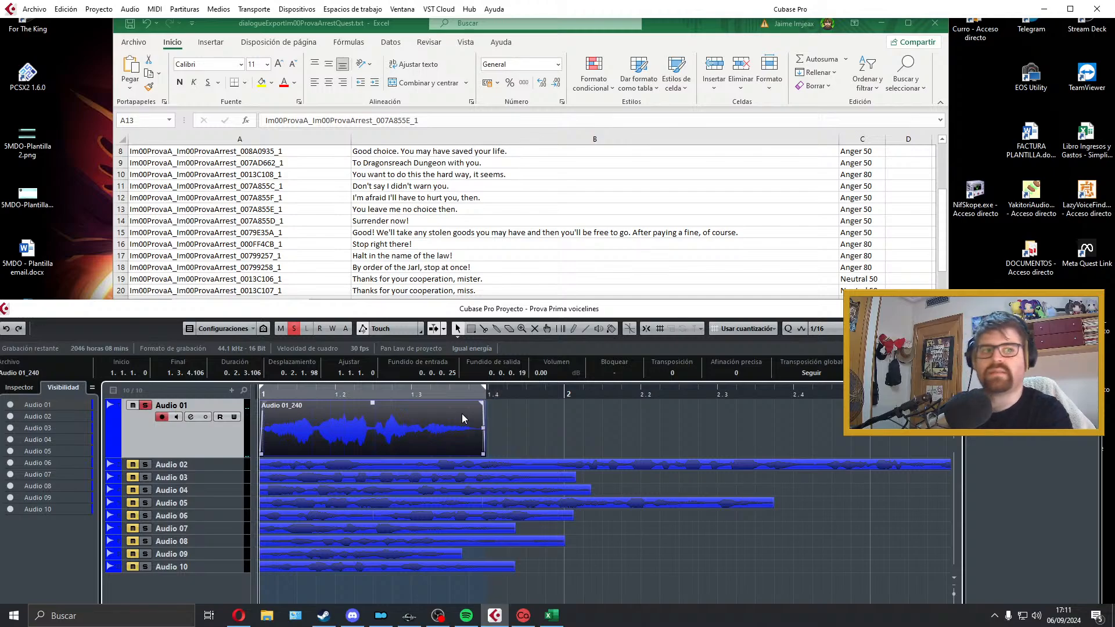
key("space")
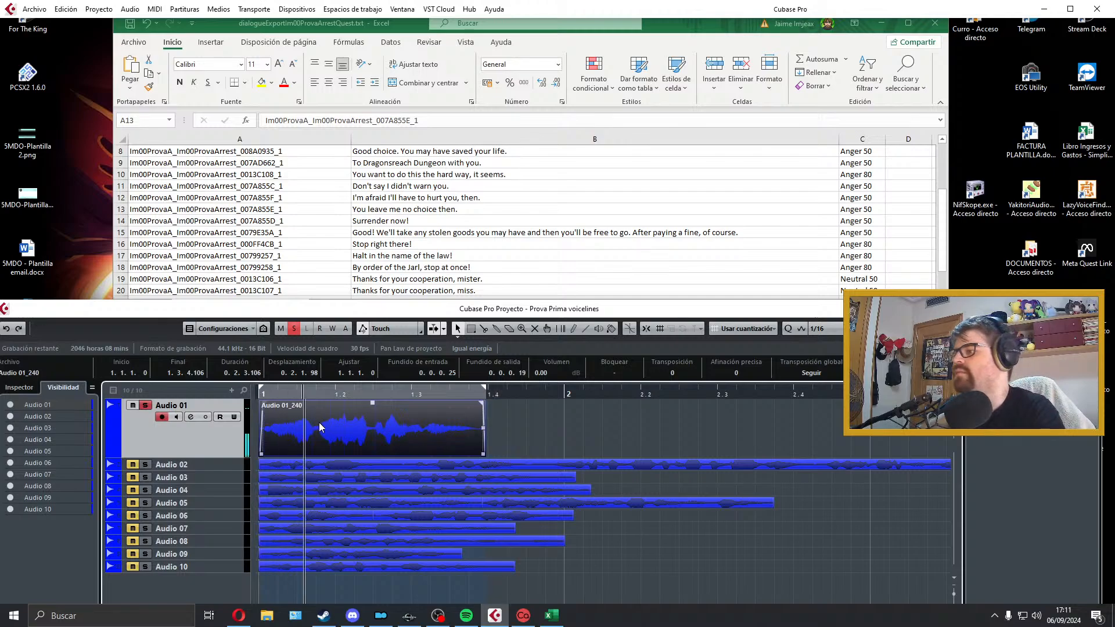
key("space")
Step: Copy the file name from cell A13 in Excel and return to Cubase
double_click(308, 210)
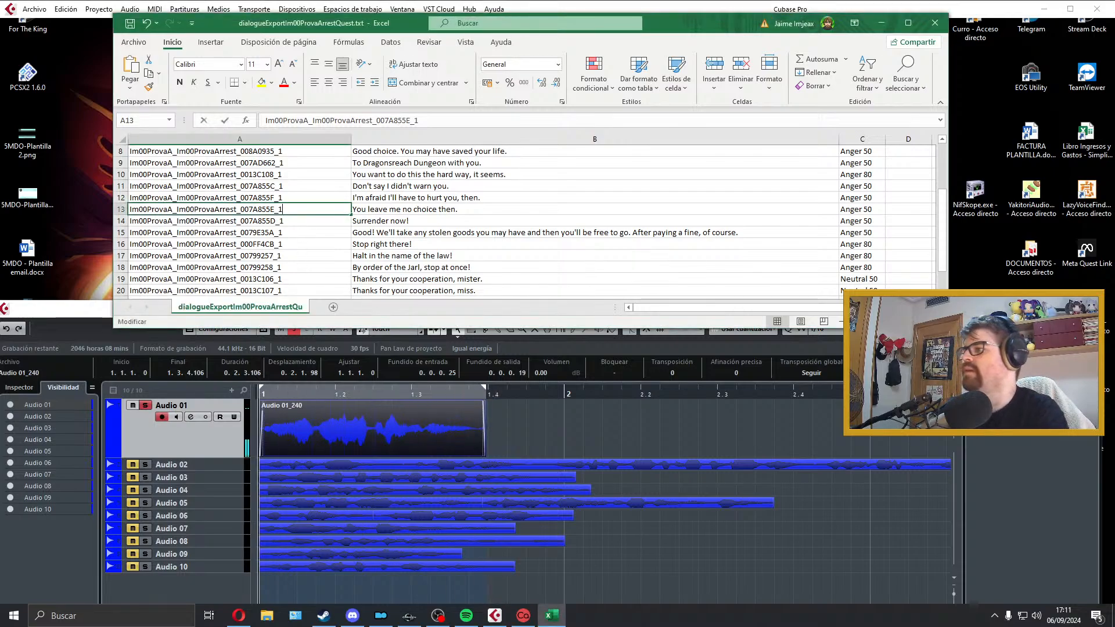
left_click_drag(308, 211, 73, 222)
left_click(381, 438)
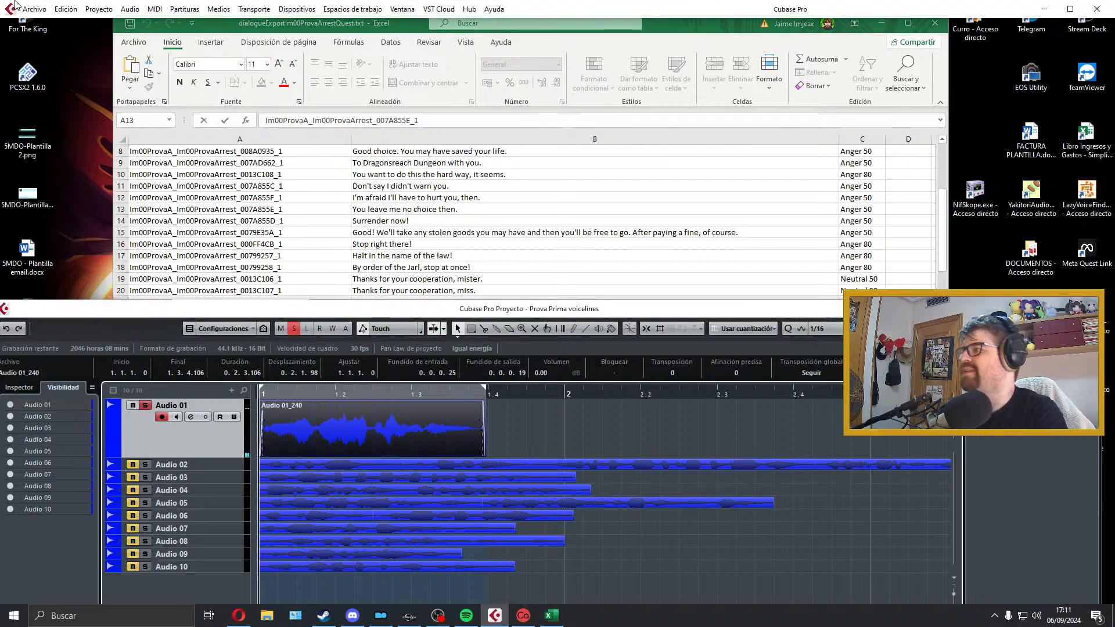
left_click(34, 9)
mouse_move(116, 197)
left_click(261, 214)
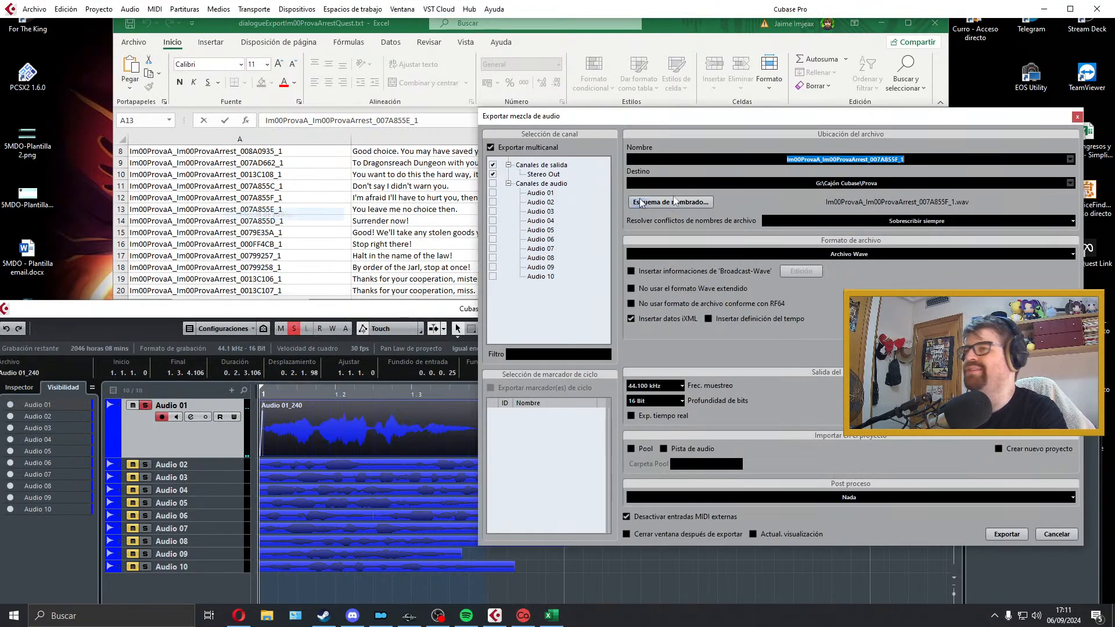
left_click(1054, 535)
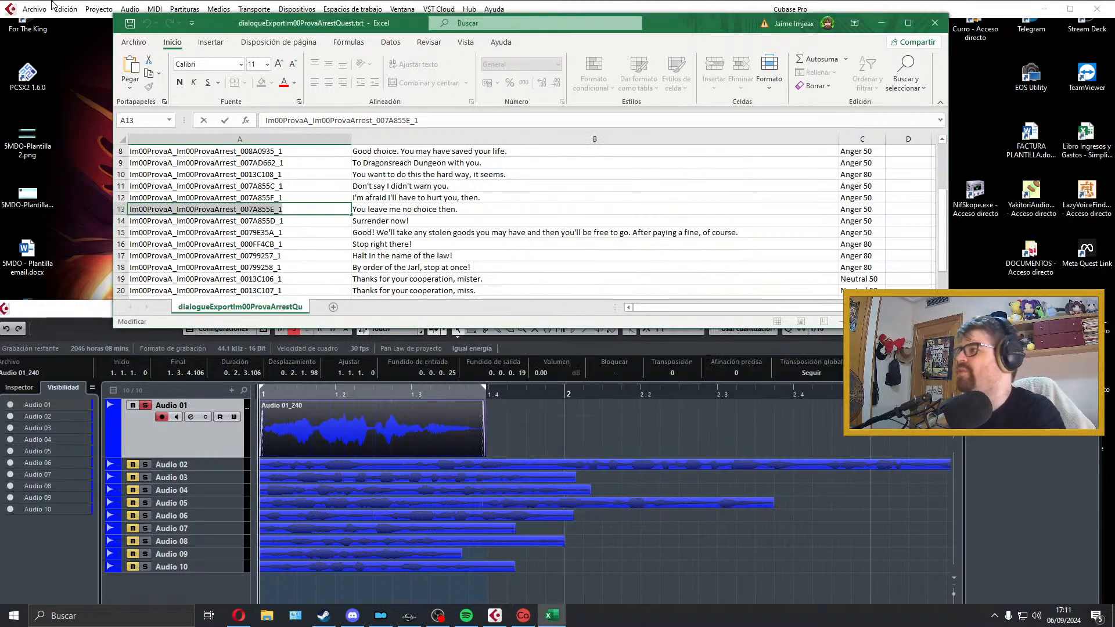
left_click(35, 9)
mouse_move(165, 190)
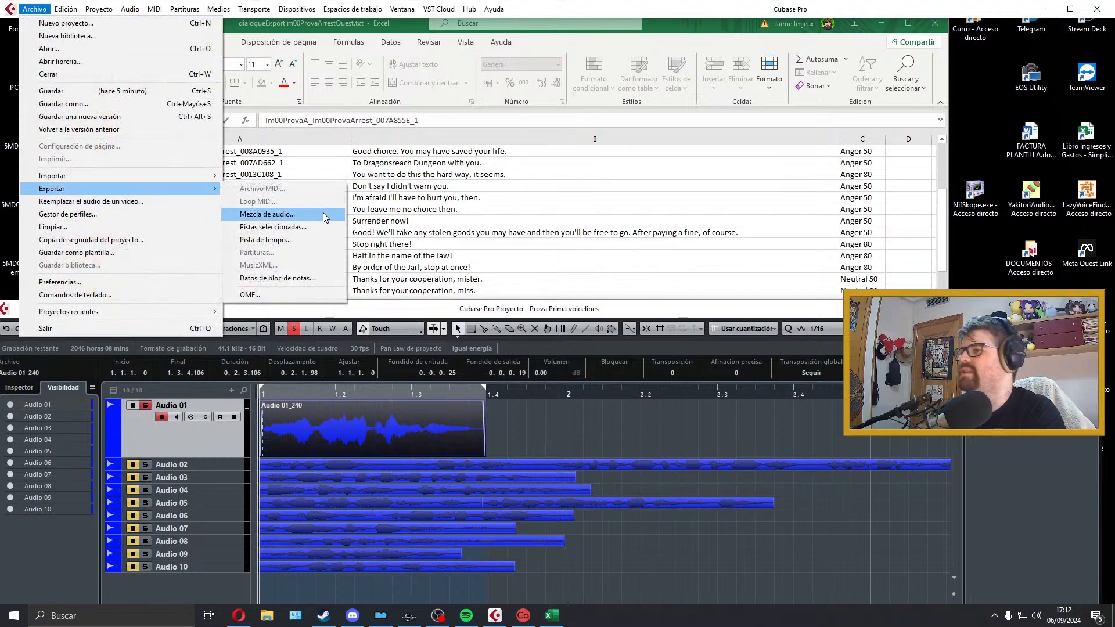
left_click(324, 215)
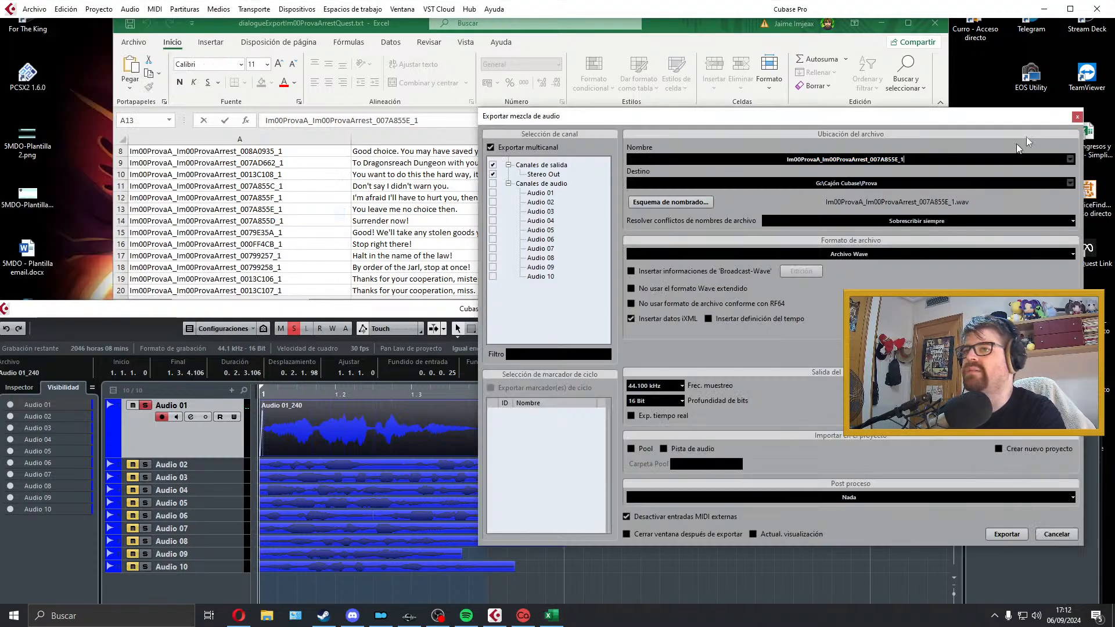
left_click(1077, 117)
Step: Switch to File Explorer, open the Prova folder inside Cajón Cubase and narrow the name column to check the exported files' dates
left_click(267, 616)
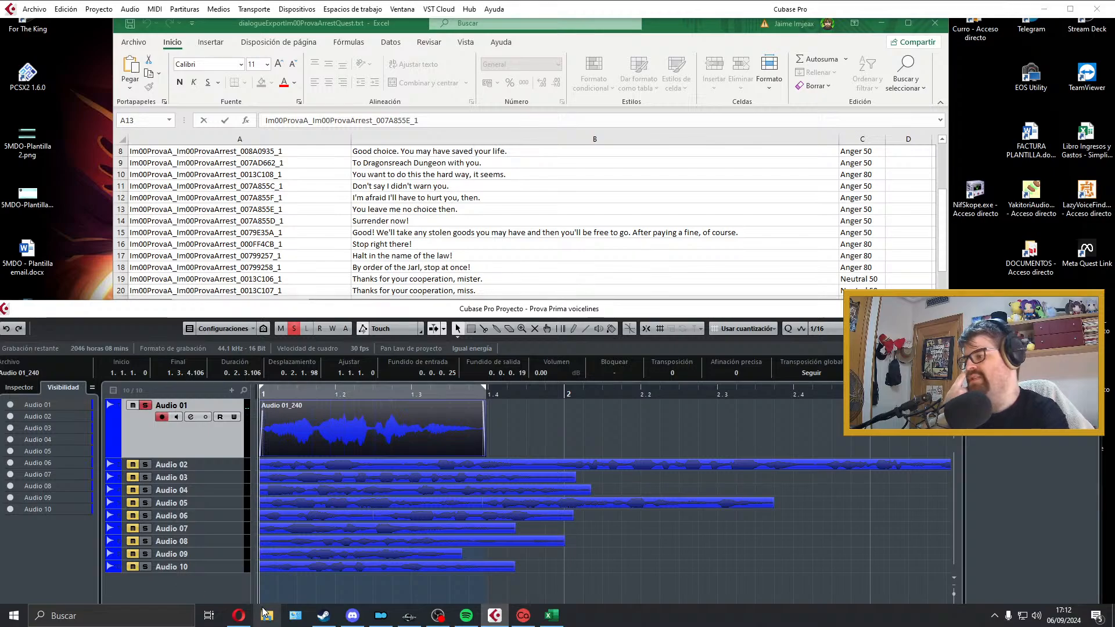
left_click(60, 262)
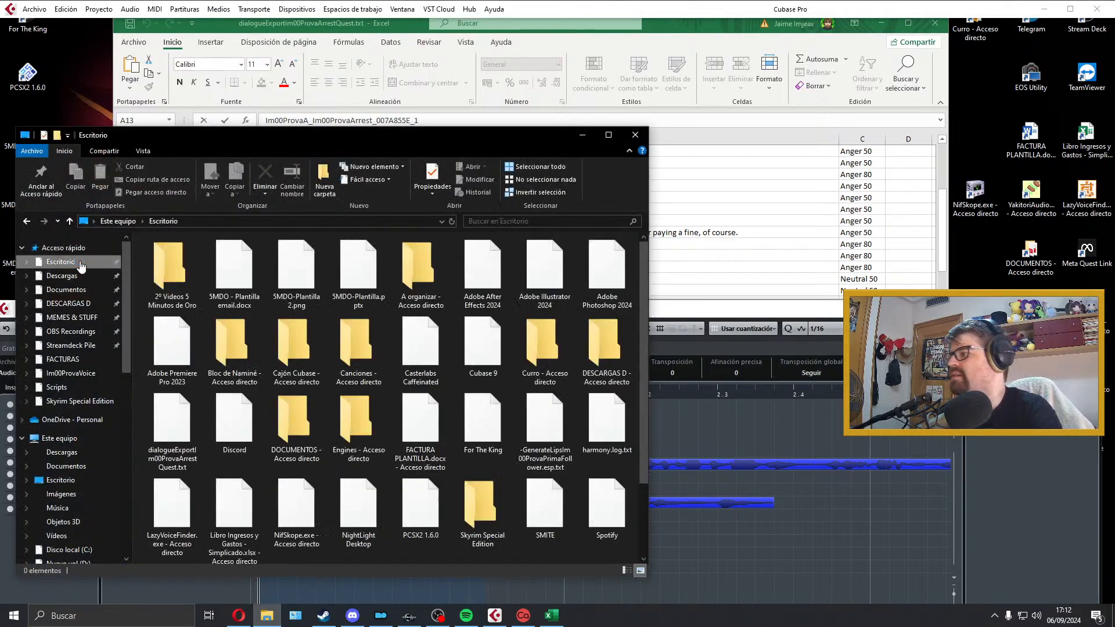
double_click(302, 349)
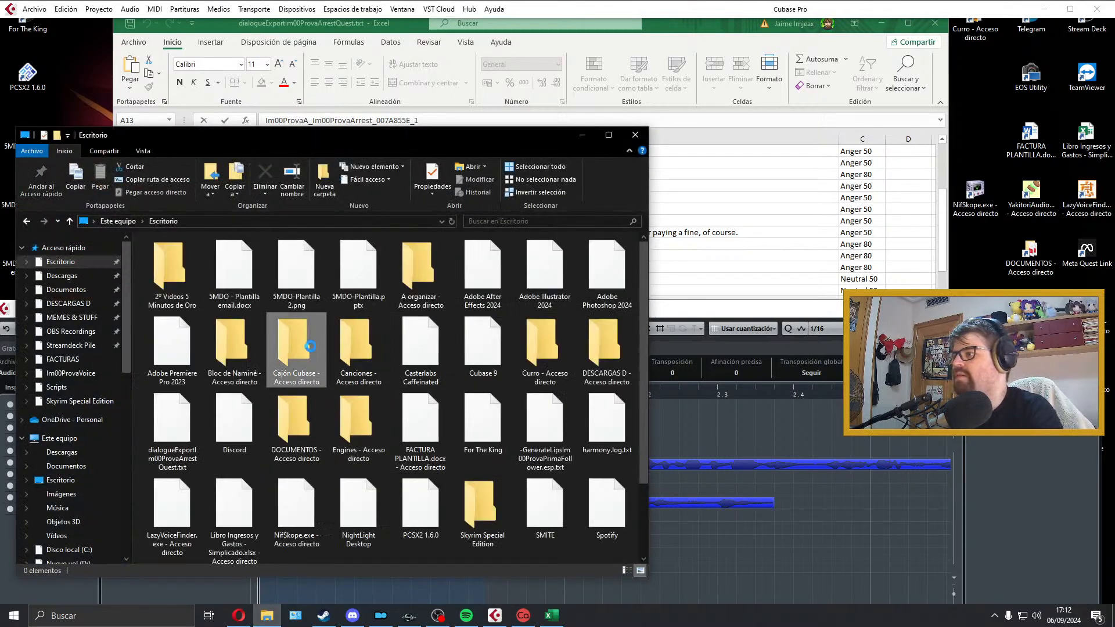
double_click(172, 293)
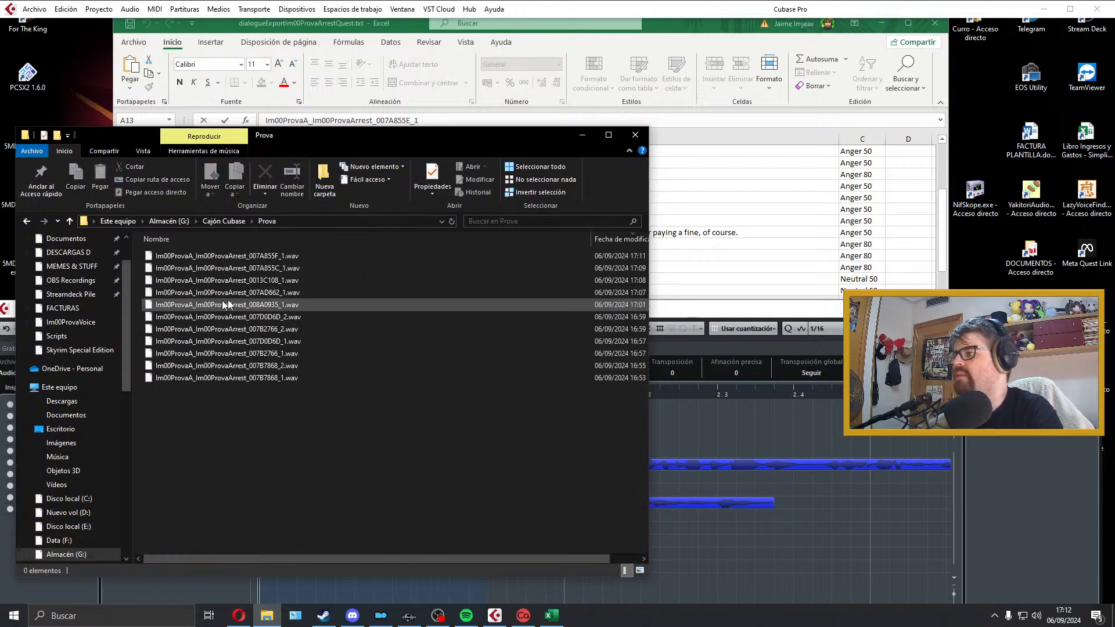
left_click_drag(427, 142, 733, 146)
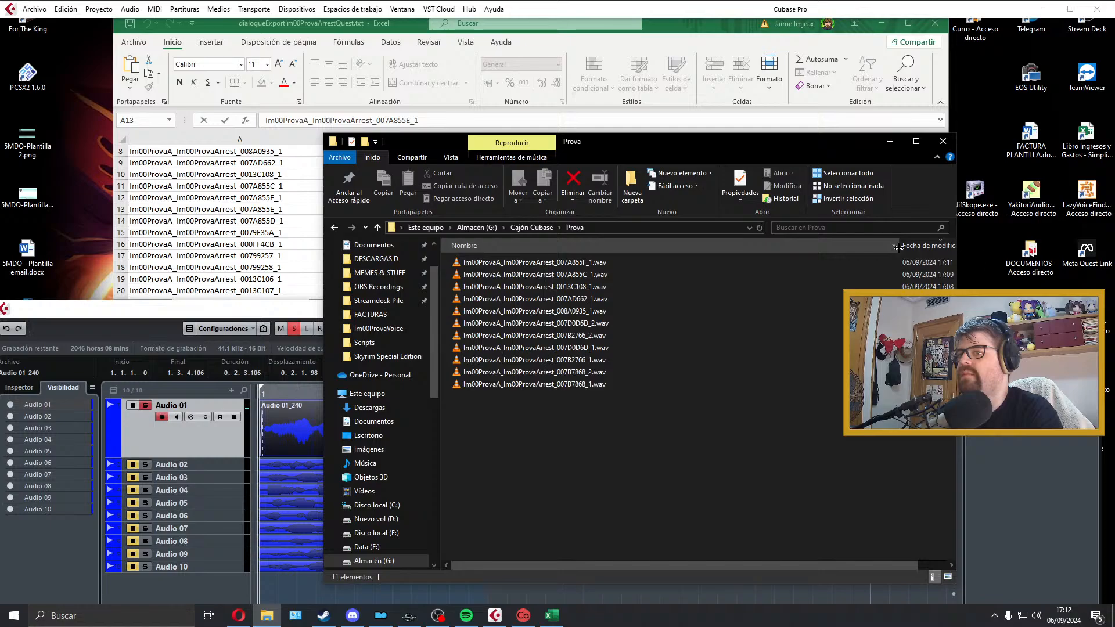
left_click_drag(898, 249, 774, 249)
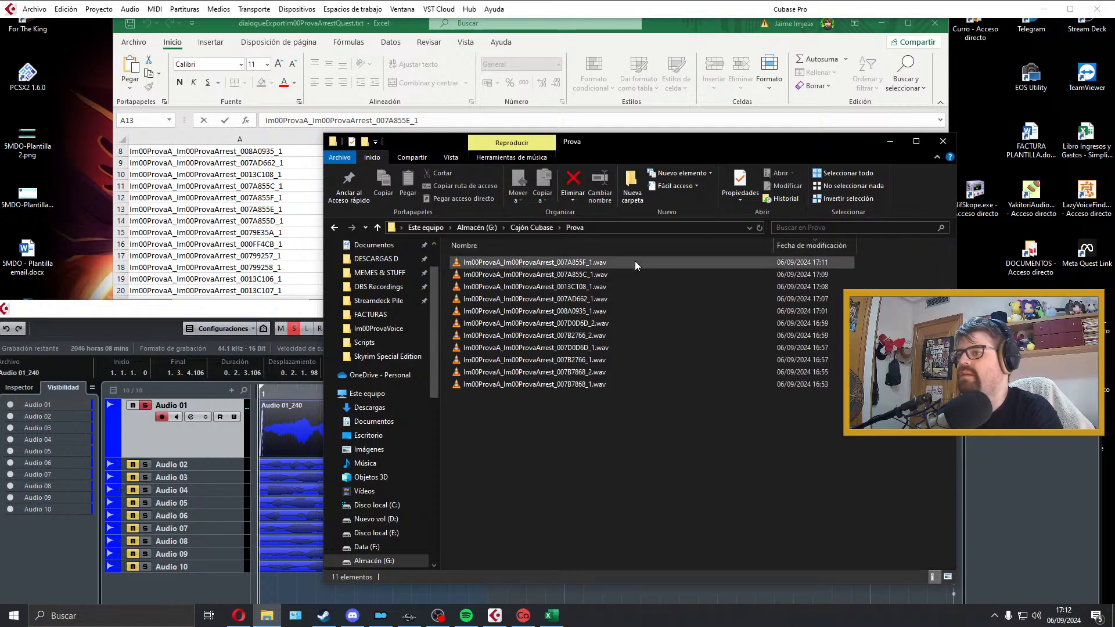
Step: Play Im00ProvaA_Im00ProvaArrest_007A855F_1.wav in VLC, decline the player update and close the Prova folder
left_click(636, 262)
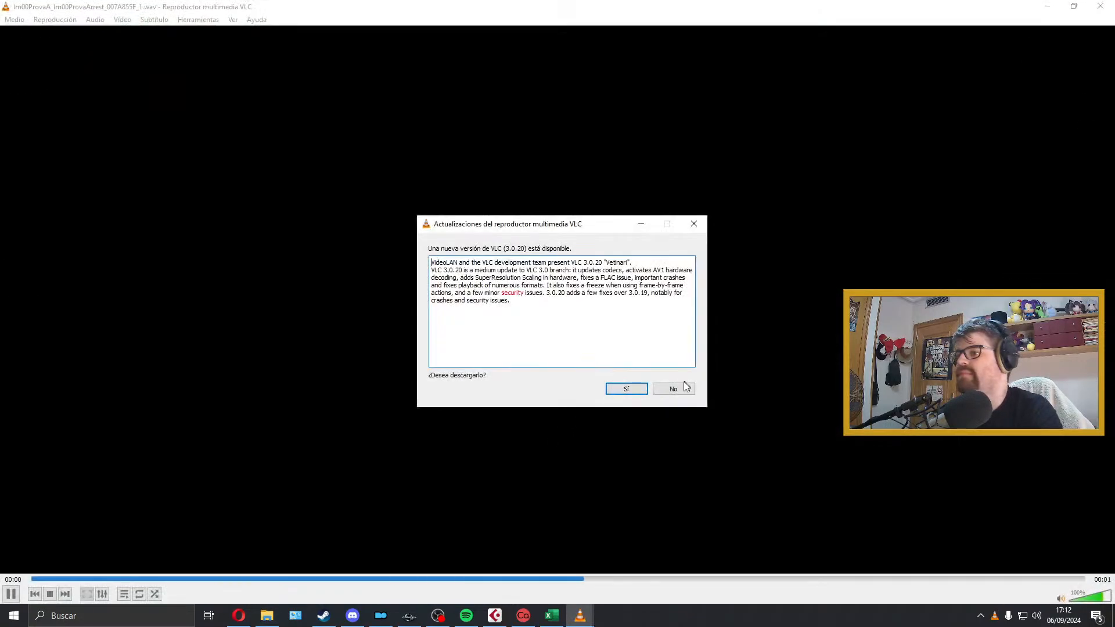
left_click(673, 389)
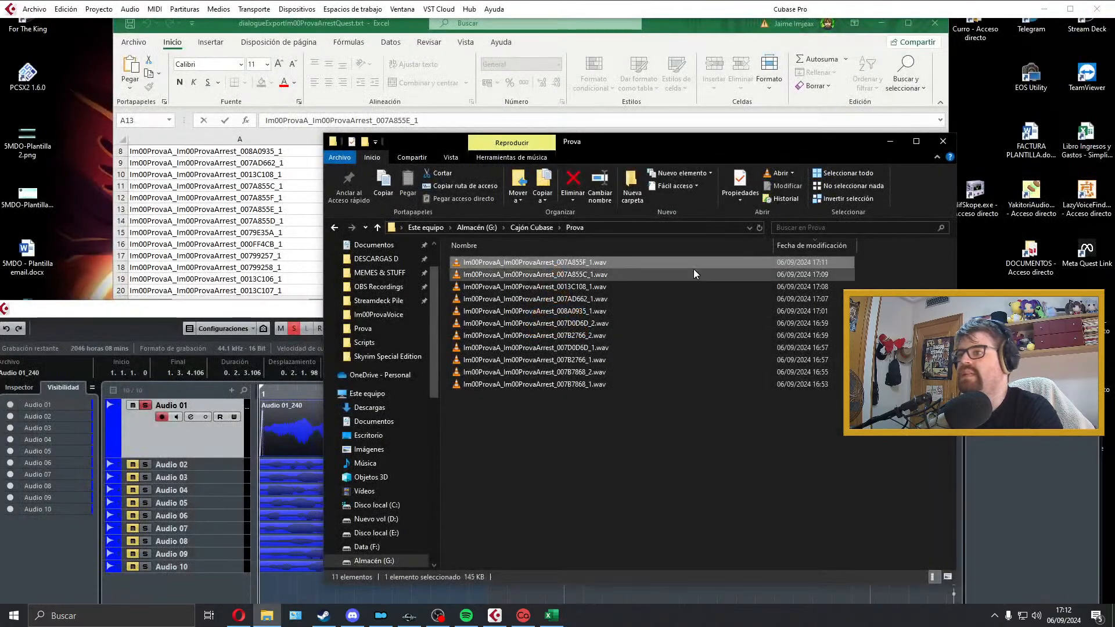
left_click_drag(629, 154, 639, 154)
left_click(951, 142)
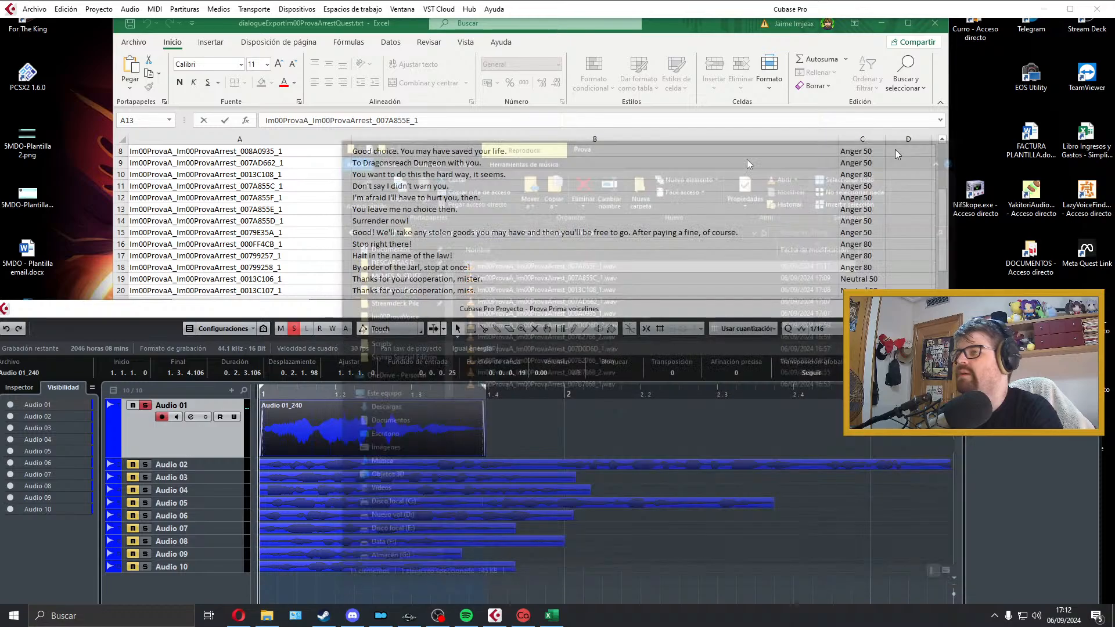
Step: Export the Cubase mixdown as Wave file Im00ProvaA_Im00ProvaArrest_007A855E_1 in the Prova folder and move the take to a new track below Audio 10
left_click(34, 8)
mouse_move(96, 188)
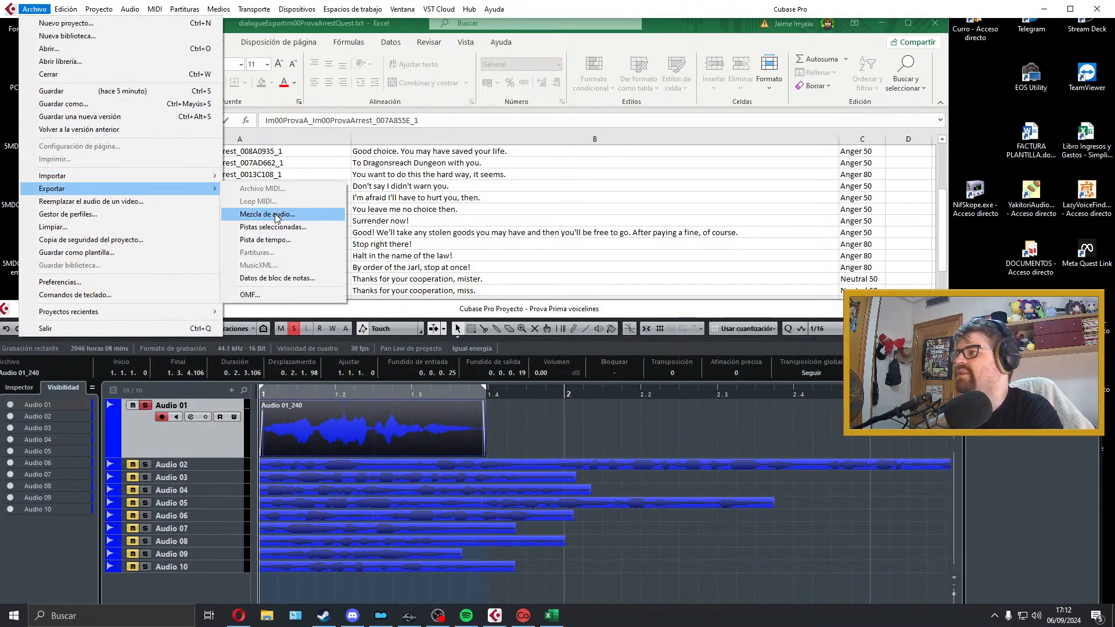
left_click(267, 213)
type("Im00ProvaA_Im00ProvaArrest_007A855E_1")
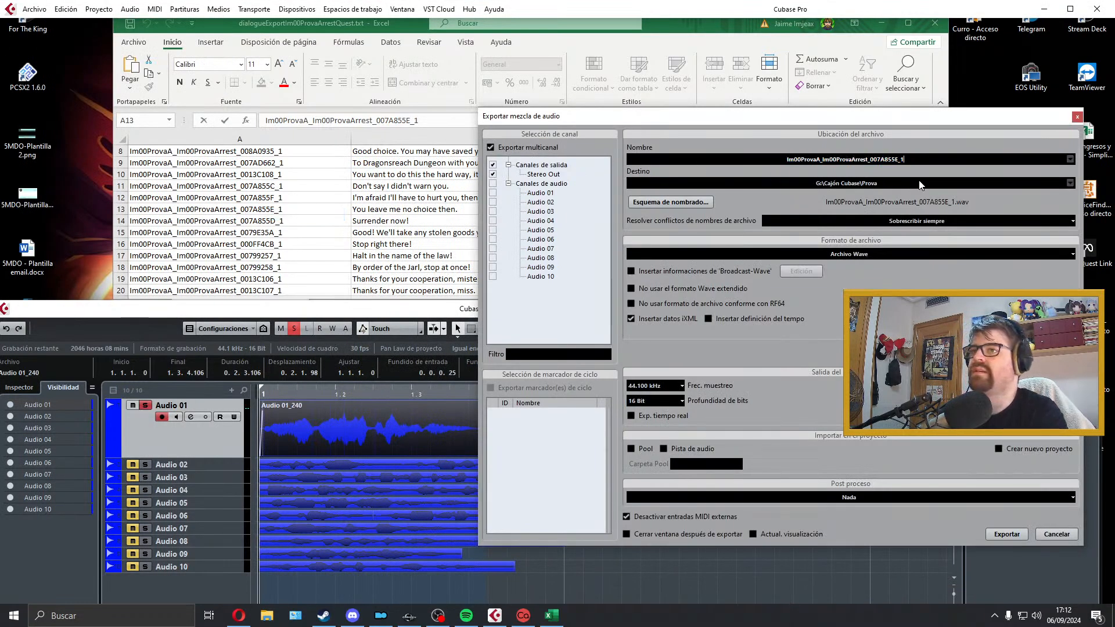
left_click(990, 533)
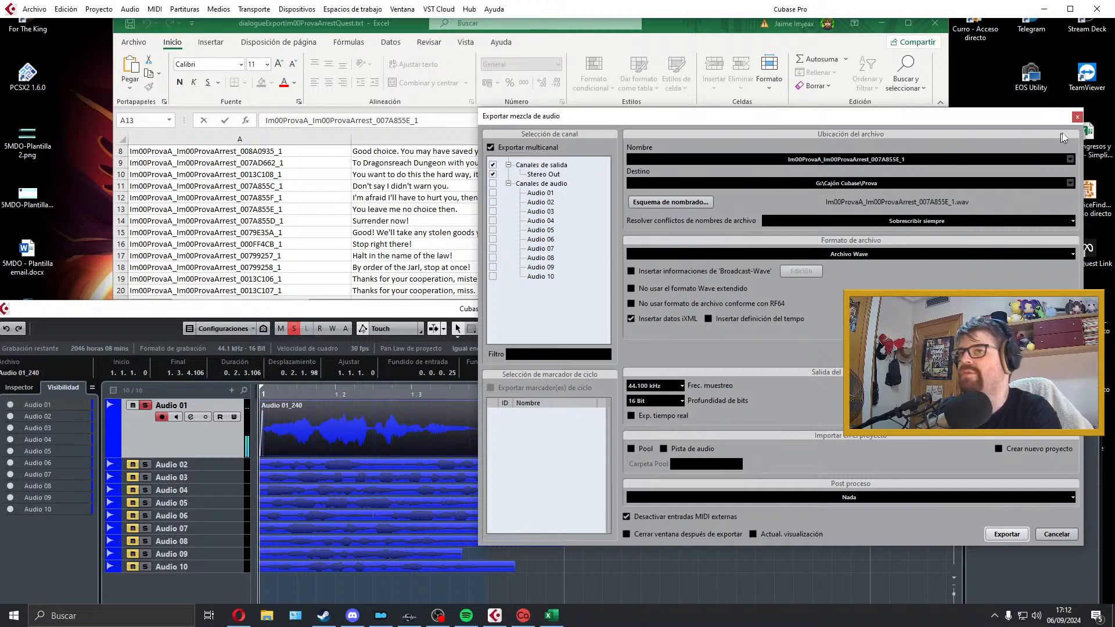
left_click(1078, 116)
left_click_drag(418, 422, 381, 577)
Step: Add a folder track, move tracks Audio 02 through Audio 11 into it and collapse it
right_click(213, 591)
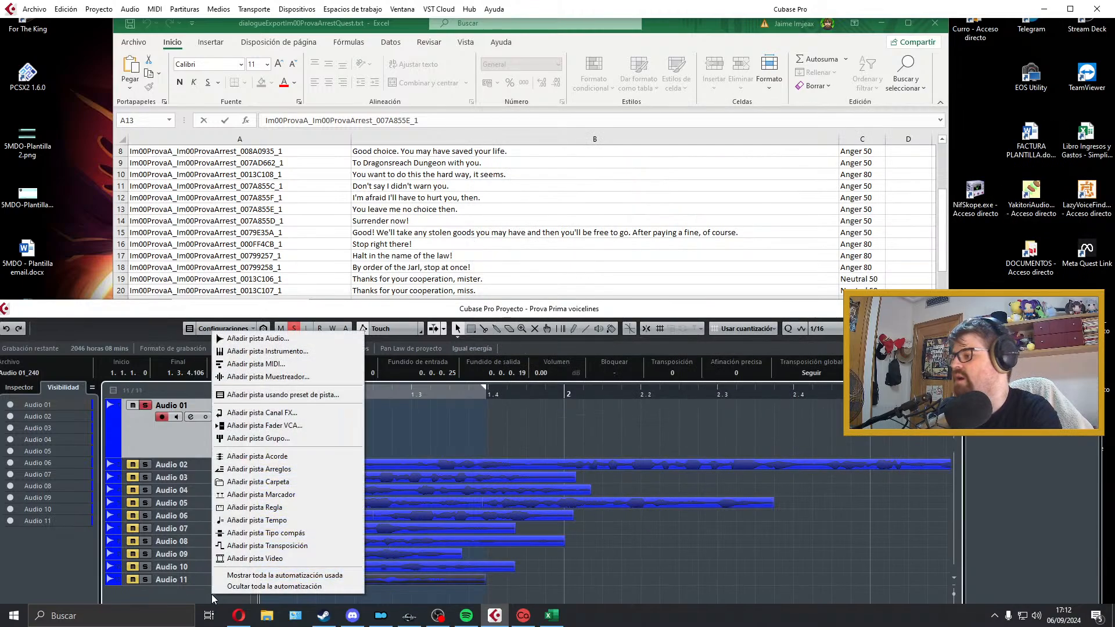
left_click(243, 483)
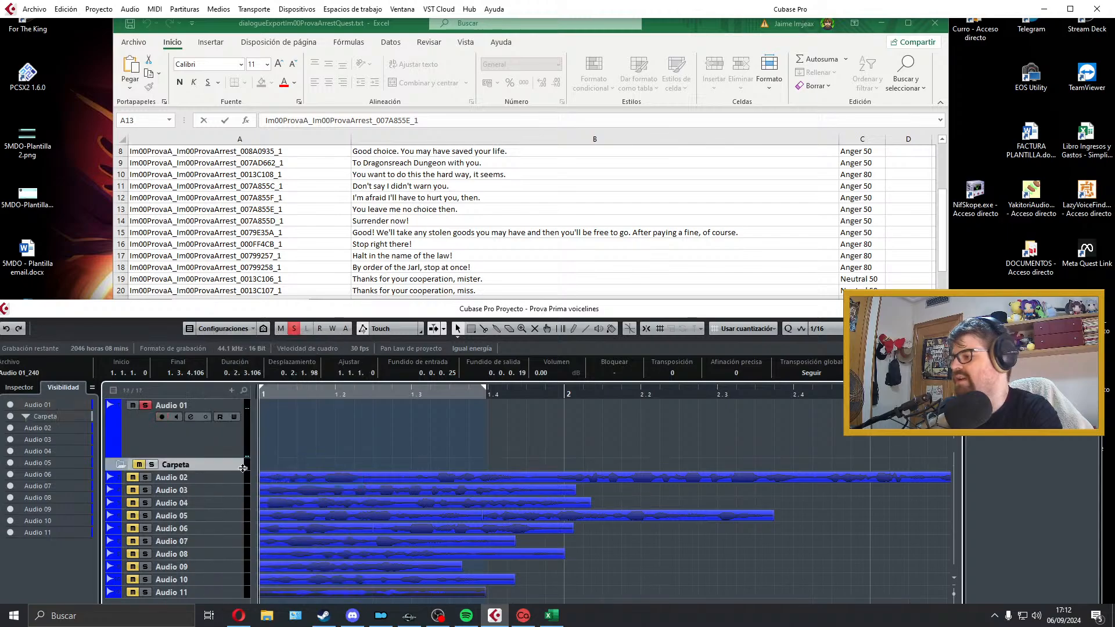
left_click(243, 590, "shift")
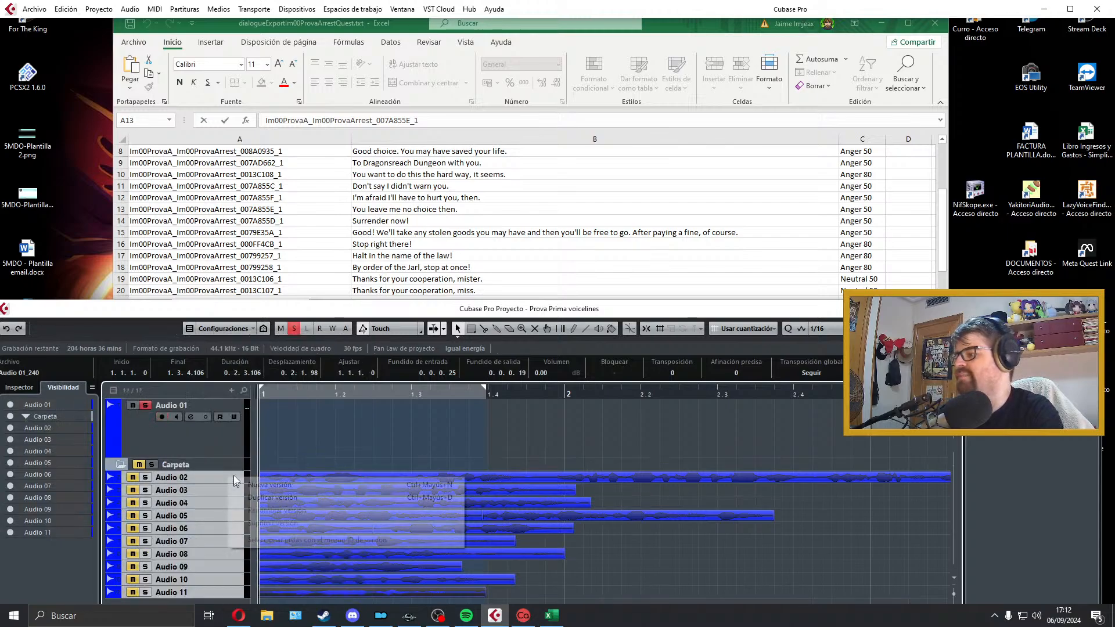
left_click_drag(242, 476, 242, 468)
left_click(121, 465)
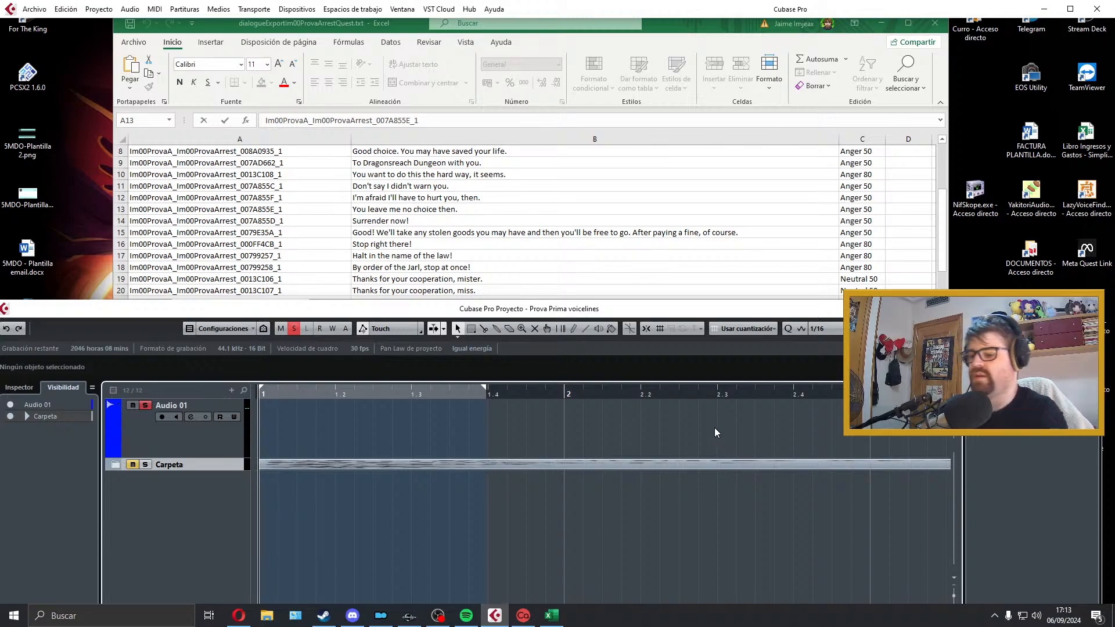
Step: Select the Audio 01 track so that it is armed for recording
key("space")
key("space")
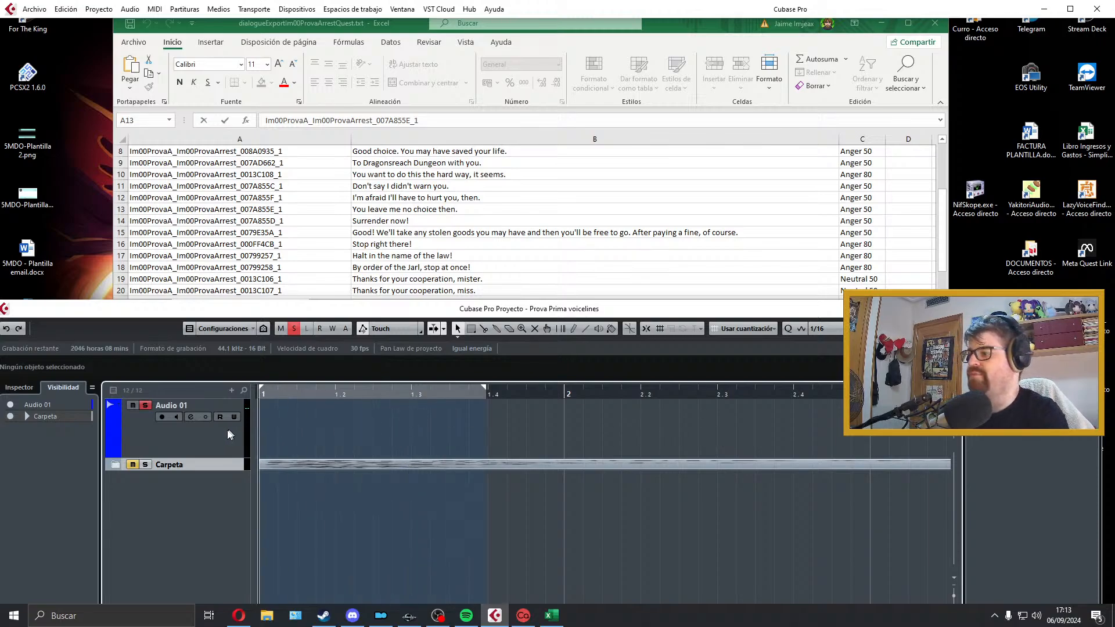
key("Return")
key("Return")
left_click(234, 433)
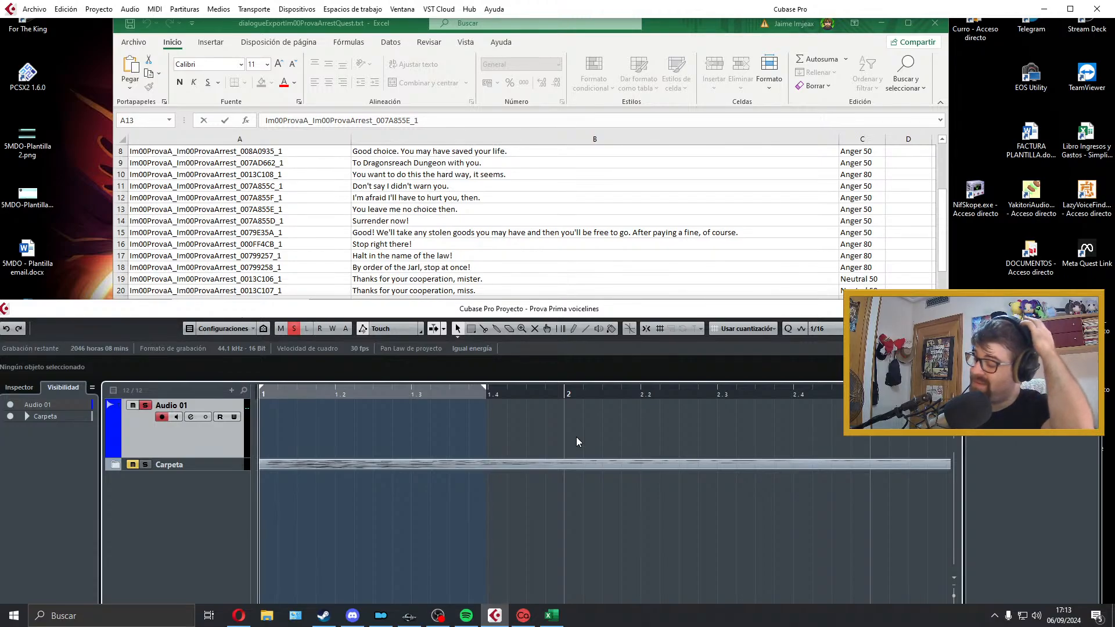
key("KP_Multiply")
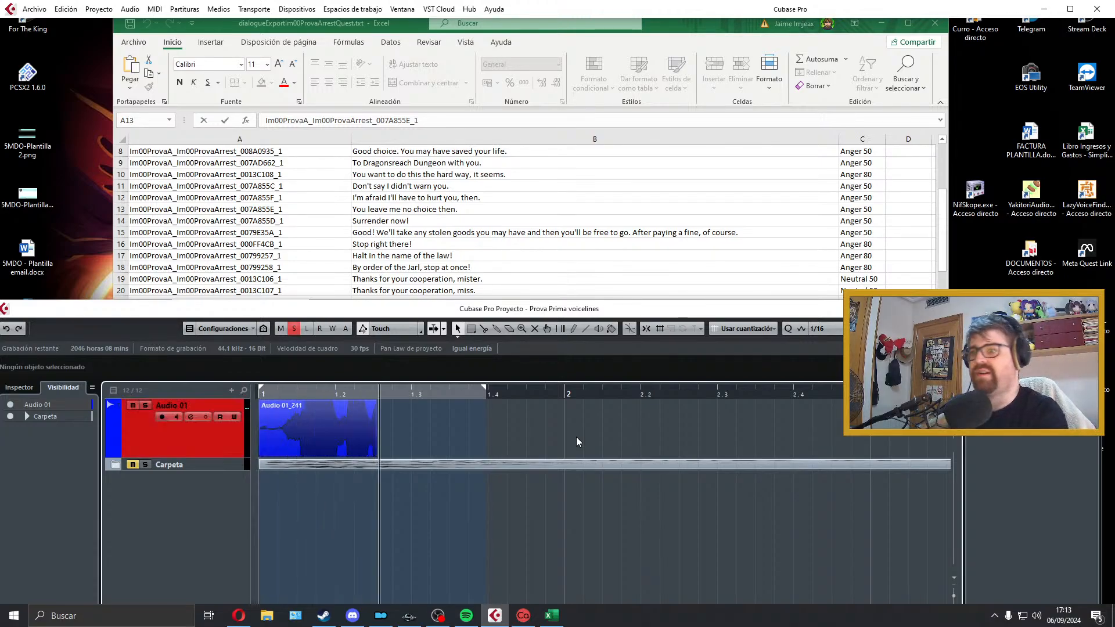
key("space")
key("space")
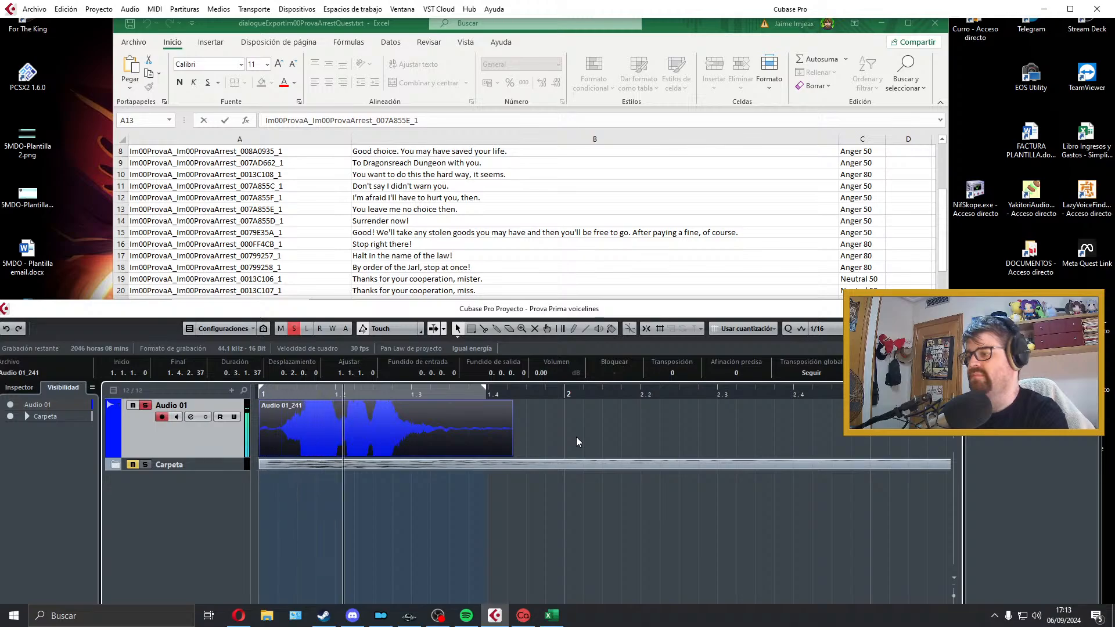
left_click(448, 417)
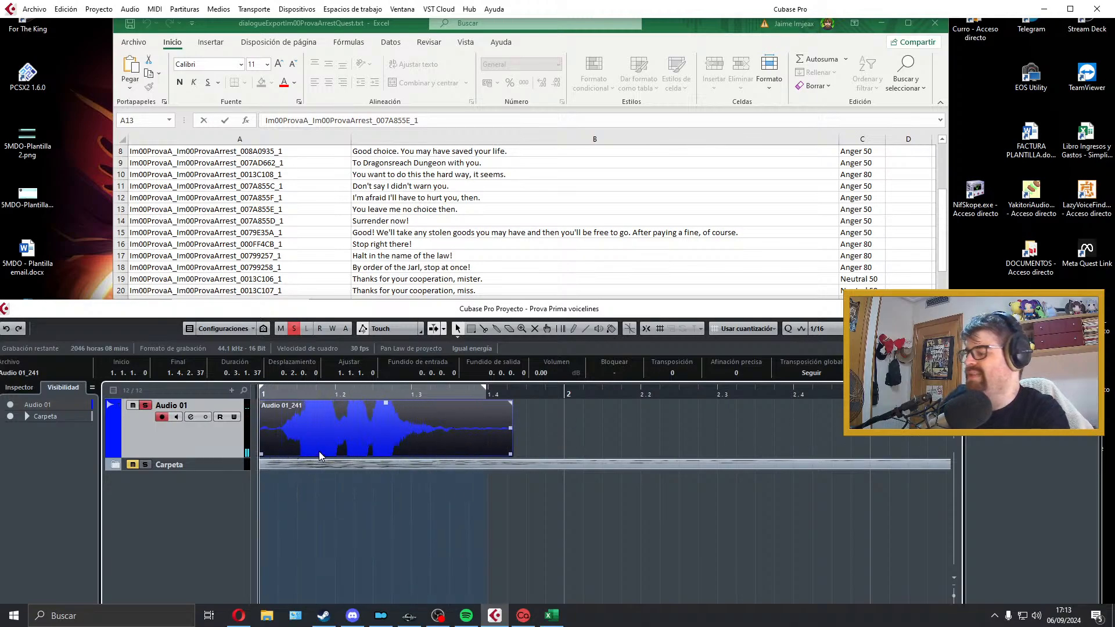
key("Delete")
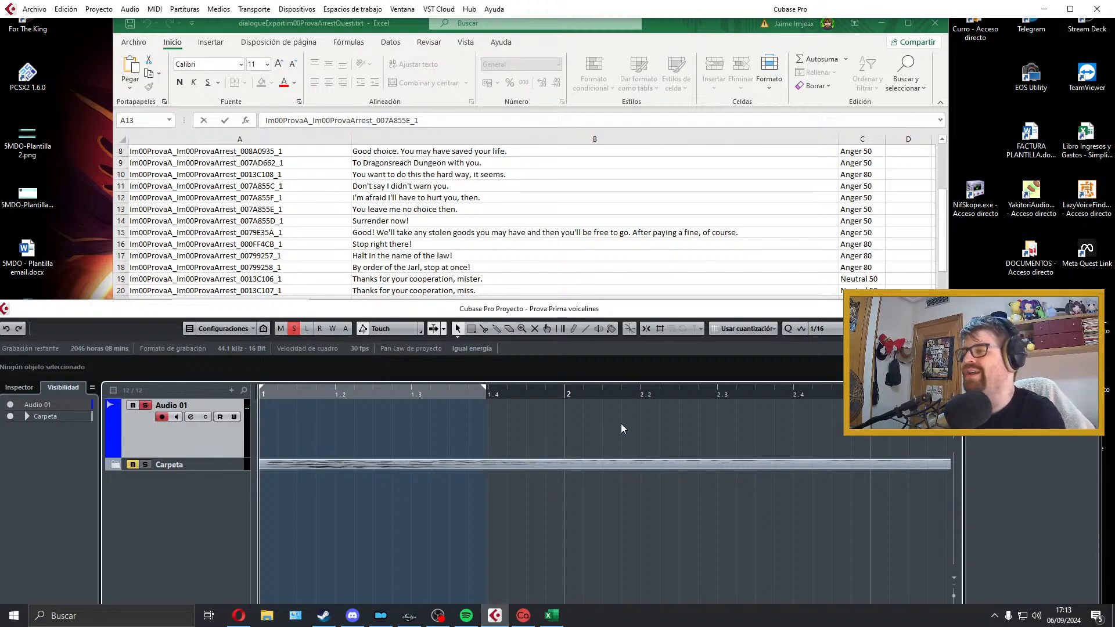
Step: Record the line "Surrender now!" on Audio 01, trim the silence at both ends and align the take with the start of bar 1
key("KP_Multiply")
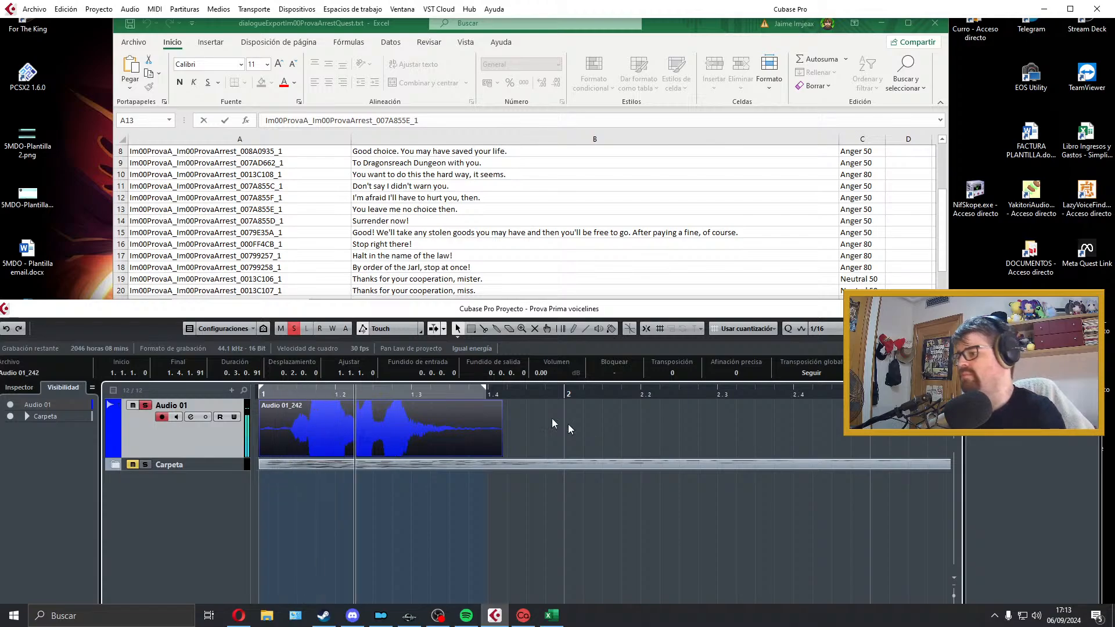
left_click_drag(260, 453, 289, 453)
left_click_drag(289, 403, 293, 405)
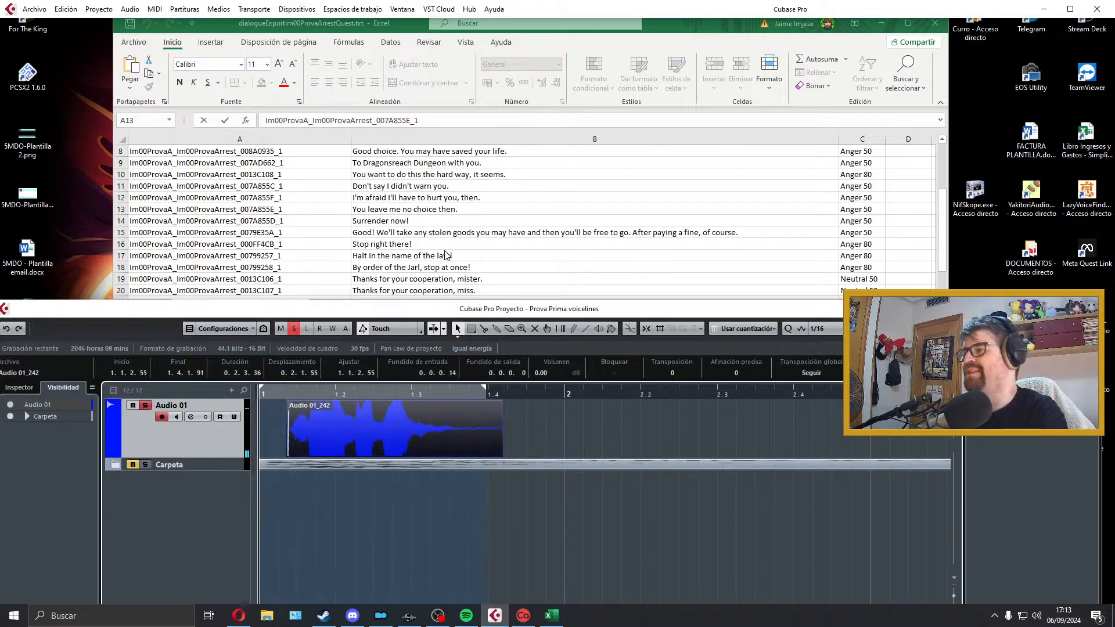
left_click_drag(395, 406, 367, 406)
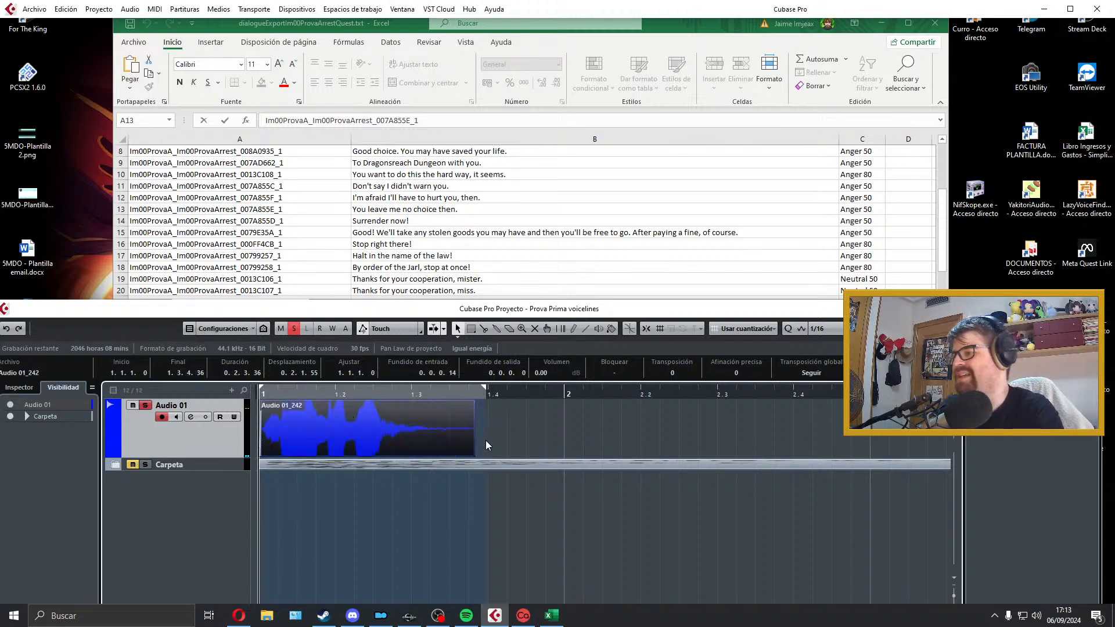
left_click_drag(473, 455, 433, 456)
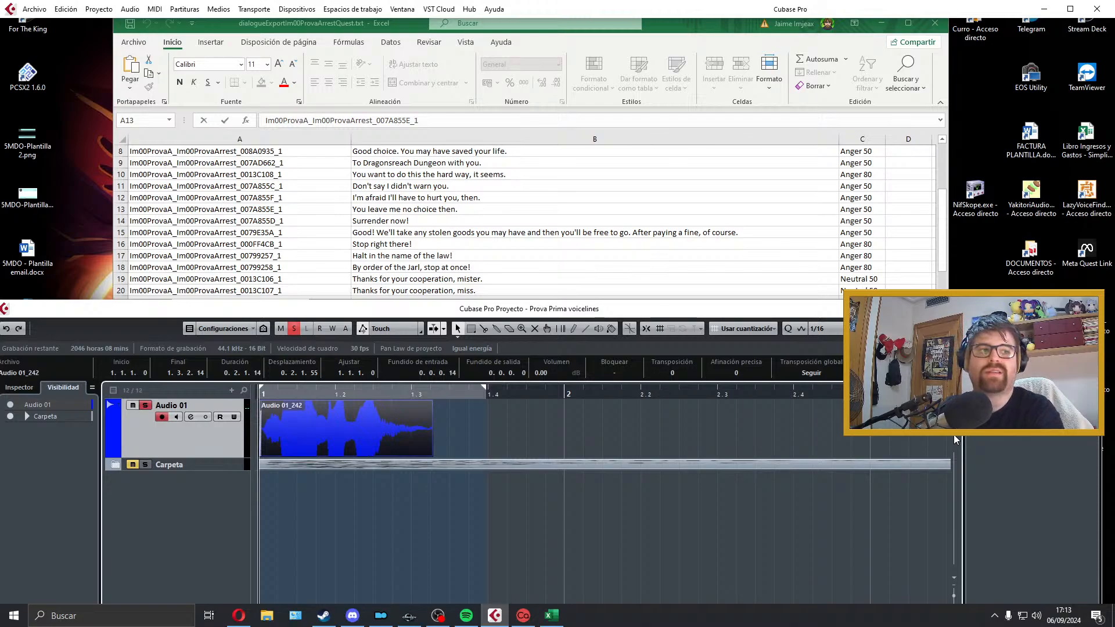
Step: Fine-tune the take's end to about 1.3.2.87 with a short fade-out while auditioning it, and set the locators around it
left_click_drag(955, 436, 953, 438)
left_click_drag(433, 457, 407, 455)
left_click_drag(405, 403, 395, 409)
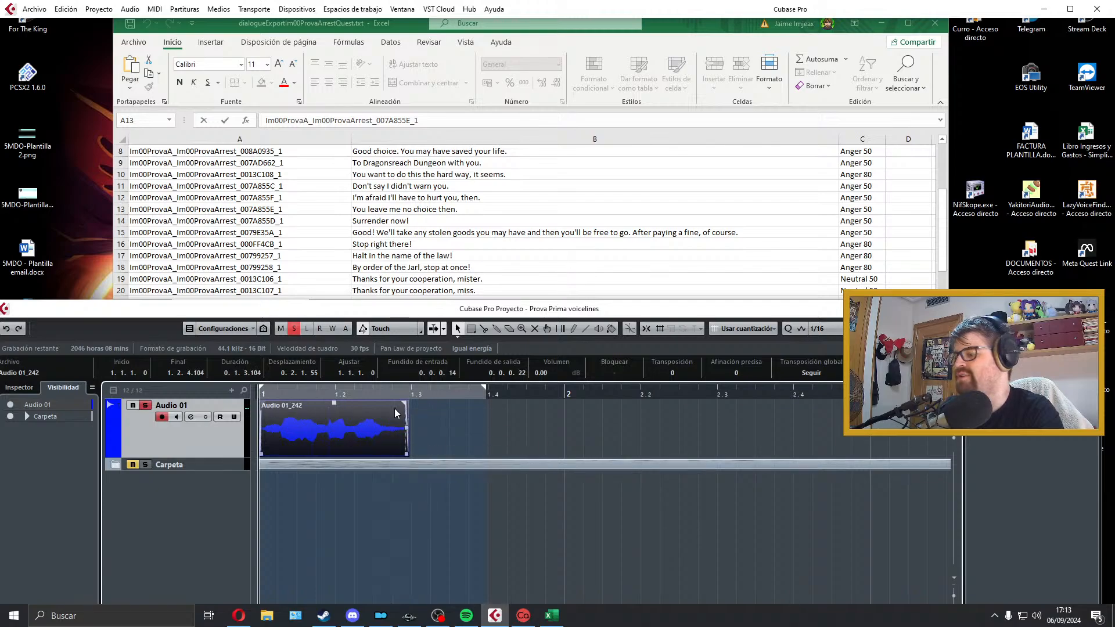
key("space")
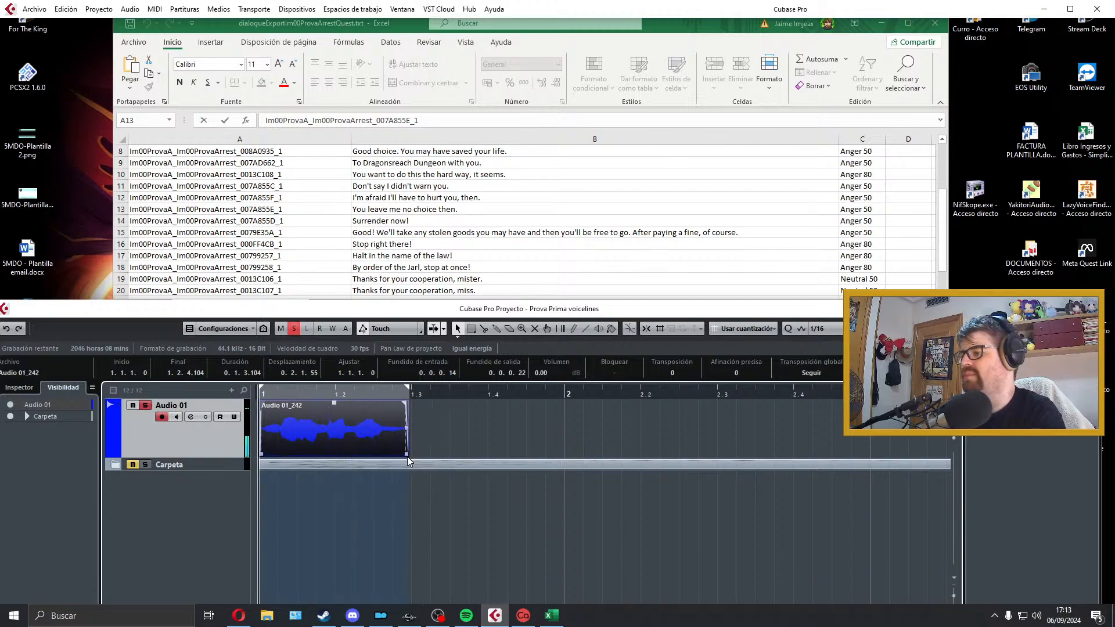
left_click_drag(406, 455, 432, 453)
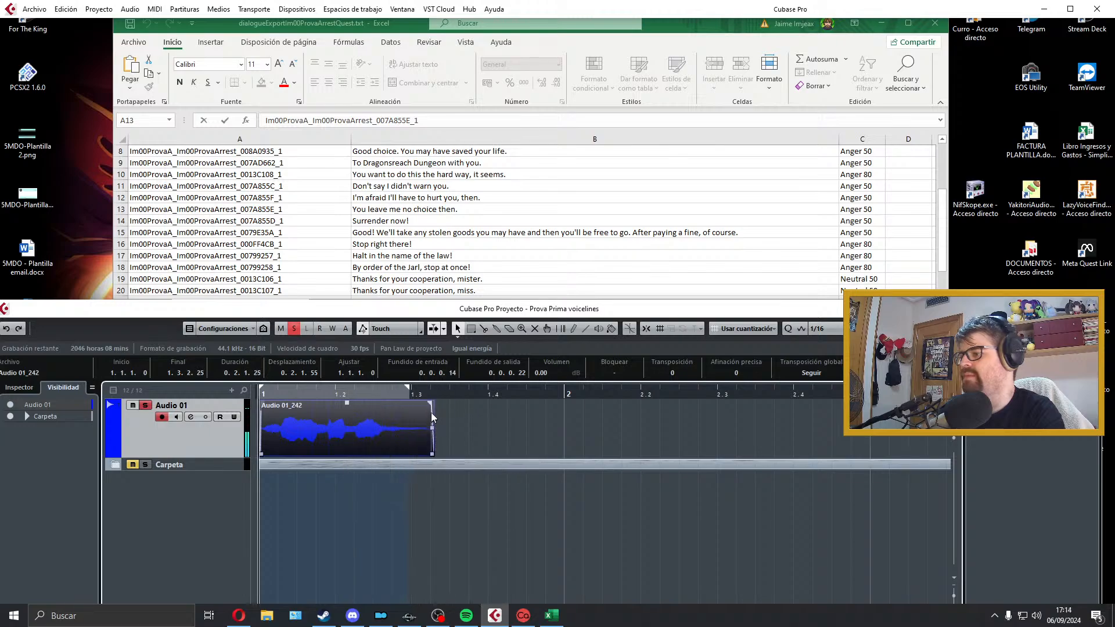
left_click_drag(427, 404, 416, 403)
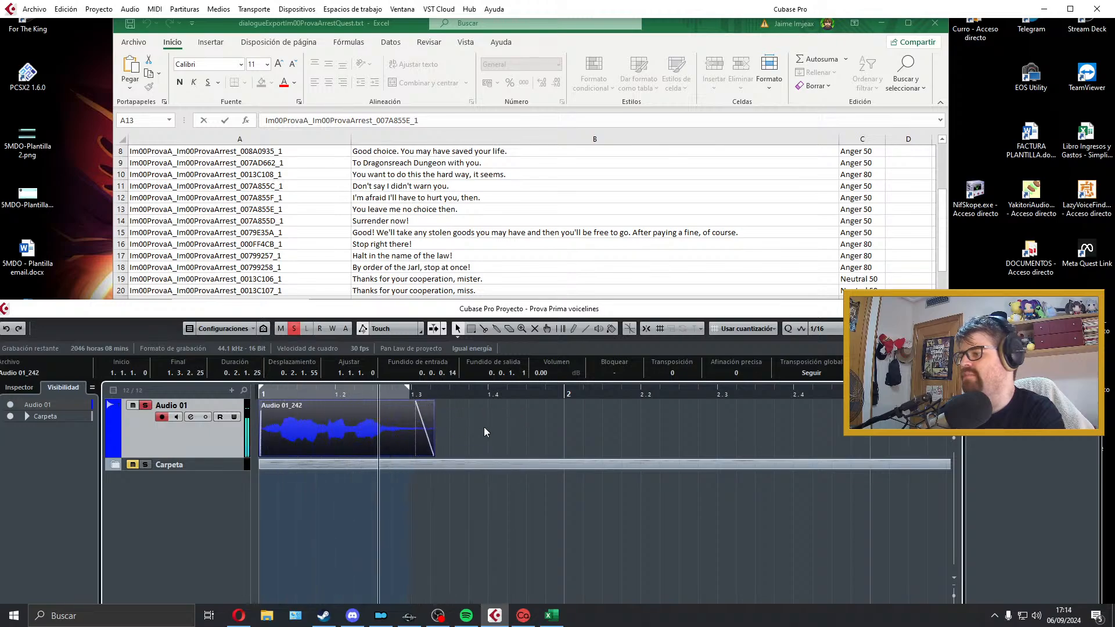
key("space")
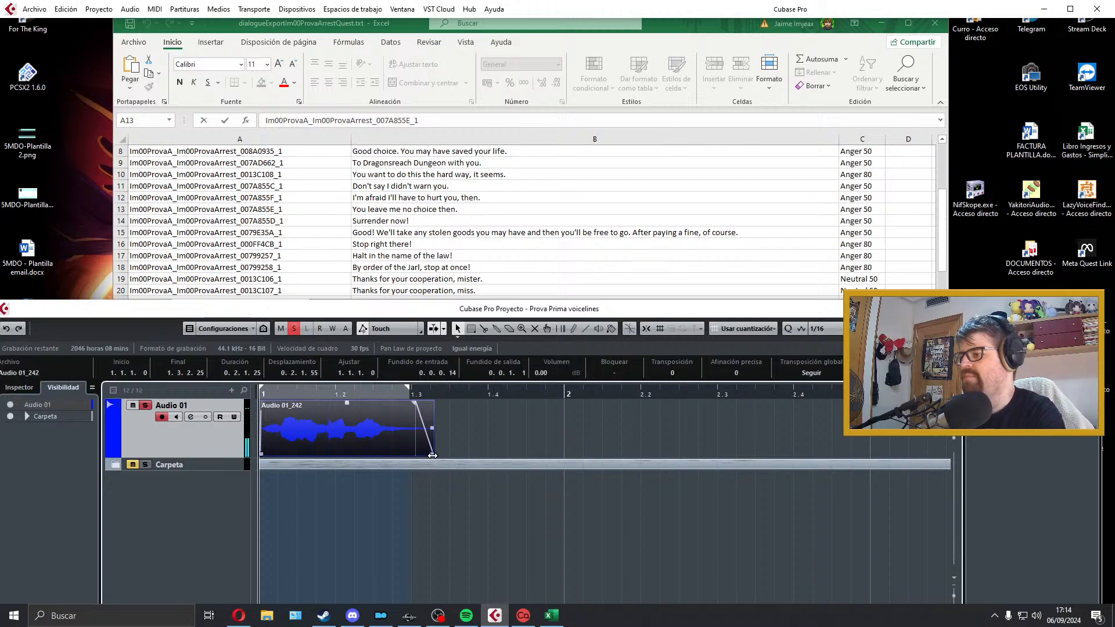
left_click_drag(437, 452, 443, 453)
key("space")
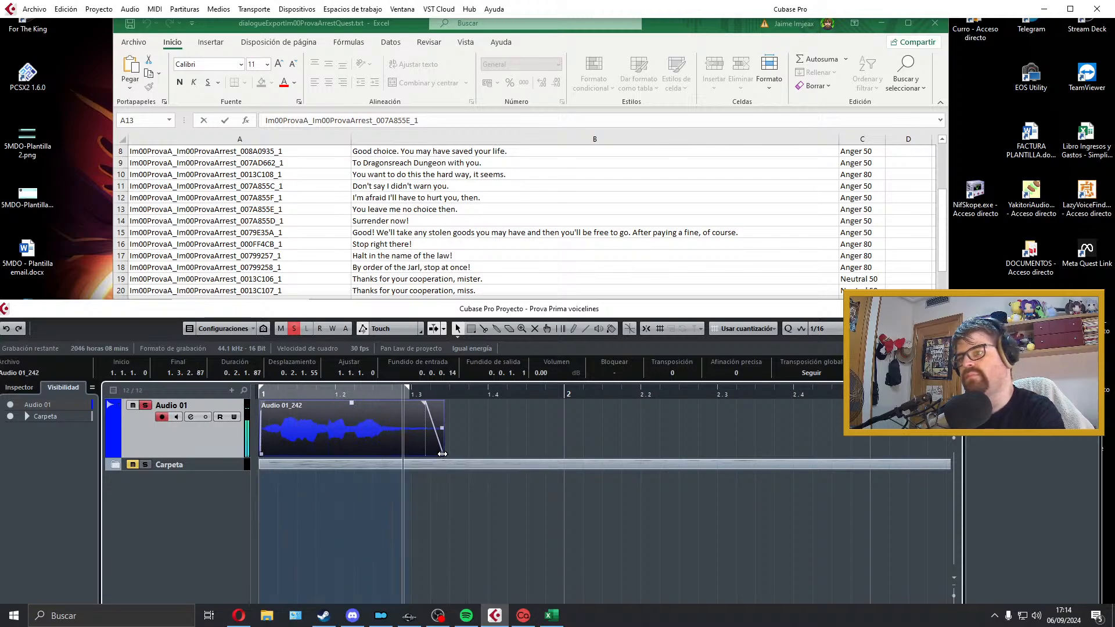
key("space")
key("p")
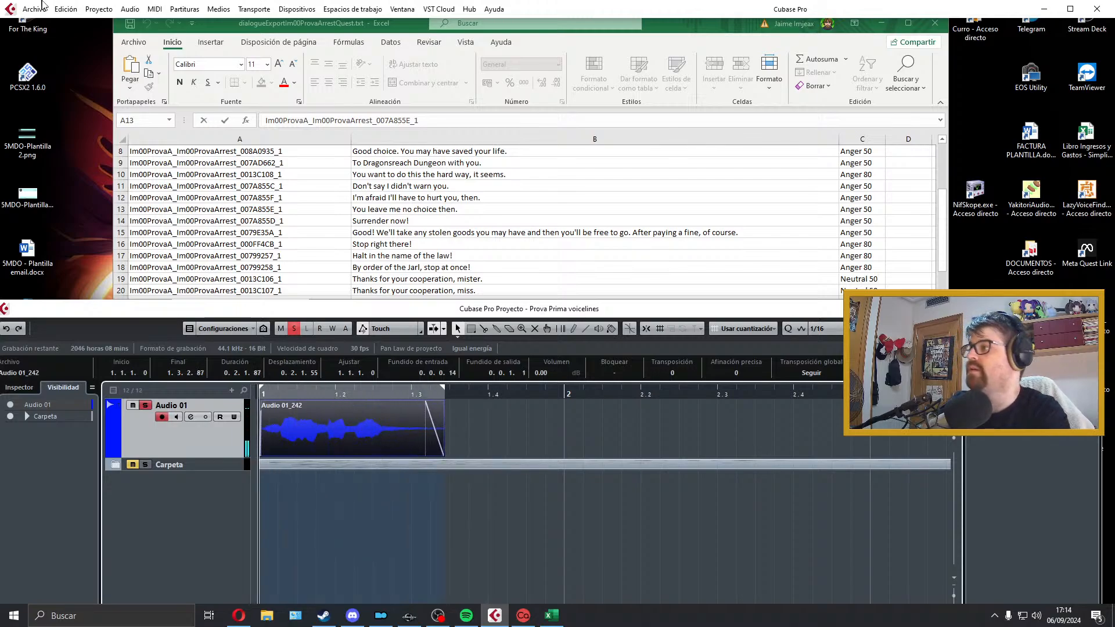
Step: Copy the name from cell A14 and export the mixdown as Wave file Im00ProvaA_Im00ProvaArrest_007A855D_1 in the Prova folder
double_click(304, 219)
double_click(303, 220)
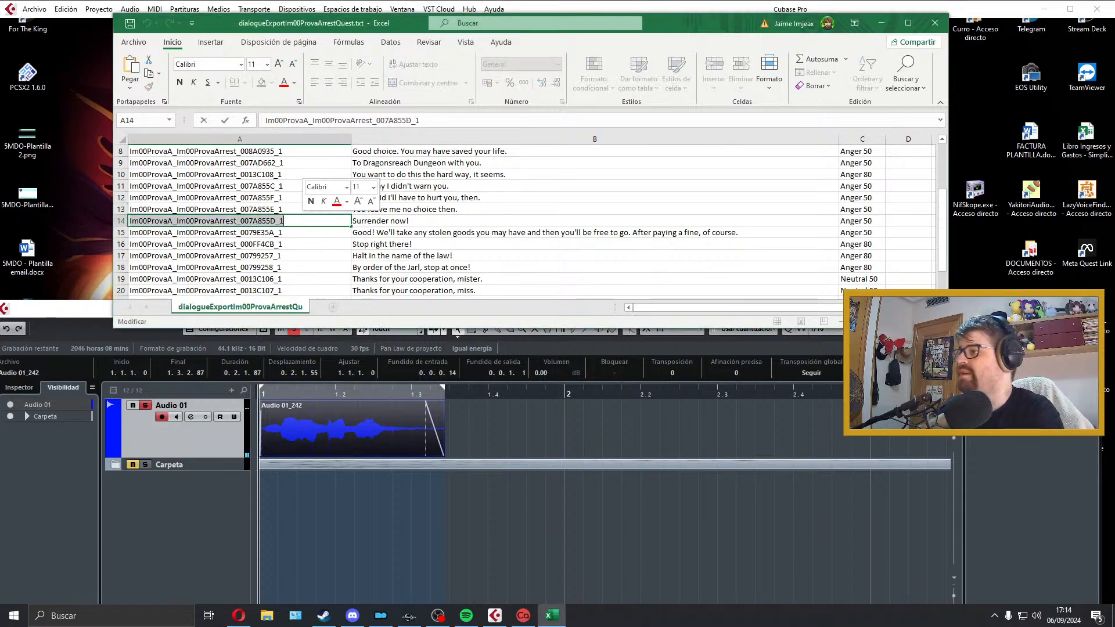
left_click(325, 413)
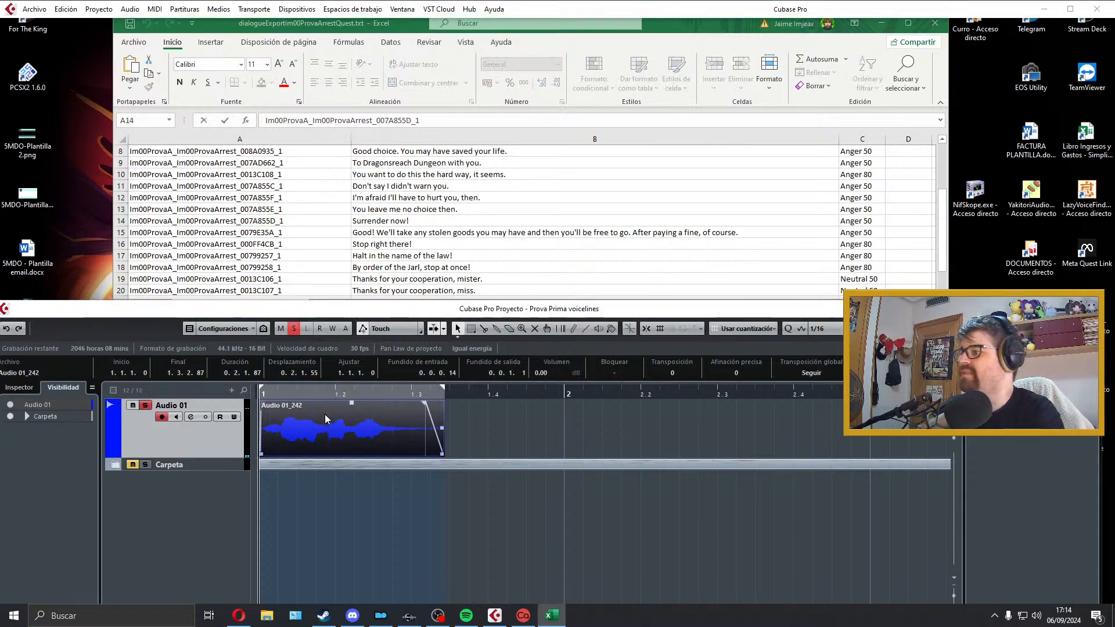
left_click(34, 9)
mouse_move(80, 188)
left_click(267, 213)
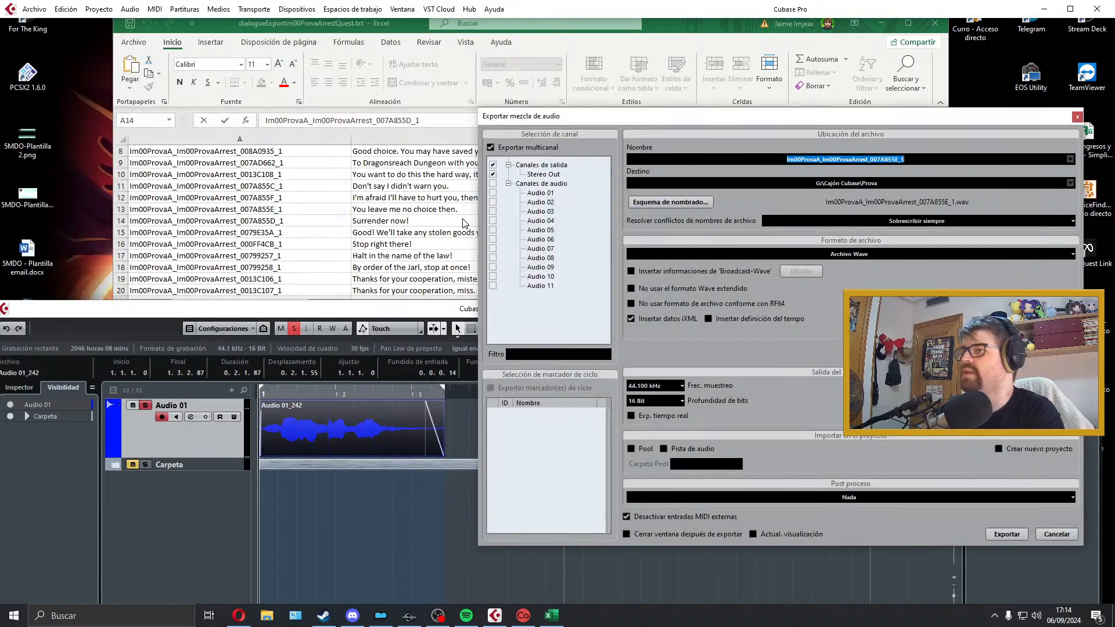
left_click(998, 531)
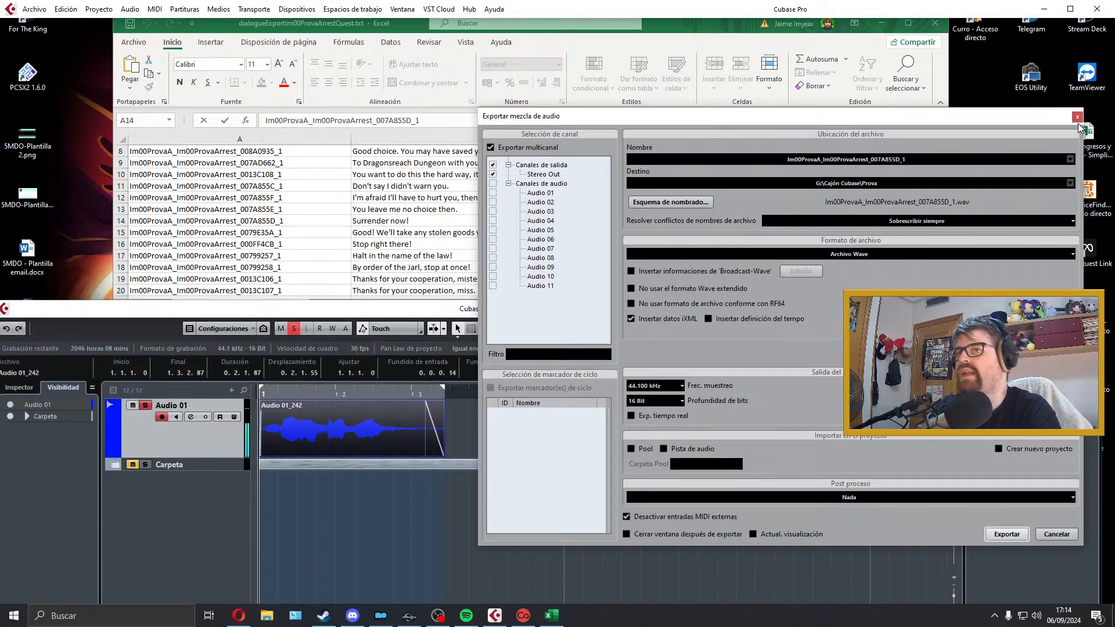
left_click(1077, 117)
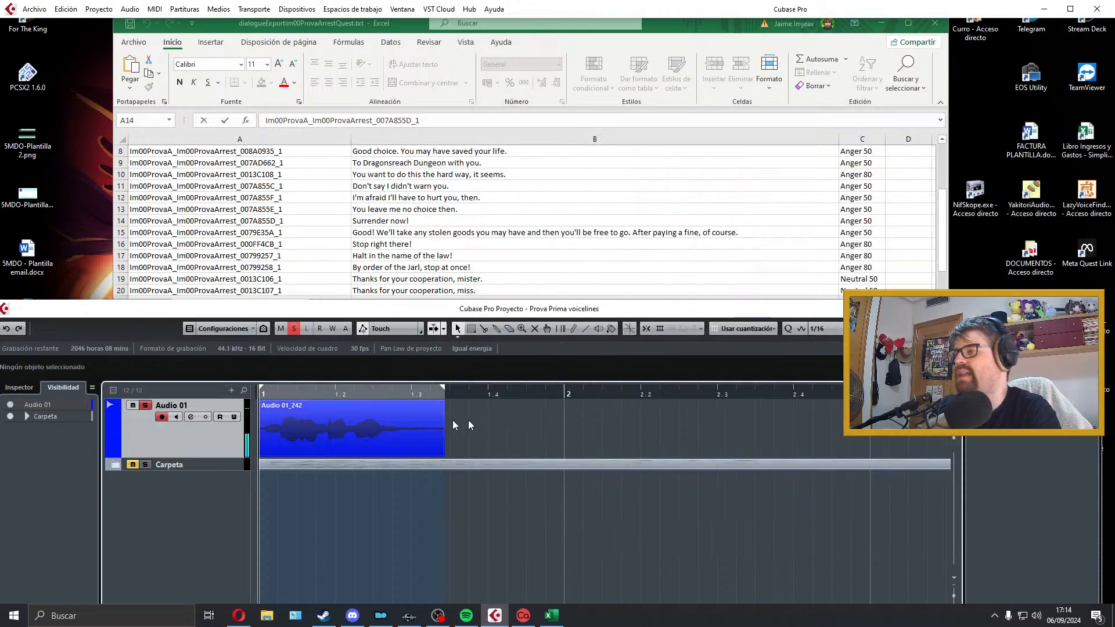
Step: Remove the exported take from Audio 01 and mark the row 15 line in the Excel list before returning to Cubase
key("Delete")
scroll(430, 250, "down", 1)
scroll(430, 250, "down", 3)
scroll(430, 250, "up", 1)
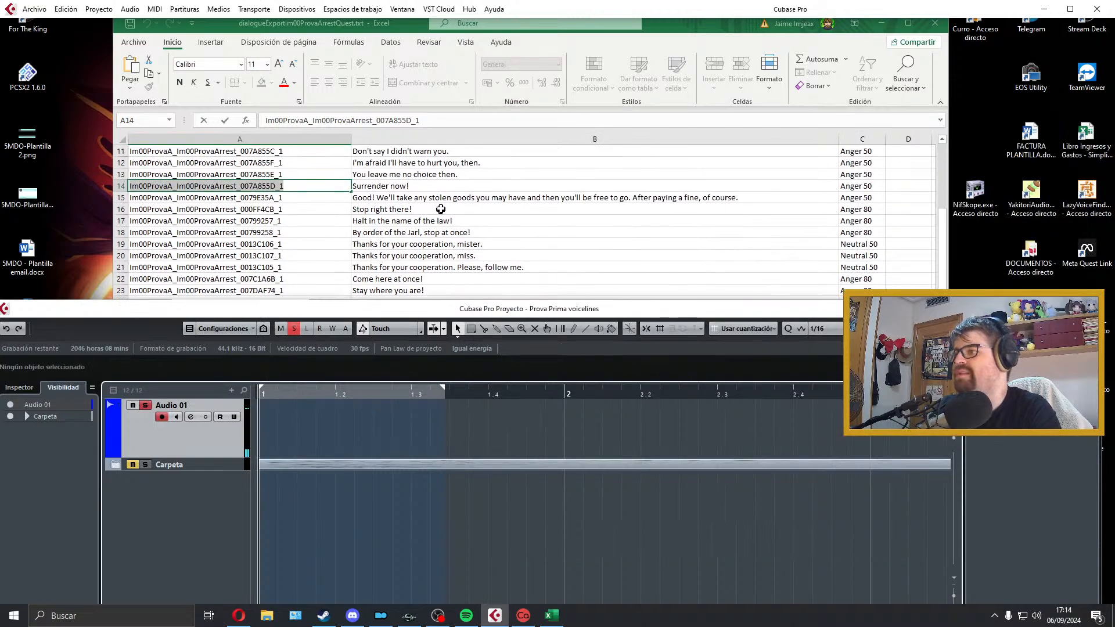
left_click(444, 198)
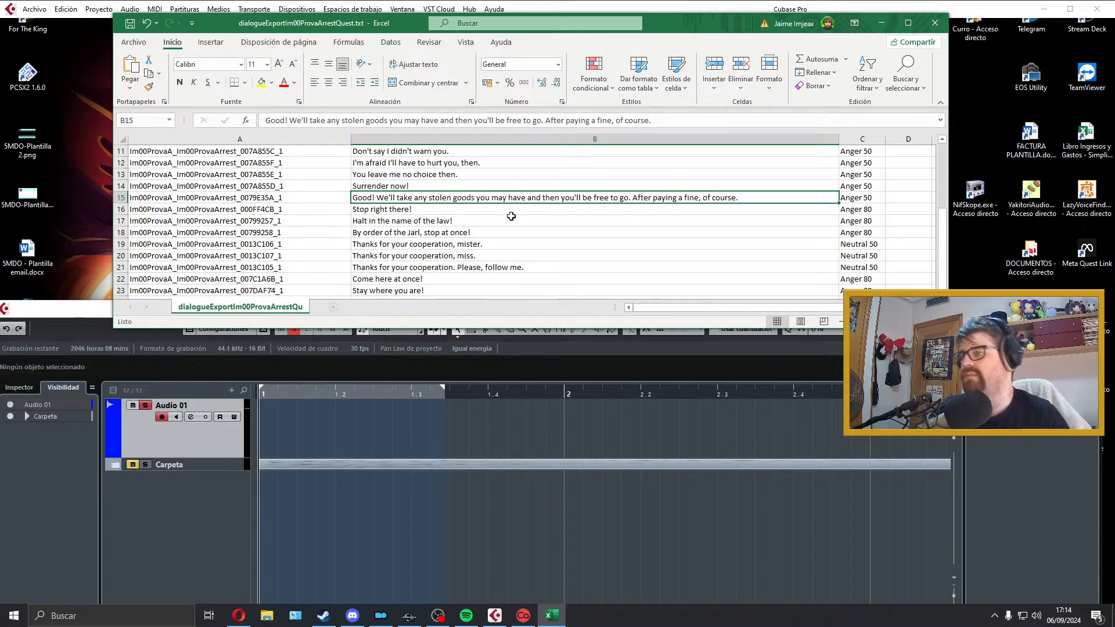
left_click(618, 443)
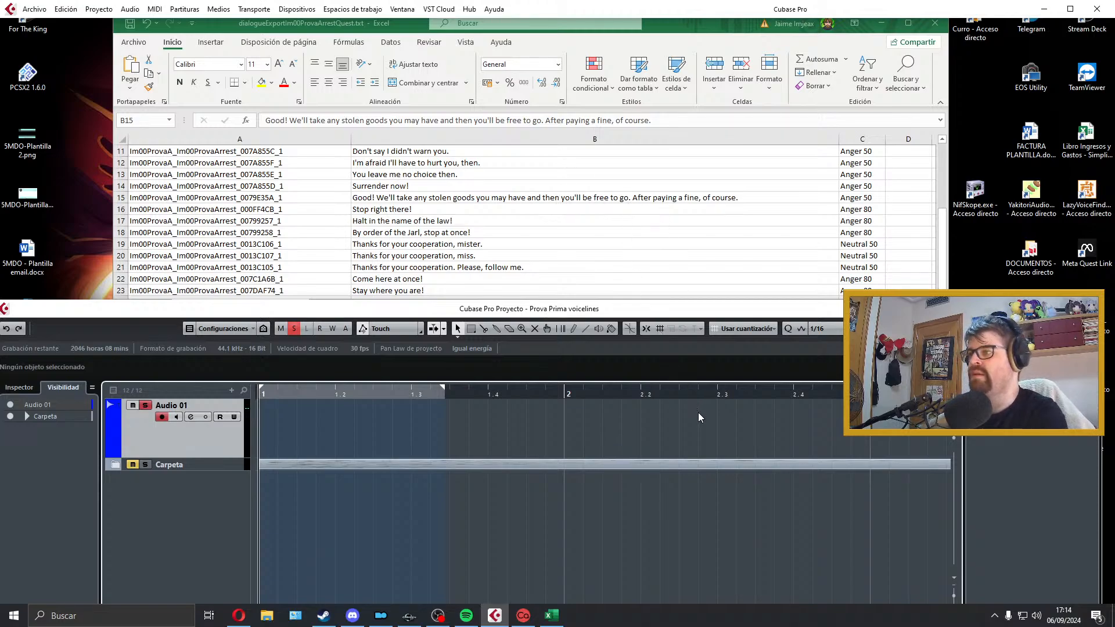
Step: Record a trial take of the row 15 line on Audio 01, trim and review it, and discard it
key("KP_Multiply")
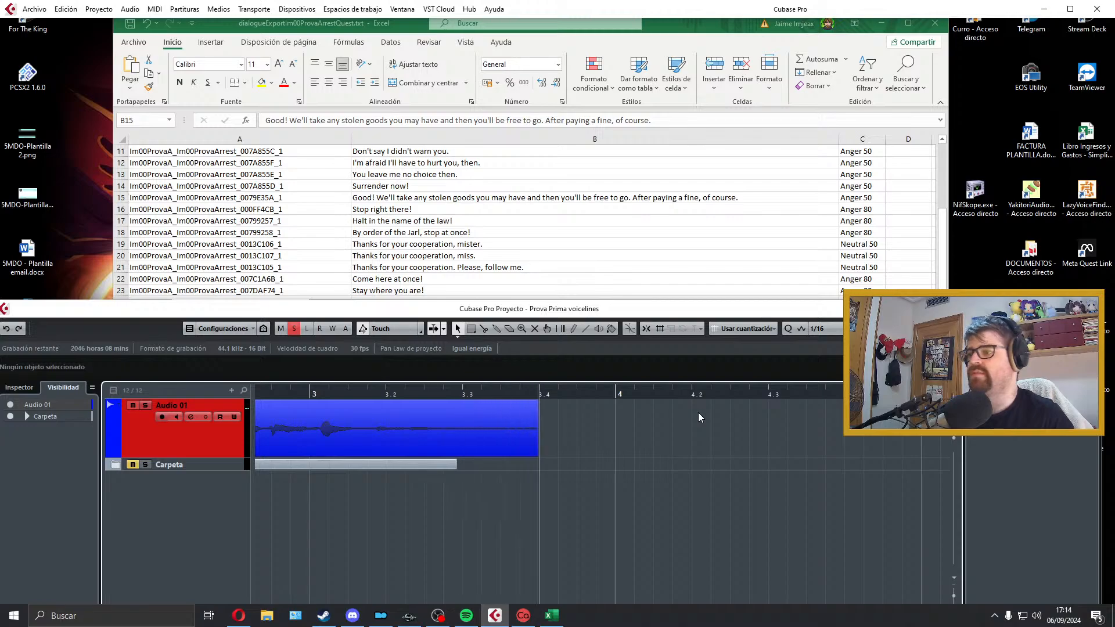
key("space")
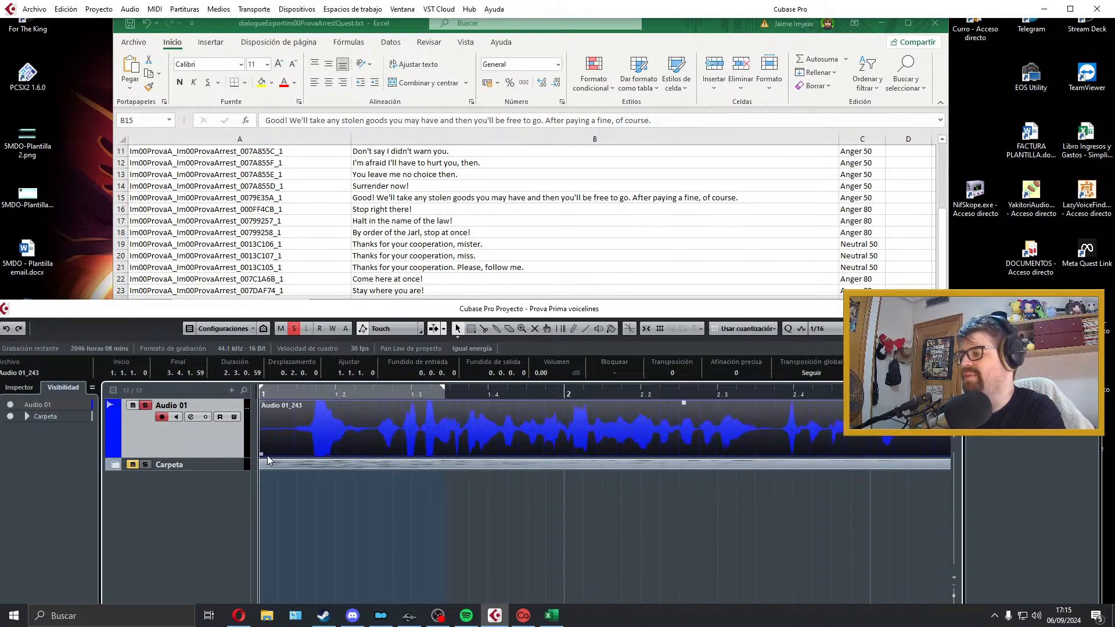
left_click_drag(260, 455, 289, 443)
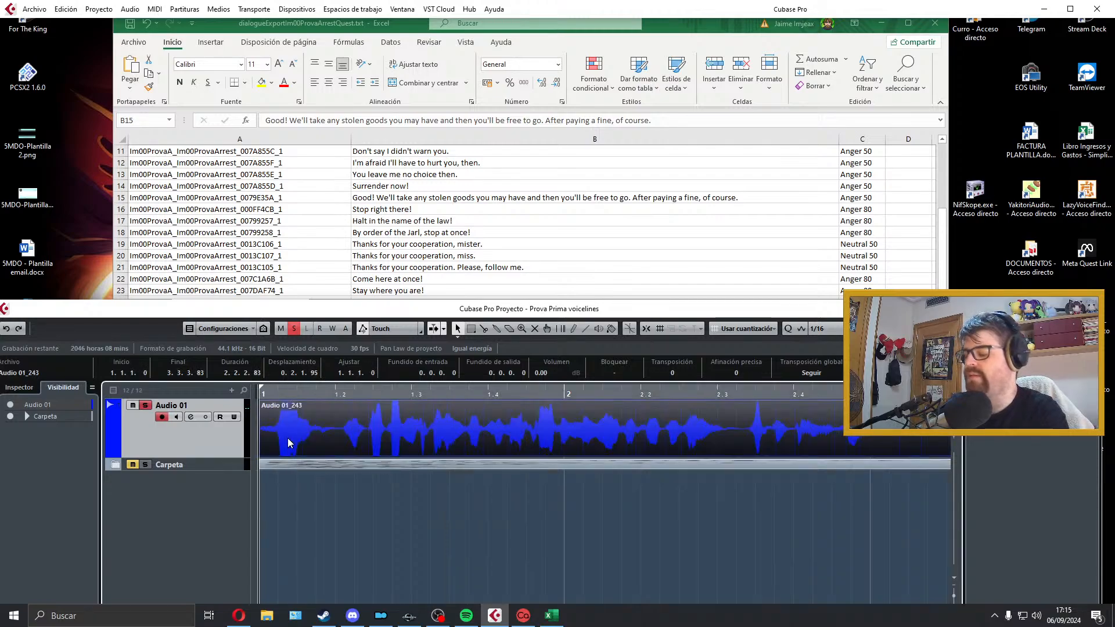
key("space")
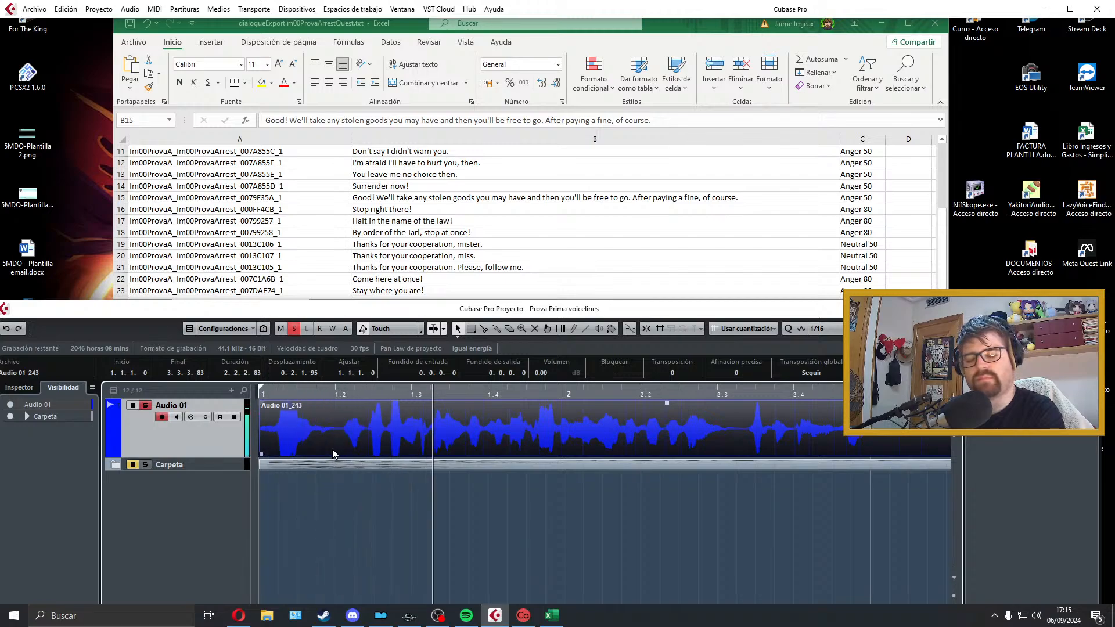
key("g")
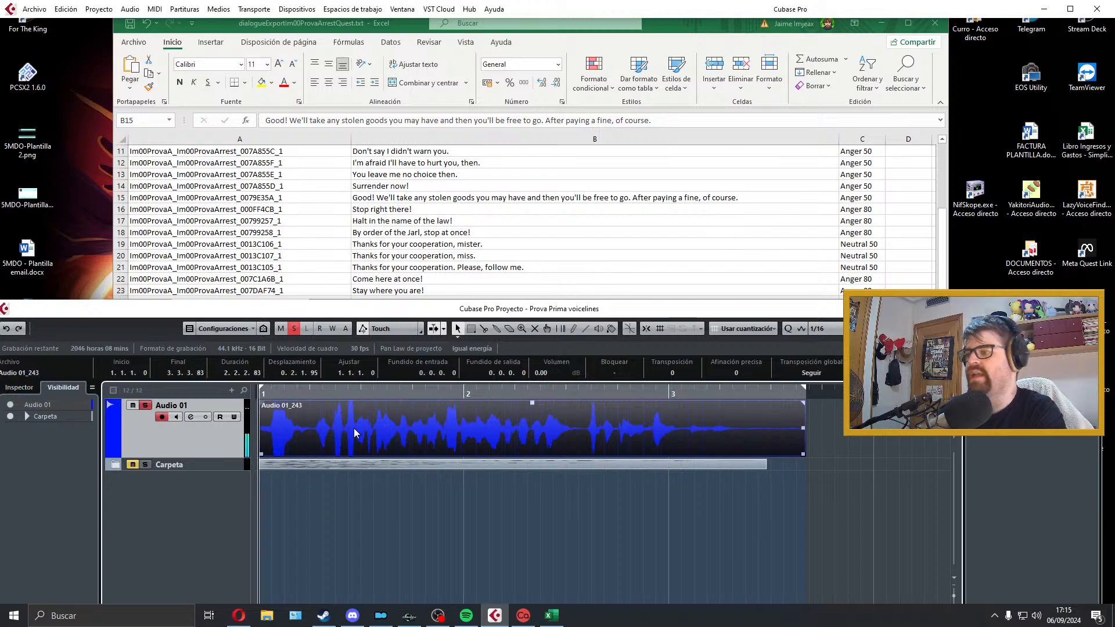
key("Delete")
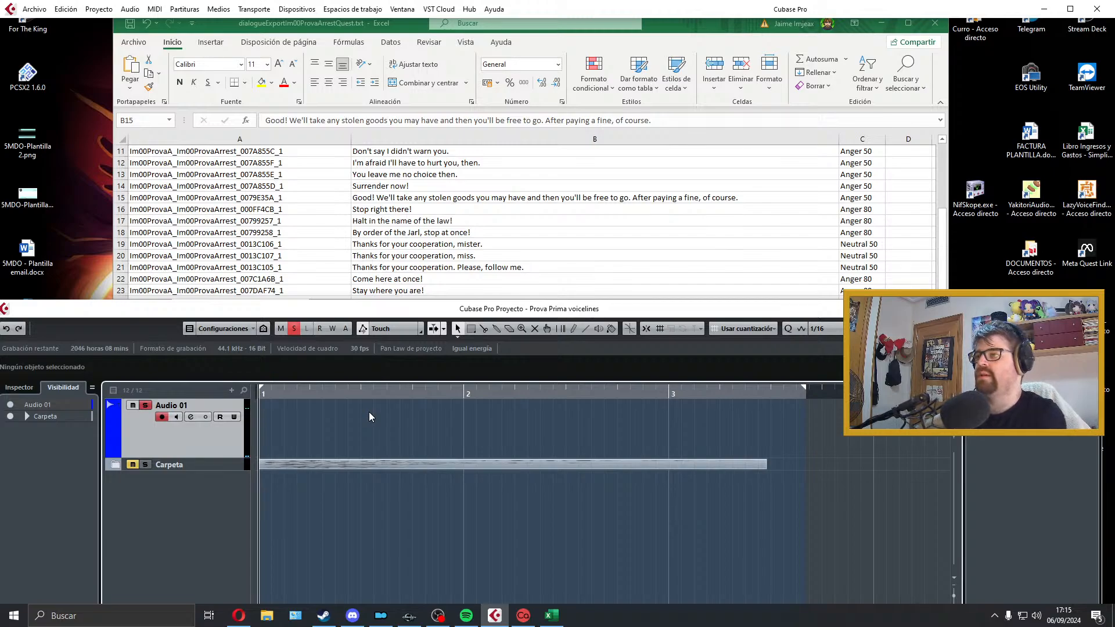
key("KP_Multiply")
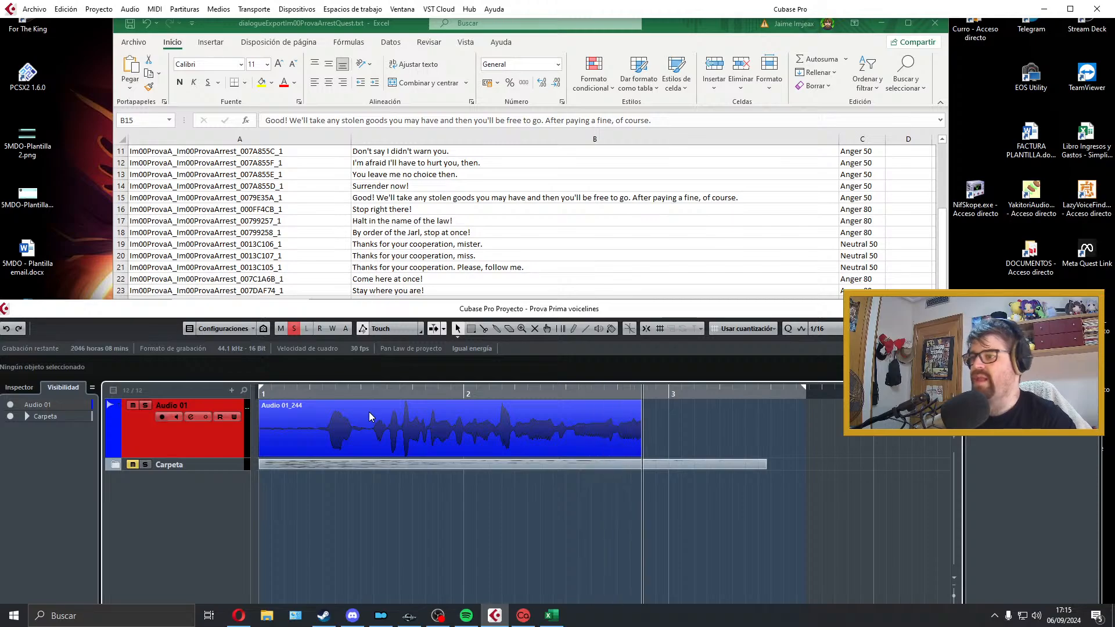
key("space")
key("Delete")
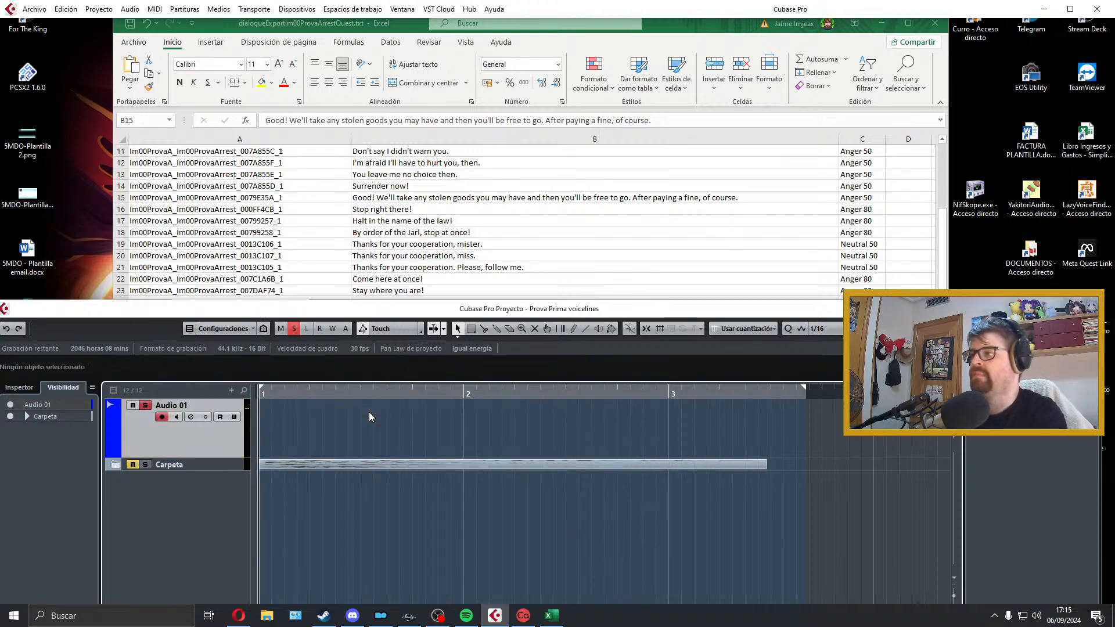
Step: Record a new take of the row 15 line on Audio 01, play it back and trim the excess at its end
key("KP_Multiply")
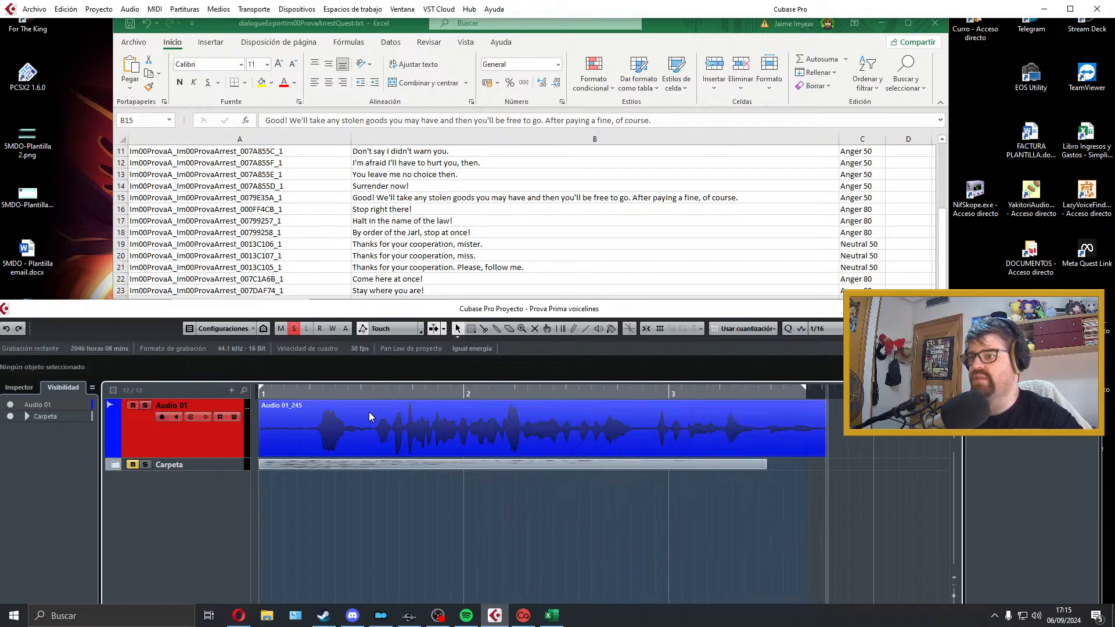
key("space")
key("space")
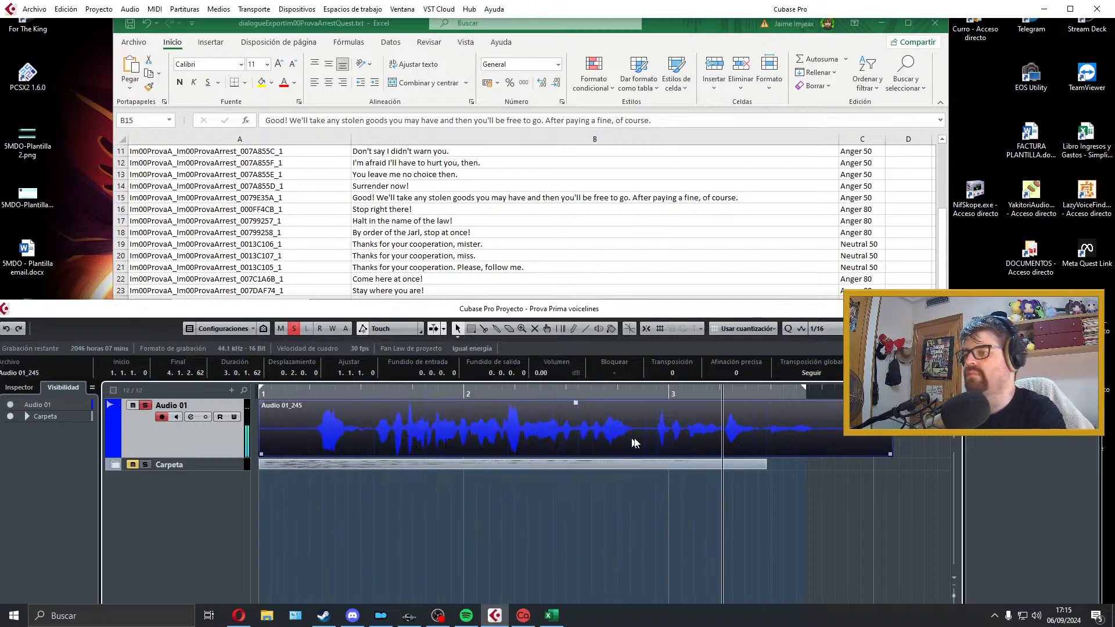
key("space")
left_click_drag(890, 454, 813, 455)
Step: Audition the take around the pause just before bar 3, split it there and trim the end of the first part
left_click(648, 491)
key("space")
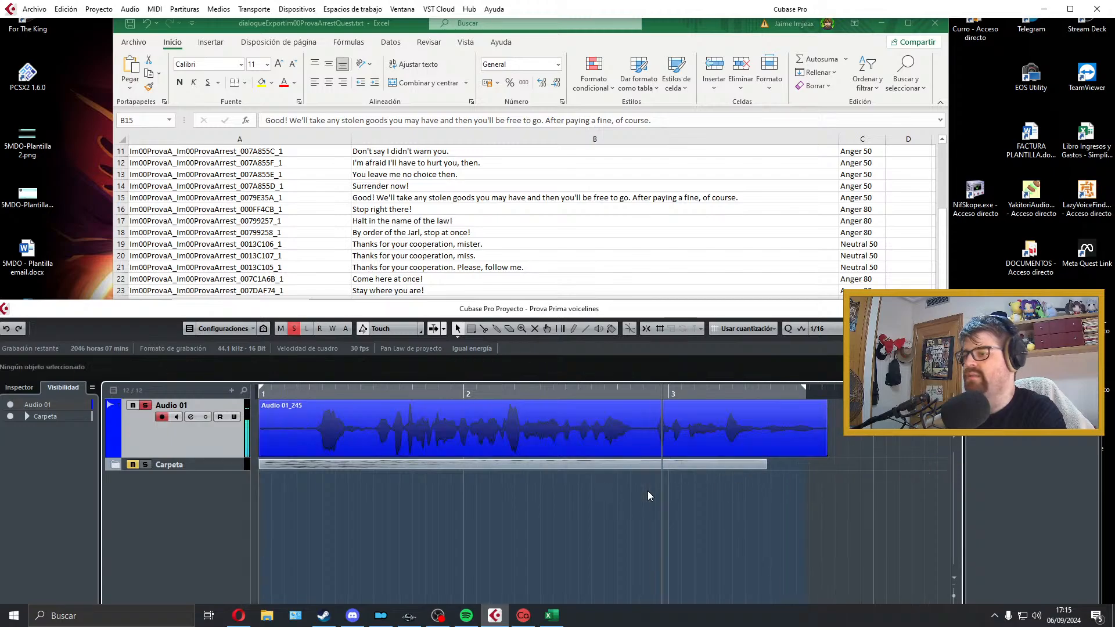
key("space")
left_click(640, 495)
key("space")
key("space")
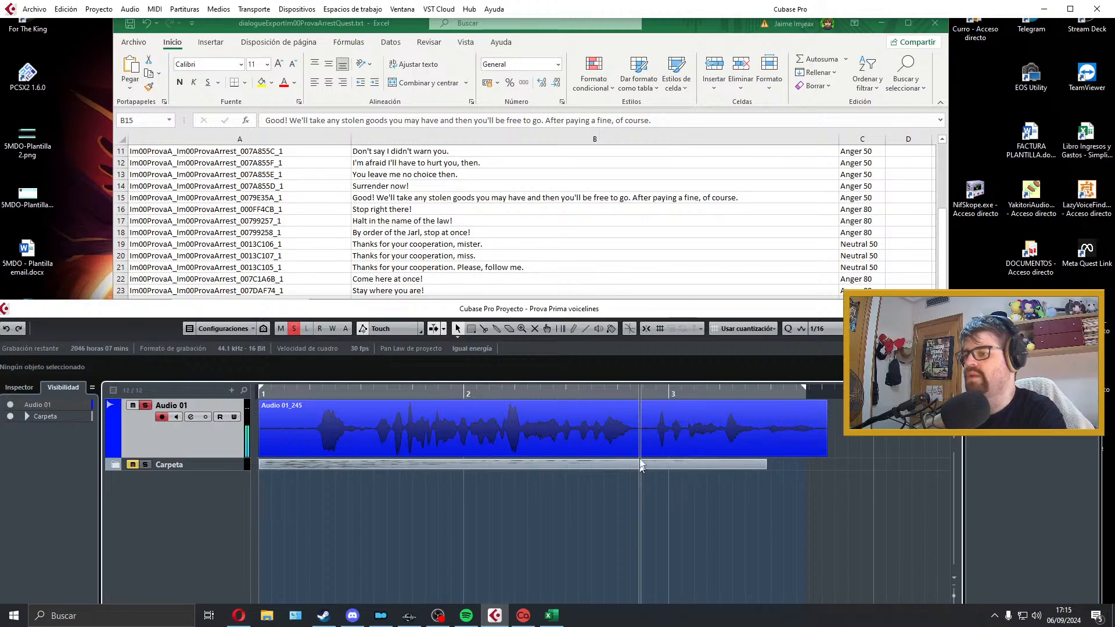
left_click(654, 439, "alt")
left_click_drag(652, 454, 638, 455)
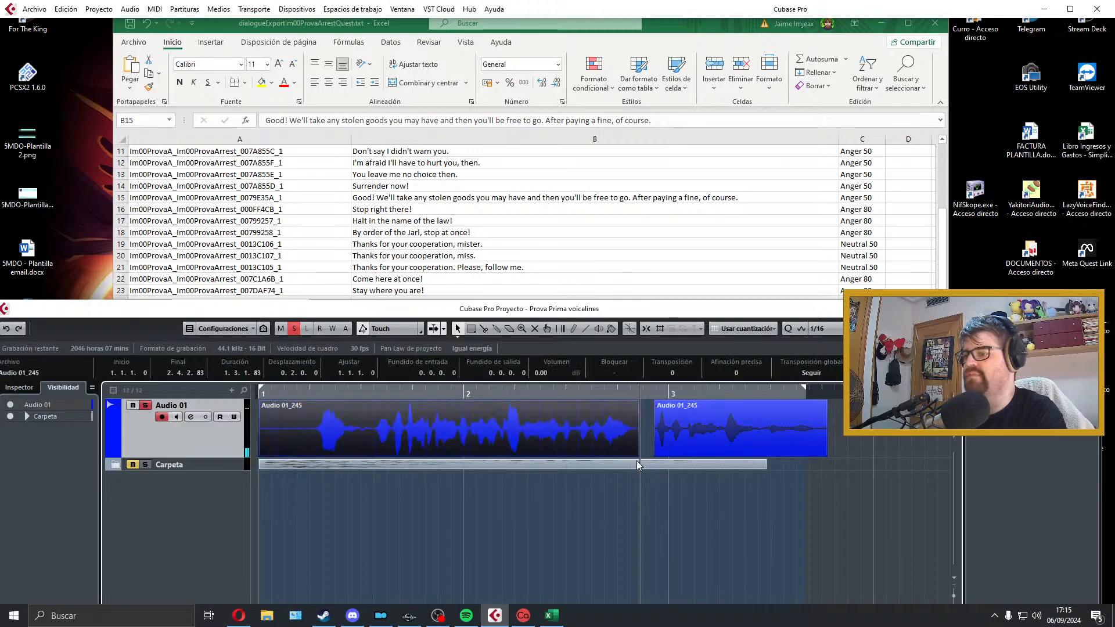
Step: Cut off and delete the silence before the first word, and move both parts of the take together to the start of bar 1
left_click(315, 443, "alt")
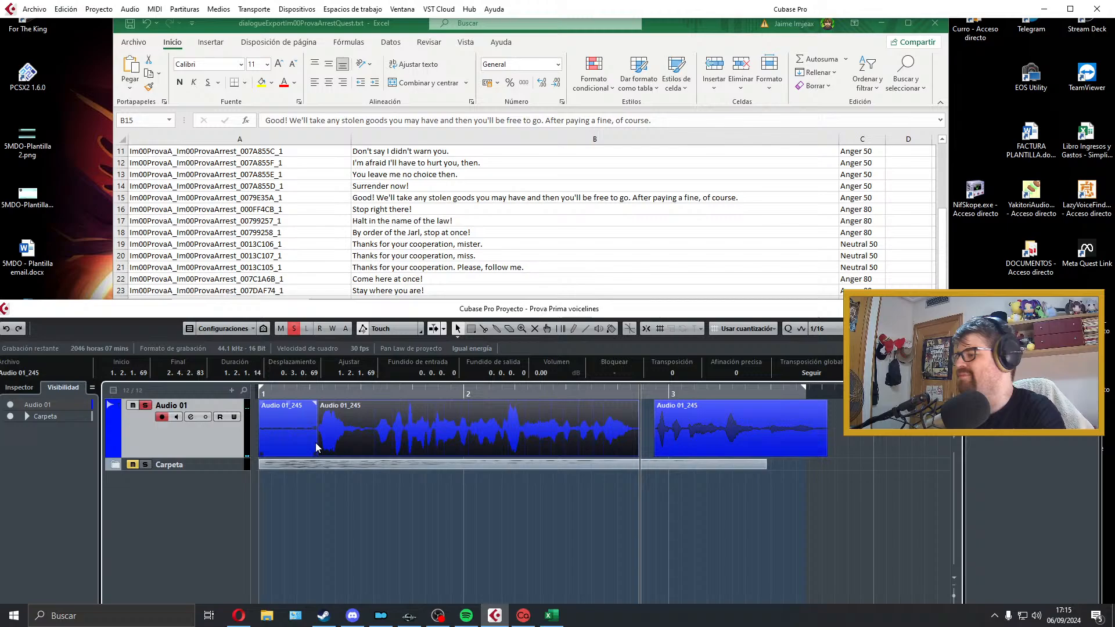
left_click(269, 453)
key("Delete")
left_click_drag(274, 446, 677, 446)
left_click_drag(548, 436, 409, 431)
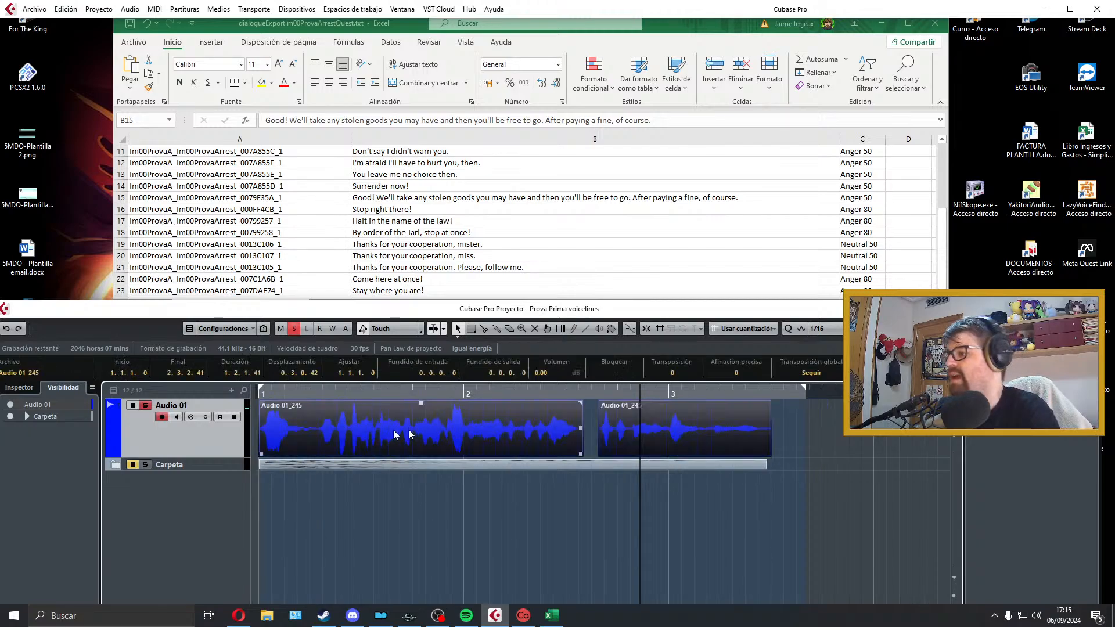
left_click(360, 430)
left_click_drag(847, 434, 438, 426)
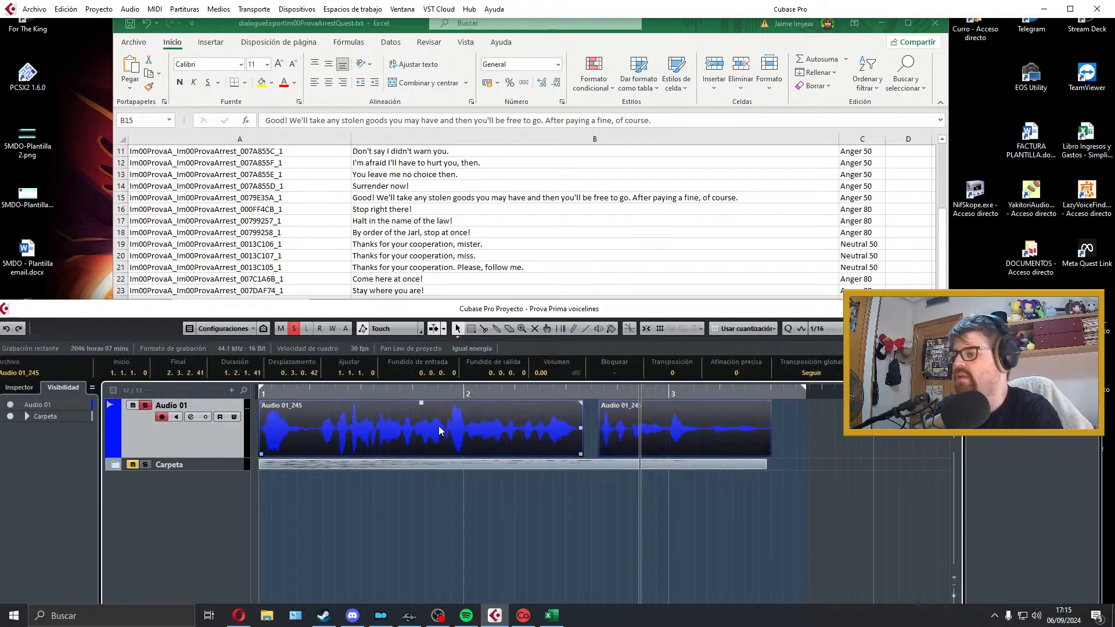
Step: Add a short fade-in and a short fade-out to the first part of the take on Audio 01
left_click(355, 415)
key("KP_Decimal")
left_click_drag(263, 402, 265, 402)
left_click_drag(580, 403, 579, 403)
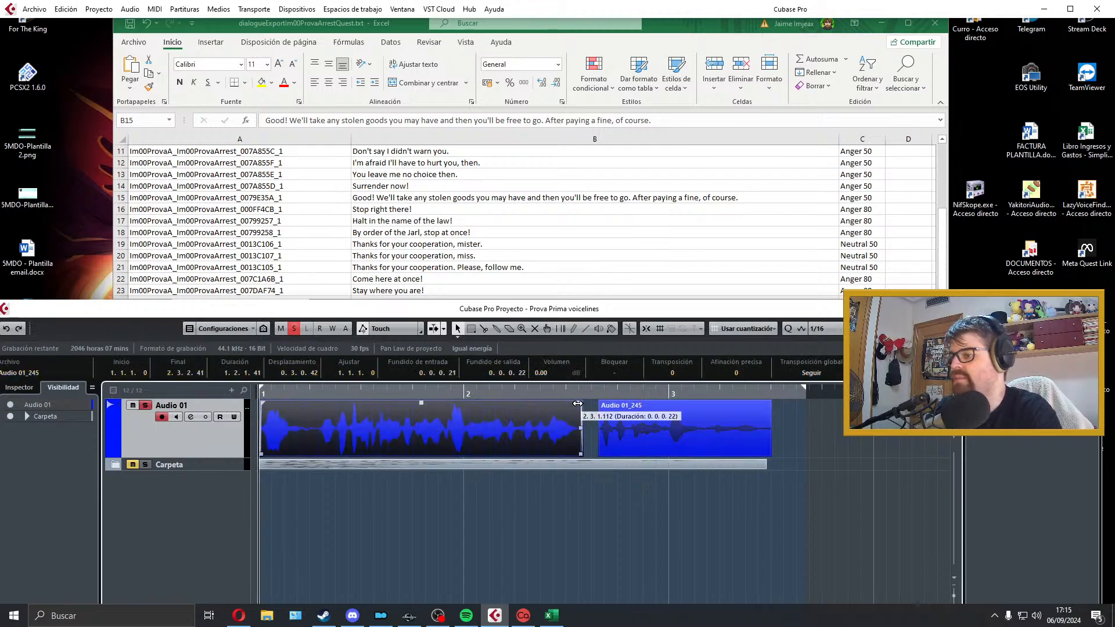
Step: Fade out the end of the second part and move that part up against the end of the first
left_click(602, 405)
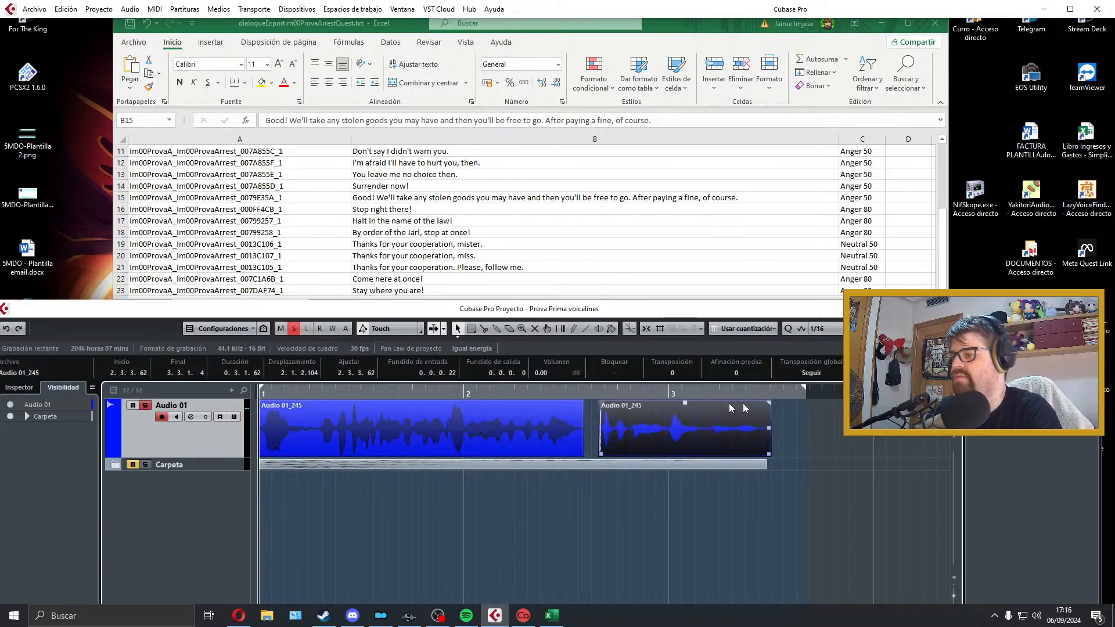
left_click_drag(769, 402, 766, 402)
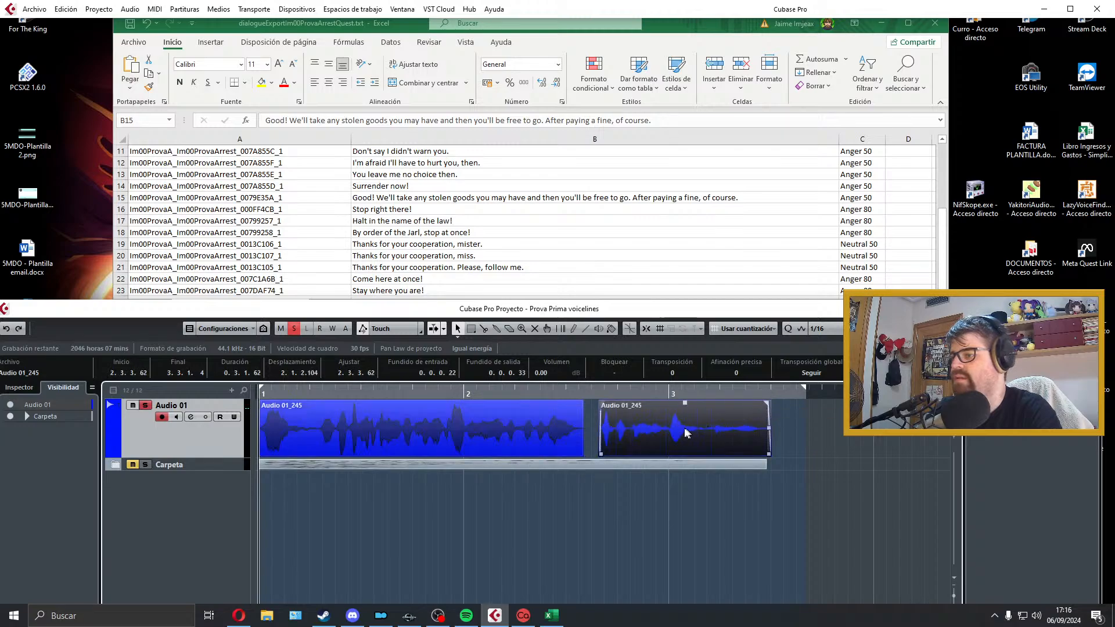
left_click_drag(685, 428, 673, 429)
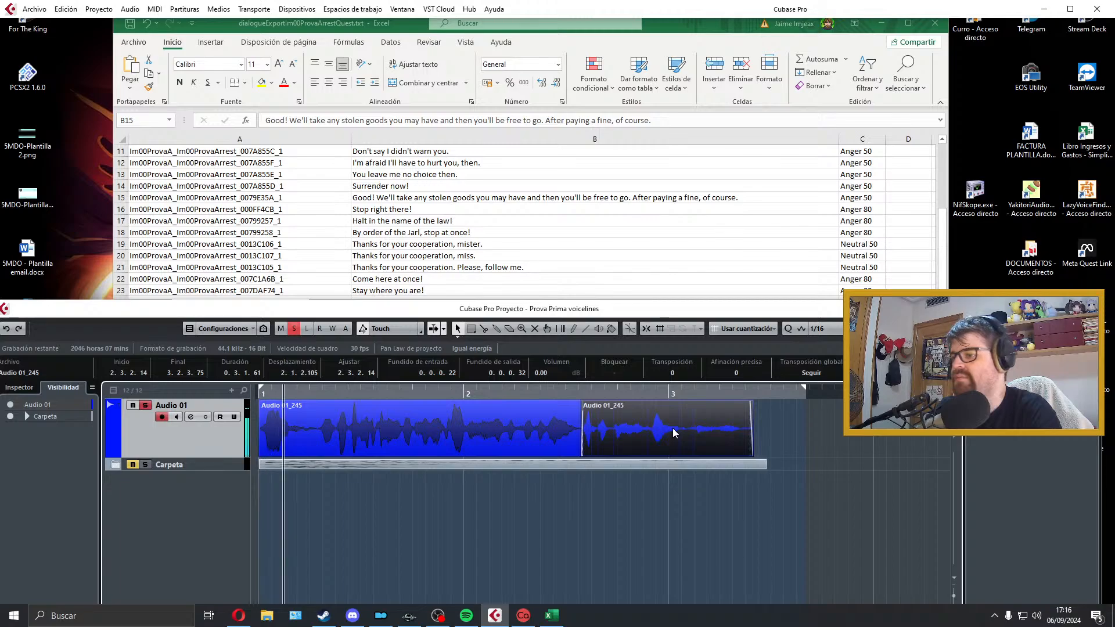
Step: Play back the joined take and set the locator range to span both of its parts
key("space")
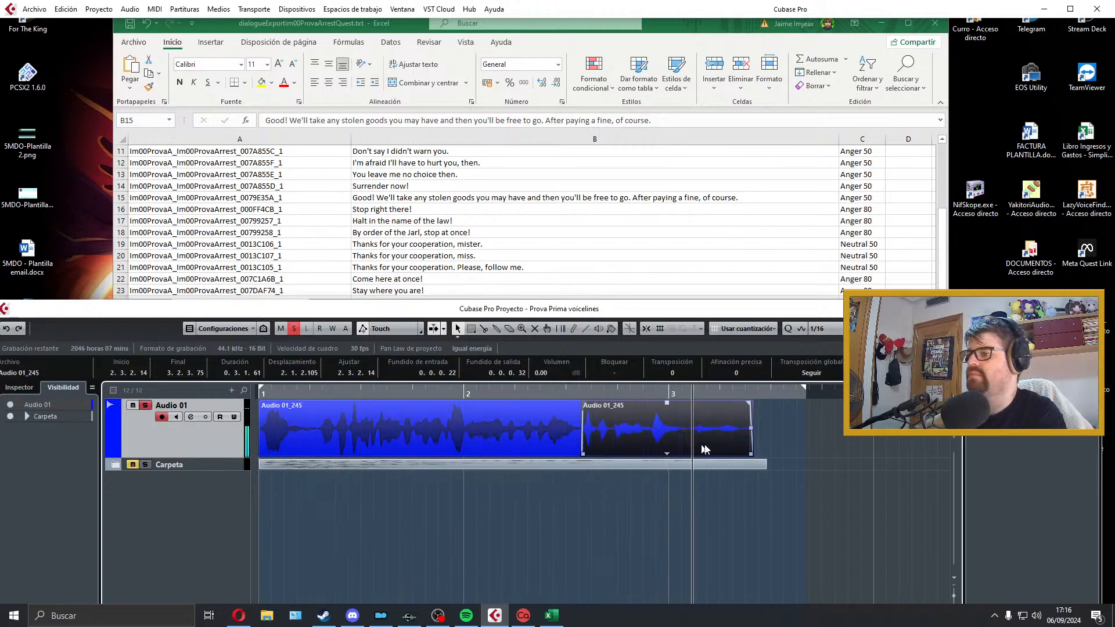
key("space")
left_click(316, 442)
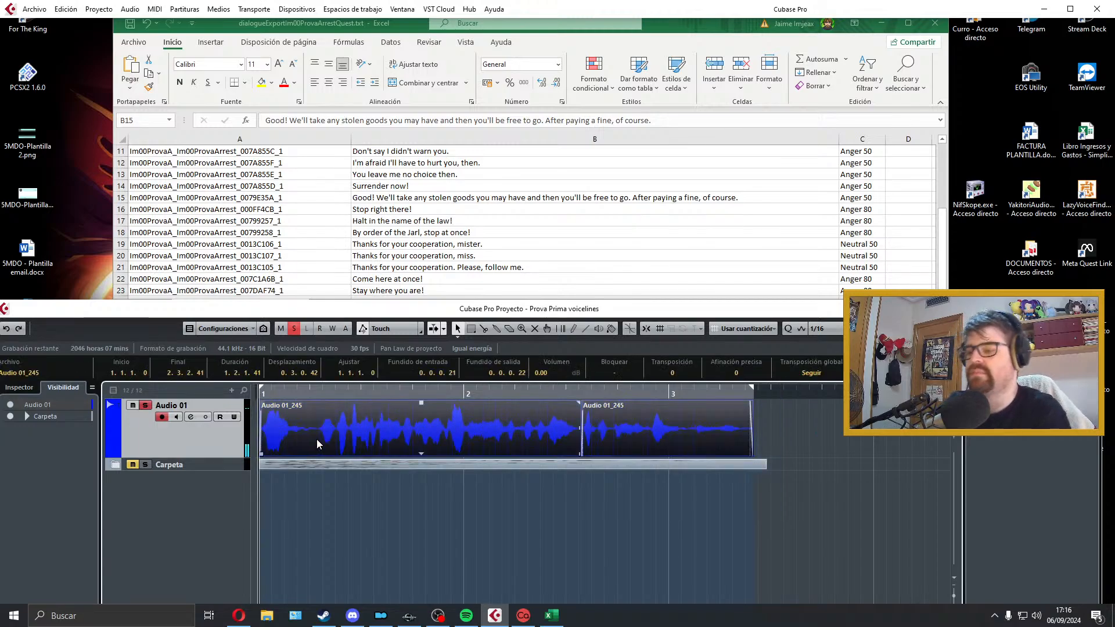
Step: Switch to Excel and copy the file name Im00ProvaA_Im00ProvaArrest_0079E35A_1 from row 15 of the dialogue list
key("alt+Tab")
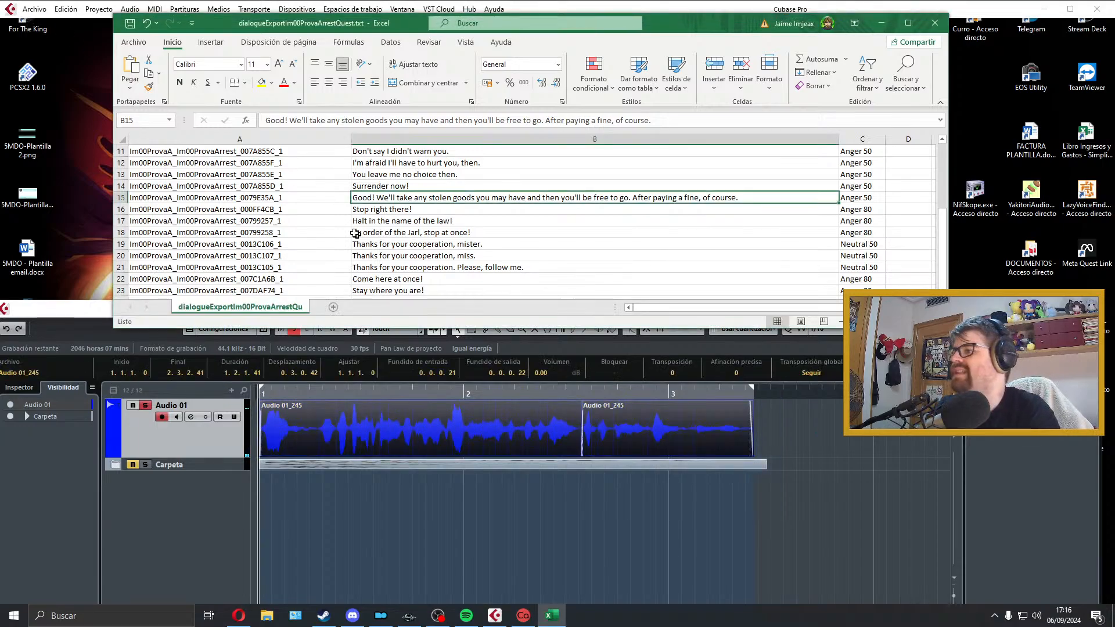
left_click(297, 290)
double_click(300, 198)
left_click_drag(300, 199, 103, 197)
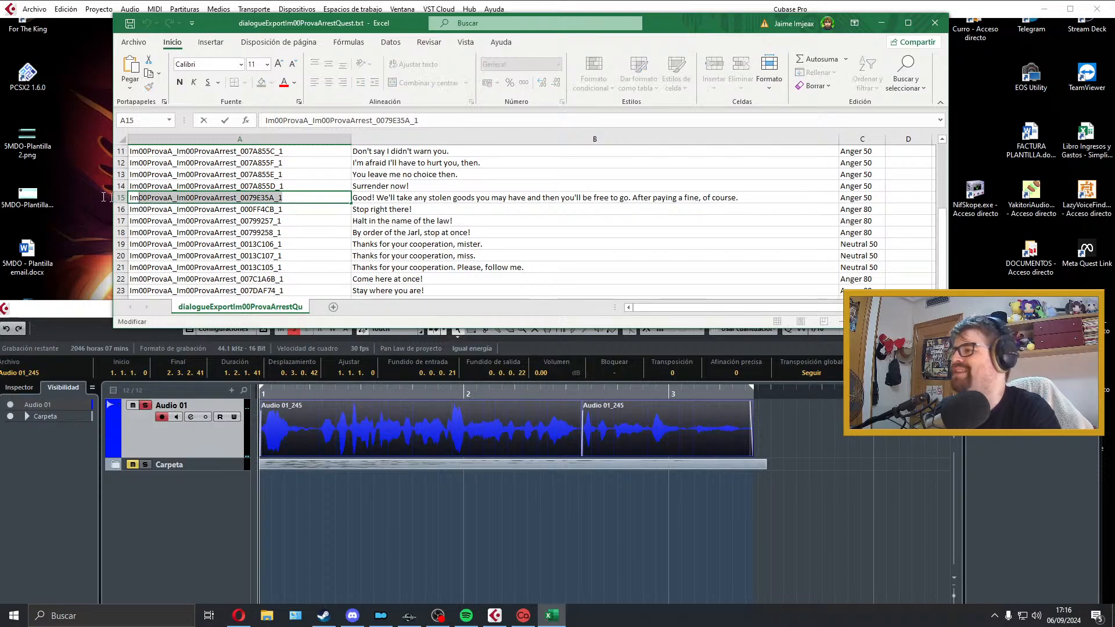
Step: In Cubase, export the audio mixdown as a Wave file named Im00ProvaA_Im00ProvaArrest_0079E35A_1
left_click(687, 411)
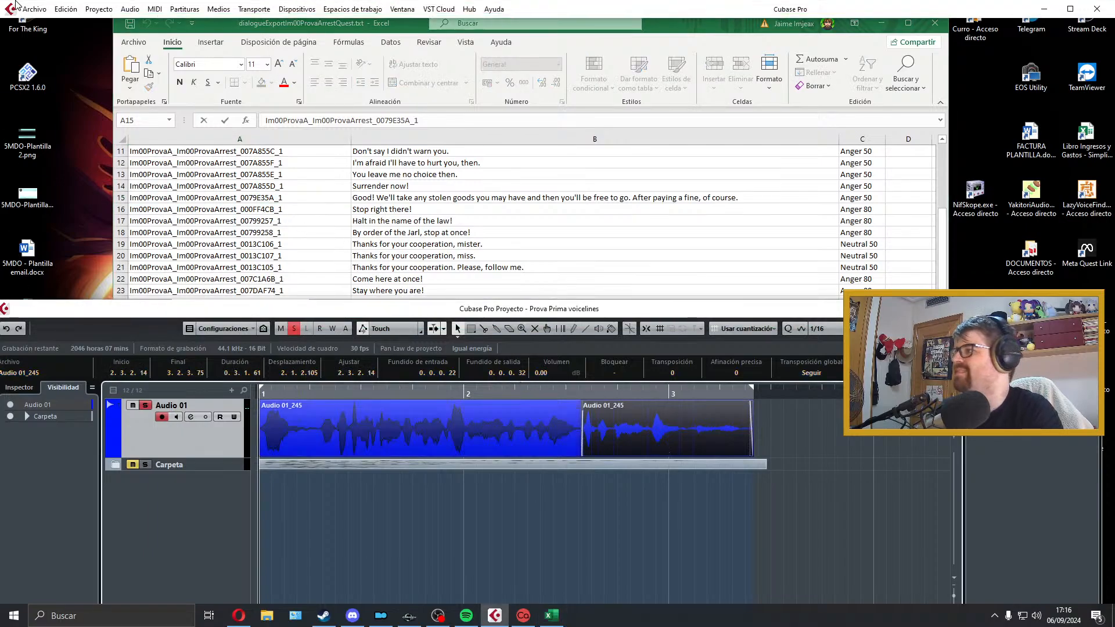
left_click(34, 9)
mouse_move(87, 189)
left_click(316, 209)
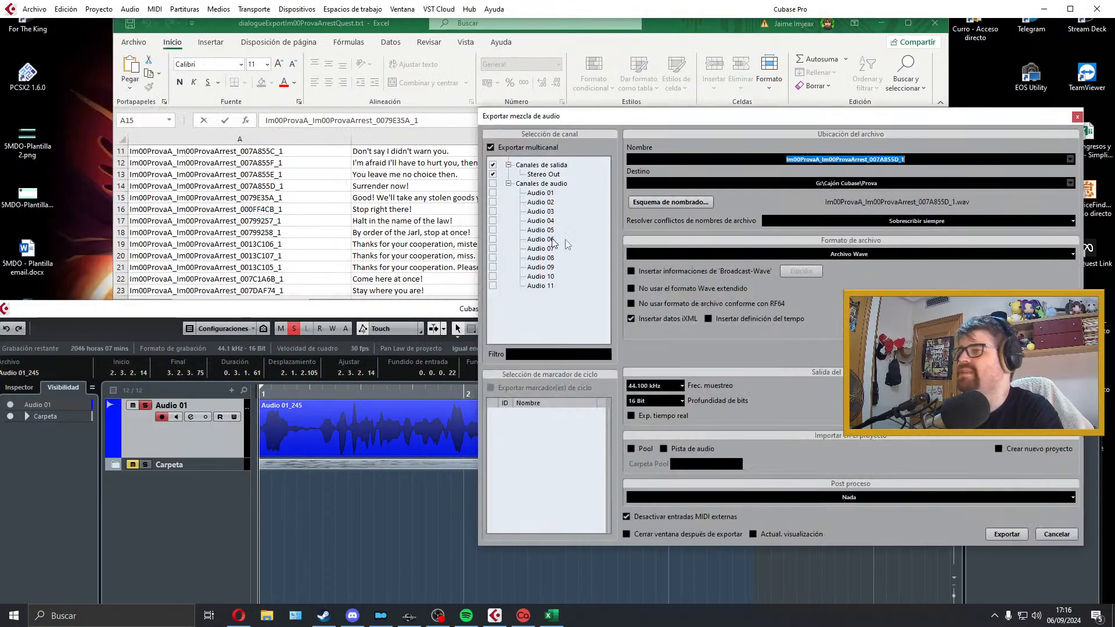
type("Im00ProvaA_Im00ProvaArrest_0079E35A_1")
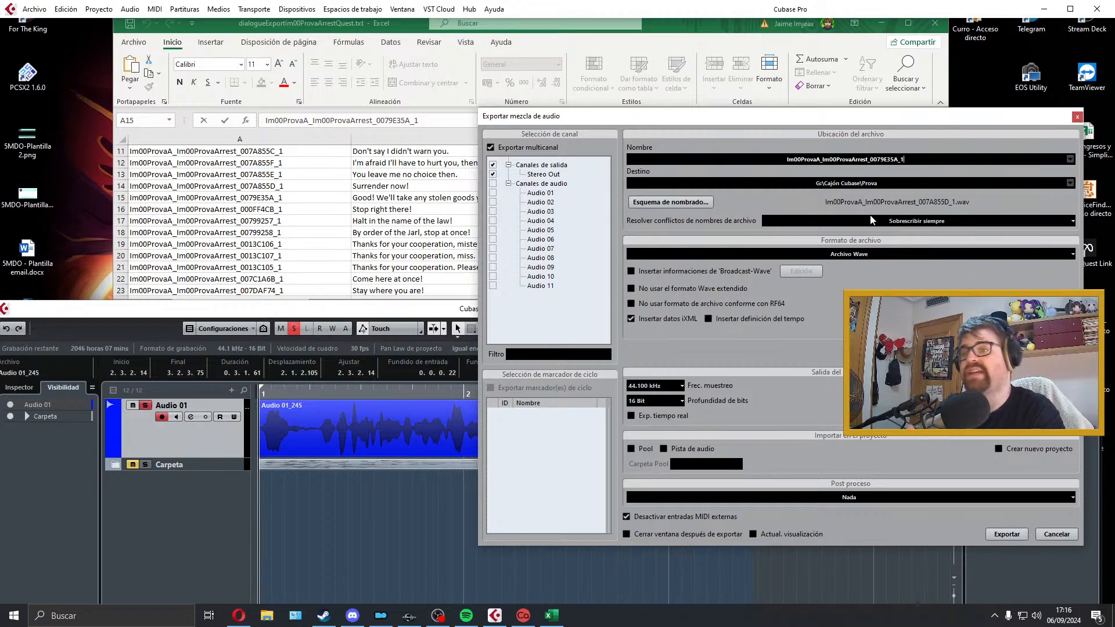
left_click(1011, 535)
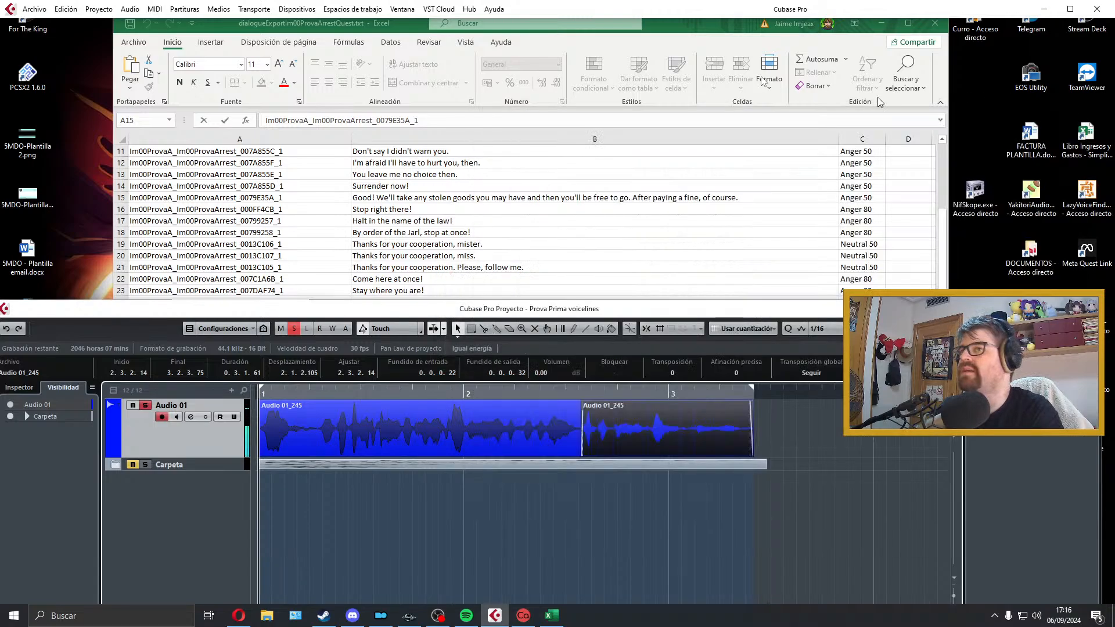
left_click(34, 10)
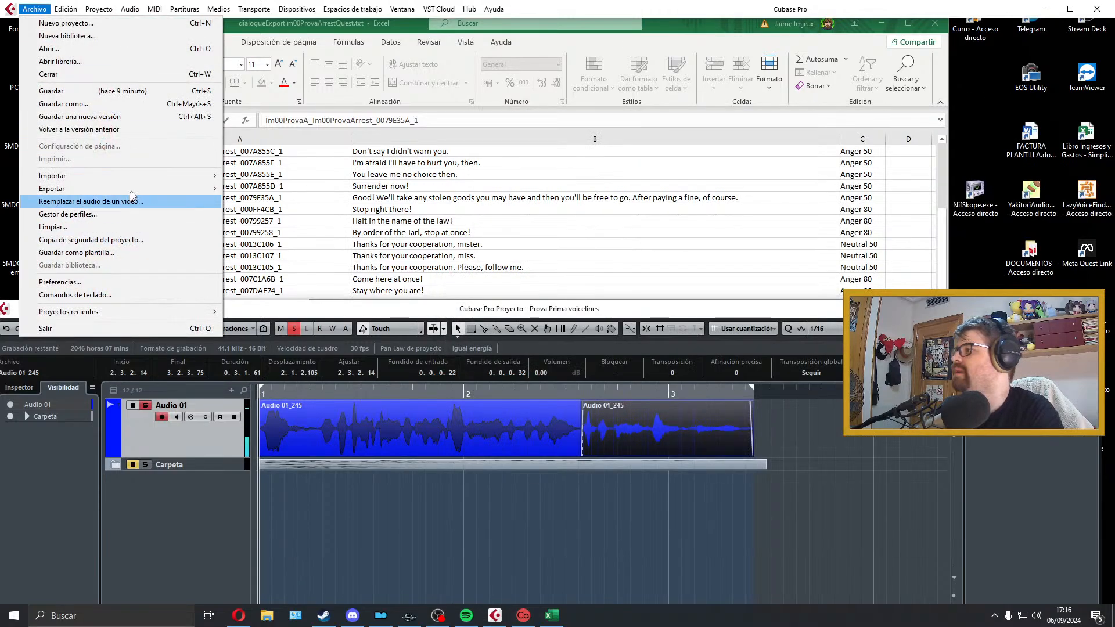
mouse_move(131, 190)
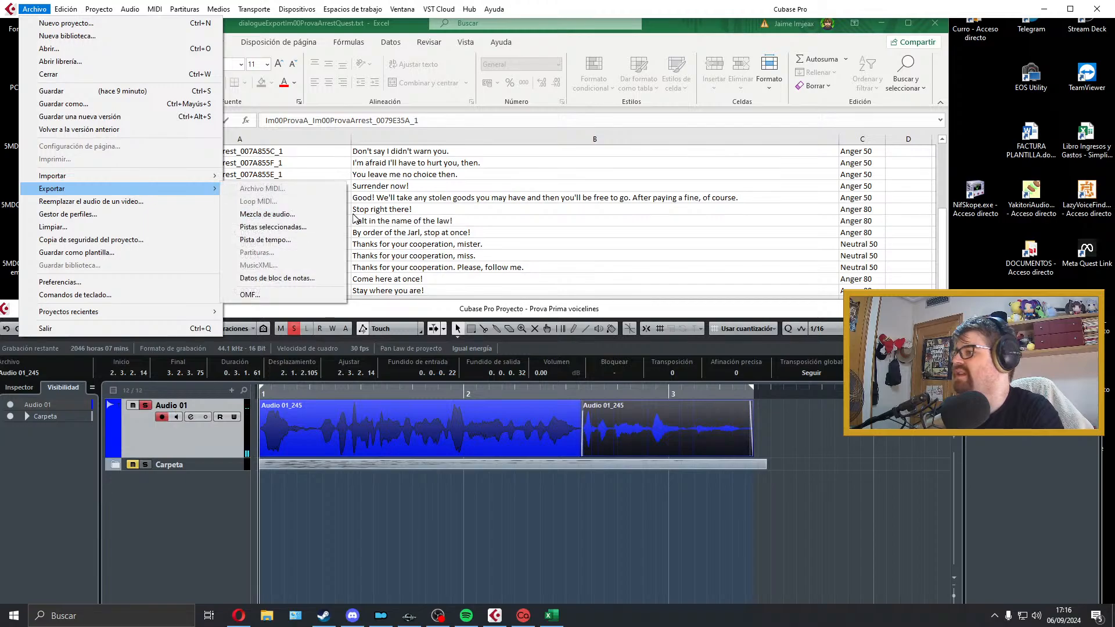
left_click(108, 282)
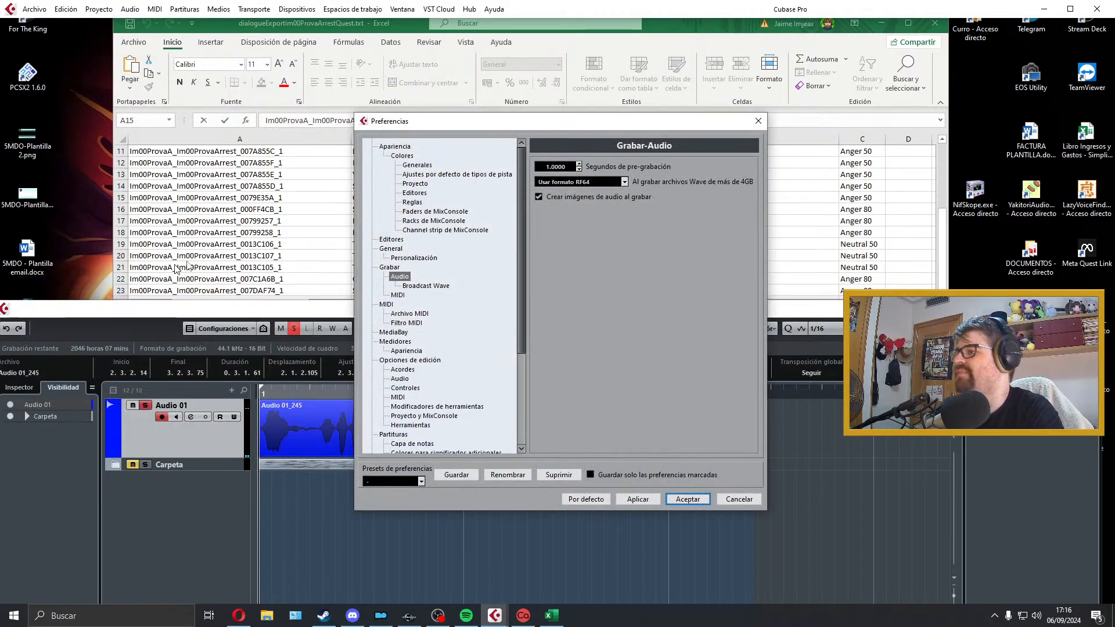
left_click_drag(523, 250, 534, 218)
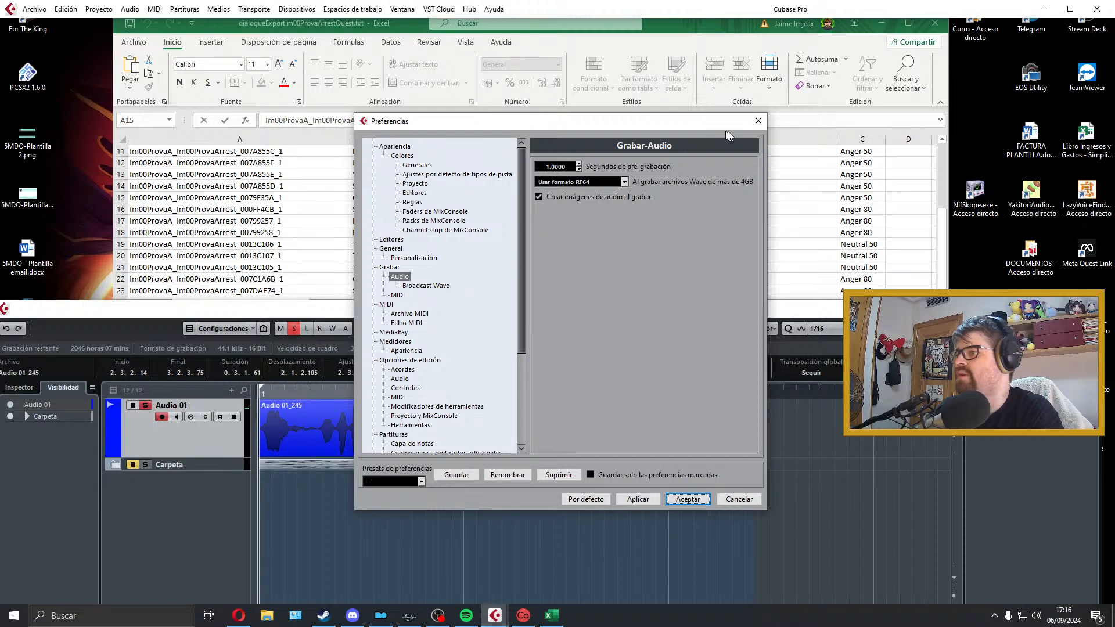
left_click(754, 124)
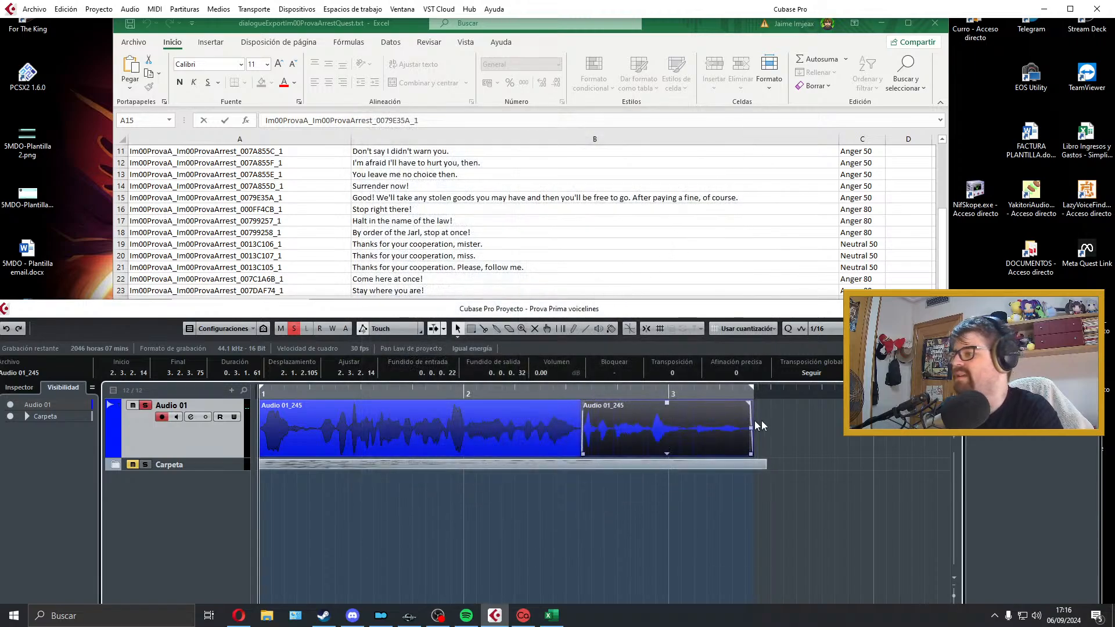
Step: Move both parts of the finished take onto a new track below Carpeta and file that track in the Carpeta folder
mouse_move(818, 423)
left_mouse_down()
mouse_move(506, 436)
mouse_move(425, 489)
left_mouse_up()
left_click(239, 492)
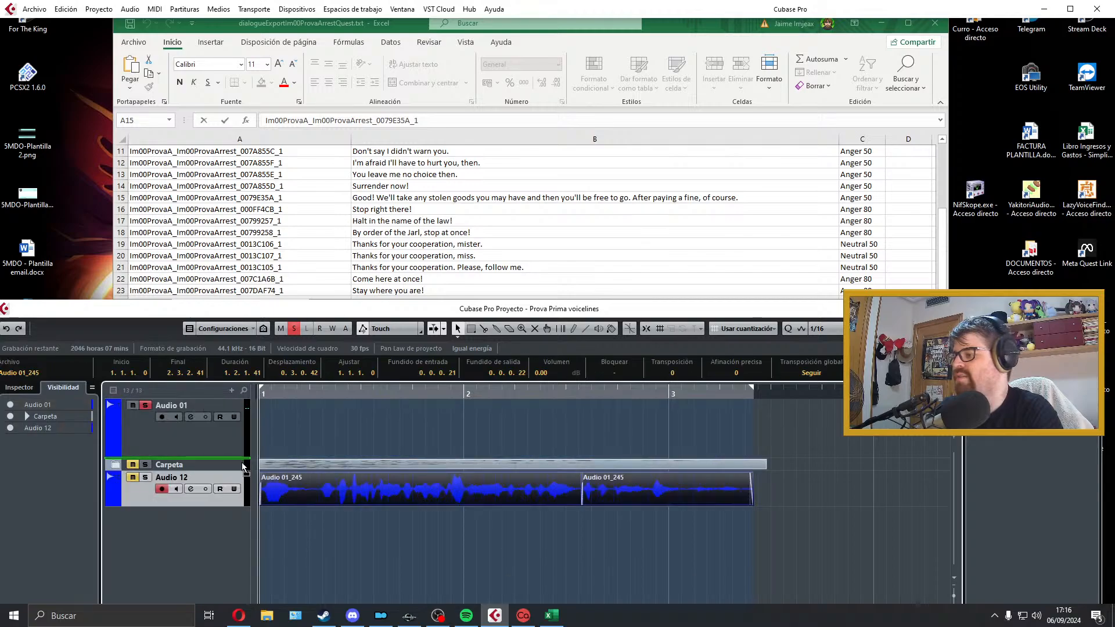
key("Delete")
Step: Highlight the lines in rows 16 to 18 of the Excel dialogue list for review
left_click(423, 220)
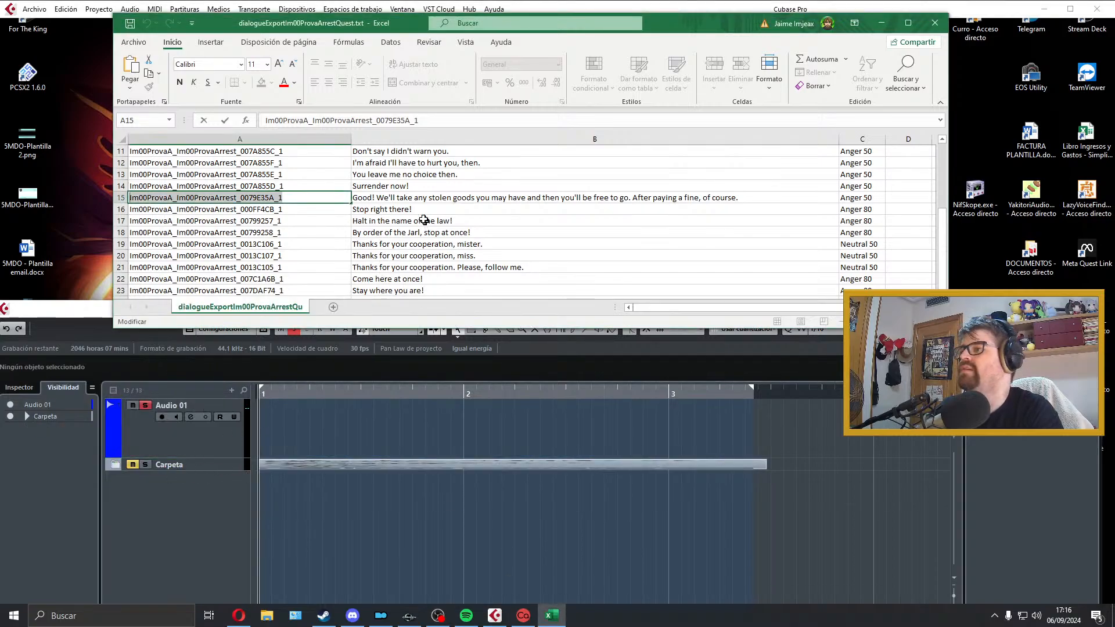
left_click(408, 209)
left_click_drag(409, 221, 430, 212)
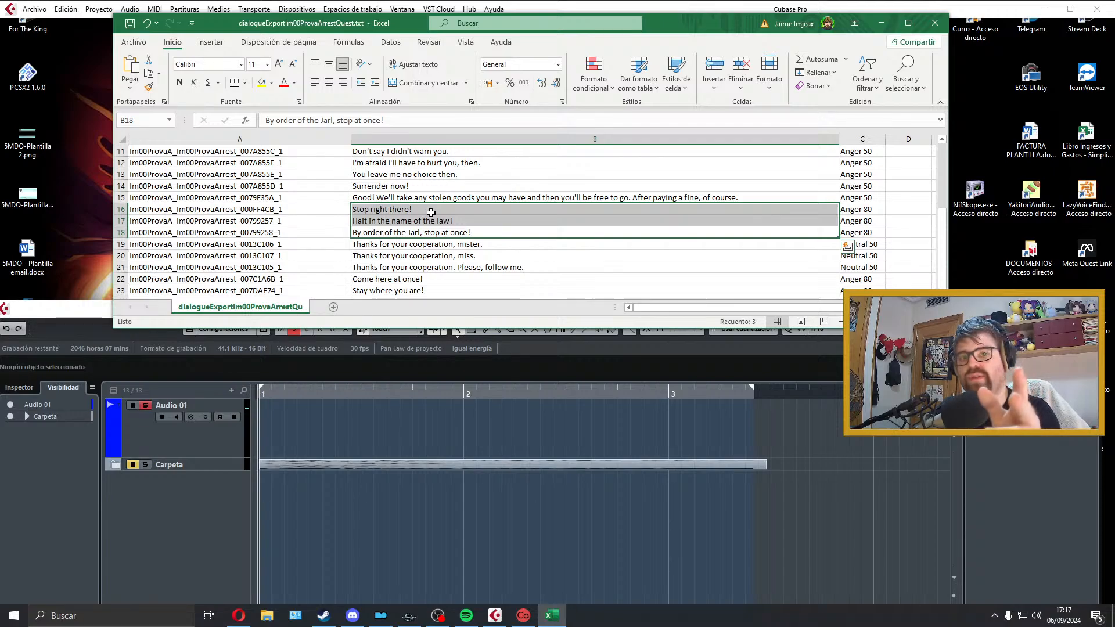
left_click(373, 446)
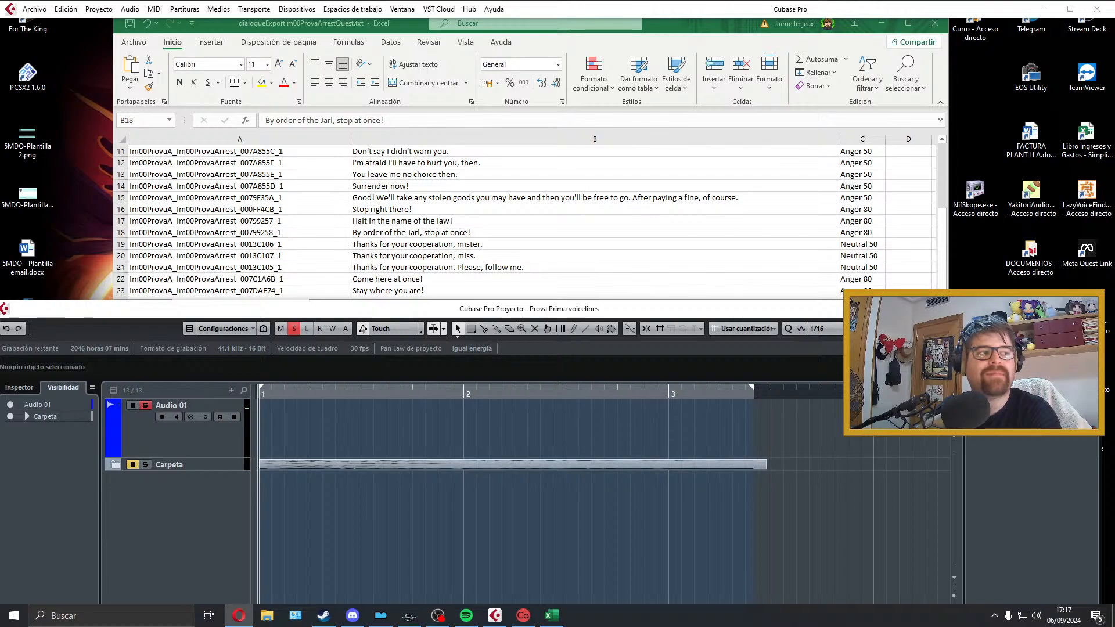
Step: Record a trial take of the row 16 line "Stop right there!" on Audio 01, play it back and delete it
left_click(690, 505)
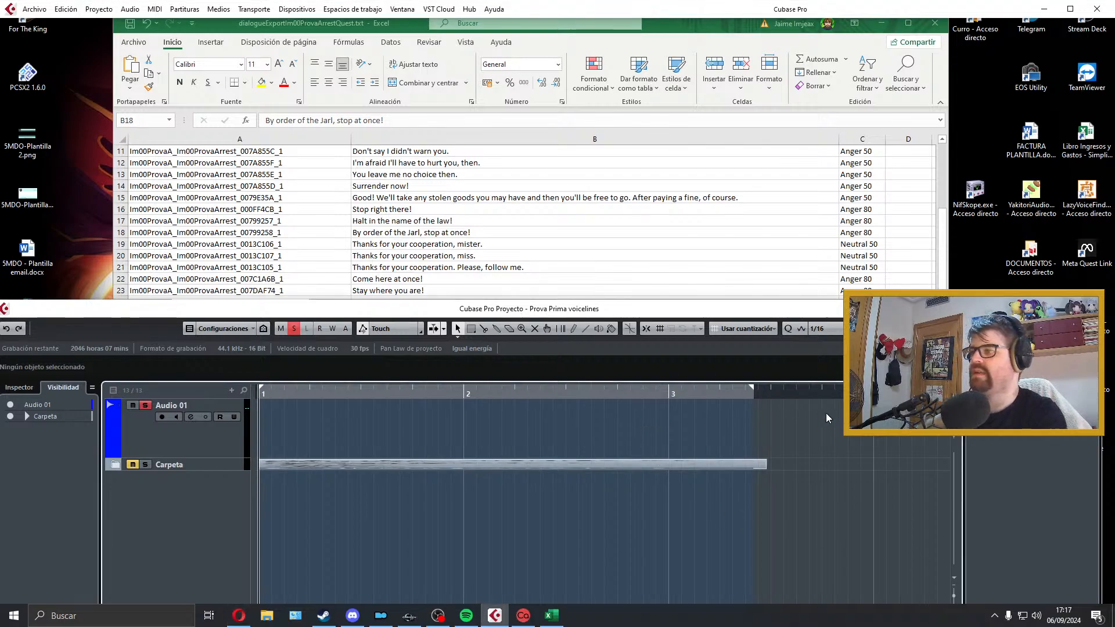
key("space")
key("space")
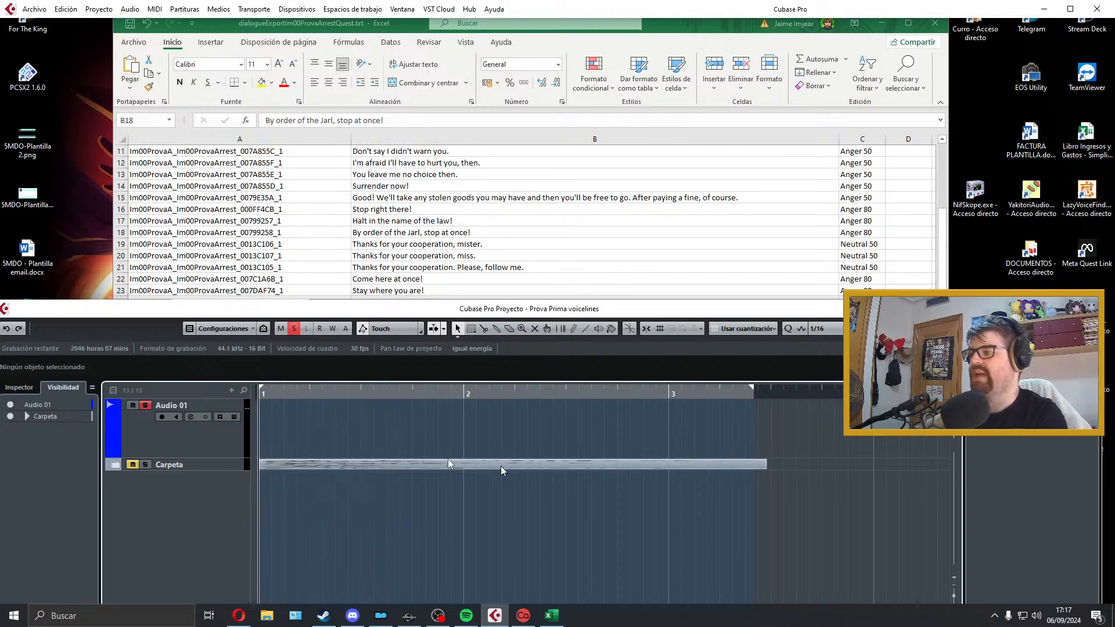
left_click(212, 445)
key("KP_Multiply")
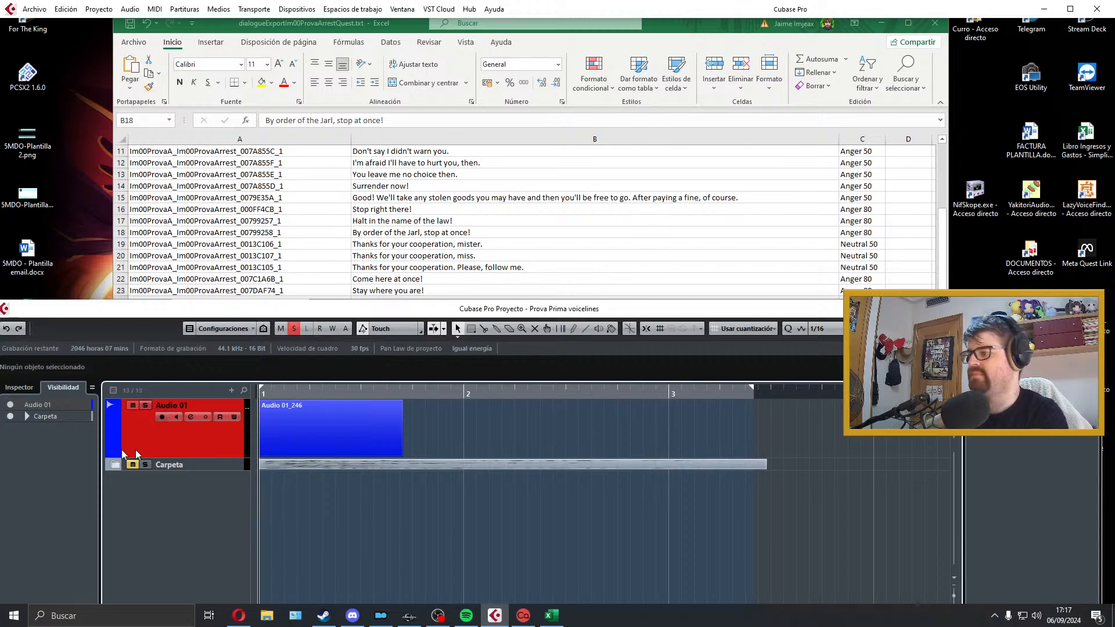
key("space")
key("space")
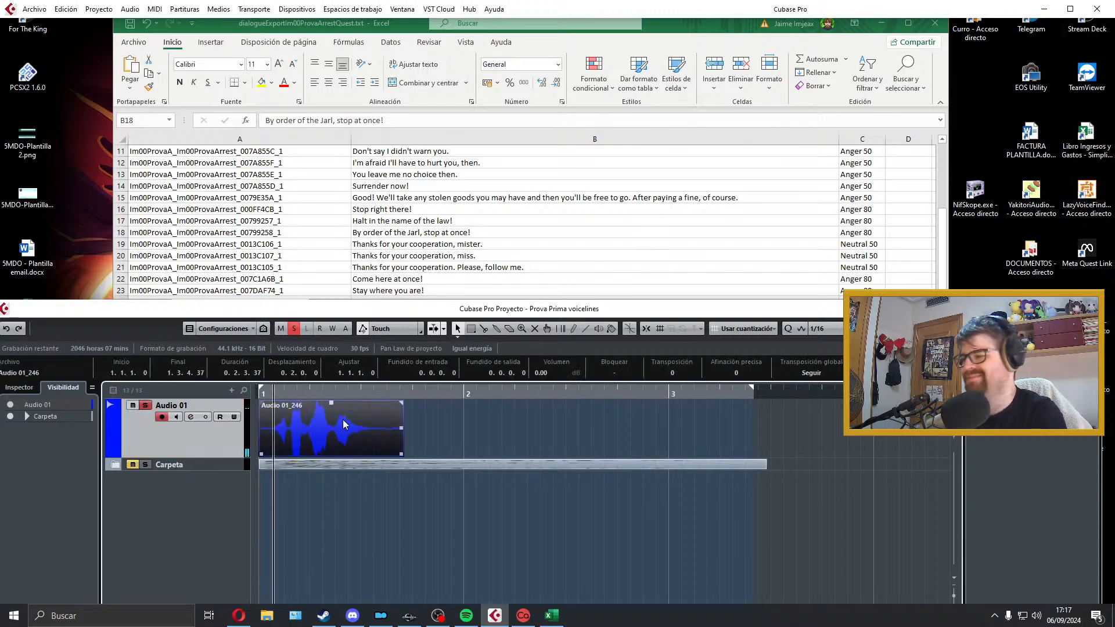
key("space")
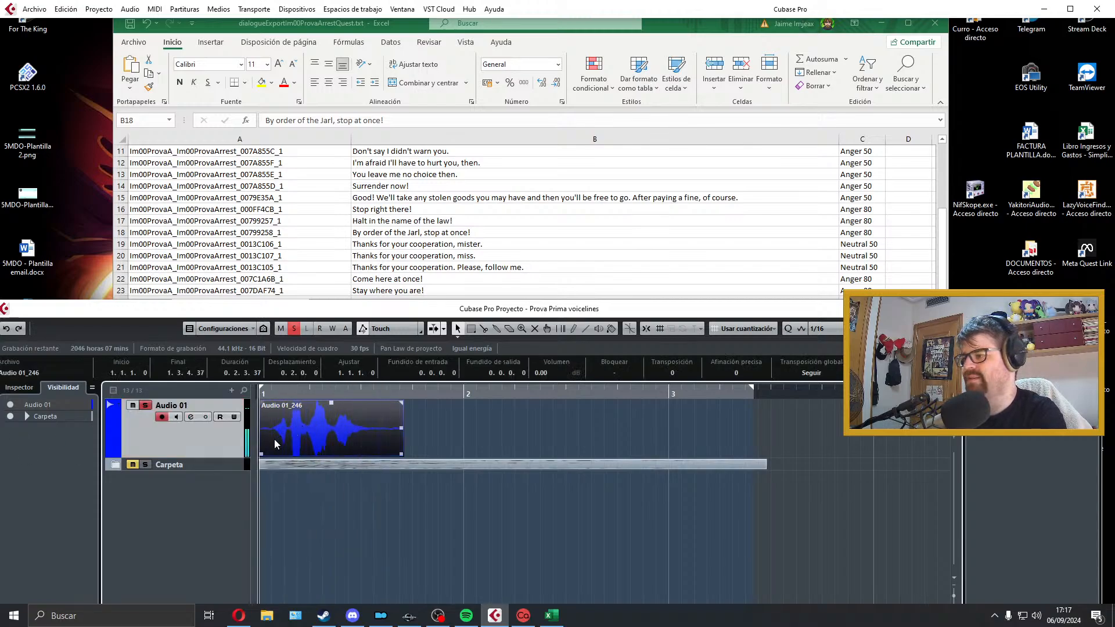
key("Delete")
Step: Record a new take of the row 16 line "Stop right there!" on Audio 01 and play it back
key("KP_Multiply")
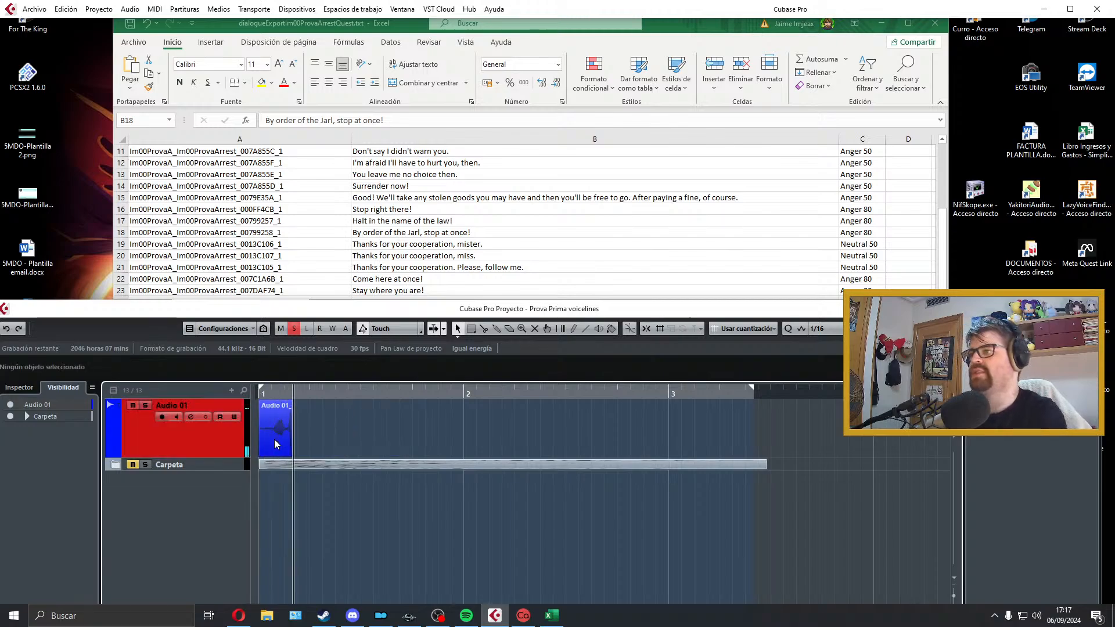
key("space")
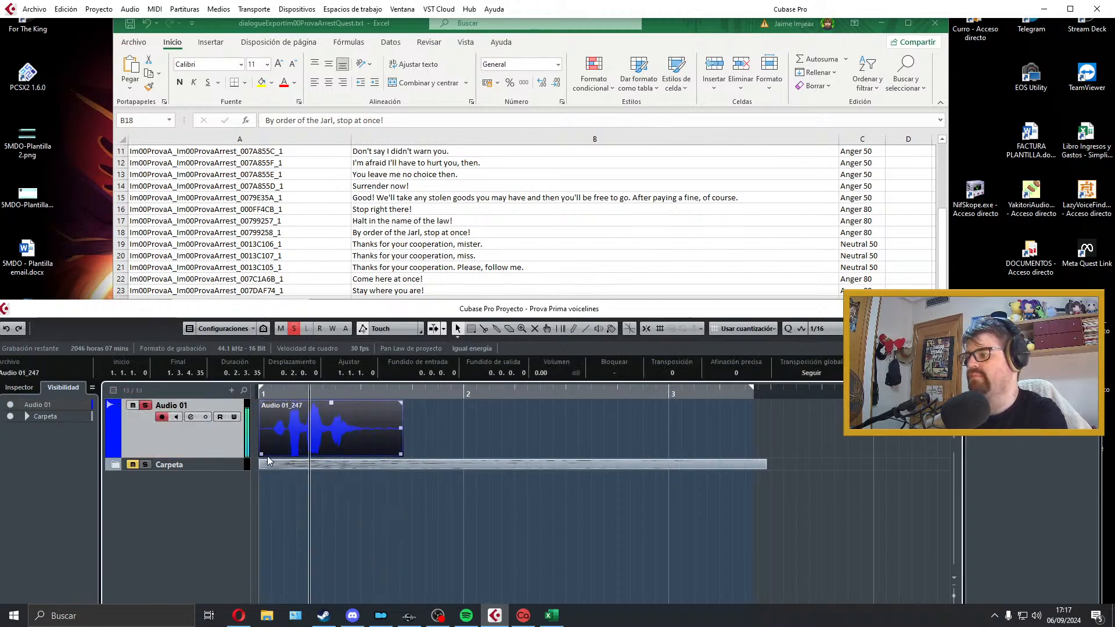
key("space")
Step: Trim the silence before the first word, add a short fade-in and move the take to the start of bar 1
left_click_drag(261, 454, 272, 455)
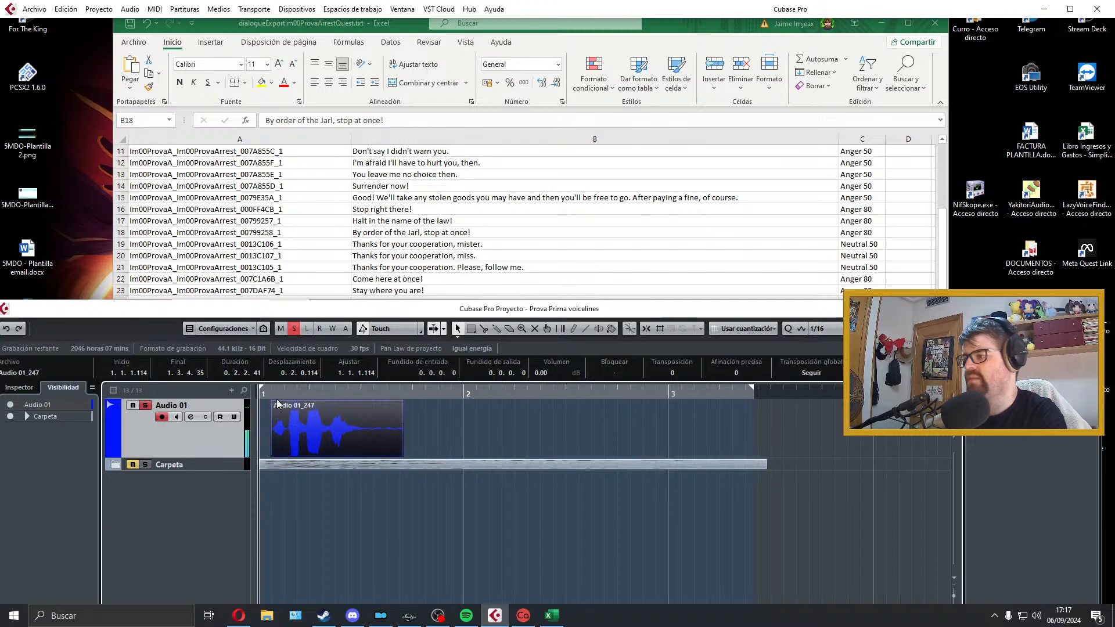
left_click_drag(273, 402, 276, 403)
left_click_drag(316, 426, 283, 430)
Step: Audition the take, trim and fade out its end, and set the locator range to its length
key("space")
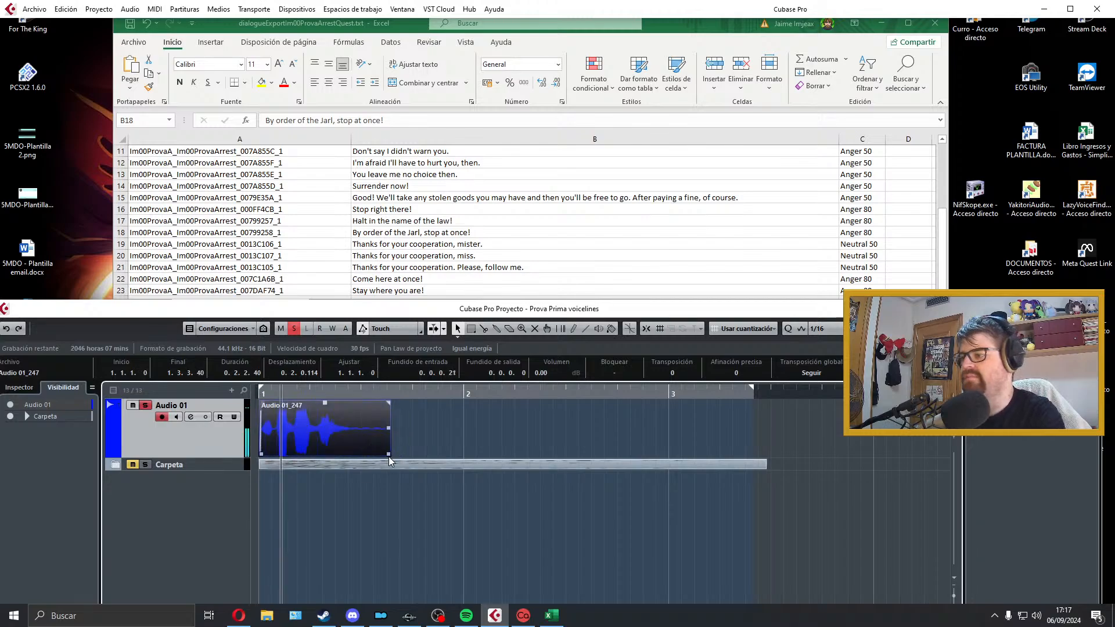
key("space")
left_click_drag(389, 455, 361, 455)
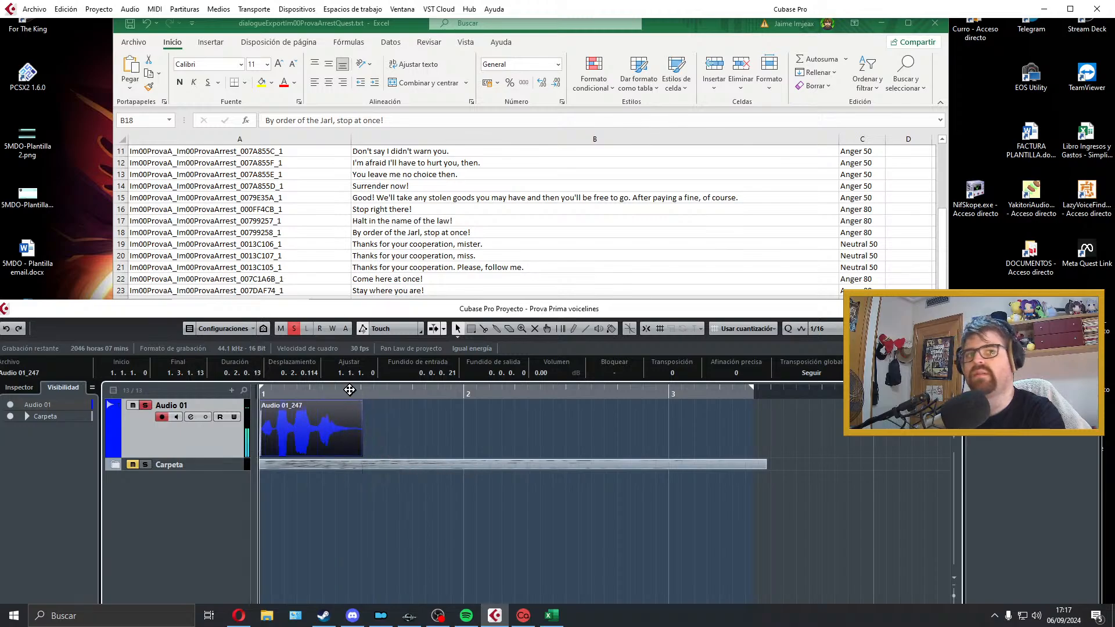
left_click_drag(358, 403, 354, 404)
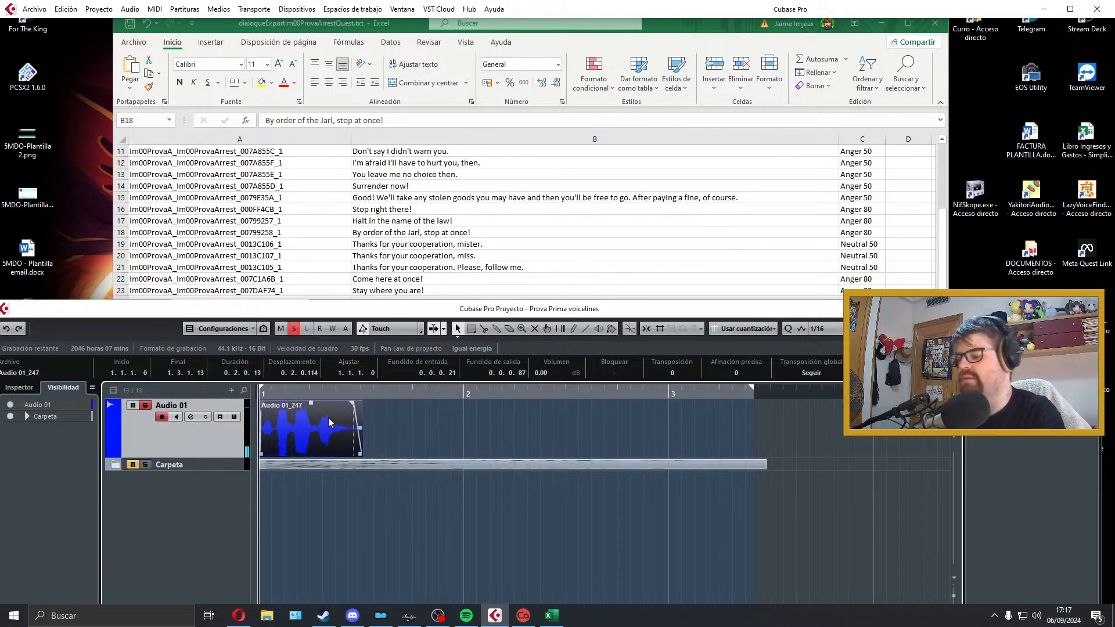
key("p")
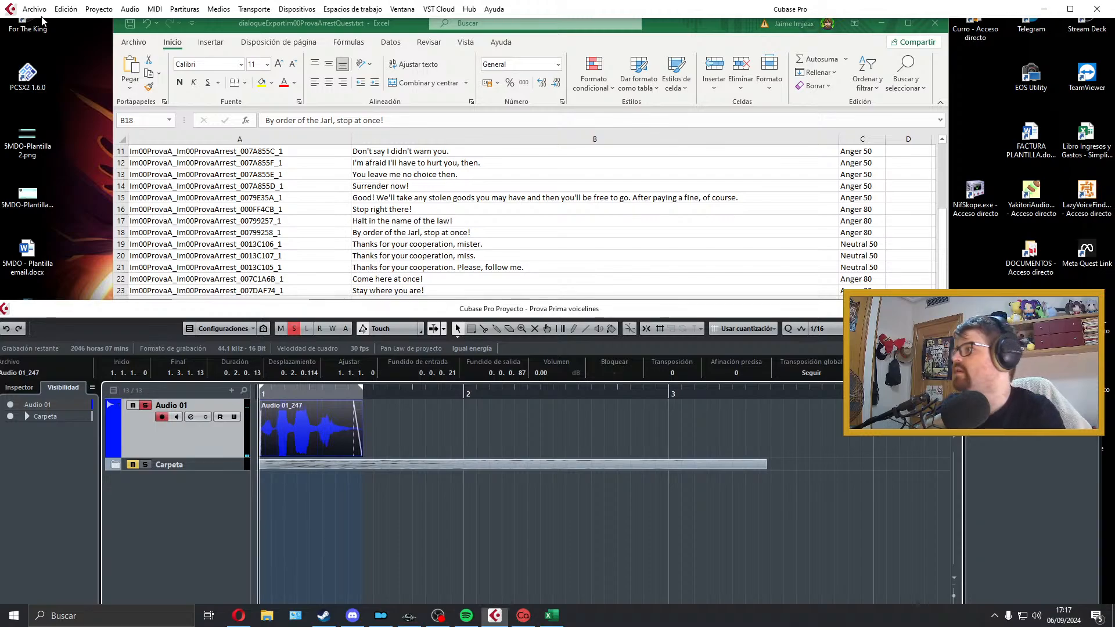
Step: Copy the row 16 file name and export the take as Im00ProvaA_Im00ProvaArrest_000FF4CB_1 in Wave format
left_click(35, 9)
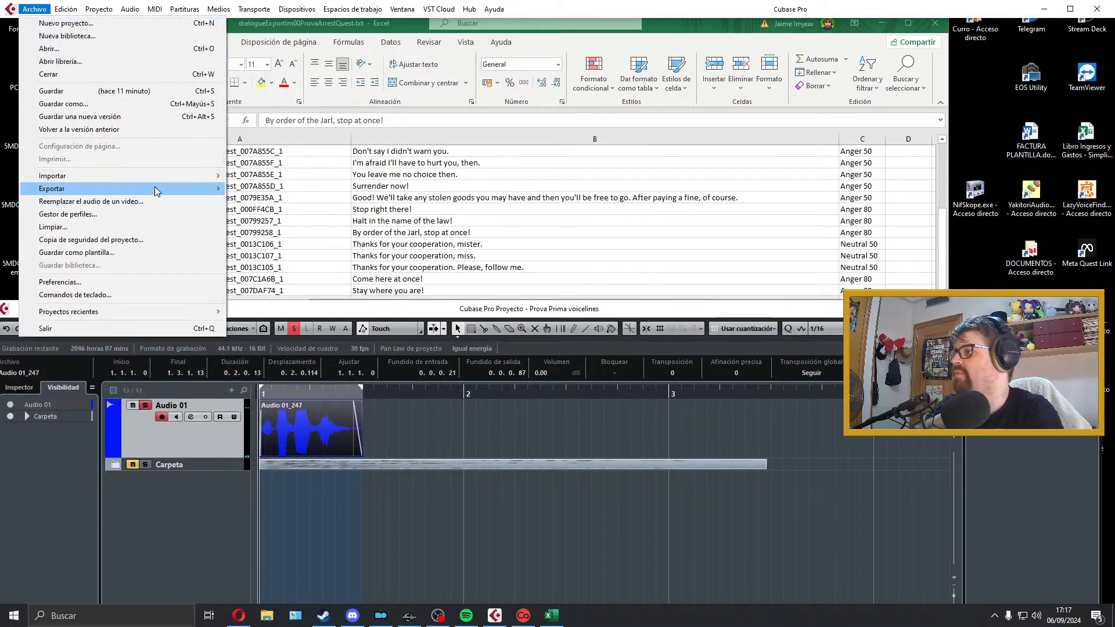
mouse_move(155, 188)
left_click(263, 213)
left_click(263, 215)
double_click(270, 210)
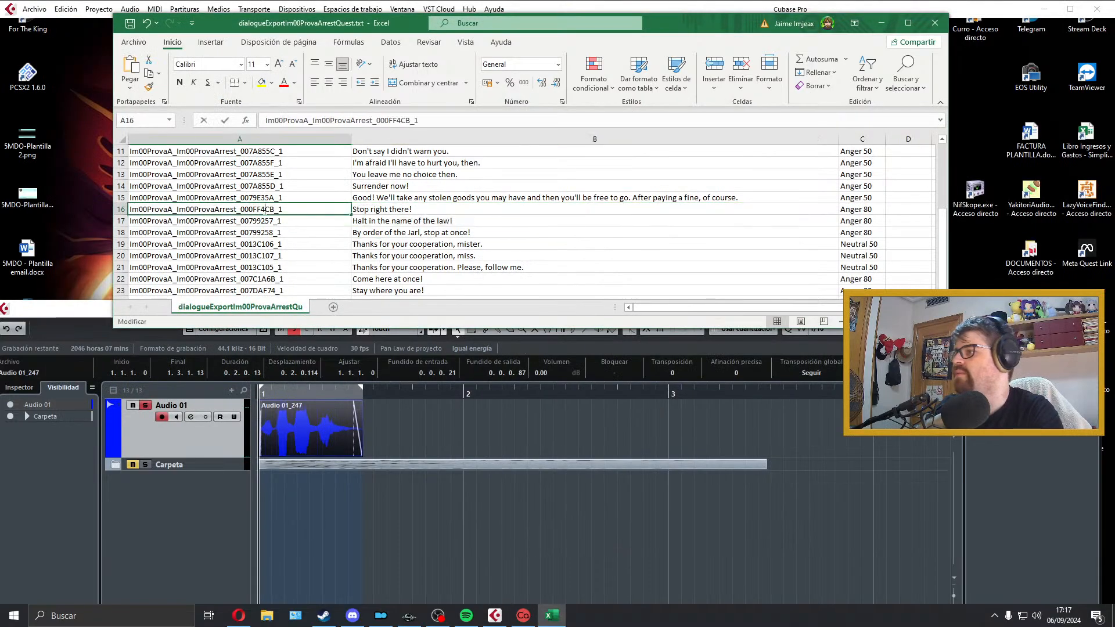
left_click_drag(285, 210, 113, 206)
key("ctrl+c")
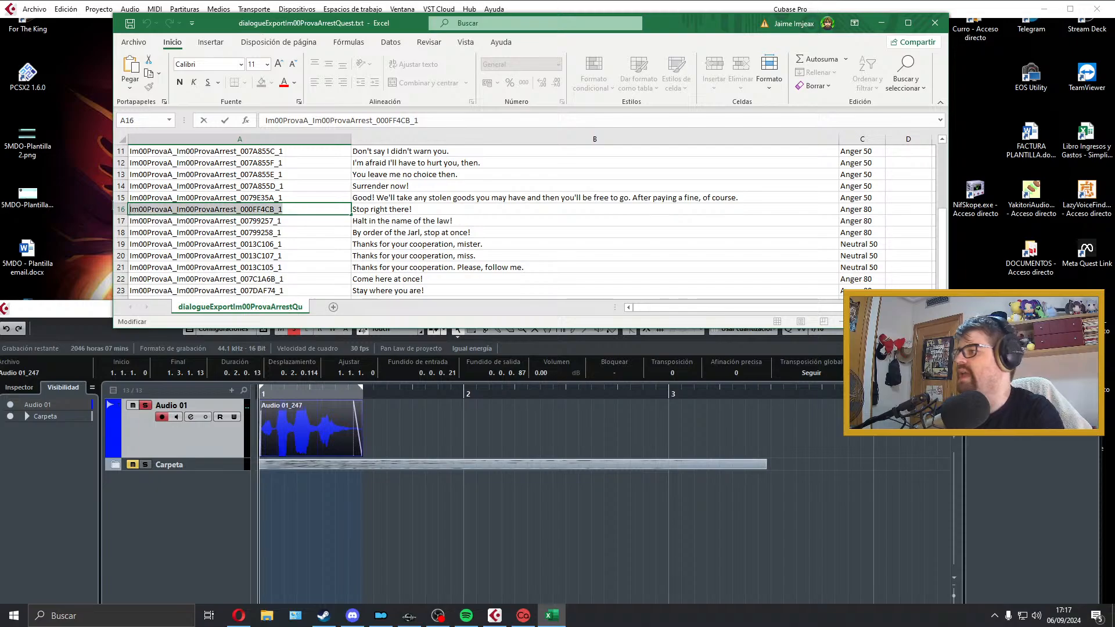
left_click(337, 420)
left_click(884, 161)
key("ctrl+v")
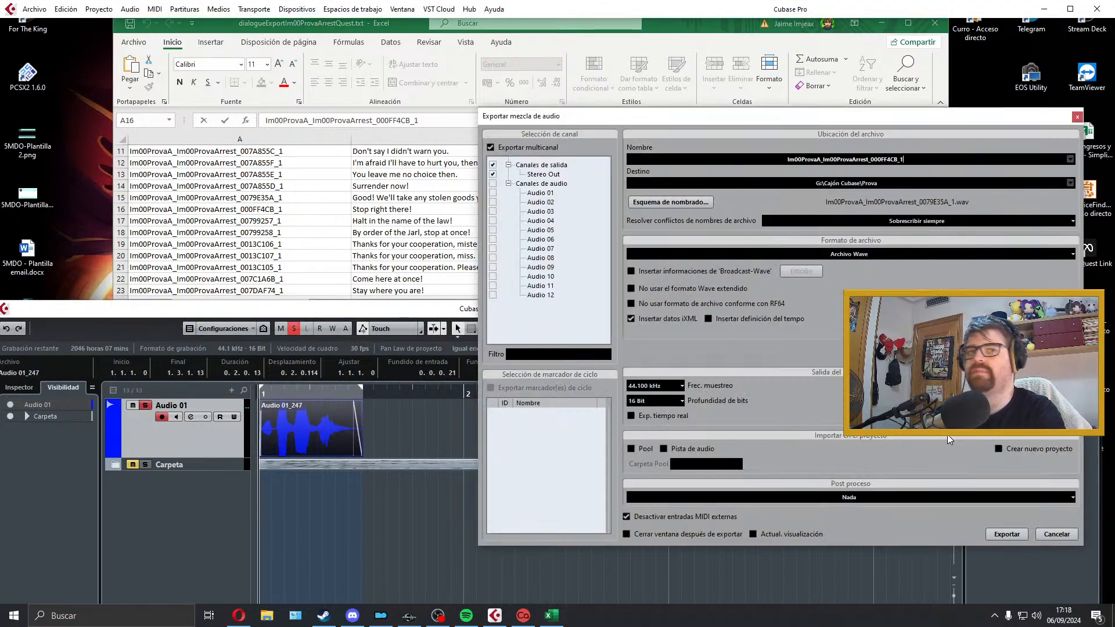
left_click(1019, 537)
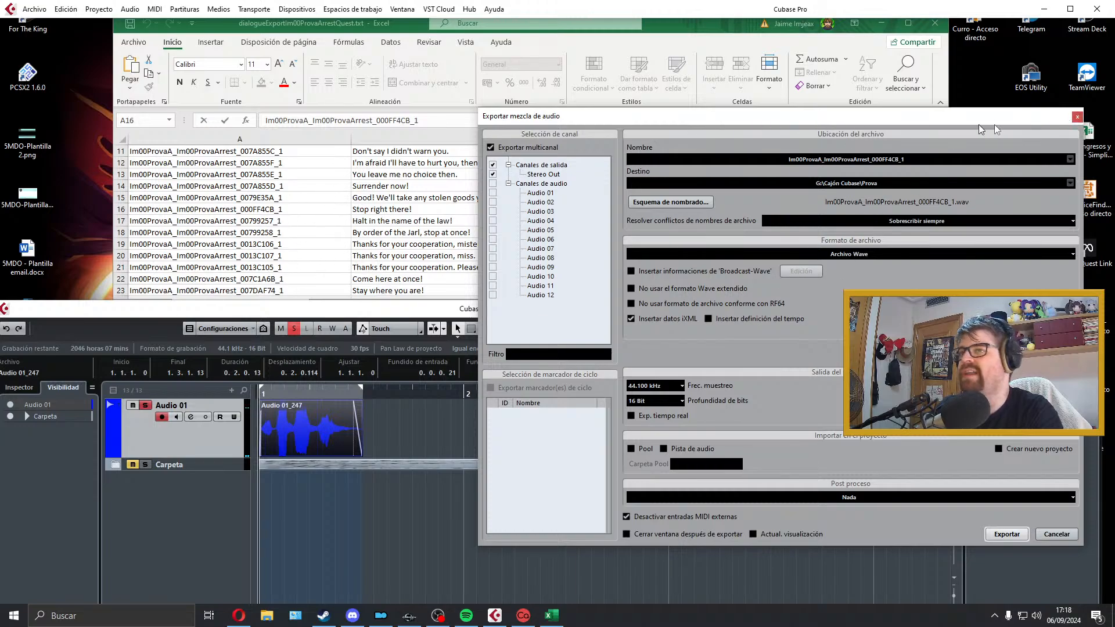
left_click(1077, 117)
Step: Move the exported take into the Carpeta folder and select the row 17 line "Halt in the name of the law!" in the dialogue list
left_click_drag(289, 415, 231, 467)
left_click(260, 407)
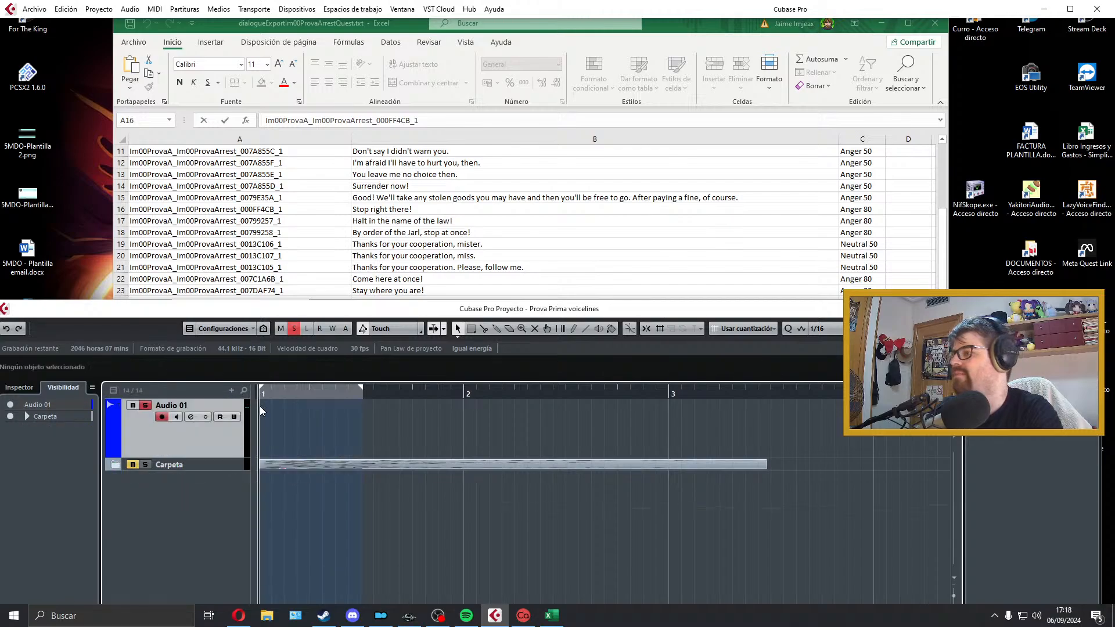
left_click(373, 198)
left_click(340, 228)
key("ctrl+Home")
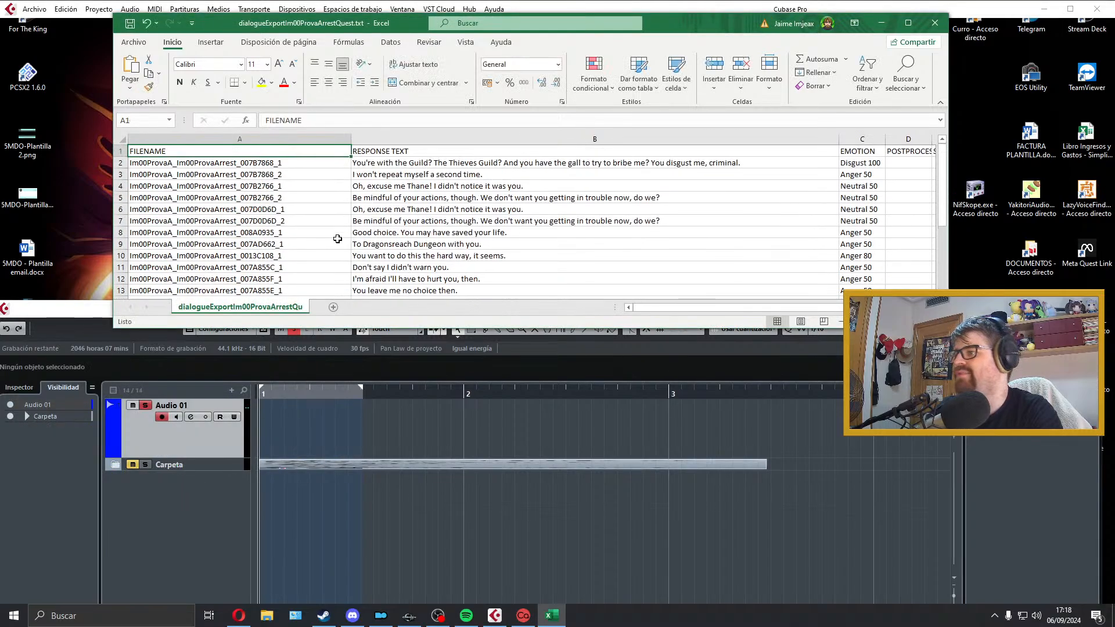
scroll(338, 239, "down", 3)
left_click(383, 231)
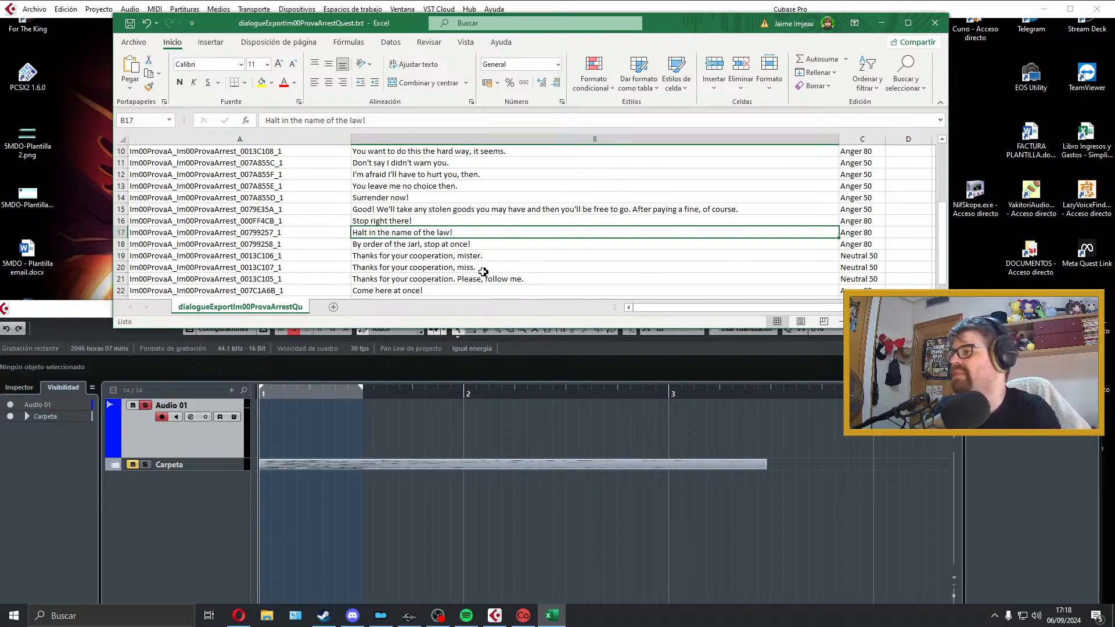
Step: Record the row 17 line "Halt in the name of the law!" on Audio 01 and play the take back
left_click(413, 421)
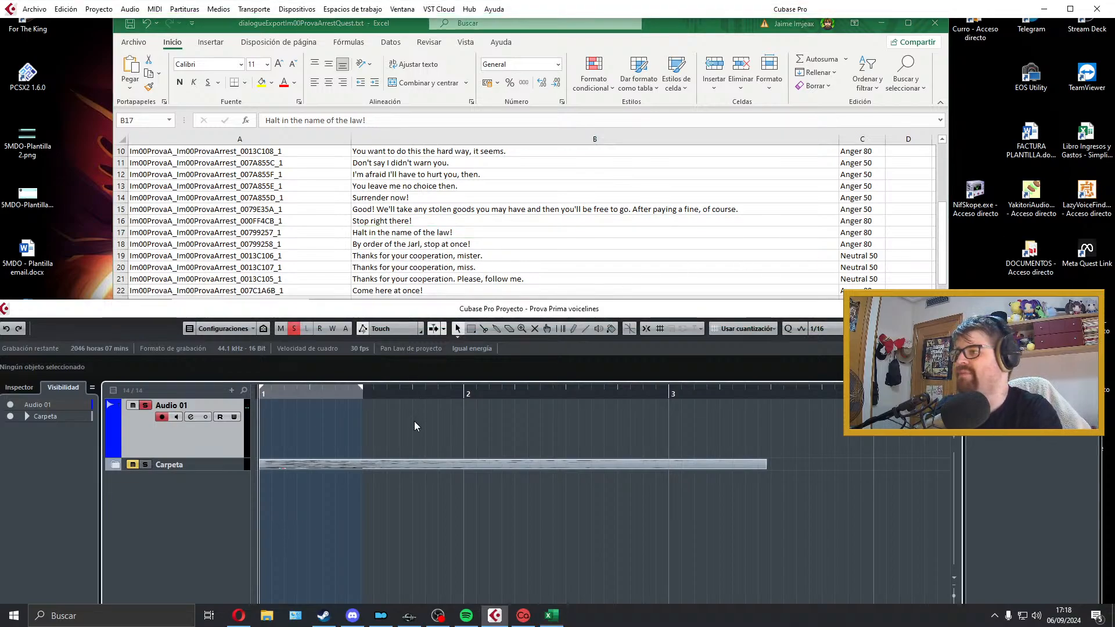
key("KP_Multiply")
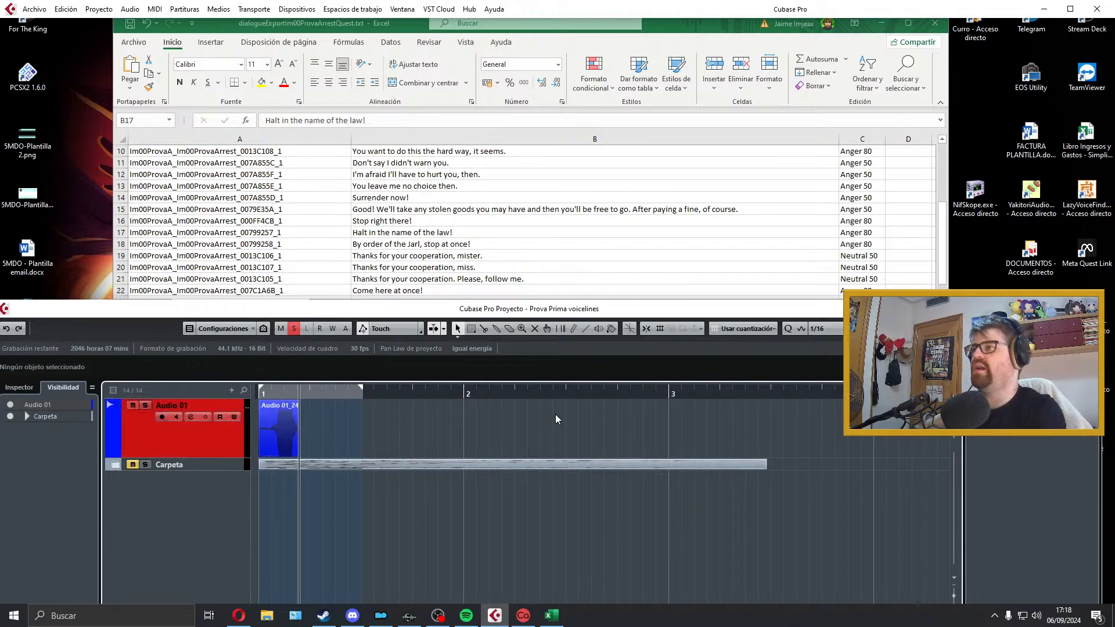
key("space")
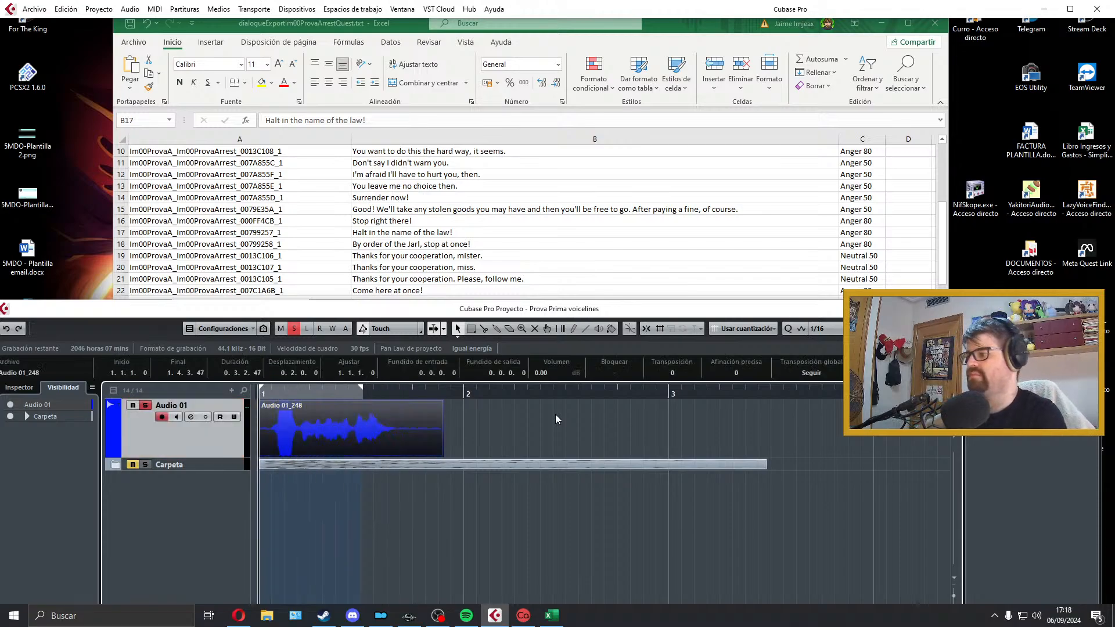
key("space")
key("space")
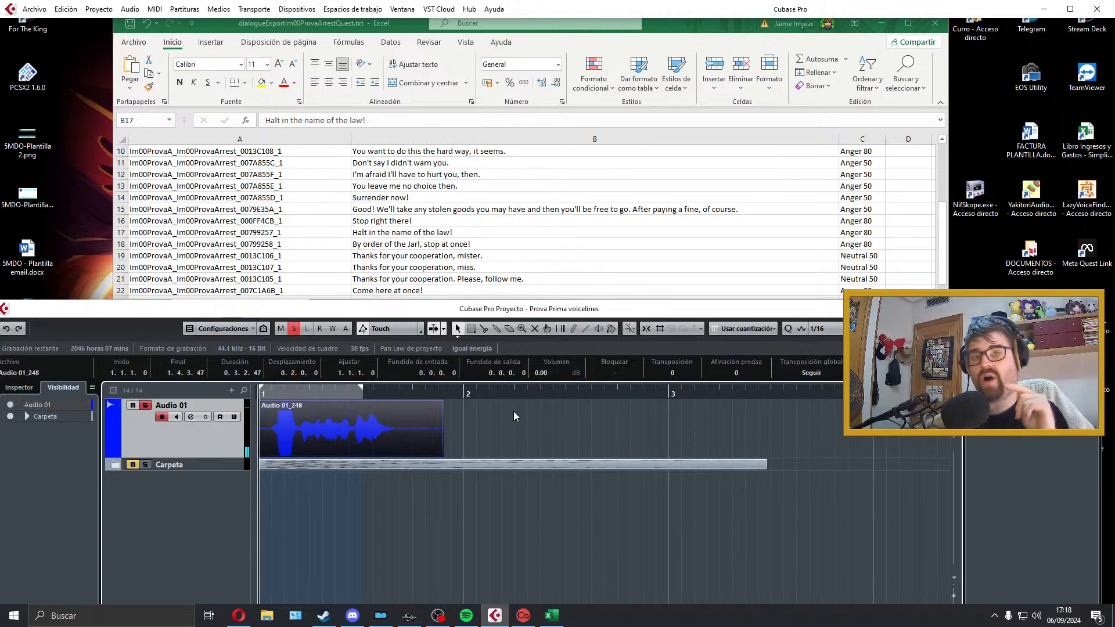
key("space")
key("space")
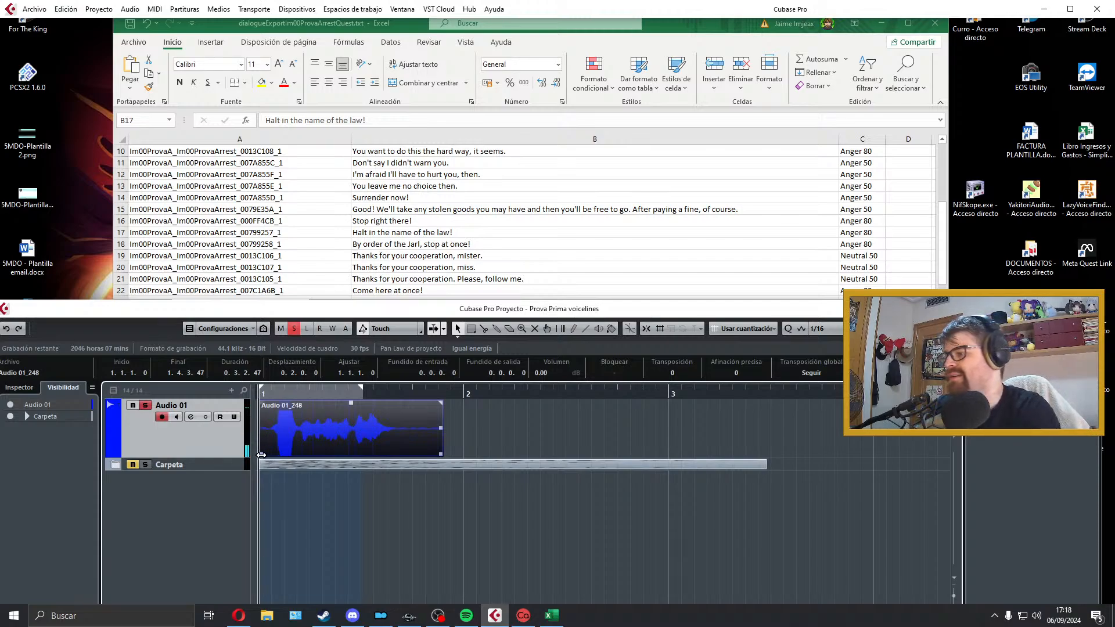
Step: Trim and fade both ends of the take, place it at the start of bar 1 and fit the locator range to it
left_click_drag(261, 455, 268, 455)
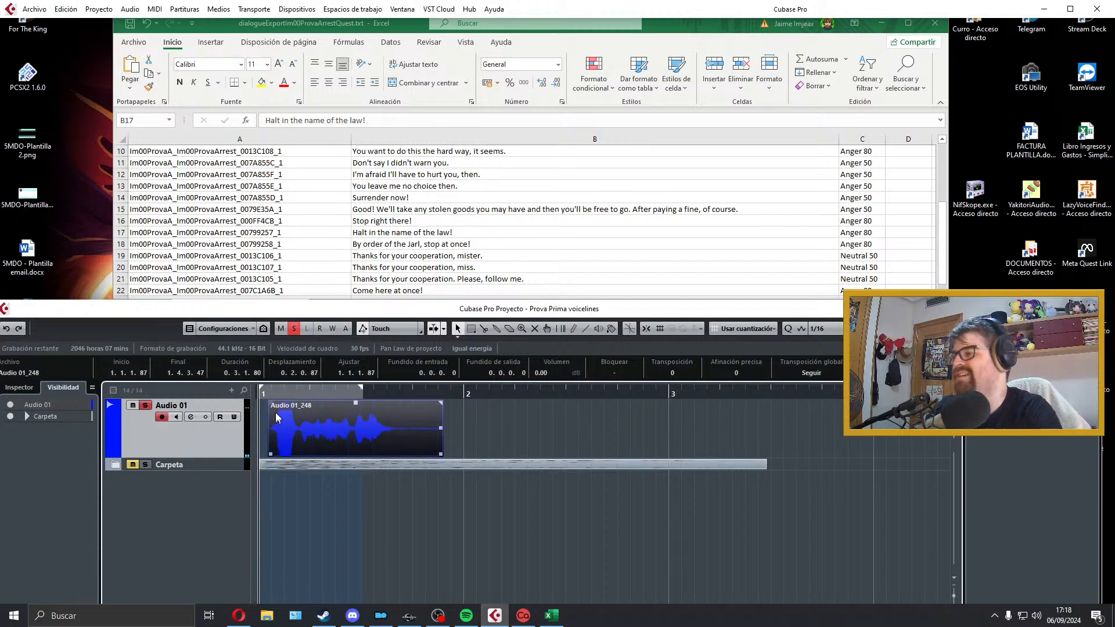
left_click_drag(270, 402, 274, 402)
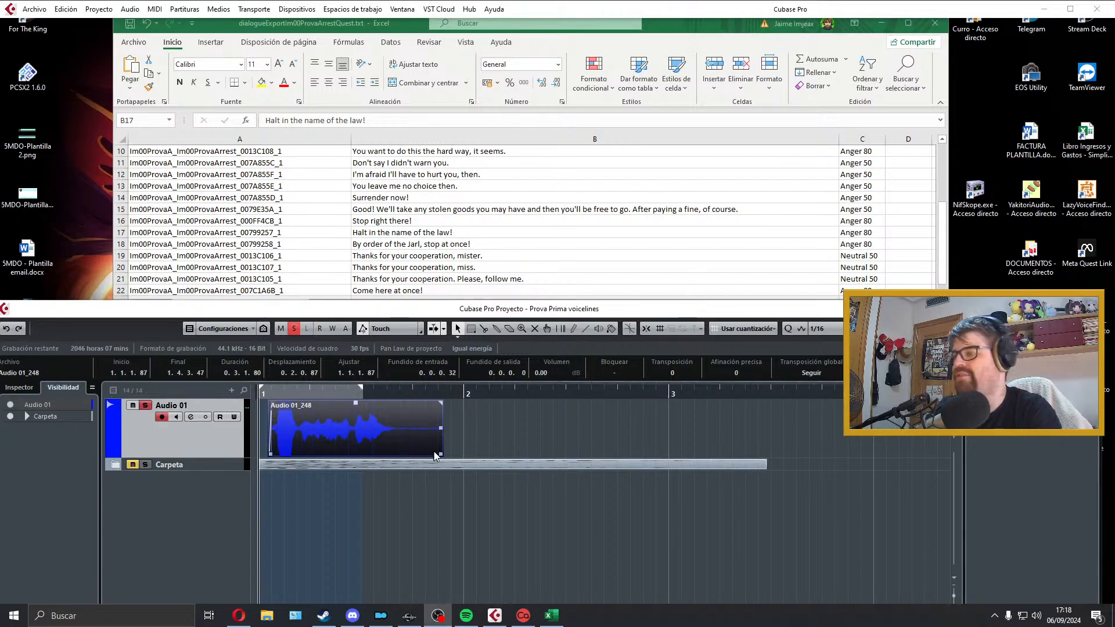
left_click_drag(422, 453, 398, 453)
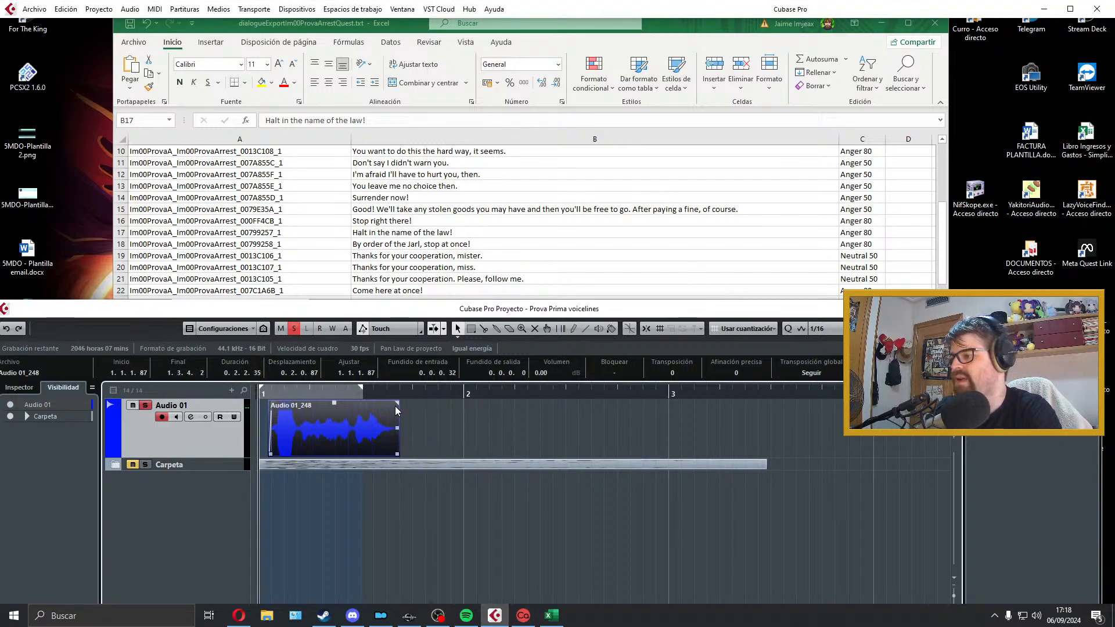
left_click_drag(397, 402, 343, 415)
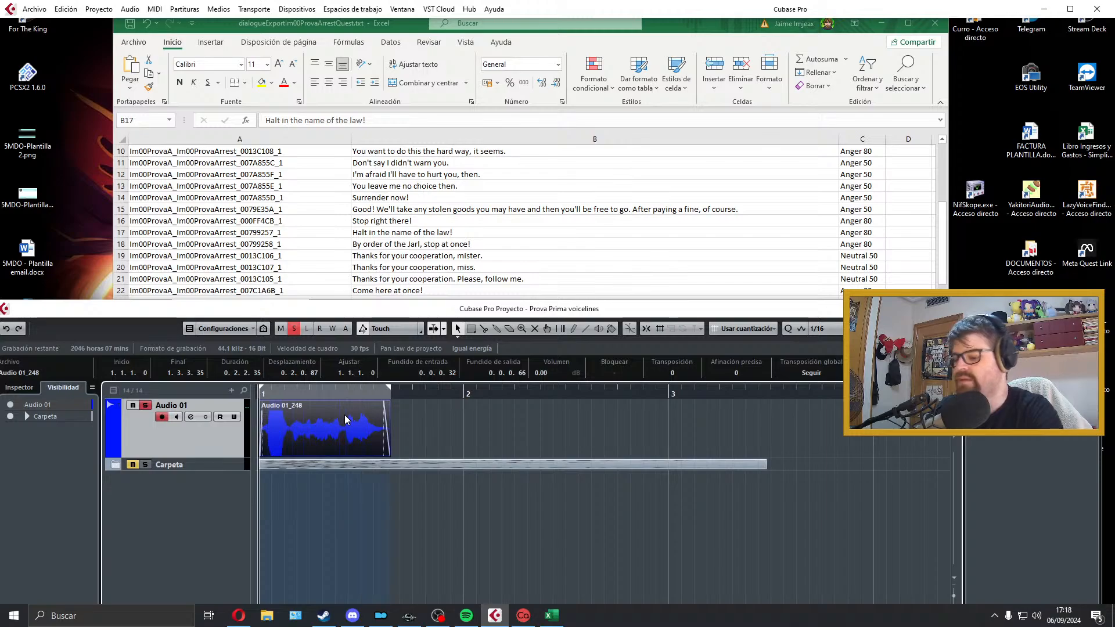
key("space")
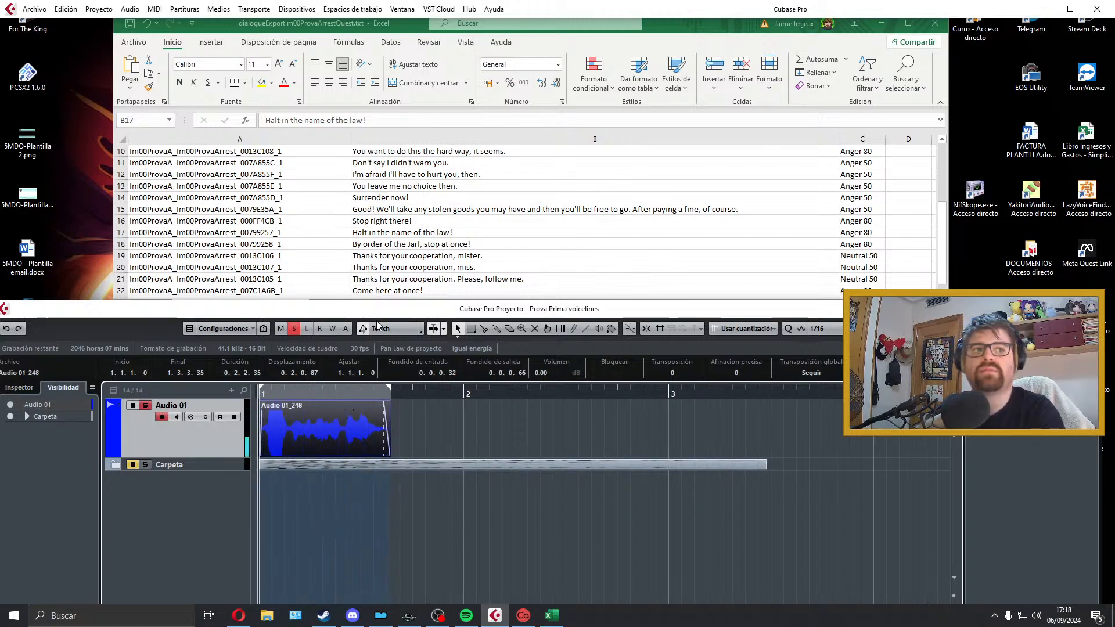
Step: Copy the row 17 file name and export the take as Im00ProvaA_Im00ProvaArrest_00799257_1 in Wave format
left_click(442, 230)
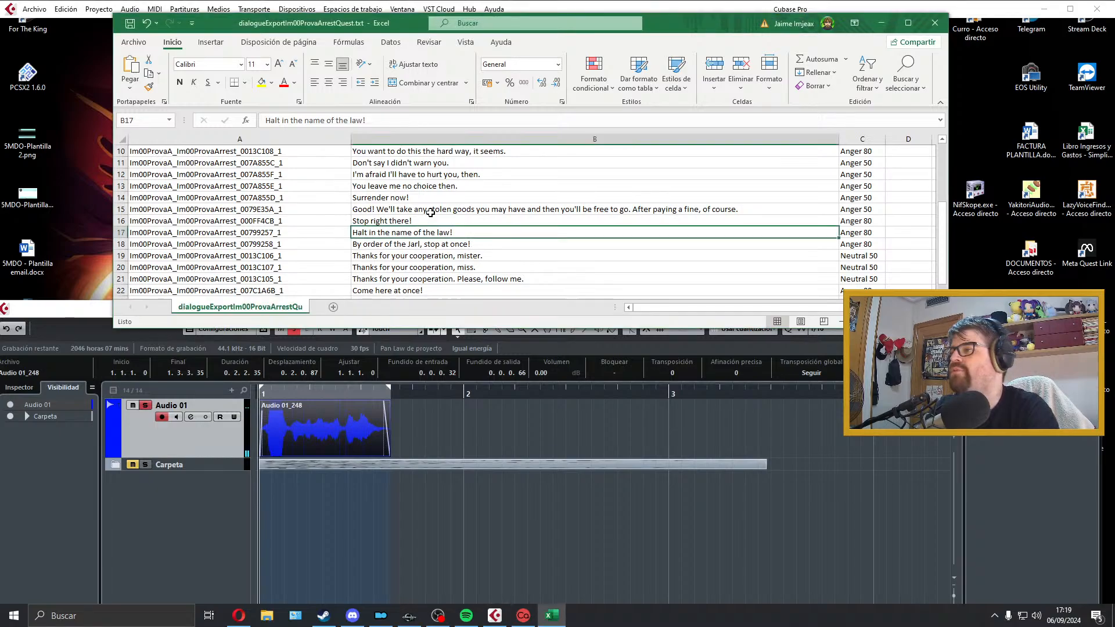
left_click(252, 234)
double_click(252, 233)
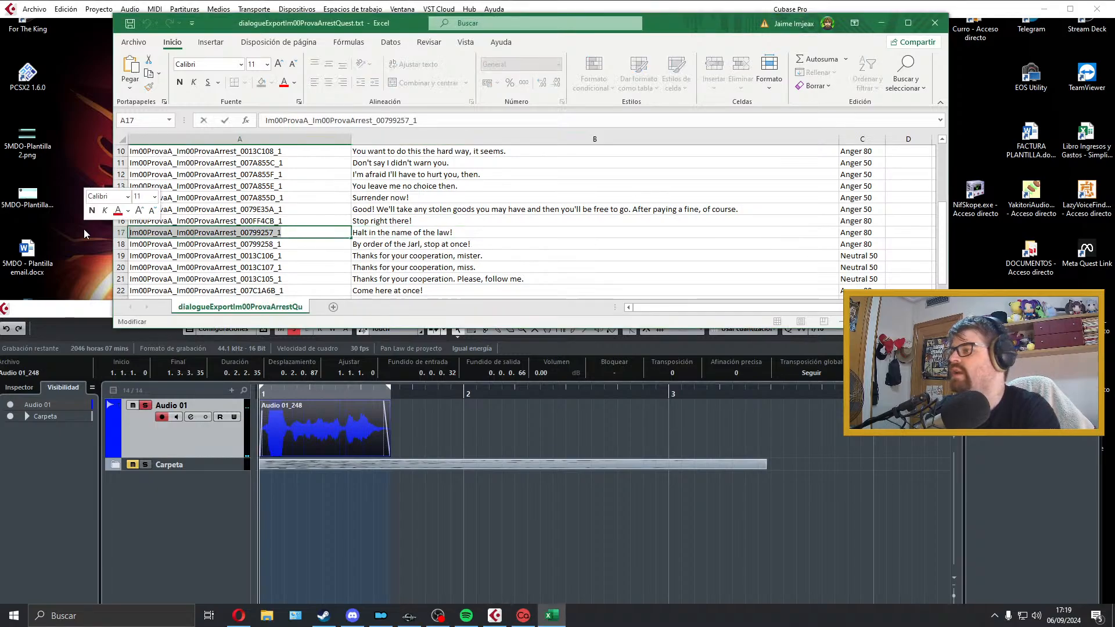
left_click(35, 9)
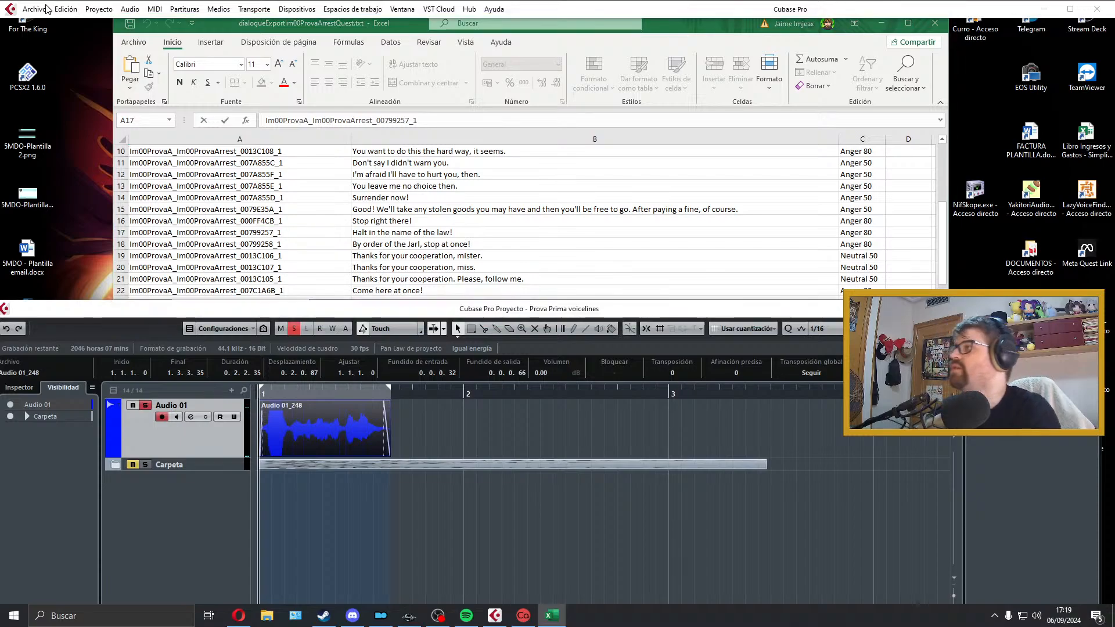
left_click(273, 214)
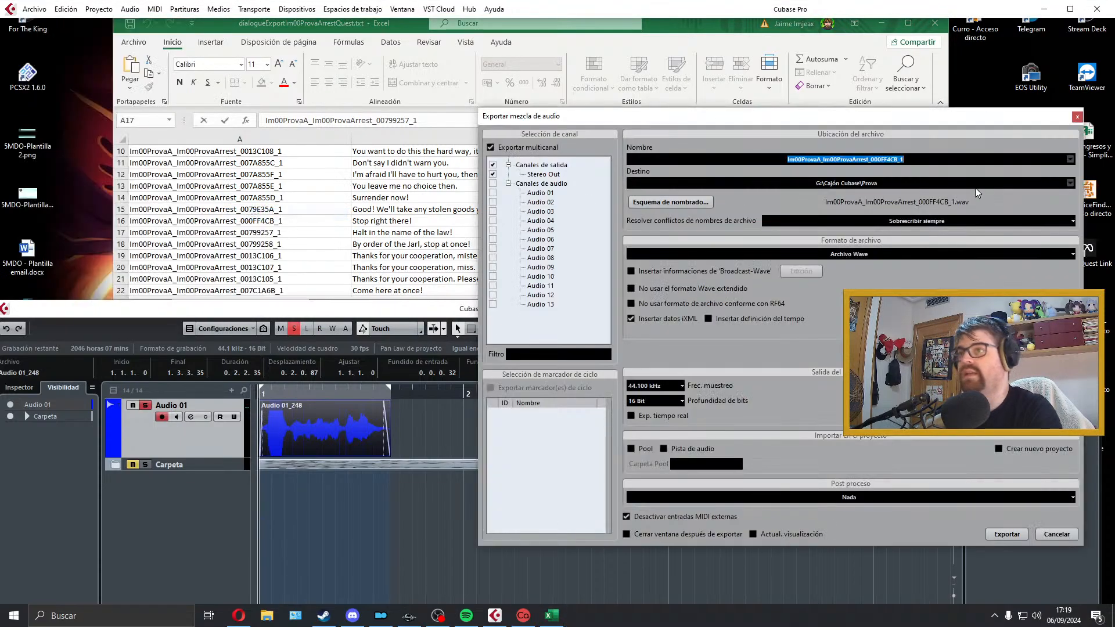
type("Im00ProvaA_Im00ProvaArrest_00799257_1")
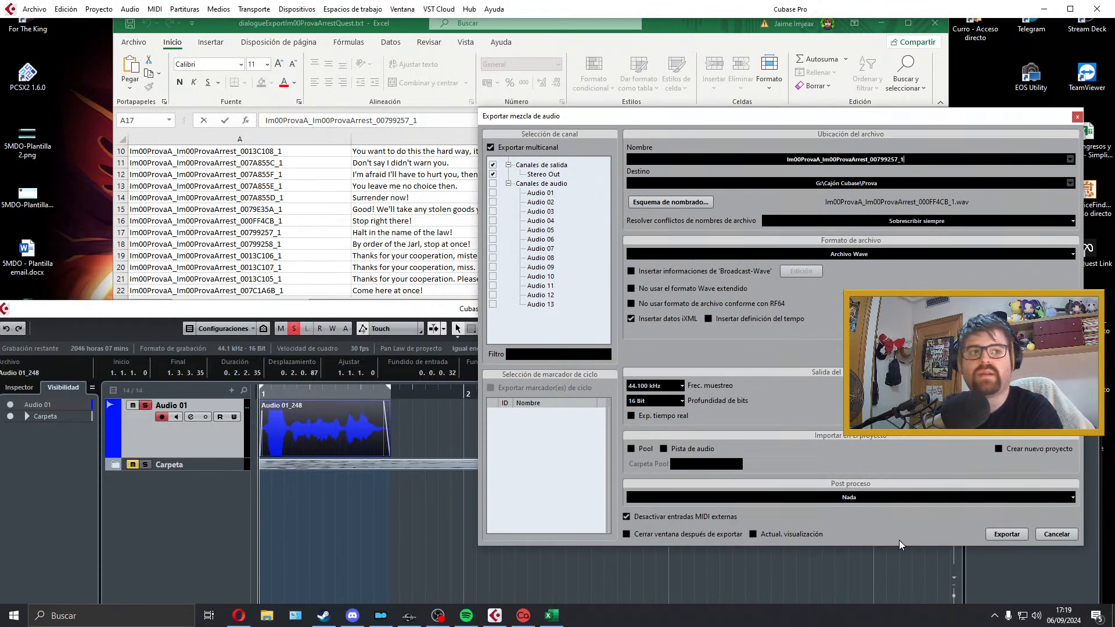
left_click(1011, 533)
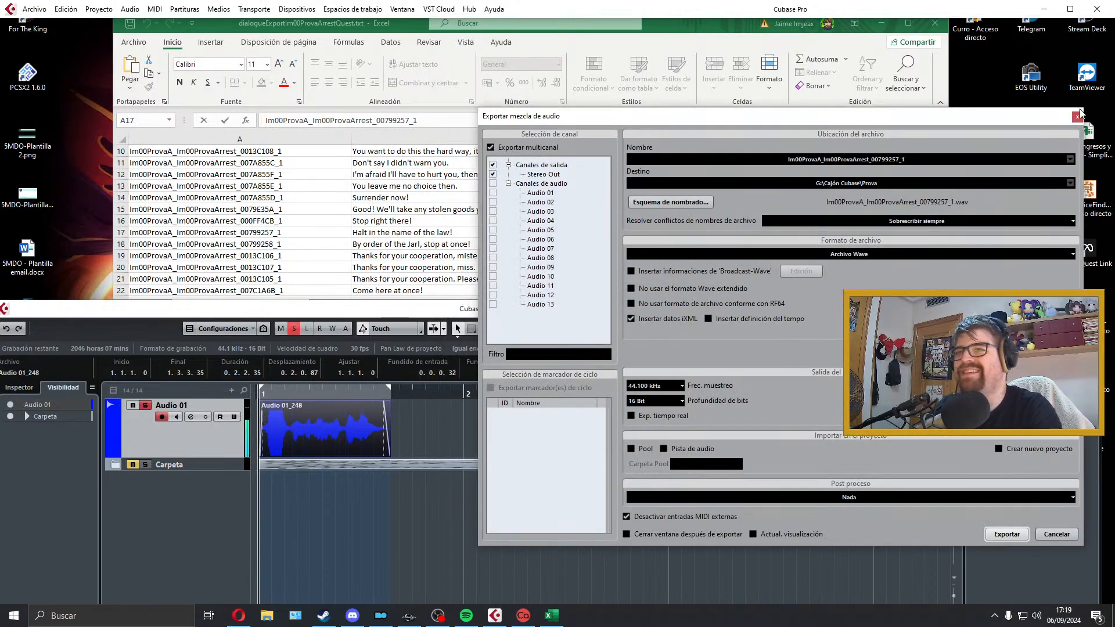
left_click(1079, 117)
Step: Move the exported take into the Carpeta folder and select the row 18 line "By order of the Jarl, stop at once!" in the dialogue list
left_click_drag(342, 446, 233, 471)
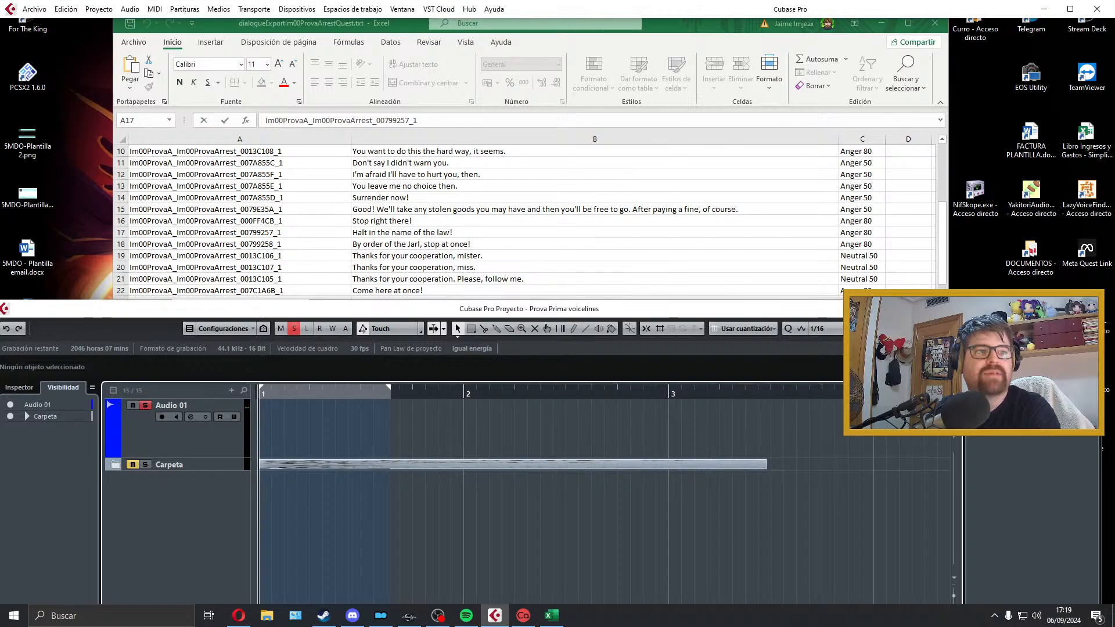
key("alt+Tab")
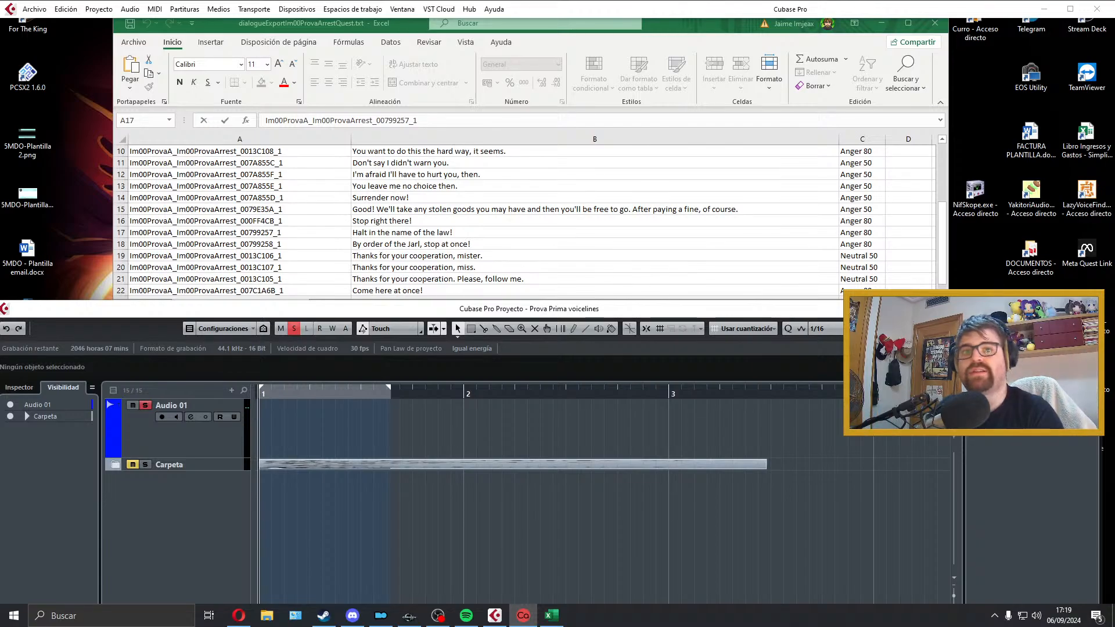
left_click(413, 244)
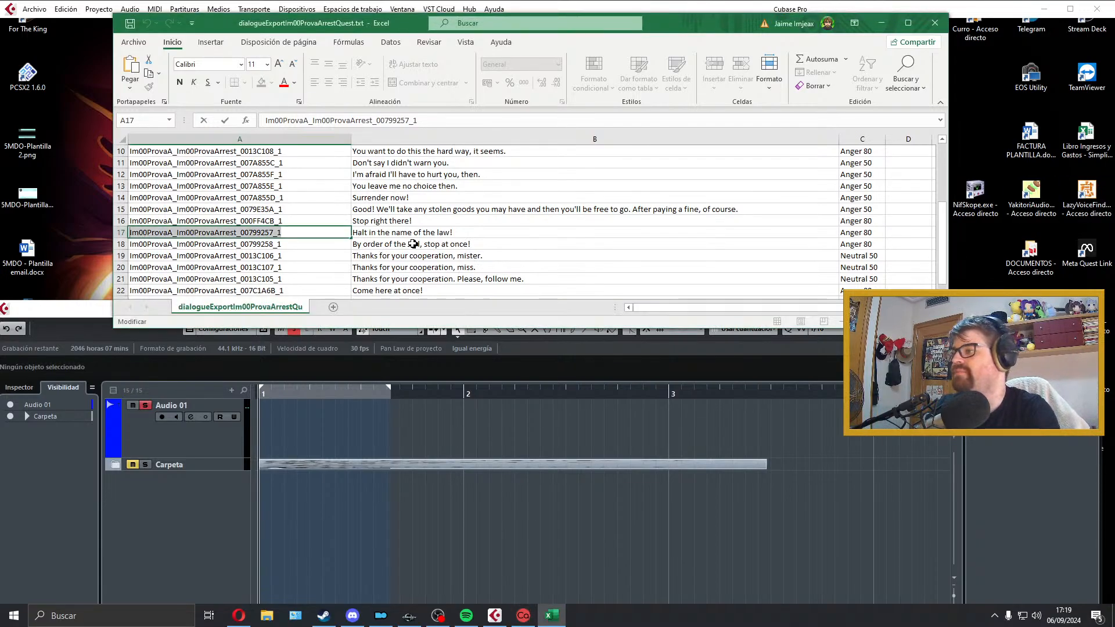
left_click(384, 246)
scroll(383, 249, "down", 1)
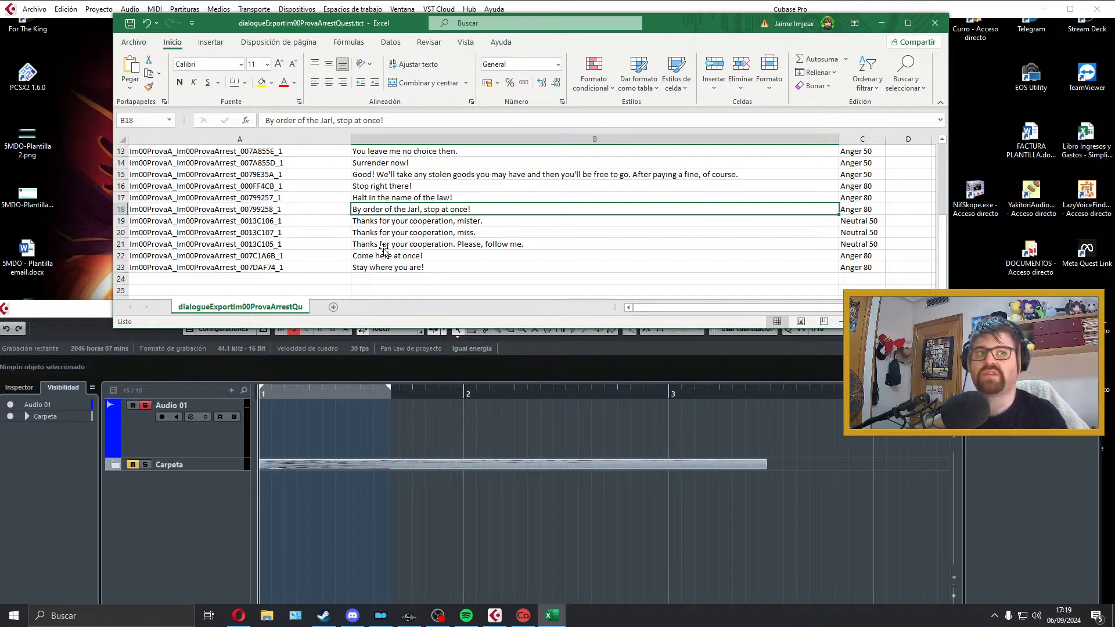
Step: Return to the Cubase project and select the Audio 01 track so it is armed for recording
left_click(345, 434)
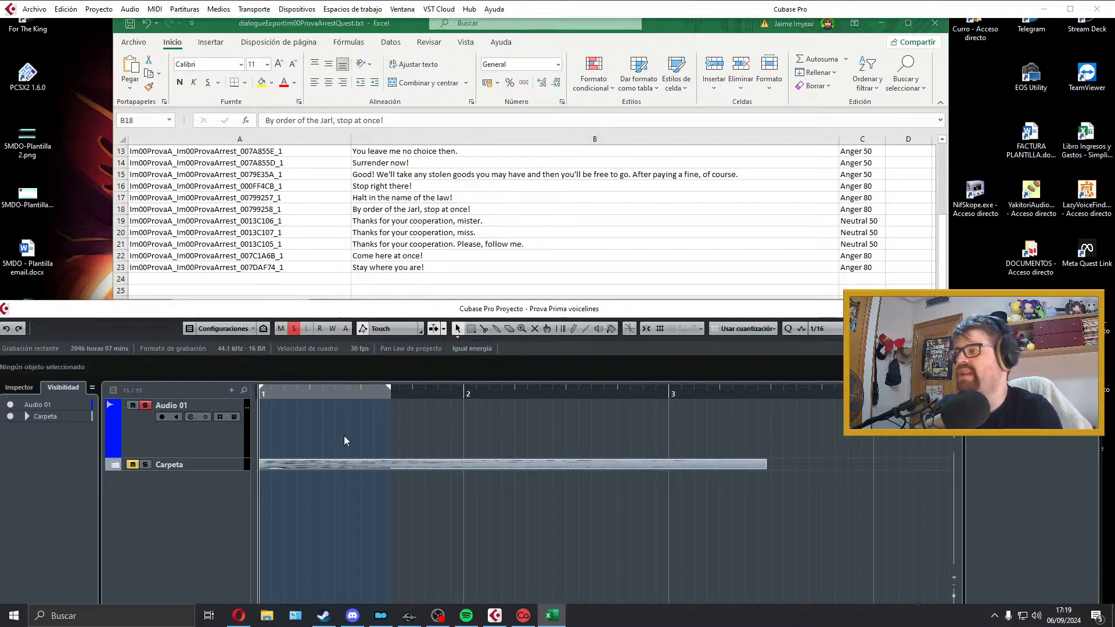
left_click(237, 441)
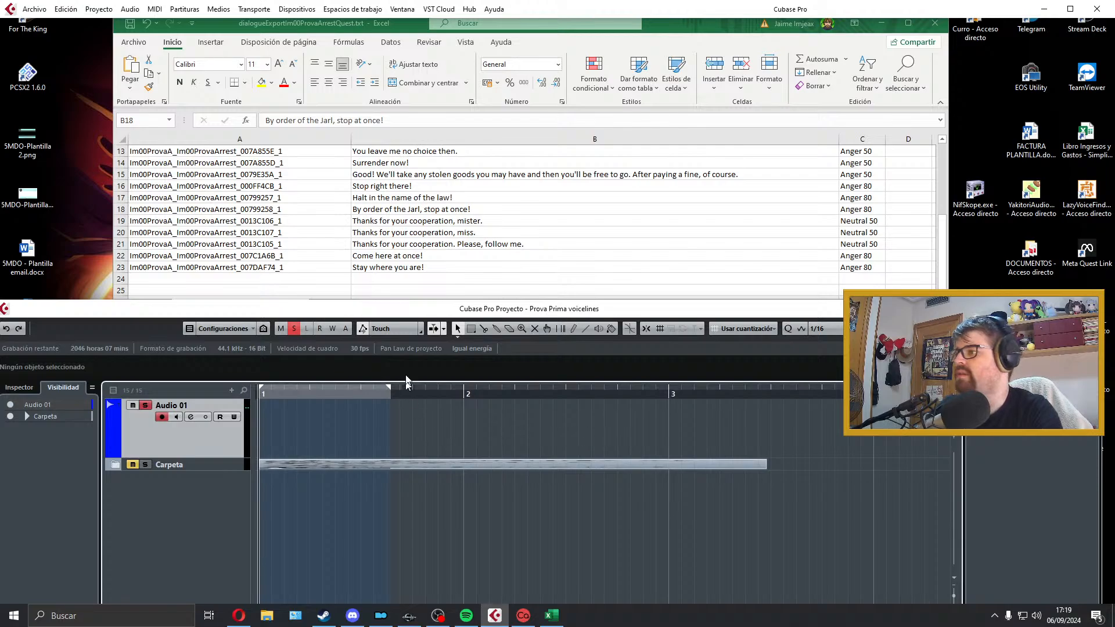
left_click(463, 254)
left_click(314, 409)
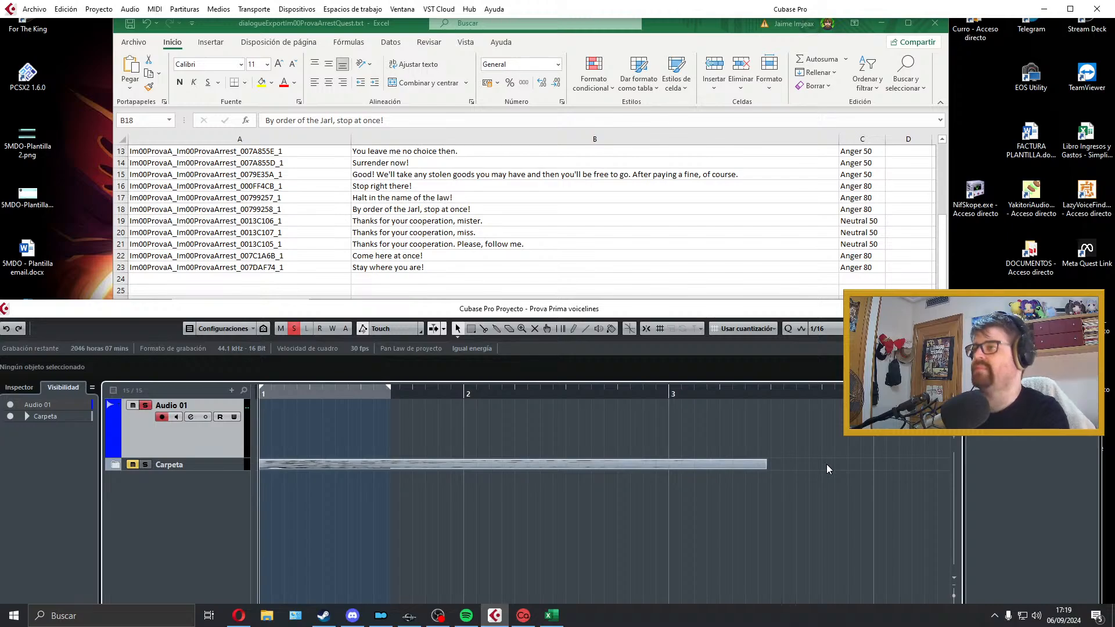
Step: Record a trial take of the row 18 line "By order of the Jarl, stop at once!" on Audio 01, play it back and delete it
key("KP_Multiply")
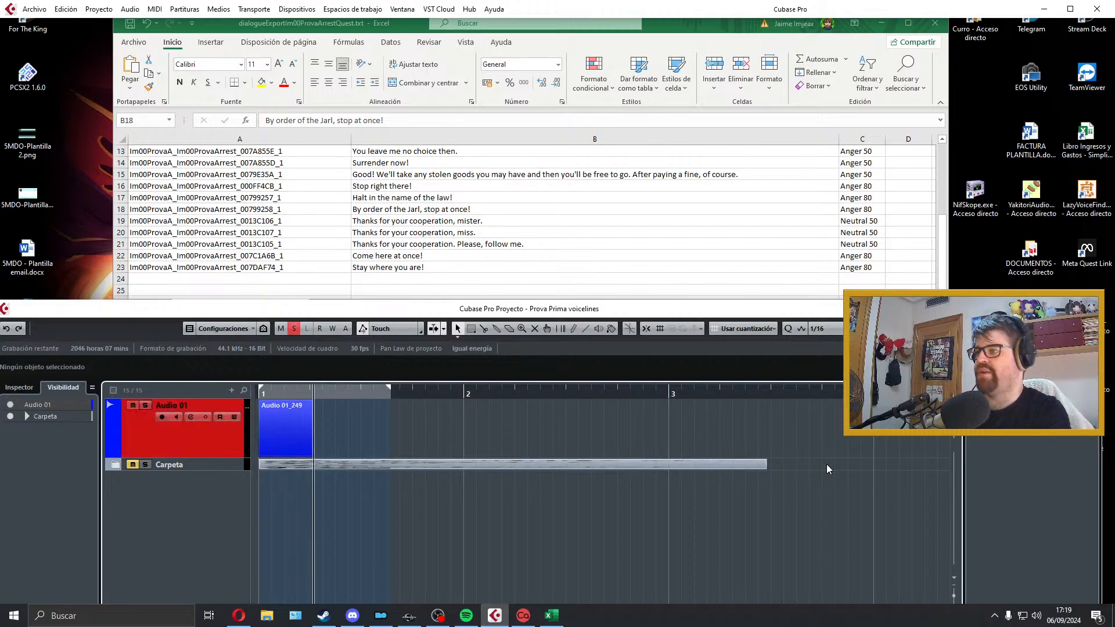
key("space")
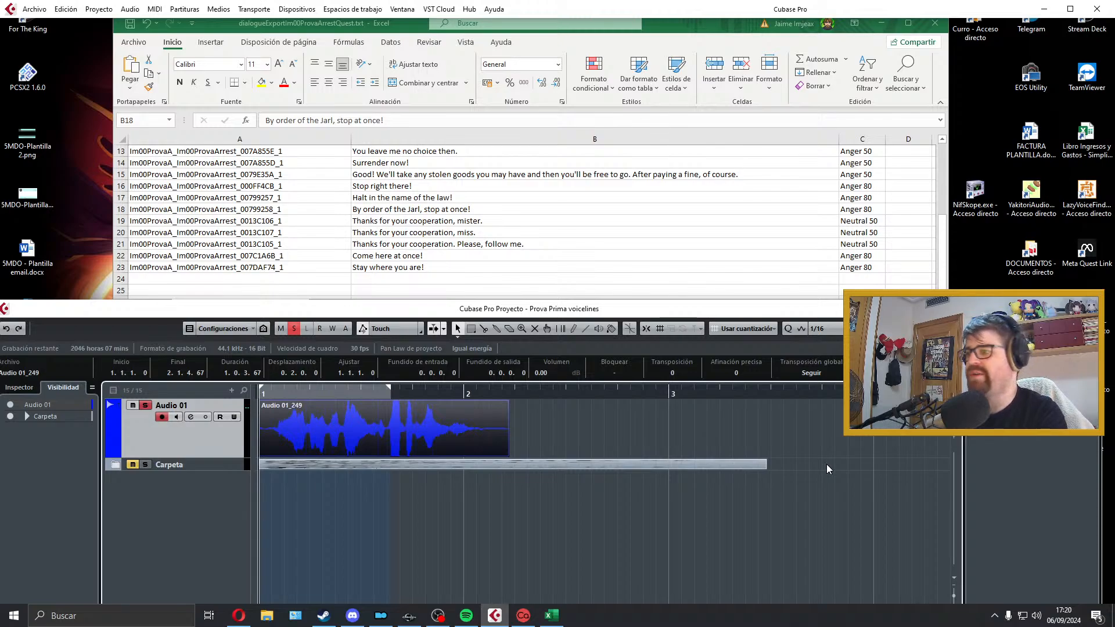
key("space")
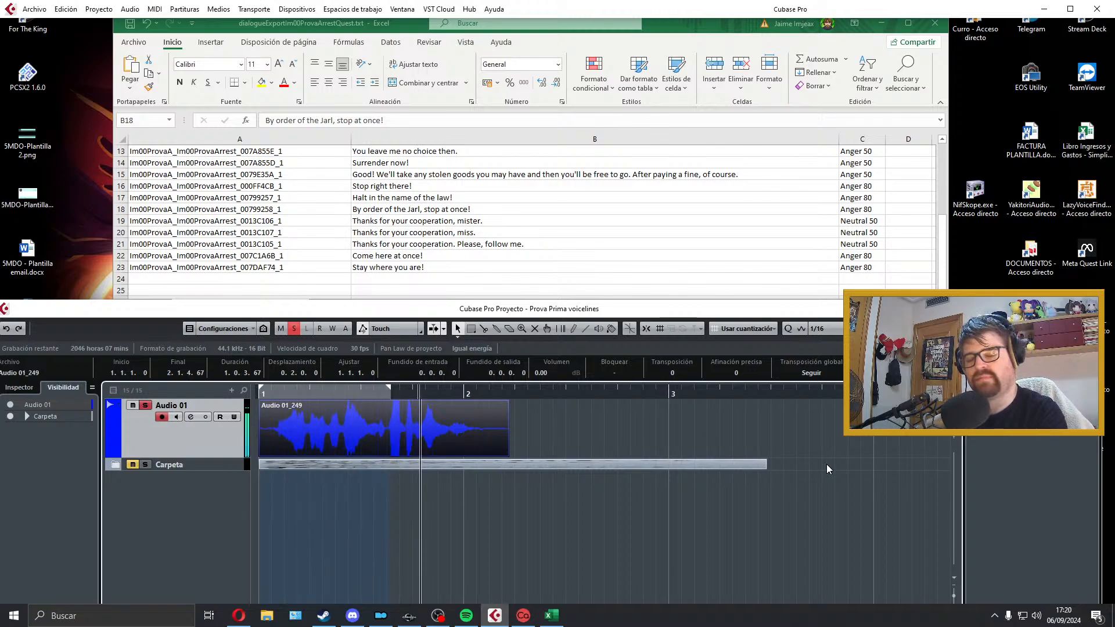
key("space")
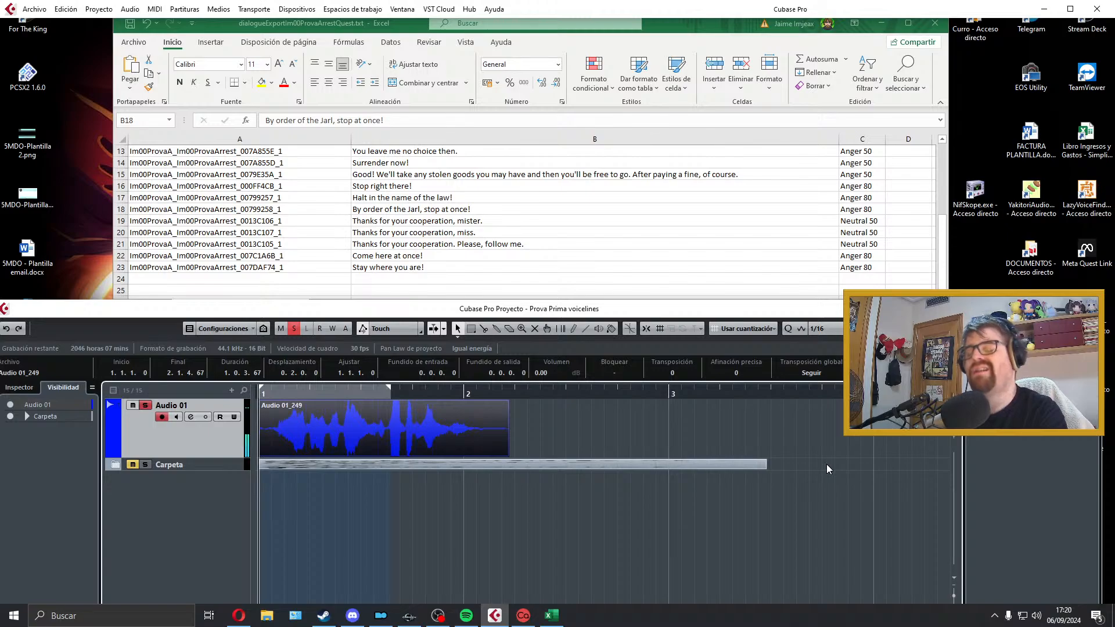
key("space")
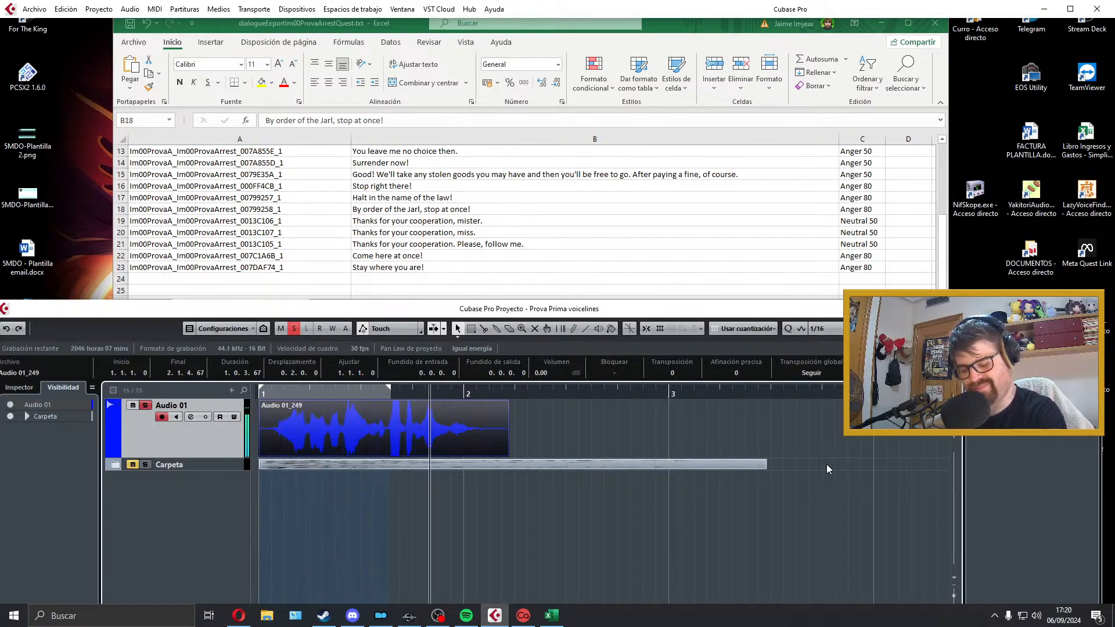
key("space")
key("Delete")
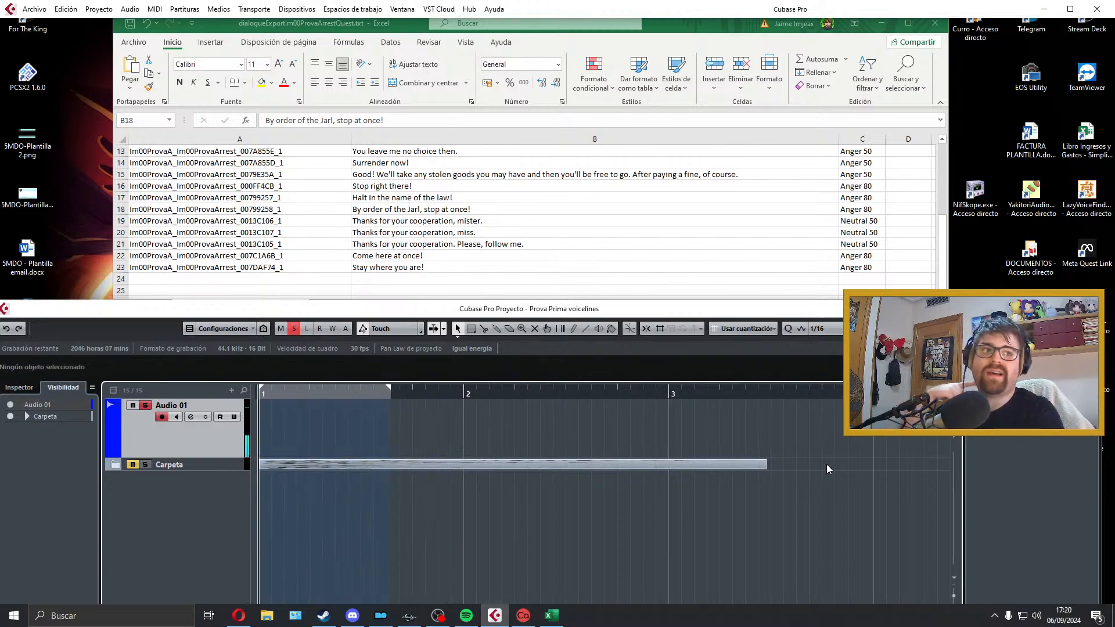
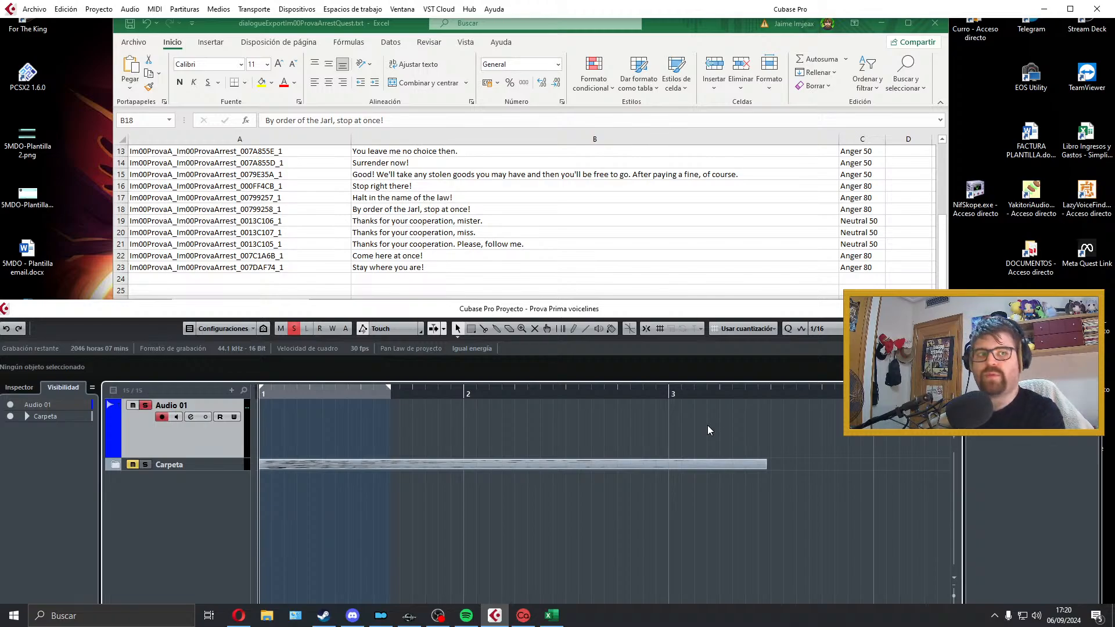
Step: Record another trial take of the row 18 line on Audio 01, play part of it back and discard it
key("KP_Multiply")
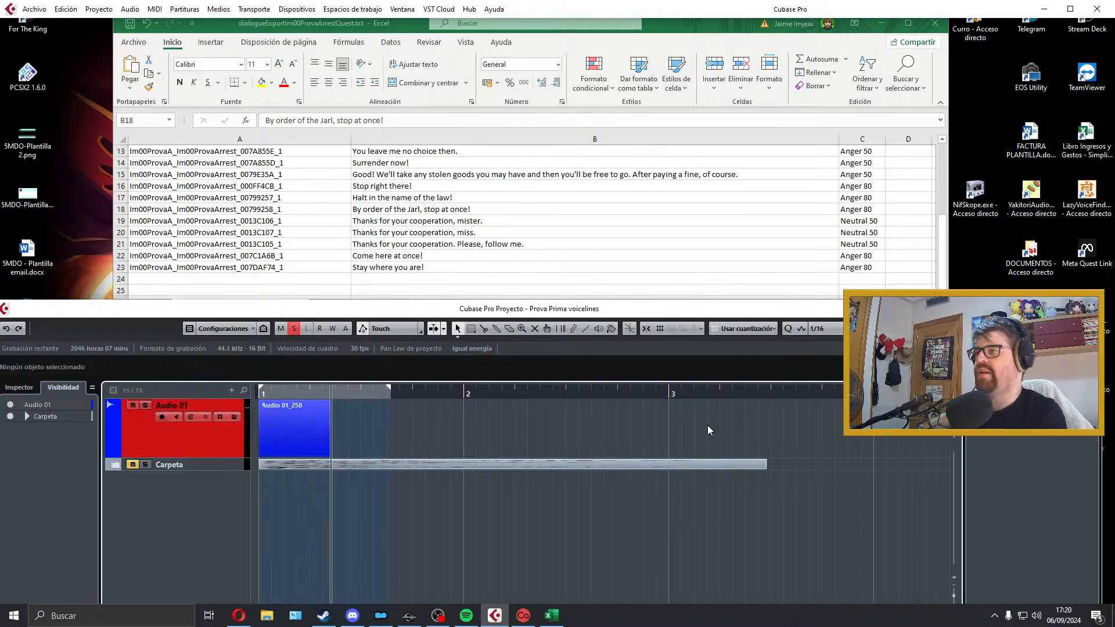
key("space")
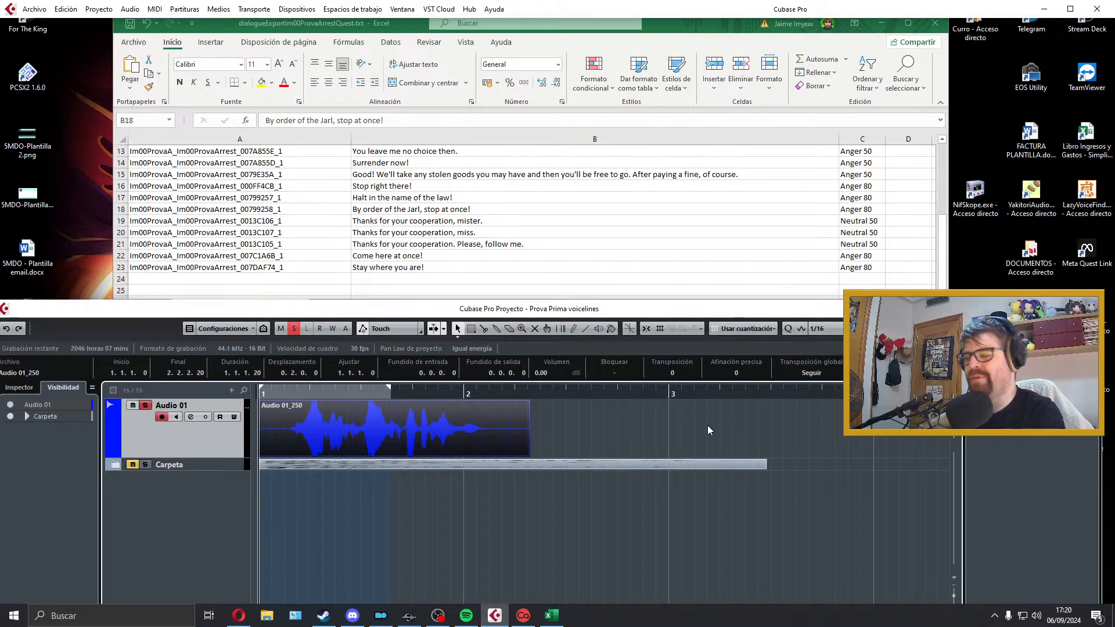
key("space")
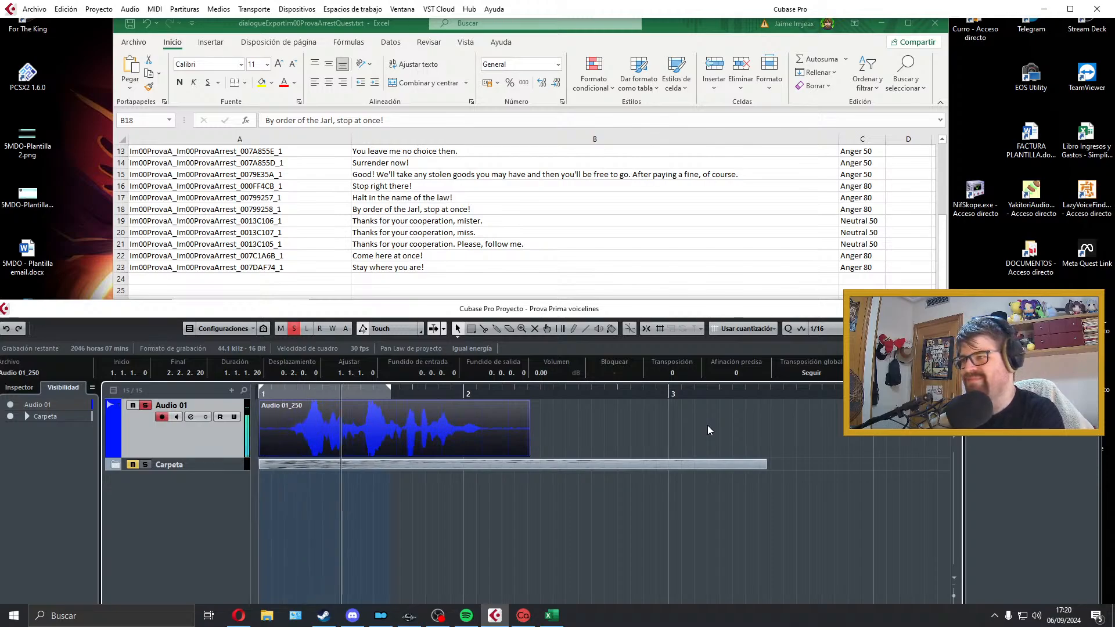
key("space")
key("Delete")
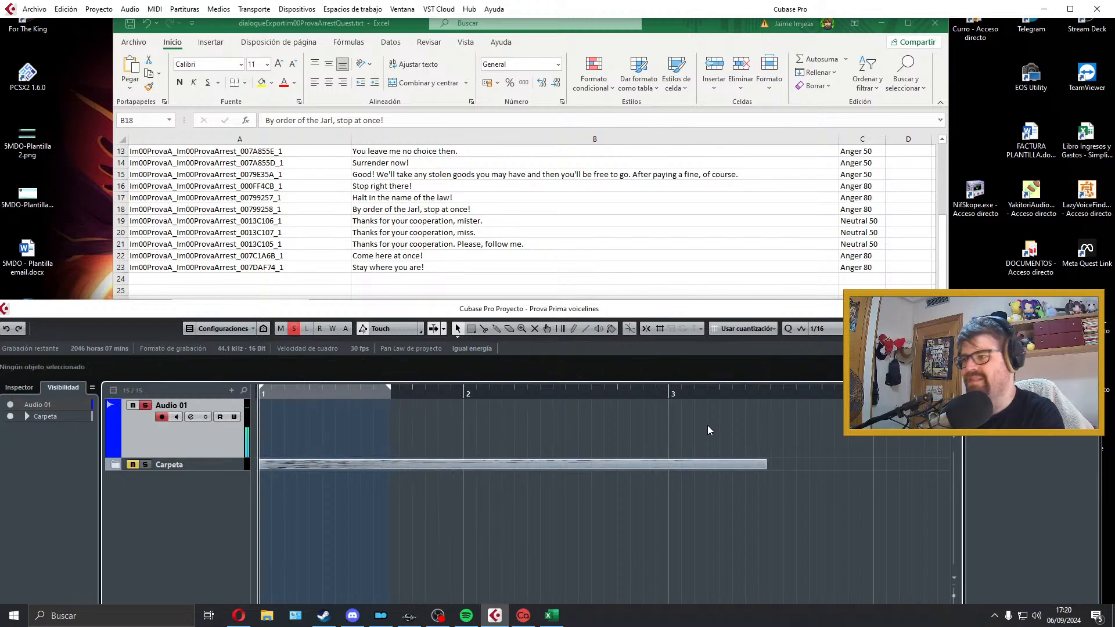
Step: Record a new take of "By order of the Jarl, stop at once!" on Audio 01 and play it back
key("KP_Multiply")
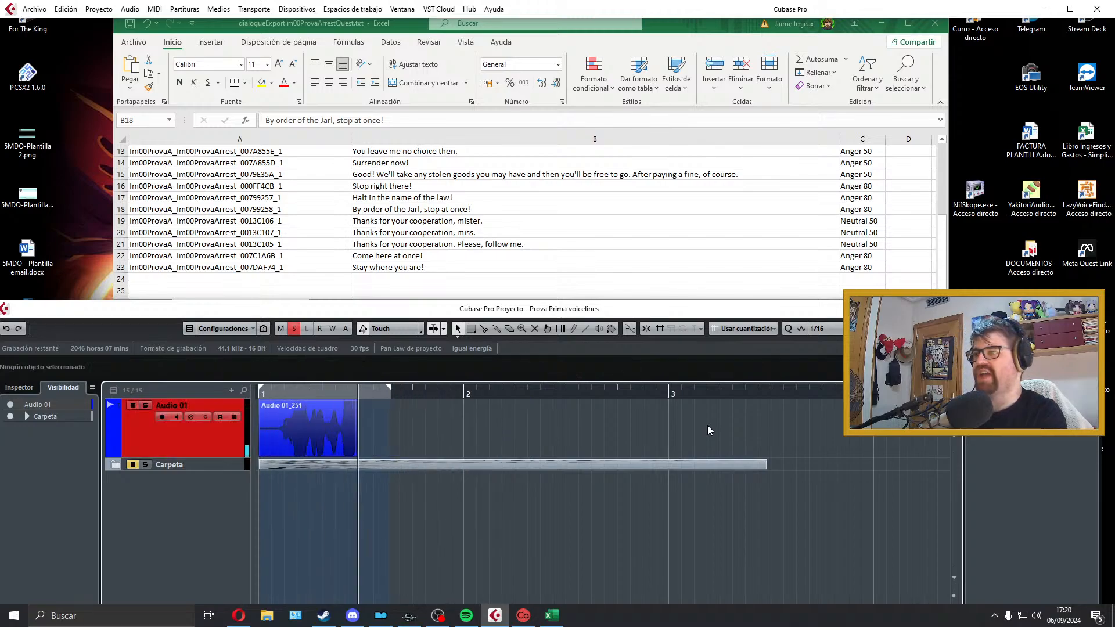
key("space")
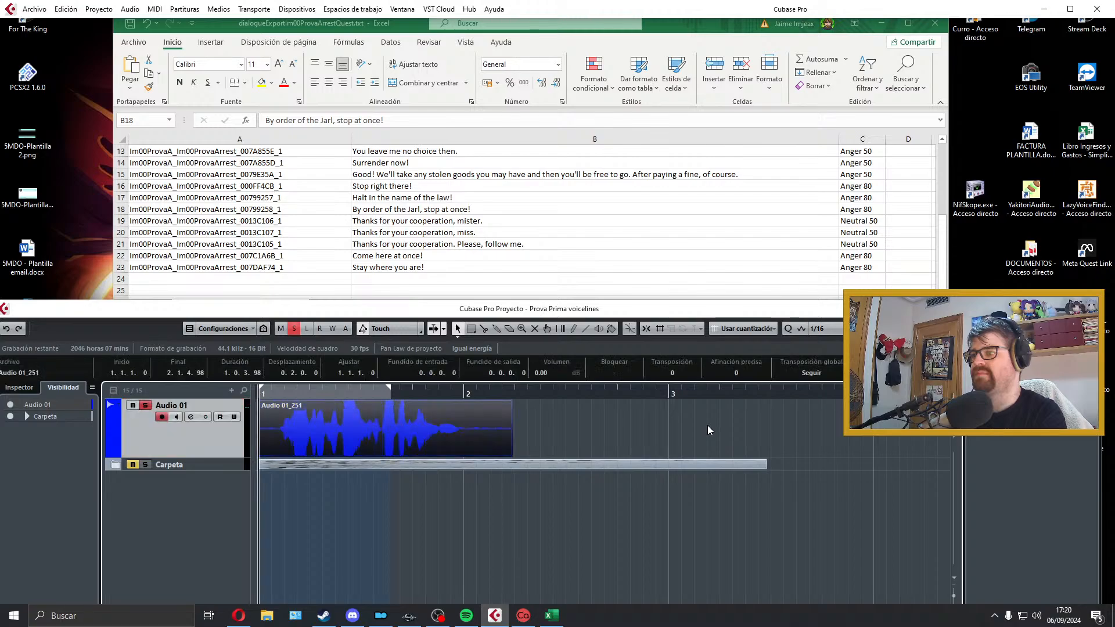
key("space")
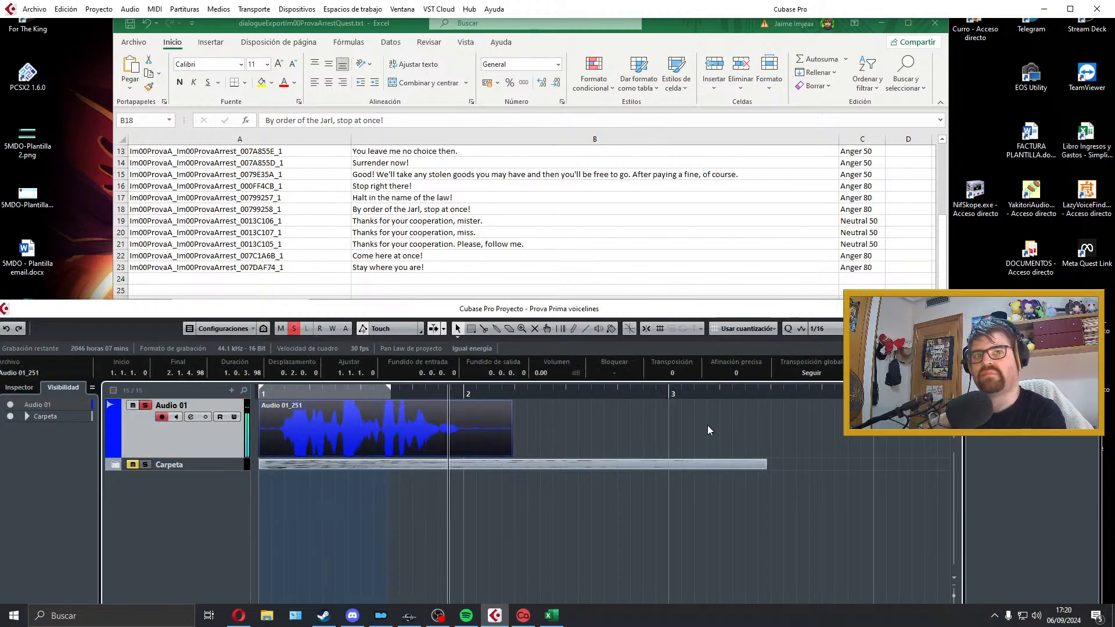
key("space")
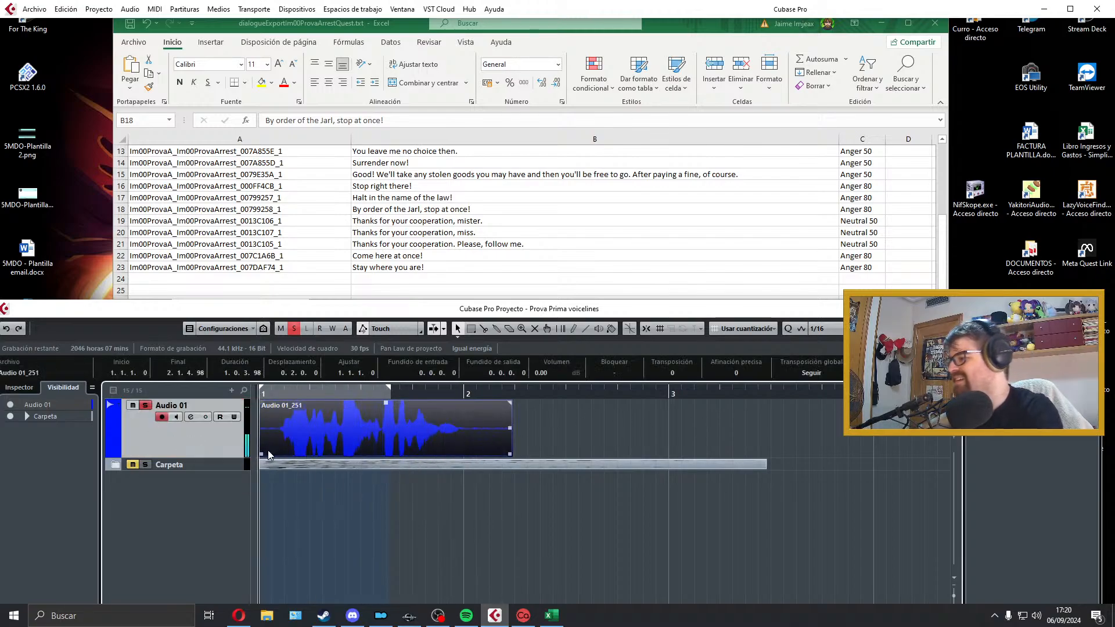
Step: Trim both ends of the row 18 take, align it to the start of bar 1 and add short fades in and out
left_click_drag(259, 453, 274, 420)
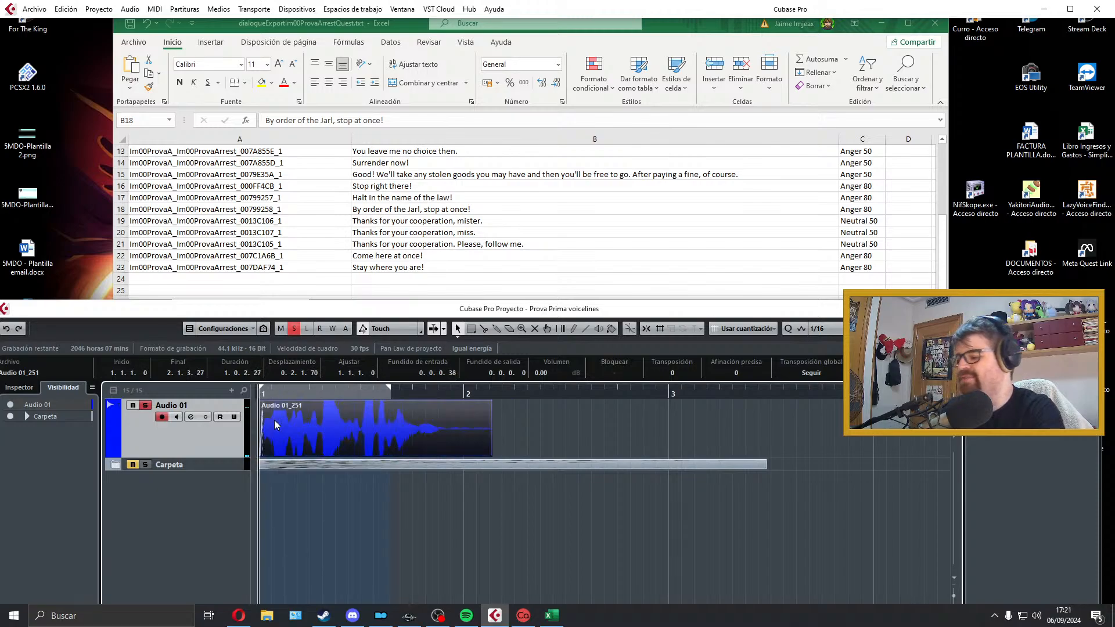
key("space")
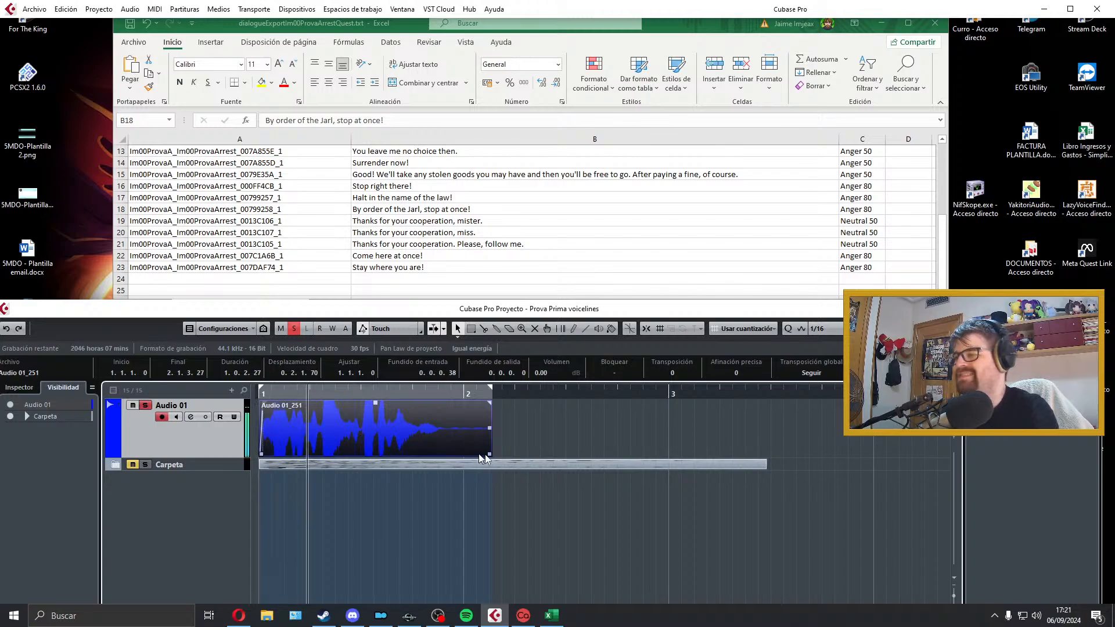
left_click_drag(491, 455, 449, 456)
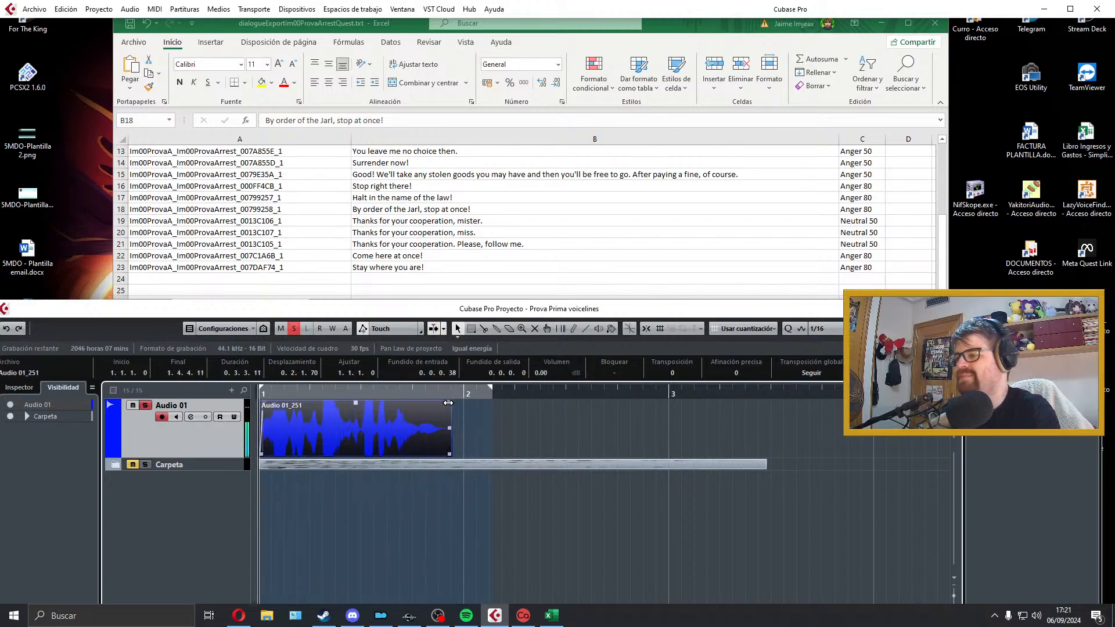
left_click_drag(450, 401, 444, 403)
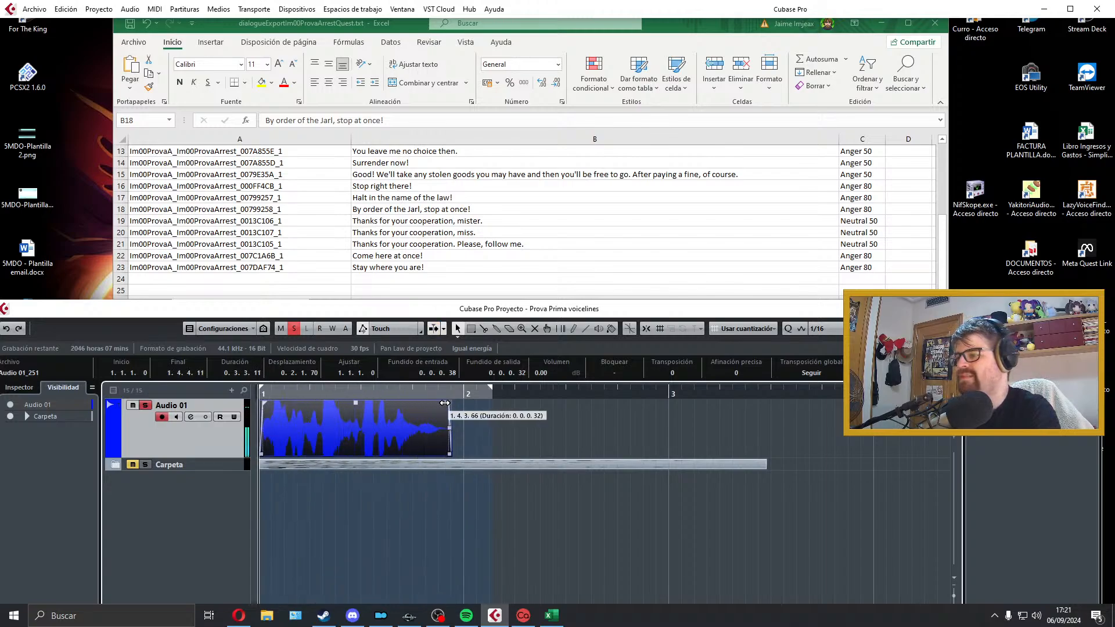
Step: Copy the row 18 file name and export the take as Im00ProvaA_Im00ProvaArrest_00799258_1 in Wave format
left_click(34, 9)
mouse_move(200, 191)
left_click(276, 215)
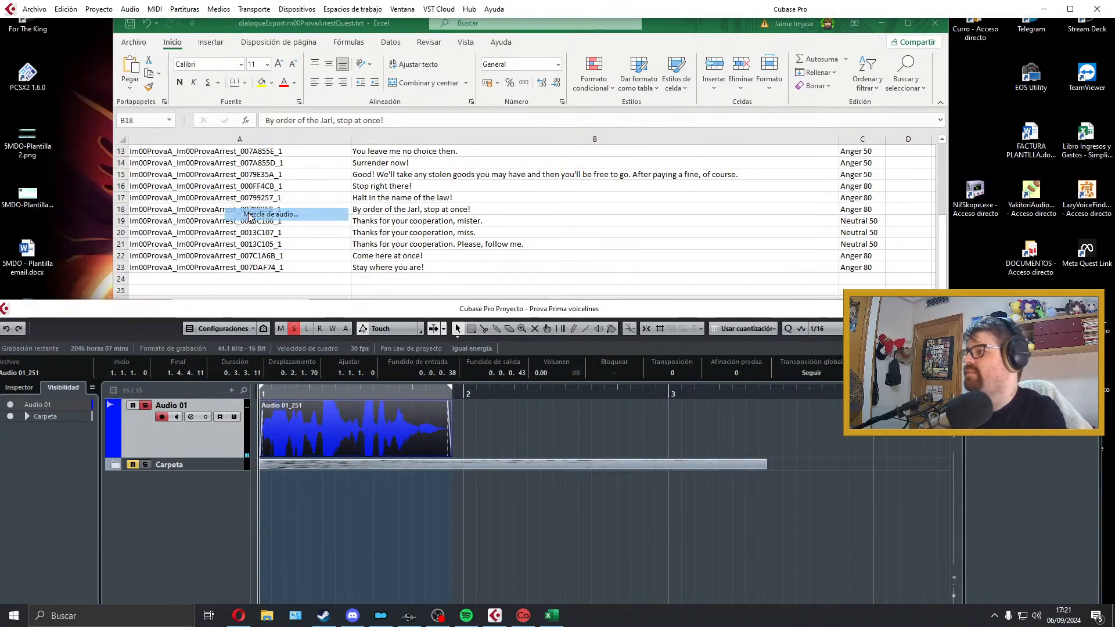
left_click(347, 238)
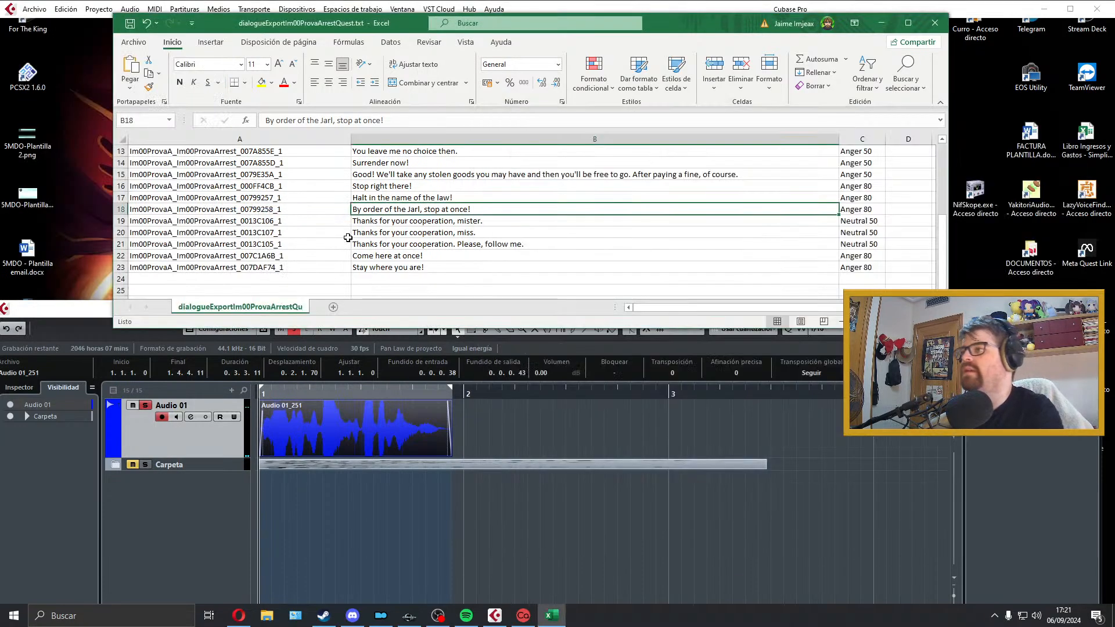
double_click(290, 210)
double_click(290, 211)
key("ctrl+c")
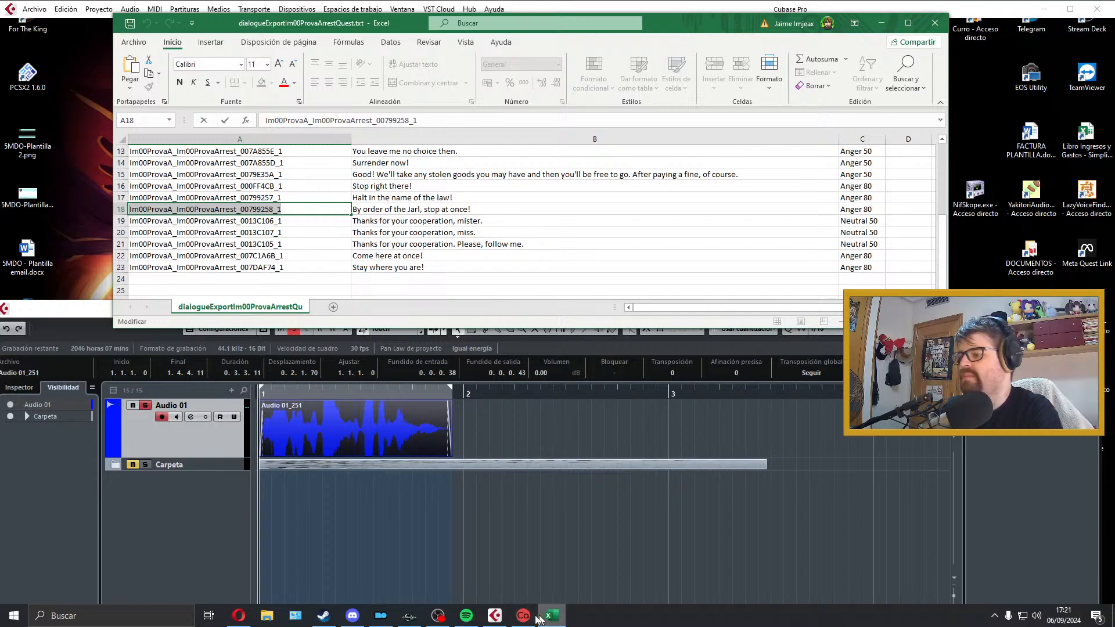
left_click(494, 615)
double_click(915, 165)
key("ctrl+v")
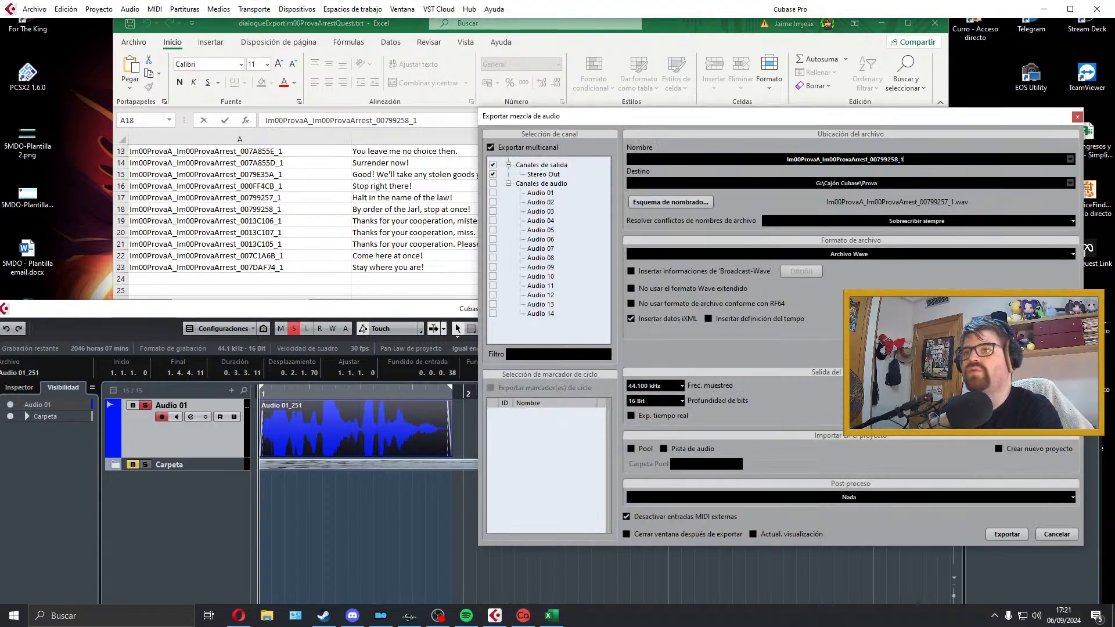
left_click(1002, 534)
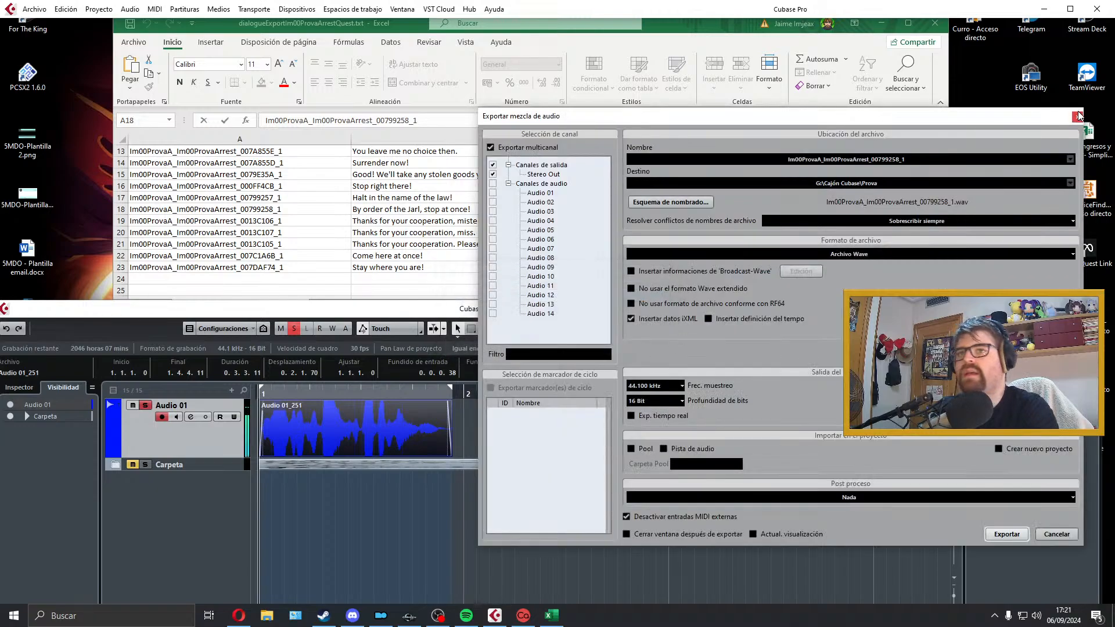
left_click(1080, 115)
Step: Move the exported row 18 take into the Carpeta folder and select the "Thanks for your cooperation" lines in rows 19 to 21 of the dialogue list
left_click_drag(405, 424, 390, 505)
left_click_drag(227, 501, 227, 468)
left_click(378, 212)
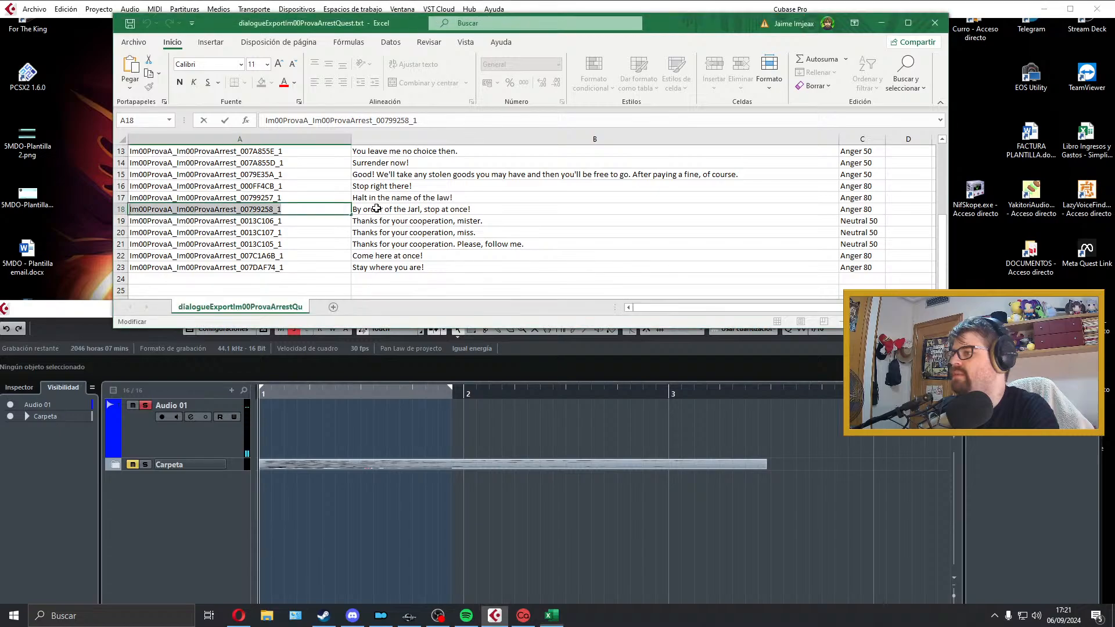
left_click_drag(409, 223, 418, 246)
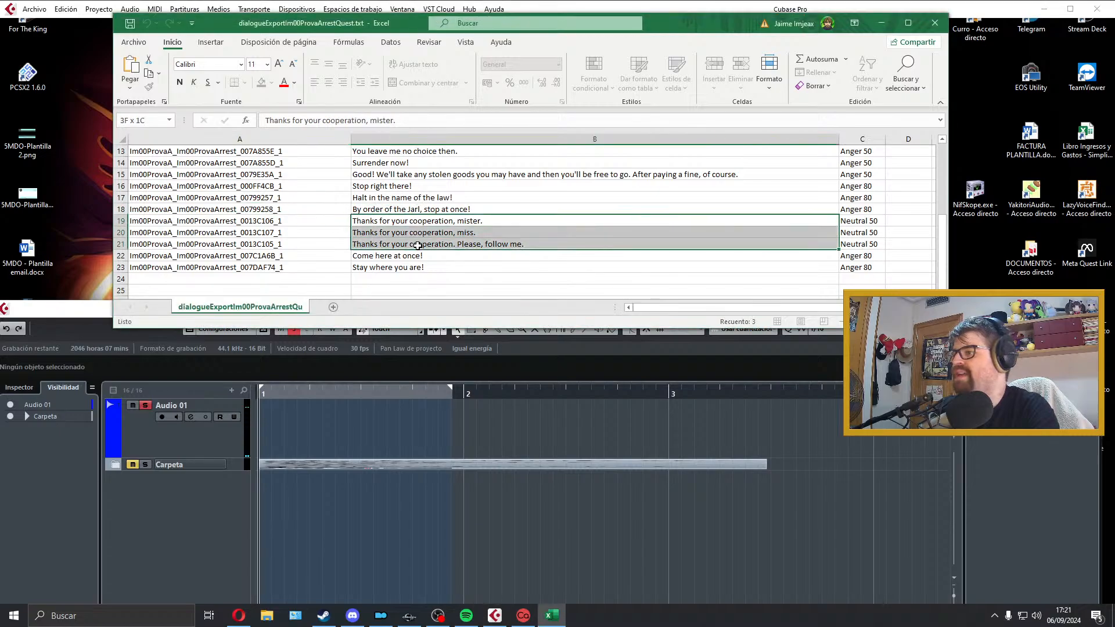
Step: Return to the Cubase project and arm the empty Audio 01 track for recording by selecting it
left_click(389, 381)
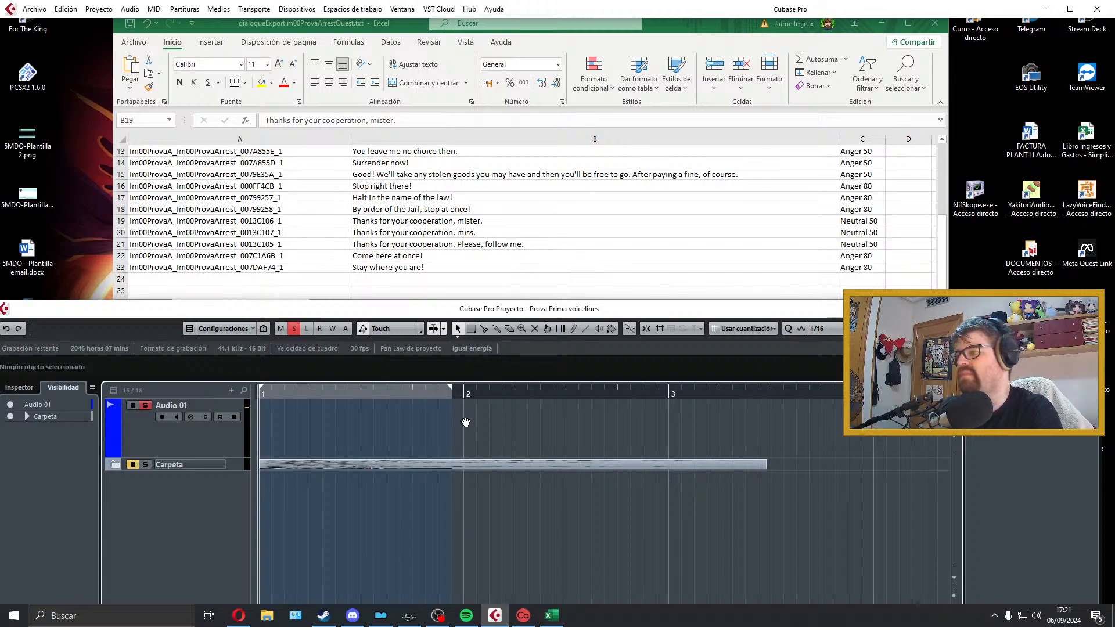
left_click(237, 450)
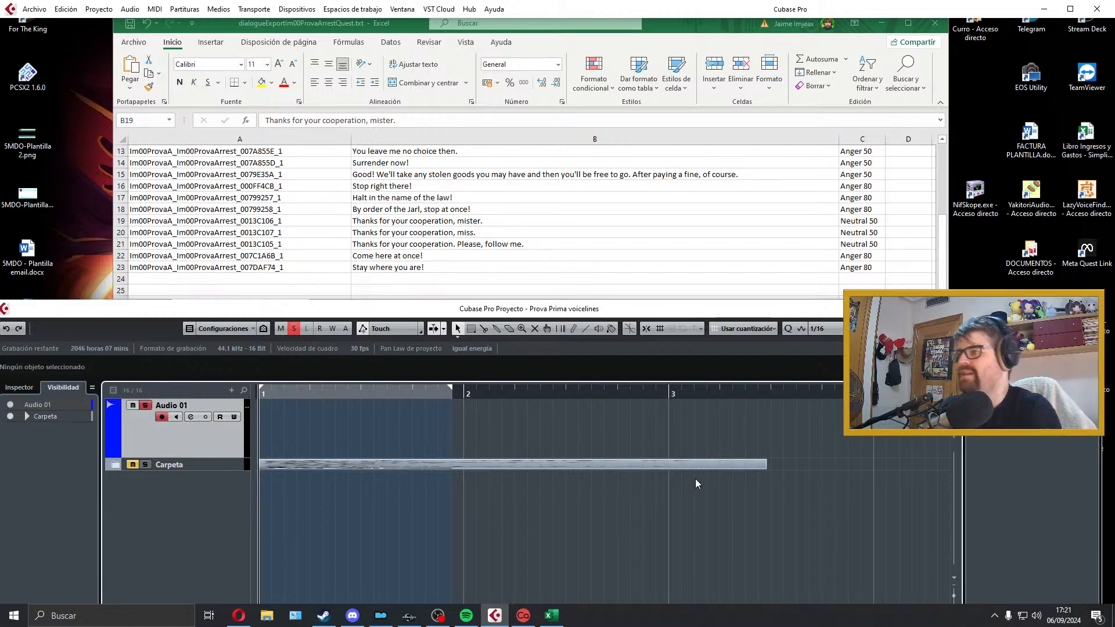
Step: Record trial takes of the row 19 line "Thanks for your cooperation, mister." on Audio 01 and delete each one
key("KP_Multiply")
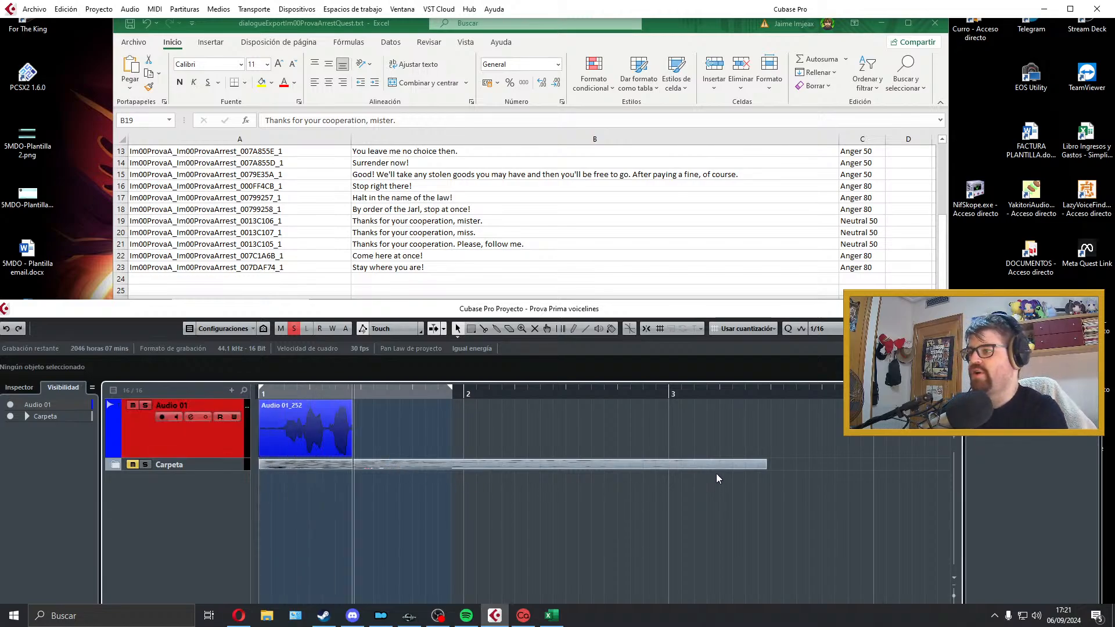
key("space")
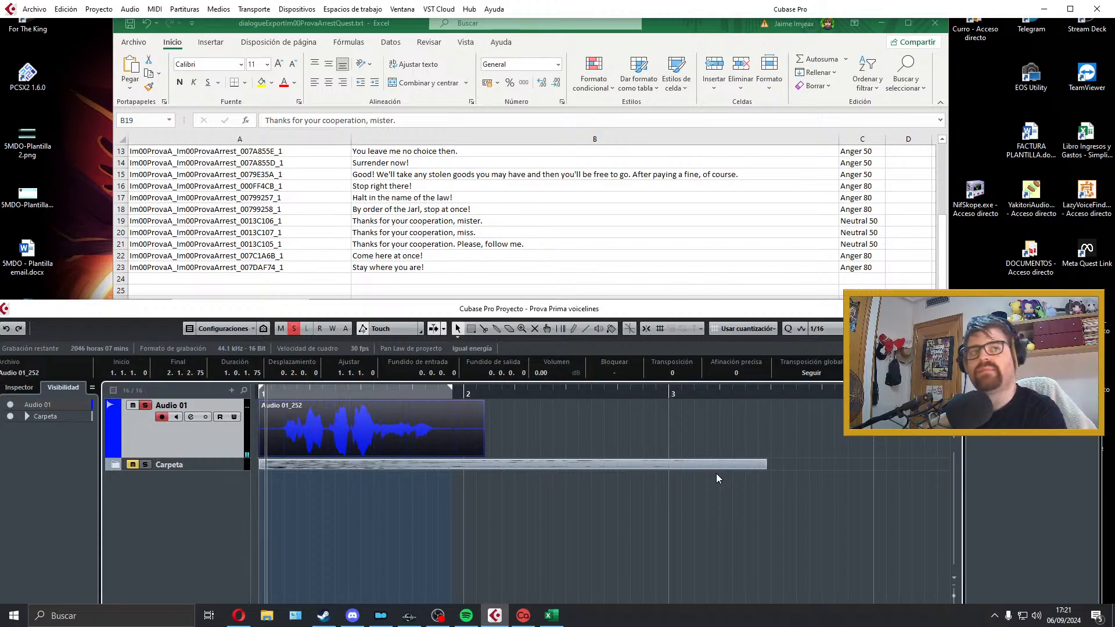
key("space")
key("space")
key("Delete")
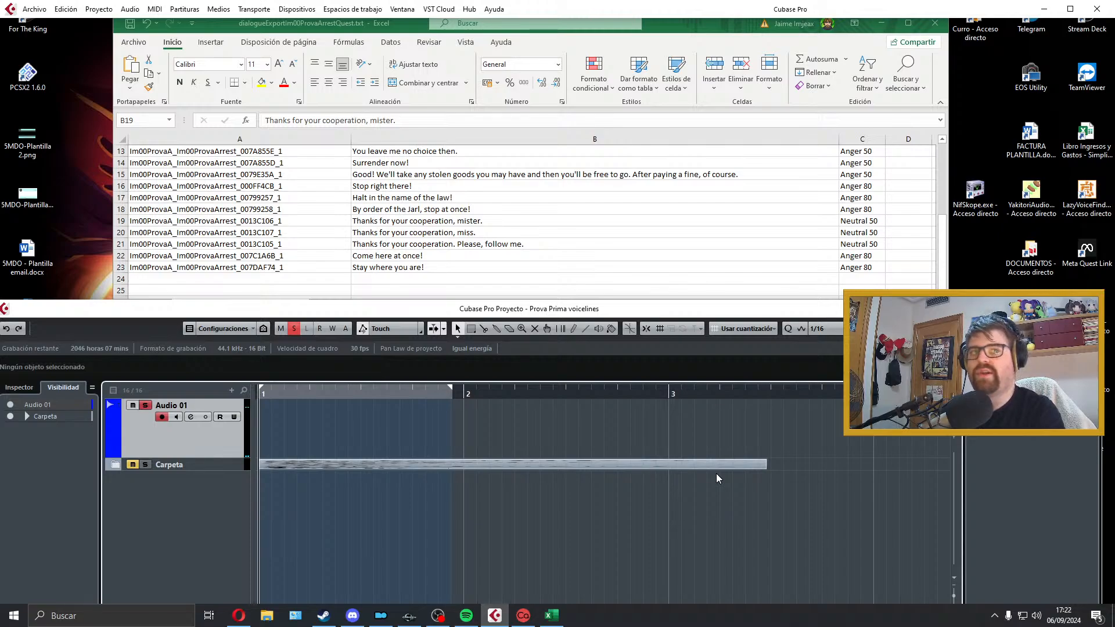
key("KP_Multiply")
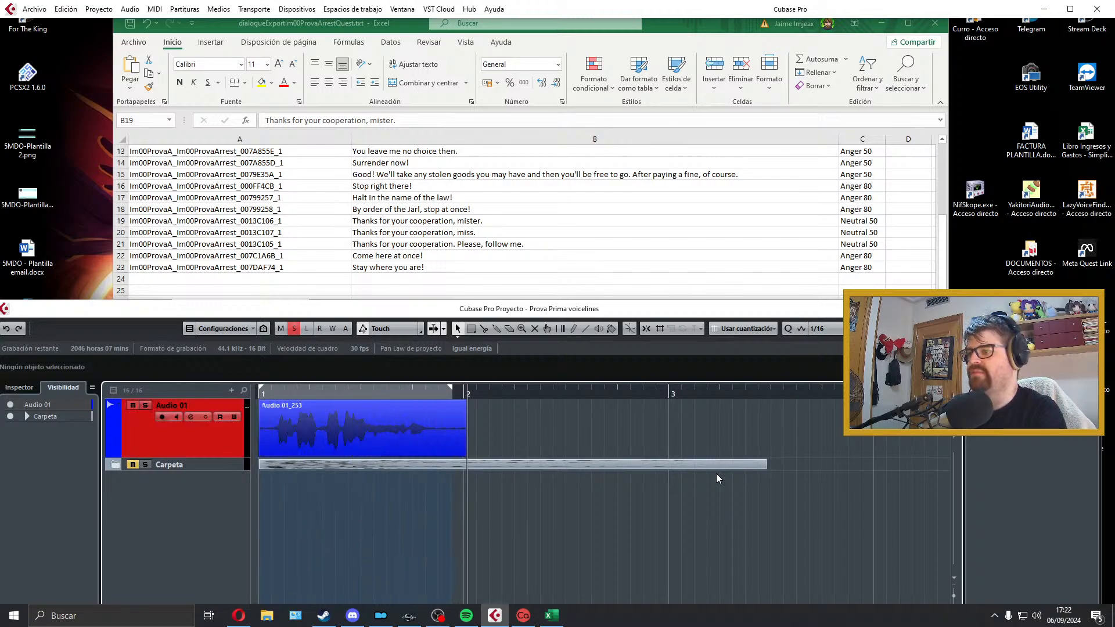
key("space")
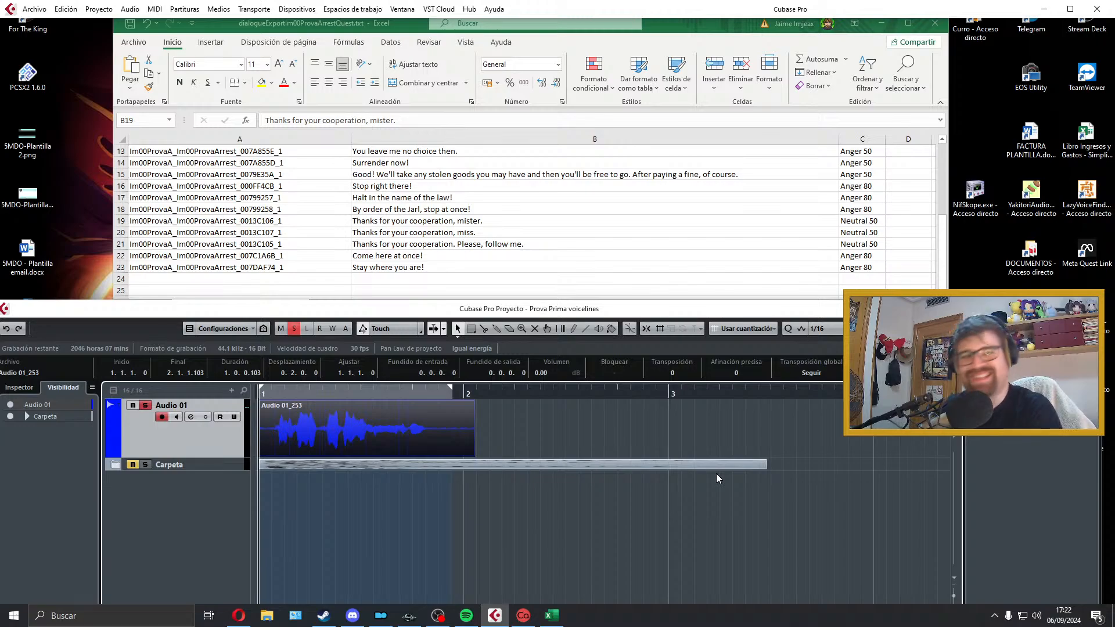
key("space")
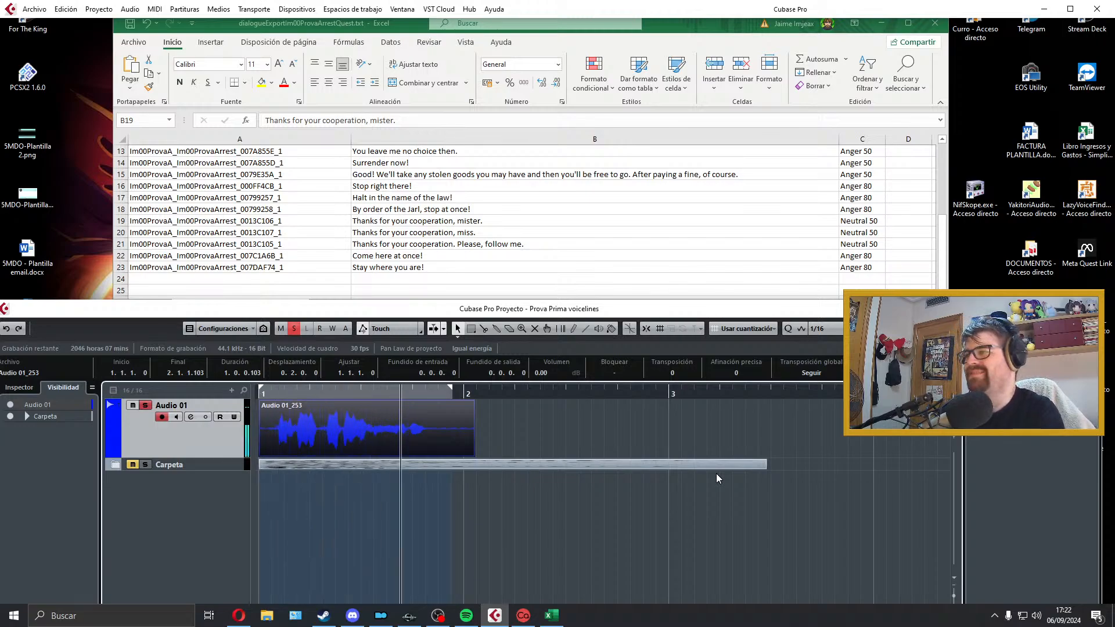
key("Delete")
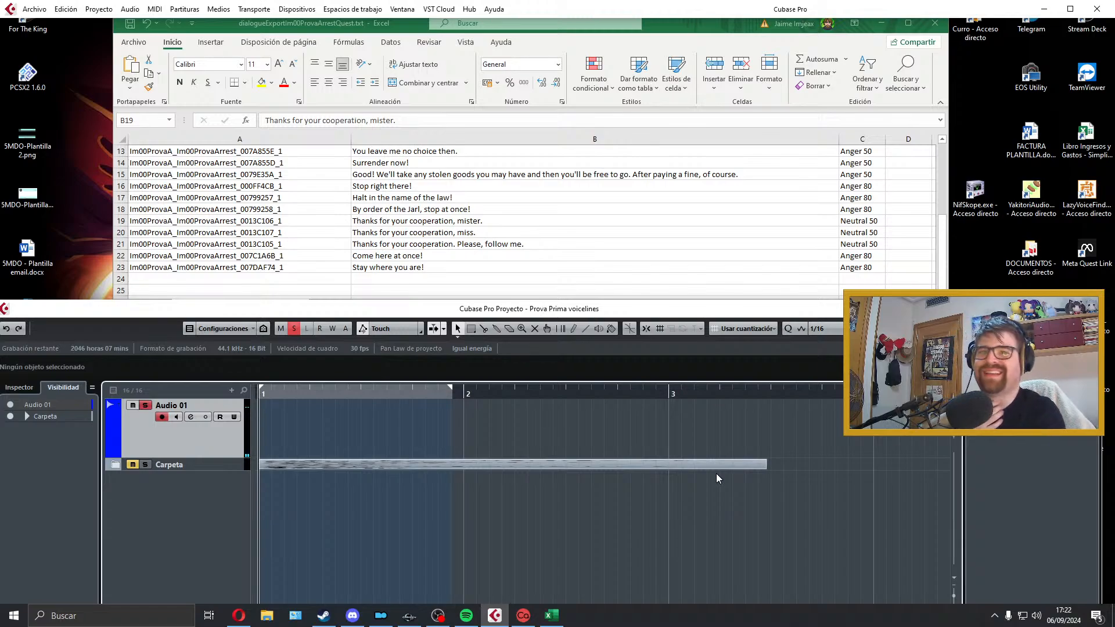
key("KP_Multiply")
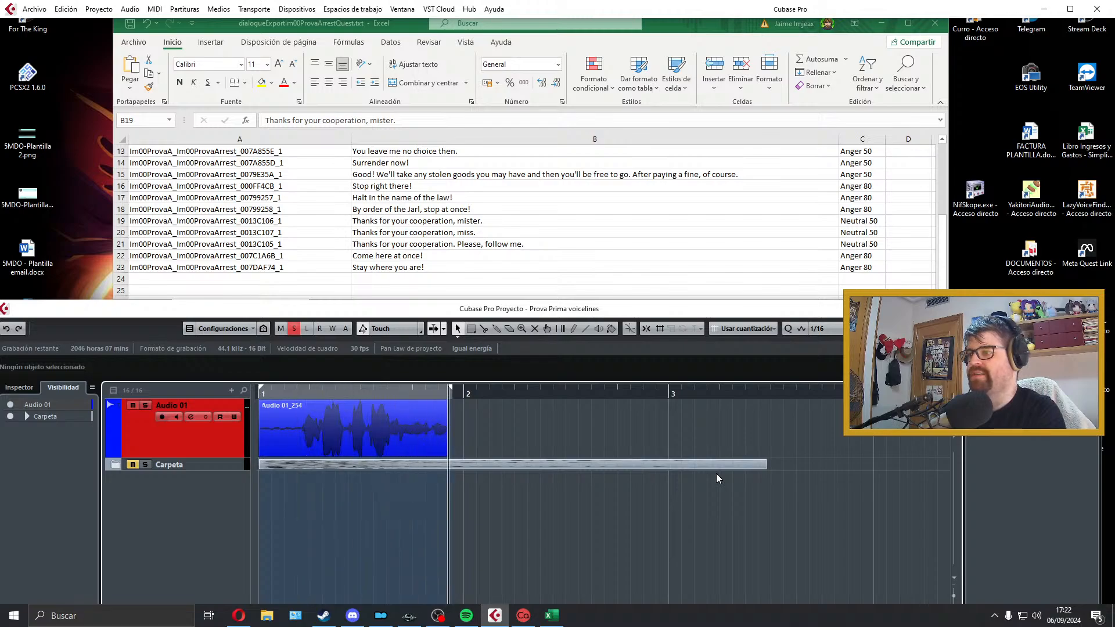
key("space")
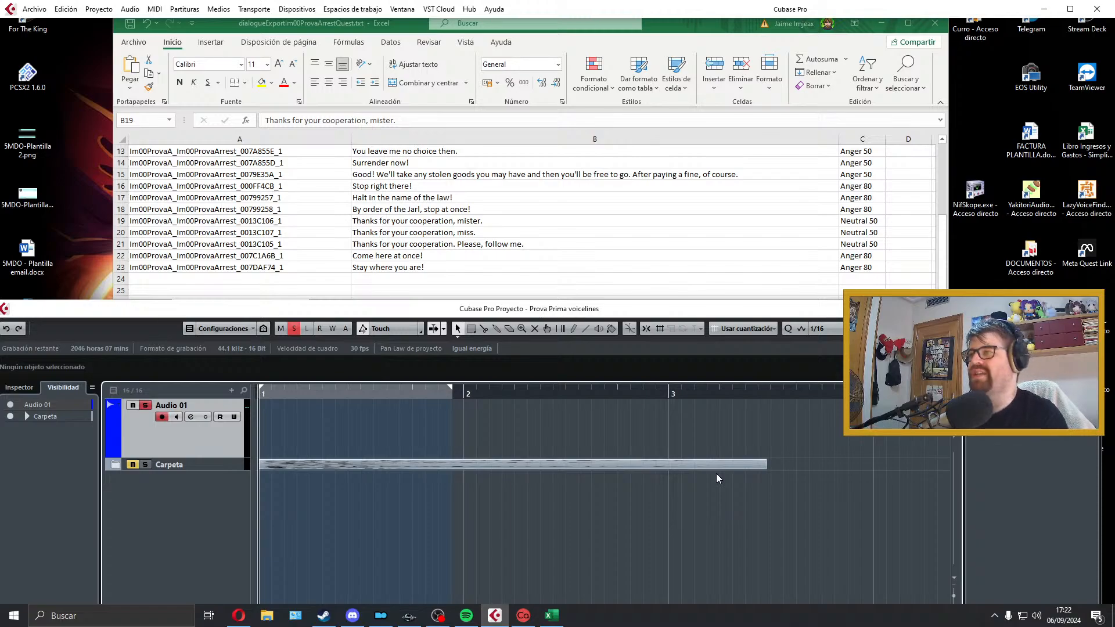
Step: Record a fresh take of "Thanks for your cooperation, mister." on Audio 01 and play it back
key("KP_Multiply")
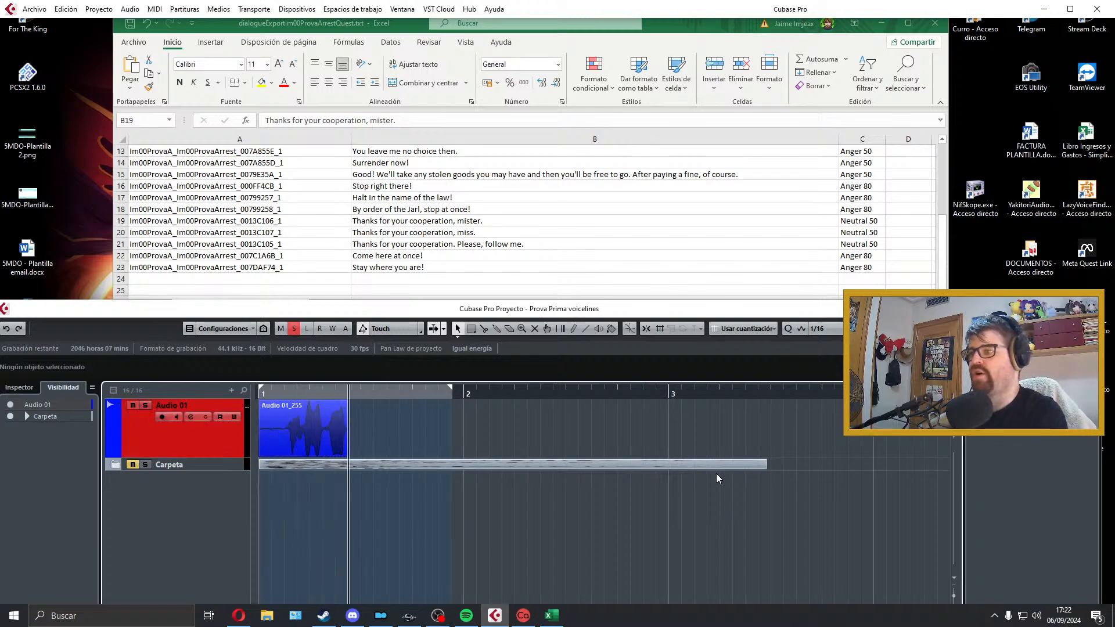
key("space")
key("space")
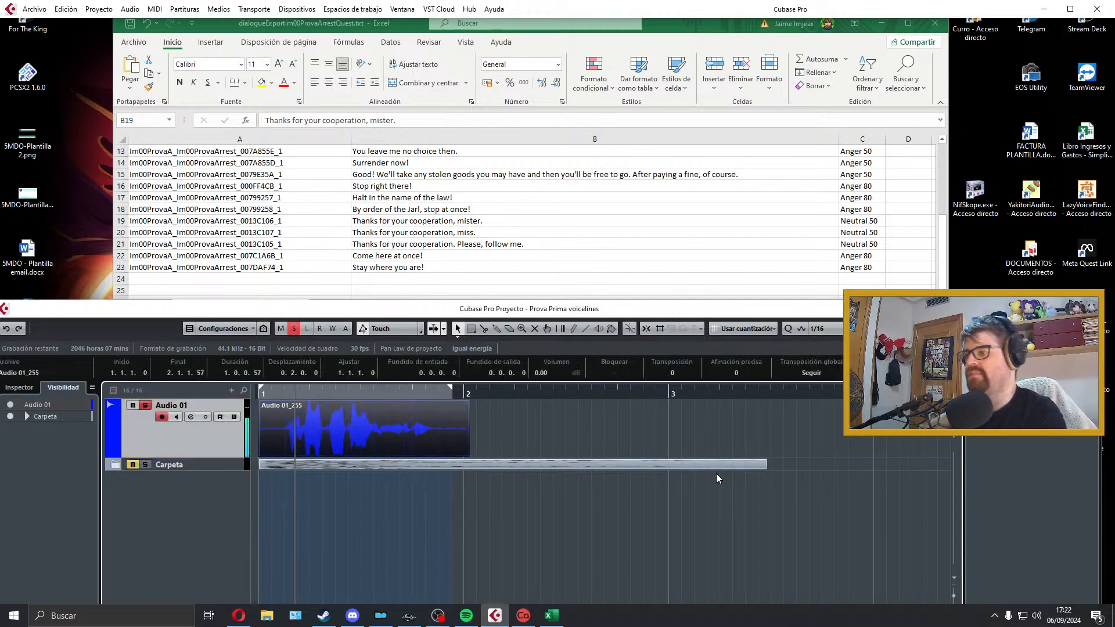
key("space")
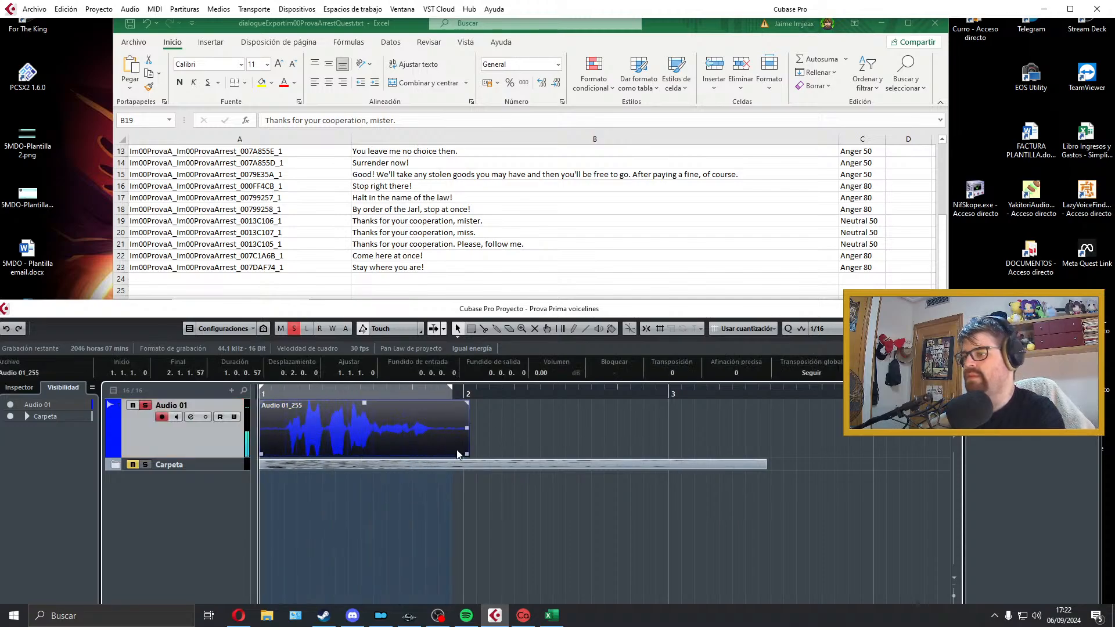
Step: Trim both ends of the "mister" take, fade it 0.0.0.16 in and 0.0.0.49 out, and fit the locators to it for playback
left_click_drag(464, 455, 443, 454)
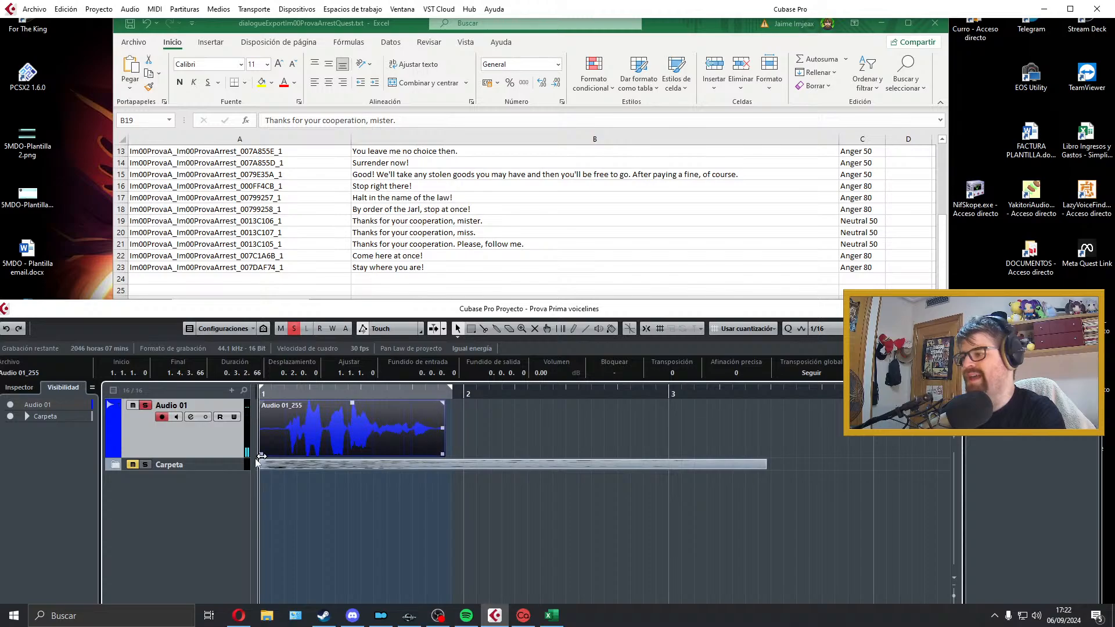
left_click_drag(261, 455, 283, 455)
left_click_drag(284, 402, 285, 403)
left_click_drag(299, 411, 275, 410)
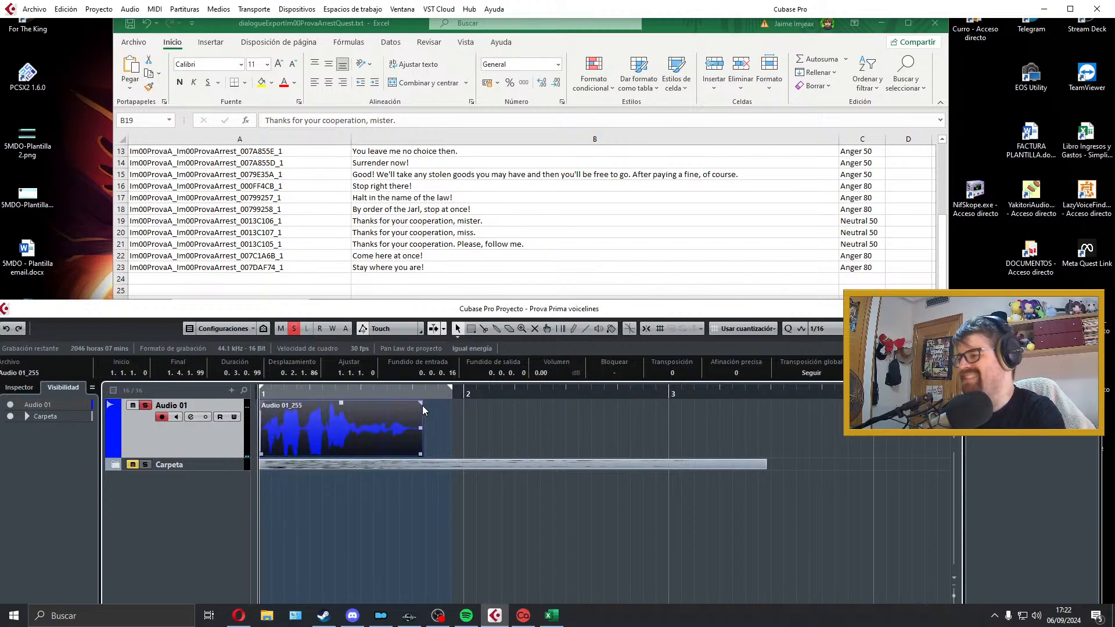
left_click_drag(420, 403, 414, 404)
key("p")
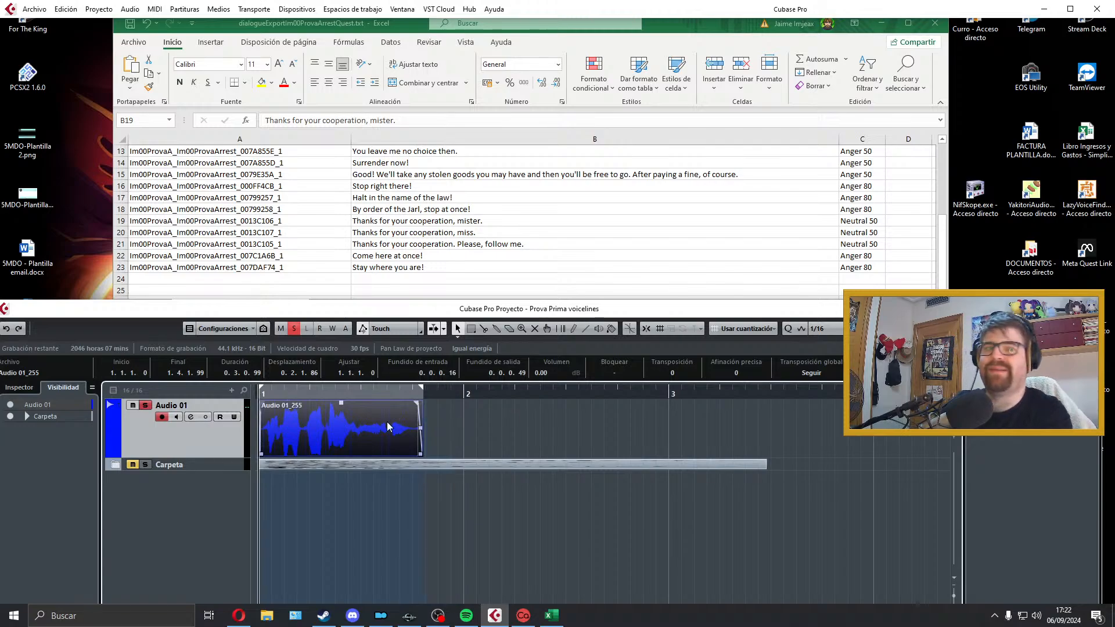
key("space")
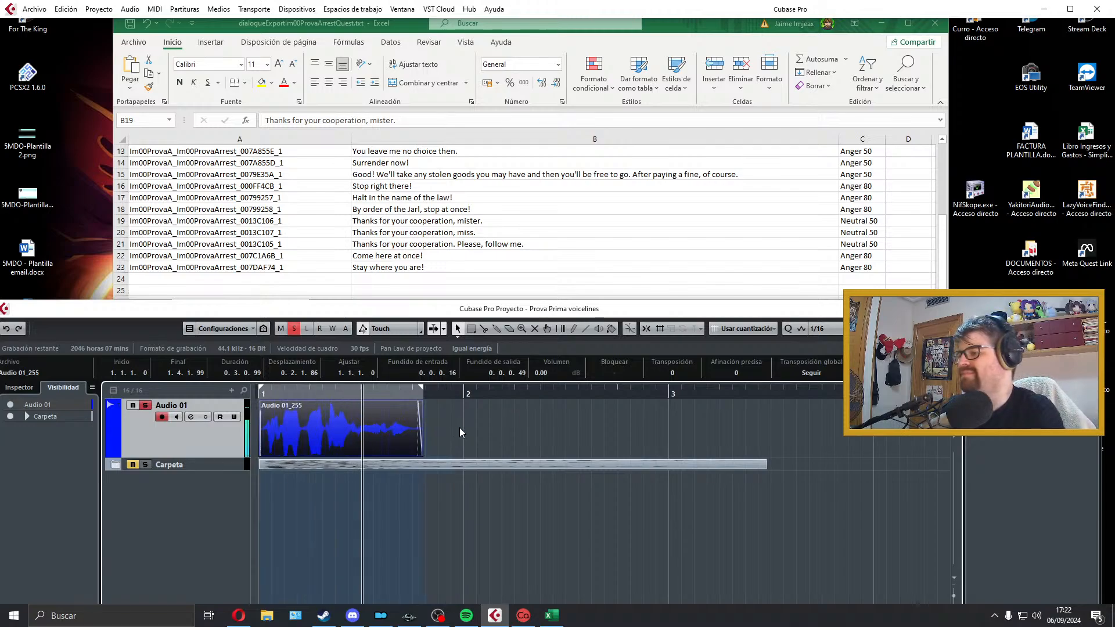
Step: Export the audio mixdown as a WAV named Im00ProvaA_Im00ProvaArrest_0013C106_1, copied from row 19 of the dialogue list
left_click(277, 223)
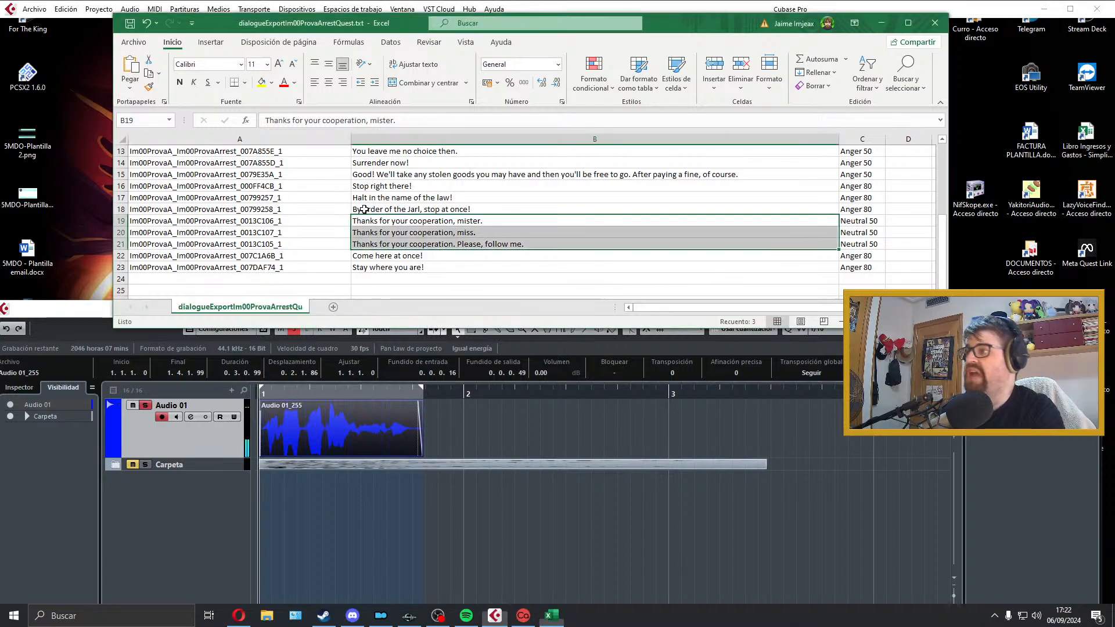
double_click(276, 223)
double_click(276, 223)
key("ctrl+c")
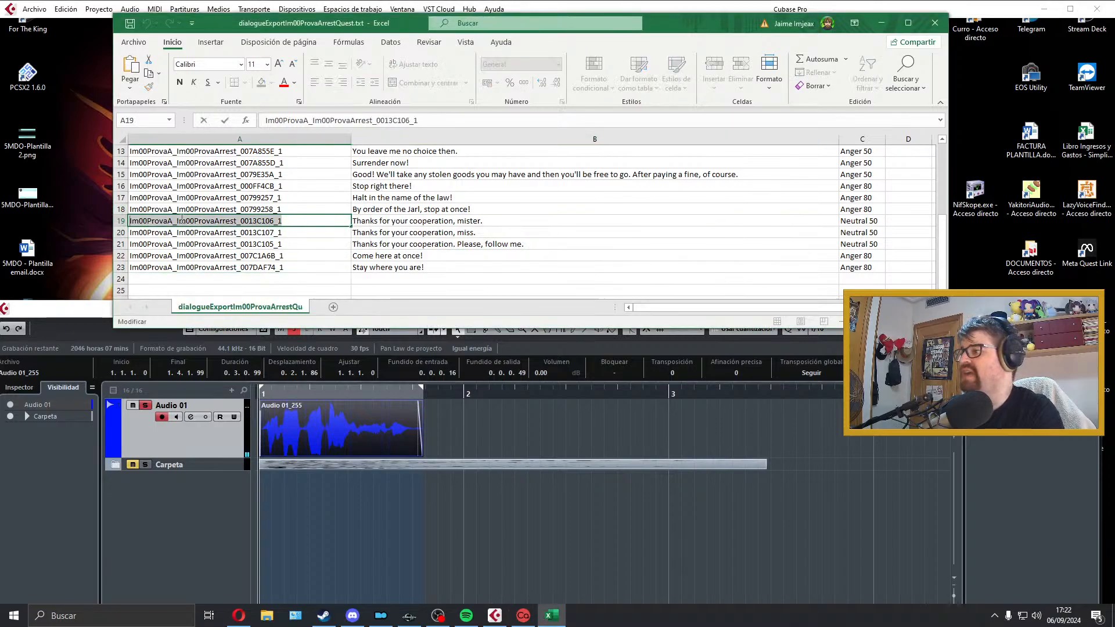
left_click(321, 394)
left_click(34, 9)
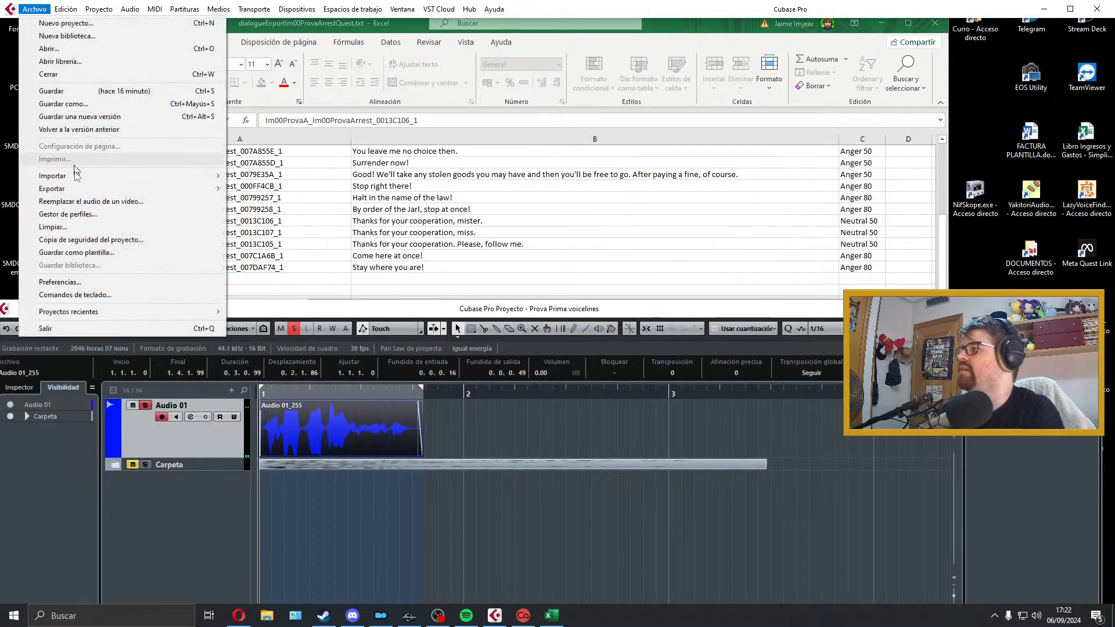
mouse_move(87, 188)
left_click(300, 215)
key("ctrl+v")
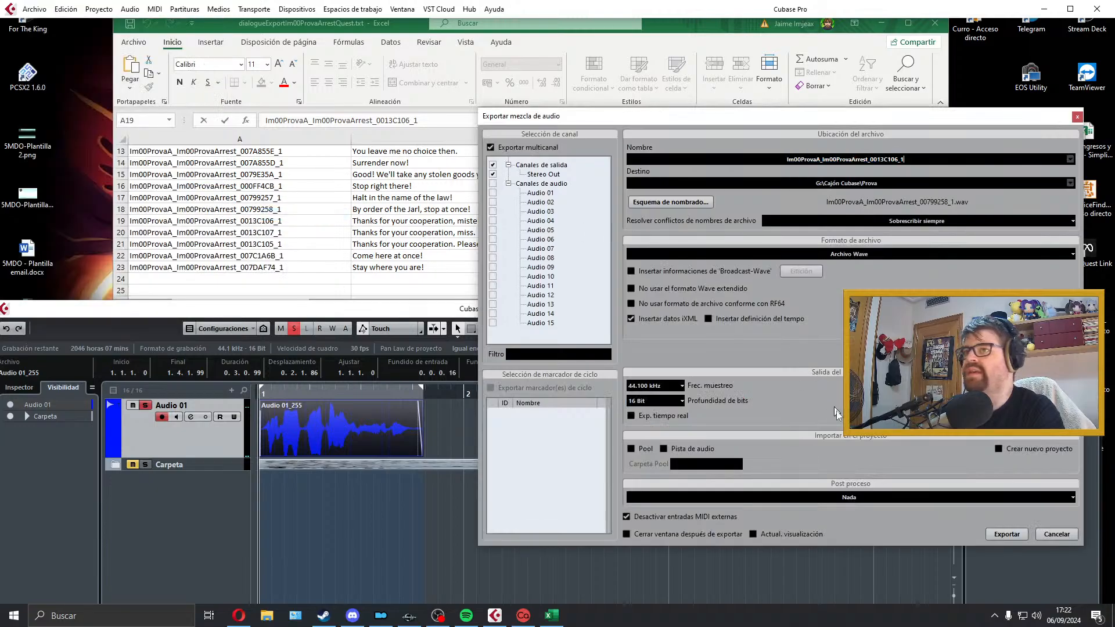
left_click(1006, 535)
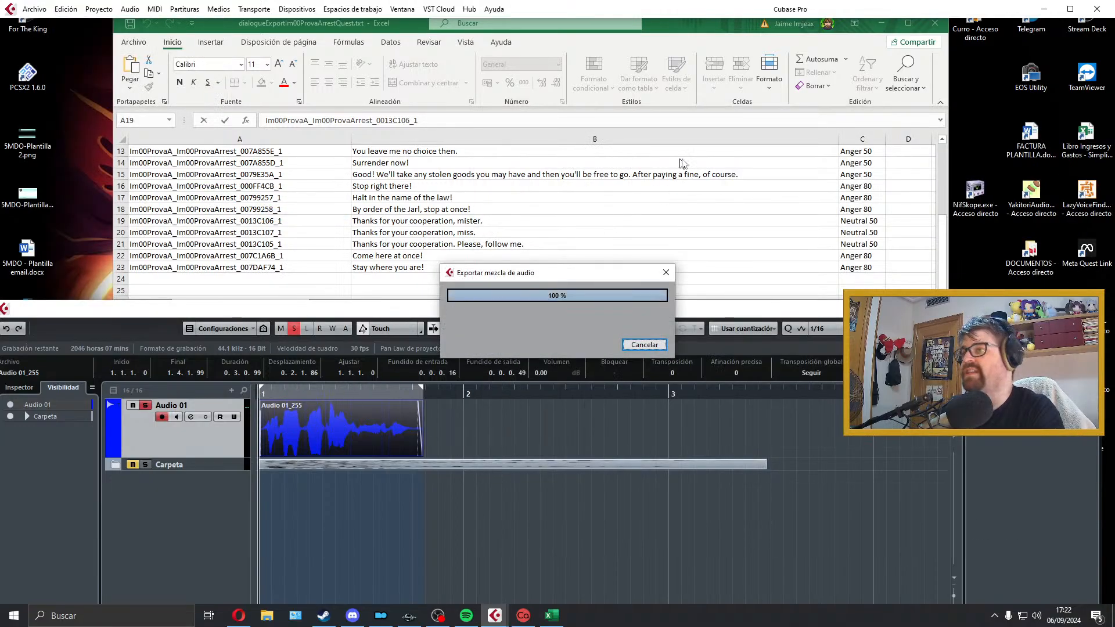
left_click(1077, 117)
Step: Move the exported row 19 take into the Carpeta folder and select the row 20 line in the dialogue list
left_click_drag(368, 428, 334, 491)
left_click(229, 498)
key("Delete")
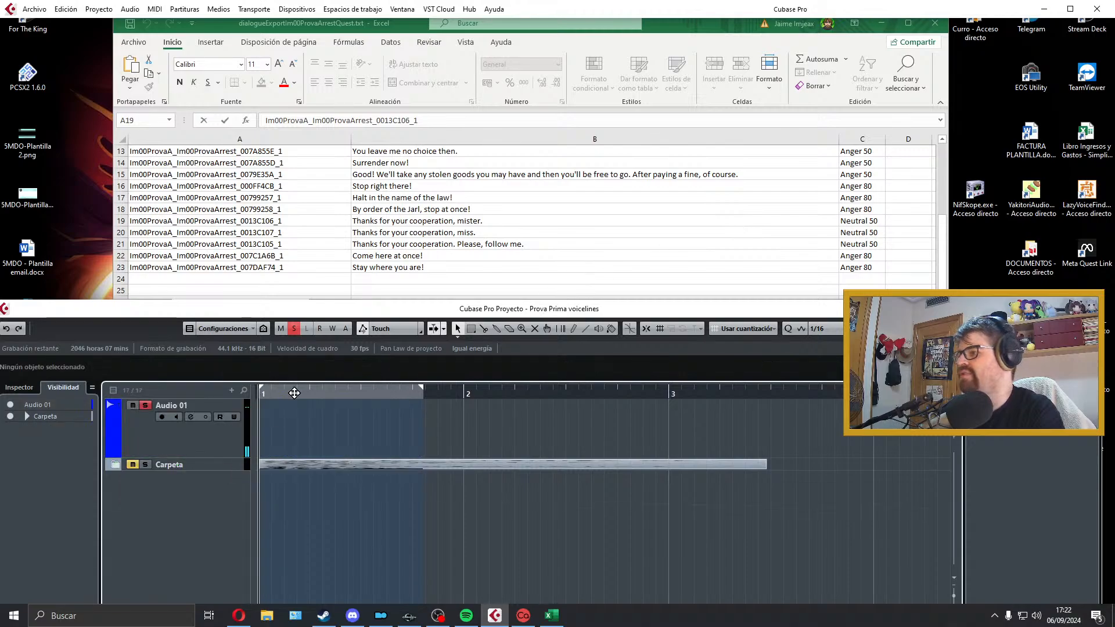
left_click(410, 225)
left_click(407, 232)
Step: Arm Audio 01, record the row 20 line "Thanks for your cooperation, miss." and play the take back
left_click(294, 426)
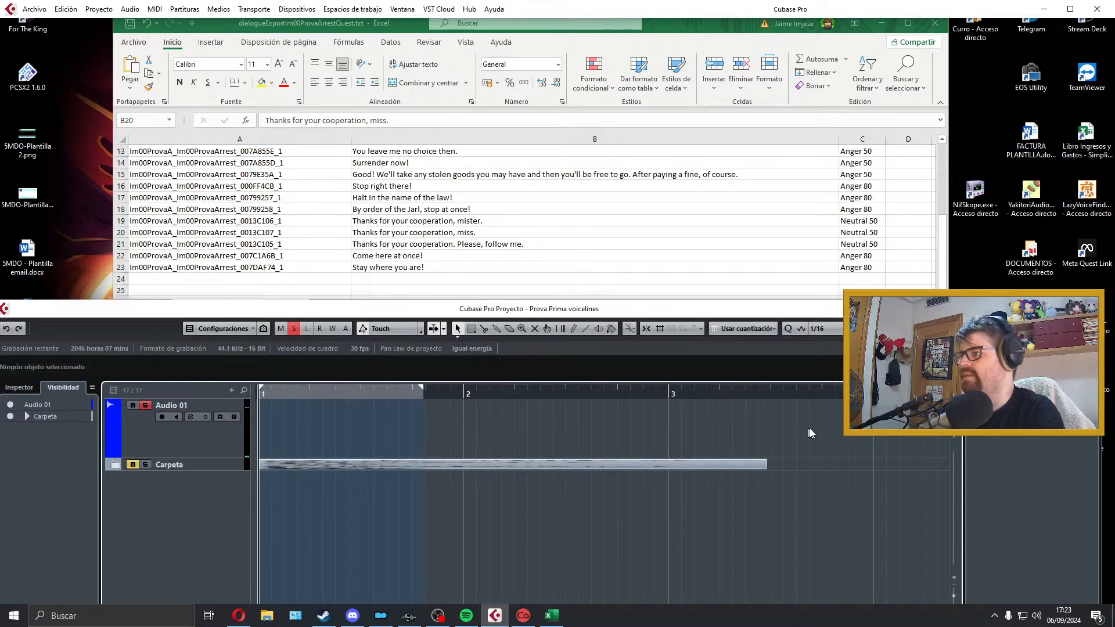
key("space")
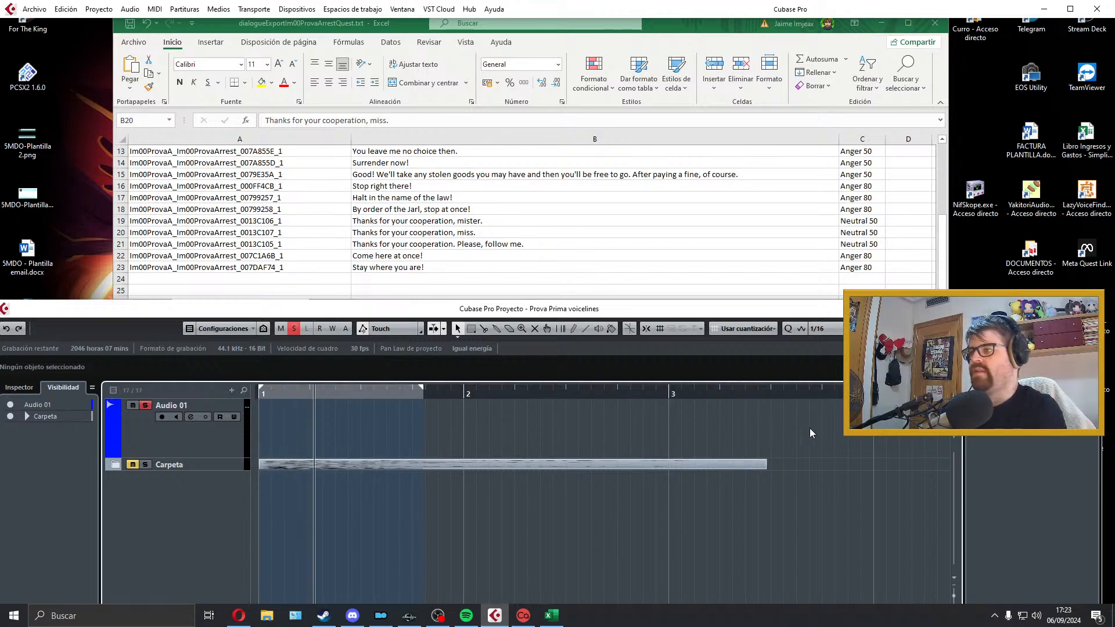
key("space")
left_click(235, 448)
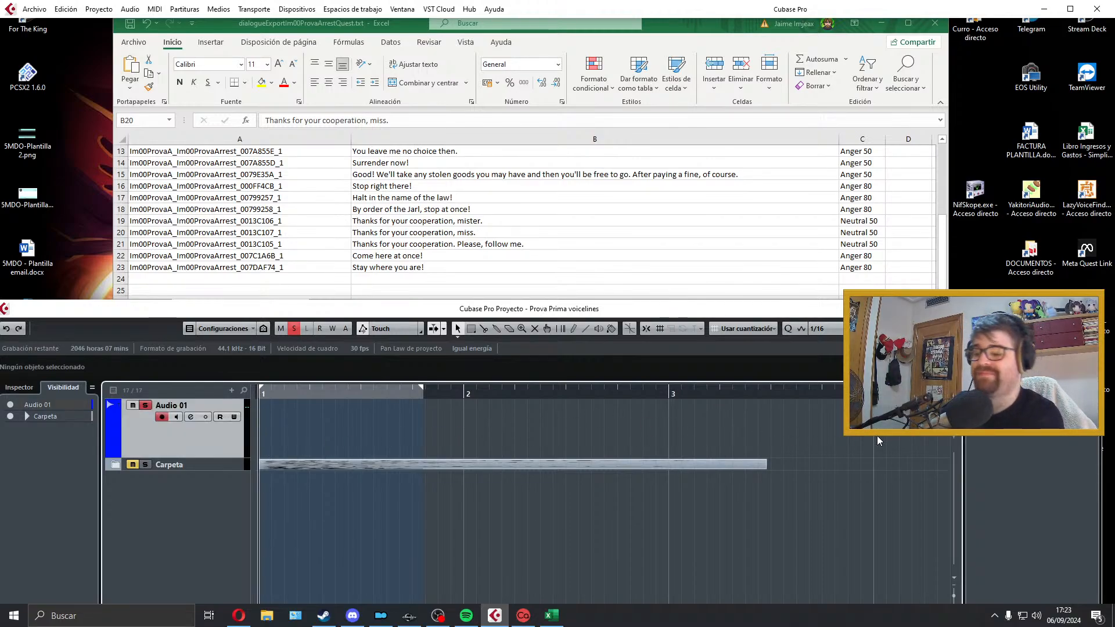
key("KP_Multiply")
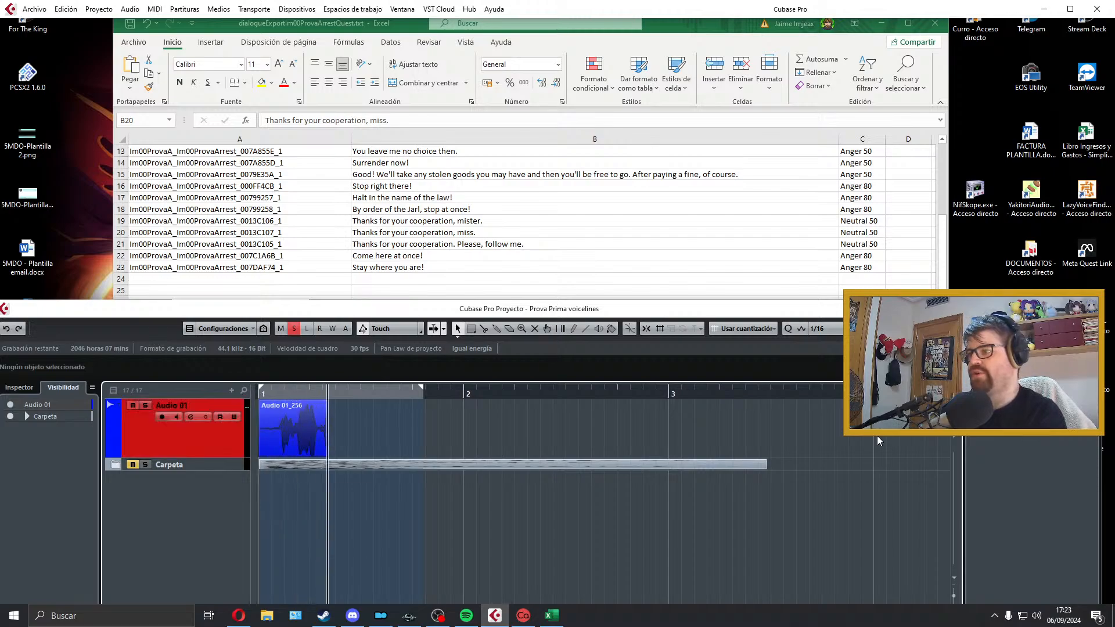
key("space")
key("space")
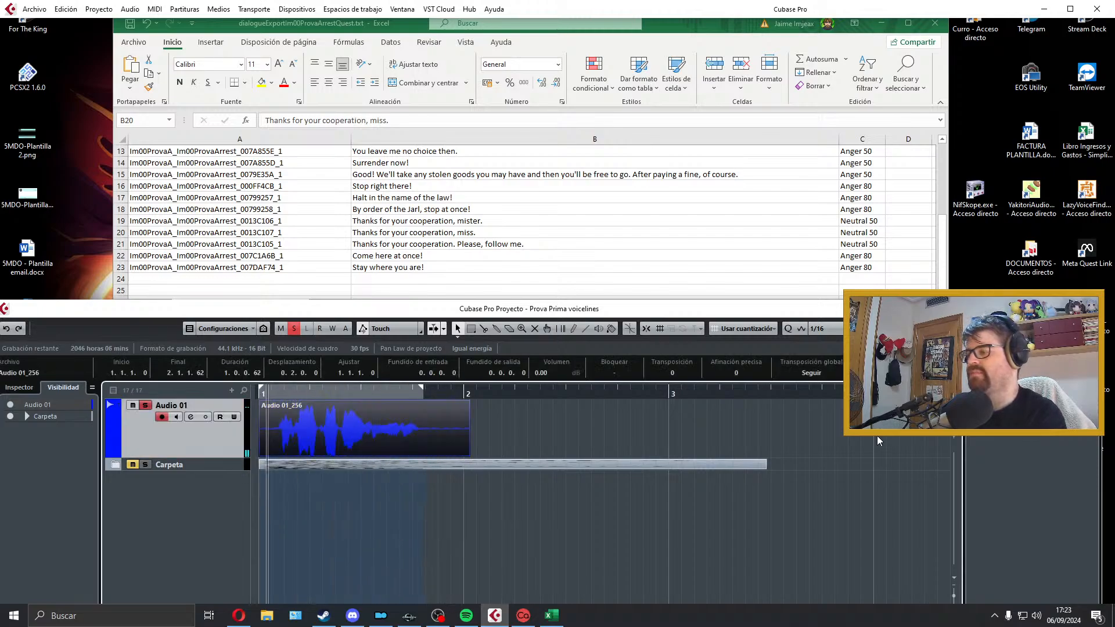
key("space")
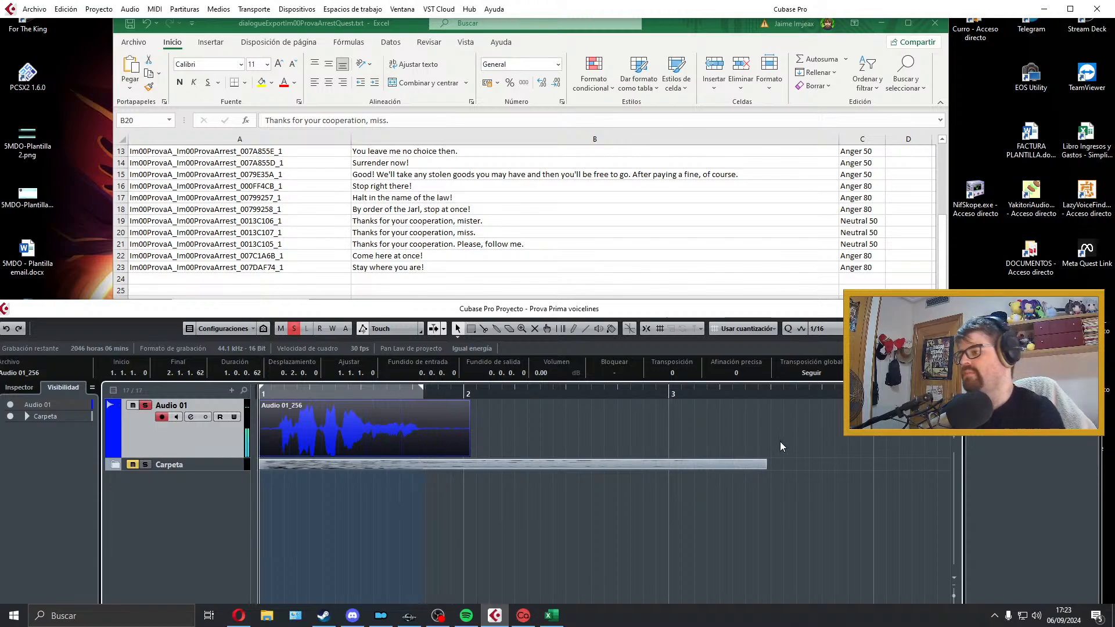
key("space")
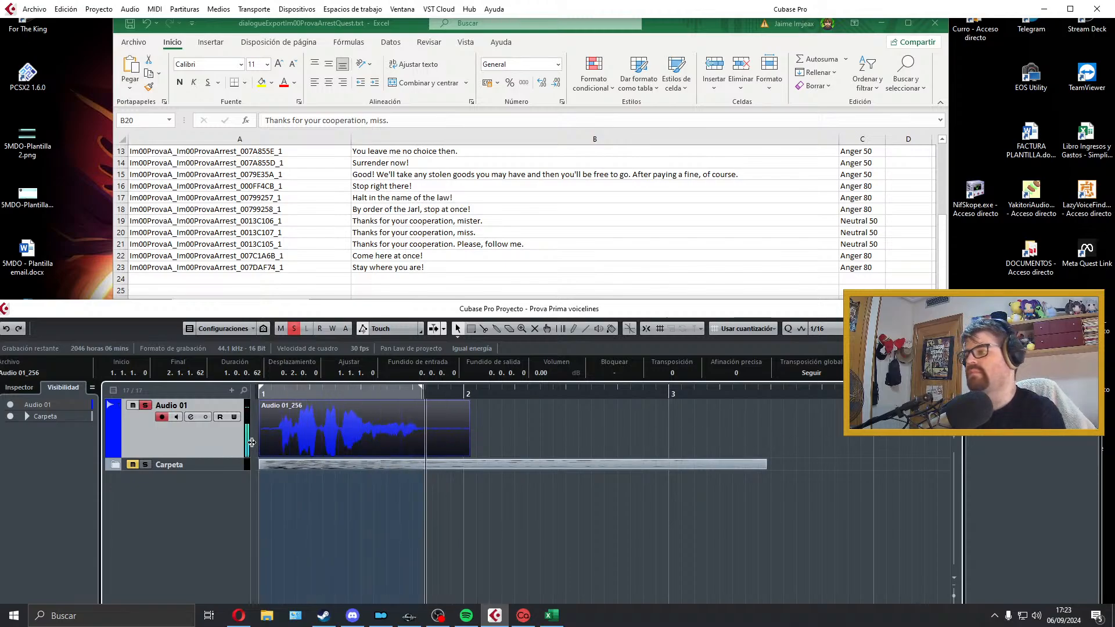
Step: Trim both ends of the "miss" take, fade it in over 0.0.0.21 and out briefly, and fit the locators to it for playback
left_click_drag(260, 455, 262, 415)
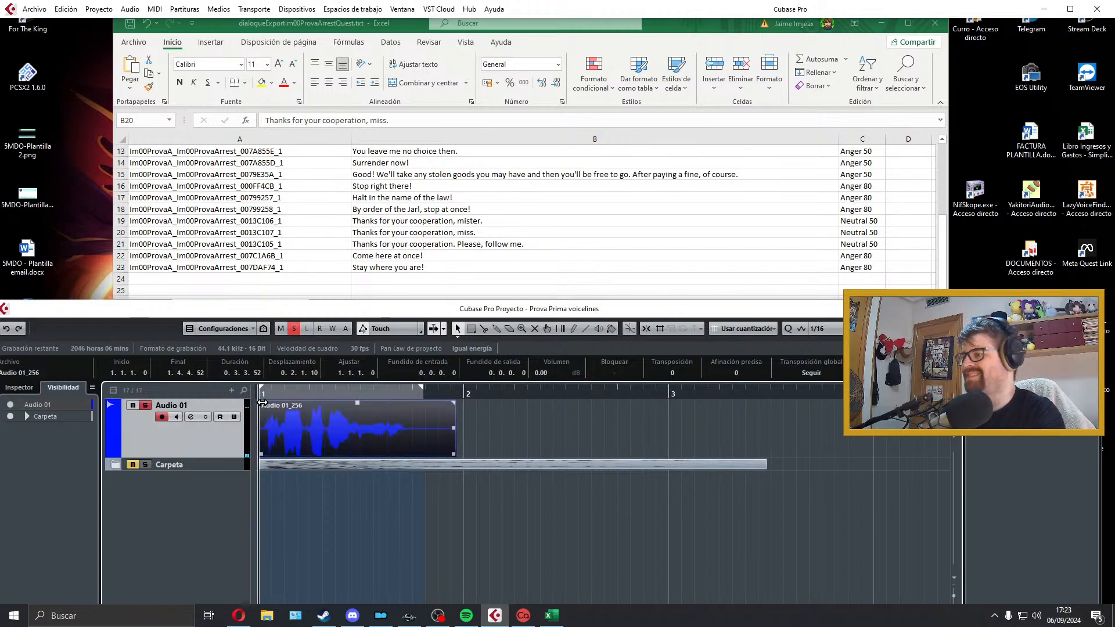
left_click_drag(454, 454, 412, 452)
left_click_drag(411, 403, 407, 403)
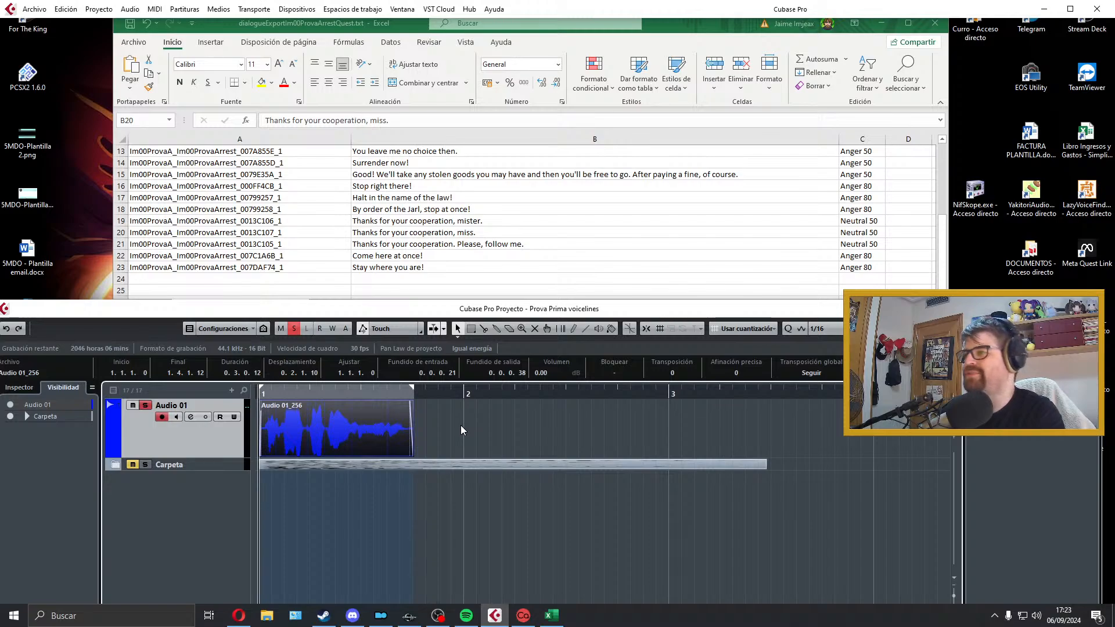
key("space")
key("space")
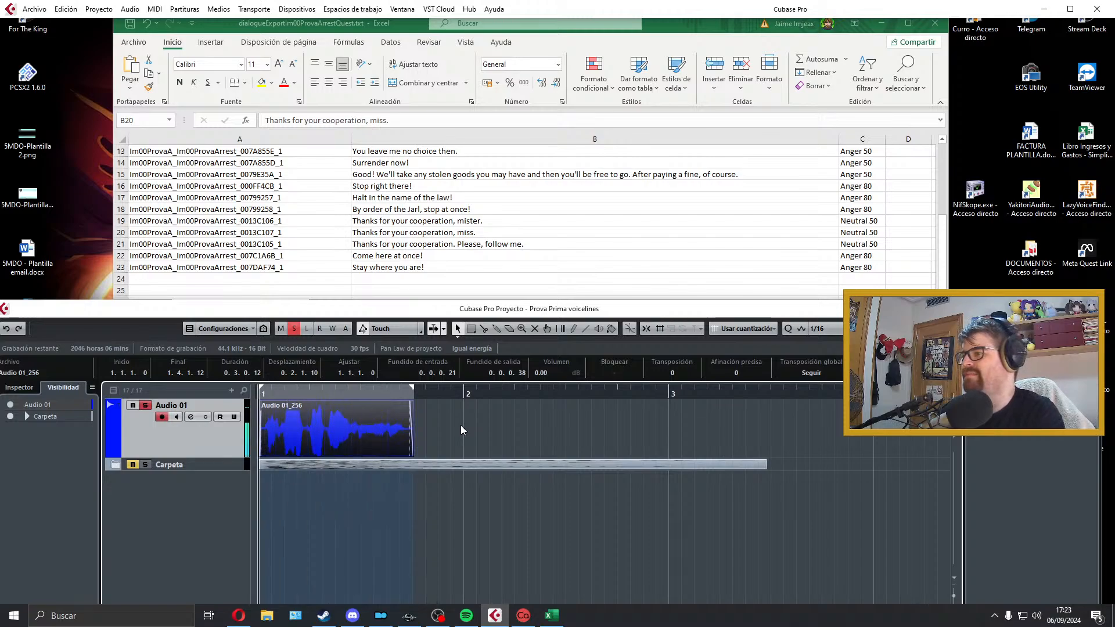
key("space")
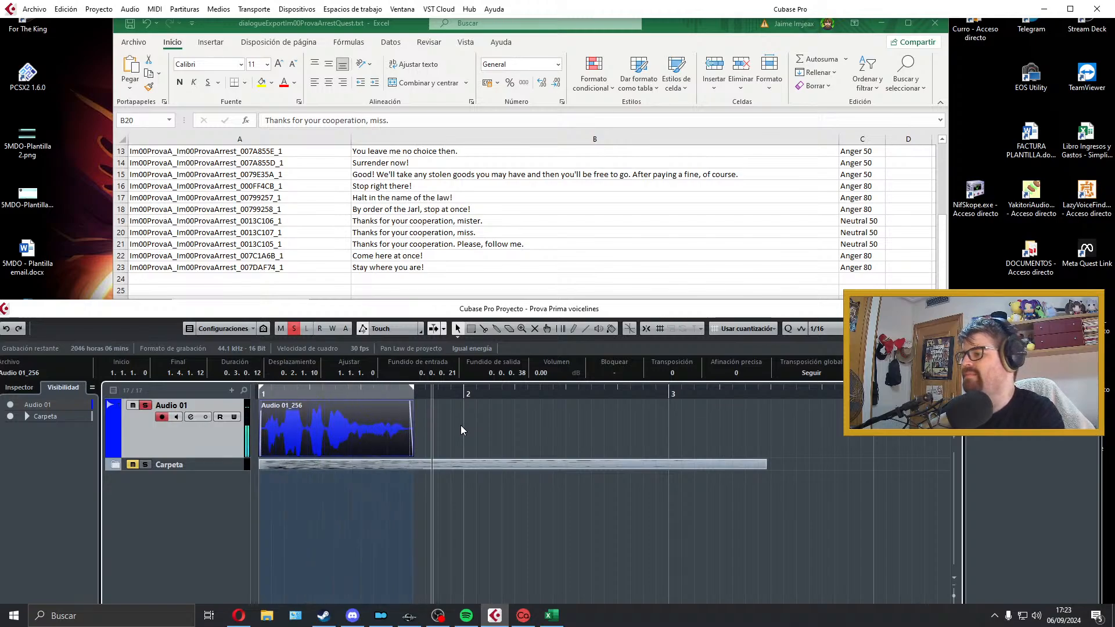
key("space")
Step: Export the audio mixdown as a WAV named Im00ProvaA_Im00ProvaArrest_0013C107_1, copied from row 20 of the dialogue list
left_click(35, 9)
mouse_move(116, 189)
left_click(282, 208)
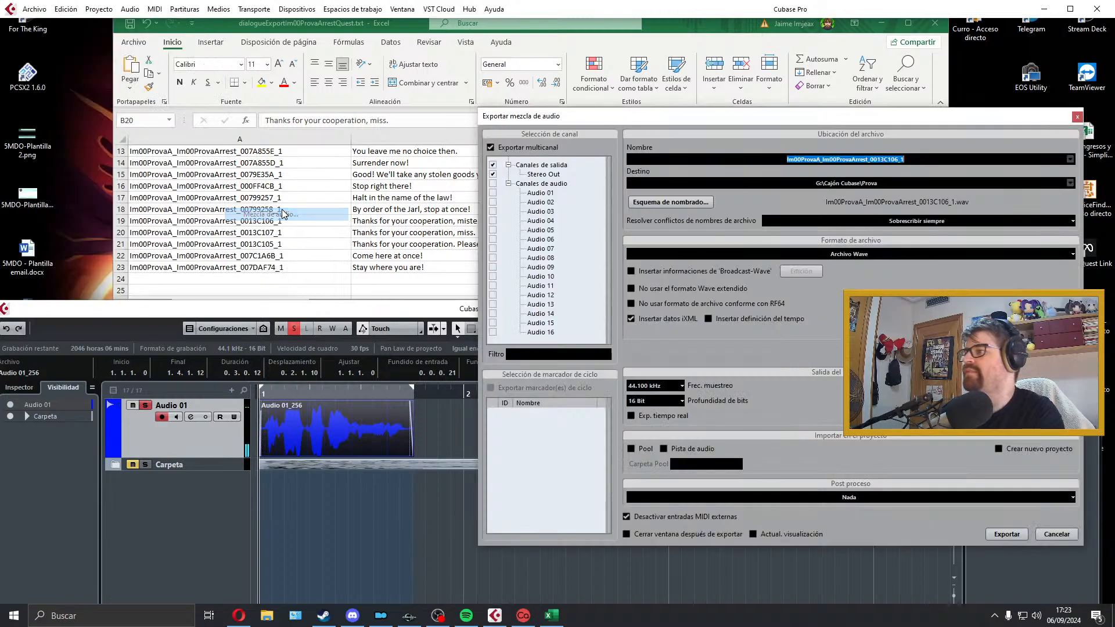
left_click(315, 233)
double_click(299, 234)
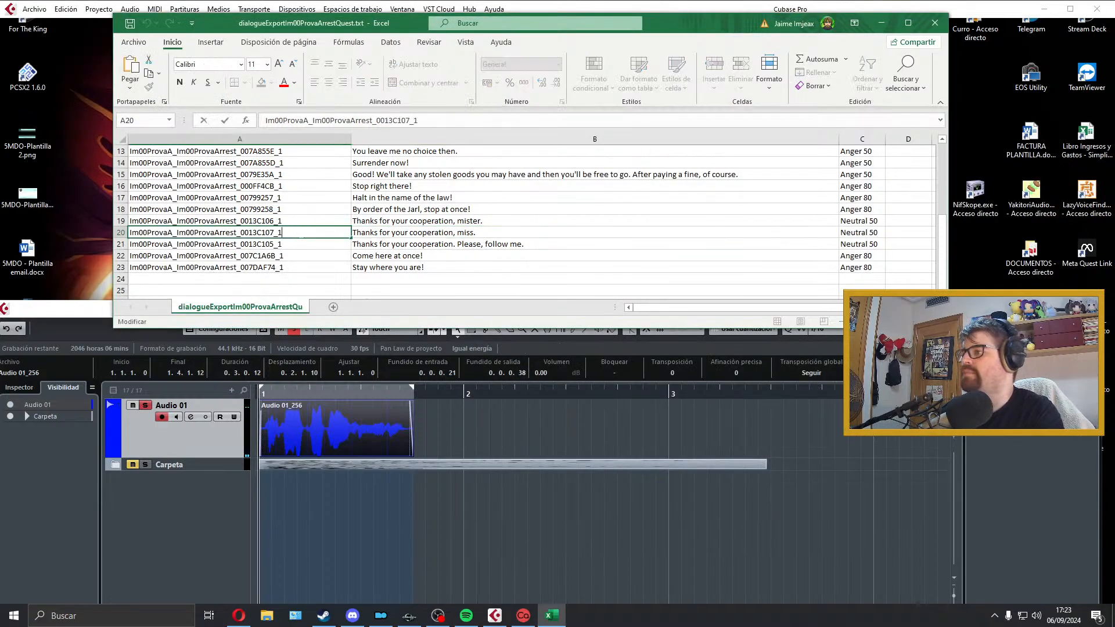
left_click_drag(298, 234, 123, 277)
key("ctrl+c")
left_click(575, 542)
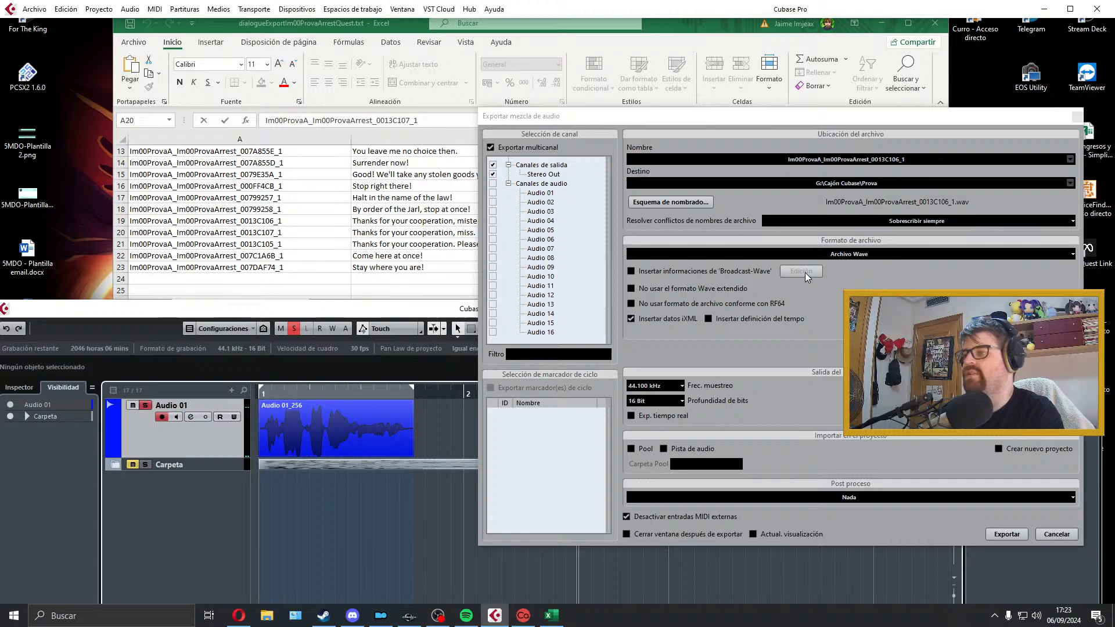
left_click(923, 160)
key("ctrl+v")
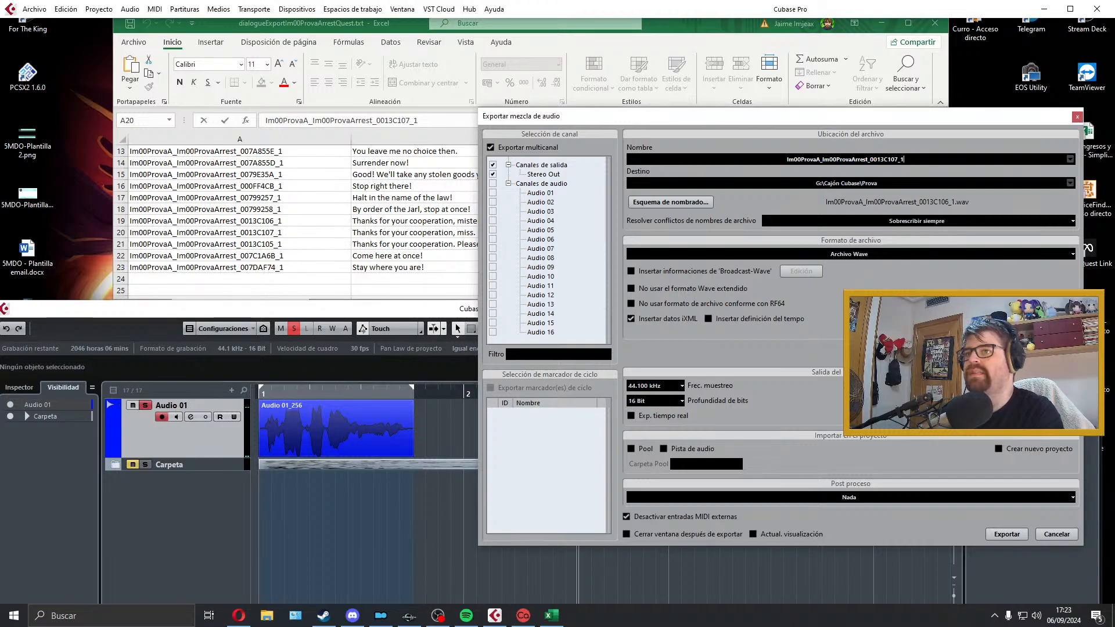
left_click(1001, 538)
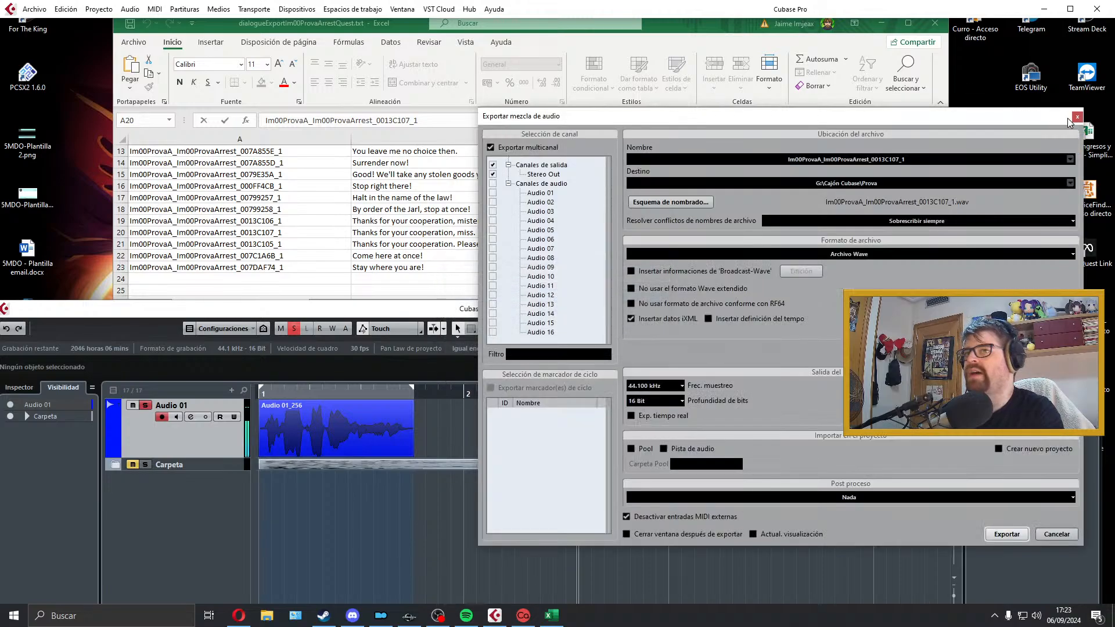
left_click(1083, 116)
Step: Select the row 21 line "Thanks for your cooperation. Please, follow me." in the dialogue list
left_click(518, 246)
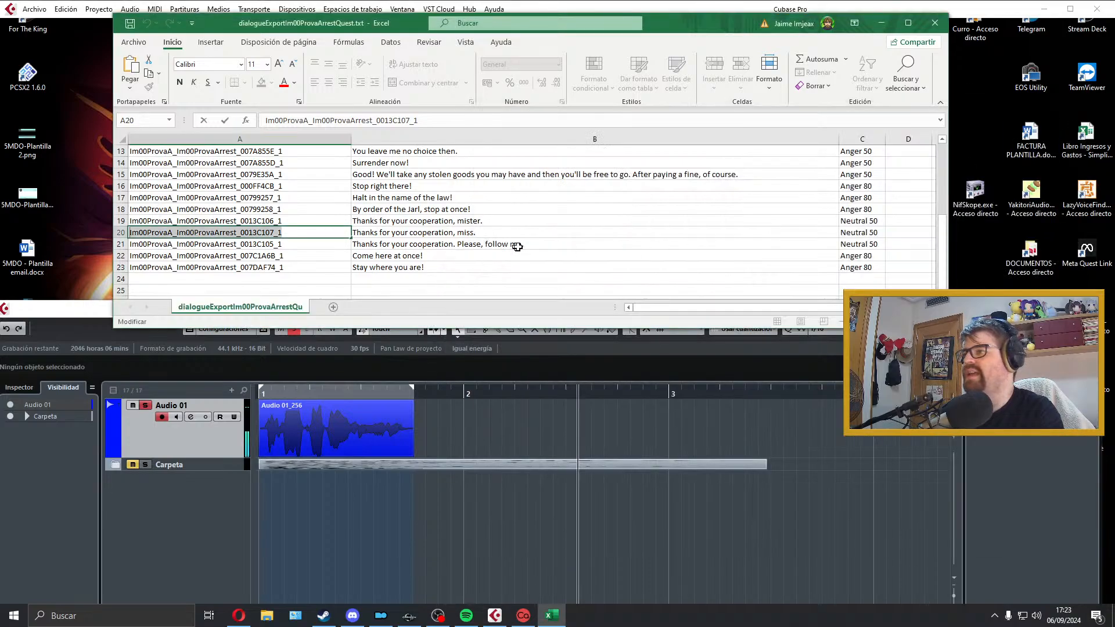
left_click(517, 247)
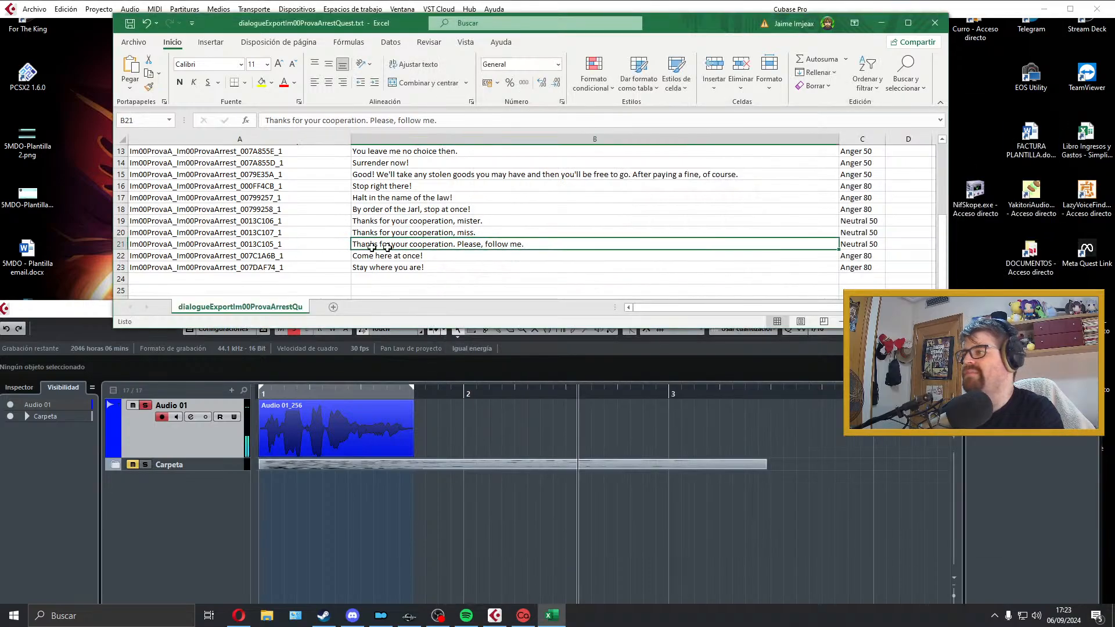
left_click(424, 367)
left_click(488, 242)
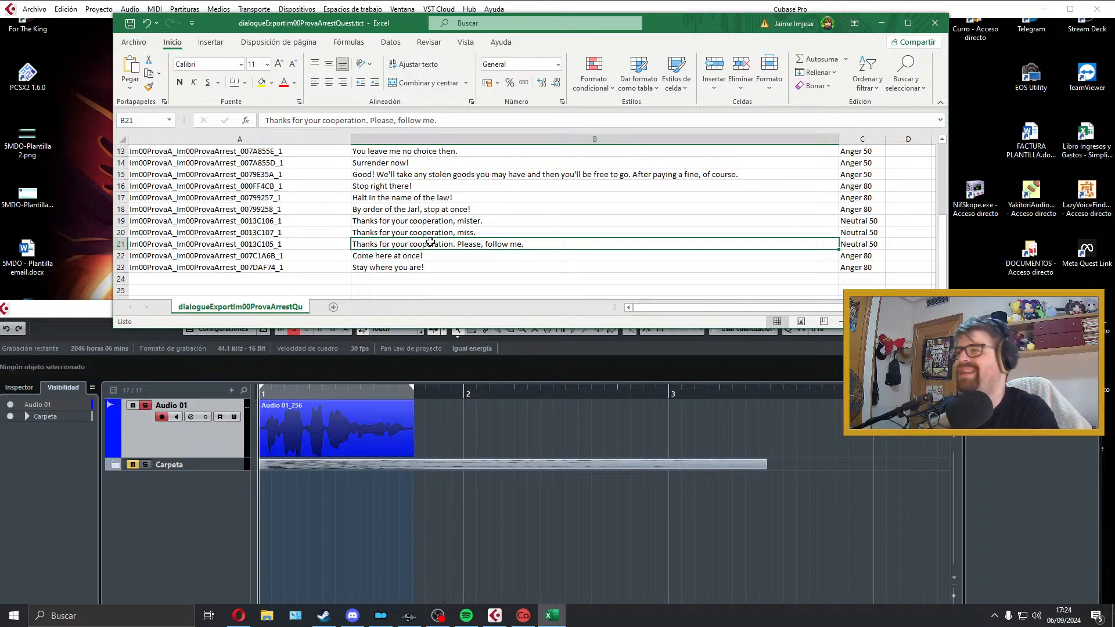
Step: Switch to the Creation Kit, open the quest Im00ProvaArrestQuest and display its blocking branch of player dialogue
left_click(409, 616)
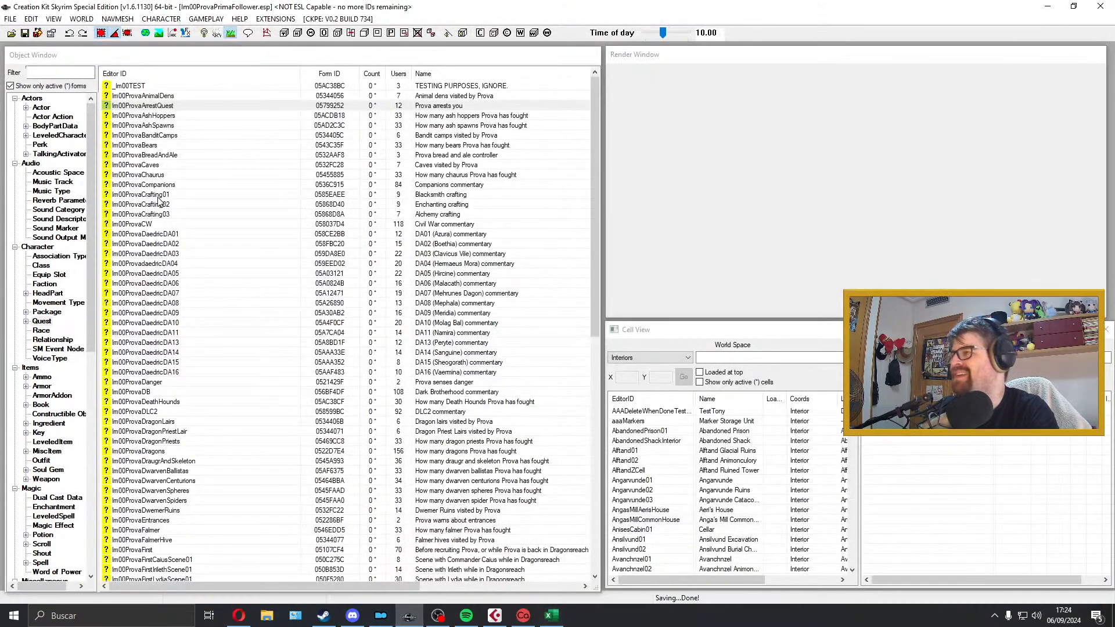
double_click(177, 104)
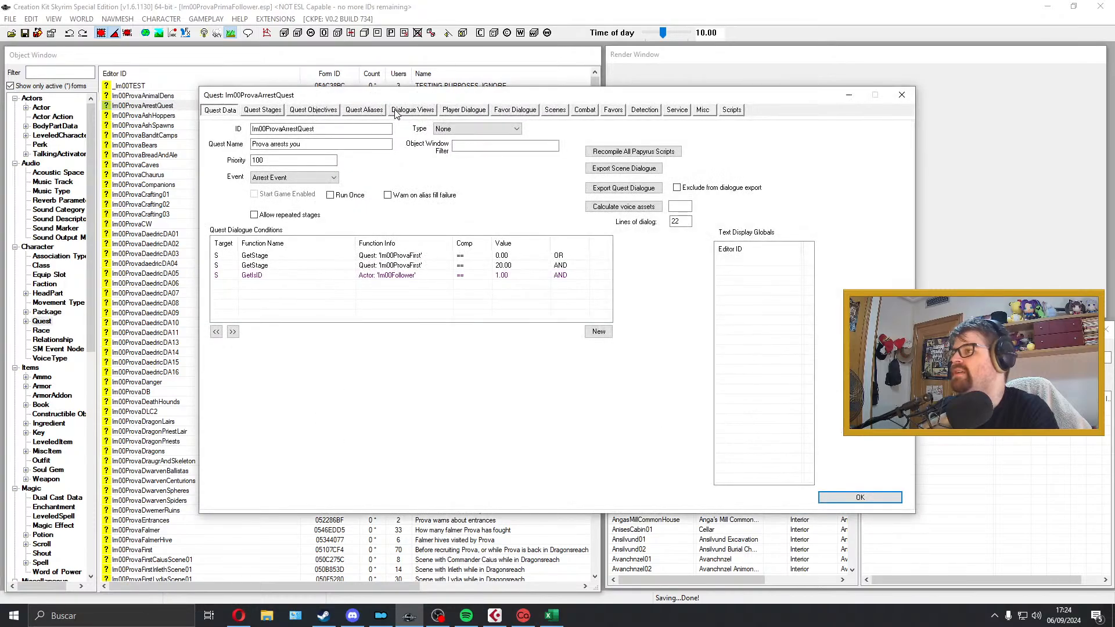
left_click(464, 109)
left_click(232, 180)
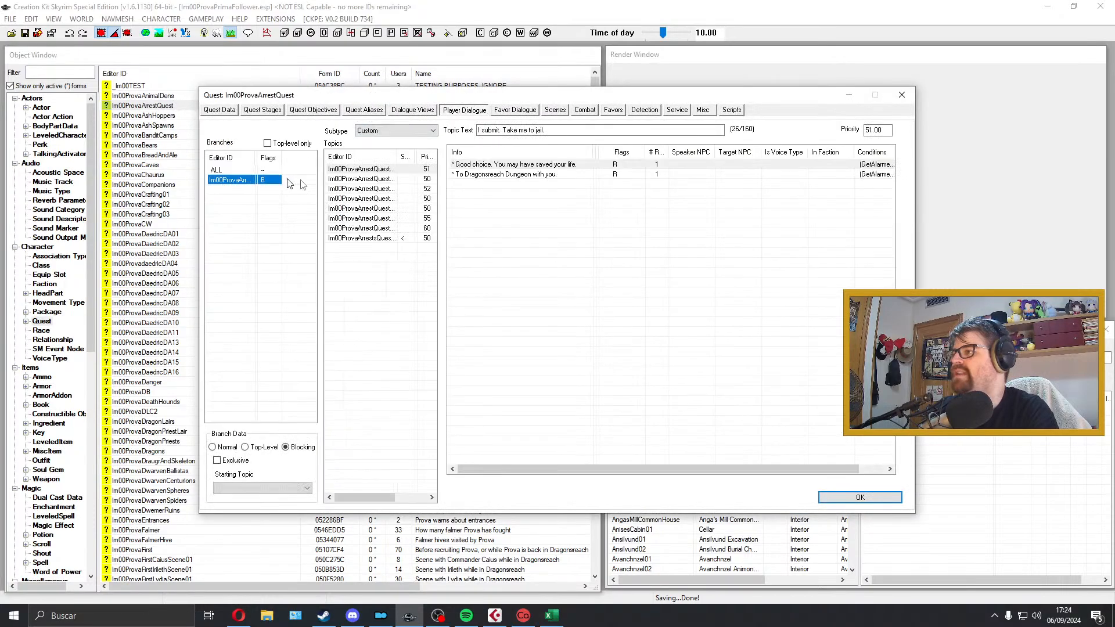
Step: Review the arrest quest's topics and open the "Thanks for your cooperation. Please, follow me." response to check its details
left_click(385, 218)
left_click(385, 229)
left_click(385, 219)
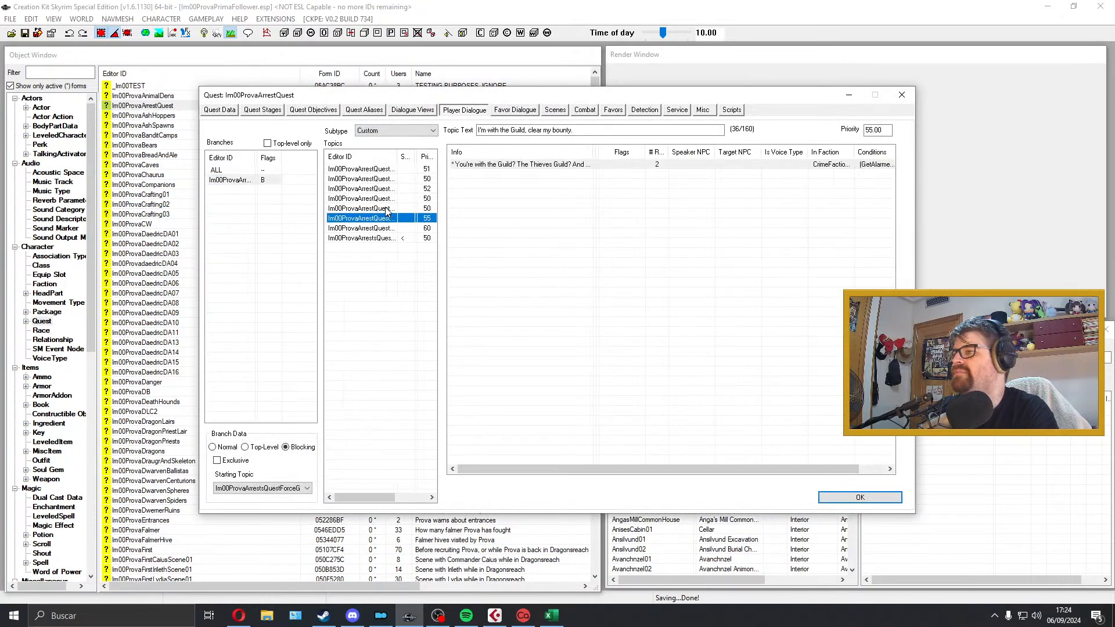
left_click(386, 208)
left_click(388, 200)
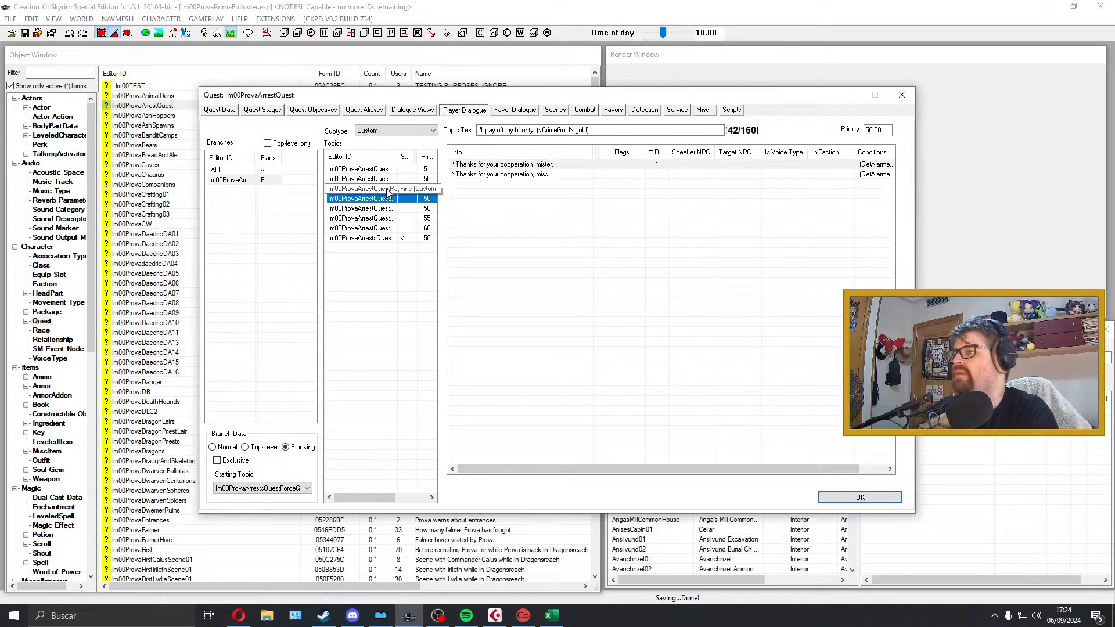
left_click(387, 189)
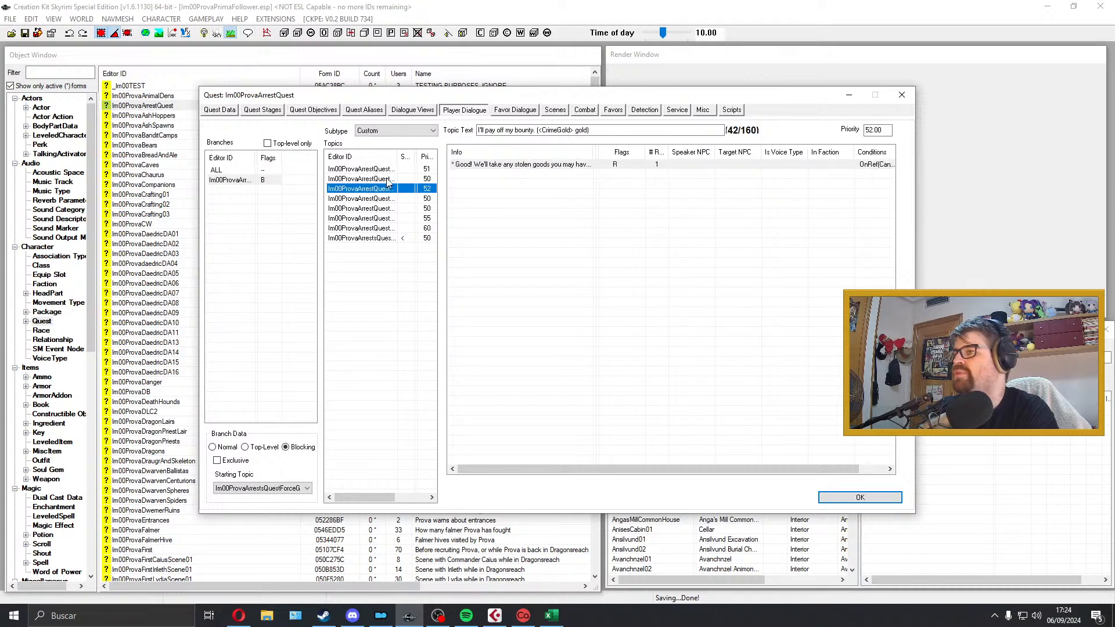
left_click(387, 180)
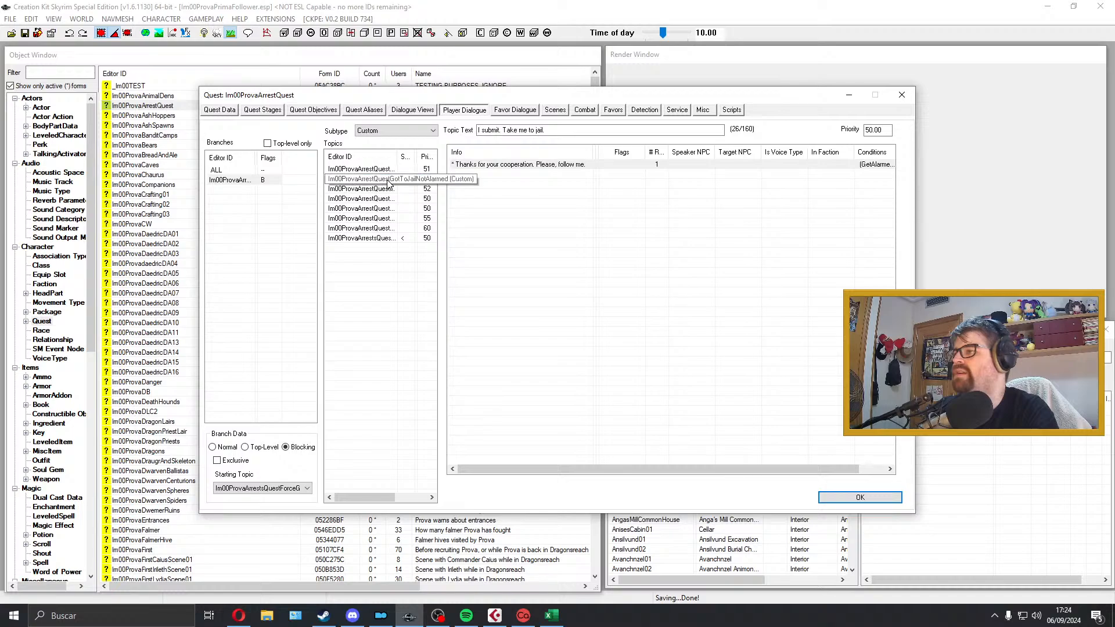
double_click(555, 165)
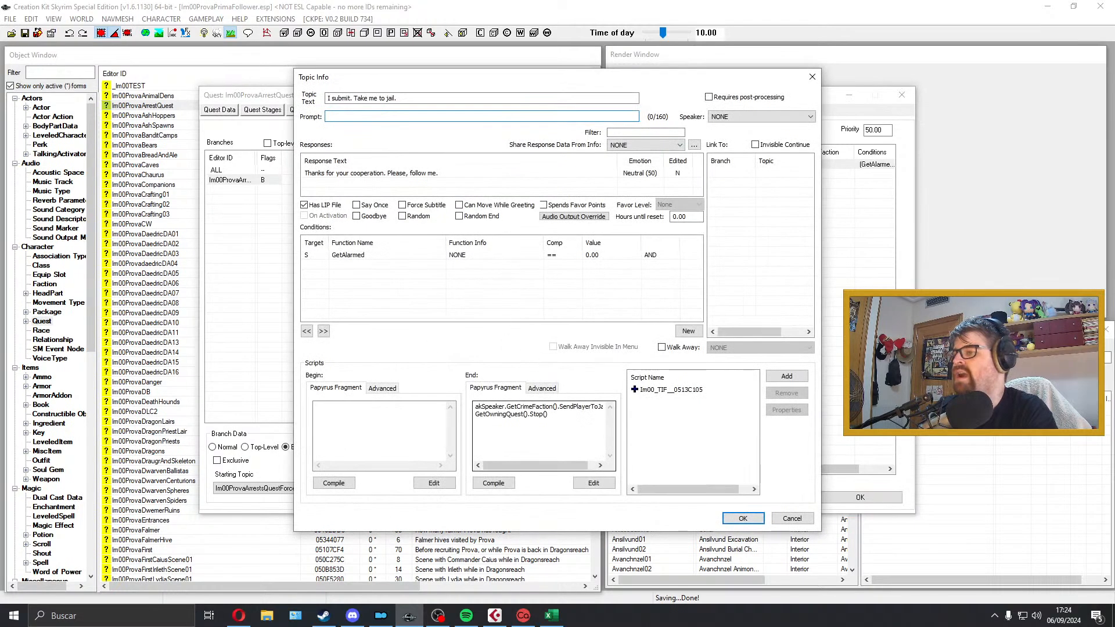
left_click(811, 77)
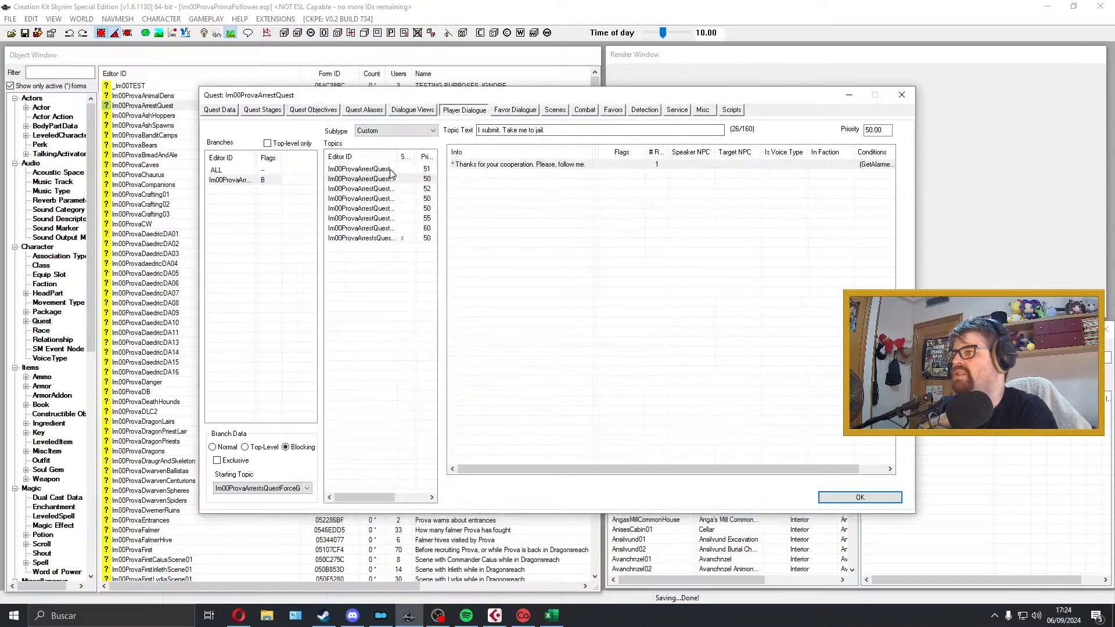
Step: Widen the topics' Editor ID column and inspect the response details of the not-alarmed jail topic
left_click_drag(399, 155, 469, 156)
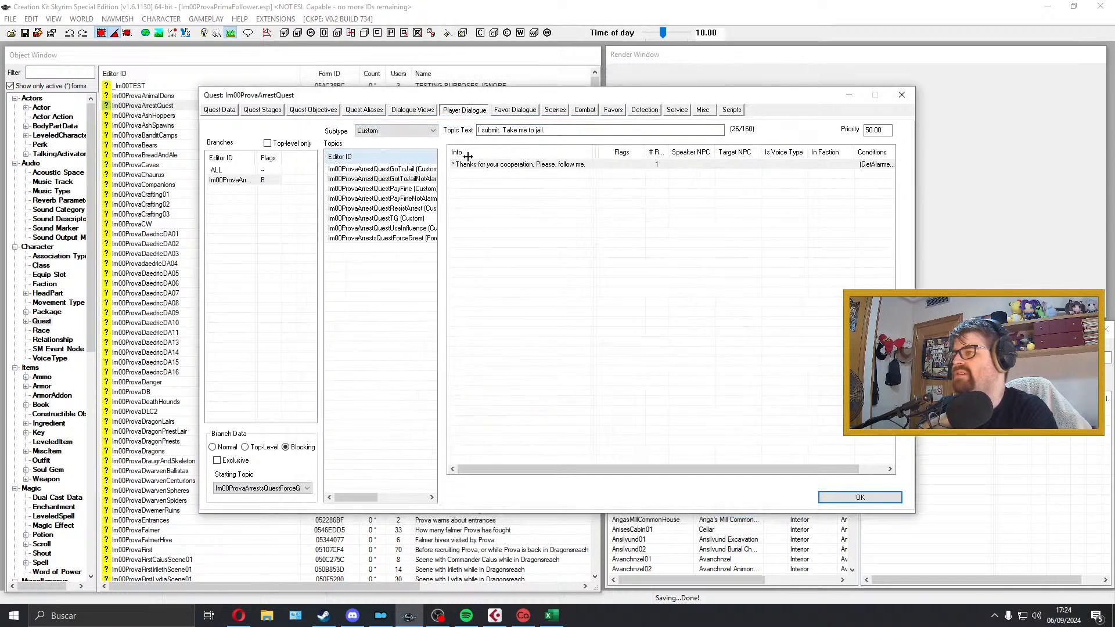
left_click(410, 180)
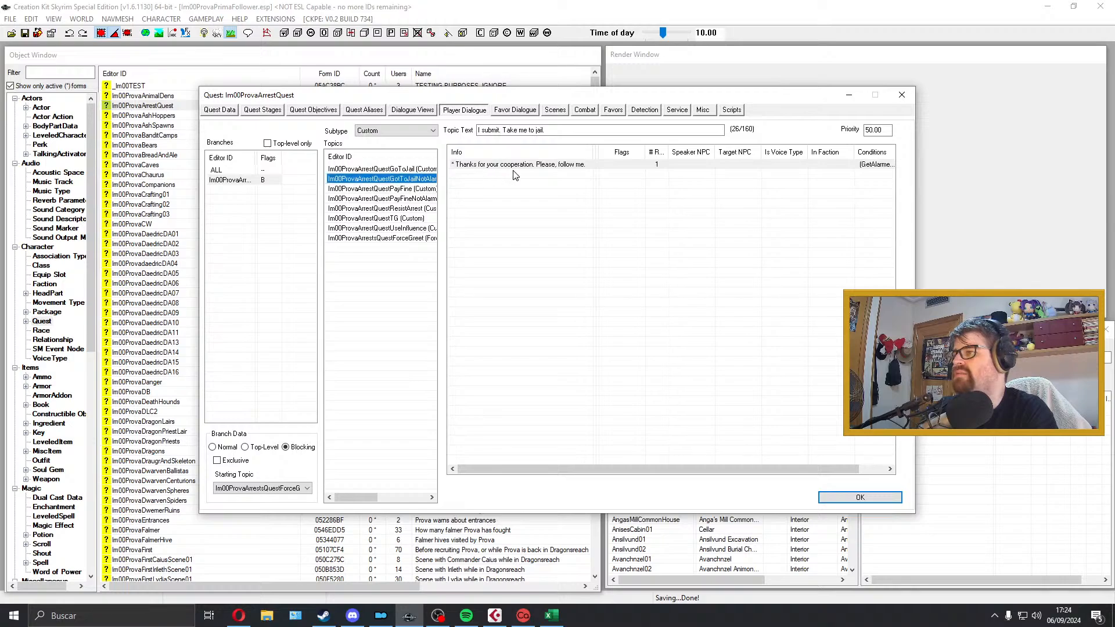
double_click(520, 165)
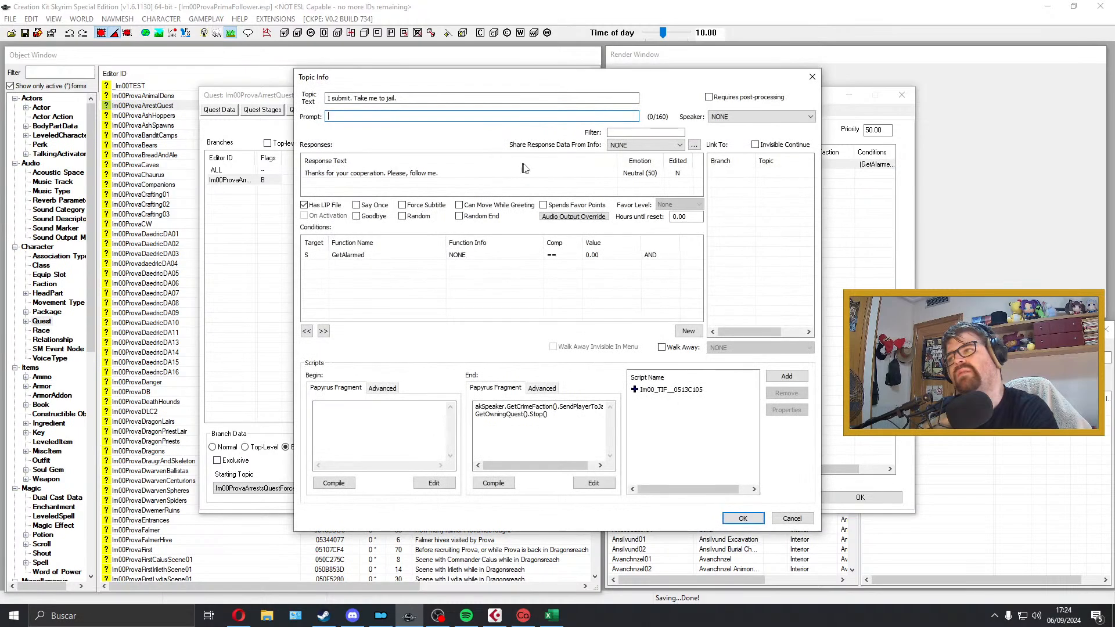
left_click(812, 77)
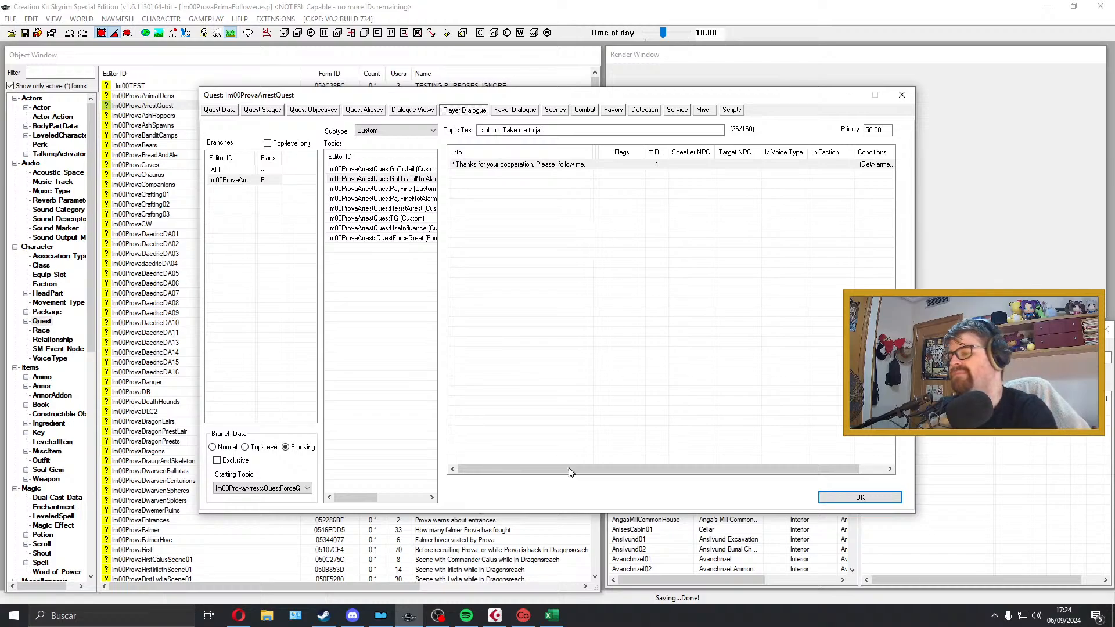
Step: Toggle the background music playback in Spotify and return to the quest's dialogue
mouse_move(466, 616)
left_click(466, 591)
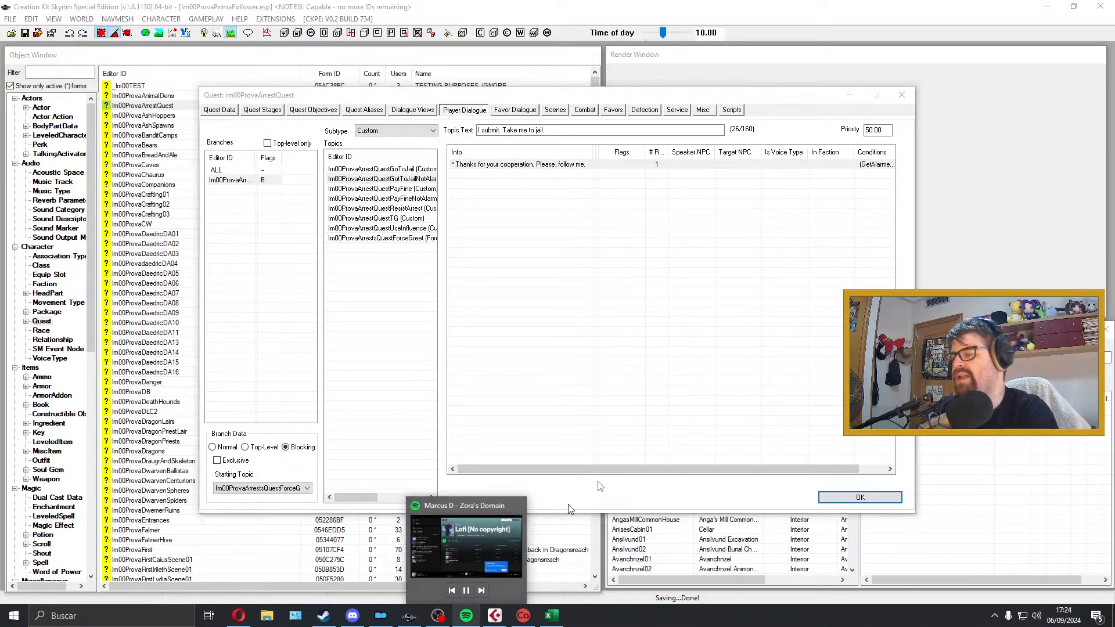
left_click(682, 387)
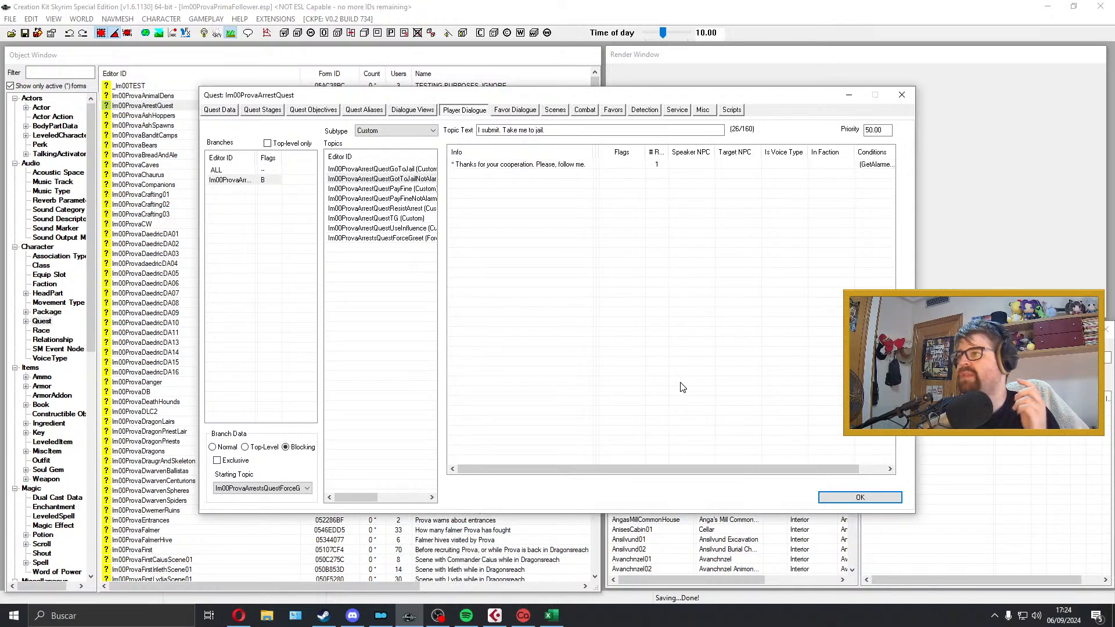
Step: Compare the responses of the jail and pay-fine topics with those of their not-alarmed versions
left_click(382, 169)
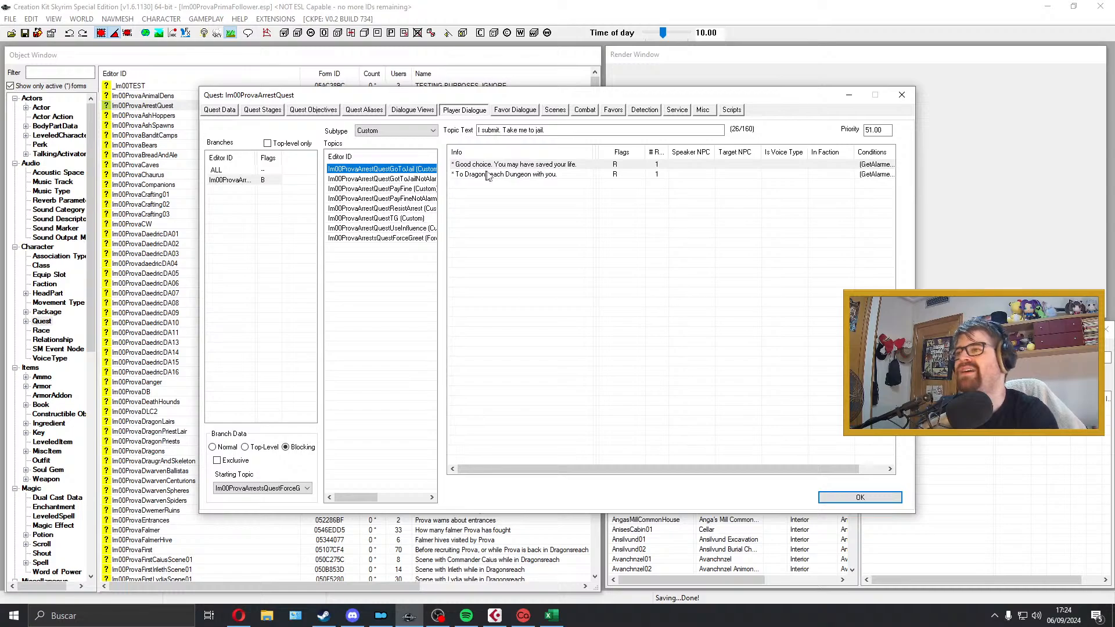
left_click(432, 189)
left_click(432, 199)
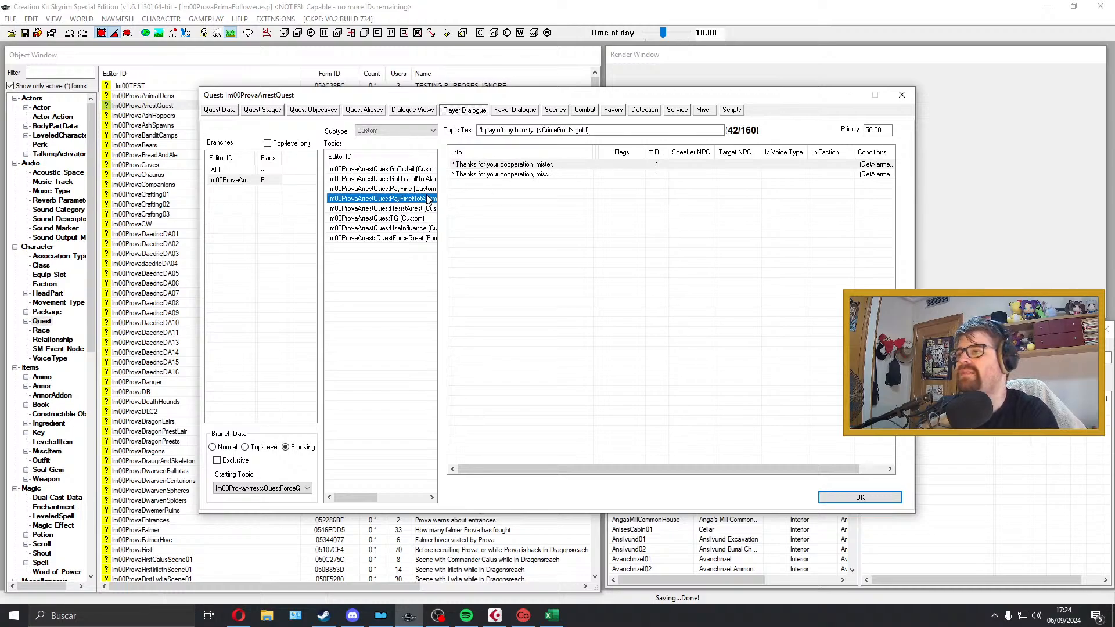
left_click(396, 179)
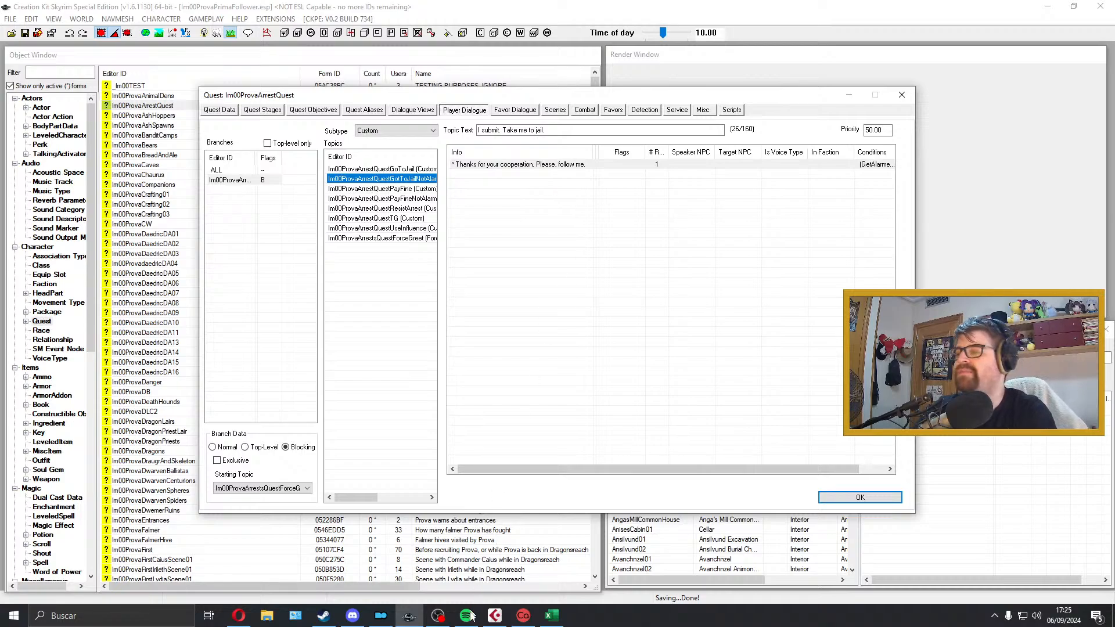
Step: Close the Im00ProvaArrestQuest window and minimize the Creation Kit to return to the dialogue list and Cubase
mouse_move(467, 617)
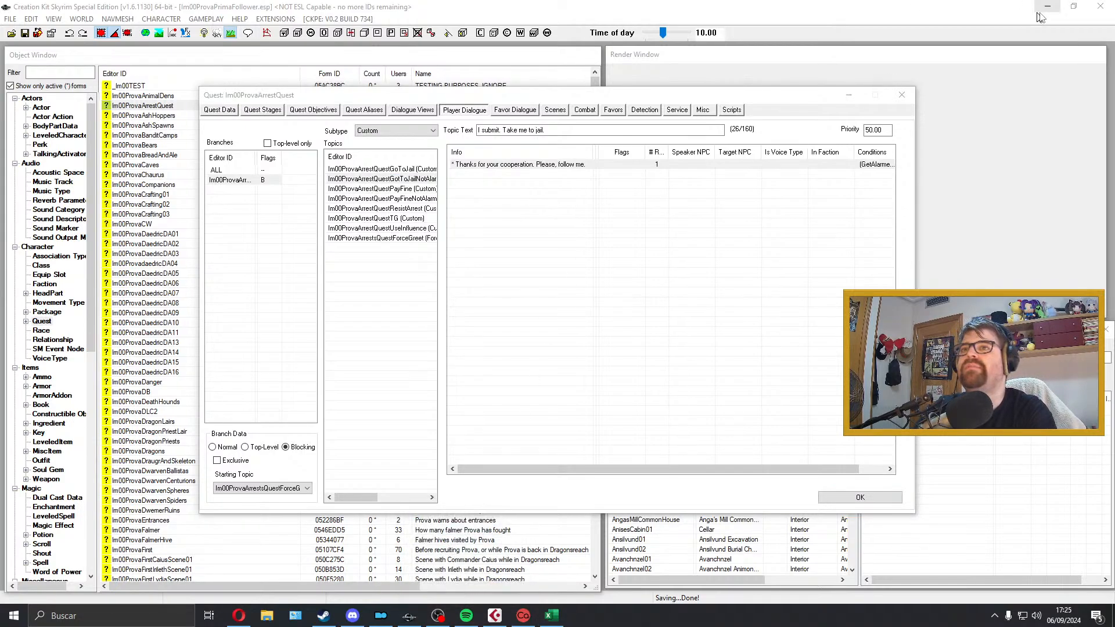
left_click(901, 95)
left_click(1047, 7)
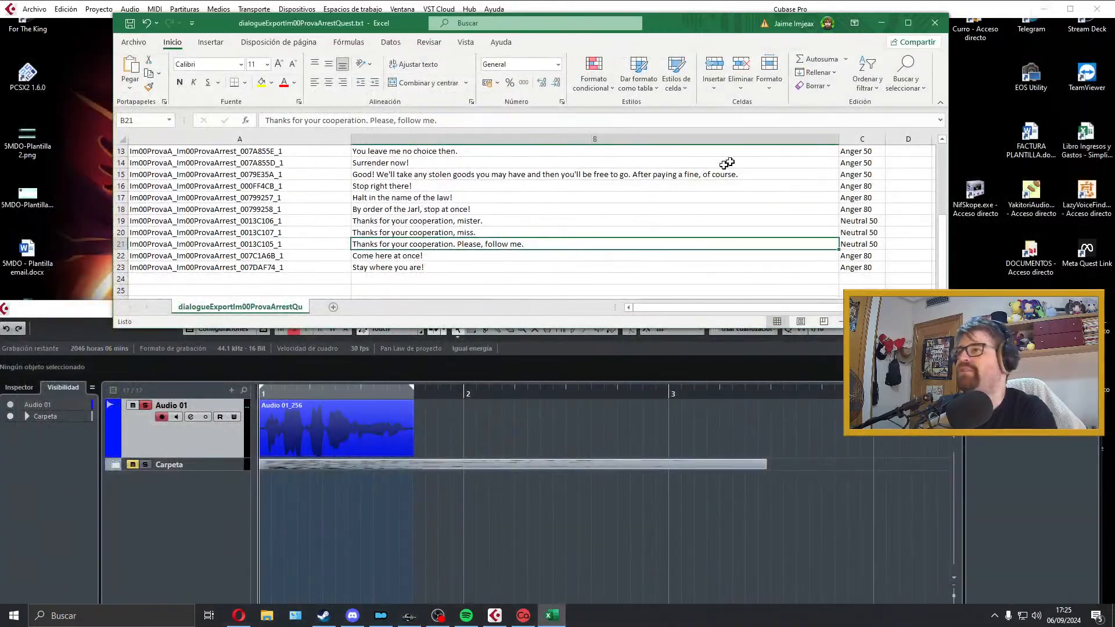
Step: Play the current Cubase take, and check the exported Im00ProvaA_Im00ProvaArrest_0013C107_1.wav from the Prova folder by playing it
left_click(352, 437)
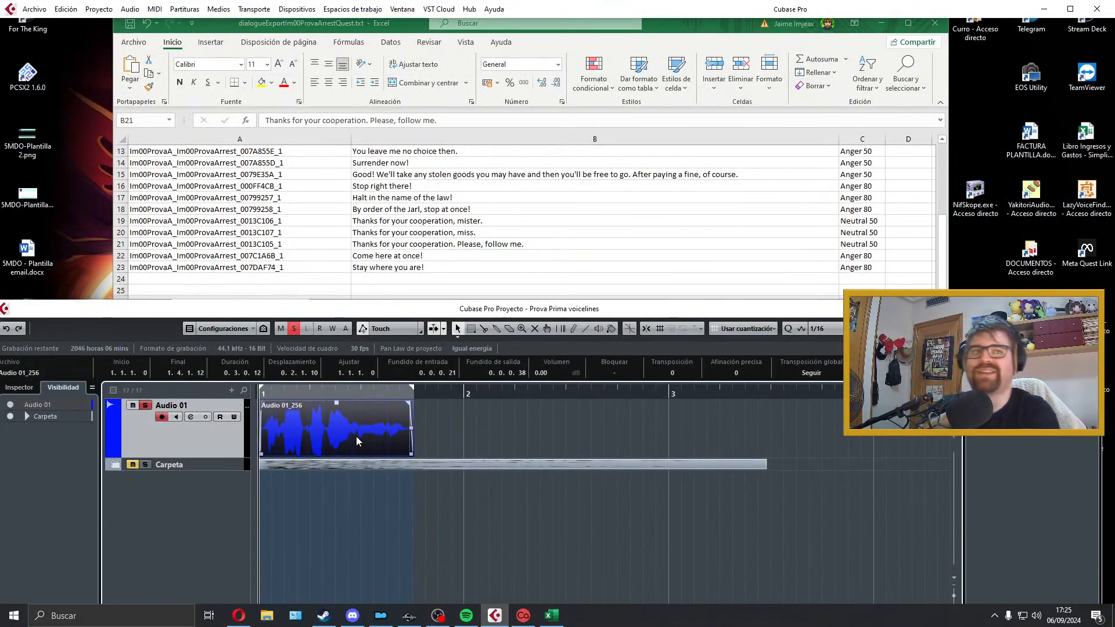
key("space")
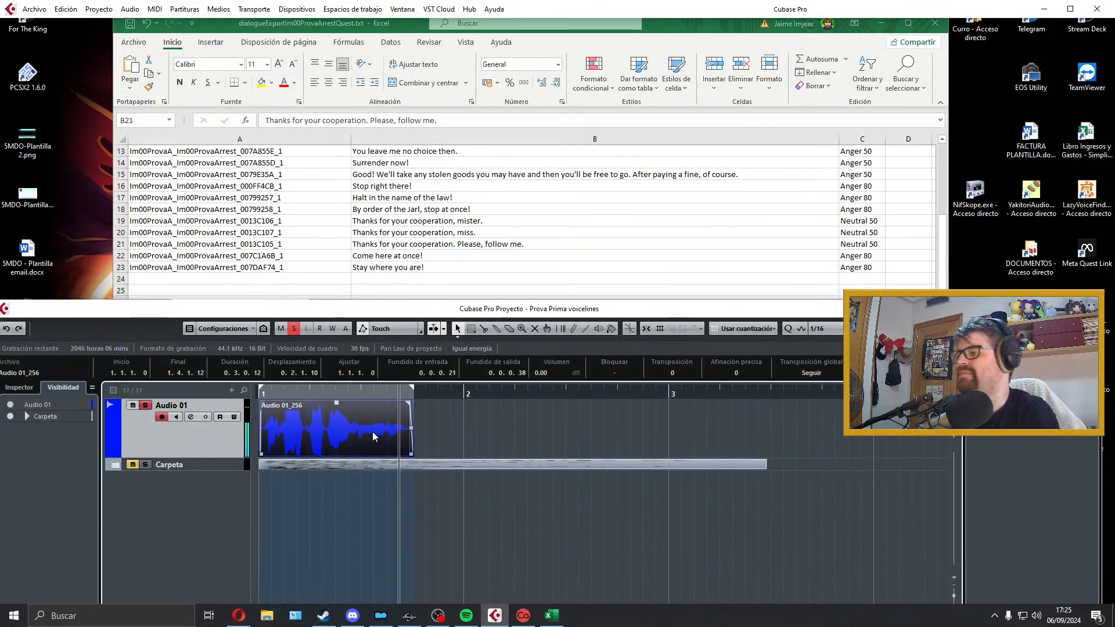
left_click(266, 614)
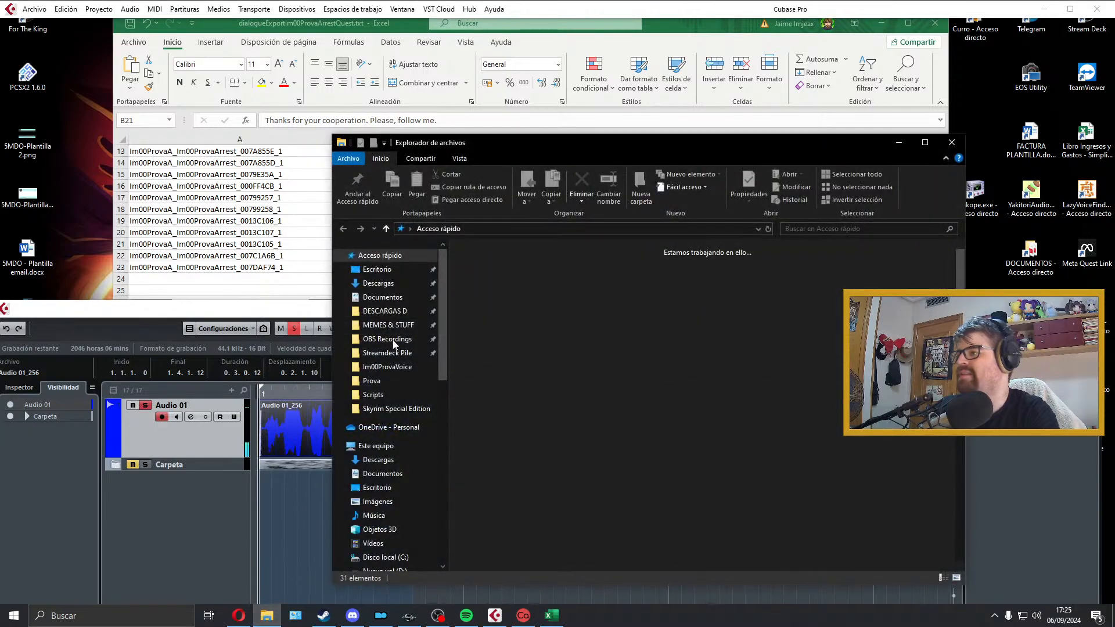
left_click(372, 381)
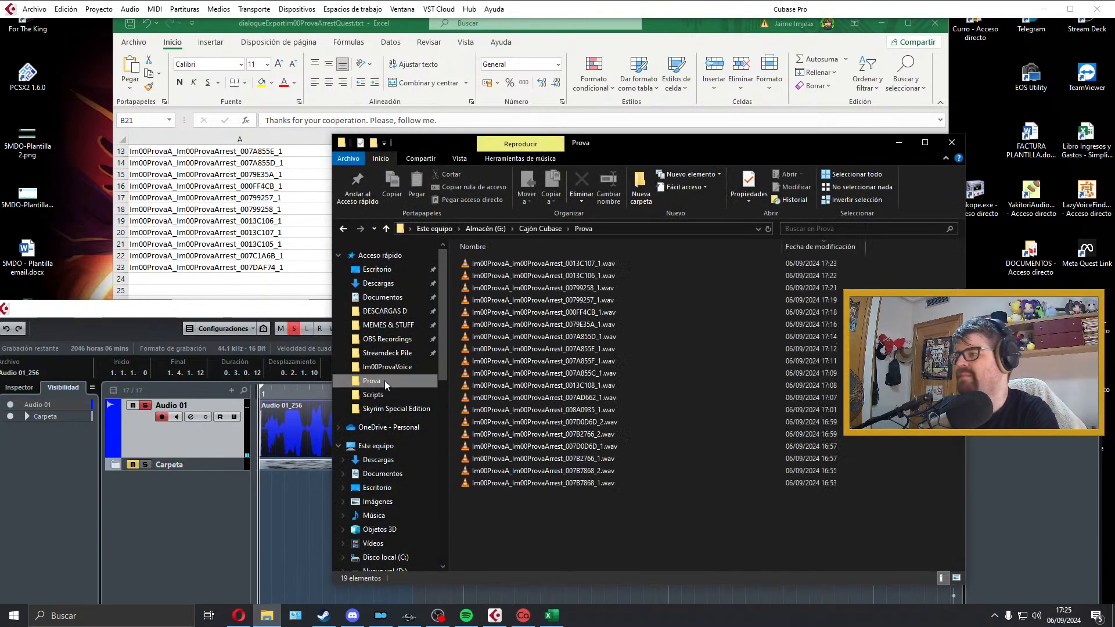
double_click(574, 264)
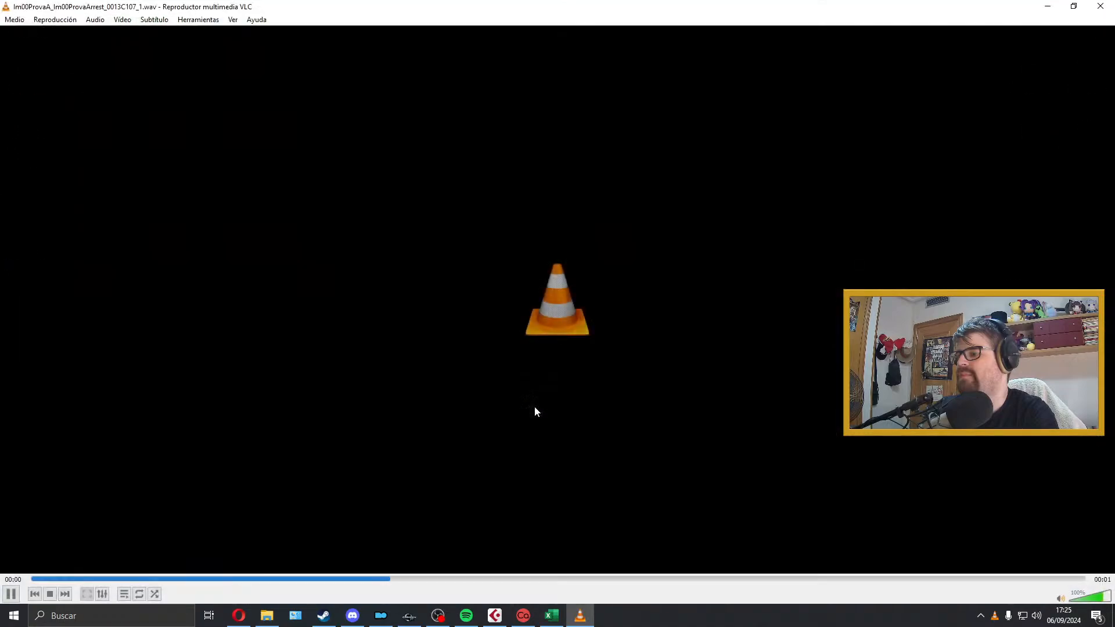
left_click(1100, 5)
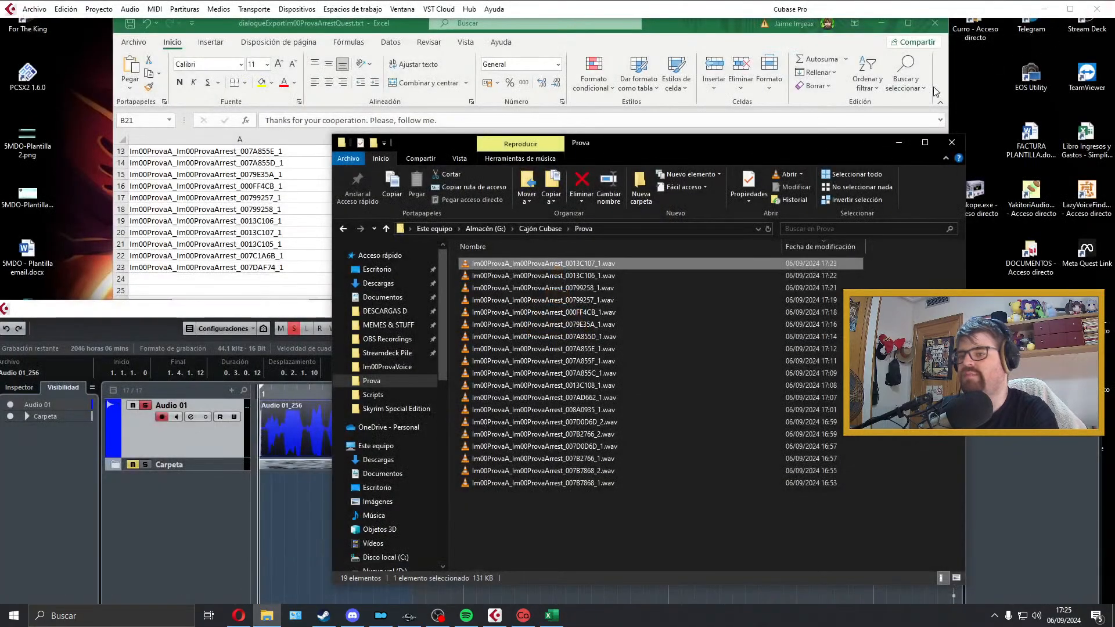
left_click(951, 143)
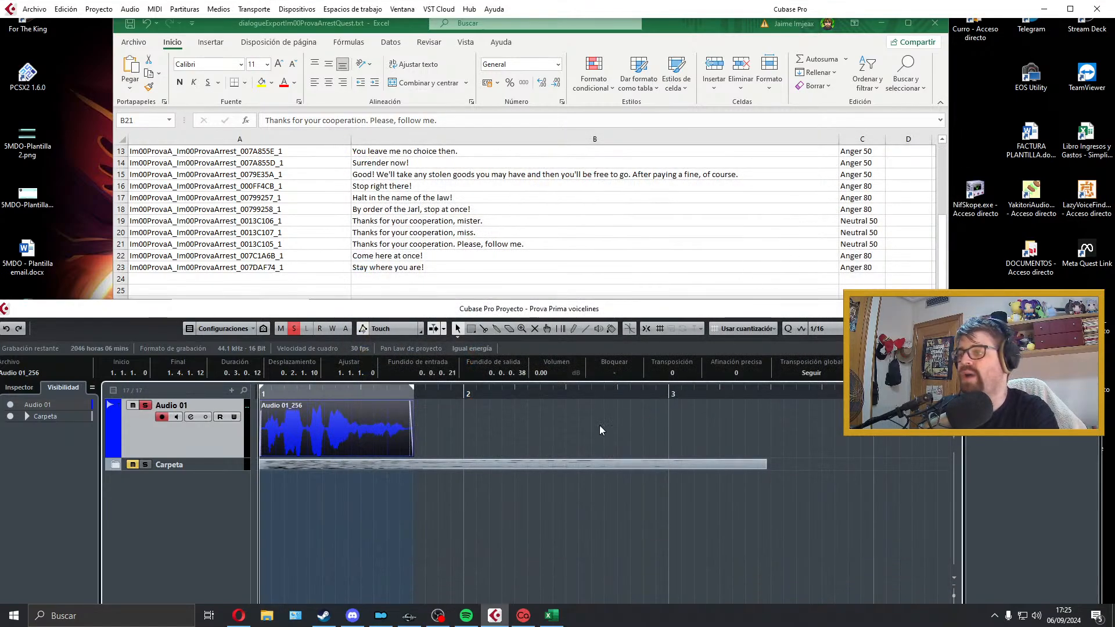
Step: Move the "miss" take from Audio 01 onto its own new track and store that track in the Carpeta folder
left_click(477, 247)
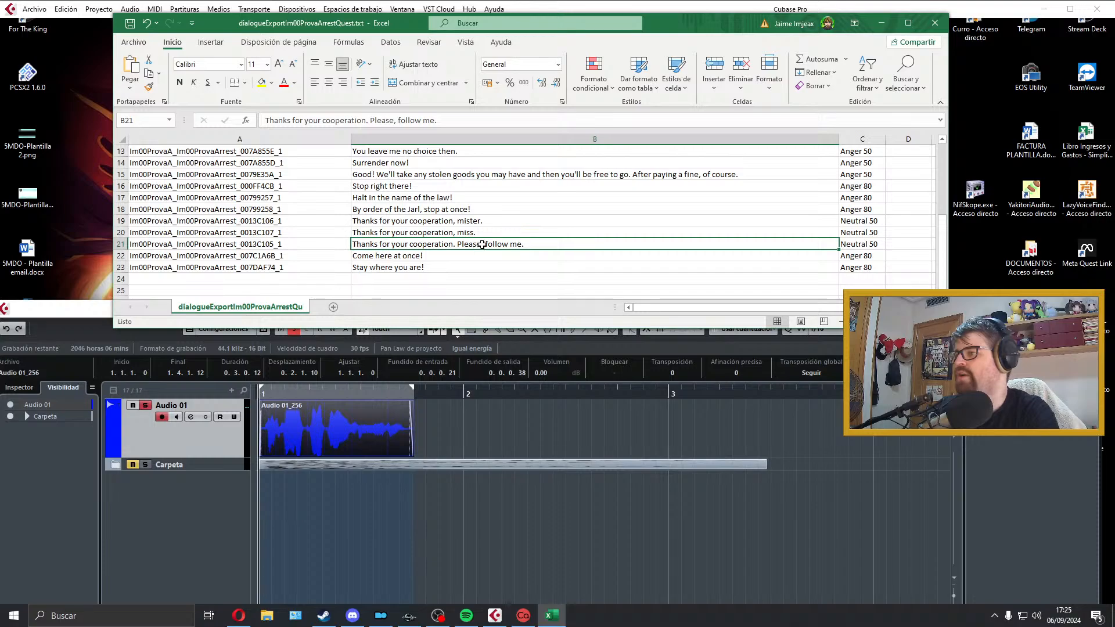
left_click_drag(338, 426, 340, 502)
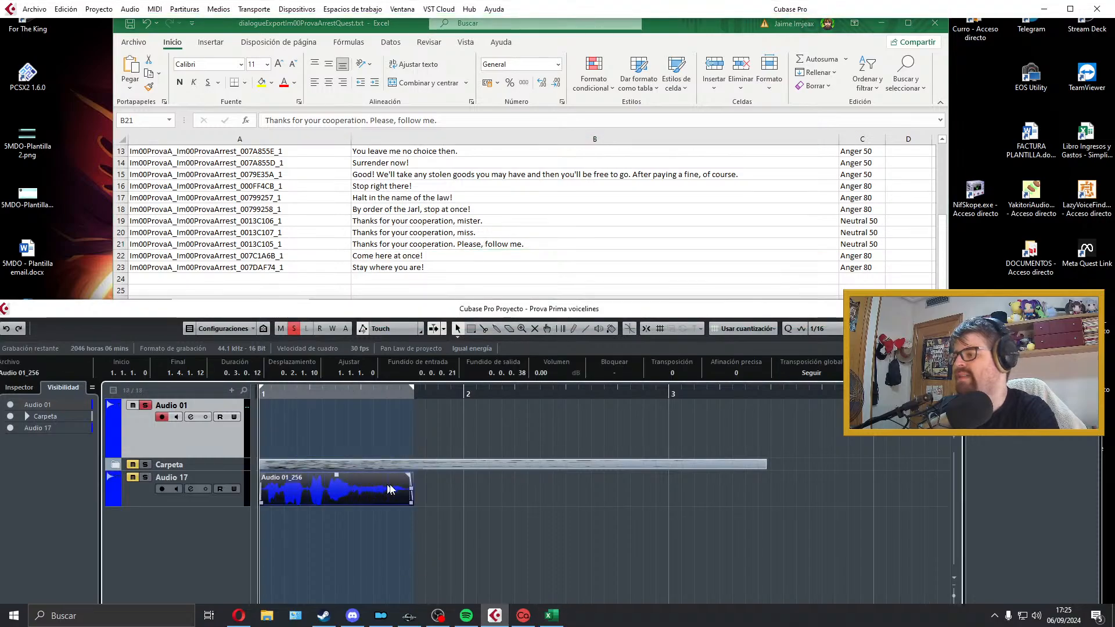
left_click(237, 485)
key("Delete")
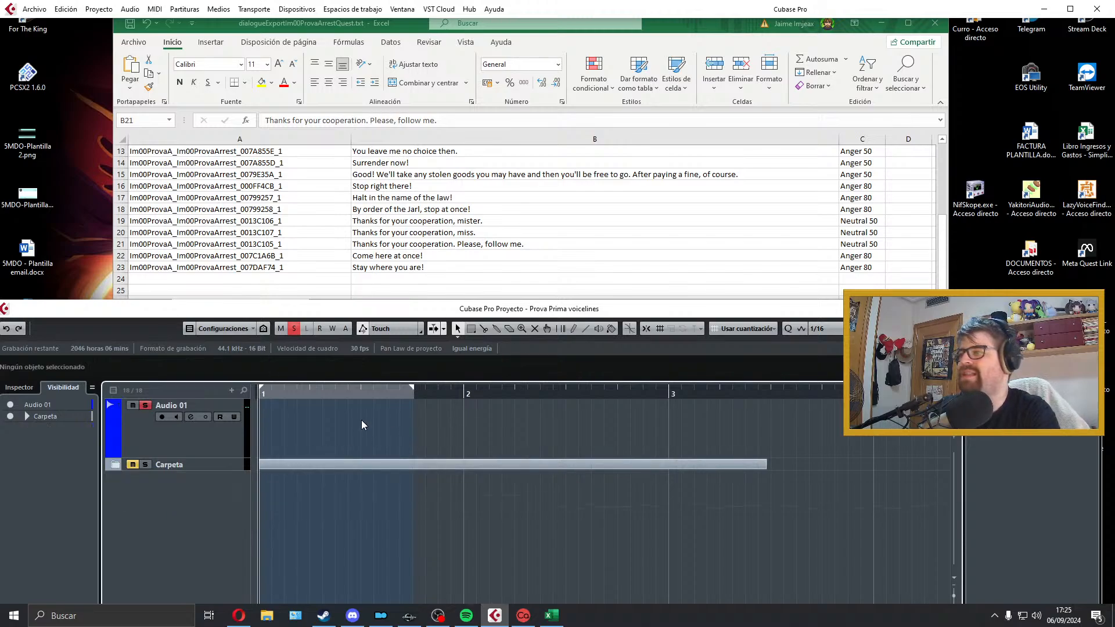
Step: Try a take of the row 21 line on Audio 01, play it back and discard it
left_click(225, 439)
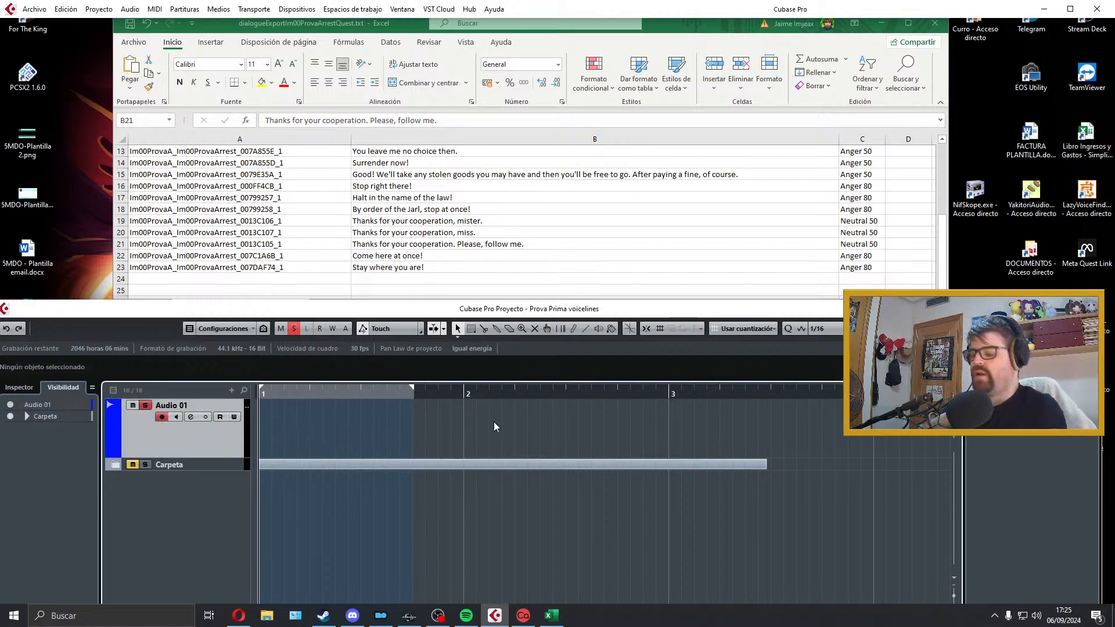
key("KP_Multiply")
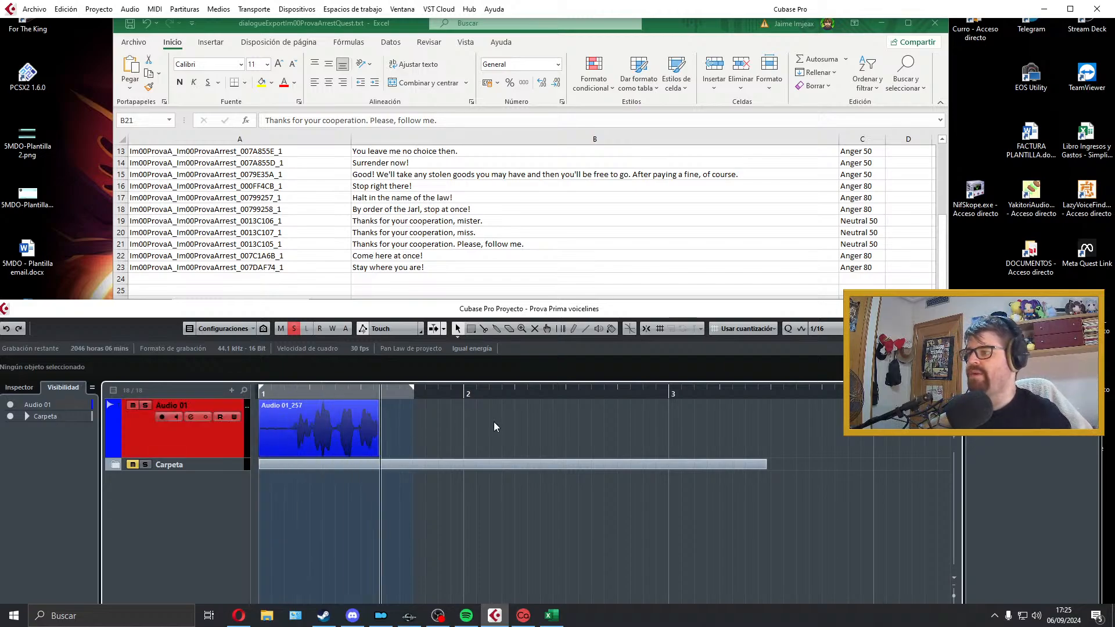
key("space")
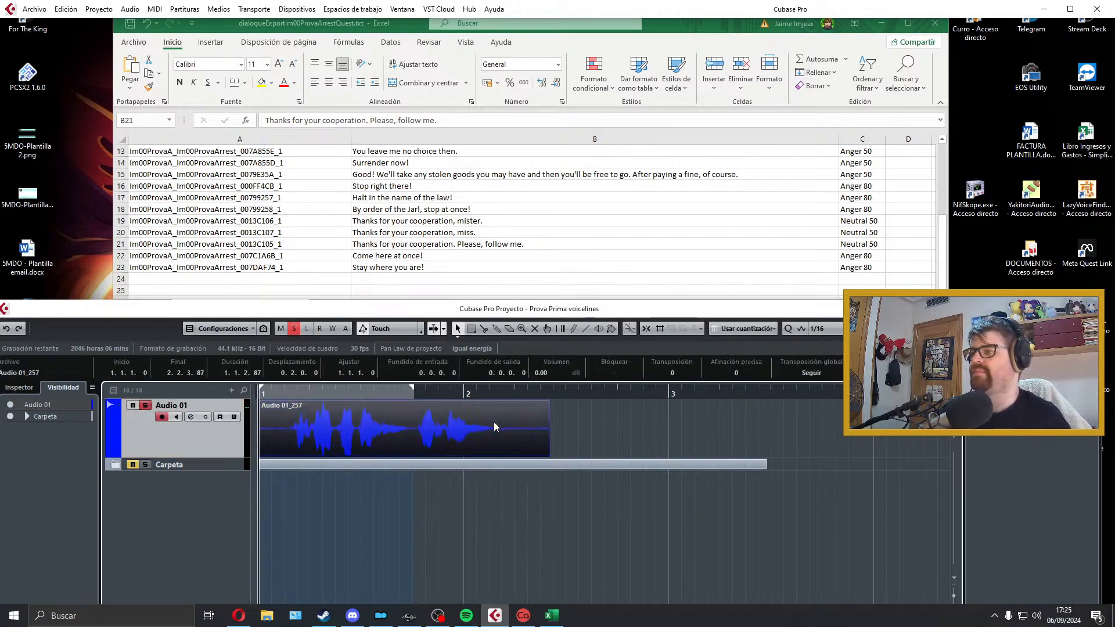
key("space")
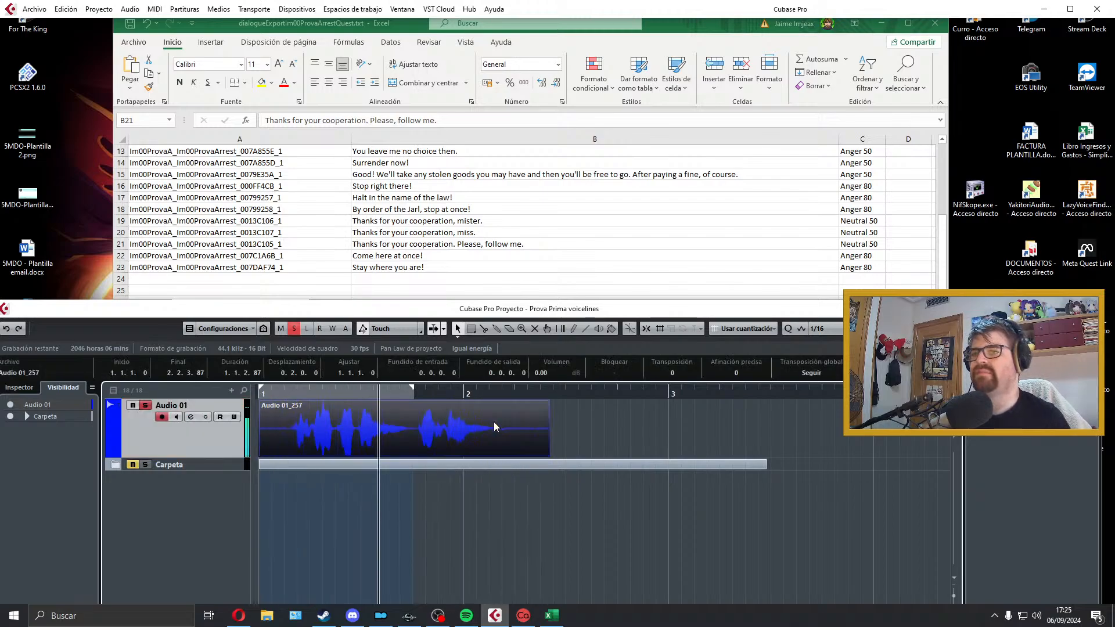
key("space")
key("Delete")
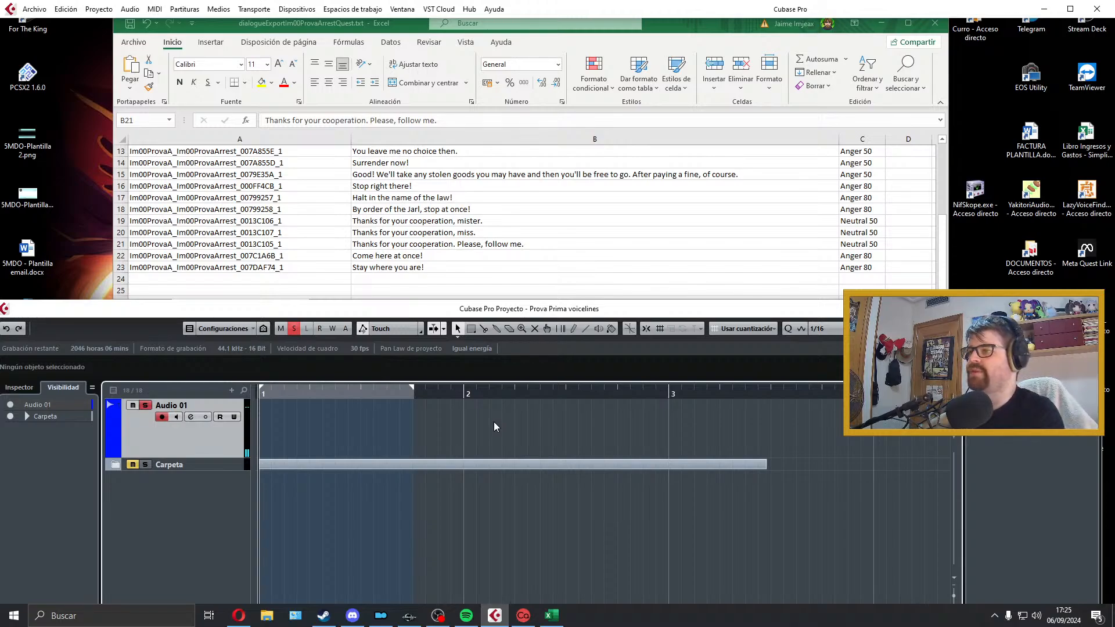
Step: Record another take of "Thanks for your cooperation. Please, follow me." on Audio 01 and play it back
key("KP_Multiply")
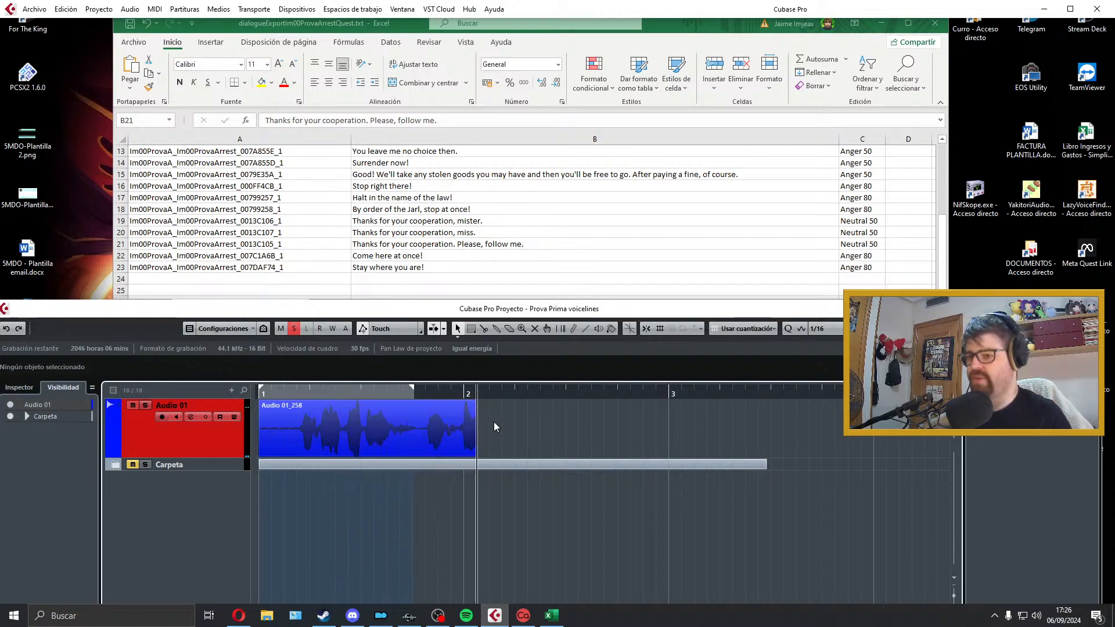
key("space")
key("space")
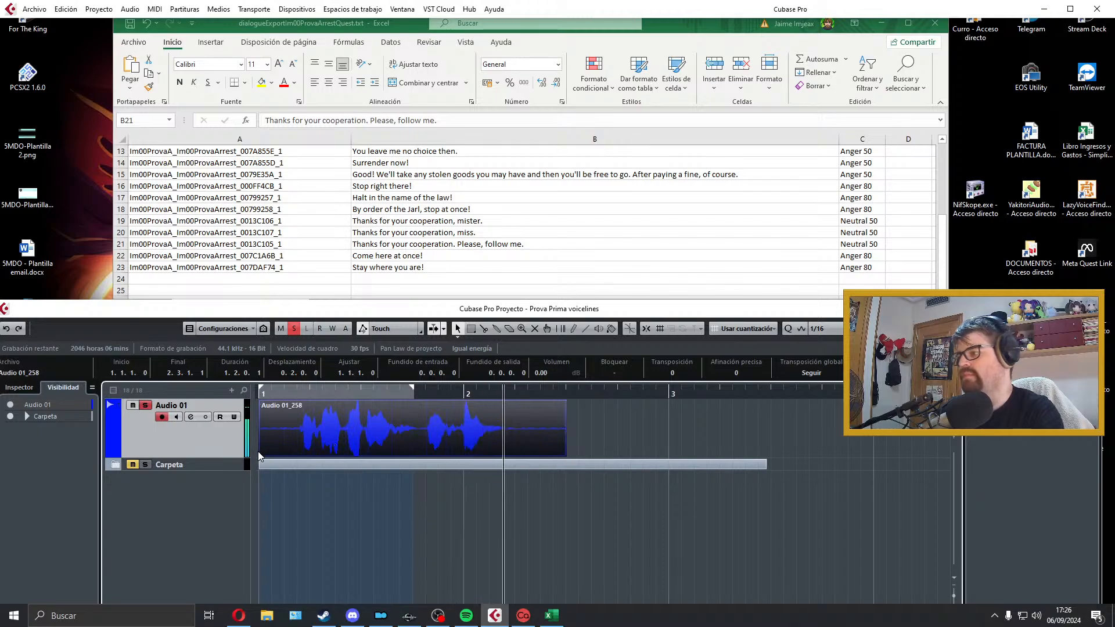
key("space")
Step: Trim the start of the row 21 take, cut out the pause between its two phrases, crossfade the join and play it back
left_click_drag(261, 454, 264, 403)
left_click(386, 444, "alt")
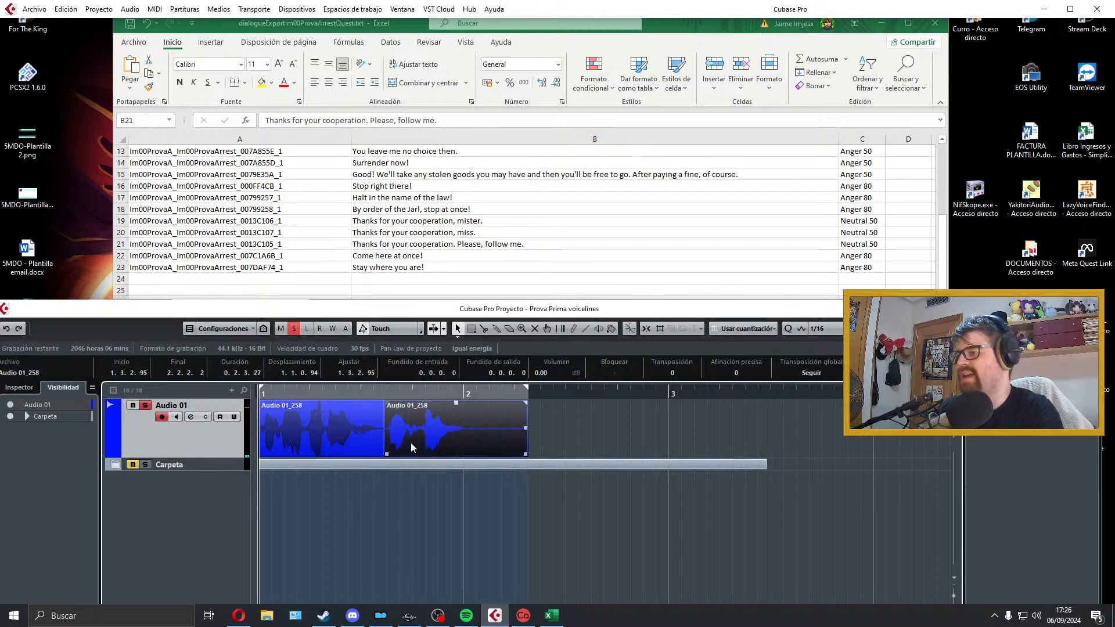
left_click(409, 443)
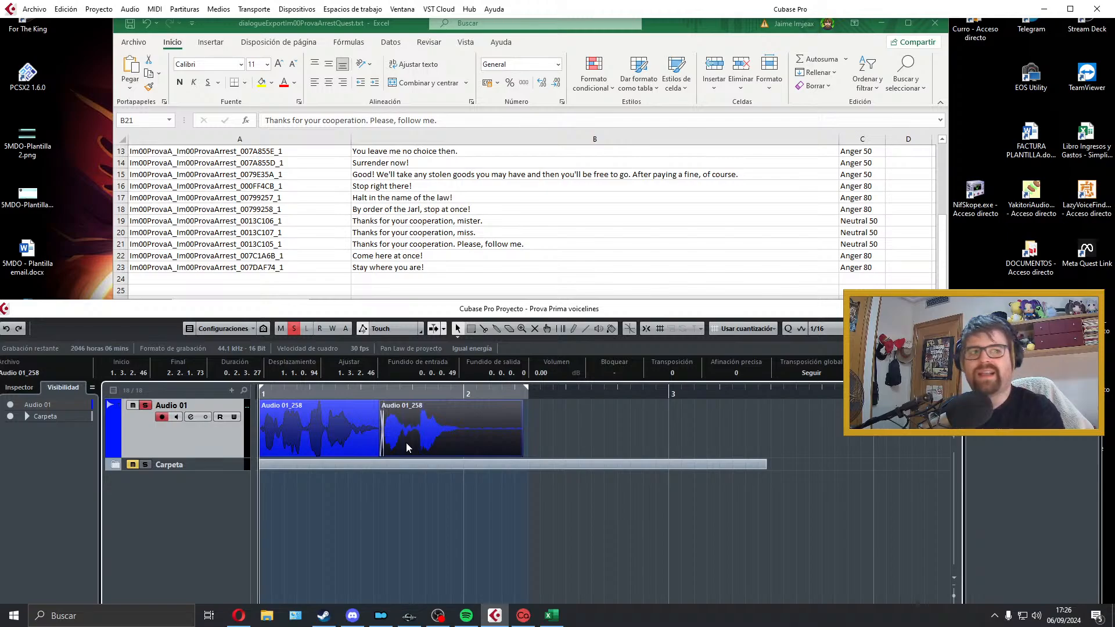
left_click_drag(544, 425, 246, 437)
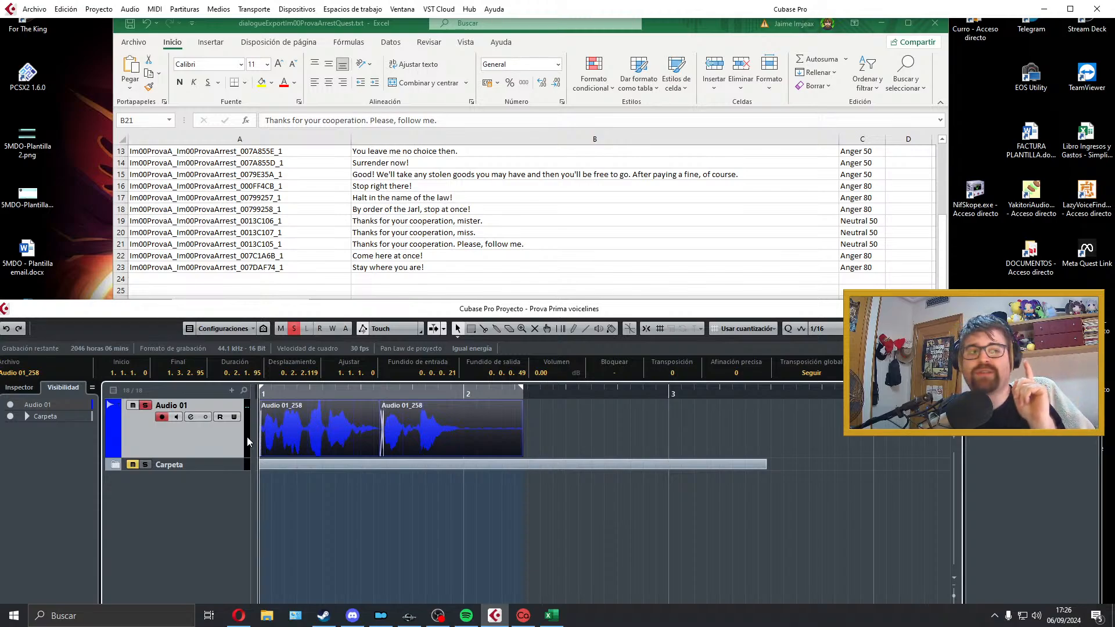
key("space")
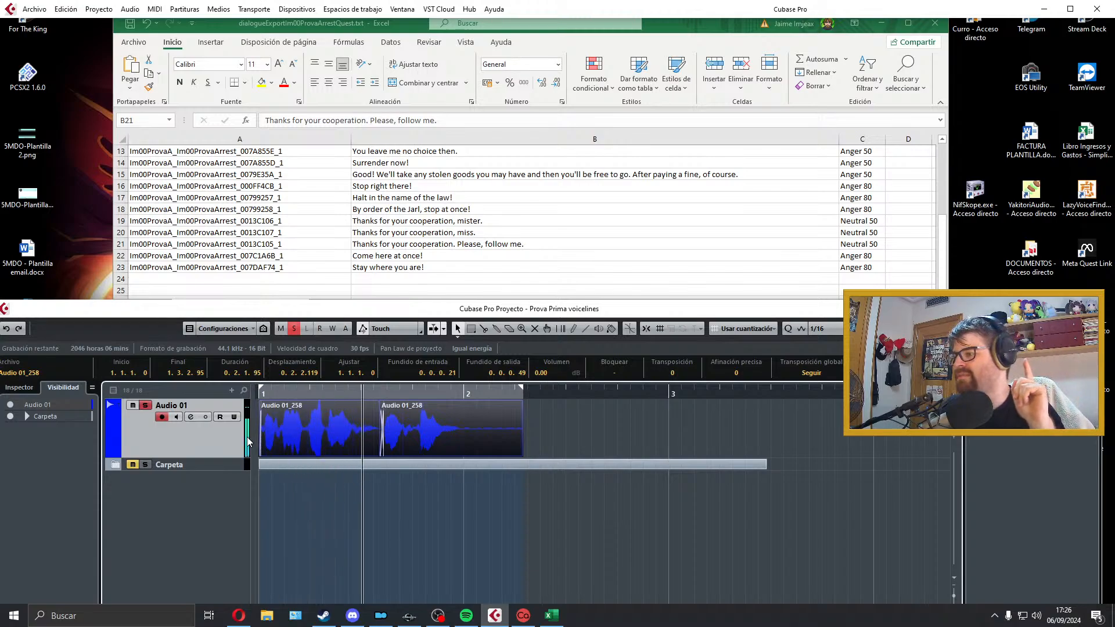
key("space")
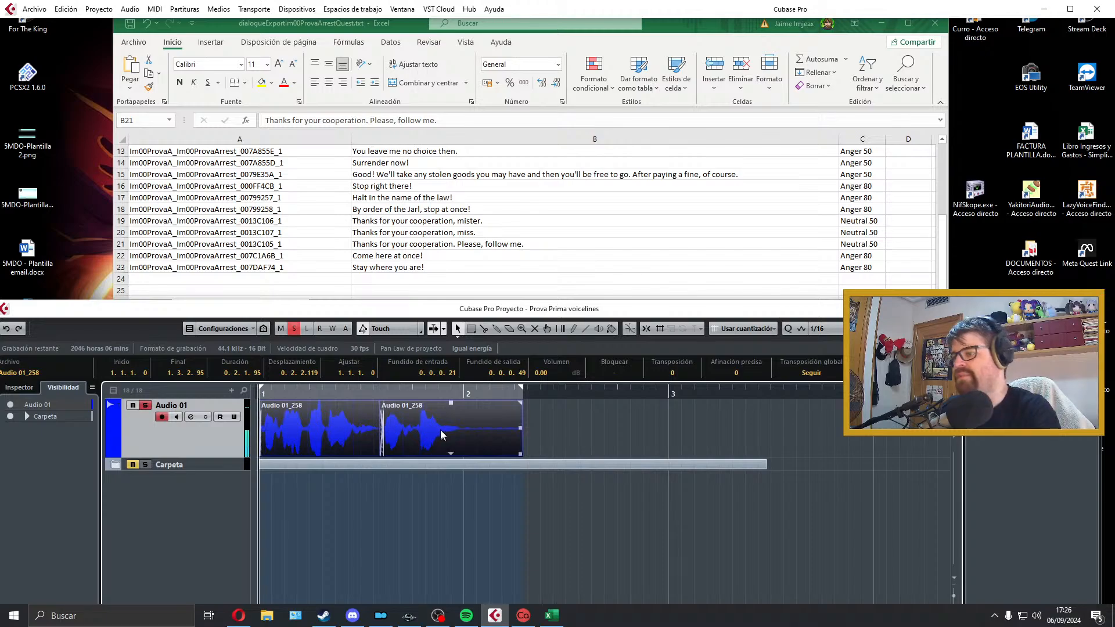
Step: Trim the silence after "follow me", fit the locator range to the edited row 21 take and play it back
left_click(477, 447)
left_click_drag(520, 453, 219, 424)
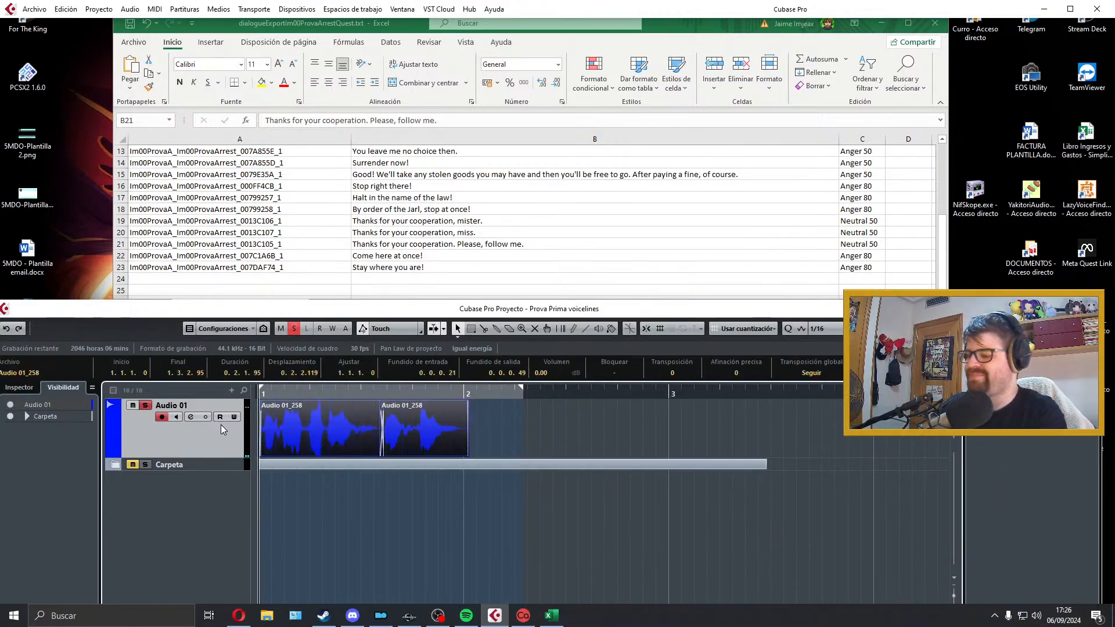
key("p")
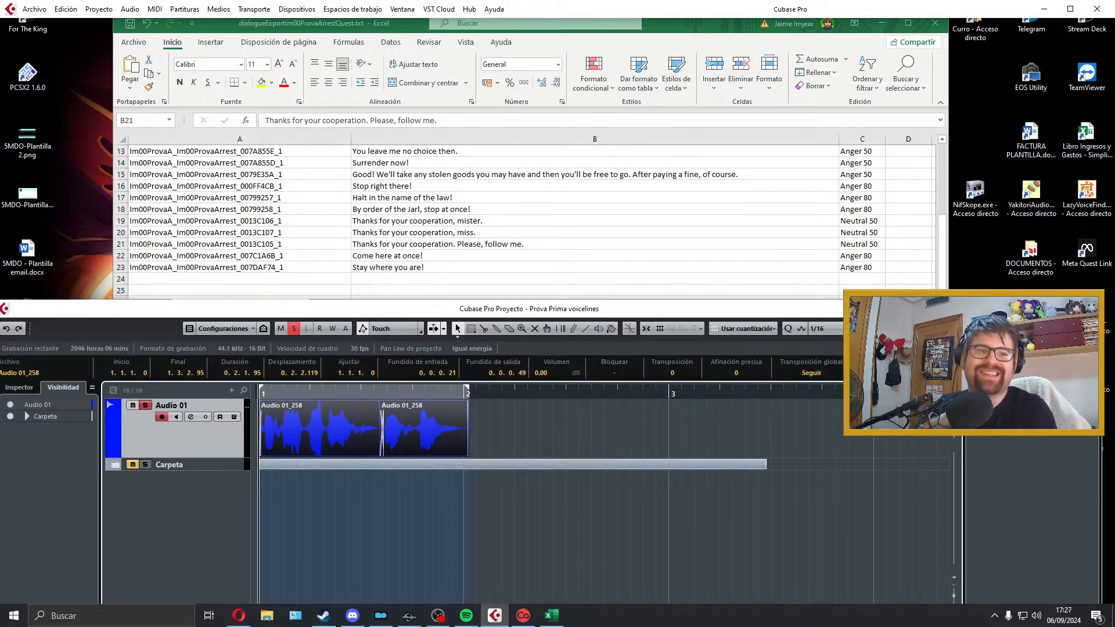
key("alt+Tab")
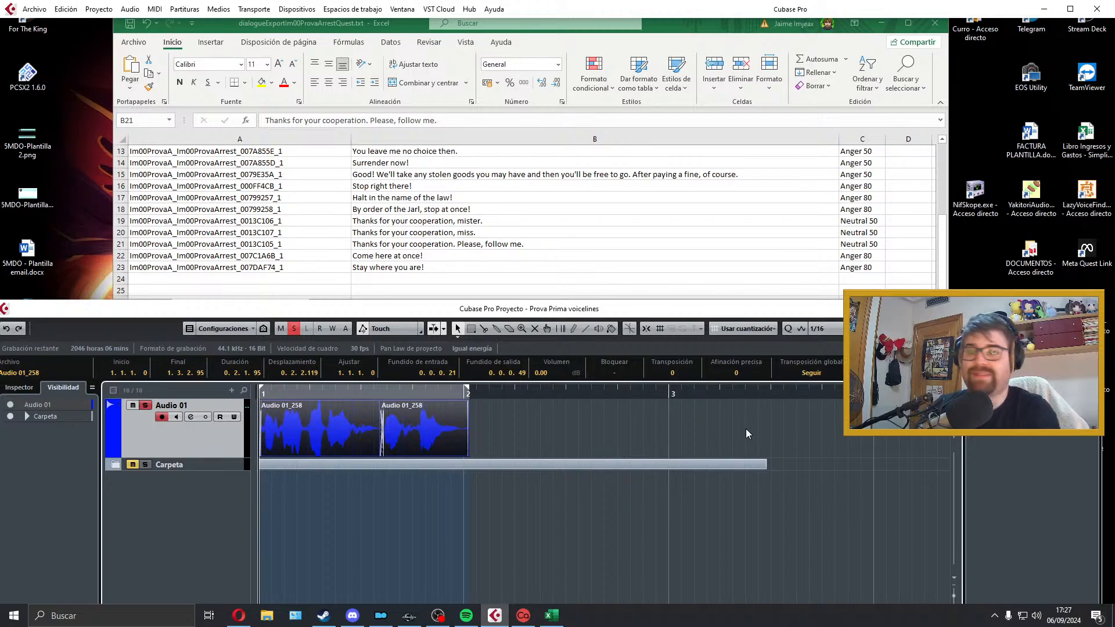
key("space")
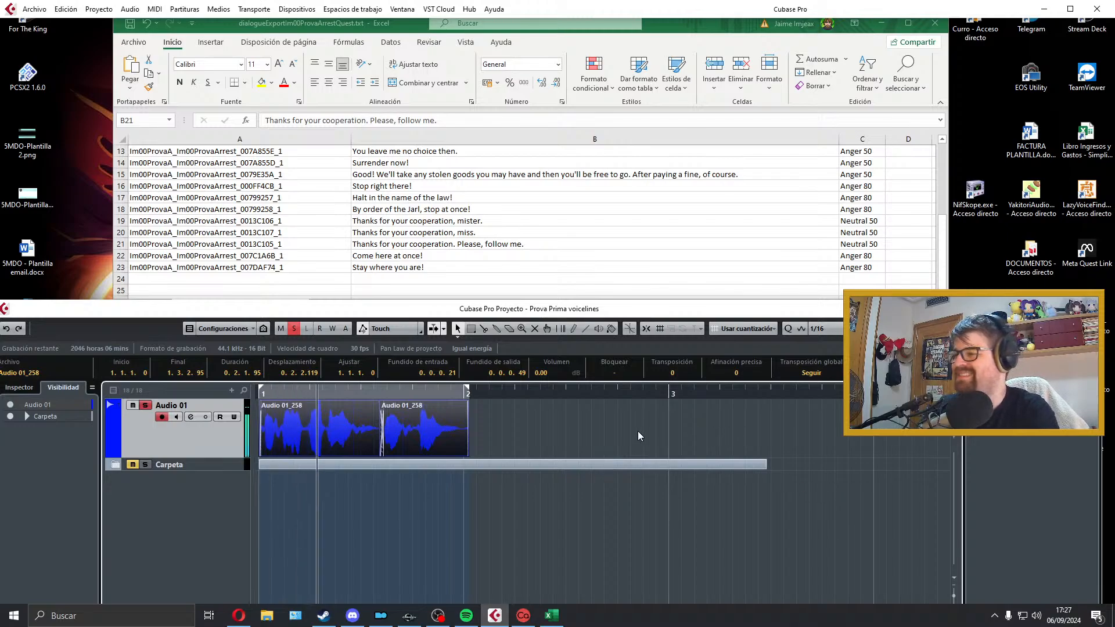
key("space")
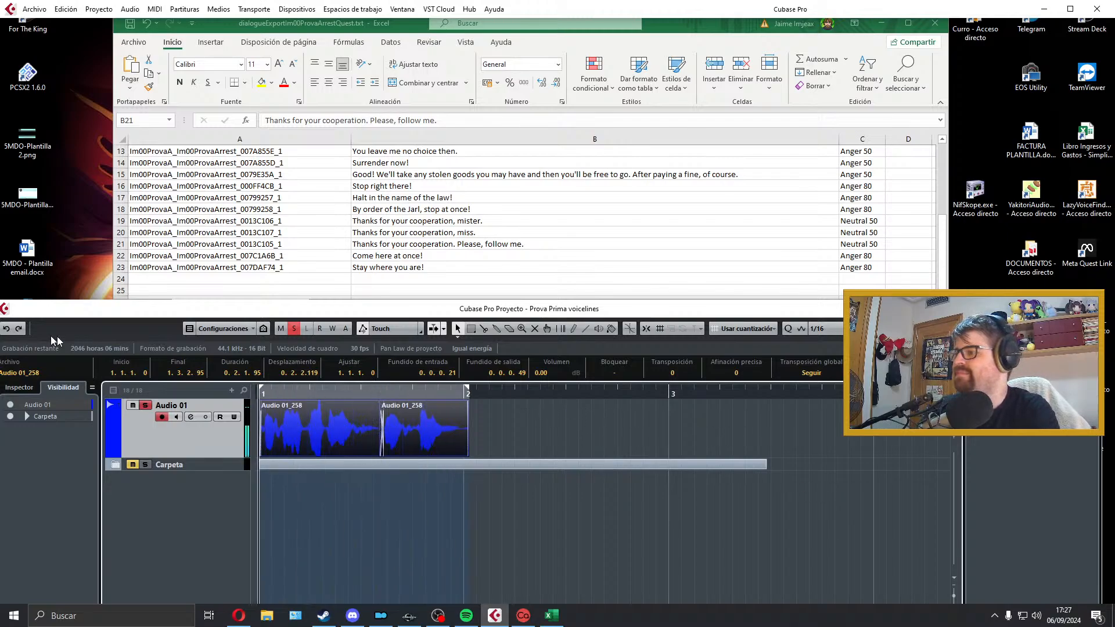
Step: Export the audio mixdown as Im00ProvaA_Im00ProvaArrest_0013C105_1.wav, using the file name from row 21 of the dialogue list
left_click(292, 233)
double_click(281, 245)
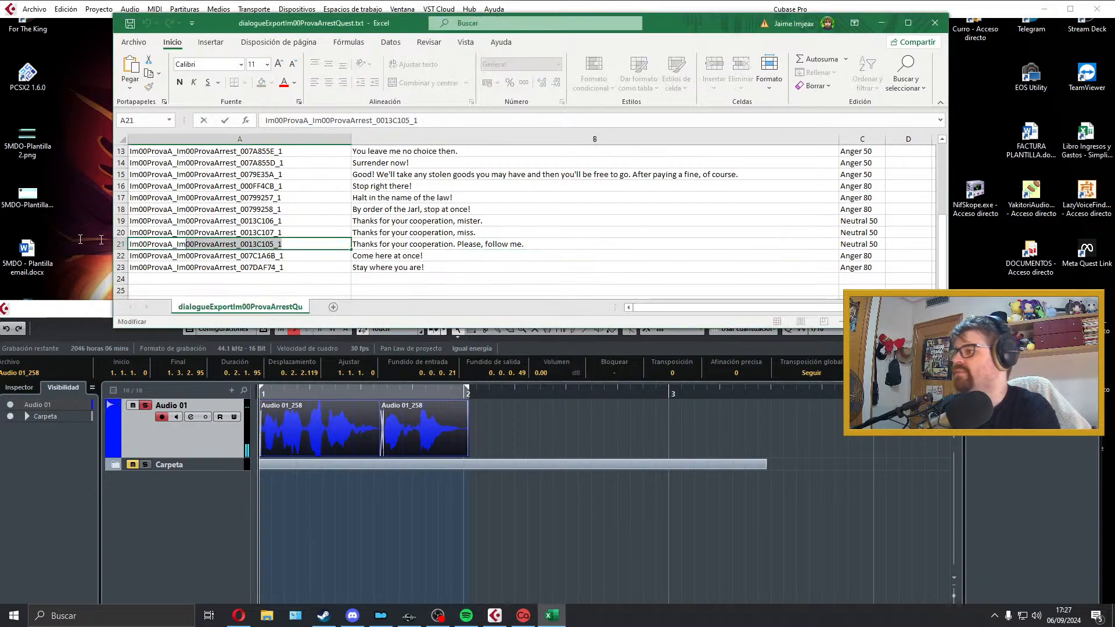
left_click(35, 10)
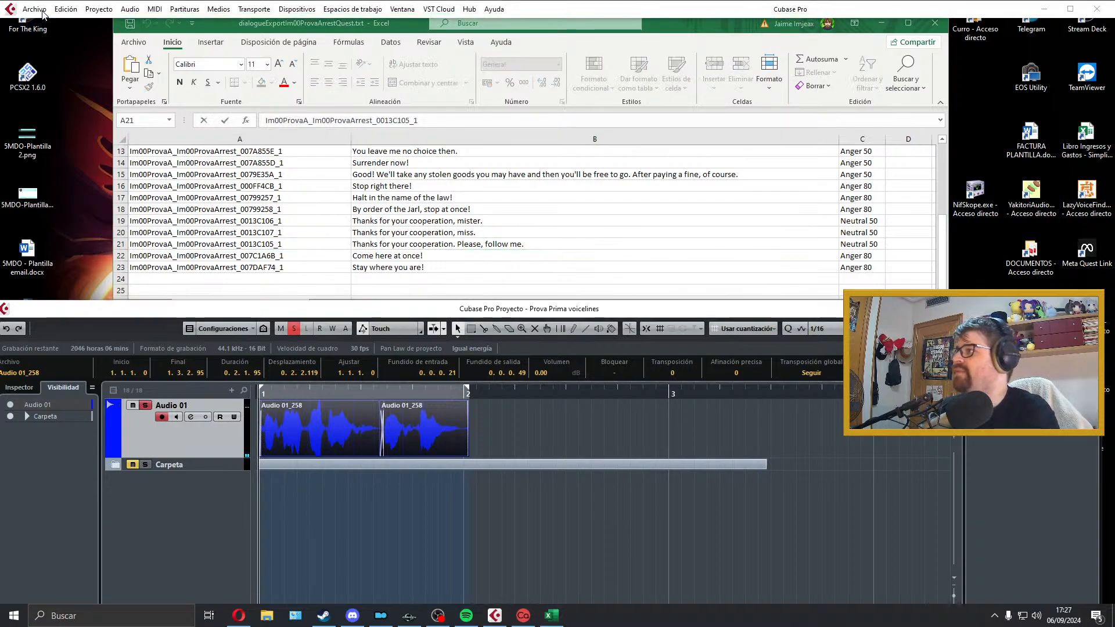
left_click(36, 11)
mouse_move(87, 181)
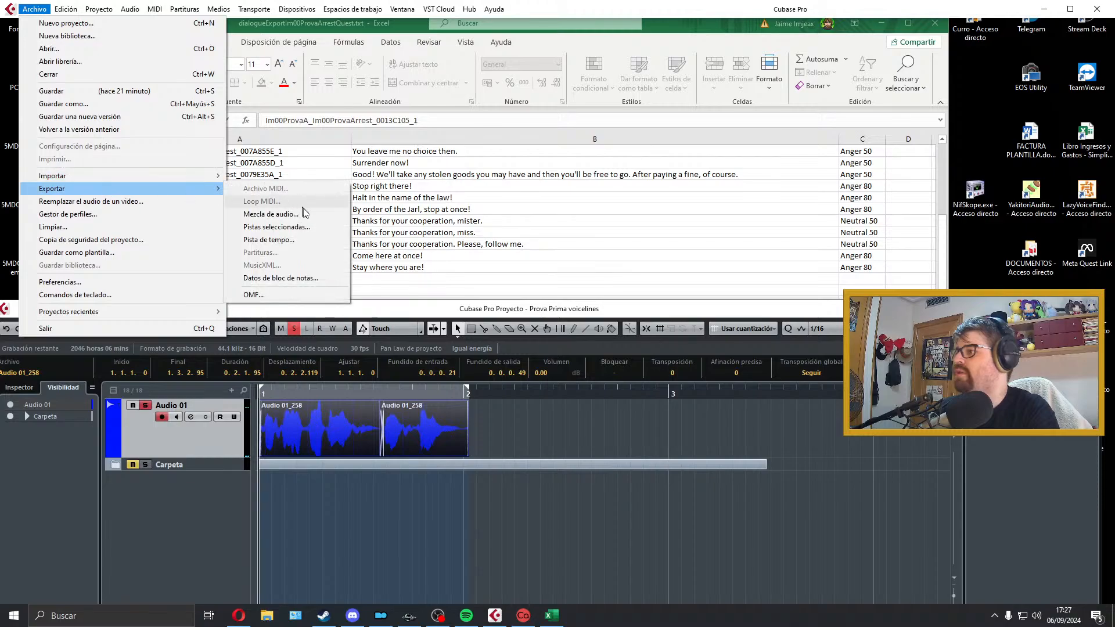
left_click(279, 213)
left_click(1006, 534)
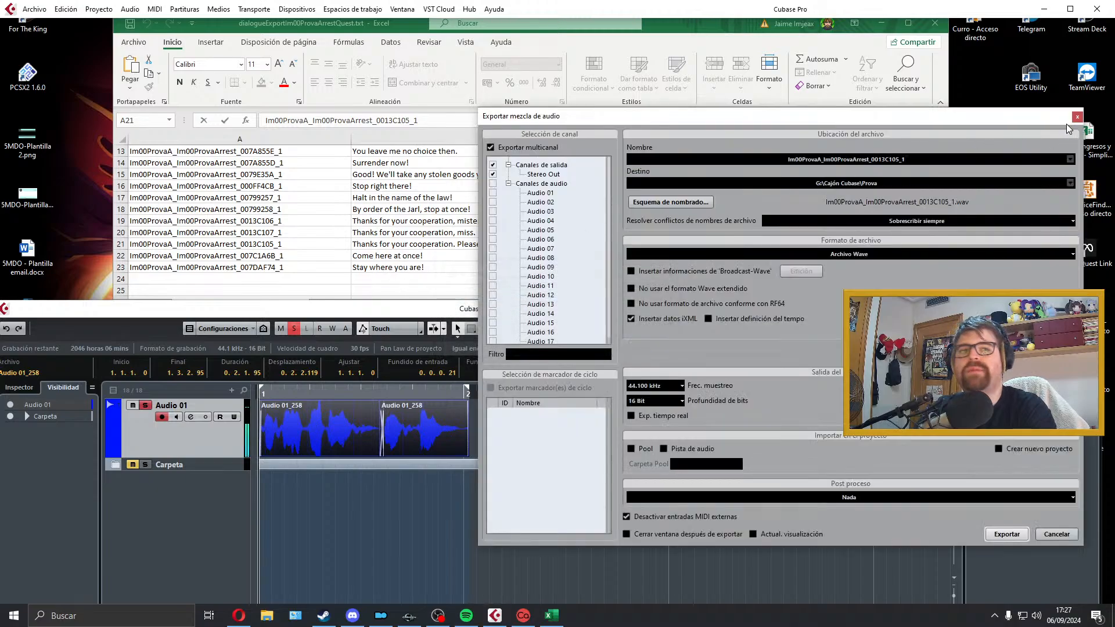
left_click(1076, 118)
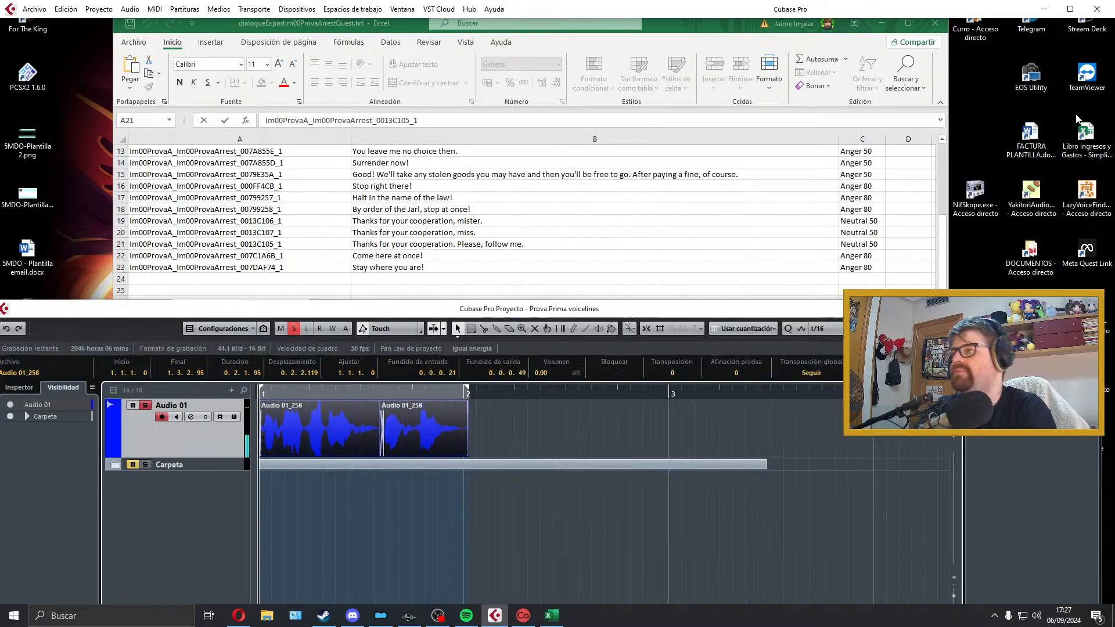
Step: Move the row 21 take onto its own new track, store that track in the Carpeta folder and re-arm Audio 01
key("Delete")
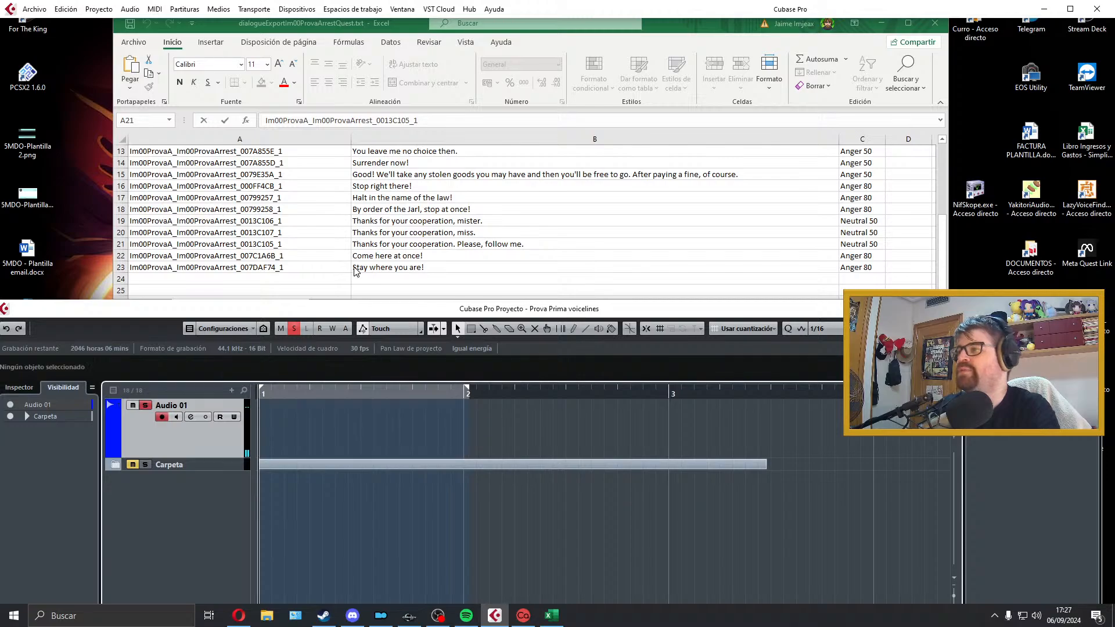
key("ctrl+z")
left_click_drag(531, 421, 349, 439)
left_click_drag(262, 443, 242, 467)
left_click(238, 479)
left_click(240, 469)
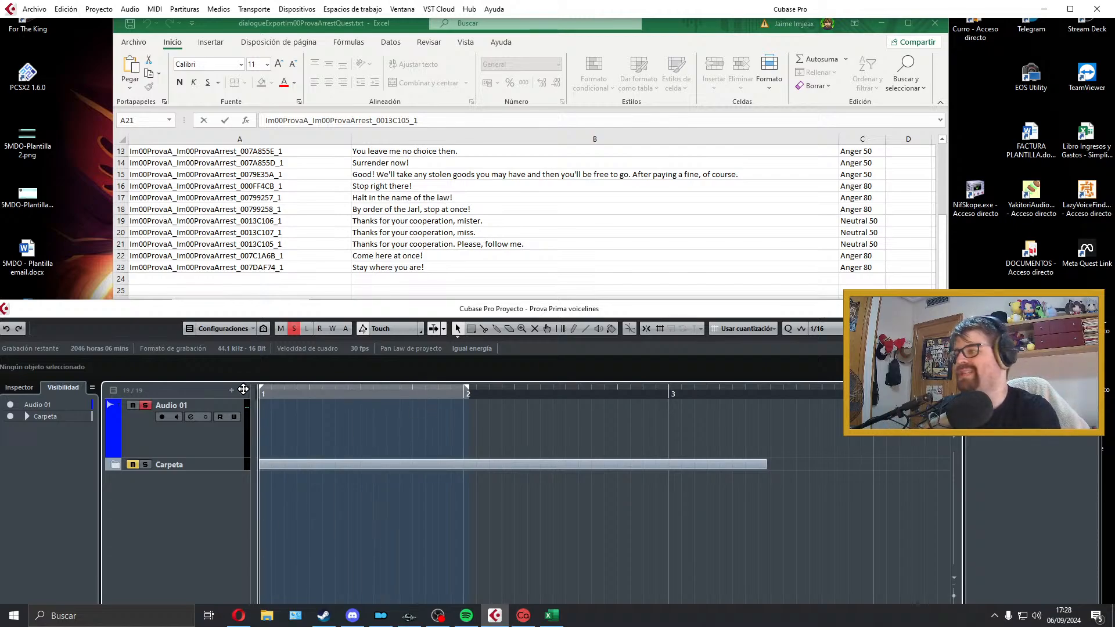
left_click(236, 443)
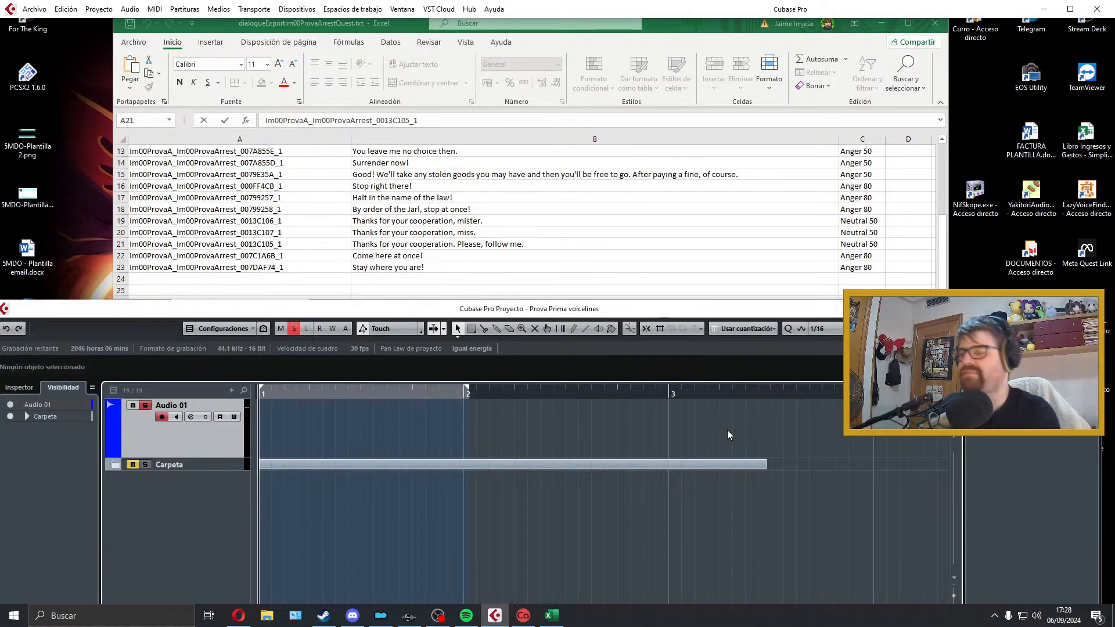
Step: Try a first take of "Come here at once!" on Audio 01 and discard it
key("KP_Multiply")
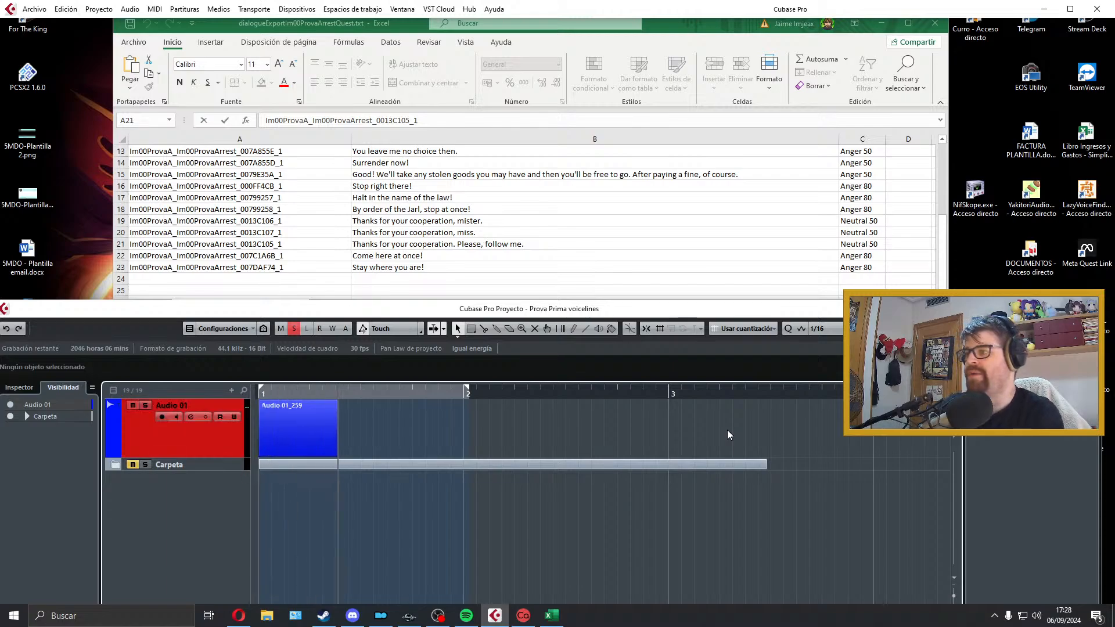
key("space")
key("Delete")
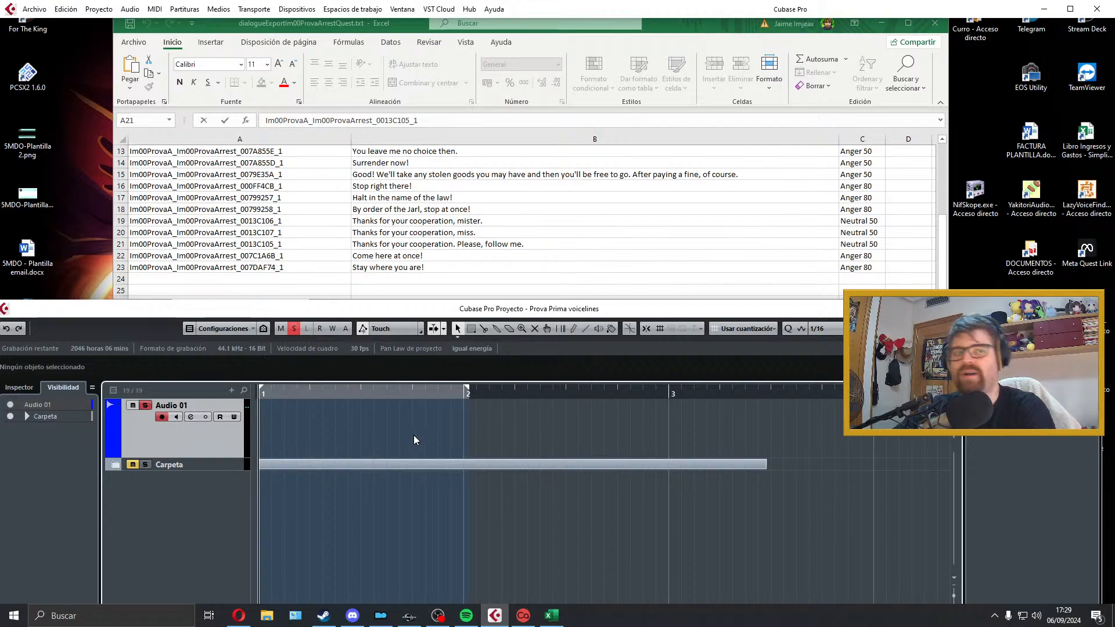
Step: Try a second take of "Come here at once!" on Audio 01, play it back and delete it
key("KP_Multiply")
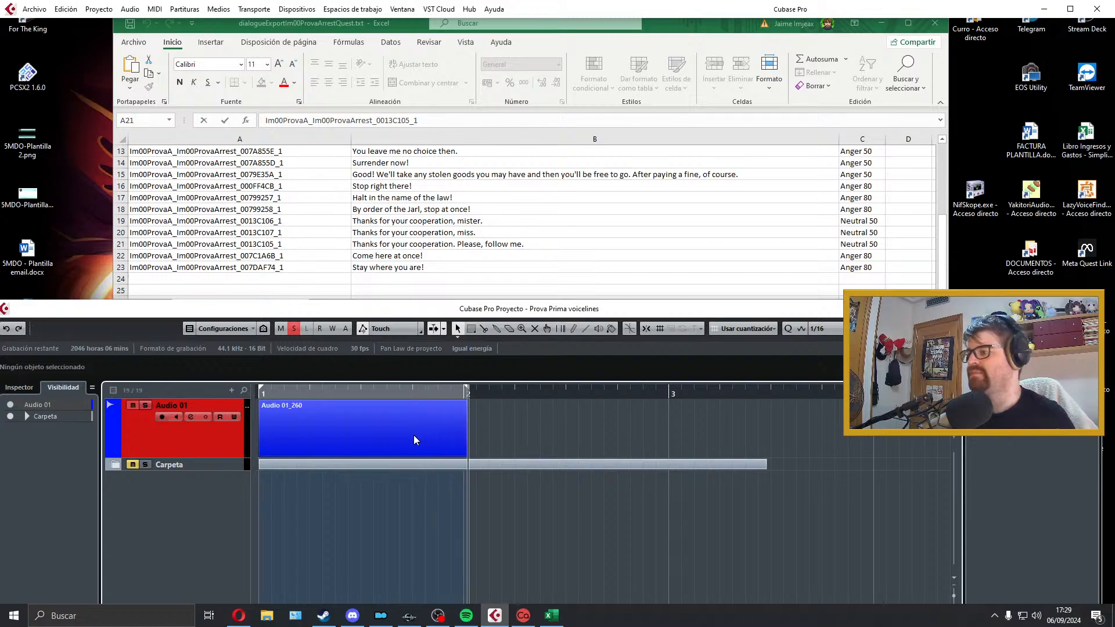
key("space")
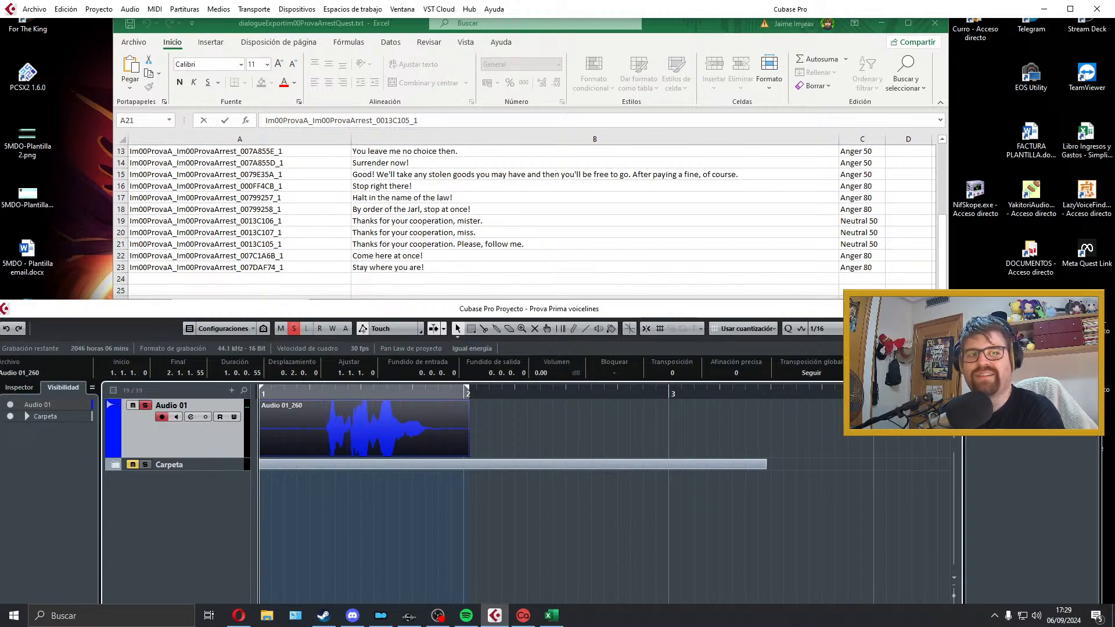
key("space")
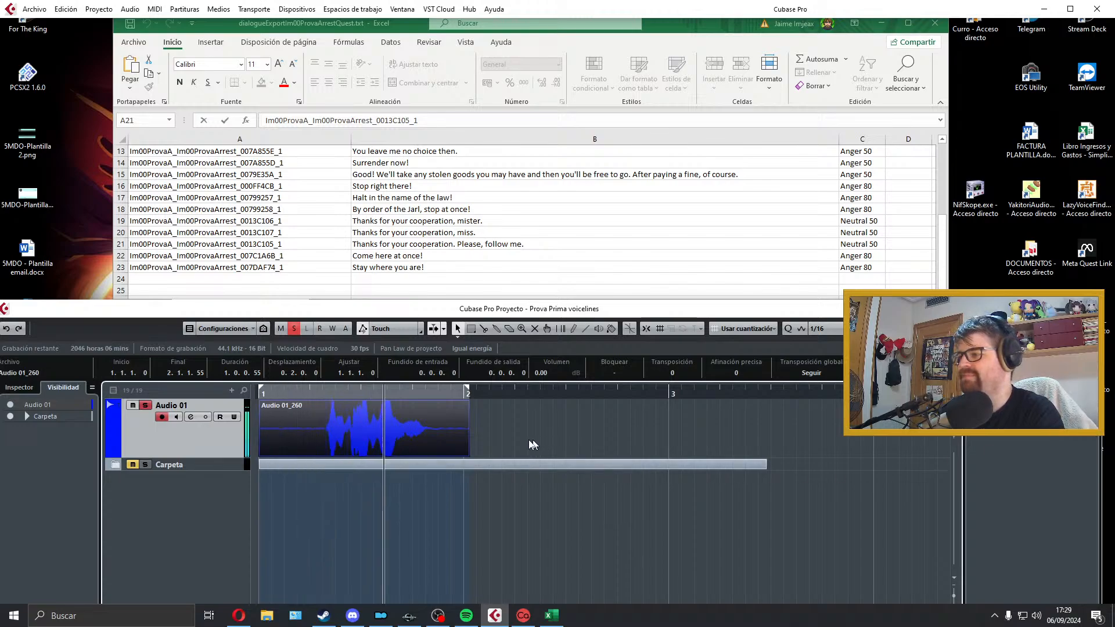
left_click(322, 480)
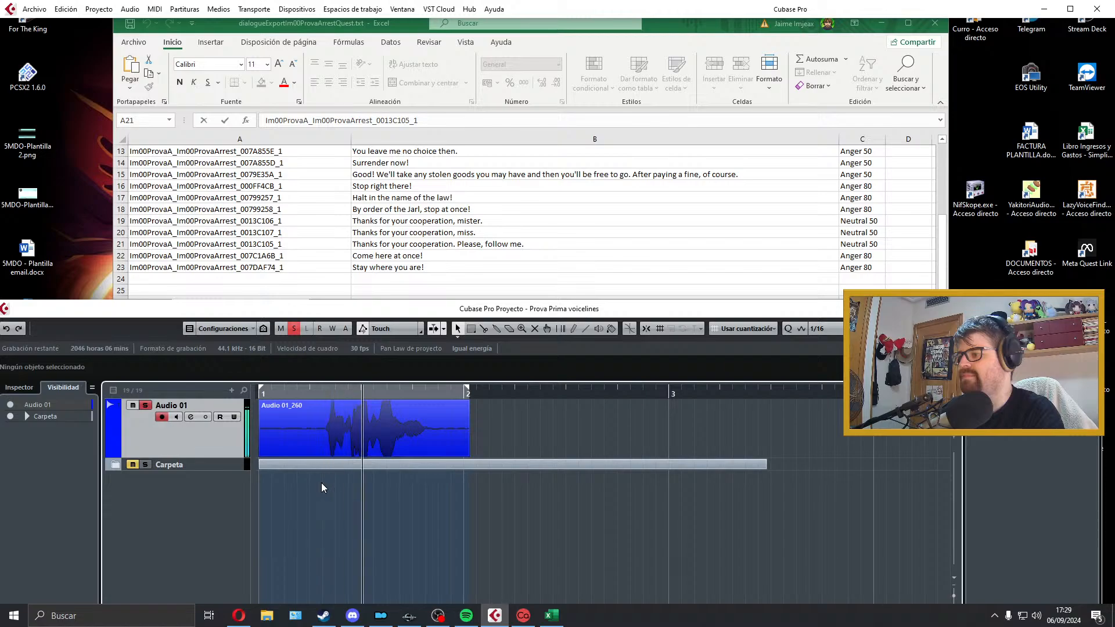
key("space")
left_click(260, 455)
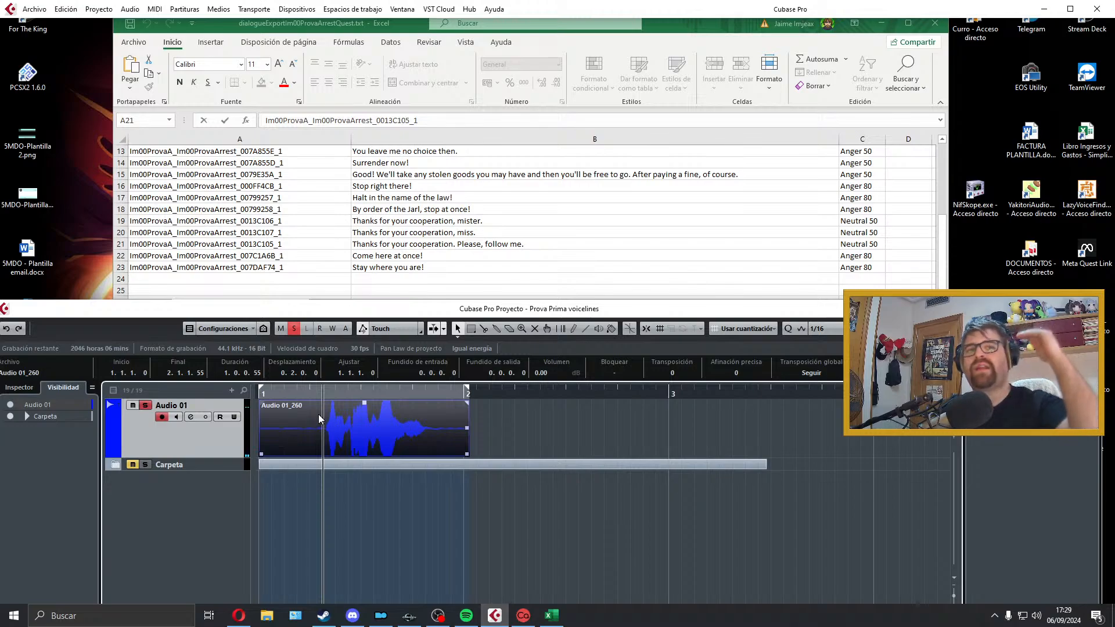
key("Delete")
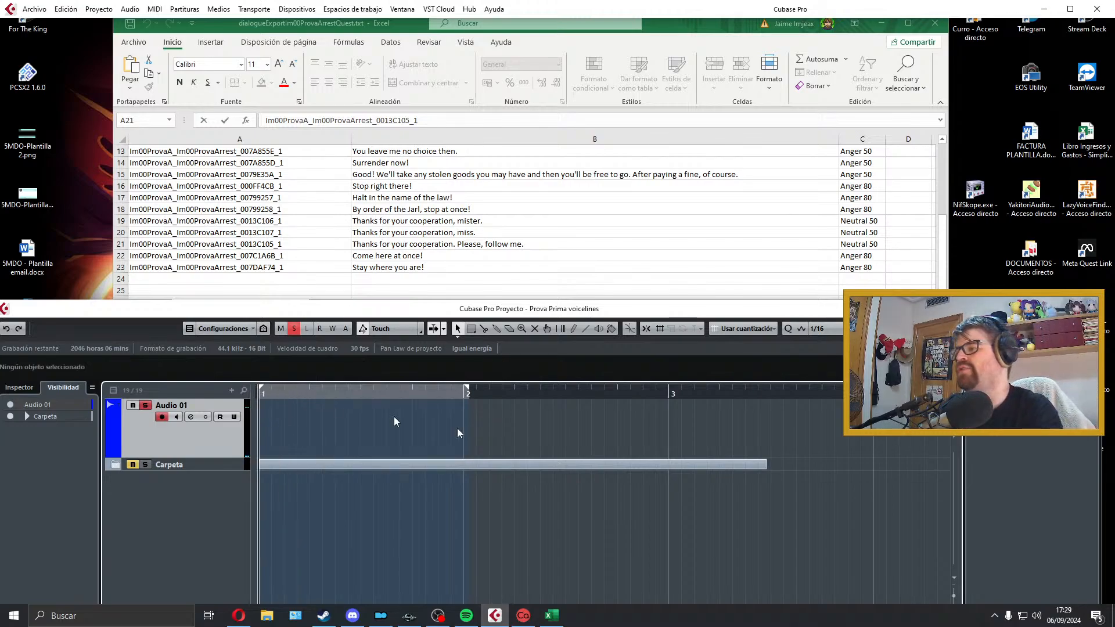
Step: Record another take of "Come here at once!" on Audio 01 and play it back
key("KP_Multiply")
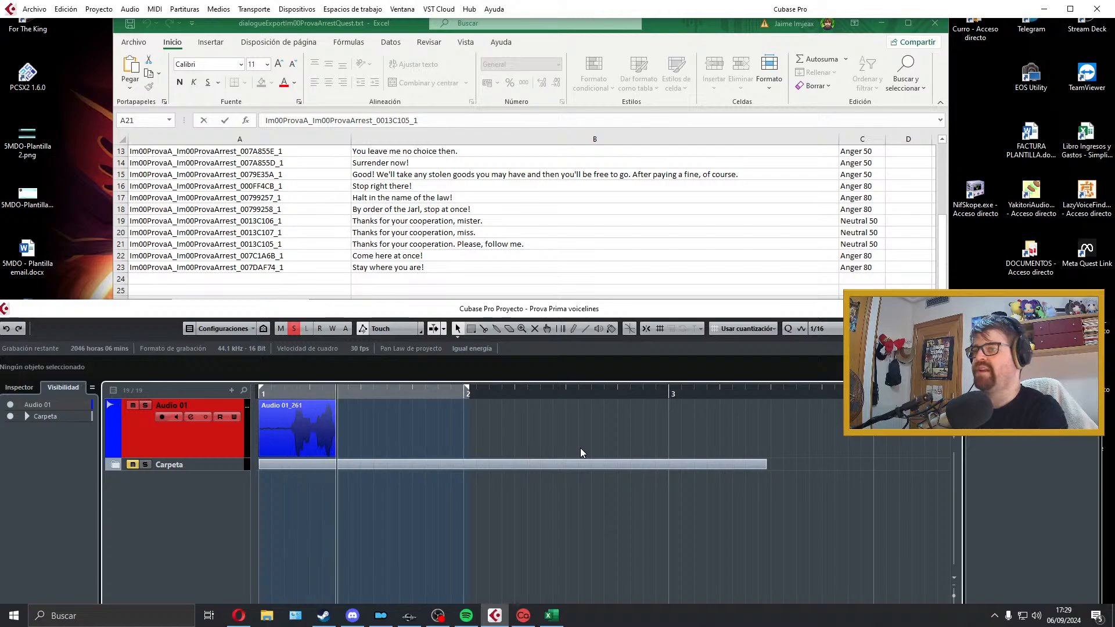
key("space")
key("space")
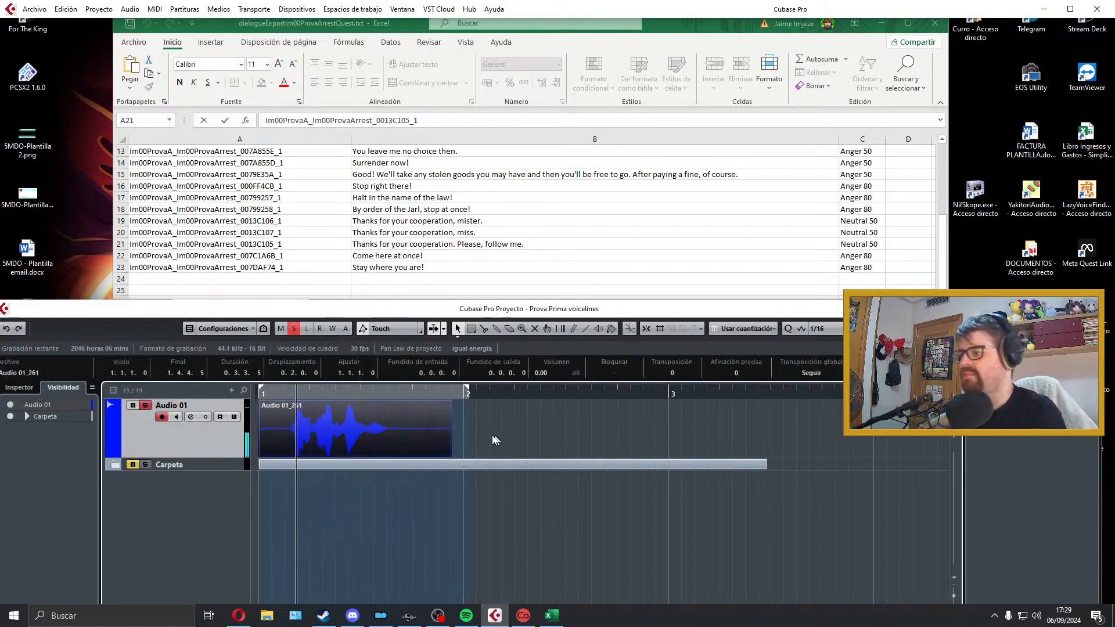
key("space")
Step: Trim both ends of the "Come here at once!" take, align it to bar 1, add short fades and fit the locators to it
left_click_drag(261, 454, 290, 454)
left_click_drag(302, 448, 267, 447)
left_click_drag(261, 402, 264, 402)
left_click_drag(419, 454, 359, 453)
left_click_drag(360, 402, 356, 402)
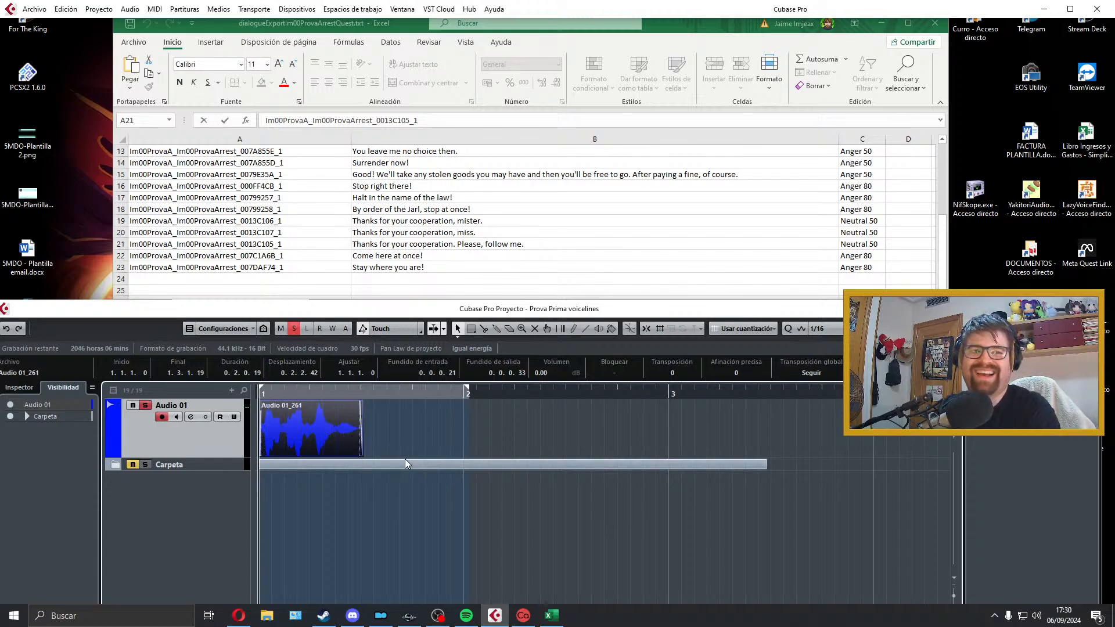
key("p")
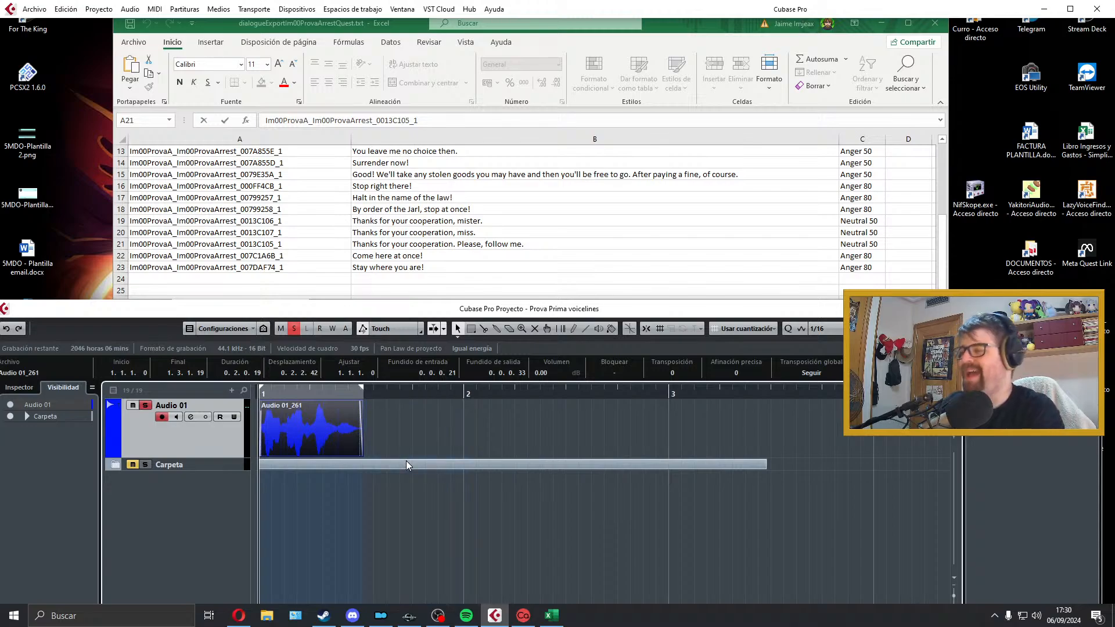
key("space")
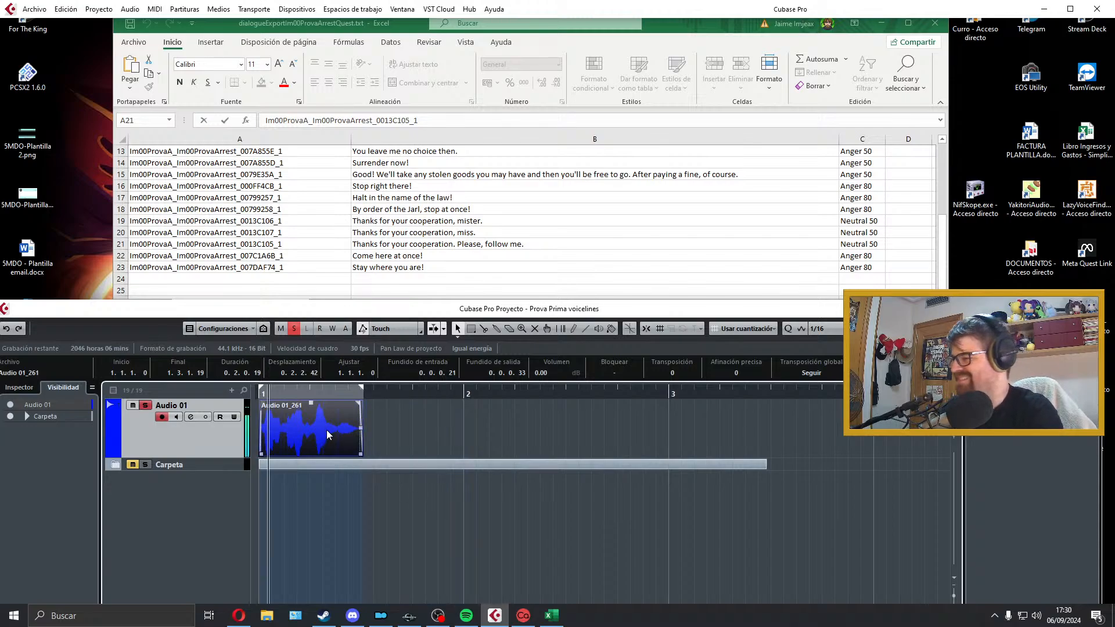
Step: Open the audio mixdown export and copy the file name Im00ProvaA_Im00ProvaArrest_007C1A6B_1 from cell A22 in Excel
left_click(26, 10)
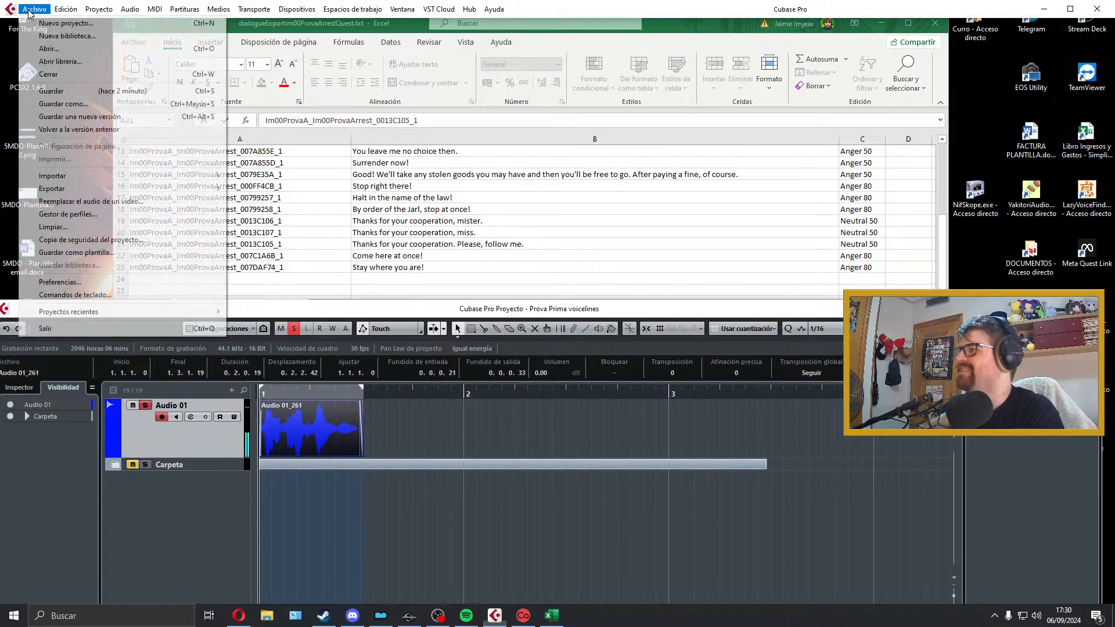
mouse_move(93, 189)
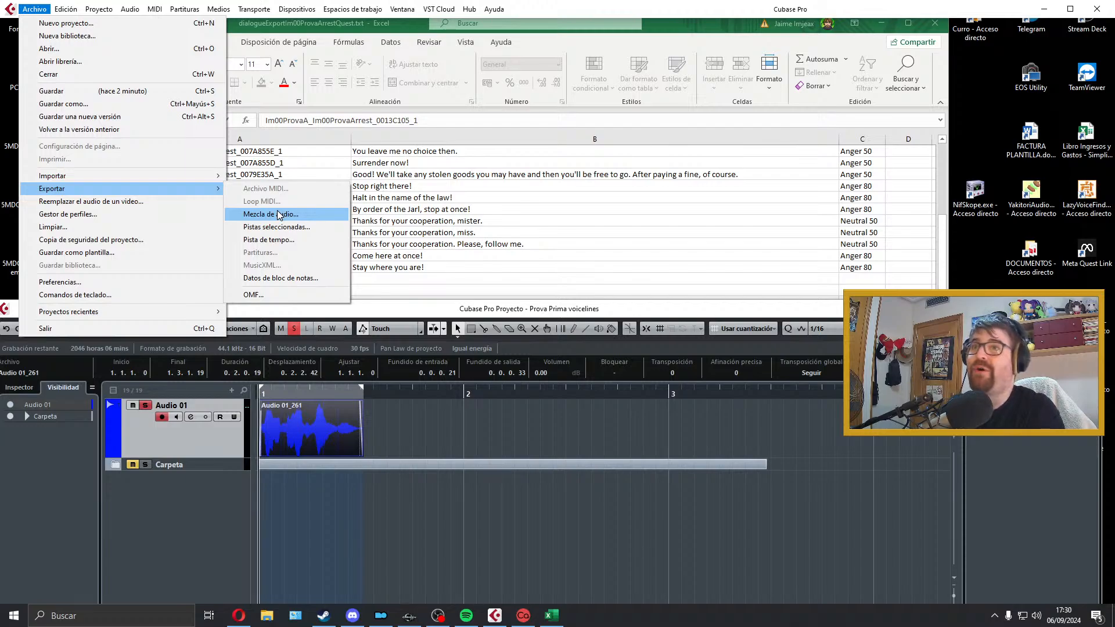
left_click(278, 215)
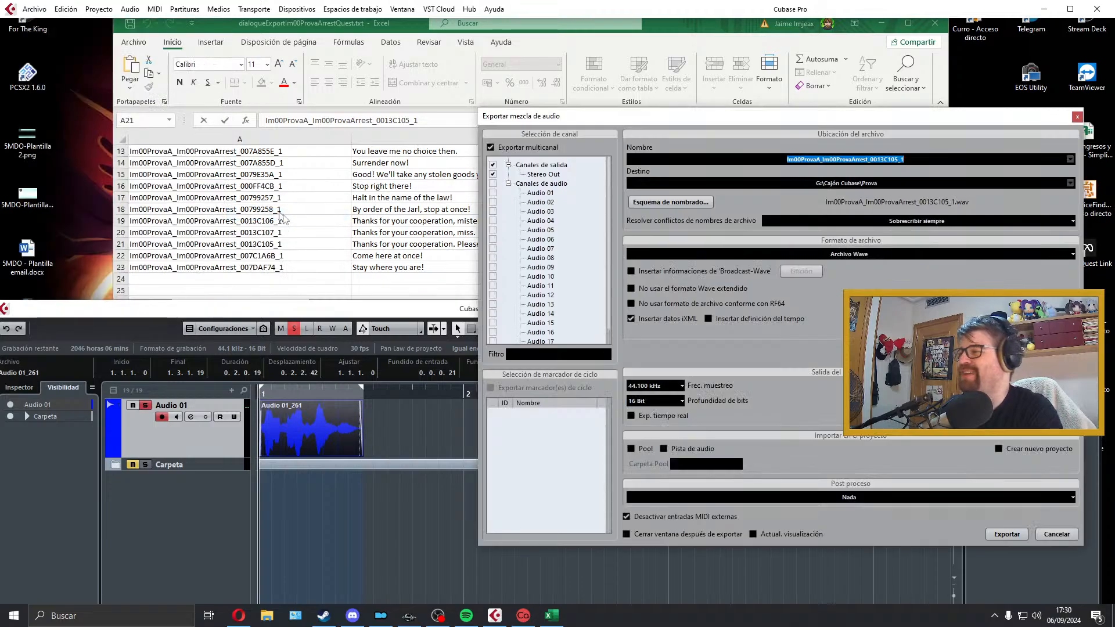
left_click(438, 229)
double_click(302, 256)
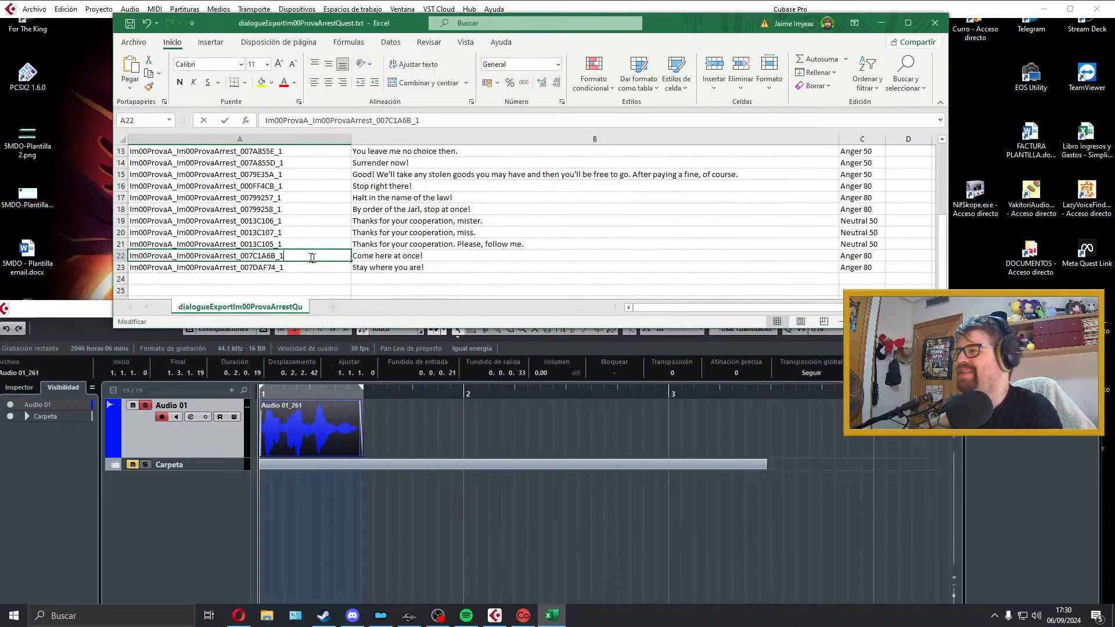
left_click_drag(296, 256, 146, 255)
left_click(249, 254)
left_click_drag(288, 256, 60, 246)
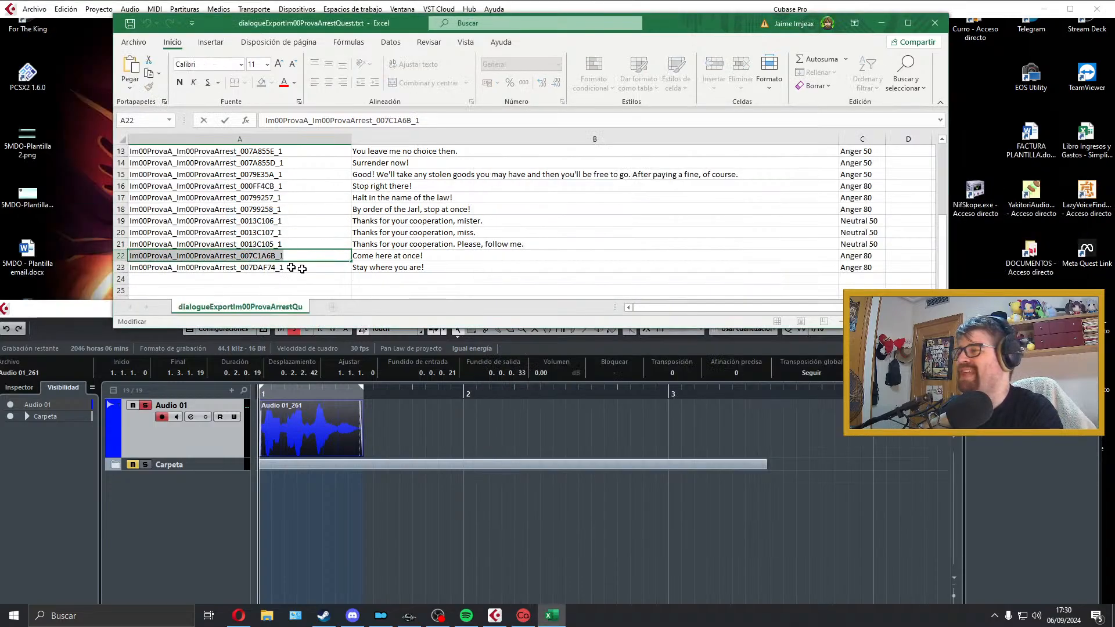
Step: Back in Cubase, name the mixdown Im00ProvaA_Im00ProvaArrest_007C1A6B_1 and export it as a Wave file
left_click(493, 614)
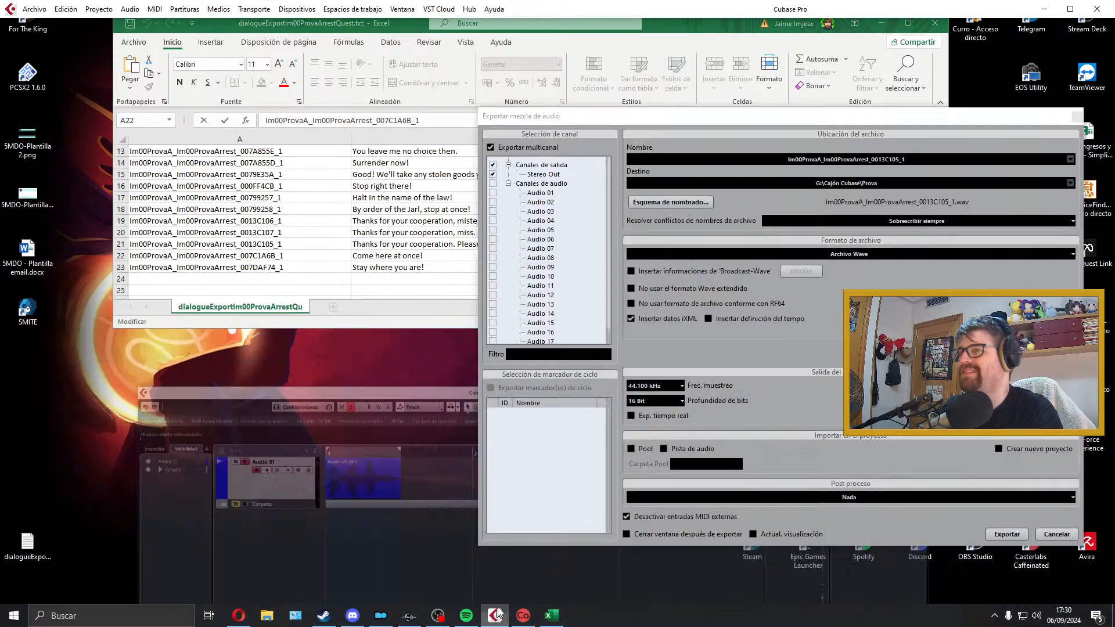
left_click(492, 620)
left_click(492, 620)
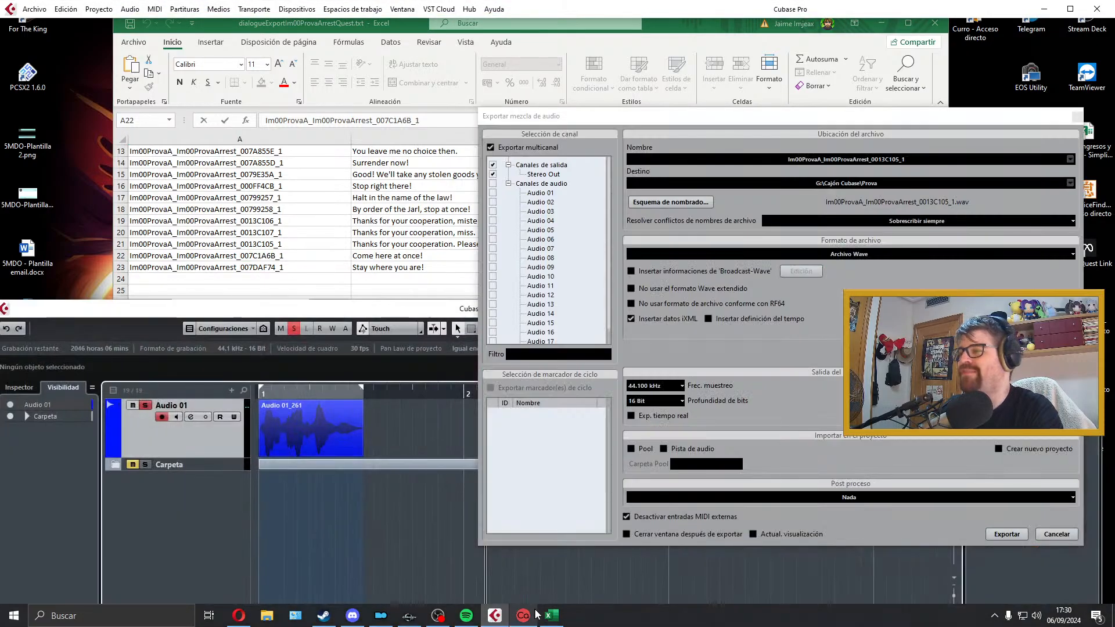
left_click(911, 162)
type("Im00ProvaA_Im00ProvaArrest_007C1A6B_1")
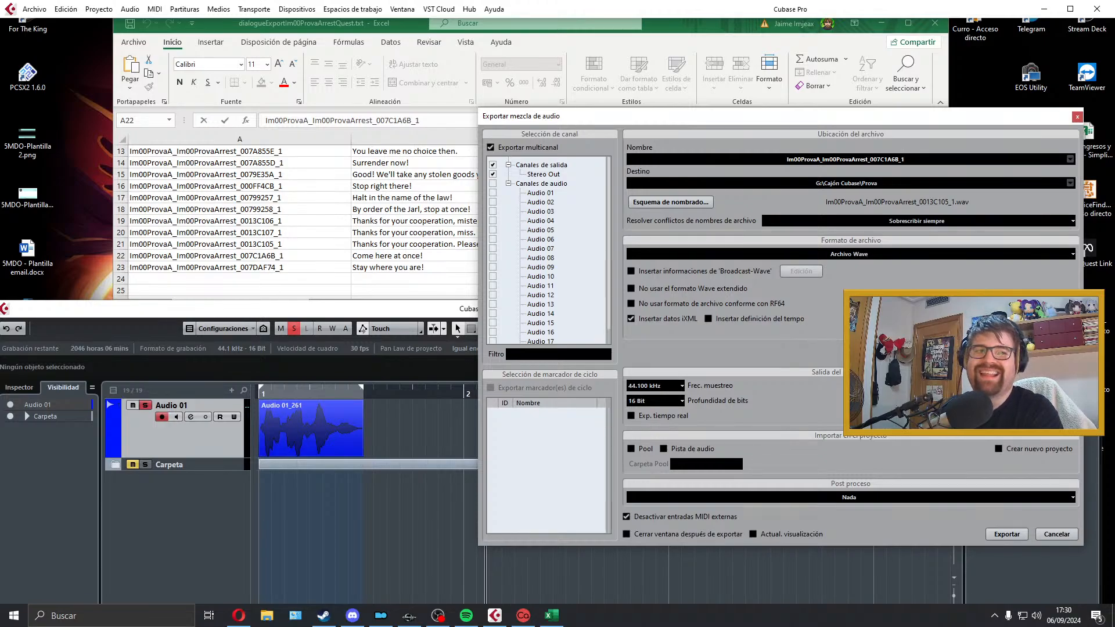
left_click(1006, 534)
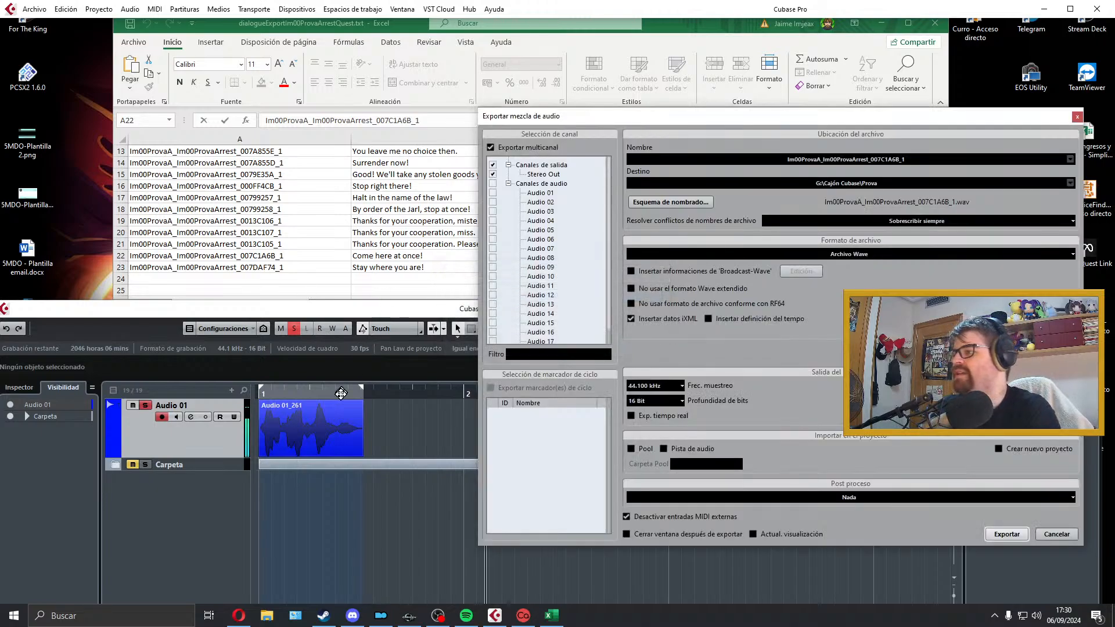
Step: Delete the exported "Come here at once!" take from Audio 01 and close the audio mixdown export window
left_click(339, 422)
key("Delete")
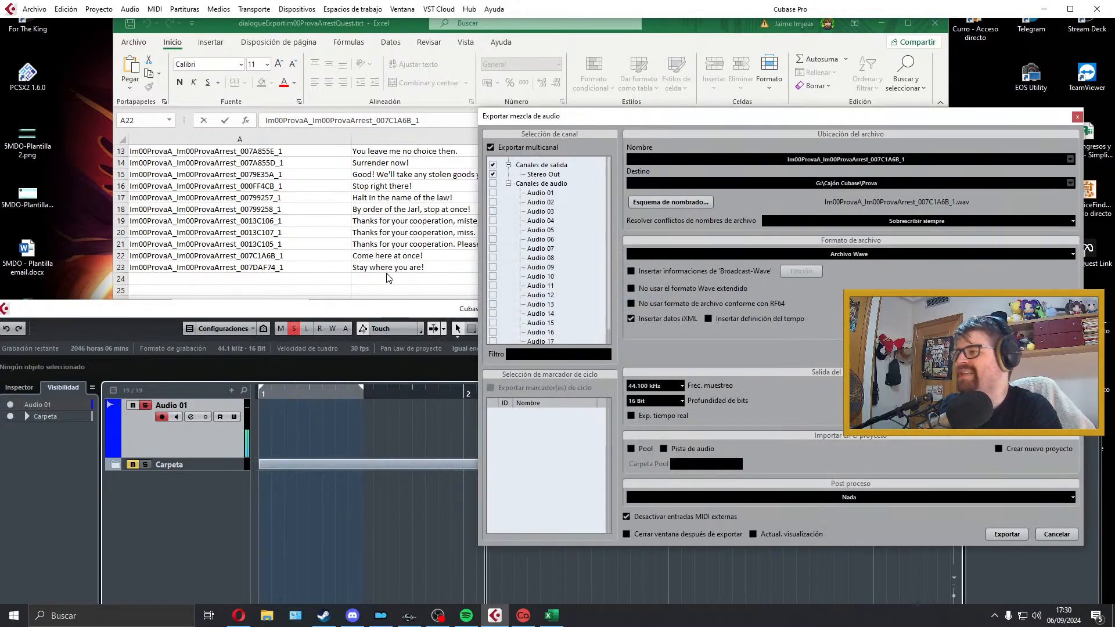
left_click(393, 267)
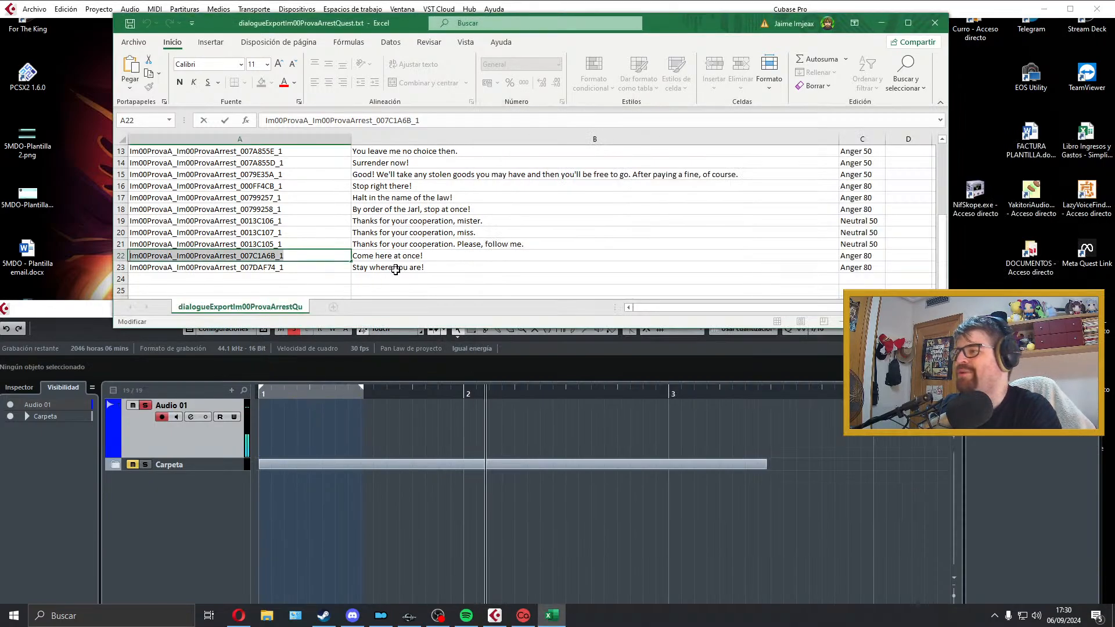
left_click(356, 444)
left_click(367, 425)
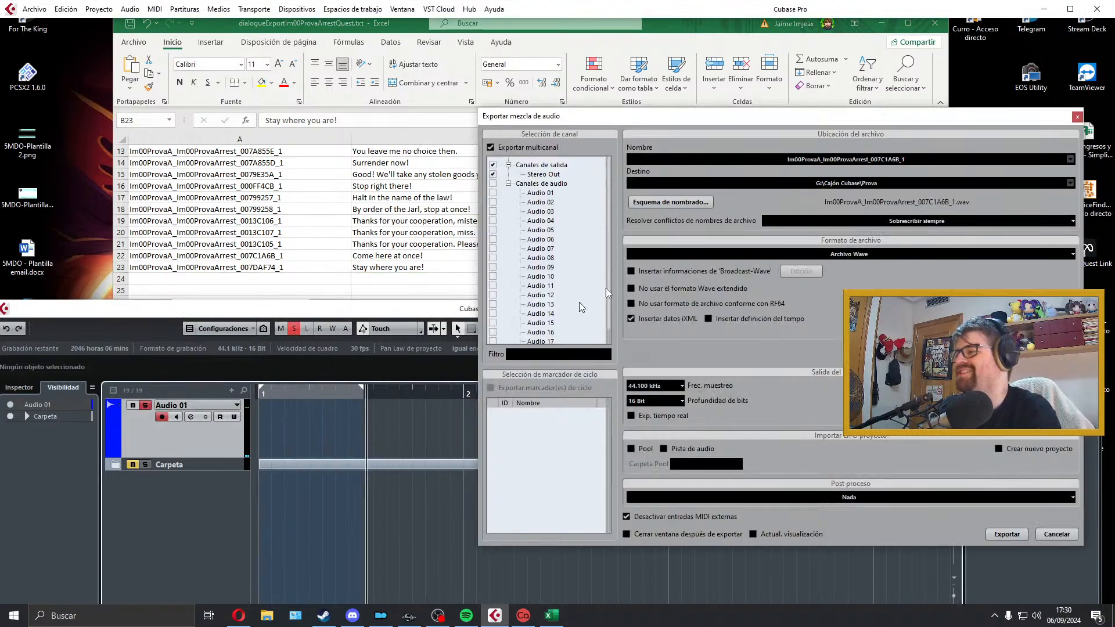
left_click(1077, 116)
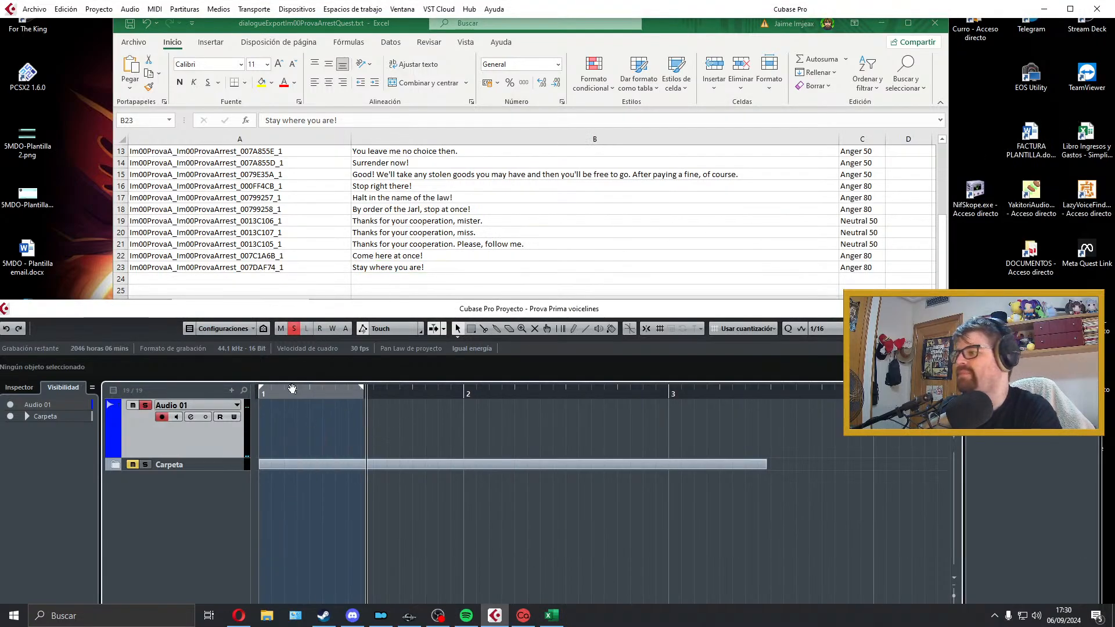
Step: Try a first take of "Stay where you are!" on Audio 01 from bar 1, play it back and delete it
left_click_drag(281, 391, 259, 392)
key("KP_Multiply")
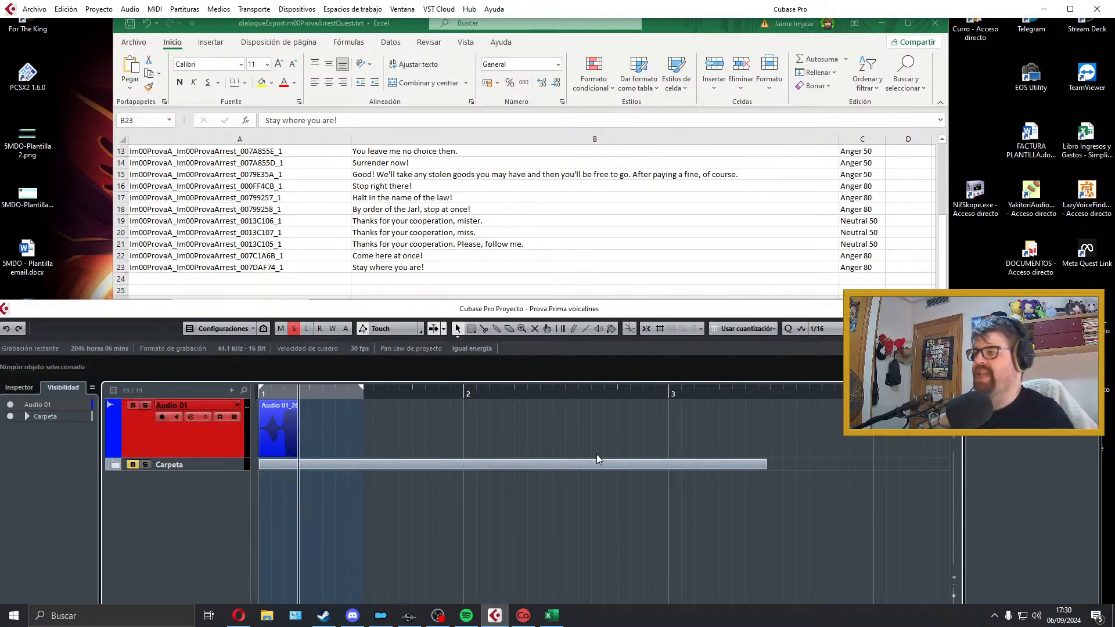
key("space")
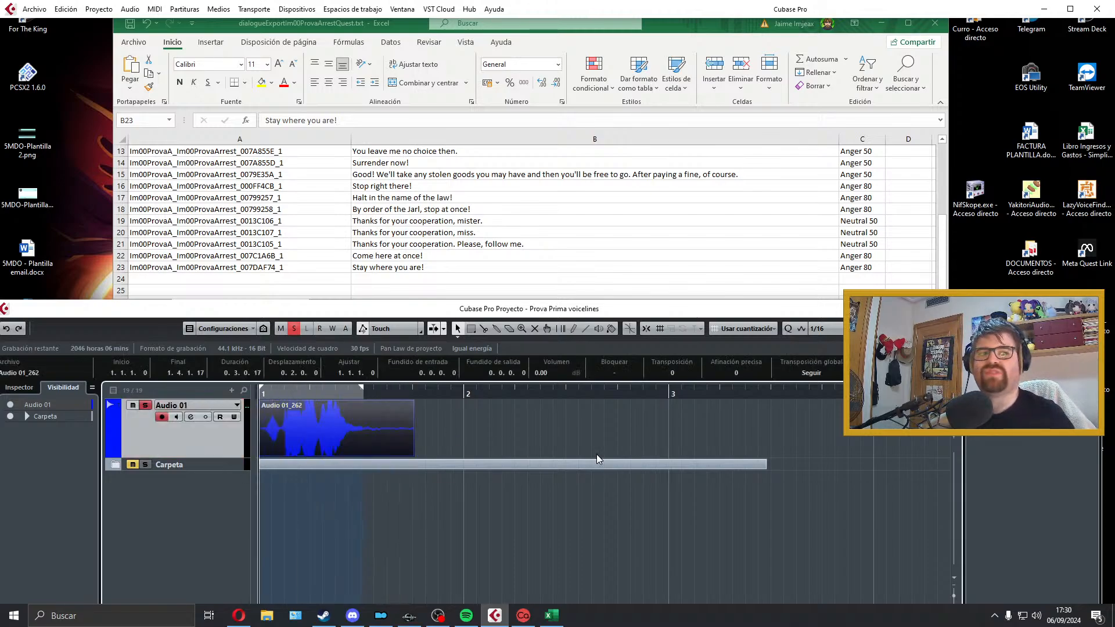
key("space")
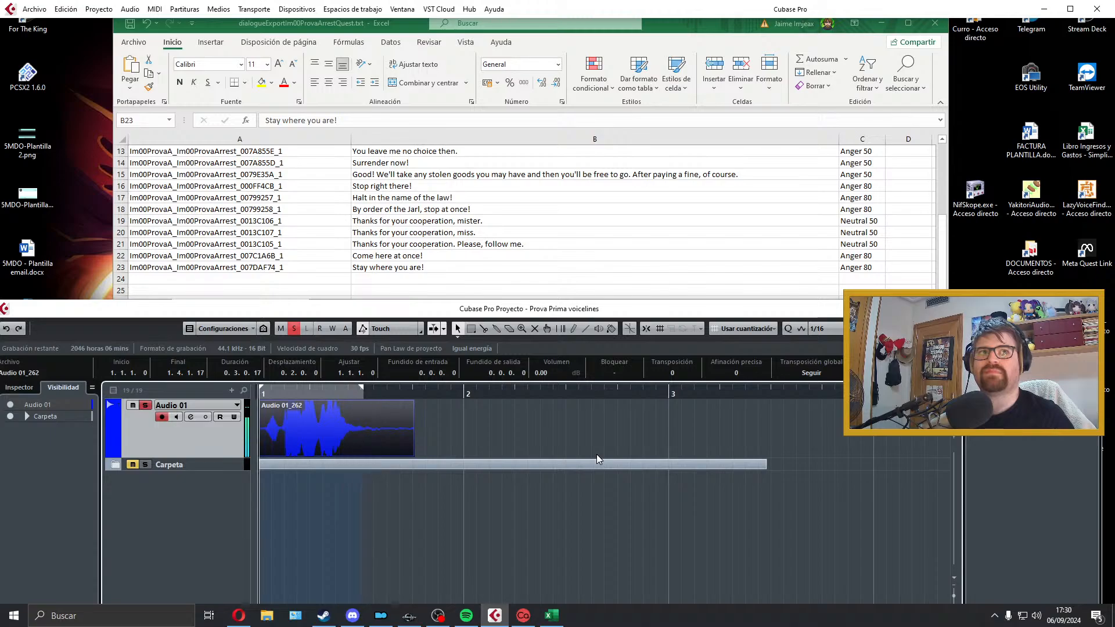
key("Delete")
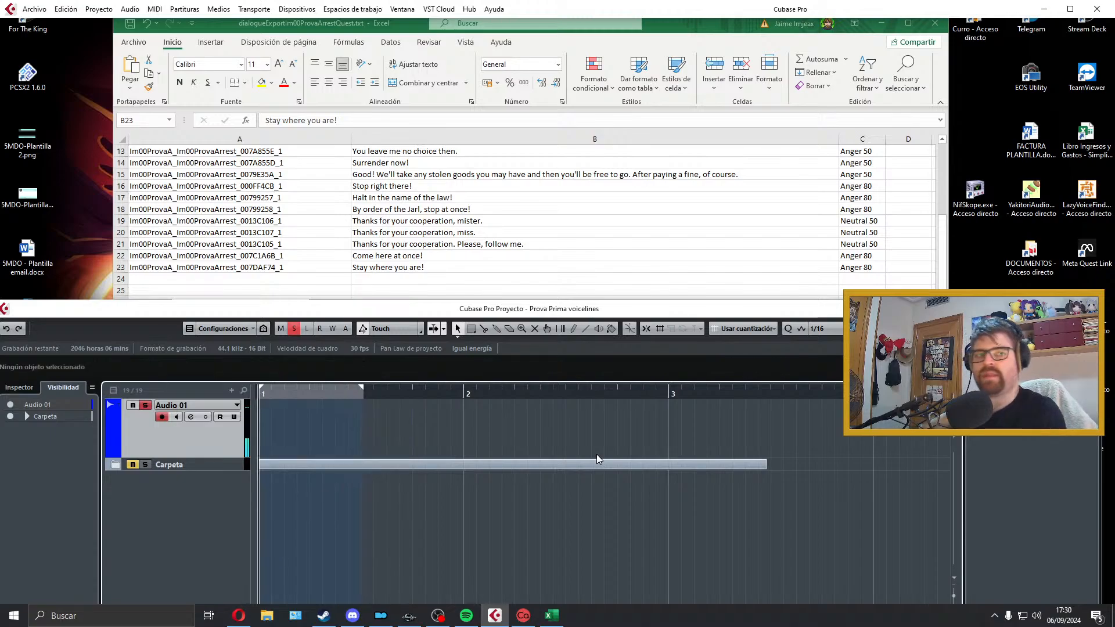
Step: Try a second take of "Stay where you are!", play it back, trim its start and align it to bar 1, and delete it
key("KP_Multiply")
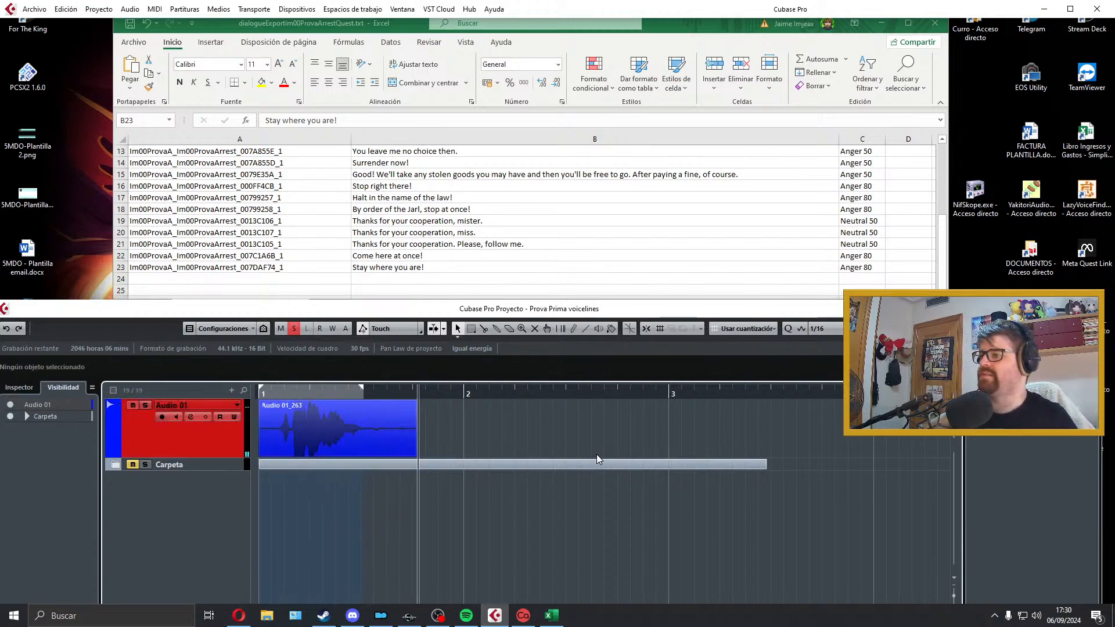
key("KP_Multiply")
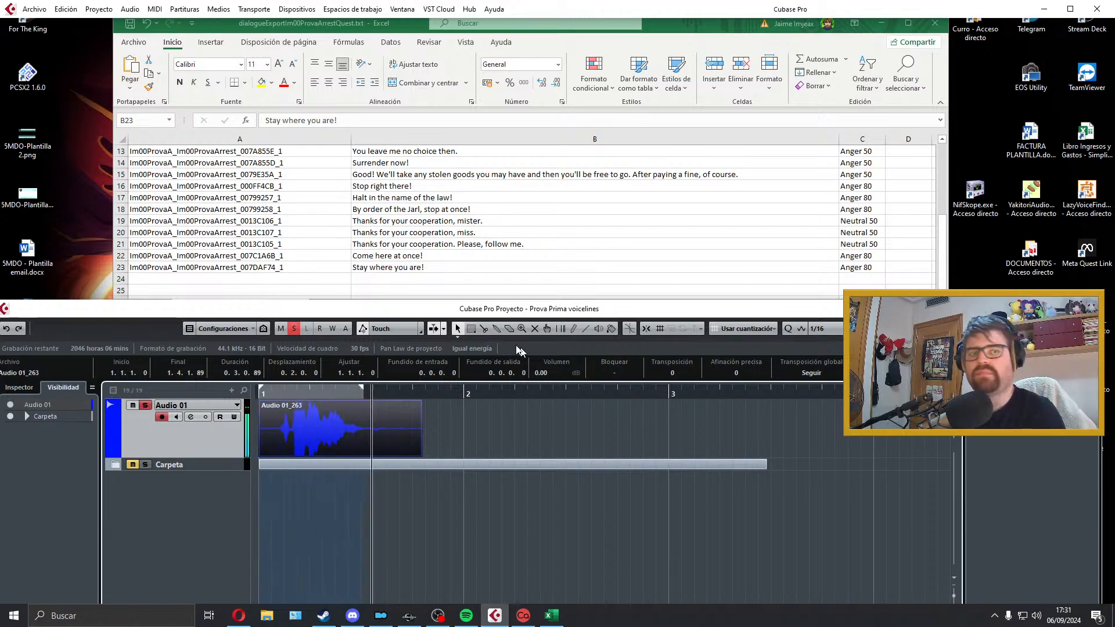
key("space")
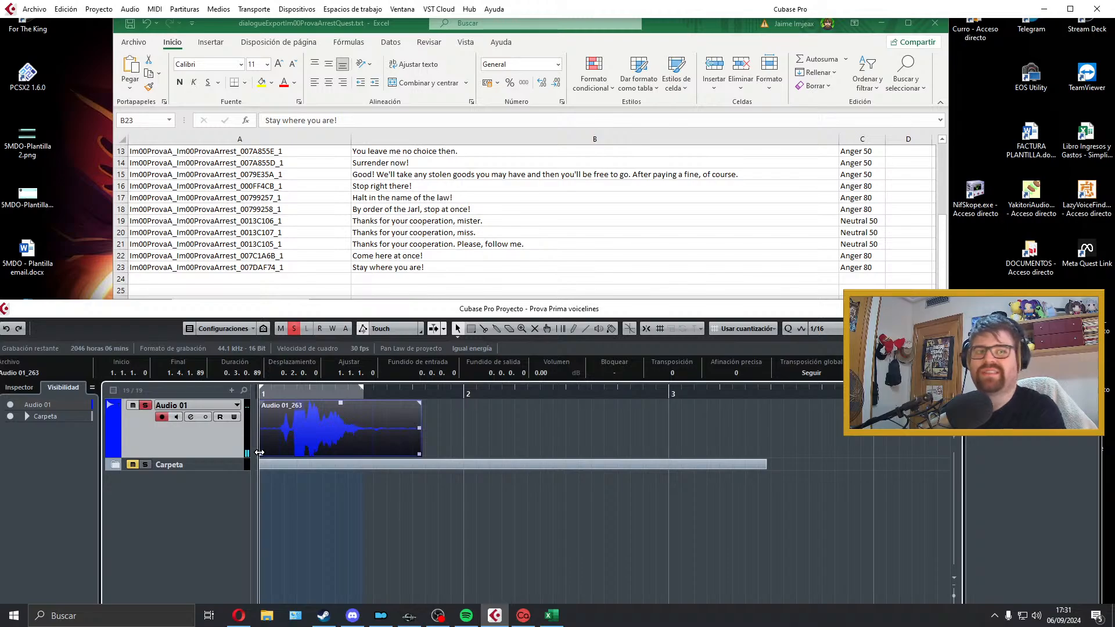
left_click_drag(259, 453, 278, 453)
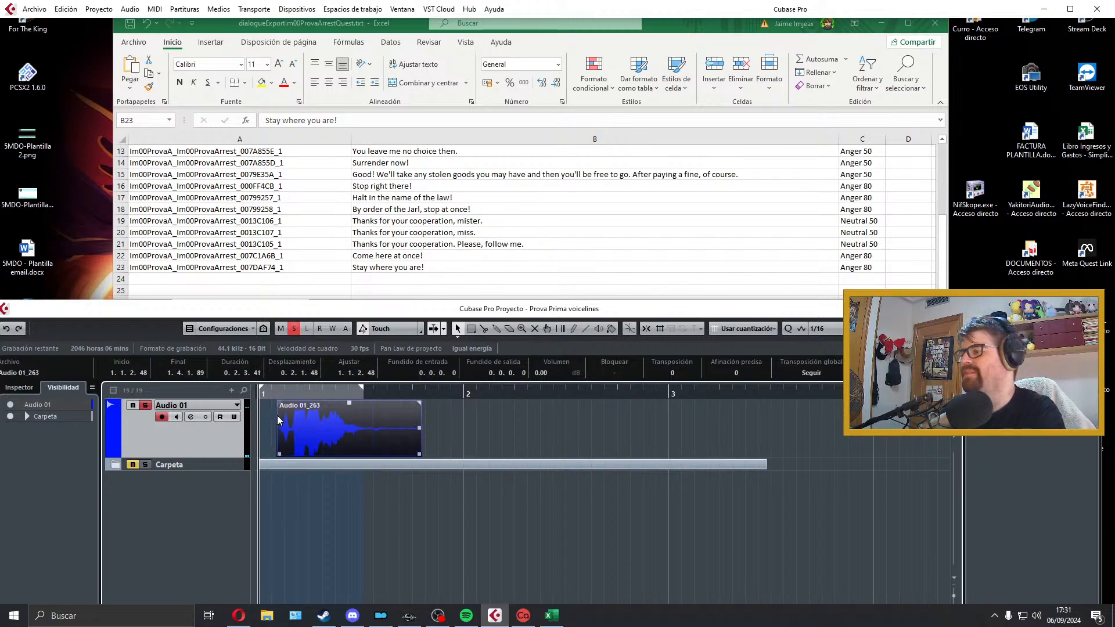
left_click_drag(281, 402, 292, 420)
key("p")
key("space")
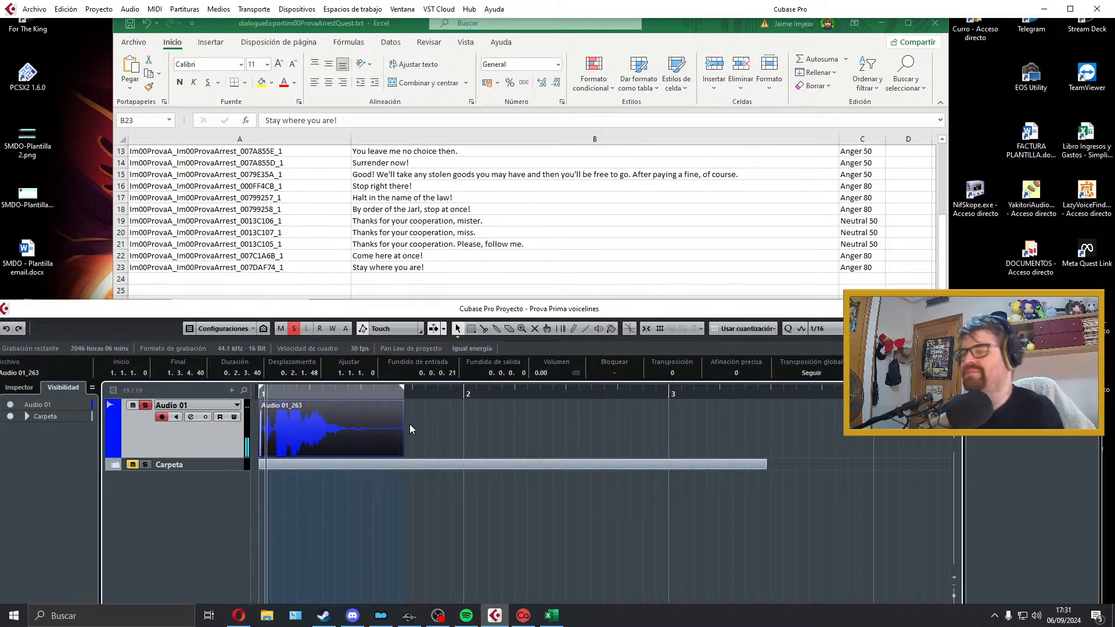
key("Delete")
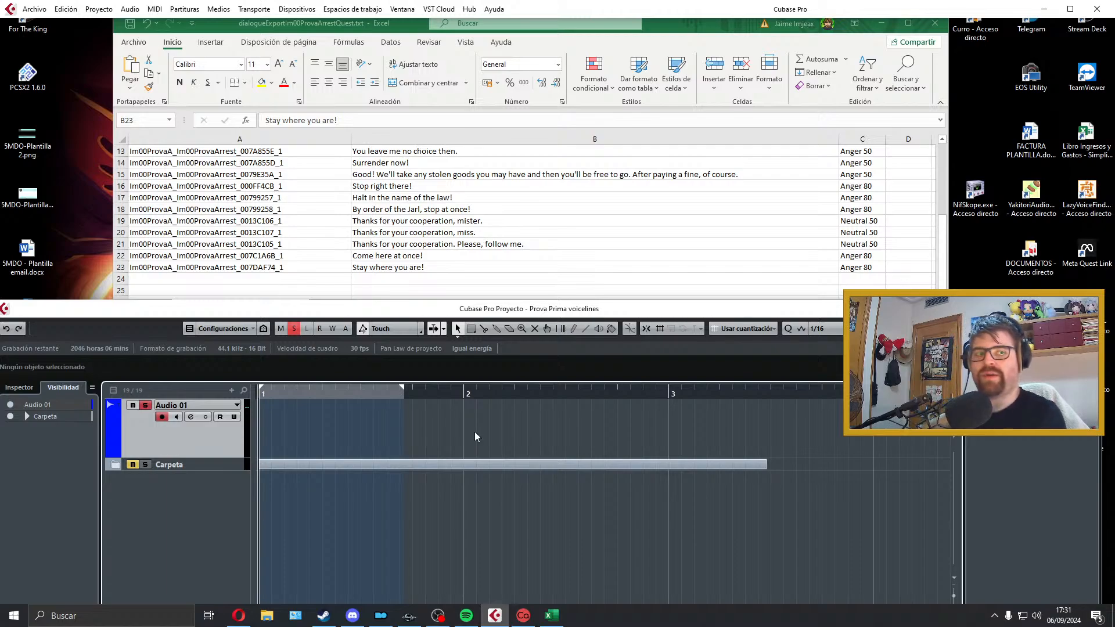
Step: Try two more takes of "Stay where you are!" on Audio 01, playing back the last one, and discard both
key("KP_Multiply")
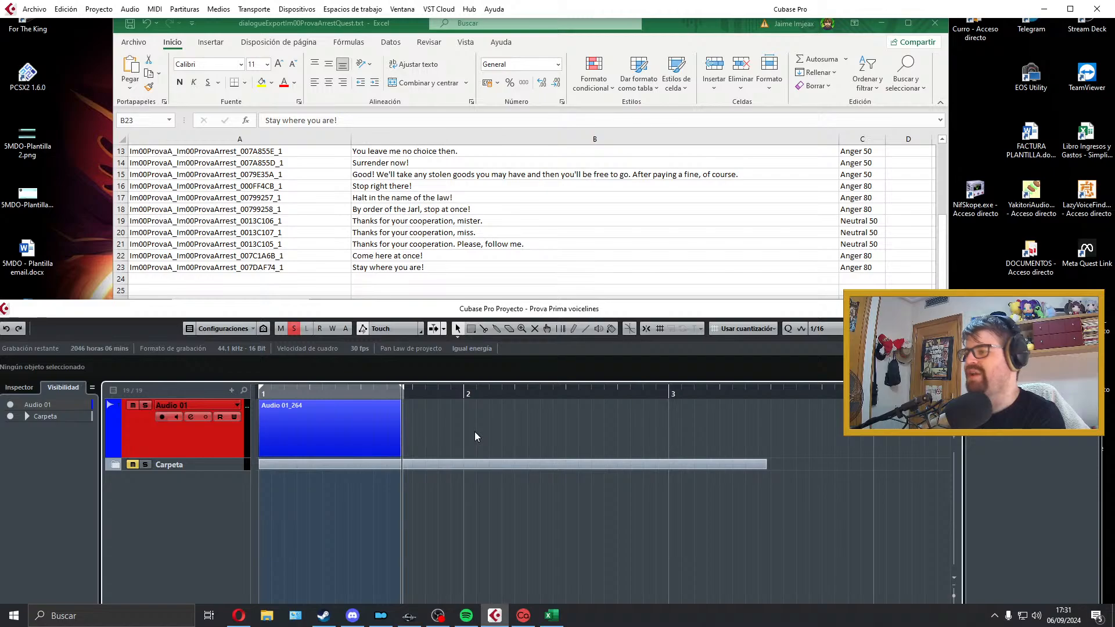
key("space")
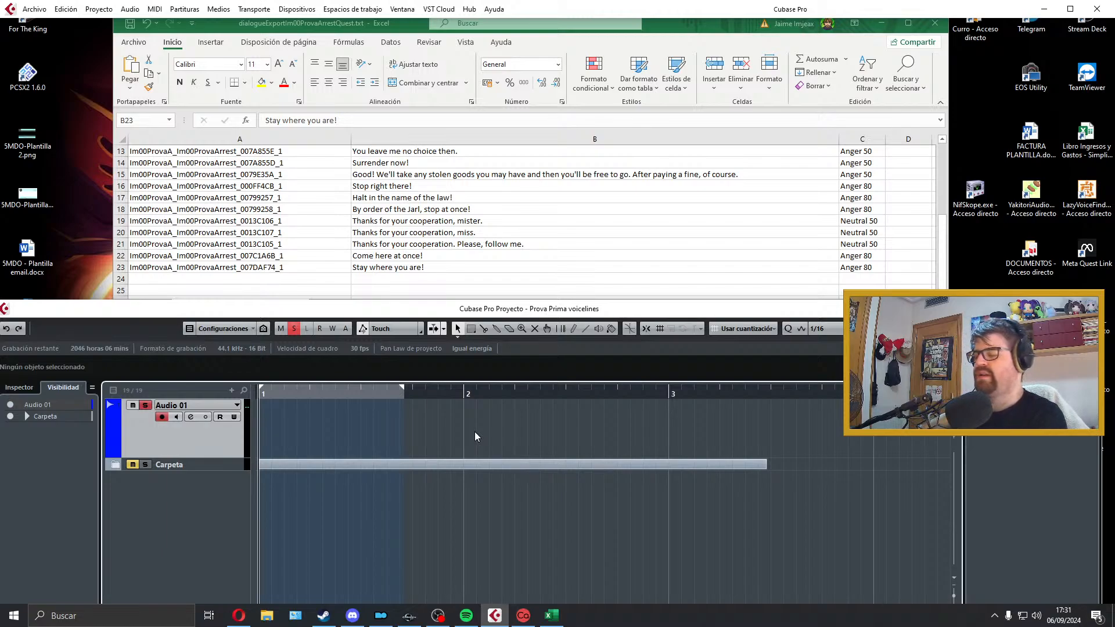
key("KP_Multiply")
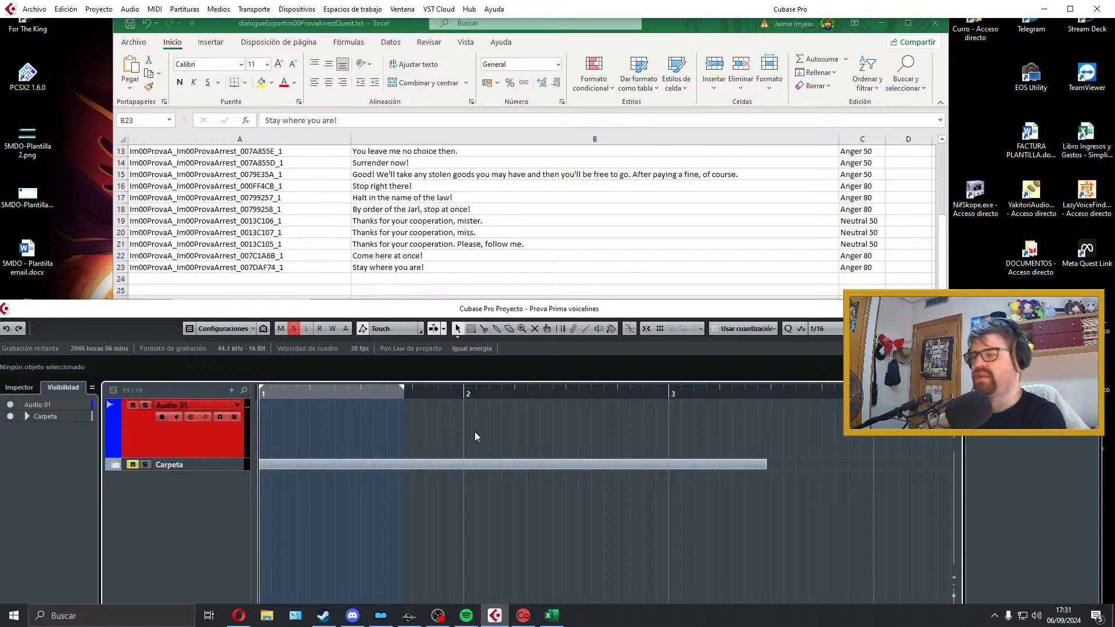
key("space")
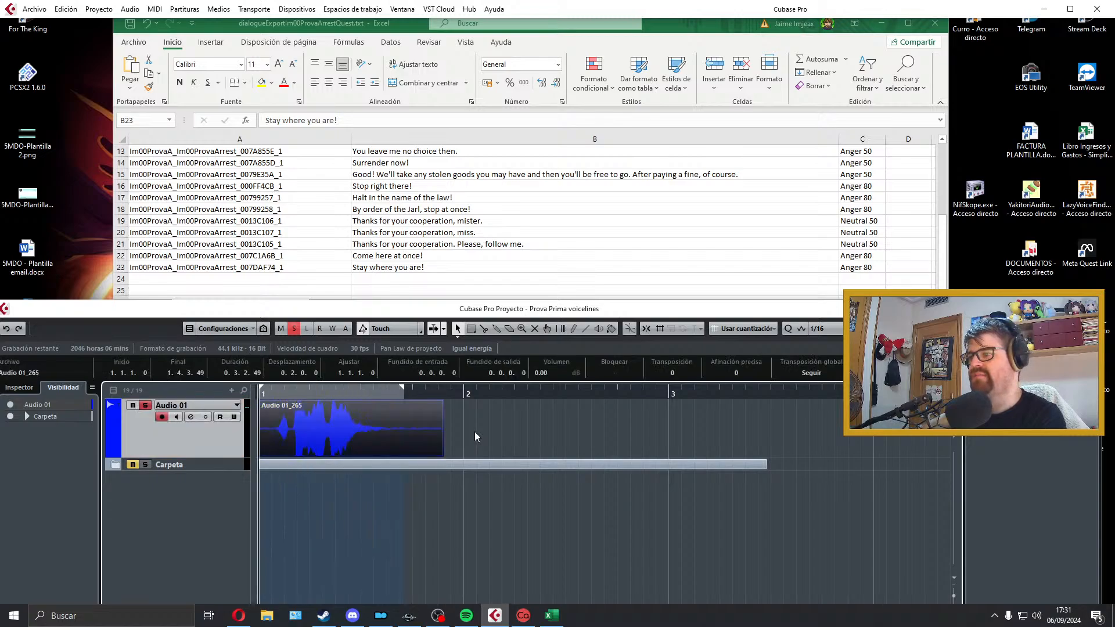
key("space")
key("space")
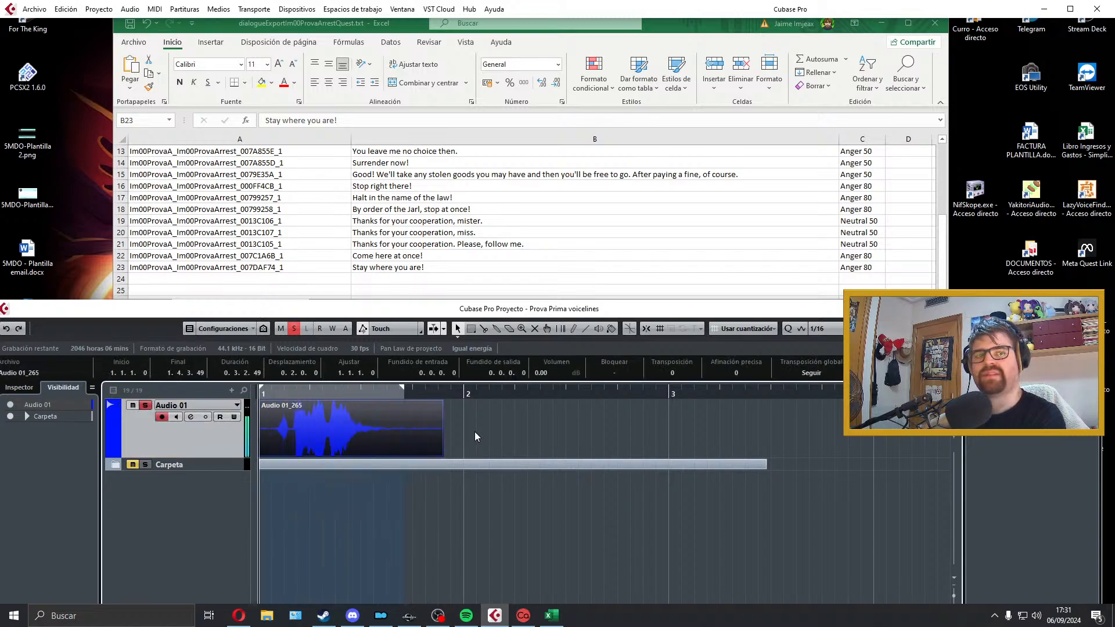
key("Delete")
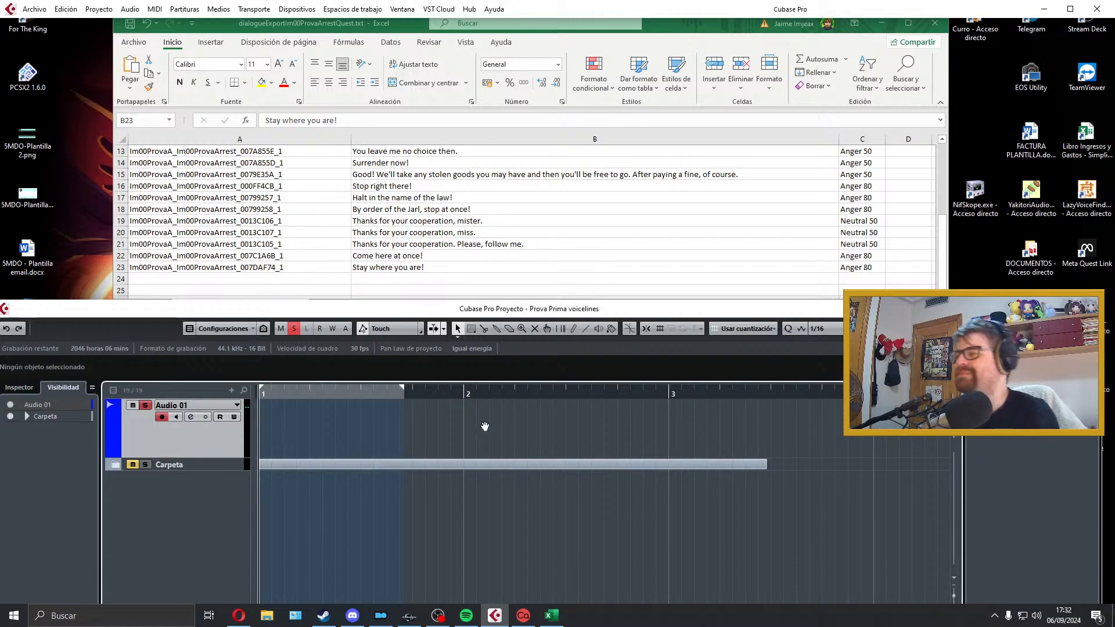
Step: Record another take of "Stay where you are!" on Audio 01 and play it back
key("KP_Multiply")
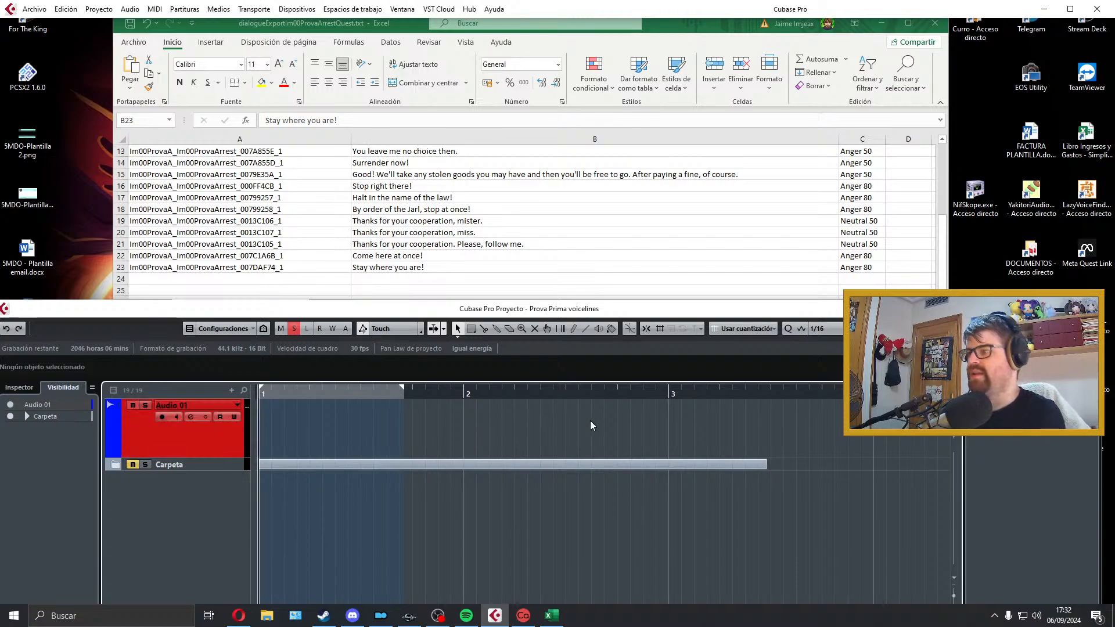
key("space")
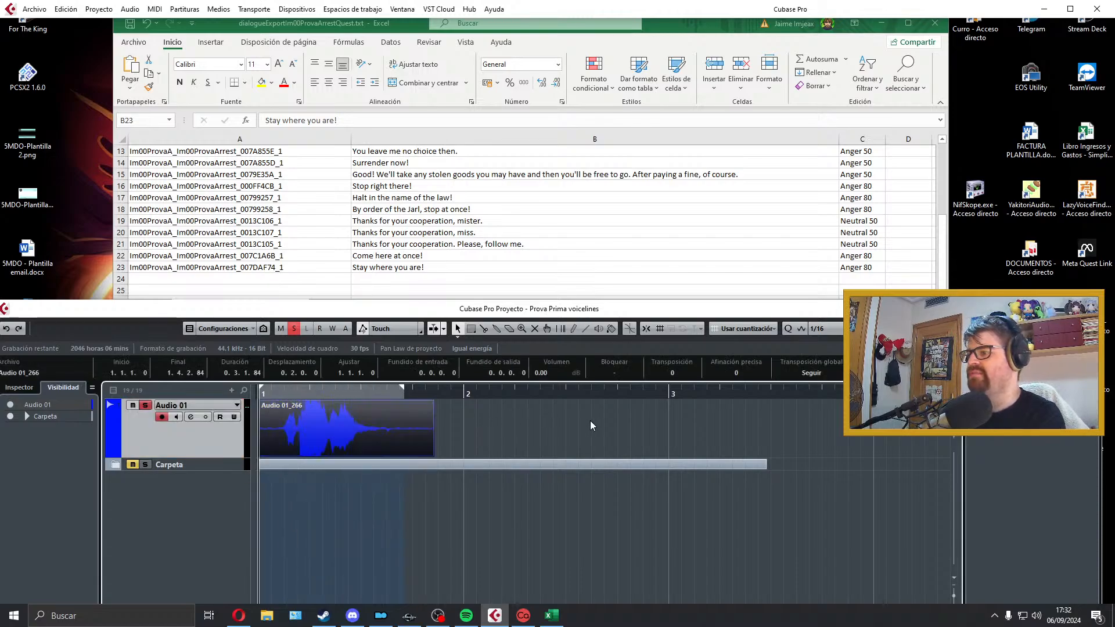
key("space")
key("space")
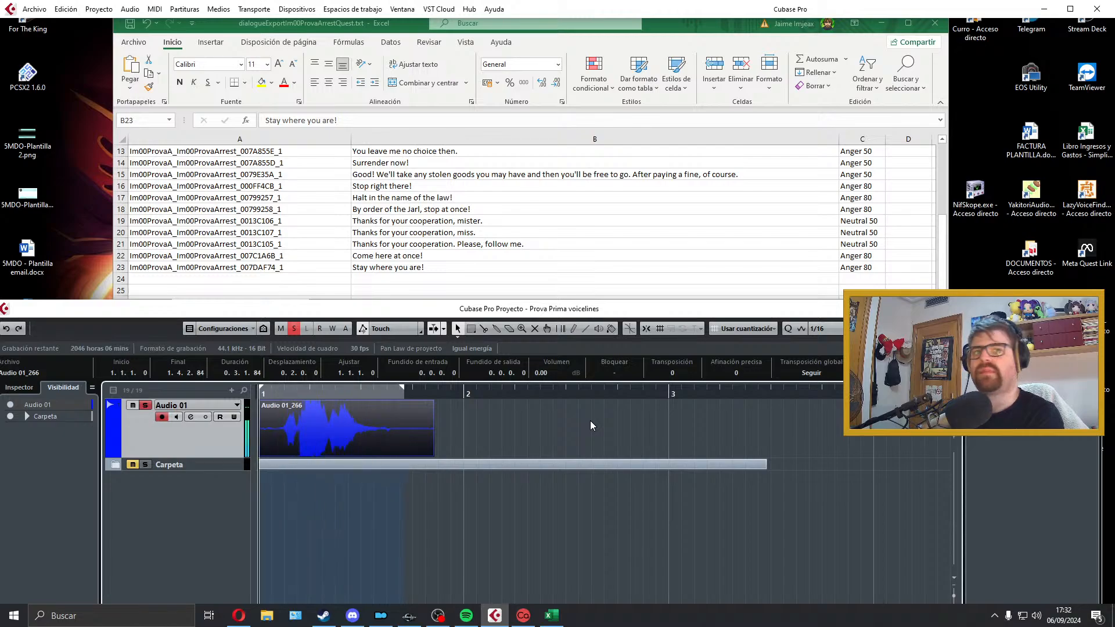
Step: Trim the start of the "Stay where you are!" take, align it to bar 1 with a very short fade-in and play it back
left_click_drag(259, 454, 282, 454)
left_click_drag(341, 432, 277, 432)
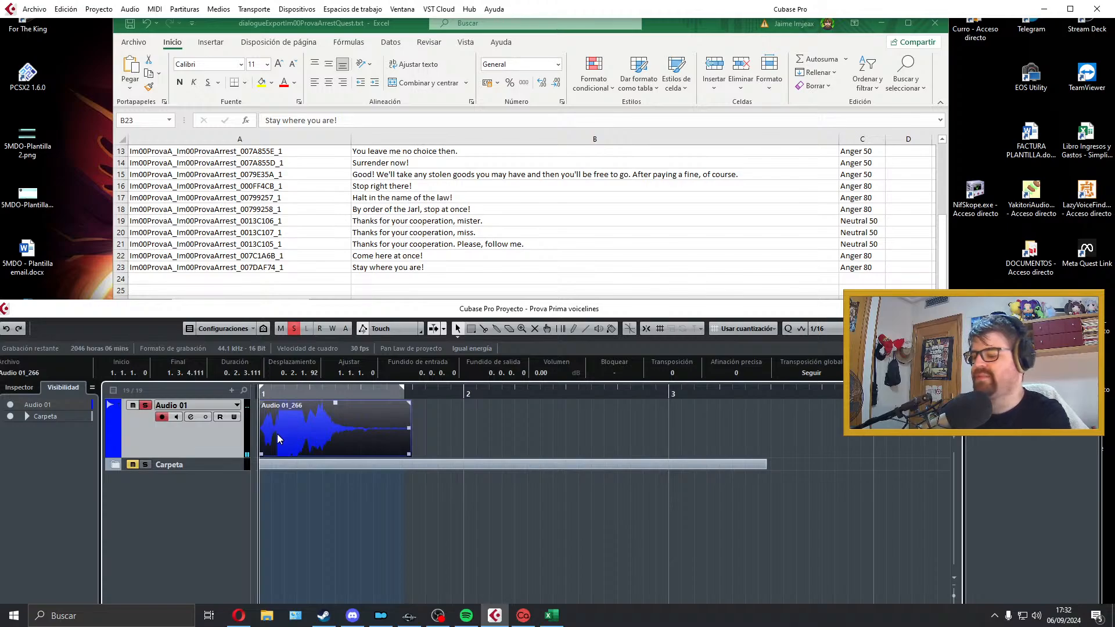
key("p")
left_click_drag(260, 404, 263, 405)
key("space")
key("space")
Step: Trim the silent end of the "Stay where you are!" take, add a short fade-out and fit the locators to it
left_click_drag(410, 455, 369, 455)
left_click_drag(370, 402, 360, 404)
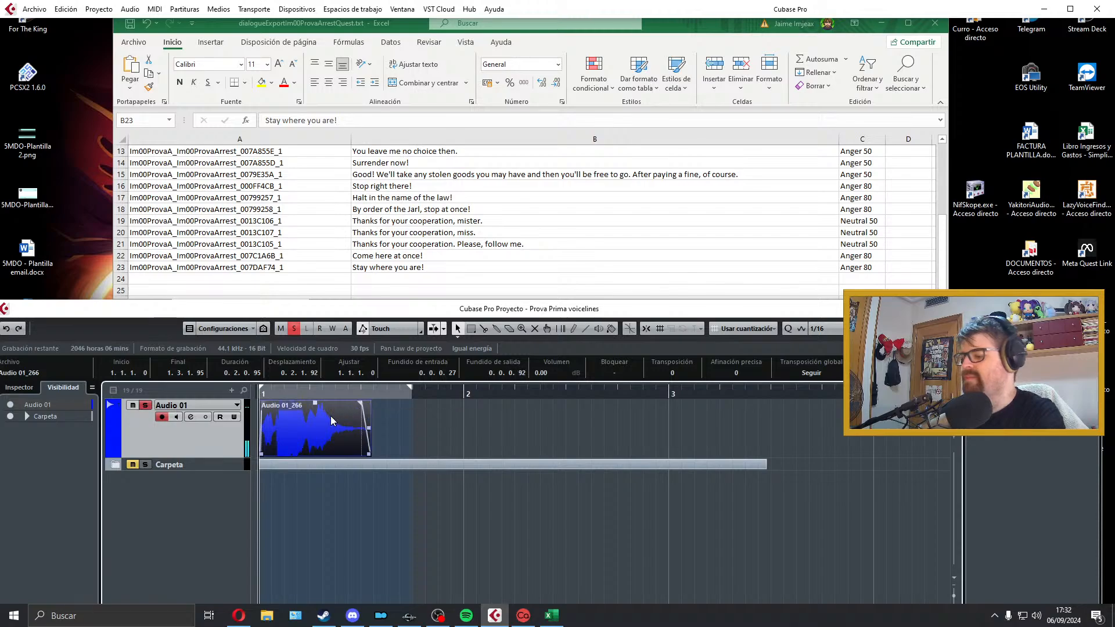
key("p")
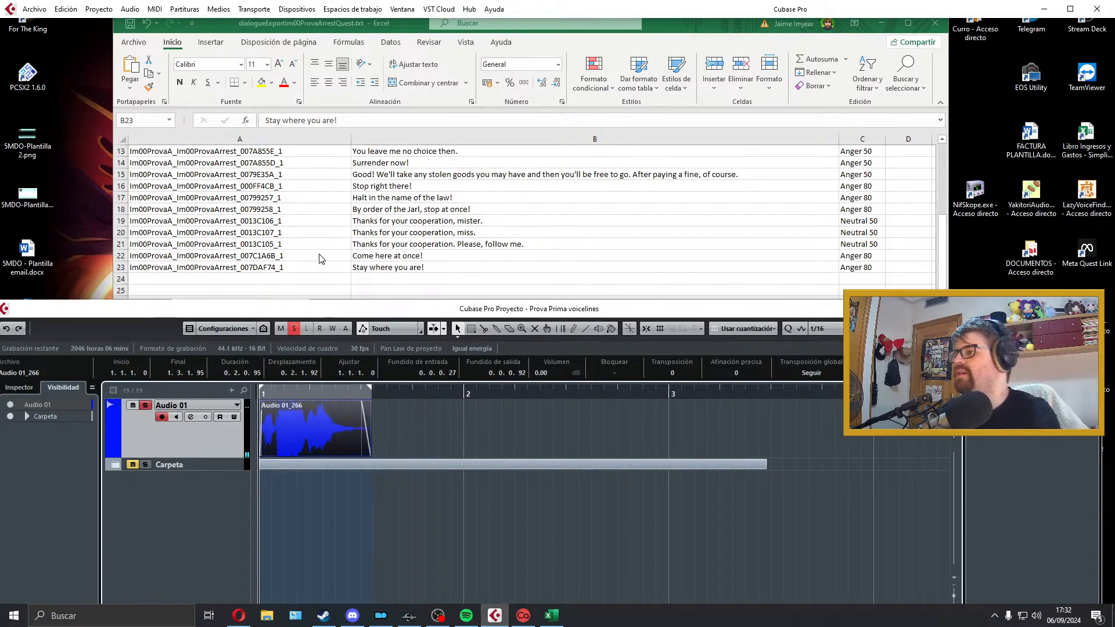
Step: Export the "Stay where you are!" take as a WAV mixdown named Im00ProvaA_Im00ProvaArrest_007DAF74_1, copying the name from the dialogue list
left_click(284, 264)
double_click(287, 268)
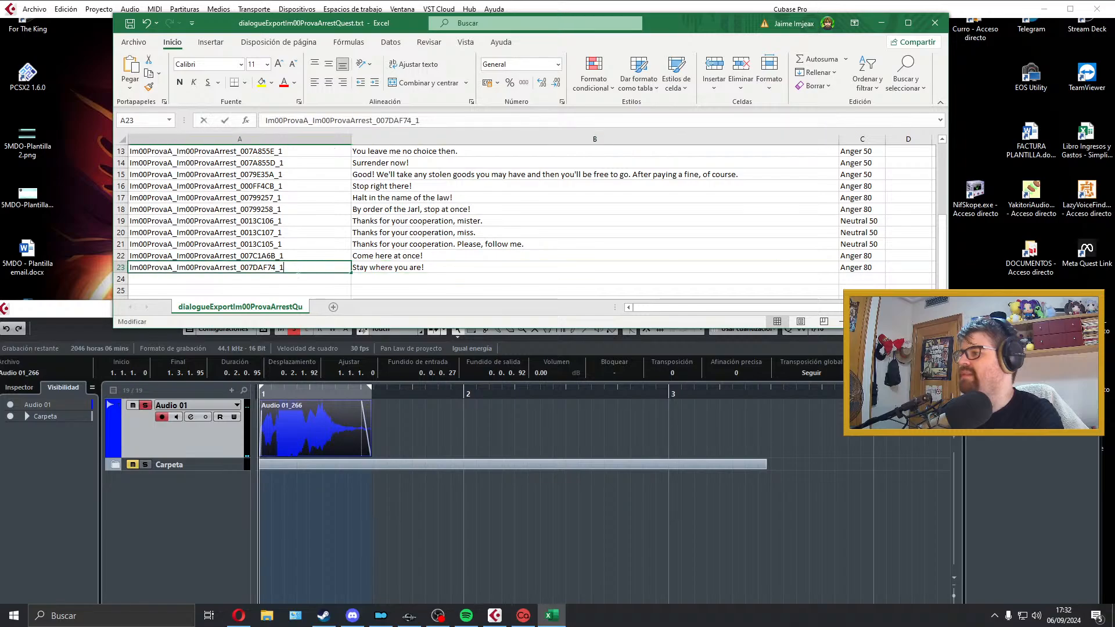
left_click_drag(287, 267, 123, 267)
key("ctrl+c")
left_click(397, 406)
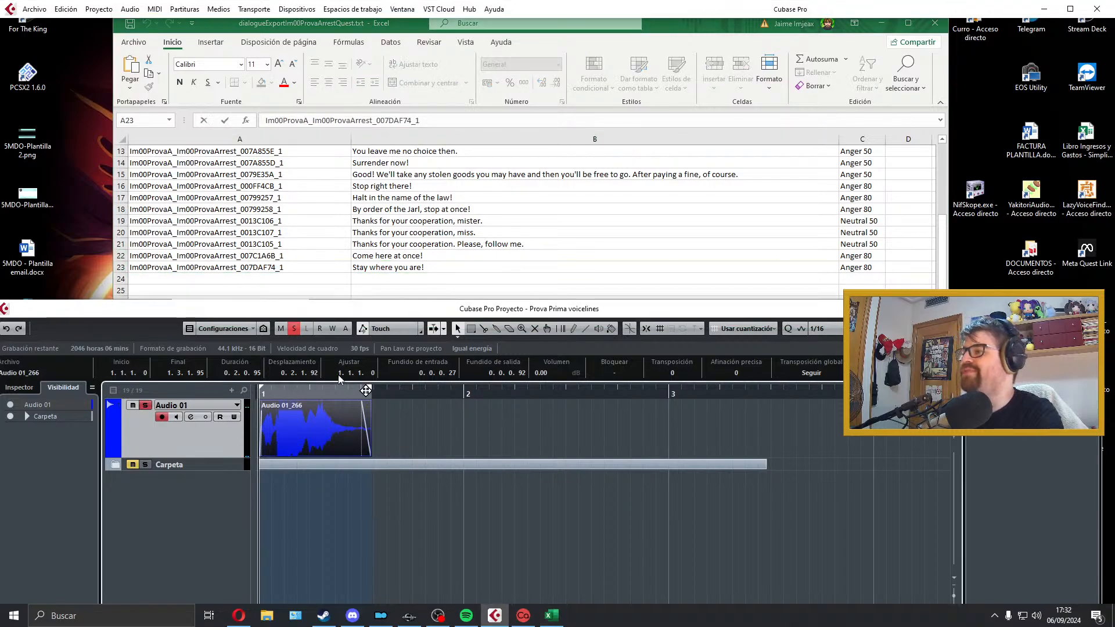
left_click(34, 9)
mouse_move(150, 194)
left_click(267, 214)
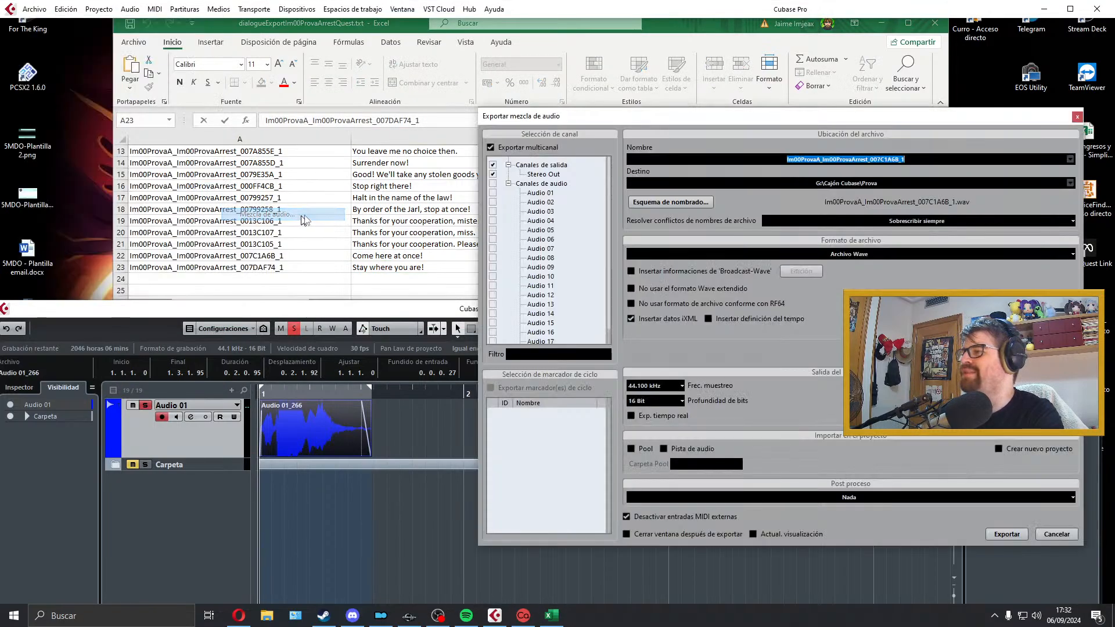
key("ctrl+v")
left_click(1002, 535)
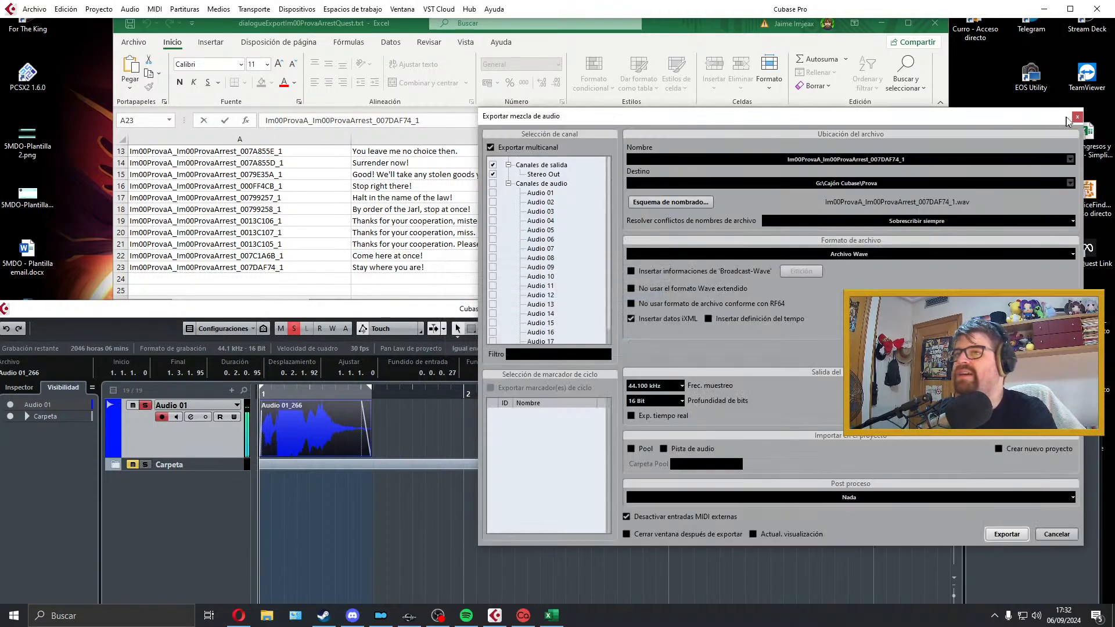
left_click(1075, 119)
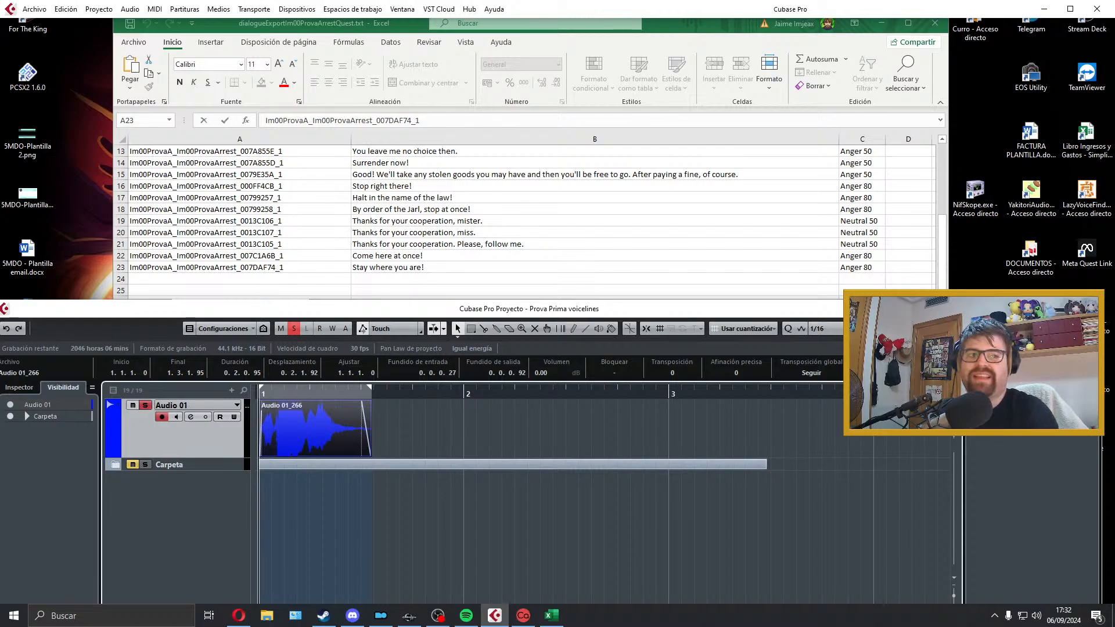
Step: Move the Audio 01 track into the Carpeta folder track and save the Prova Prima voicelines project
left_click_drag(465, 308, 464, 2)
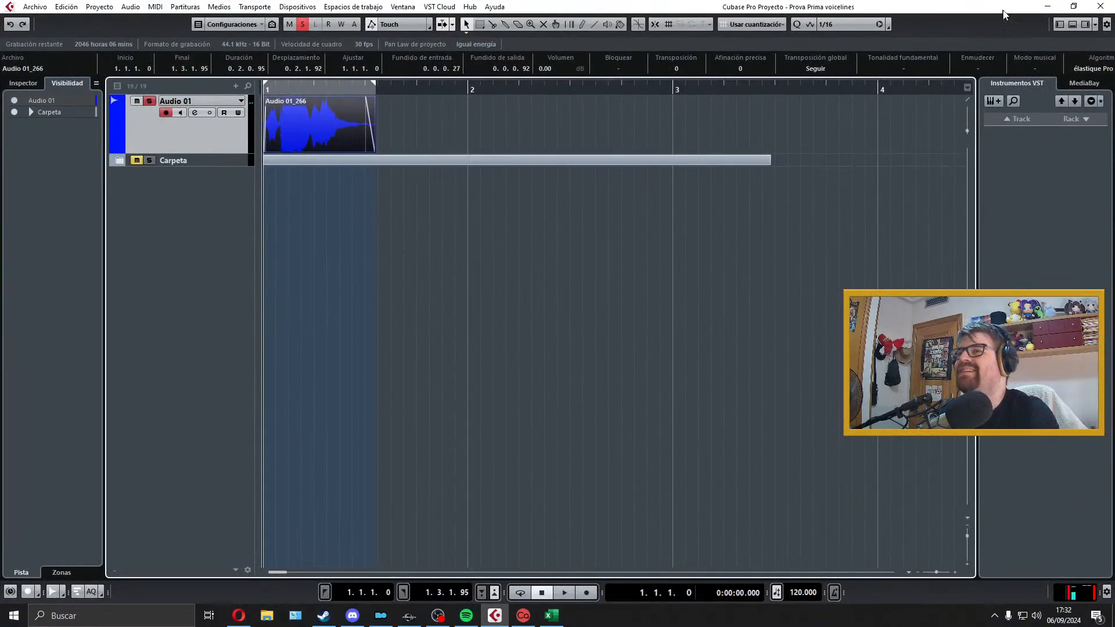
left_click_drag(237, 139, 236, 104)
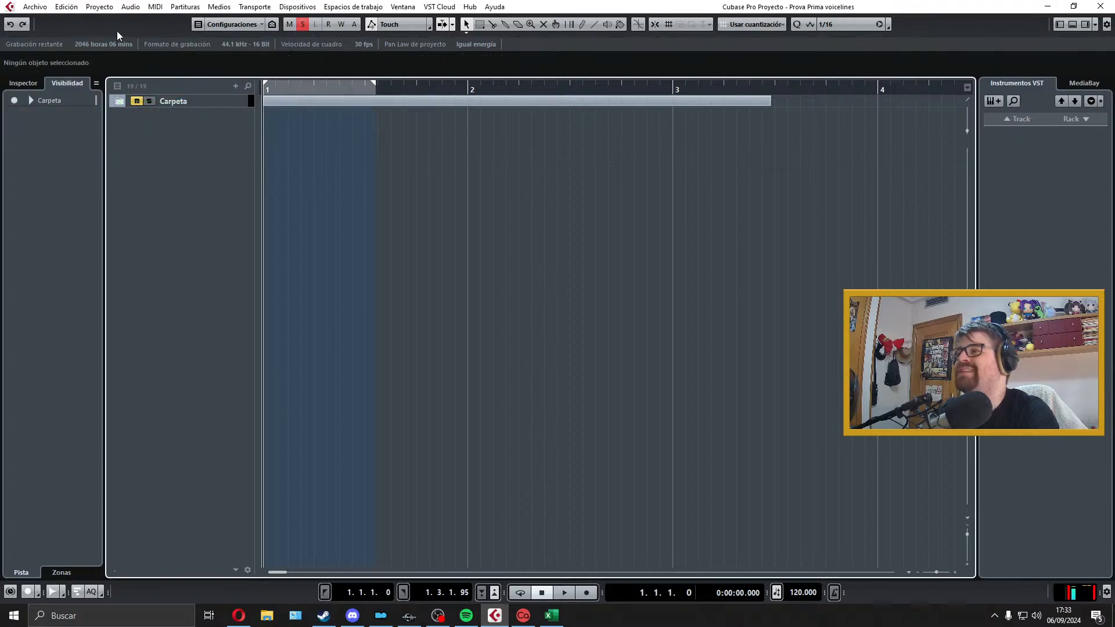
left_click(35, 7)
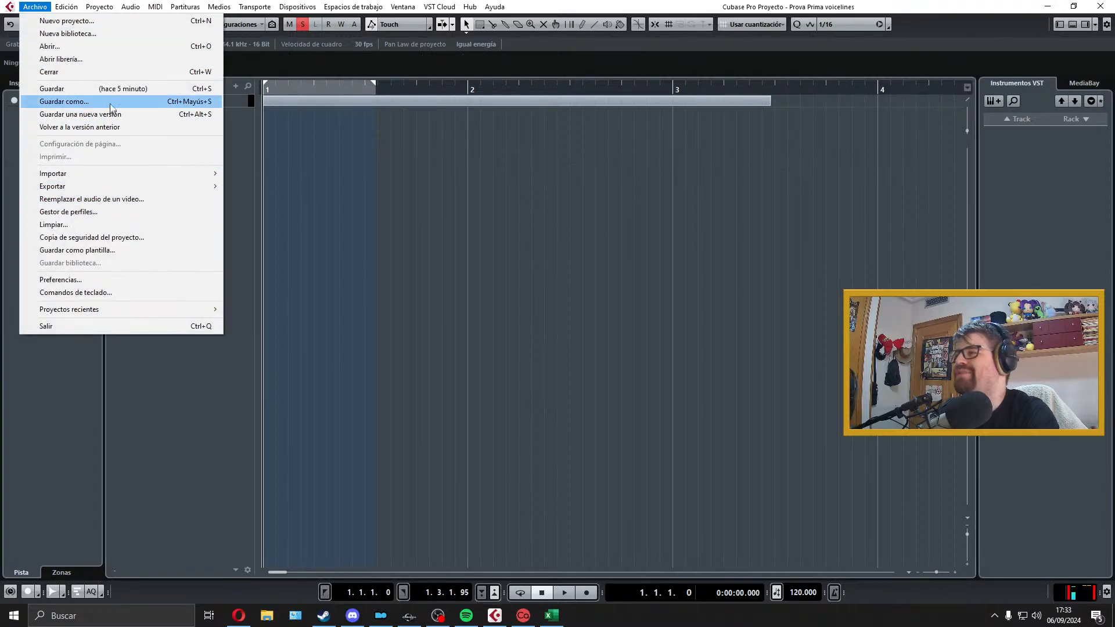
left_click(70, 89)
left_click(1060, 6)
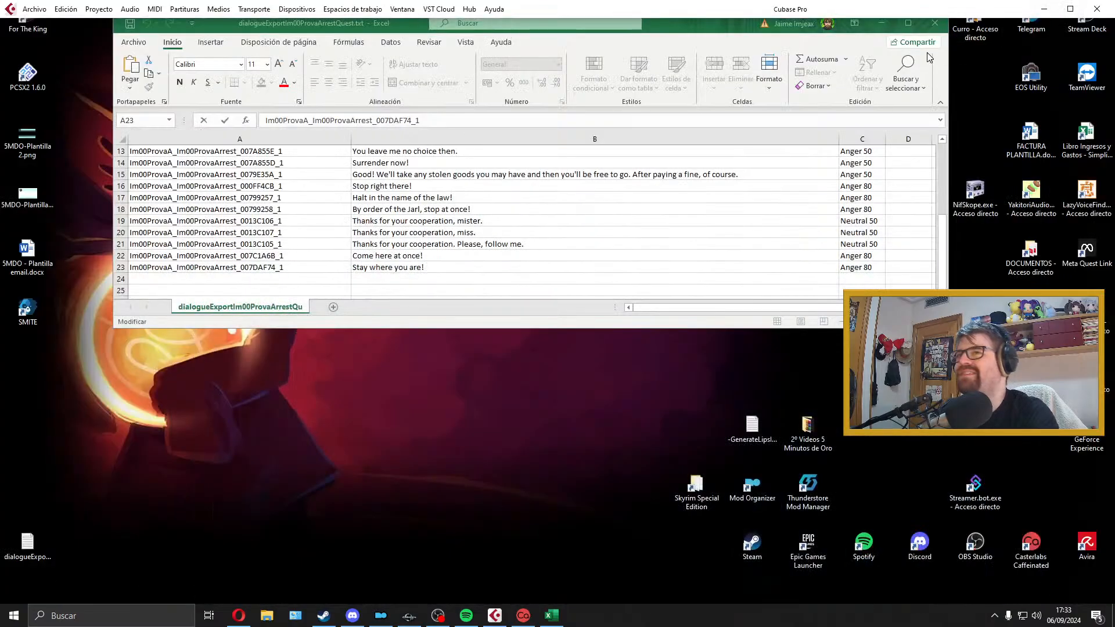
Step: Close the arrest quest dialogue list without saving changes and move its exported text file to the recycle bin
left_click_drag(694, 32, 714, 0)
left_click(1102, 9)
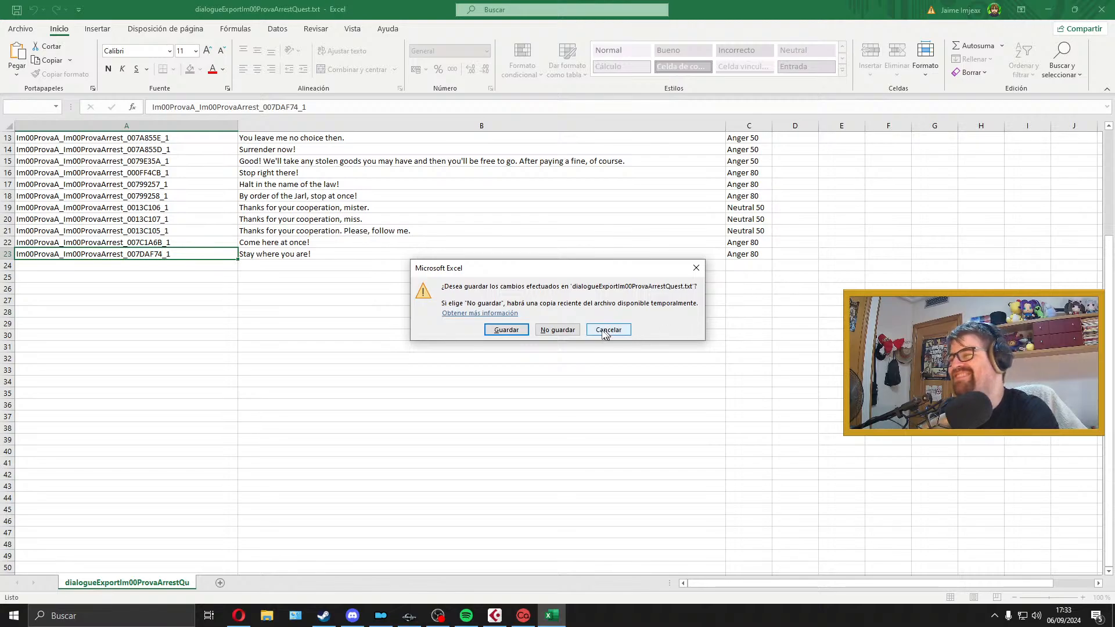
left_click(568, 330)
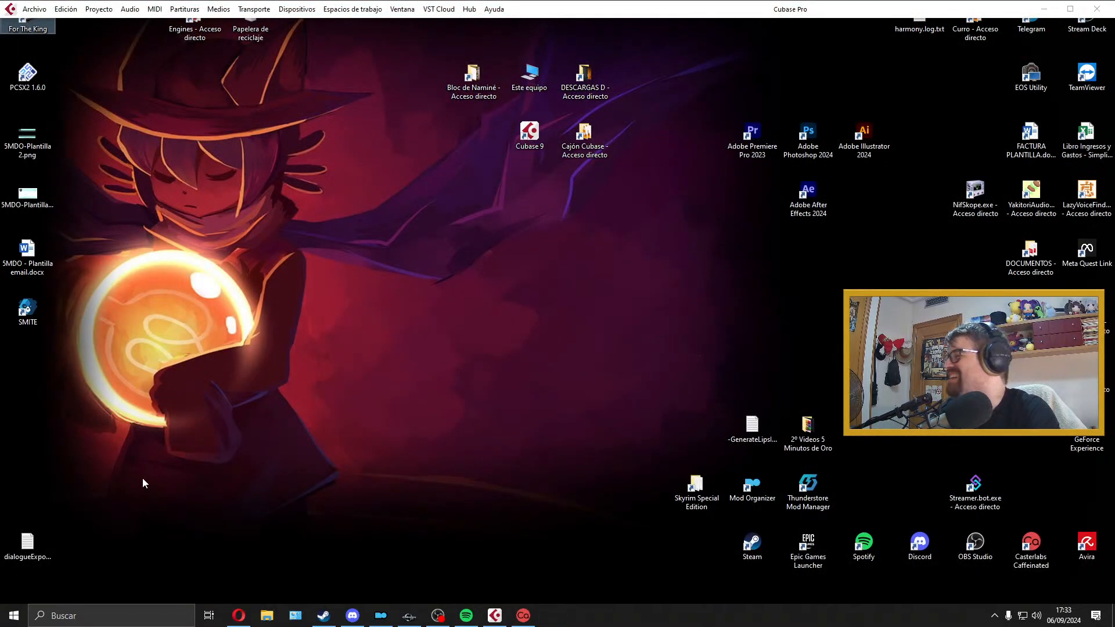
left_click_drag(27, 543, 259, 39)
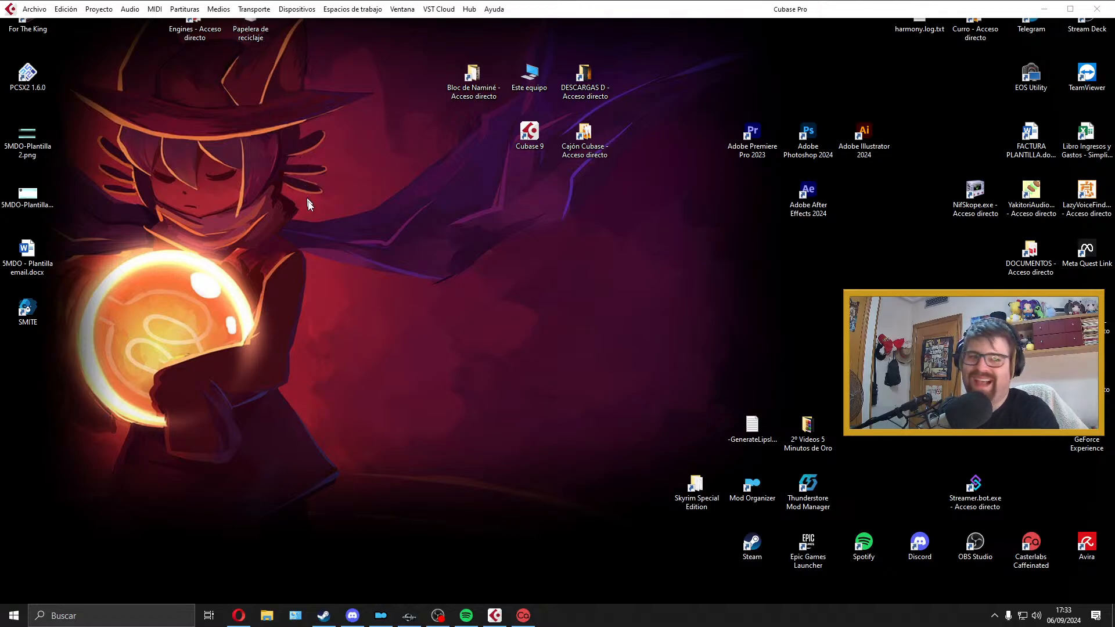
Step: Switch to the Creation Kit and look over the Prova quests in the Object Window
left_click(502, 613)
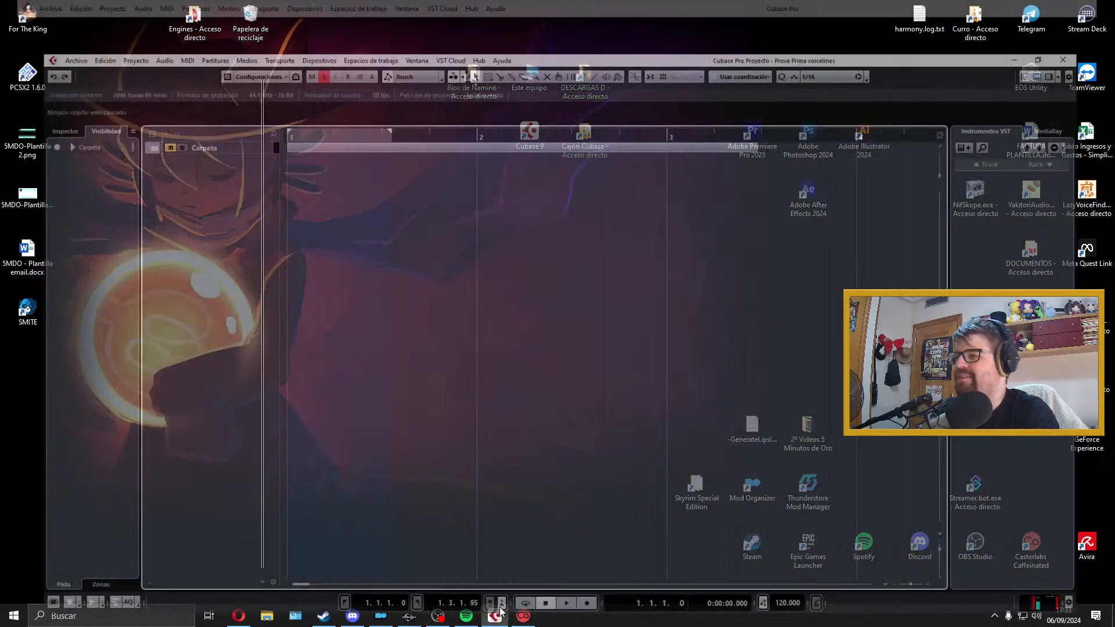
left_click(409, 615)
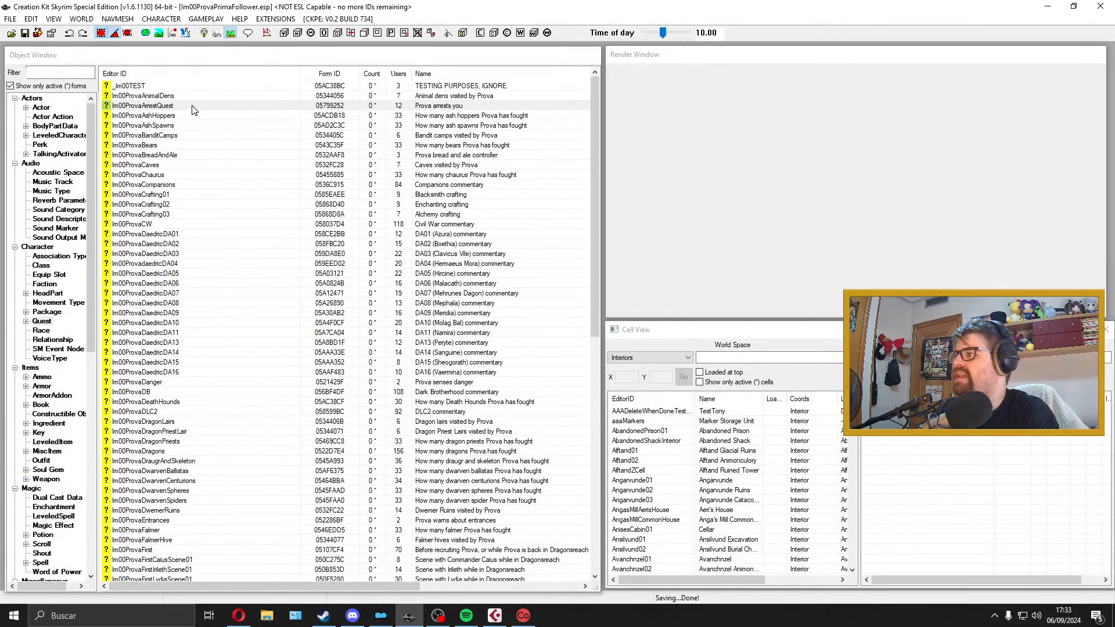
left_click(193, 106)
left_click(195, 96)
left_click(191, 125, "shift")
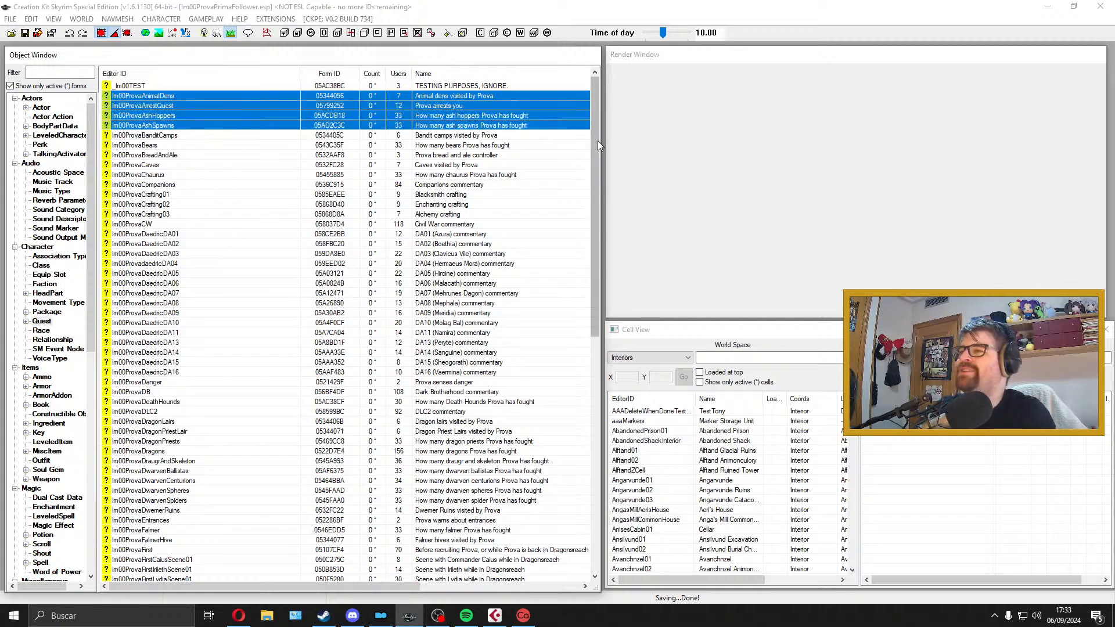
left_click_drag(597, 141, 540, 127)
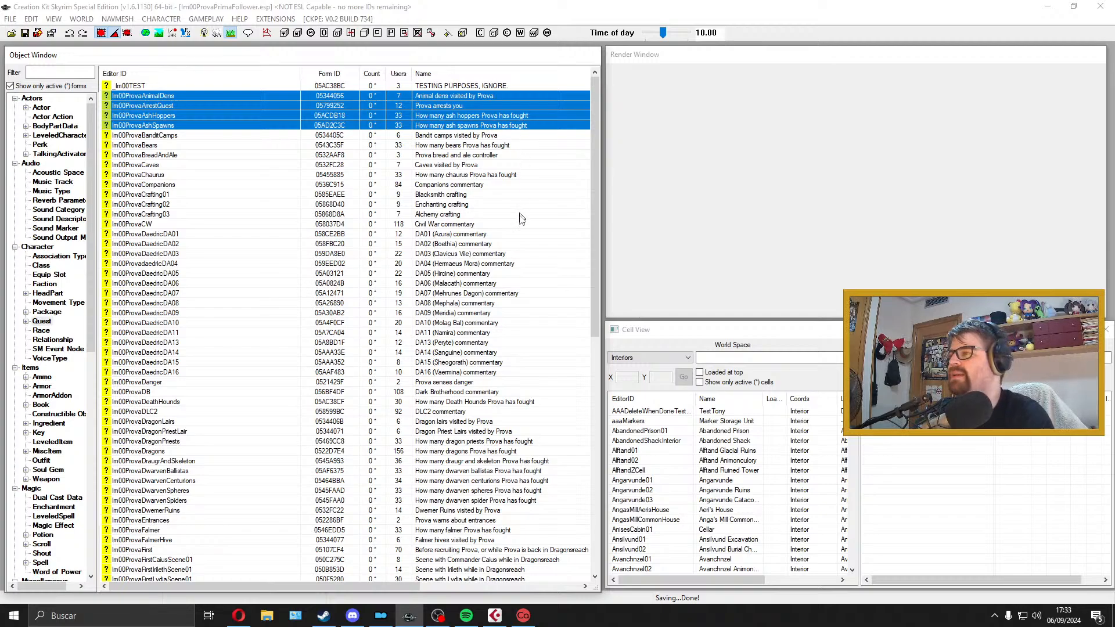
Step: Pause the "Lofi [No copyright]" playlist in Spotify and return to the Creation Kit
left_click(466, 616)
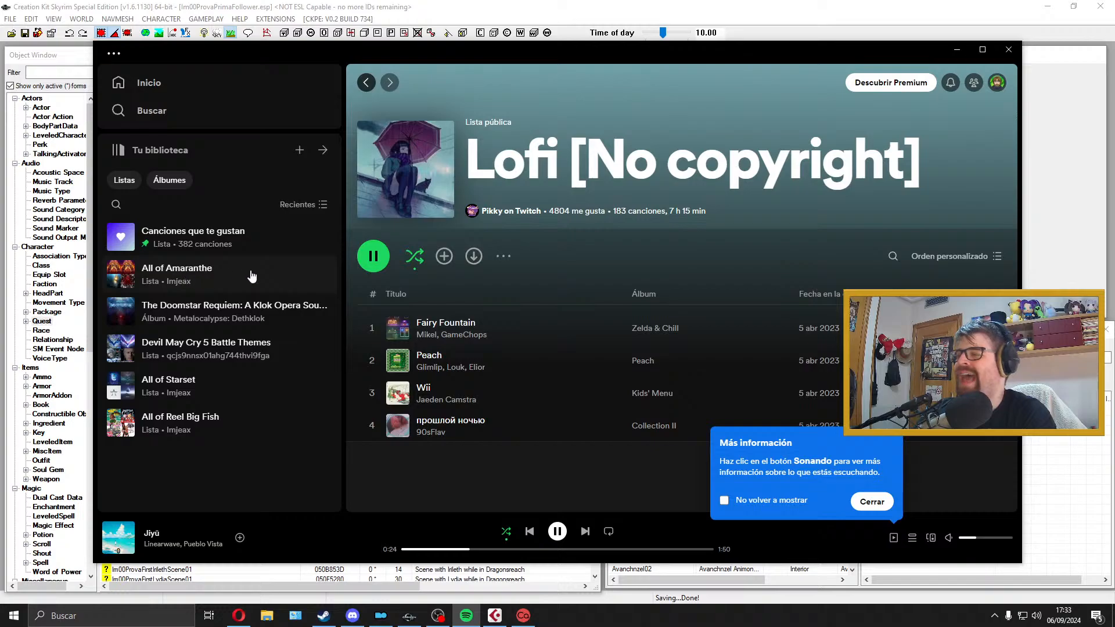
left_click(957, 50)
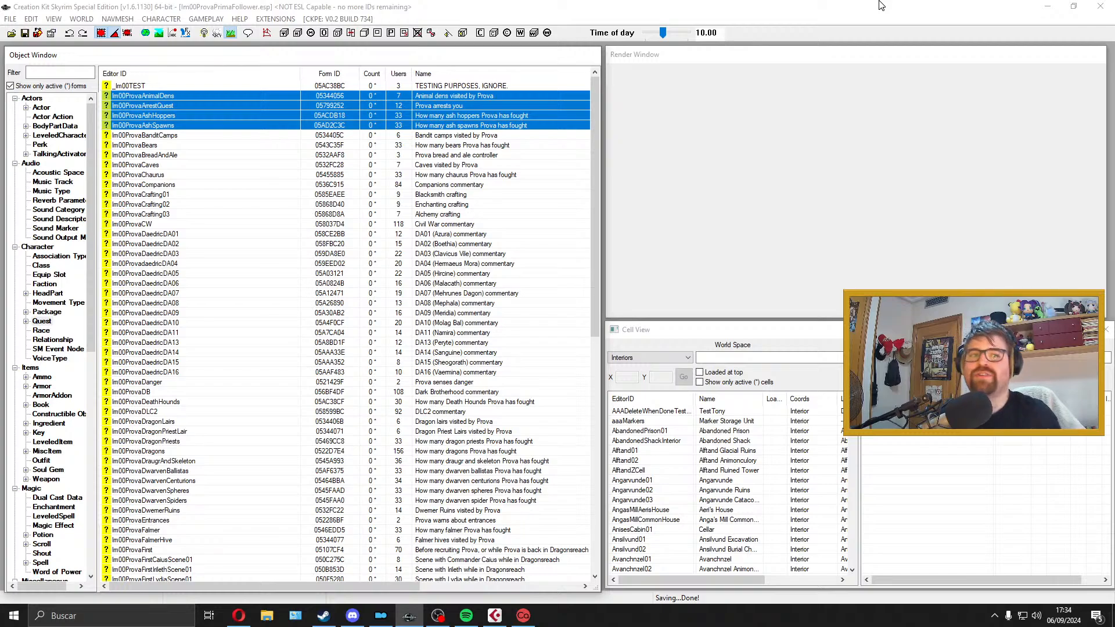
left_click(467, 616)
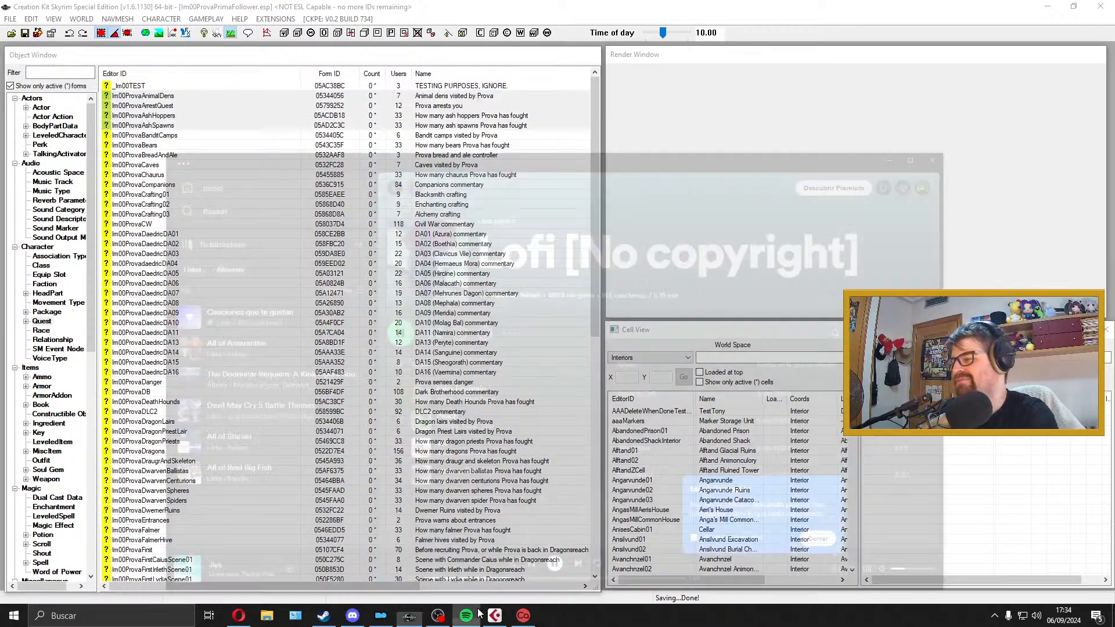
left_click(560, 534)
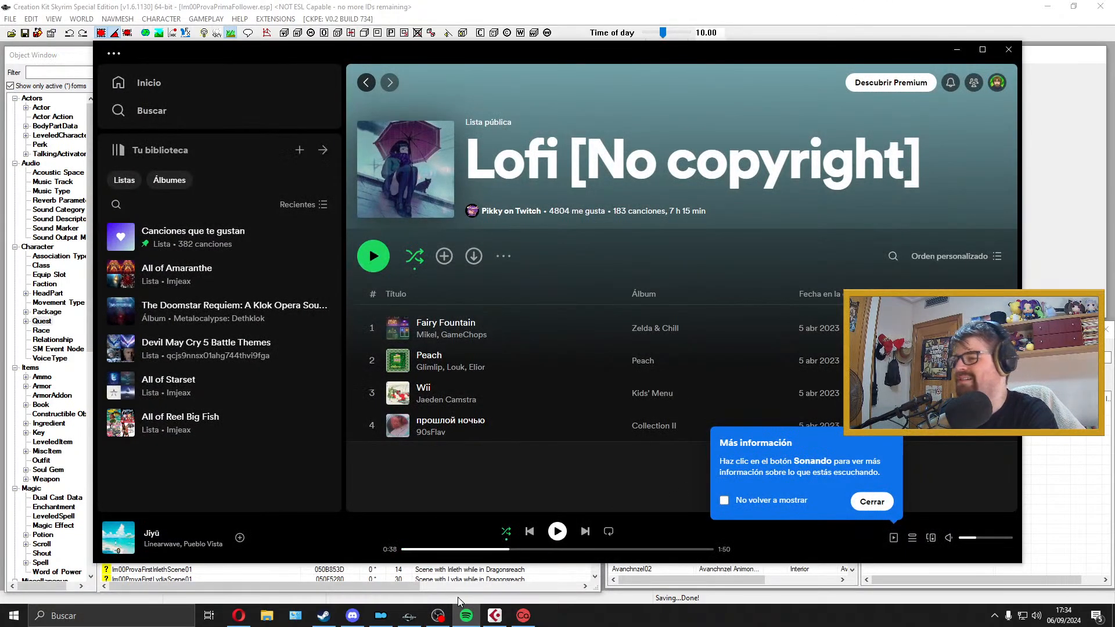
left_click(410, 615)
Step: Search YouTube for "limbs company compass", start the video "Mili - Compass [Limbus Company]" and minimize the browser
left_click(239, 619)
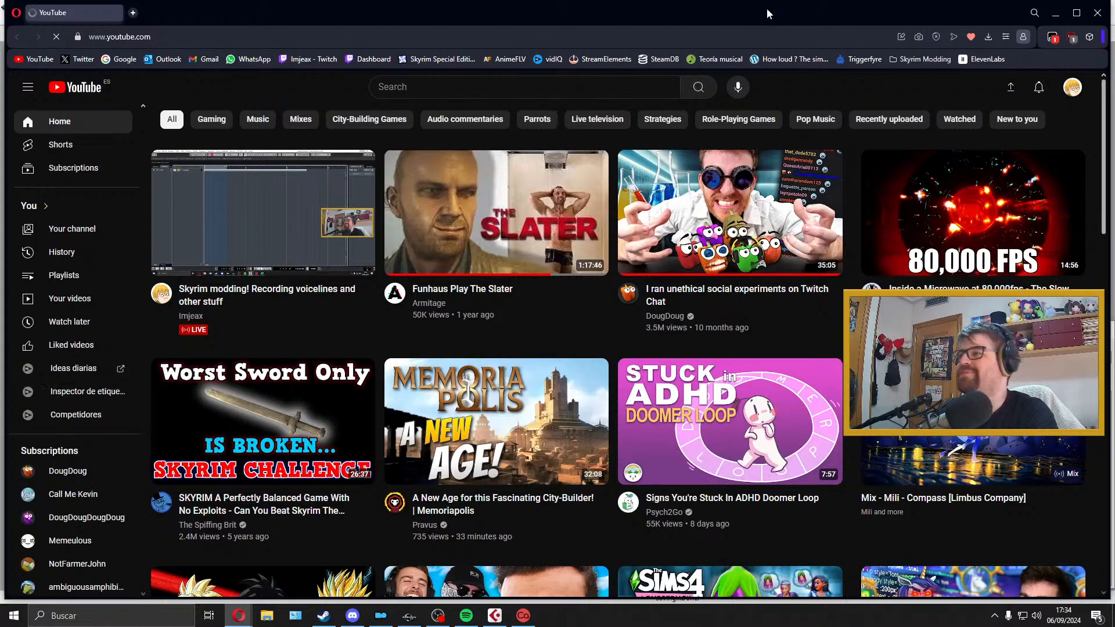
double_click(767, 8)
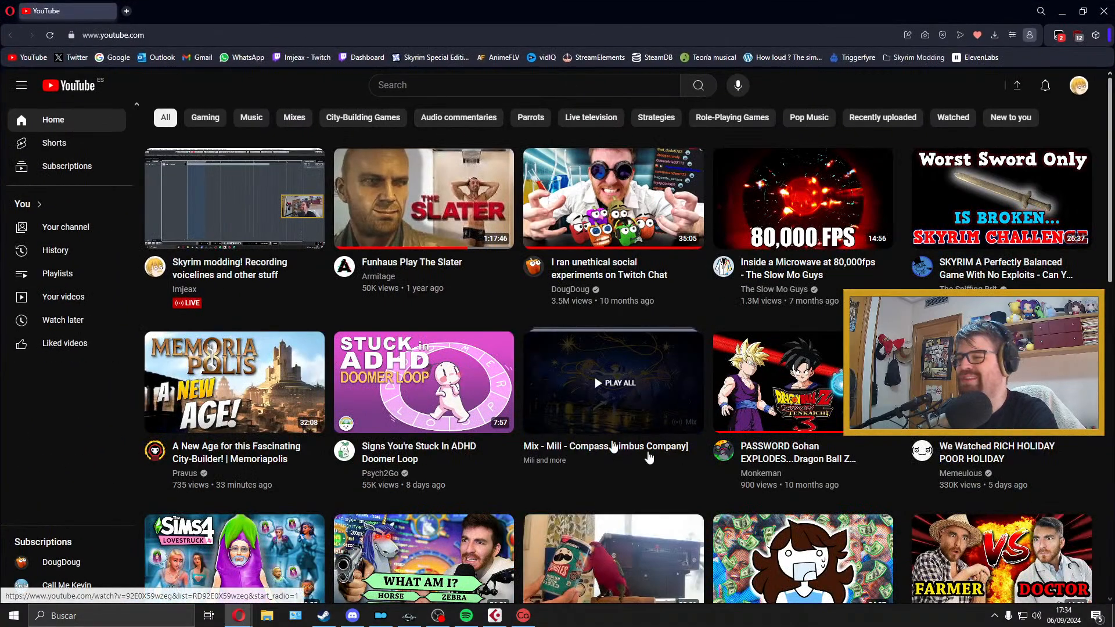
left_click(552, 85)
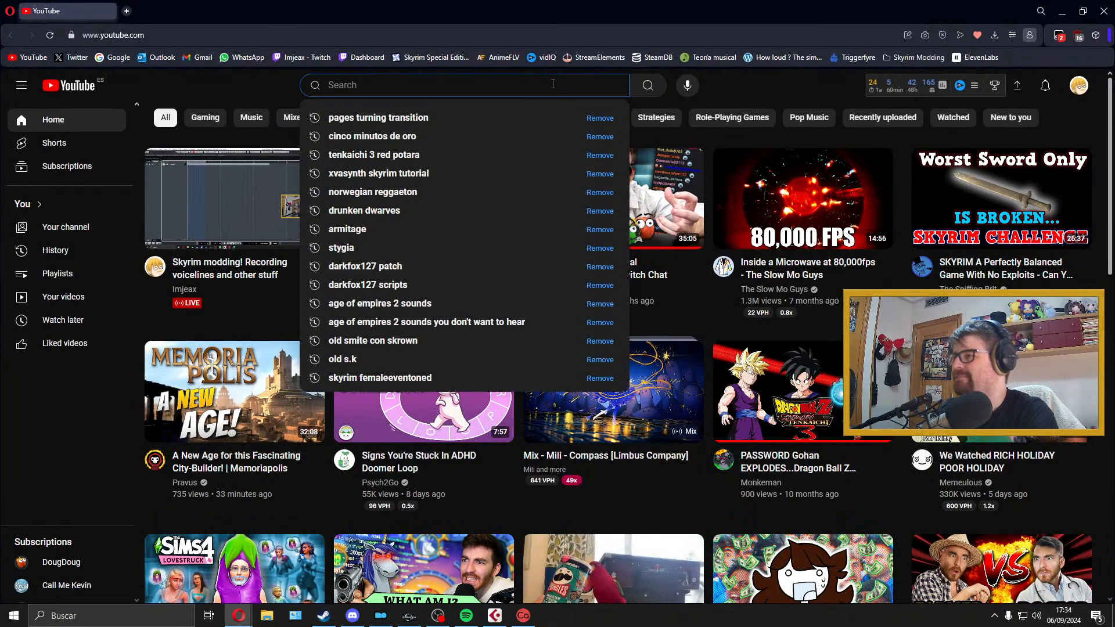
type("limbs com")
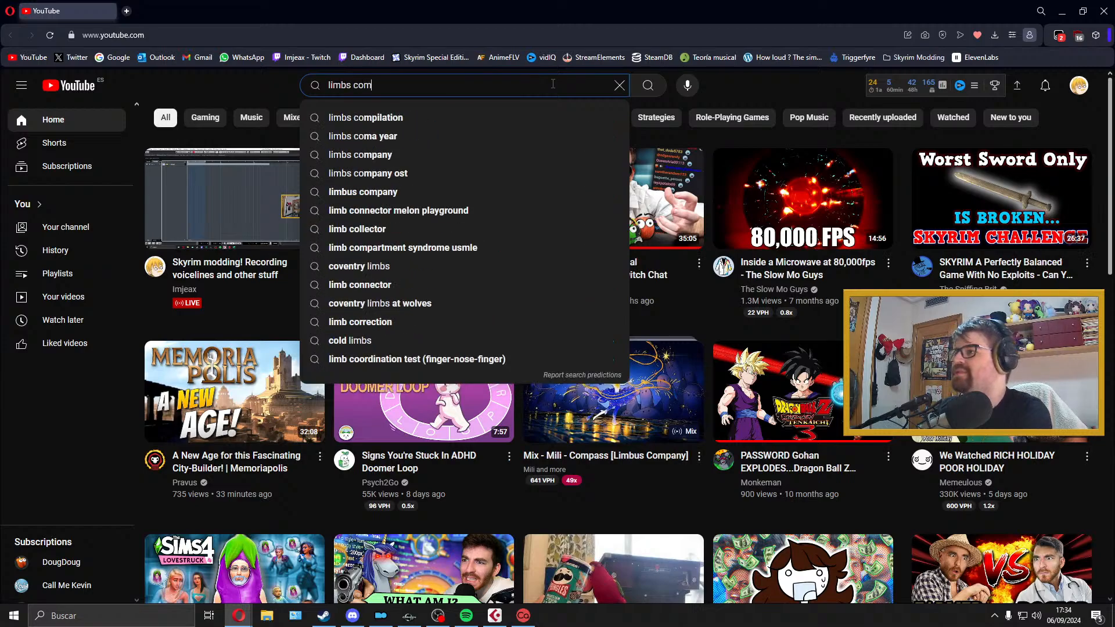
type("pany compass")
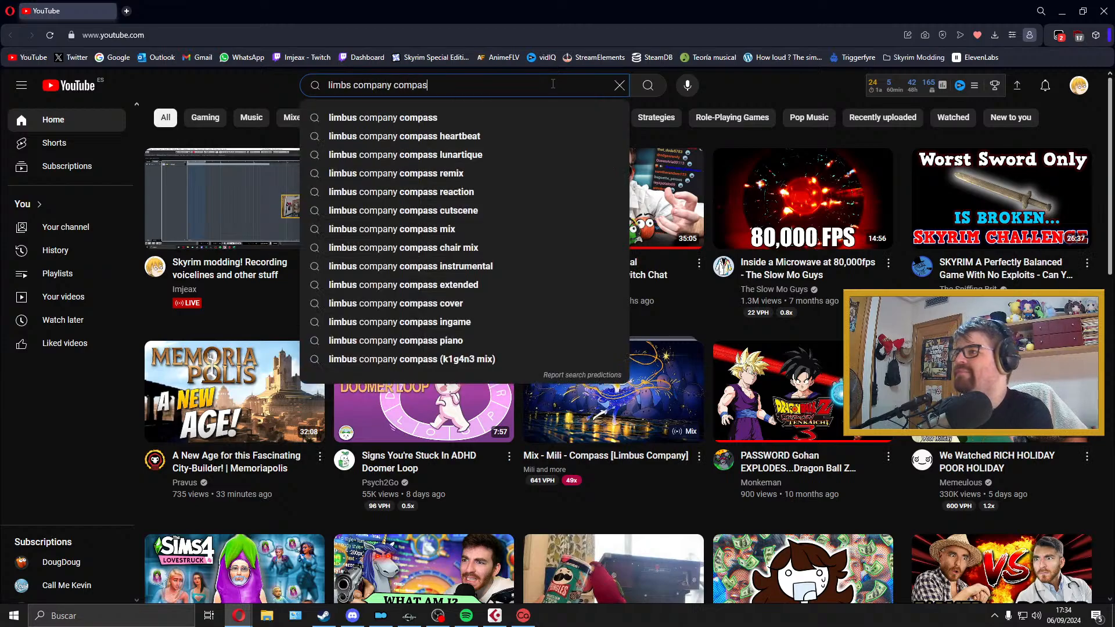
key("Return")
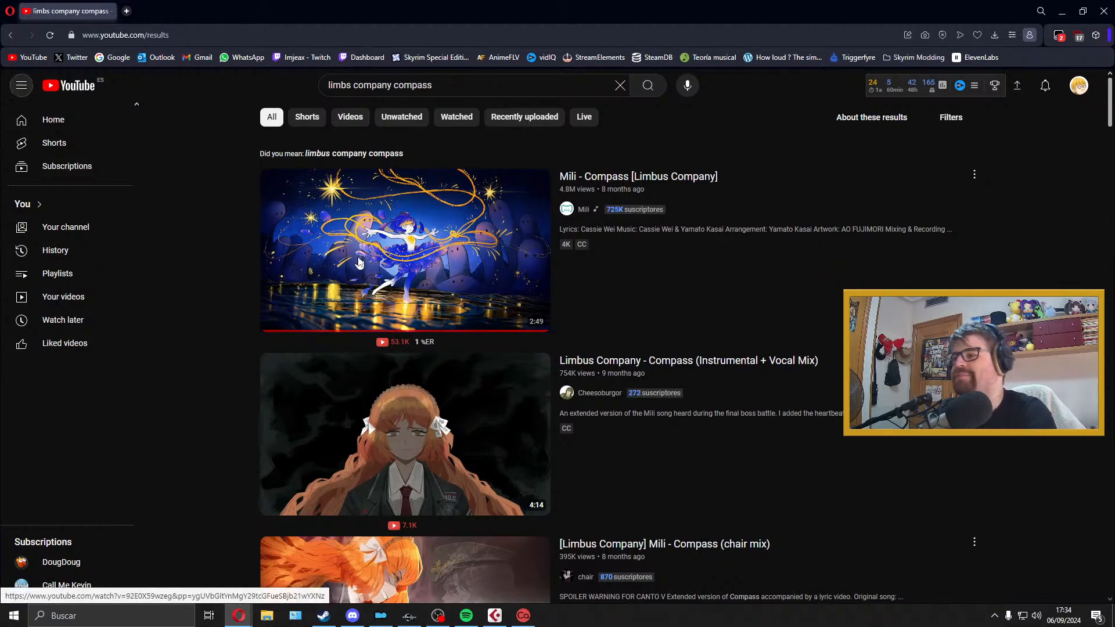
left_click(364, 271)
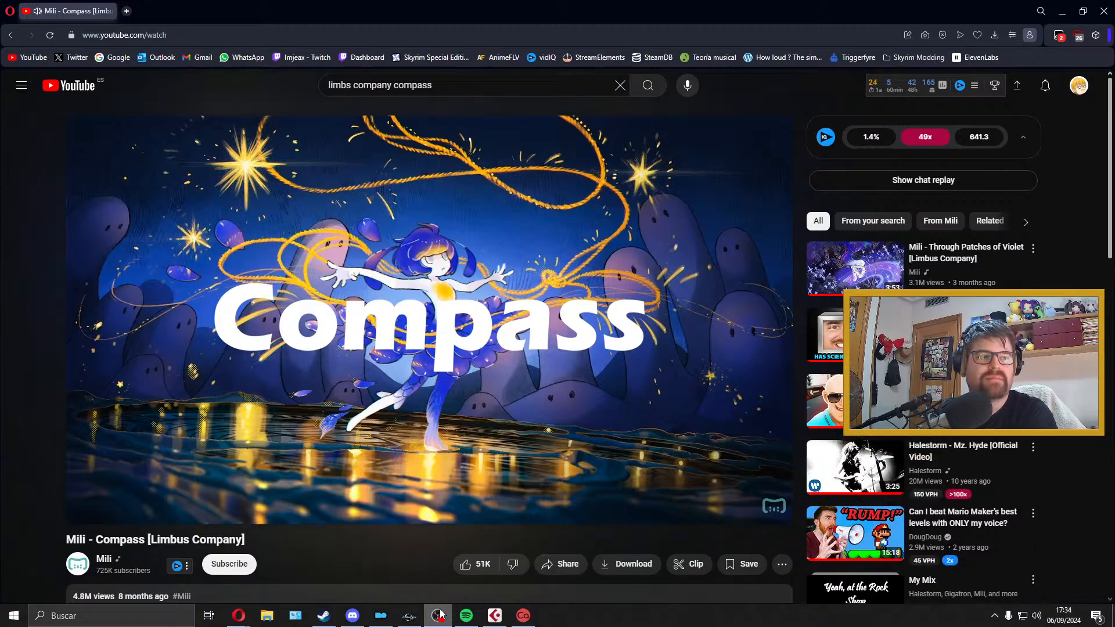
left_click(463, 380)
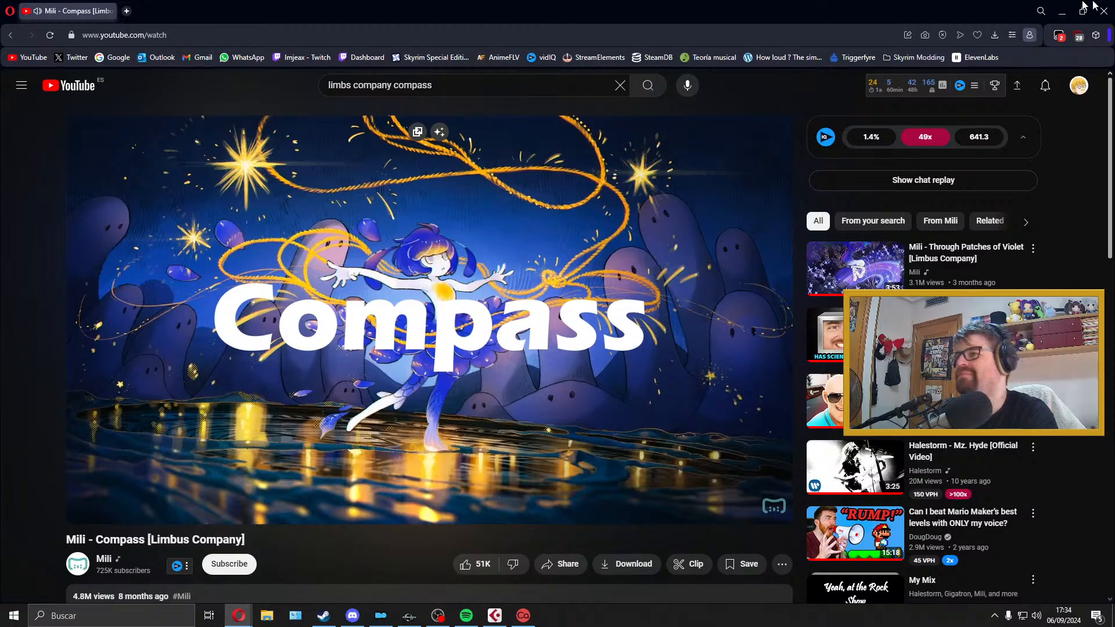
left_click(1062, 11)
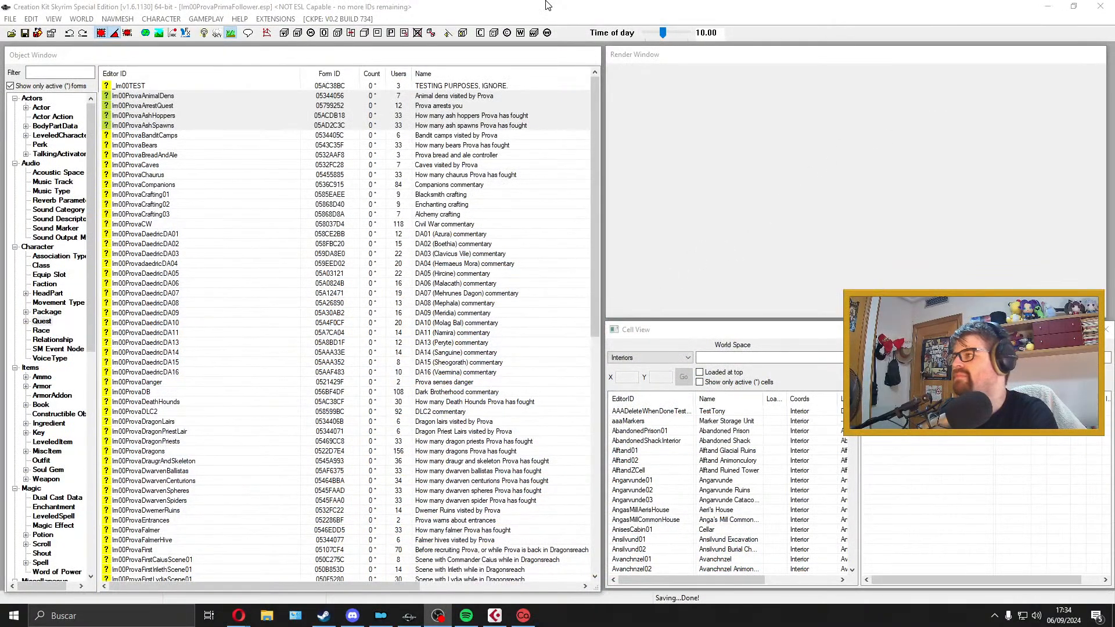
Step: Export the quest dialogue of Im00ProvaBanditCamps from the Creation Kit and close the quest
double_click(216, 136)
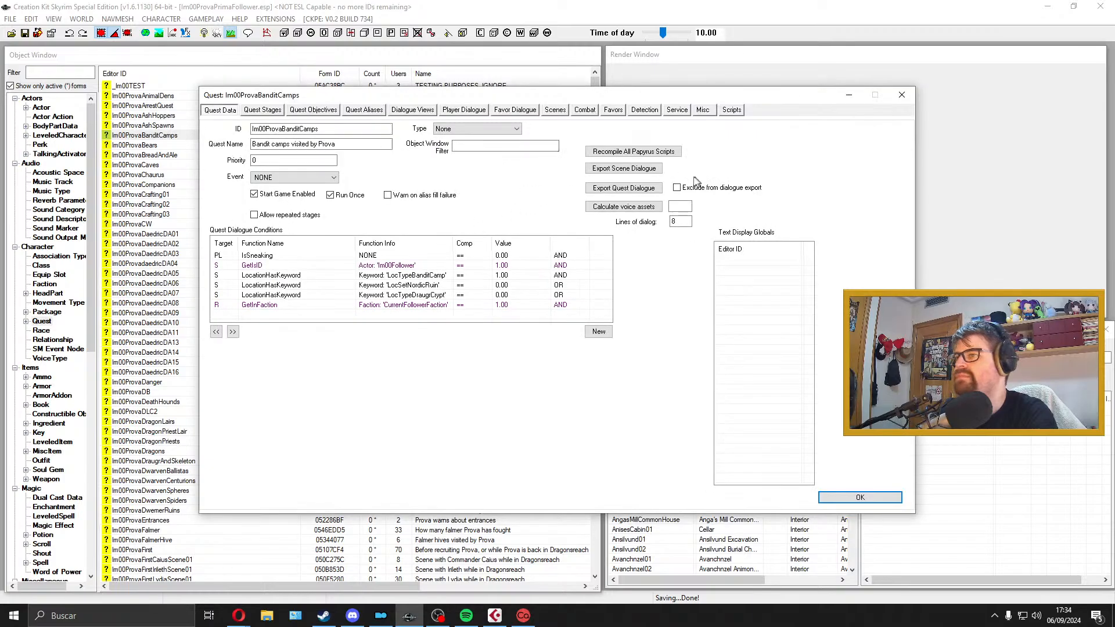
left_click(555, 110)
left_click(221, 111)
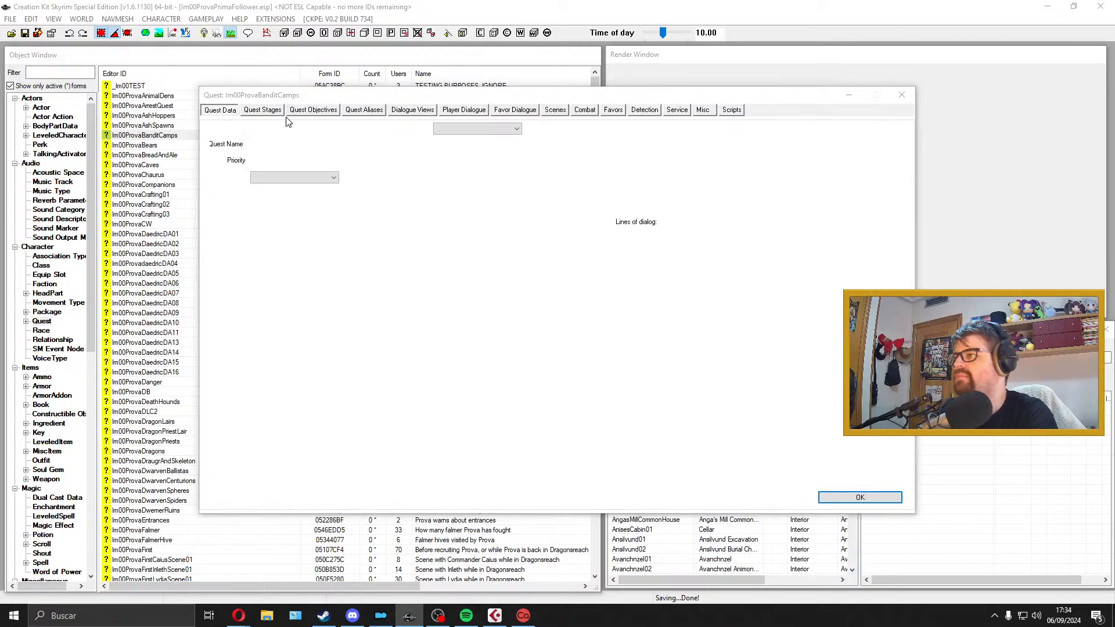
left_click(647, 189)
left_click(568, 385)
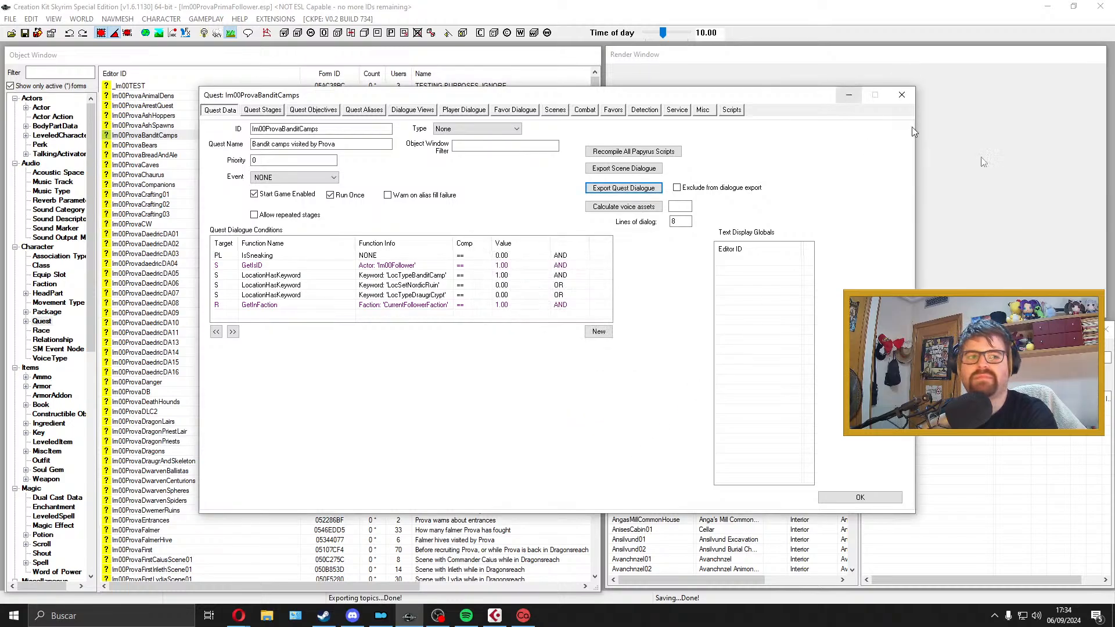
left_click(902, 95)
Step: Copy dialogueExportIm00ProvaBanditCamps.txt from the Skyrim Special Edition folder to the desktop's lower-left area, with the open windows minimized
left_click(1047, 6)
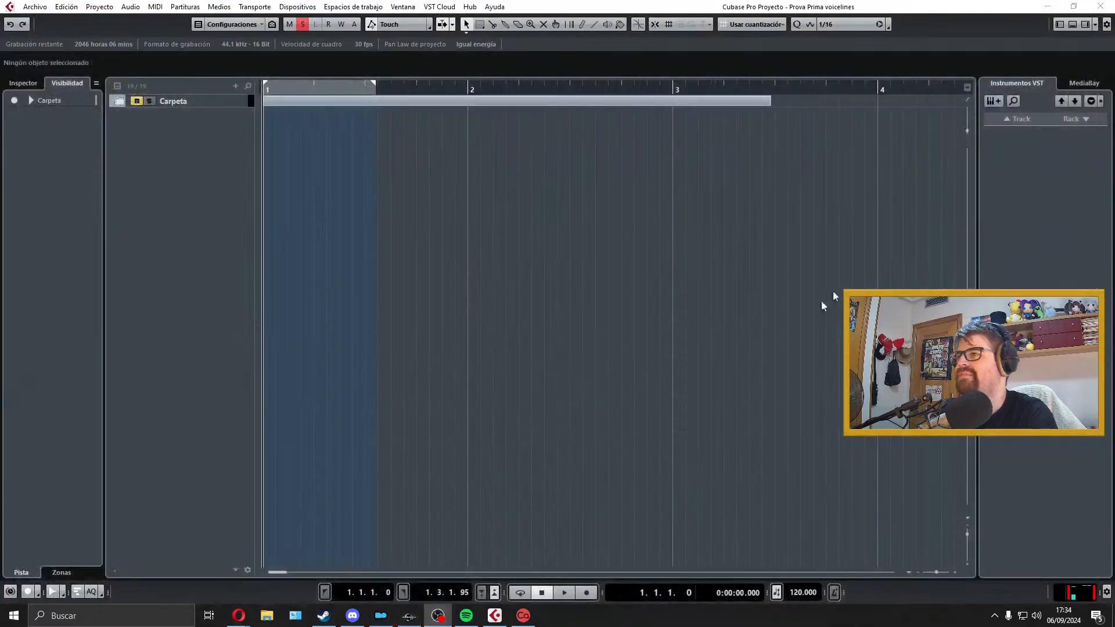
left_click(1048, 6)
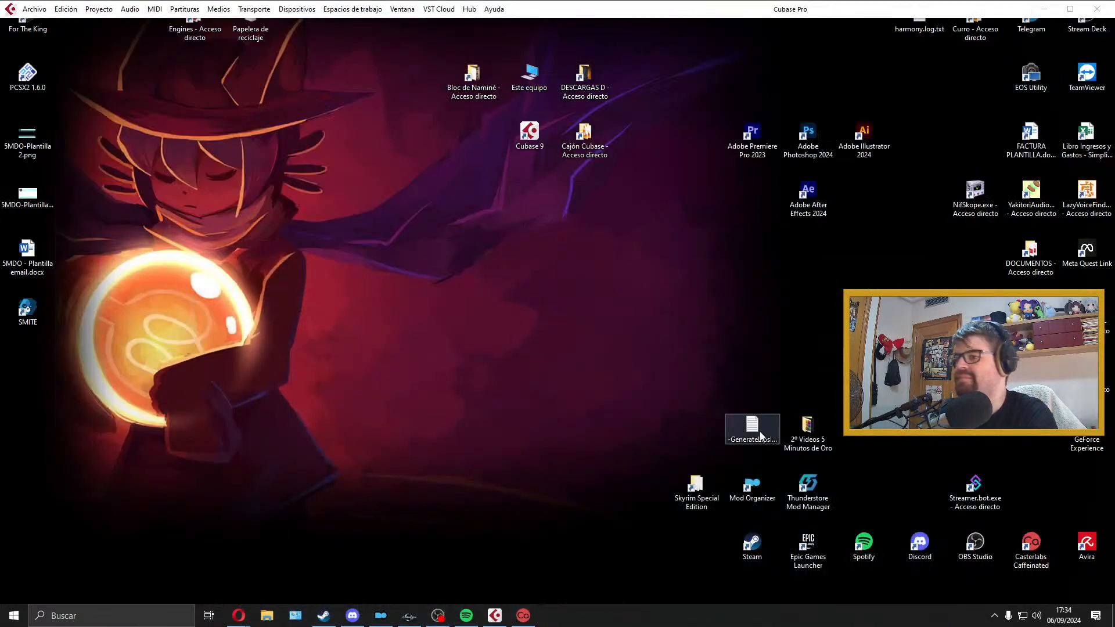
double_click(695, 487)
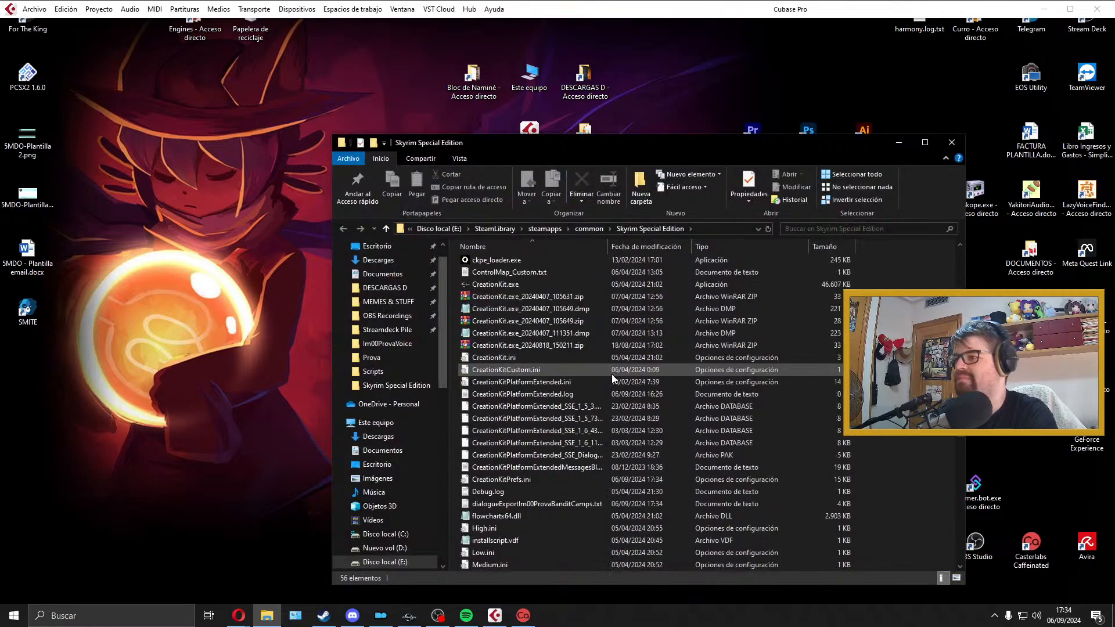
scroll(612, 378, "down", 1)
left_click_drag(581, 467, 204, 490)
left_click(574, 472)
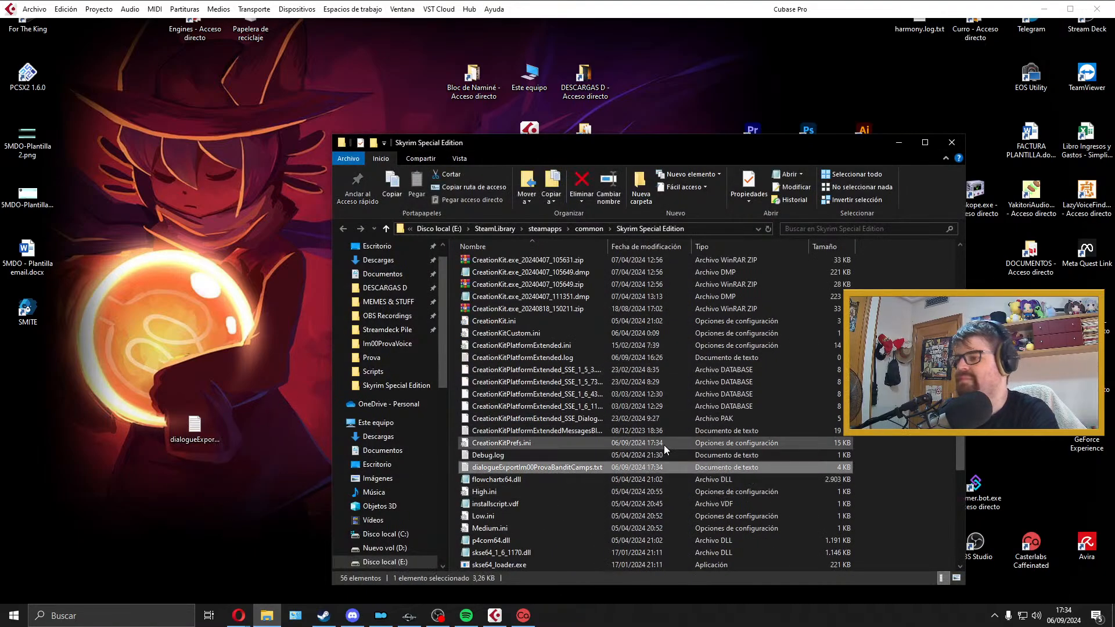
left_click(951, 142)
left_click_drag(194, 426, 36, 556)
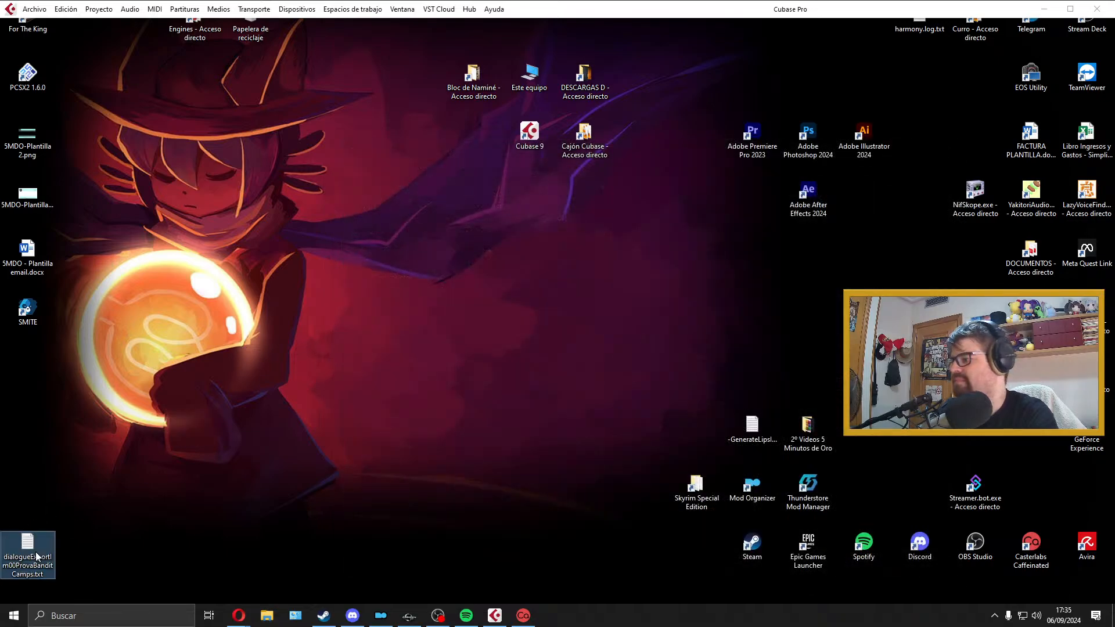
Step: Open dialogueExportIm00ProvaBanditCamps.txt from the desktop in Excel and maximize the workbook
double_click(36, 556)
left_click(655, 77)
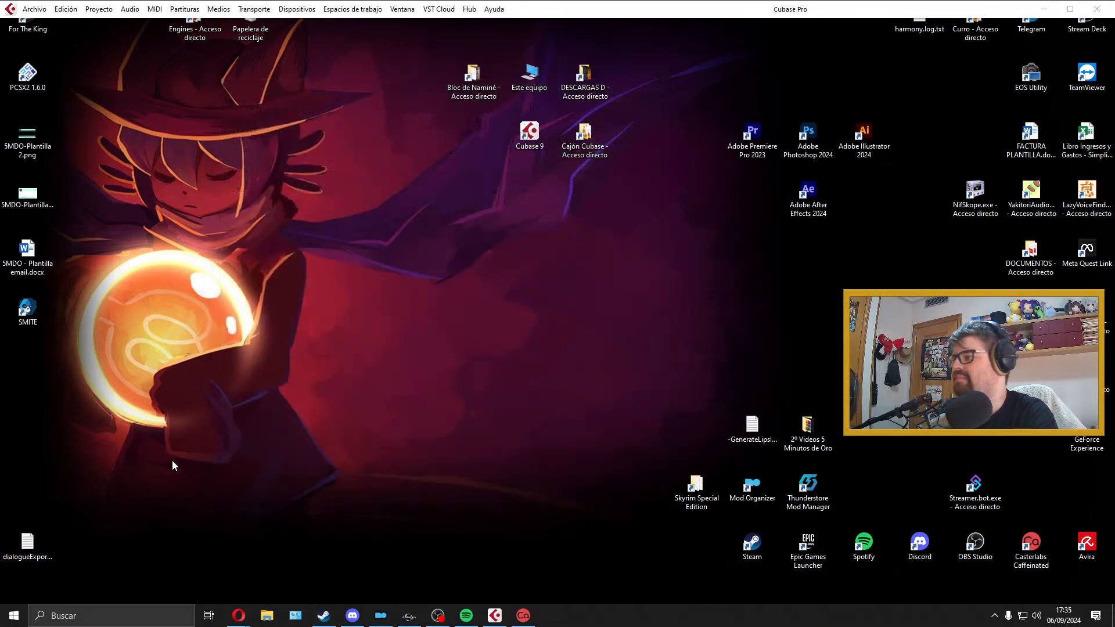
right_click(27, 544)
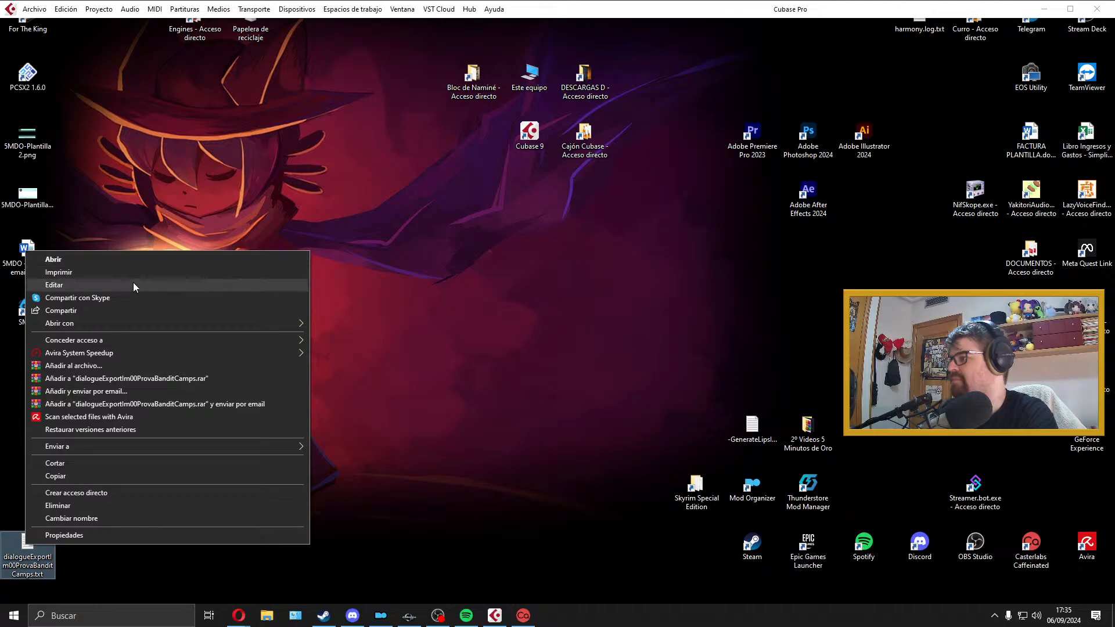
mouse_move(133, 322)
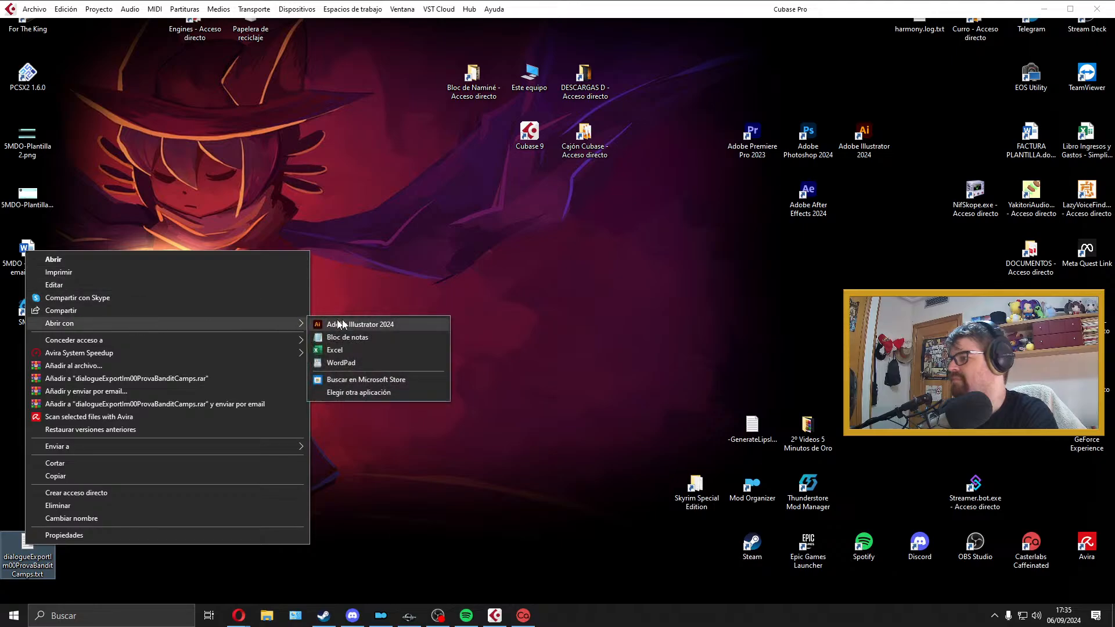
left_click(388, 349)
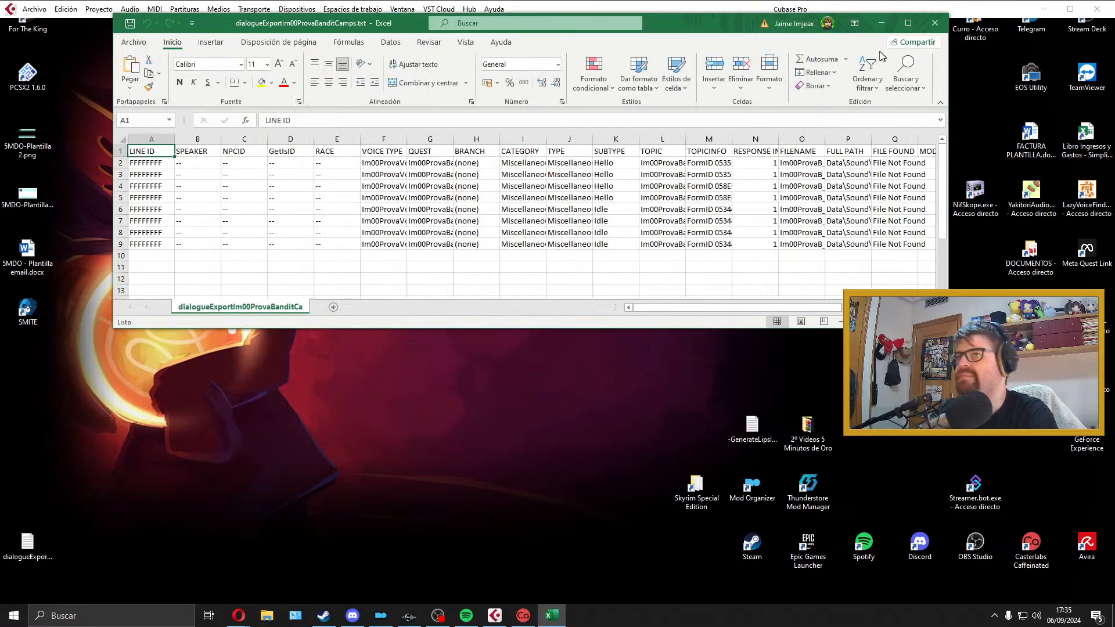
double_click(734, 30)
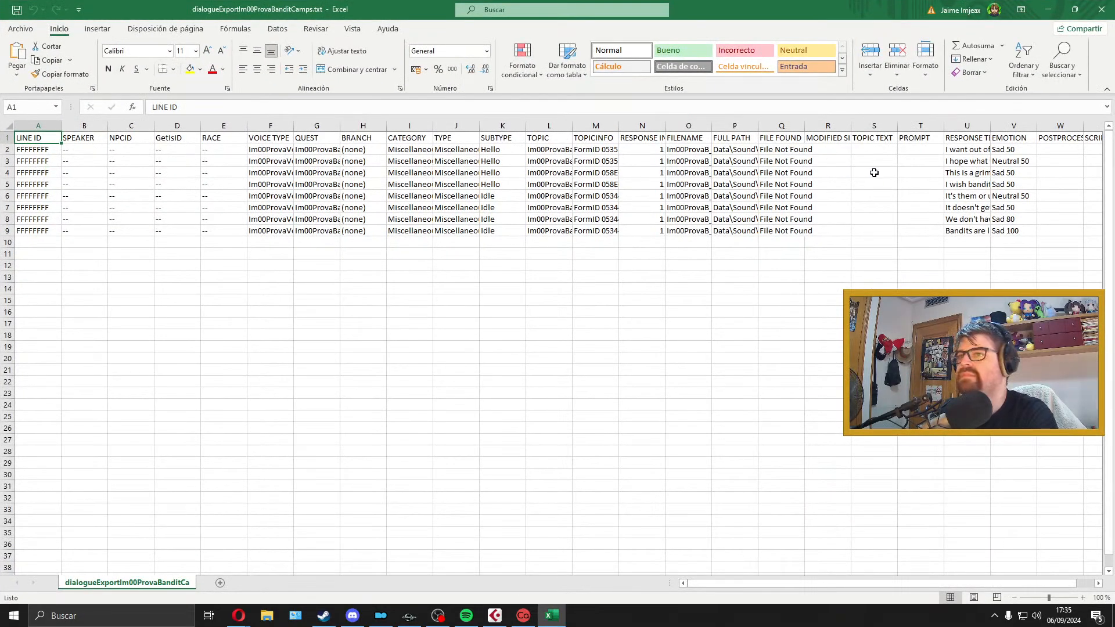
Step: Widen the RESPONSE TEXT, TOPIC and FILENAME columns so that their contents are readable
left_click_drag(702, 580, 779, 579)
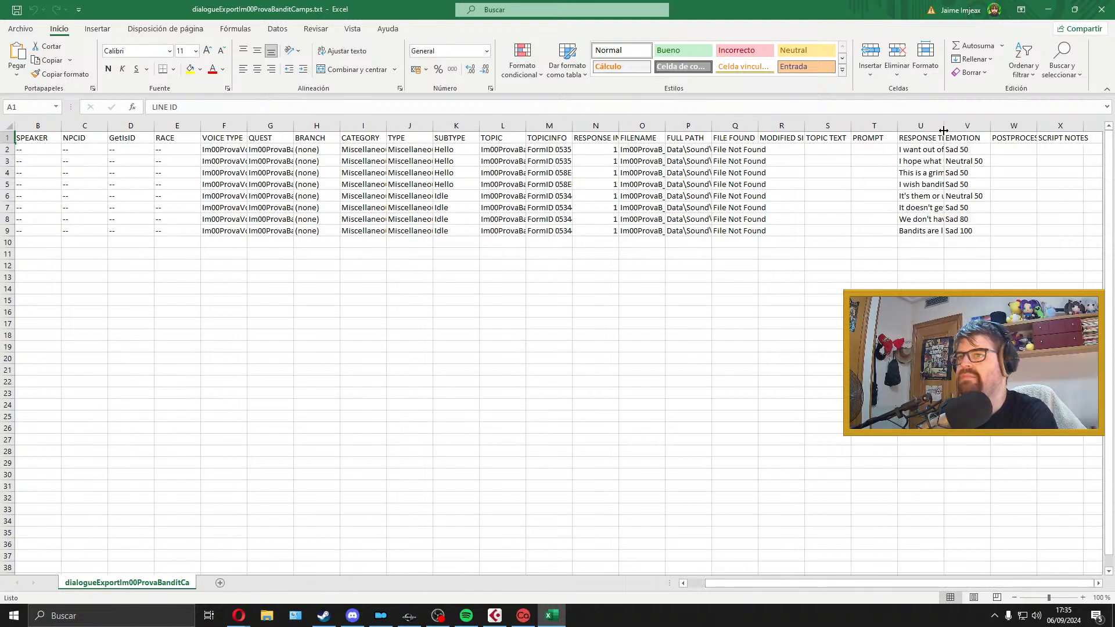
left_click_drag(944, 131, 1082, 119)
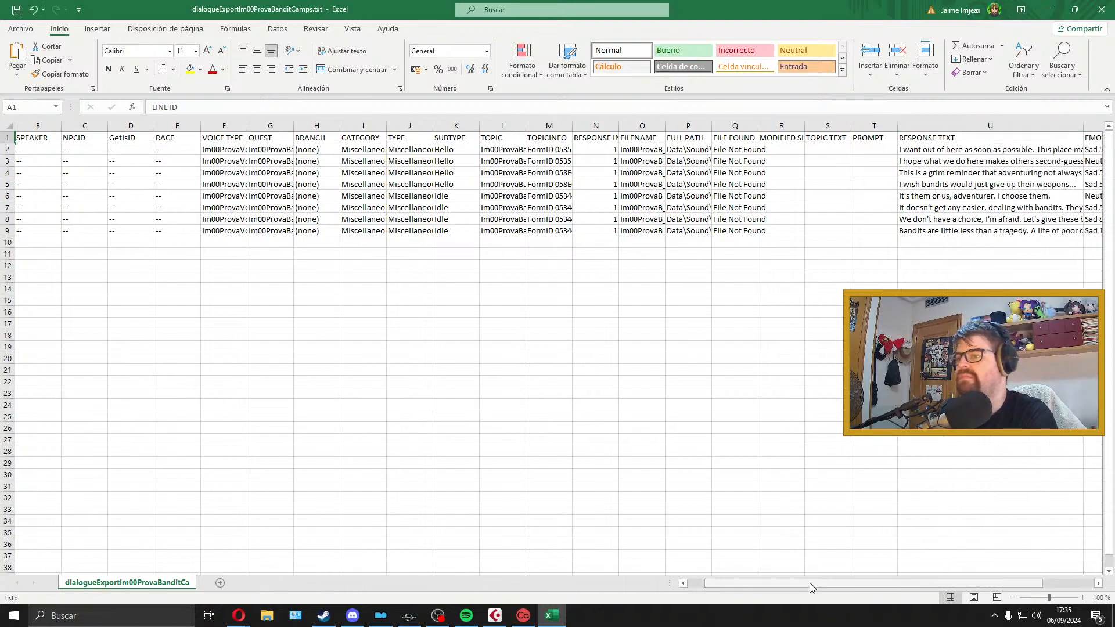
left_click_drag(811, 584, 721, 589)
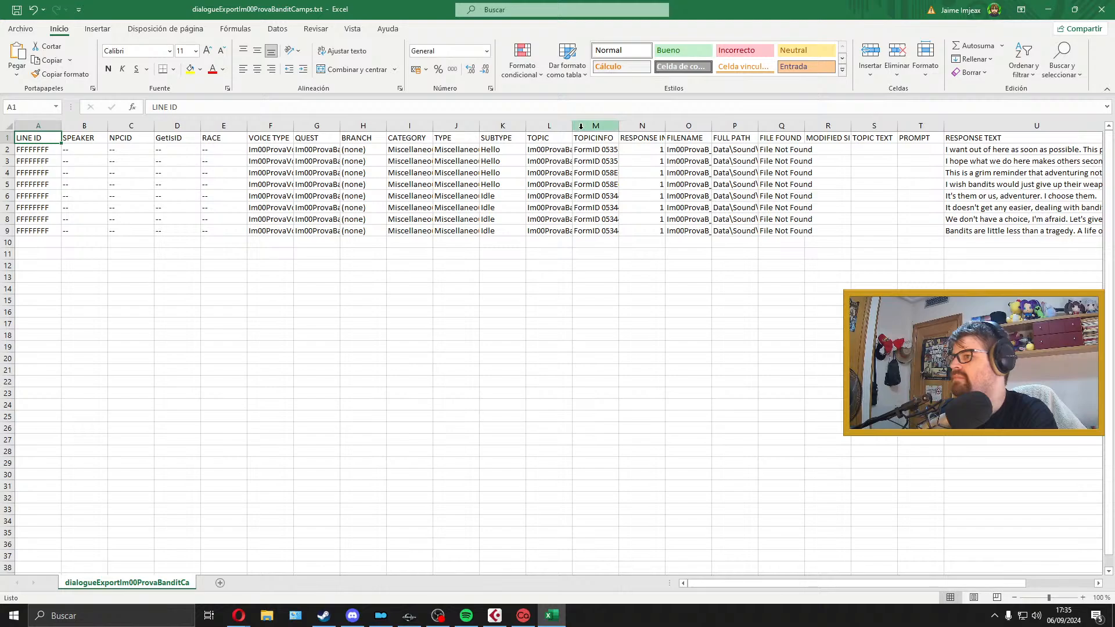
left_click_drag(572, 124, 669, 124)
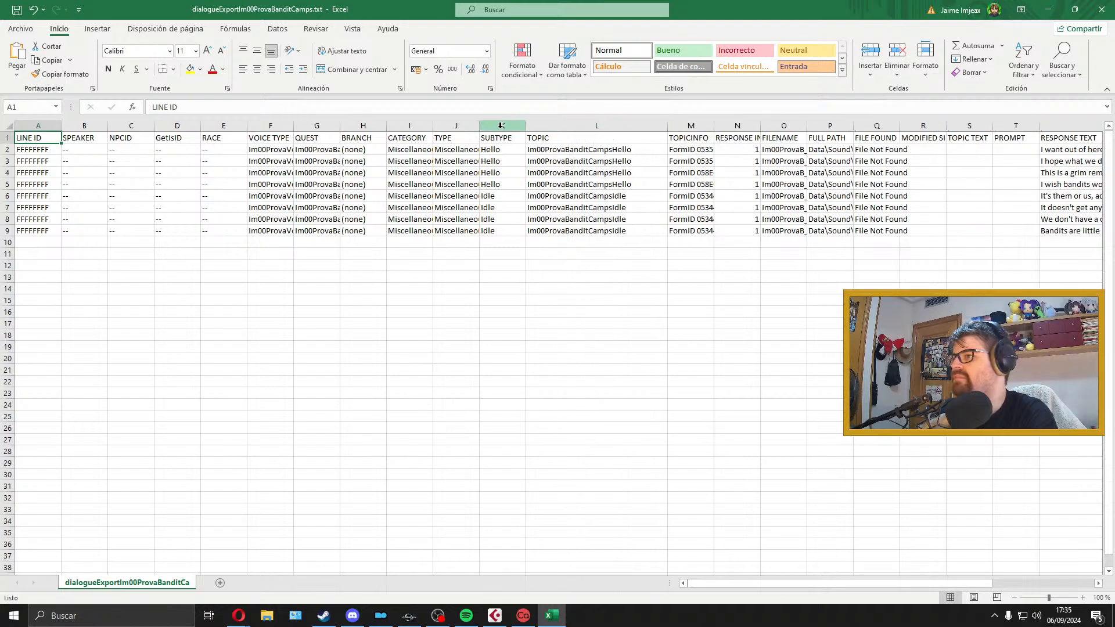
left_click_drag(806, 125, 940, 125)
Step: Delete the cells from LINE ID through RESPONSE INDEX in rows 1 to 9, shifting the remaining cells left
left_click(754, 141)
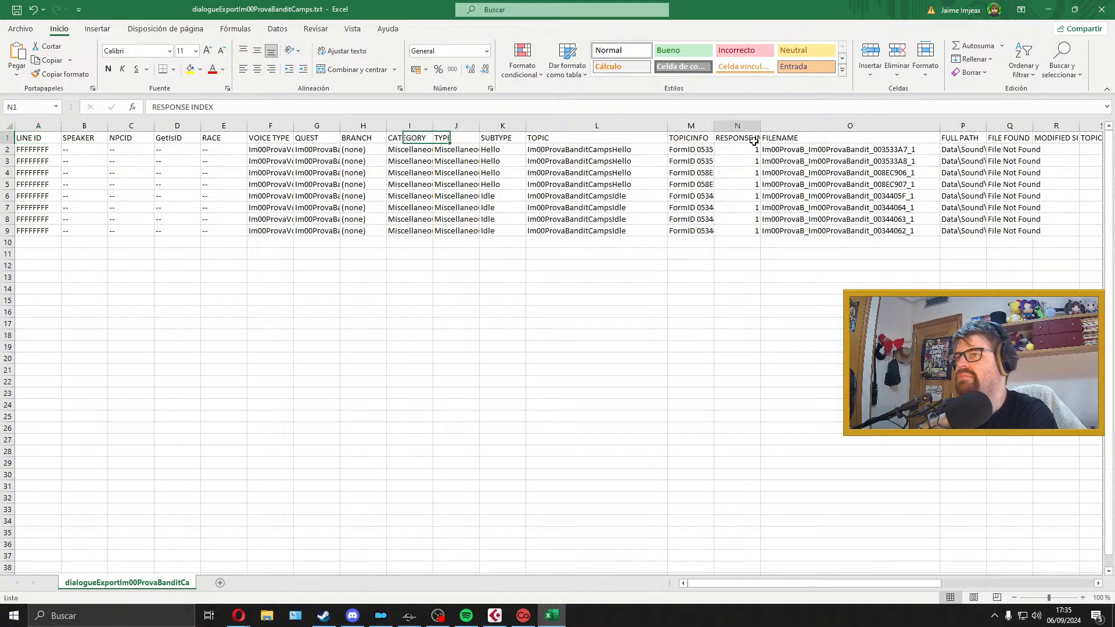
left_click(48, 230, "shift")
right_click(48, 232)
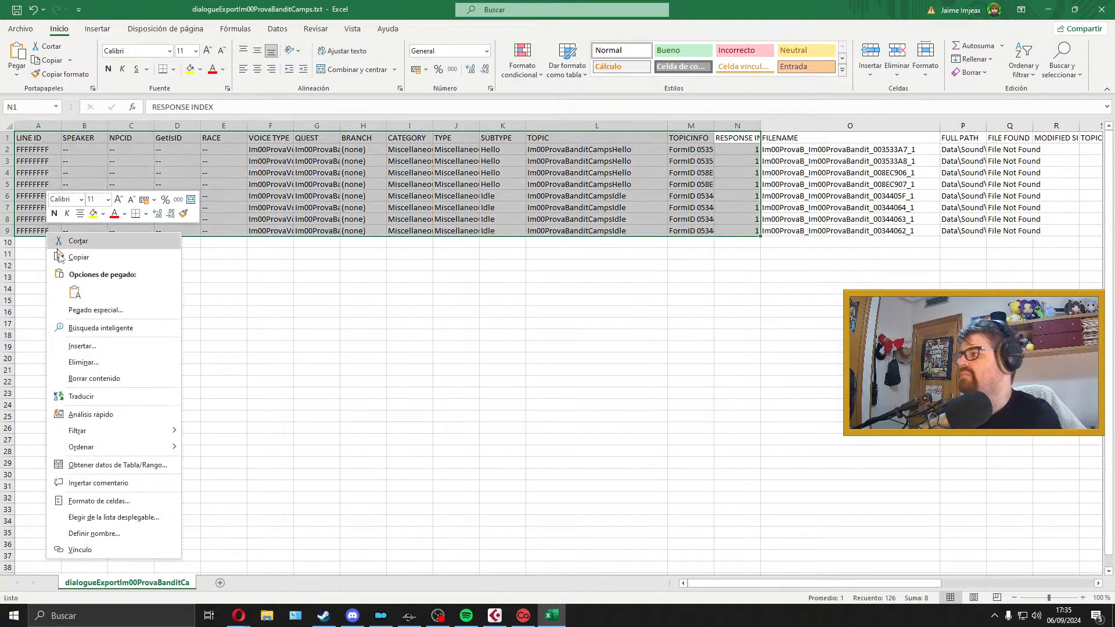
left_click(121, 362)
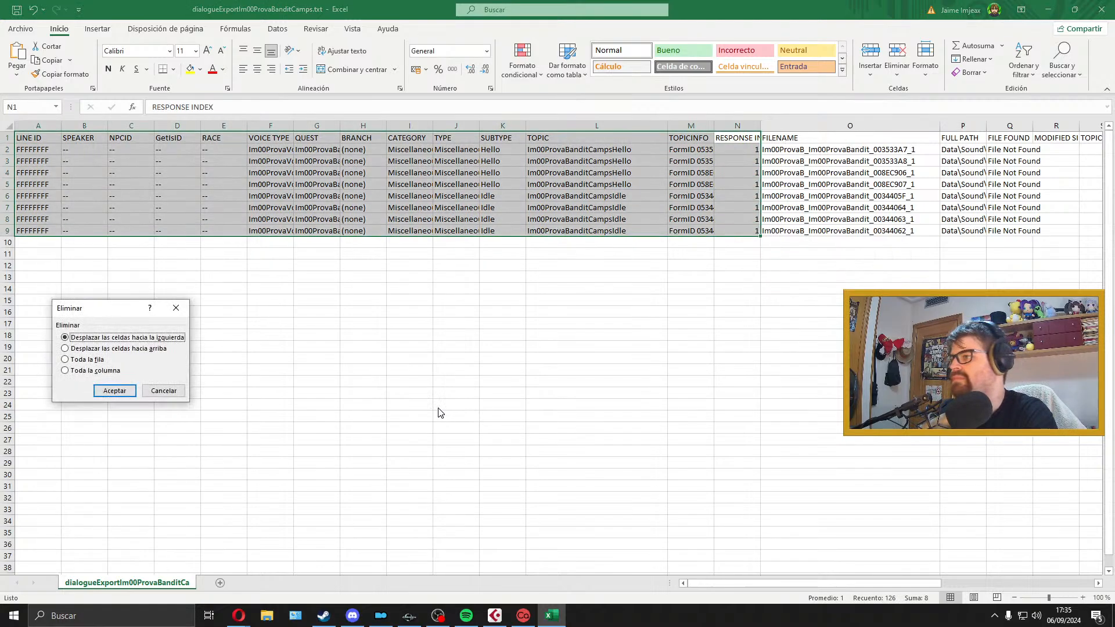
left_click(114, 391)
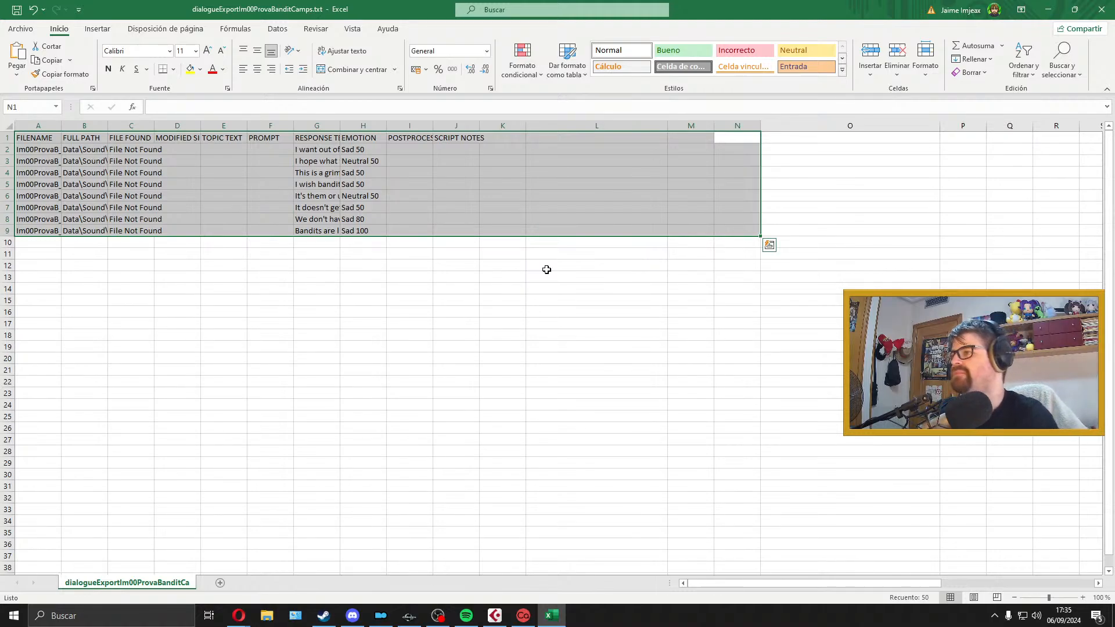
Step: Delete the cells from FULL PATH through PROMPT in rows 1 to 9, shifting the remaining cells left
left_click(271, 209)
left_click(93, 143)
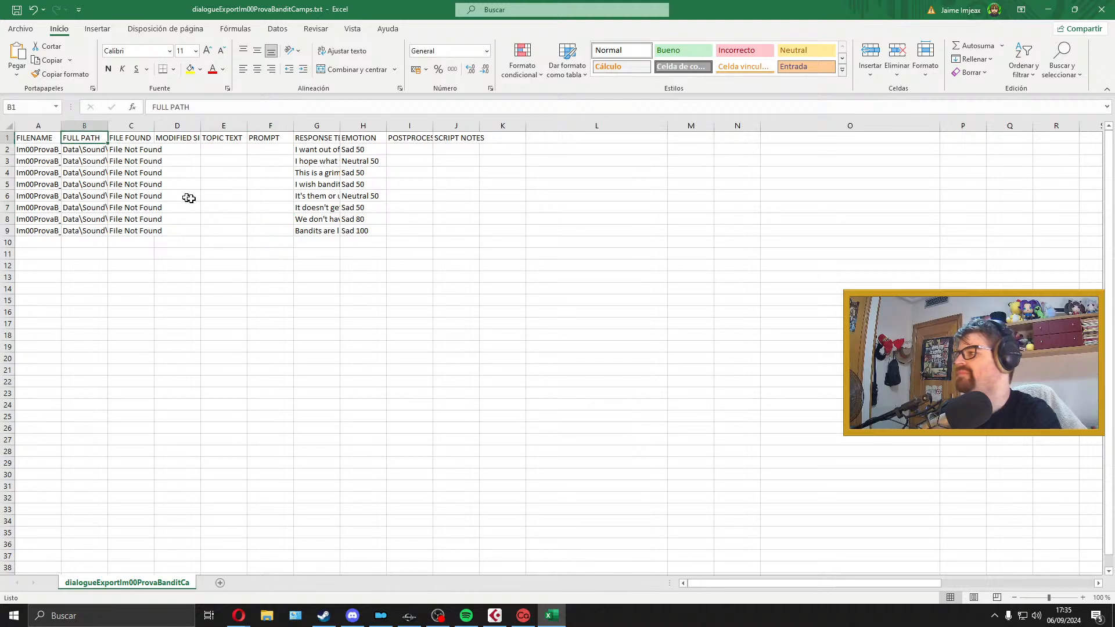
left_click(262, 228, "shift")
right_click(262, 228)
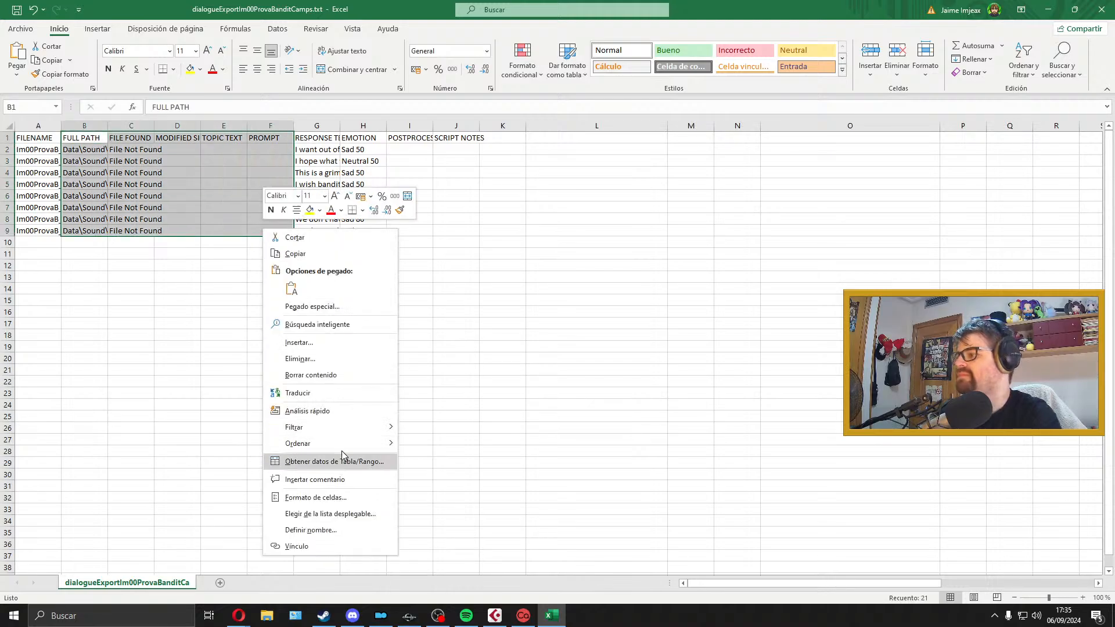
left_click(343, 359)
left_click(335, 389)
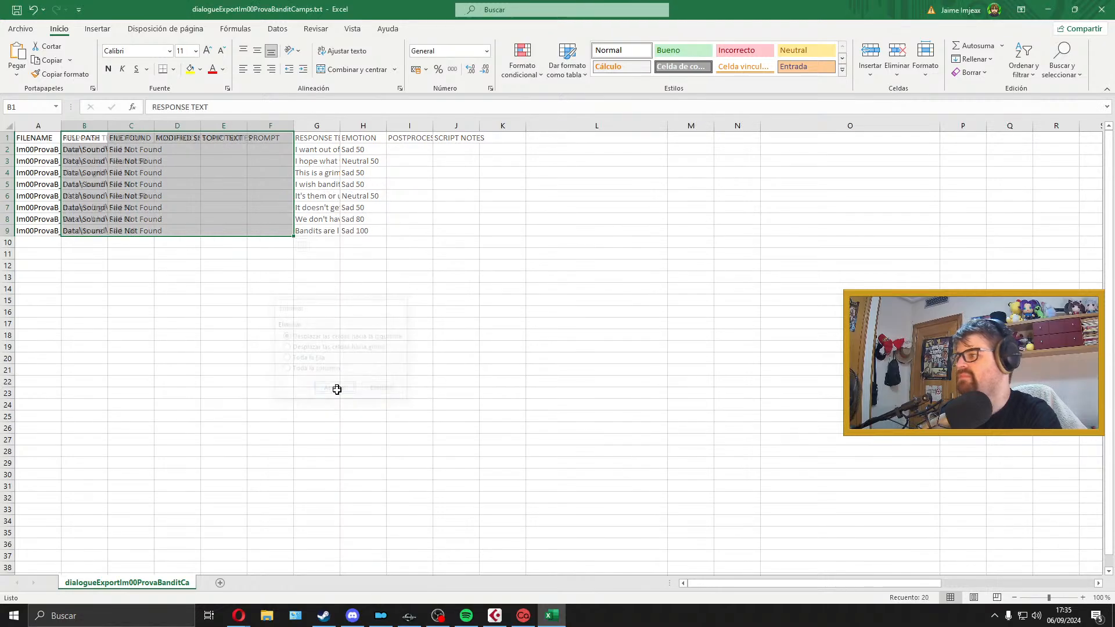
Step: Widen the FILENAME and RESPONSE TEXT columns until the full file names and dialogue lines are readable
left_click(137, 146)
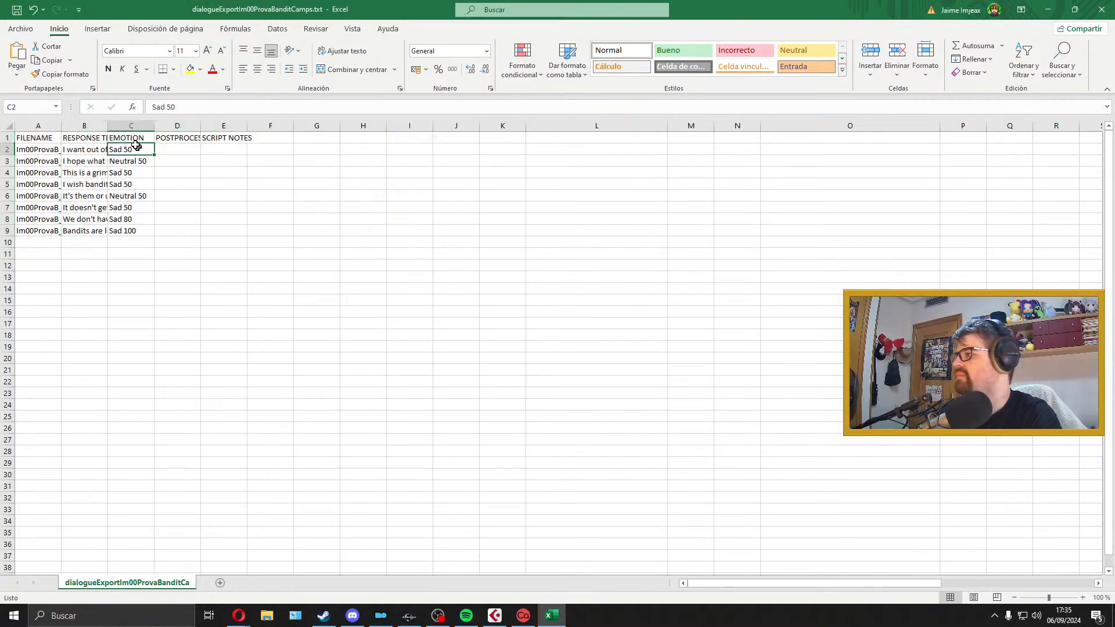
double_click(107, 126)
left_click_drag(60, 126, 227, 125)
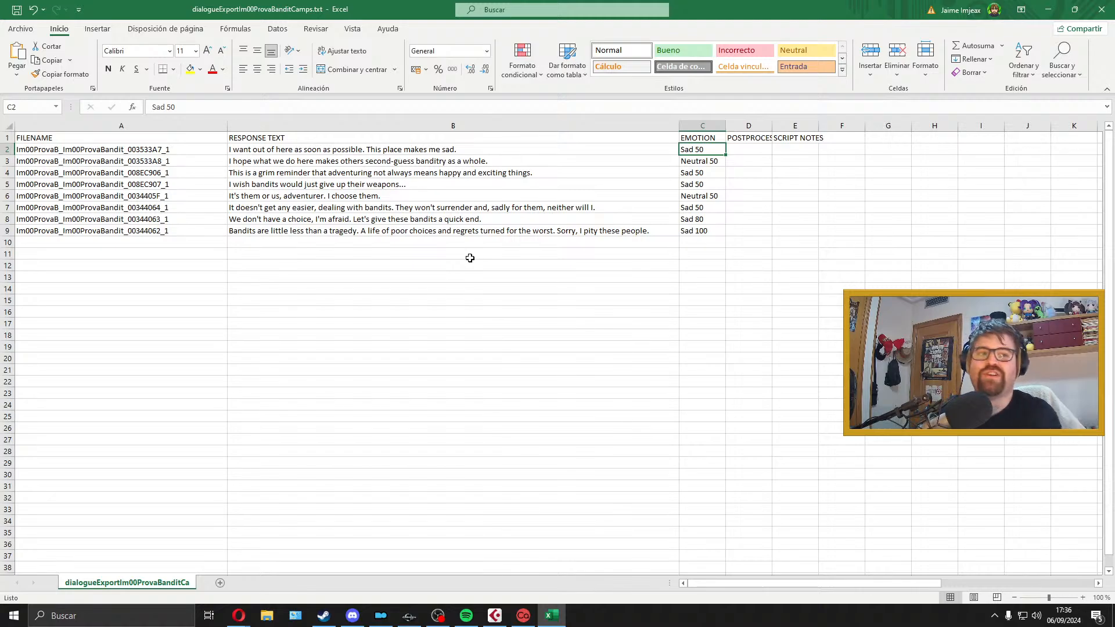
Step: Minimize Excel and close the browser window playing "Mili - Compass [Limbus Company]"
left_click(549, 617)
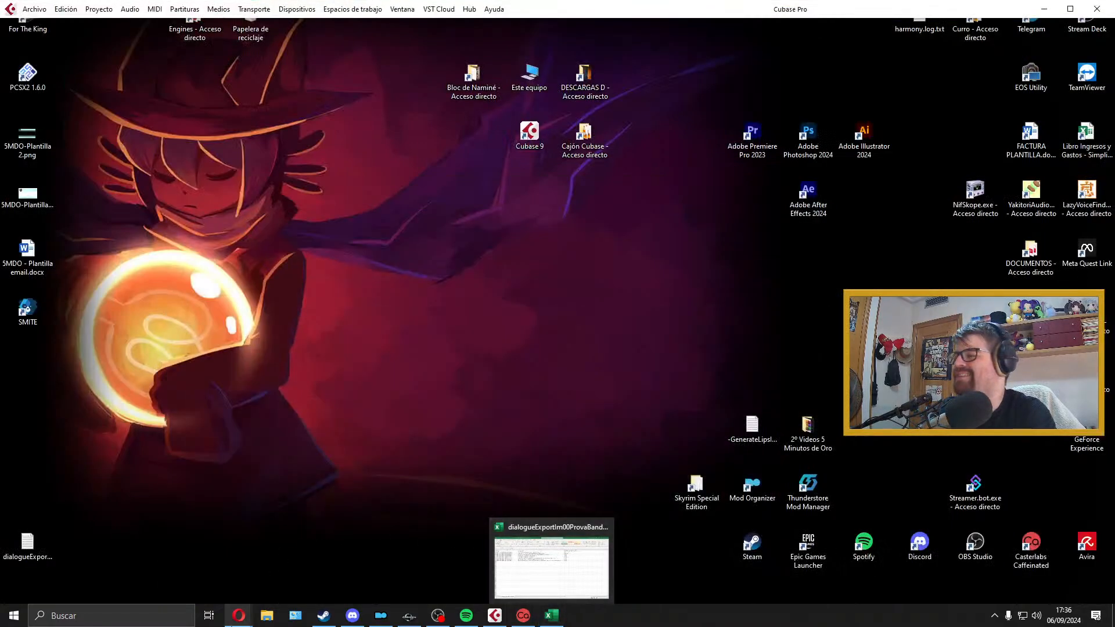
left_click(301, 560)
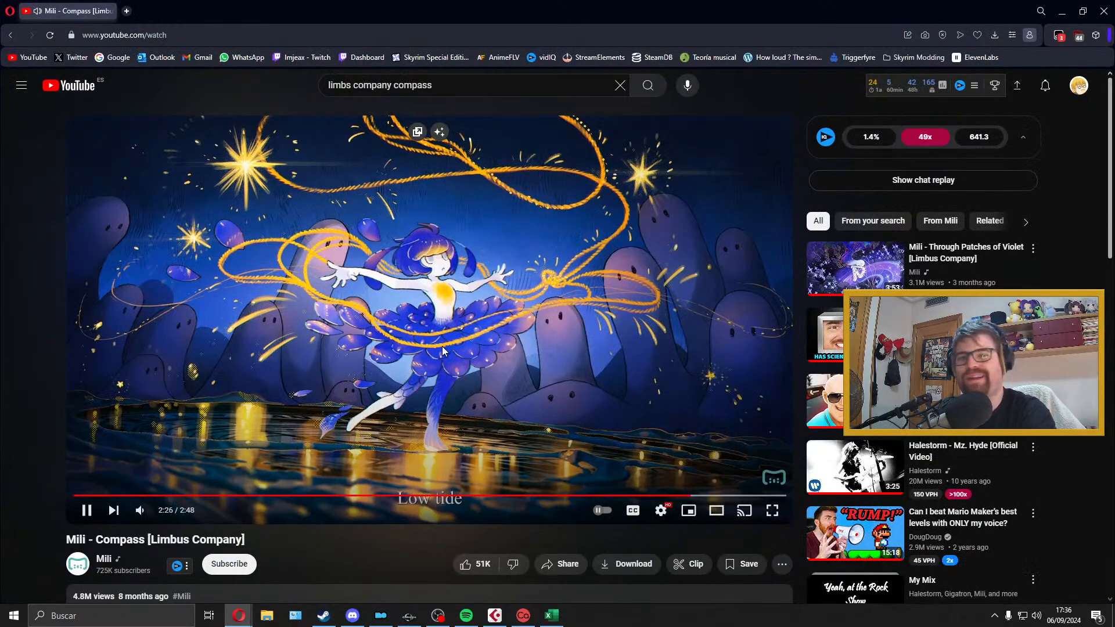
left_click(1107, 8)
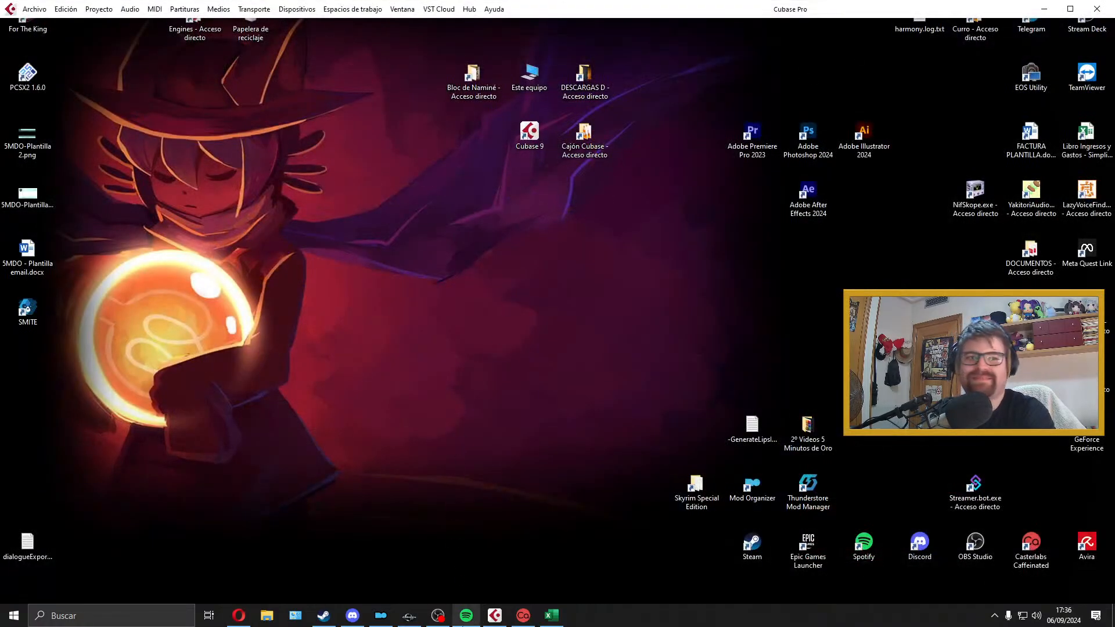
Step: Resume the "Lofi [No copyright]" playlist in Spotify and minimize its window
left_click(466, 616)
left_click(563, 537)
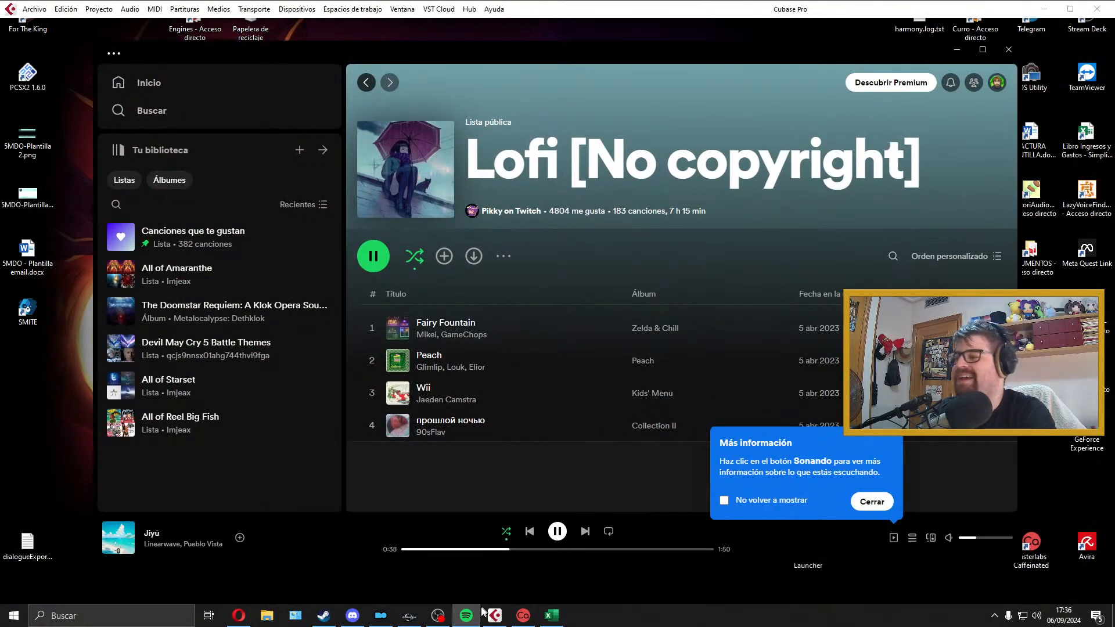
left_click(475, 615)
Step: Place the Excel dialogue sheet in the upper half of the screen and the Cubase project window below it
left_click(552, 618)
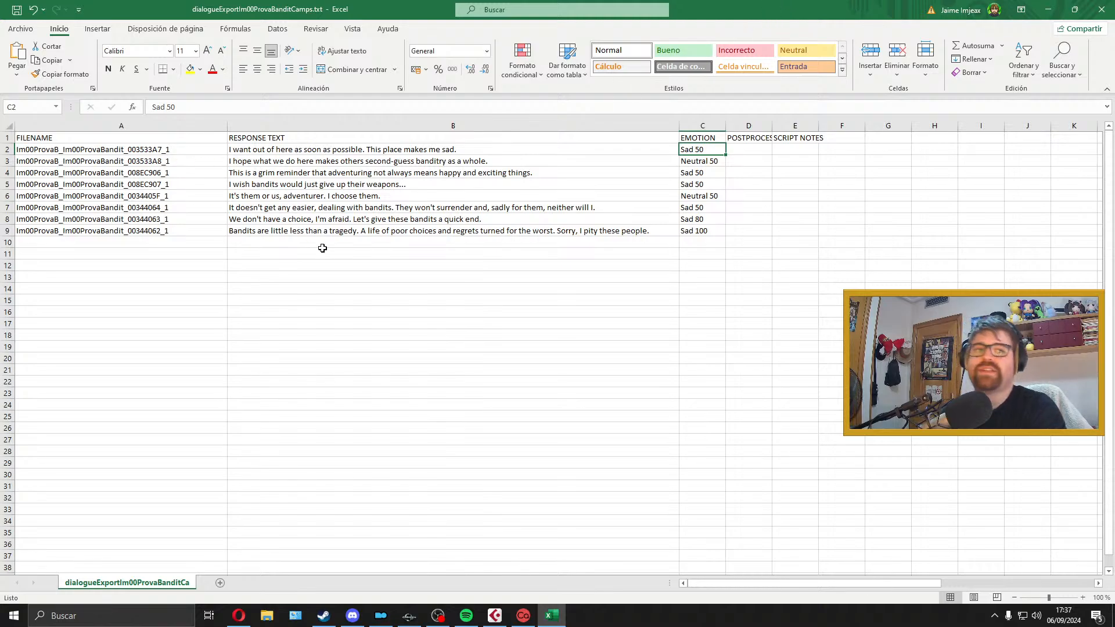
left_click_drag(627, 5, 533, 43)
left_click(495, 615)
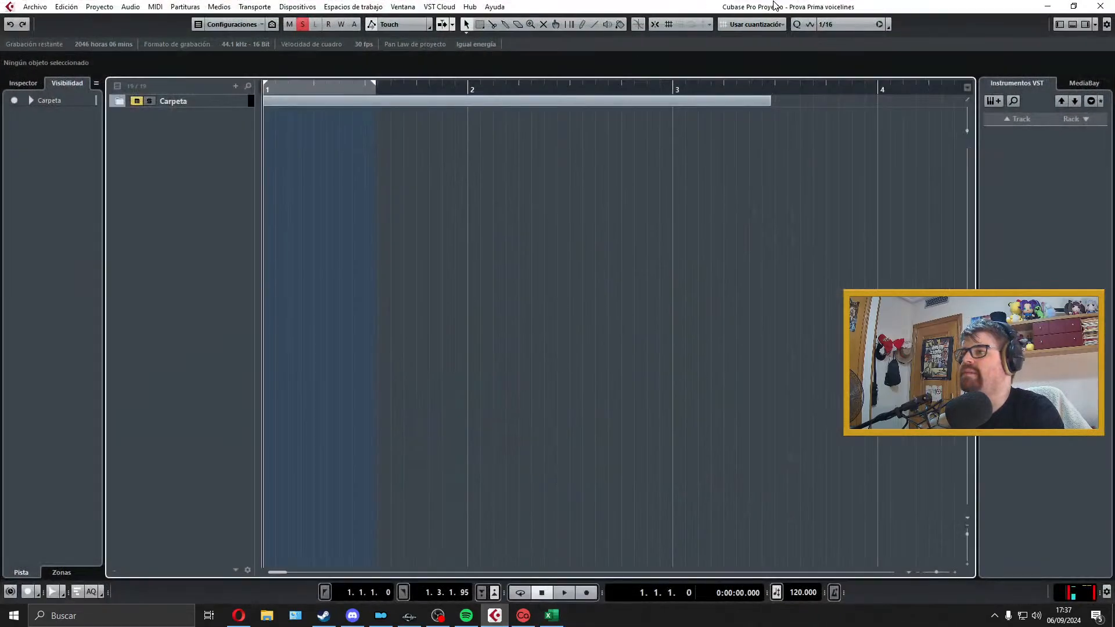
left_click_drag(775, 6, 750, 292)
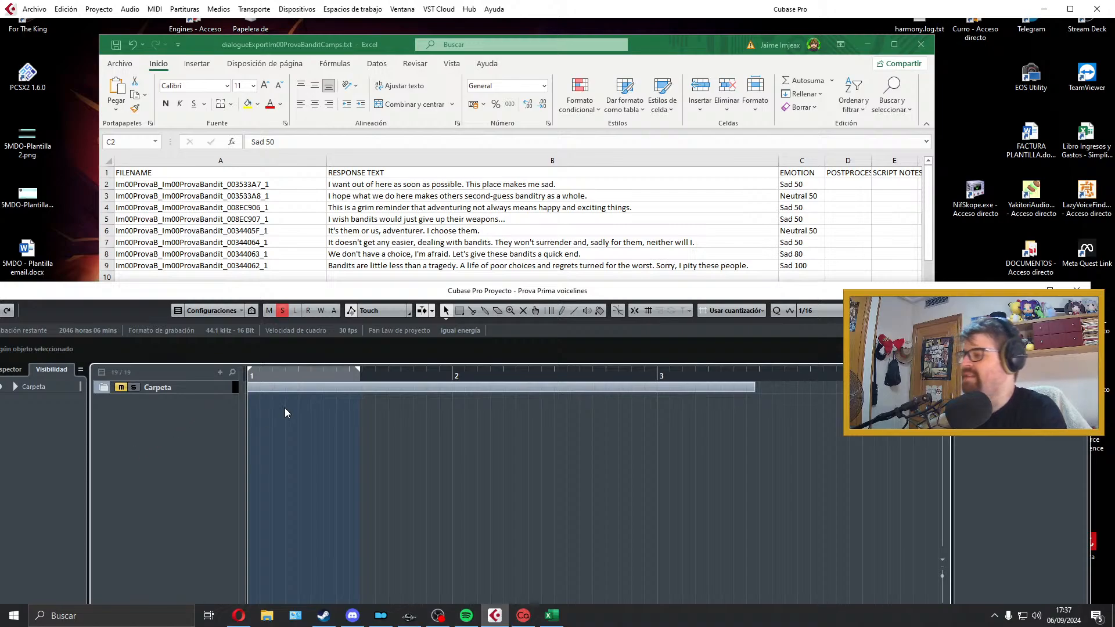
Step: Undo the last changes in Cubase to bring back the Audio 01 track, and select it
key("ctrl+z")
key("ctrl+z")
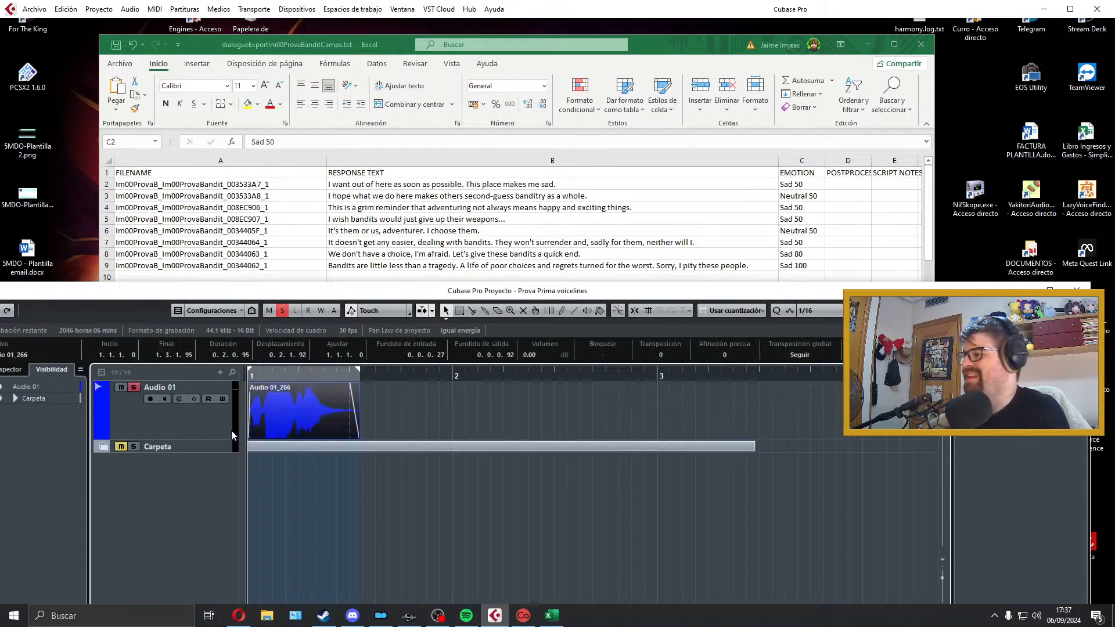
left_click(210, 421)
Step: Remove the old clip together with the Audio 19 track and reduce the height of the empty Audio 01 track
left_click_drag(274, 415, 207, 430)
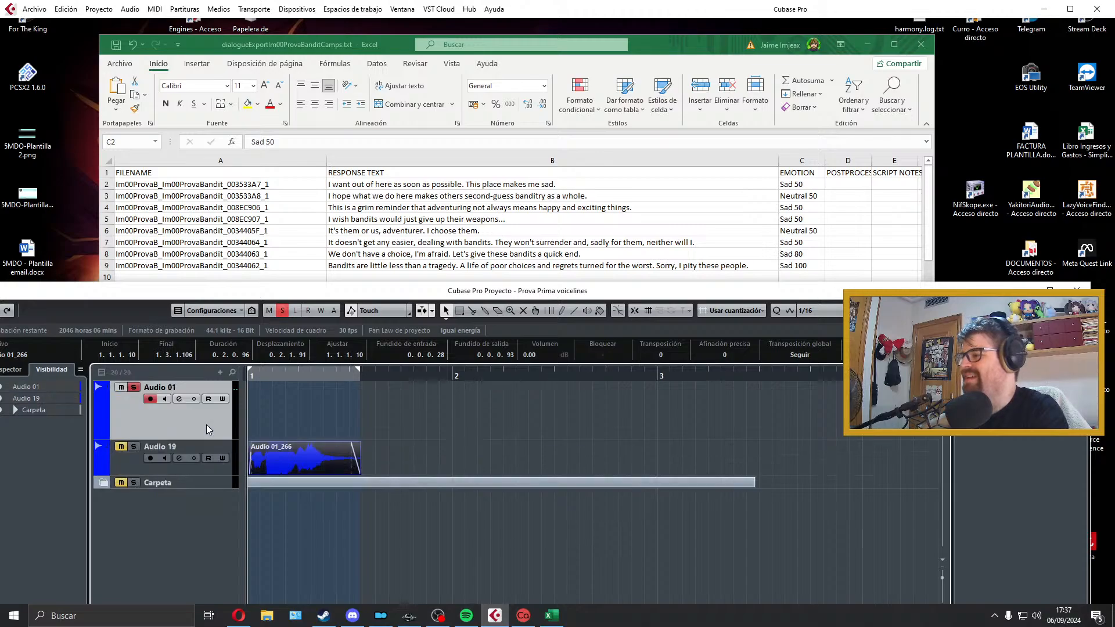
left_click(179, 457)
key("Delete")
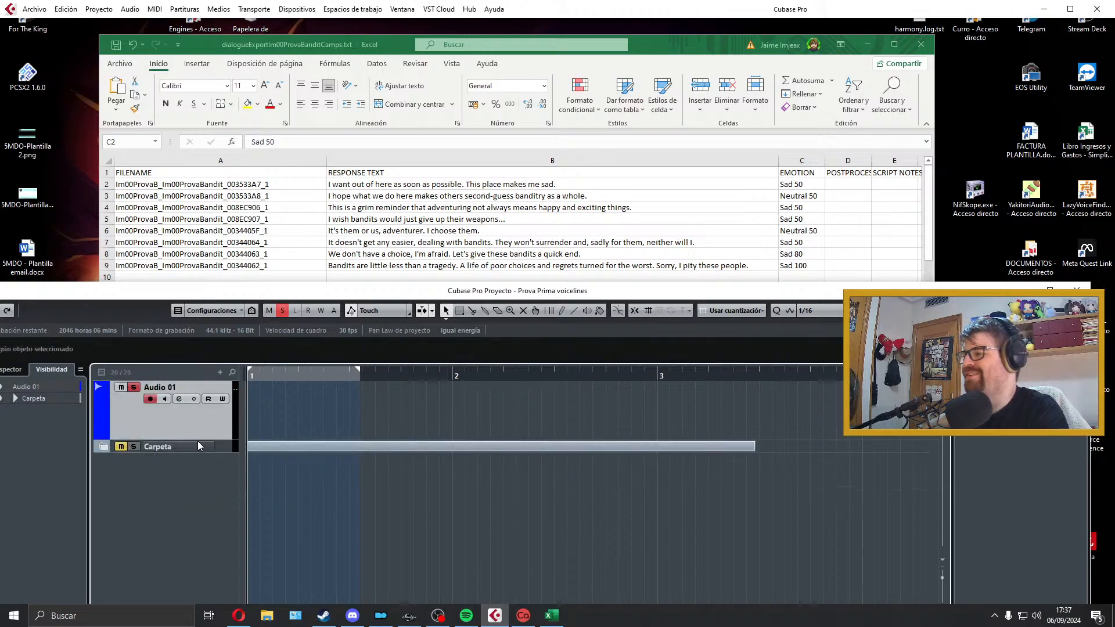
left_click_drag(198, 439, 199, 418)
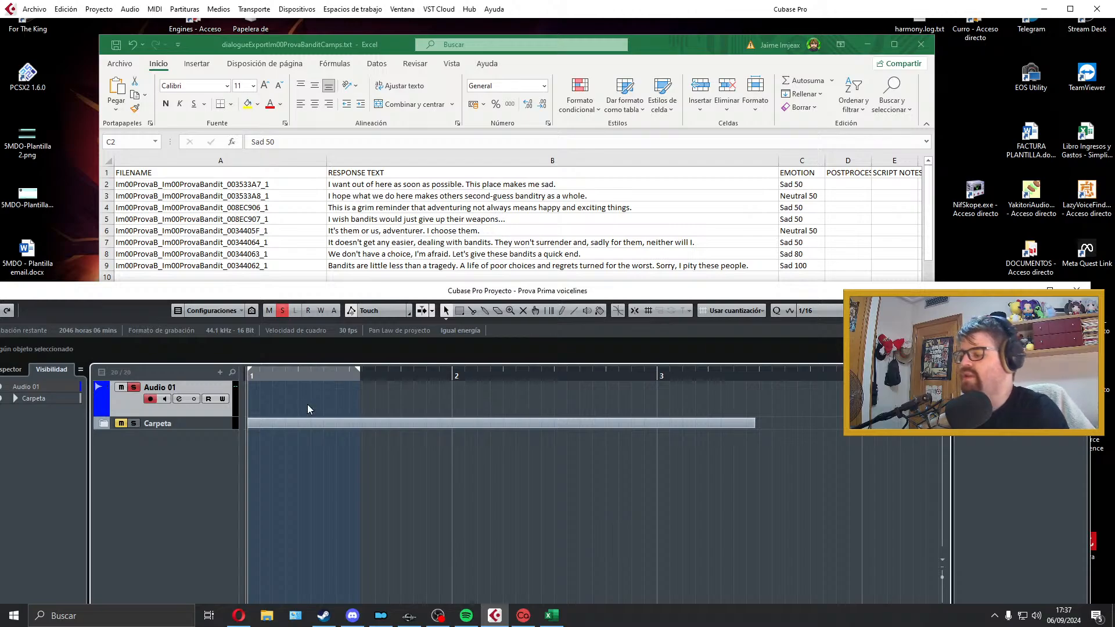
Step: Record a short test take on the Audio 01 track, play it back and discard it
key("F3")
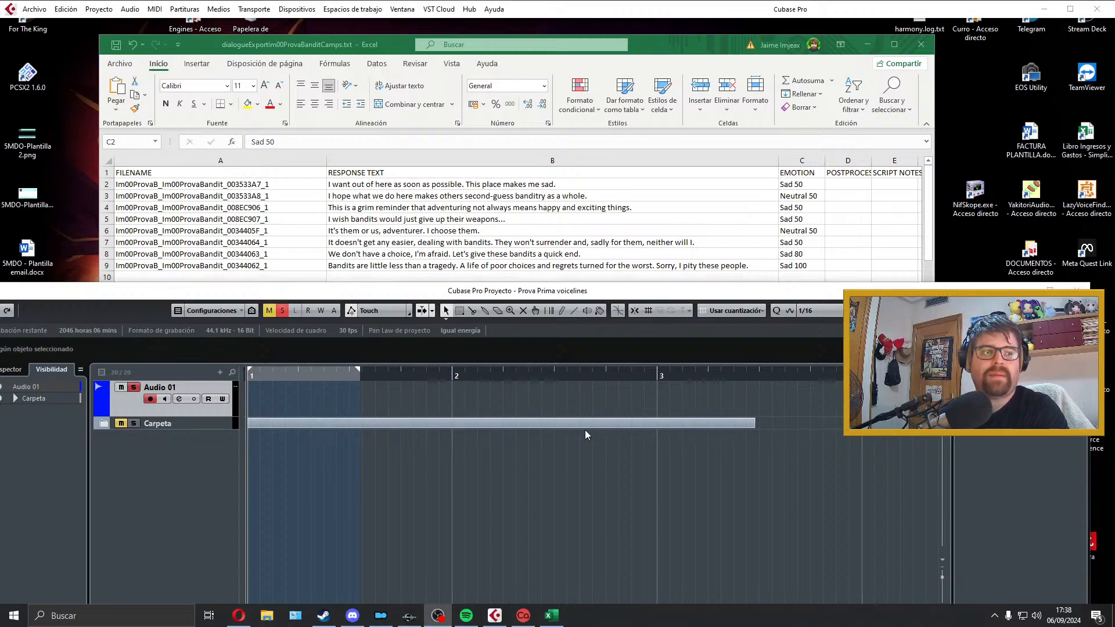
left_click(503, 389)
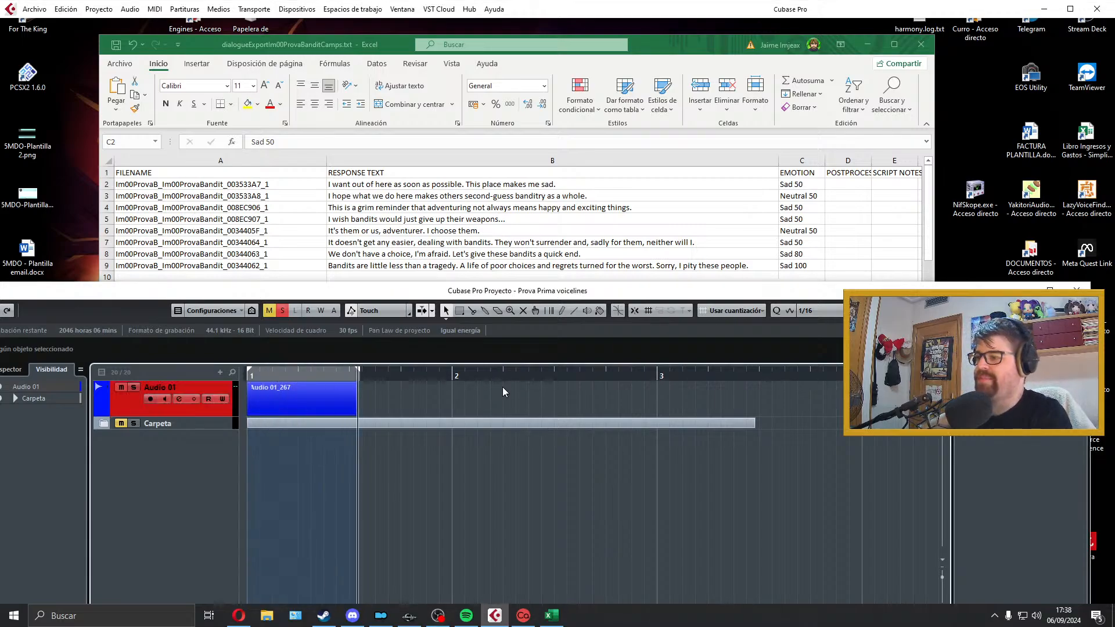
key("space")
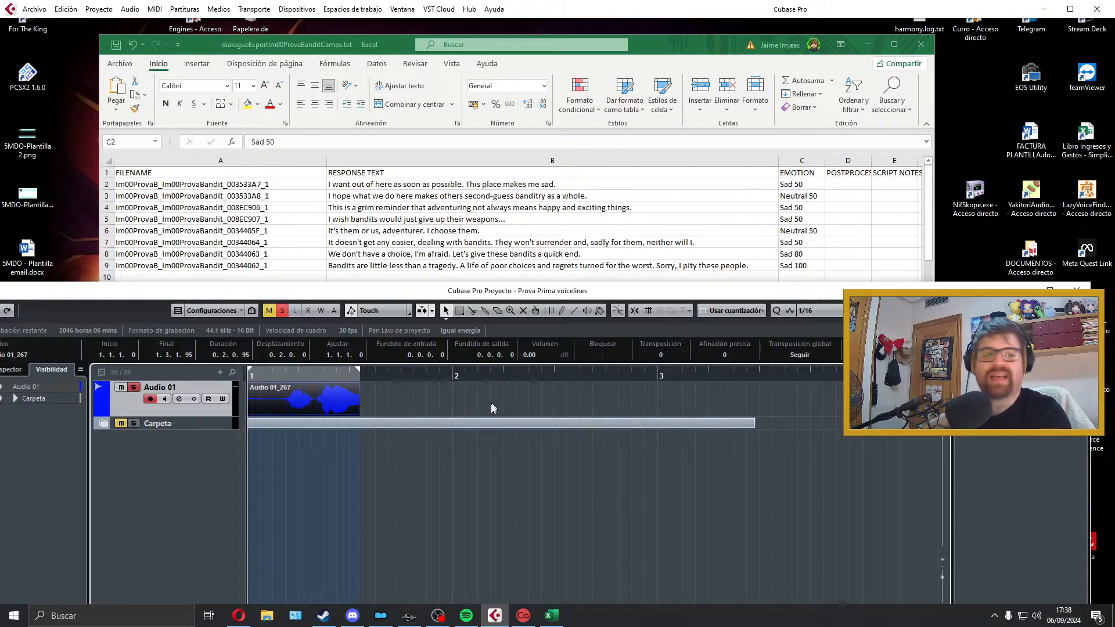
key("space")
key("space")
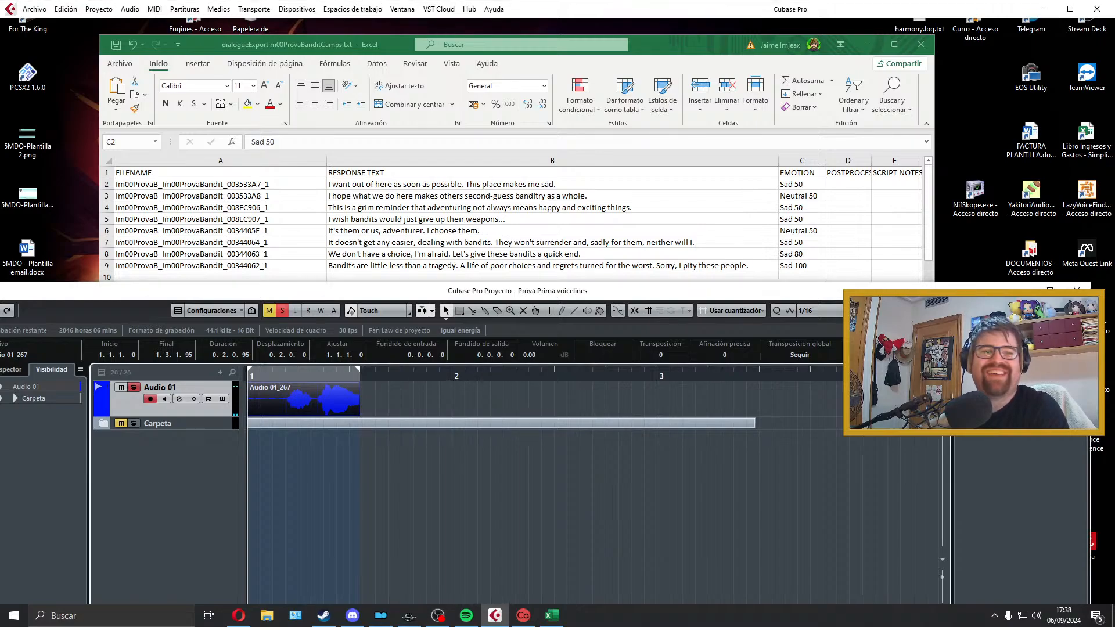
key("Delete")
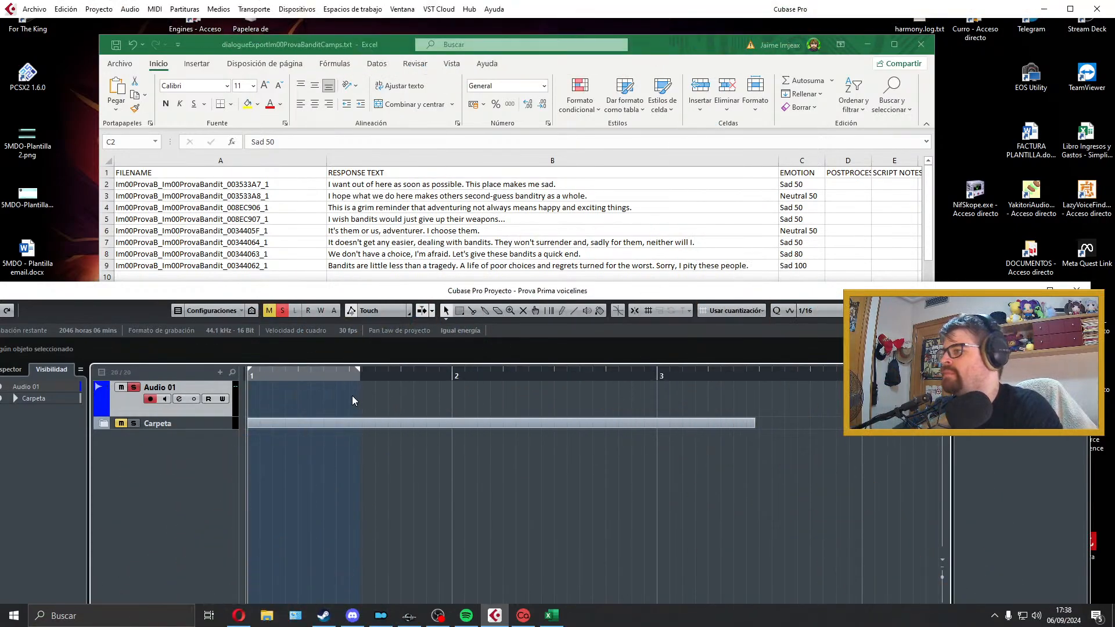
left_click(534, 266)
left_click(530, 399)
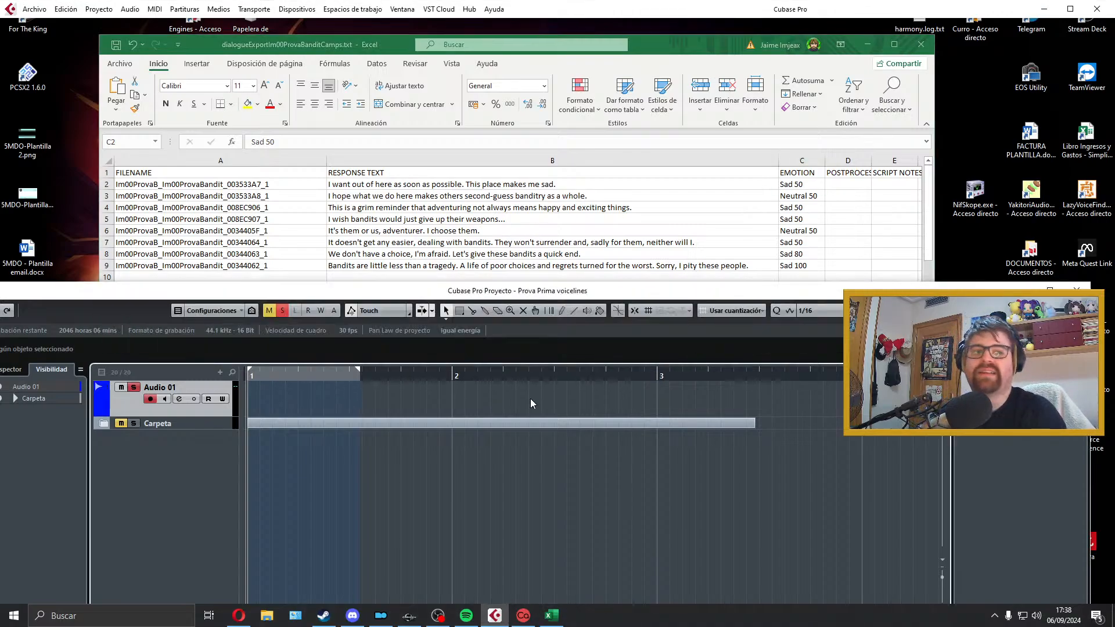
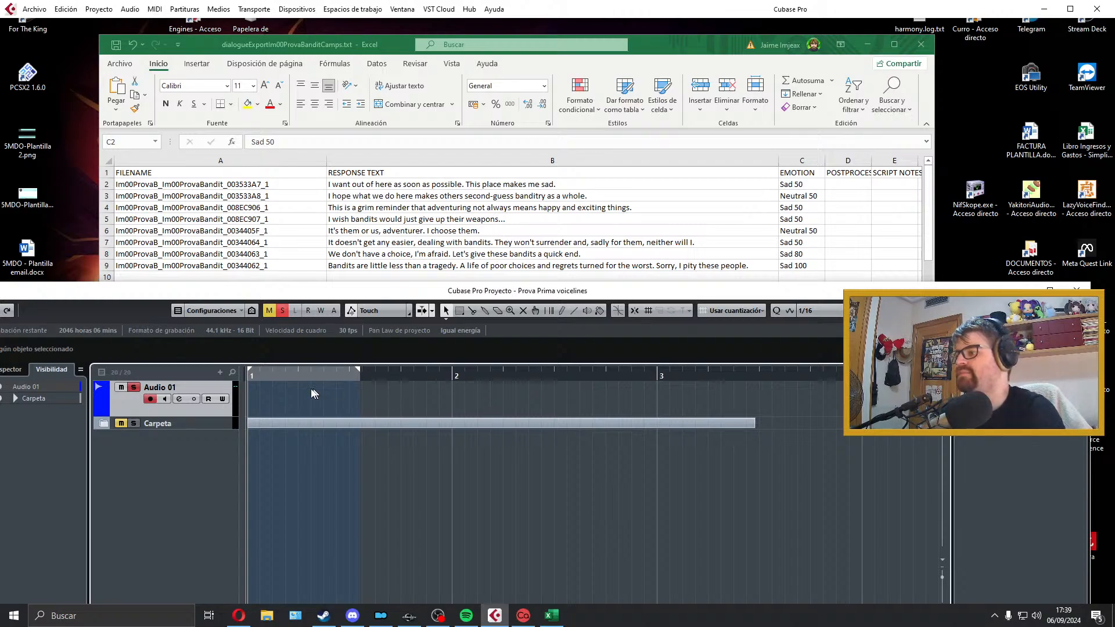
Step: Lengthen the locator range slightly, record another short take on the Audio 01 track and discard it
left_click_drag(359, 372, 406, 372)
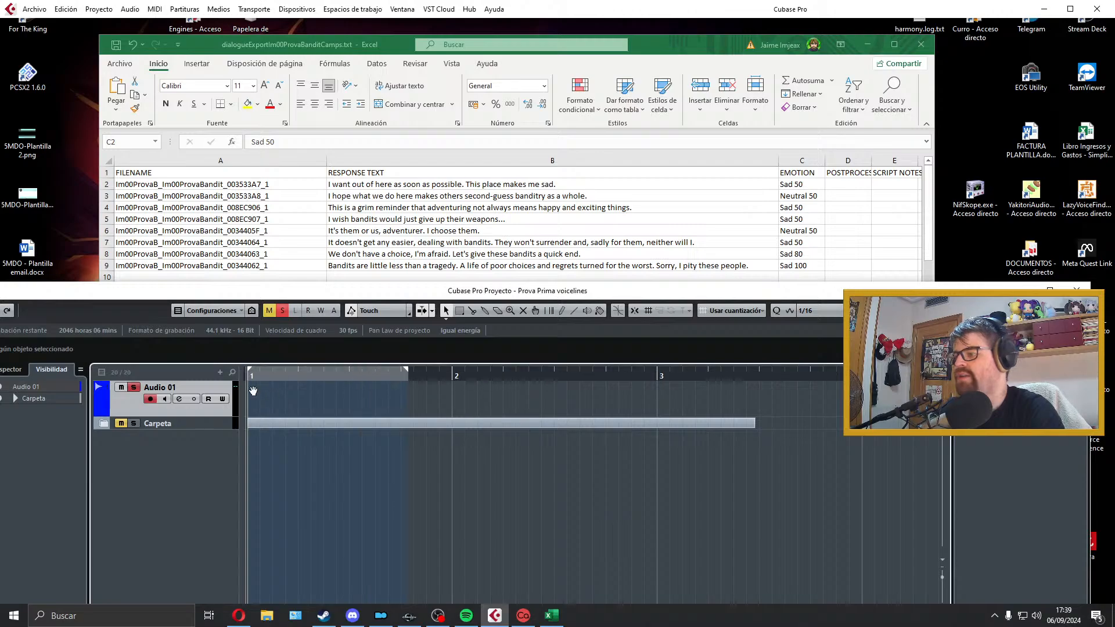
key("KP_Multiply")
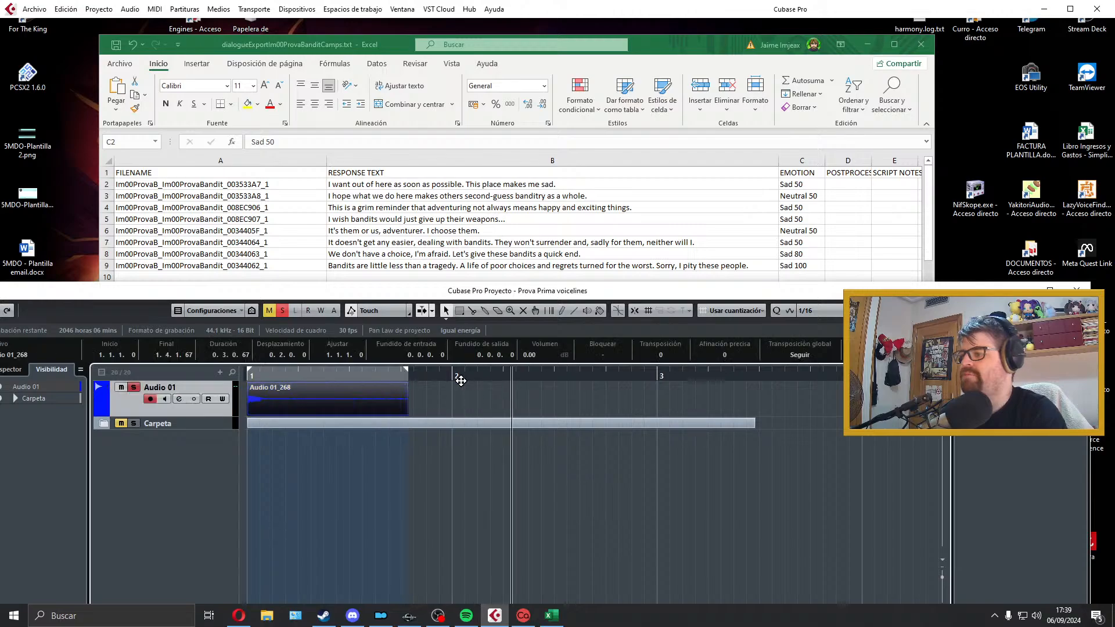
key("space")
key("Delete")
Step: Extend the locator range from bar 1 to about the start of bar 6
left_click_drag(406, 372, 890, 373)
scroll(655, 413, "down", 5)
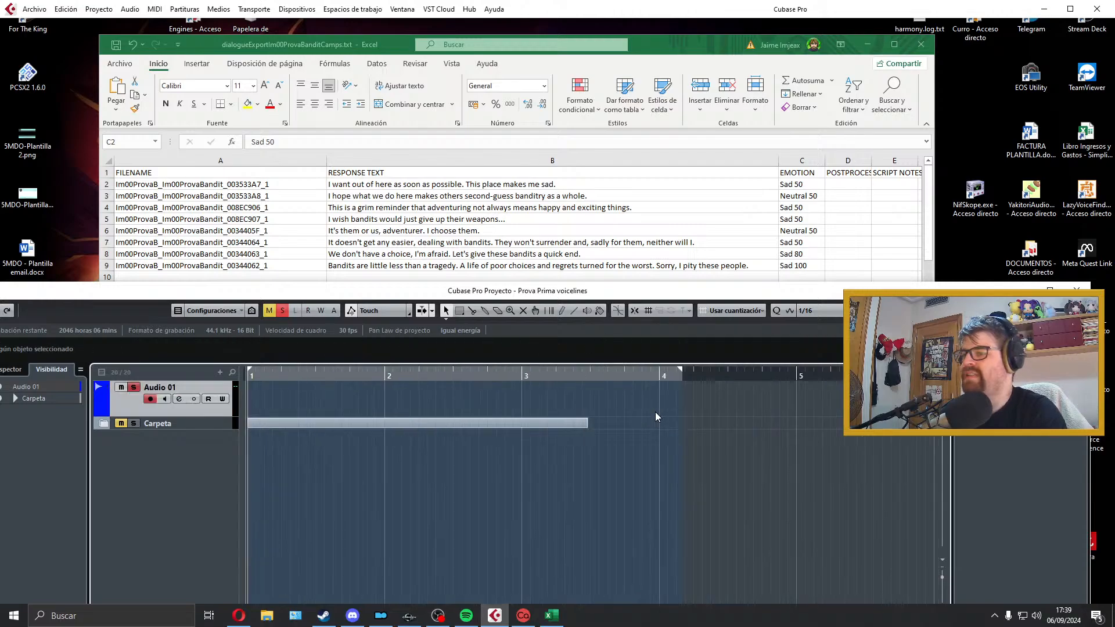
left_click_drag(477, 372, 622, 373)
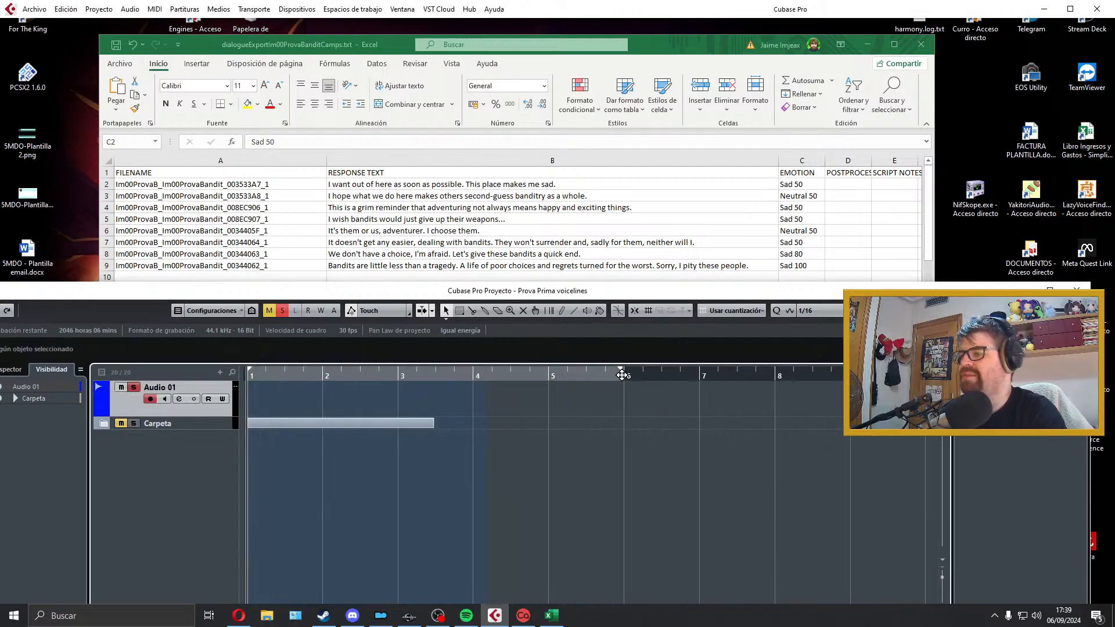
scroll(406, 395, "up", 2)
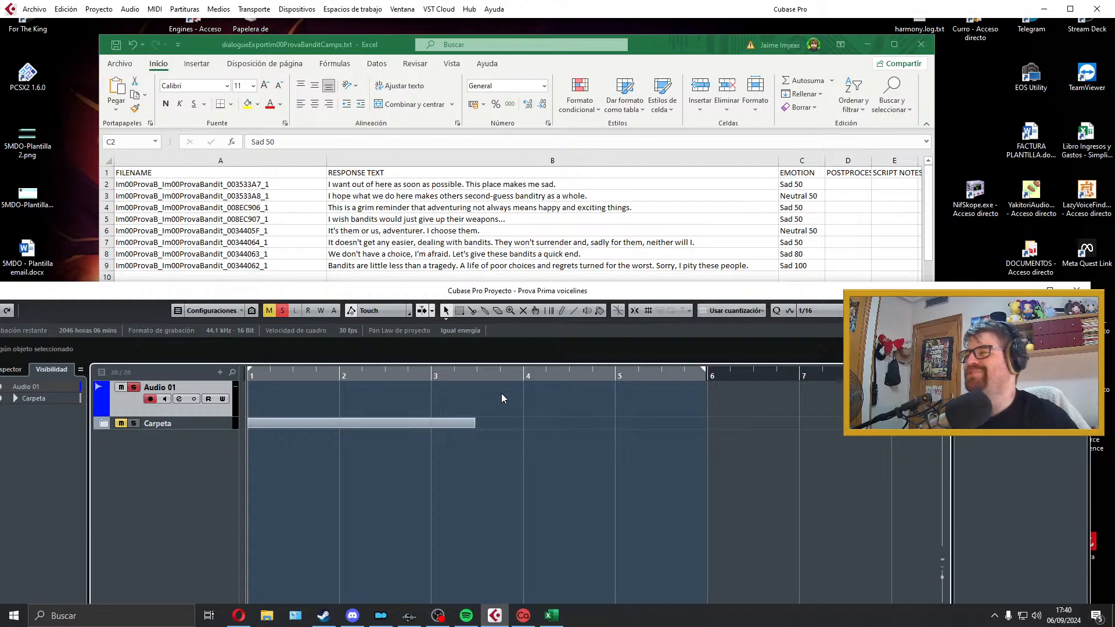
scroll(503, 397, "up", 2)
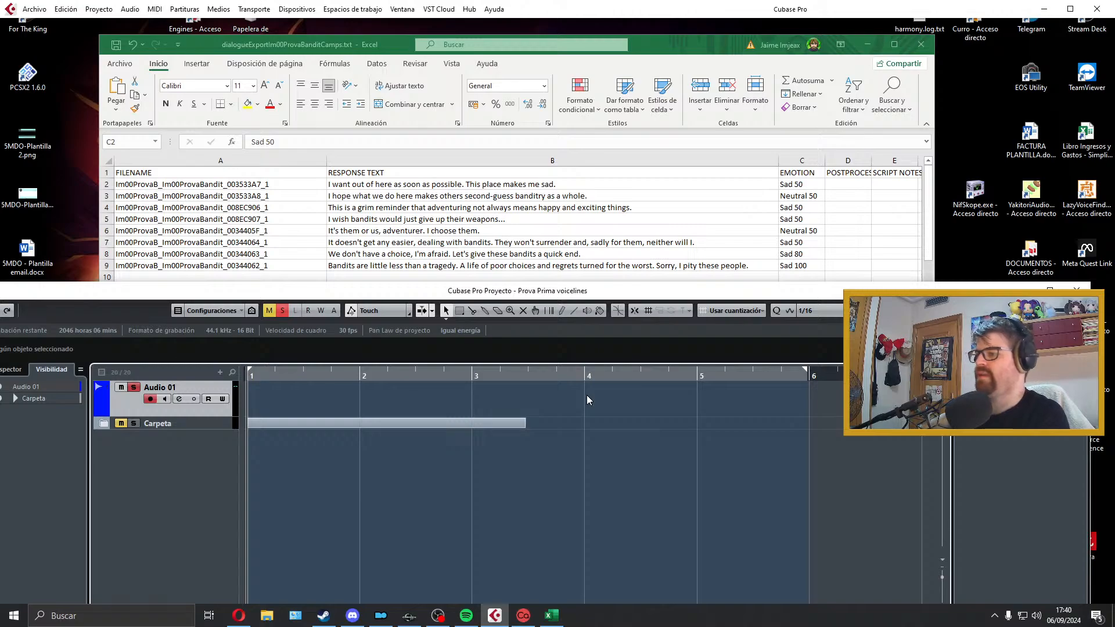
Step: Record a first attempt at the opening line, "I want out of here as soon as possible", and discard it
key("KP_Multiply")
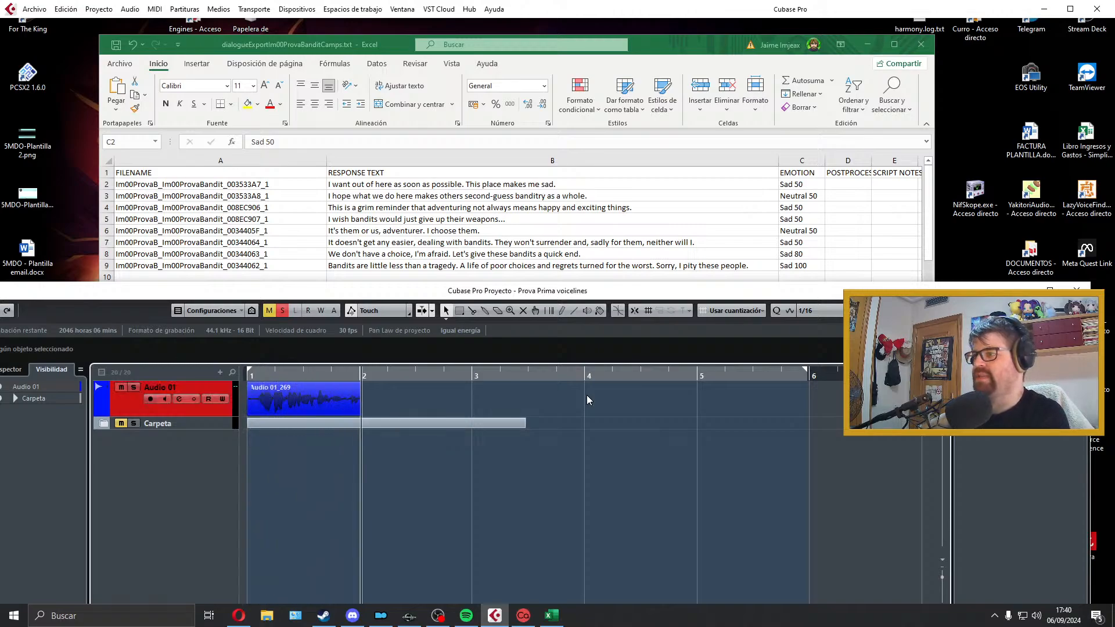
key("space")
key("Delete")
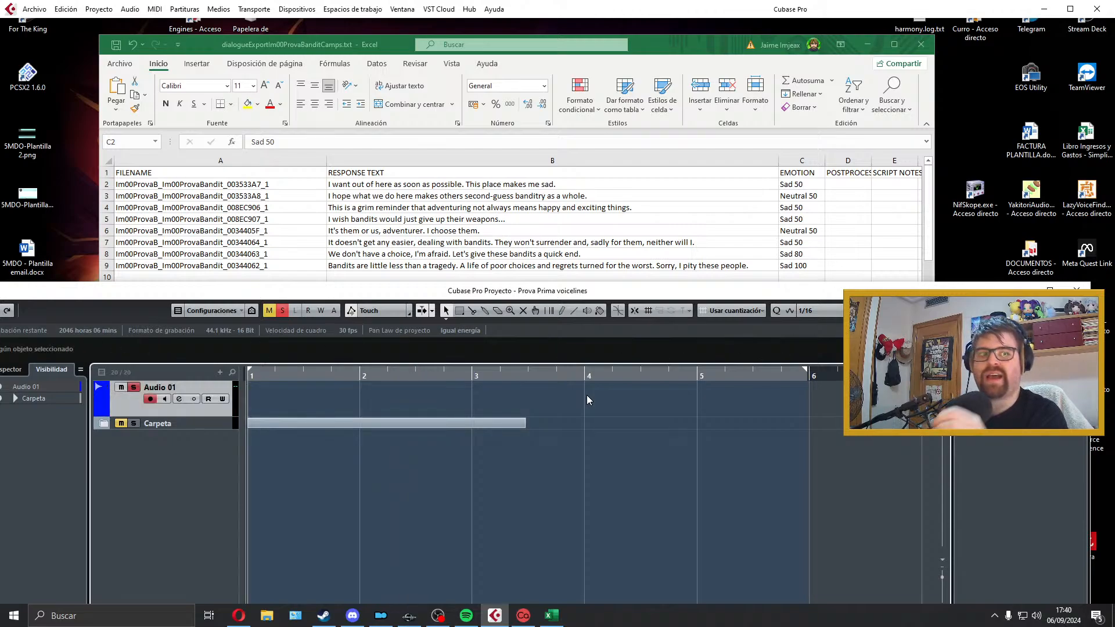
Step: Record the line "I want out of here as soon as possible. This place makes me sad." on Audio 01 and play it back
key("KP_Multiply")
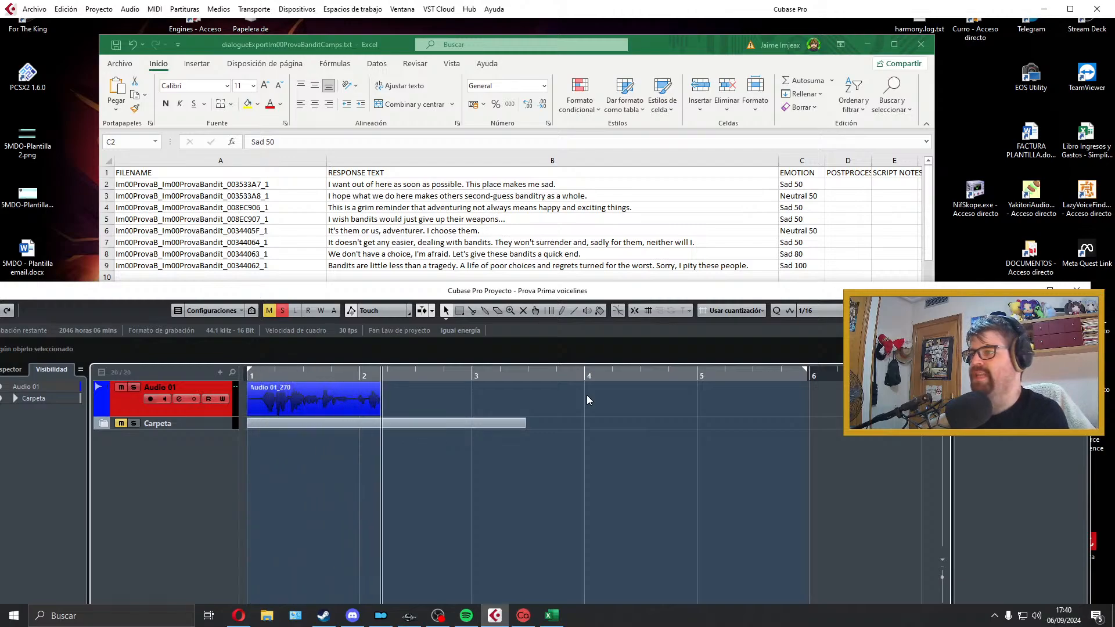
key("space")
key("space")
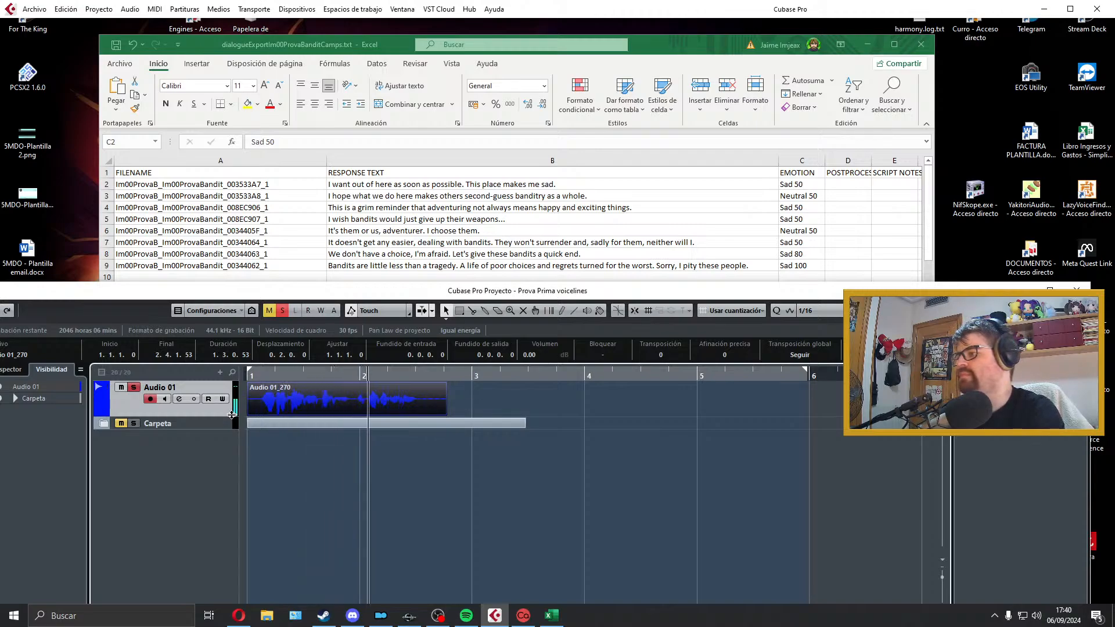
Step: Trim the start and end of the recorded take, align it to bar 1 and add a short fade at each end
scroll(259, 417, "up", 2)
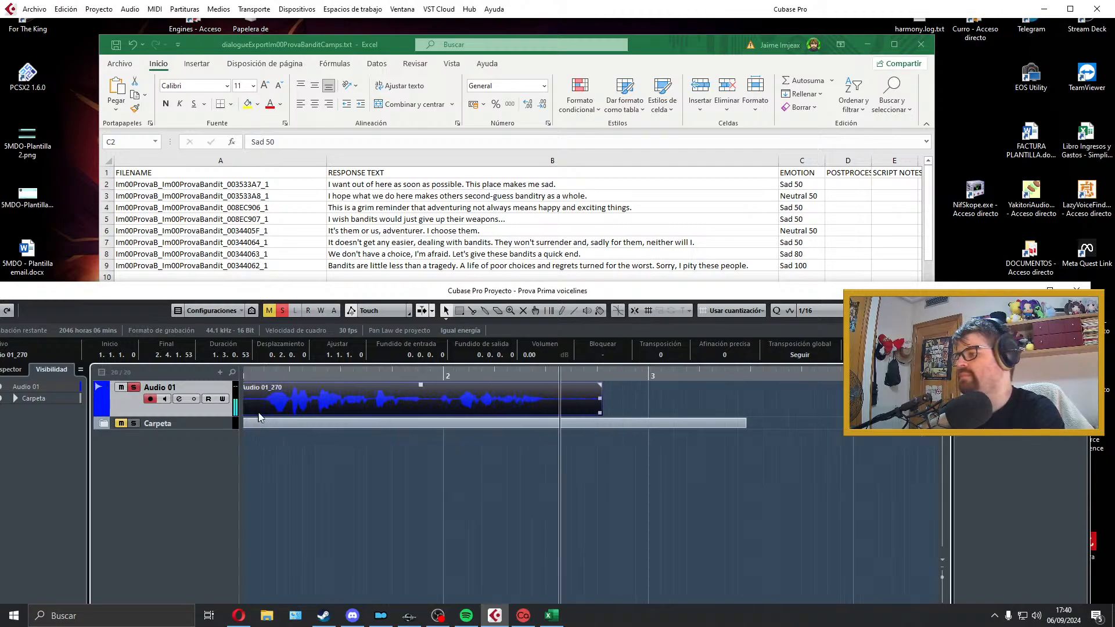
left_click(269, 374)
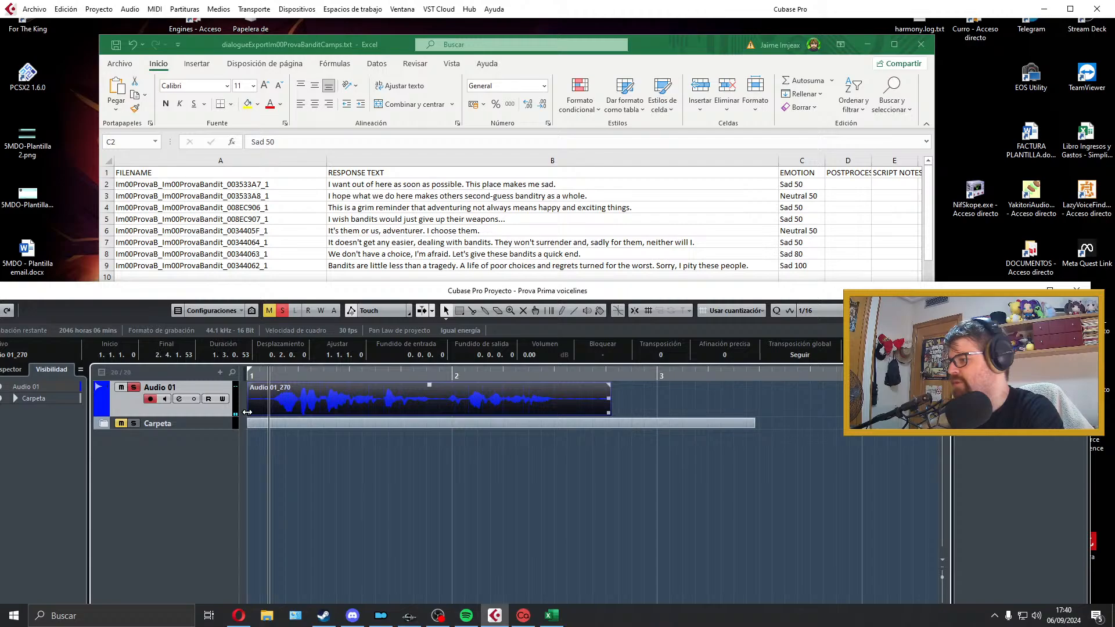
left_click_drag(249, 411, 272, 413)
left_click_drag(288, 407, 254, 385)
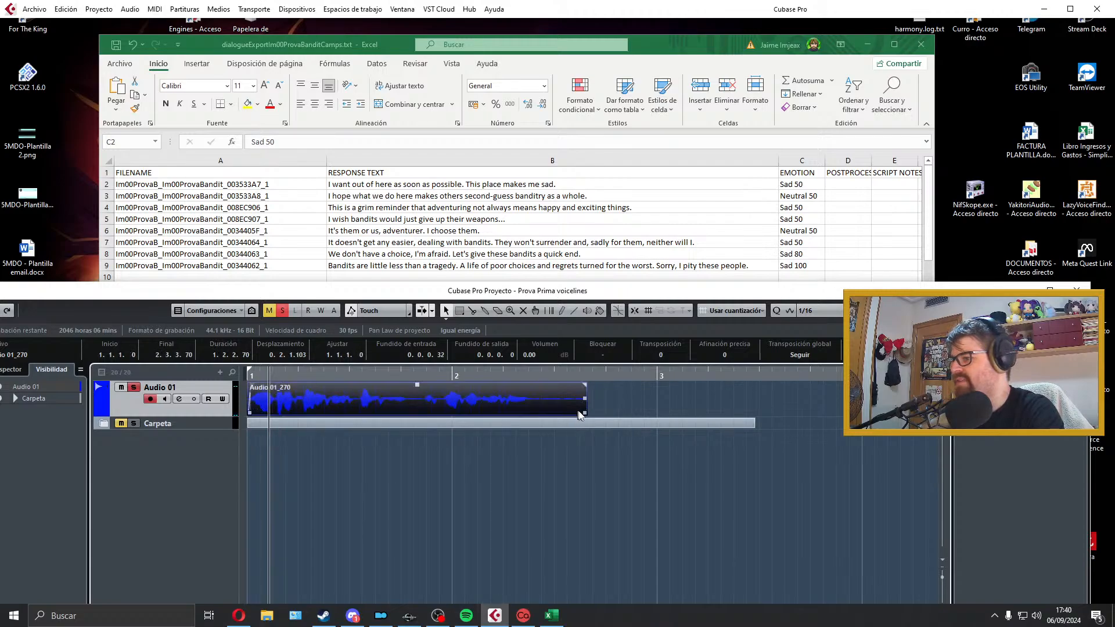
left_click_drag(584, 414, 535, 384)
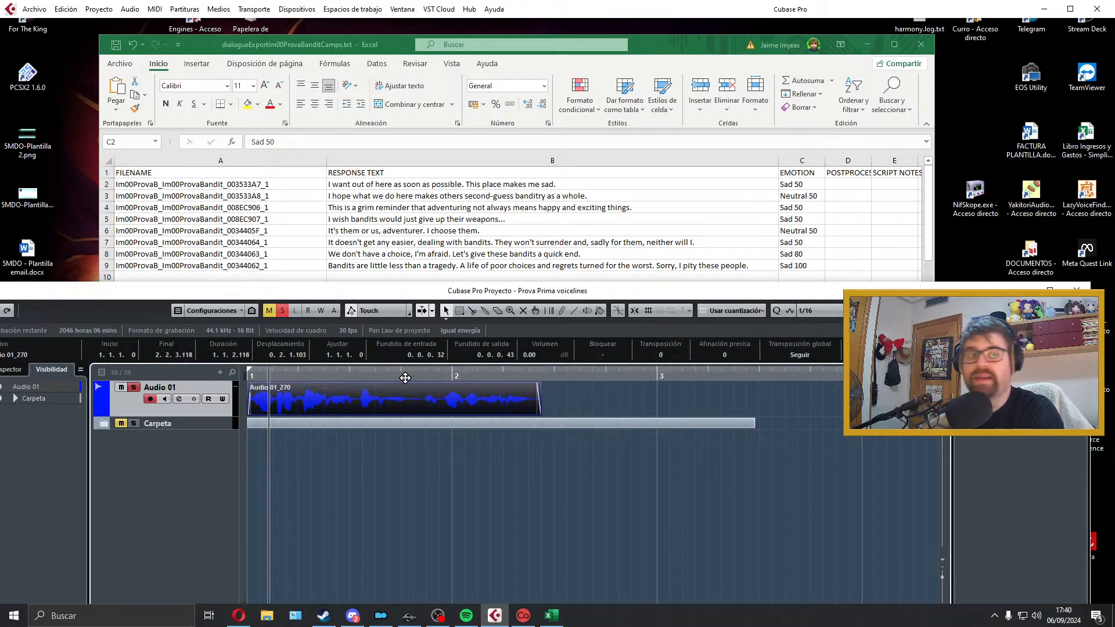
Step: Listen to the second half of the trimmed take to check its ending
left_click(405, 378)
key("space")
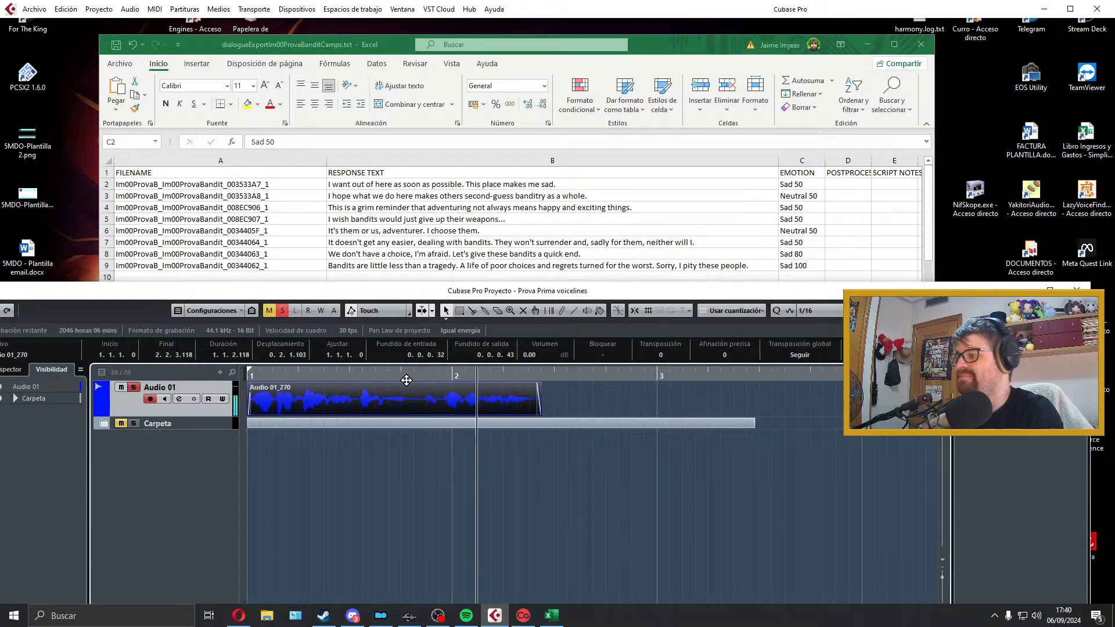
key("space")
left_click(356, 616)
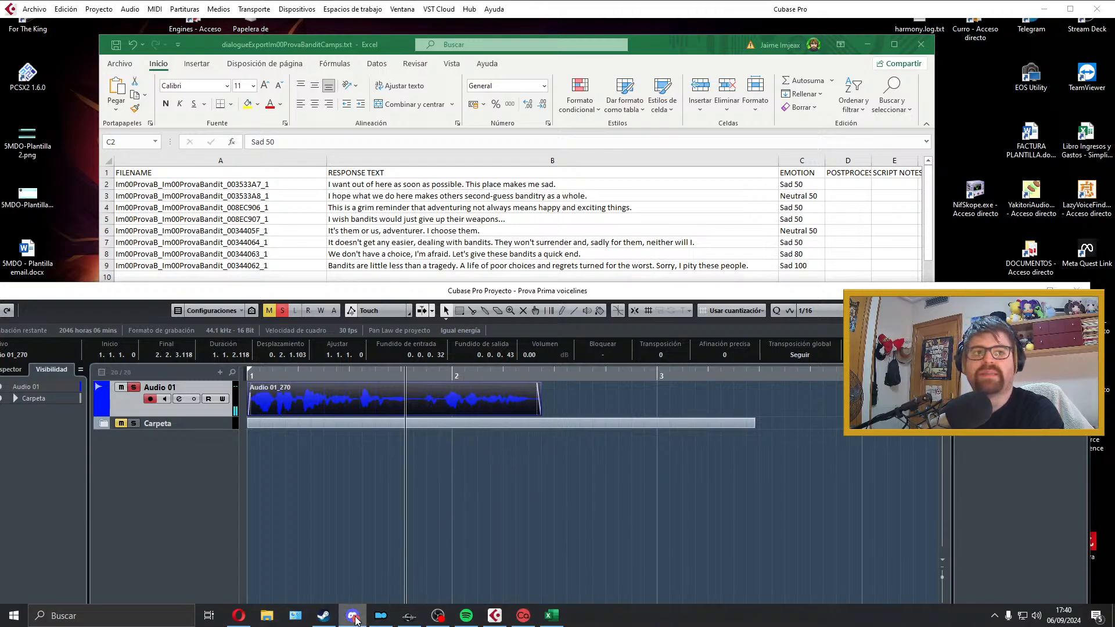
left_click(355, 620)
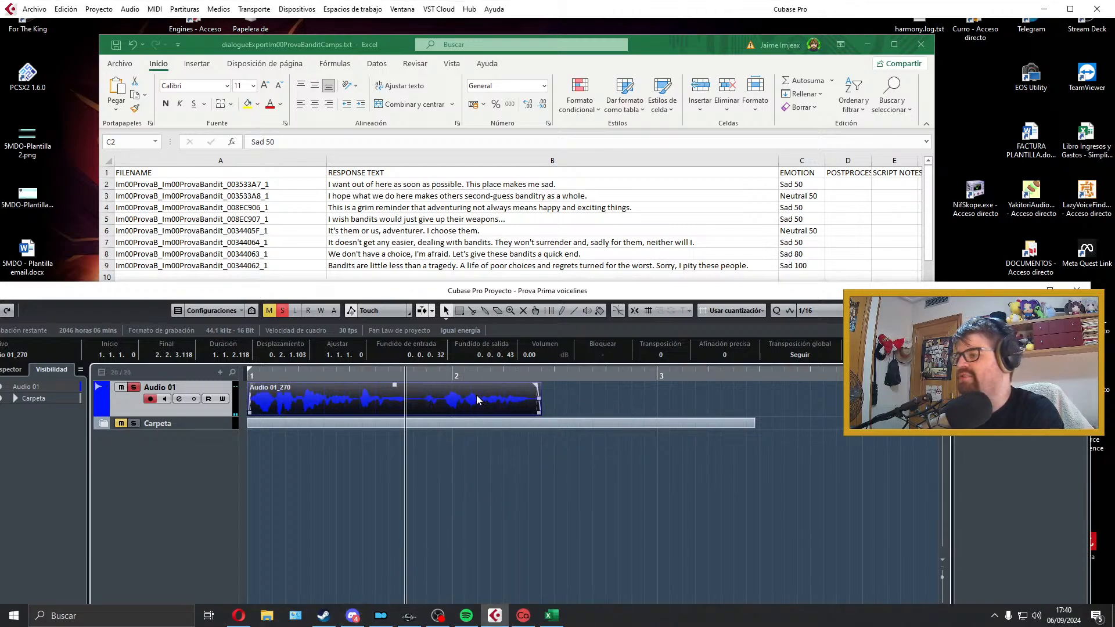
Step: Fit the locator range to the trimmed clip and play the clip from its start
key("p")
key("KP_1")
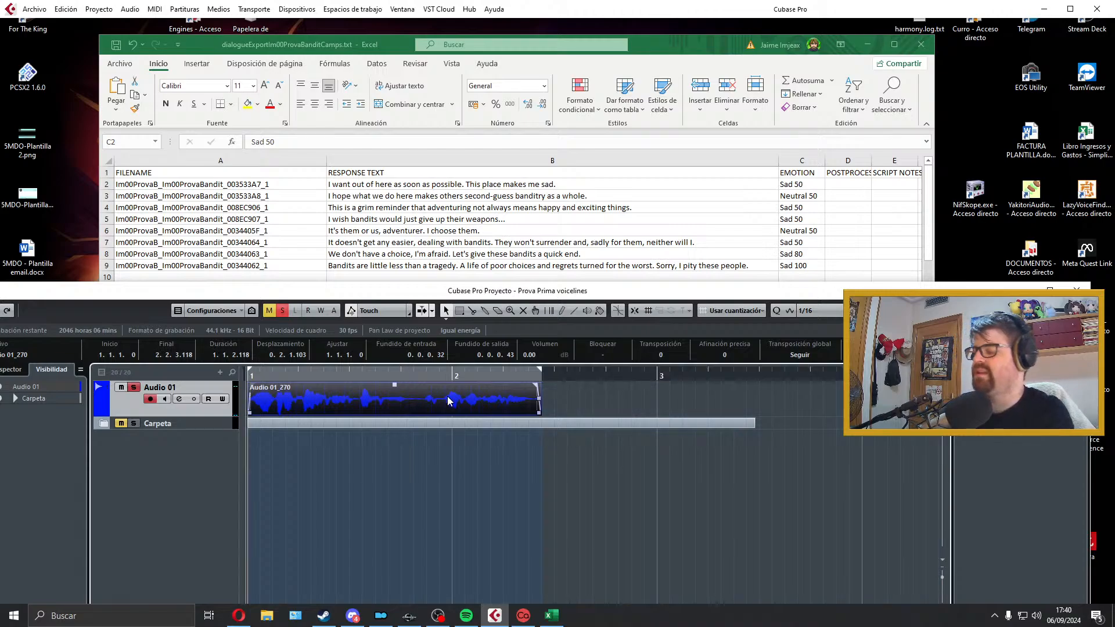
key("space")
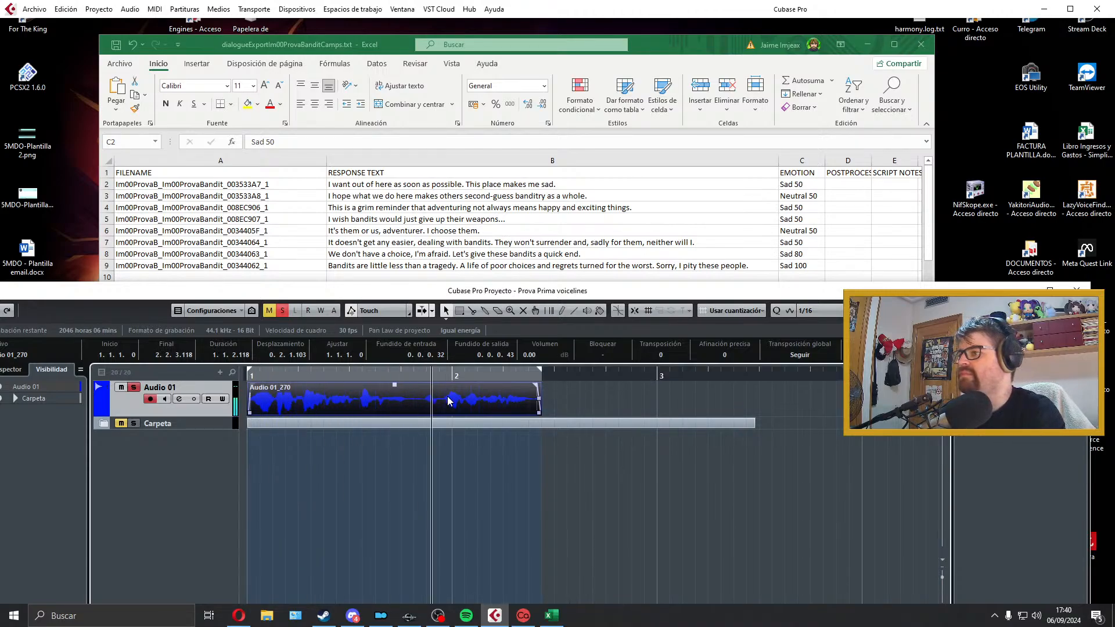
Step: Export the clip as a WAV named Im00ProvaB_Im00ProvaBandit_003533A7_1, copying the name from the sheet's first dialogue row, and close the export dialog
left_click(289, 195)
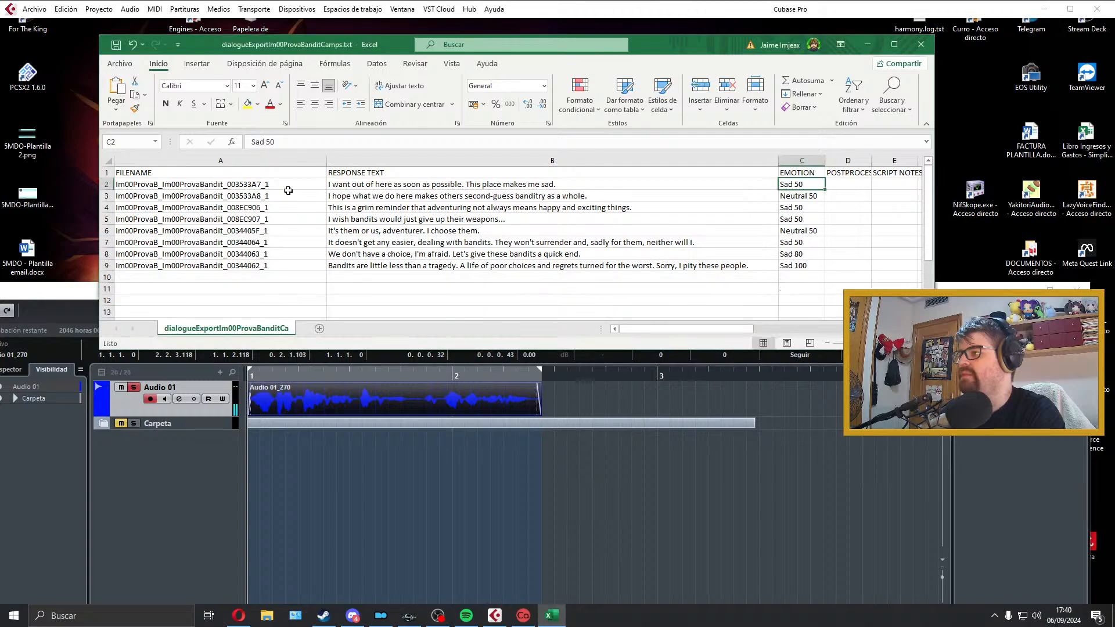
double_click(289, 185)
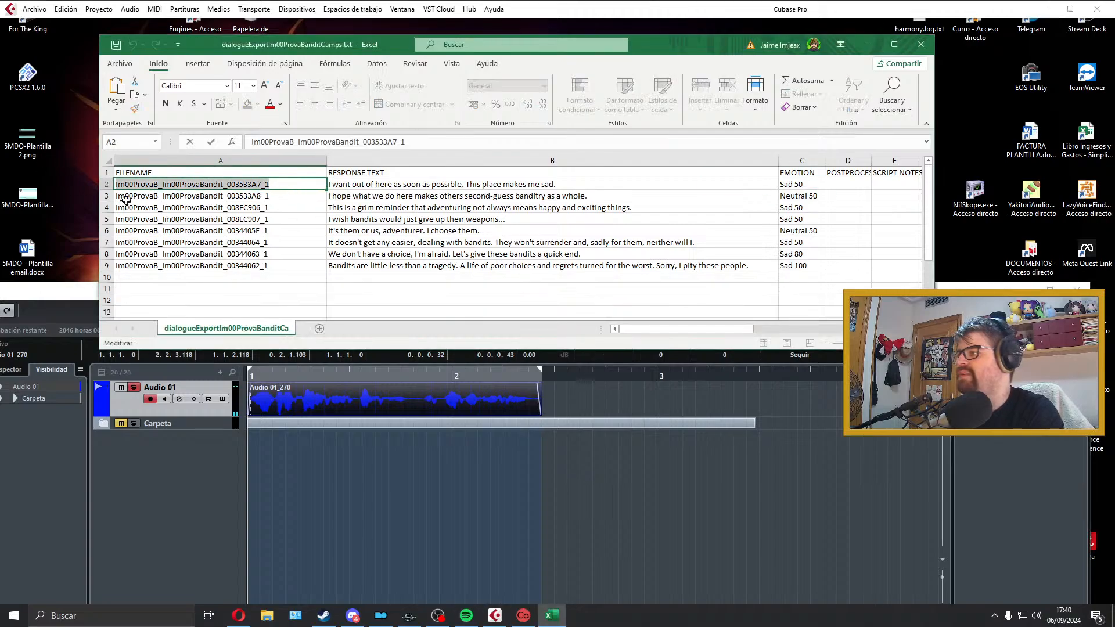
left_click(431, 406)
left_click(34, 9)
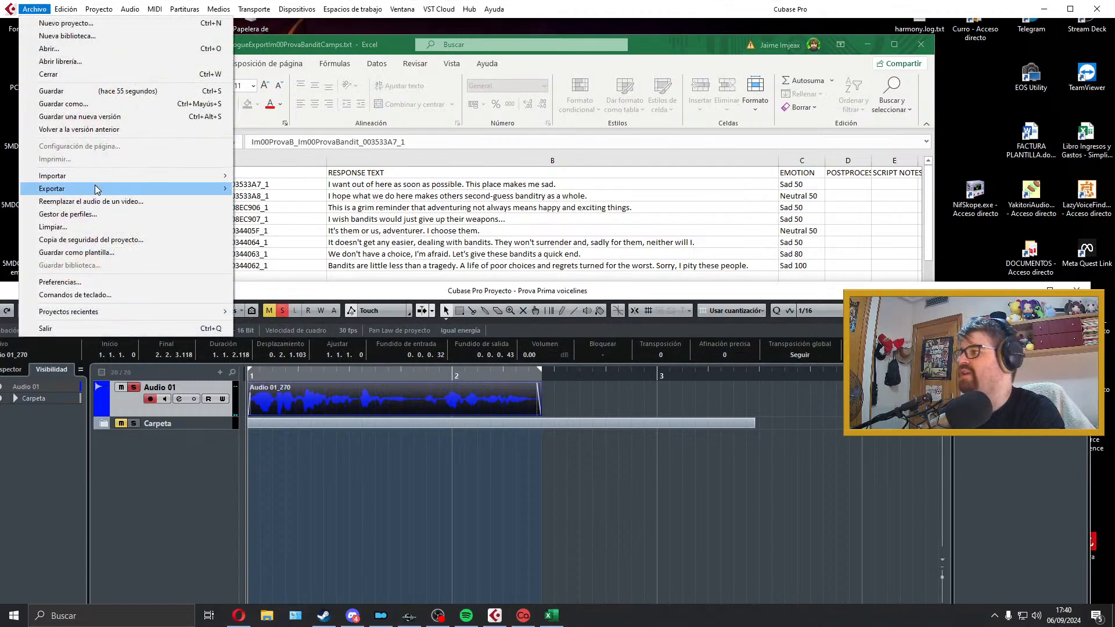
mouse_move(130, 188)
left_click(288, 215)
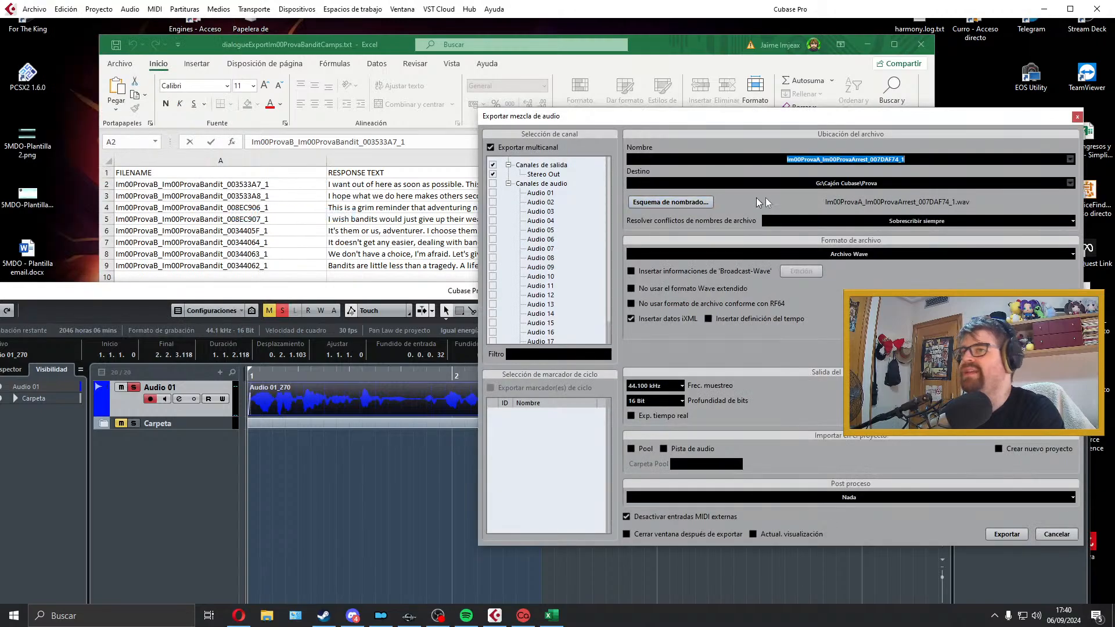
left_click(1010, 538)
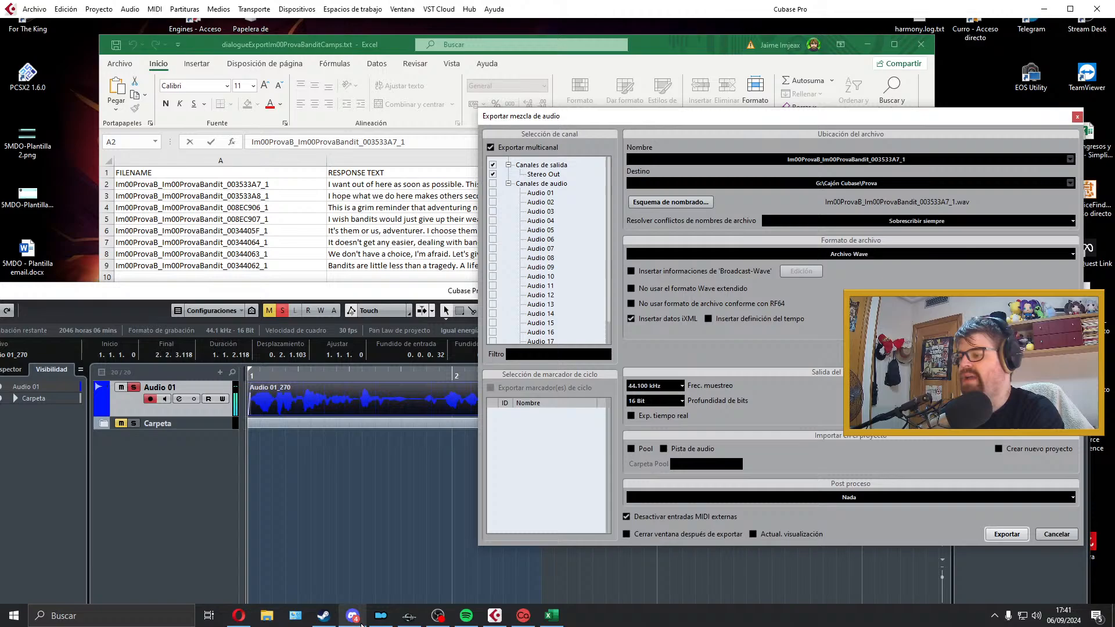
left_click(1058, 537)
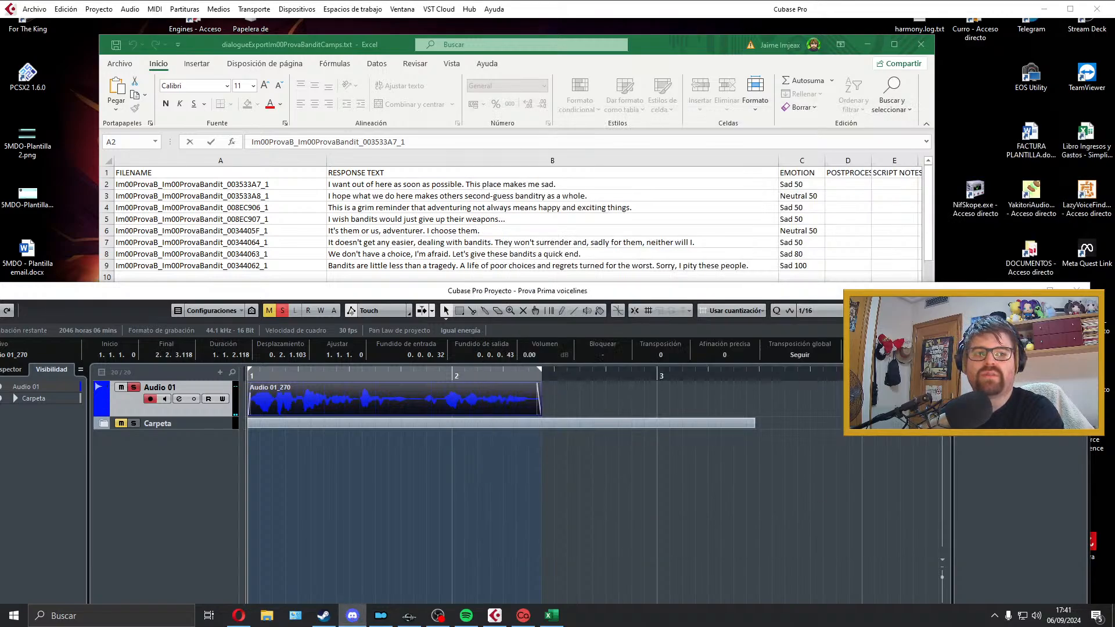
key("alt+Tab")
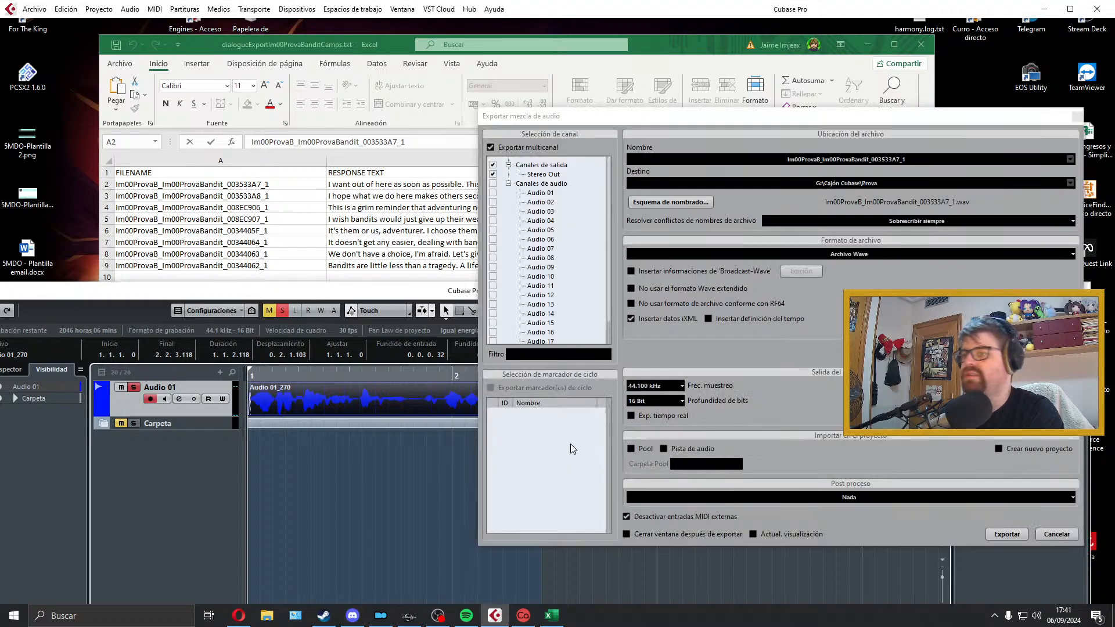
left_click(1077, 118)
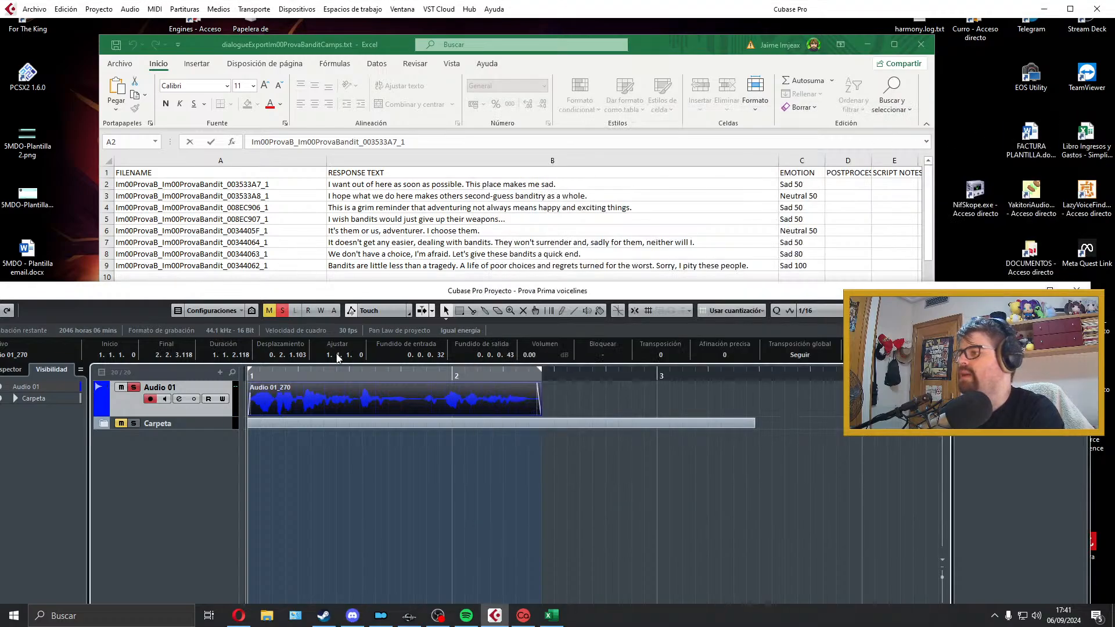
Step: Delete the exported clip from Audio 01 and extend the locator range to about the middle of bar 3 for the second dialogue line
left_click(244, 237)
left_click(338, 199)
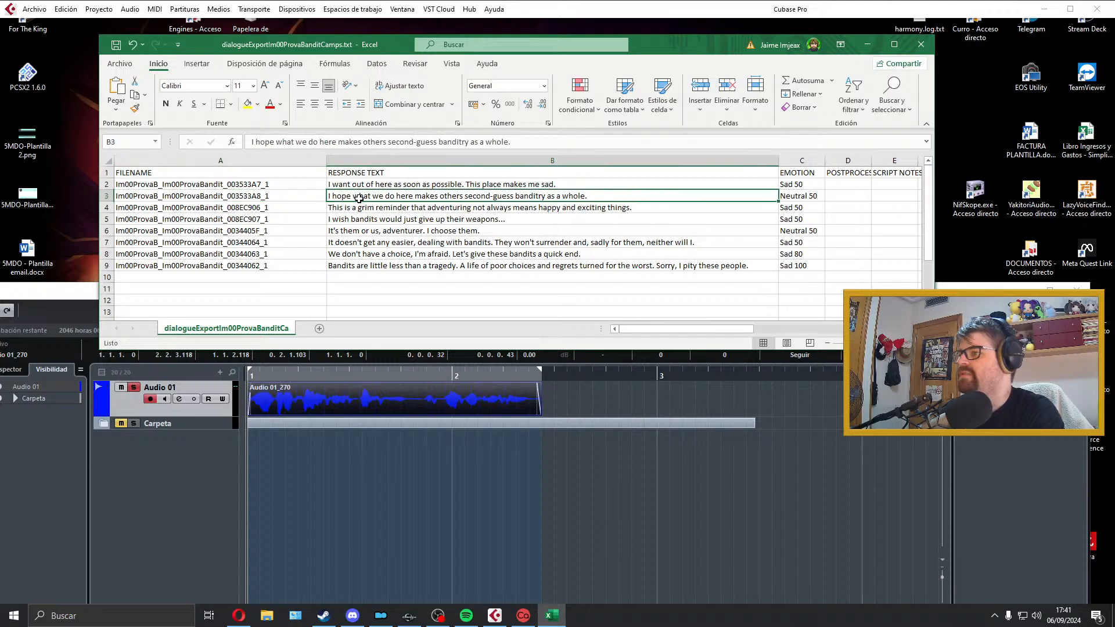
left_click(431, 388)
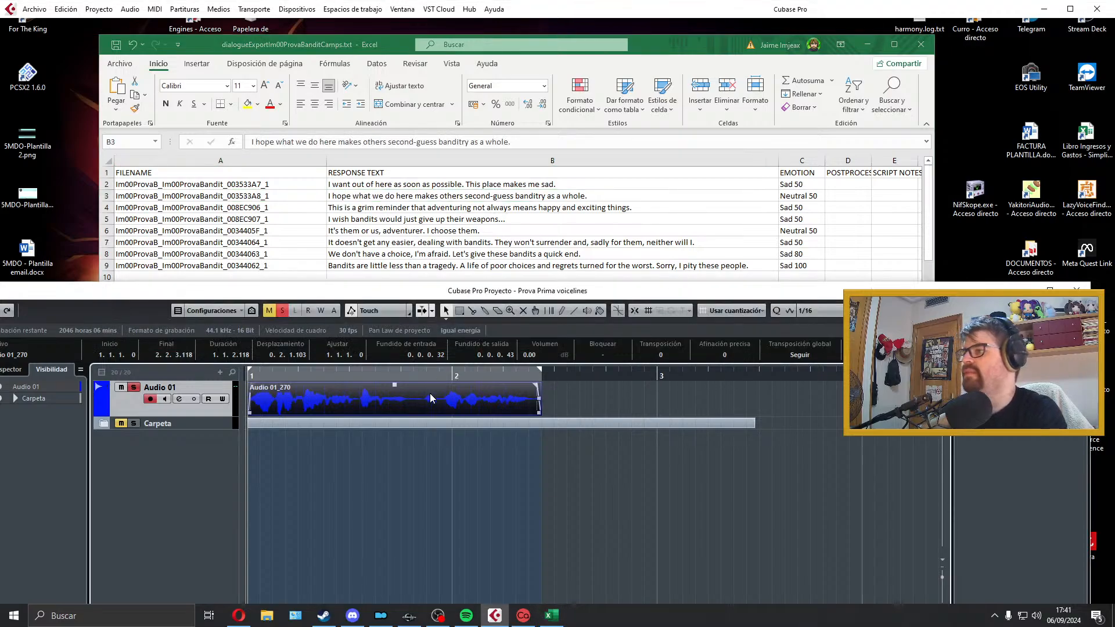
key("Delete")
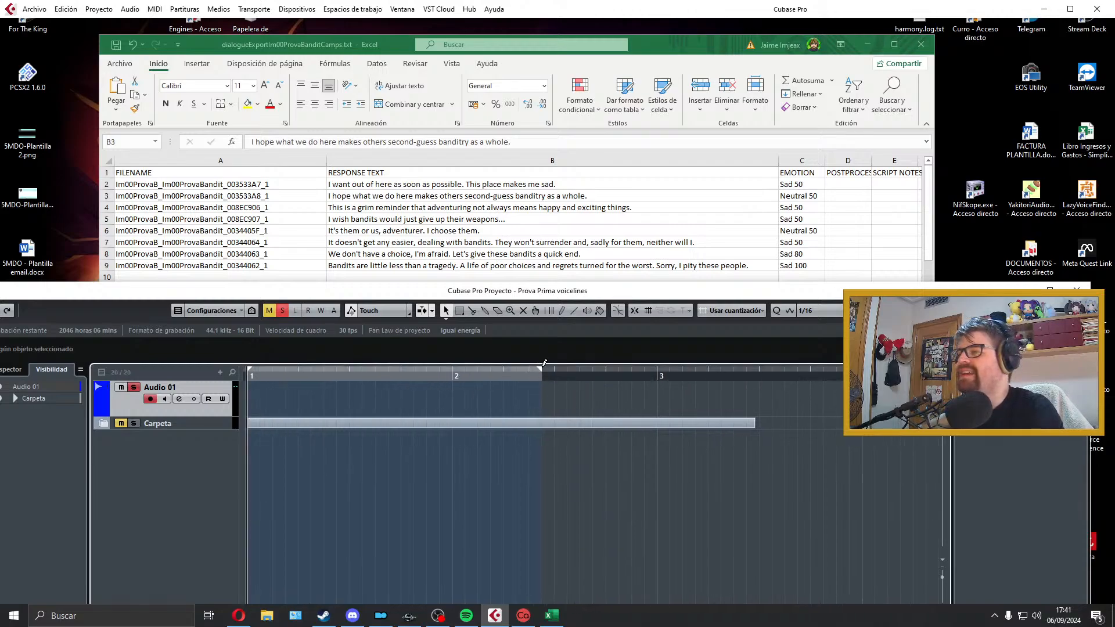
left_click_drag(539, 370, 785, 377)
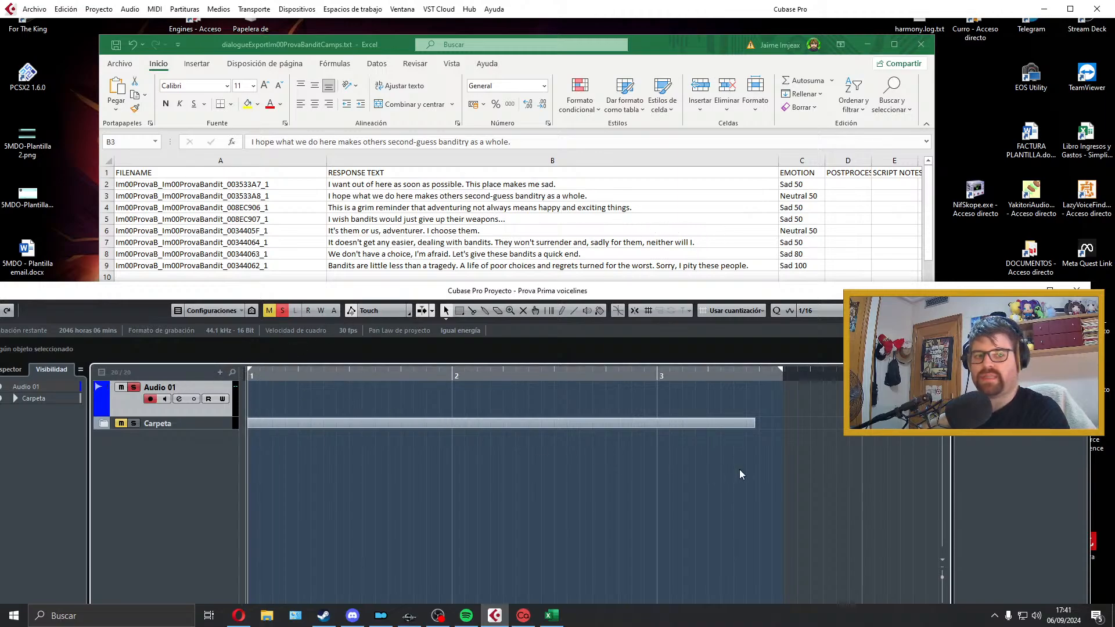
Step: Record the line "I hope what we do here makes others second-guess banditry as a whole." on Audio 01 and play it back
key("KP_Multiply")
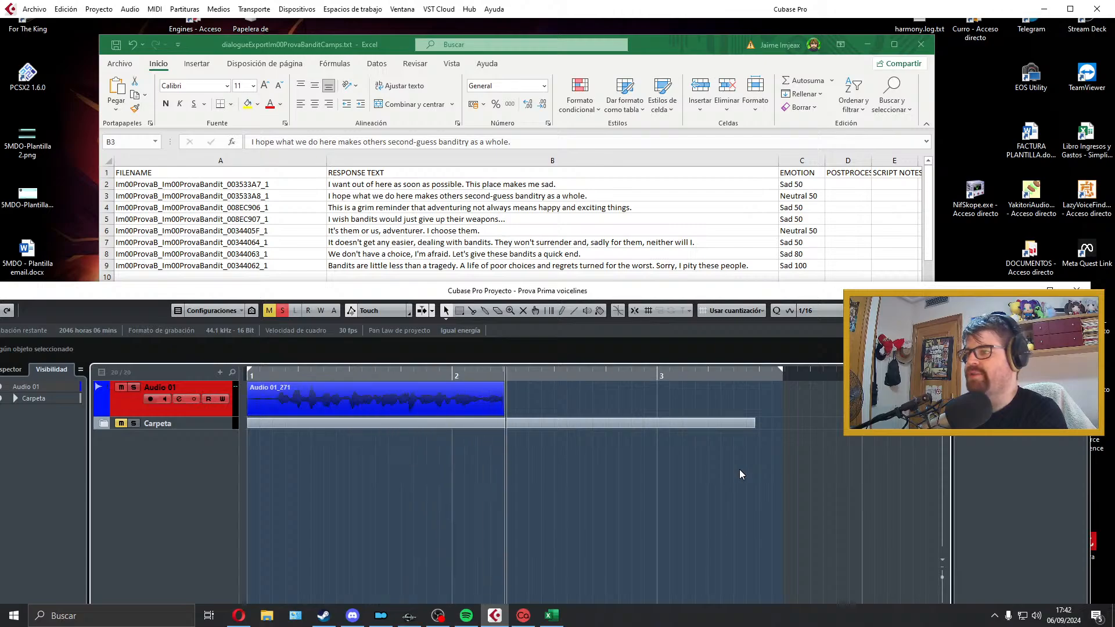
key("space")
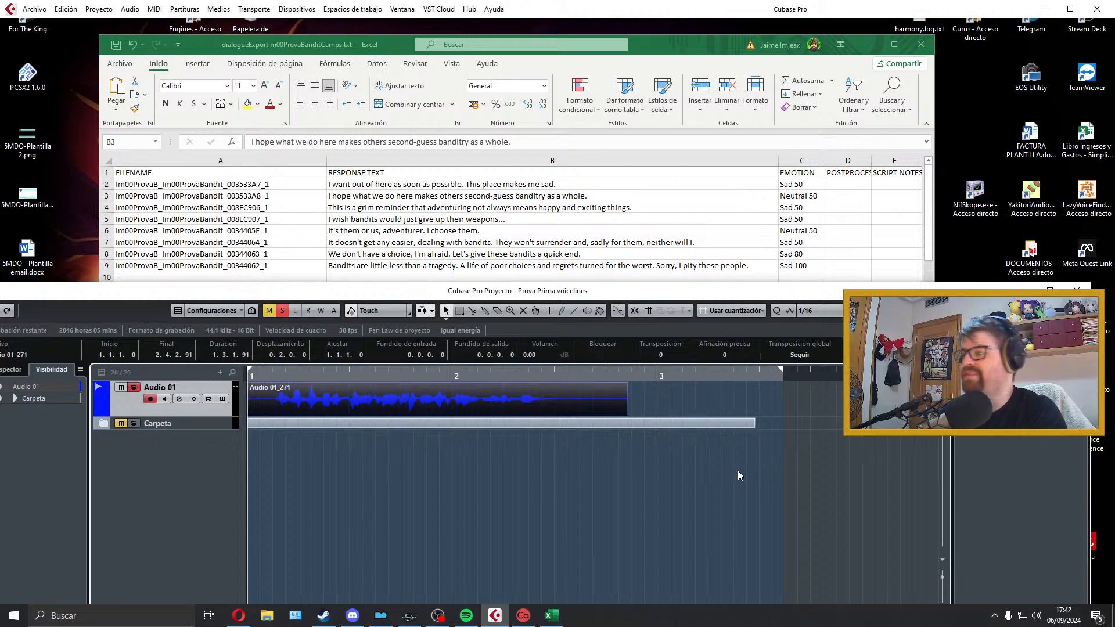
key("space")
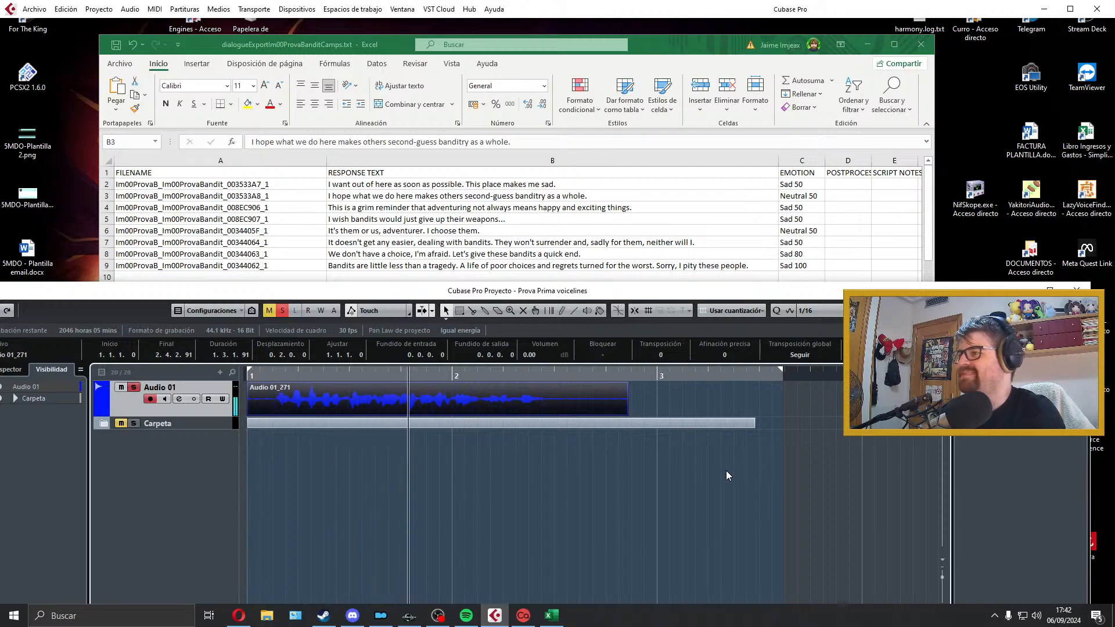
key("space")
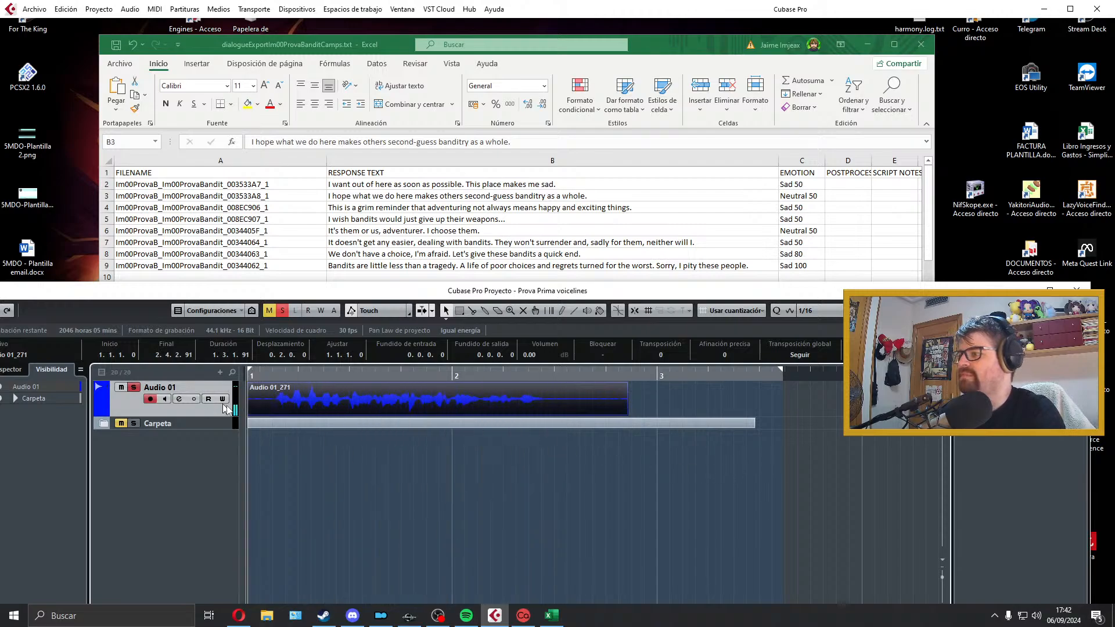
Step: Trim the silence from both ends of the recorded clip so it ends at 2.2.3.4, keep it starting at bar 1, and add short fades
left_click(255, 414)
key("space")
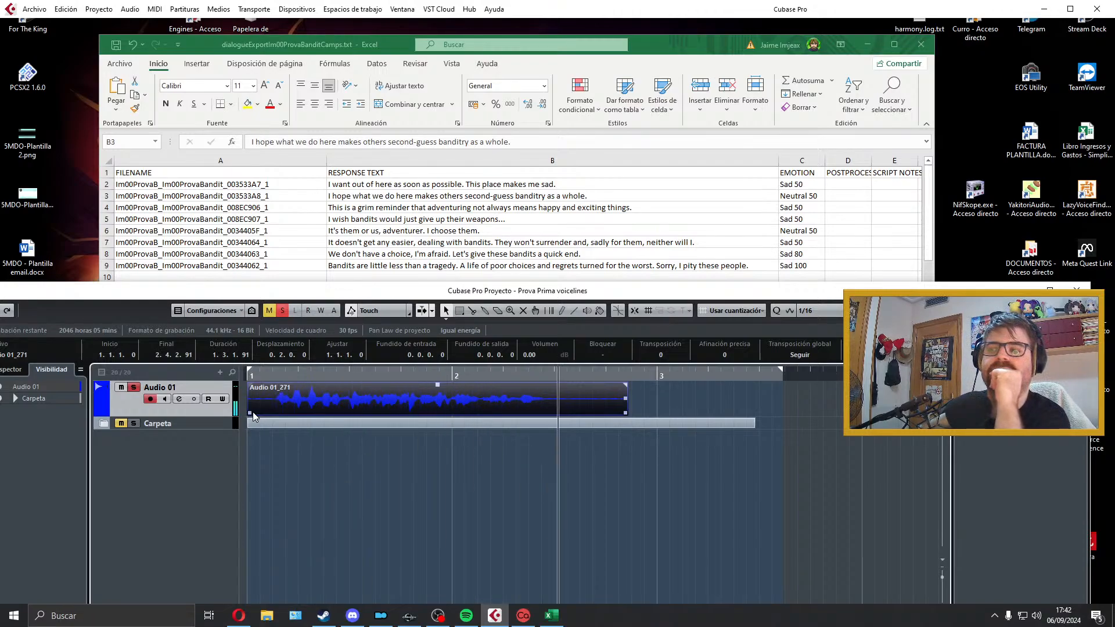
key("space")
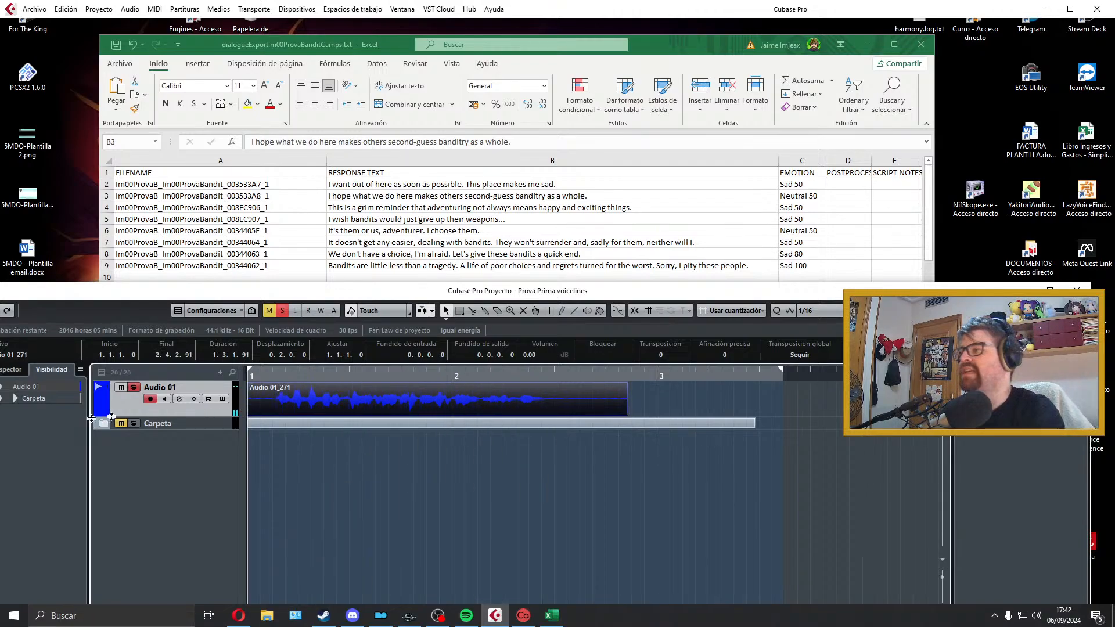
mouse_move(249, 413)
left_mouse_down()
mouse_move(276, 412)
mouse_move(249, 402)
left_mouse_up()
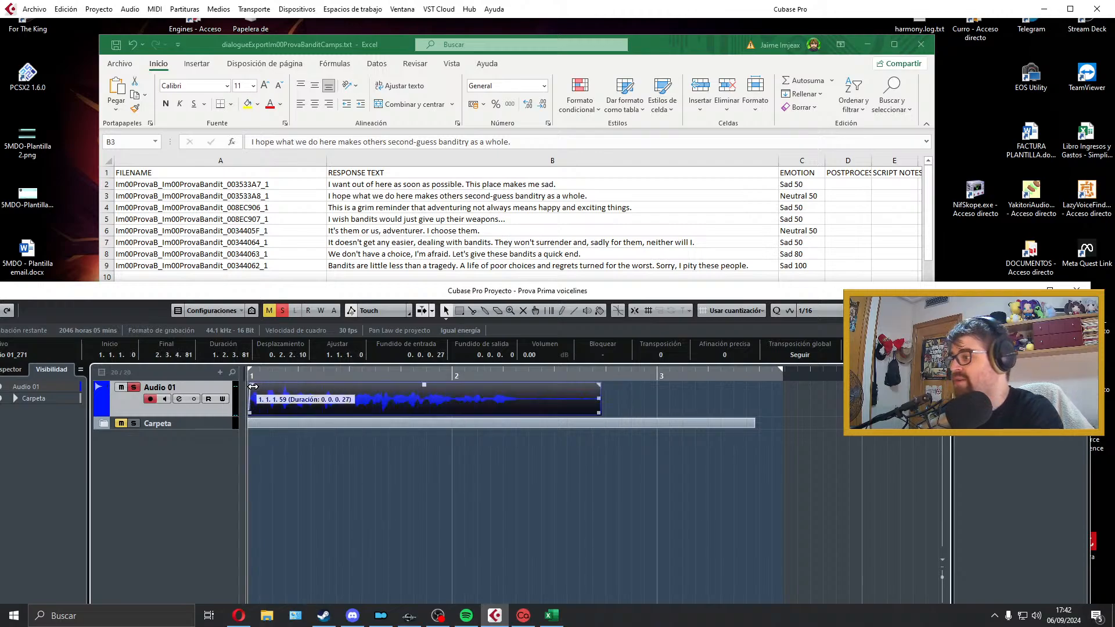
left_click_drag(599, 410, 516, 389)
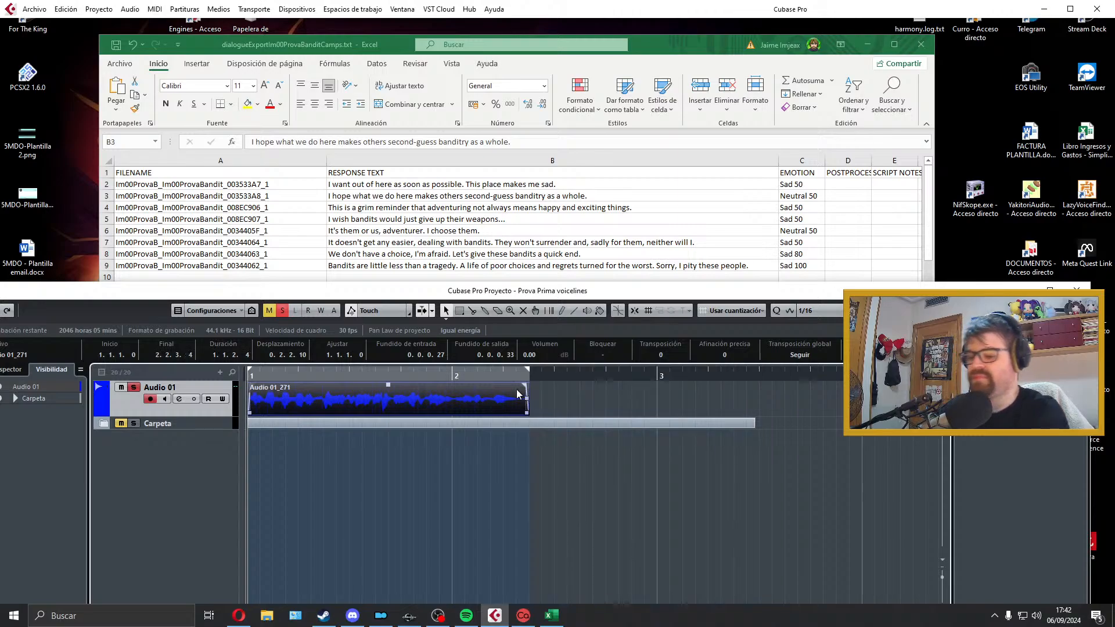
Step: Fit the locator range to the trimmed second-line clip and play it through
key("p")
key("space")
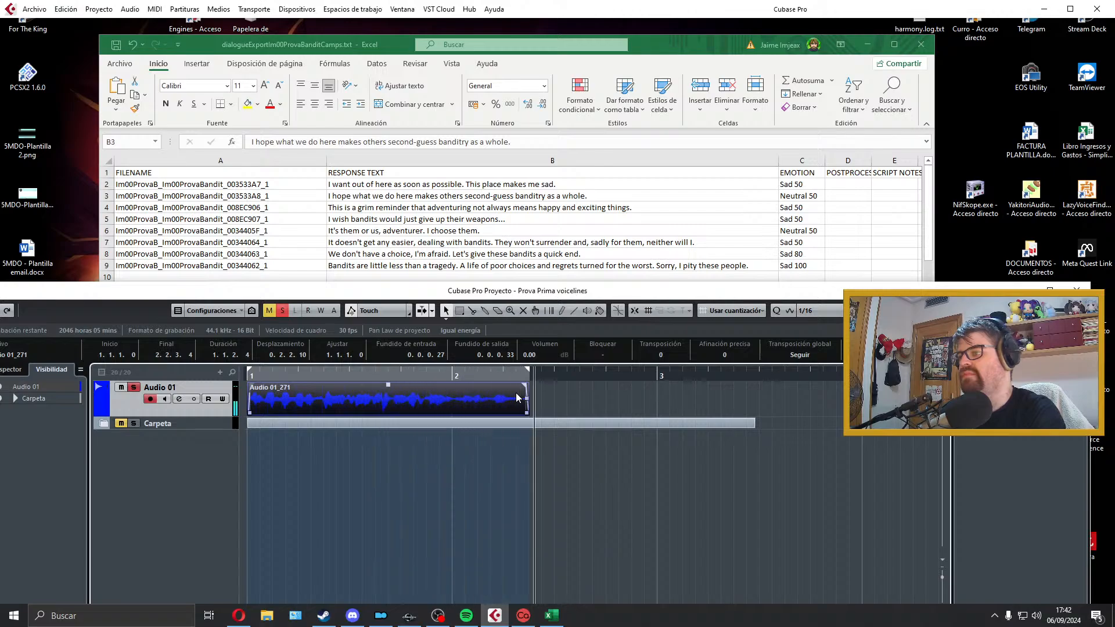
key("space")
Step: Export the clip as a WAV named Im00ProvaB_Im00ProvaBandit_003533A8_1, copying the name from the sheet's second dialogue row, and close the export dialog
left_click(294, 196)
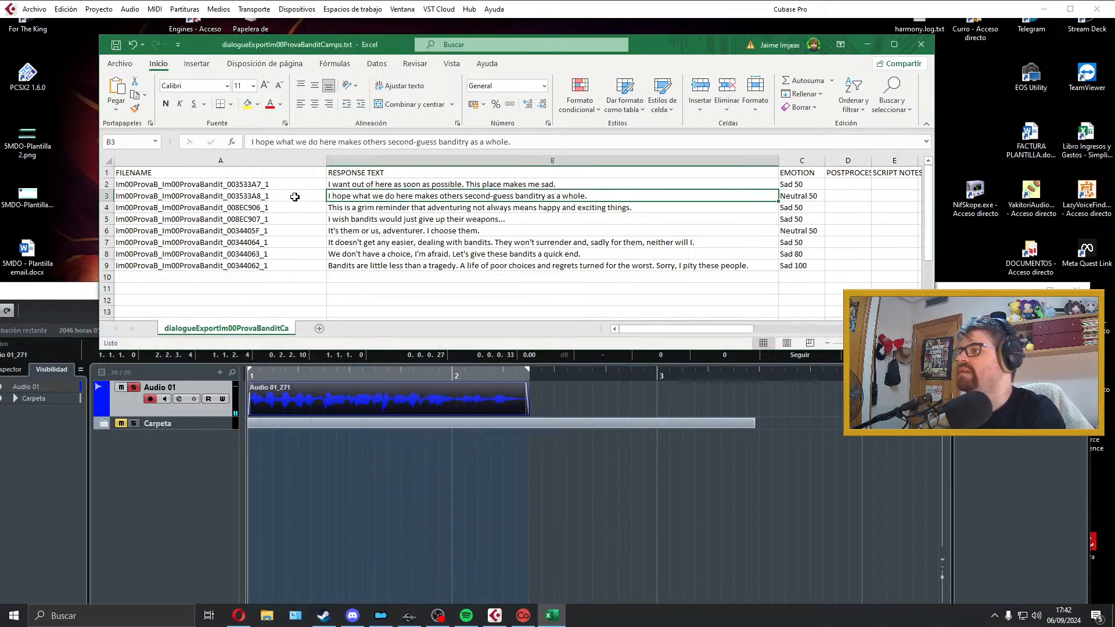
double_click(295, 196)
left_click_drag(294, 196, 33, 197)
key("ctrl+c")
left_click(397, 399)
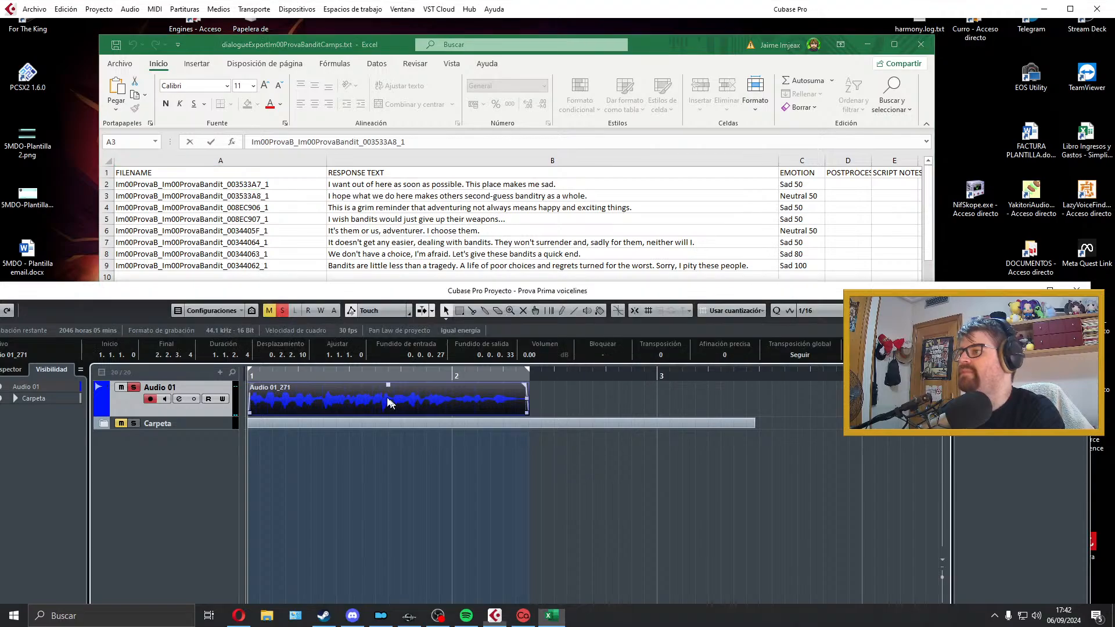
left_click(34, 8)
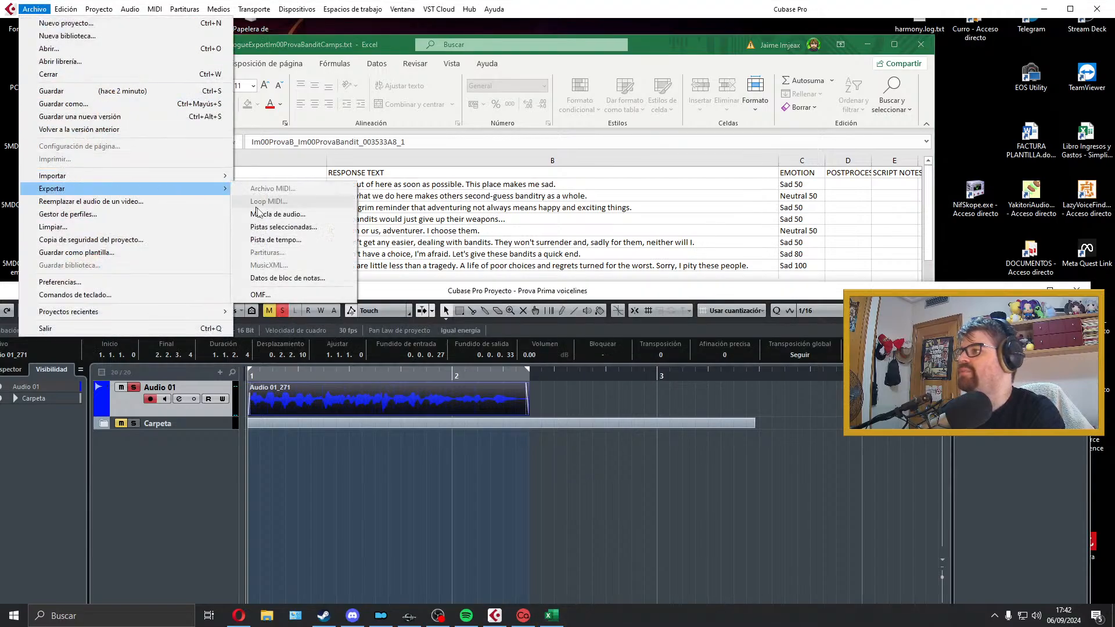
left_click(256, 214)
key("ctrl+v")
left_click(1026, 537)
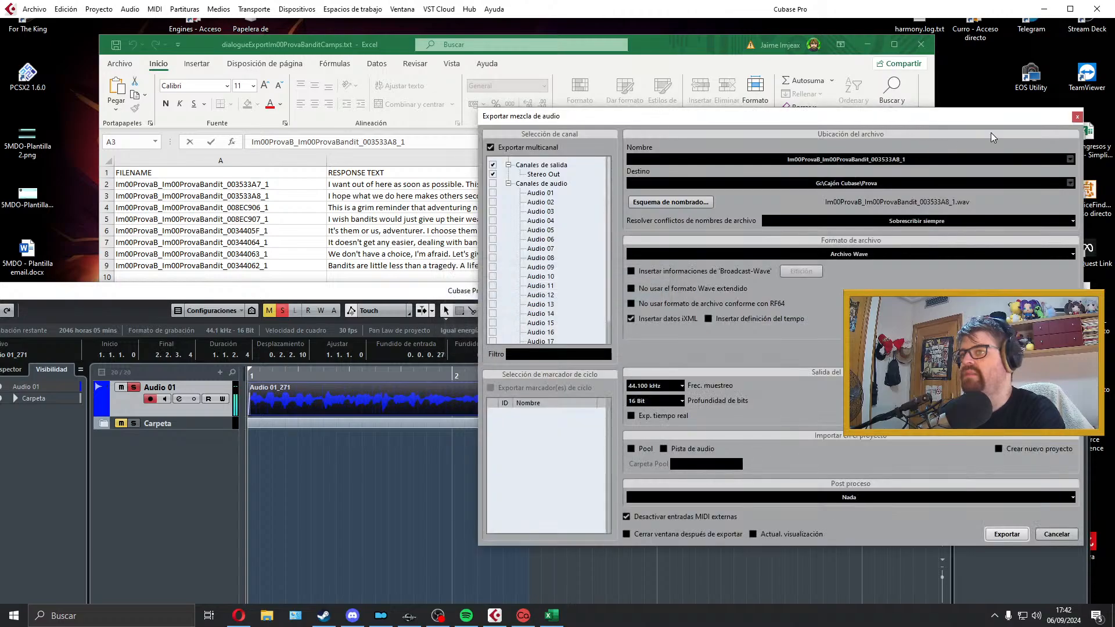
left_click(1077, 117)
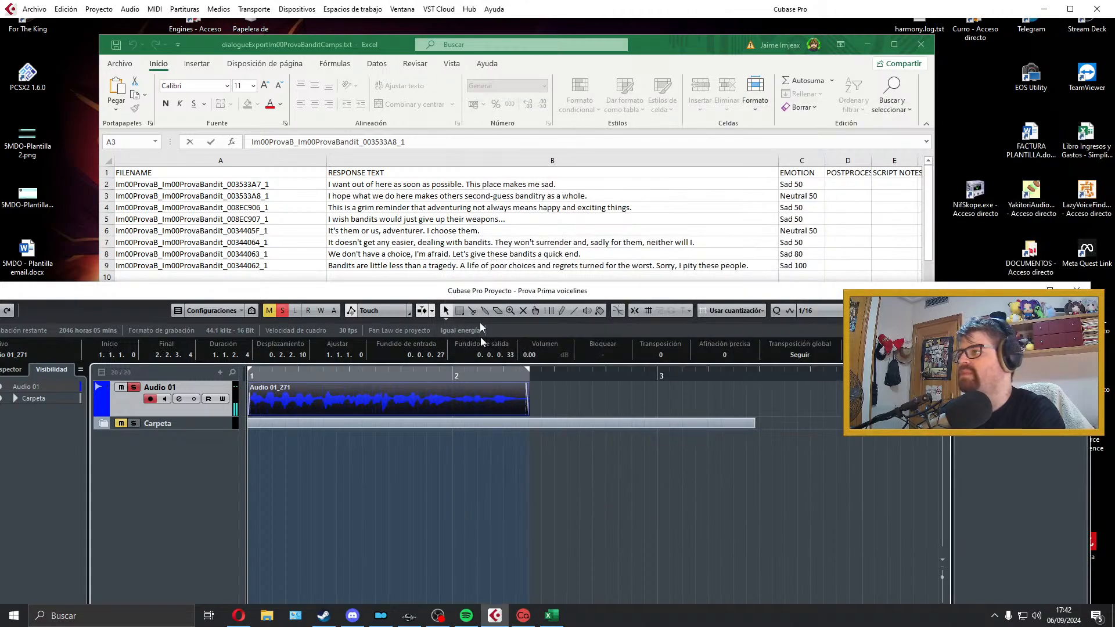
Step: Delete the exported clip from Audio 01 and extend the locator range past bar 4 for the third dialogue line
key("Delete")
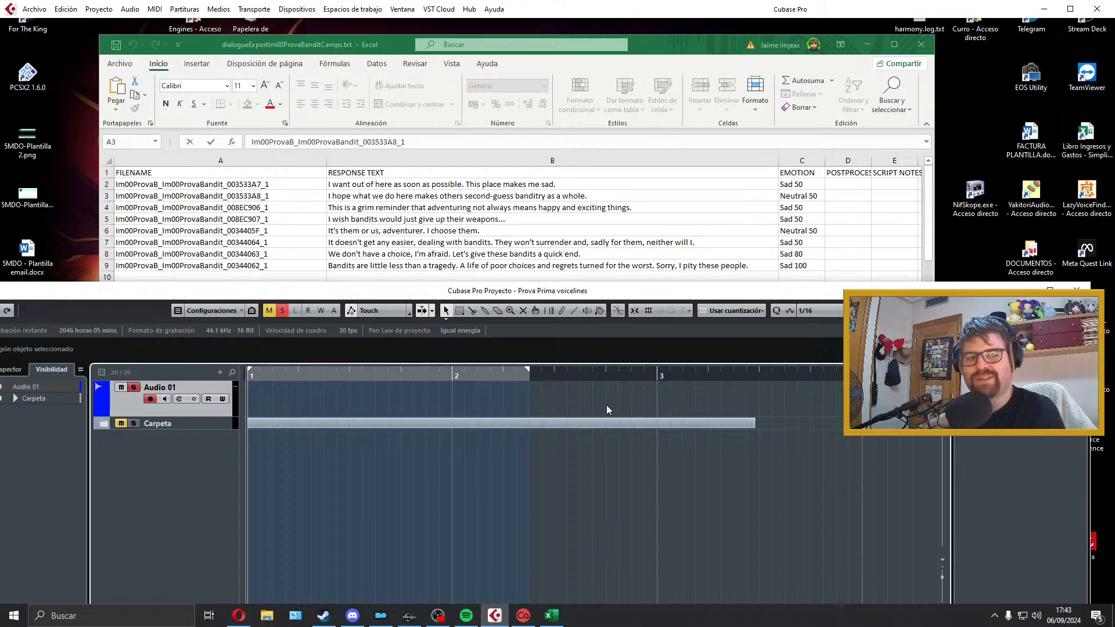
left_click(685, 413)
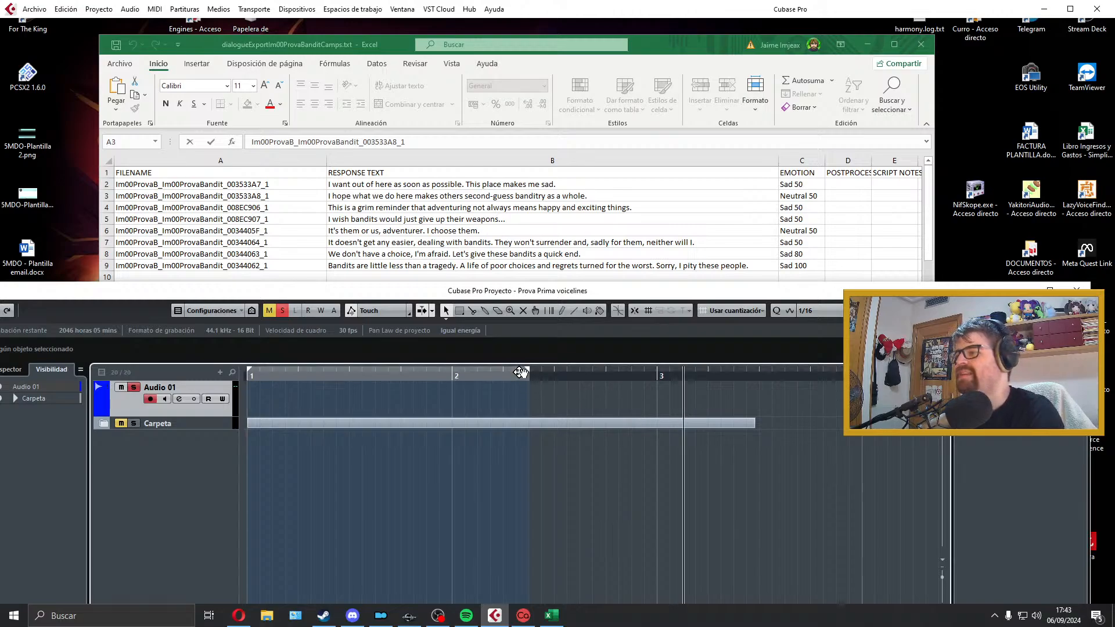
left_click_drag(526, 368, 941, 371)
left_click(562, 376)
key("KP_Decimal")
left_click(5, 369)
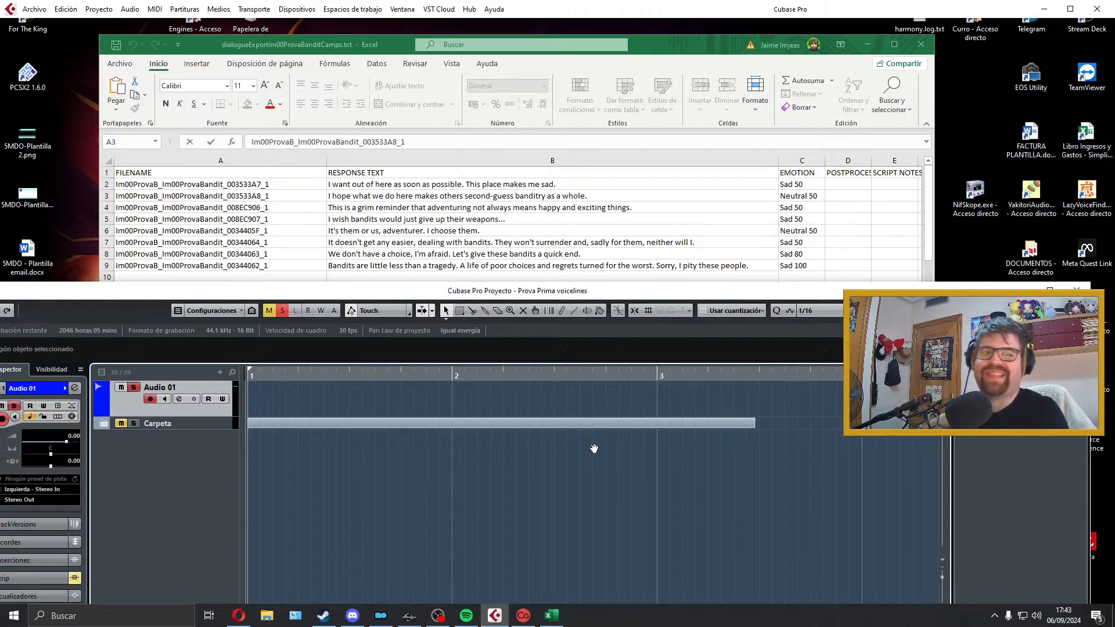
key("g")
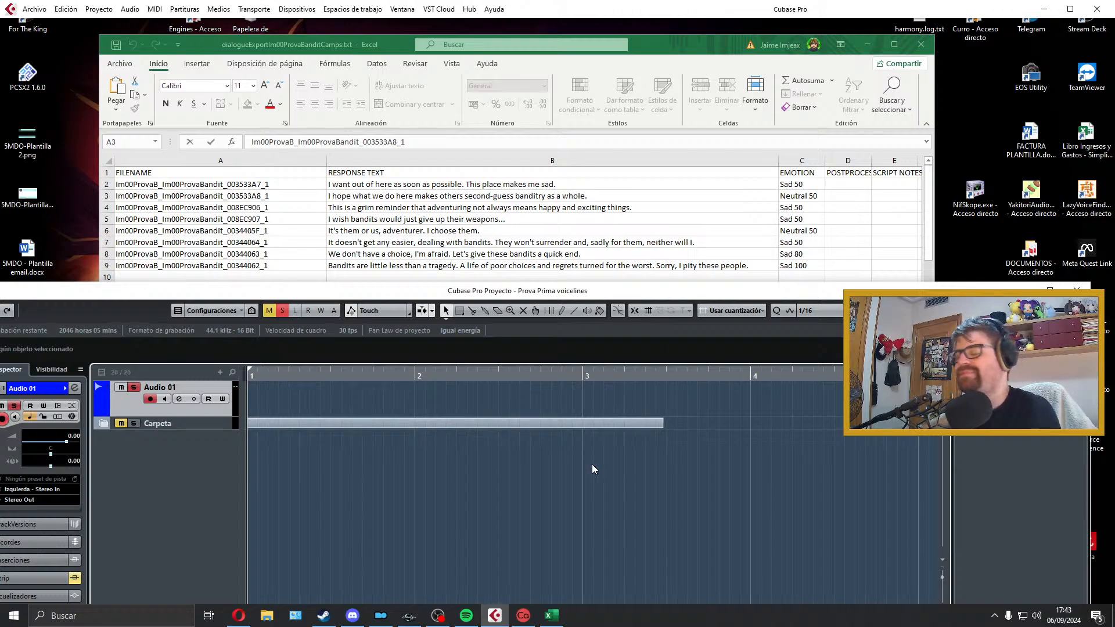
key("KP_Multiply")
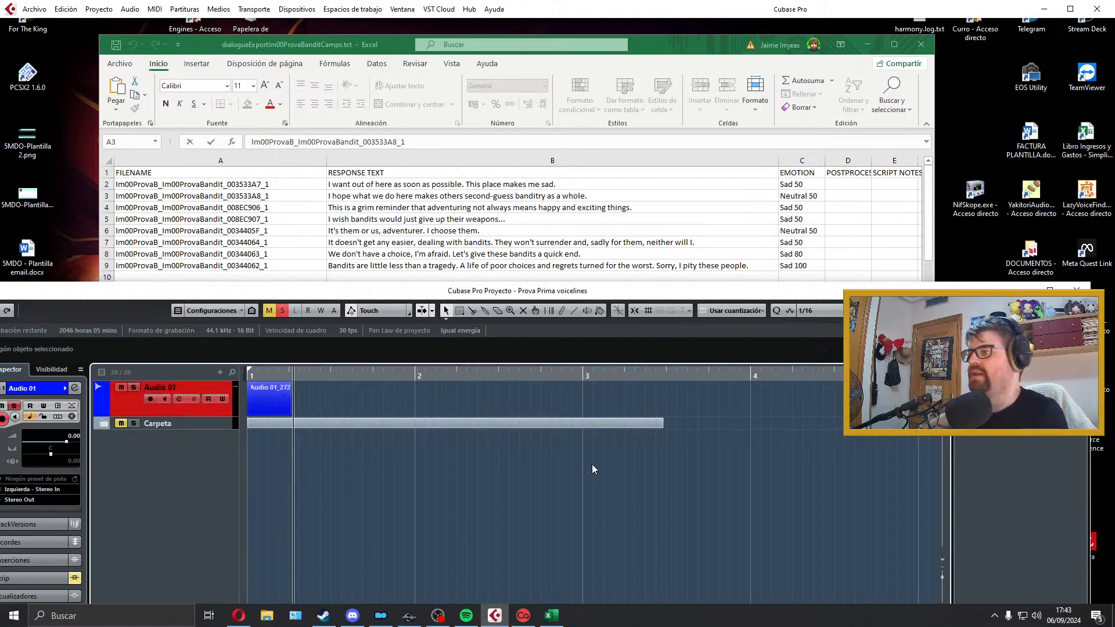
key("z")
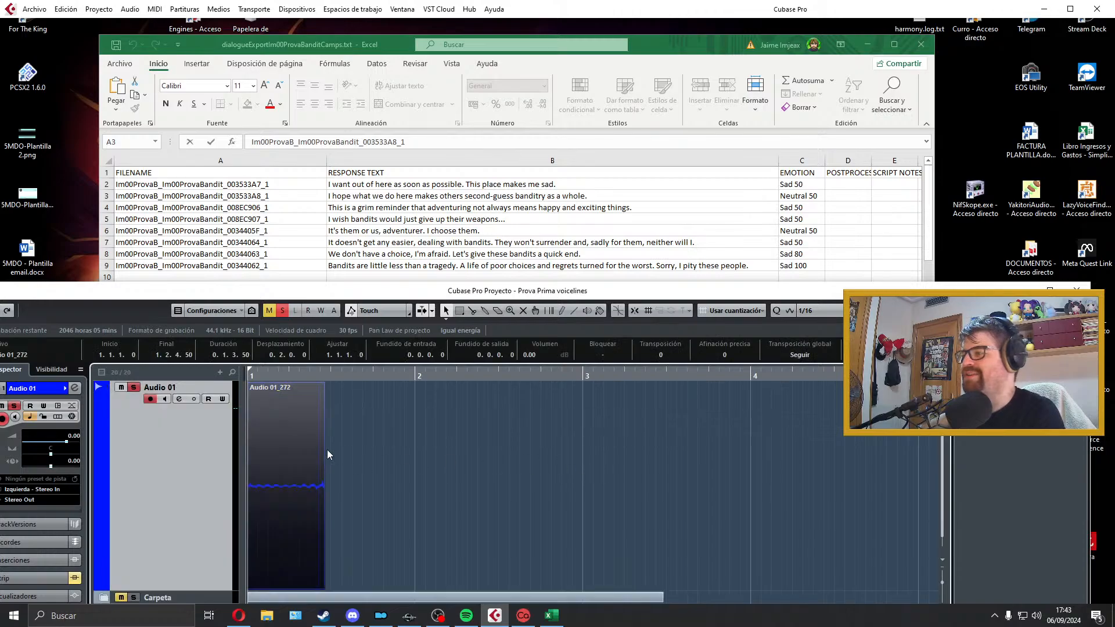
key("Delete")
key("z")
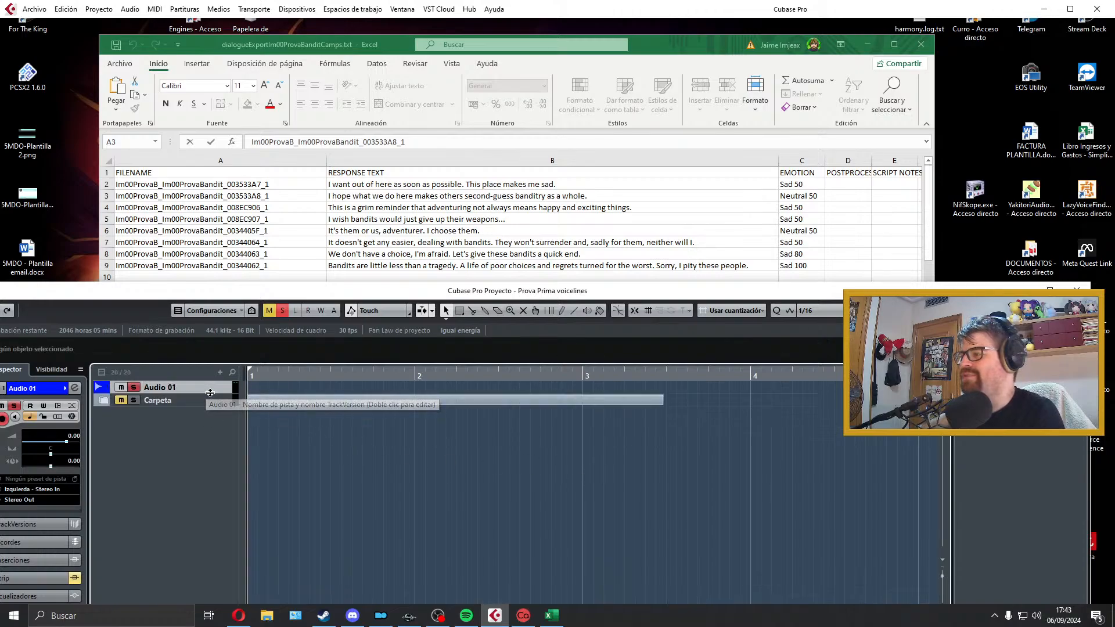
left_click_drag(203, 394, 198, 431)
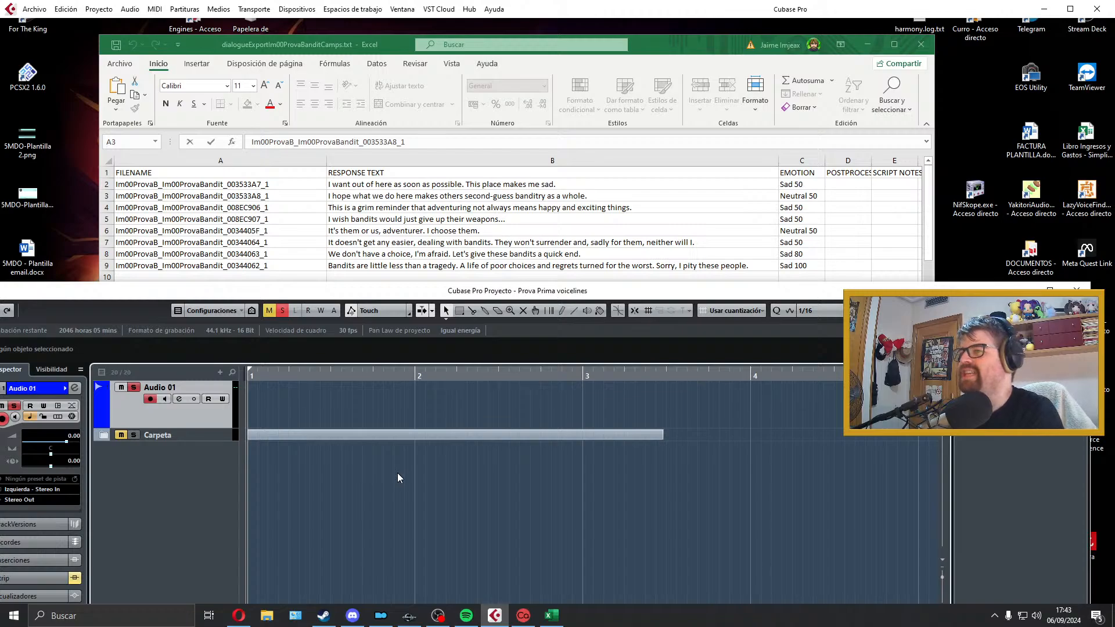
Step: Try a take of "This is a grim reminder that adventuring not always means happy and exciting things." on Audio 01, play it back and discard it
key("KP_Multiply")
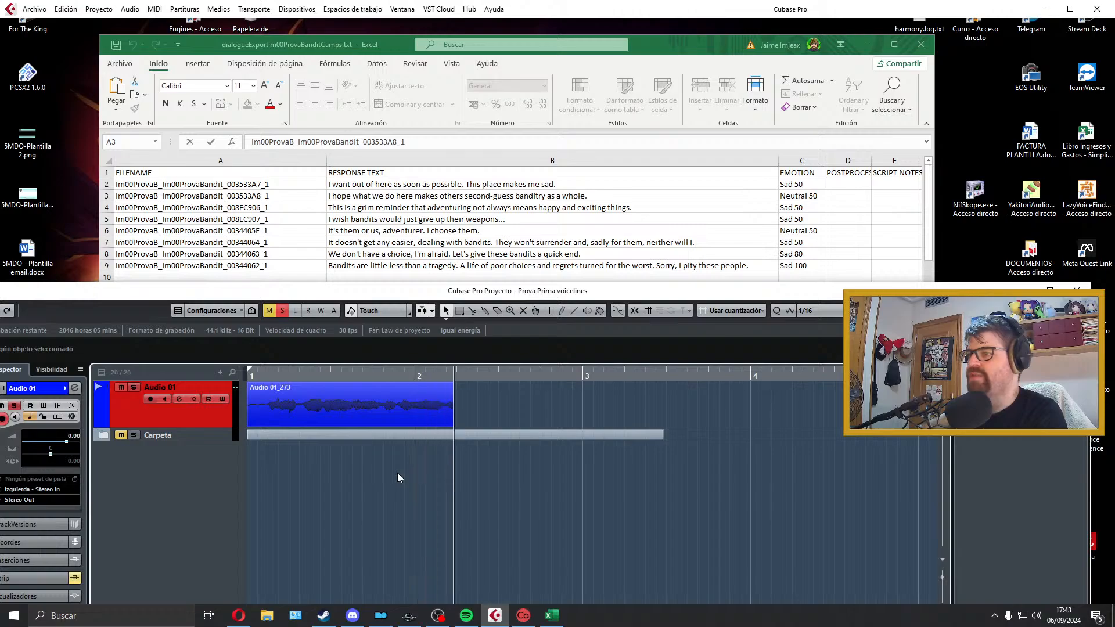
key("space")
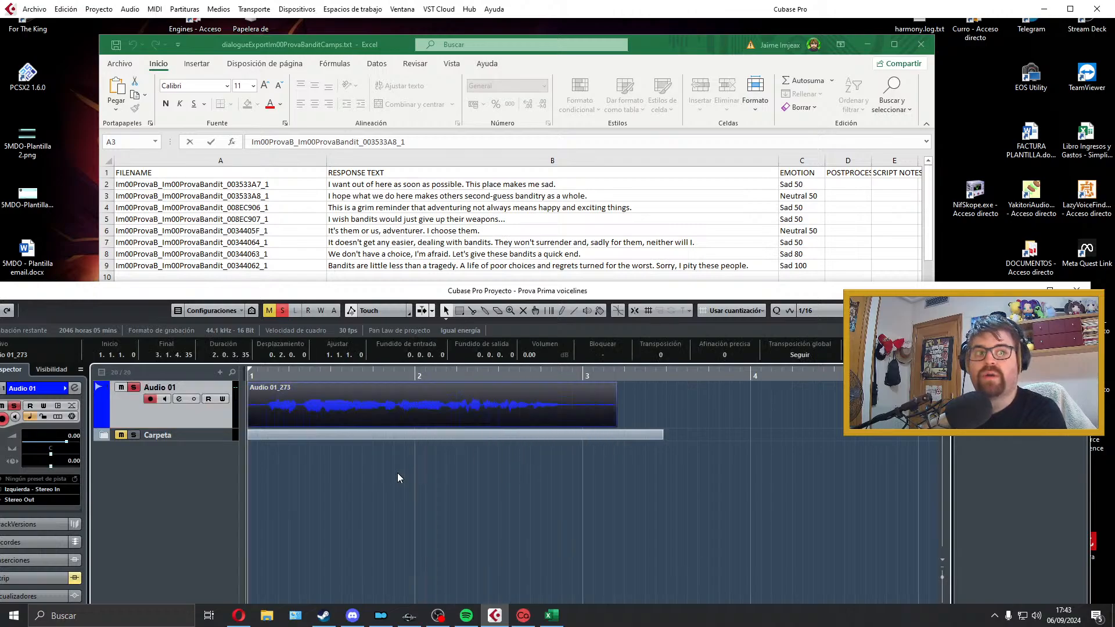
key("space")
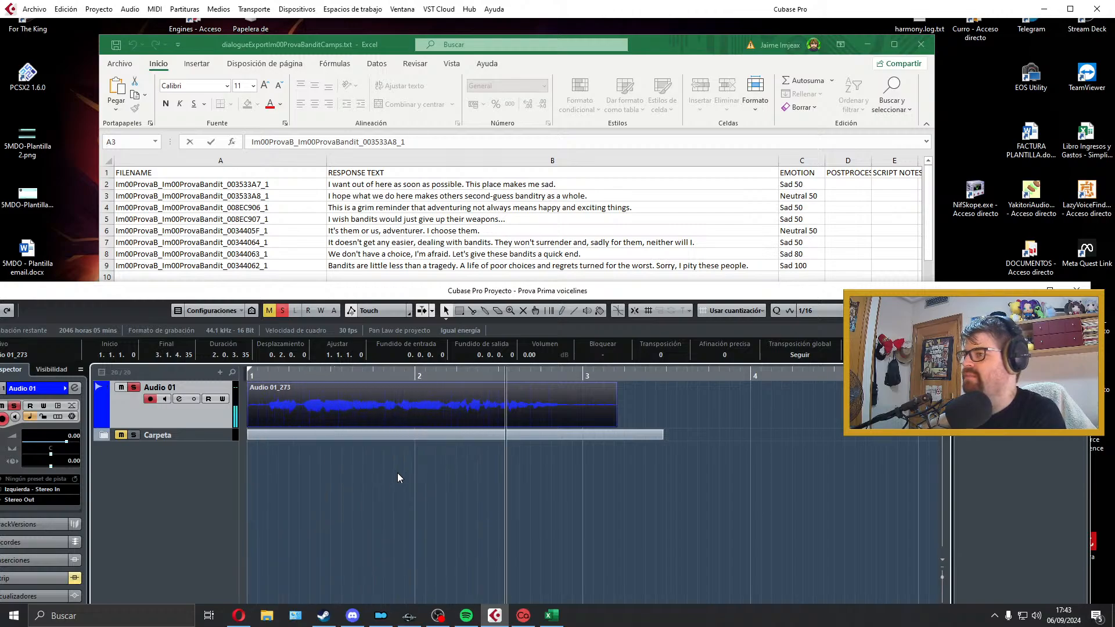
key("Delete")
key("space")
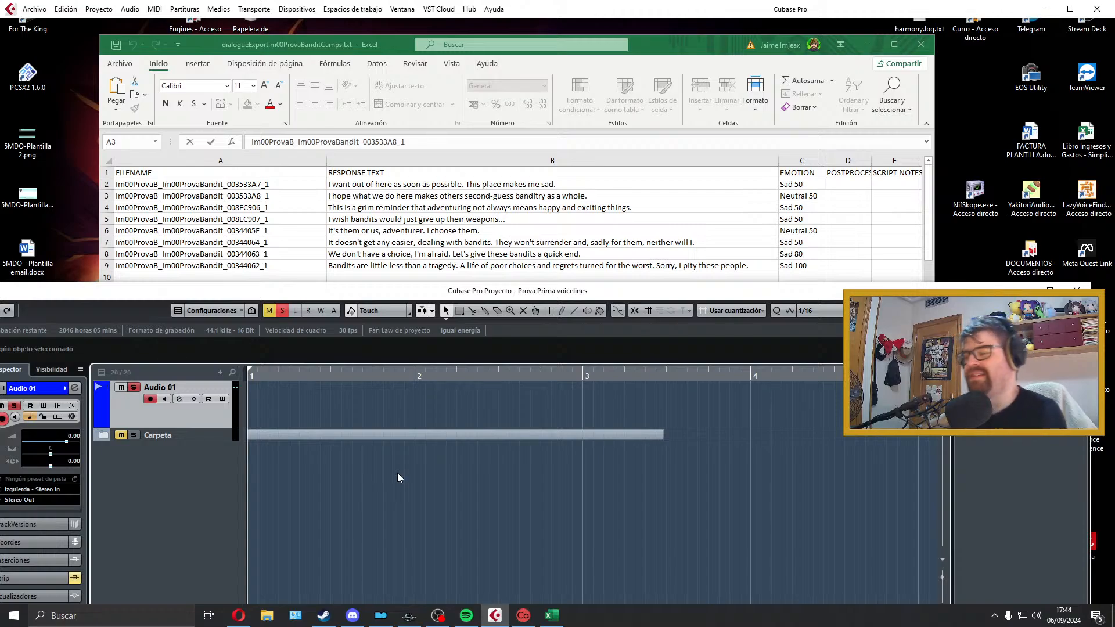
Step: Record "This is a grim reminder that adventuring not always means happy and exciting things." again on Audio 01 and play it back
key("KP_Multiply")
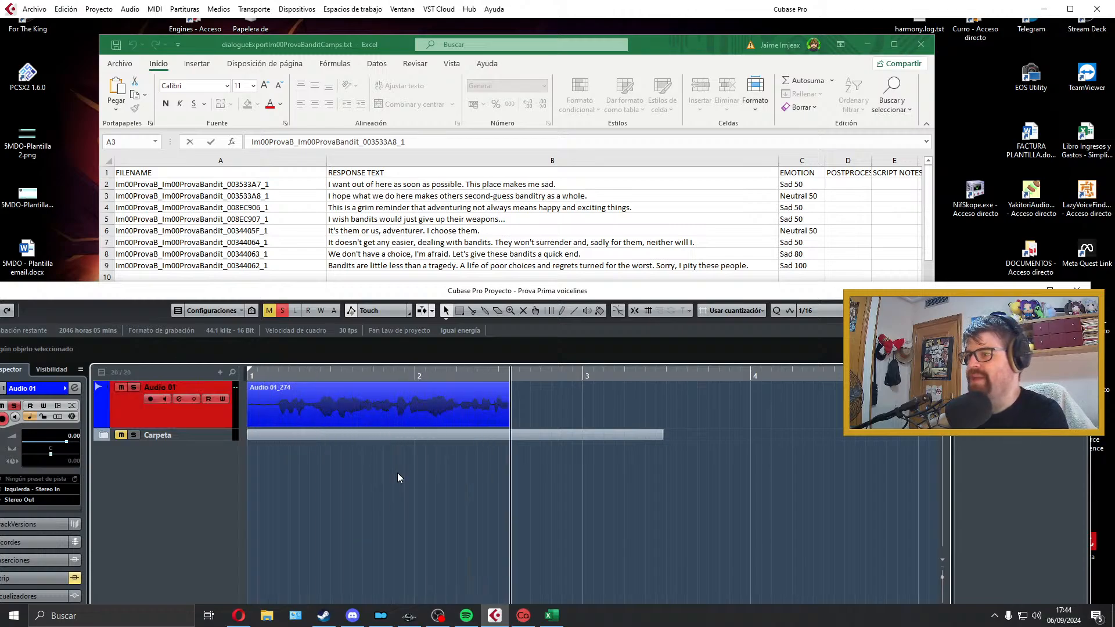
key("space")
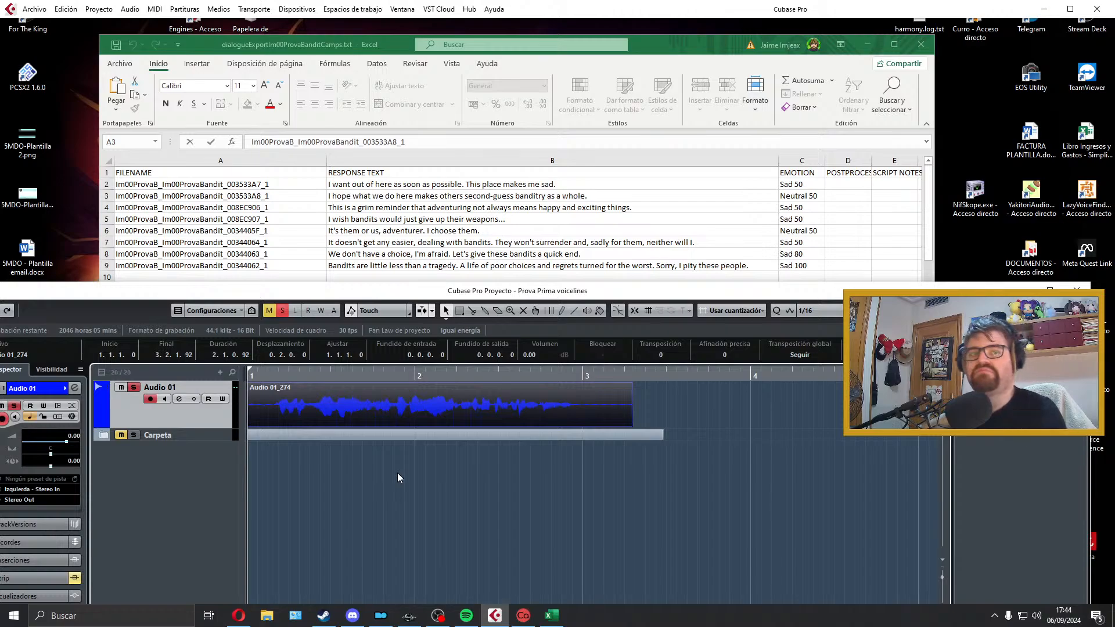
key("space")
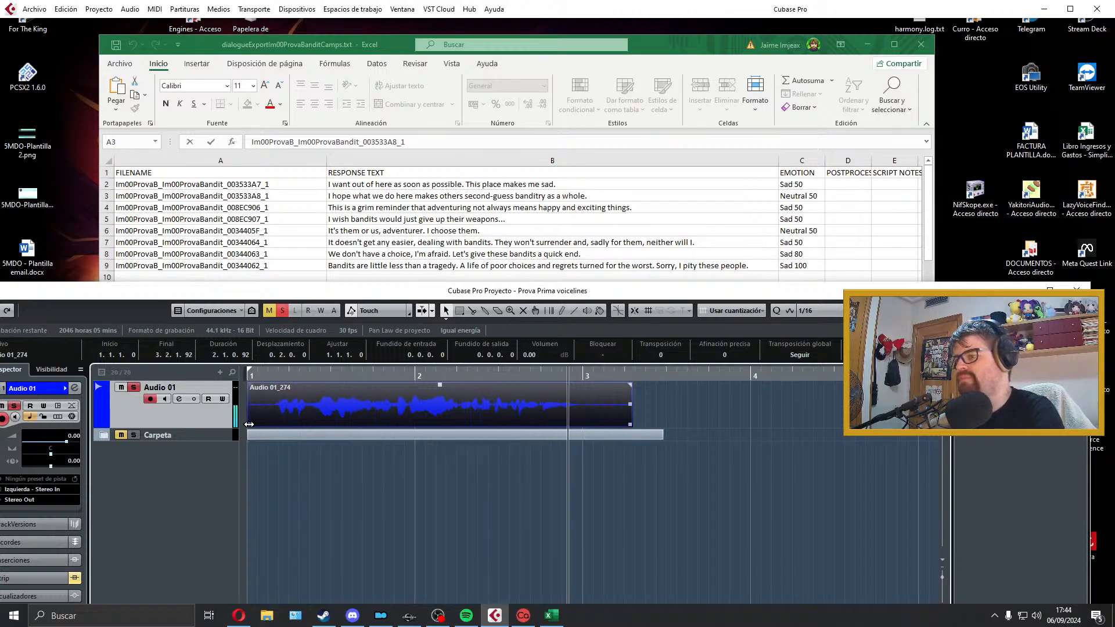
key("space")
Step: Trim both ends of the new clip so it ends at 2.4.2.102, add short fades, and fit the locator range to it
mouse_move(248, 425)
left_mouse_down()
mouse_move(280, 419)
mouse_move(263, 420)
left_mouse_up()
key("space")
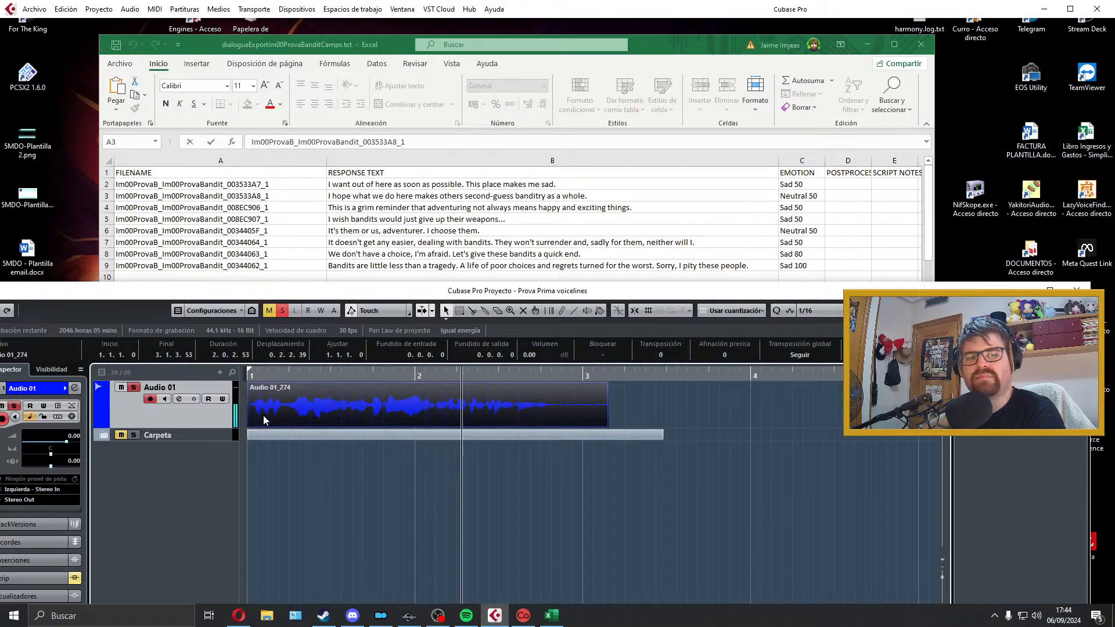
key("space")
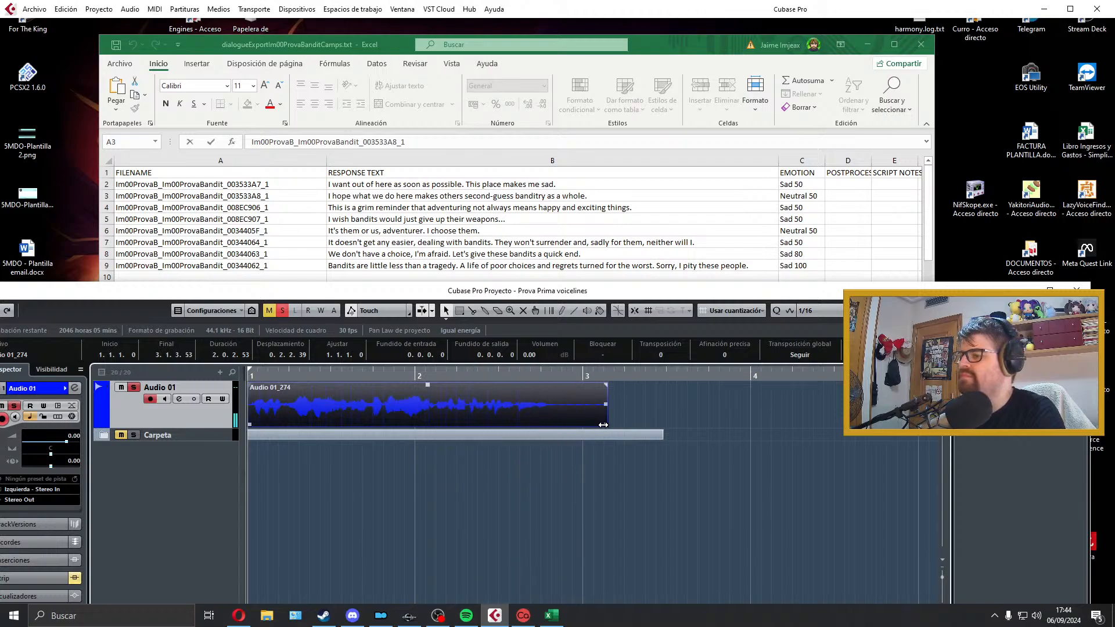
left_click_drag(606, 425, 556, 425)
left_click_drag(557, 385, 556, 385)
left_click_drag(253, 385, 256, 386)
key("space")
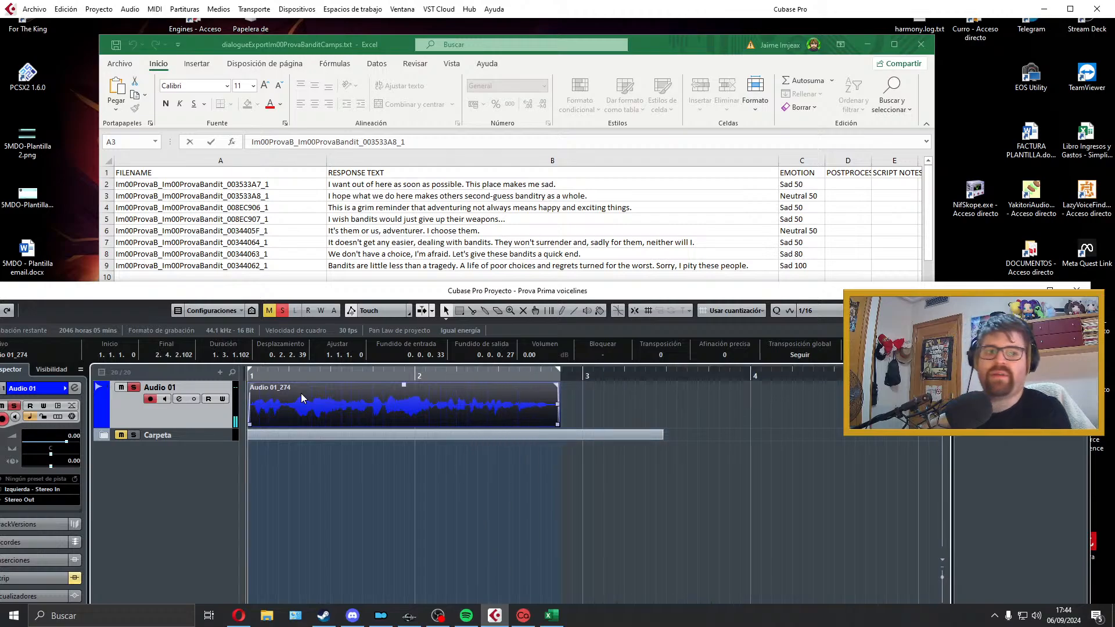
Step: Export the clip as a WAV named Im00ProvaB_Im00ProvaBandit_008EC906_1, copying the name from the sheet's third dialogue row, and close the export dialog
left_click(297, 264)
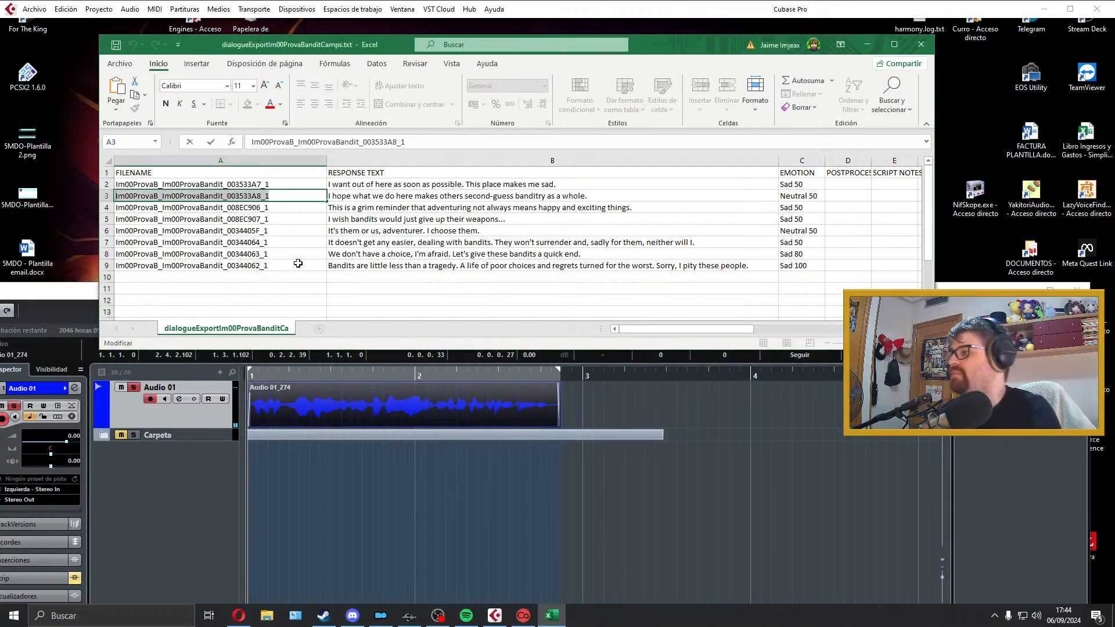
left_click(280, 209)
left_click(374, 388)
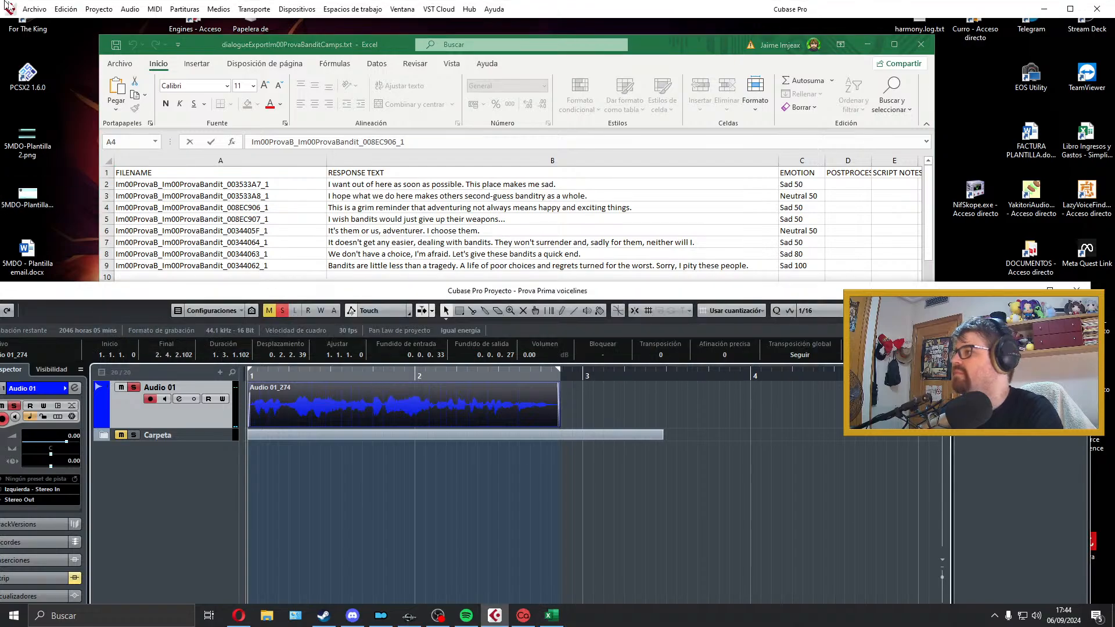
left_click(35, 9)
mouse_move(113, 191)
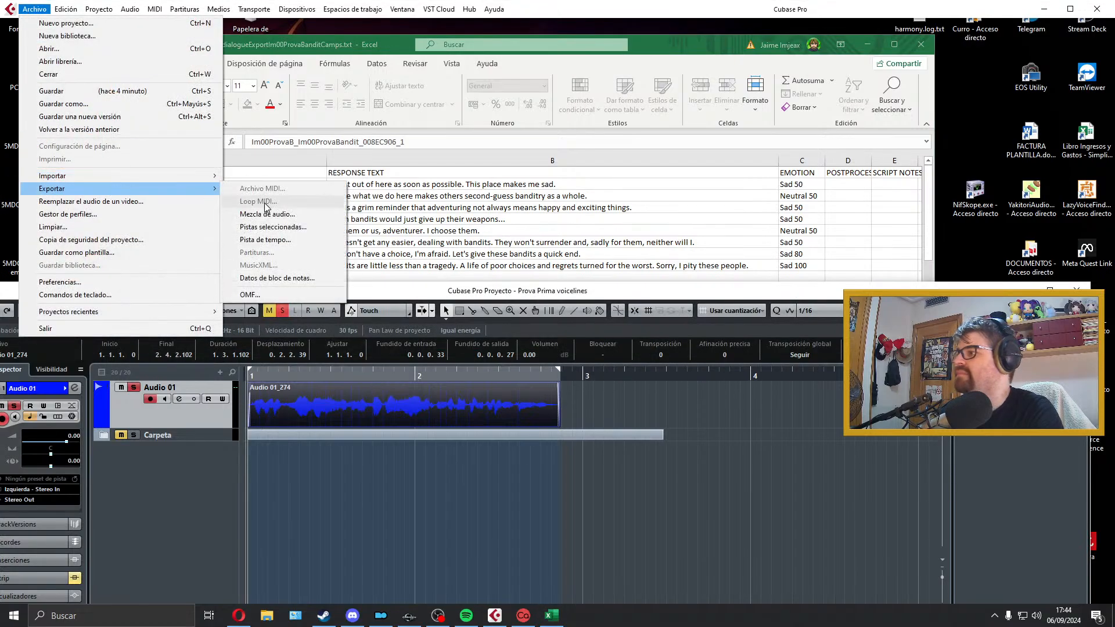
left_click(269, 175)
type("Im00ProvaB_Im00ProvaBandit_008EC906_1")
left_click(1005, 533)
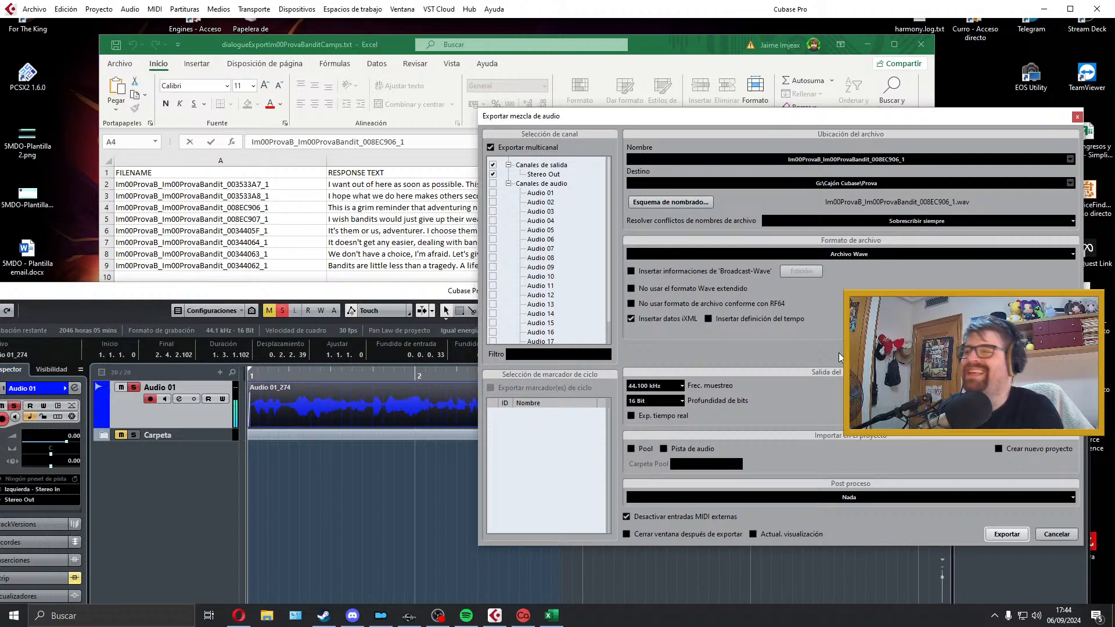
left_click(1077, 117)
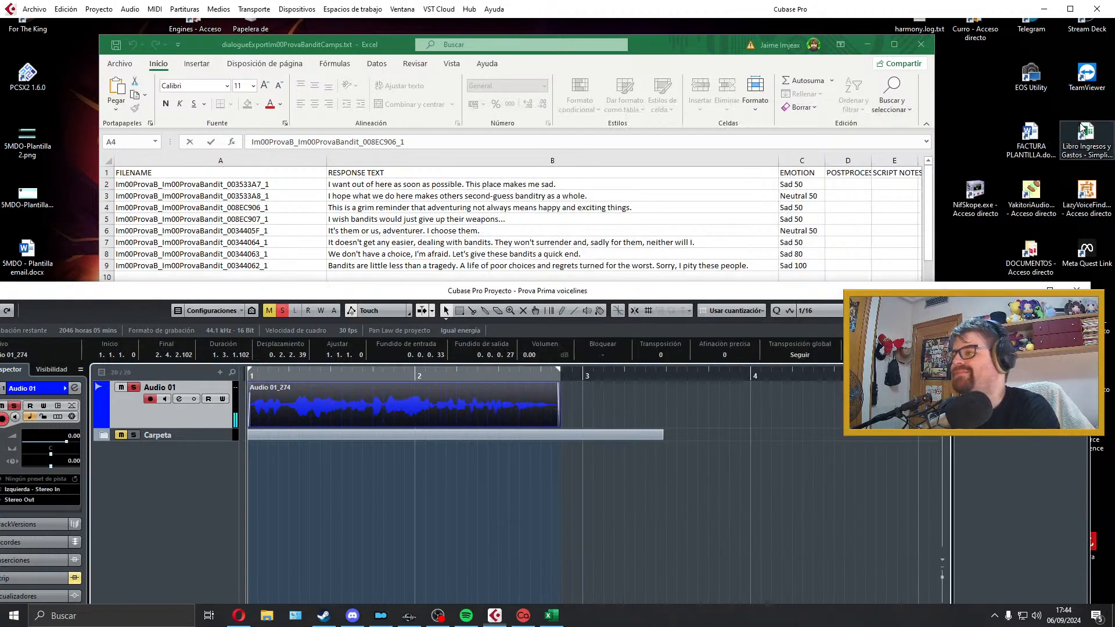
Step: Delete the exported clip from Audio 01 and remove the Carpeta folder track from the project
key("Delete")
right_click(211, 433)
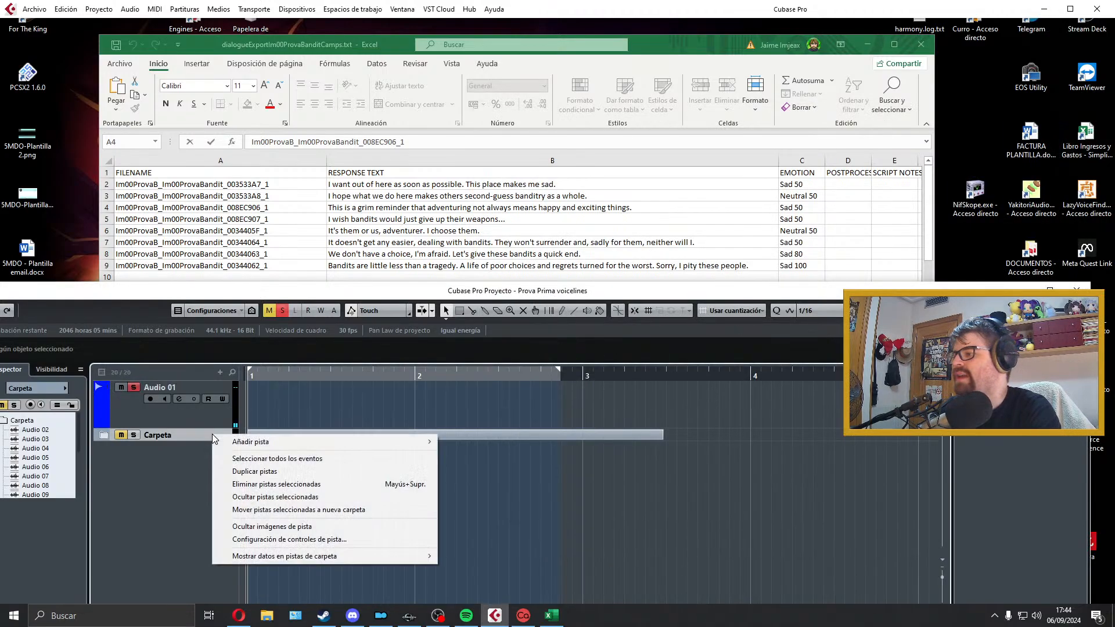
left_click(280, 485)
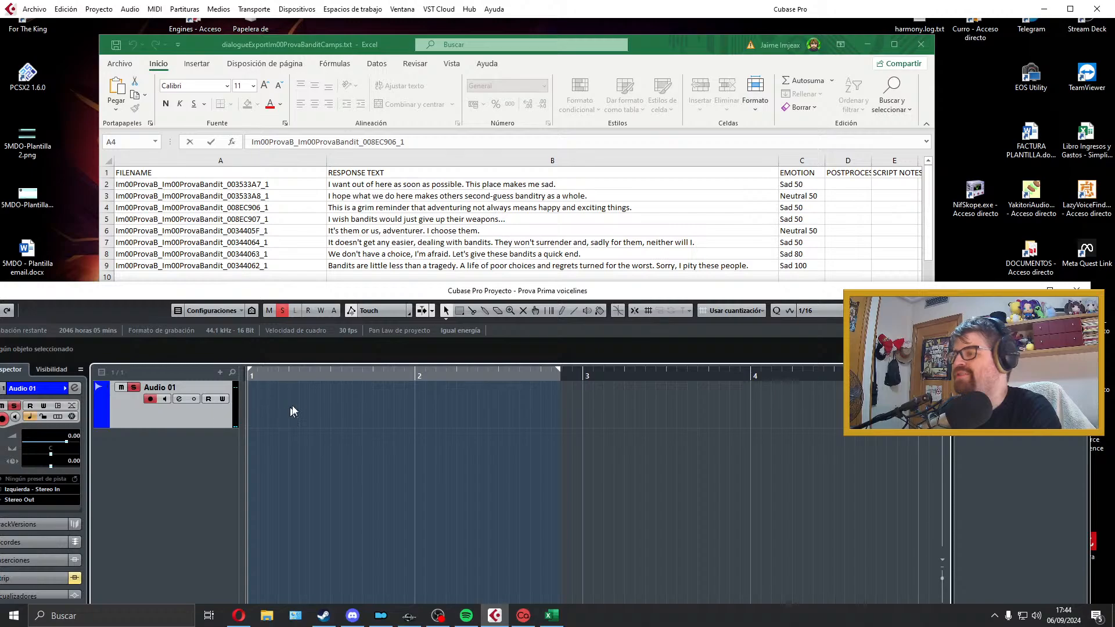
Step: Extend the locator range to about mid-bar 4, record "I wish bandits would just give up their weapons..." on Audio 01, and play it back
left_click(368, 267)
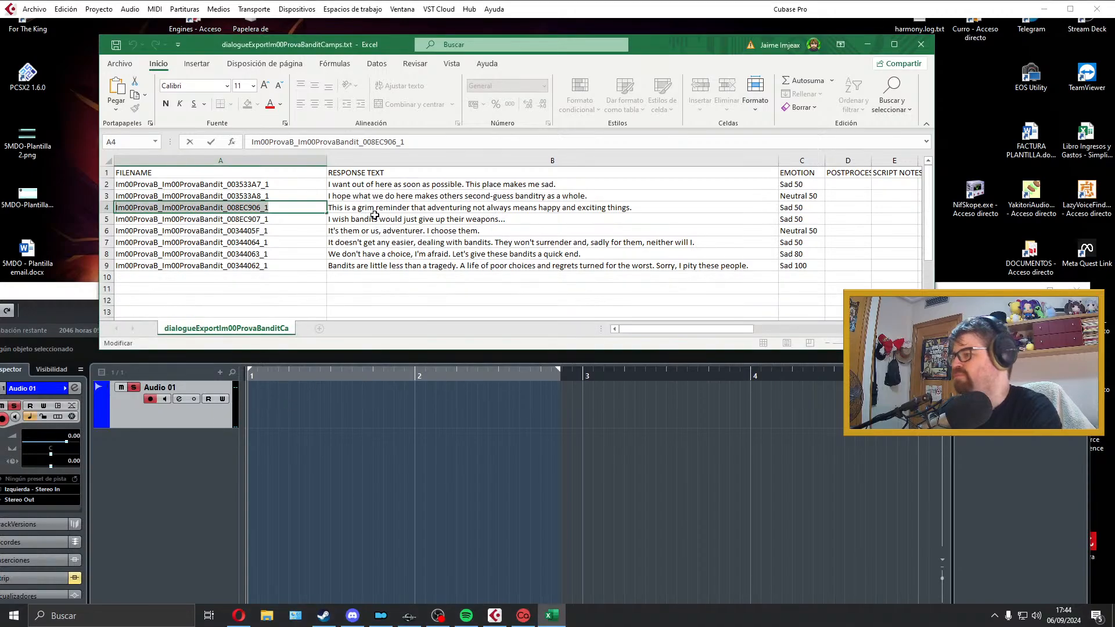
left_click(372, 219)
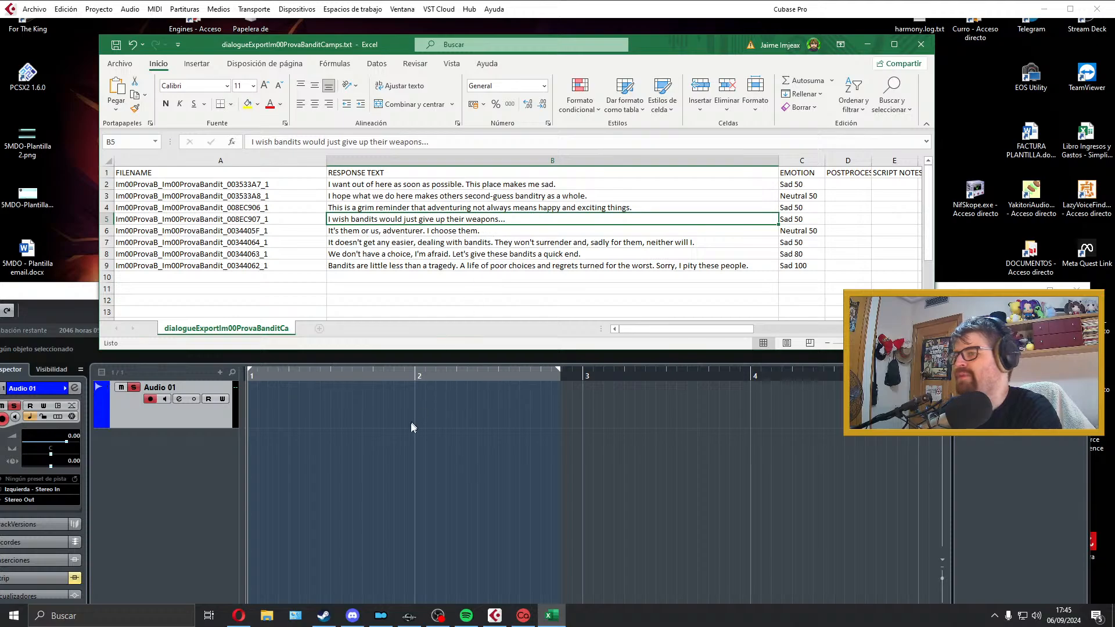
left_click(313, 419)
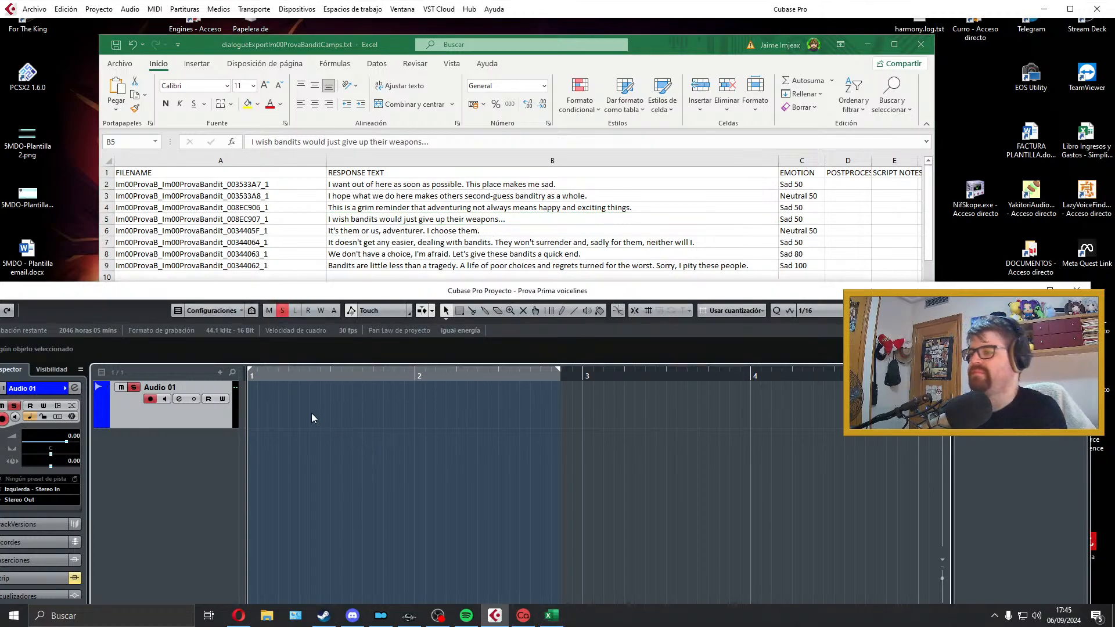
left_click_drag(558, 371, 833, 384)
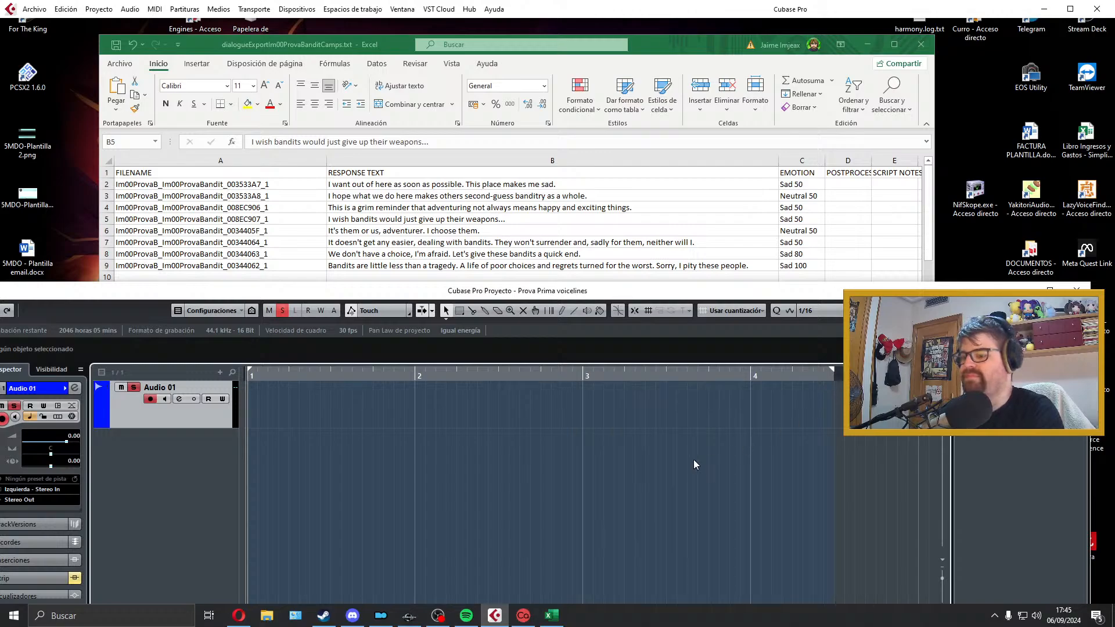
key("KP_Multiply")
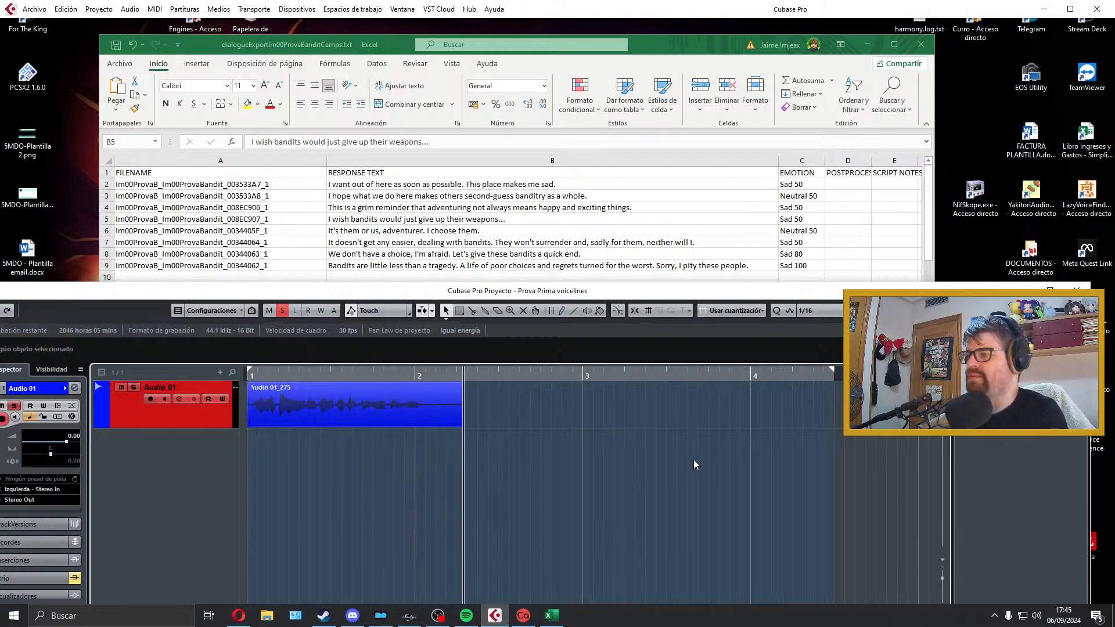
key("space")
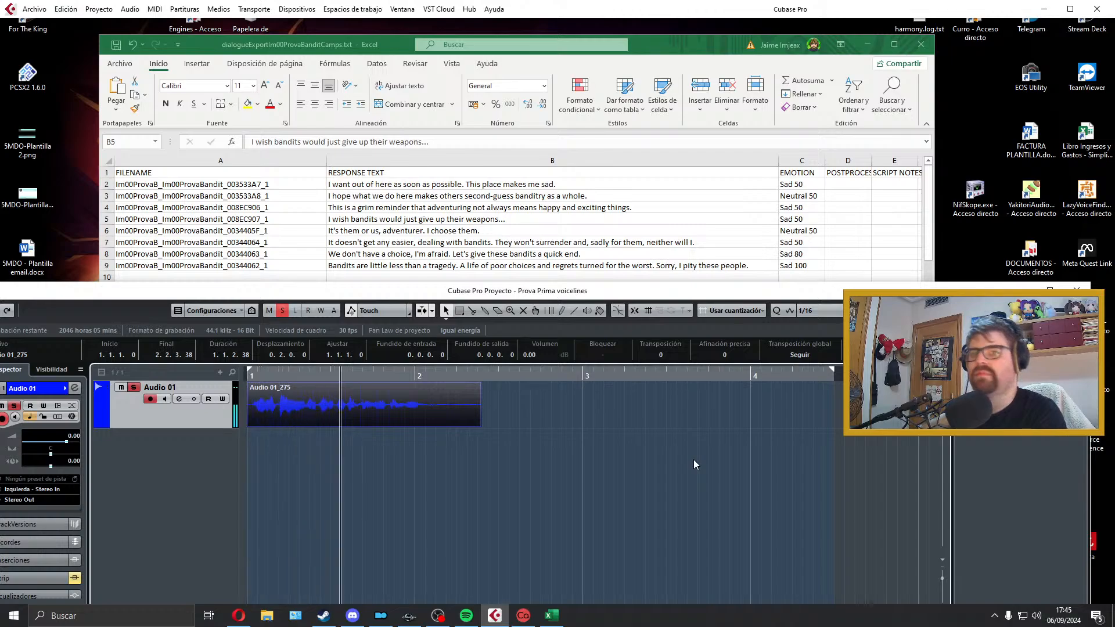
key("space")
Step: Trim both ends of the new clip so it ends at 2.1.2.20, add short fades, fit the locator range to it, and play it
left_click_drag(476, 427, 423, 427)
left_click_drag(255, 425, 257, 427)
left_click_drag(251, 385, 255, 386)
left_click_drag(359, 414, 328, 413)
key("p")
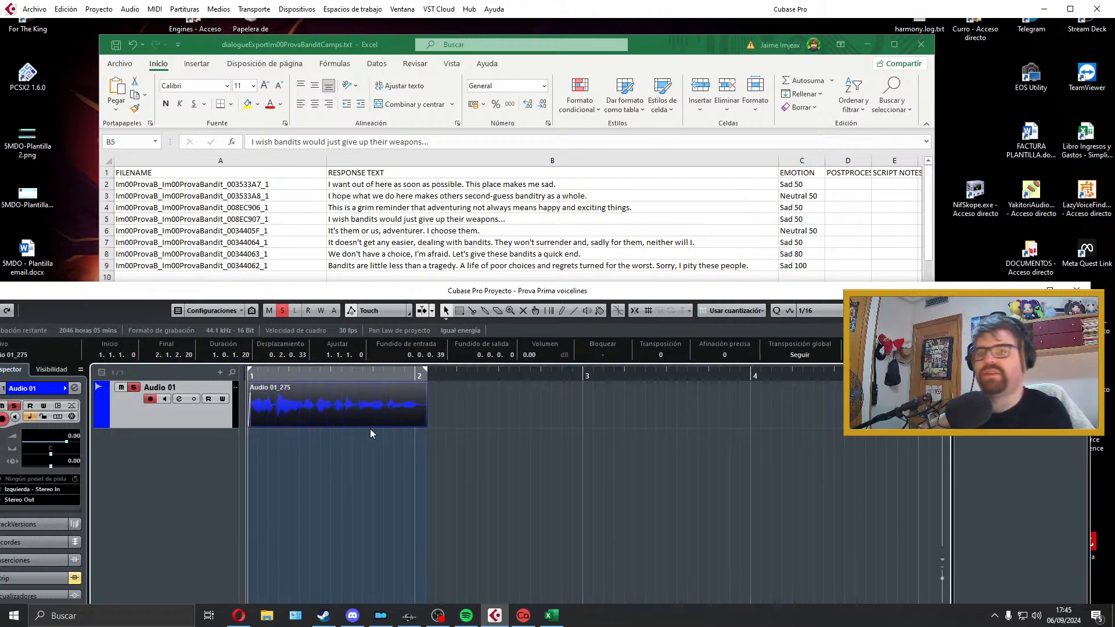
left_click_drag(425, 383, 422, 385)
key("space")
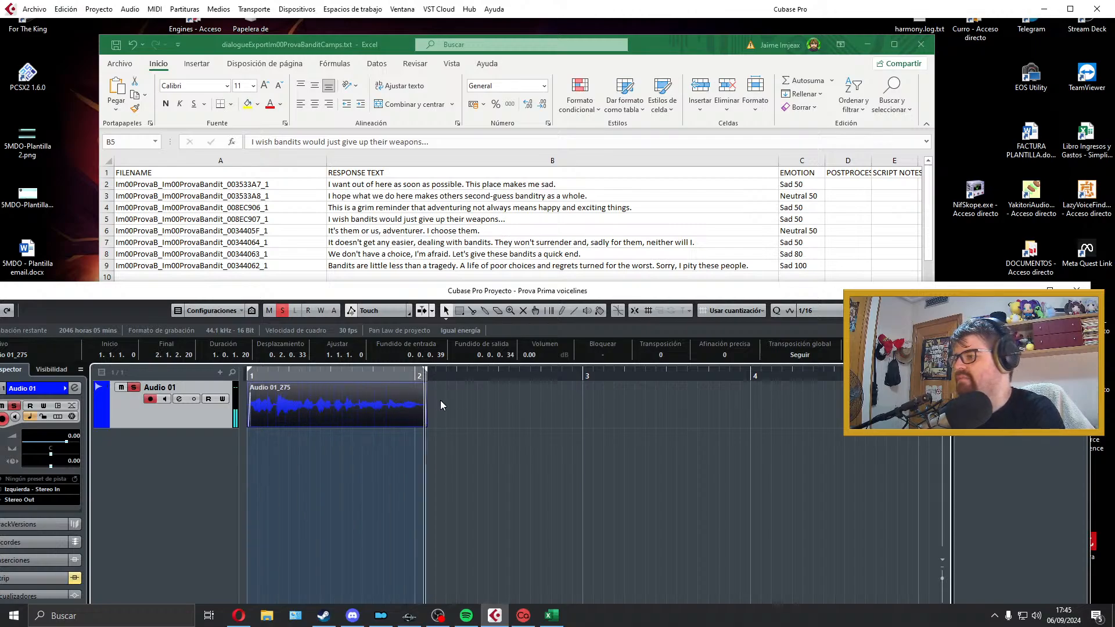
key("space")
Step: Export the clip as a WAV named Im00ProvaB_Im00ProvaBandit_008EC907_1, copying the name from the sheet's fourth dialogue row, and close the export dialog
left_click(345, 226)
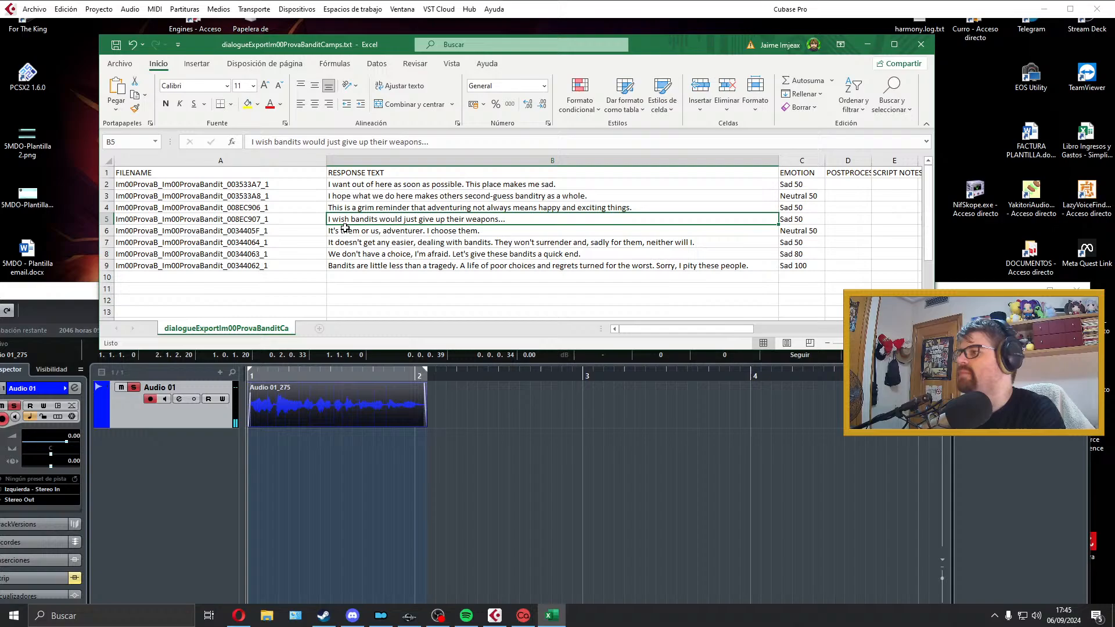
double_click(287, 220)
left_click_drag(279, 220, 66, 226)
key("ctrl+c")
left_click(294, 401)
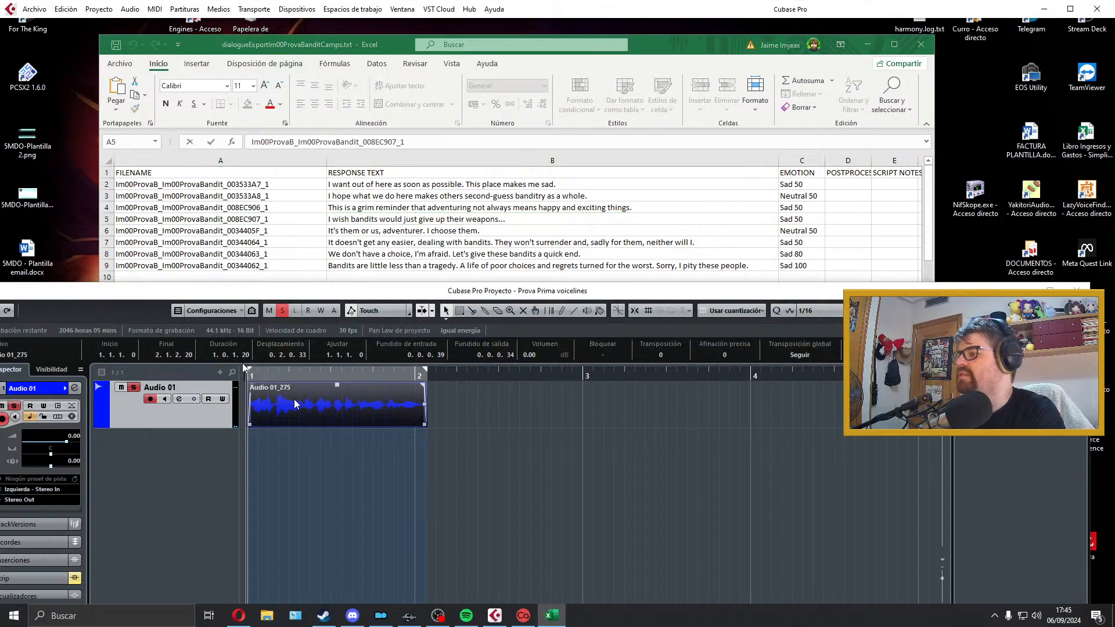
left_click(35, 9)
mouse_move(197, 189)
left_click(280, 215)
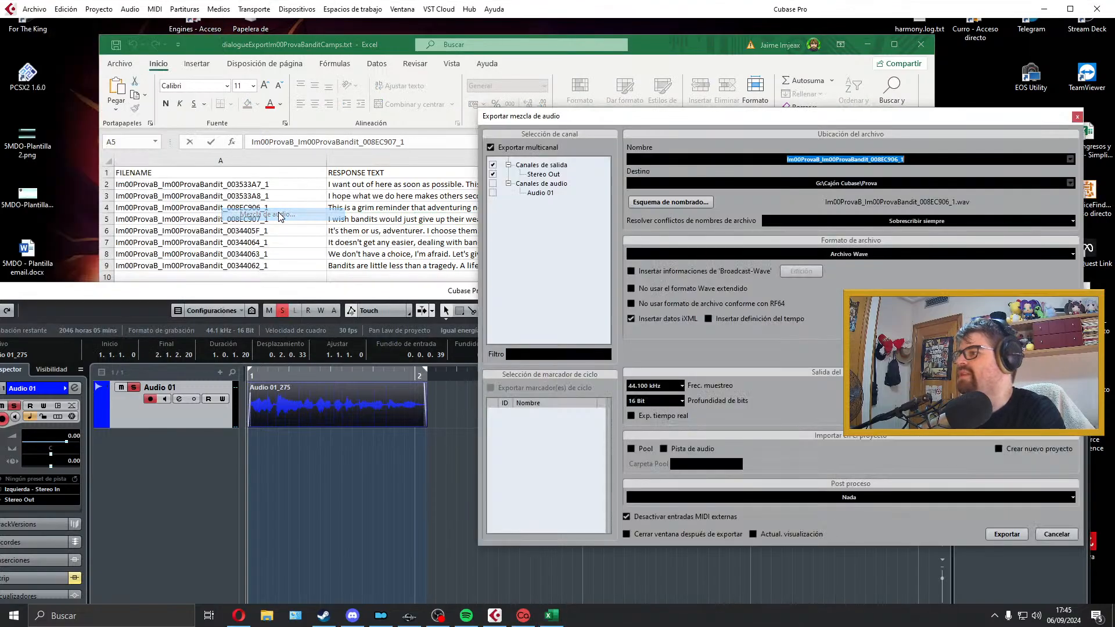
key("ctrl+v")
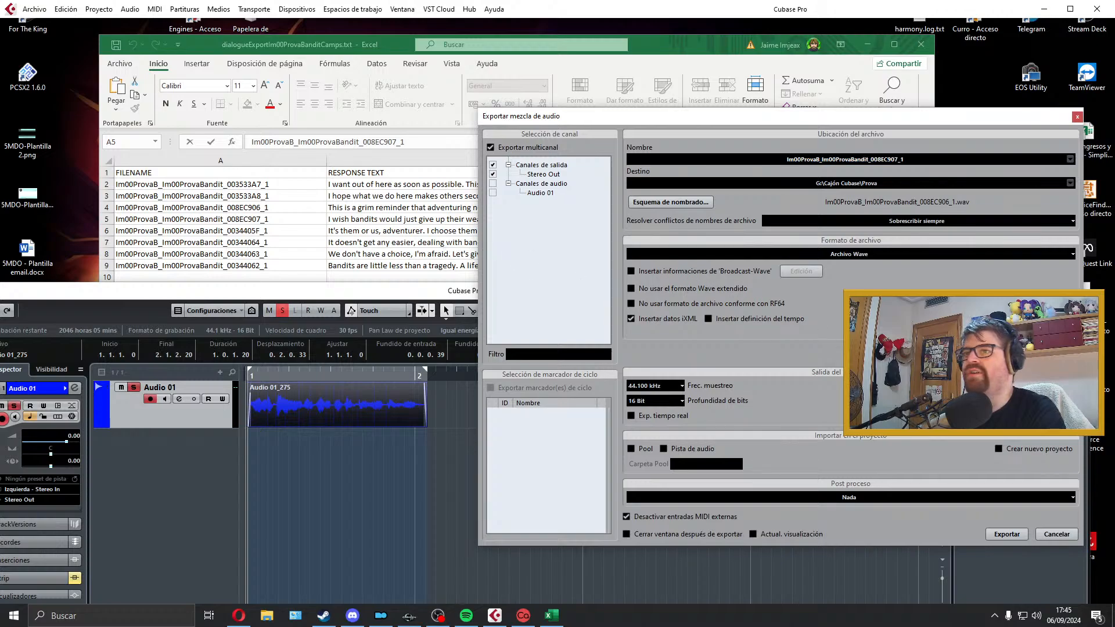
left_click(1007, 534)
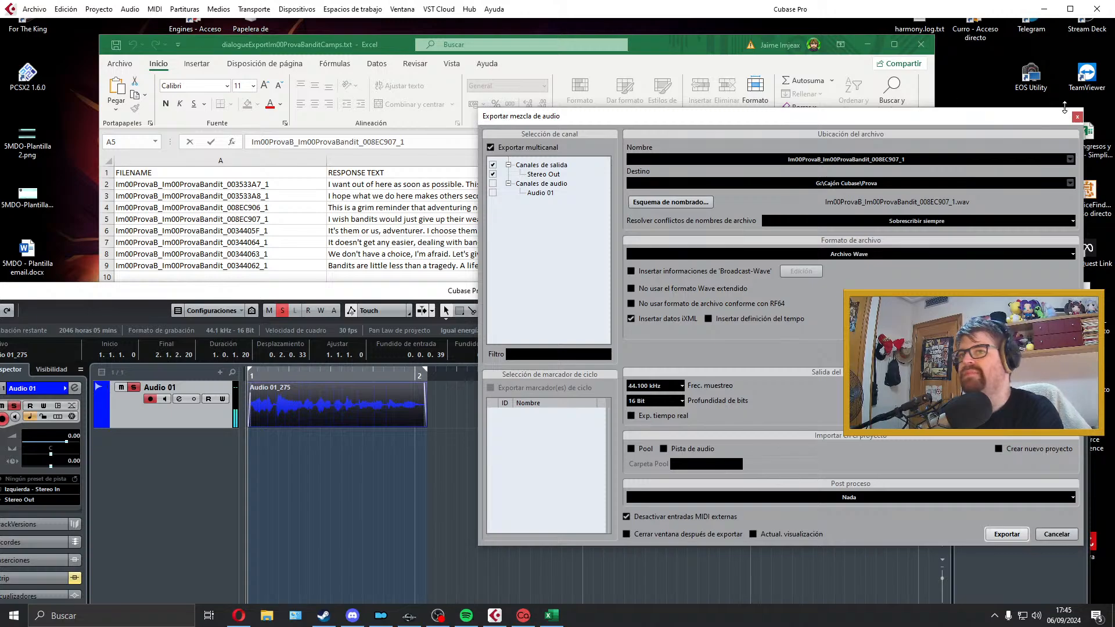
left_click(1076, 118)
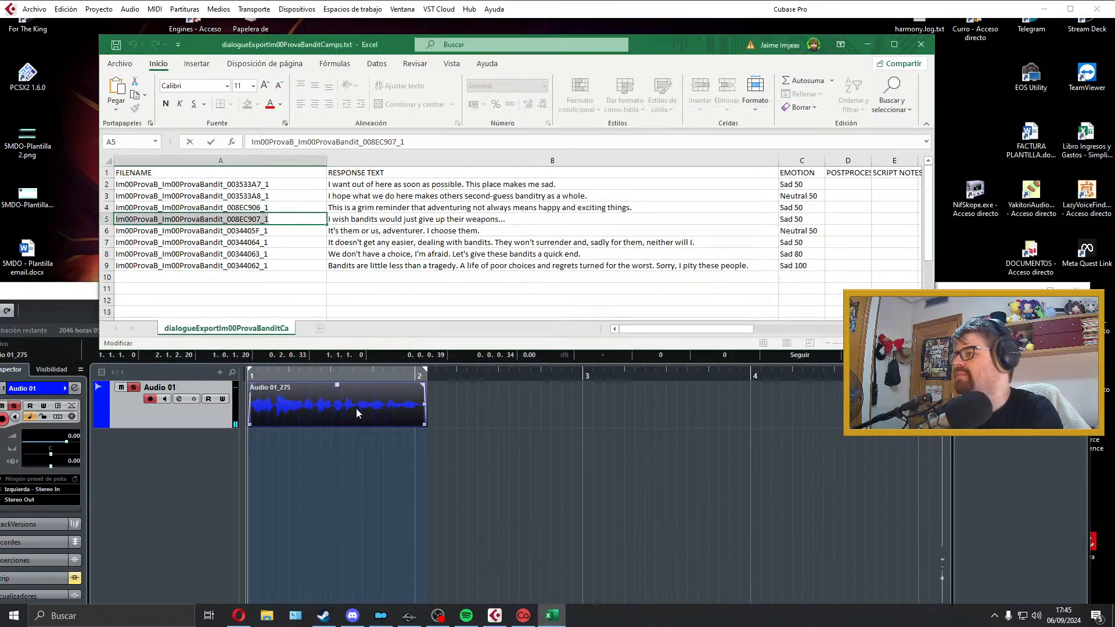
Step: Delete the exported weapons-line clip from Audio 01
left_click(356, 409)
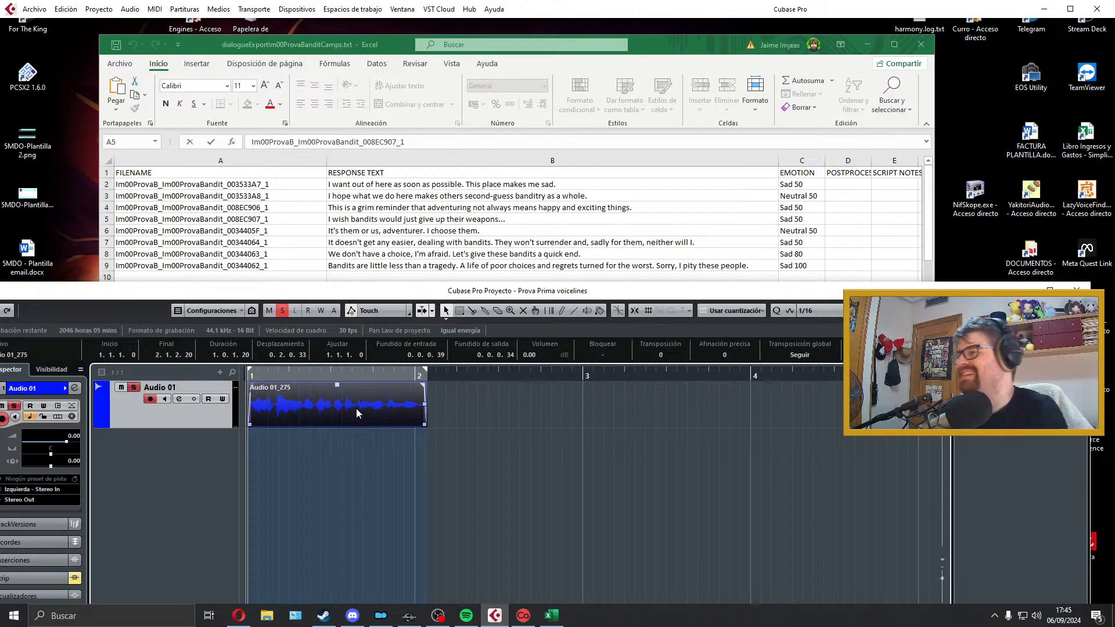
left_click(391, 216)
left_click(369, 401)
key("Delete")
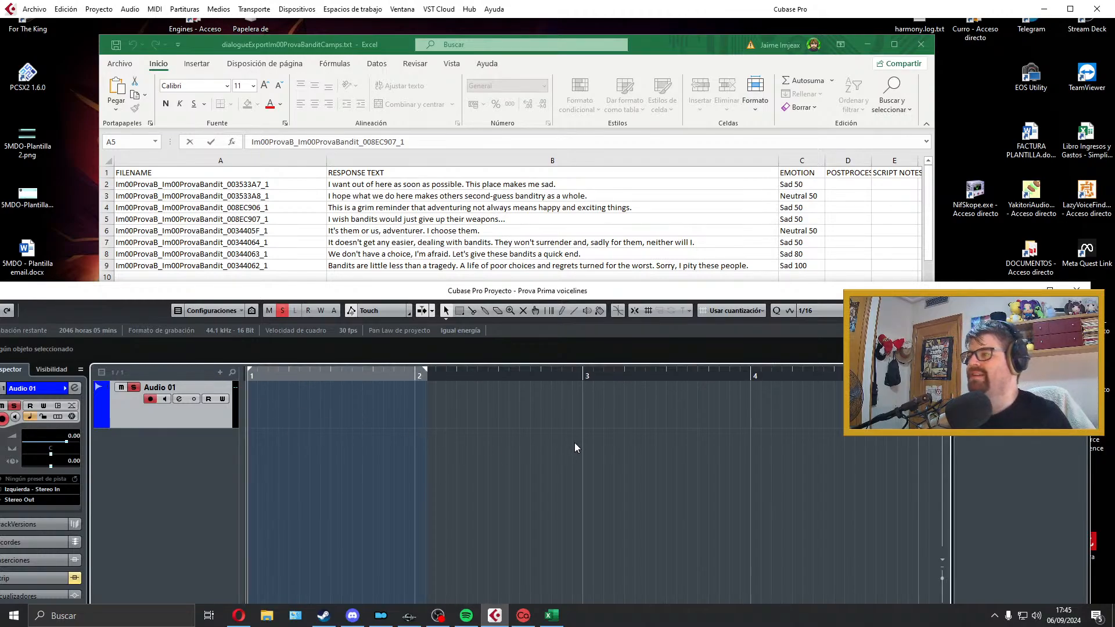
Step: Try three takes of "It's them or us, adventurer. I choose them." on Audio 01, deleting each one
key("KP_Multiply")
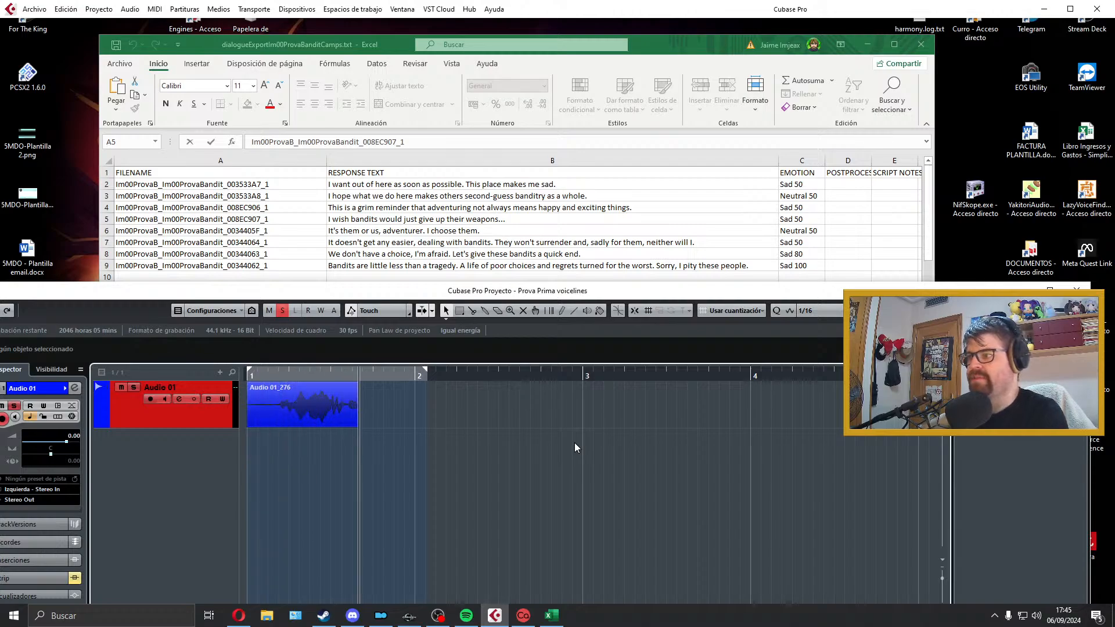
key("KP_Multiply")
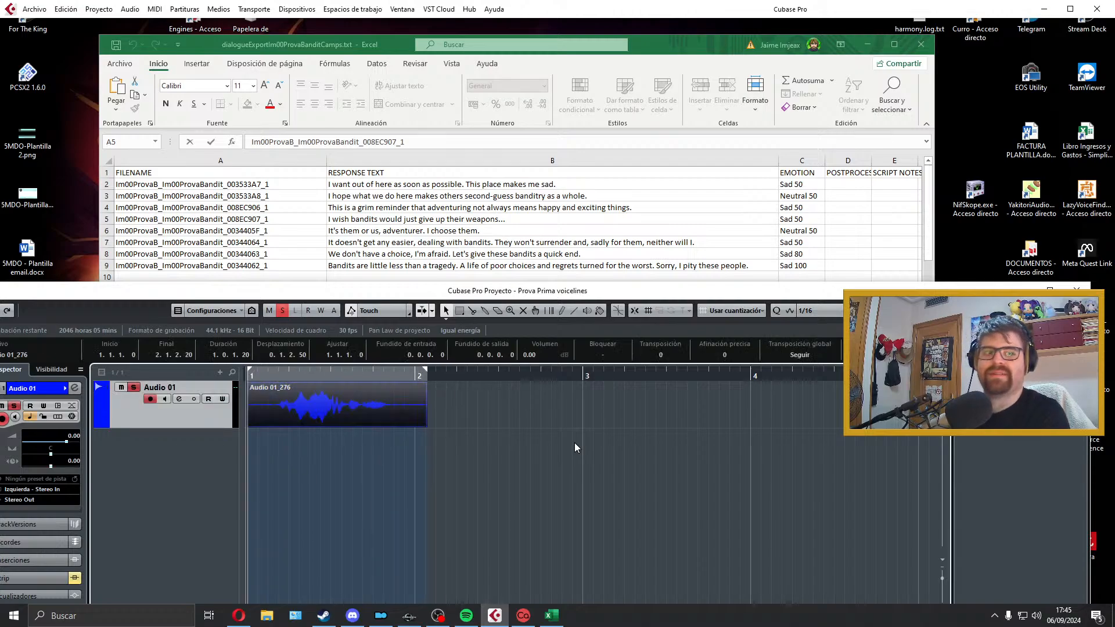
key("Delete")
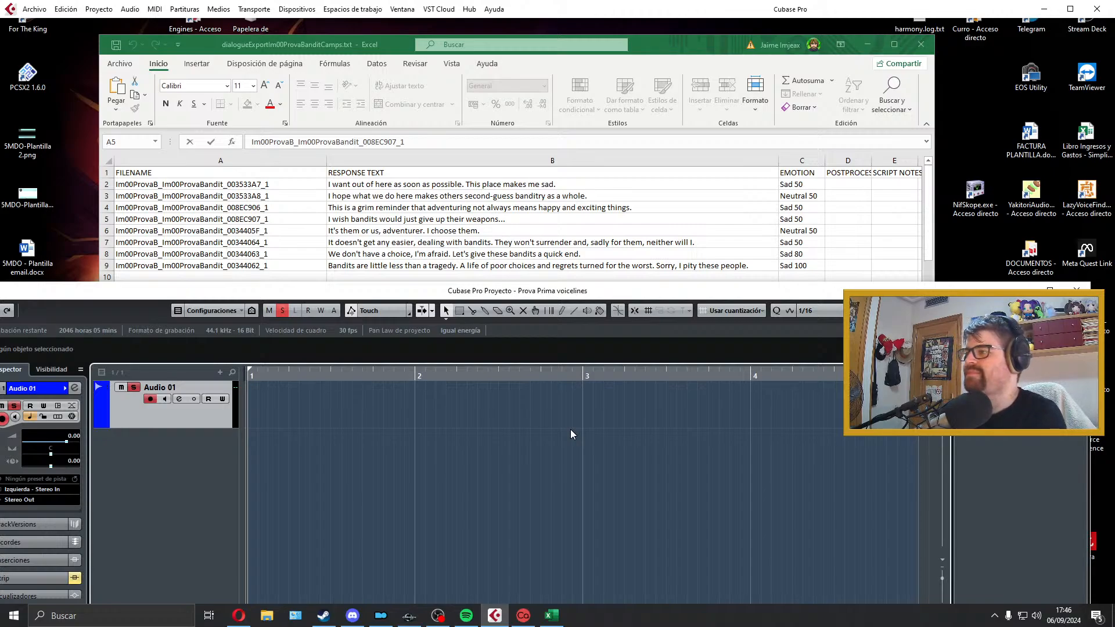
key("KP_Multiply")
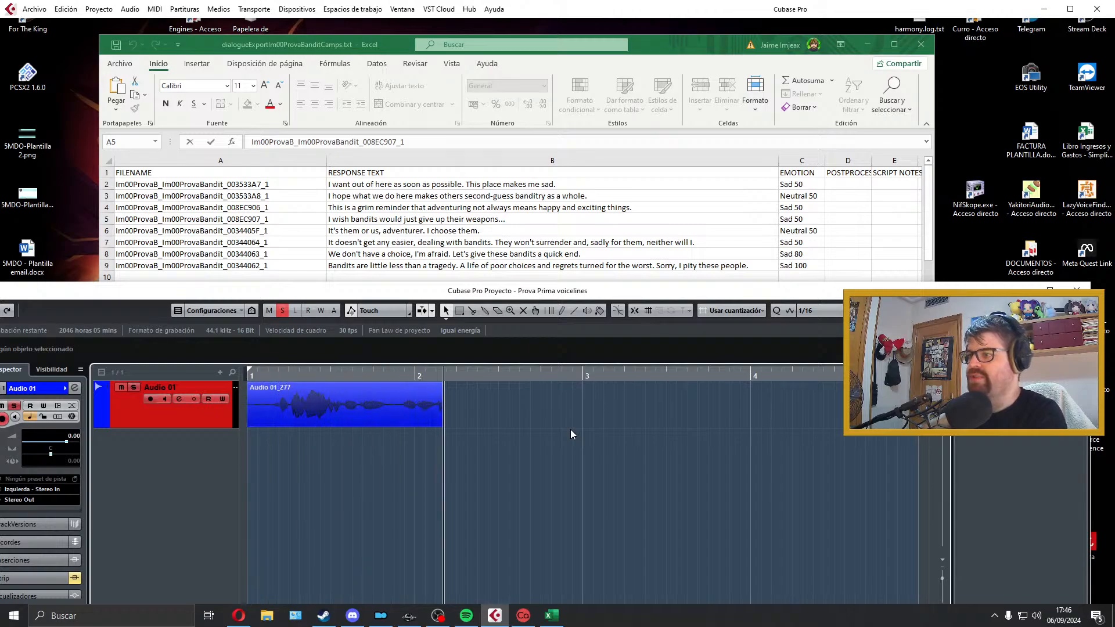
key("space")
key("space")
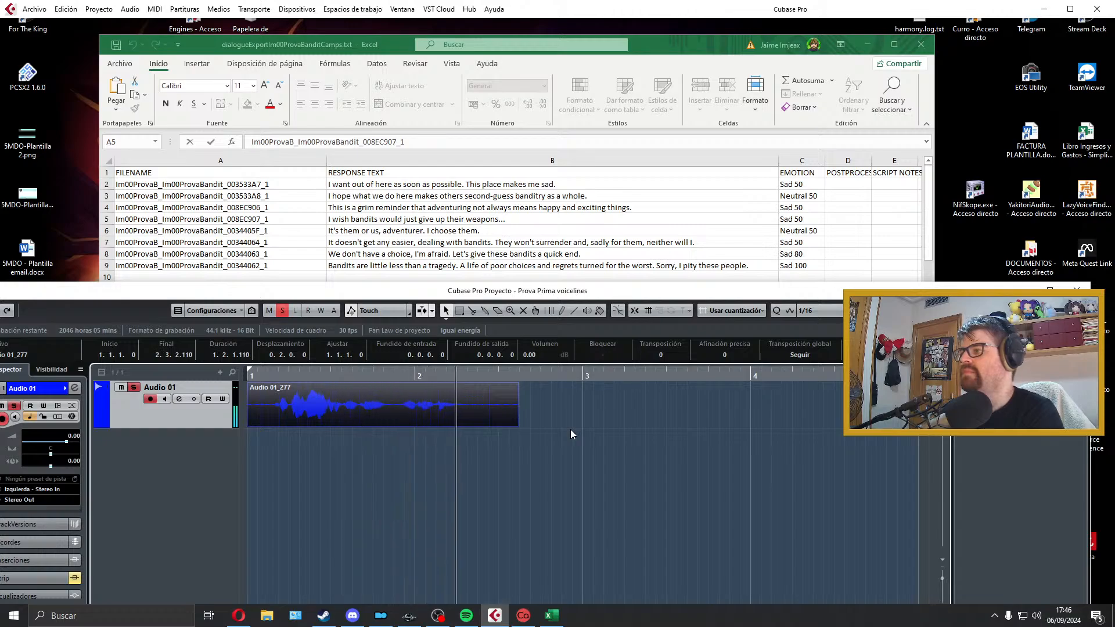
key("space")
key("Delete")
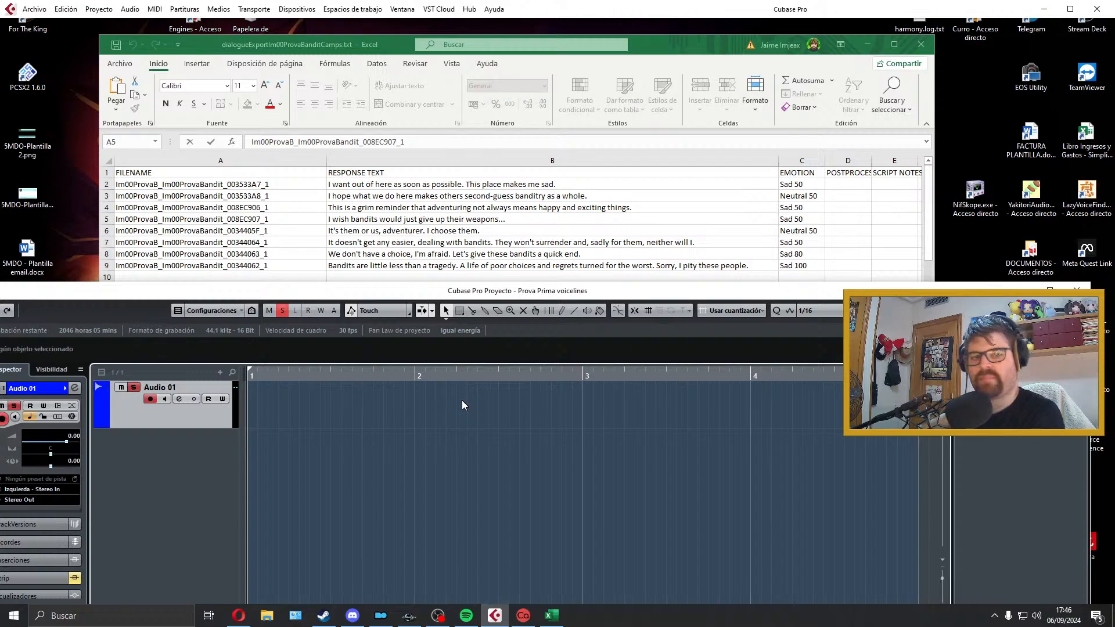
key("KP_Multiply")
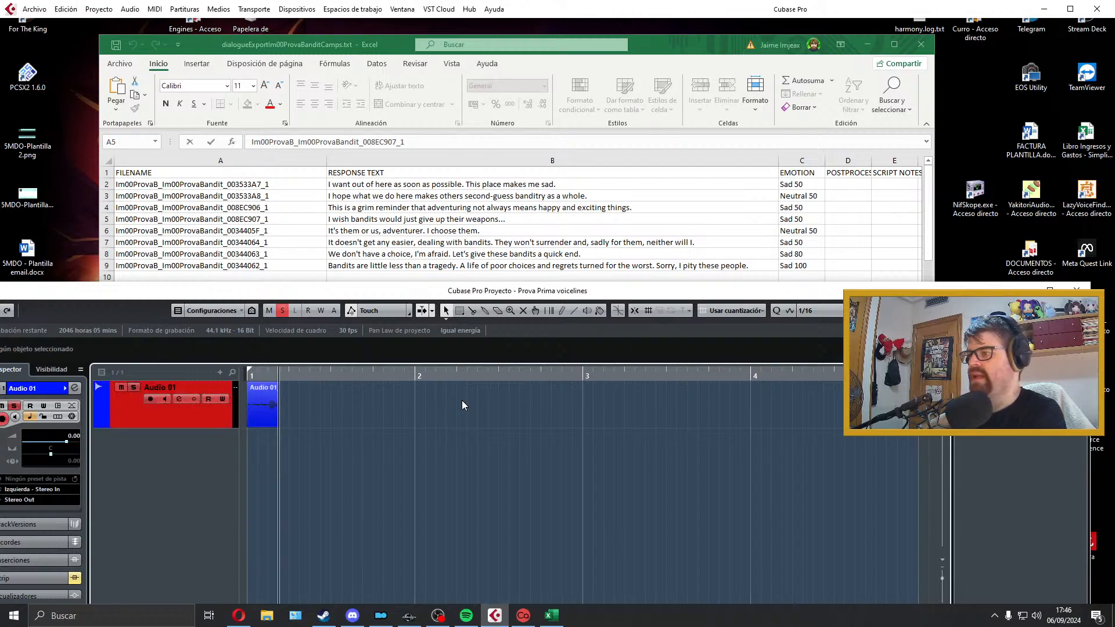
key("space")
key("Delete")
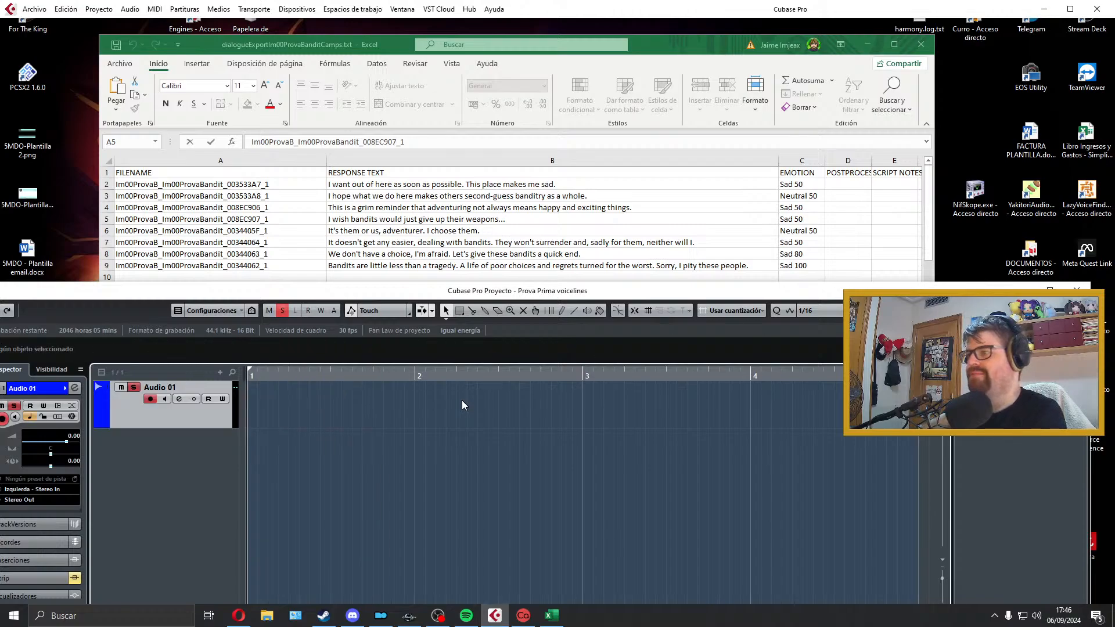
Step: Record "It's them or us, adventurer. I choose them." again on Audio 01 and play it back
key("KP_Multiply")
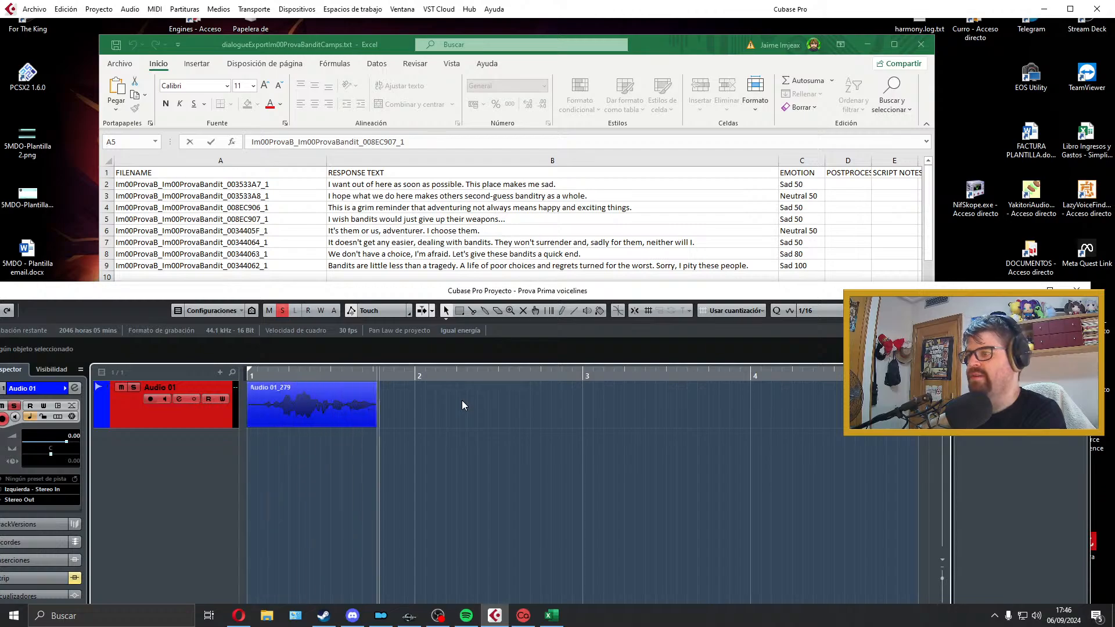
key("space")
key("space")
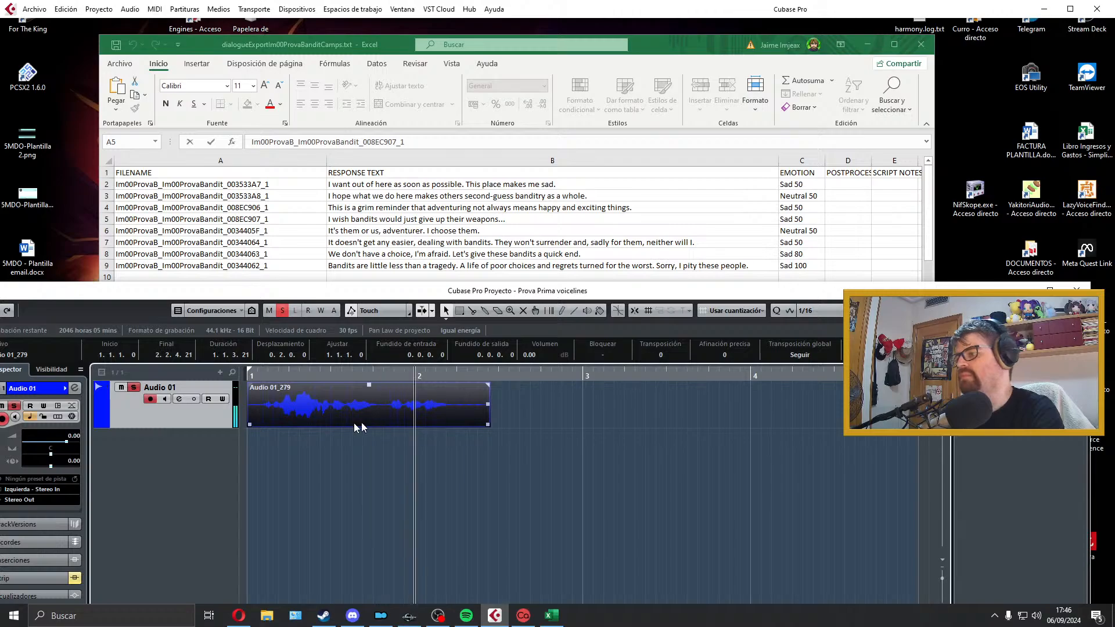
key("space")
Step: Trim the take at both ends, moved to the start and ending at 2.1.3.53, add short fades, and fit the locator range to it
left_click_drag(248, 427, 267, 425)
left_click_drag(290, 417, 266, 416)
key("p")
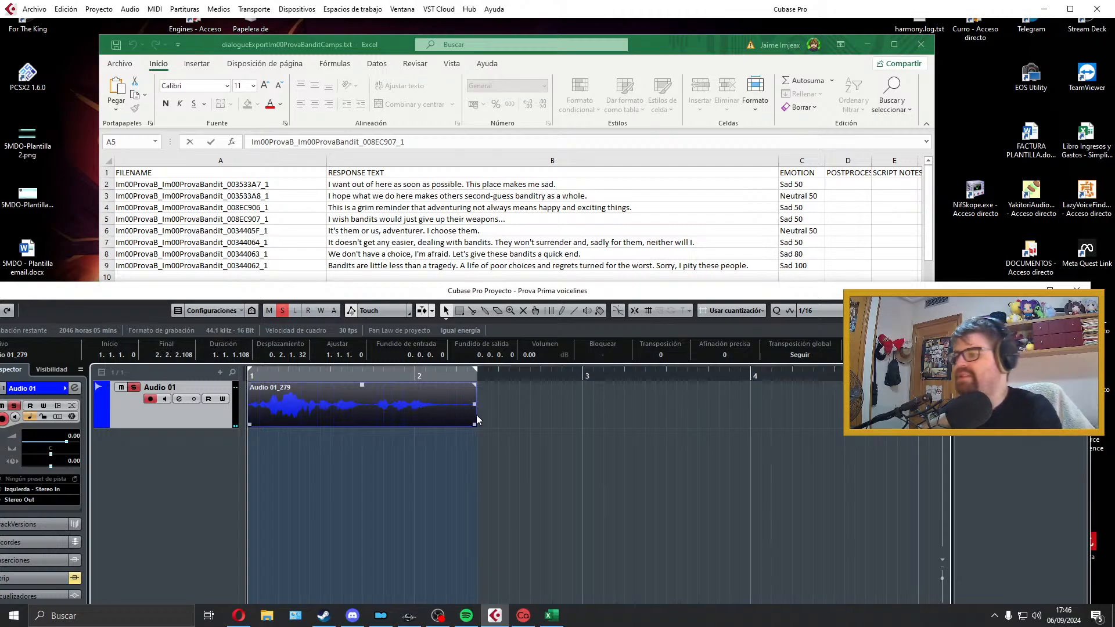
left_click_drag(476, 423, 436, 425)
left_click_drag(438, 385, 436, 385)
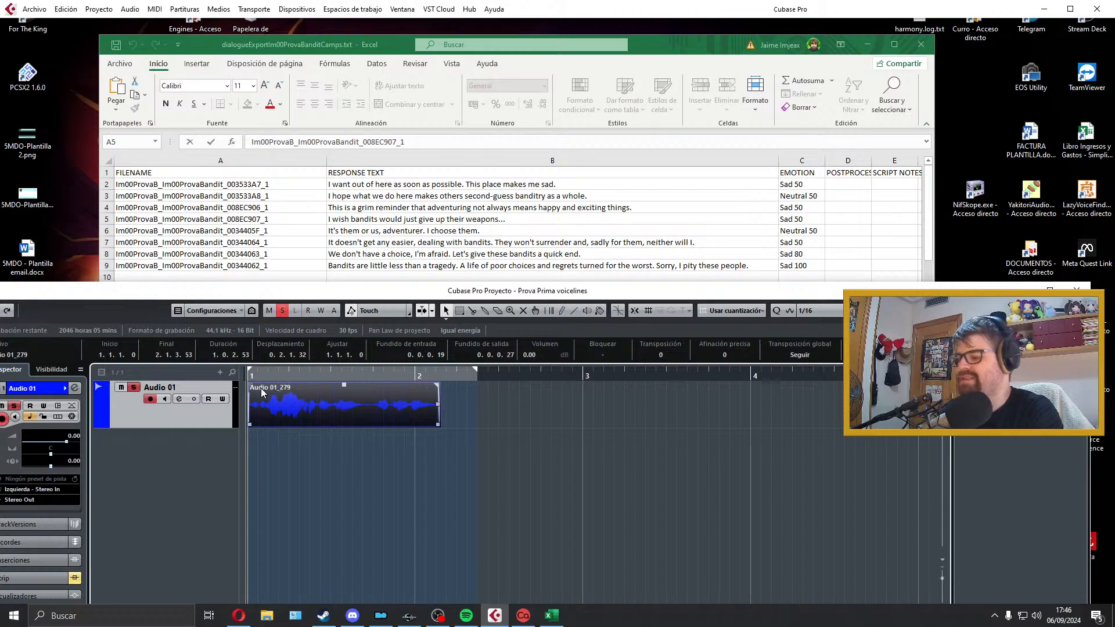
key("p")
key("space")
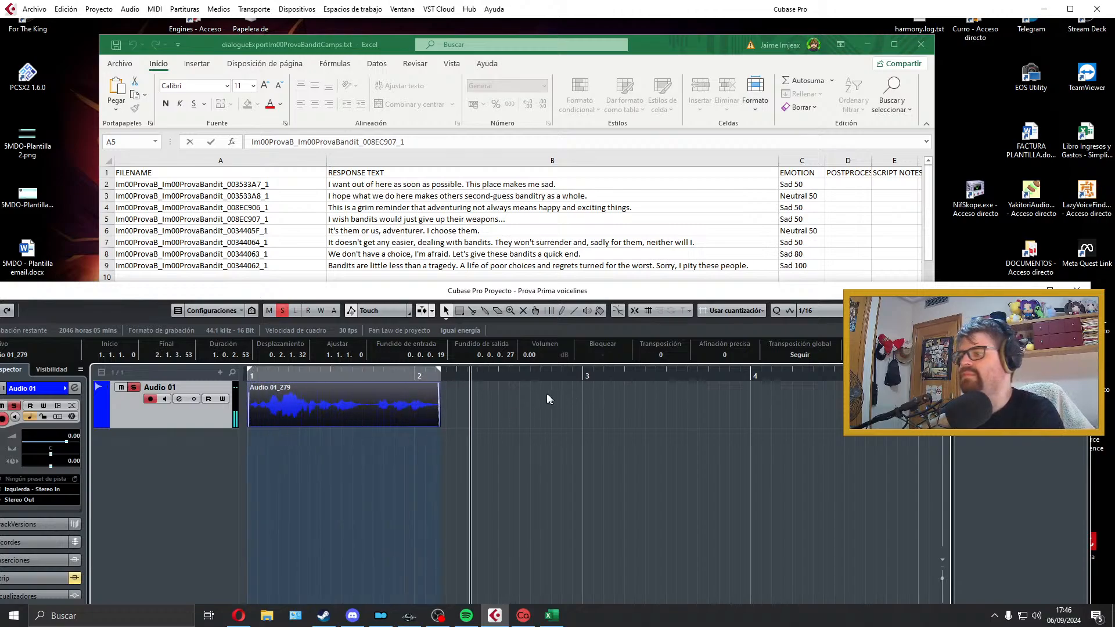
key("space")
Step: Export the clip as a WAV named Im00ProvaB_Im00ProvaBandit_0034405F_1, copying the name from the sheet's fifth dialogue row, and play the clip back
left_click(378, 202)
double_click(287, 234)
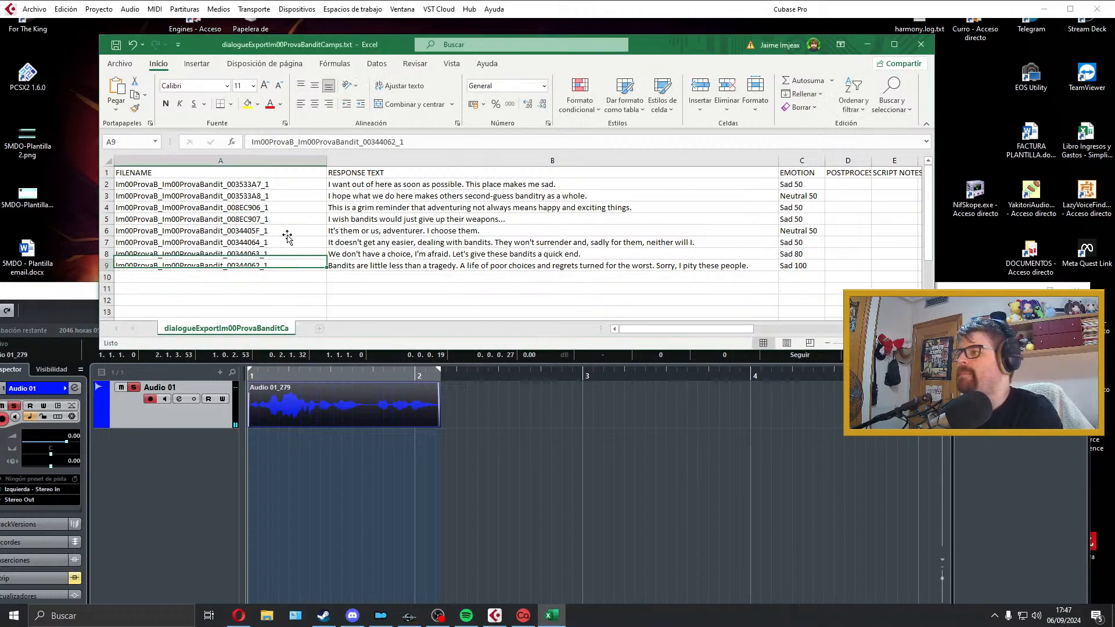
double_click(273, 231)
left_click_drag(273, 231, 36, 231)
left_click(388, 386)
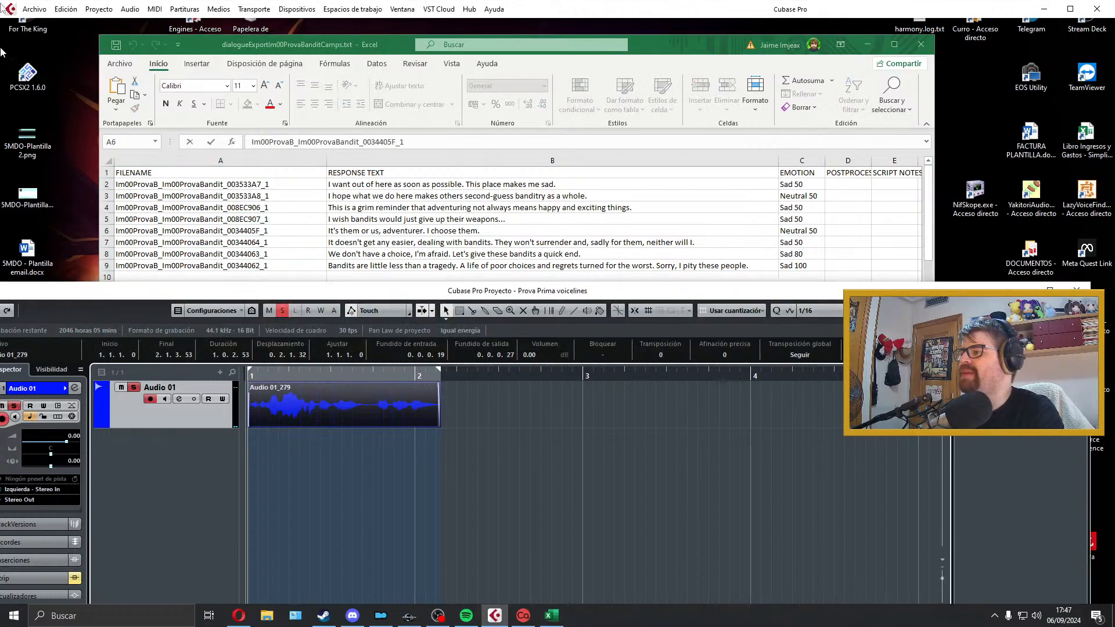
left_click(34, 9)
mouse_move(106, 188)
left_click(269, 175)
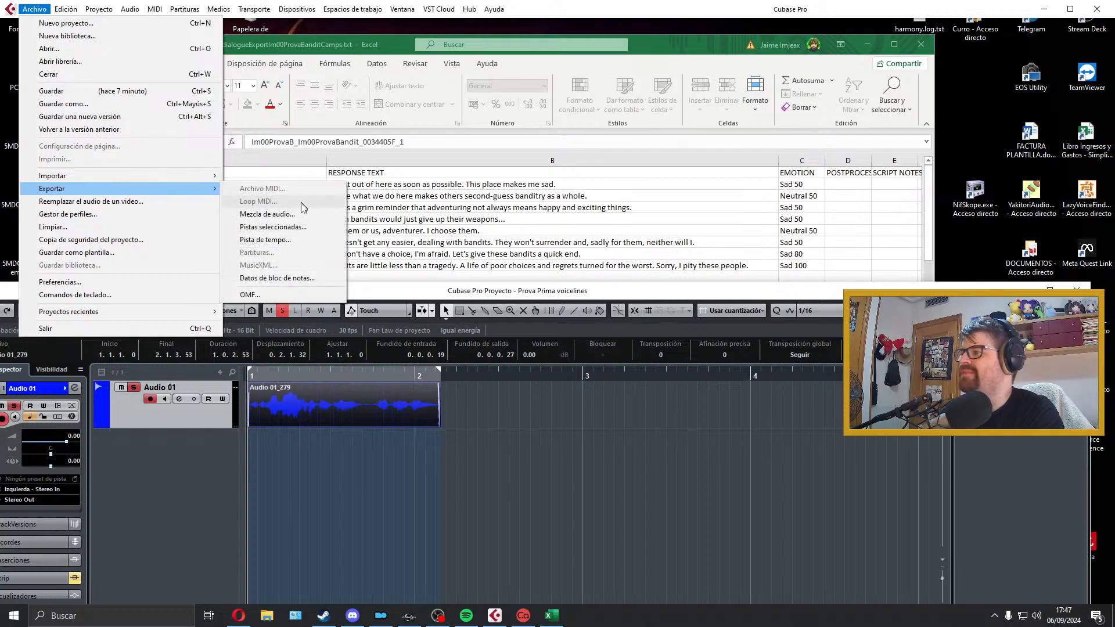
left_click(1007, 535)
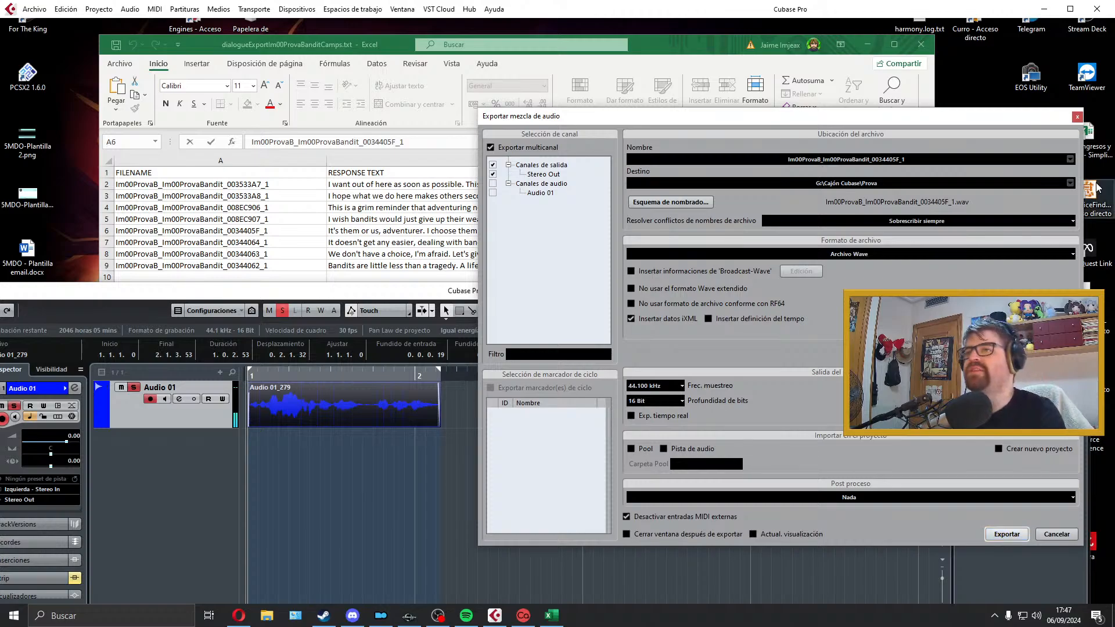
left_click(1077, 117)
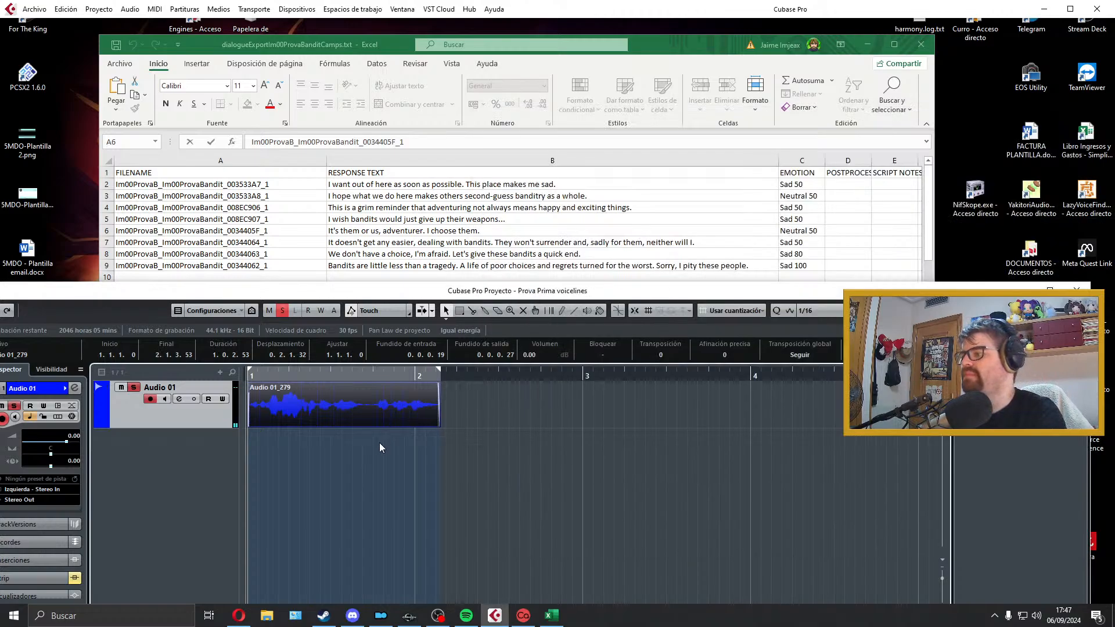
key("space")
Step: Try splitting the take at the pause between its two sentences, shifting the second part to 1.4.1.115, and play it back
key("space")
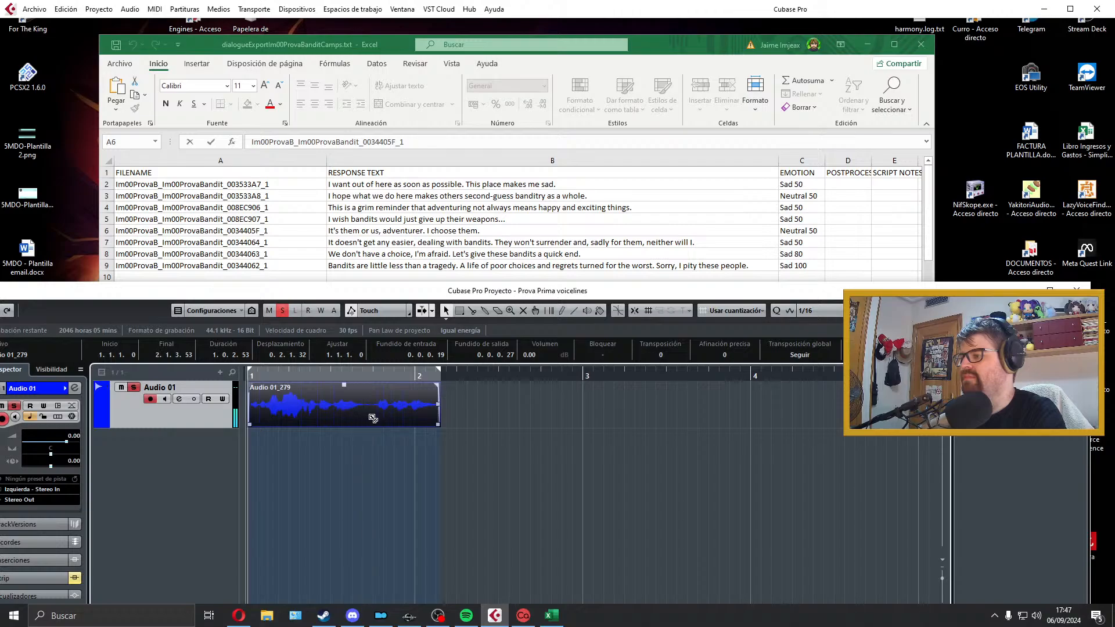
left_click(368, 417, "alt")
left_click_drag(384, 413, 399, 417)
key("space")
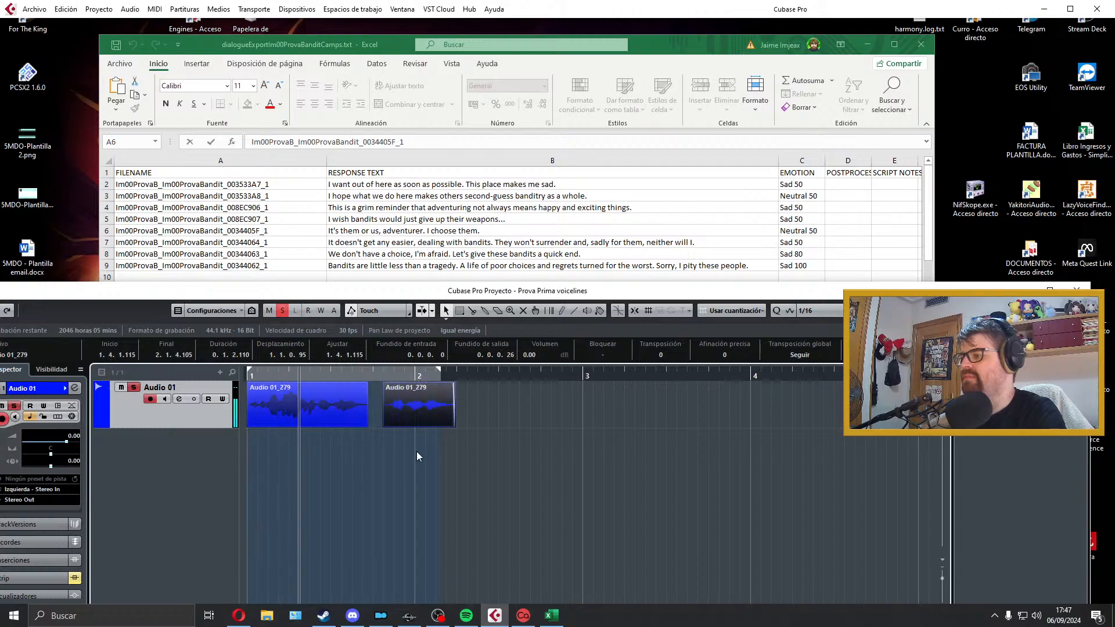
key("space")
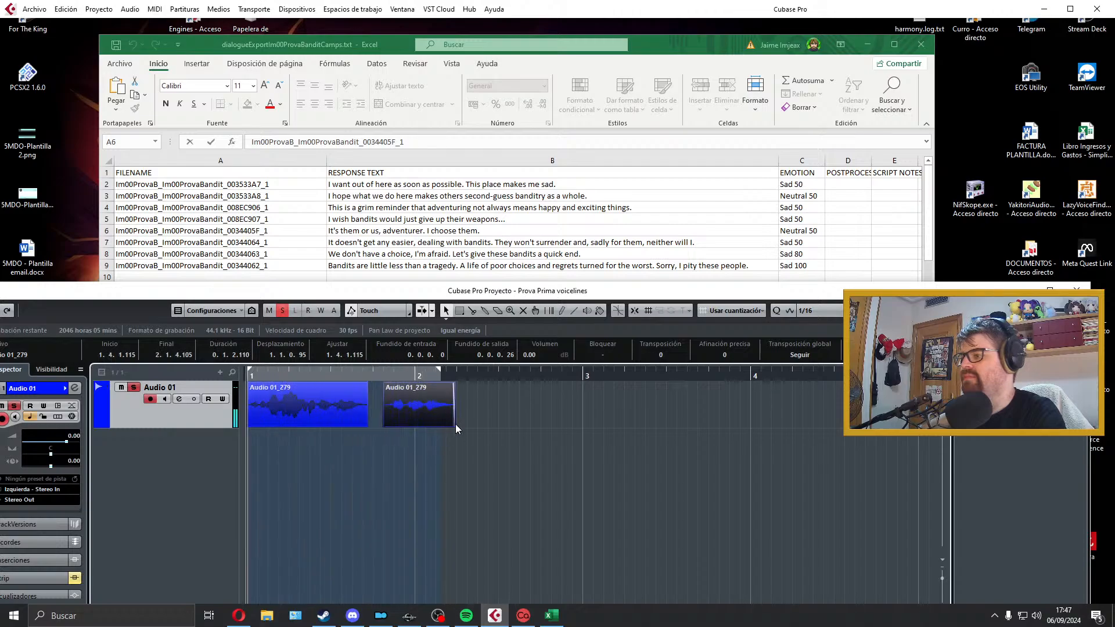
Step: Delete both parts of the take from Audio 01 and extend the locator range to just before bar 4
left_click(276, 413)
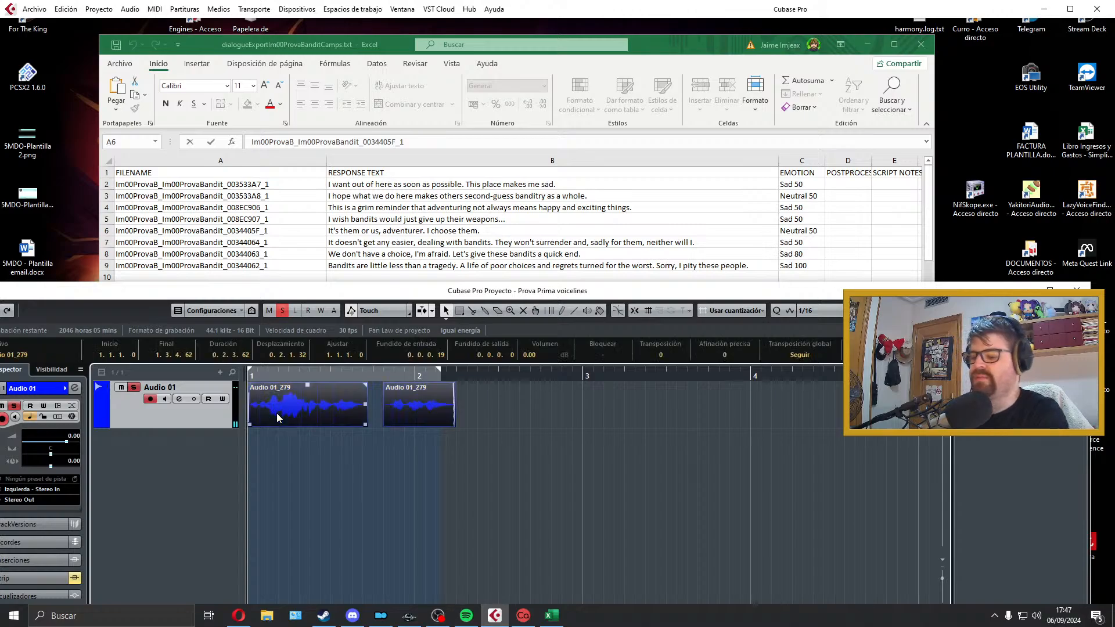
key("ctrl+a")
key("Delete")
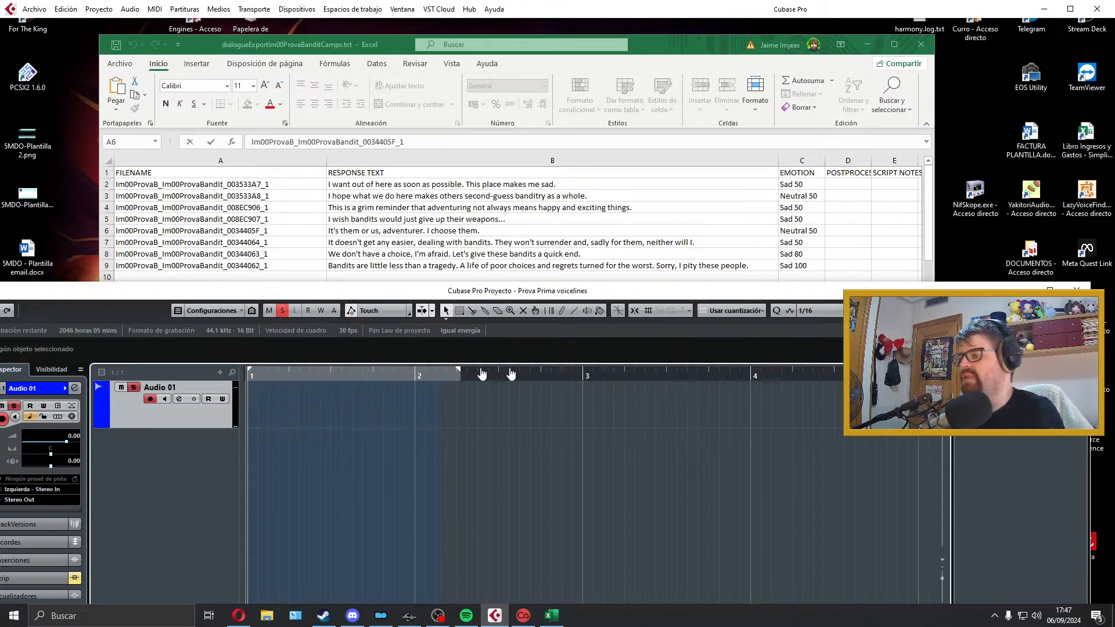
left_click_drag(510, 373, 737, 376)
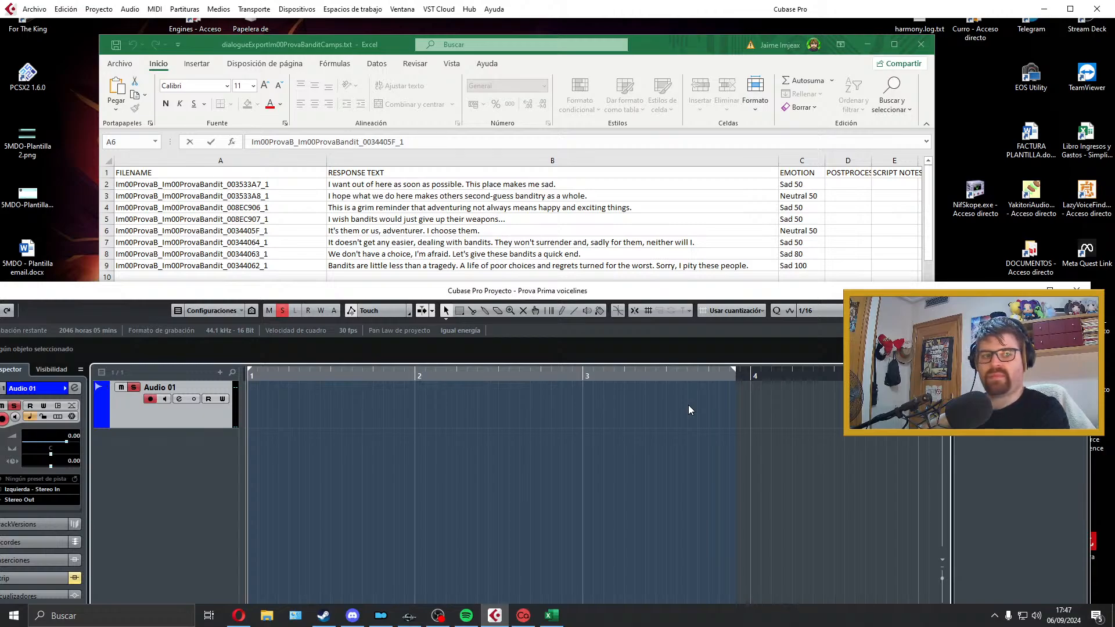
Step: Try another take of "It's them or us, adventurer. I choose them." on Audio 01 and play it back
key("KP_Multiply")
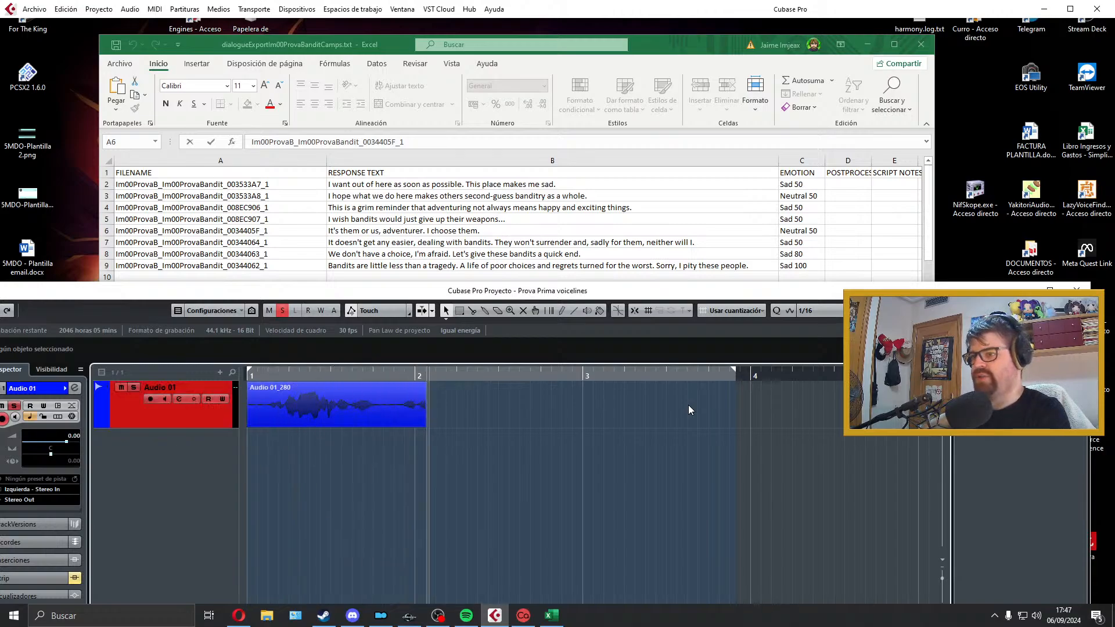
key("space")
key("space")
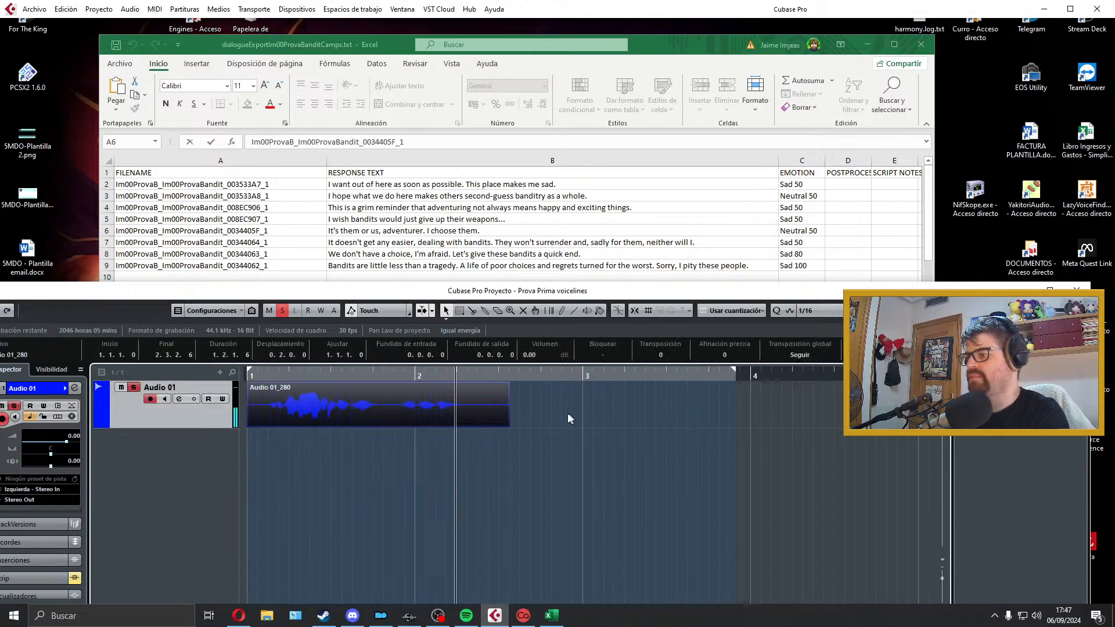
key("space")
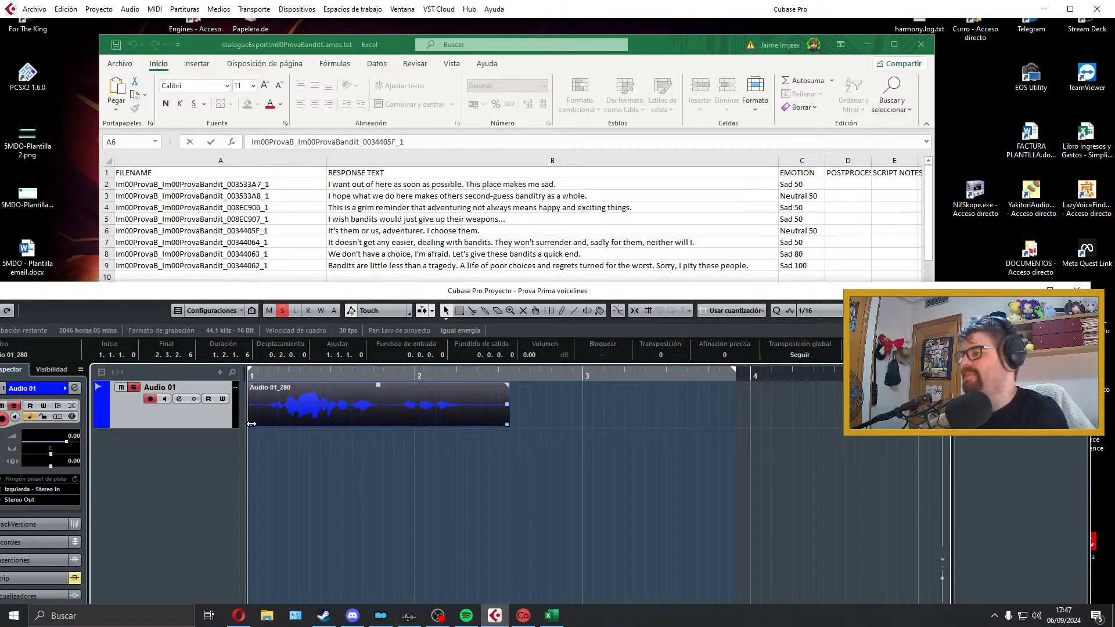
Step: Try trimming the take's start, aligning it to bar 1 and adding a short fade-in, then delete the take
left_click_drag(251, 424, 266, 418)
key("space")
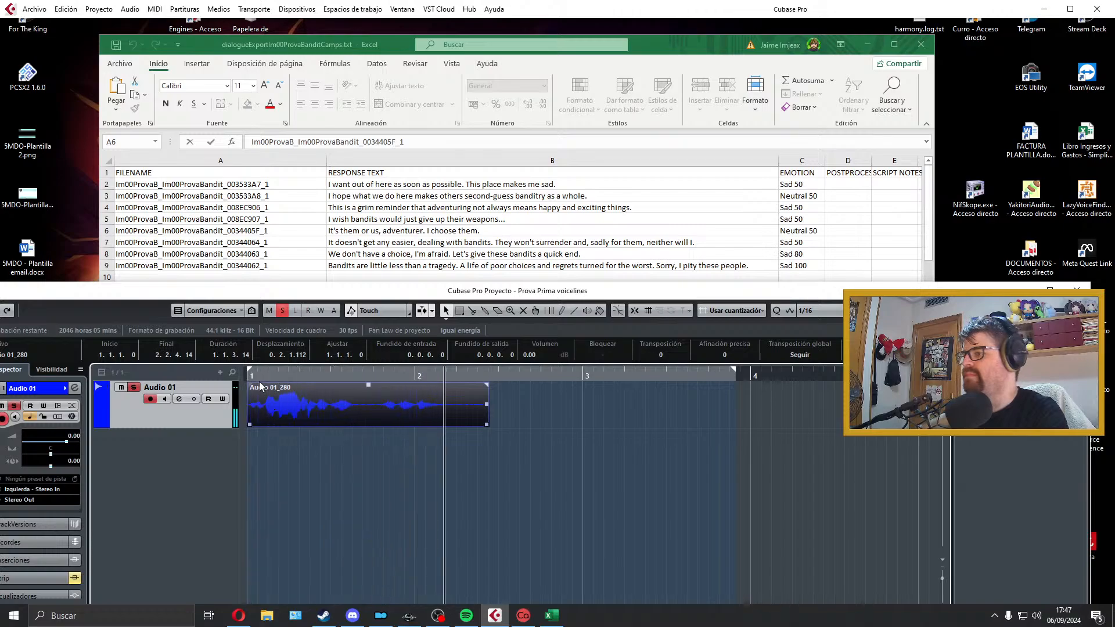
key("space")
left_click_drag(250, 385, 252, 385)
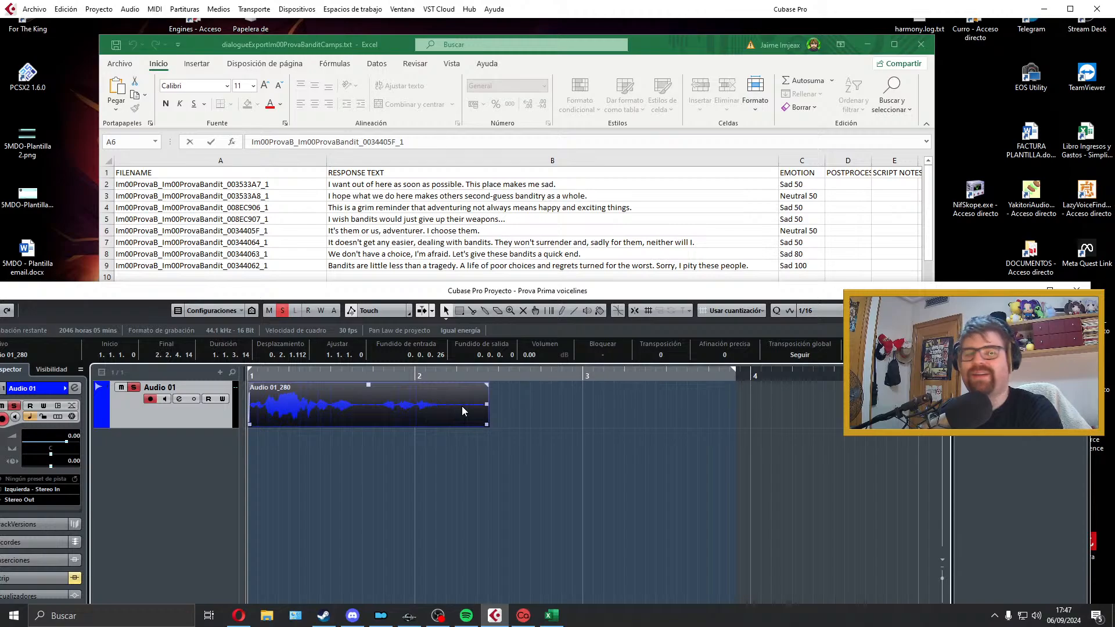
key("Delete")
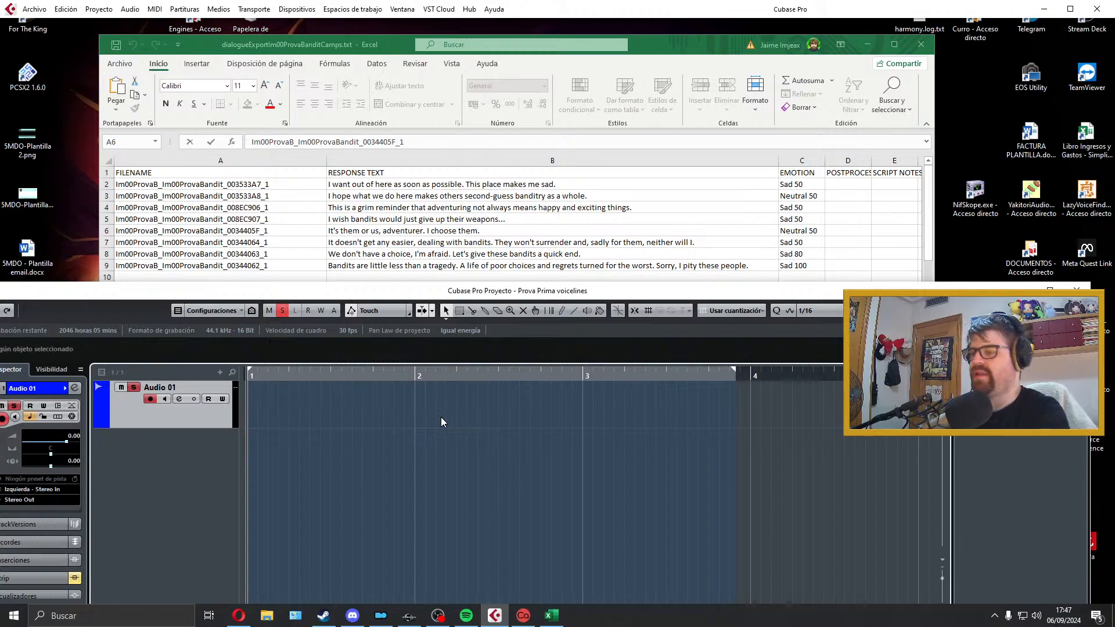
Step: Try a further take of the "It's them or us" line on Audio 01 and play it back several times
key("KP_Multiply")
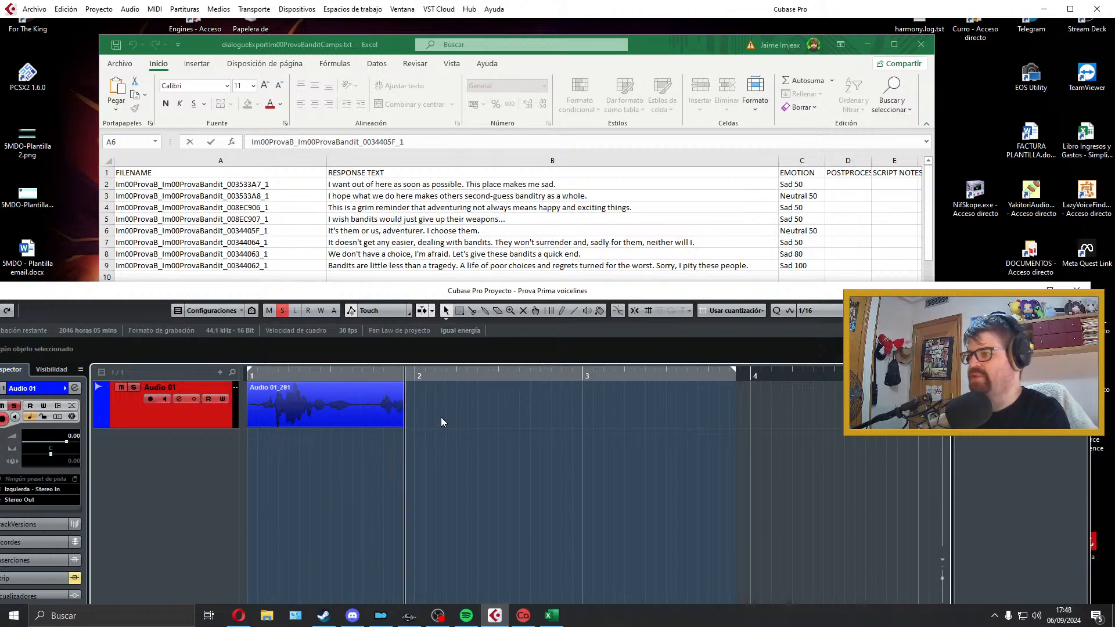
key("space")
key("space")
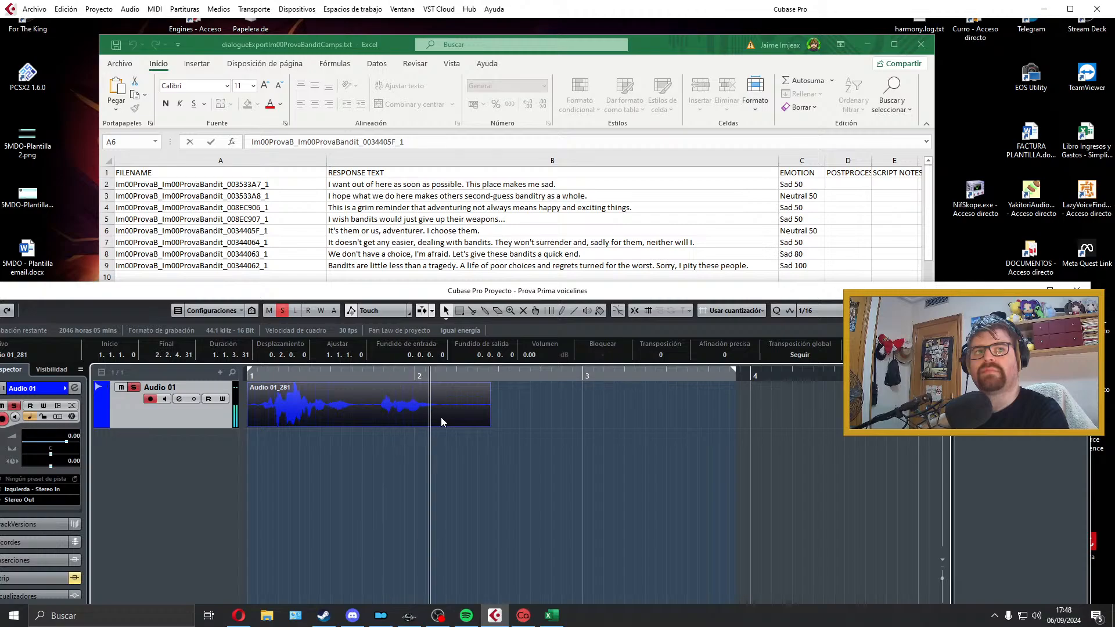
key("space")
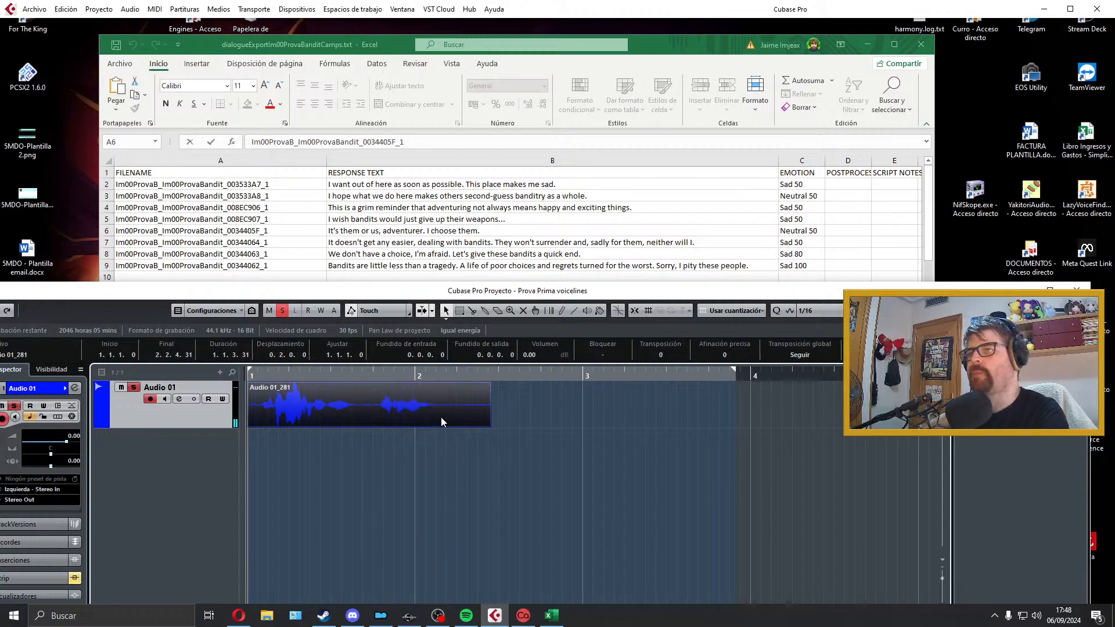
key("space")
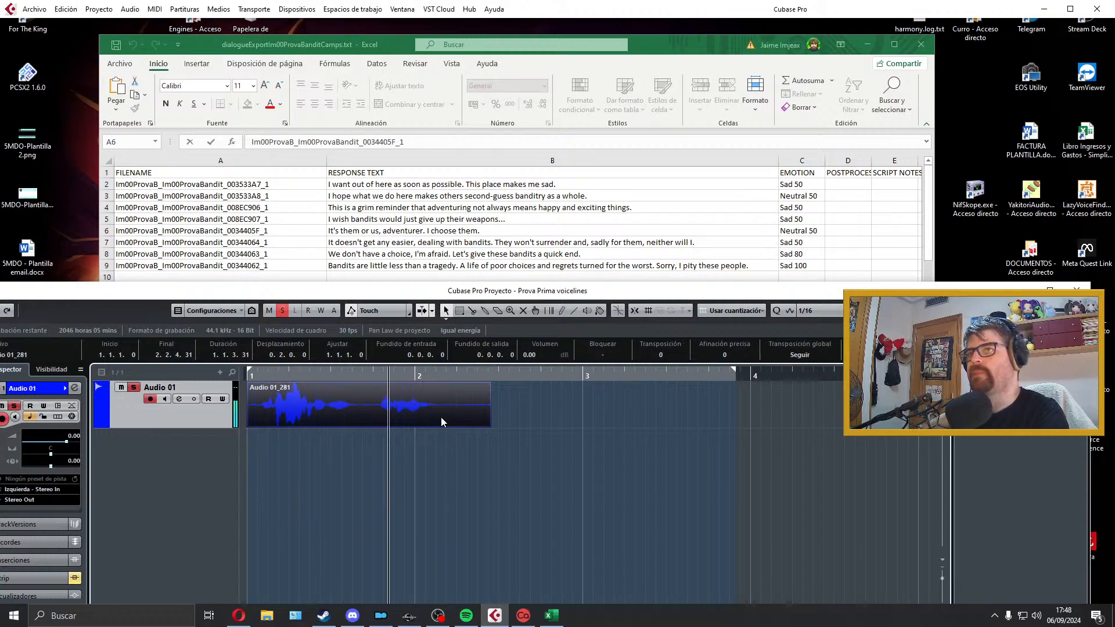
key("space")
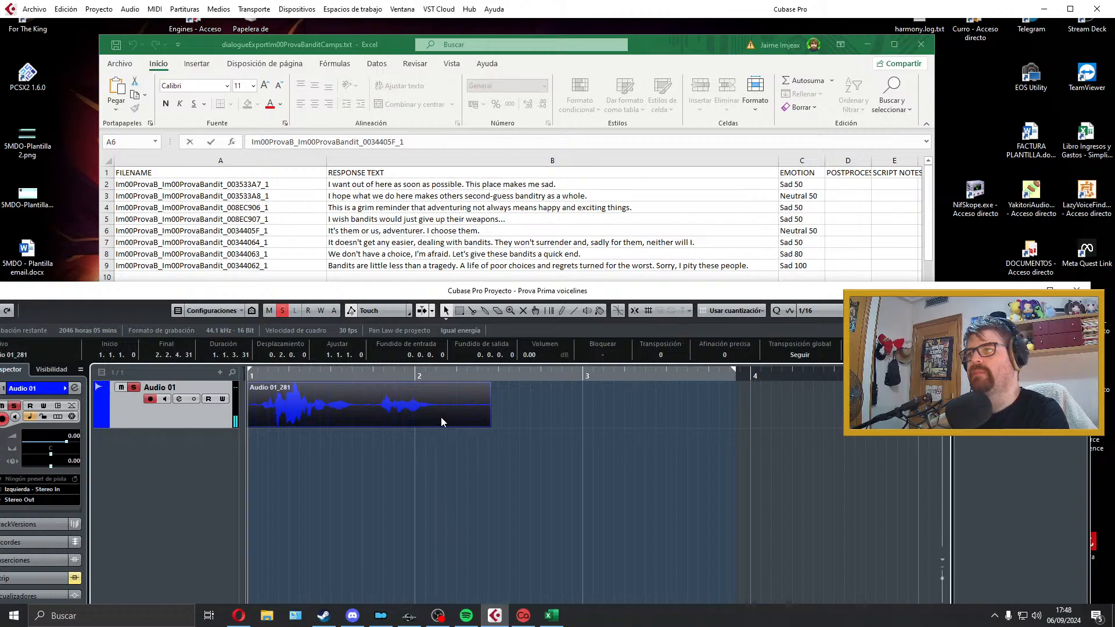
key("space")
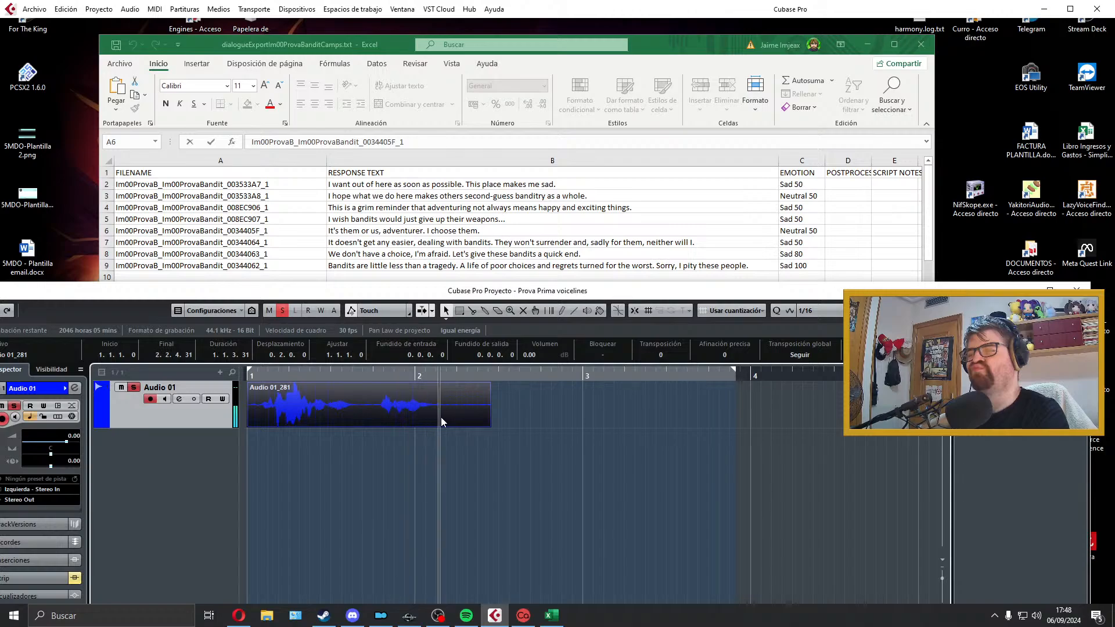
key("space")
Step: Try fitting the locator range to the take and looping its playback, then delete the take
key("p")
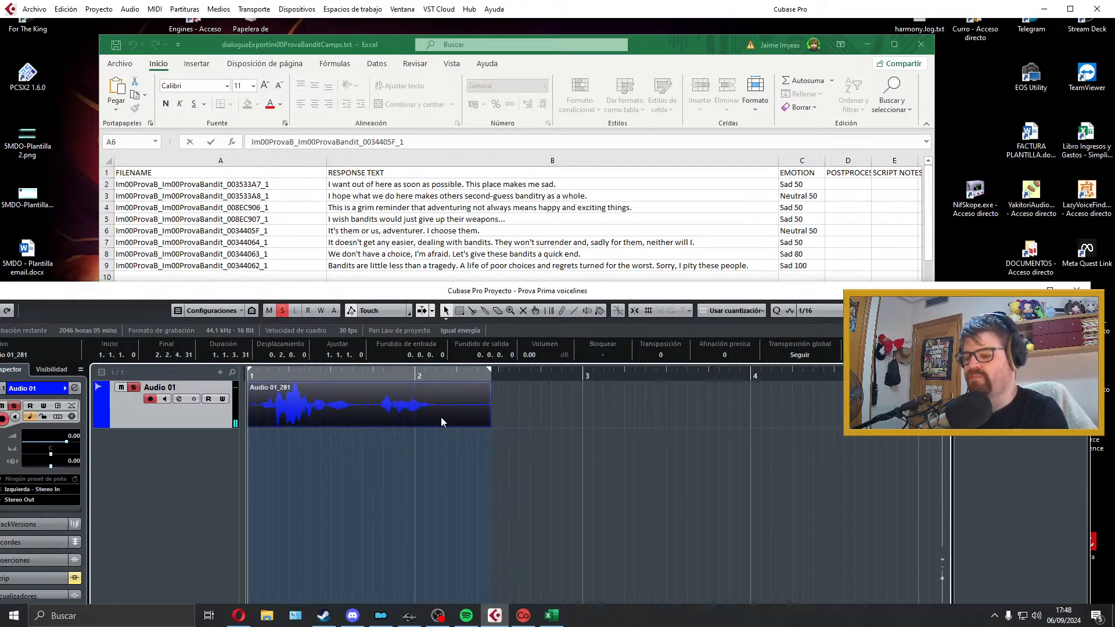
key("KP_Divide")
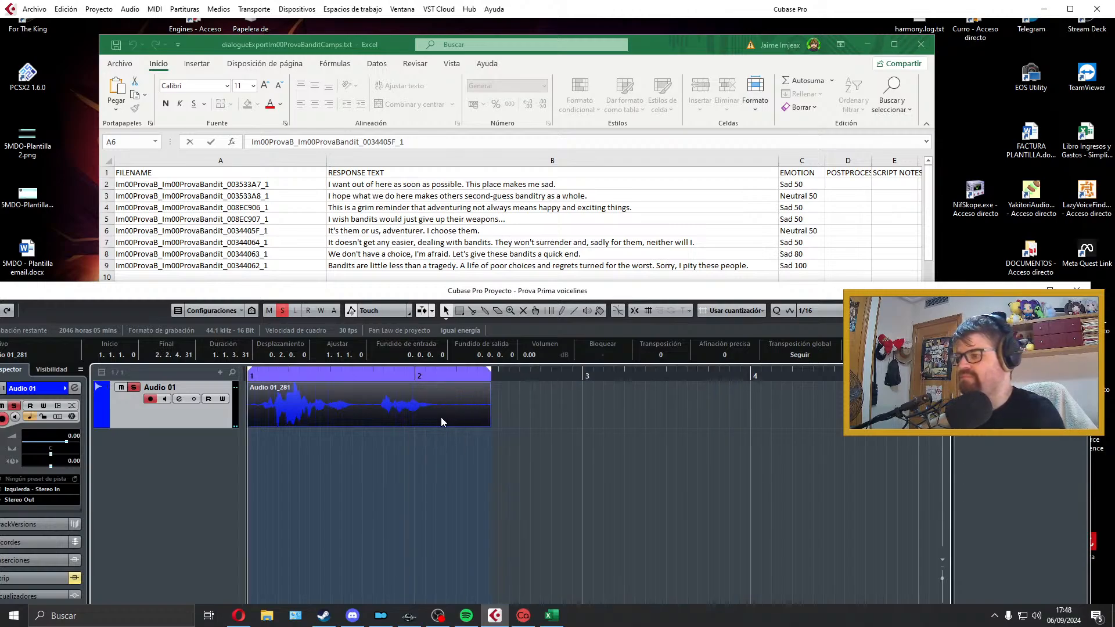
key("space")
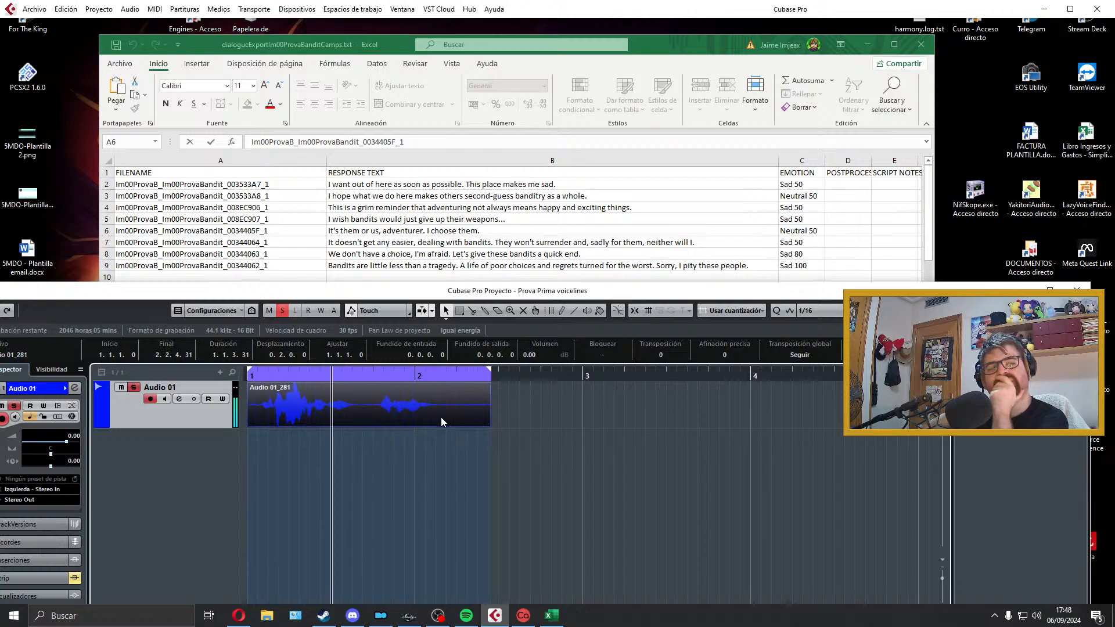
key("space")
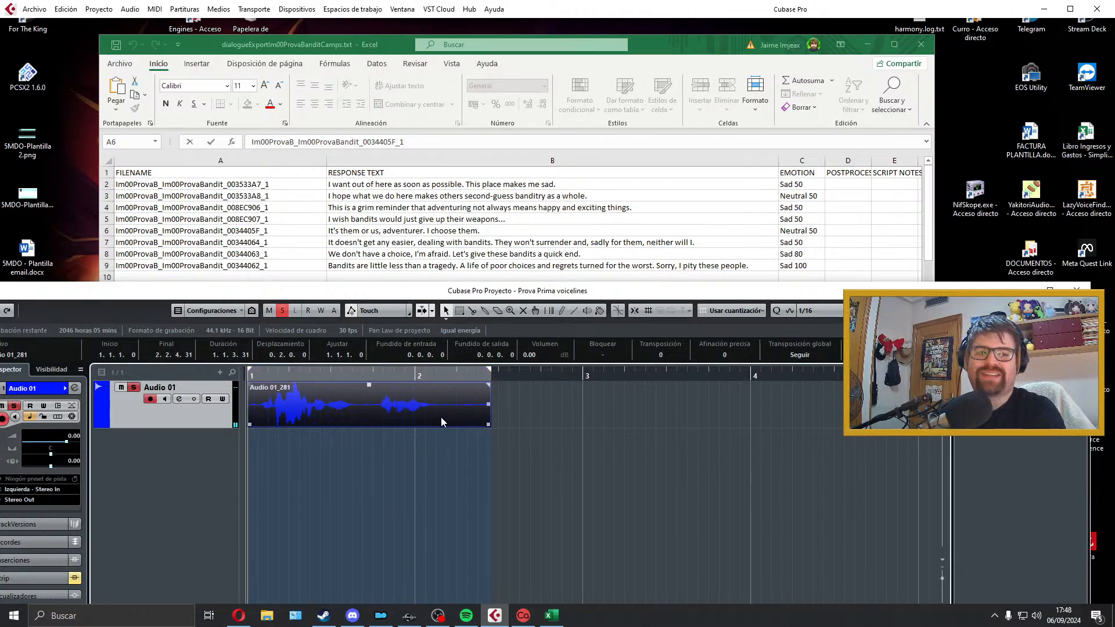
key("Delete")
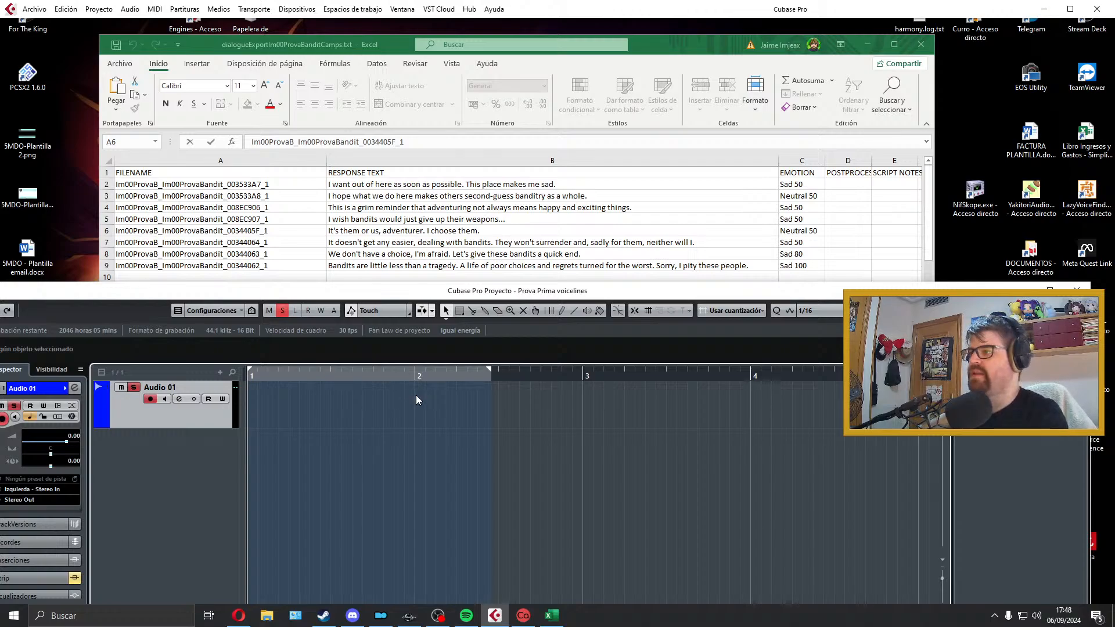
Step: Record "It's them or us, adventurer. I choose them." once more on the emptied Audio 01 track and play it back
key("KP_Multiply")
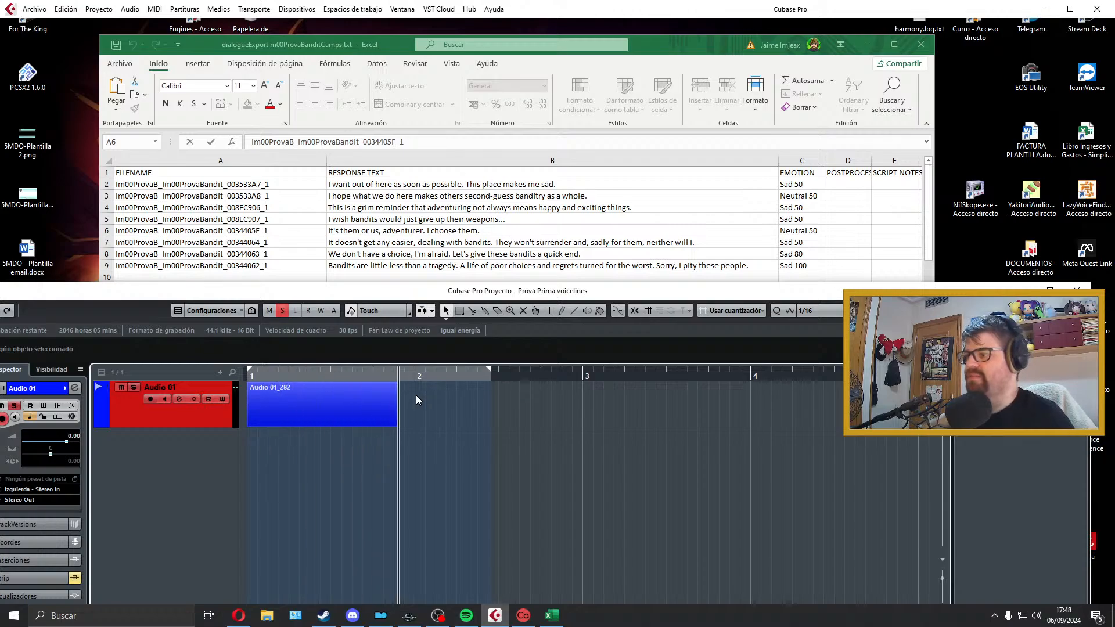
key("space")
key("space")
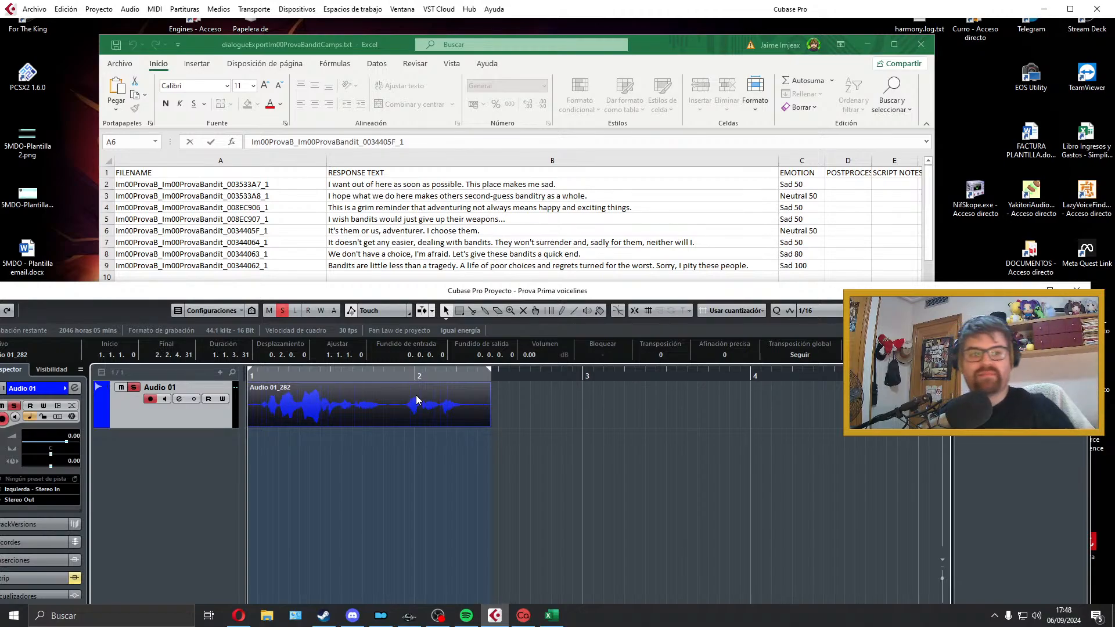
key("space")
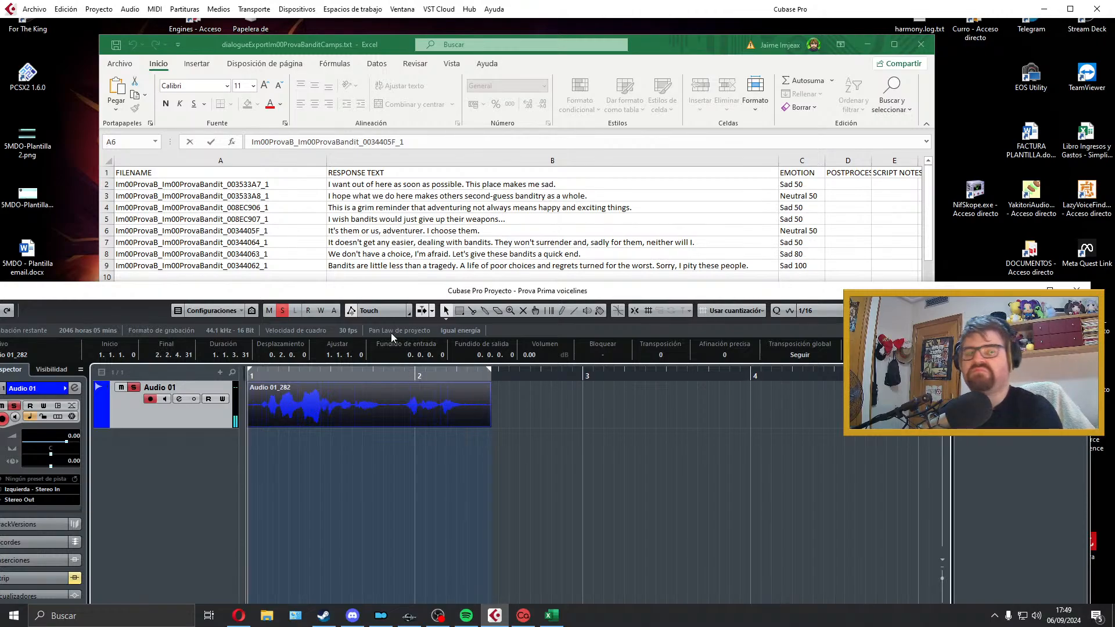
Step: Trim both ends of the take, moved to 1.1.1.0 and ending at 2.2.1.12, add short fades, fit the locator range and play it
left_click_drag(250, 425, 262, 428)
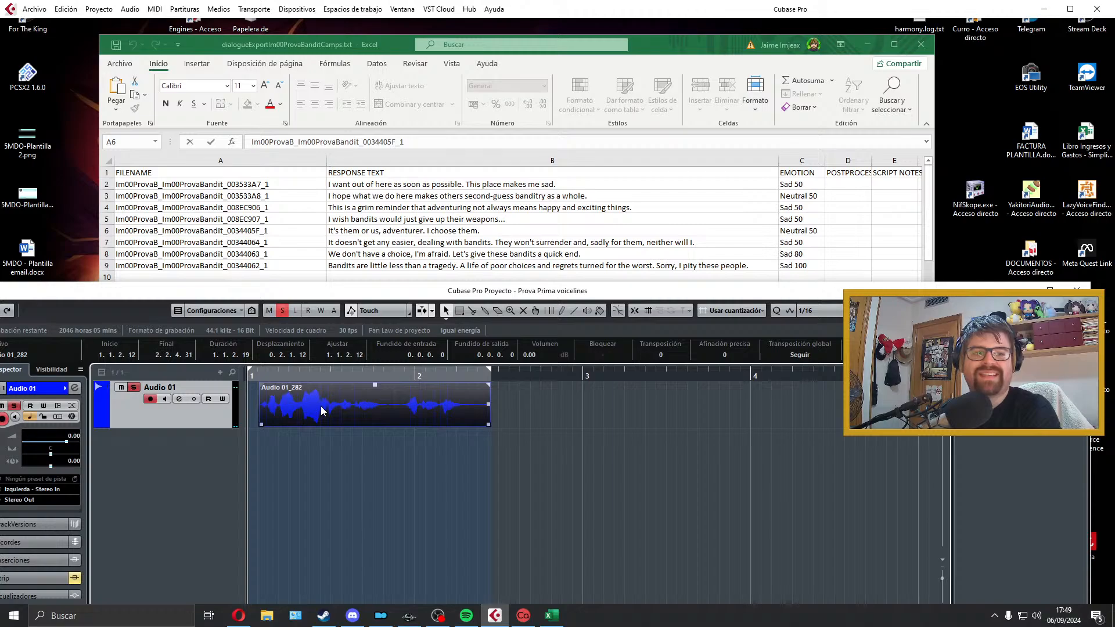
left_click_drag(321, 411, 275, 405)
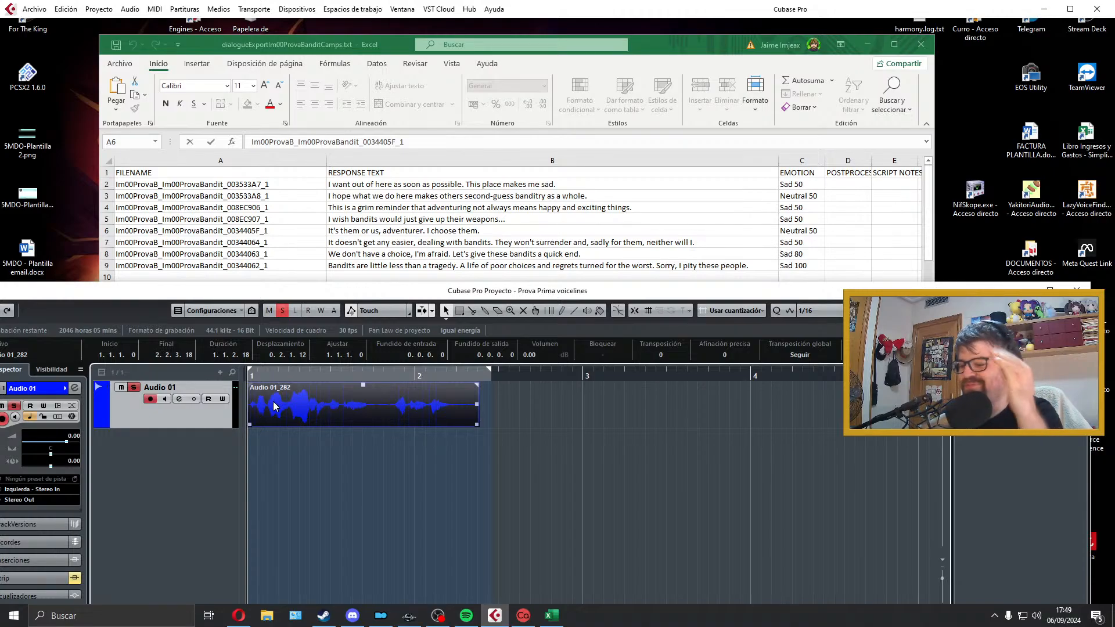
left_click_drag(479, 426, 453, 386)
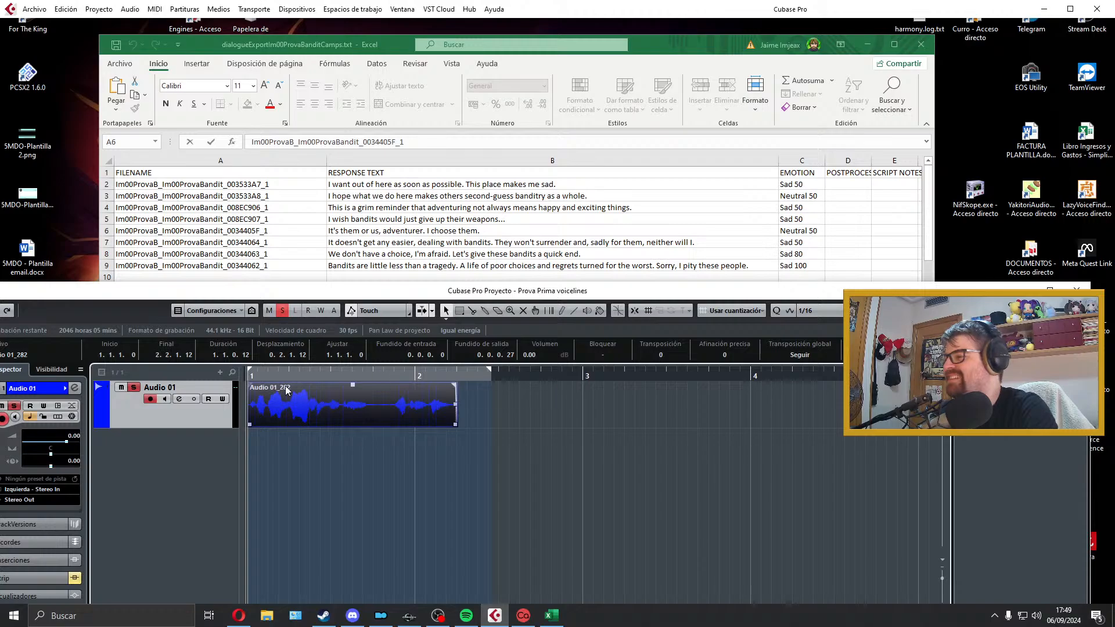
left_click_drag(249, 385, 262, 394)
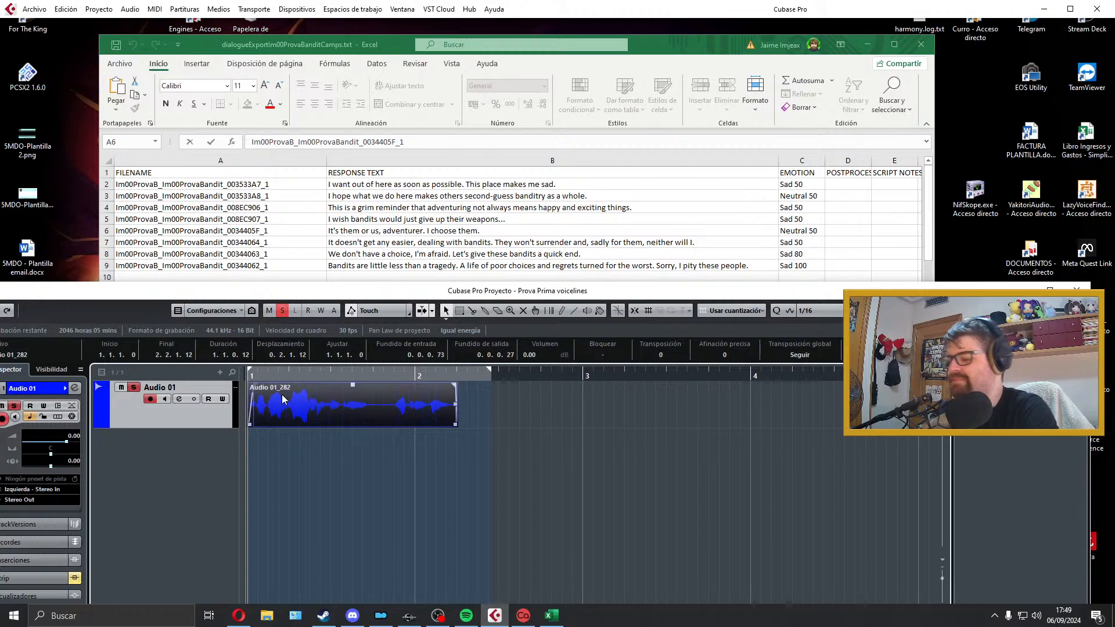
key("p")
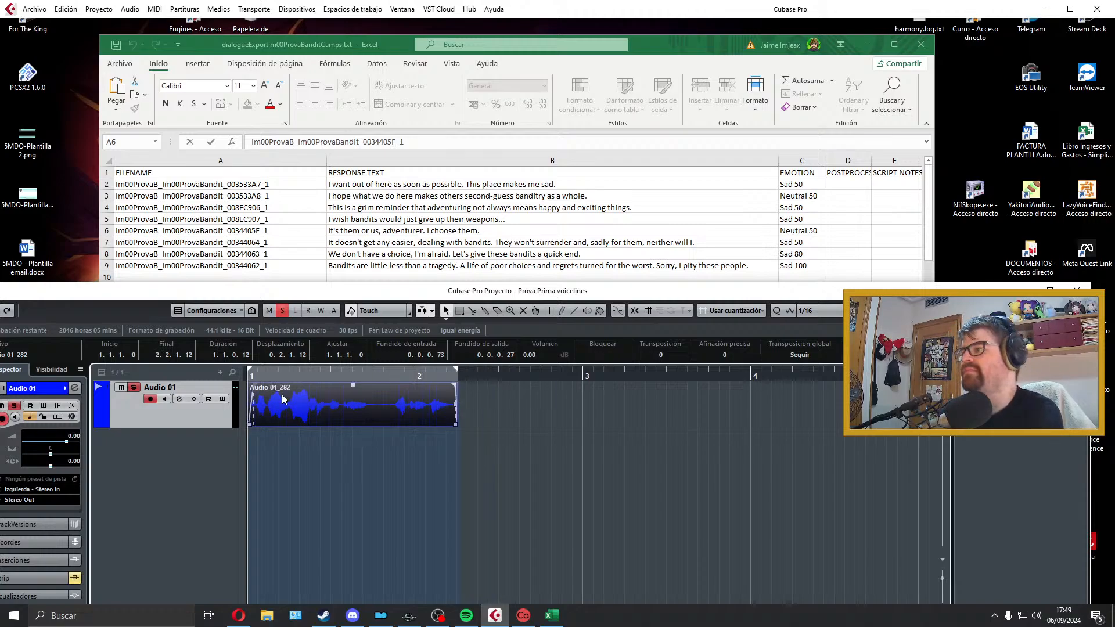
key("space")
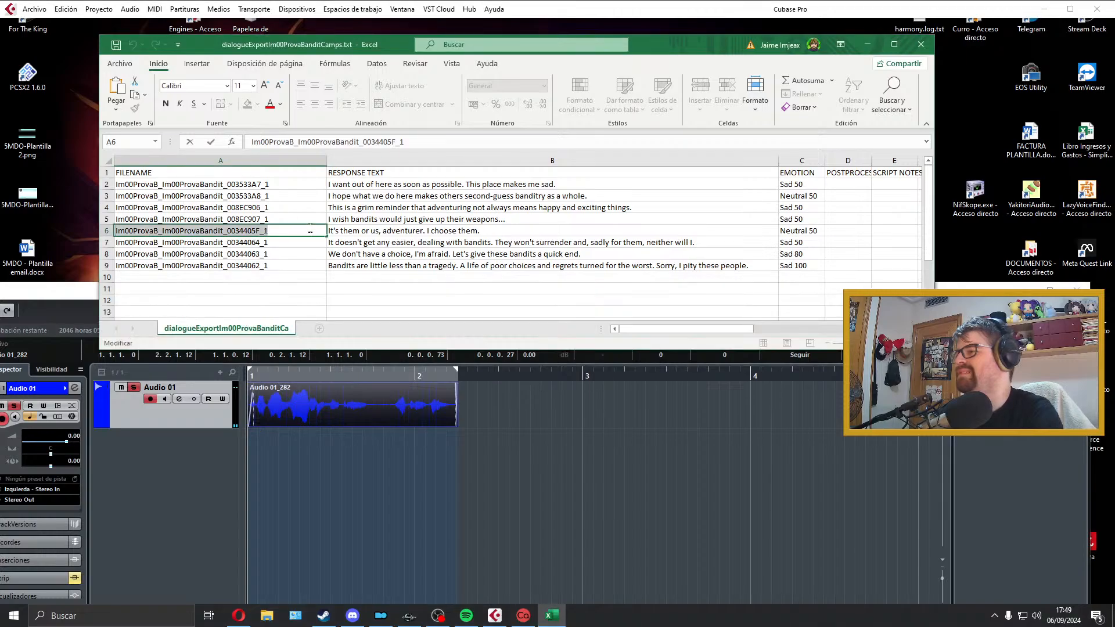
Step: Export the clip as a WAV named Im00ProvaB_Im00ProvaBandit_0034405F_1 to the Prova folder, overwriting the previous export, and close the export dialog
left_click(388, 415)
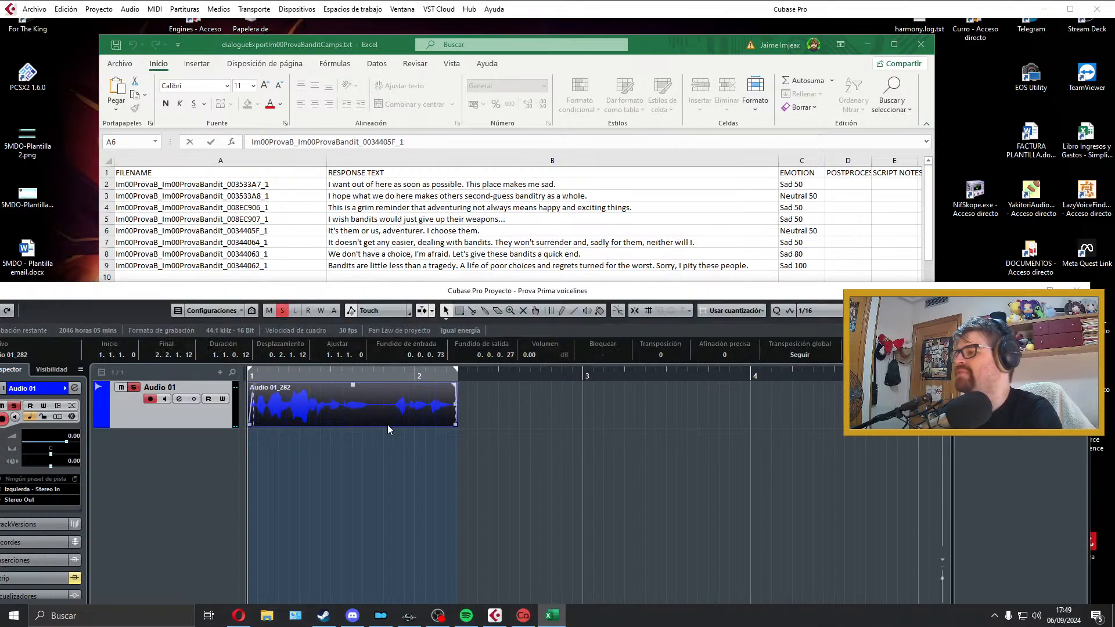
left_click(34, 9)
mouse_move(76, 191)
left_click(273, 215)
type("Im00ProvaB_Im00ProvaBandit_0034405F_1")
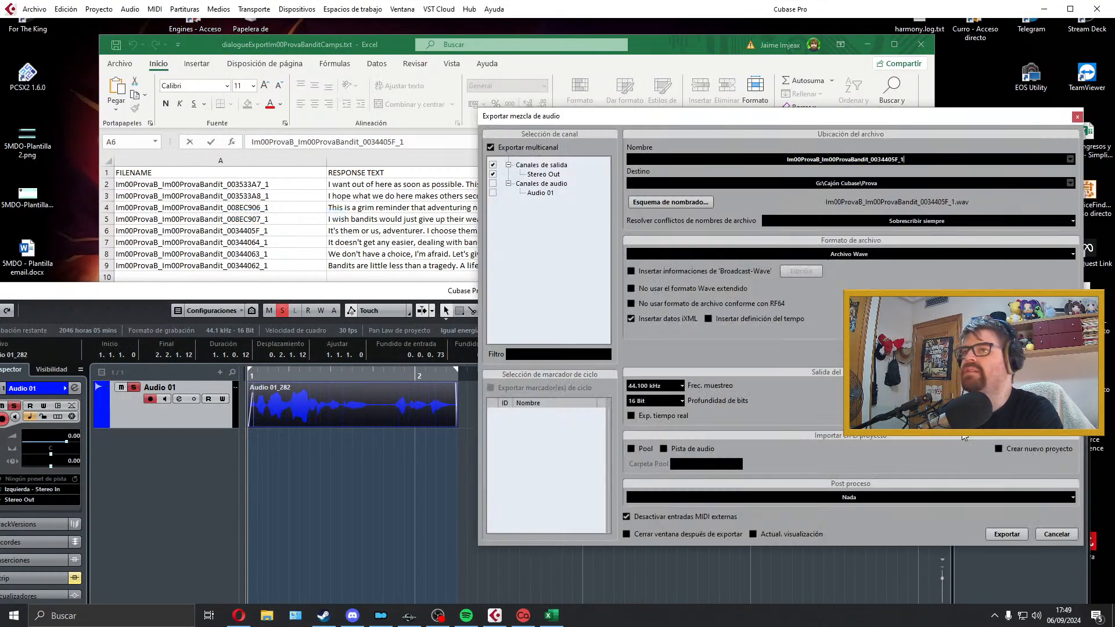
left_click(998, 538)
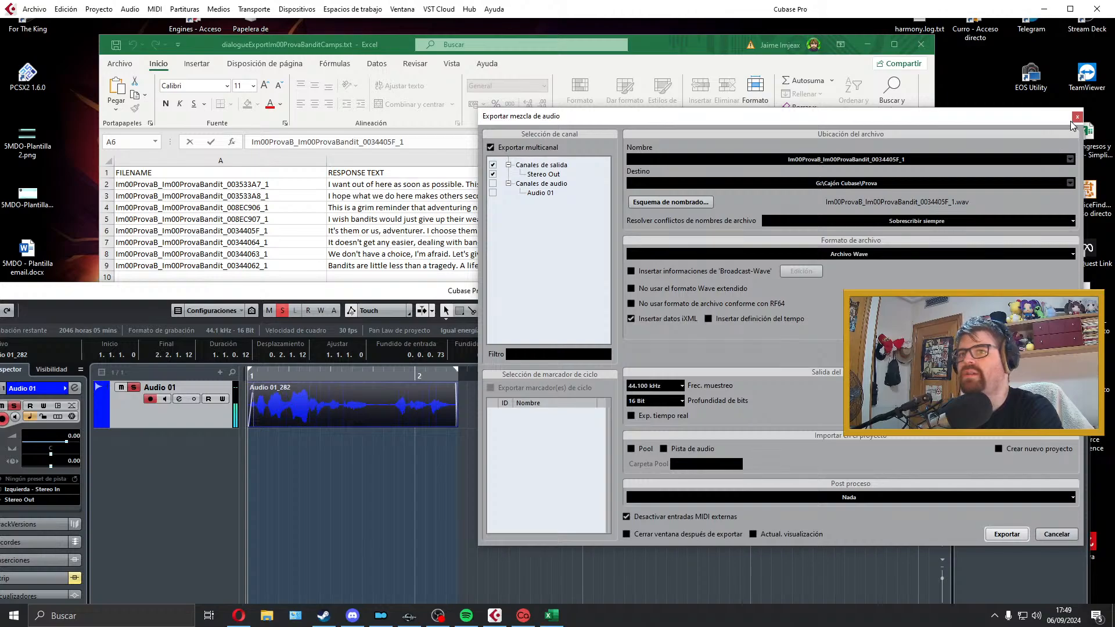
left_click(1076, 117)
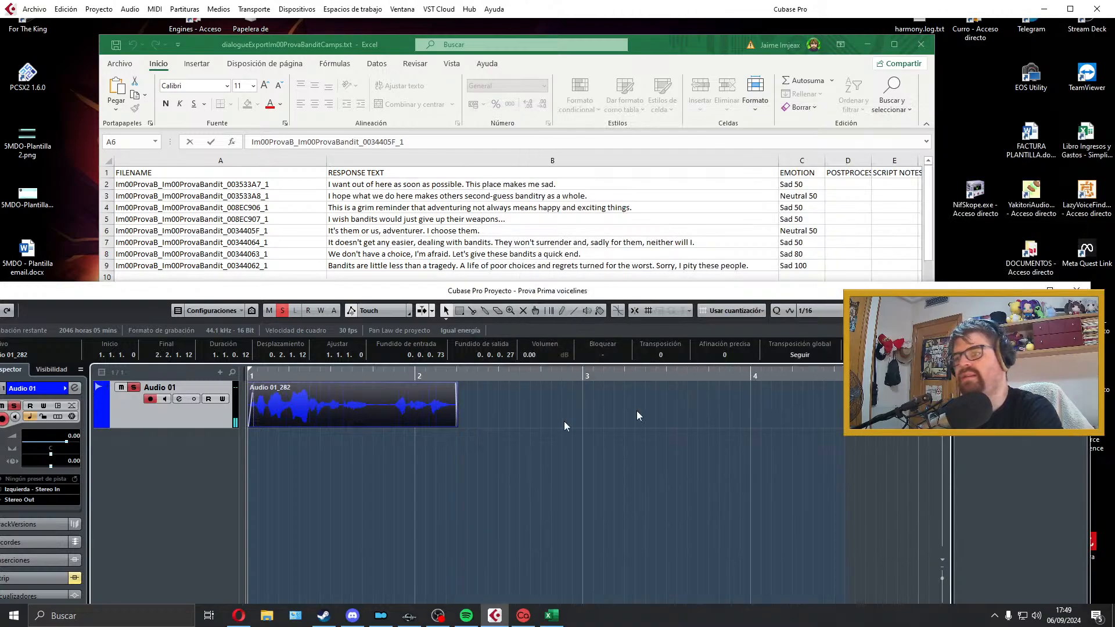
Step: Delete the exported clip from the Audio 01 track and select the row 7 response text in the dialogue sheet before returning to the project
key("Delete")
left_click(434, 244)
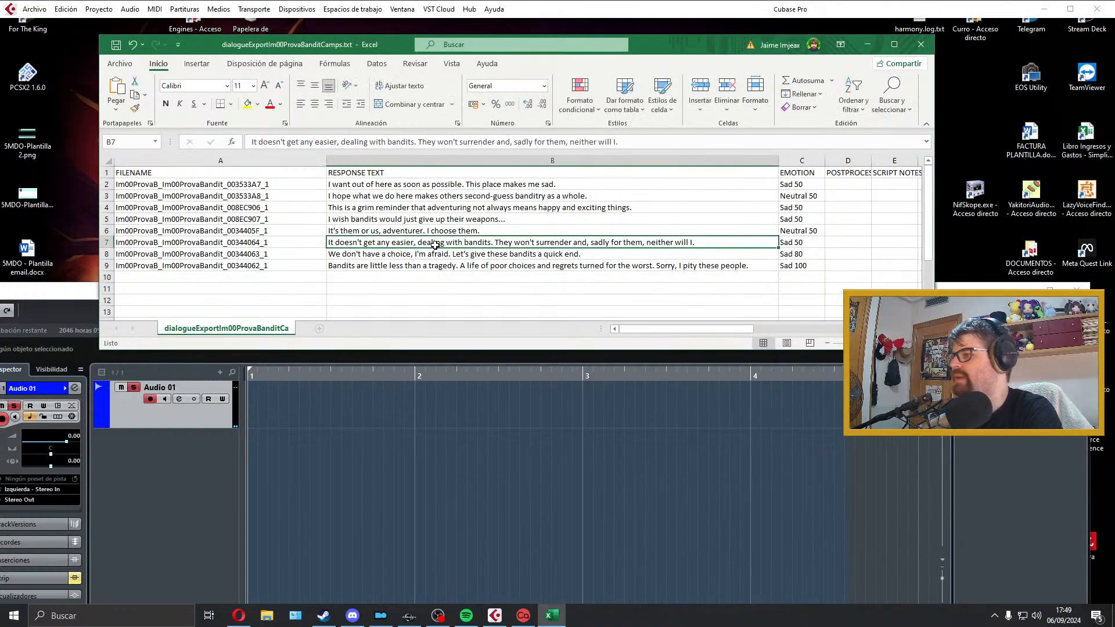
left_click(377, 409)
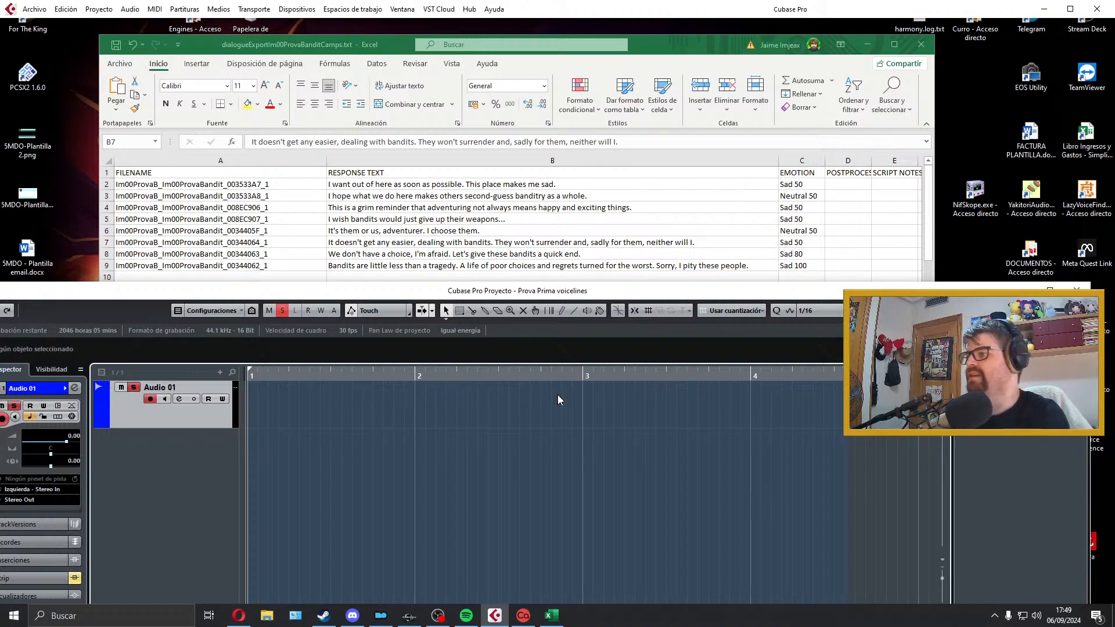
Step: Try recording the row 7 line about dealing with bandits on Audio 01, start its playback and delete the take
key("KP_Multiply")
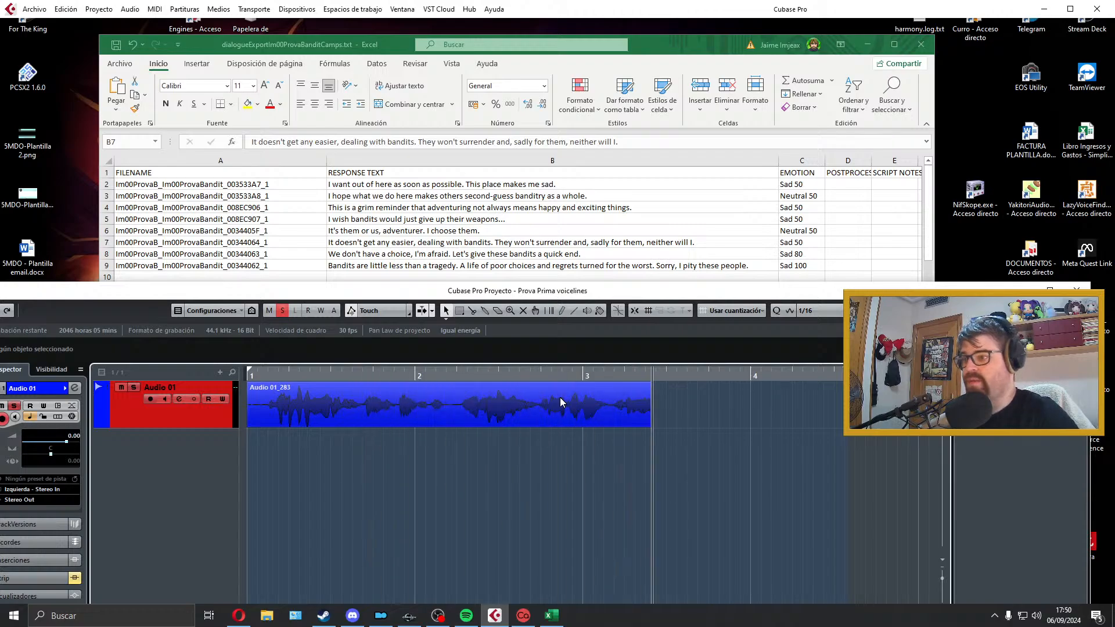
key("space")
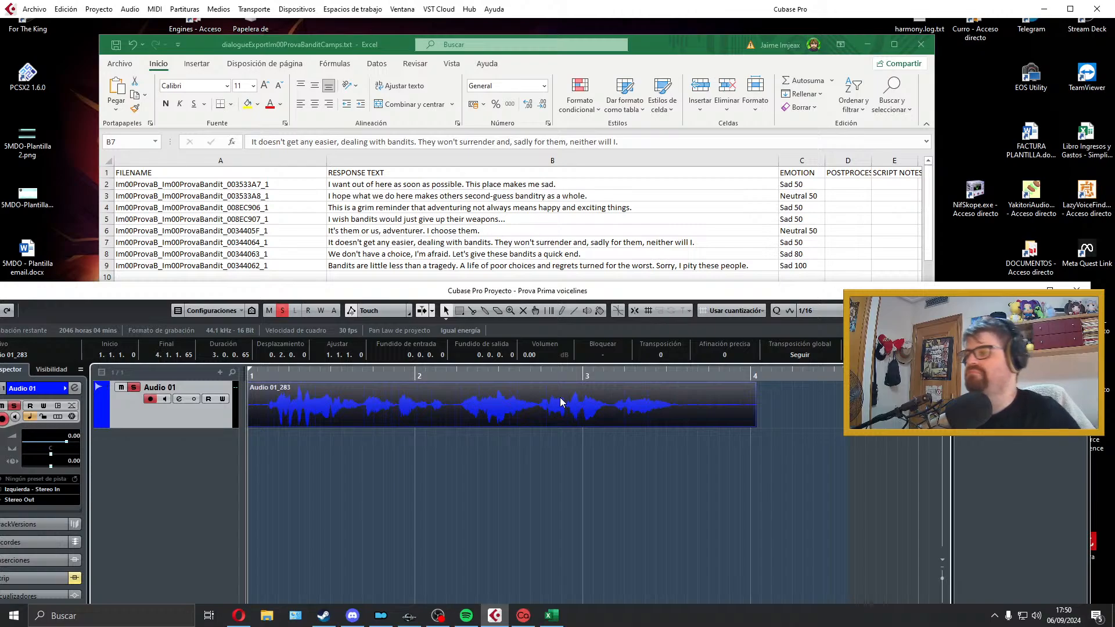
key("space")
key("space")
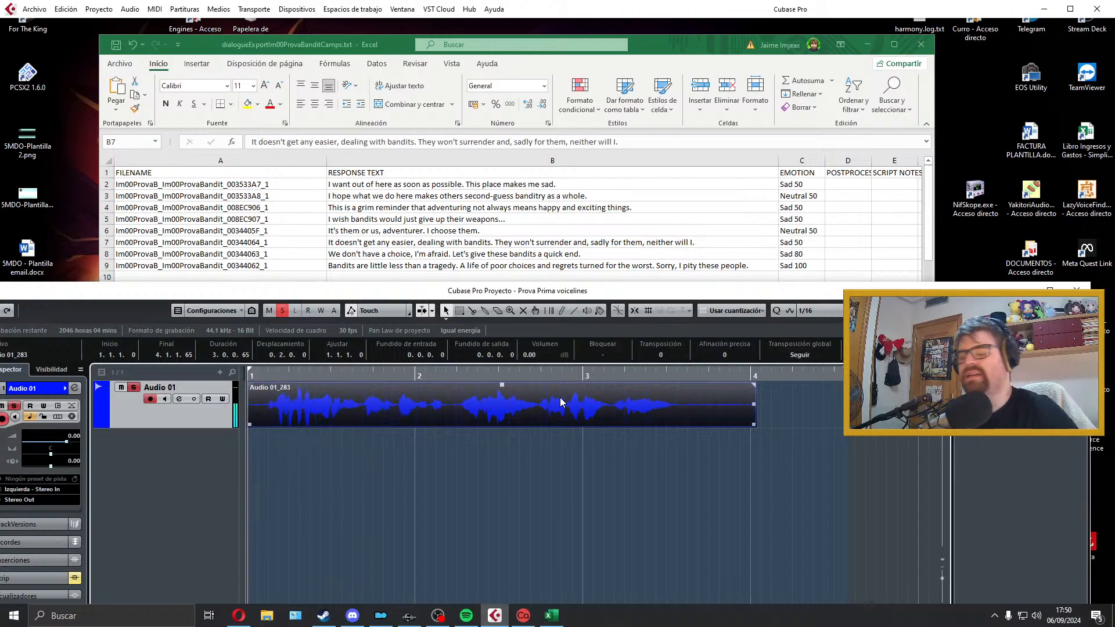
key("Delete")
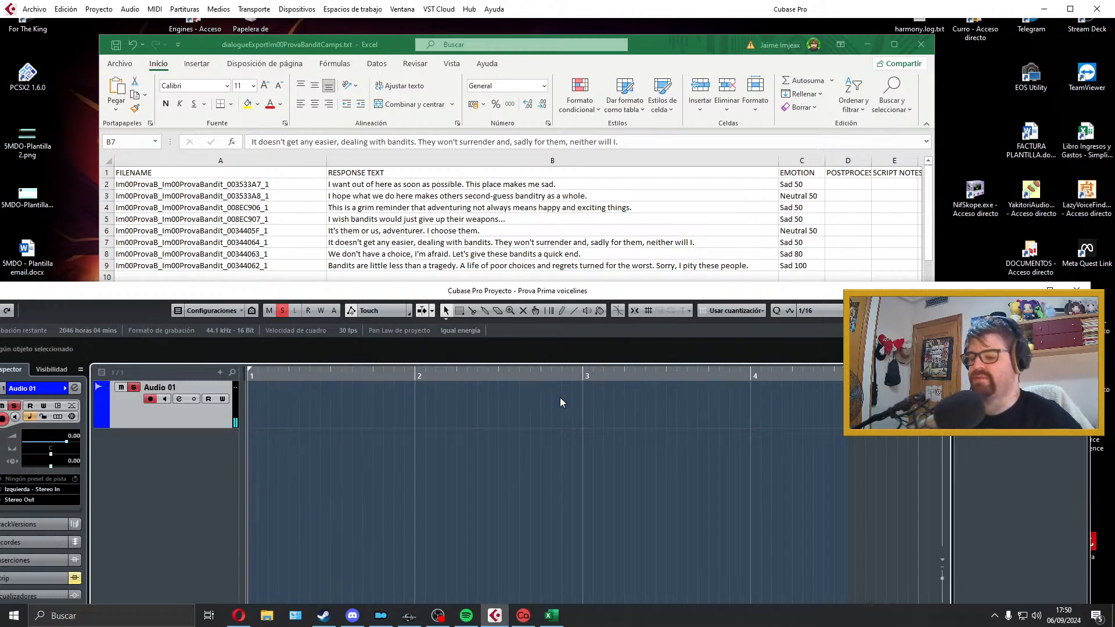
Step: Record the row 7 line "It doesn't get any easier, dealing with bandits..." again on Audio 01 and play the take back several times
key("KP_Multiply")
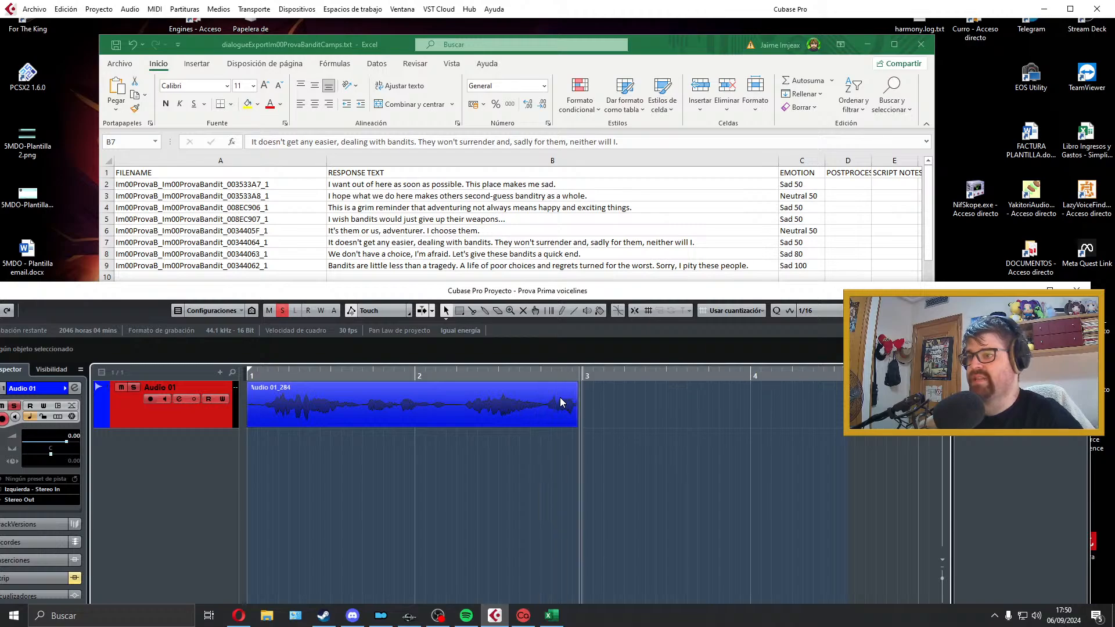
key("space")
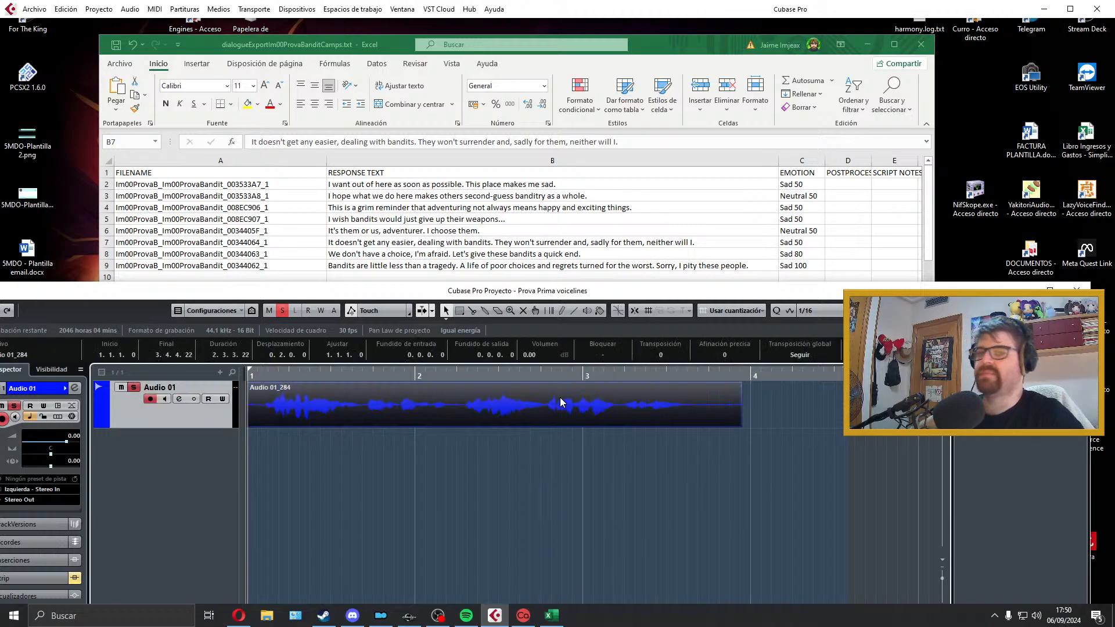
key("space")
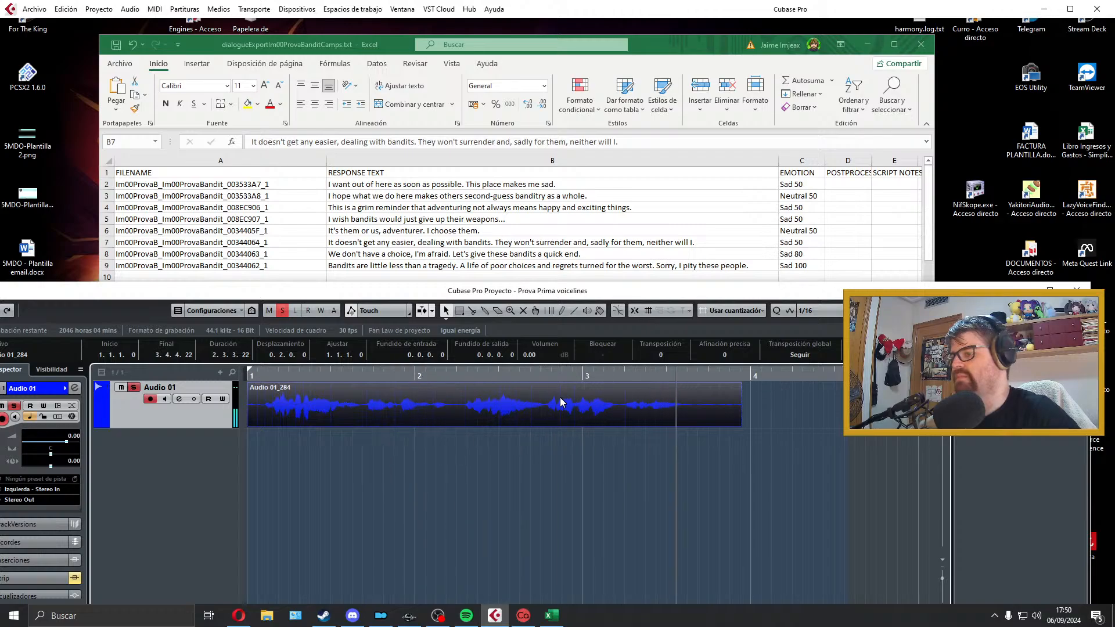
key("space")
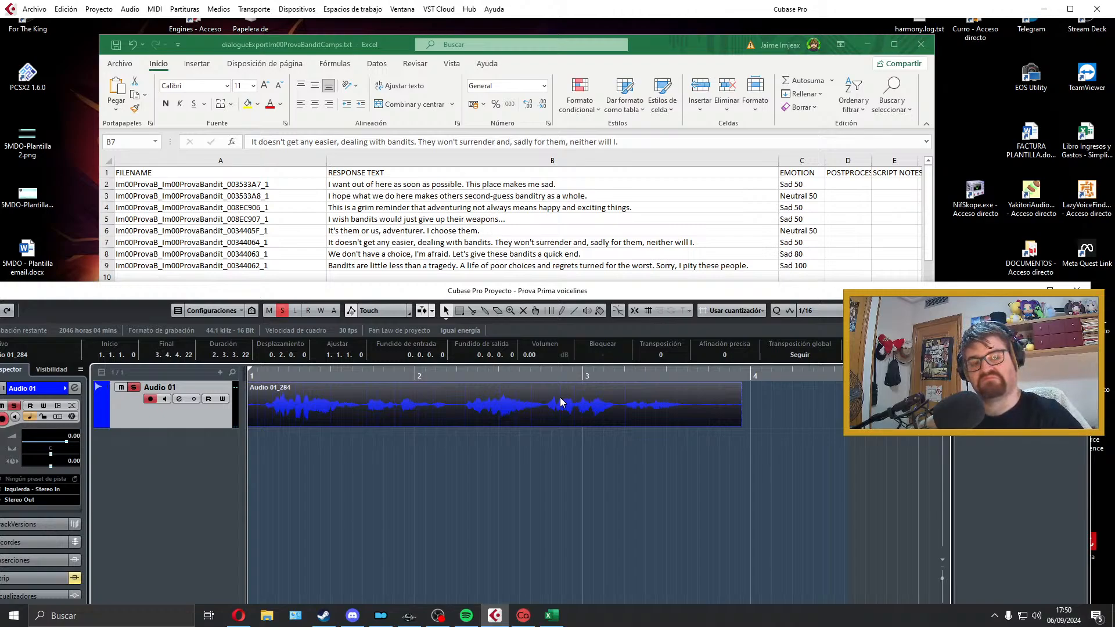
key("space")
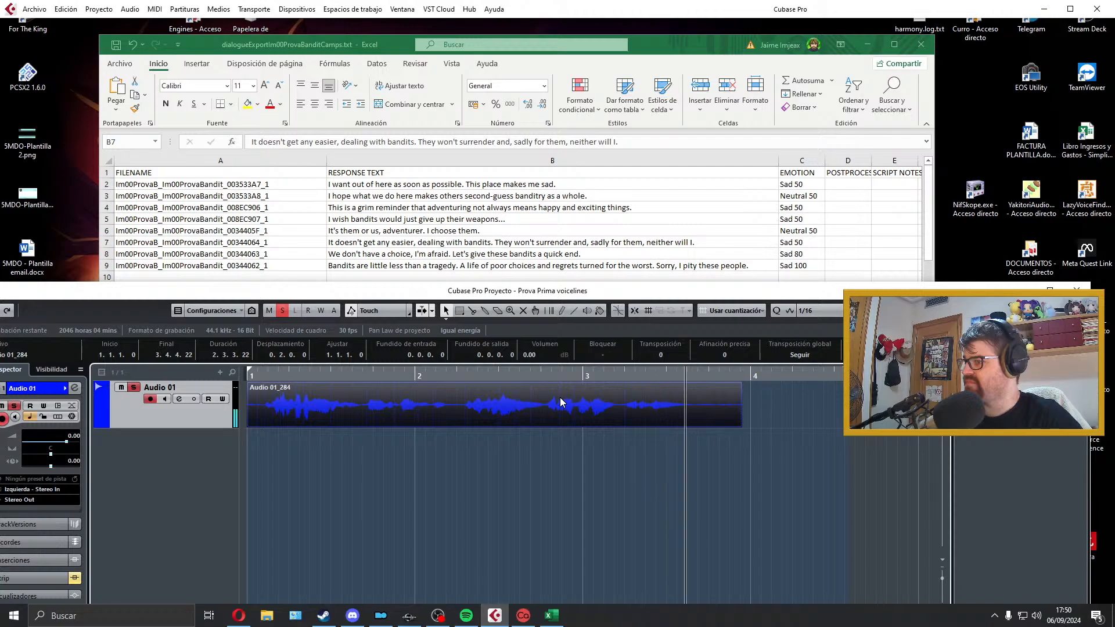
key("space")
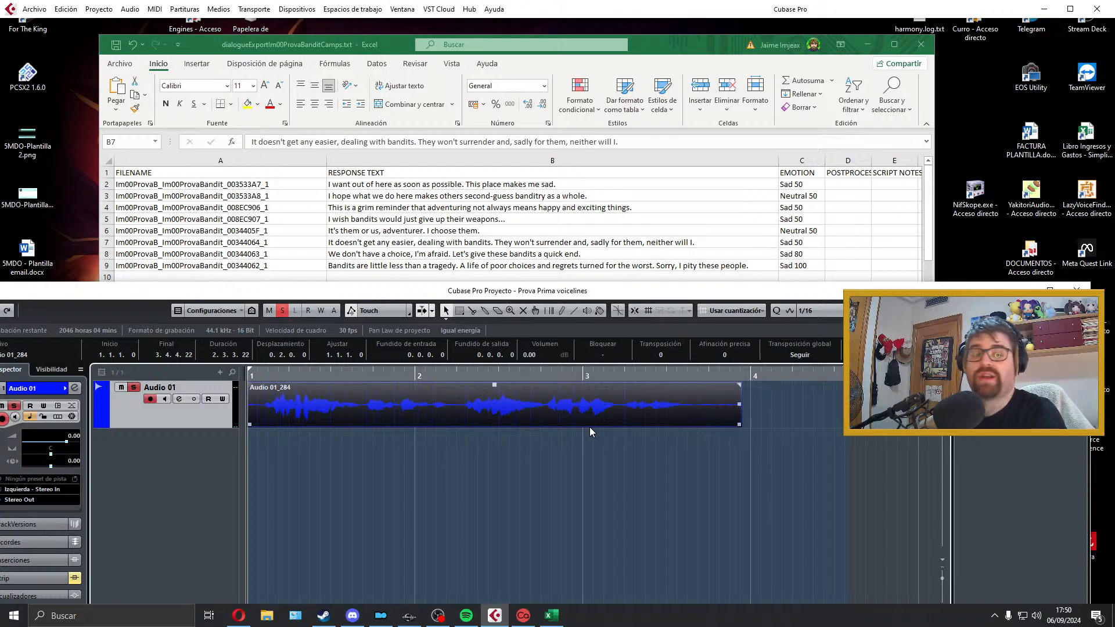
key("space")
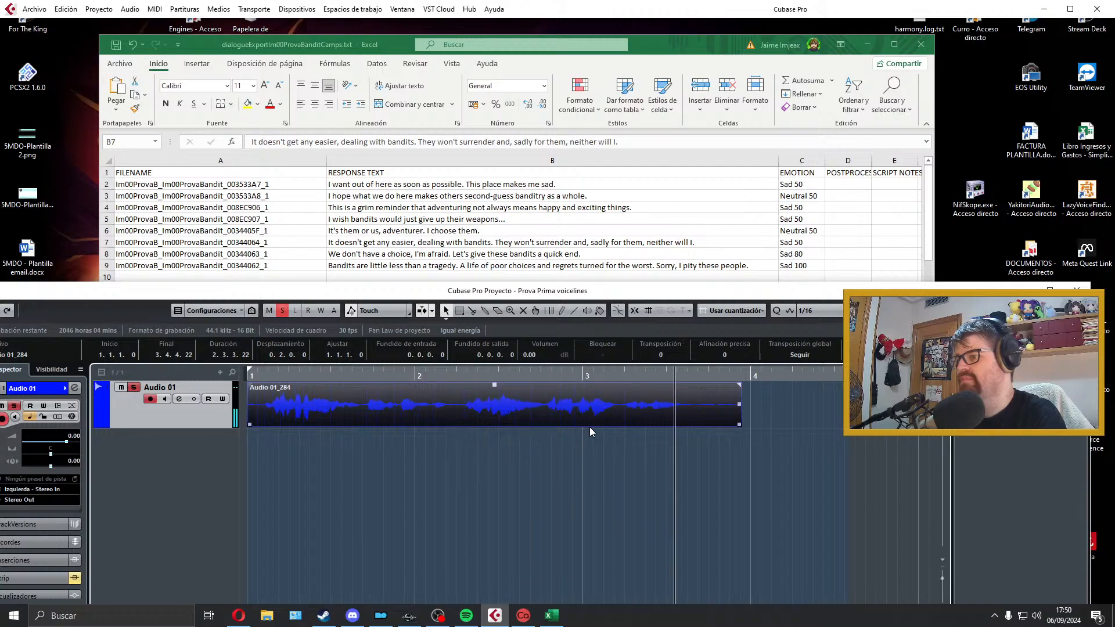
key("space")
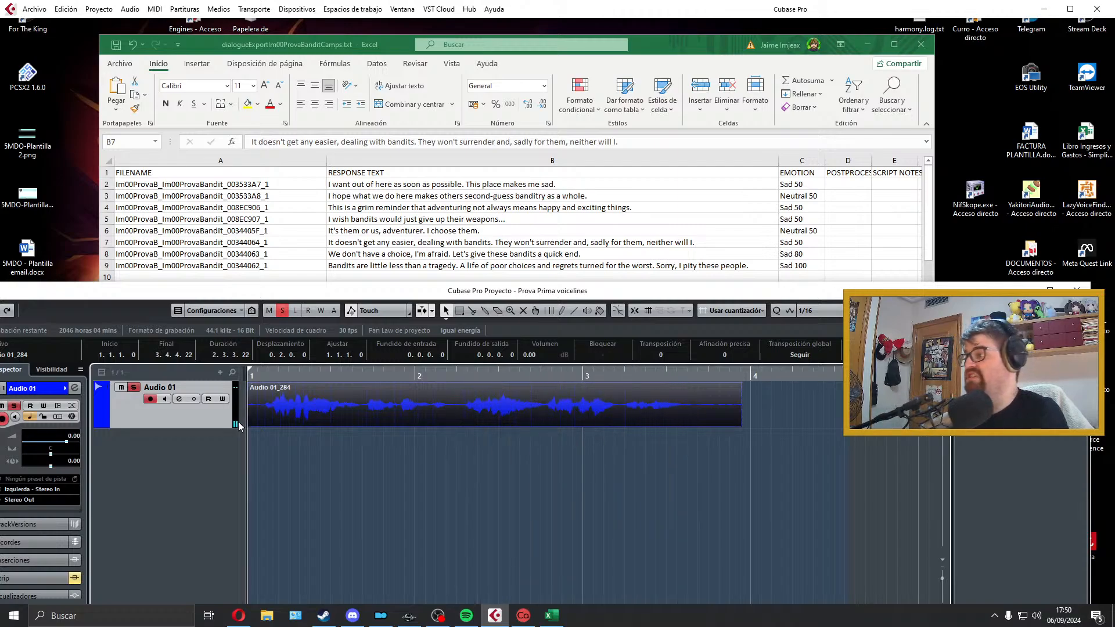
Step: Trim the take to run from 1.1.1.0 to 3.3.2.11, add a 0.0.0.33 fade-in and 0.0.0.60 fade-out, play it and fit the locator range
left_click_drag(252, 427, 254, 387)
key("space")
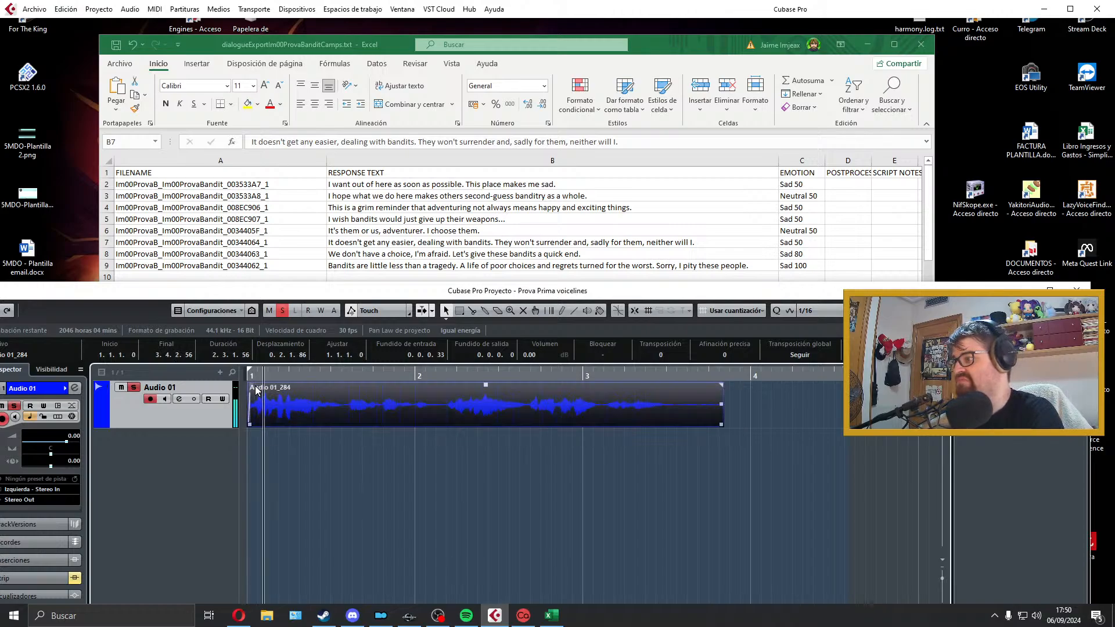
left_click_drag(720, 423, 673, 385)
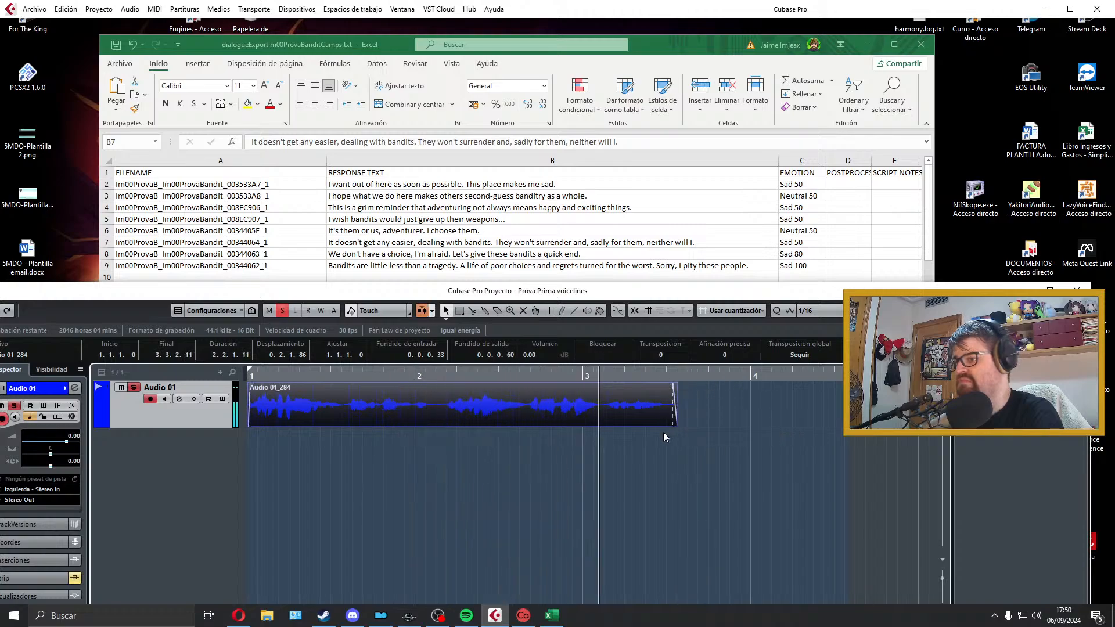
key("space")
key("p")
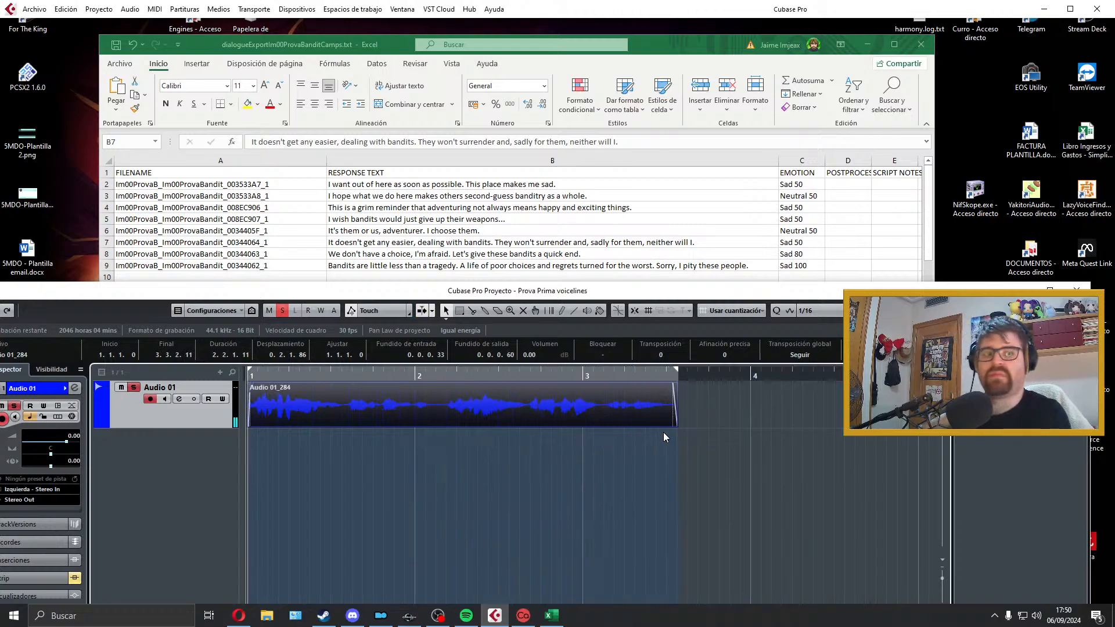
Step: Export the clip as a WAV named Im00ProvaB_Im00ProvaBandit_00344064_1, copied from the sheet, to the Prova folder and close the export dialog
left_click(374, 236)
double_click(309, 243)
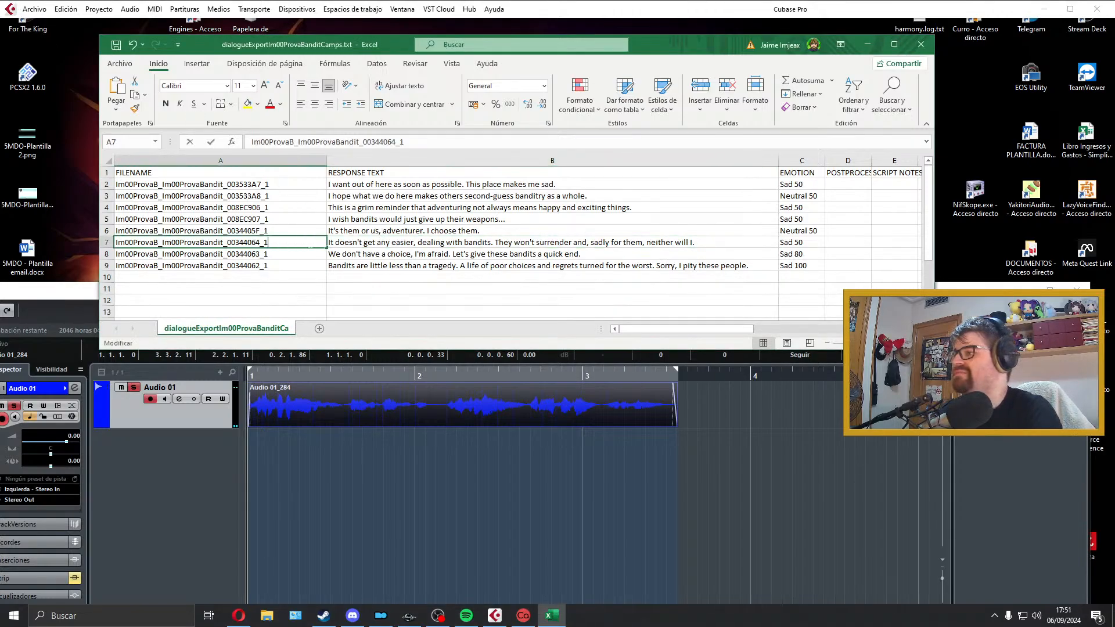
left_click_drag(308, 243, 38, 234)
key("ctrl+c")
left_click(34, 9)
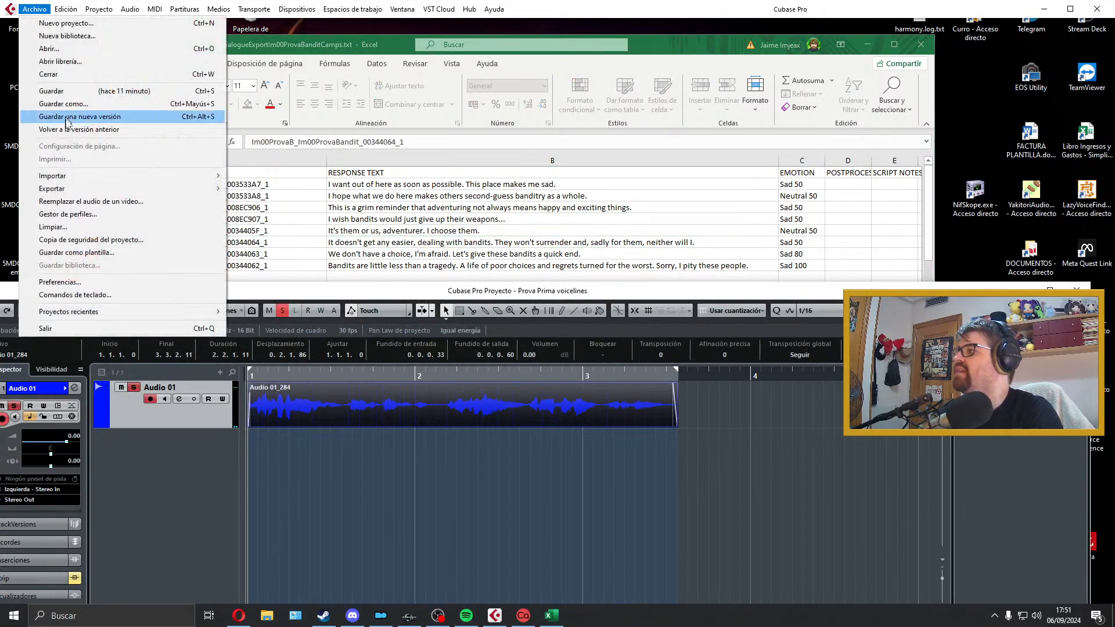
mouse_move(87, 189)
left_click(291, 214)
key("ctrl+v")
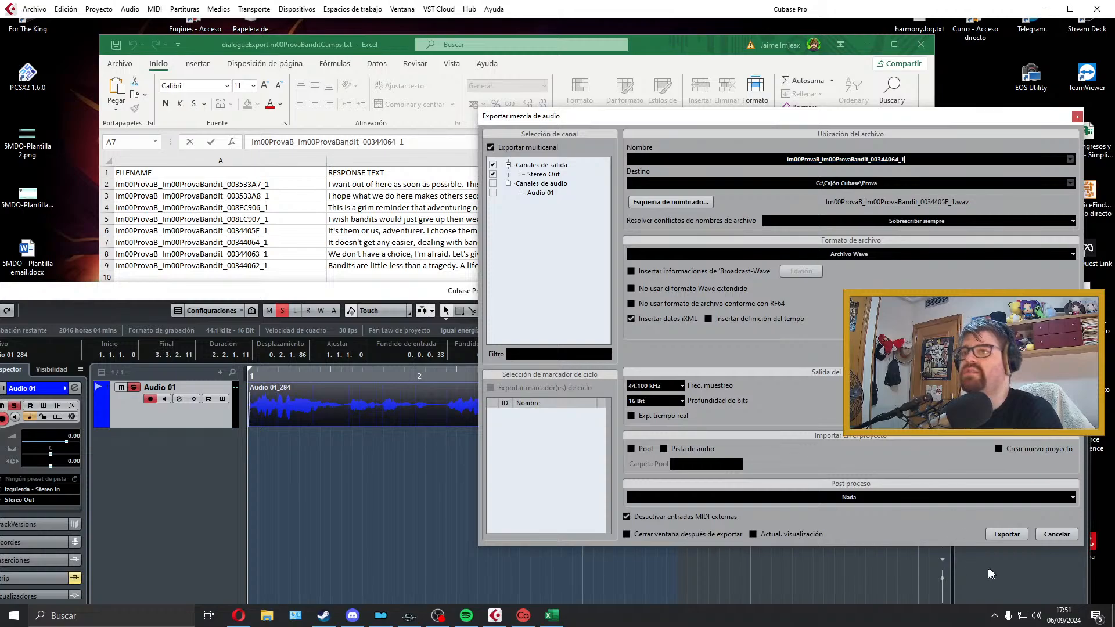
left_click(1006, 536)
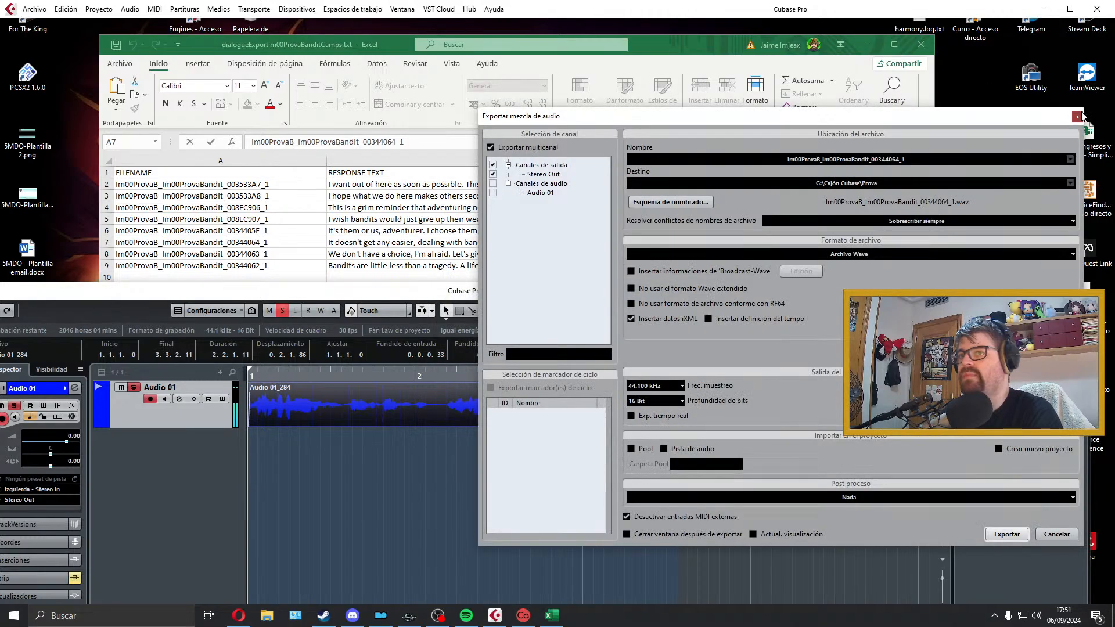
left_click(1079, 116)
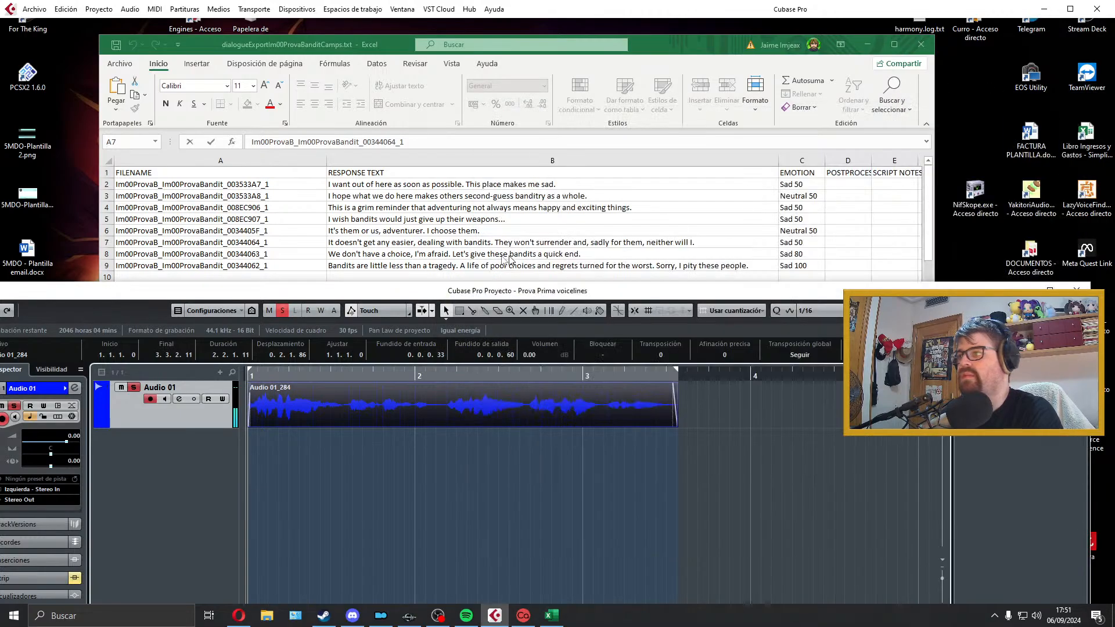
Step: Select the row 8 response text in the sheet, delete the exported clip and extend the locator range past bar 4
left_click(504, 259)
left_click(457, 255)
left_click(461, 403)
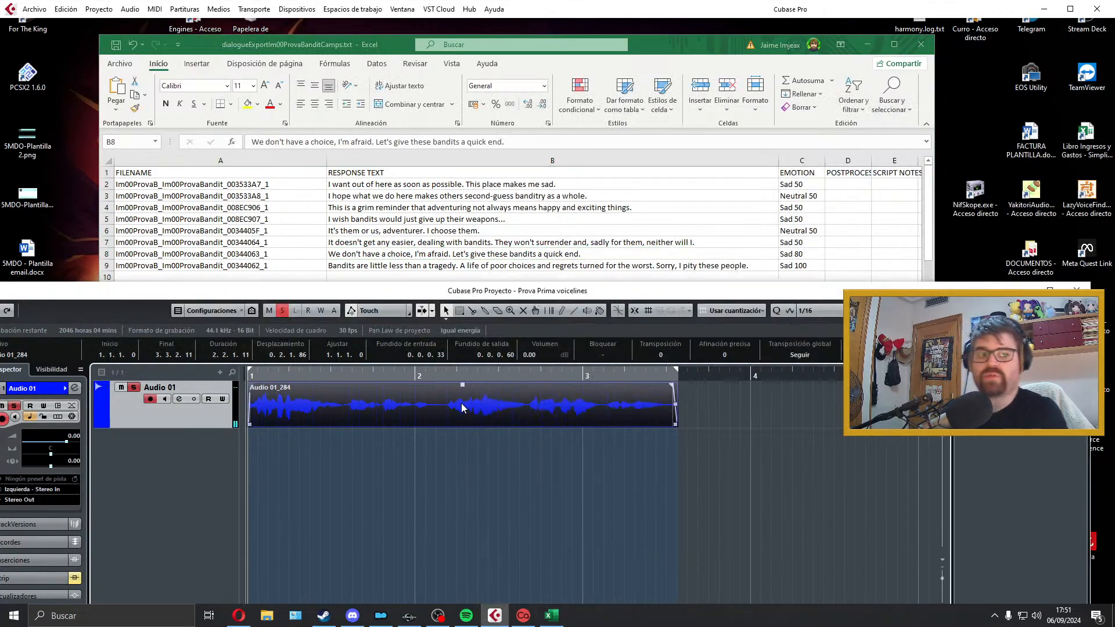
key("Delete")
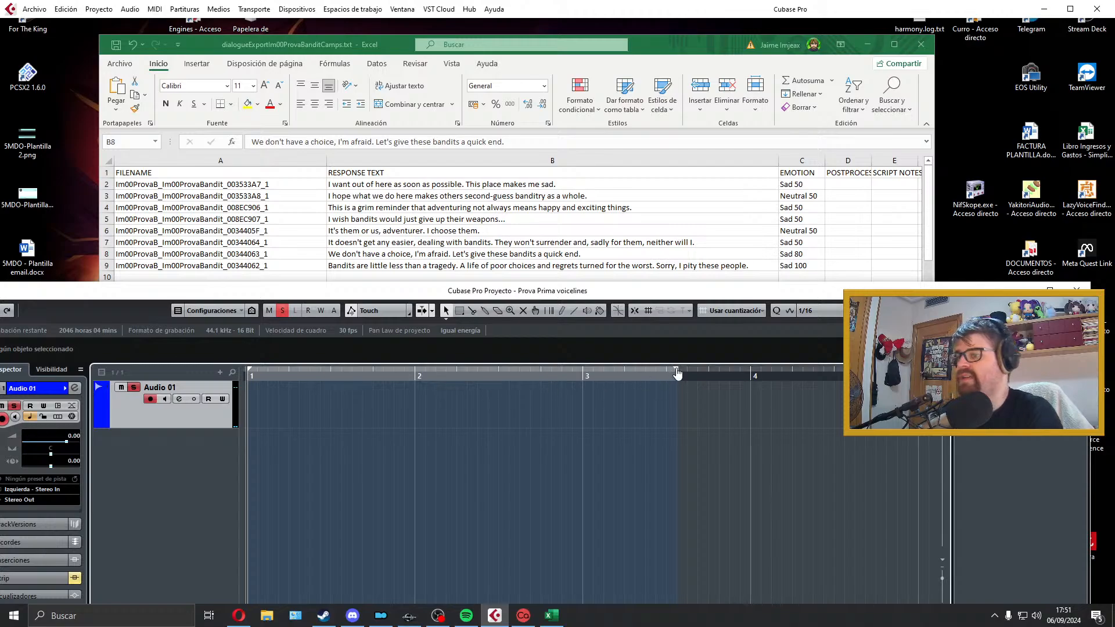
left_click_drag(677, 370, 871, 370)
scroll(595, 250, "down", 1)
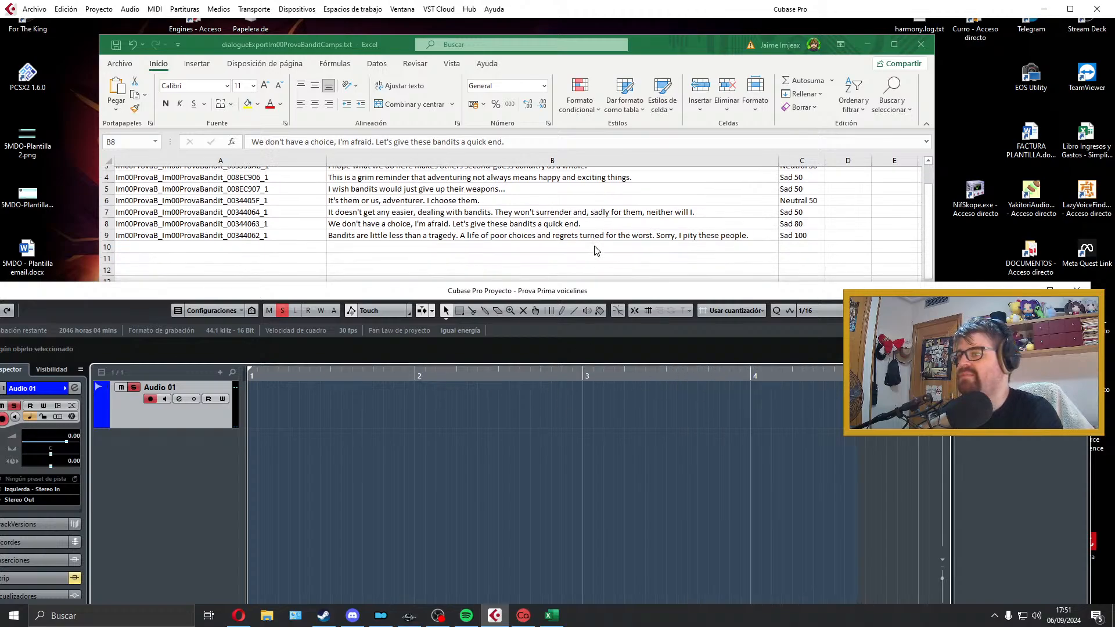
scroll(592, 248, "up", 1)
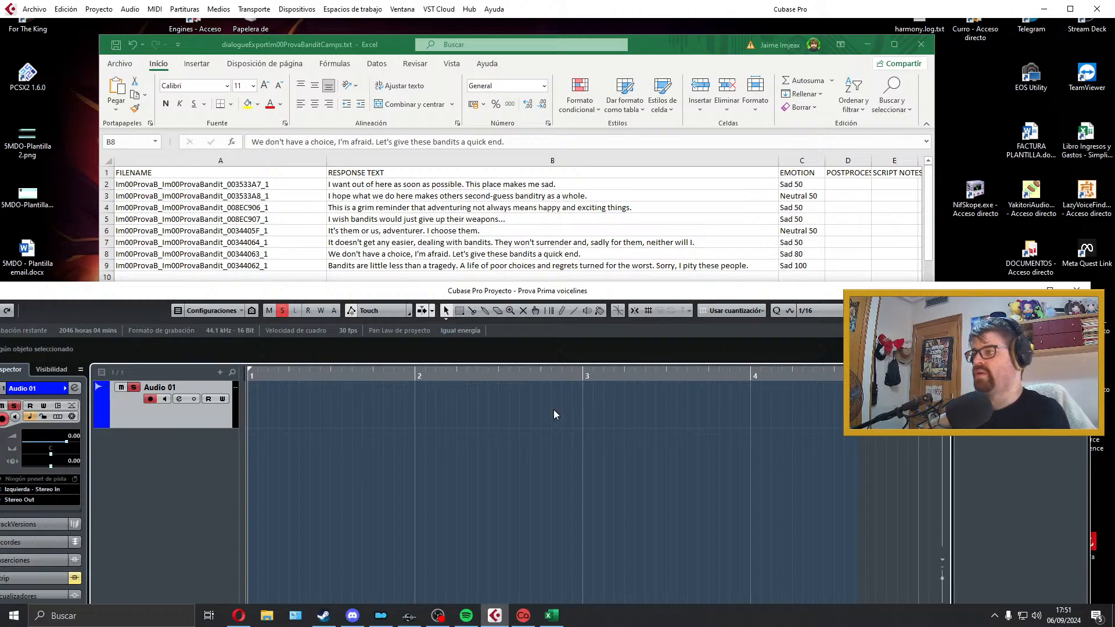
Step: Try recording "We don't have a choice, I'm afraid. Let's give these bandits a quick end.", play the take back and delete it
key("KP_Multiply")
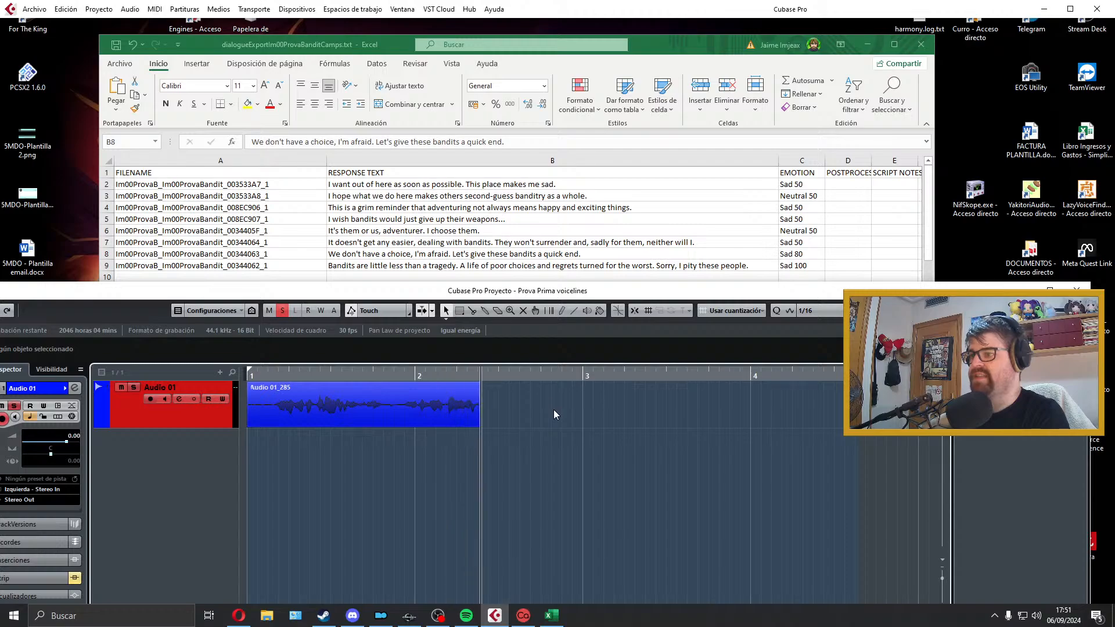
key("space")
key("Delete")
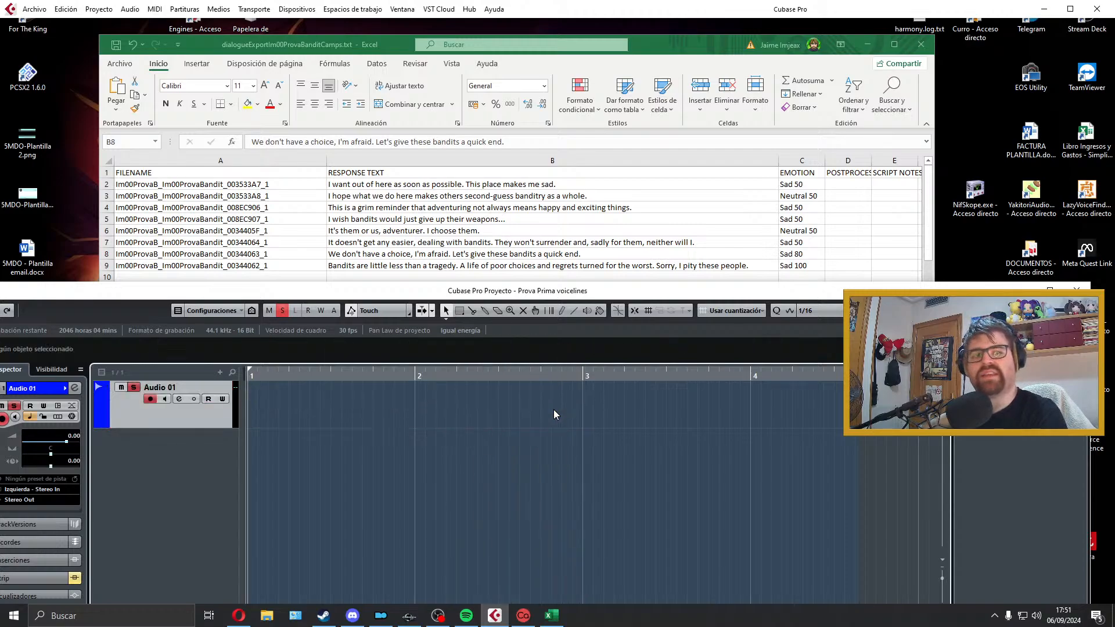
key("ctrl+z")
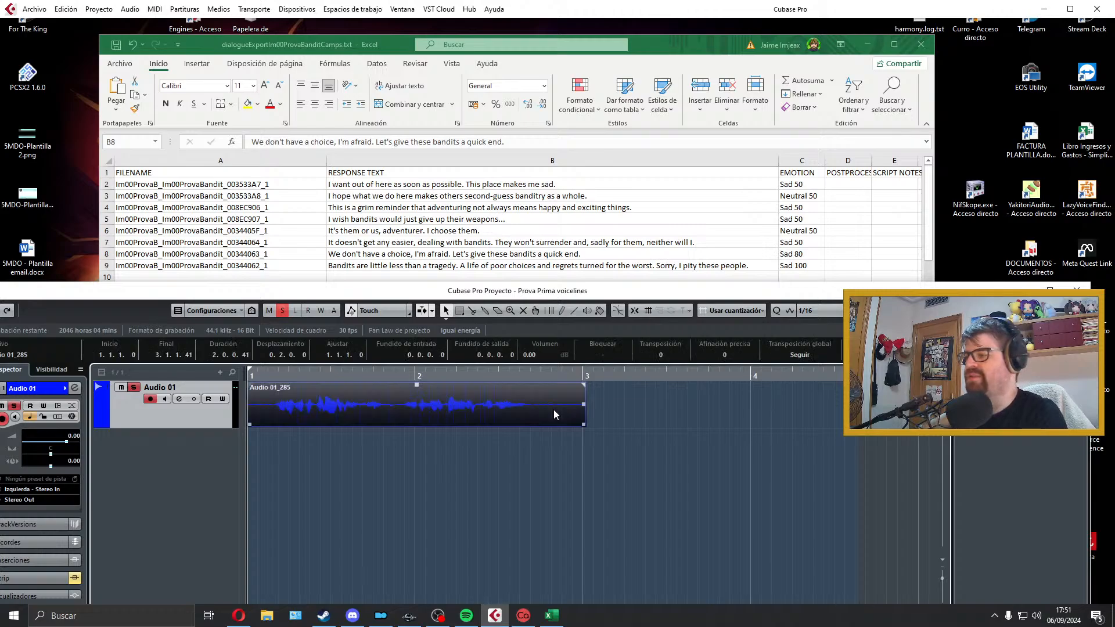
key("space")
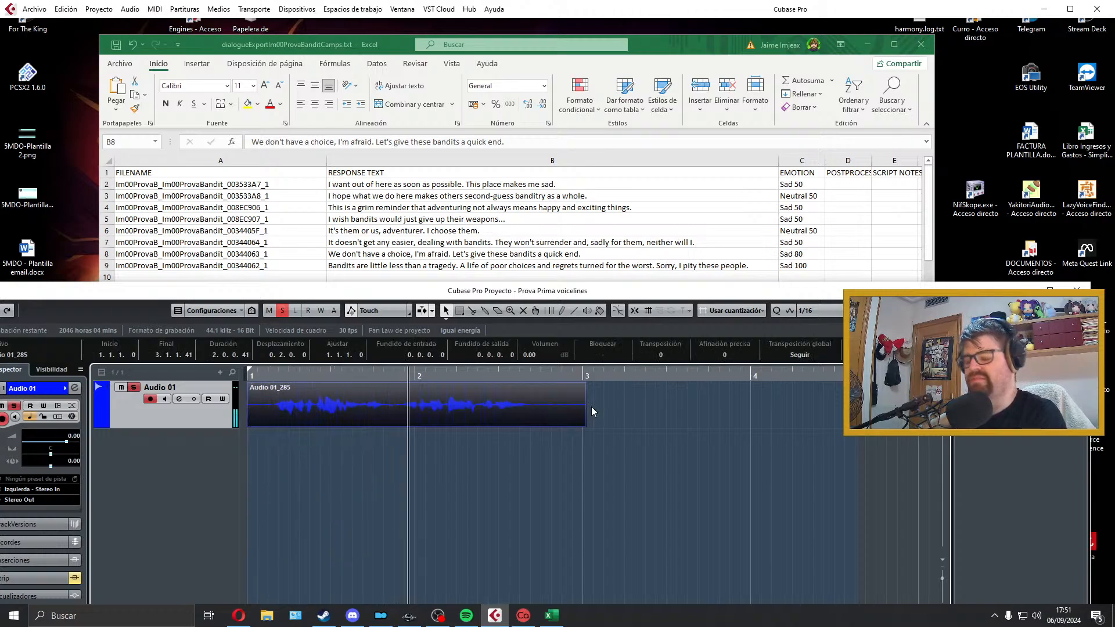
key("space")
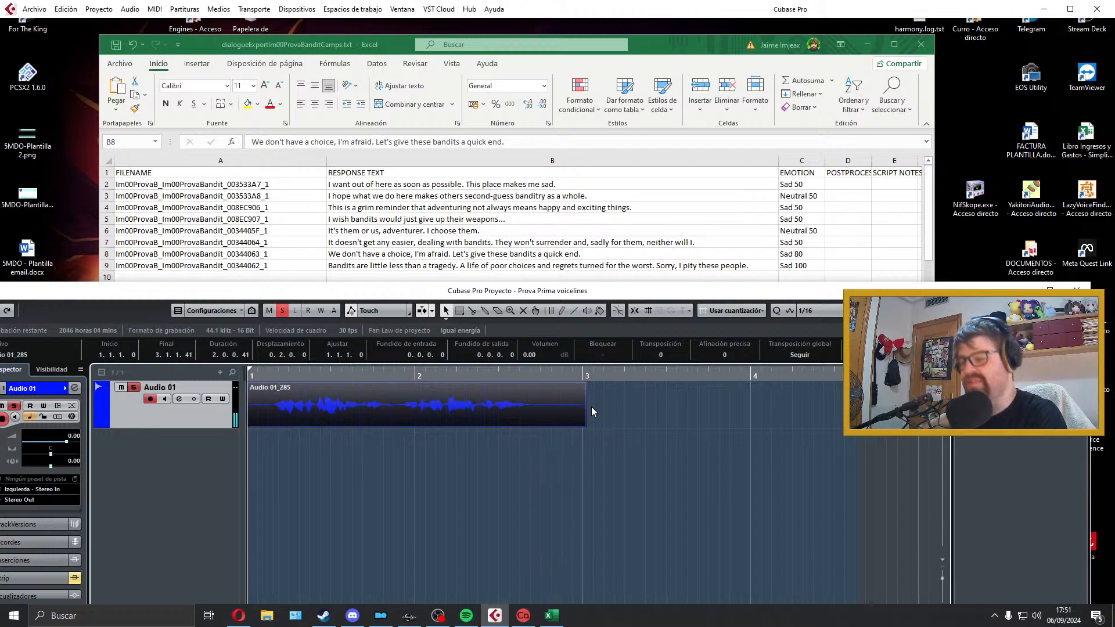
key("Delete")
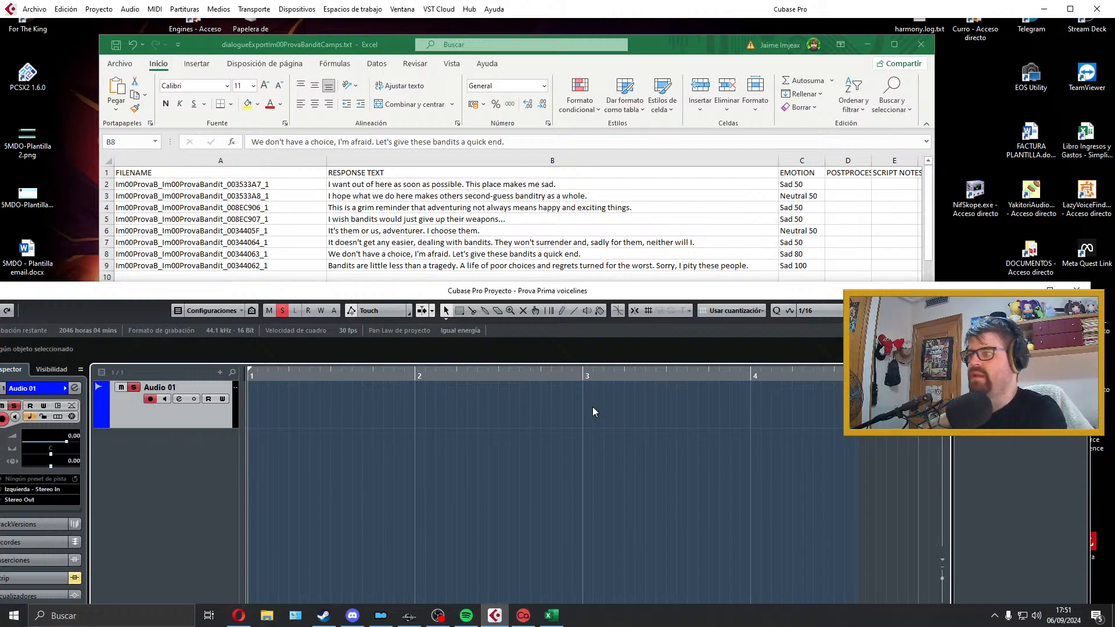
Step: Record the row 8 line "We don't have a choice, I'm afraid..." again on Audio 01 and play the take back
key("KP_Multiply")
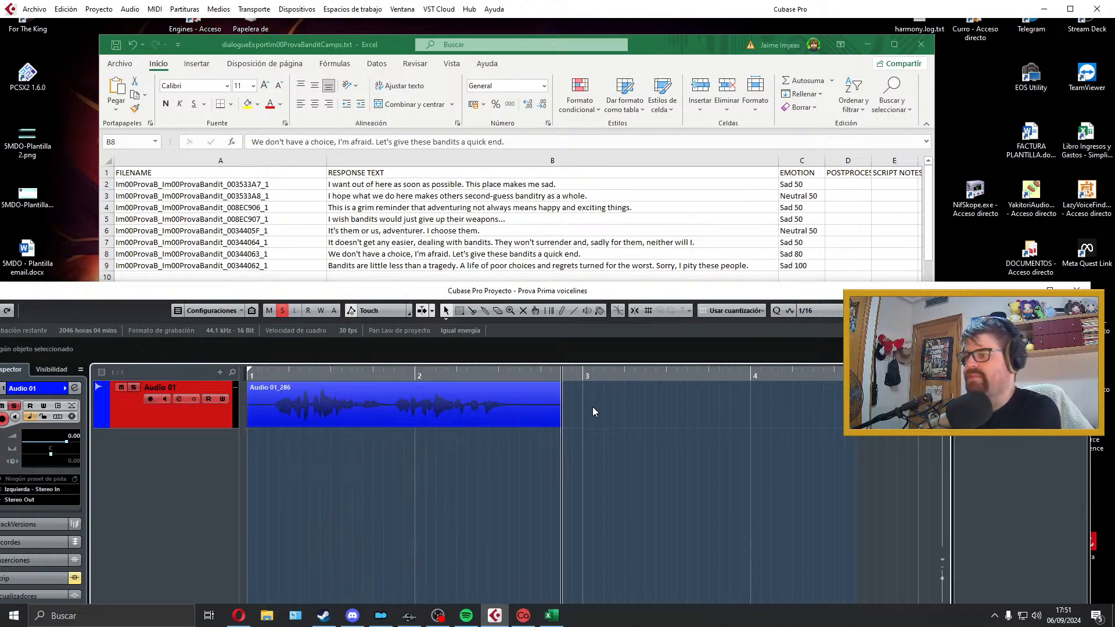
key("space")
key("space")
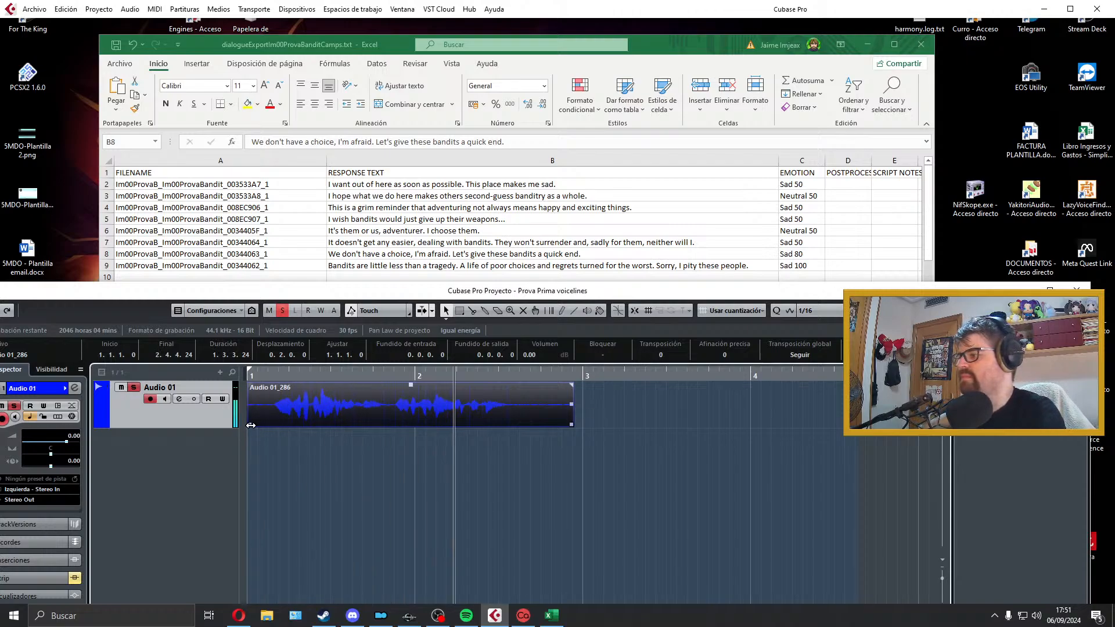
key("space")
Step: Delete the previous take and record the row 8 line "We don't have a choice, I'm afraid..." again on Audio 01
key("space")
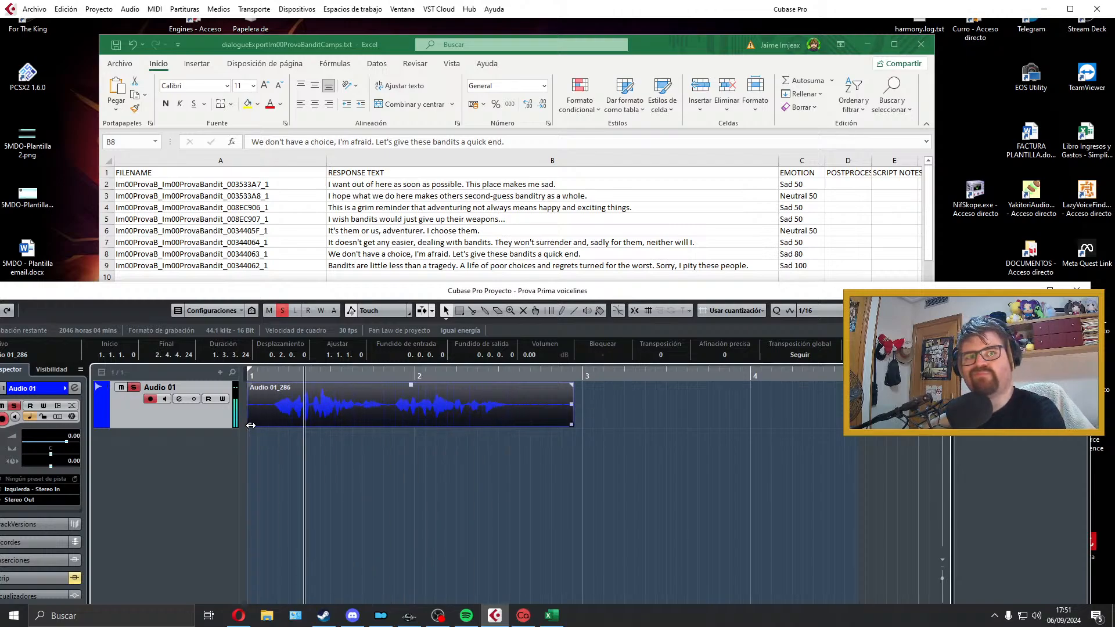
key("space")
key("Delete")
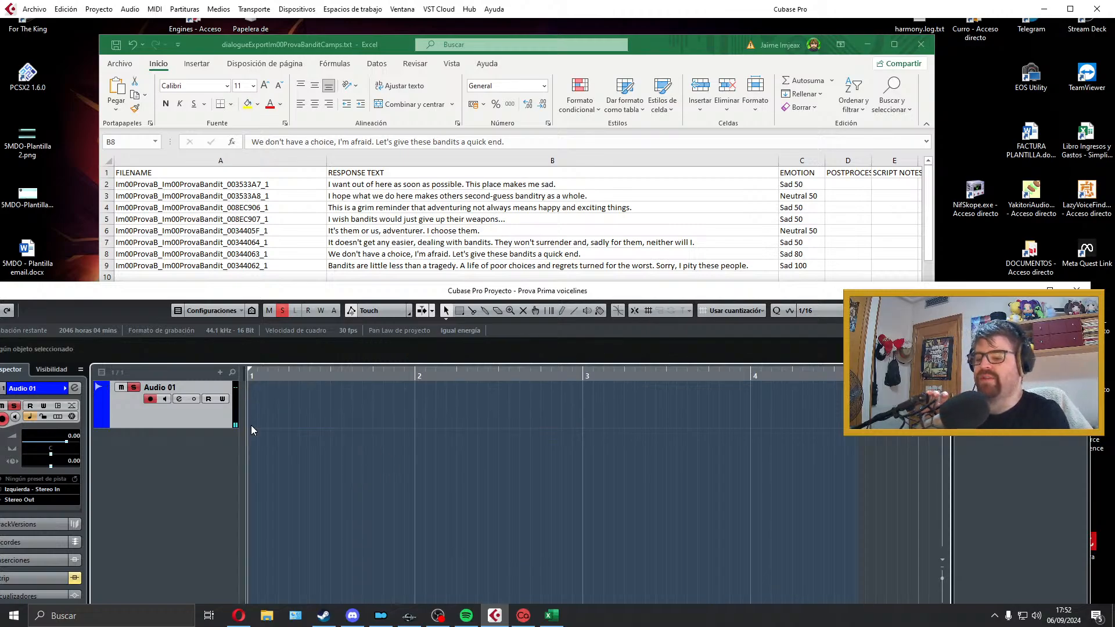
key("KP_Multiply")
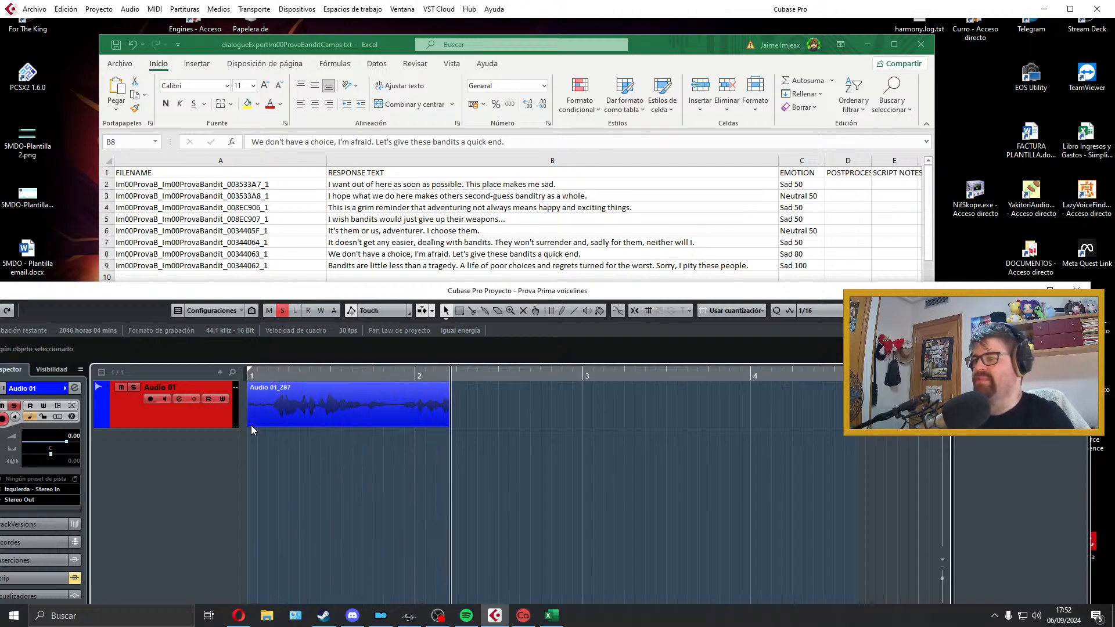
key("space")
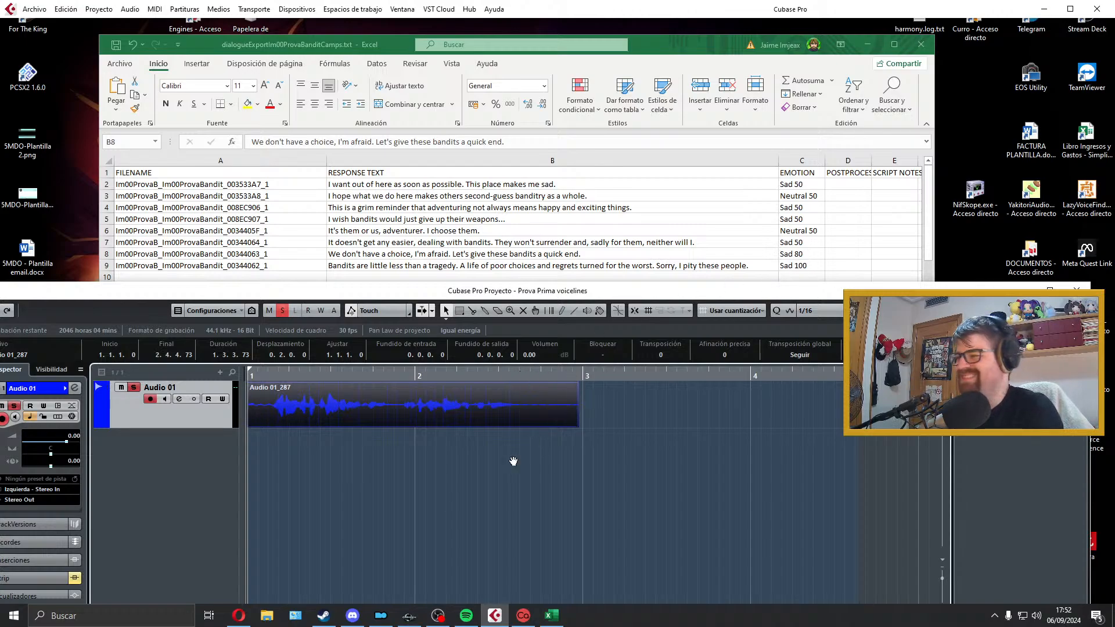
Step: Trim the silence from both ends of the row 8 clip and add a fade-in of about 0.0.0.26 and a fade-out of about 0.0.0.47
left_click_drag(249, 424, 253, 388)
key("space")
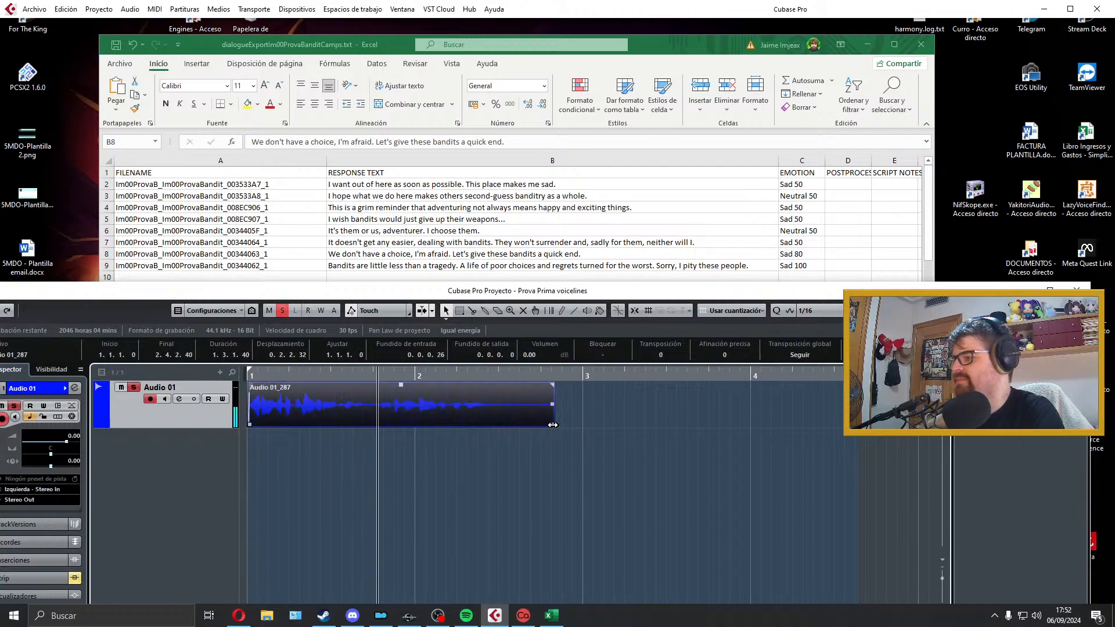
left_click_drag(551, 424, 502, 425)
key("space")
left_click_drag(503, 385, 499, 387)
key("space")
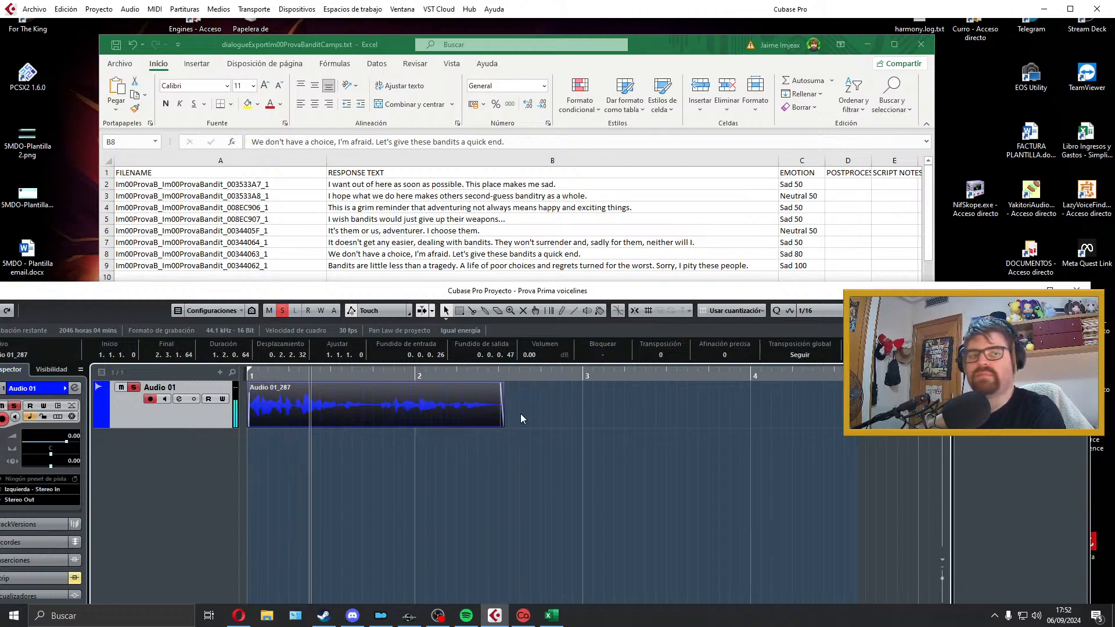
Step: Set the locators to the trimmed clip's range and play it back several times
key("p")
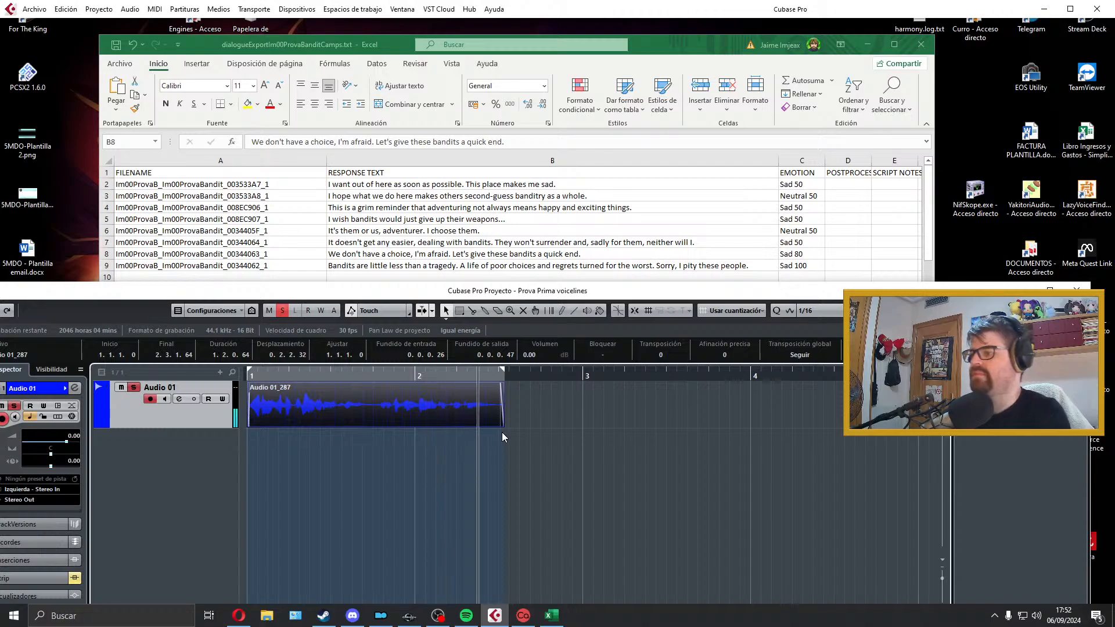
key("space")
key("space")
key("space")
key("space")
key("space")
key("space")
key("space")
key("space")
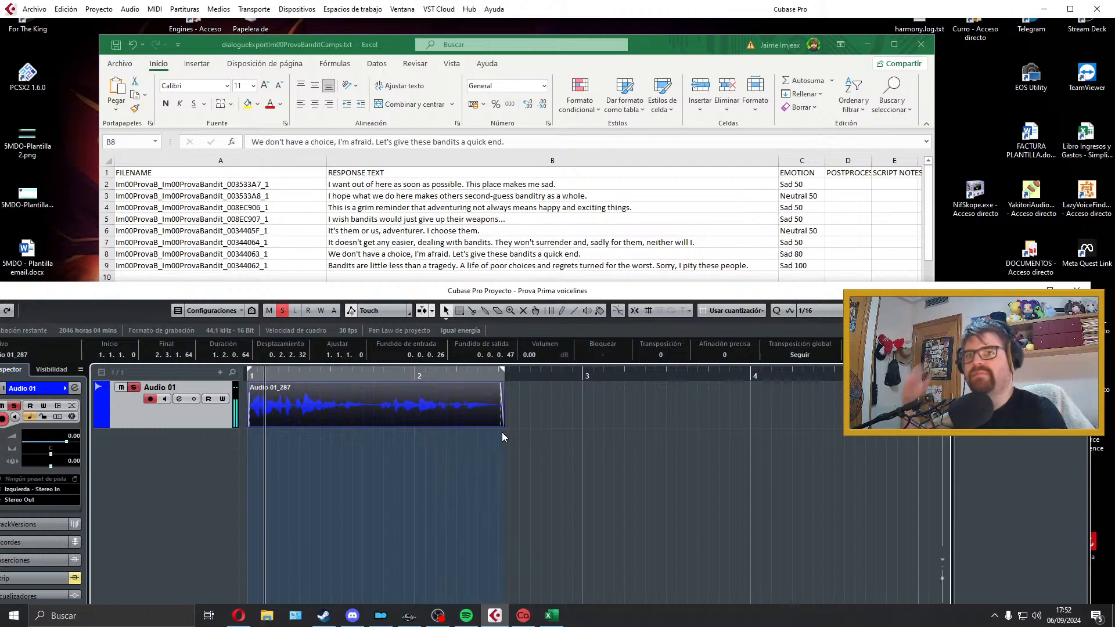
key("space")
key("space")
key("space")
key("space")
key("space")
key("space")
key("space")
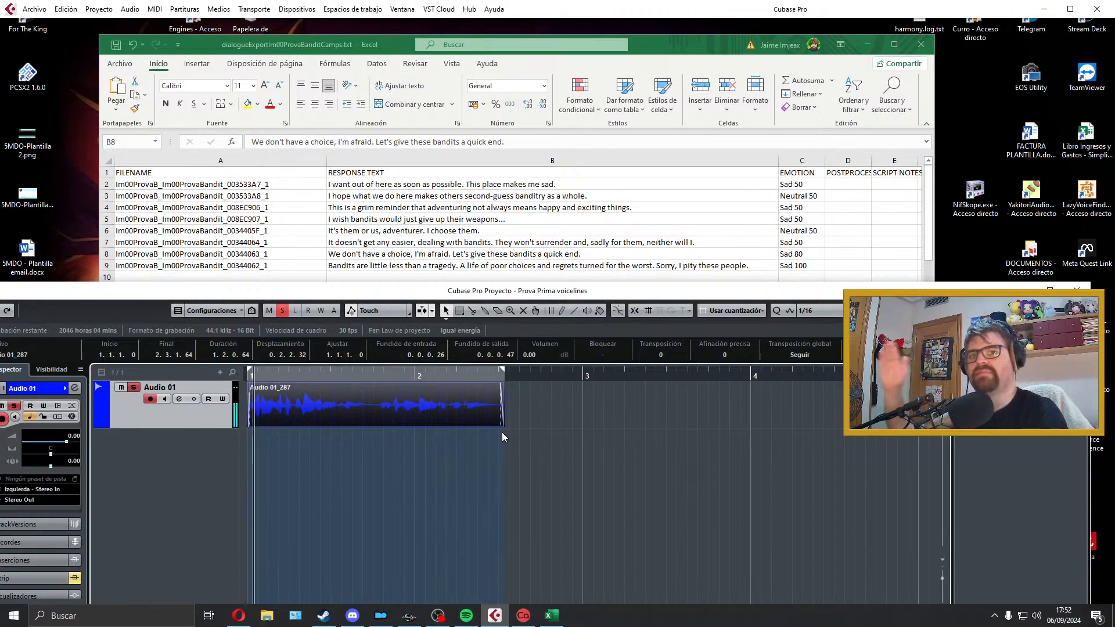
key("space")
key("space")
key("space")
key("space")
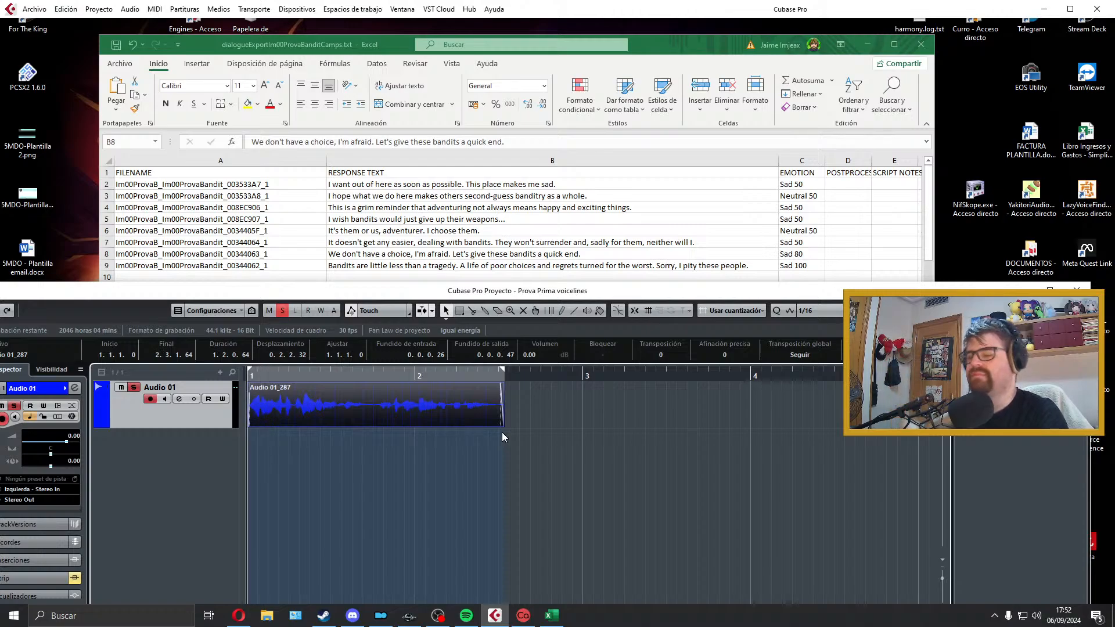
Step: Export the clip as a WAV named Im00ProvaB_Im00ProvaBandit_00344063_1, copied from cell A8, to the Prova folder and close the export dialog
left_click(338, 251)
double_click(296, 254)
left_click_drag(285, 253, 83, 247)
key("ctrl+c")
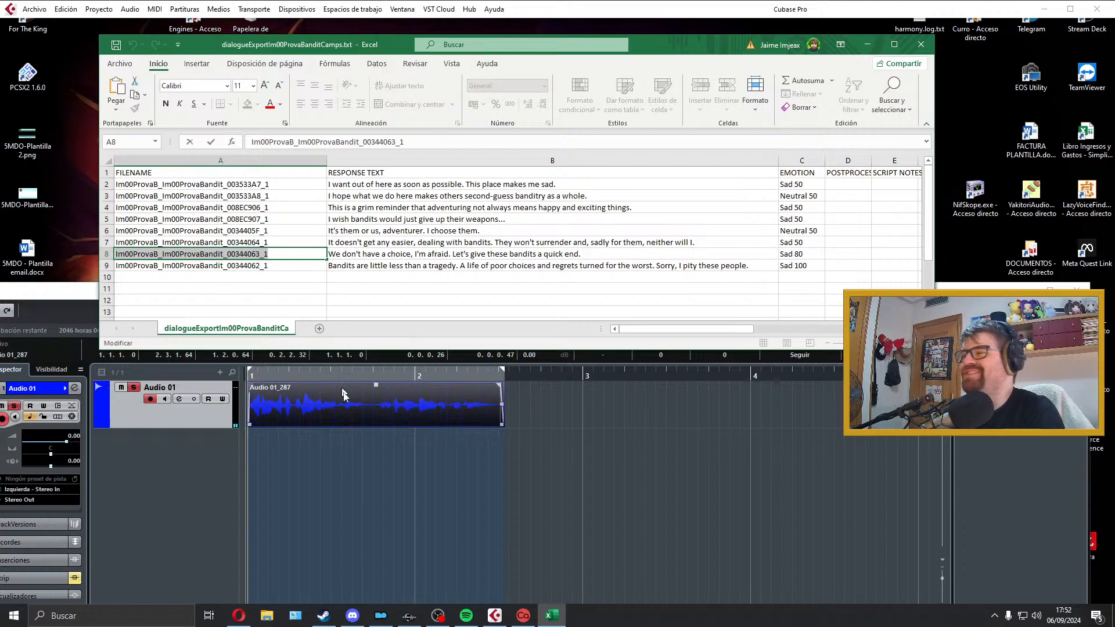
left_click(347, 398)
left_click(34, 8)
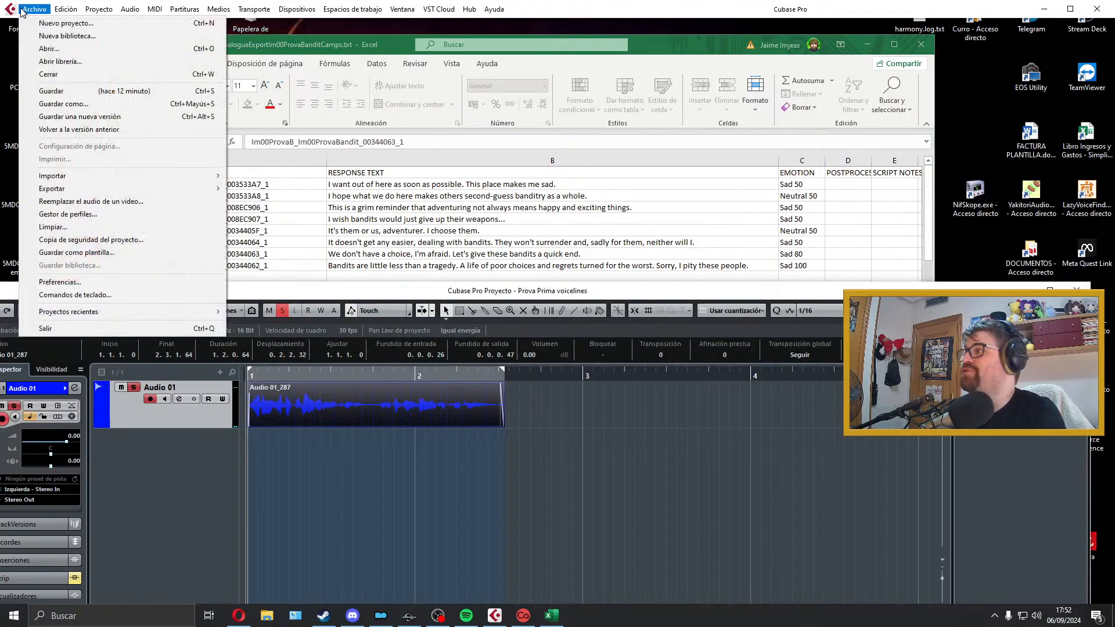
mouse_move(103, 190)
left_click(271, 214)
key("ctrl+v")
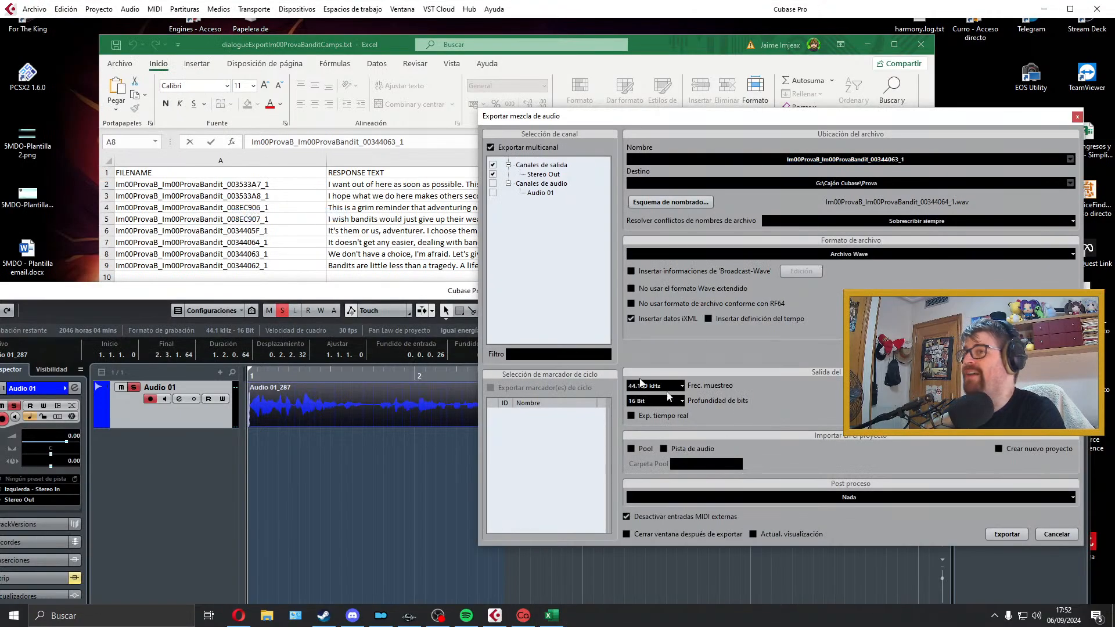
left_click(1002, 531)
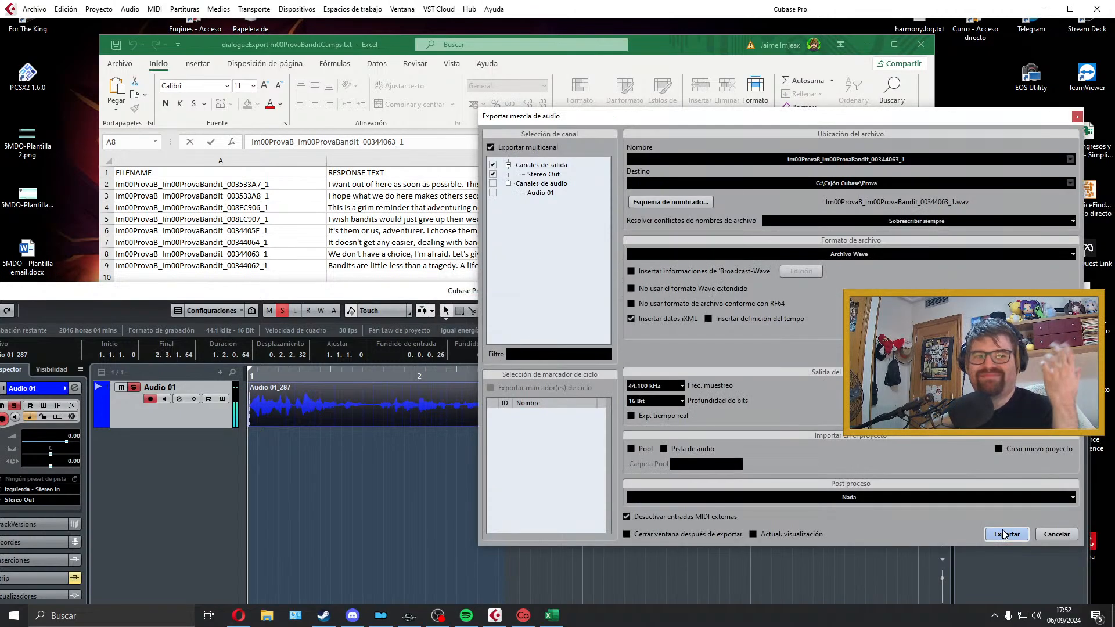
left_click(1076, 117)
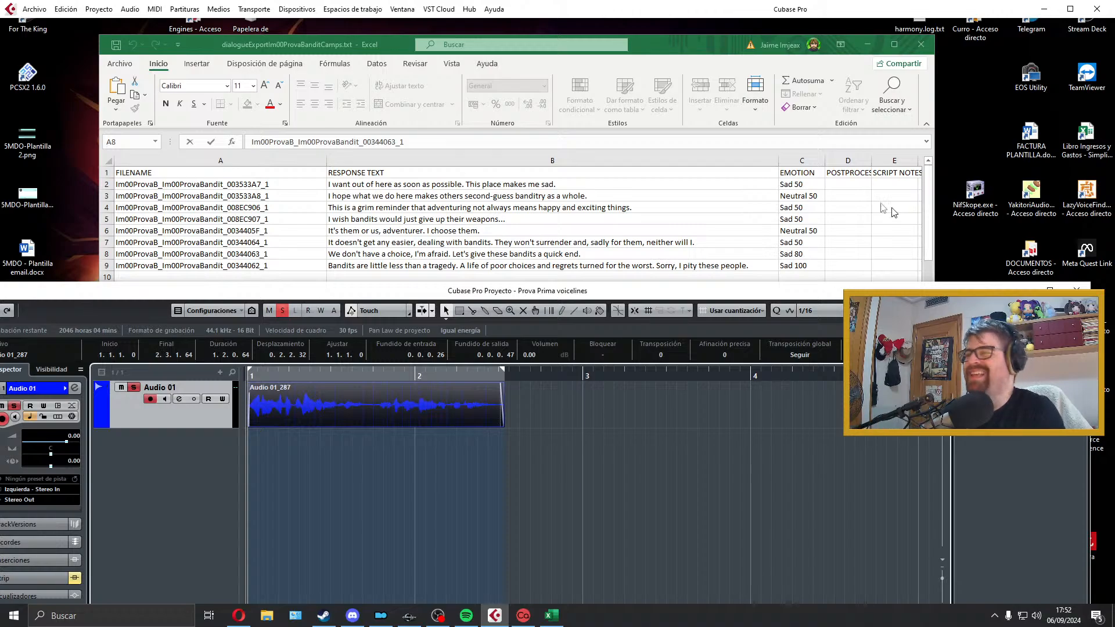
Step: Select the row 9 response text in the sheet, delete the exported clip and extend the locator range well past bar 4
left_click(658, 255)
left_click(294, 267)
left_click(353, 265)
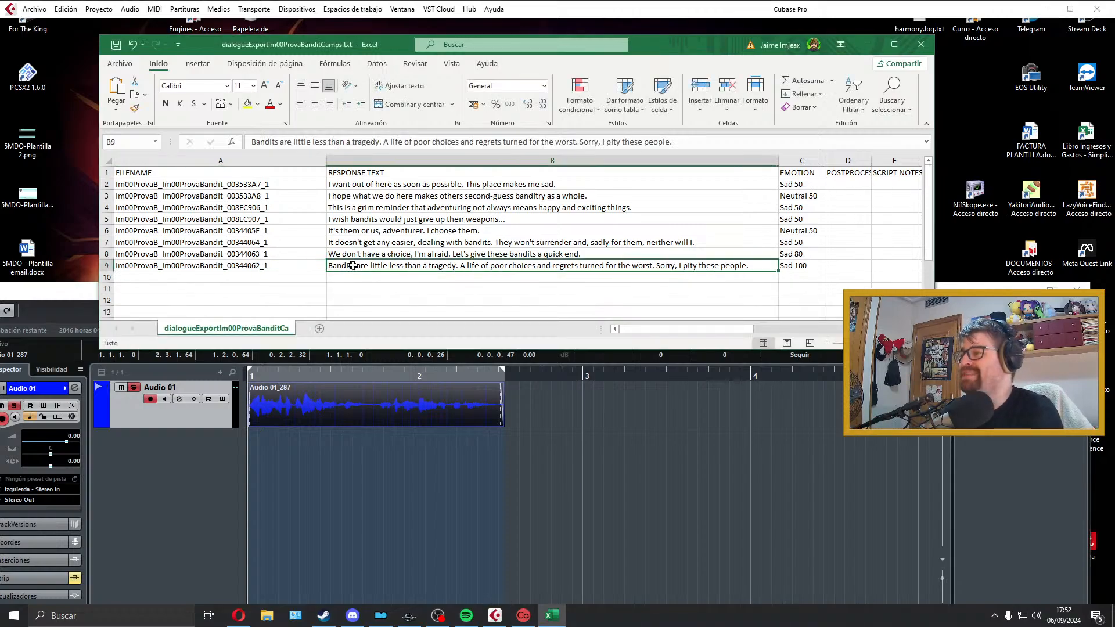
left_click(375, 386)
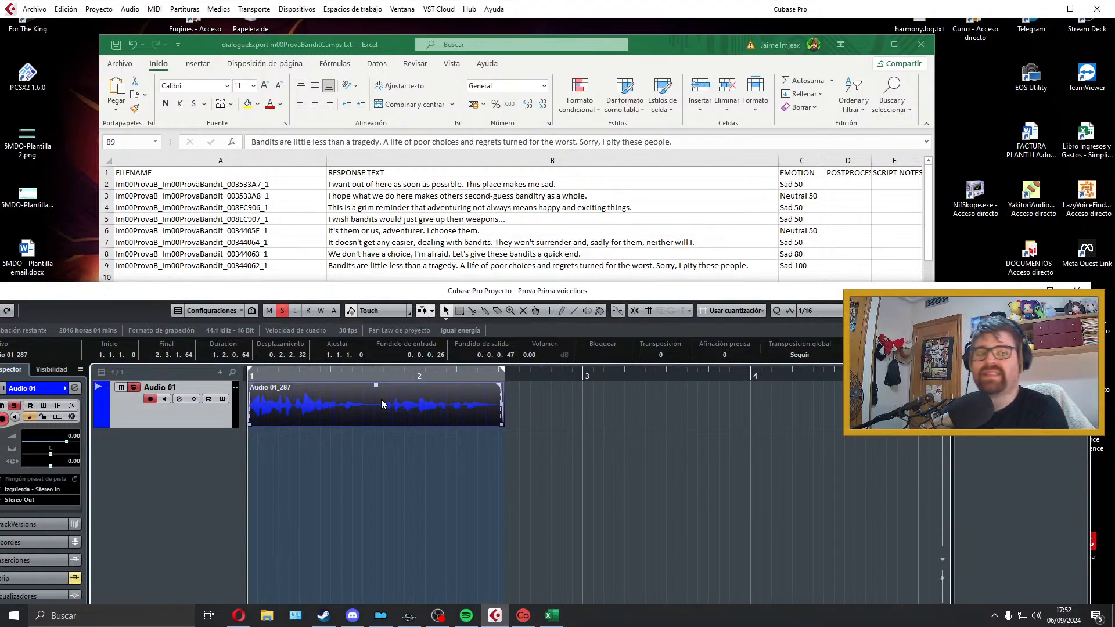
key("Delete")
left_click_drag(666, 381, 895, 382)
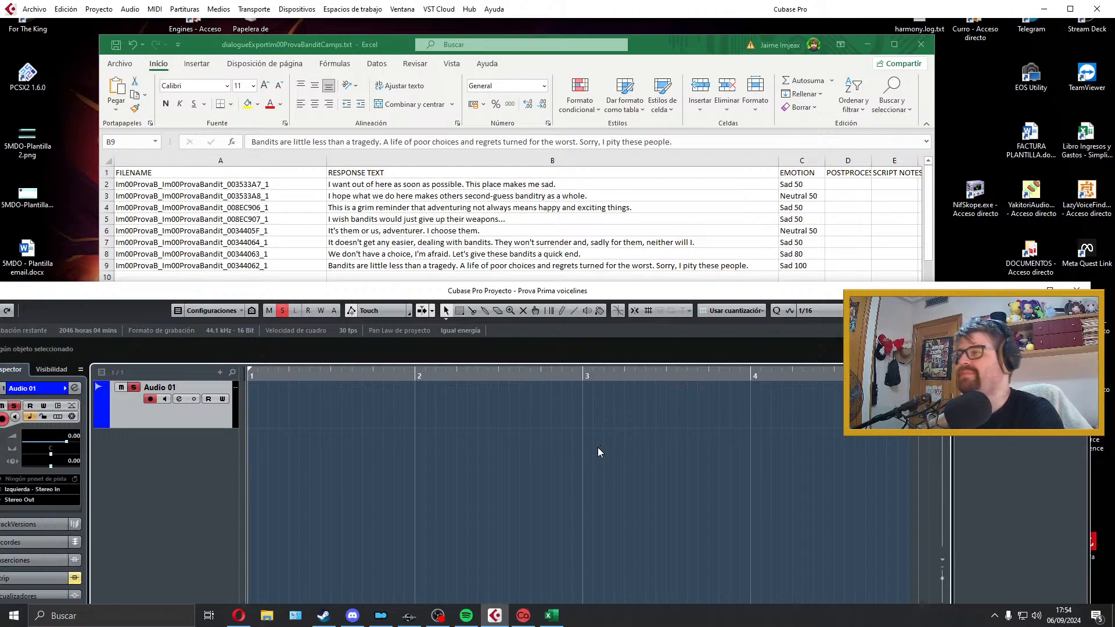
Step: Try recording the row 9 line "Bandits are little less than a tragedy..." on Audio 01 and delete the take
key("KP_Multiply")
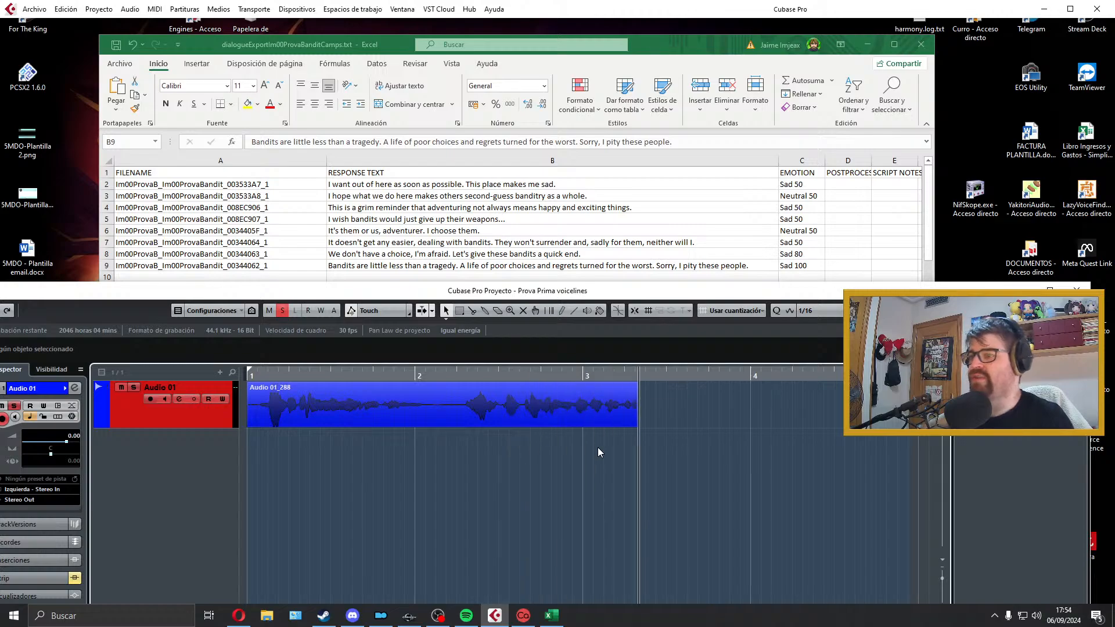
key("space")
key("Delete")
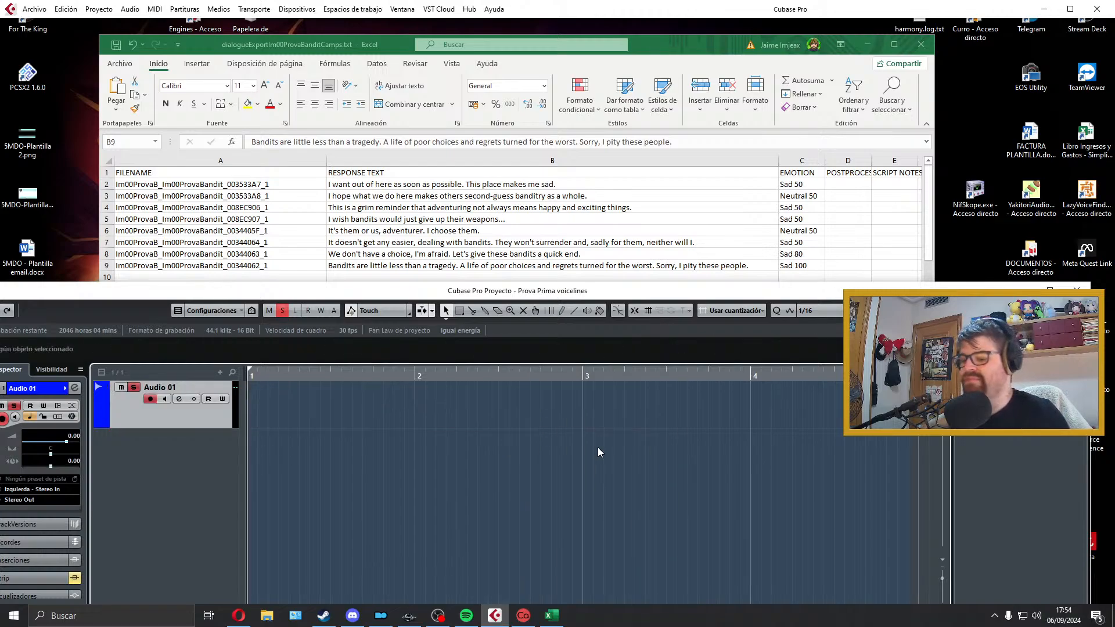
Step: Record the row 9 line again on Audio 01 and play the take back from the start
key("KP_Multiply")
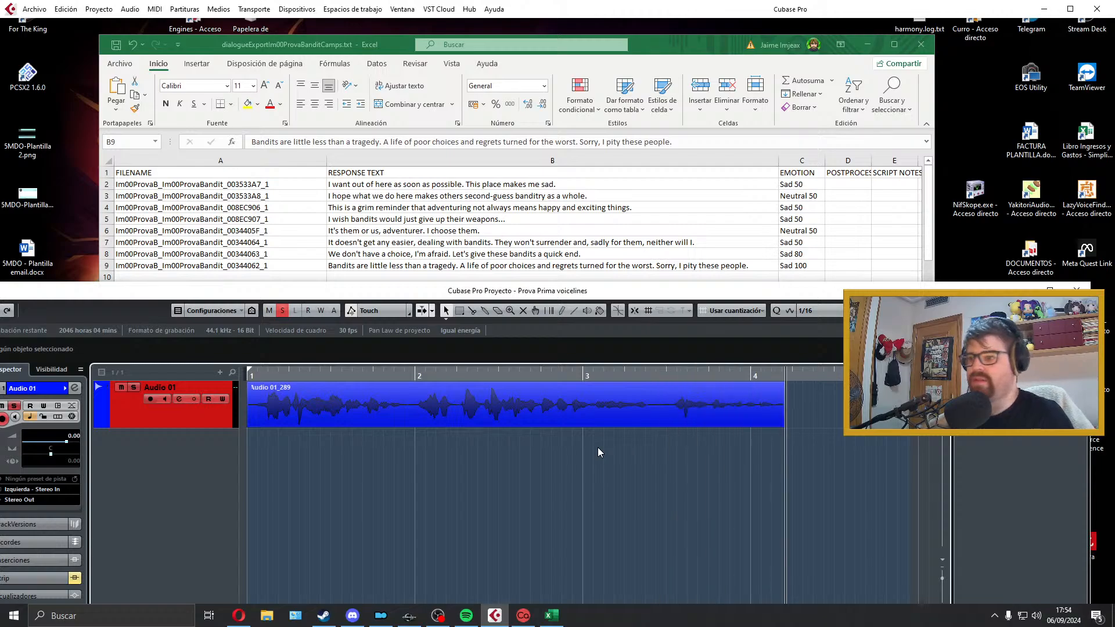
key("space")
key("space")
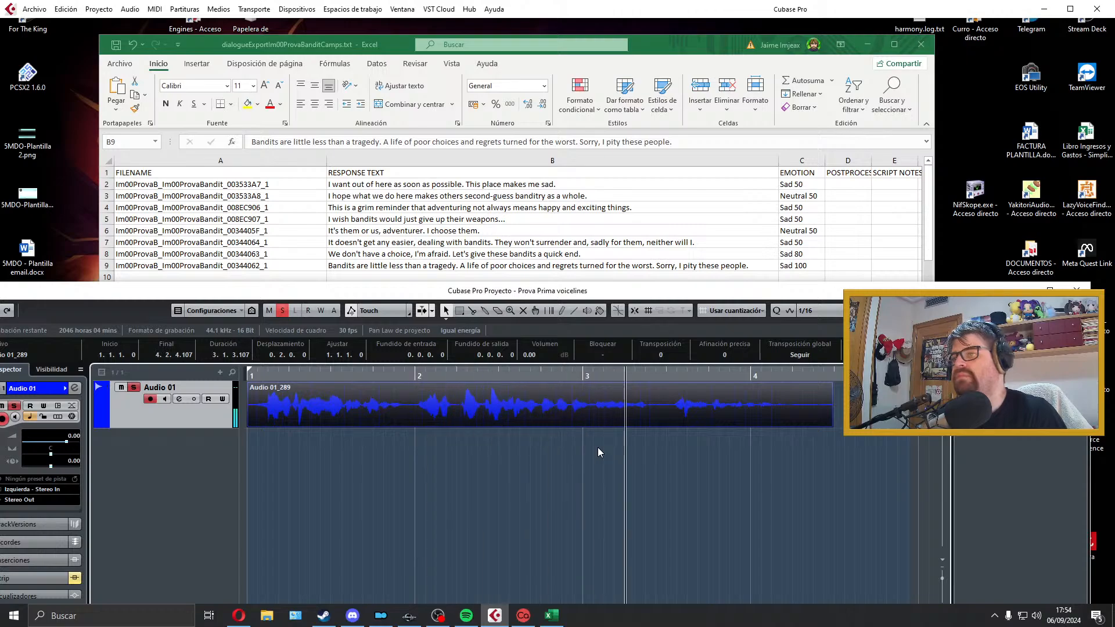
key("space")
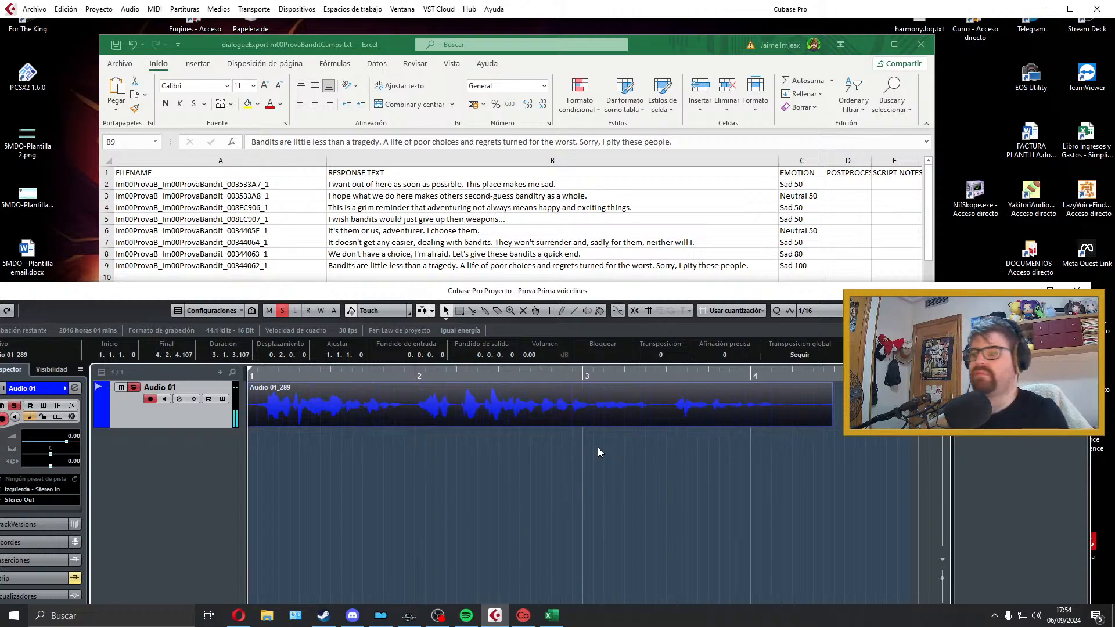
Step: Replay the row 9 take from just before bar 2 and delete the clip
left_click(449, 448)
key("space")
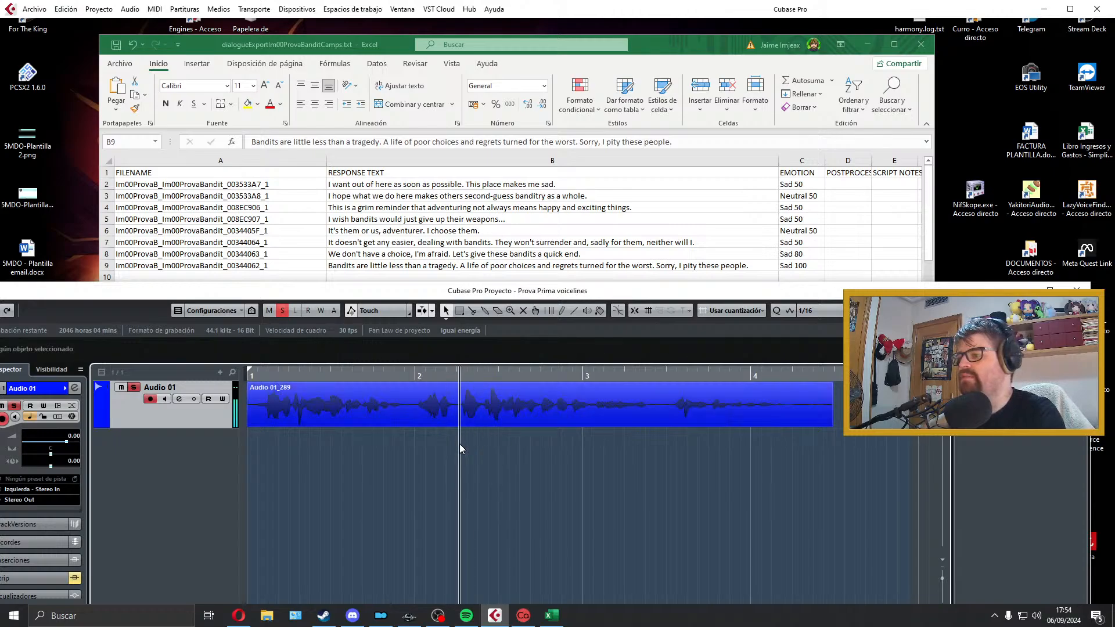
left_click(403, 377)
key("space")
key("space")
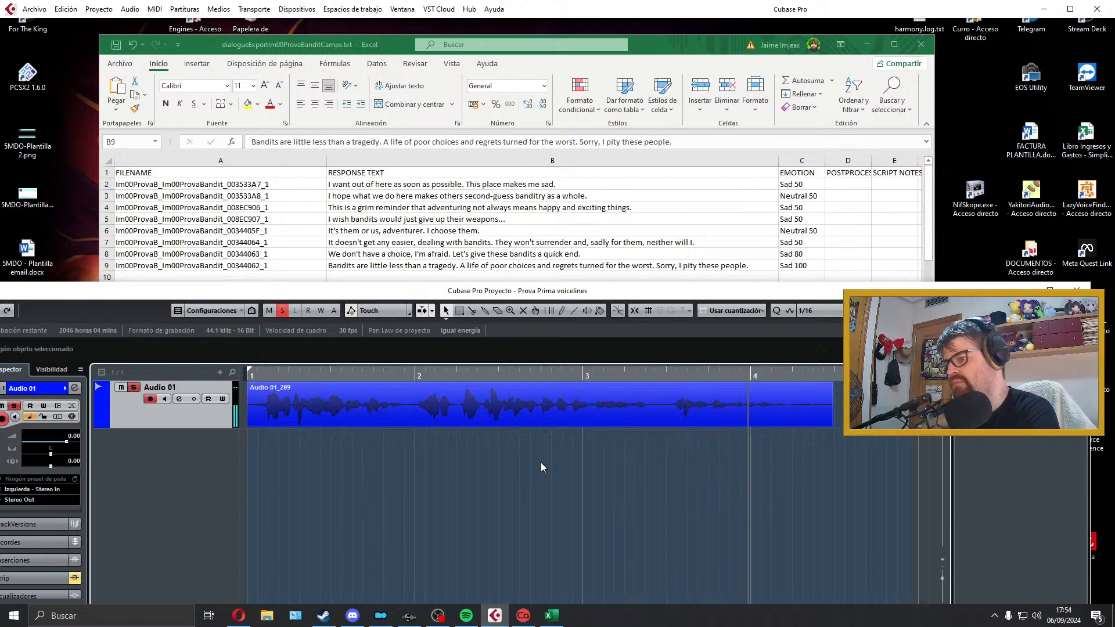
key("space")
left_click(573, 406)
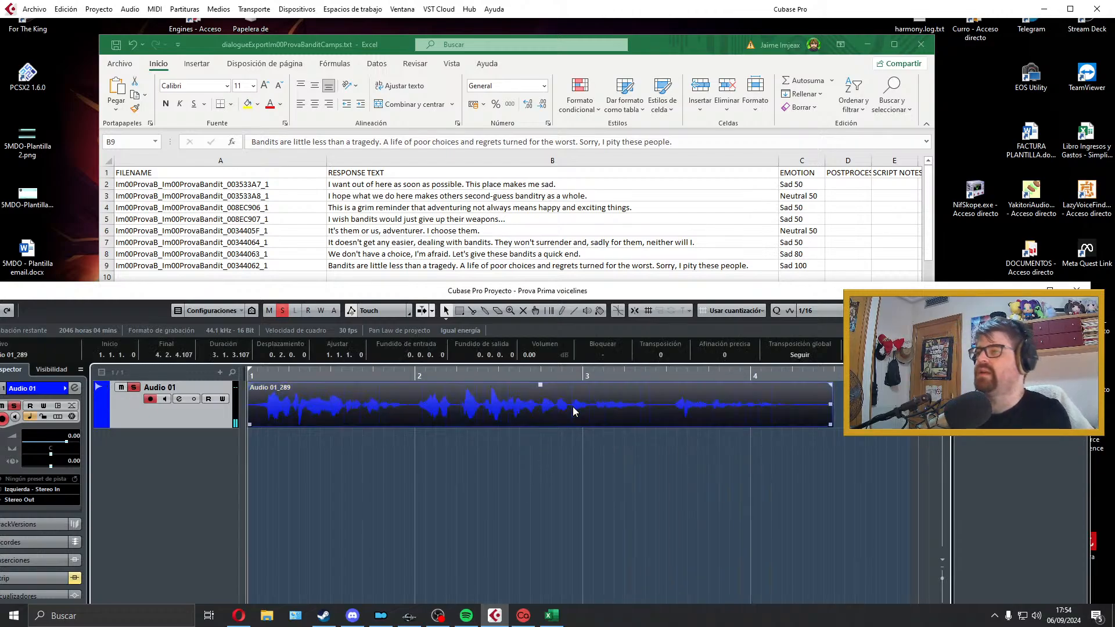
key("Delete")
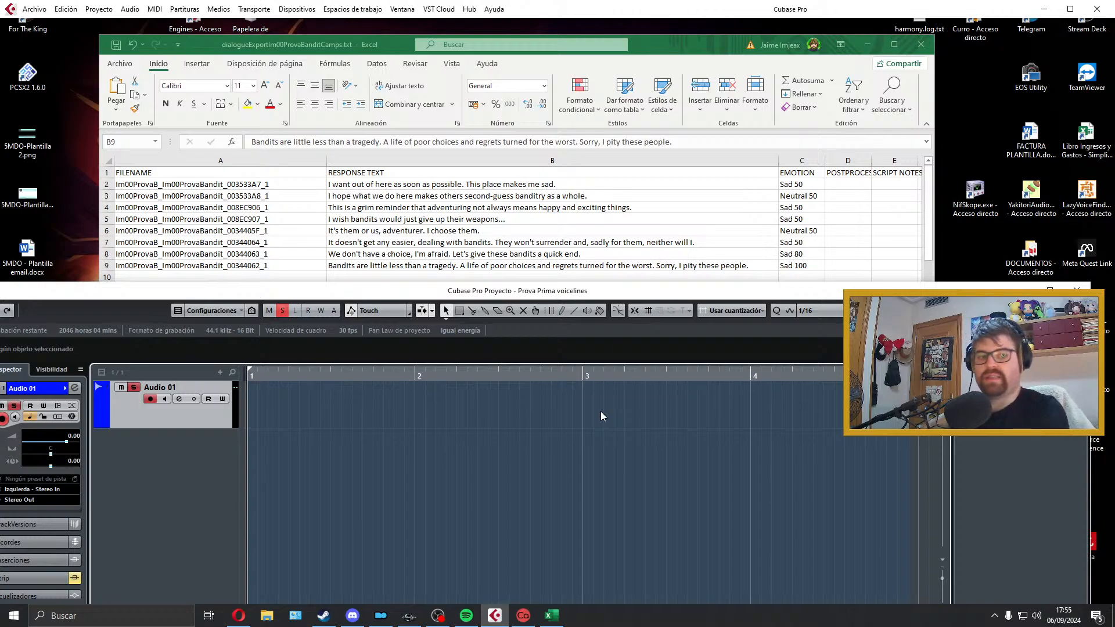
Step: Record another take of "Bandits are little less than a tragedy..." on Audio 01
key("KP_Multiply")
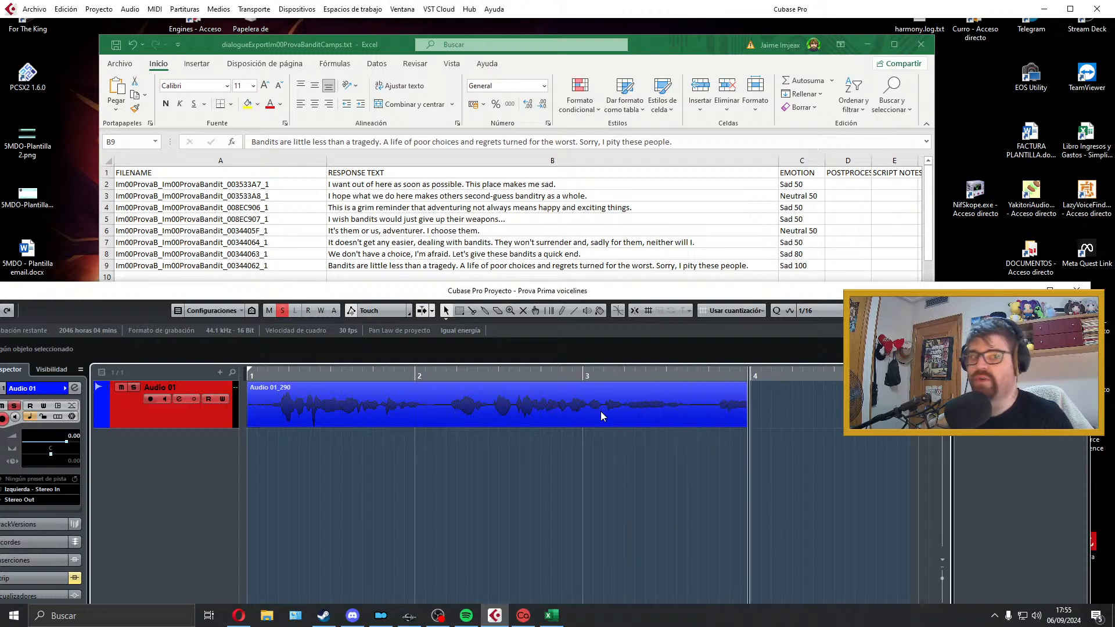
key("space")
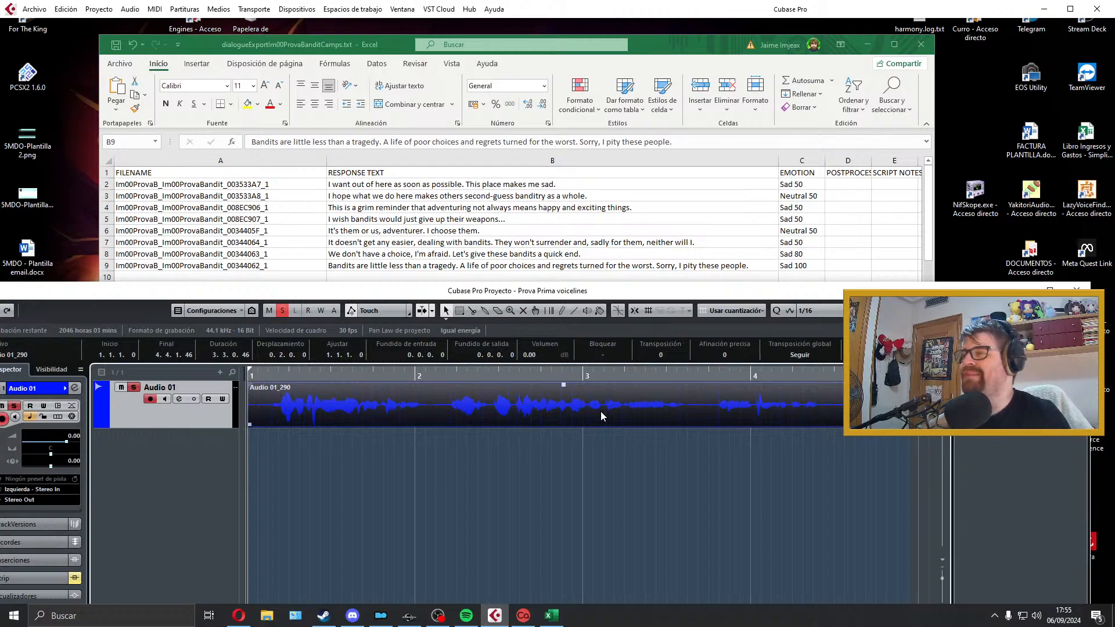
key("space")
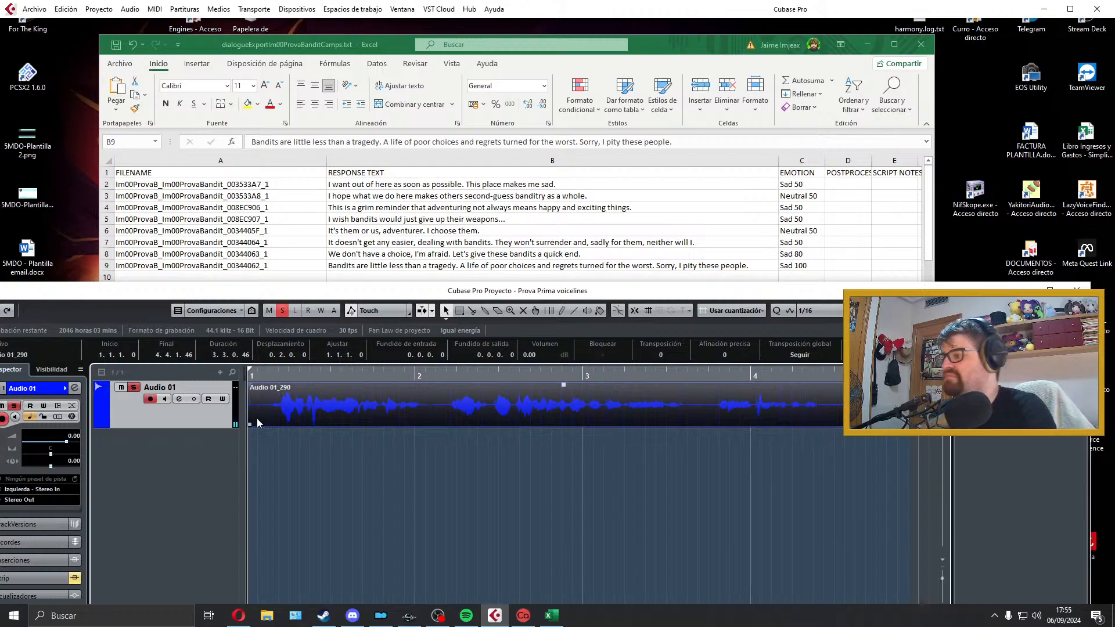
Step: Trim both ends of the row 9 take with a fade-in of about 0.0.0.19, play it back and delete it
mouse_move(250, 425)
left_mouse_down()
mouse_move(274, 424)
mouse_move(259, 424)
left_mouse_up()
left_click_drag(251, 386, 254, 386)
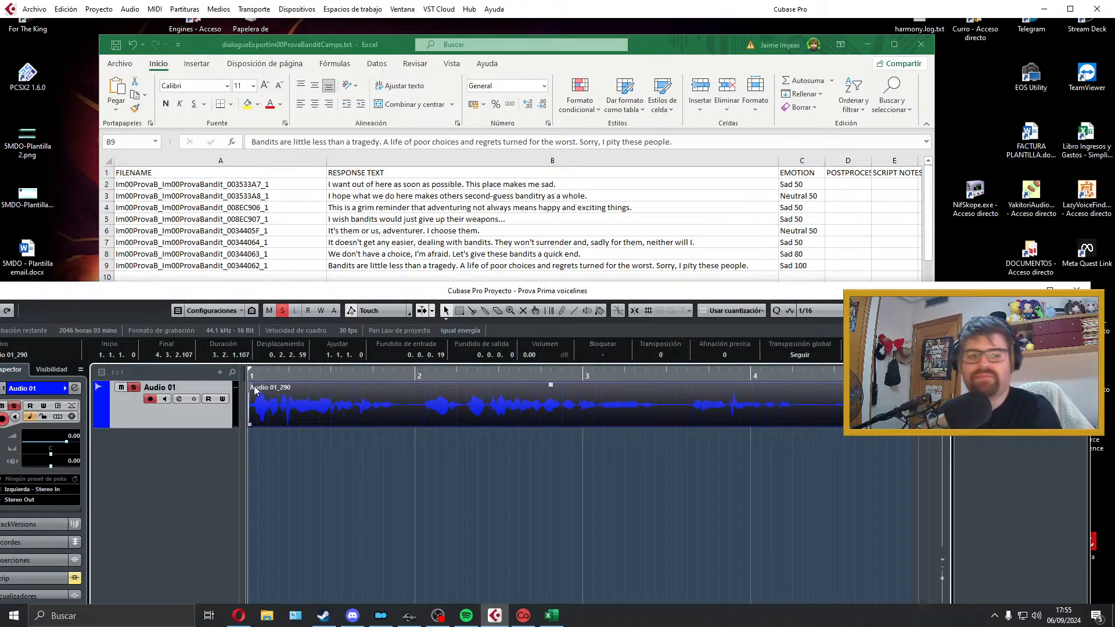
key("space")
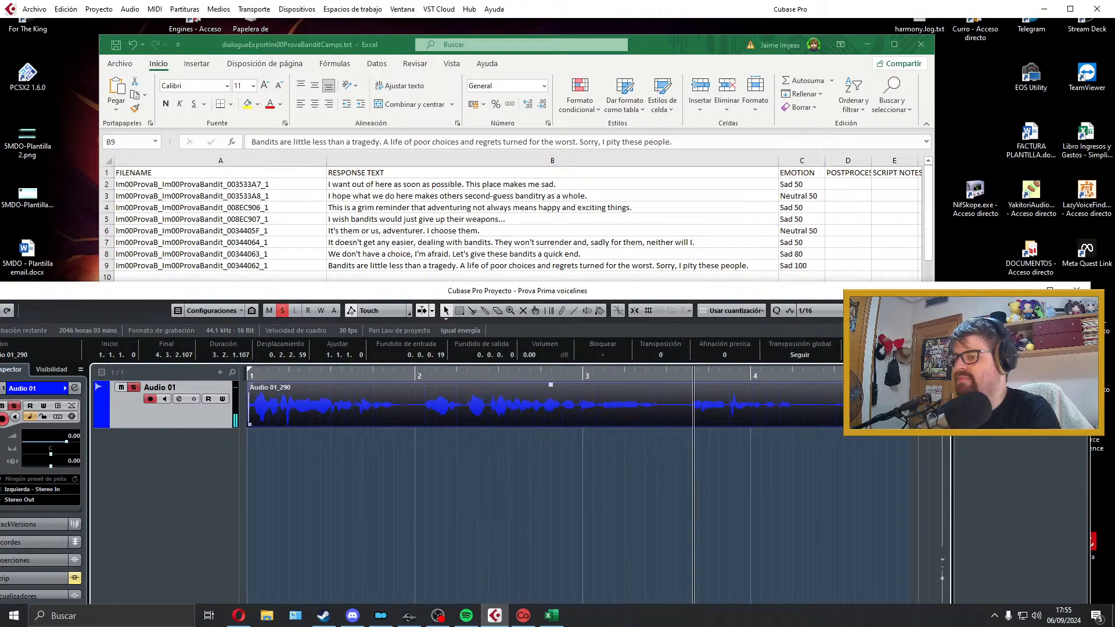
left_click_drag(864, 425, 800, 425)
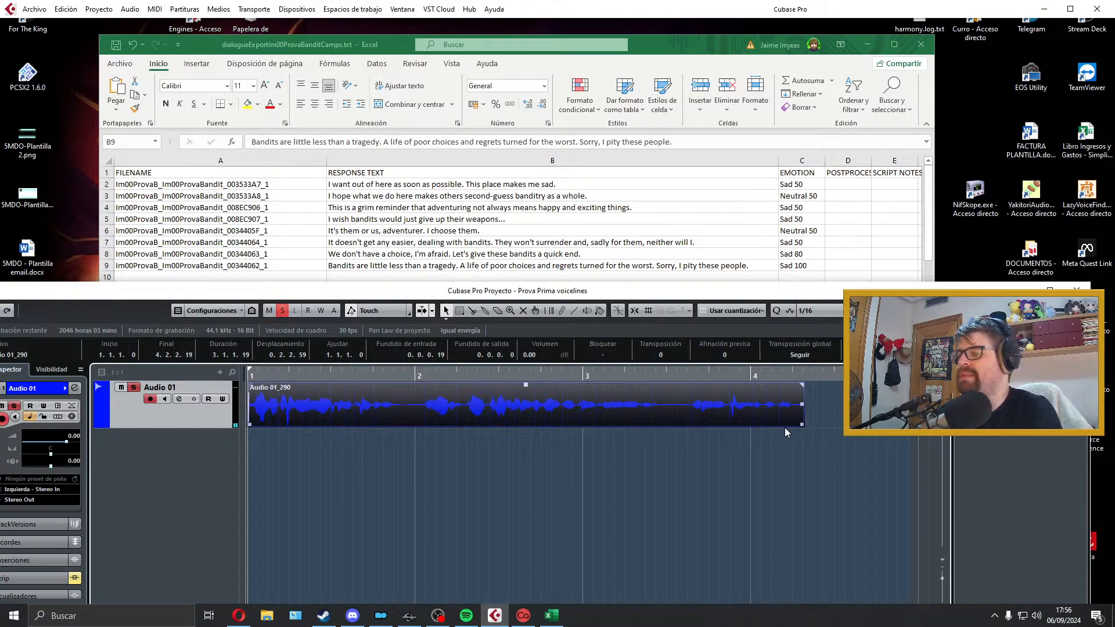
key("space")
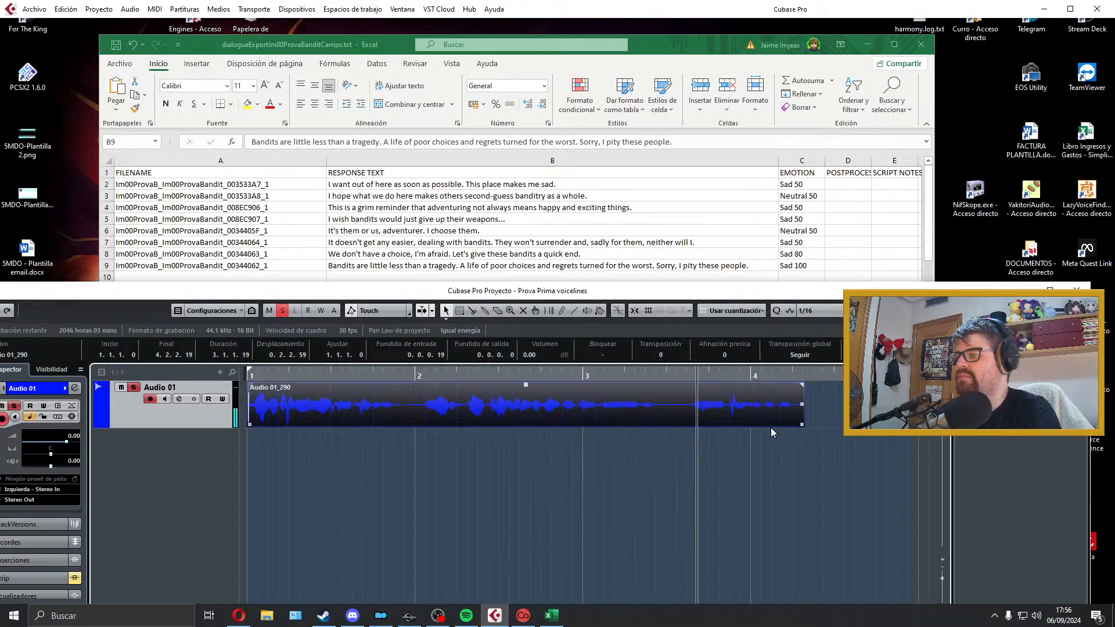
key("space")
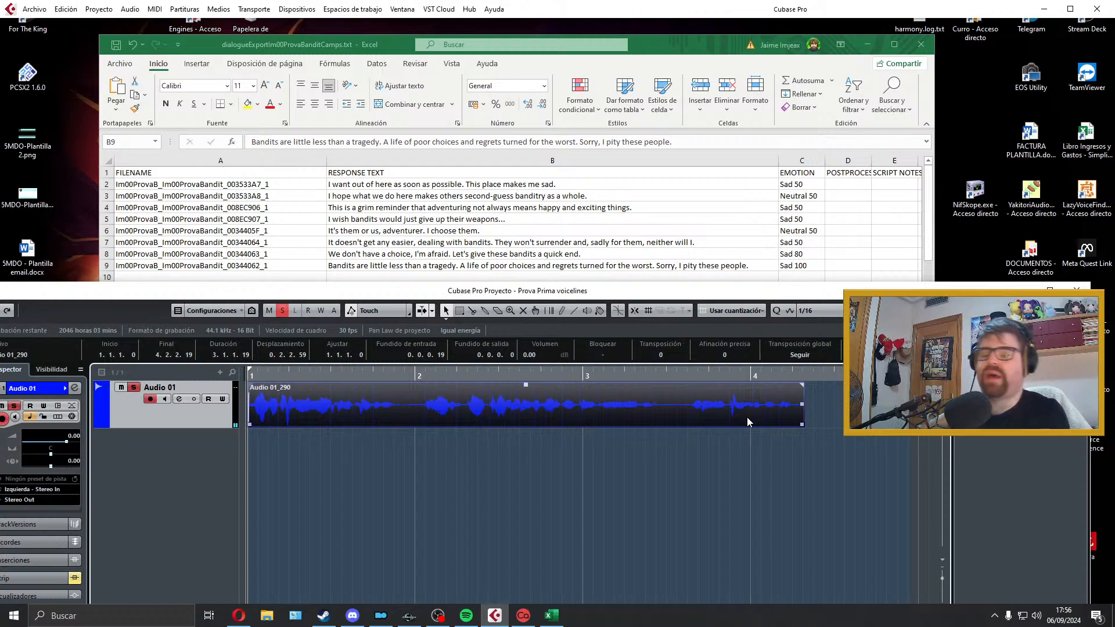
key("Delete")
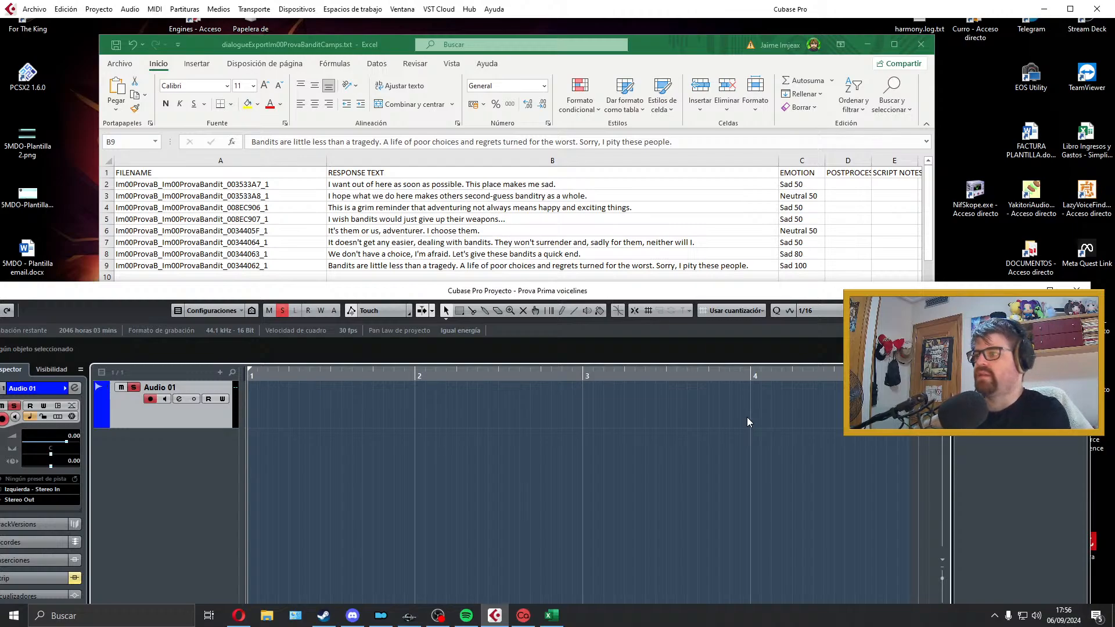
Step: Record the row 9 bandit line again on Audio 01, play the take back and delete the clip
key("KP_Multiply")
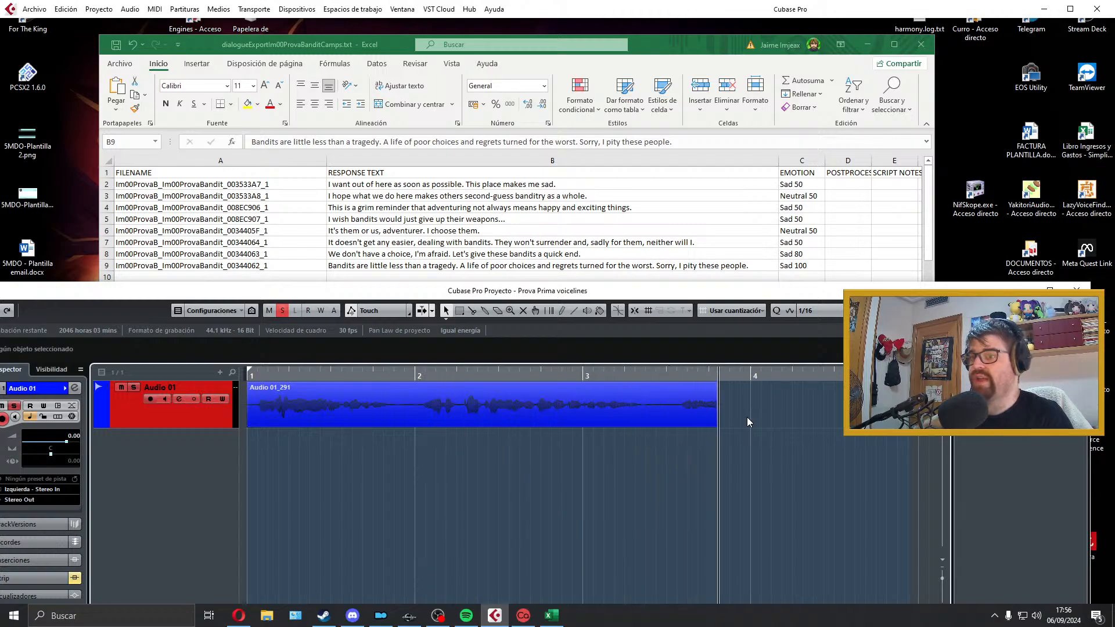
key("space")
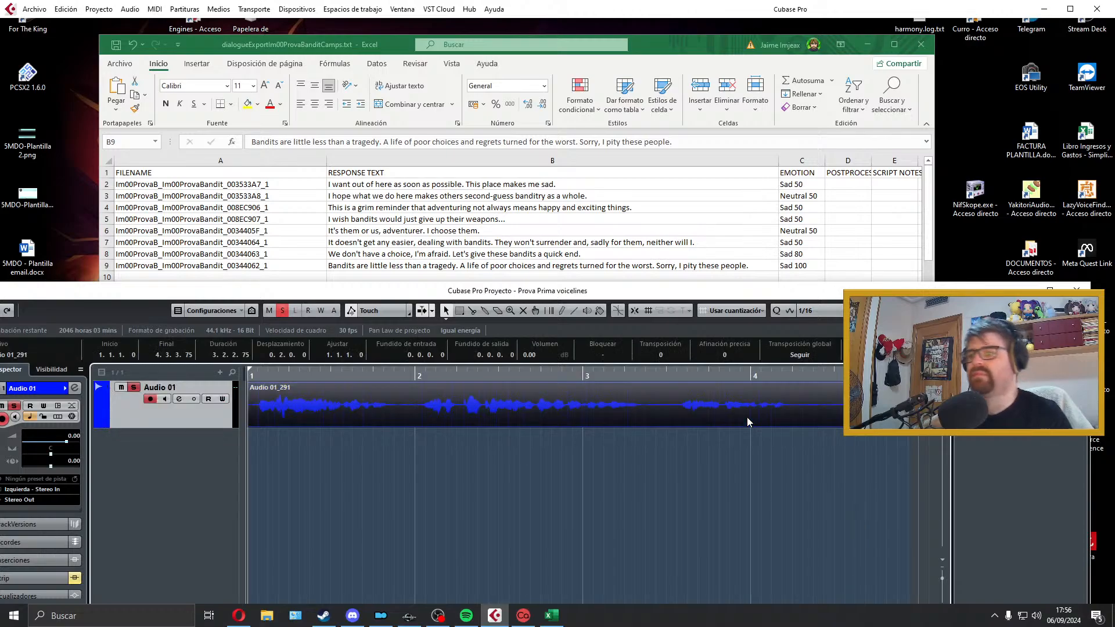
key("space")
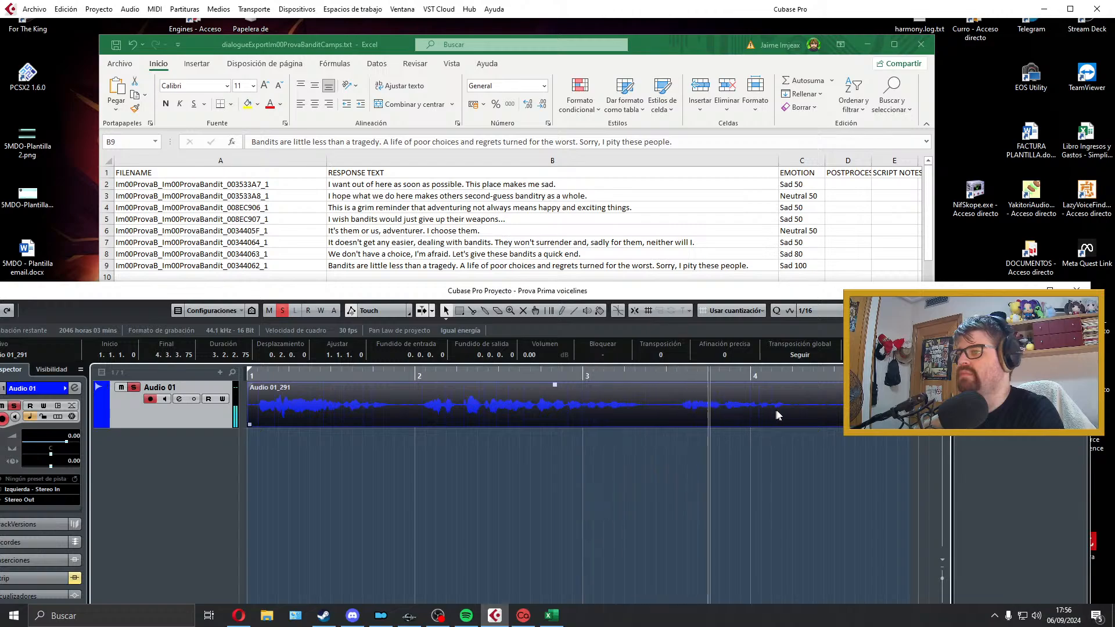
key("space")
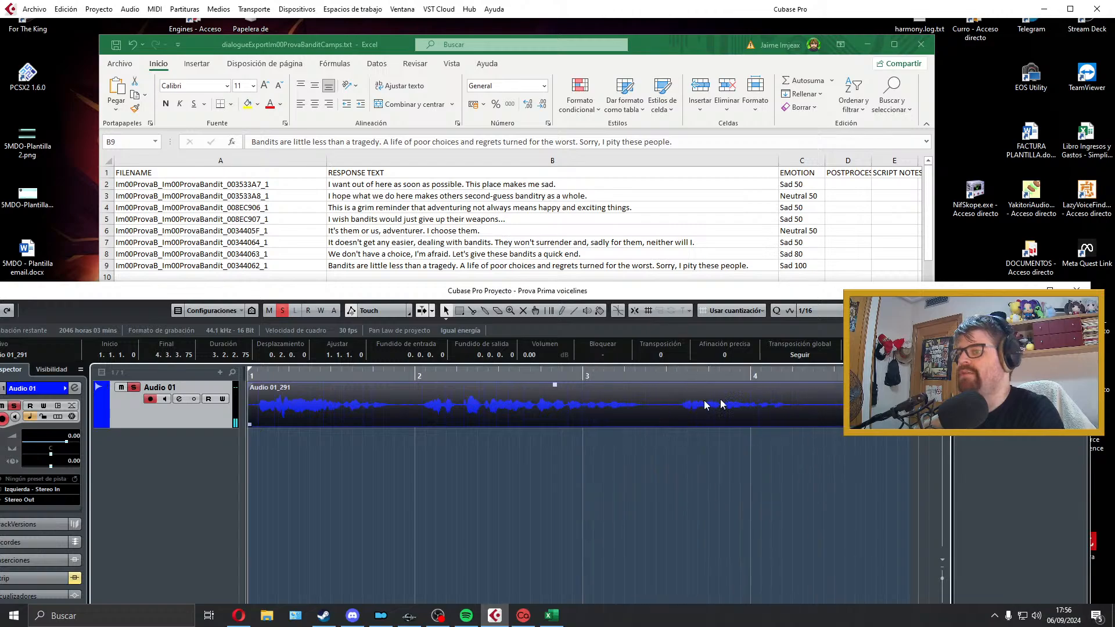
key("Delete")
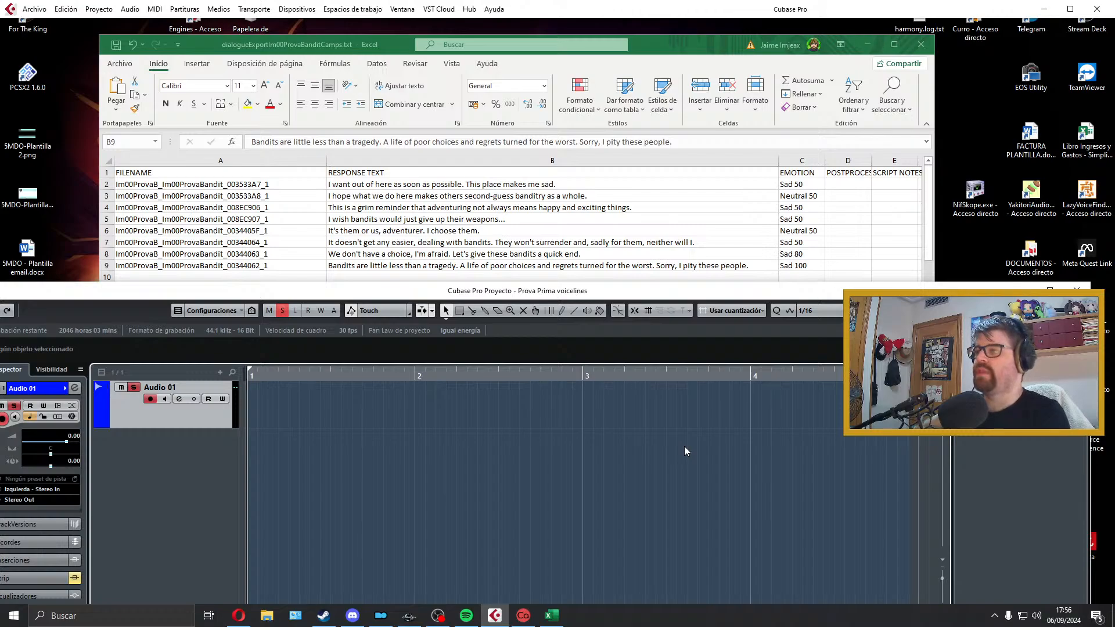
Step: Record a new take of the row 9 line, trim its silent lead-in, align the clip with bar 1 and play it back
key("KP_Multiply")
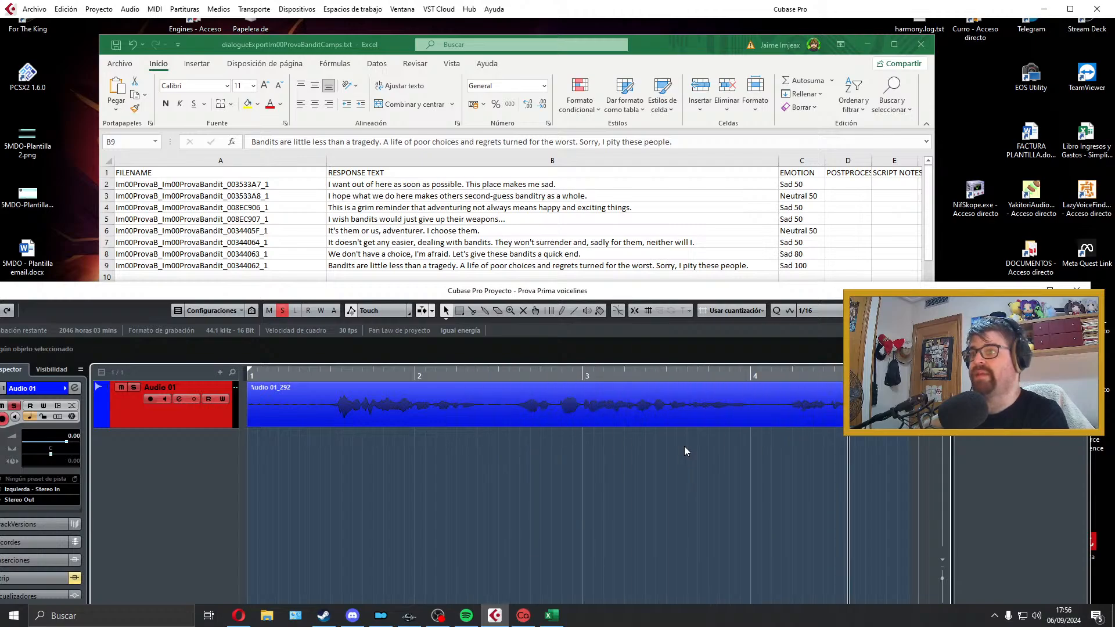
key("space")
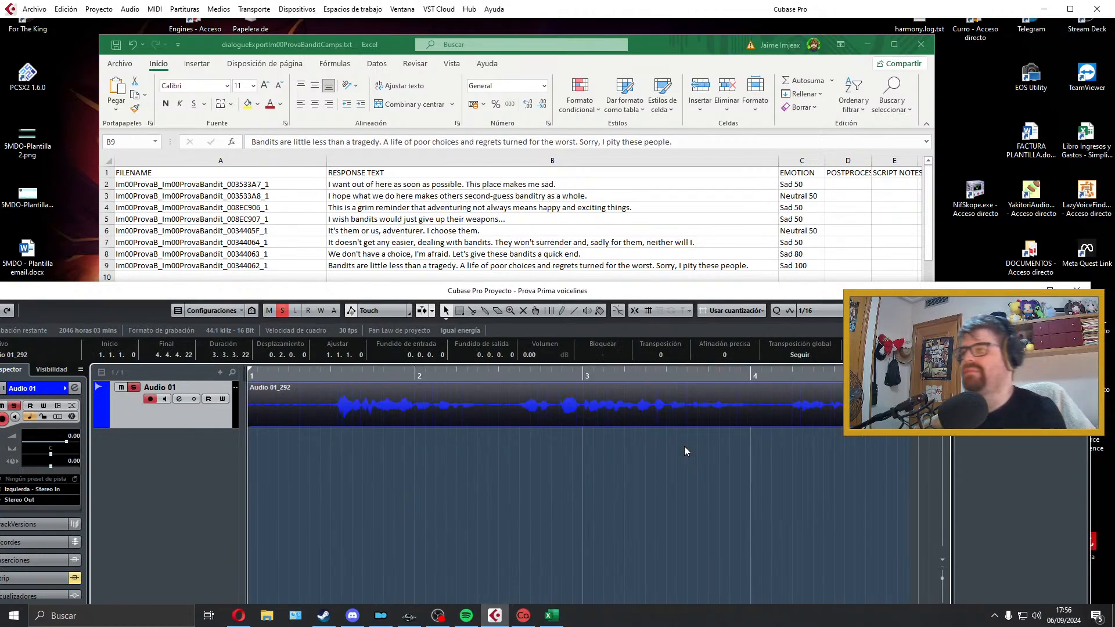
left_click_drag(249, 419, 334, 419)
left_click_drag(273, 407, 275, 406)
key("space")
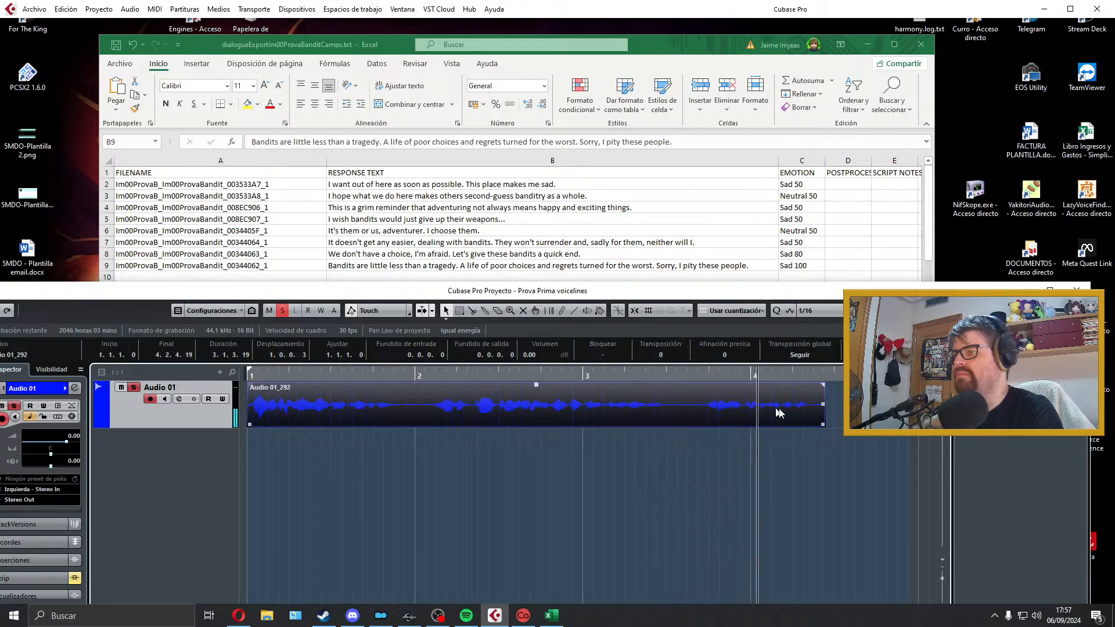
Step: Trim the take's end to about 4.2.3.92, add a fade-out of about 0.0.0.80 and a fade-in of about 0.0.0.46, and replay it
left_click_drag(823, 424, 819, 424)
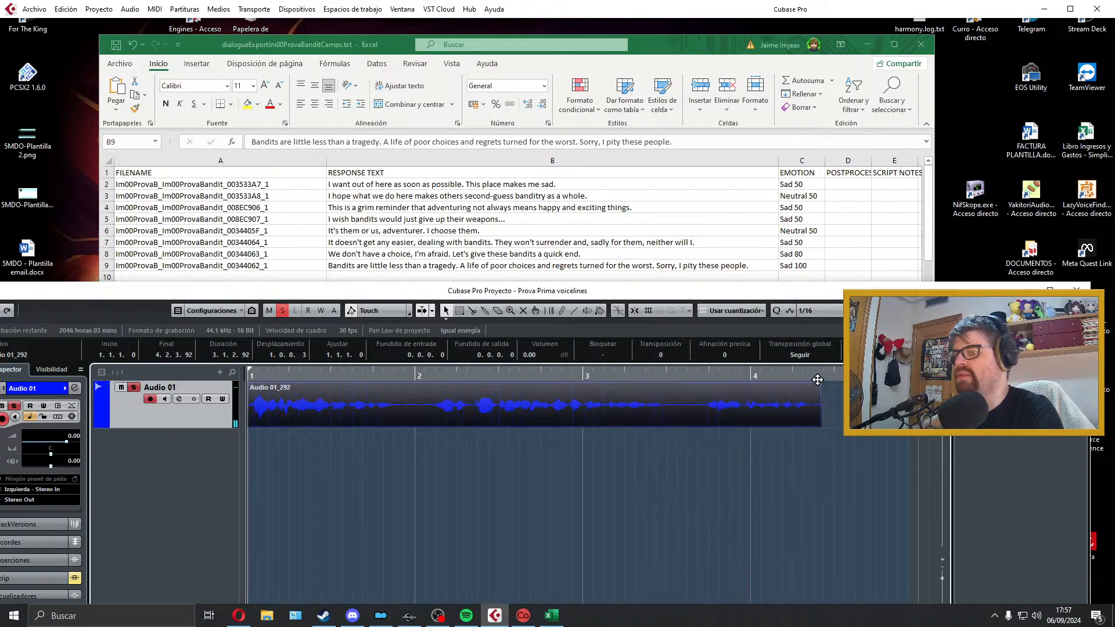
left_click_drag(820, 383, 816, 383)
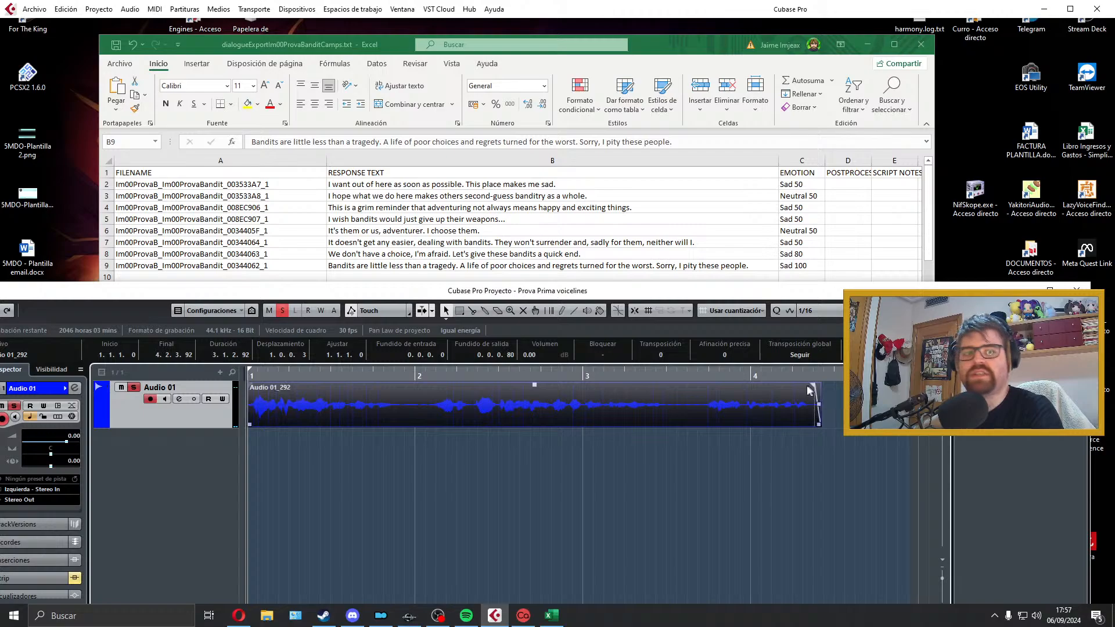
left_click_drag(251, 385, 256, 386)
key("space")
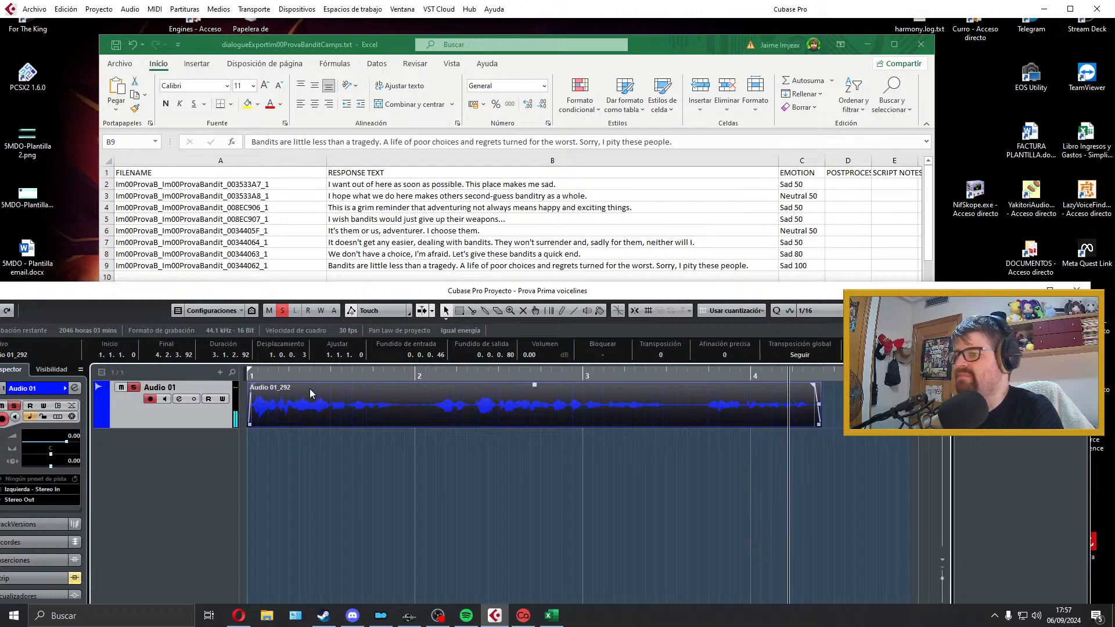
key("space")
Step: Set the locators around the clip and export it as the Wave file Im00ProvaB_Im00ProvaBandit_00344062_1, copying the name from cell A9
key("p")
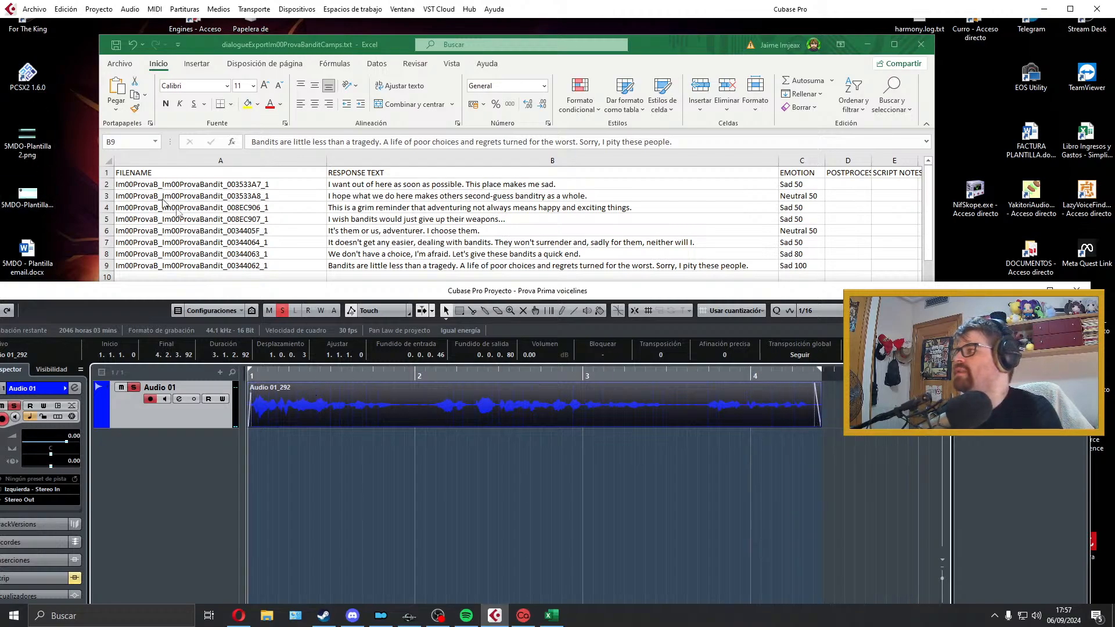
left_click(255, 264)
left_click(255, 264)
double_click(254, 264)
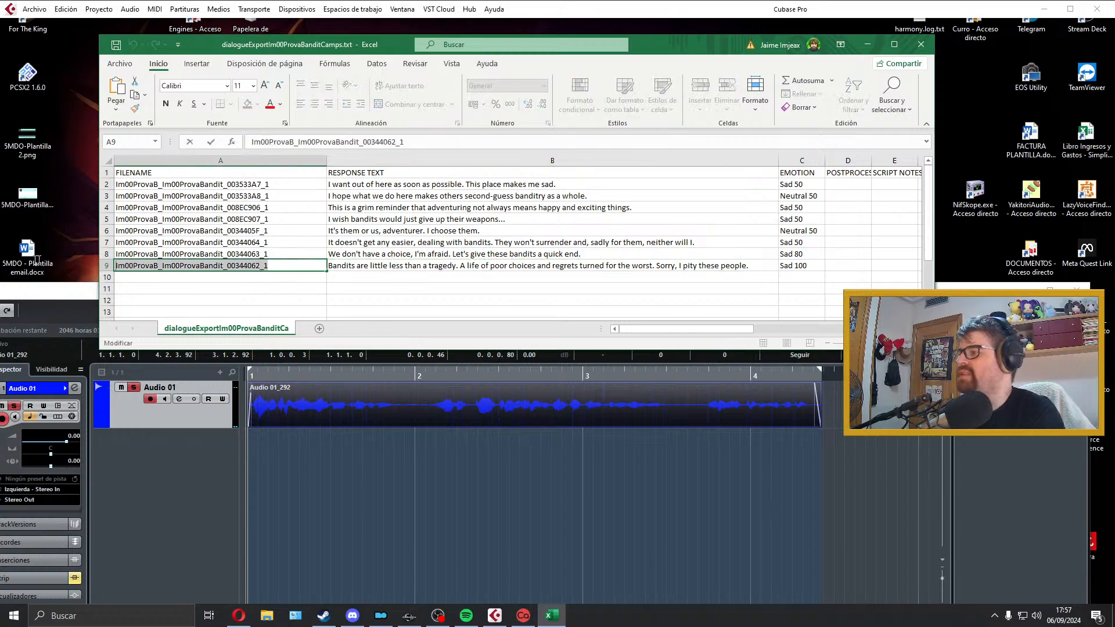
left_click(302, 400)
left_click(36, 10)
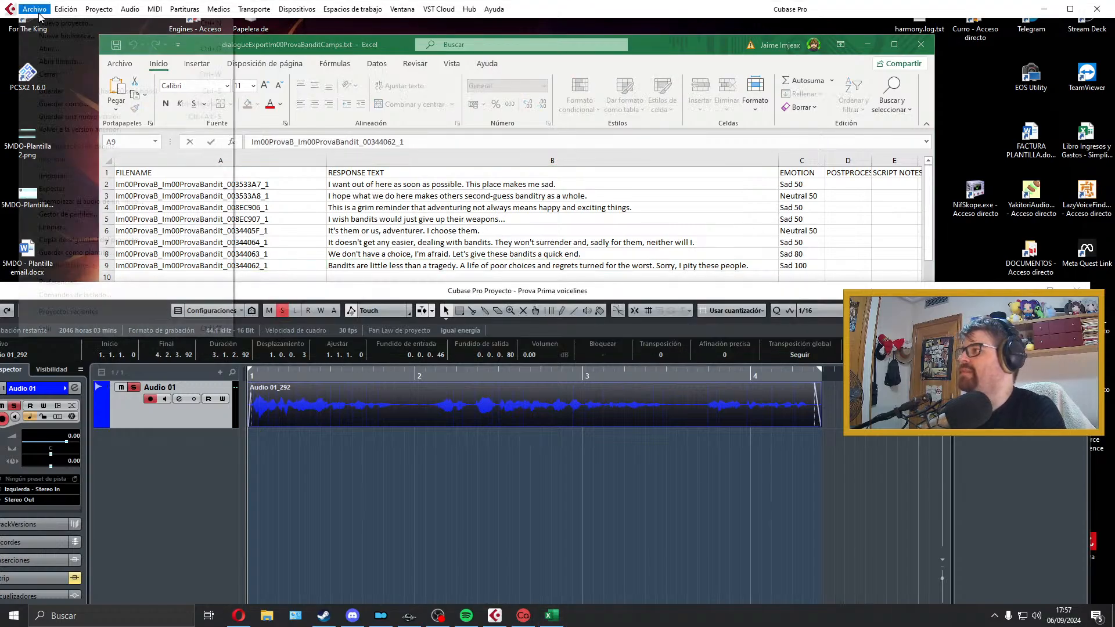
mouse_move(150, 195)
left_click(249, 217)
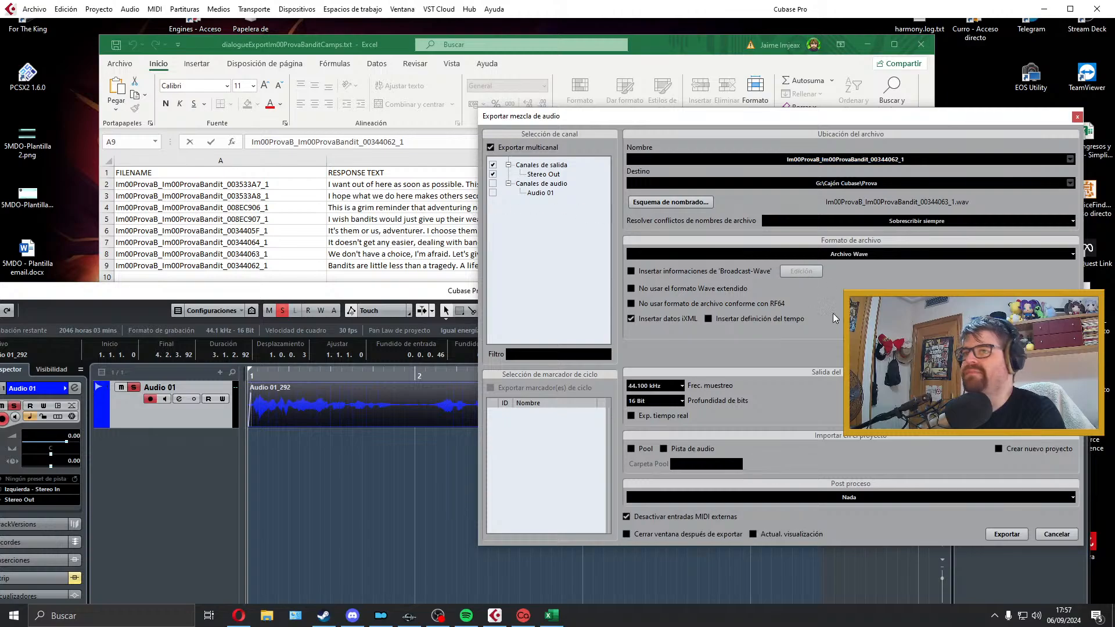
left_click(1021, 532)
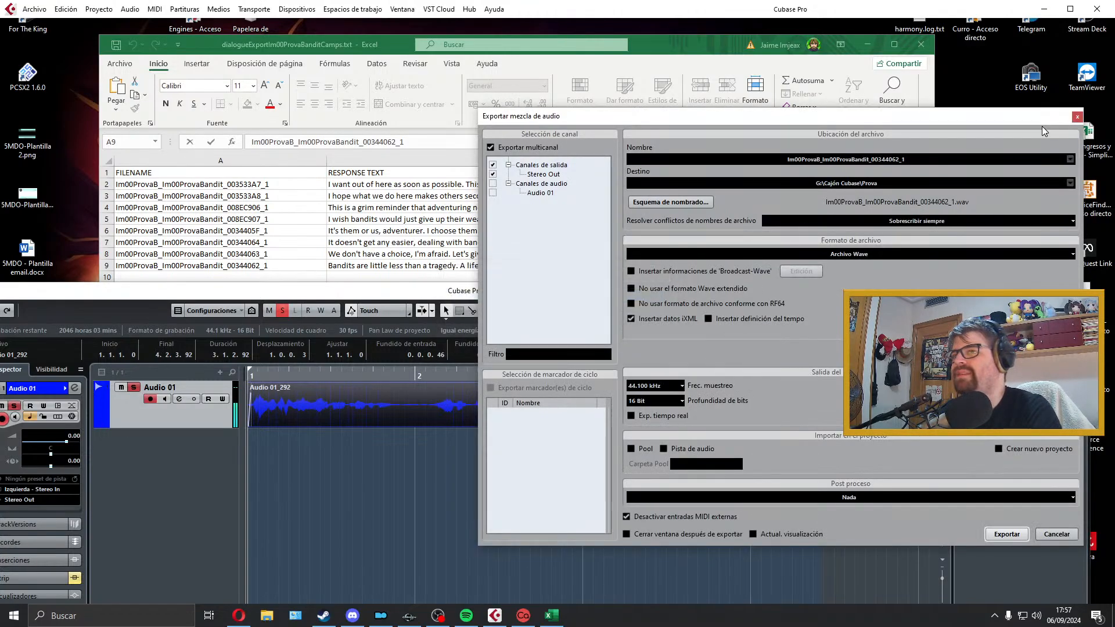
left_click(1077, 116)
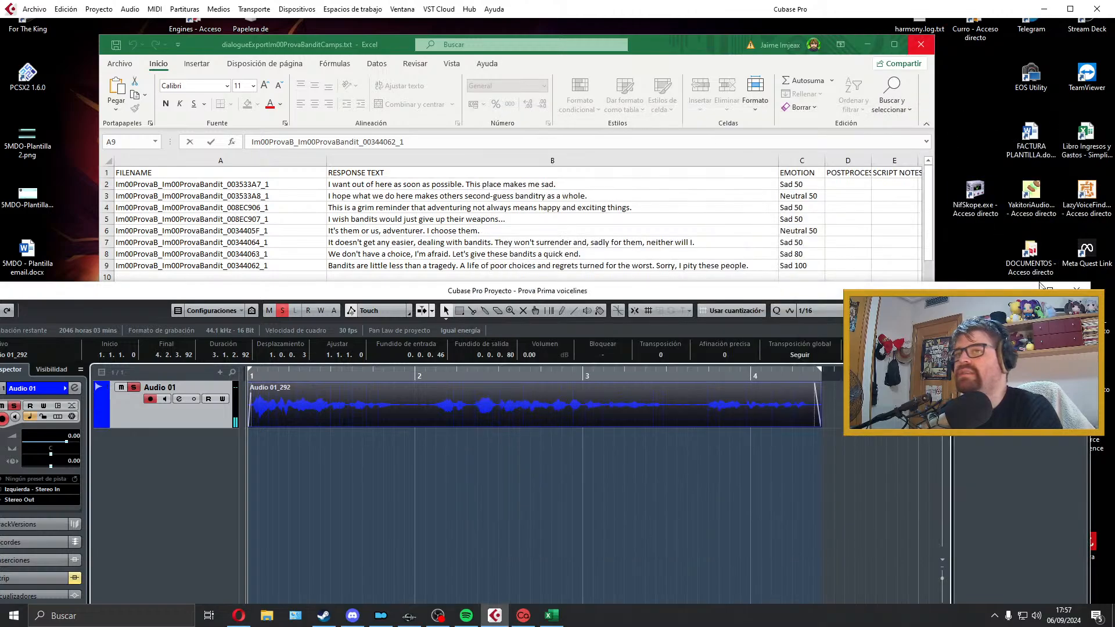
Step: Close the Prova Prima voicelines project window and close the bandit camps dialogue sheet without saving it
left_click(1077, 289)
left_click(921, 45)
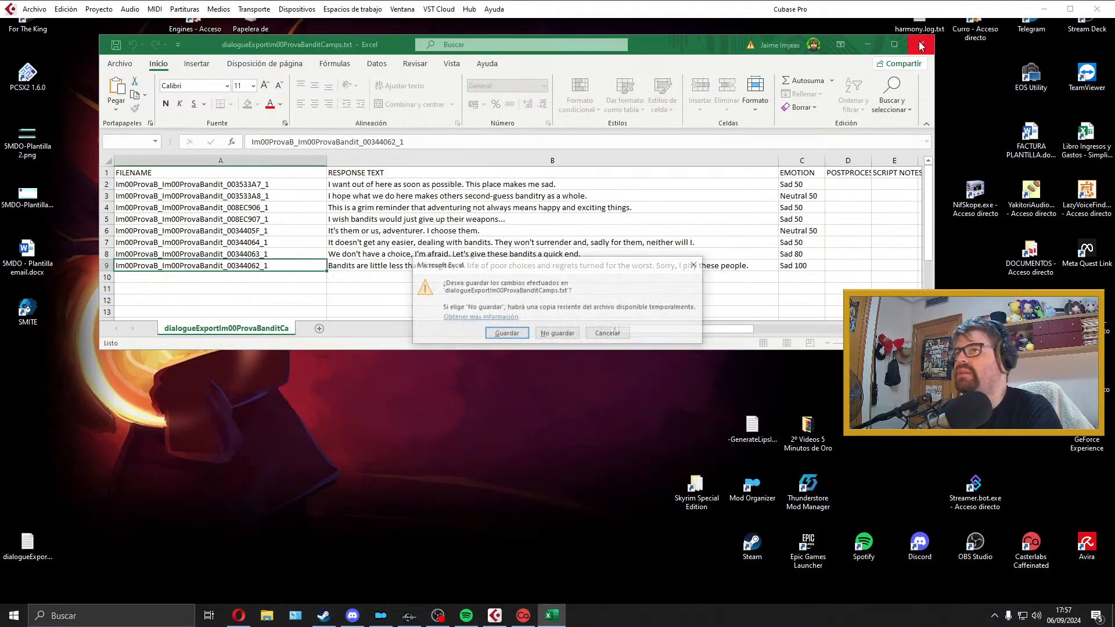
left_click(526, 333)
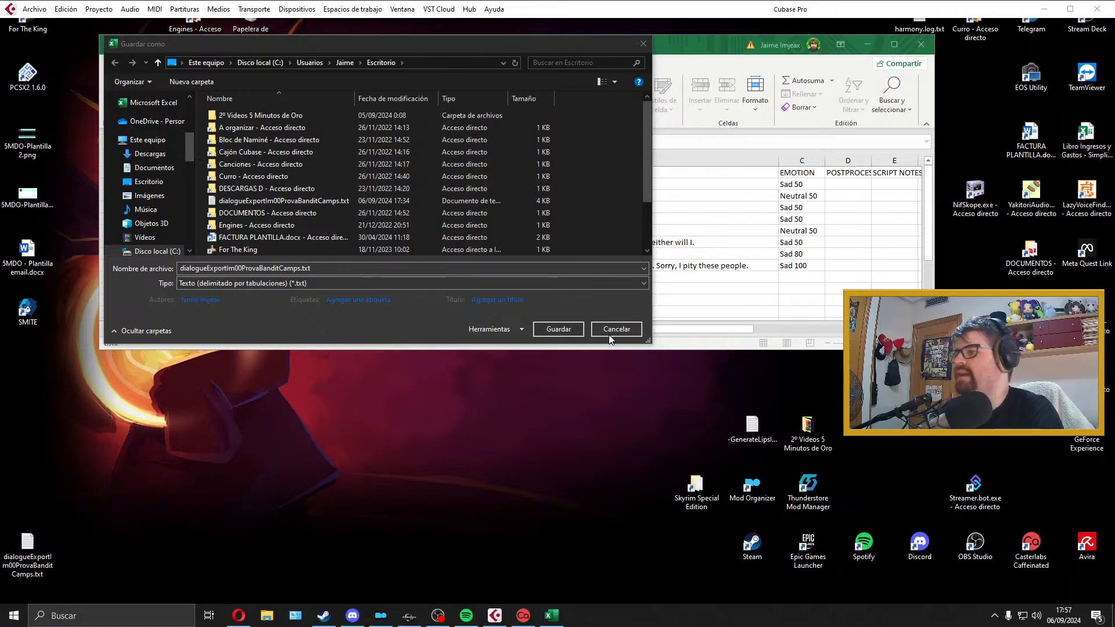
left_click(611, 334)
left_click(555, 335)
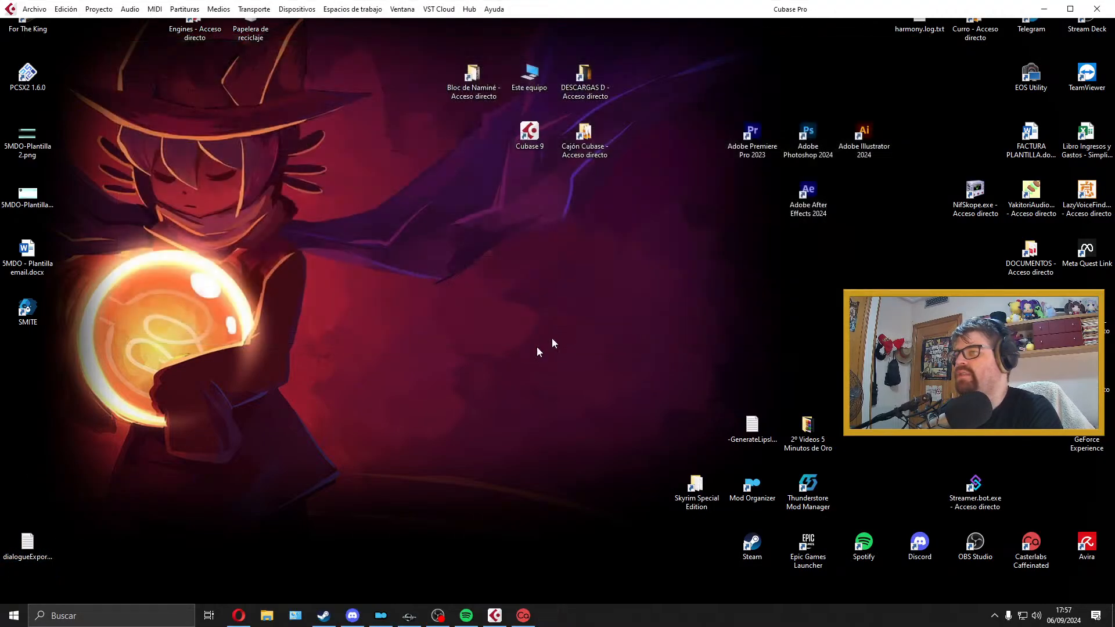
Step: Switch to the Creation Kit, export the quest dialogue of Im00ProvaBears and close the quest window
left_click(409, 616)
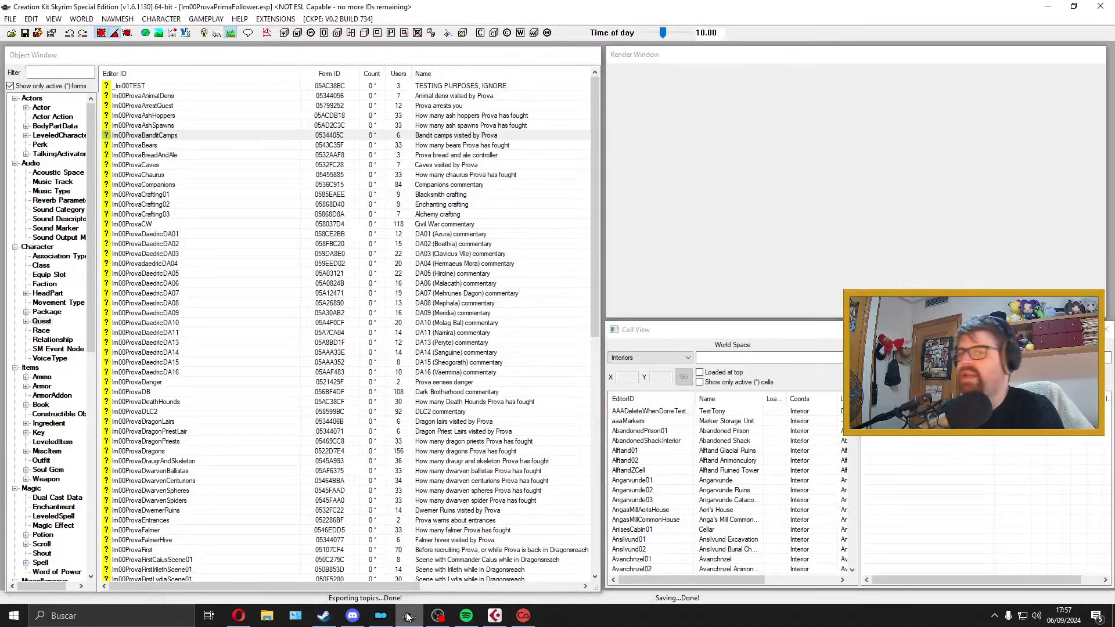
left_click(198, 148)
double_click(198, 148)
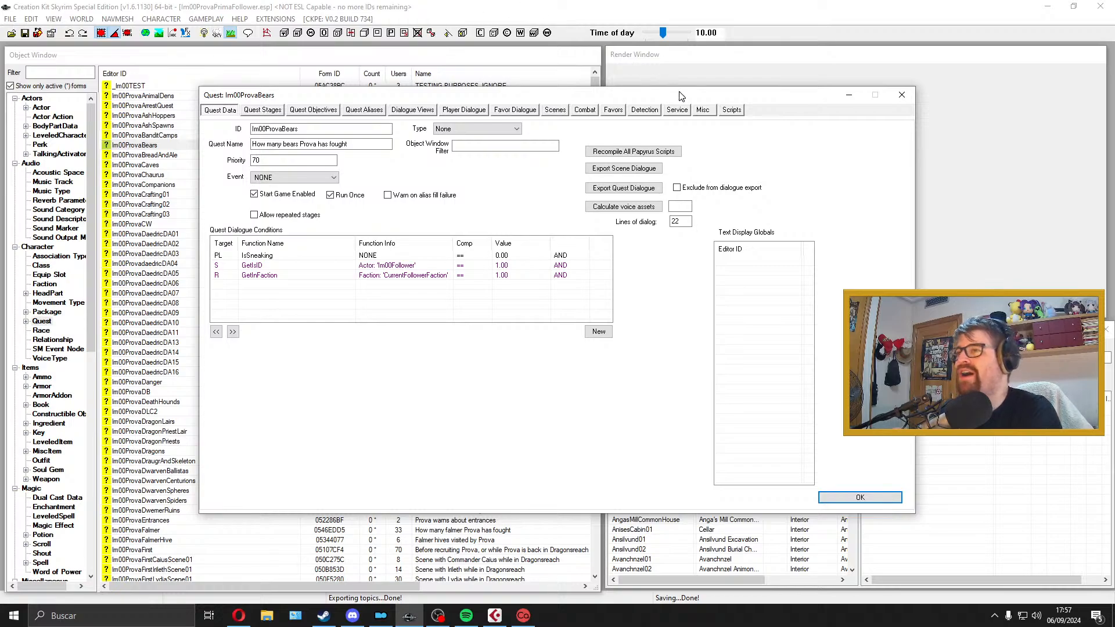
left_click(646, 190)
left_click(561, 387)
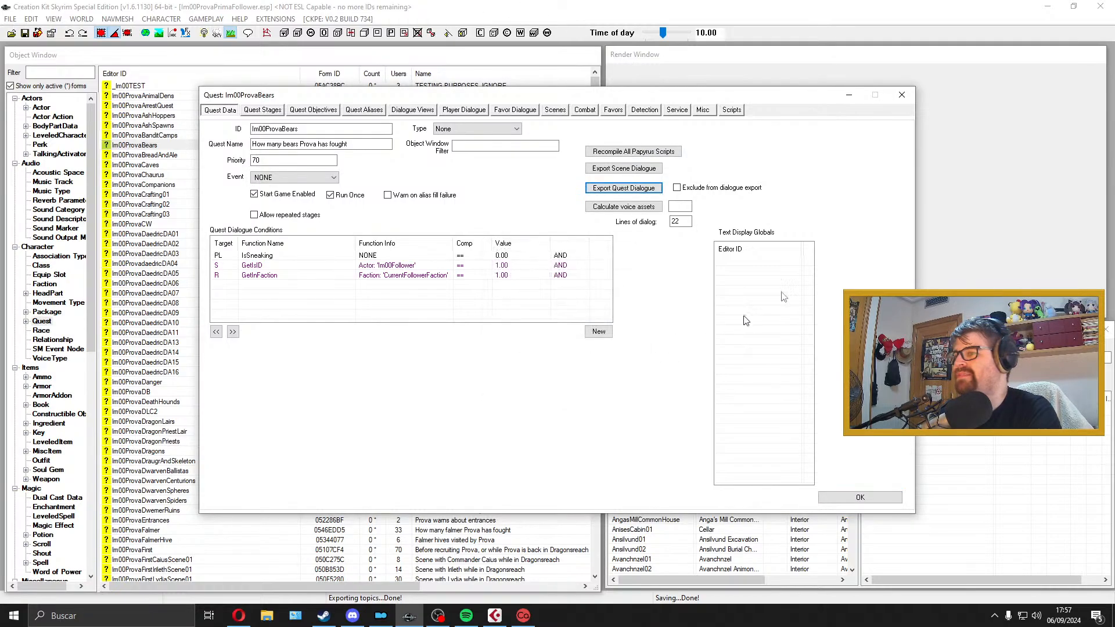
left_click(910, 96)
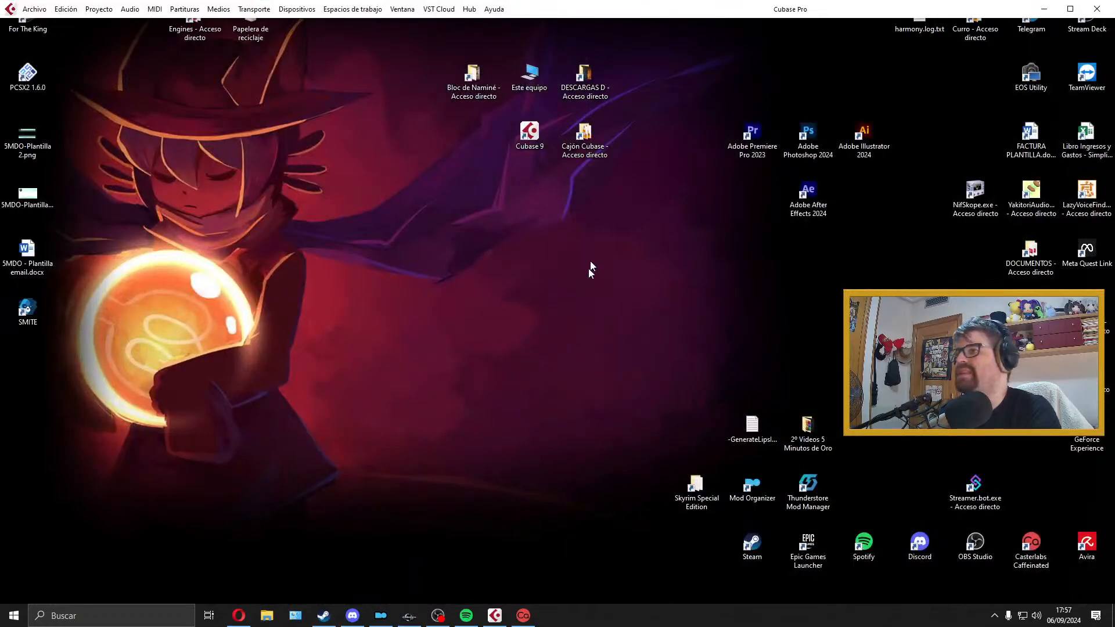
Step: Copy dialogueExportIm00ProvaBears.txt from the Skyrim Special Edition folder to the desktop and delete the original from the folder
double_click(712, 483)
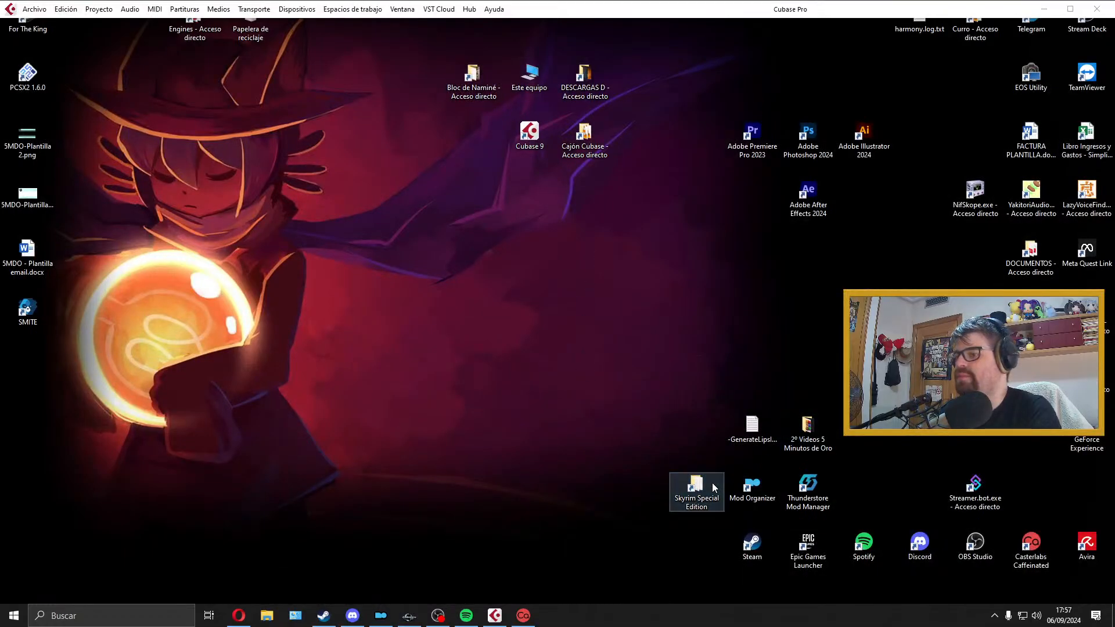
scroll(556, 379, "down", 7)
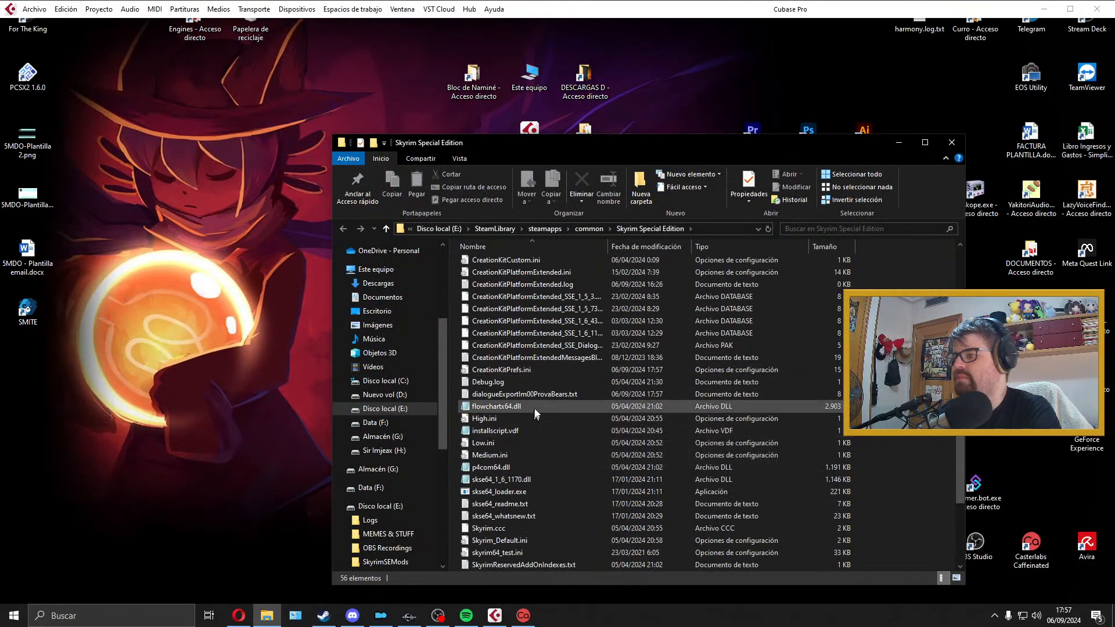
scroll(528, 465, "down", 1)
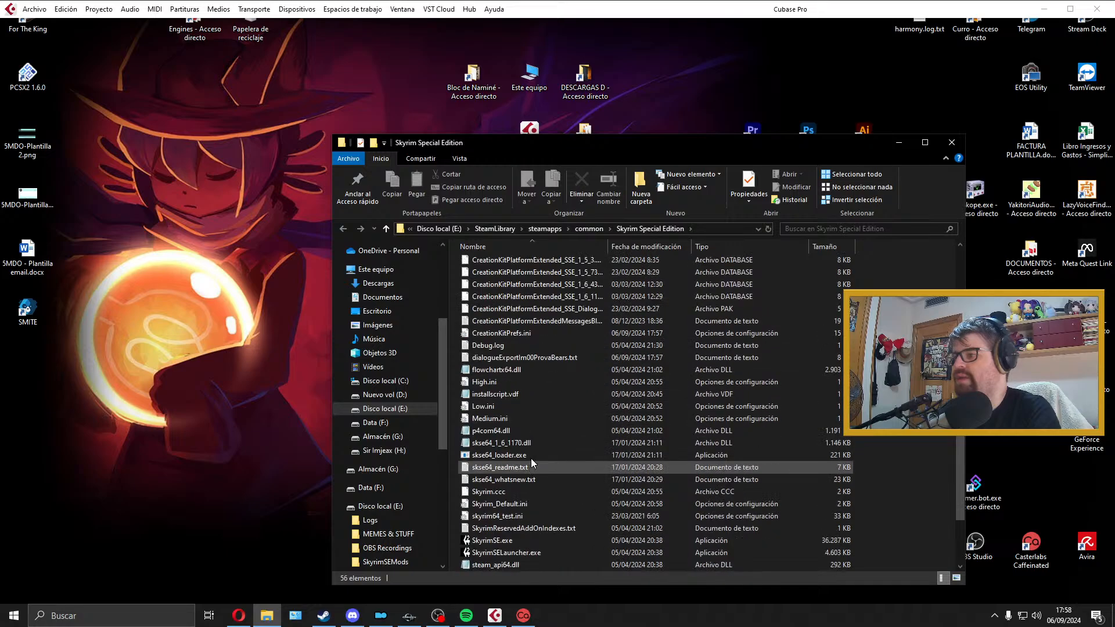
left_click(555, 360)
left_click_drag(555, 360, 58, 548)
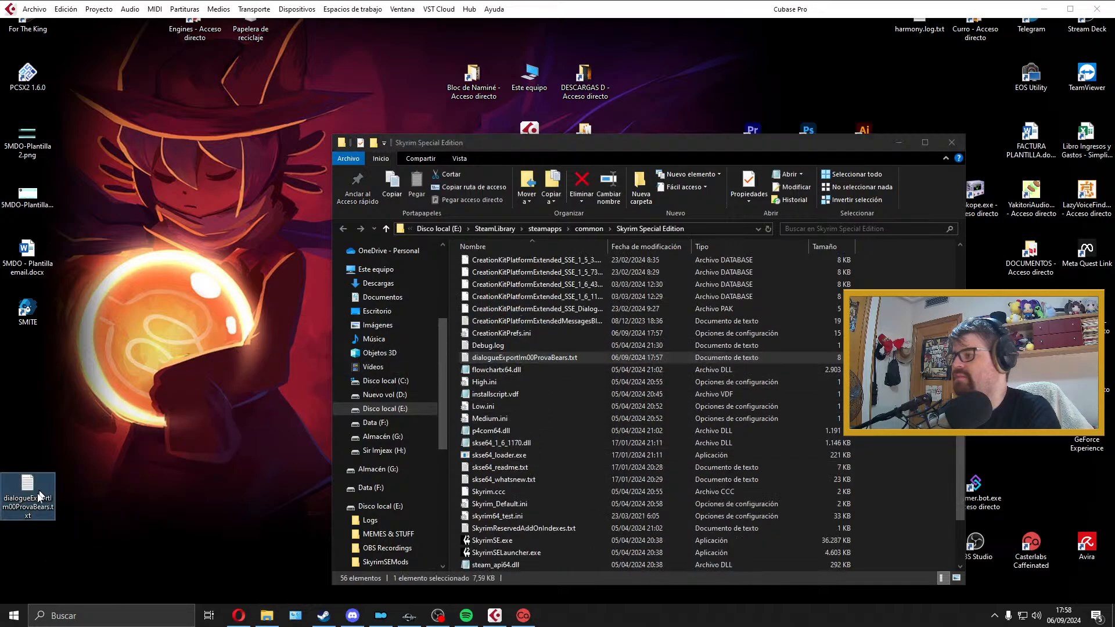
left_click(573, 356)
key("Delete")
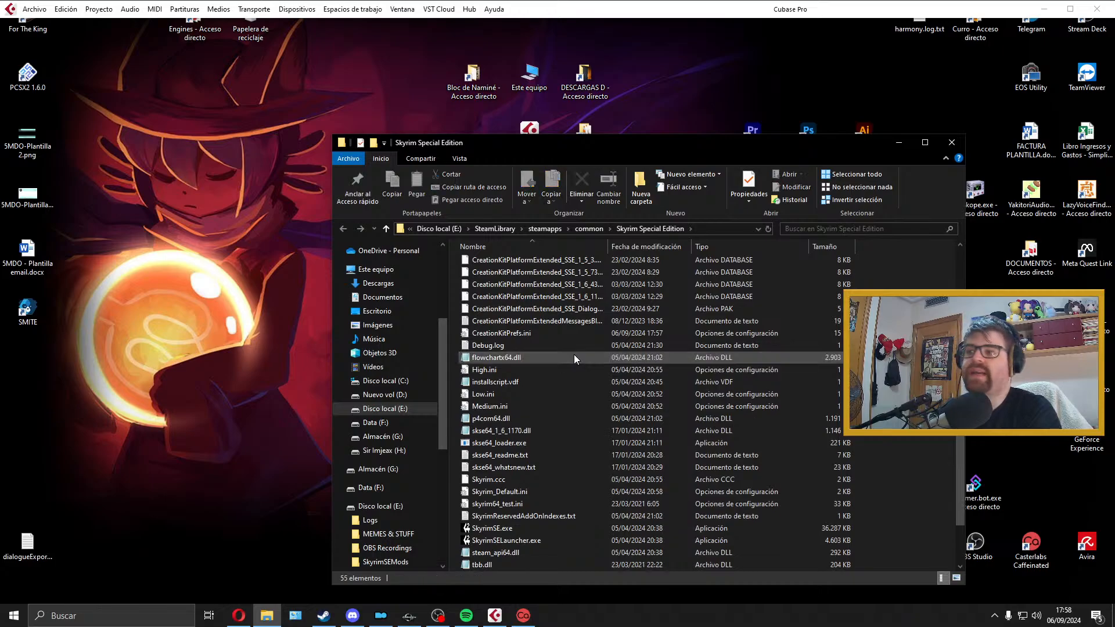
left_click(951, 143)
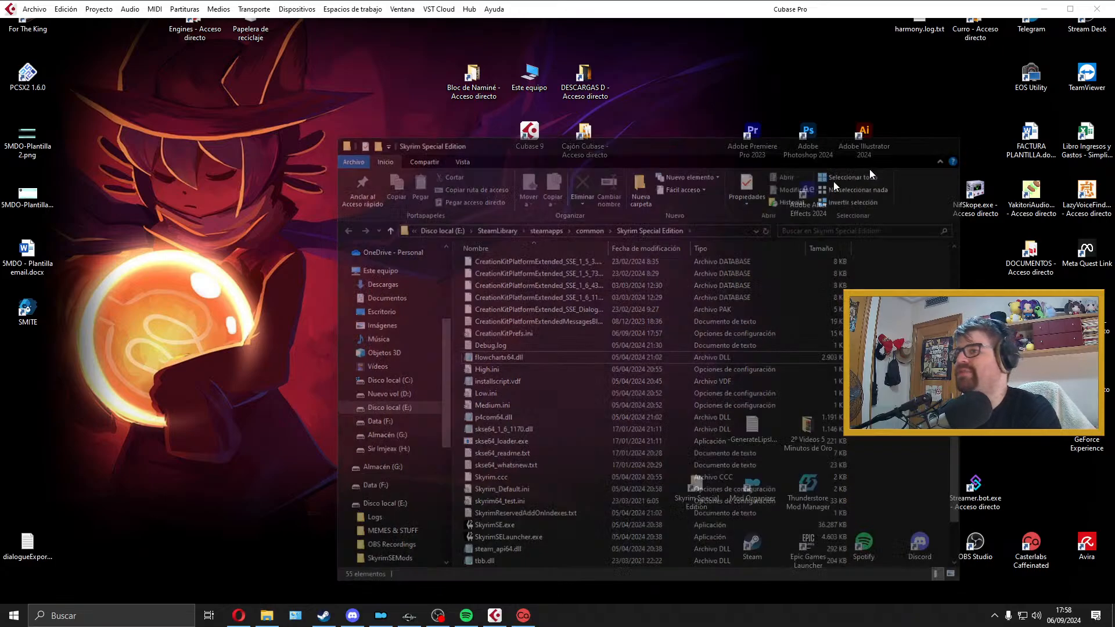
Step: Open the desktop file dialogueExportIm00ProvaBears.txt in Excel and maximize the window
right_click(31, 545)
mouse_move(174, 320)
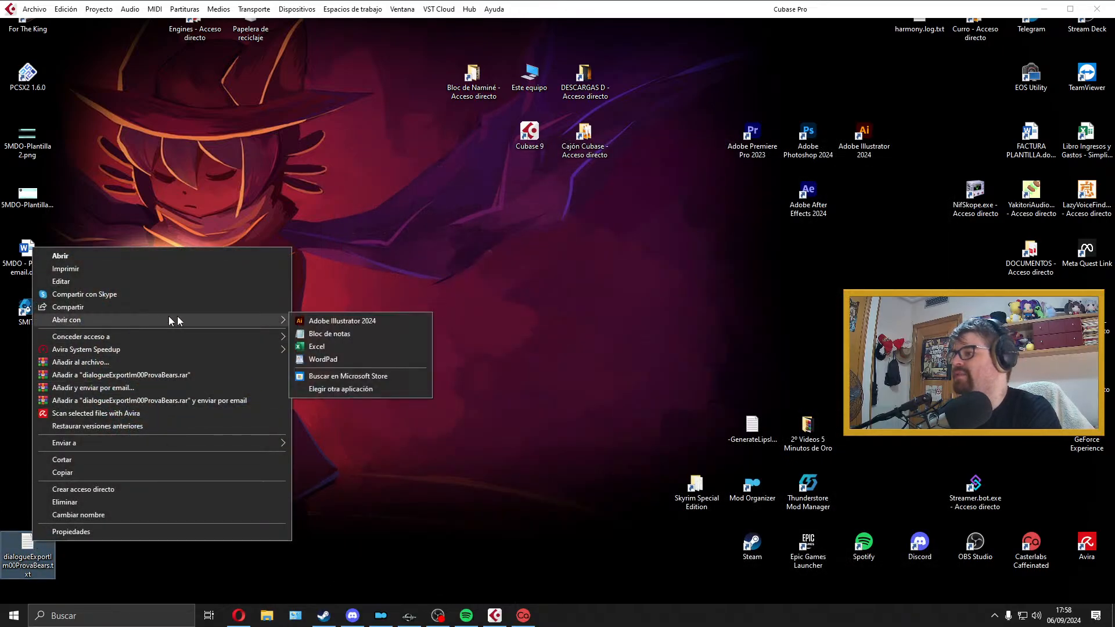
left_click(373, 348)
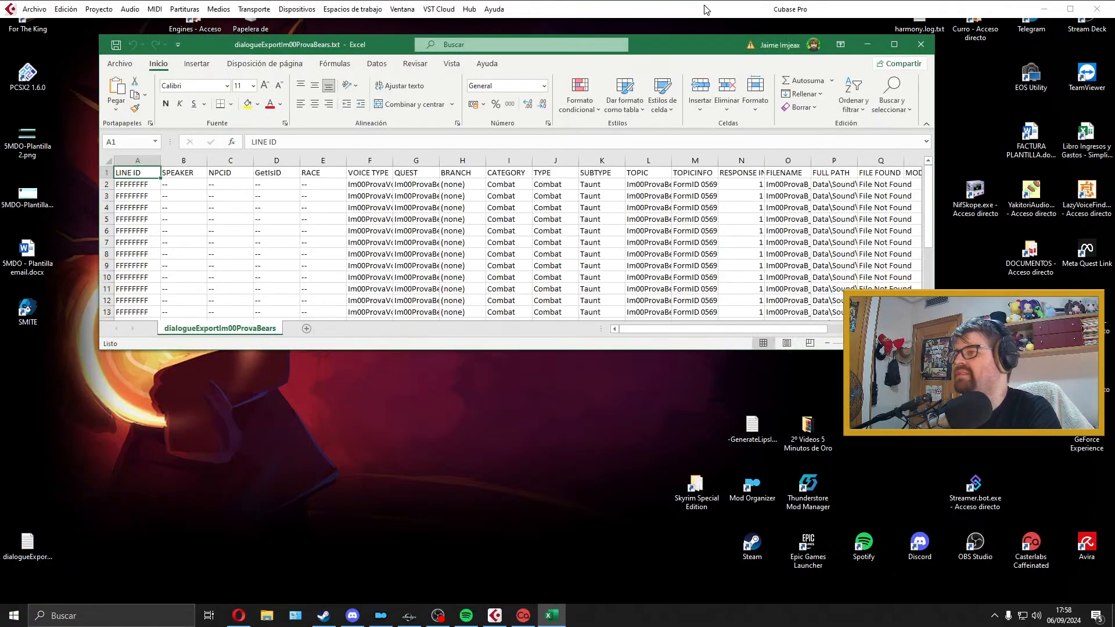
double_click(693, 45)
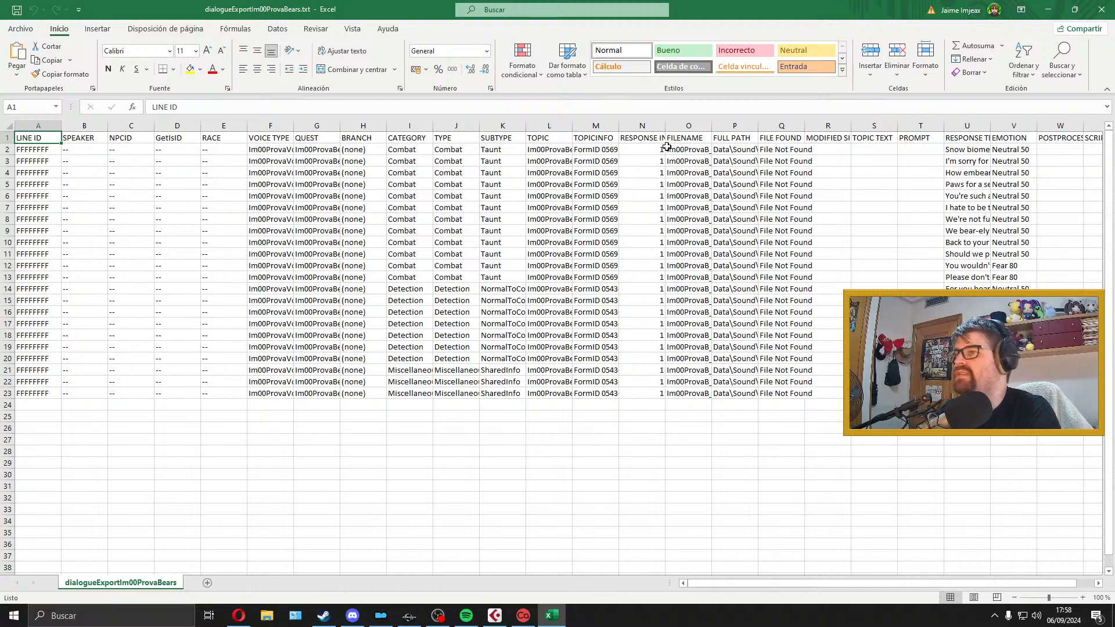
Step: Delete cells A2:N23 from the bears dialogue sheet, shifting the remaining cells left
left_click_drag(649, 149, 28, 394)
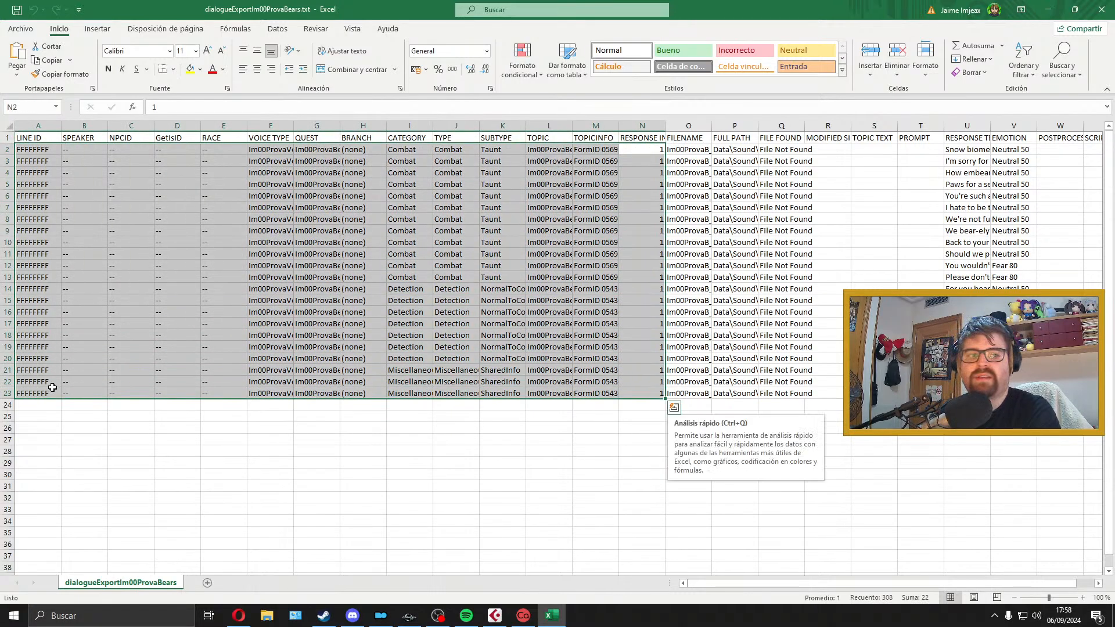
right_click(52, 387)
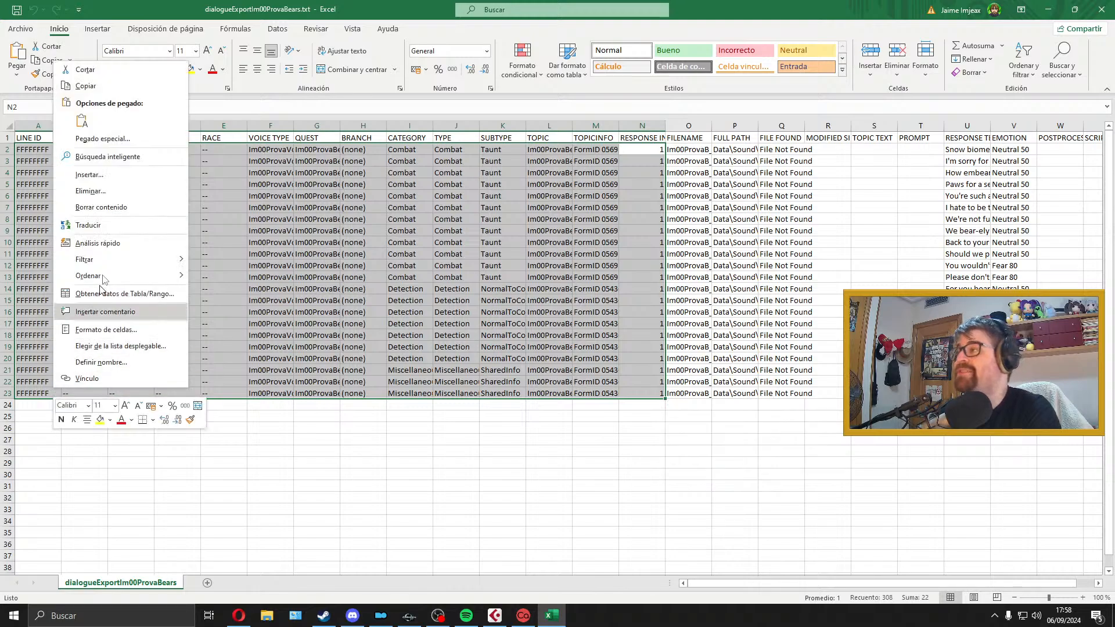
left_click(91, 191)
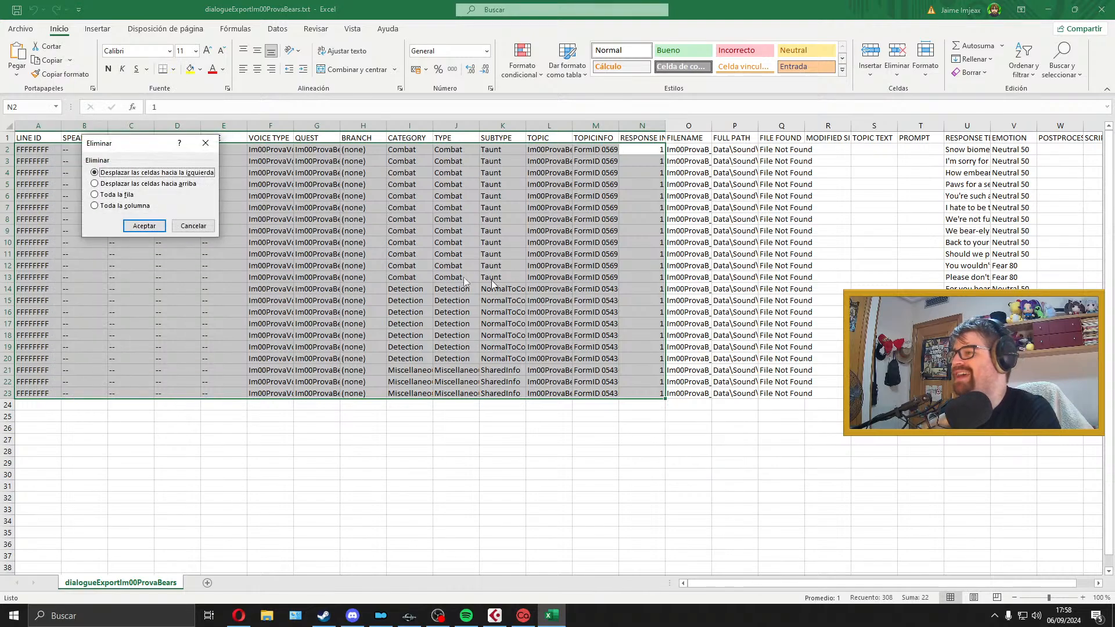
left_click(136, 226)
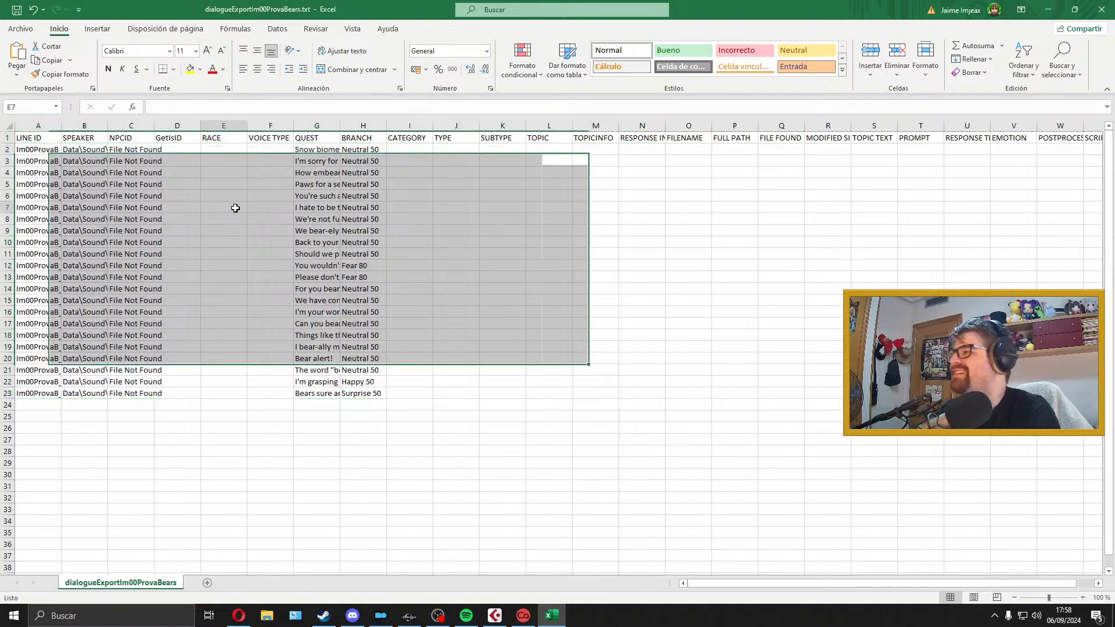
left_click(226, 208)
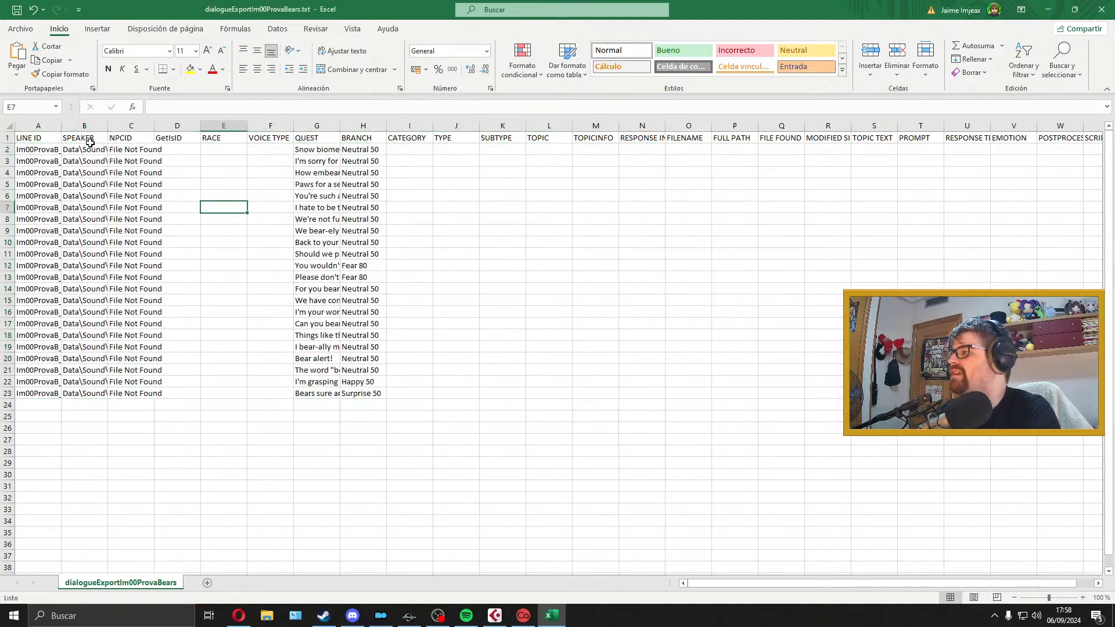
Step: Widen column A to fit the voice file names and delete cells B2:F23, shifting the remaining cells left
left_click_drag(90, 146, 292, 397)
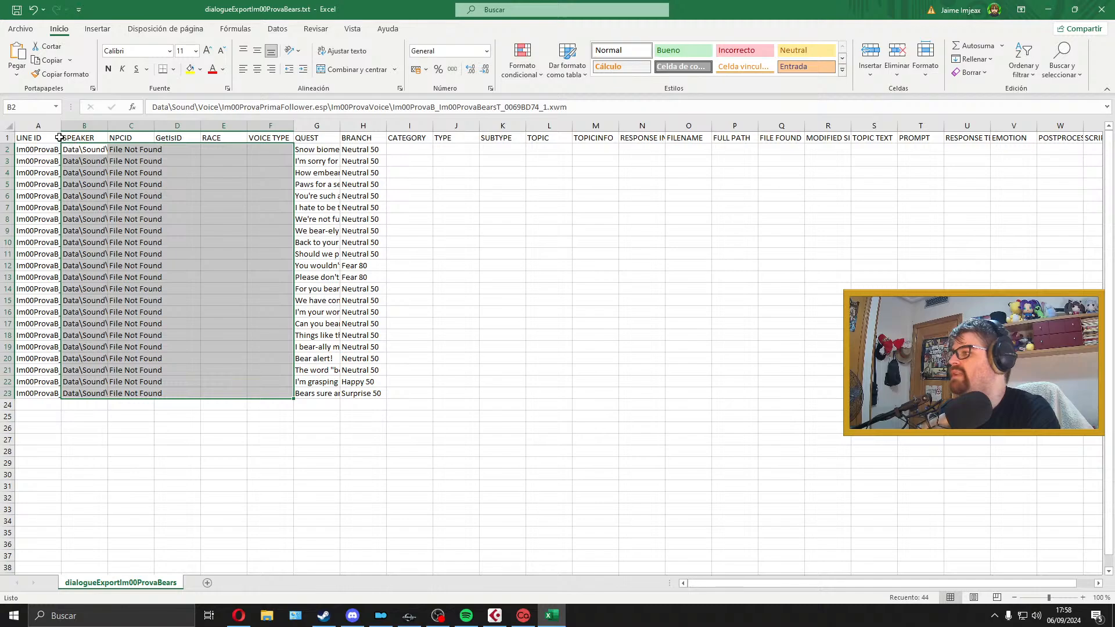
left_click_drag(61, 126, 257, 125)
right_click(289, 174)
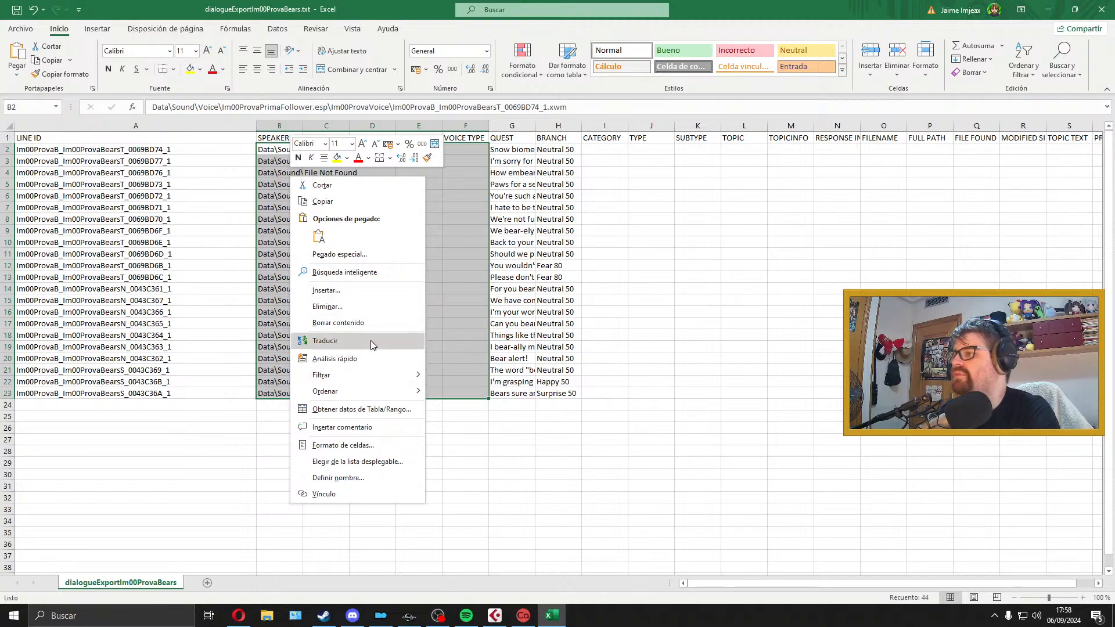
left_click(376, 304)
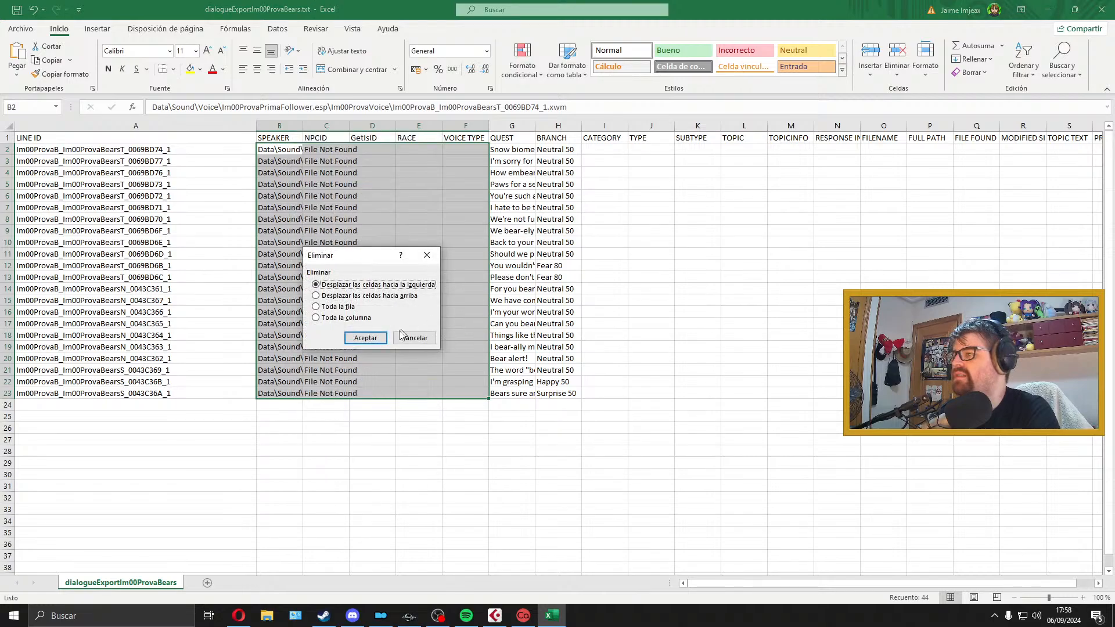
key("Return")
Step: Adjust the width of column B so the full dialogue lines fit
left_click_drag(303, 126, 825, 125)
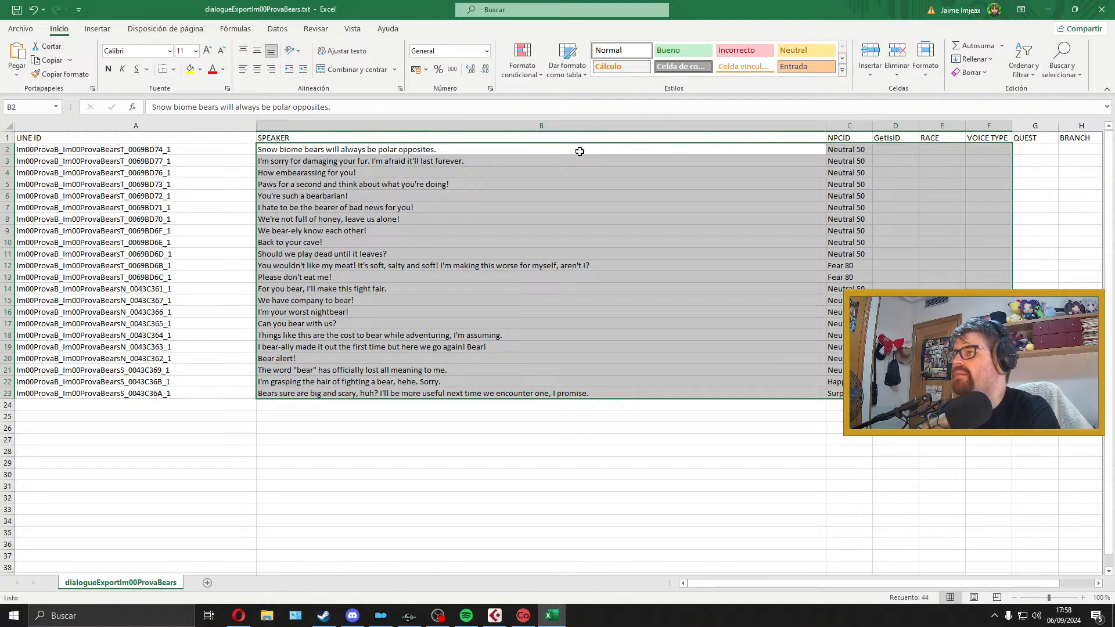
left_click_drag(827, 126, 670, 126)
left_click(478, 152)
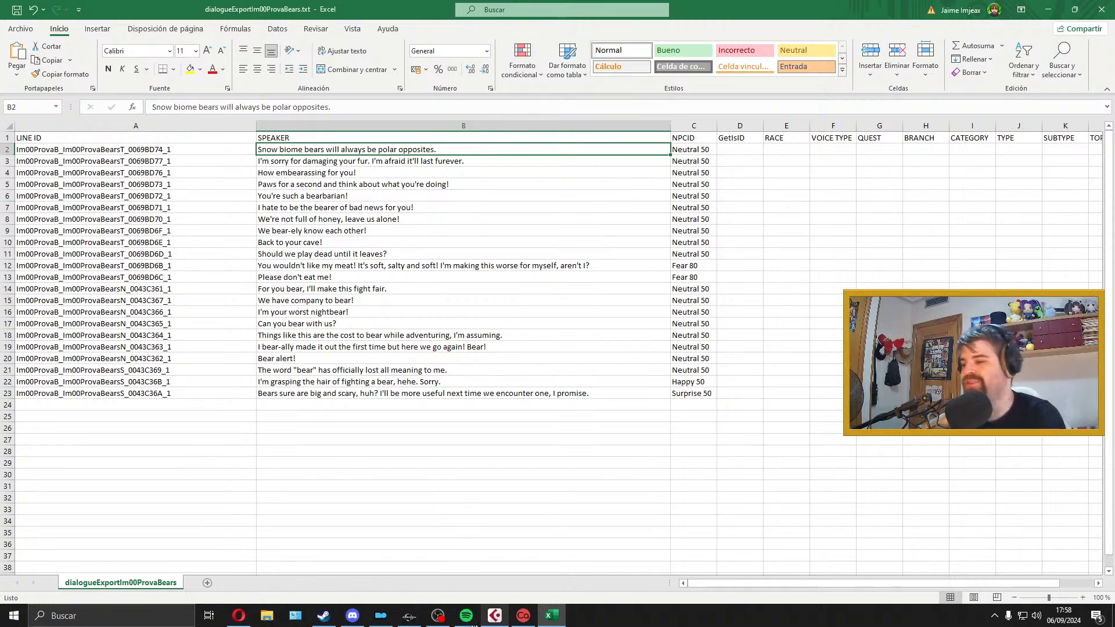
mouse_move(466, 616)
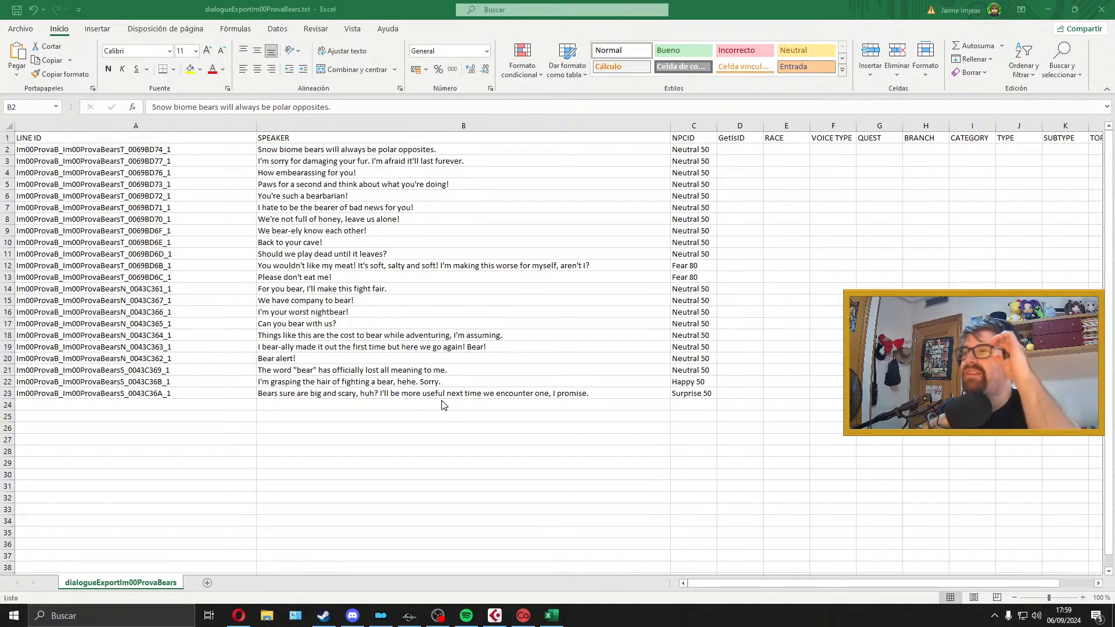
Step: Restore the Excel sheet to a smaller window, switch to the Cubase voicelines project and delete the old clip from track Audio 01
left_click_drag(653, 7, 587, 31)
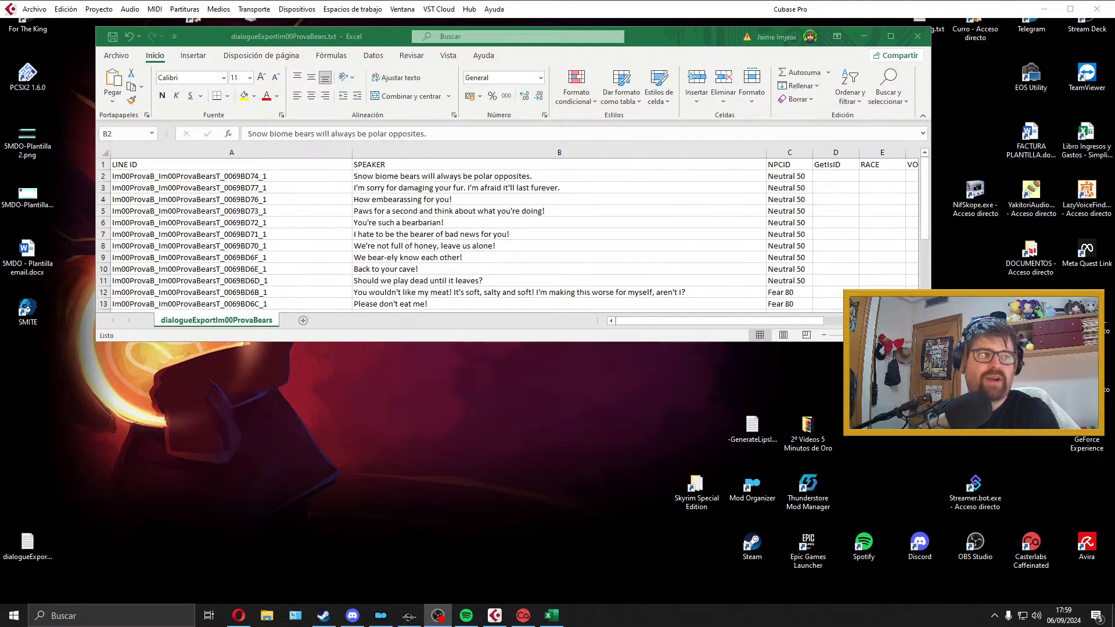
key("alt+Tab")
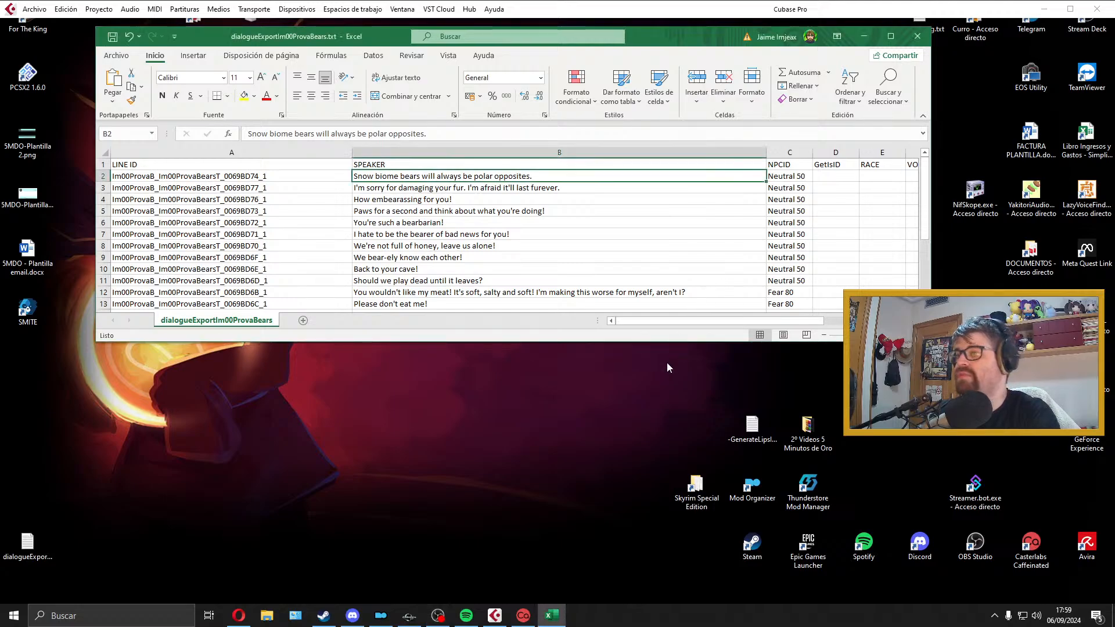
left_click(494, 615)
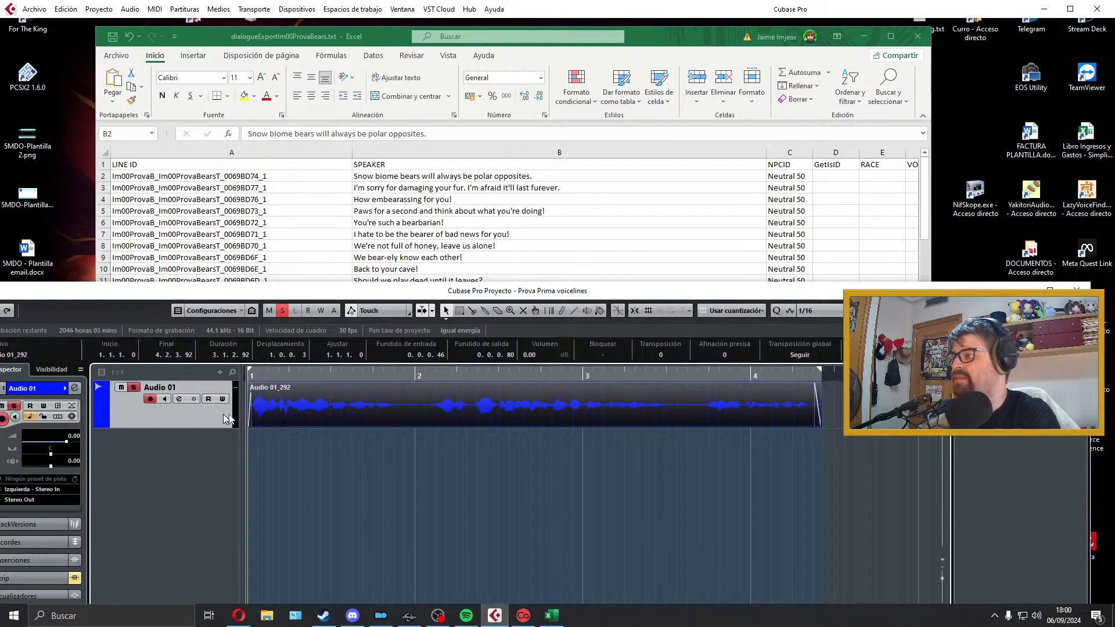
key("Delete")
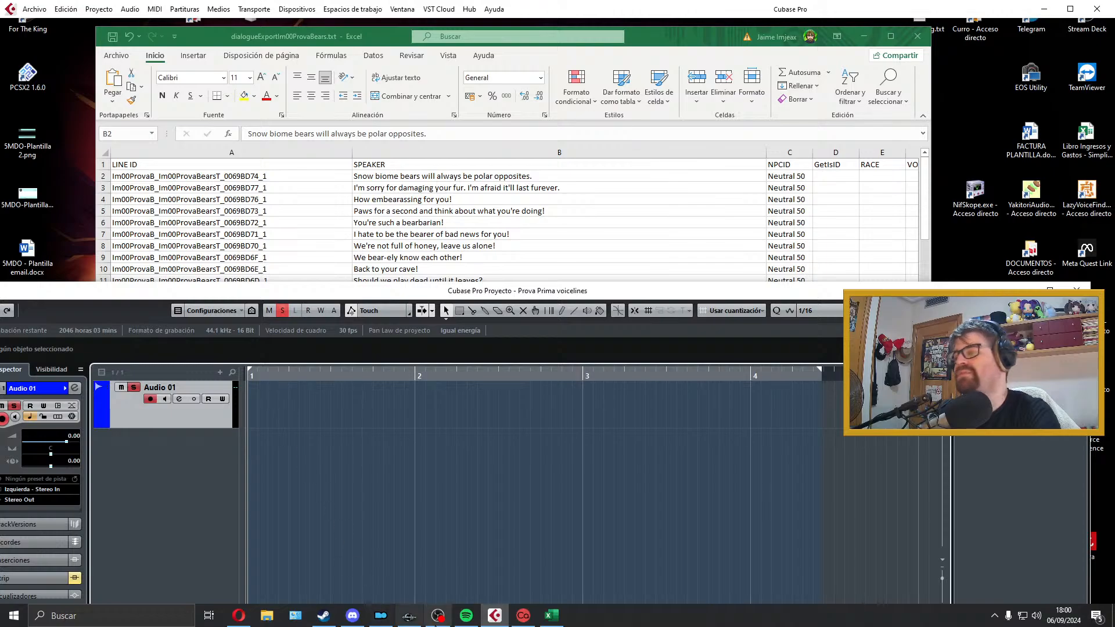
left_click(466, 616)
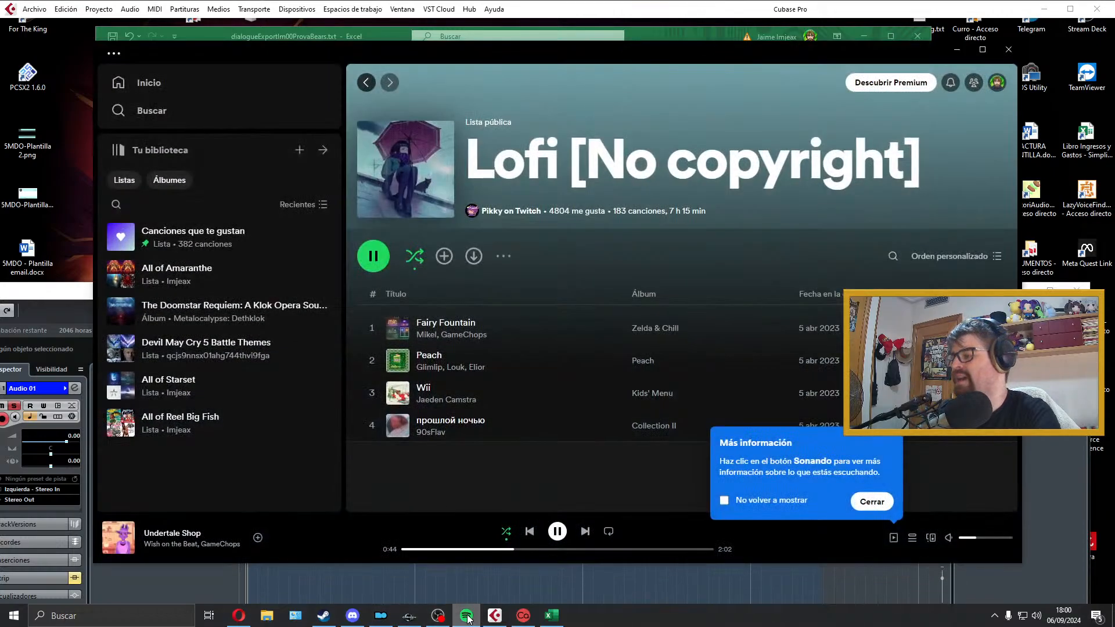
left_click(467, 617)
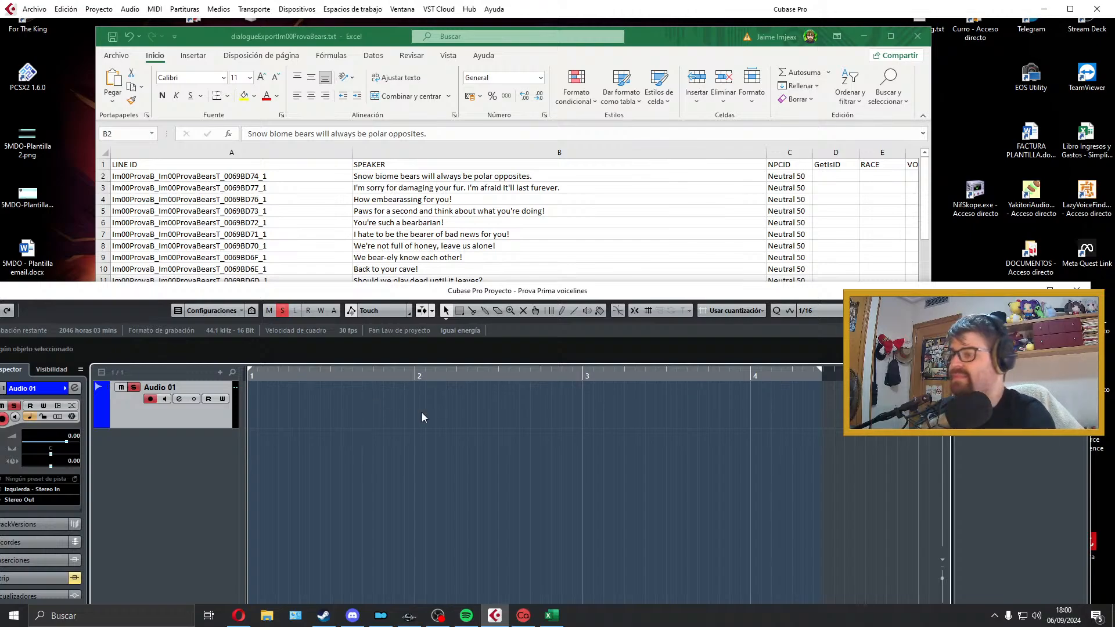
mouse_move(477, 616)
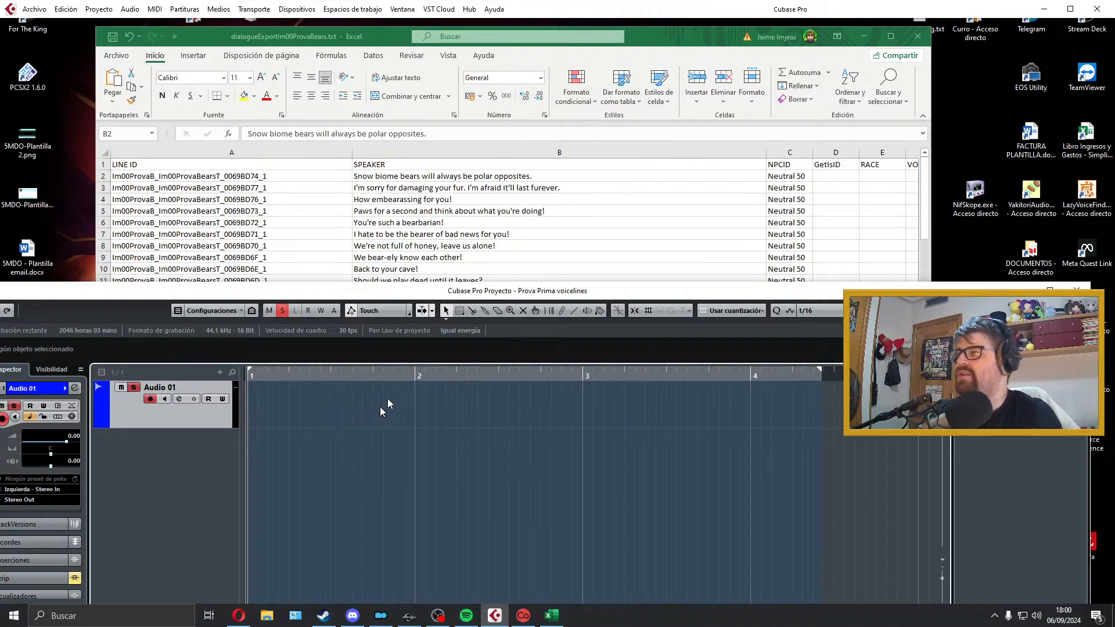
Step: Move the bears dialogue sheet window slightly higher, above the Cubase project window
scroll(533, 235, "down", 3)
scroll(533, 235, "up", 3)
left_click(678, 30)
left_click_drag(678, 30, 679, 25)
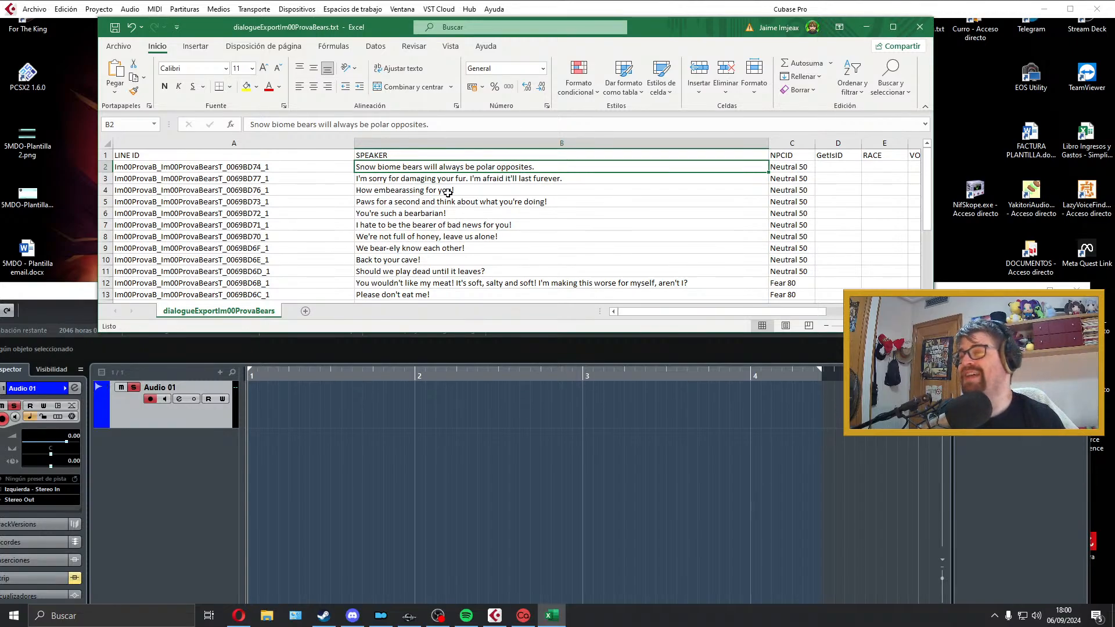
Step: Look through the bear dialogue lines and their file names in the sheet, with the Cubase project back in front
scroll(448, 192, "down", 4)
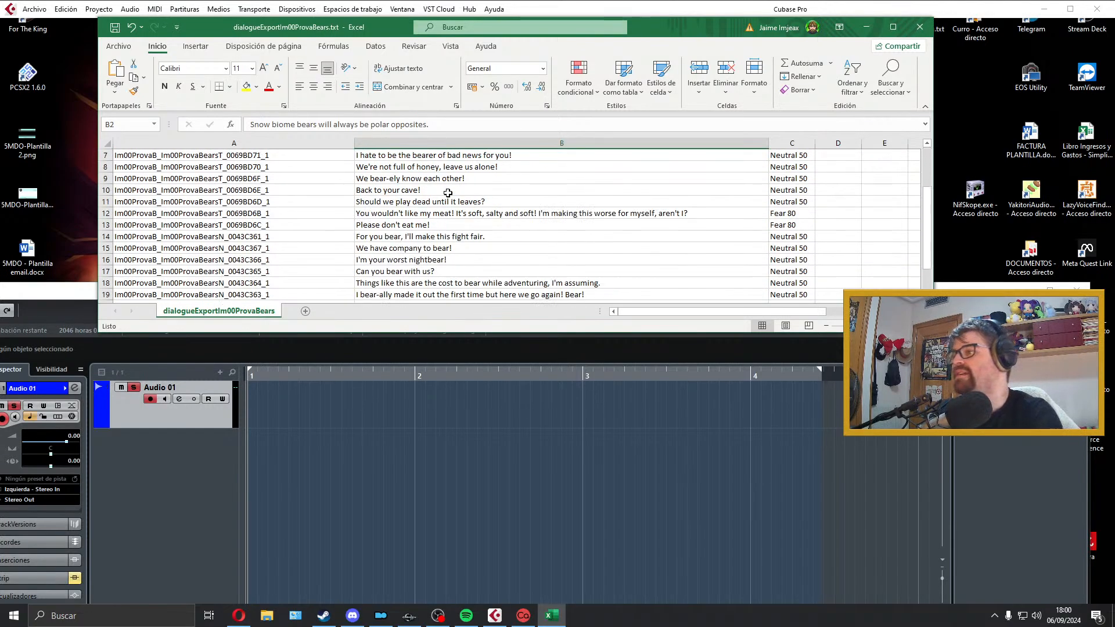
scroll(463, 249, "up", 4)
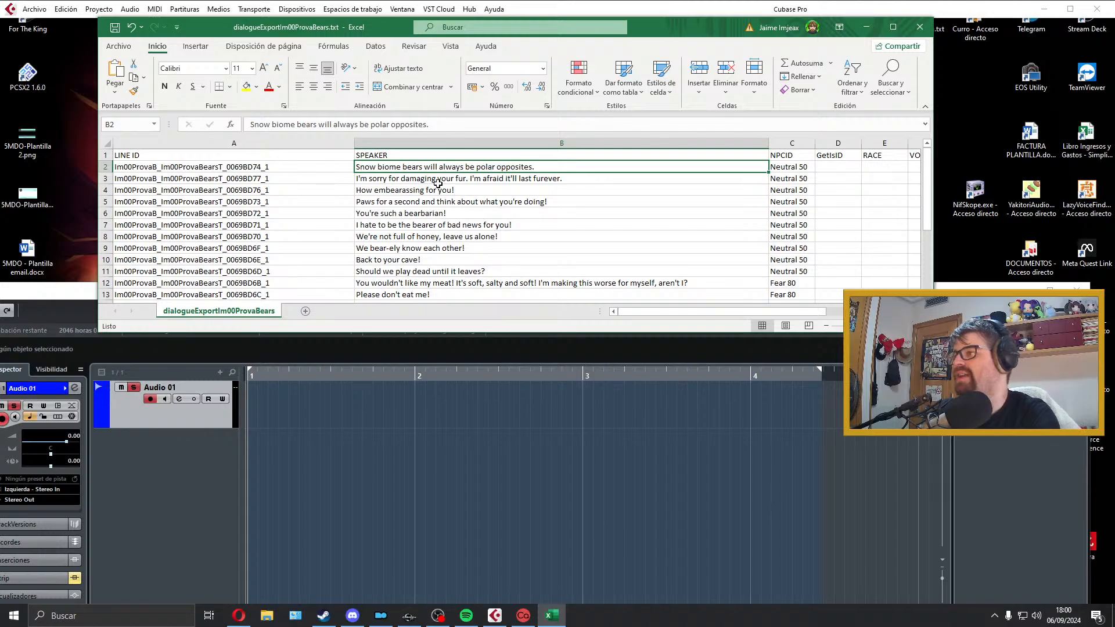
left_click(290, 433)
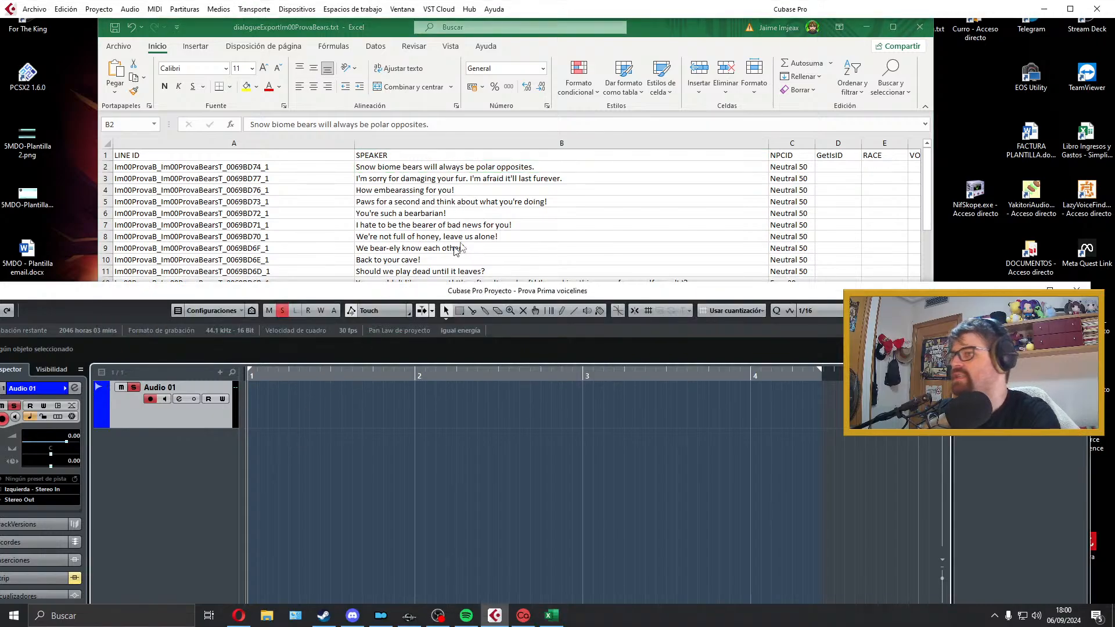
scroll(504, 249, "down", 2)
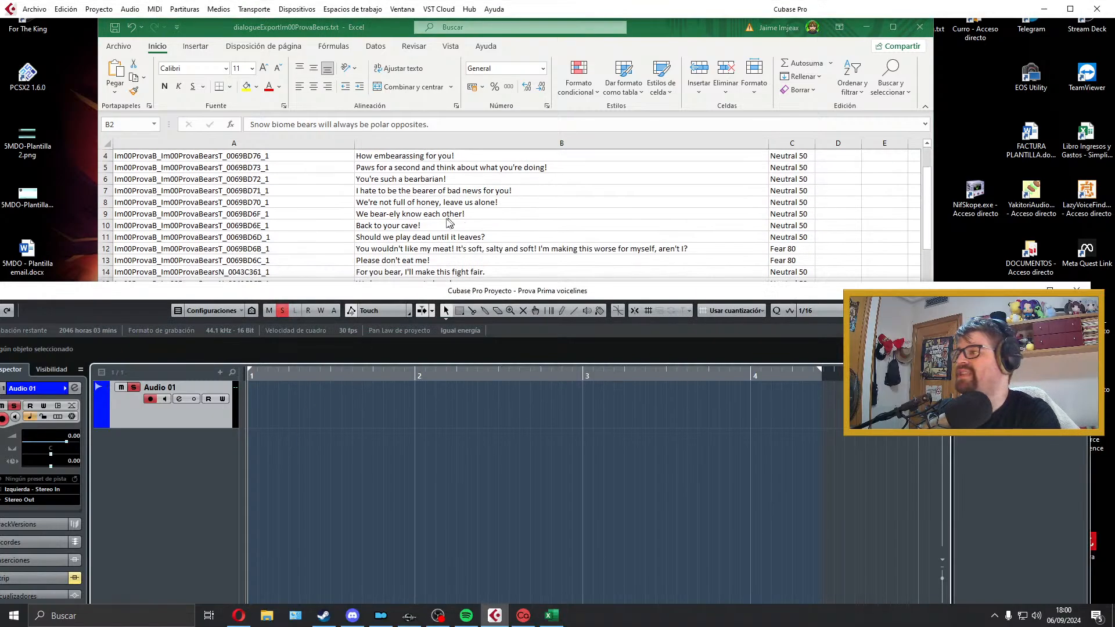
scroll(226, 232, "up", 1)
scroll(227, 233, "down", 4)
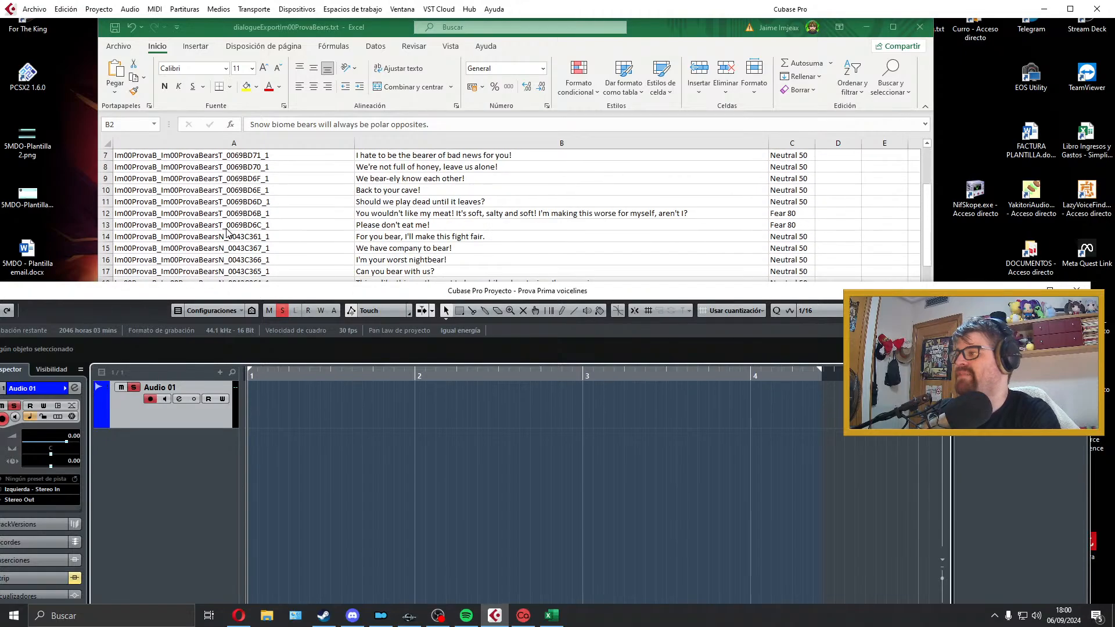
scroll(226, 232, "up", 5)
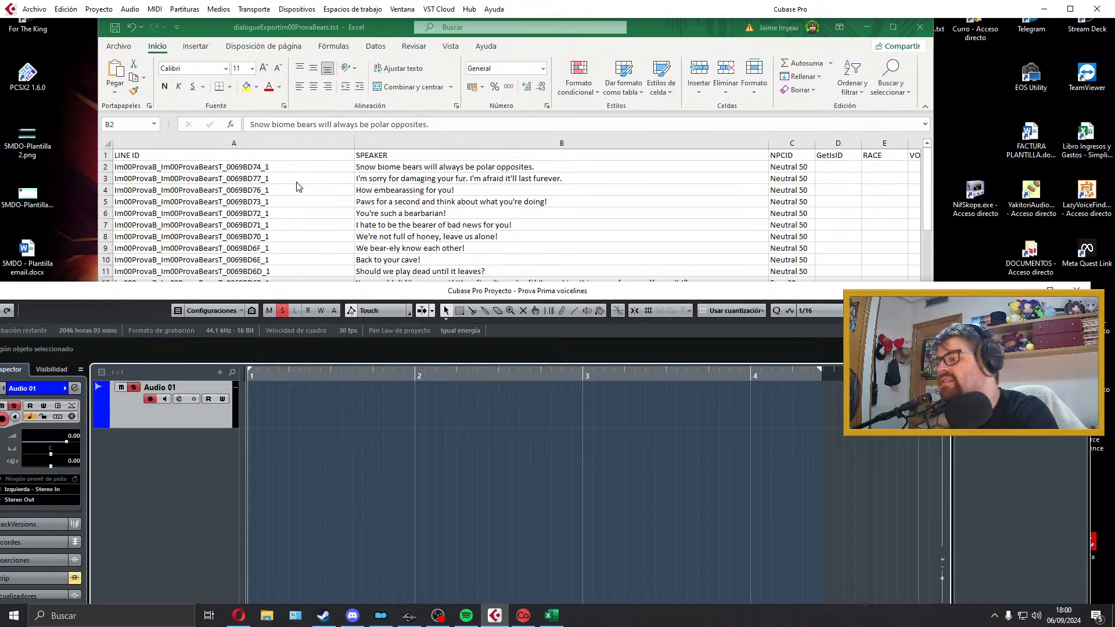
Step: Switch to the Creation Kit, check the conditions of the first combat taunt in quest Im00ProvaBears, close its windows and minimize the program
left_click(410, 615)
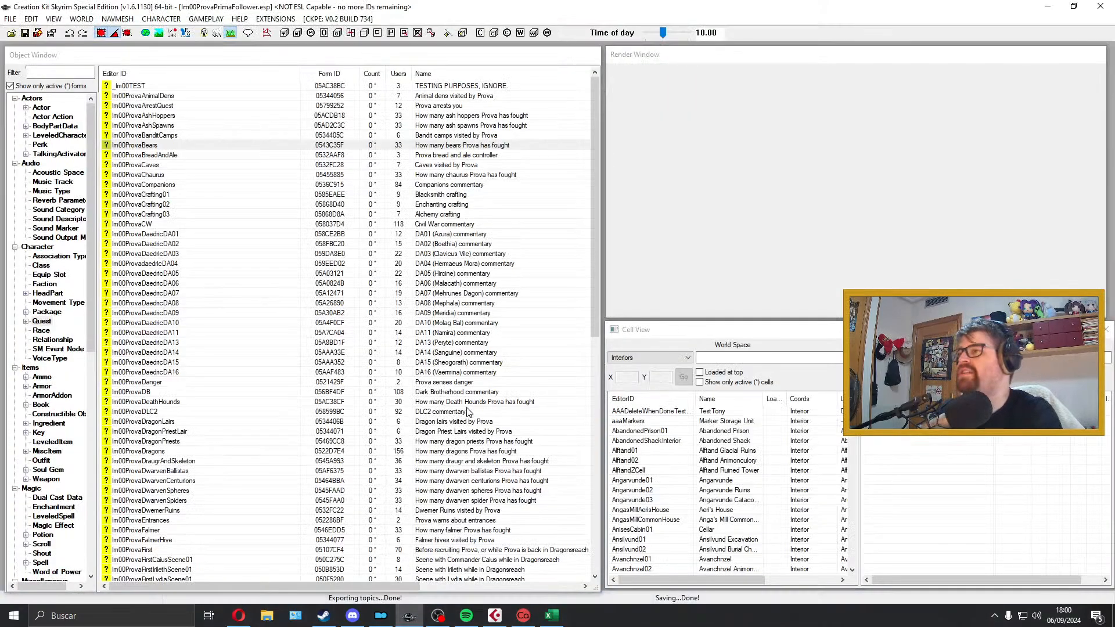
double_click(182, 148)
left_click(511, 112)
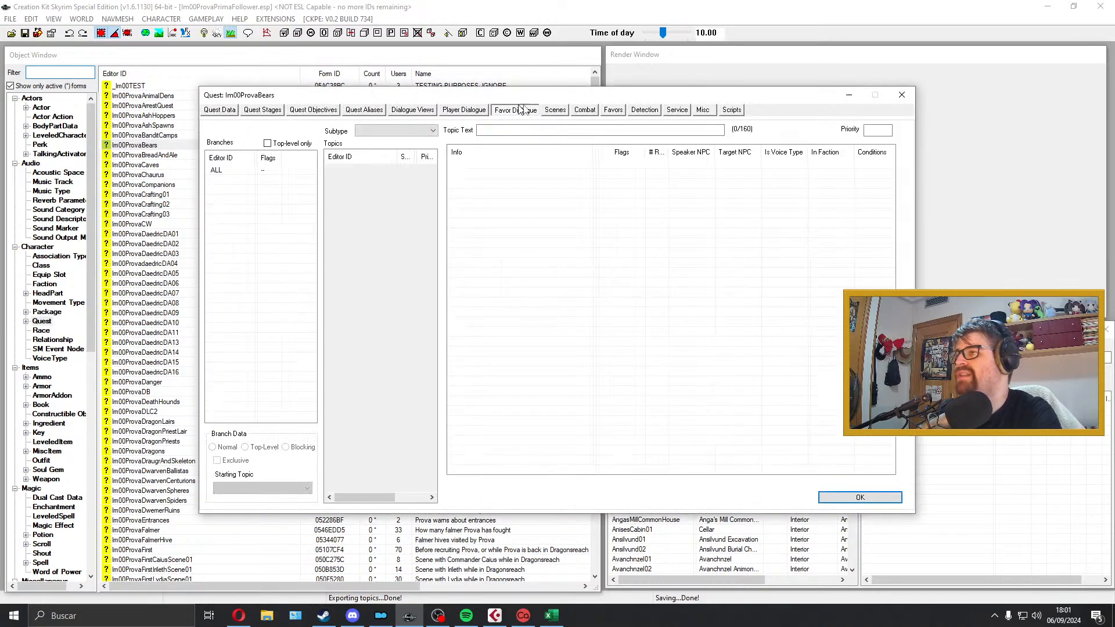
left_click(590, 113)
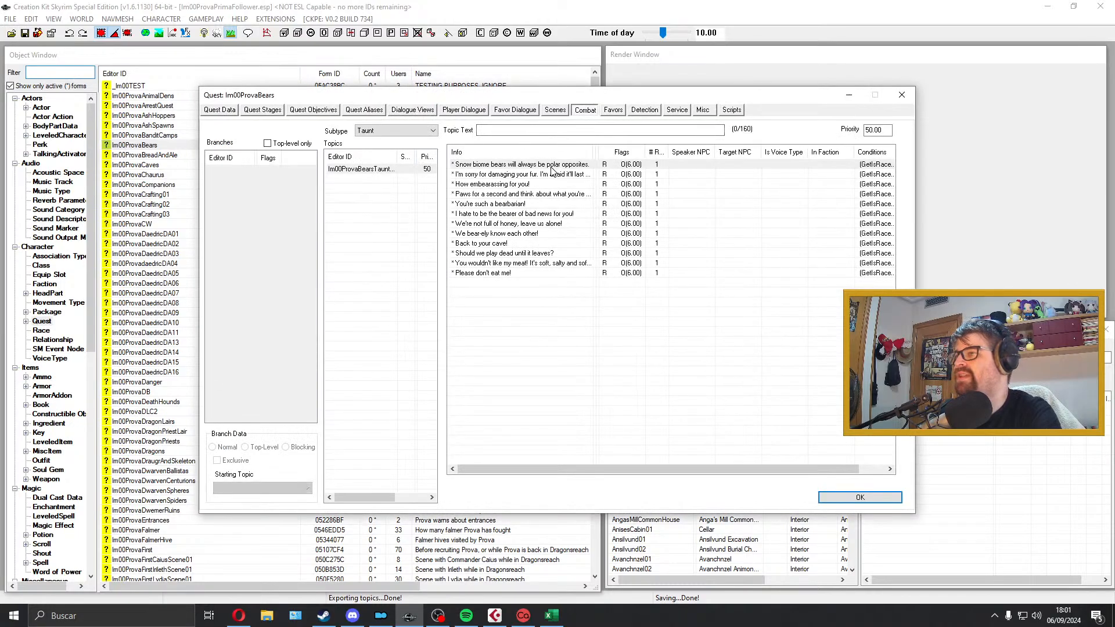
double_click(587, 168)
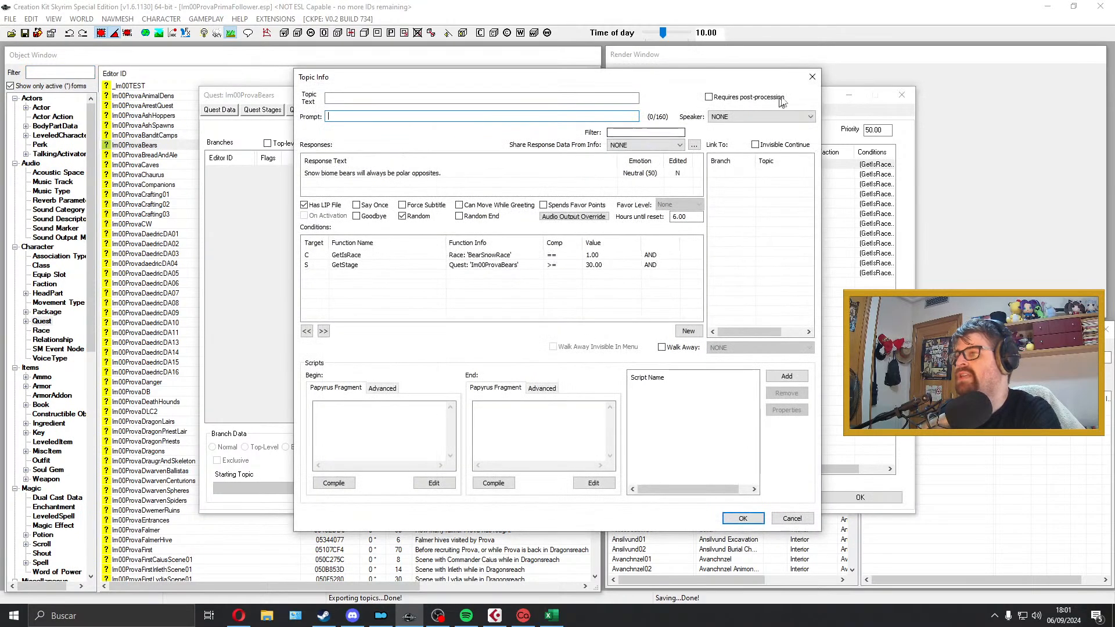
left_click(811, 77)
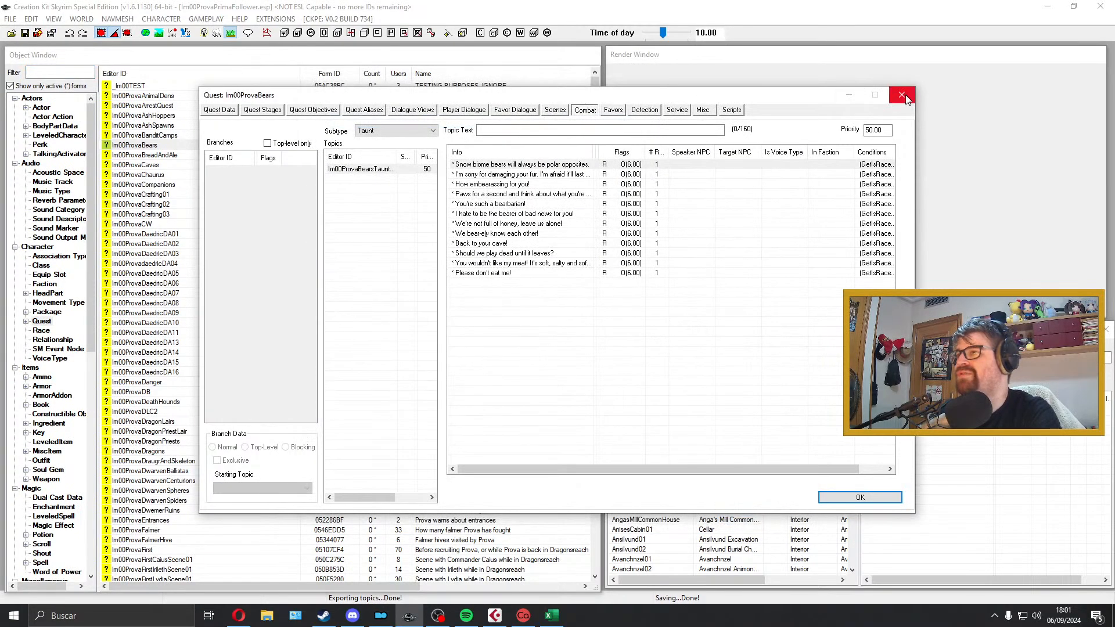
left_click(903, 96)
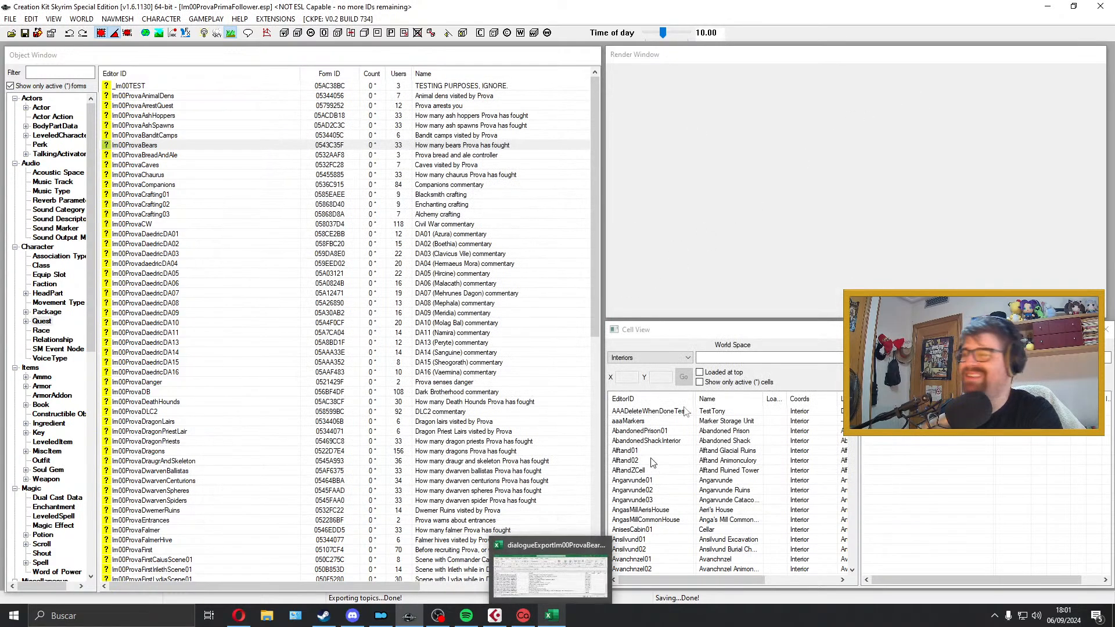
left_click(1047, 7)
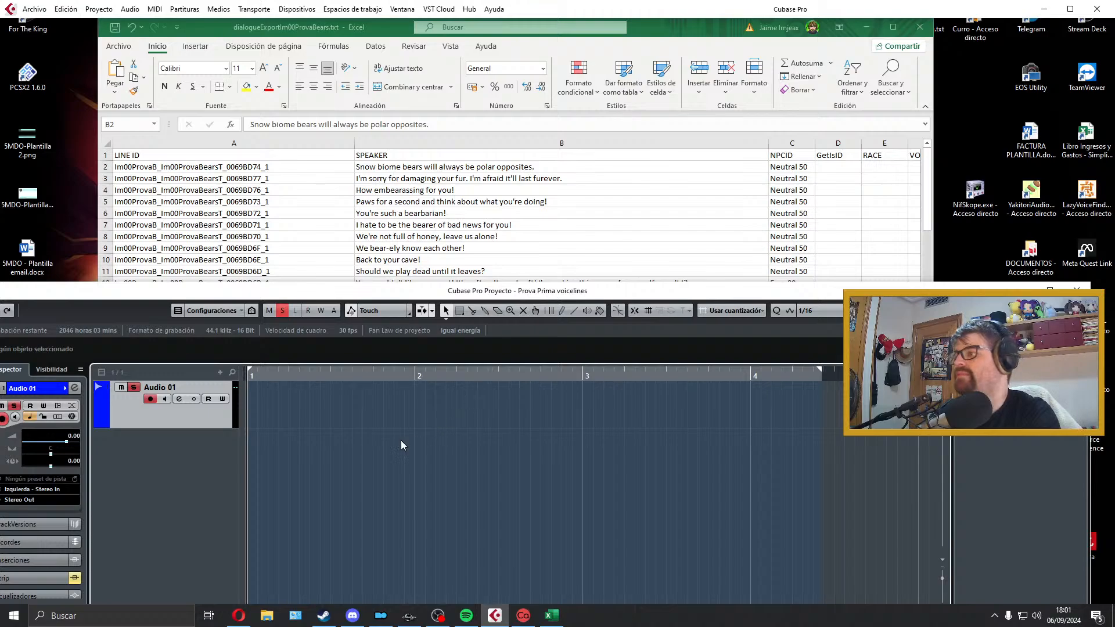
Step: Record the line "Snow biome bears will always be polar opposites." on track Audio 01 in Cubase and play it back
key("KP_Multiply")
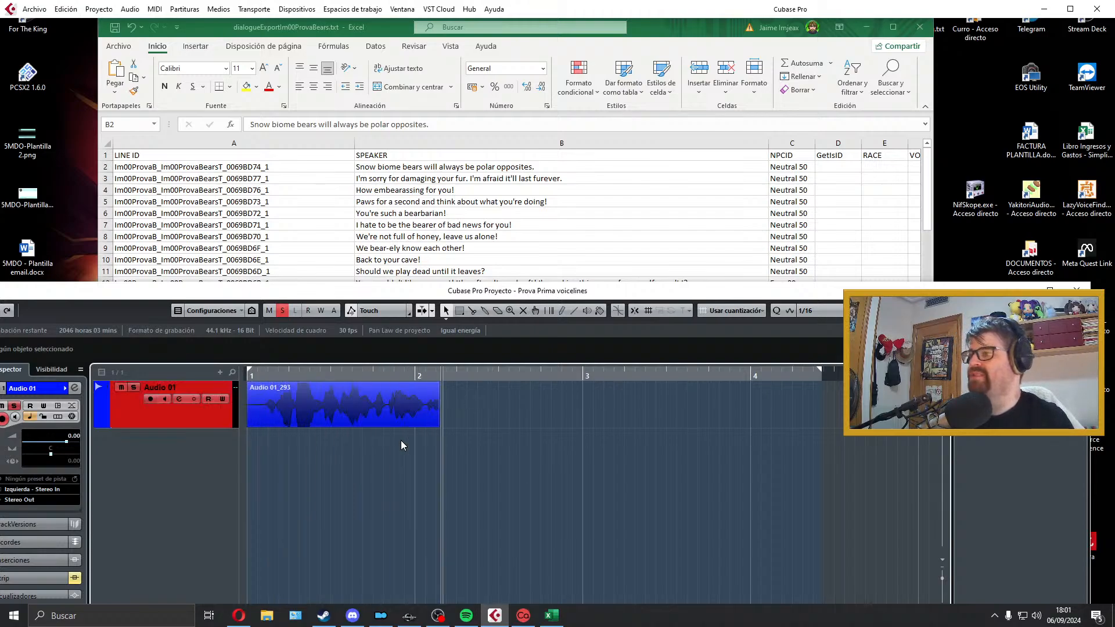
key("space")
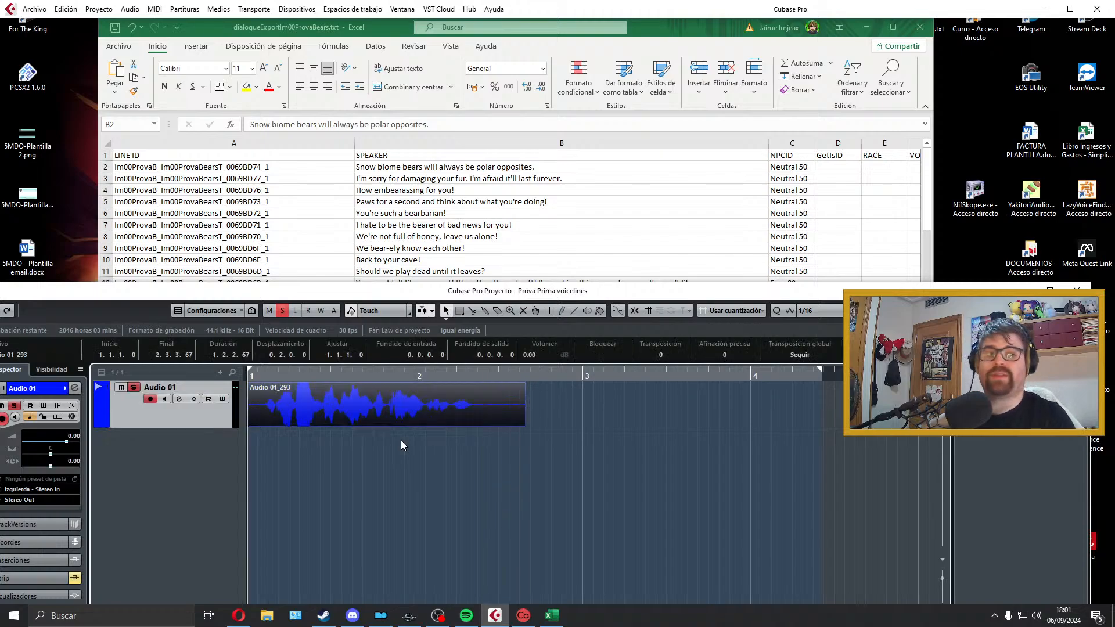
key("space")
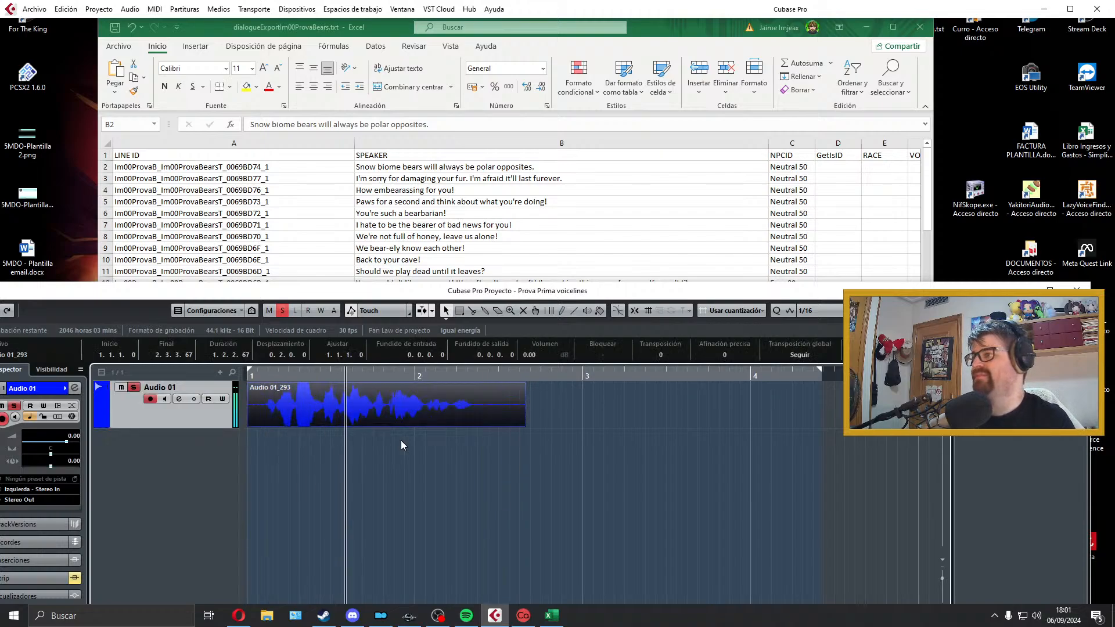
Step: Listen to the recorded take of the polar opposites line again and delete it from track Audio 01
key("space")
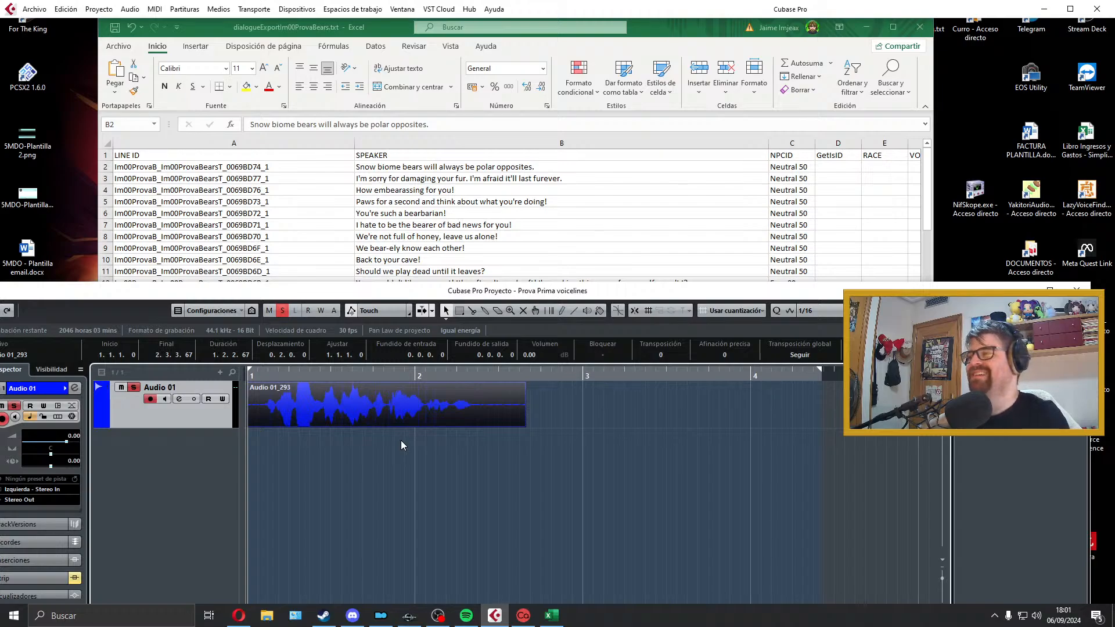
left_click(260, 437)
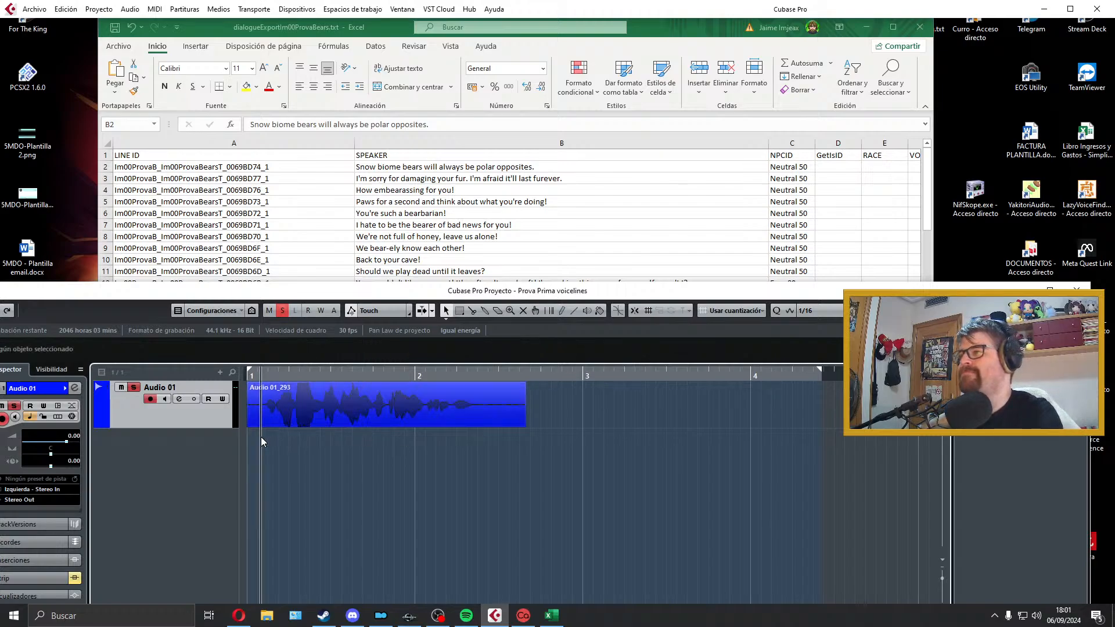
key("space")
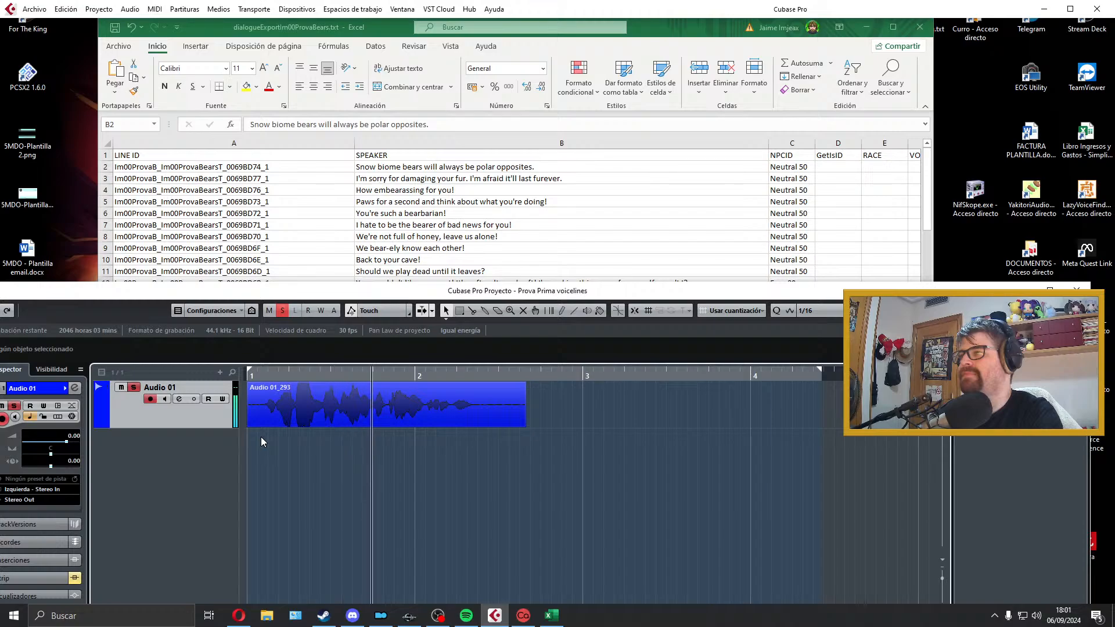
key("space")
left_click(288, 410)
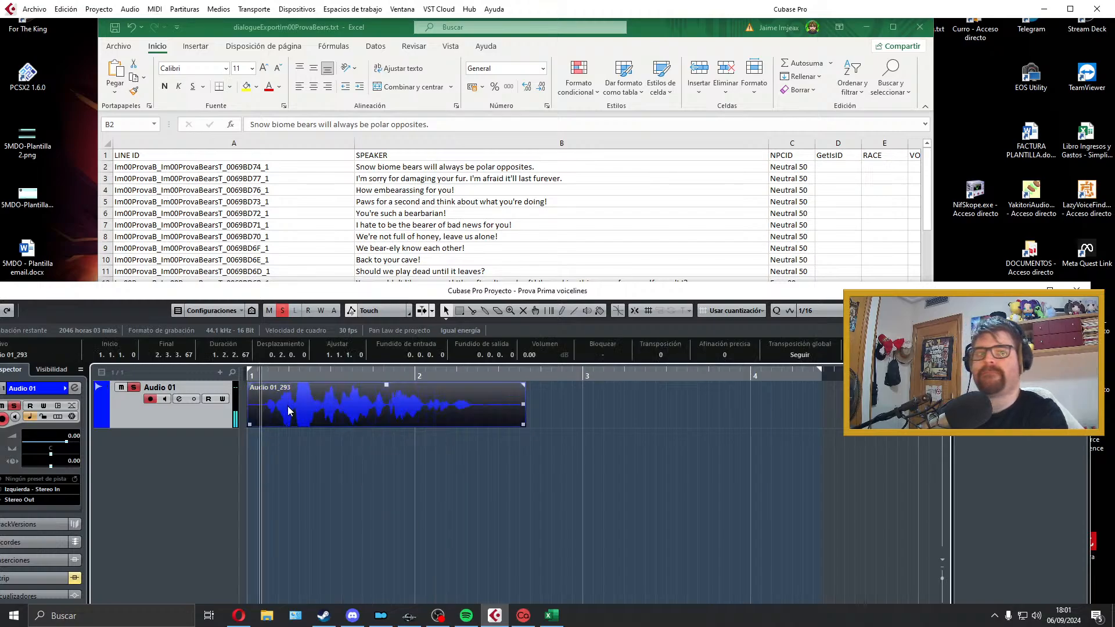
key("Delete")
left_click(247, 392)
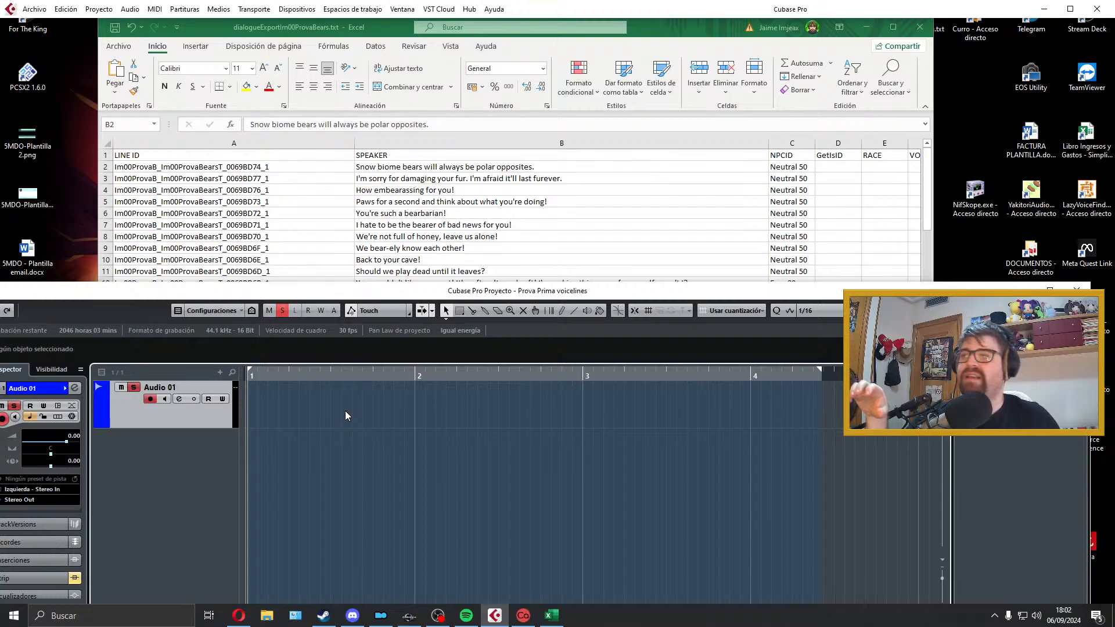
Step: Switch to the Creation Kit, review the combat taunt lines of quest Im00ProvaBears, close the quest and minimize the program
left_click(409, 615)
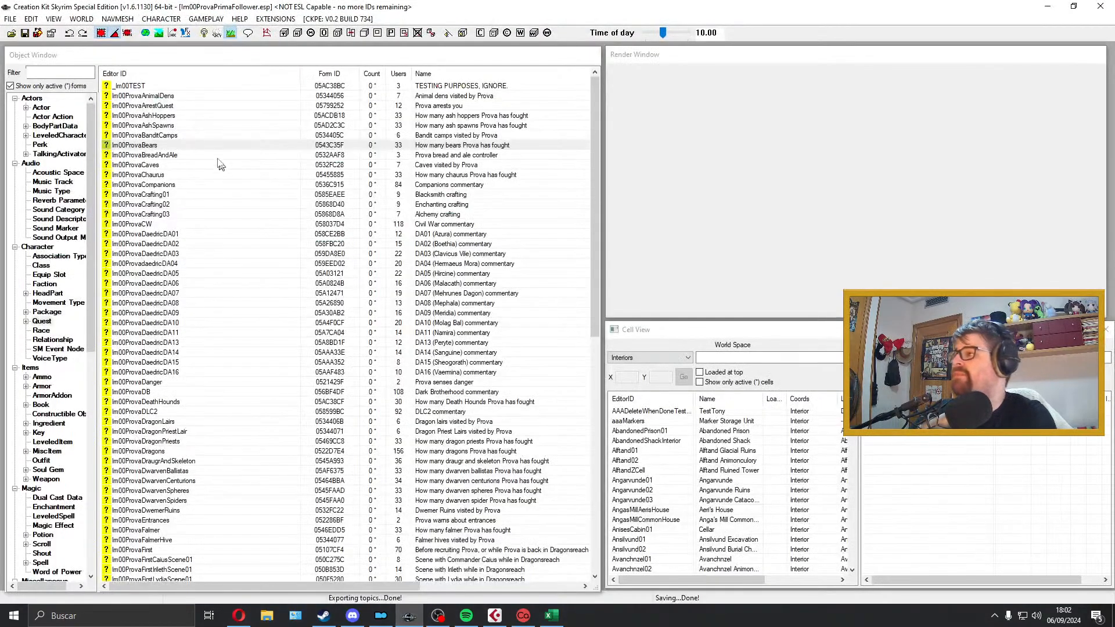
double_click(209, 145)
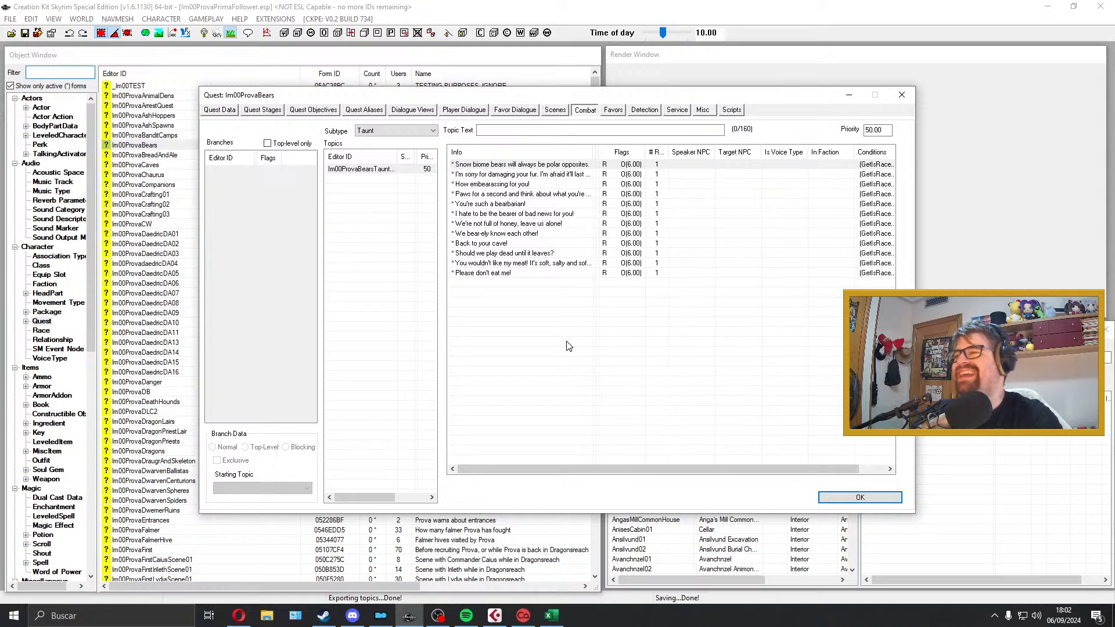
left_click(518, 274)
left_click(525, 263)
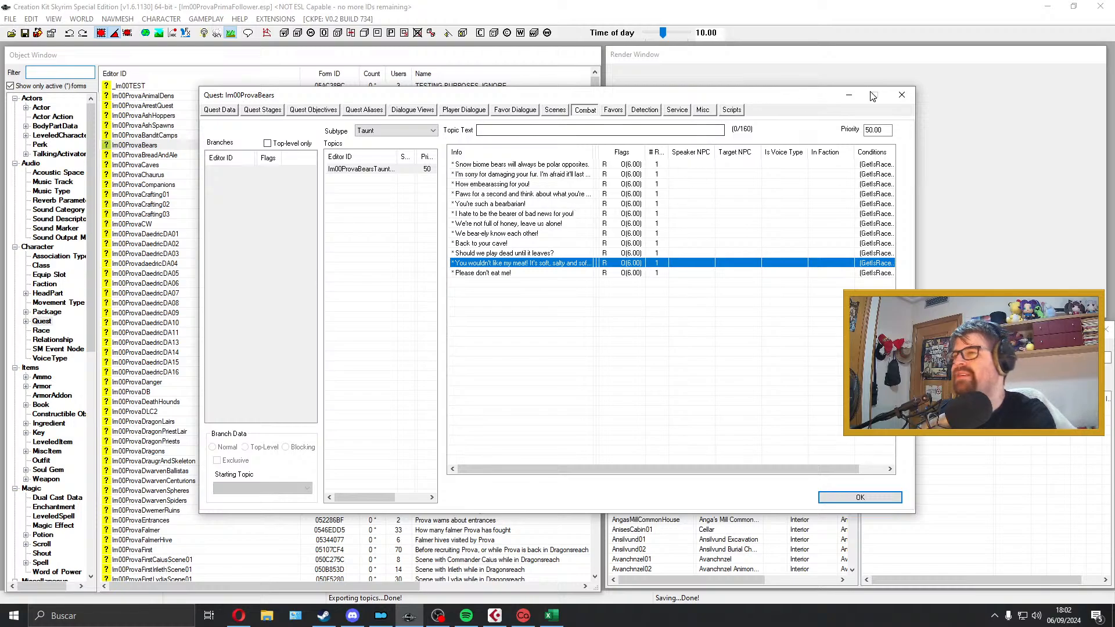
left_click(902, 95)
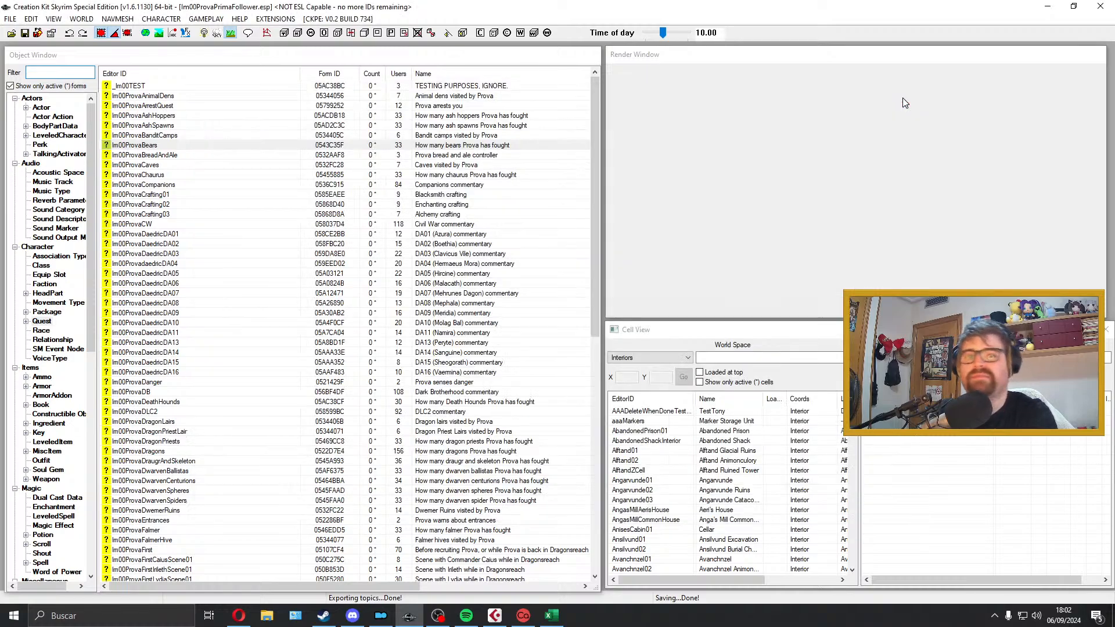
left_click(1047, 6)
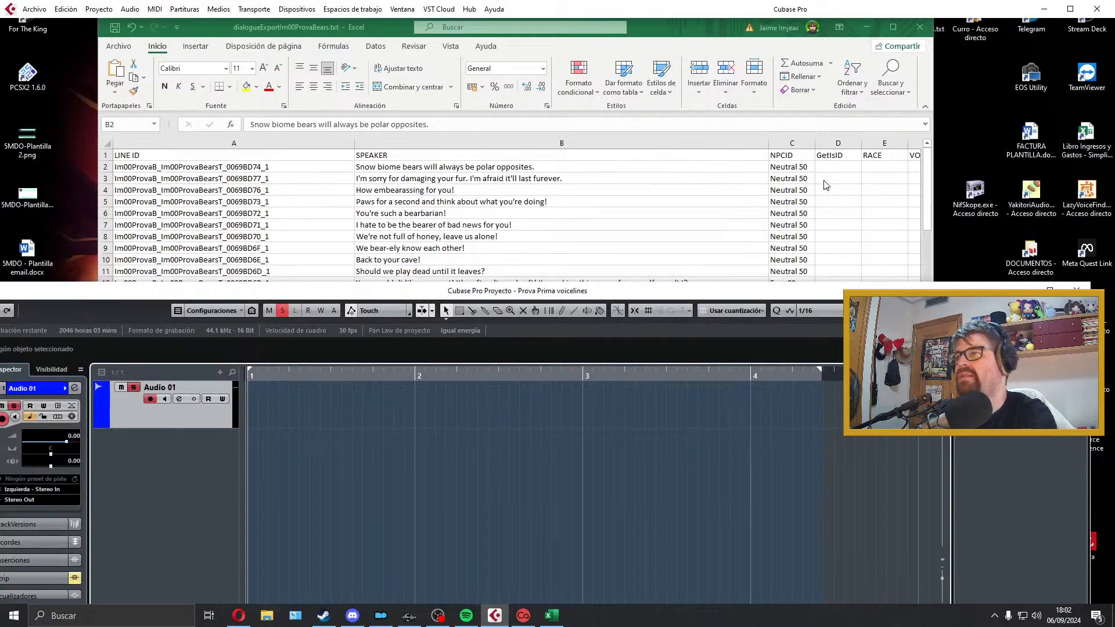
right_click(725, 295)
left_click(724, 296)
right_click(735, 290)
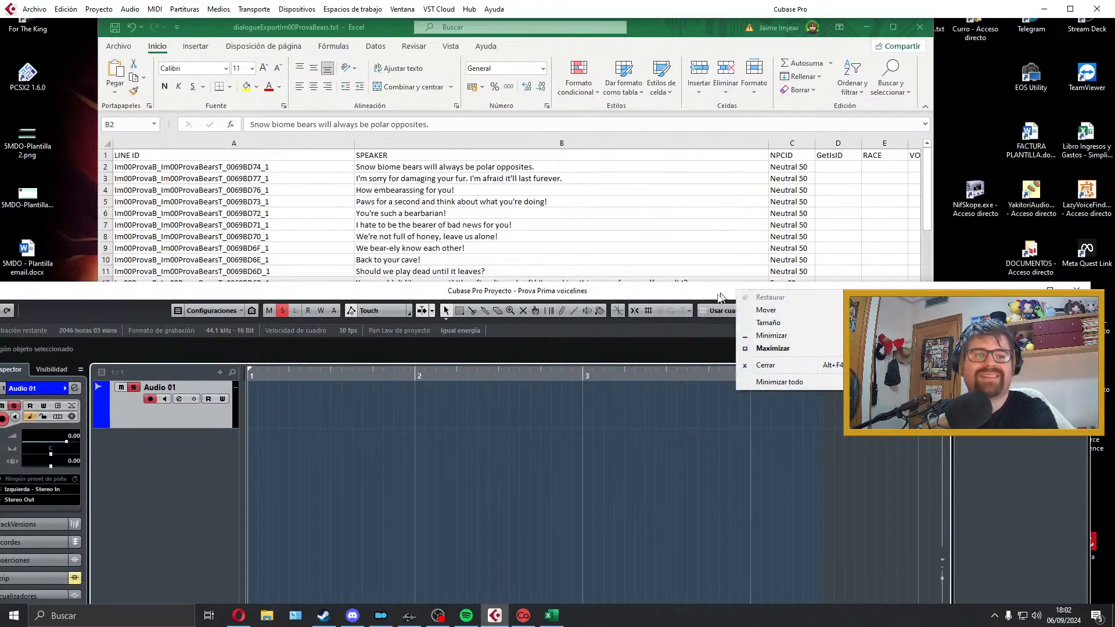
left_click(709, 297)
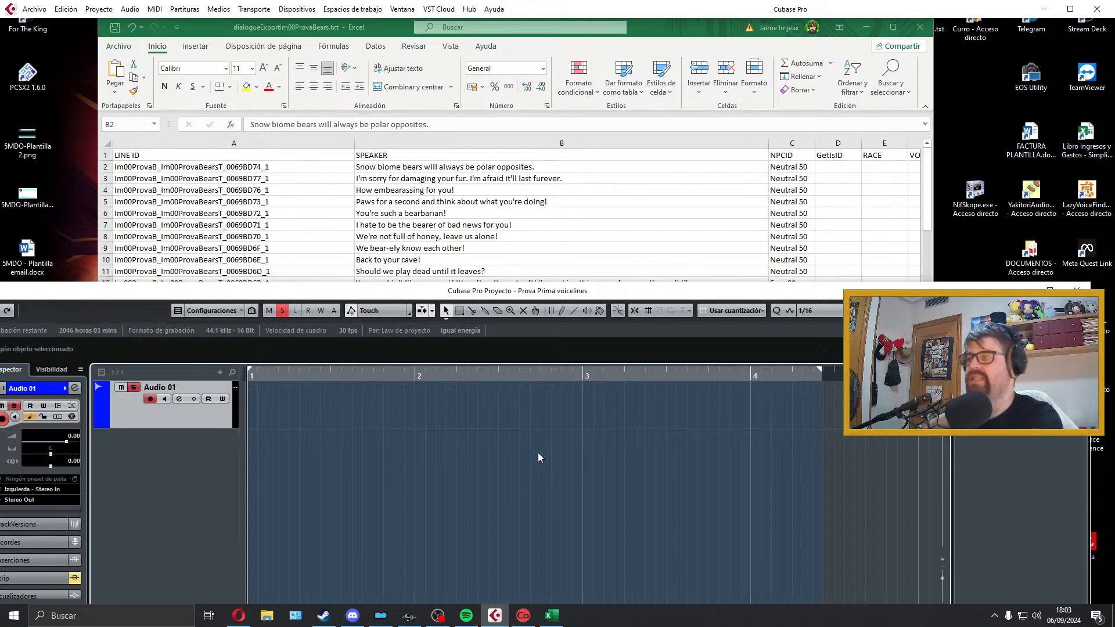
Step: Record a new take of "Snow biome bears will always be polar opposites." on Audio 01, and discard it after listening
key("KP_Multiply")
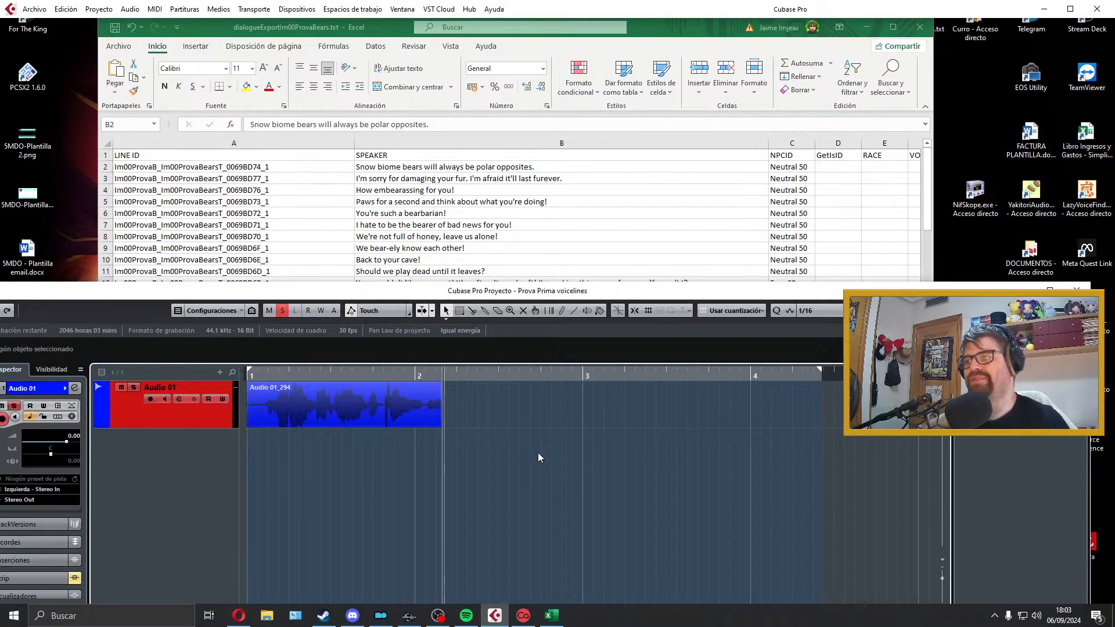
key("space")
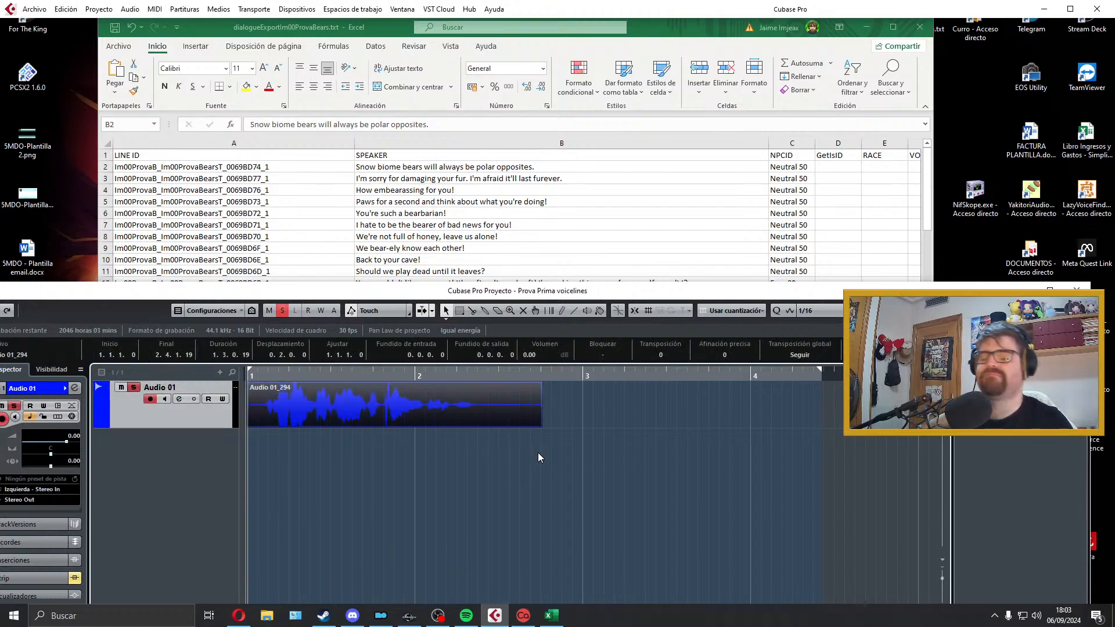
key("space")
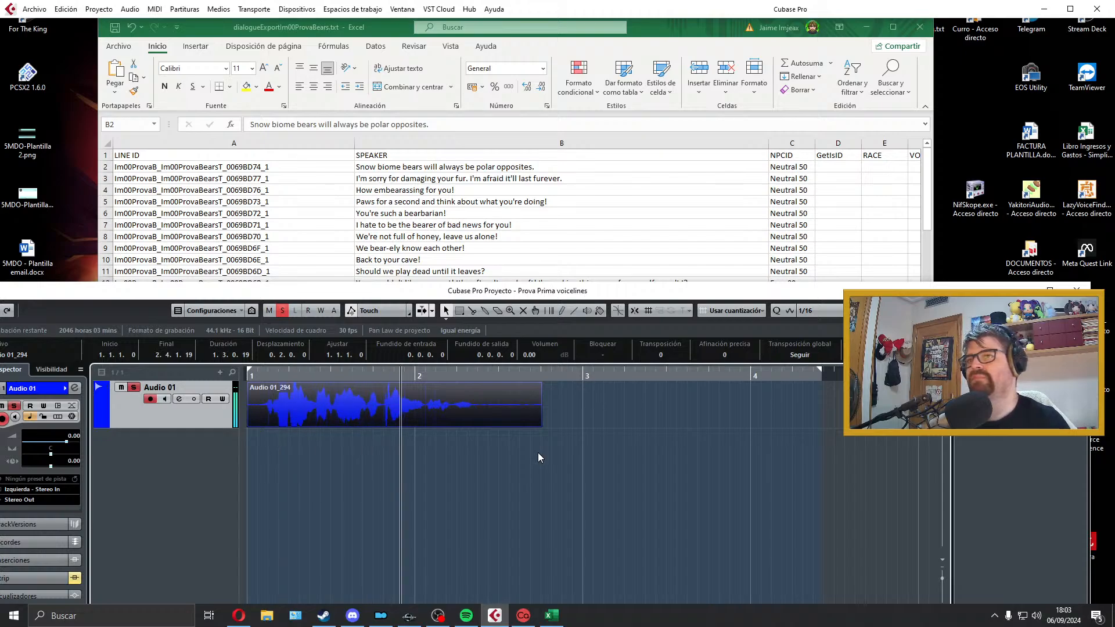
key("space")
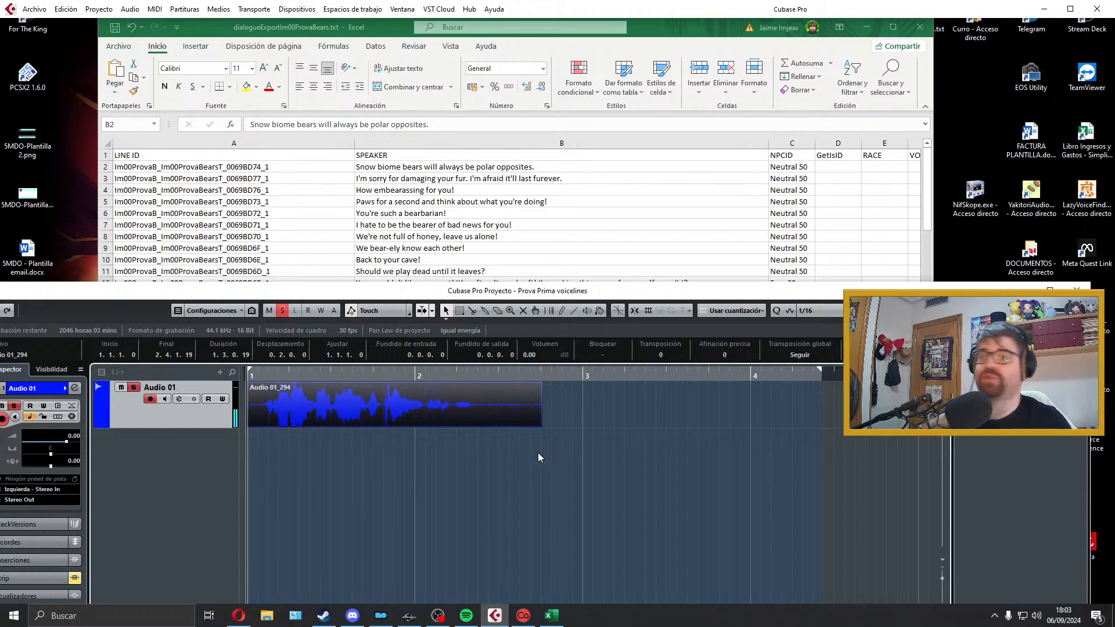
key("Delete")
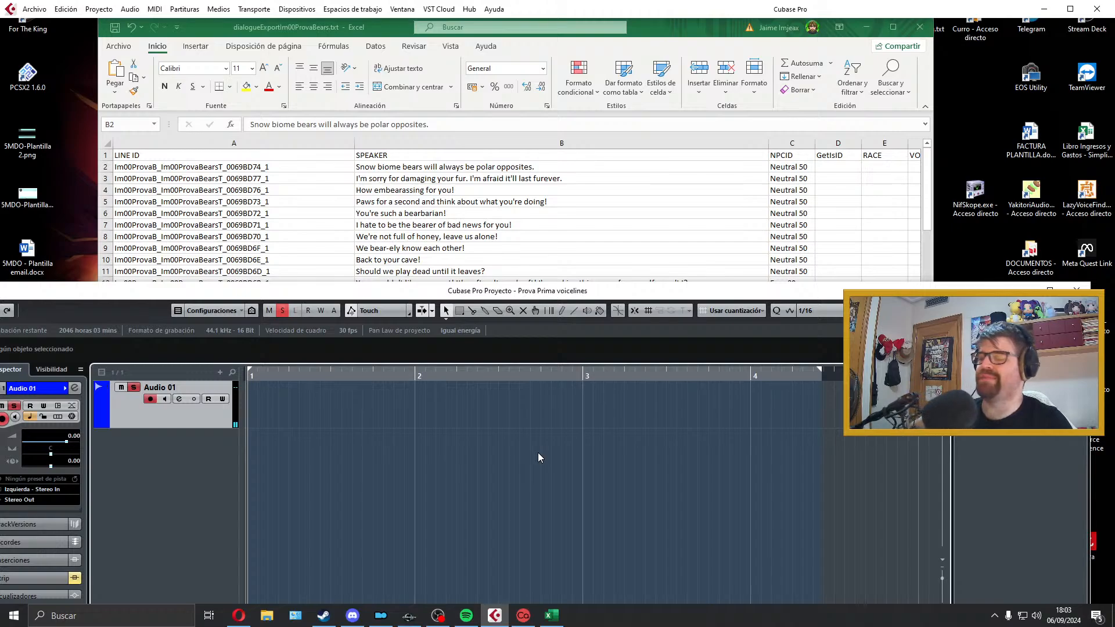
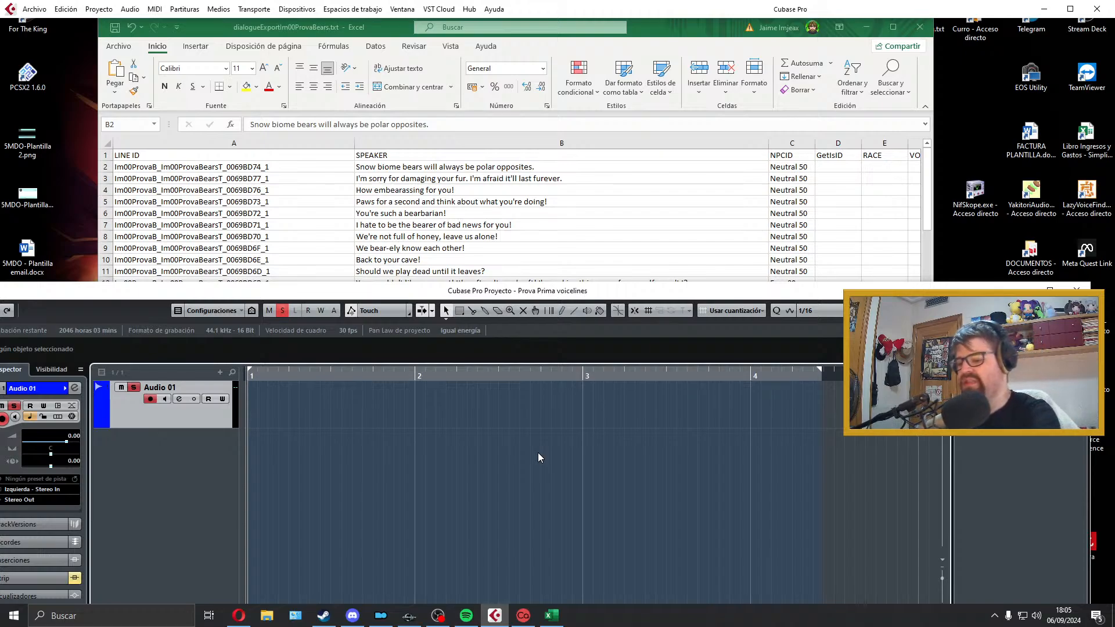
Step: Record a take of "Snow biome bears will always be polar opposites." on Audio 01, then audition and discard it
key("KP_Multiply")
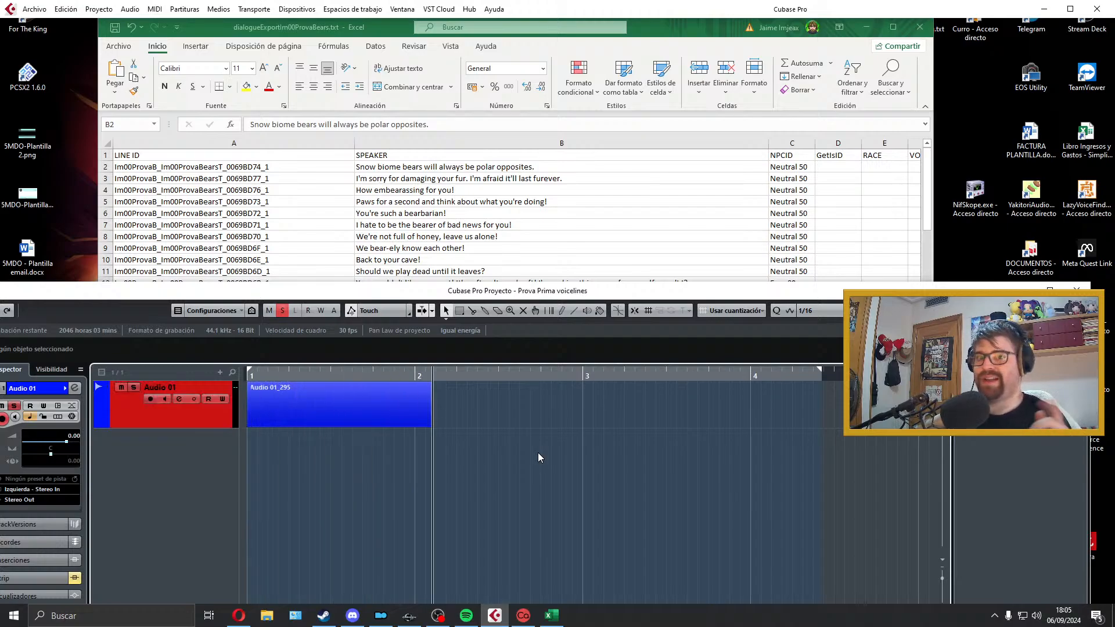
key("space")
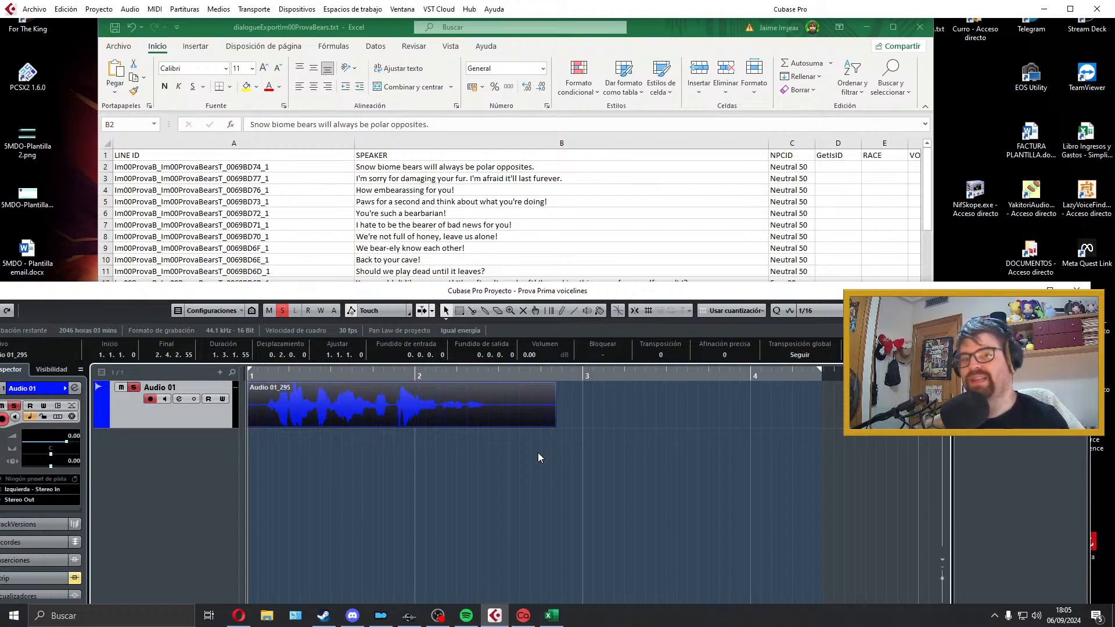
key("space")
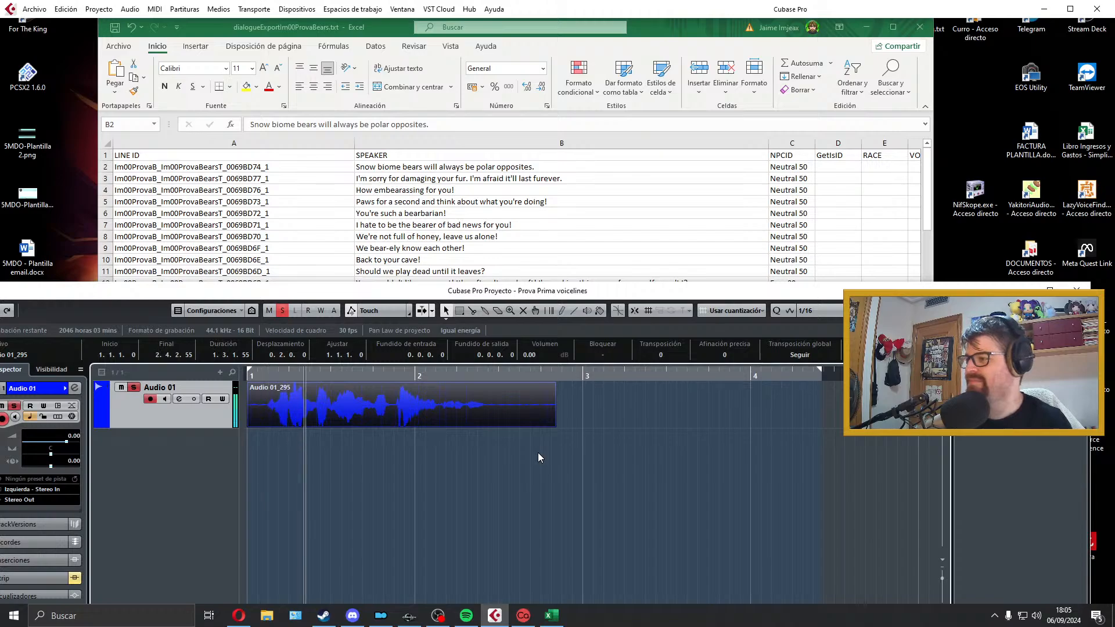
key("space")
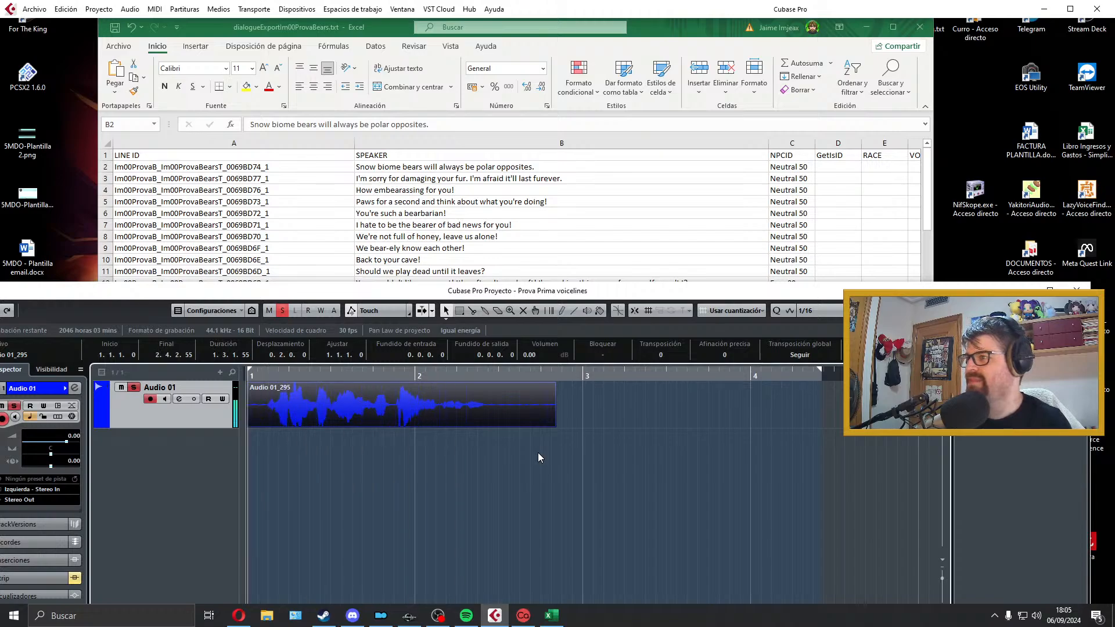
key("Delete")
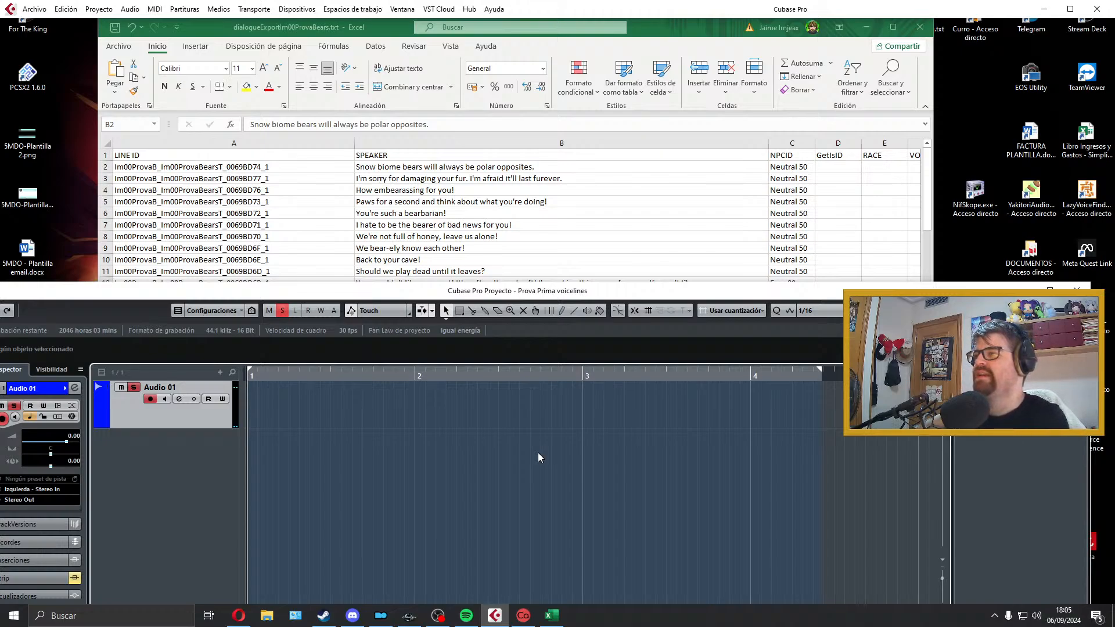
Step: Record a second take of the snow biome line on Audio 01 and delete it without auditioning
key("KP_Multiply")
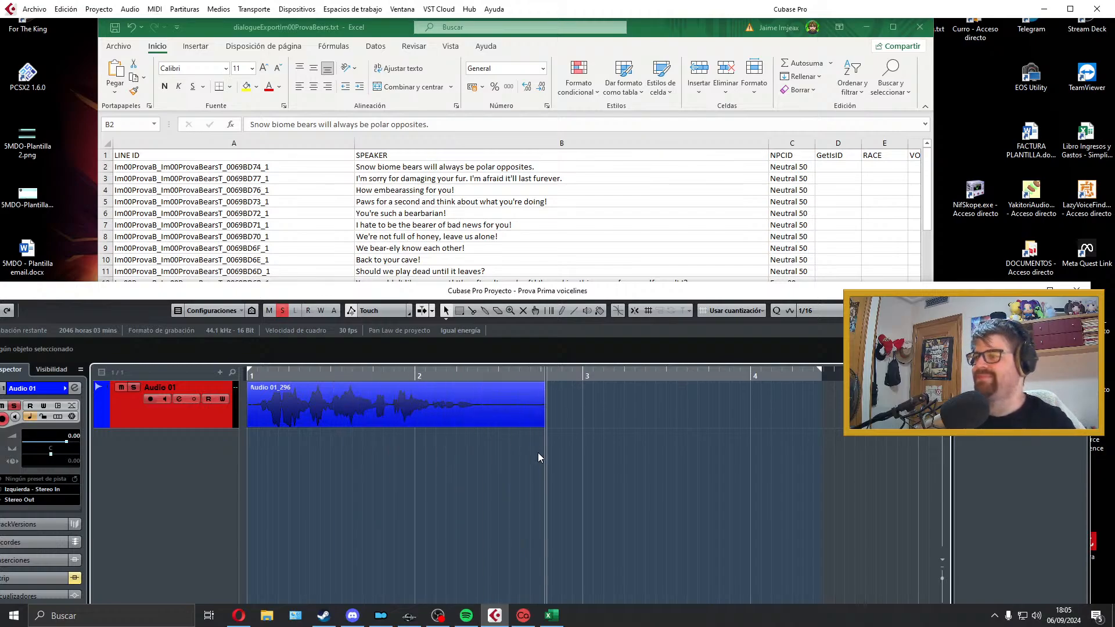
key("space")
key("Delete")
Step: Record a third take of the snow biome line, audition it from the start and delete it
key("KP_Multiply")
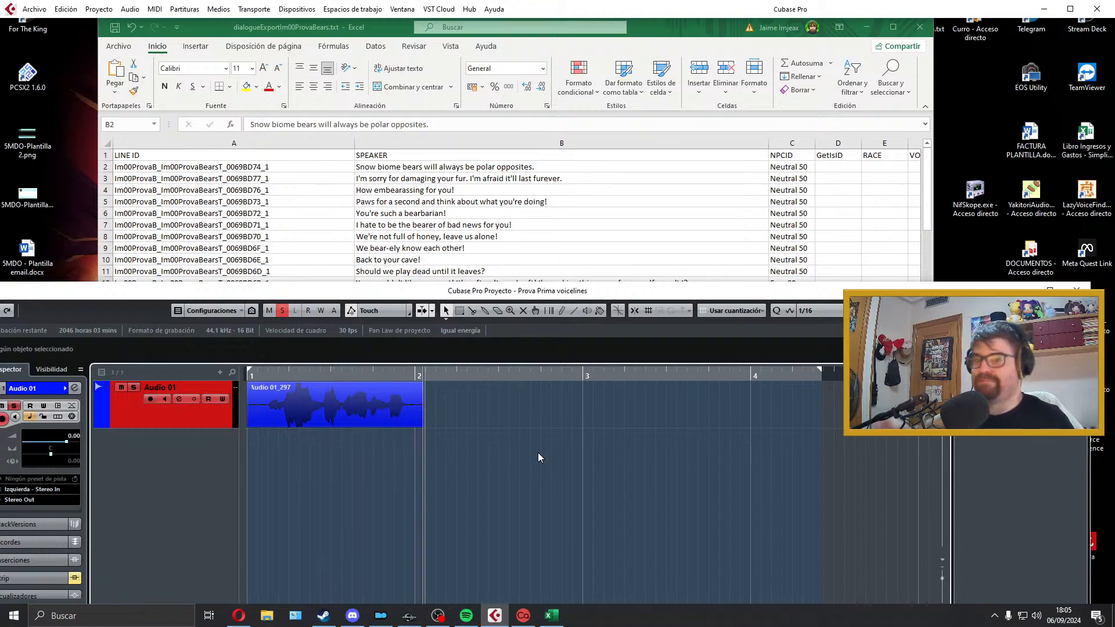
key("space")
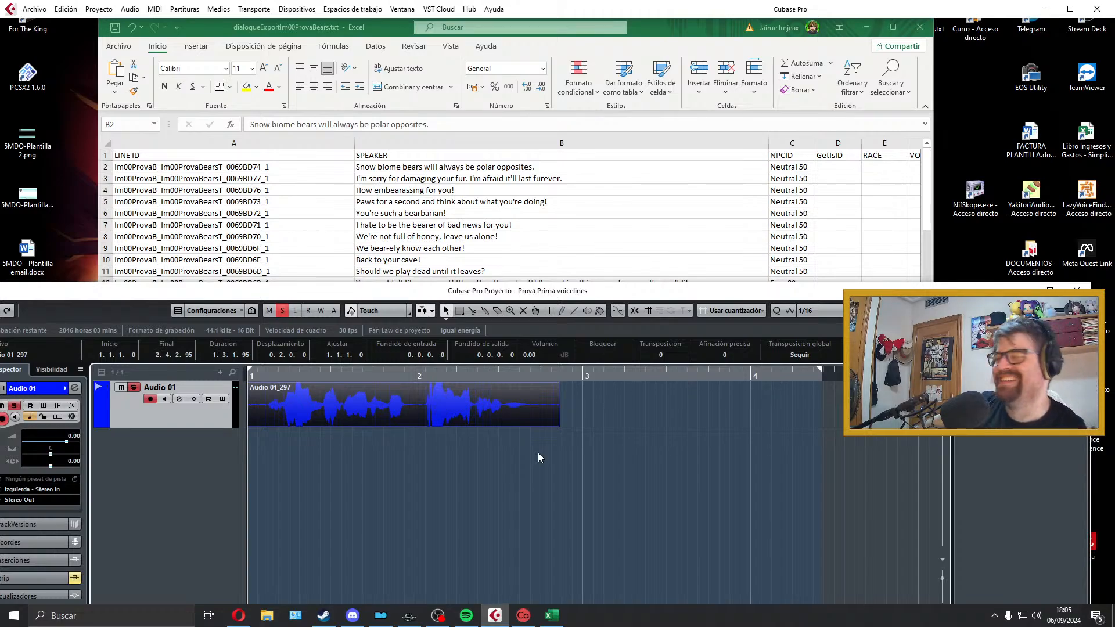
key("space")
key("space")
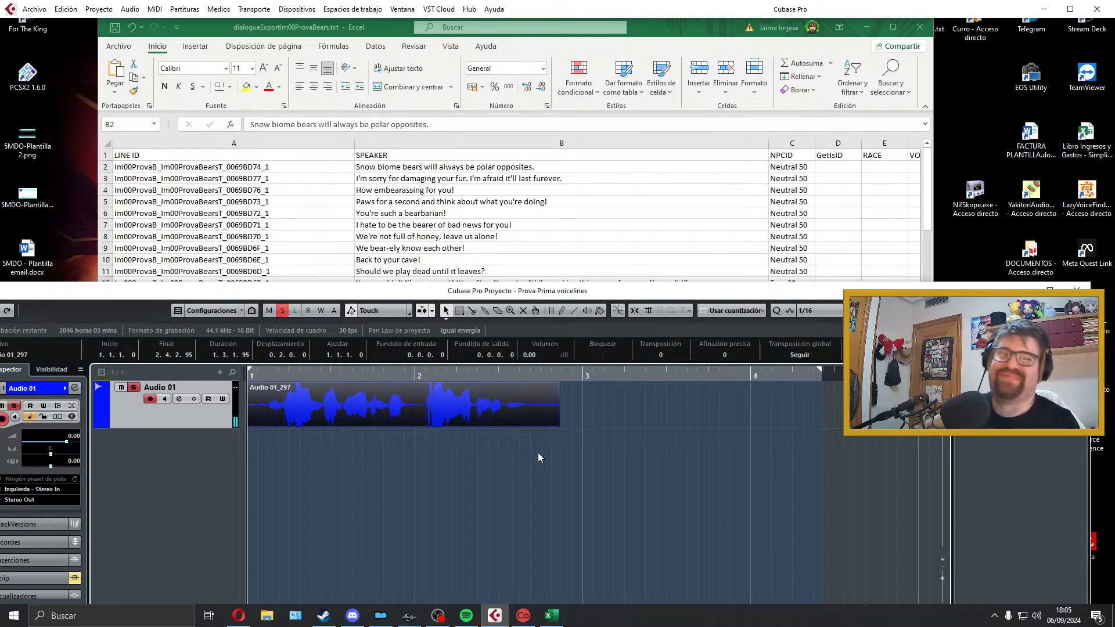
key("space")
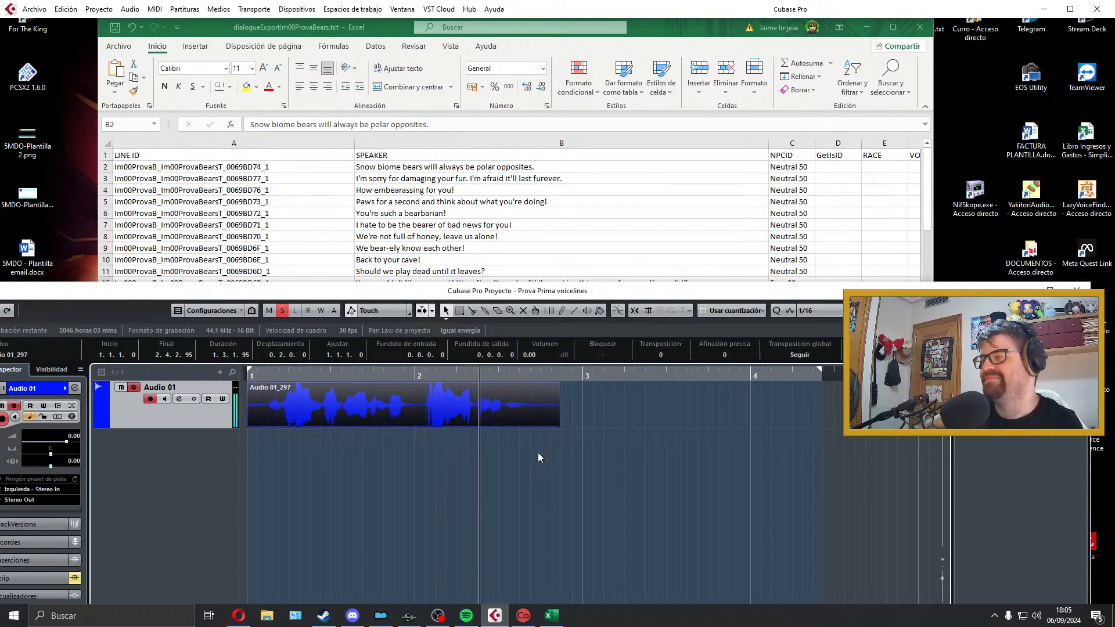
key("space")
key("Delete")
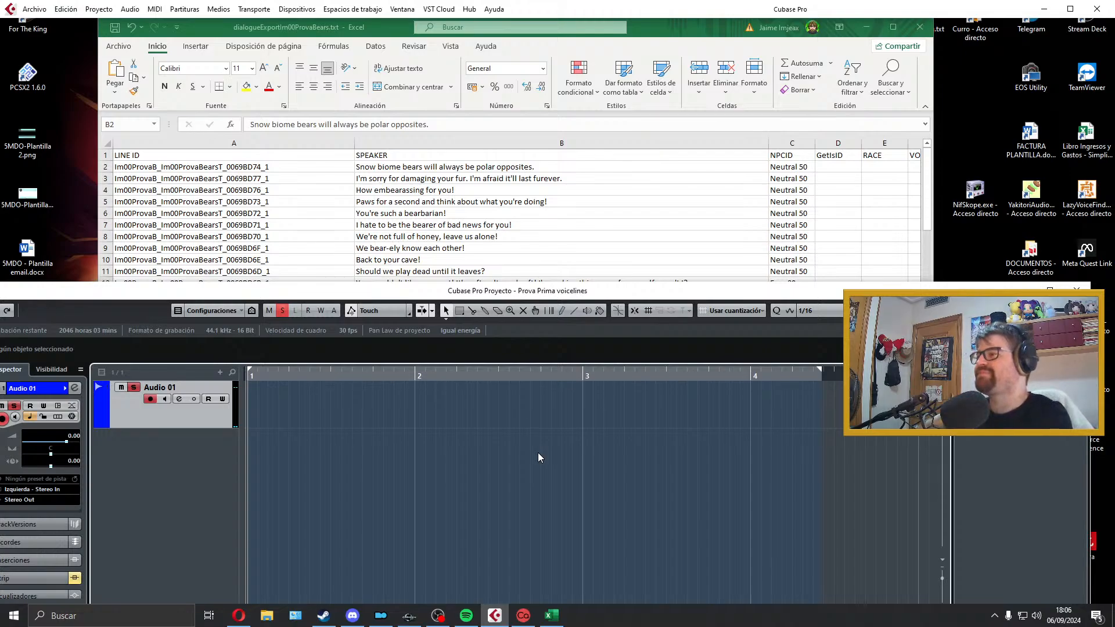
Step: Record a fourth take of the snow biome line on Audio 01, listen back and delete it
key("KP_Multiply")
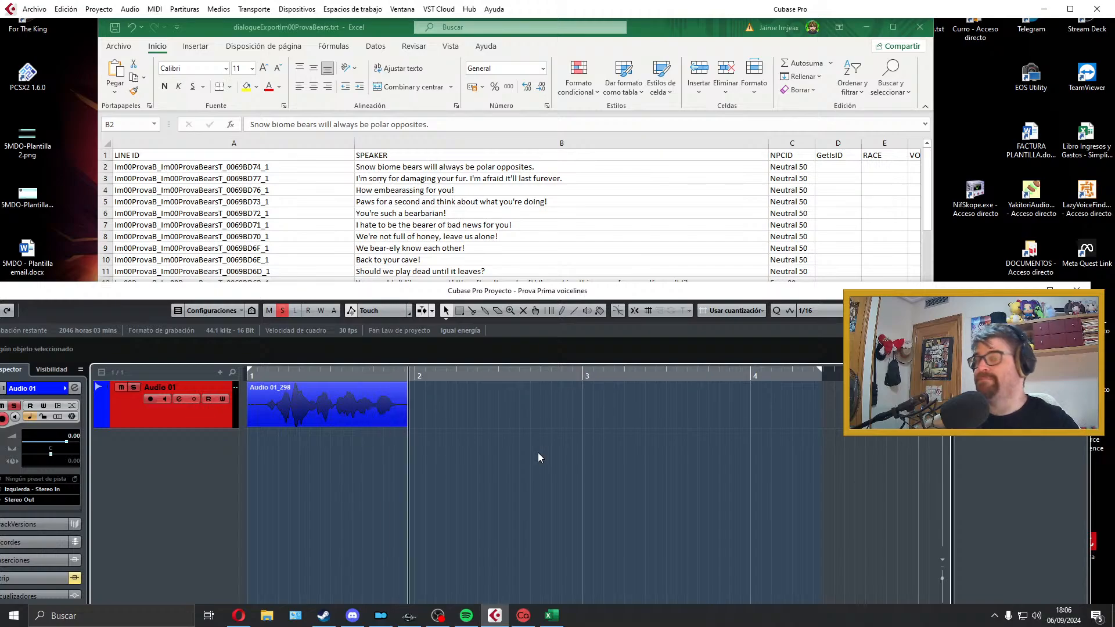
key("space")
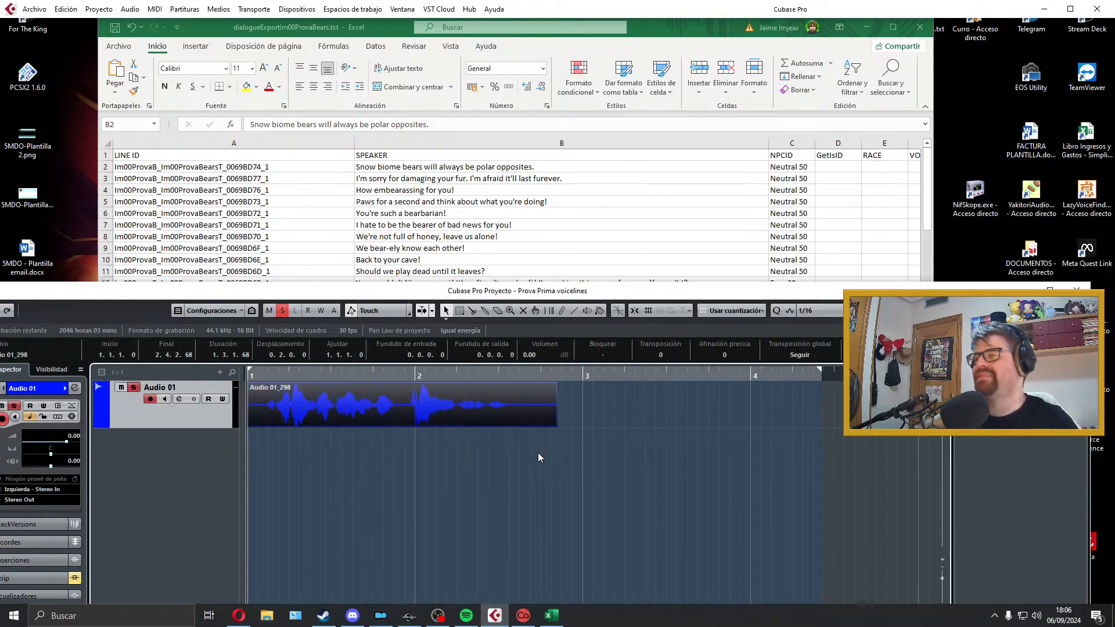
key("space")
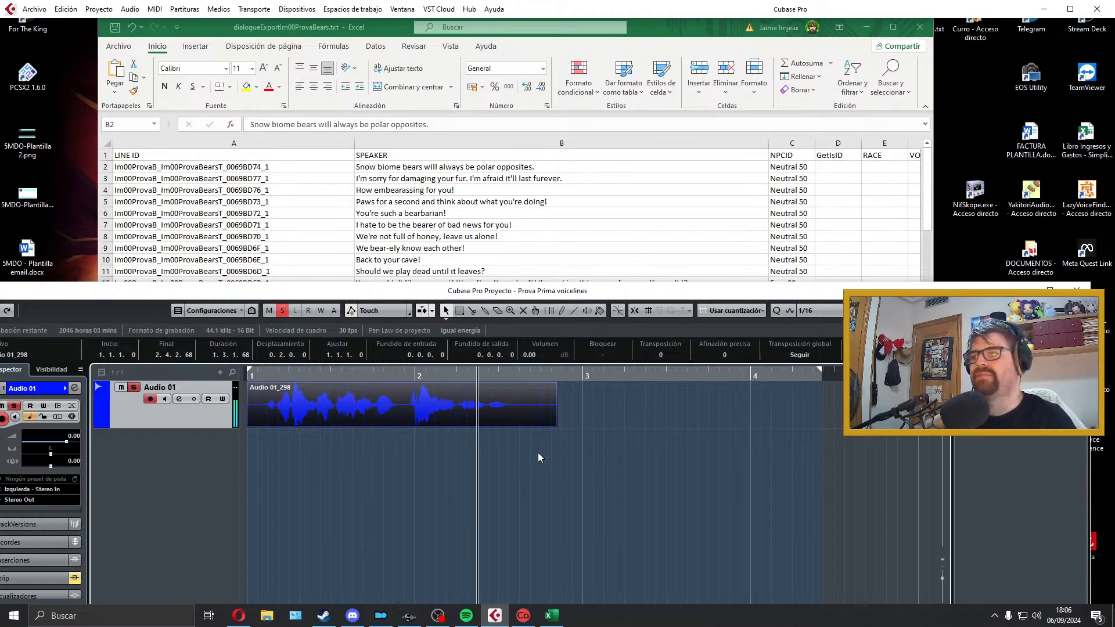
key("space")
key("Delete")
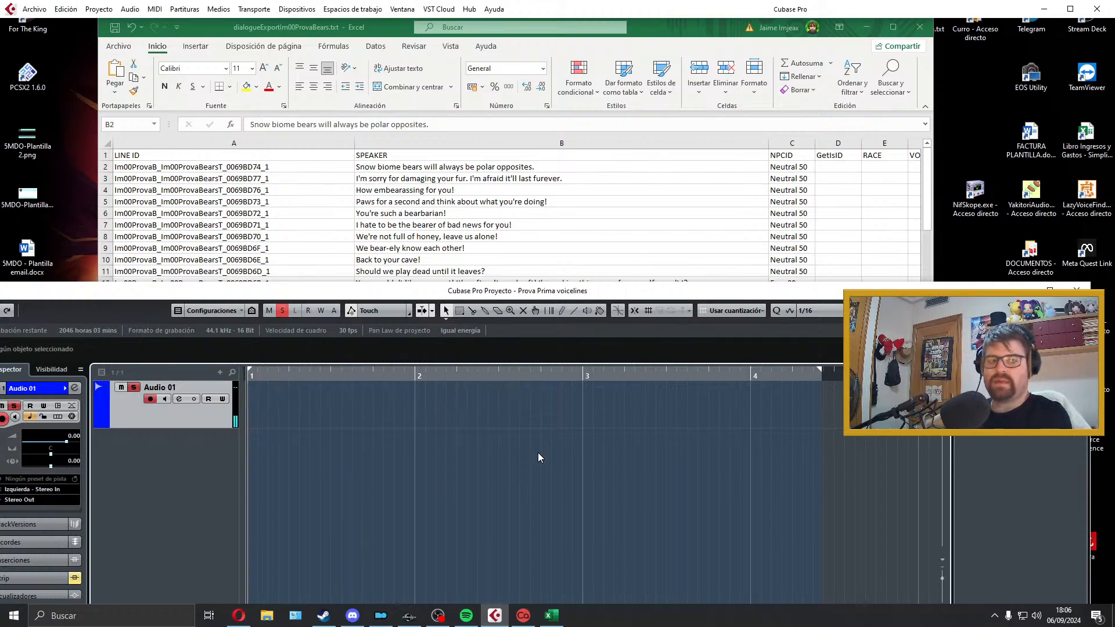
Step: Record a fifth take of the snow biome line, play back the clip and remove it
key("KP_Multiply")
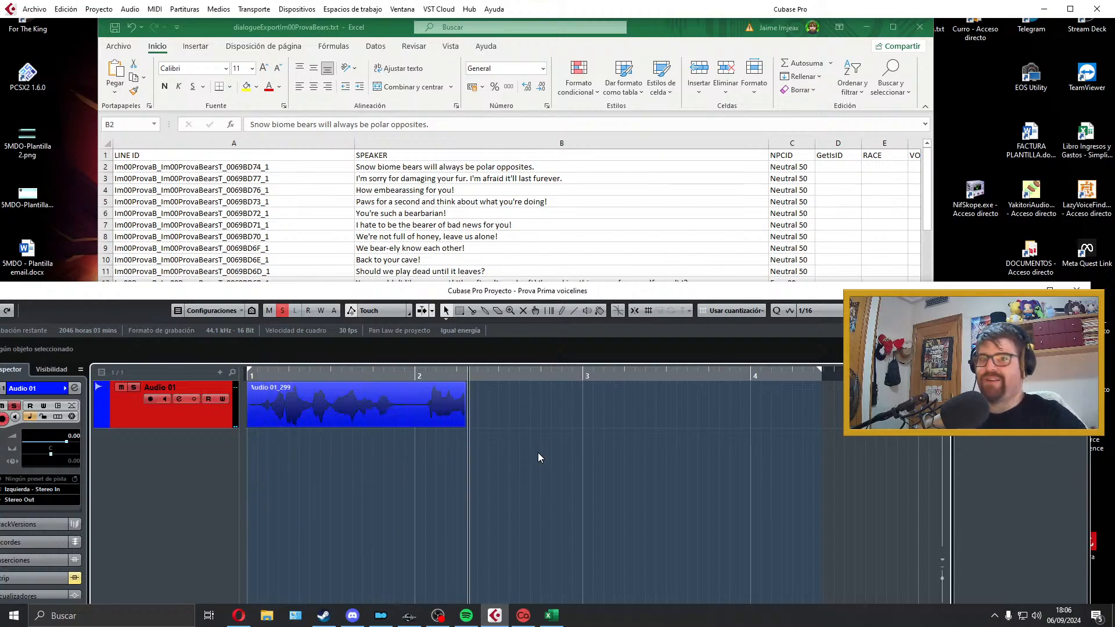
key("space")
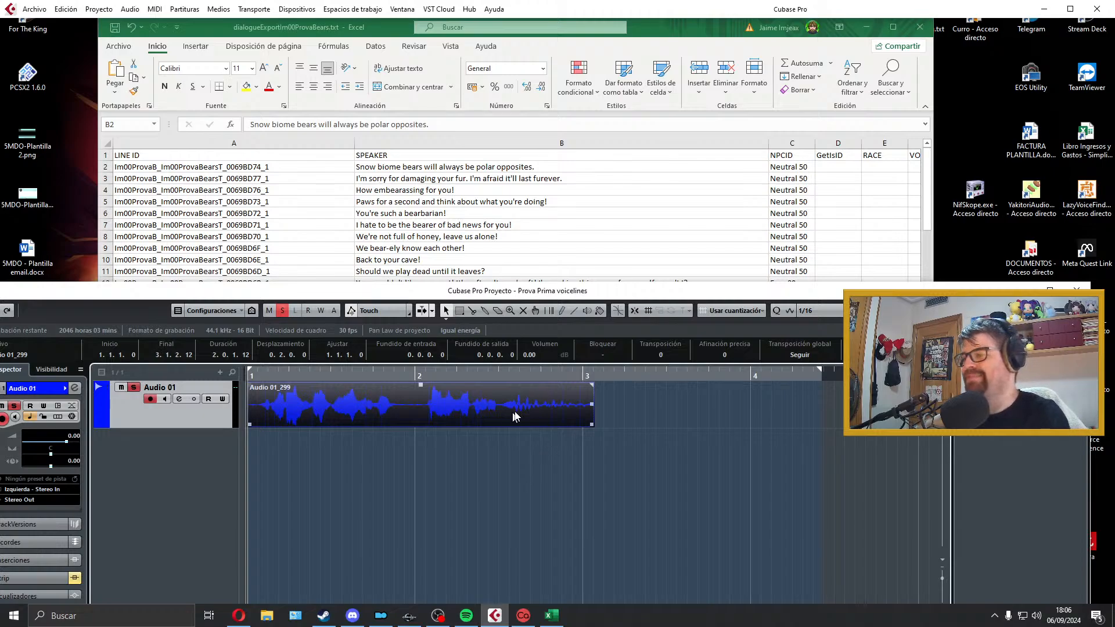
key("space")
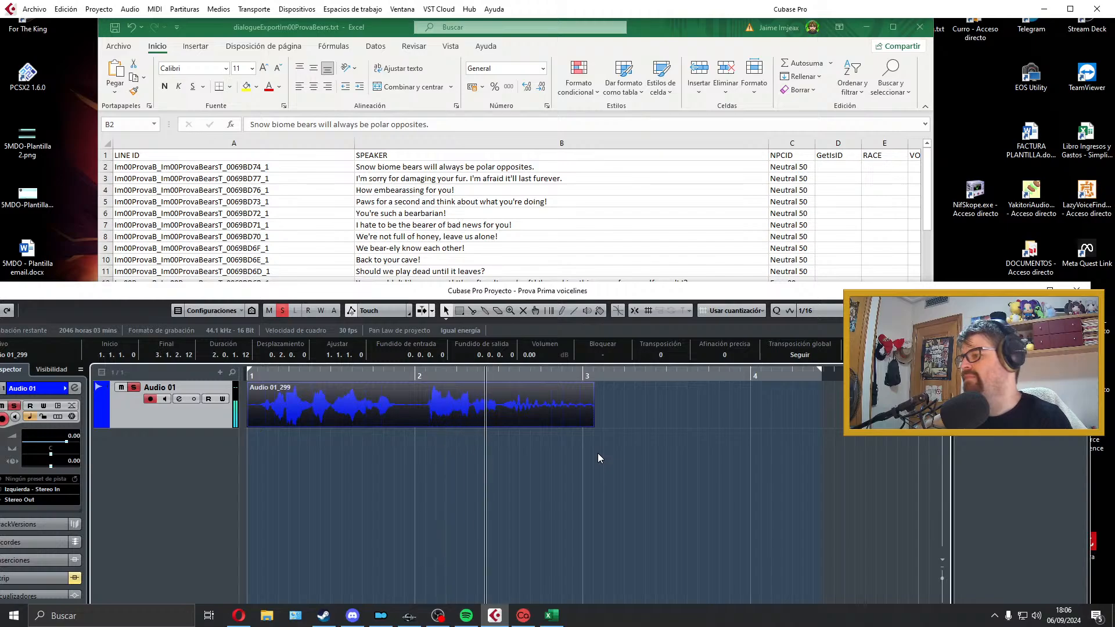
key("space")
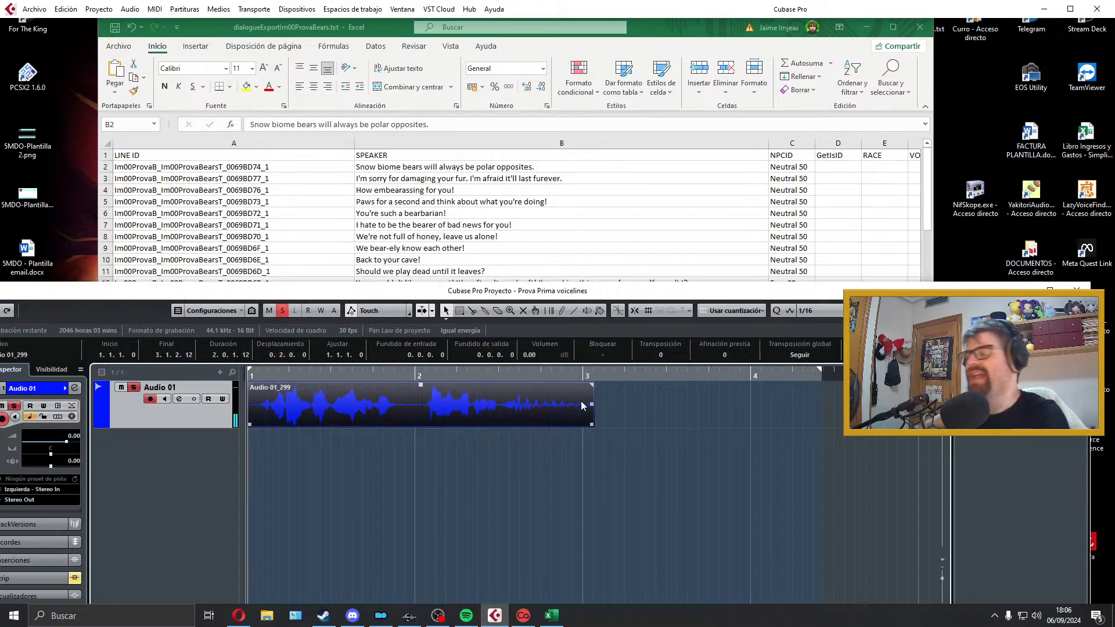
key("Delete")
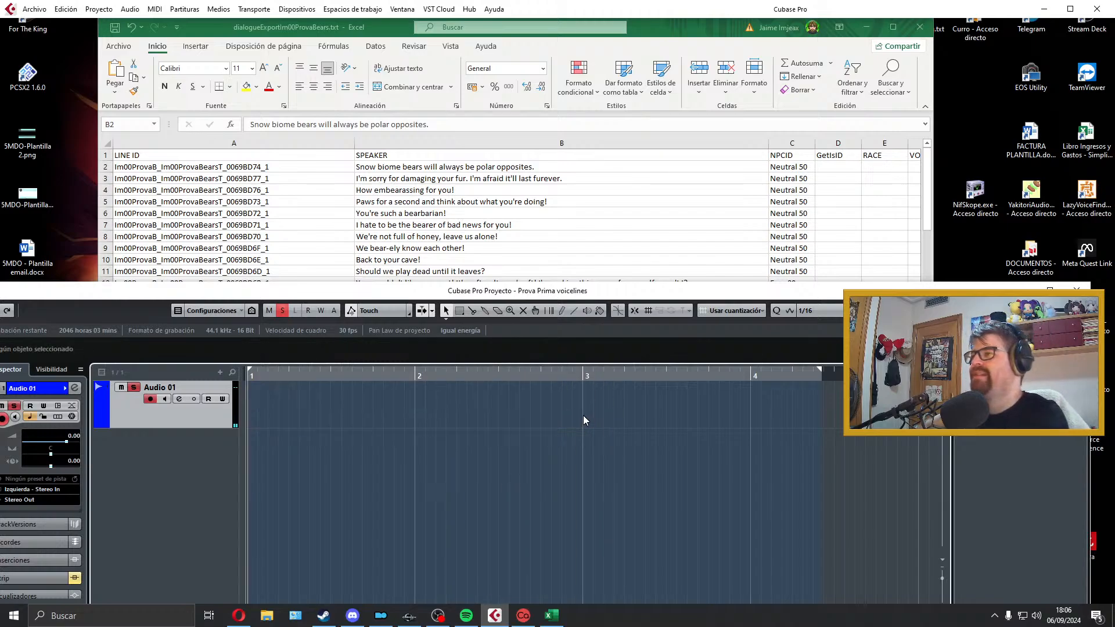
Step: Record a new take of "Snow biome bears will always be polar opposites." on Audio 01 and play it back
key("KP_Multiply")
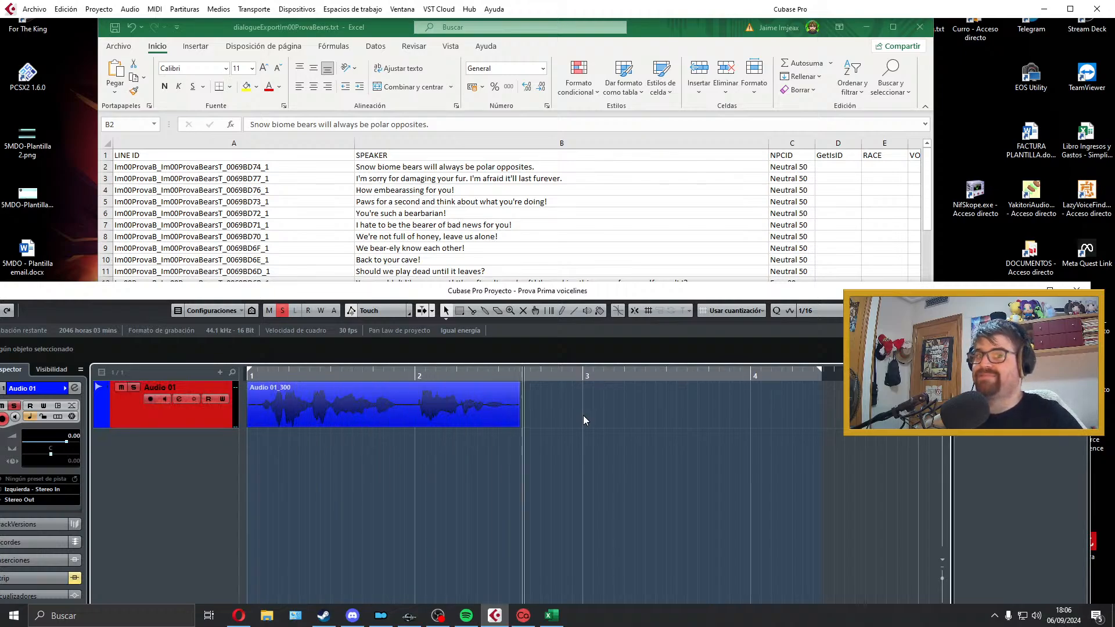
key("space")
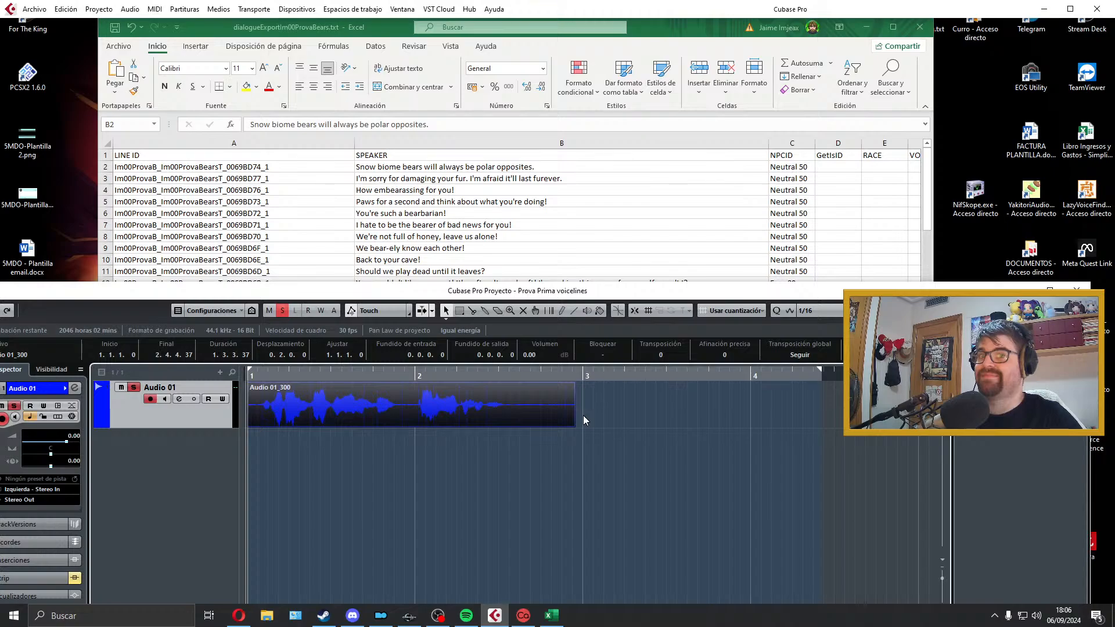
key("space")
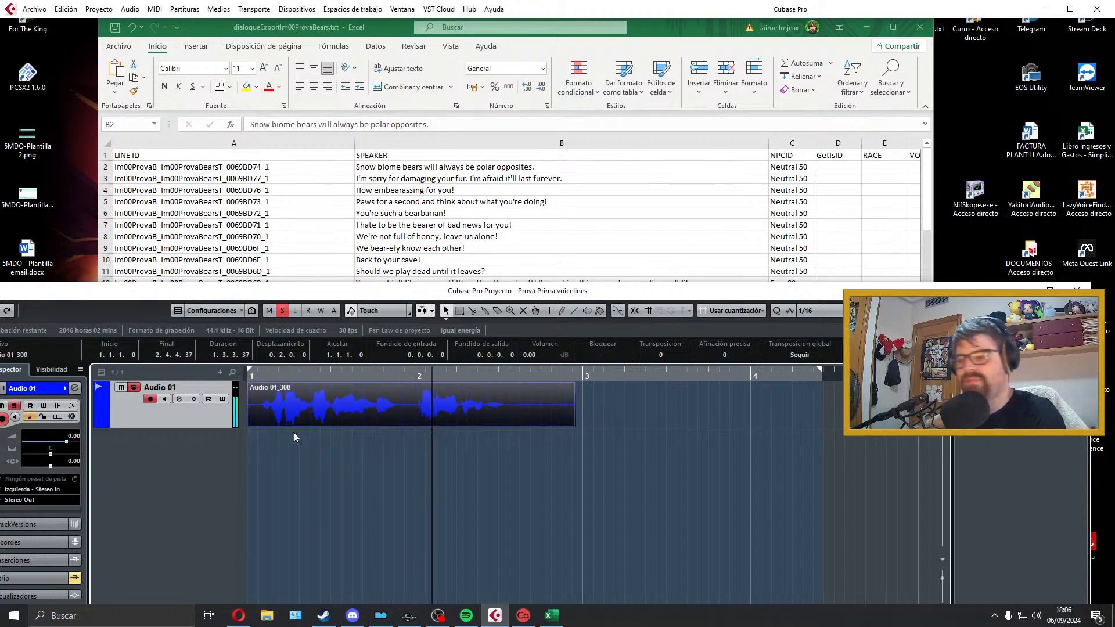
key("space")
Step: Trim both ends of the clip so it spans bar 1 to 2.2.4.90 with short fades, and fit the locators to it
left_click_drag(249, 426, 251, 385)
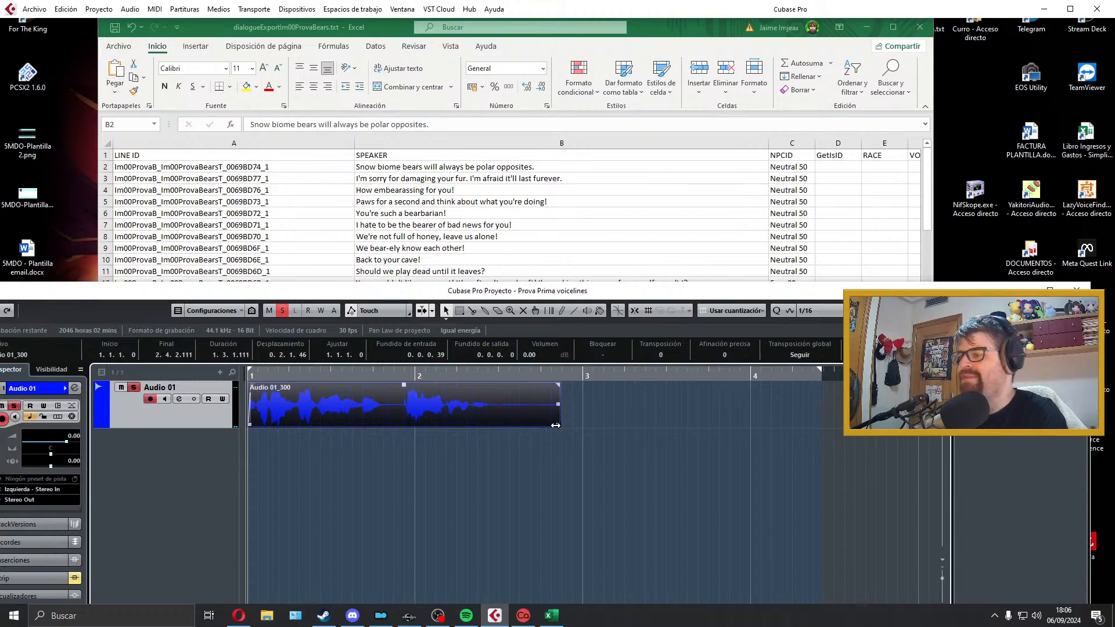
left_click_drag(557, 425, 490, 386)
key("p")
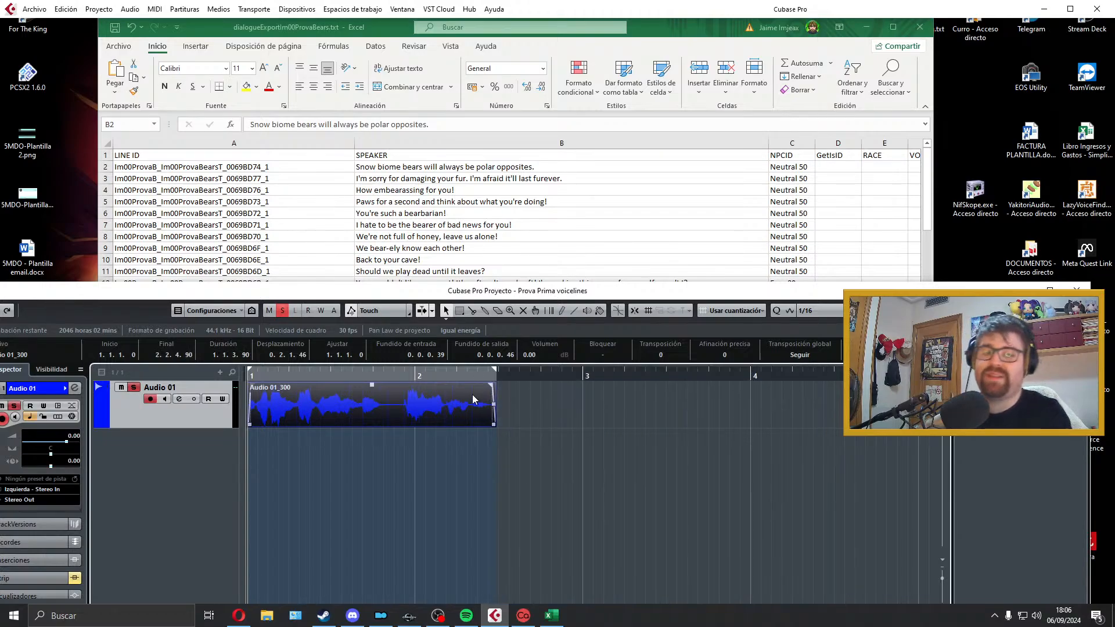
key("space")
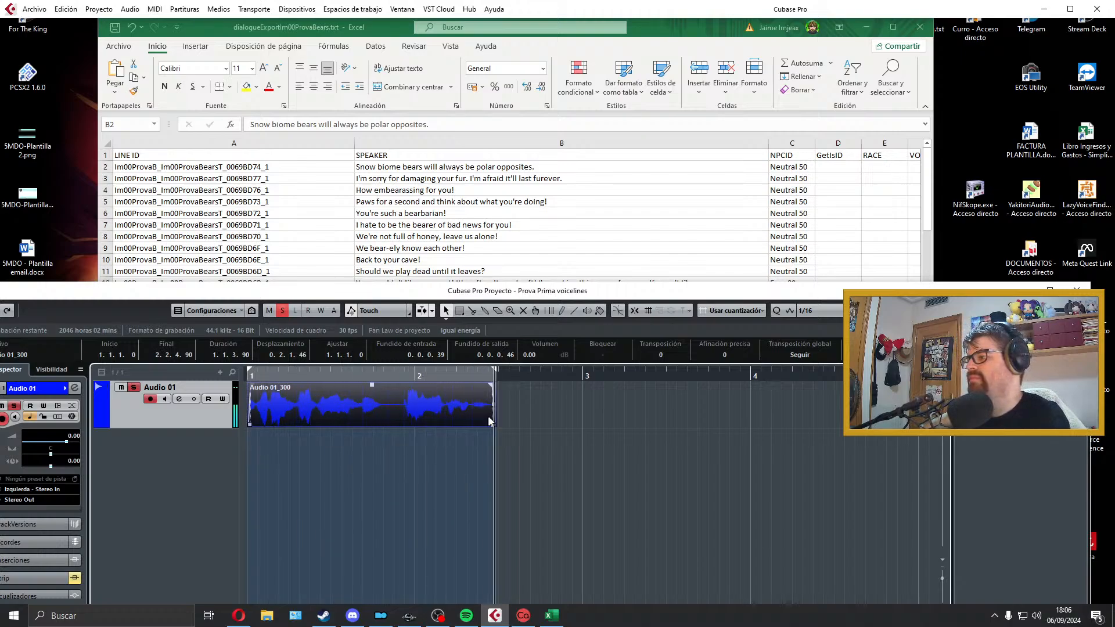
Step: Export the audio mixdown as a Wave file named with the line ID from cell A2, Im00ProvaB_Im00ProvaBearsT_0069BD74_1
key("alt+Tab")
left_click_drag(316, 166, 65, 162)
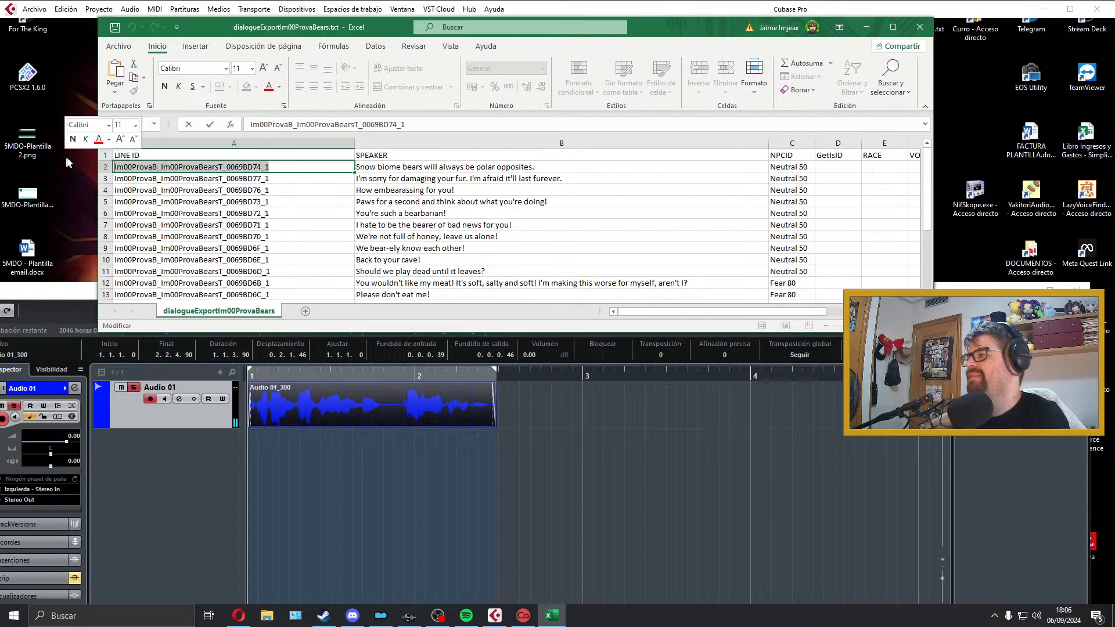
left_click(331, 374)
left_click(34, 9)
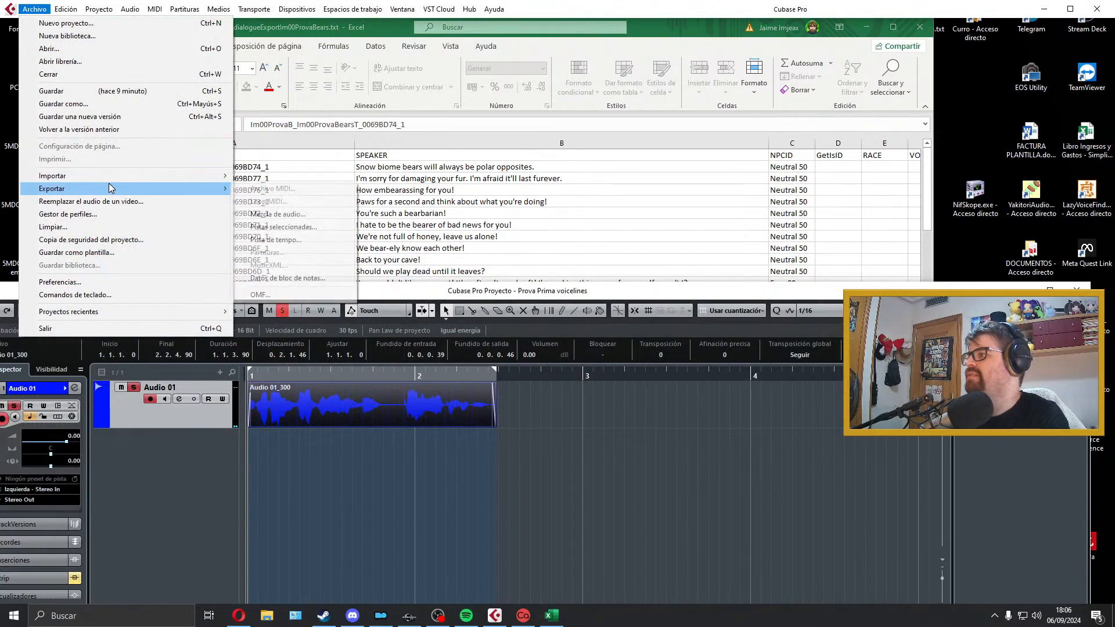
mouse_move(110, 188)
left_click(264, 214)
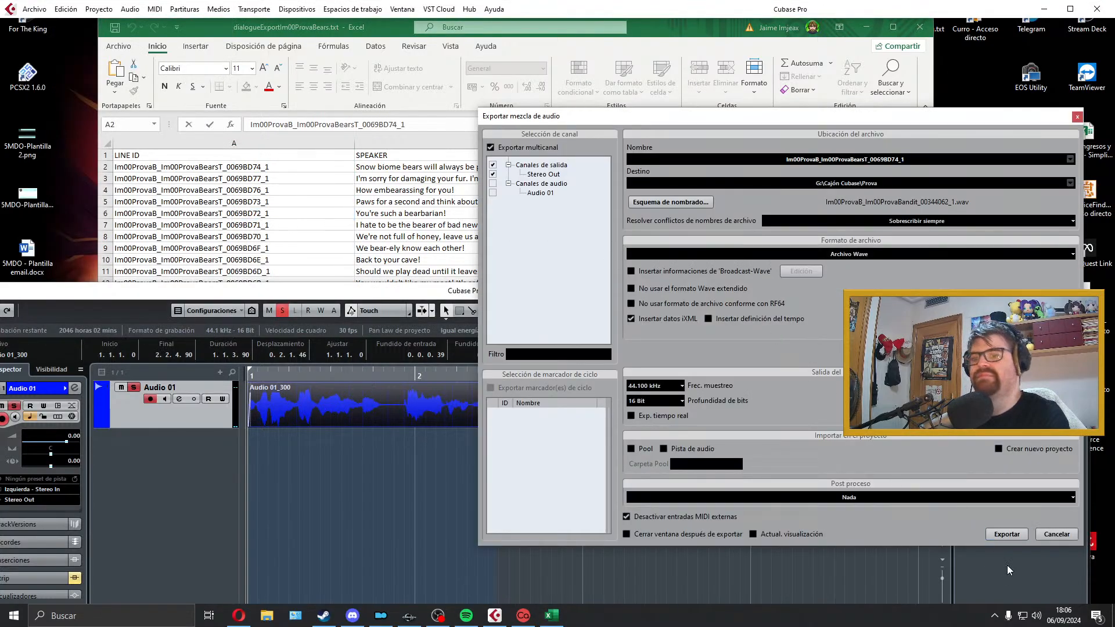
left_click(1006, 534)
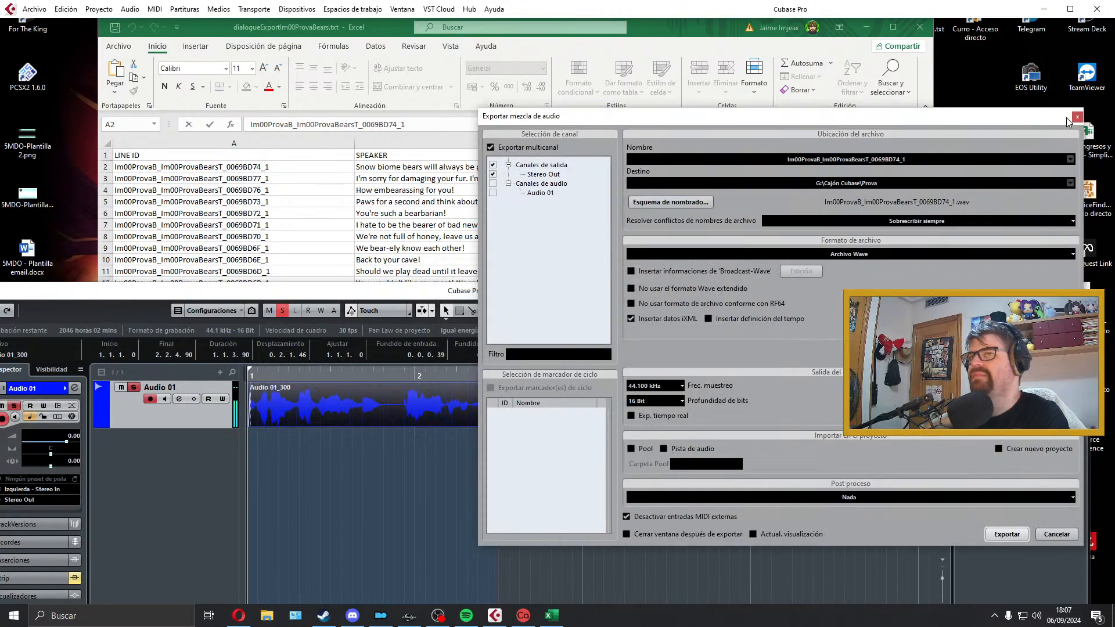
left_click(1077, 117)
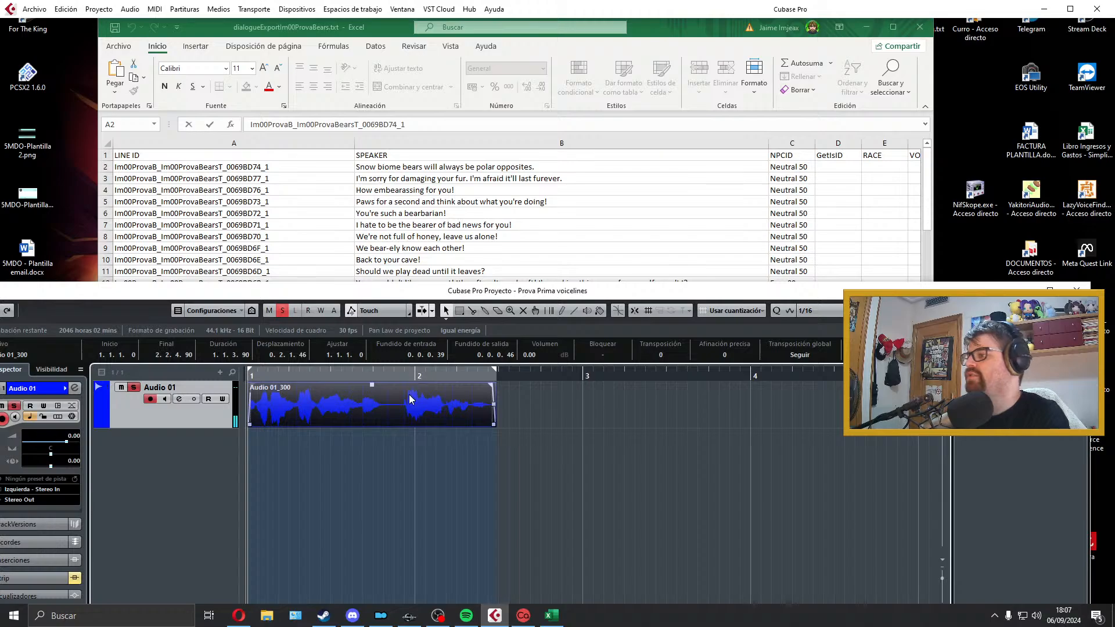
Step: Delete the exported clip from Audio 01 and select the next dialogue line in cell B3 of the spreadsheet
key("Delete")
left_click(447, 177)
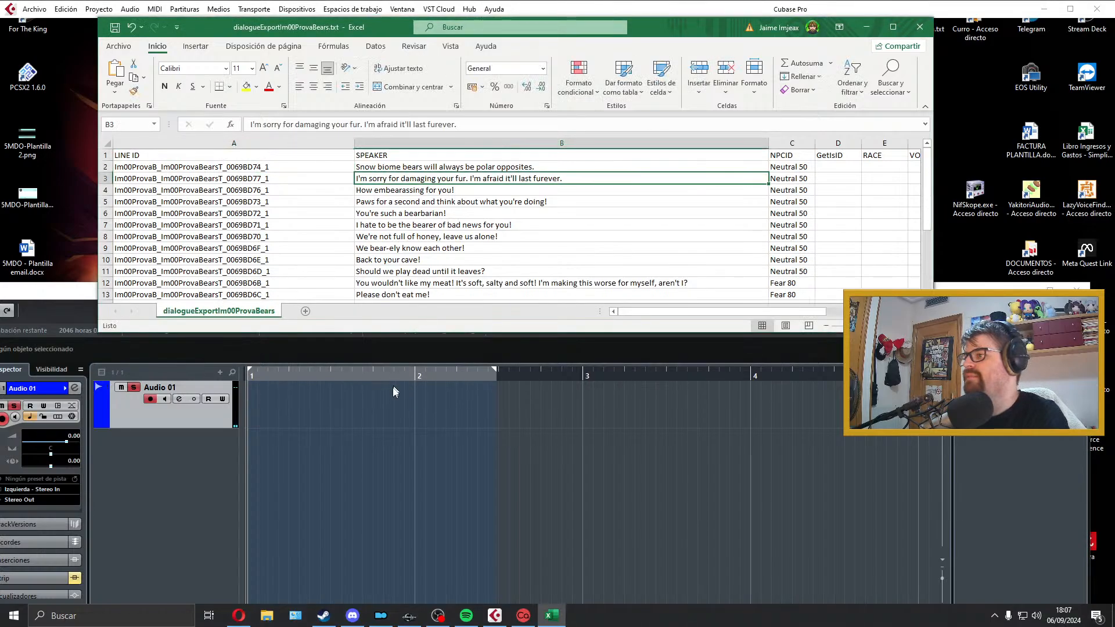
Step: Return the project cursor to bar 1 and extend the right locator to bar 4 in Cubase
left_click(374, 409)
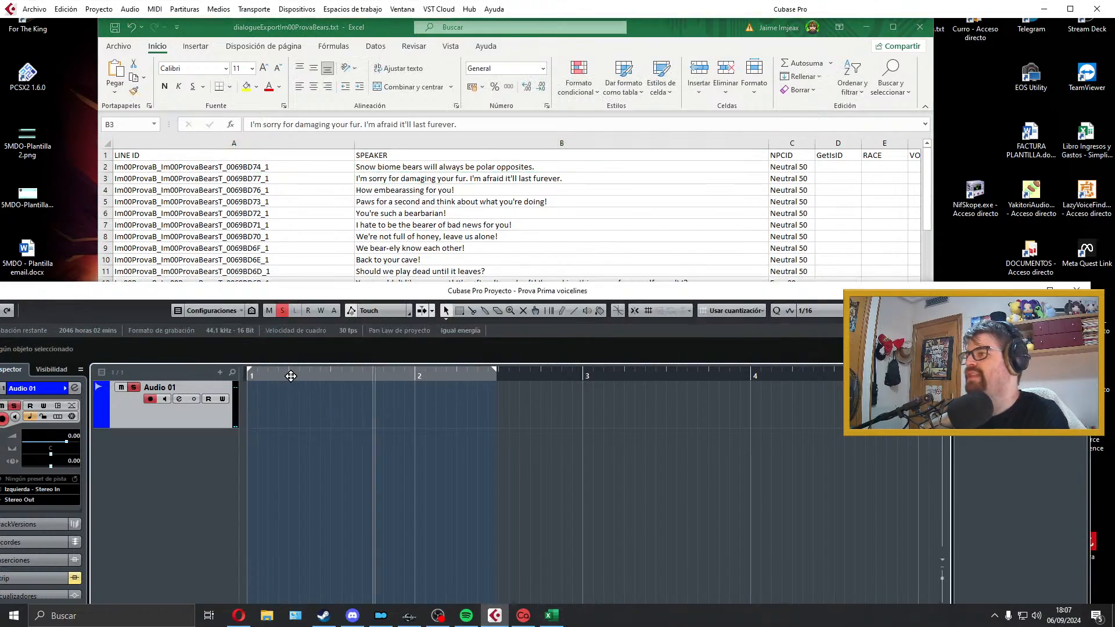
left_click_drag(272, 378, 221, 381)
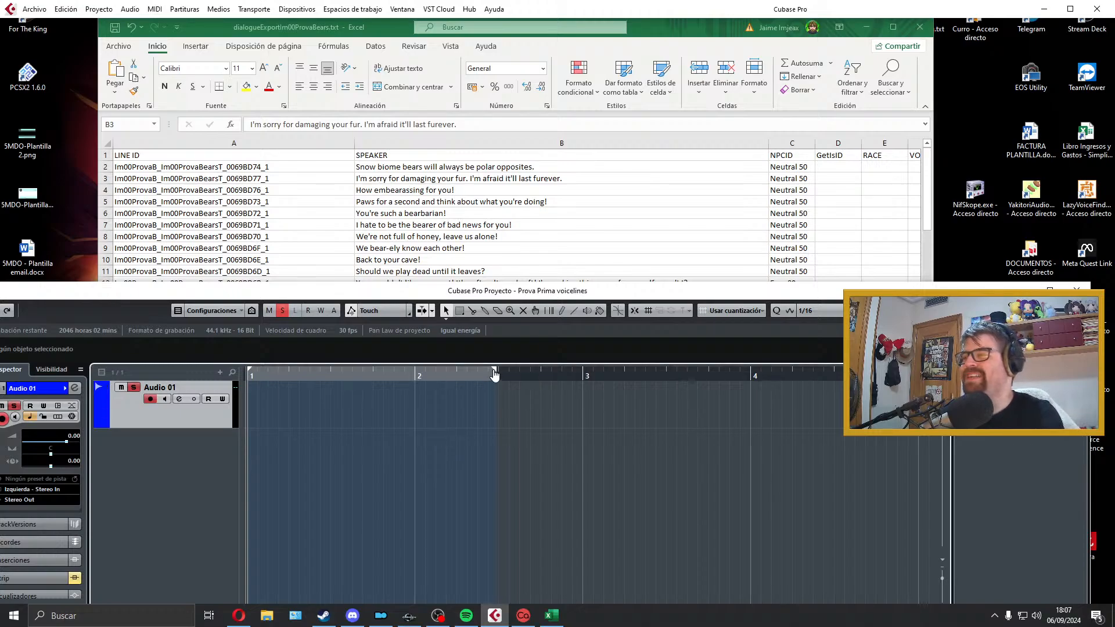
left_click_drag(494, 371, 755, 372)
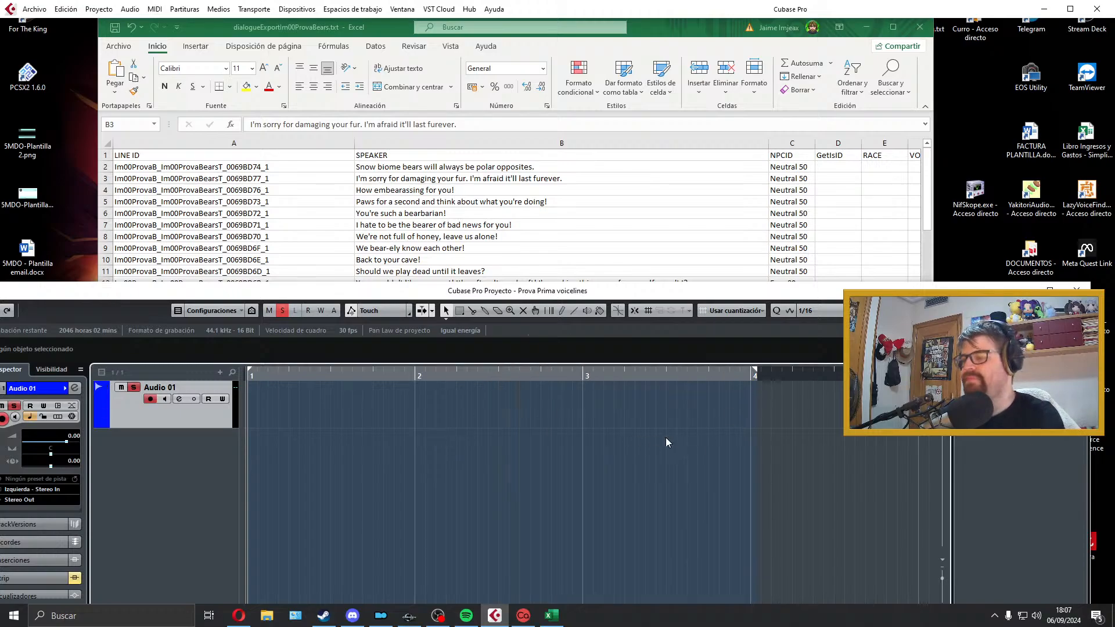
Step: Try a take of the dialogue line in cell B3 on Audio 01, listen back and discard it
key("KP_Multiply")
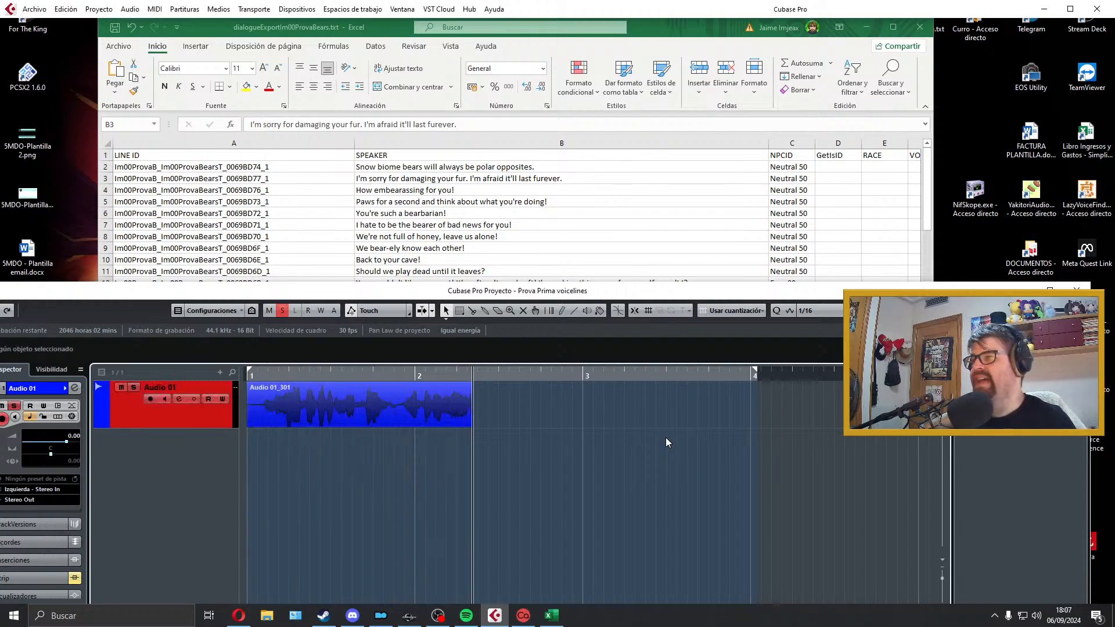
key("space")
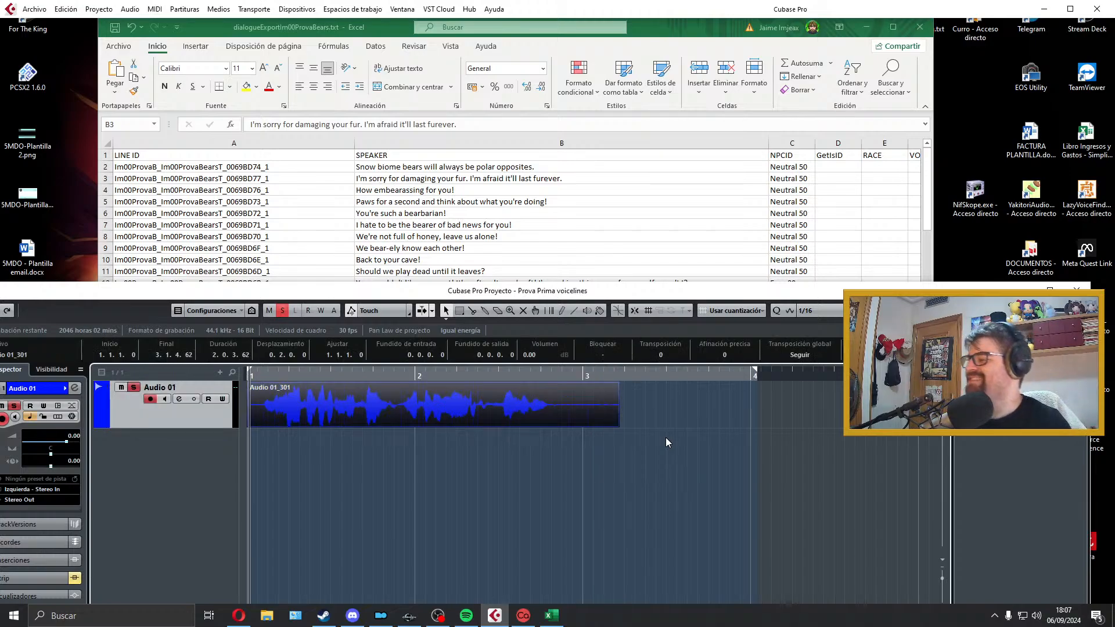
key("space")
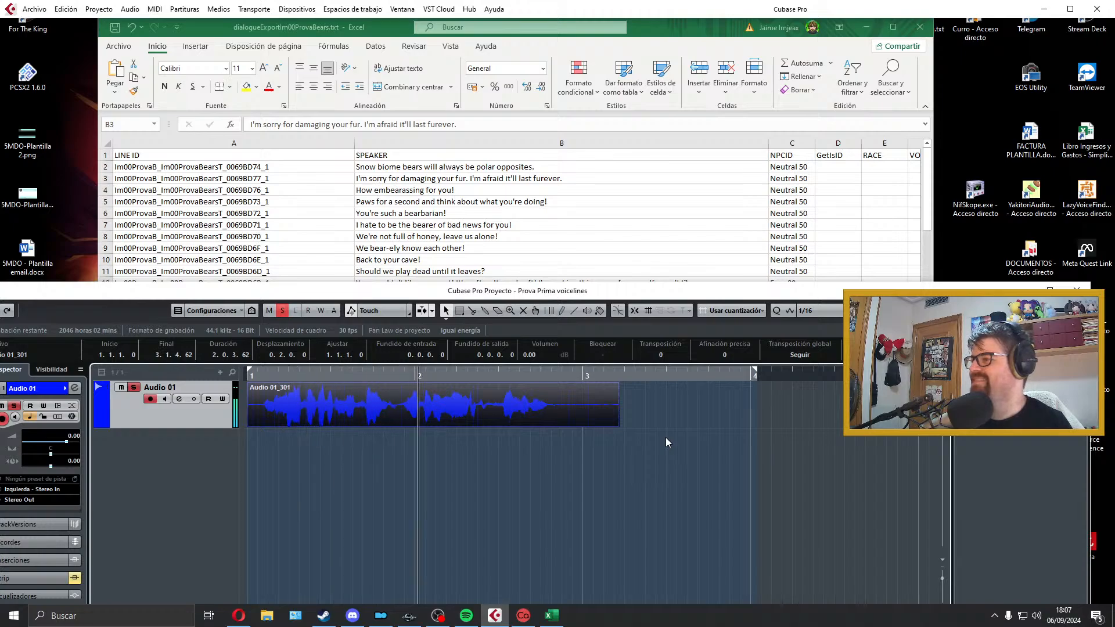
key("space")
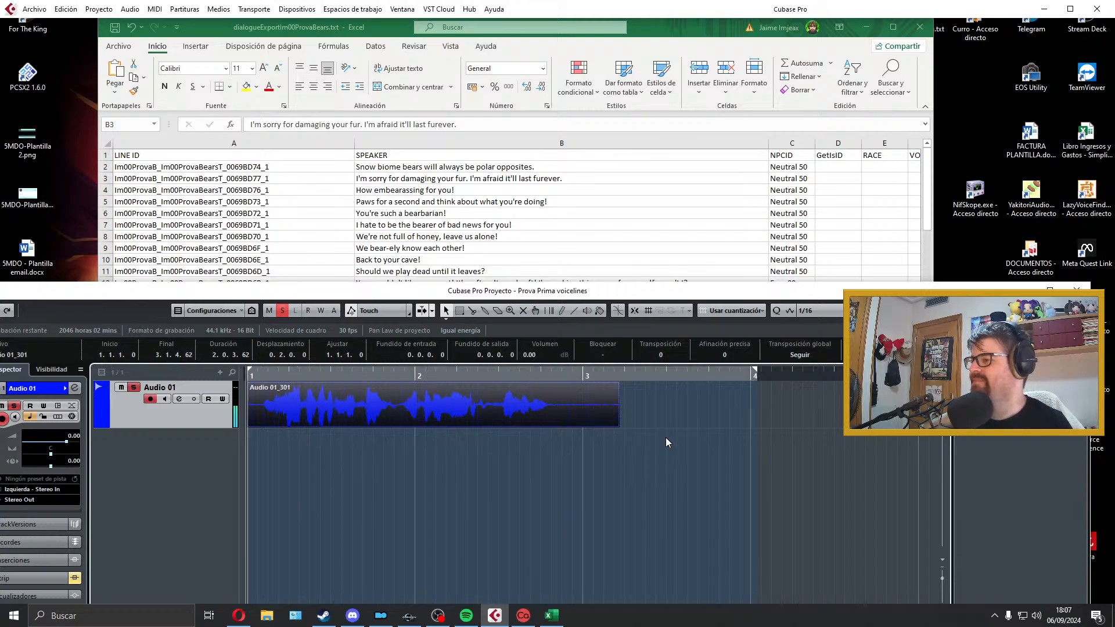
key("space")
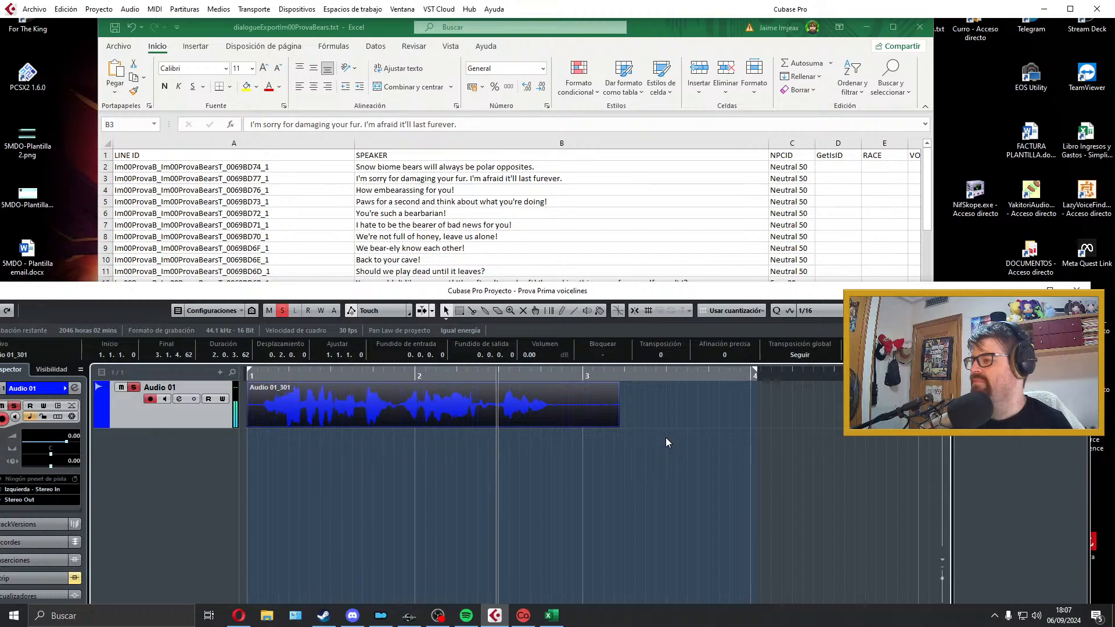
key("space")
key("Delete")
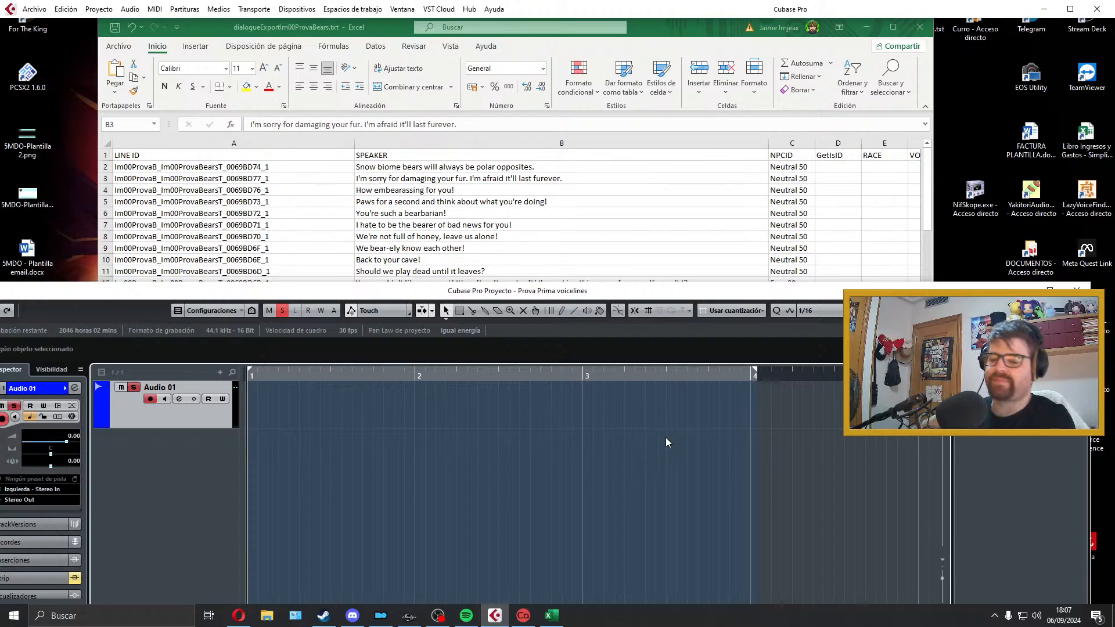
Step: Record a new take of the fur-damage line in cell B3 on Audio 01 from bar 1 and start playback
key("KP_Multiply")
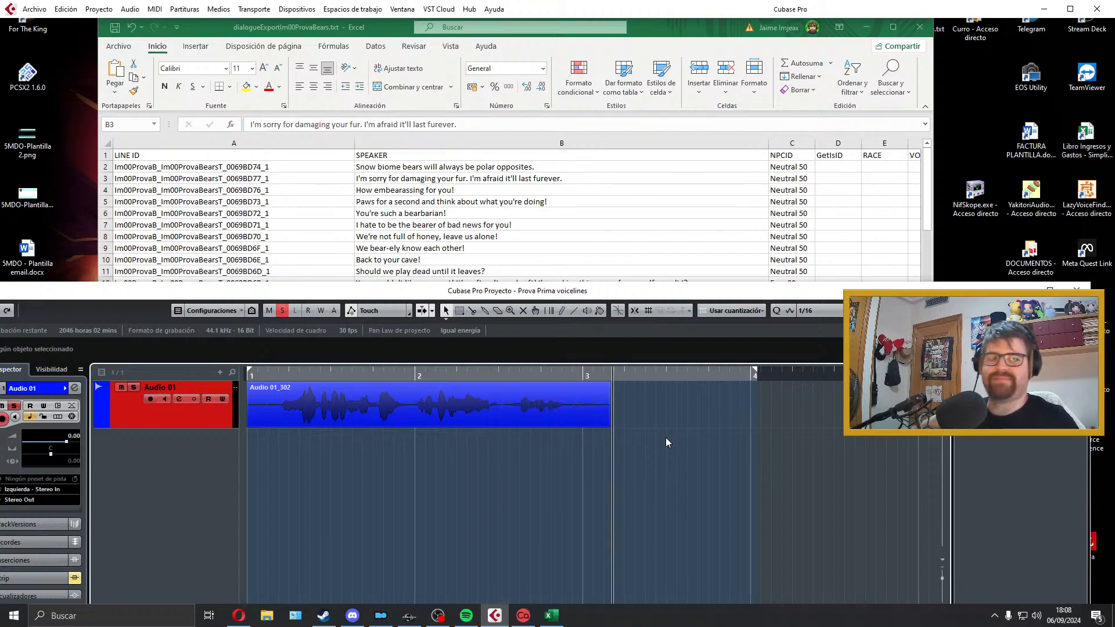
key("space")
key("space")
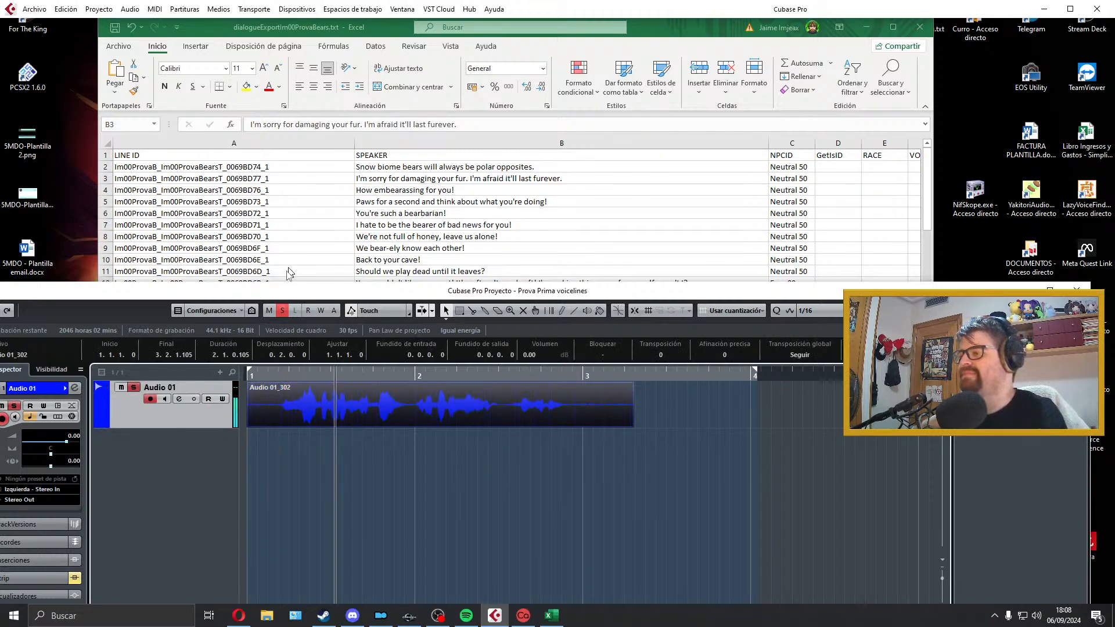
Step: Trim both ends of the clip so it spans bar 1 to 2.3.4.89 with short fades, and fit the locators to it
left_click_drag(250, 424, 269, 396)
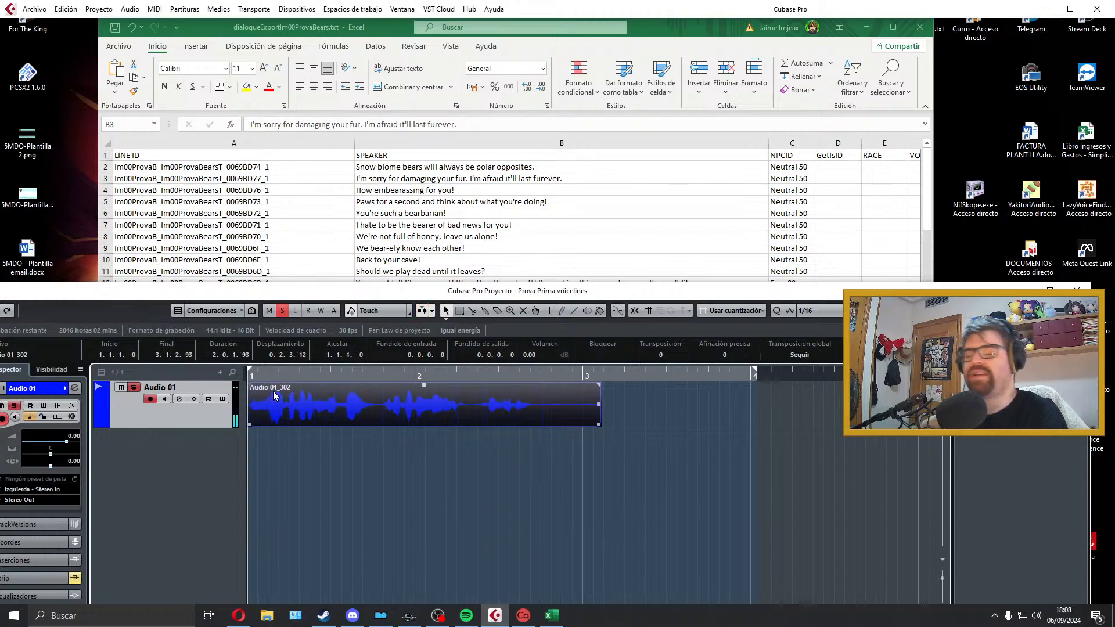
key("space")
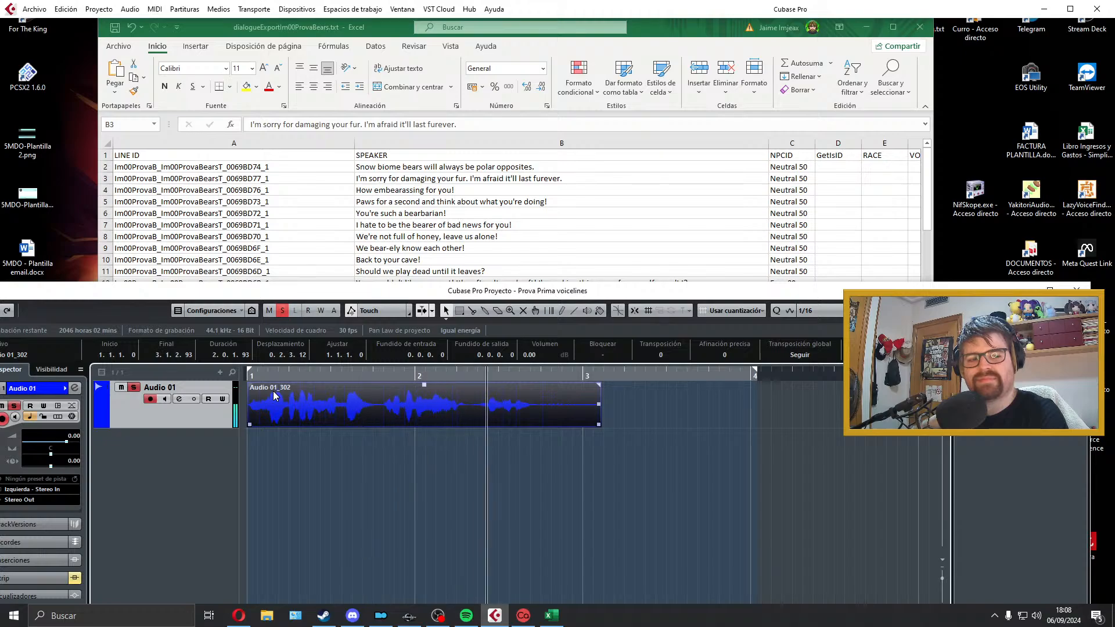
key("space")
left_click_drag(595, 424, 531, 387)
left_click_drag(248, 384, 251, 386)
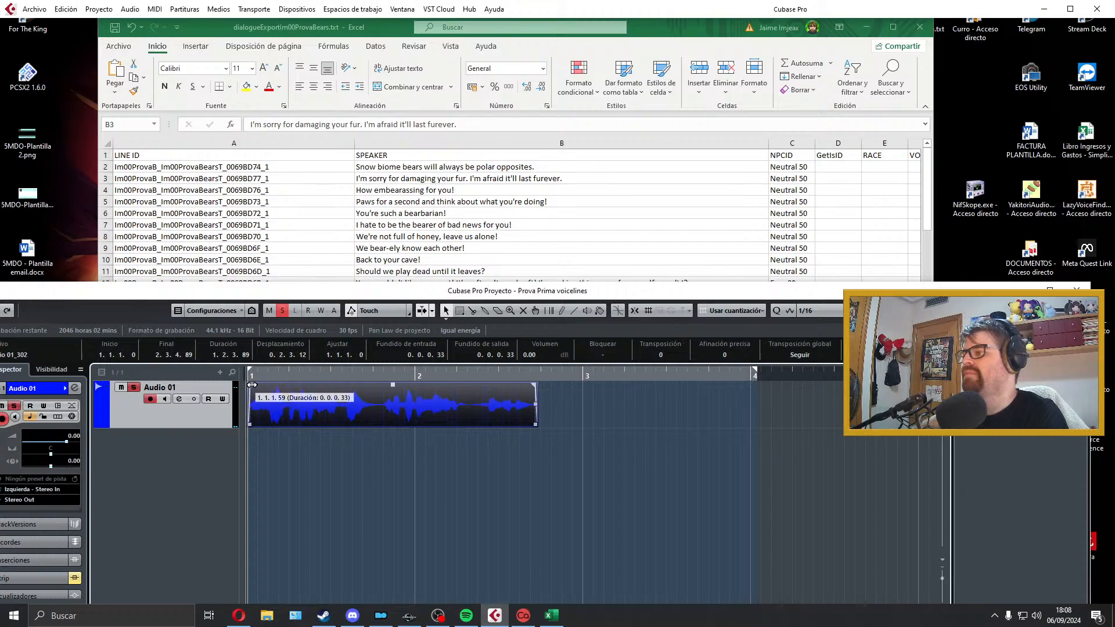
key("space")
key("p")
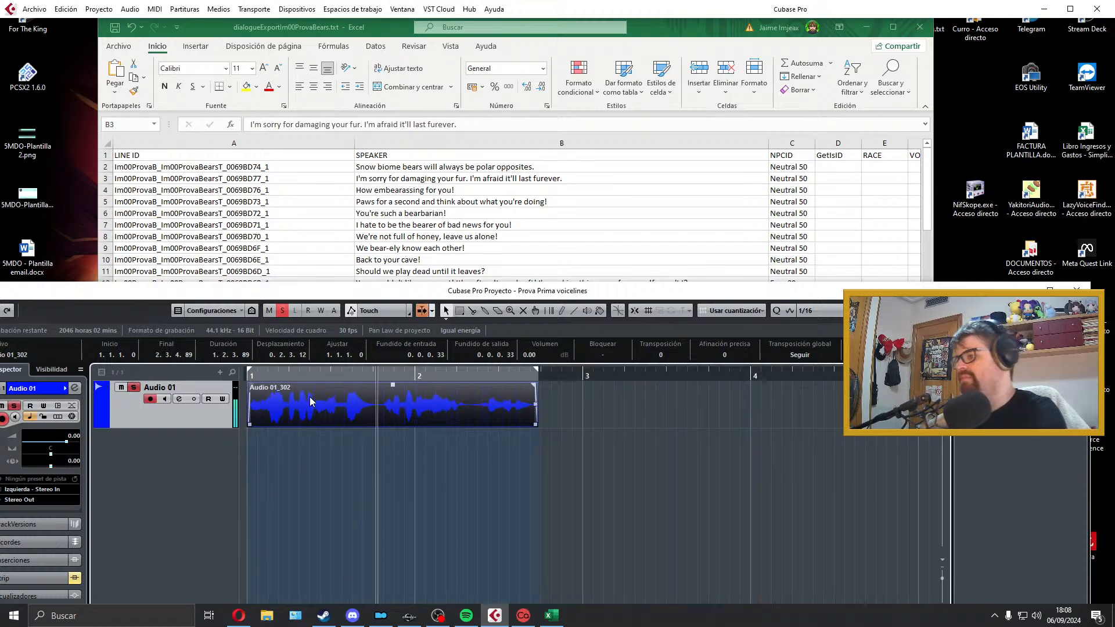
key("space")
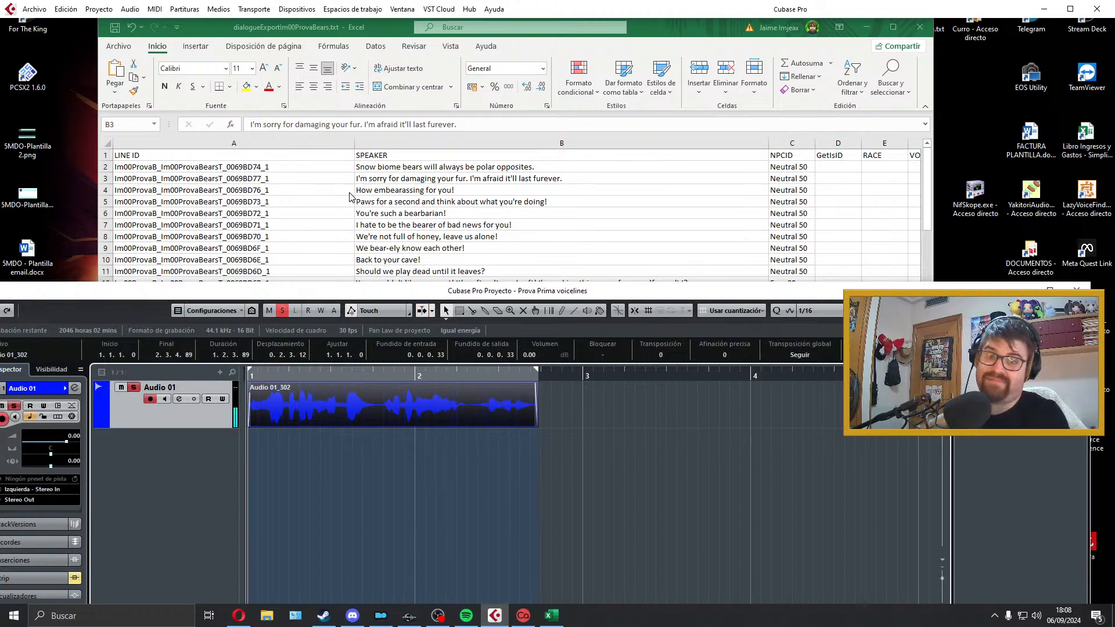
Step: Export the audio mixdown as a Wave file named with the line ID copied from cell A3, Im00ProvaB_Im00ProvaBearsT_0069BD77_1
left_click(320, 168)
double_click(301, 179)
left_click_drag(297, 180, 112, 177)
key("ctrl+c")
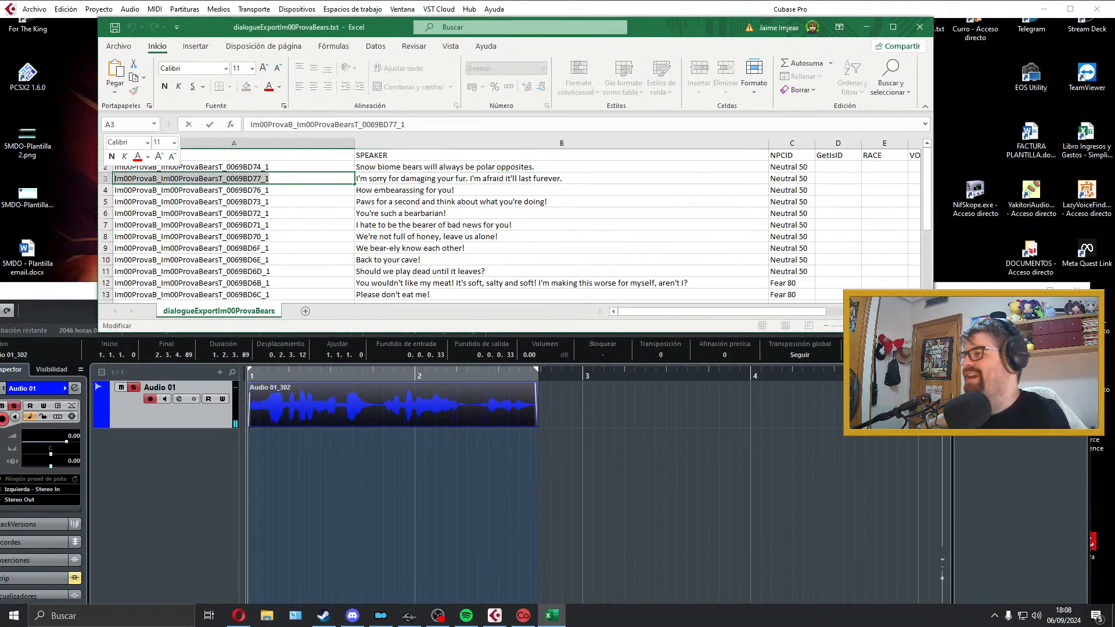
left_click(377, 371)
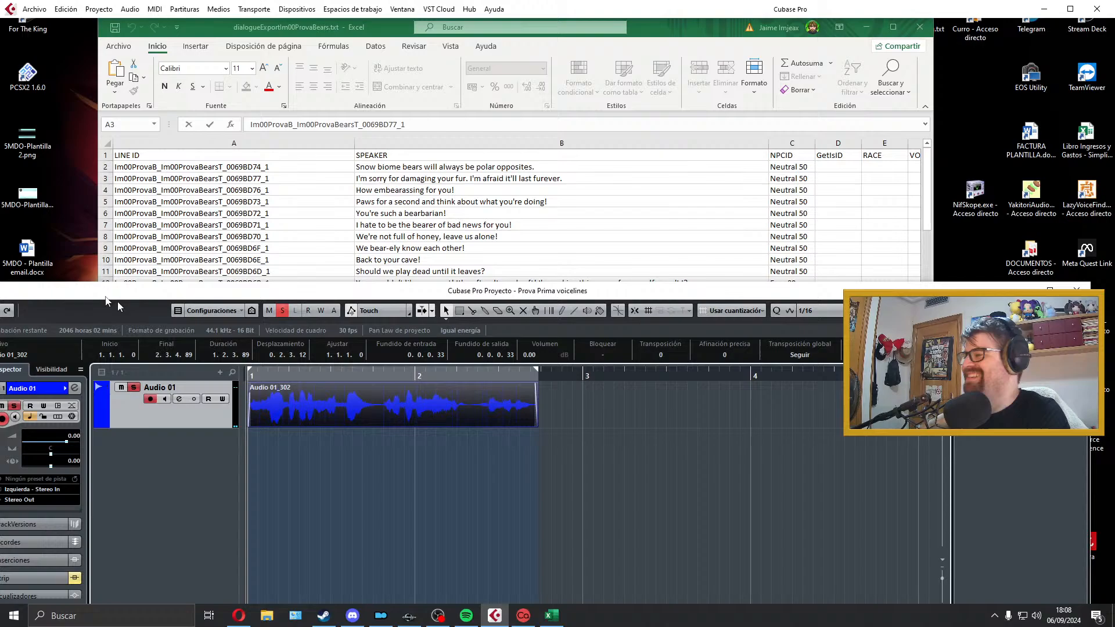
left_click(31, 10)
mouse_move(58, 194)
left_click(273, 214)
key("ctrl+v")
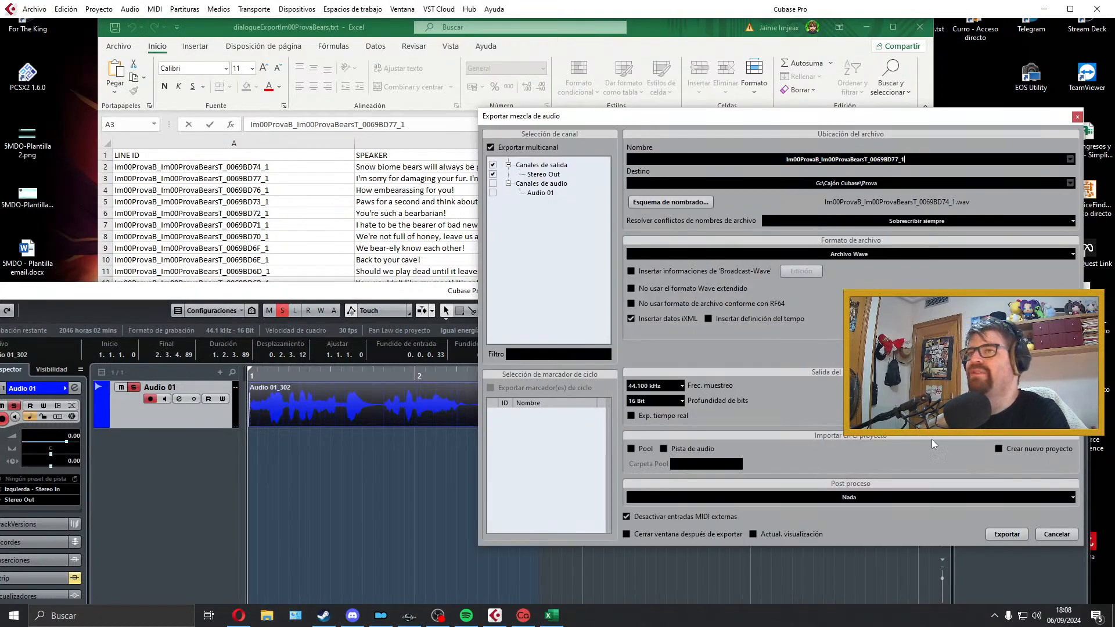
left_click(1008, 535)
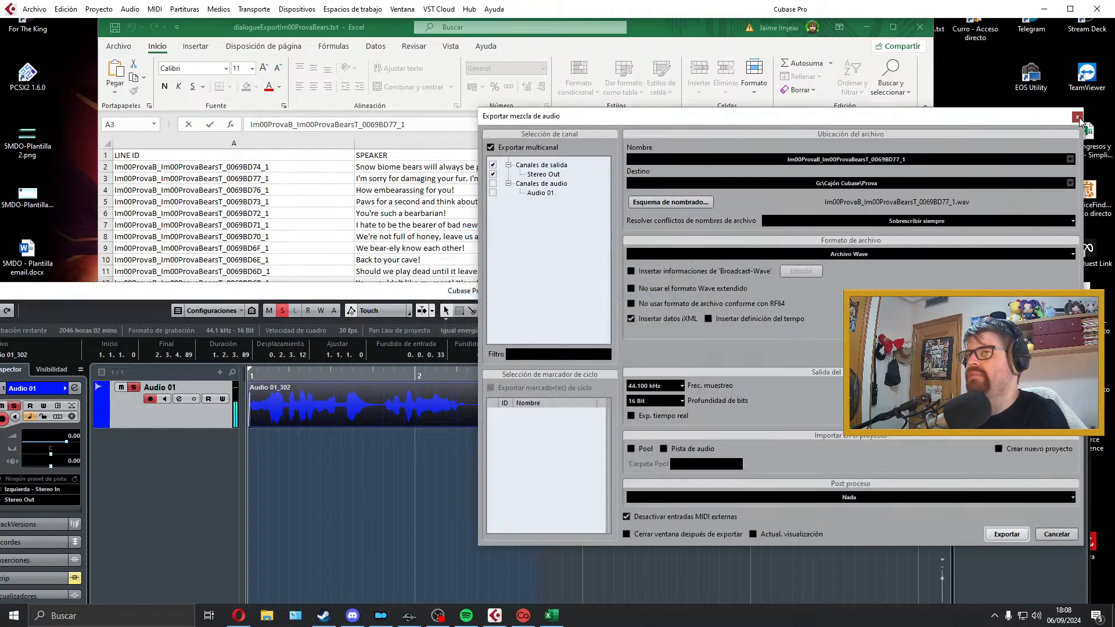
left_click(1077, 118)
Step: Delete the exported clip from Audio 01 and extend the right locator to just past bar 4
key("Delete")
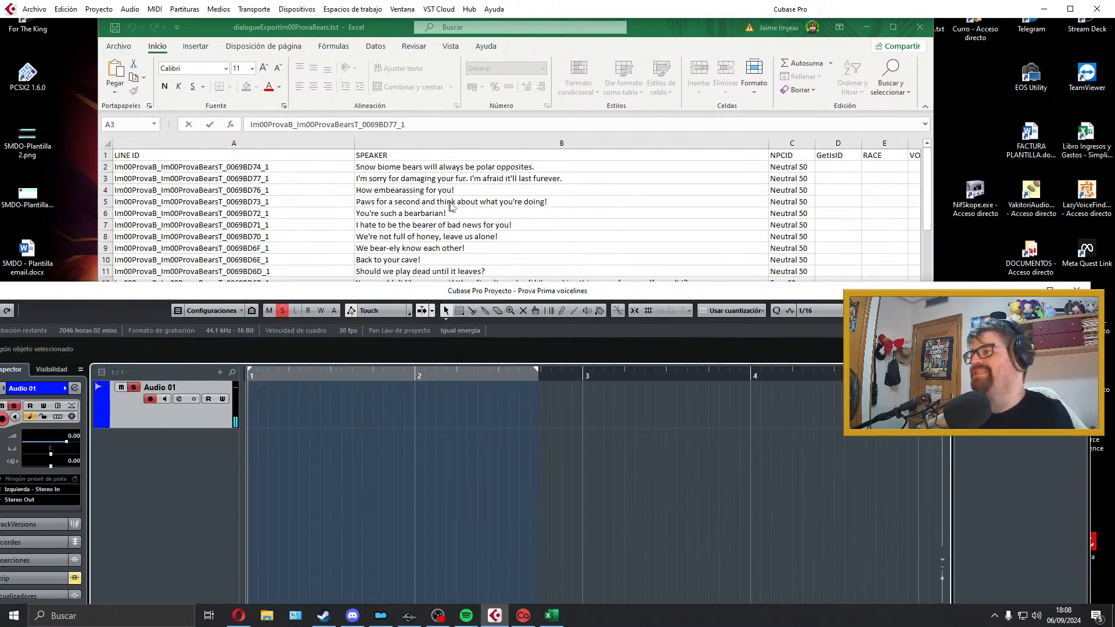
left_click_drag(537, 373, 770, 374)
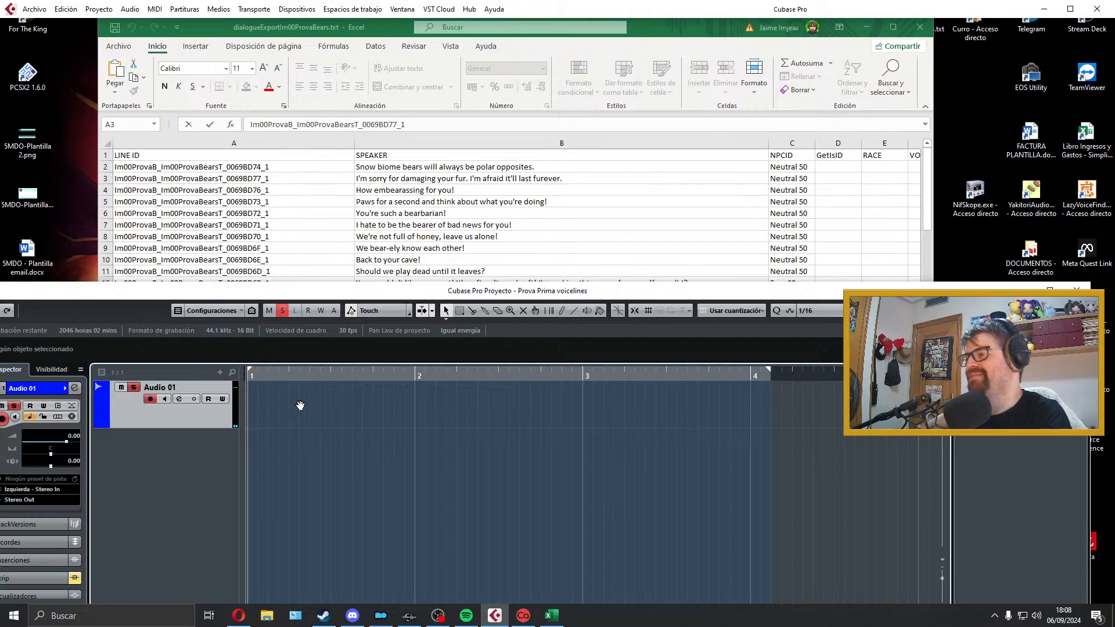
Step: Record the cell B4 line, "How embearassing for you!", on Audio 01 from bar 1 and play the take back
key("KP_Multiply")
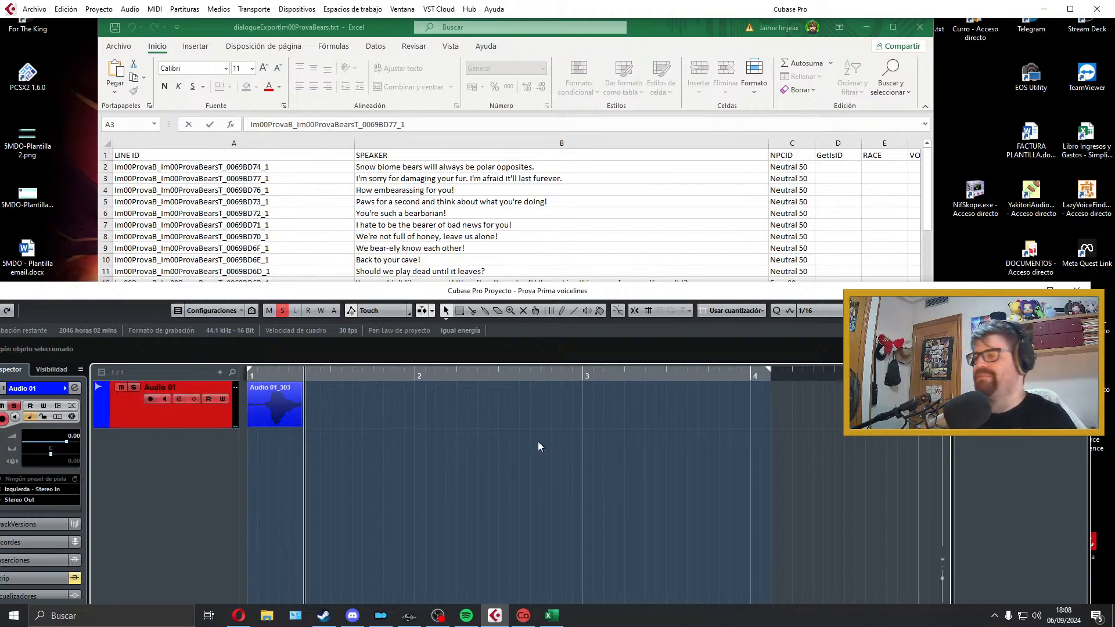
key("space")
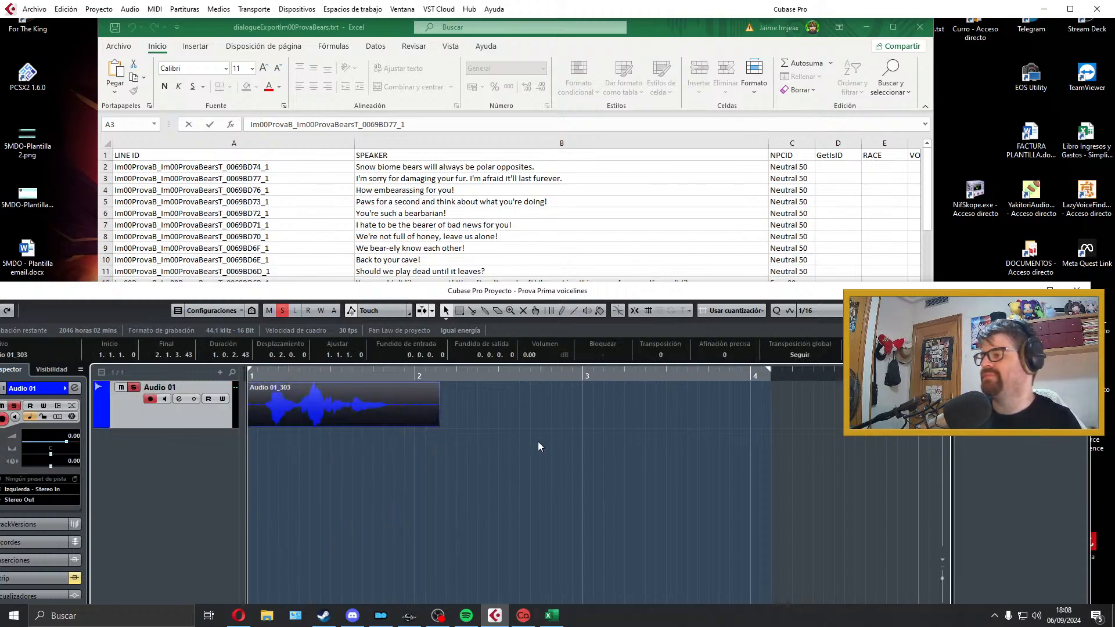
key("space")
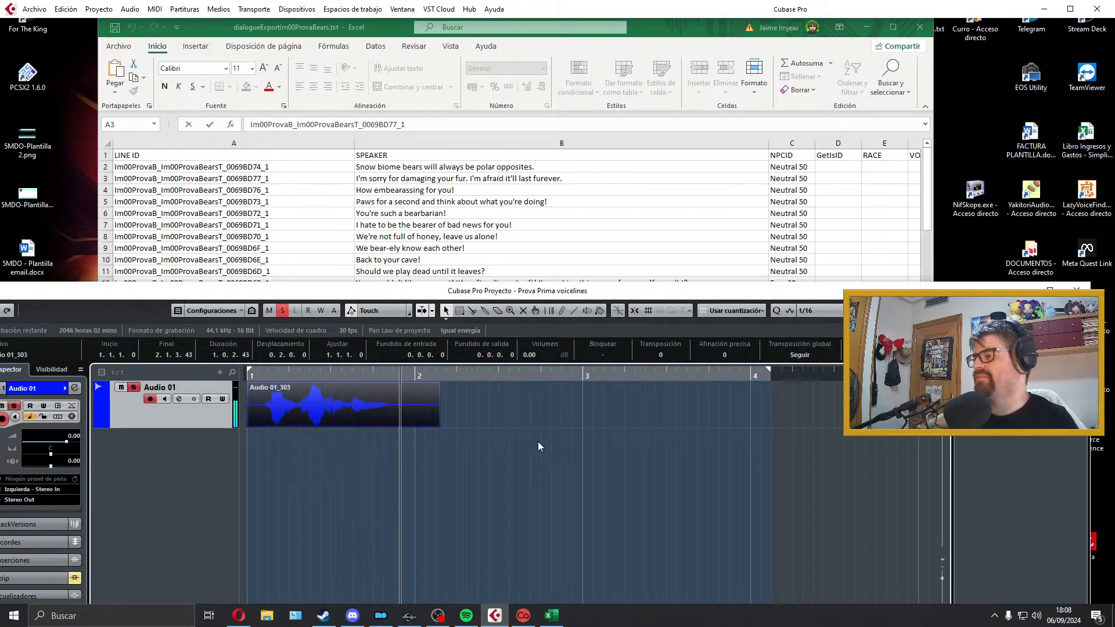
key("space")
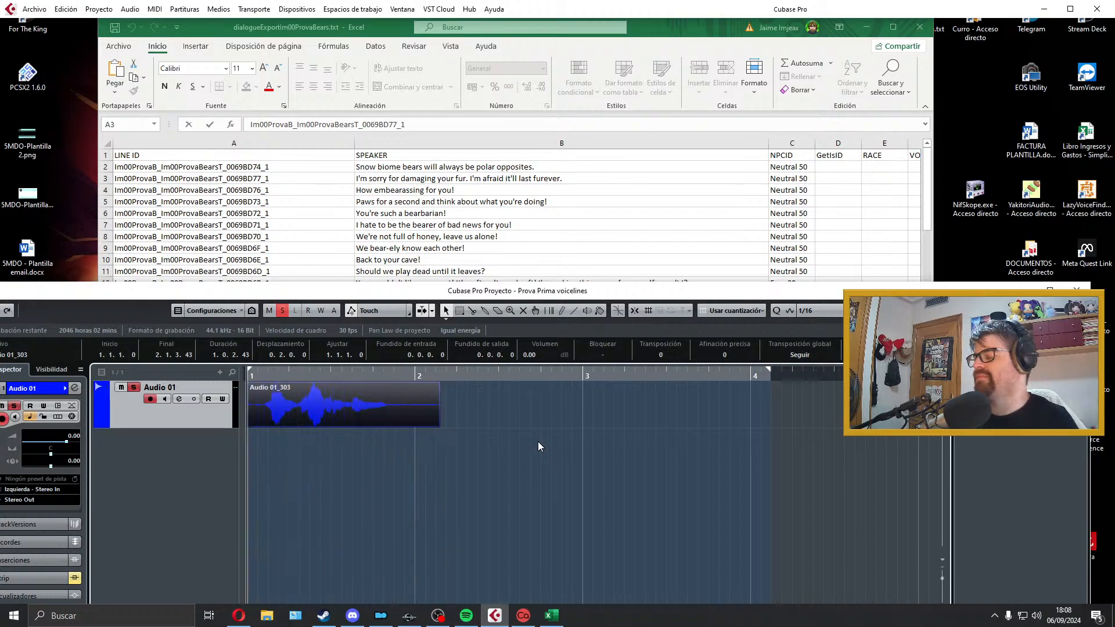
key("space")
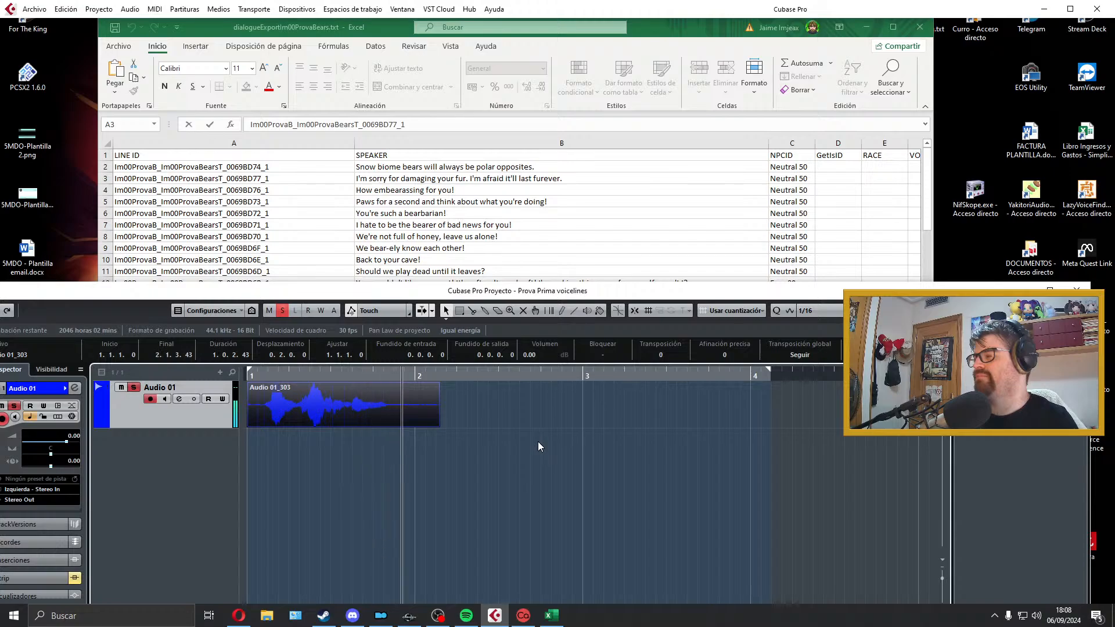
key("space")
key("space")
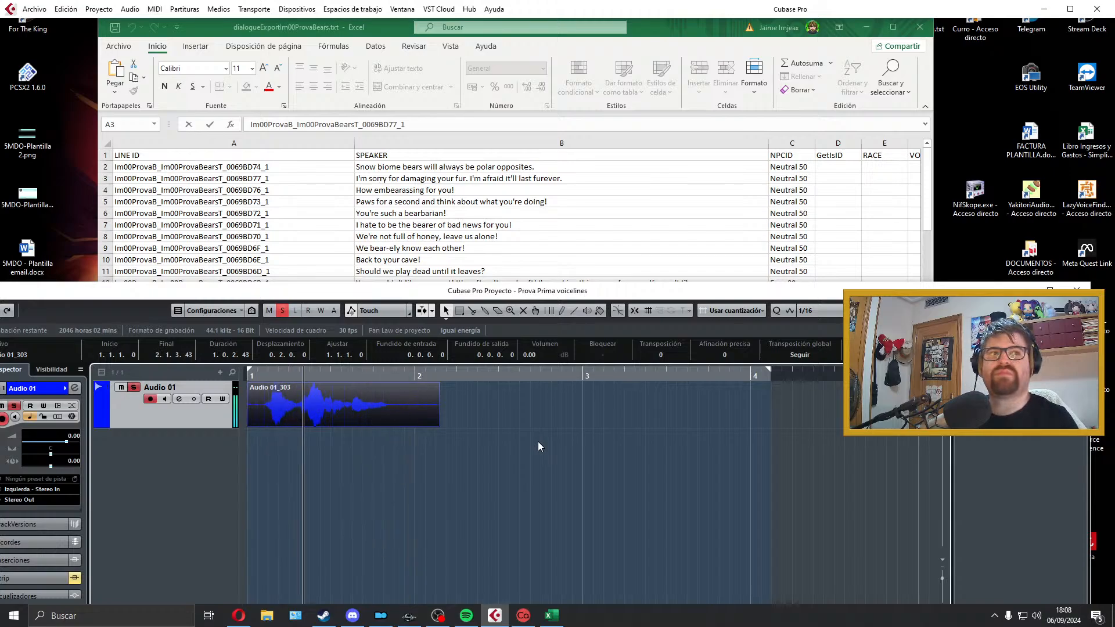
key("space")
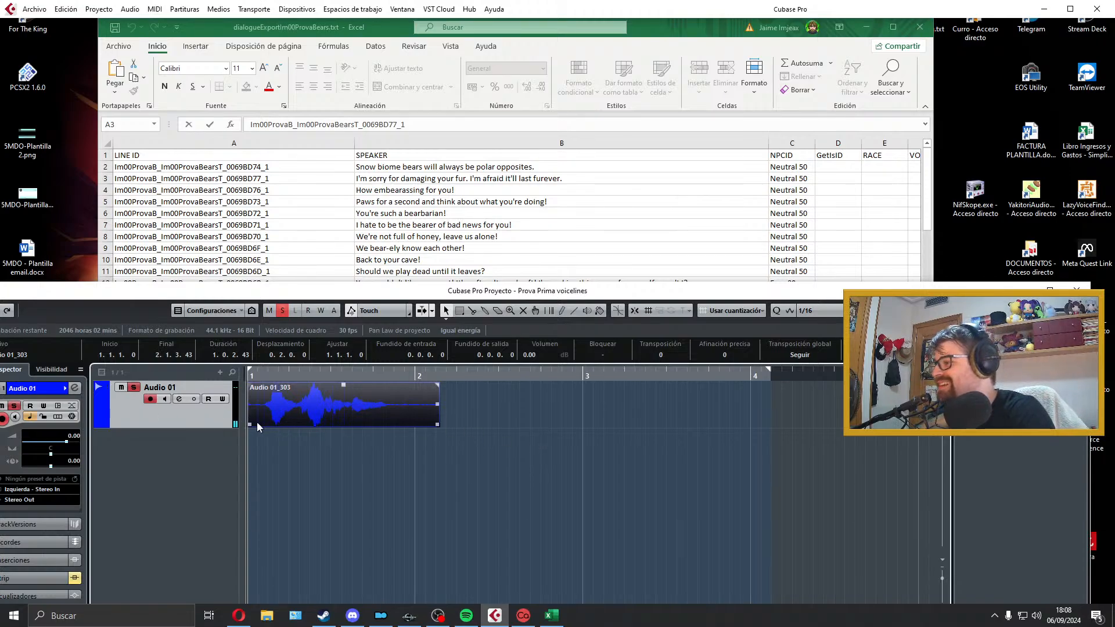
Step: Trim the clip to span bar 1 to 1.4.2.114 with a 0.0.0.59 fade-in and 0.0.0.80 fade-out, and fit the locators to it
left_click_drag(258, 427, 262, 426)
left_click_drag(263, 384, 291, 400)
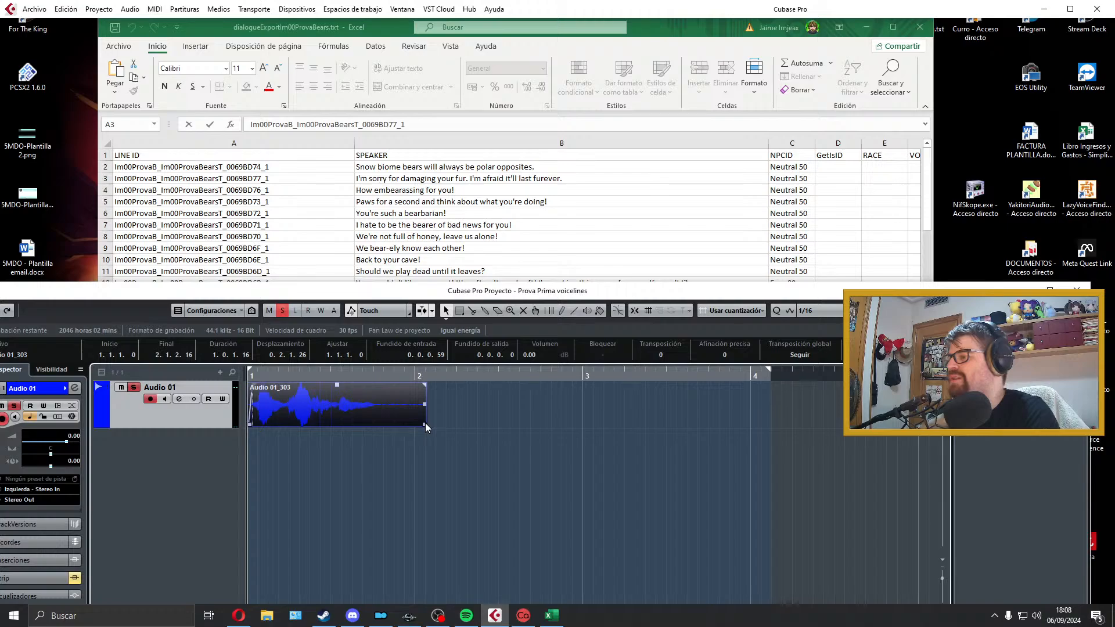
left_click_drag(425, 424, 391, 424)
left_click_drag(391, 384, 386, 386)
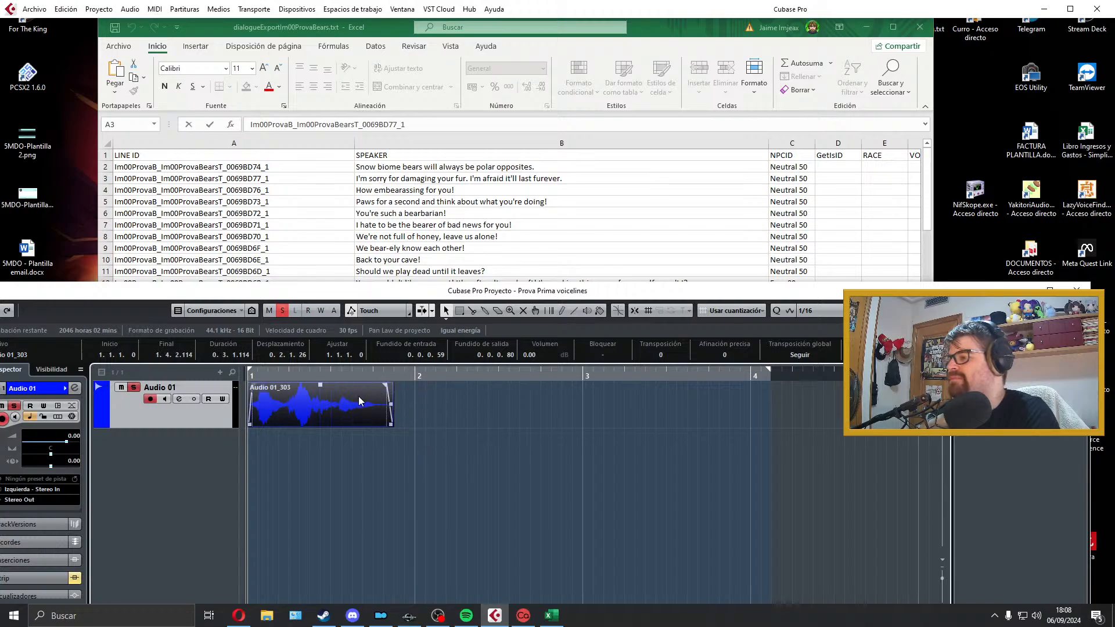
key("p")
key("space")
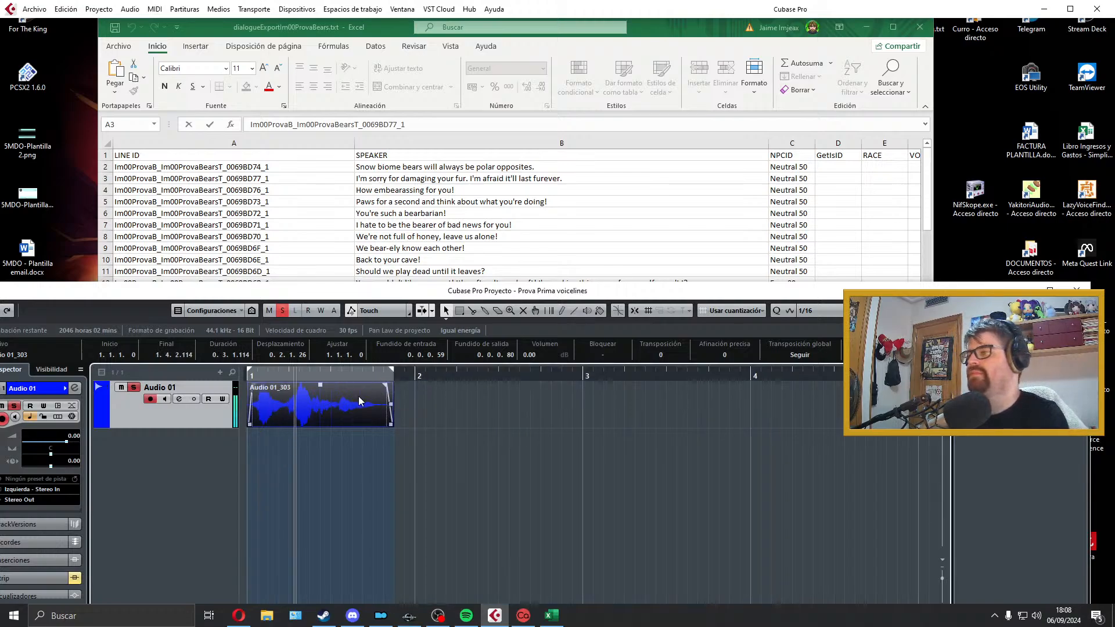
key("space")
Step: Export the audio mixdown as a Wave file named with the line ID from cell A4, Im00ProvaB_Im00ProvaBearsT_0069BD76_1
left_click(308, 190)
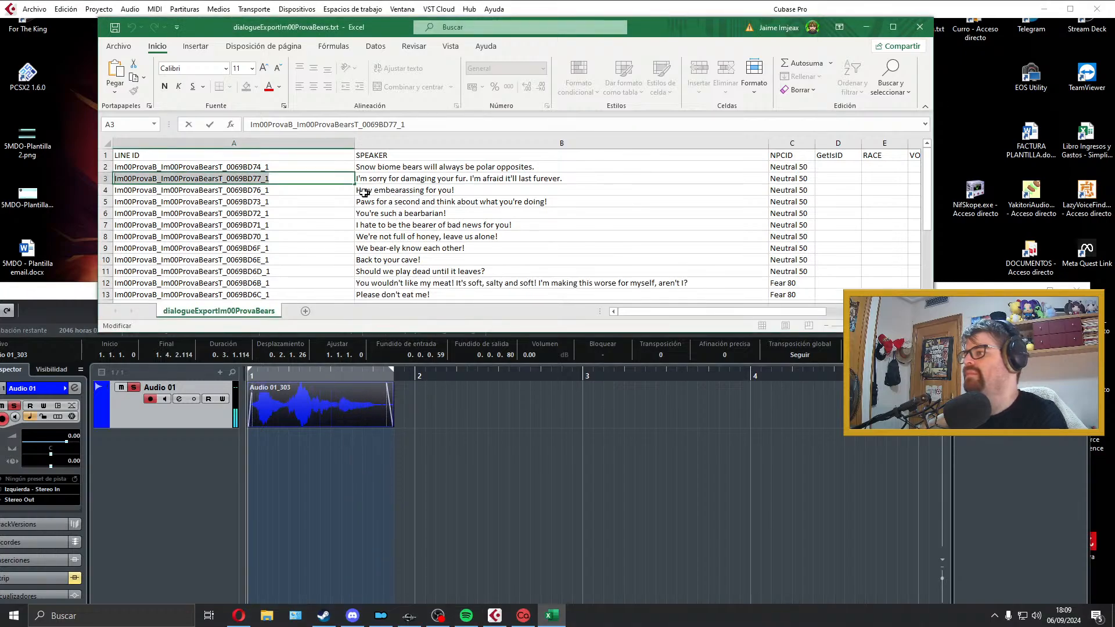
left_click(320, 400)
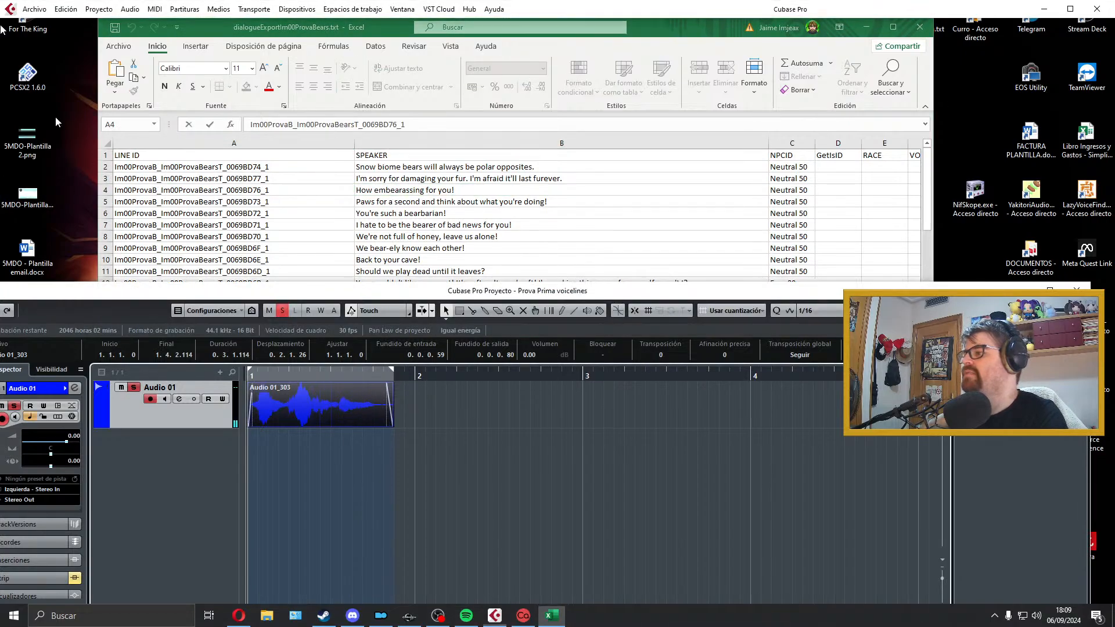
left_click(35, 9)
mouse_move(93, 194)
left_click(261, 214)
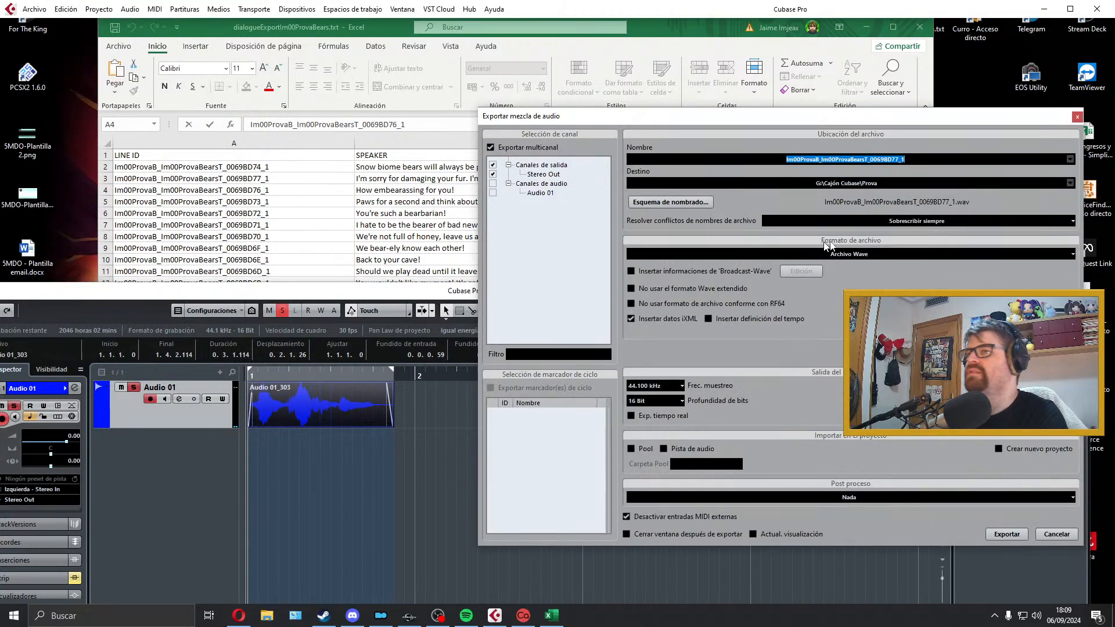
type("Im00ProvaB_Im00ProvaBearsT_0069BD76_1")
left_click(1006, 534)
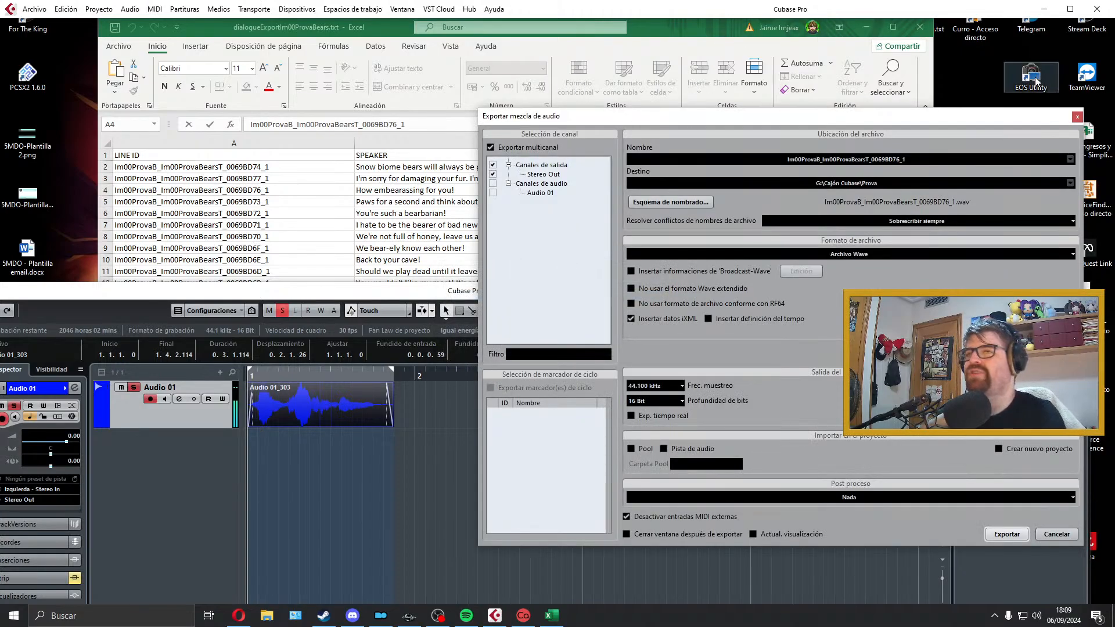
left_click(1076, 118)
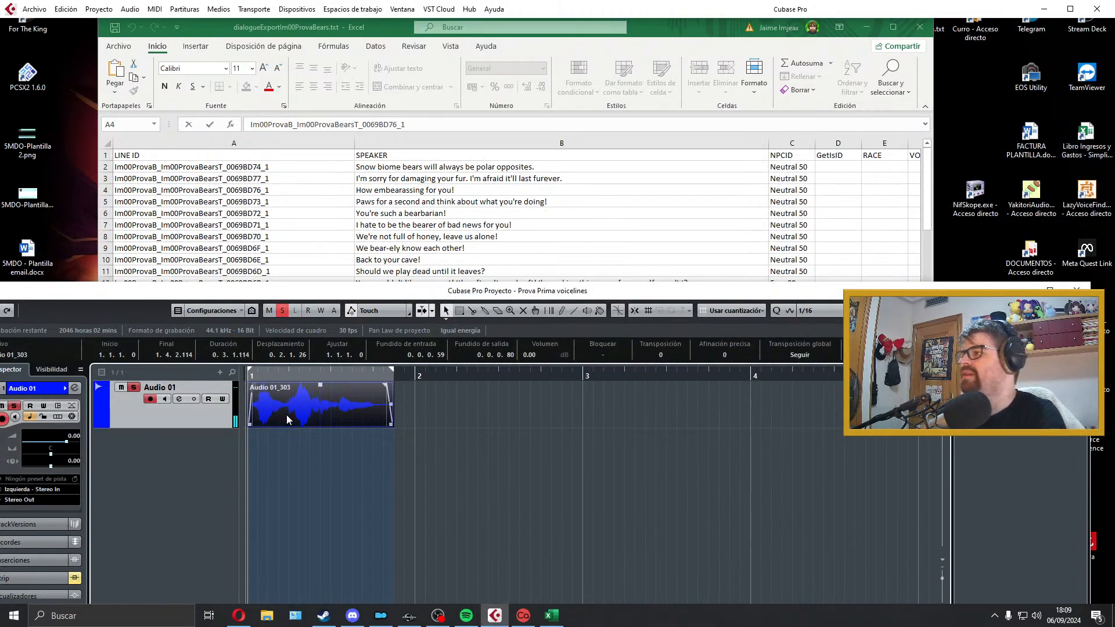
Step: Delete the exported clip from Audio 01 and select the next dialogue line in cell B5 of the Excel spreadsheet
key("Delete")
left_click(423, 204)
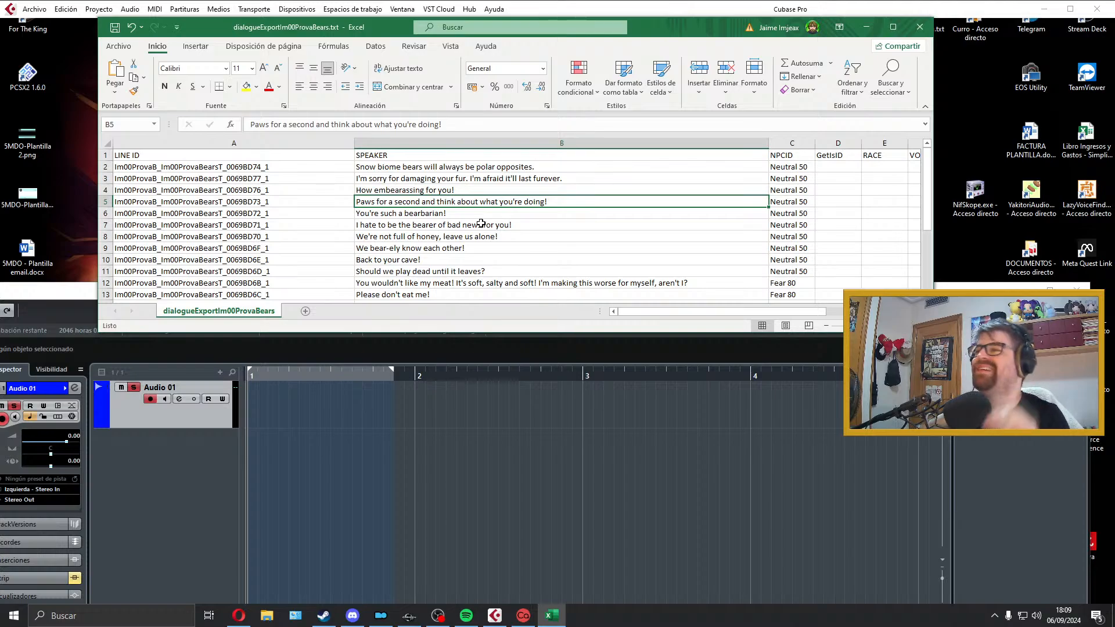
Step: Switch to the Cubase project and extend the right locator to almost bar 5
left_click(395, 402)
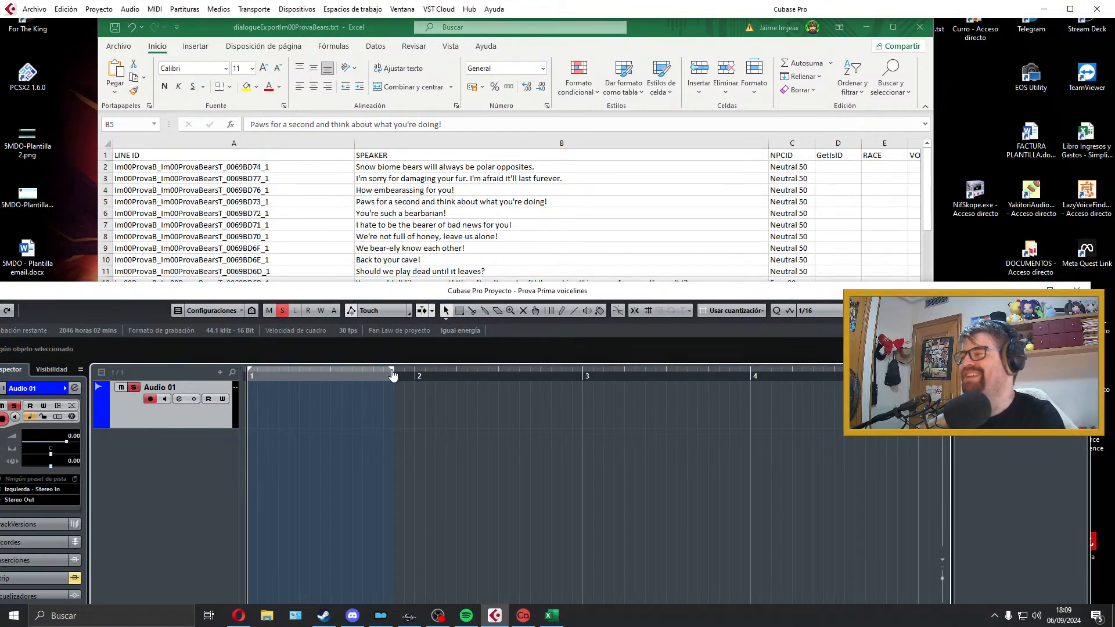
left_click_drag(394, 371, 882, 383)
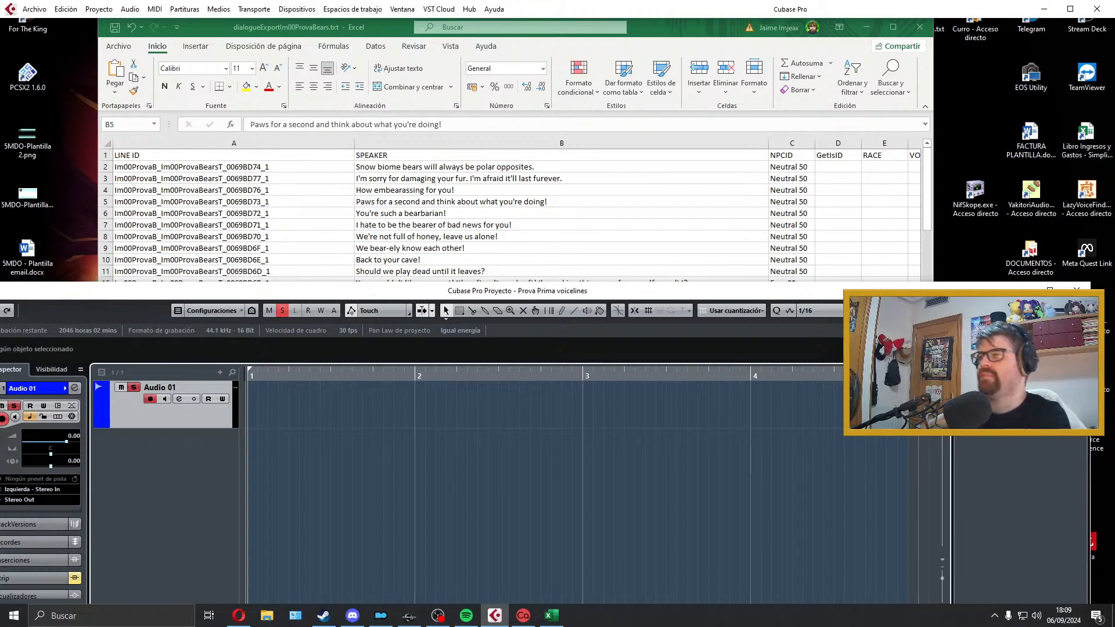
Step: Record a first take of the cell B5 line on Audio 01, play it back and delete it
key("KP_Multiply")
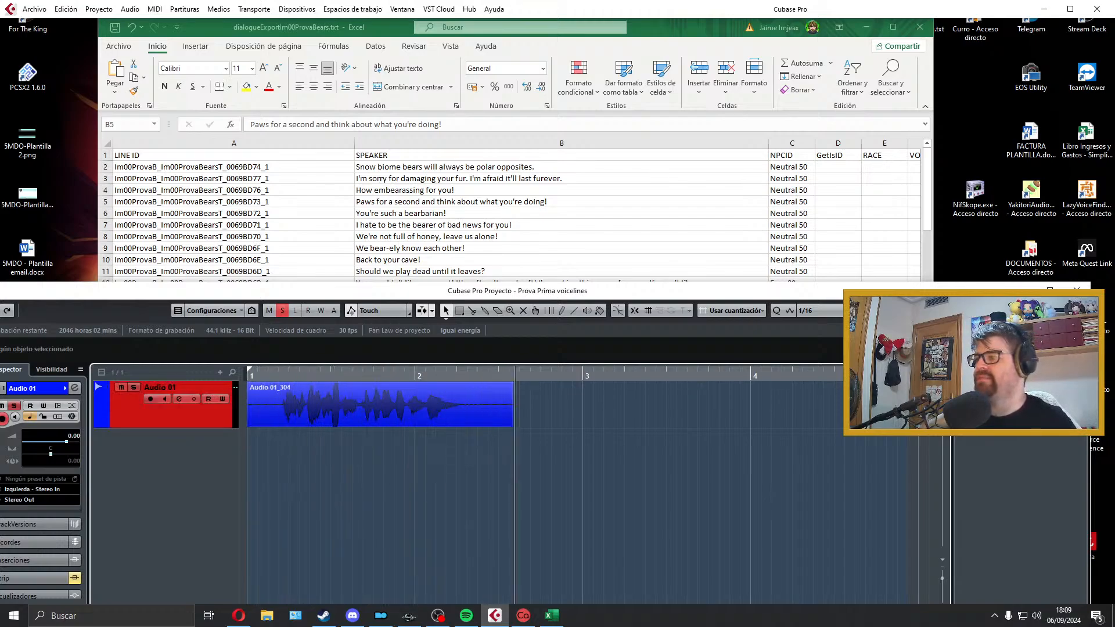
key("space")
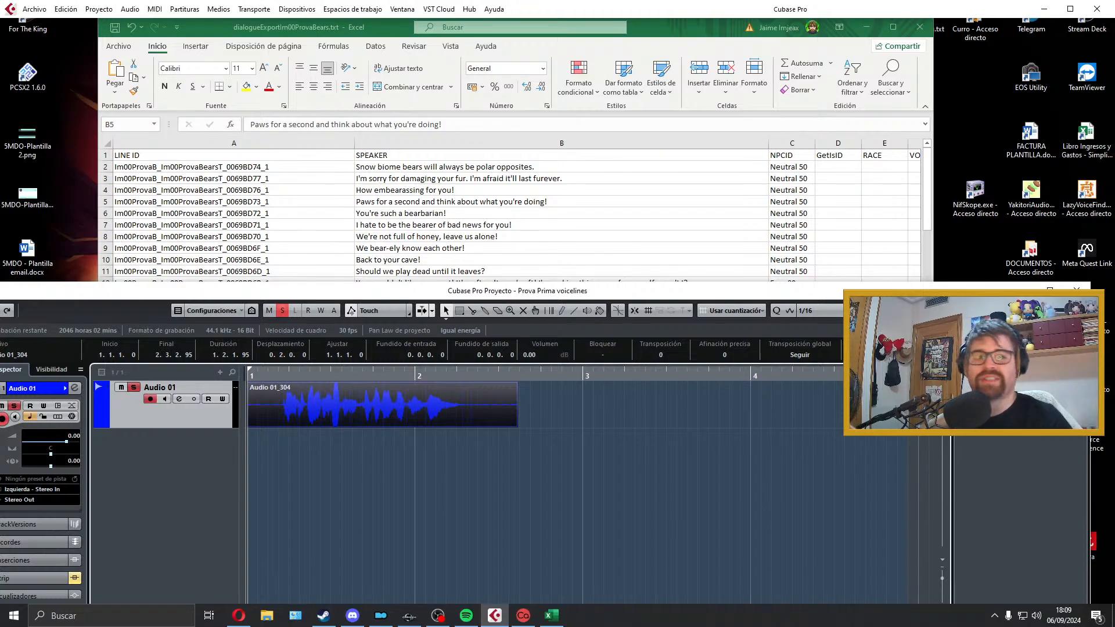
key("space")
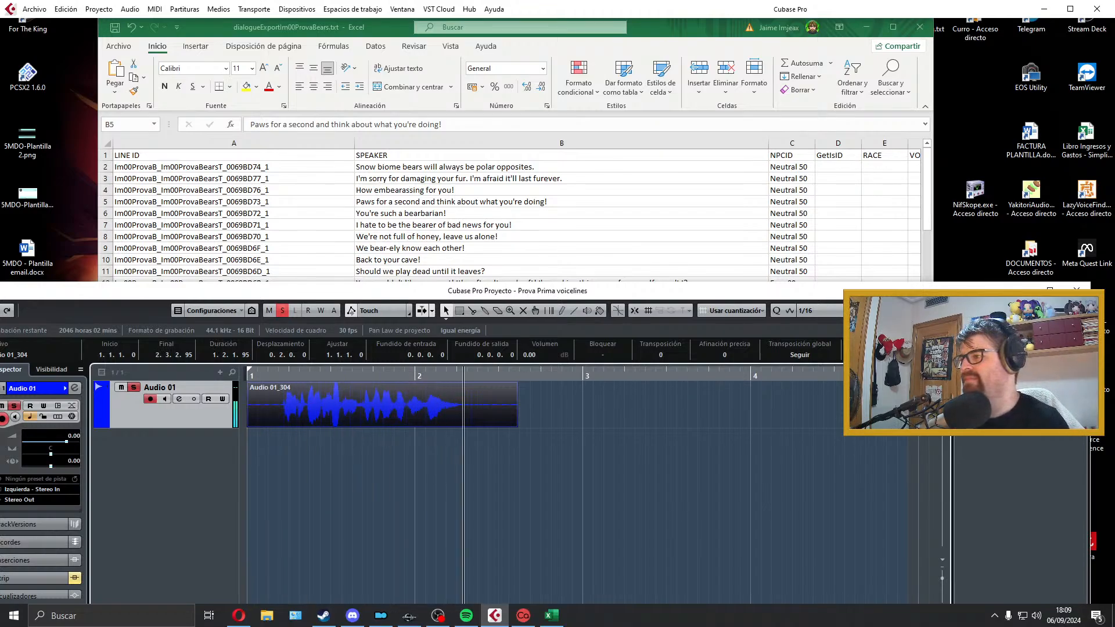
key("space")
key("Delete")
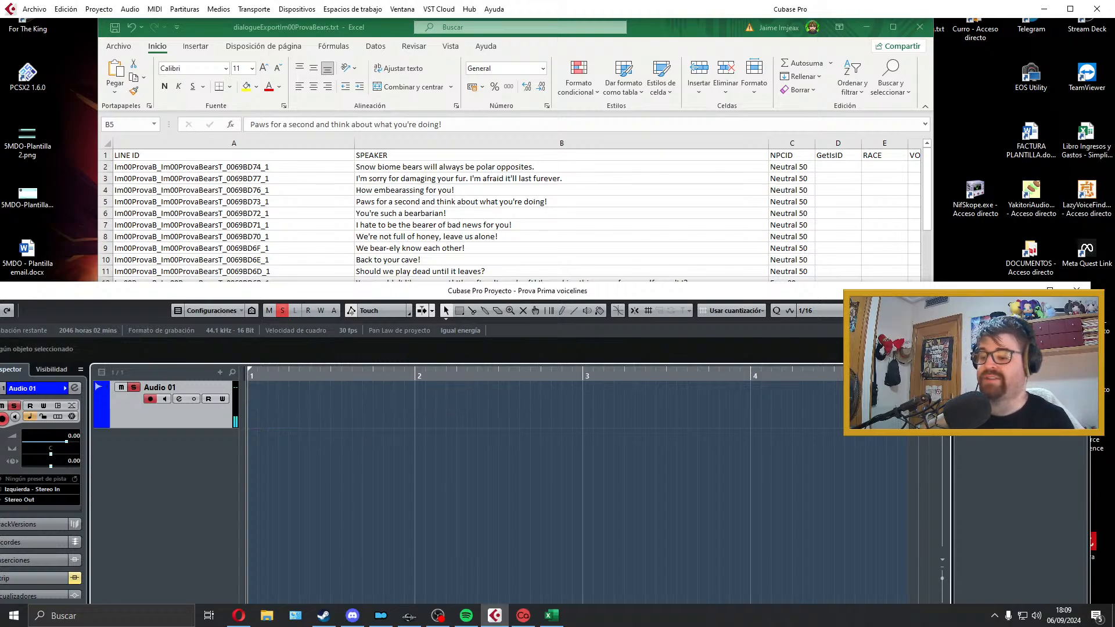
Step: Record another take of the cell B5 line, "Paws for a second and think about what you're doing!", on Audio 01 and play it back
key("KP_Multiply")
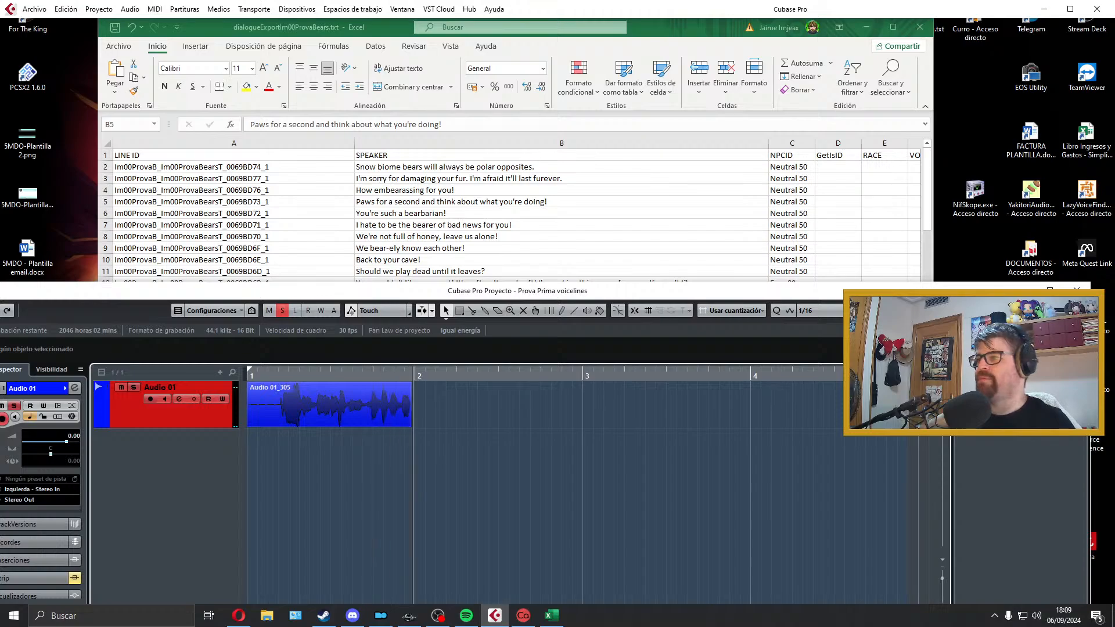
key("space")
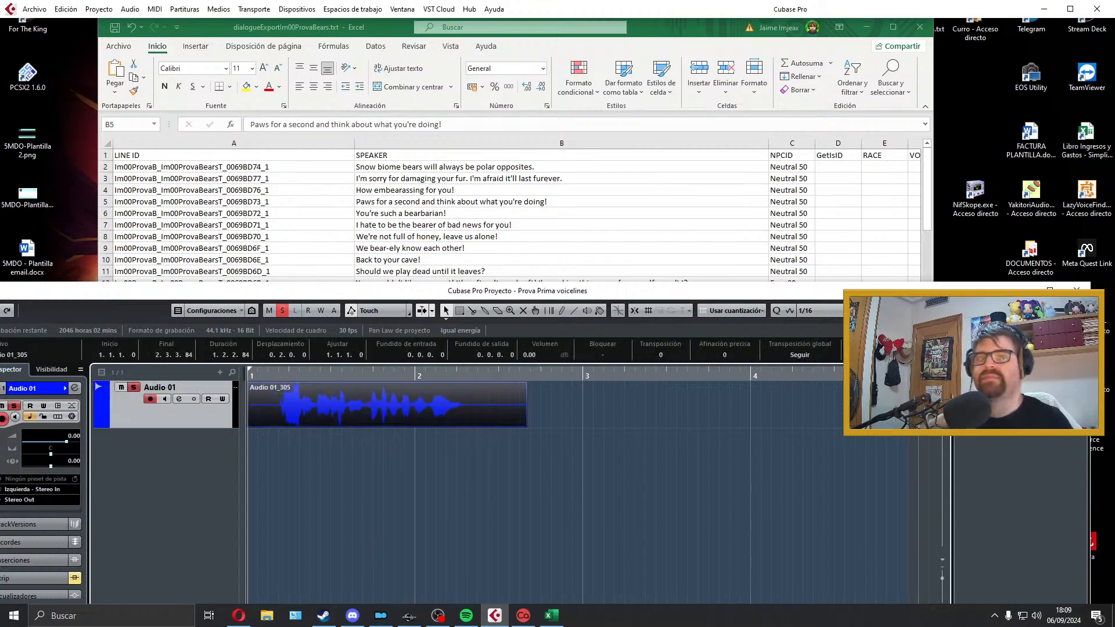
key("space")
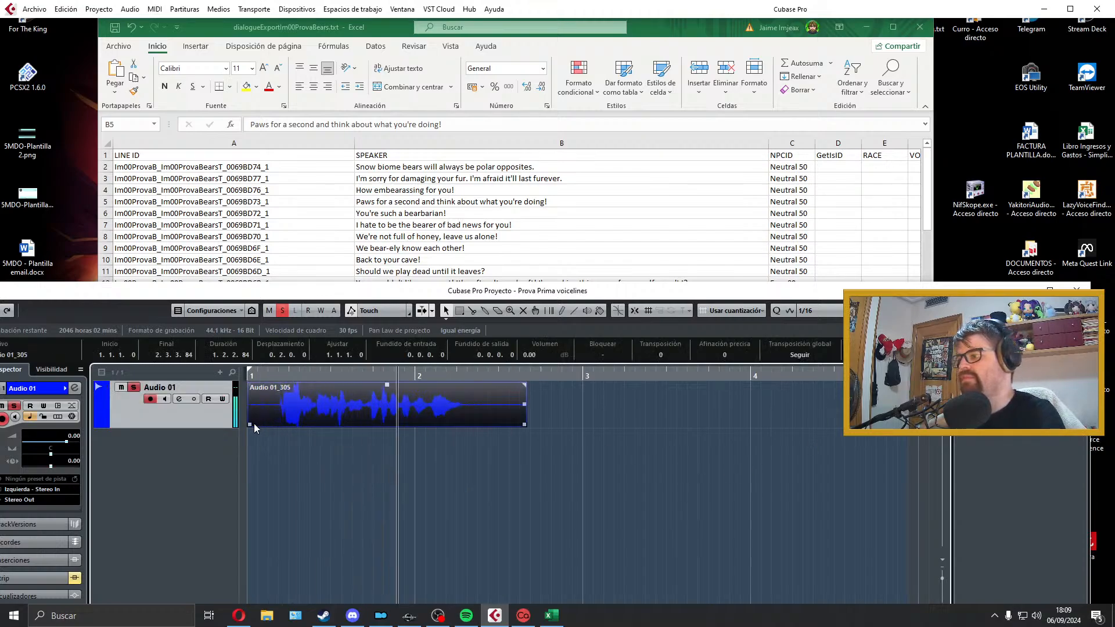
Step: Trim the clip to span bar 1 to 2.1.3.53 with a 0.0.0.26 fade-in and 0.0.0.34 fade-out, and fit the locators to it
left_click_drag(250, 425, 280, 425)
key("space")
key("Delete")
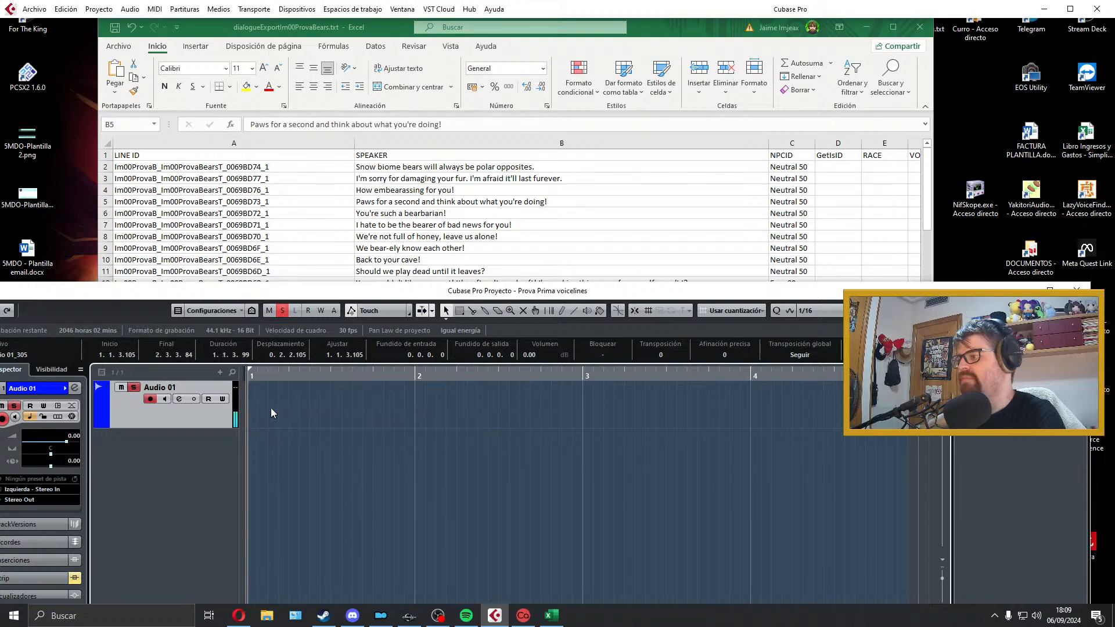
key("ctrl+z")
key("ctrl+z")
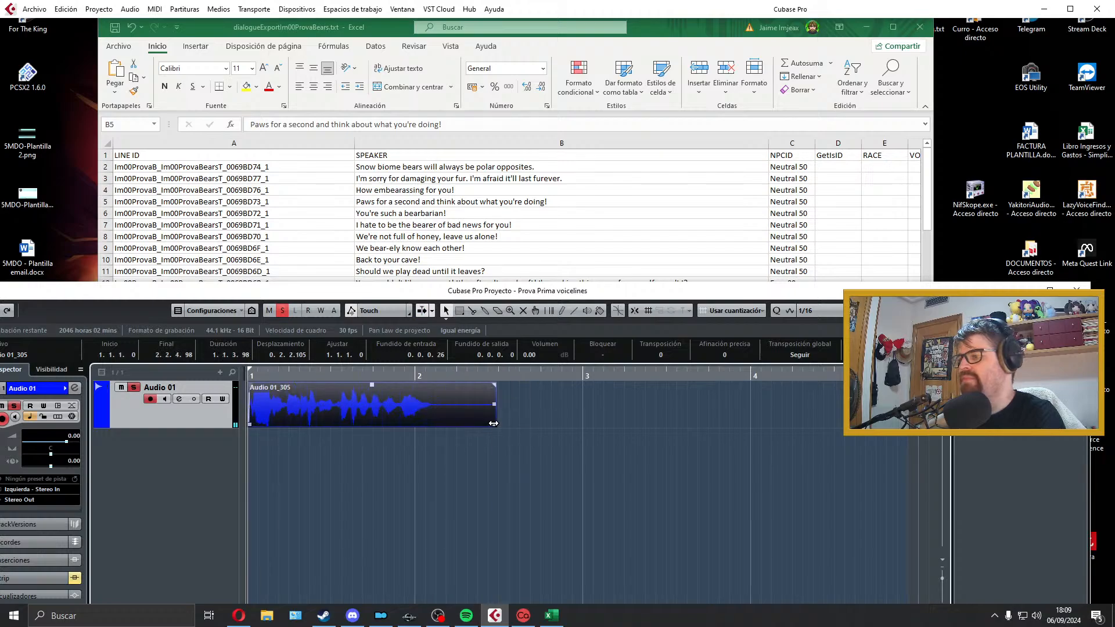
left_click_drag(493, 424, 438, 424)
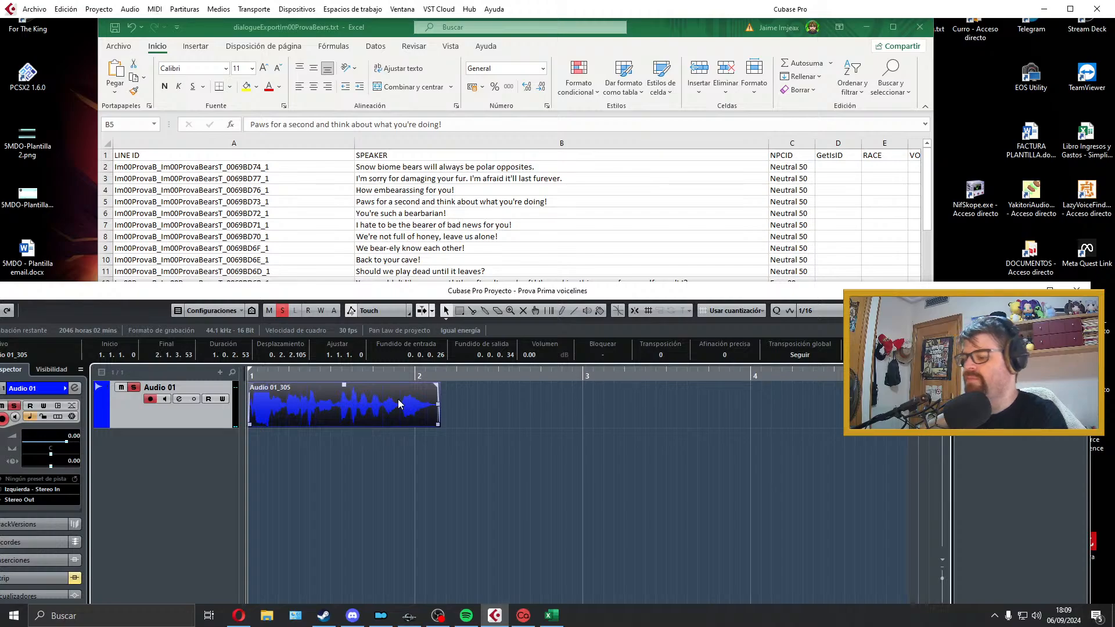
key("p")
key("space")
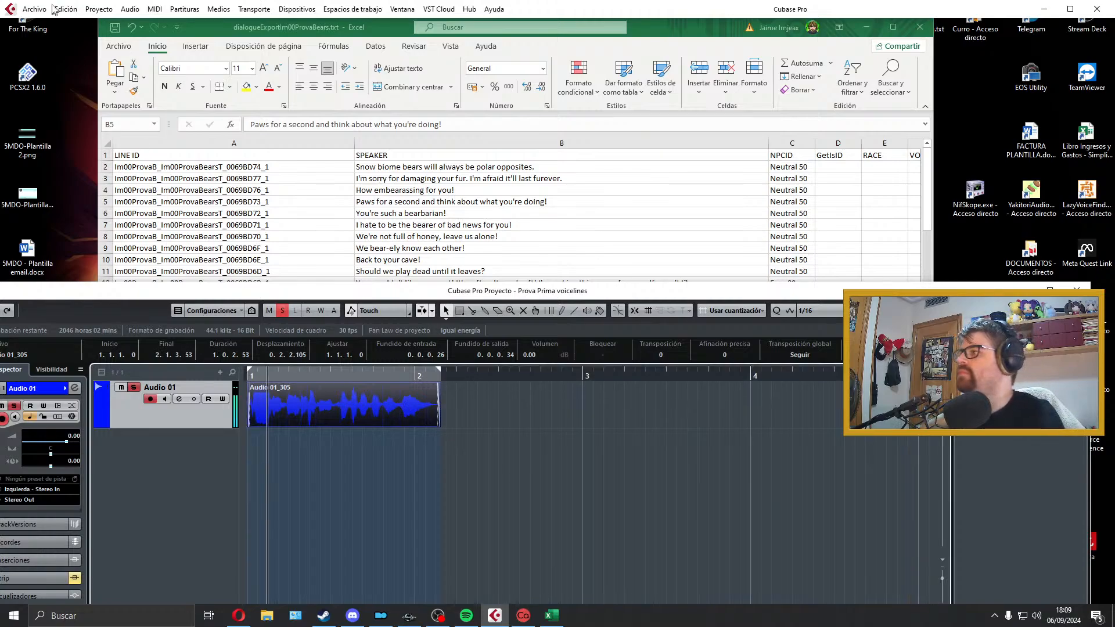
key("space")
Step: Export the audio mixdown as a Wave file named with the line ID from cell A5, Im00ProvaB_Im00ProvaBearsT_0069BD73_1
left_click(278, 203)
double_click(285, 202)
left_click_drag(285, 202, 115, 203)
left_click(339, 421)
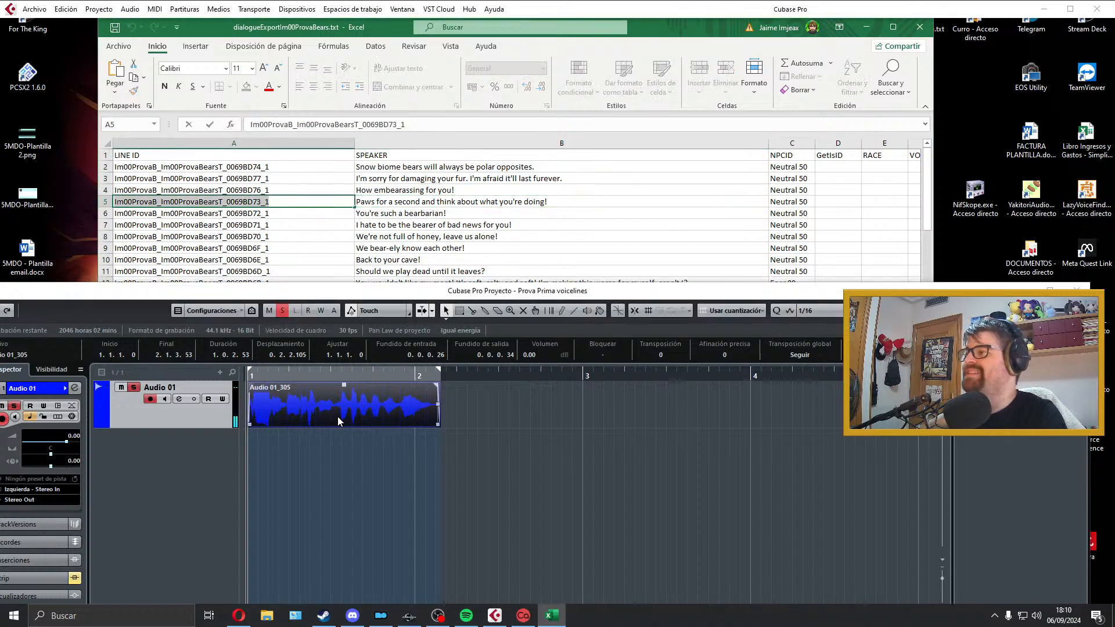
left_click(34, 9)
mouse_move(211, 188)
left_click(259, 213)
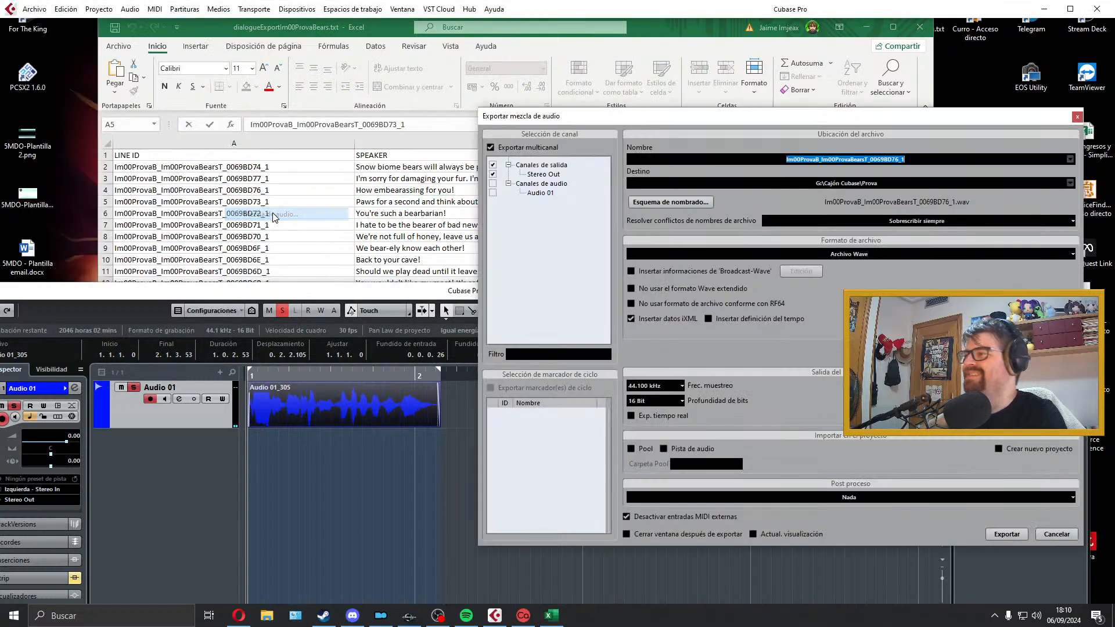
left_click(1004, 536)
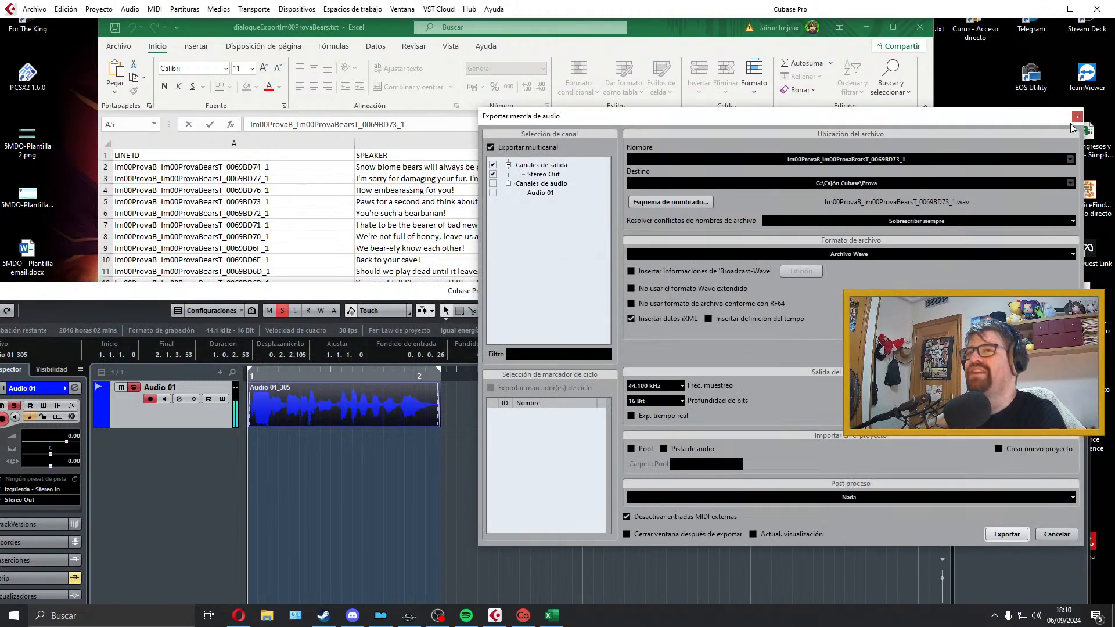
left_click(1077, 117)
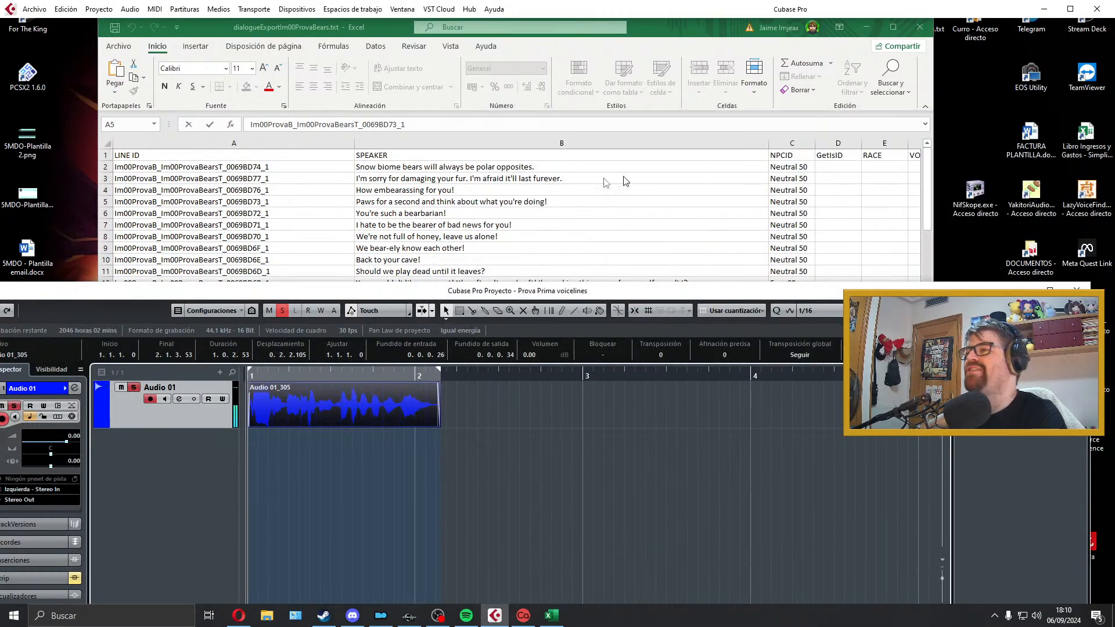
Step: Select the next dialogue line in cell B6 of the Excel spreadsheet and delete the exported clip from Audio 01
left_click(487, 211)
left_click(379, 377)
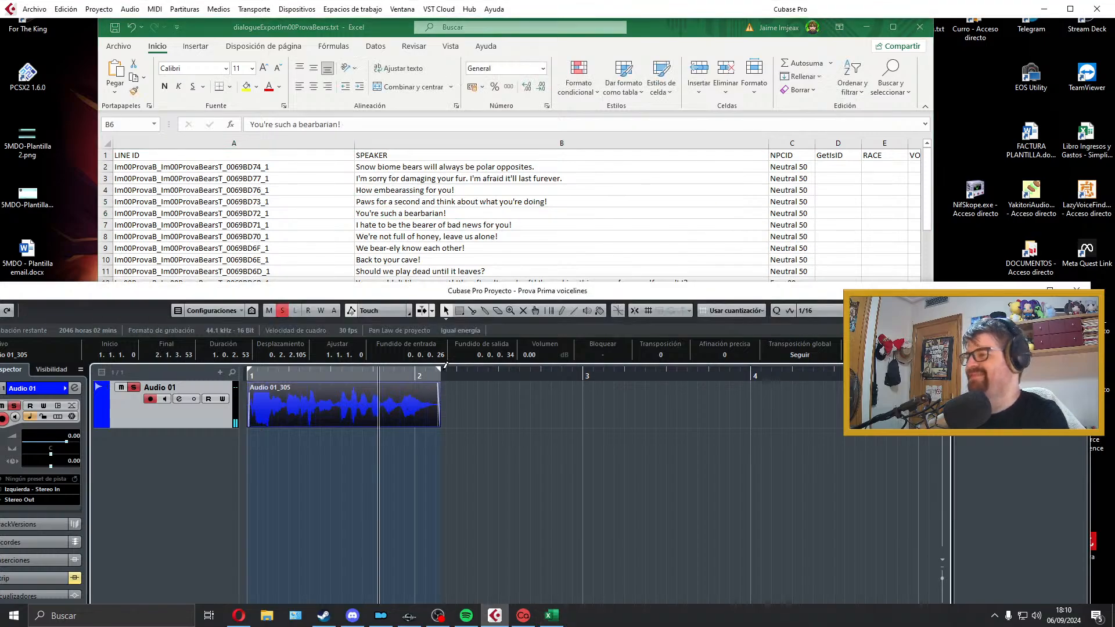
key("Delete")
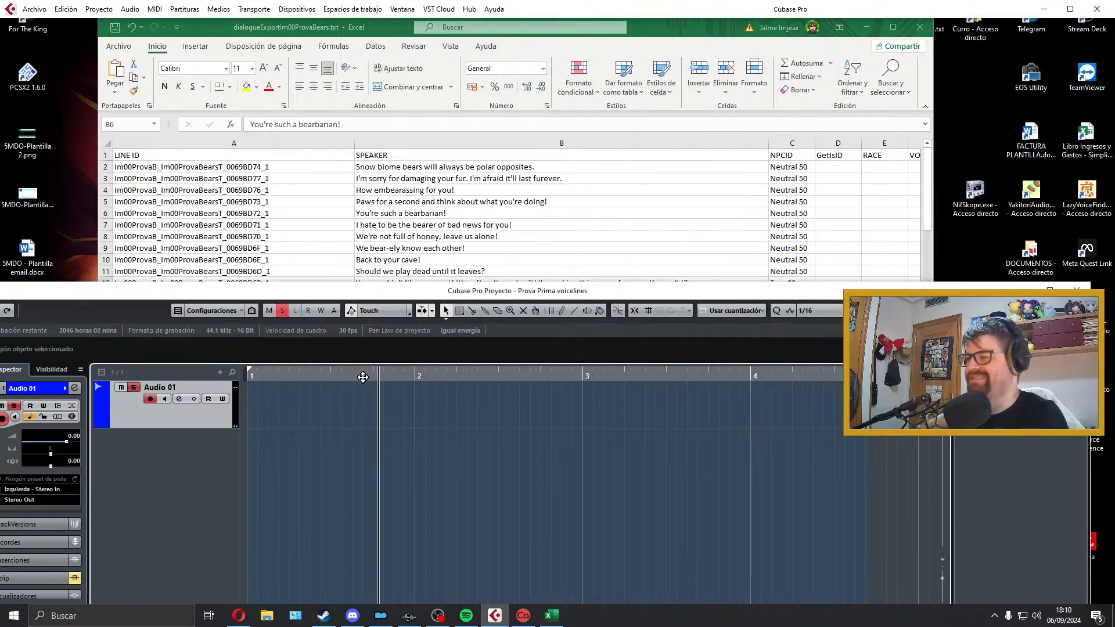
Step: Record the cell B6 line, "You're such a bearbarian!", on Audio 01 from bar 1 and play the take back
left_click_drag(363, 378, 248, 378)
key("KP_Multiply")
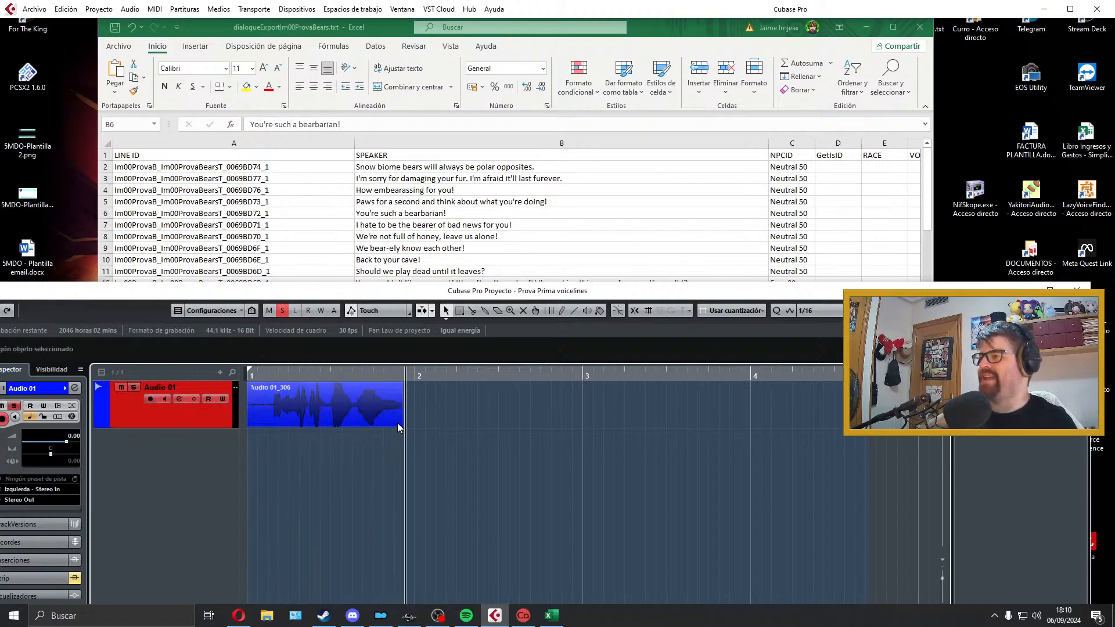
key("space")
Step: Trim the clip to span bar 1 to about bar 2 with a 0.0.0.13 fade-in and 0.0.0.60 fade-out, and fit the locators to it
key("space")
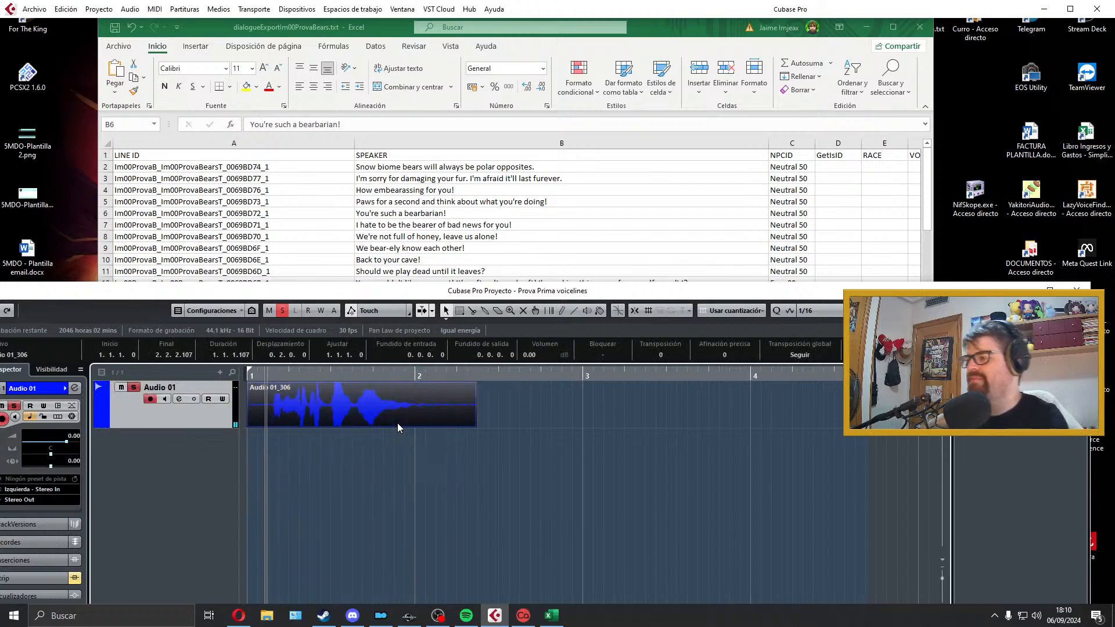
mouse_move(248, 425)
left_mouse_down()
mouse_move(271, 425)
mouse_move(260, 422)
left_mouse_up()
key("space")
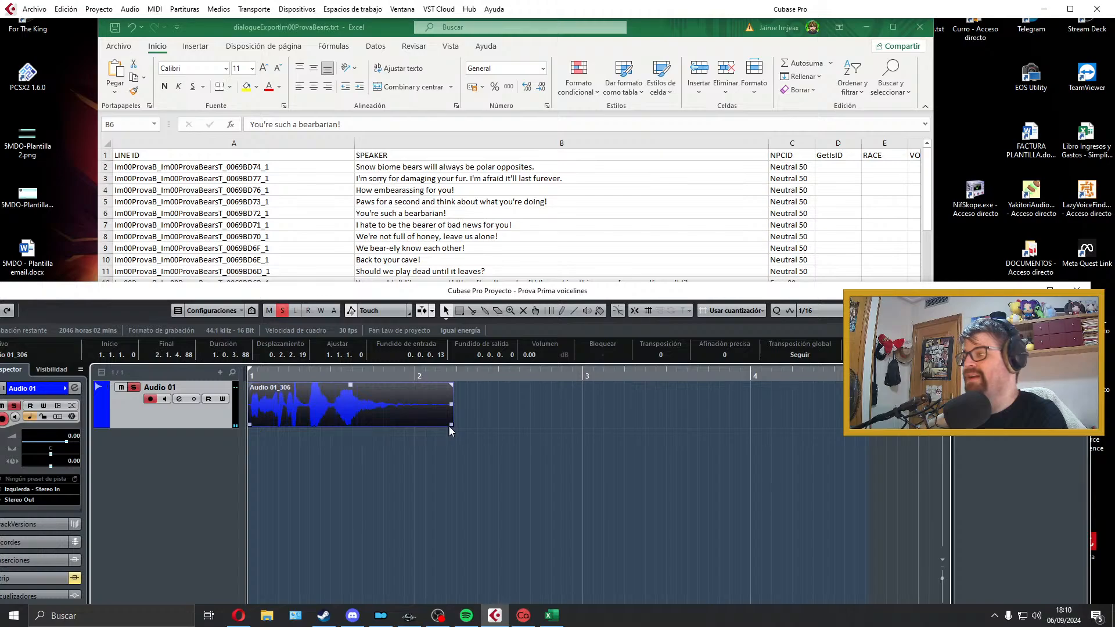
left_click_drag(449, 425, 407, 386)
key("space")
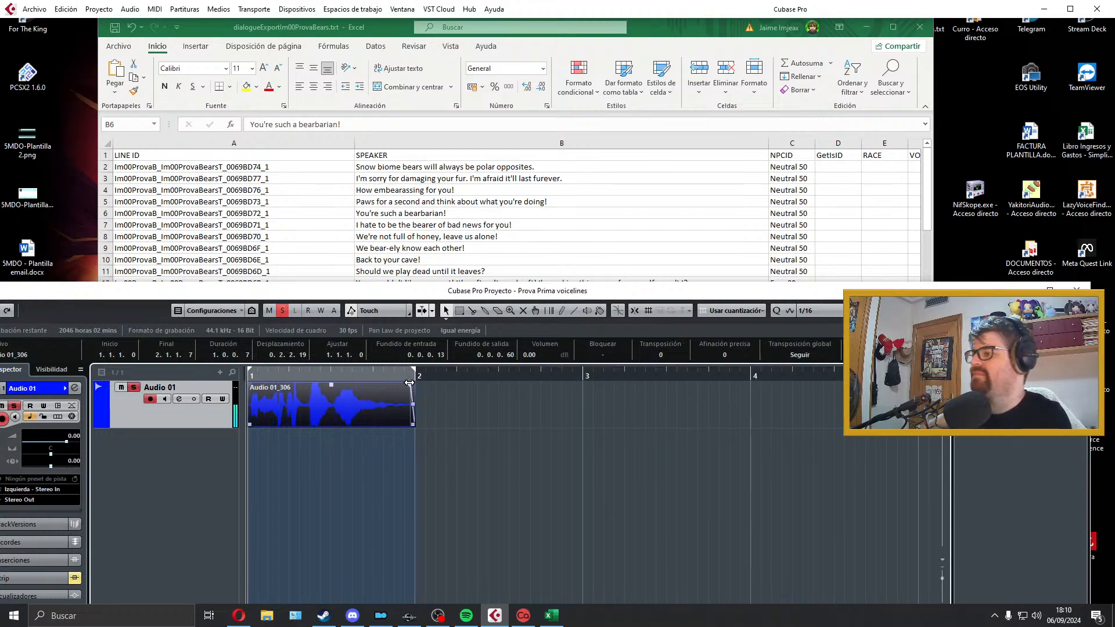
Step: Extend the right locator past bar 4, replace the trimmed clip with a new take of the cell B6 line, and play it back
left_click_drag(407, 385, 803, 373)
key("Delete")
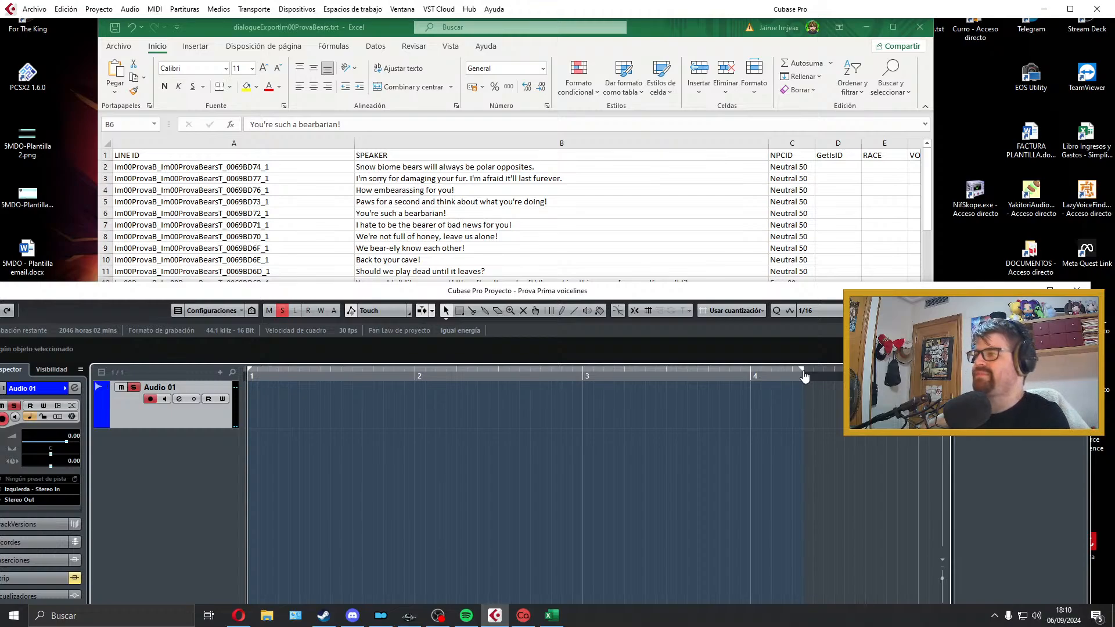
key("KP_Multiply")
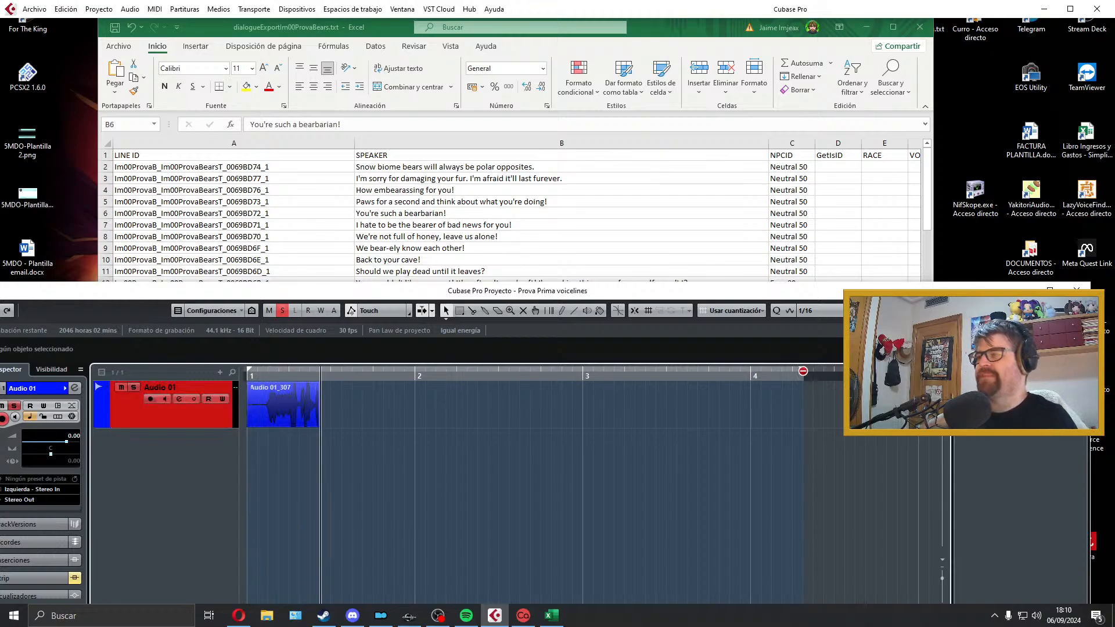
key("space")
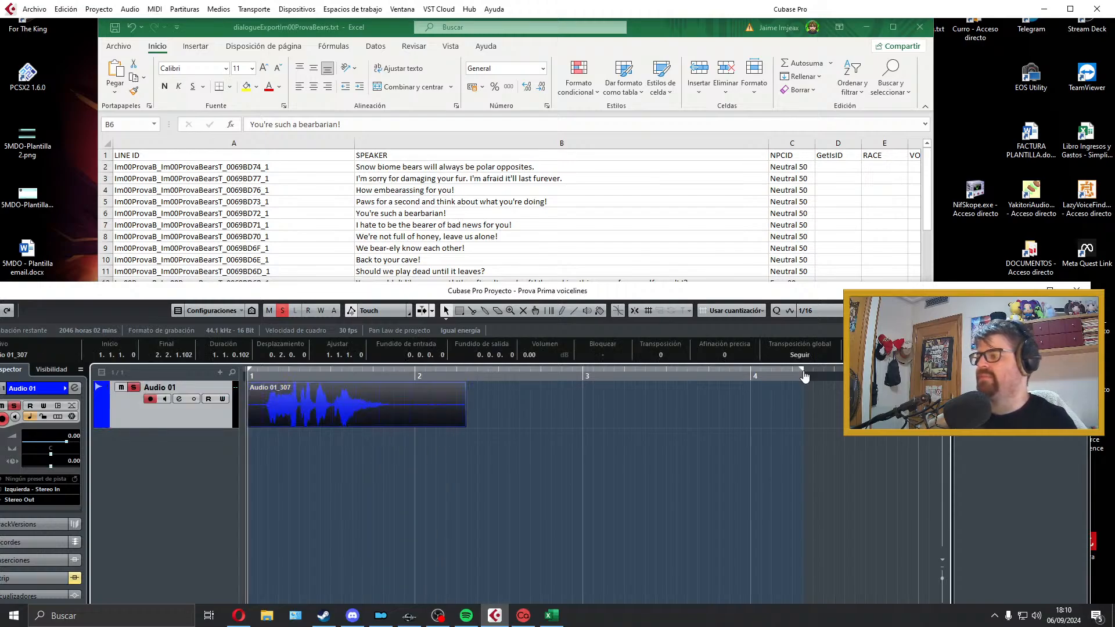
key("space")
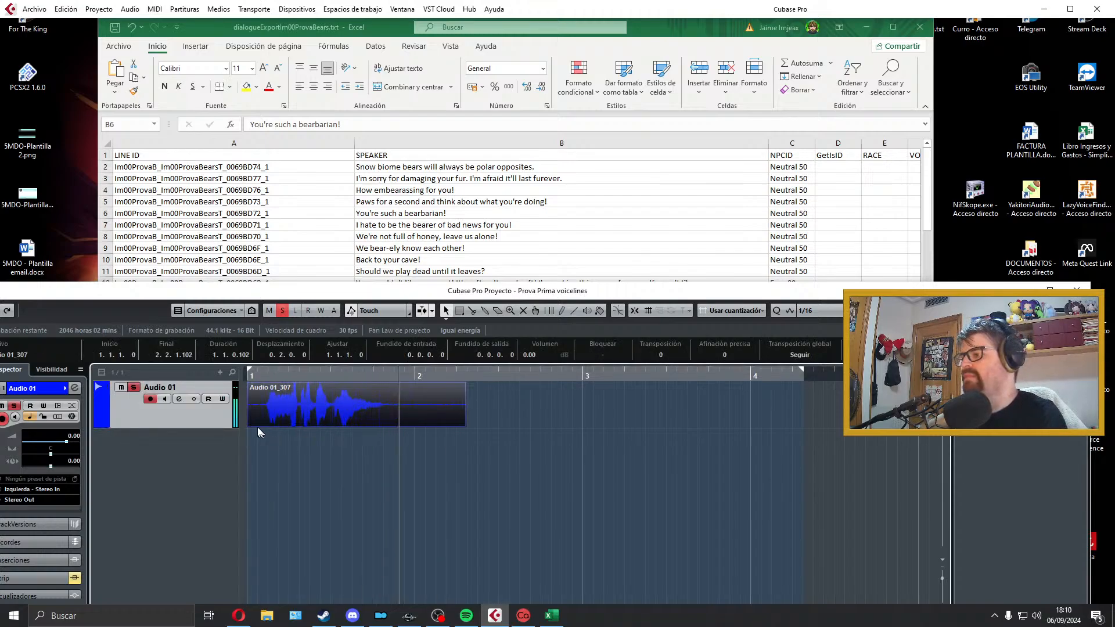
key("space")
Step: Trim the new clip to span bar 1 to 1.4.1.81 with a 0.0.0.46 fade-in and 0.0.2.39 fade-out, and fit the locators to it
left_click_drag(251, 424, 265, 397)
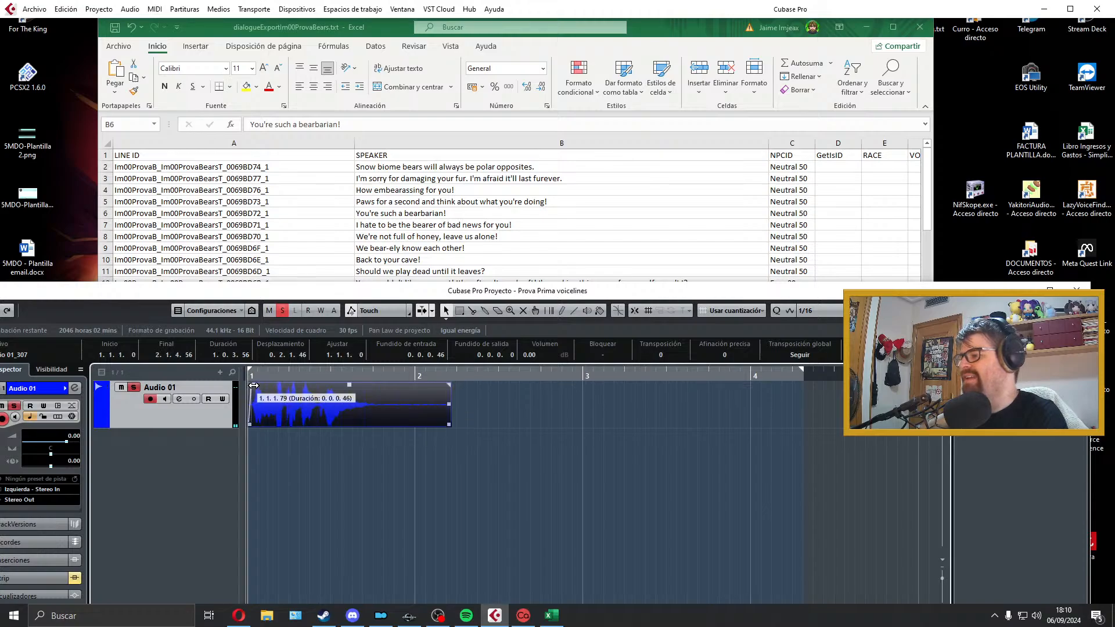
left_click_drag(447, 424, 382, 424)
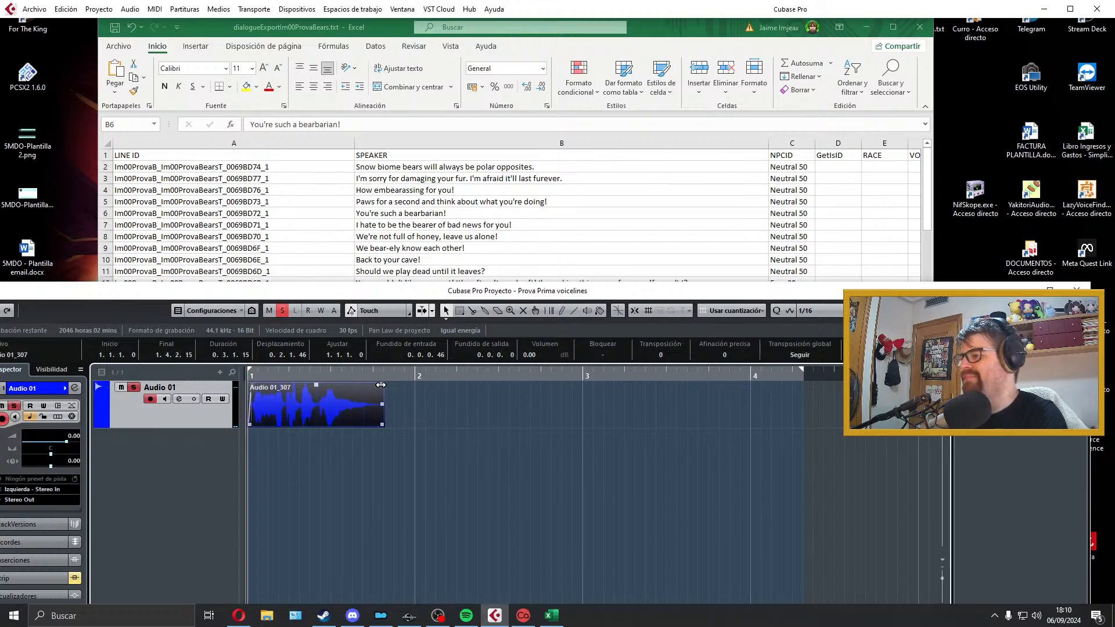
left_click_drag(382, 385, 377, 385)
key("space")
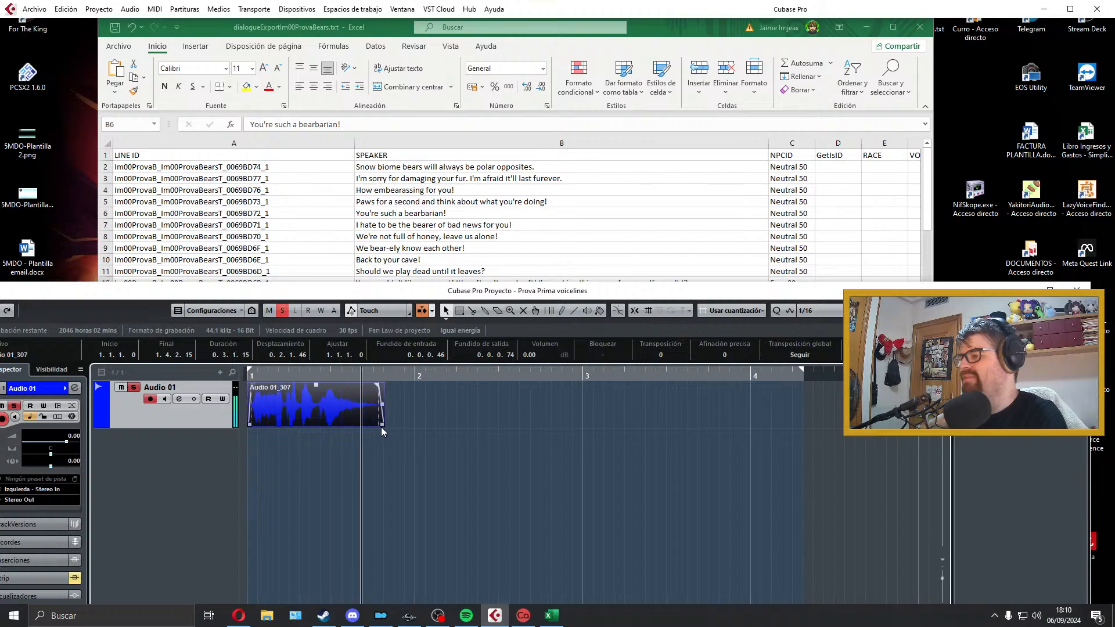
left_click_drag(382, 425, 358, 426)
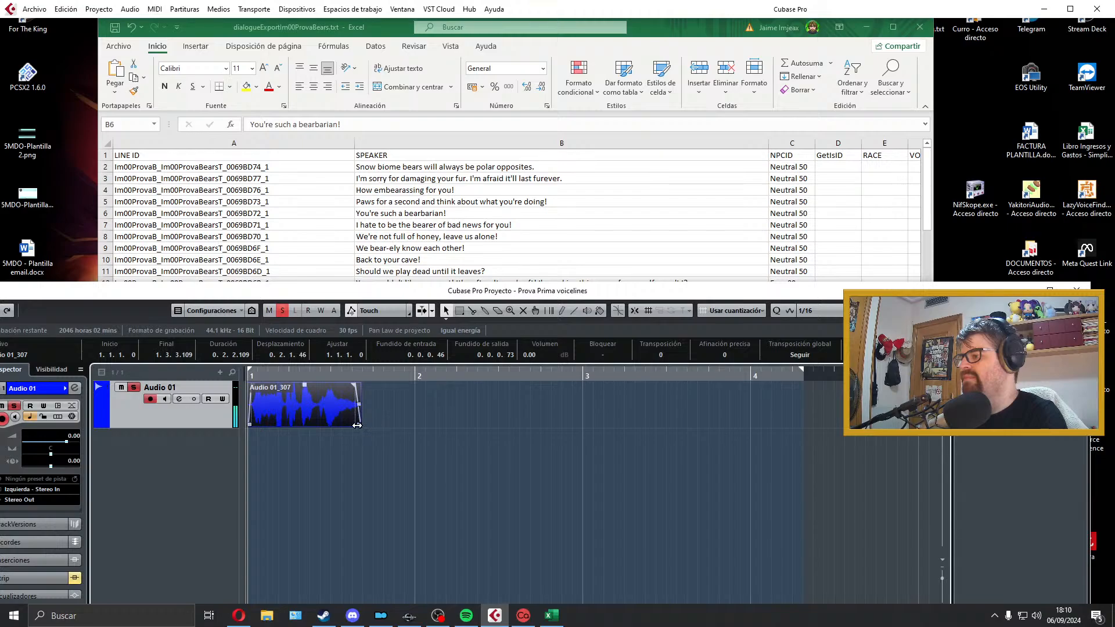
left_click_drag(357, 426, 376, 426)
left_click_drag(374, 386, 355, 386)
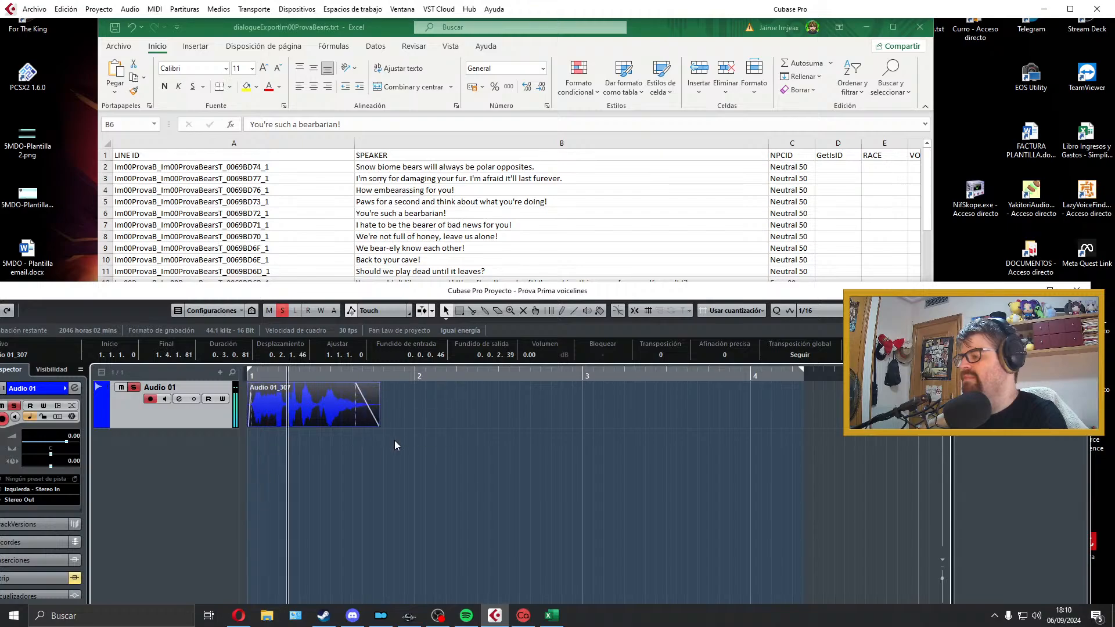
key("space")
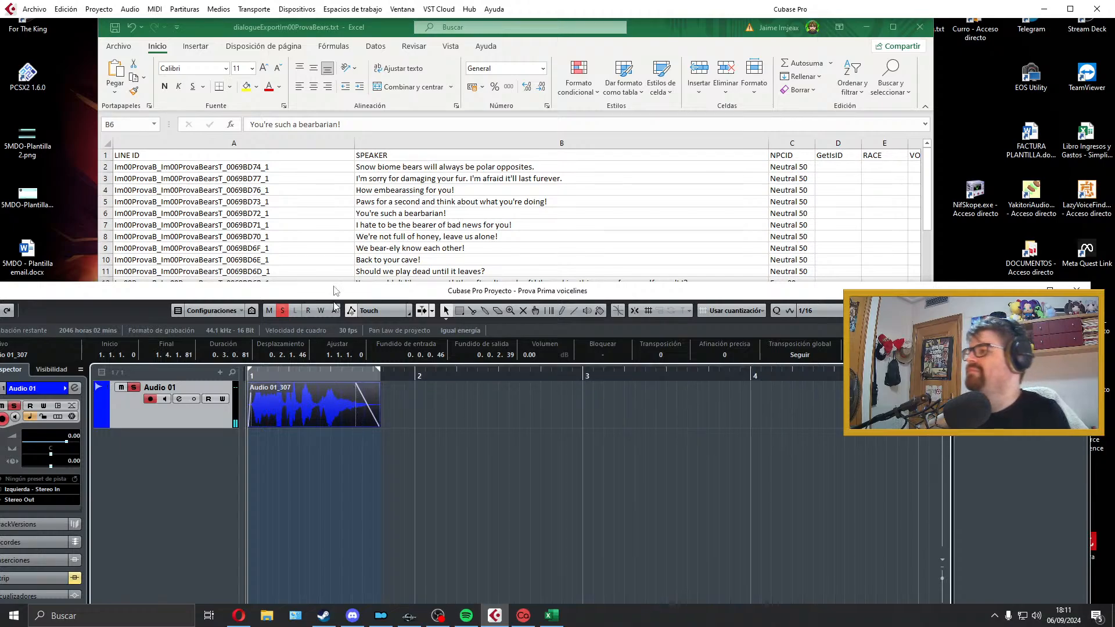
Step: Copy the line ID from cell A6 and export the audio mixdown as the Wave file Im00ProvaB_Im00ProvaBearsT_0069BD72_1
key("alt+Tab")
double_click(294, 214)
left_click_drag(271, 213, 116, 219)
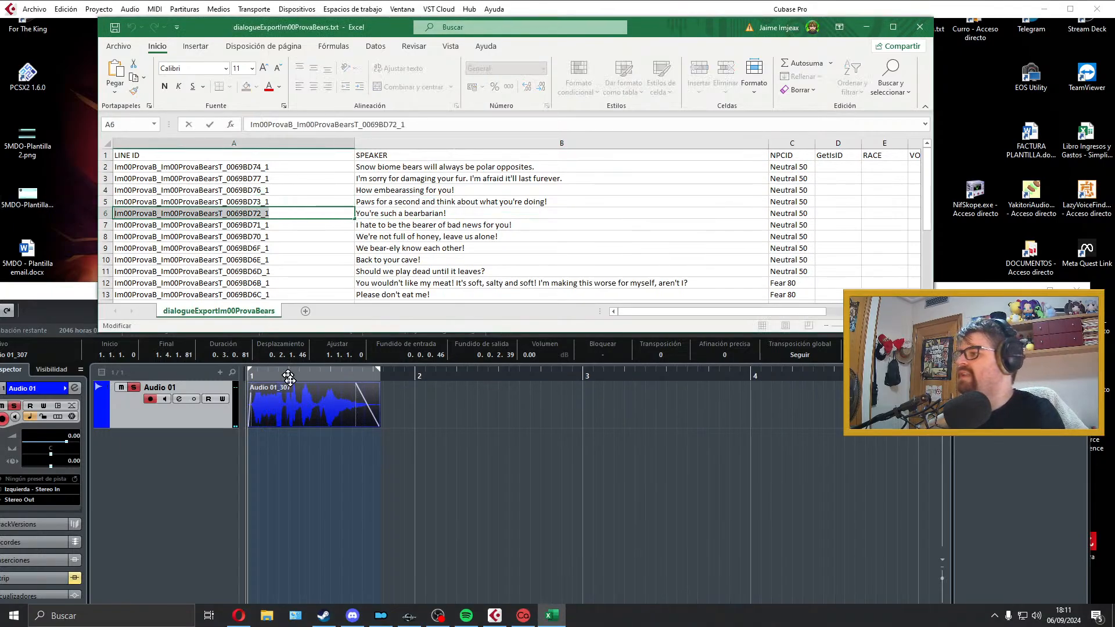
left_click(289, 398)
left_click(35, 9)
mouse_move(168, 190)
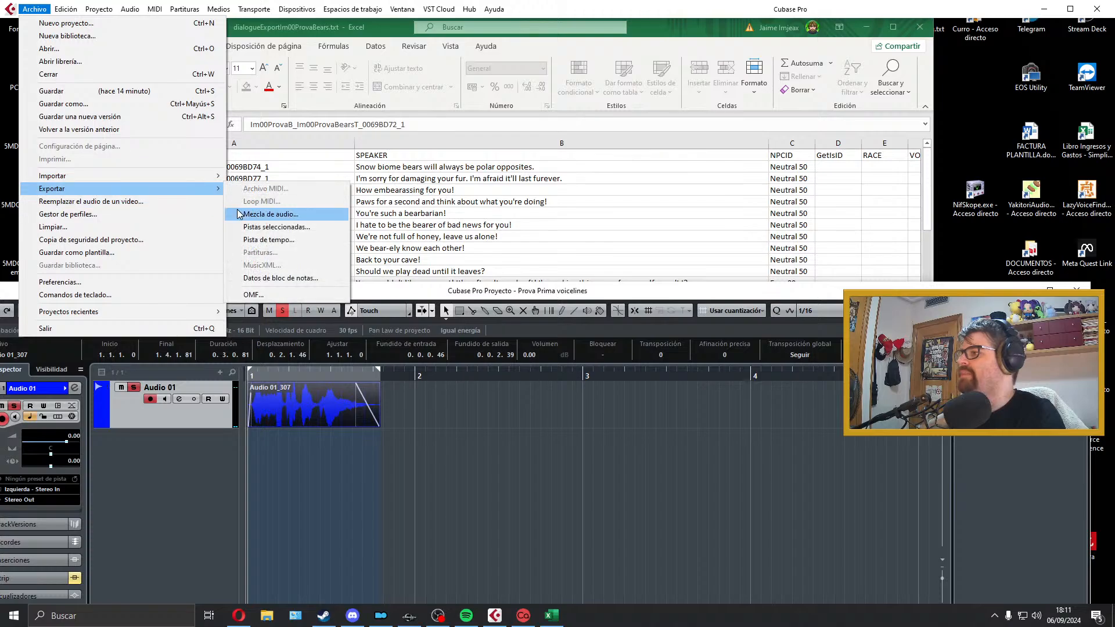
left_click(273, 213)
key("ctrl+v")
left_click(1005, 535)
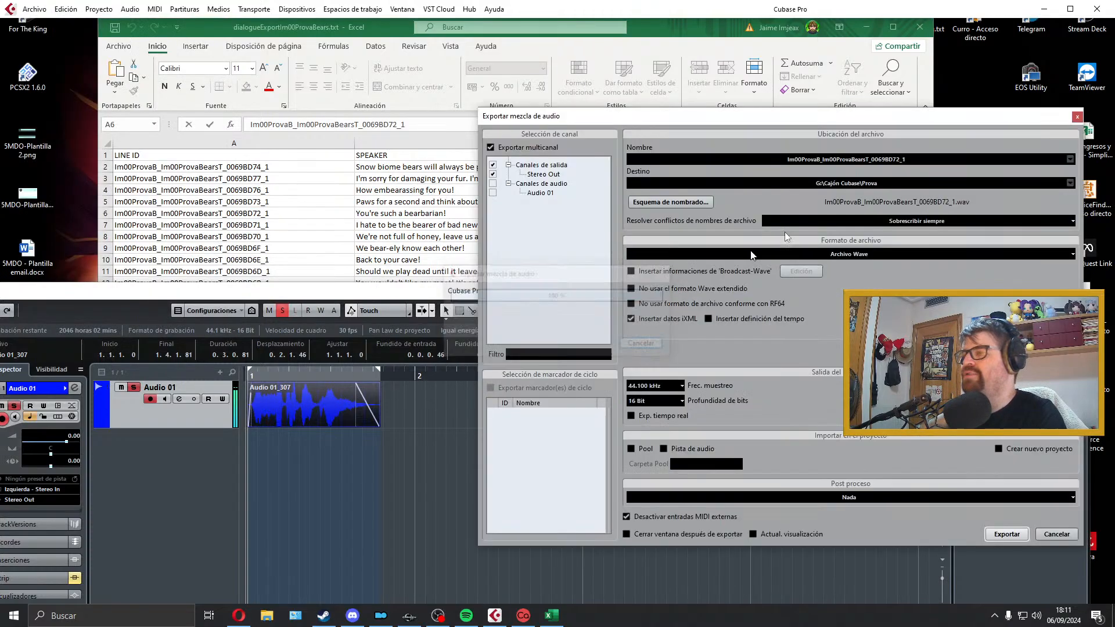
left_click(1077, 118)
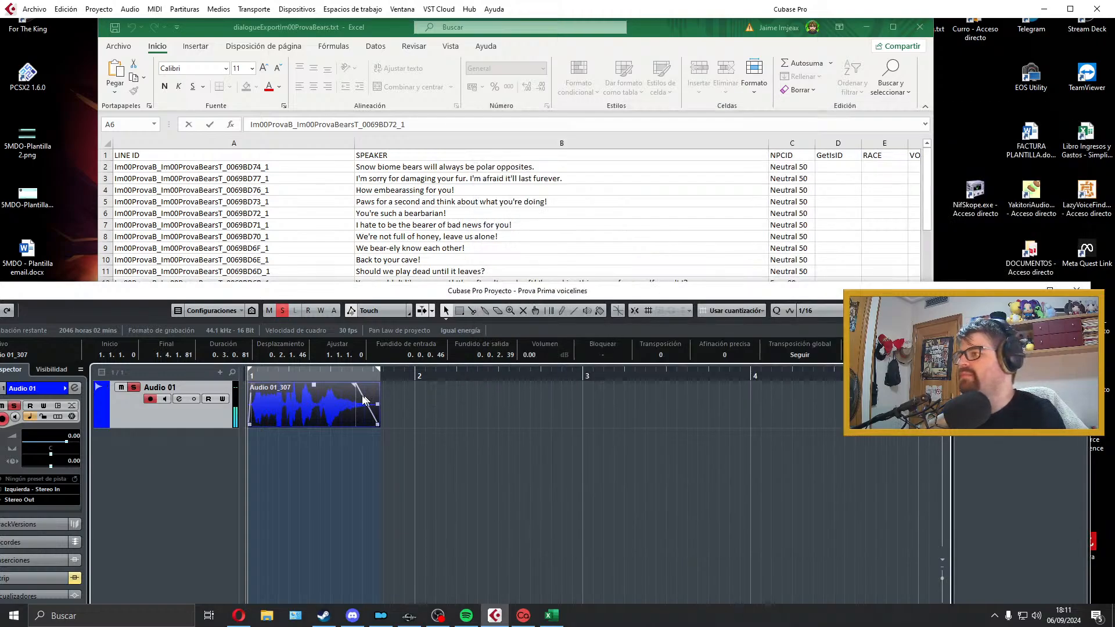
Step: Delete the exported clip, extend the right locator past bar 4, and record and play back the cell B7 line, "I hate to be the bearer of bad news for you!"
key("Delete")
scroll(403, 232, "down", 1)
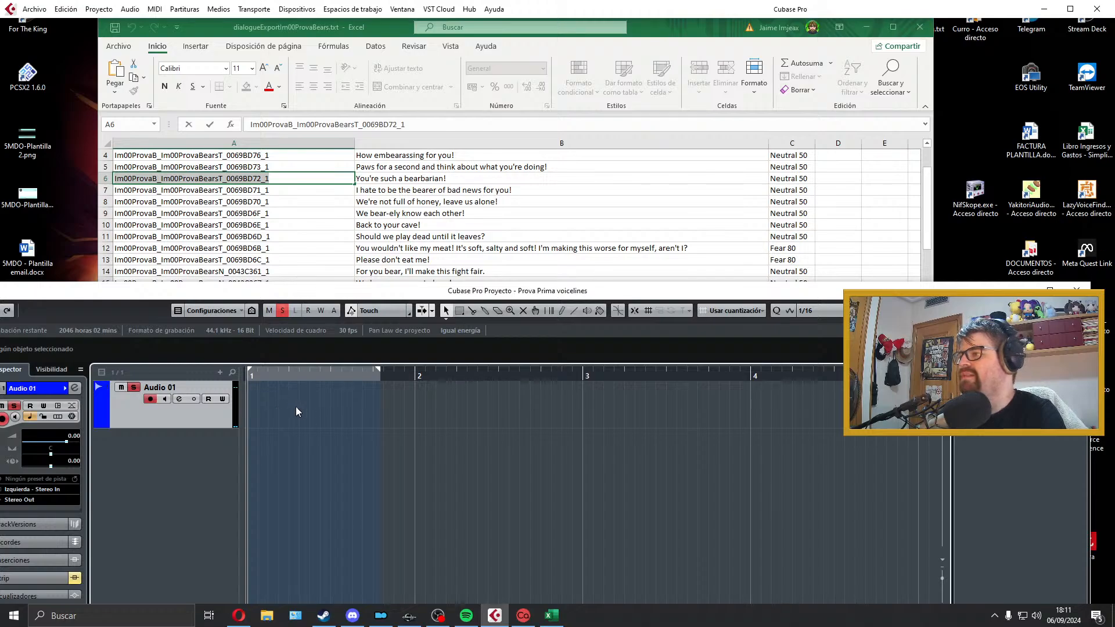
left_click_drag(280, 378, 246, 375)
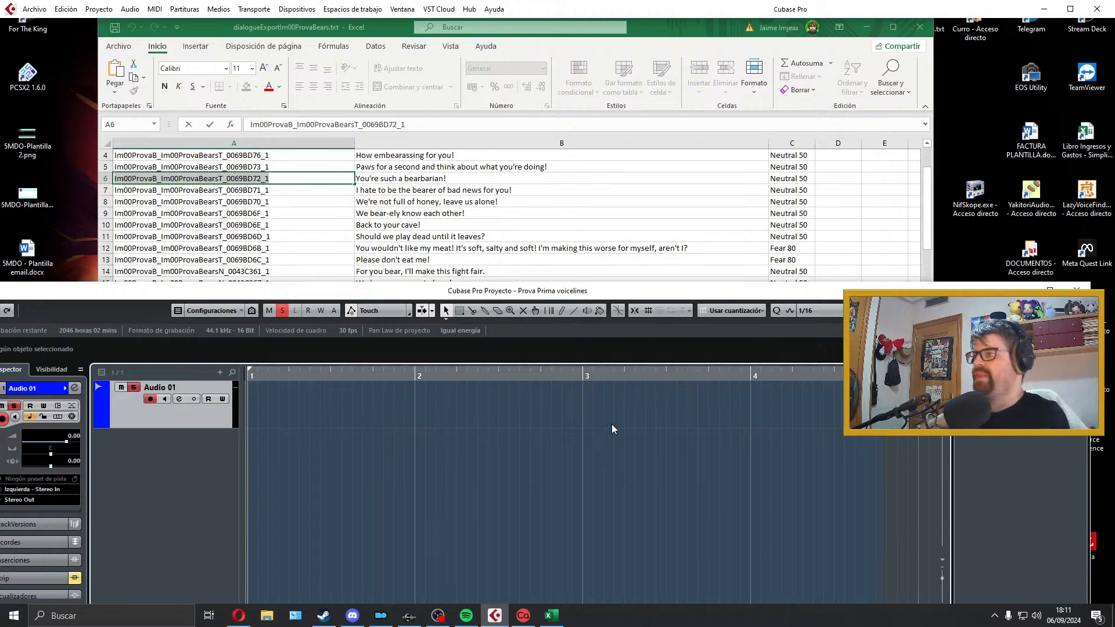
key("KP_Multiply")
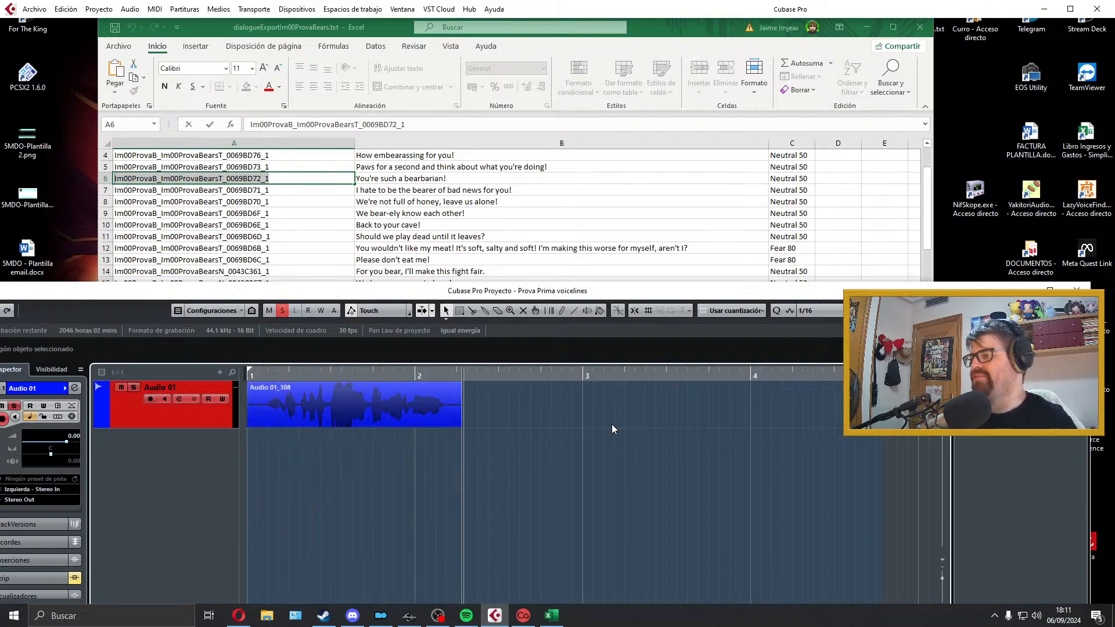
key("space")
Step: Trim the new clip to span bar 1 to 2.1.2.106 with a 0.0.0.46 fade-in and 0.0.0.40 fade-out, and play it back
key("space")
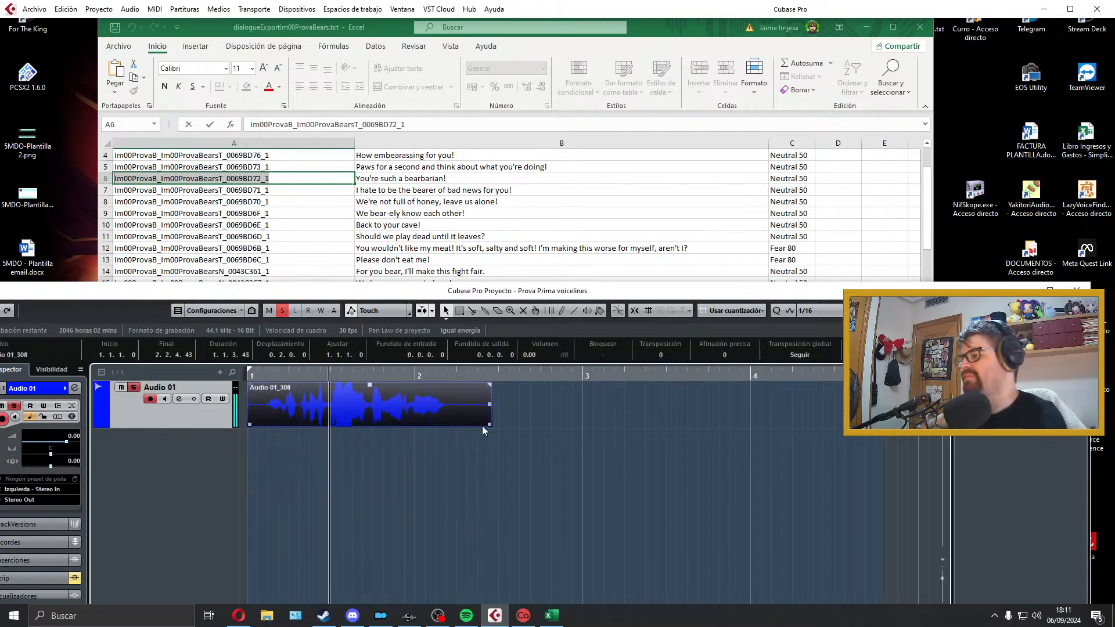
left_click_drag(248, 424, 289, 407)
key("space")
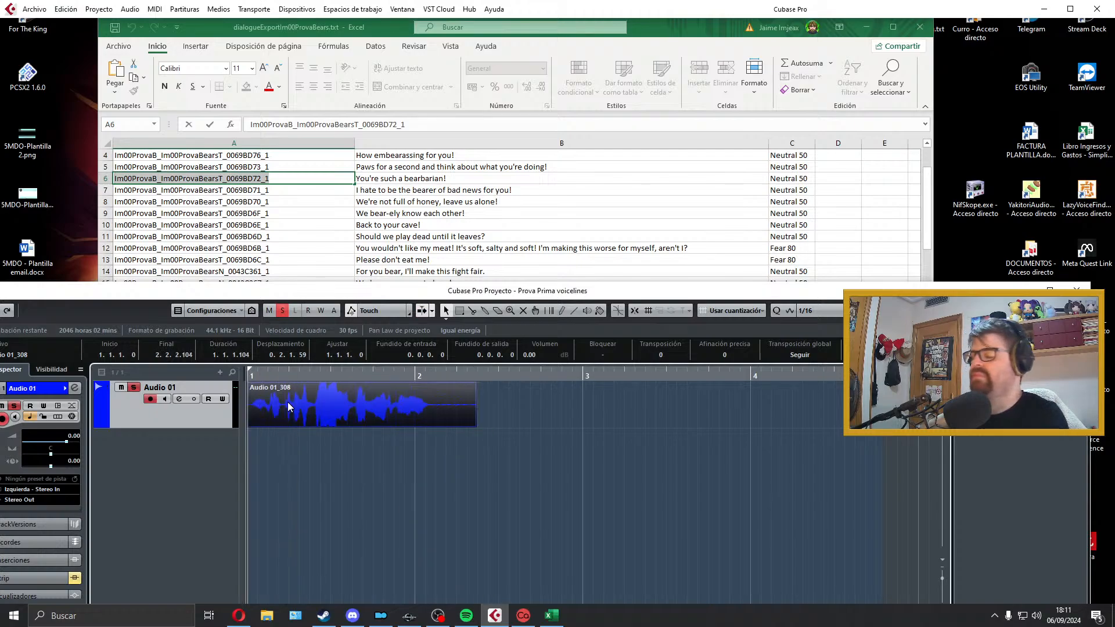
key("space")
left_click_drag(248, 384, 253, 385)
key("space")
left_click_drag(477, 423, 429, 386)
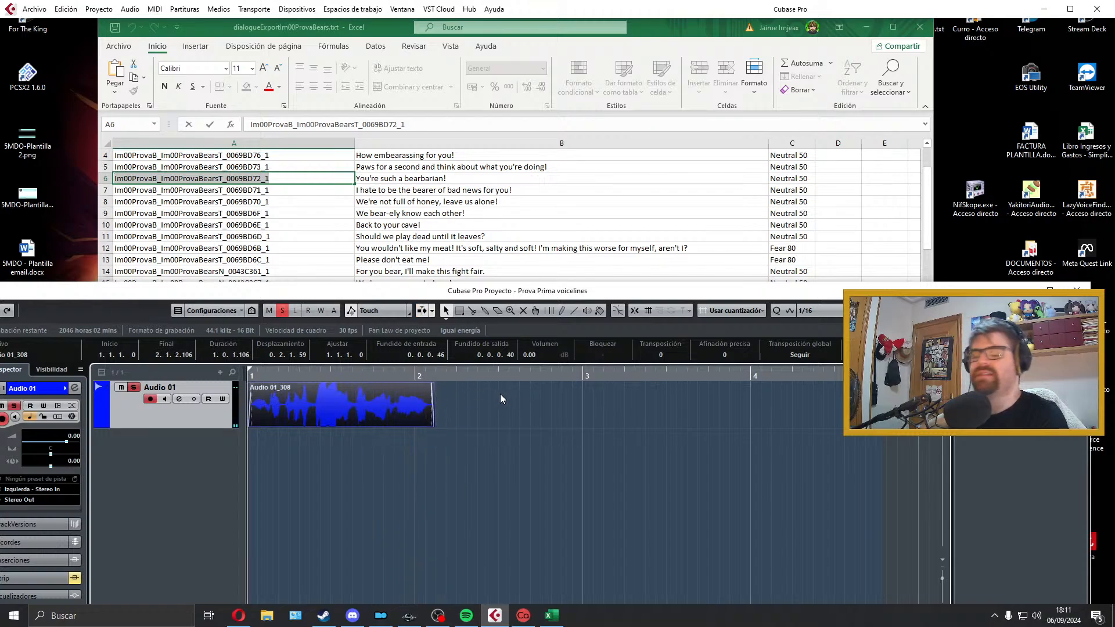
key("space")
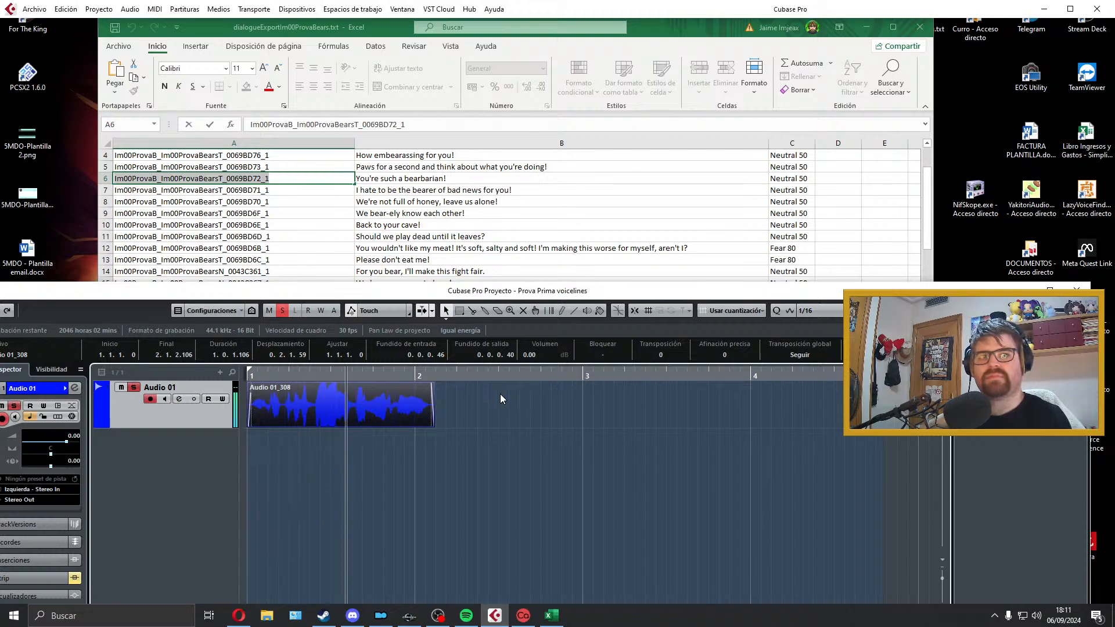
key("space")
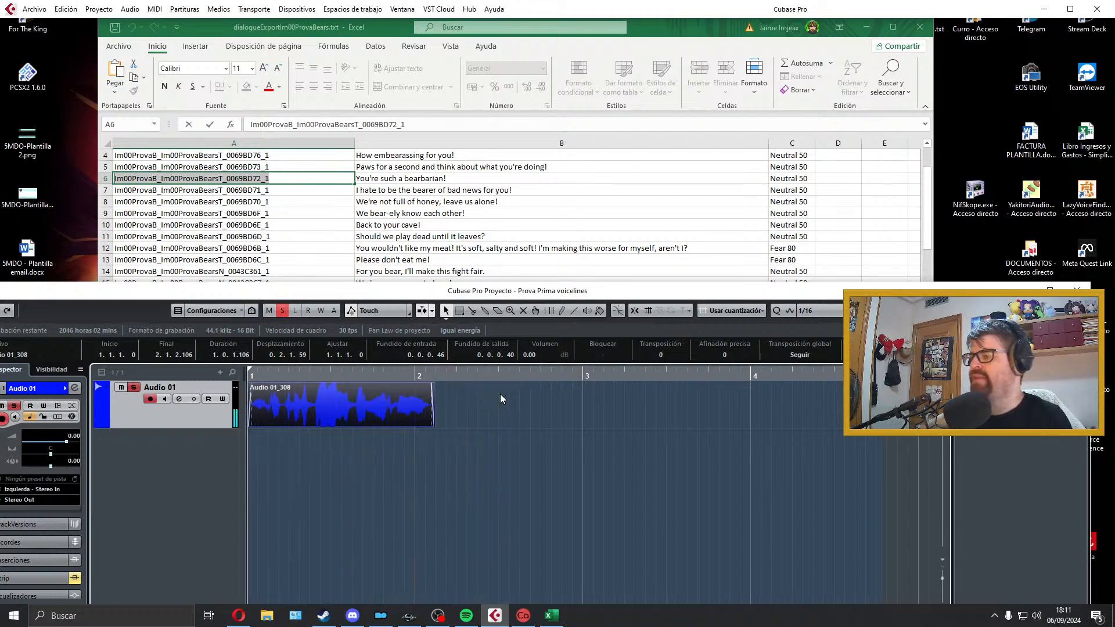
Step: Move the clip to start at 1.3.3.36, listen to it there, and return it to bar 1
left_click_drag(350, 399, 457, 402)
key("space")
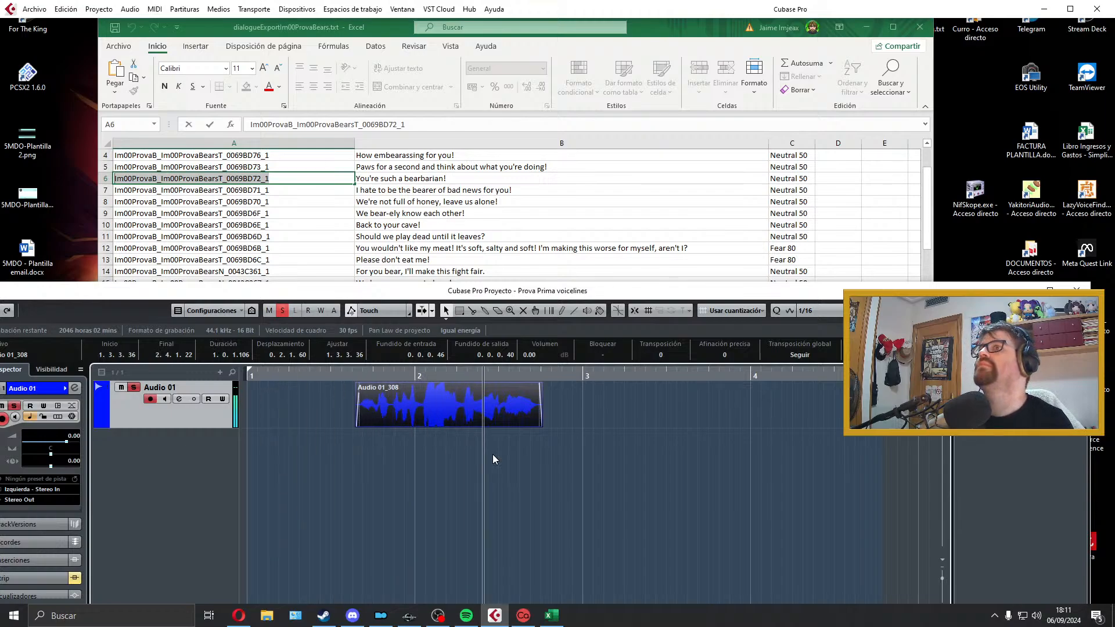
key("space")
left_click_drag(517, 393, 410, 392)
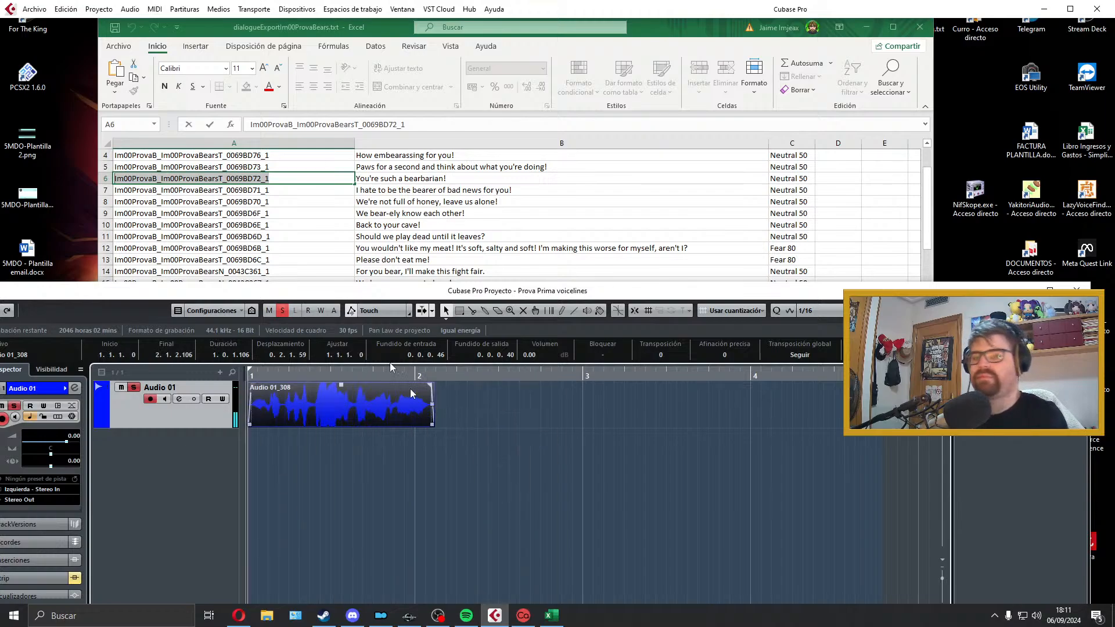
Step: Copy the line ID from cell A7 and export the audio mixdown as the Wave file Im00ProvaB_Im00ProvaBearsT_0069BD71_1
left_click(325, 202)
left_click(299, 190)
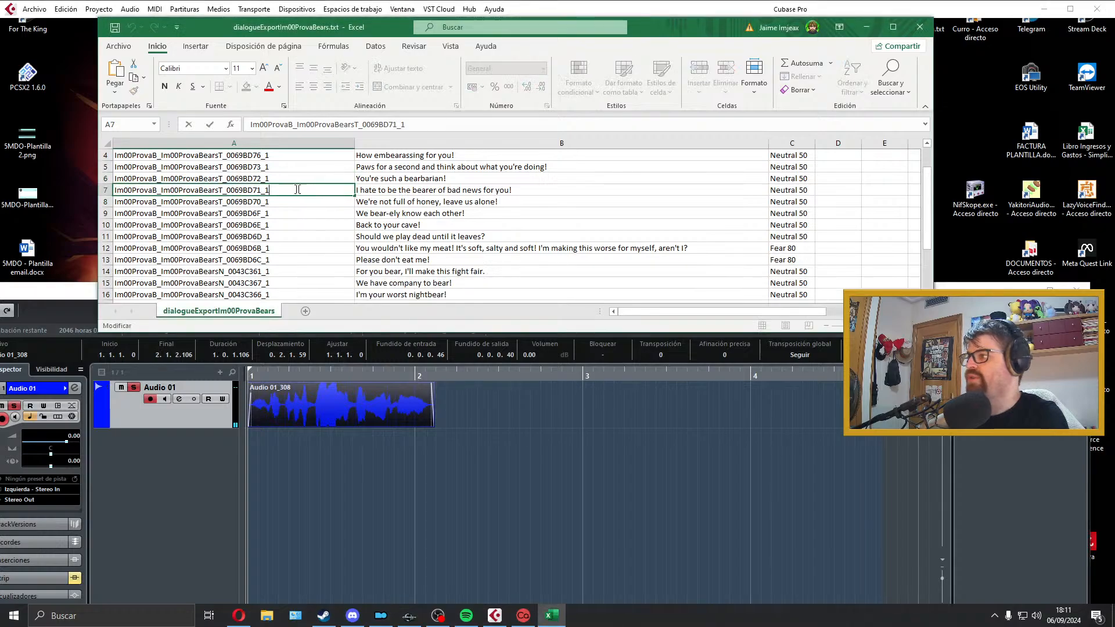
left_click(390, 353)
left_click(34, 9)
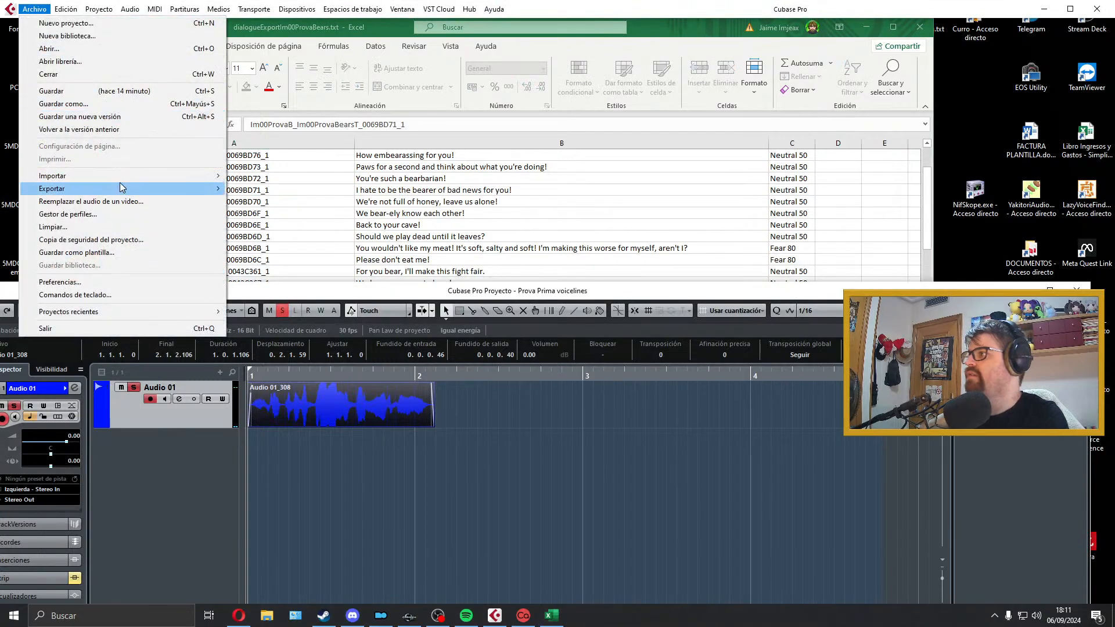
mouse_move(120, 183)
left_click(271, 213)
type("Im00ProvaB_Im00ProvaBearsT_0069BD71_1")
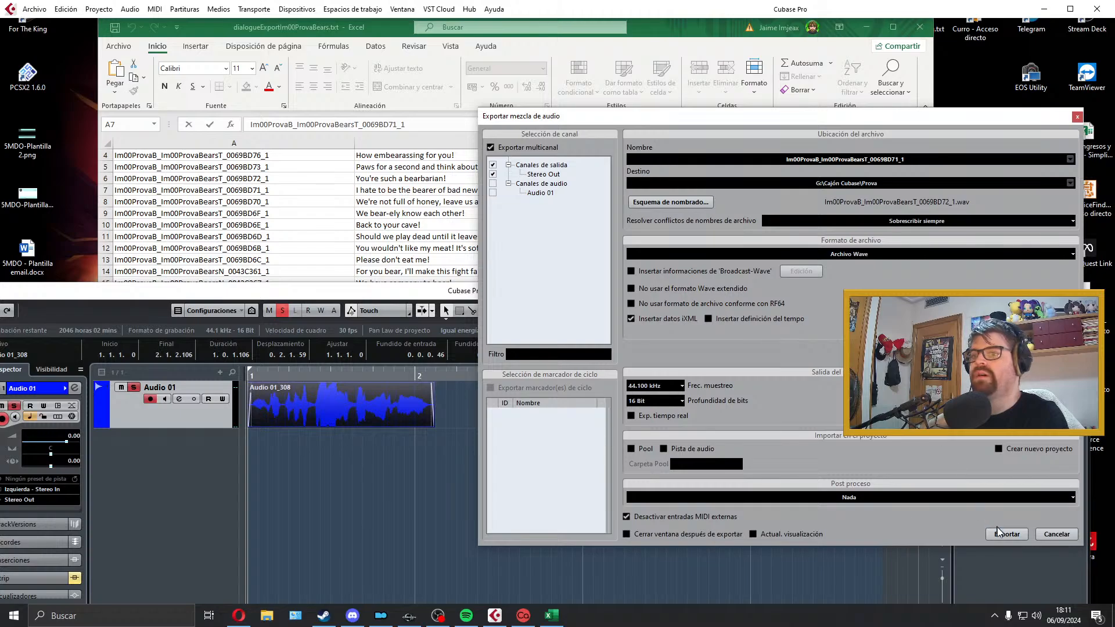
left_click(1004, 534)
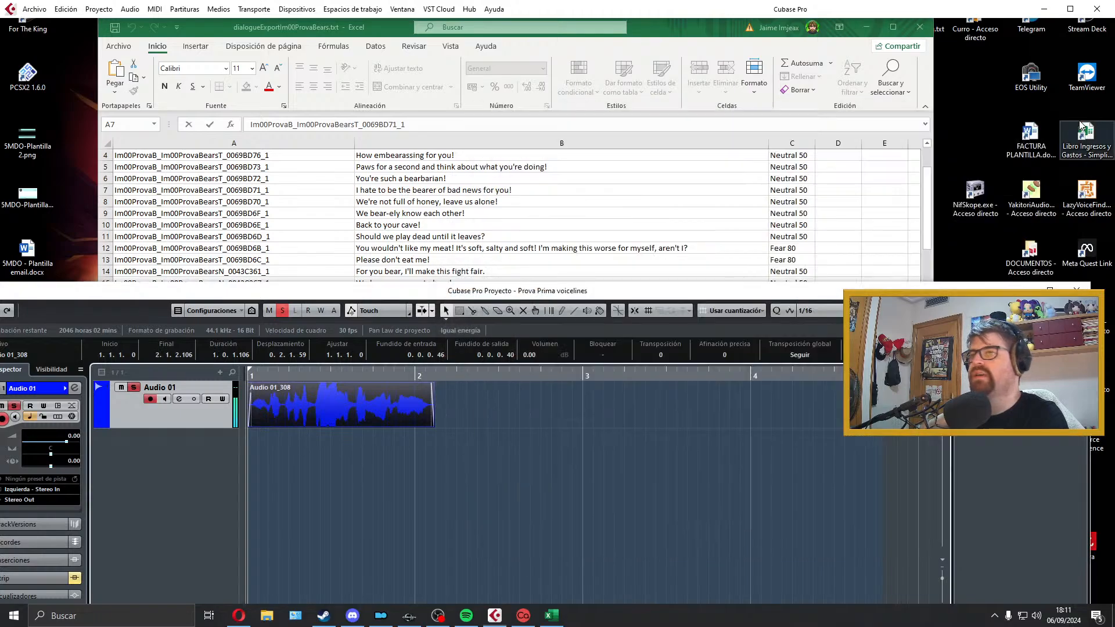
Step: Clear the exported clip from Audio 01 and open the line ID in cell A8 for editing
key("Delete")
left_click(377, 243)
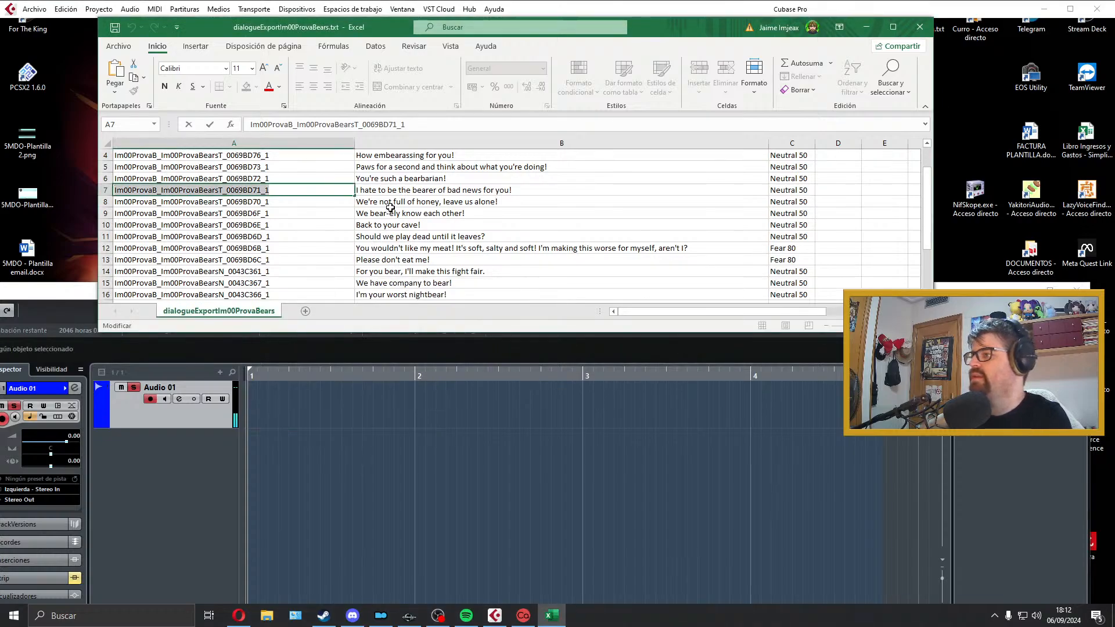
left_click(391, 204)
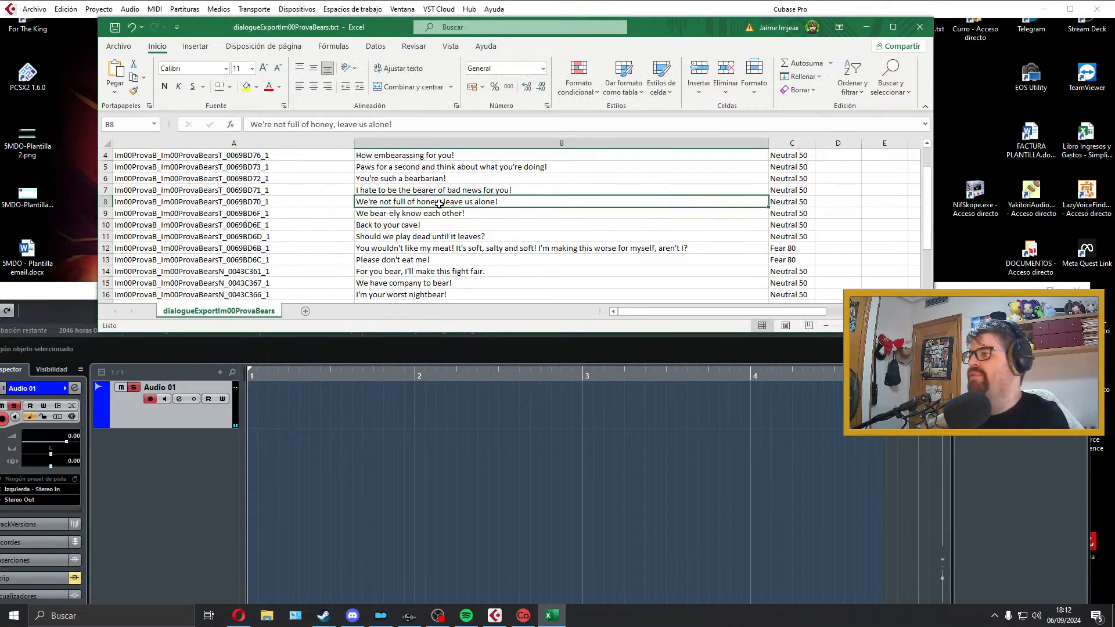
double_click(332, 202)
left_click(313, 399)
left_click_drag(307, 376, 210, 383)
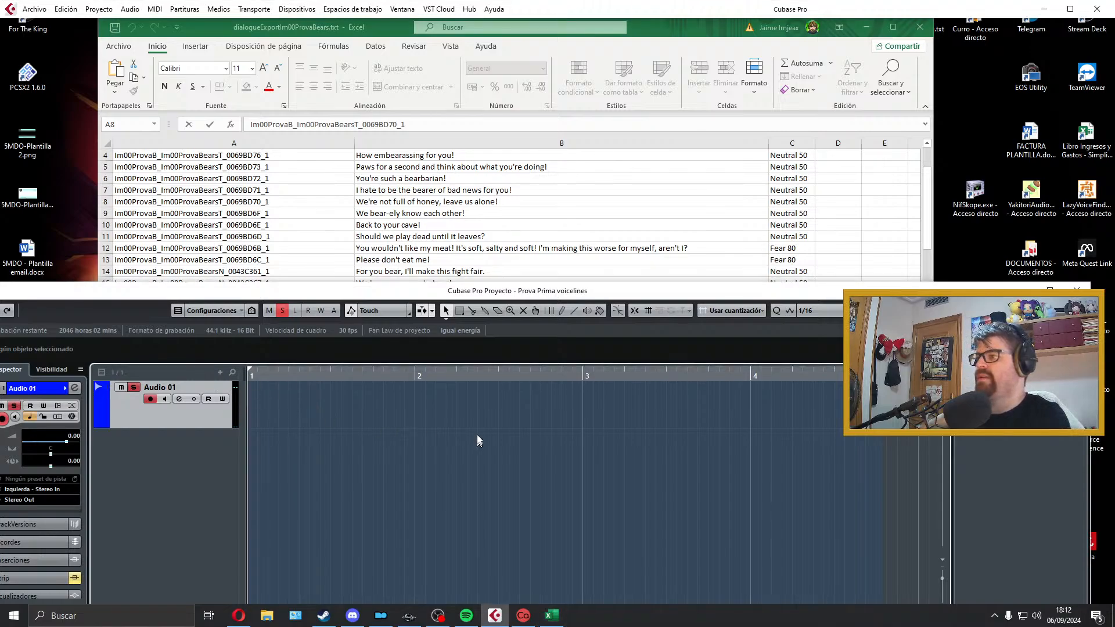
Step: Try four takes of the cell B8 line, "We're not full of honey, leave us alone!", from bar 1, deleting each one
key("KP_Multiply")
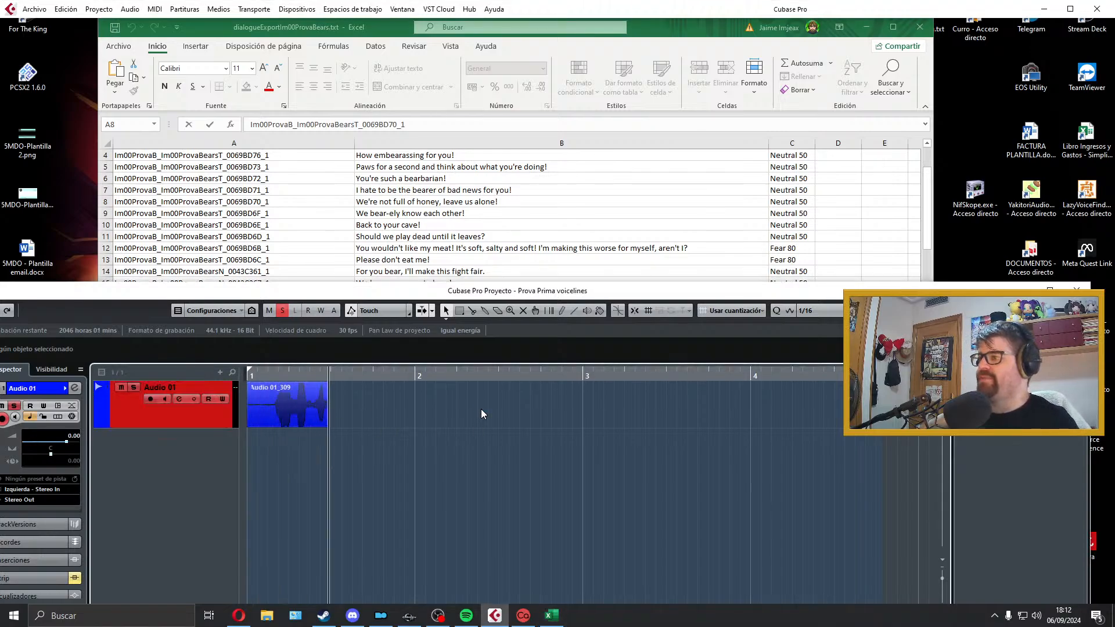
key("space")
key("Delete")
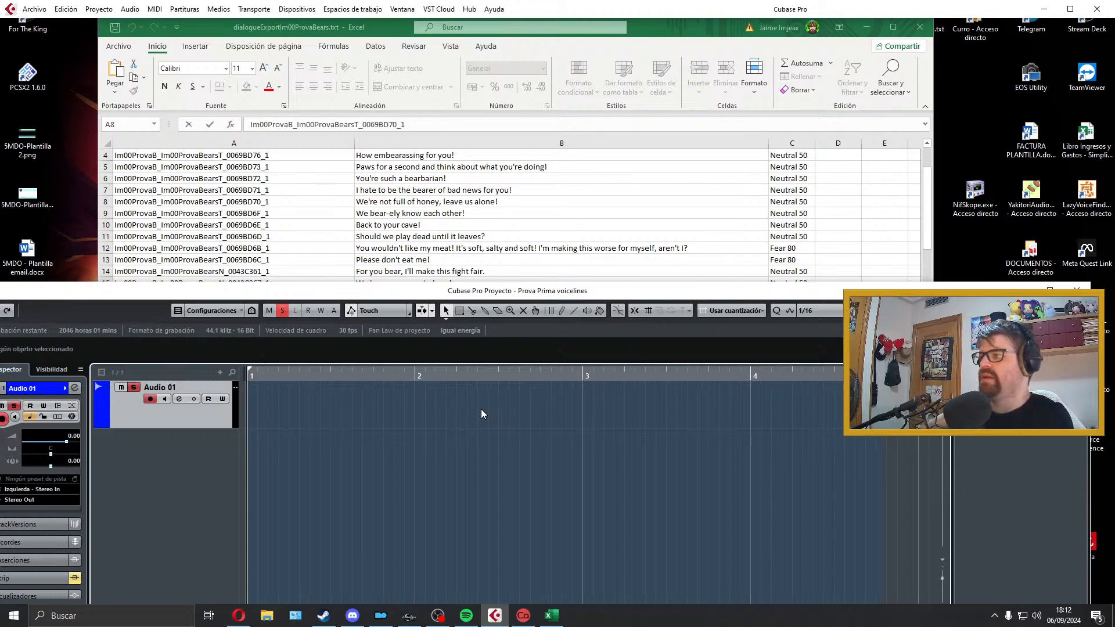
key("KP_Multiply")
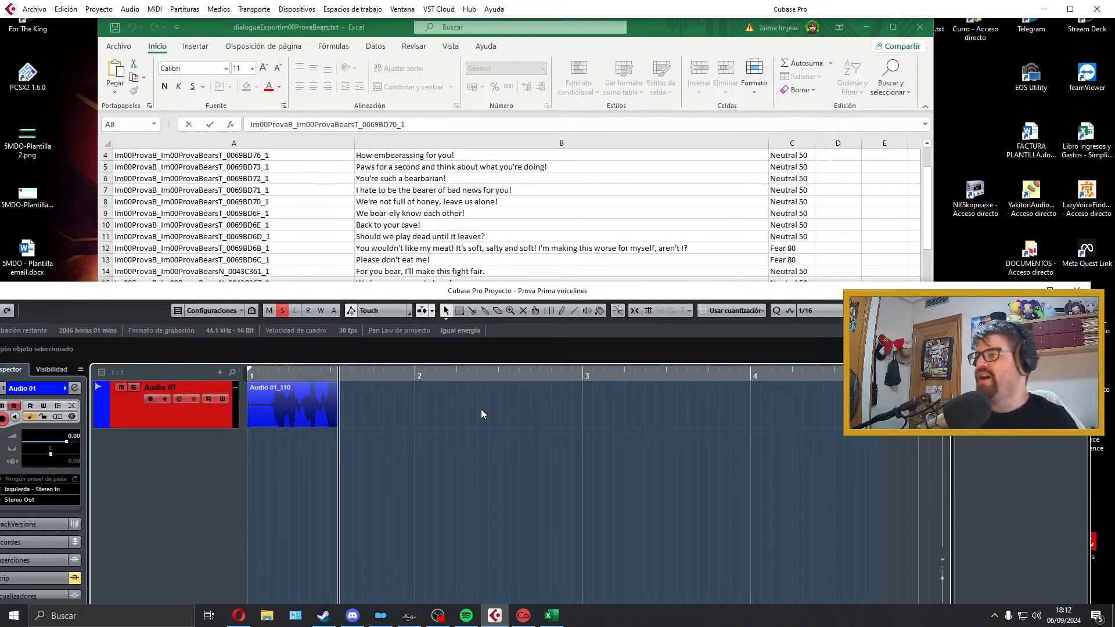
key("space")
key("Delete")
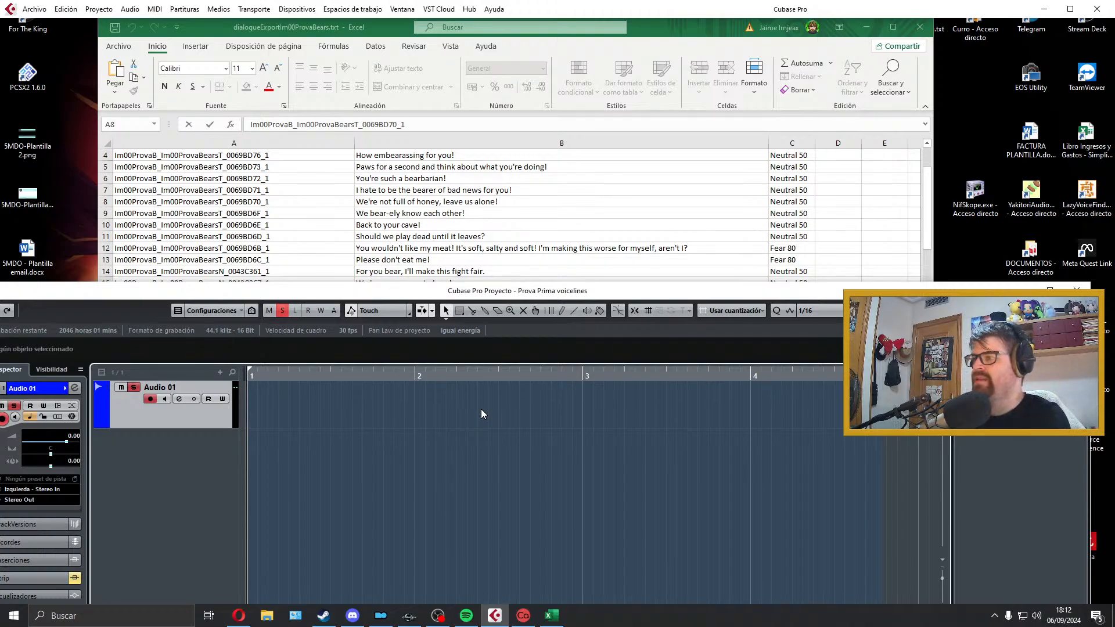
key("KP_Multiply")
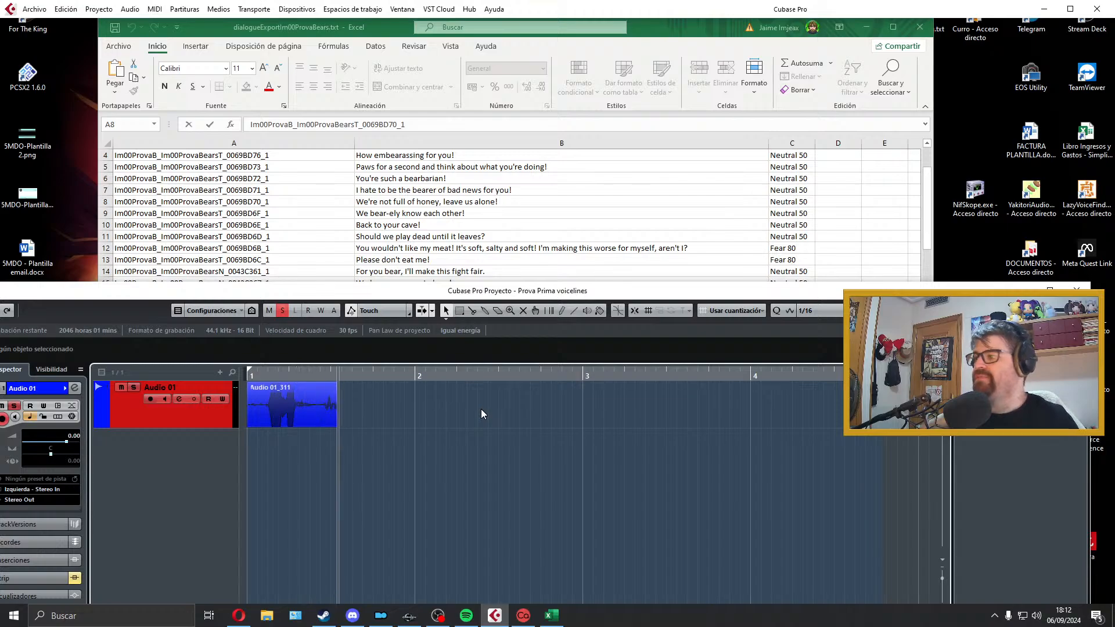
key("space")
key("Delete")
key("KP_Multiply")
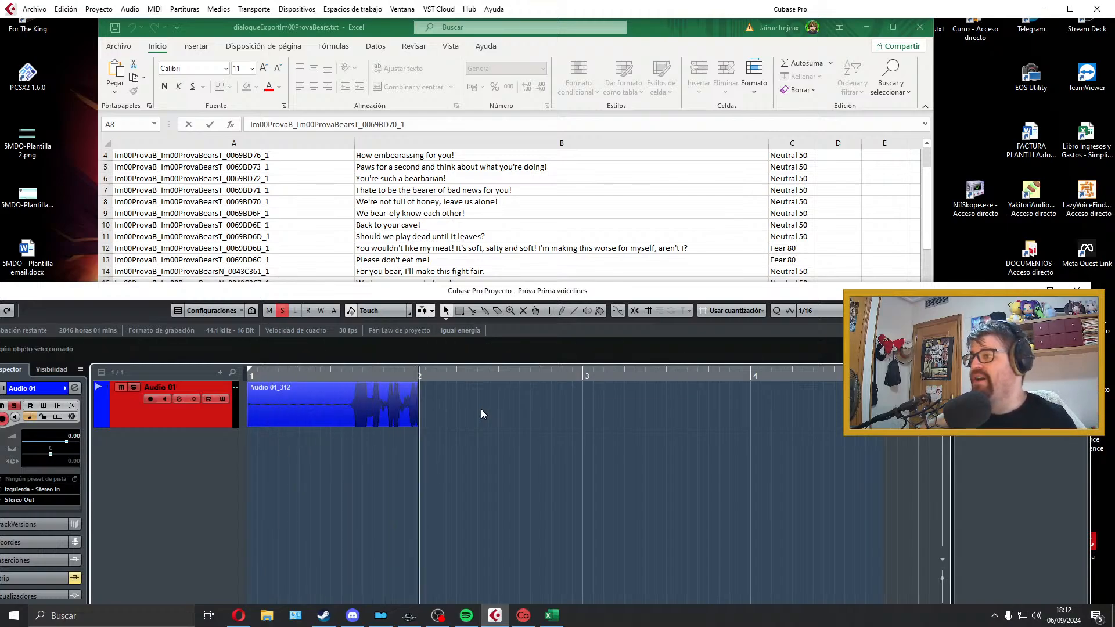
key("space")
key("Delete")
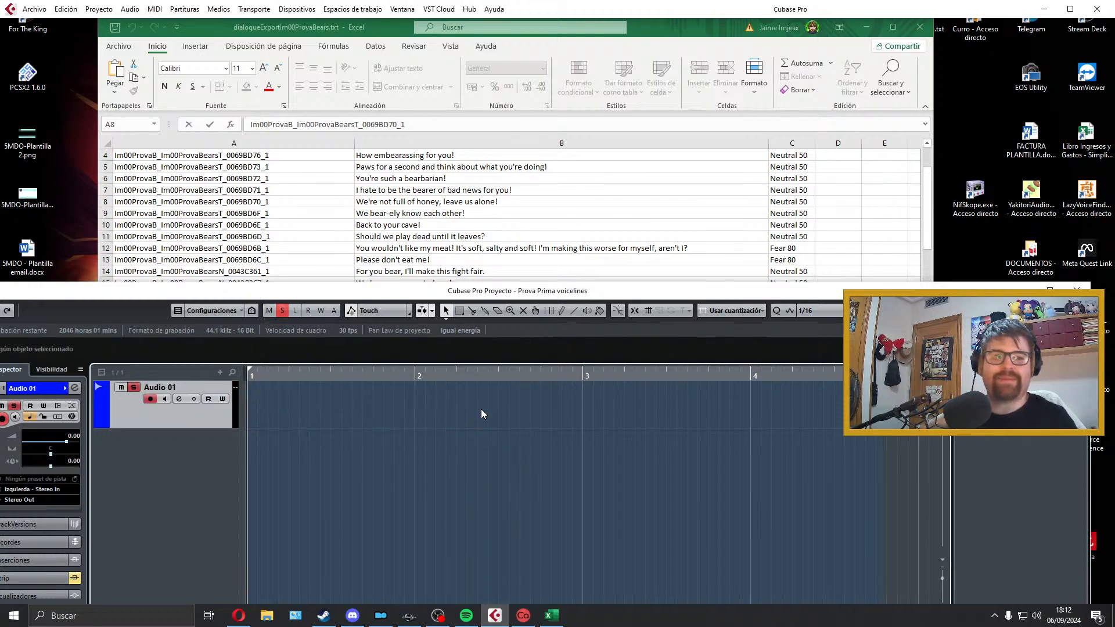
Step: Record a full take of the cell B8 line from bar 1, play it back, and delete it
key("KP_Multiply")
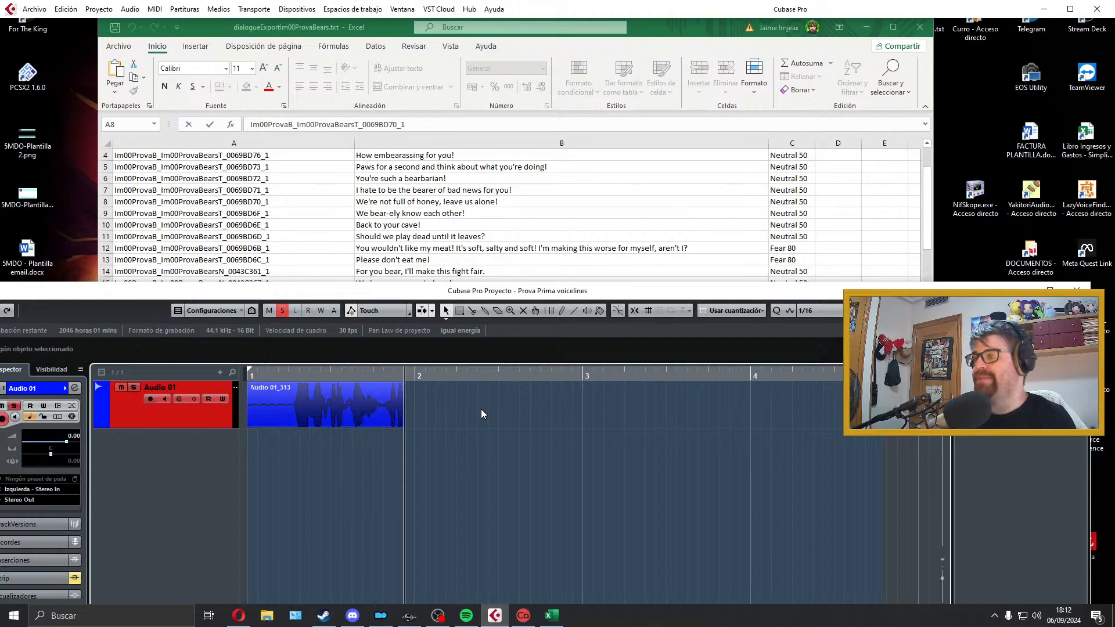
key("space")
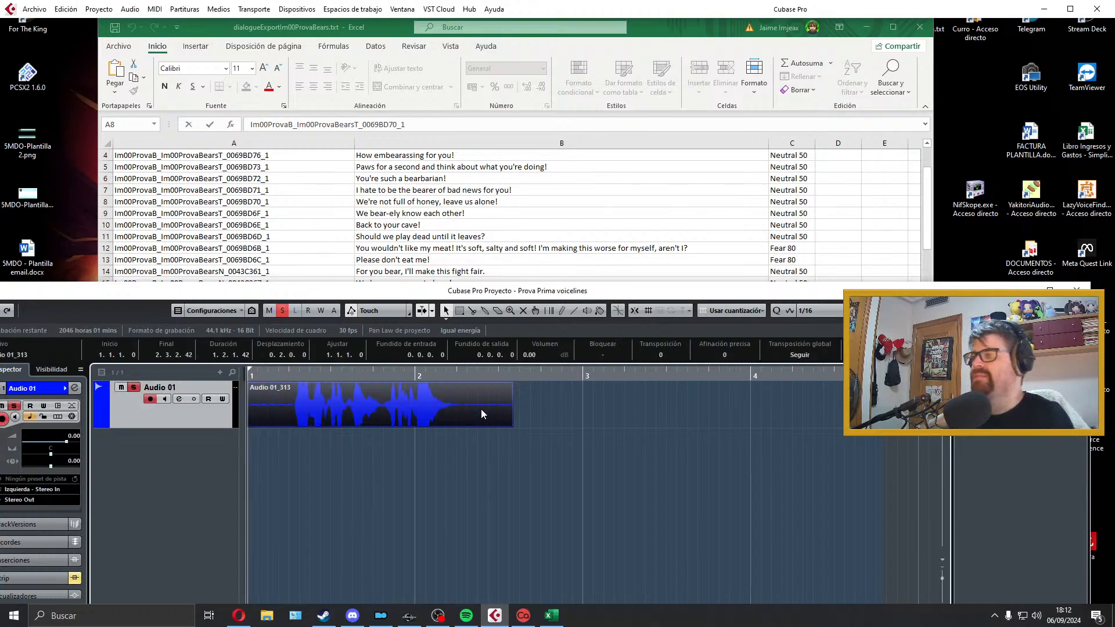
key("space")
left_click(470, 402)
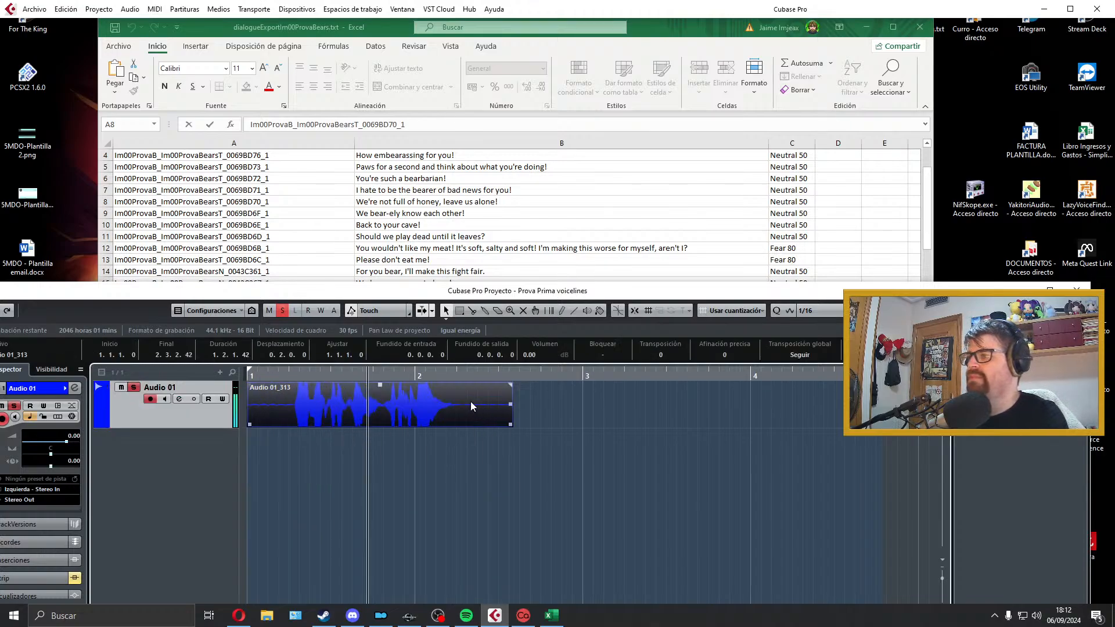
key("space")
key("Delete")
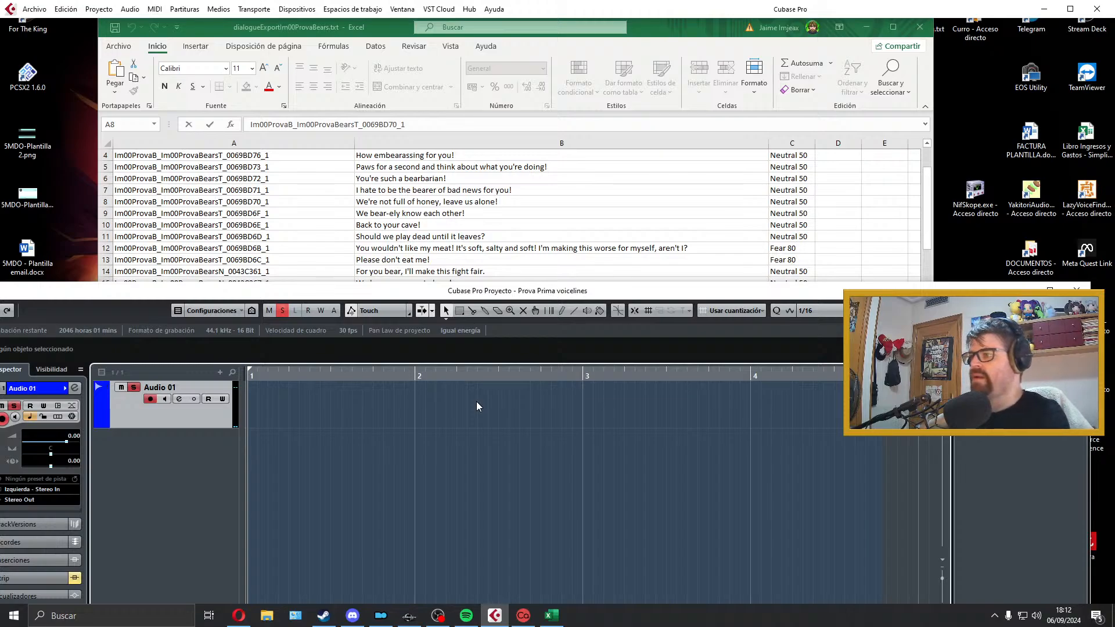
Step: Record another take of the cell B8 line, "We're not full of honey, leave us alone!", on Audio 01 and play it back
key("KP_Multiply")
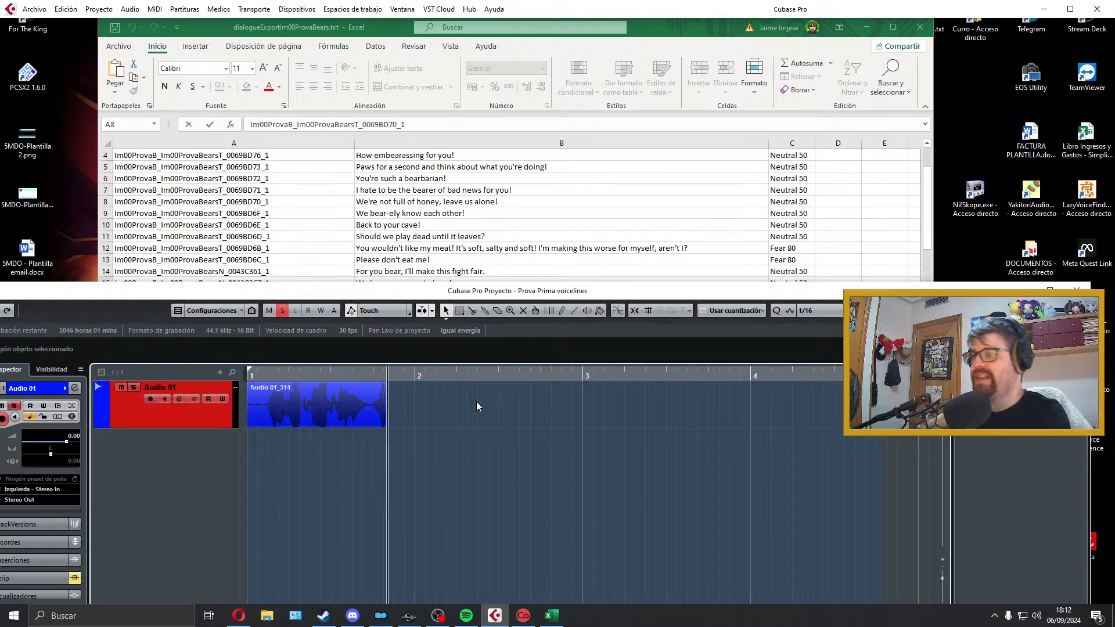
key("space")
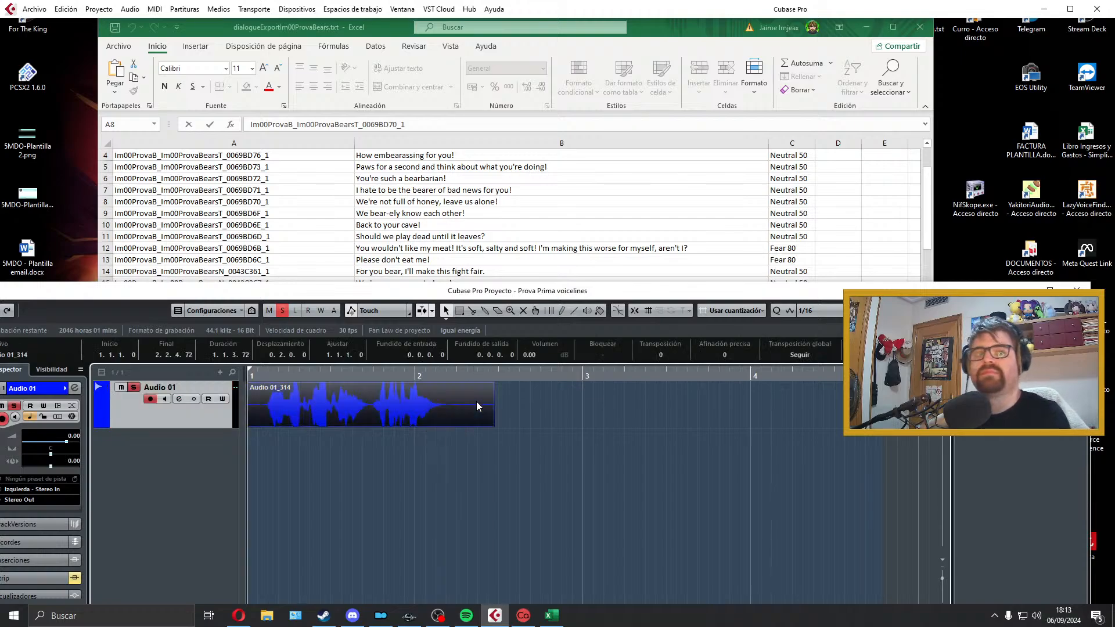
key("space")
left_click(451, 416)
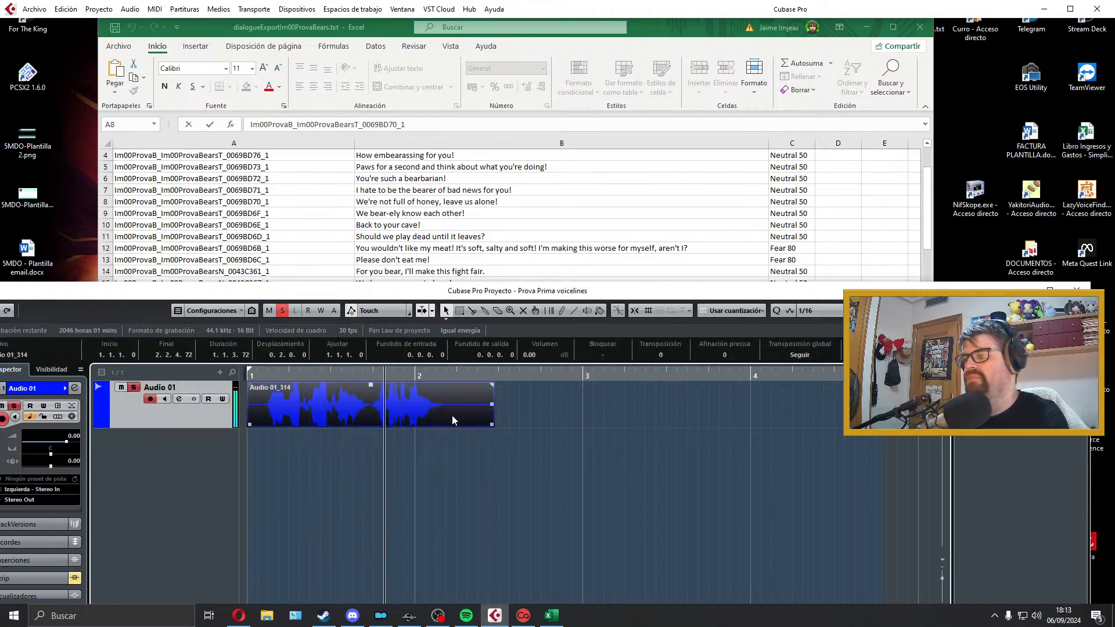
Step: Delete the take on Audio 01, record the cell B8 line from bar 1 again, and play it back
key("space")
key("Delete")
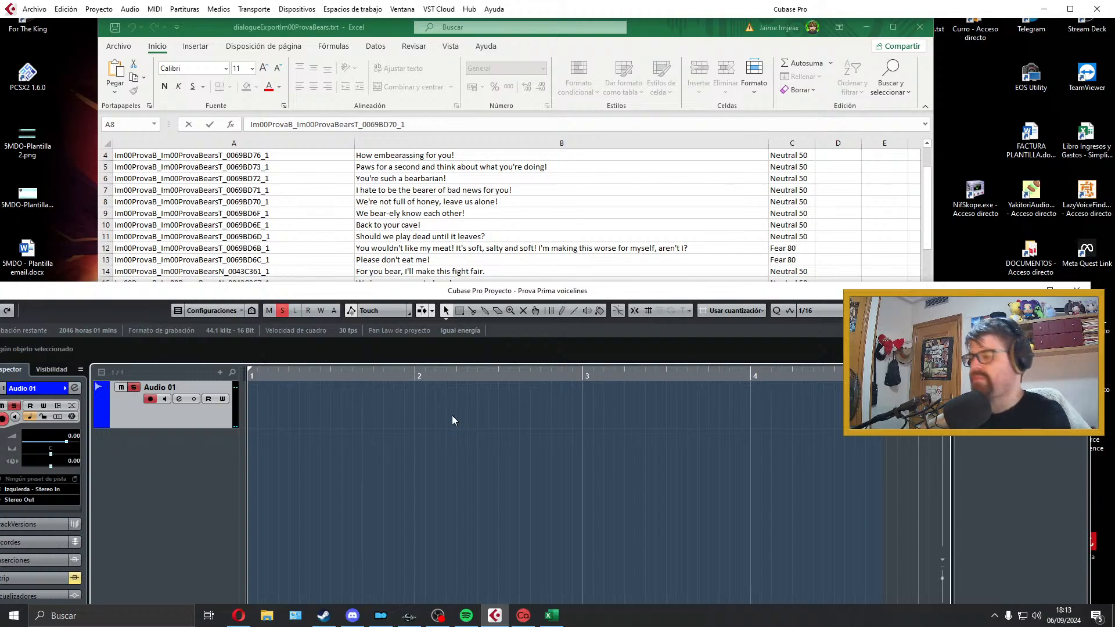
key("KP_Multiply")
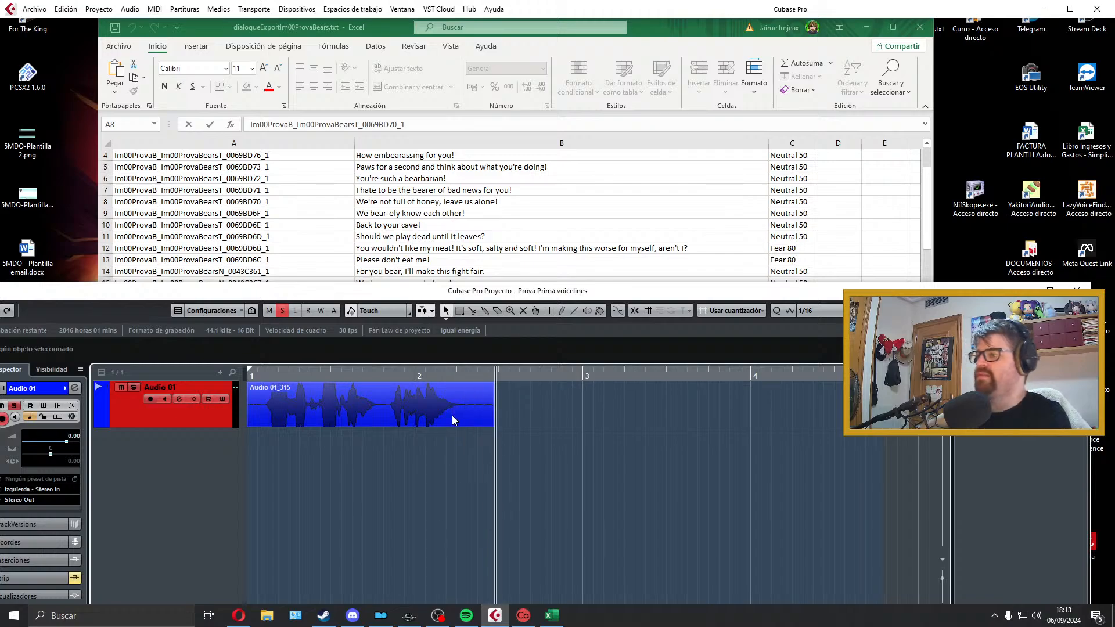
key("space")
key("space")
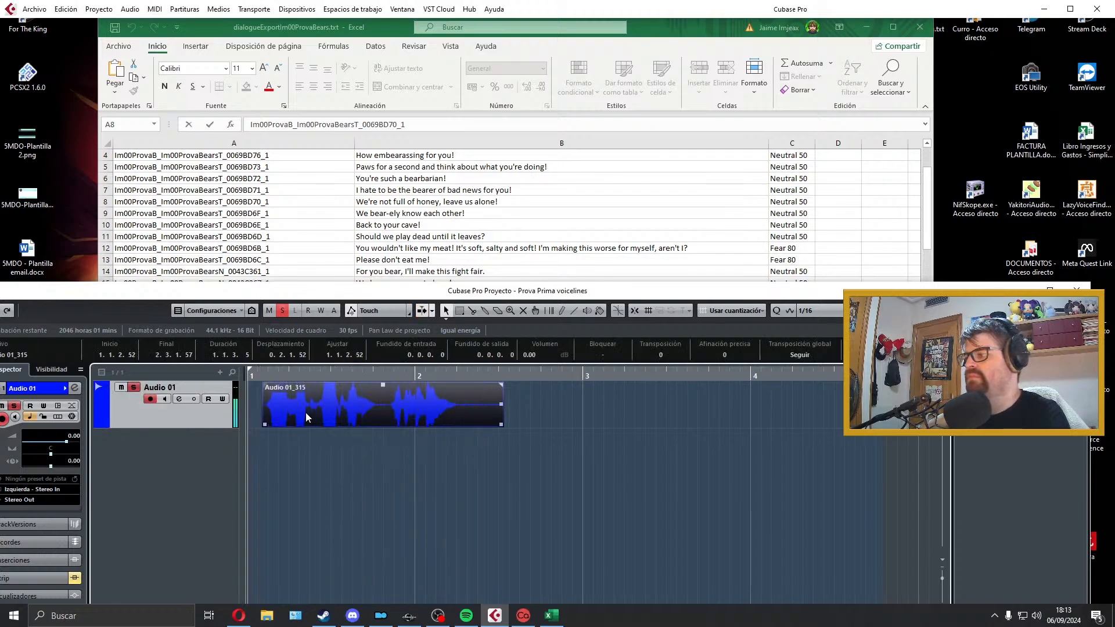
Step: Trim the B8 take, align it to bar 1, fade out its end, set the locators to the clip, and play it
left_click_drag(249, 425, 253, 384)
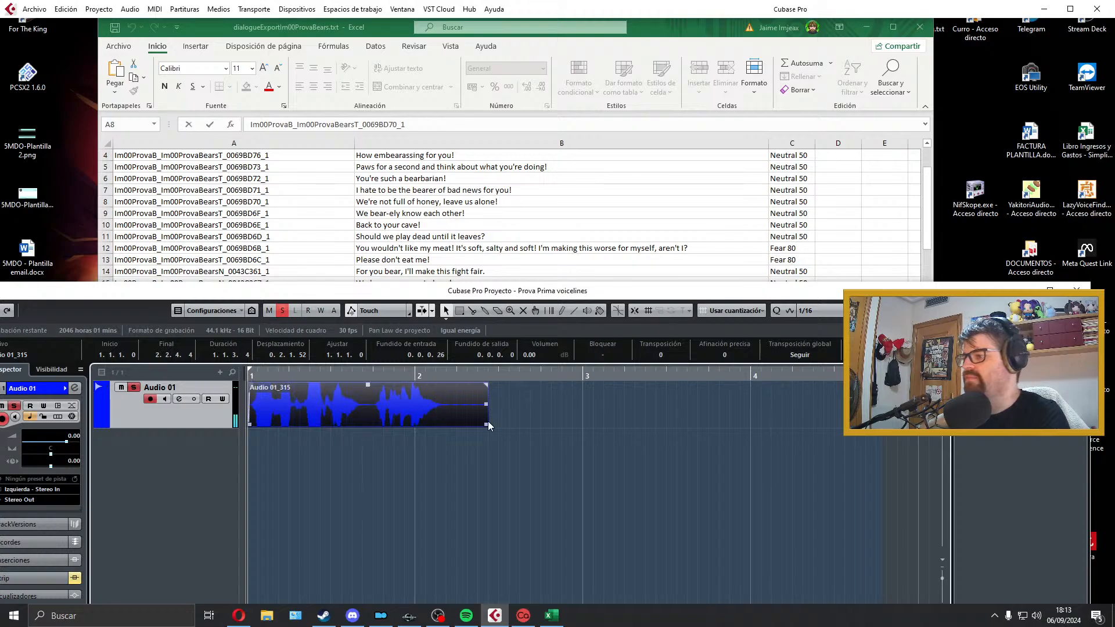
left_click_drag(486, 425, 447, 425)
left_click_drag(446, 384, 440, 386)
key("p")
key("space")
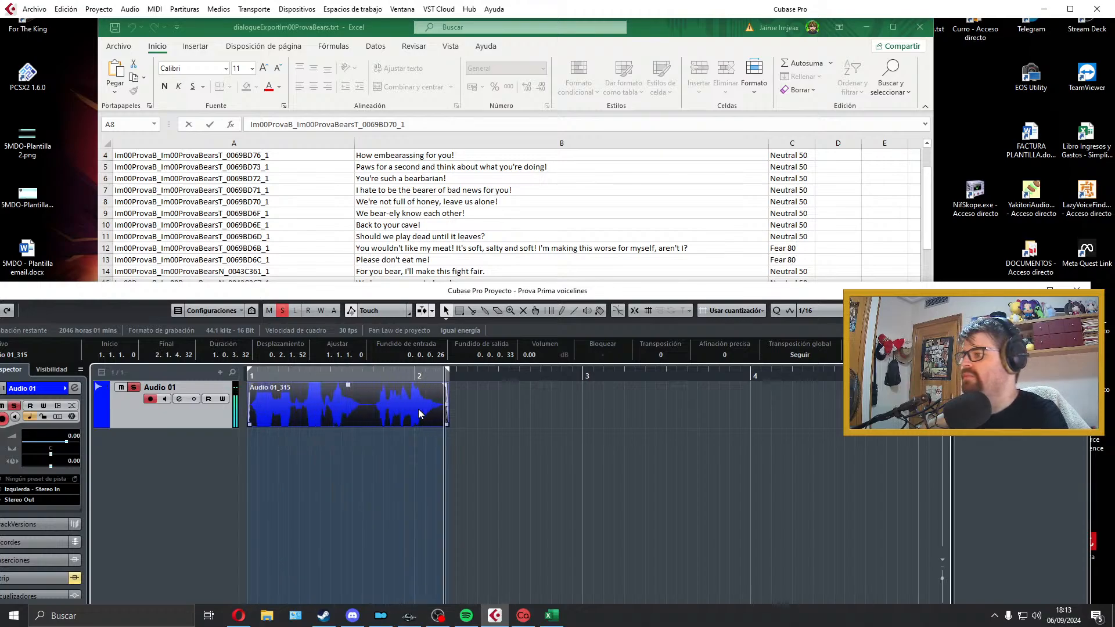
Step: Export the clip as a Wave audio mixdown named Im00ProvaB_Im00ProvaBearsT_0069BD70_1, using the ID from cell A8
left_click(378, 212)
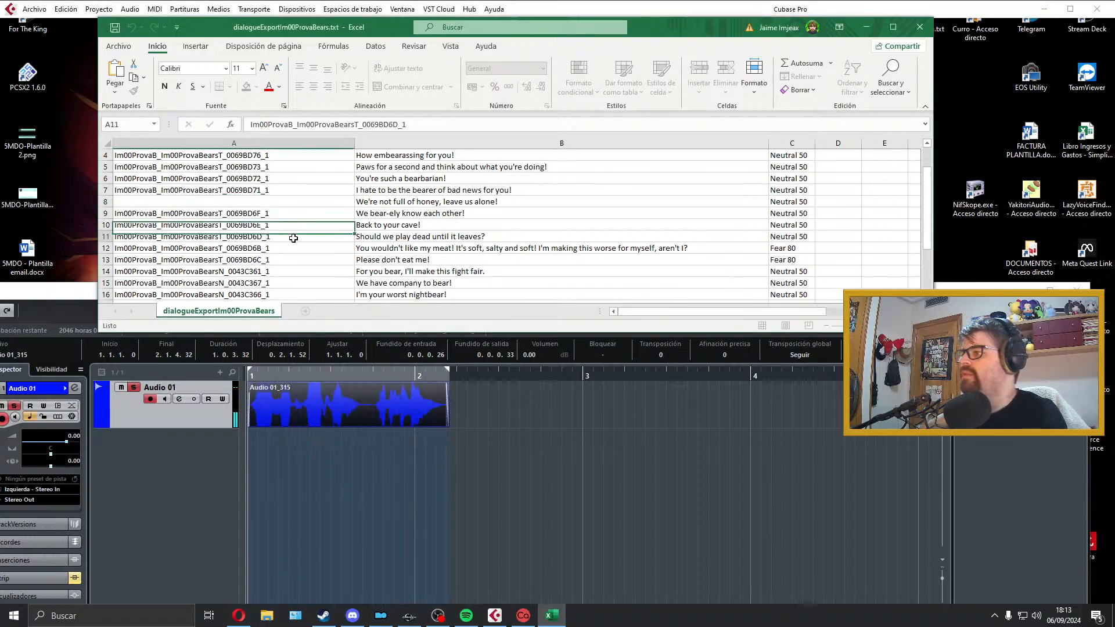
left_click(321, 392)
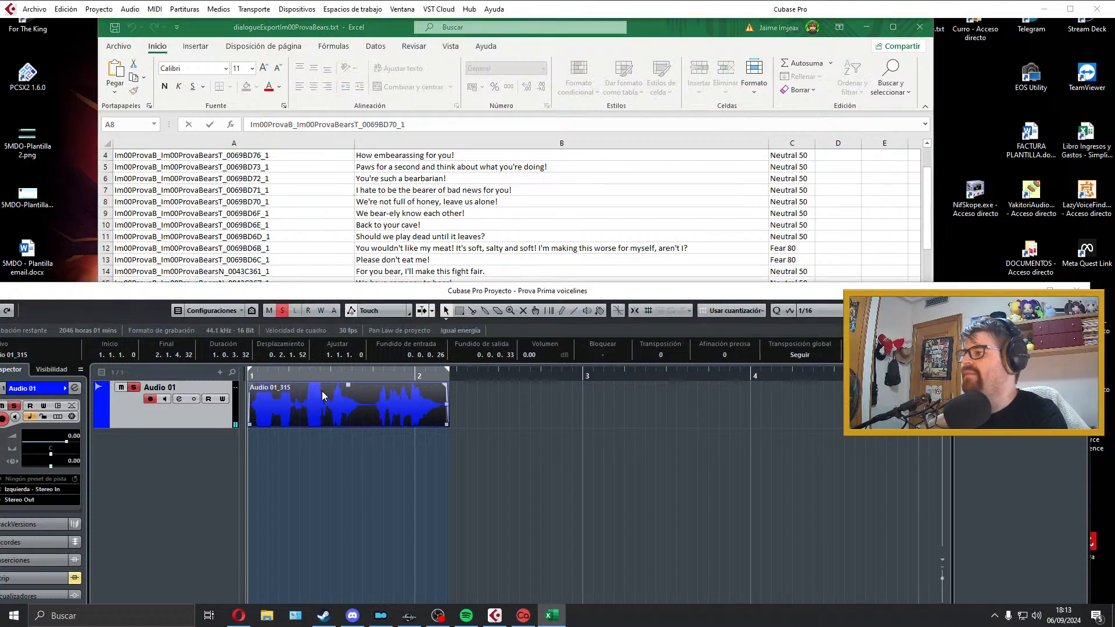
left_click(38, 11)
mouse_move(90, 189)
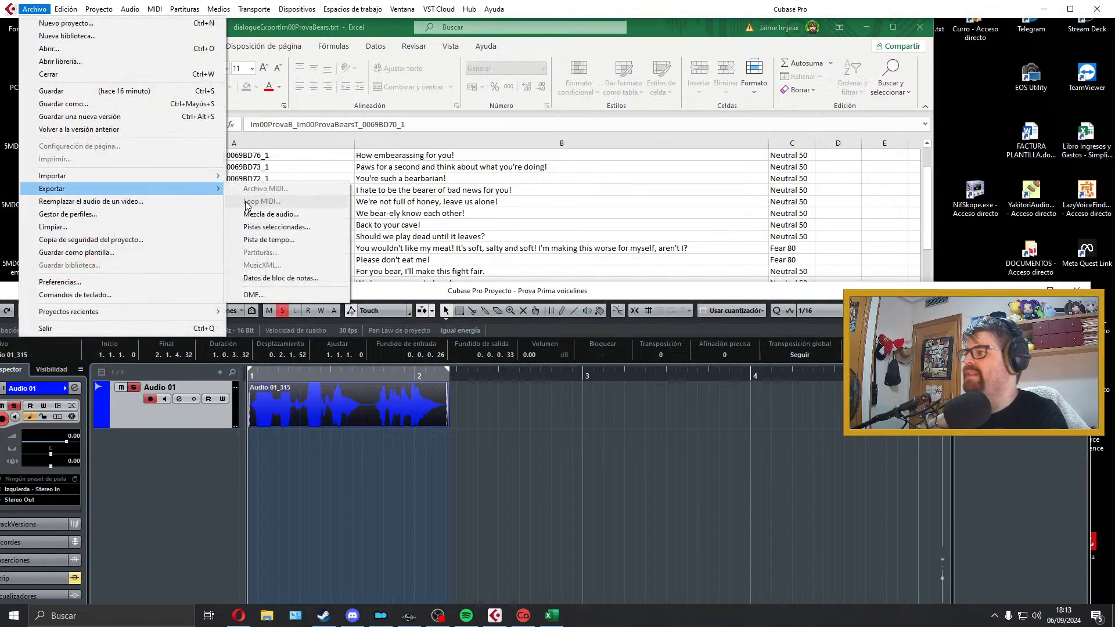
left_click(261, 214)
left_click(1023, 531)
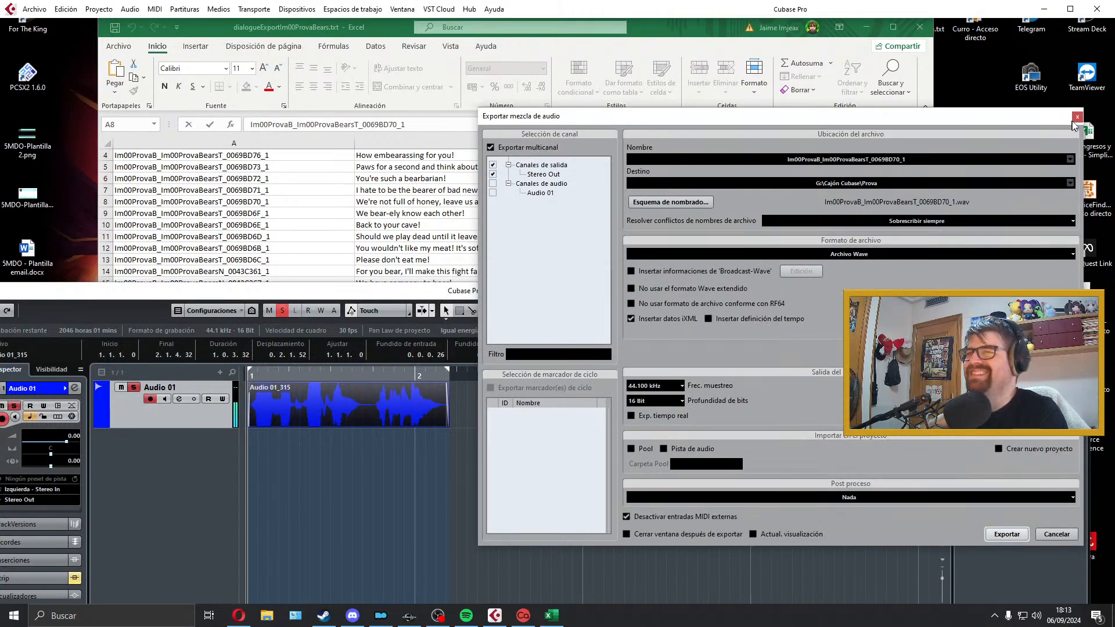
left_click(1076, 118)
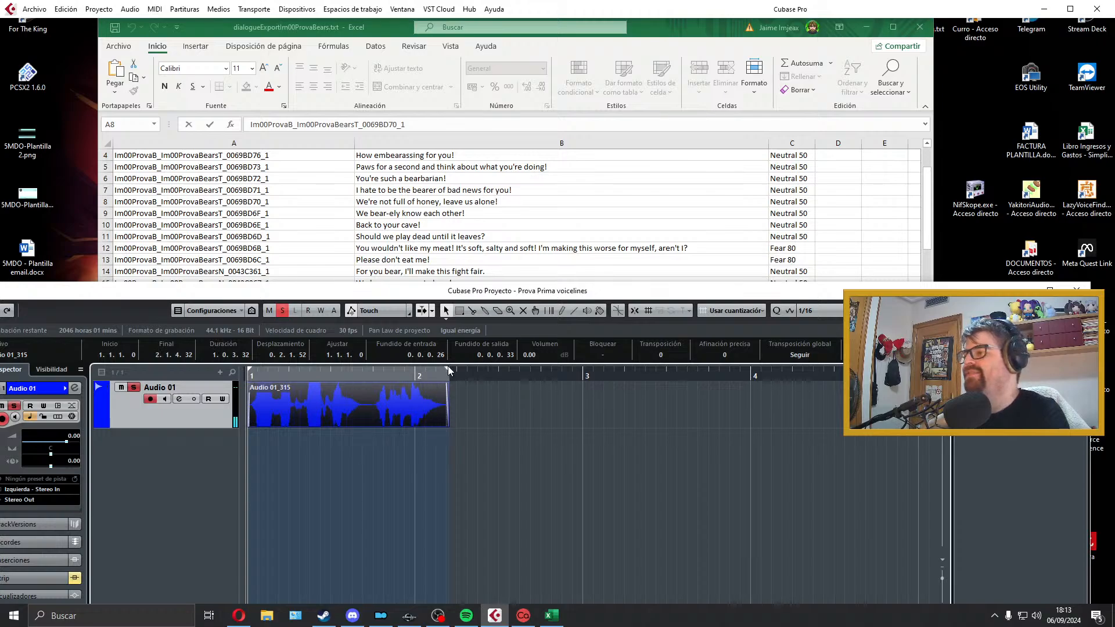
Step: Extend the right locator past bar 4, delete the exported clip, and select cell B9 in the spreadsheet
left_click_drag(449, 370, 808, 370)
key("Delete")
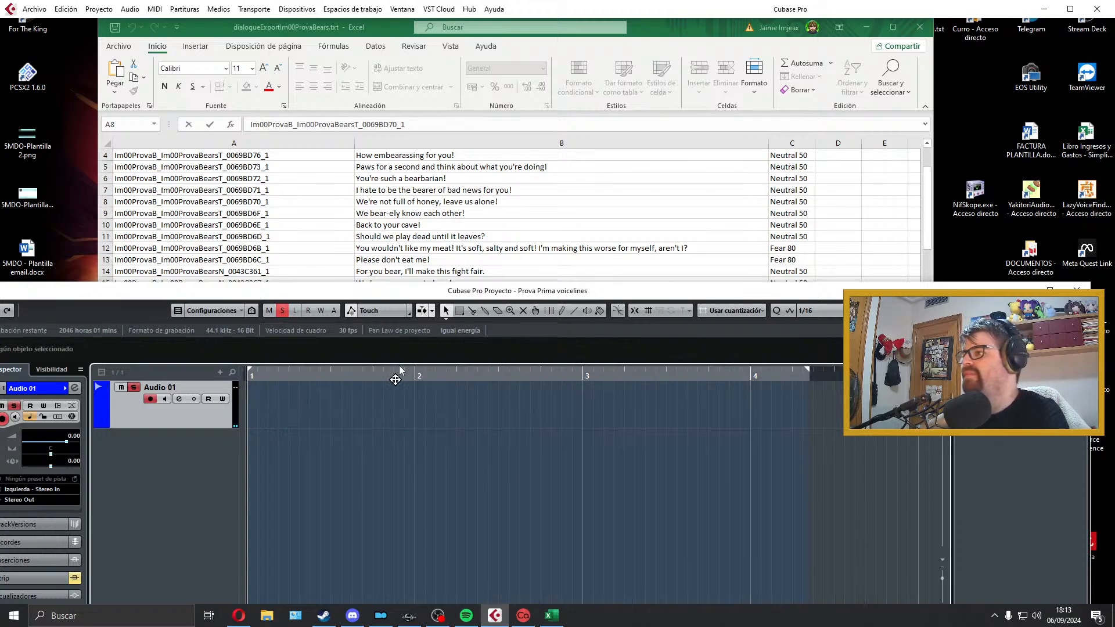
left_click(439, 209)
left_click(411, 212)
left_click(357, 391)
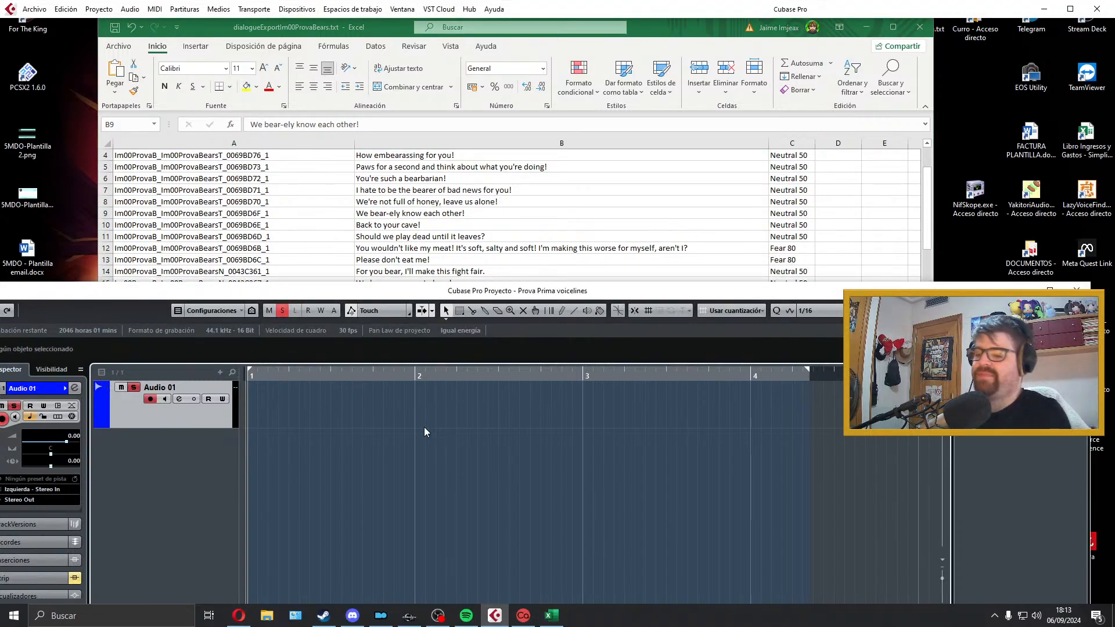
Step: Record a take of the cell B9 line, "We bear-ely know each other!", from bar 1 and play it back
key("KP_Multiply")
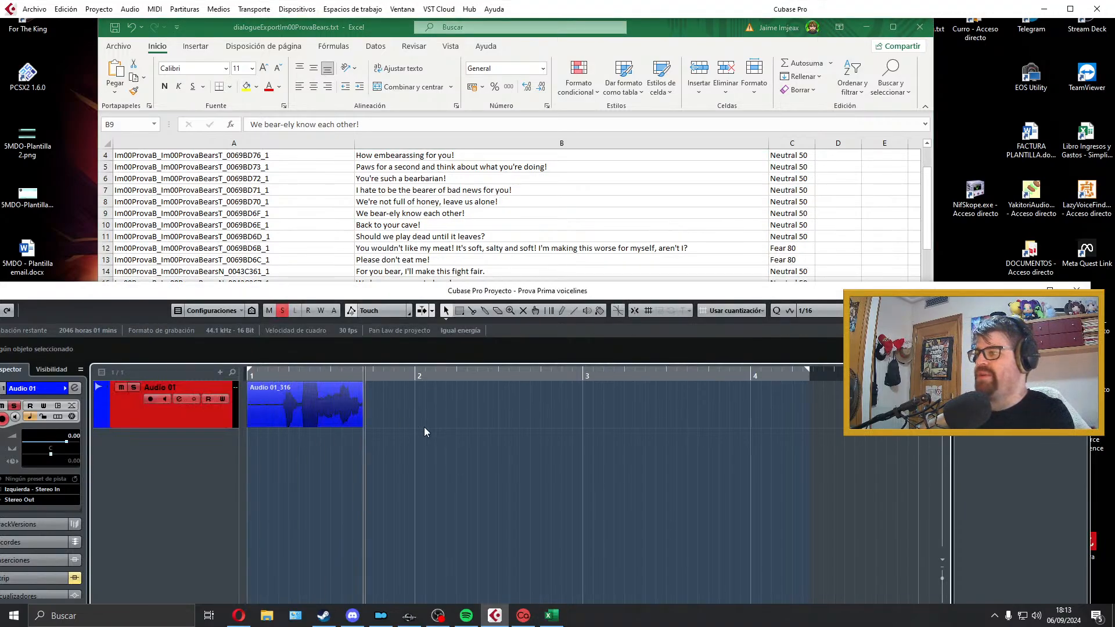
key("space")
key("space")
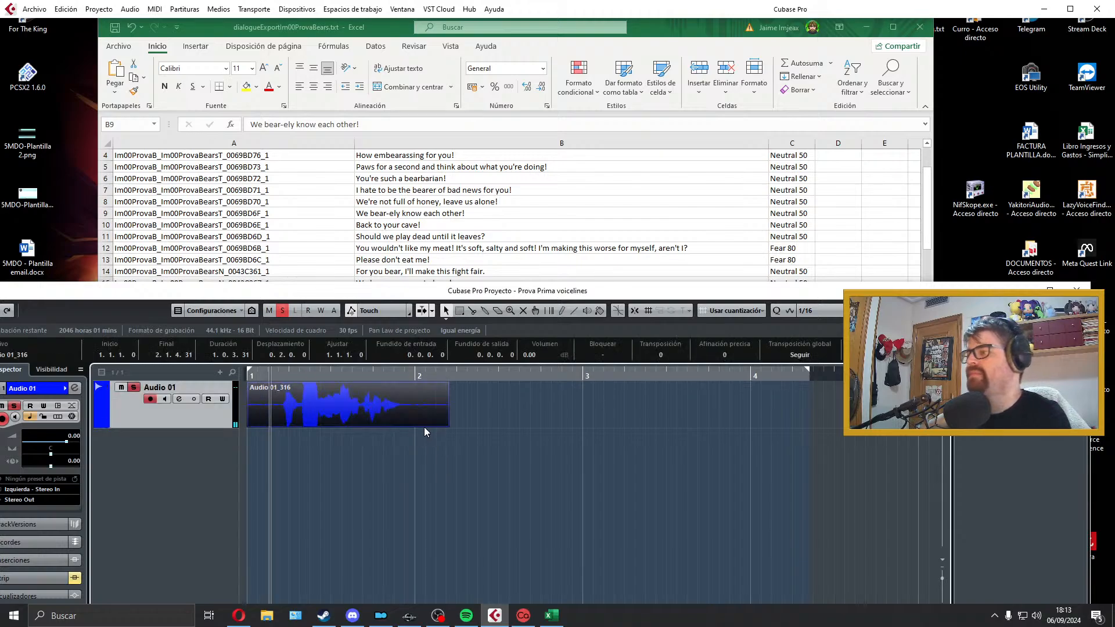
key("space")
Step: Trim both ends of the B9 take, align it to bar 1, fade out its end, set the locators to it, and play it
left_click_drag(249, 424, 280, 425)
left_click_drag(323, 416, 254, 385)
left_click_drag(412, 424, 376, 424)
left_click_drag(375, 385, 371, 385)
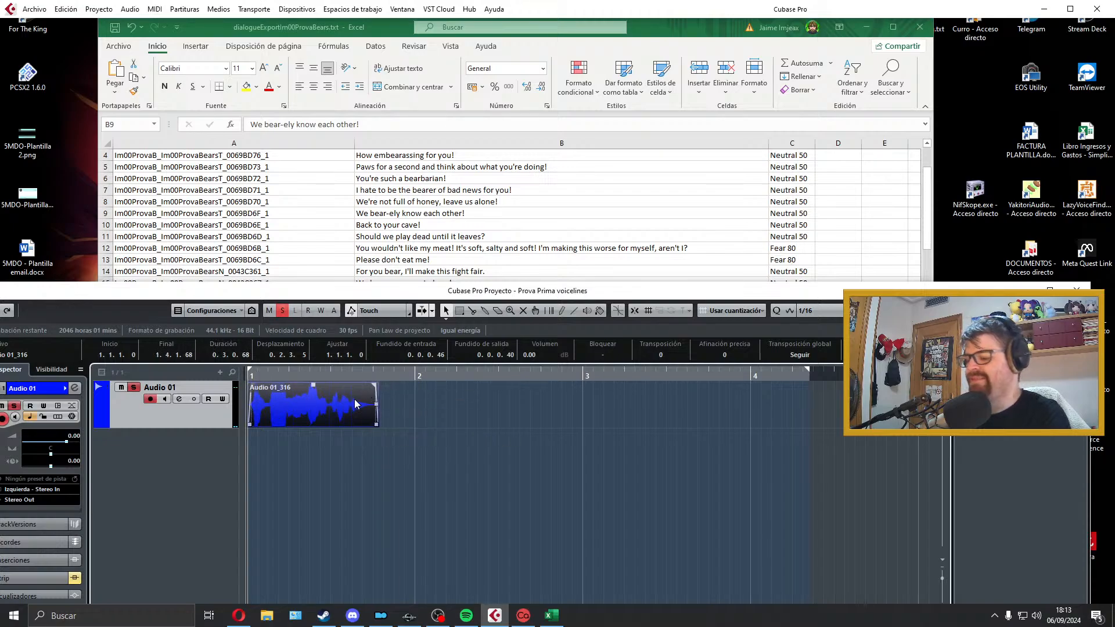
key("p")
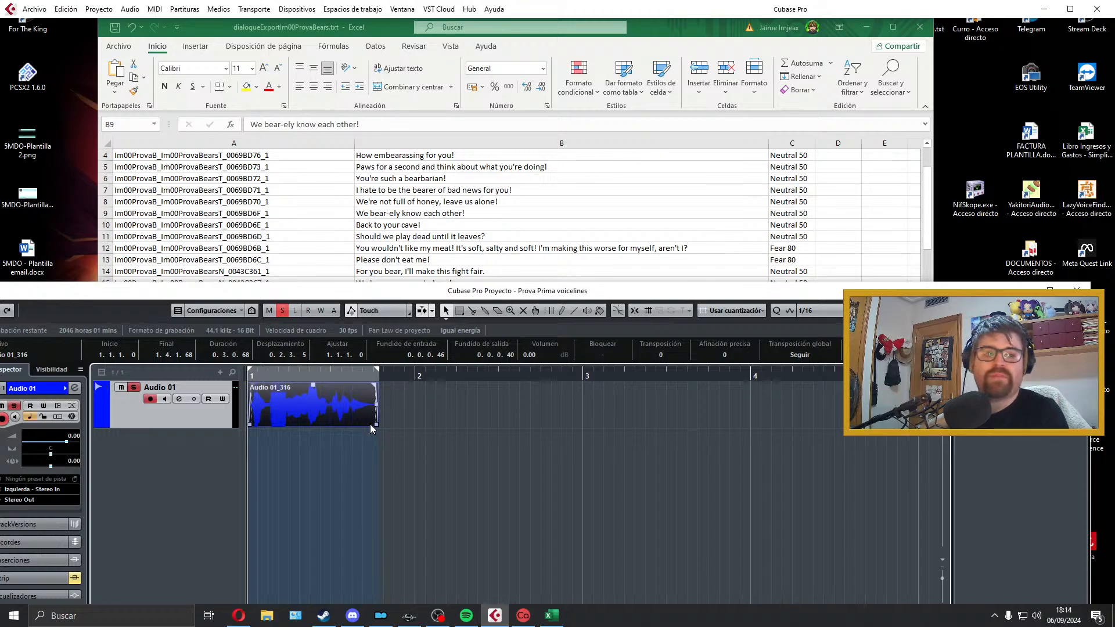
key("space")
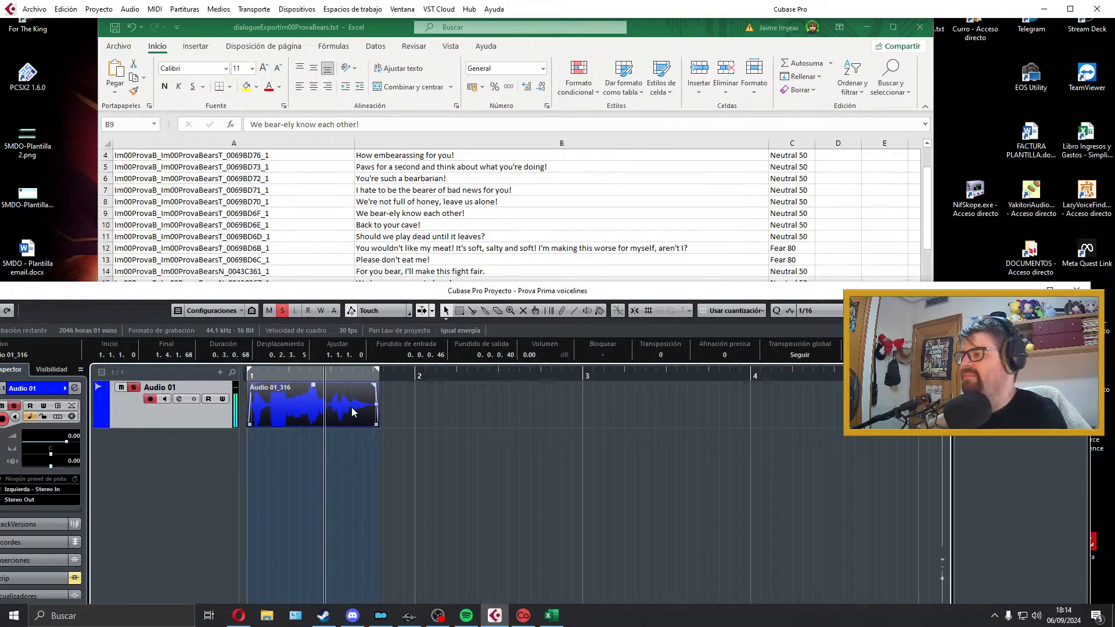
key("space")
Step: Copy the line ID from cell A9 and export the clip as a Wave mixdown named Im00ProvaB_Im00ProvaBearsT_0069BD6F_1
left_click(337, 230)
double_click(311, 219)
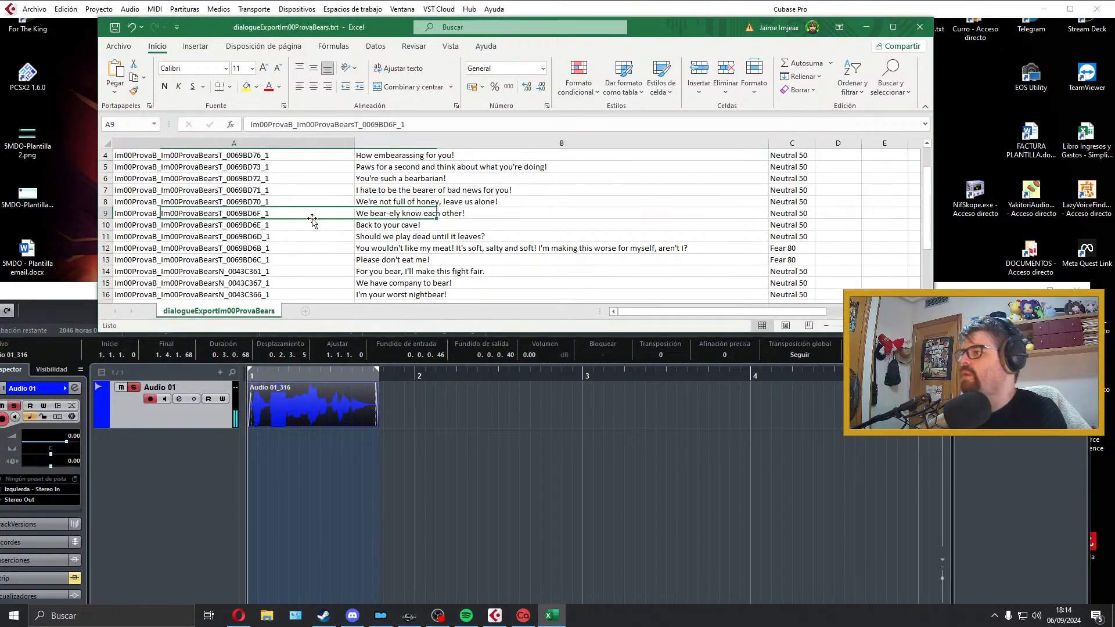
left_click_drag(269, 213, 2, 218)
left_click(279, 411)
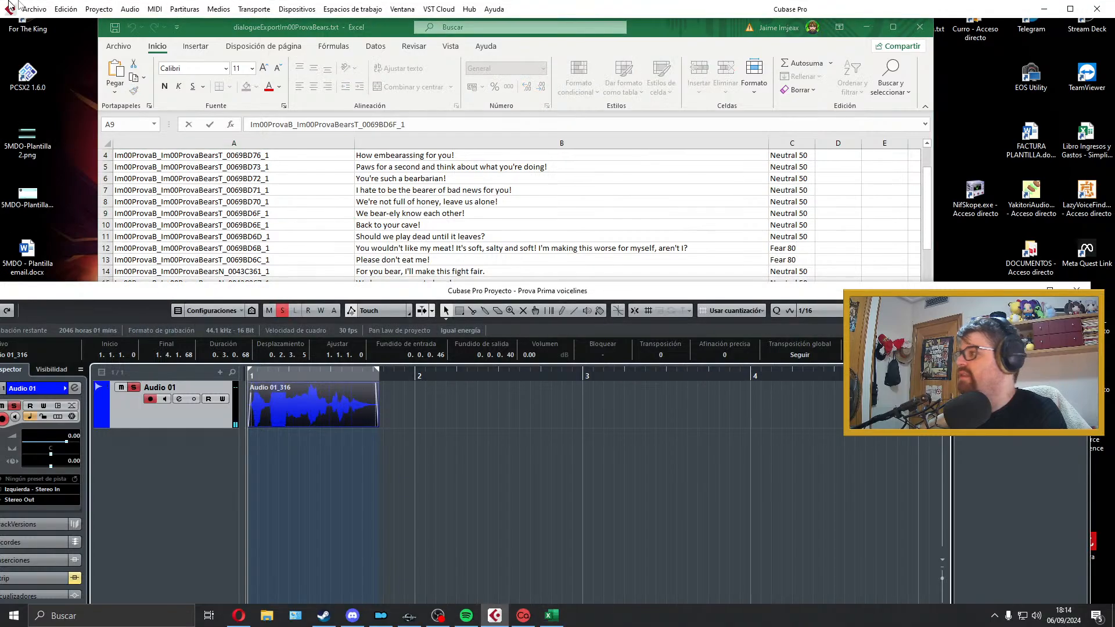
left_click(34, 8)
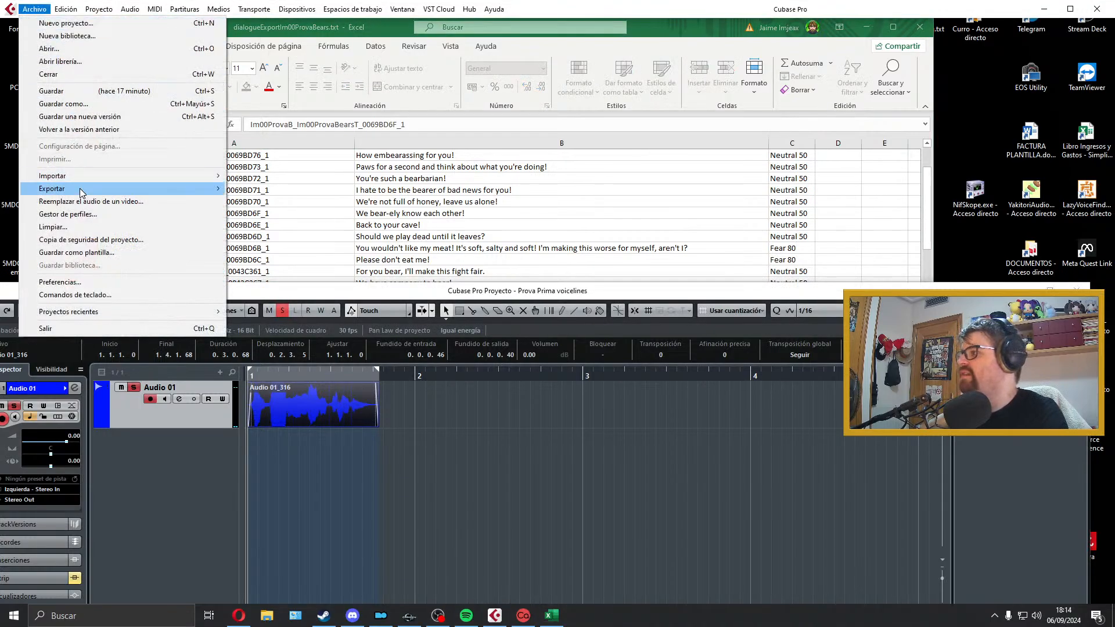
mouse_move(58, 189)
left_click(255, 214)
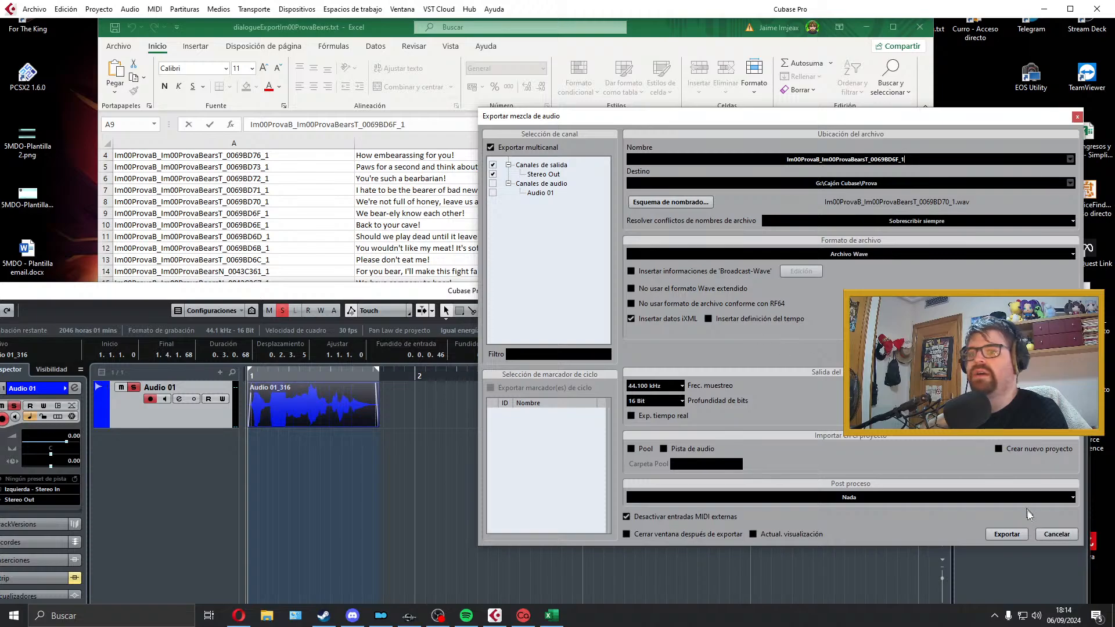
left_click(1012, 535)
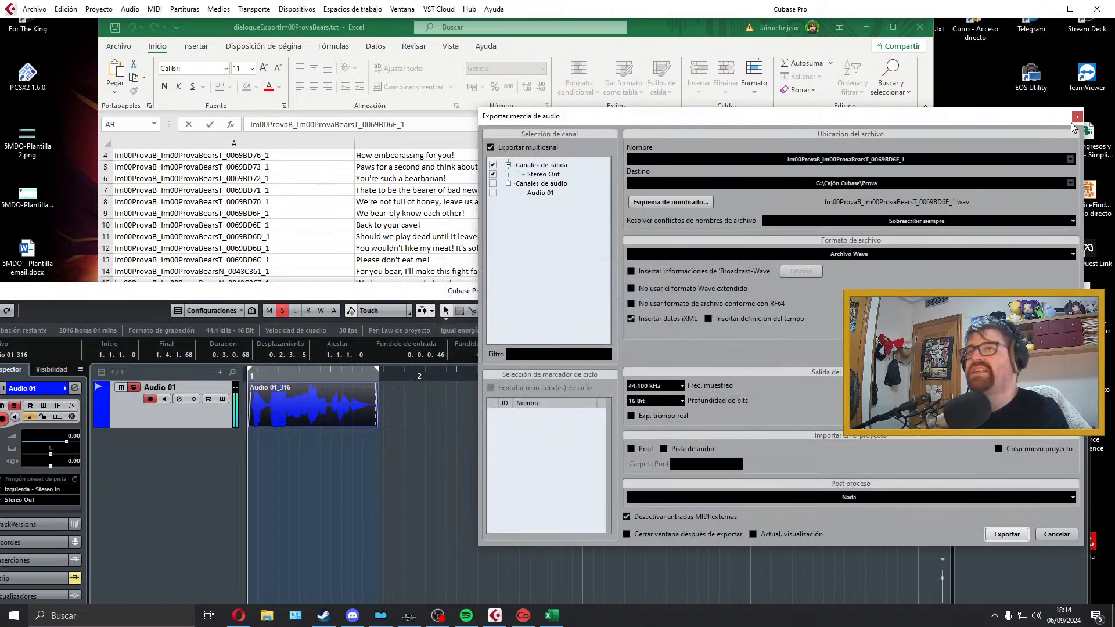
left_click(1077, 122)
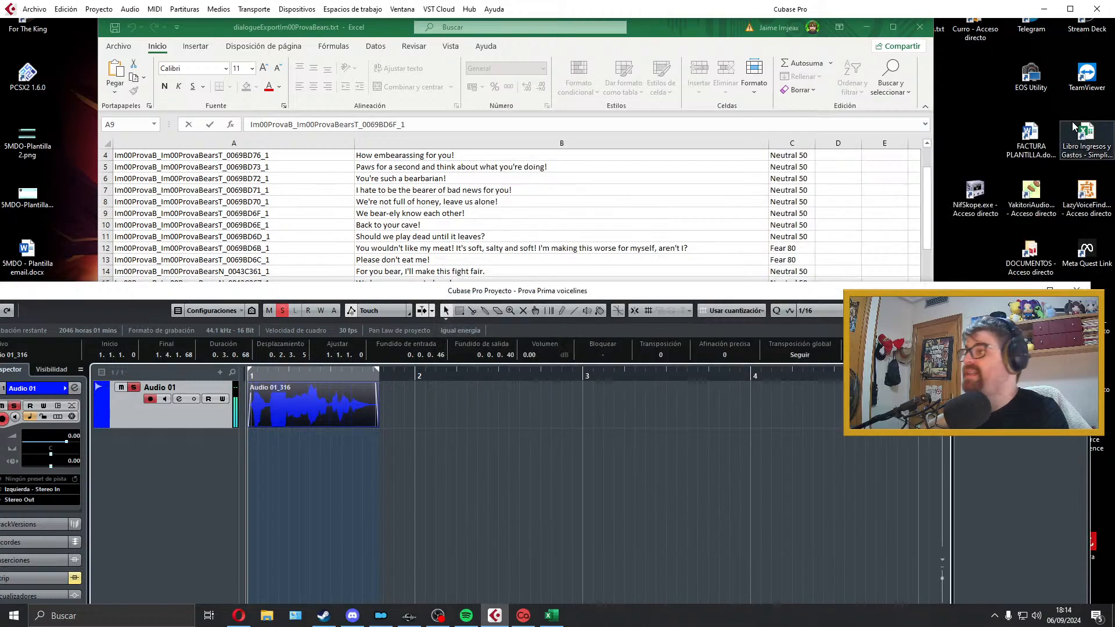
Step: Extend the right locator to just before bar 4, delete the exported clip, and select cell B10 in the spreadsheet
left_click_drag(377, 370, 738, 368)
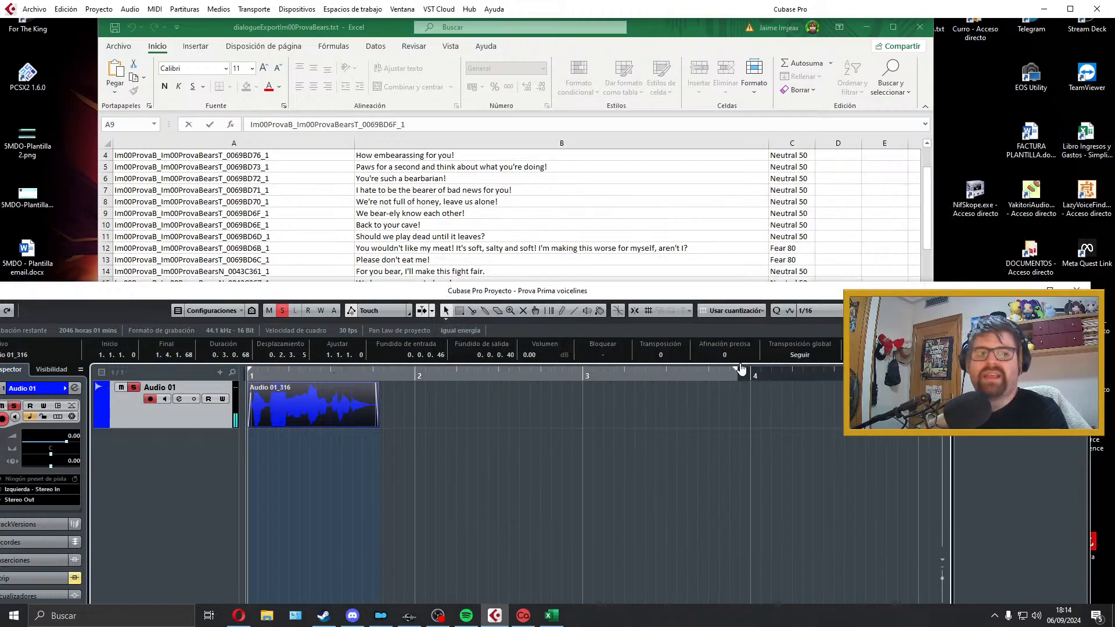
key("Delete")
left_click(380, 236)
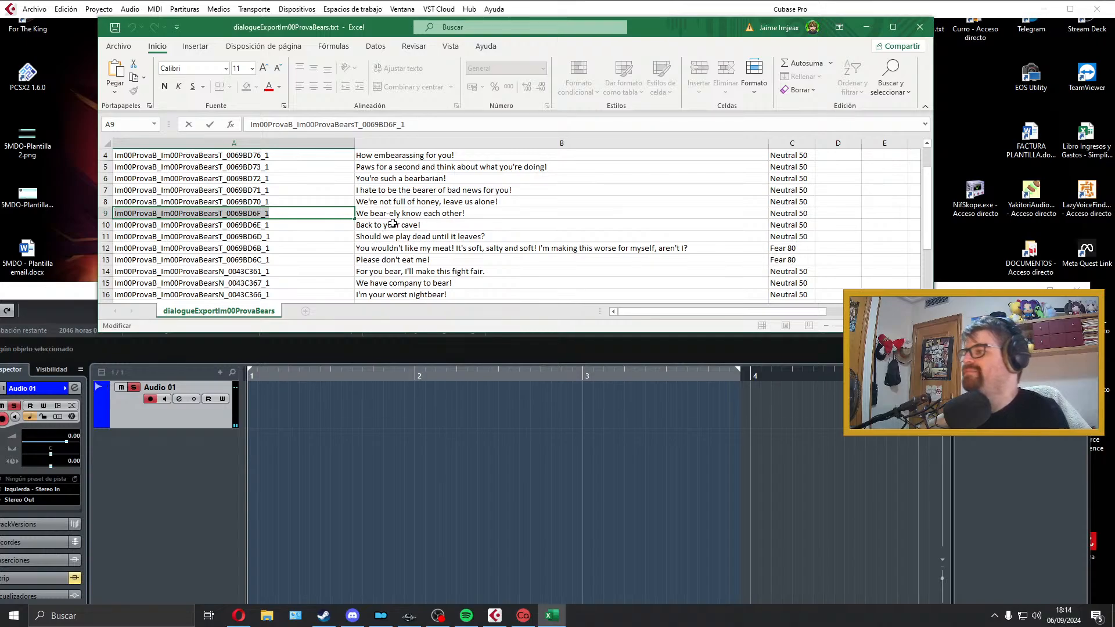
left_click(392, 224)
left_click(336, 399)
Step: Try a take of the cell B10 line, "Back to your cave!", from bar 1, play it back, and delete it
key("KP_Multiply")
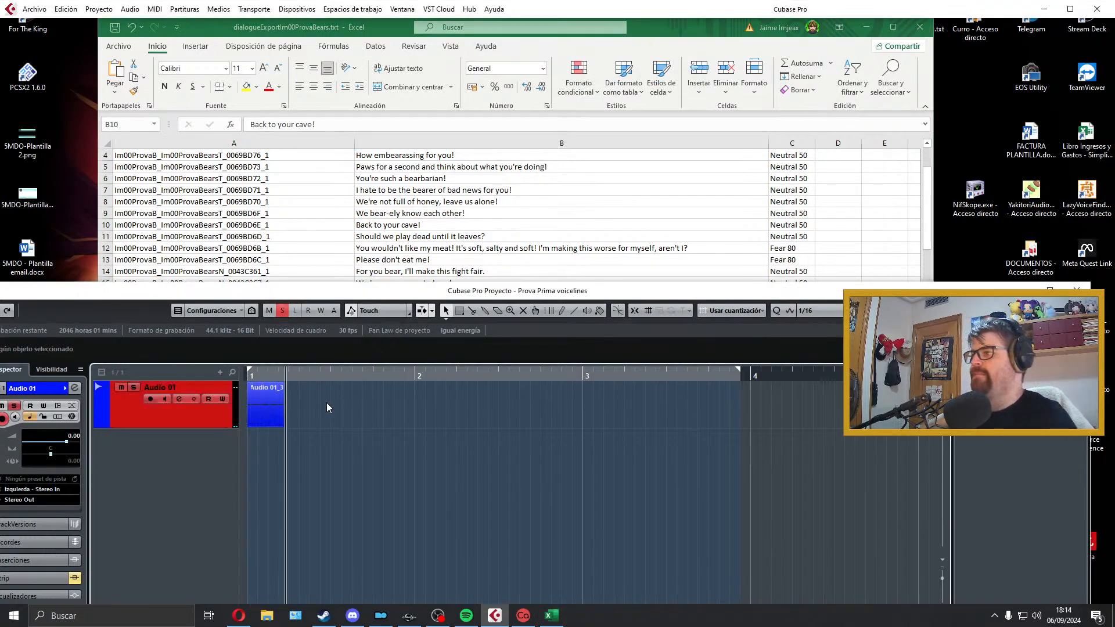
key("space")
key("space")
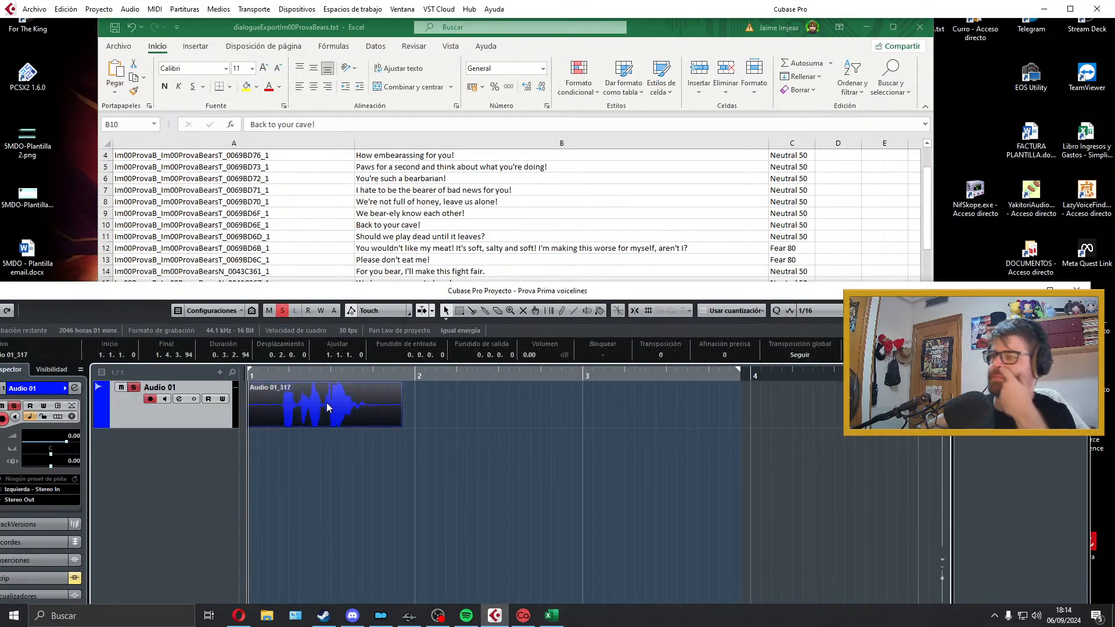
key("space")
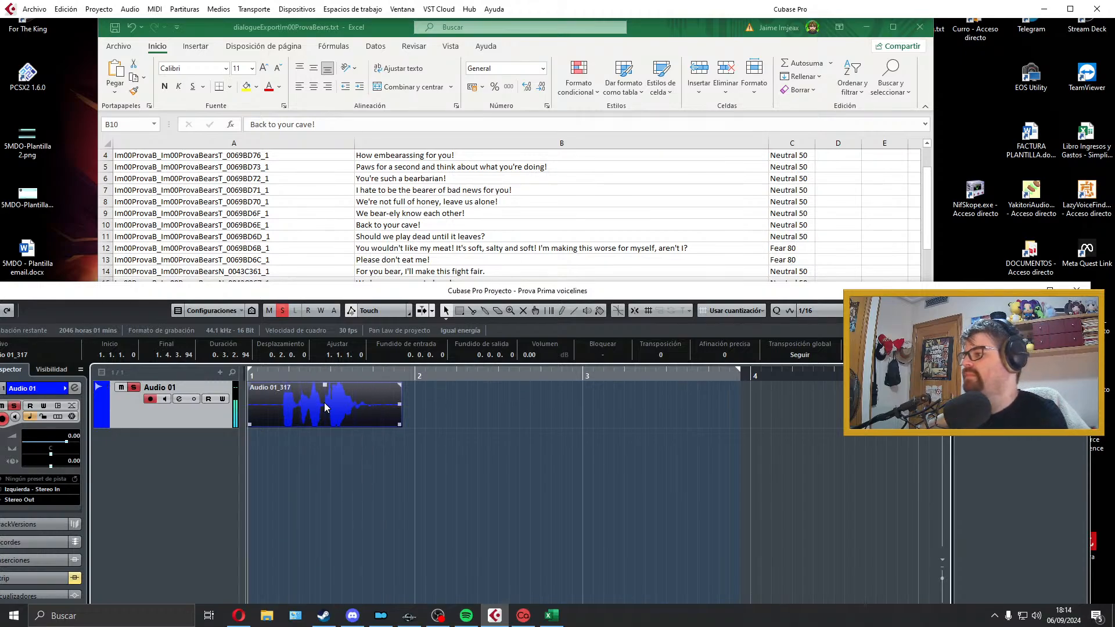
key("Delete")
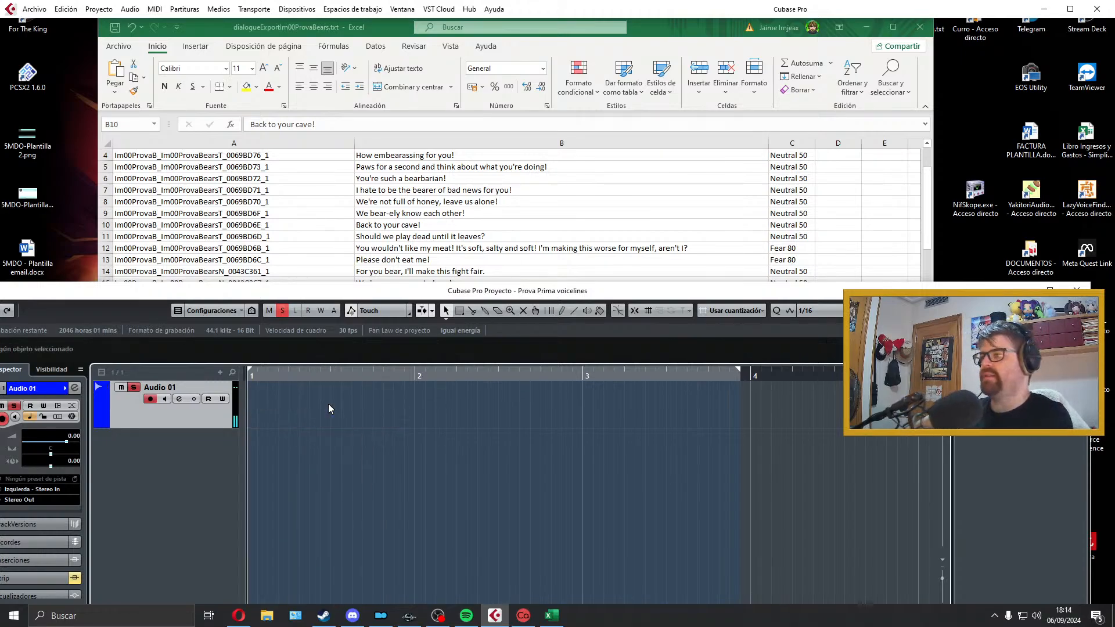
Step: Record another take of the cell B10 line, "Back to your cave!", on Audio 01 and play it back
key("KP_Multiply")
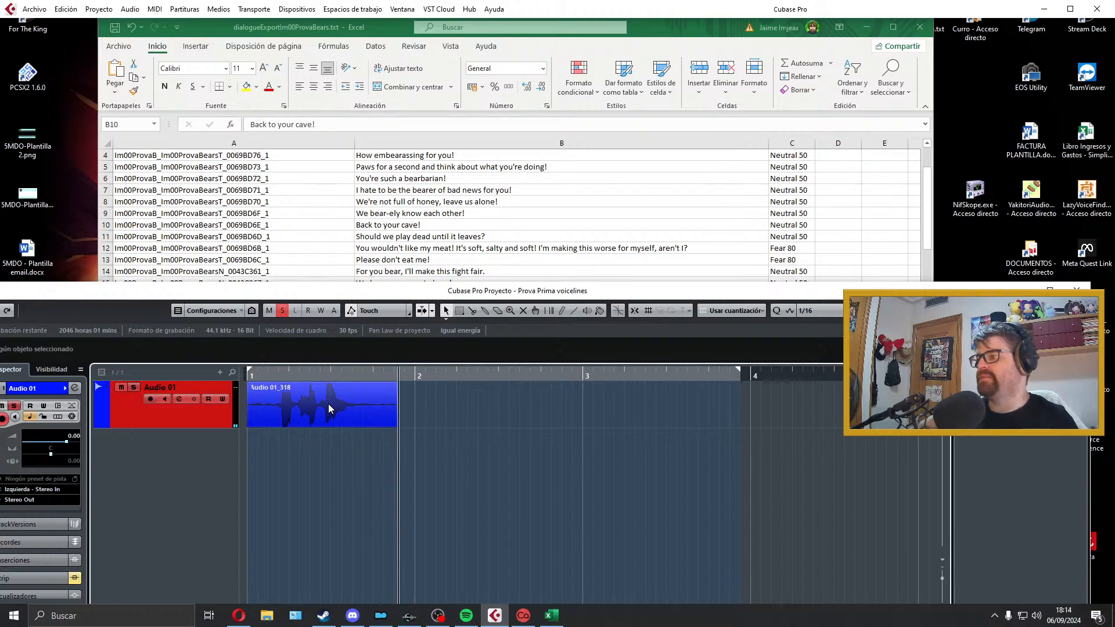
key("space")
key("space")
Step: Trim both ends of the B10 take, align it to bar 1, add short fades at its start and end, and play it
left_click(247, 424)
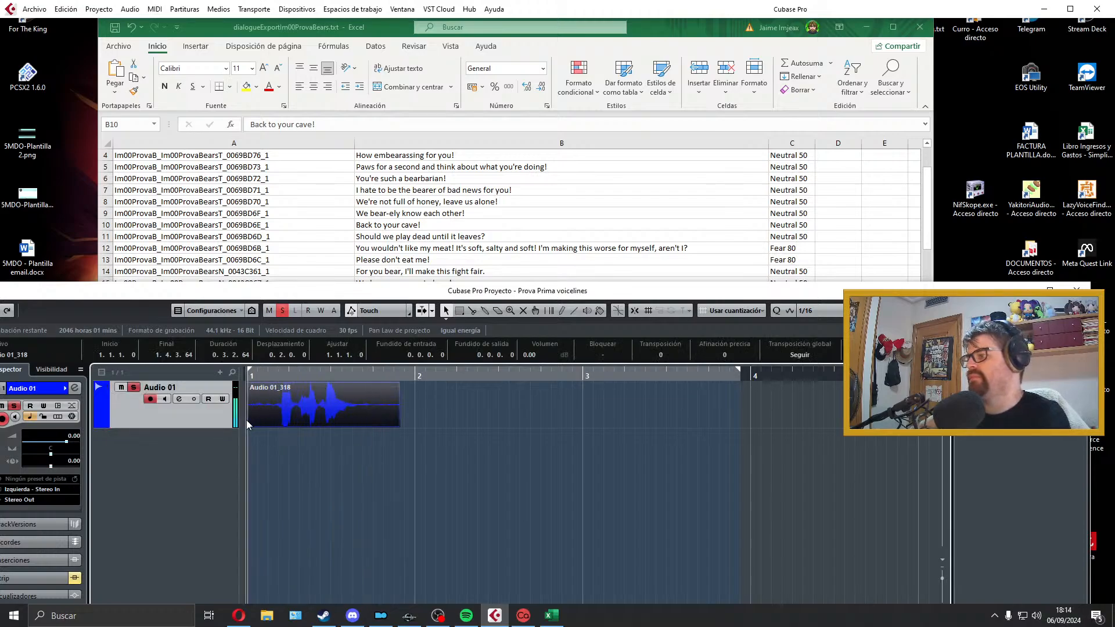
left_click_drag(249, 425, 277, 425)
left_click_drag(289, 419, 254, 423)
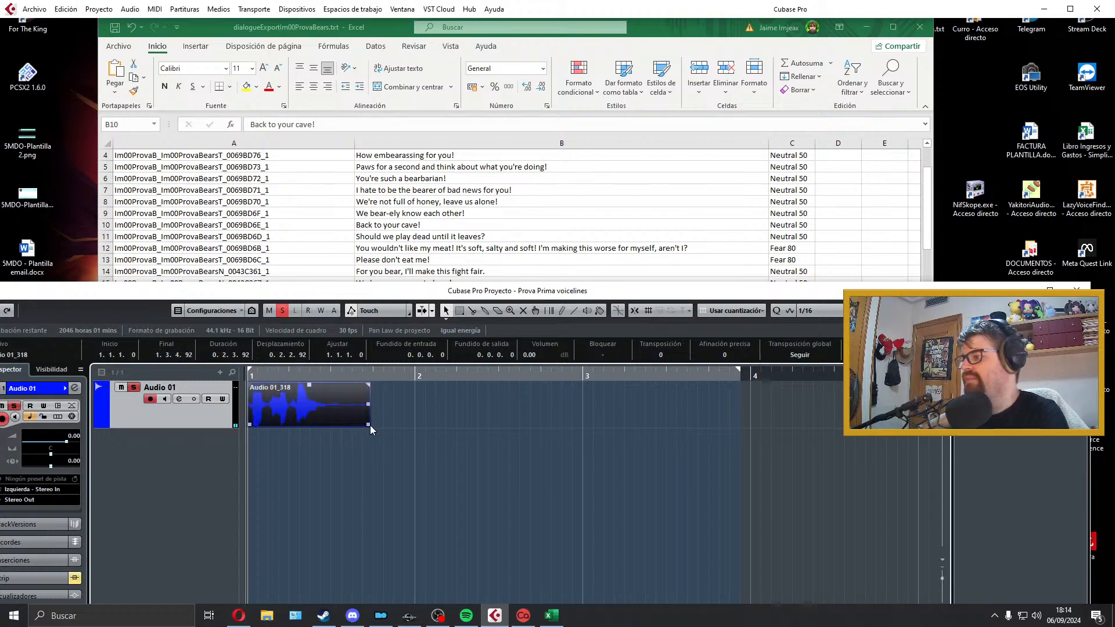
left_click_drag(371, 425, 335, 425)
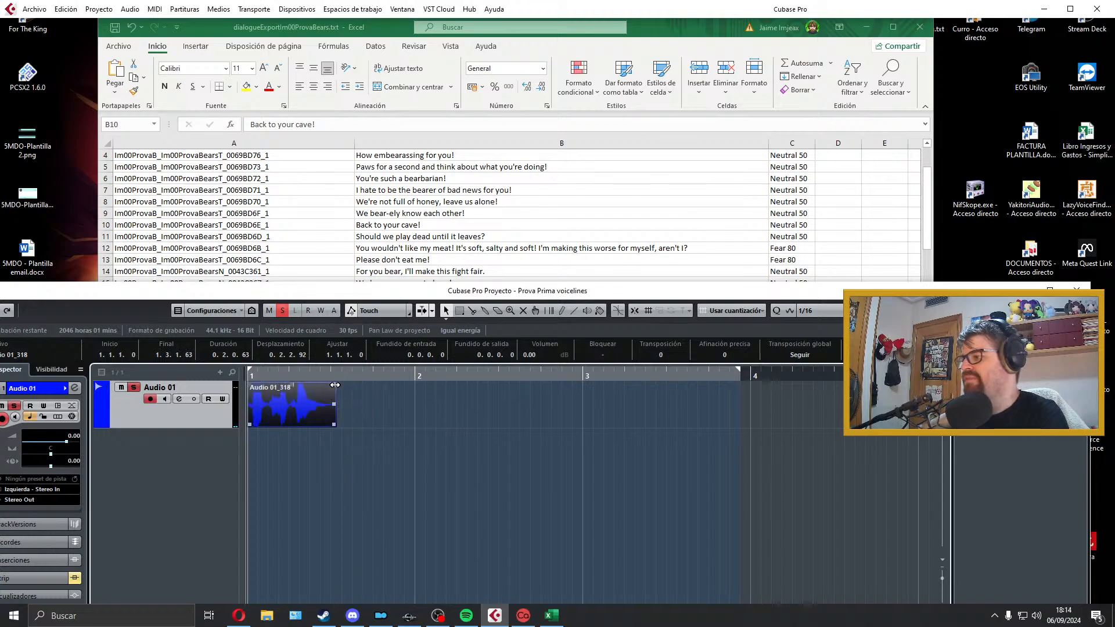
left_click_drag(335, 385, 329, 385)
left_click_drag(248, 385, 253, 385)
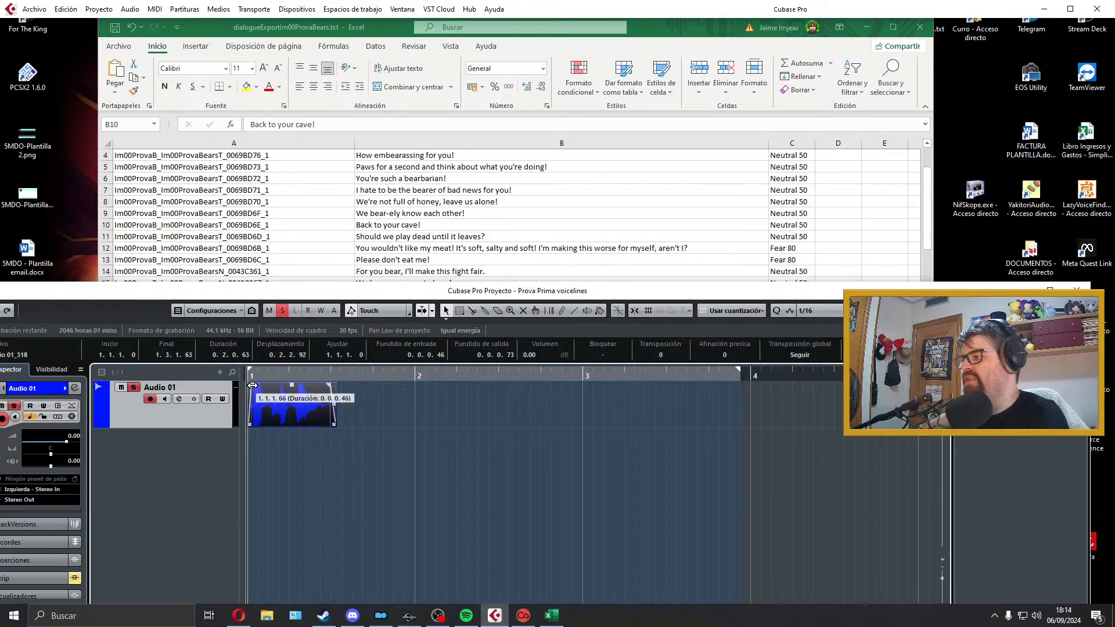
key("space")
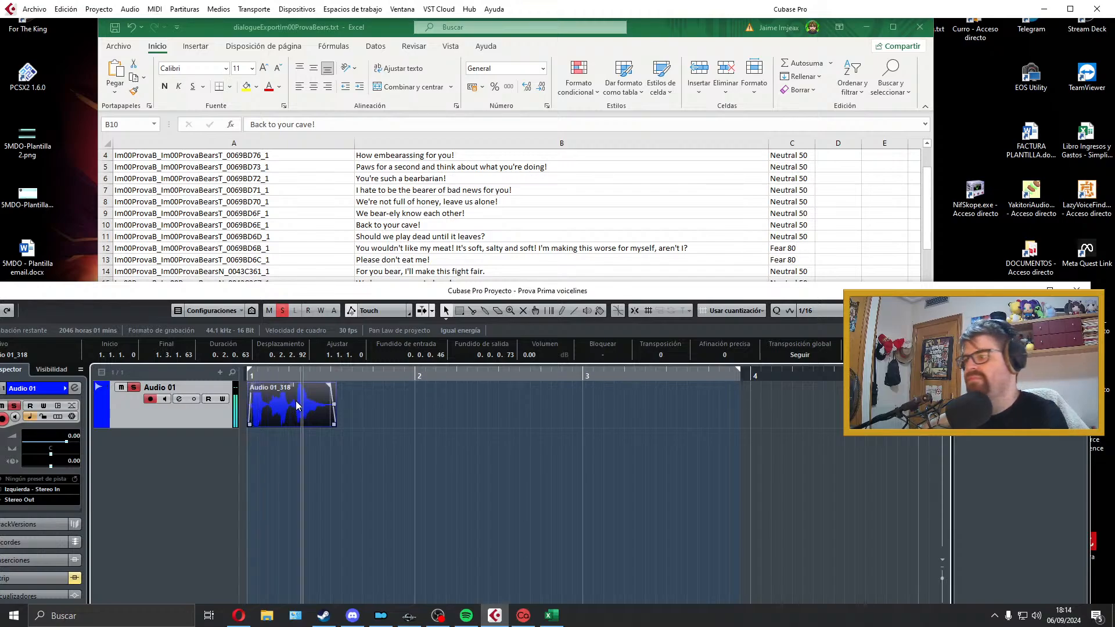
Step: Extend the end of the B10 take to about 1.3.3.22, lengthen its fade-out, fit the locators to the clip, and play it
key("space")
key("p")
key("space")
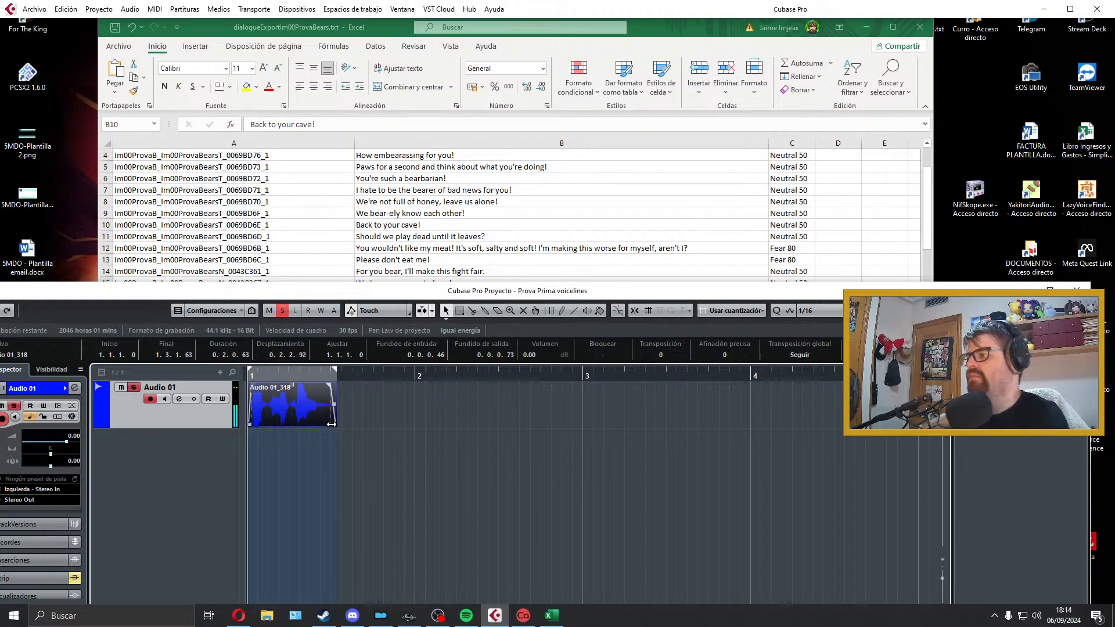
left_click_drag(335, 425, 351, 425)
left_click_drag(347, 385, 335, 386)
key("p")
key("space")
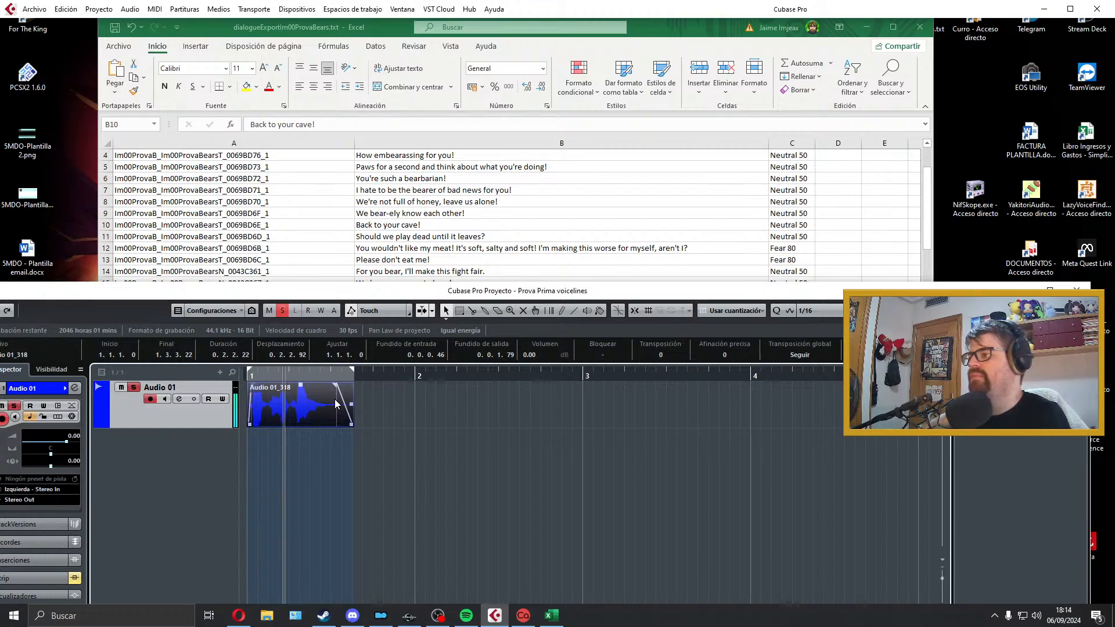
key("space")
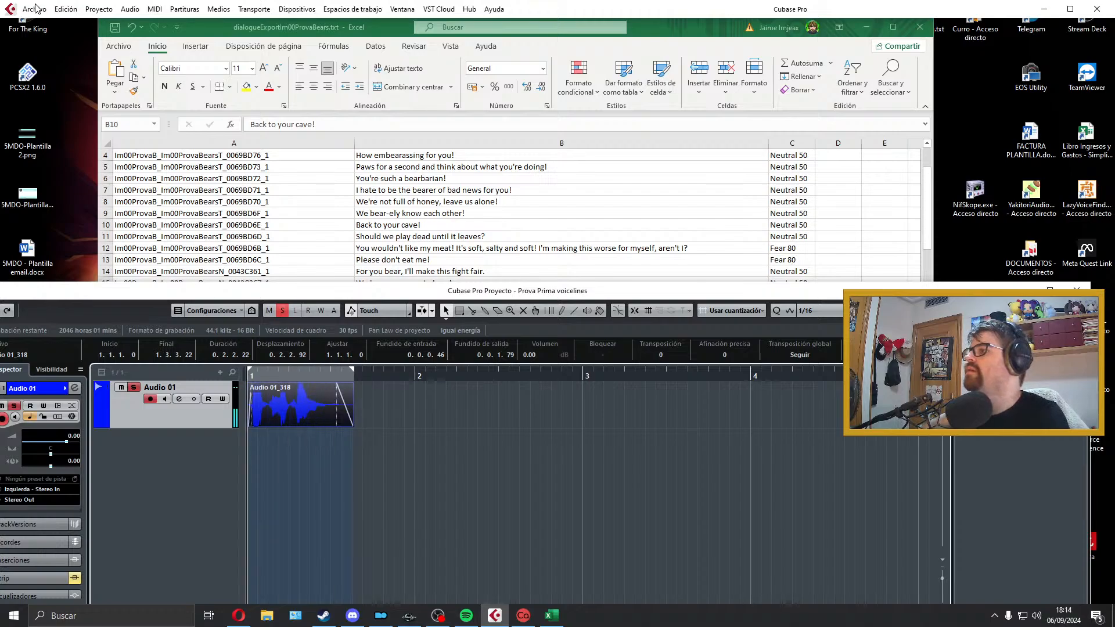
Step: Export the B10 take as a Wave file named with the line ID copied from cell A10, Im00ProvaB_Im00ProvaBearsT_0069BD6E_1
left_click(34, 29)
left_click(35, 9)
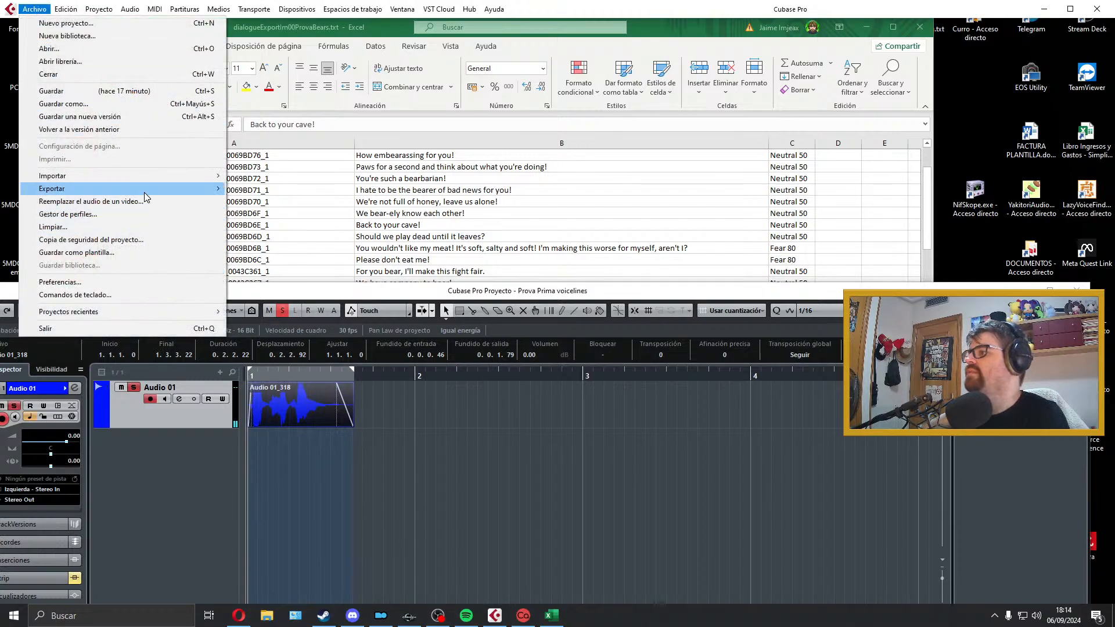
mouse_move(156, 188)
left_click(274, 214)
left_click(291, 225)
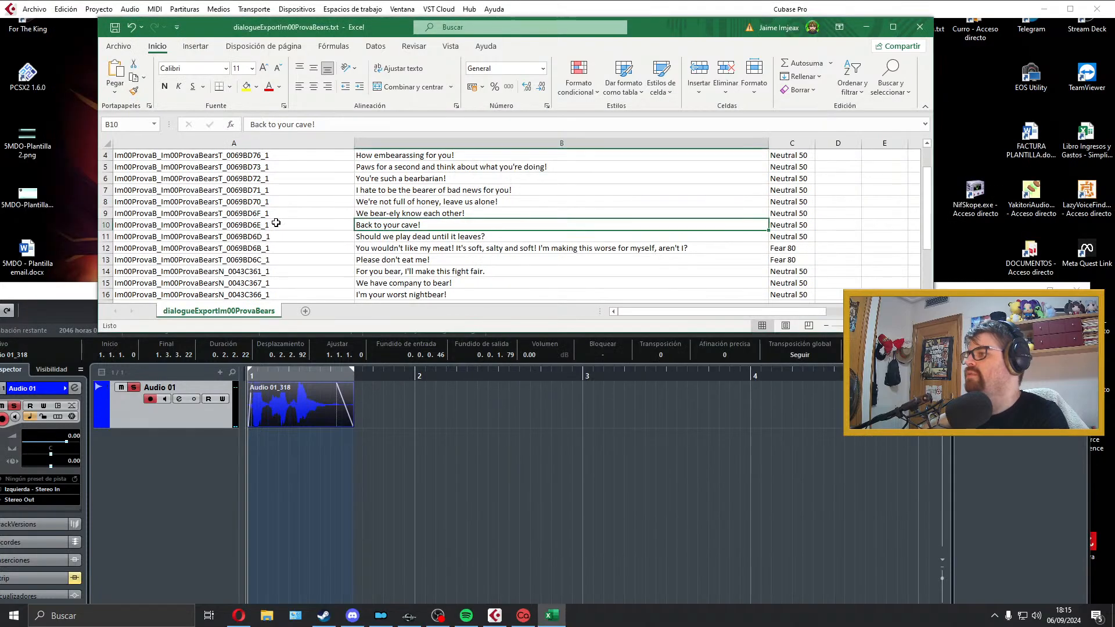
double_click(290, 225)
left_click_drag(290, 224, 53, 211)
key("ctrl+c")
left_click(494, 614)
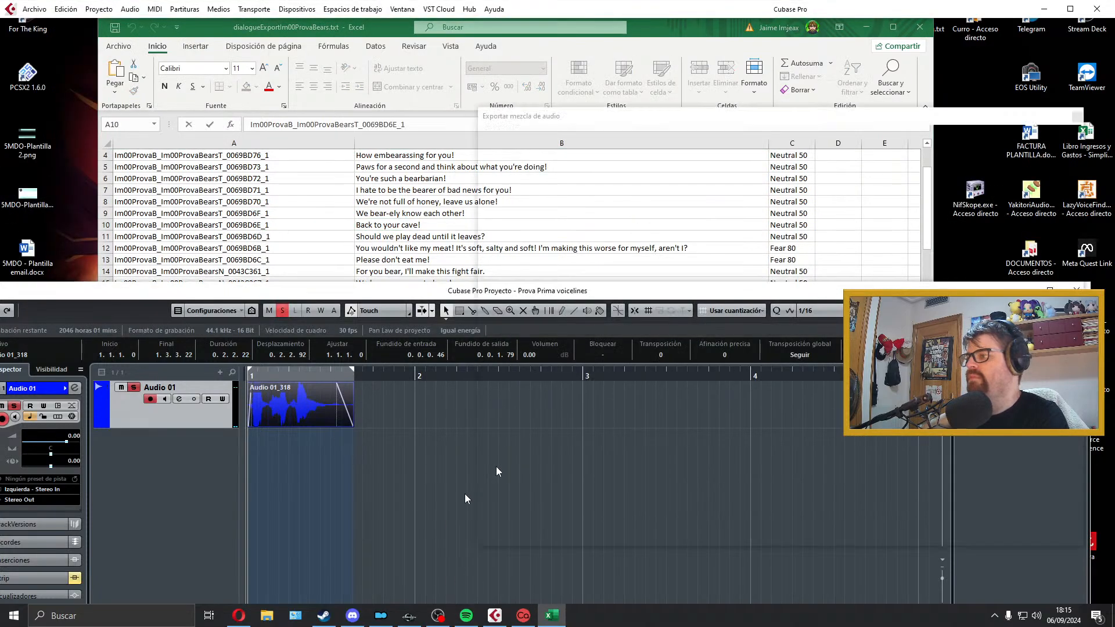
left_click(907, 162)
key("ctrl+v")
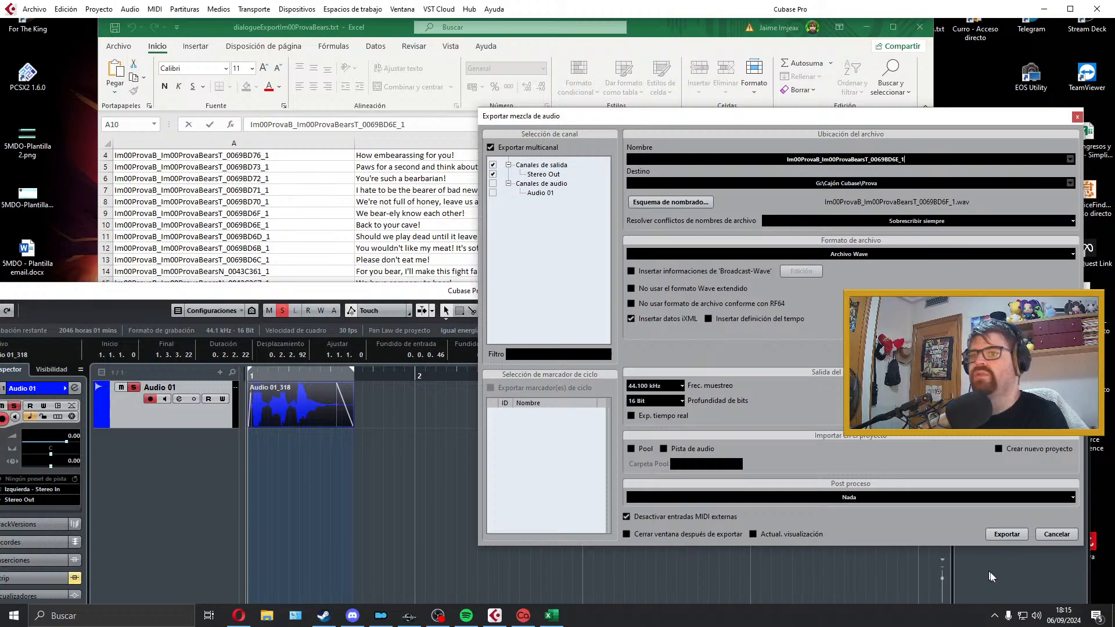
left_click(1020, 537)
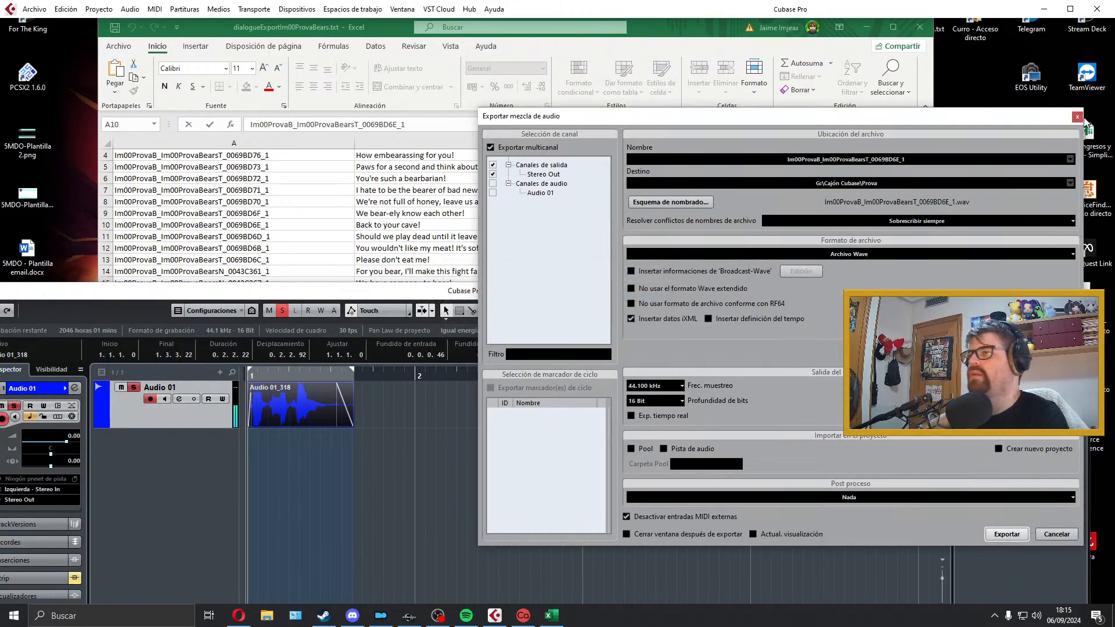
left_click(1077, 117)
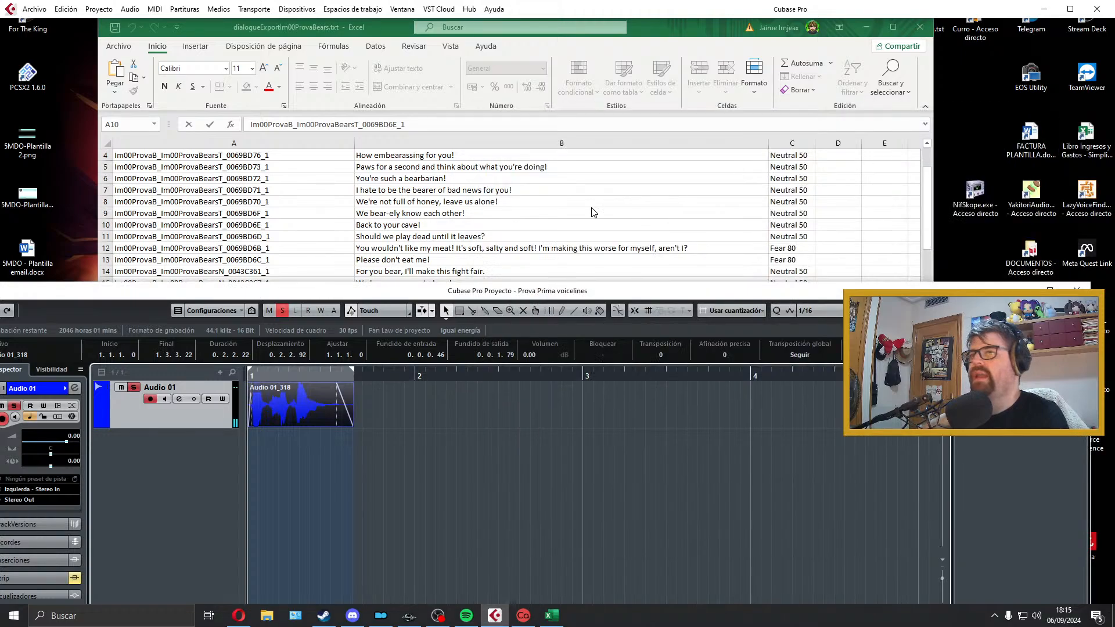
Step: Select cell B11 in the spreadsheet, delete the exported clip, and extend the right locator past bar 4
scroll(450, 216, "down", 1)
left_click(451, 216)
left_click(459, 203)
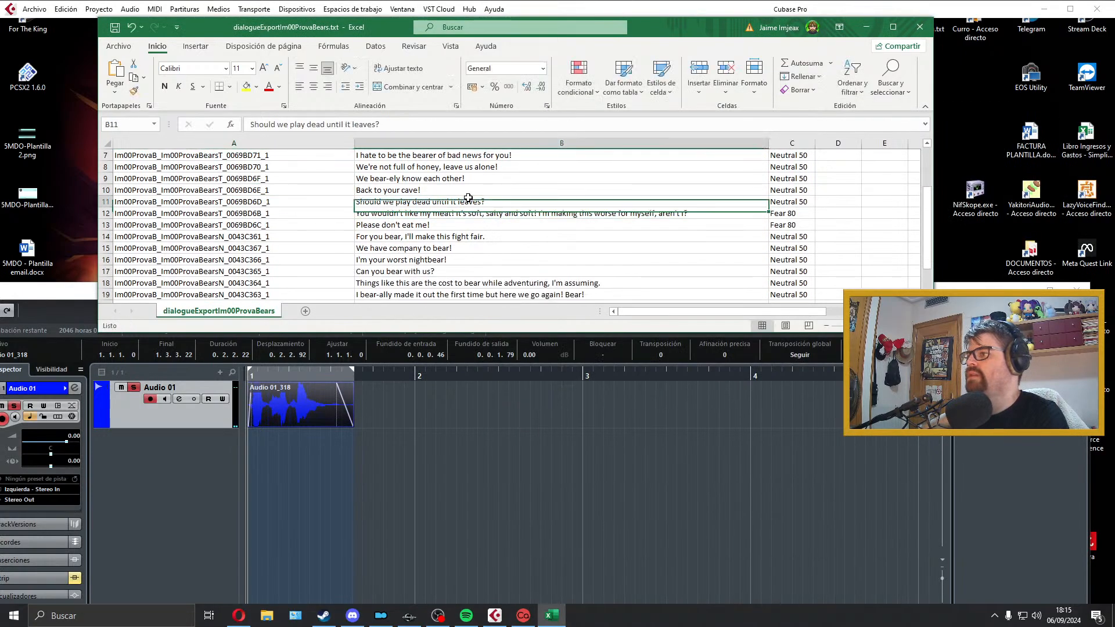
left_click(409, 394)
left_click(334, 419)
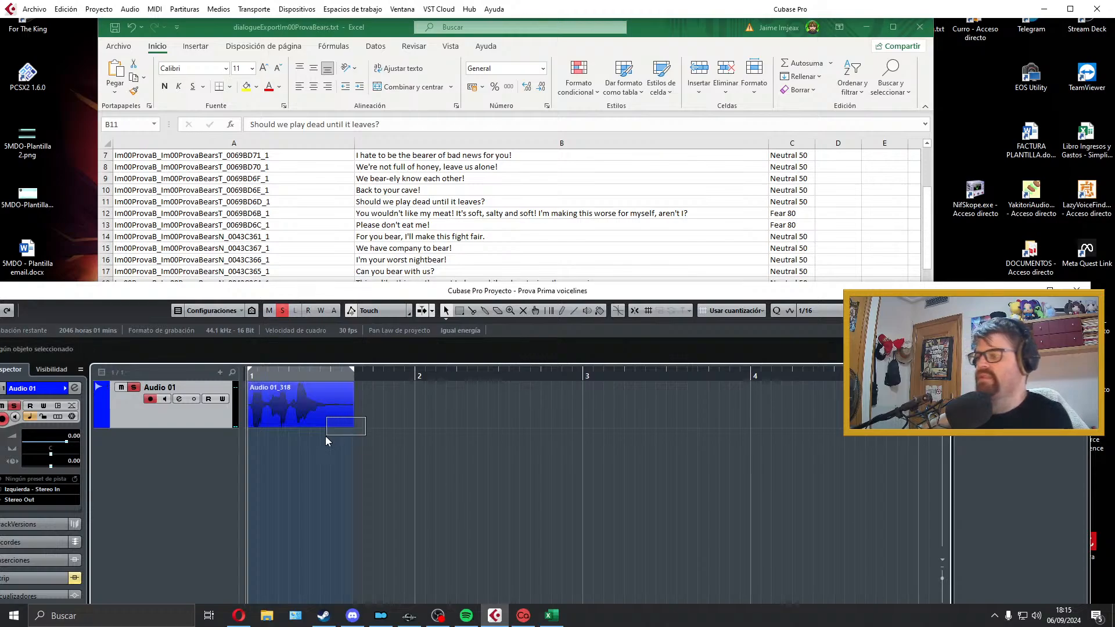
key("Delete")
left_click_drag(350, 374, 807, 377)
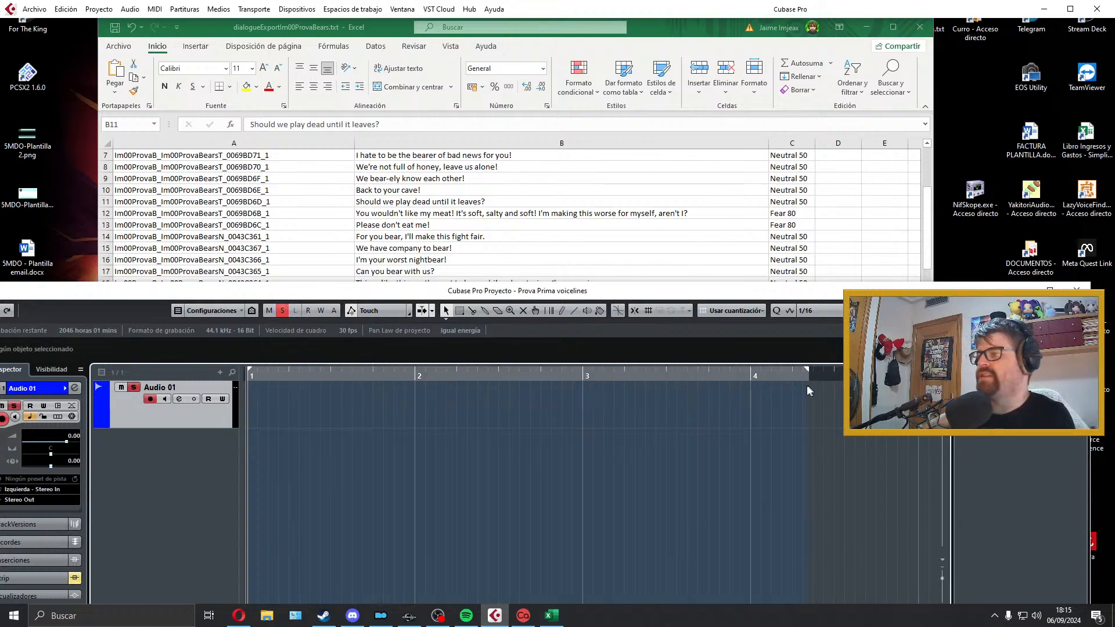
Step: Record a take of the cell B11 line, "Should we play dead until it leaves?", on Audio 01 and play it back
key("KP_Multiply")
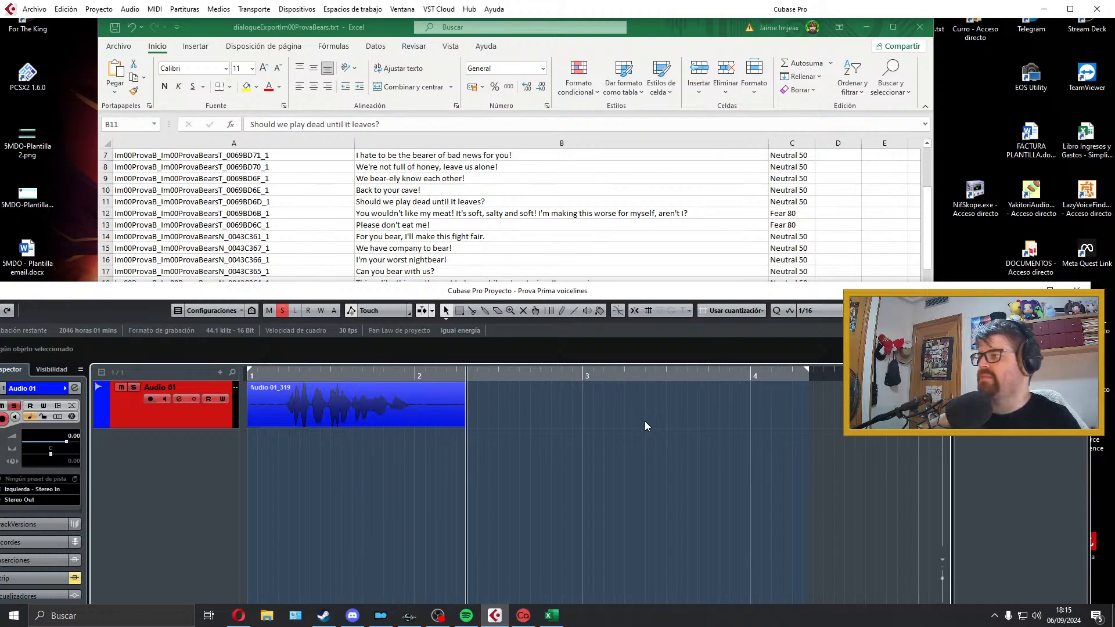
key("space")
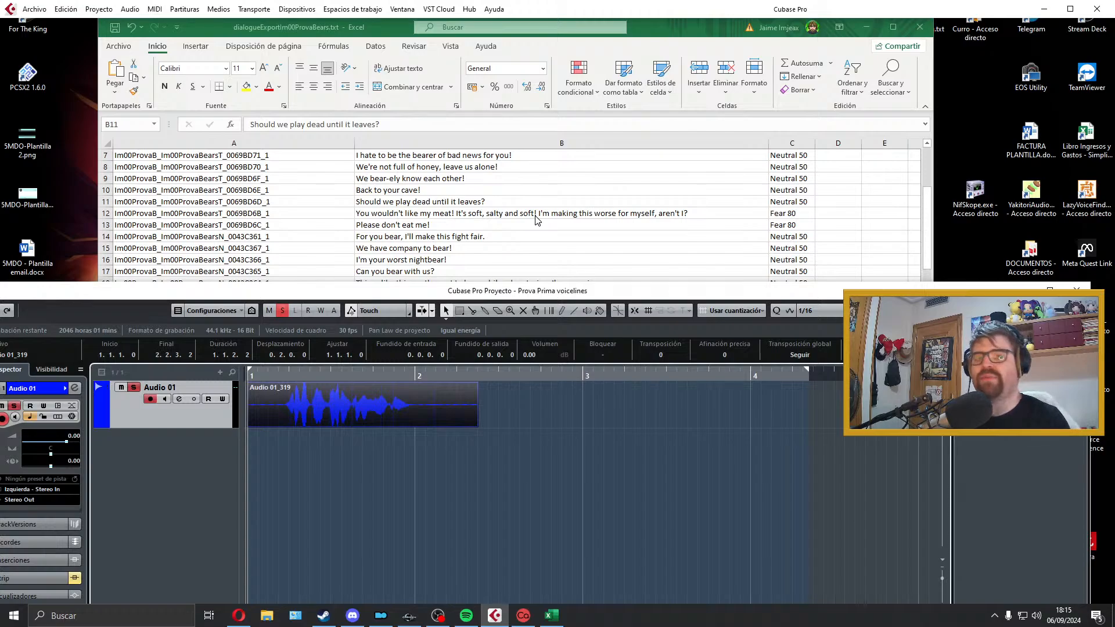
key("space")
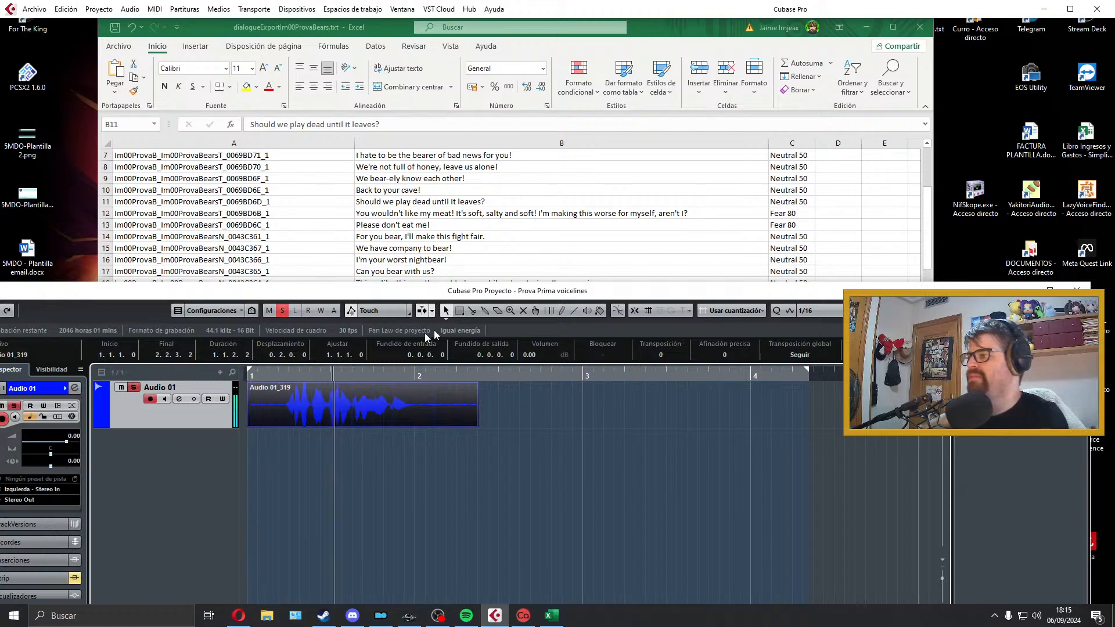
left_click(308, 414)
key("space")
Step: Trim both ends of the B11 take, align it to bar 1, add short fades at its start and end, and play it
left_click_drag(250, 425, 281, 414)
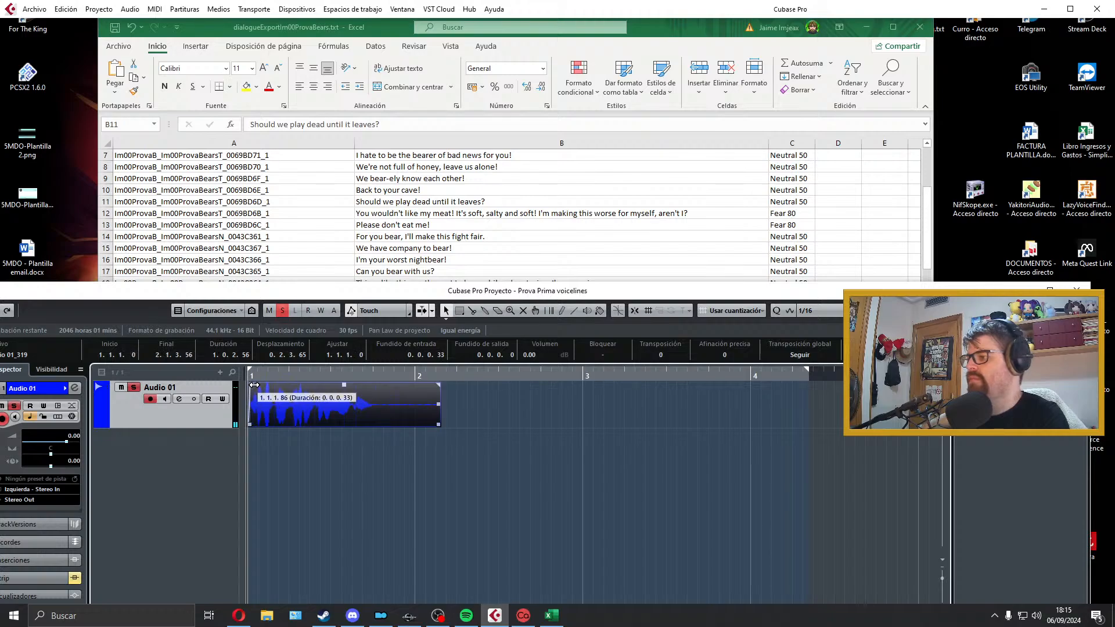
left_click_drag(440, 427, 377, 427)
left_click_drag(378, 385, 373, 386)
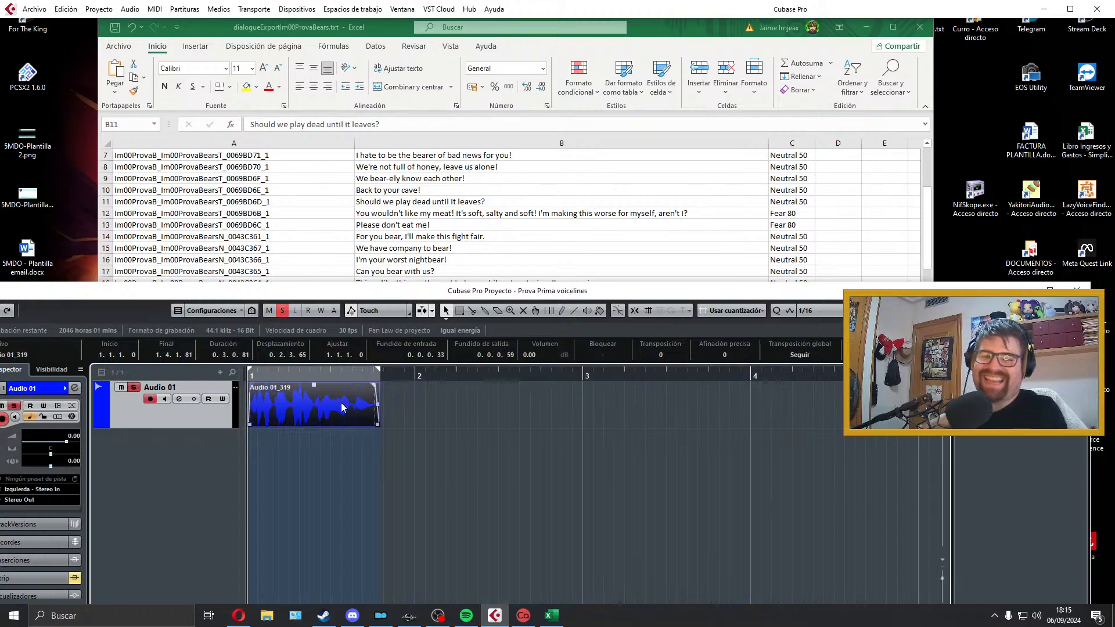
key("space")
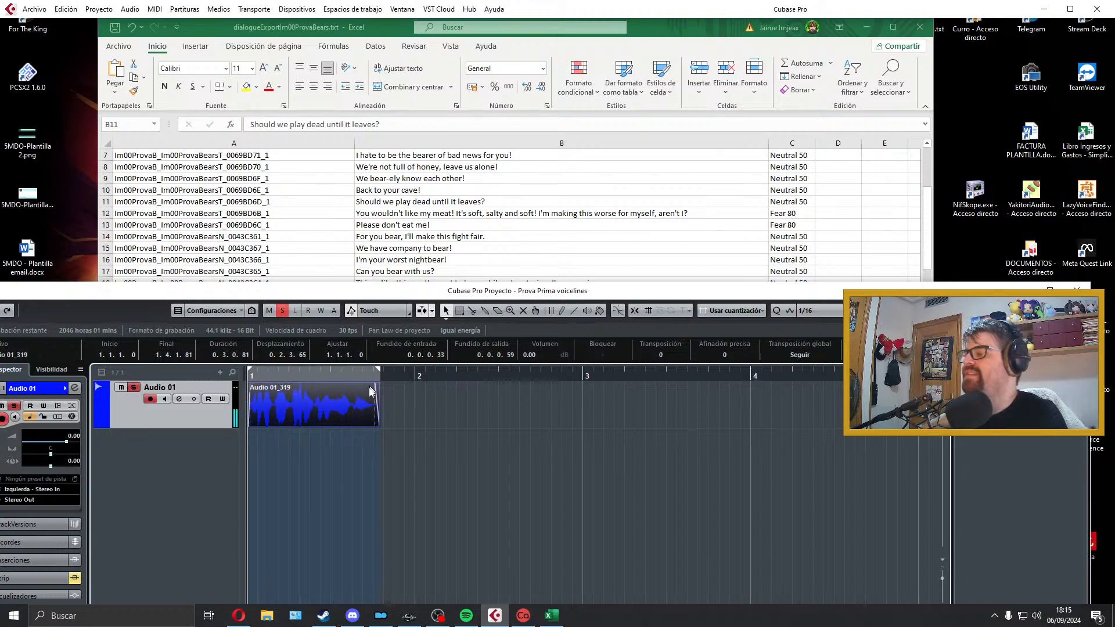
Step: Extend the end of the B11 take to about 1.4.2.48, lengthen its fade-out, refit the locators to the clip, and play it
left_click_drag(377, 423, 385, 424)
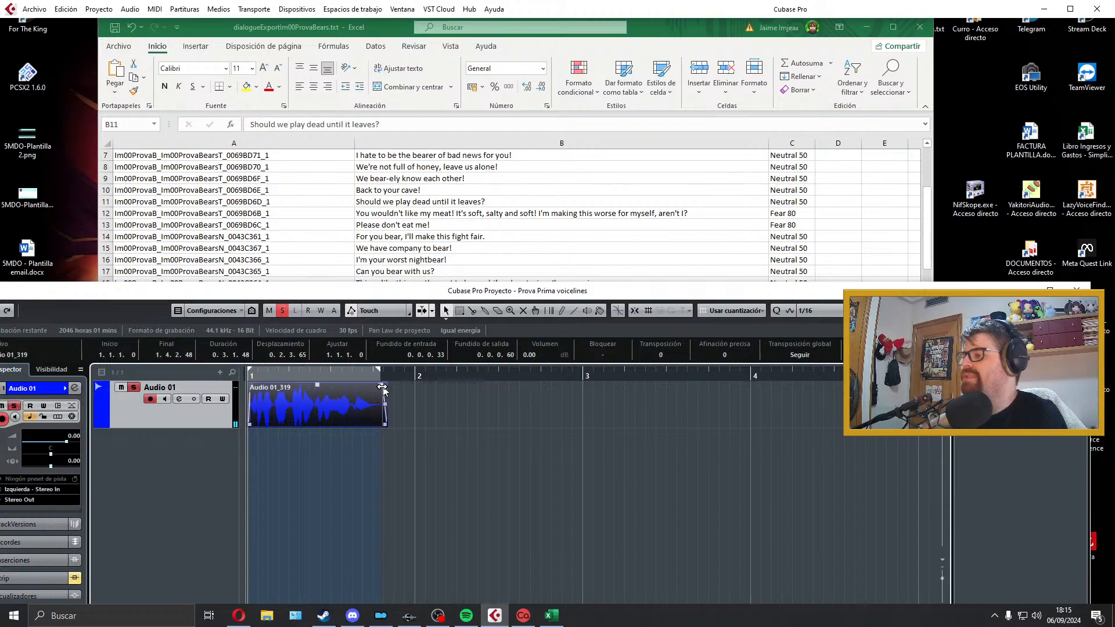
left_click_drag(382, 385, 375, 385)
key("p")
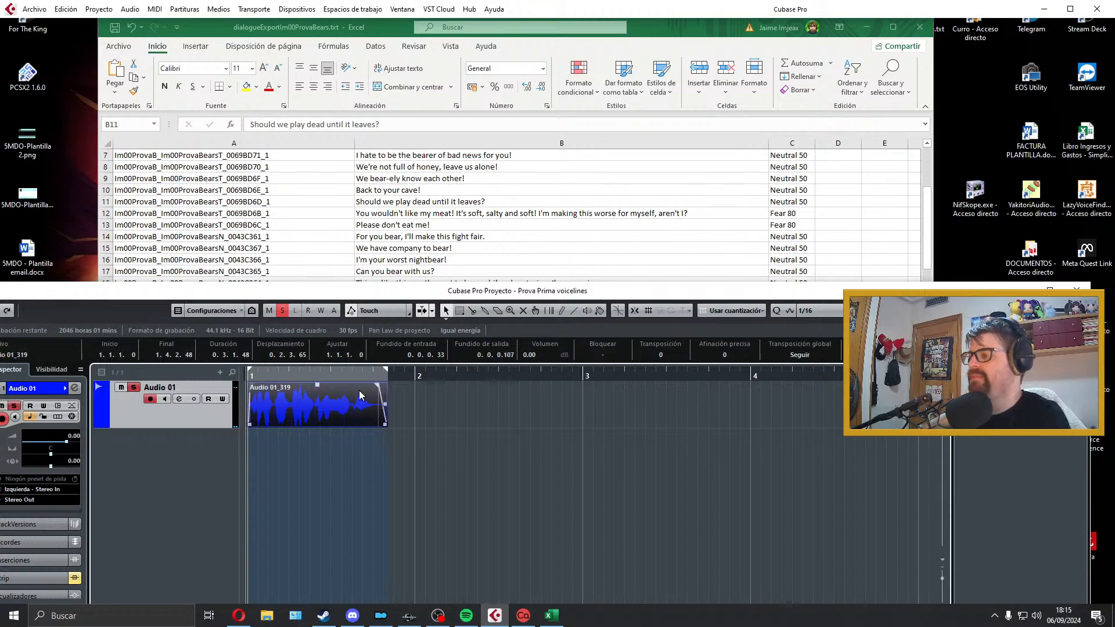
key("space")
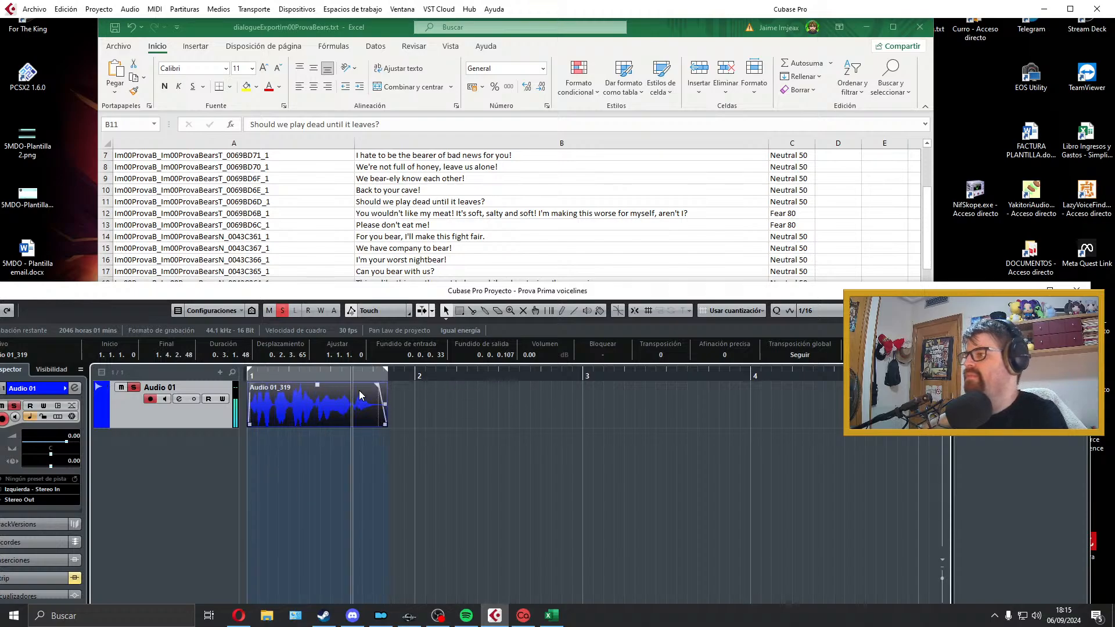
key("space")
Step: Export the B11 take as a Wave file named with the line ID copied from cell A11, Im00ProvaB_Im00ProvaBearsT_0069BD6D_1
left_click(359, 225)
double_click(302, 204)
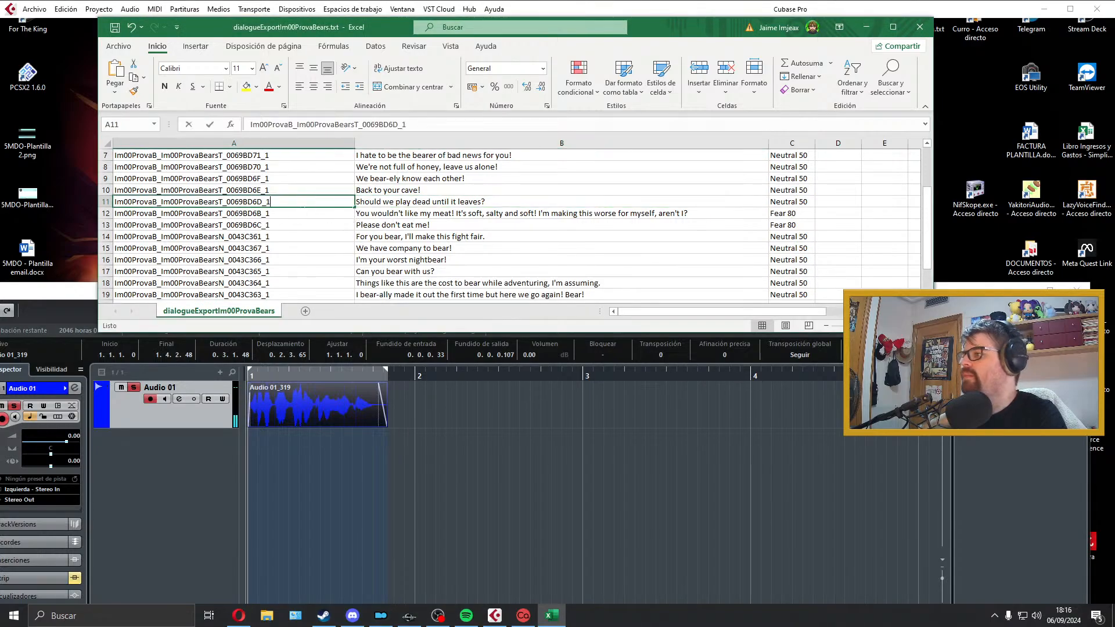
left_click_drag(302, 203, 87, 209)
key("ctrl+c")
left_click(297, 372)
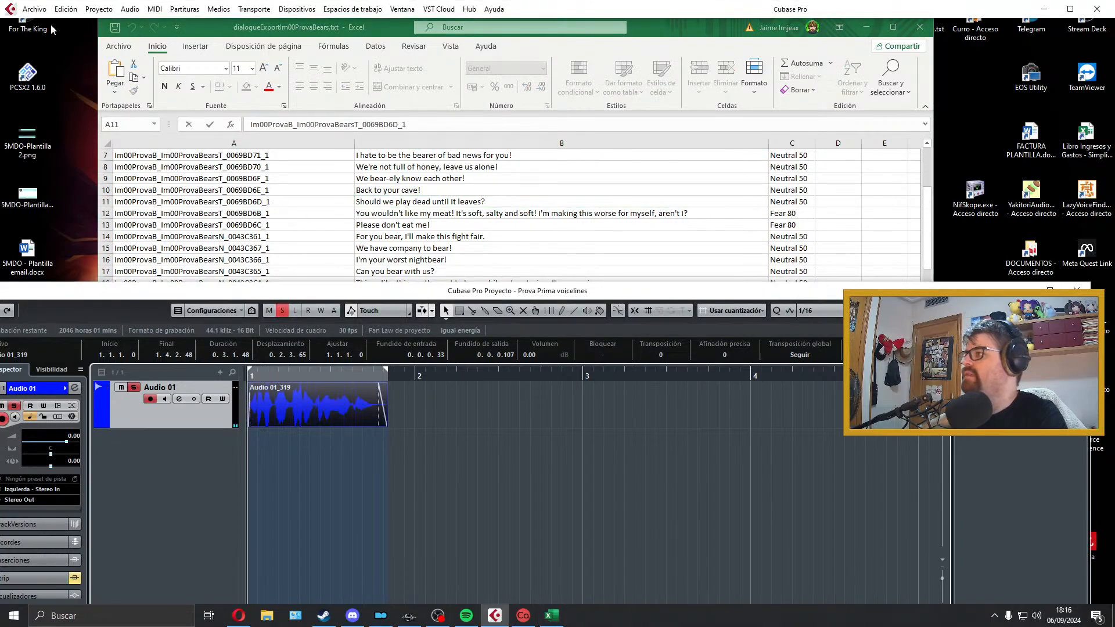
left_click(38, 9)
left_click(323, 209)
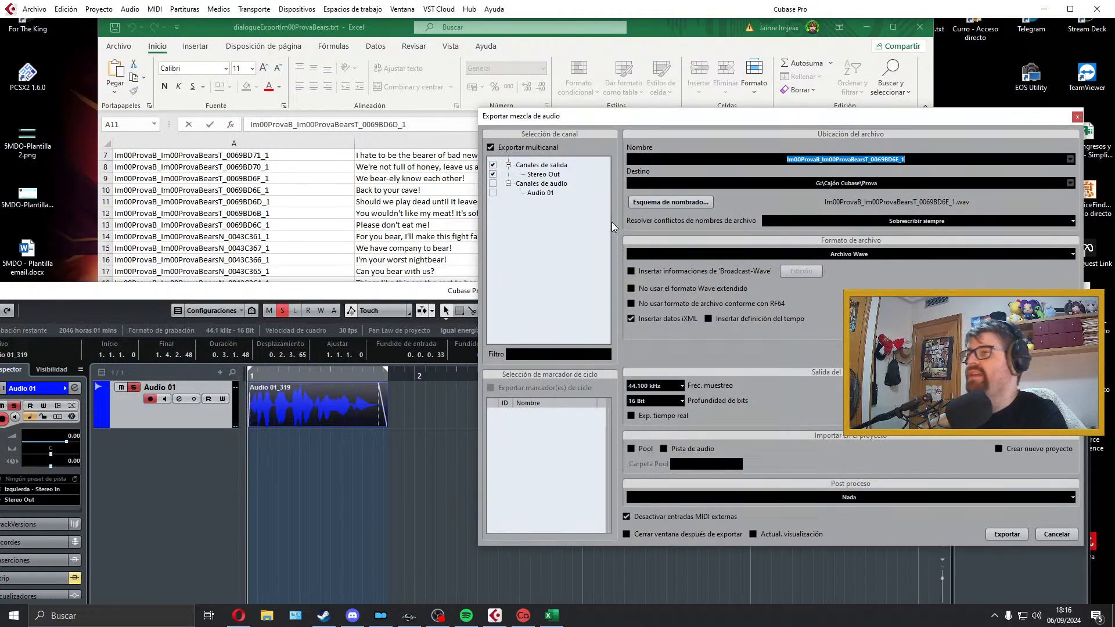
key("ctrl+v")
left_click(994, 535)
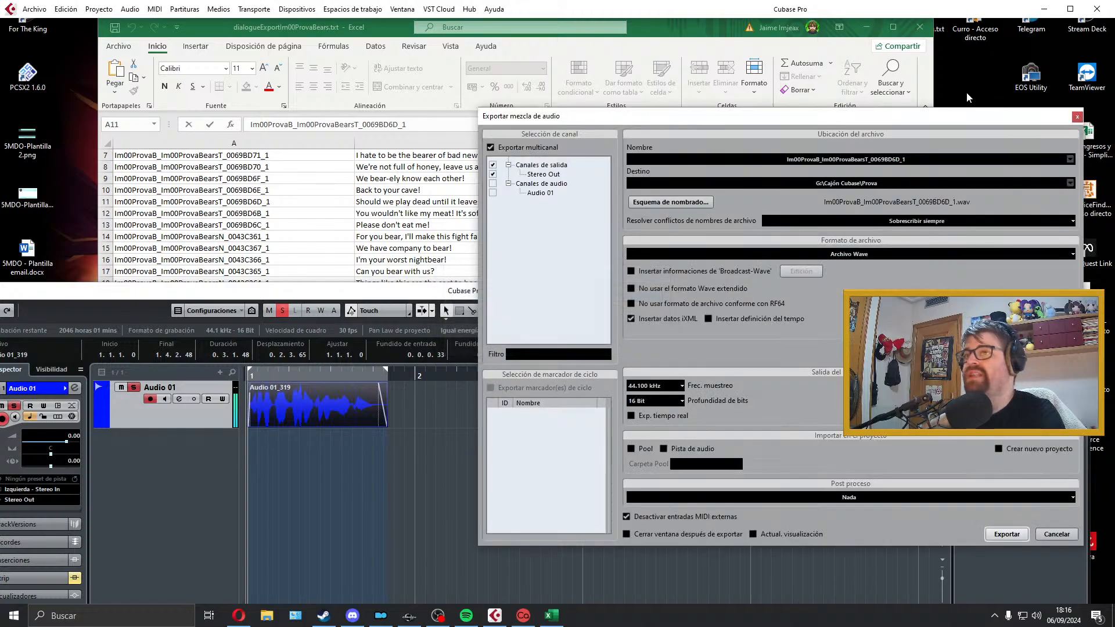
left_click(1075, 118)
Step: Select cell B12 in the spreadsheet, delete the exported clip from Audio 01, and extend the right locator to about bar 5
left_click(519, 183)
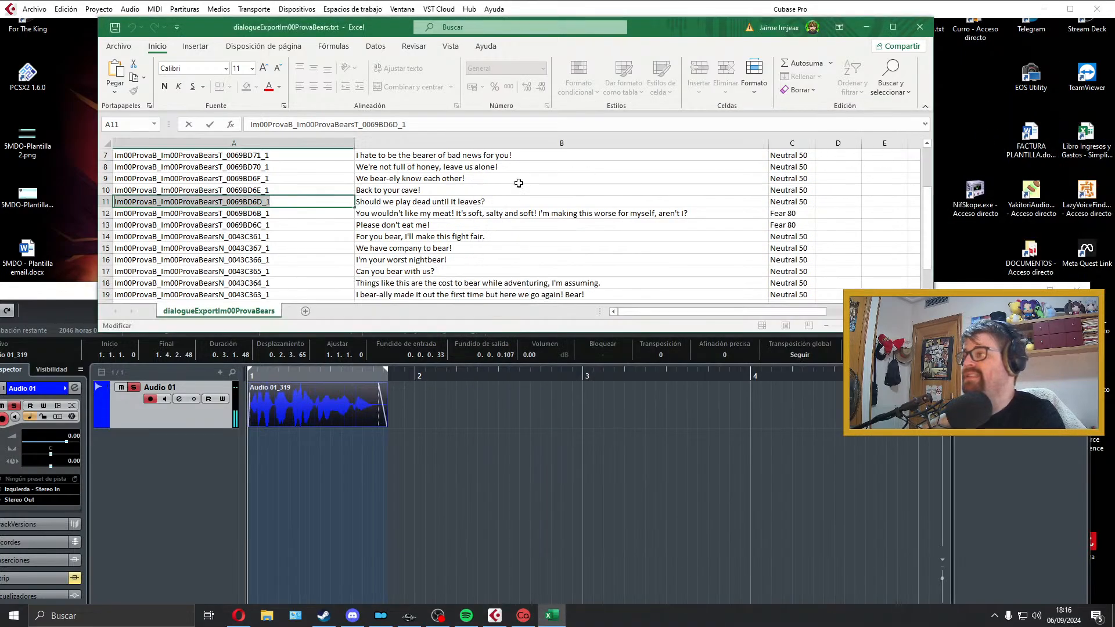
left_click(449, 213)
left_click(341, 374)
left_click(311, 376)
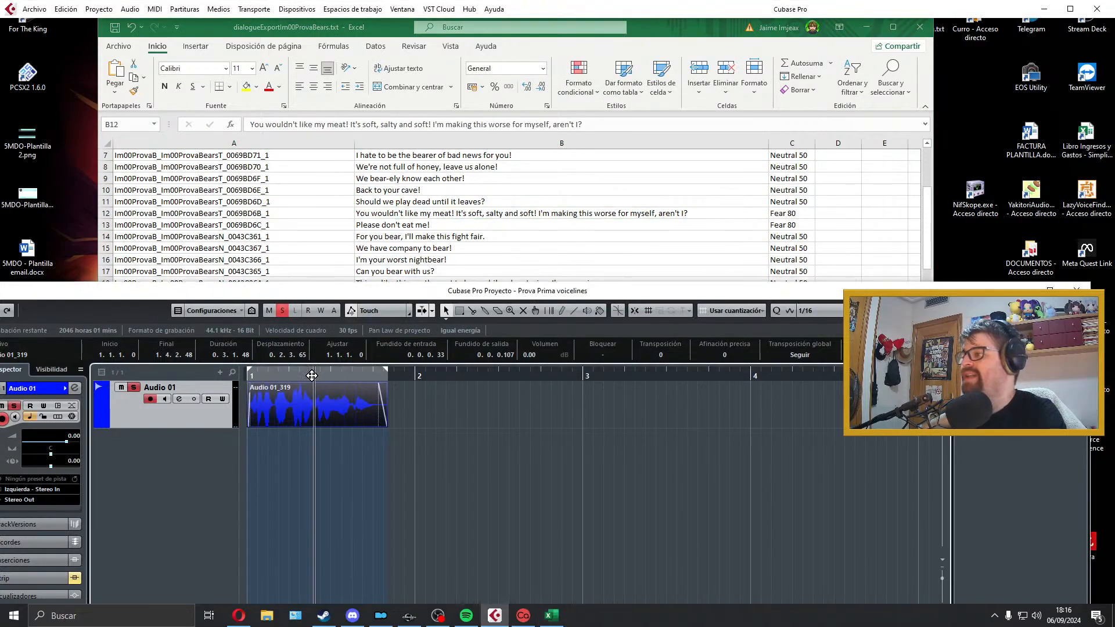
key("KP_Decimal")
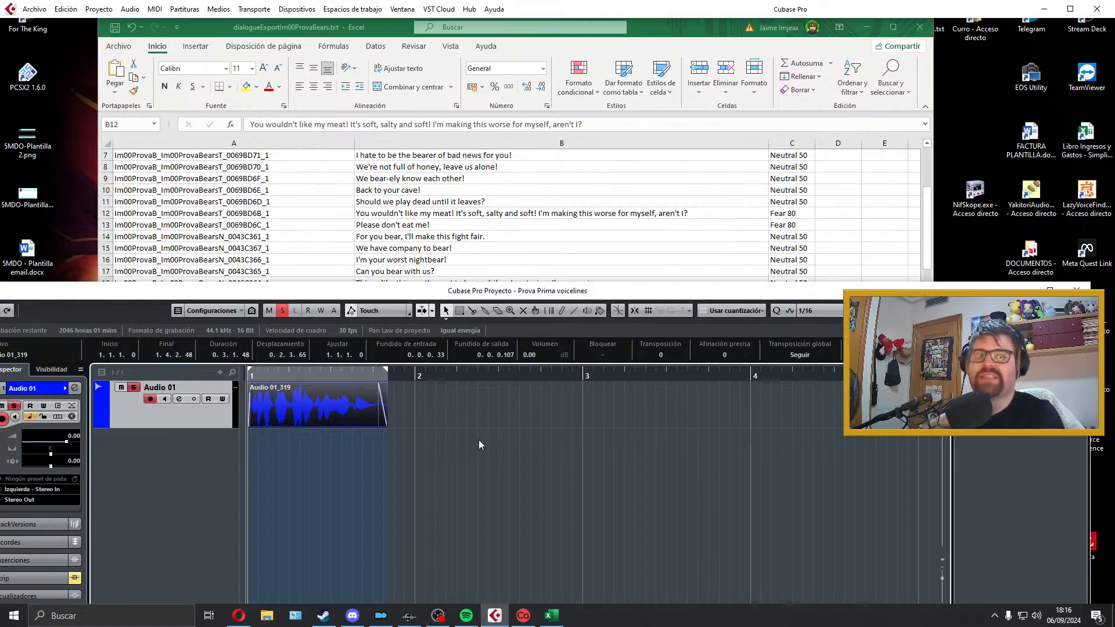
left_click(445, 215)
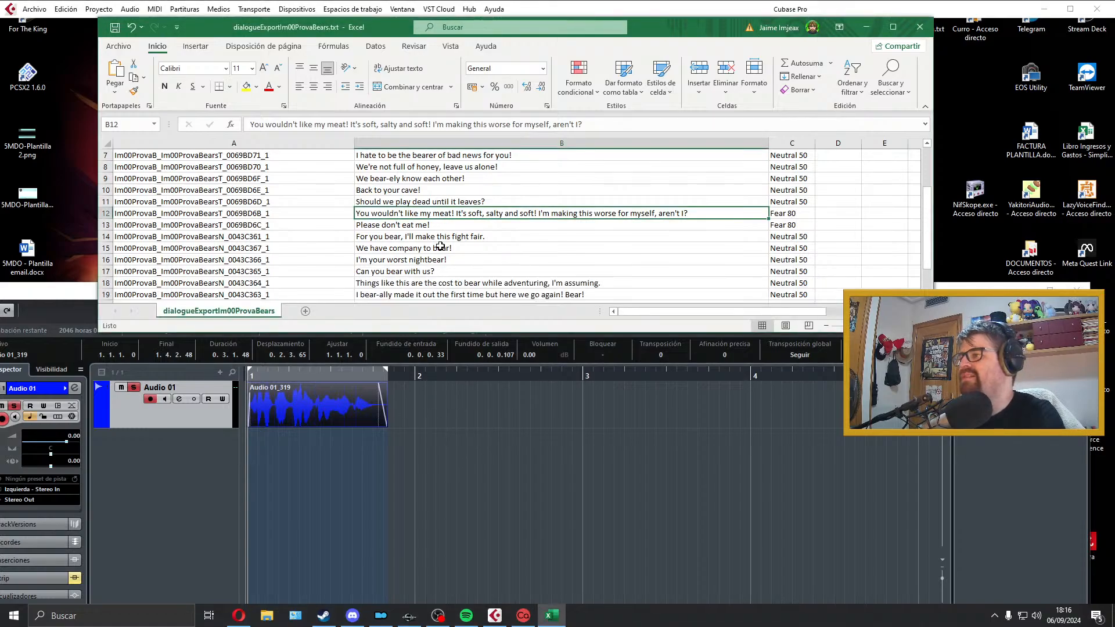
left_click(334, 416)
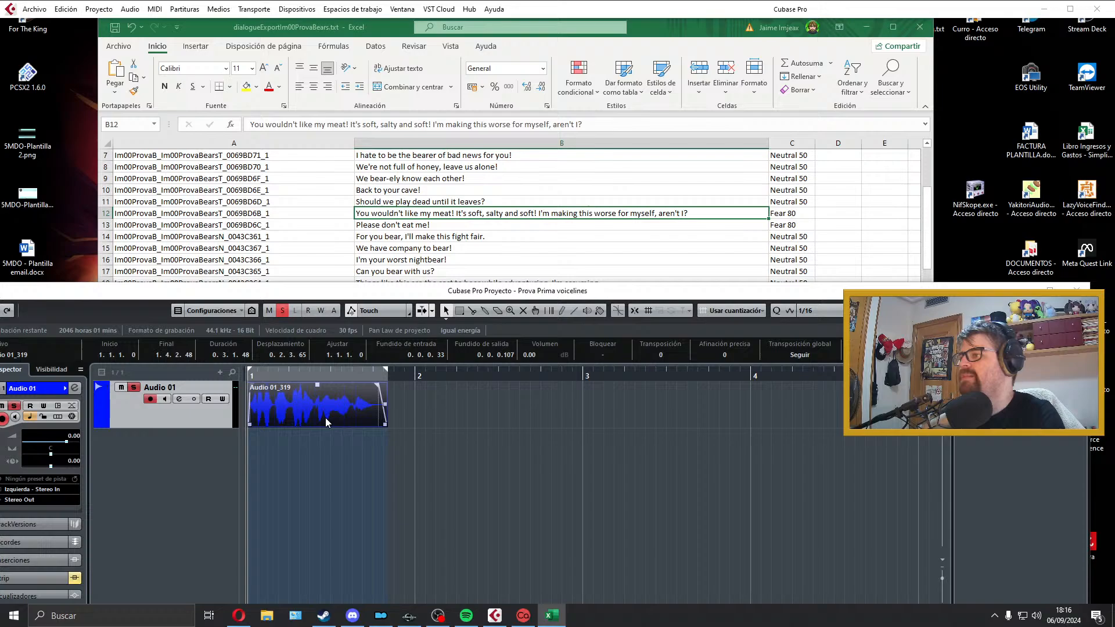
right_click(353, 406)
left_click(353, 406)
key("Delete")
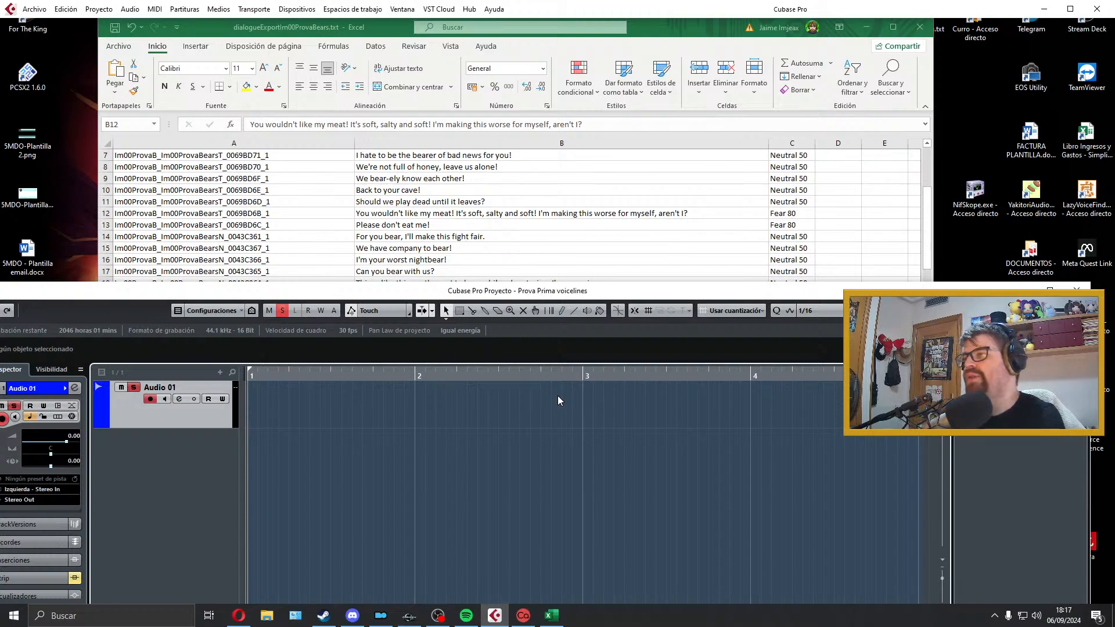
Step: Record a take of the cell B12 line, which begins "You wouldn't like my meat!", on Audio 01 and play it back
key("KP_Multiply")
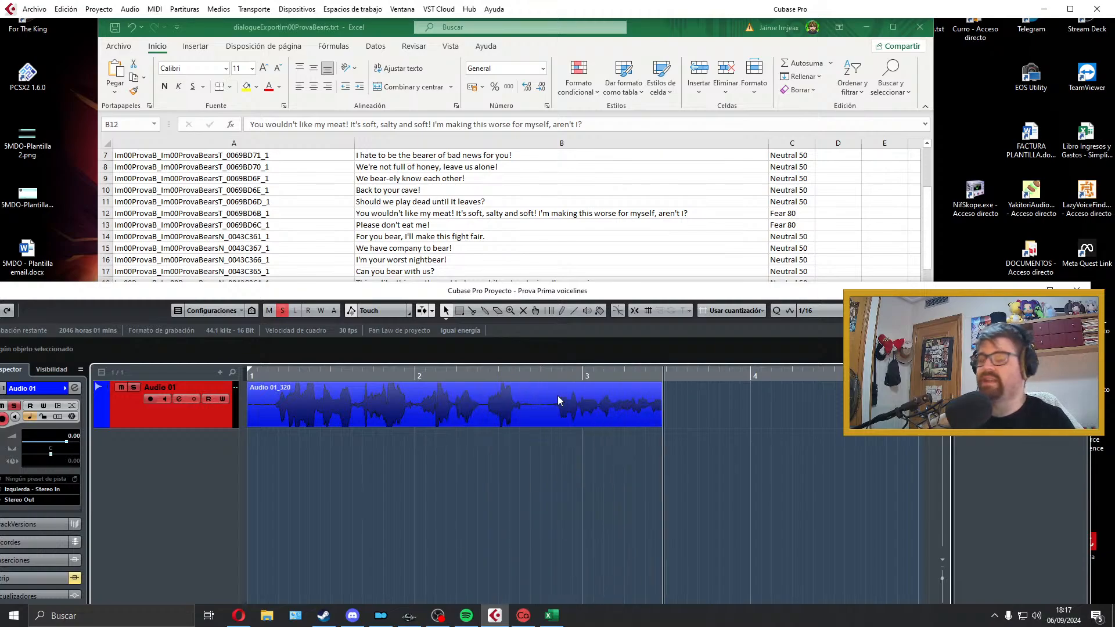
key("space")
key("space")
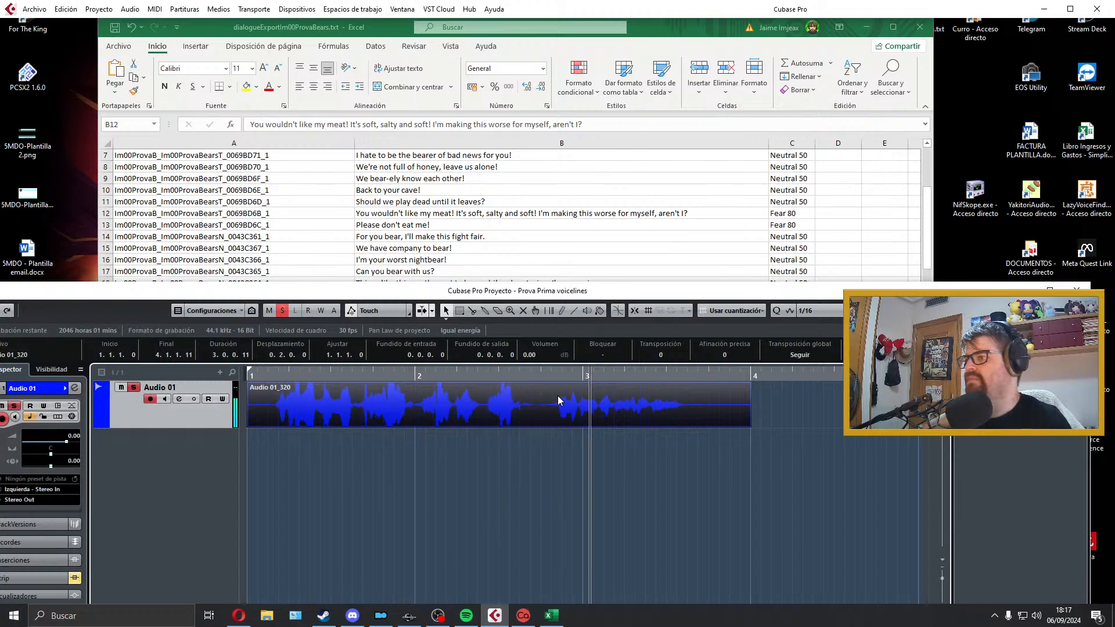
key("space")
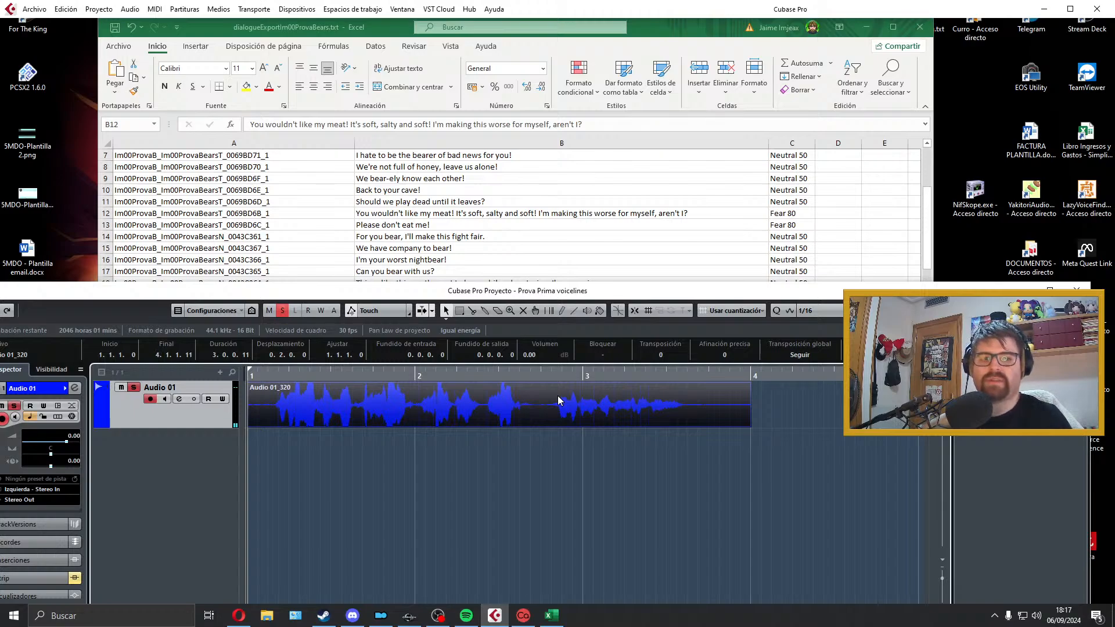
key("space")
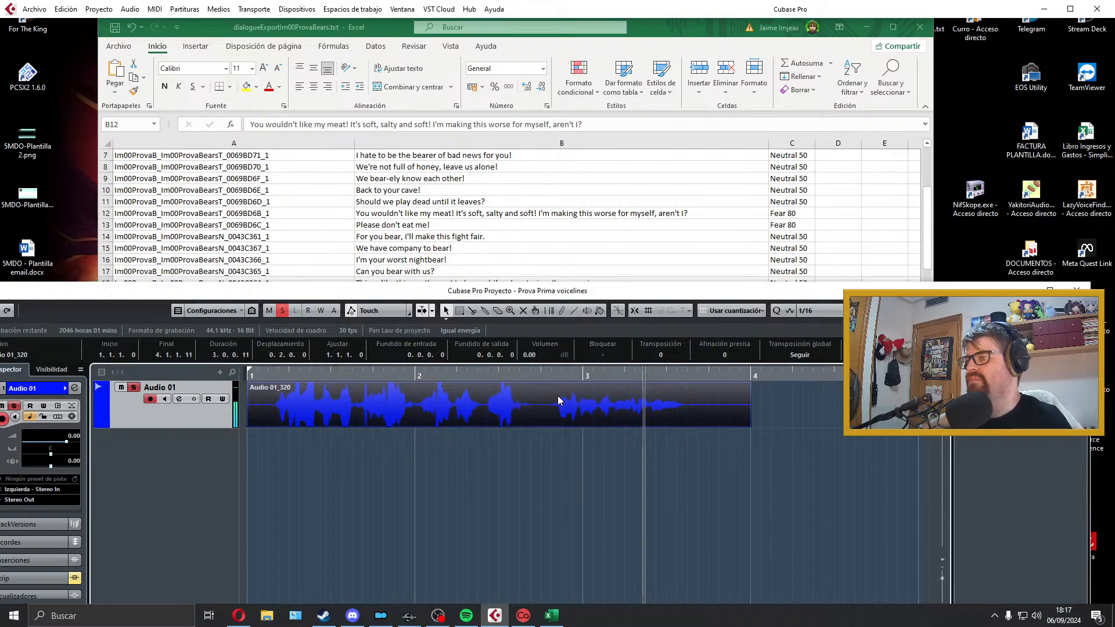
Step: Trim the B12 take to run from bar 1 to about 3.2.4.98, add short fades at both ends, and fit the locators to it
key("space")
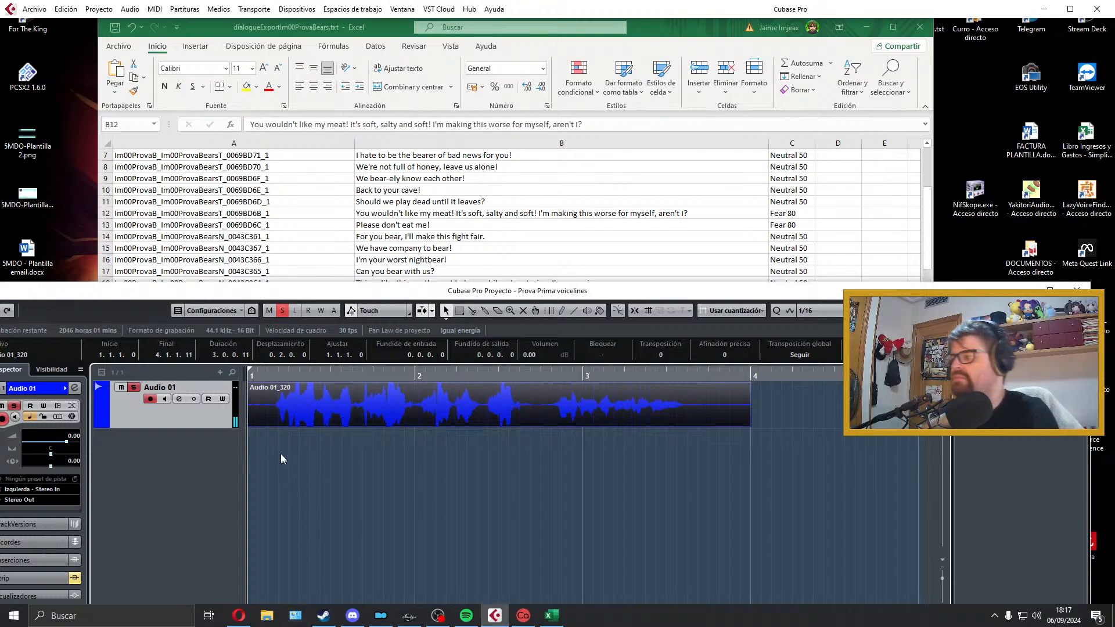
left_click_drag(250, 421, 252, 384)
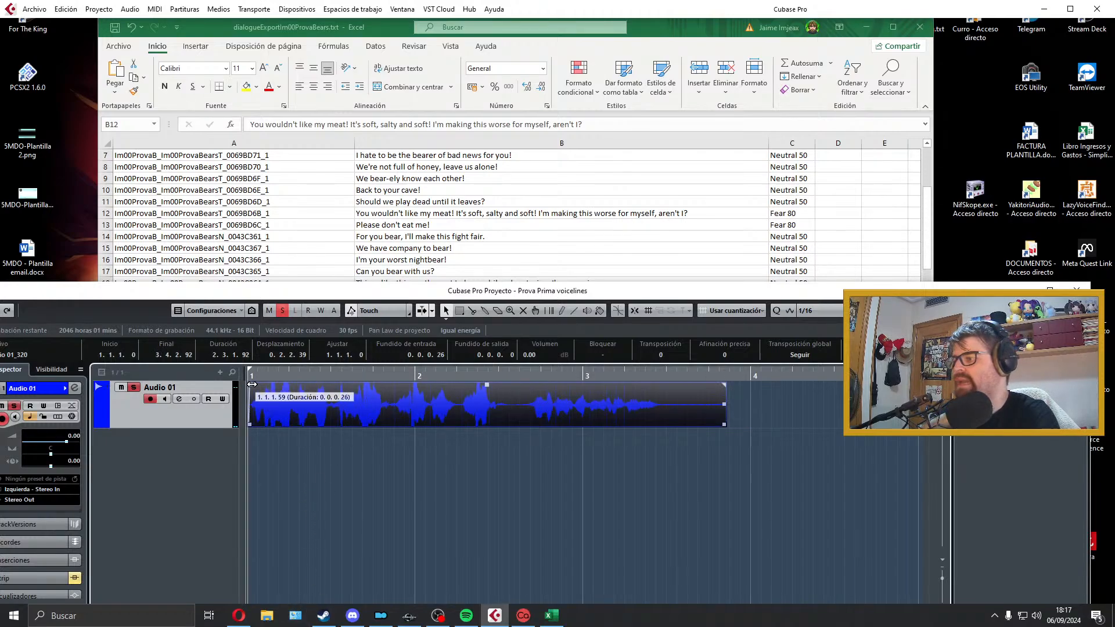
left_click_drag(724, 424, 662, 425)
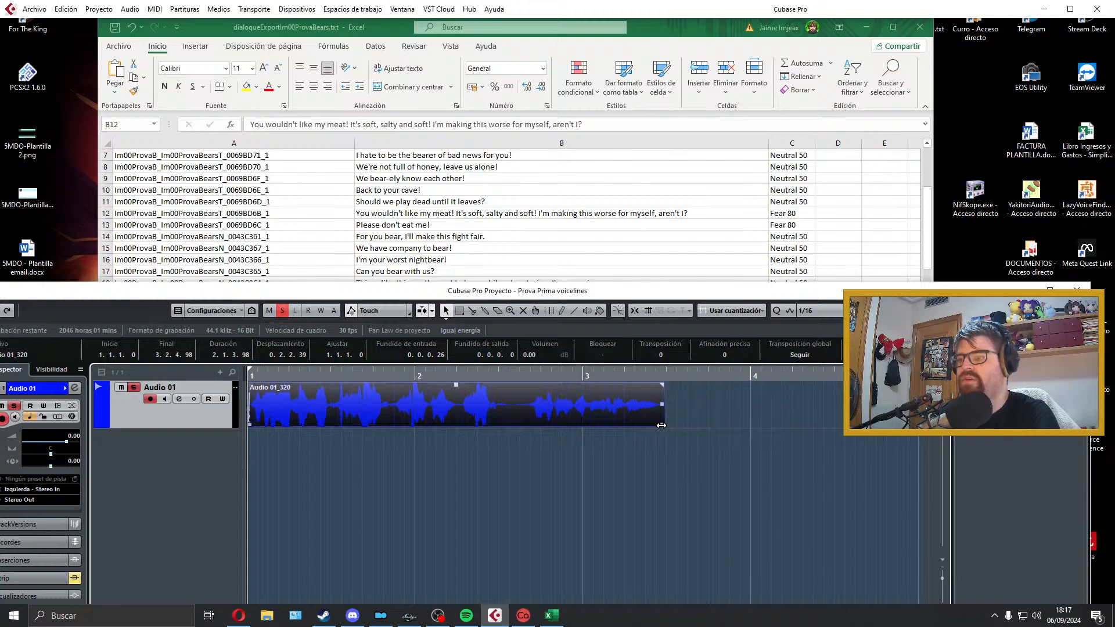
left_click_drag(662, 384, 656, 386)
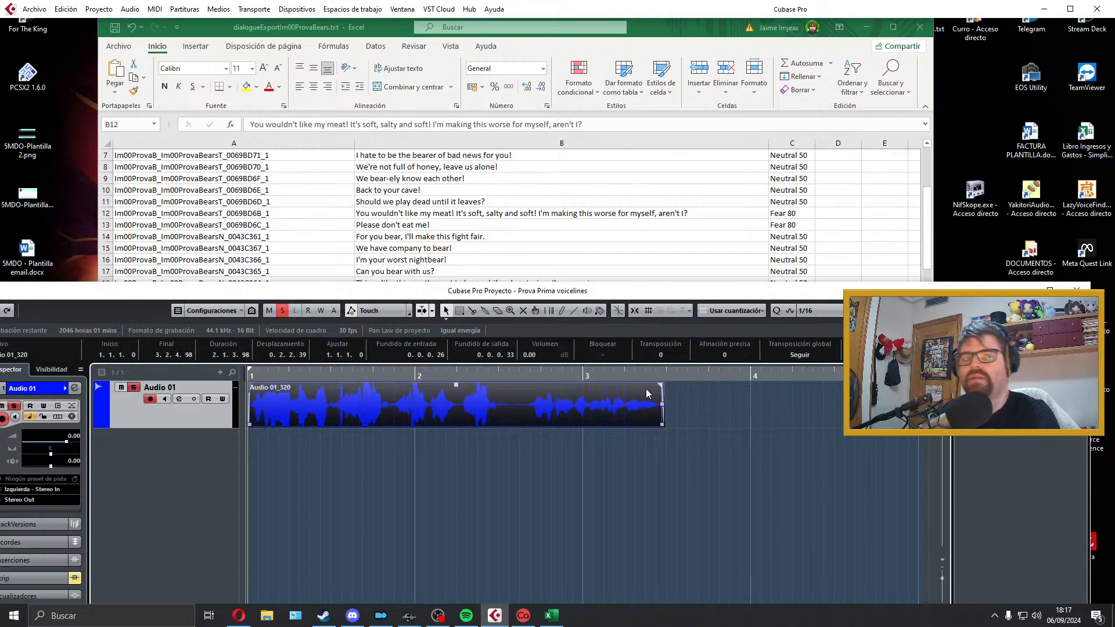
key("p")
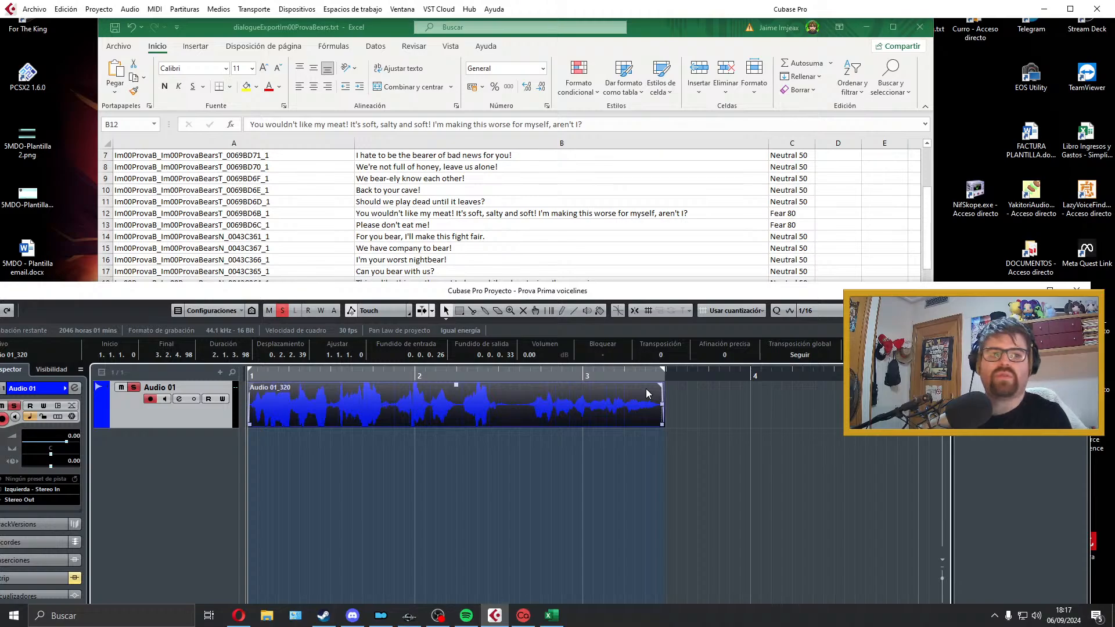
Step: Play back the trimmed B12 take on Audio 01 to check the cuts and fades
key("space")
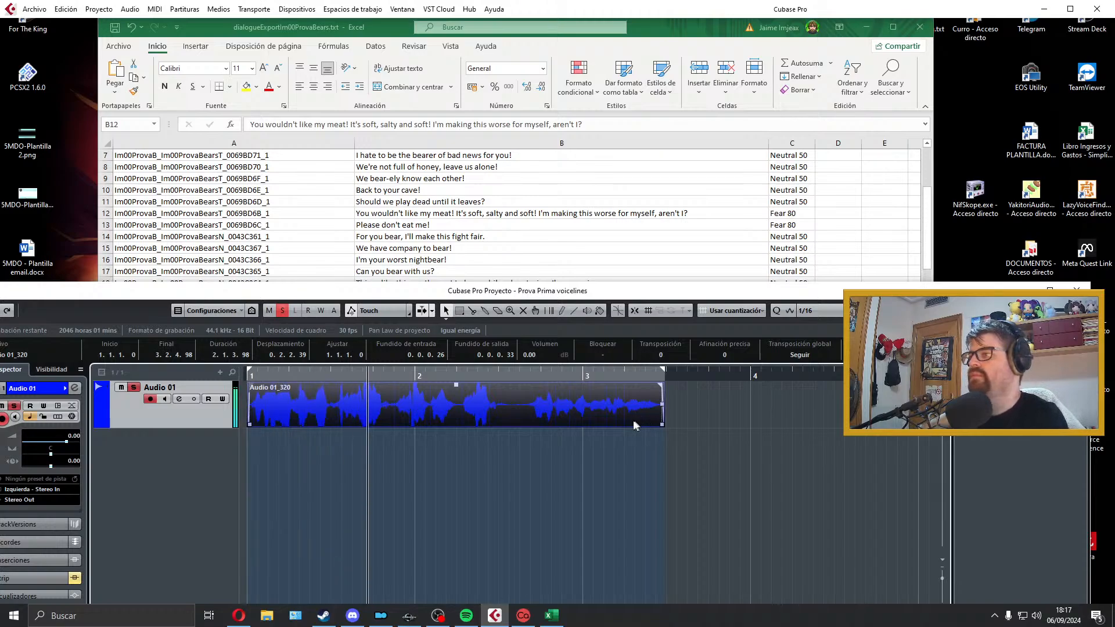
key("space")
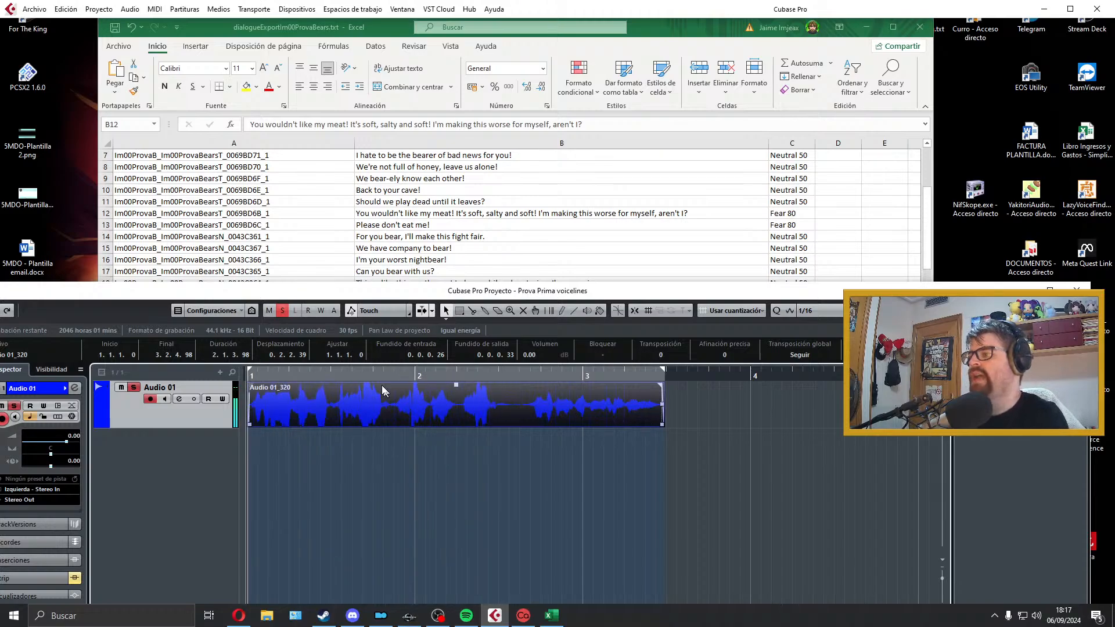
left_click(392, 428)
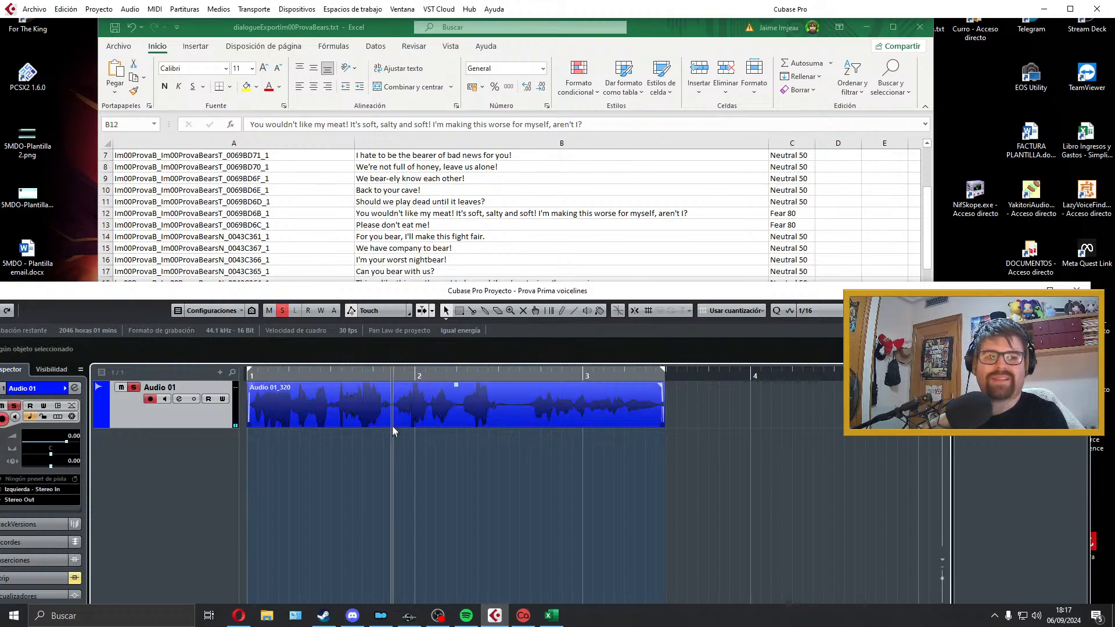
left_click(349, 377)
key("period")
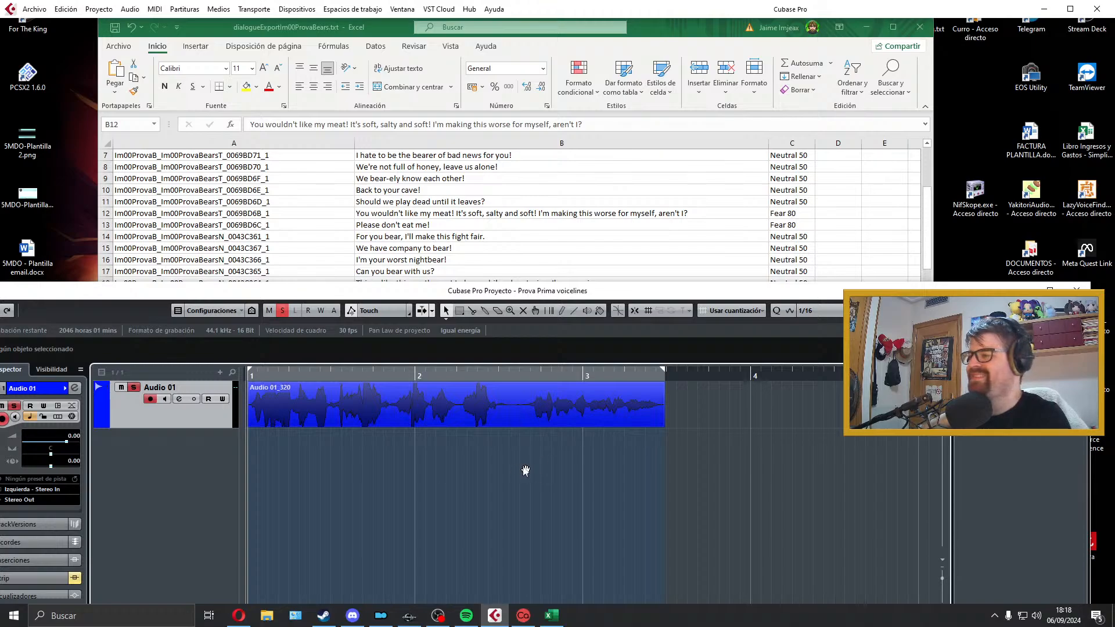
key("space")
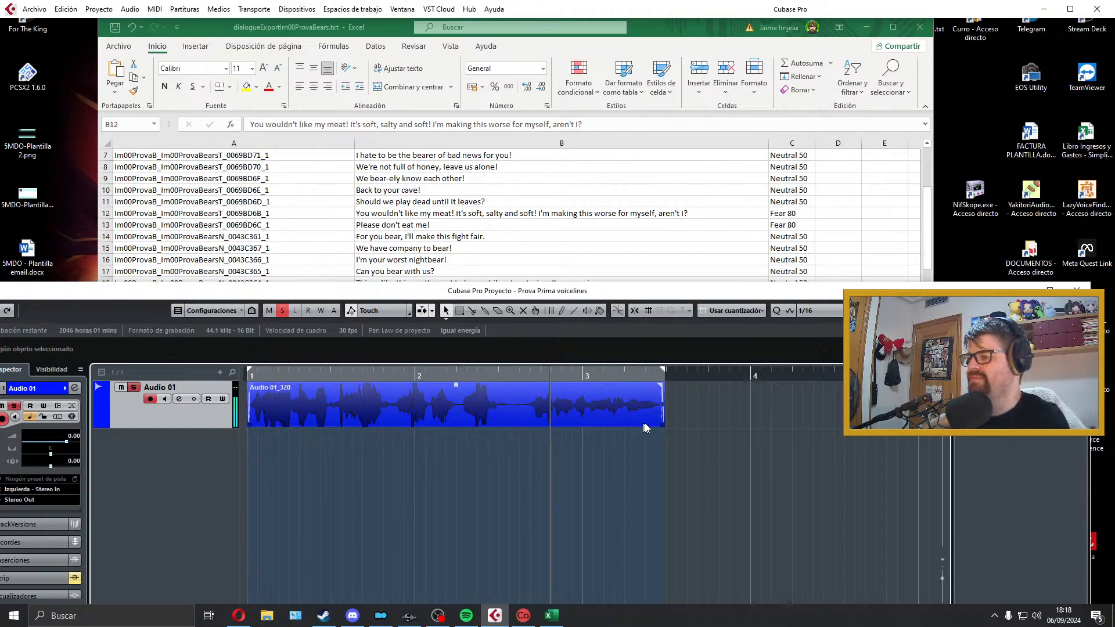
key("space")
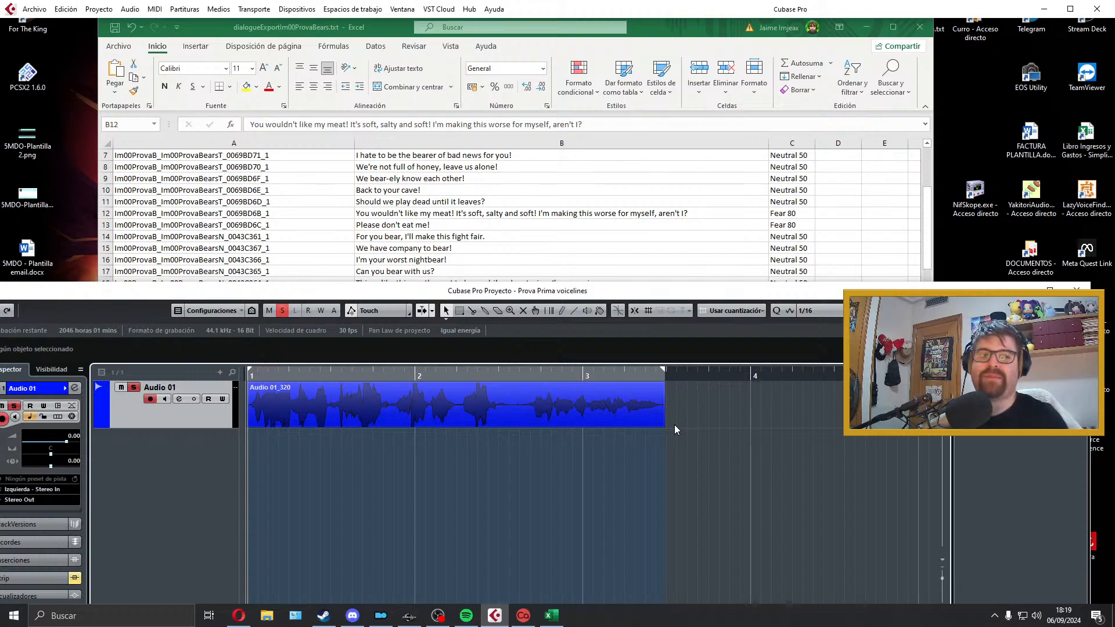
key("space")
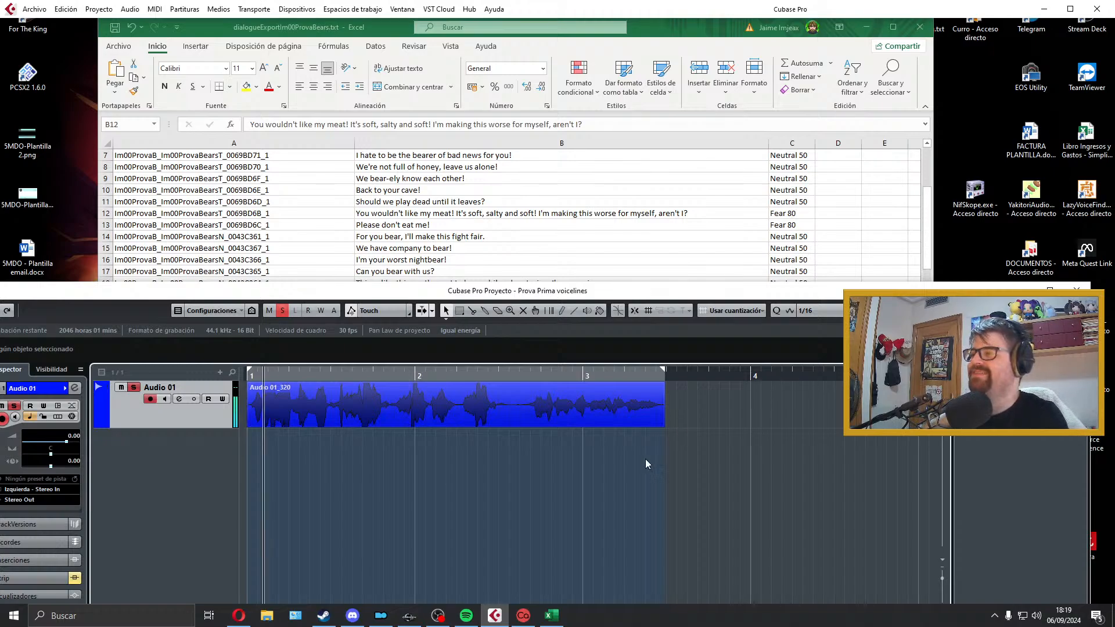
left_click(590, 410)
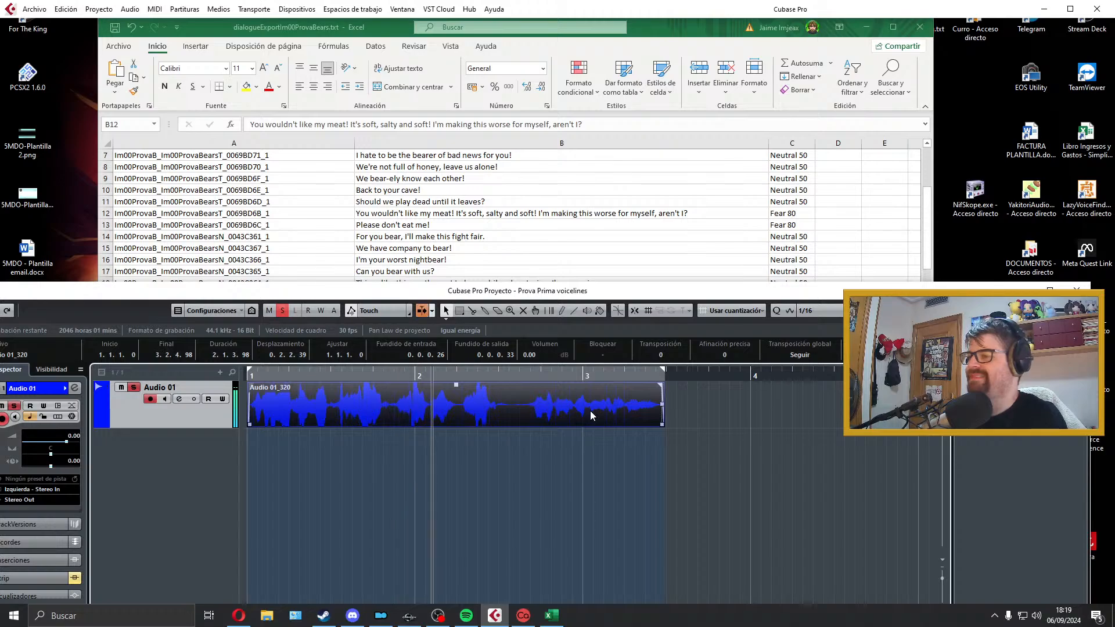
key("space")
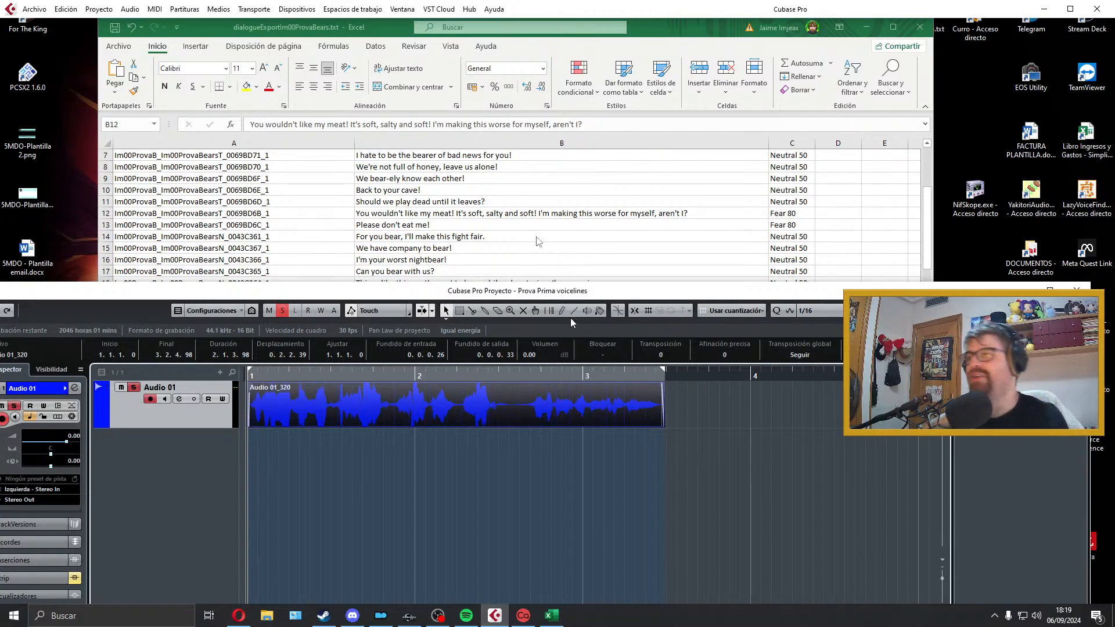
Step: Export the B12 take as a Wave file named with the line ID copied from cell A12, Im00ProvaB_Im00ProvaBearsT_0069BD6B_1
left_click(323, 195)
left_click(313, 212)
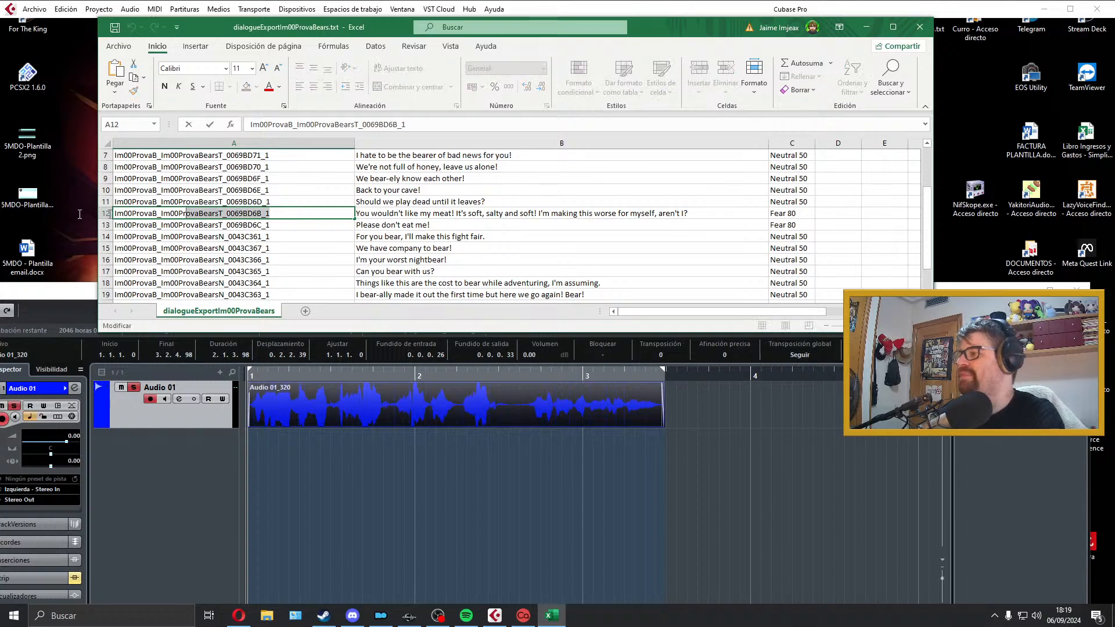
left_click(390, 456)
left_click(34, 9)
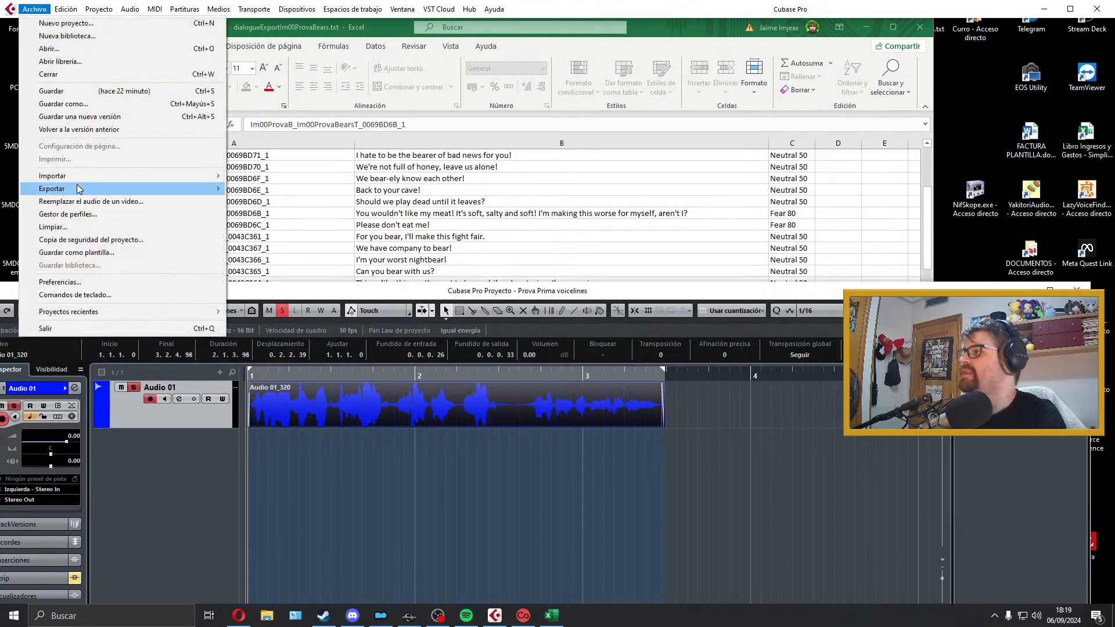
mouse_move(82, 188)
left_click(323, 218)
left_click(1007, 533)
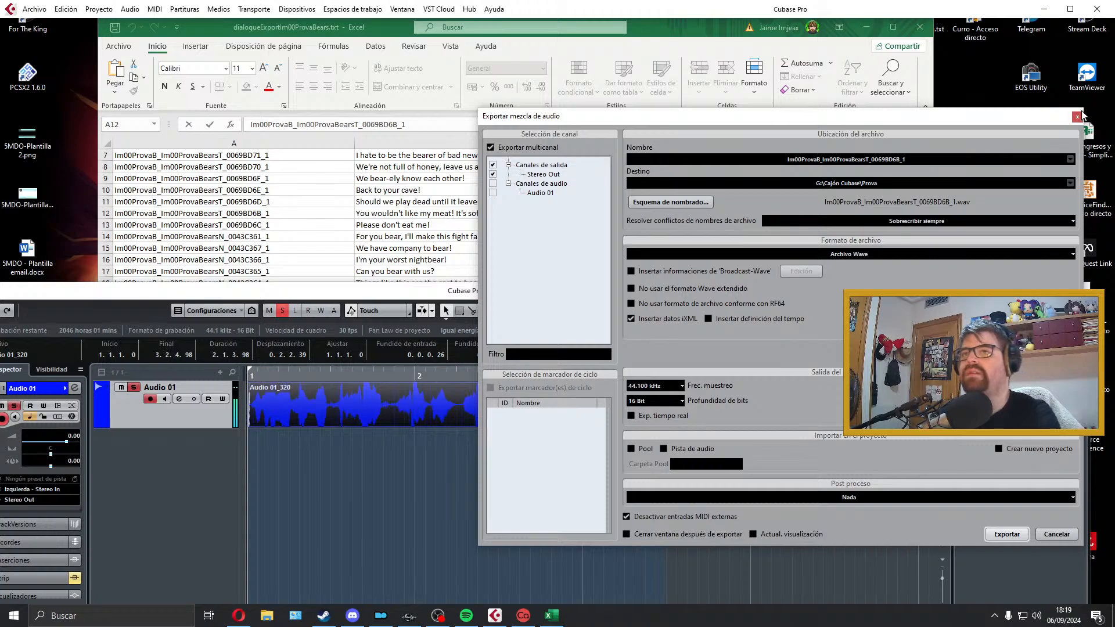
left_click(1078, 117)
Step: Delete the exported clip from Audio 01, extend the right locator to about bar 5, and select cell B13 in the spreadsheet
key("Delete")
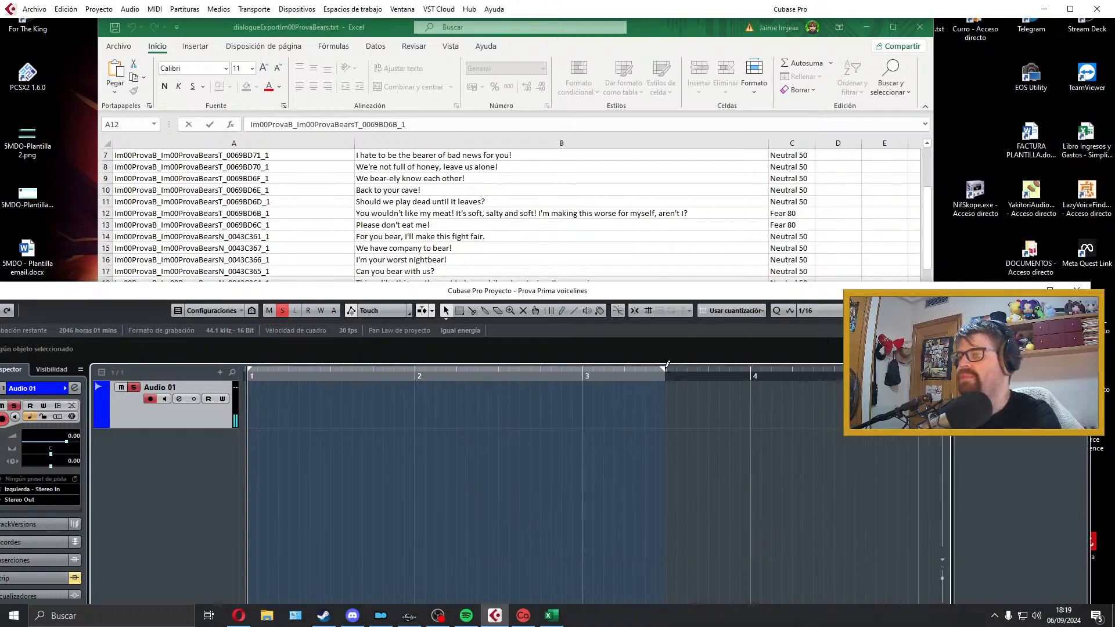
left_click_drag(665, 369, 859, 380)
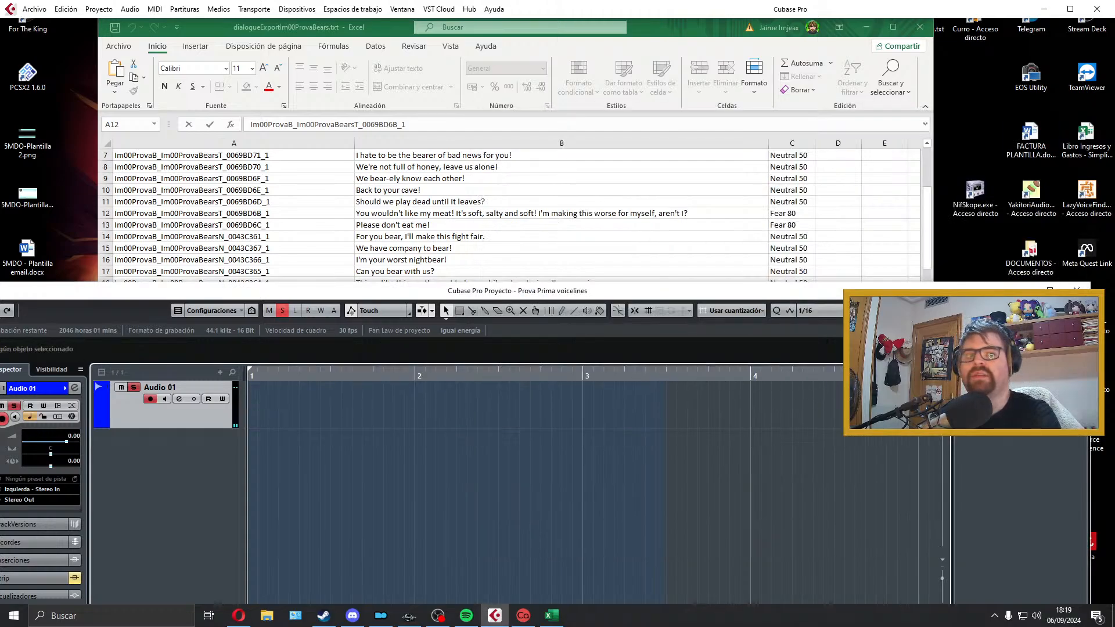
left_click(395, 239)
left_click(399, 227)
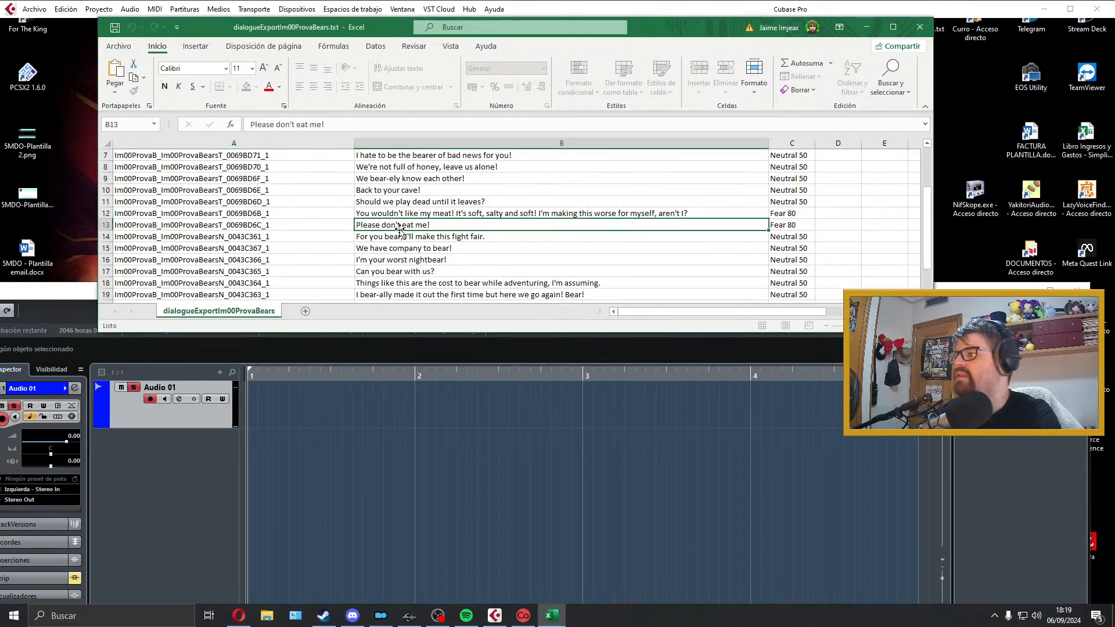
left_click(465, 237)
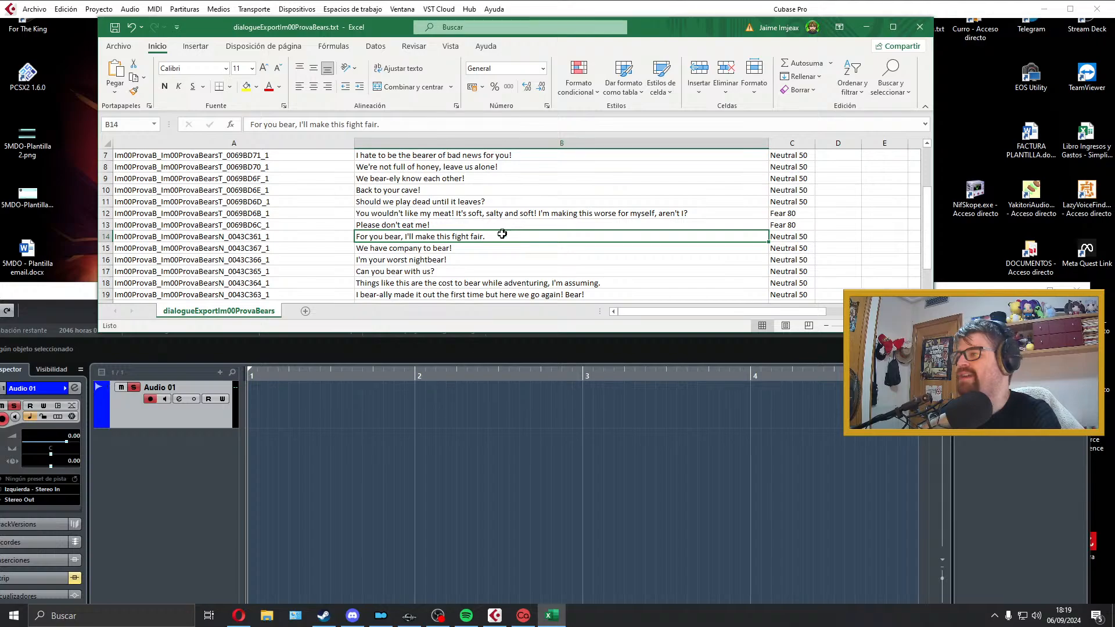
key("Up")
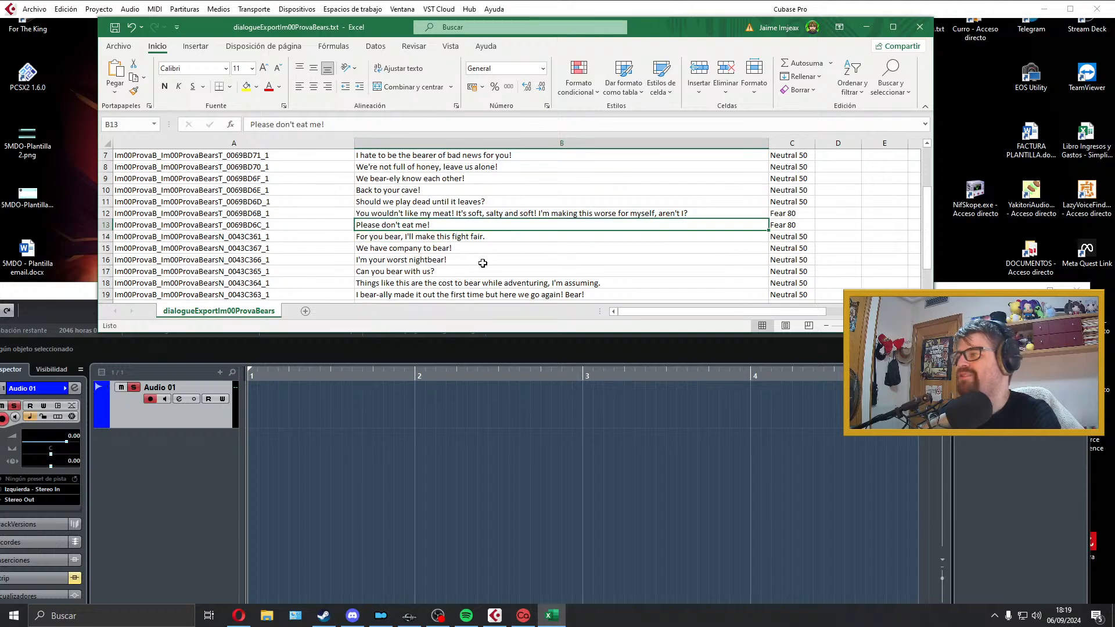
scroll(483, 263, "down", 2)
scroll(477, 278, "up", 2)
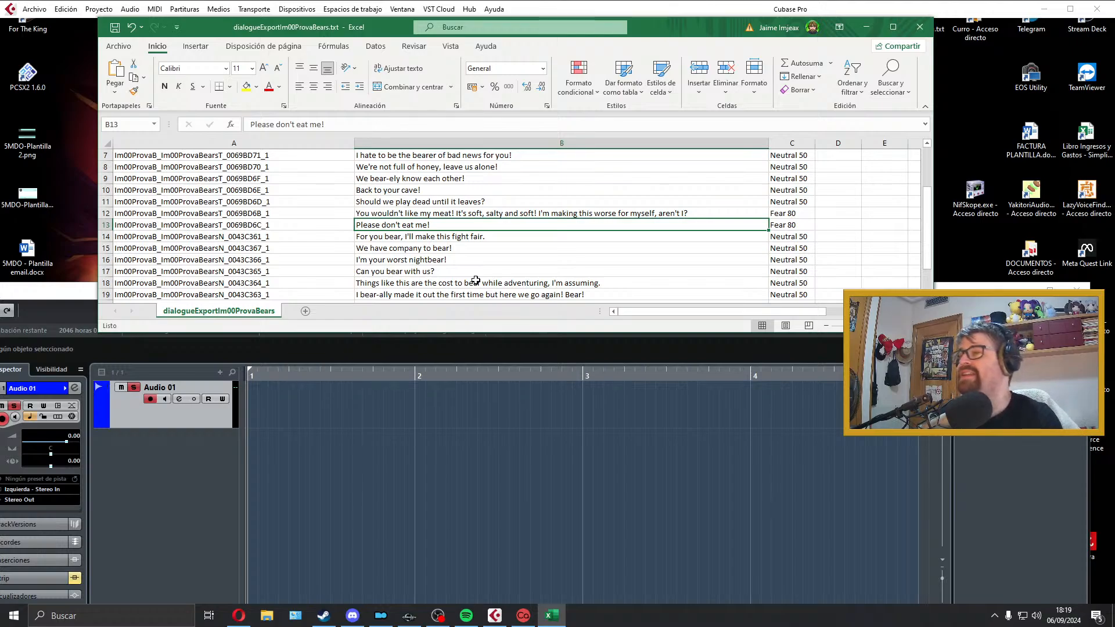
Step: Try two takes of the cell B13 line "Please don't eat me!" on Audio 01, playing back and deleting each one
left_click(356, 404)
key("KP_Multiply")
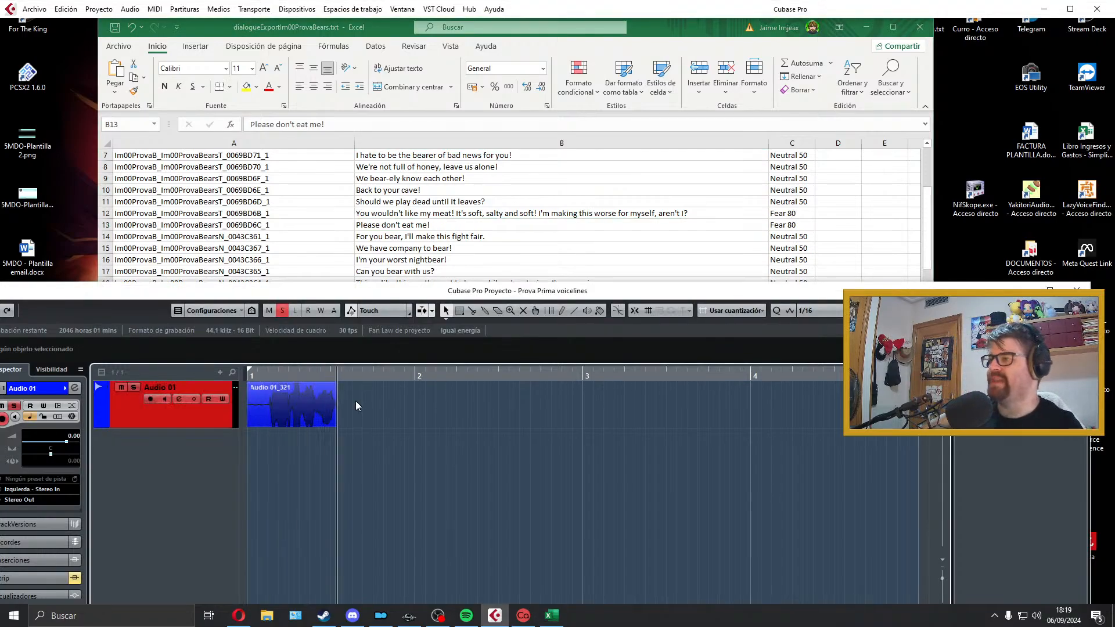
key("space")
key("space")
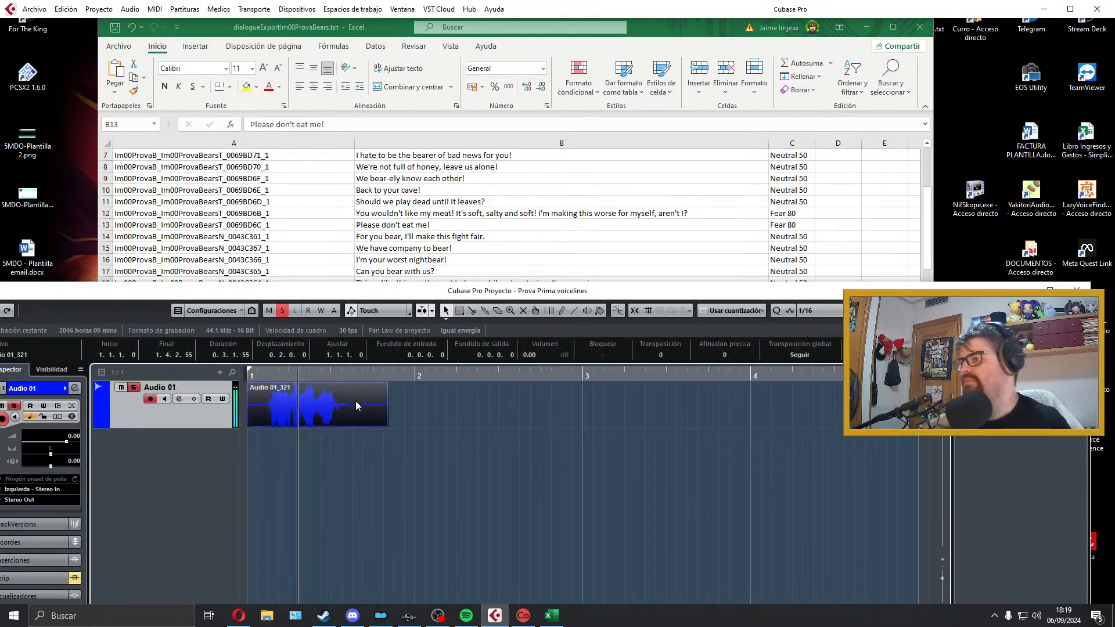
key("space")
key("Delete")
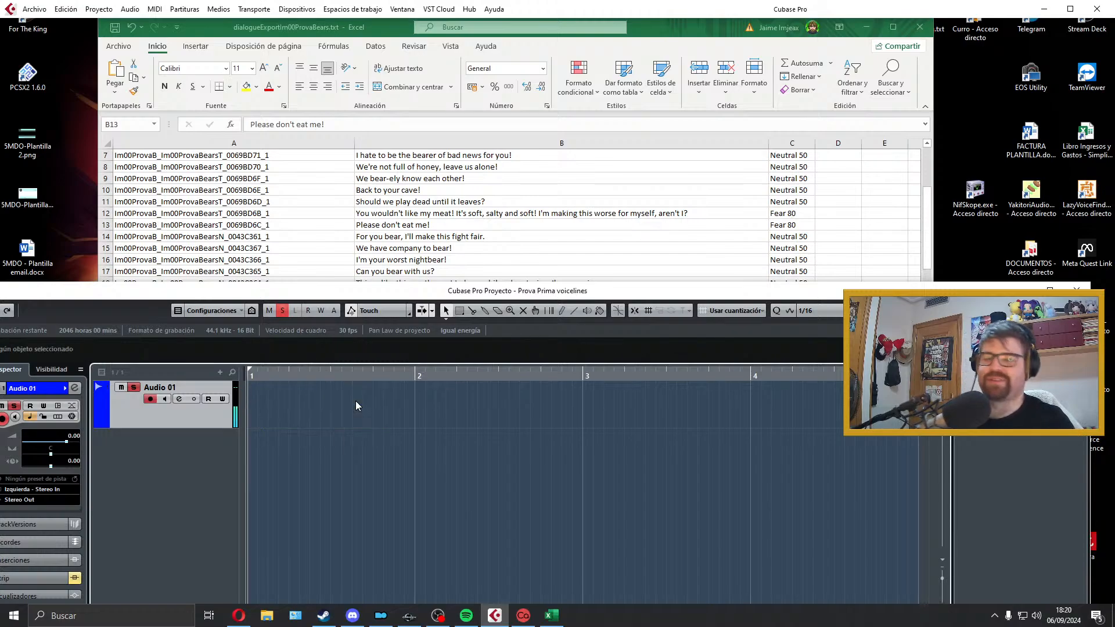
key("KP_Multiply")
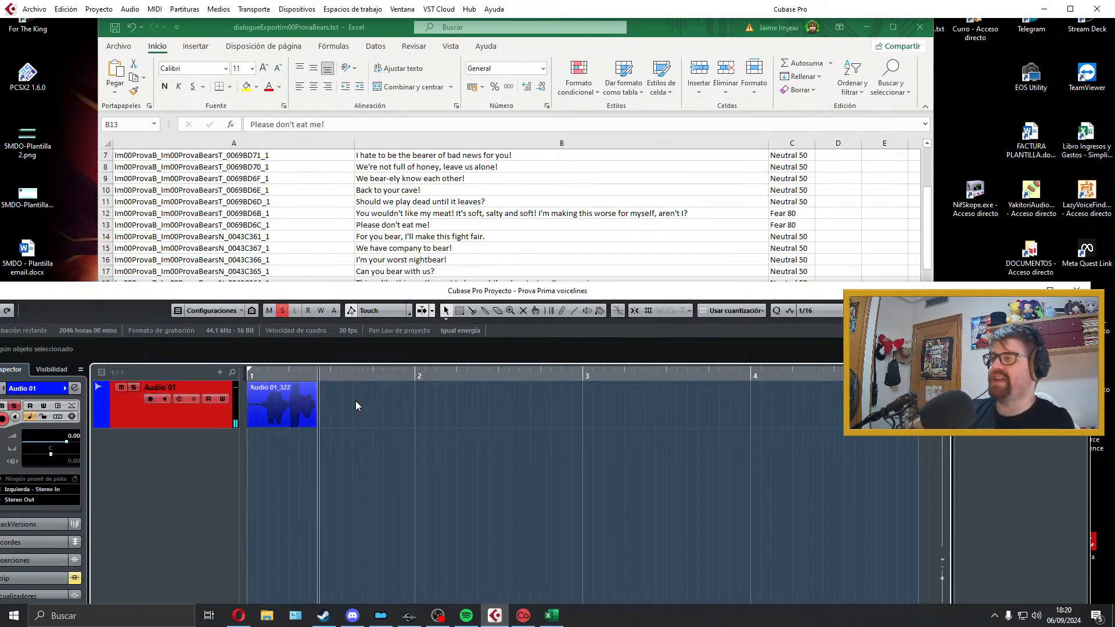
key("space")
key("space")
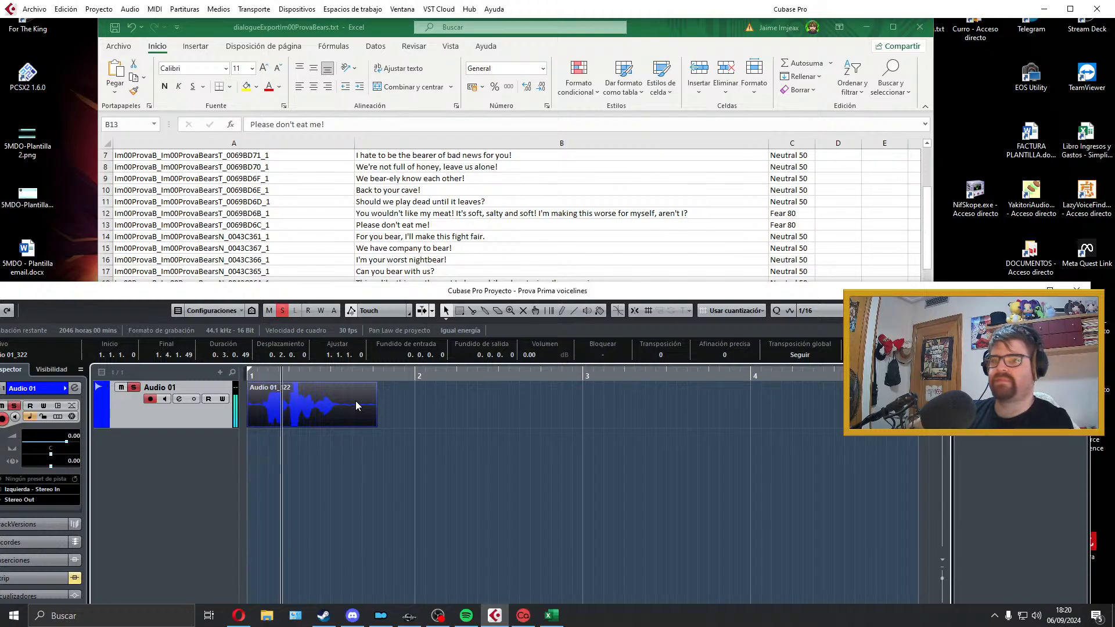
key("space")
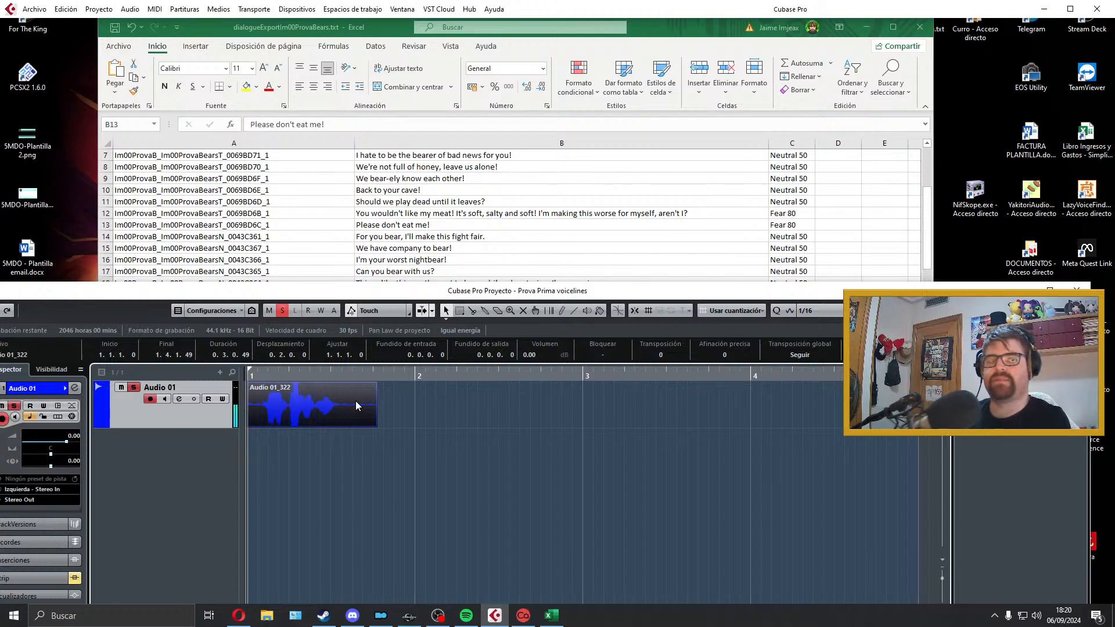
key("Delete")
Step: Record another take of the line "Please don't eat me!" on Audio 01 and play it back
key("KP_Multiply")
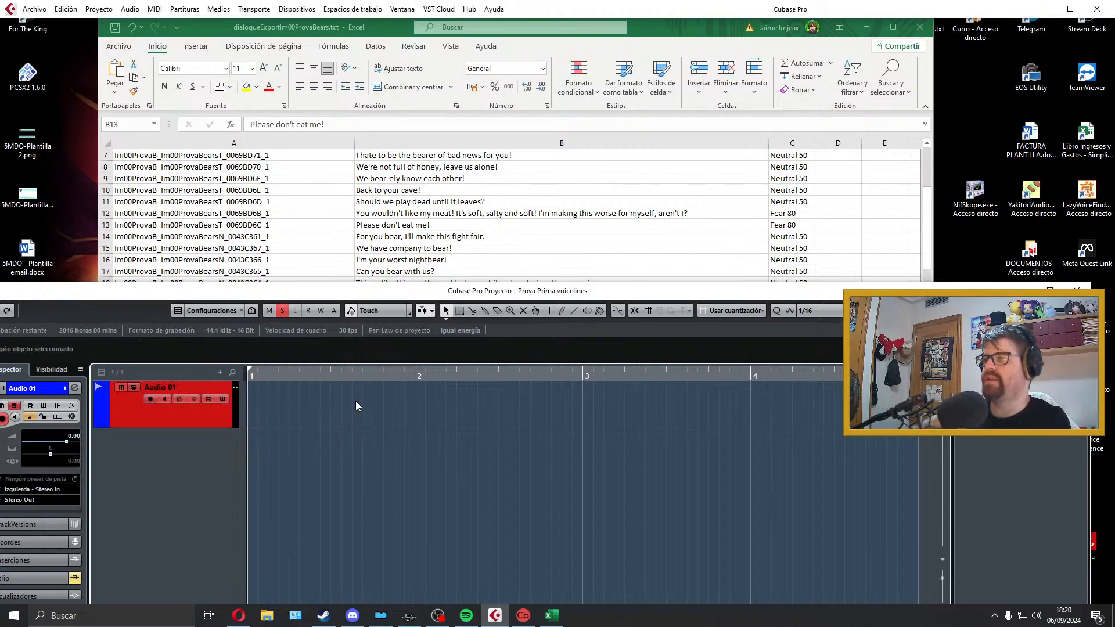
key("space")
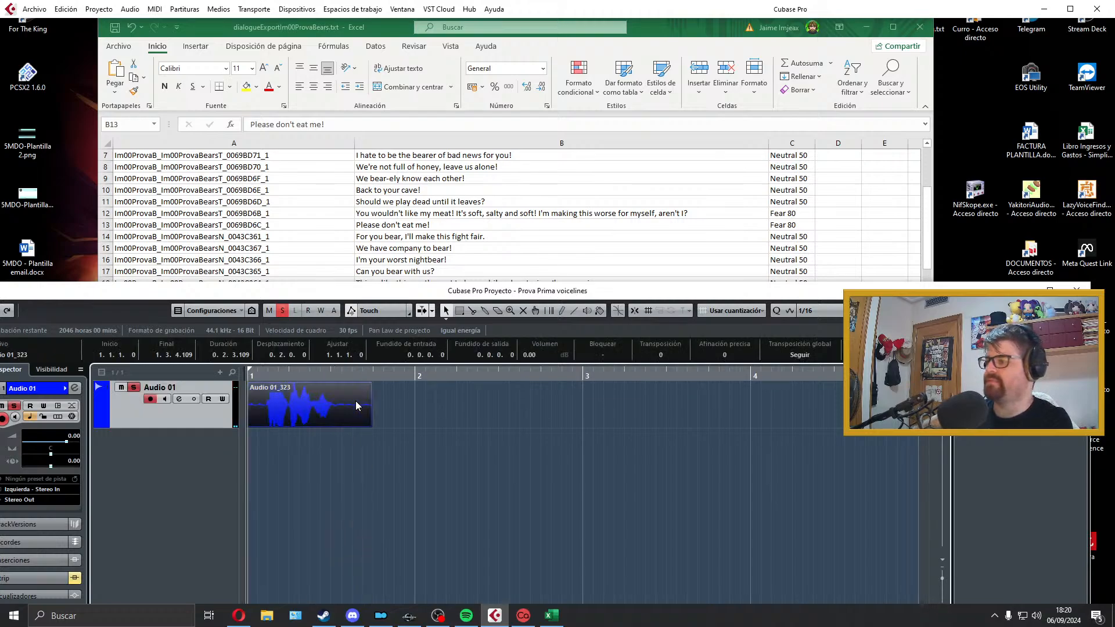
key("space")
key("space")
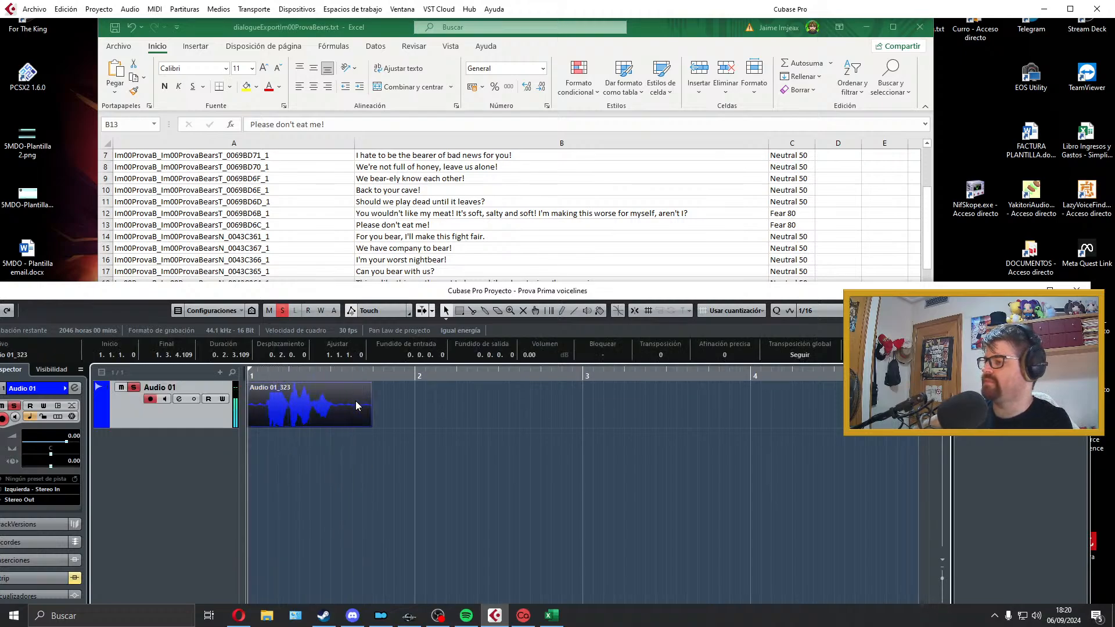
Step: Trim the start of the B13 take, align the clip to bar 1, and add a fade-in of about 0.0.0.33
left_click(357, 405)
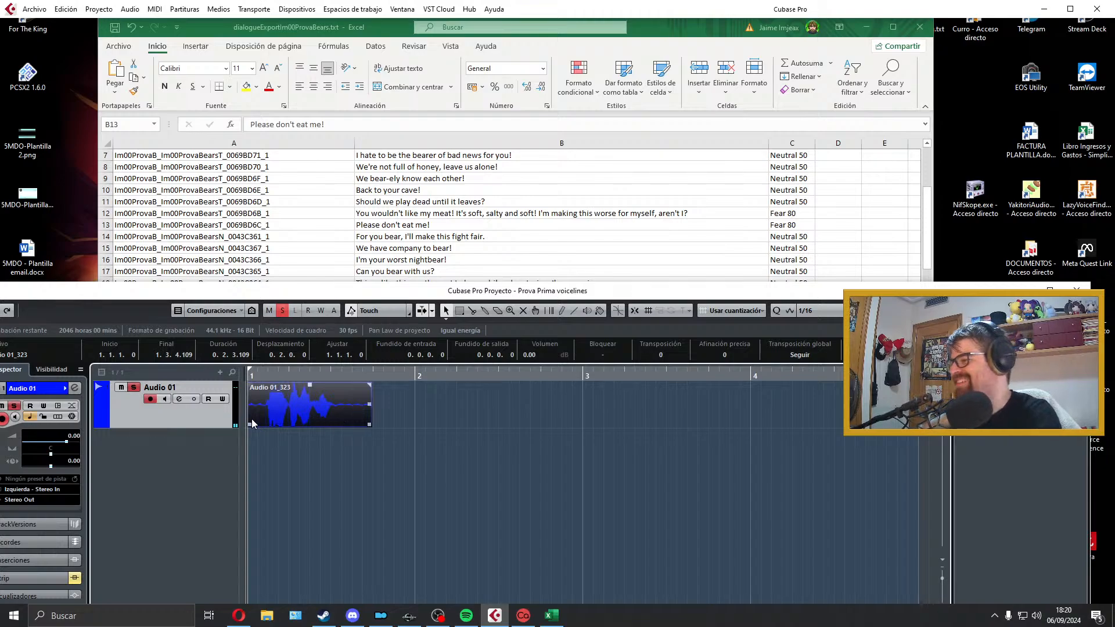
left_click_drag(248, 422, 265, 423)
key("ctrl+l")
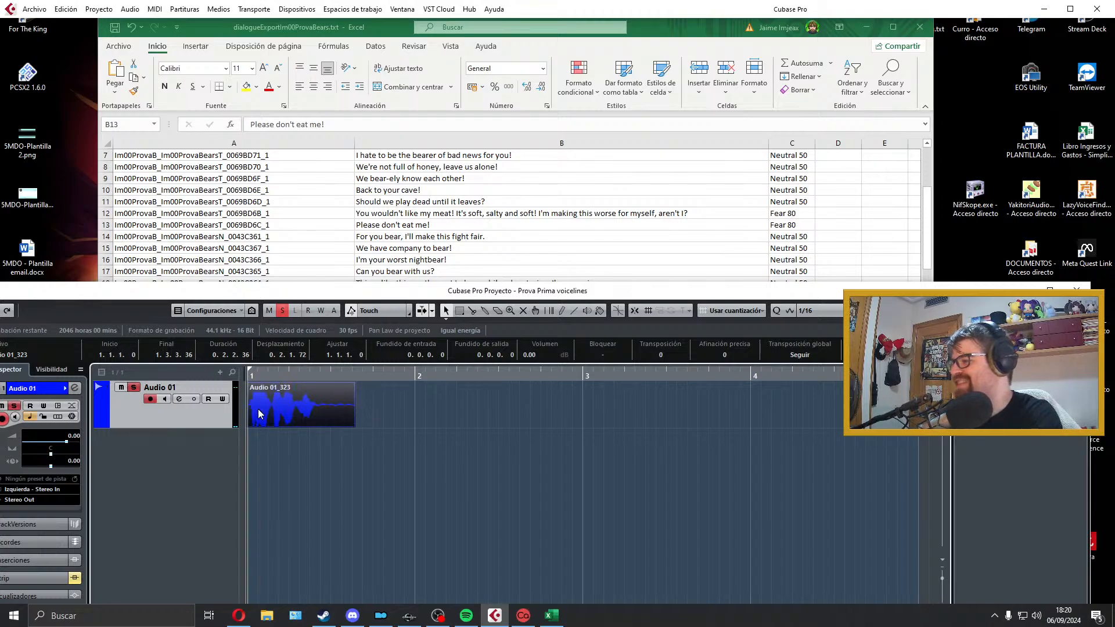
left_click_drag(249, 386, 252, 386)
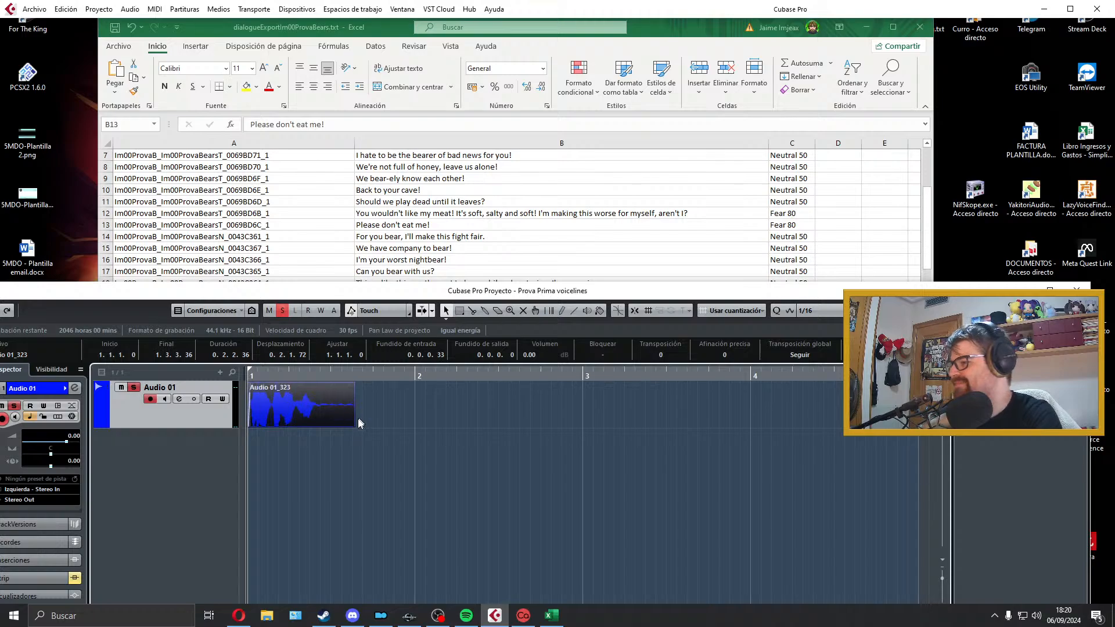
Step: Trim the end of the B13 take to about 1.2.4.10, add a fade-out of about 0.0.0.53, and play it back
left_click_drag(353, 425, 314, 386)
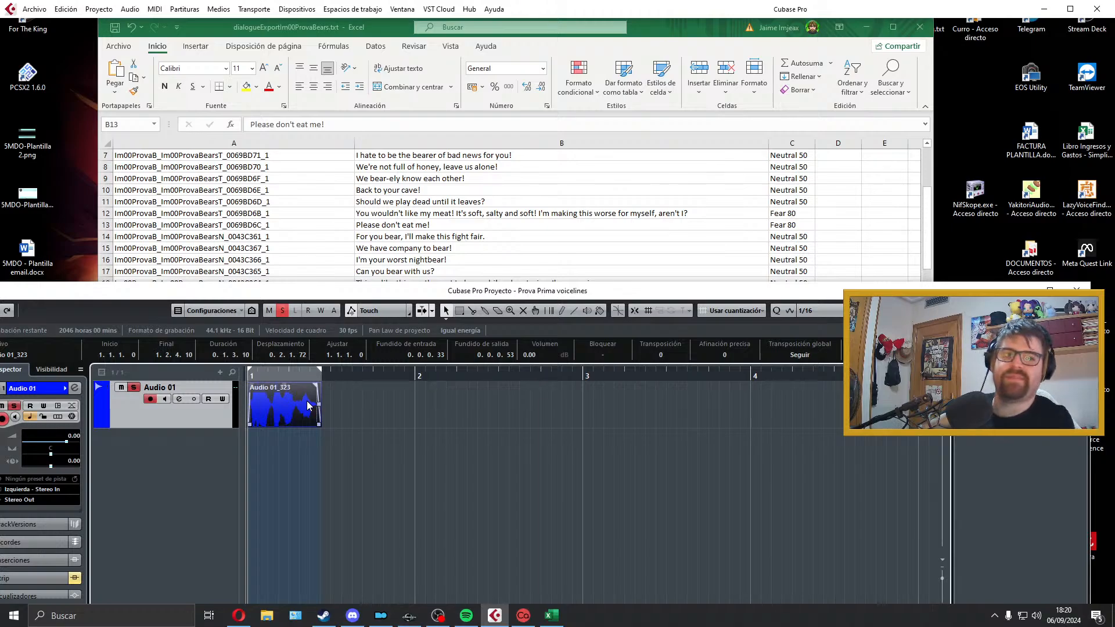
key("space")
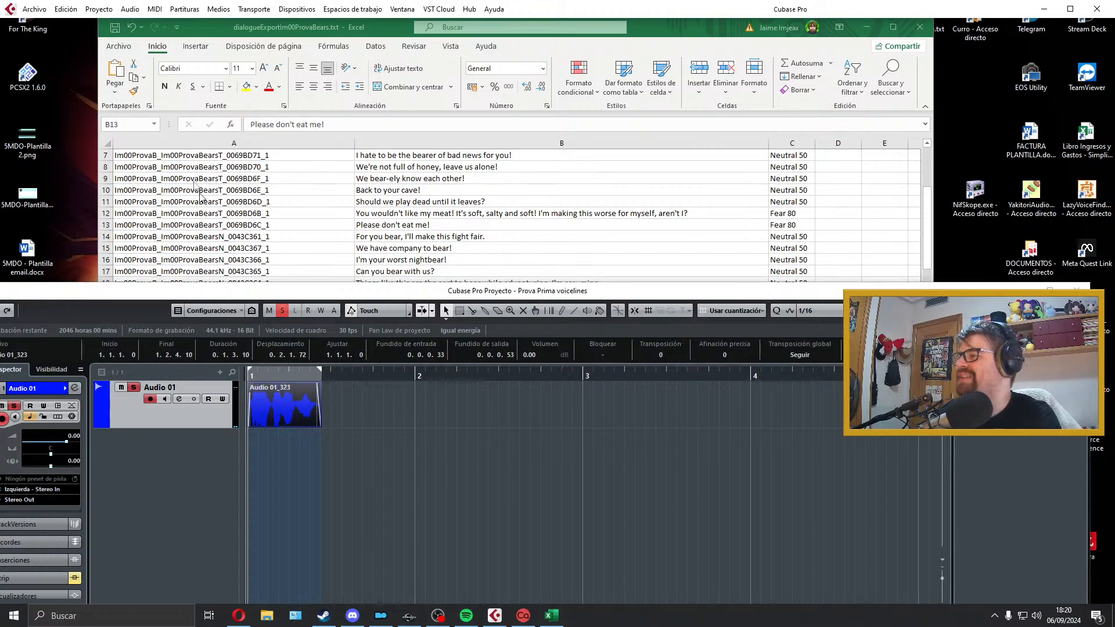
Step: Copy the line ID text from spreadsheet cell A13
left_click(371, 220)
double_click(330, 228)
scroll(322, 225, "up", 3)
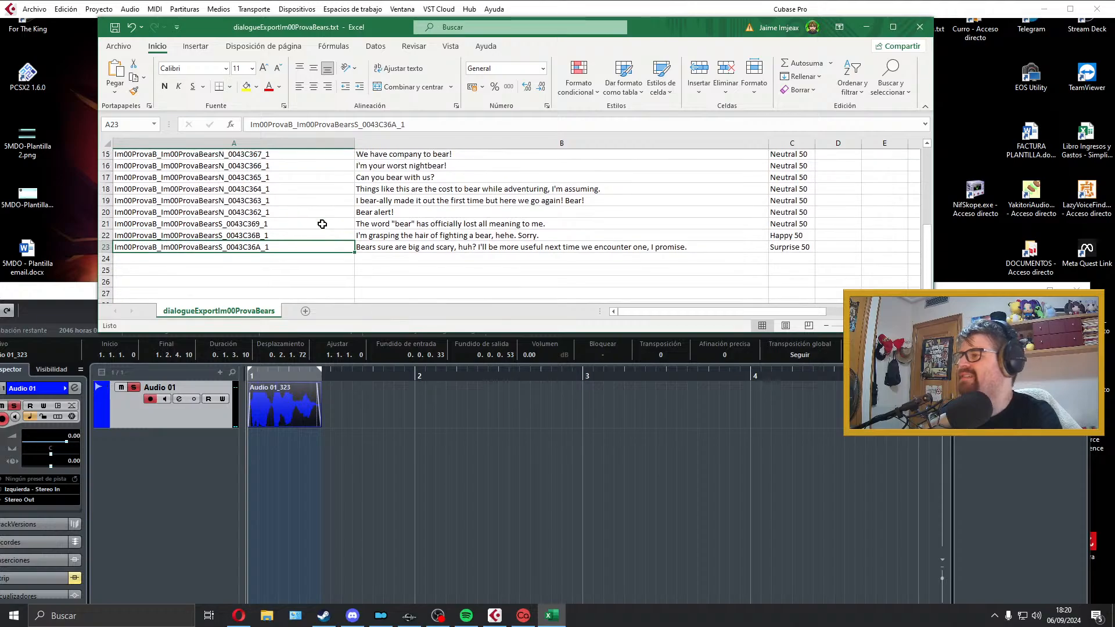
left_click(367, 217)
double_click(321, 215)
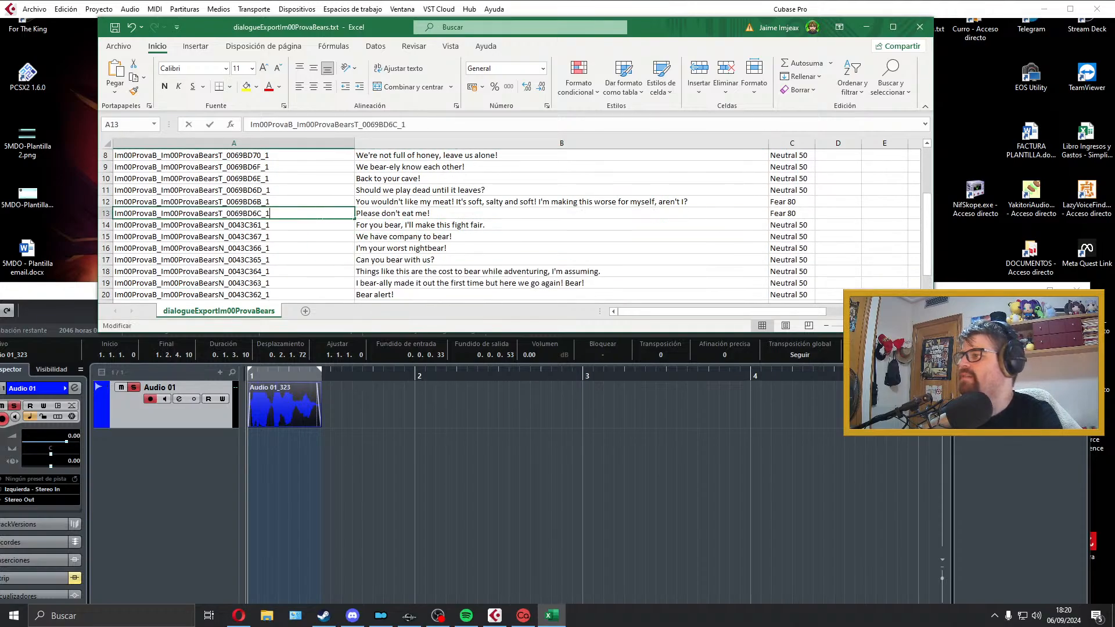
left_click_drag(321, 216, 86, 209)
Step: Export the B13 clip as a Wave file named Im00ProvaB_Im00ProvaBearsT_0069BD6C_1 and close the export dialog
left_click(285, 403)
left_click(35, 9)
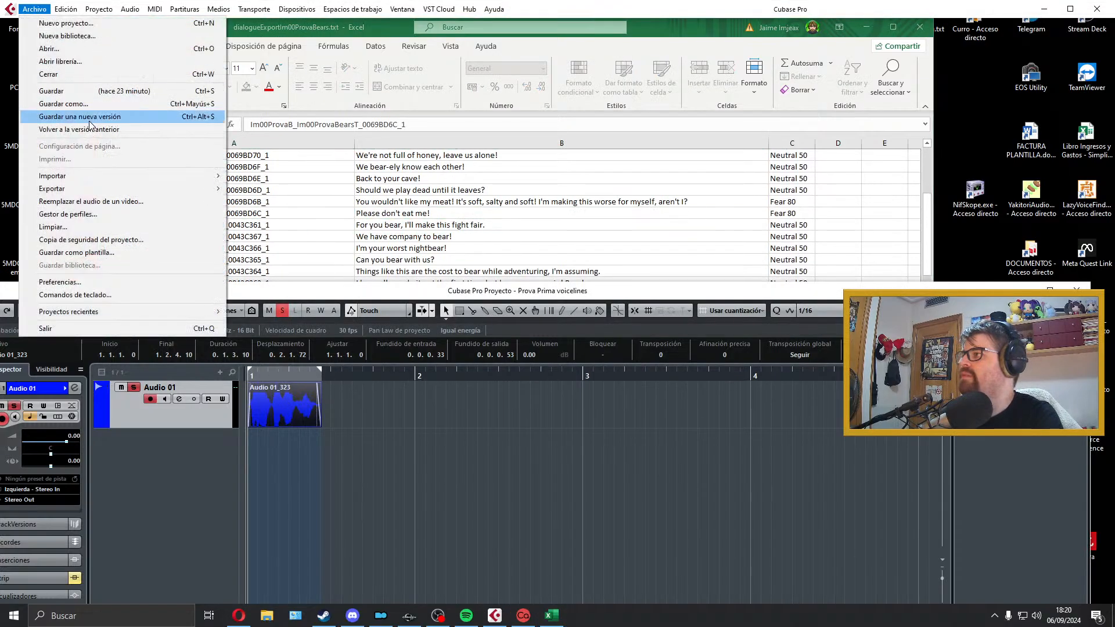
mouse_move(87, 188)
left_click(284, 214)
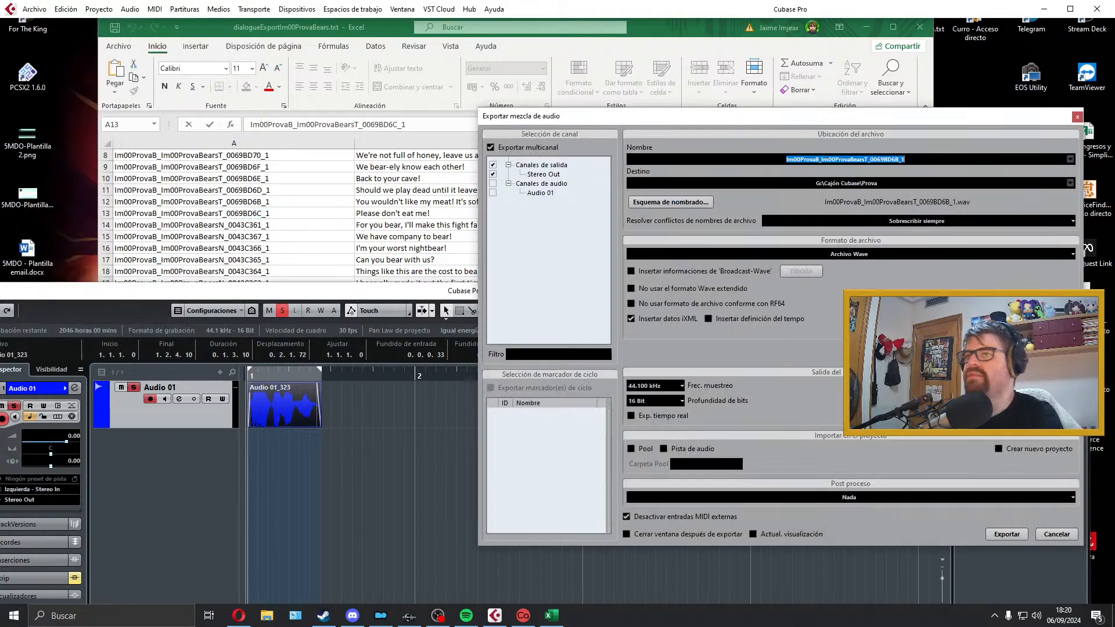
left_click(1048, 531)
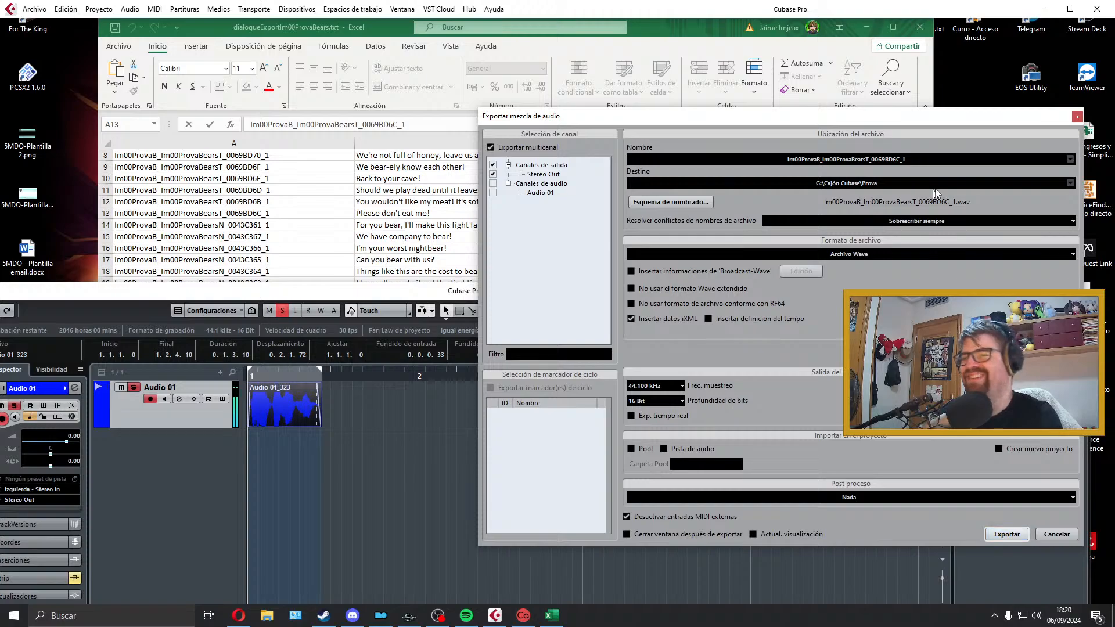
left_click(1077, 117)
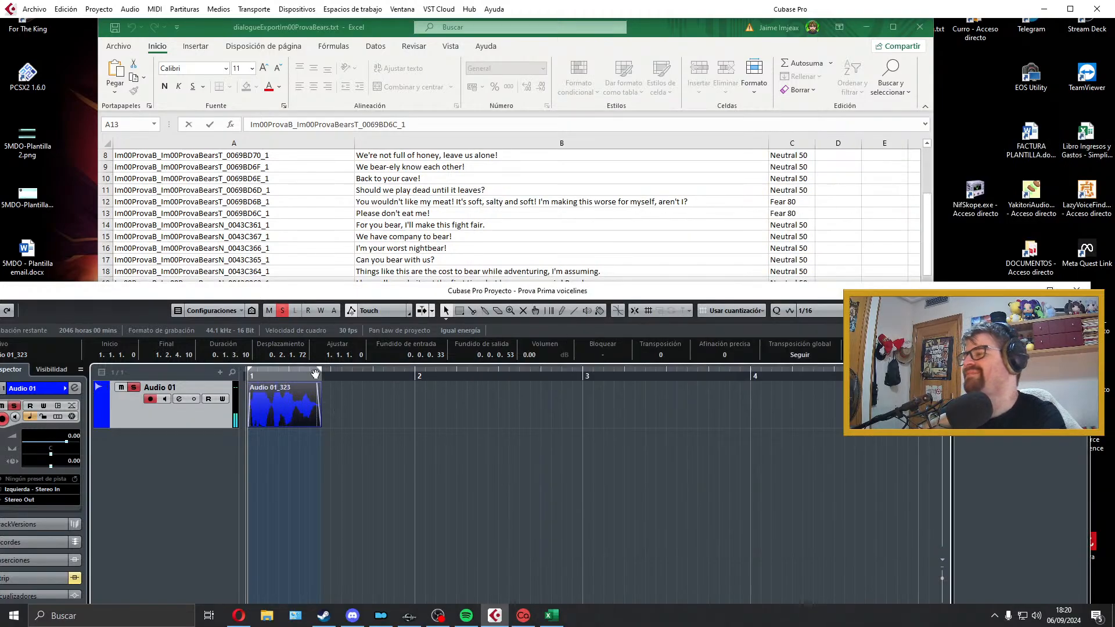
Step: Delete the exported clip from Audio 01, extend the right locator to about beat 4 of bar 3, and select cell B14 in the spreadsheet
key("Delete")
left_click_drag(322, 373, 709, 373)
left_click(489, 226)
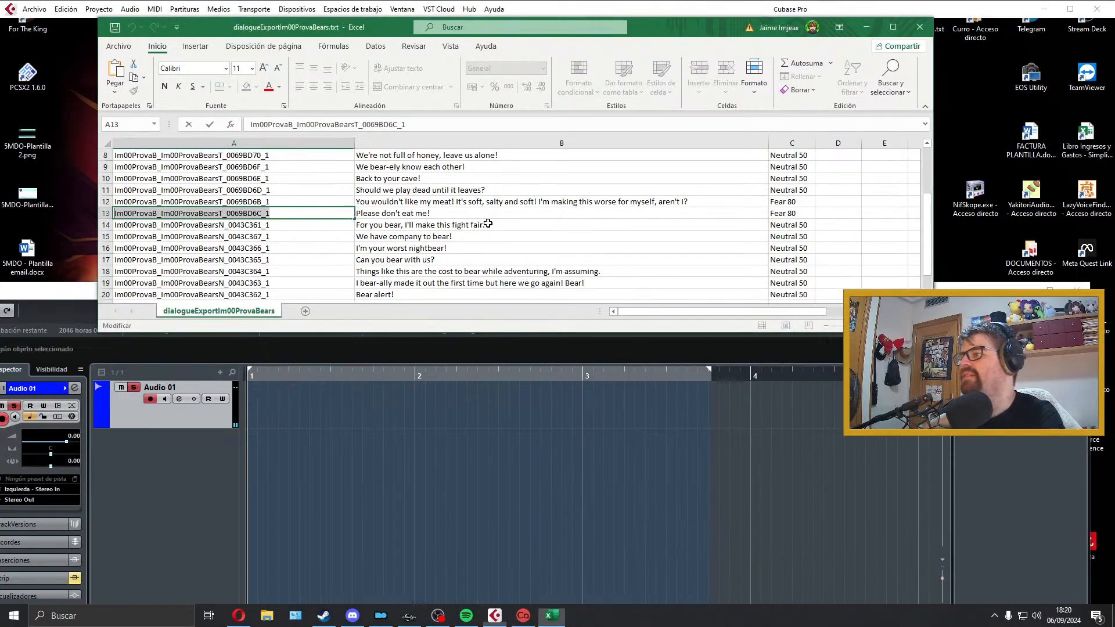
left_click(312, 416)
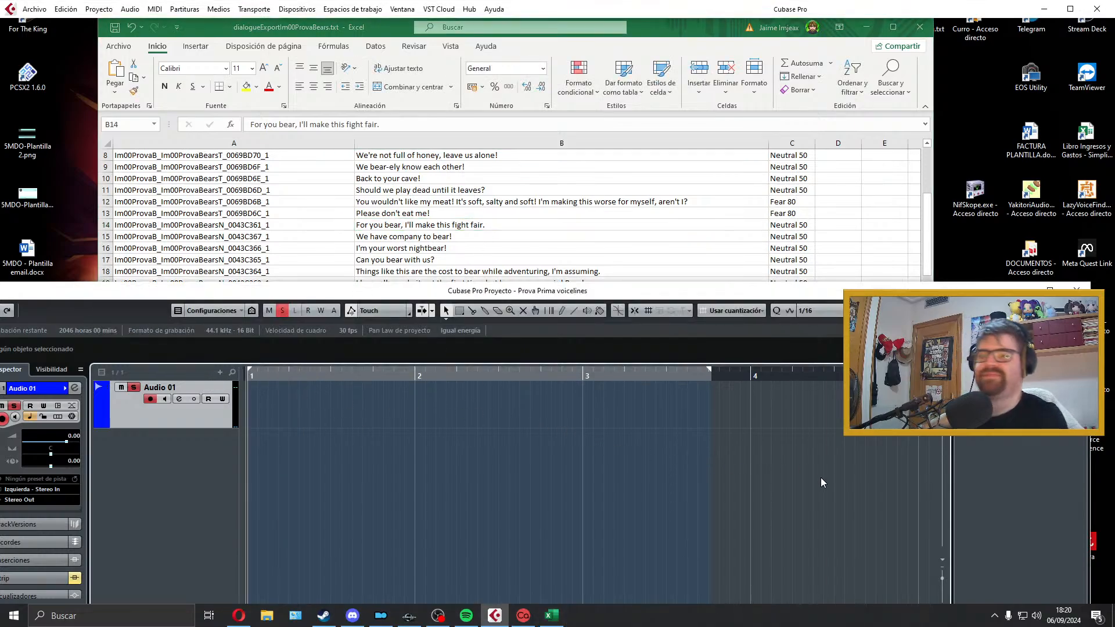
Step: Try two takes of the cell B14 line "For you bear, I'll make this fight fair." on Audio 01, deleting each one
key("KP_Multiply")
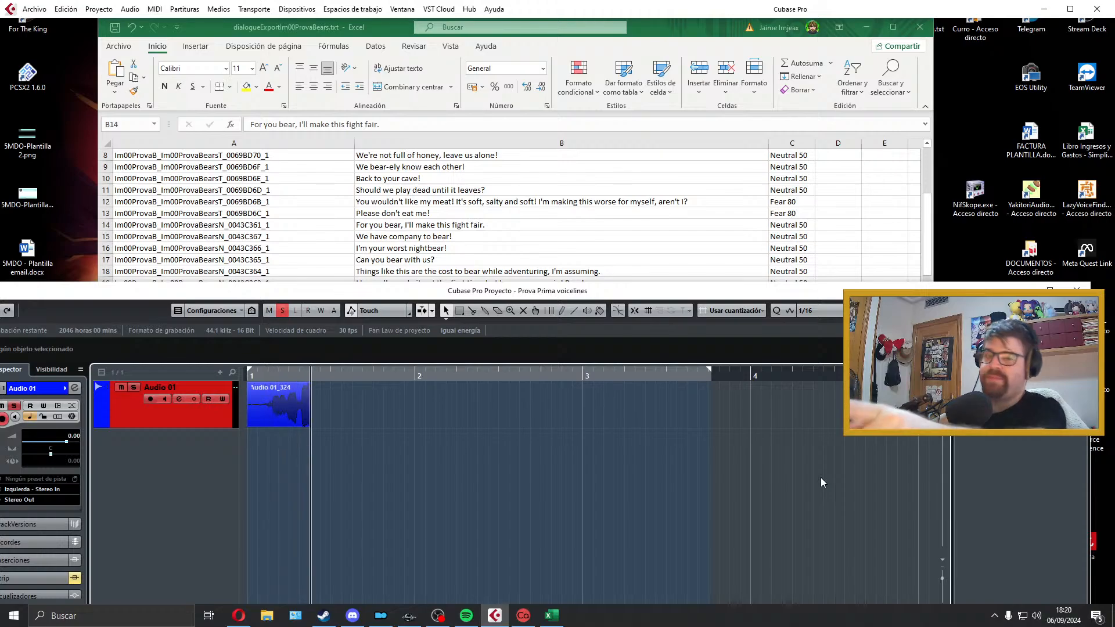
key("space")
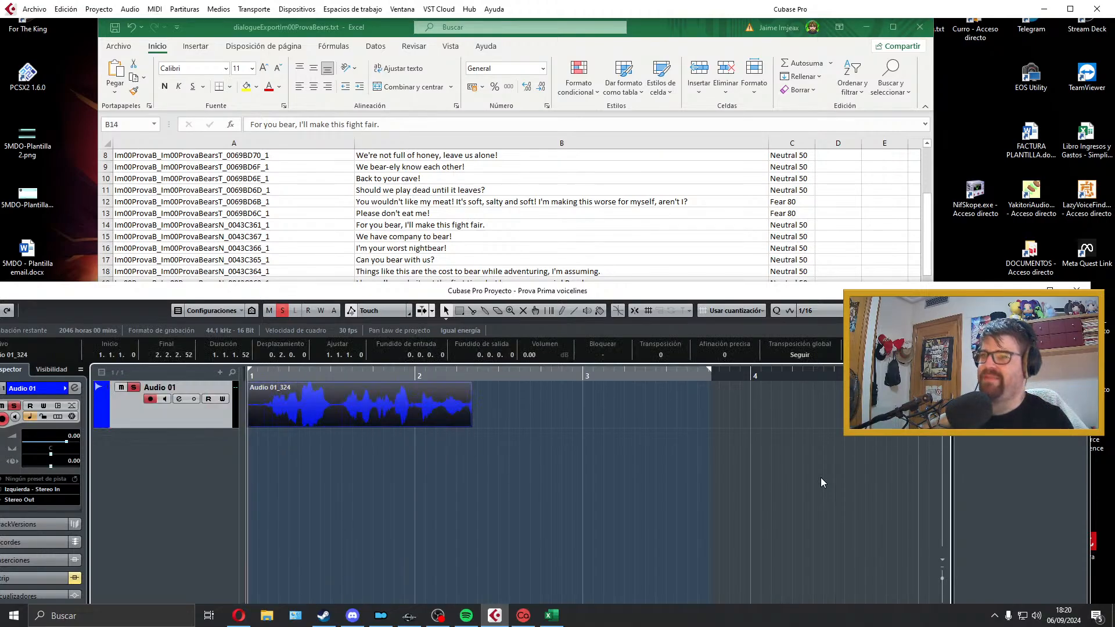
key("Delete")
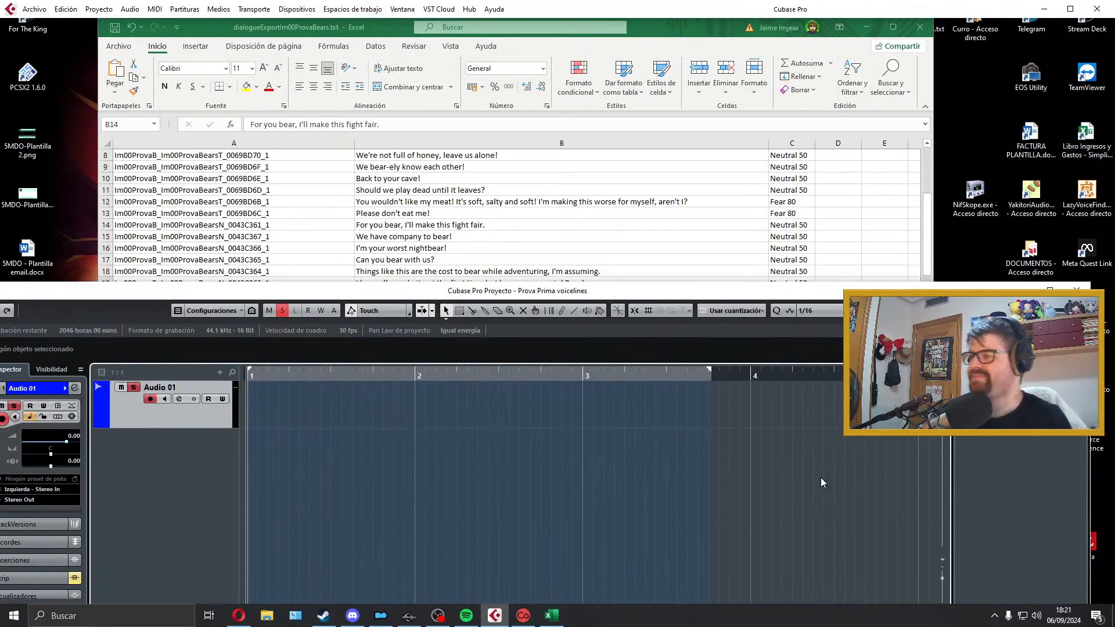
key("KP_Multiply")
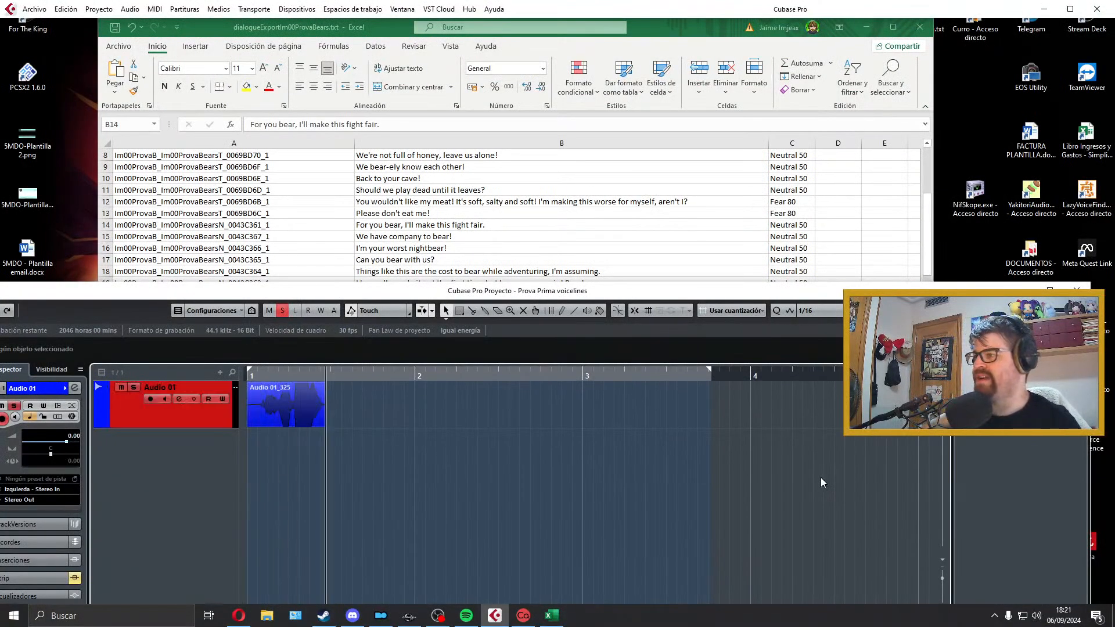
key("space")
key("Delete")
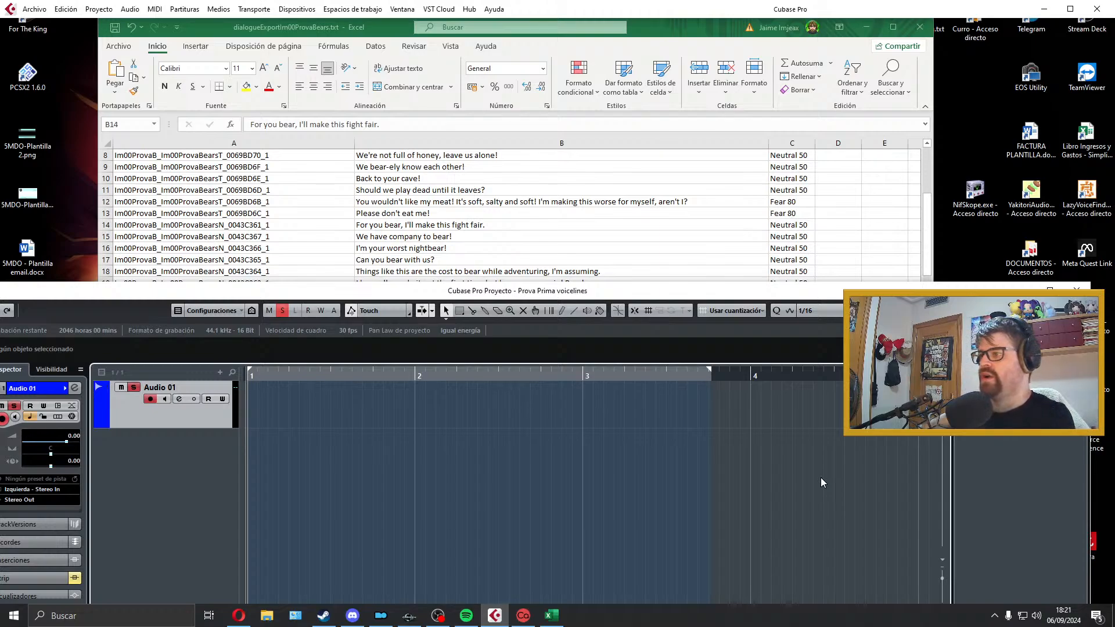
Step: Record another take of the line "For you bear, I'll make this fight fair." on Audio 01 and play it back
key("KP_Multiply")
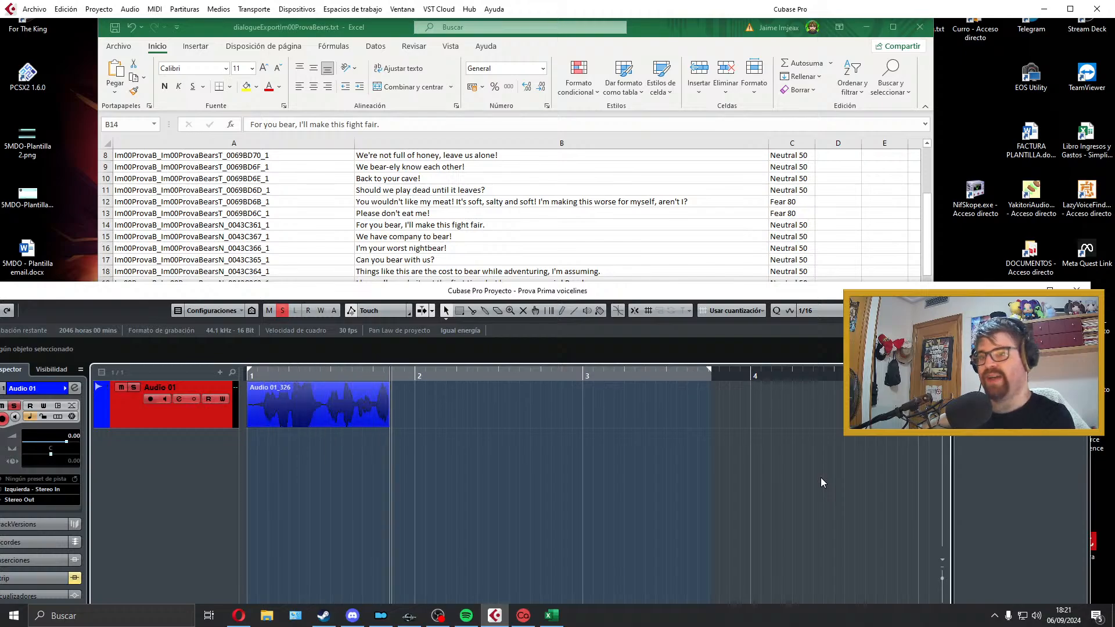
key("space")
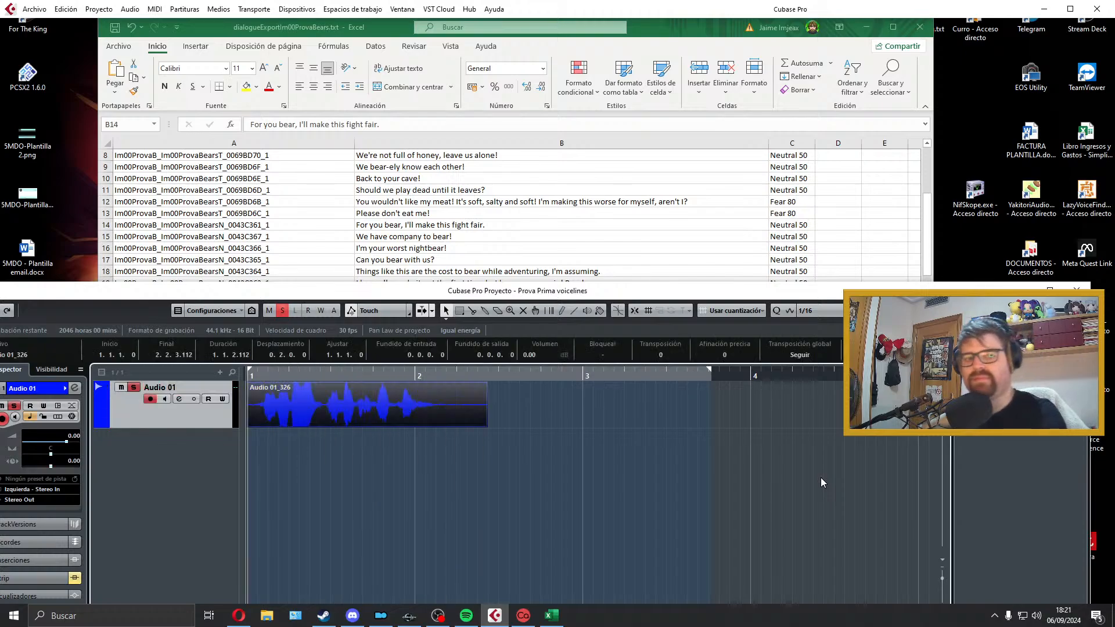
key("space")
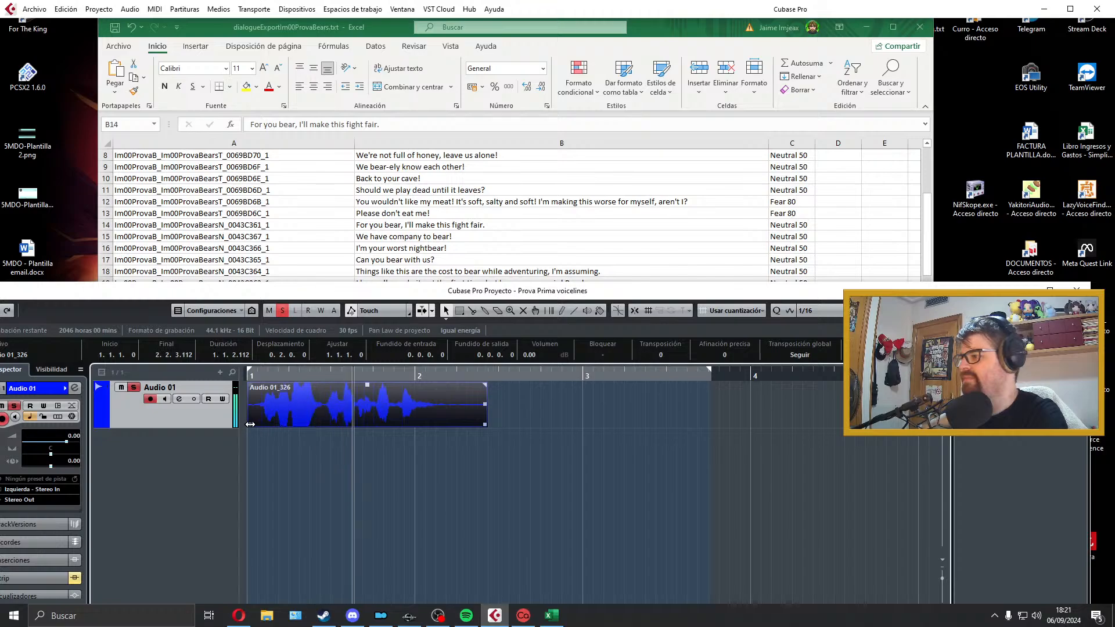
key("space")
Step: Trim both ends of the B14 take, align it to bar 1, add fades of about 0.0.0.53 in and 0.0.0.87 out, and audition it
left_click_drag(250, 424, 260, 421)
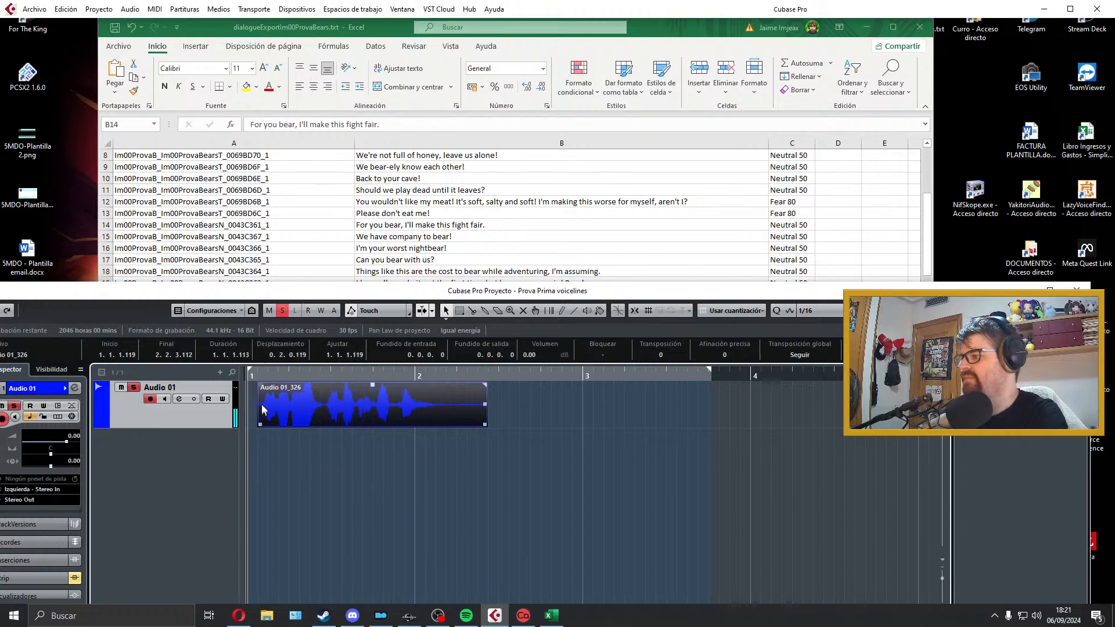
mouse_move(425, 408)
left_mouse_down()
mouse_move(414, 408)
mouse_move(437, 425)
mouse_move(418, 425)
left_mouse_up()
left_click_drag(418, 385, 413, 387)
key("p")
key("space")
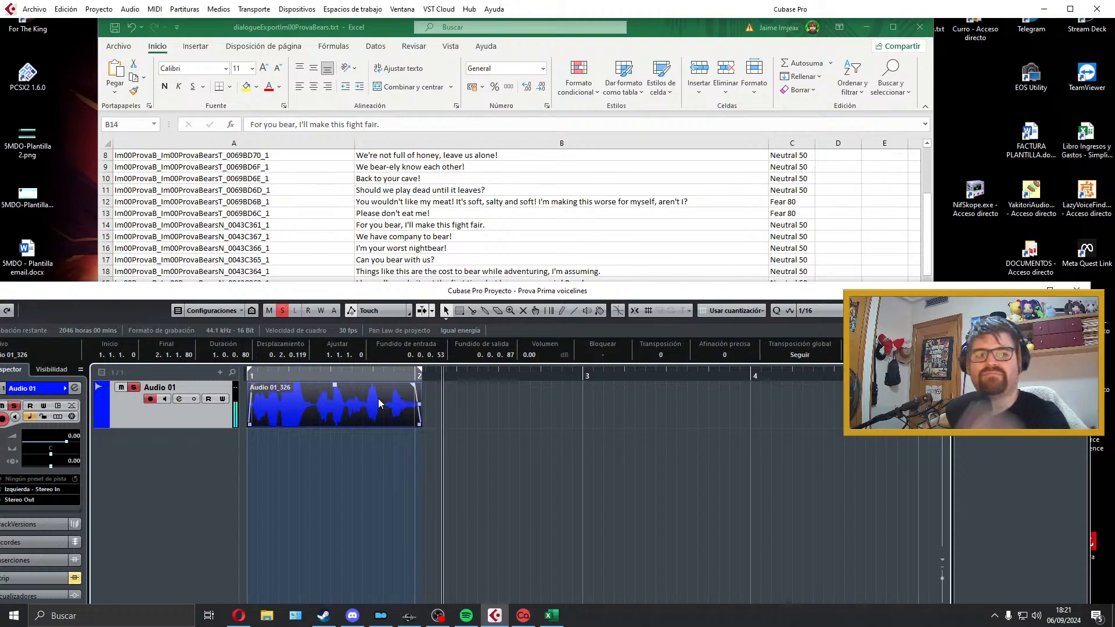
key("space")
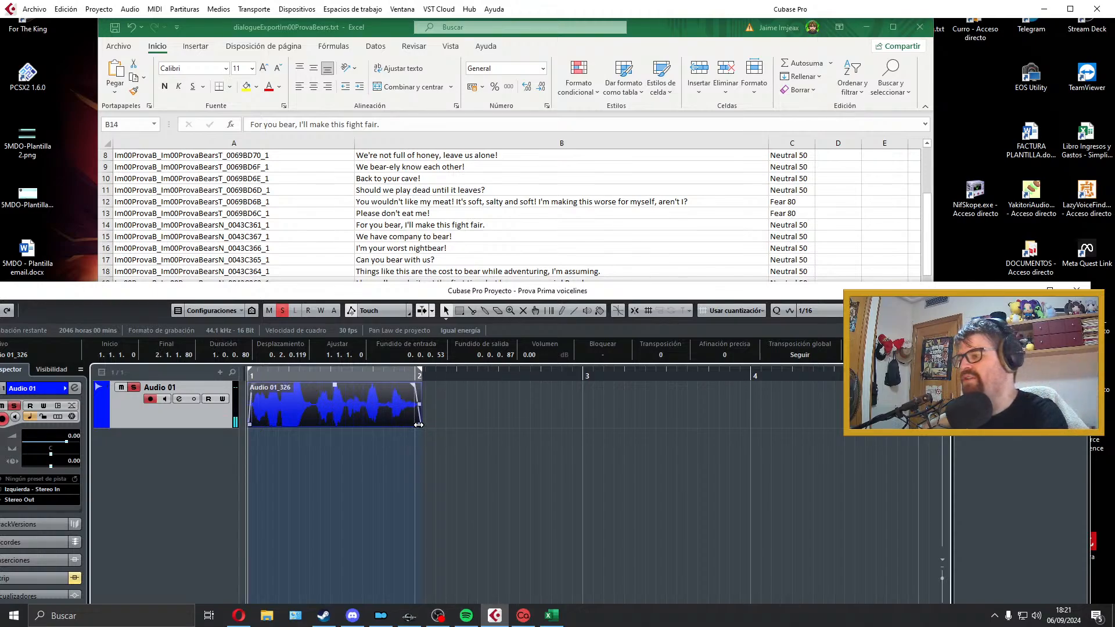
Step: Extend the B14 clip's end to about 2.1.2.99 with a fade-out of about 0.0.1.59, and fit the locators to the clip
left_click_drag(418, 425, 433, 425)
left_click(378, 454)
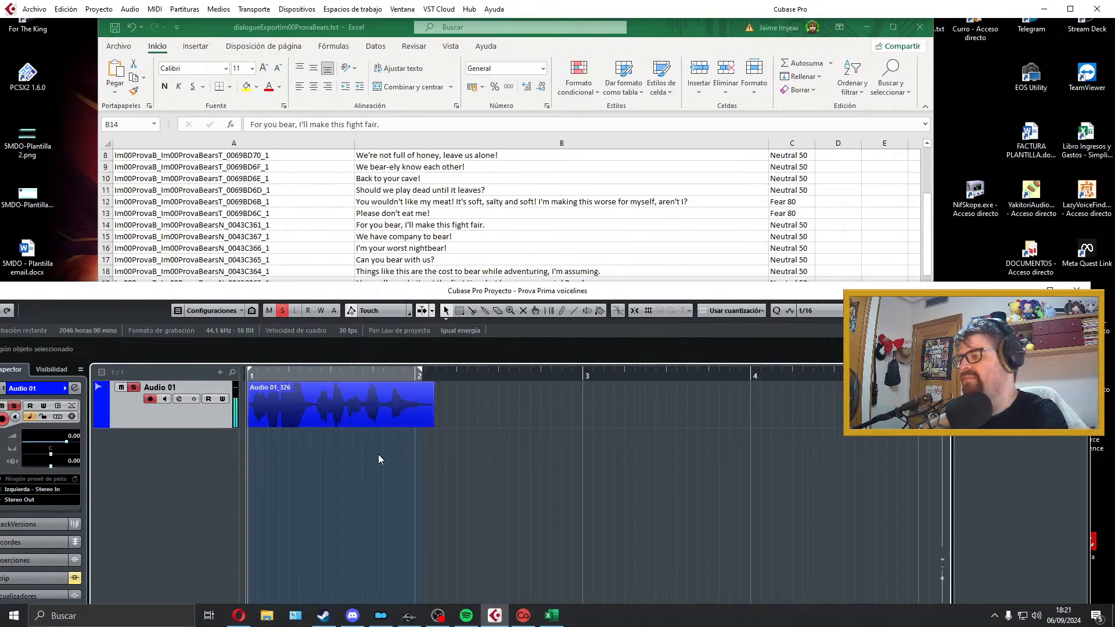
key("space")
key("space")
left_click(398, 405)
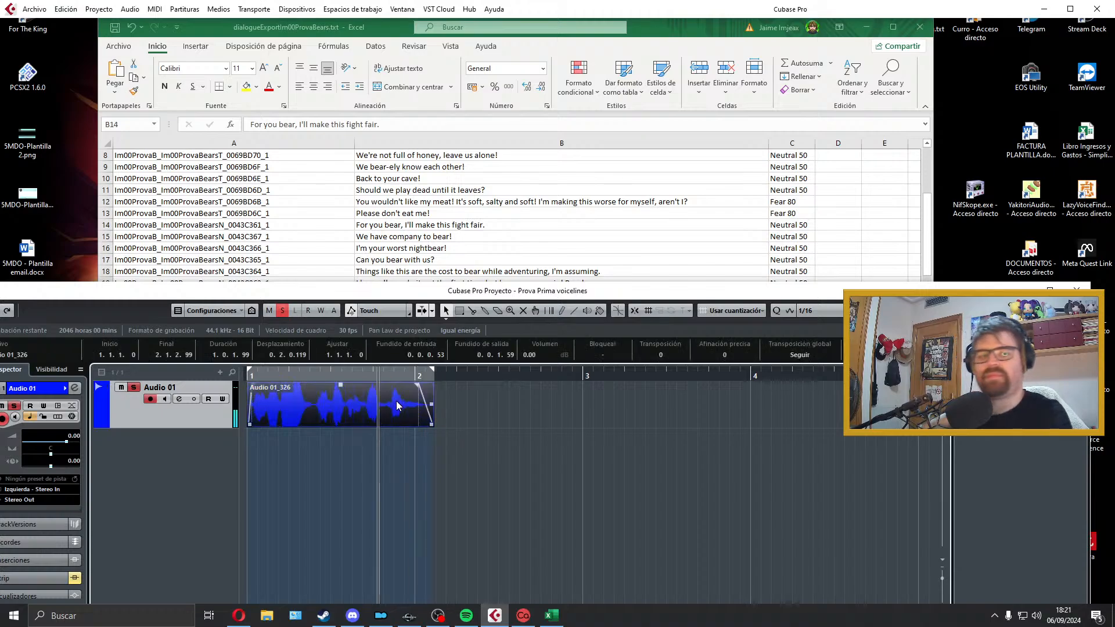
key("Home")
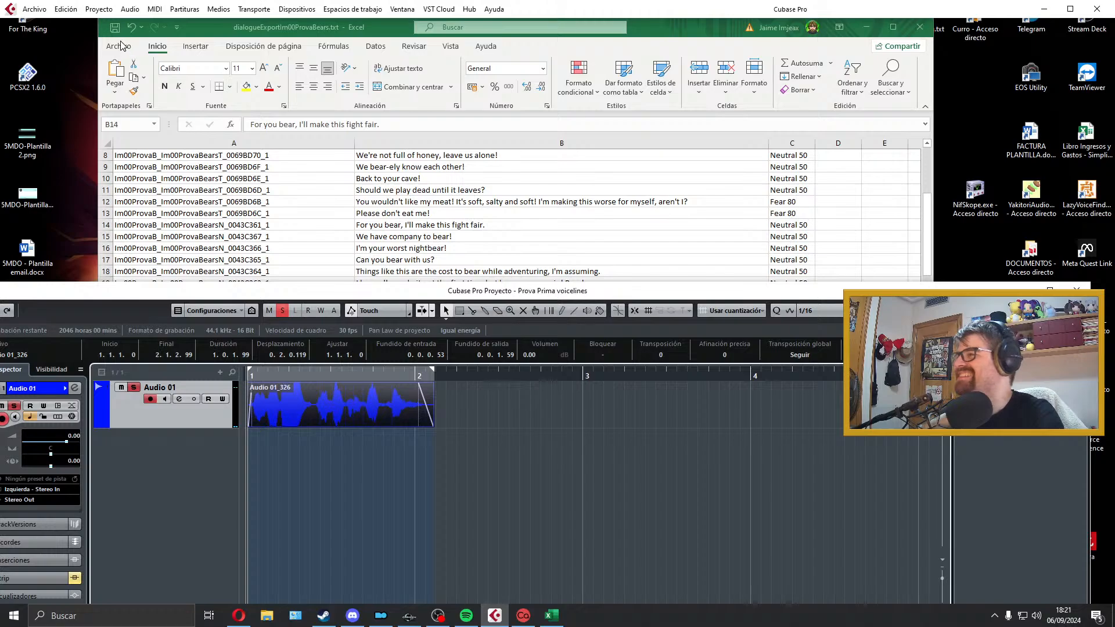
Step: Copy the line ID text from spreadsheet cell A14
left_click(281, 209)
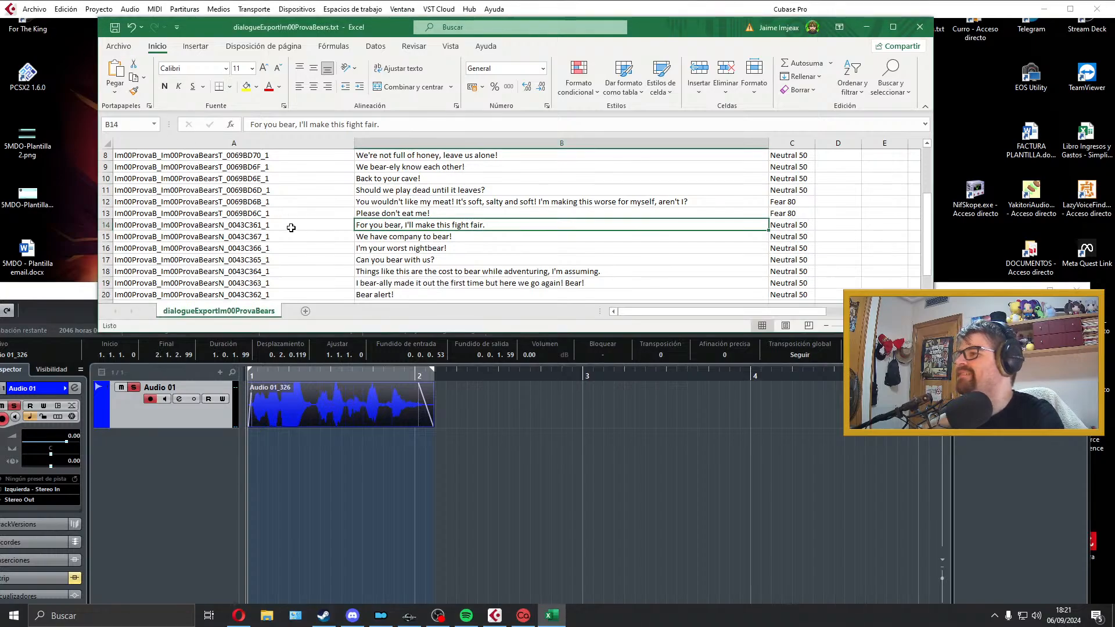
double_click(290, 227)
left_click_drag(290, 227, 63, 227)
key("ctrl+c")
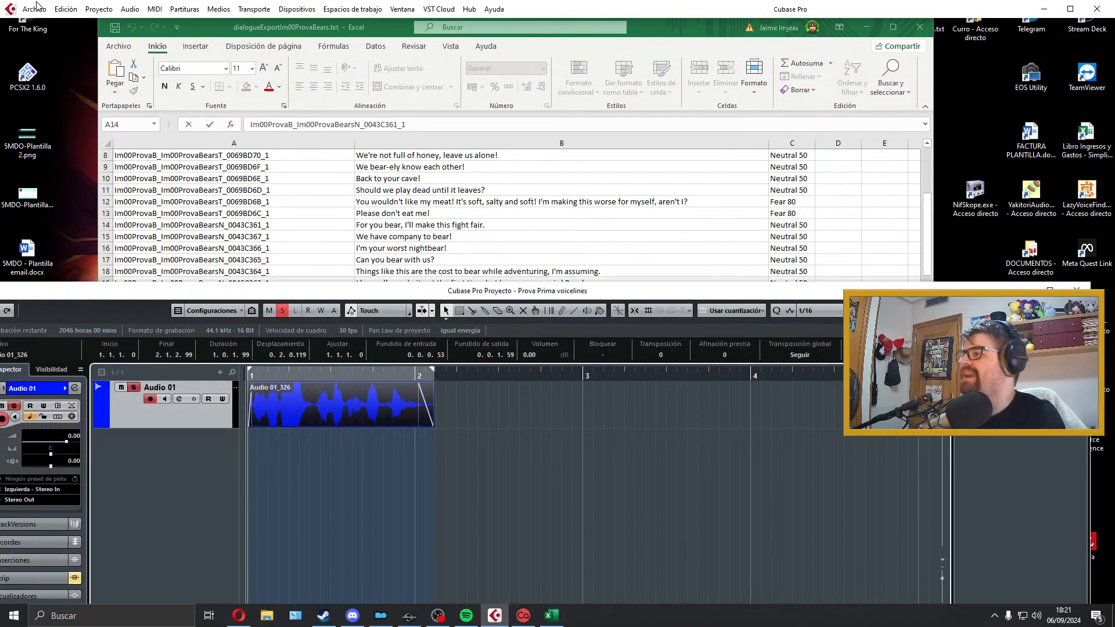
Step: Export the B14 clip as a Wave file named Im00ProvaB_Im00ProvaBearsN_0043C361_1 and close the export dialog
left_click(34, 9)
mouse_move(99, 189)
left_click(261, 215)
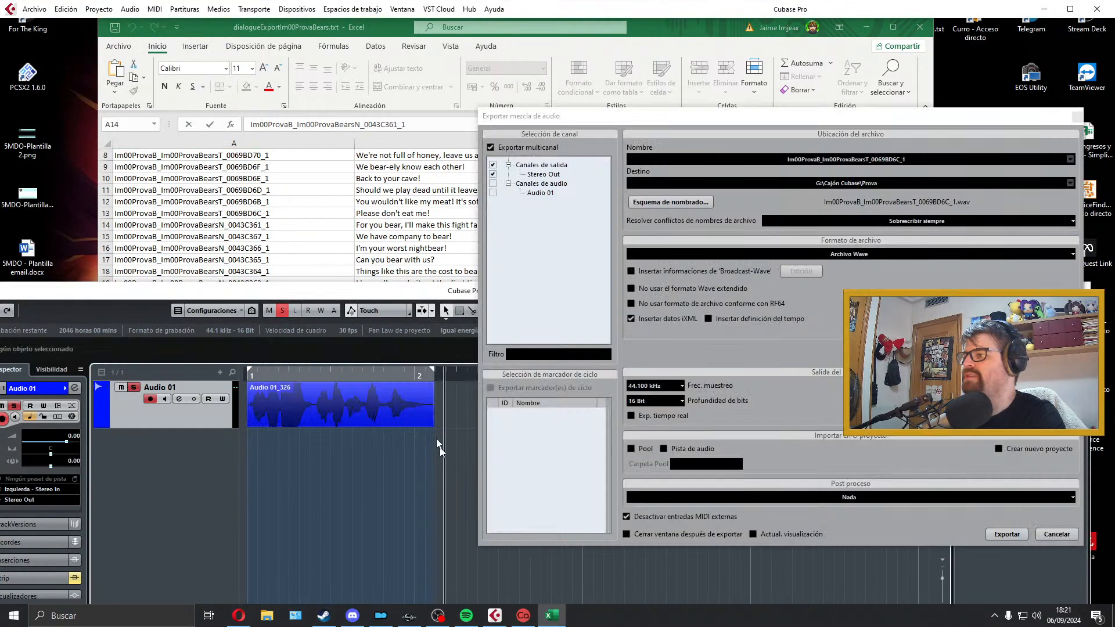
left_click(933, 160)
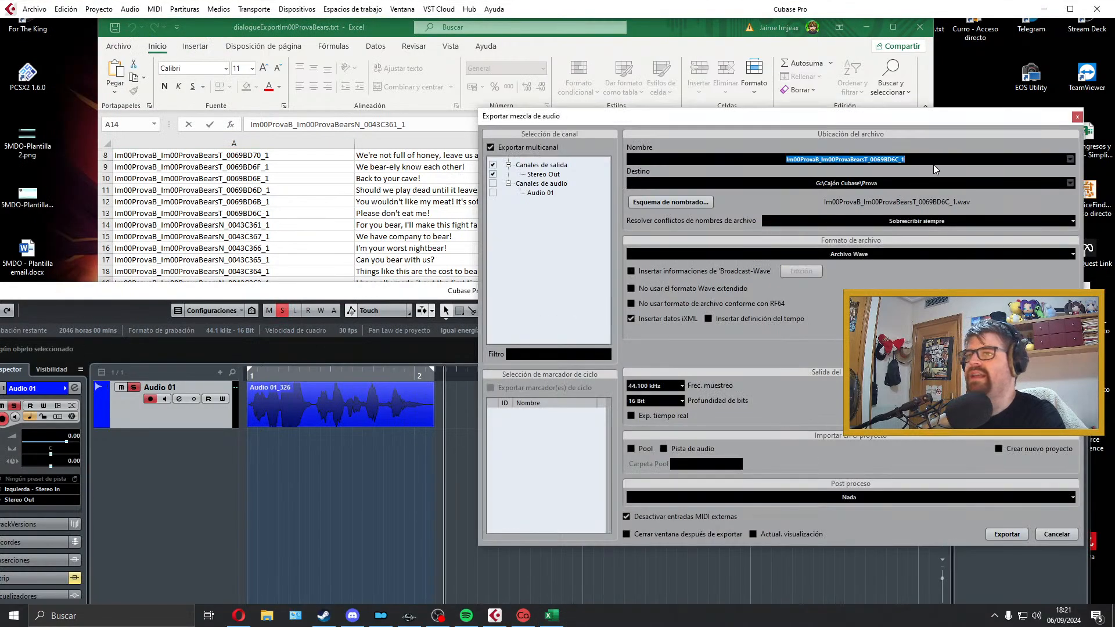
key("ctrl+v")
left_click(1007, 534)
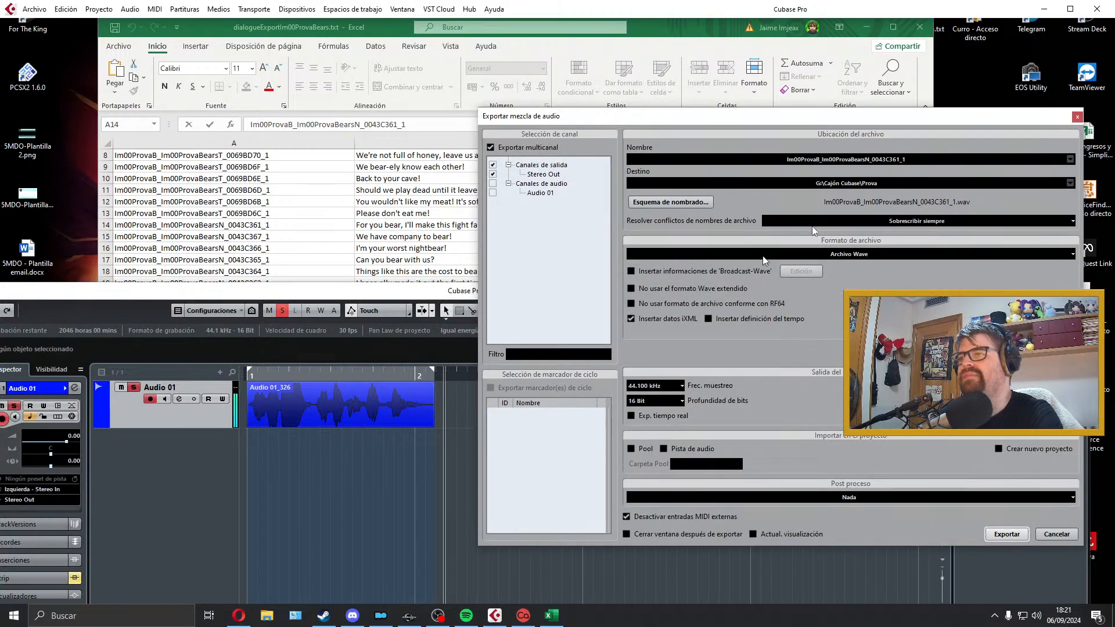
left_click(1077, 117)
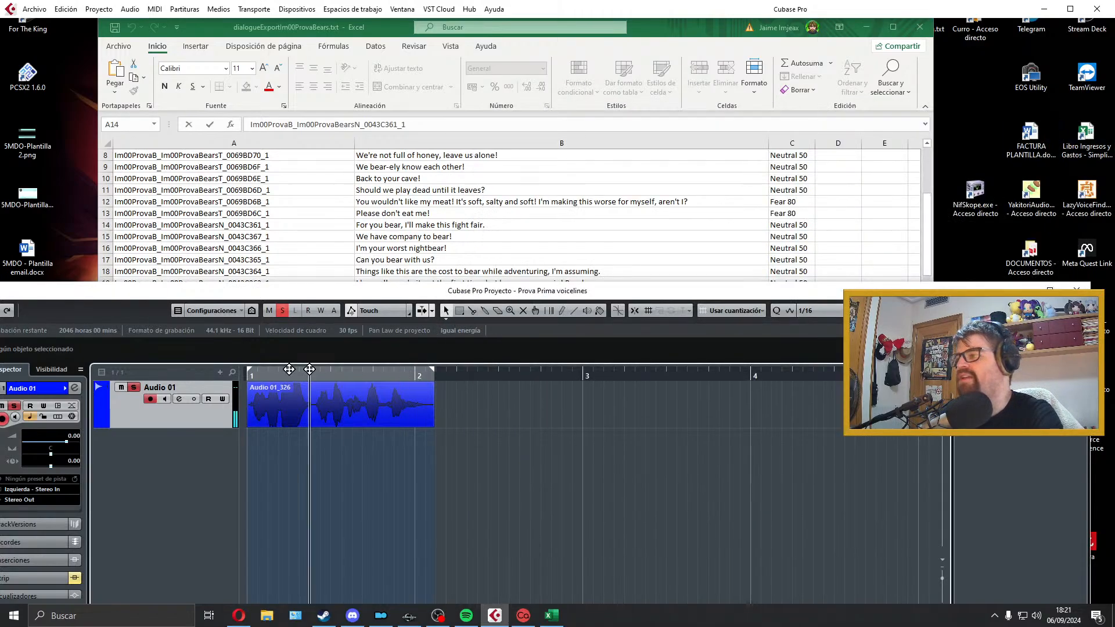
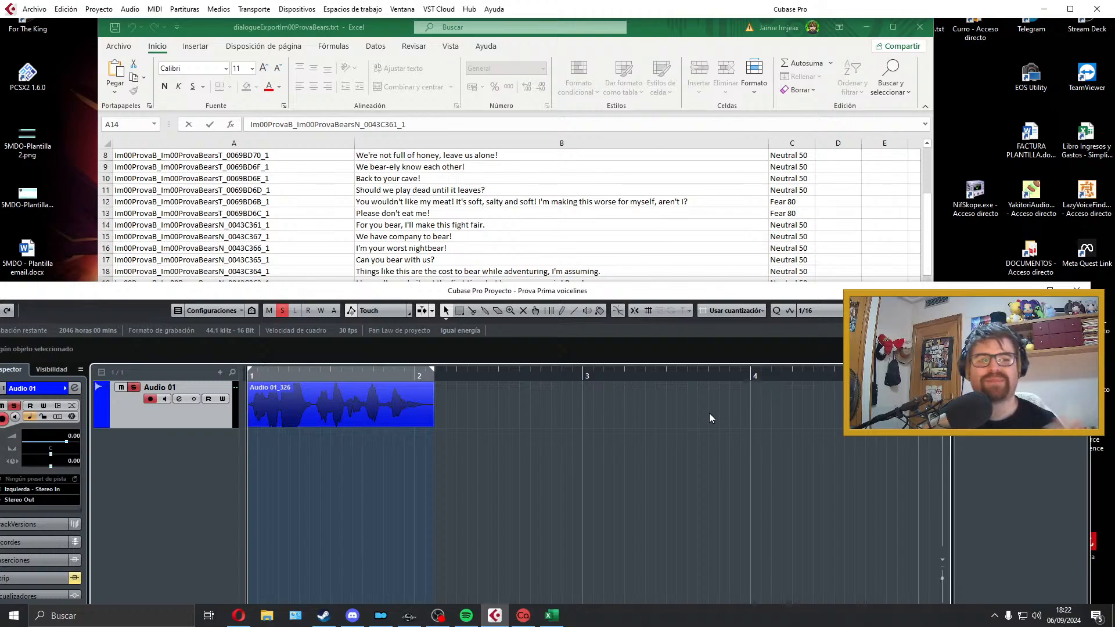
Step: Delete the exported B14 clip from Audio 01 and select spreadsheet cell B15, "We have company to bear!"
left_click(429, 404)
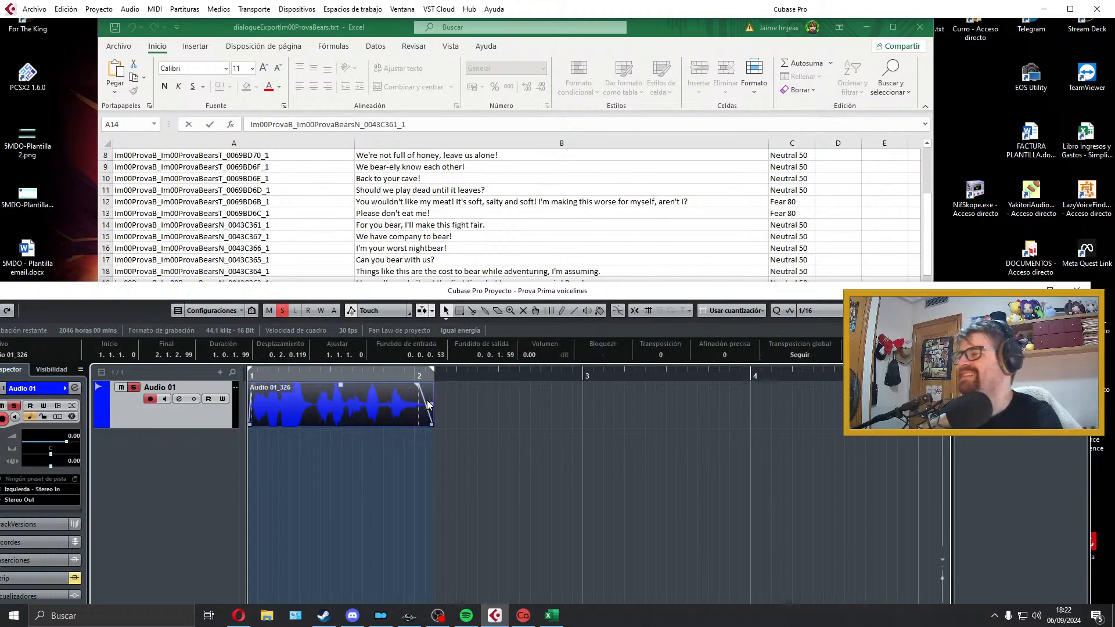
key("Delete")
left_click(395, 196)
left_click(396, 235)
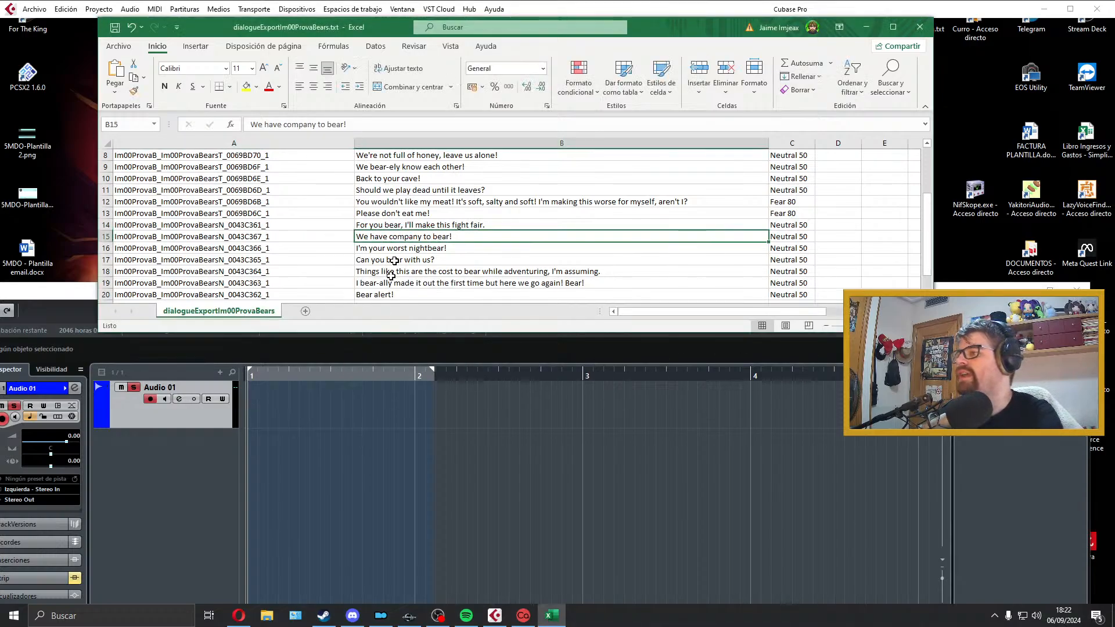
Step: Extend the right locator well past bar 4, record the line "We have company to bear!" on Audio 01 and audition it
left_click(319, 396)
left_click_drag(433, 371, 952, 384)
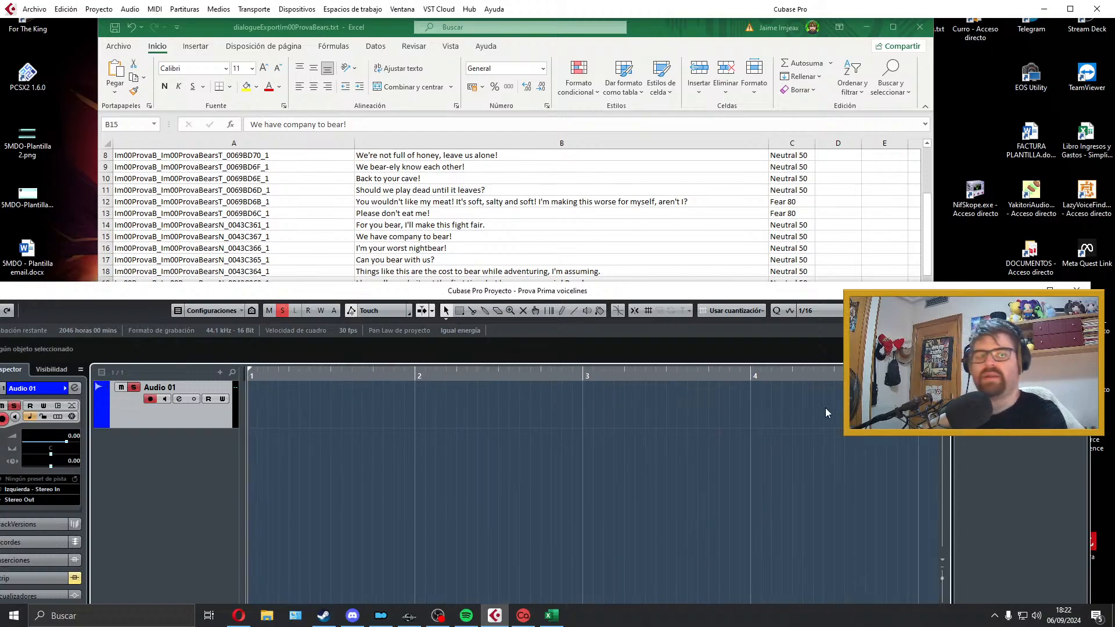
key("KP_Multiply")
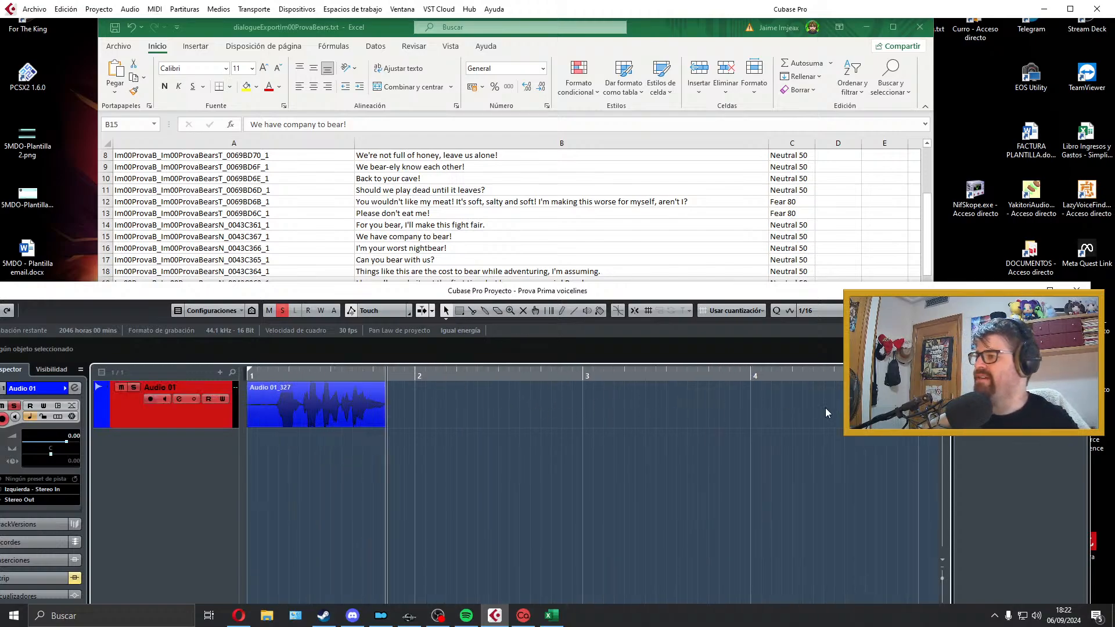
key("space")
key("space")
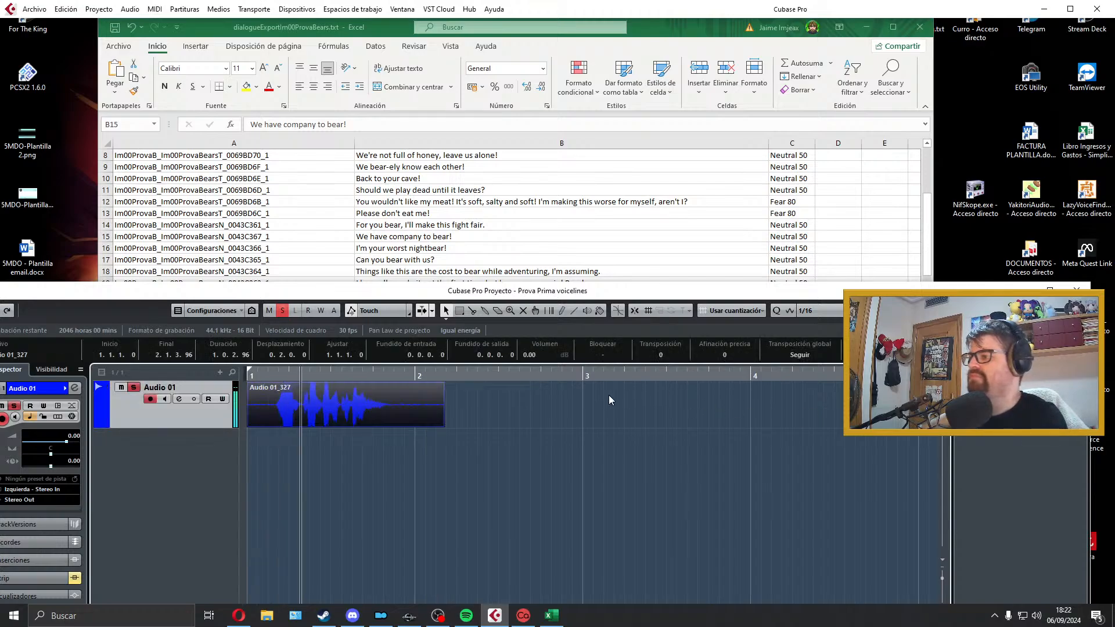
key("space")
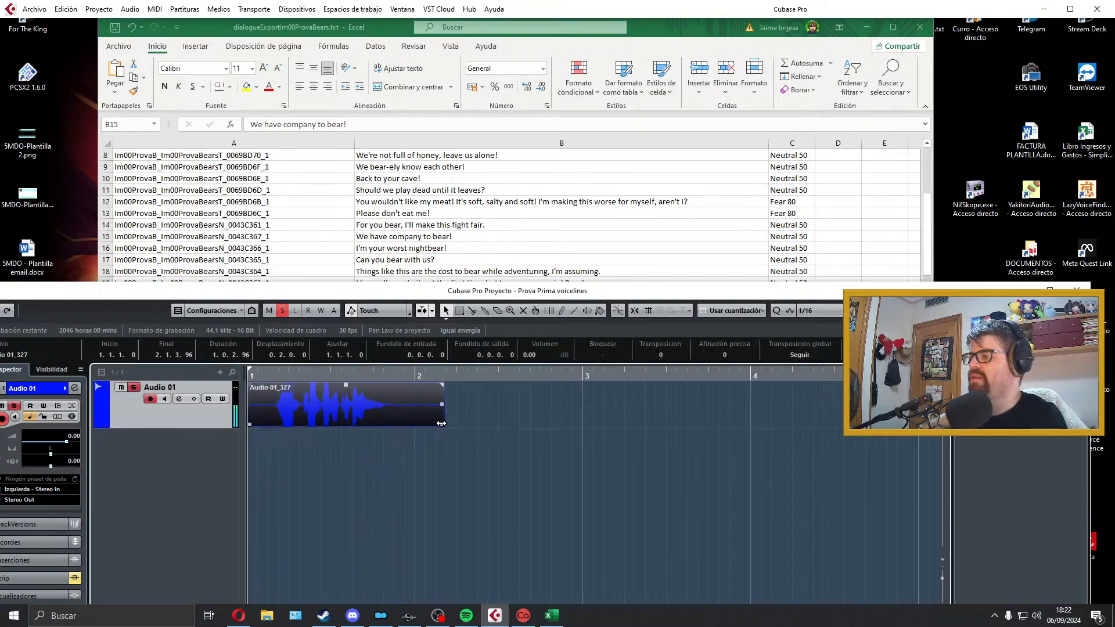
Step: Trim the B15 take to about 0.2.3.95 starting at bar 1, with fades of about 0.0.0.33 in and 0.0.1.26 out
left_click_drag(441, 423, 395, 425)
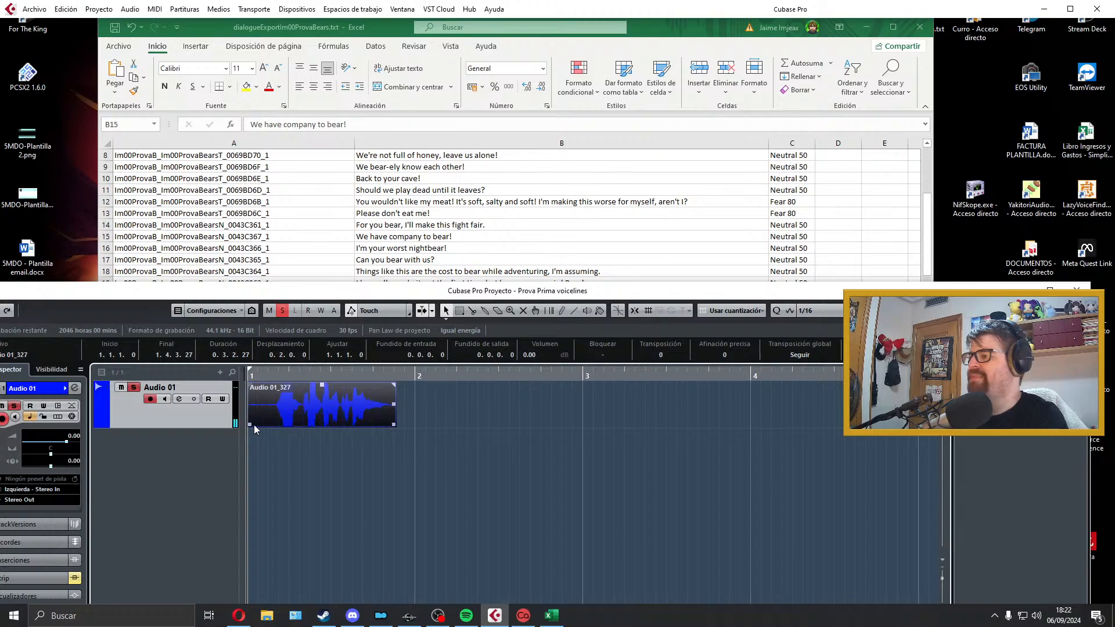
left_click_drag(250, 425, 254, 387)
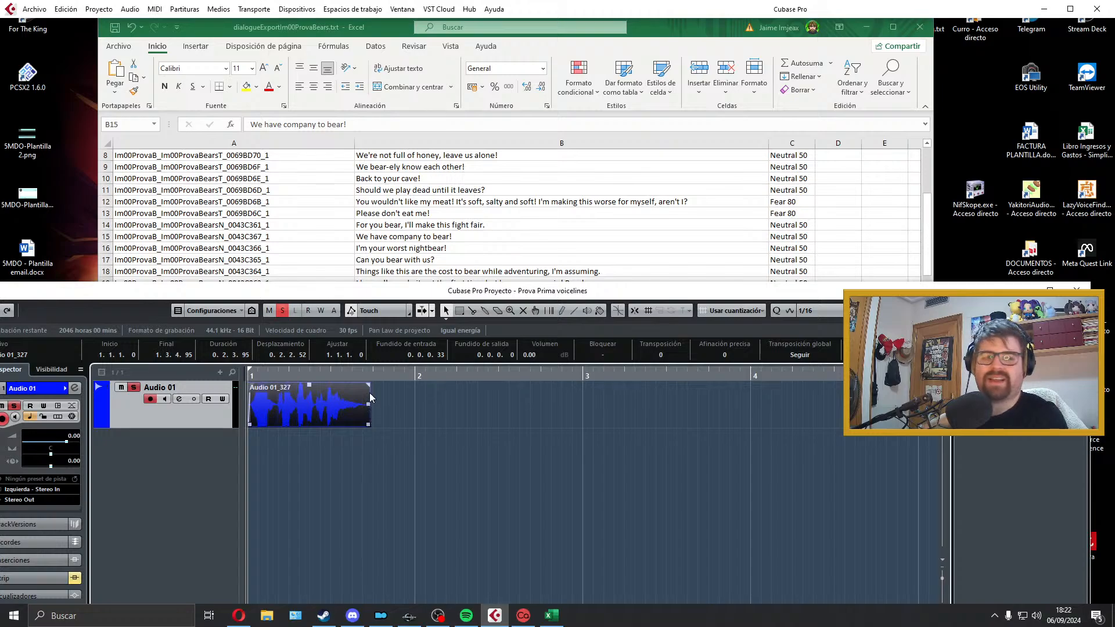
left_click_drag(368, 386, 336, 396)
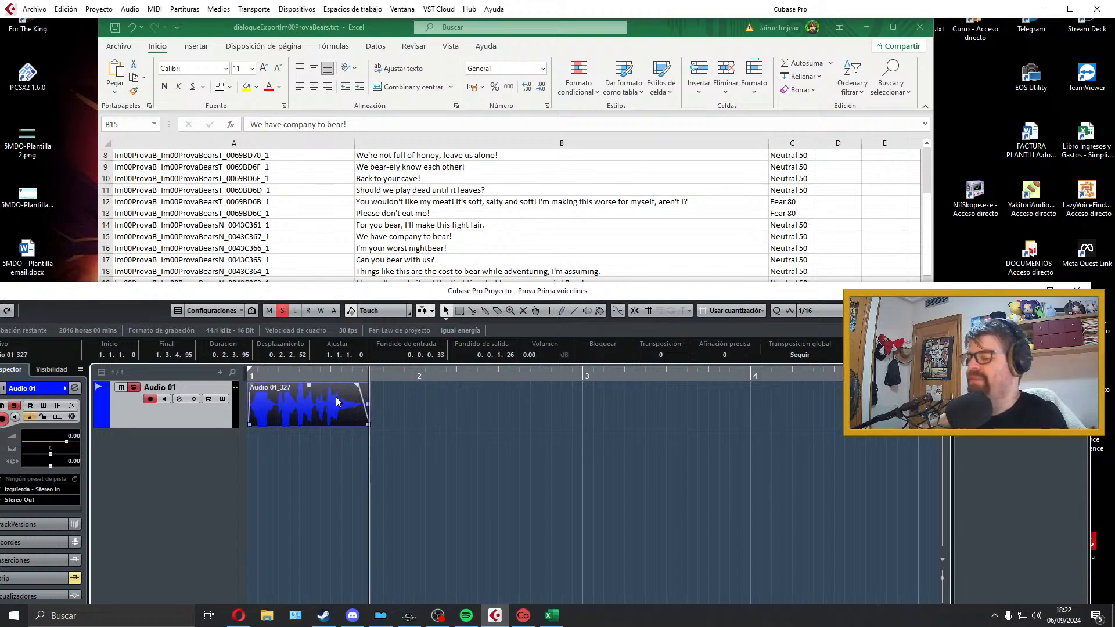
Step: Fit the locators to the B15 clip and audition it from the start
key("p")
key("KP_1")
key("space")
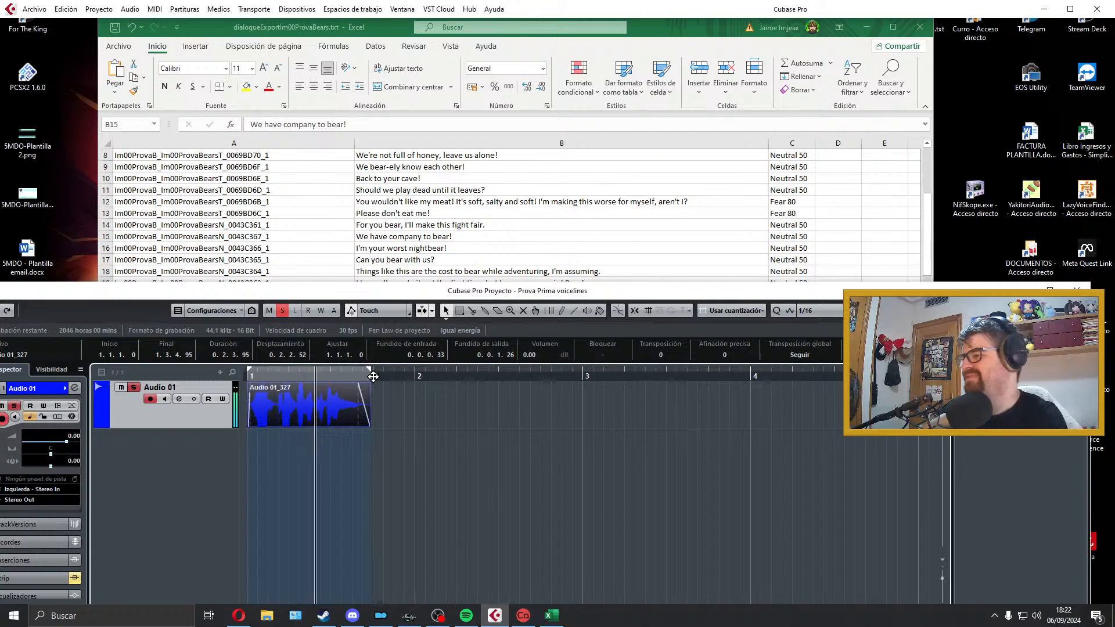
key("space")
Step: Copy the line ID text from spreadsheet cell A15
left_click(149, 41)
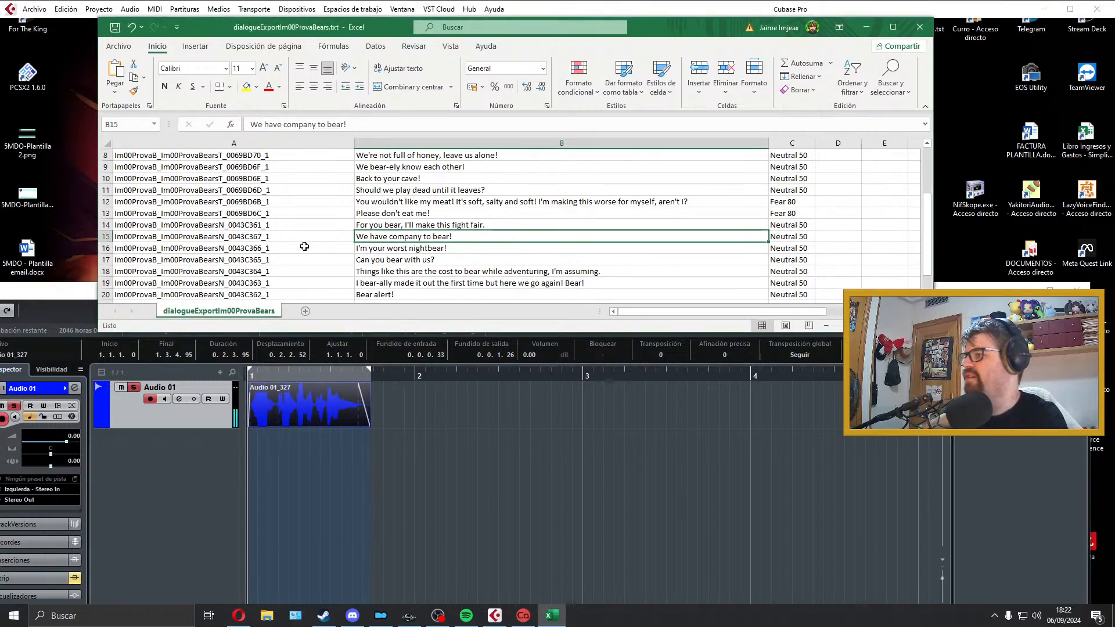
key("Left")
key("F2")
key("shift+Home")
key("ctrl+c")
Step: Export the B15 clip as a Wave file named Im00ProvaB_Im00ProvaBearsN_0043C367_1 and close the export dialog
left_click(260, 397)
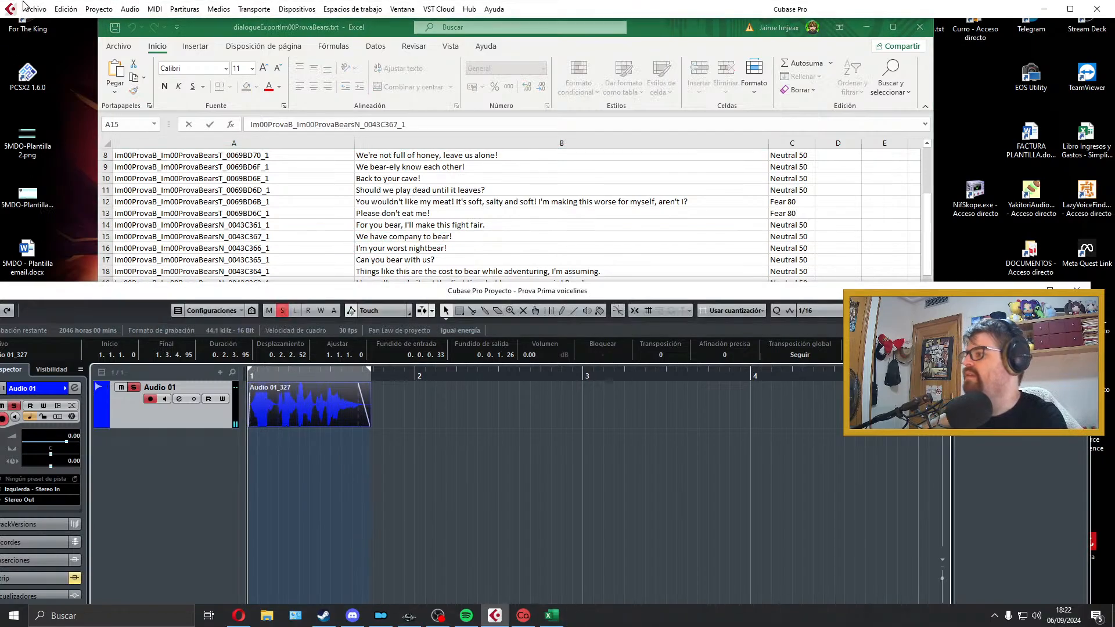
left_click(35, 9)
mouse_move(116, 189)
left_click(256, 213)
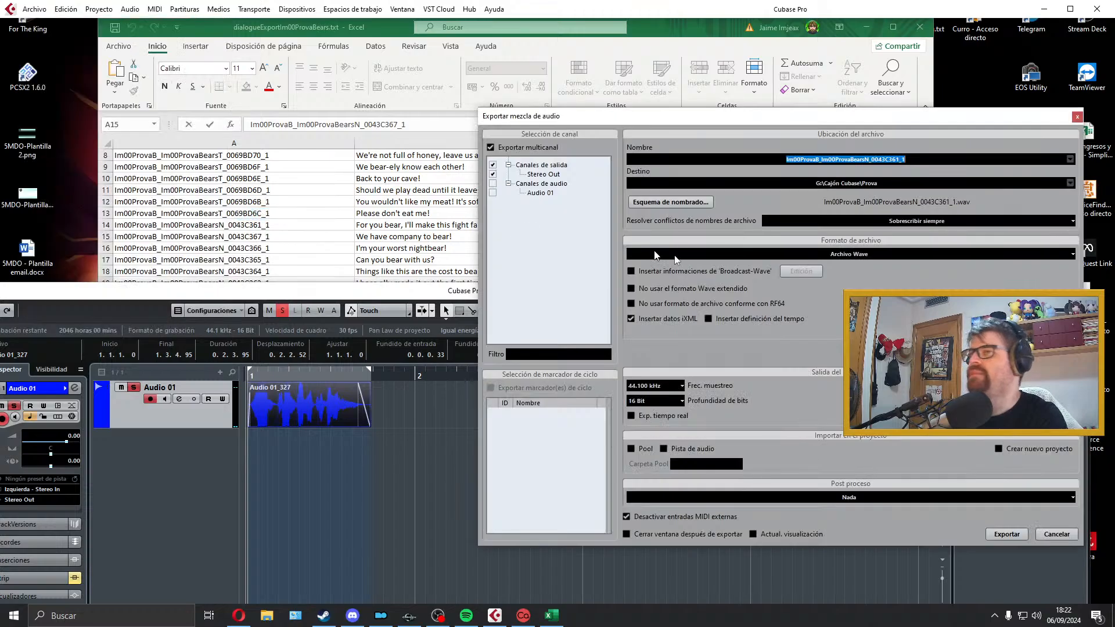
key("ctrl+v")
left_click(941, 513)
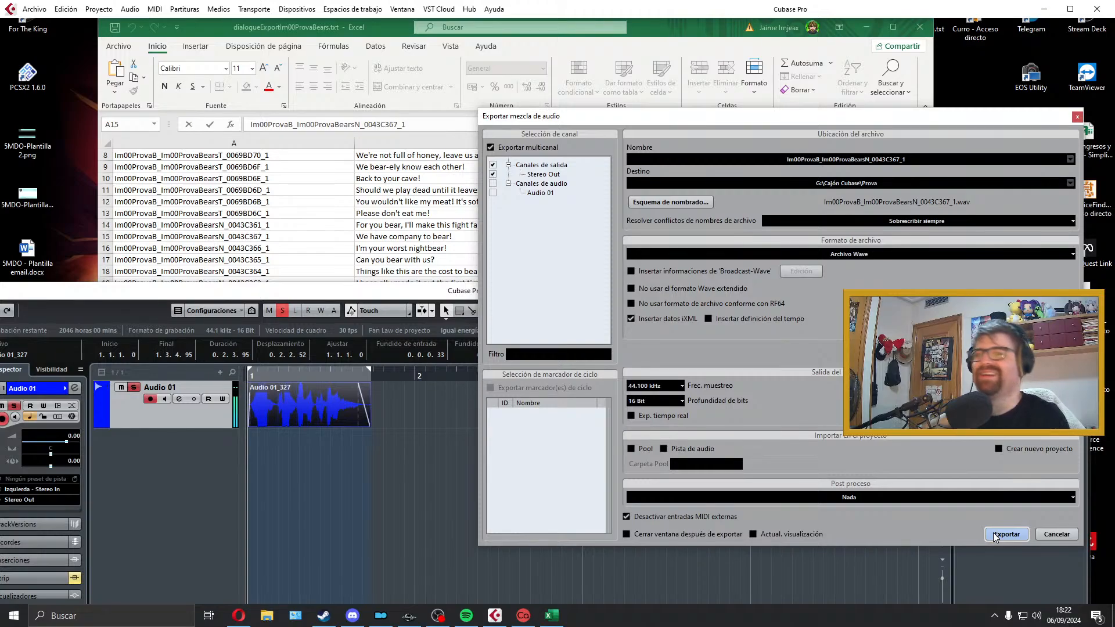
left_click(1077, 117)
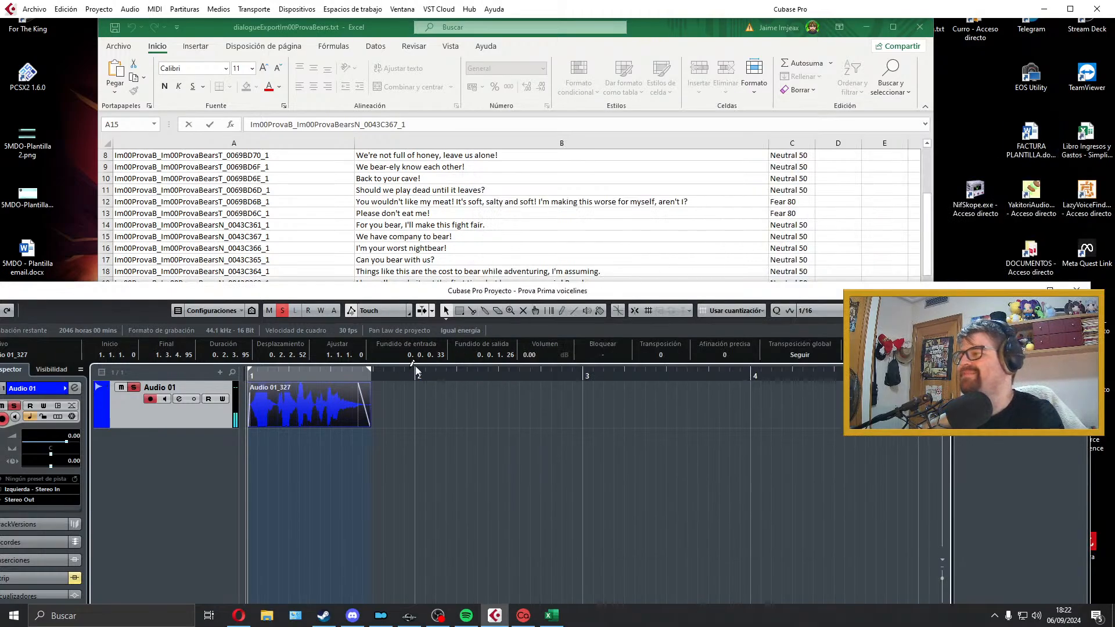
left_click(458, 260)
key("BackSpace")
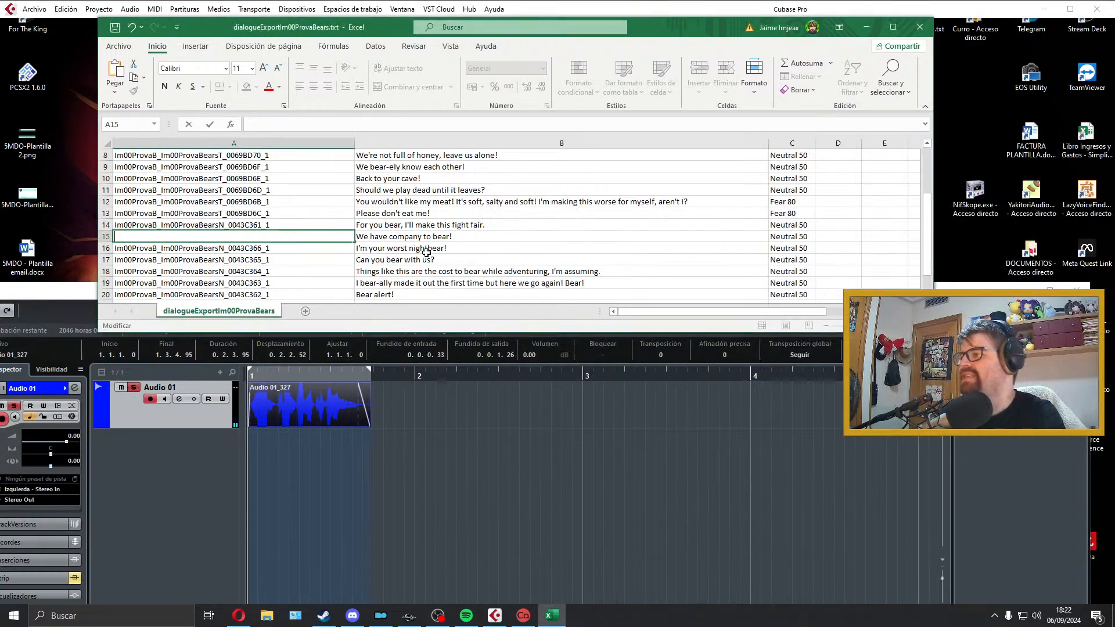
key("ctrl+z")
Step: Delete the exported B15 clip and prepare for the line in cell B16, extending the right locator just past bar 4
left_click(337, 409)
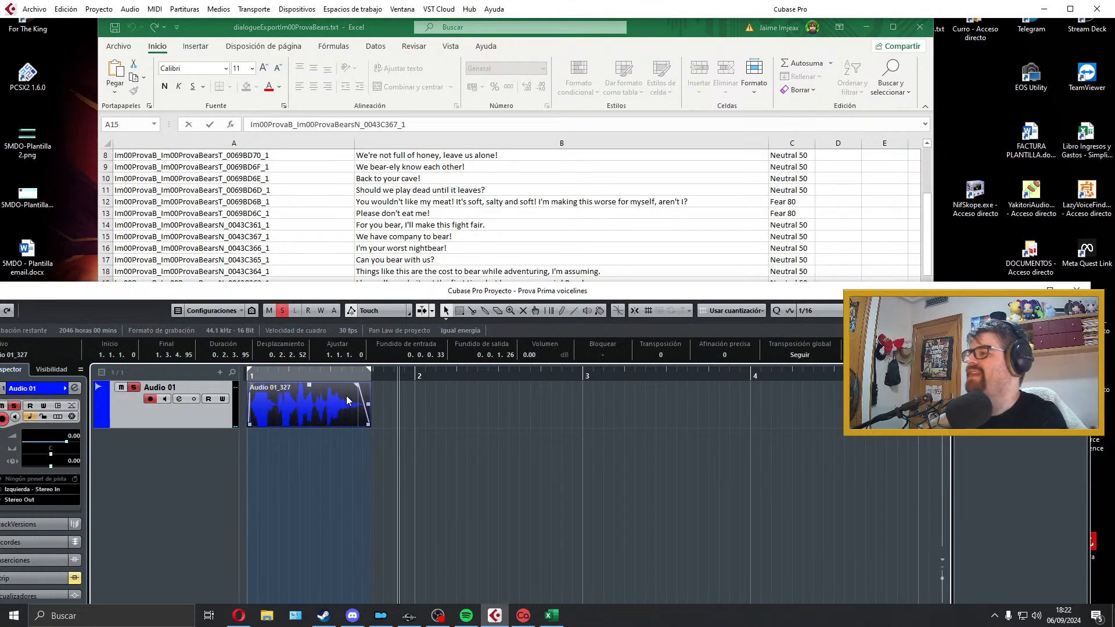
key("Delete")
left_click(404, 375)
key("KP_Decimal")
left_click(518, 204)
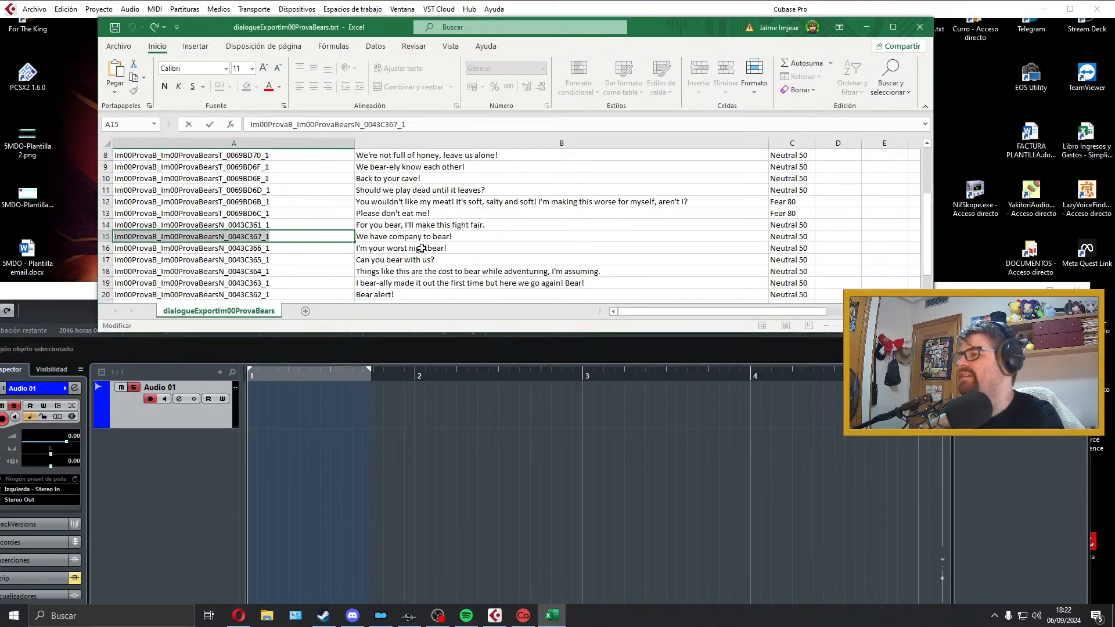
left_click(418, 248)
left_click_drag(370, 370, 780, 372)
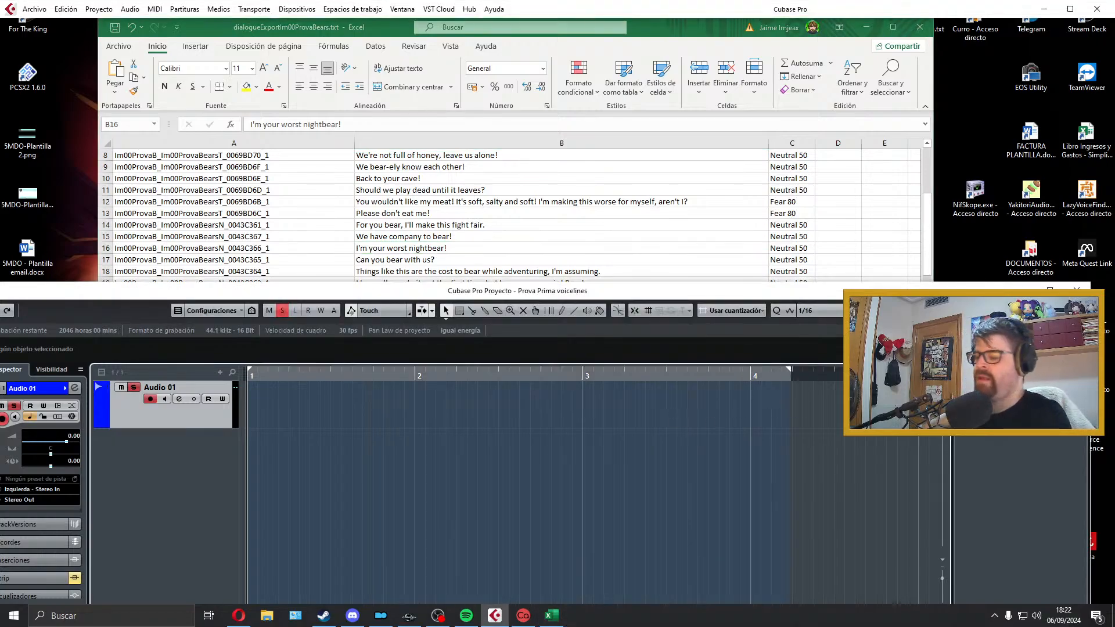
key("KP_Multiply")
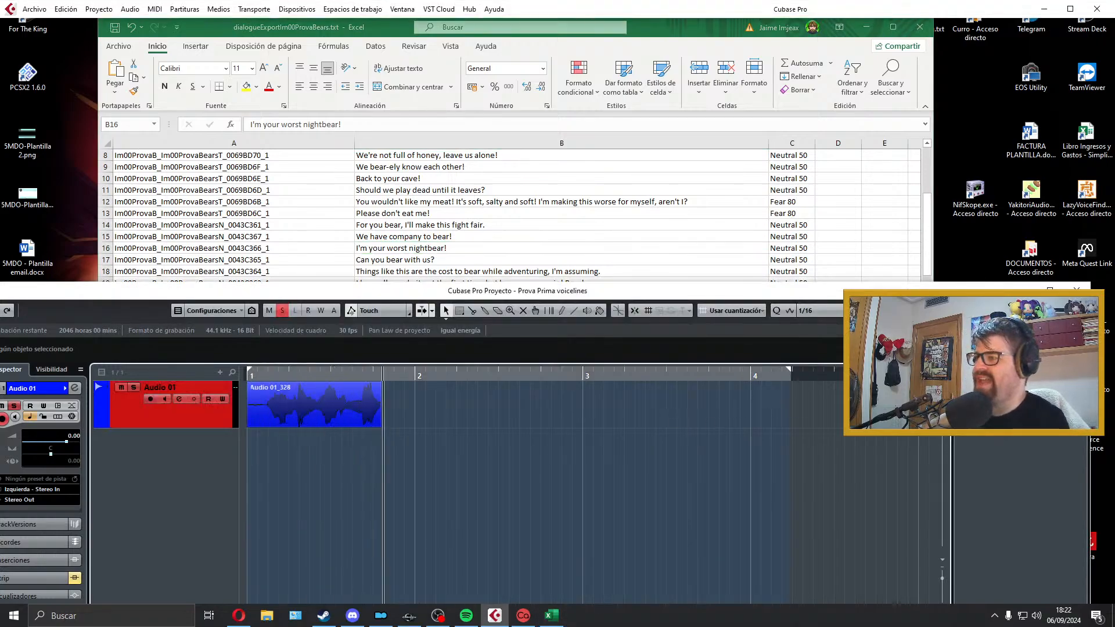
key("space")
key("space")
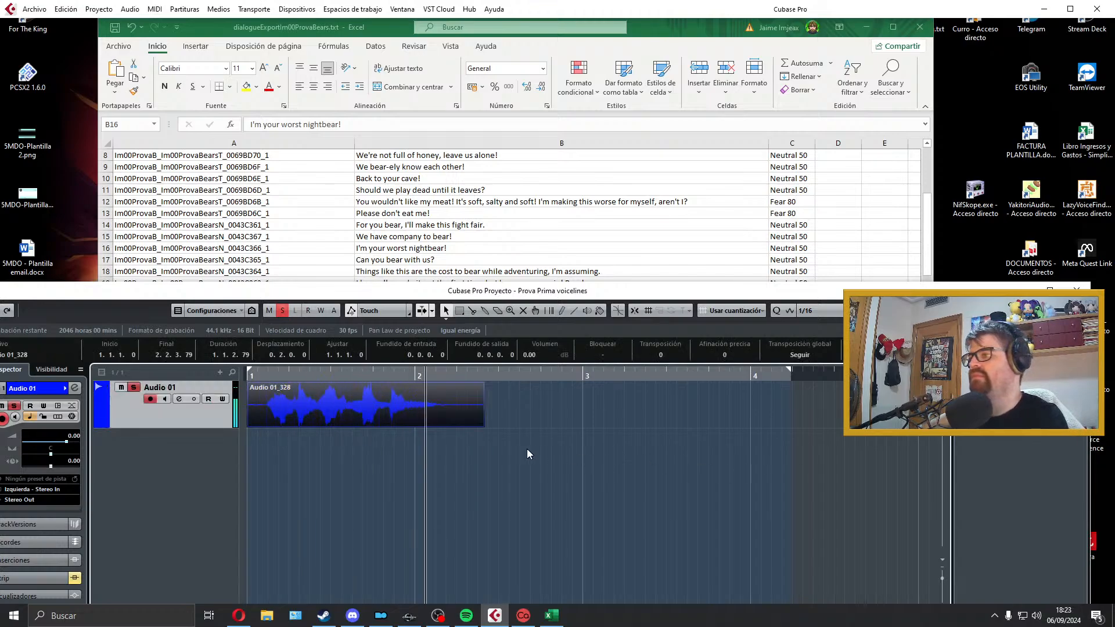
key("space")
left_click_drag(483, 427, 444, 426)
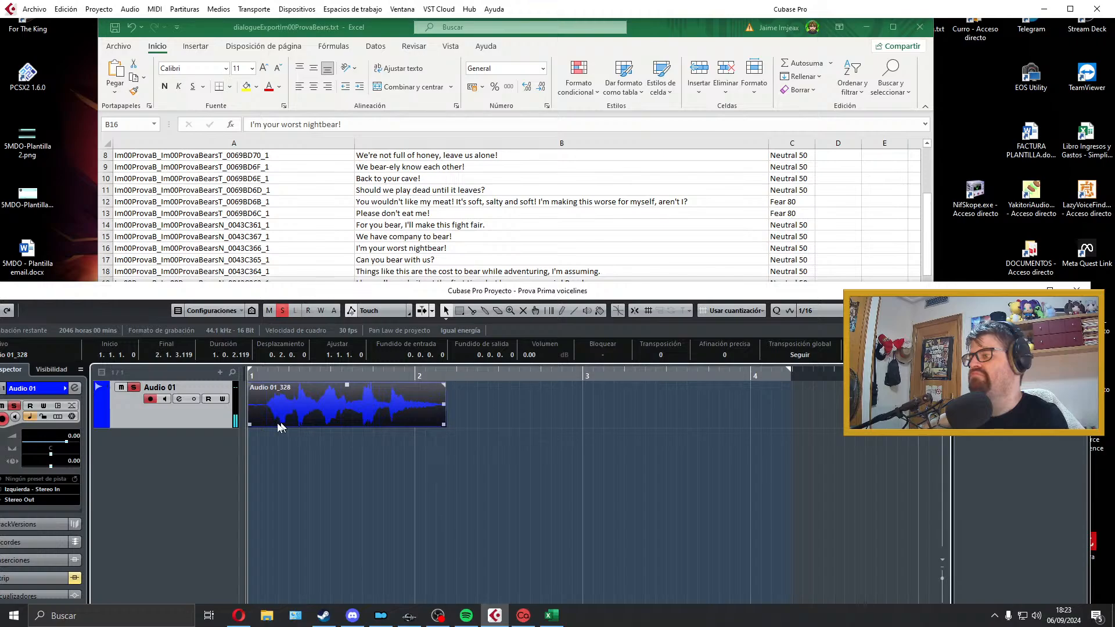
key("ctrl+z")
key("ctrl+z")
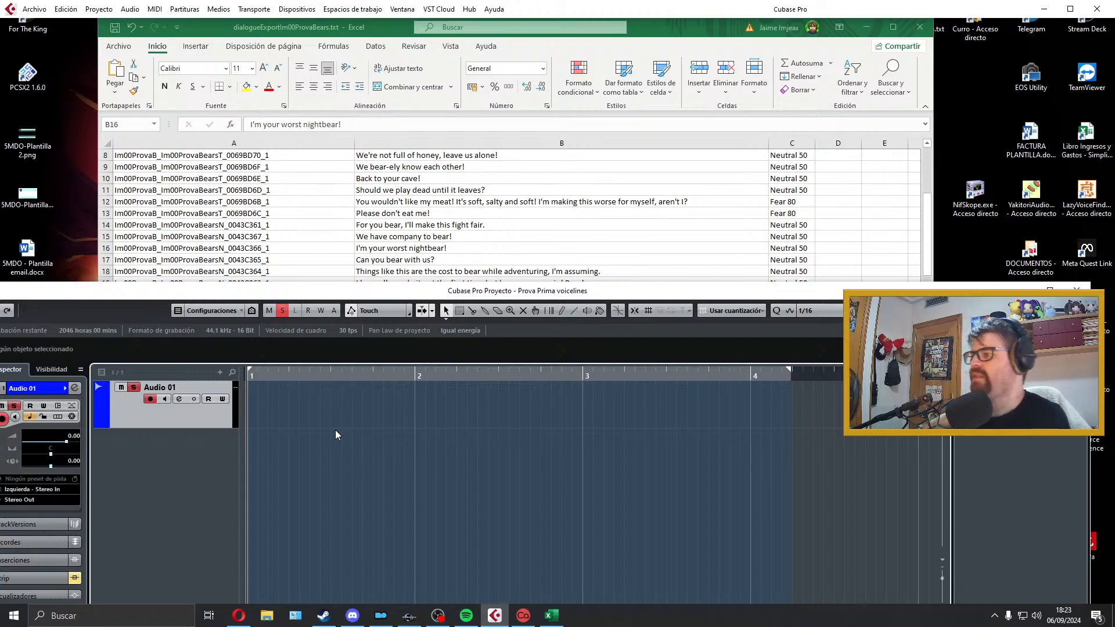
Step: Record the line "I'm your worst nightbear!" on Audio 01 from bar 1 and audition the take
key("KP_Multiply")
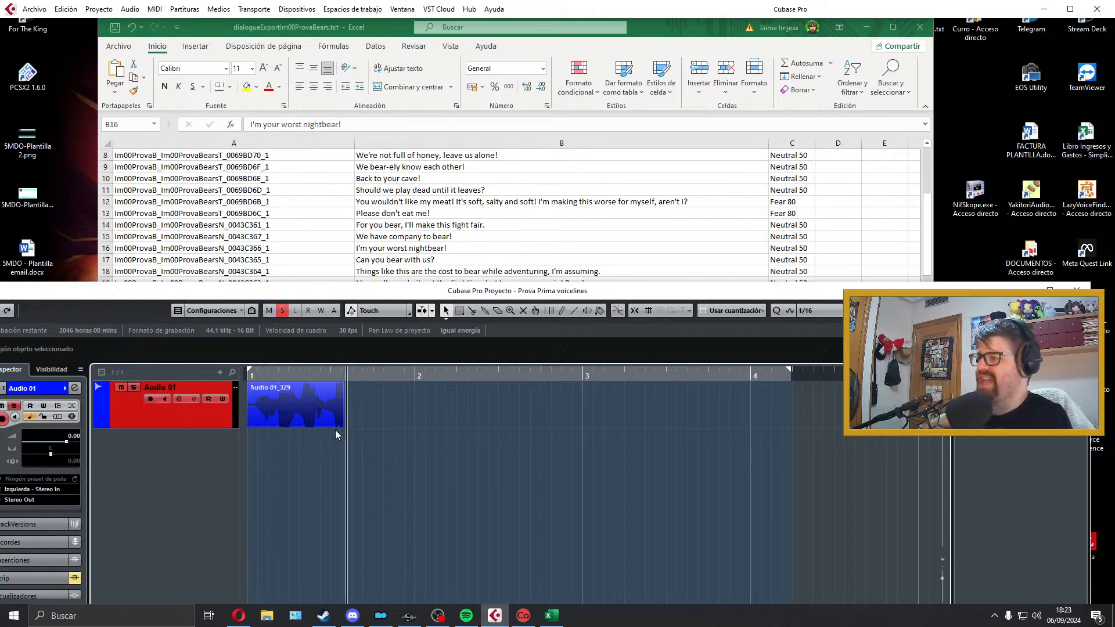
key("space")
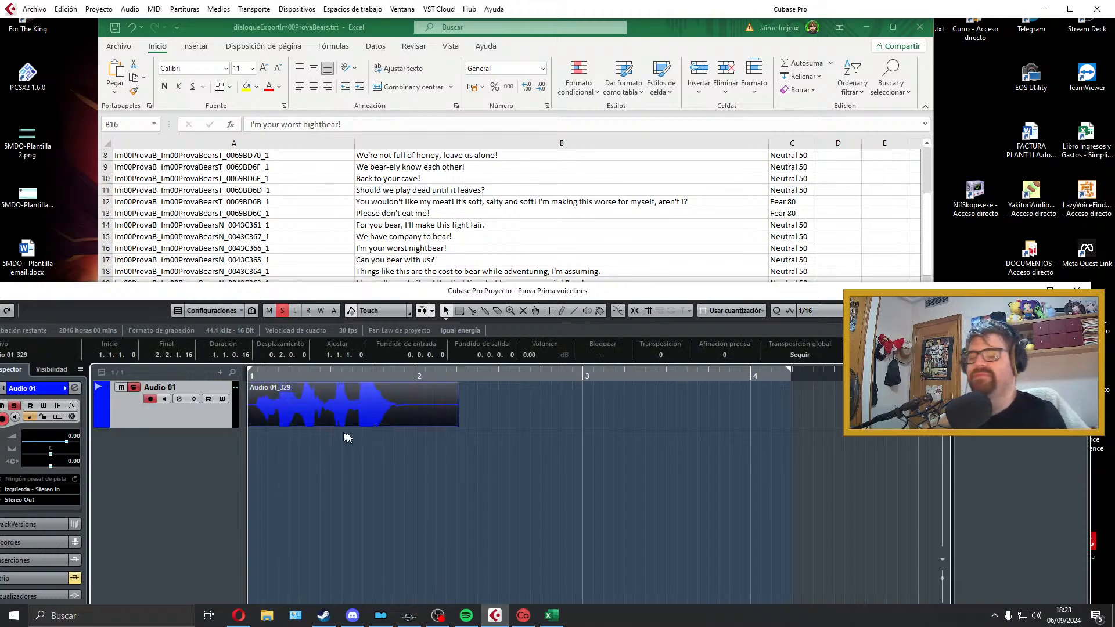
key("space")
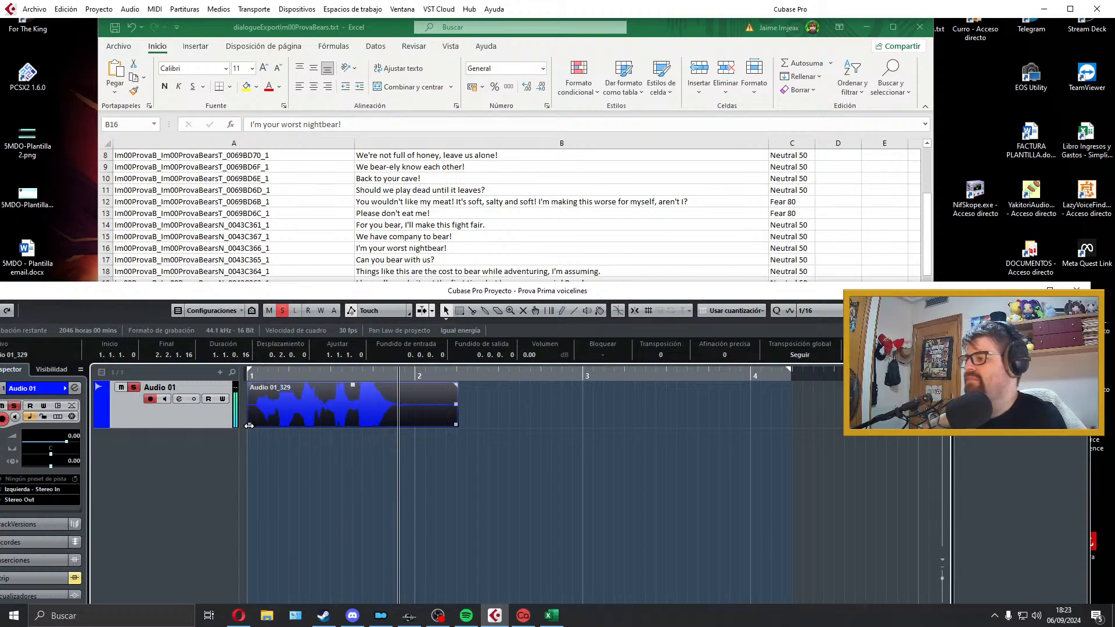
Step: Trim the B16 take to about 0.3.2.94 with fades of about 0.0.0.19 in and 0.0.0.27 out, and fit the locators to it
left_click_drag(249, 426, 269, 401)
left_click_drag(456, 425, 396, 384)
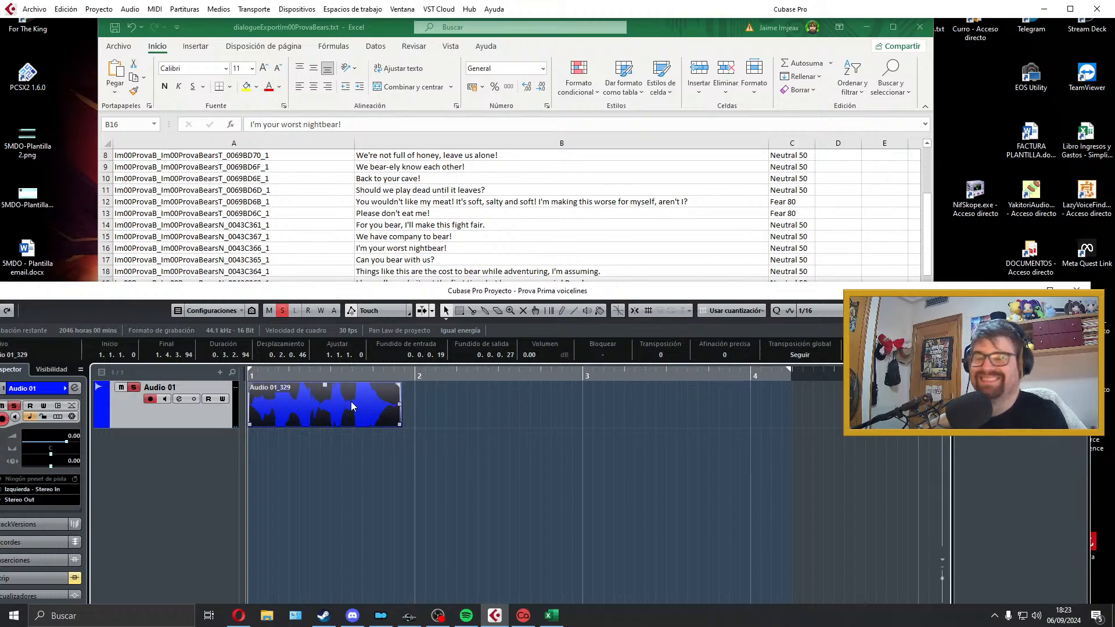
key("p")
Step: Copy the line ID from cell A16 and export the B16 clip as a Wave file named Im00ProvaB_Im00ProvaBearsN_0043C366_1
left_click(463, 250)
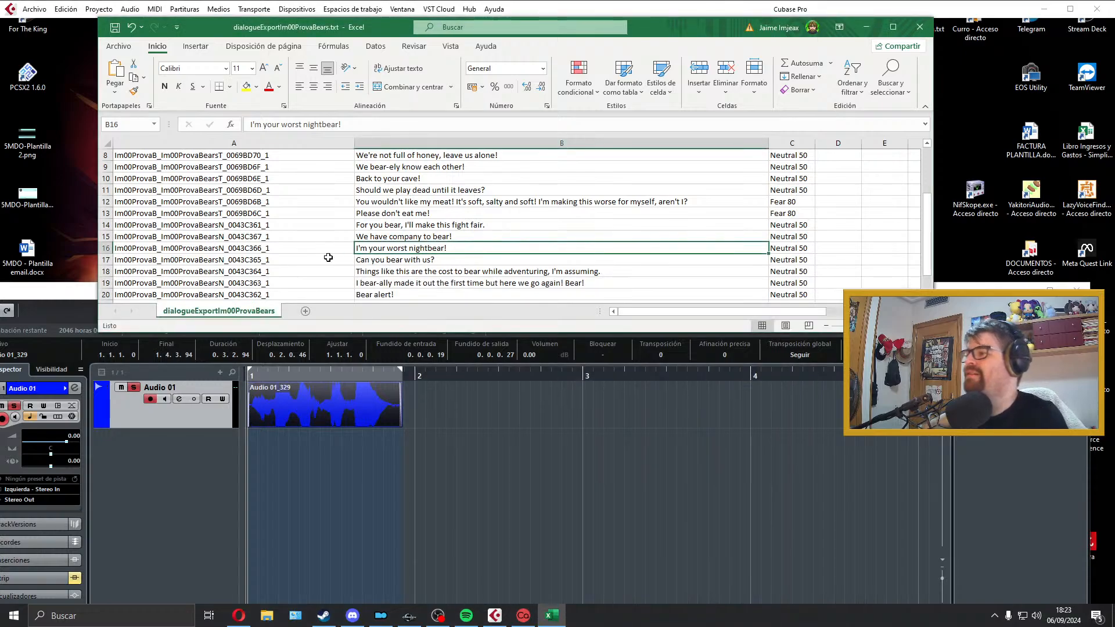
double_click(314, 249)
left_click(343, 400)
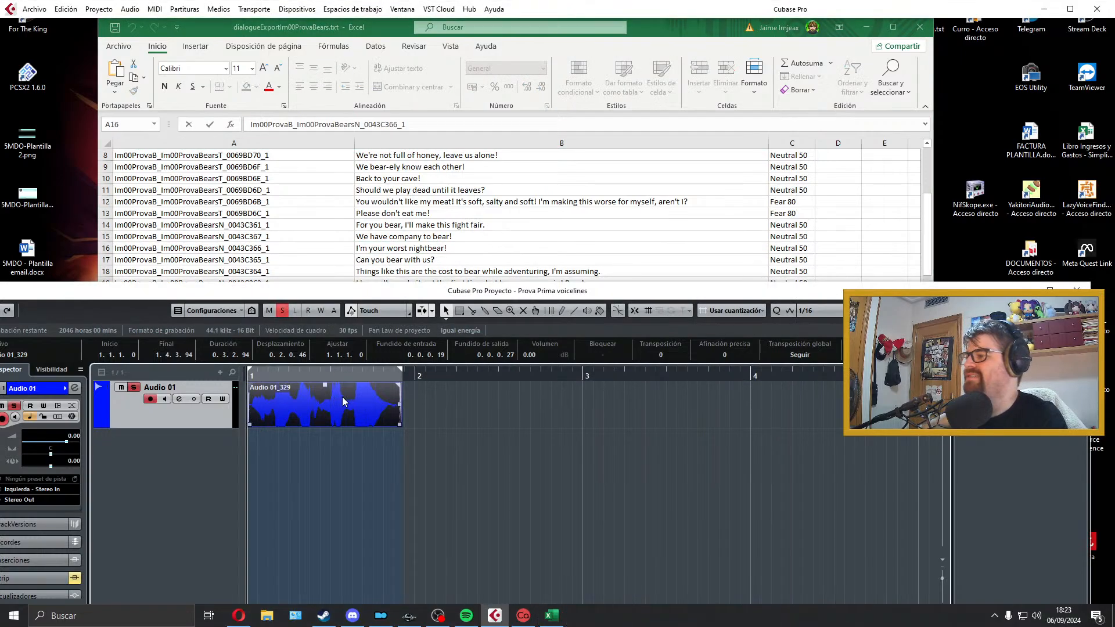
mouse_move(52, 188)
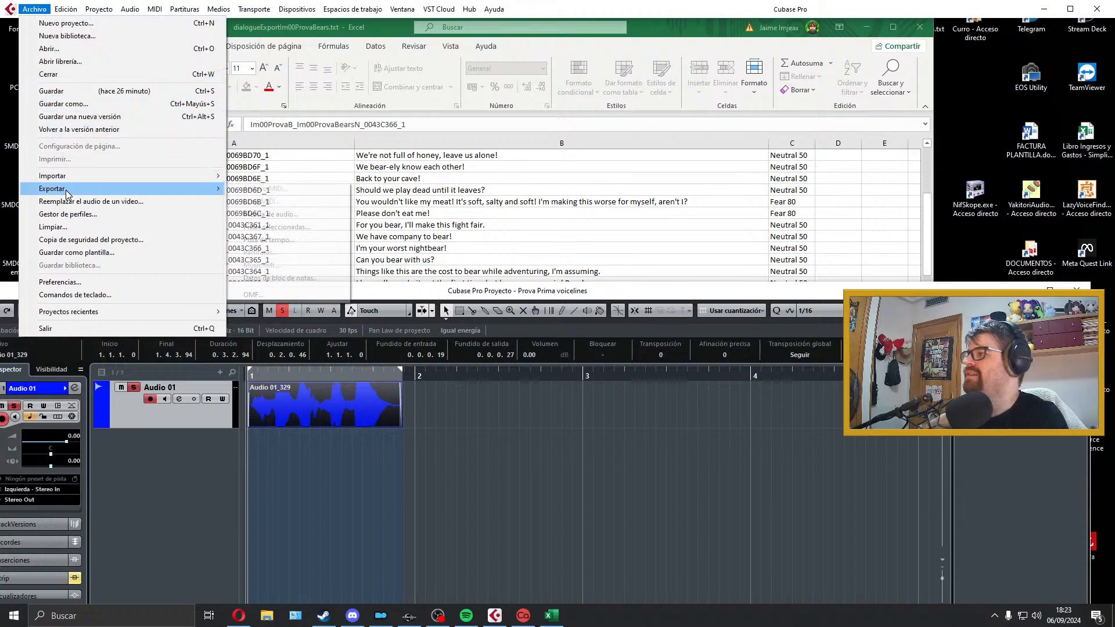
left_click(261, 214)
type("Im00ProvaB_Im00ProvaBearsN_0043C366_1")
left_click(1006, 533)
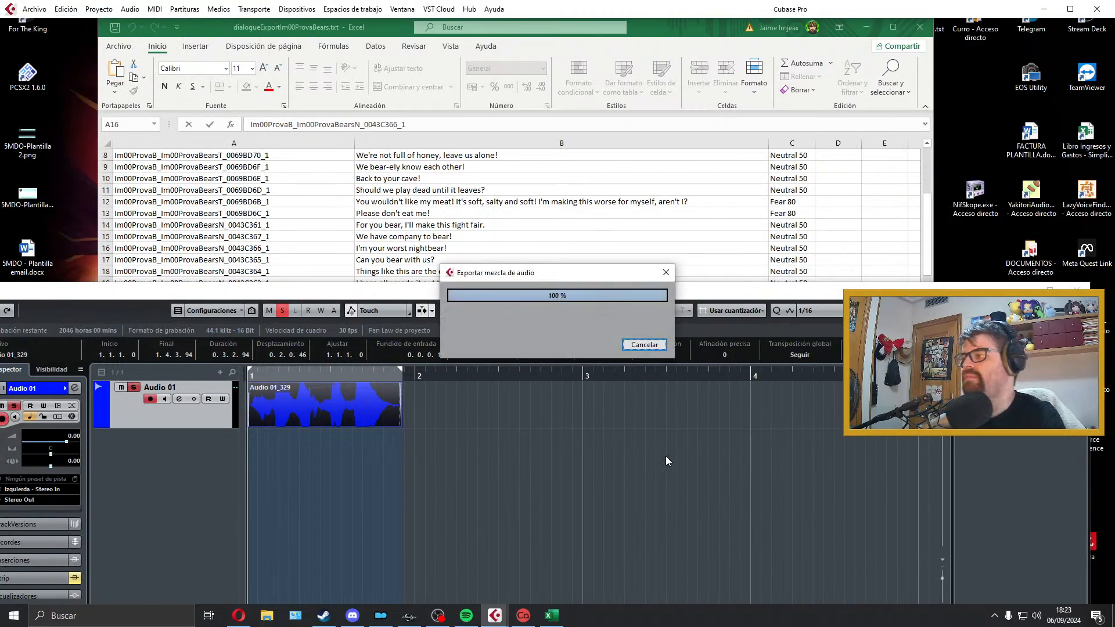
left_click(1076, 119)
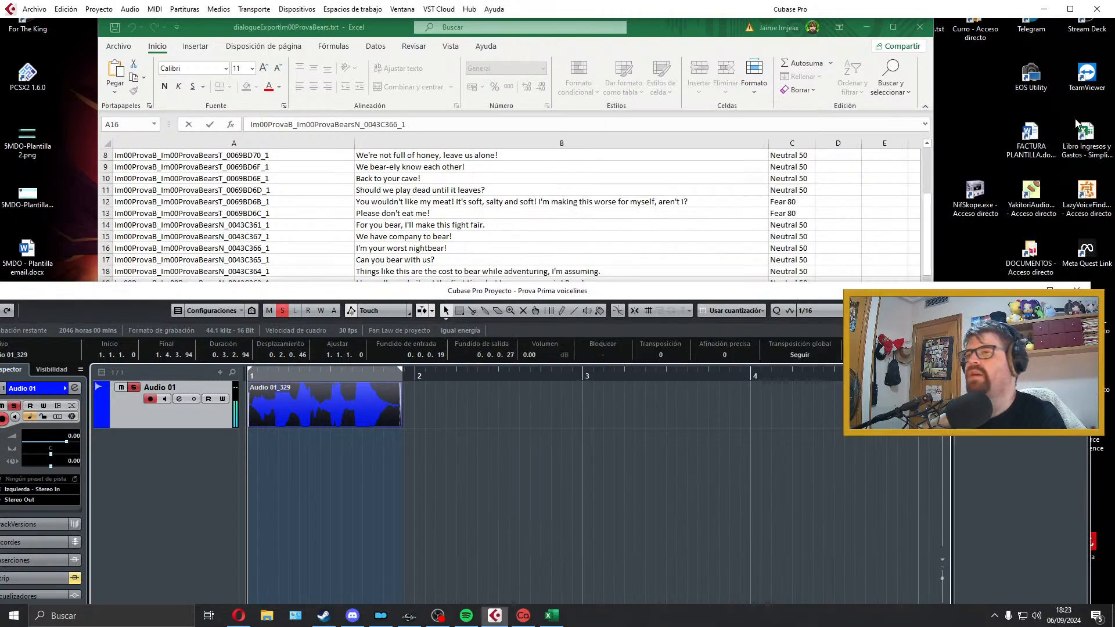
Step: Delete the exported B16 clip, select cell B17, "Can you bear with us?", and return to the Cubase project
key("Delete")
left_click(425, 217)
left_click(422, 256)
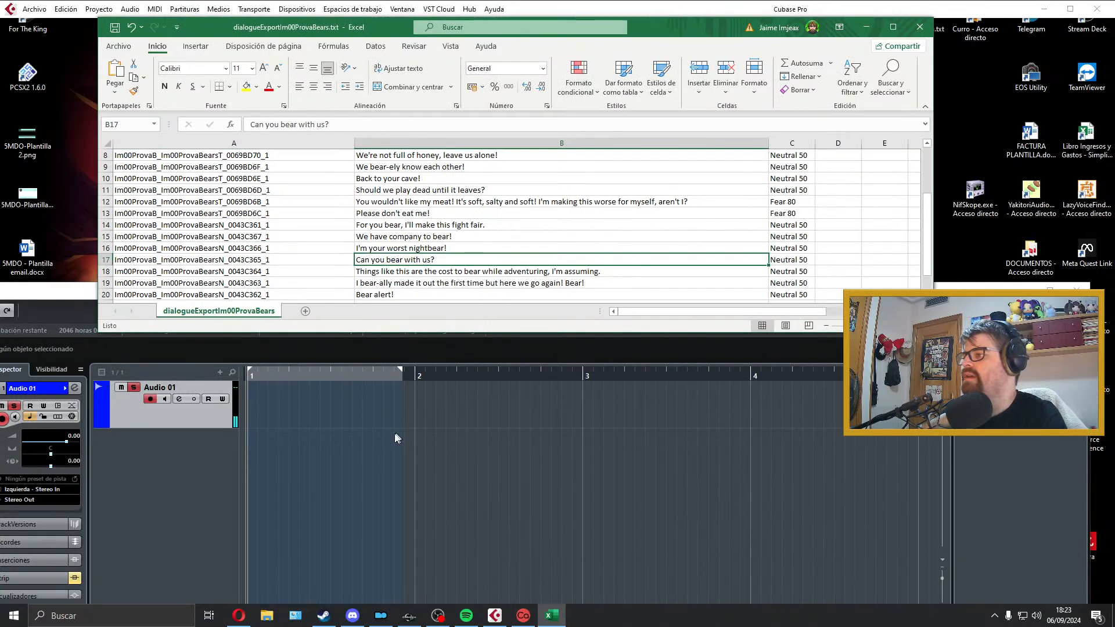
scroll(465, 262, "down", 2)
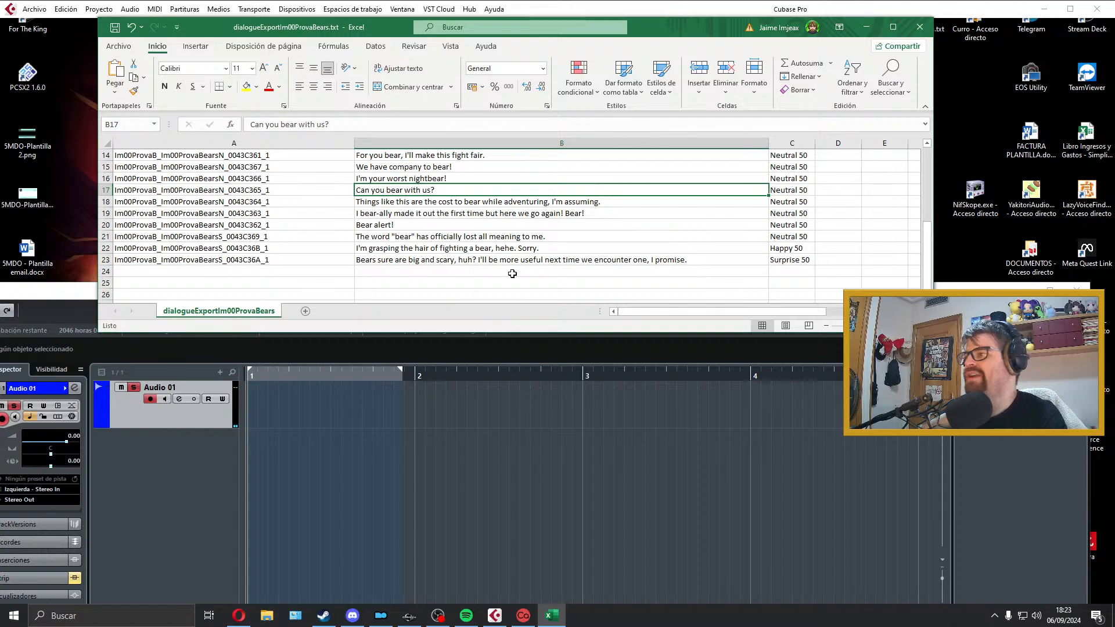
left_click(455, 453)
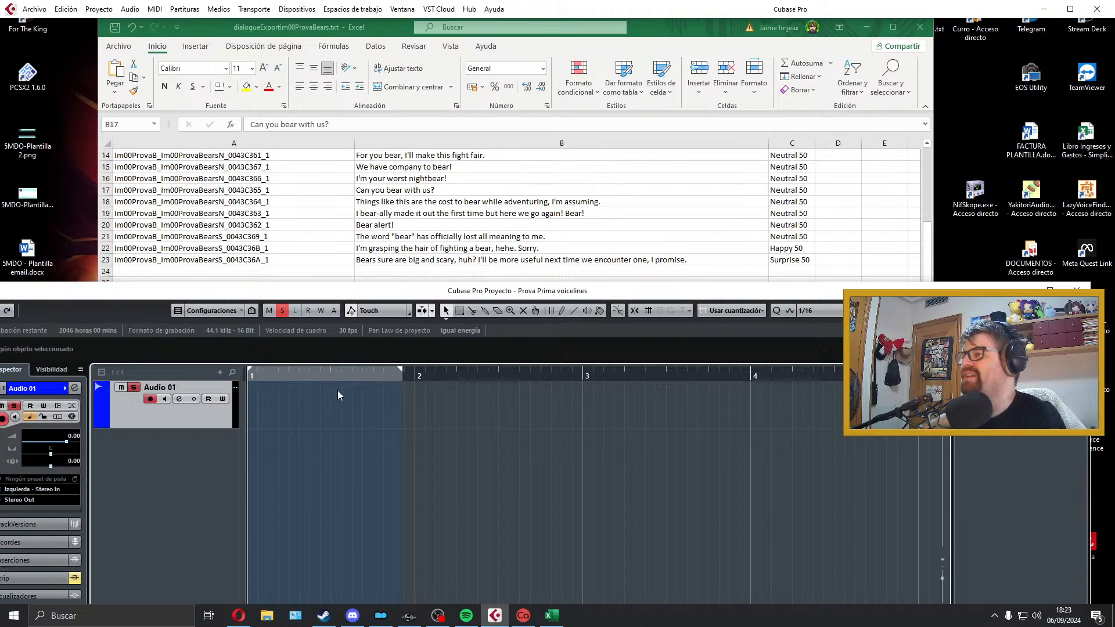
Step: Extend the right locator to just past bar 4, record the line "Can you bear with us?" on Audio 01 and audition the take
left_click_drag(402, 369, 748, 369)
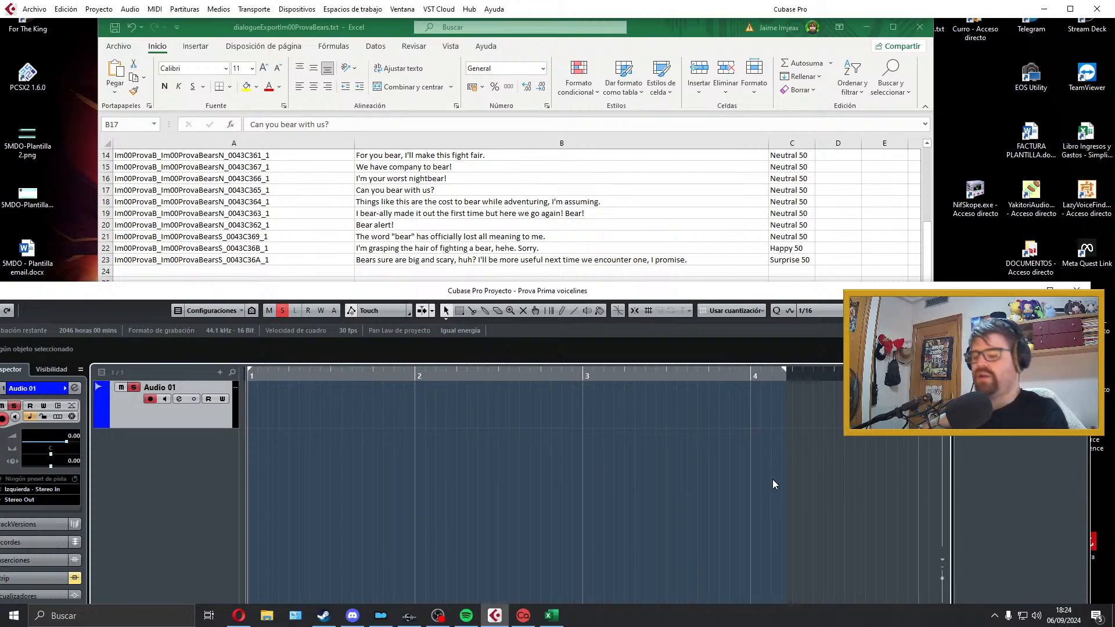
key("KP_Multiply")
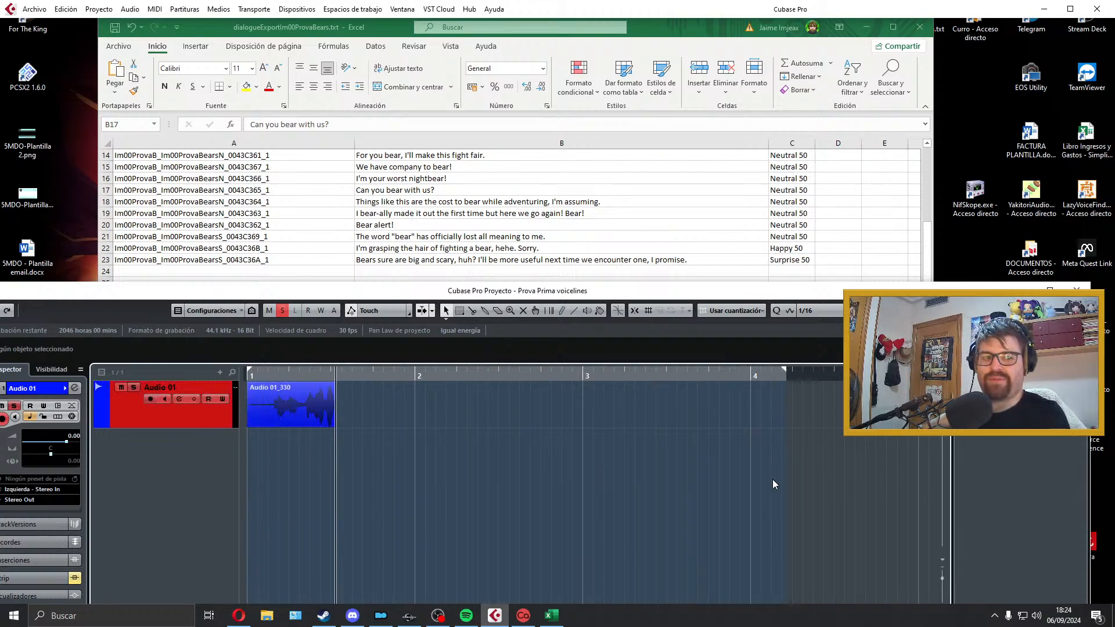
key("space")
key("space")
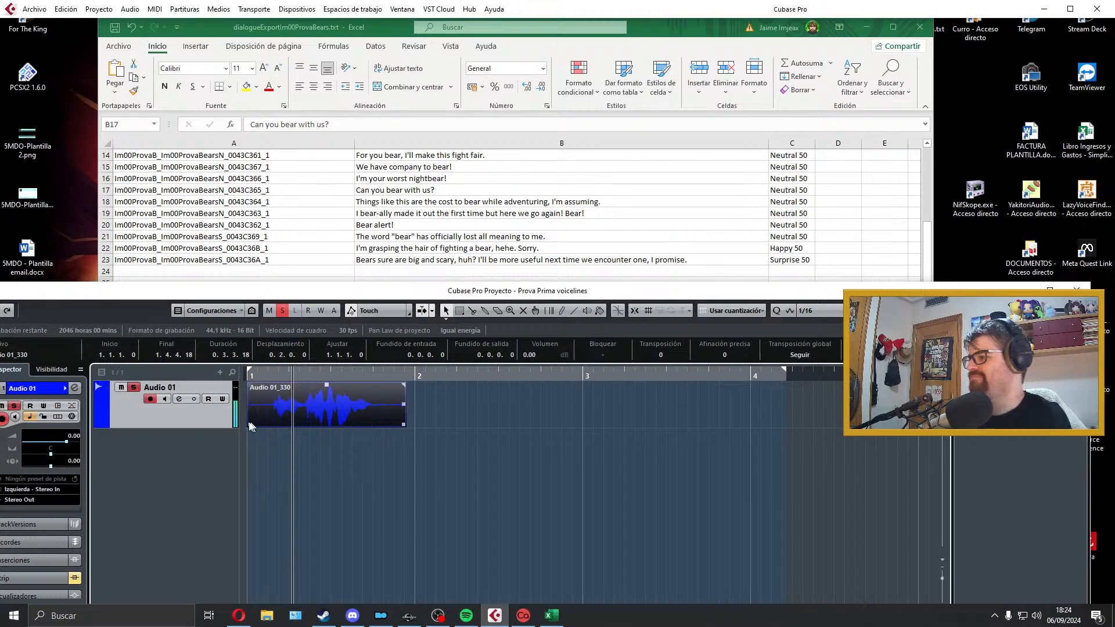
key("space")
Step: Trim the B17 take to about 0.2.2.95 with fades of about 0.0.0.39 in and 0.0.0.59 out, and fit the locators to it
left_click_drag(249, 424, 300, 413)
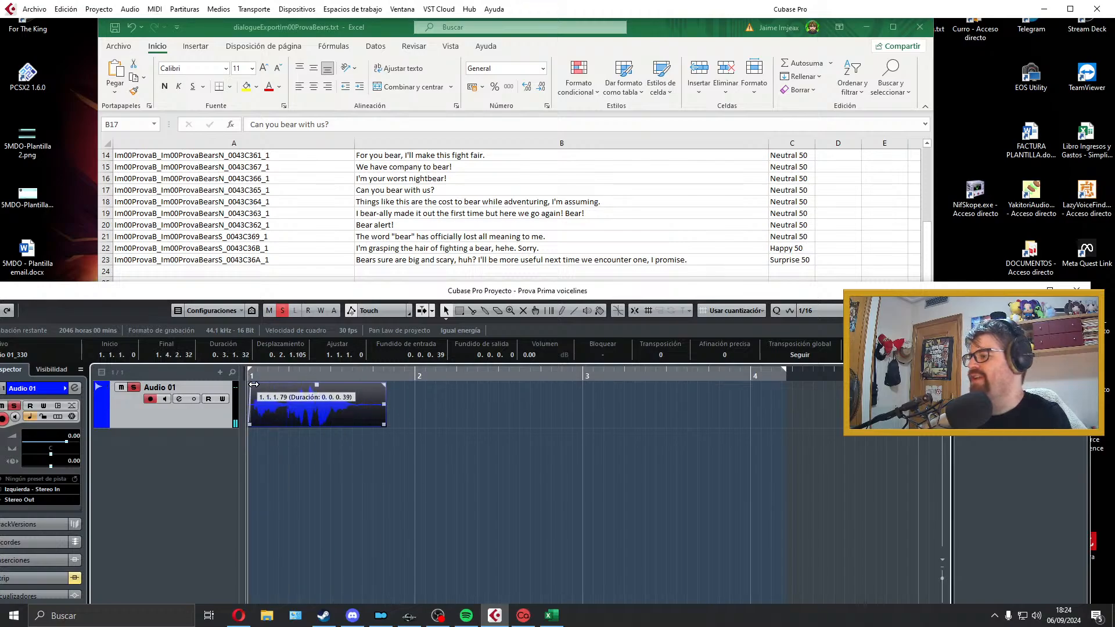
left_click_drag(381, 426, 355, 424)
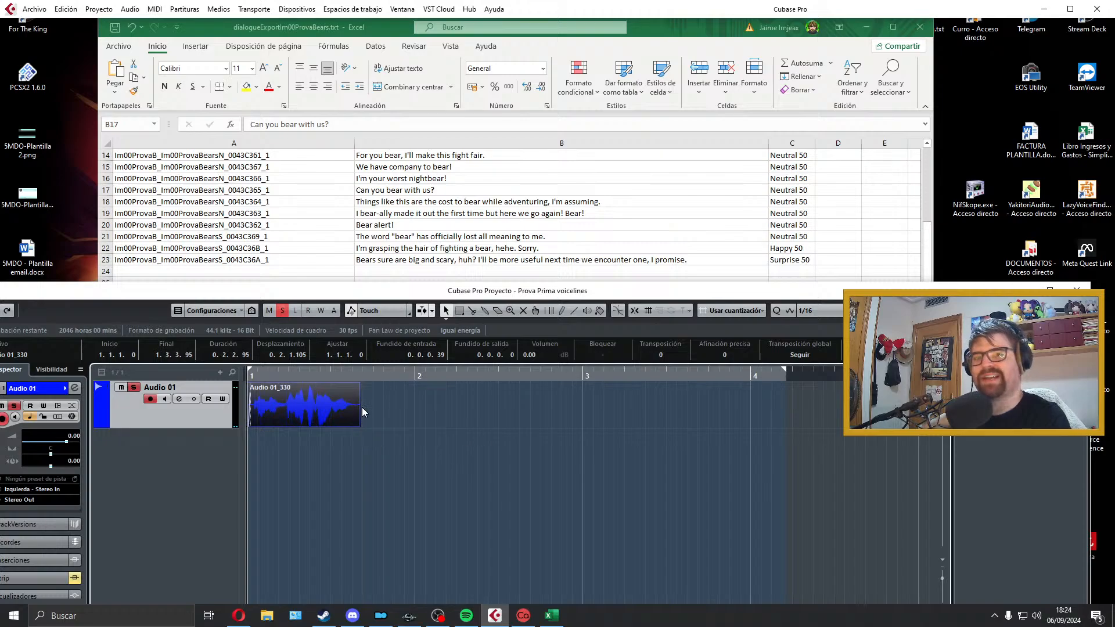
left_click_drag(358, 384, 352, 384)
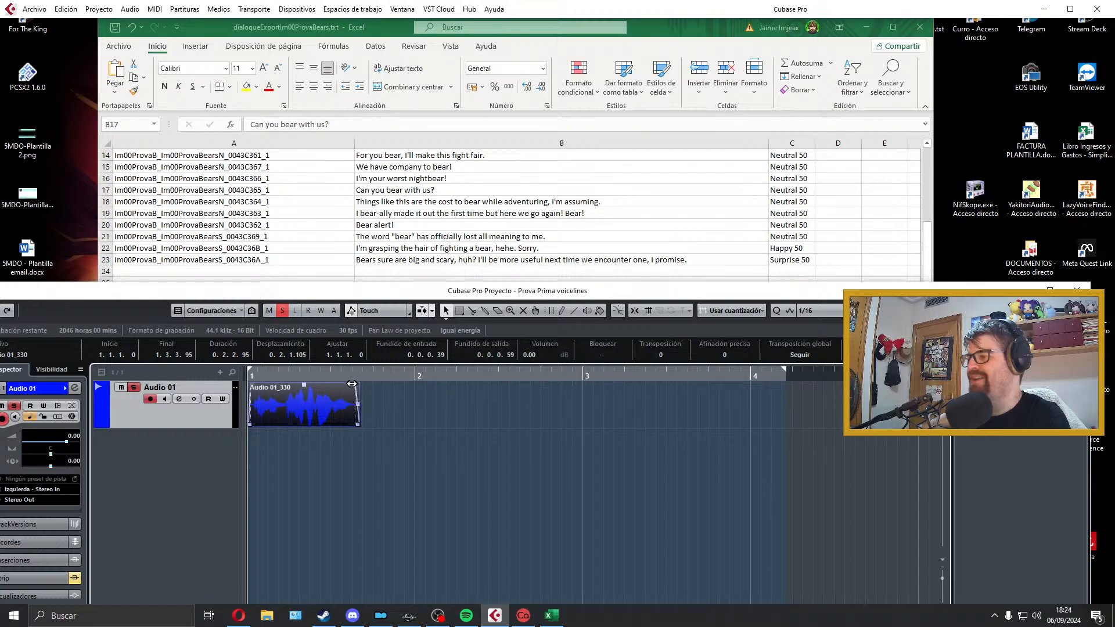
key("p")
key("space")
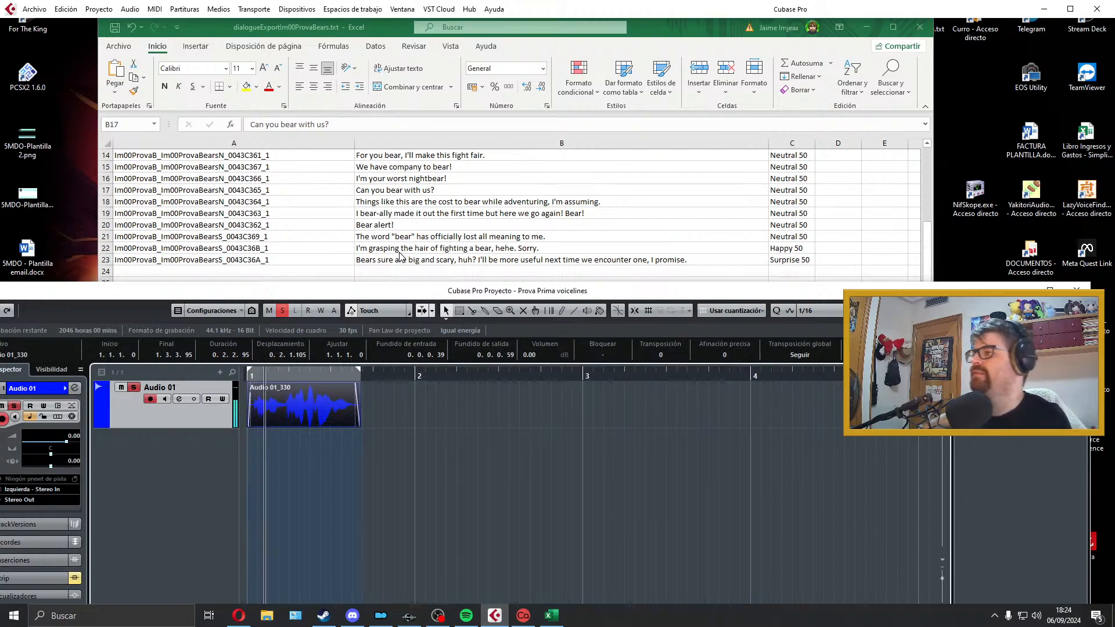
Step: Copy the line ID from cell A17 and export the B17 clip as a Wave file named Im00ProvaB_Im00ProvaBearsN_0043C365_1
left_click(362, 201)
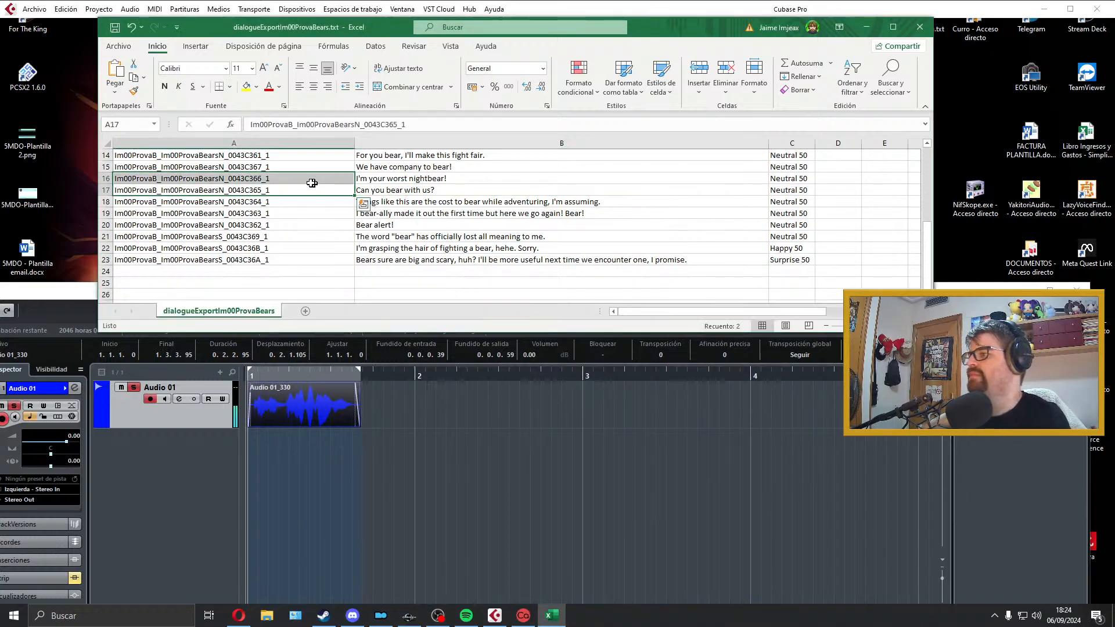
left_click(303, 188)
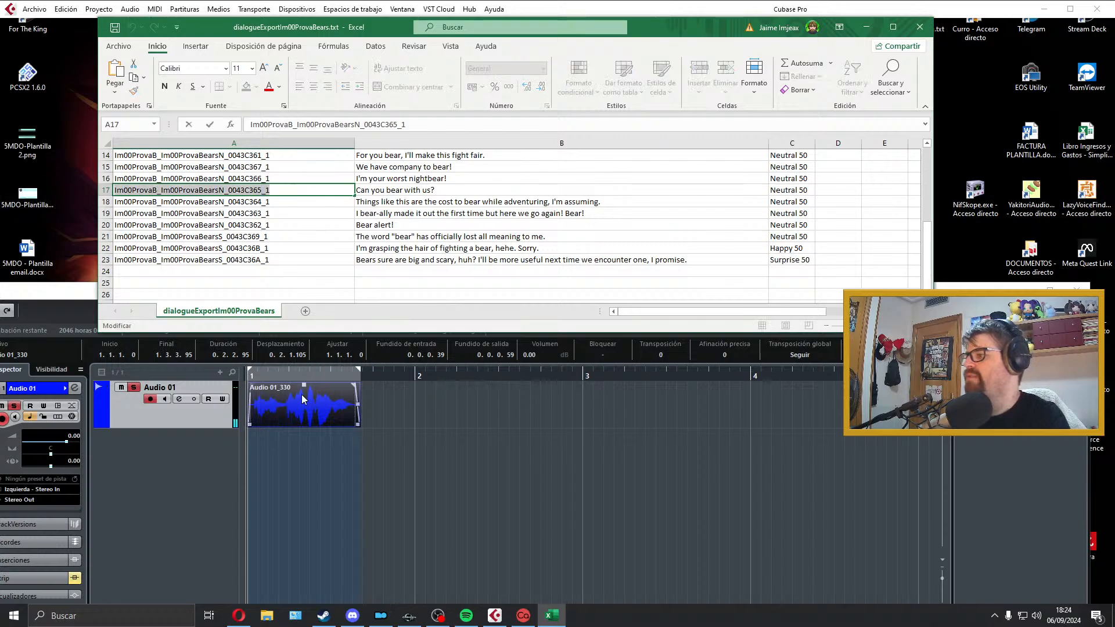
left_click(34, 9)
mouse_move(145, 188)
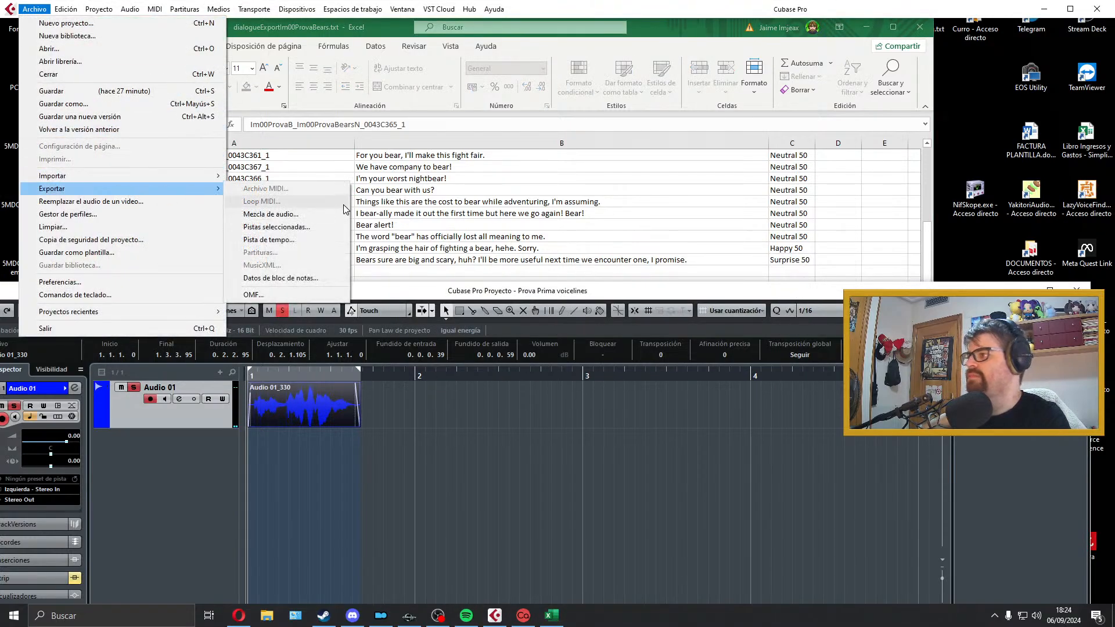
left_click(343, 207)
type("Im00ProvaB_Im00ProvaBearsN_0043C365_1")
left_click(1003, 534)
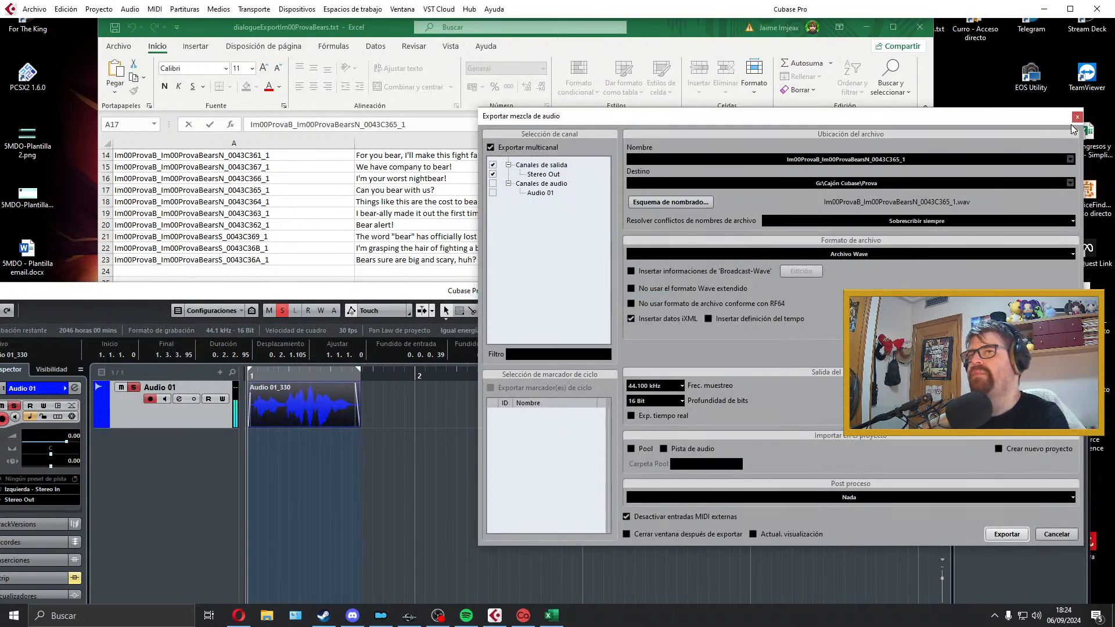
left_click(1076, 119)
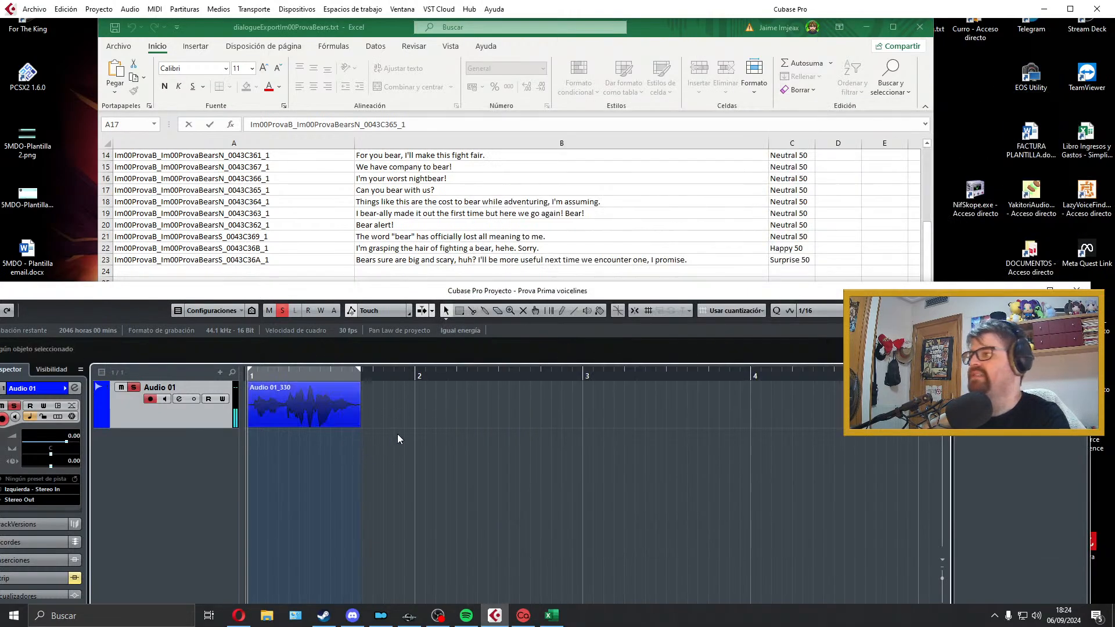
Step: Delete the exported B17 clip and select cell B18, "Things like this are the cost to bear while adventuring, I'm assuming."
key("Delete")
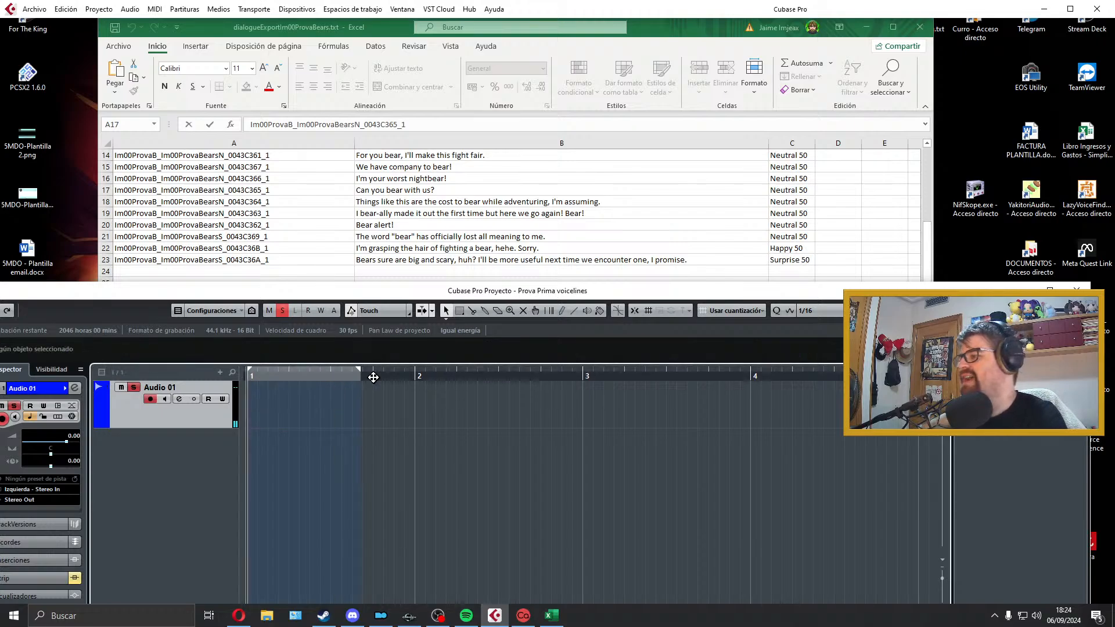
left_click_drag(551, 377, 610, 377)
left_click(556, 217)
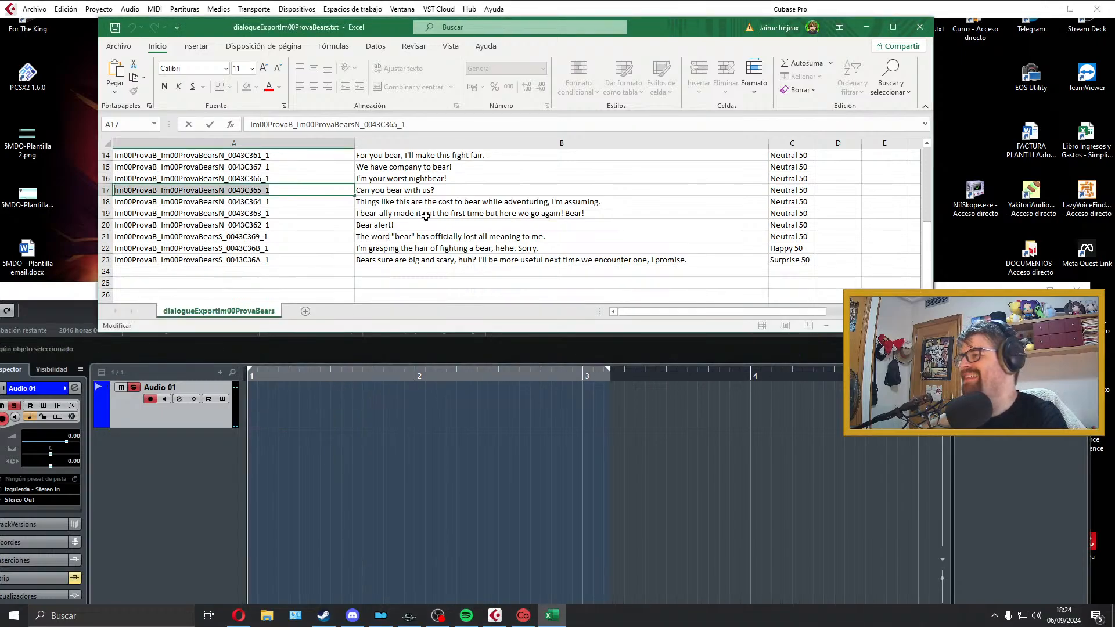
left_click(401, 200)
left_click(317, 377)
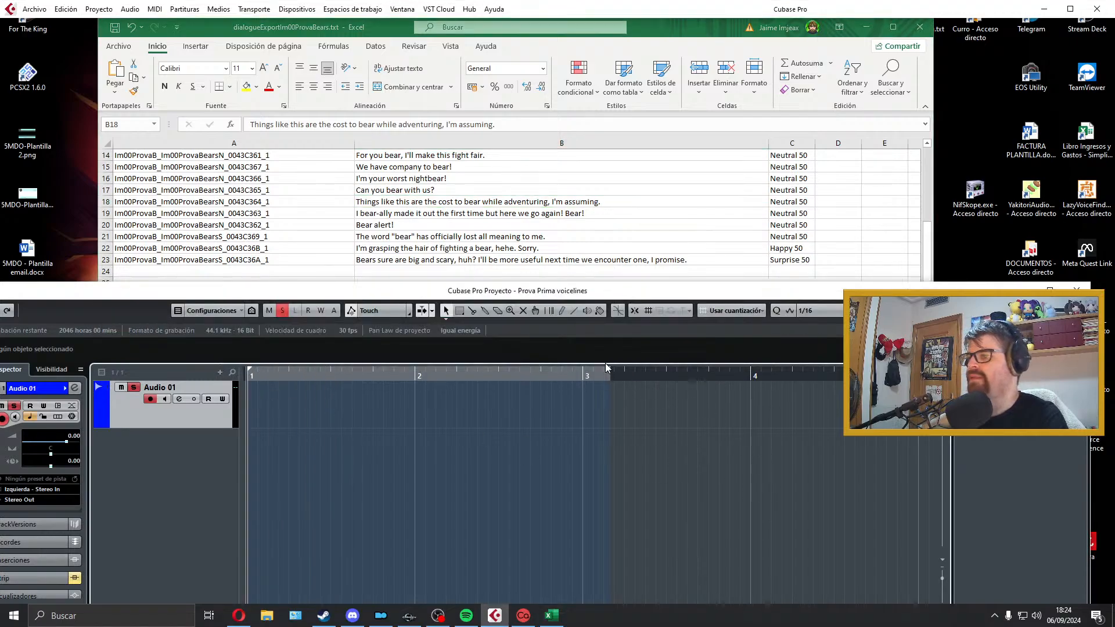
Step: Extend the right locator to about the middle of bar 4, record a first take of the B18 line and discard it after listening
left_click_drag(605, 365, 841, 383)
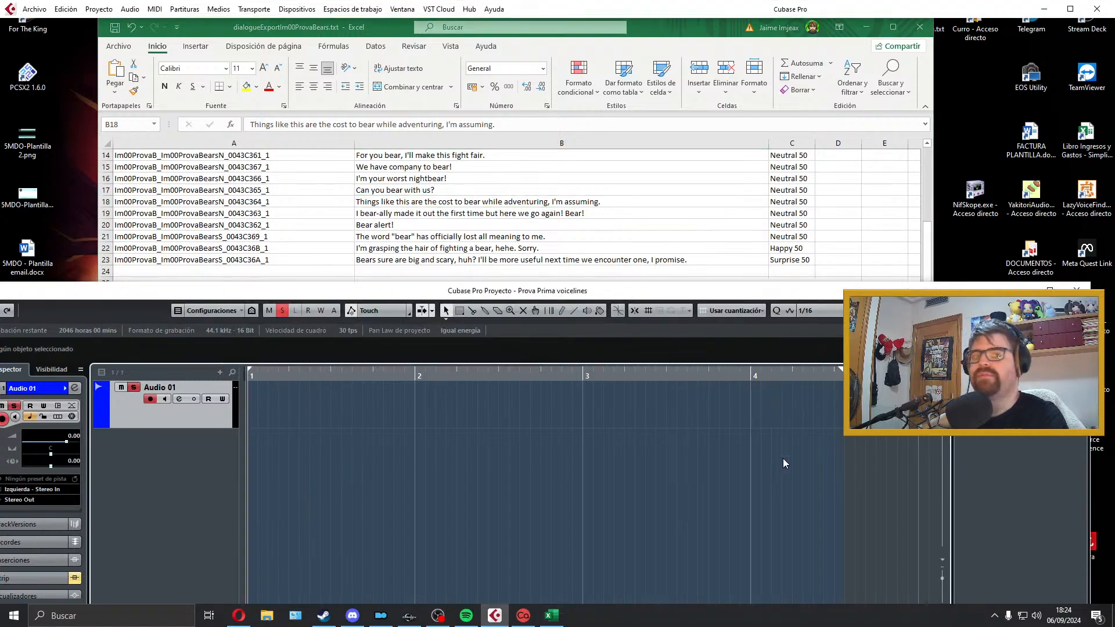
key("KP_Multiply")
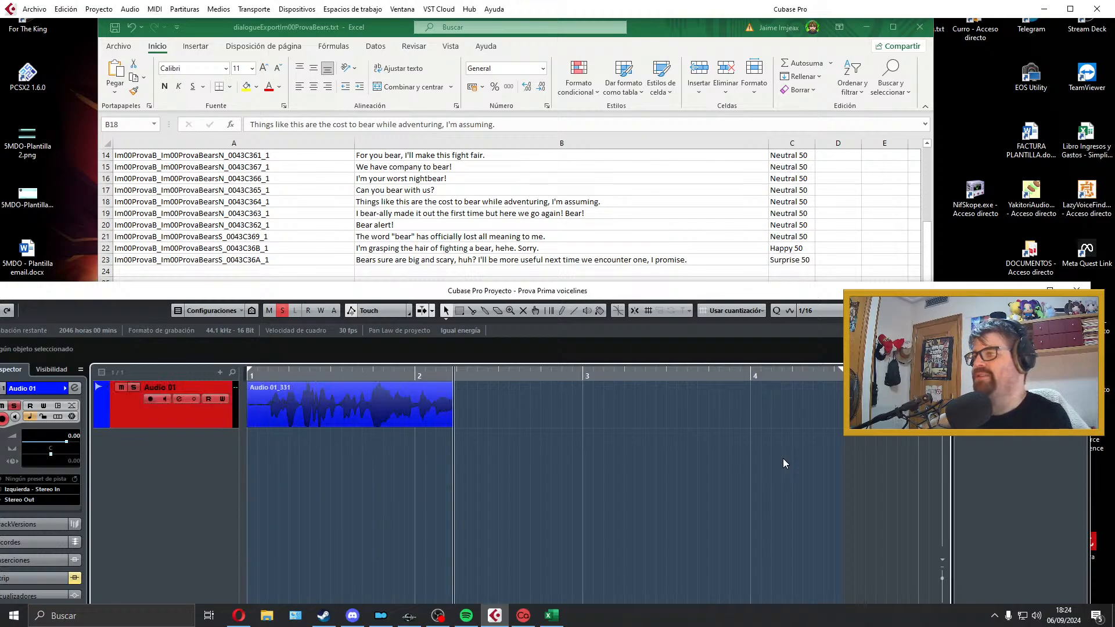
key("space")
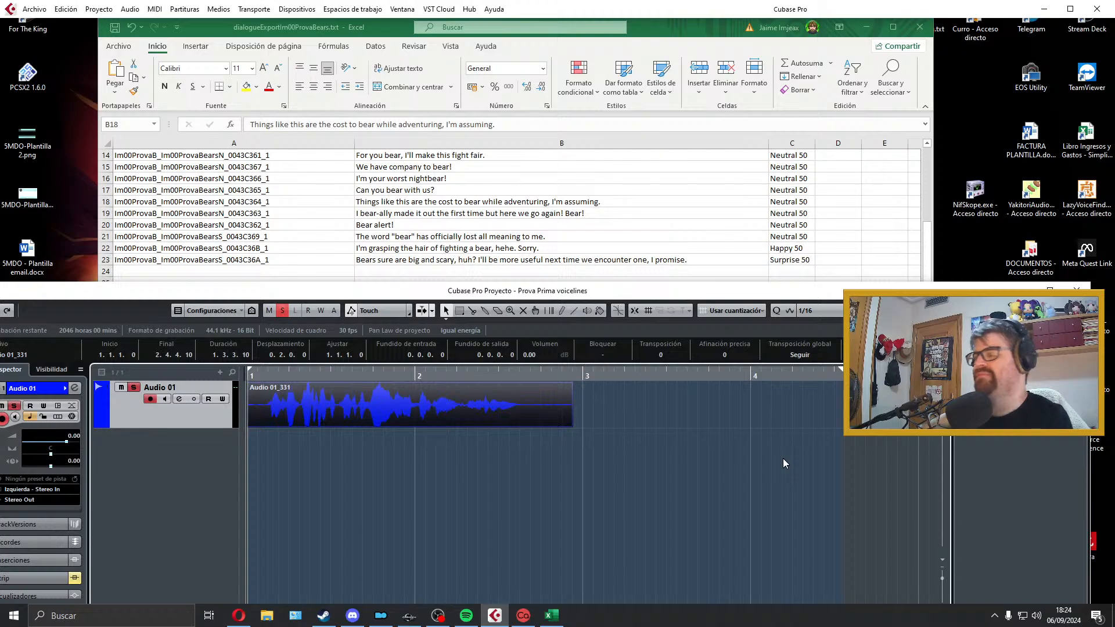
key("space")
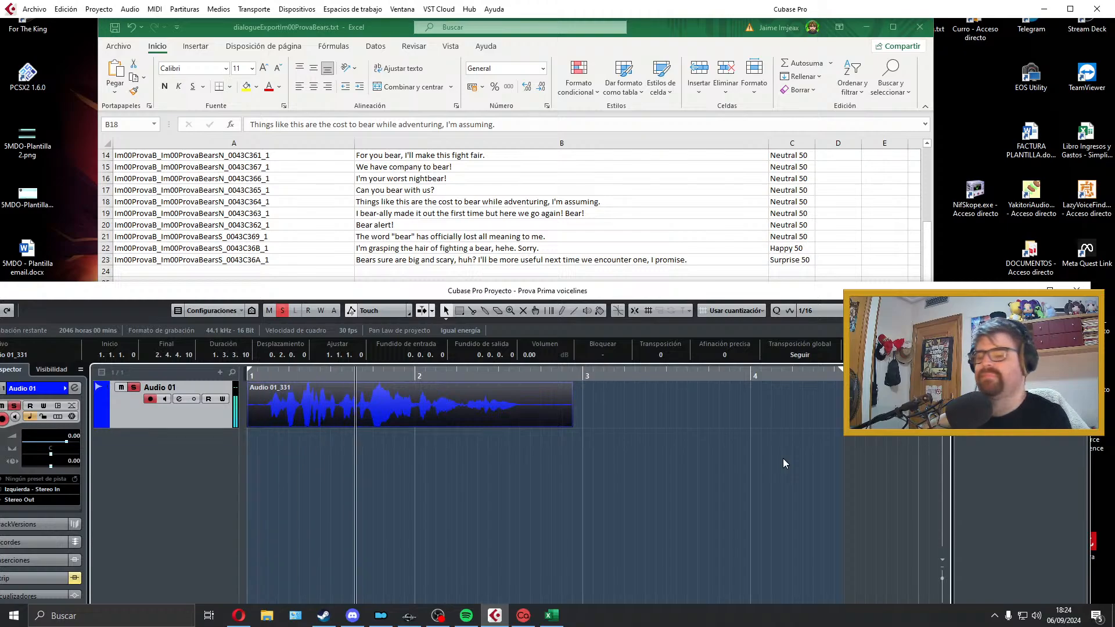
key("space")
key("Delete")
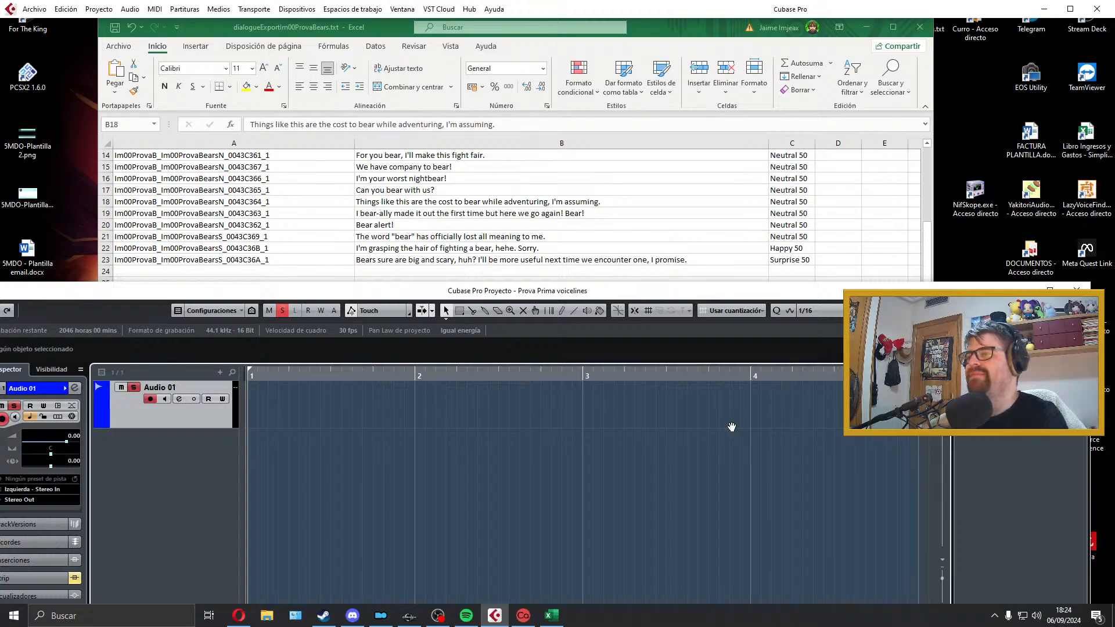
Step: Record a second take of the B18 line on Audio 01 from bar 1, listen to it and delete it
scroll(632, 431, "down", 1)
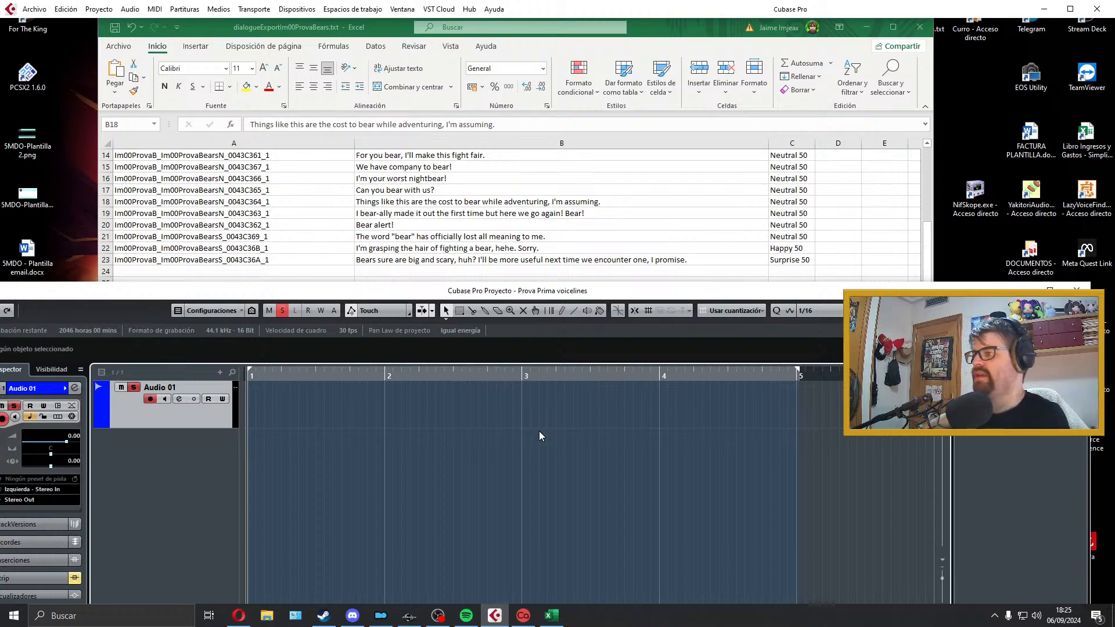
key("KP_Multiply")
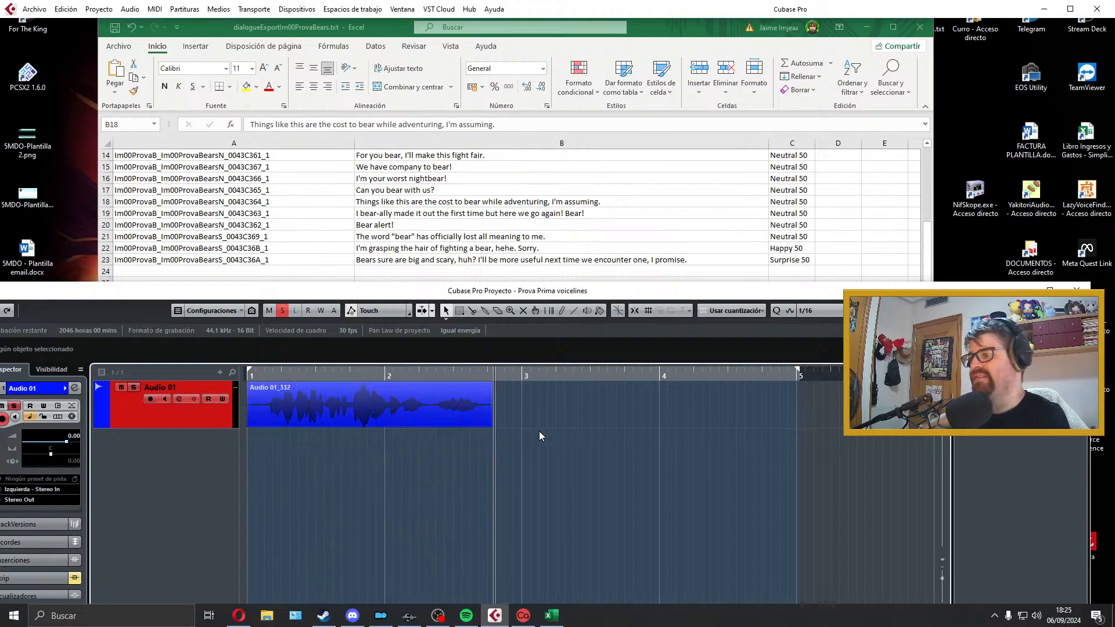
key("space")
key("space")
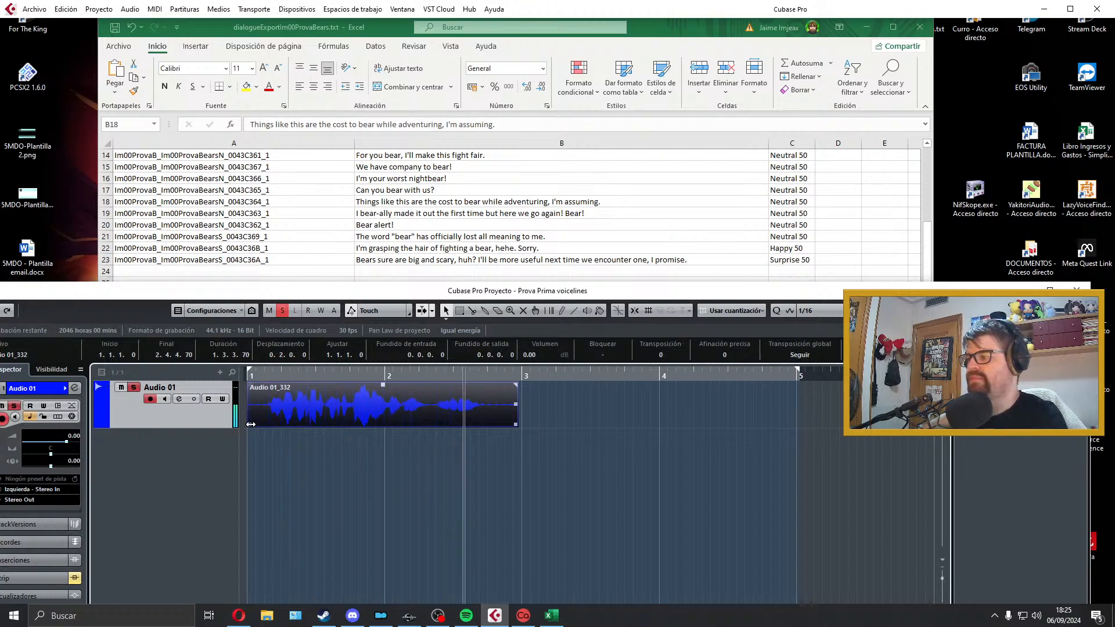
key("space")
key("Delete")
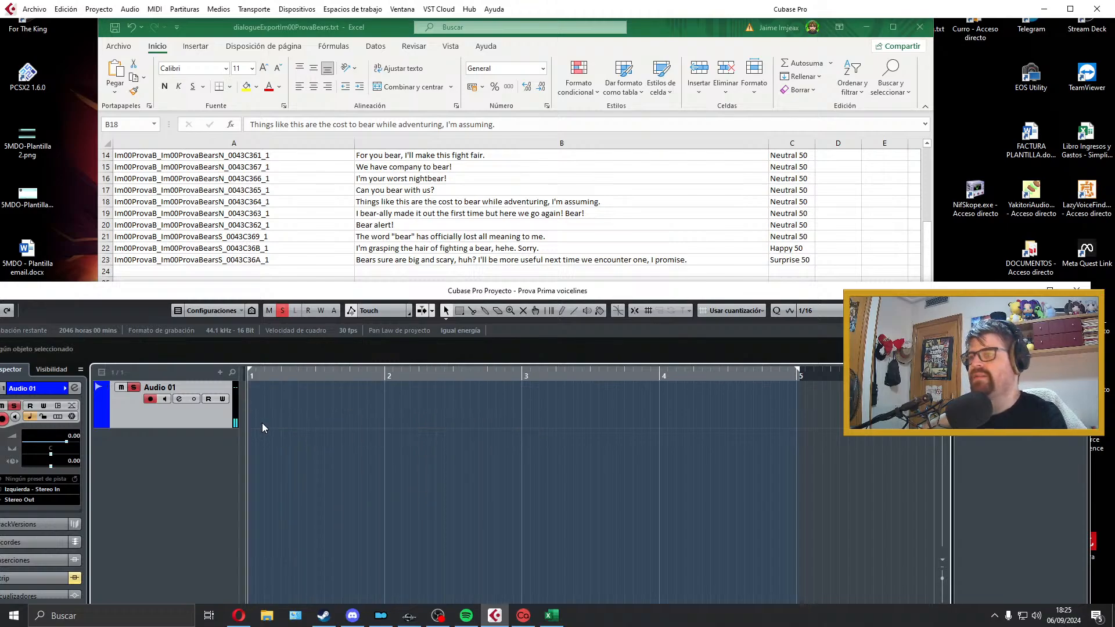
Step: Record a third take of the B18 line from bar 1, play it back and discard it
key("KP_Multiply")
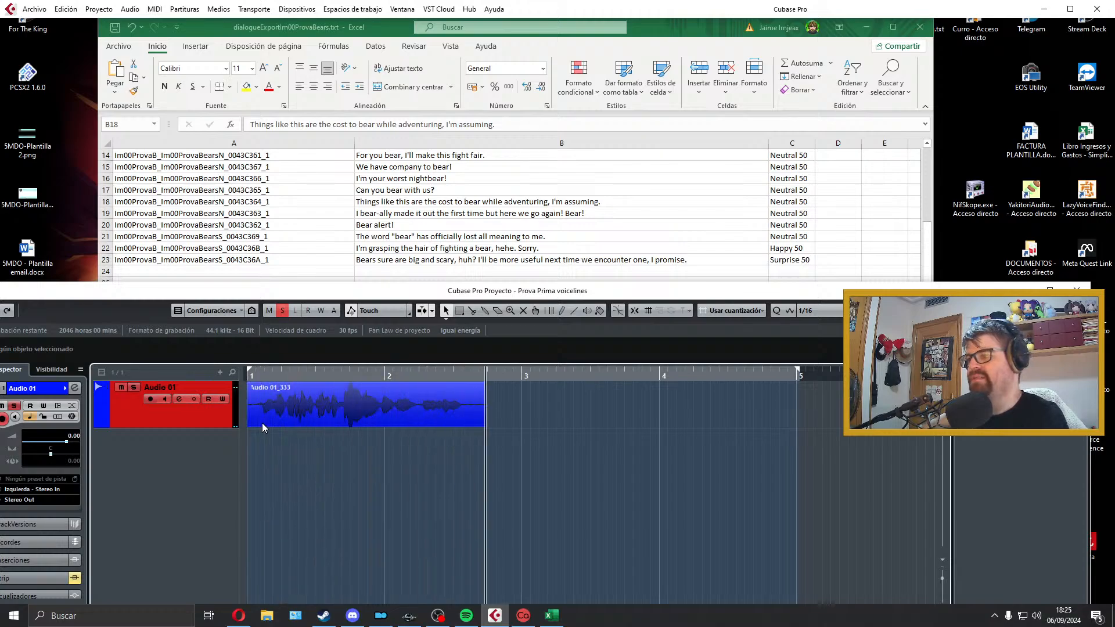
key("space")
key("space")
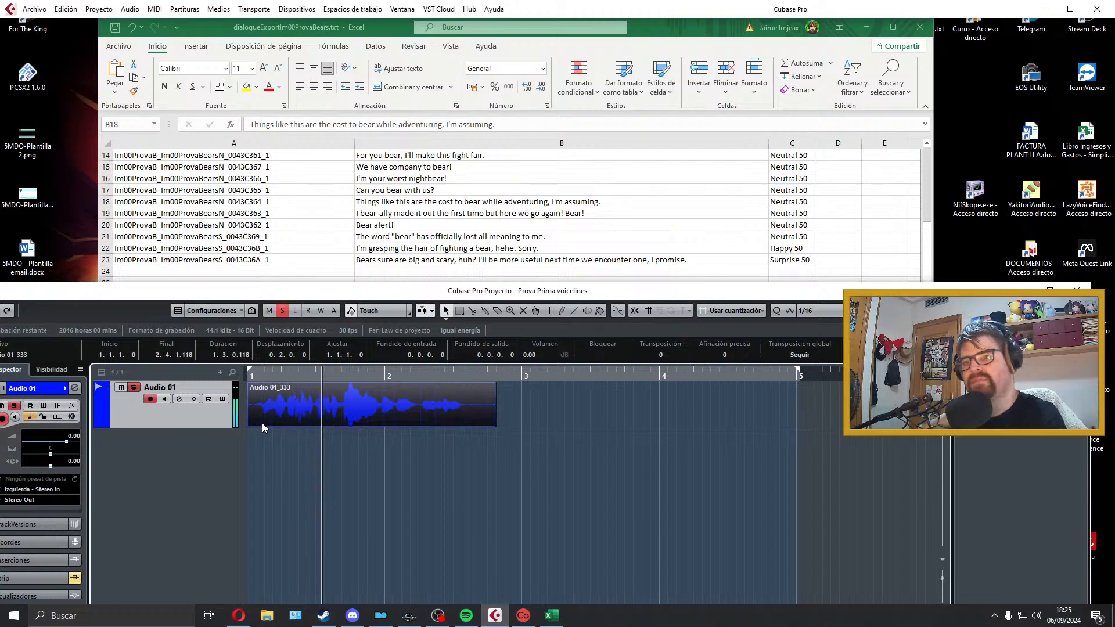
key("space")
key("space")
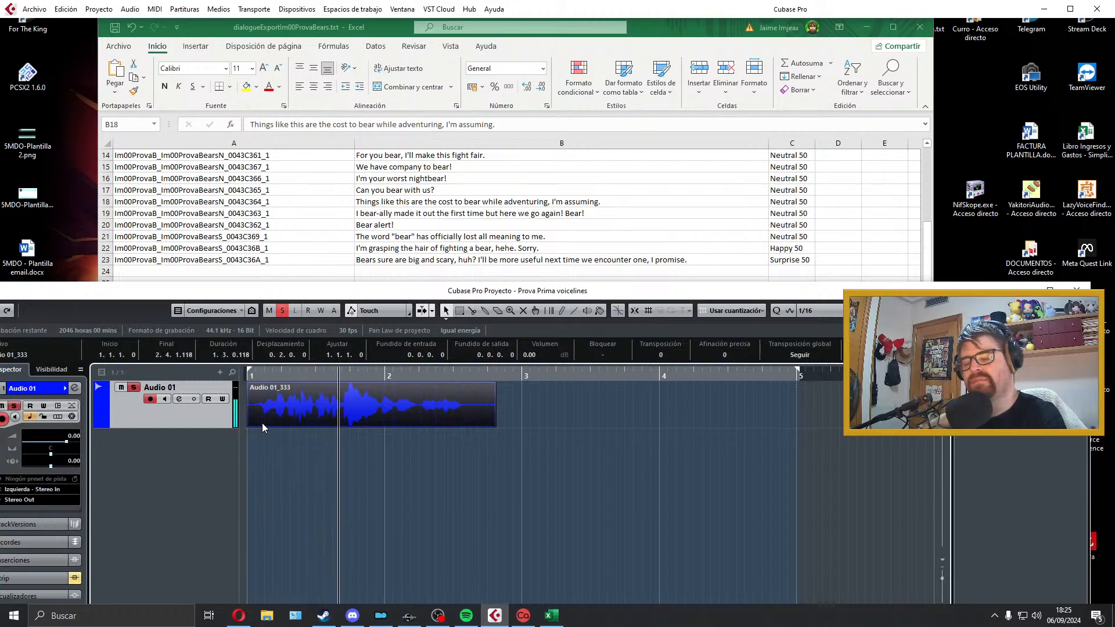
key("space")
key("Delete")
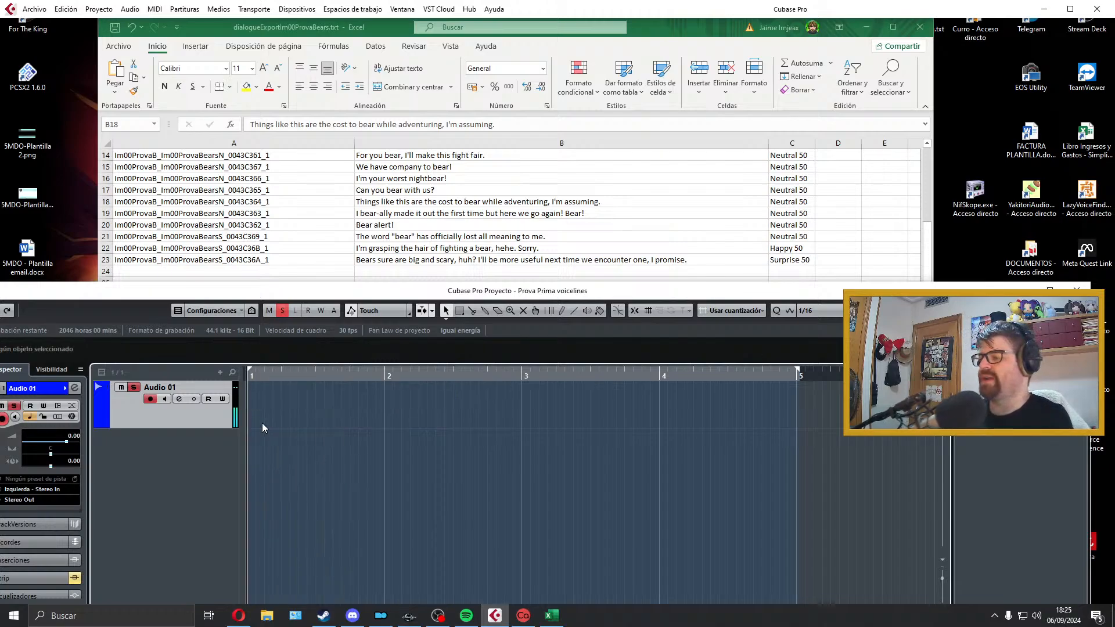
Step: Record and audition a fourth take of the B18 line, trimming its start to about 1.1.3.52
key("KP_Multiply")
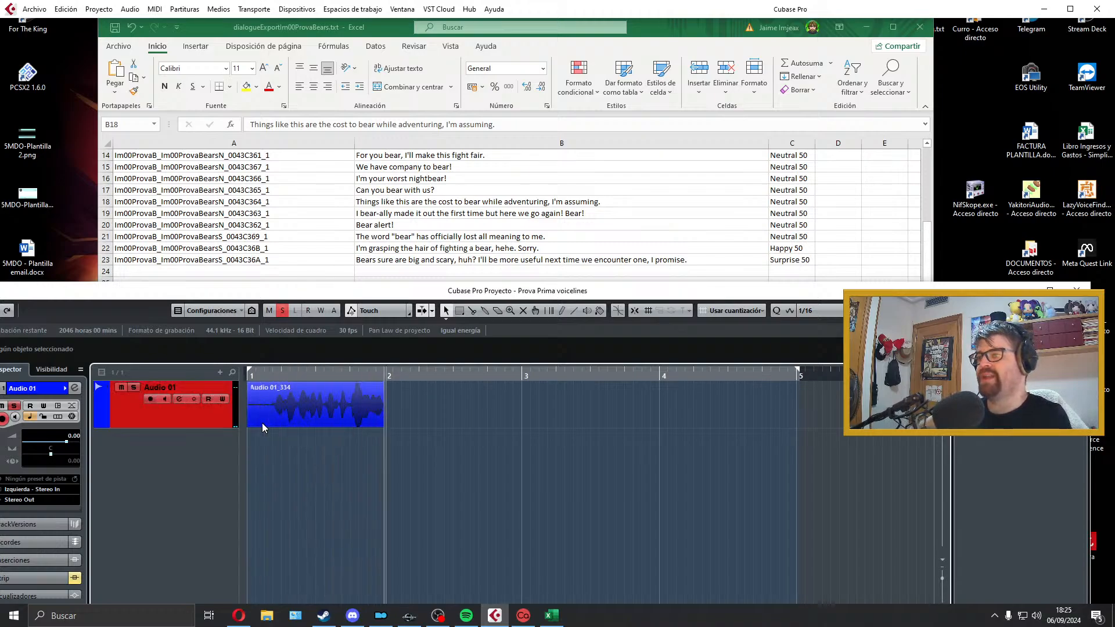
key("space")
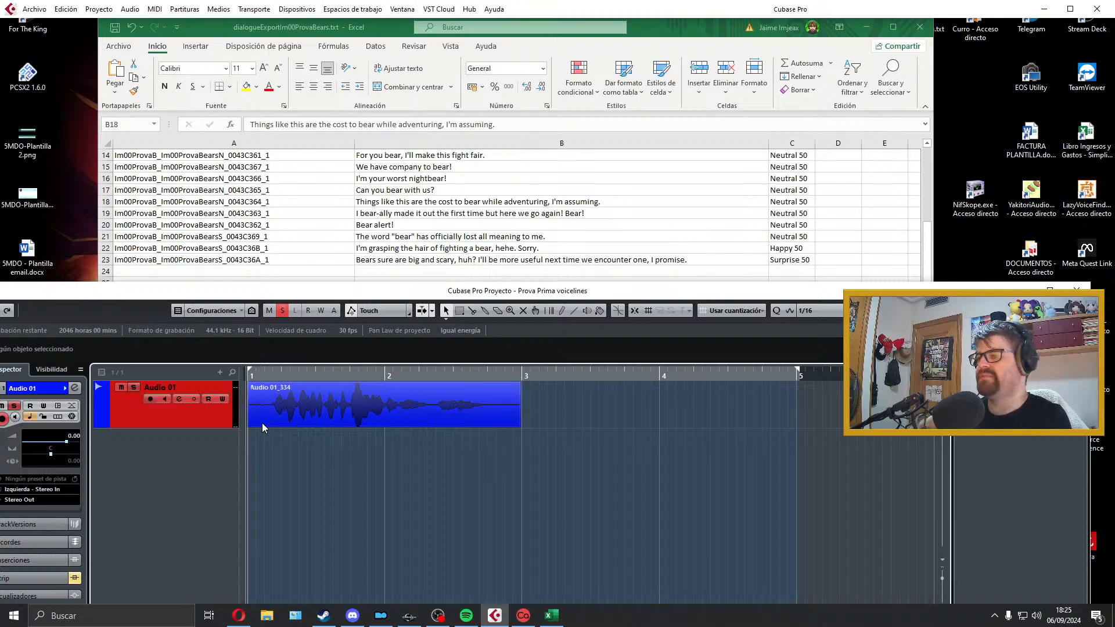
key("space")
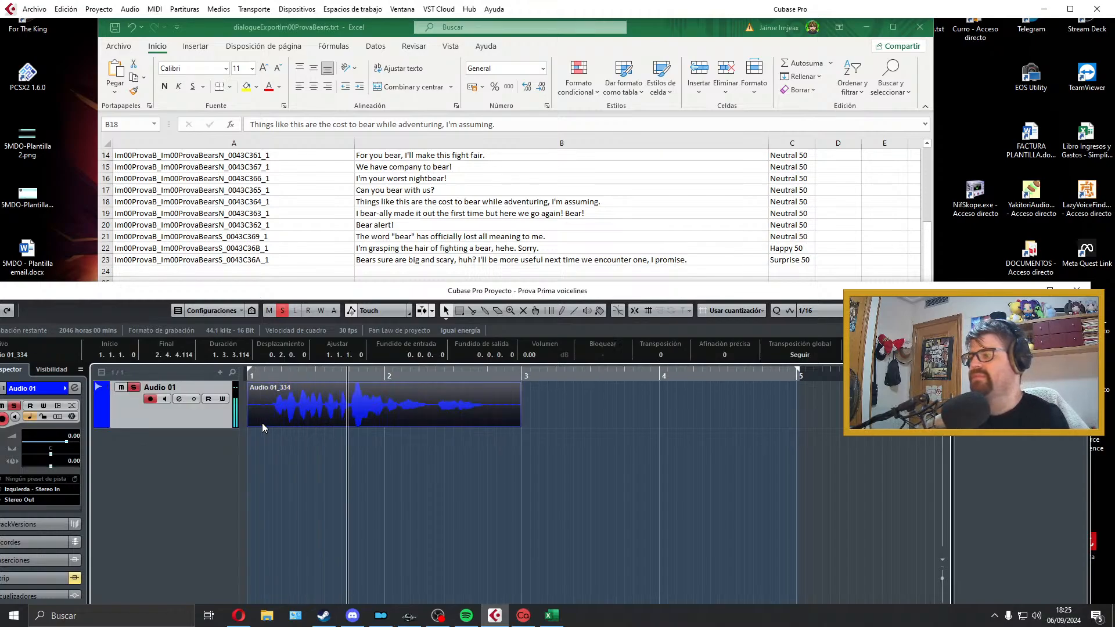
left_click_drag(249, 425, 270, 424)
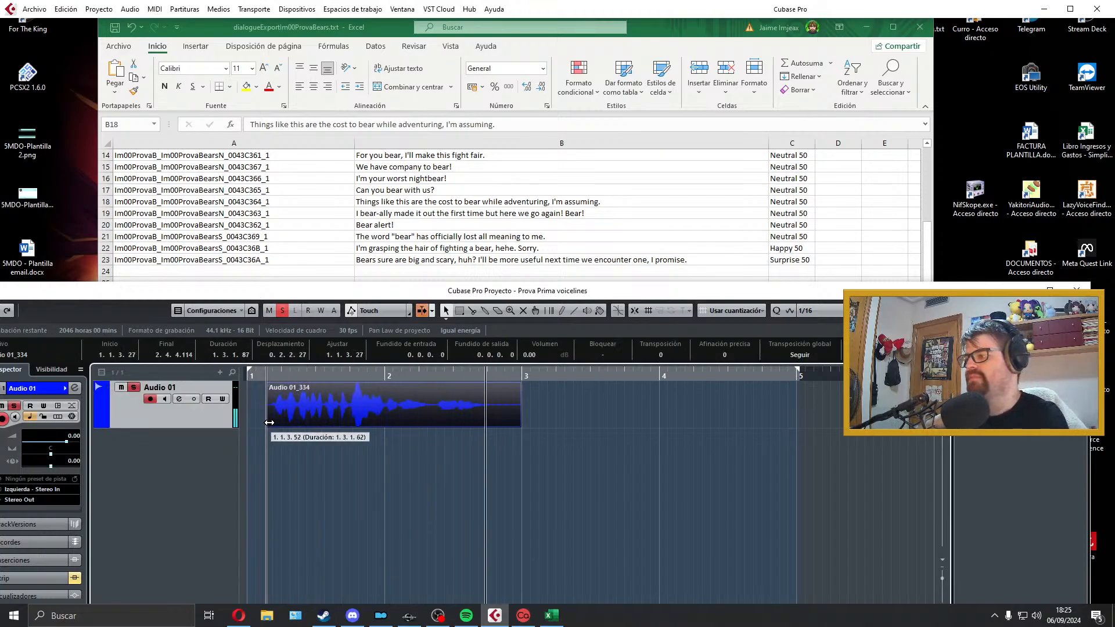
left_click(408, 451)
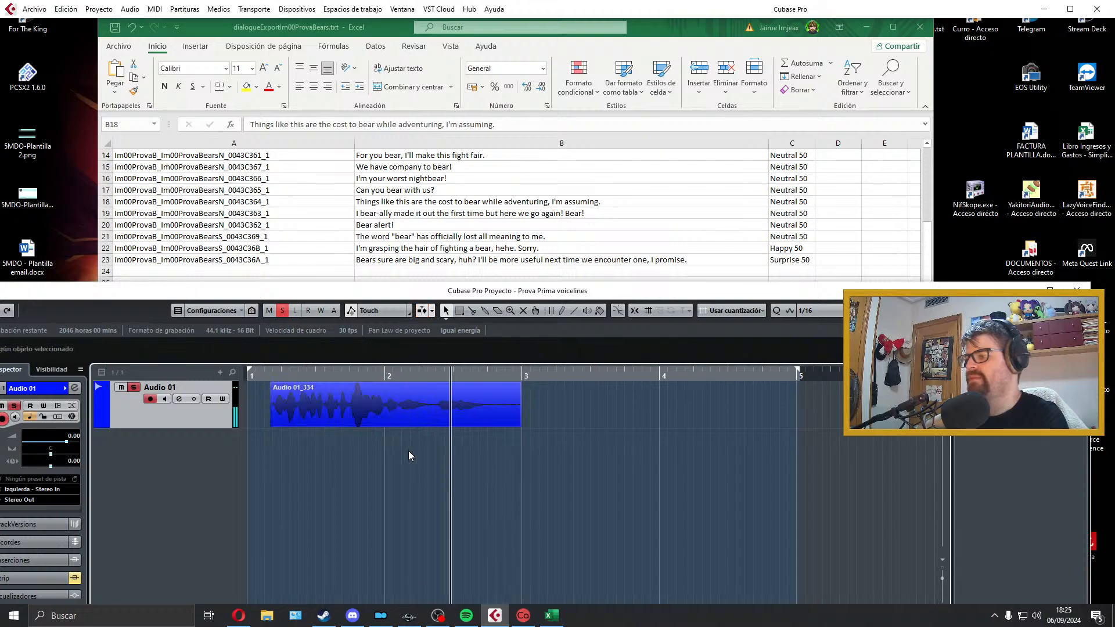
left_click(409, 451)
left_click(371, 451)
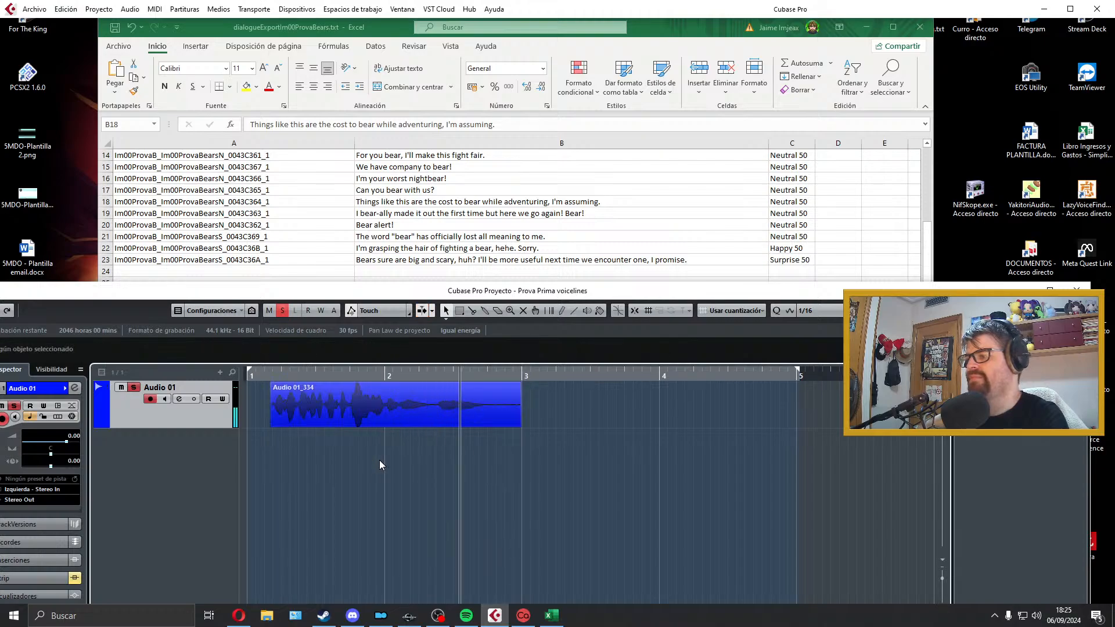
Step: Stop playback, delete the trimmed fourth take of the B18 line and return the cursor to bar 1
key("space")
left_click(386, 406)
key("Delete")
left_click(250, 375)
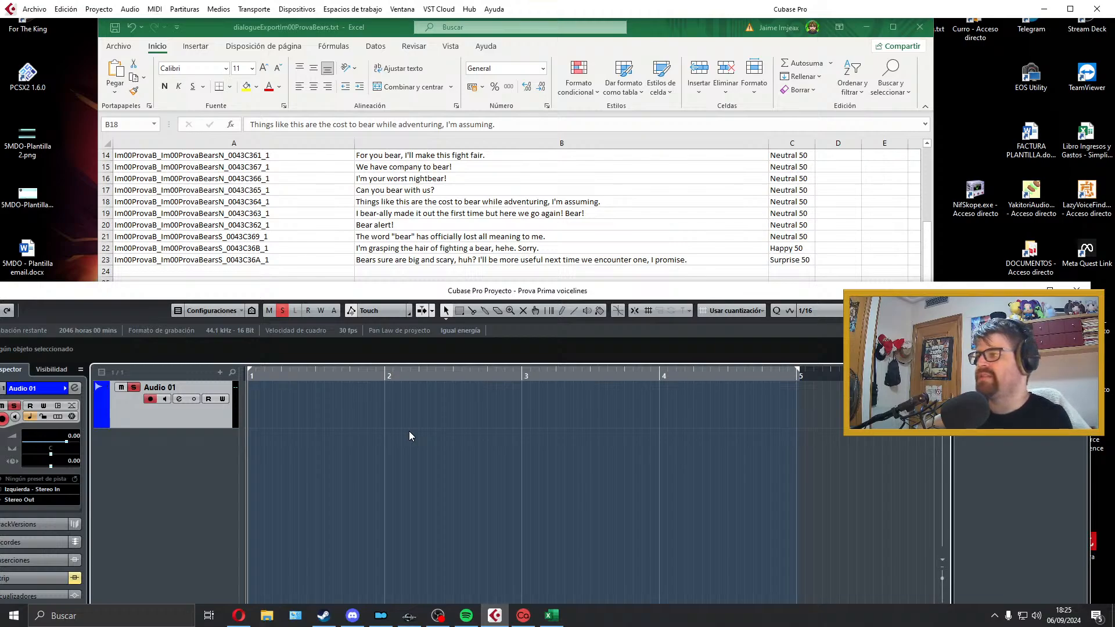
Step: Record a fifth take of the B18 line on Audio 01 from bar 1 and play it back
key("KP_Multiply")
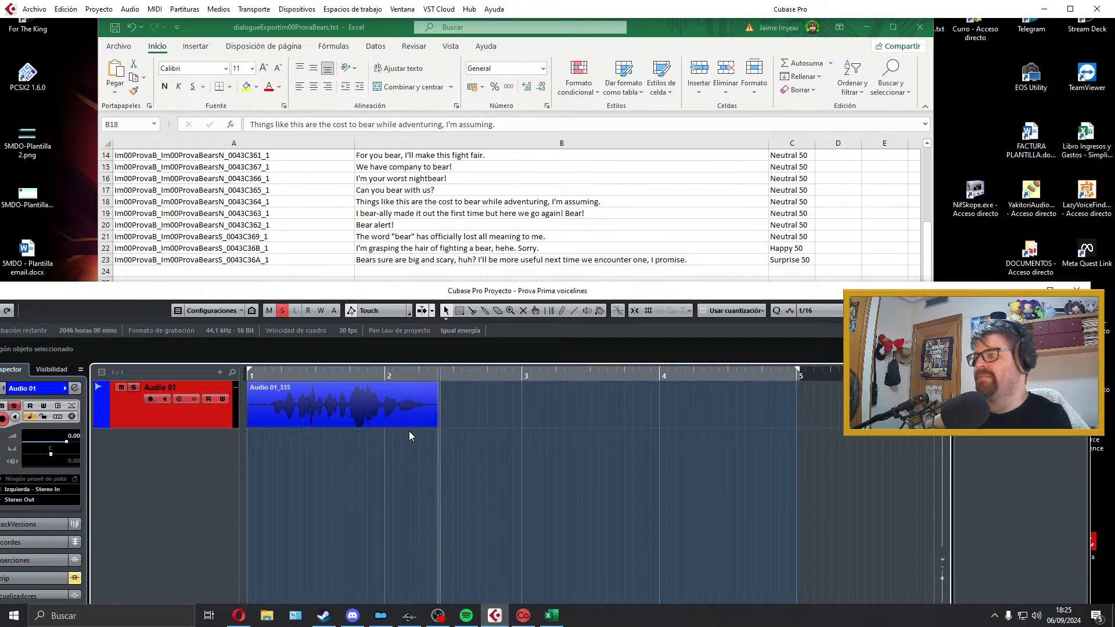
key("space")
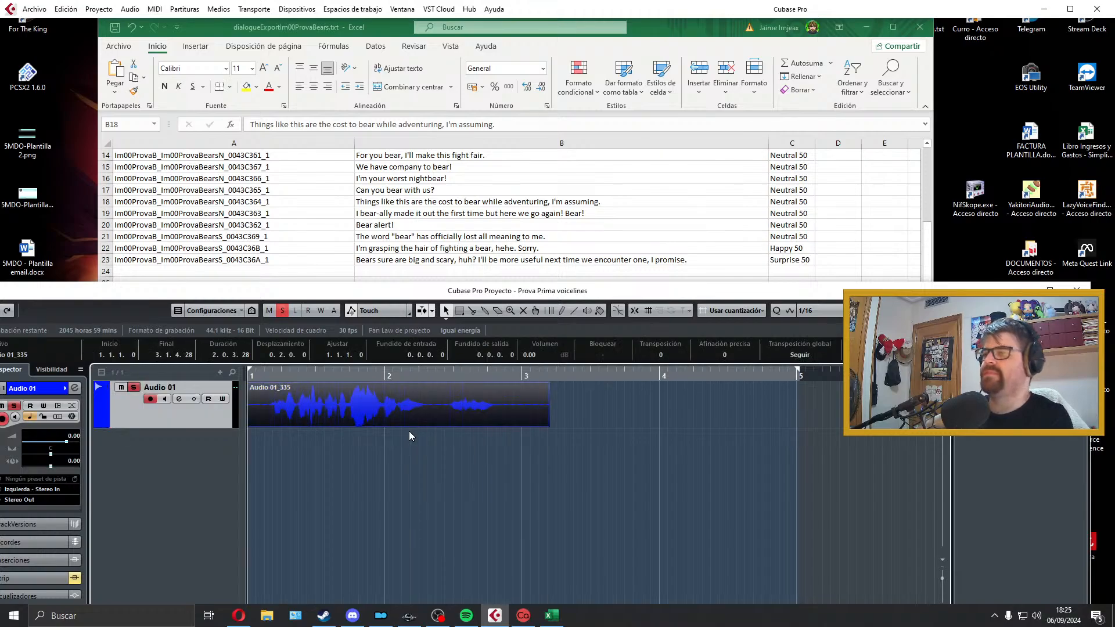
key("space")
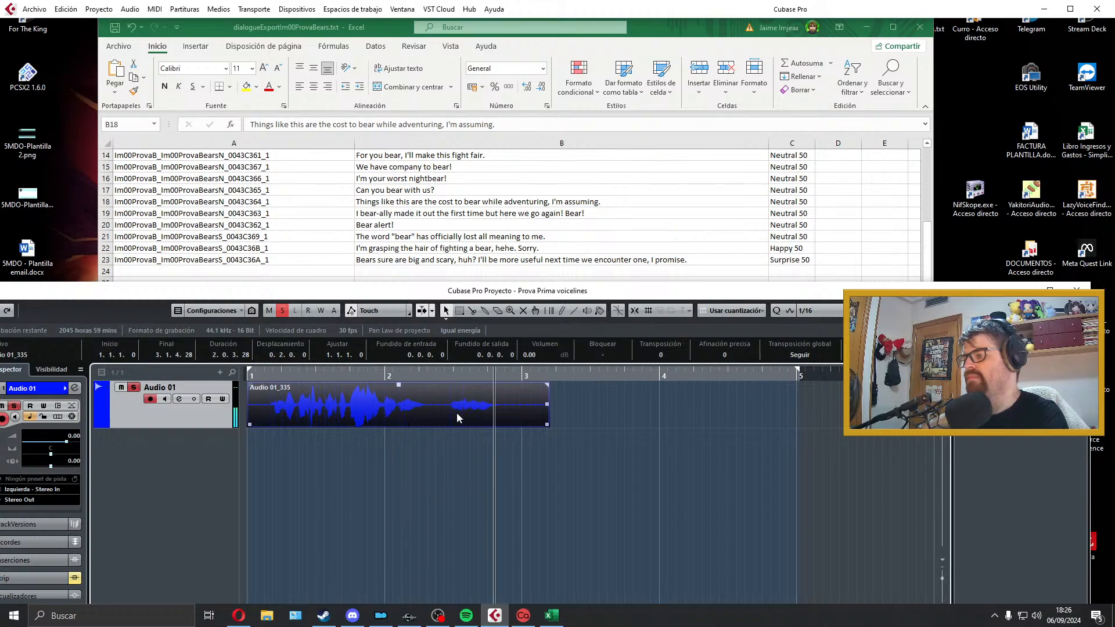
key("space")
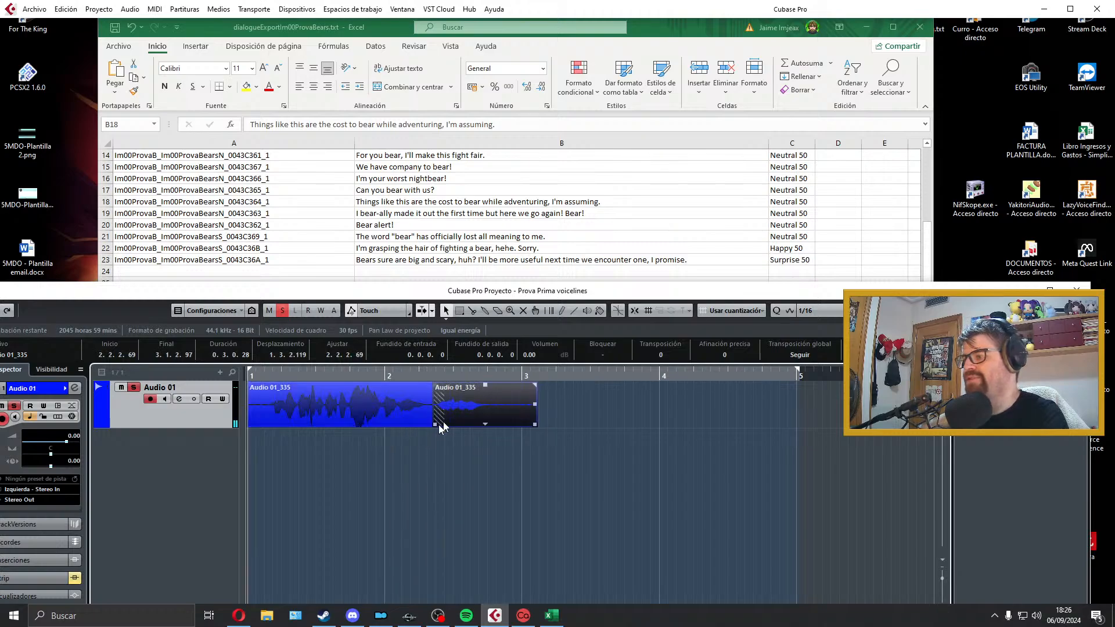
Step: Tighten the pause before the take's closing phrase, placing the second clip at about 2.2.2.20 with a short crossfade, and audition the join
left_click(438, 424, "alt")
mouse_move(440, 424)
left_mouse_down()
mouse_move(490, 424)
mouse_move(431, 425)
left_mouse_up()
left_click_drag(546, 425, 493, 425)
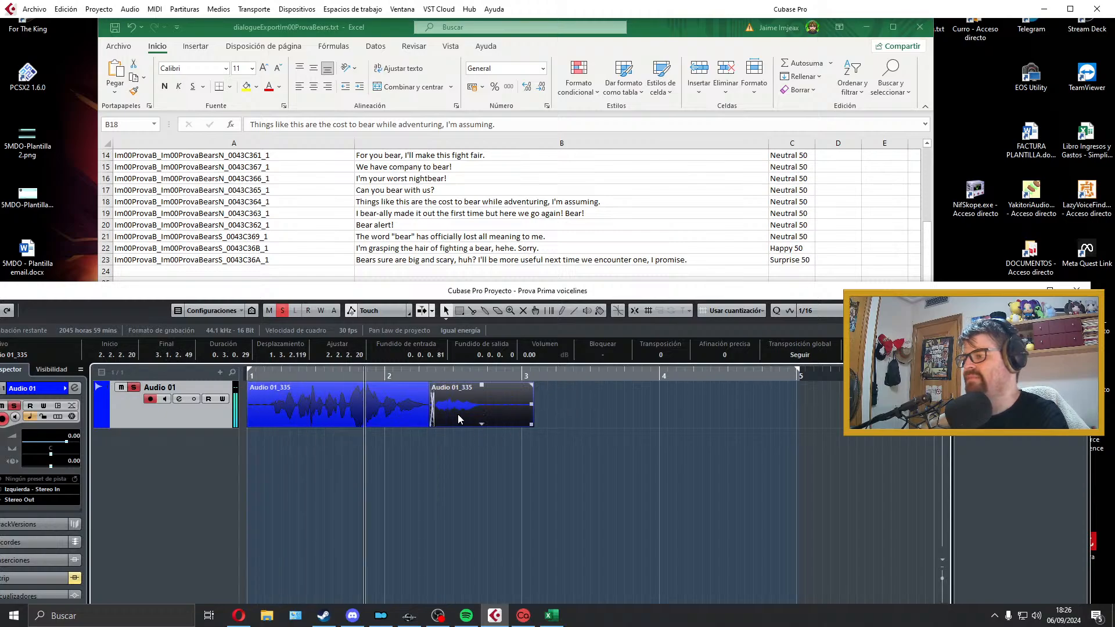
key("space")
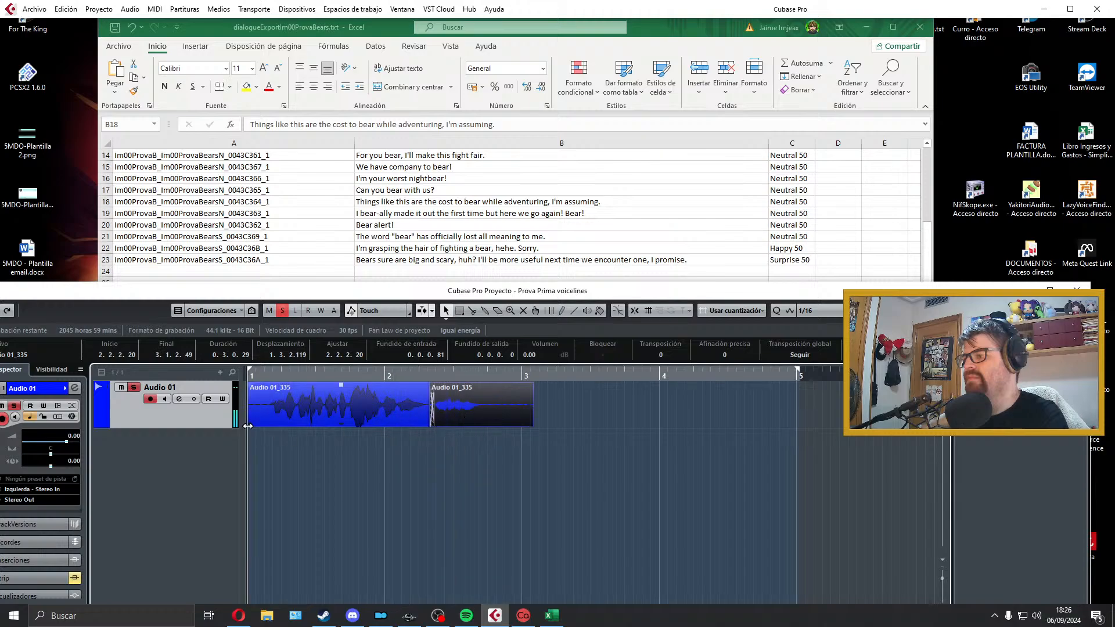
Step: Trim the silence off the take's start, shift both clips back to bar 1 and shorten the second clip's silent tail
left_click(253, 423)
left_click_drag(251, 426, 269, 426)
left_click_drag(405, 394, 257, 387)
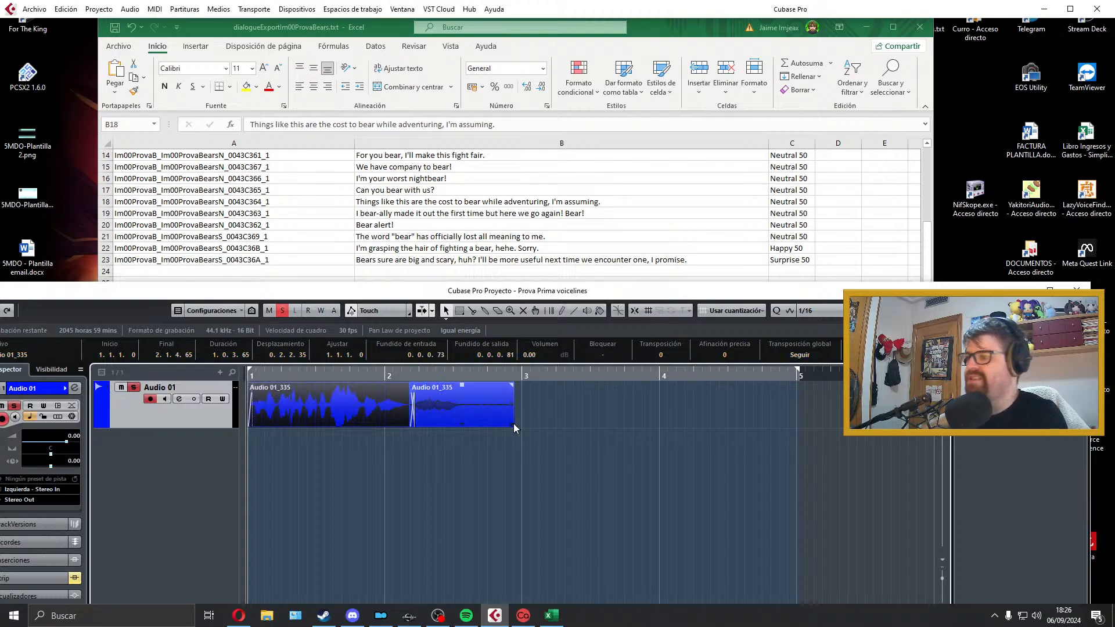
left_click_drag(513, 428, 469, 399)
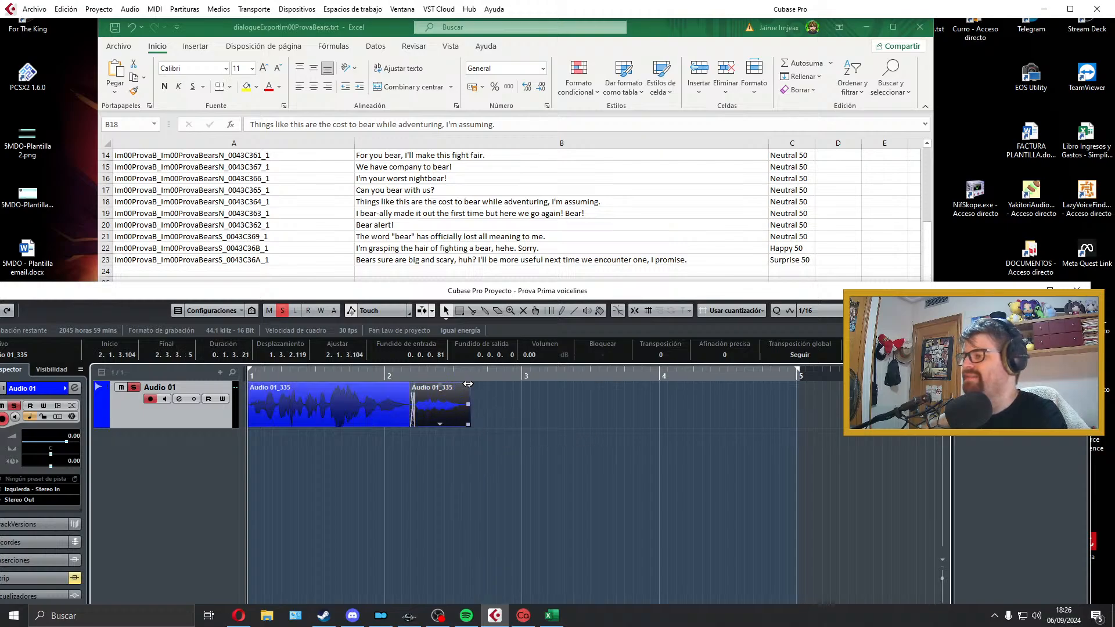
Step: Audition the edited B18 take and set the locators around both of its clips
key("space")
left_click(253, 423)
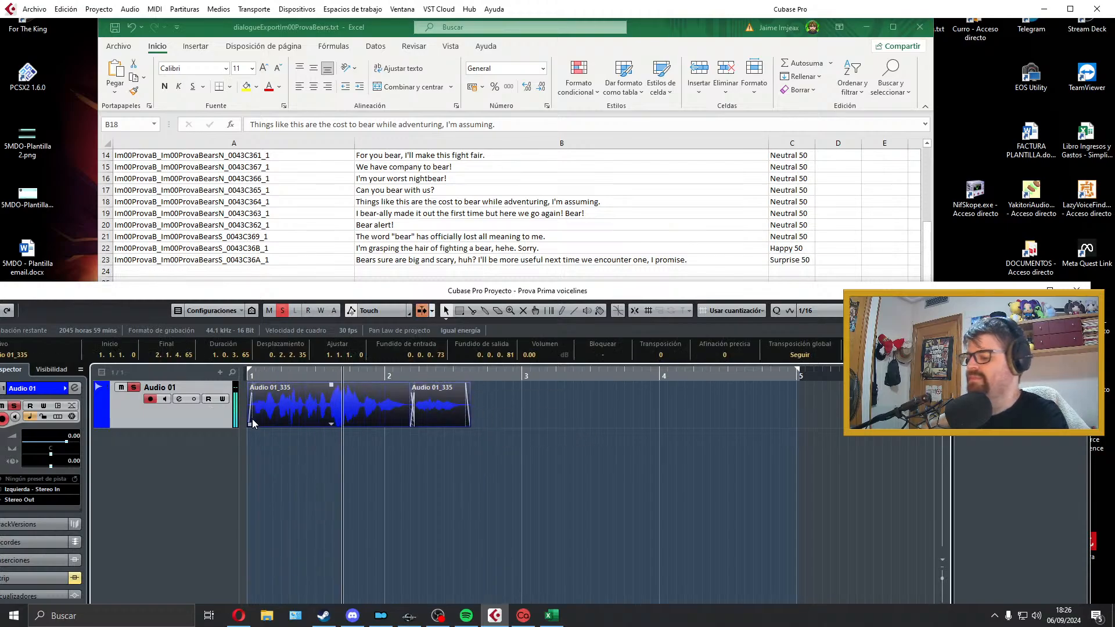
key("p")
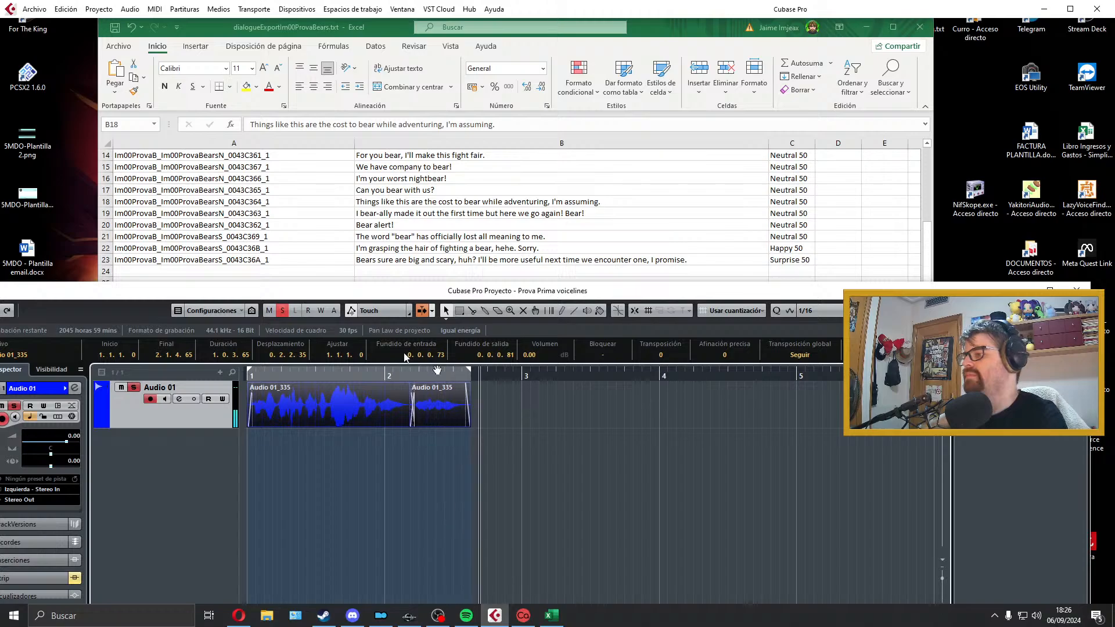
Step: Open the audio mixdown export and copy the line ID from cell A18 of the spreadsheet
left_click(34, 9)
mouse_move(90, 189)
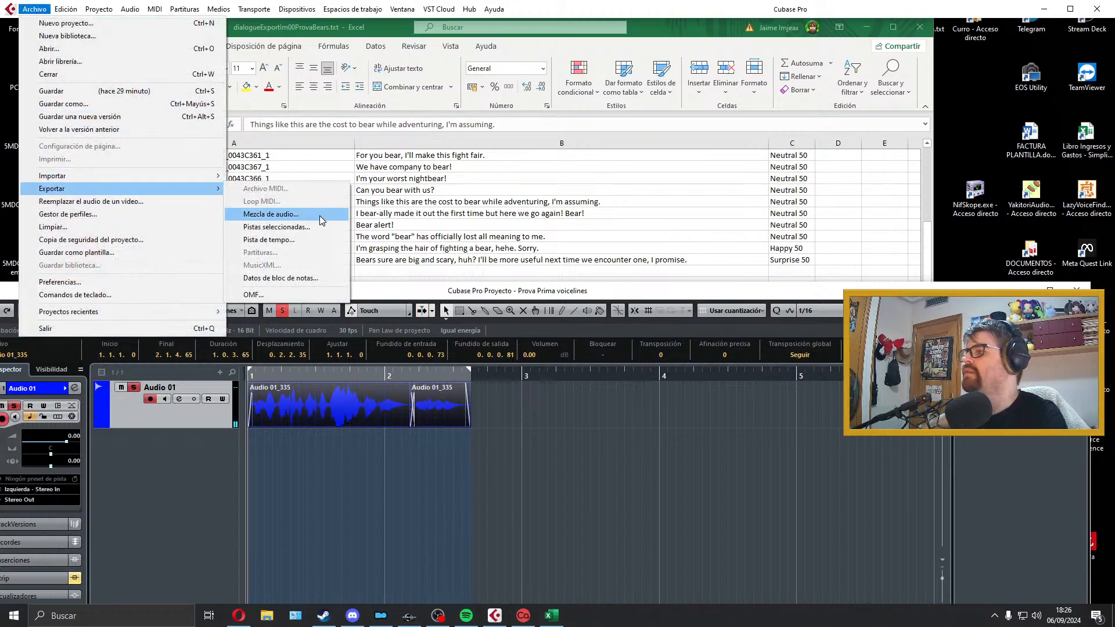
left_click(319, 216)
left_click(351, 231)
left_click(299, 215)
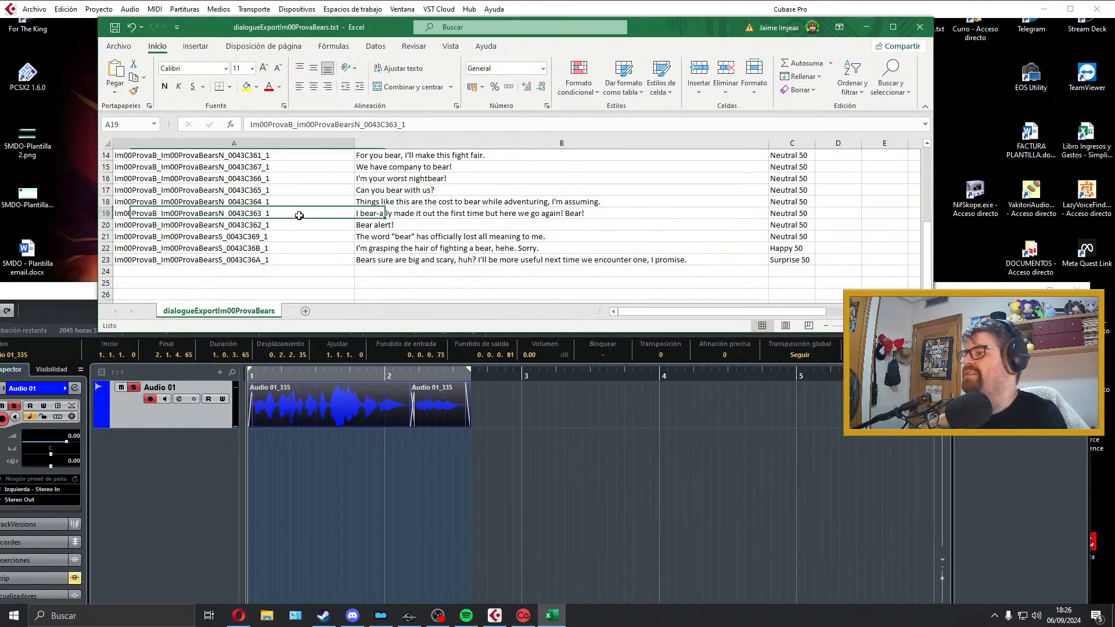
double_click(300, 215)
left_click(289, 203)
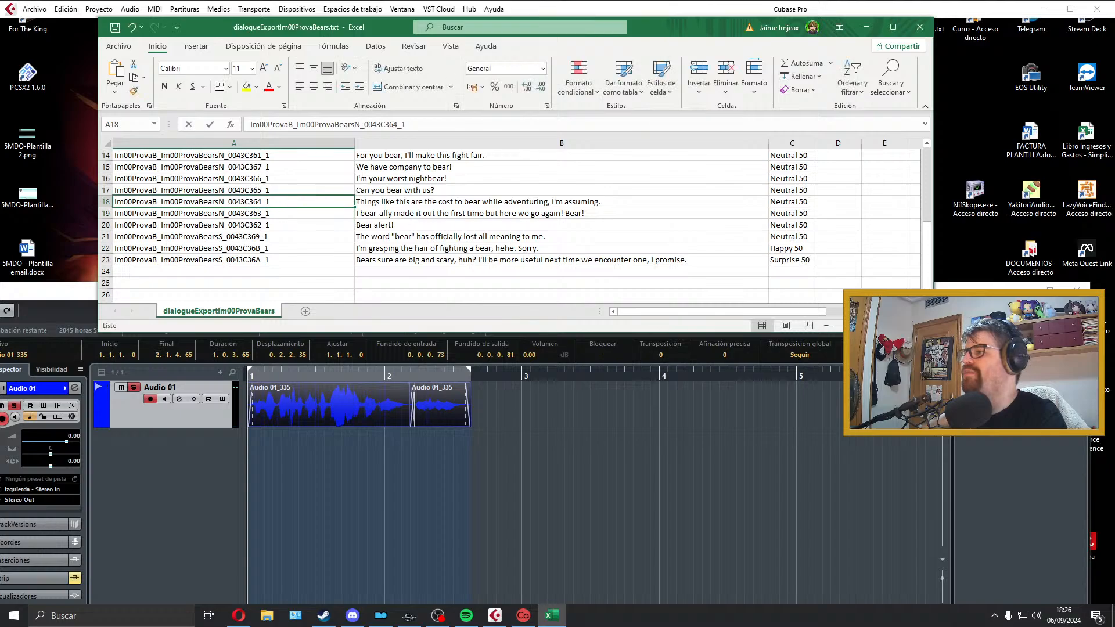
double_click(287, 202)
double_click(288, 202)
left_click(15, 11)
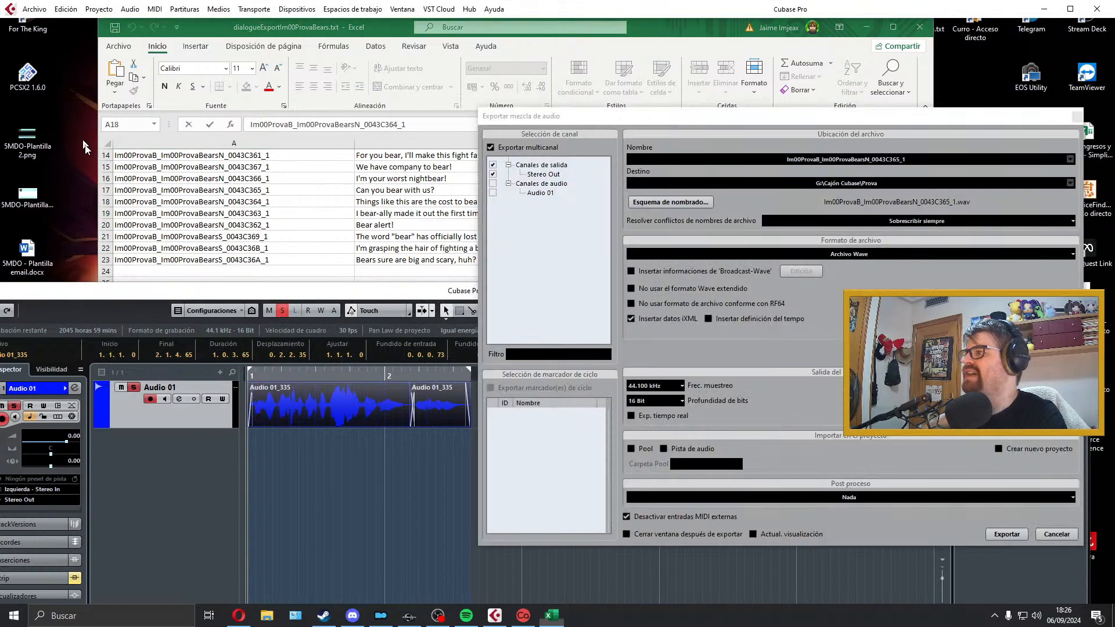
Step: Export the mixdown as a Wave file named Im00ProvaB_Im00ProvaBearsN_0043C364_1 and close the export dialog
left_click(876, 159)
type("Im00ProvaB_Im00ProvaBearsN_0043C364_1")
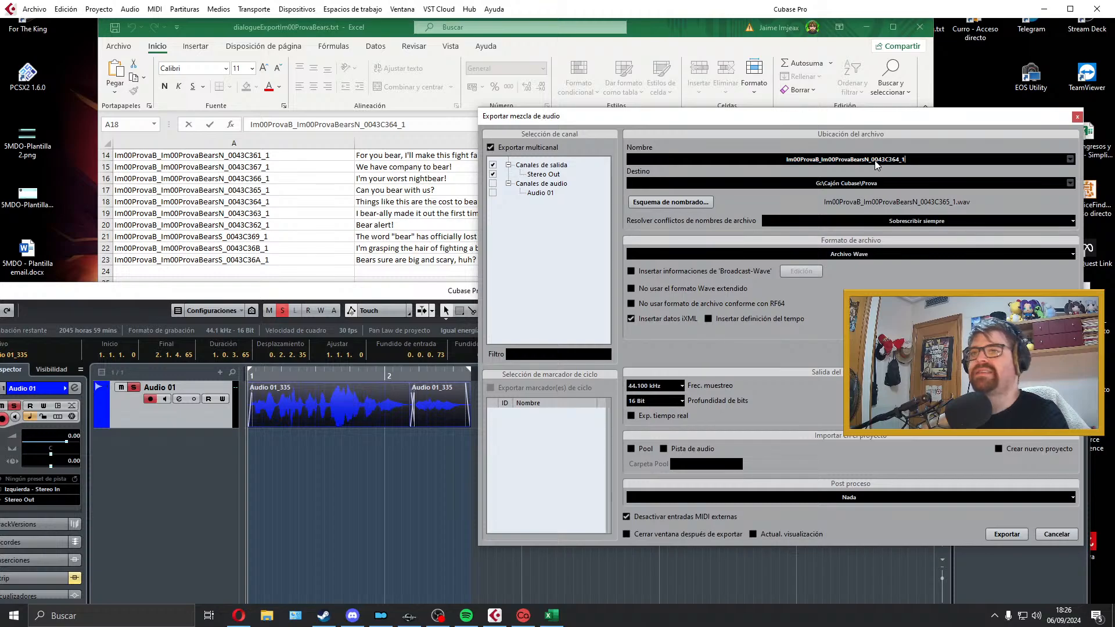
key("Return")
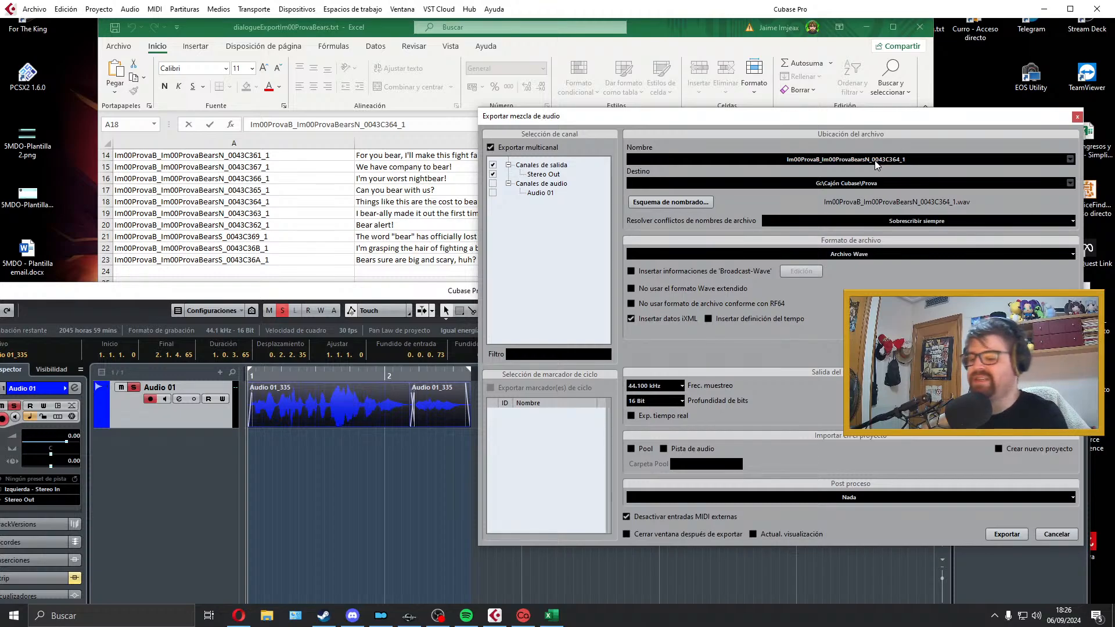
left_click(1007, 535)
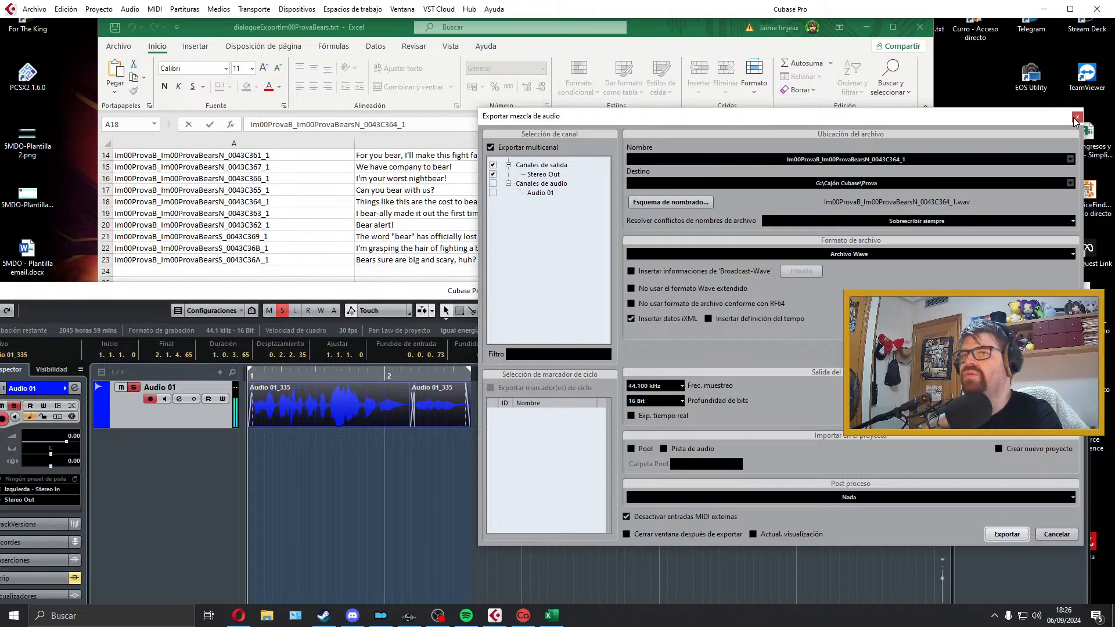
left_click(1076, 119)
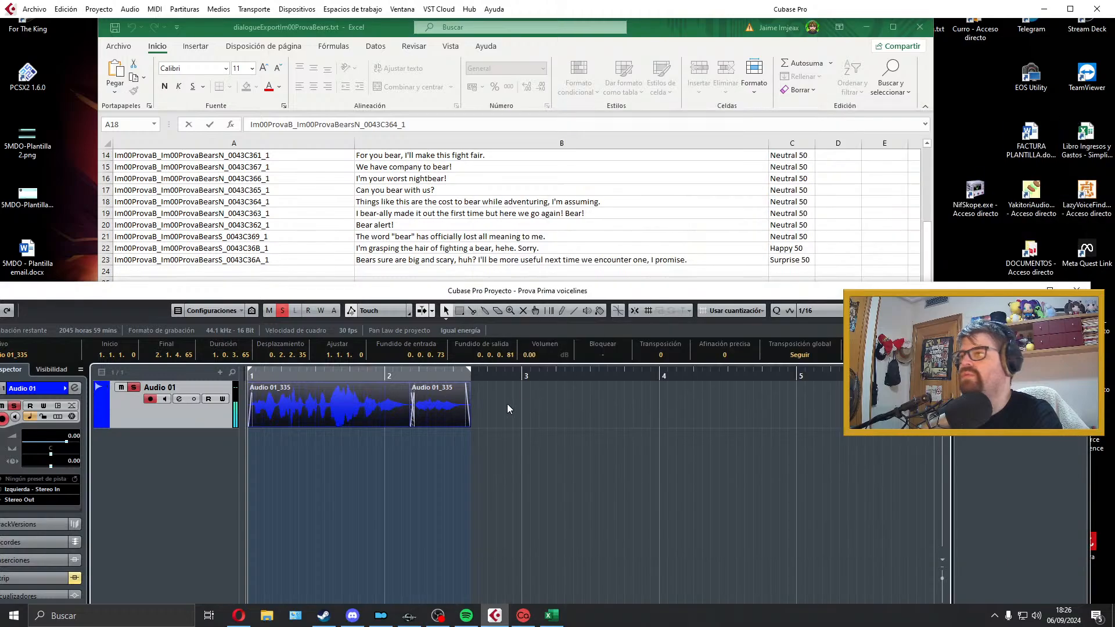
Step: Delete the exported B18 clips from Audio 01 and extend the locator range to just past bar 5
left_click_drag(535, 388, 337, 409)
key("Delete")
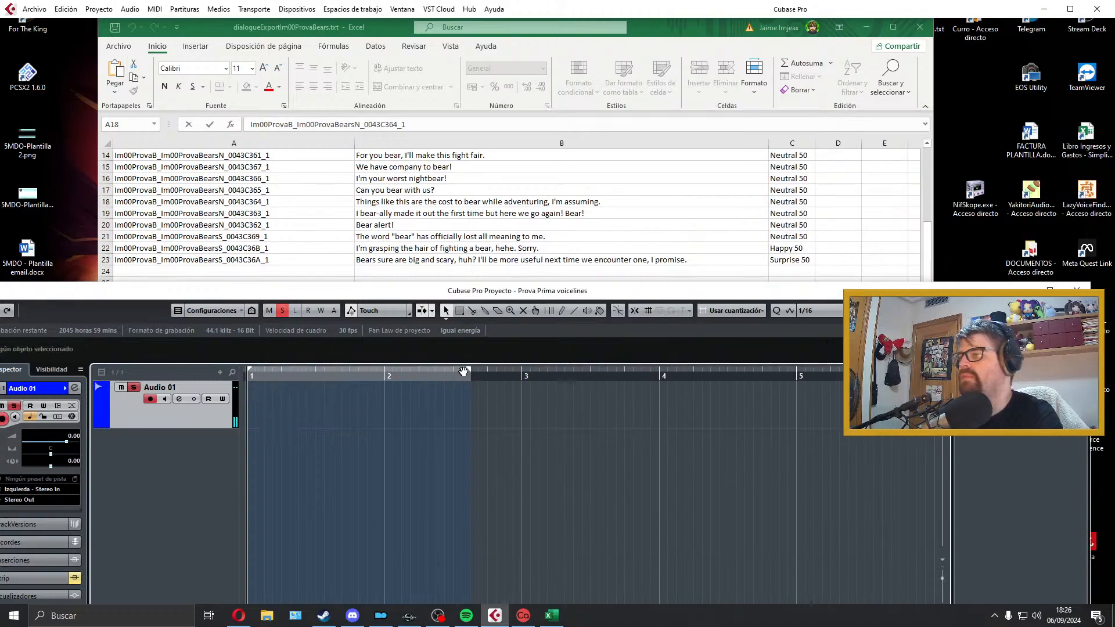
left_click_drag(469, 370, 838, 370)
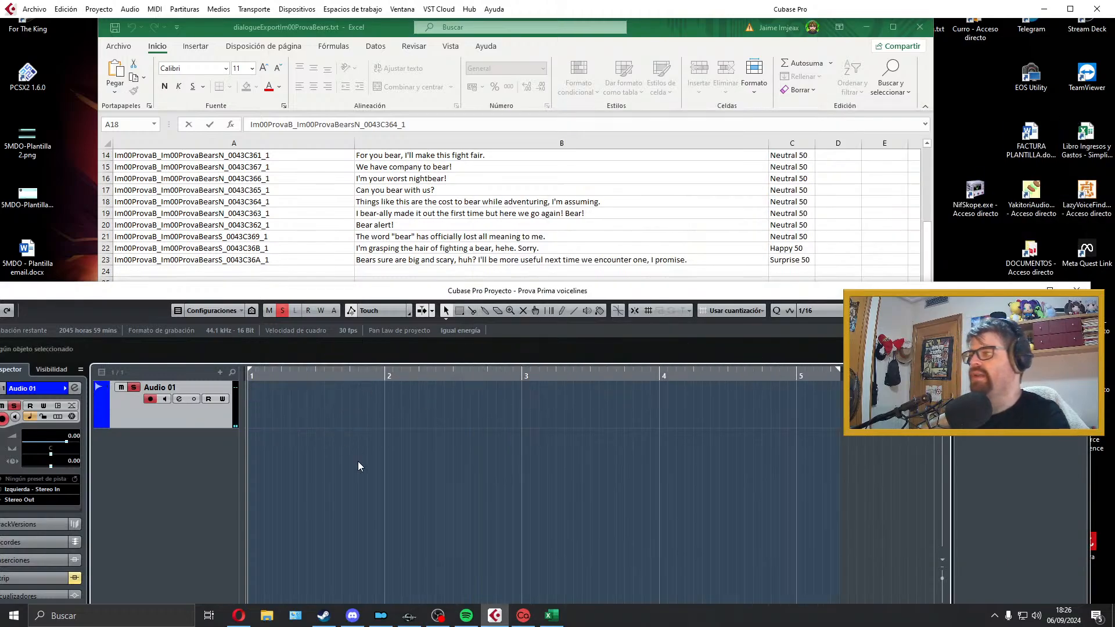
Step: Record a first, short take of the B19 line from bar 1 and delete it
key("KP_Multiply")
key("space")
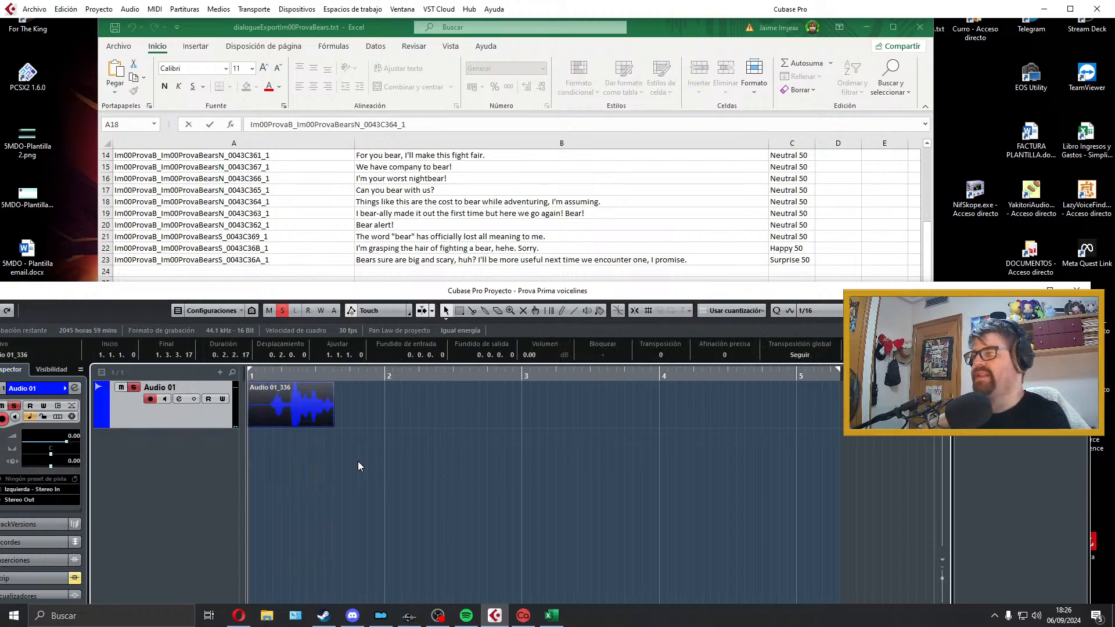
key("Delete")
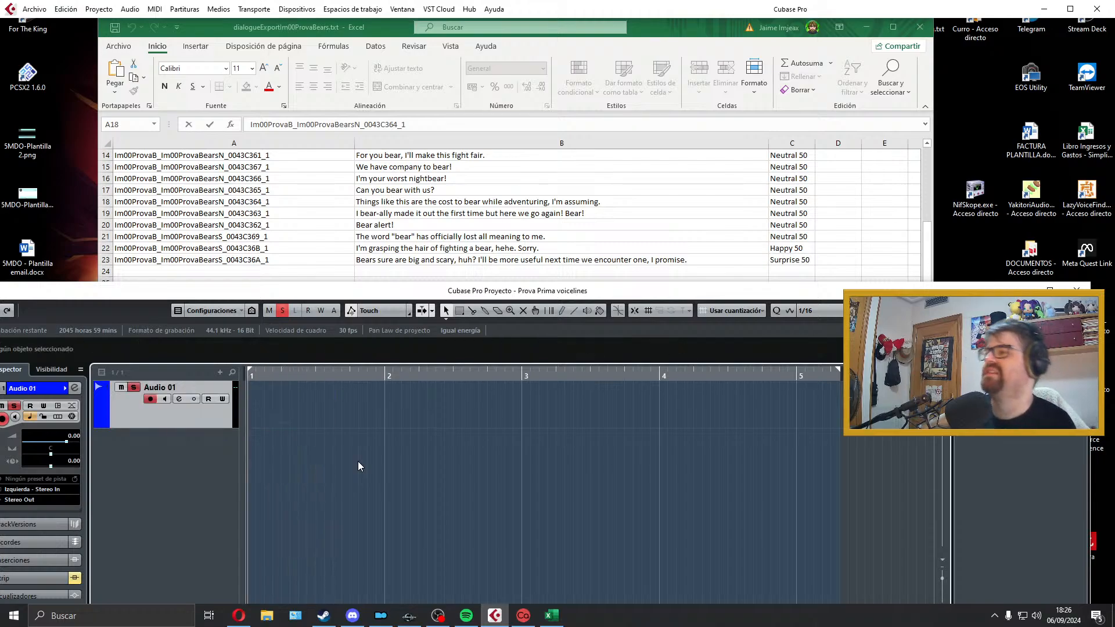
Step: Record a second take of the B19 line from bar 1, play back its opening and delete it
key("KP_Multiply")
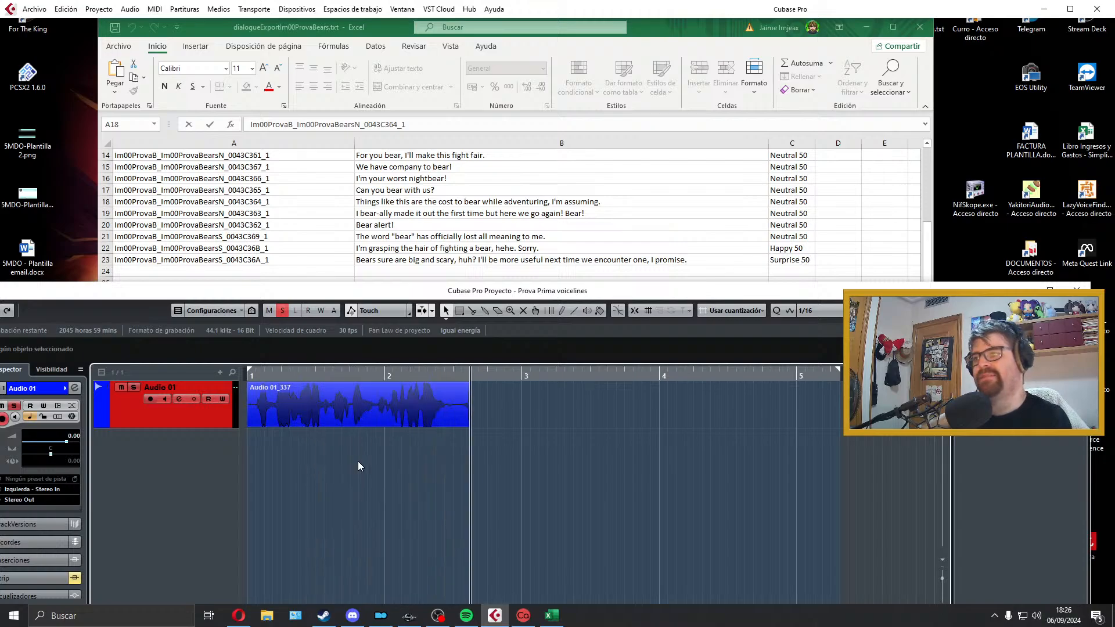
key("space")
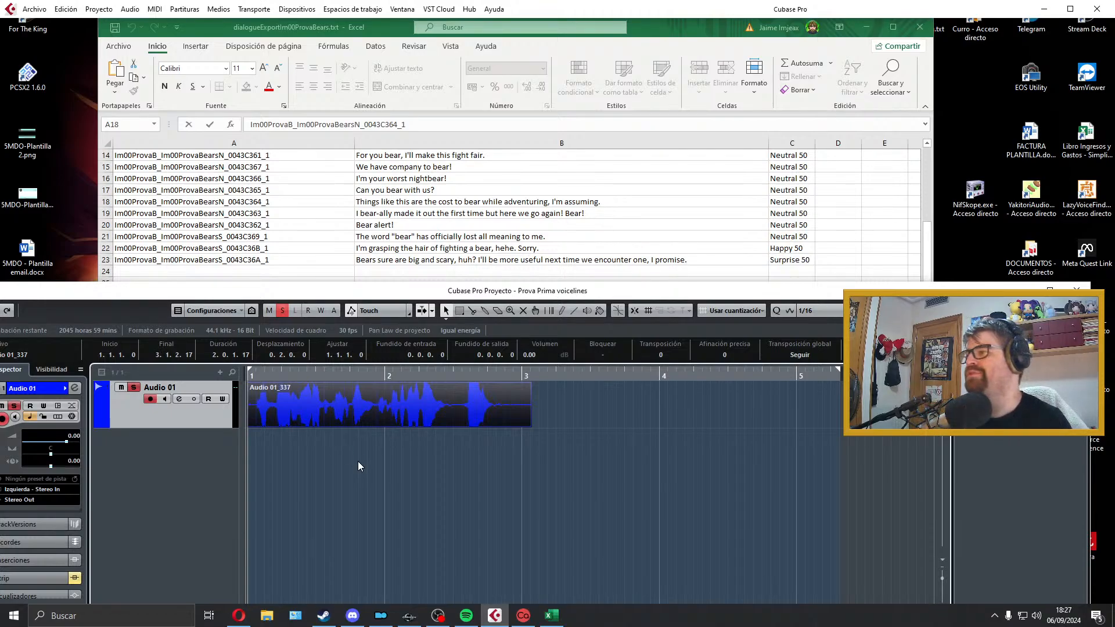
key("space")
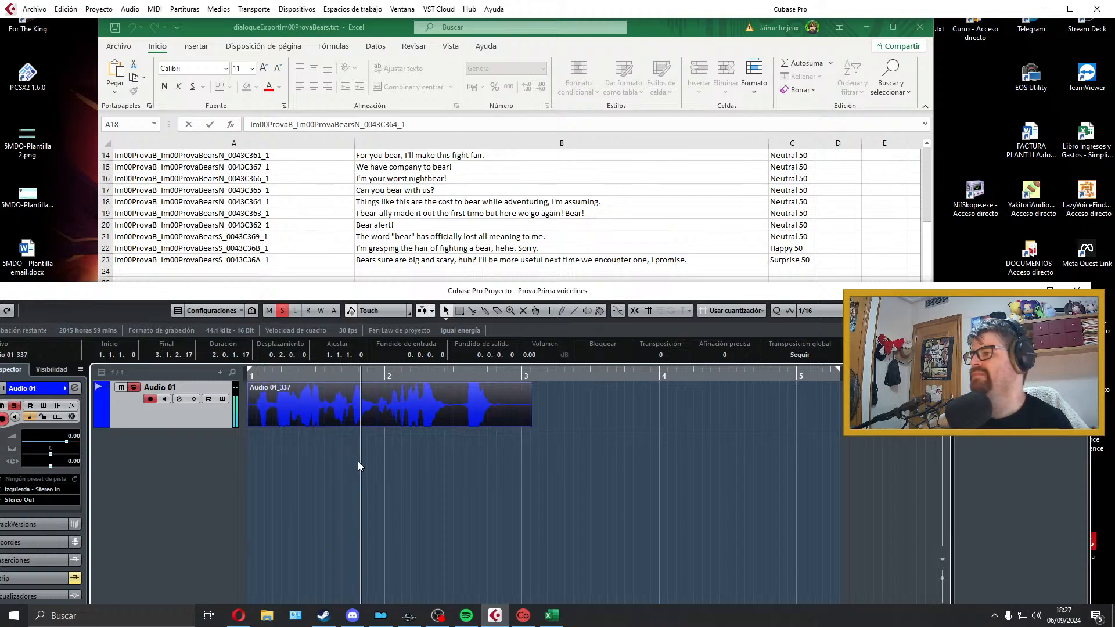
key("space")
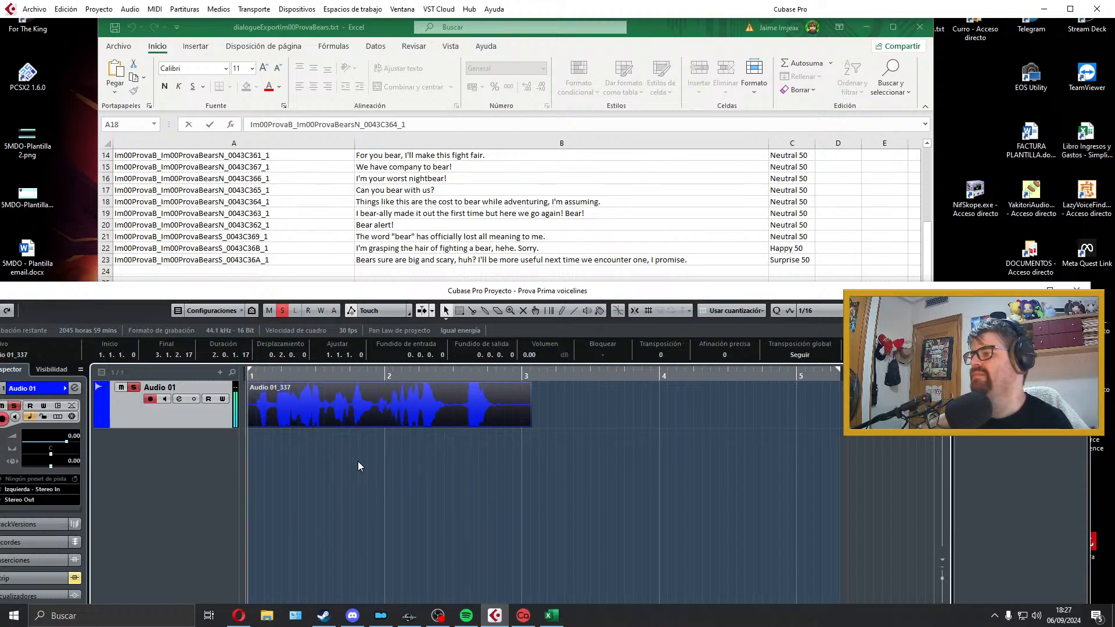
key("Delete")
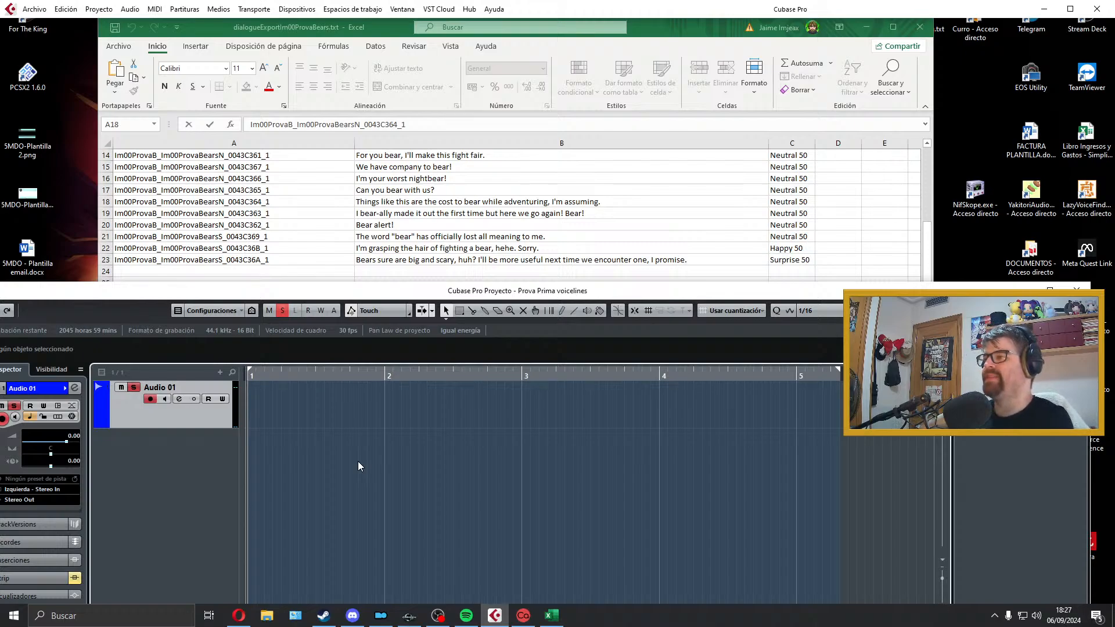
Step: Record and audition a third take of the B19 line from bar 1, trimming its end to remove the final "Bear!"
key("KP_Multiply")
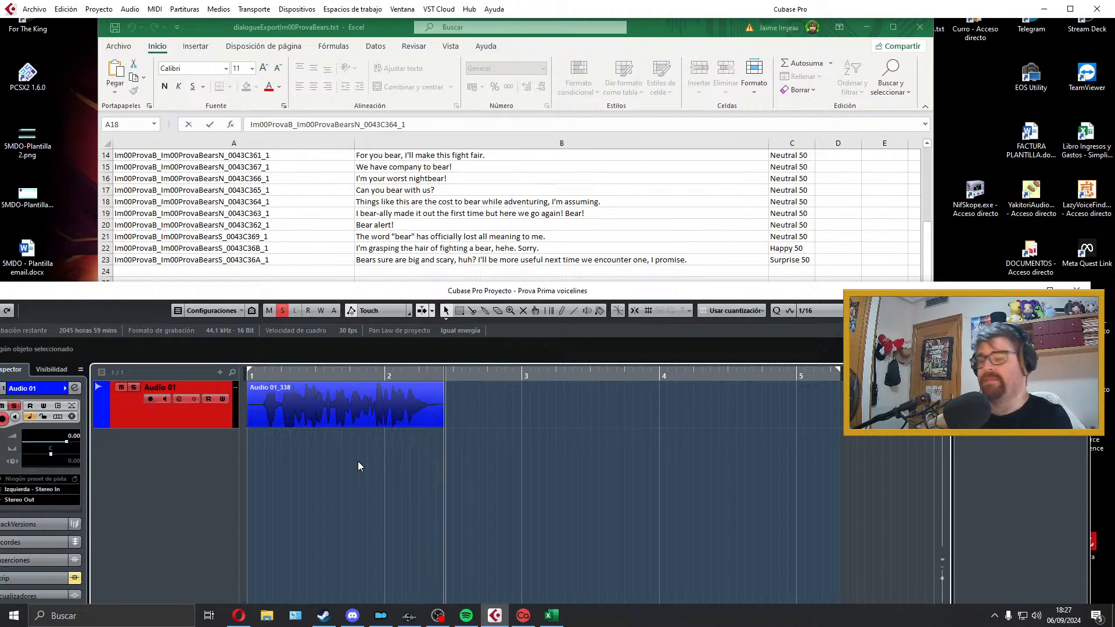
key("space")
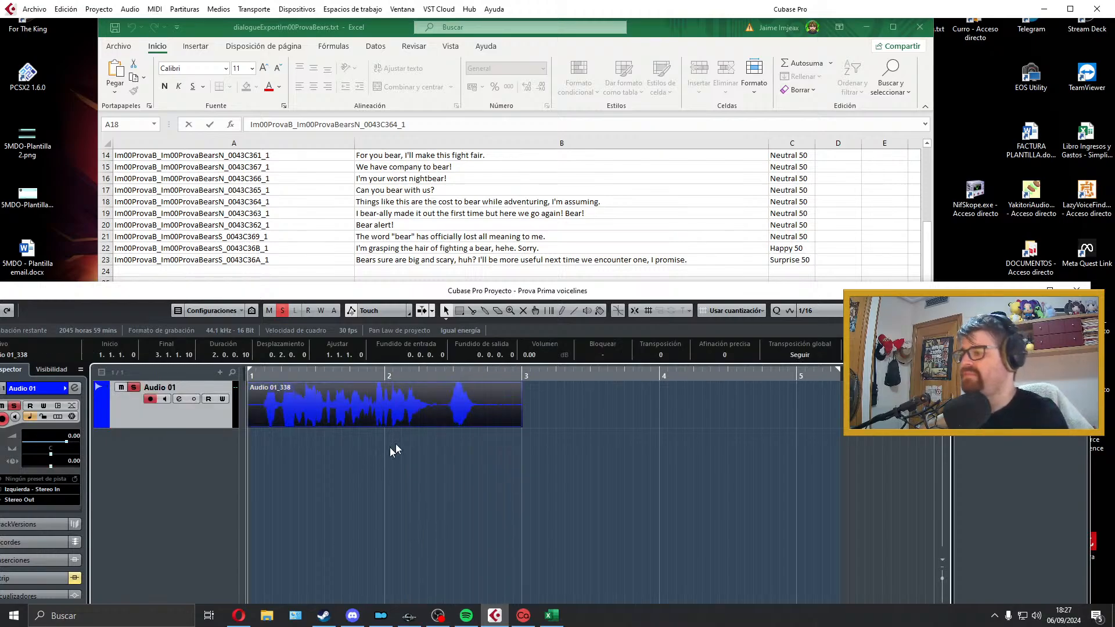
key("space")
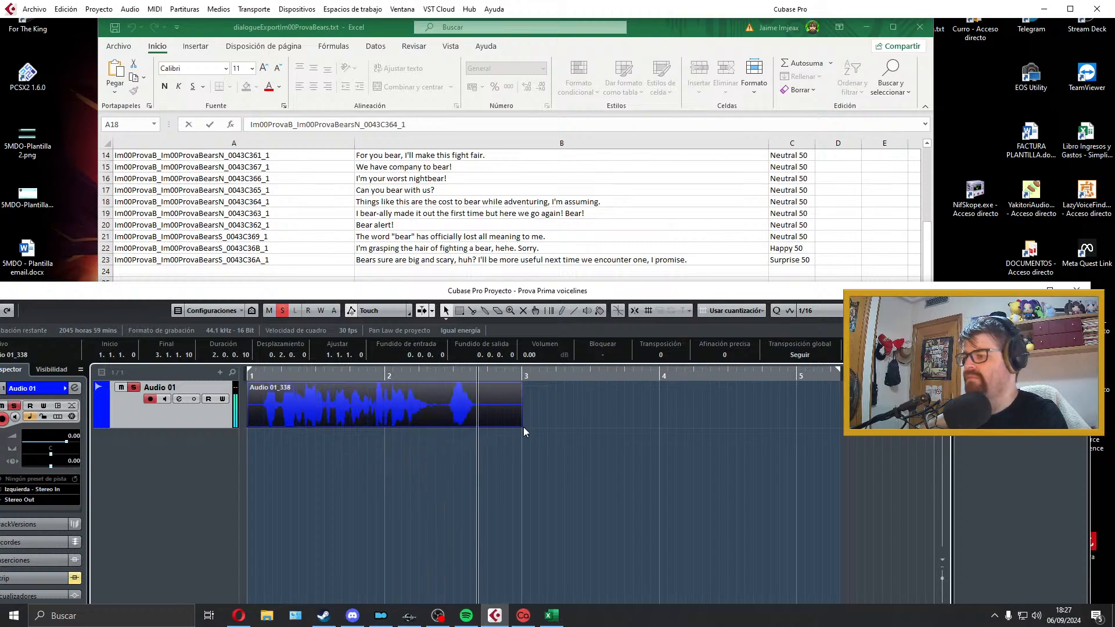
key("space")
left_click_drag(517, 425, 438, 417)
Step: Record the final "Bear!" as a separate clip after the trimmed take and trim its start to the word's beginning
key("KP_Multiply")
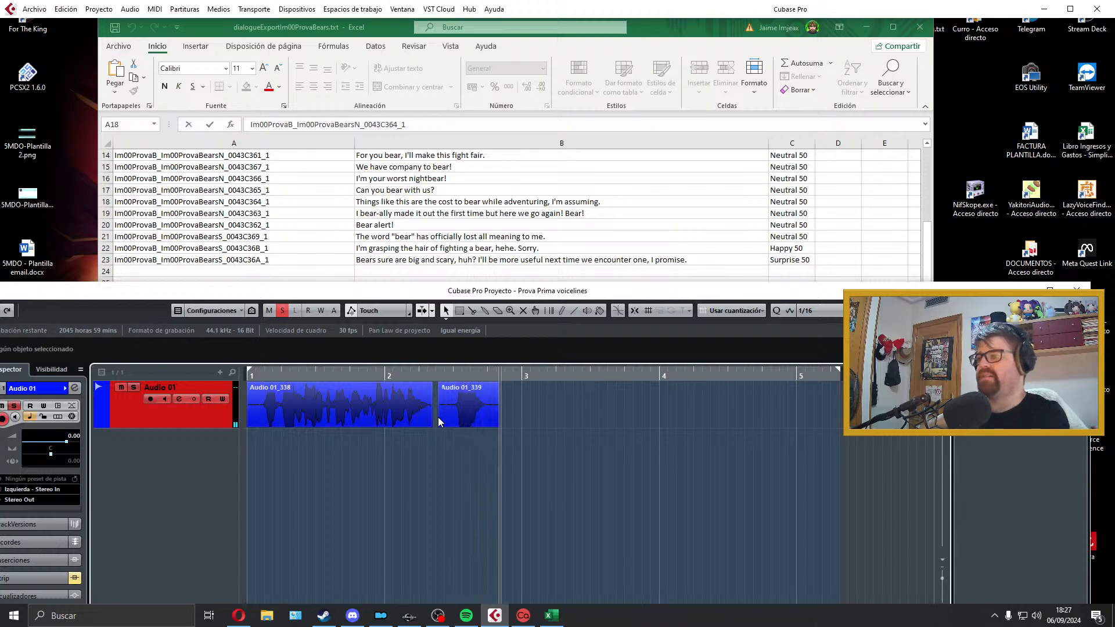
key("space")
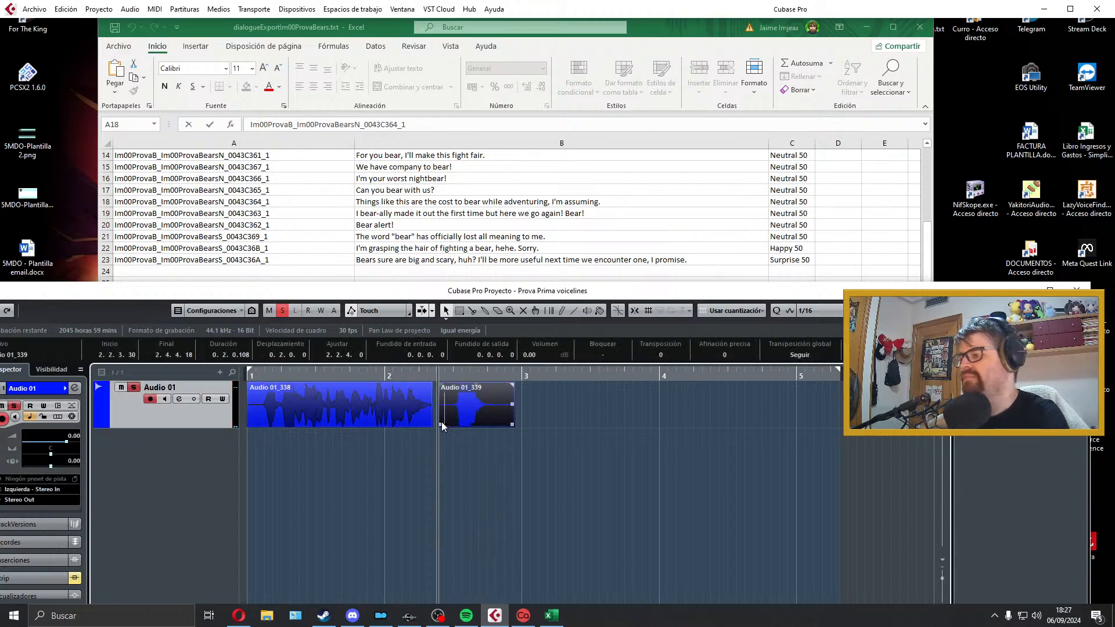
left_click_drag(441, 423, 452, 418)
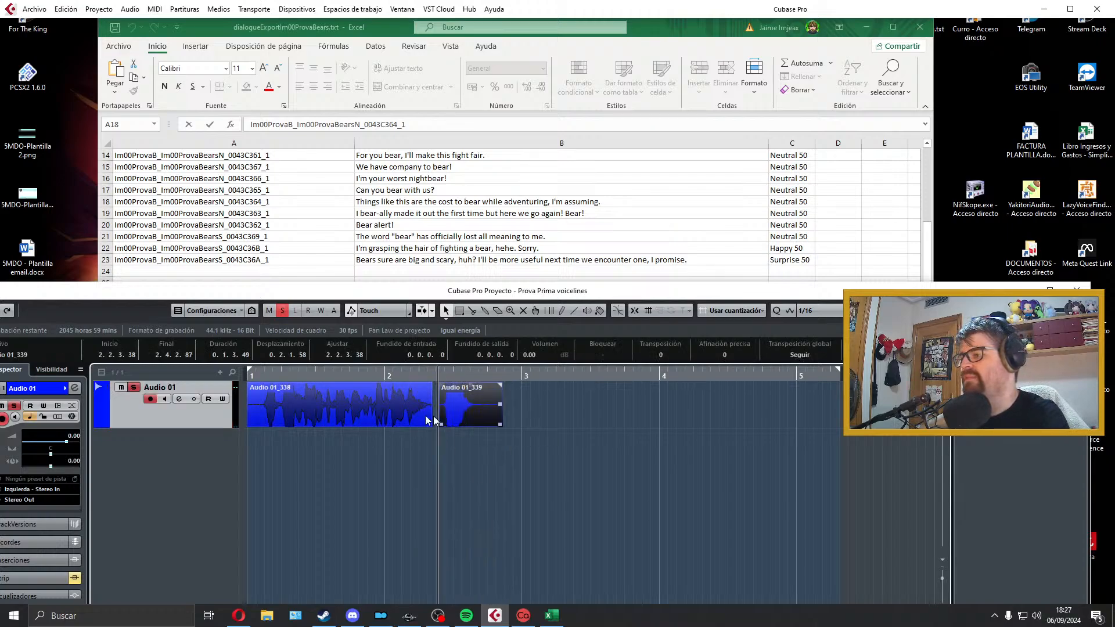
Step: Trim the first clip's start, pull both clips earlier so "Bear!" begins at about 2.1.4.114, and play from shortly before bar 2
left_click_drag(254, 424, 254, 385)
left_click_drag(452, 412, 425, 413)
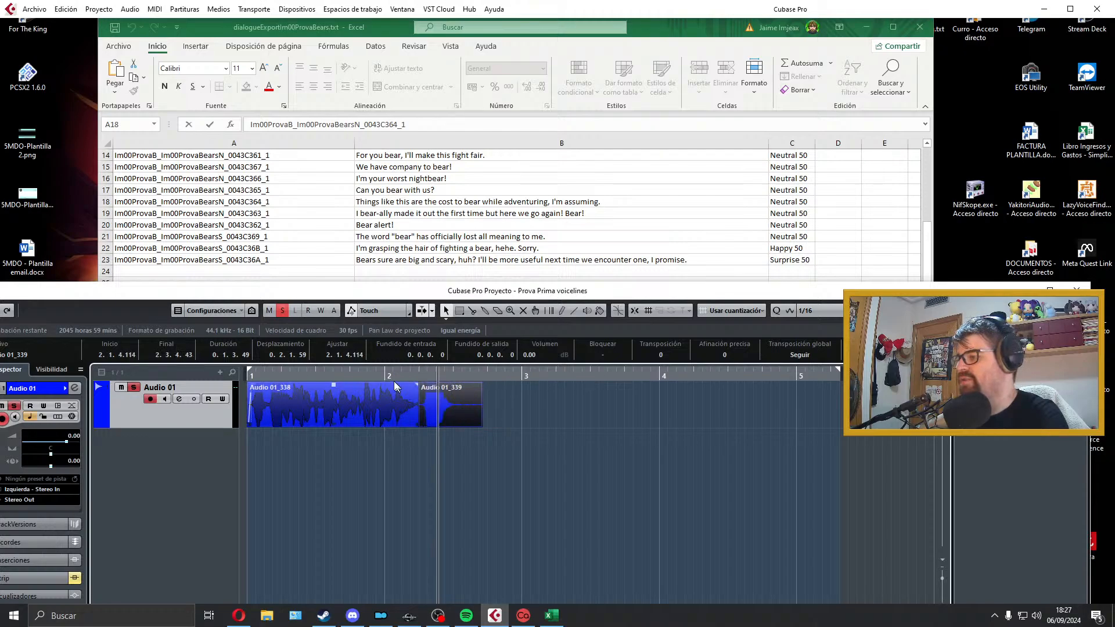
left_click(351, 373)
left_click(356, 375)
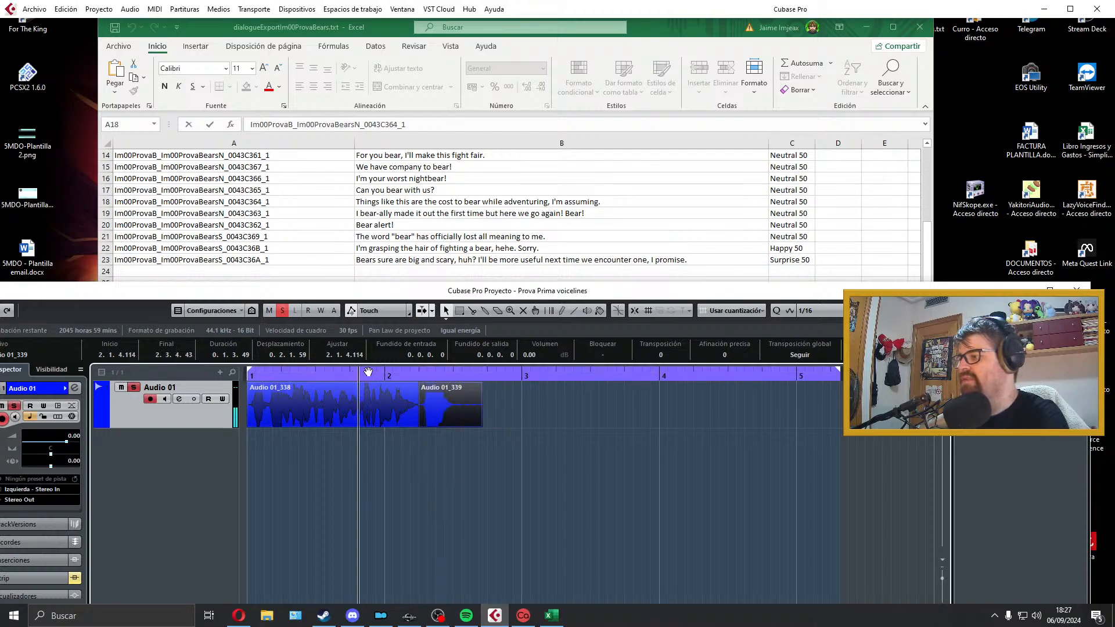
Step: Move the "Bear!" clip to start at about 2.2.2.93, extend the first clip's end up to it and play both clips from bar 1
key("space")
key("space")
left_click_drag(457, 409, 435, 425)
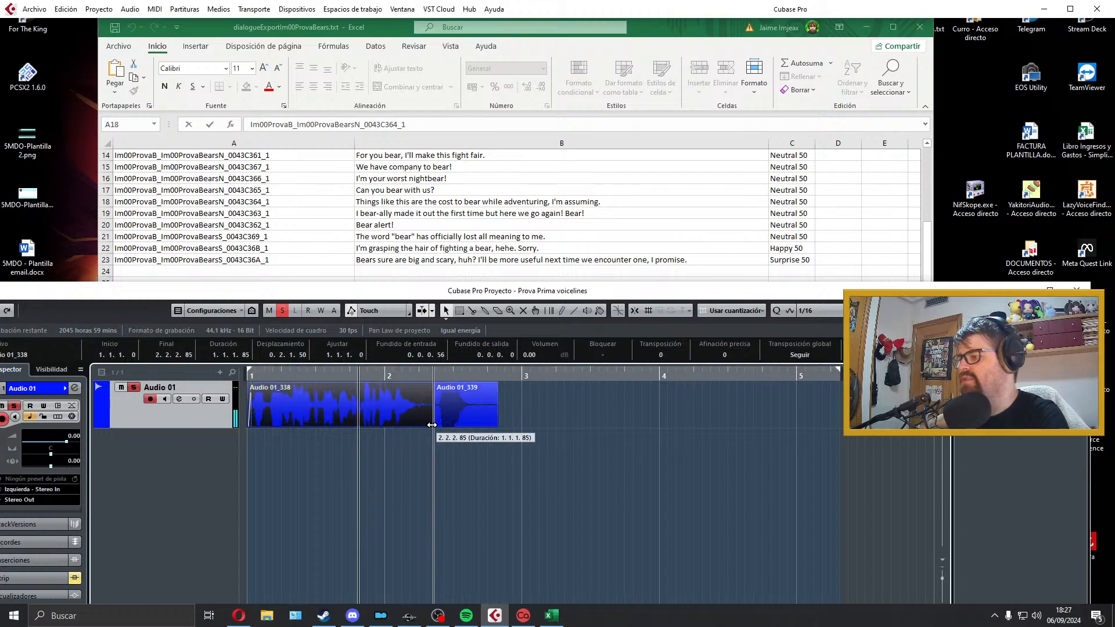
left_click(463, 417)
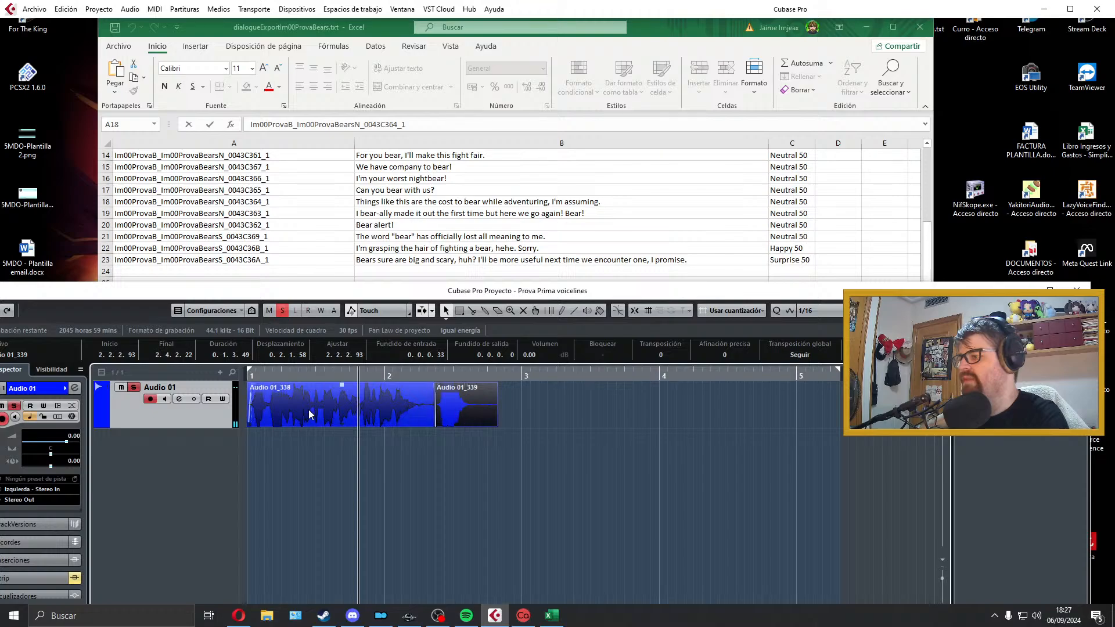
left_click_drag(295, 375, 248, 375)
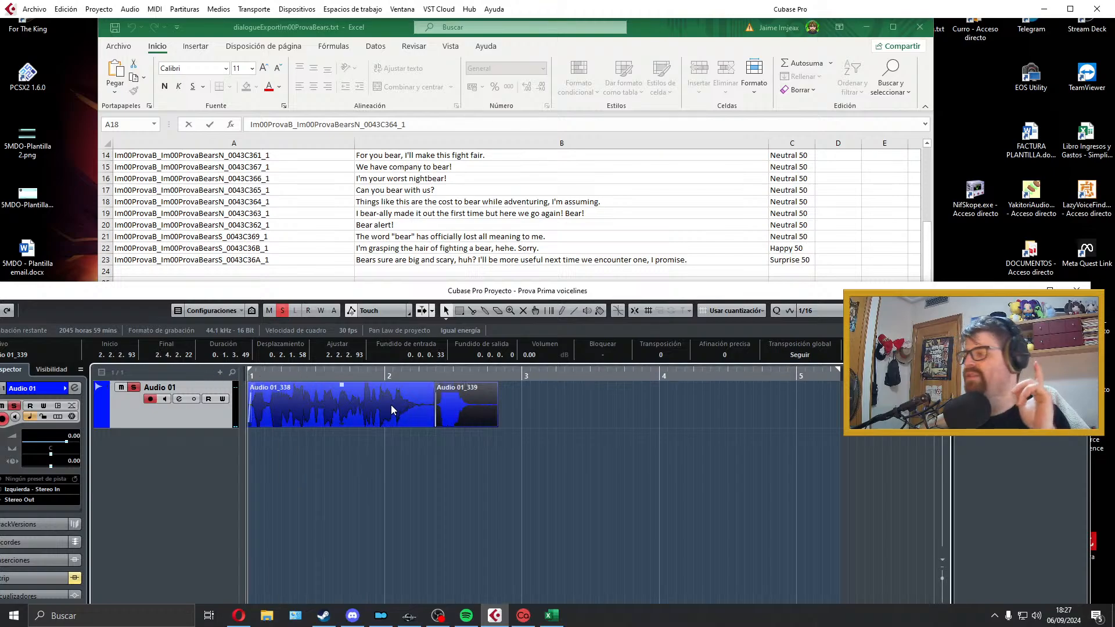
key("space")
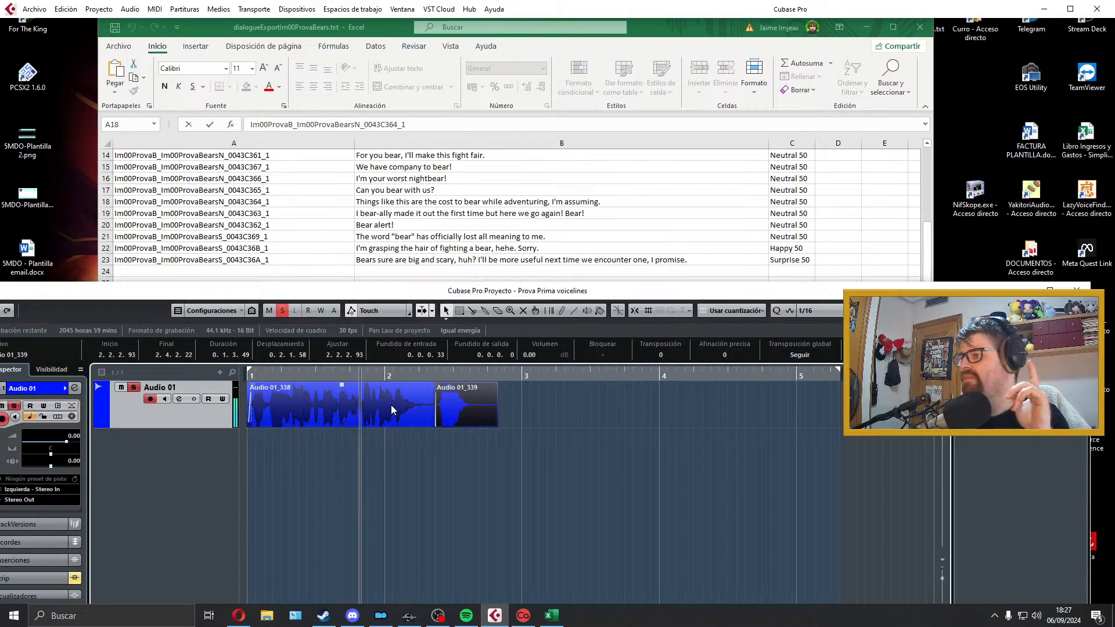
key("space")
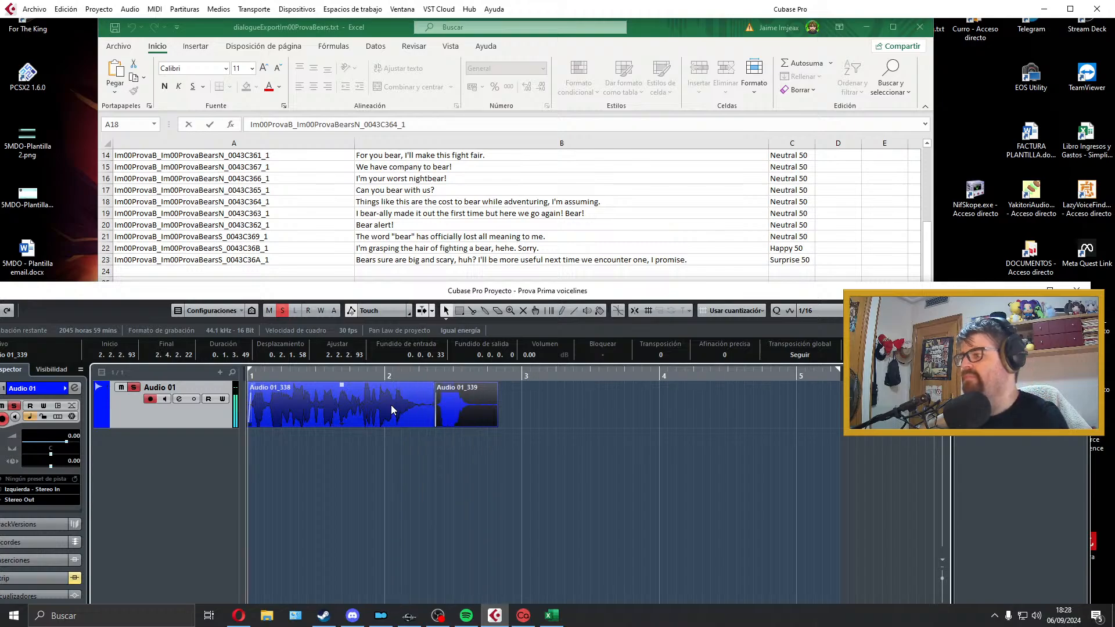
Step: Shorten the first clip to end at about 2.2.2.28, move the "Bear!" clip to about 2.2.3.22 and play the transition
left_click(392, 406)
left_click_drag(448, 399, 430, 425)
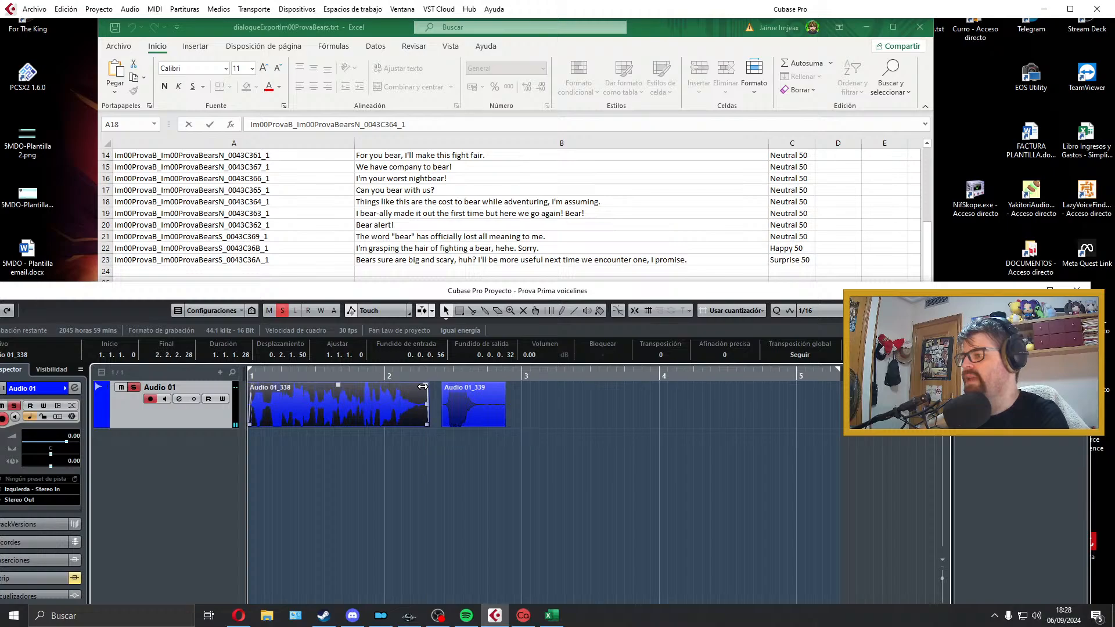
left_click(476, 397)
left_click_drag(476, 397, 472, 398)
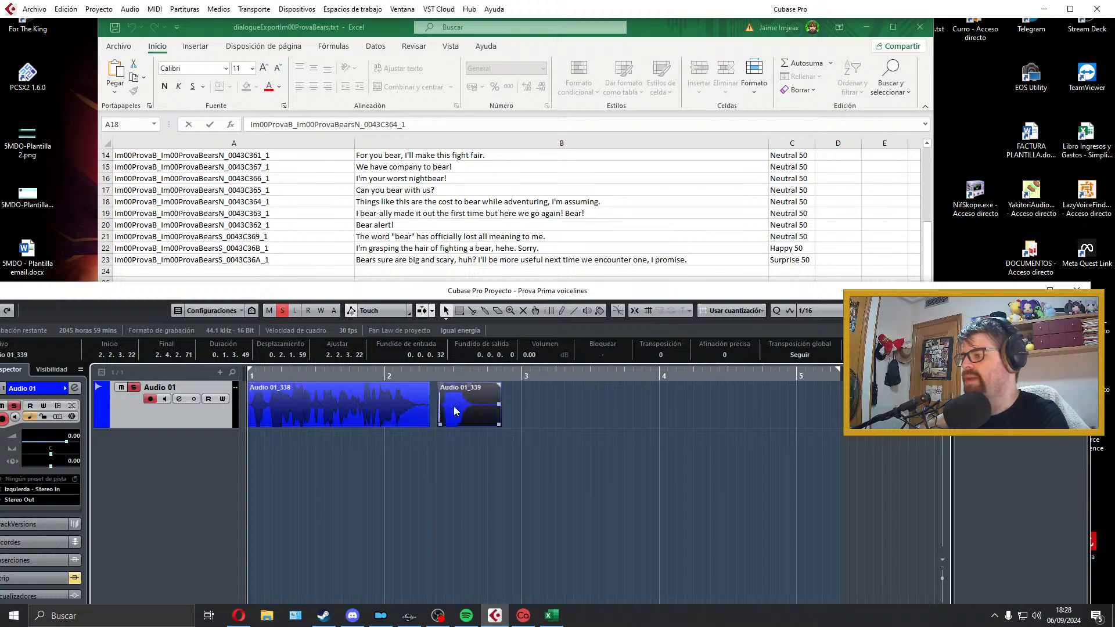
key("space")
left_click(402, 466)
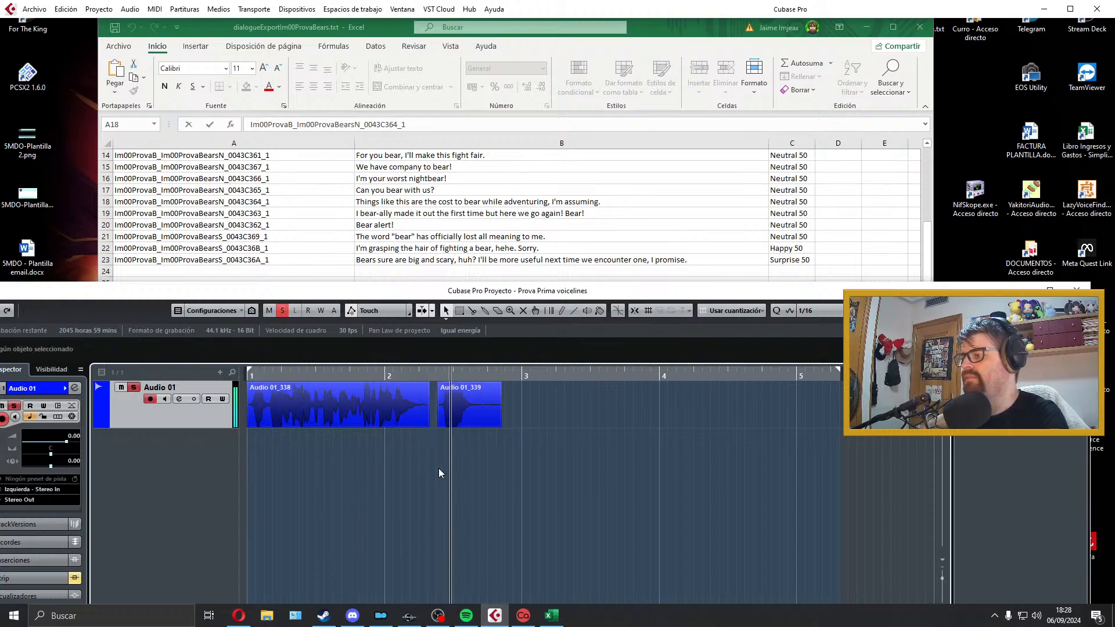
key("space")
Step: Trim the silent tail after "Bear!" and give the first clip a fade-out of about 0.0.0.97
left_click_drag(499, 424, 477, 423)
left_click(433, 434)
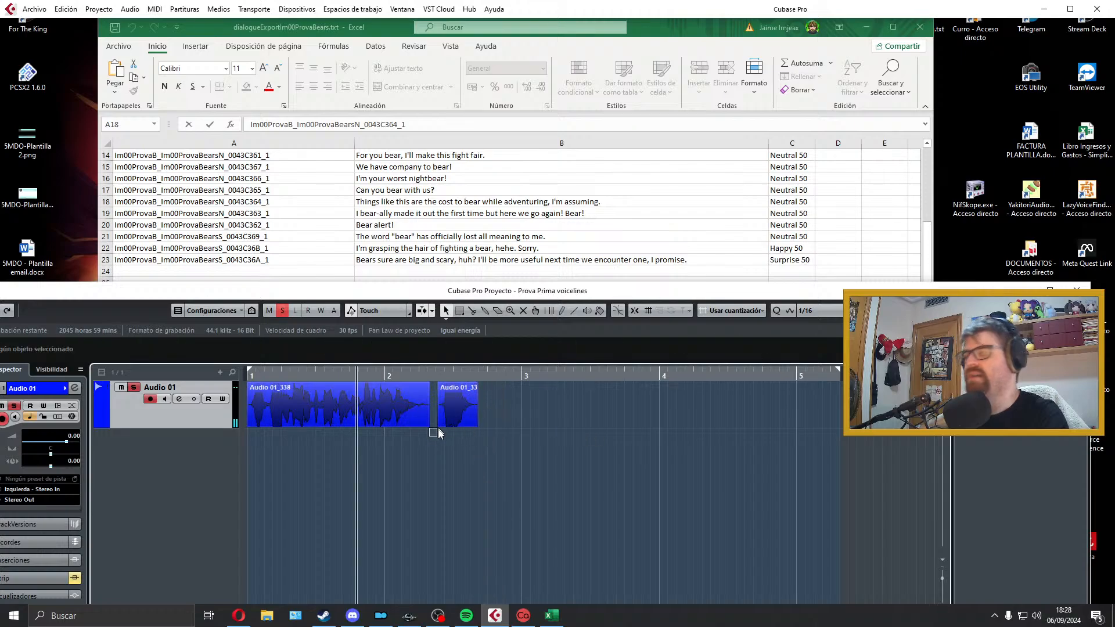
left_click(433, 417)
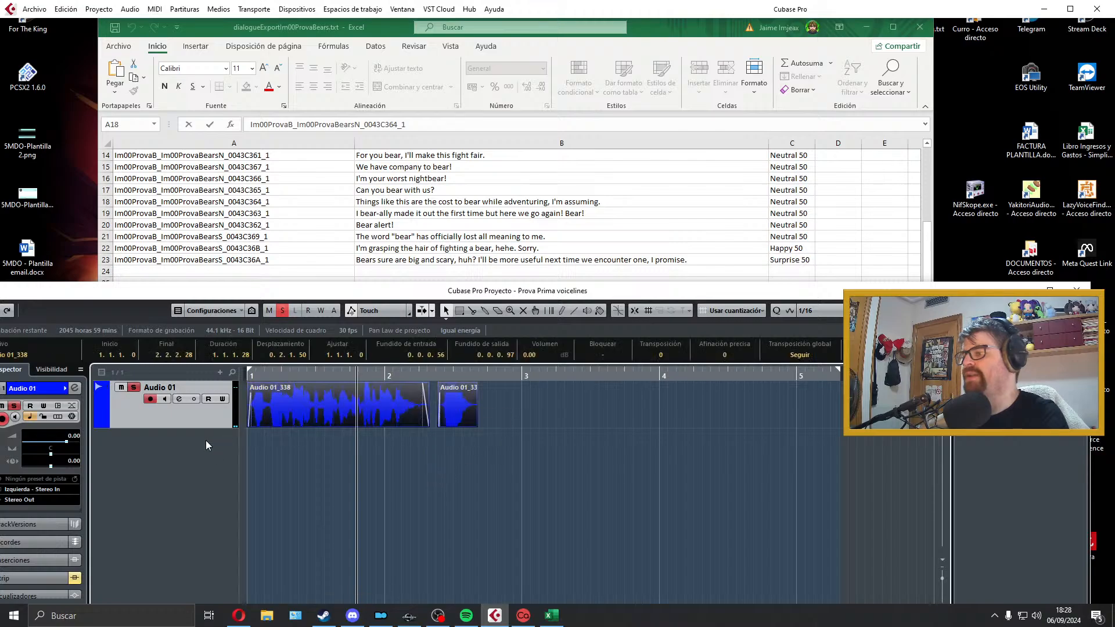
Step: Set the locators around both clips of the B19 line and open the audio mixdown export
key("p")
key("KP_Decimal")
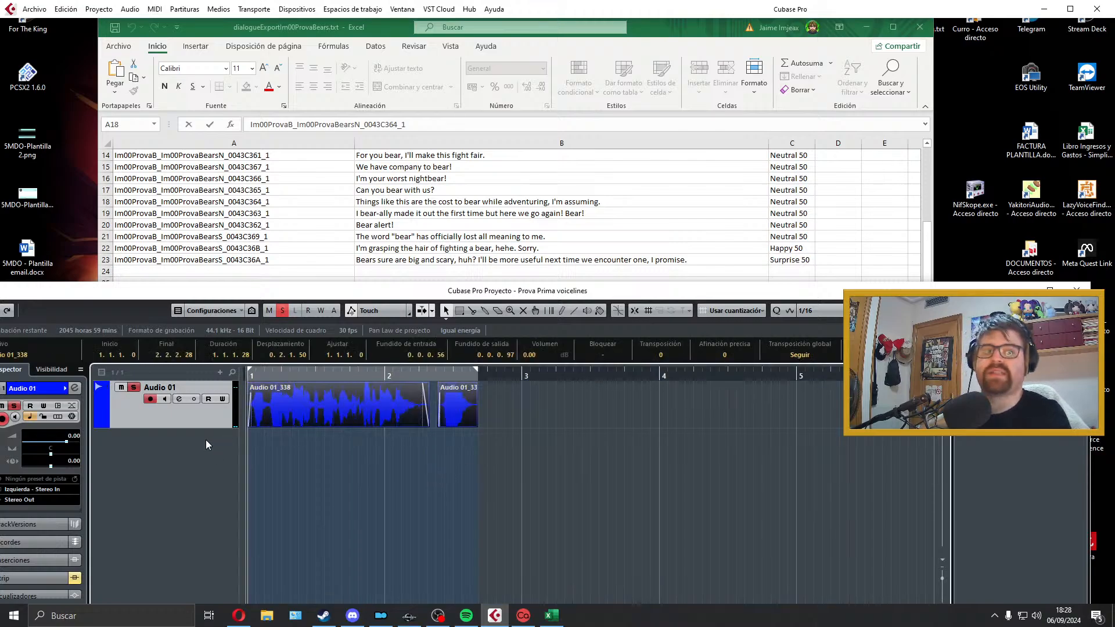
left_click(41, 9)
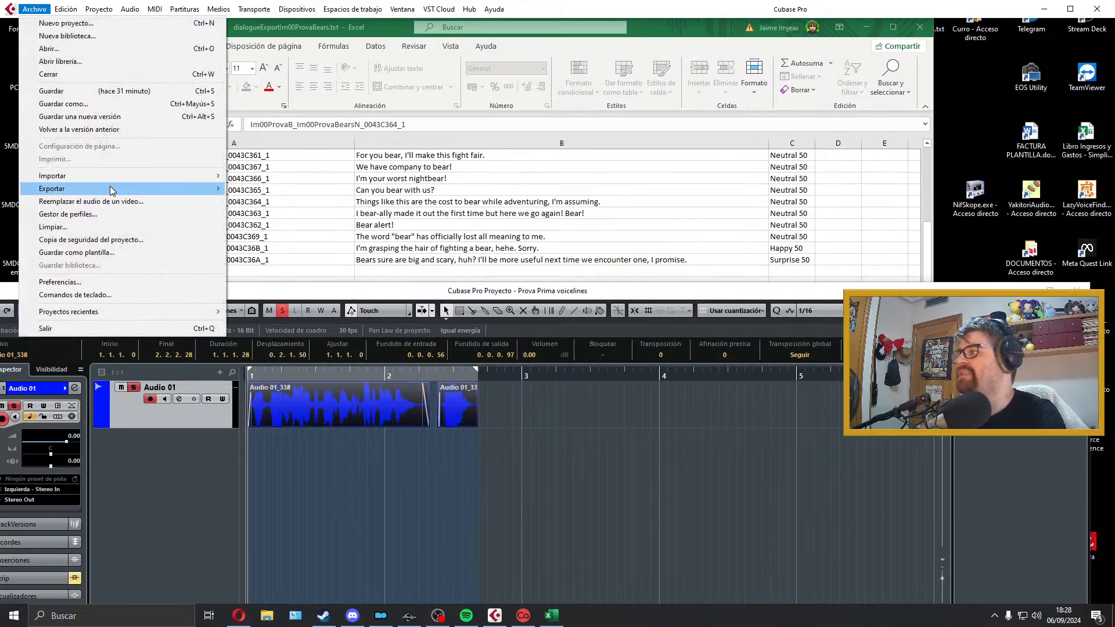
mouse_move(112, 191)
left_click(300, 214)
Step: Export the B19 line as a Wave file named with the ID from A19, Im00ProvaB_Im00ProvaBearsN_0043C363_1, and close the export window
left_click(311, 220)
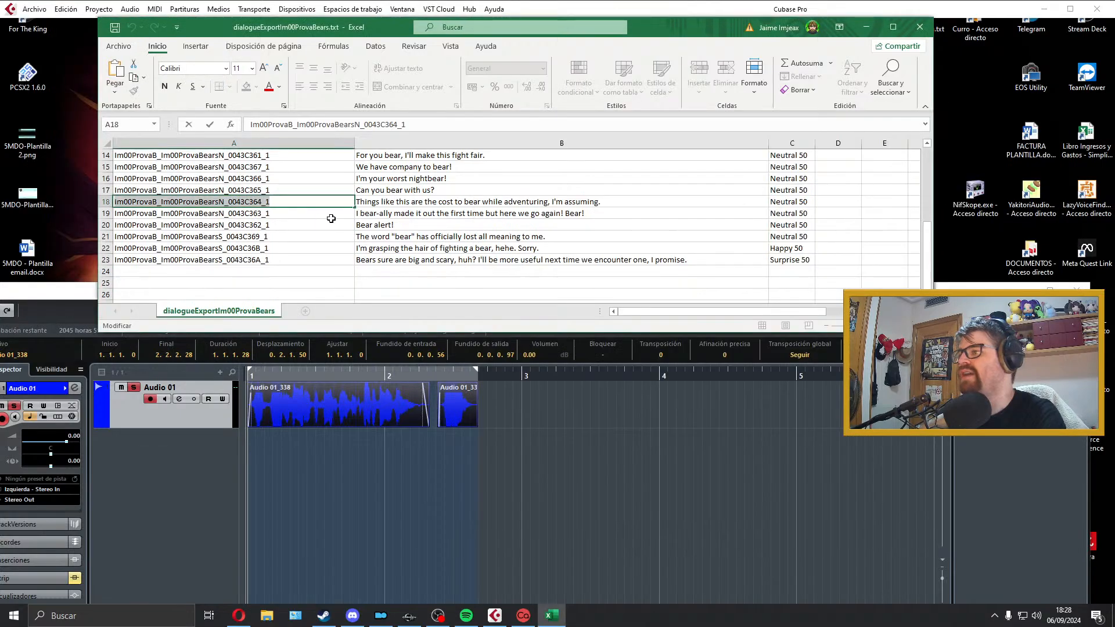
left_click(331, 216)
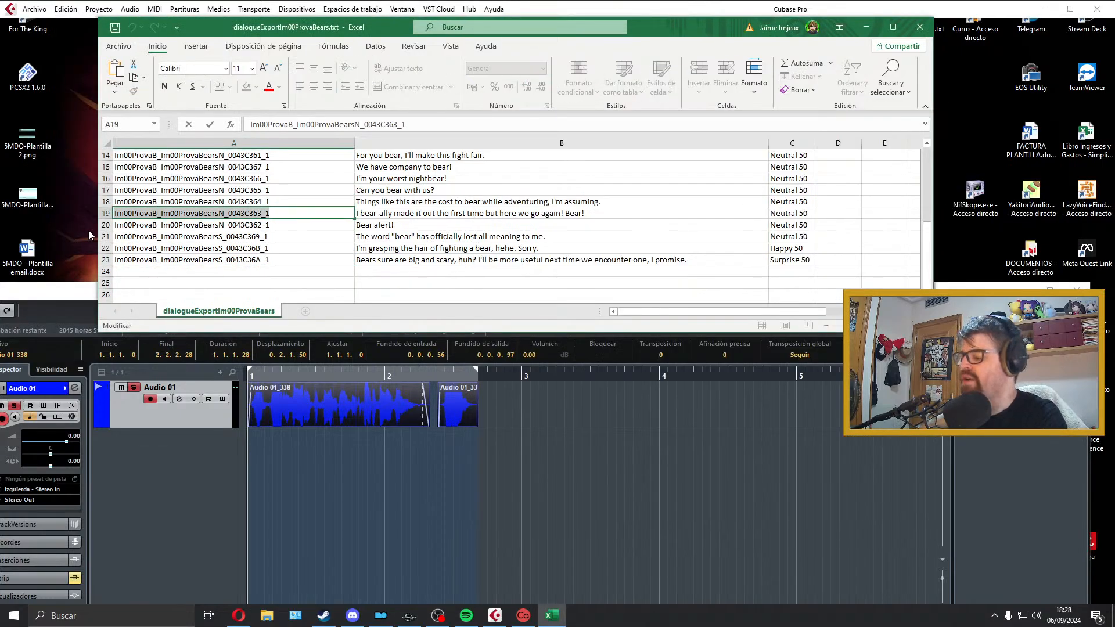
left_click(494, 615)
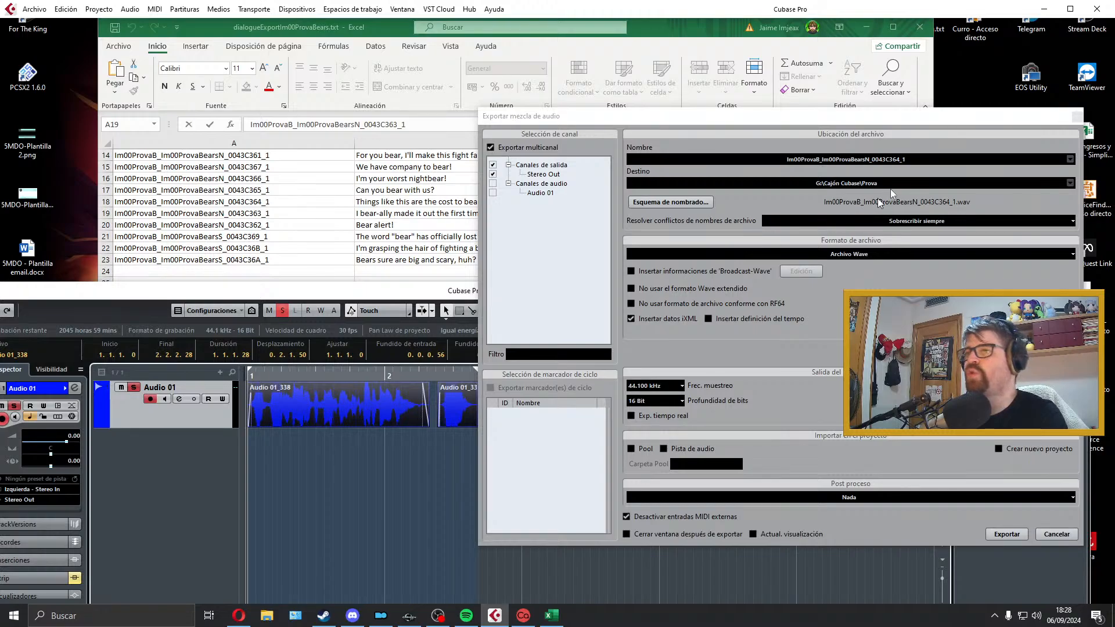
left_click(914, 163)
type("Im00ProvaB_Im00ProvaBearsN_0043C363_1")
left_click(1004, 532)
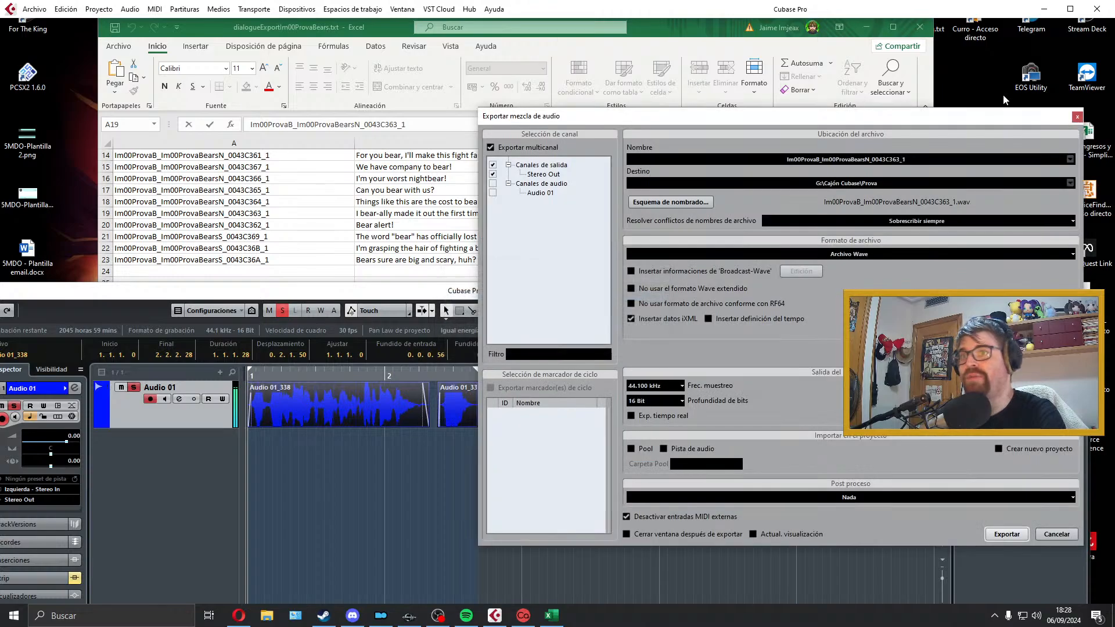
left_click(1076, 116)
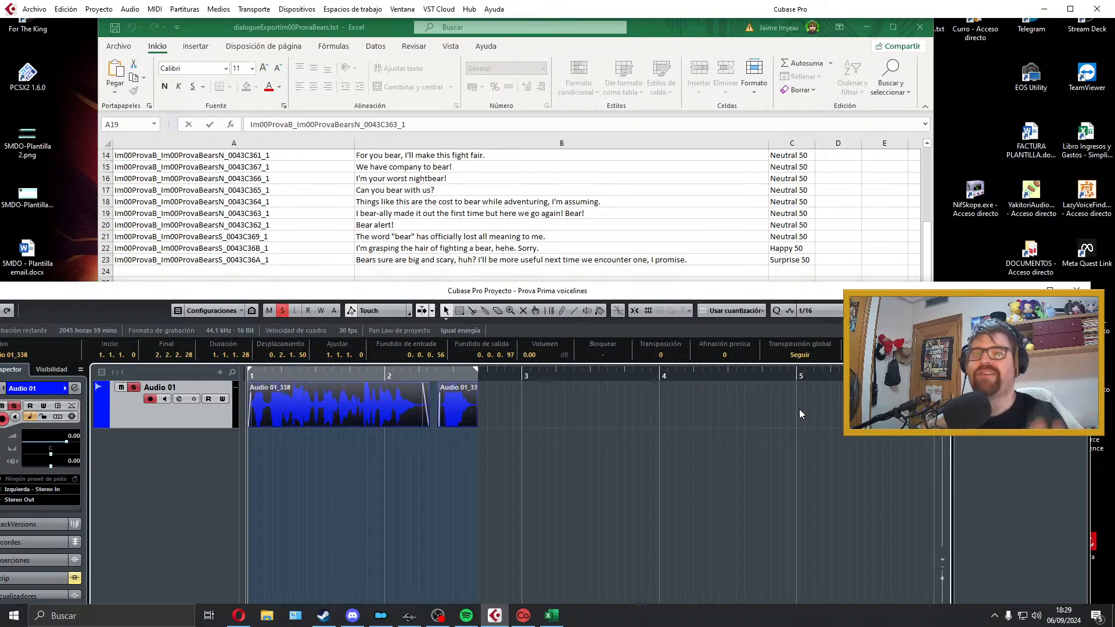
Step: Delete both exported clips, record the B20 line "Bear alert!" from bar 1 and play it back
left_click_drag(527, 403, 357, 429)
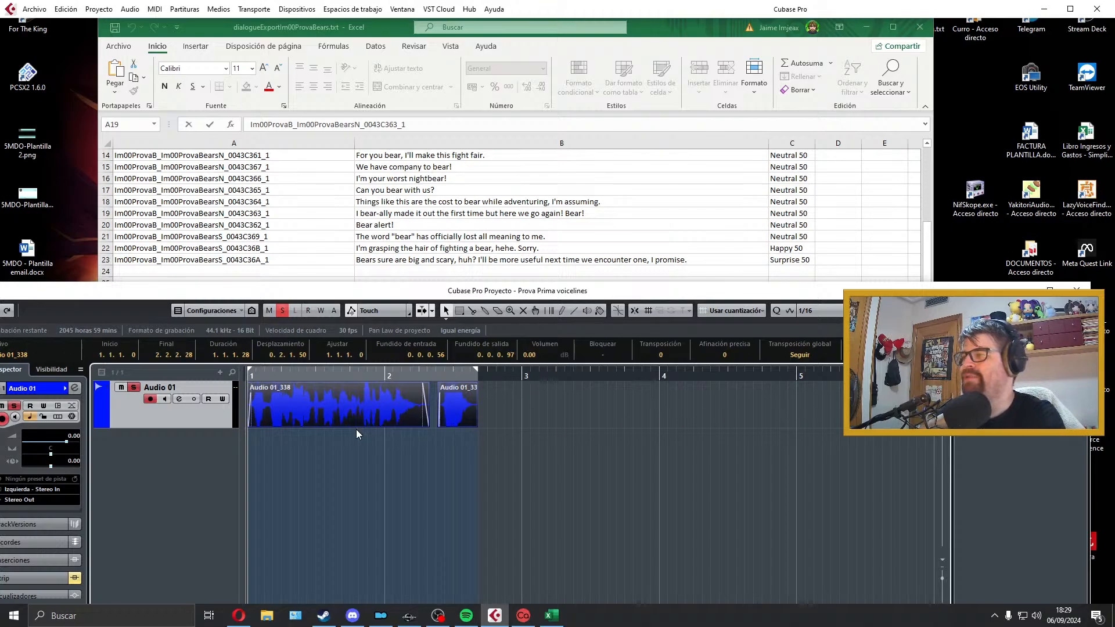
key("Delete")
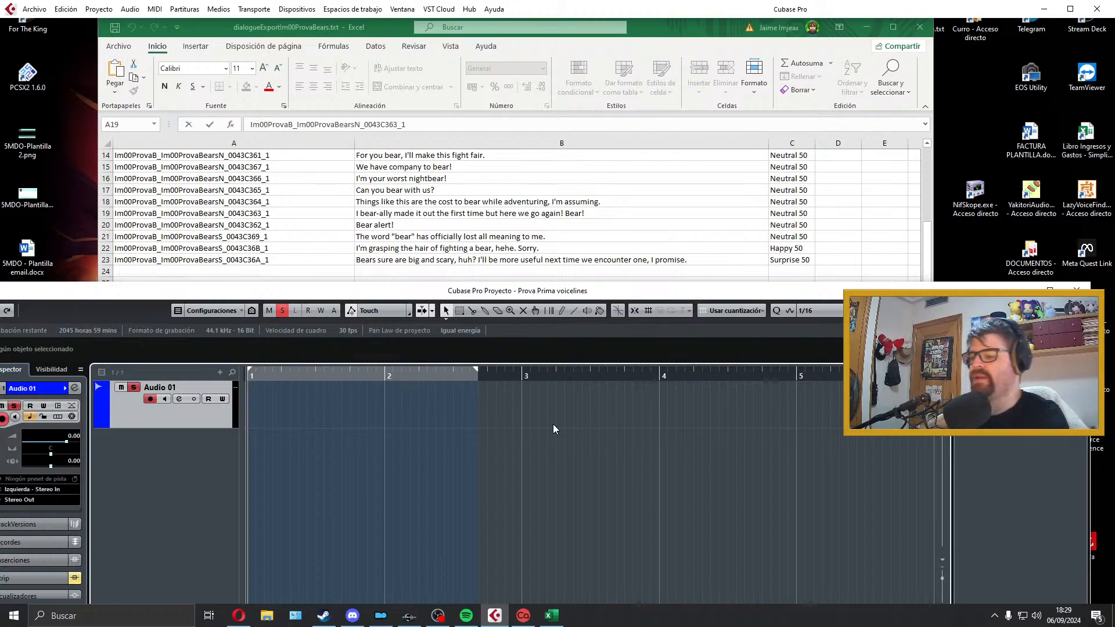
key("KP_Multiply")
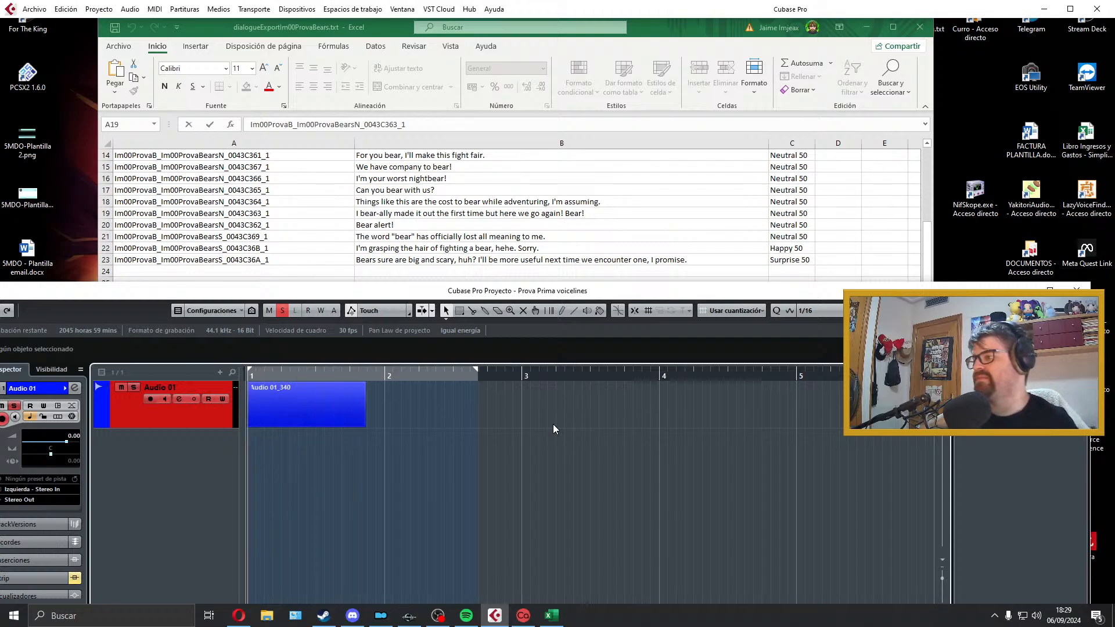
key("space")
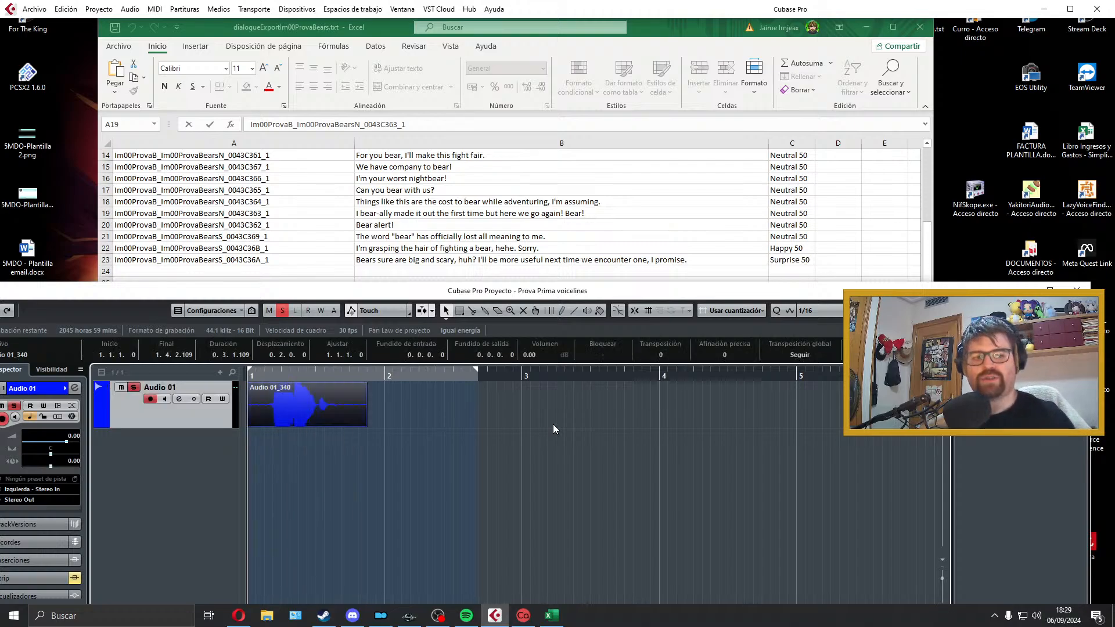
key("space")
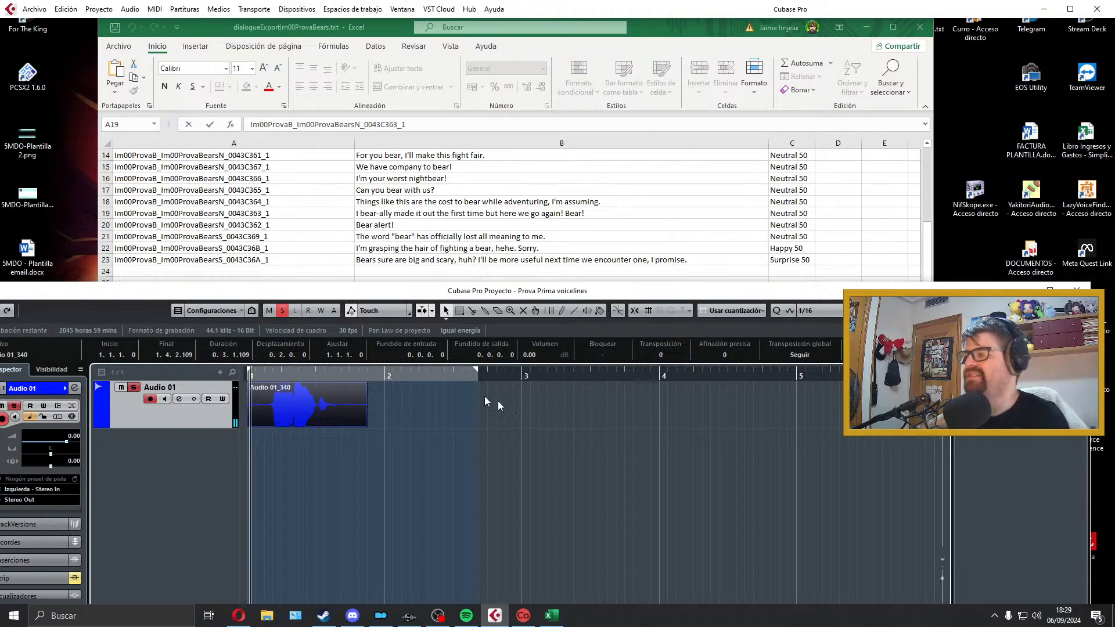
key("space")
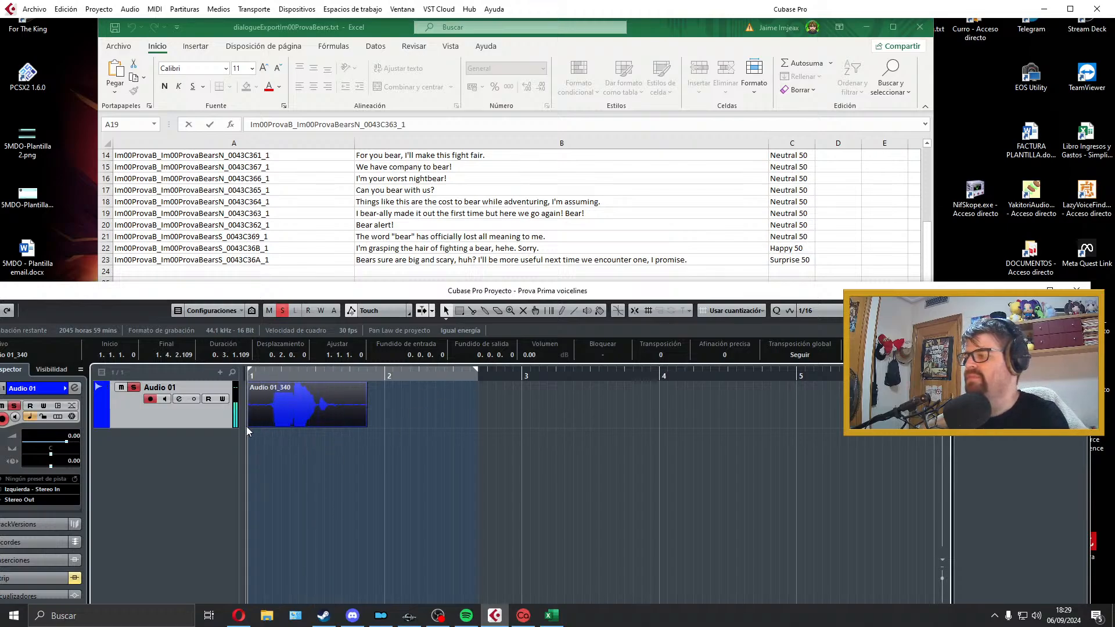
Step: Trim the "Bear alert!" clip at both ends, fitting it between bar 1 and about 1.2.4.101 with short fades, and audition it
left_click_drag(246, 426, 313, 423)
left_click_drag(265, 388, 271, 389)
key("space")
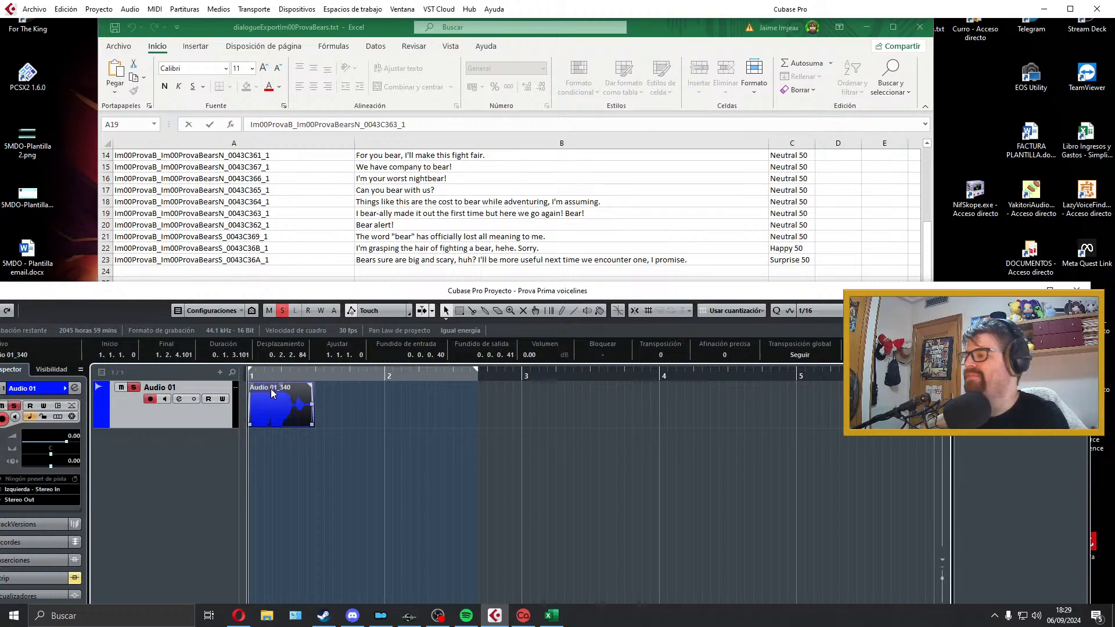
key("space")
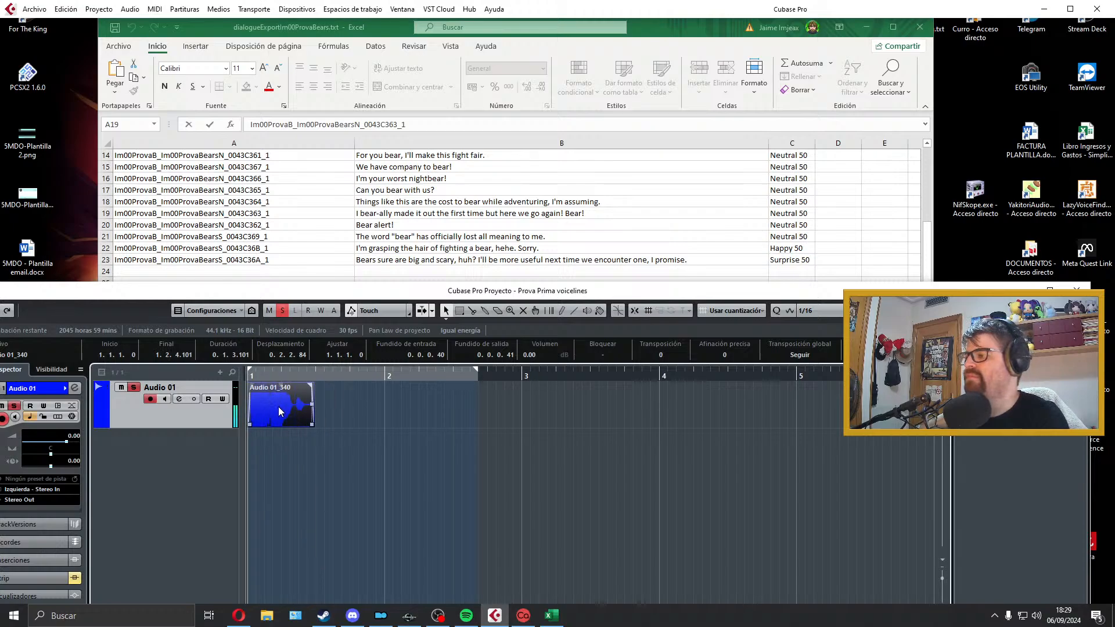
Step: Set the locators around the "Bear alert!" clip and open the audio mixdown export
key("p")
left_click(35, 9)
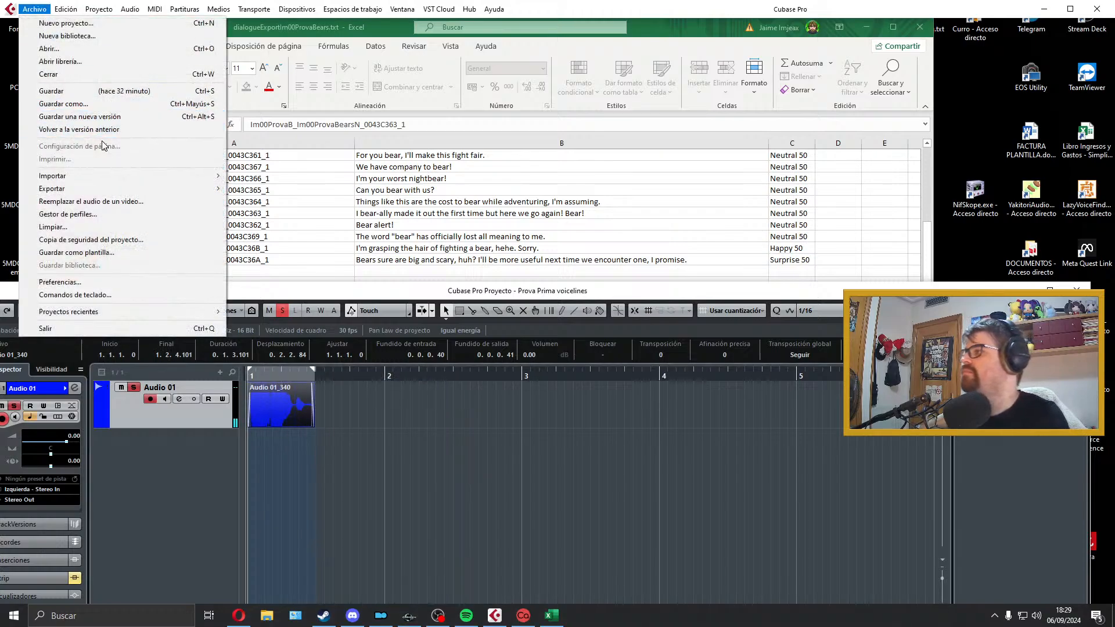
mouse_move(134, 190)
left_click(273, 201)
Step: Export the B20 line as a Wave file named with the ID from A20, Im00ProvaB_Im00ProvaBearsN_0043C362_1, and close the export window
left_click(277, 228)
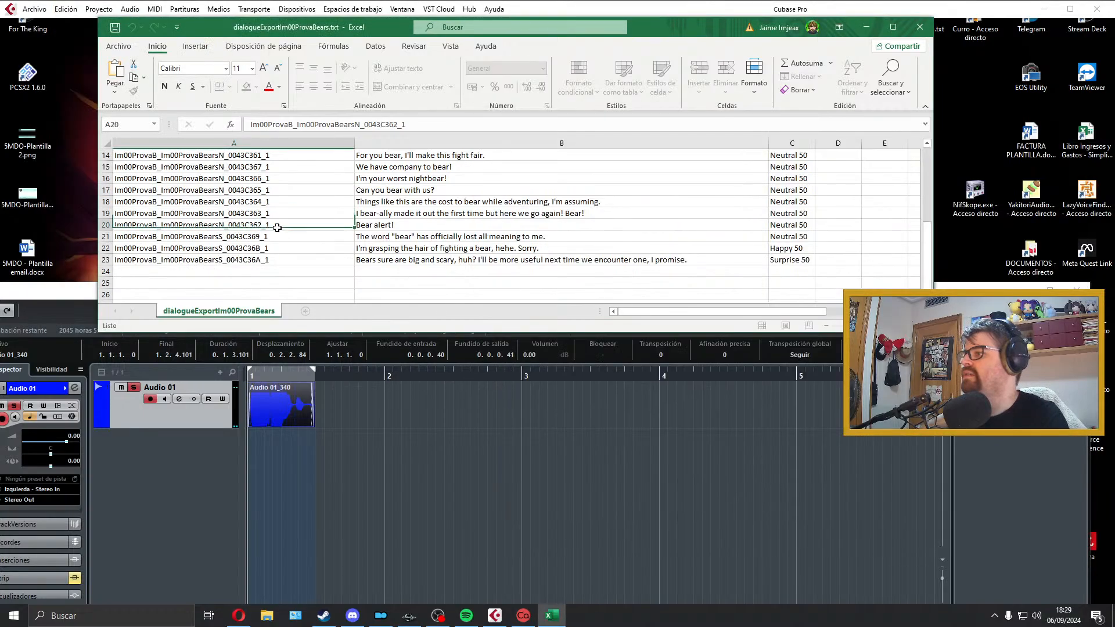
key("ctrl+c")
key("alt+Tab")
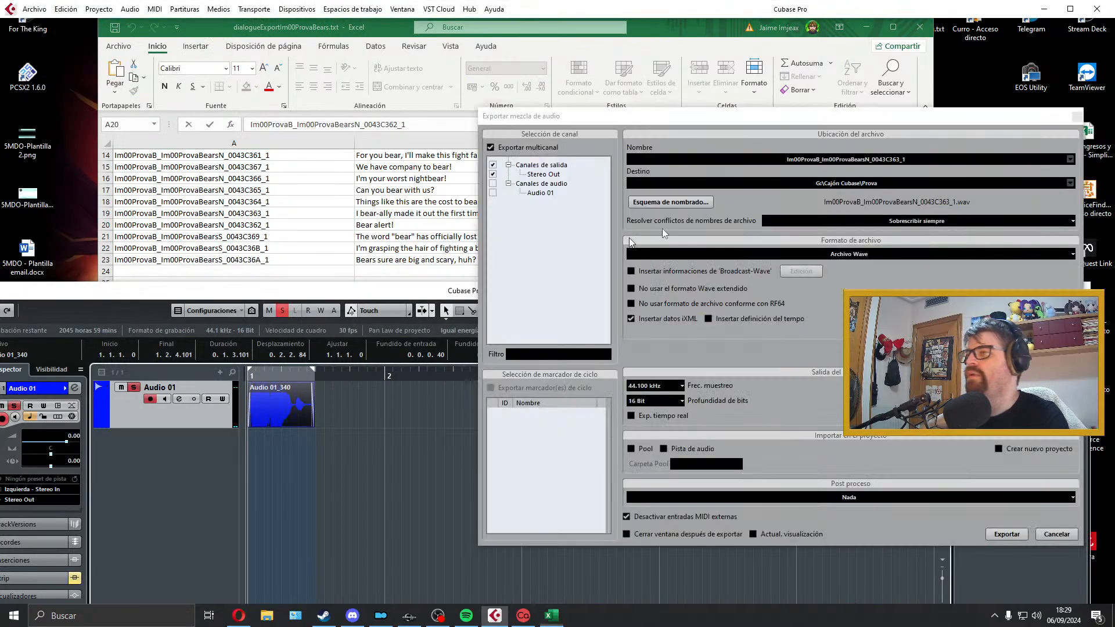
left_click(839, 160)
key("ctrl+v")
left_click(995, 538)
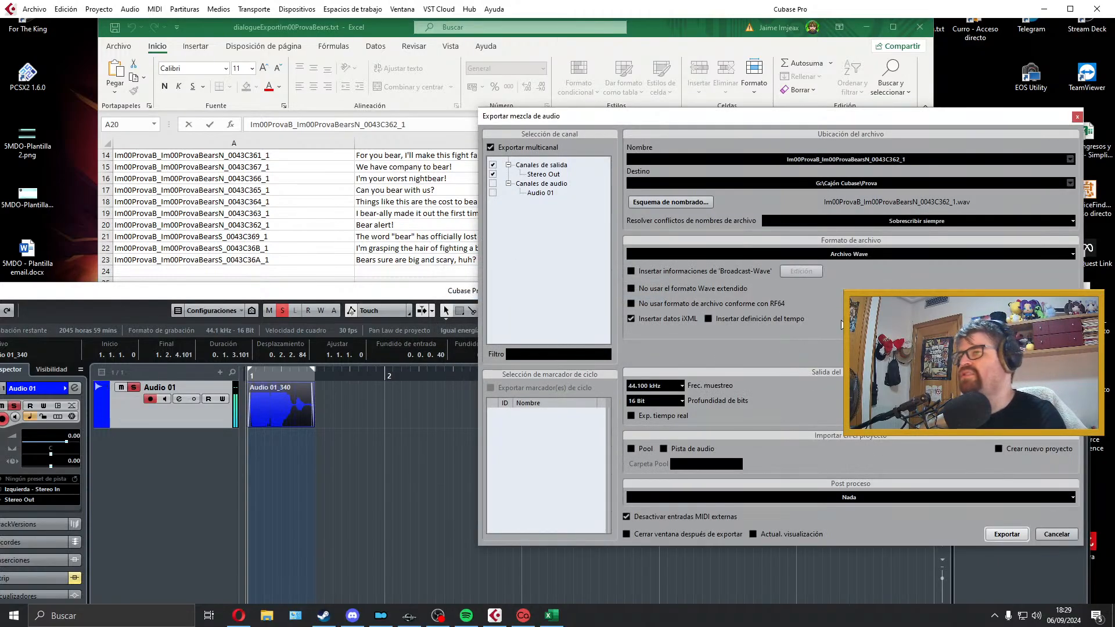
left_click(1078, 117)
Step: Delete the exported "Bear alert!" clip and extend the end locator past bar 5
key("alt+Tab")
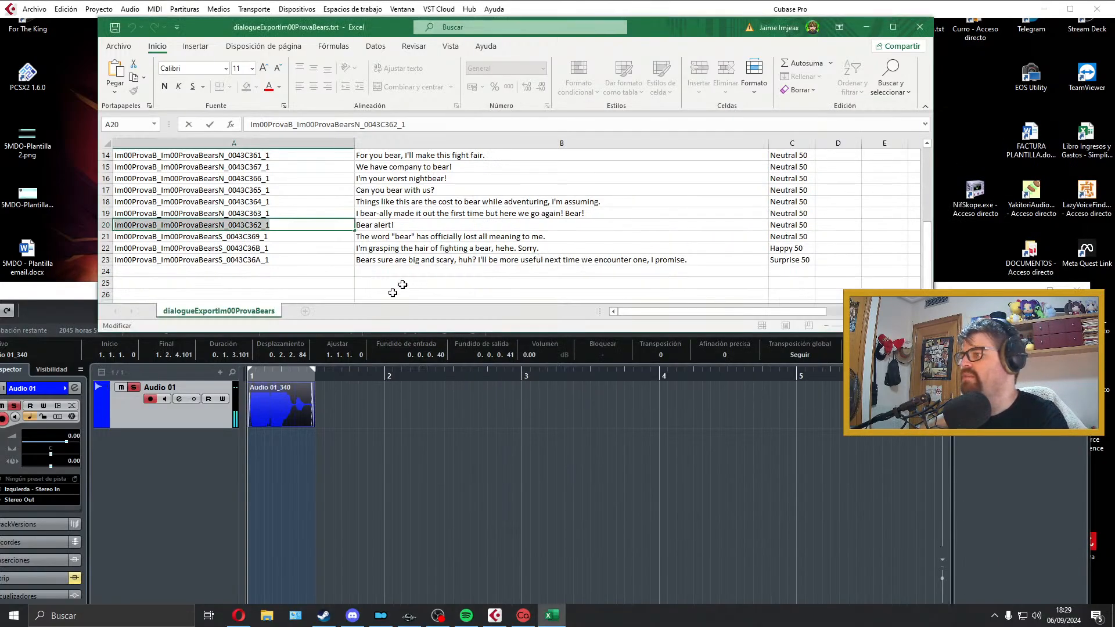
left_click(251, 422)
key("Delete")
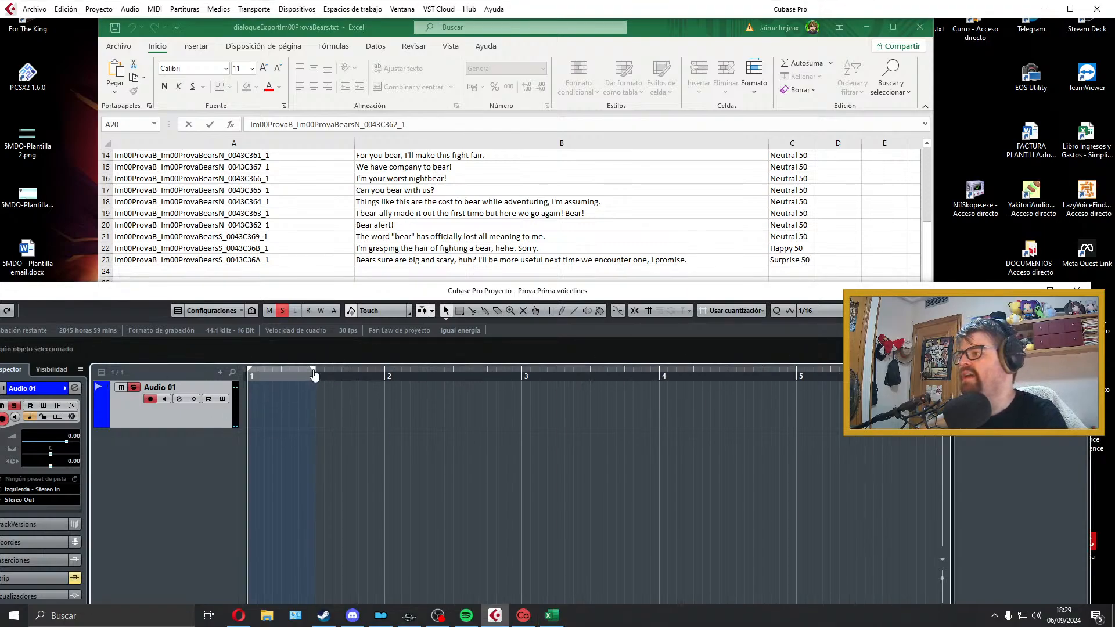
left_click_drag(314, 373, 881, 378)
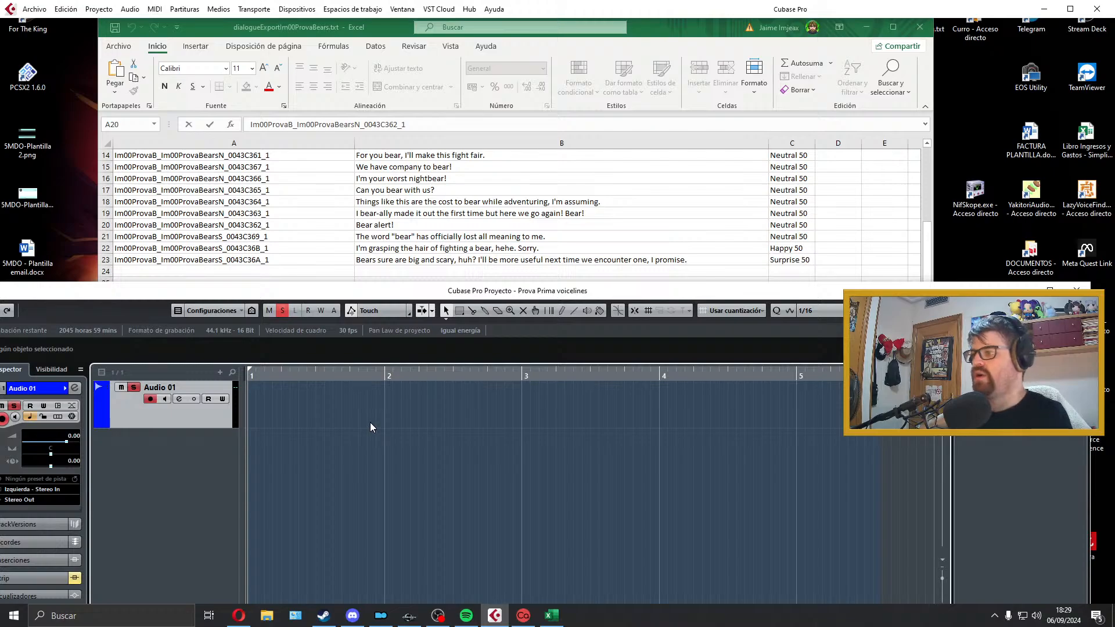
Step: Record the B21 line about the word "bear" losing all meaning from bar 1 and play it back
key("KP_Multiply")
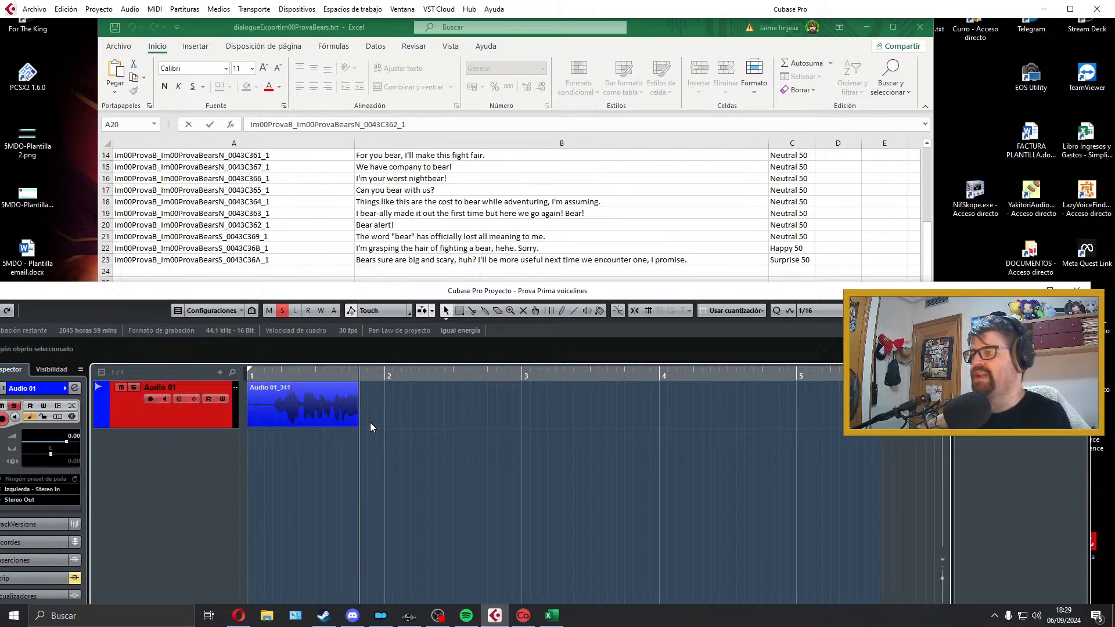
key("space")
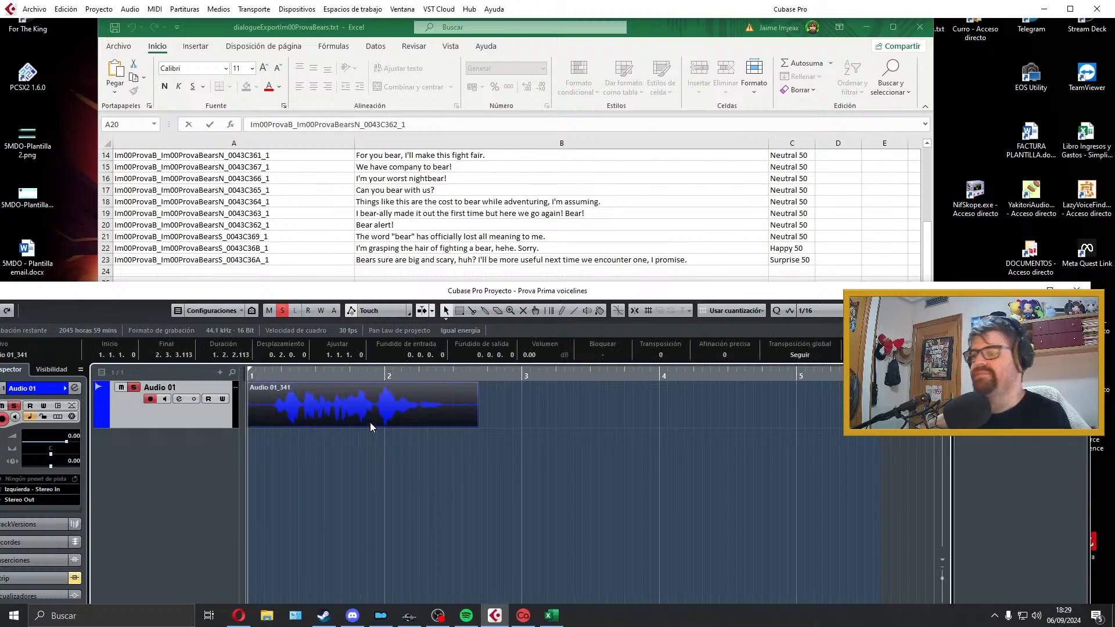
key("space")
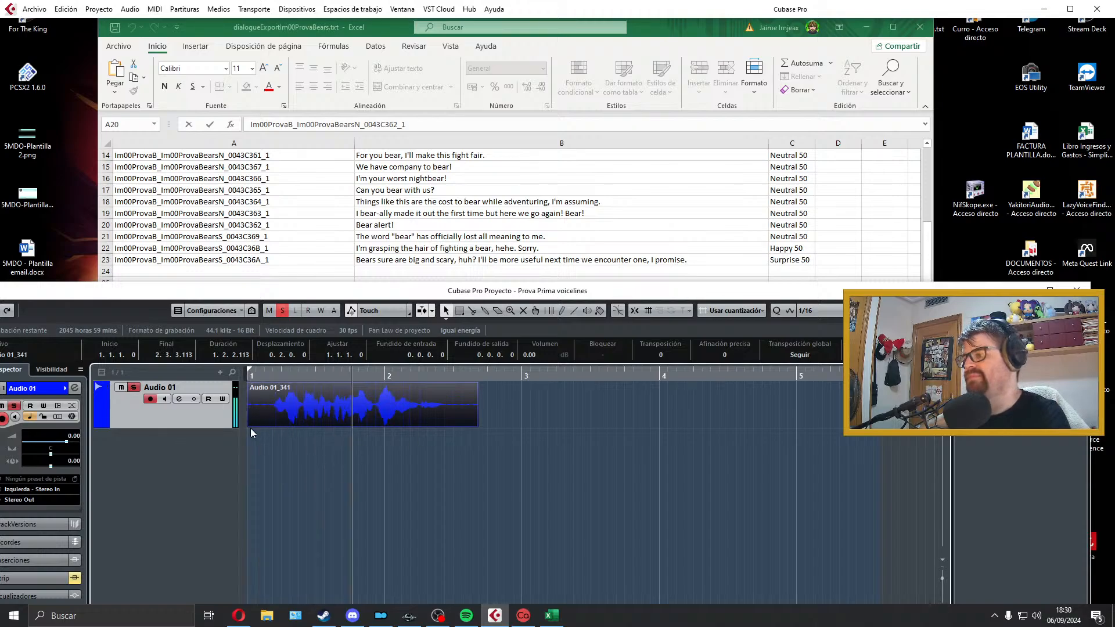
Step: Try trimming the start of the B21 take and shifting it back to bar 1, undoing both edits
left_click_drag(250, 426, 251, 388)
key("space")
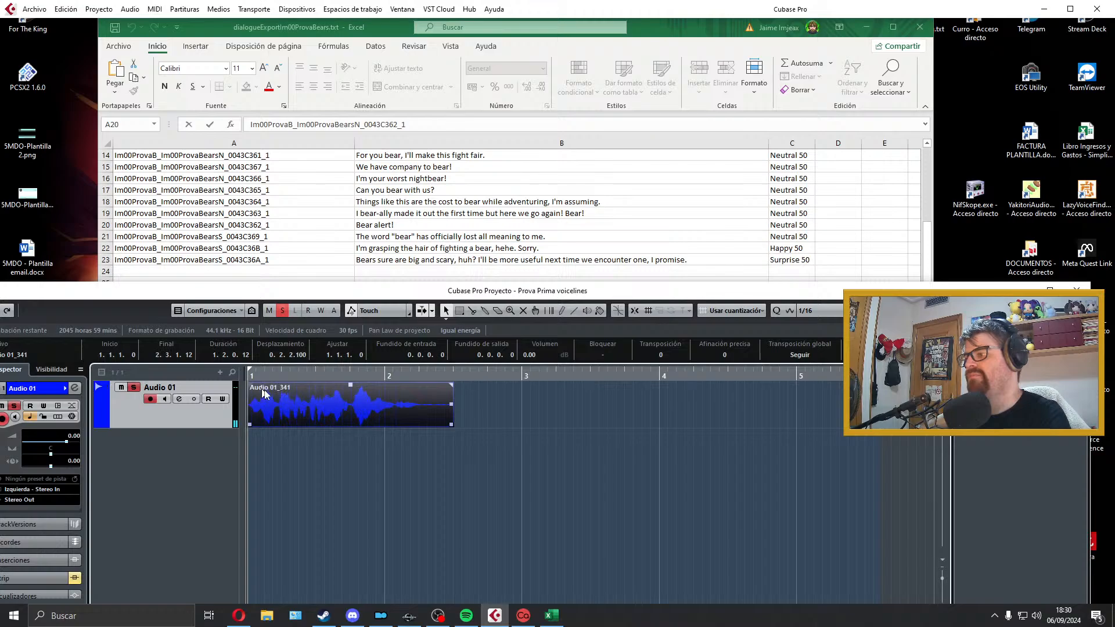
key("ctrl+z")
key("ctrl+z")
Step: Delete the B21 take, record the line again from bar 1 and play it back
key("Delete")
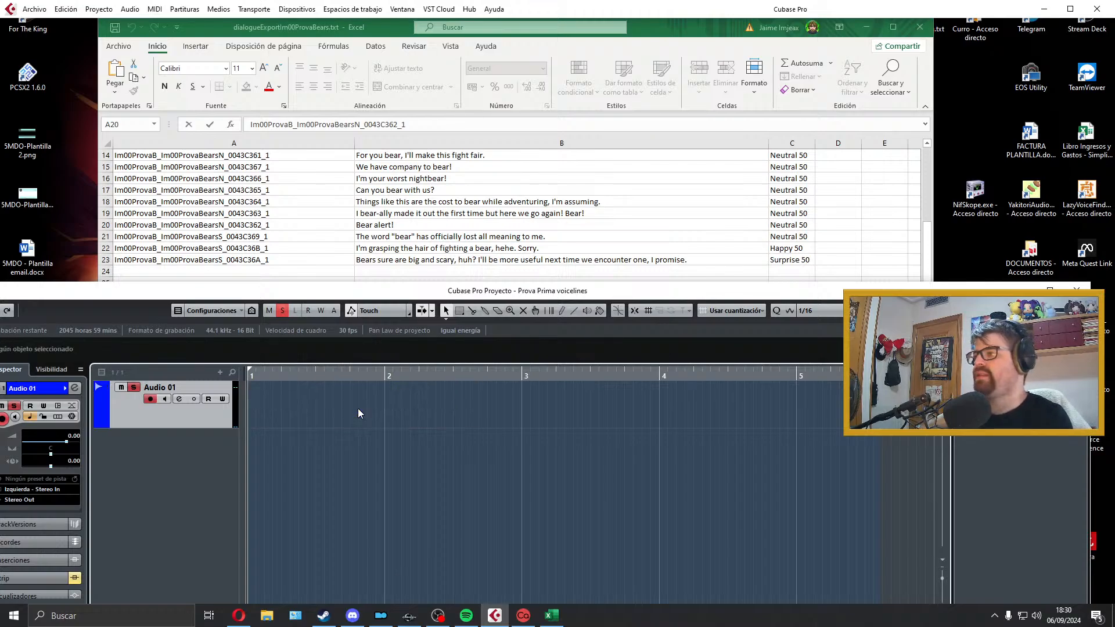
key("KP_Multiply")
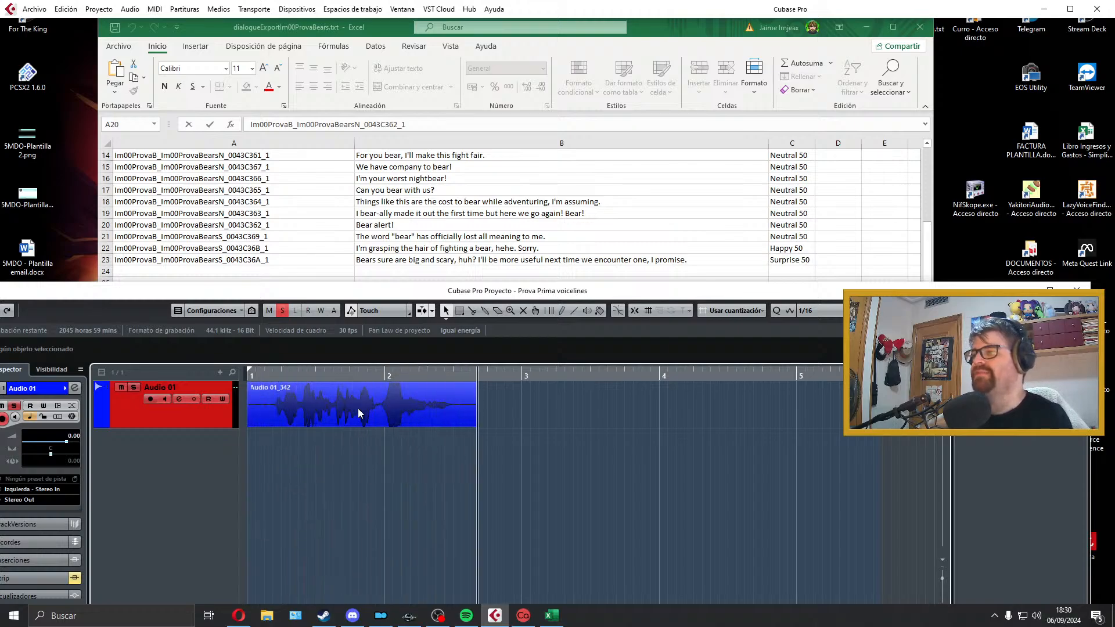
key("space")
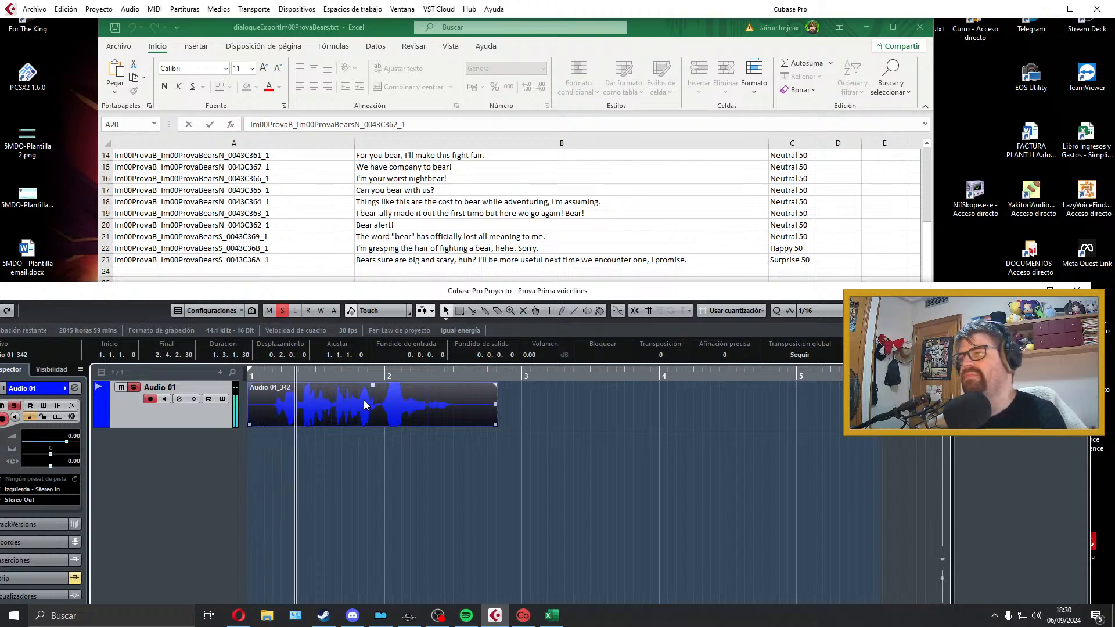
Step: Trim the new B21 clip at both ends to run from bar 1 to about 2.2.2.93, with a short fade-in and fade-out
left_click_drag(250, 424, 254, 386)
key("space")
left_click_drag(471, 426, 431, 425)
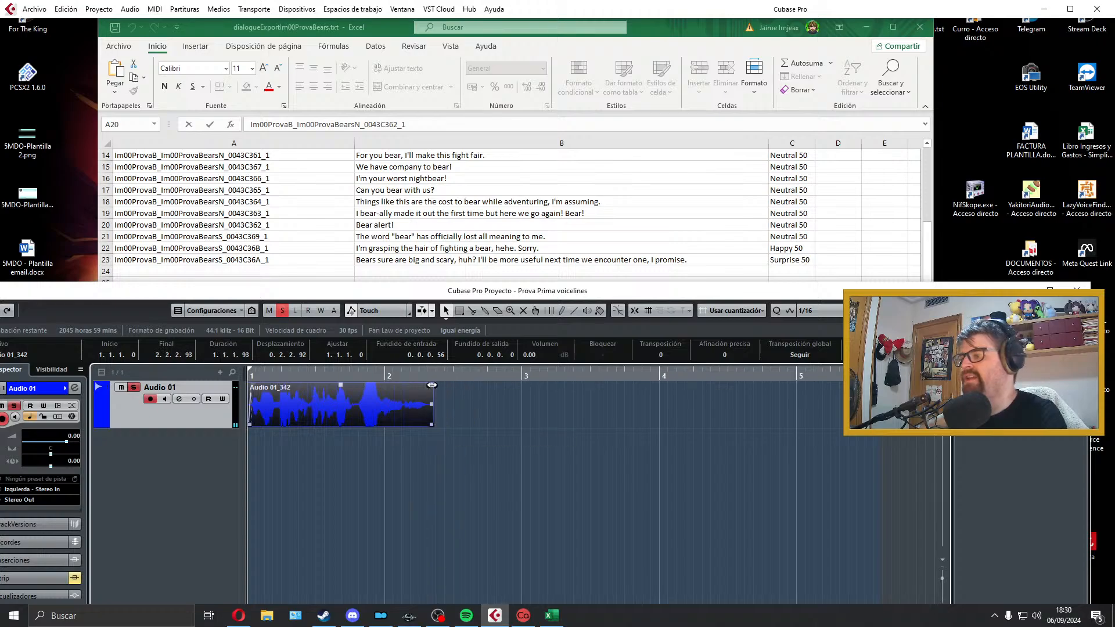
left_click_drag(432, 385, 429, 386)
Step: Audition the ending of the B21 clip and lengthen its fade-out to about 0.0.1.2
left_click(381, 447)
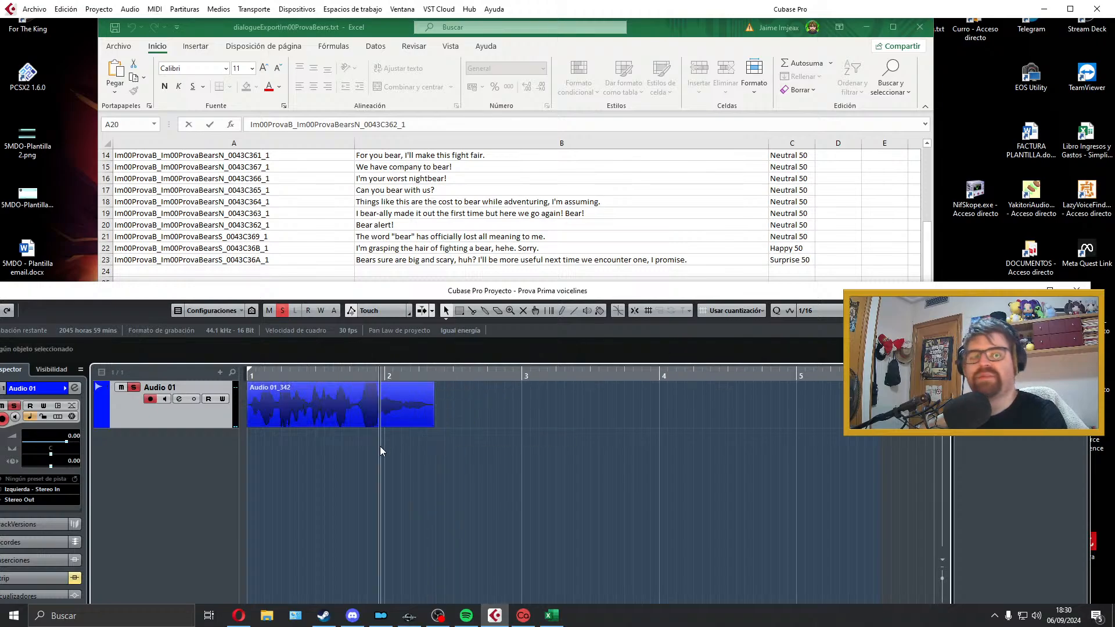
key("space")
key("space")
left_click(399, 409)
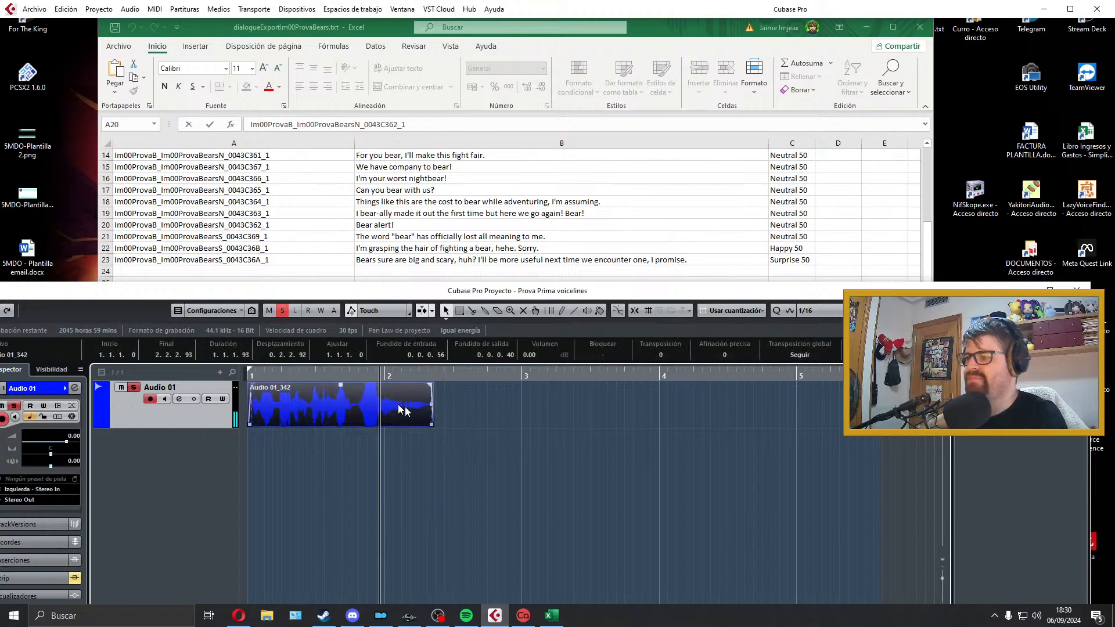
left_click_drag(428, 385, 423, 385)
key("space")
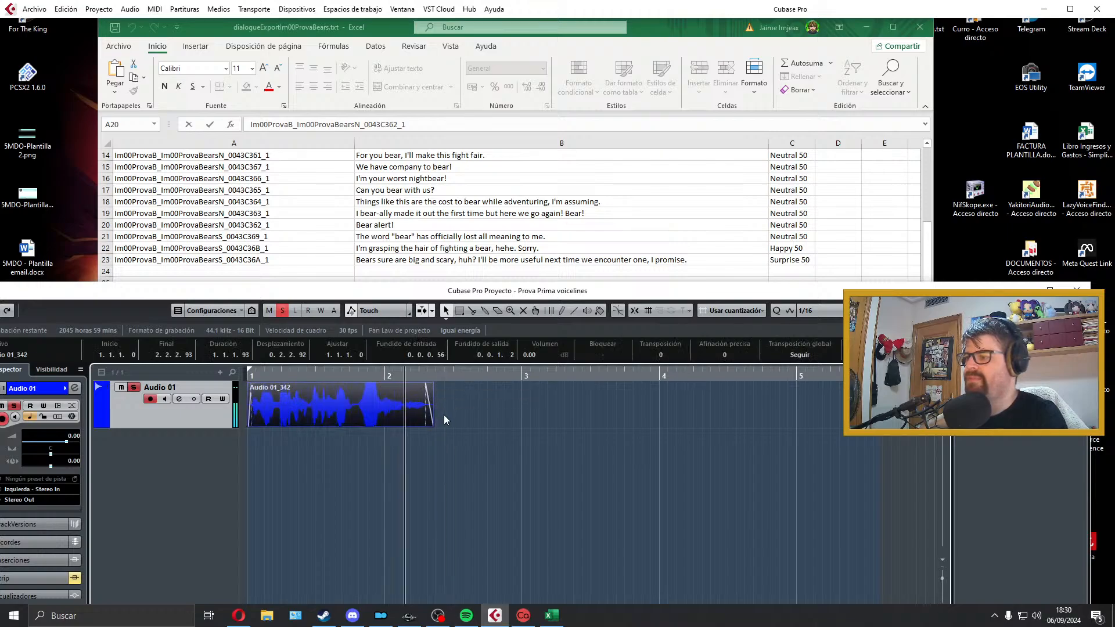
key("space")
Step: Set the locators around the B21 clip and copy the line ID from cell A21 of the spreadsheet
key("p")
key("l")
left_click(374, 213)
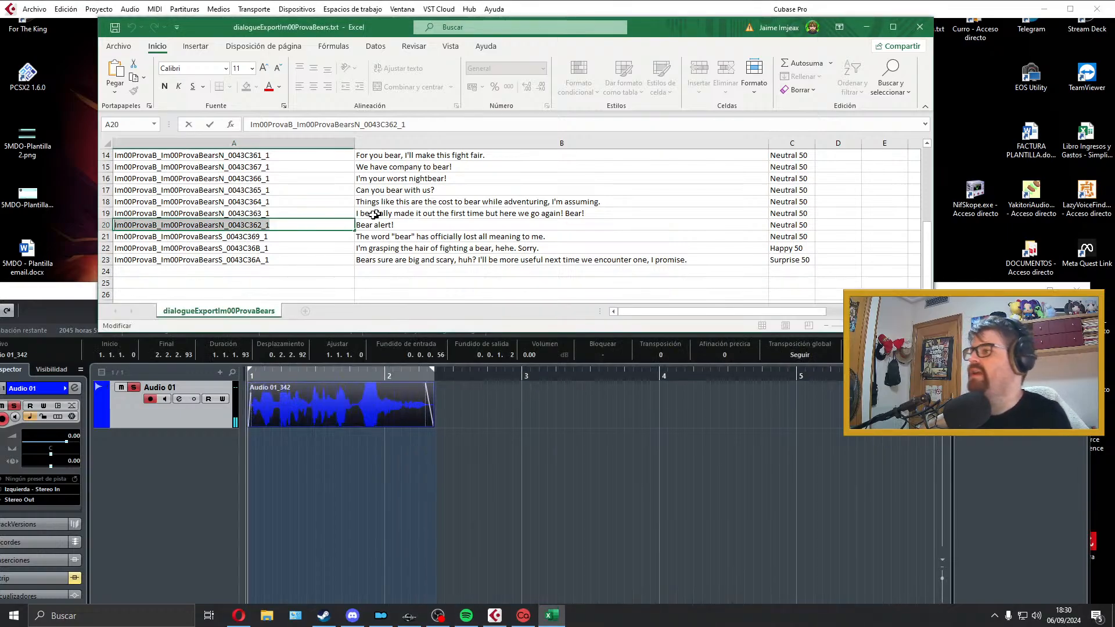
double_click(302, 236)
left_click_drag(302, 236, 27, 224)
key("ctrl+c")
left_click(359, 447)
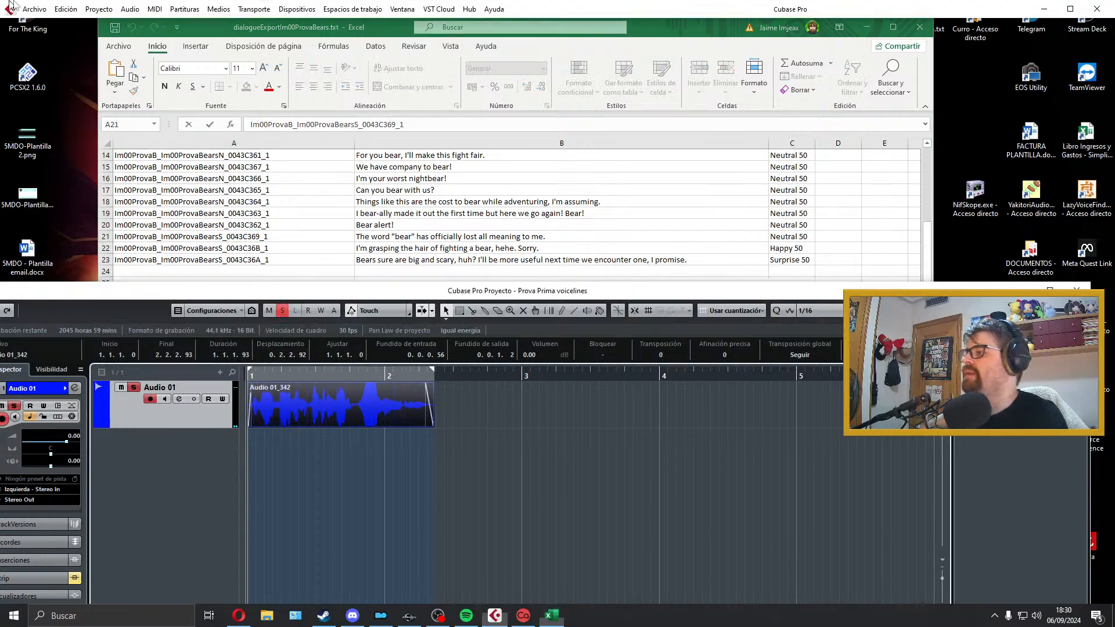
Step: Export the B21 audio mixdown as a Wave file named Im00ProvaB_Im00ProvaBearsS_0043C369_1 and close the export window
left_click(35, 9)
mouse_move(95, 191)
left_click(273, 214)
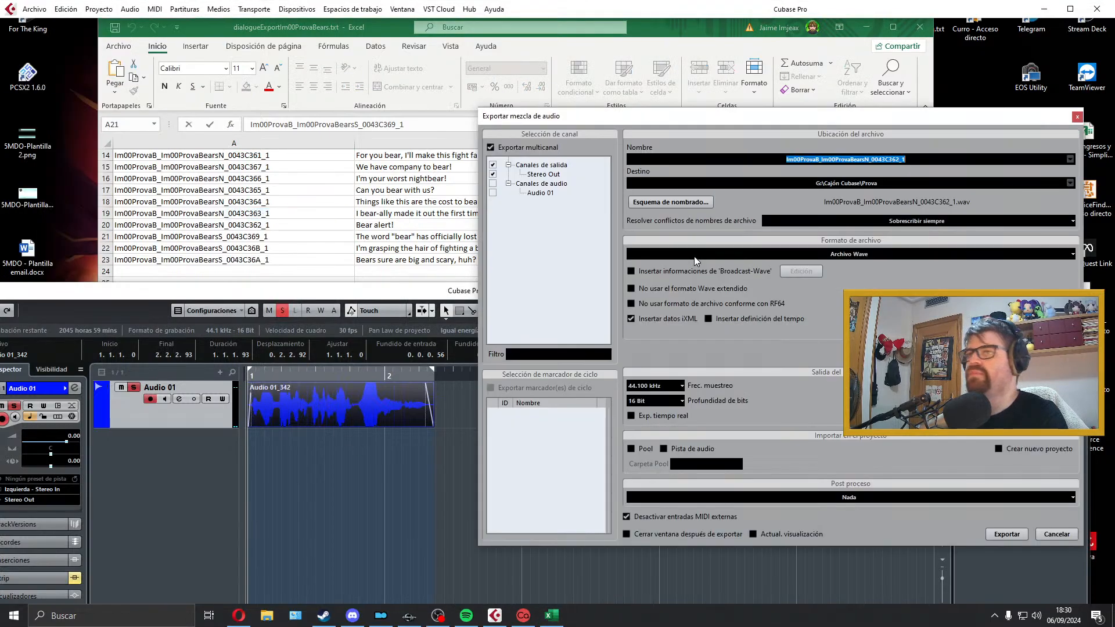
key("ctrl+v")
left_click(1009, 532)
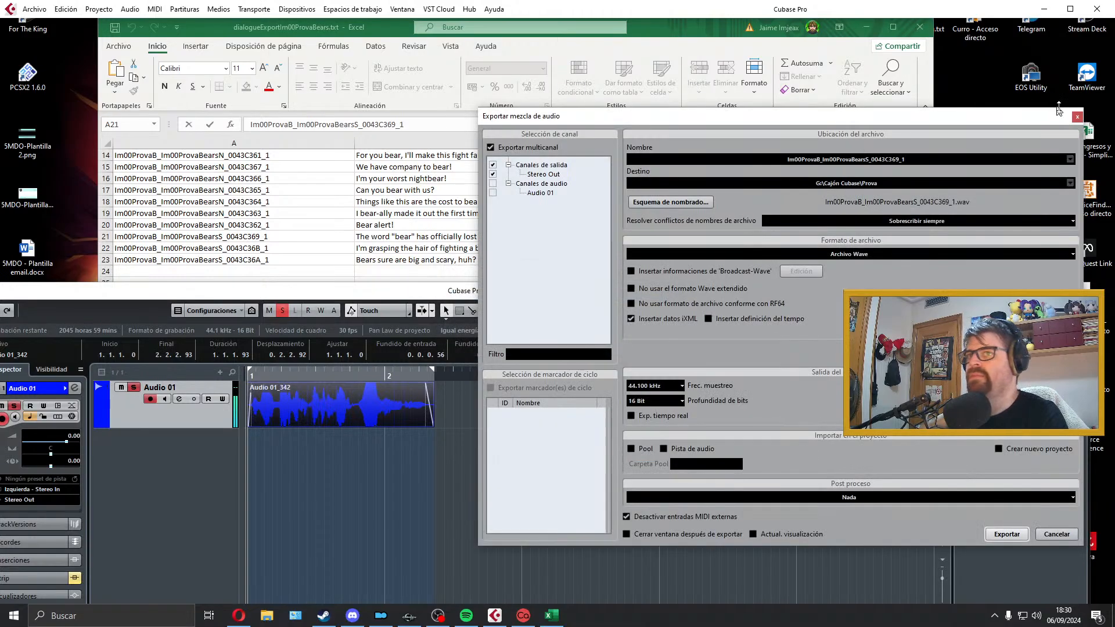
left_click(1078, 118)
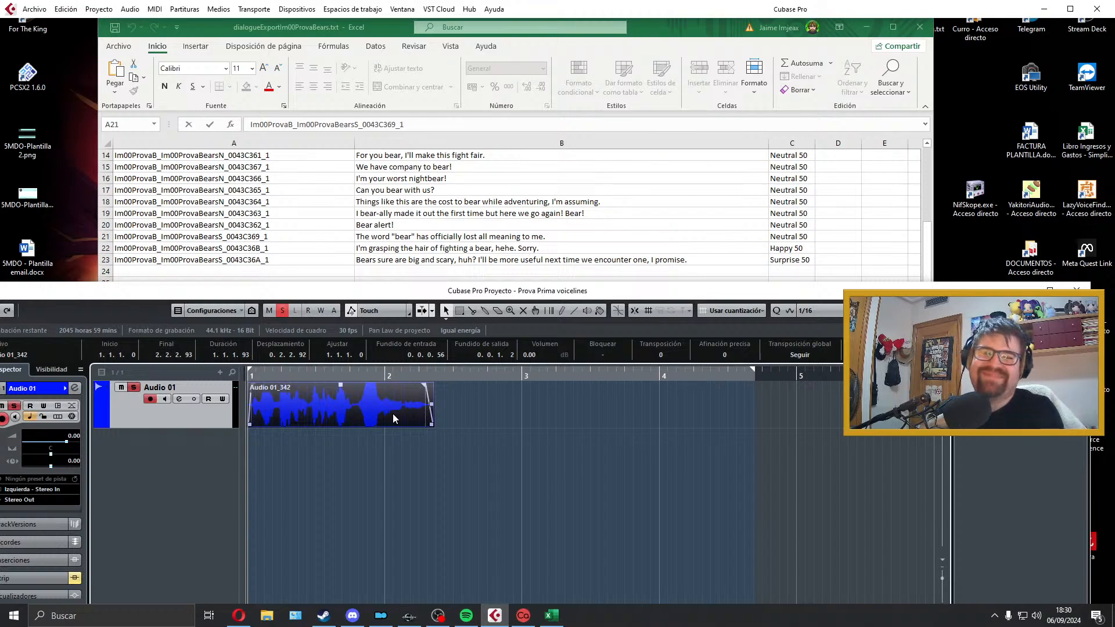
Step: Delete the exported B21 clip and select the next line, cell B22, in the spreadsheet
key("Delete")
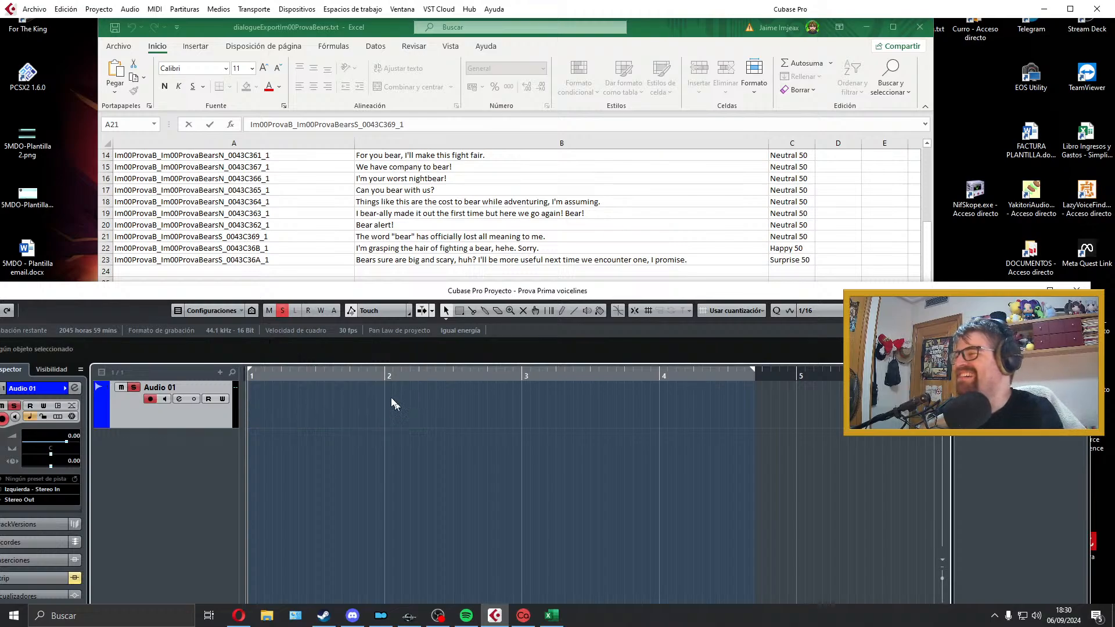
left_click(346, 227)
left_click(411, 251)
left_click(356, 410)
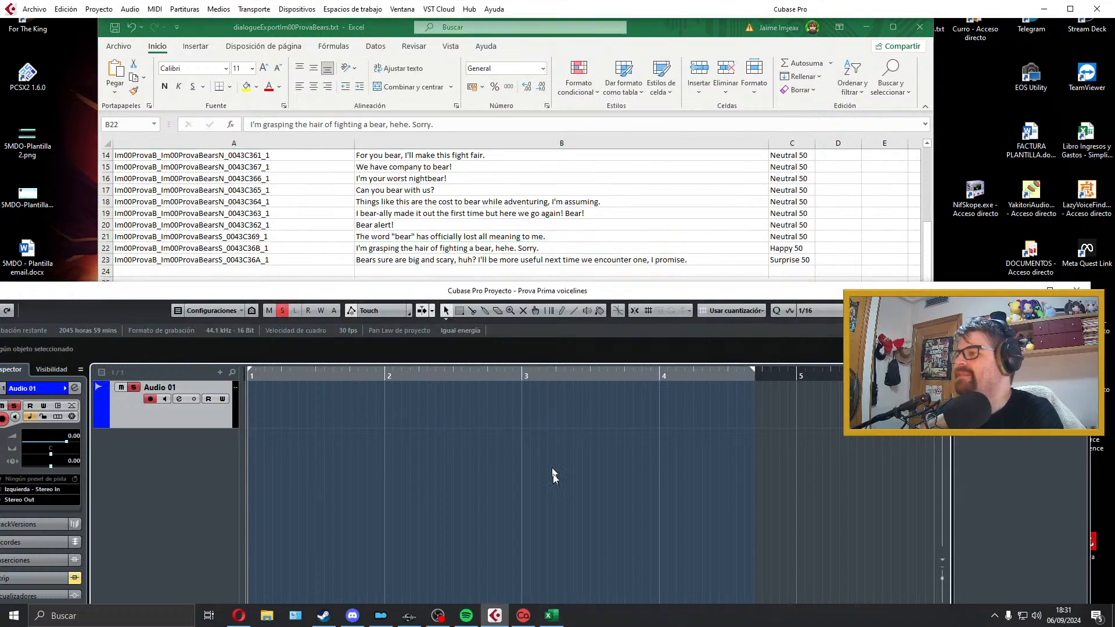
Step: Record a take of the B22 line from bar 1, trim its end to about 2.4.2.2 and play it back
key("KP_Multiply")
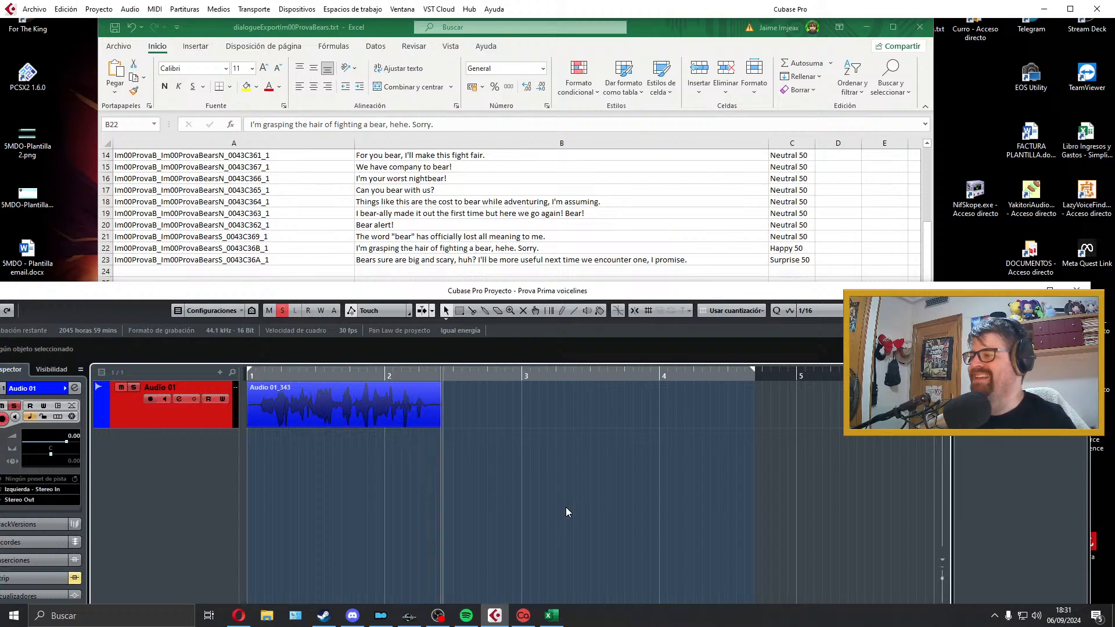
key("space")
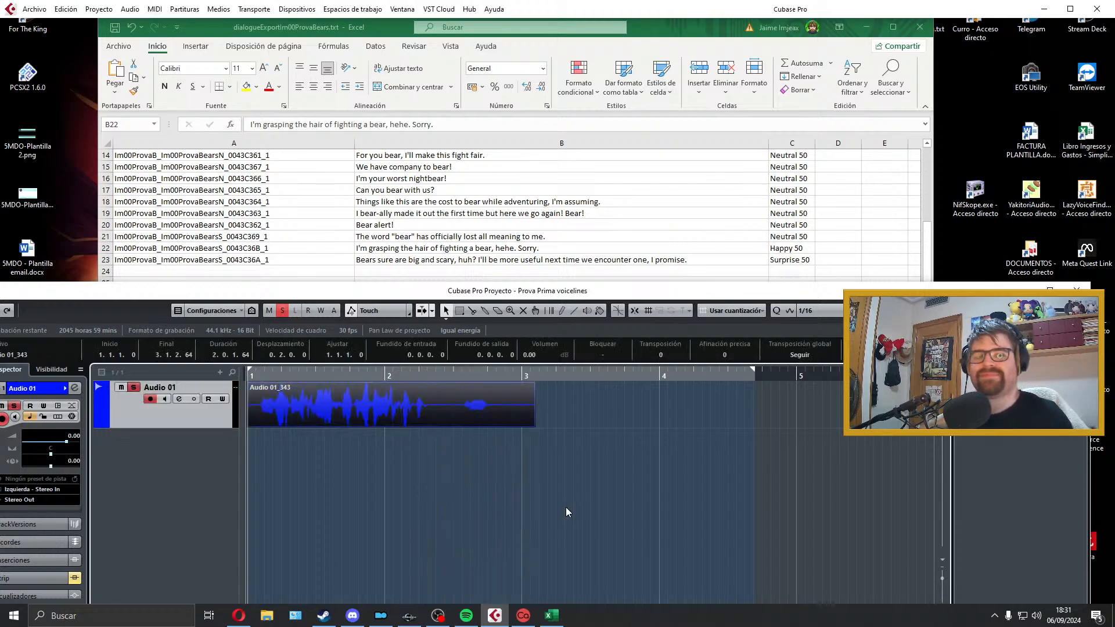
left_click_drag(531, 427, 492, 422)
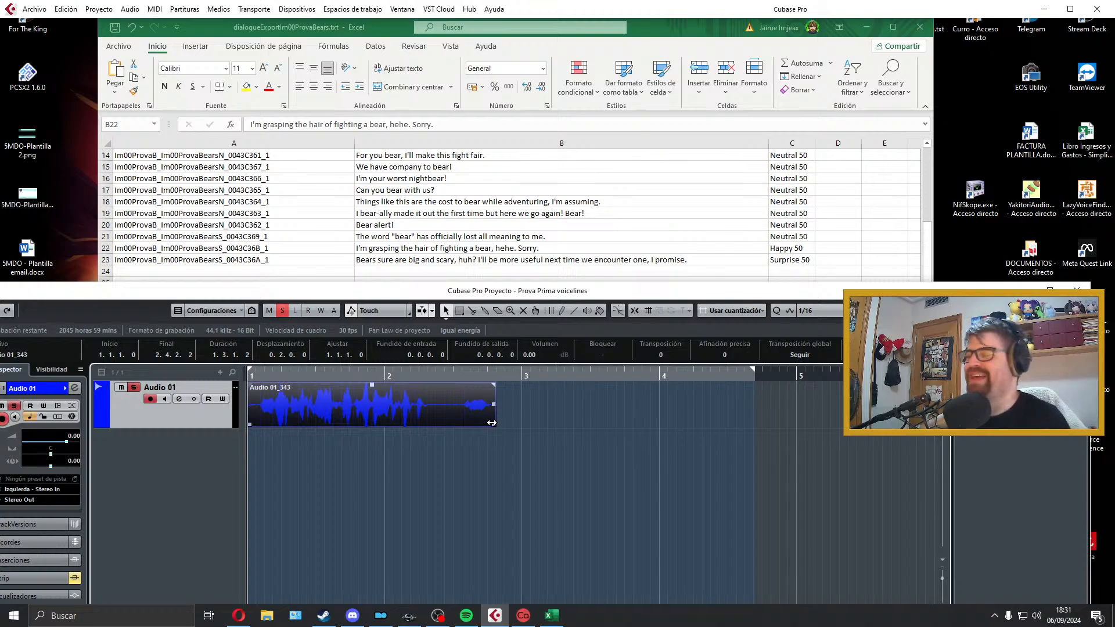
key("space")
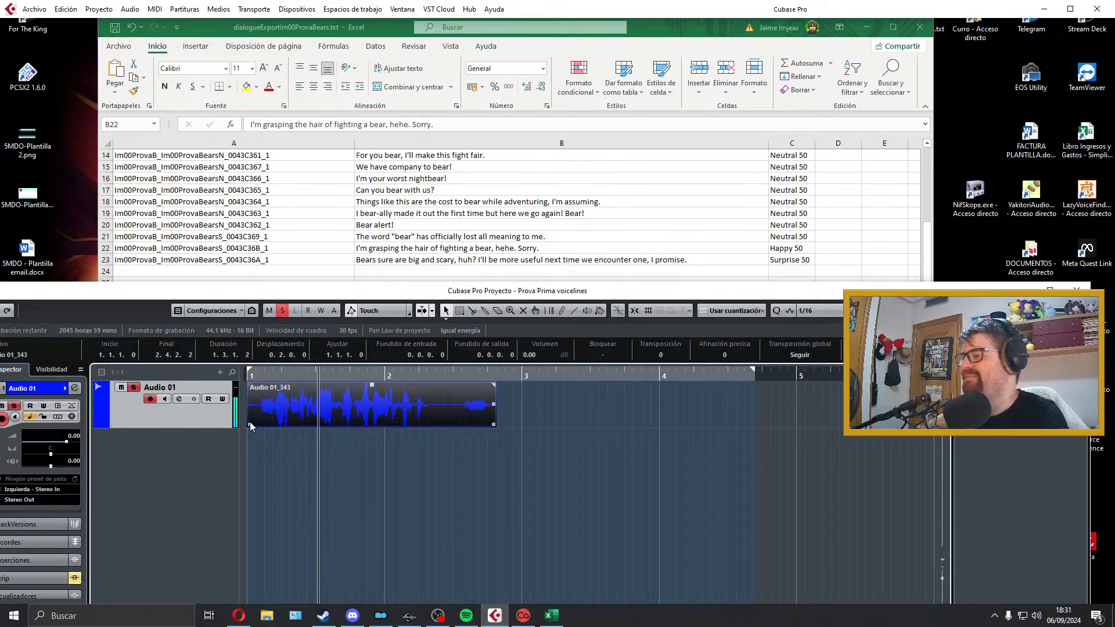
key("space")
Step: Trim the start of the B22 take to about 1.1.2.9, audition it and delete the take
key("space")
left_click_drag(251, 427, 259, 425)
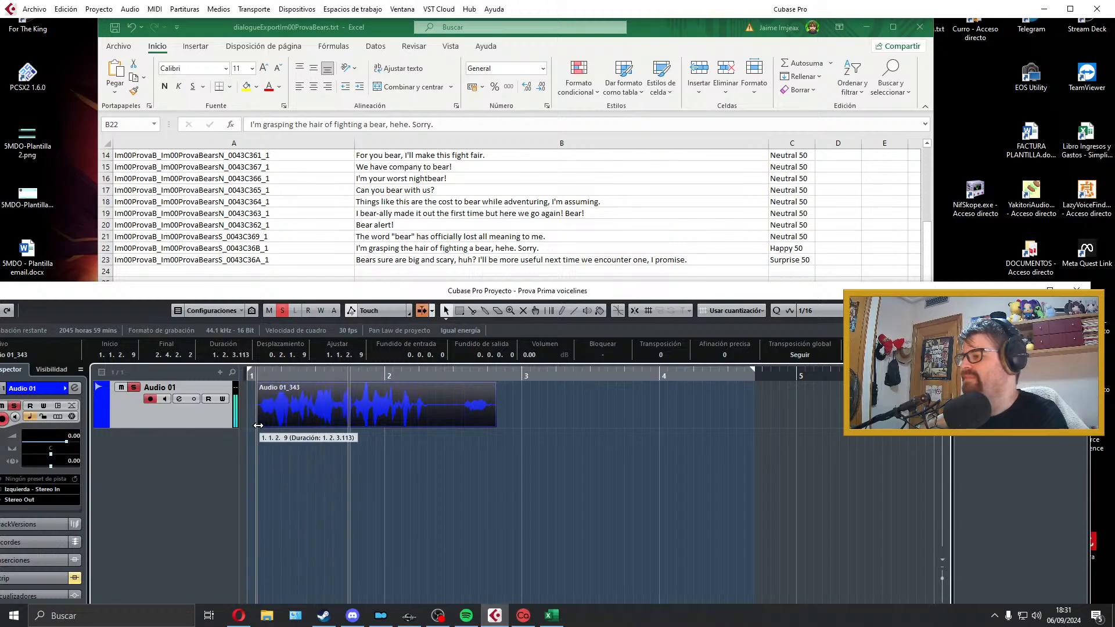
key("space")
key("space")
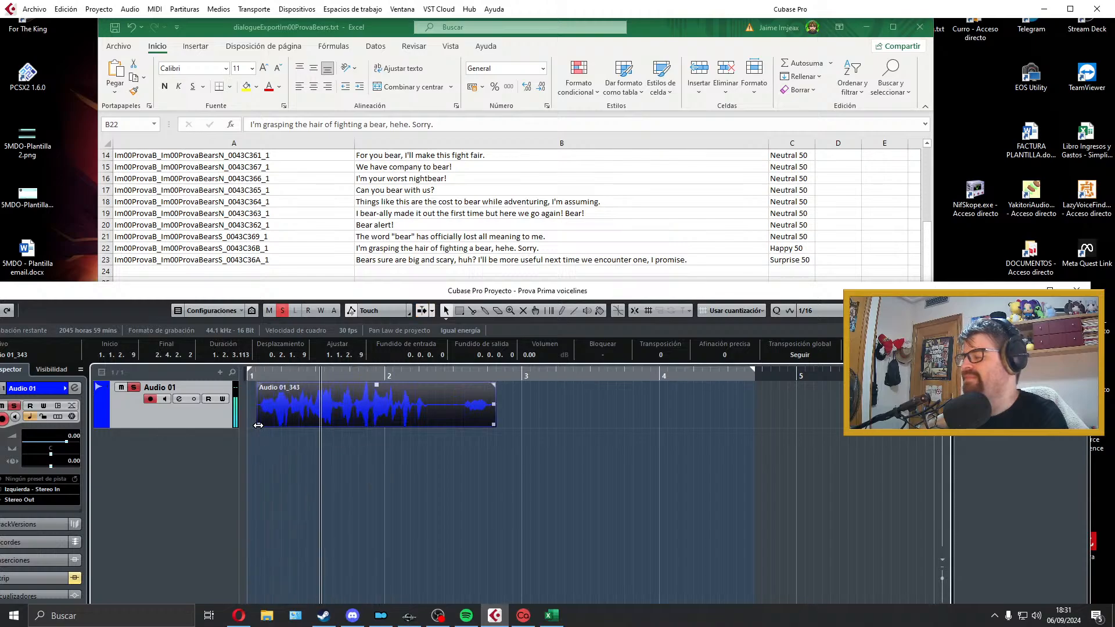
key("space")
key("Delete")
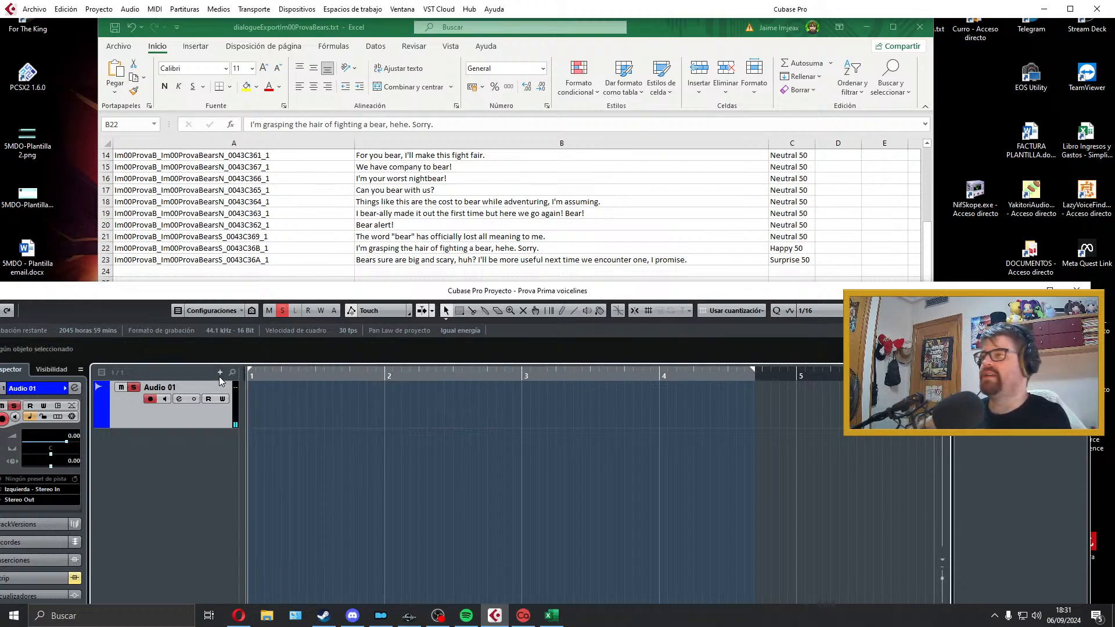
Step: Record another take of the B22 line about fighting a bear from bar 1 and start its playback
key("KP_Multiply")
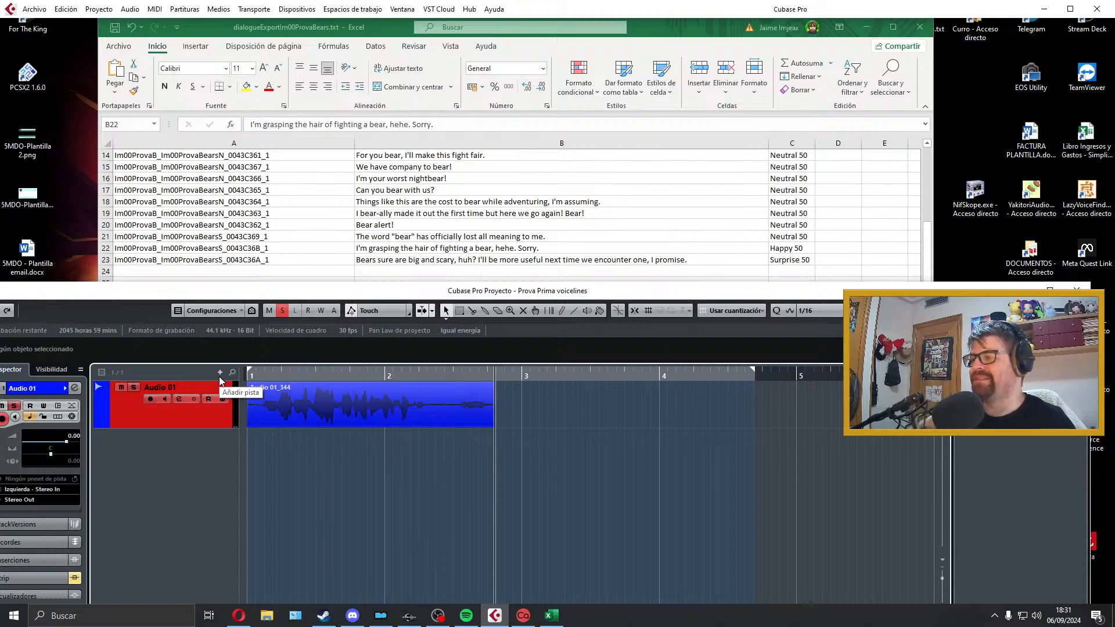
key("space")
Step: Trim the start and tail of the B22 clip to run from bar 1 to about 2.3.4.23, with a short fade-in and fade-out
key("space")
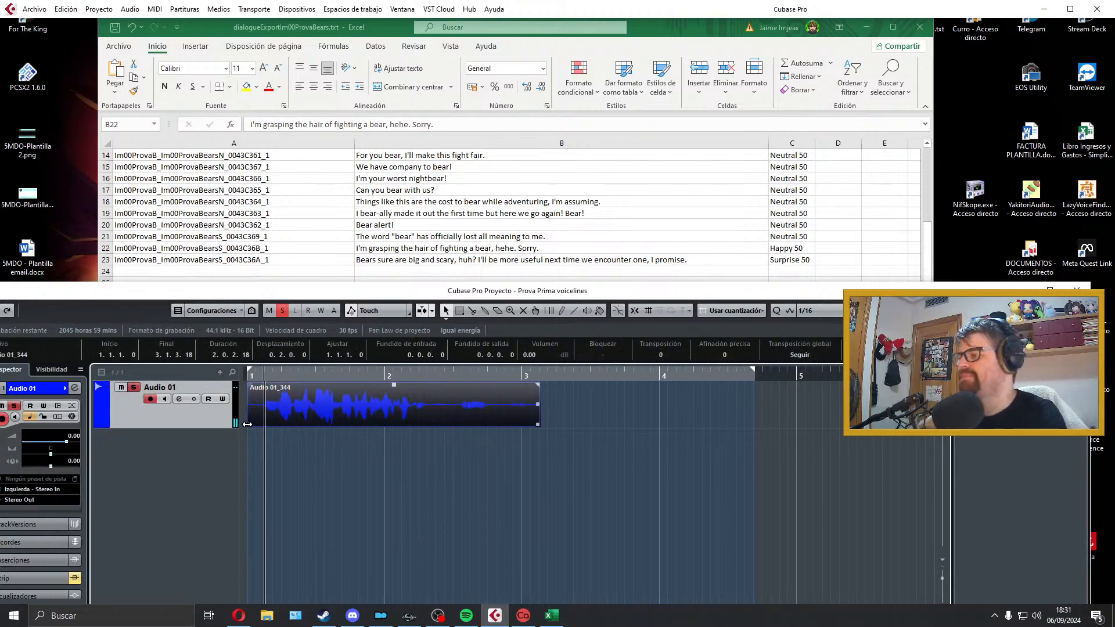
left_click_drag(249, 424, 263, 385)
key("space")
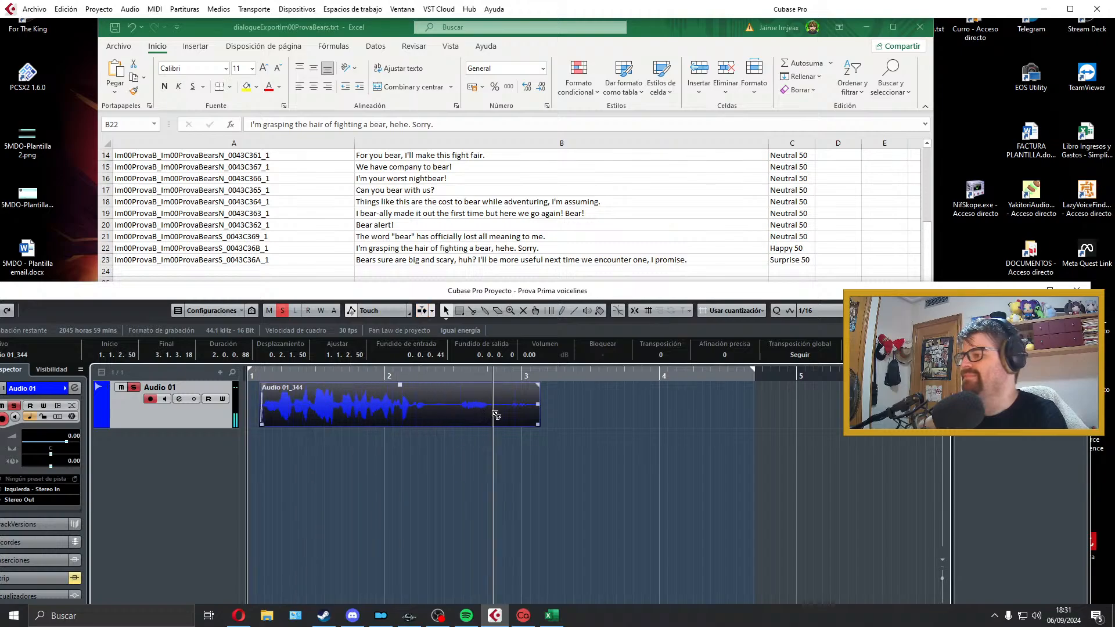
left_click(493, 416, "alt")
key("Delete")
left_click_drag(410, 401, 310, 392)
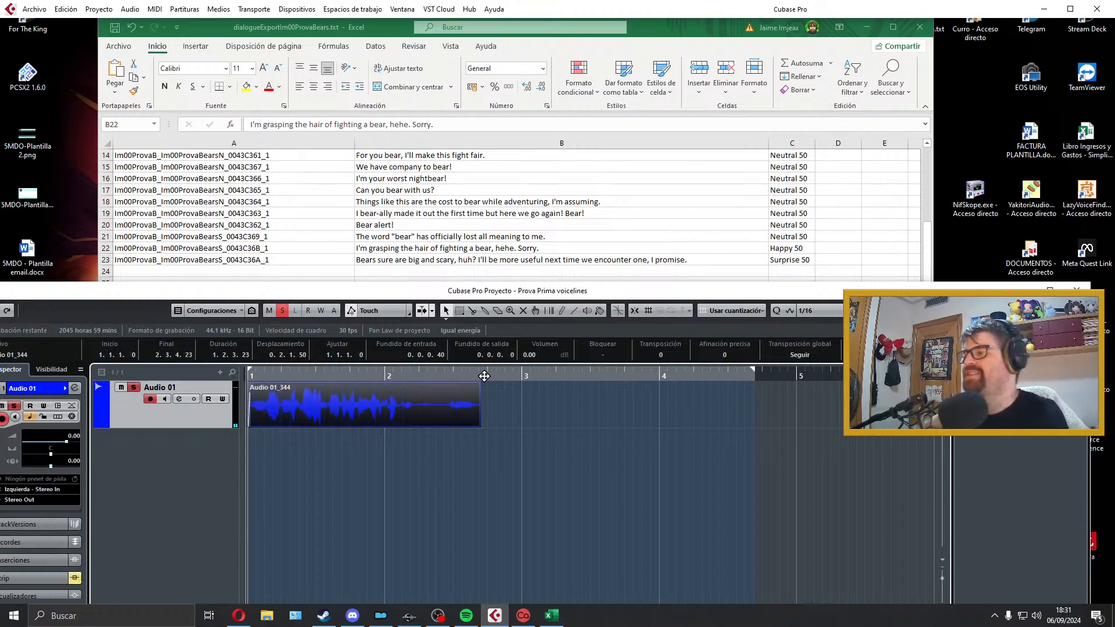
left_click_drag(478, 383, 475, 385)
Step: Set the locators around the B22 clip and copy the line ID from cell A22 of the spreadsheet
key("p")
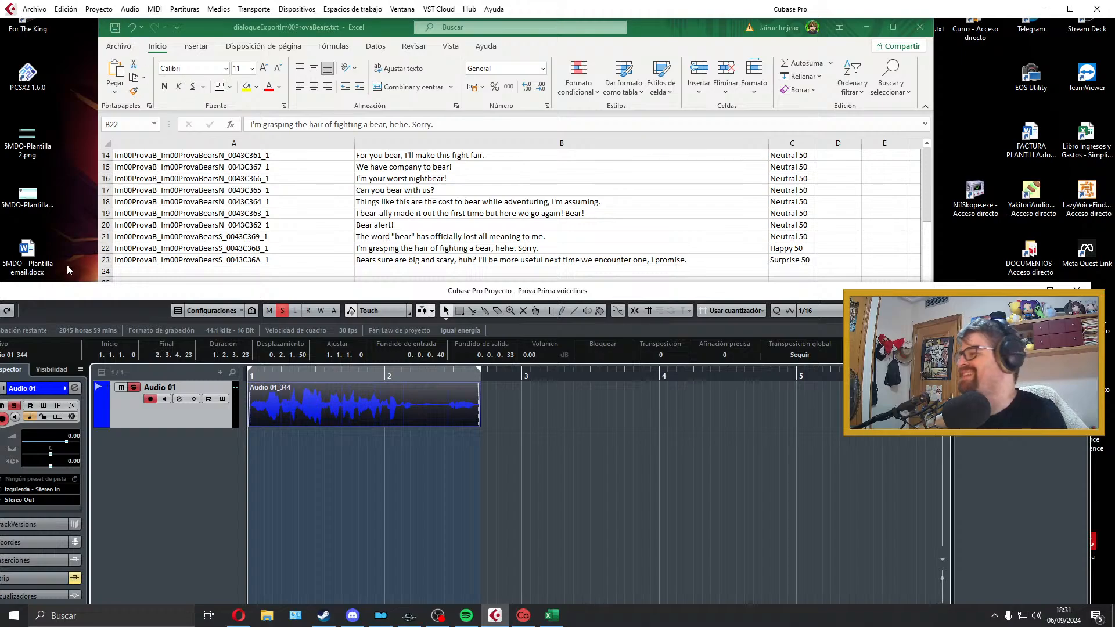
double_click(311, 248)
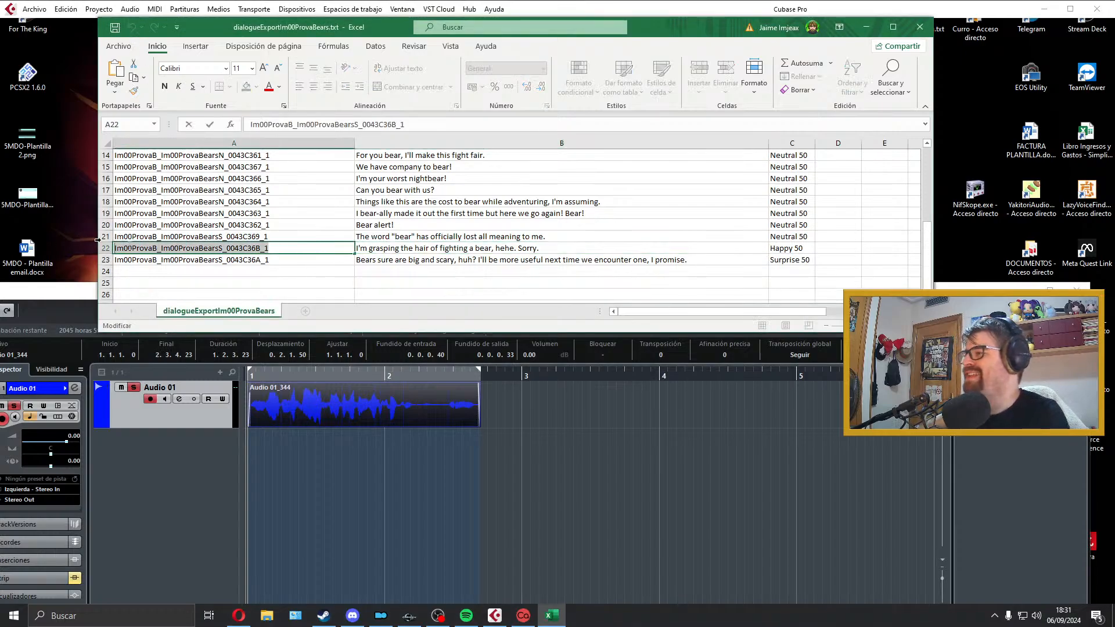
left_click(381, 398)
Step: Export the B22 audio mixdown as a Wave file named Im00ProvaB_Im00ProvaBearsS_0043C36B_1 and close the export window
left_click(35, 8)
mouse_move(158, 195)
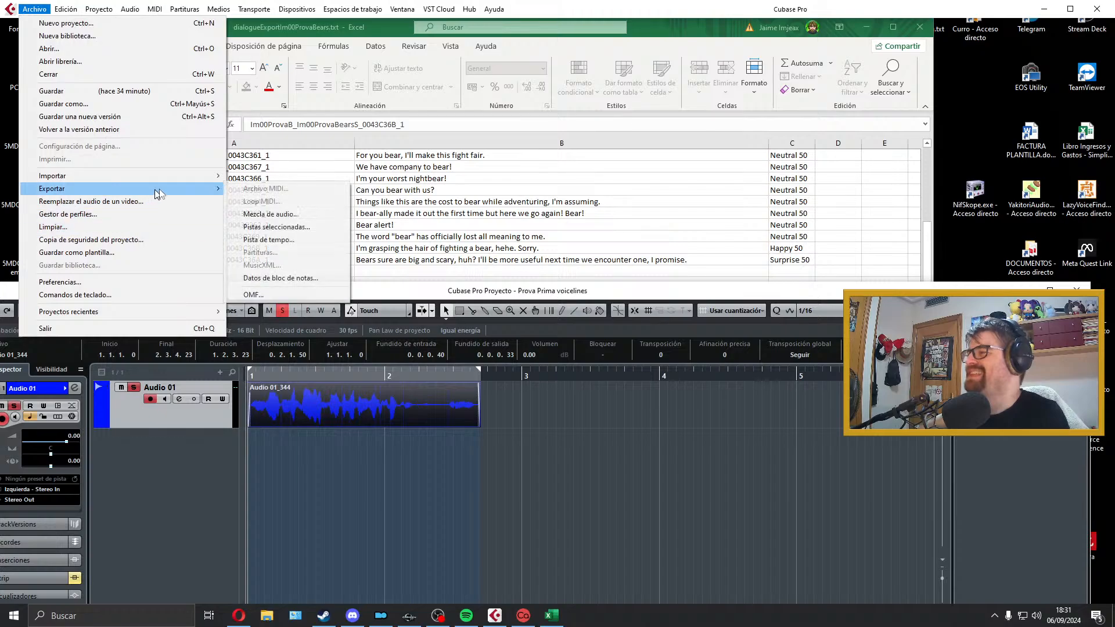
left_click(279, 214)
key("ctrl+v")
left_click(1006, 535)
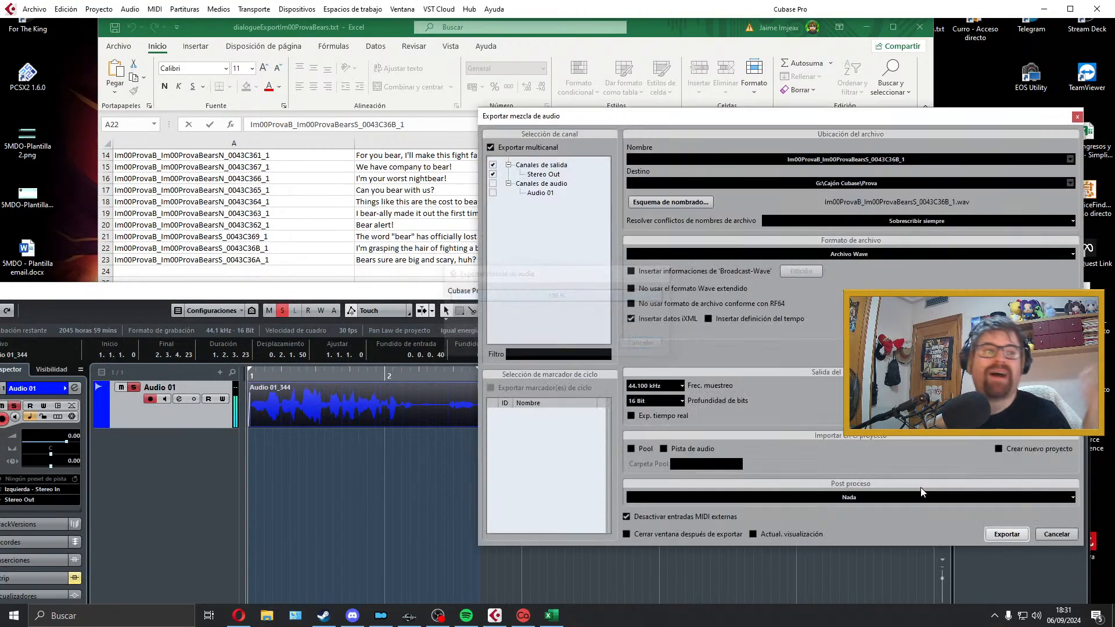
left_click(1075, 118)
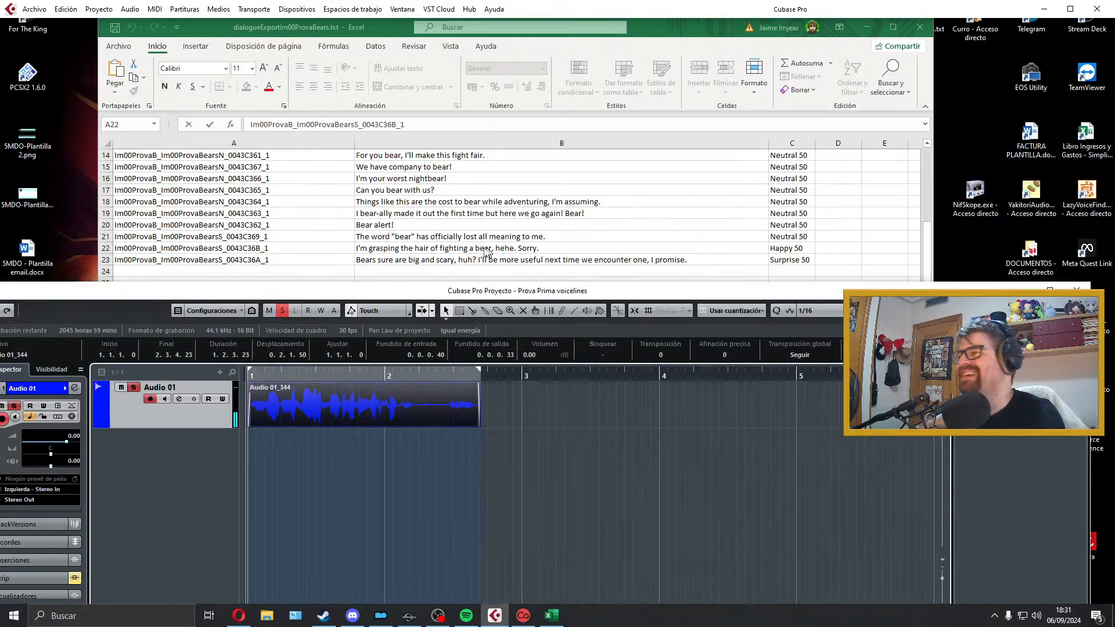
Step: Delete the exported B22 clip and extend the end locator past bar 5
left_click(481, 252)
left_click(419, 401)
key("Delete")
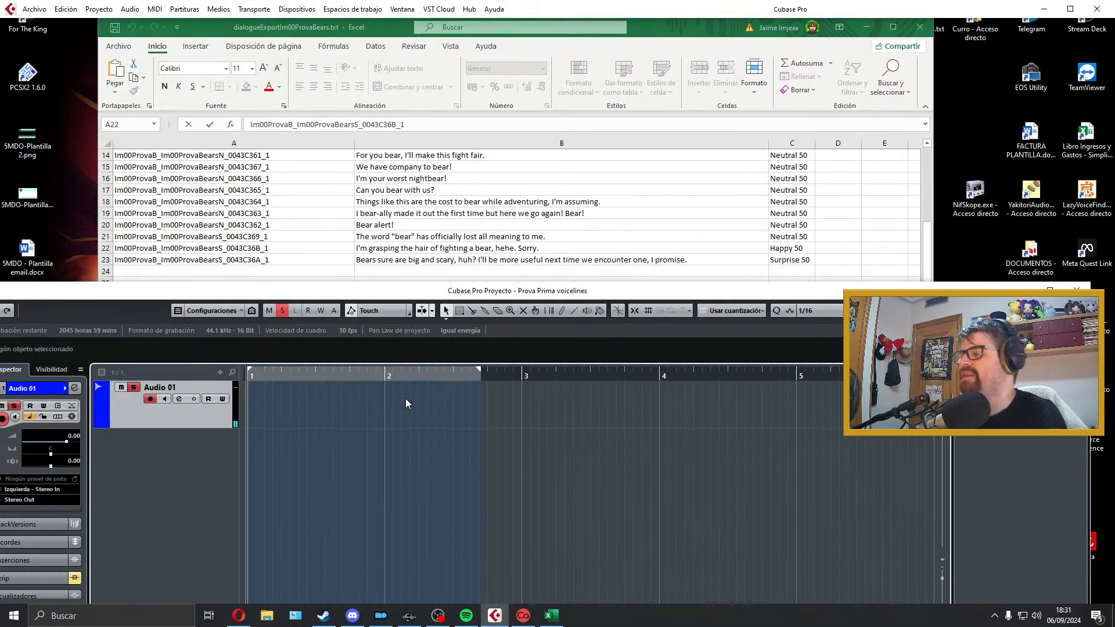
left_click(478, 366)
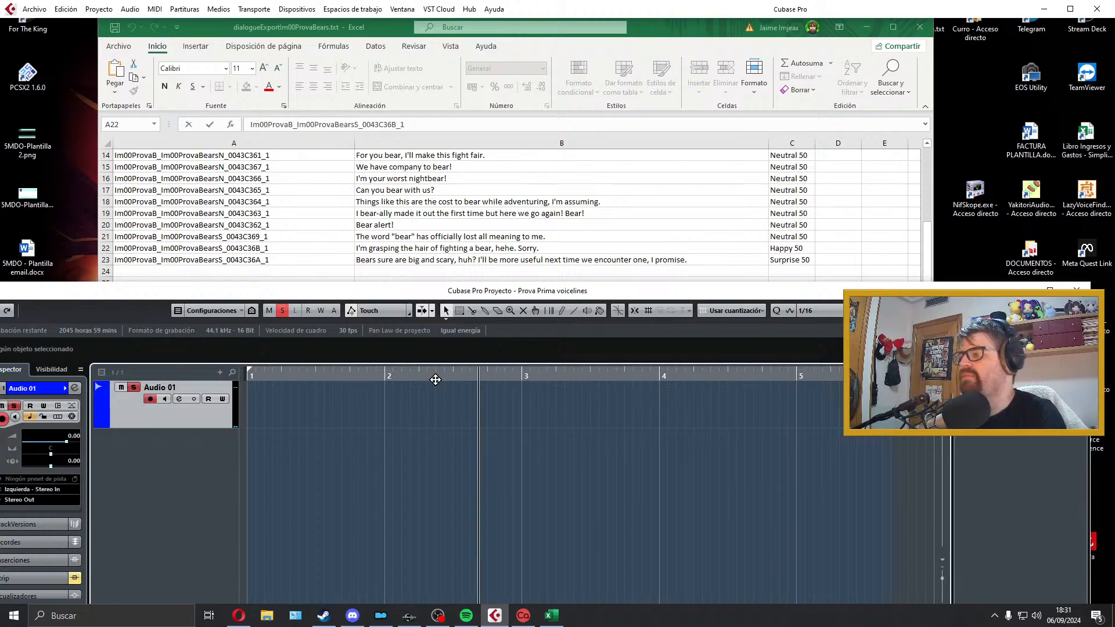
Step: Record a take of the B23 line from bar 1, play it back and discard it
key("Home")
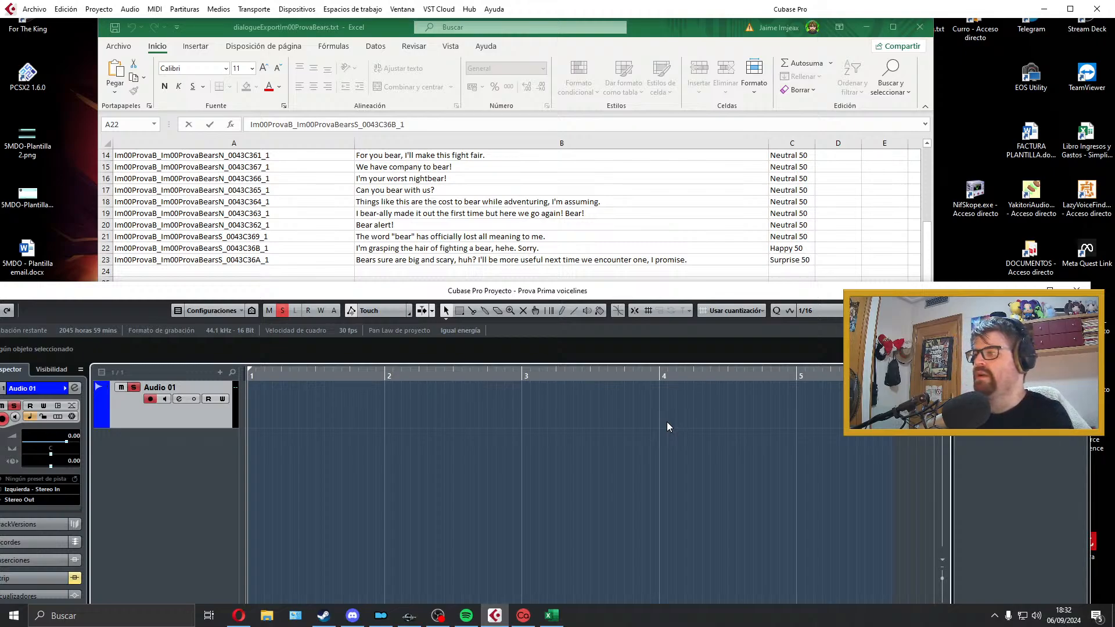
key("KP_Multiply")
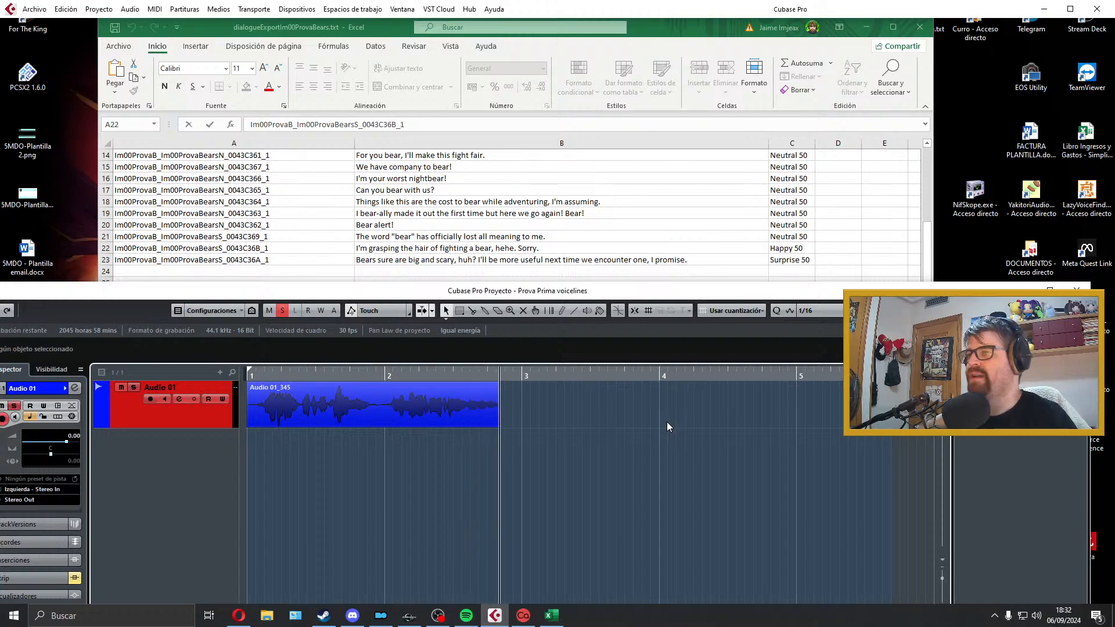
key("space")
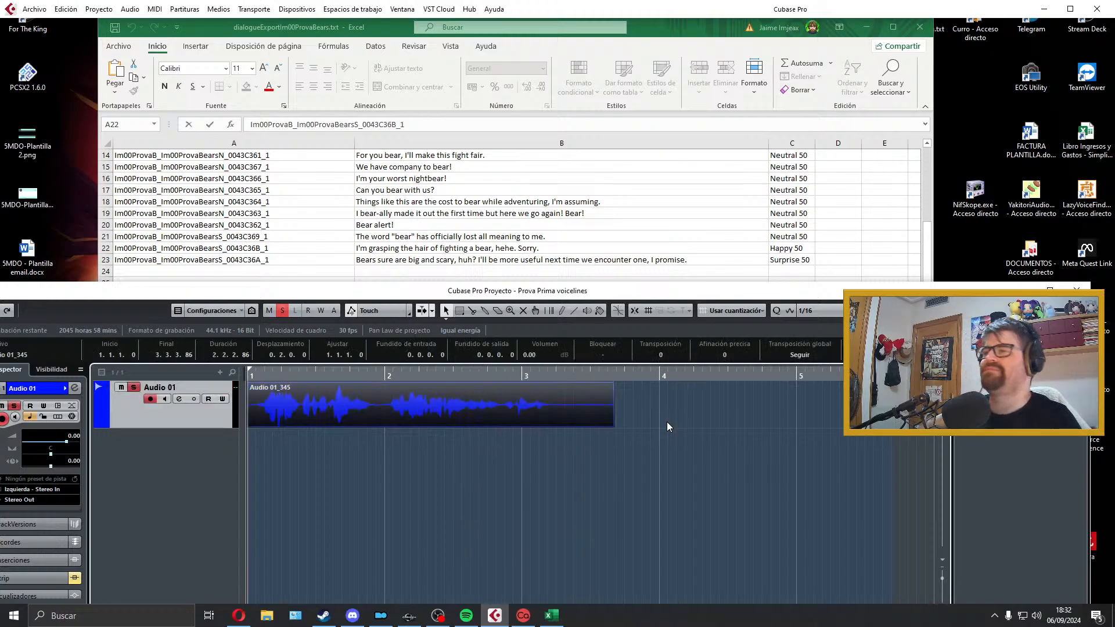
key("space")
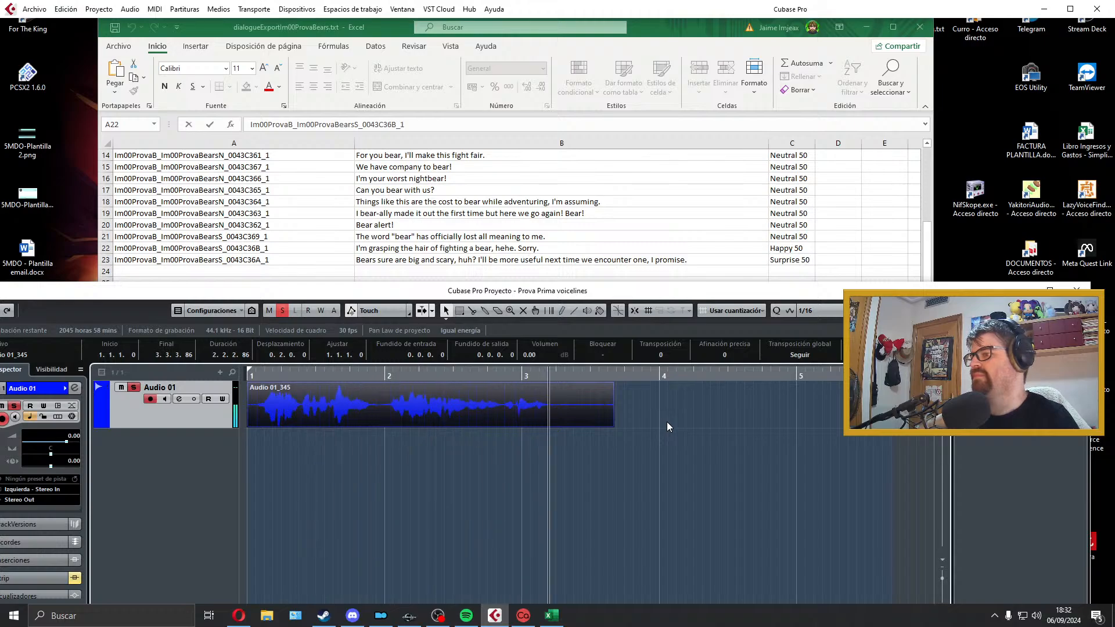
key("space")
key("Delete")
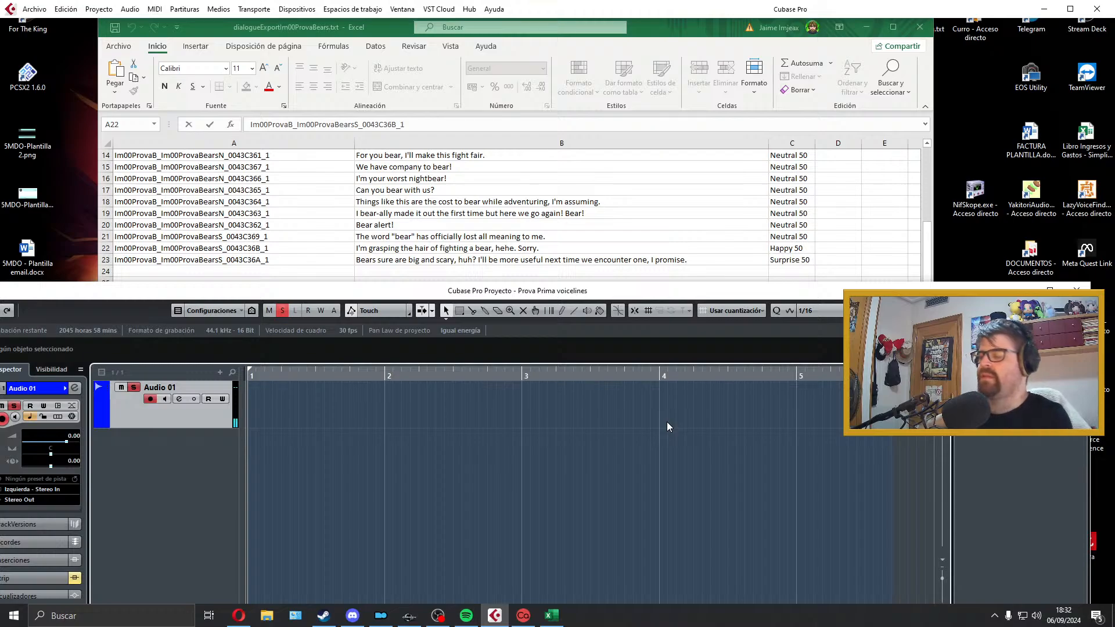
Step: Try another take of the B23 line, trimming its tail to about 3.1.4.4 with a short fade-out, and discard it
key("KP_Multiply")
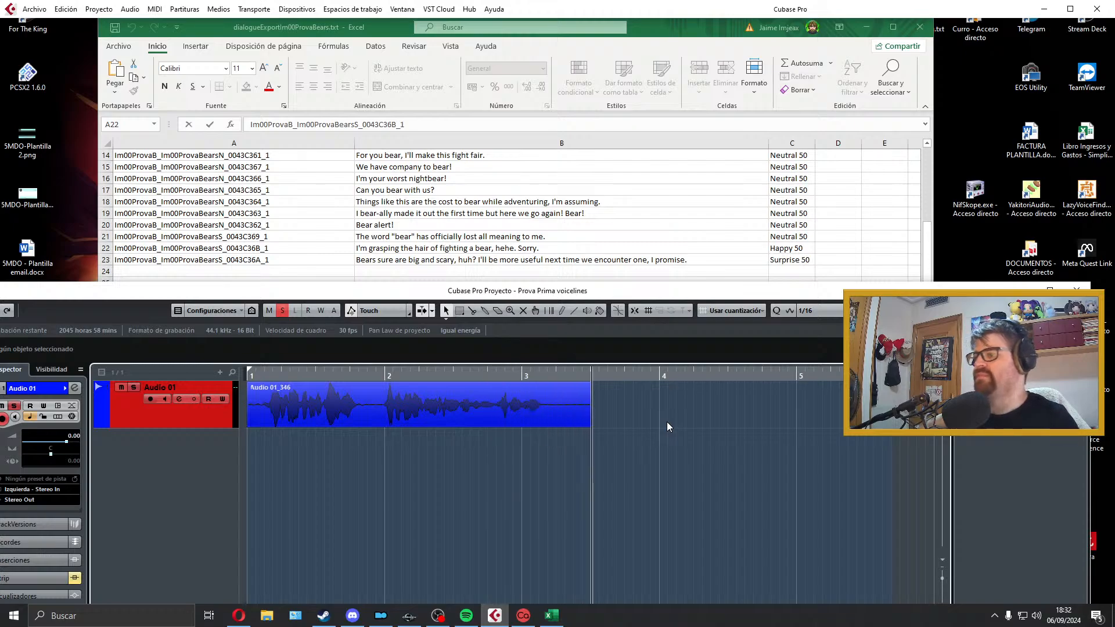
key("space")
key("space")
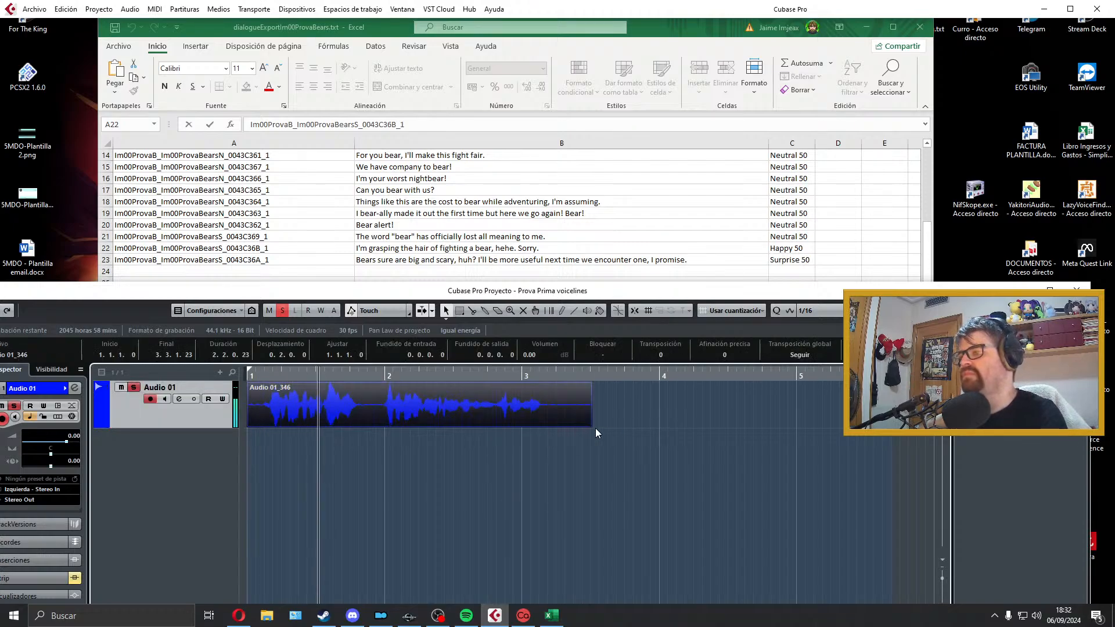
left_click_drag(588, 425, 545, 426)
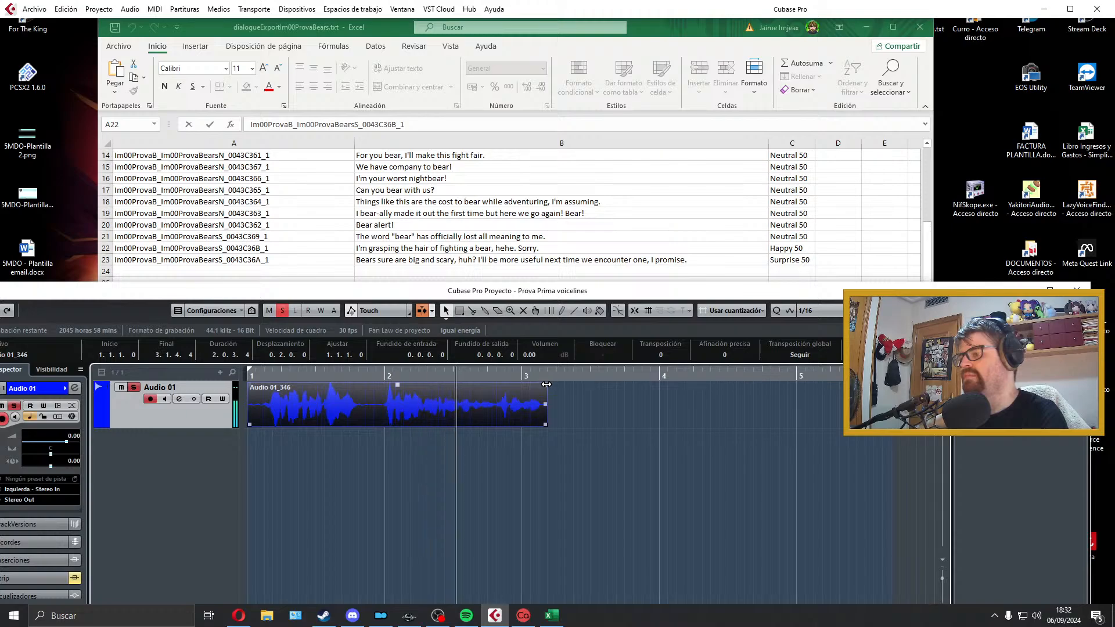
left_click_drag(545, 384, 543, 384)
key("space")
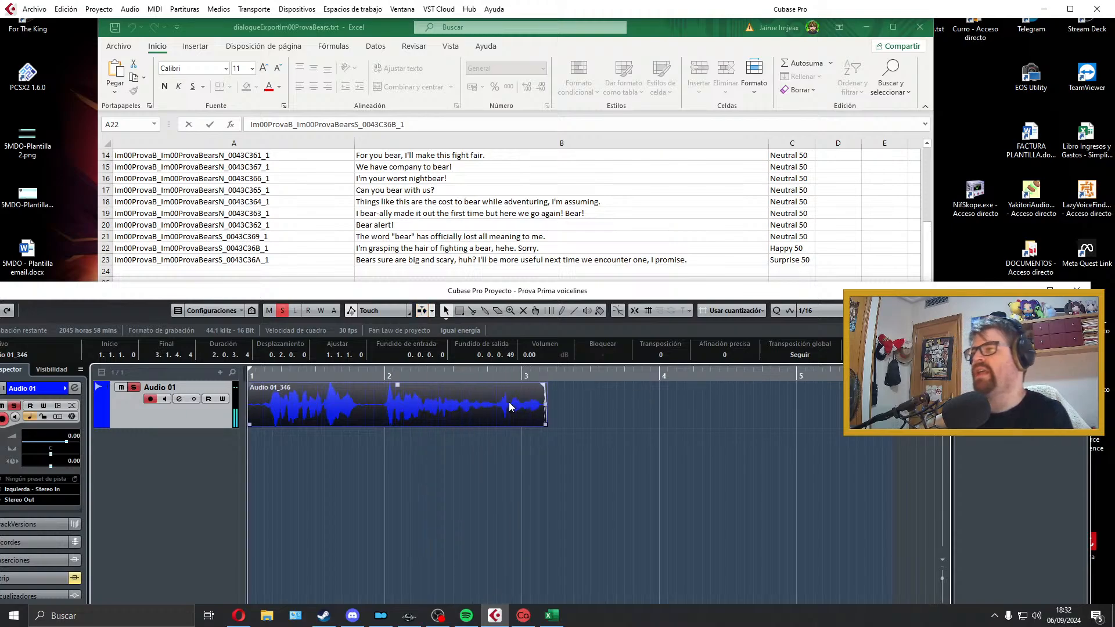
key("Delete")
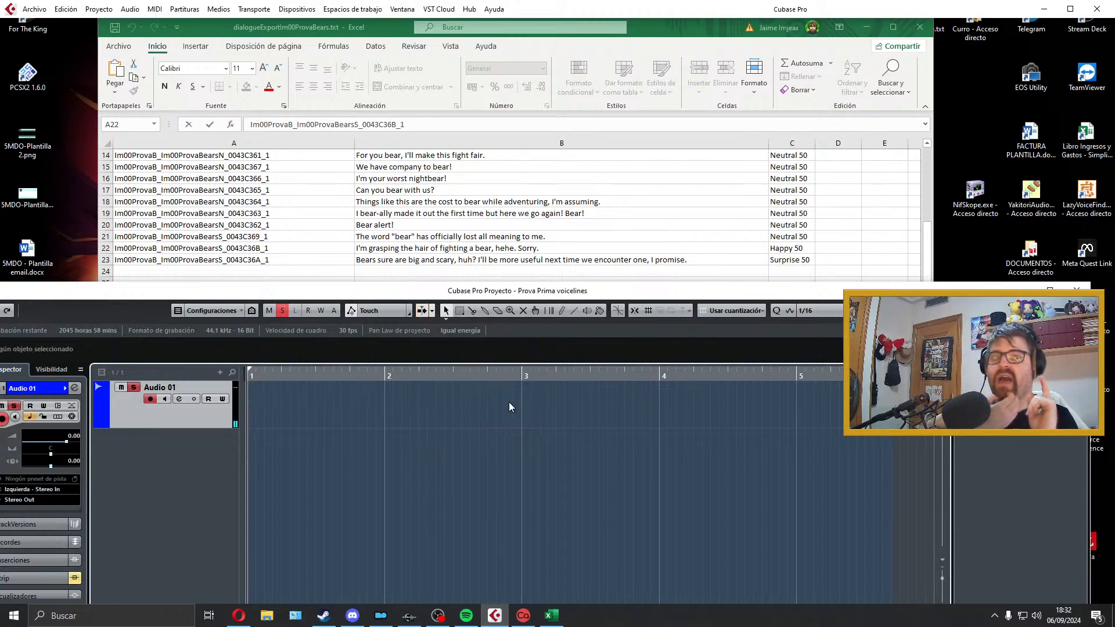
key("KP_Multiply")
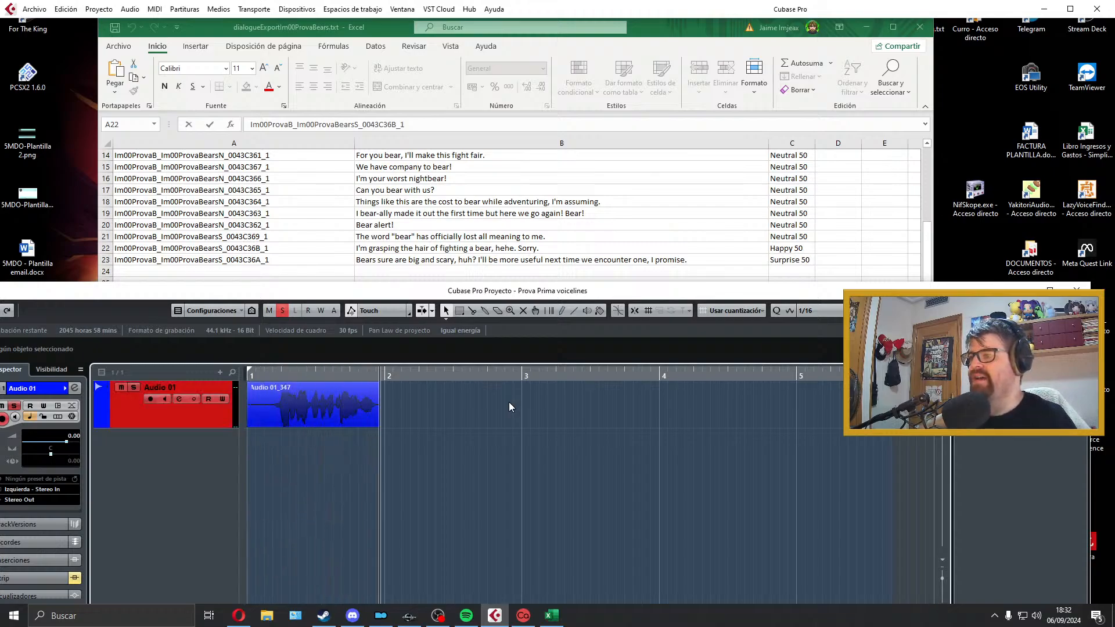
key("space")
key("Delete")
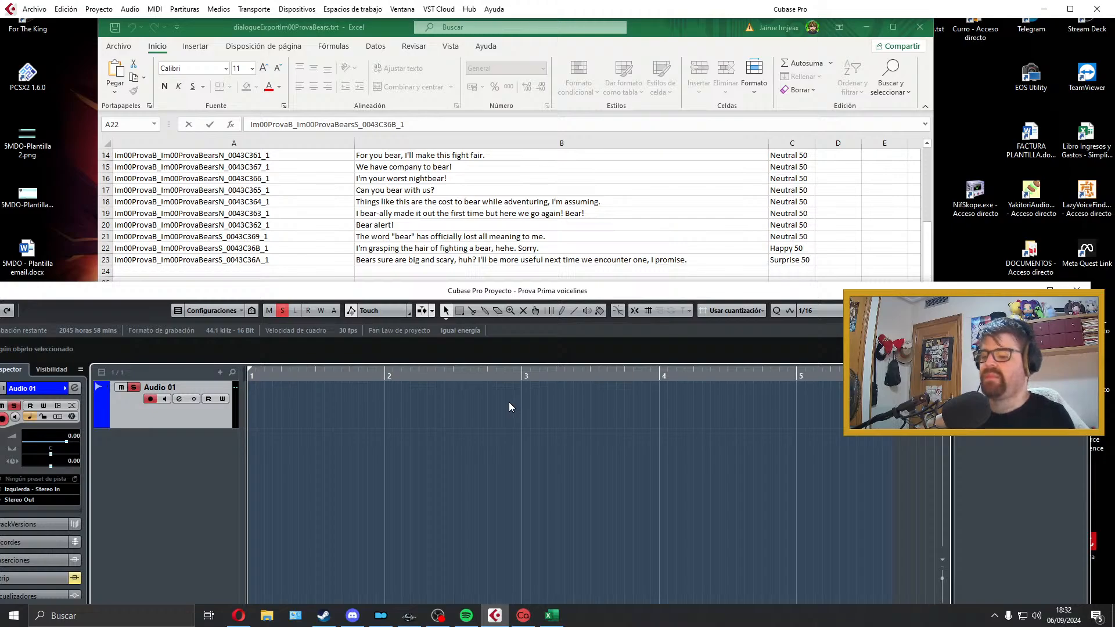
Step: Record a new take of the B23 line from bar 1 and play it back
key("KP_Multiply")
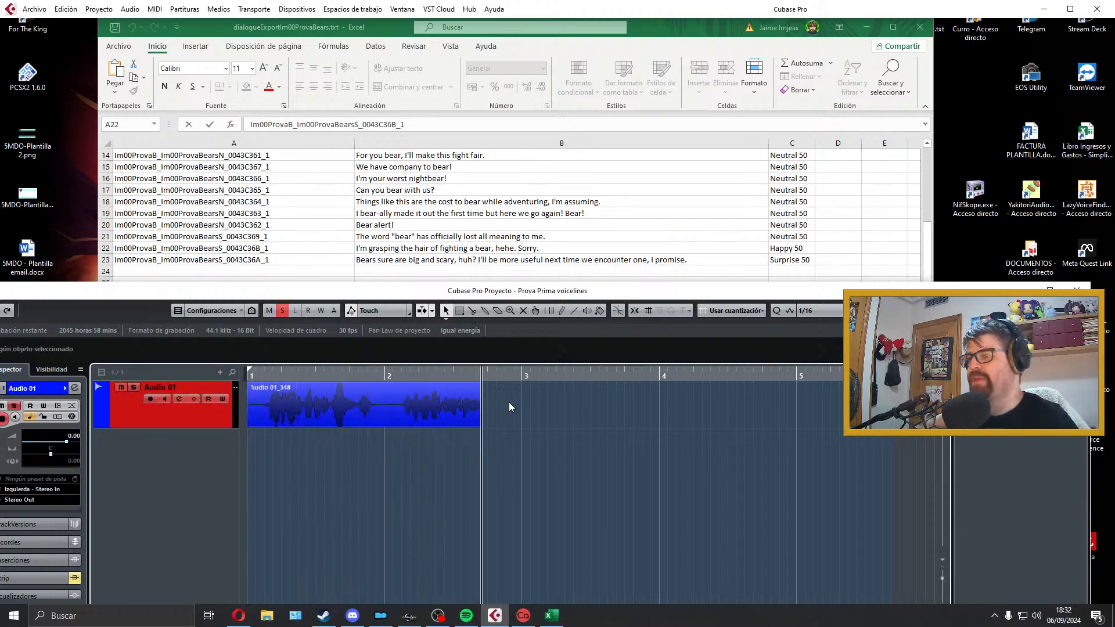
key("space")
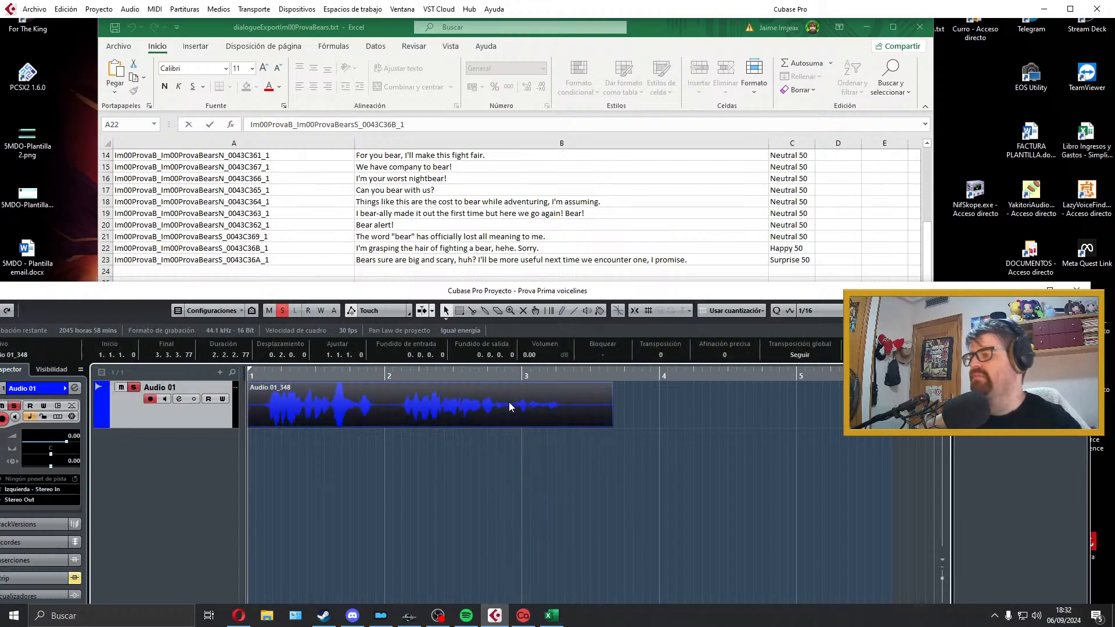
key("space")
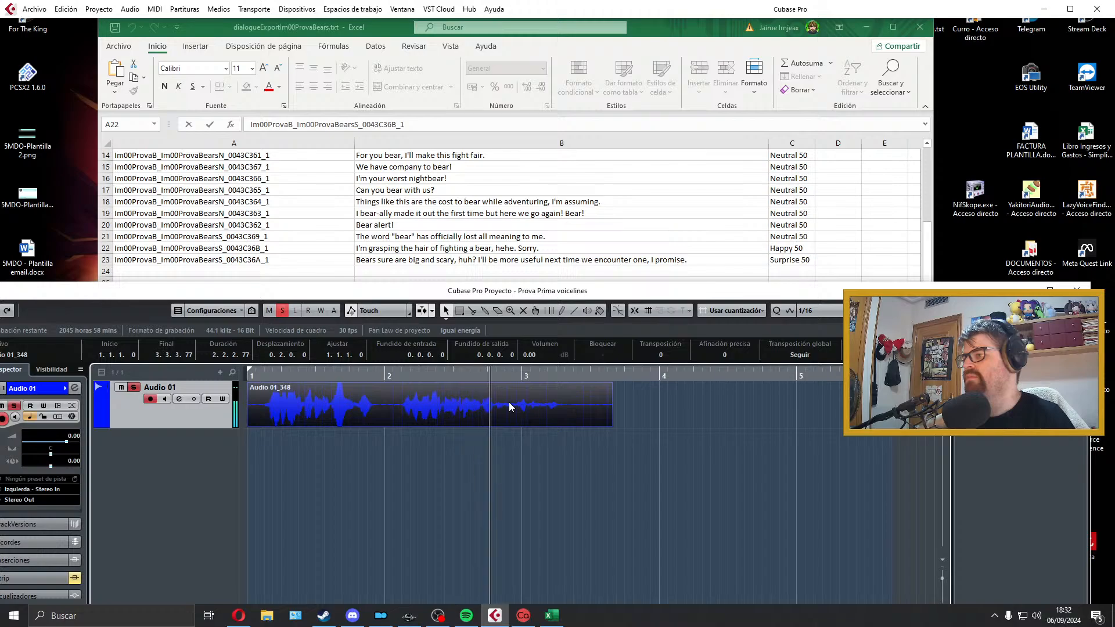
key("space")
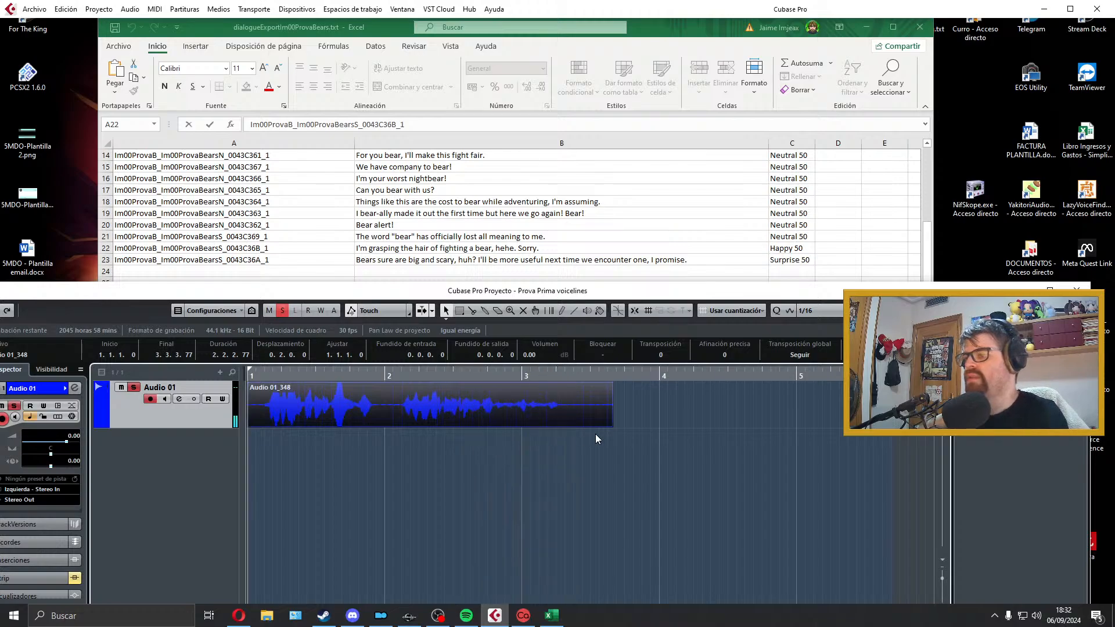
Step: Trim the silent tail of the B23 clip to just after the last word and add a short fade-out
left_click_drag(610, 425, 565, 425)
left_click(530, 451)
key("space")
key("space")
left_click_drag(567, 384, 561, 385)
Step: Split the B23 clip at the pause, crossfade the closed-up parts, and trim the start with a short fade-in so it begins at bar 1
left_click(396, 417, "alt")
left_click_drag(404, 417, 398, 414)
key("x")
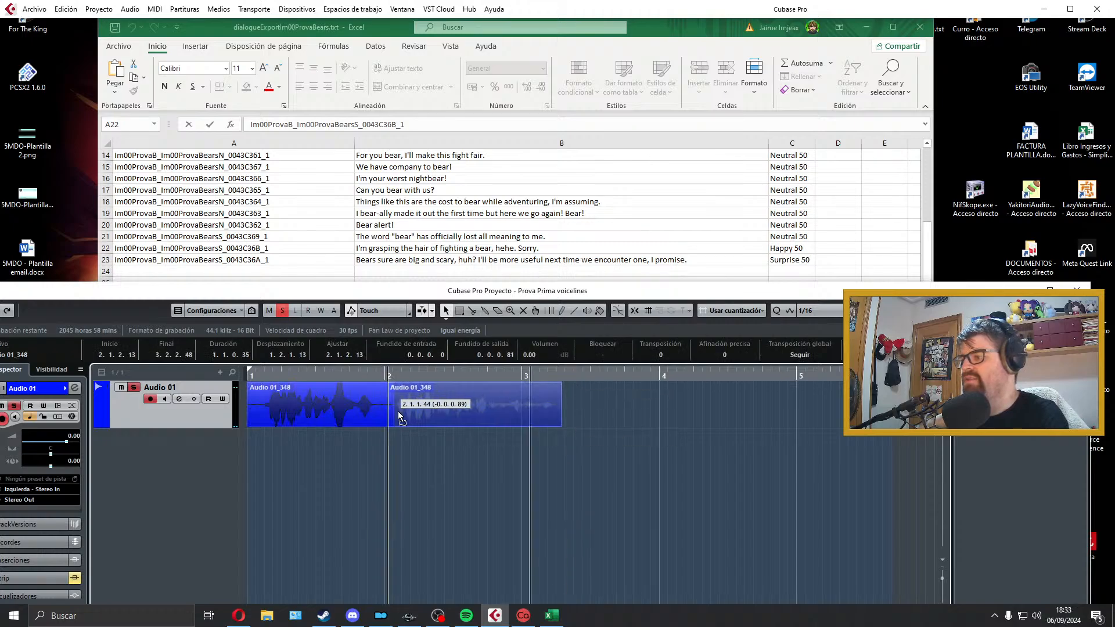
left_click_drag(251, 423, 264, 422)
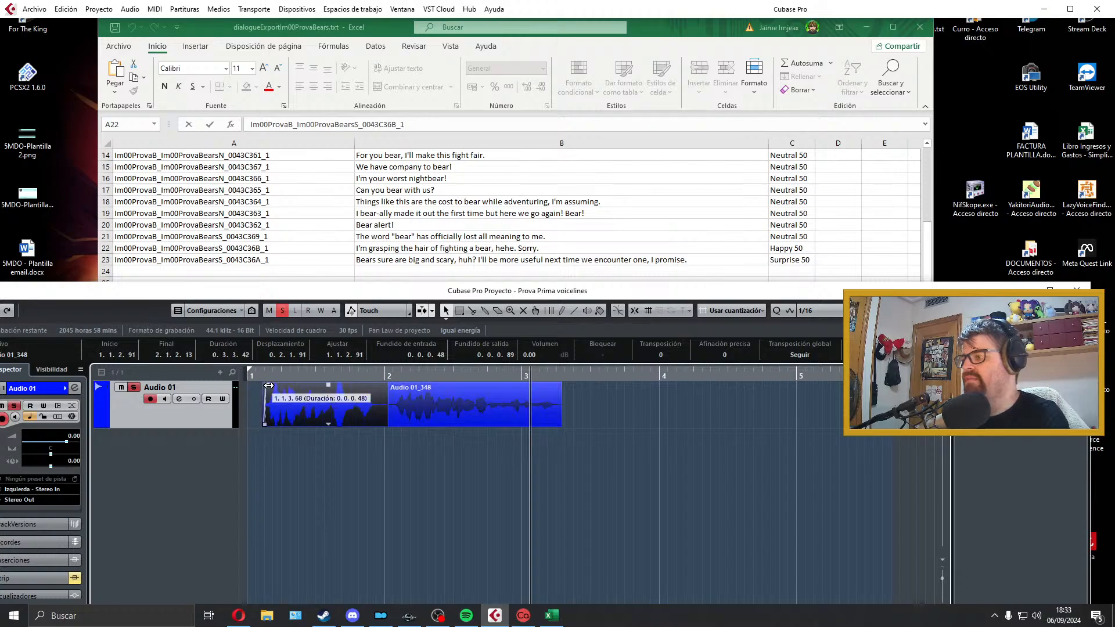
left_click_drag(612, 431, 292, 409)
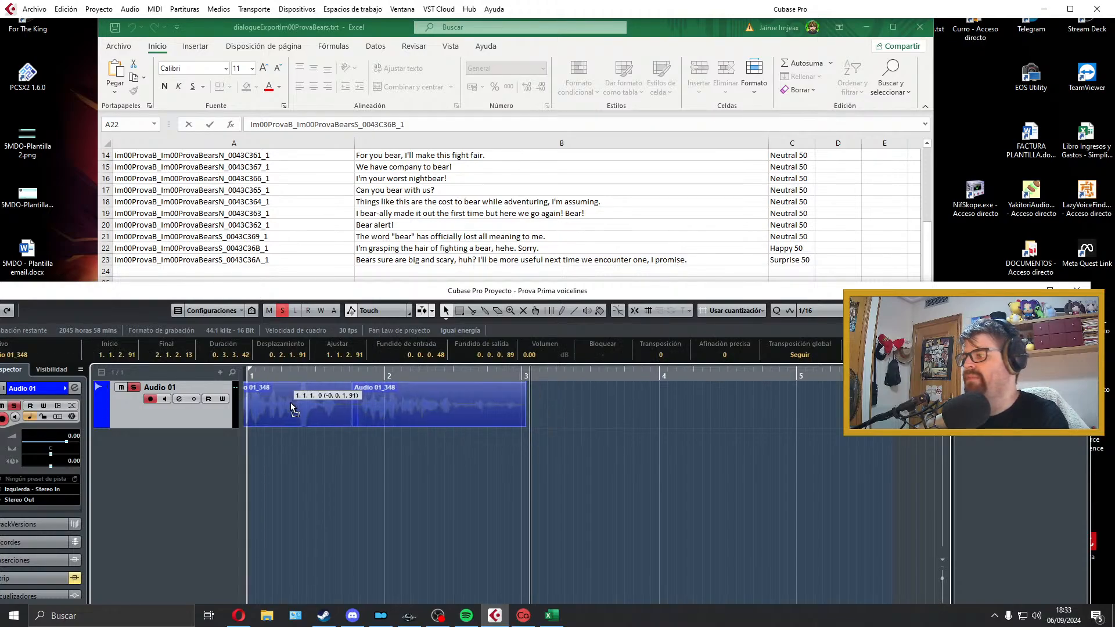
Step: Set the locators around the edited B23 clips and copy the line ID from cell A23 for the audio mixdown export
key("space")
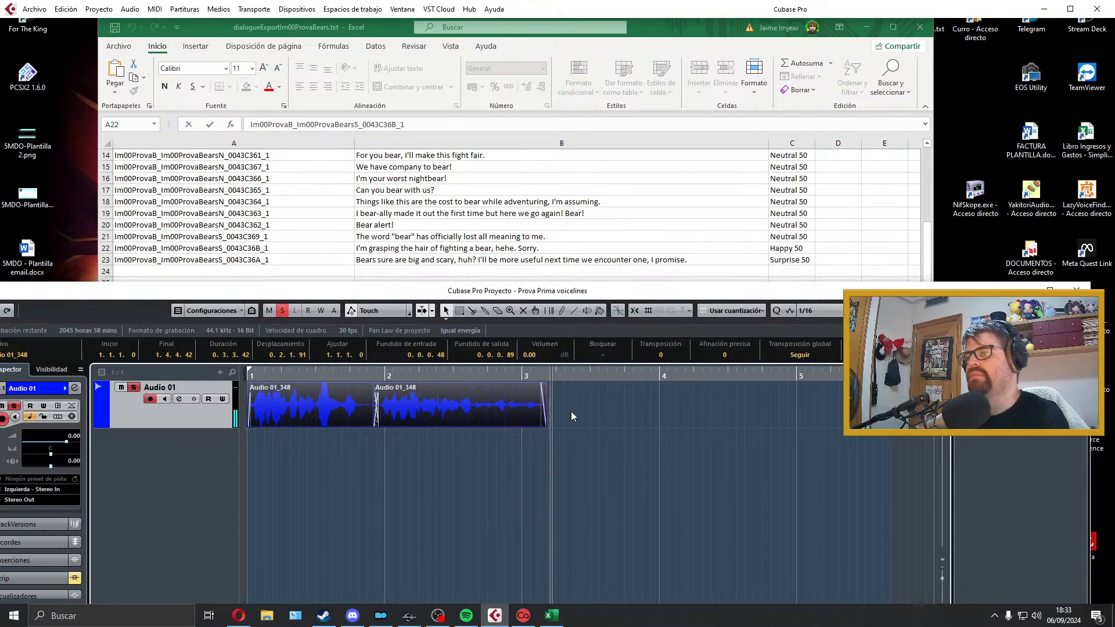
key("space")
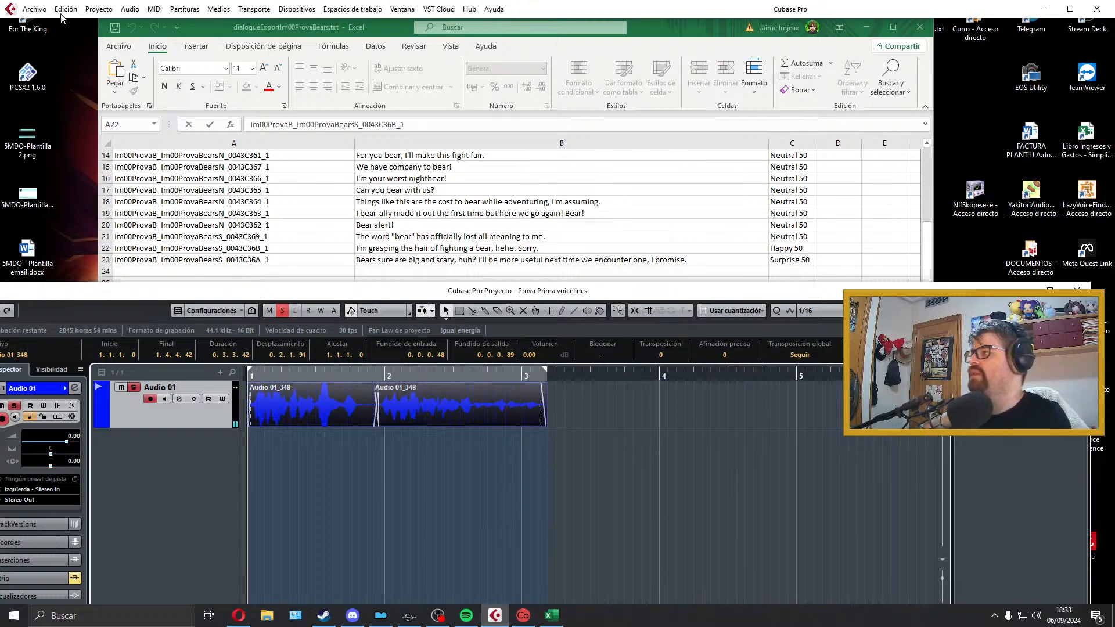
left_click(35, 8)
mouse_move(151, 188)
left_click(348, 210)
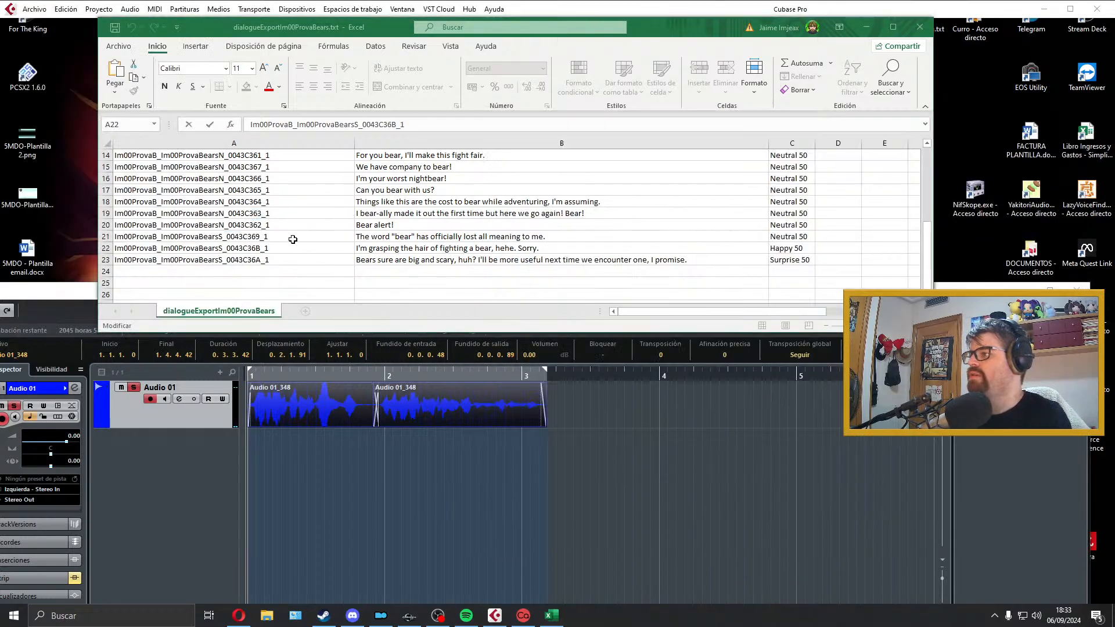
double_click(292, 260)
left_click_drag(290, 259, 106, 278)
key("ctrl+c")
left_click(566, 473)
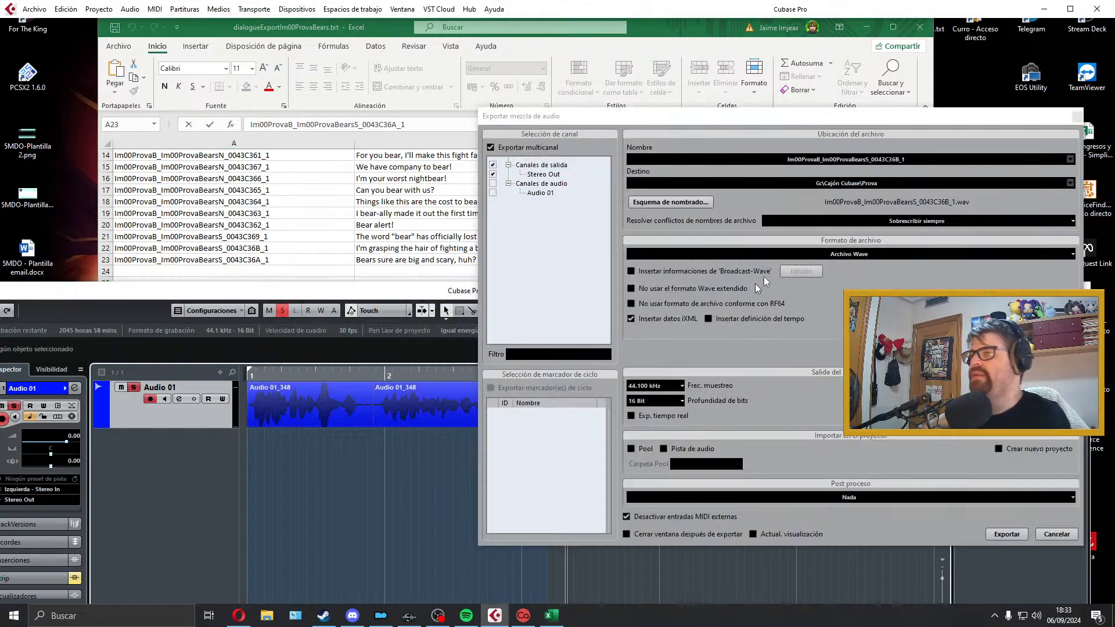
Step: Export the B23 audio mixdown as a Wave file named Im00ProvaB_Im00ProvaBearsS_0043C36A_1 and close the export window
left_click(912, 161)
key("ctrl+v")
left_click(1013, 538)
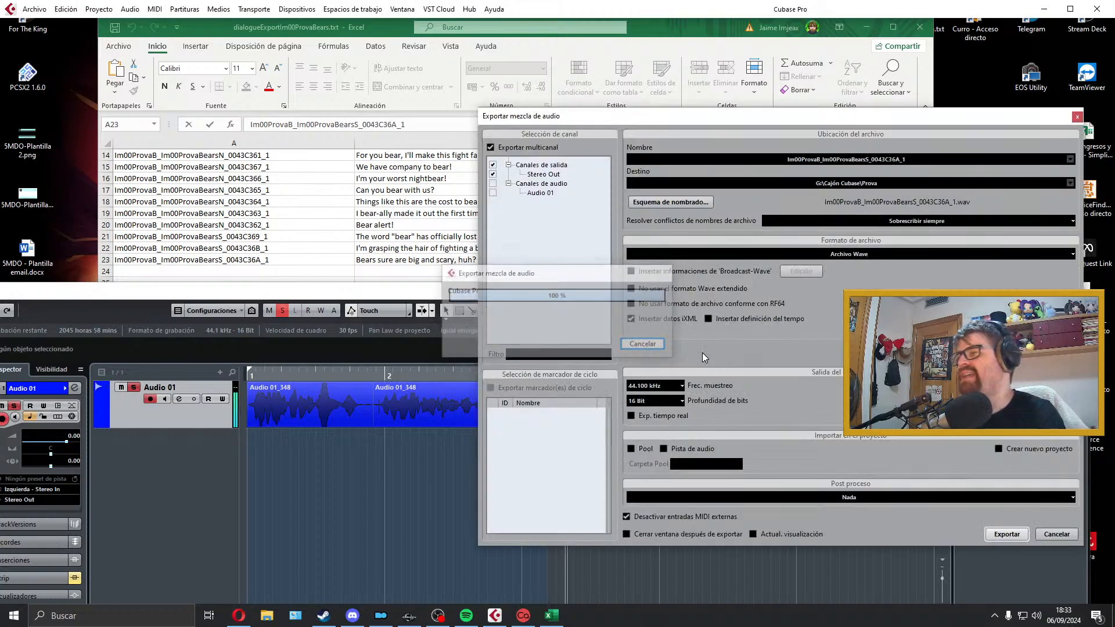
left_click(1076, 117)
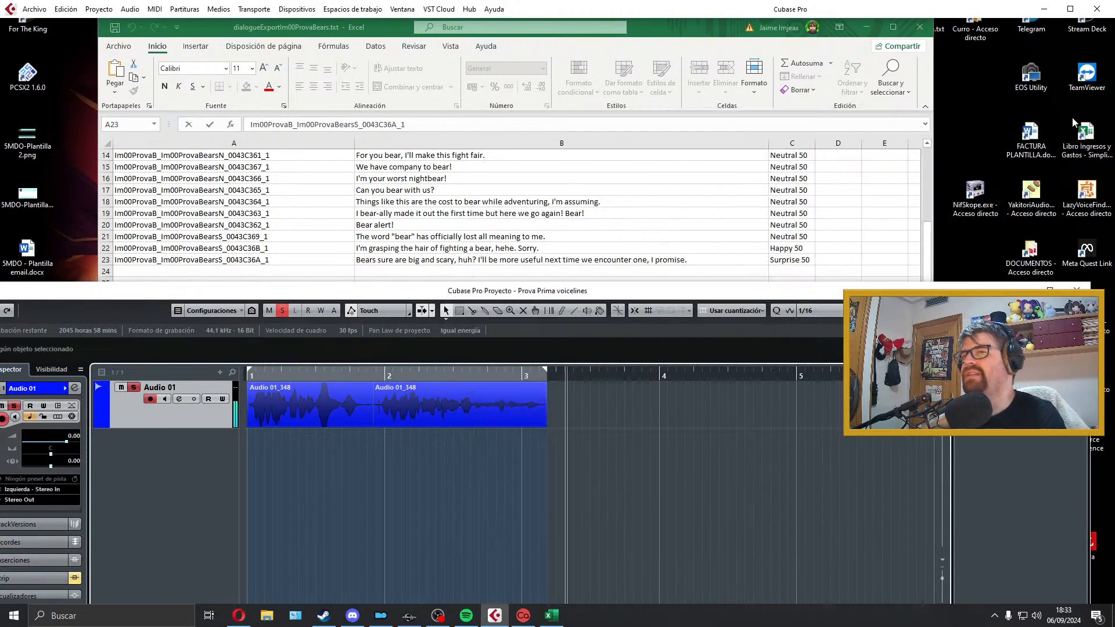
Step: Close the dialogueExportIm00ProvaBears spreadsheet and delete its text file from the desktop
left_click(919, 27)
left_click(596, 323)
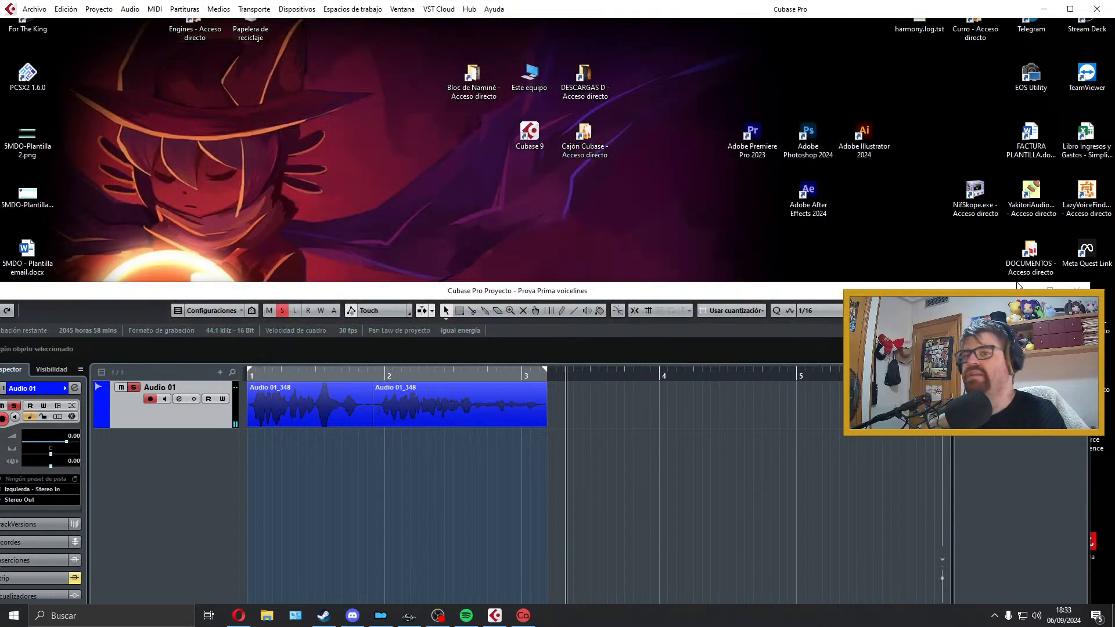
left_click(1020, 287)
left_click_drag(151, 475, 37, 534)
key("Delete")
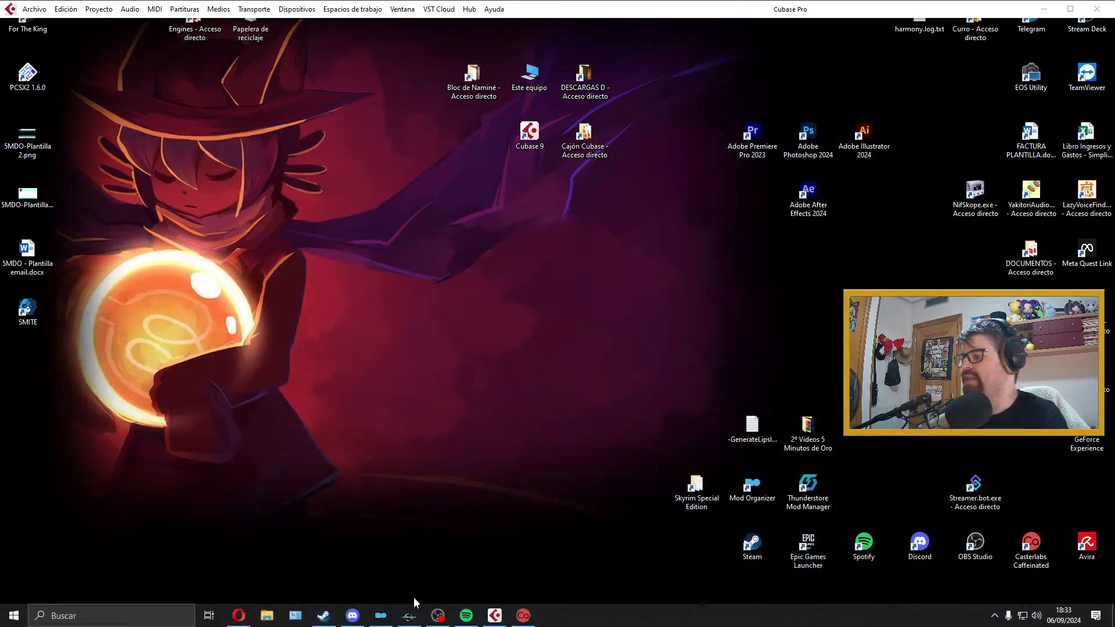
Step: Switch to the Creation Kit and open the quest data of Im00ProvaBreadAndAle
left_click(410, 614)
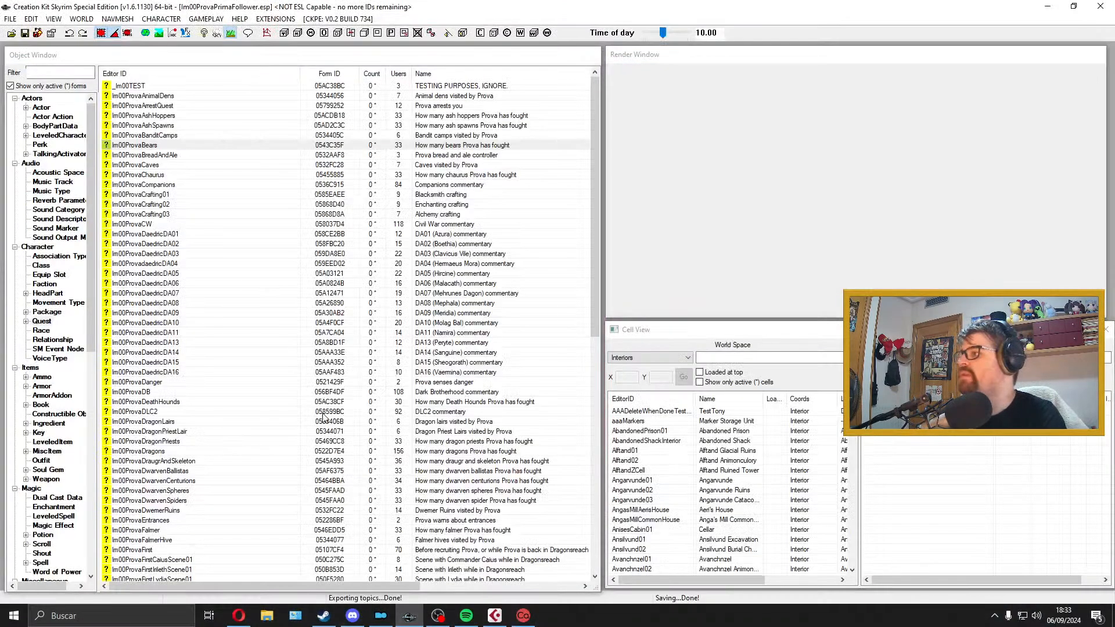
left_click(208, 155)
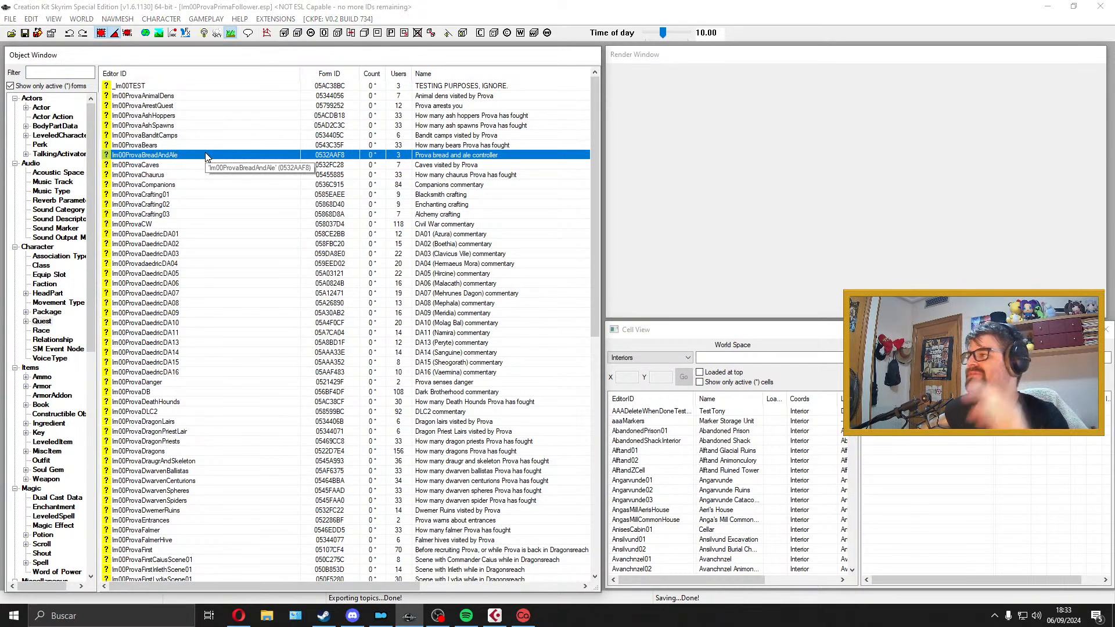
double_click(207, 155)
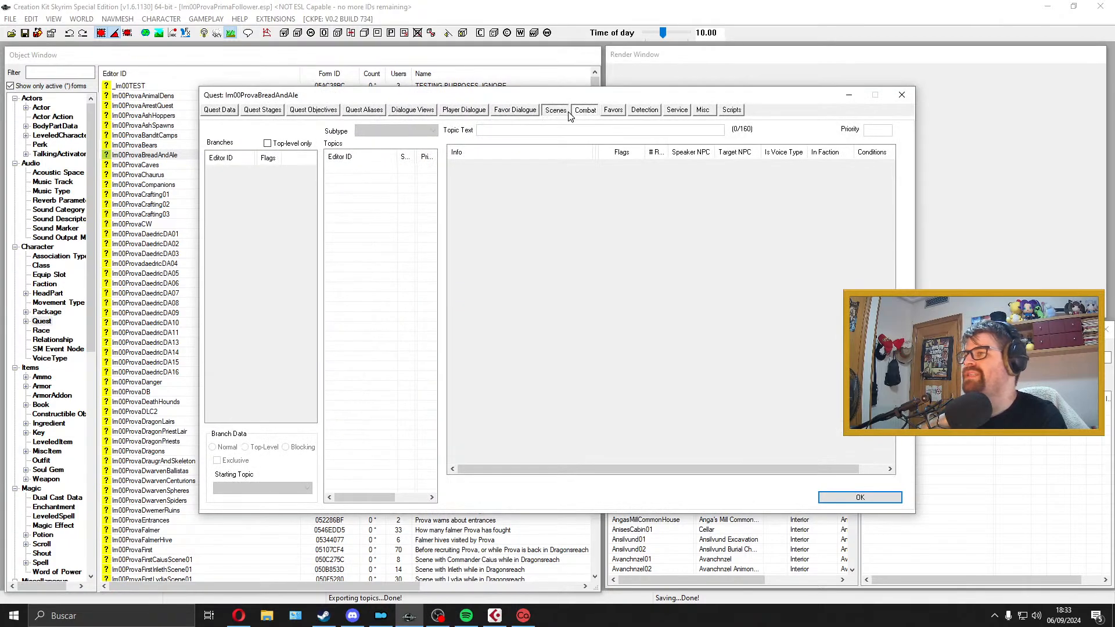
left_click(570, 115)
left_click(226, 115)
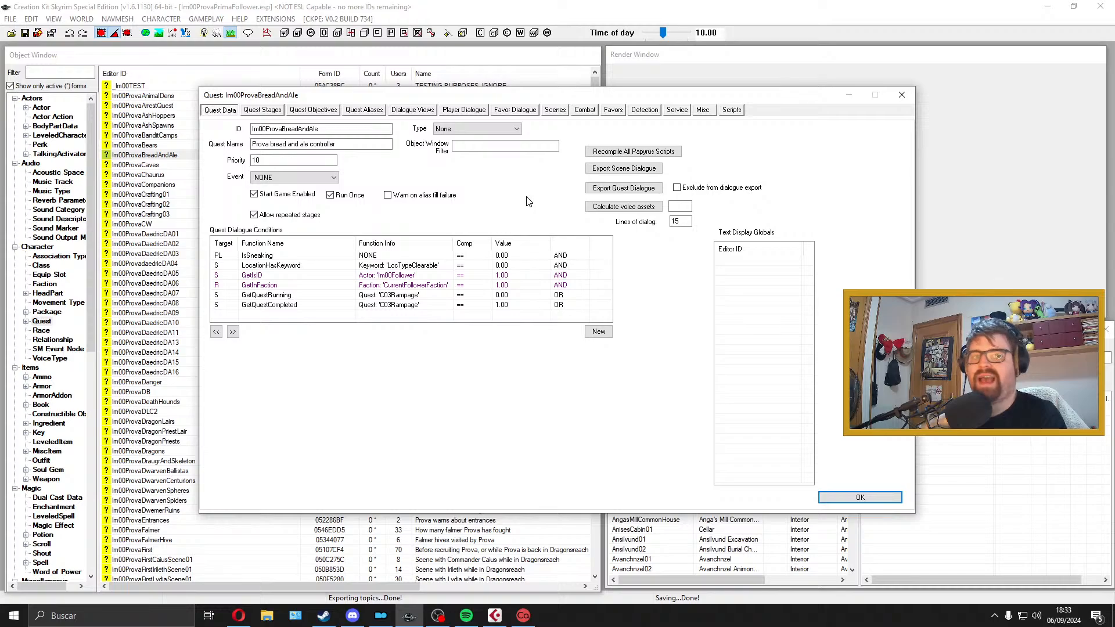
Step: Export the quest dialogue of Im00ProvaBreadAndAle, close the quest window and minimize the Creation Kit
left_click(638, 189)
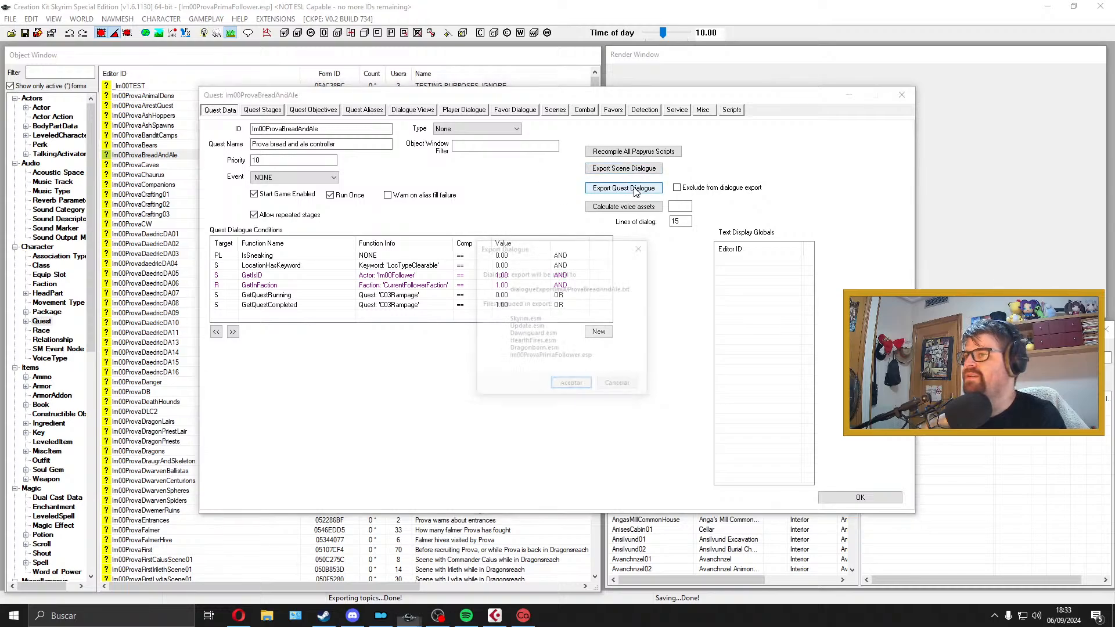
left_click(565, 388)
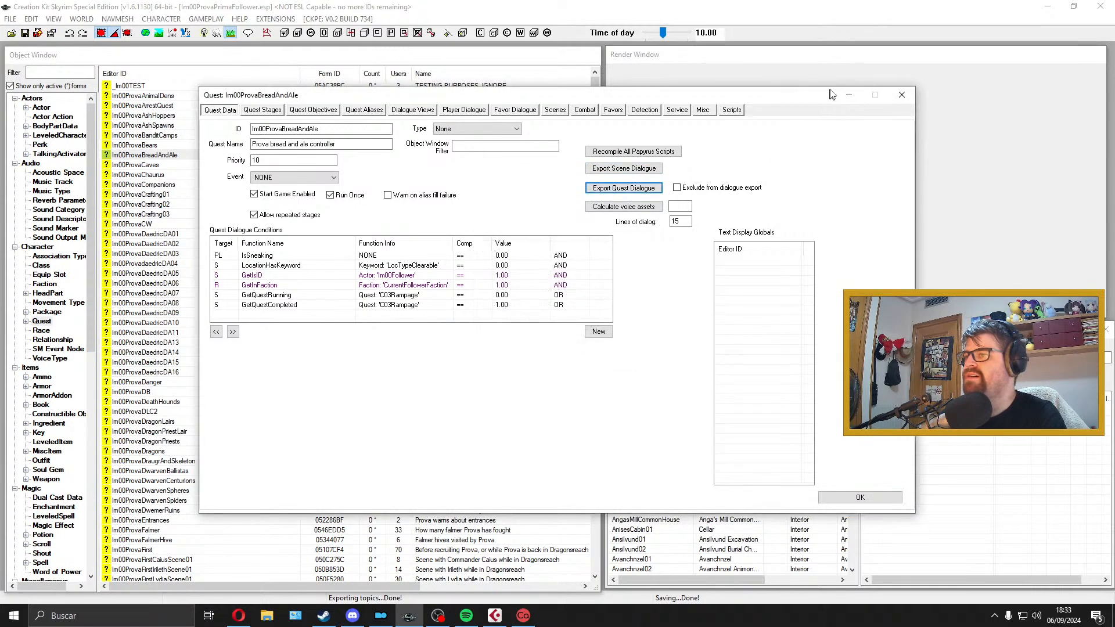
left_click(899, 96)
left_click(1047, 7)
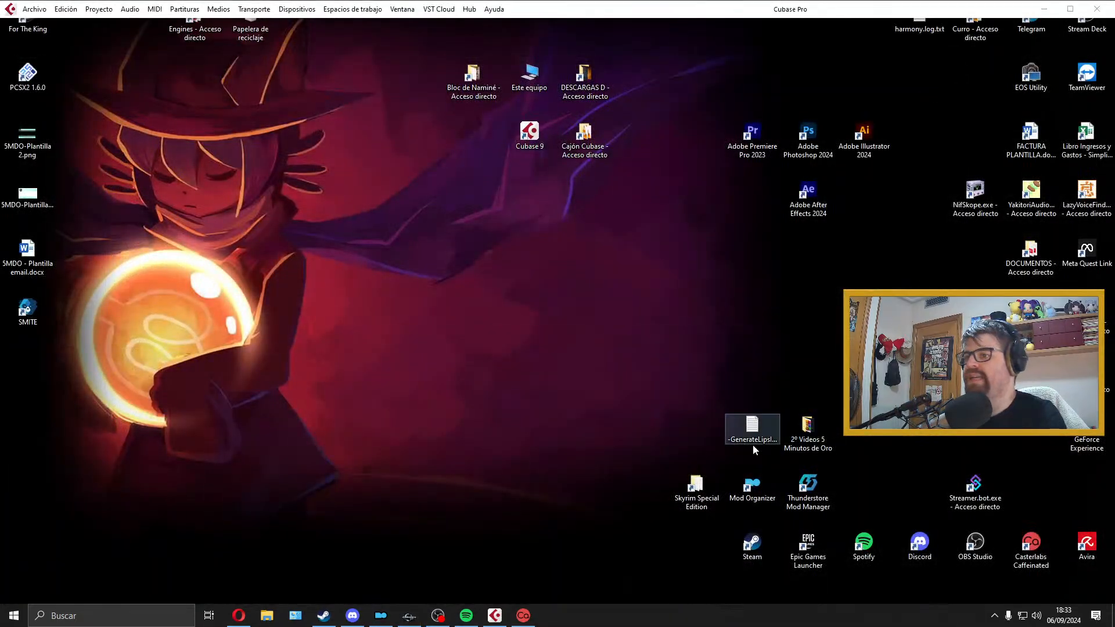
Step: Move the exported Im00ProvaBreadAndAle dialogue text file from the Skyrim Special Edition folder to the desktop
double_click(695, 488)
scroll(571, 408, "down", 8)
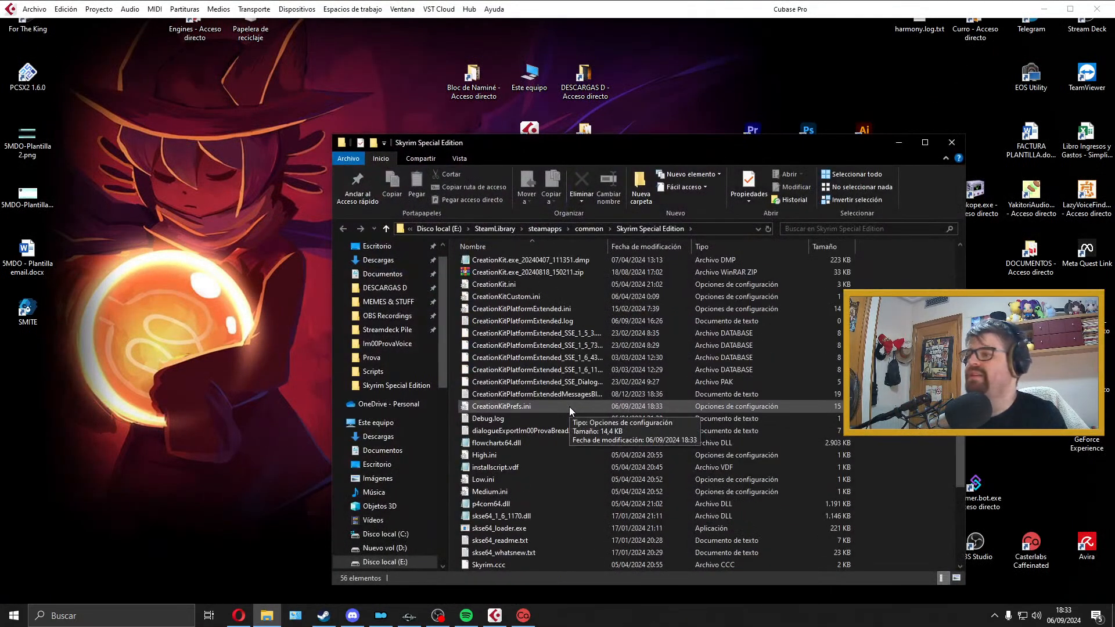
left_click_drag(575, 356, 139, 430)
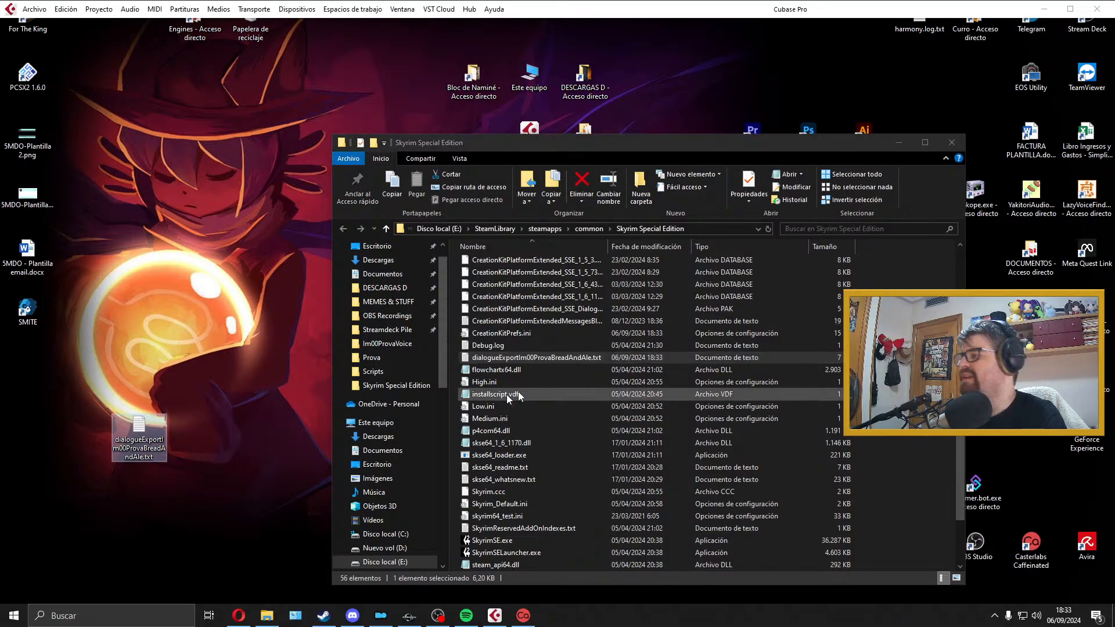
Step: Close the Skyrim Special Edition folder and open the dialogueExportIm00ProvaBreadAndAle text file from the desktop in Excel
left_click(951, 142)
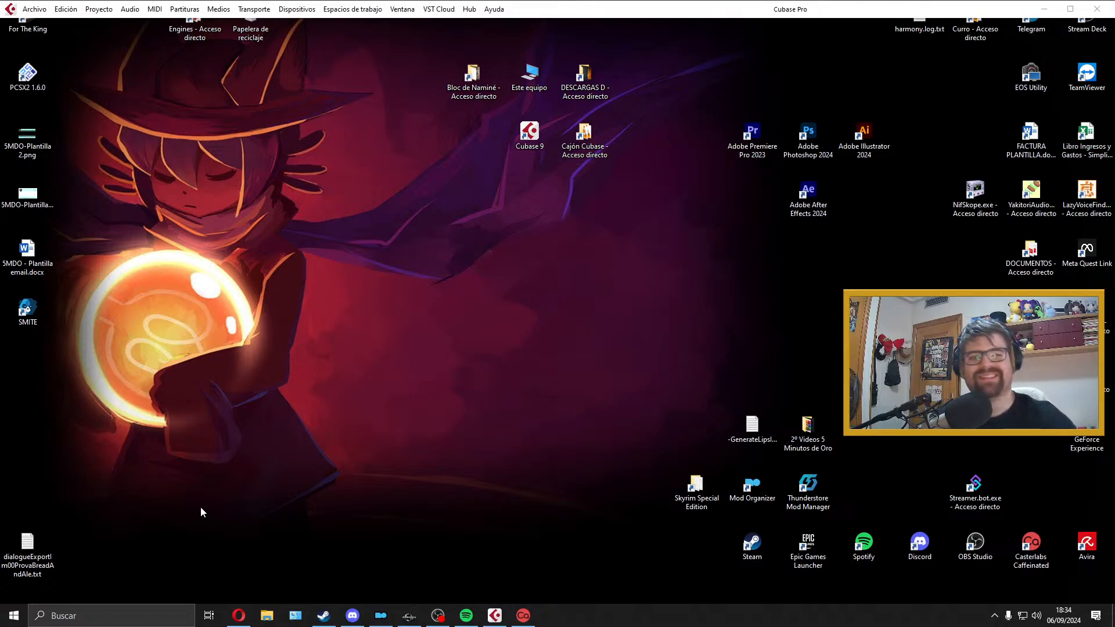
double_click(36, 559)
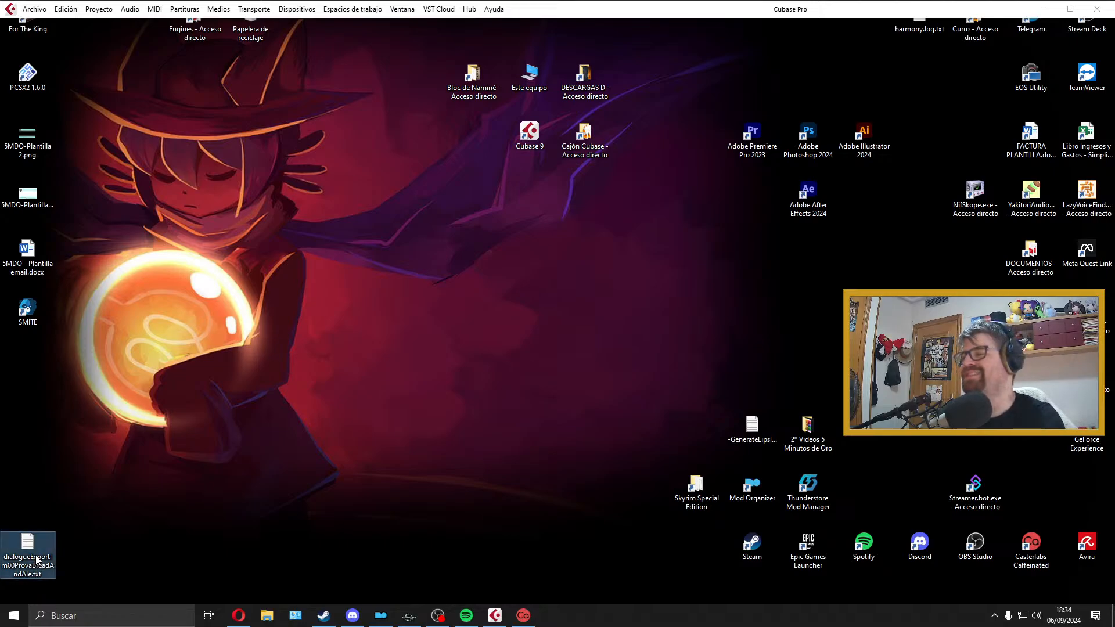
left_click(656, 78)
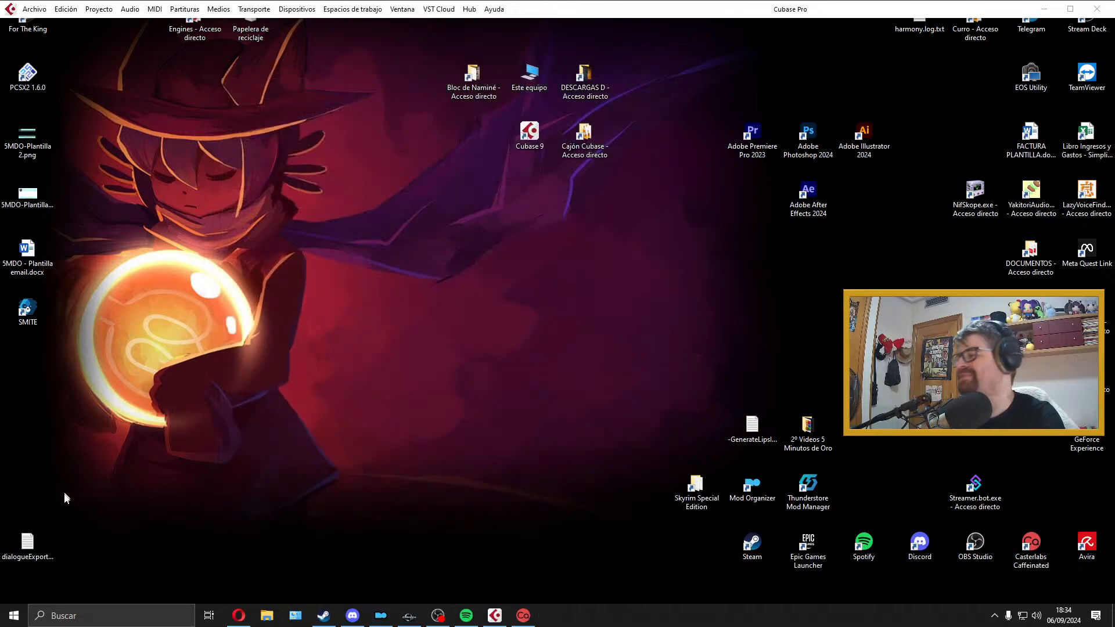
right_click(33, 536)
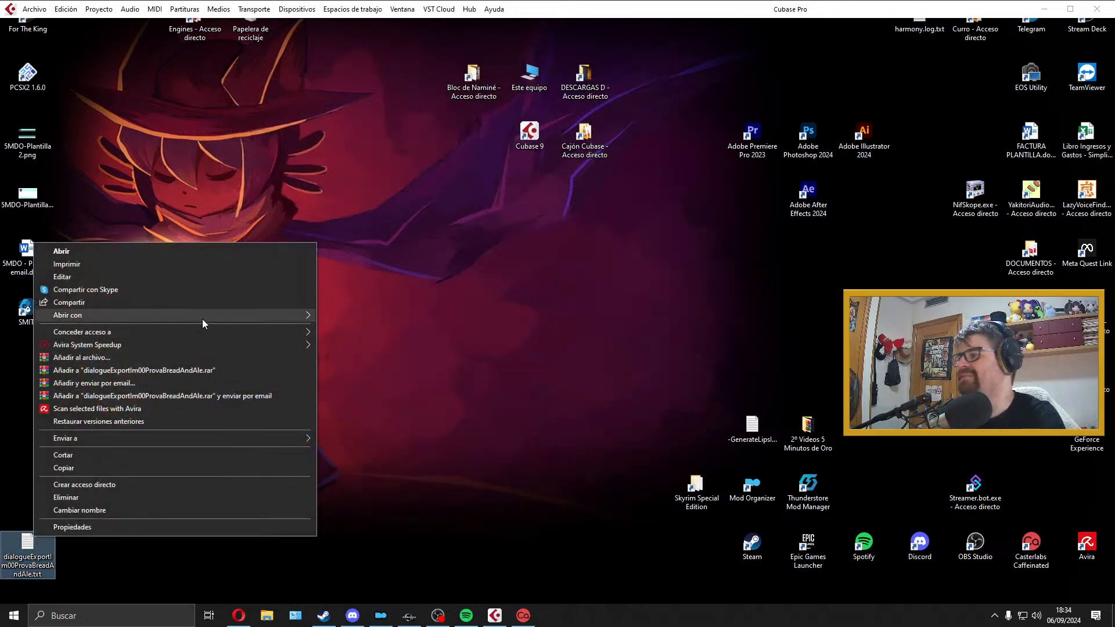
mouse_move(202, 318)
left_click(429, 342)
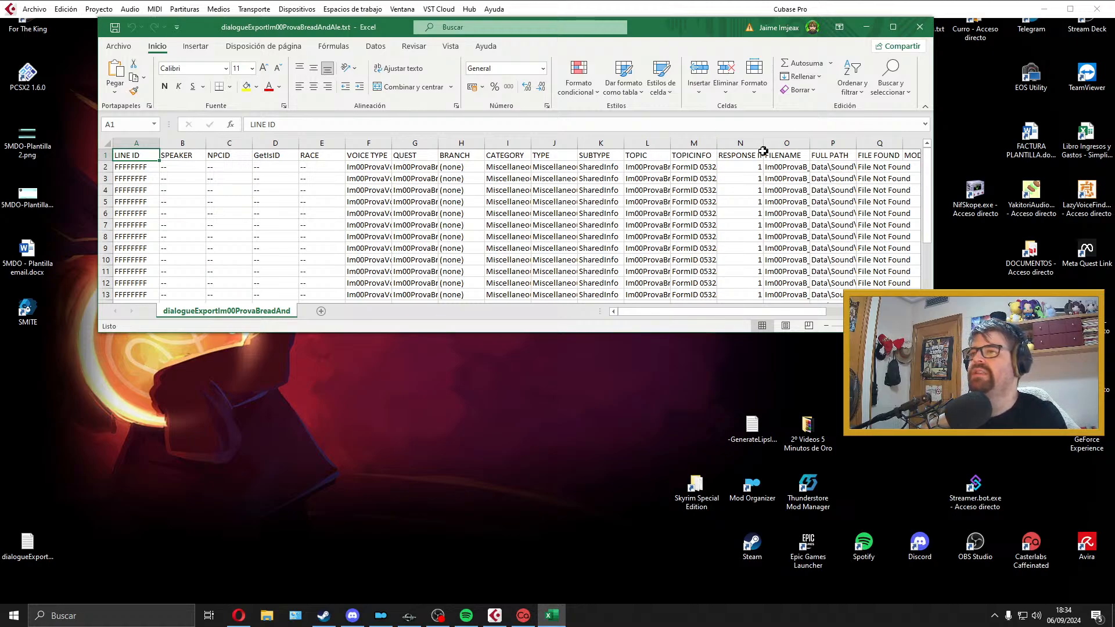
Step: Delete the cells from LINE ID to RESPONSE INDEX for all rows, shifting the remaining cells left so FILENAME becomes column A
left_click_drag(751, 159, 191, 257)
scroll(192, 257, "up", 3)
right_click(197, 257)
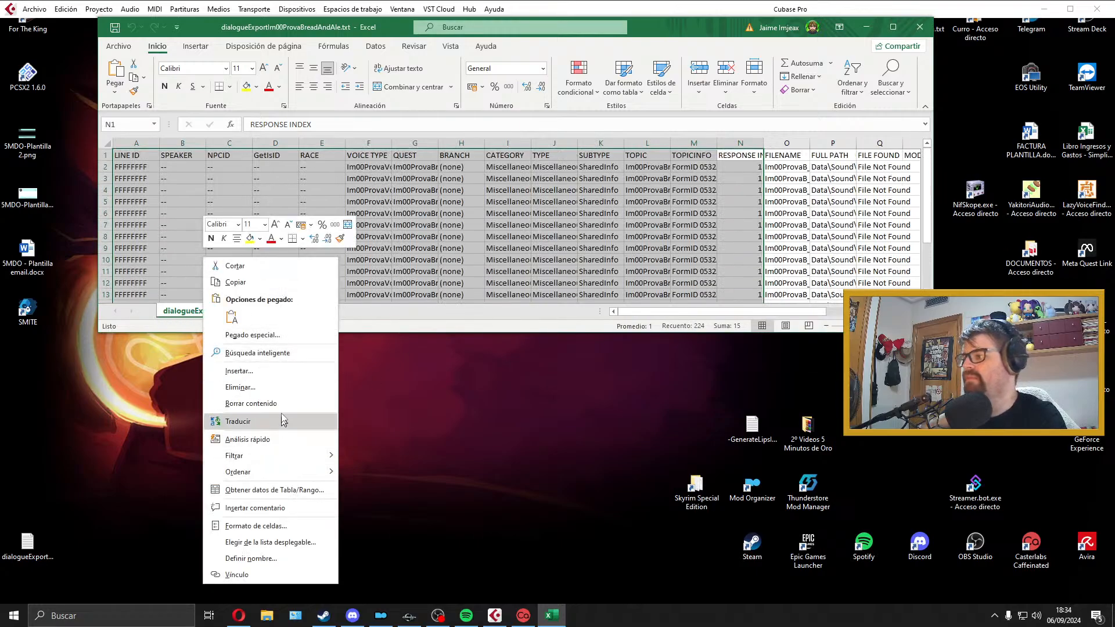
left_click(240, 388)
left_click(284, 417)
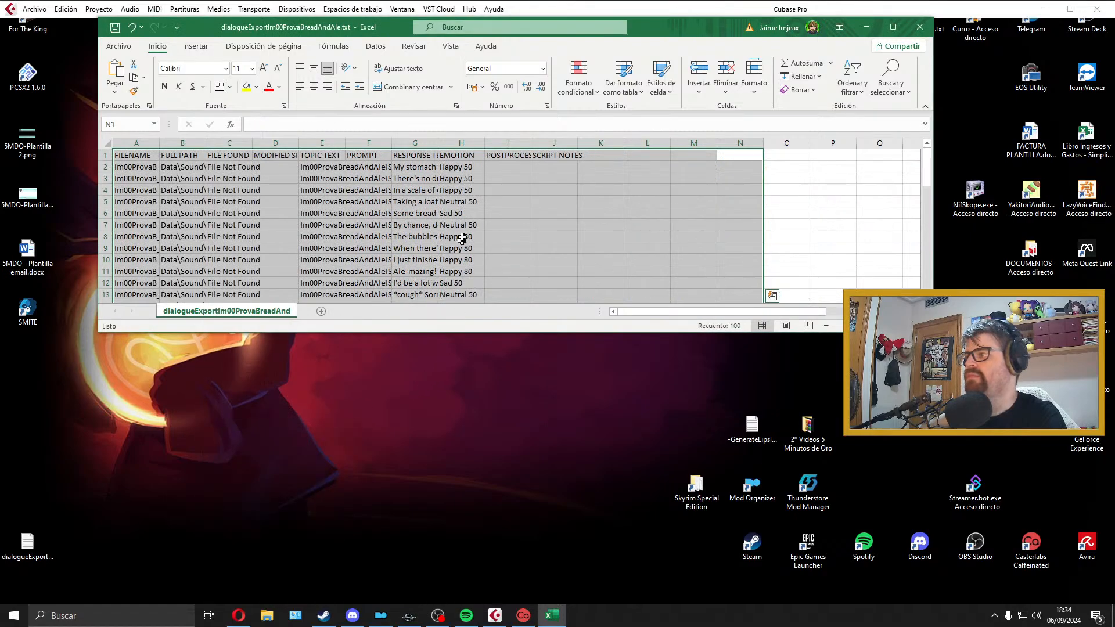
left_click(462, 236)
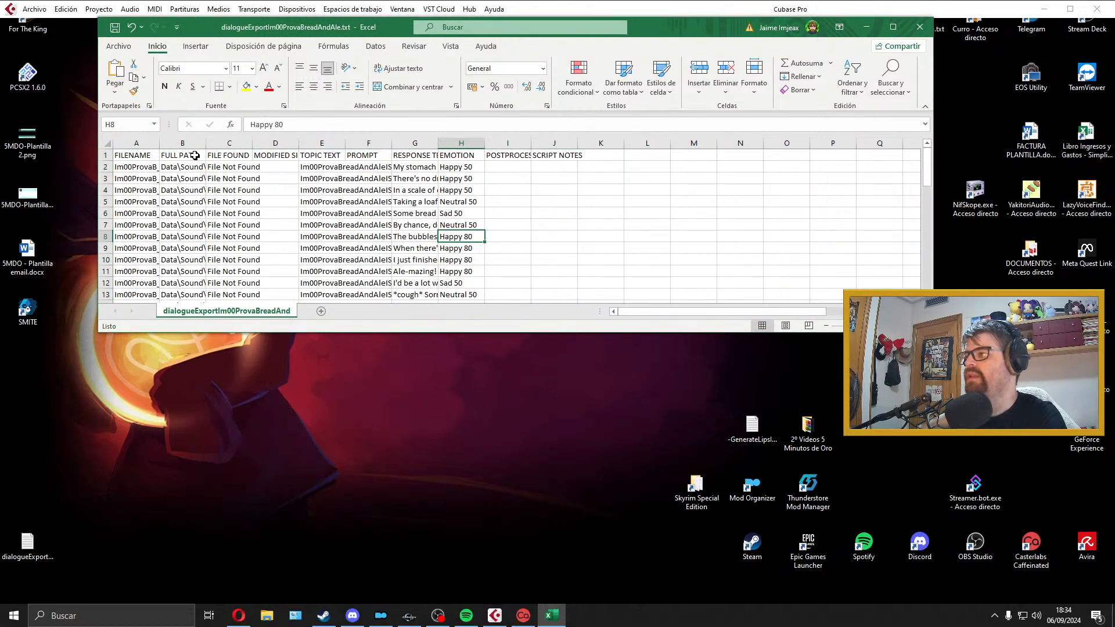
left_click_drag(189, 143, 366, 139)
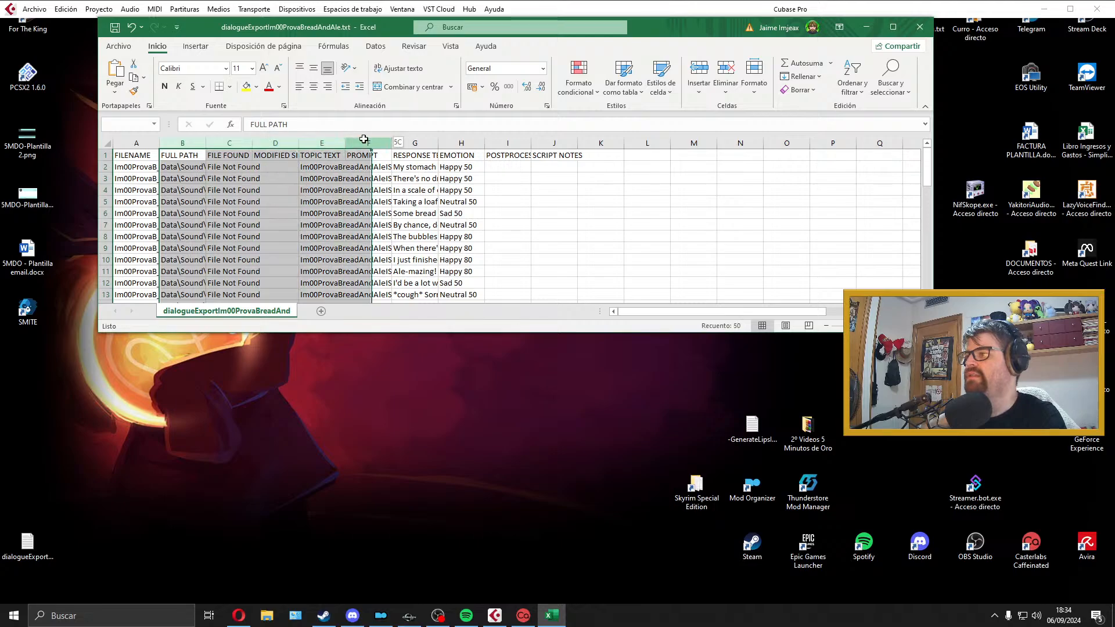
right_click(368, 140)
left_click(421, 267)
left_click(422, 259)
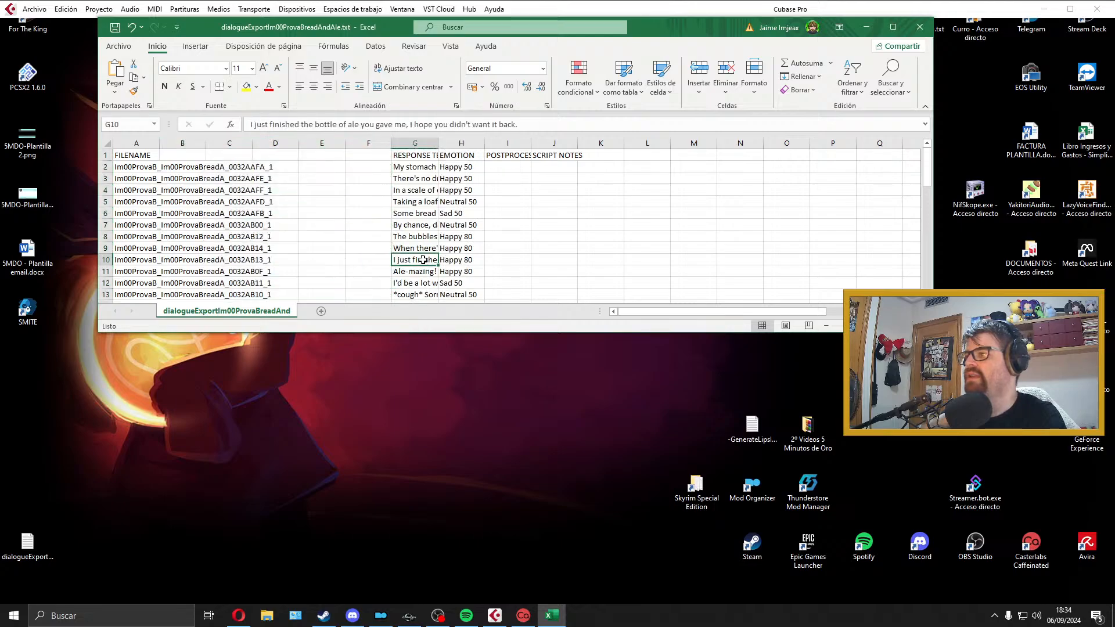
key("ctrl+z")
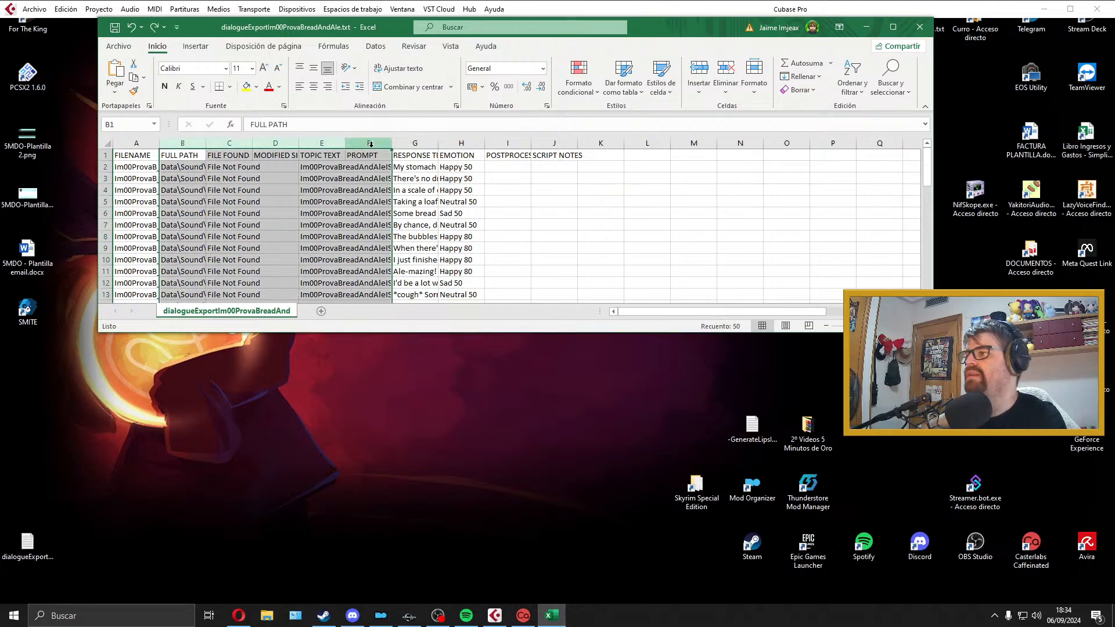
Step: Delete the columns from FULL PATH to PROMPT so RESPONSE TEXT sits directly beside FILENAME
right_click(372, 144)
left_click(428, 262)
left_click(415, 248)
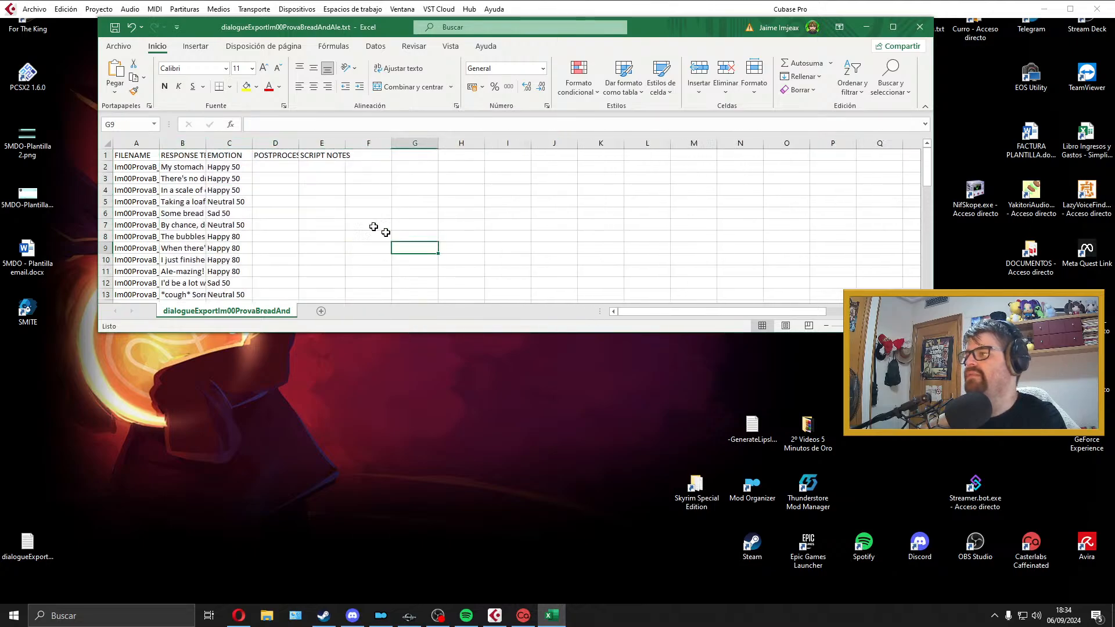
Step: Widen the RESPONSE TEXT column to fit the full dialogue lines, widen the FILENAME column, and look through the lines
left_click_drag(206, 142, 540, 141)
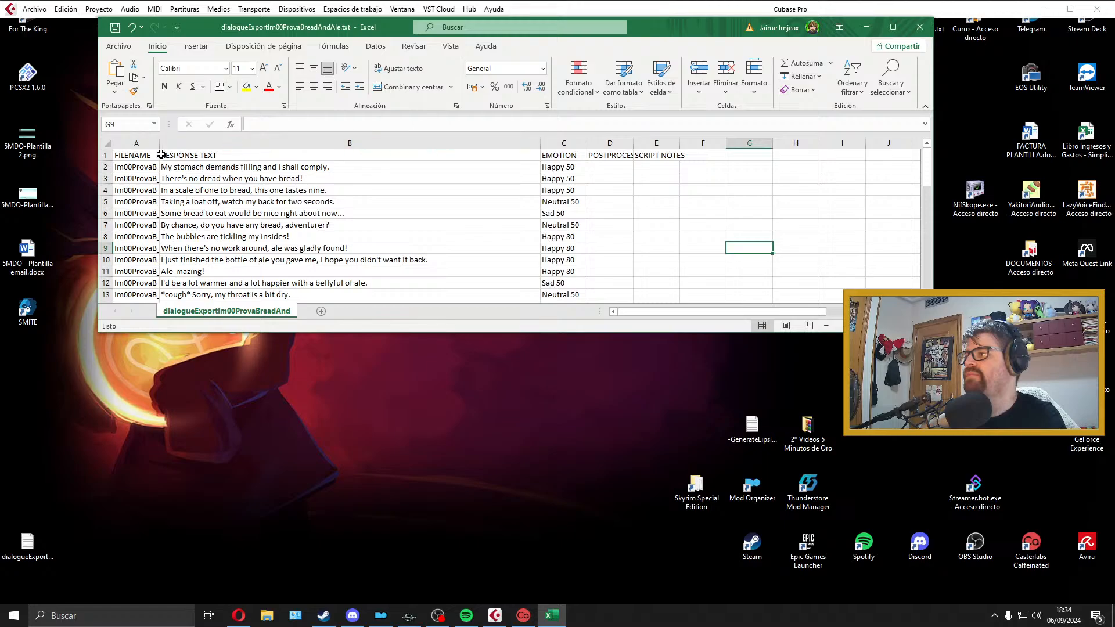
left_click_drag(159, 143, 257, 143)
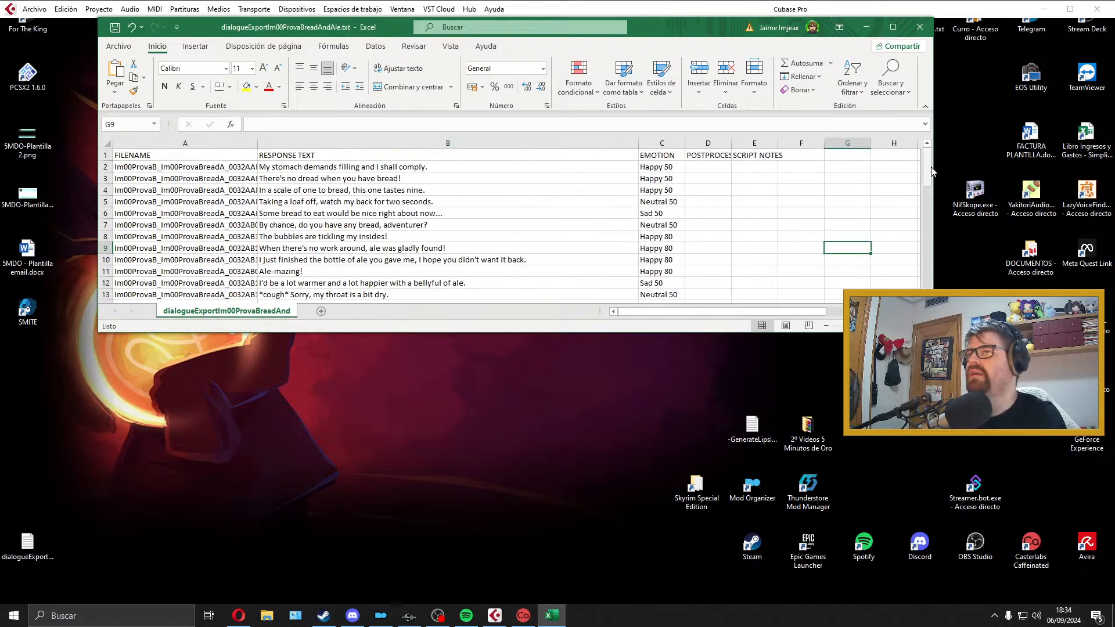
left_click_drag(931, 171, 923, 173)
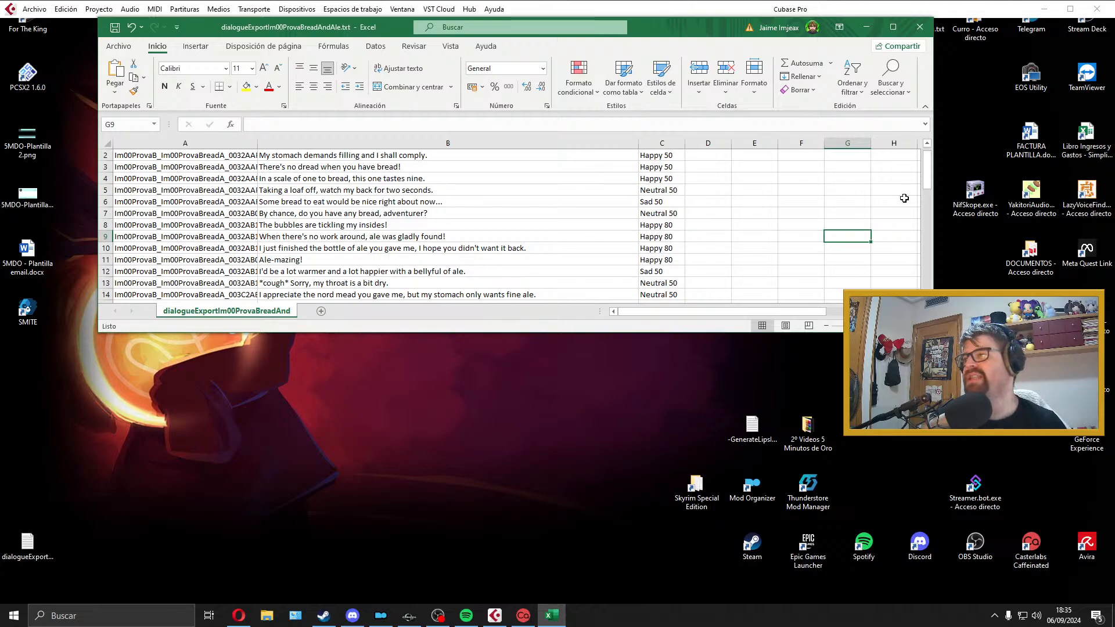
scroll(905, 198, "up", 1)
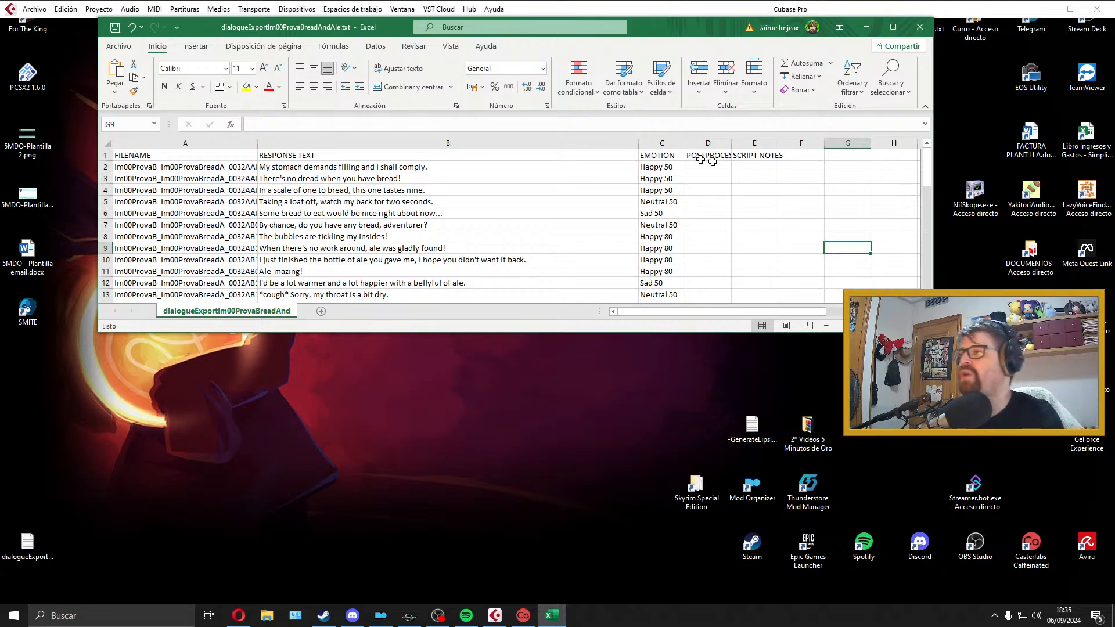
scroll(535, 208, "down", 2)
scroll(536, 208, "up", 2)
scroll(535, 207, "down", 2)
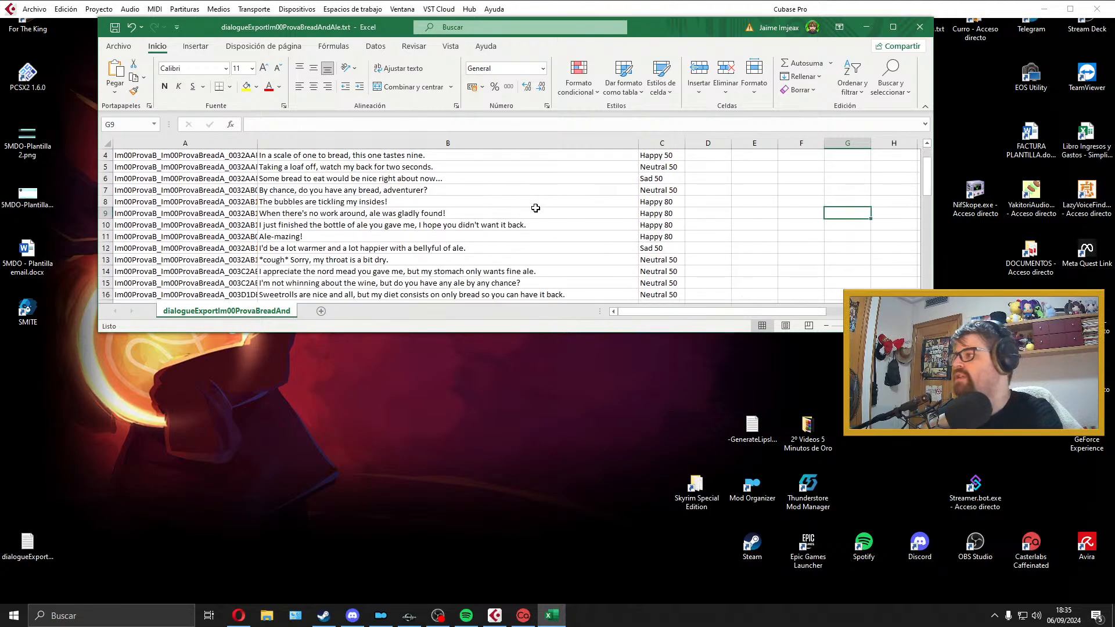
scroll(217, 275, "up", 2)
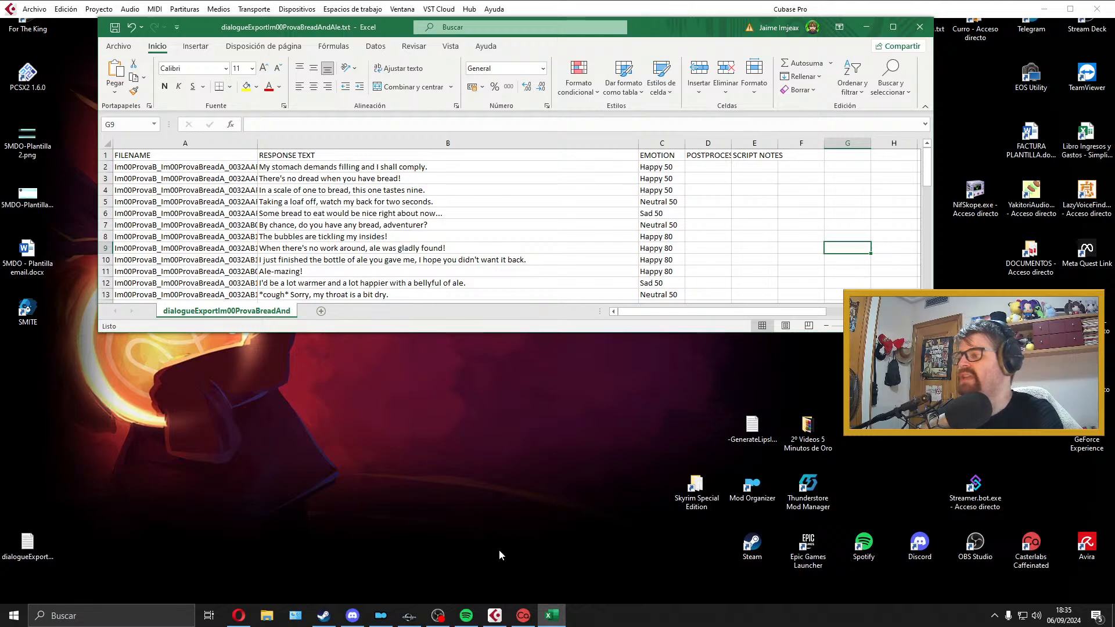
Step: Check the exported Wave files in the Prova folder, close the folder and look over the BreadAndAle lines in the spreadsheet
left_click(542, 531)
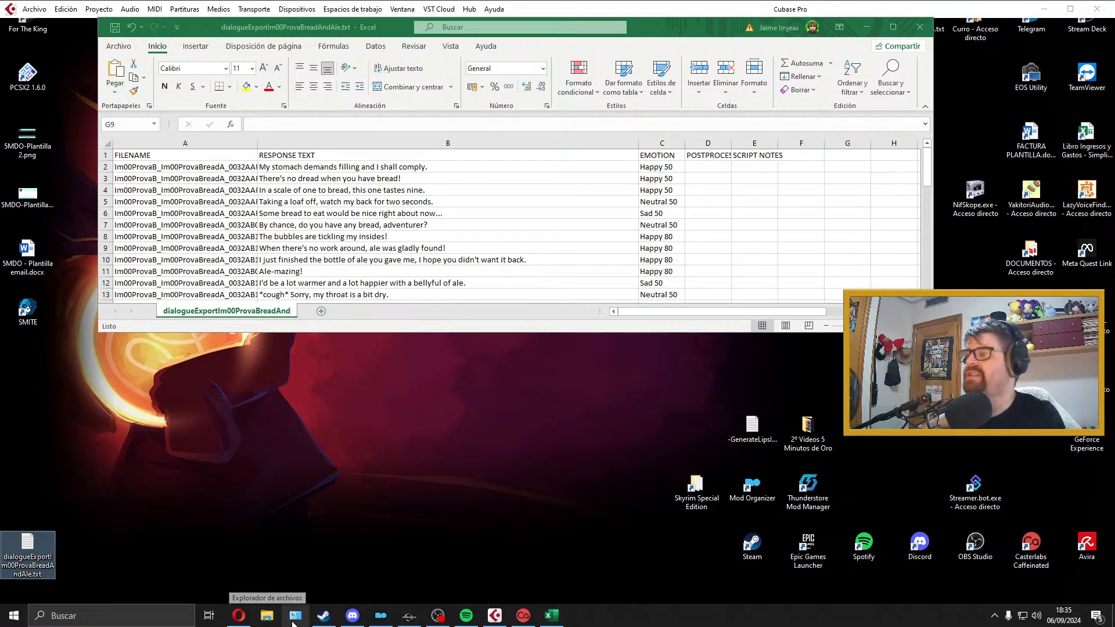
left_click(268, 618)
left_click(399, 382)
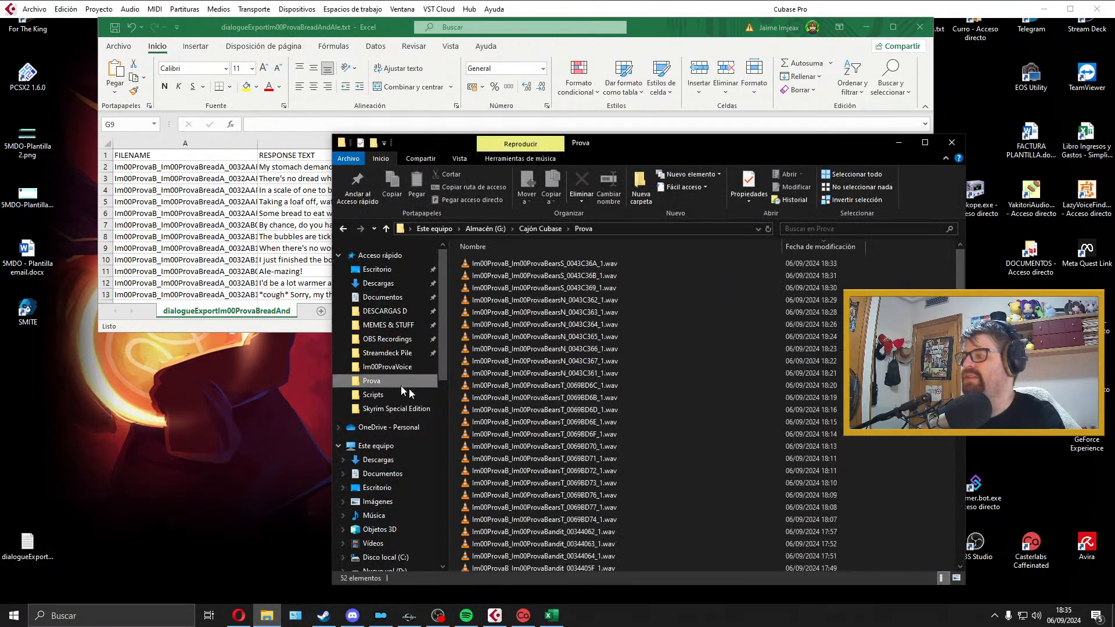
left_click(951, 143)
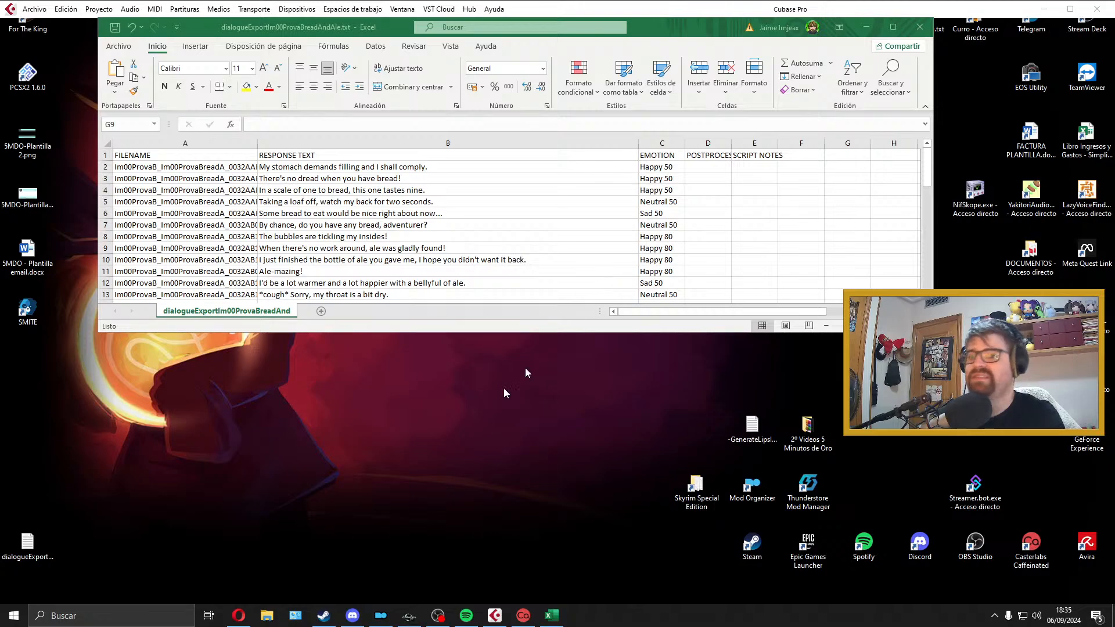
left_click(435, 622)
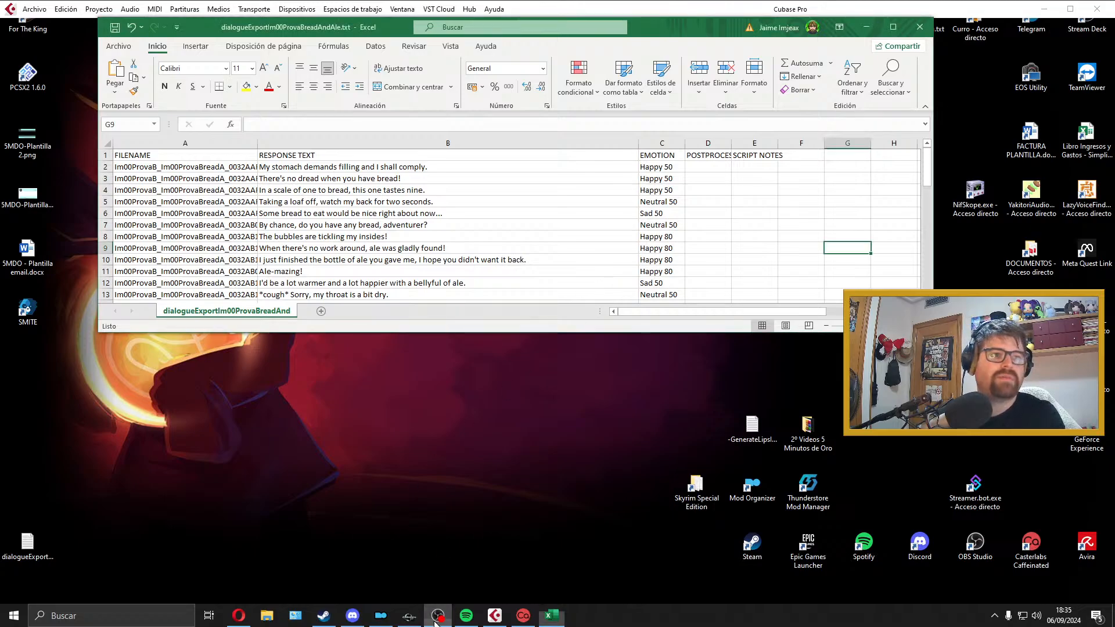
scroll(567, 294, "down", 1)
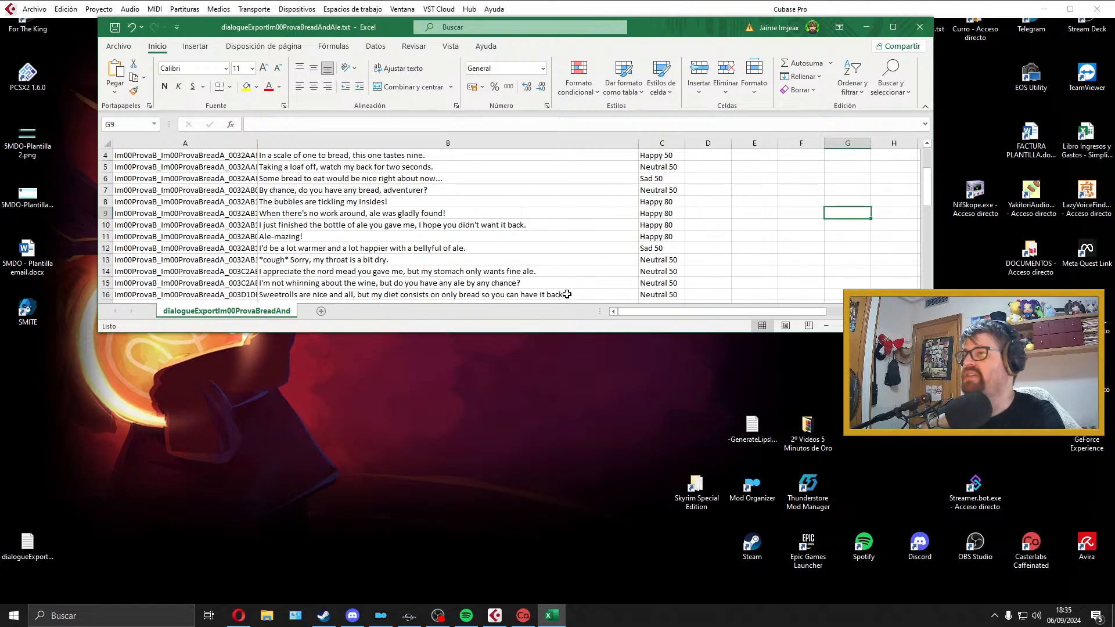
scroll(567, 293, "up", 1)
Step: Switch to Cubase, delete the previous take from the Audio 01 track and extend the locator range from bar 1 to bar 5
left_click(488, 616)
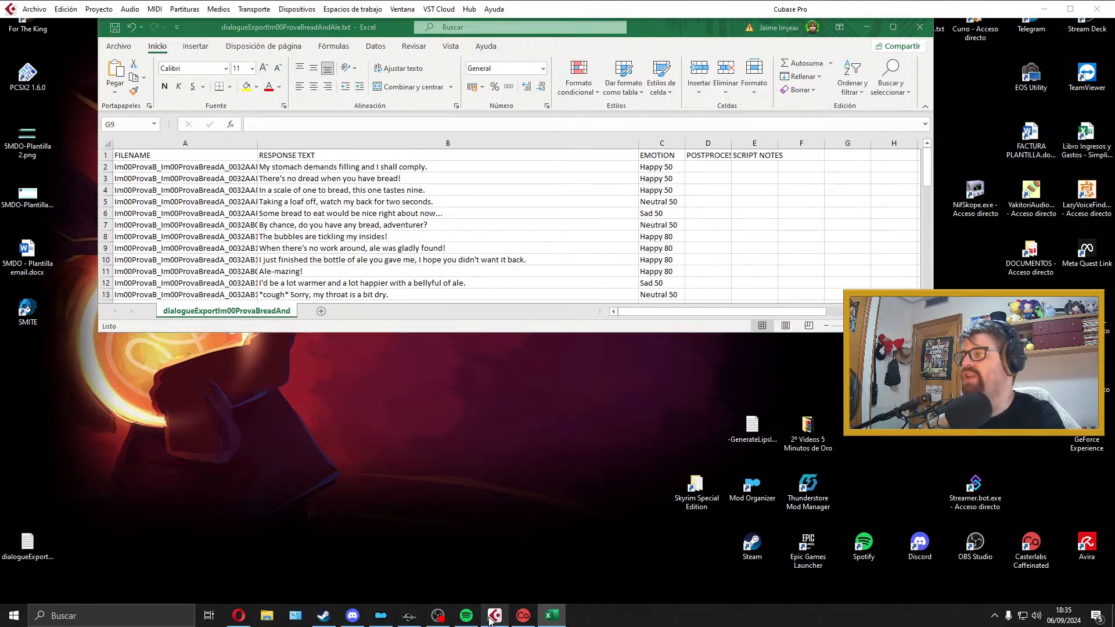
left_click_drag(617, 404, 211, 439)
key("Delete")
left_click_drag(387, 374, 228, 380)
left_click_drag(545, 371, 802, 378)
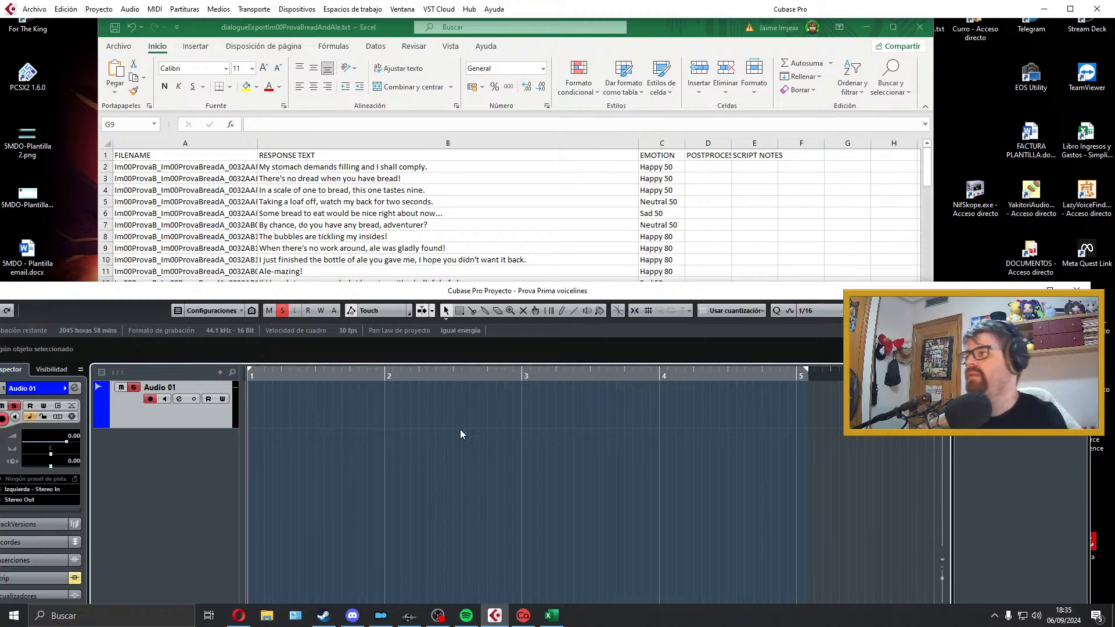
Step: Record the line "My stomach demands filling and I shall comply." on the Audio 01 track from bar 1
scroll(326, 174, "down", 3)
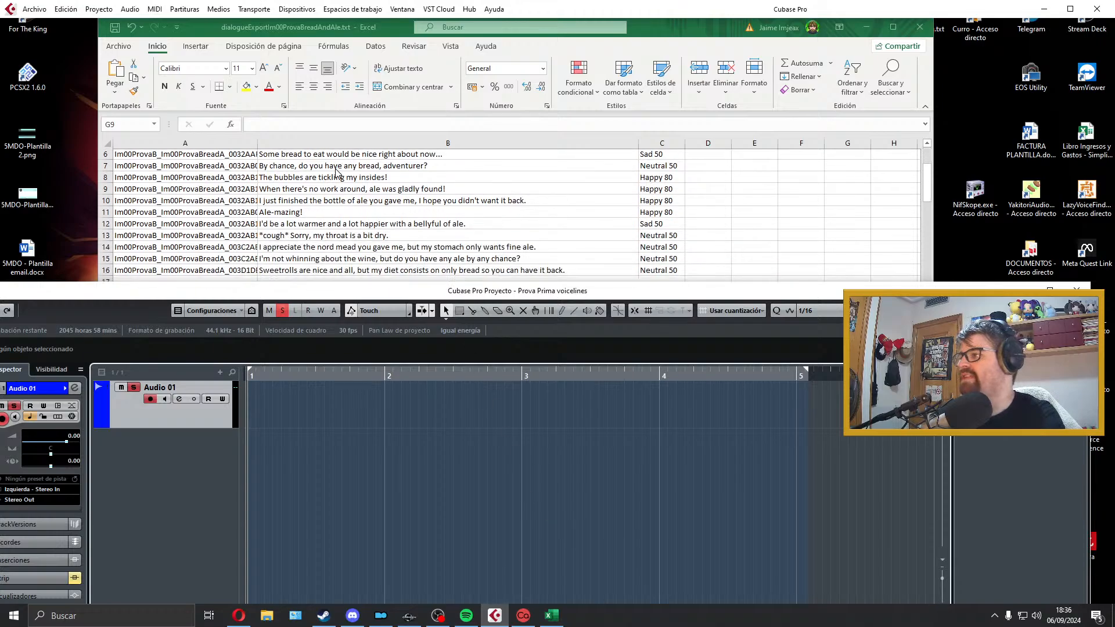
scroll(315, 206, "up", 3)
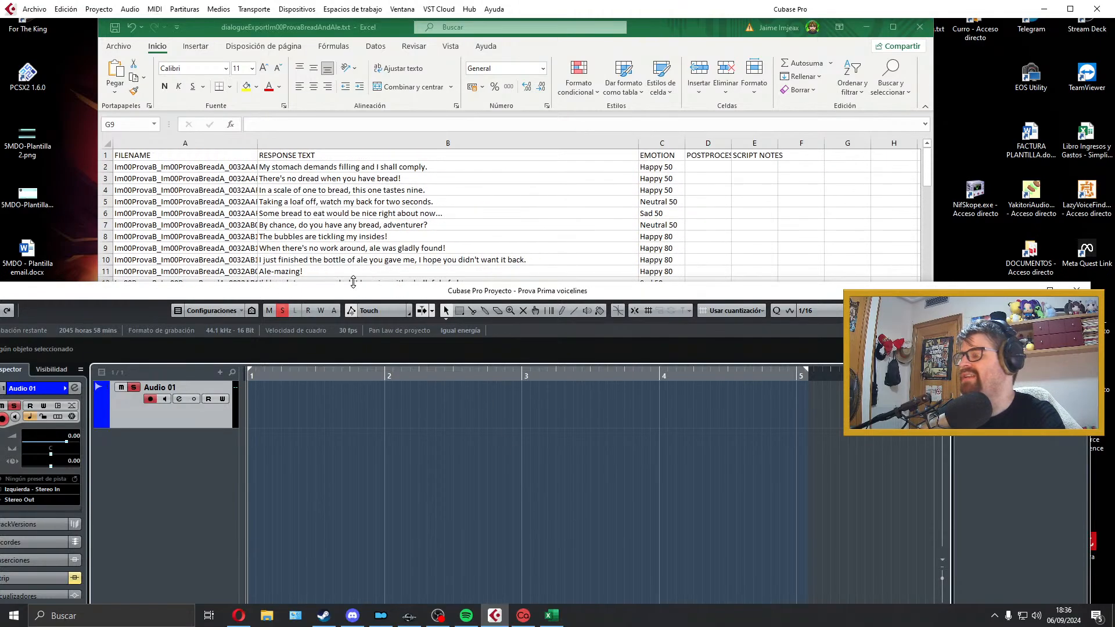
scroll(353, 273, "down", 1)
scroll(353, 273, "up", 1)
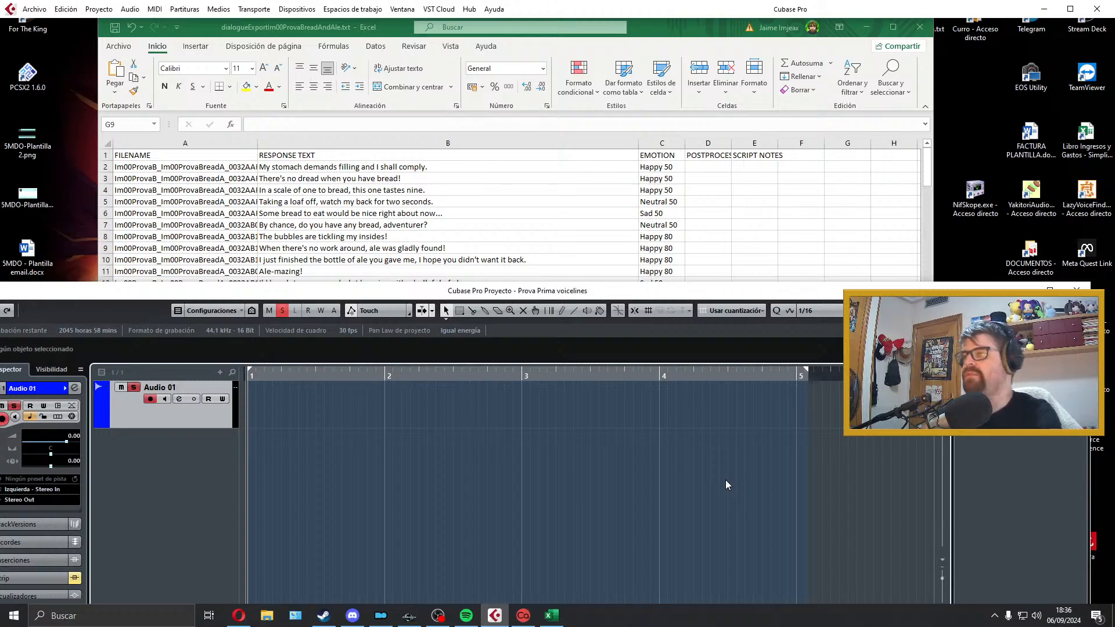
key("KP_Multiply")
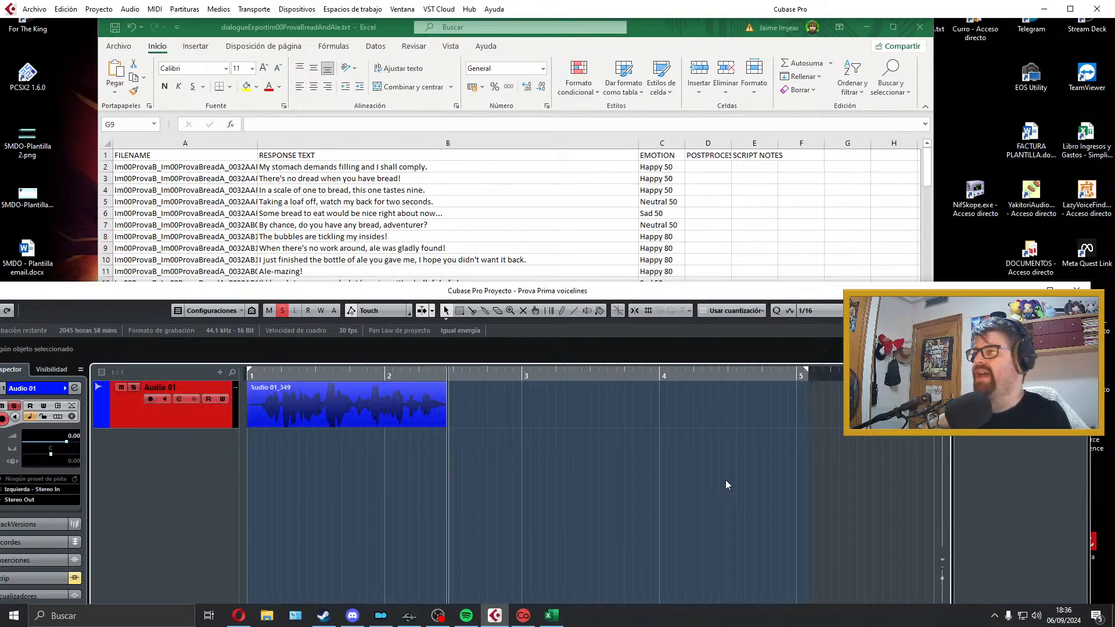
key("space")
Step: Trim the silence at the start and end of the new recording, keep it starting at bar 1 and add a short fade-out
key("space")
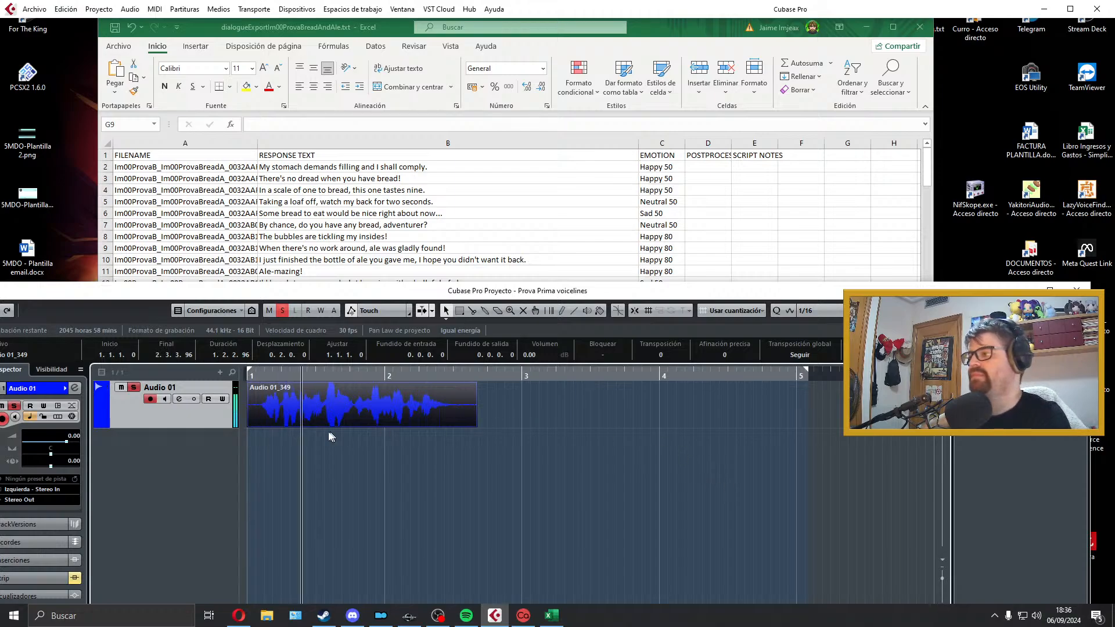
left_click_drag(248, 426, 273, 418)
key("space")
left_click(410, 464)
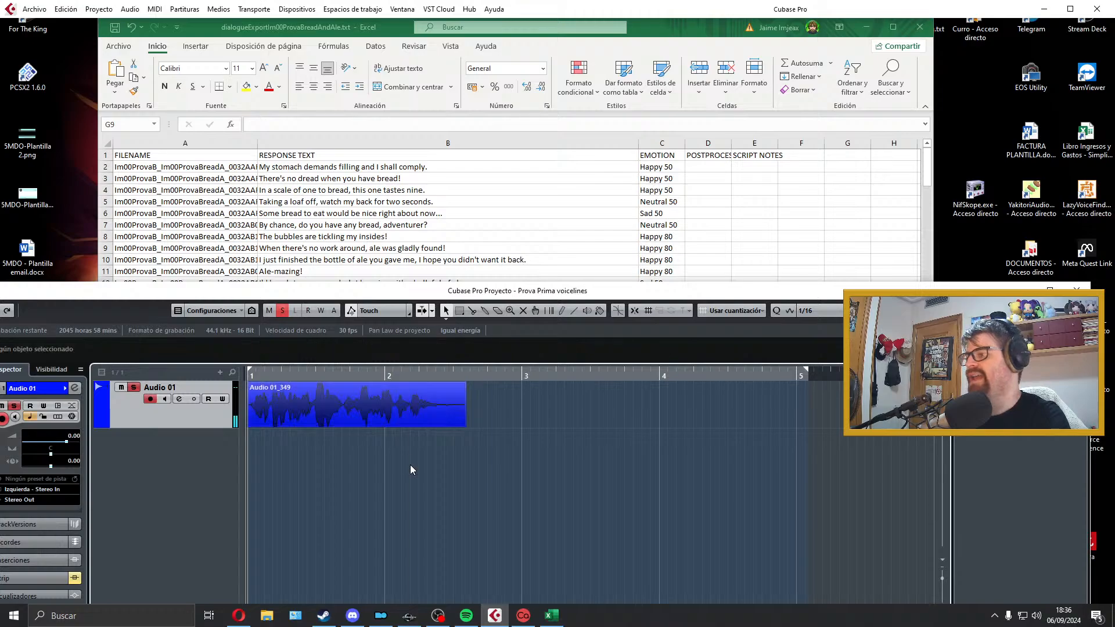
key("space")
left_click_drag(463, 425, 445, 425)
key("space")
left_click_drag(444, 384, 437, 386)
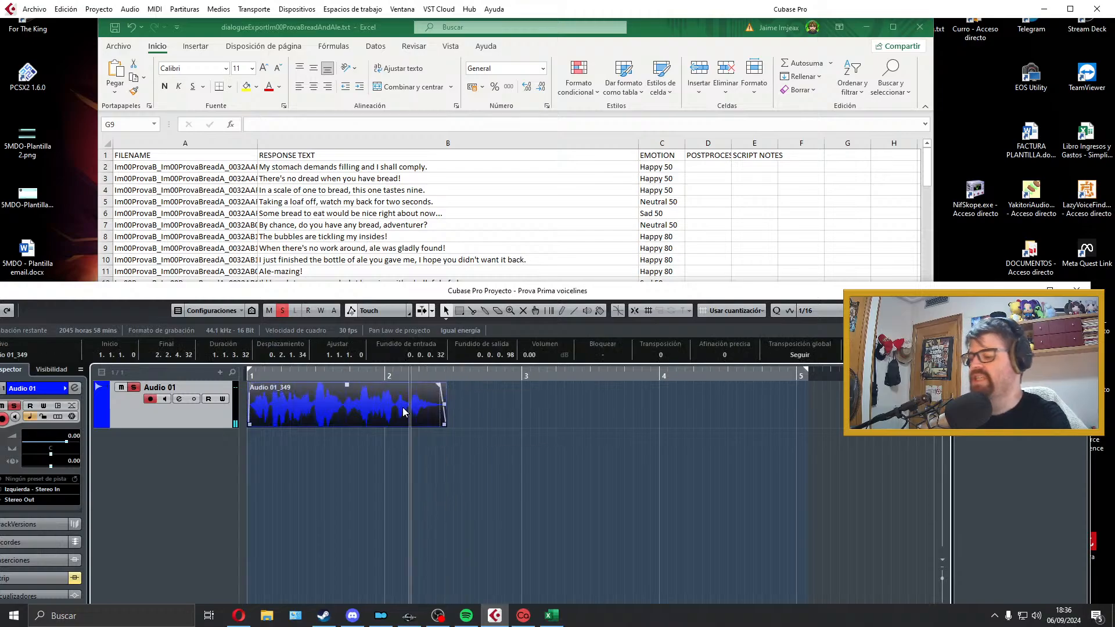
Step: Set the locators to the trimmed clip's range and play it back from the start
key("p")
key("KP_1")
key("space")
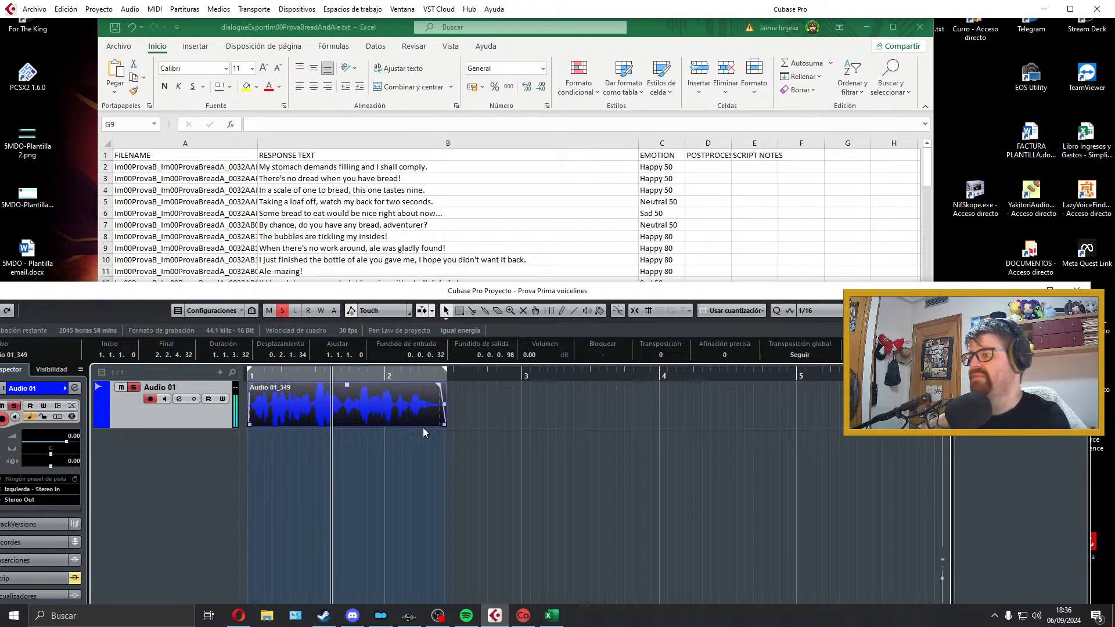
key("space")
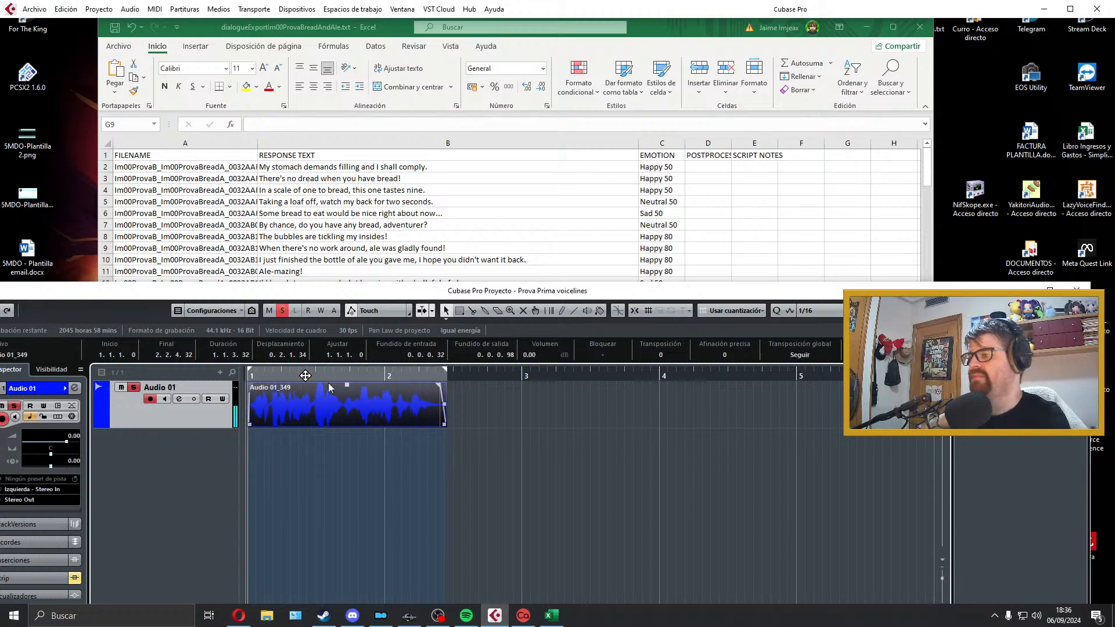
Step: Switch to the Excel dialogue sheet and widen the FILENAME column so the full line IDs fit
left_click(207, 174)
double_click(220, 167)
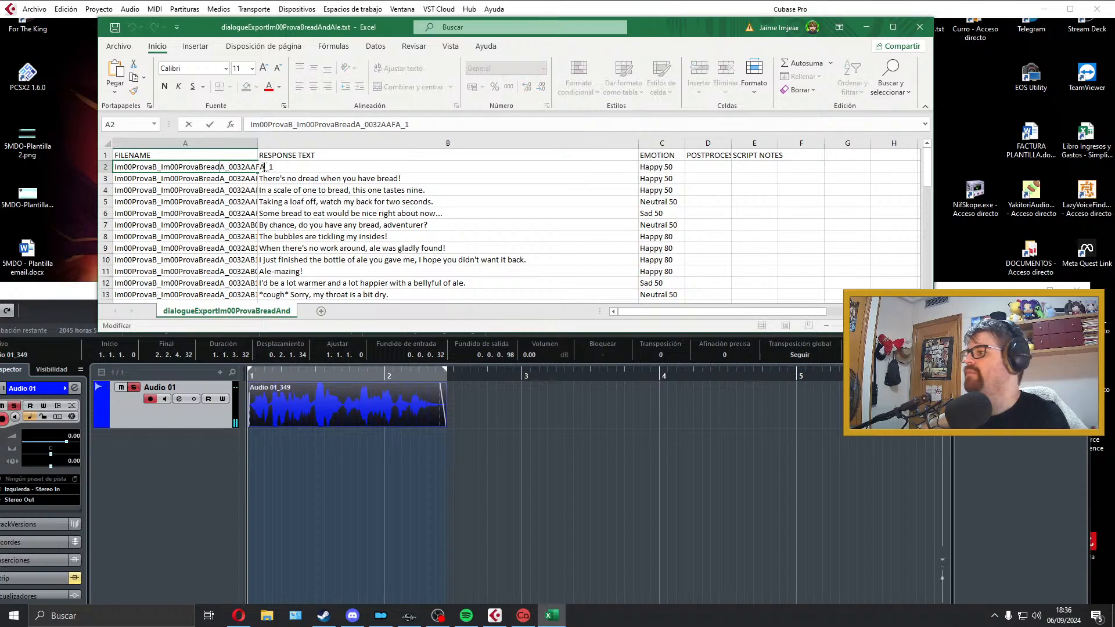
left_click(261, 142)
left_click_drag(258, 143, 375, 141)
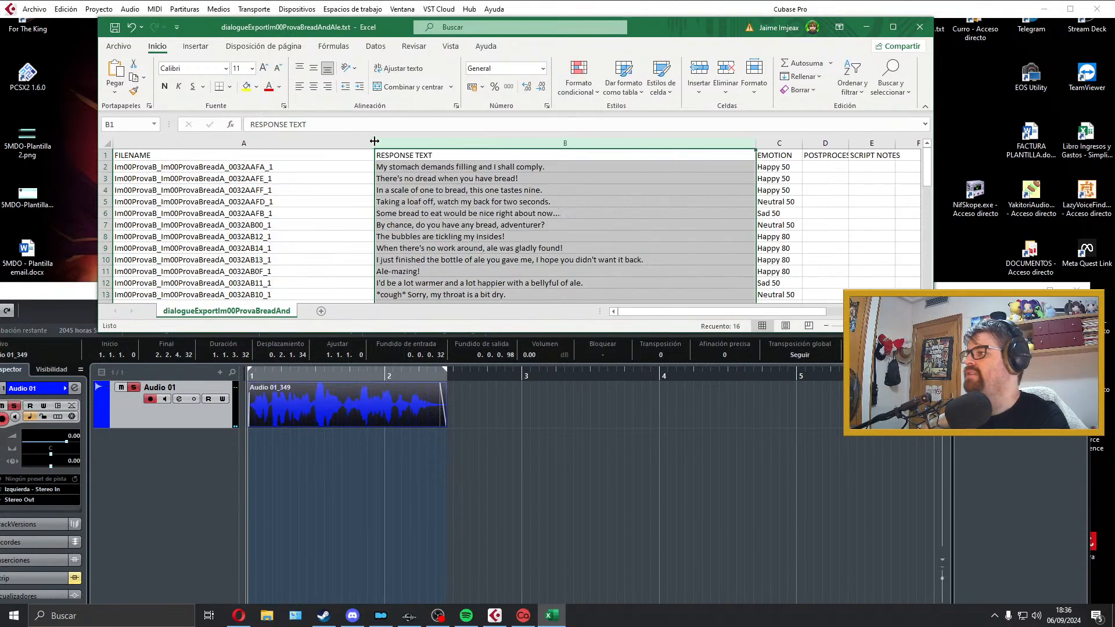
Step: Copy the file name Im00ProvaB_Im00ProvaBreadA_0032AAFA_1 from the row of the line "My stomach demands filling and I shall comply."
double_click(311, 159)
scroll(309, 180, "down", 2)
scroll(291, 221, "up", 4)
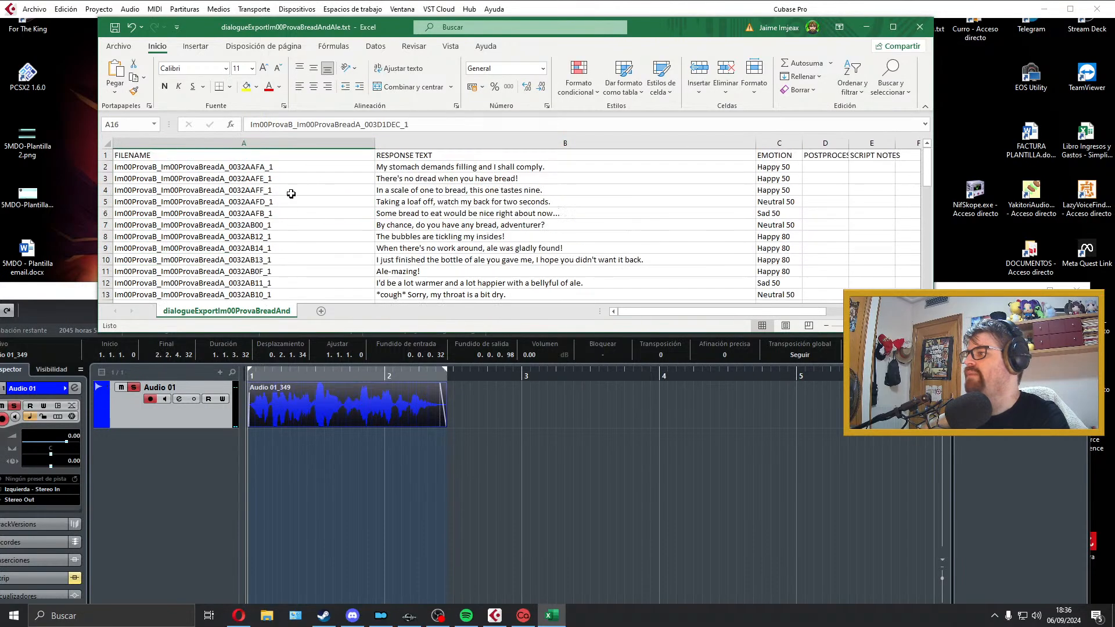
scroll(291, 195, "down", 4)
scroll(290, 198, "up", 4)
double_click(303, 166)
left_click_drag(303, 167, 90, 174)
key("ctrl+c")
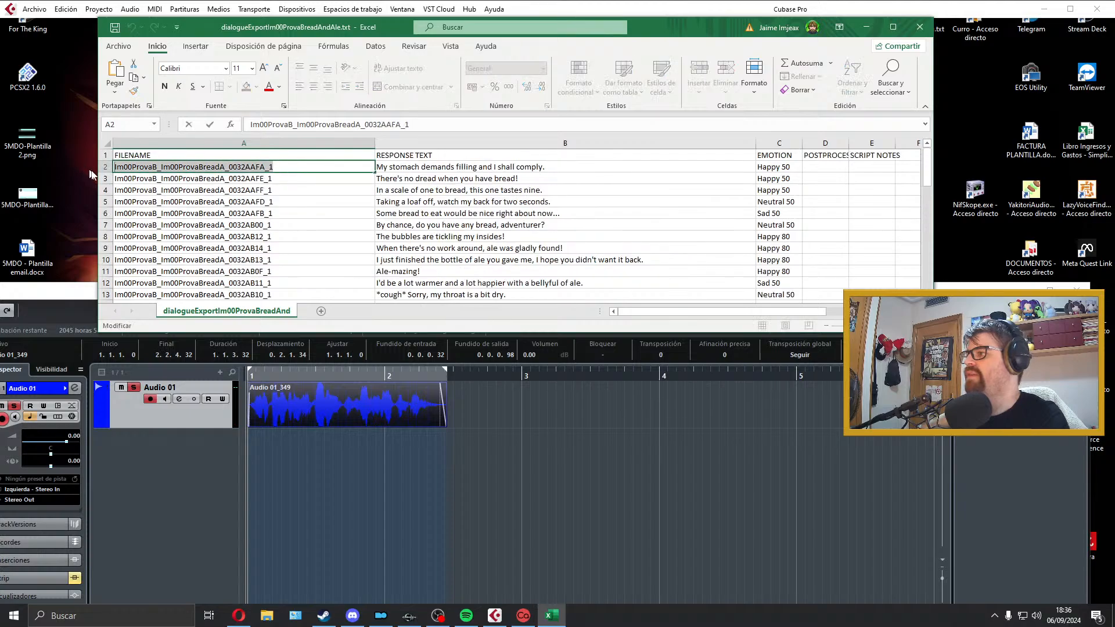
Step: Back in Cubase, export the audio mixdown as a Wave file named Im00ProvaB_Im00ProvaBreadA_0032AAFA_1 and close the export dialog
left_click(342, 402)
left_click(42, 12)
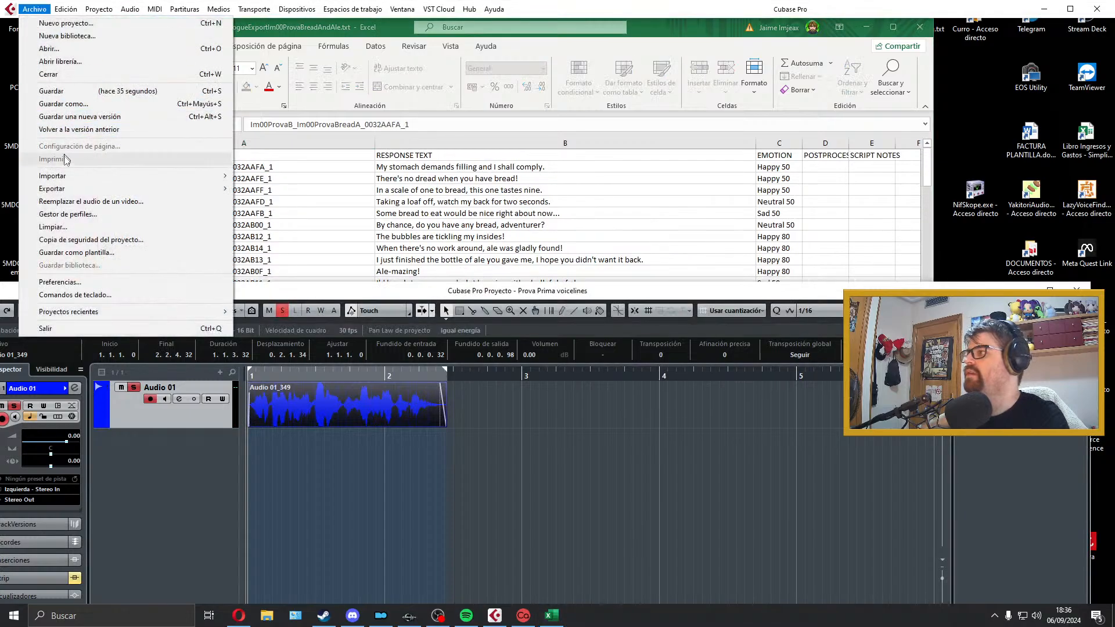
mouse_move(81, 181)
left_click(285, 221)
key("ctrl+v")
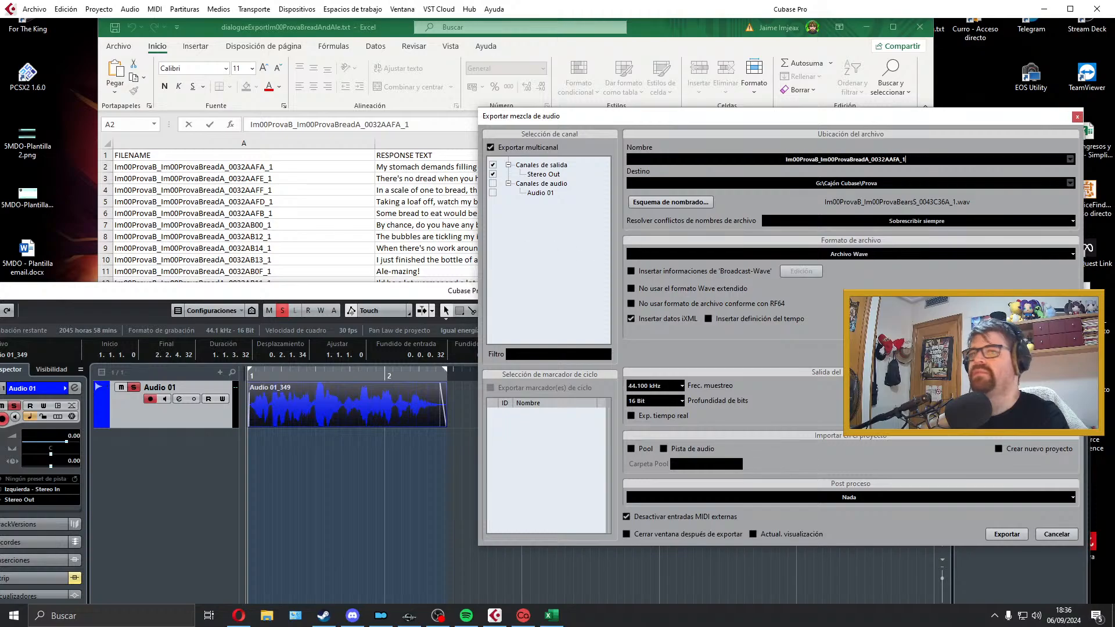
left_click(1006, 534)
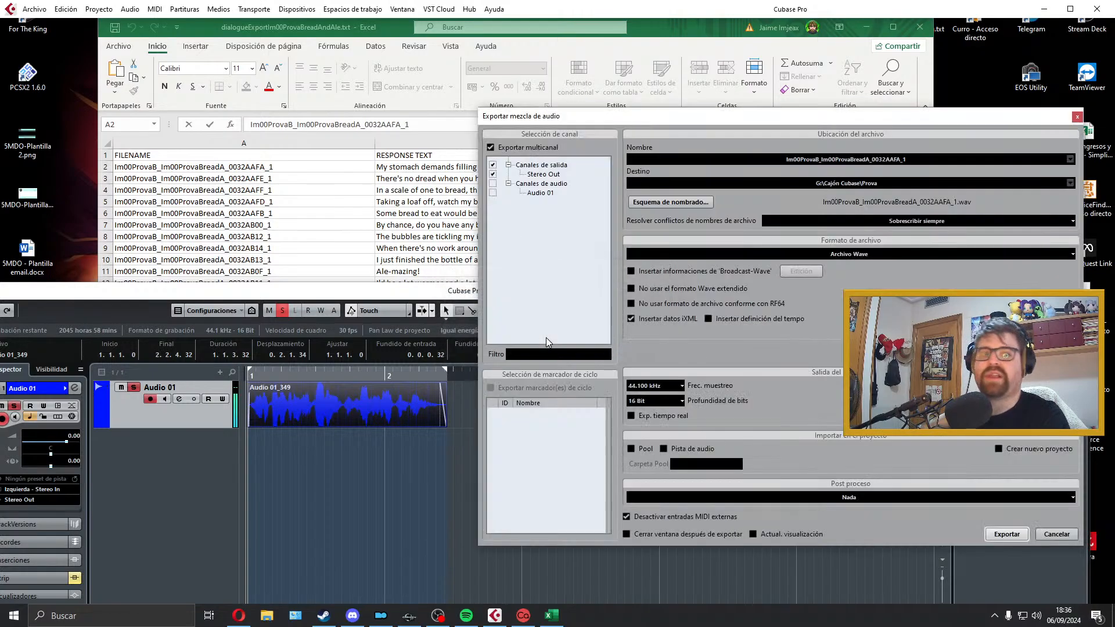
left_click(1076, 119)
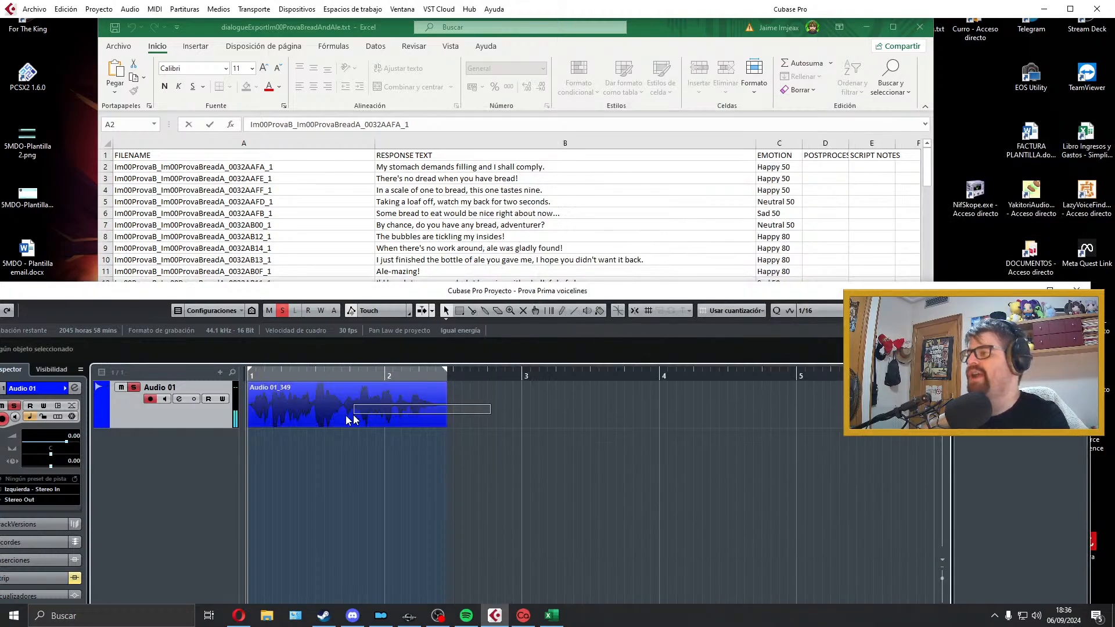
Step: Delete the exported take from the Audio 01 track and extend the locator range past bar 5
key("Delete")
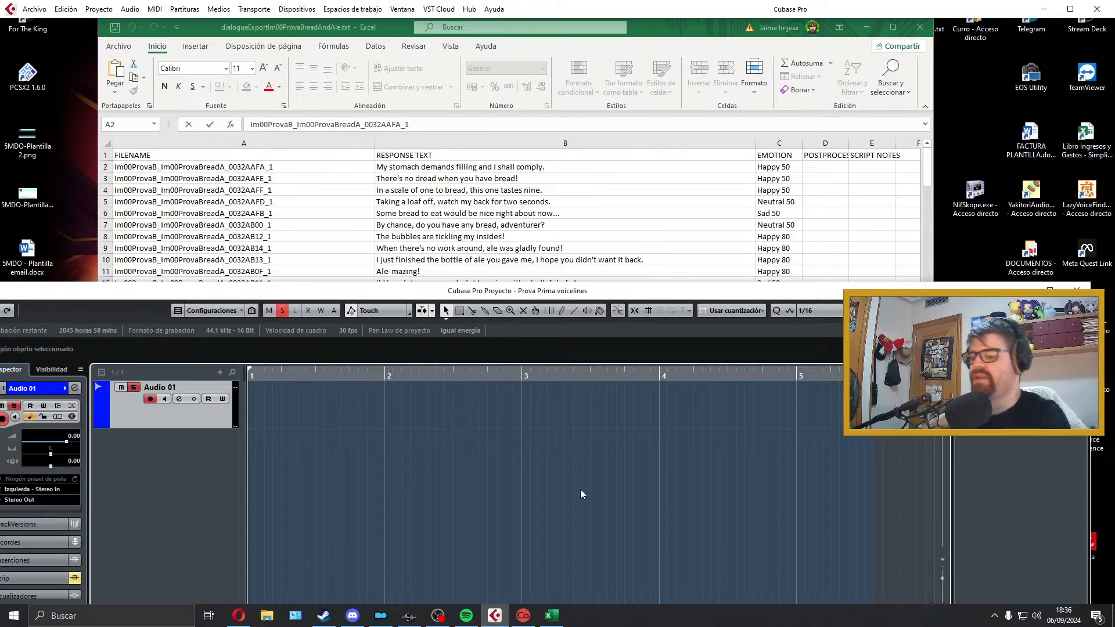
Step: Try a take of the line "There's no dread when you have bread!" on Audio 01 and discard it after playback
key("KP_Multiply")
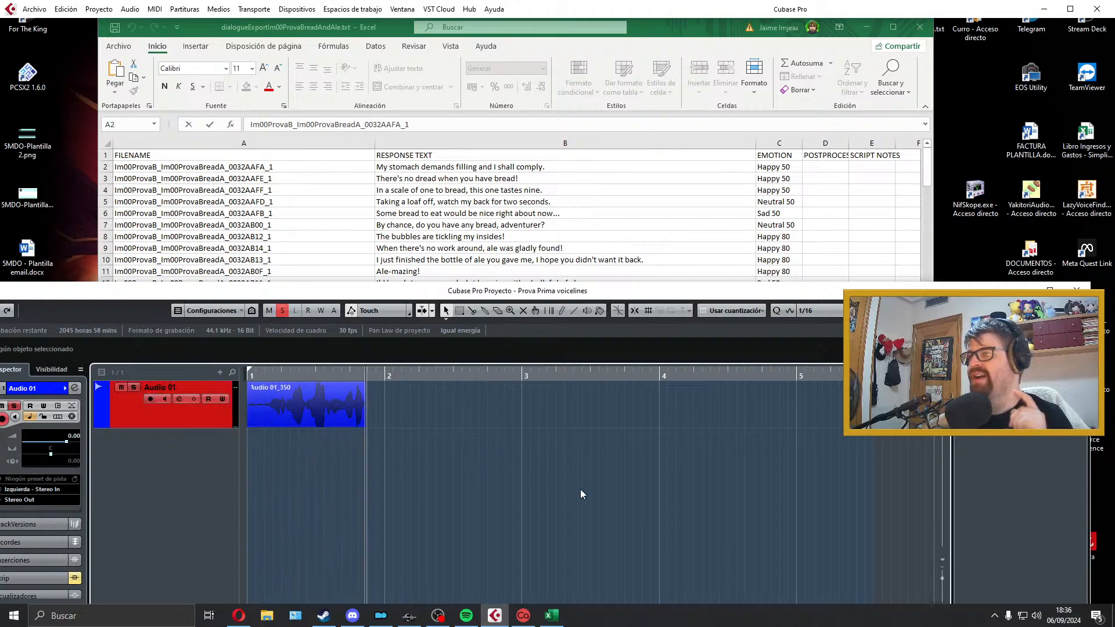
key("space")
key("space")
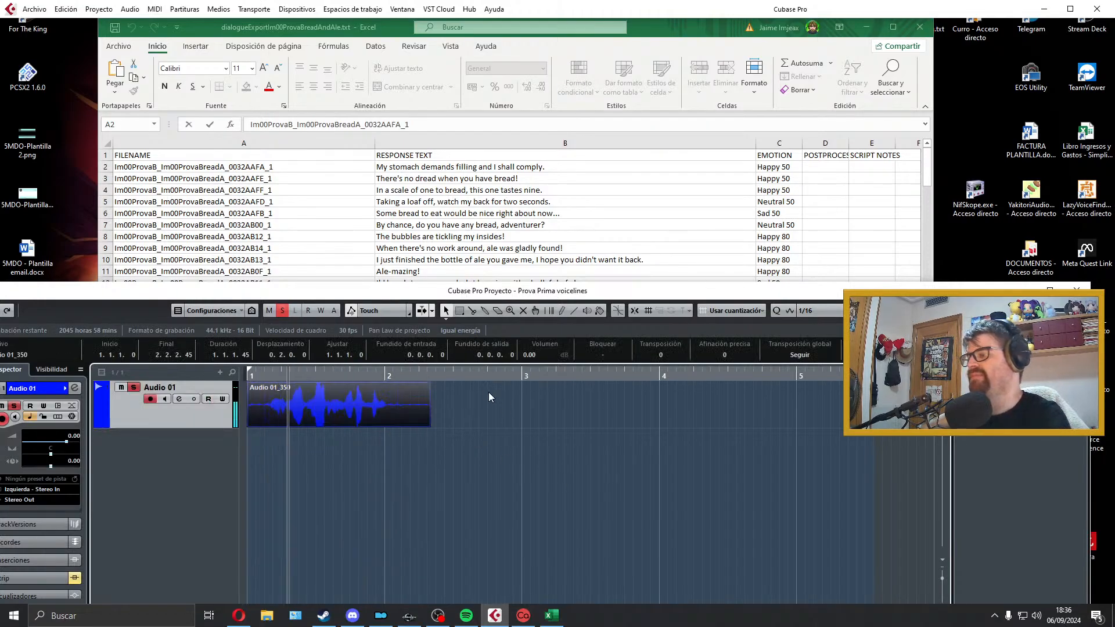
key("space")
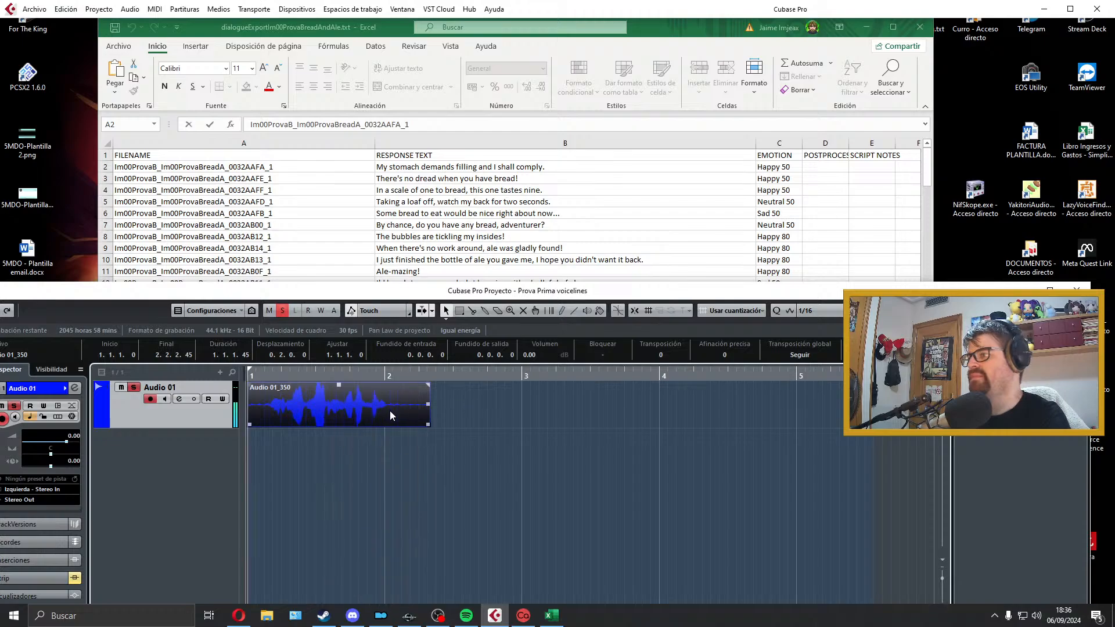
key("Delete")
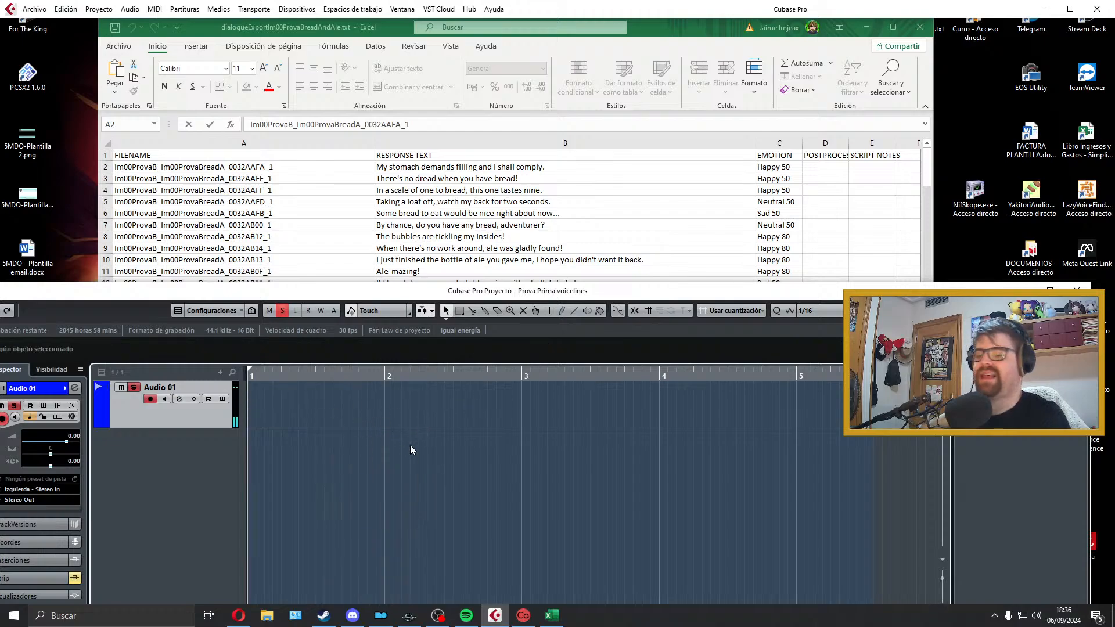
Step: Record the line "There's no dread when you have bread!" on the Audio 01 track from bar 1 and play it back
key("KP_Multiply")
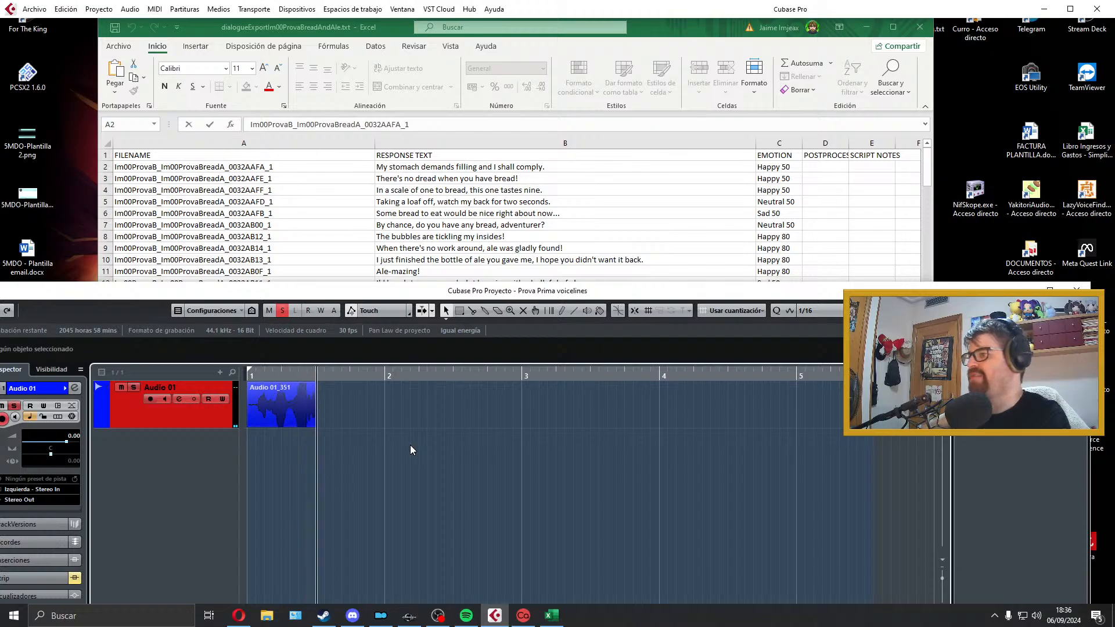
key("space")
Step: Trim the silence at both ends of the recording, move it to start at bar 1 and add short fades in and out
key("space")
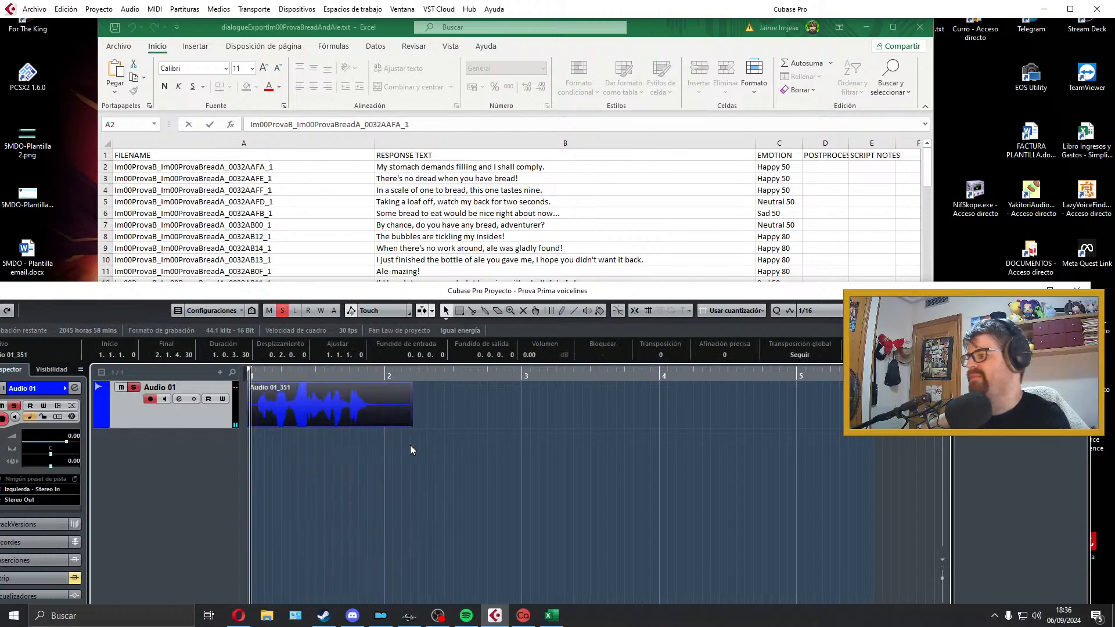
left_click_drag(251, 428, 257, 426)
key("space")
left_click_drag(322, 415, 297, 415)
left_click_drag(405, 425, 370, 424)
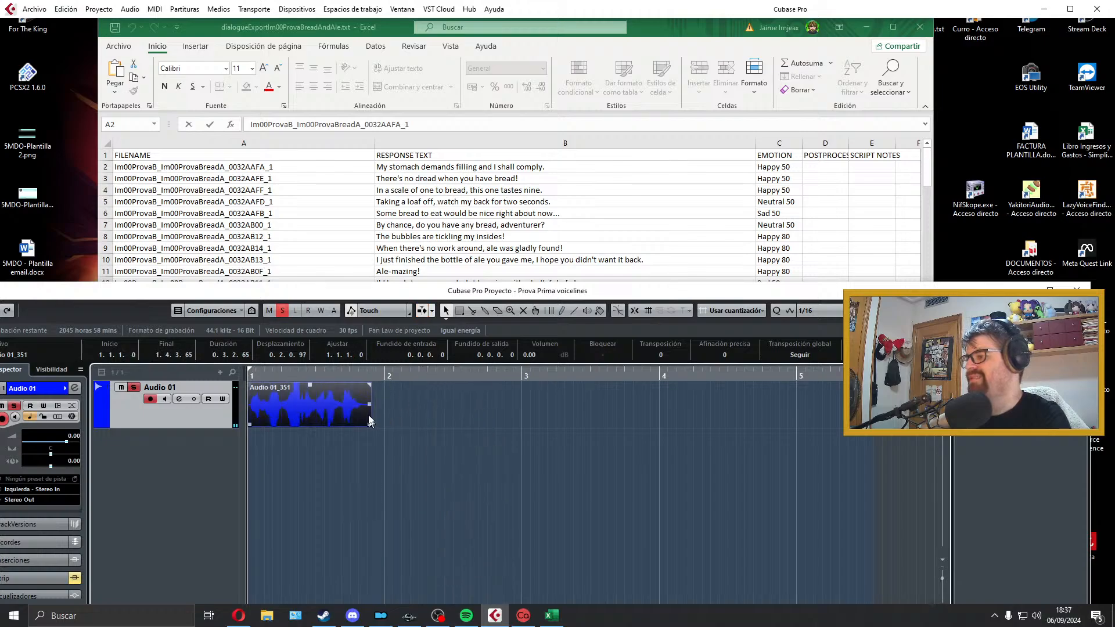
left_click_drag(371, 386, 362, 387)
left_click_drag(249, 387, 252, 386)
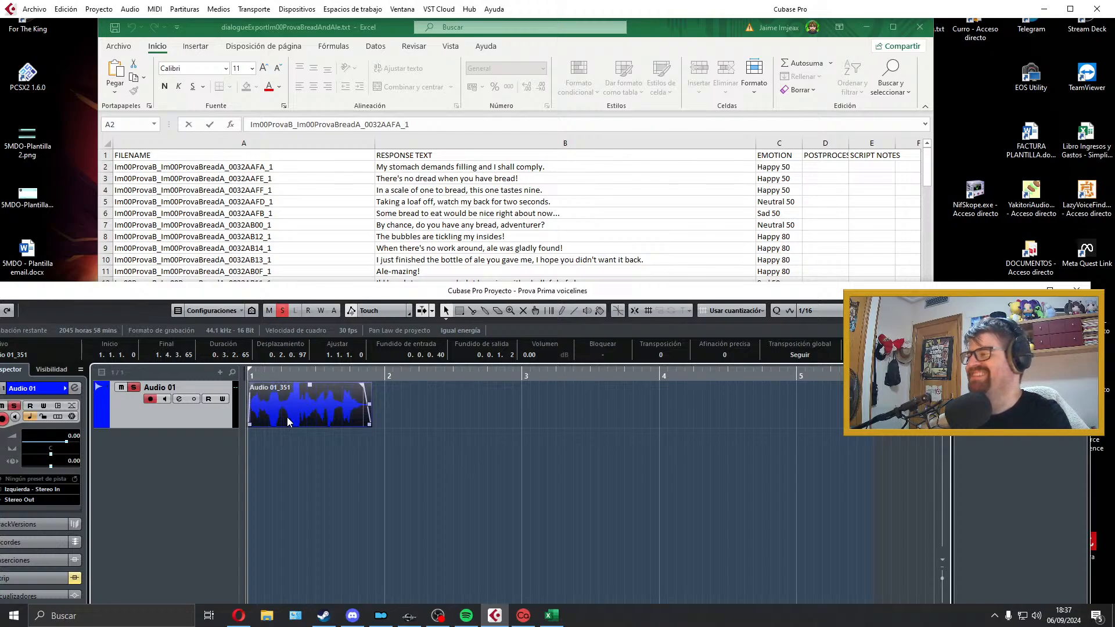
Step: Extend the clip's end slightly while checking playback, and set the locators to the clip's range
key("space")
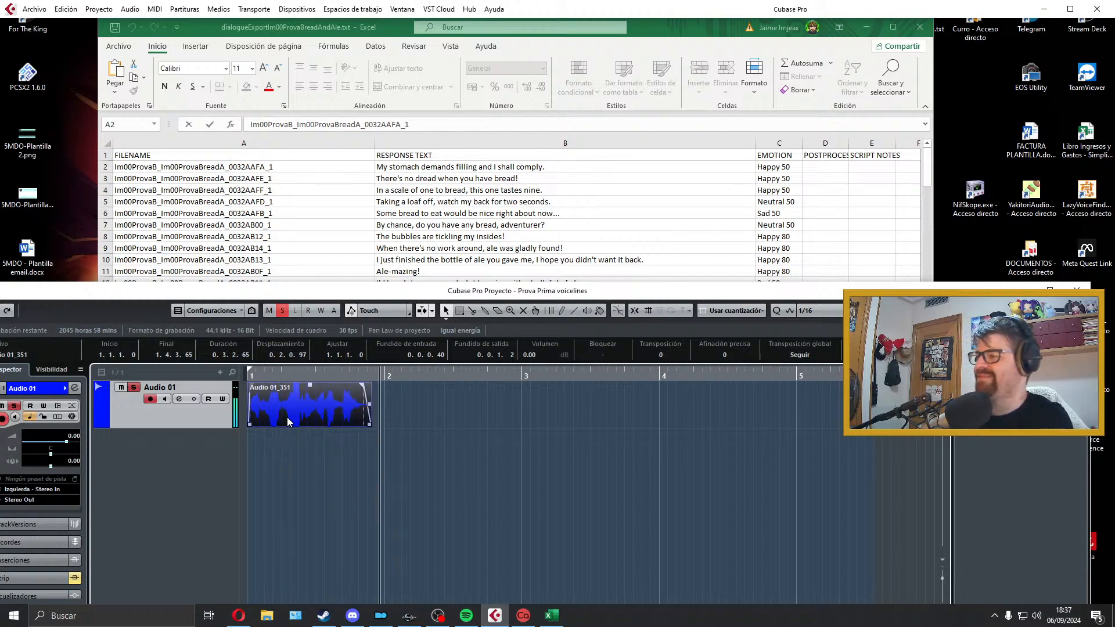
key("space")
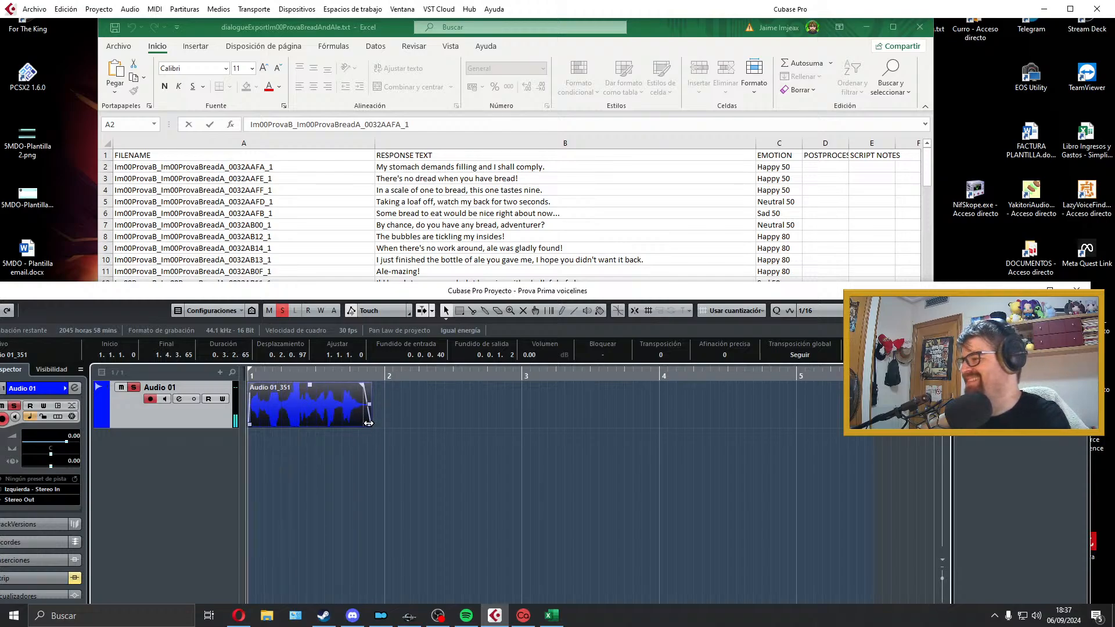
left_click_drag(368, 423, 377, 424)
key("space")
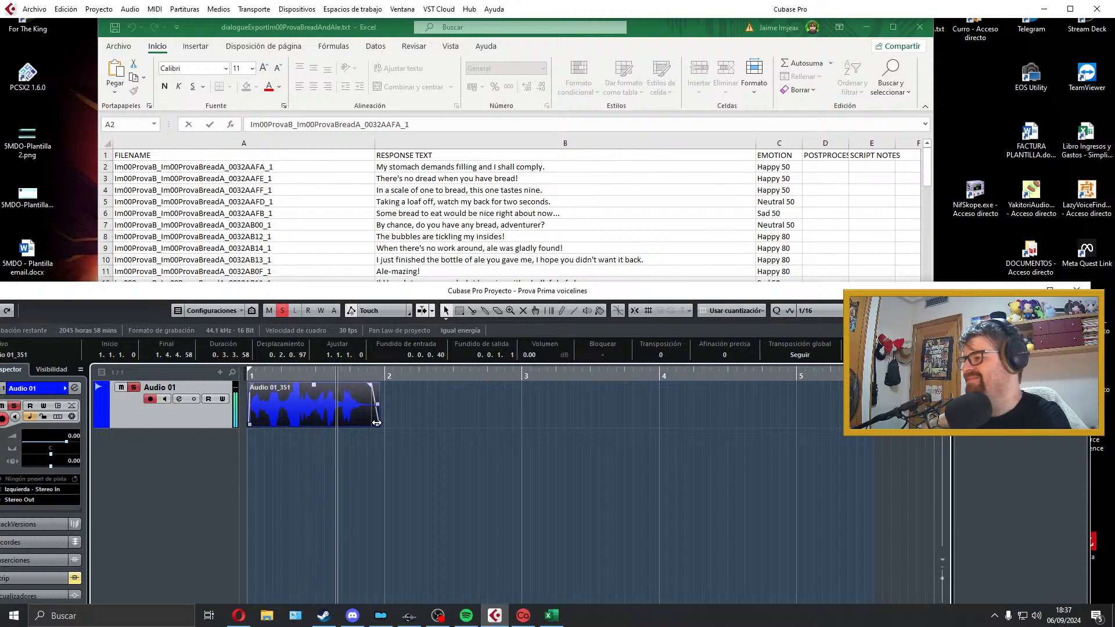
key("space")
key("p")
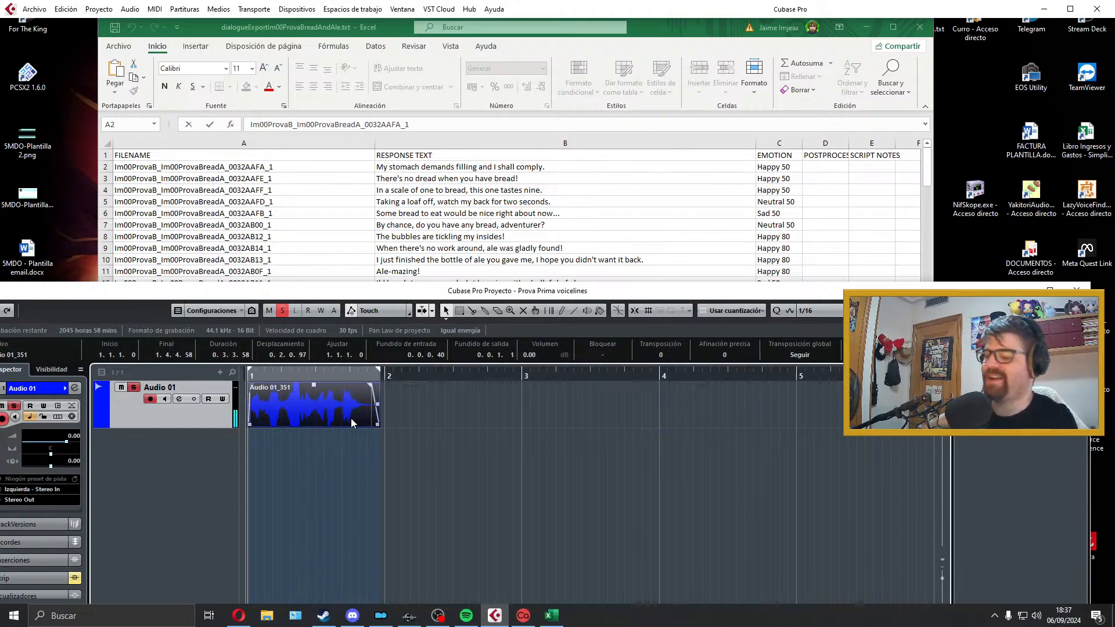
Step: In the Excel sheet, copy the file name Im00ProvaB_Im00ProvaBreadA_0032AAFE_1 from the row of the recorded line
left_click(295, 177)
double_click(294, 178)
left_click_drag(293, 178, 1, 179)
key("ctrl+c")
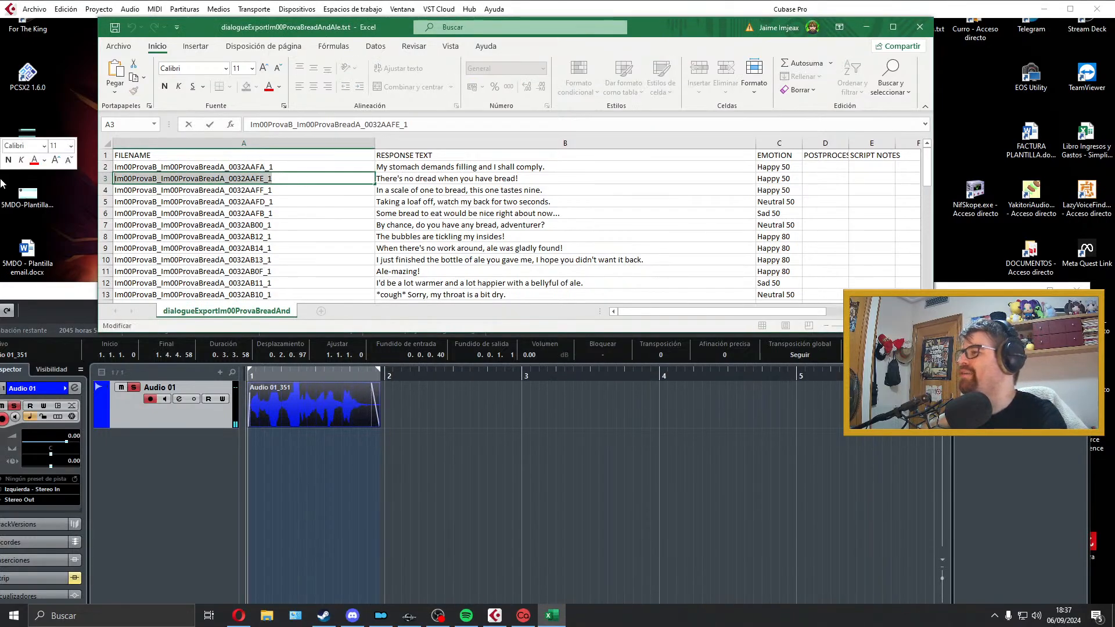
Step: Export the audio mixdown from Cubase as a Wave file named Im00ProvaB_Im00ProvaBreadA_0032AAFE_1 and close the export dialog
left_click(34, 8)
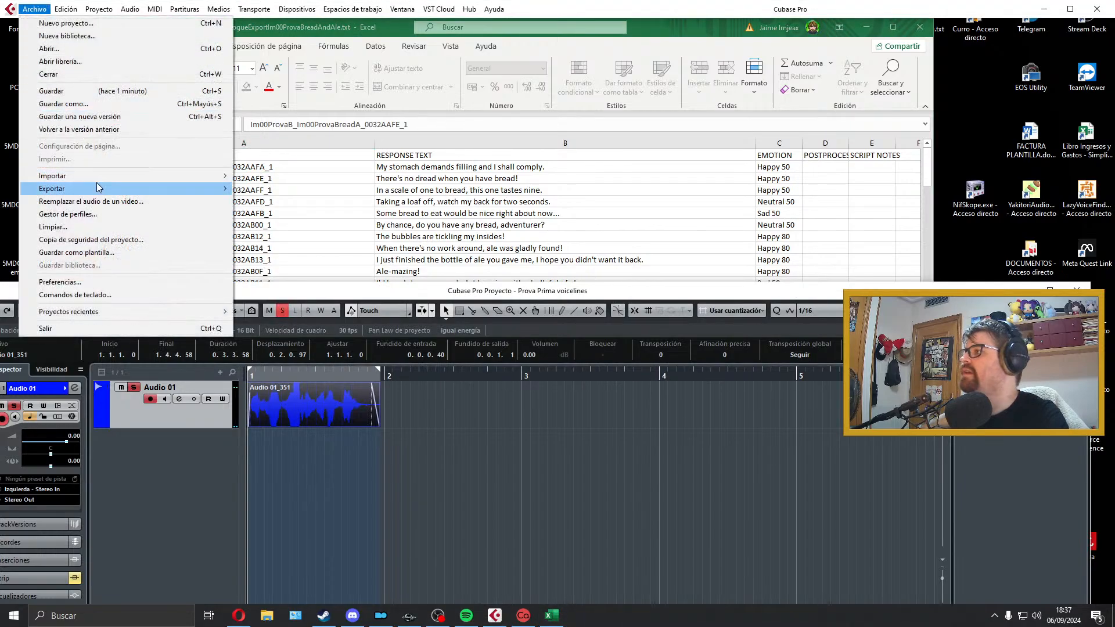
left_click(261, 214)
key("ctrl+v")
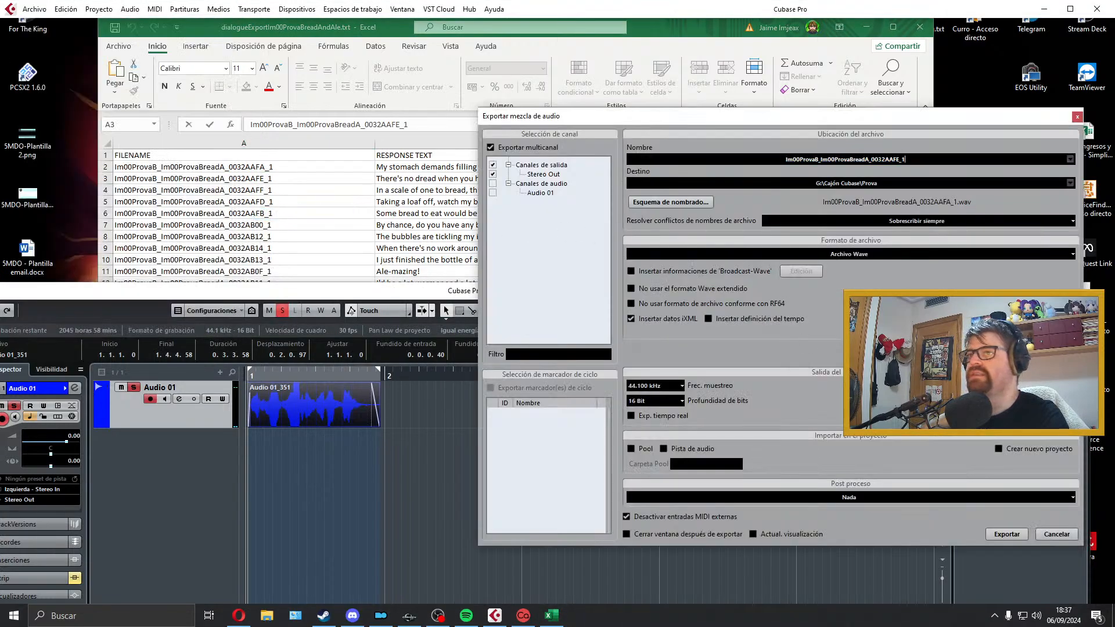
left_click(999, 531)
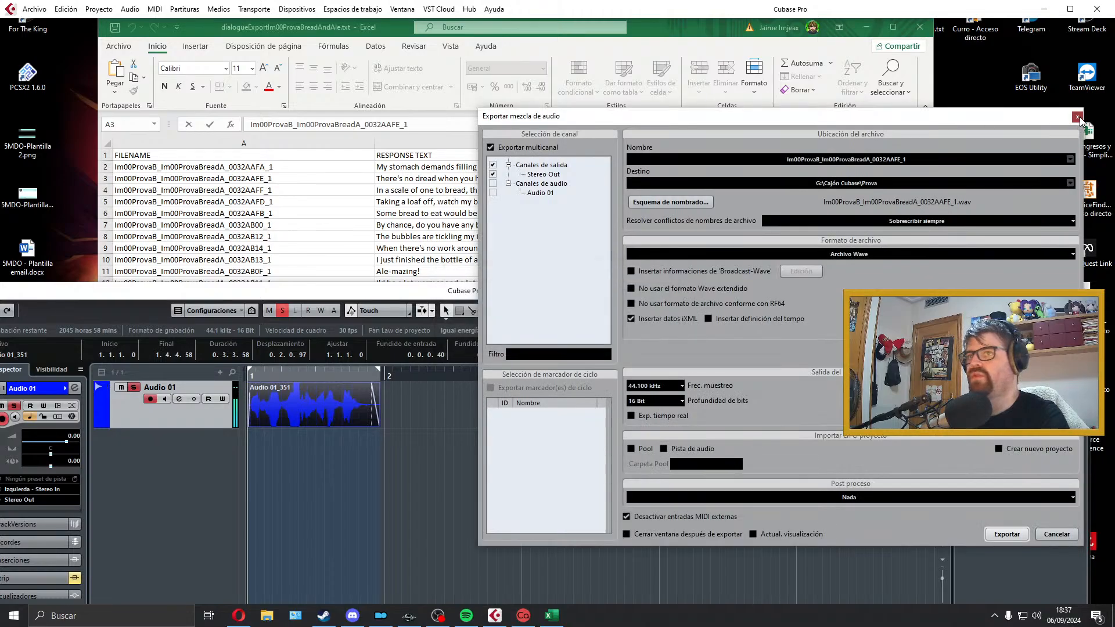
left_click(1077, 118)
Step: Delete the exported "There's no dread" take from the Audio 01 track and extend the locator range past bar 4
left_click_drag(378, 372, 581, 372)
left_click(489, 190)
left_click(322, 413)
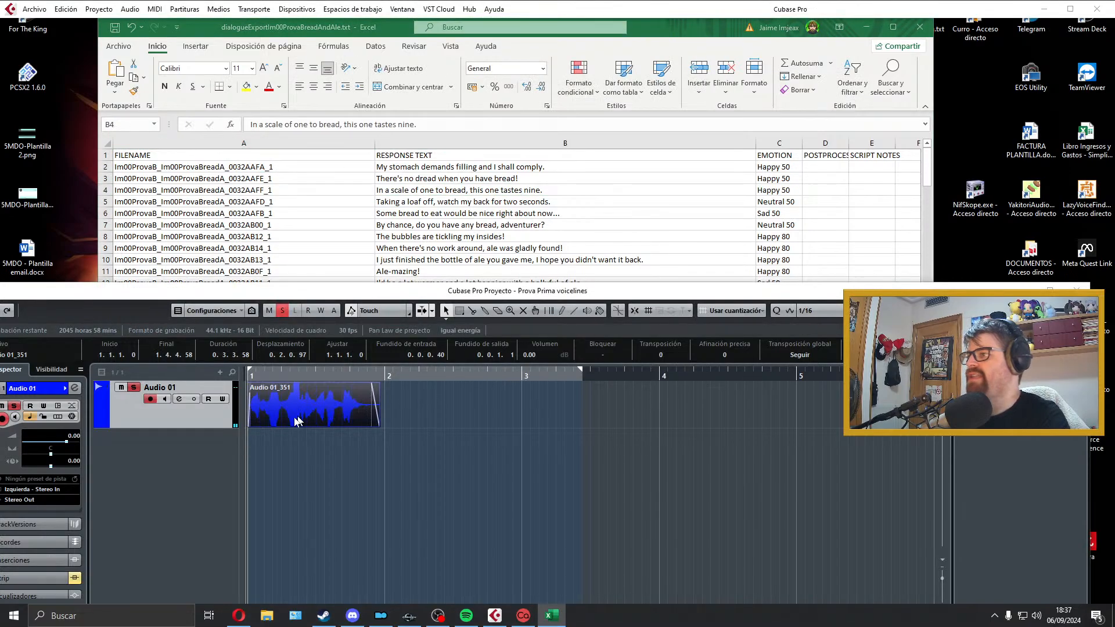
key("Delete")
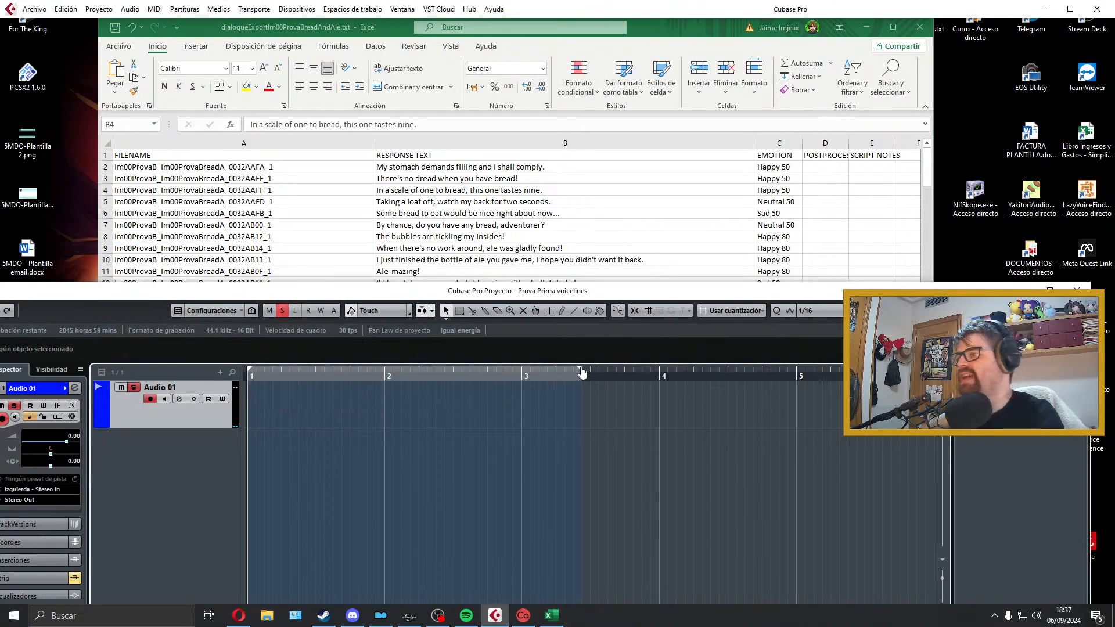
left_click_drag(579, 369, 712, 373)
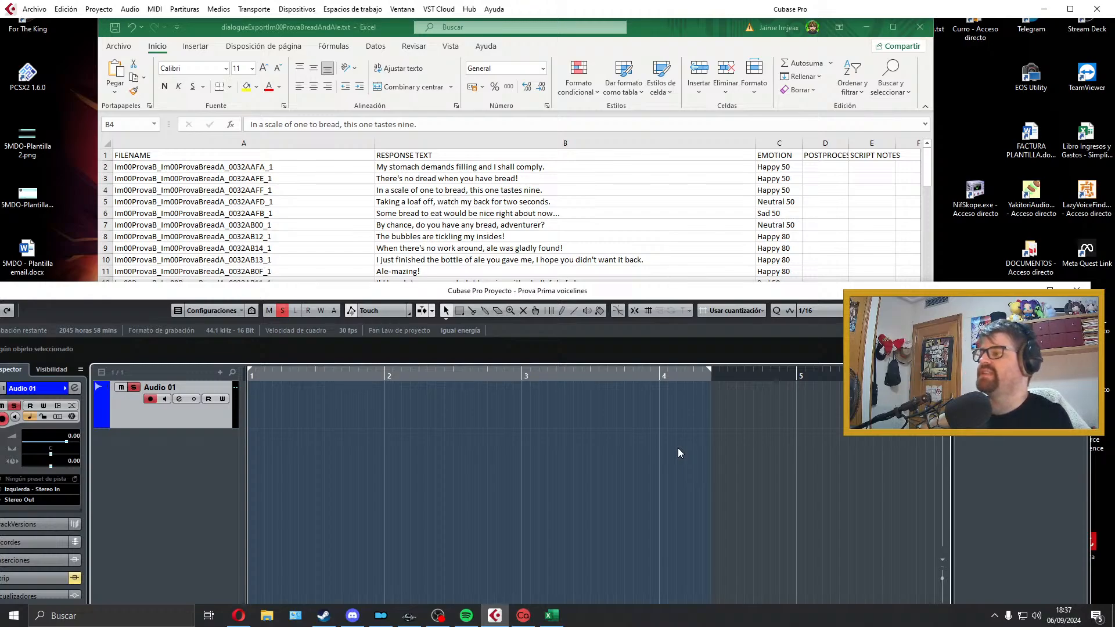
Step: Switch to the Opera browser, search Google for "tastes how to pronounce" and listen to the word's pronunciation
key("alt+Tab")
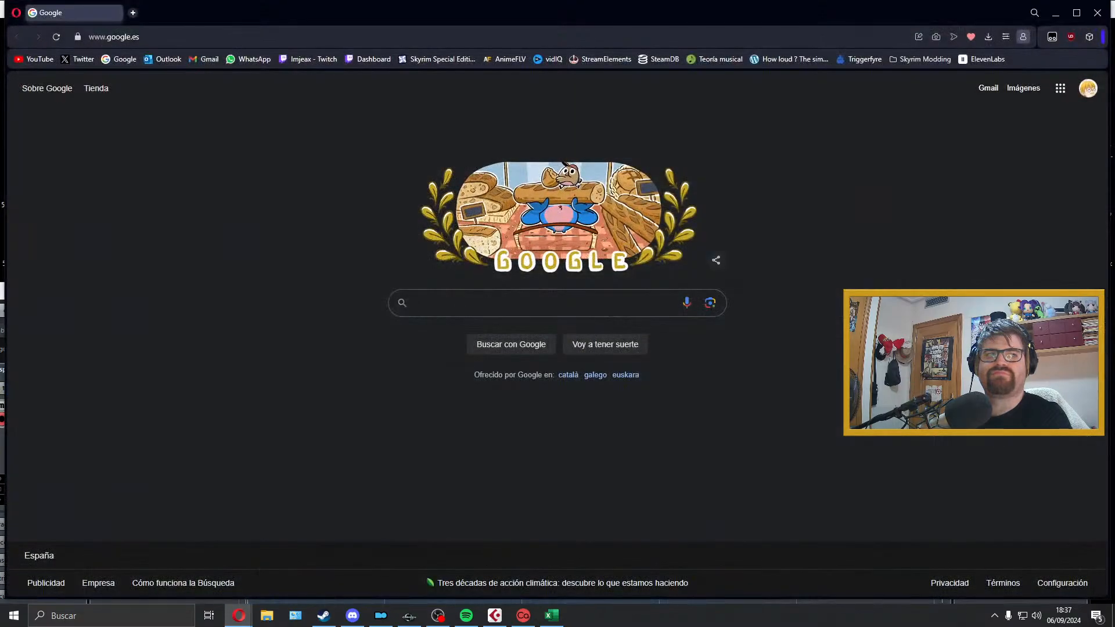
double_click(710, 19)
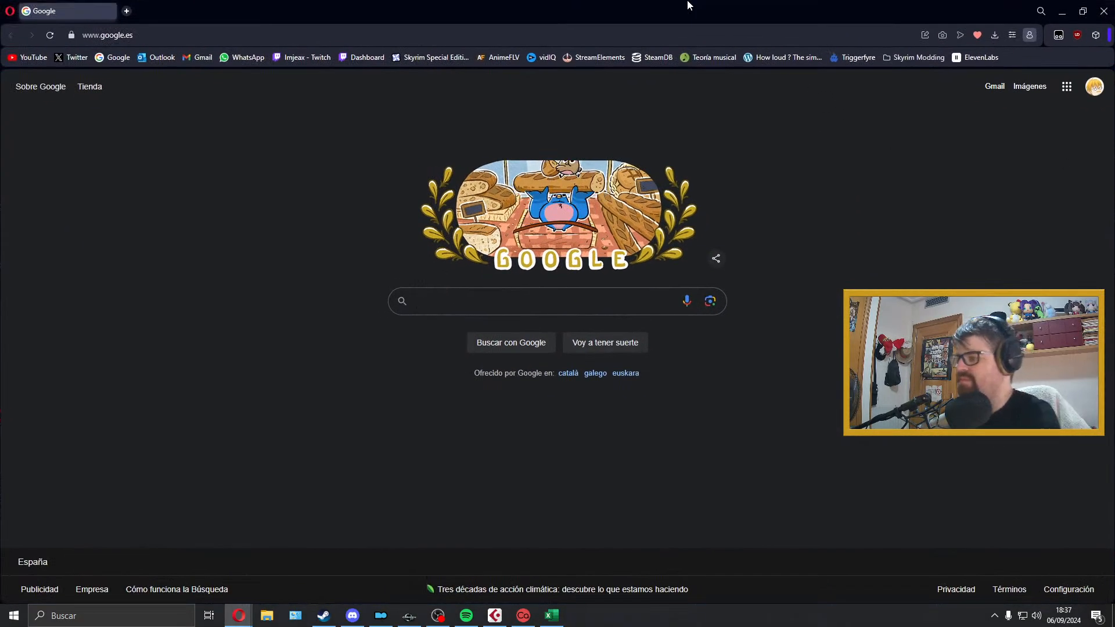
type("tasta")
key("BackSpace")
type("es ")
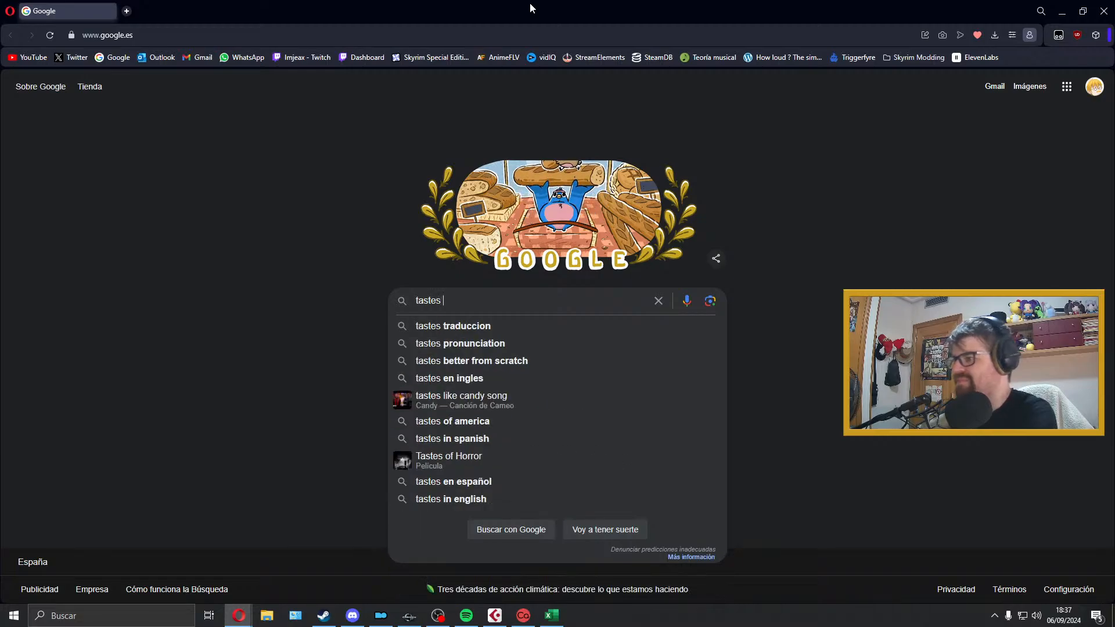
type("how to pronounce")
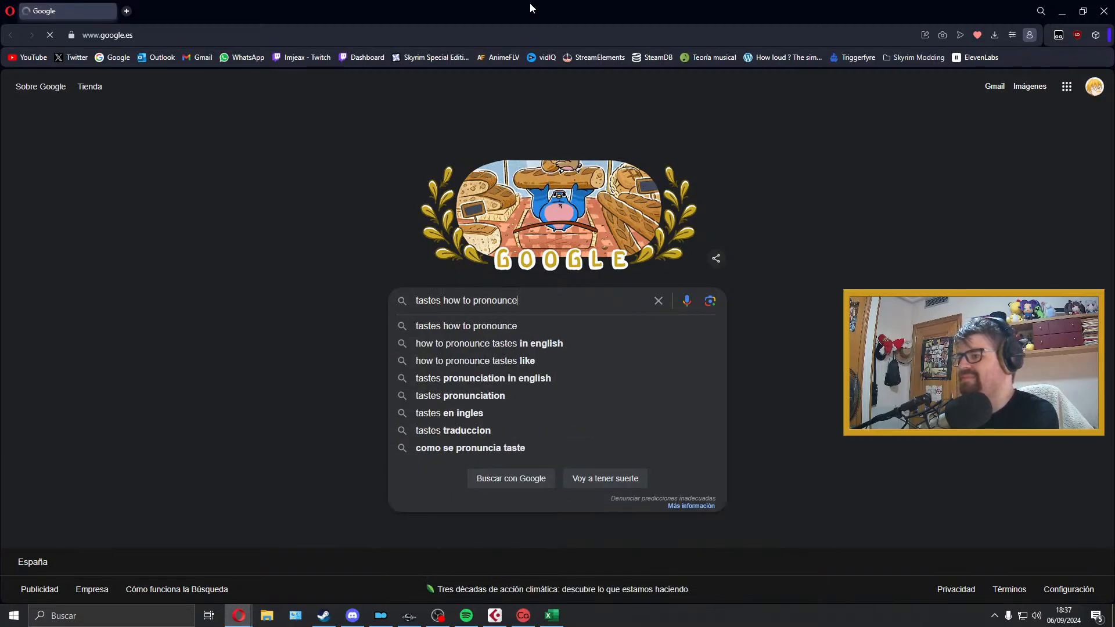
key("Return")
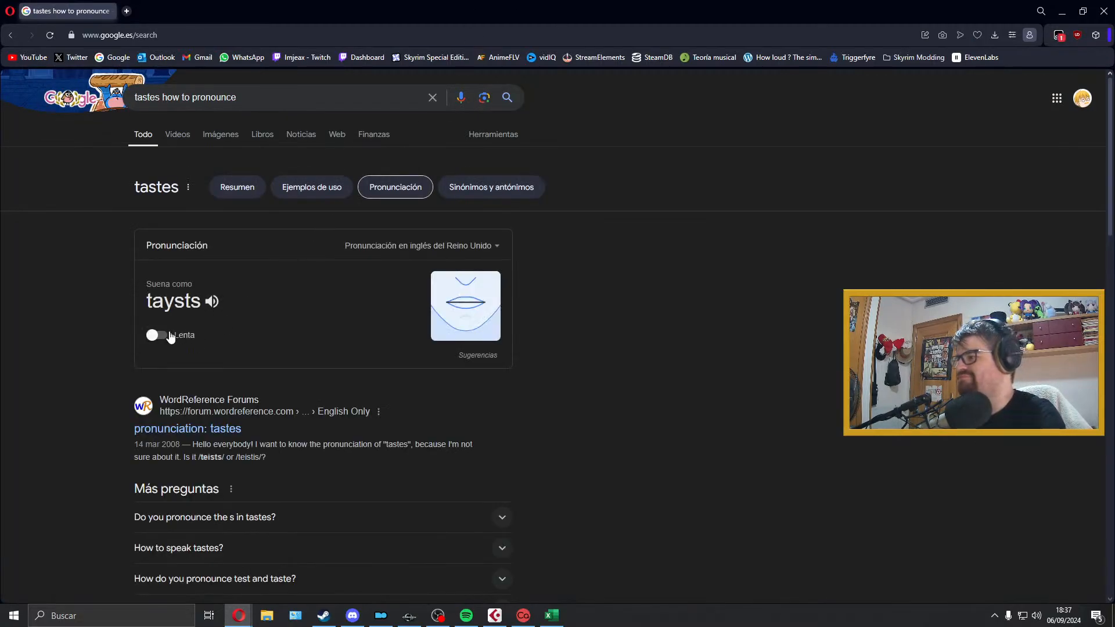
left_click(211, 301)
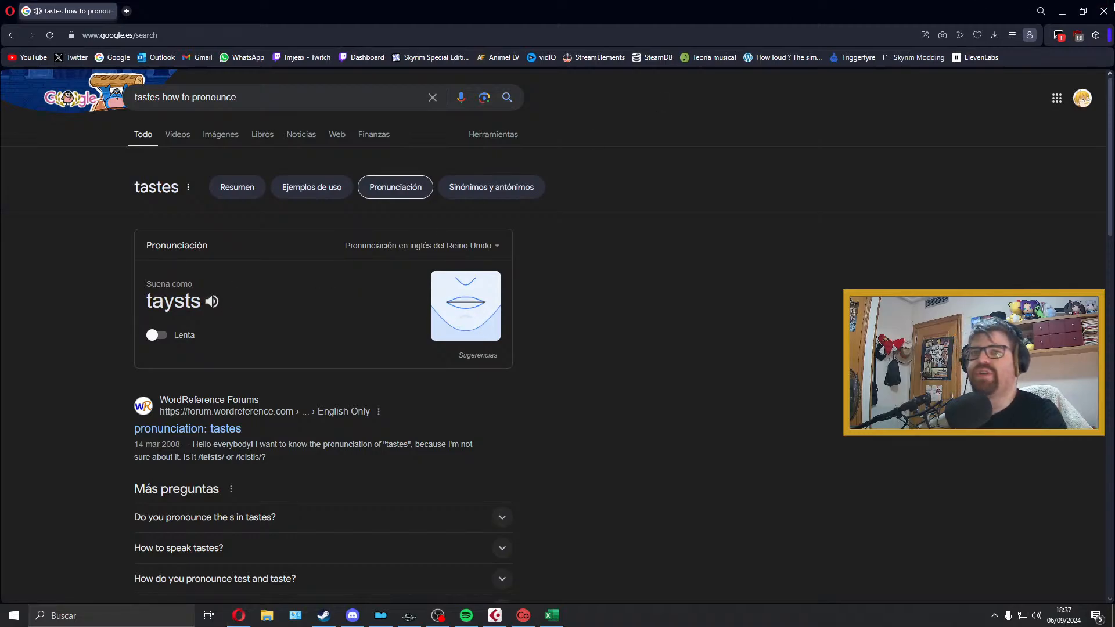
left_click(1113, 5)
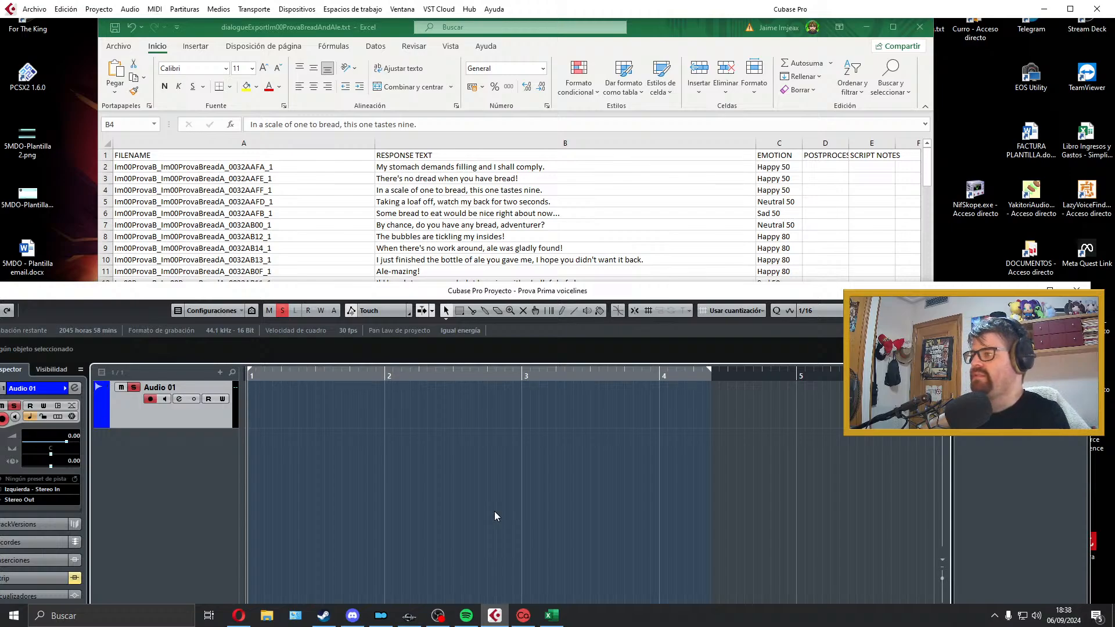
Step: Record trial takes of the line "In a scale of one to bread, this one tastes nine." on Audio 01, reviewing and deleting them
key("KP_Multiply")
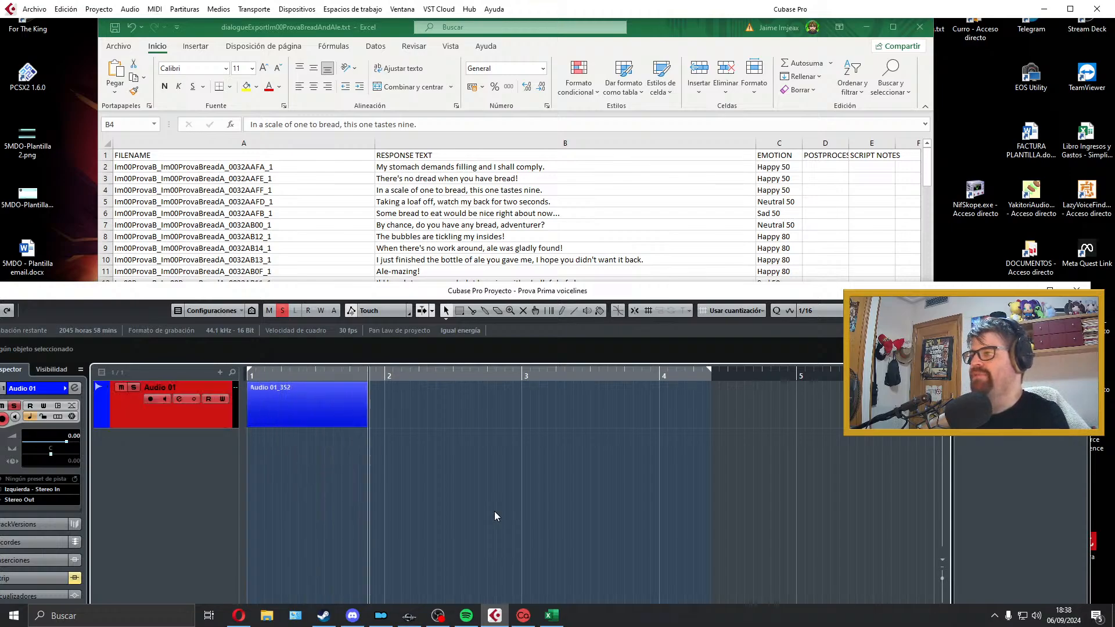
key("space")
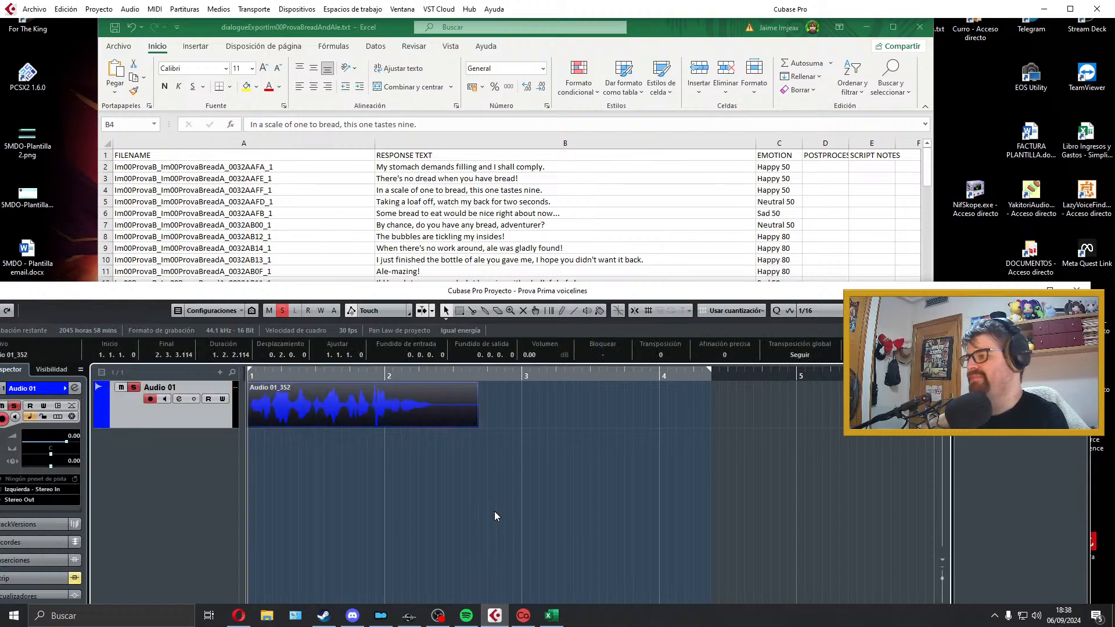
key("Delete")
key("KP_Multiply")
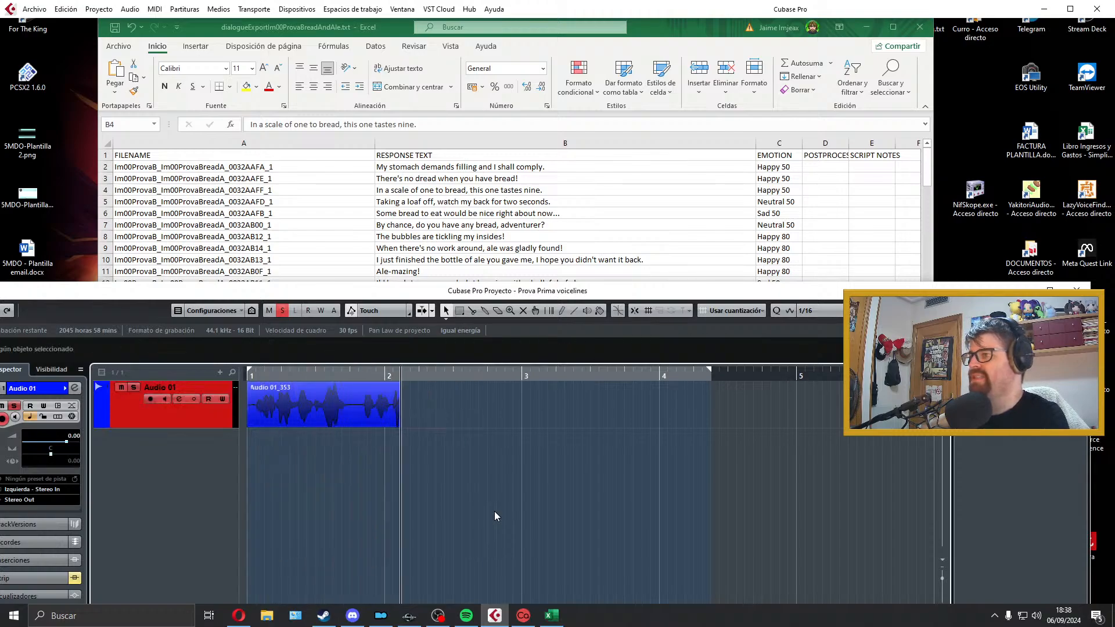
key("space")
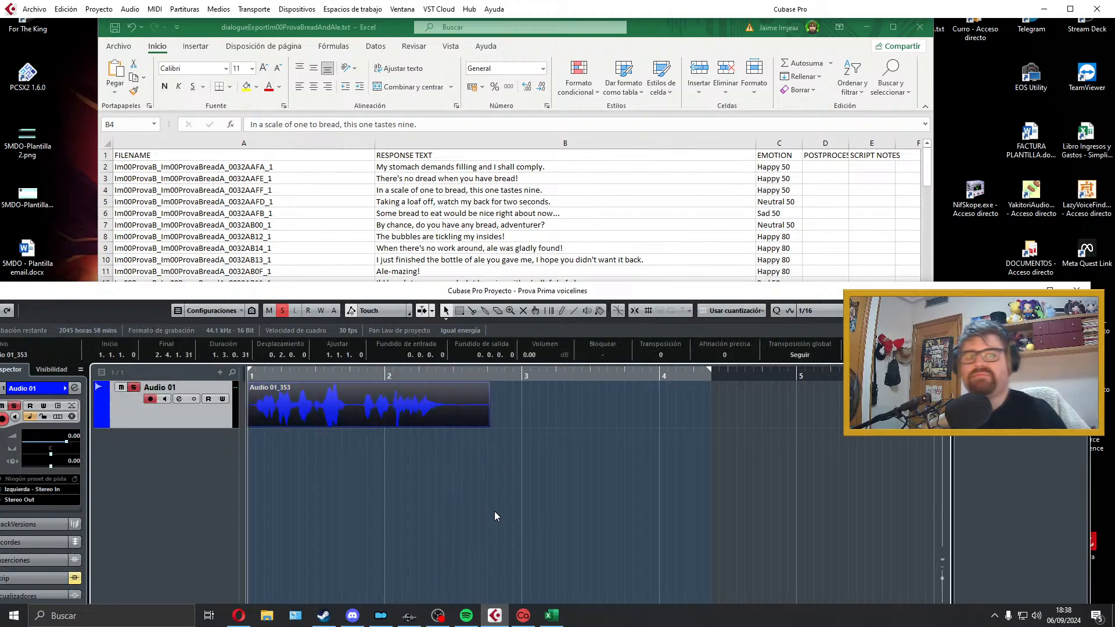
key("space")
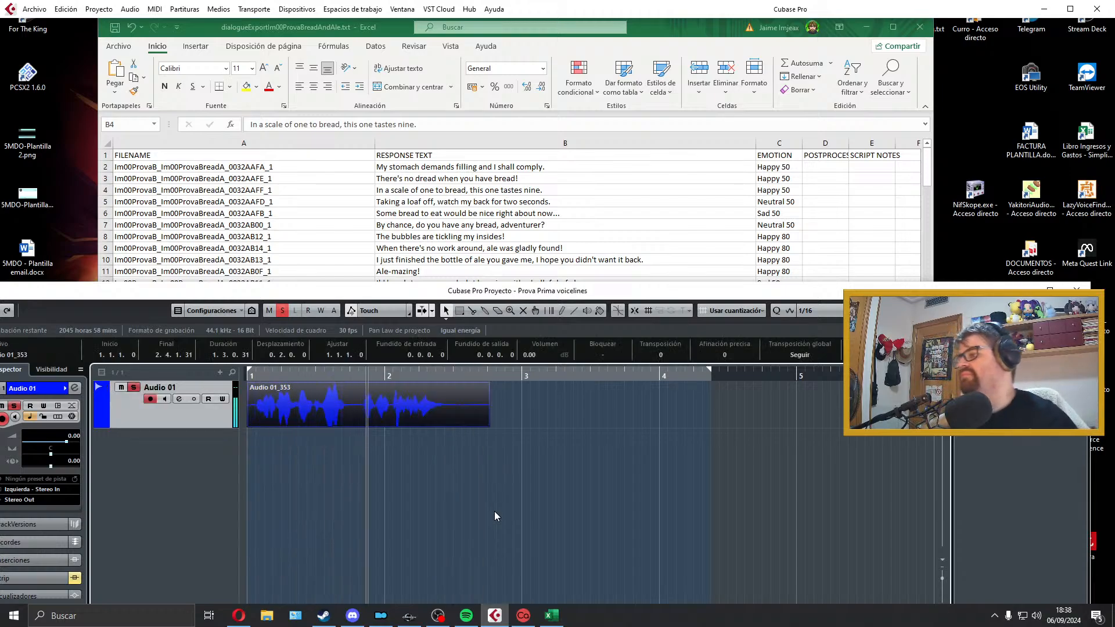
key("space")
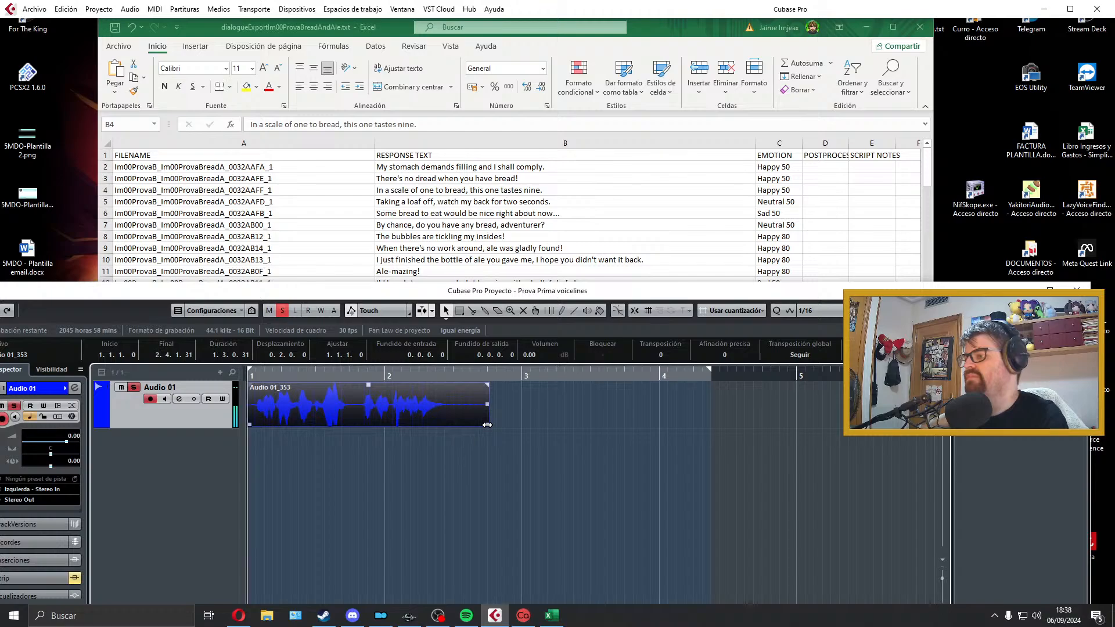
key("Delete")
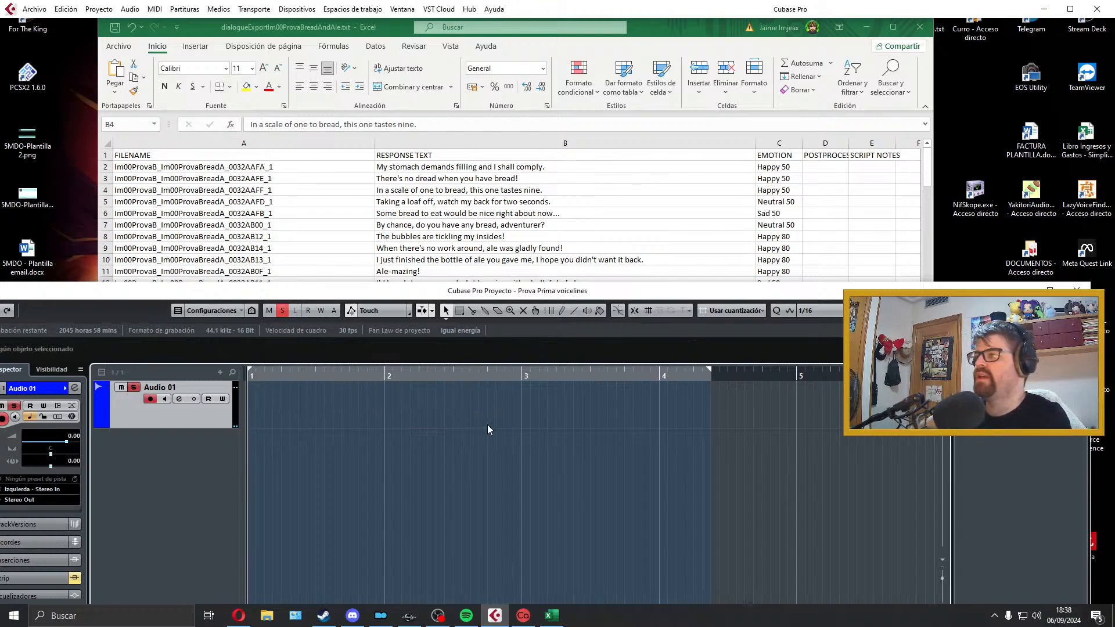
Step: Record a new take of "In a scale of one to bread, this one tastes nine." on Audio 01 and play it back
key("KP_Multiply")
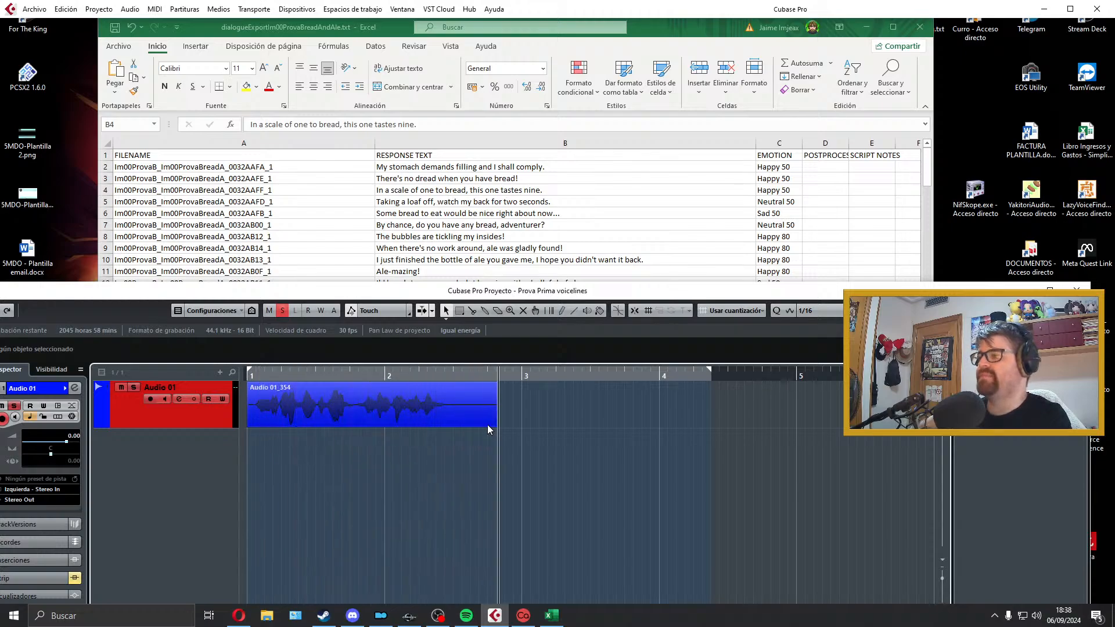
key("space")
key("space")
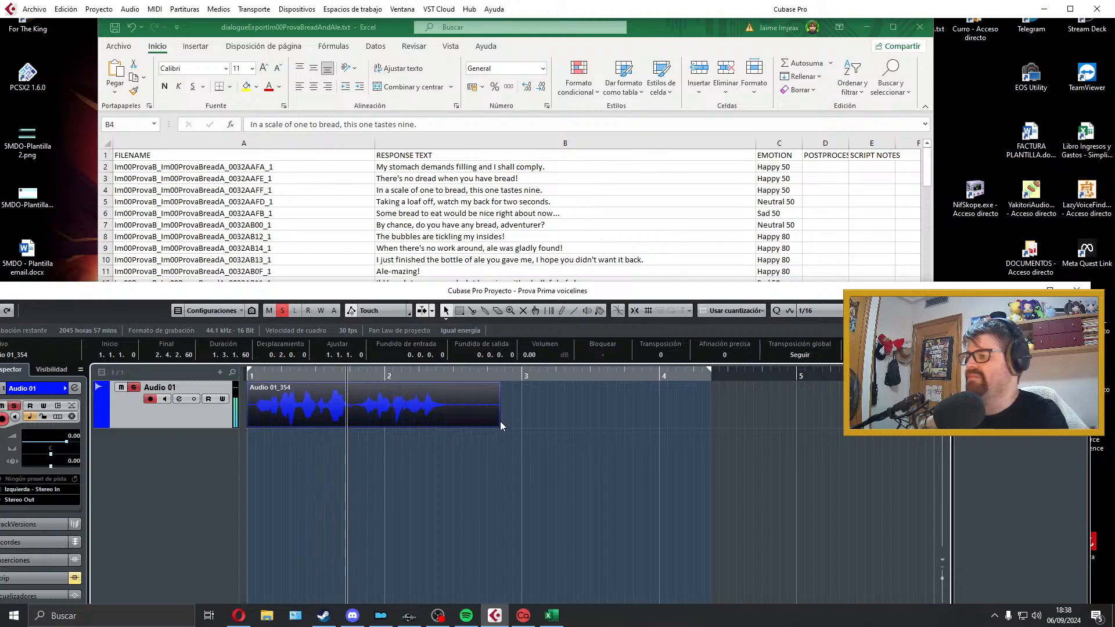
Step: Trim the silence from both ends of the take, add a short fade-out and move it to the start of bar 1
left_click_drag(500, 424, 453, 424)
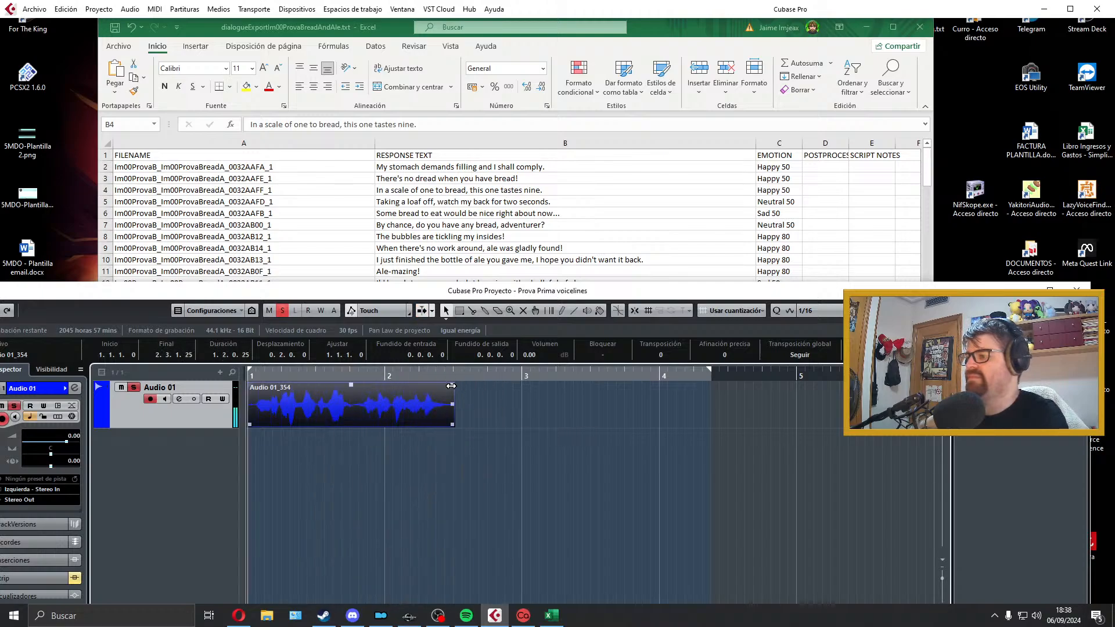
left_click_drag(451, 386, 448, 386)
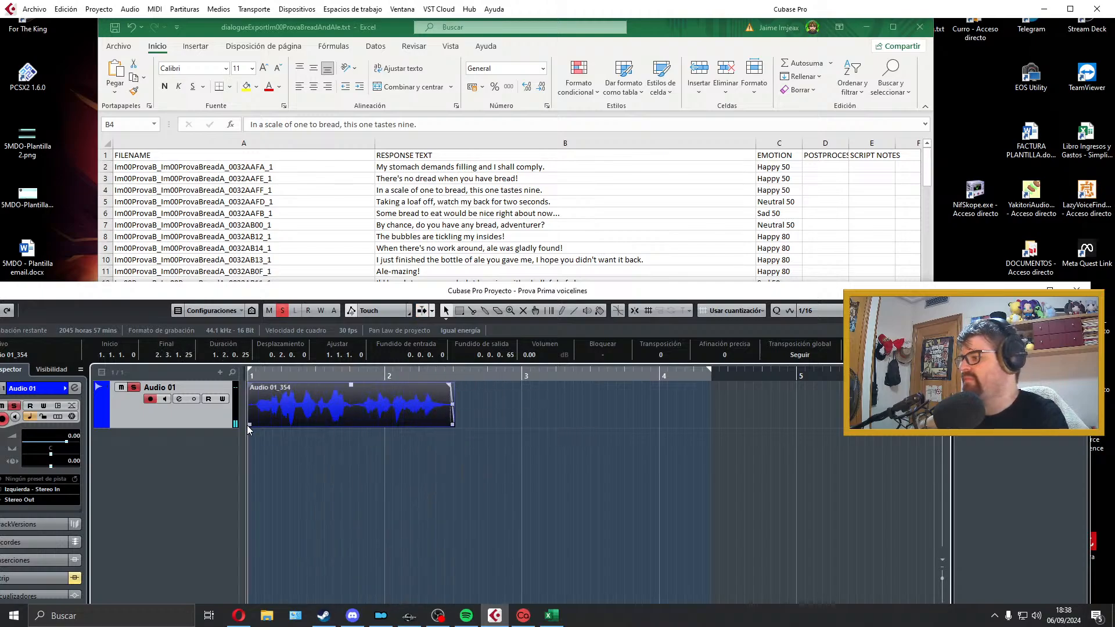
left_click_drag(251, 425, 257, 425)
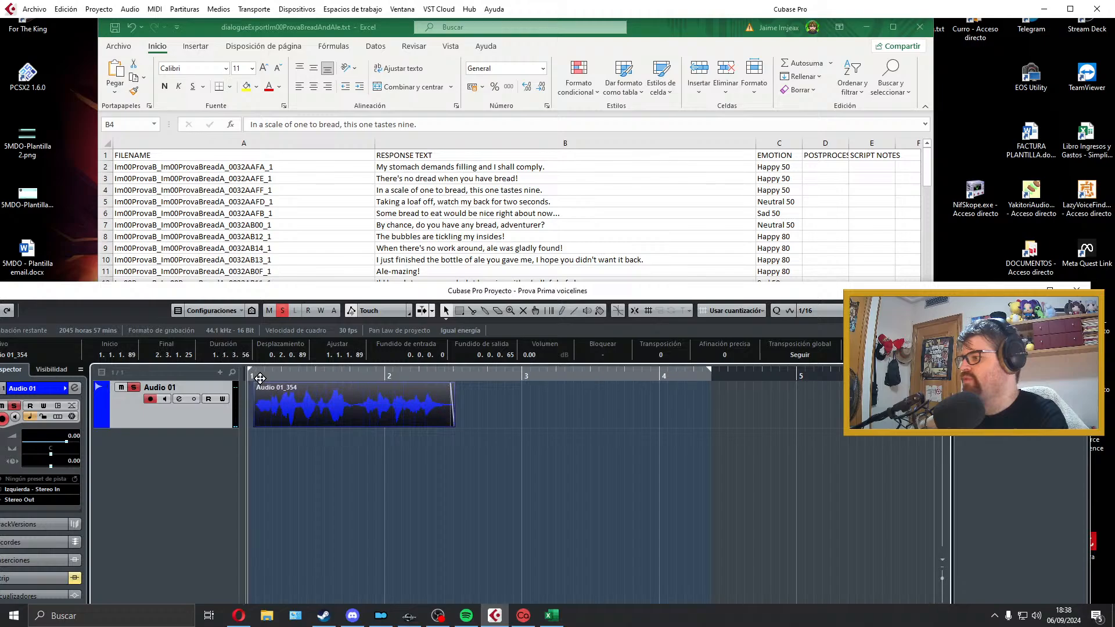
left_click_drag(283, 389, 249, 397)
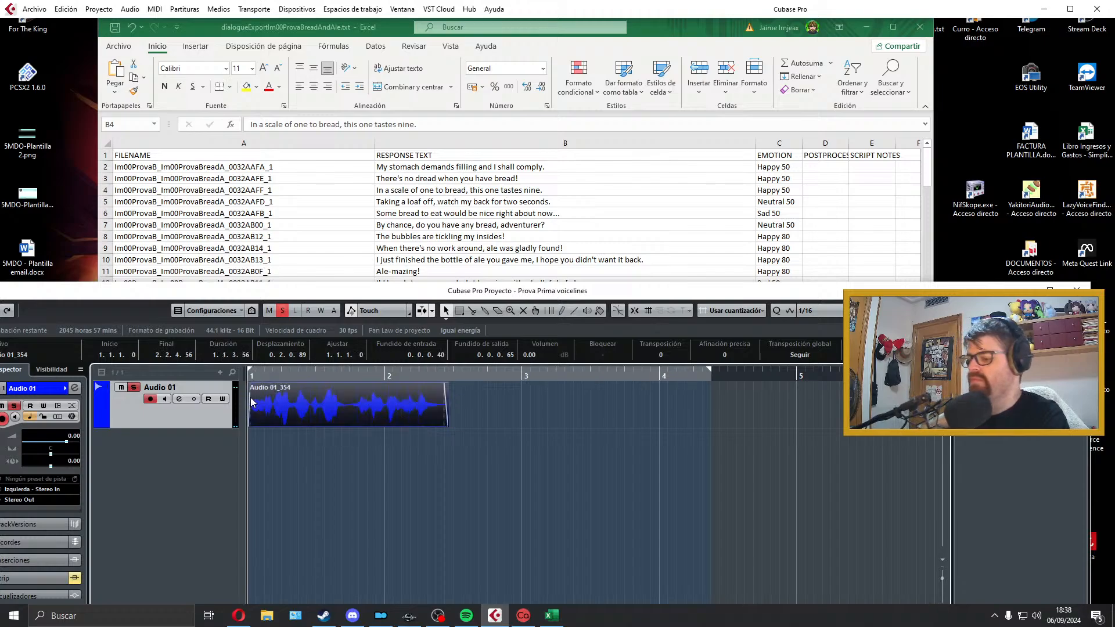
Step: In the Excel sheet, copy the file name Im00ProvaB_Im00ProvaBreadA_0032AAFF_1 from the recorded line's row
left_click(463, 192)
double_click(305, 191)
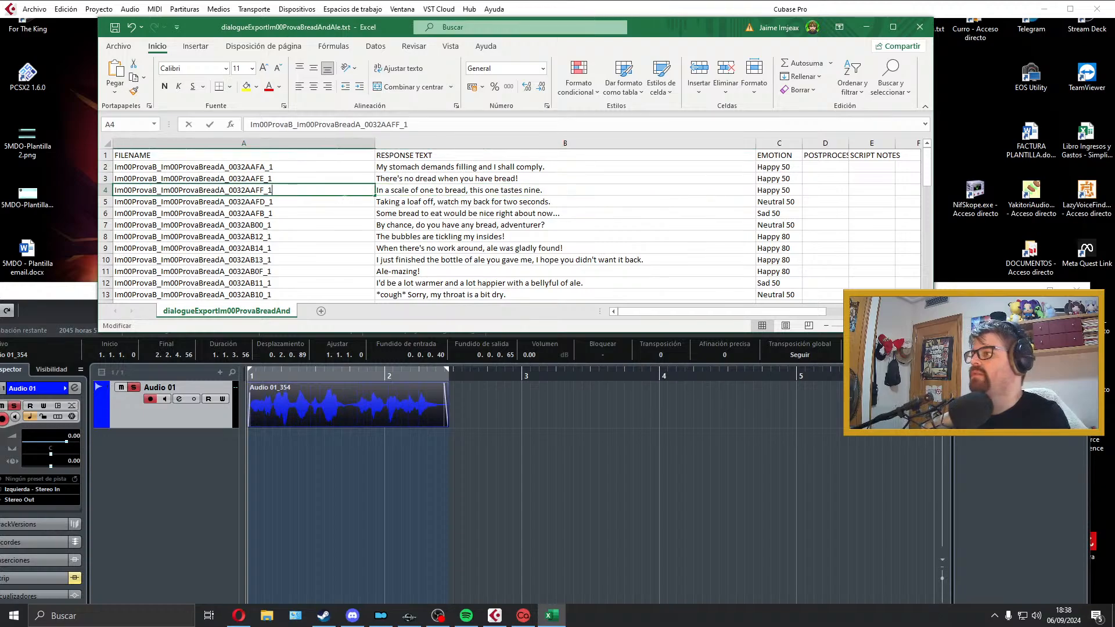
left_click_drag(296, 191, 48, 196)
Step: Export the Cubase audio mixdown as a Wave file named Im00ProvaB_Im00ProvaBreadA_0032AAFF_1 and close the export dialog
left_click(34, 9)
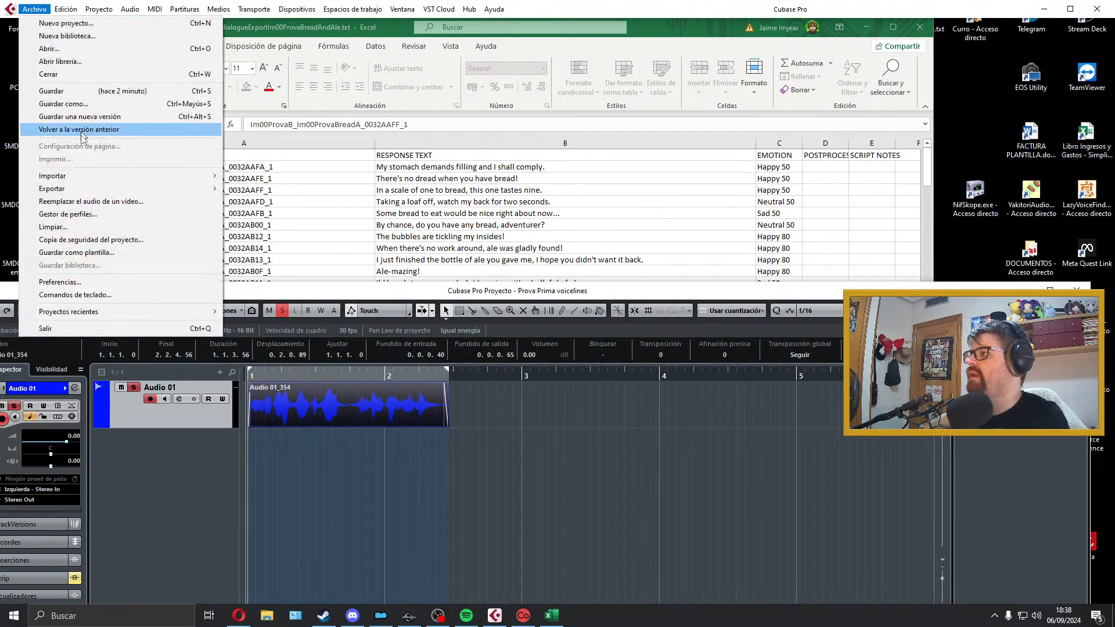
mouse_move(91, 190)
left_click(285, 215)
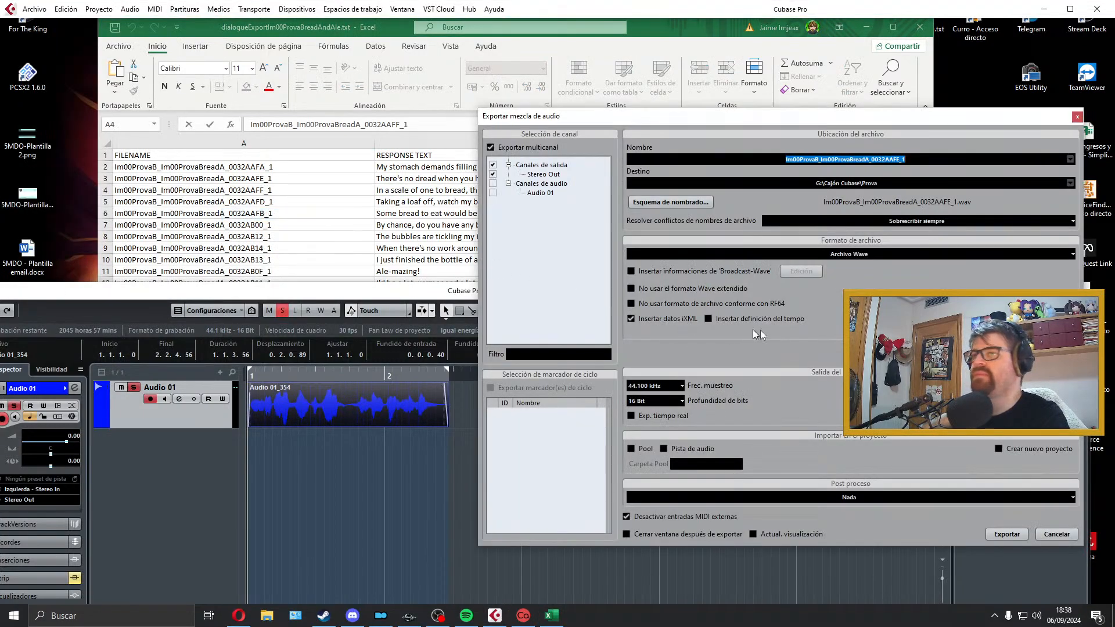
left_click(1015, 539)
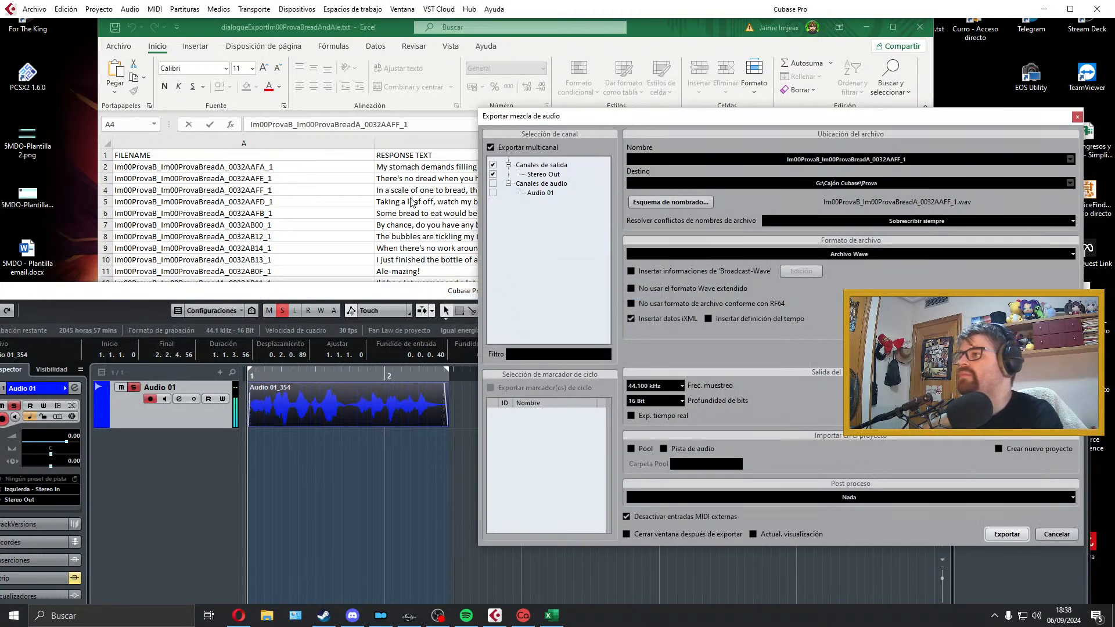
left_click(409, 201)
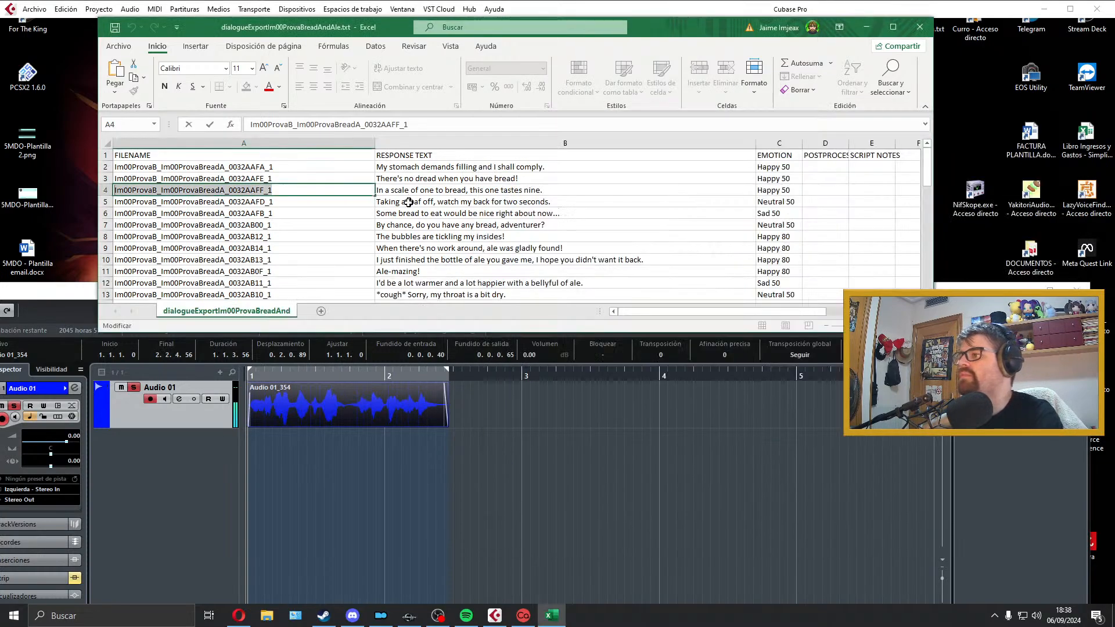
left_click(575, 504)
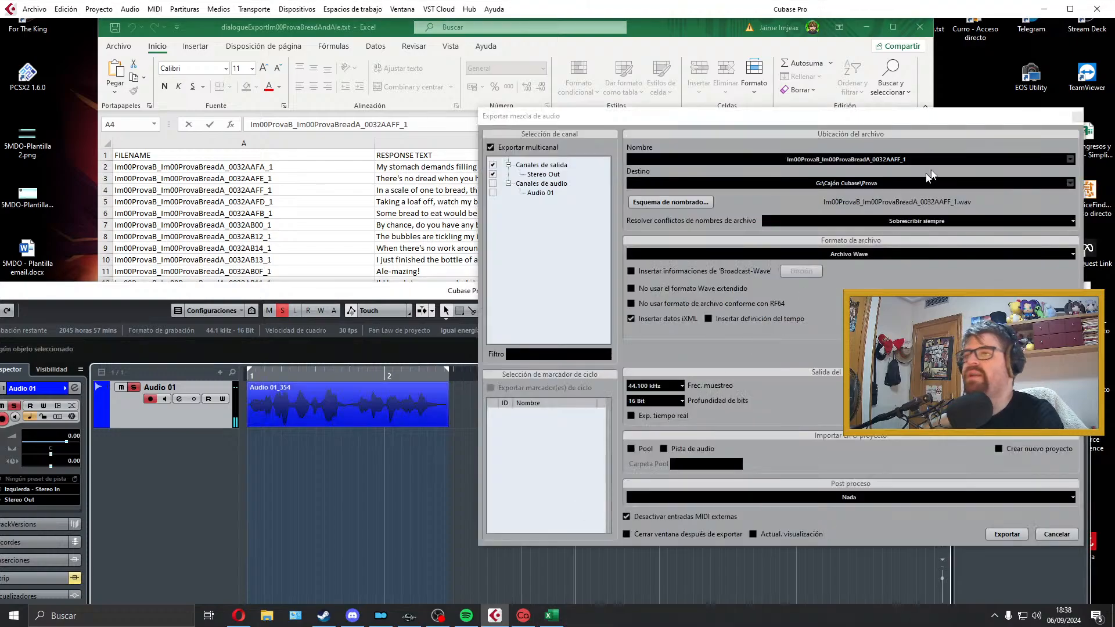
left_click(1078, 121)
left_click(406, 377)
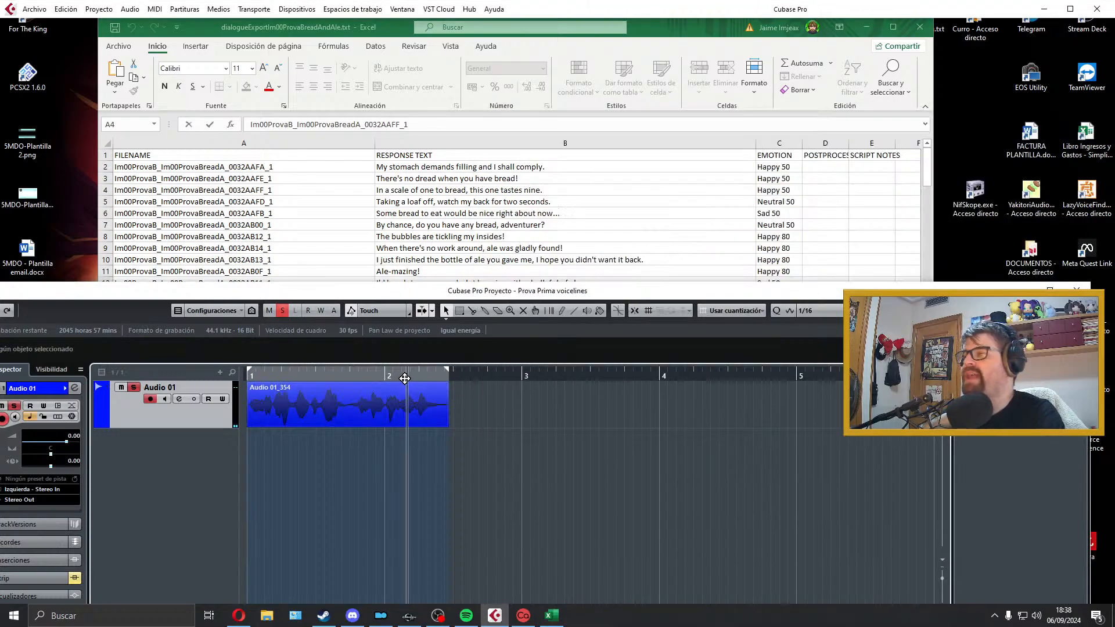
key("period")
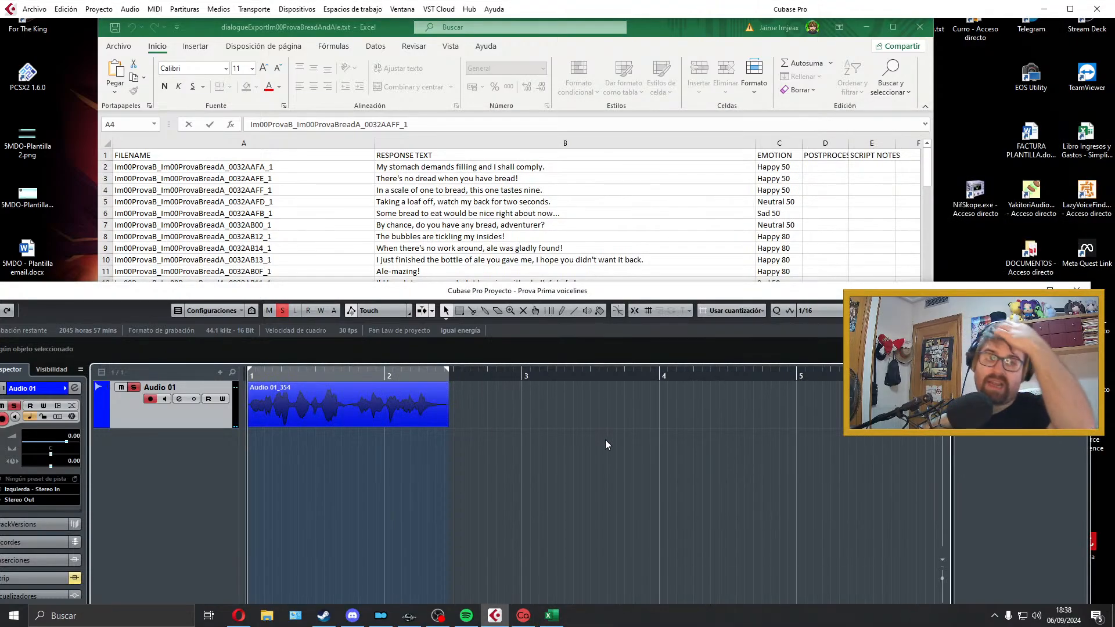
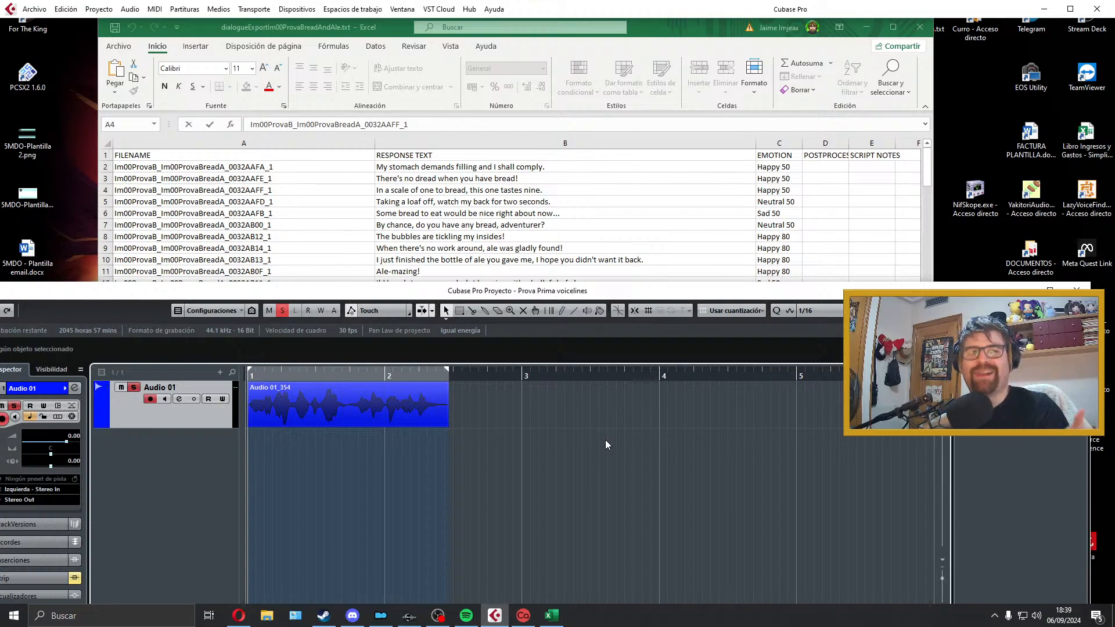
Step: Delete the exported take, select the line "Taking a loaf off, watch my back for two seconds." and extend the locator range to just before bar 5
left_click(524, 257)
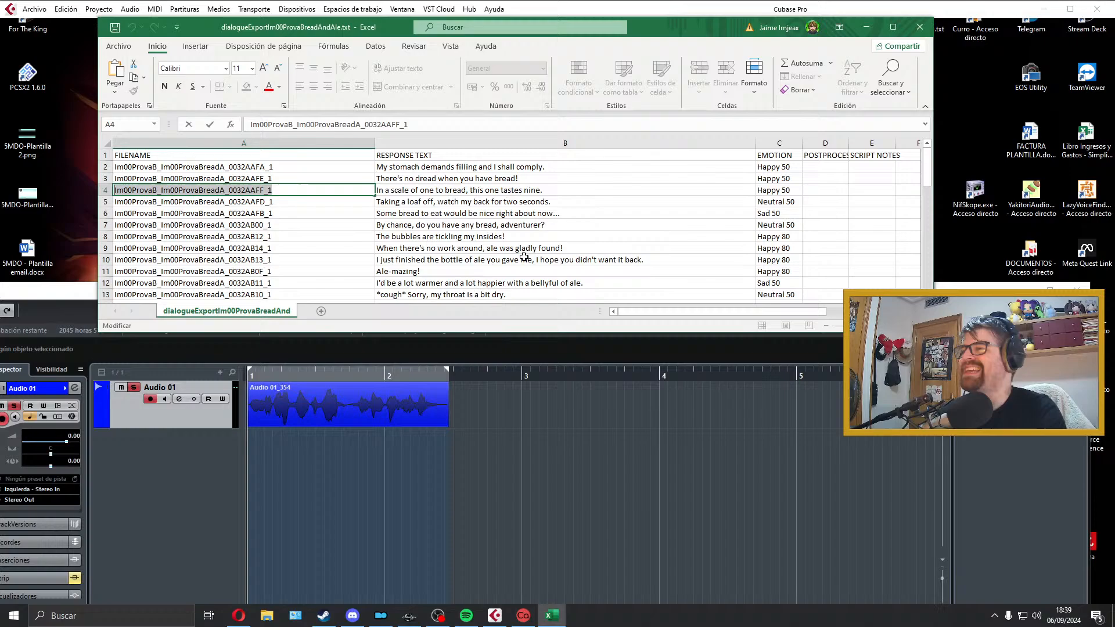
left_click(404, 384)
key("Delete")
key("alt+Tab")
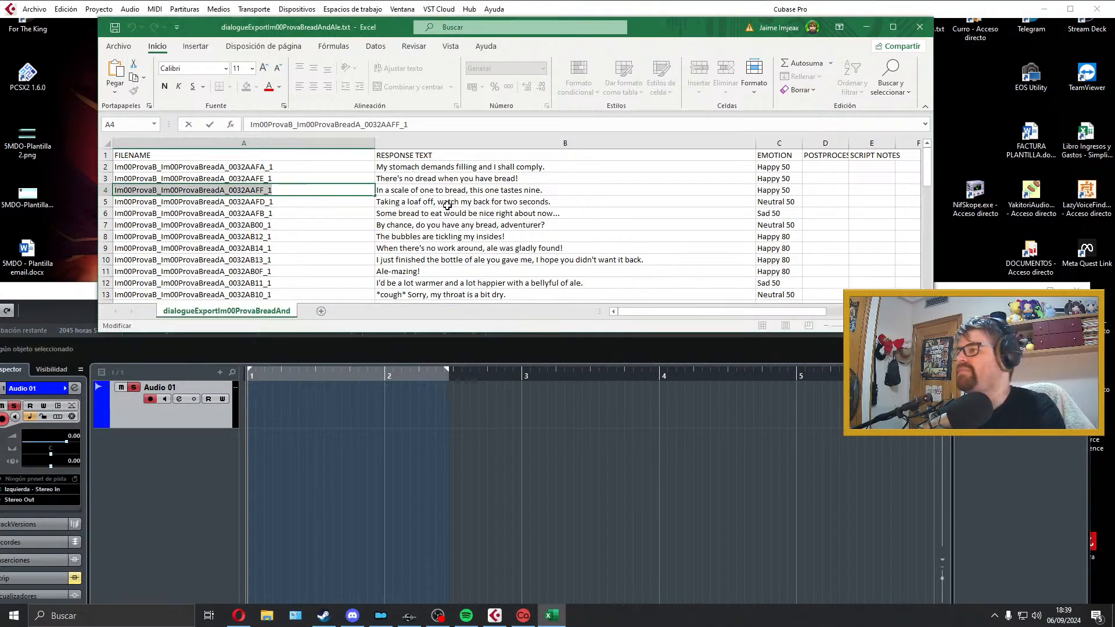
left_click(447, 205)
left_click_drag(443, 373, 779, 379)
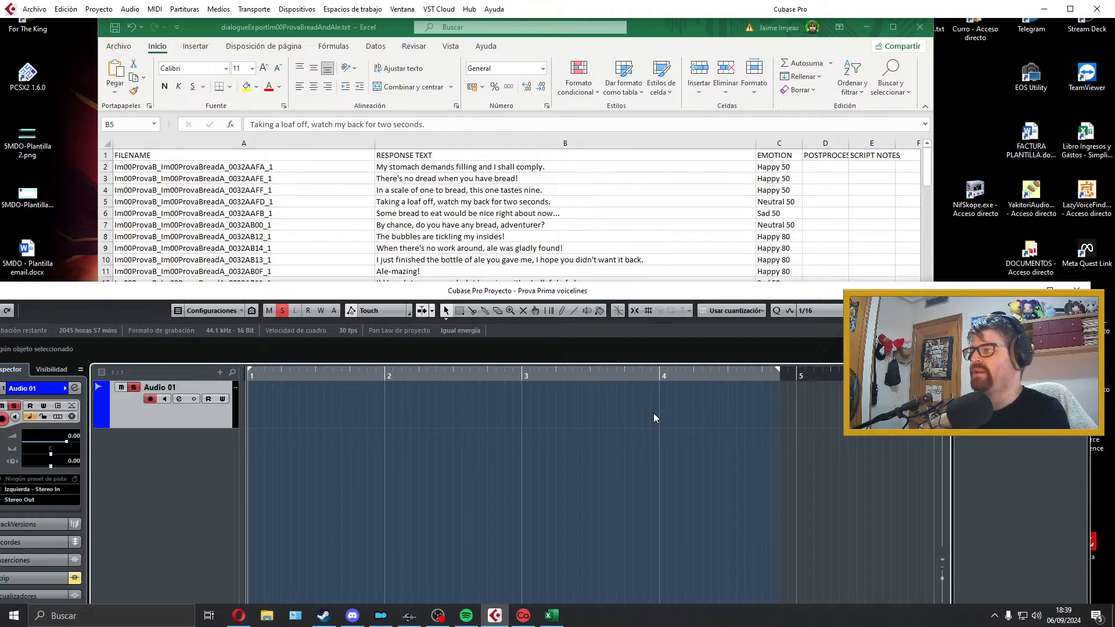
key("KP_Multiply")
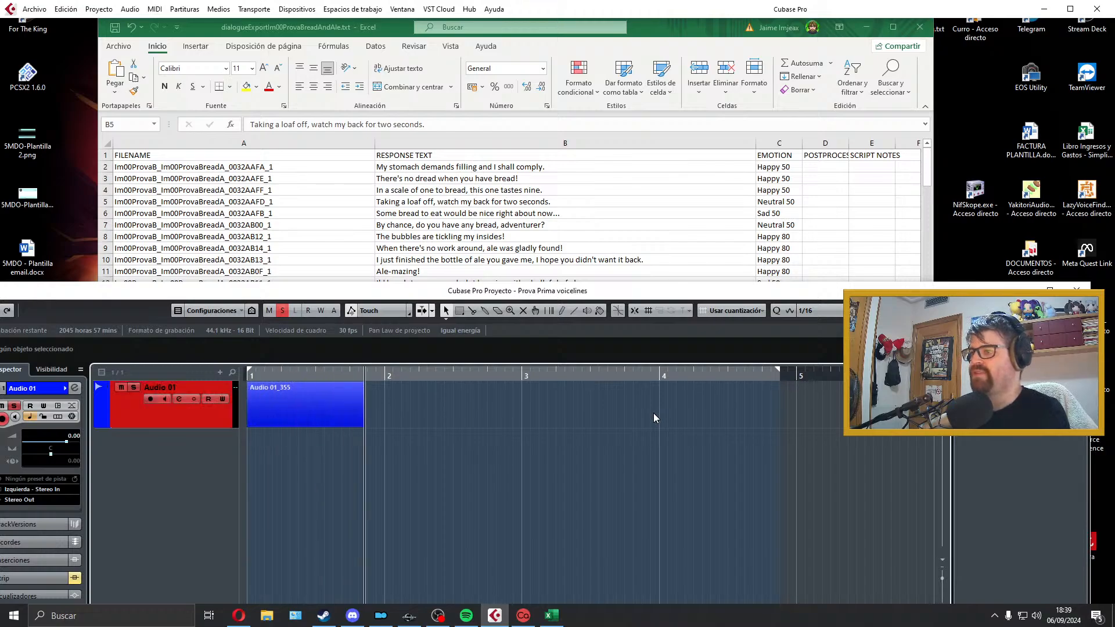
key("space")
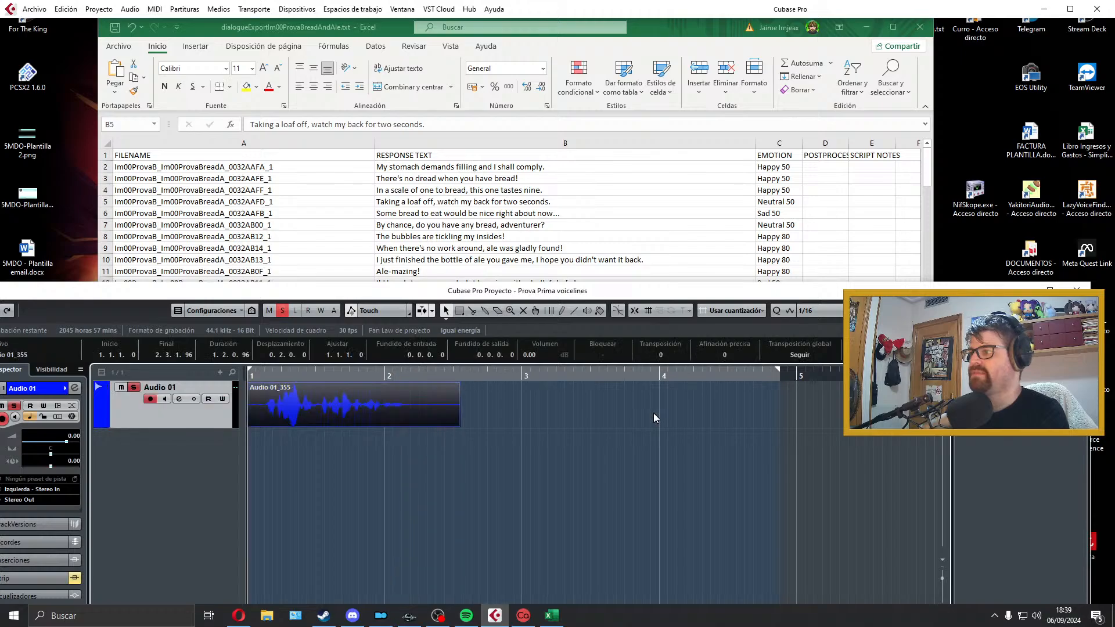
key("Delete")
Step: Record a take of "Taking a loaf off, watch my back for two seconds." on Audio 01 and play it back
key("KP_Multiply")
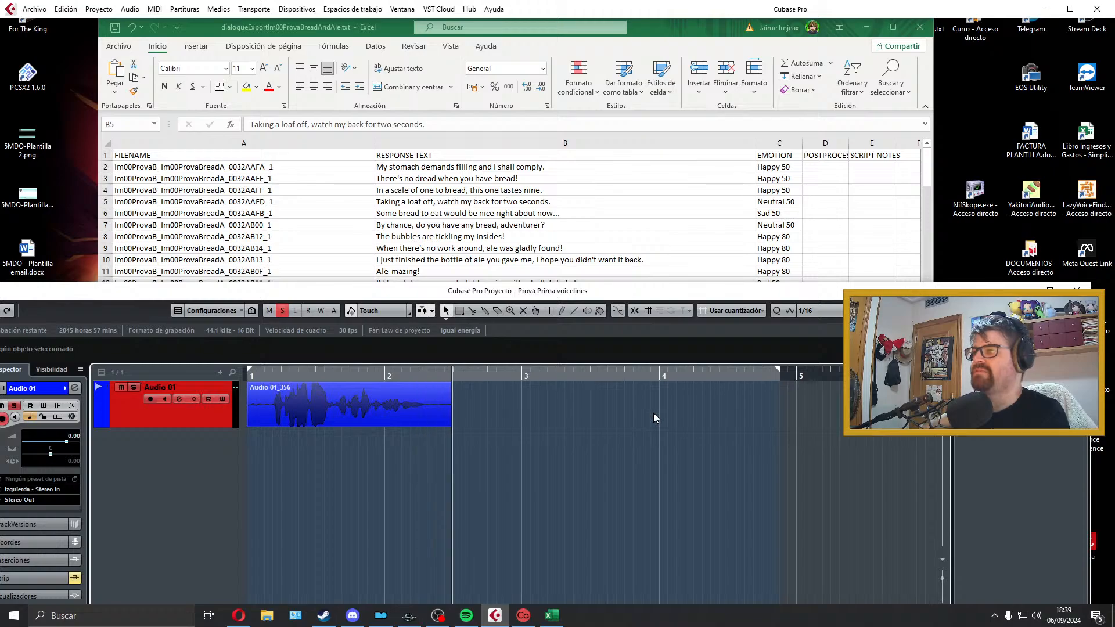
key("space")
key("space")
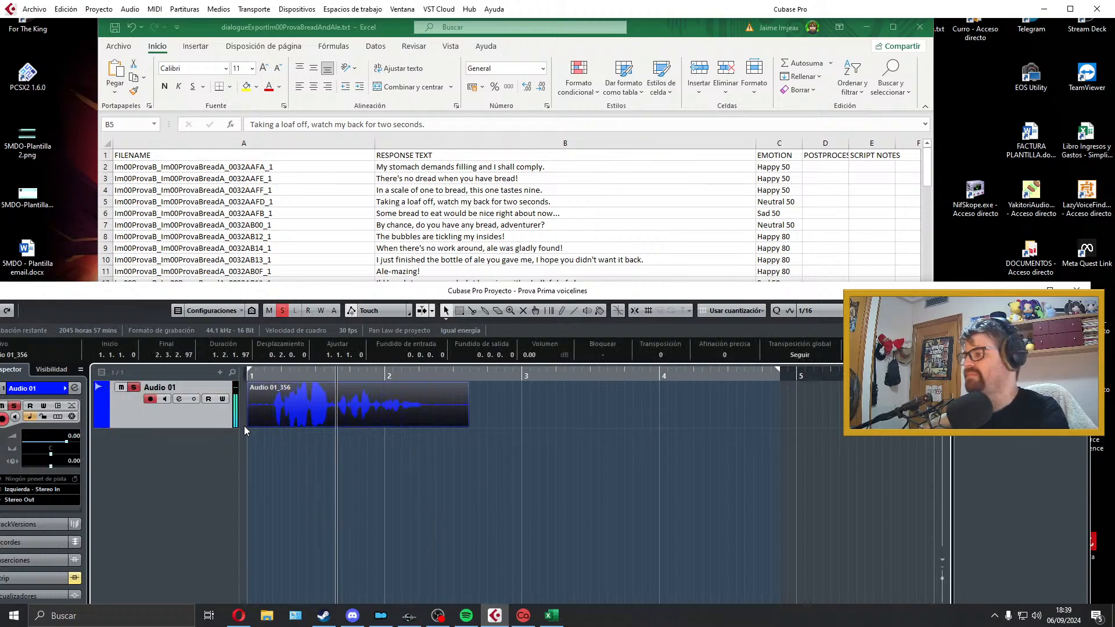
Step: Trim both ends of the take at bar 1, add a short fade-in and fade-out, play it back and fit the locators to it
left_click_drag(248, 425, 254, 387)
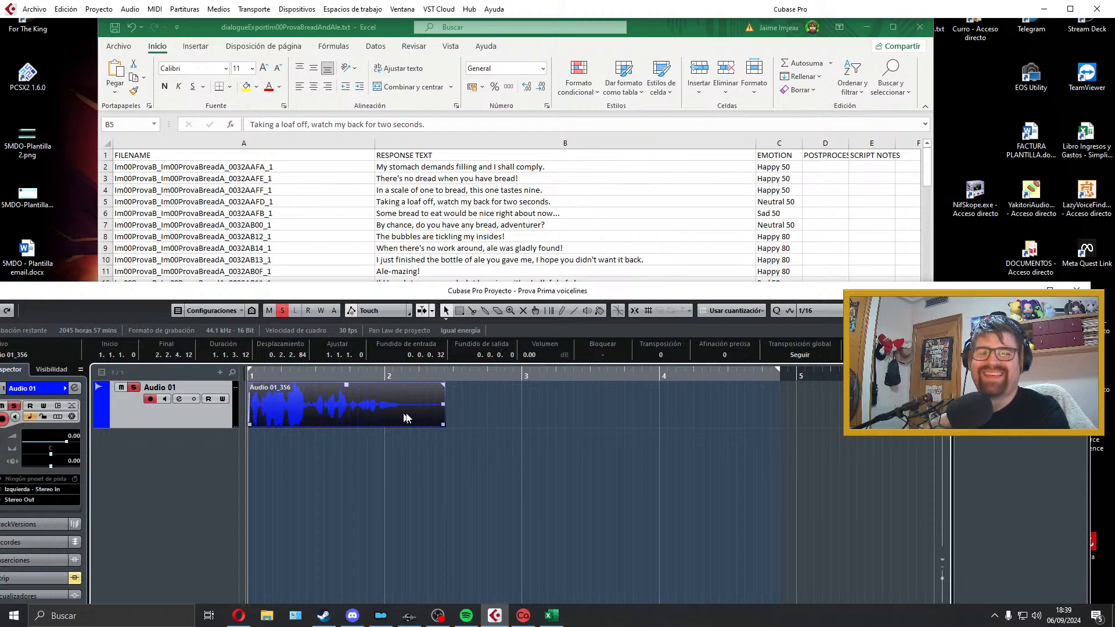
left_click_drag(444, 423, 410, 423)
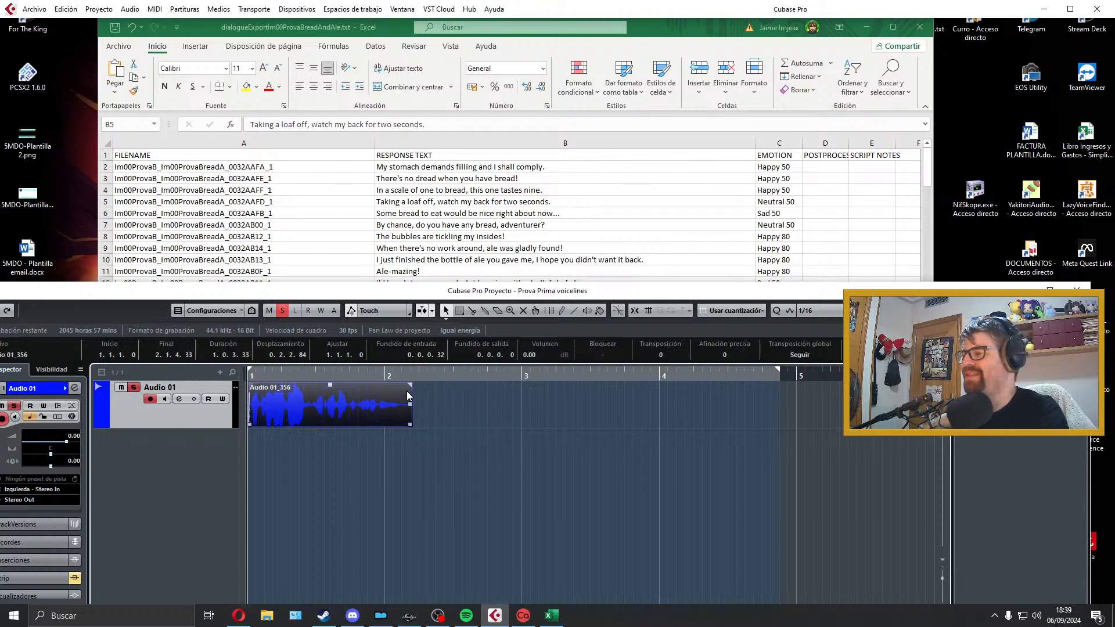
left_click_drag(410, 385, 405, 386)
key("space")
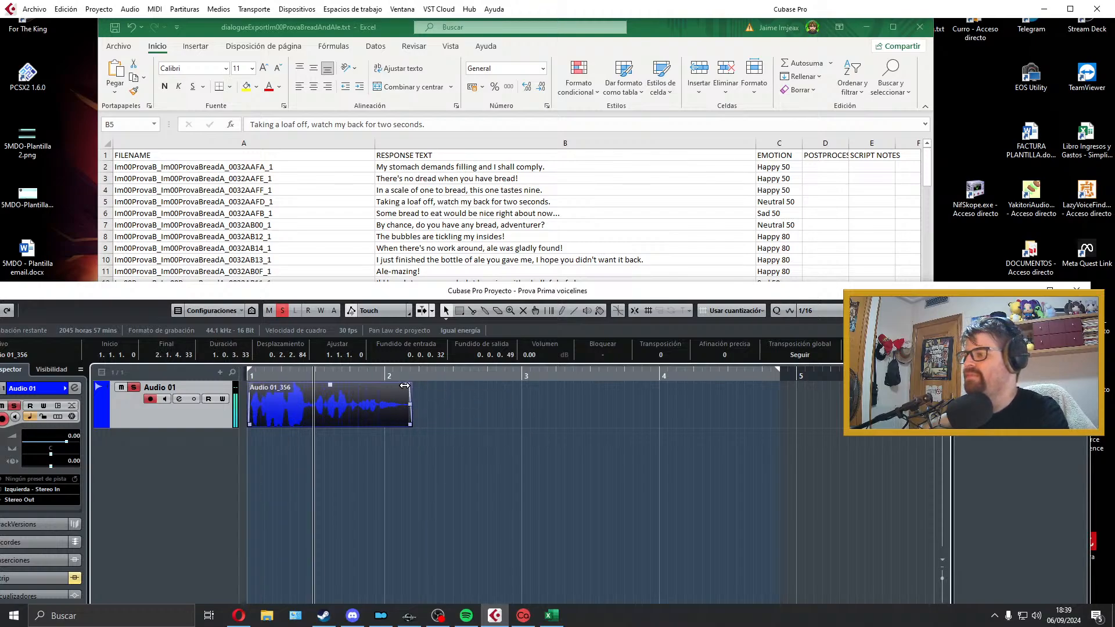
key("space")
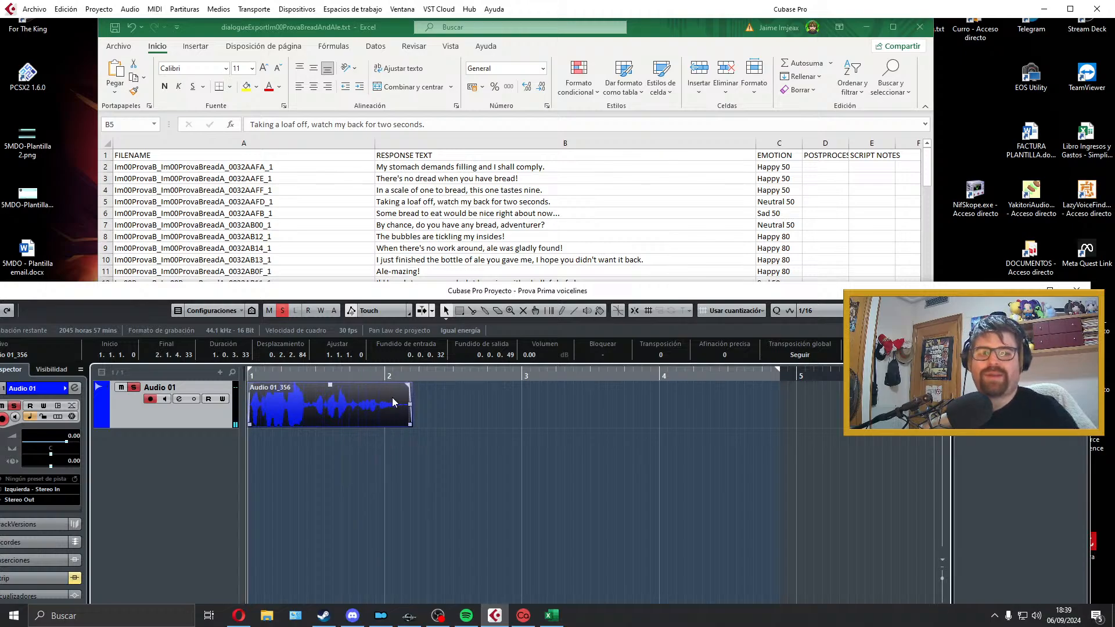
key("p")
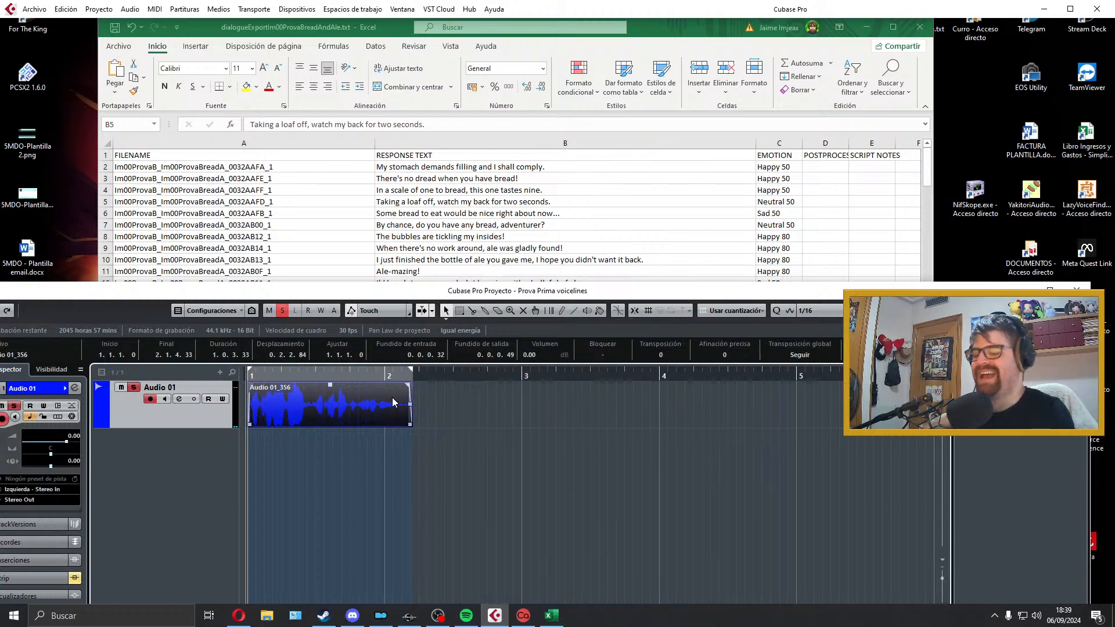
Step: In the Excel sheet, copy the file name Im00ProvaB_Im00ProvaBreadA_0032AAFD_1 from the recorded line's row
left_click(387, 180)
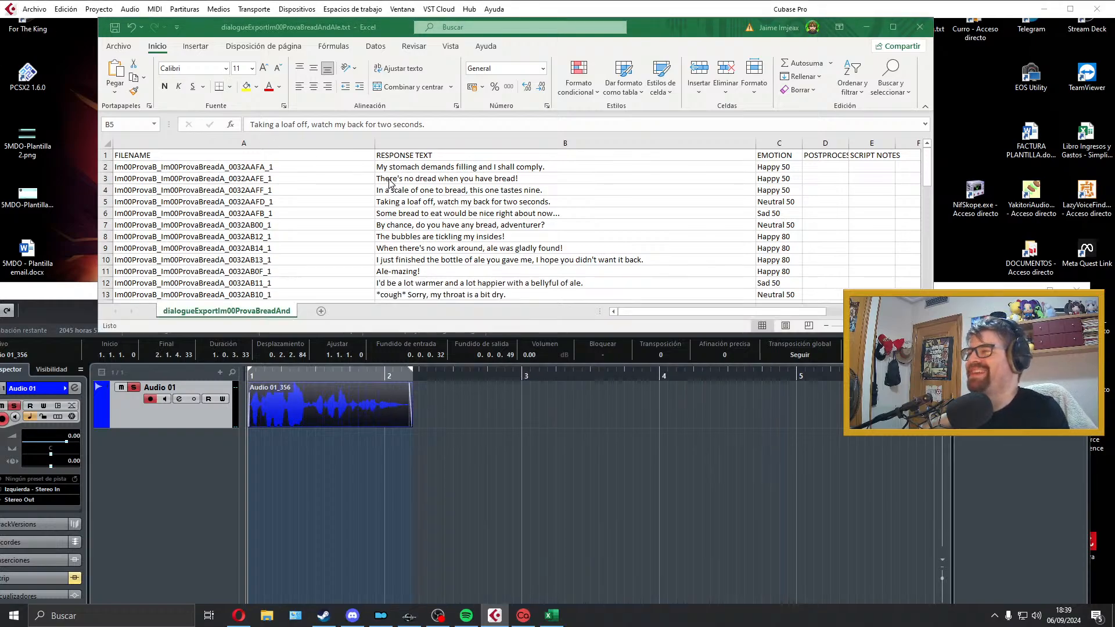
left_click(328, 204)
key("ctrl+Down")
scroll(317, 203, "up", 3)
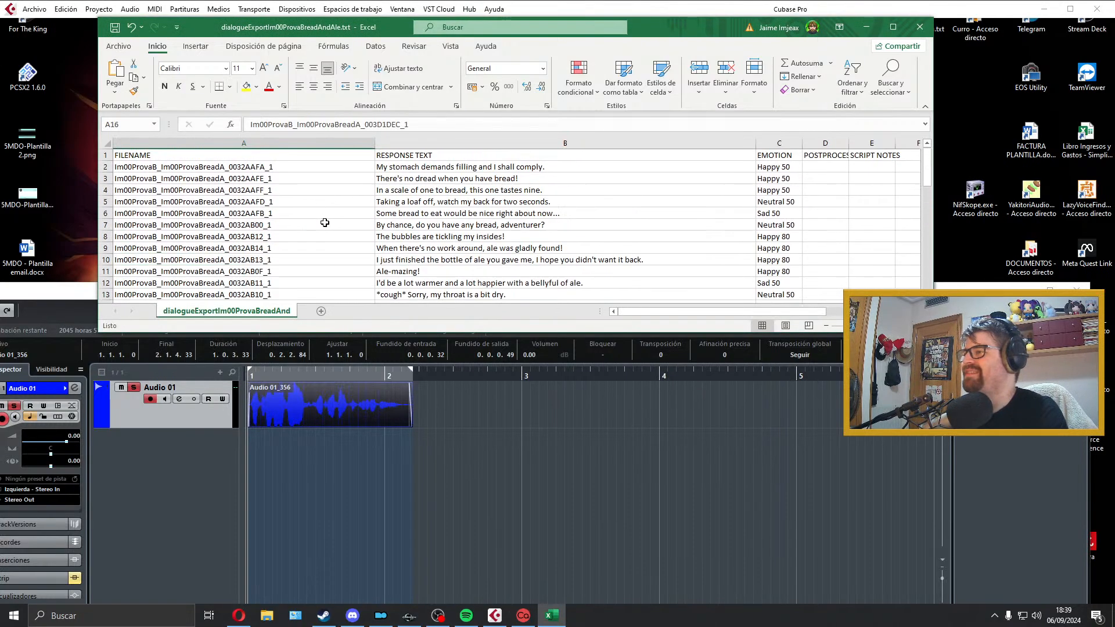
left_click(319, 201)
key("F2")
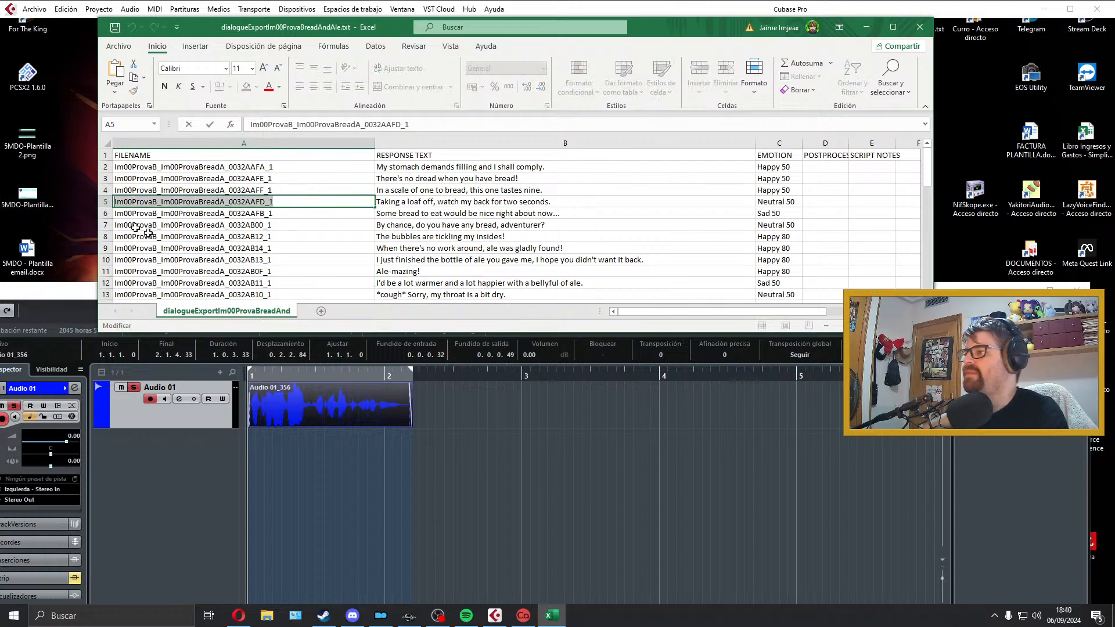
Step: Export the Cubase audio mixdown as a Wave file named Im00ProvaB_Im00ProvaBreadA_0032AAFD_1 and close the export dialog
left_click(298, 398)
left_click(34, 8)
mouse_move(93, 190)
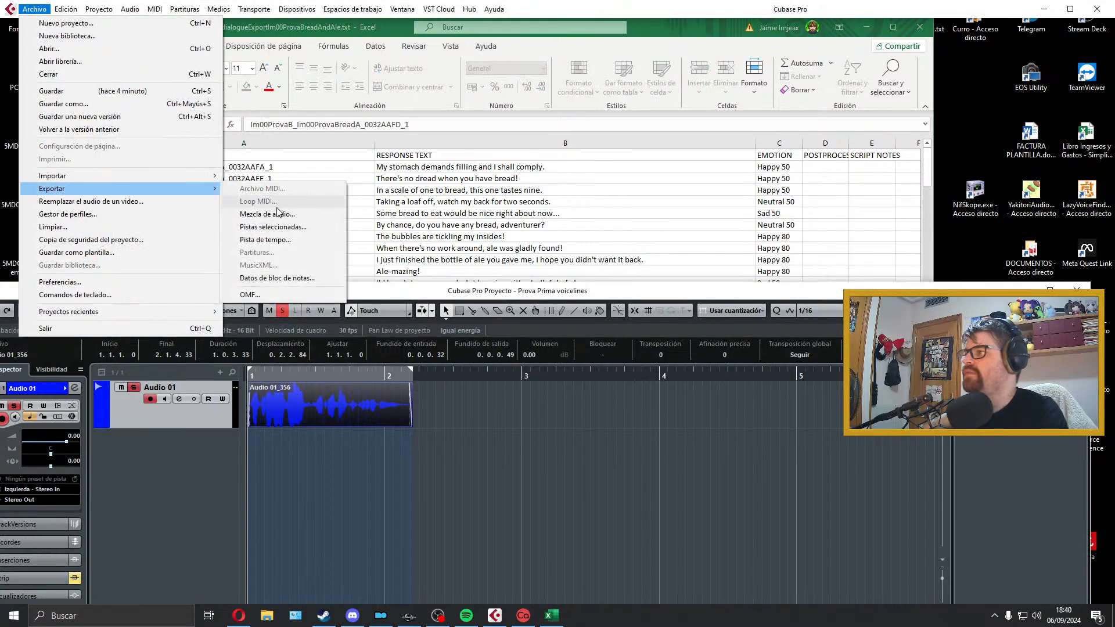
left_click(262, 214)
left_click(1005, 533)
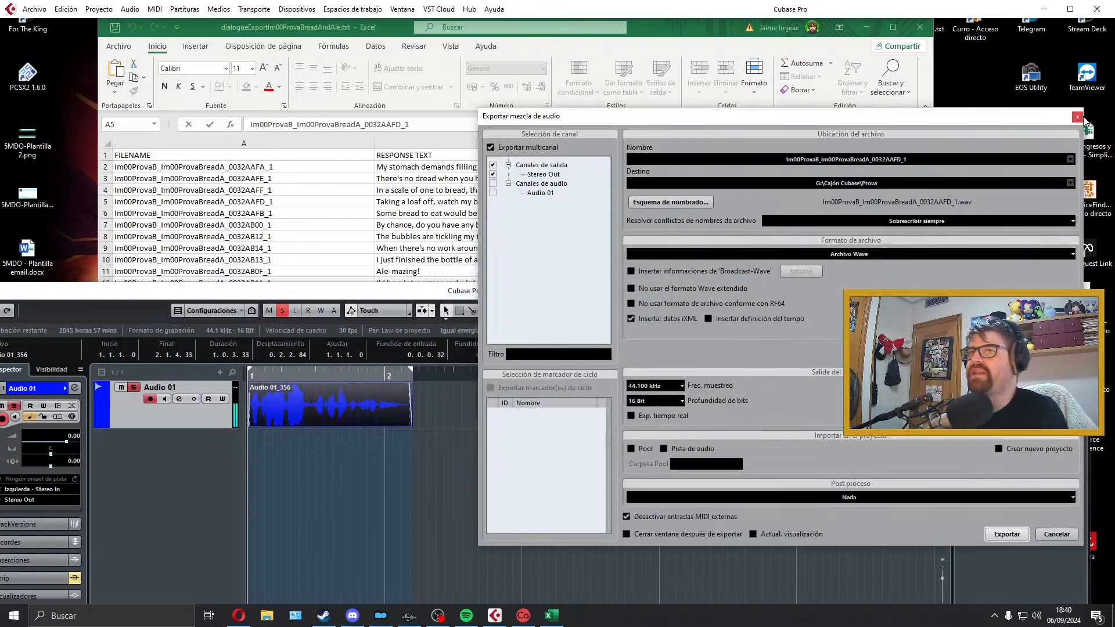
left_click(1077, 116)
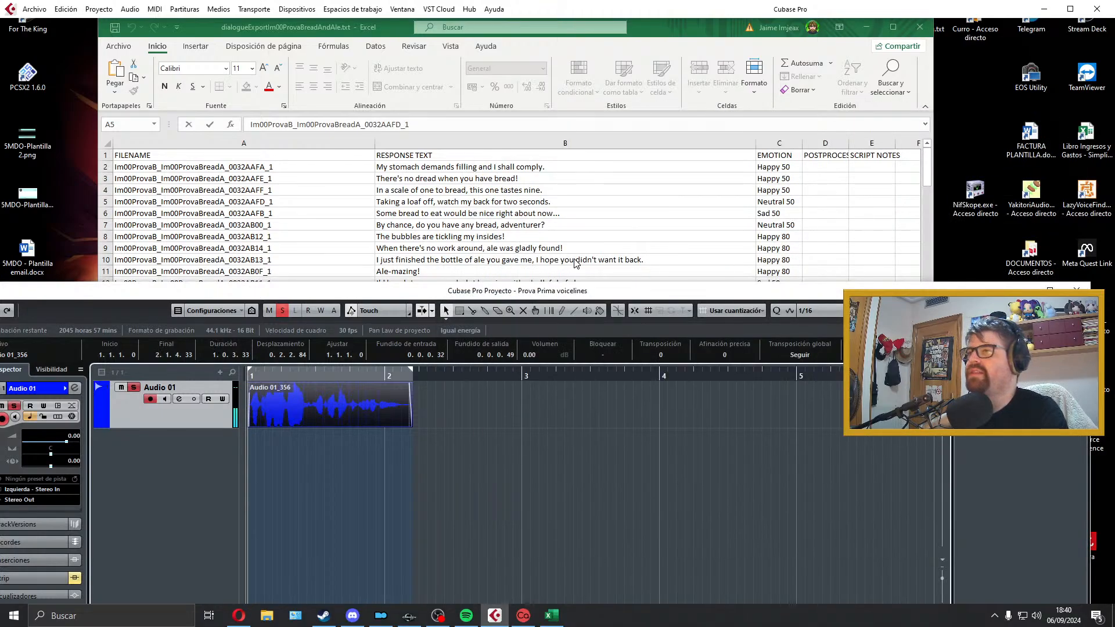
Step: Delete the exported take from Audio 01 and extend the locator range to just past bar 5
left_click(388, 389)
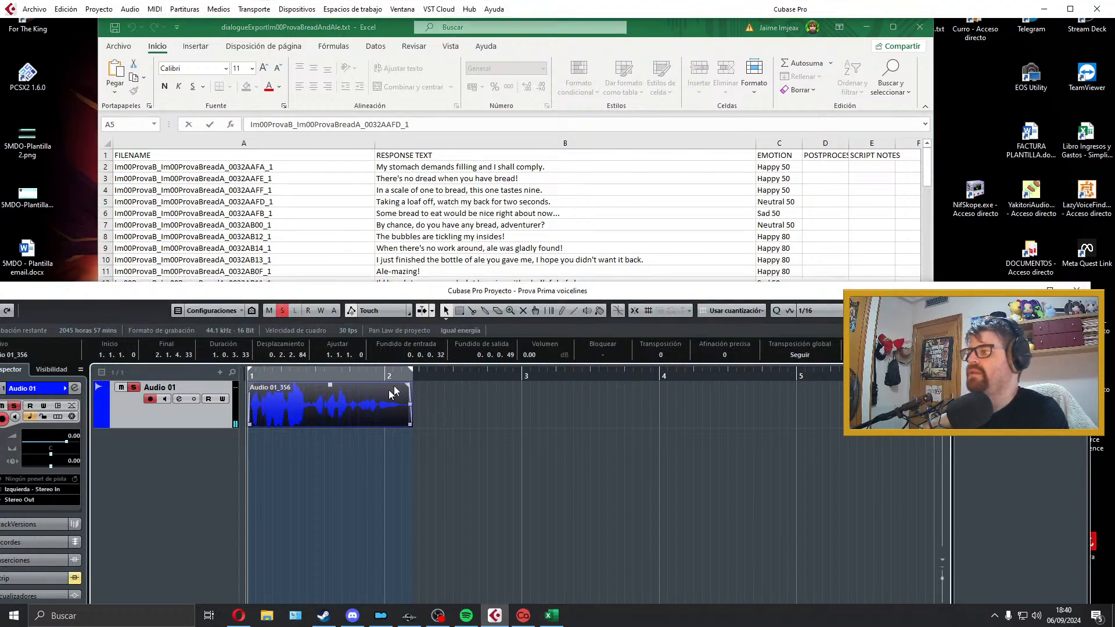
key("Delete")
left_click_drag(413, 373, 820, 372)
scroll(489, 260, "down", 2)
scroll(490, 259, "up", 2)
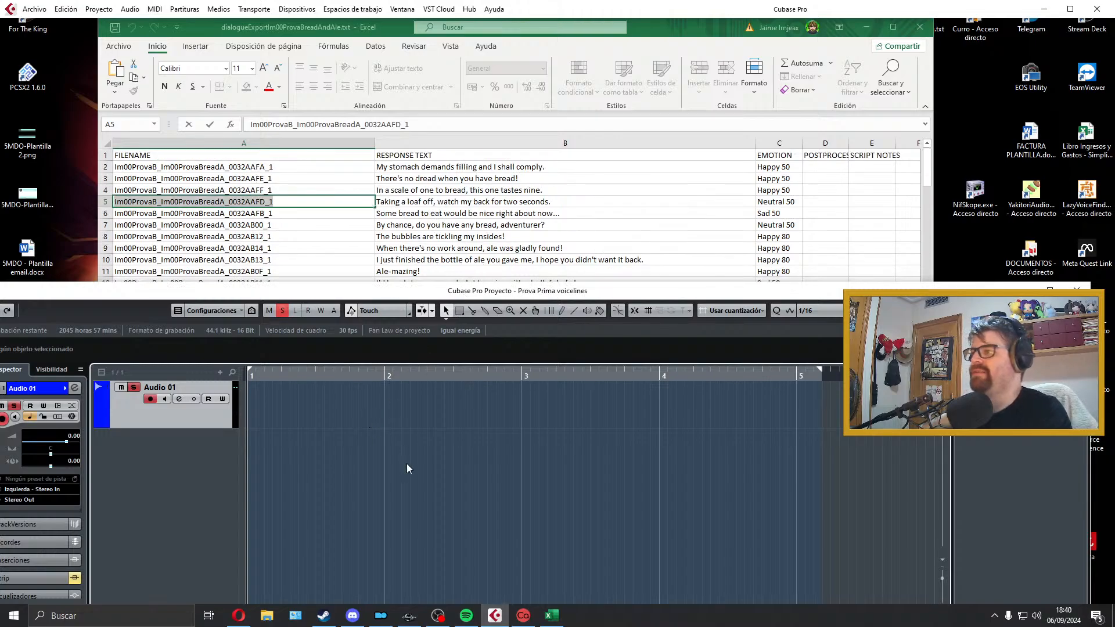
Step: Record a take of "Some bread to eat would be nice right about now..." on Audio 01 and play it back
key("KP_Multiply")
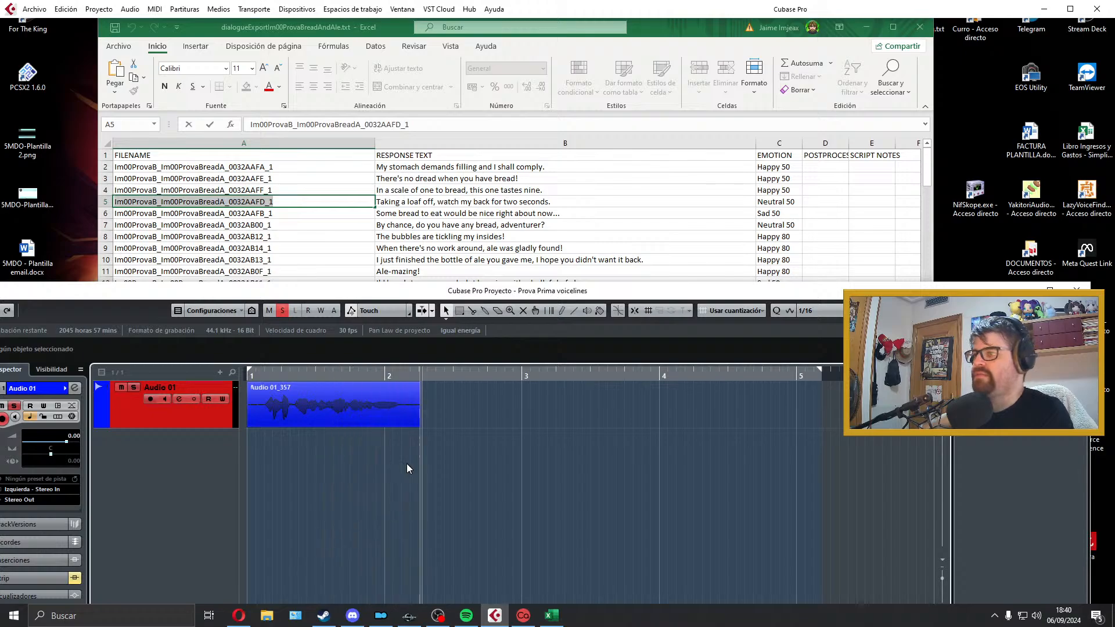
key("space")
key("space")
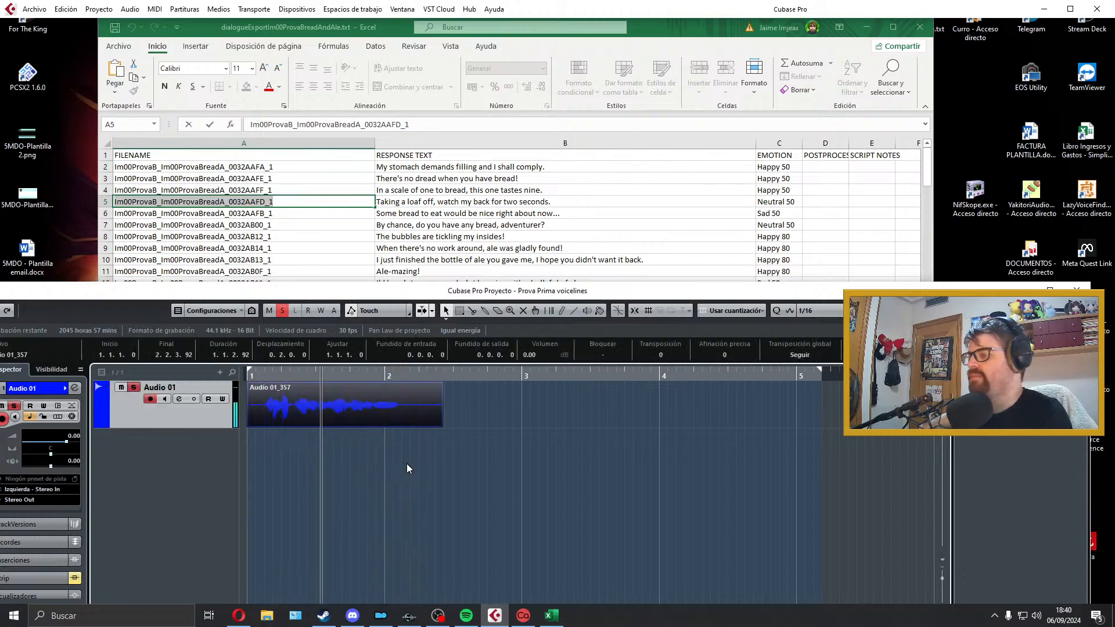
key("space")
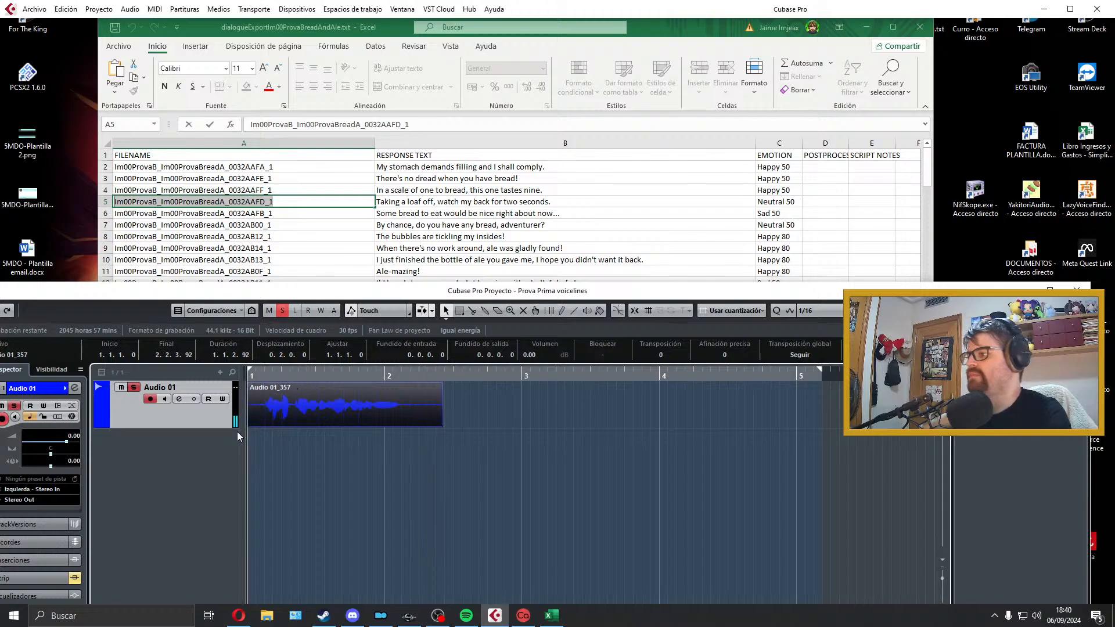
Step: Trim the silence from both ends of the take, move it back to the start of bar 1 and add short fades at both ends
left_click_drag(251, 425, 267, 424)
left_click_drag(284, 421, 263, 421)
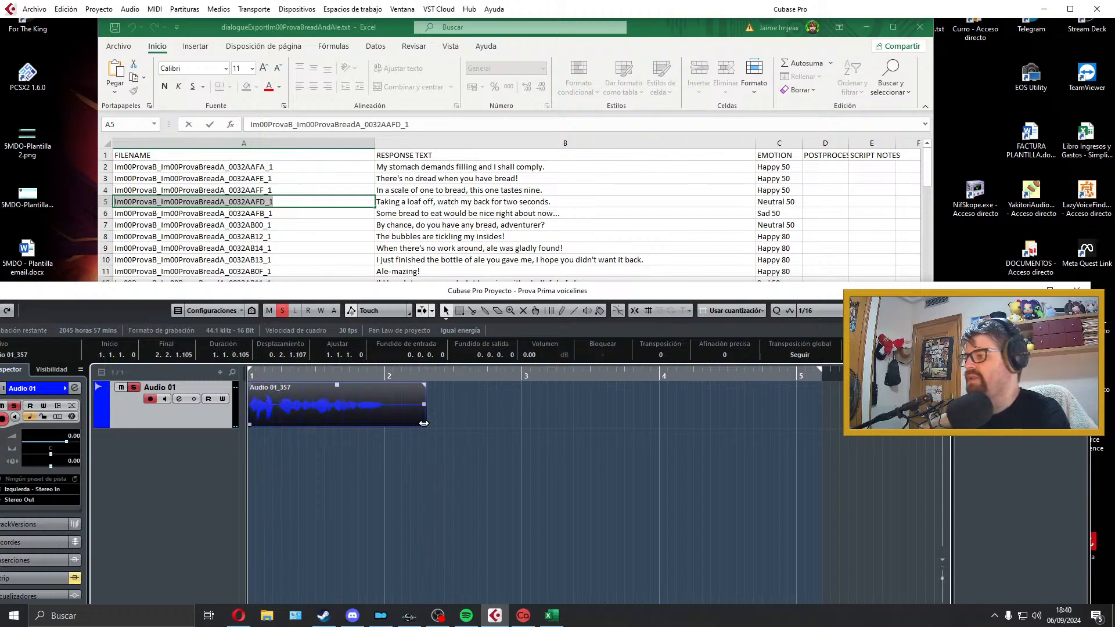
left_click_drag(424, 423, 385, 423)
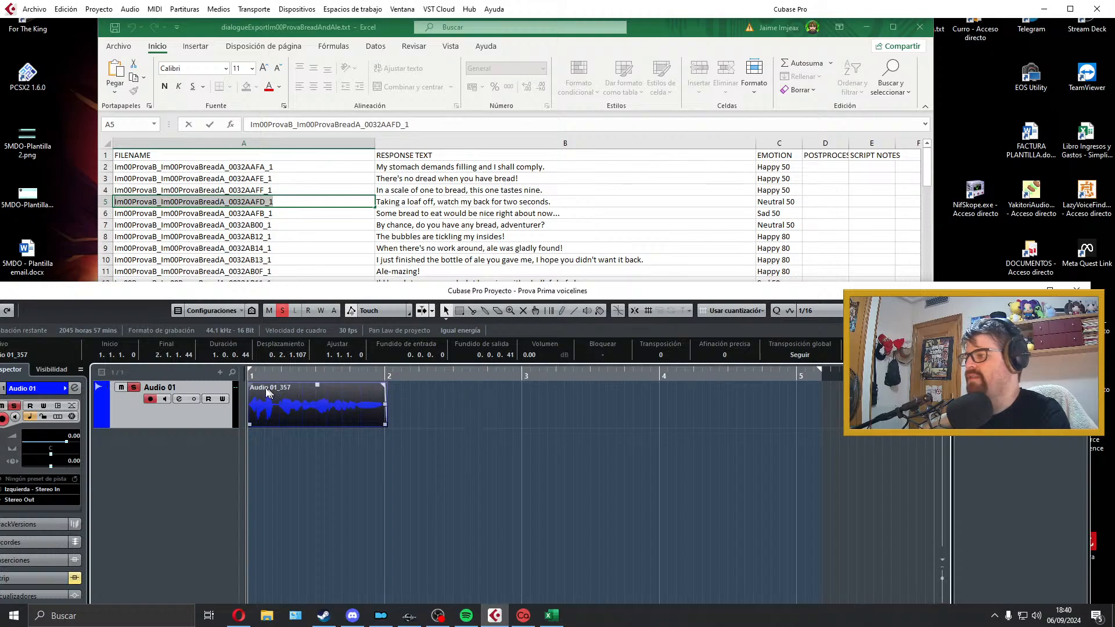
left_click_drag(251, 387, 253, 387)
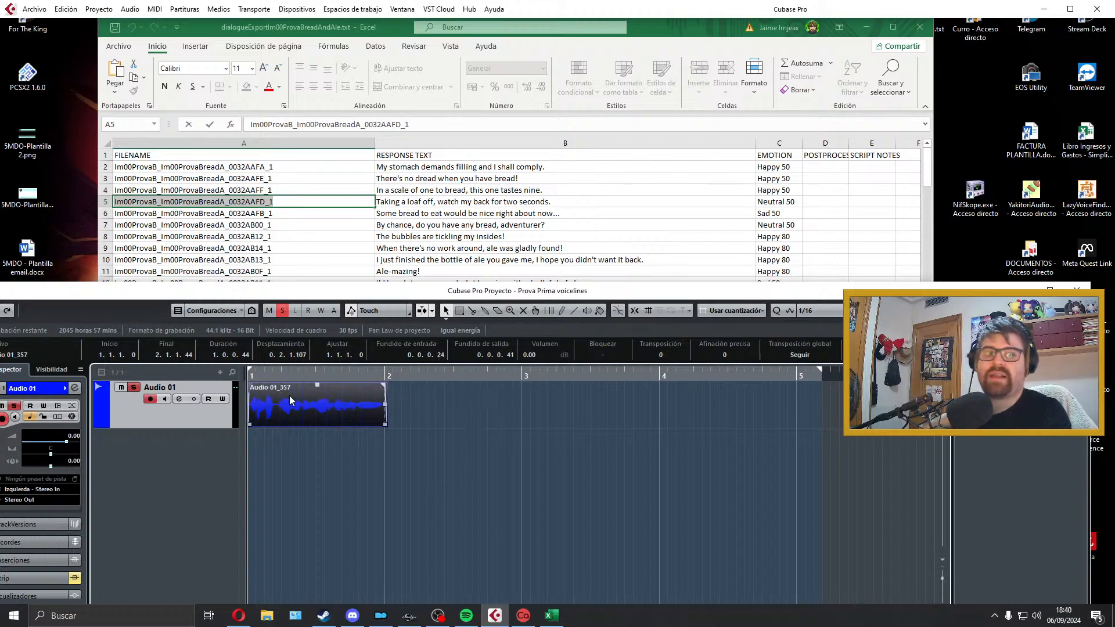
Step: Fit the locators to the trimmed take and copy its file name Im00ProvaB_Im00ProvaBreadA_0032AAFB_1 from the Excel sheet
key("p")
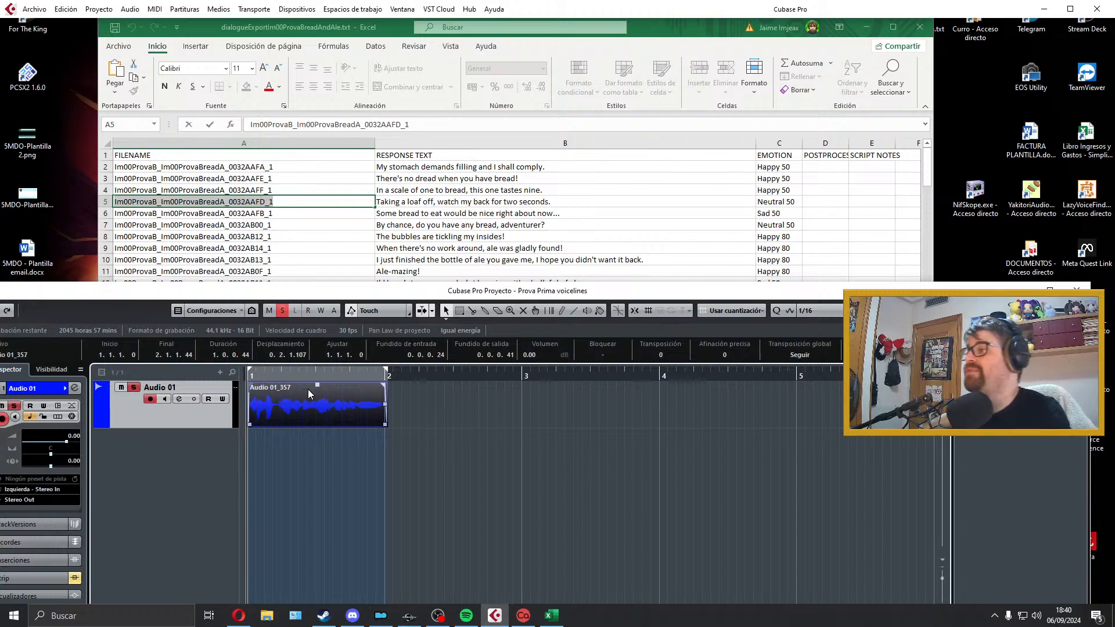
left_click(331, 213)
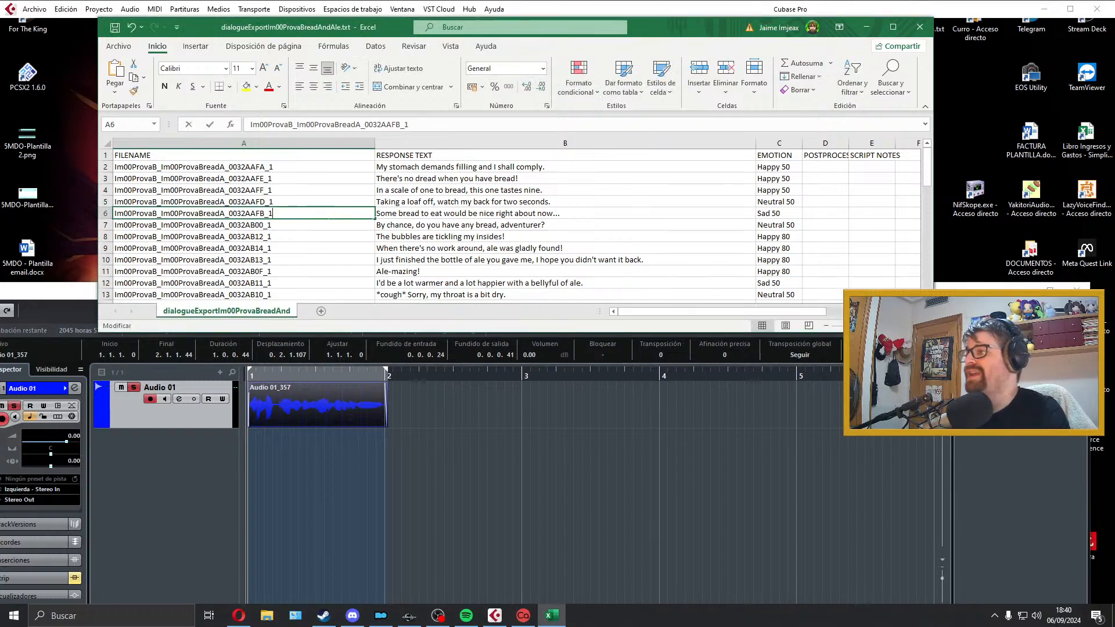
left_click(34, 8)
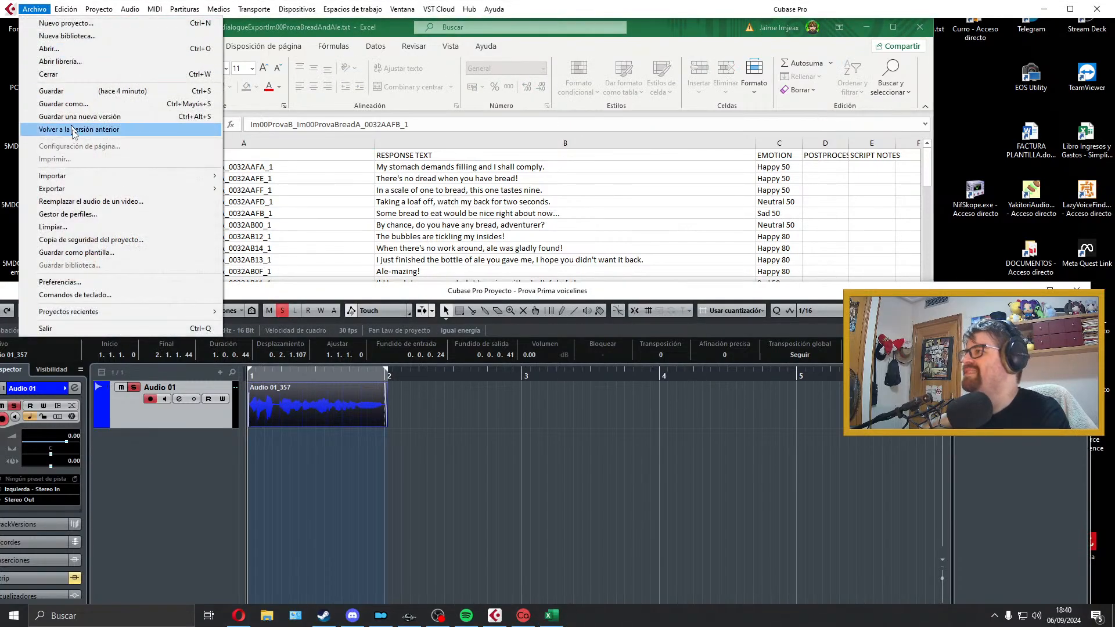
left_click(67, 214)
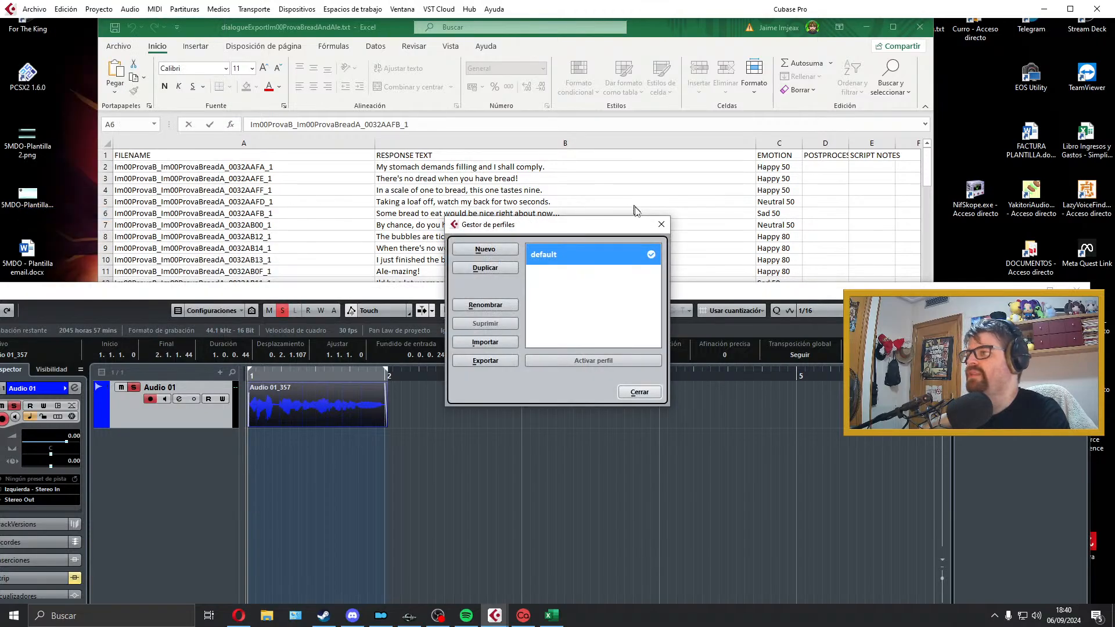
left_click(662, 224)
Step: Export the Cubase audio mixdown as a Wave file named Im00ProvaB_Im00ProvaBreadA_0032AAFB_1 and close the export dialog
left_click(34, 8)
mouse_move(100, 188)
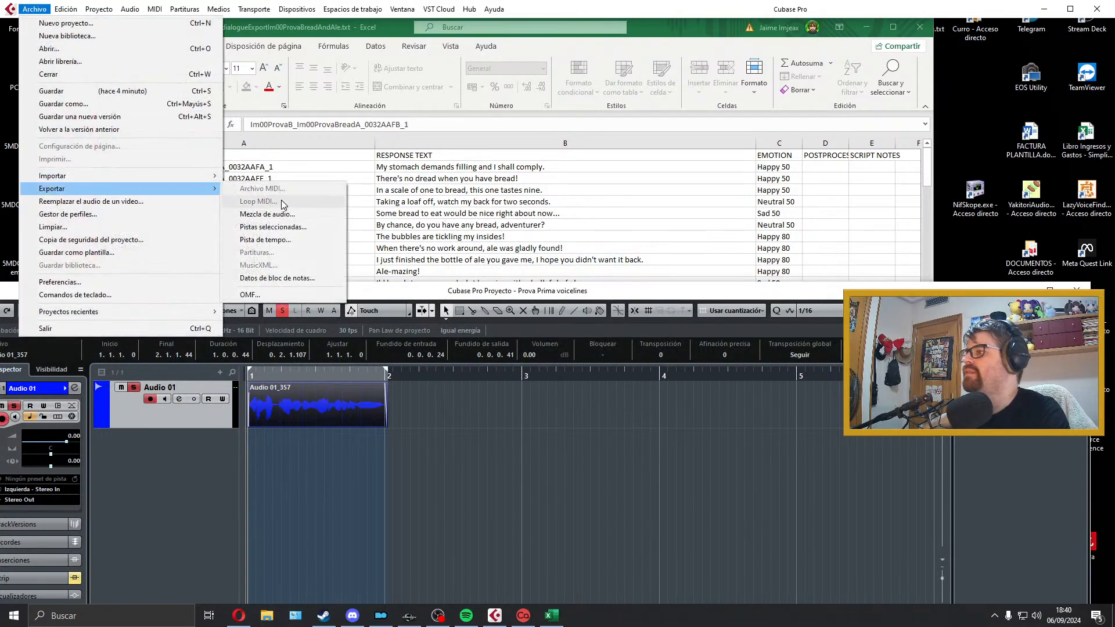
left_click(273, 214)
left_click(1006, 534)
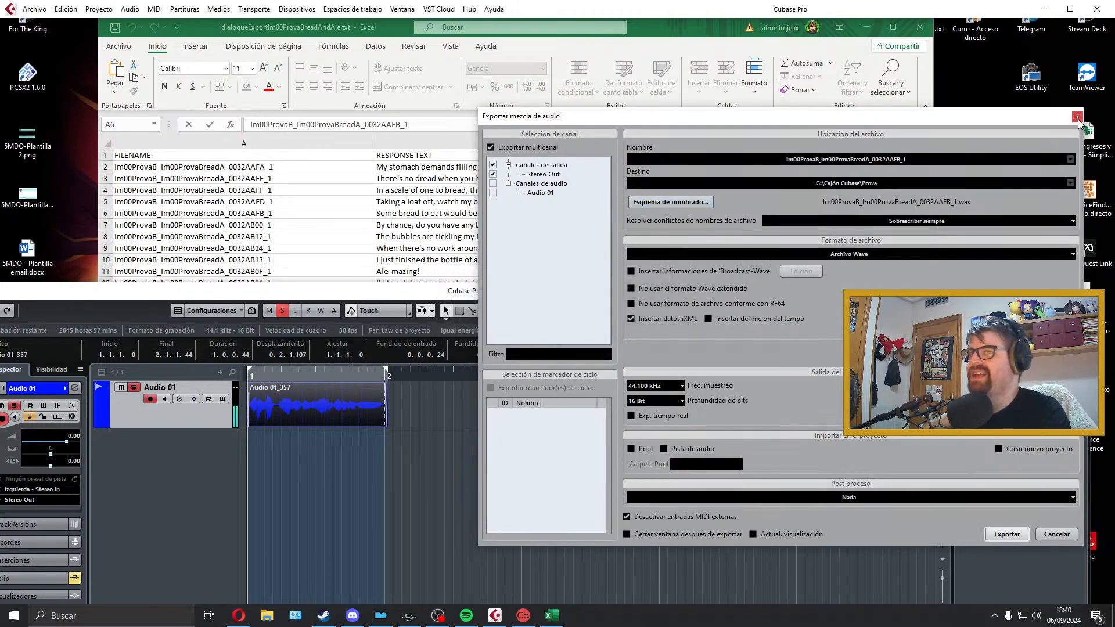
left_click(1077, 117)
Step: Delete the exported take, extend the locator range to just past bar 4 and select the line "By chance, do you have any bread, adventurer?"
left_click(417, 391)
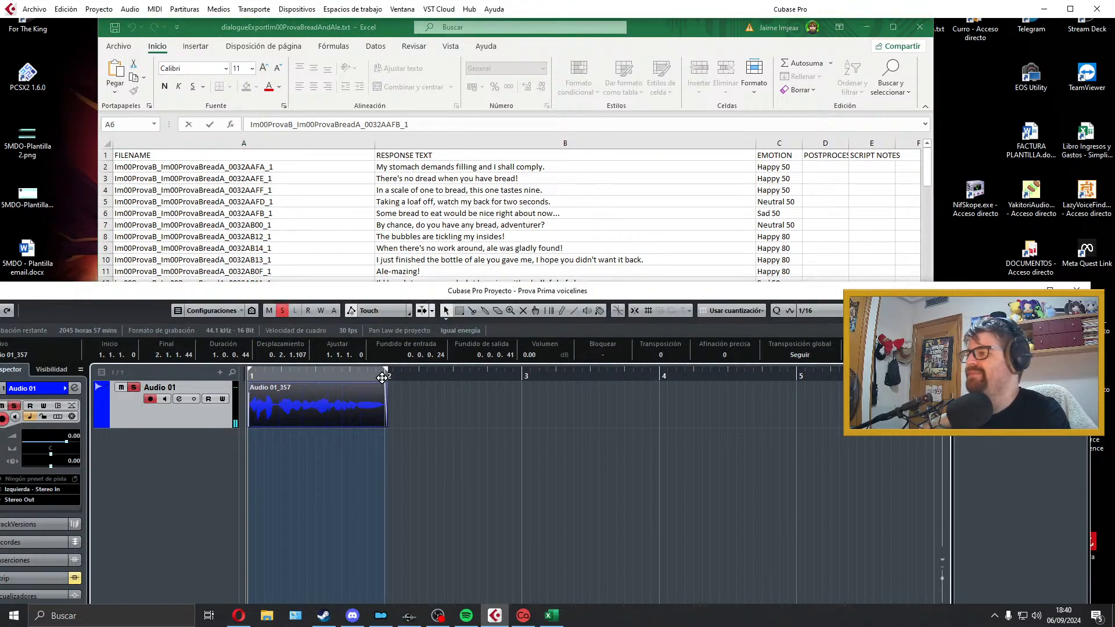
key("Delete")
left_click(495, 205)
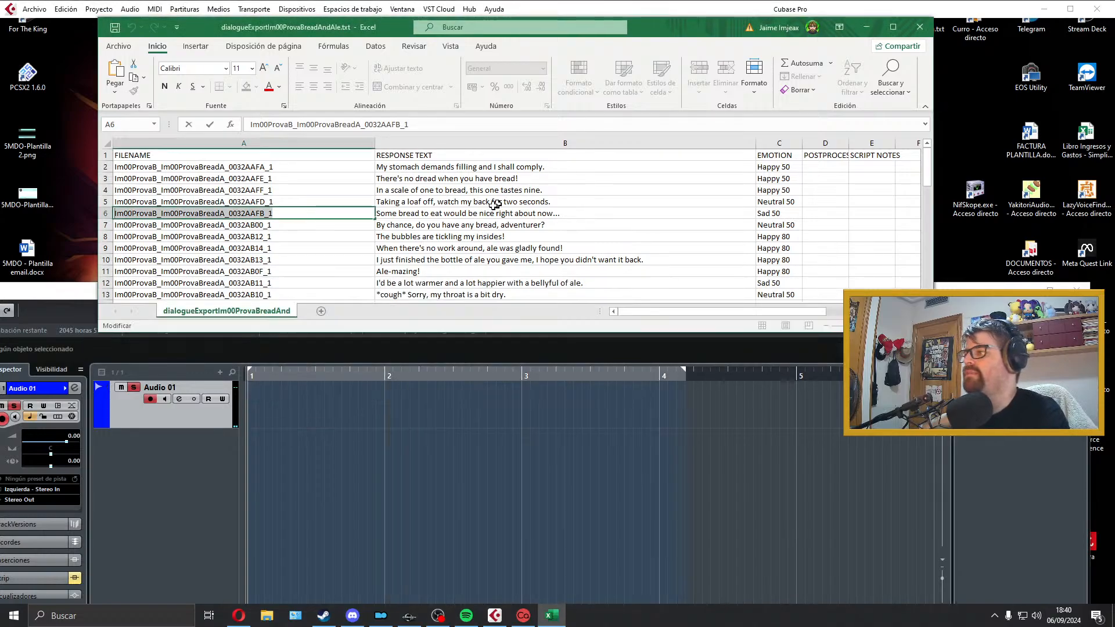
left_click(406, 228)
left_click(377, 408)
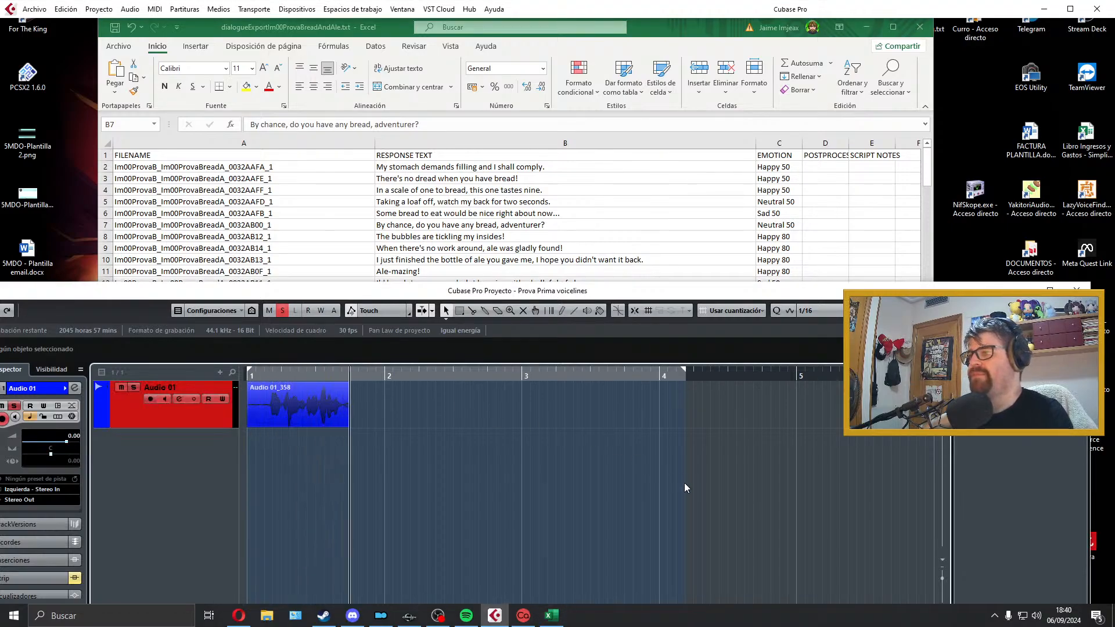
Step: Record trial takes of the line "By chance, do you have any bread, adventurer?", play the second one back and discard them
key("space")
key("KP_Multiply")
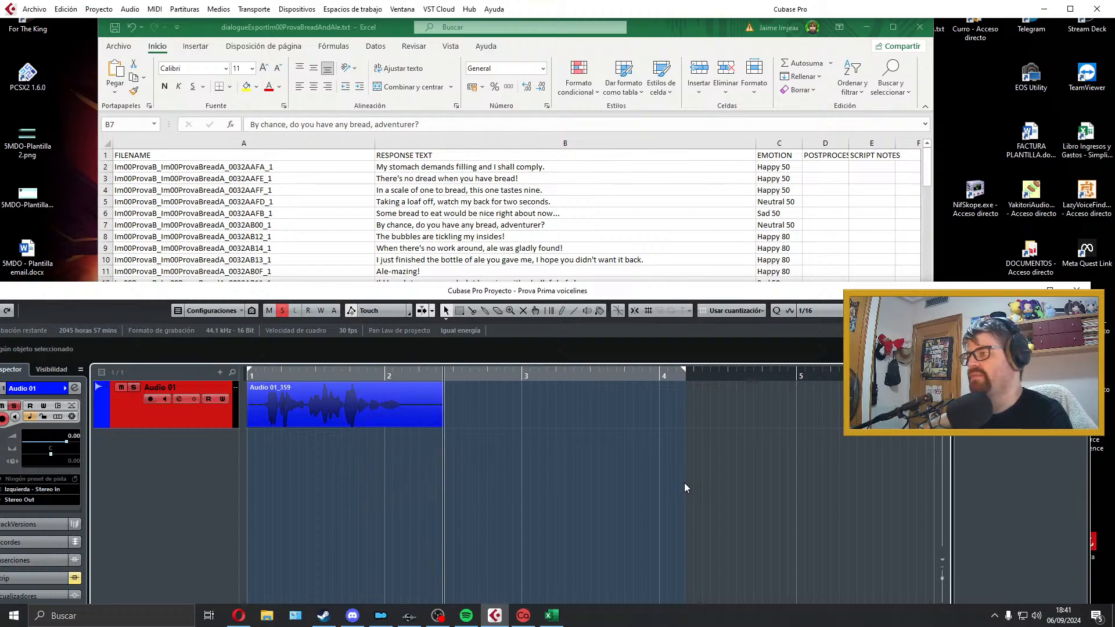
key("space")
key("space")
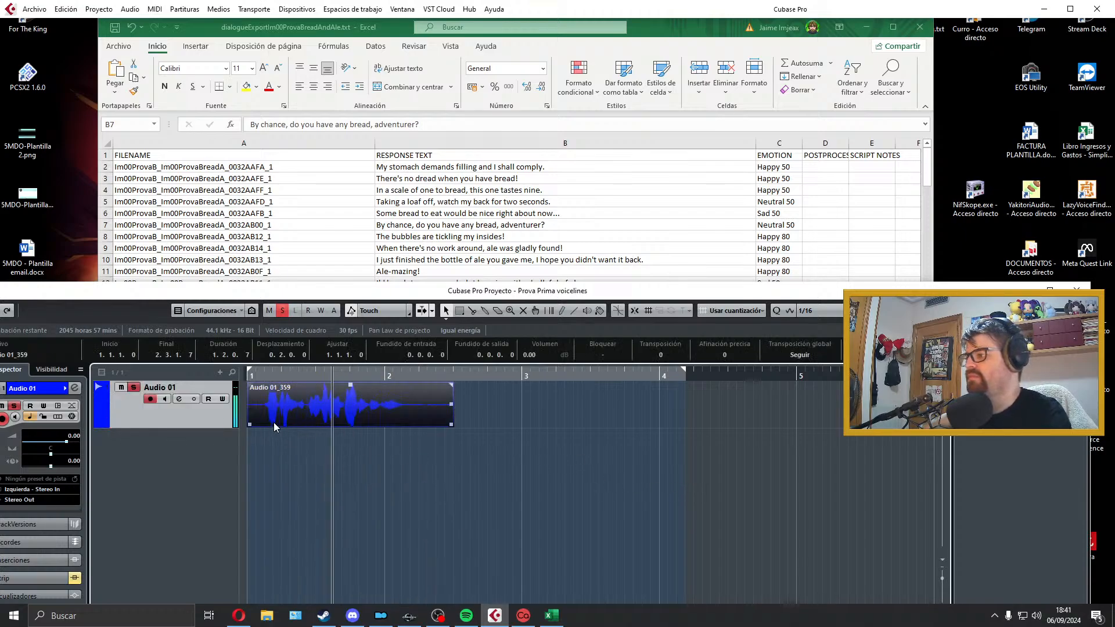
key("space")
key("Delete")
Step: Record a new take of "By chance, do you have any bread, adventurer?" on the Audio 01 track and play it back
key("KP_Multiply")
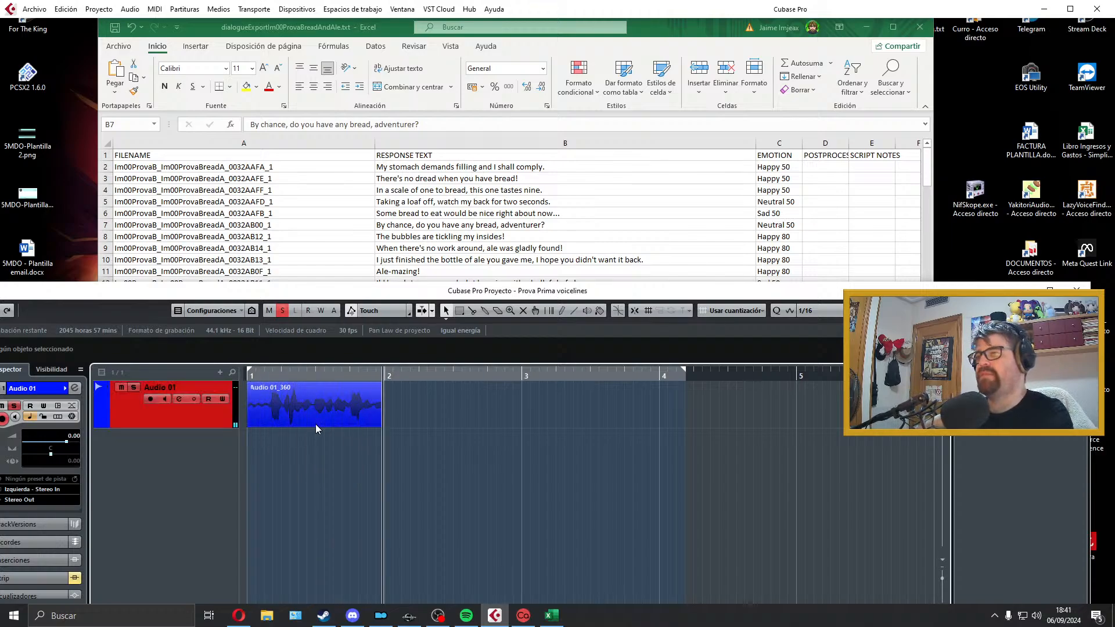
key("space")
key("space")
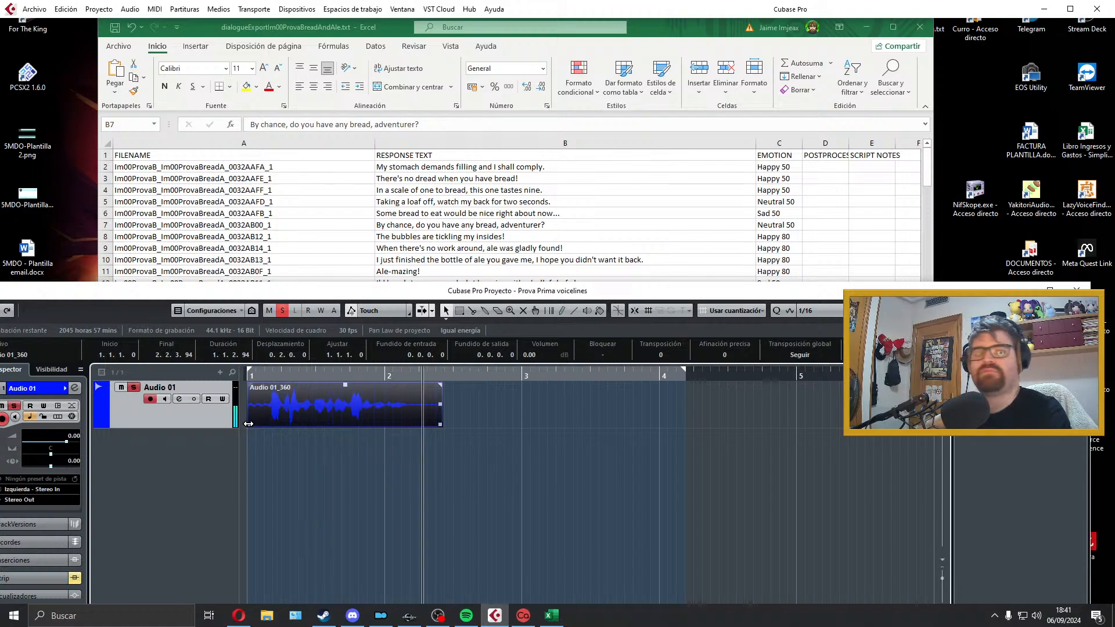
Step: Trim the silence at both ends of the take, align it to the start of bar 1 and add short fades at both ends
left_click_drag(248, 424, 257, 394)
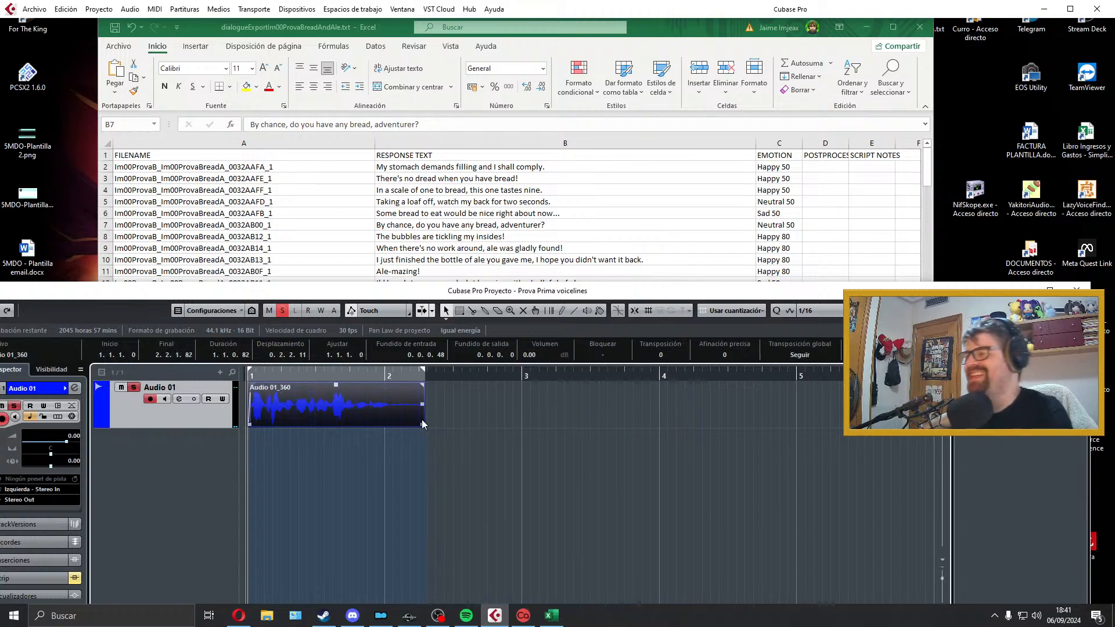
left_click_drag(421, 425, 373, 387)
key("space")
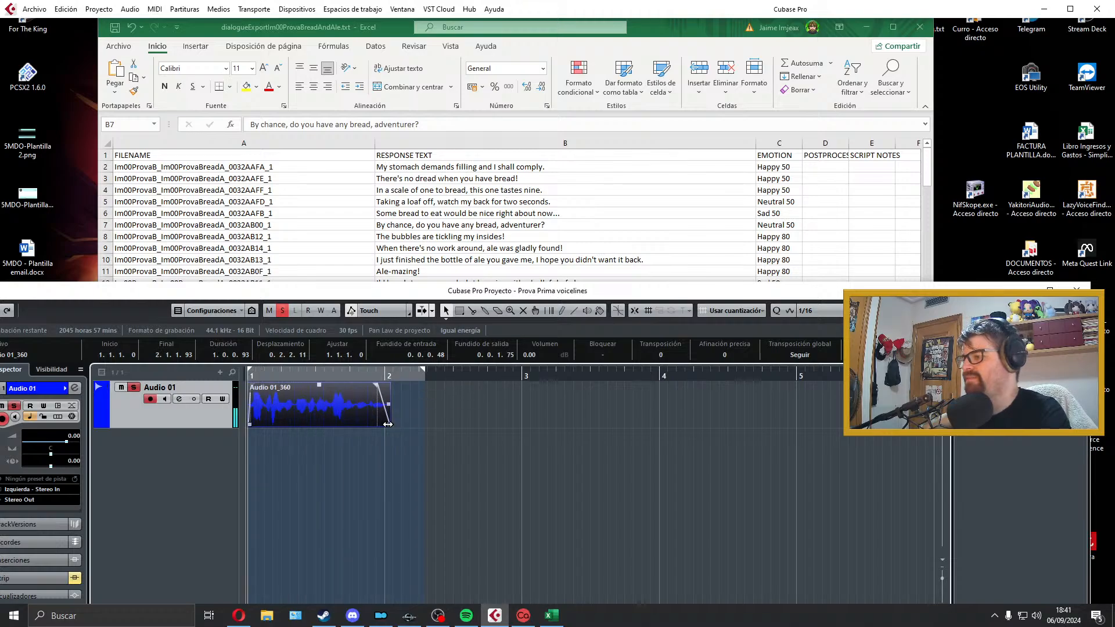
left_click(361, 444)
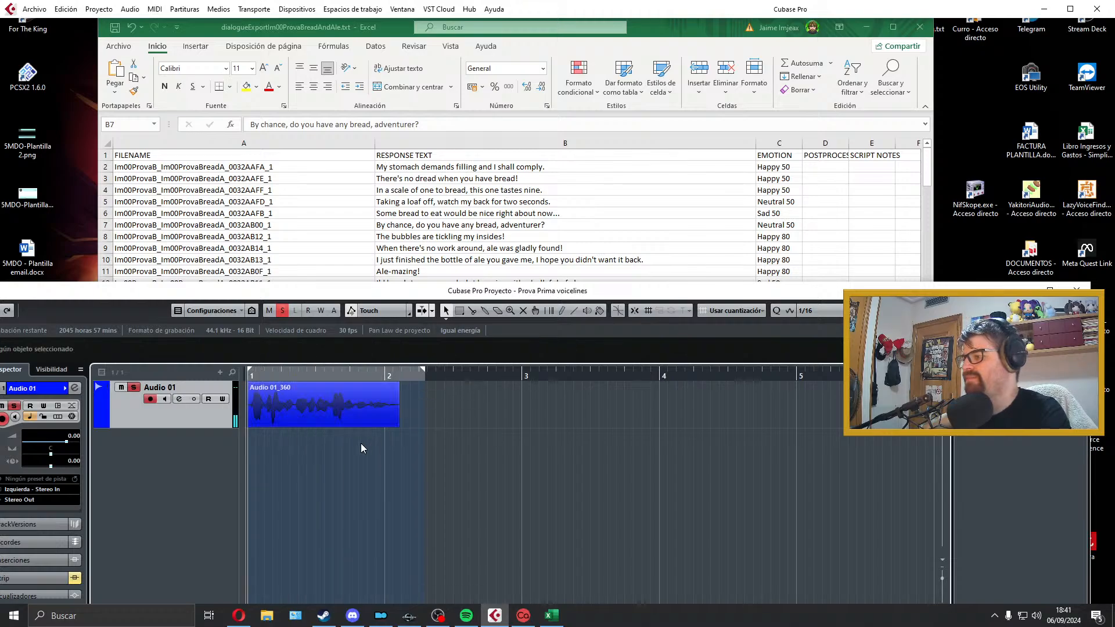
Step: Fit the locators to the trimmed take and copy its file name Im00ProvaB_Im00ProvaBreadA_0032AB00_1 from the Excel sheet
left_click(389, 420)
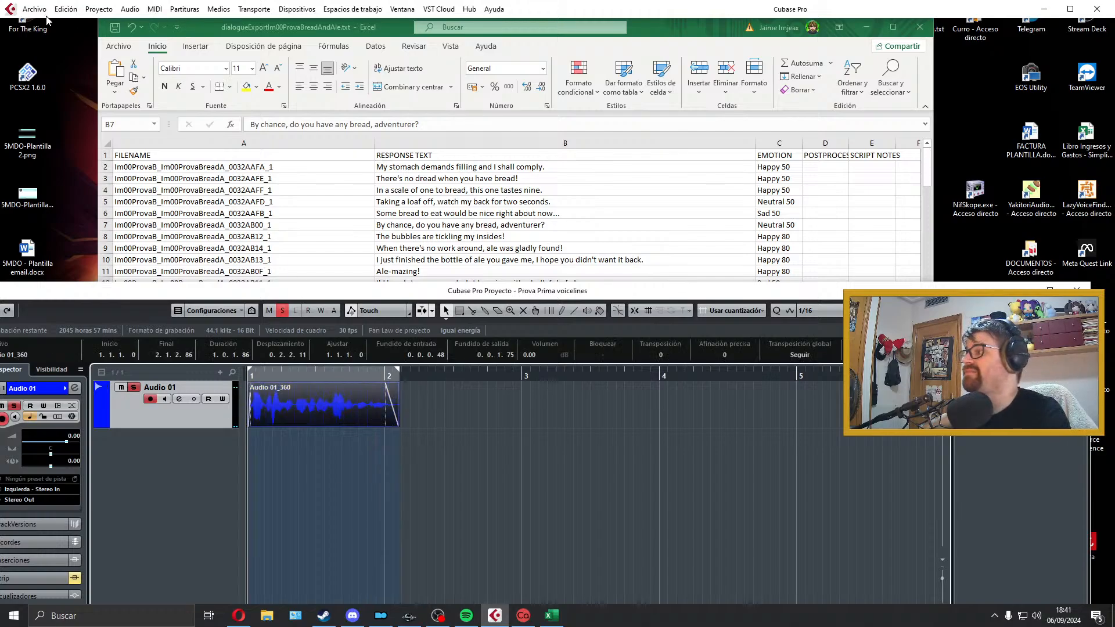
left_click(320, 241)
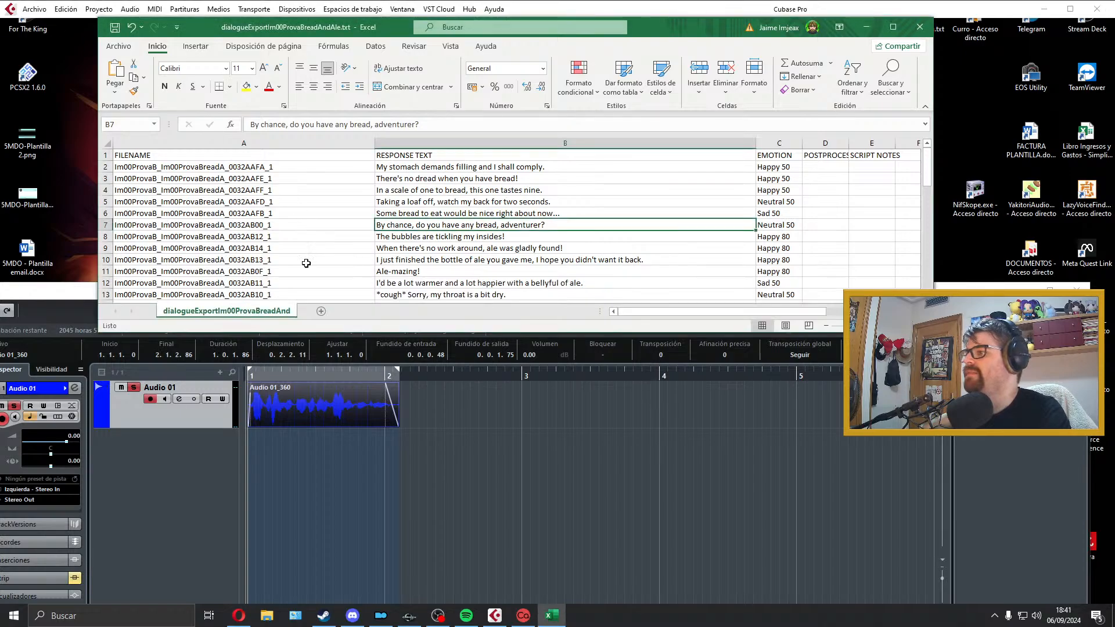
double_click(304, 226)
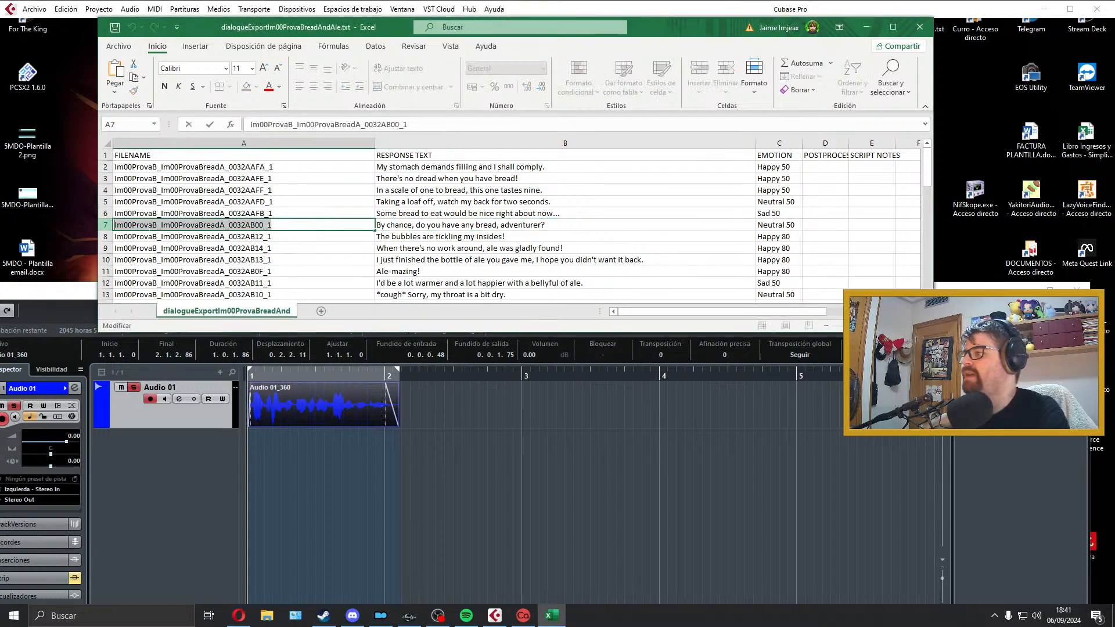
Step: Export the Cubase audio mixdown as a Wave file named Im00ProvaB_Im00ProvaBreadA_0032AB00_1 and close the export dialog
left_click(34, 8)
left_click(35, 9)
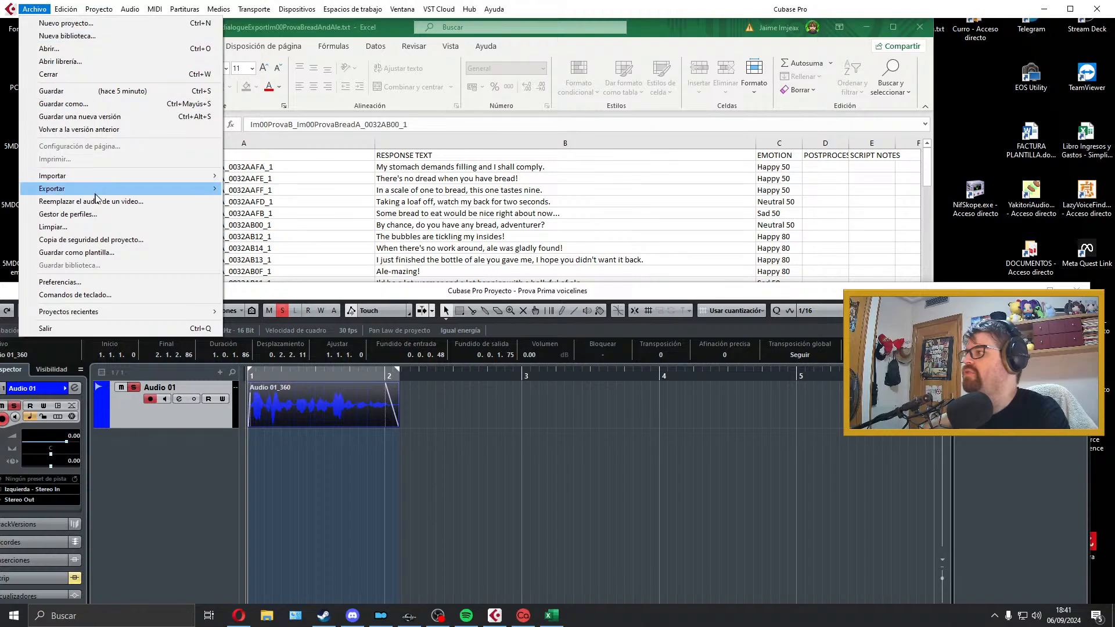
mouse_move(101, 189)
left_click(256, 214)
type("Im00ProvaB_Im00ProvaBreadA_0032AB00_1")
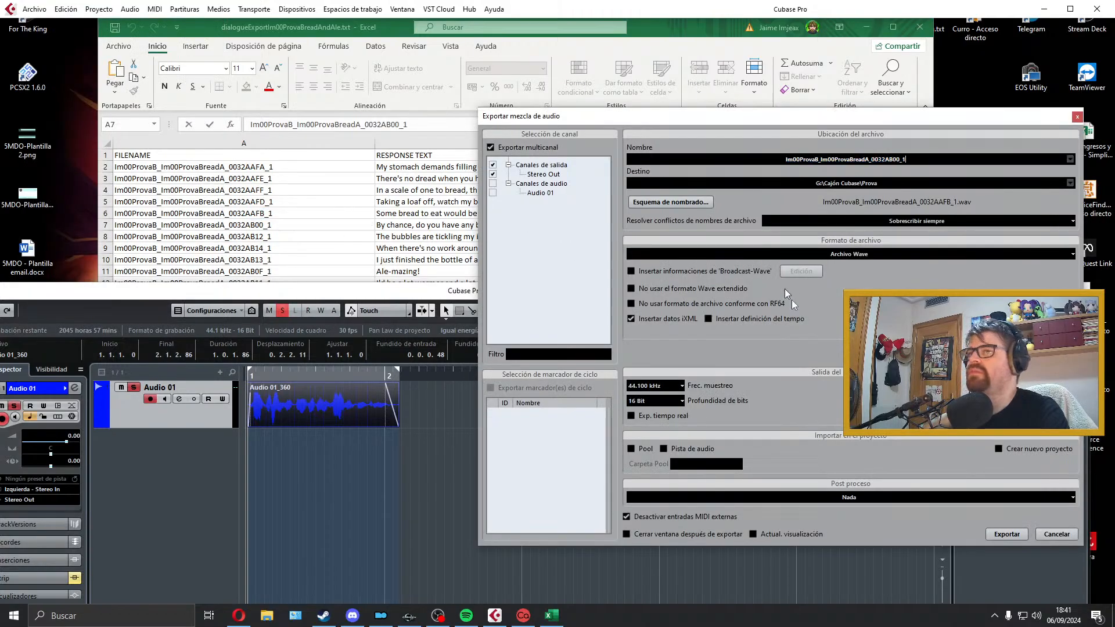
left_click(1007, 534)
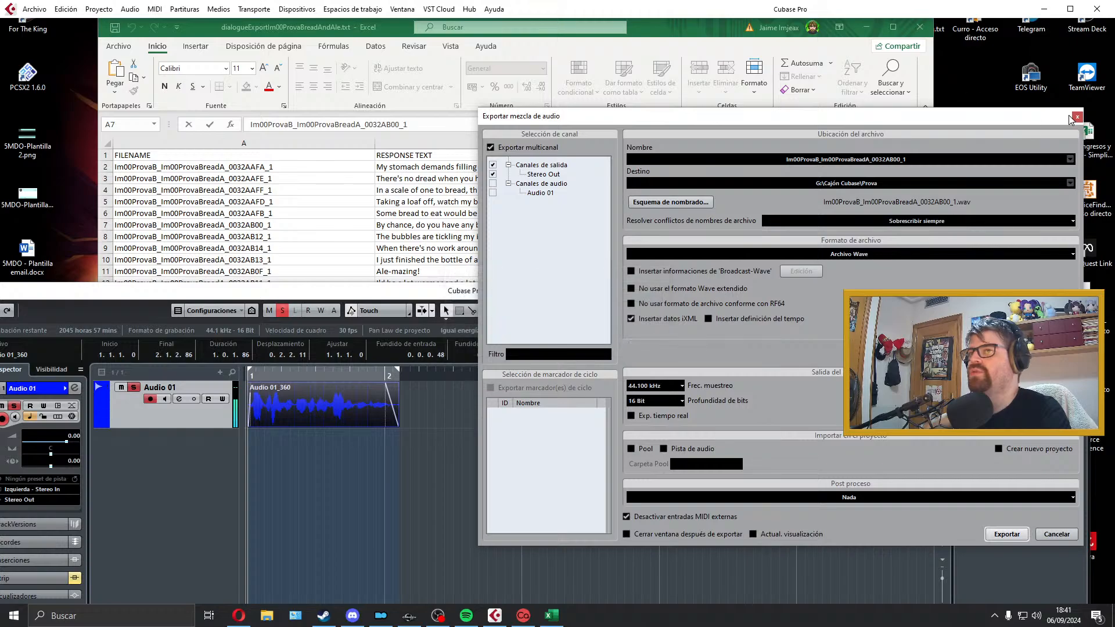
left_click(1073, 118)
Step: Extend the locator range to just past bar 4 and select the line "The bubbles are tickling my insides!" in the Excel sheet
left_click(673, 215)
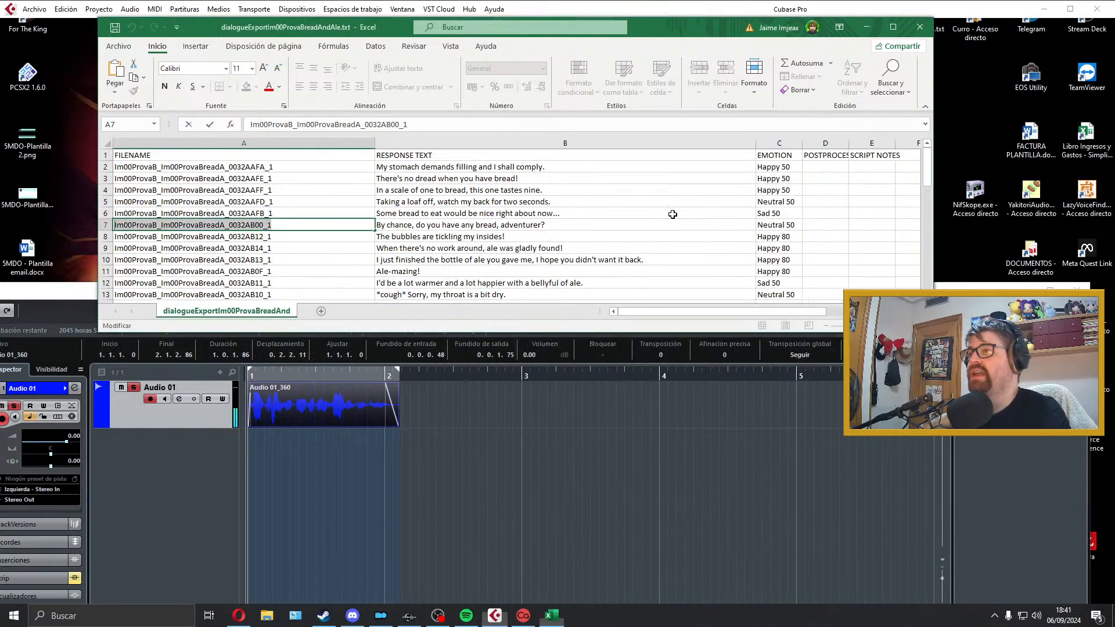
left_click(401, 373)
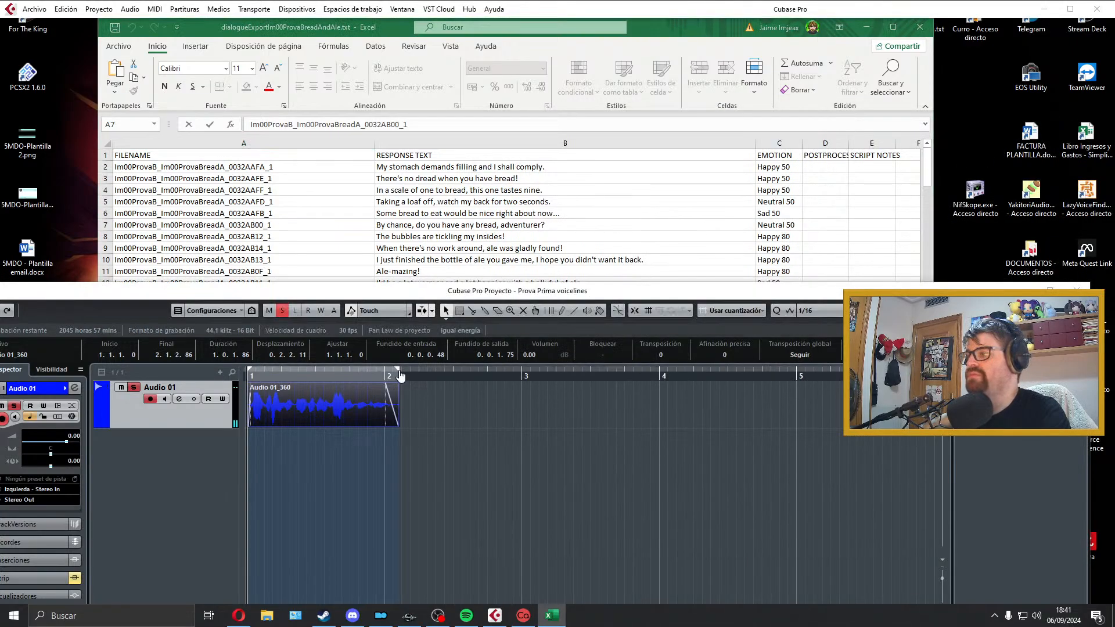
scroll(616, 250, "down", 1)
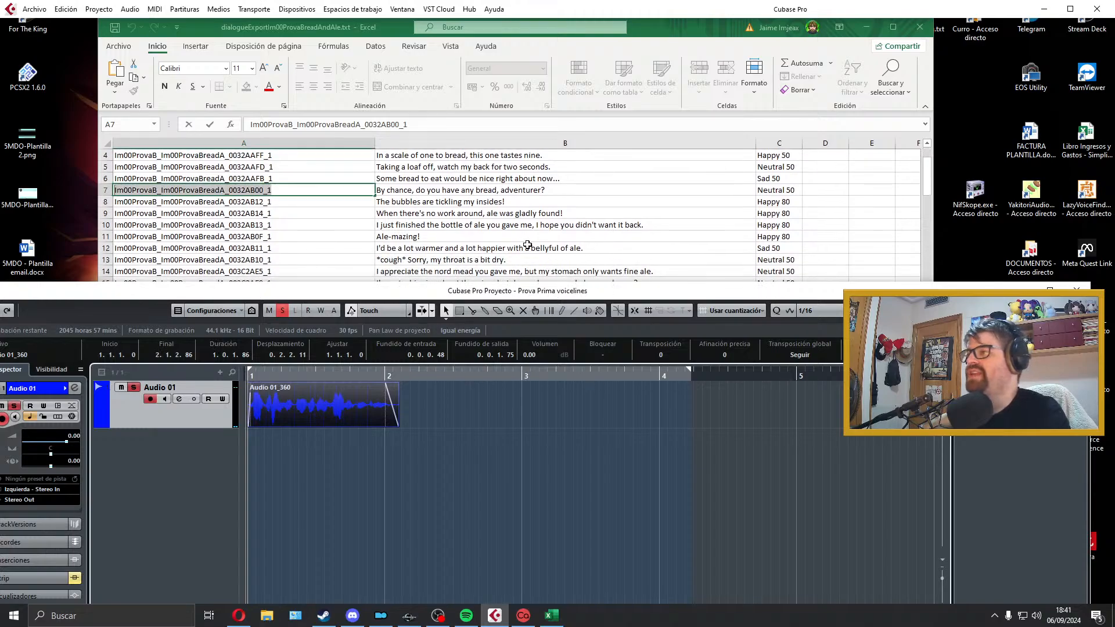
middle_click(526, 245)
left_click(504, 213)
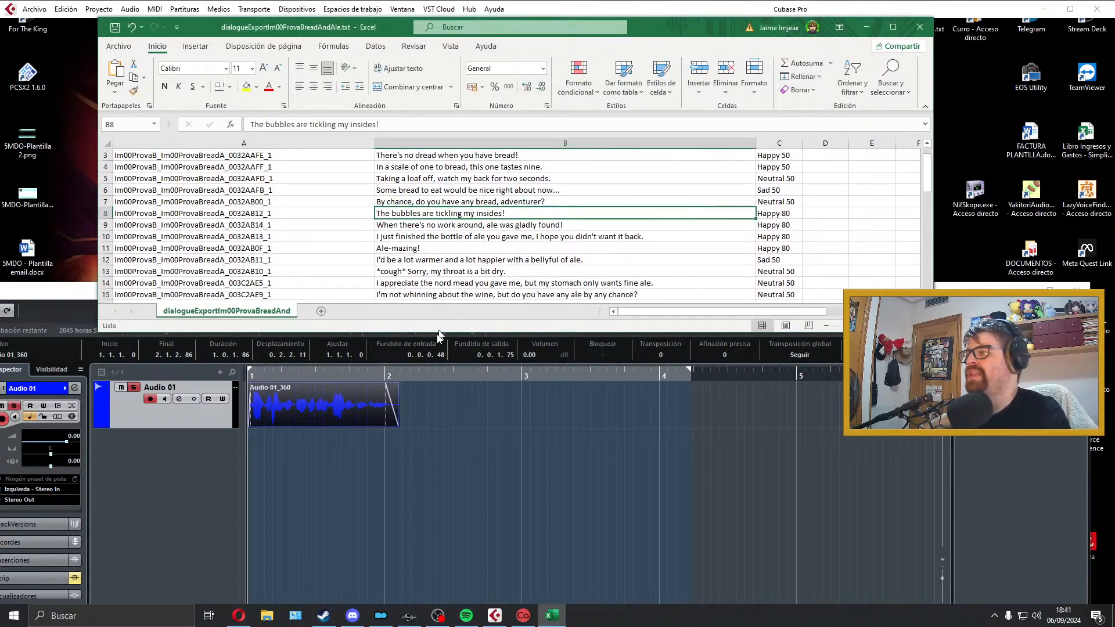
Step: Delete the exported bread line take from the Audio 01 track in Cubase
left_click(358, 396)
key("Delete")
middle_click(498, 227)
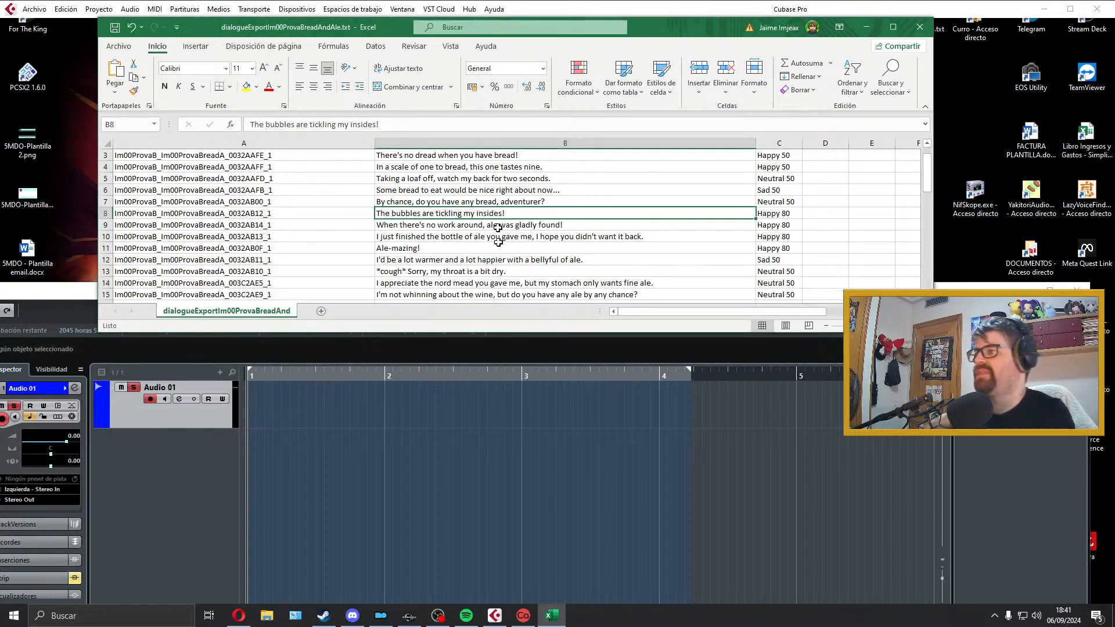
Step: Record a take of "The bubbles are tickling my insides!" on the Audio 01 track and play it back repeatedly
left_click(501, 417)
key("KP_Multiply")
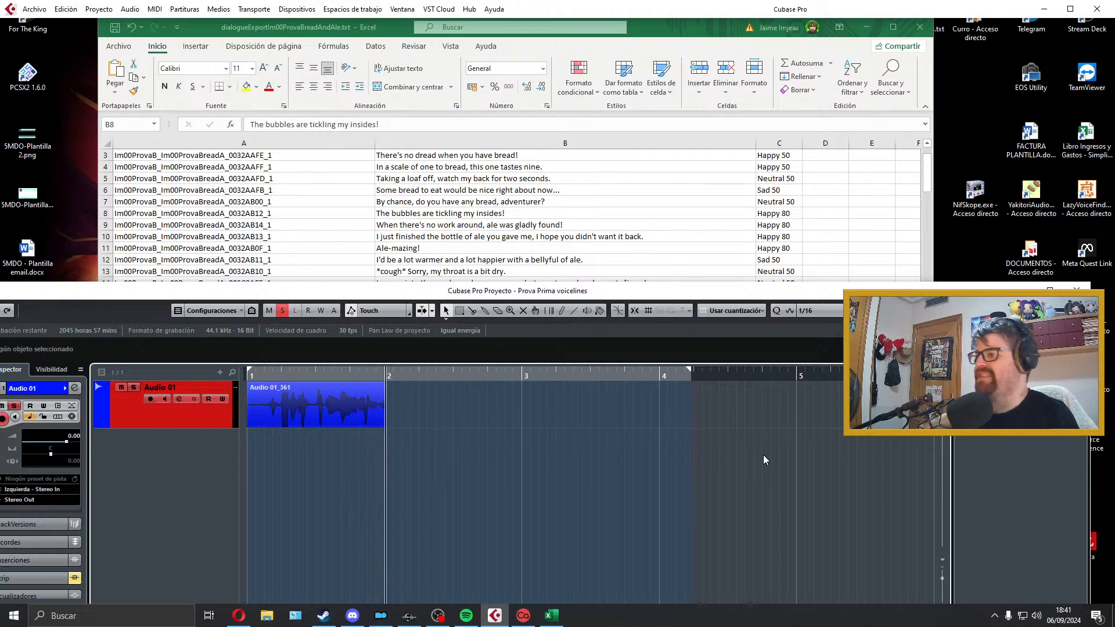
key("space")
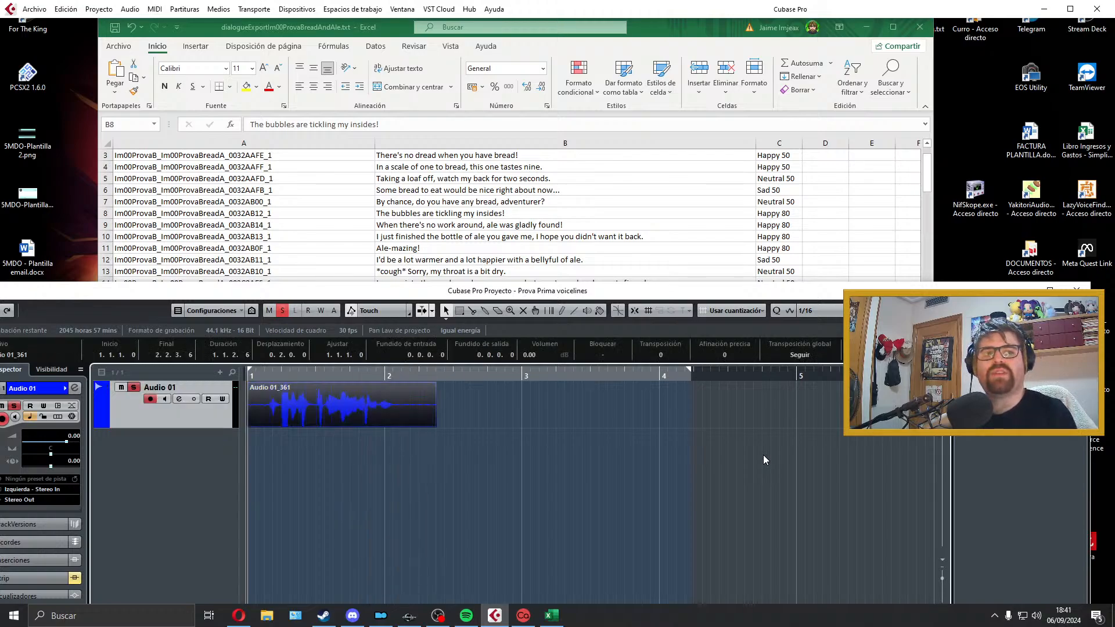
key("space")
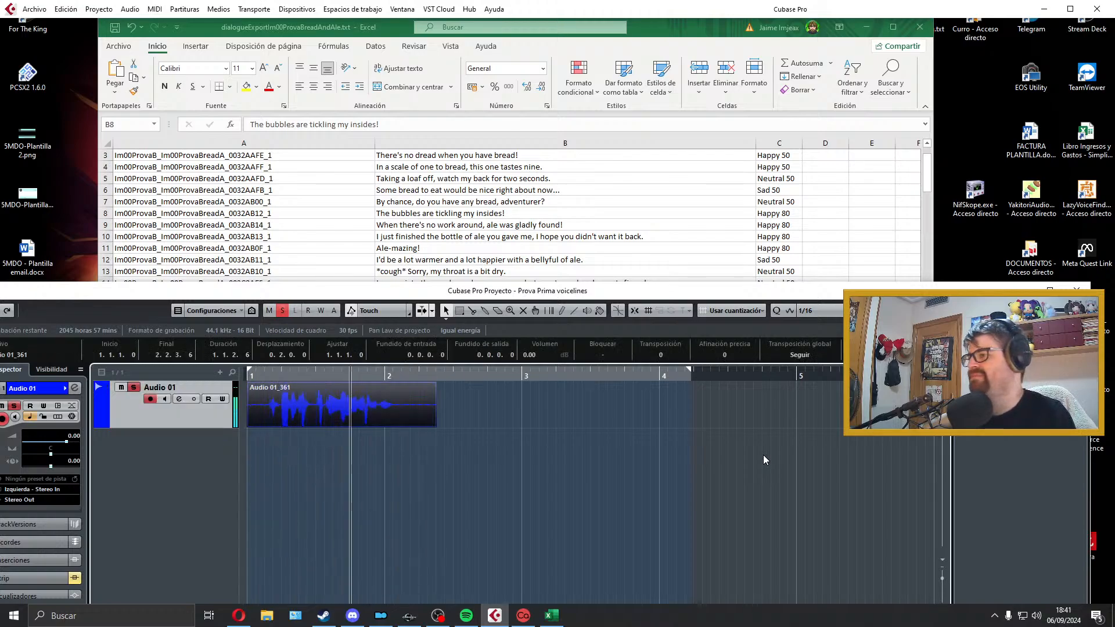
key("space")
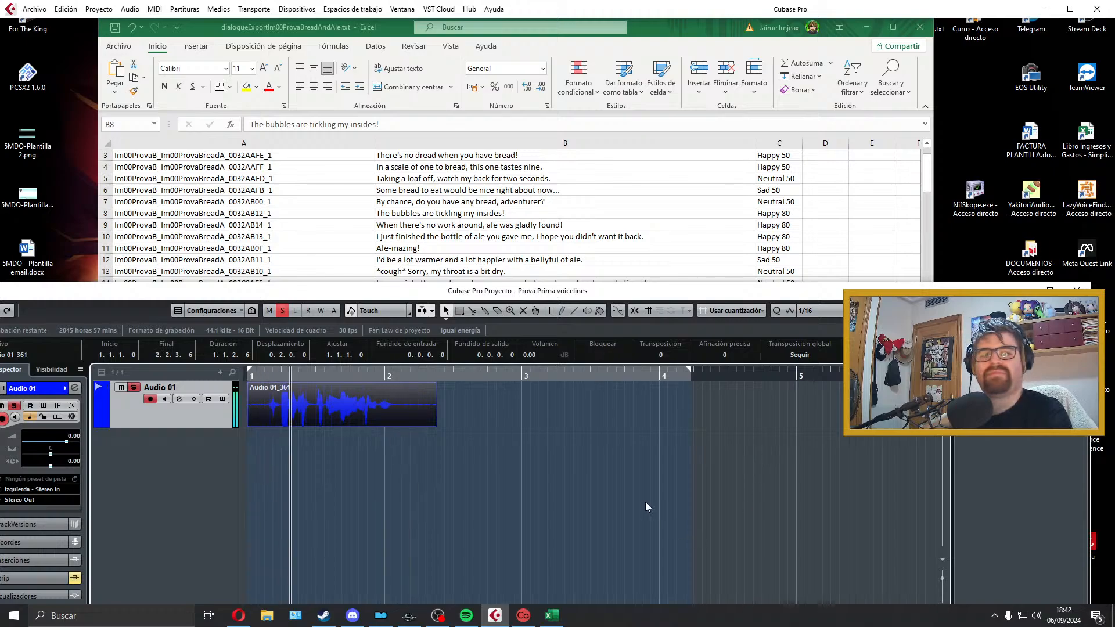
key("space")
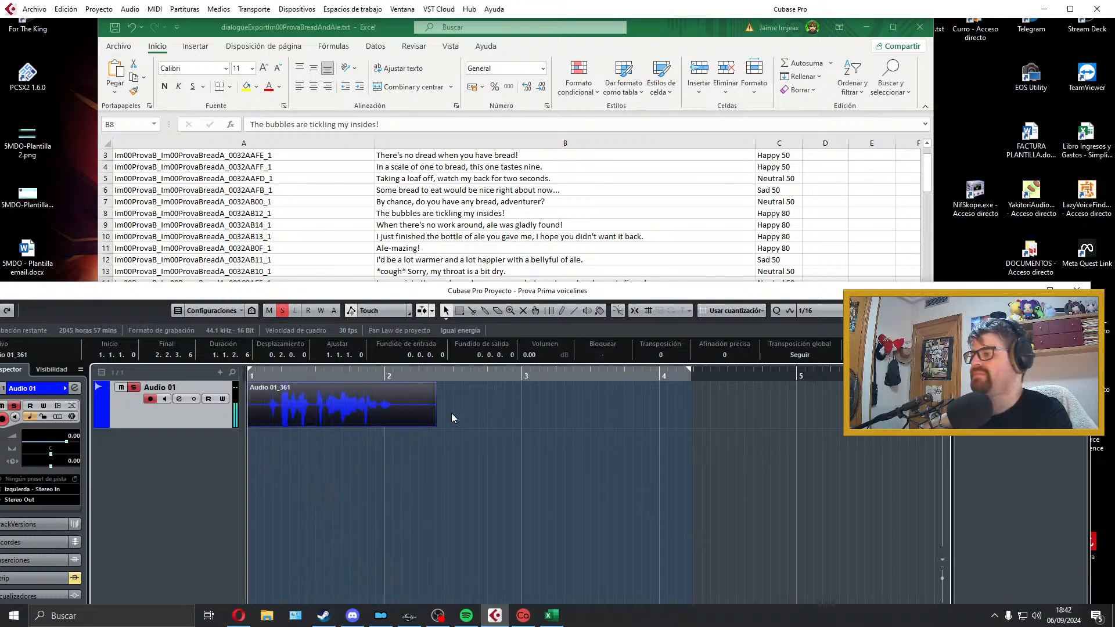
Step: Try trimming the take's start, aligning it to bar 1 with a short fade-in and playing it back, and discard the take
left_click_drag(250, 424, 268, 425)
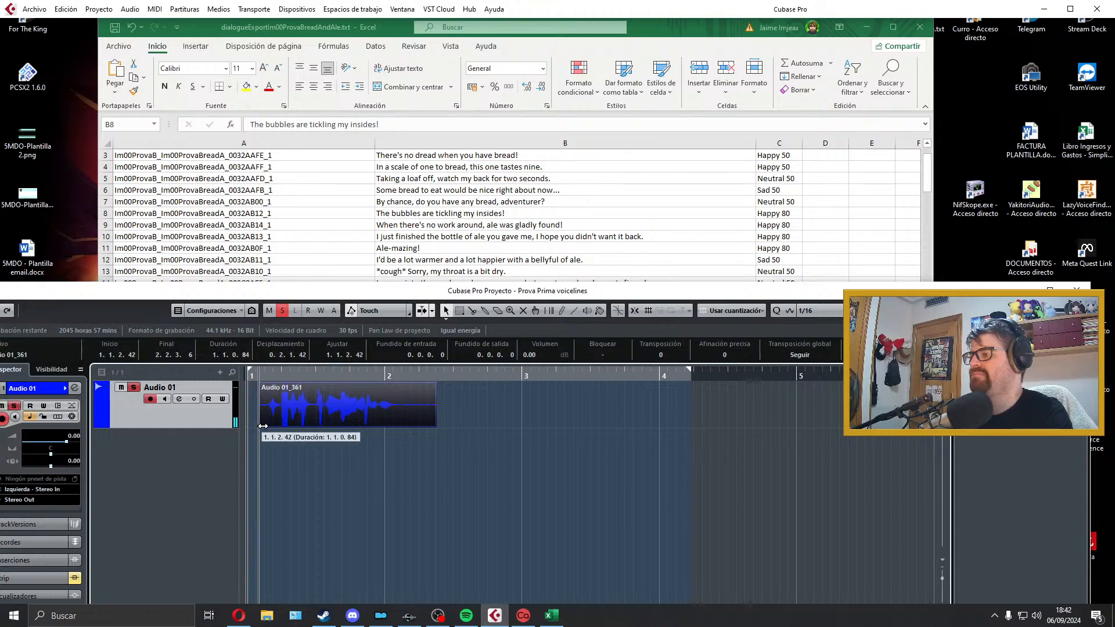
left_click_drag(272, 382, 251, 385)
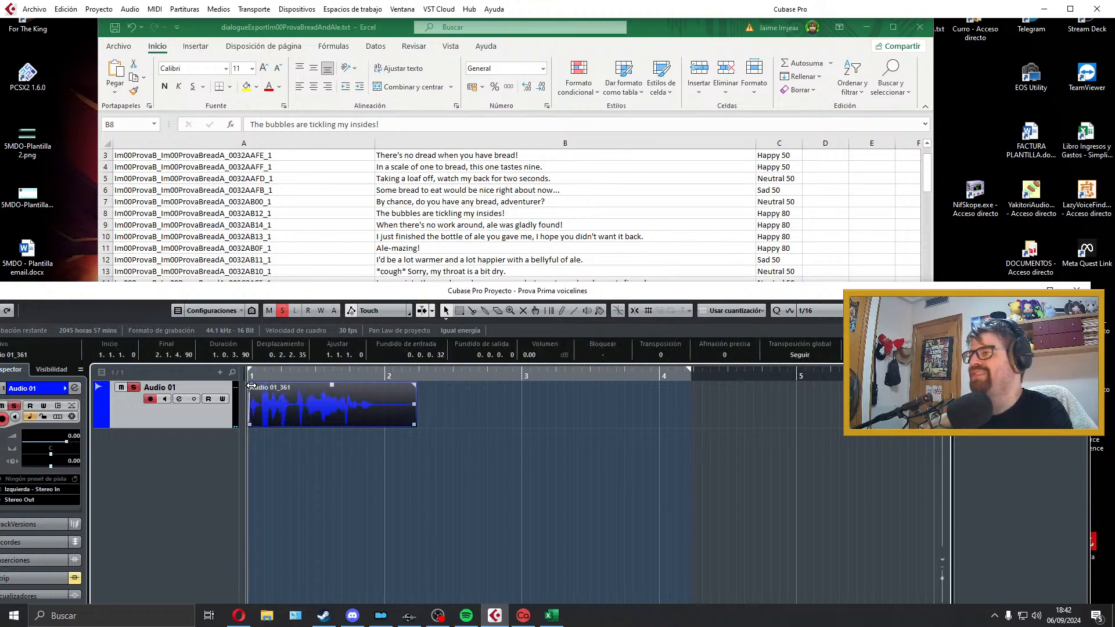
key("space")
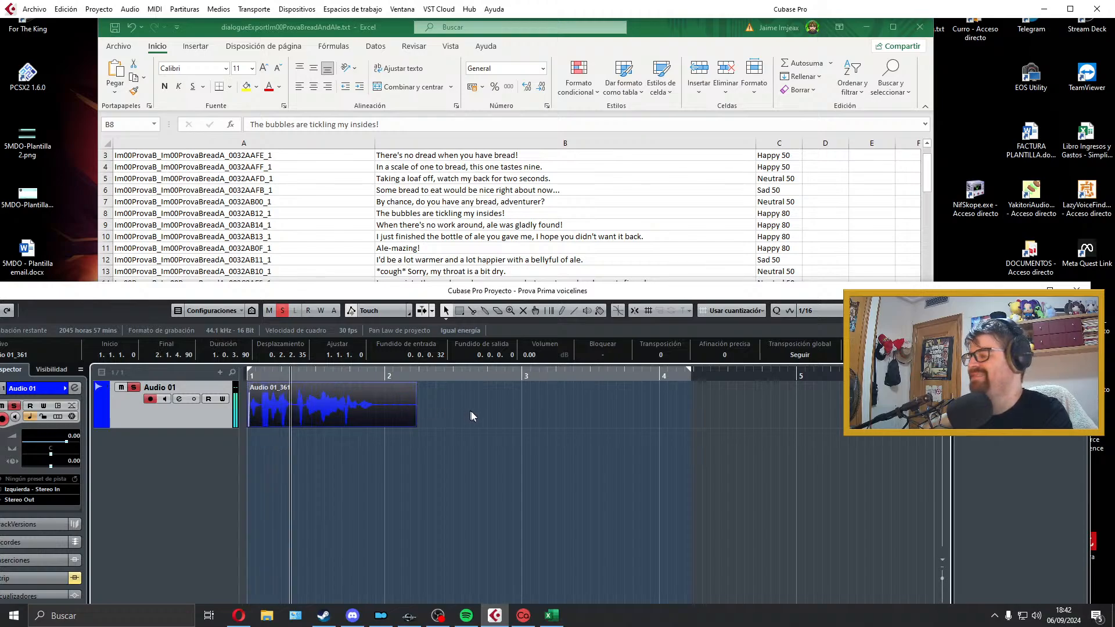
key("Delete")
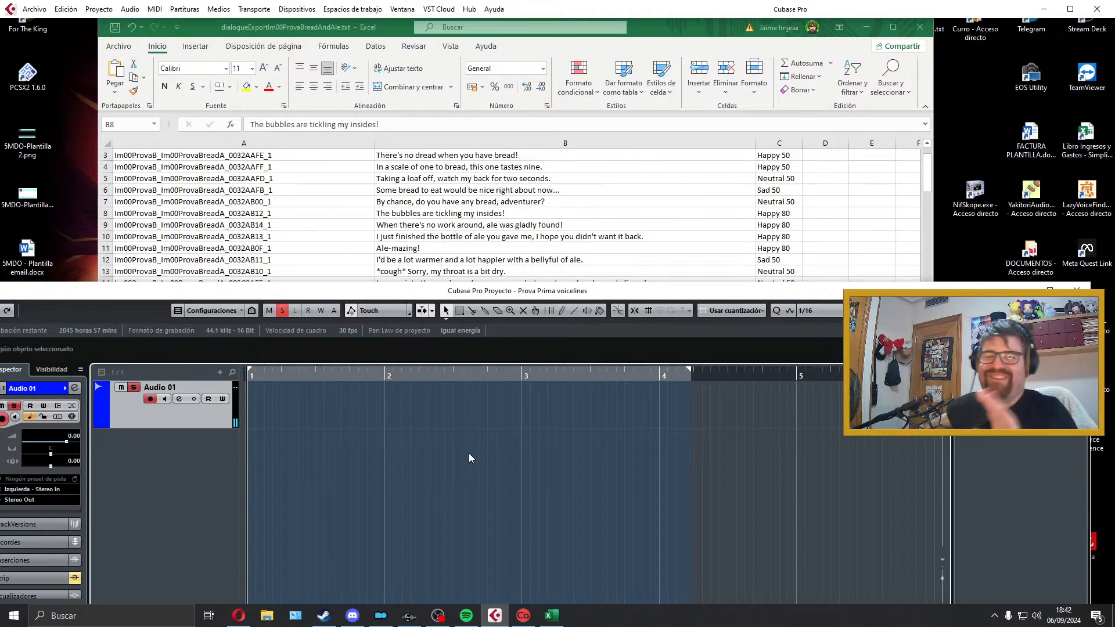
Step: Record two more trial takes of "The bubbles are tickling my insides!", play back the second and discard both
key("KP_Multiply")
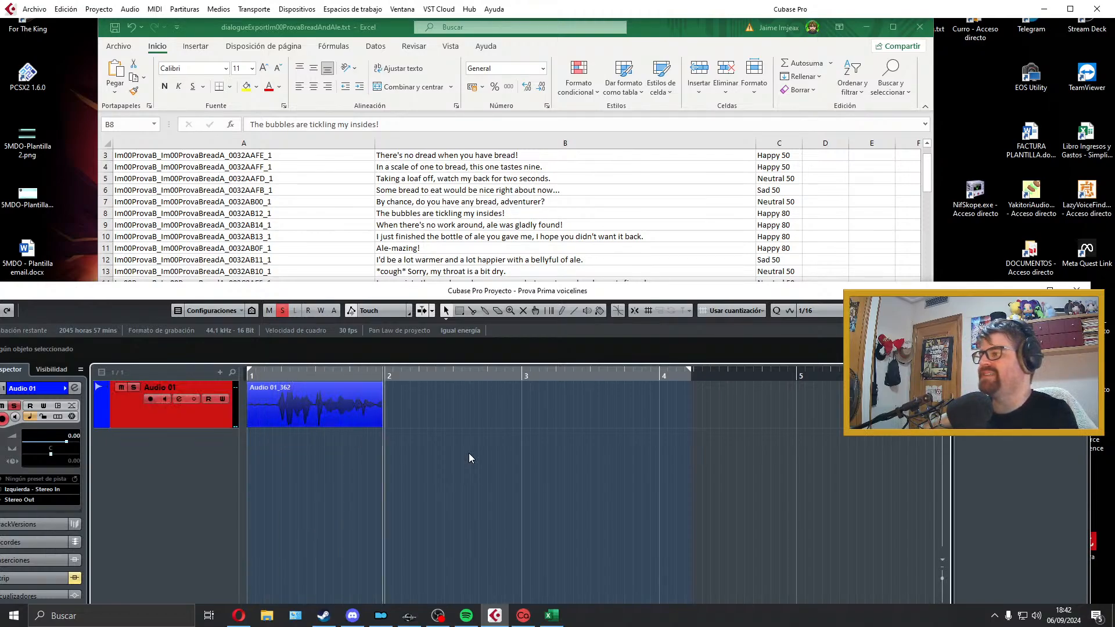
key("space")
key("Delete")
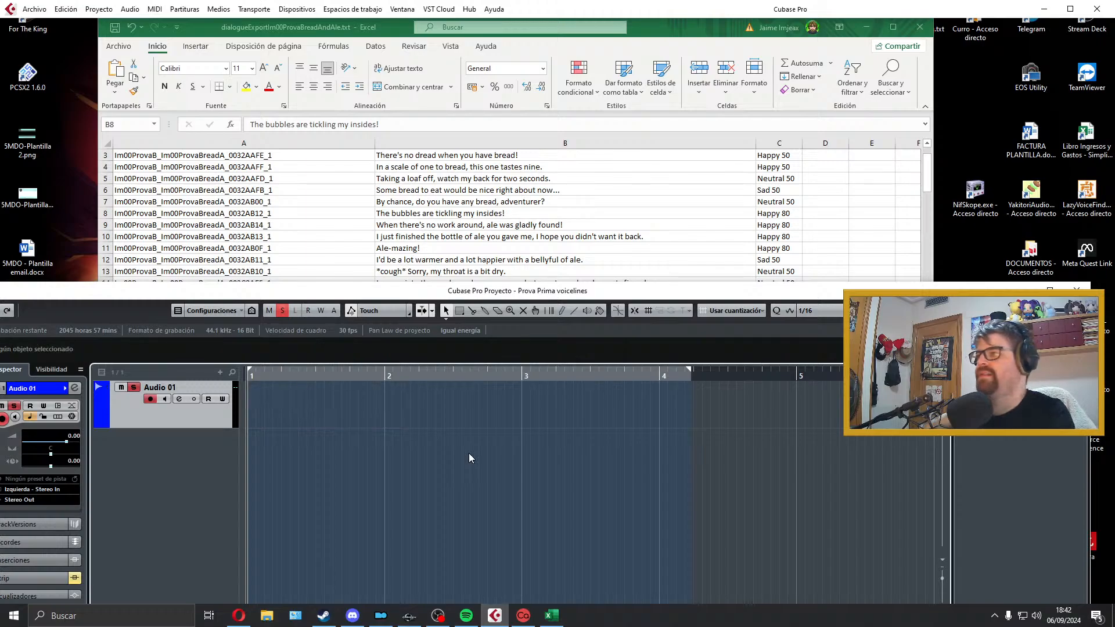
key("KP_Multiply")
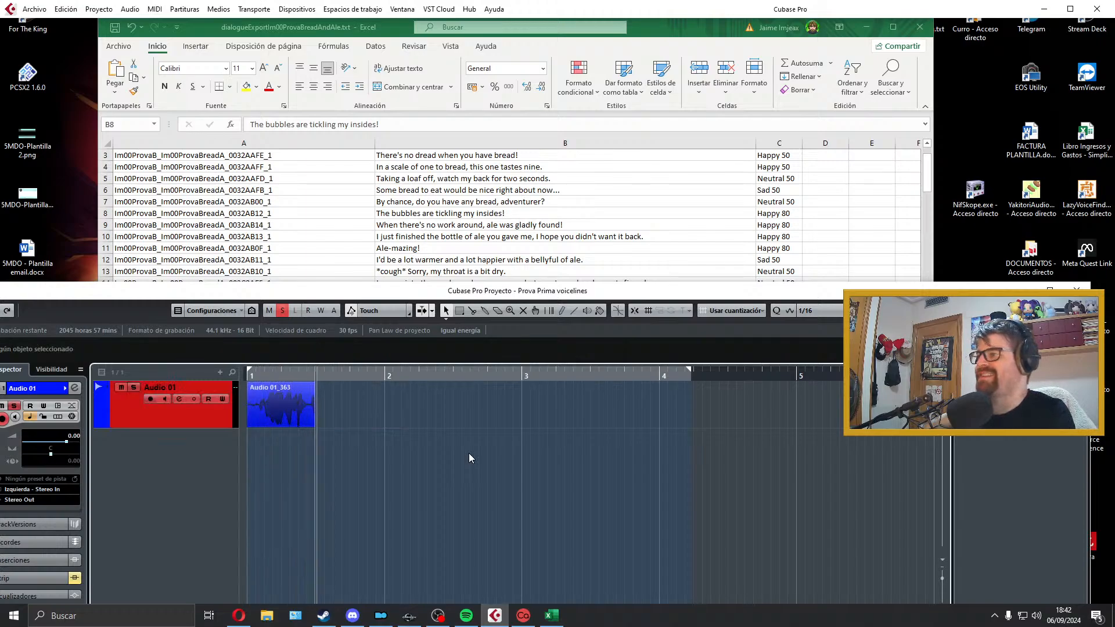
key("space")
key("space")
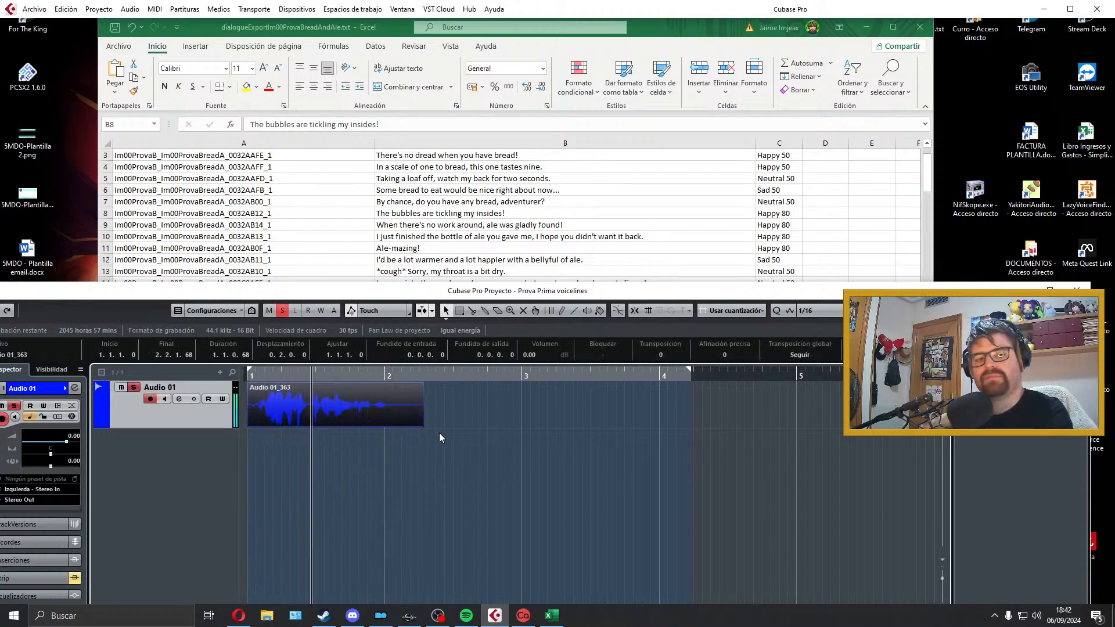
key("space")
key("Delete")
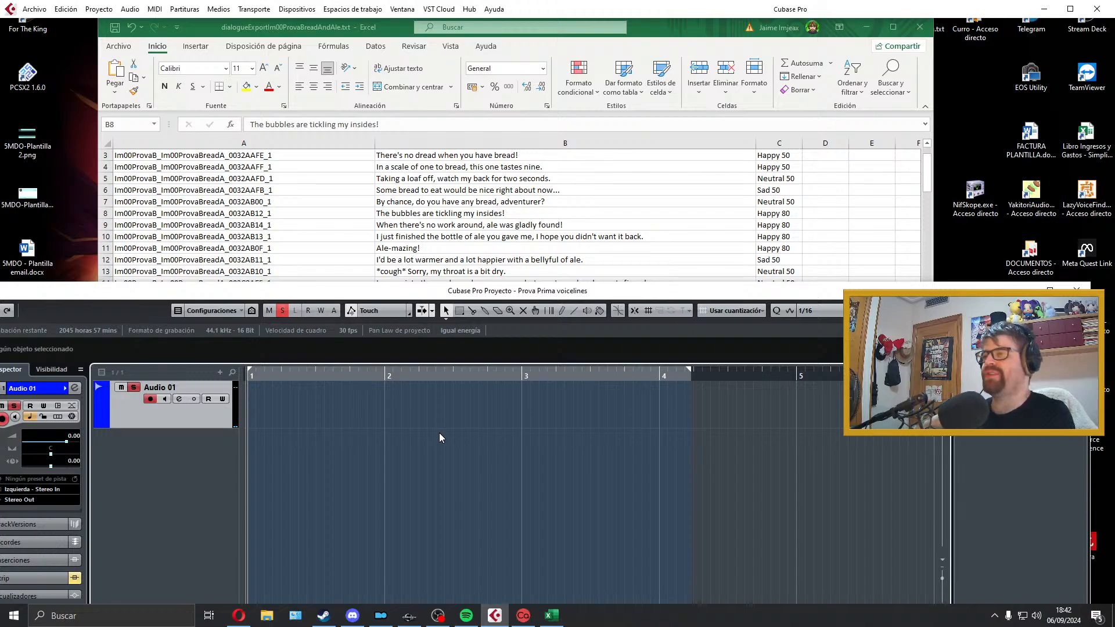
Step: Record a fresh take of "The bubbles are tickling my insides!" on the Audio 01 track and play it back
key("KP_Multiply")
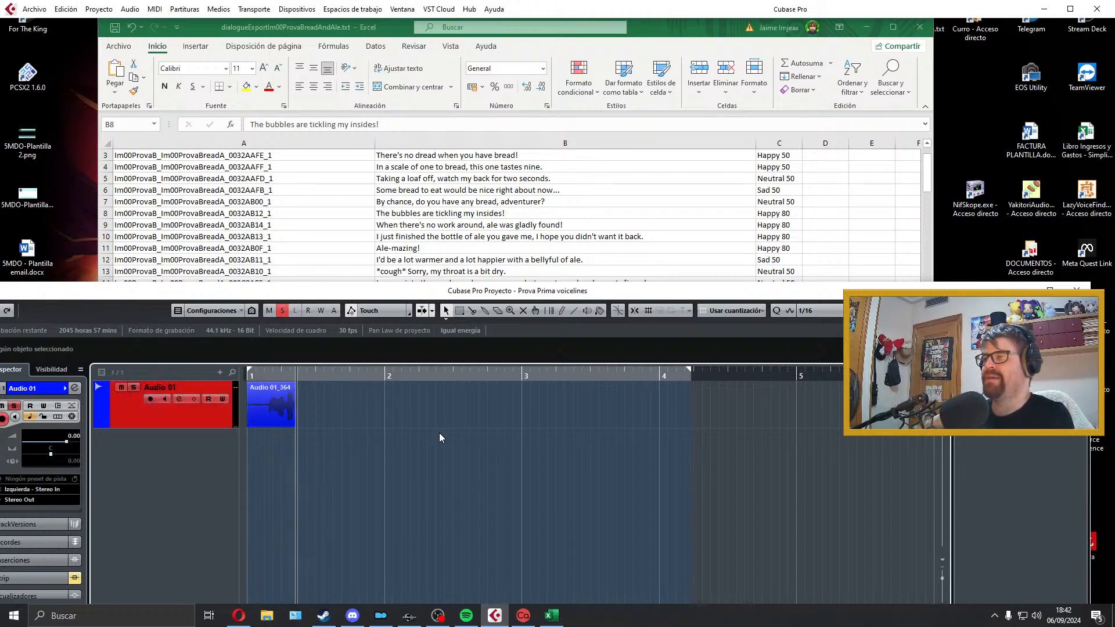
key("space")
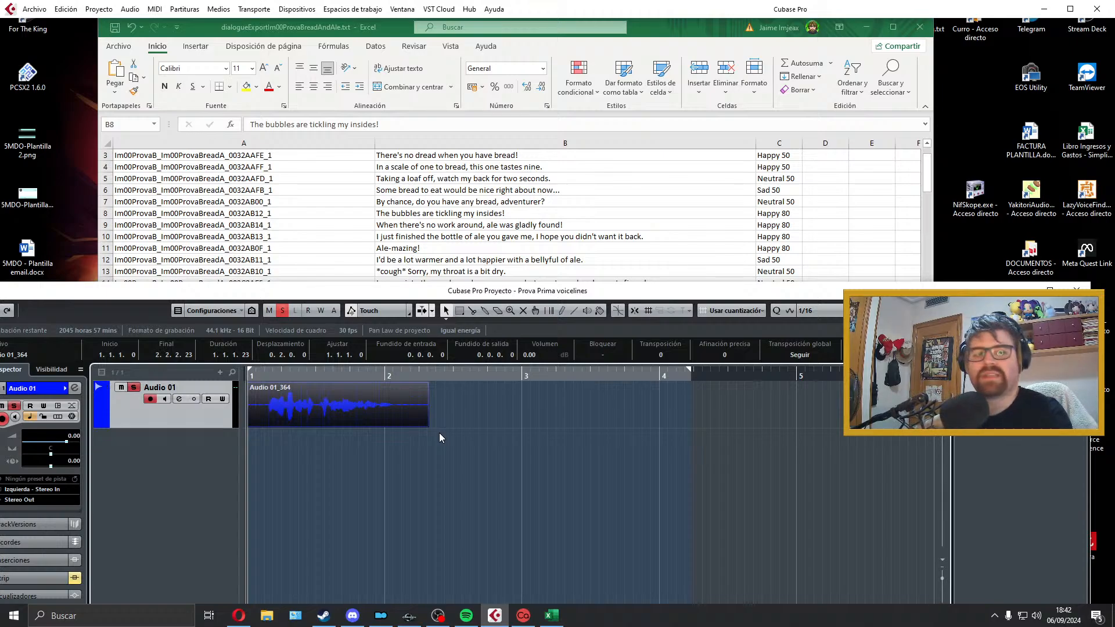
key("space")
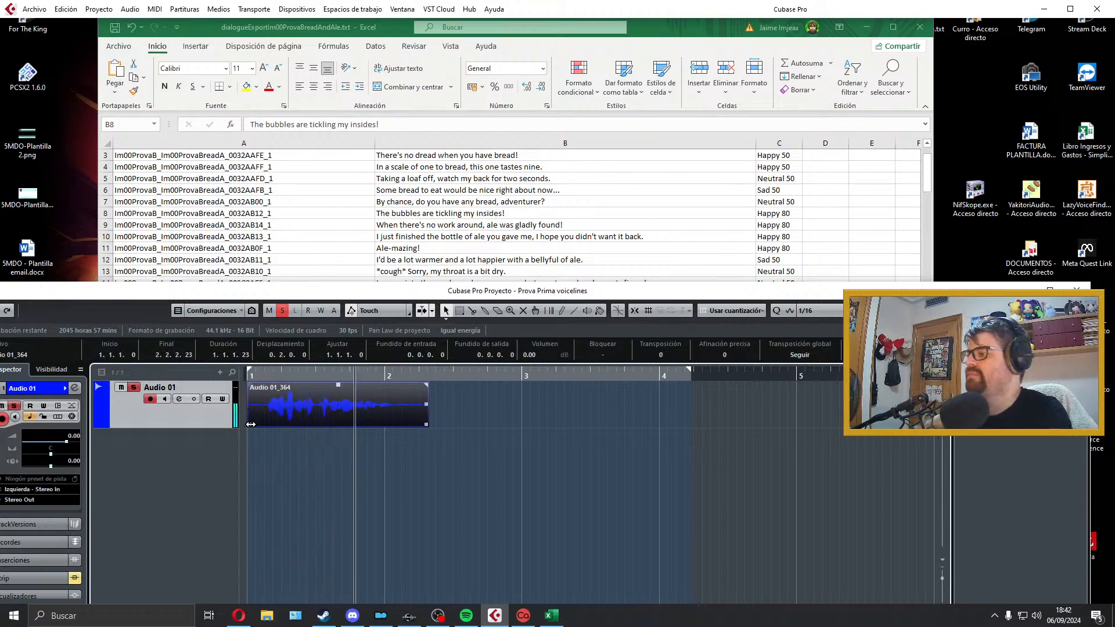
Step: Trim both ends of the bubbles take, align it to bar 1 with short fades and fit the locator range to it
key("space")
left_click_drag(250, 424, 268, 425)
left_click_drag(302, 411, 255, 385)
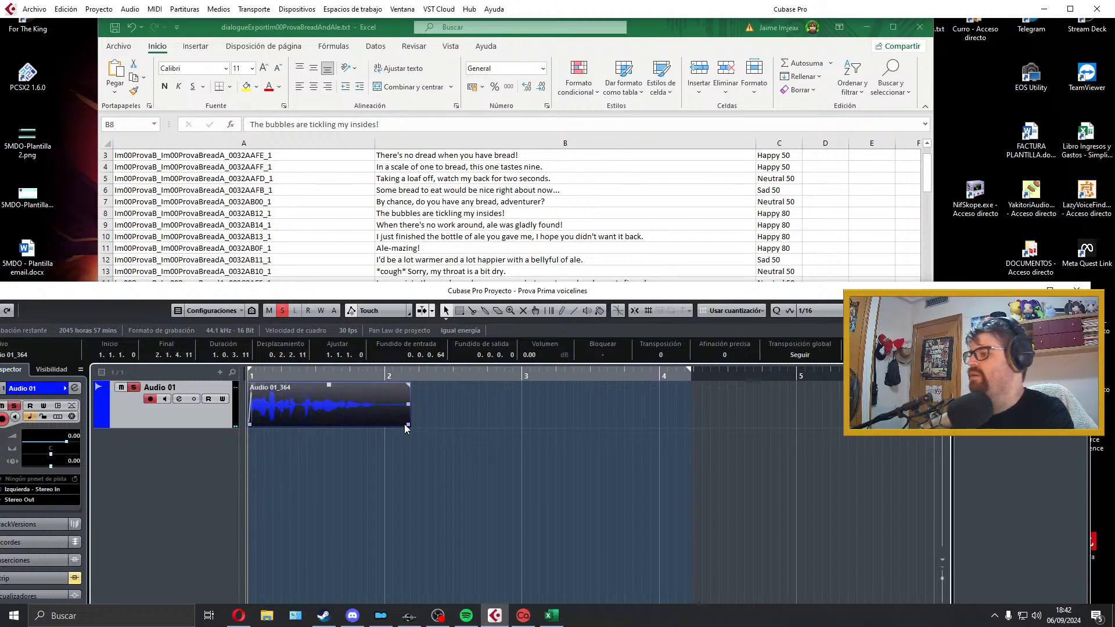
mouse_move(405, 428)
left_mouse_down()
mouse_move(359, 436)
mouse_move(381, 425)
left_mouse_up()
key("space")
left_click_drag(381, 386, 379, 386)
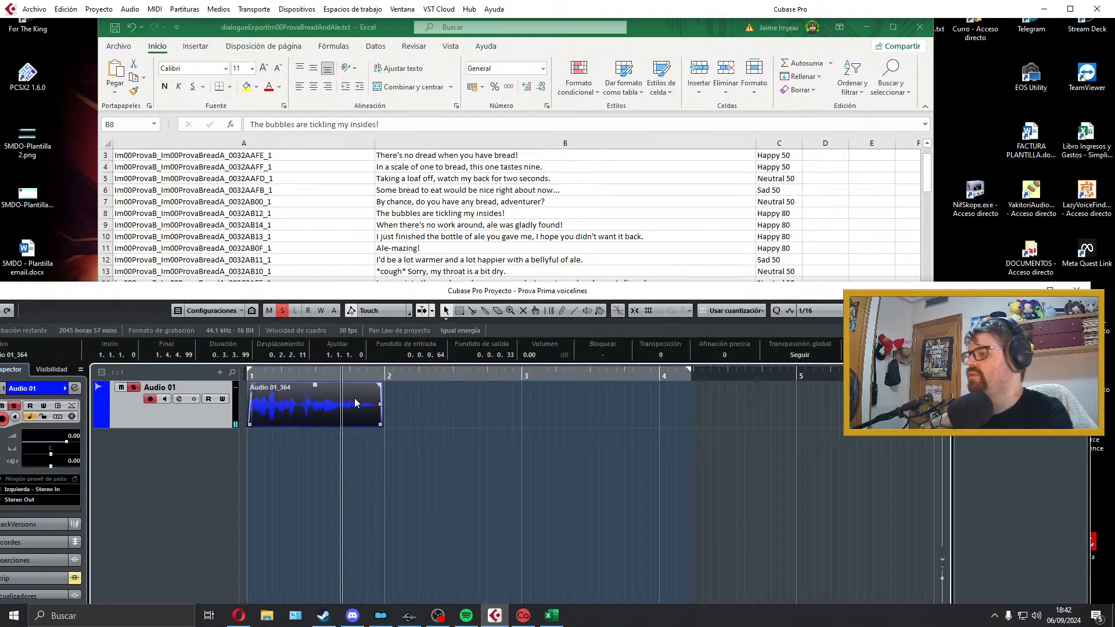
key("p")
key("KP_1")
Step: Copy the line ID from cell A8 and export the mix as a Wave file named Im00ProvaB_Im00ProvaBreadA_0032AB12_1
left_click(442, 201)
double_click(311, 214)
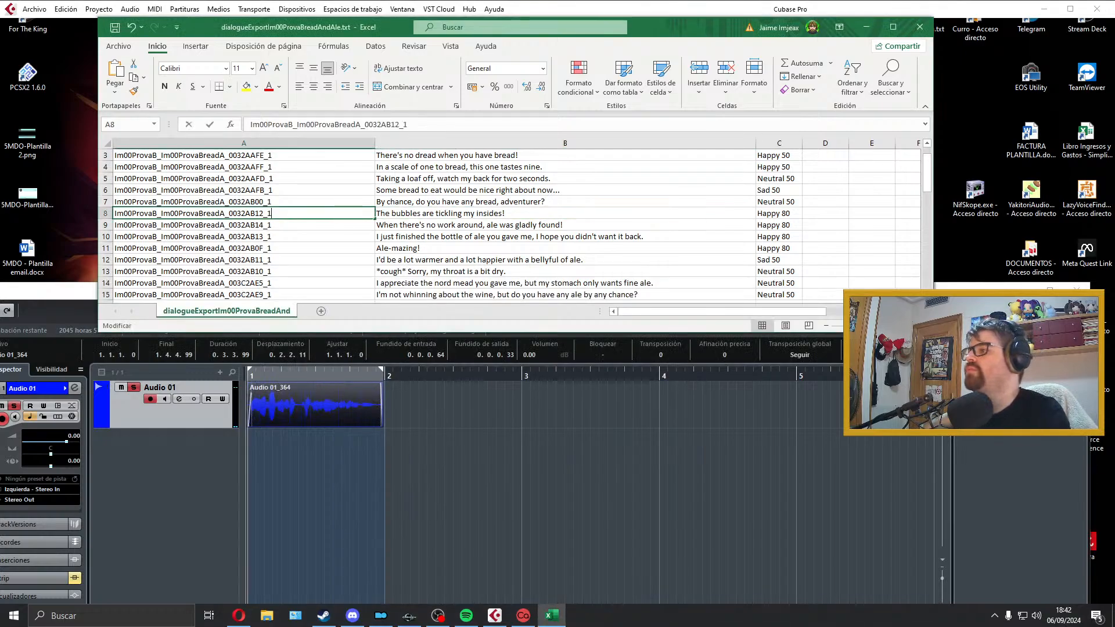
left_click(35, 9)
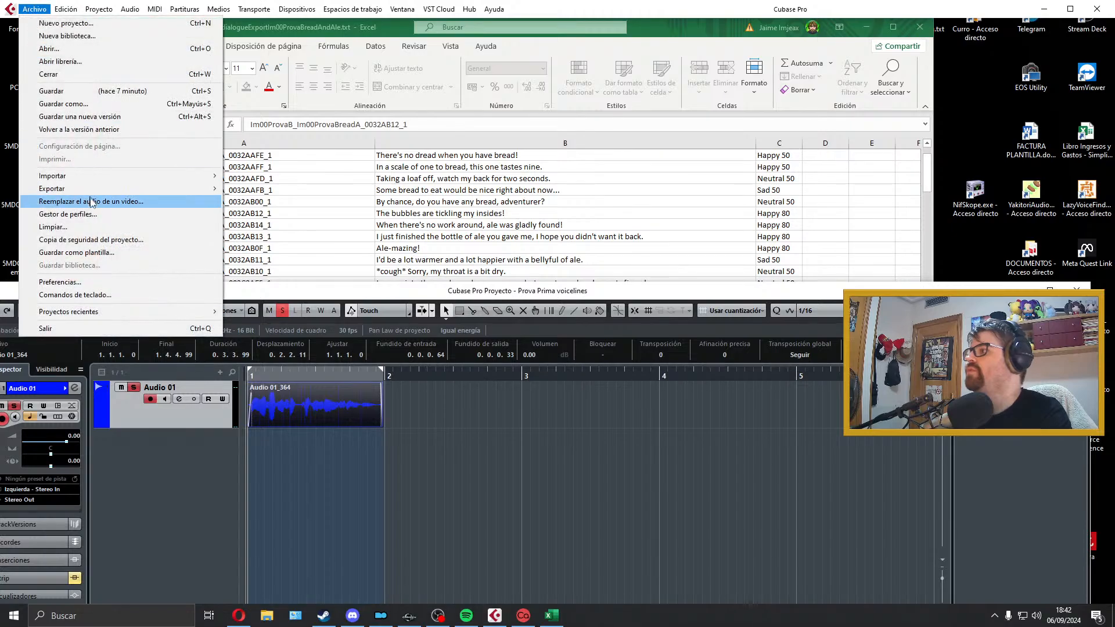
mouse_move(99, 188)
left_click(268, 225)
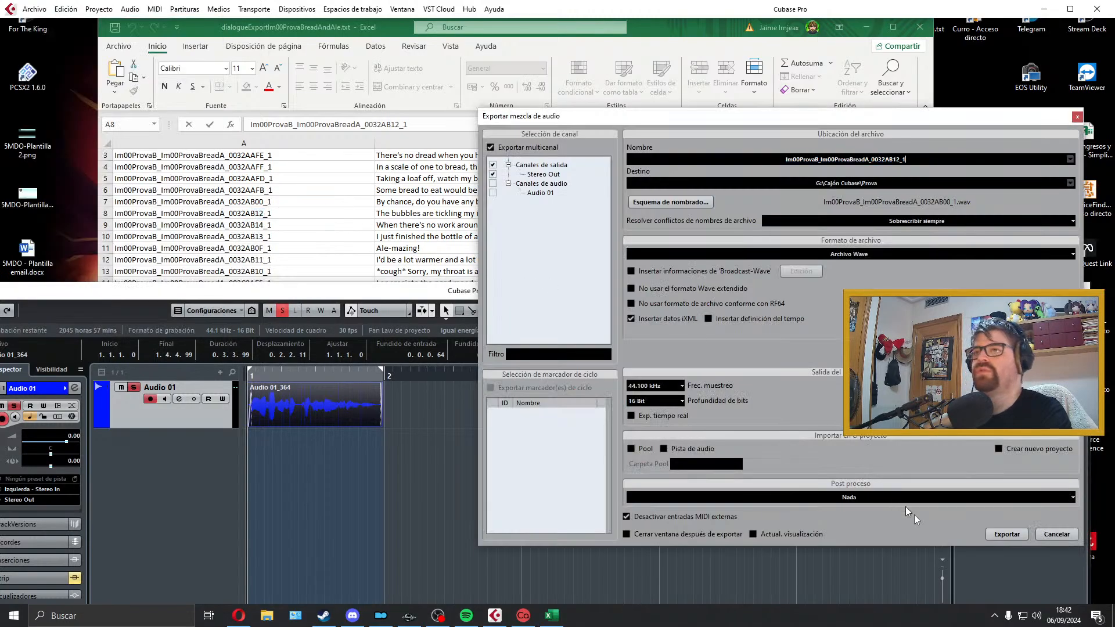
left_click(1008, 533)
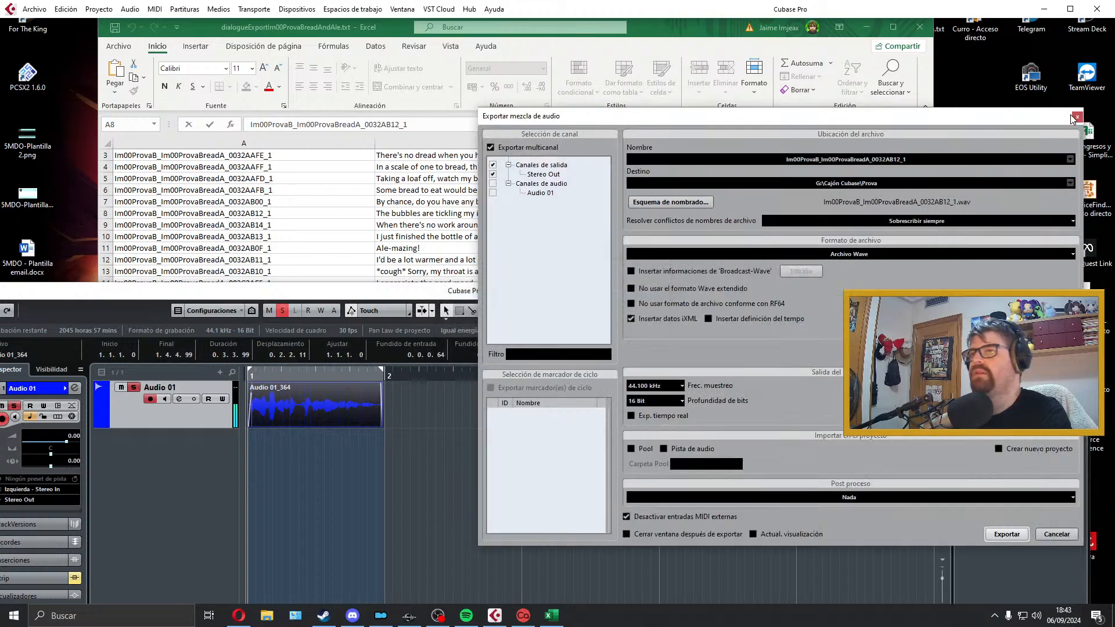
left_click(1076, 117)
Step: Delete the exported take, then record and play back "When there's no work around, ale was gladly found!" on the Audio 01 track
left_click(469, 227)
left_click(348, 407)
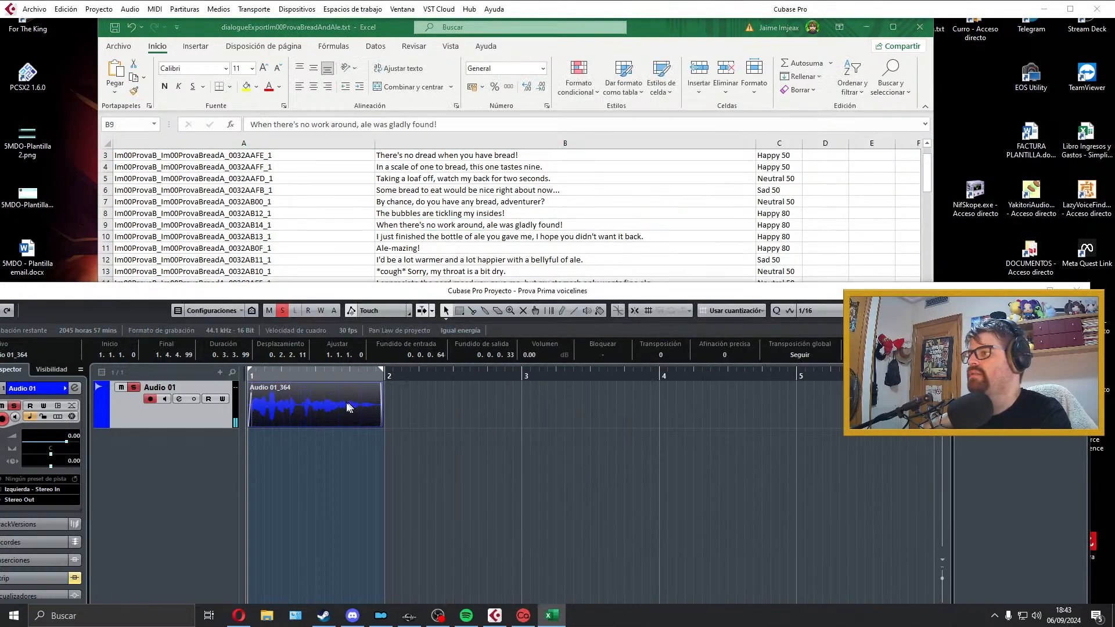
key("Delete")
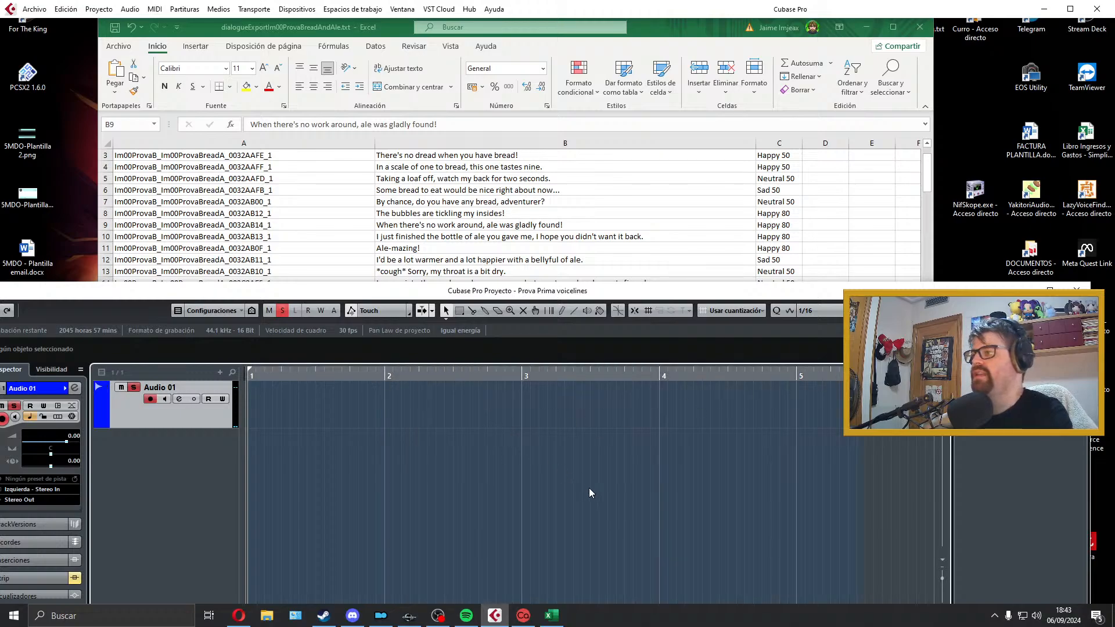
key("KP_Multiply")
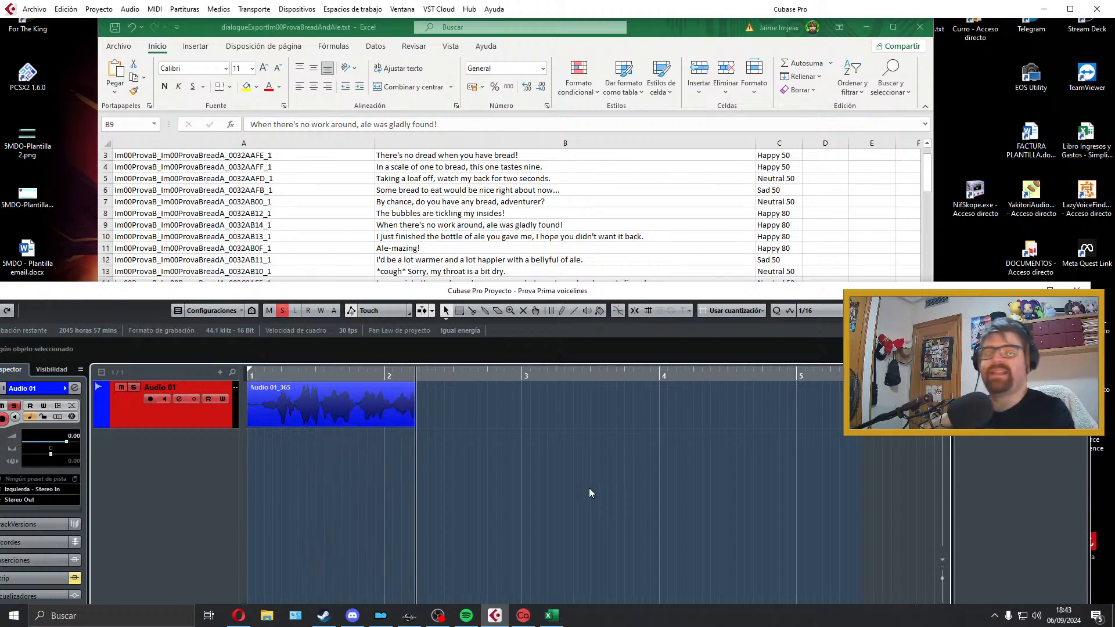
key("space")
key("space")
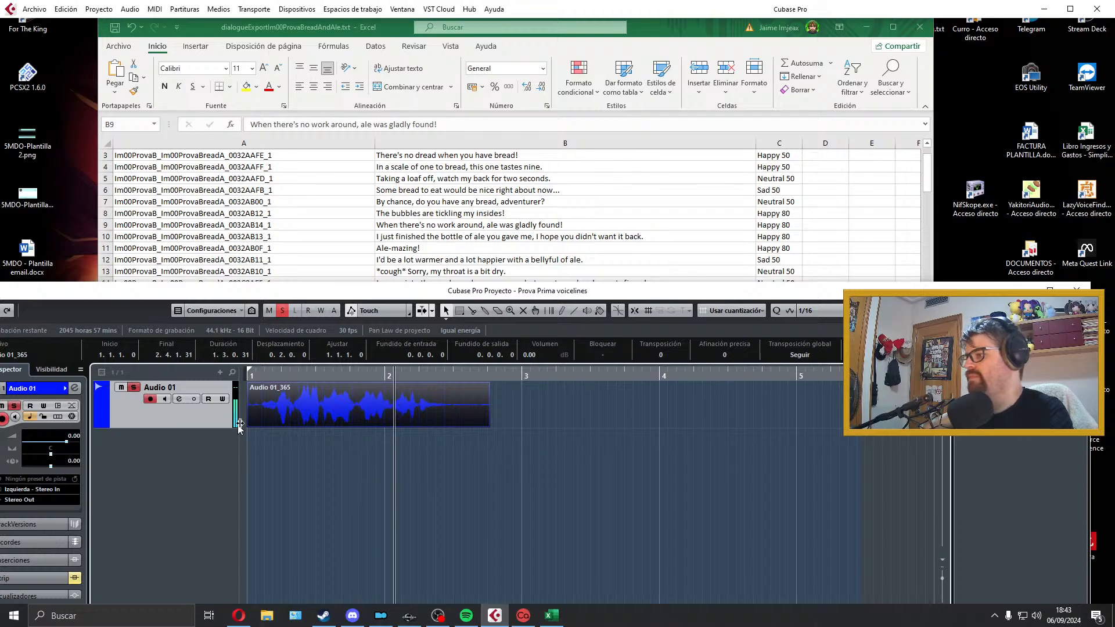
Step: Trim both ends of the new take, align it to bar 1 with short fades, fit the locator range to it and play it back
left_click_drag(248, 426, 260, 426)
key("space")
left_click_drag(260, 385, 264, 386)
left_click(490, 426)
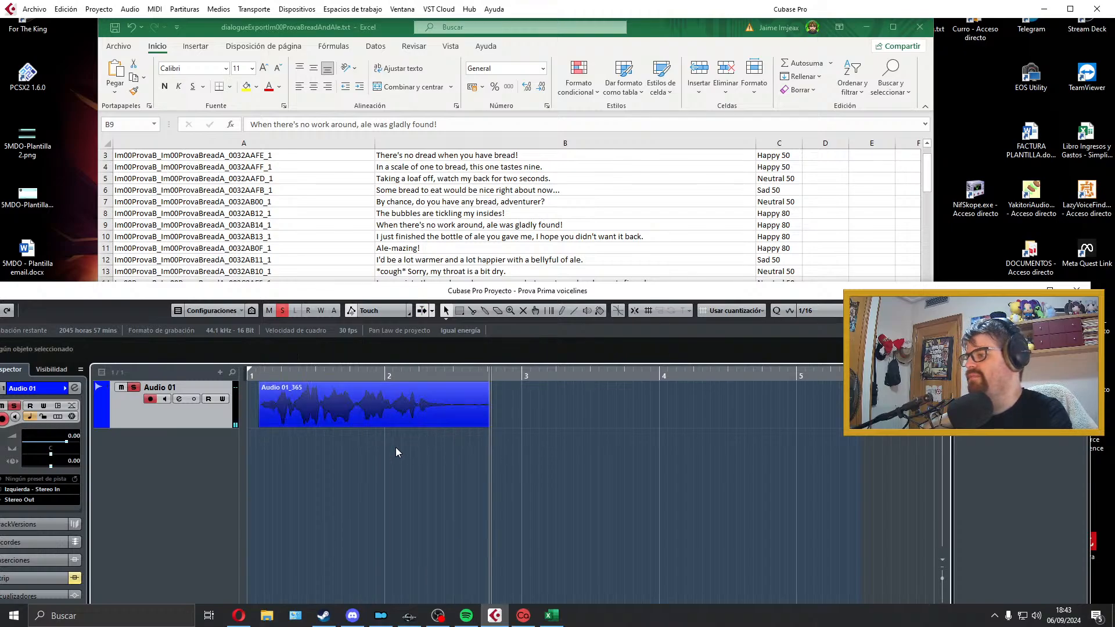
left_click(396, 447)
key("space")
key("space")
left_click_drag(489, 425, 358, 411)
key("p")
key("KP_1")
key("space")
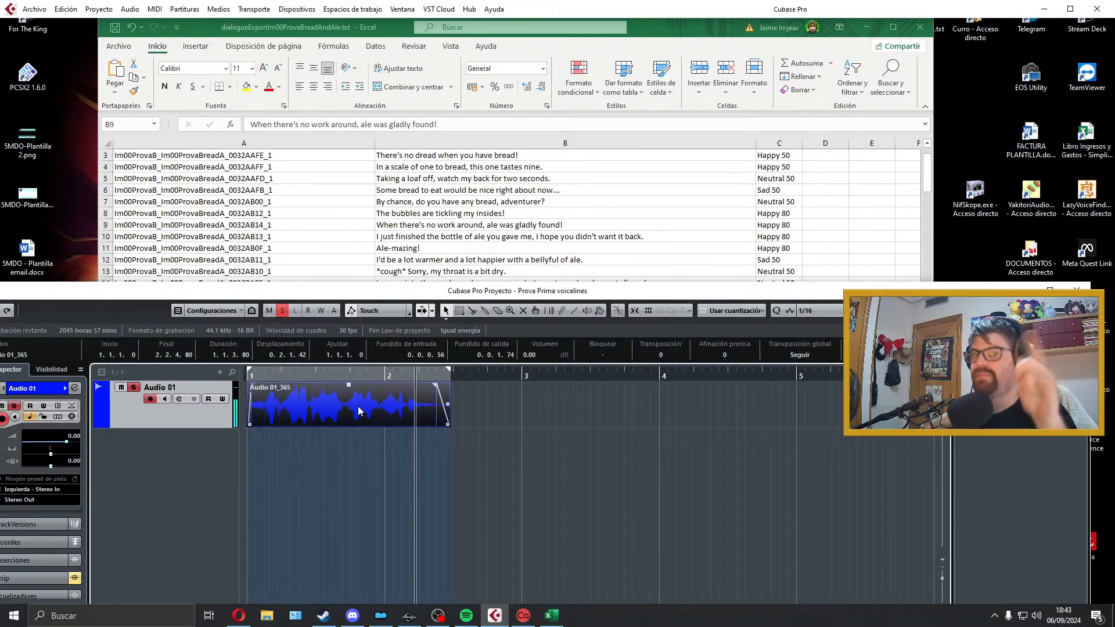
key("space")
left_click(27, 9)
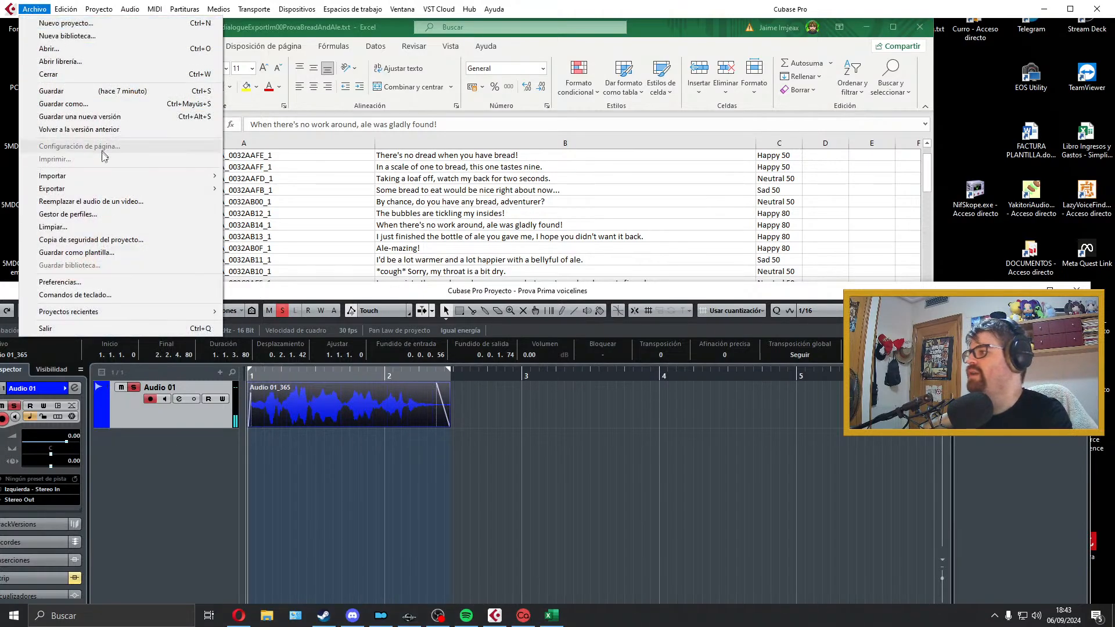
mouse_move(116, 191)
left_click(297, 216)
left_click(314, 235)
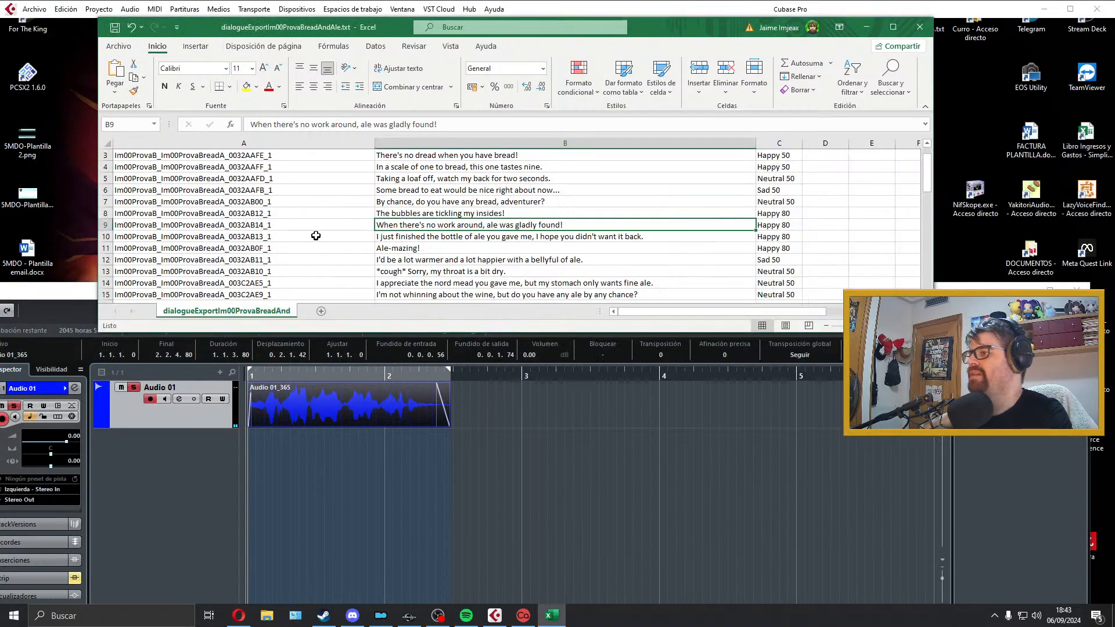
Step: Copy the line ID from cell A9 and export the mix as a Wave file named Im00ProvaB_Im00ProvaBreadA_0032AB14_1
left_click(282, 226)
scroll(284, 227, "down", 2)
scroll(288, 221, "up", 2)
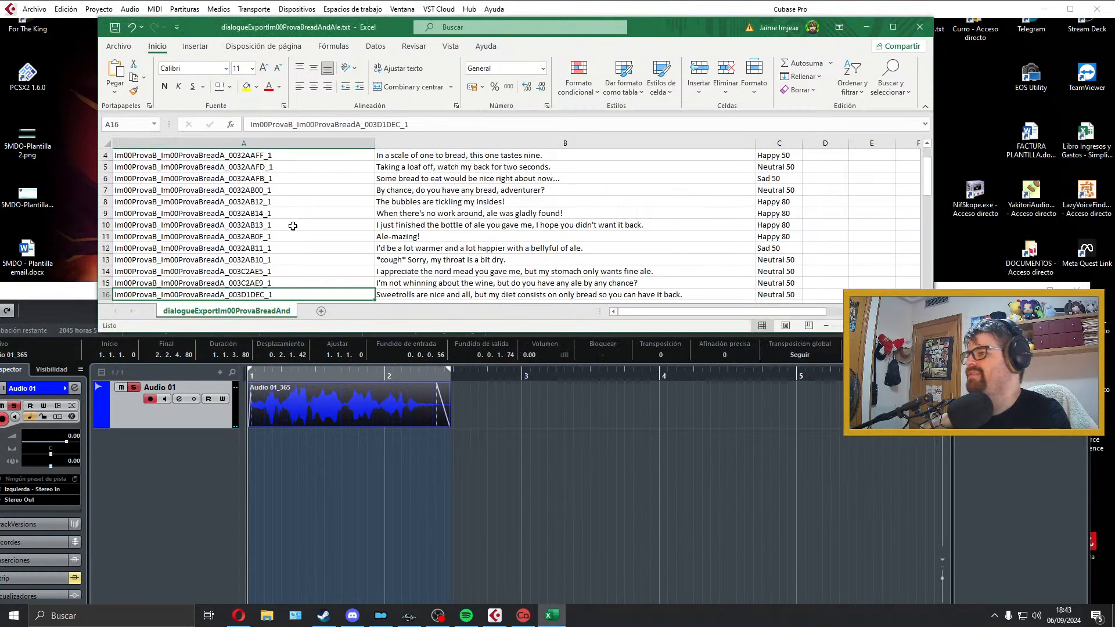
double_click(289, 216)
left_click(319, 410)
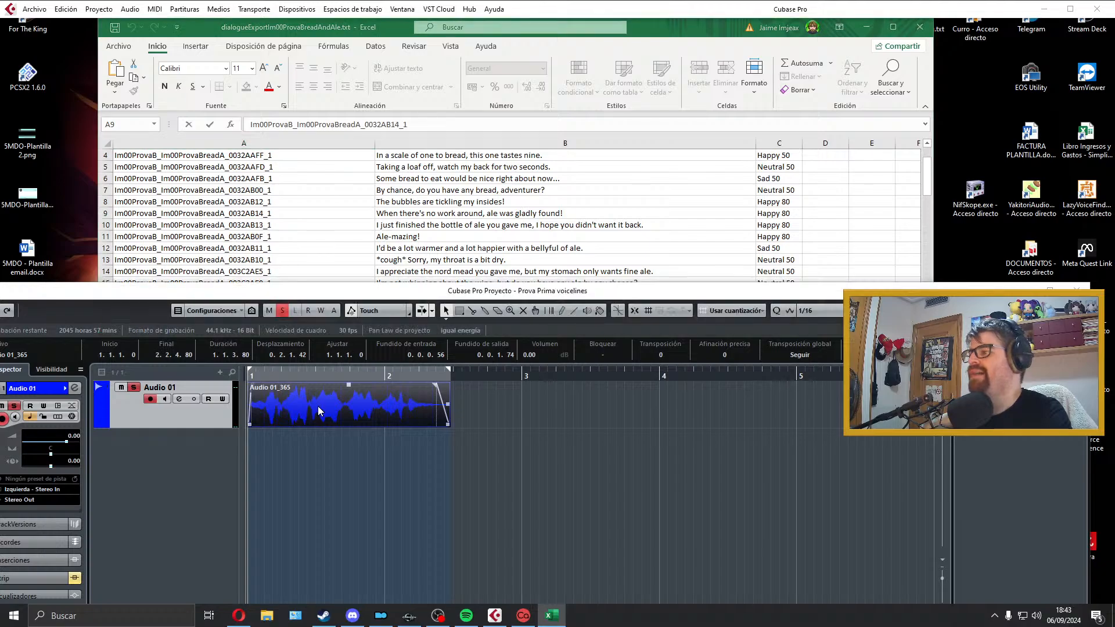
key("ctrl+shift+e")
left_click(861, 160)
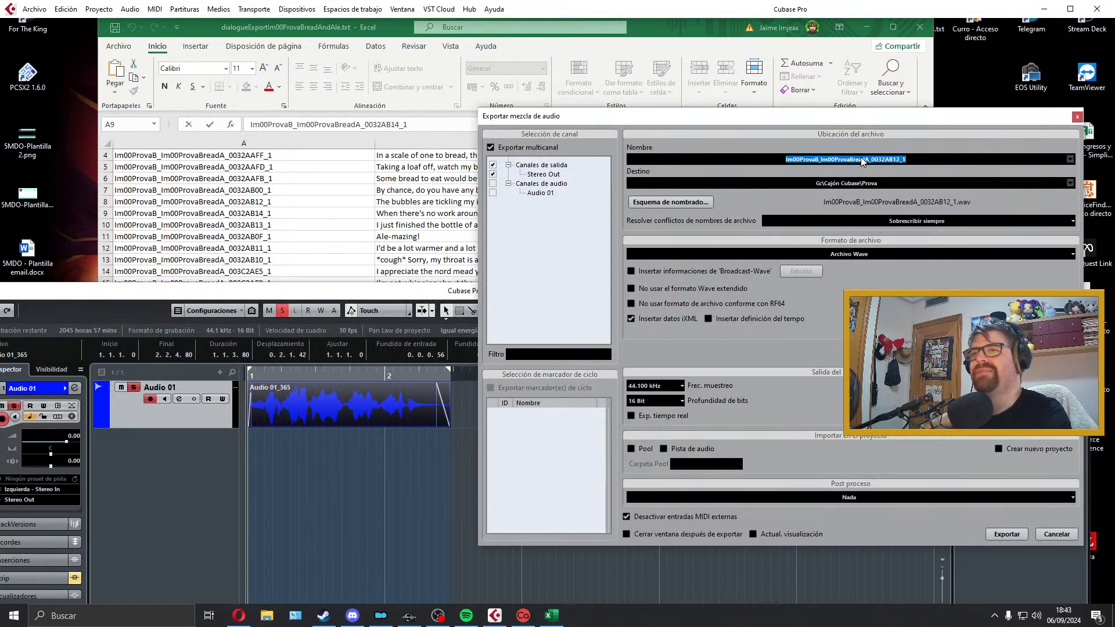
left_click(996, 531)
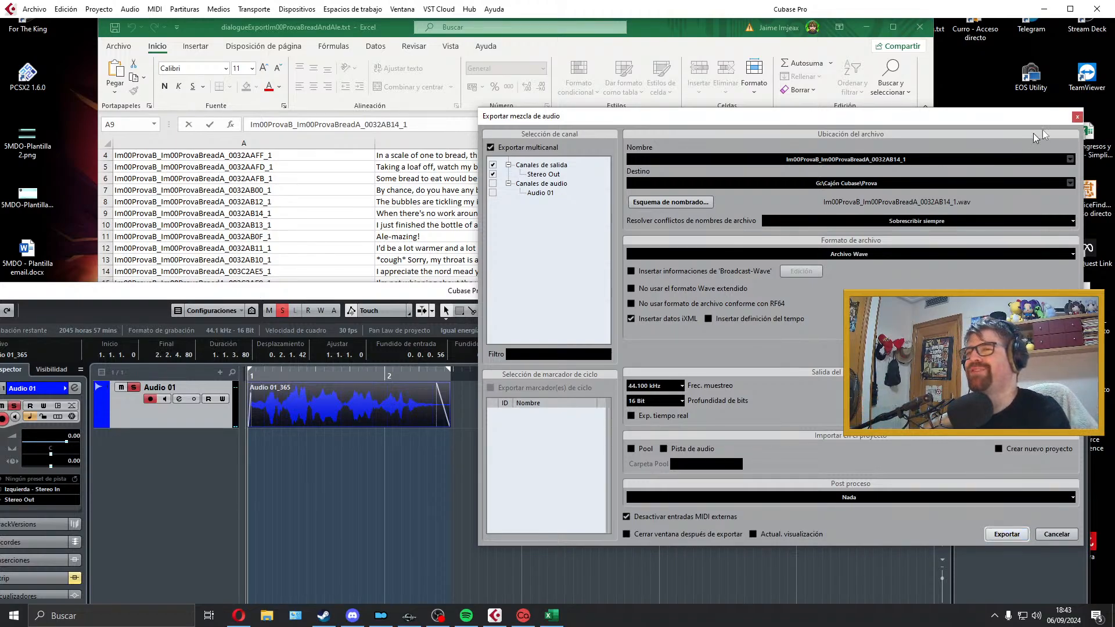
left_click(1078, 117)
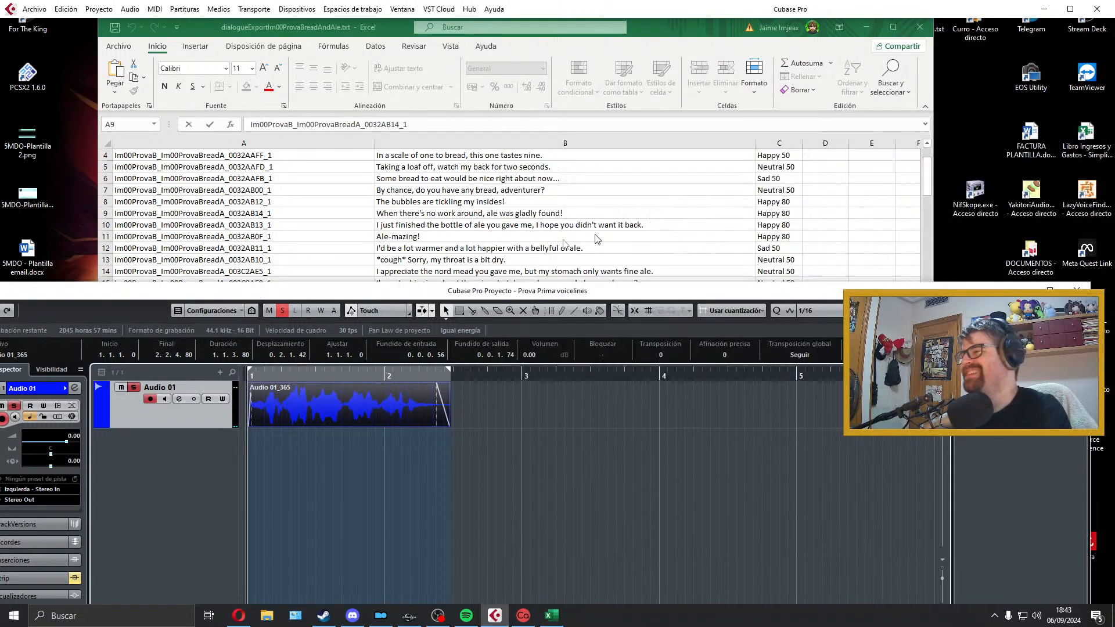
Step: Delete the exported take, extend the locator range to just before bar 5 and select the next dialogue line in cell B10
left_click(381, 420)
key("Delete")
left_click_drag(448, 371, 787, 386)
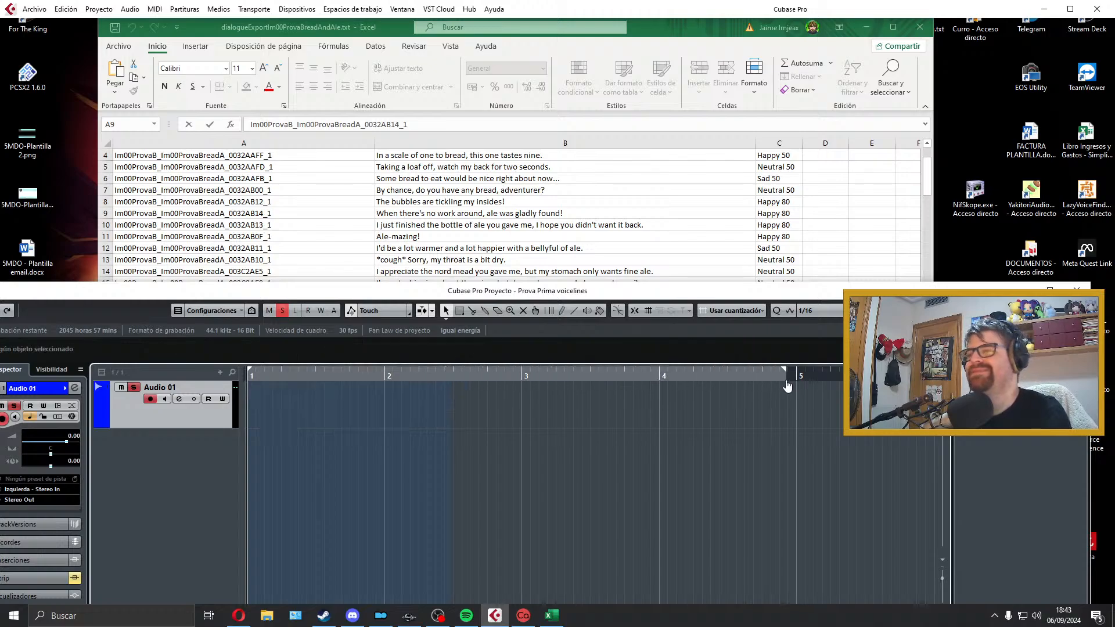
left_click(528, 213)
left_click(470, 225)
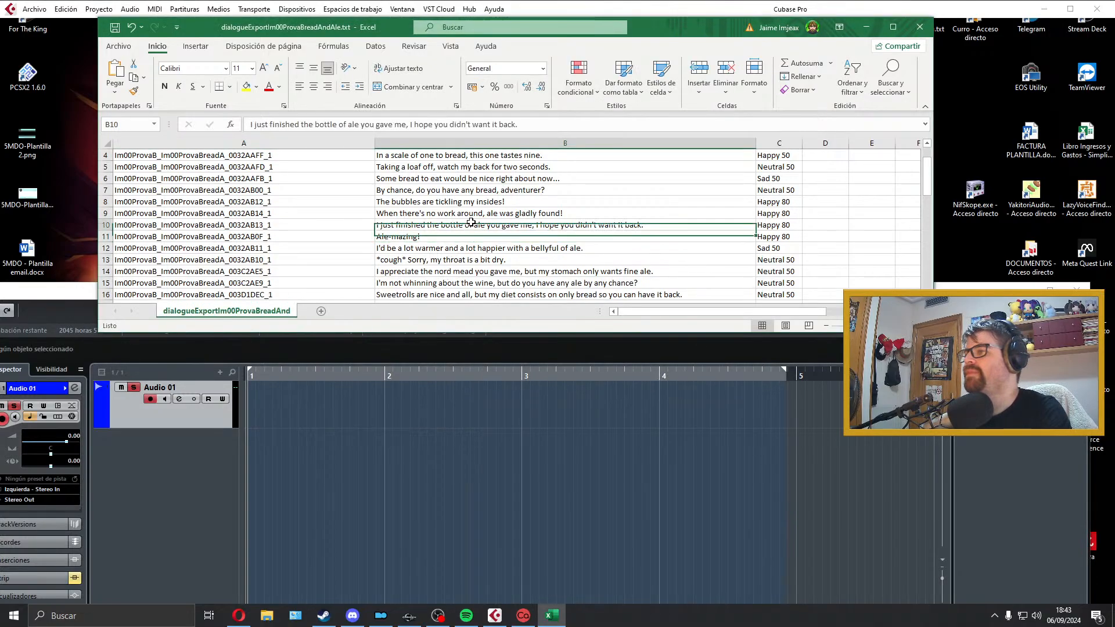
left_click(367, 420)
left_click(322, 379)
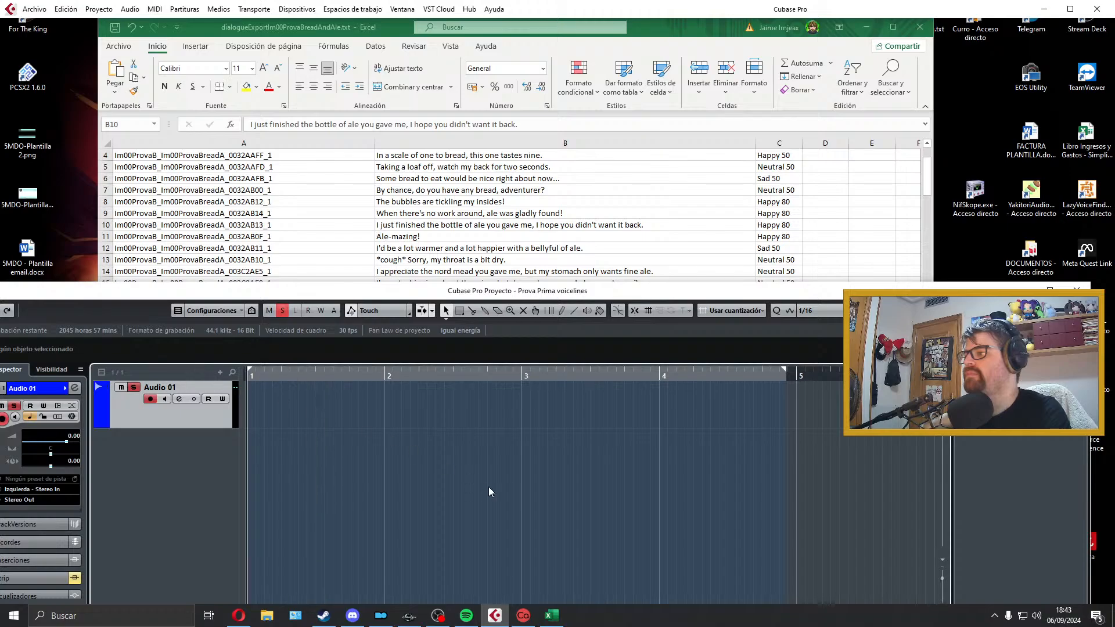
Step: Record a trial take of "I just finished the bottle of ale you gave me, I hope you didn't want it back.", discard it and record another
key("KP_Multiply")
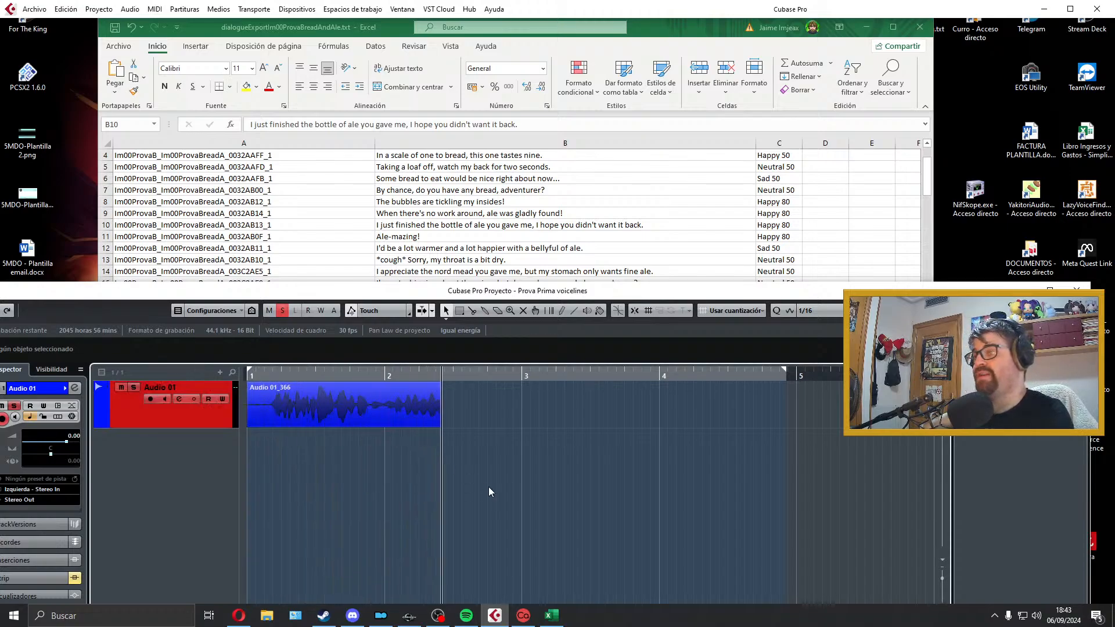
key("ctrl+z")
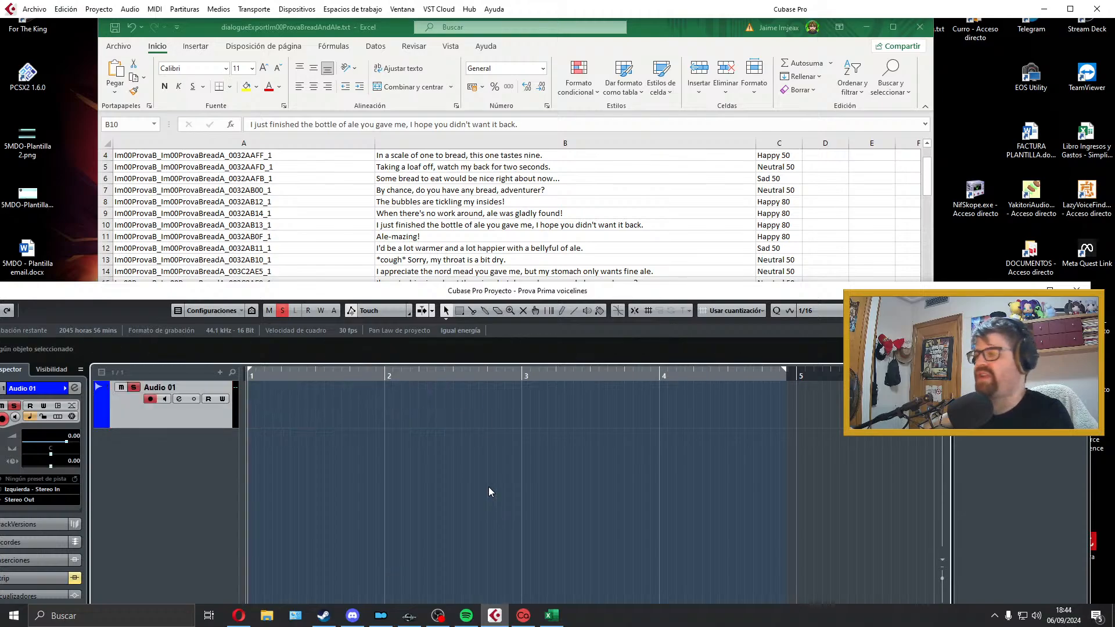
key("KP_Multiply")
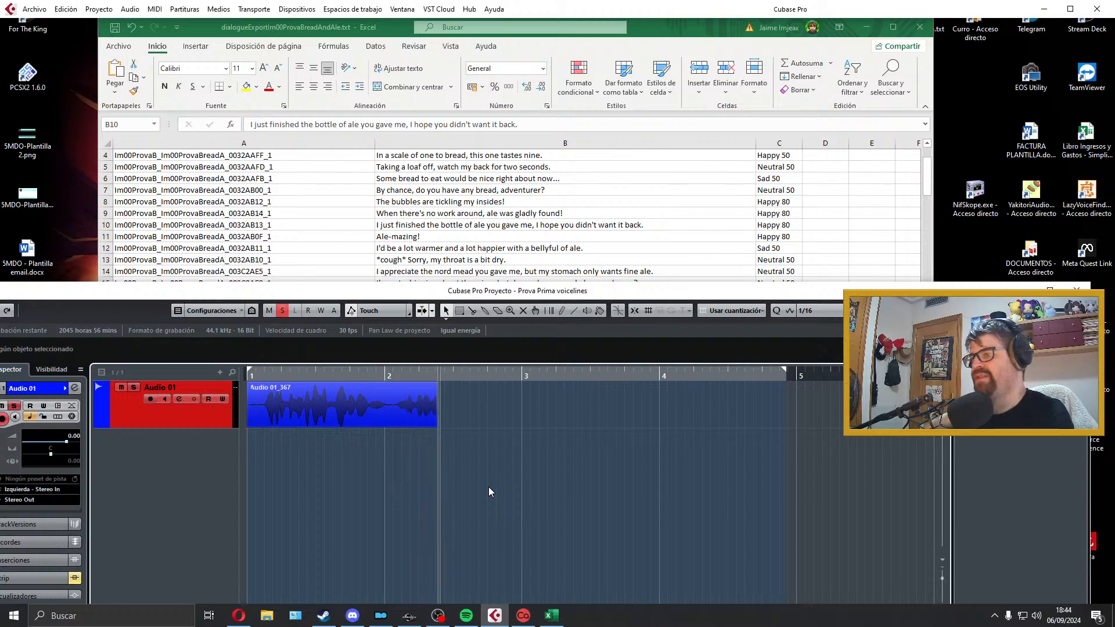
key("space")
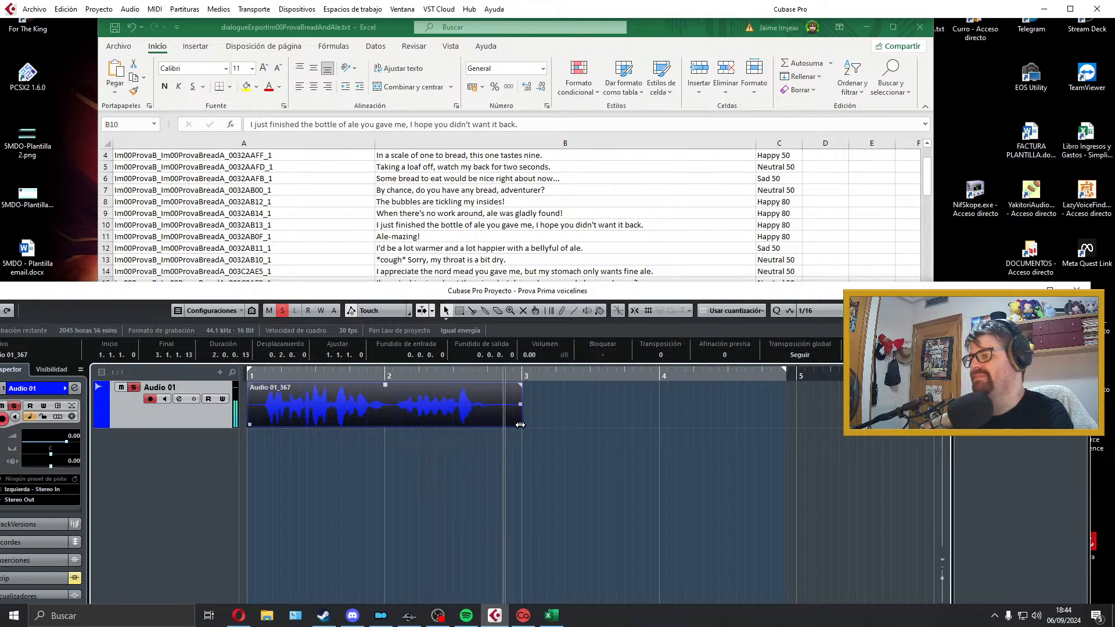
Step: Trim the silence from the end of the bottle-of-ale take to about 2.4.2, checking the cut by playback
left_click_drag(522, 425, 479, 425)
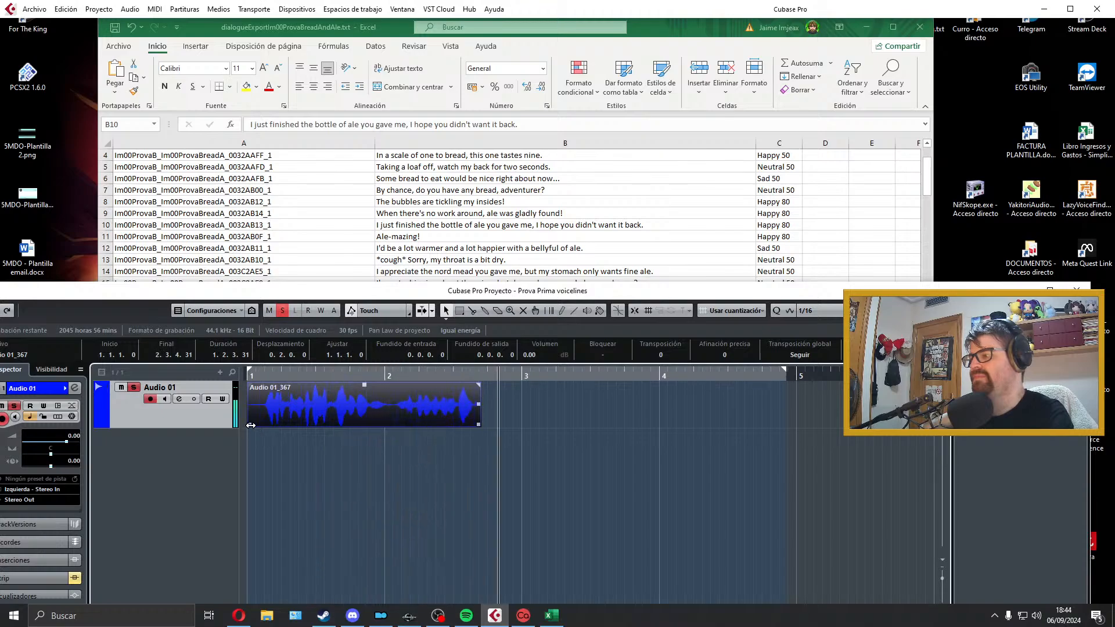
key("space")
mouse_move(480, 423)
left_mouse_down()
mouse_move(516, 425)
mouse_move(499, 425)
left_mouse_up()
left_click(444, 442)
key("space")
Step: Trim the bottle-of-ale take's start, align it to bar 1 with short fades at both ends, and play it back within fitted locators
key("space")
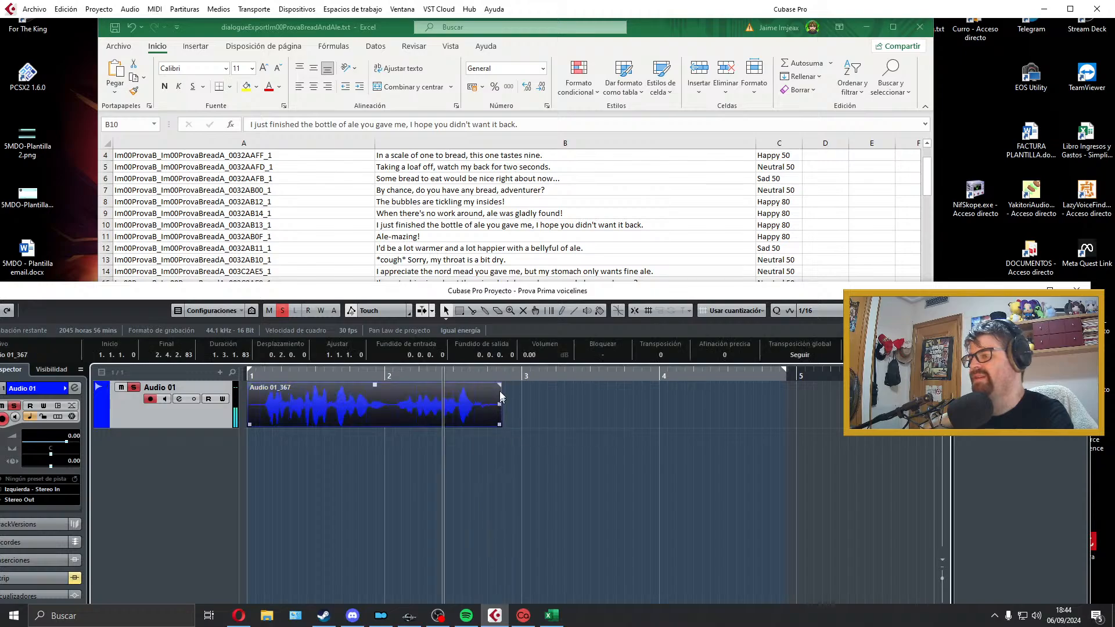
left_click_drag(494, 386, 492, 386)
left_click_drag(254, 429, 260, 426)
left_click_drag(264, 387, 266, 386)
left_click_drag(399, 409, 351, 407)
key("p")
key("space")
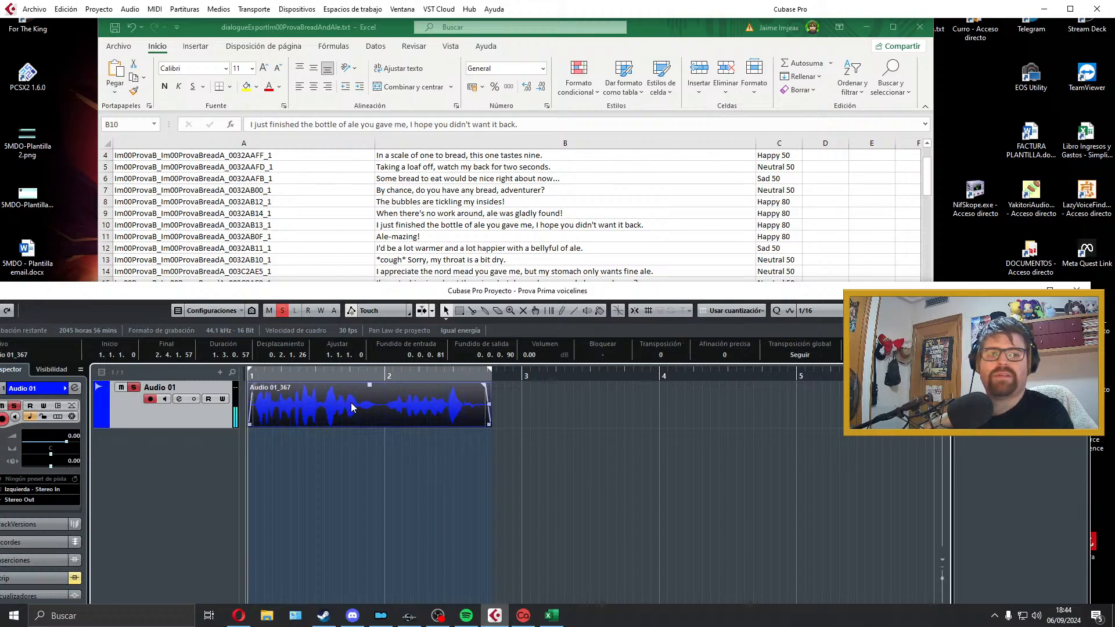
Step: Copy the line ID from cell A10 and export the mix as a Wave file named Im00ProvaB_Im00ProvaBreadA_0032AB13_1
key("alt+Tab")
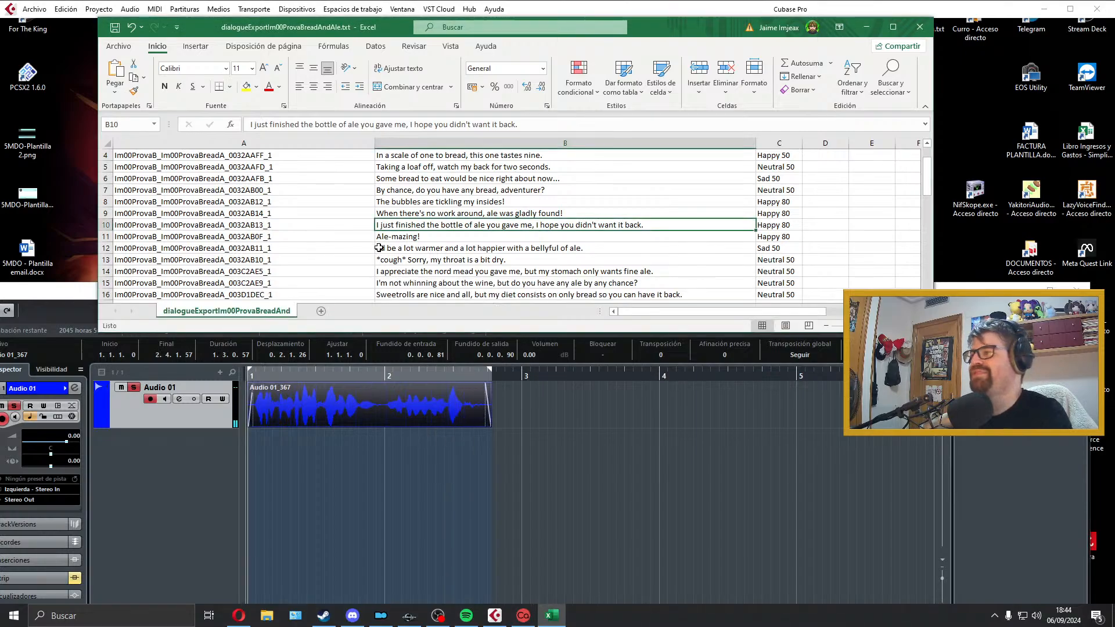
left_click(335, 229)
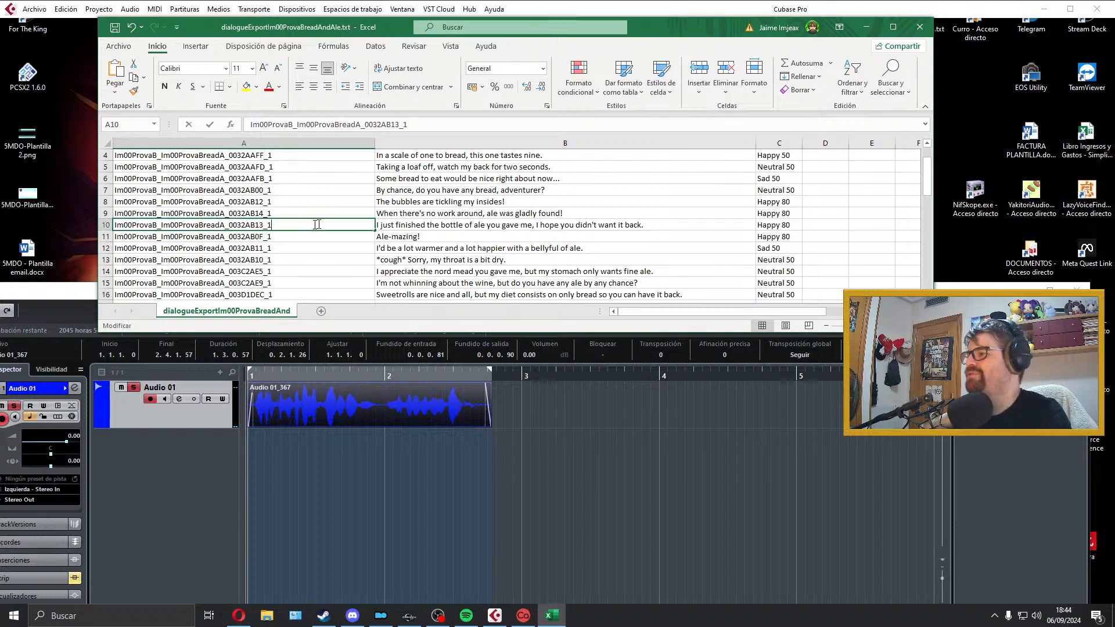
key("F2")
left_click(363, 392)
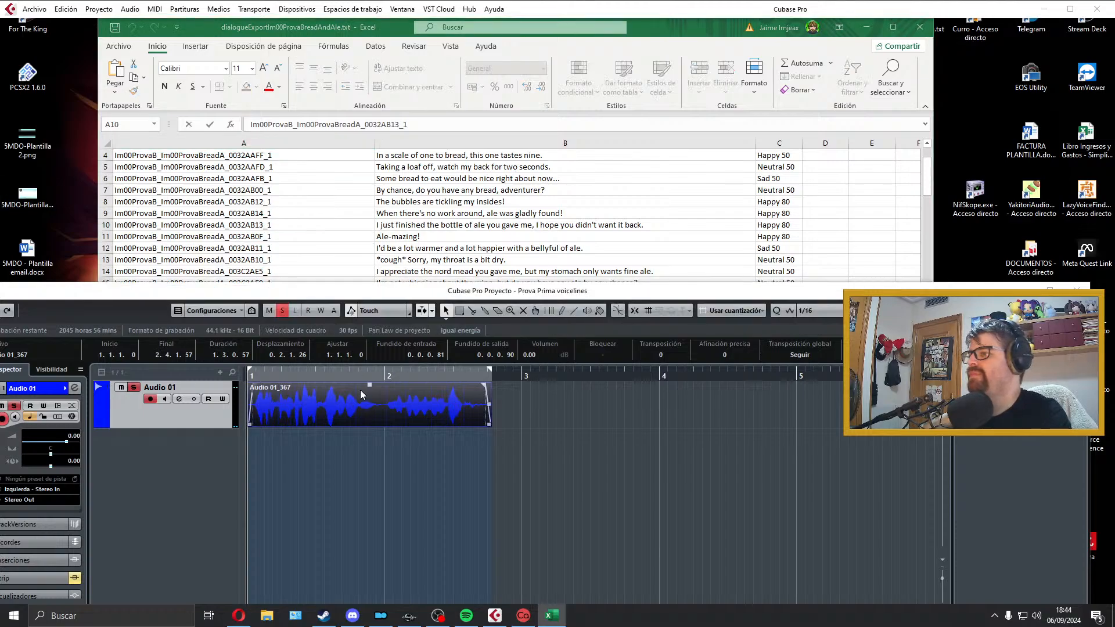
left_click(34, 9)
mouse_move(73, 198)
left_click(268, 214)
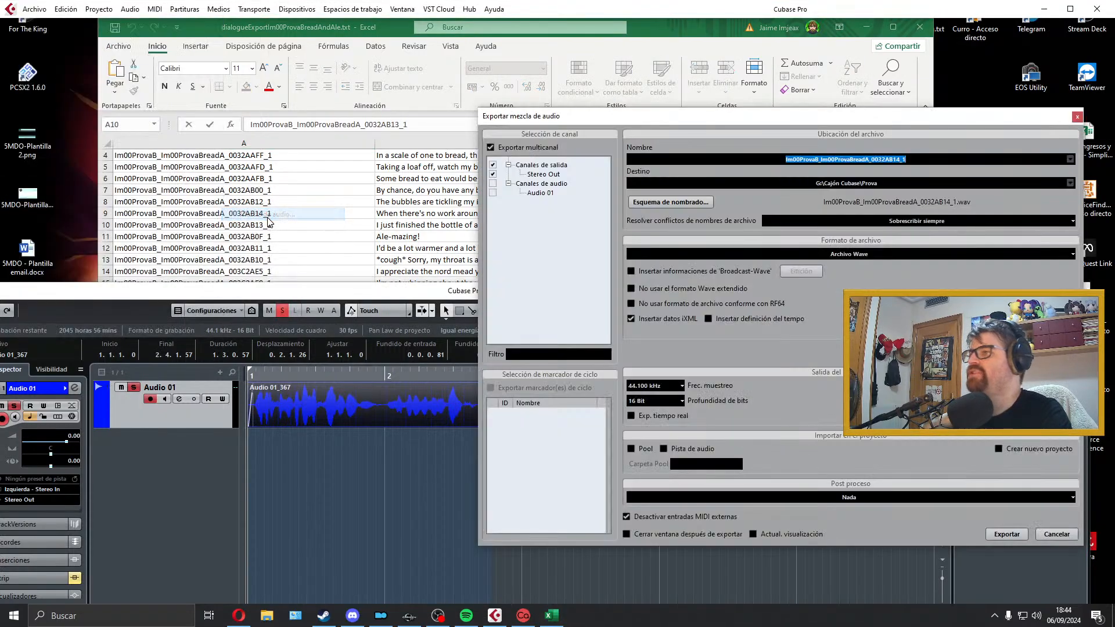
left_click(1010, 534)
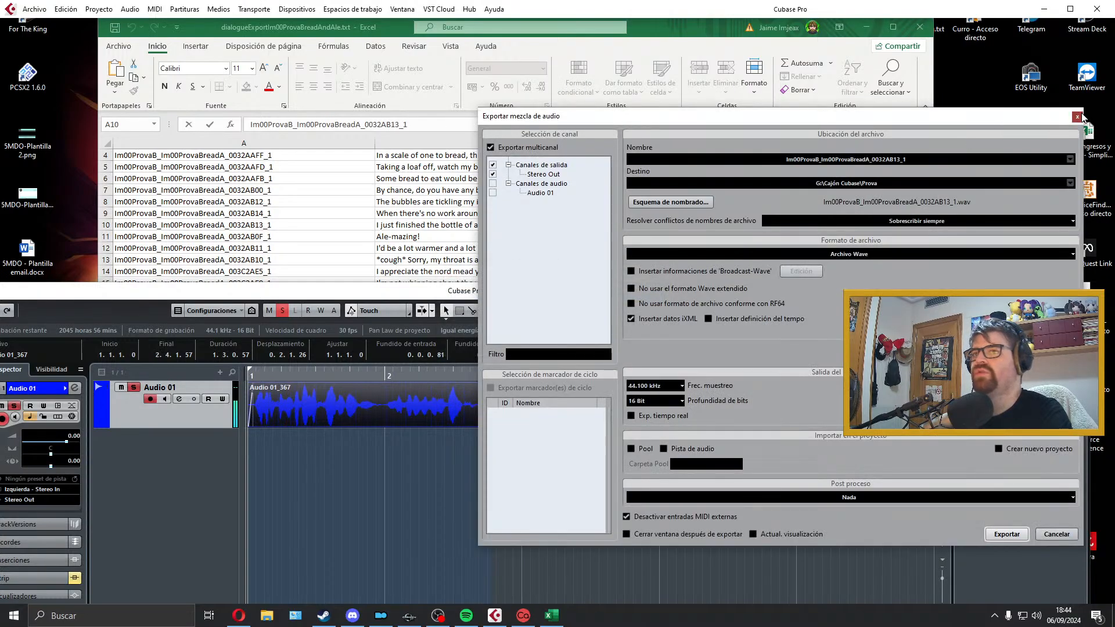
left_click(1078, 116)
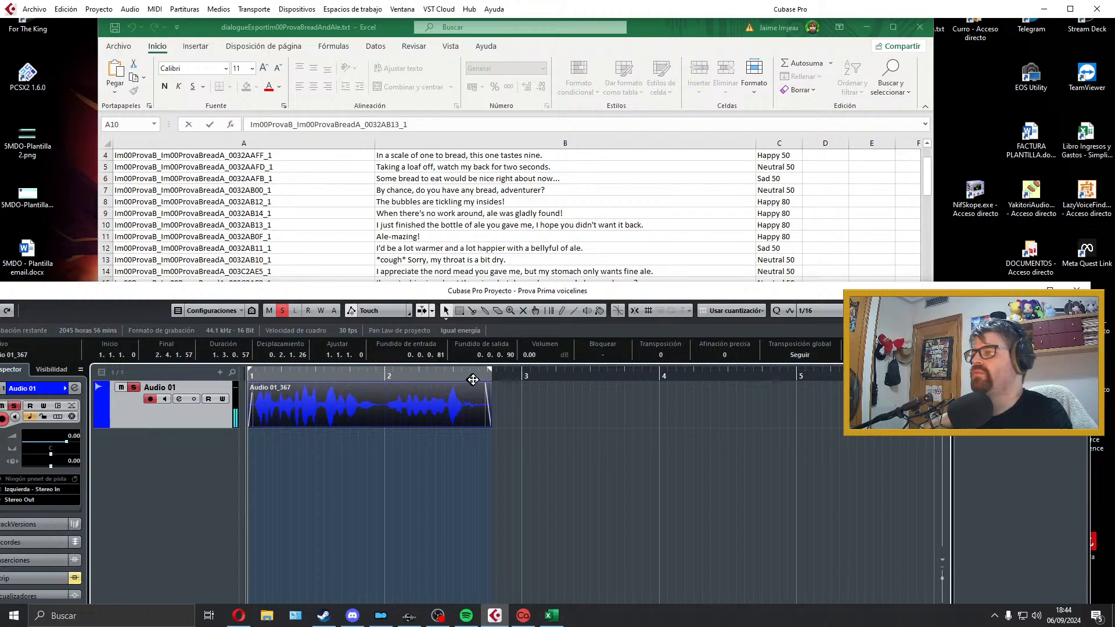
Step: Delete the exported bottle-of-ale take, extend the right locator past bar 4, and select the dialogue line in cell B11
key("Delete")
left_click_drag(492, 373, 693, 373)
left_click(527, 212)
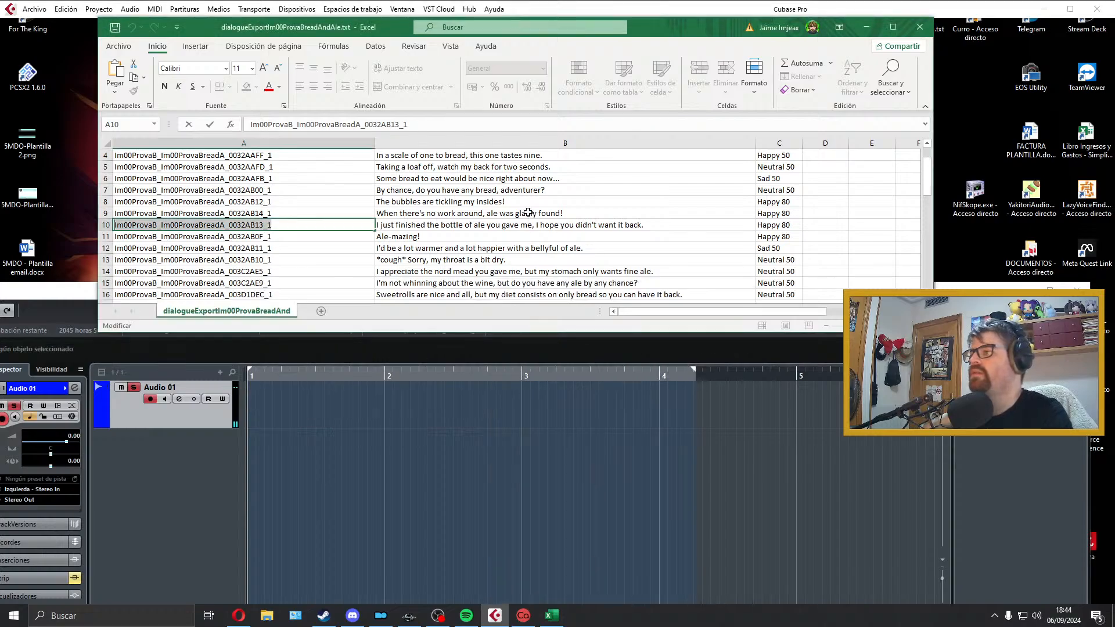
left_click(416, 242)
left_click(407, 404)
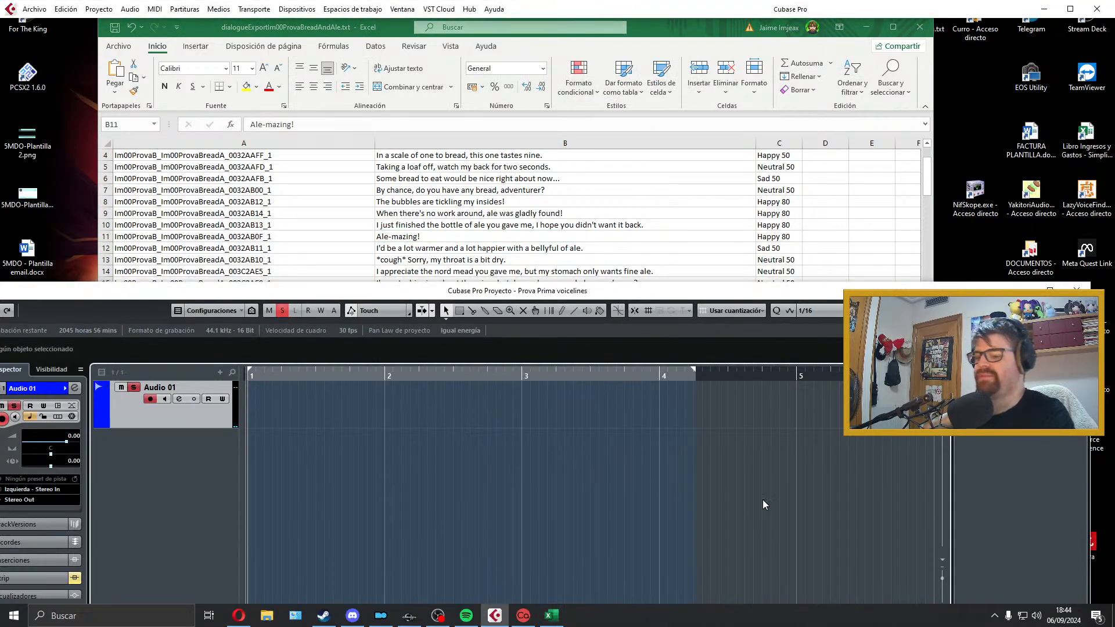
Step: Record a take of "Ale-mazing!" on Audio 01 from bar 1 and play it back
key("KP_Multiply")
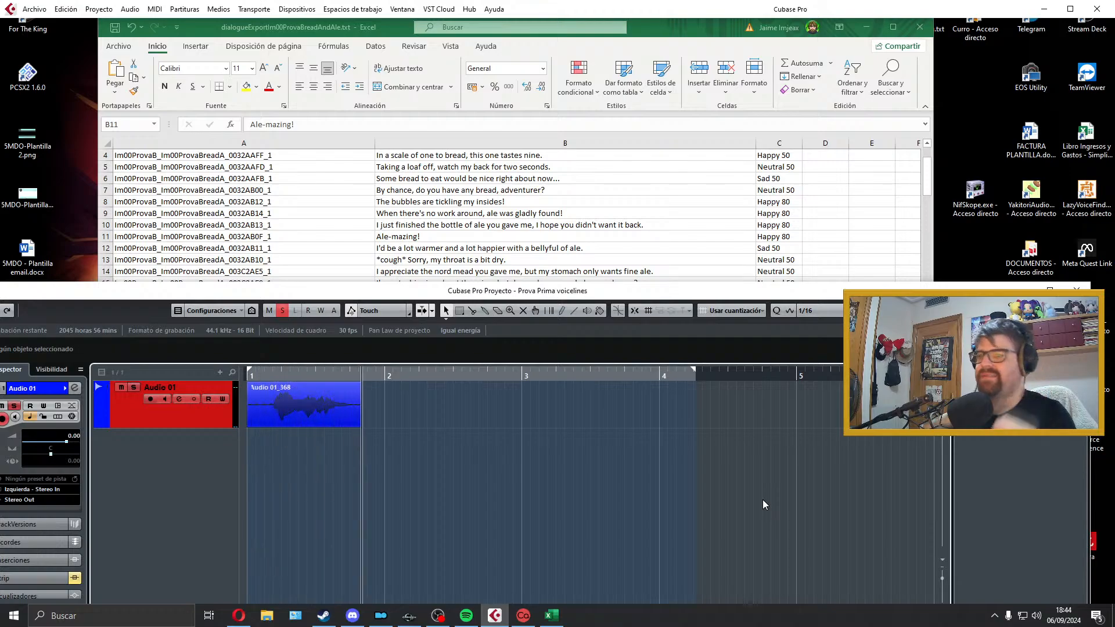
key("space")
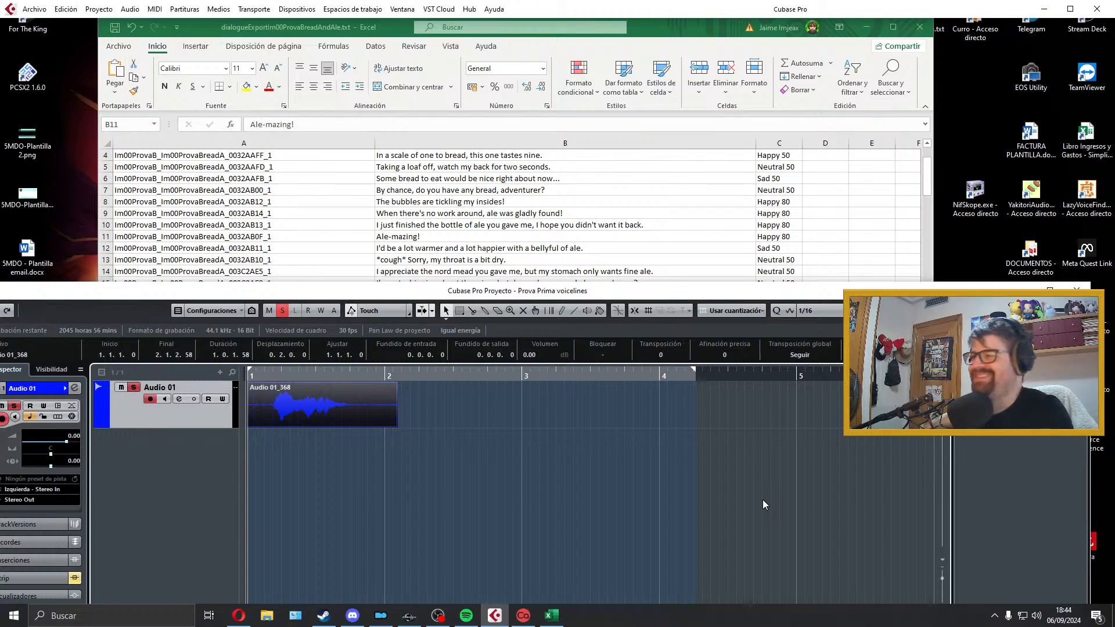
key("space")
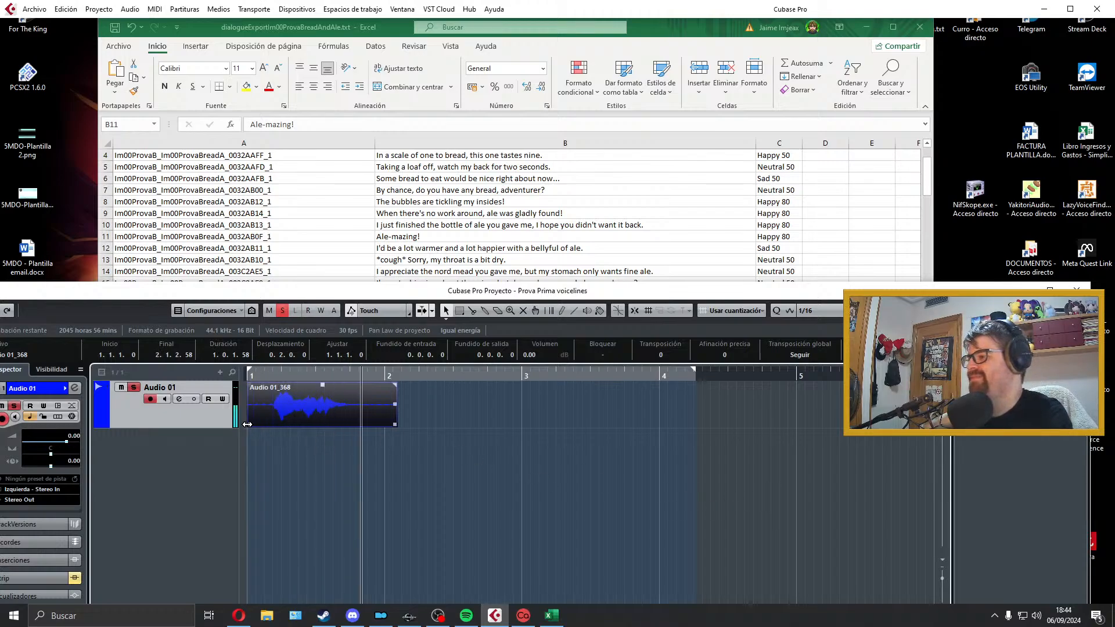
key("space")
Step: Trim the "Ale-mazing!" take from bar 1 to about 1.3.2 with short fades at both ends, and fit the locators to it
left_click_drag(247, 425, 256, 388)
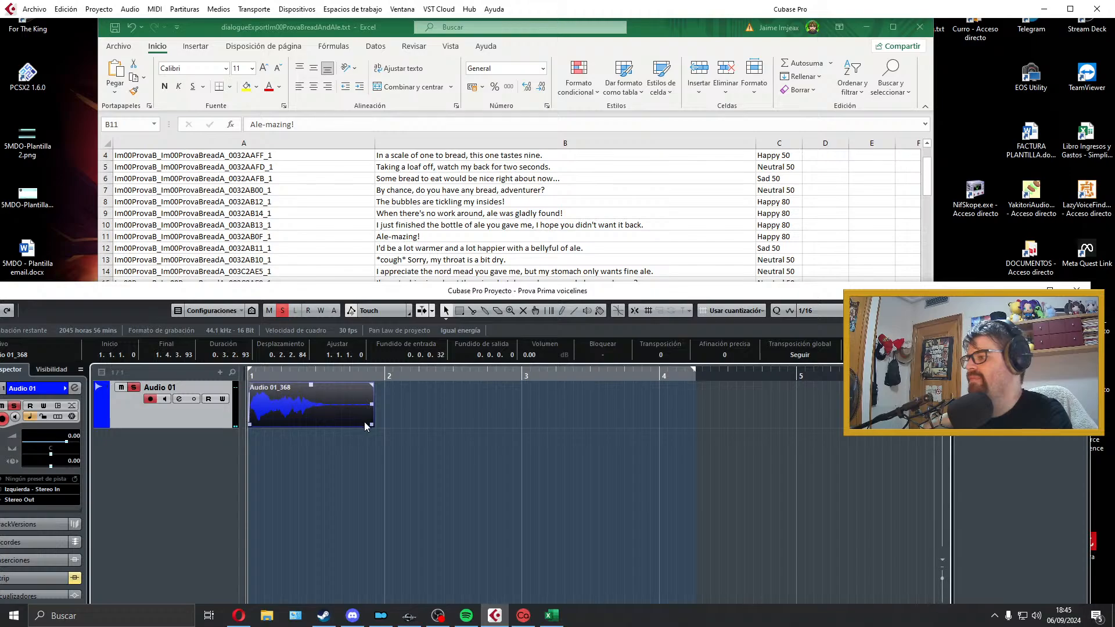
left_click_drag(366, 426, 329, 427)
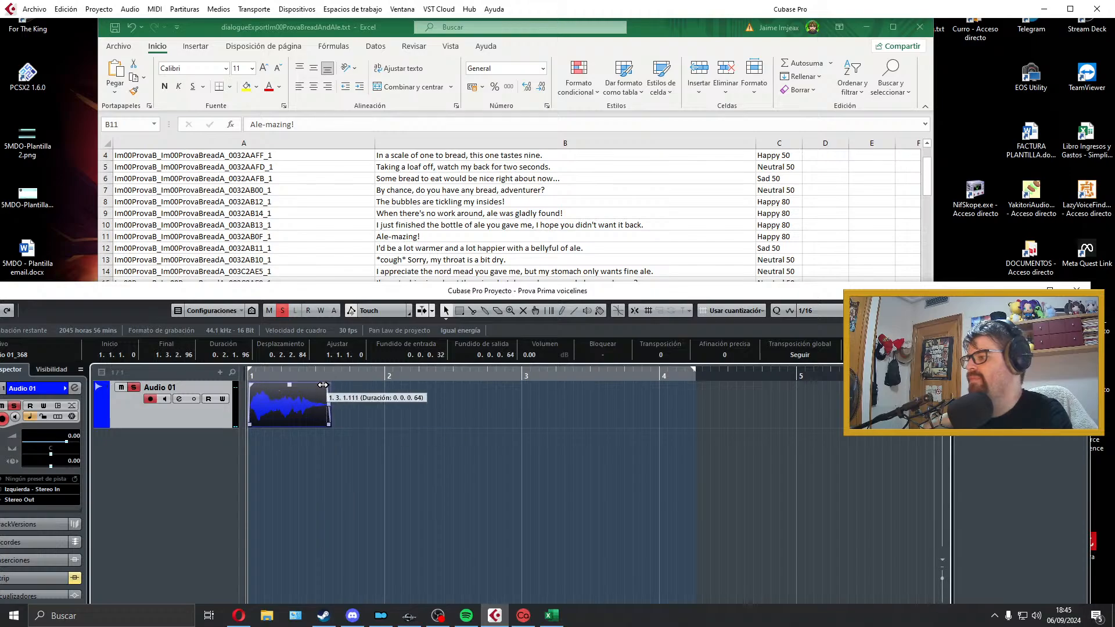
left_click_drag(323, 385, 322, 386)
key("space")
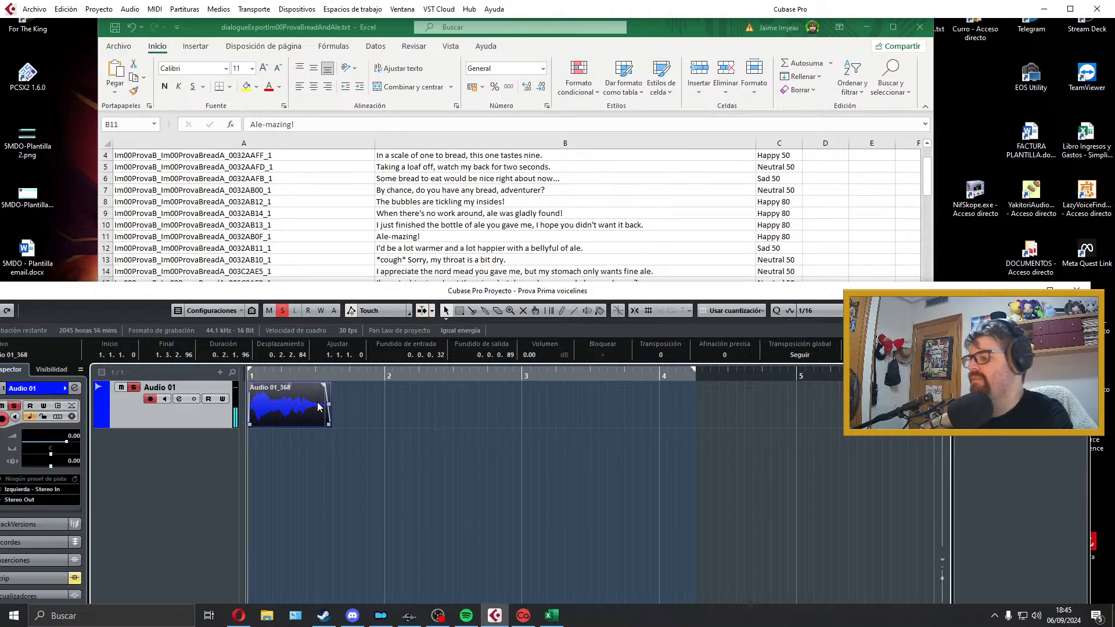
key("p")
Step: Copy the line ID from cell A11 and export the mix as a Wave file named Im00ProvaB_Im00ProvaBreadA_0032AB0F_1
left_click(293, 236)
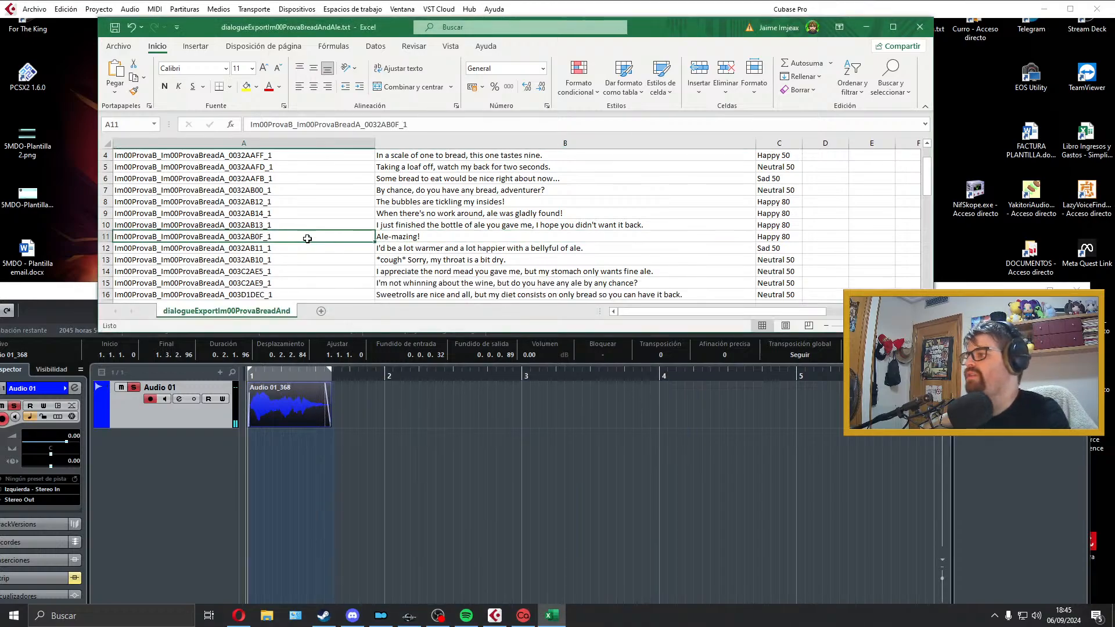
left_click_drag(271, 237, 37, 227)
left_click(303, 410)
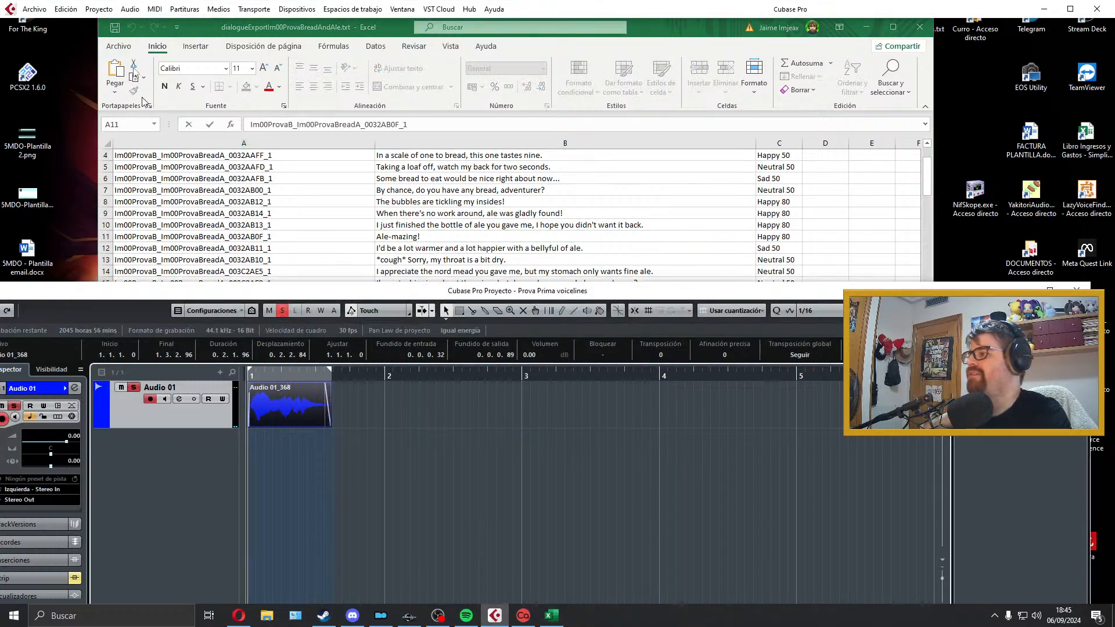
left_click(35, 9)
mouse_move(88, 189)
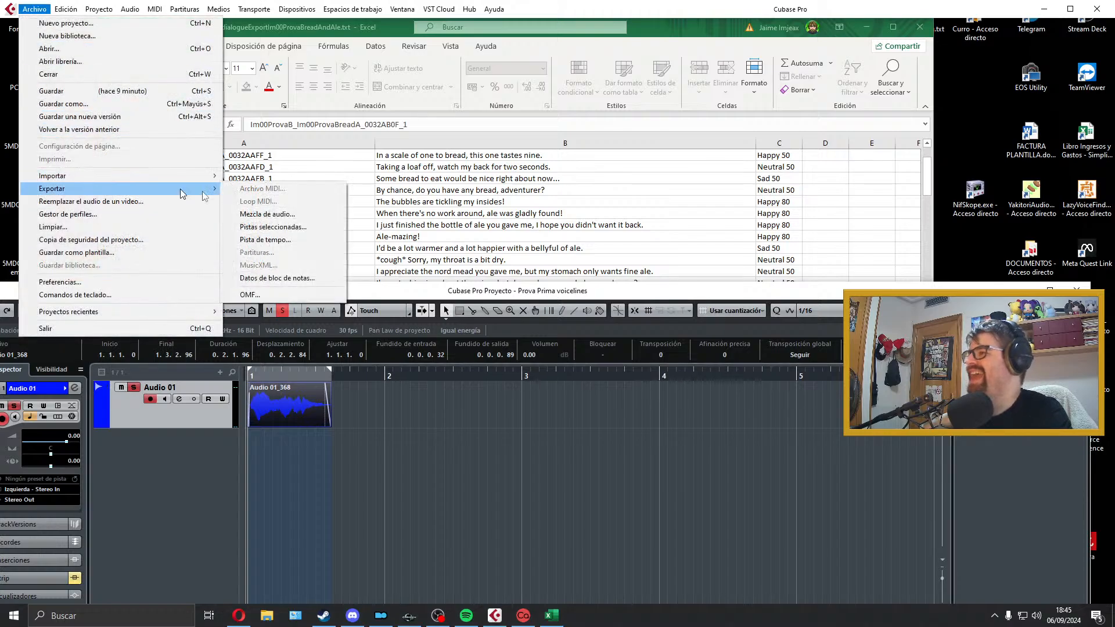
left_click(272, 219)
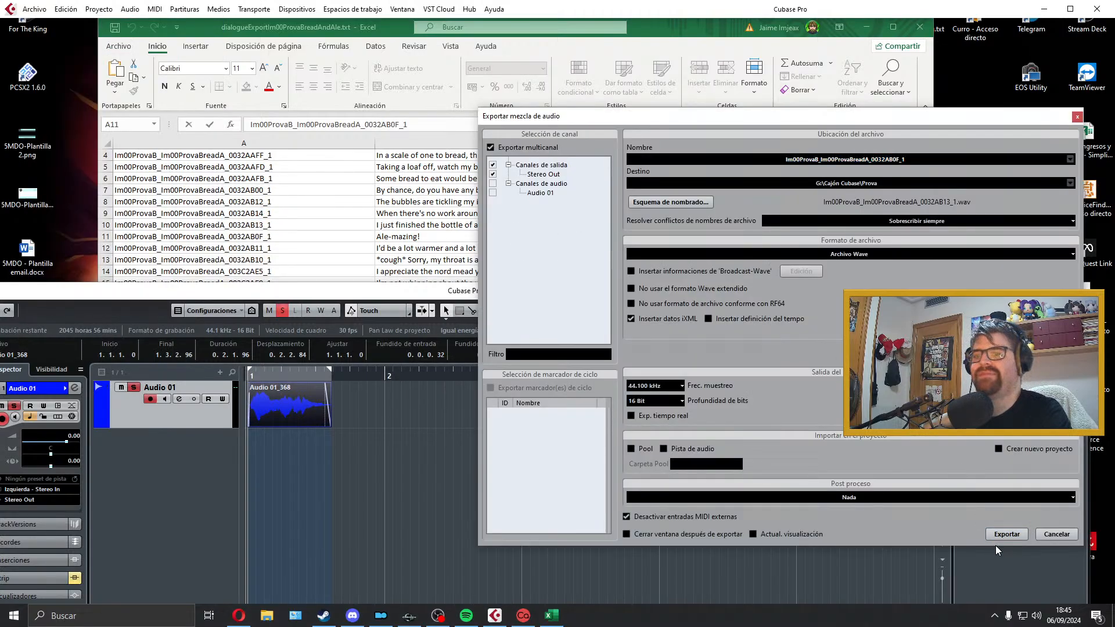
left_click(1000, 534)
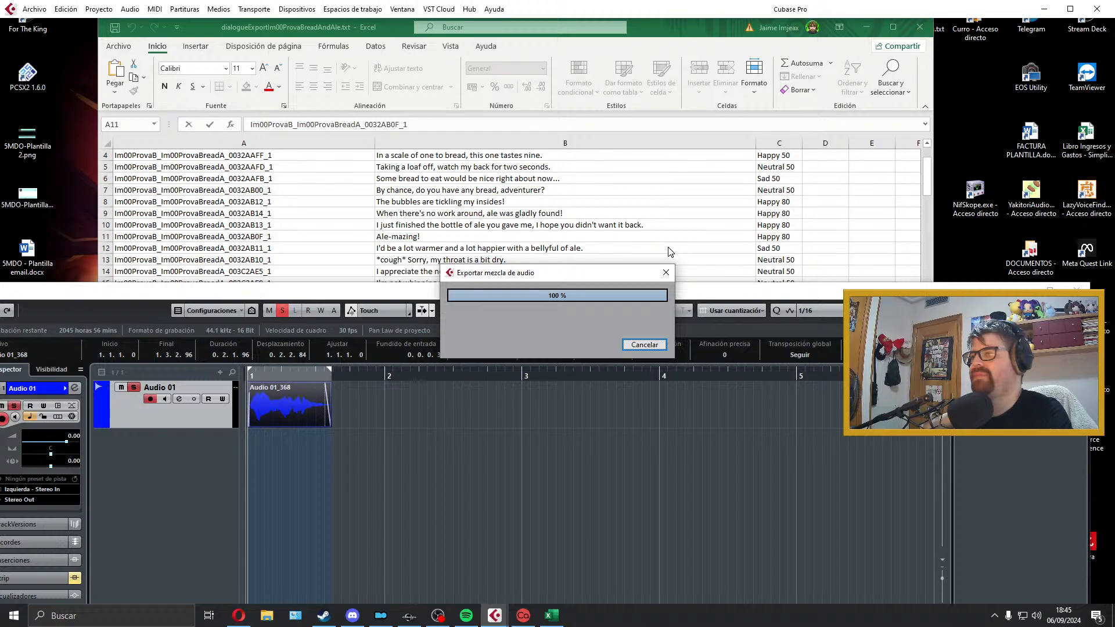
left_click(1075, 116)
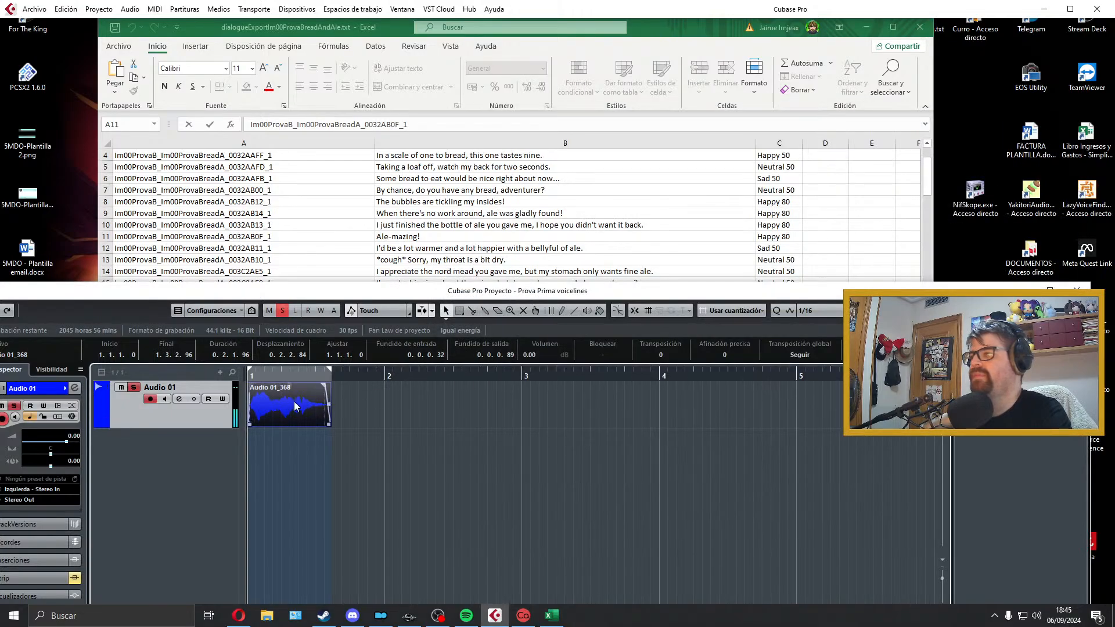
Step: Delete the exported "Ale-mazing!" take, select the dialogue line in cell B12, and extend the right locator past bar 5
key("Delete")
left_click_drag(331, 370, 507, 359)
left_click(441, 218)
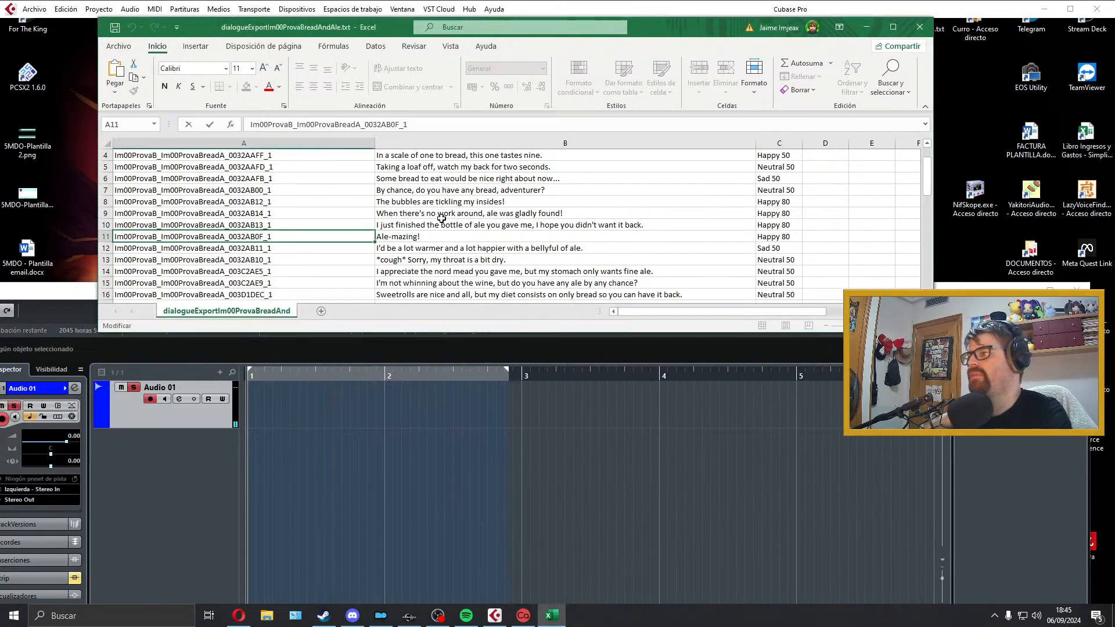
scroll(442, 218, "down", 1)
left_click(441, 215)
left_click(314, 416)
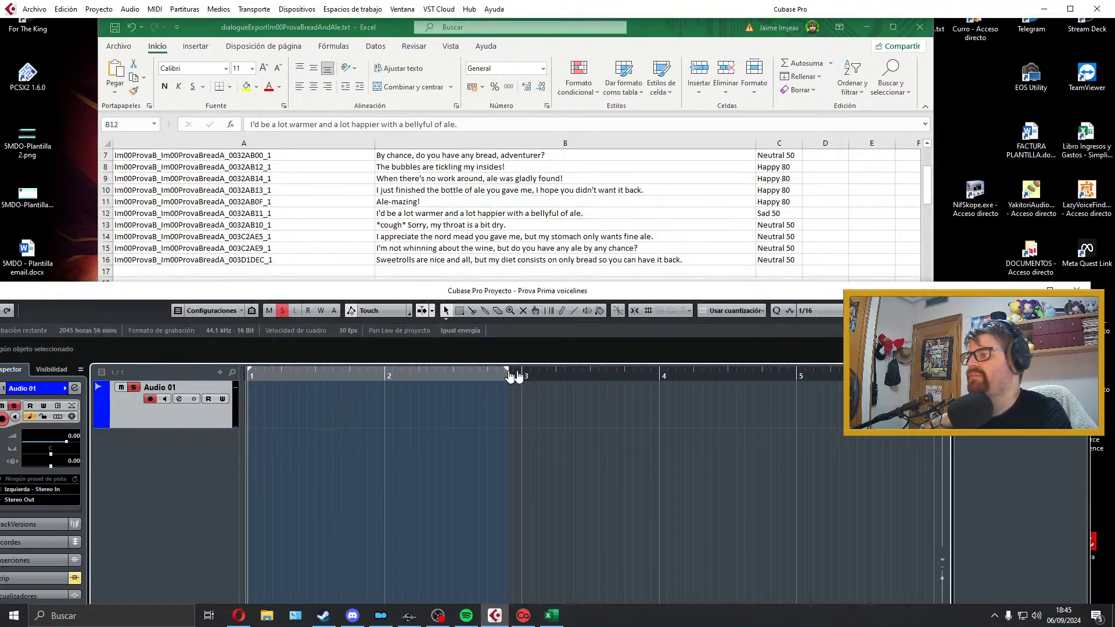
left_click_drag(510, 373, 876, 374)
Step: Record a trial take of "I'd be a lot warmer and a lot happier with a bellyful of ale.", play it back and discard it
key("KP_Multiply")
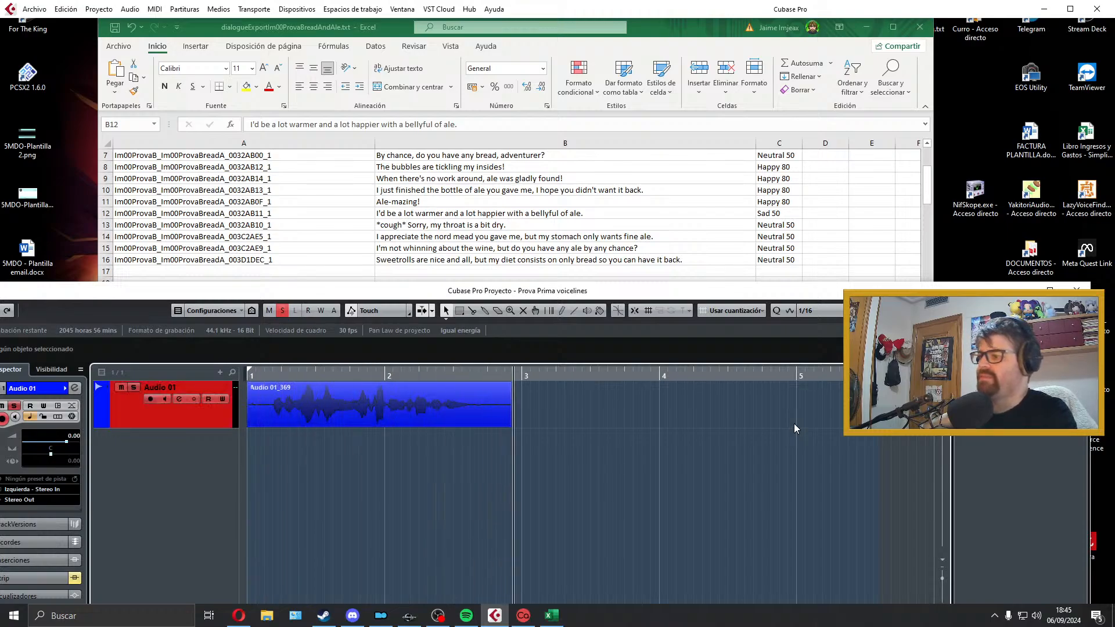
key("space")
key("space")
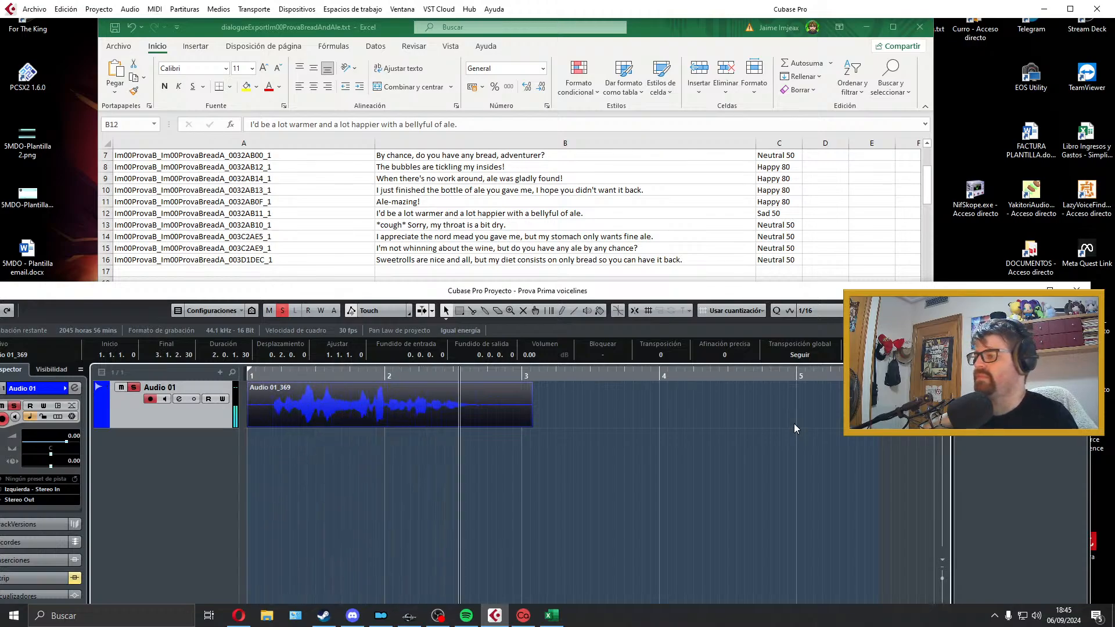
key("Delete")
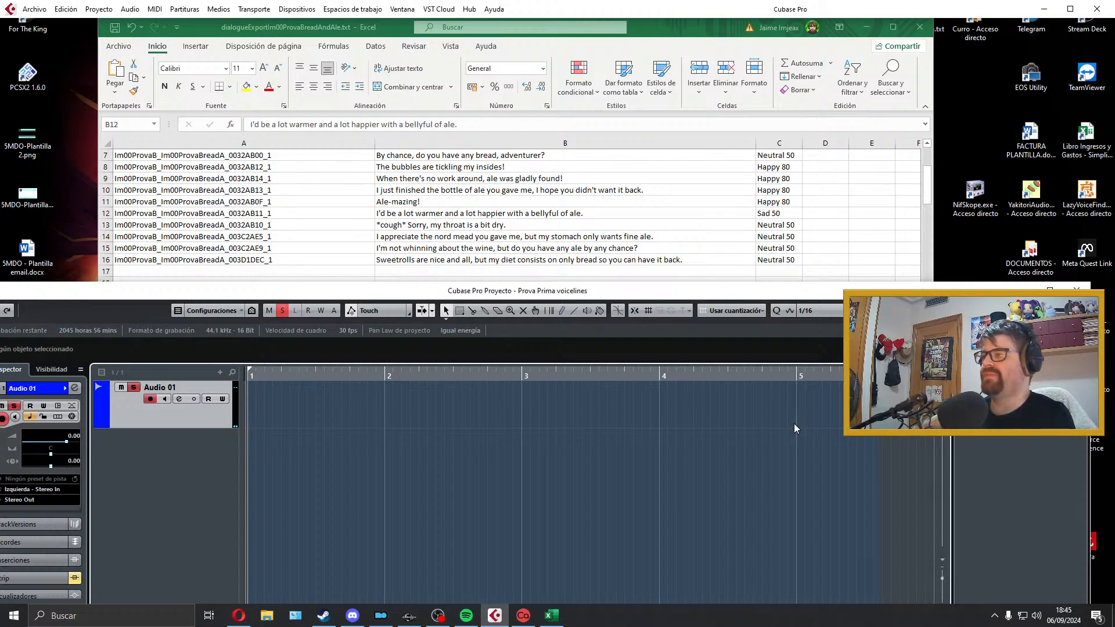
Step: Record a new take of "I'd be a lot warmer and a lot happier with a bellyful of ale." and check it by playback
key("KP_Multiply")
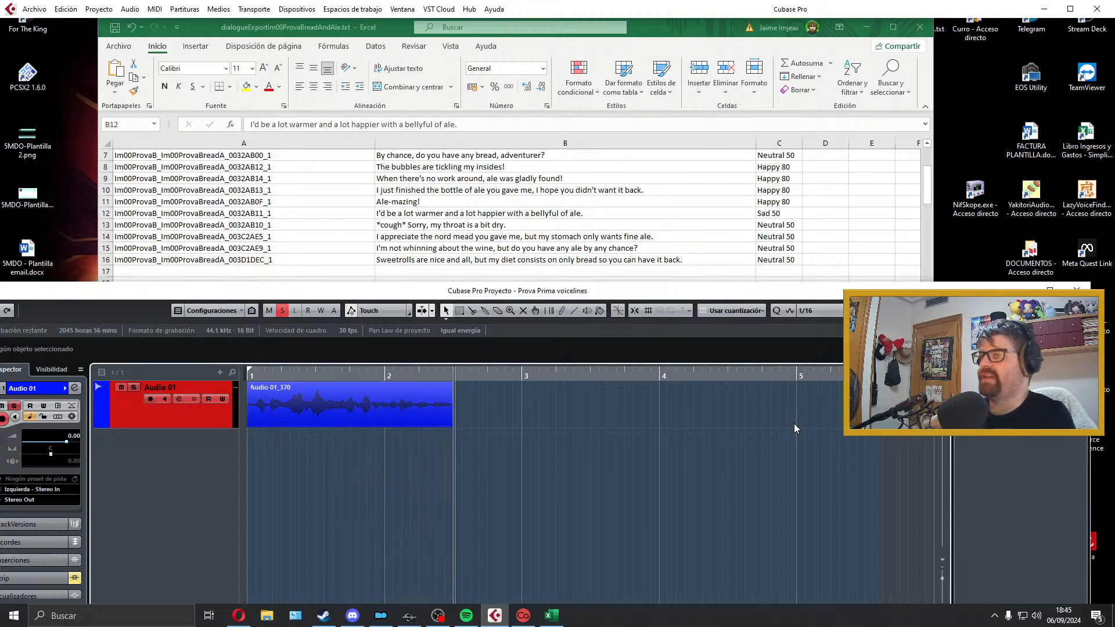
key("space")
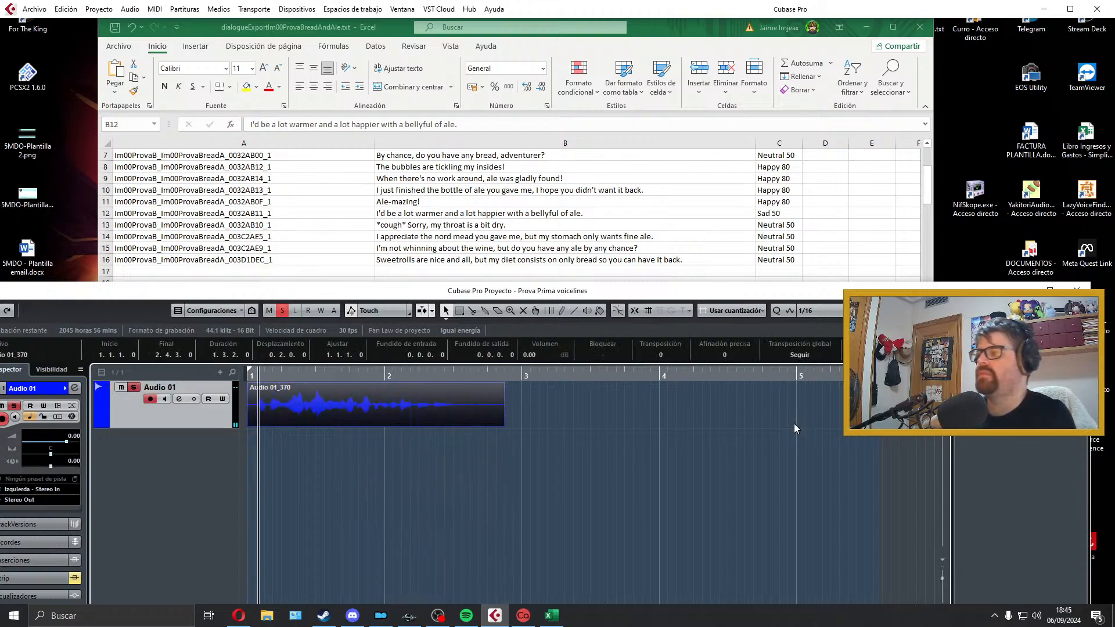
key("space")
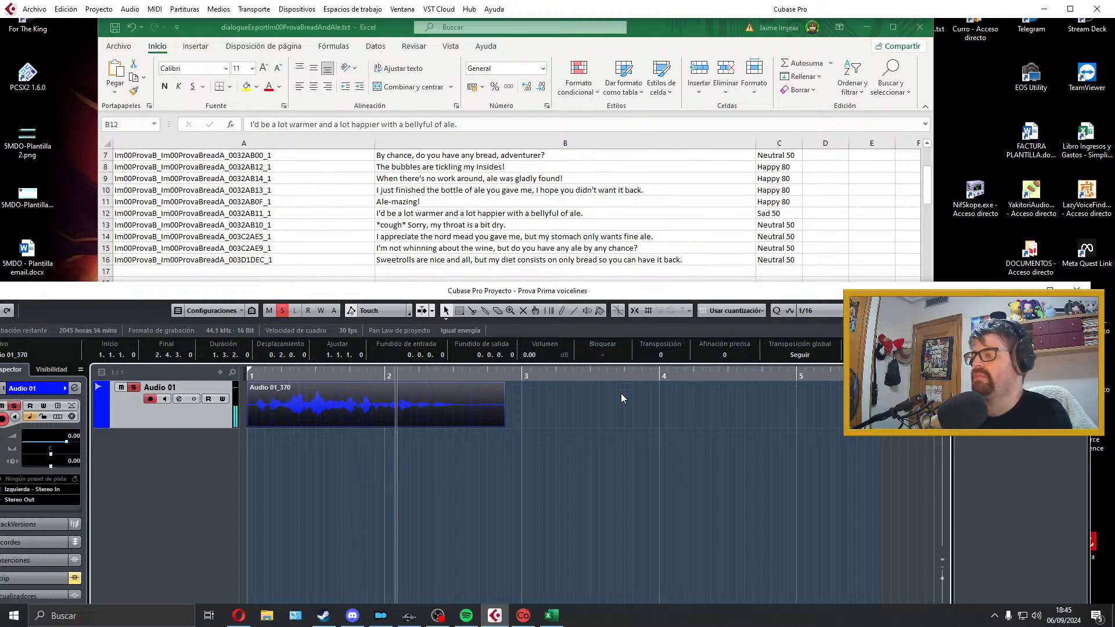
Step: Trim the bellyful-of-ale take's end to about 2.3.2 and its start slightly, then align it to bar 1 with short fades and fitted locators
left_click_drag(501, 424, 458, 387)
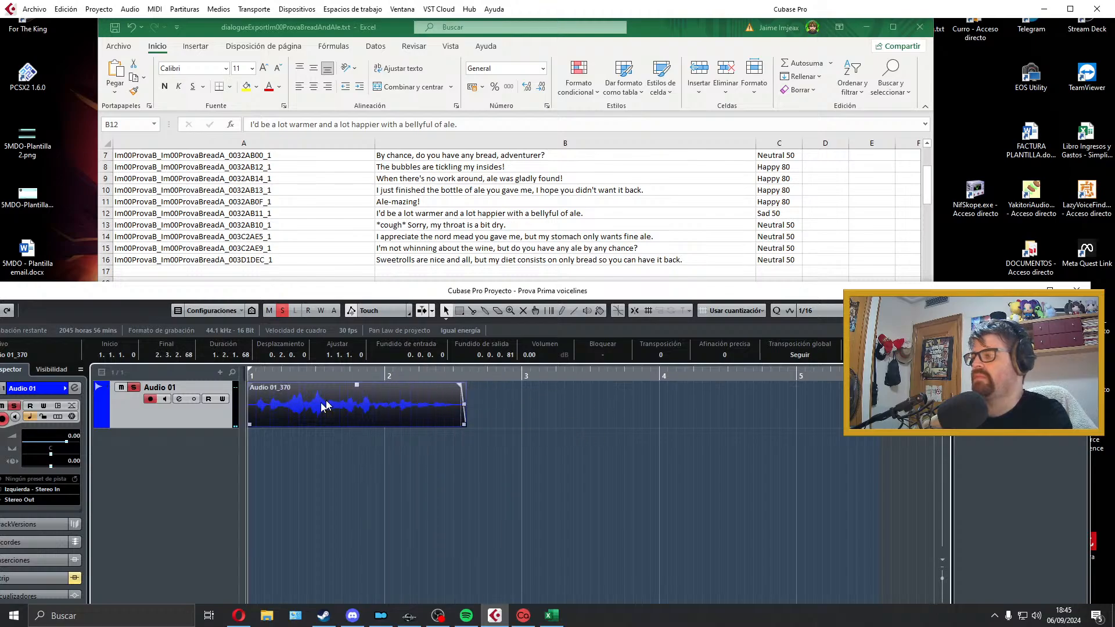
left_click_drag(250, 424, 255, 424)
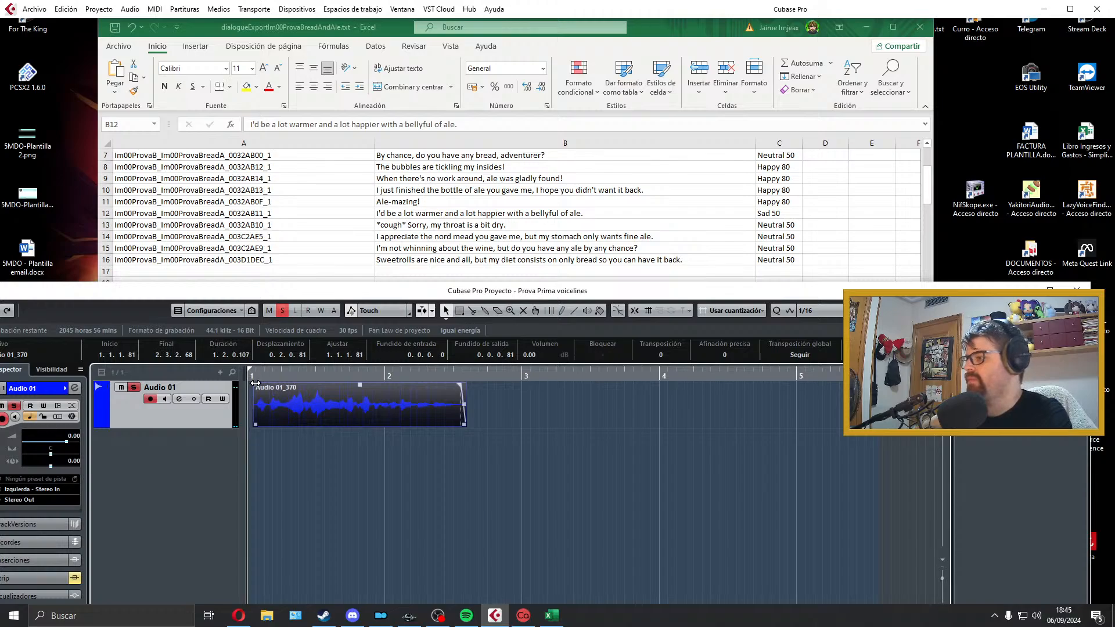
left_click(420, 454)
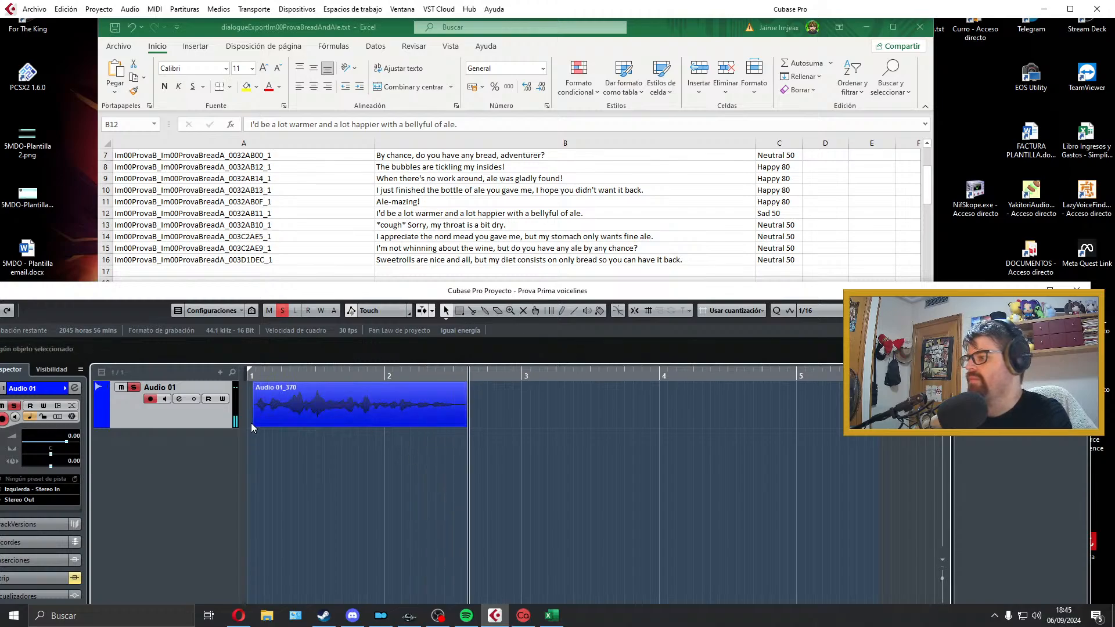
left_click_drag(339, 417, 333, 417)
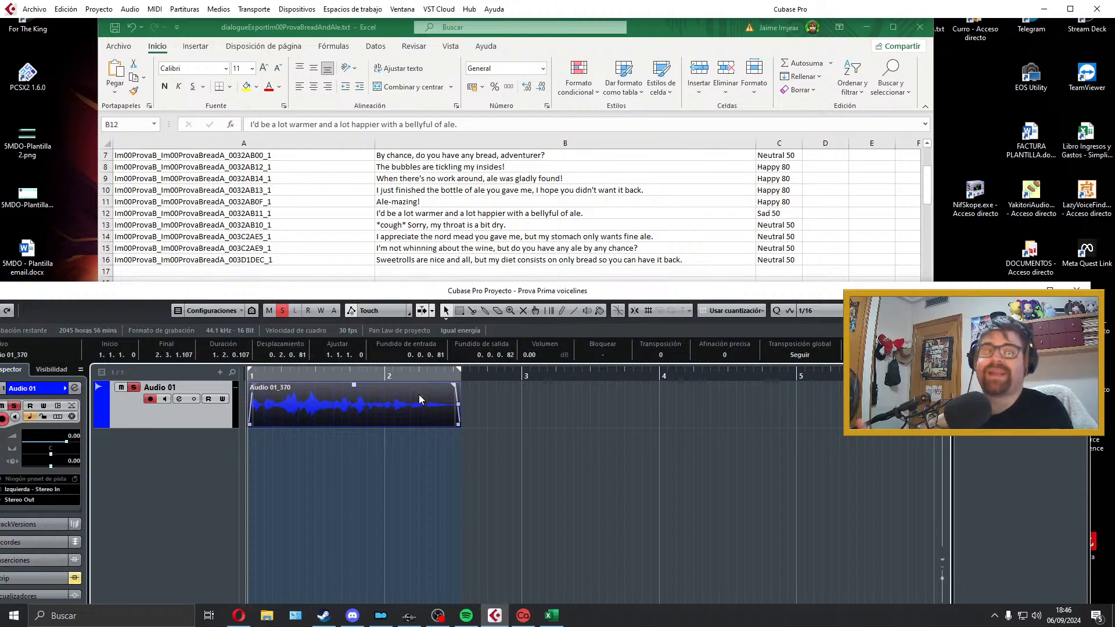
Step: Copy the line ID from cell A12 and export the mix as a Wave file named Im00ProvaB_Im00ProvaBreadA_0032AB11_1
left_click(477, 216)
double_click(341, 215)
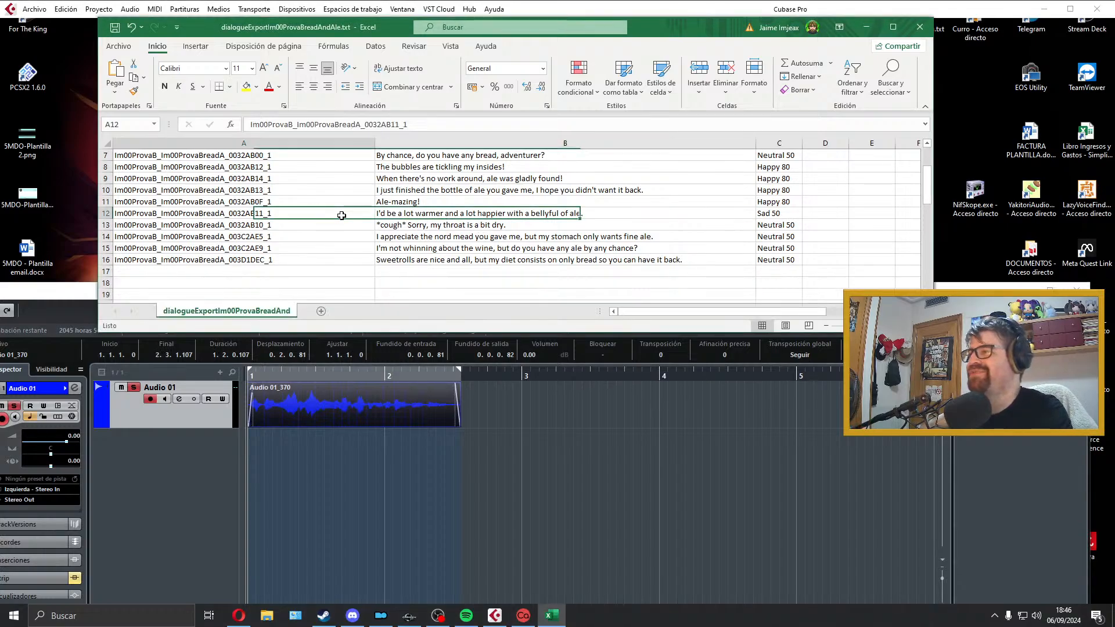
key("shift+Home")
key("ctrl+c")
left_click(388, 389)
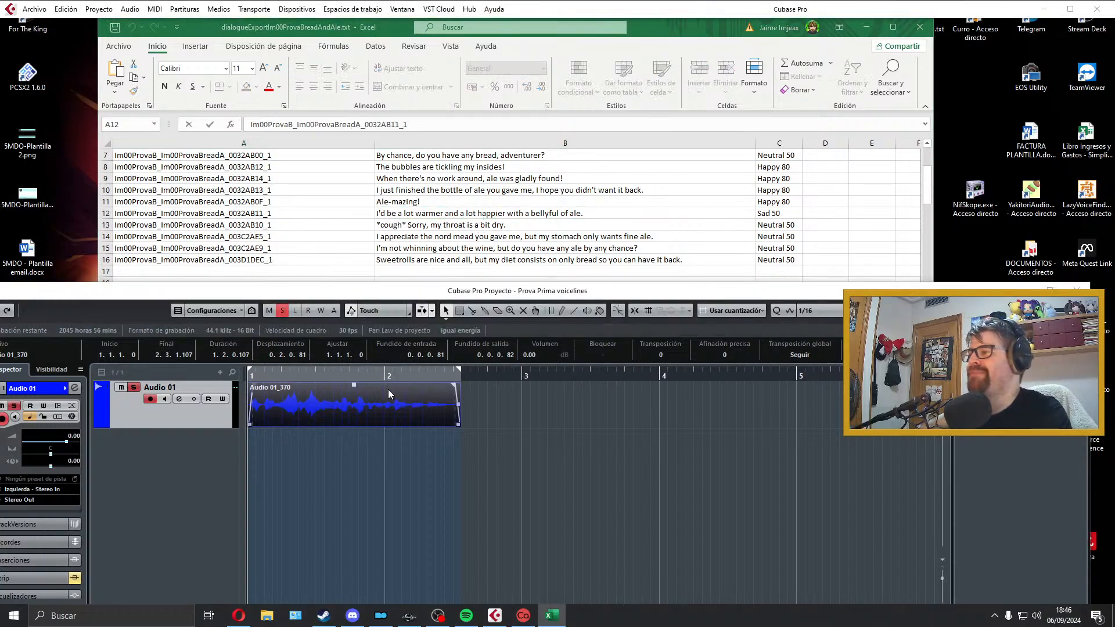
left_click(34, 8)
mouse_move(103, 187)
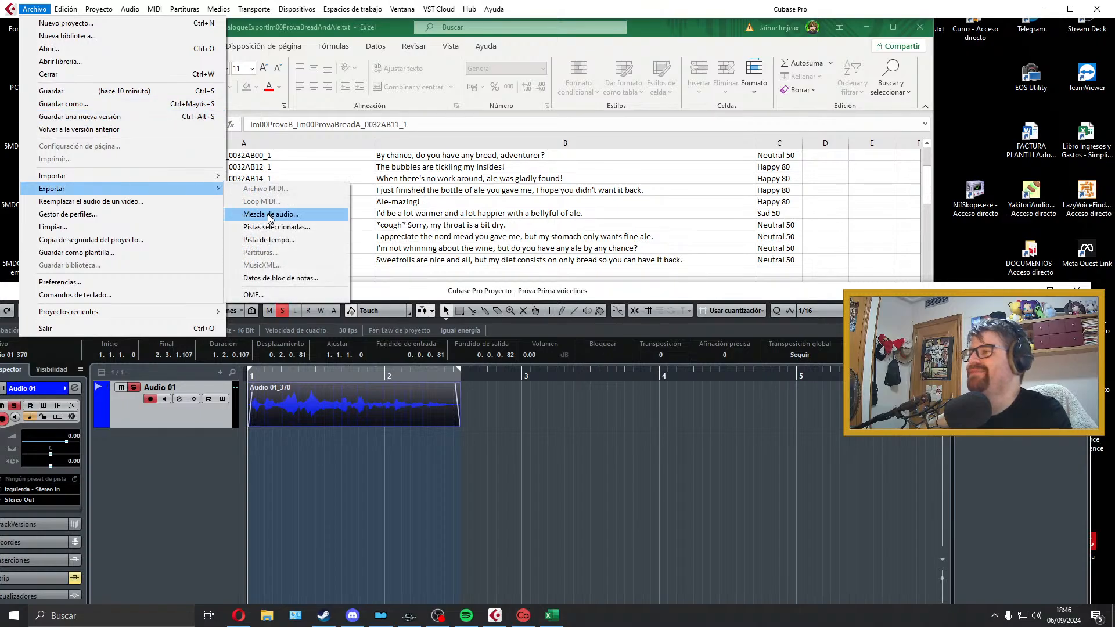
left_click(267, 212)
key("ctrl+v")
left_click(1007, 534)
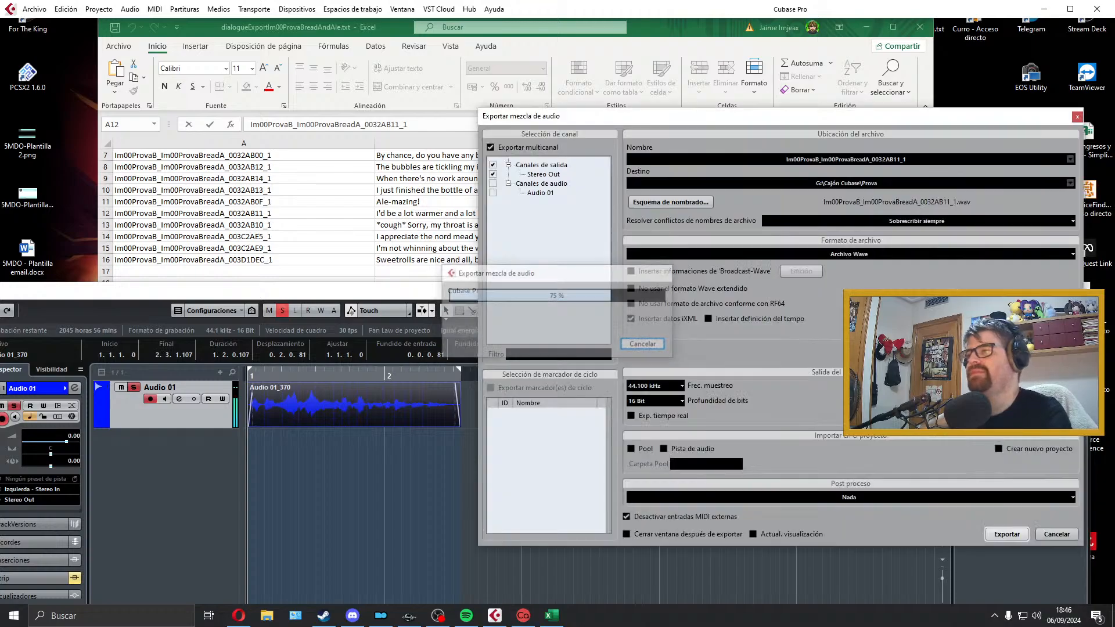
left_click(1078, 117)
Step: Select the dialogue line in cell B13, delete the exported bellyful-of-ale take, and extend the right locator to just before bar 5
left_click(472, 225)
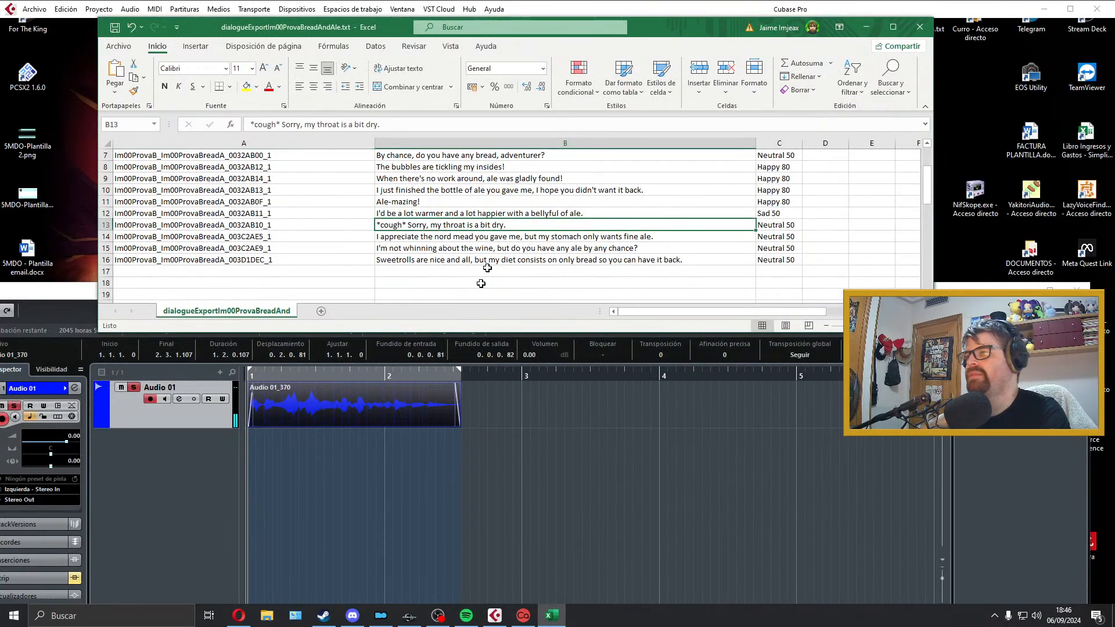
left_click(409, 406)
key("Delete")
left_click_drag(461, 374, 793, 371)
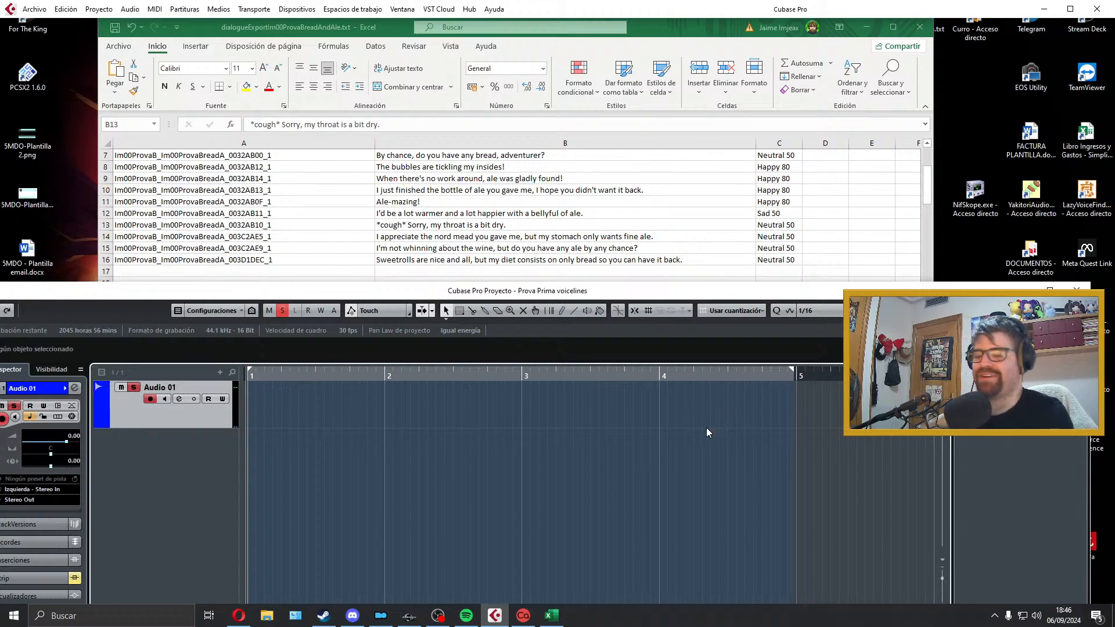
Step: Record a trial take of "*cough* Sorry, my throat is a bit dry." and discard it
key("KP_Multiply")
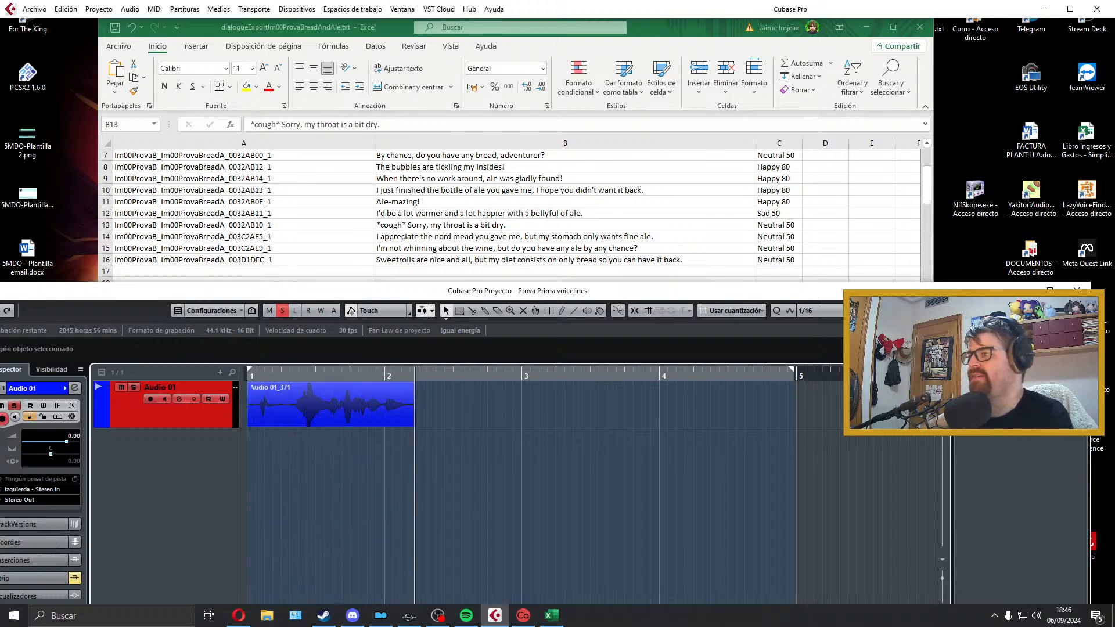
key("space")
key("Delete")
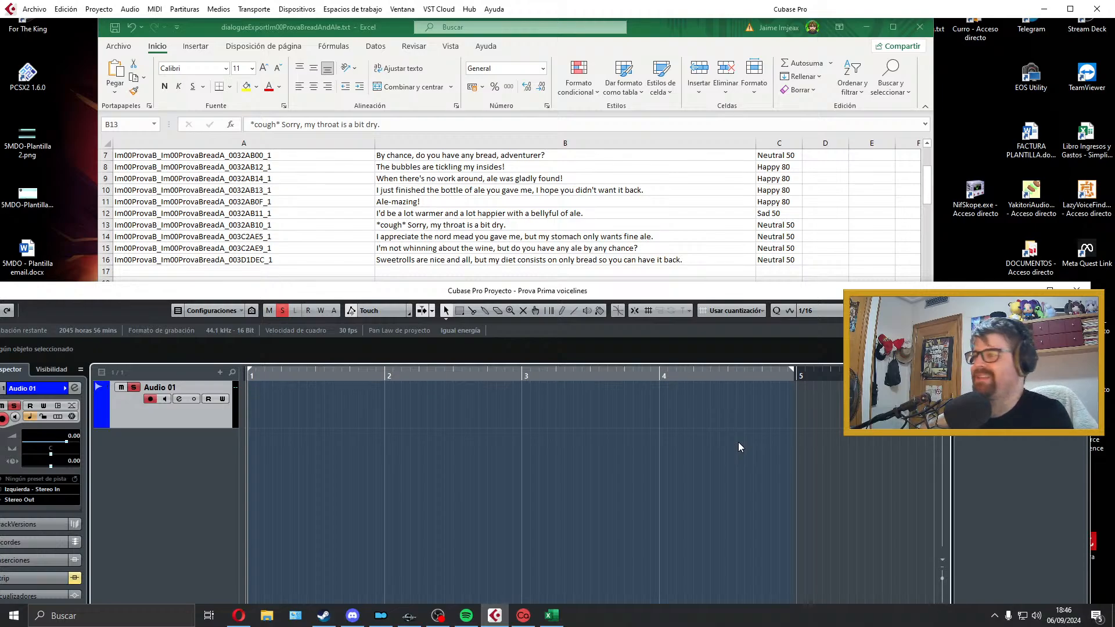
Step: Record a take of "*cough* Sorry, my throat is a bit dry.", play it back and discard it
key("KP_Multiply")
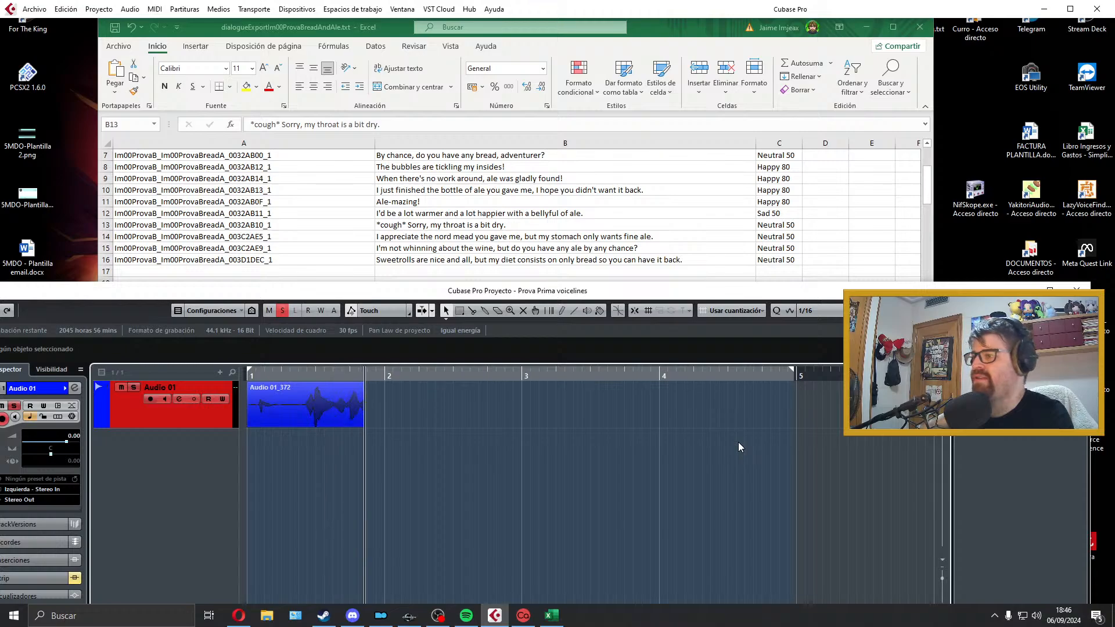
key("space")
key("space")
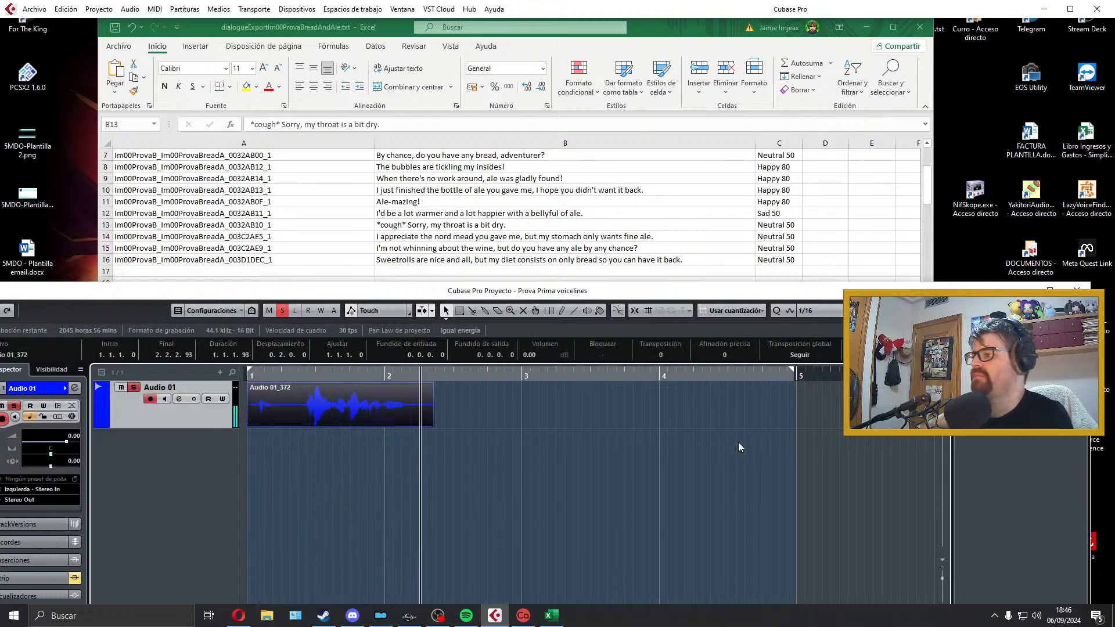
key("space")
key("Delete")
Step: Record another take of the throat-is-dry line, trim its start to about 1.1.3.11, and discard the take
key("KP_Multiply")
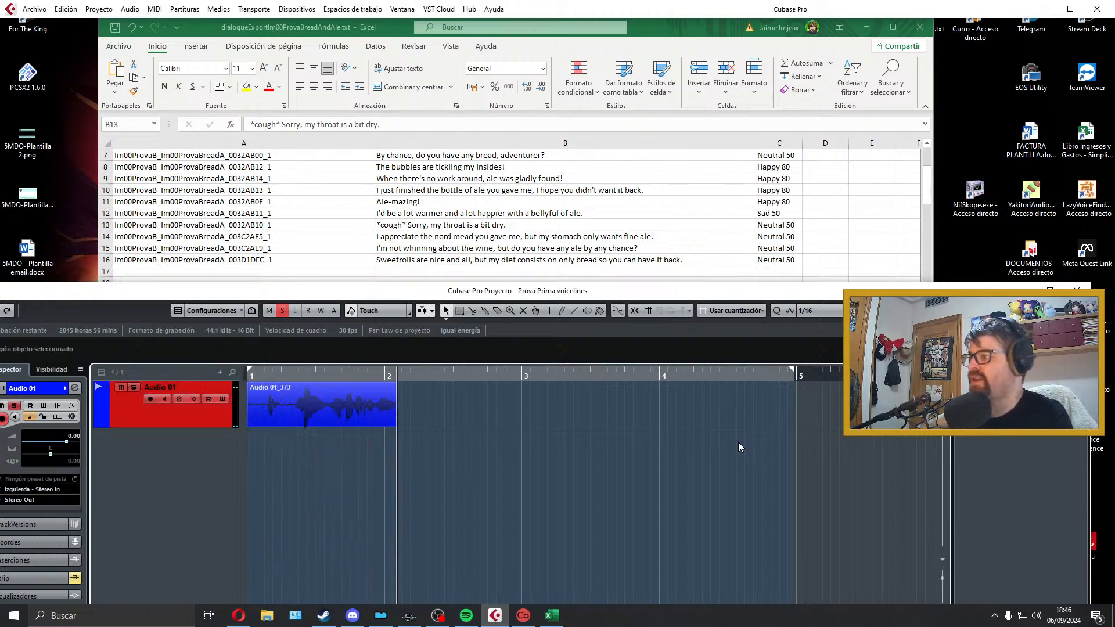
key("space")
key("space")
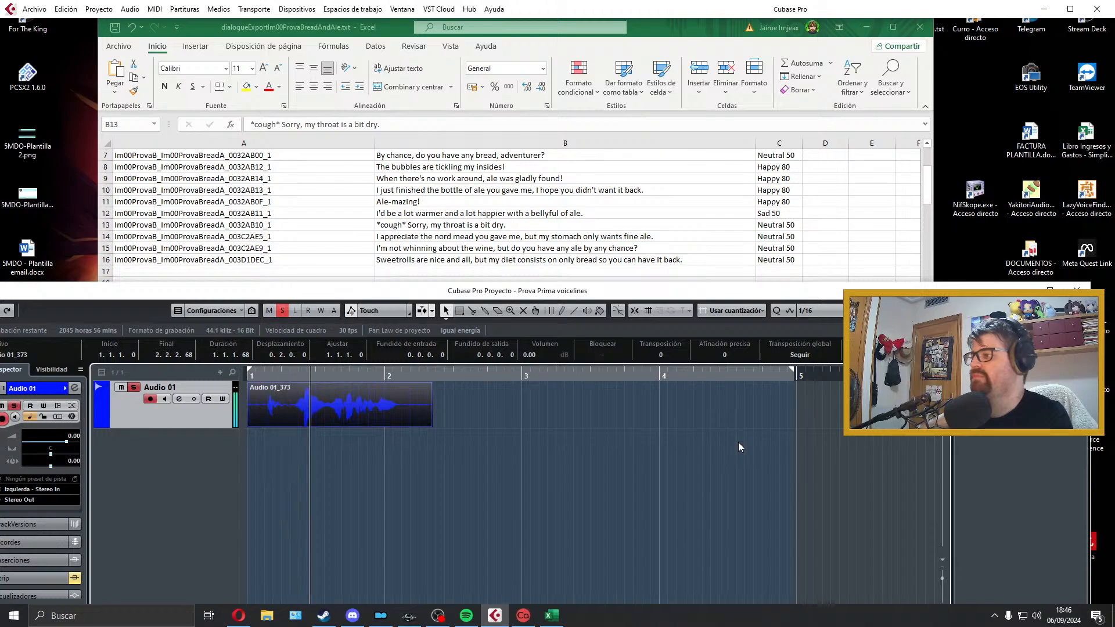
key("space")
left_click_drag(250, 424, 268, 425)
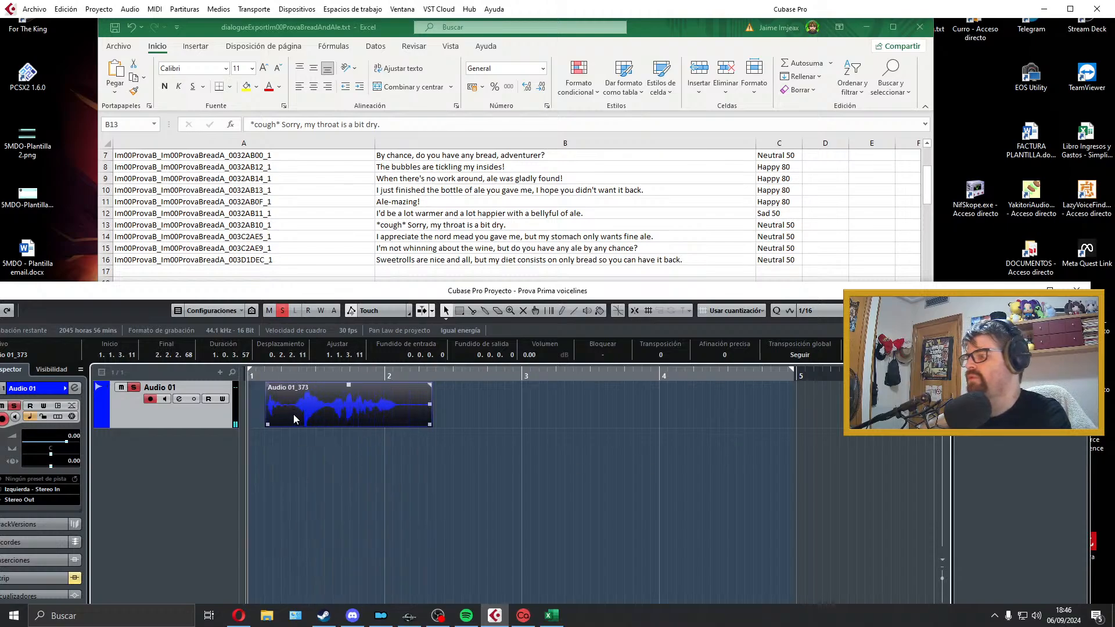
key("Delete")
Step: Record a new take of the cough line and trim its end to about 2.1.3.104 and its start to about 1.1.2.91
key("KP_Multiply")
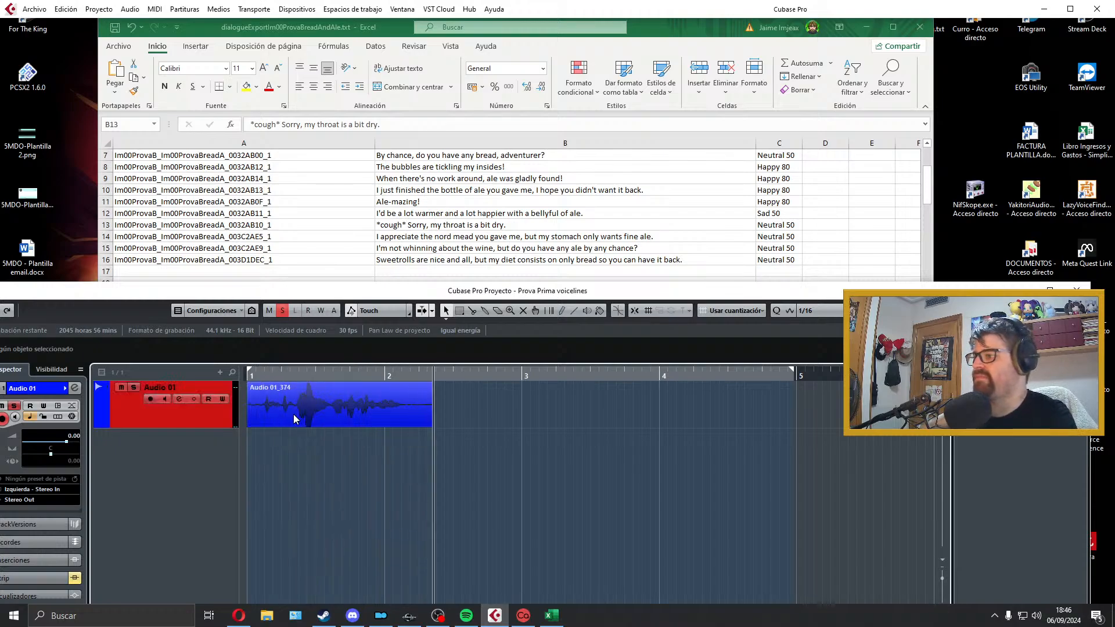
key("space")
key("space")
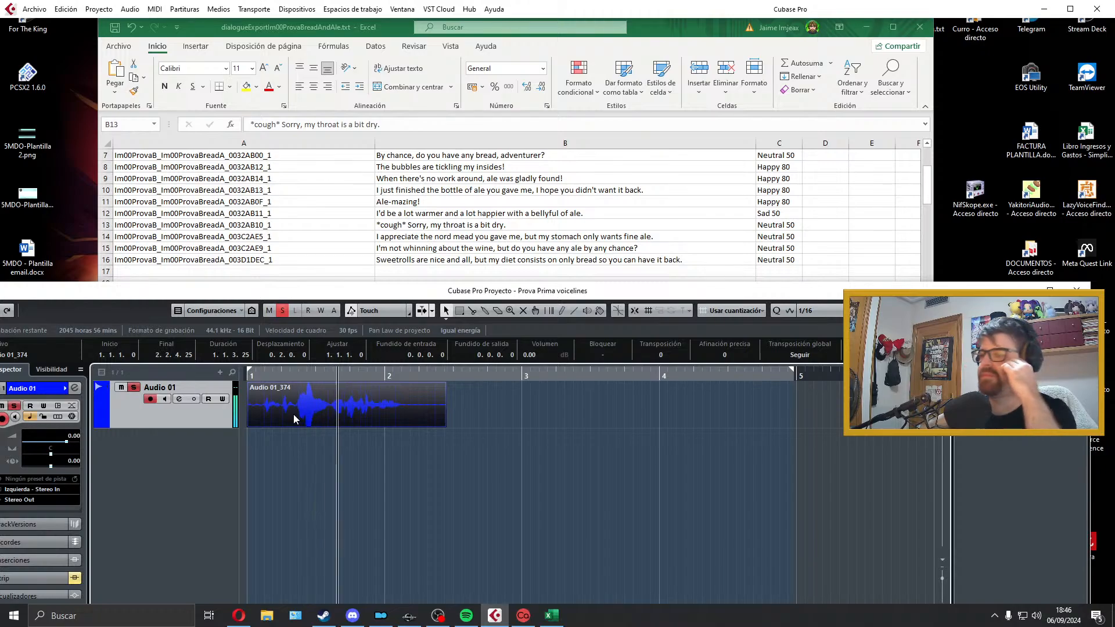
key("space")
left_click_drag(439, 427, 407, 426)
key("space")
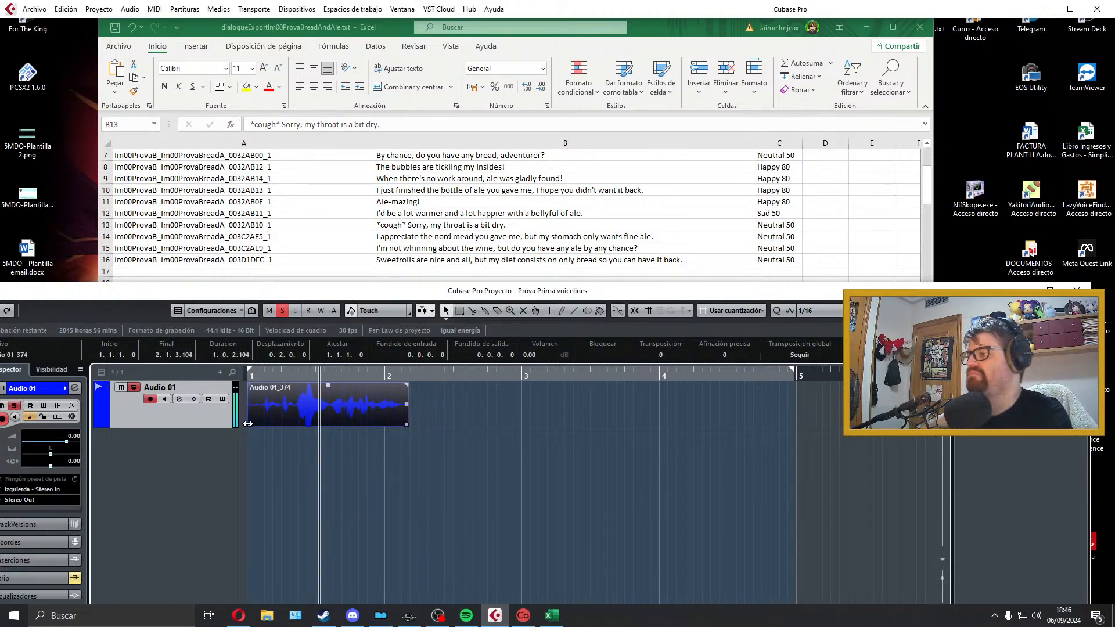
left_click_drag(249, 425, 264, 426)
key("space")
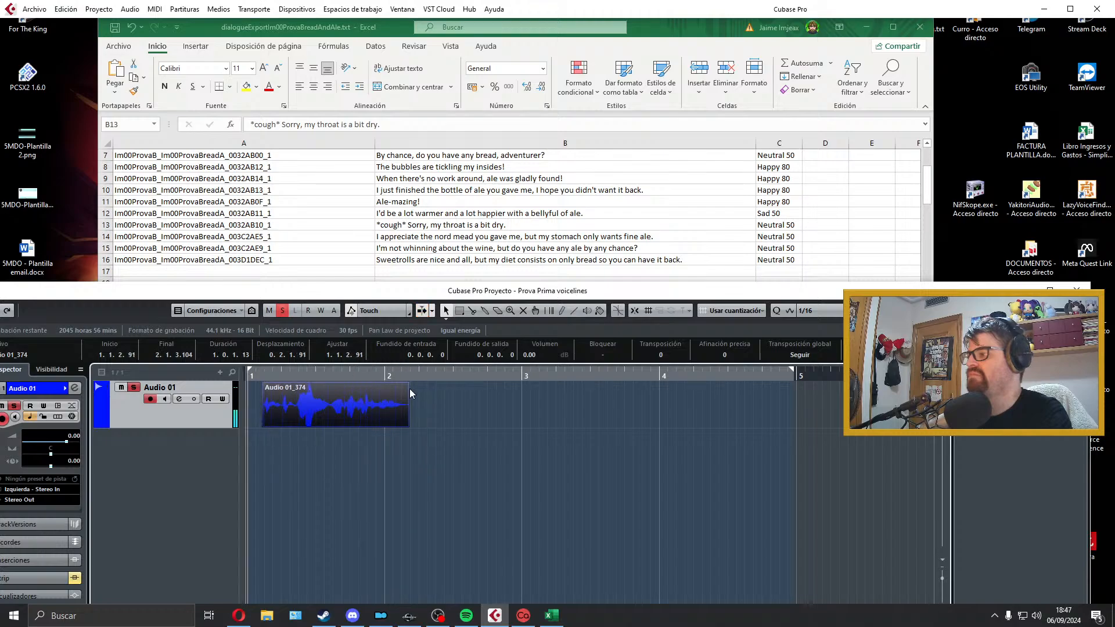
Step: Add a short fade-out to the trimmed cough take and move the take to the start of bar 1
left_click_drag(407, 385, 399, 387)
left_click_drag(266, 386, 269, 386)
key("space")
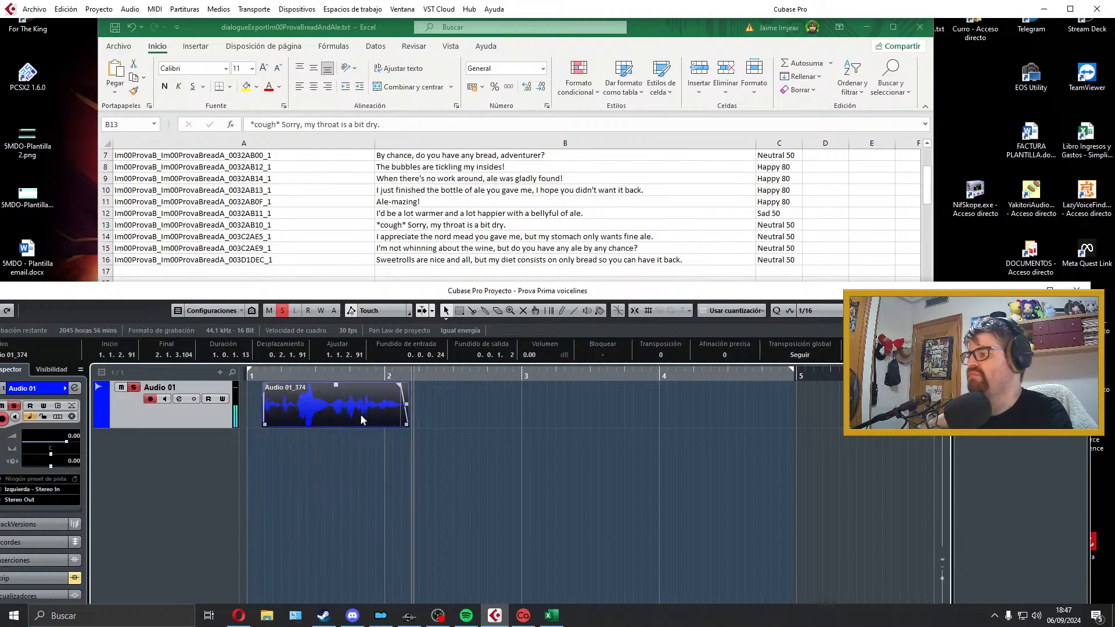
key("space")
left_click_drag(360, 414, 329, 414)
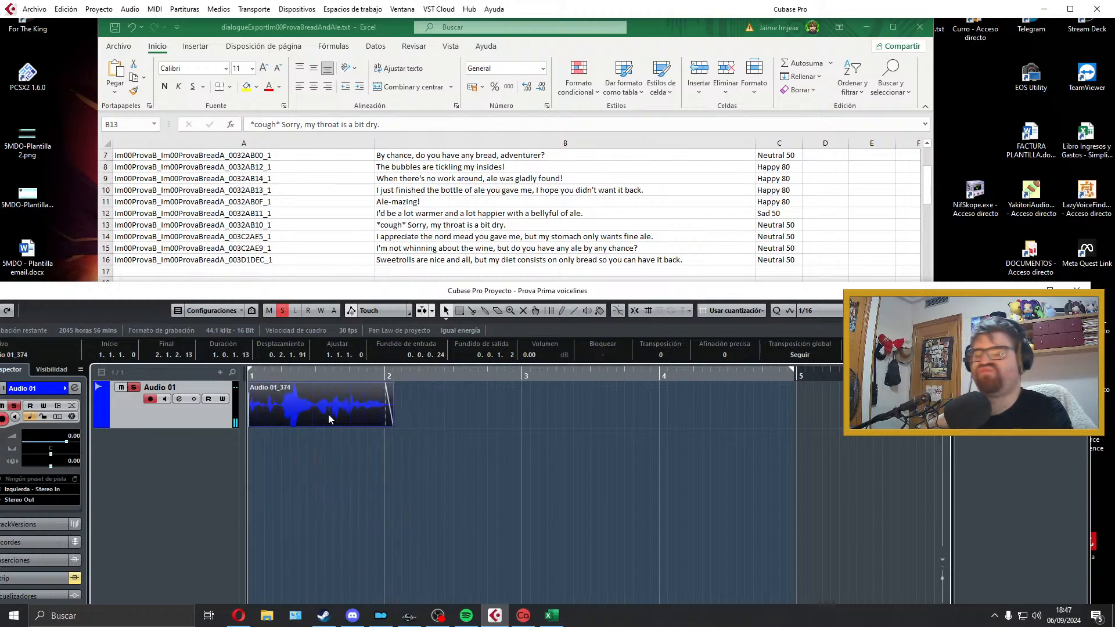
Step: Split the take around its loudest section, lower that middle segment's volume to about -4.10 dB, and play the result
left_click(276, 444)
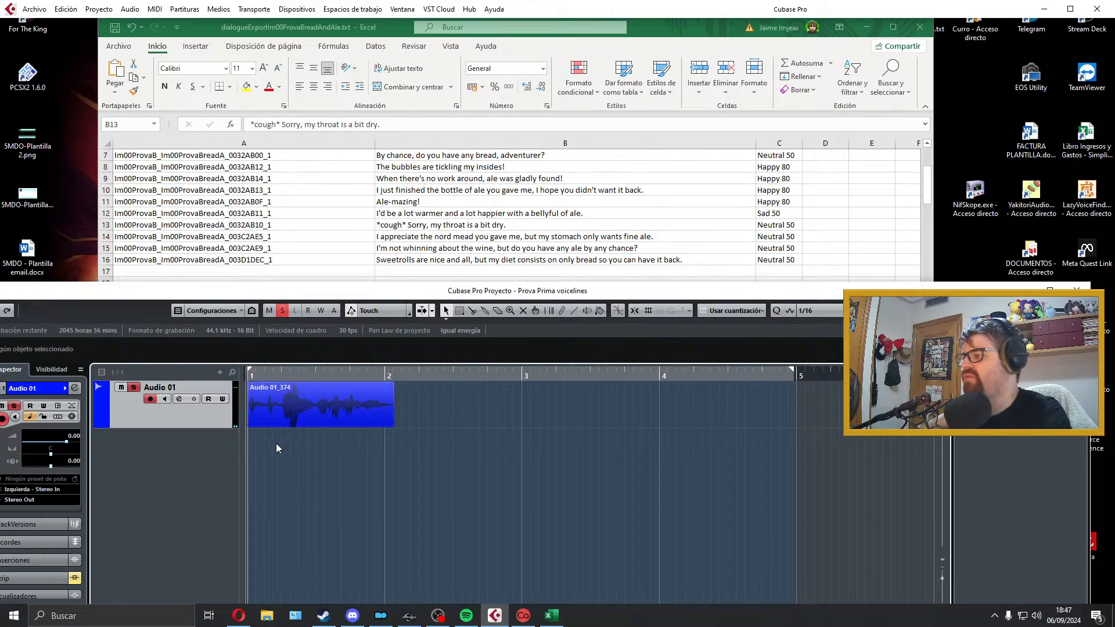
key("space")
left_click(280, 420, "alt")
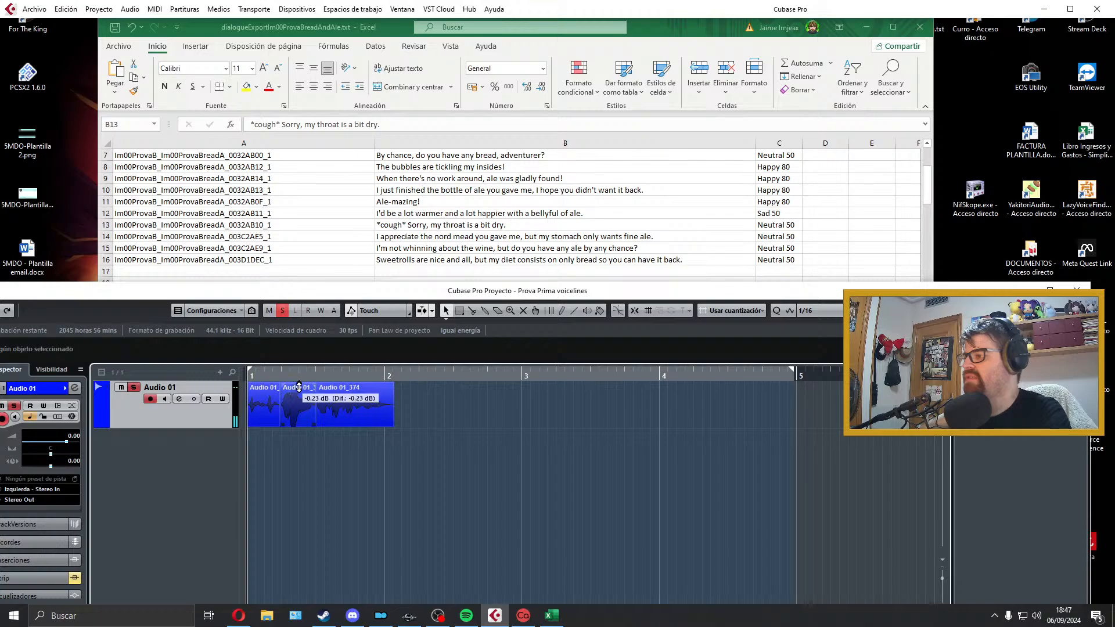
left_click_drag(299, 388, 299, 403)
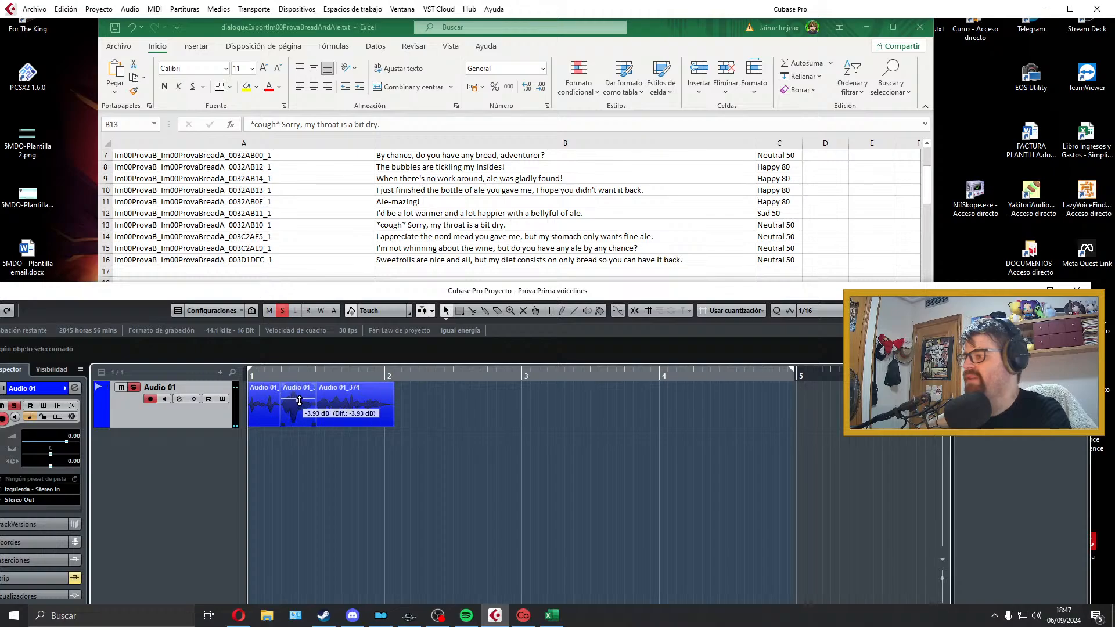
key("space")
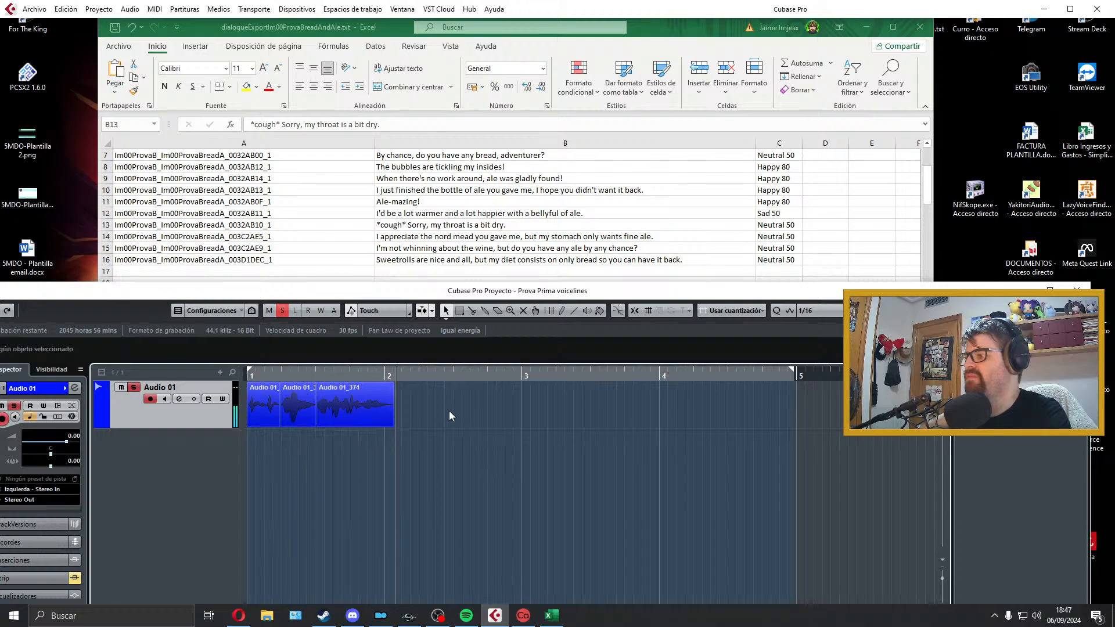
key("space")
Step: Fit the locators to the three segments and shift the last two segments slightly later, starting at about 1.2.1.88
left_click_drag(448, 410, 269, 539)
key("p")
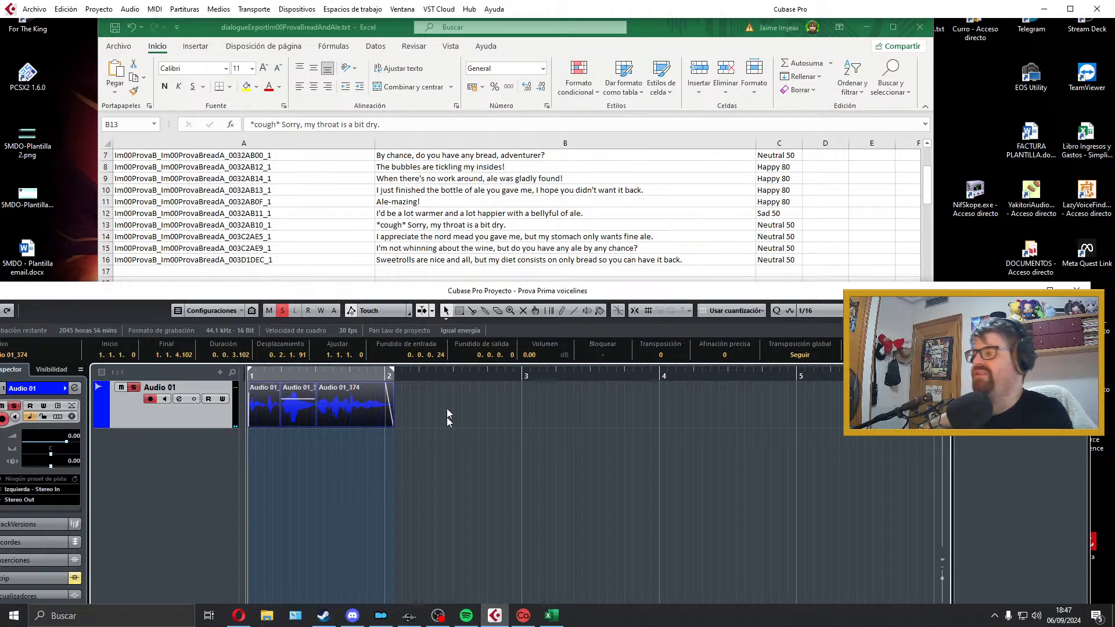
left_click_drag(447, 400, 297, 420)
key("space")
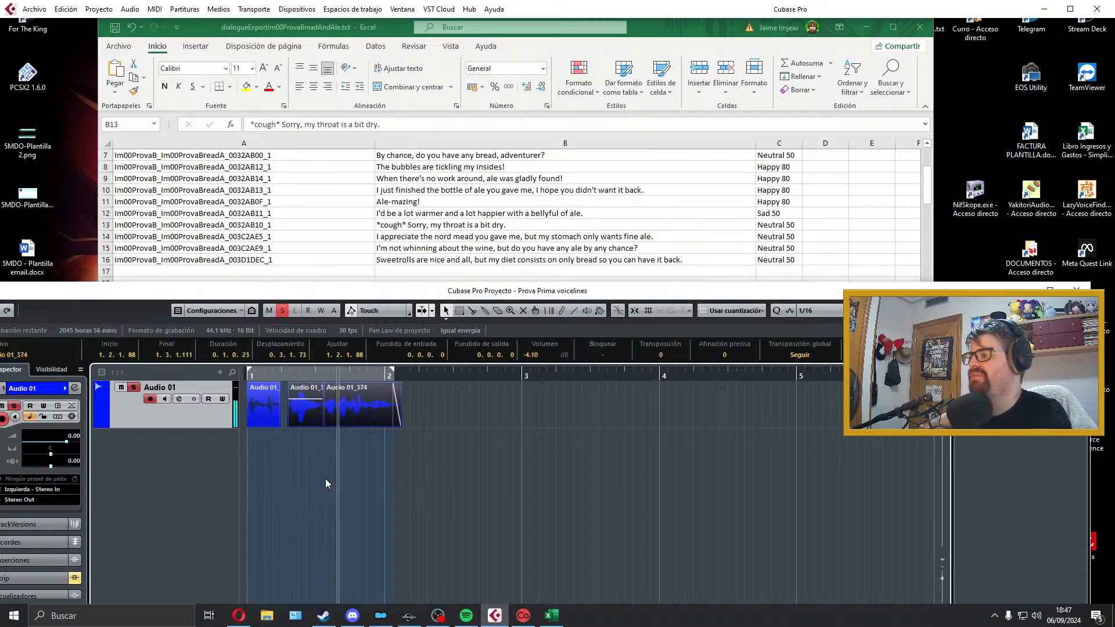
key("space")
Step: Delete all three segments of the cough take and extend the right locator to bar 4
left_click_drag(449, 401, 259, 423)
key("Delete")
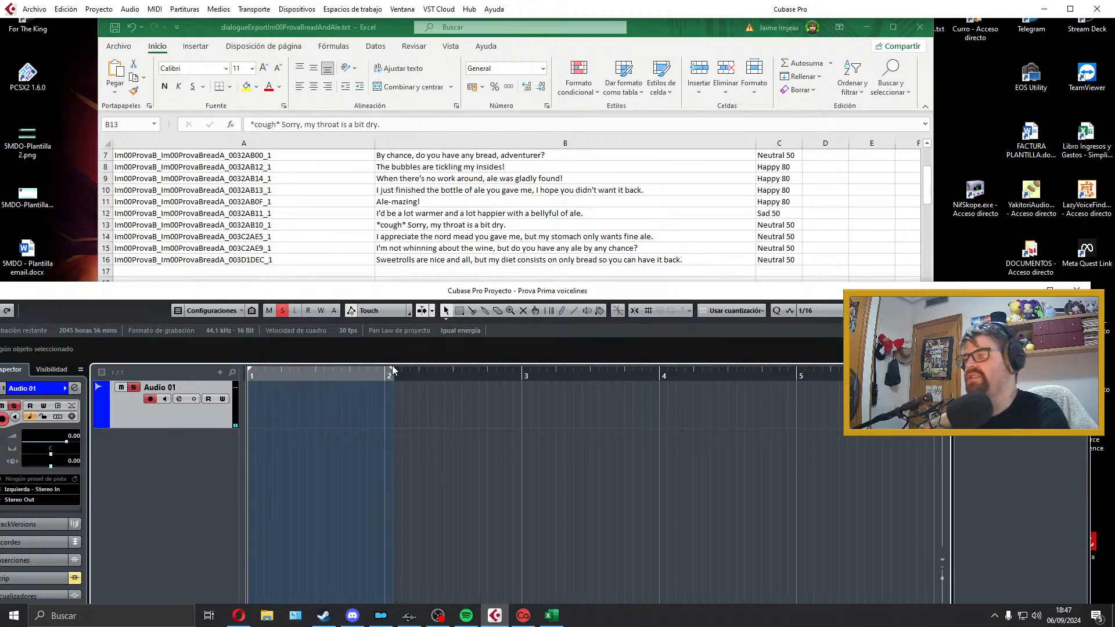
left_click_drag(393, 371, 658, 382)
Step: Record a fresh take of the cough line with the extended range, play it back and delete it
key("KP_Multiply")
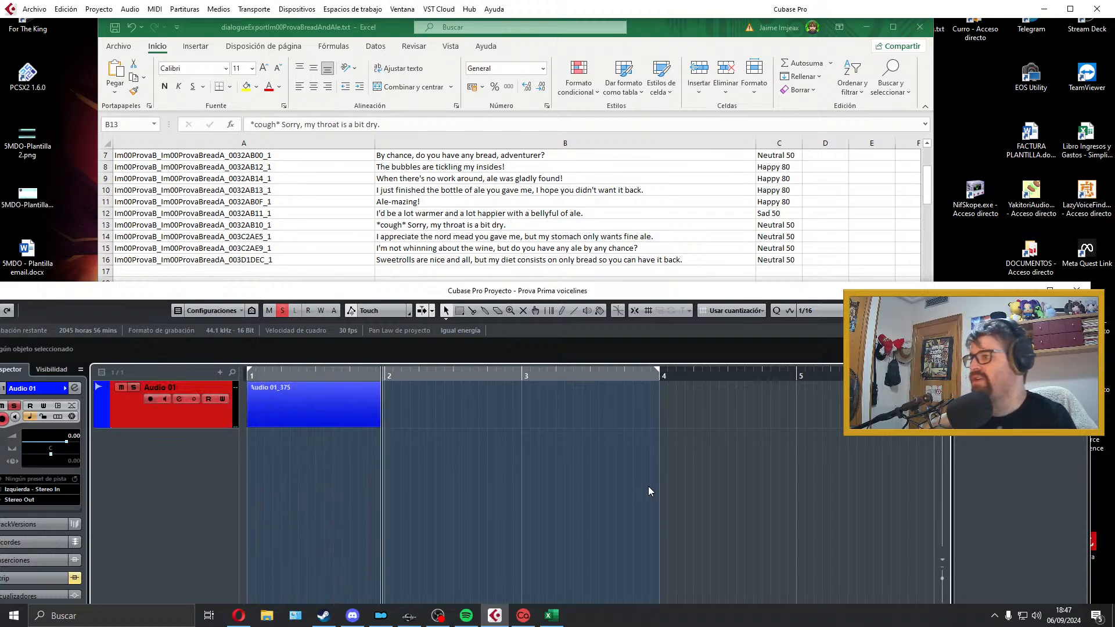
key("space")
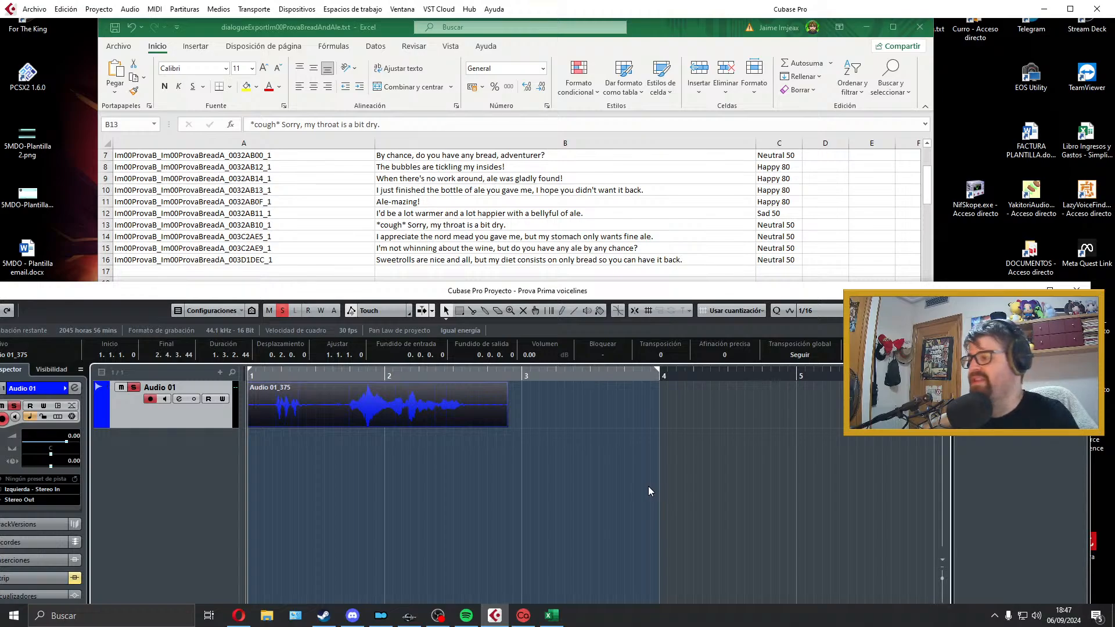
key("space")
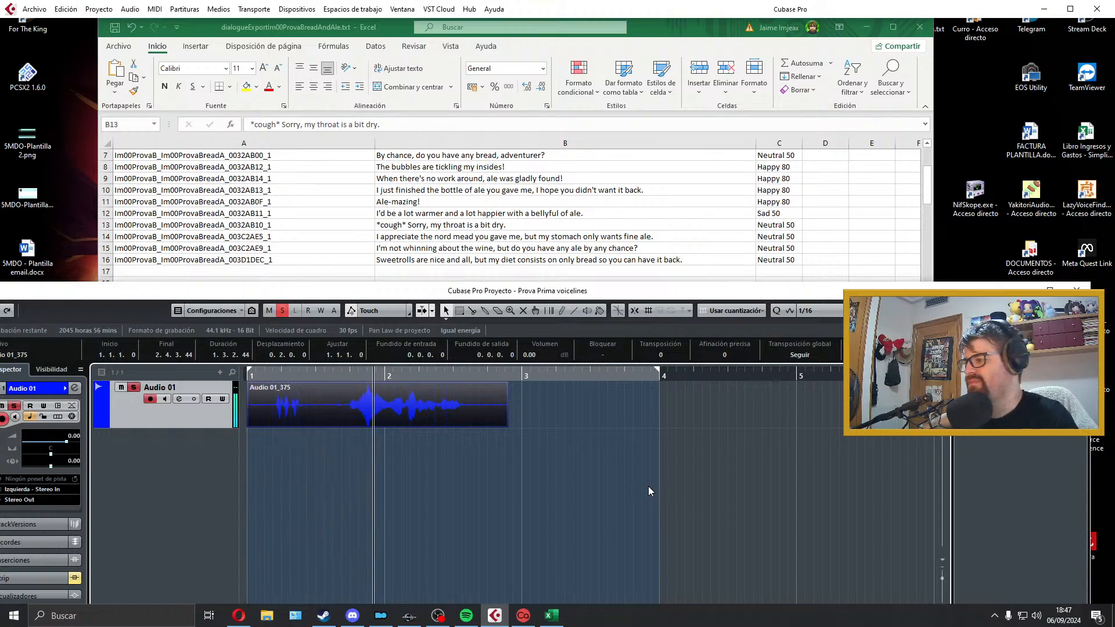
key("space")
key("Delete")
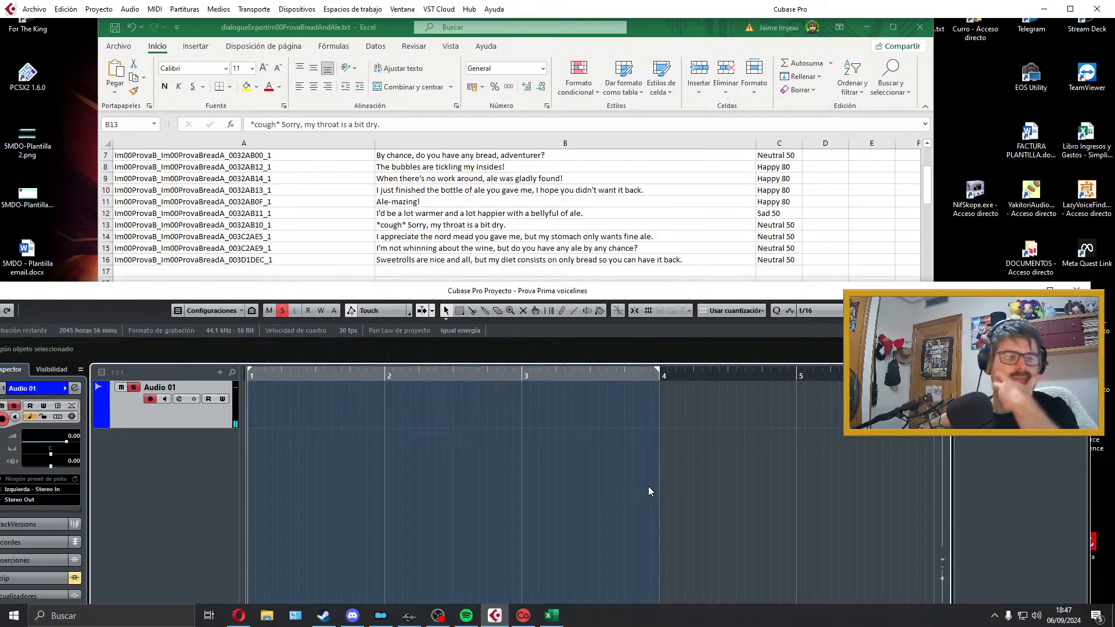
Step: Restore the deleted segmented take by undoing, and extend the middle segment's start to about 1.1.4.78 to close the gap
key("ctrl+z")
key("space")
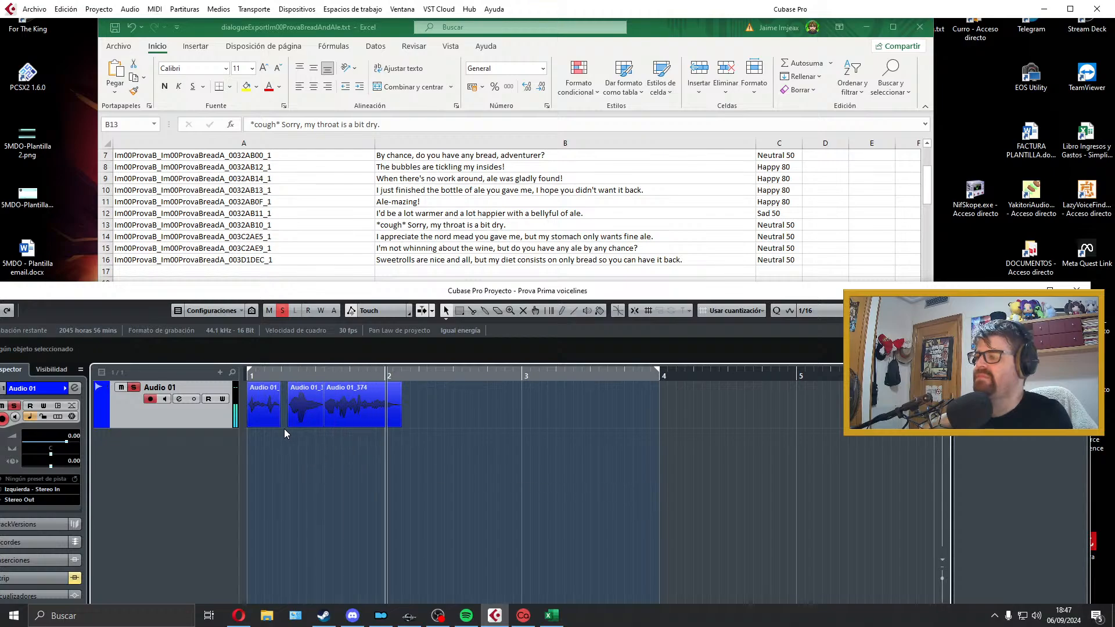
key("space")
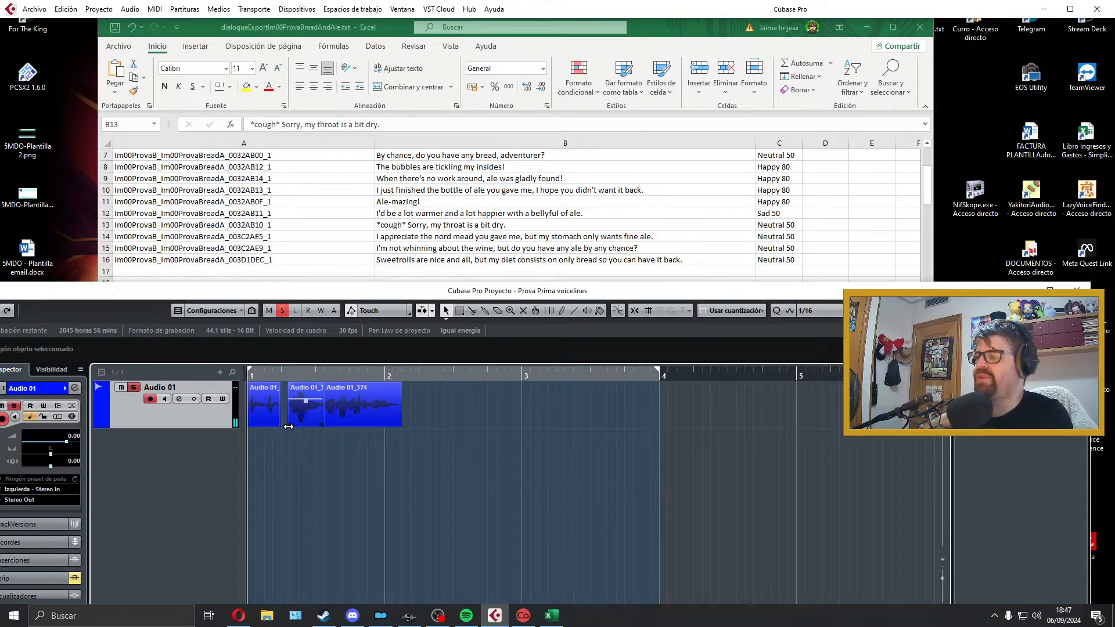
left_click_drag(288, 427, 280, 427)
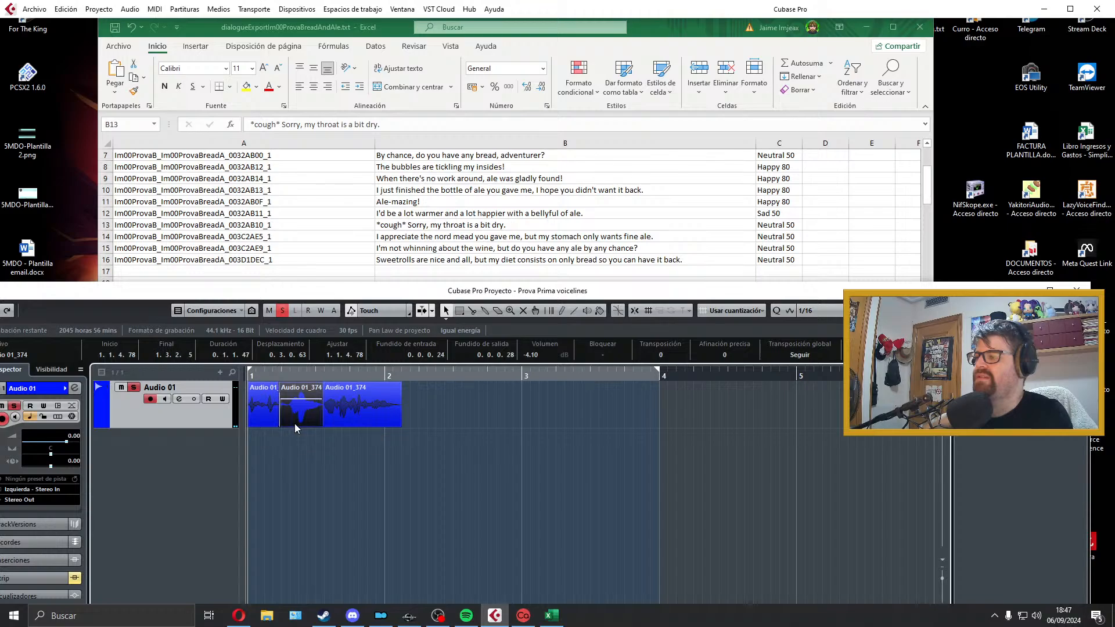
key("space")
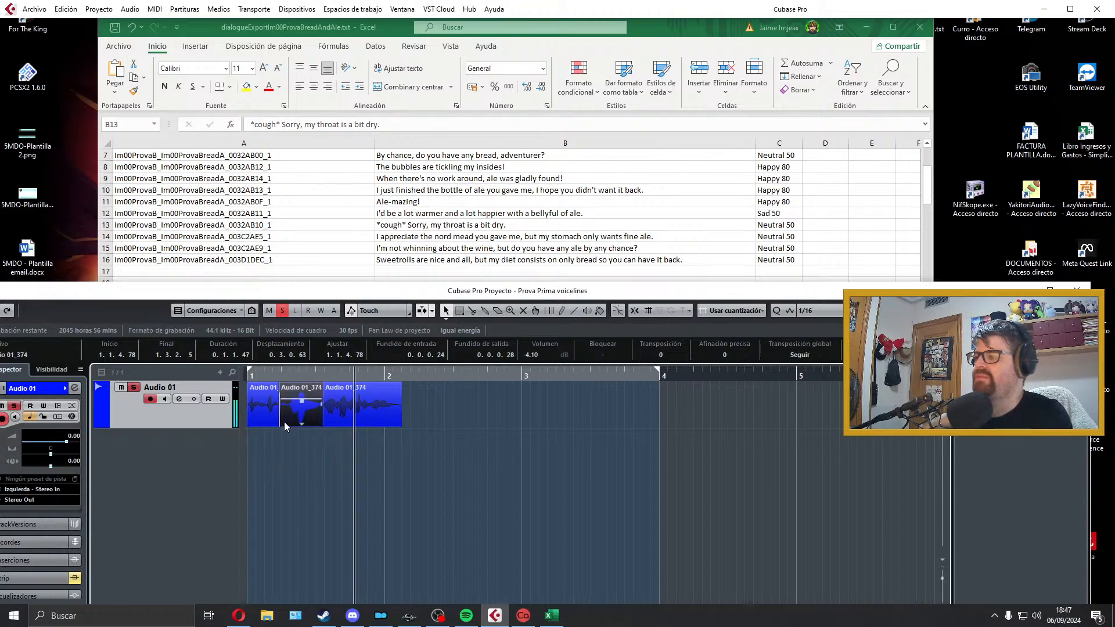
key("space")
Step: Select all segments of the restored cough take and delete them
left_click(450, 412)
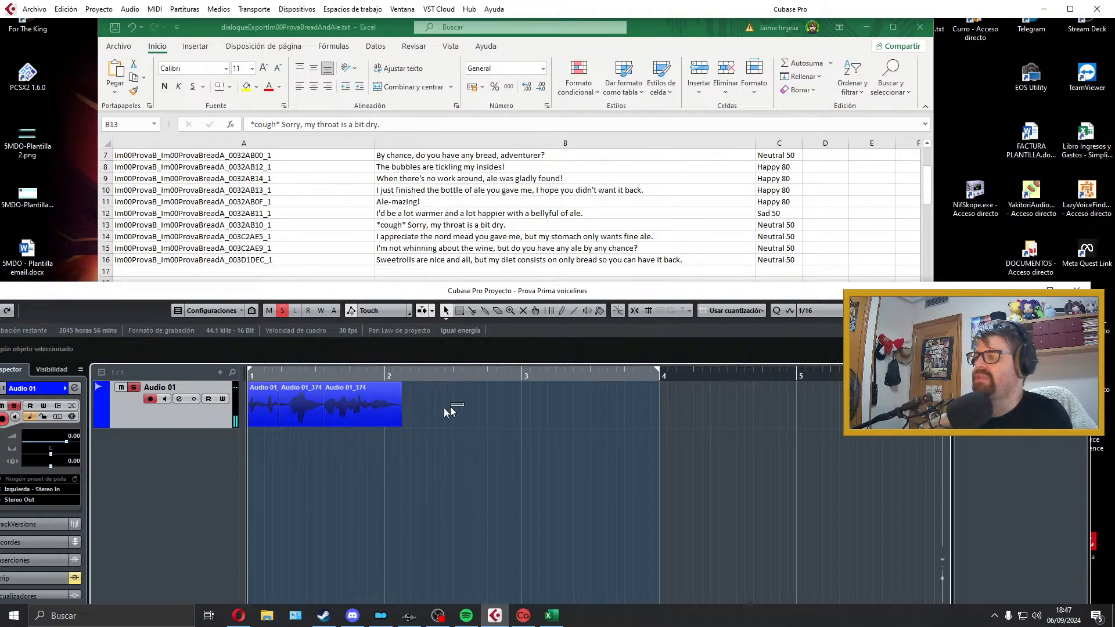
key("ctrl+a")
key("Delete")
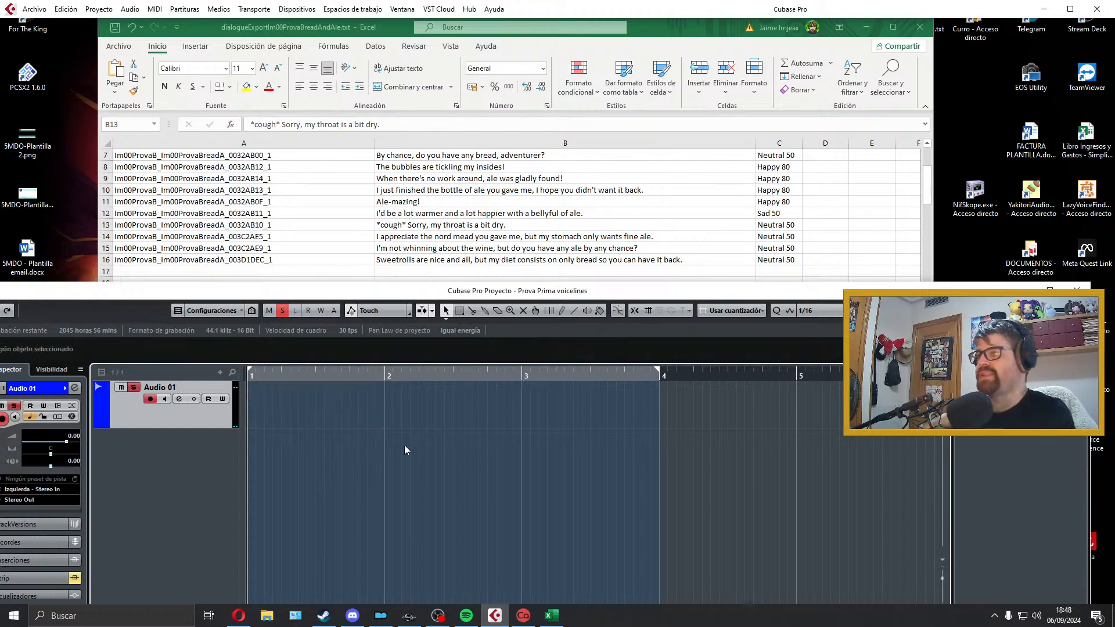
Step: Record one more trial take of the throat-is-dry line and discard it
key("KP_Multiply")
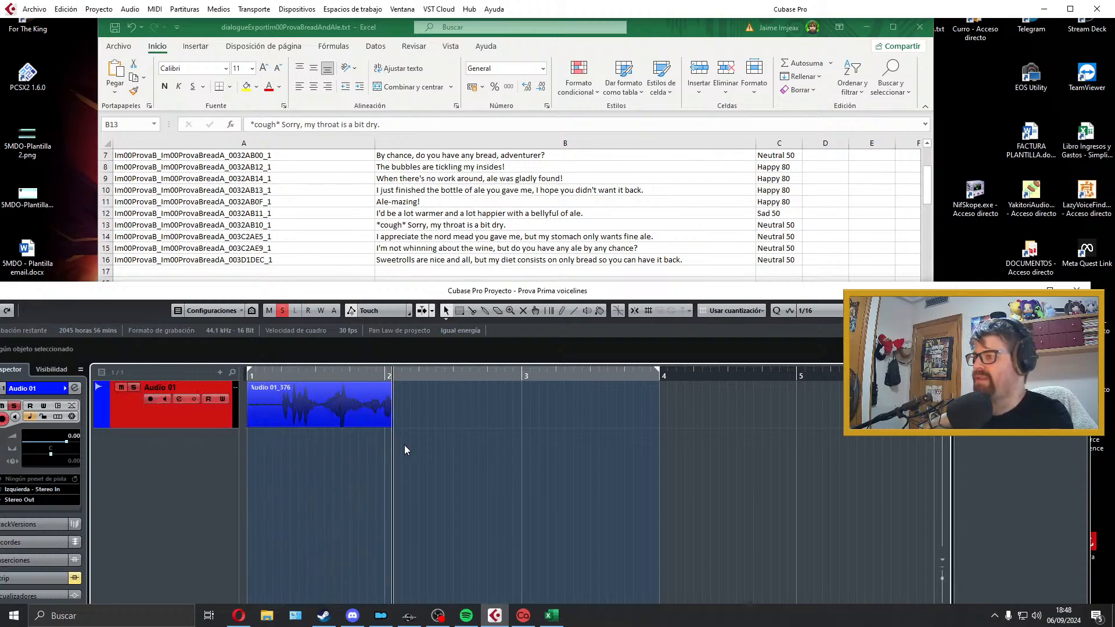
key("space")
key("Delete")
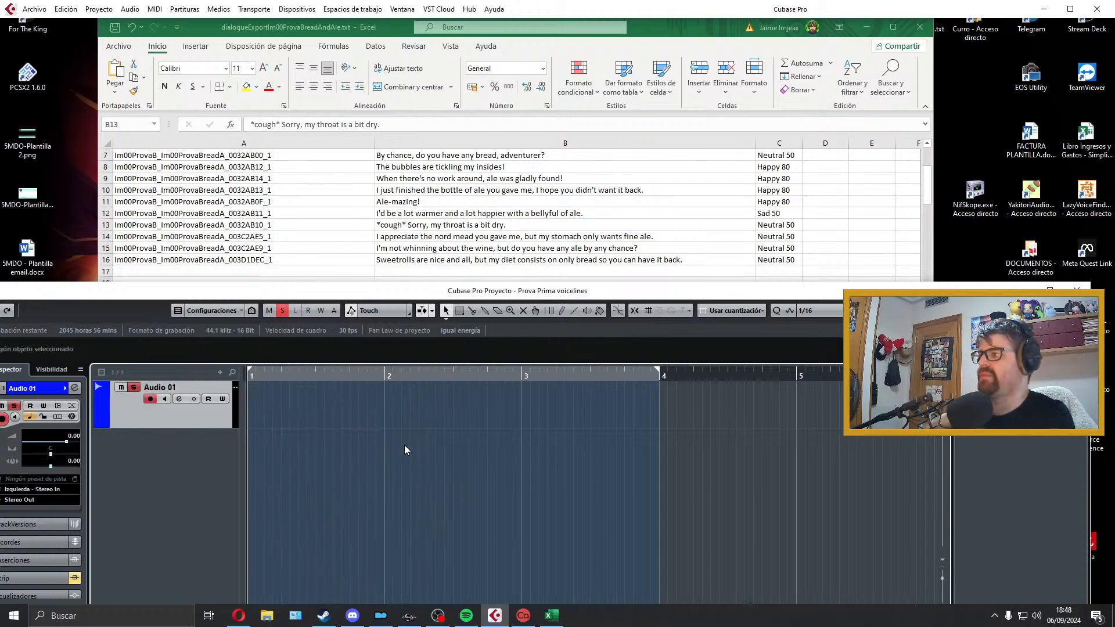
Step: Record a take of "*cough* Sorry, my throat is a bit dry.", play it back, and split it after the coughs at about 1.3.1.5
key("KP_Multiply")
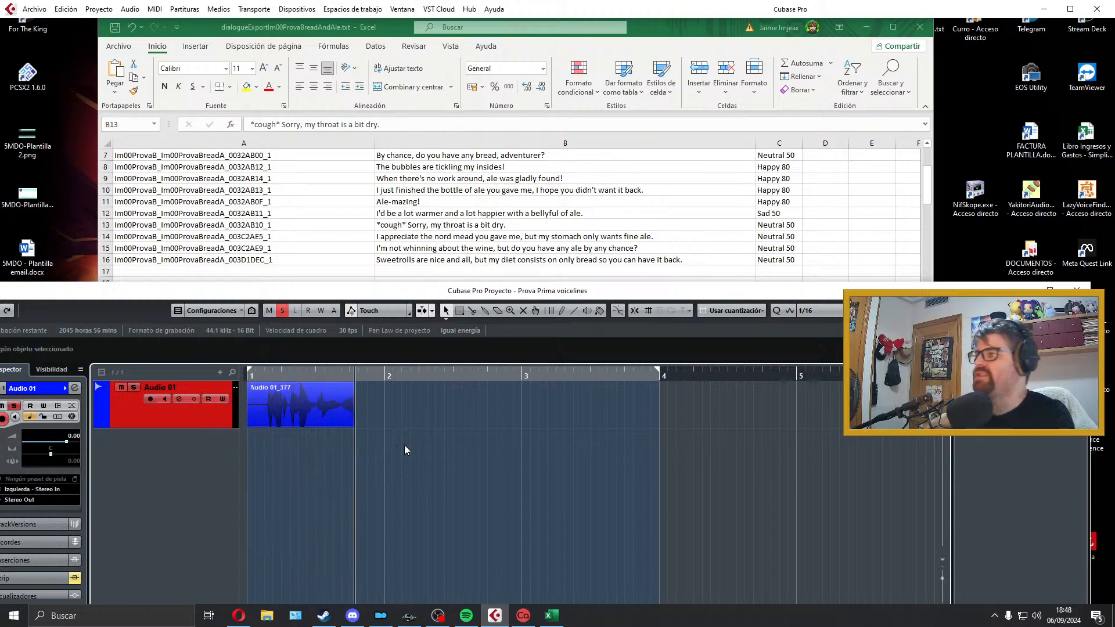
key("space")
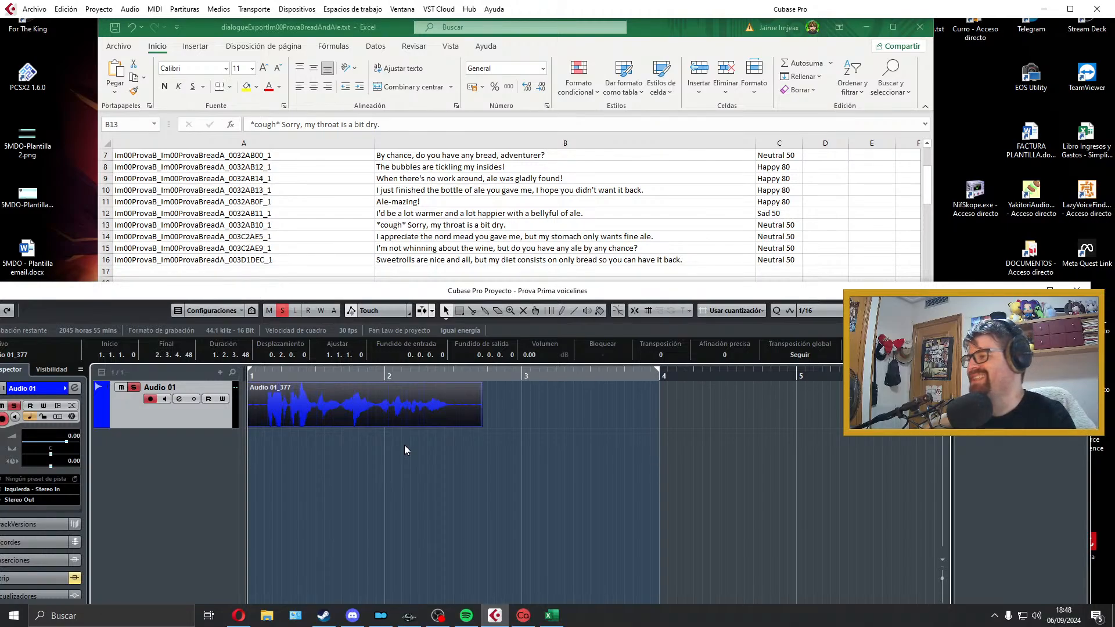
key("space")
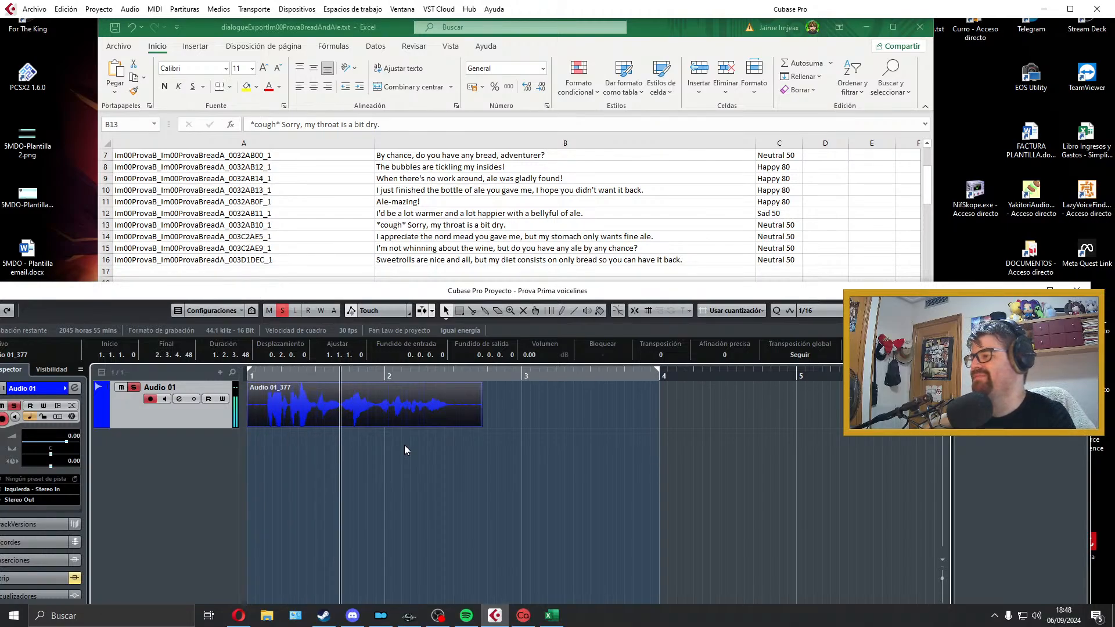
key("space")
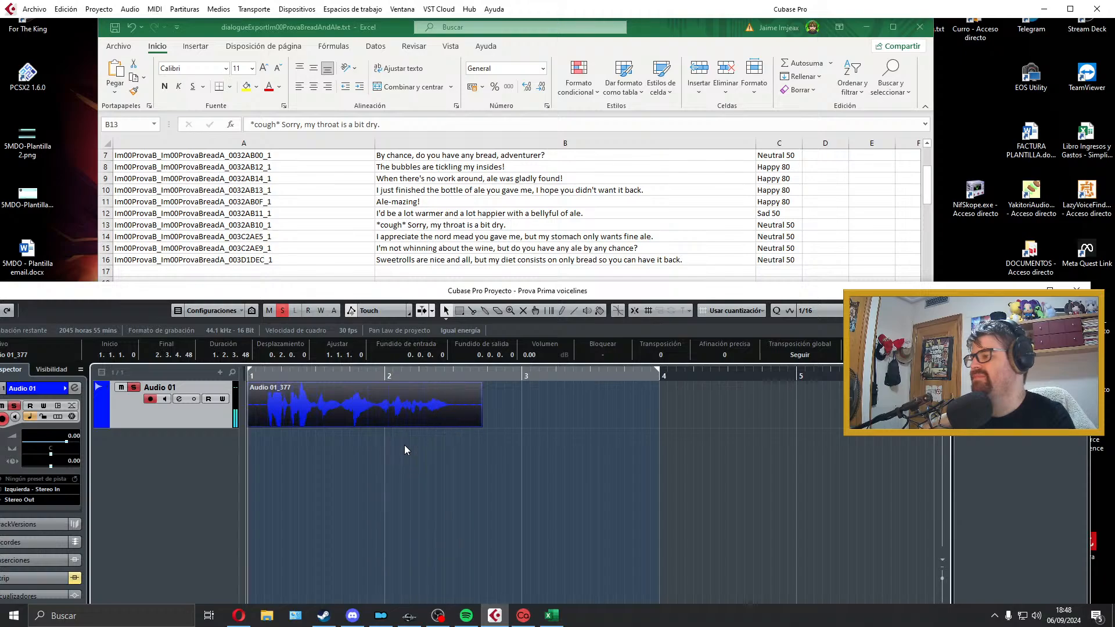
left_click(329, 409)
left_click(318, 414, "alt")
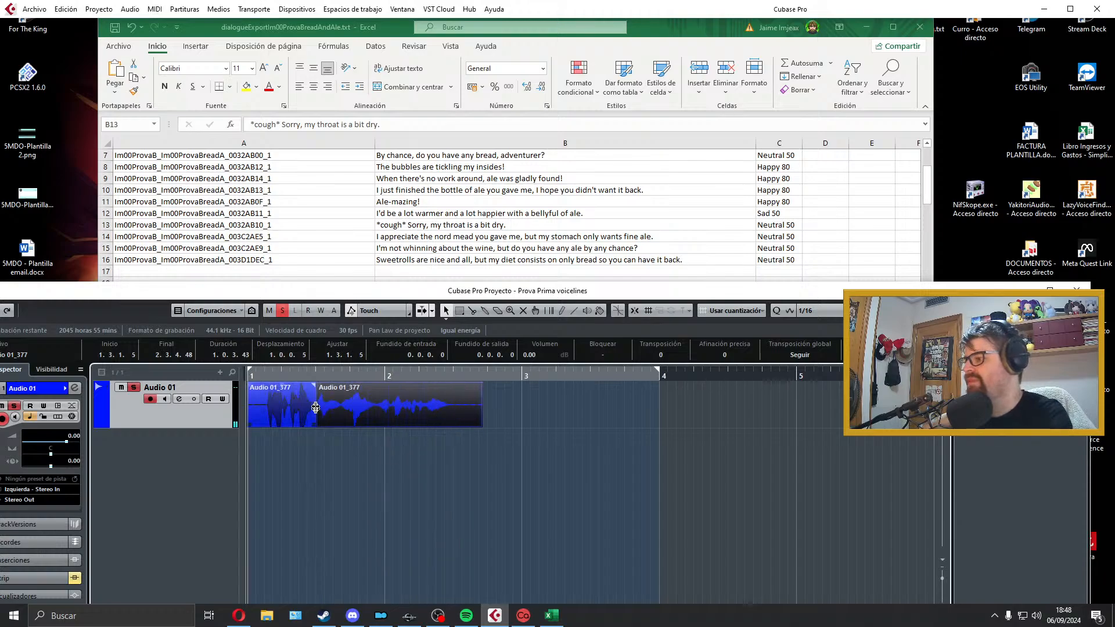
Step: Lower the cough segment's volume to about -4.10 dB and trim the take's start to about 1.1.2.107 and its end to about 2.3.1.58
left_click_drag(282, 388, 278, 401)
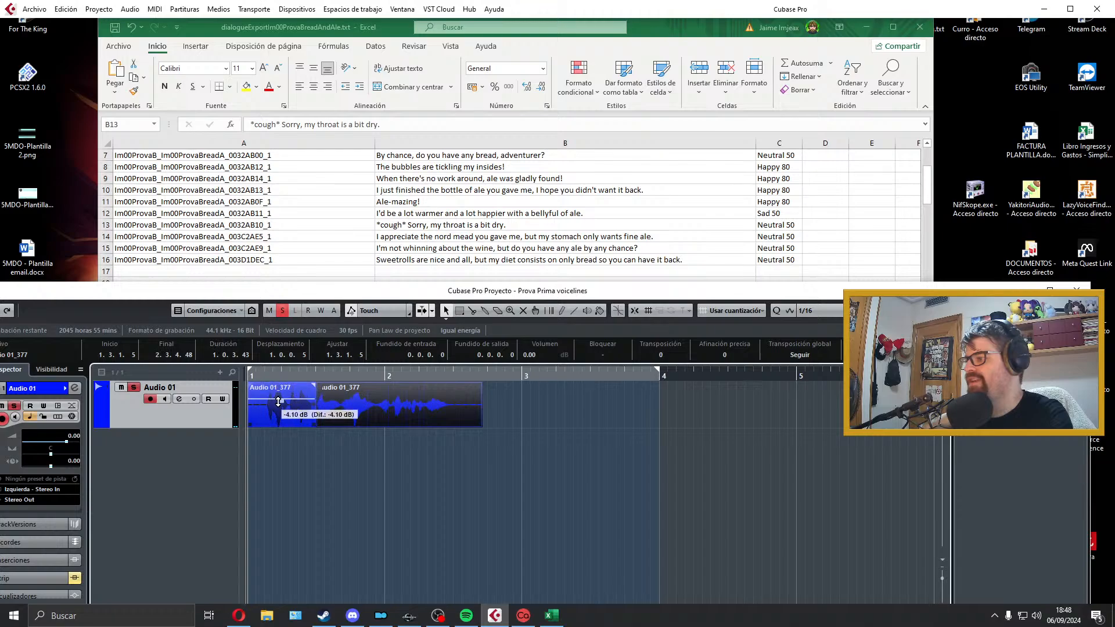
key("space")
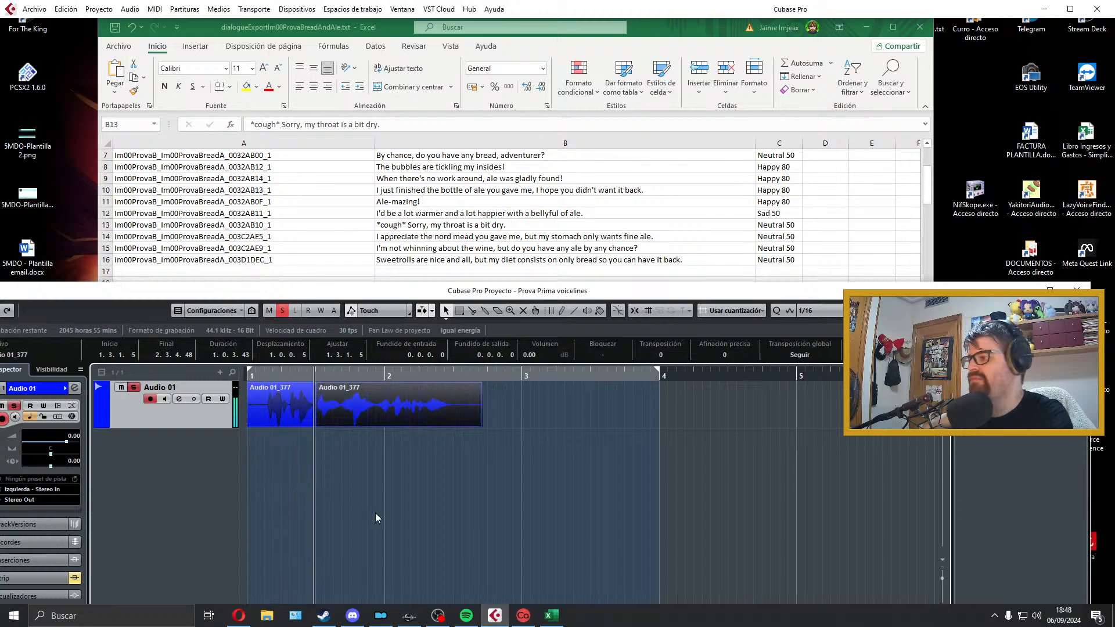
left_click_drag(249, 425, 266, 426)
left_click(476, 425)
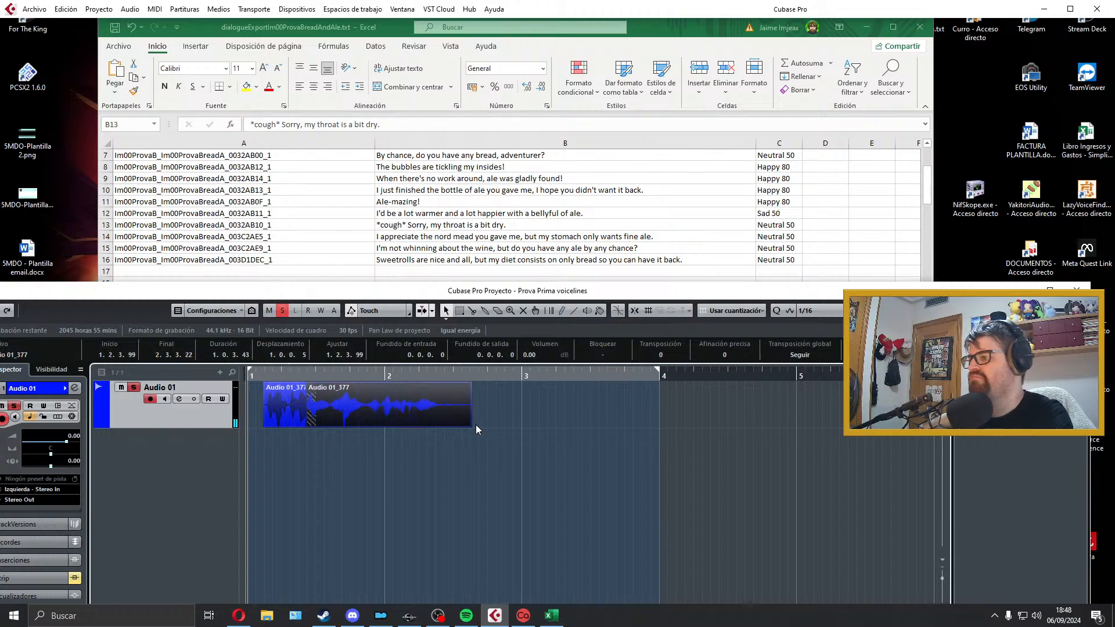
left_click_drag(471, 425, 454, 425)
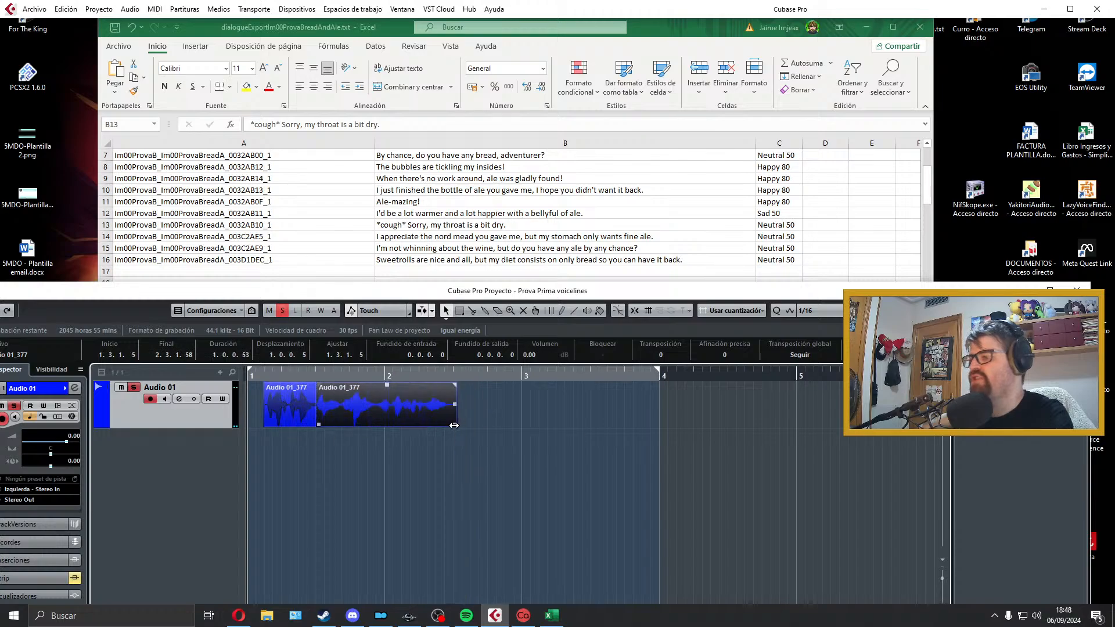
Step: Move both segments together to the project start, shift the spoken segment slightly earlier to about 1.2.2.98, and play the result
left_click_drag(507, 399, 179, 414)
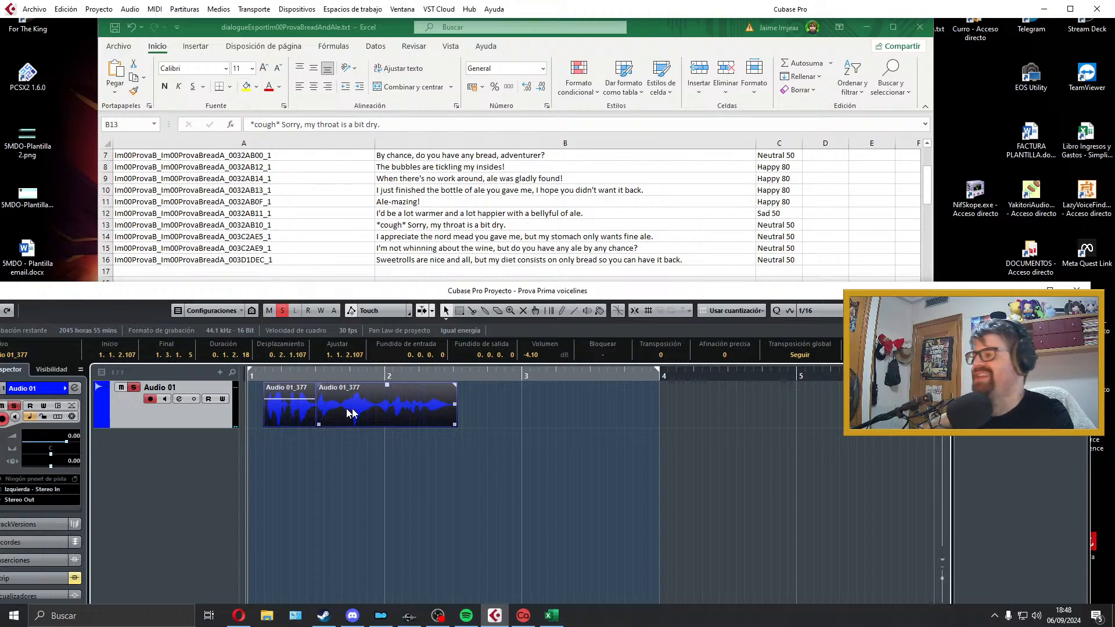
left_click_drag(402, 414, 370, 423)
key("z")
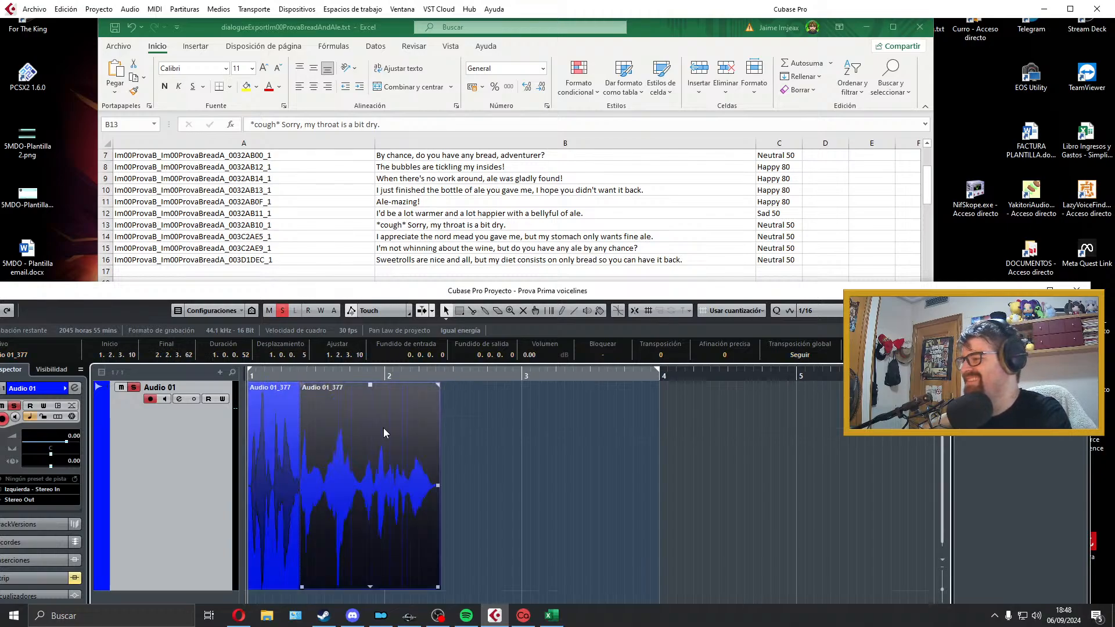
key("z")
key("z")
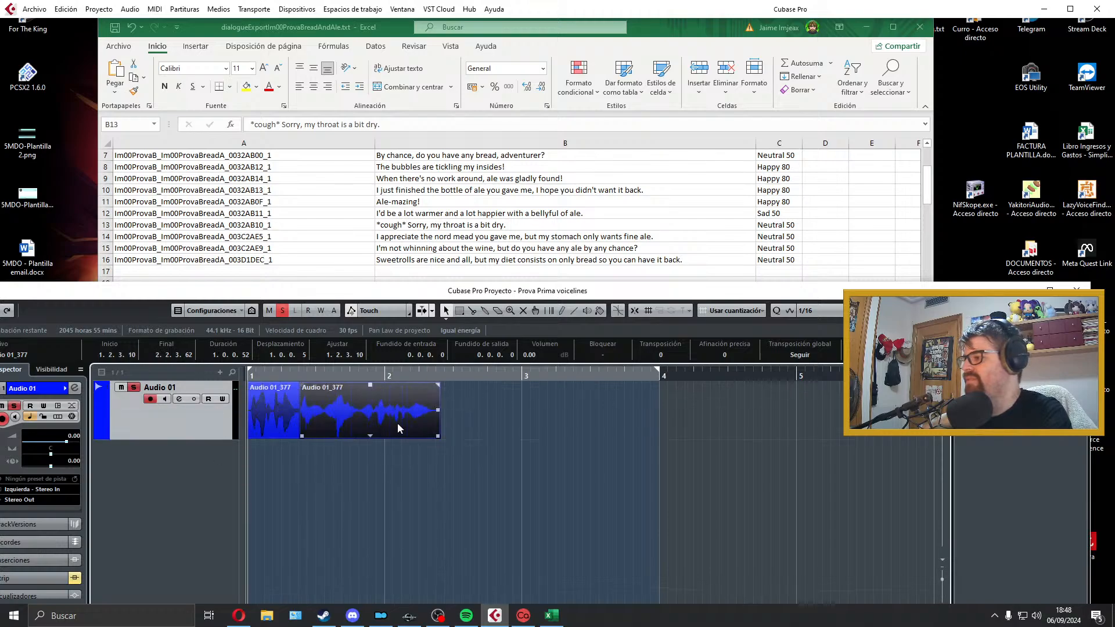
left_click_drag(399, 430, 395, 430)
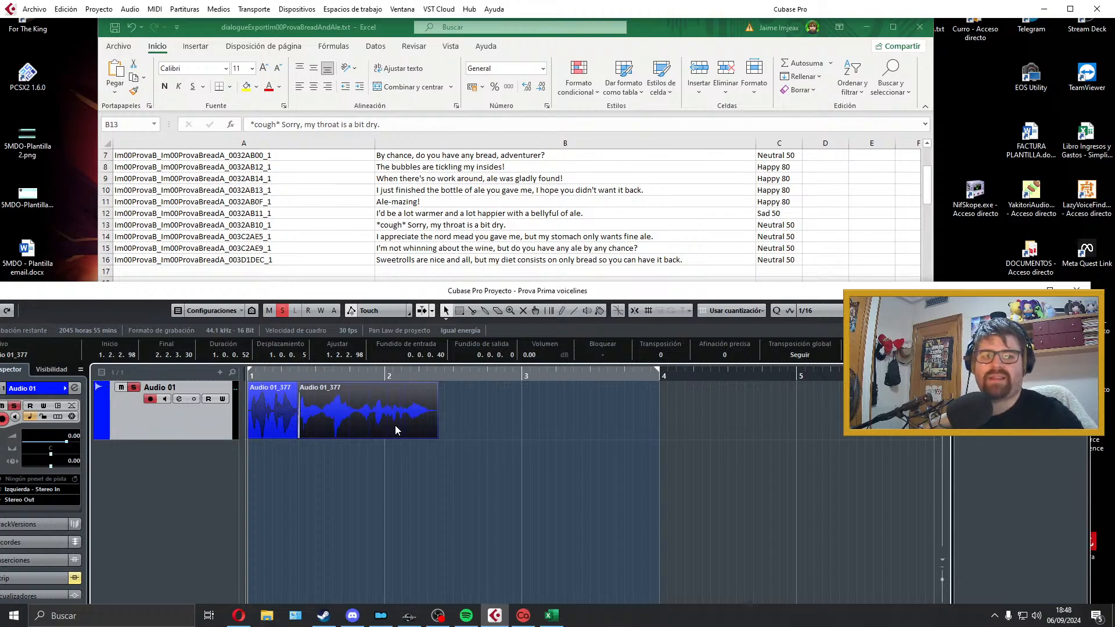
key("space")
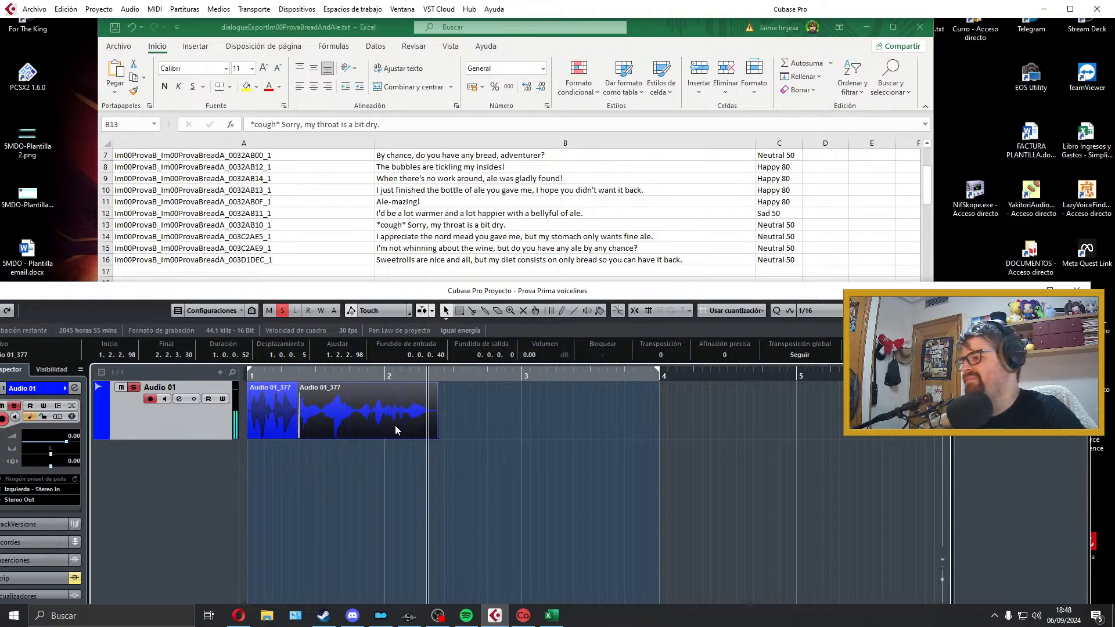
key("space")
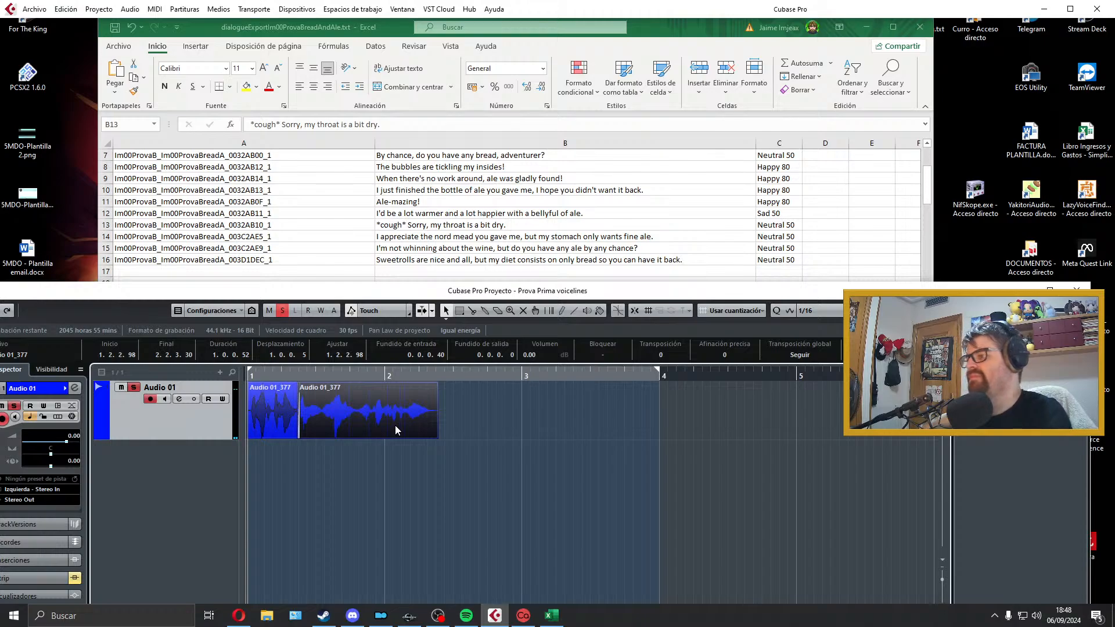
Step: Set the locators around both cough-line segments and add a fade-out of about 0.0.1.10 to the end of the spoken segment
left_click_drag(468, 406, 181, 445)
key("p")
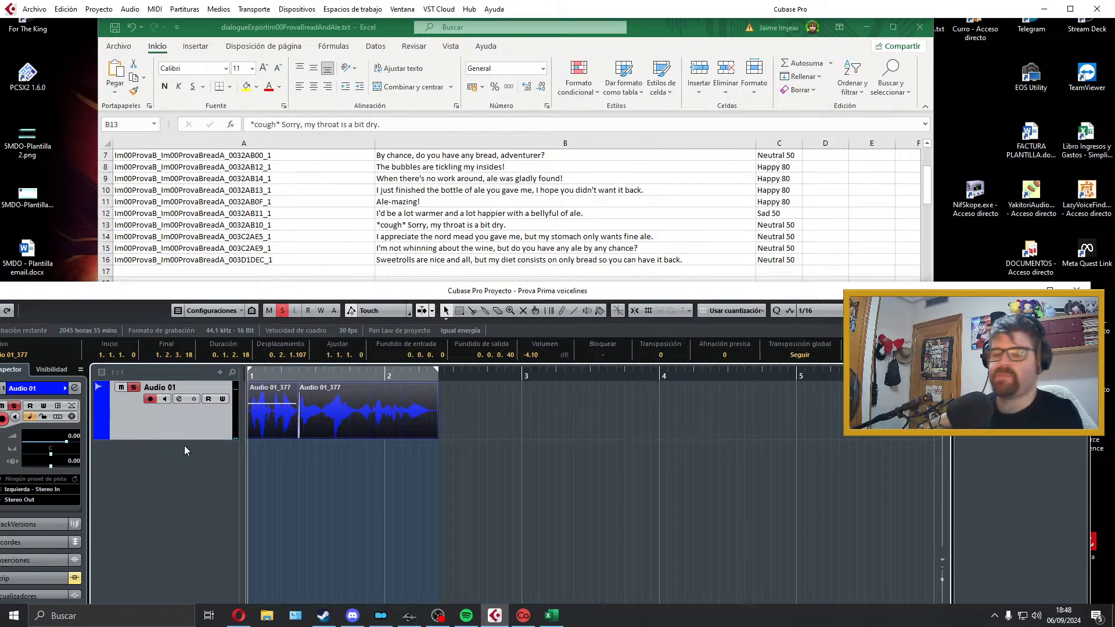
key("space")
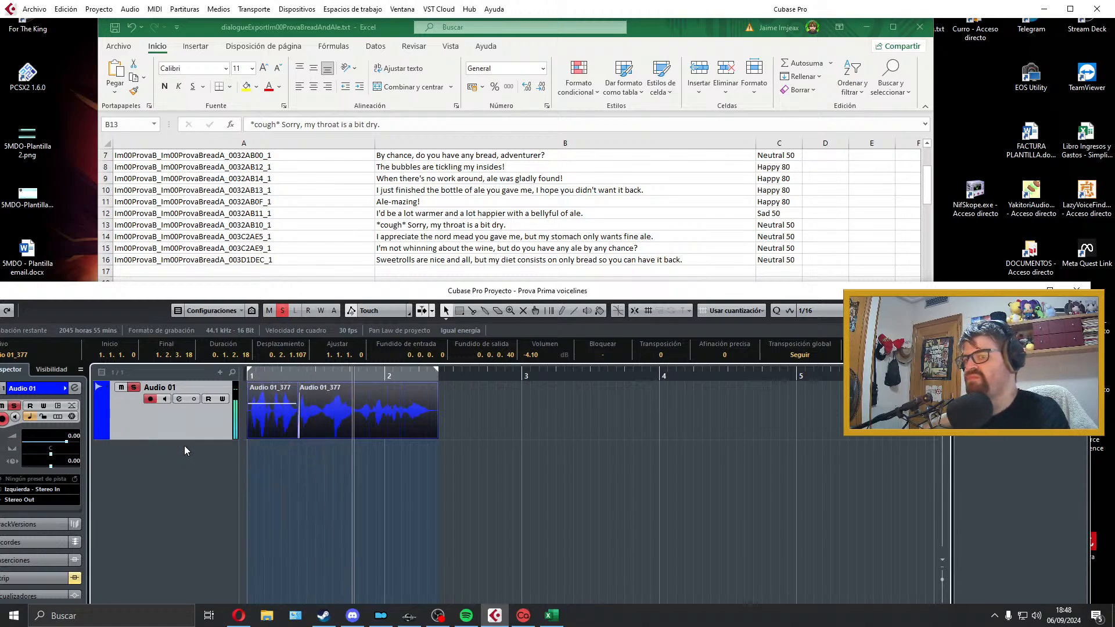
key("space")
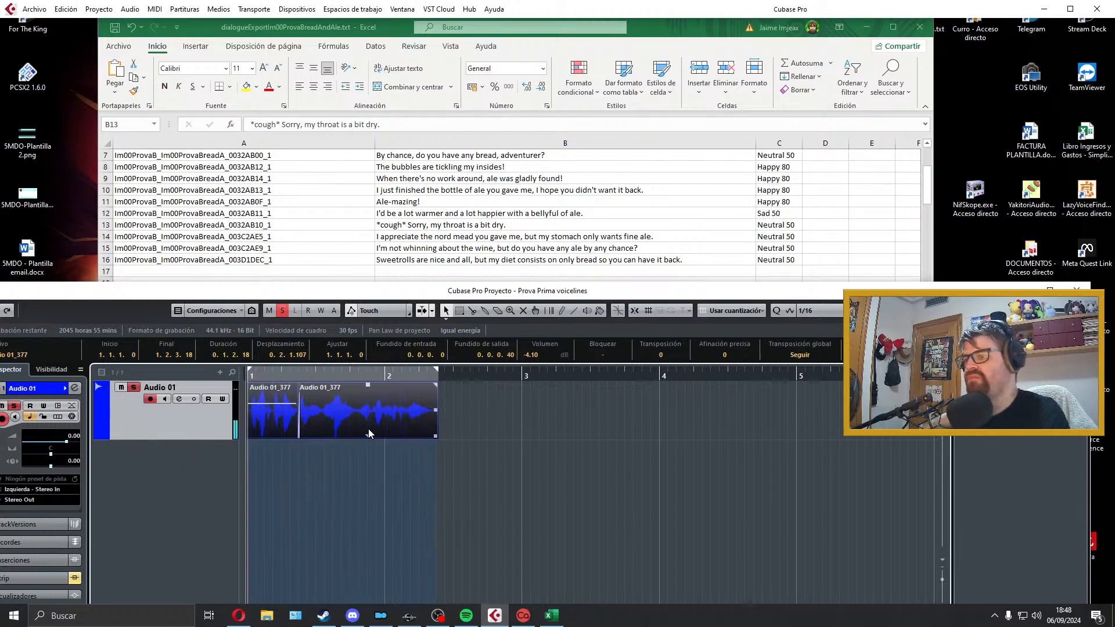
left_click(370, 433)
left_click_drag(434, 387, 428, 387)
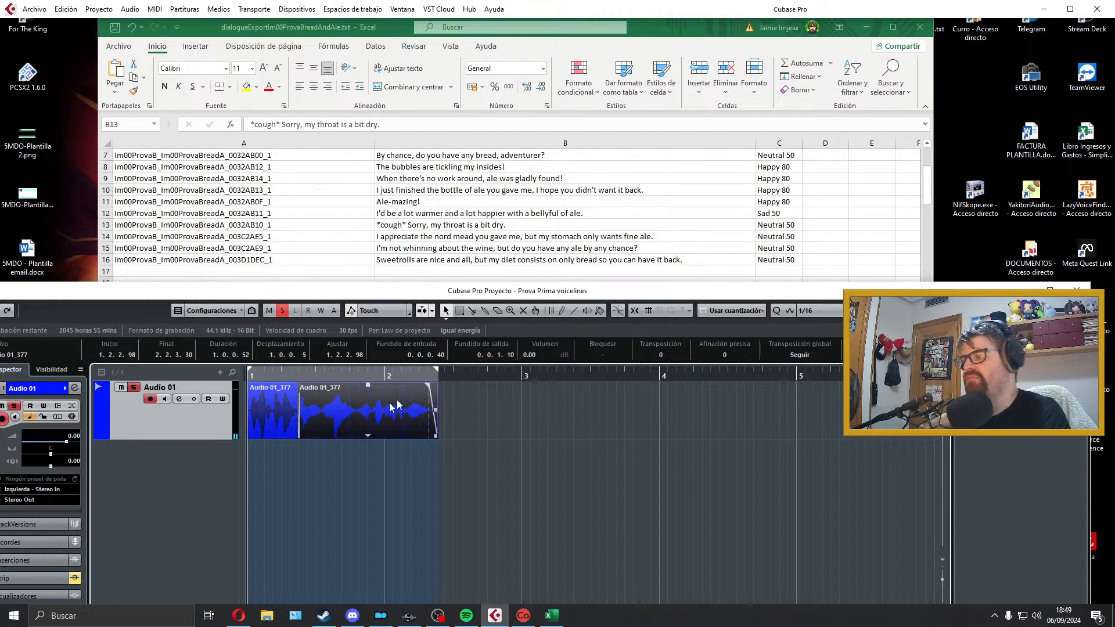
left_click(273, 410)
Step: Export the cough line as a Wave file named Im00ProvaB_Im00ProvaBreadA_0032AB10_1, copying the name from the line's ID cell in the spreadsheet
left_click(35, 9)
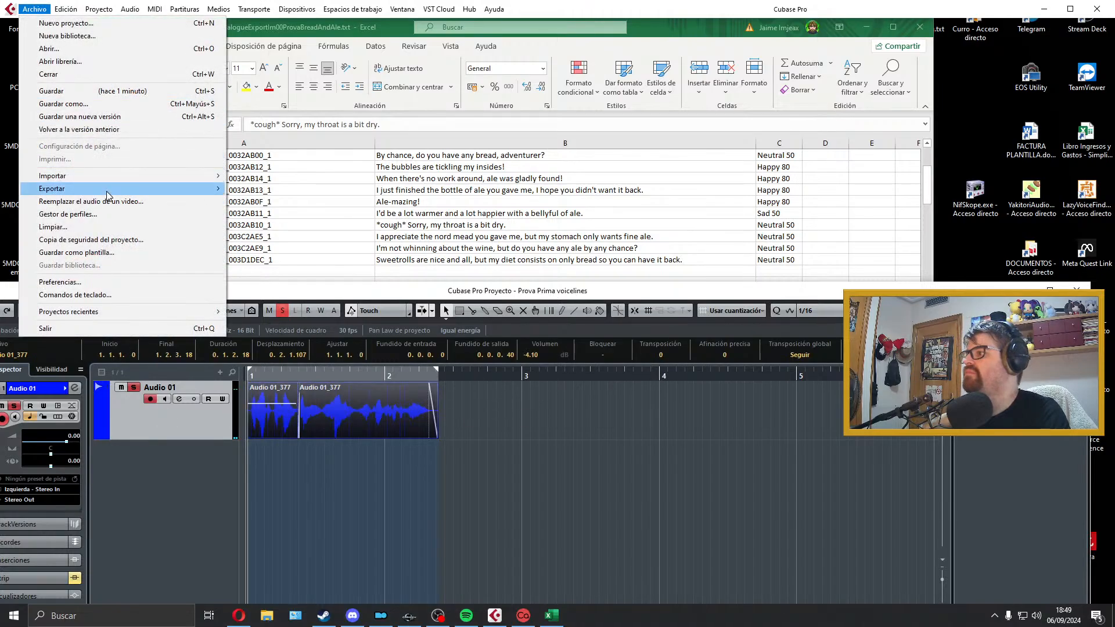
mouse_move(203, 195)
left_click(302, 213)
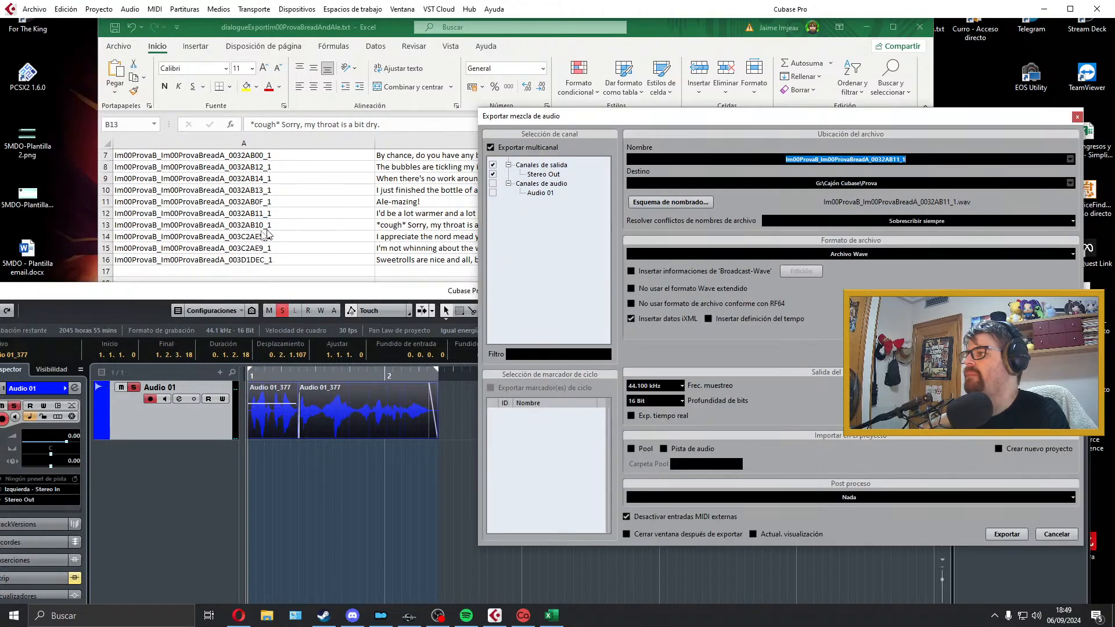
double_click(291, 226)
left_click_drag(292, 227, 3, 228)
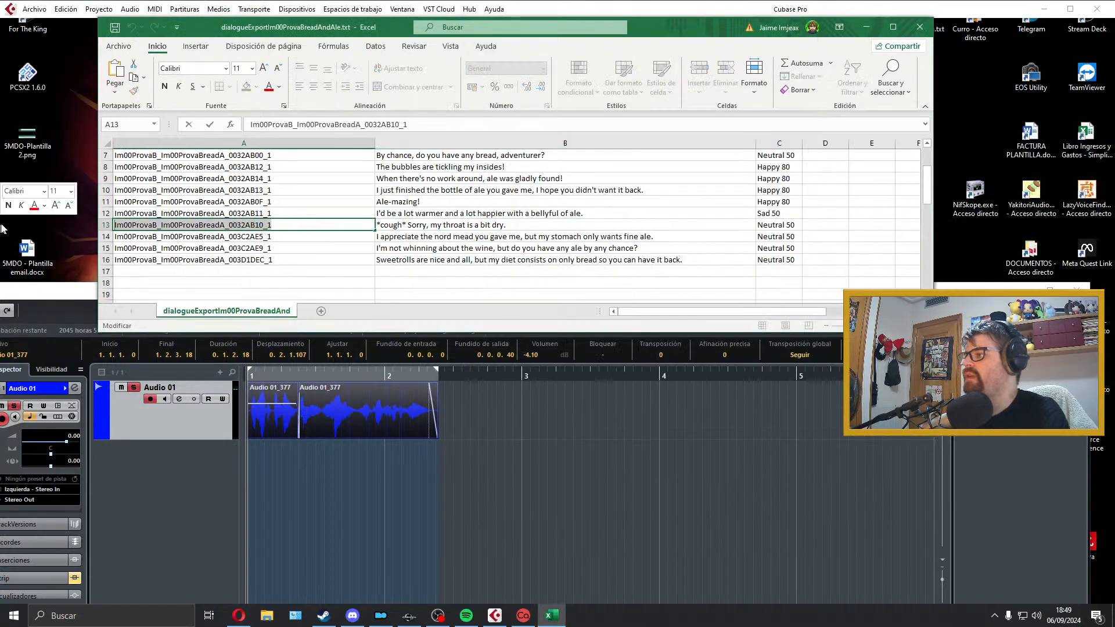
left_click(361, 425)
left_click(27, 6)
left_click(834, 124)
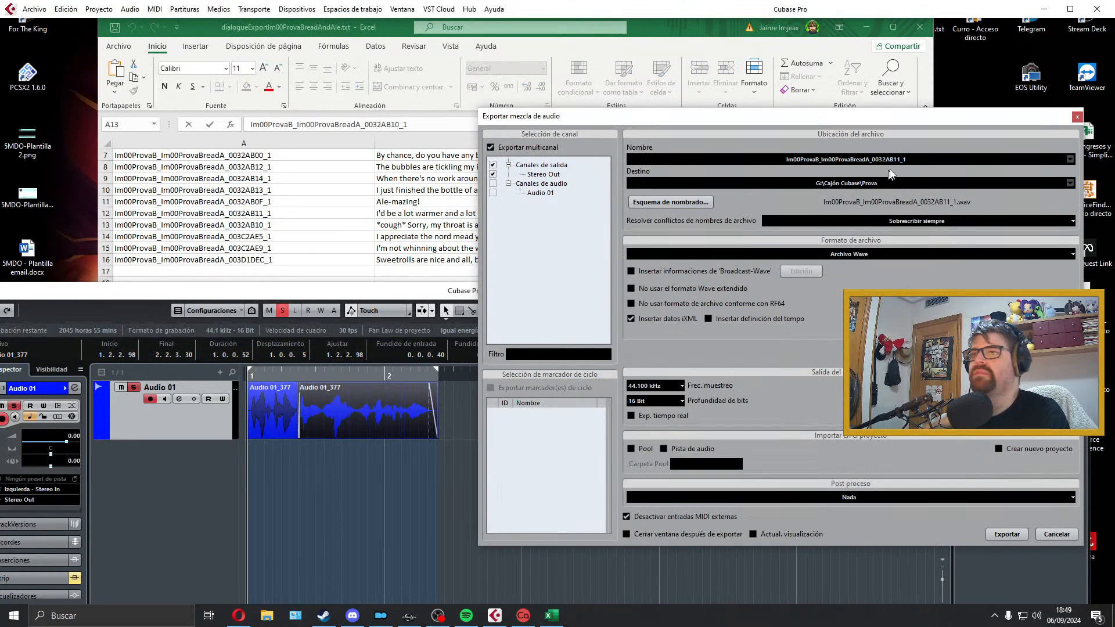
left_click(1023, 534)
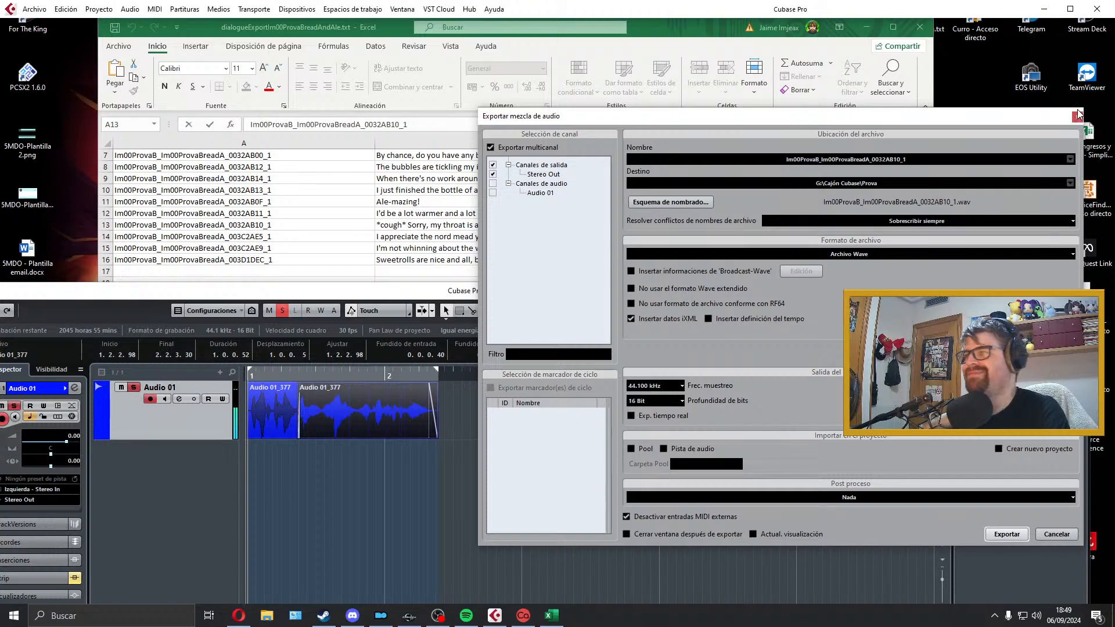
left_click(1078, 115)
Step: Check the remaining dialogue lines and select "I appreciate the nord mead you gave me, but my stomach only wants fine ale." in B14
left_click(576, 248)
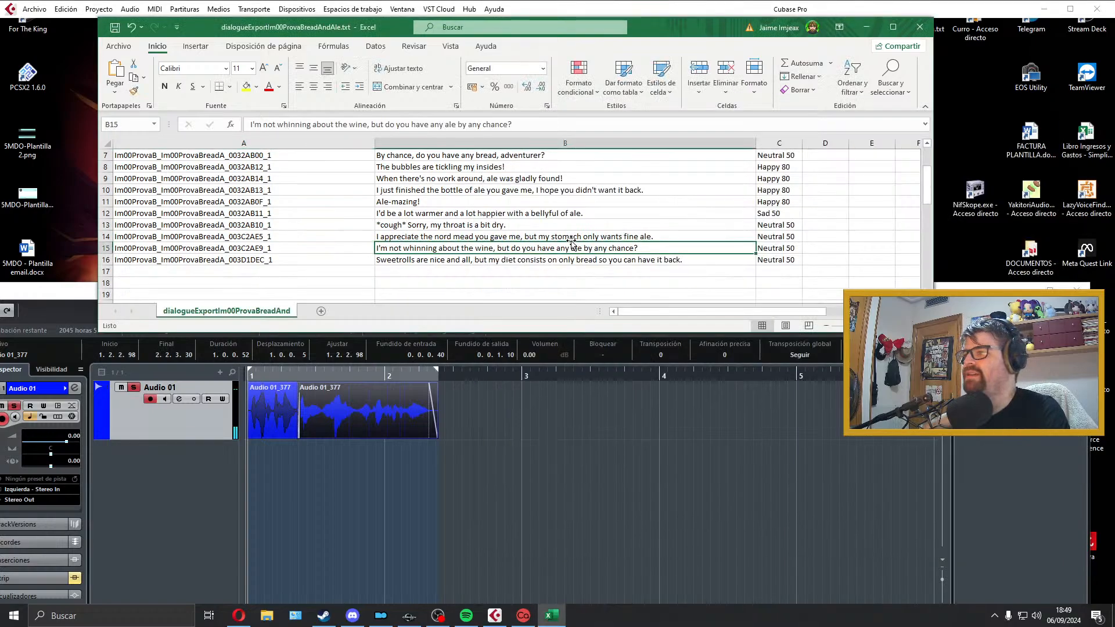
left_click(569, 238)
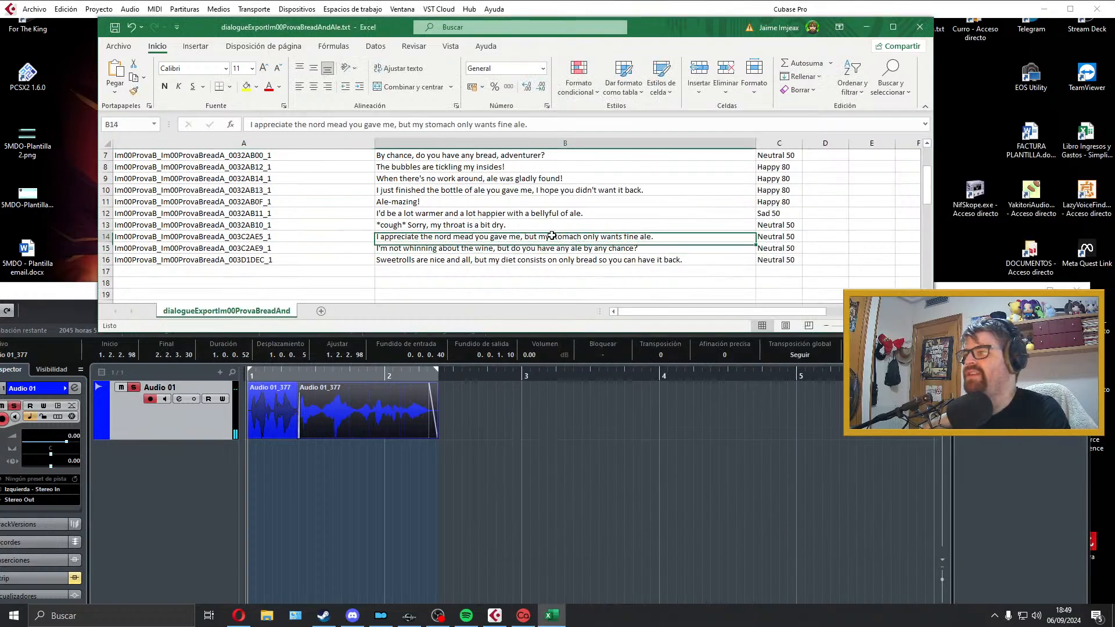
left_click(478, 248)
left_click(483, 260)
left_click(492, 235)
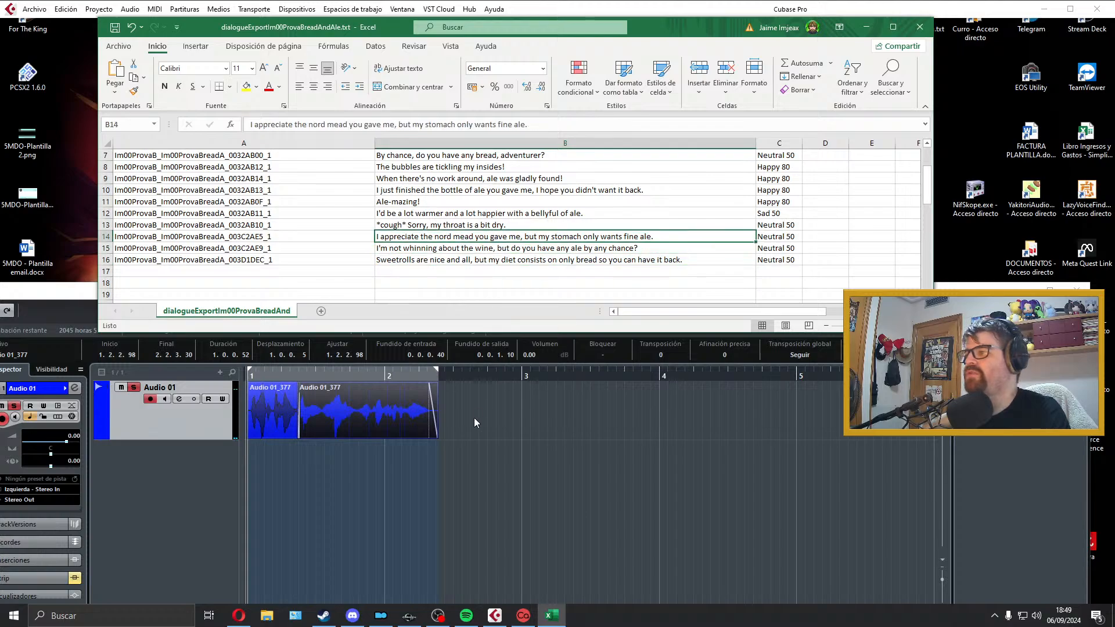
Step: Delete both exported cough-line segments and extend the locator range past bar 5
left_click_drag(474, 418, 234, 419)
key("Delete")
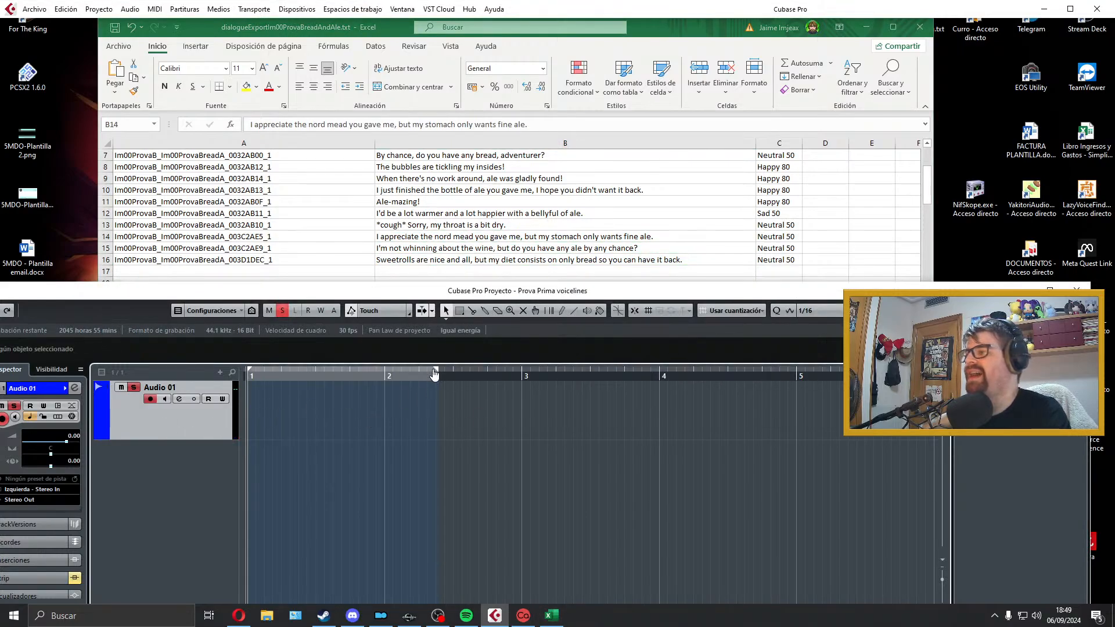
left_click_drag(436, 371, 846, 372)
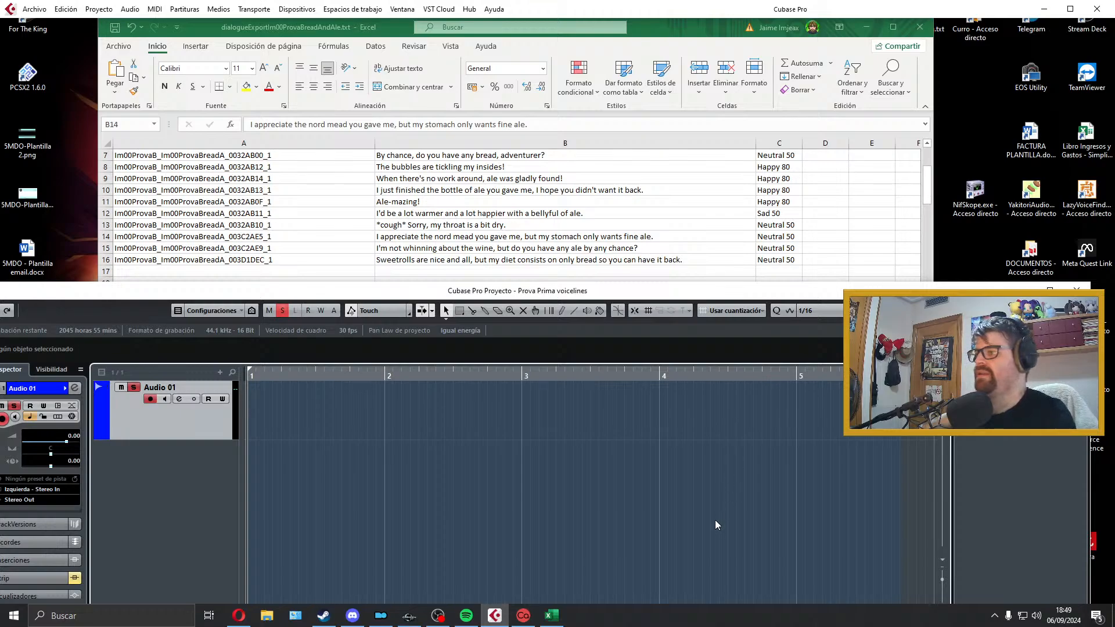
Step: Record a first trial take of the nord mead line, play it back and delete it
key("KP_Multiply")
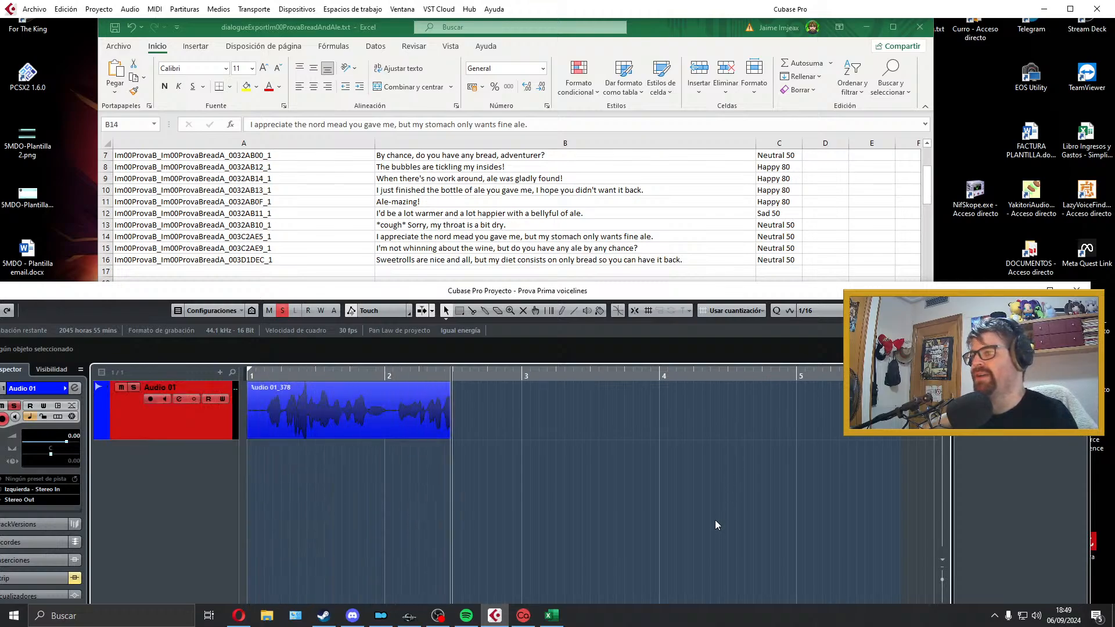
key("space")
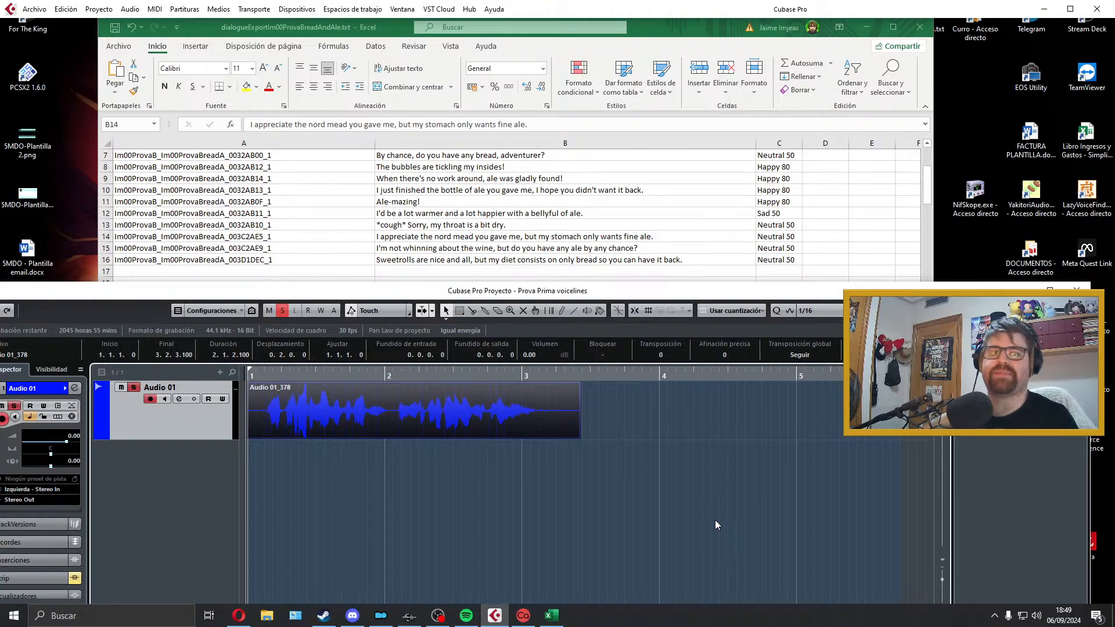
key("space")
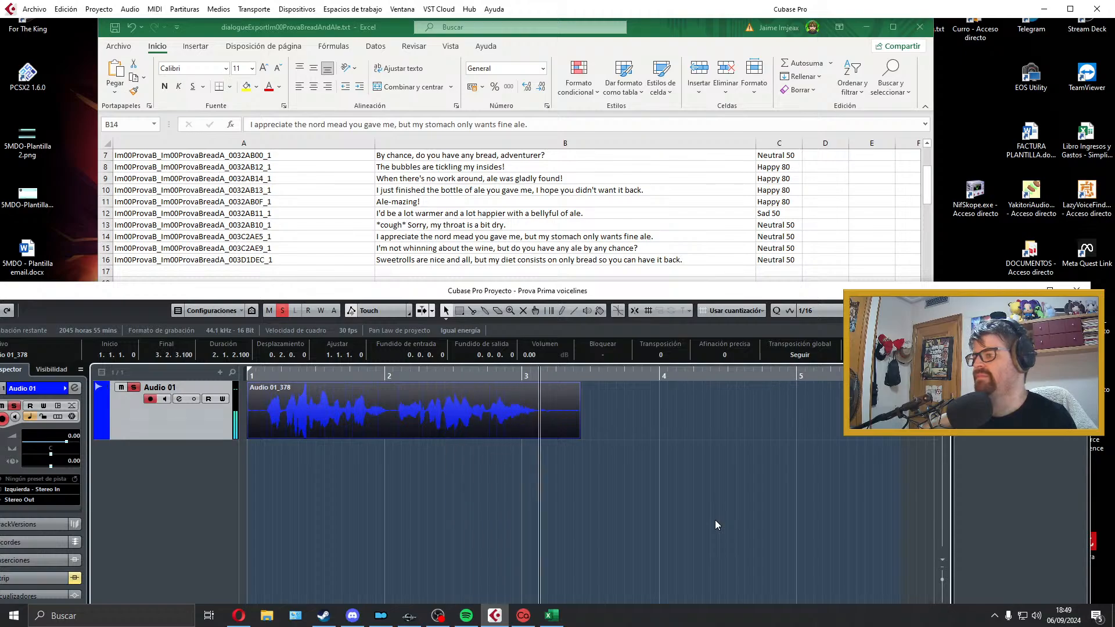
key("space")
key("Delete")
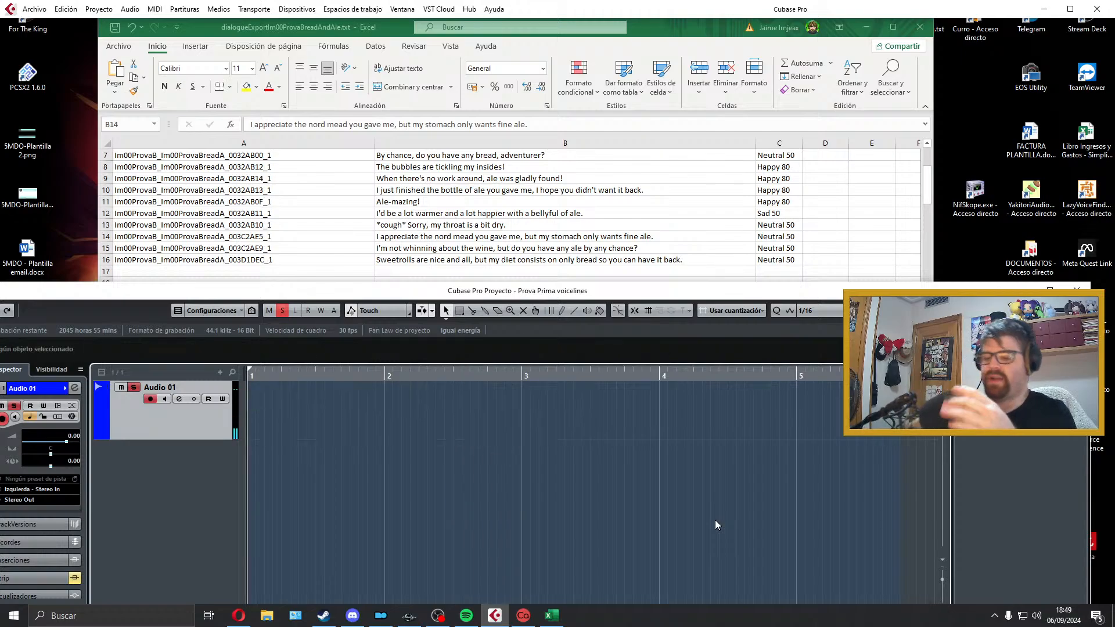
Step: Record another trial take of the nord mead line, listen to it and discard it
key("KP_Multiply")
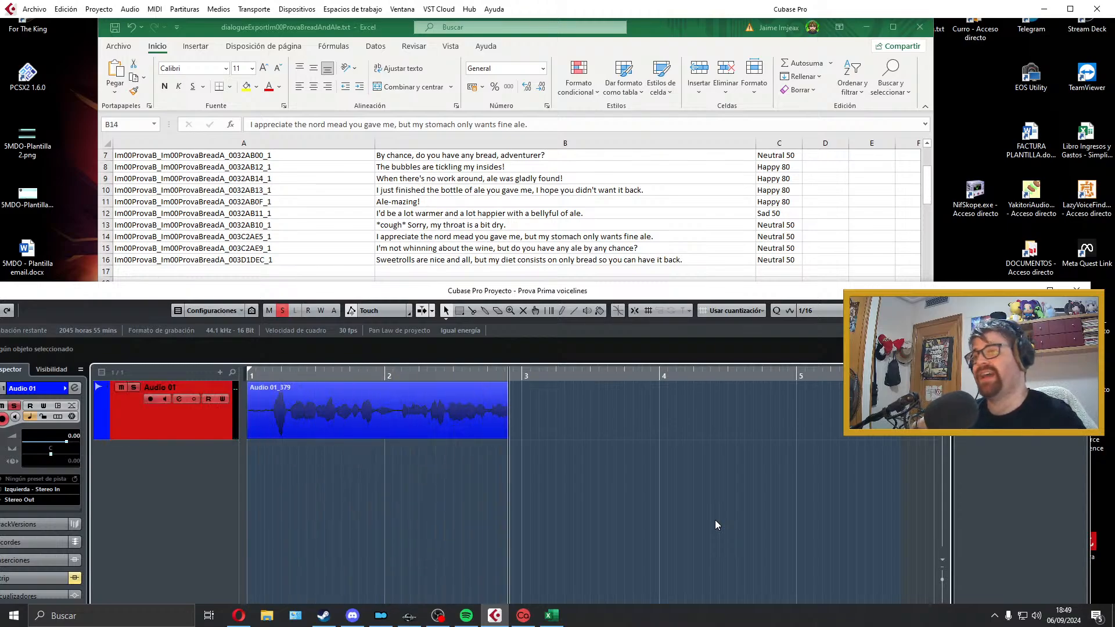
key("space")
key("space")
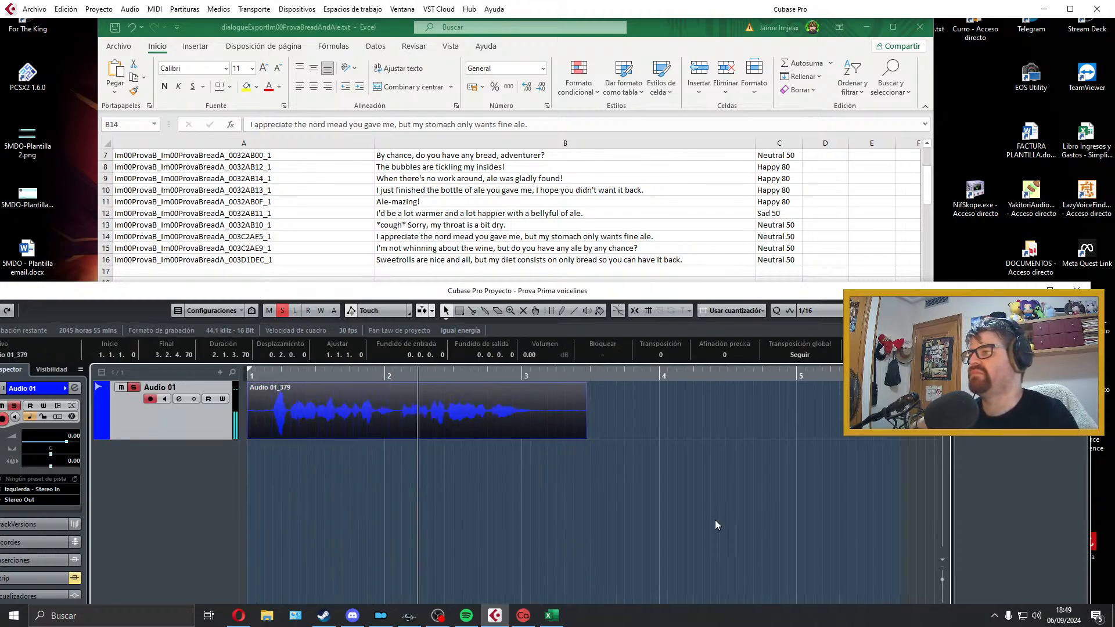
key("space")
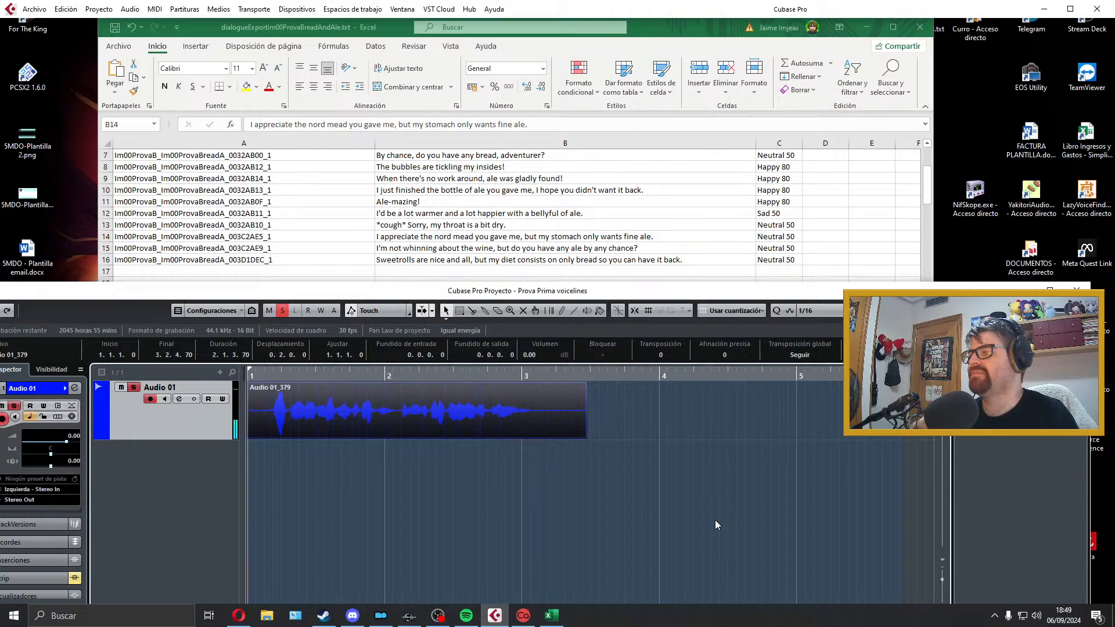
key("Delete")
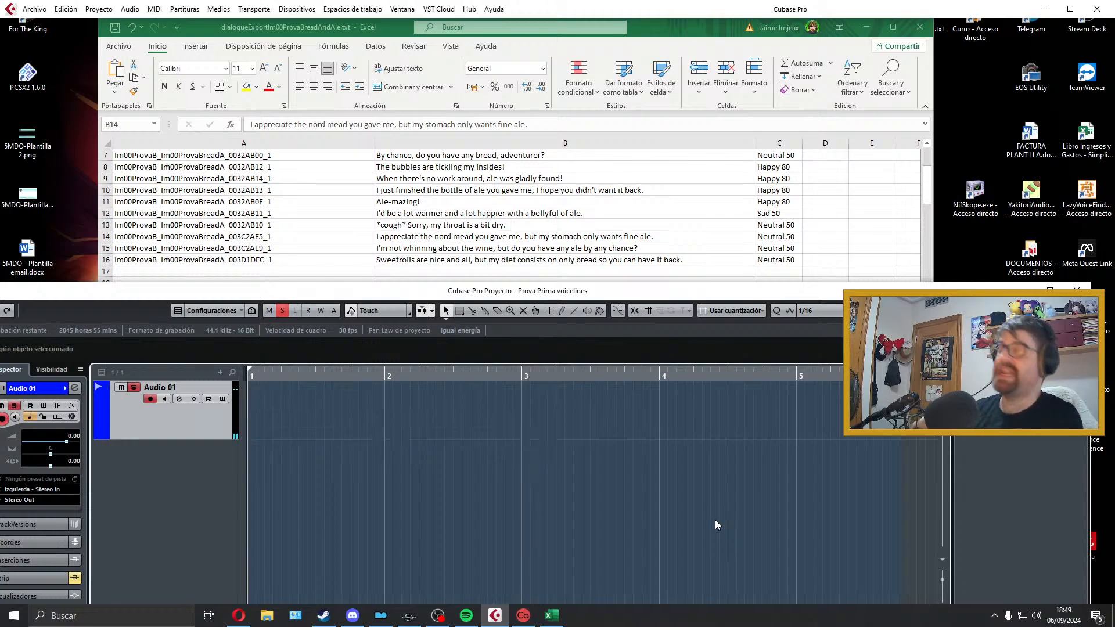
Step: Record a take of "I appreciate the nord mead you gave me, but my stomach only wants fine ale." and play it back
key("KP_Multiply")
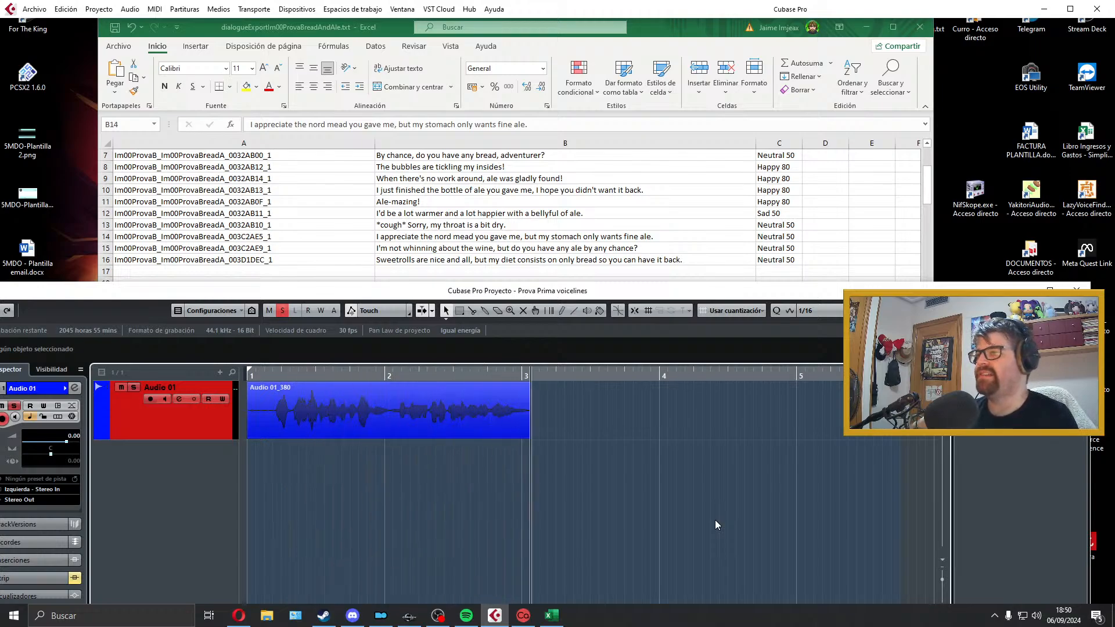
key("space")
key("space")
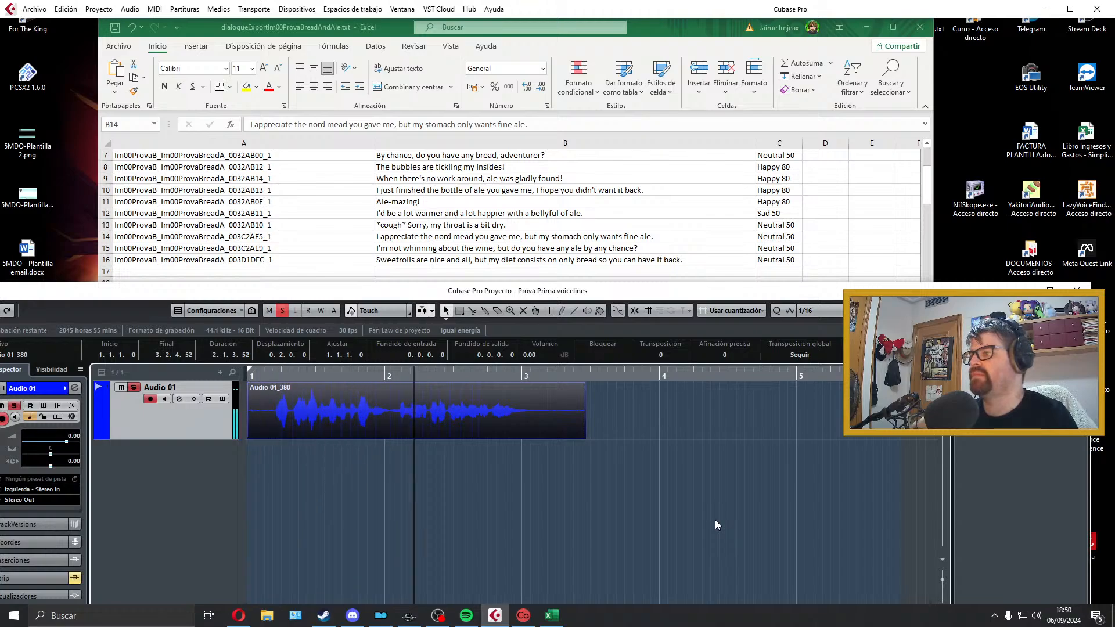
key("space")
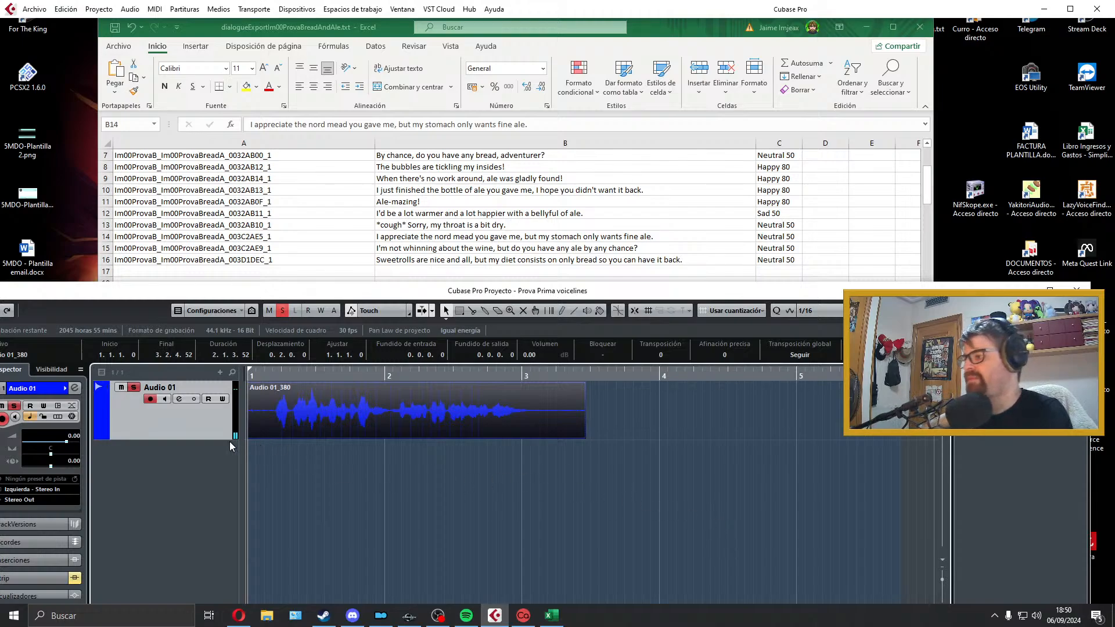
Step: Trim the silence from both ends of the nord mead take, keep it starting at bar 1, and add a short fade-out
left_click_drag(250, 435, 263, 404)
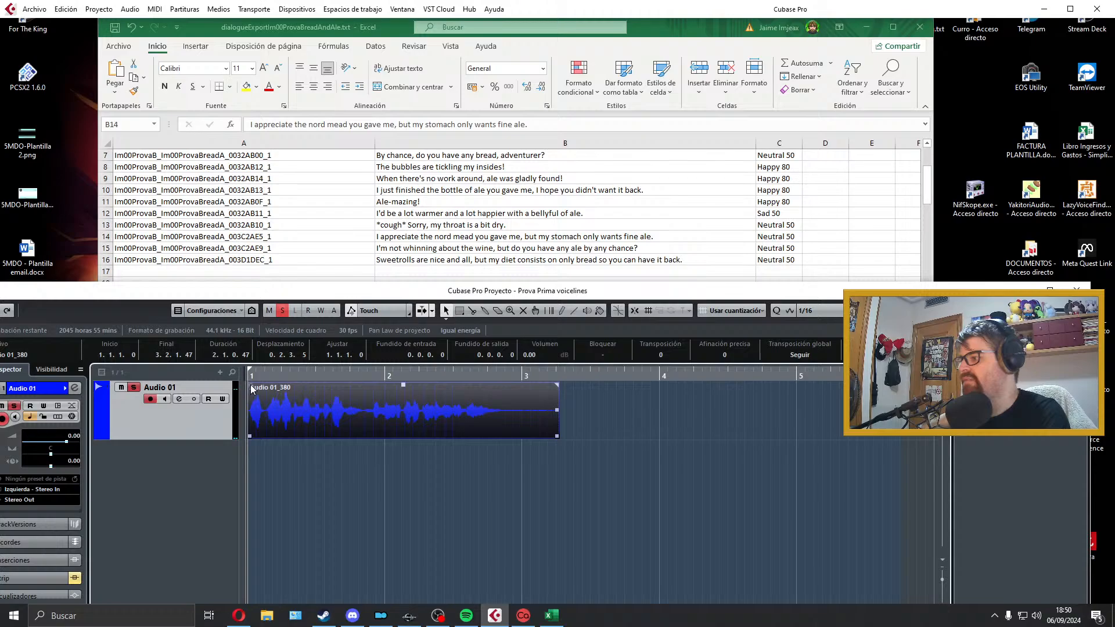
left_click(456, 461)
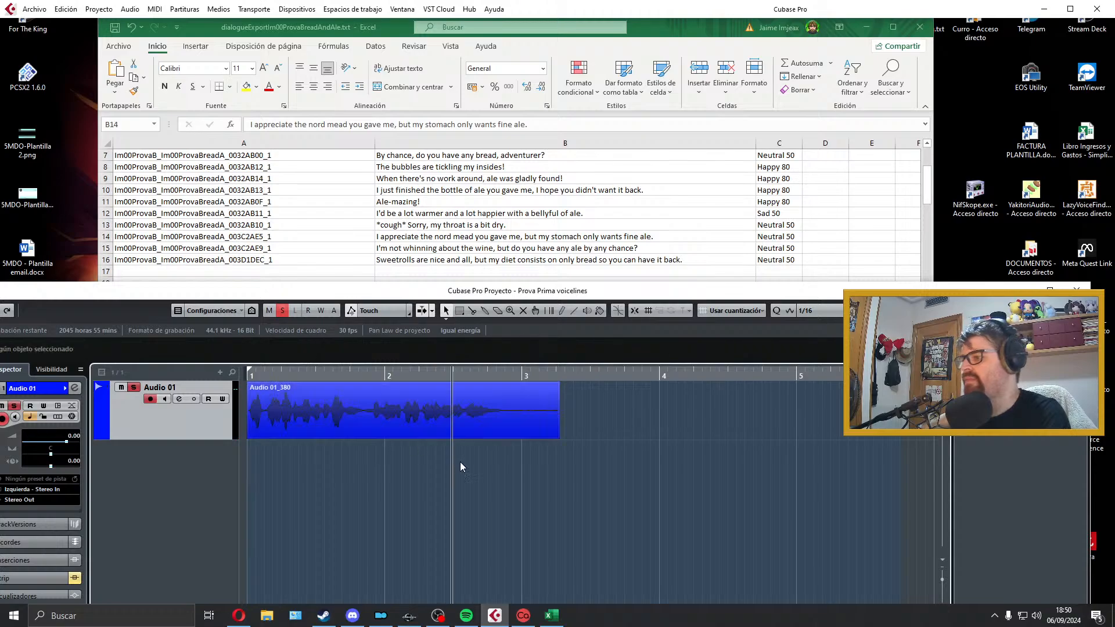
key("space")
left_click_drag(557, 431, 510, 435)
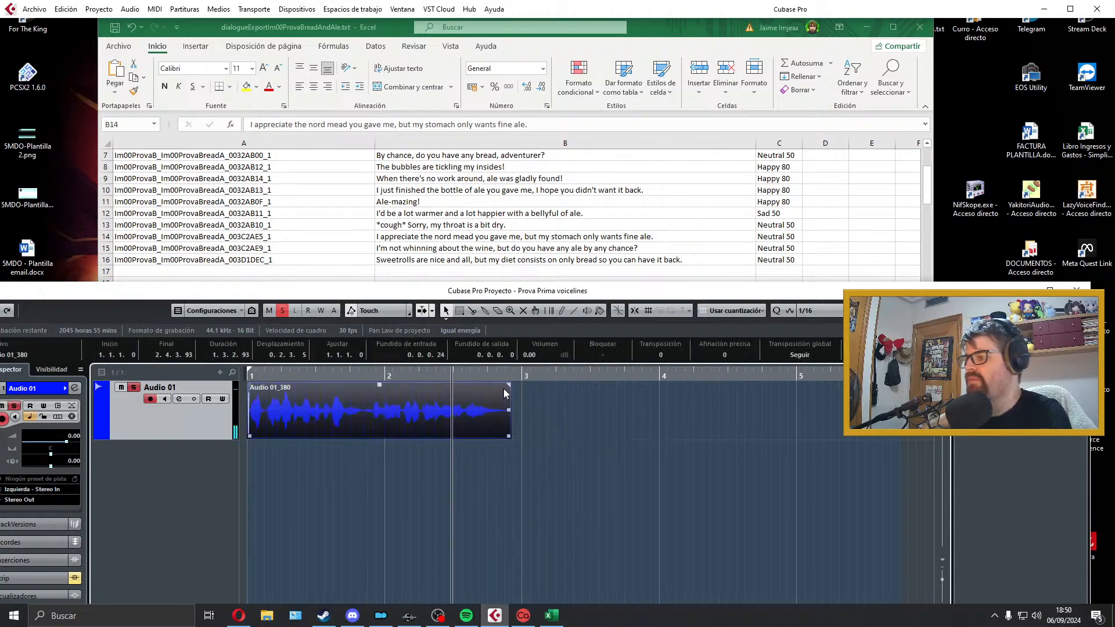
left_click_drag(507, 387, 493, 385)
key("space")
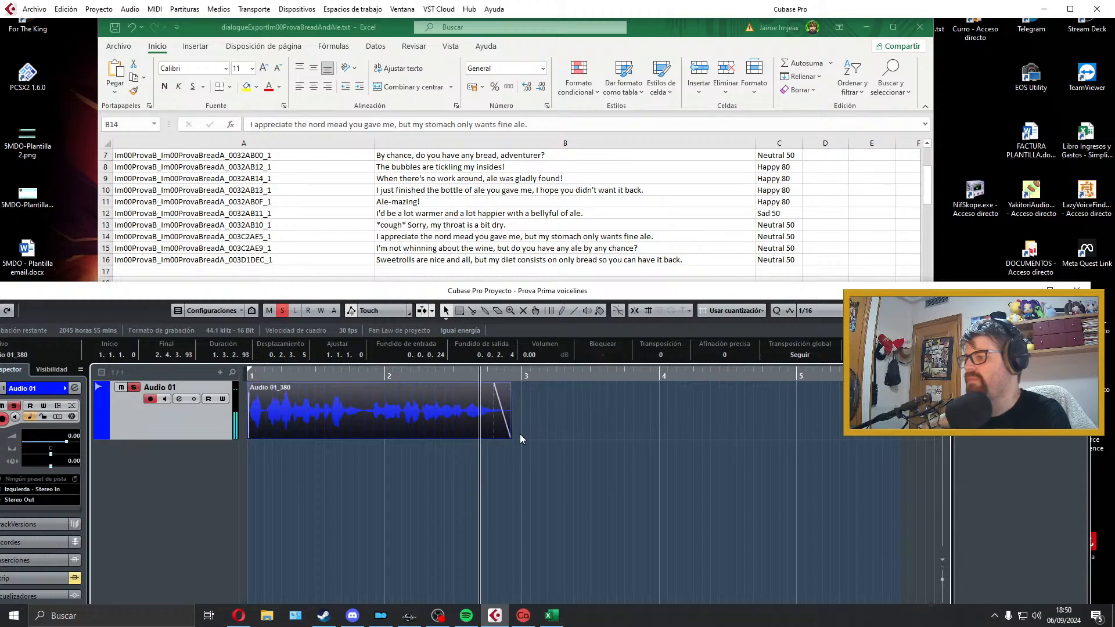
Step: Extend the end of the nord mead take slightly to about 2.4.4 and fit the locator range to the clip
left_click_drag(508, 436, 519, 435)
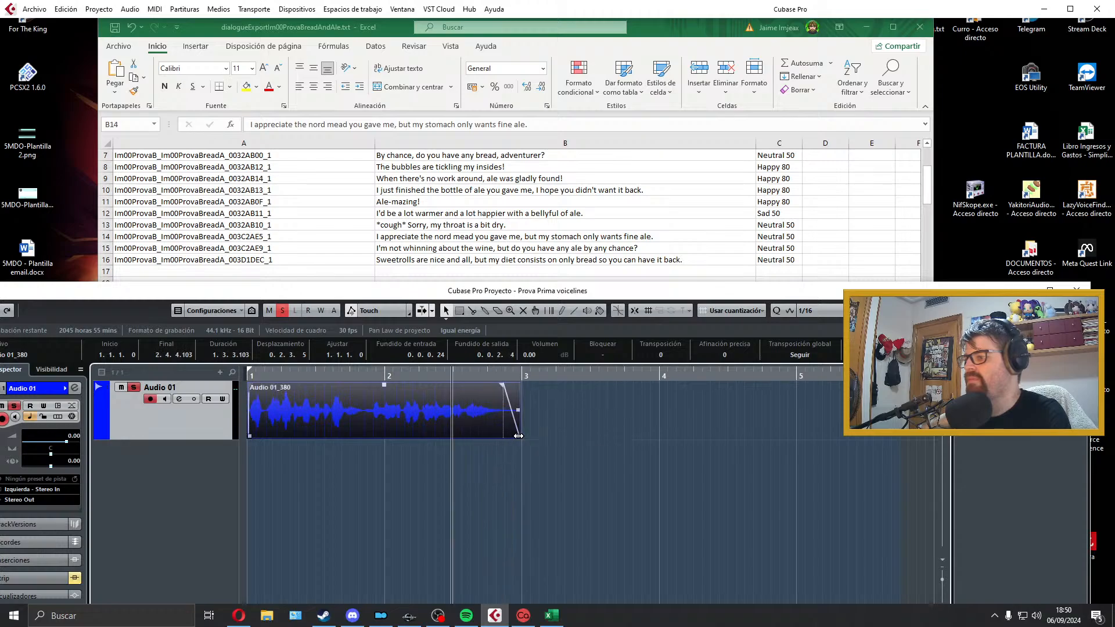
key("space")
key("p")
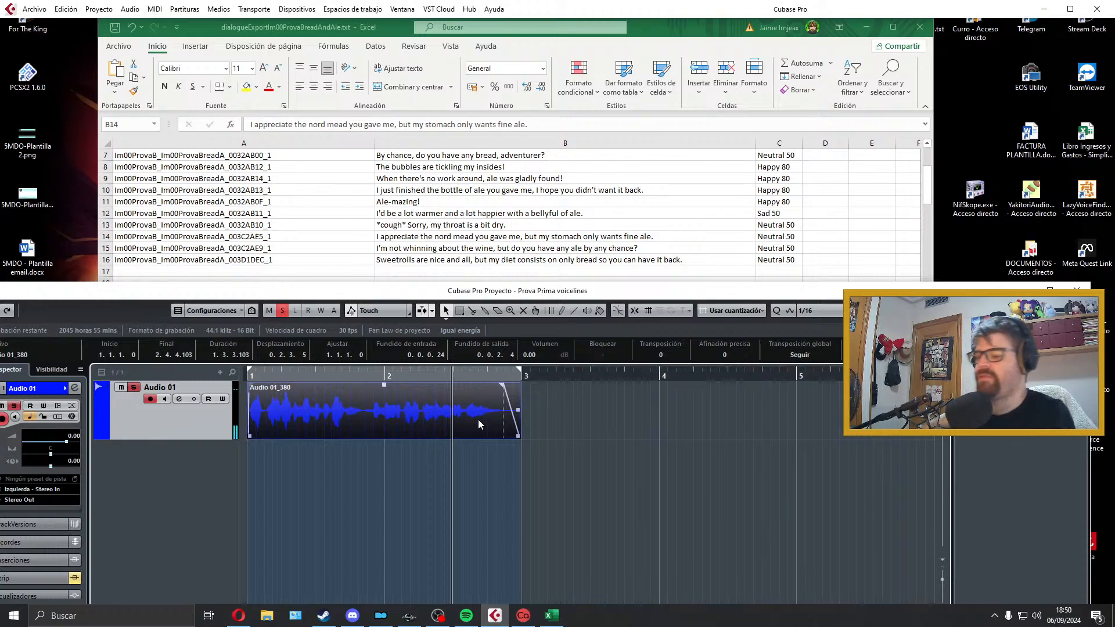
key("KP_1")
Step: Export the nord mead line as a Wave audio mixdown named with its line ID, Im00ProvaB_Im00ProvaBreadA_003C2AE5_1
left_click(282, 213)
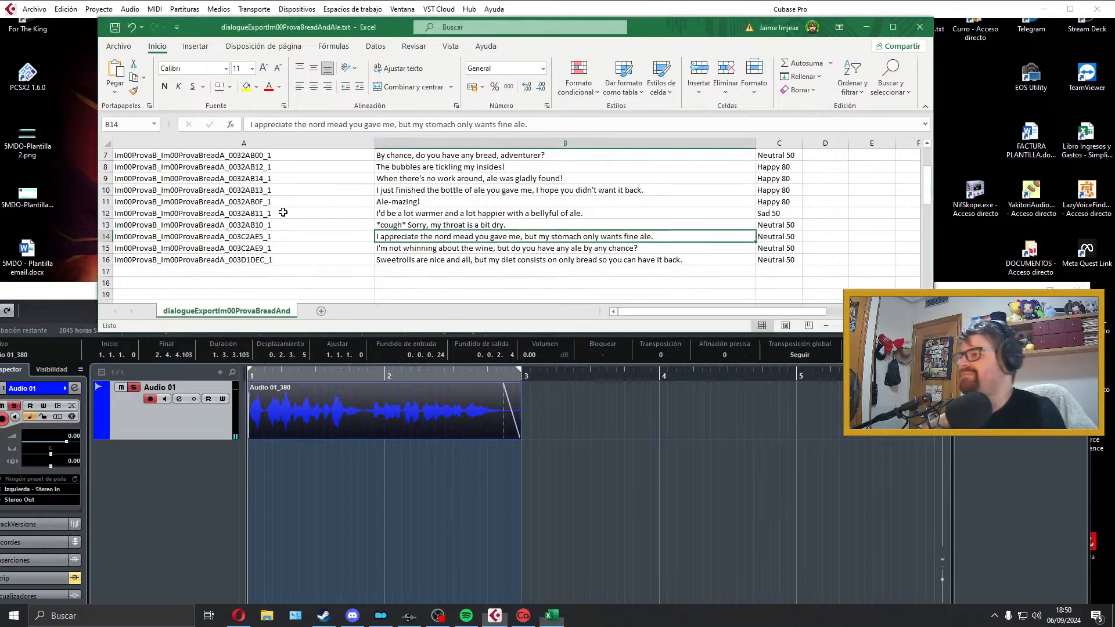
double_click(327, 238)
left_click_drag(327, 239, 65, 222)
left_click(392, 406)
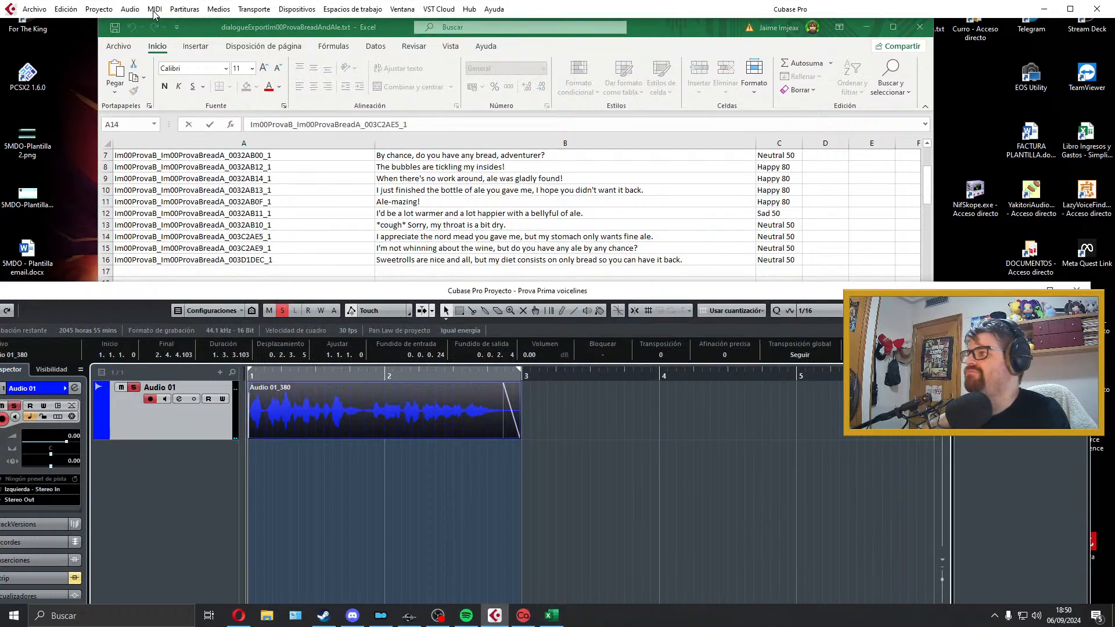
left_click(51, 9)
mouse_move(59, 191)
left_click(279, 226)
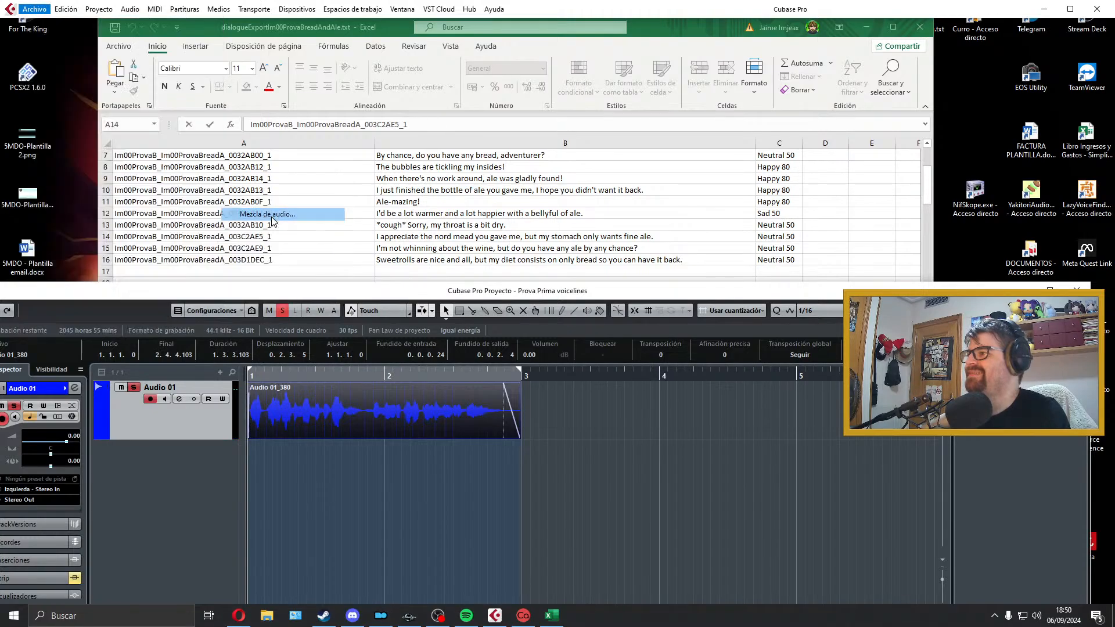
left_click(1023, 536)
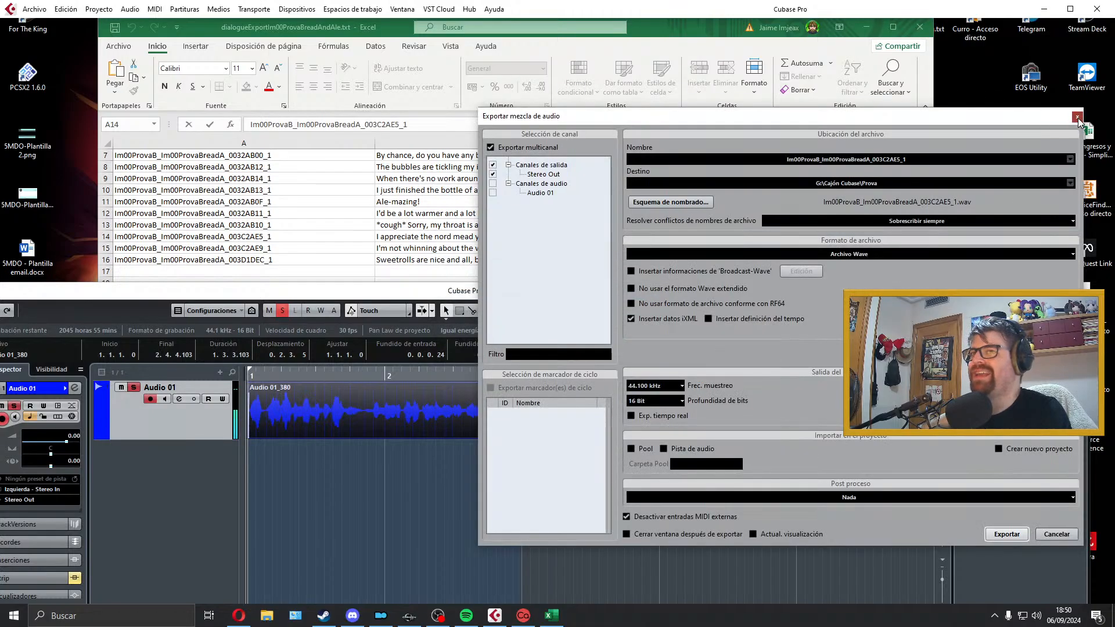
left_click(1077, 118)
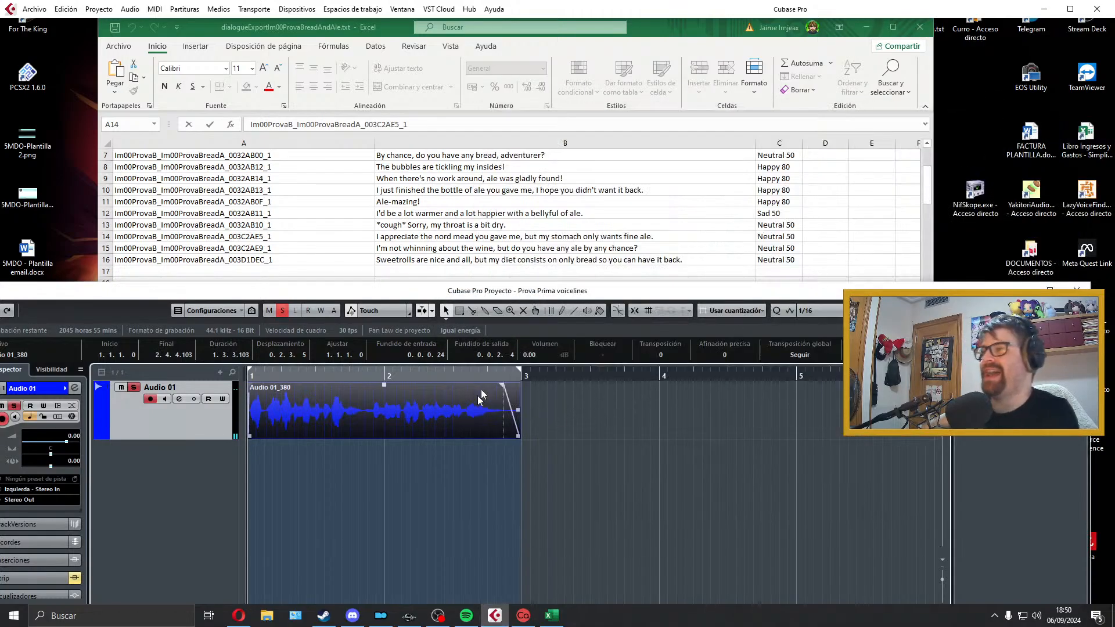
Step: Delete the exported nord mead clip and extend the locator range past bar 5
key("Delete")
left_click_drag(519, 375, 800, 388)
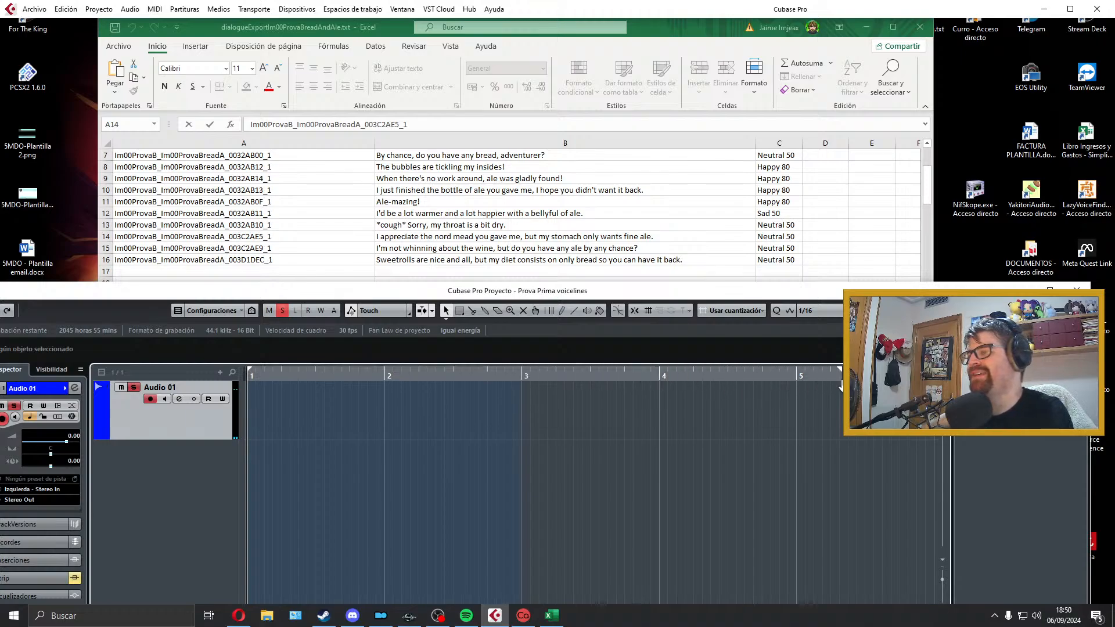
Step: Record a take of "I'm not whinning about the wine, but do you have any ale by any chance?" and play it back
left_click(376, 250)
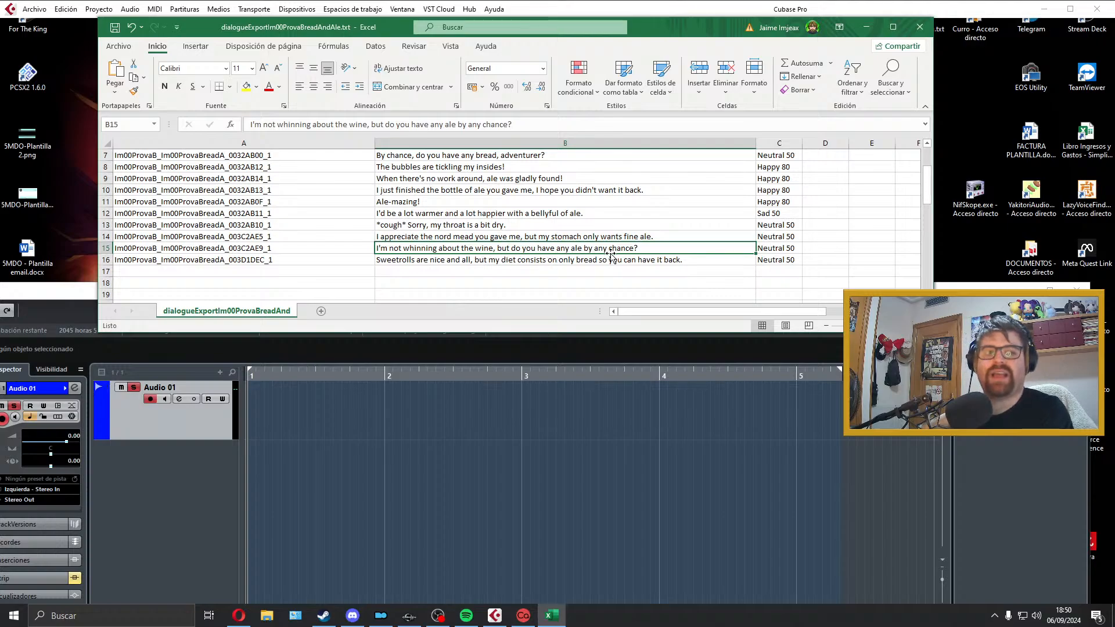
left_click(495, 341)
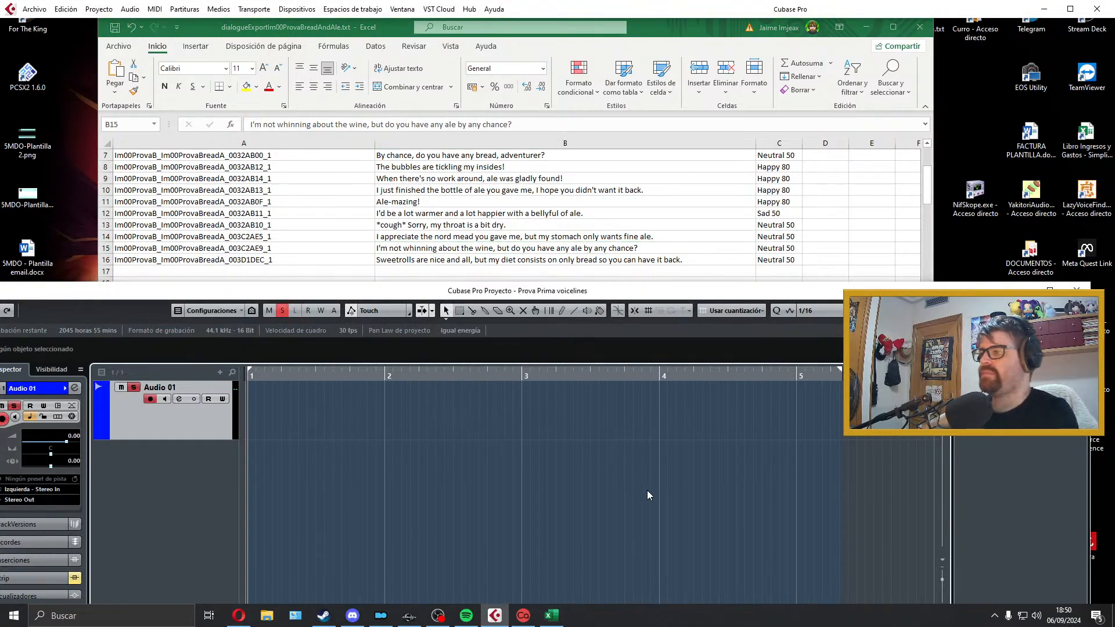
key("KP_Multiply")
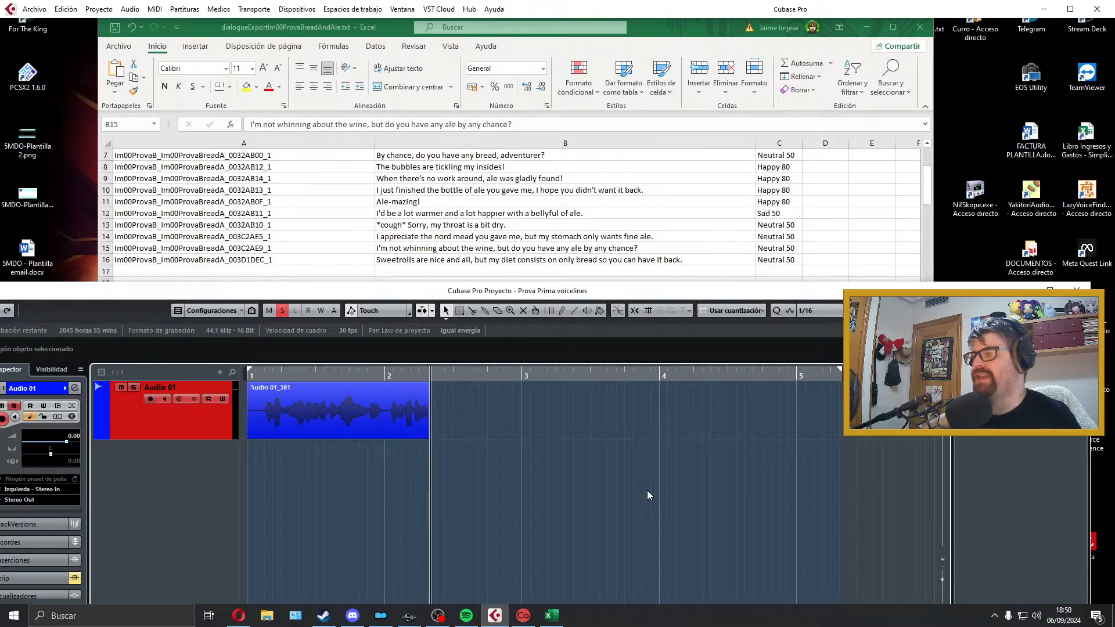
key("space")
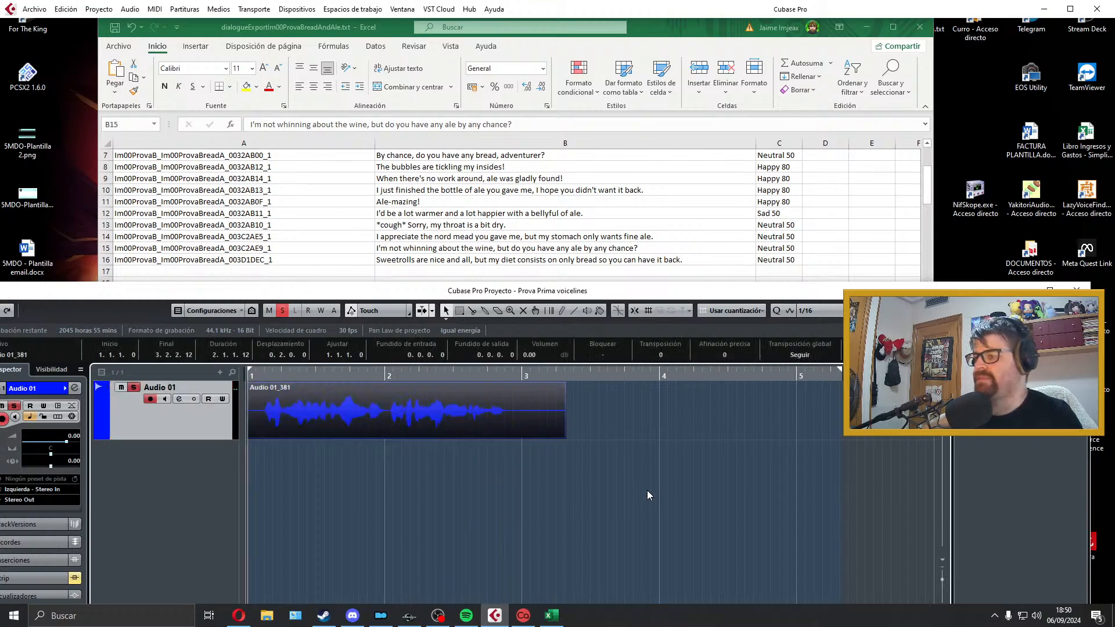
key("space")
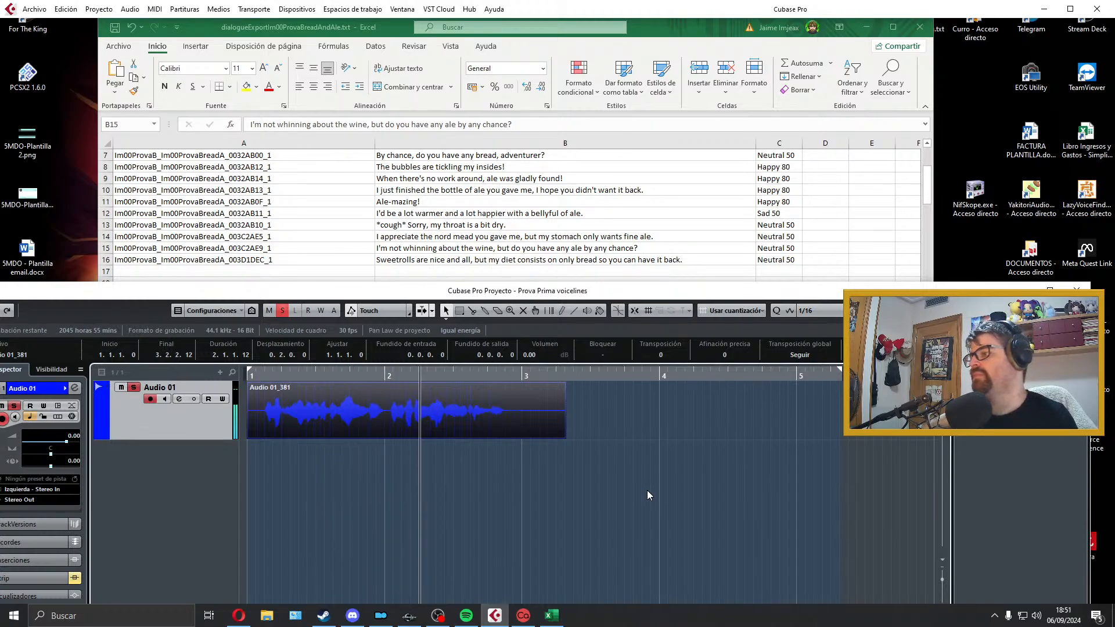
key("space")
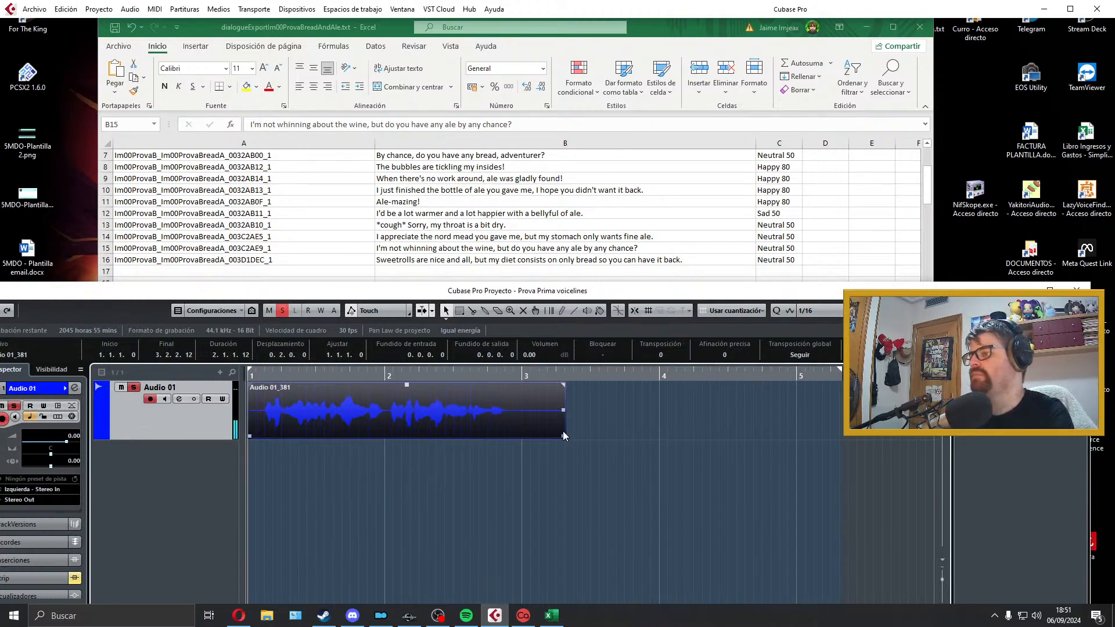
Step: Trim the wine take at both ends with short fades, start it at bar 1, and fit the locator range to it
left_click_drag(562, 431, 513, 432)
left_click_drag(511, 383, 508, 385)
left_click_drag(252, 443, 264, 445)
left_click_drag(264, 384, 288, 405)
key("p")
key("space")
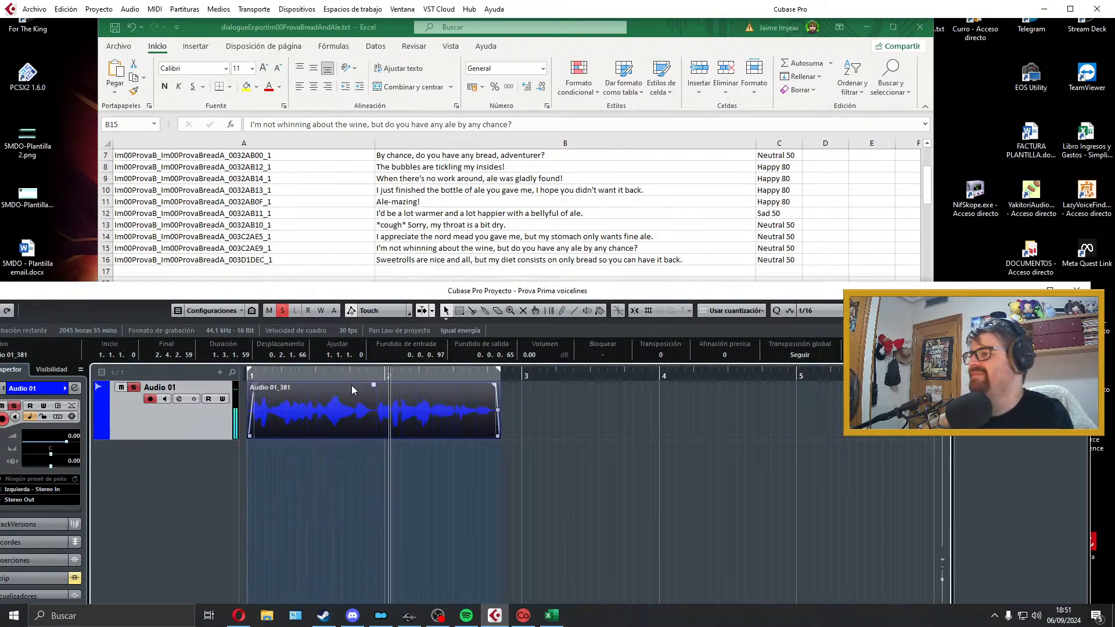
key("space")
Step: Export the wine line as a Wave audio mixdown named Im00ProvaB_Im00ProvaBreadA_003C2AE9_1 and delete its clip from the track
double_click(301, 247)
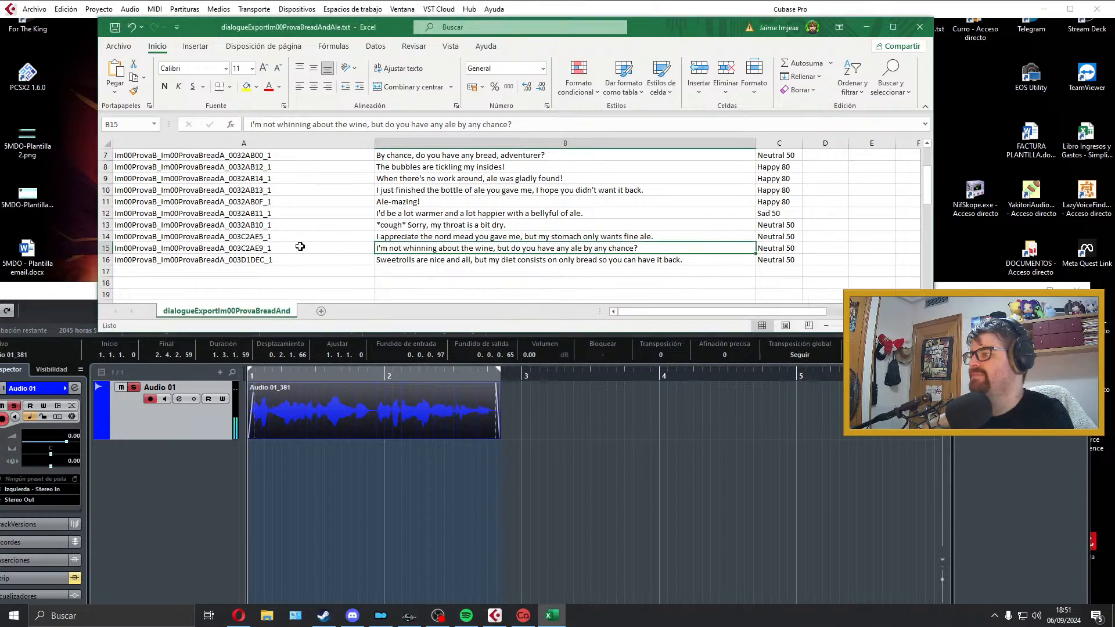
left_click_drag(299, 247, 28, 231)
left_click(398, 412)
left_click(35, 8)
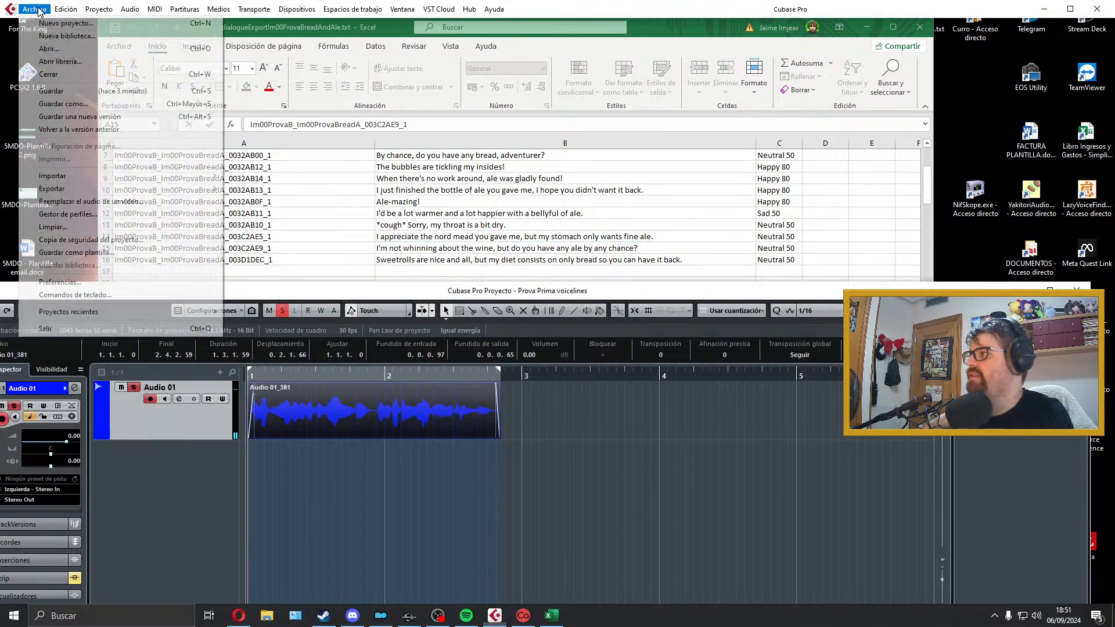
mouse_move(90, 191)
left_click(268, 213)
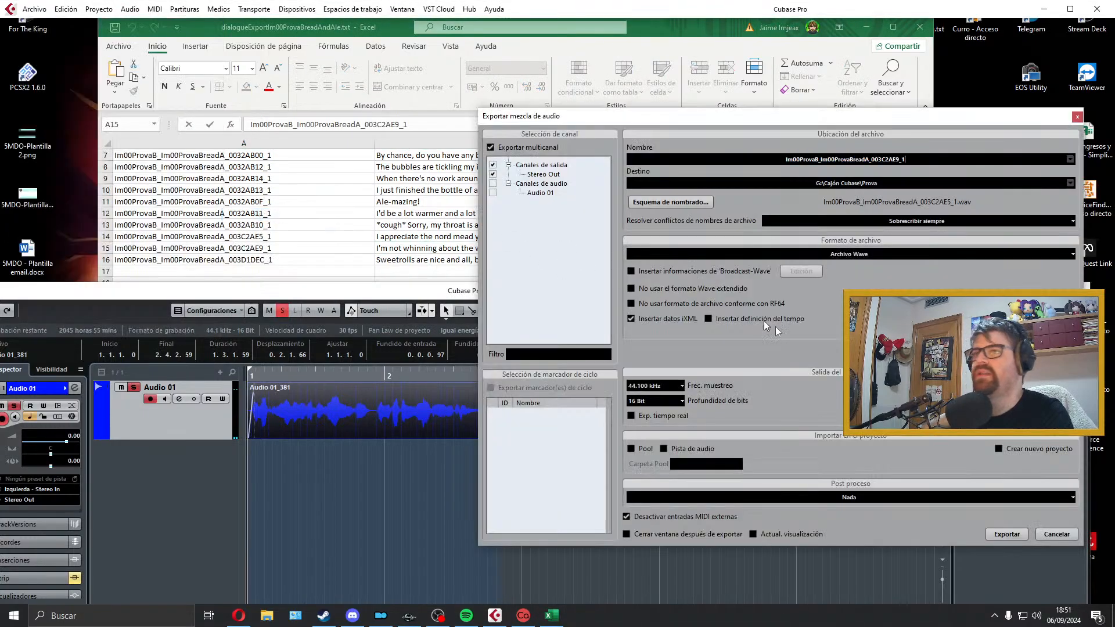
left_click(994, 532)
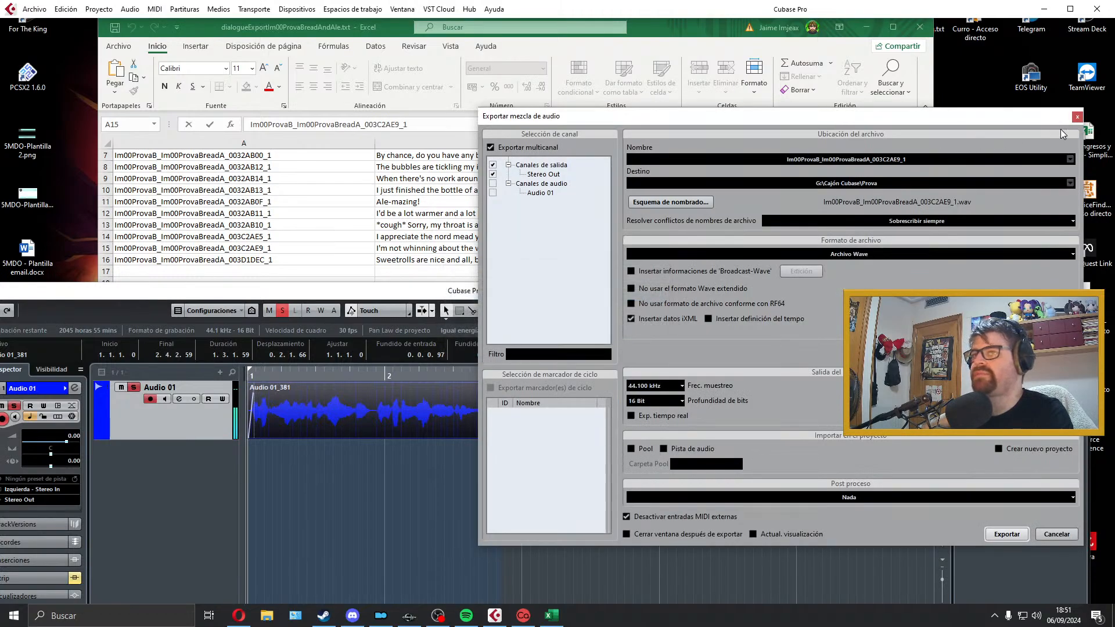
key("Delete")
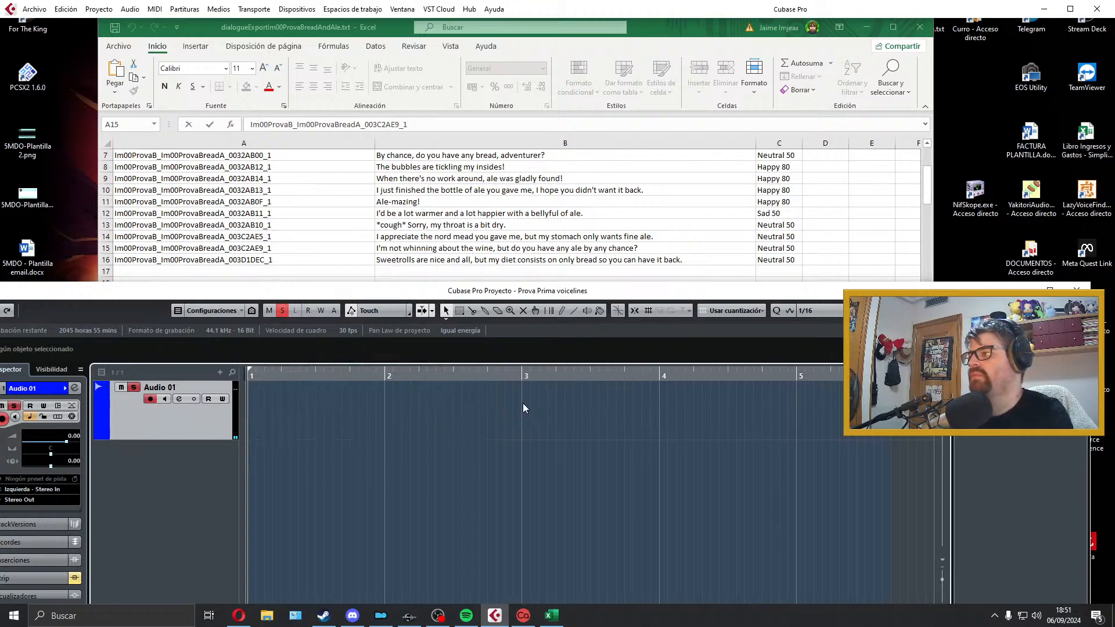
scroll(297, 191, "up", 3)
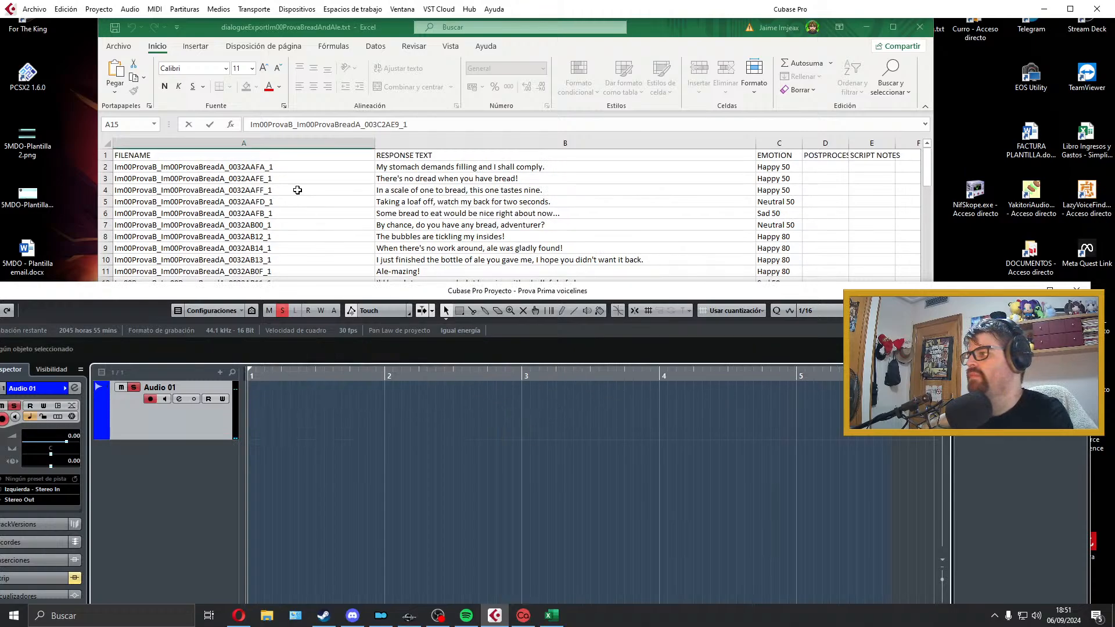
scroll(297, 190, "down", 3)
scroll(297, 191, "up", 1)
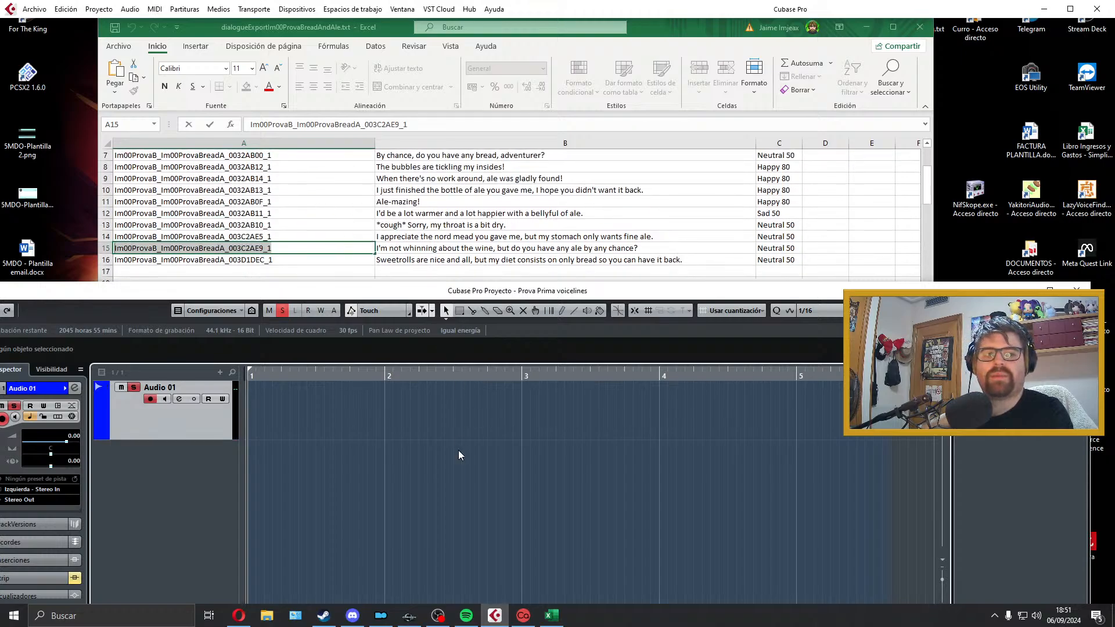
middle_click(390, 230)
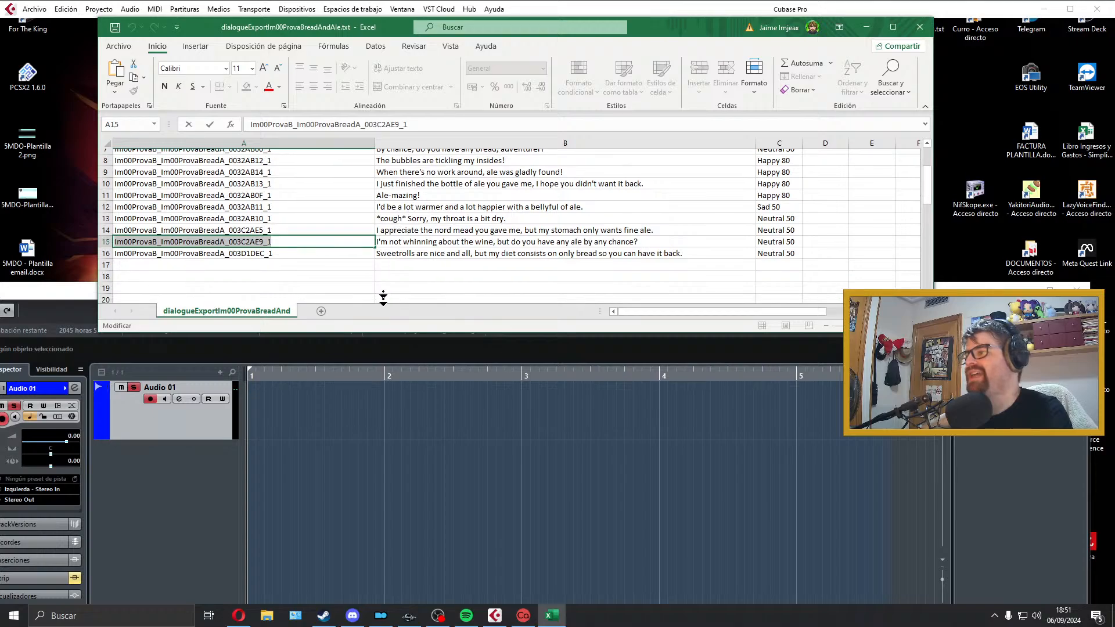
left_click(369, 414)
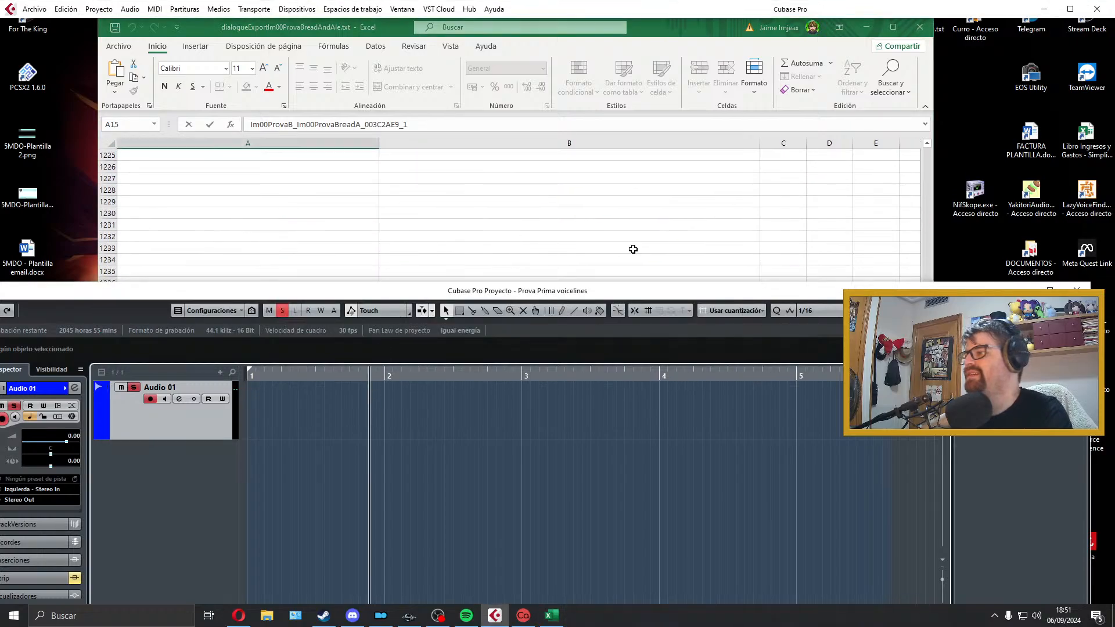
left_click(697, 260)
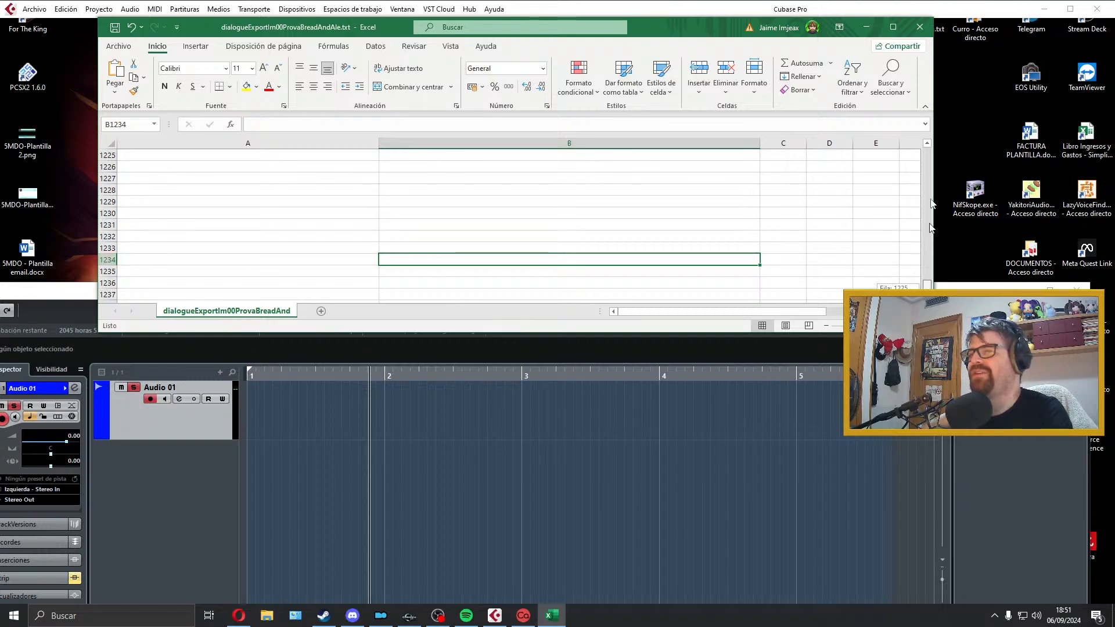
left_click_drag(930, 200, 931, 164)
scroll(460, 246, "down", 4)
scroll(388, 246, "up", 1)
Step: Record a take of "Sweetrolls are nice and all, but my diet consists on only bread so you can have it back."
left_click(383, 237)
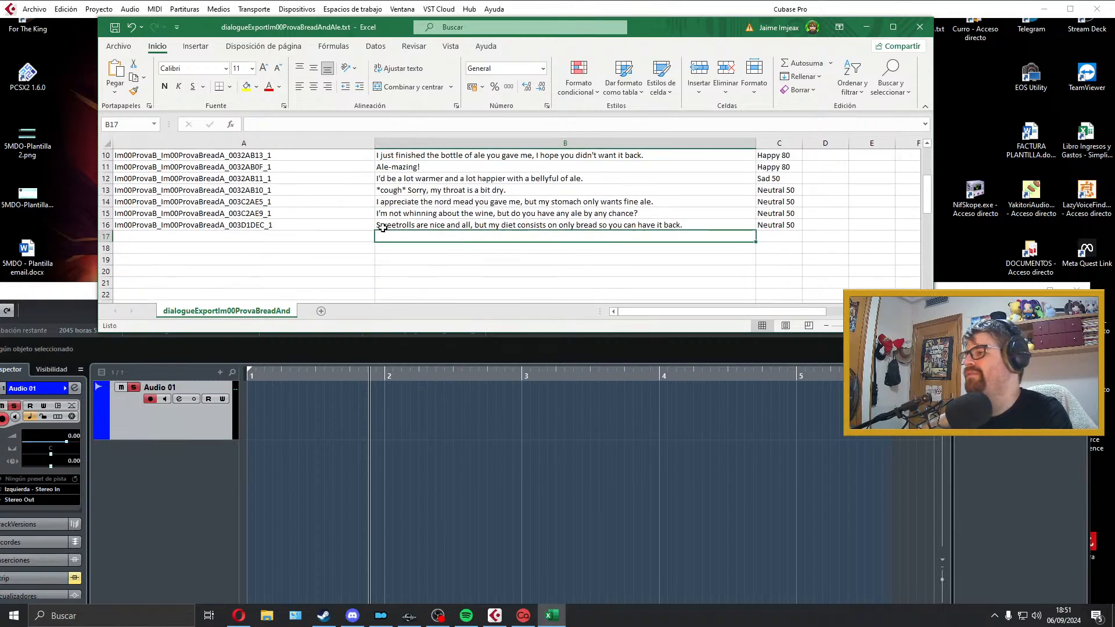
left_click(383, 226)
left_click(314, 410)
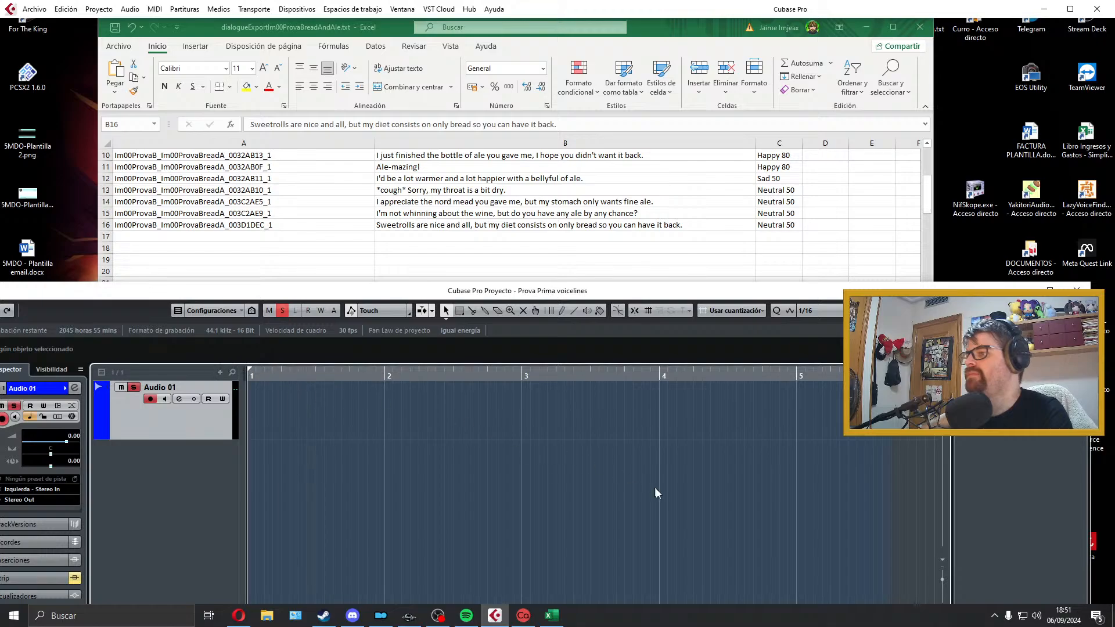
key("KP_Multiply")
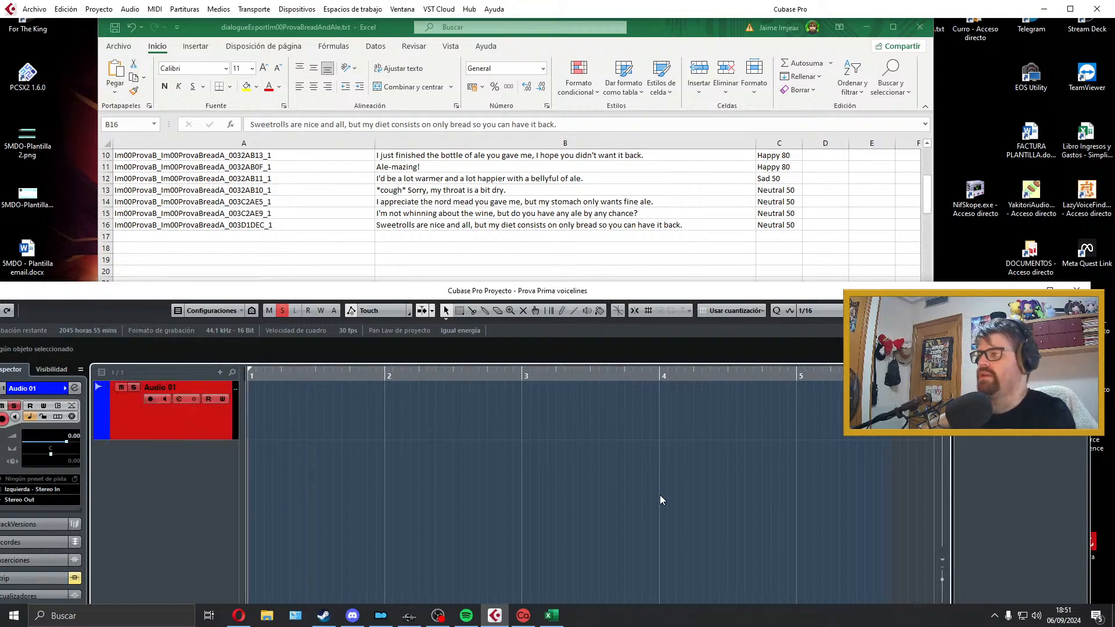
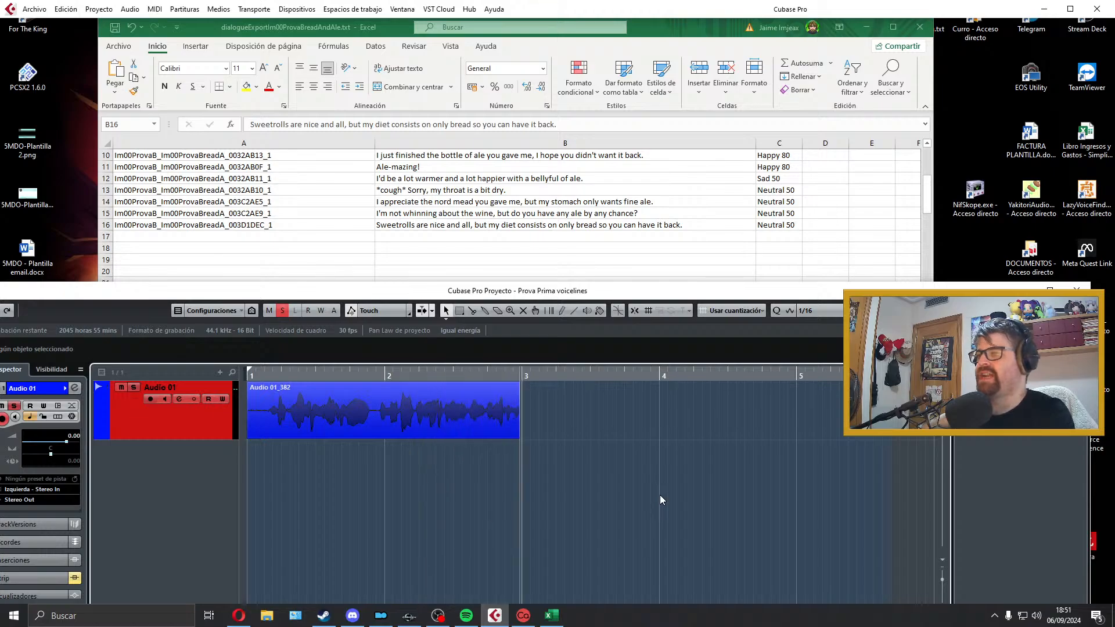
Step: Finish recording the sweetrolls line on Audio 01 and play the take back
key("space")
key("space")
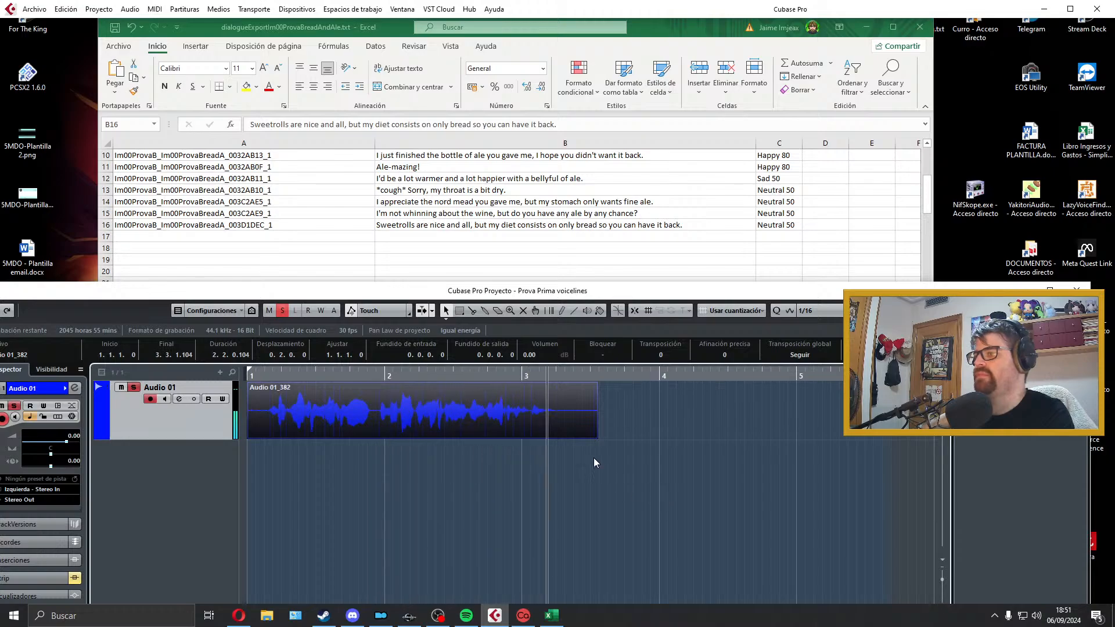
key("space")
Step: Trim silence from both ends of the take, keep it starting at bar 1, and add short fades in and out
left_click_drag(590, 435, 557, 436)
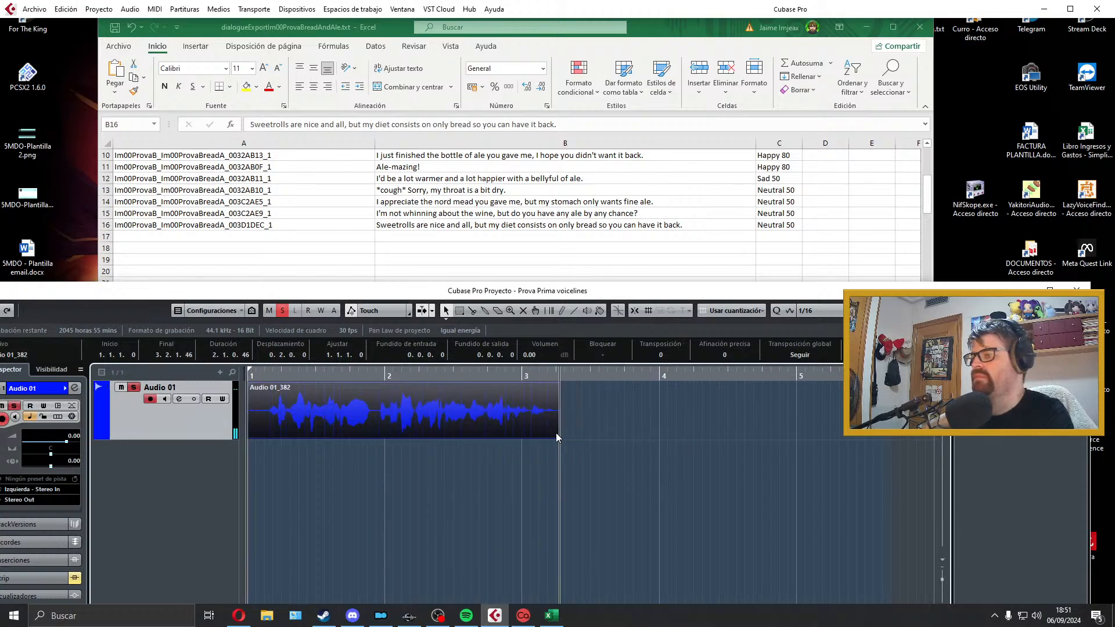
left_click_drag(248, 440, 284, 424)
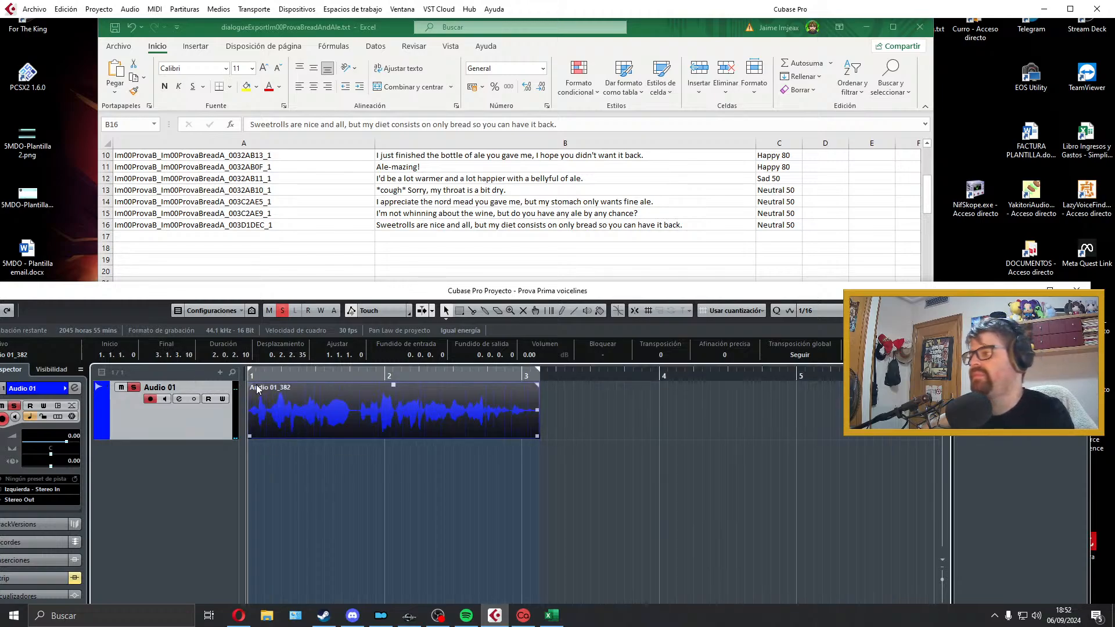
left_click_drag(254, 389, 257, 389)
key("space")
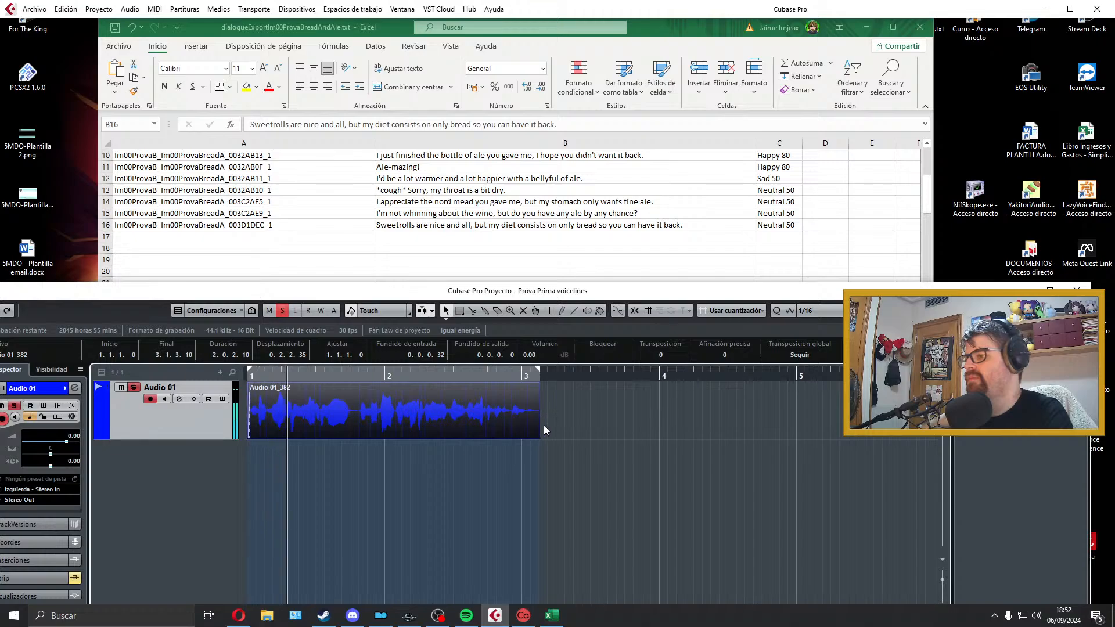
left_click_drag(537, 385, 533, 385)
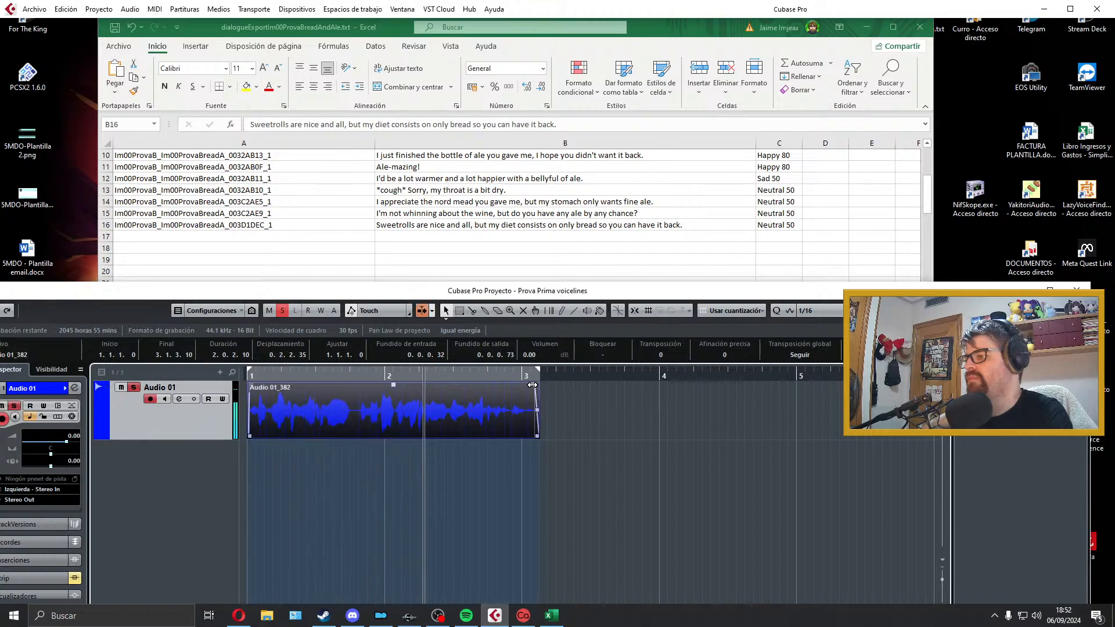
key("space")
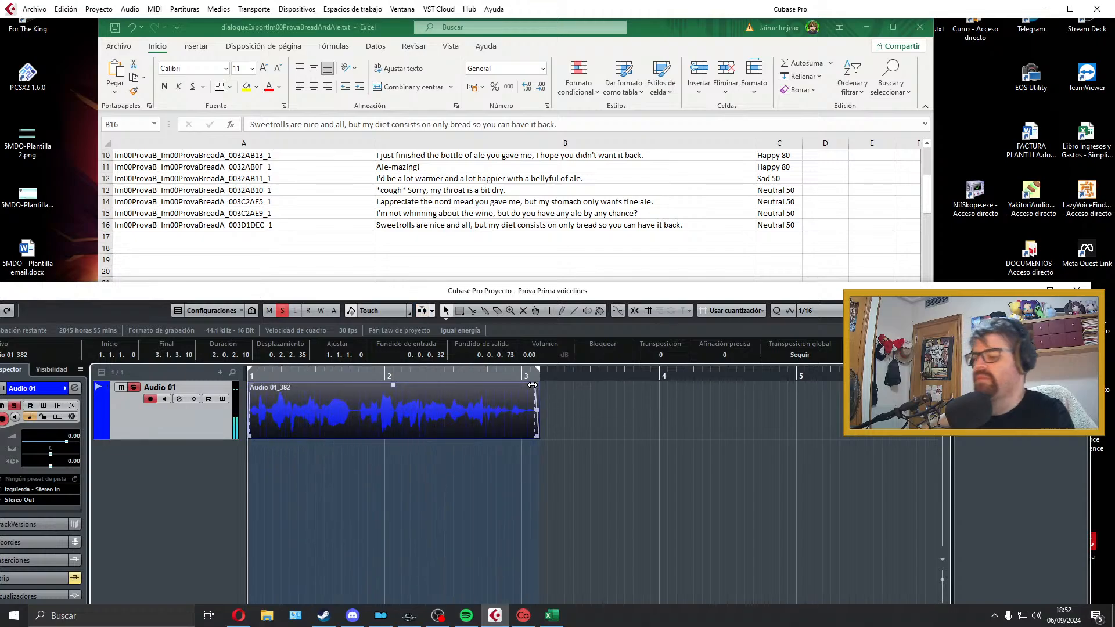
Step: Delete the take, extend the right locator to just before bar 5, and return the cursor to bar 1
key("Delete")
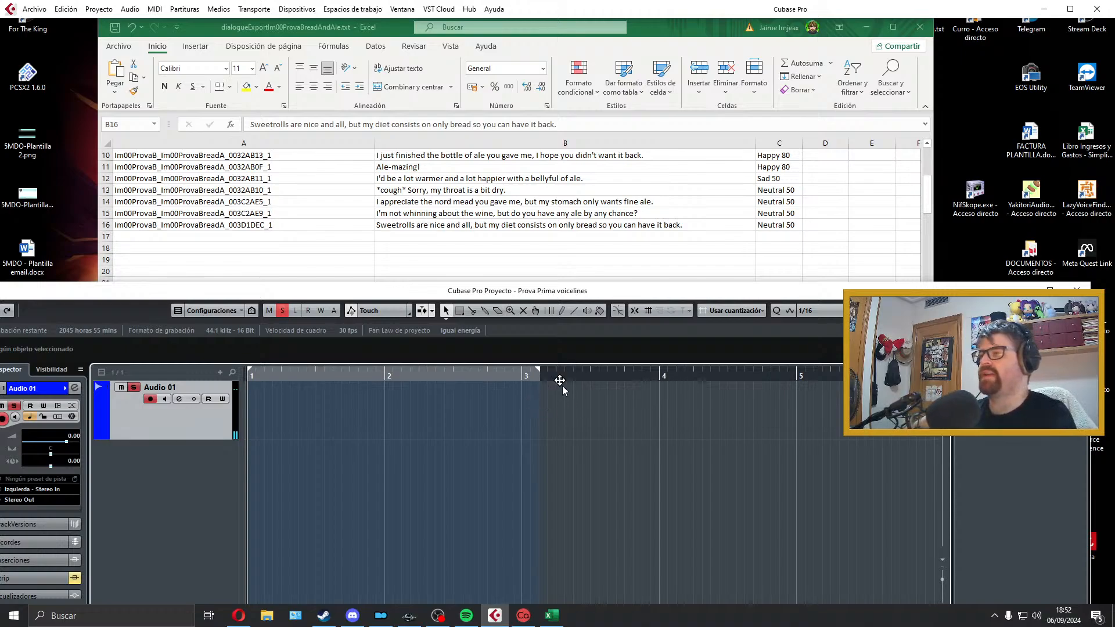
left_click(538, 372)
left_click_drag(538, 371, 783, 371)
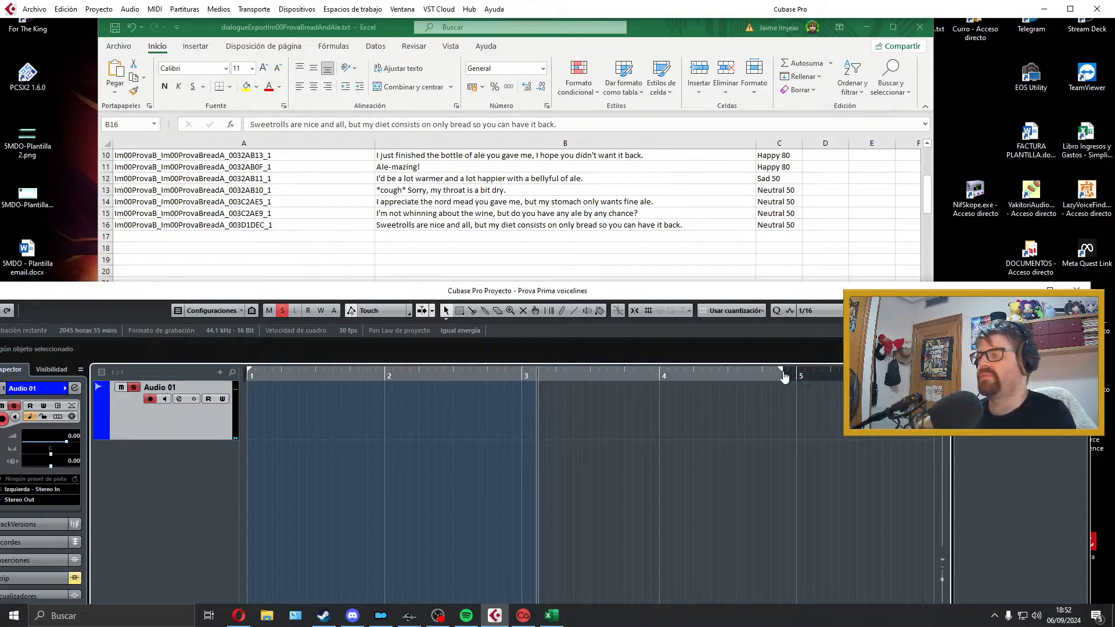
left_click_drag(586, 377, 87, 386)
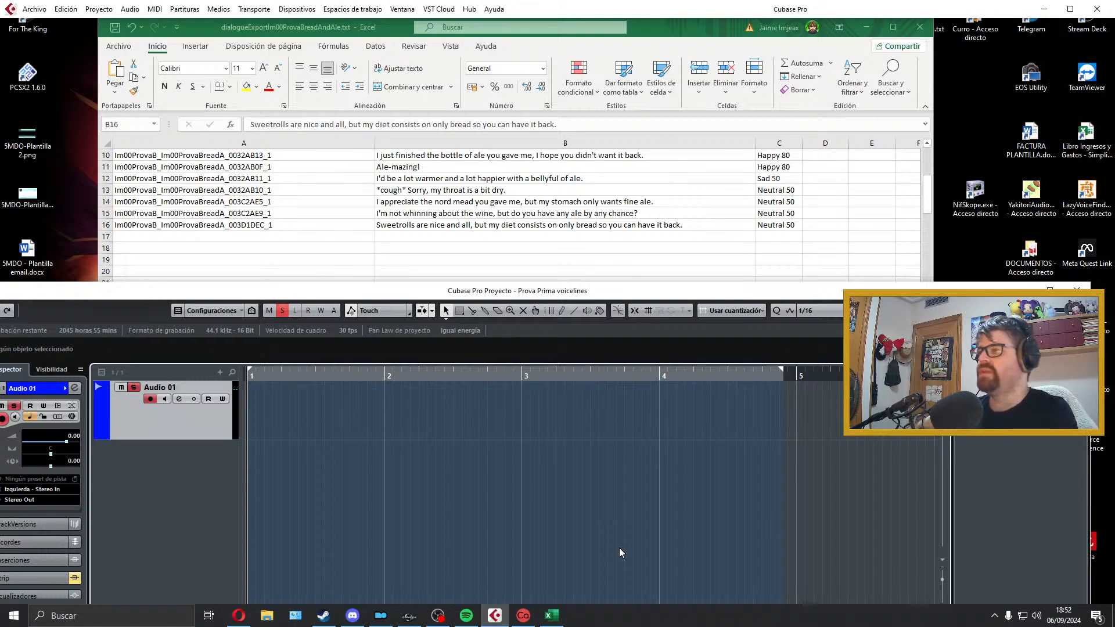
Step: Start and discard another short recording of the sweetrolls line, restoring the Audio 01 track's height
key("KP_Multiply")
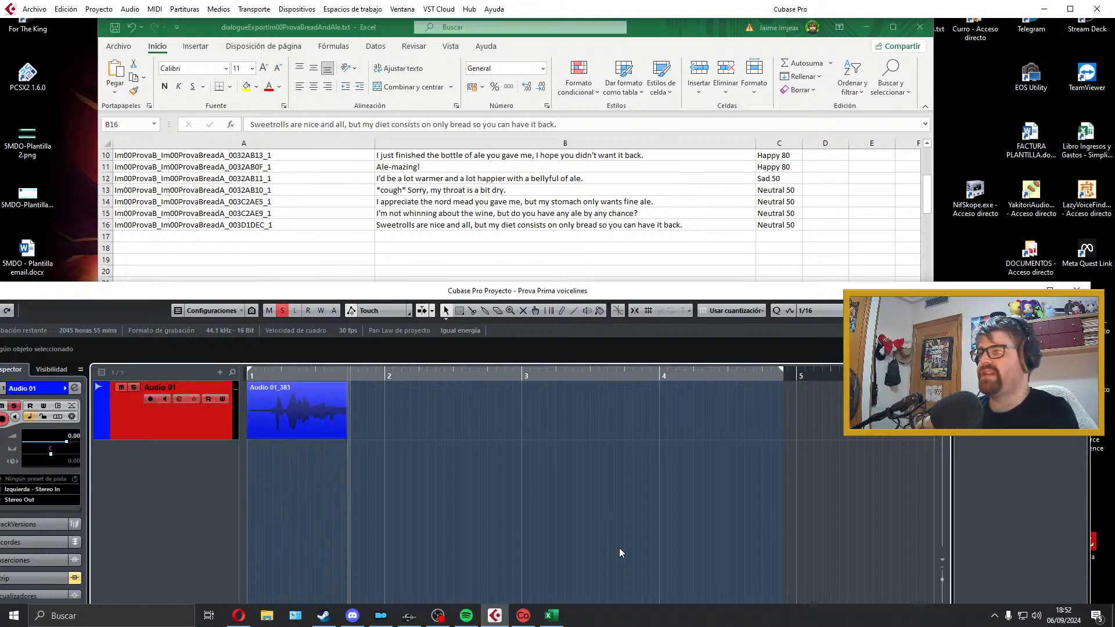
key("space")
key("Delete")
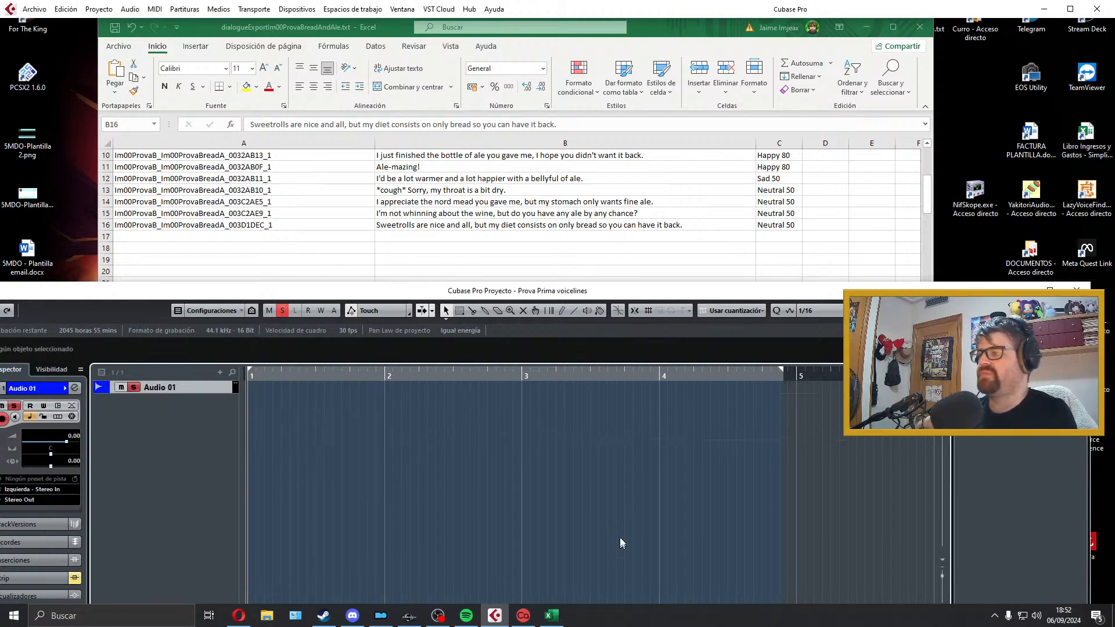
left_click_drag(208, 394, 201, 430)
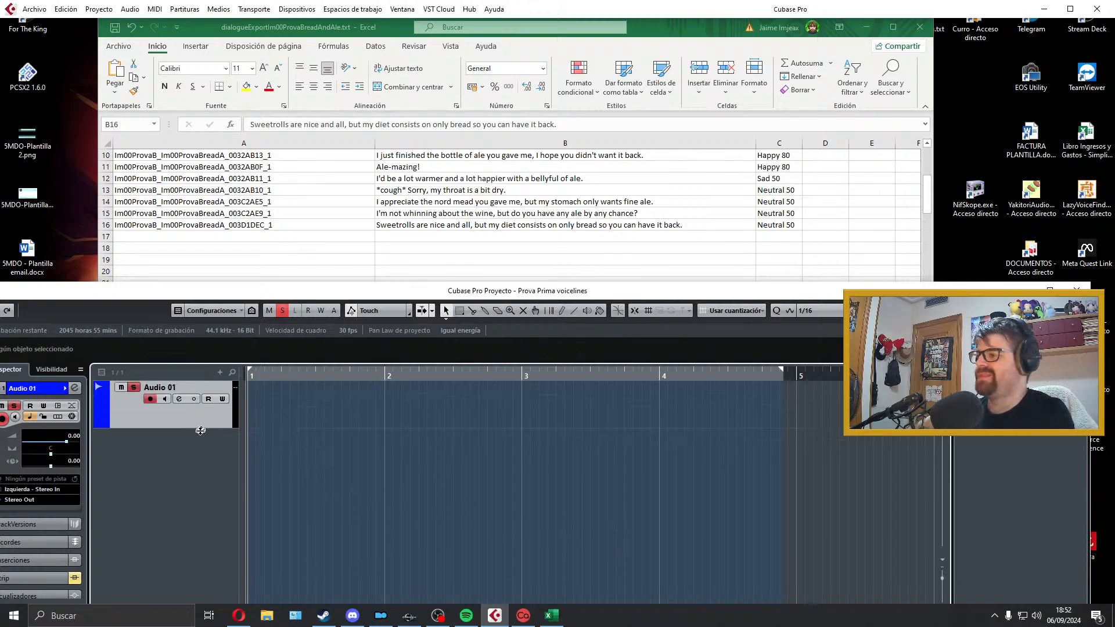
Step: Record another full take of the sweetrolls line, play it back and delete it
key("KP_Multiply")
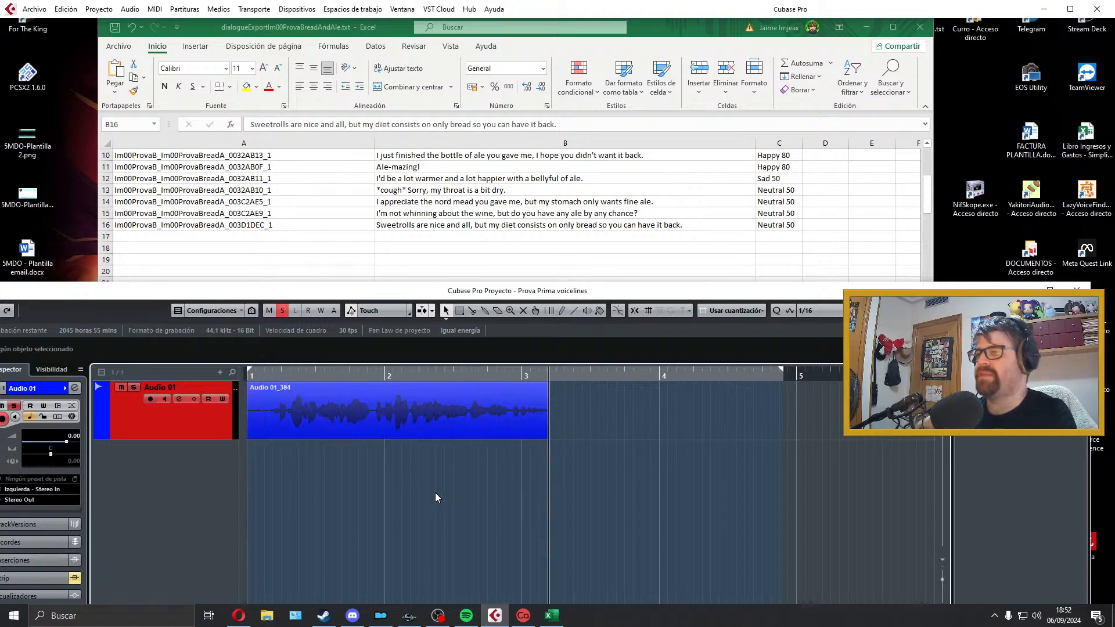
key("space")
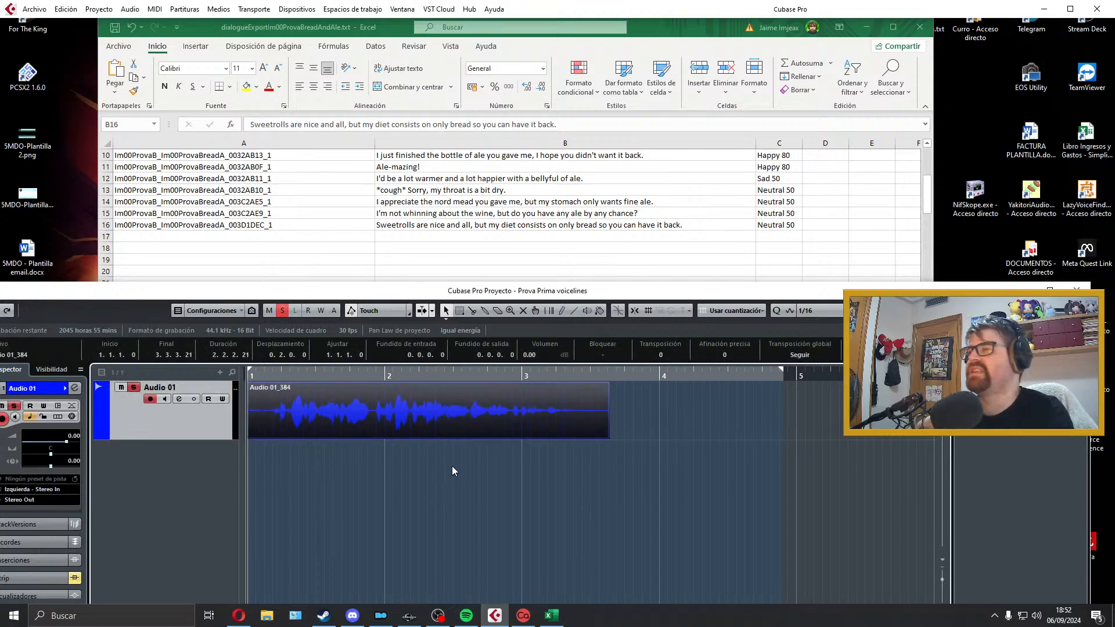
key("space")
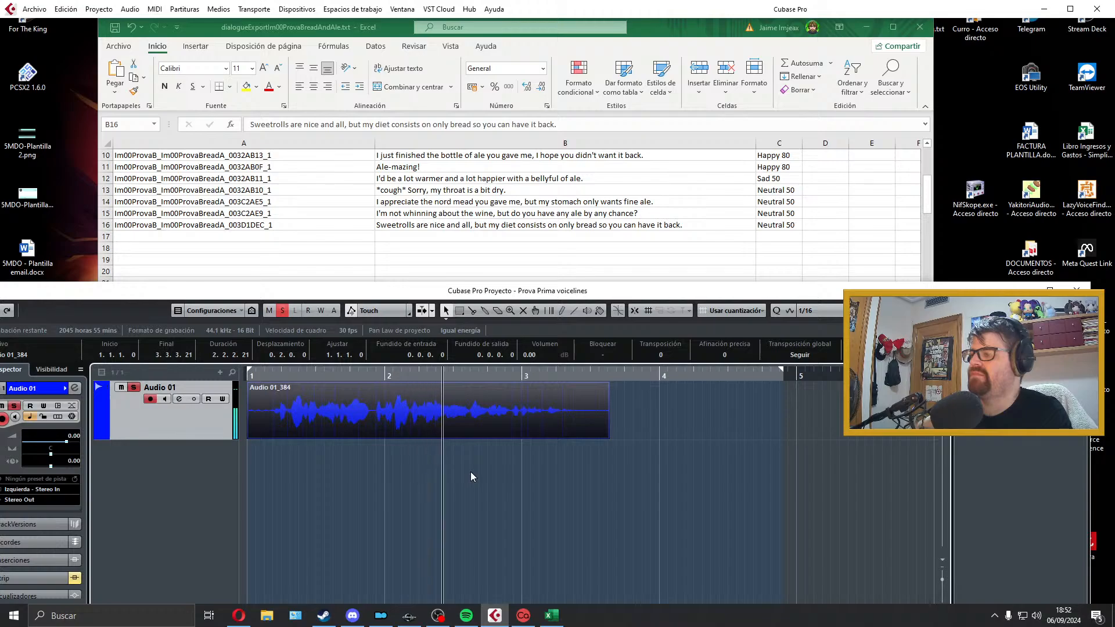
key("space")
key("Delete")
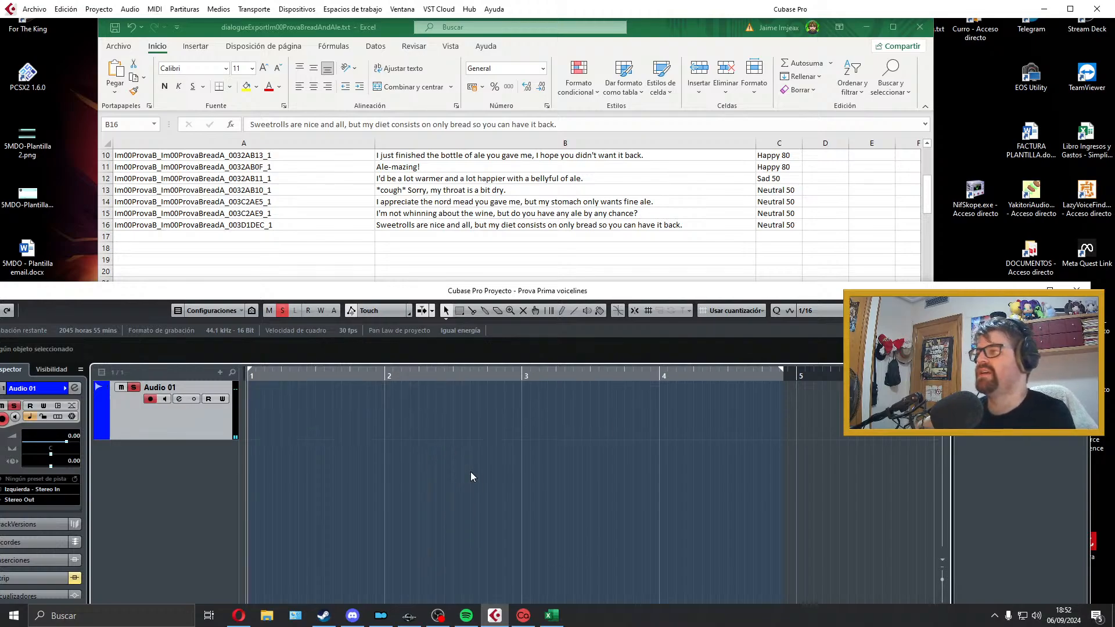
Step: Record a new take of the sweetrolls line from bar 1 and play it back
key("KP_Multiply")
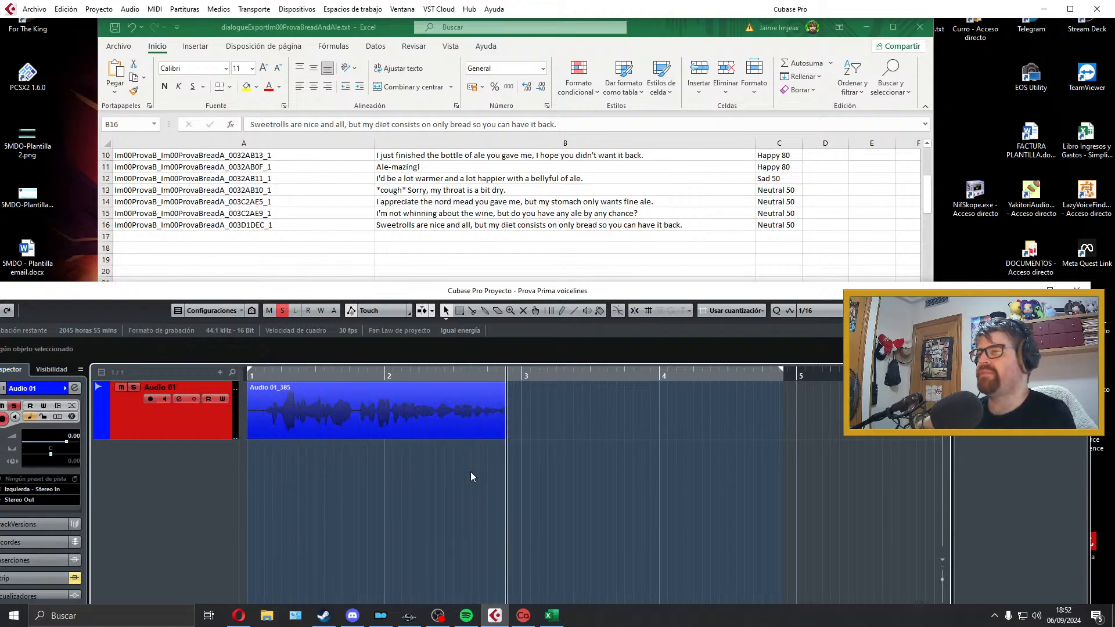
key("space")
key("space")
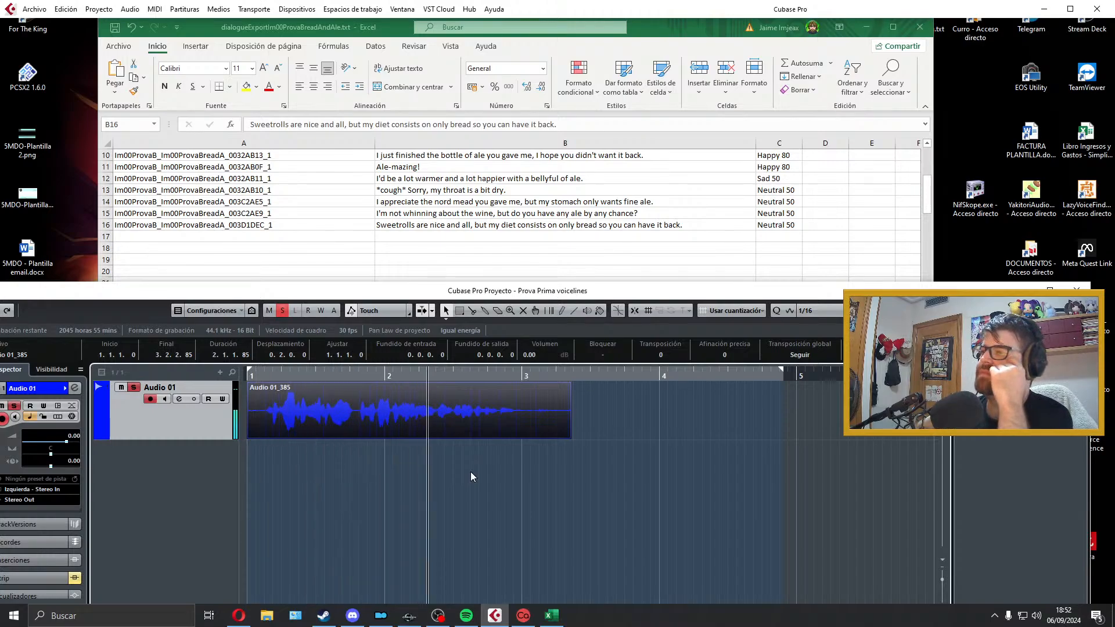
key("space")
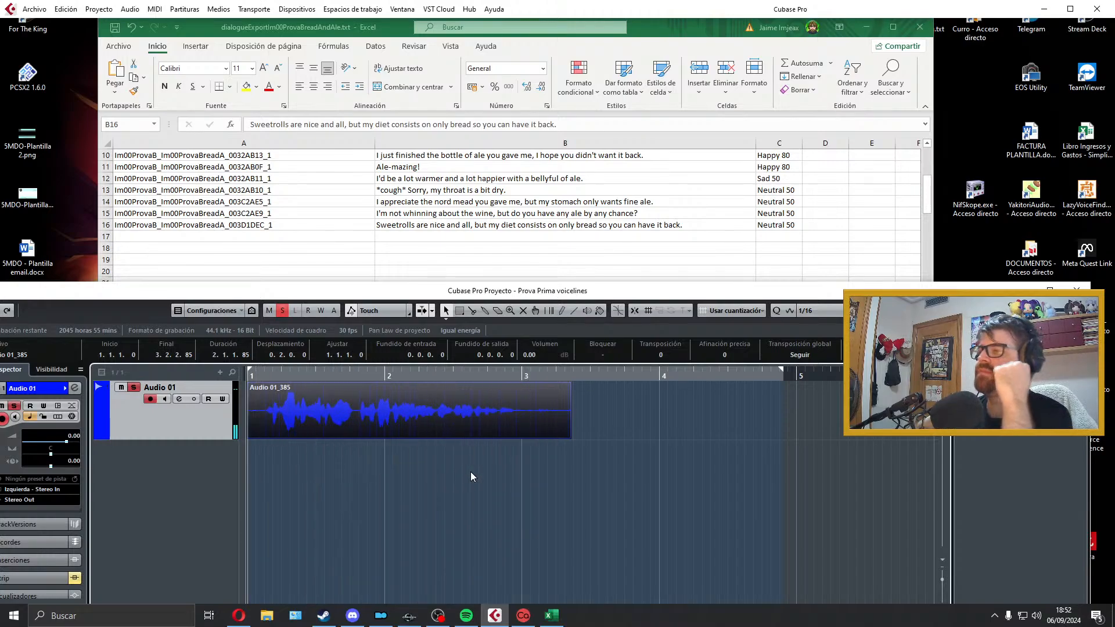
Step: Trim the take's end to just after bar 3, add a short fade-out, and listen to its second half
left_click_drag(569, 439, 529, 439)
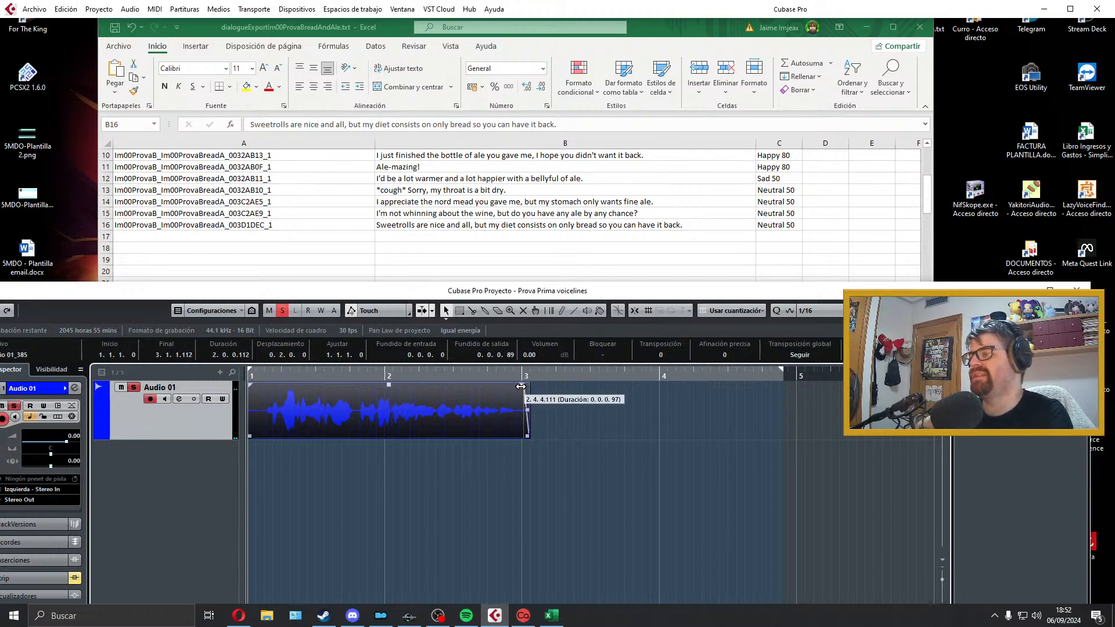
left_click(430, 472)
key("space")
key("space")
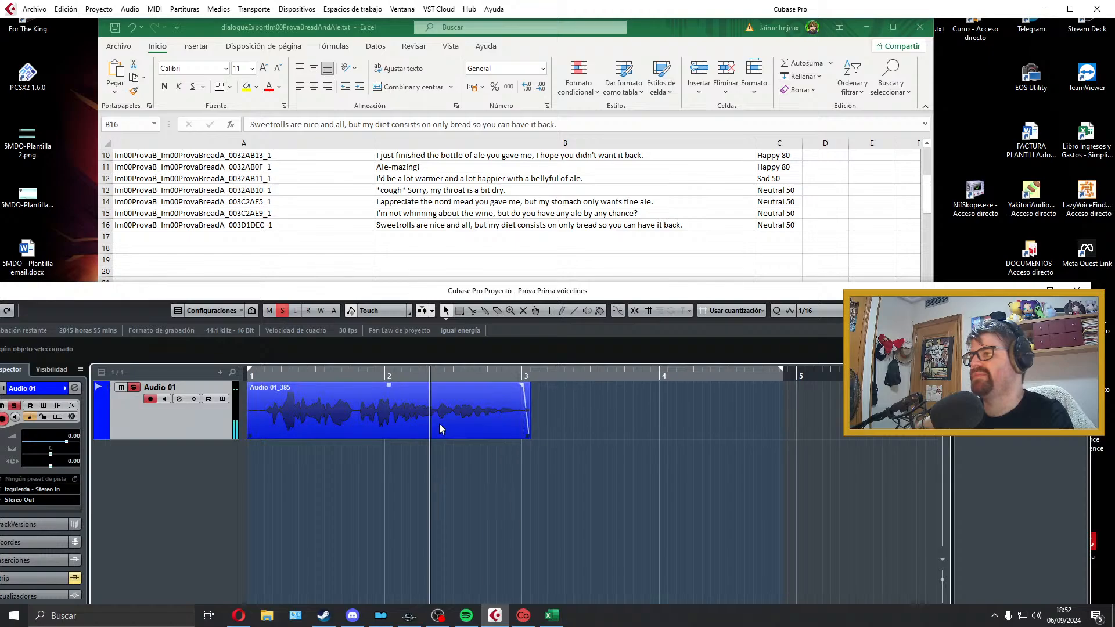
Step: Delete the trimmed take and move the cursor back to bar 1
left_click(441, 423)
key("Delete")
left_click_drag(413, 376, 247, 384)
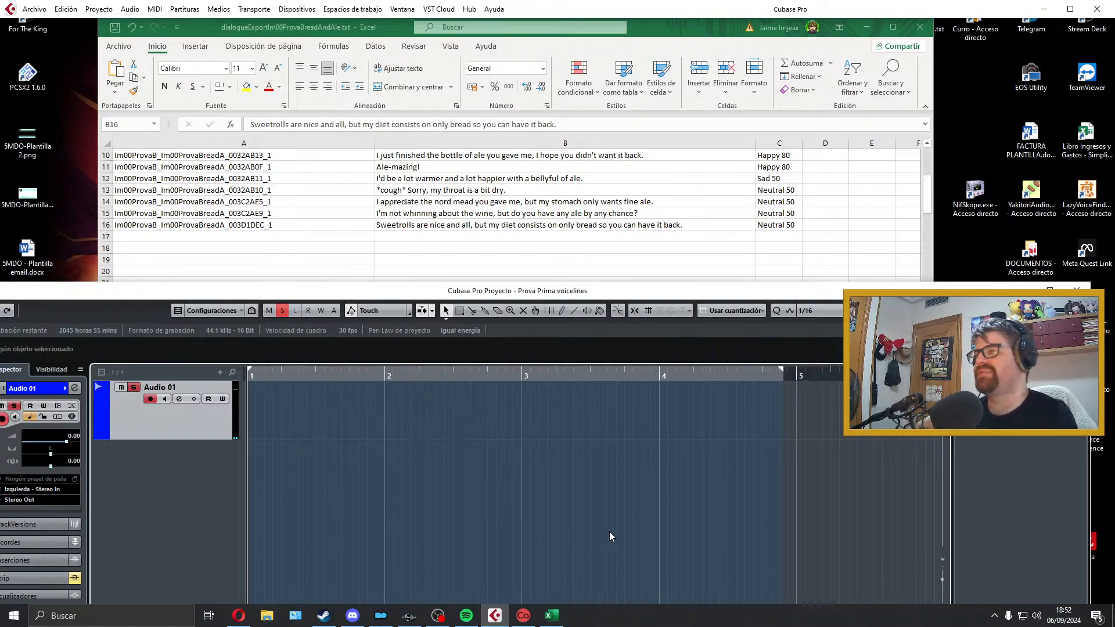
Step: Record the sweetrolls line again from bar 1 and play back the take from just before bar 2
key("KP_Multiply")
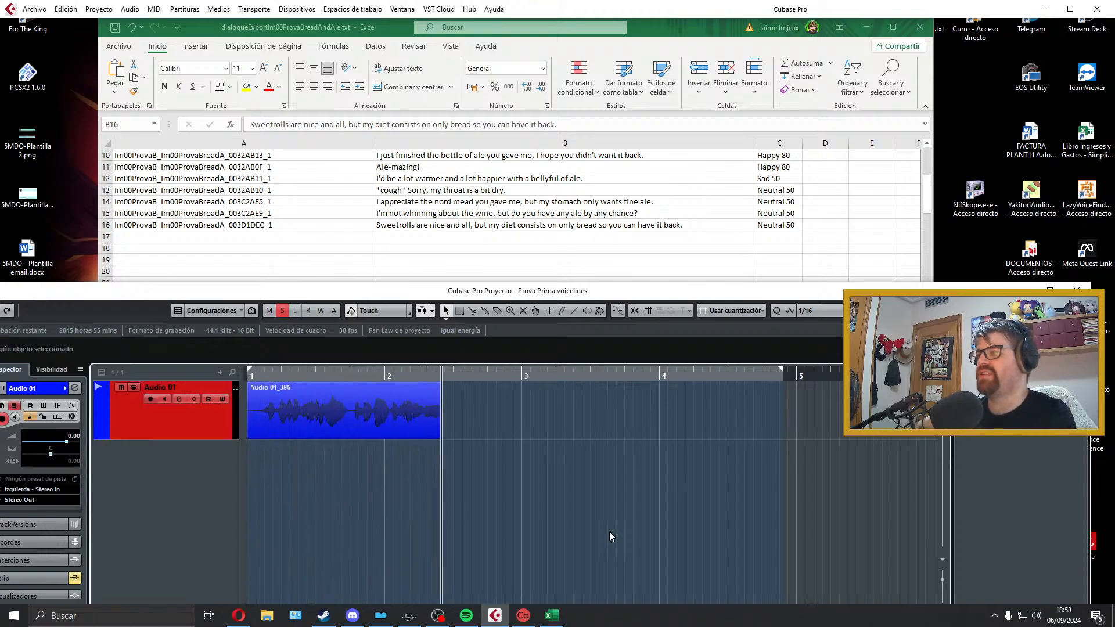
key("space")
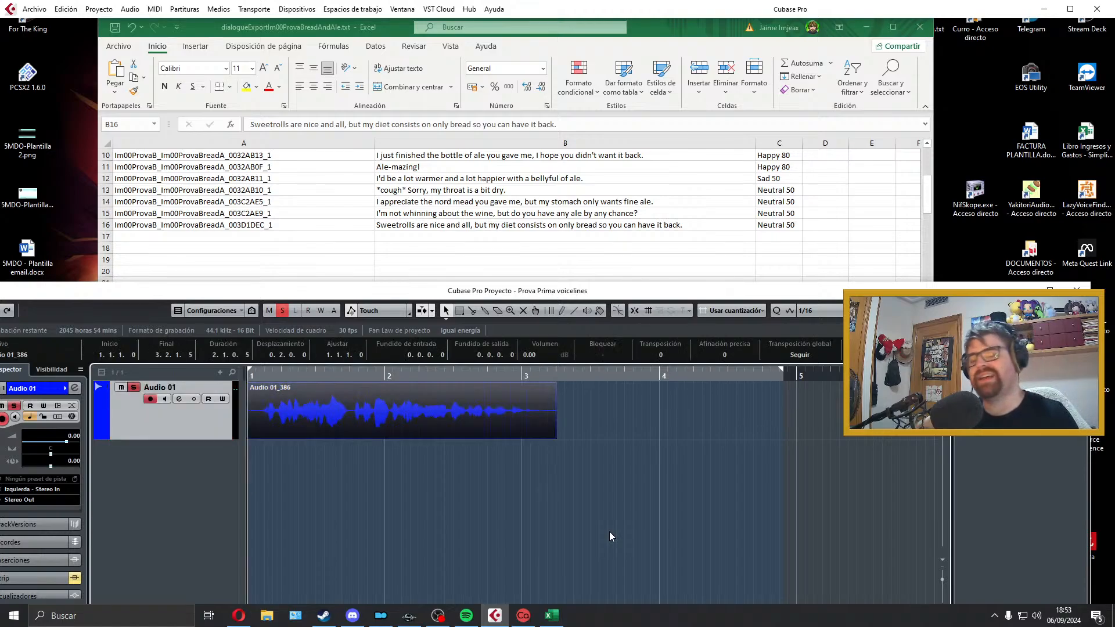
left_click(356, 465)
key("space")
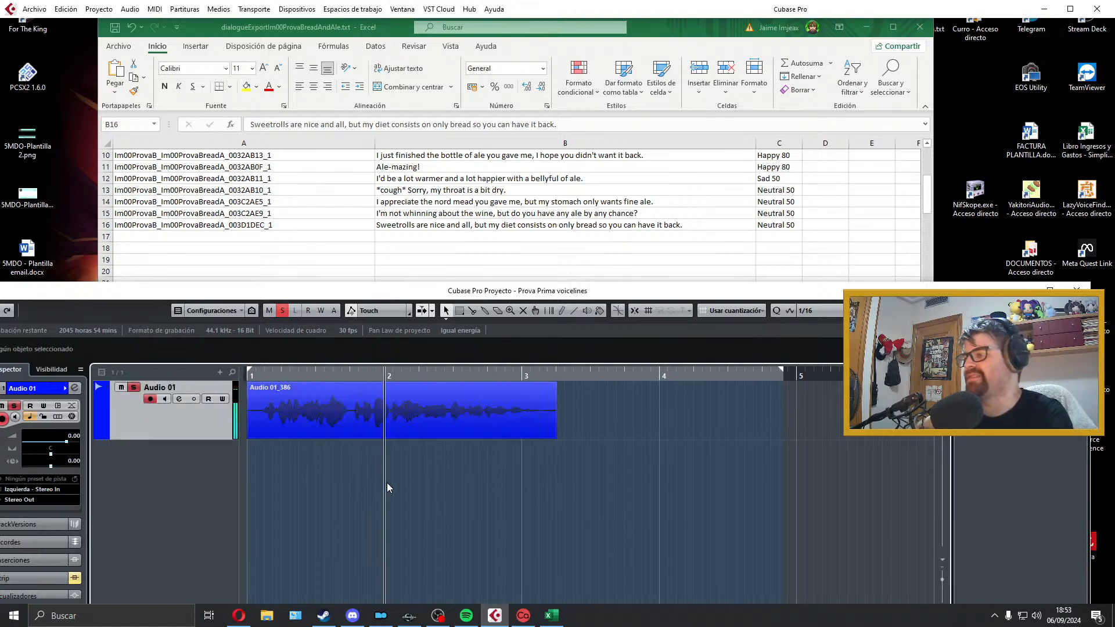
key("space")
Step: Play the selected take again from bar 1 and delete it
left_click(424, 417)
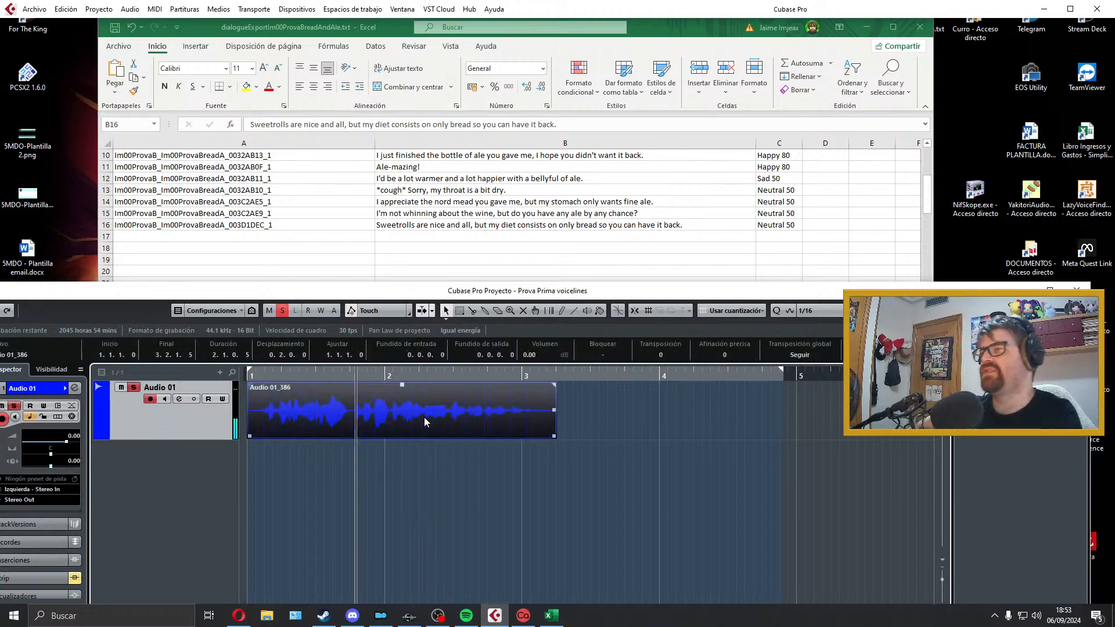
left_click_drag(348, 378, 247, 378)
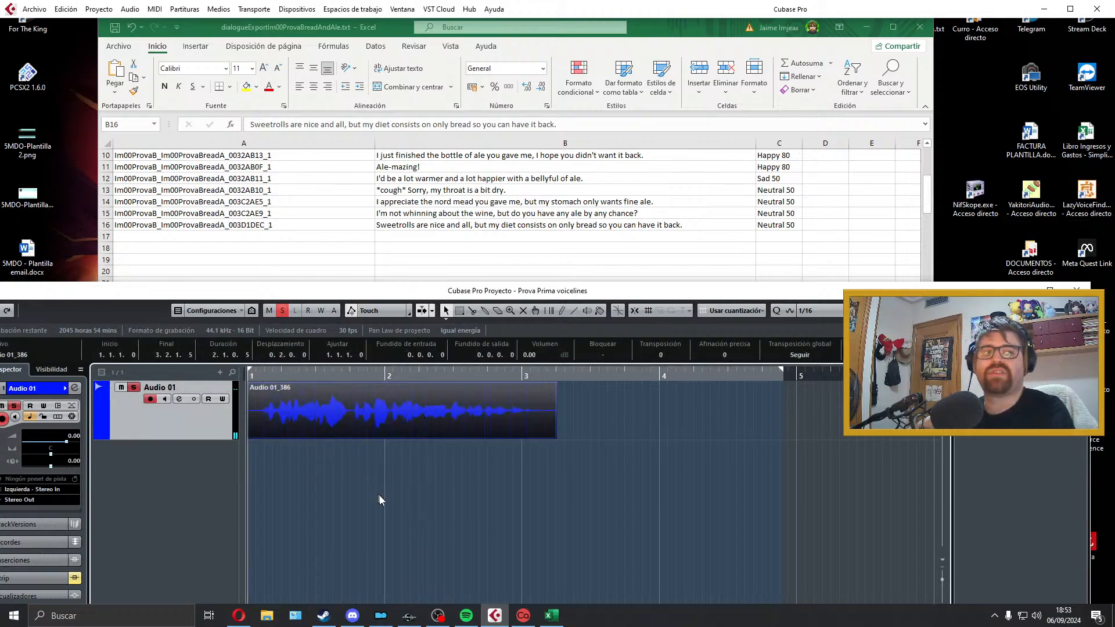
key("space")
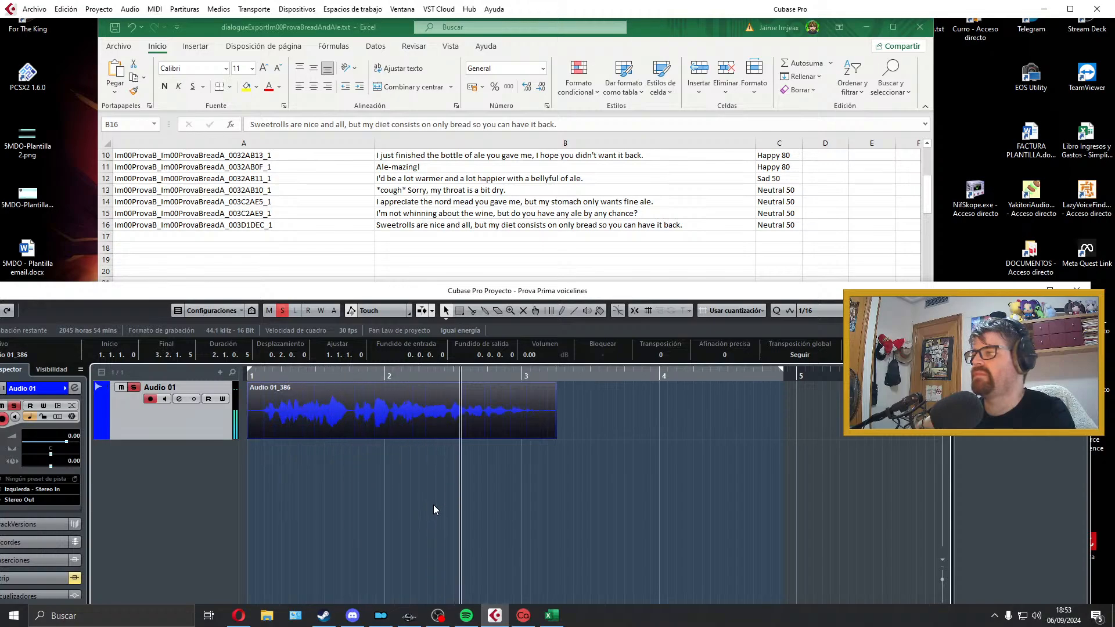
key("space")
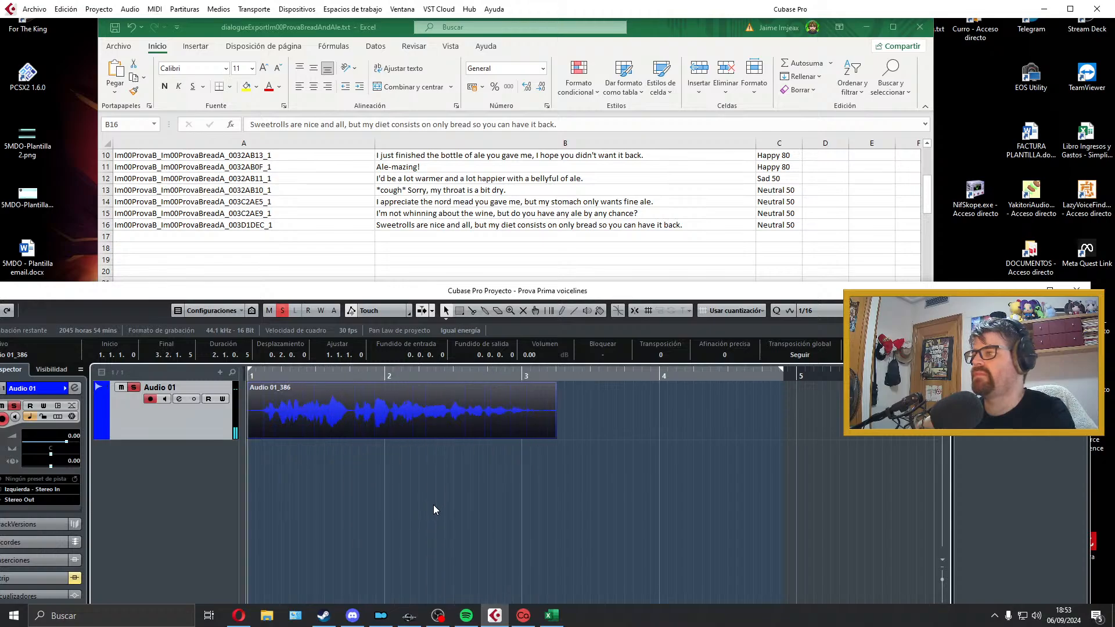
key("Delete")
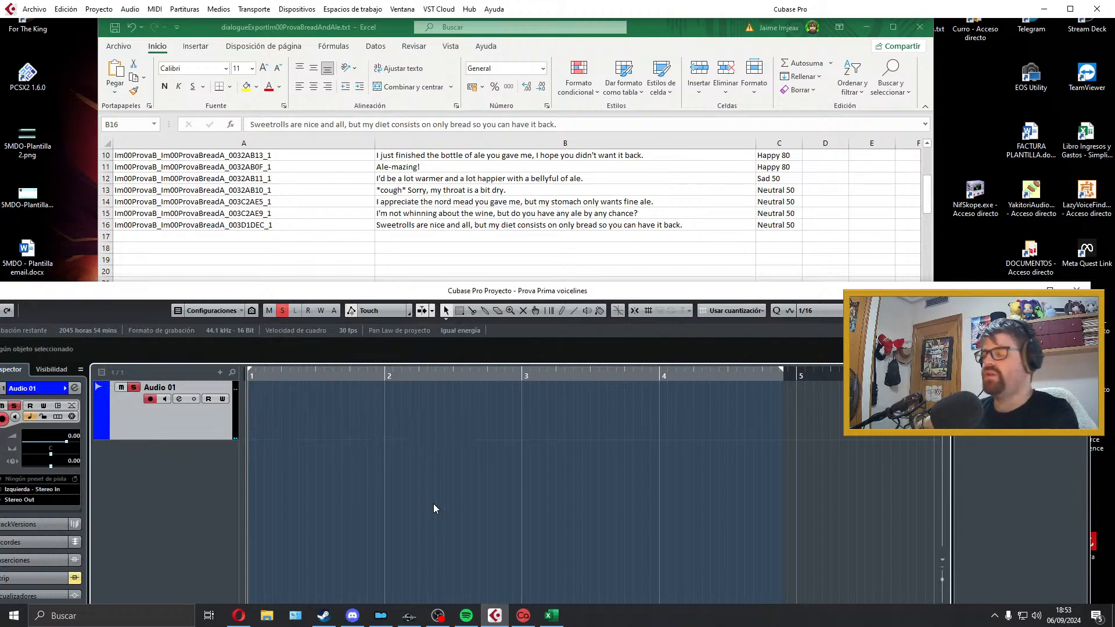
Step: Record a fresh take of the sweetrolls line on Audio 01 and play it back
key("KP_Multiply")
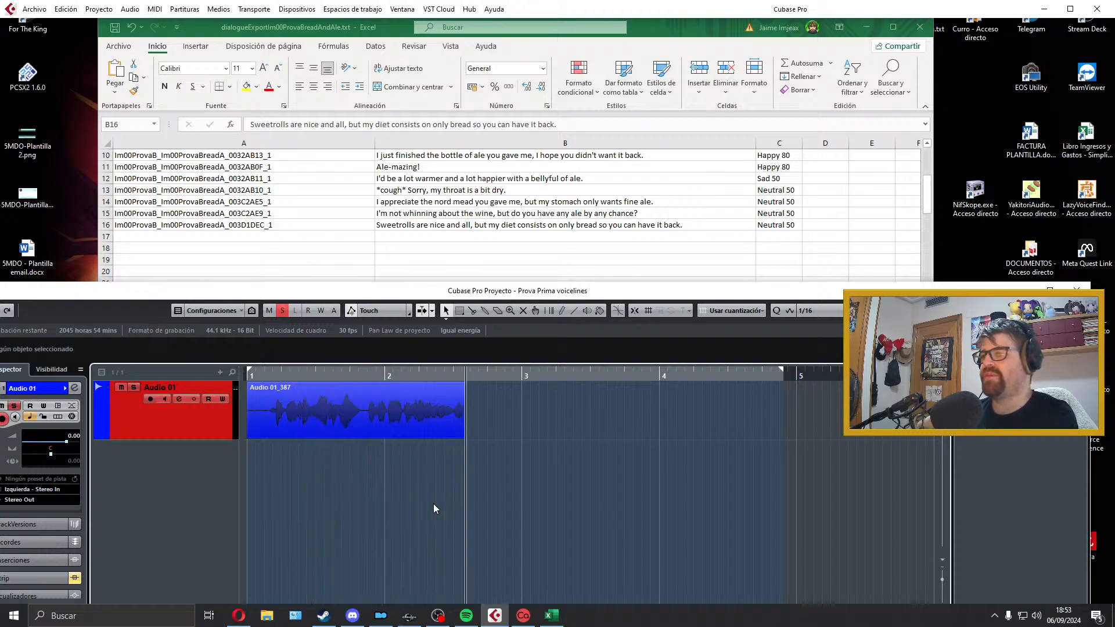
key("space")
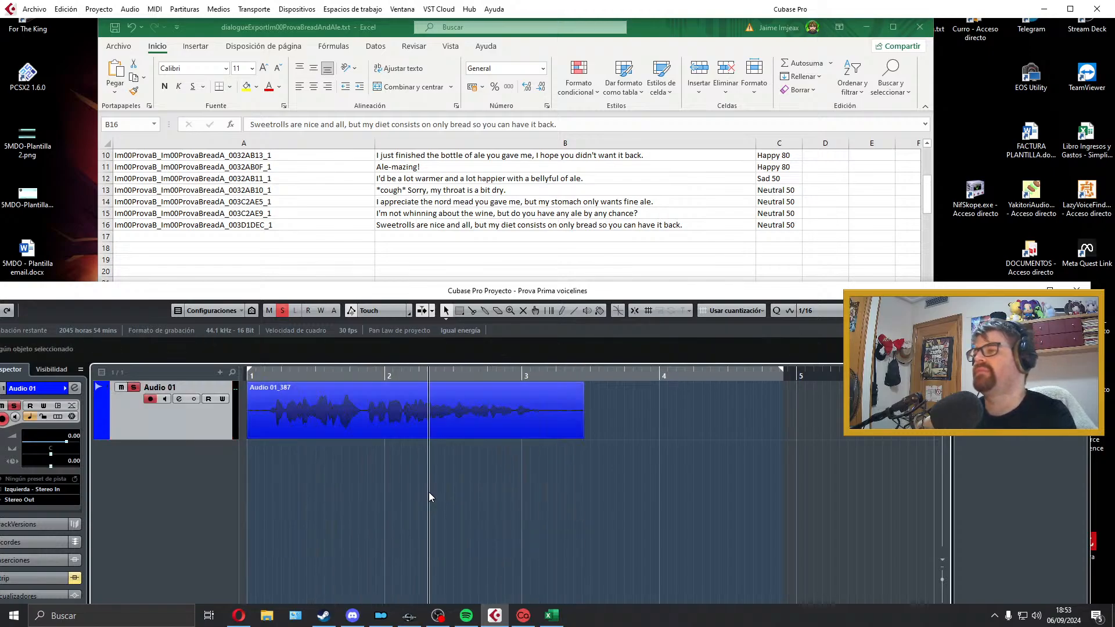
key("space")
left_click(294, 468)
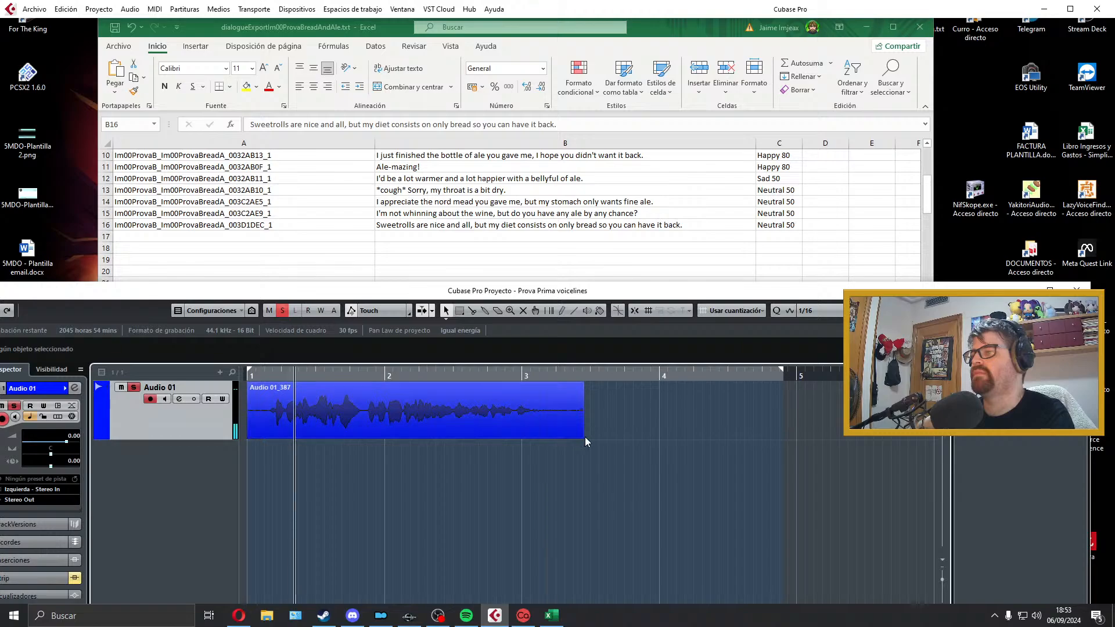
Step: Trim the silence before the sweetrolls take so it starts at bar 1 with a short fade-in, and play it back
left_click_drag(250, 435, 259, 399)
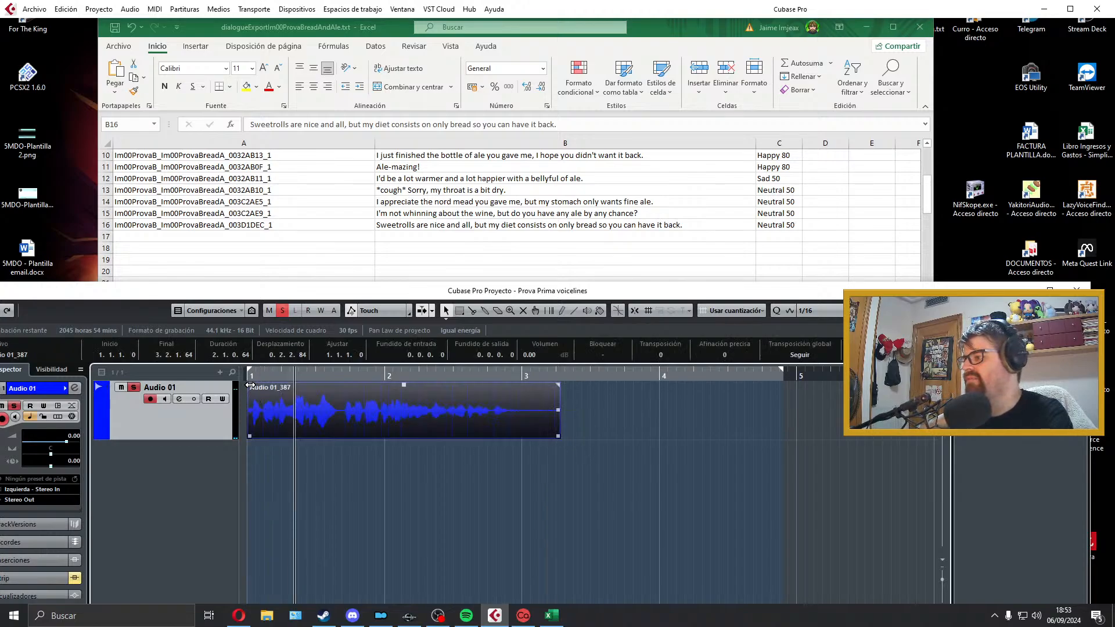
double_click(279, 415)
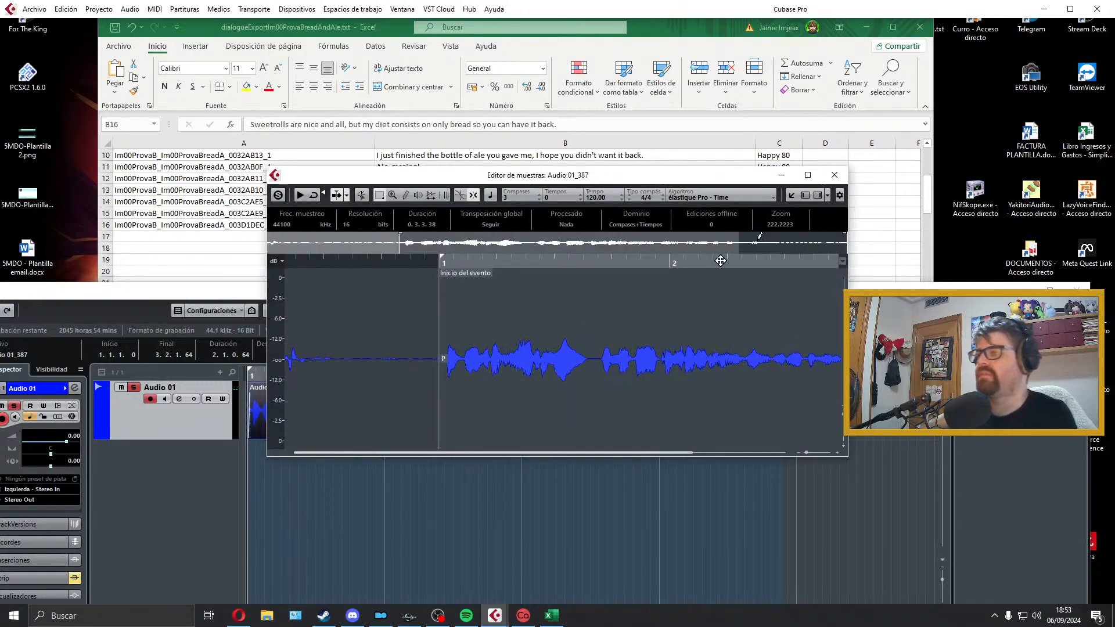
left_click(834, 175)
key("space")
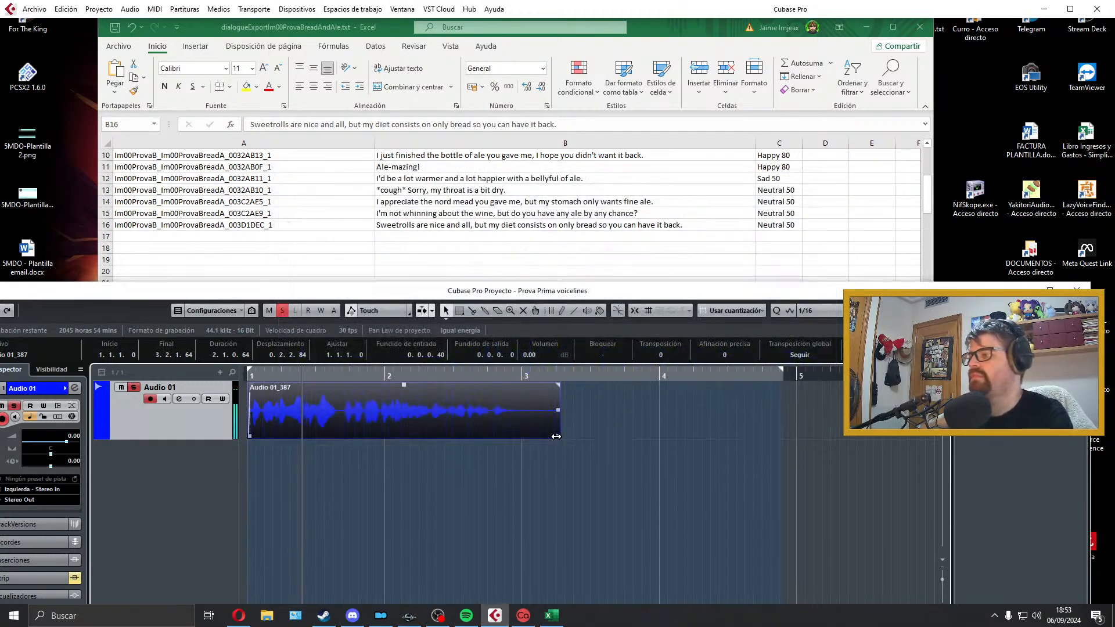
Step: Shorten the sweetrolls take to end at about bar 3 with a short fade-out, and fit the locators to it
left_click_drag(556, 437, 523, 437)
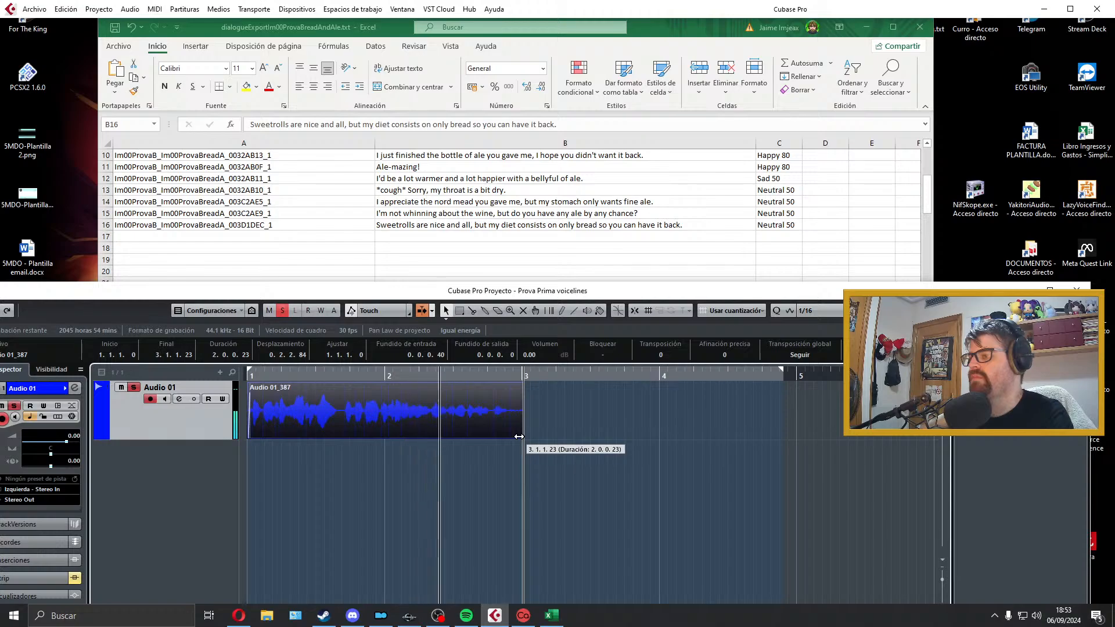
left_click_drag(521, 385, 515, 384)
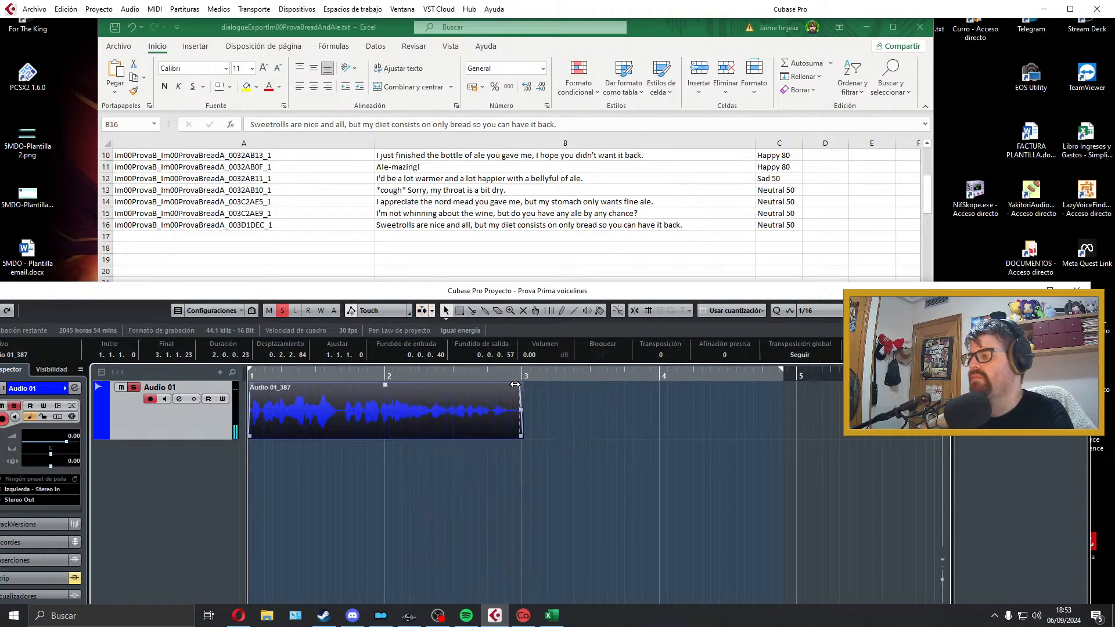
key("p")
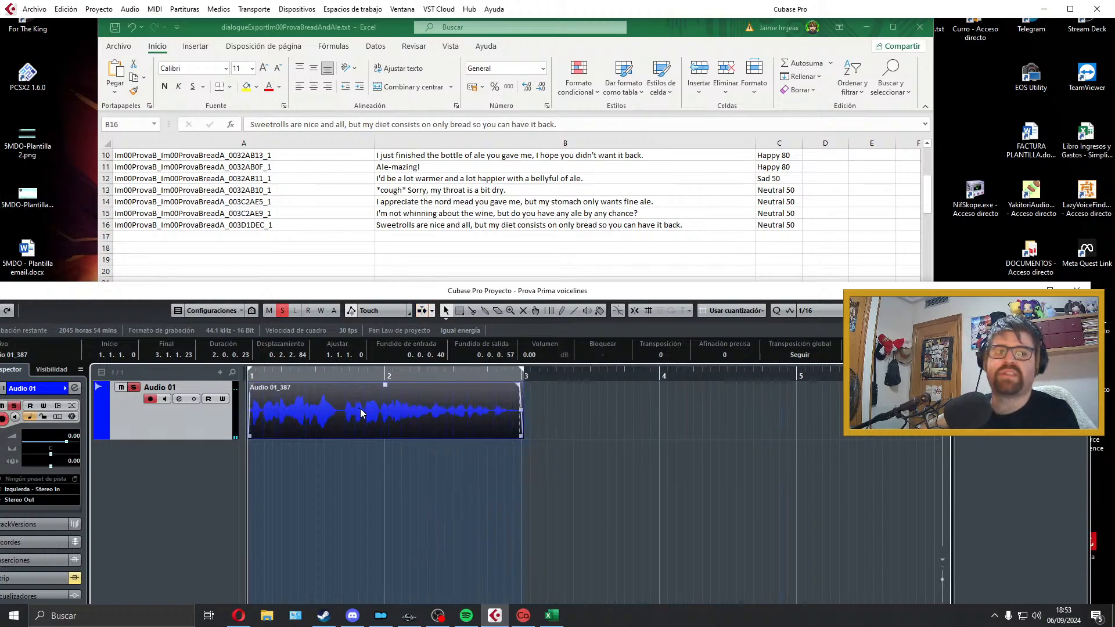
Step: Export the sweetrolls take as a Wave audio mixdown named Im00ProvaB_Im00ProvaBreadA_003D1DEC_1, using the ID from row 16 of the dialogue sheet
left_click(35, 9)
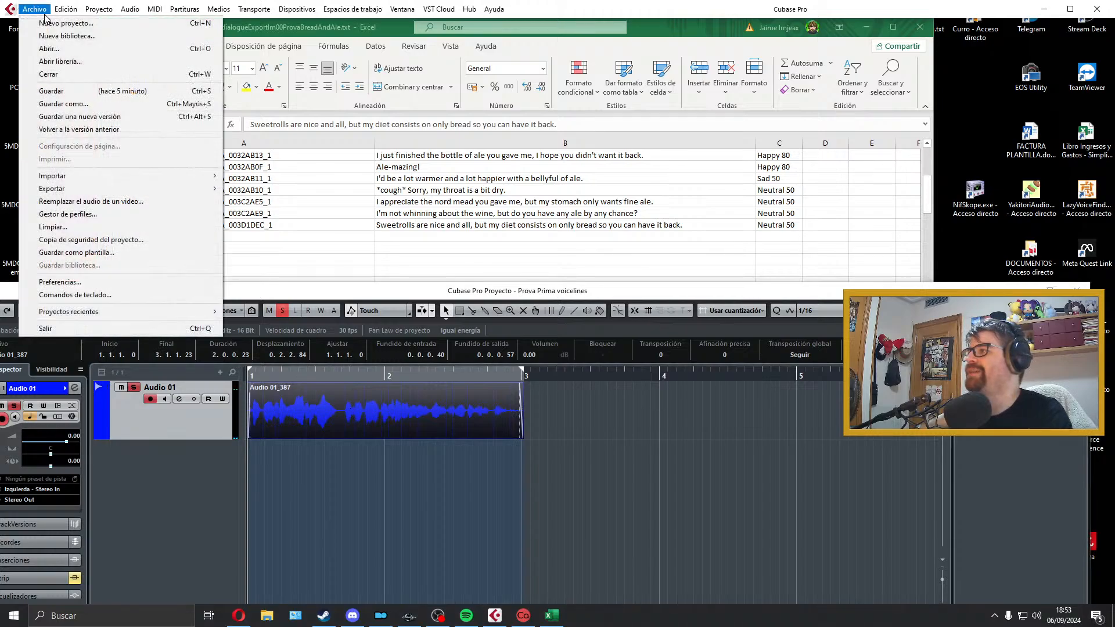
mouse_move(136, 190)
left_click(267, 214)
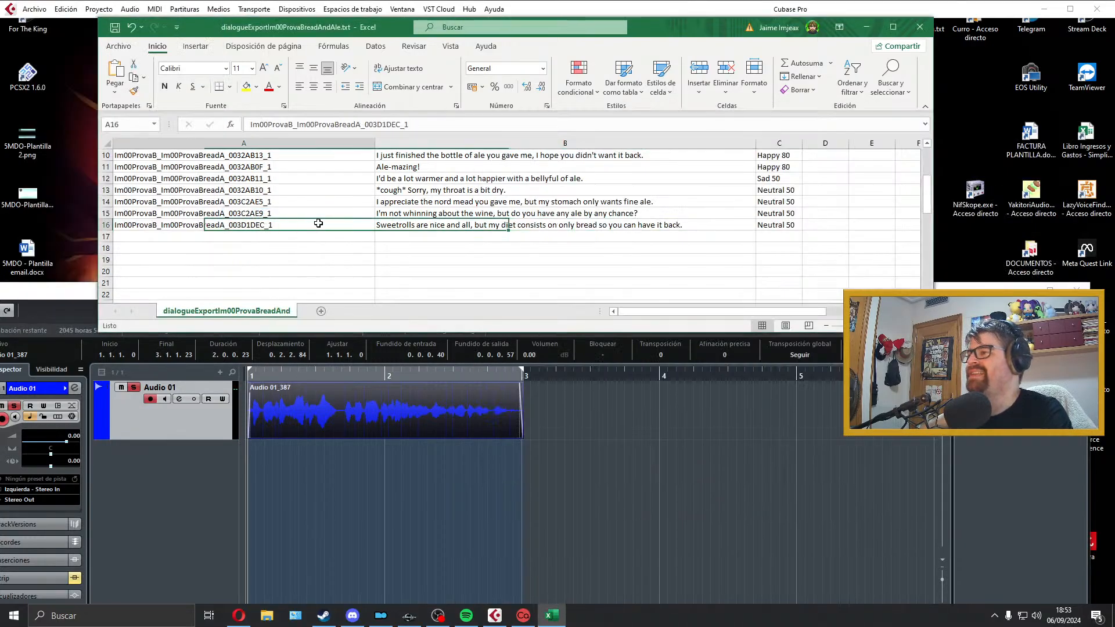
key("F2")
left_click_drag(274, 226, 107, 214)
key("ctrl+c")
left_click(580, 459)
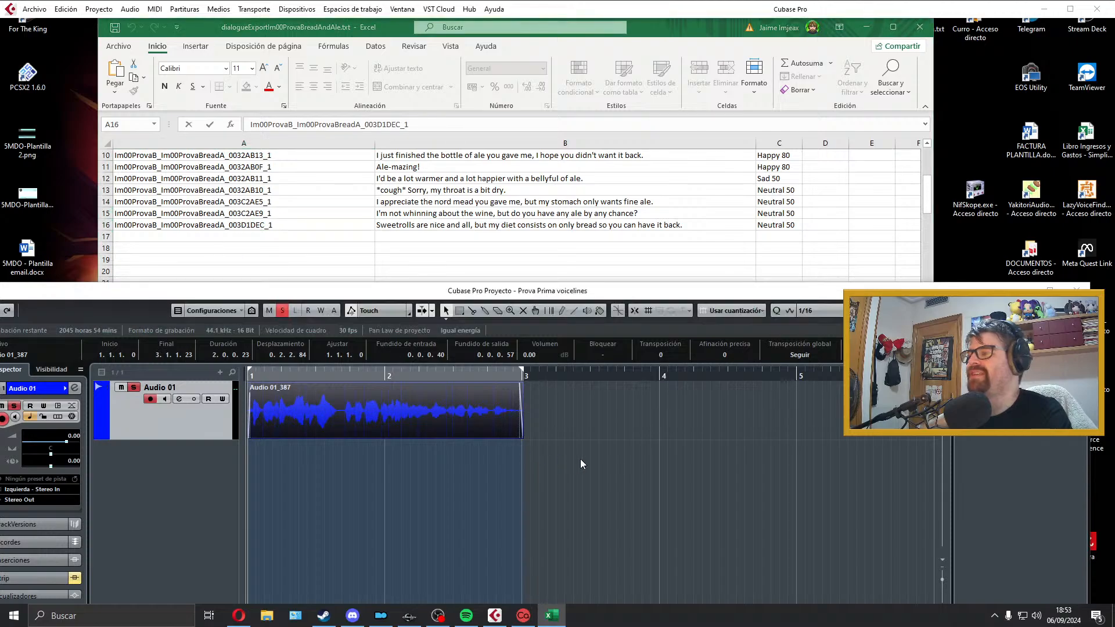
left_click(884, 161)
key("ctrl+v")
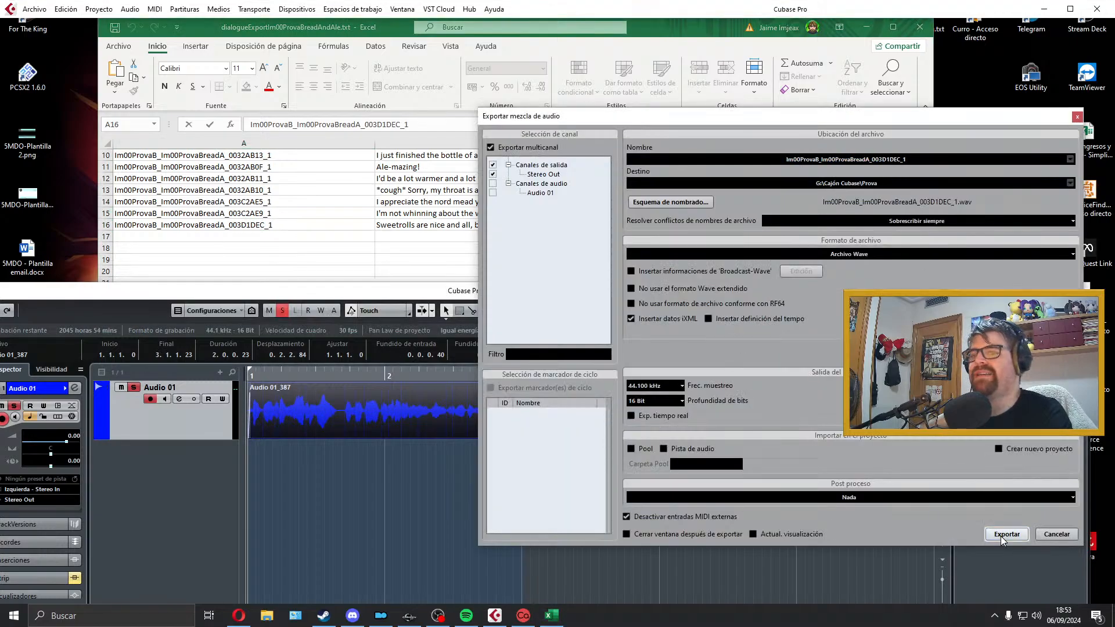
left_click(1006, 534)
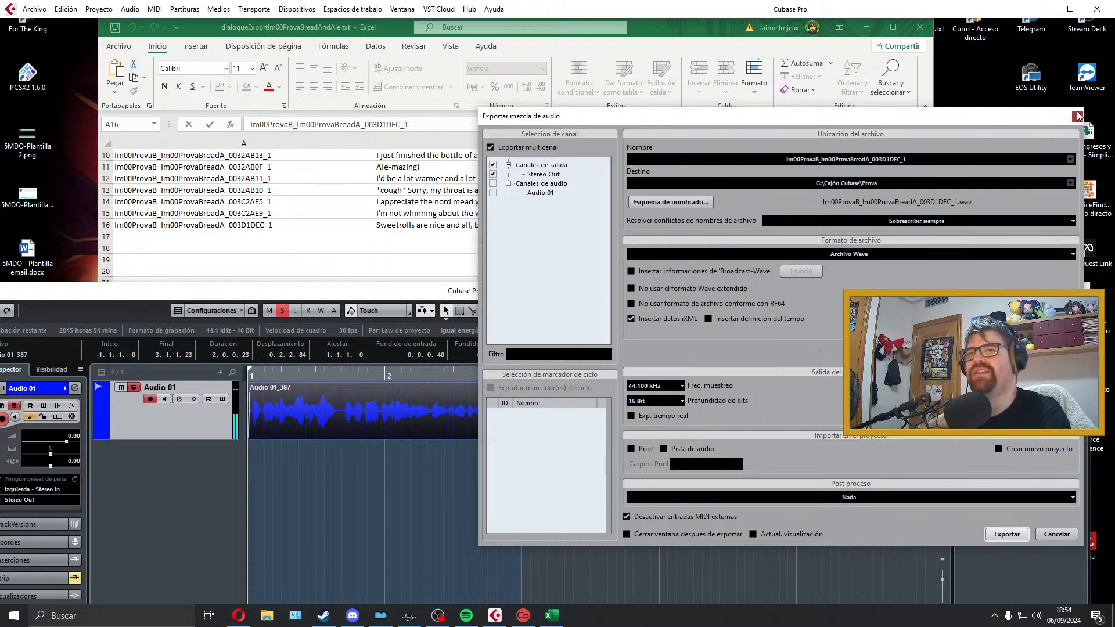
left_click(1076, 116)
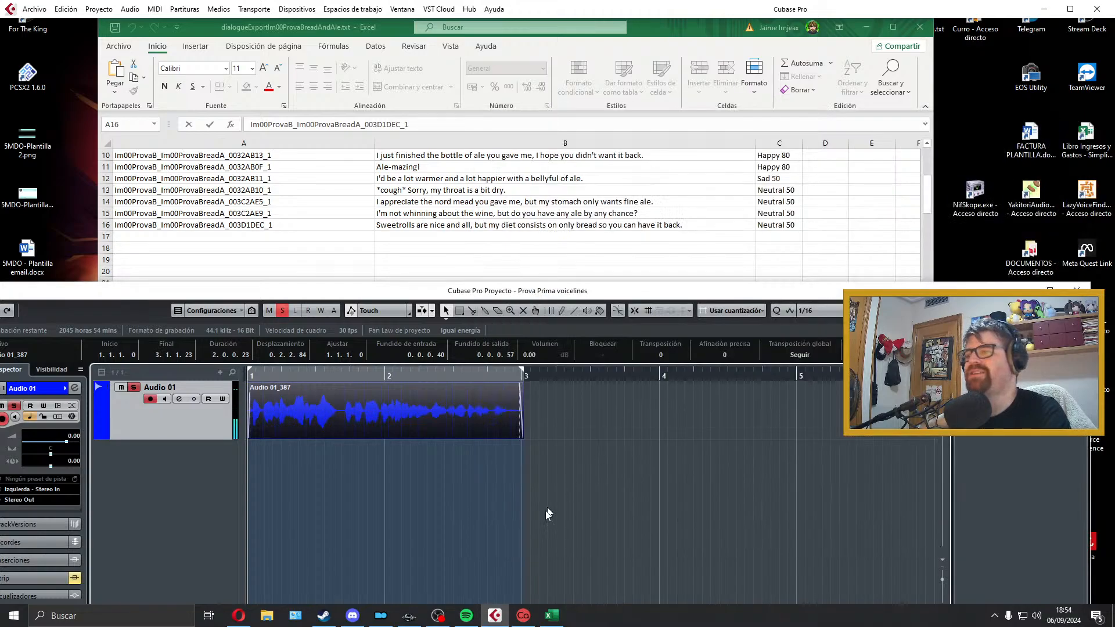
Step: Extend the right locator to about bar 5 and delete the exported sweetrolls take from Audio 01
left_click_drag(523, 368, 800, 370)
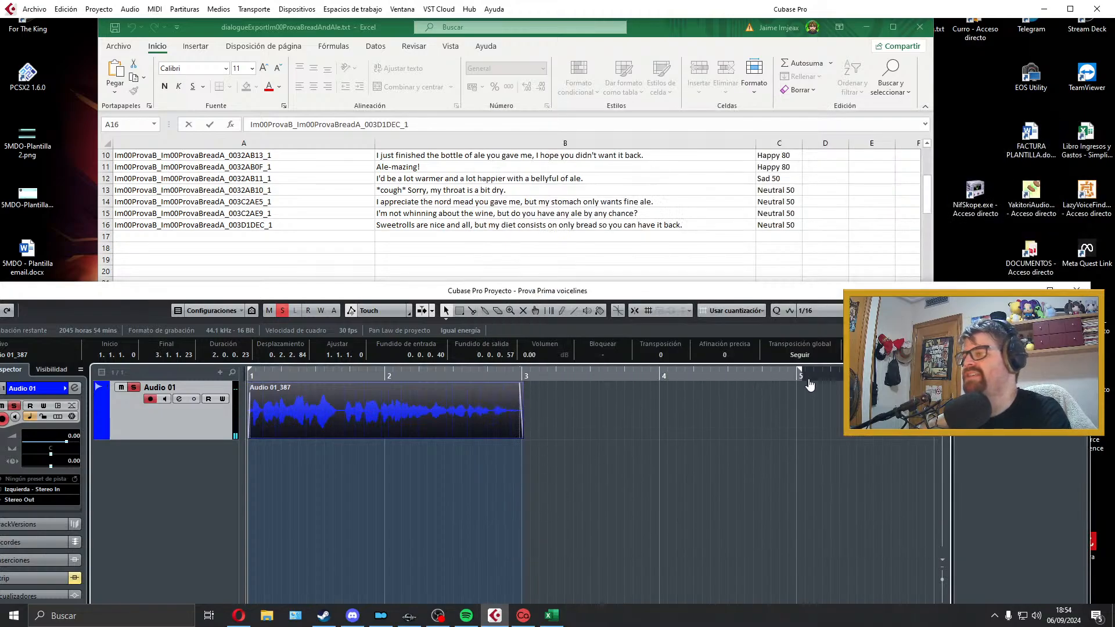
key("Delete")
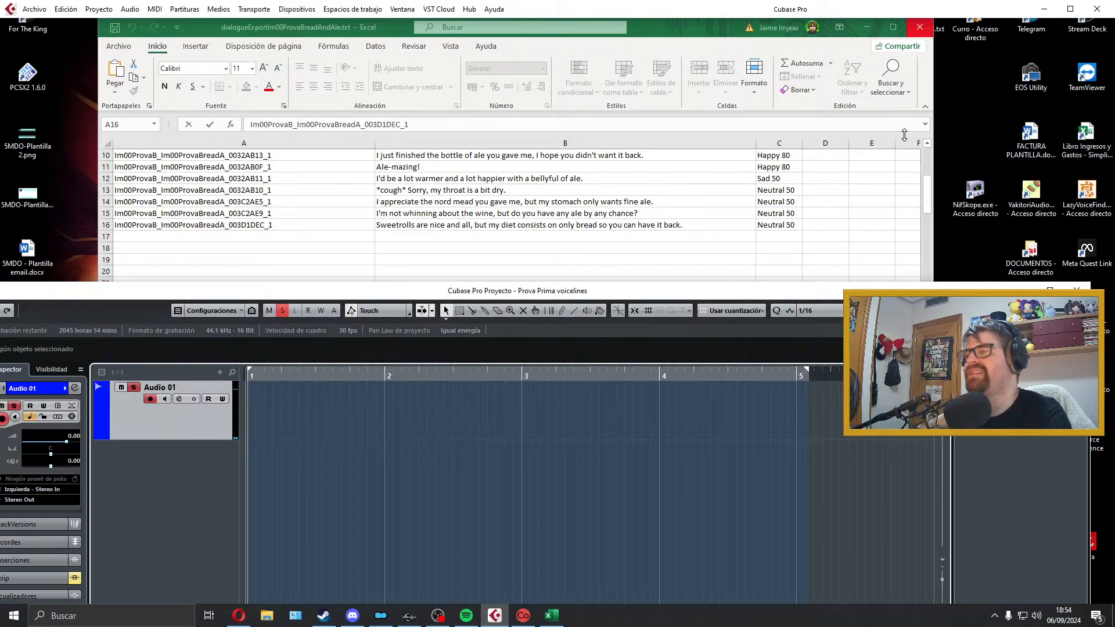
Step: Close the dialogue spreadsheet and switch briefly to the Lofi [No copyright] playlist in Spotify
left_click(920, 27)
left_click(556, 331)
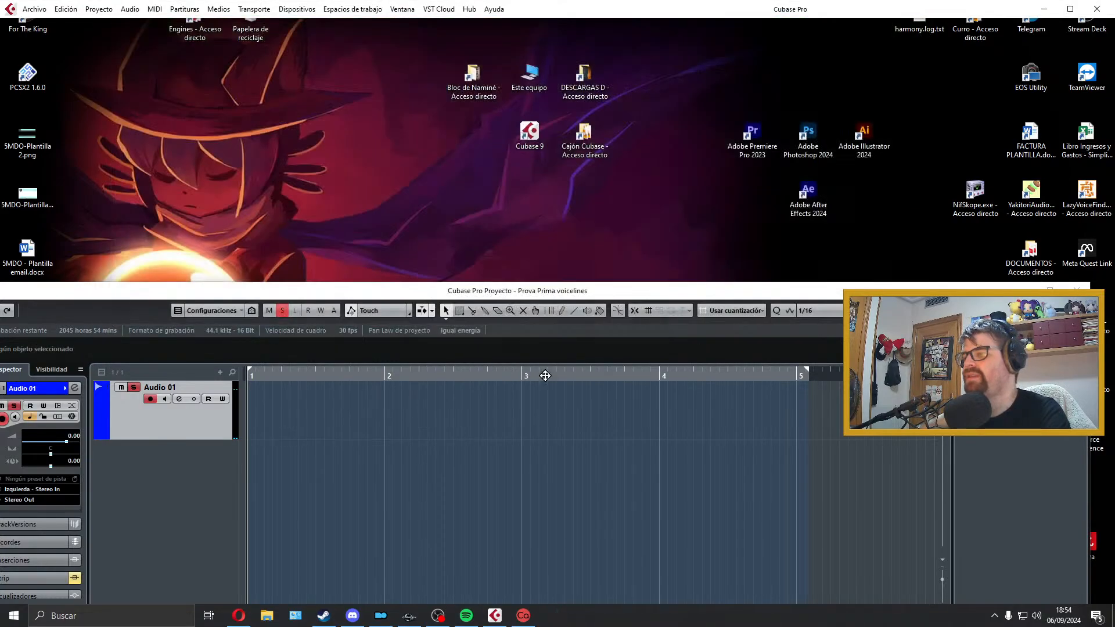
left_click(468, 614)
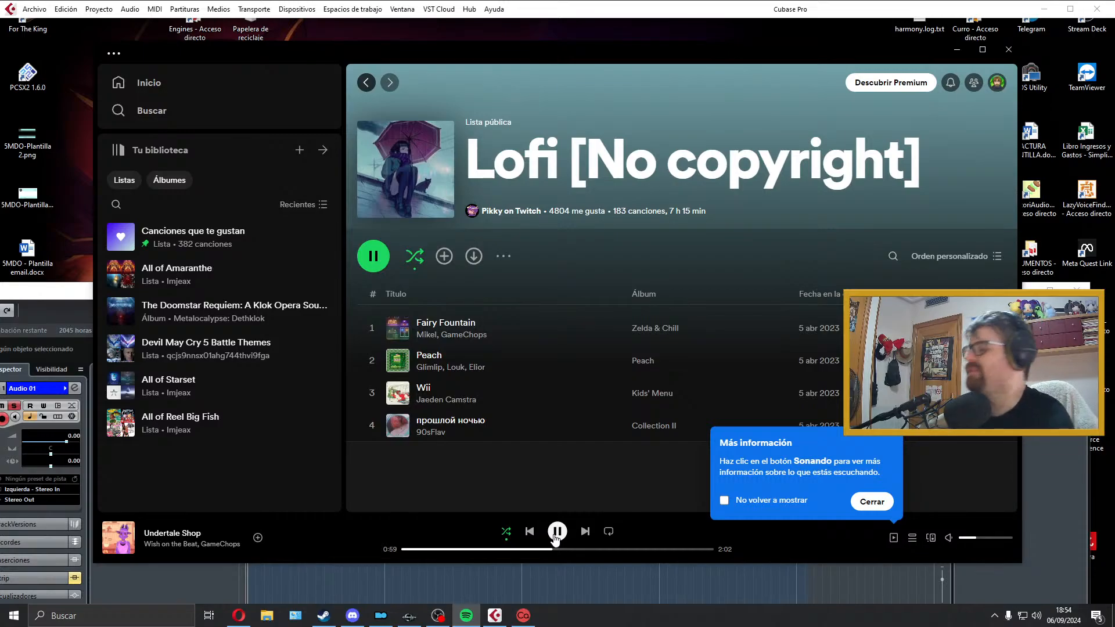
left_click(957, 49)
Step: Switch to Creation Kit and check the scenes of the Im00ProvaCaves quest
left_click(410, 616)
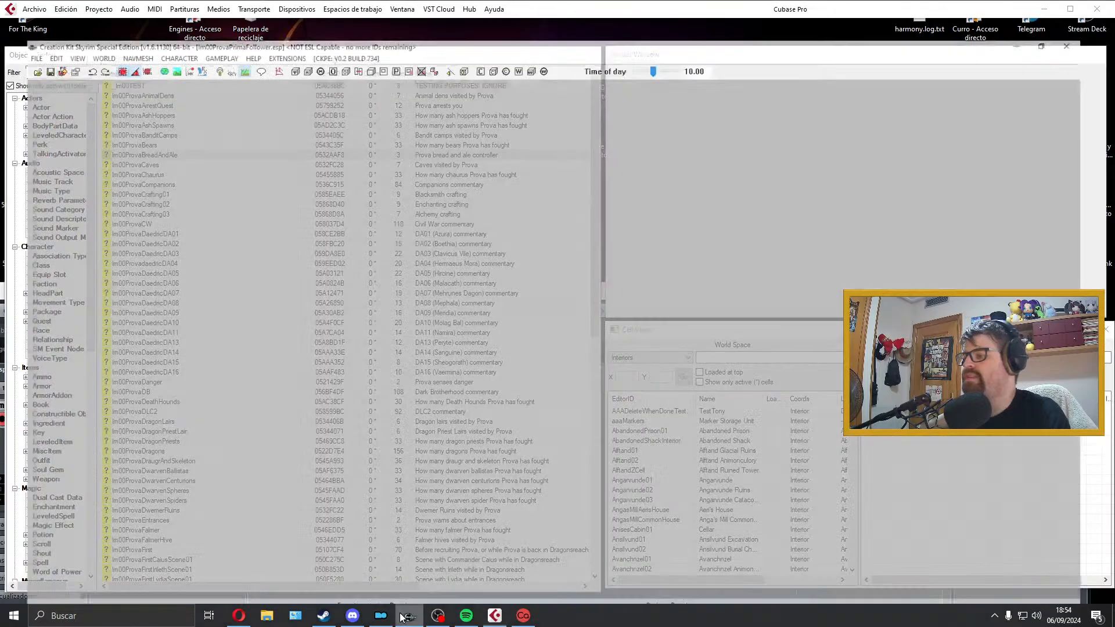
left_click(220, 165)
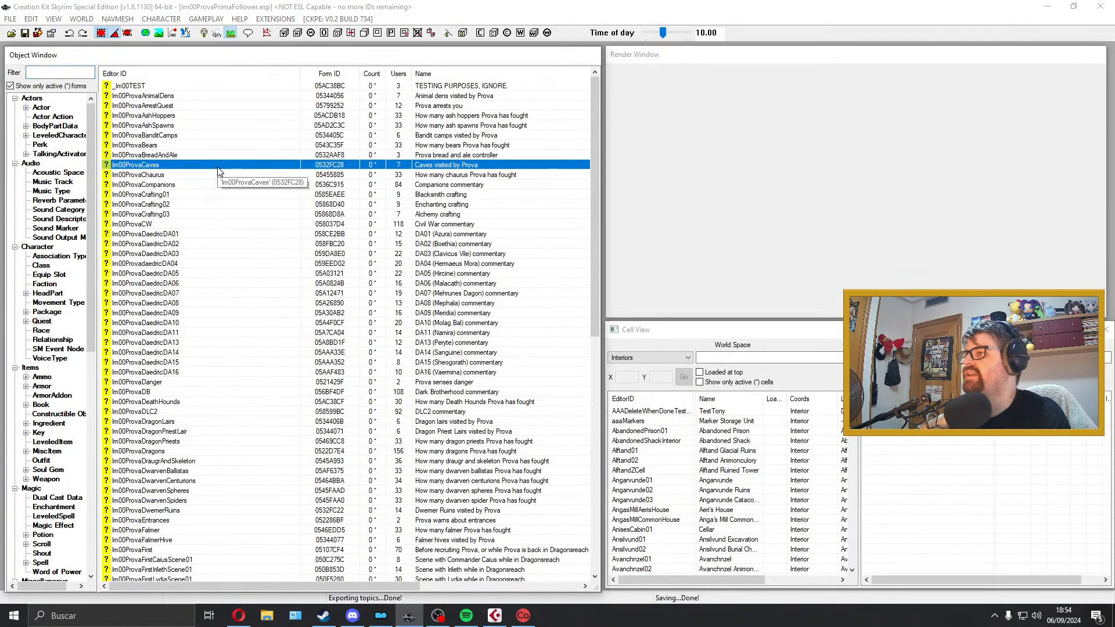
double_click(220, 166)
left_click(554, 110)
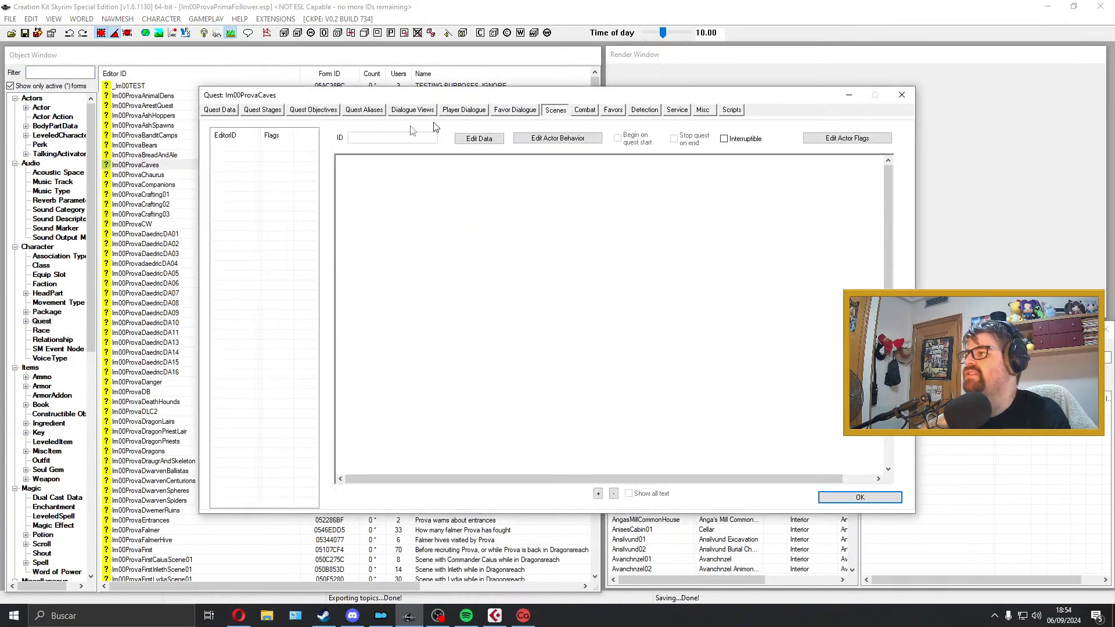
left_click(902, 95)
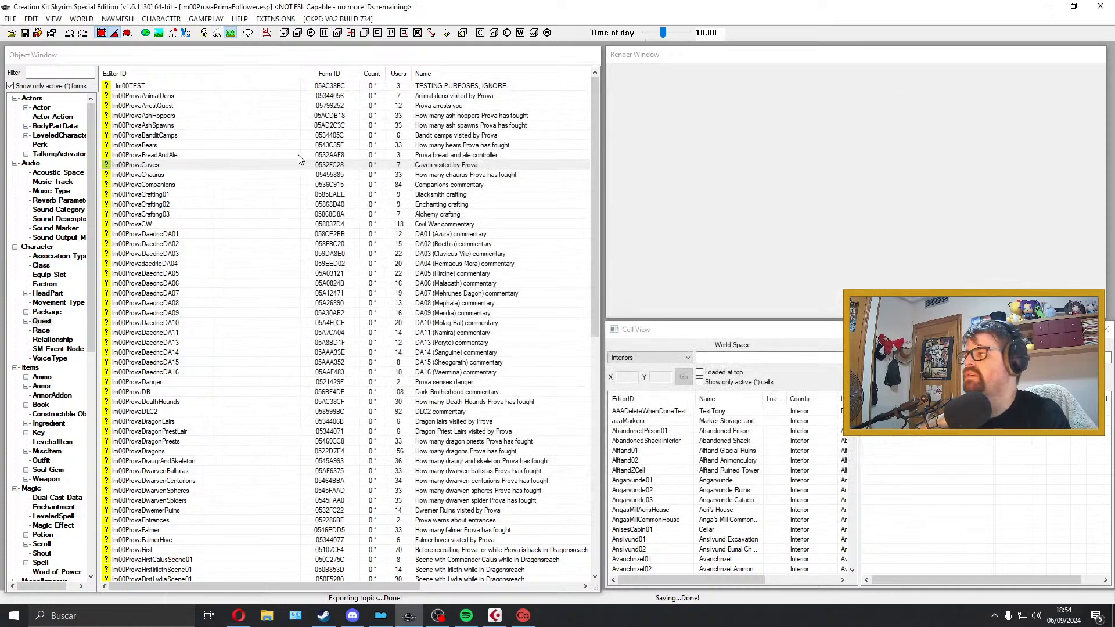
Step: Examine the scenes and the miscellaneous dialogue topics of the Im00ProvaCompanions quest, and close it
left_click(230, 185)
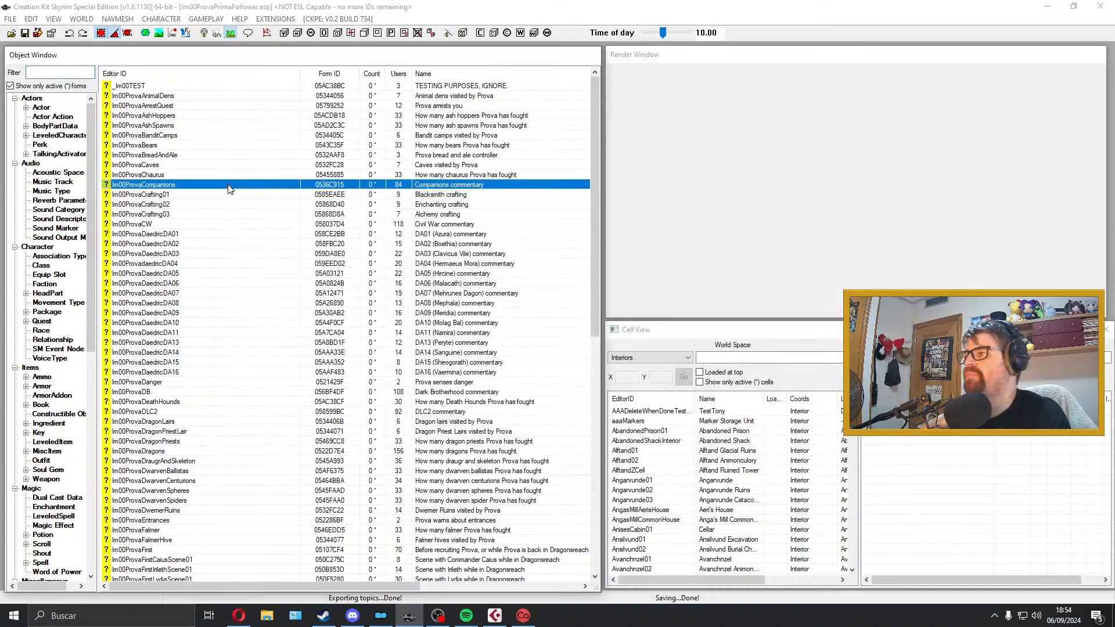
double_click(371, 189)
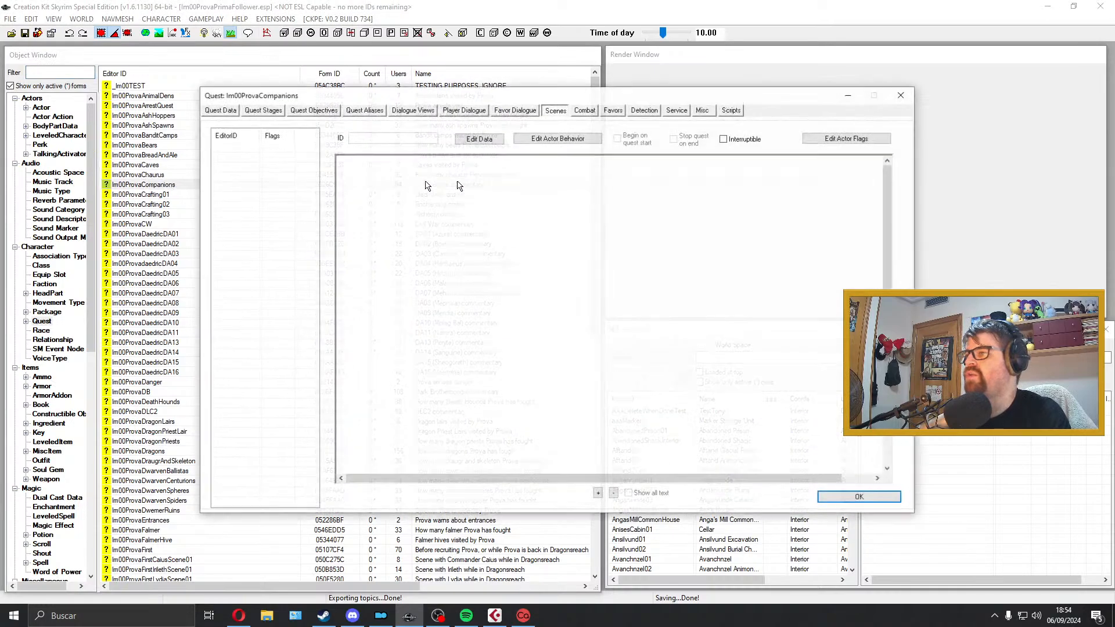
left_click(730, 109)
left_click(703, 110)
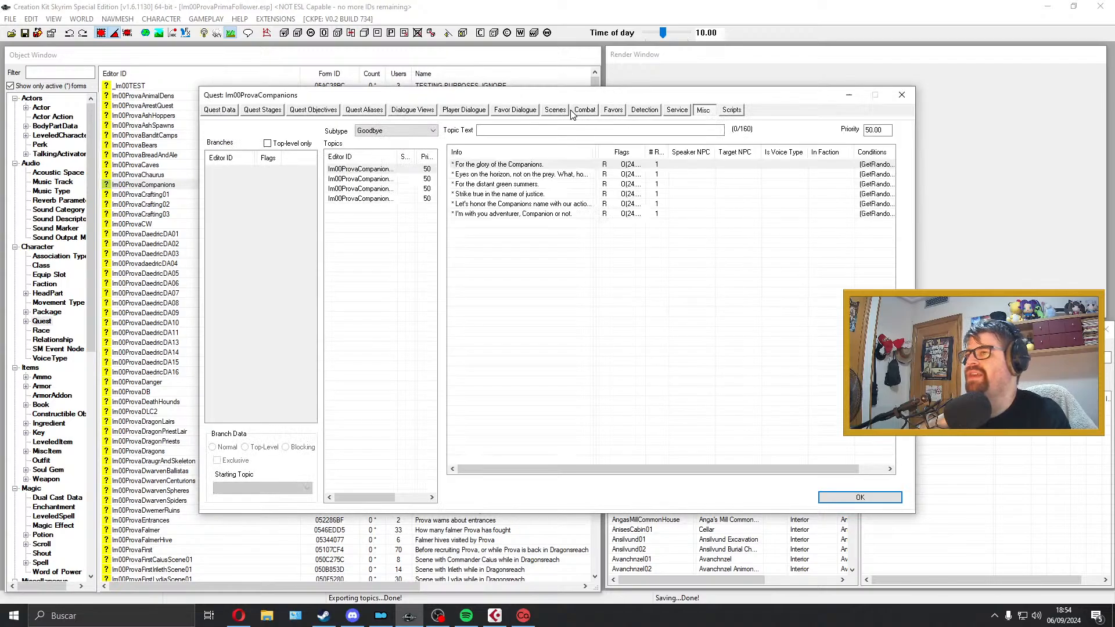
left_click(567, 111)
left_click(705, 110)
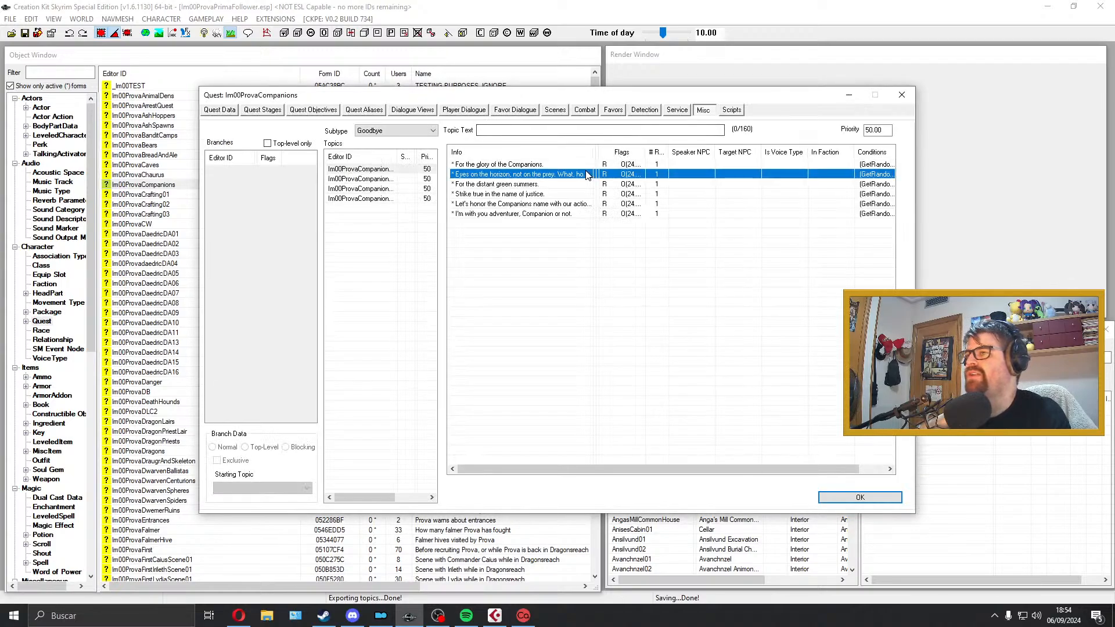
left_click(409, 181)
left_click(404, 189)
left_click(400, 199)
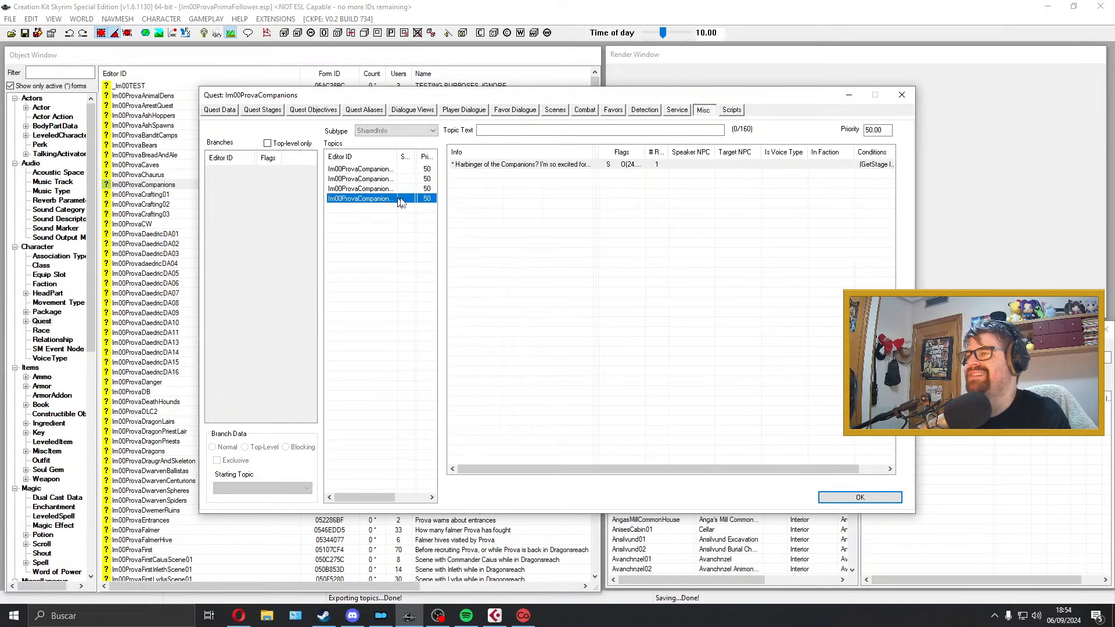
left_click(901, 96)
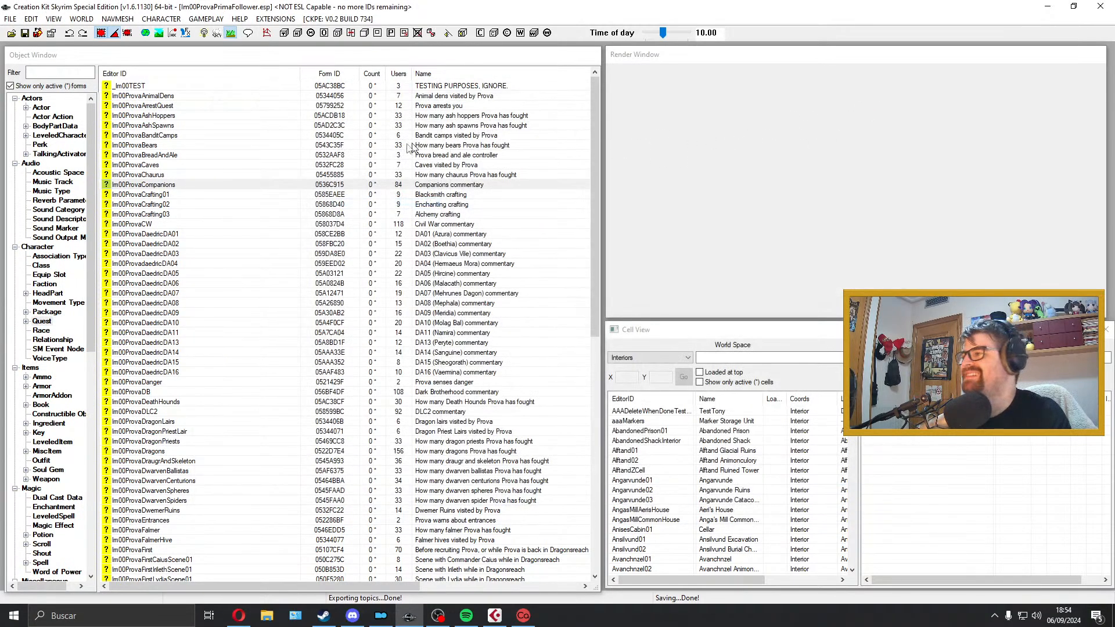
Step: Review the exported WAV files in the Prova folder under Cajón Cubase, and close the folder
left_click(210, 176)
left_click(185, 167)
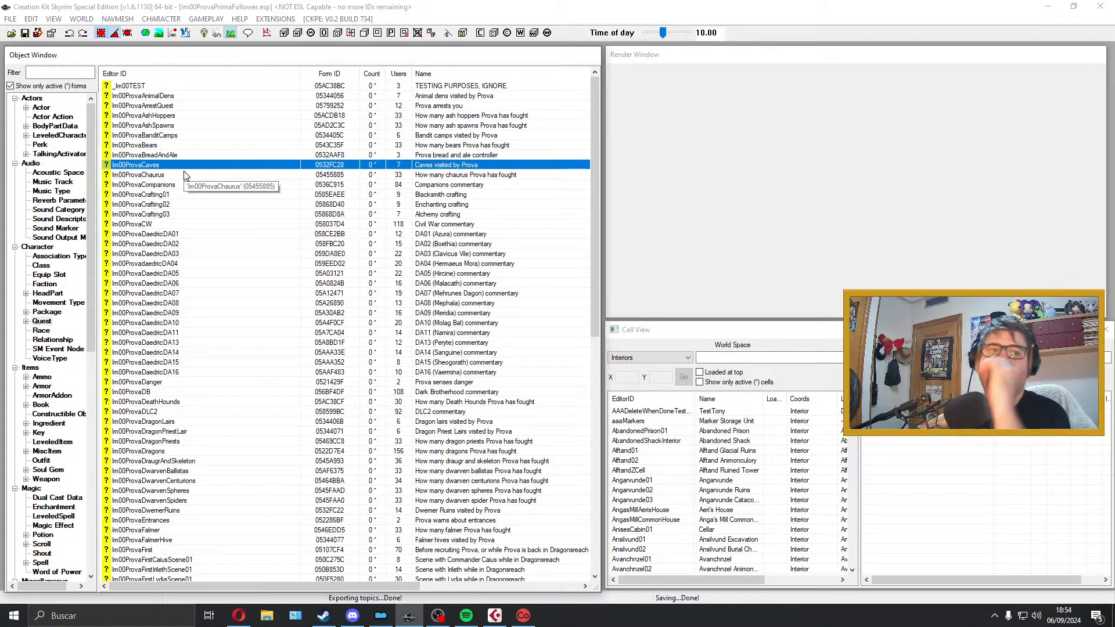
left_click(267, 616)
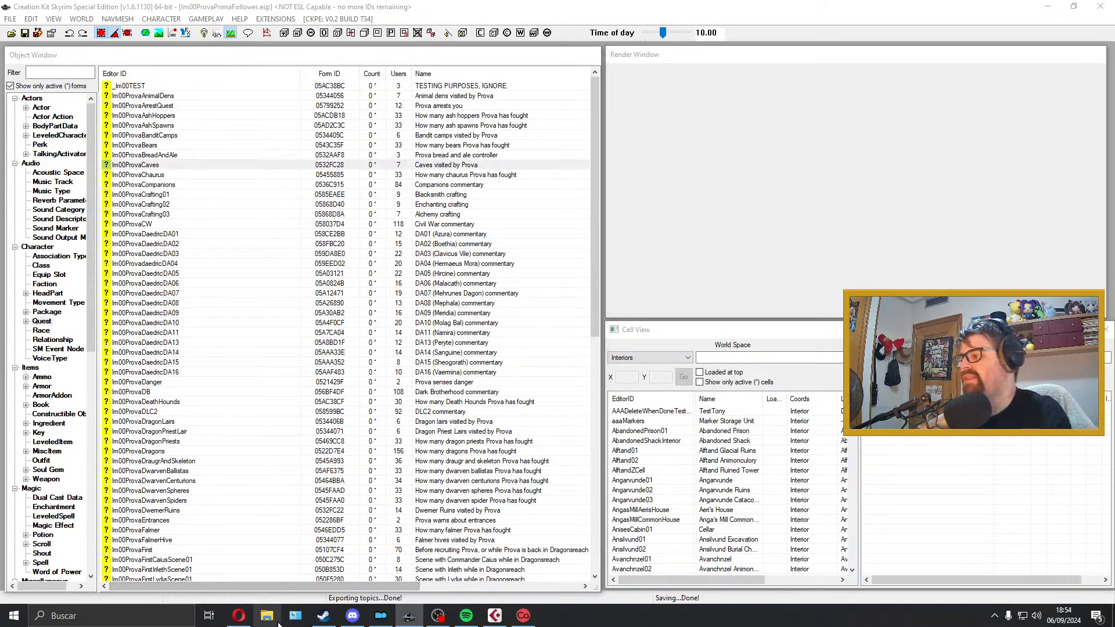
left_click(383, 382)
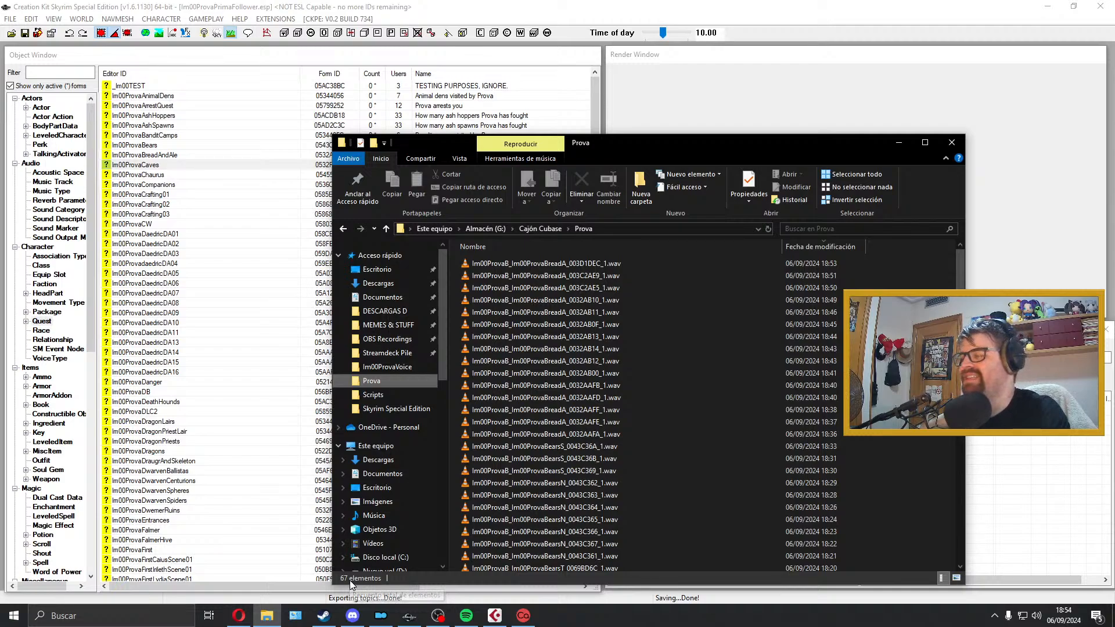
scroll(640, 503, "down", 6)
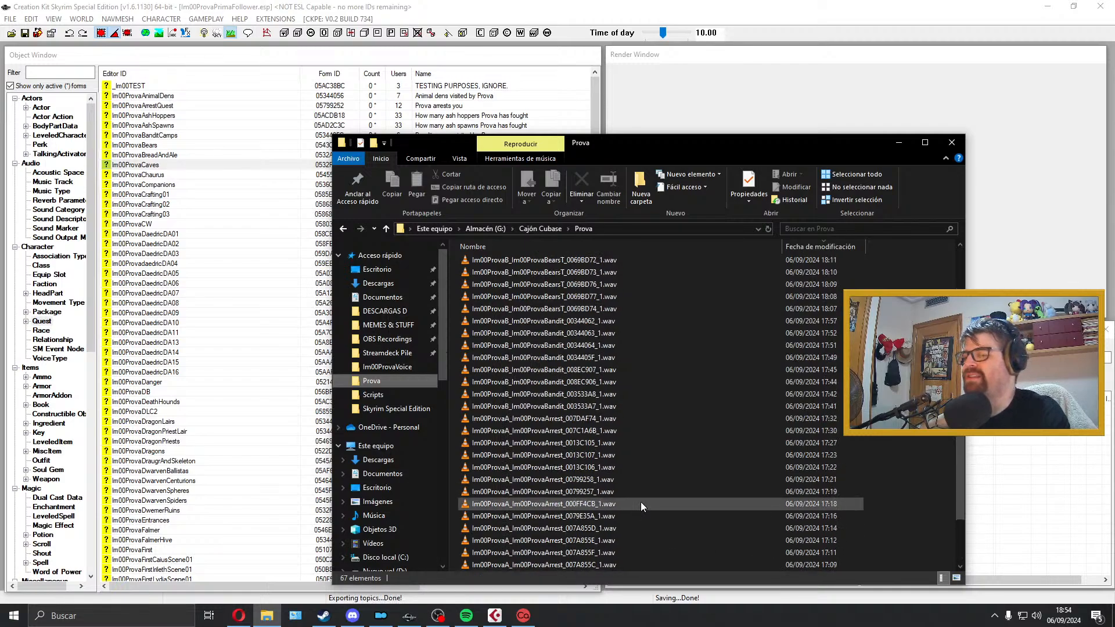
scroll(640, 502, "up", 6)
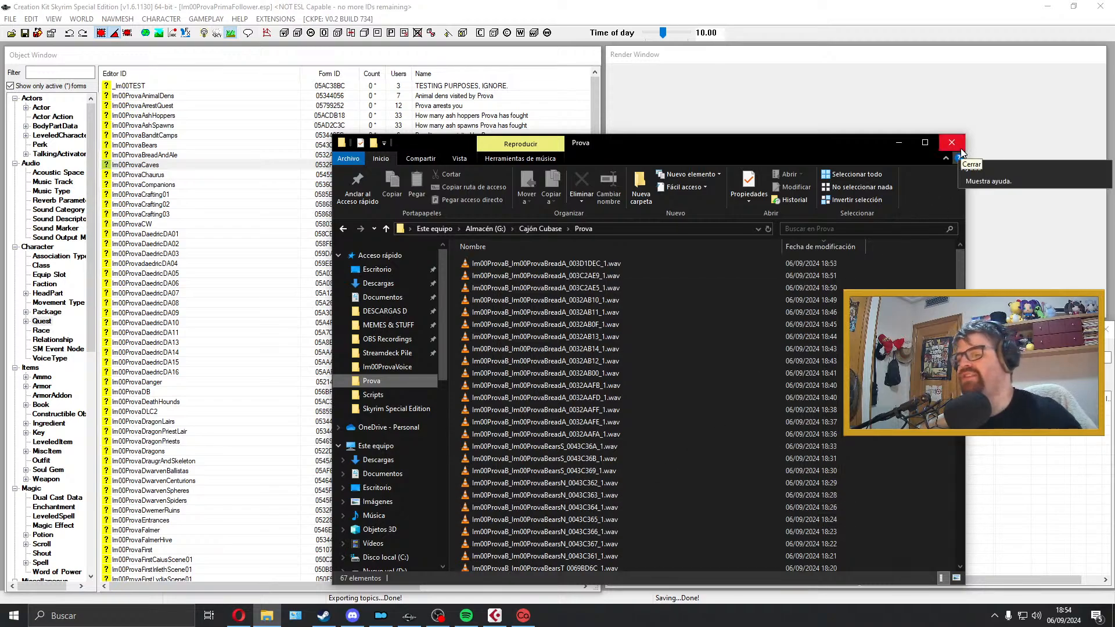
left_click(438, 617)
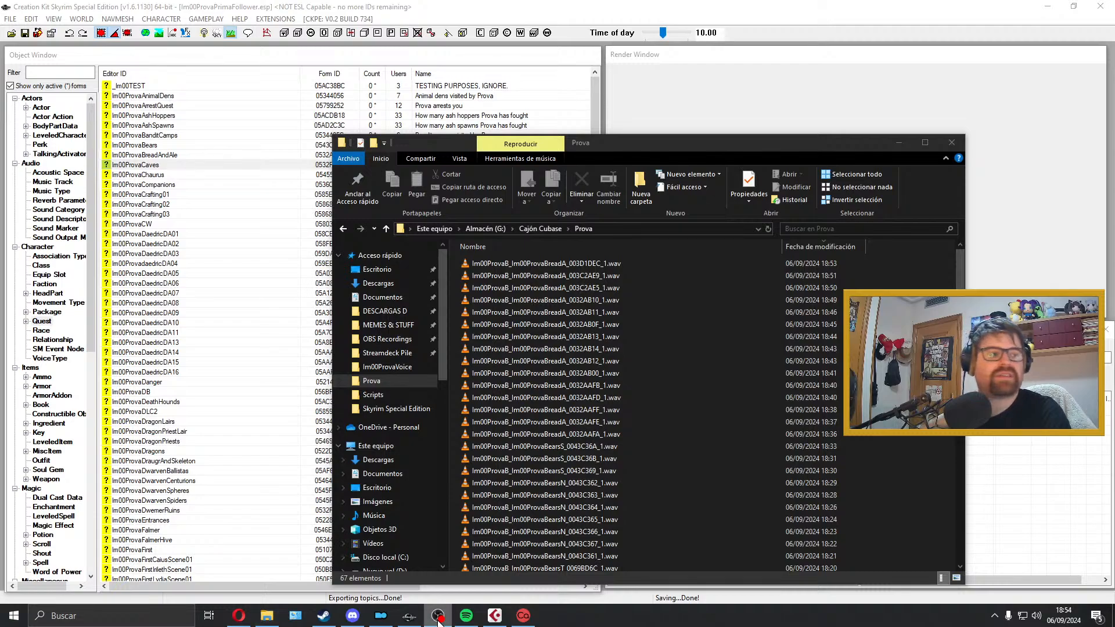
left_click(437, 620)
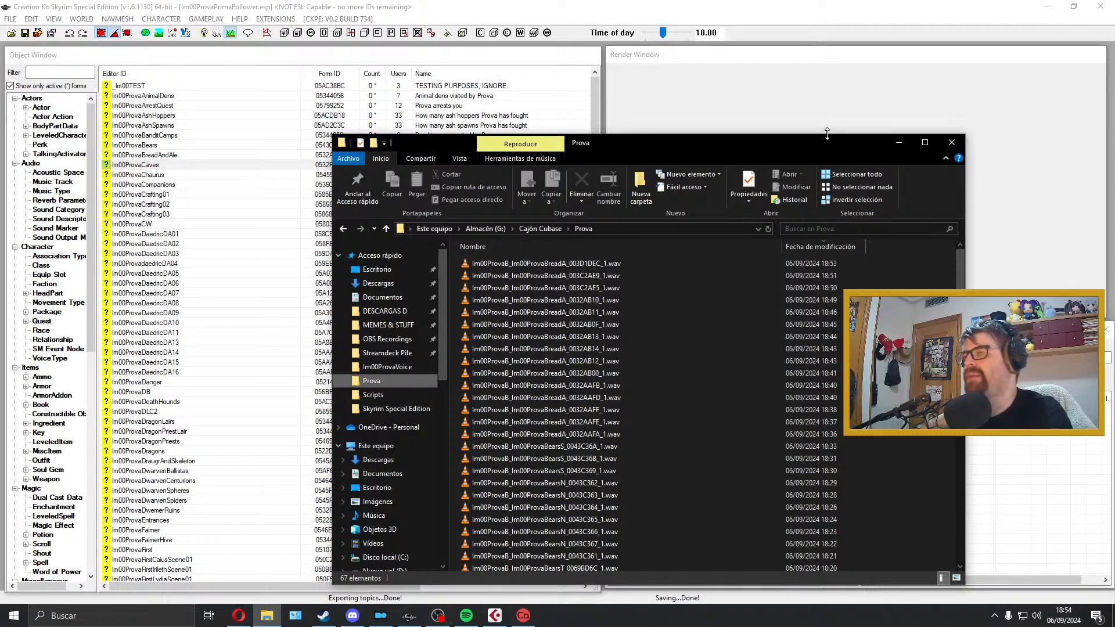
left_click(958, 146)
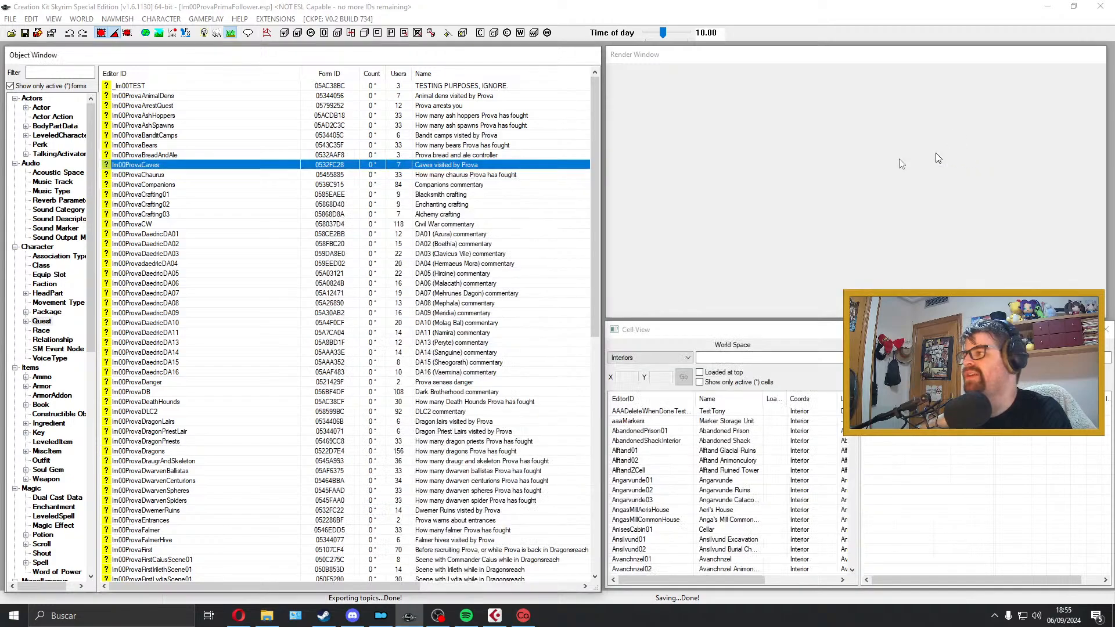
Step: Examine the phases and dialogue actions of the scene in the Im00ProvaCrafting01 quest, and close the quest
double_click(273, 195)
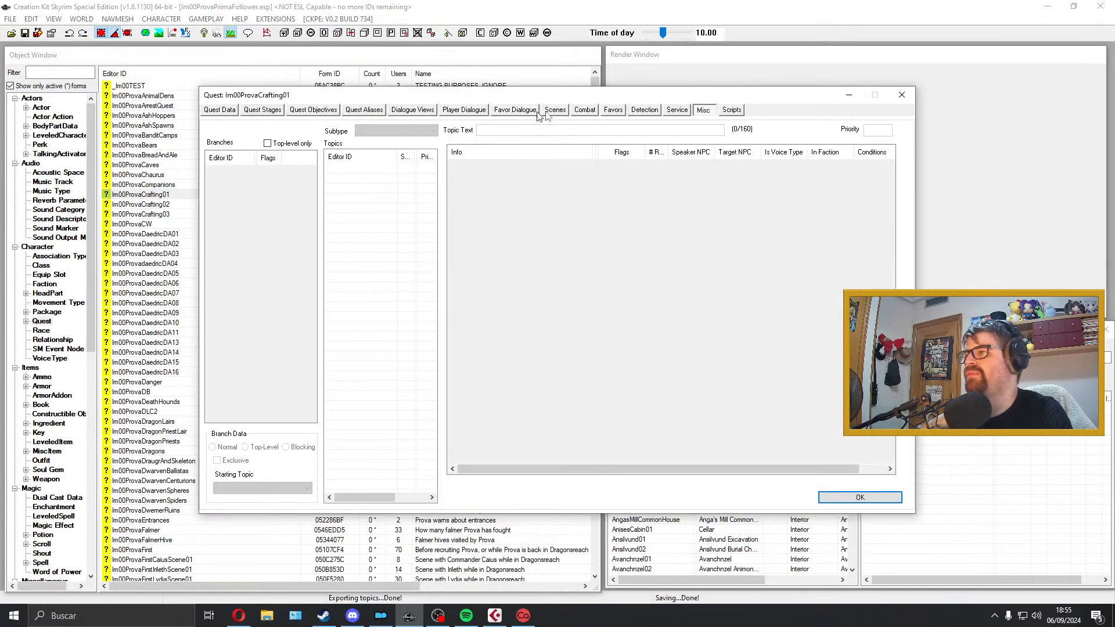
left_click(553, 110)
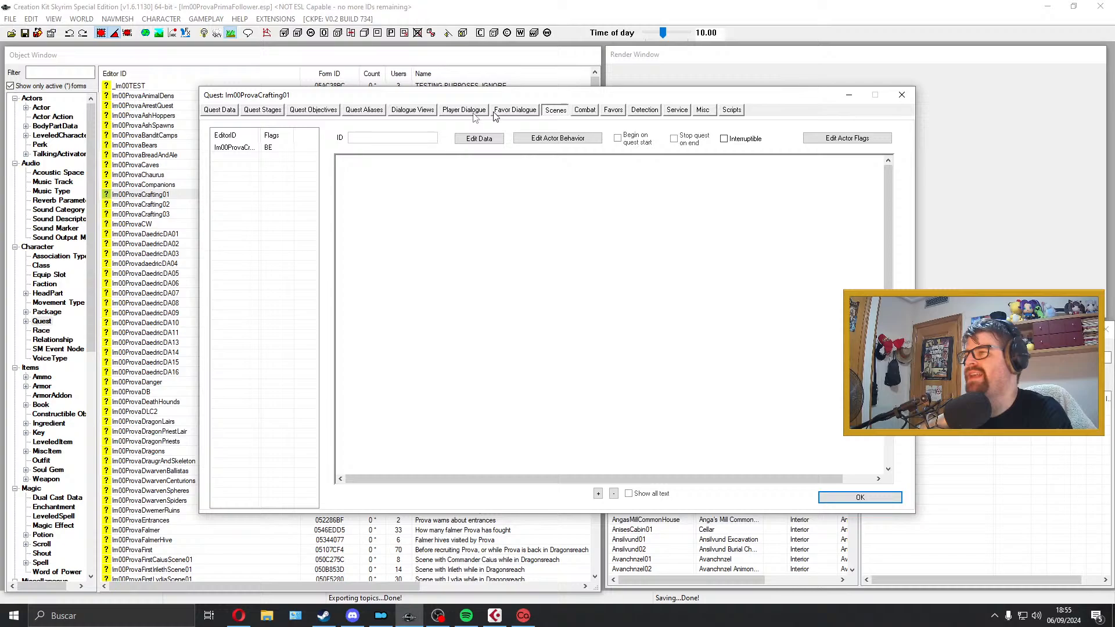
left_click(277, 149)
left_click_drag(552, 475, 818, 480)
left_click(905, 96)
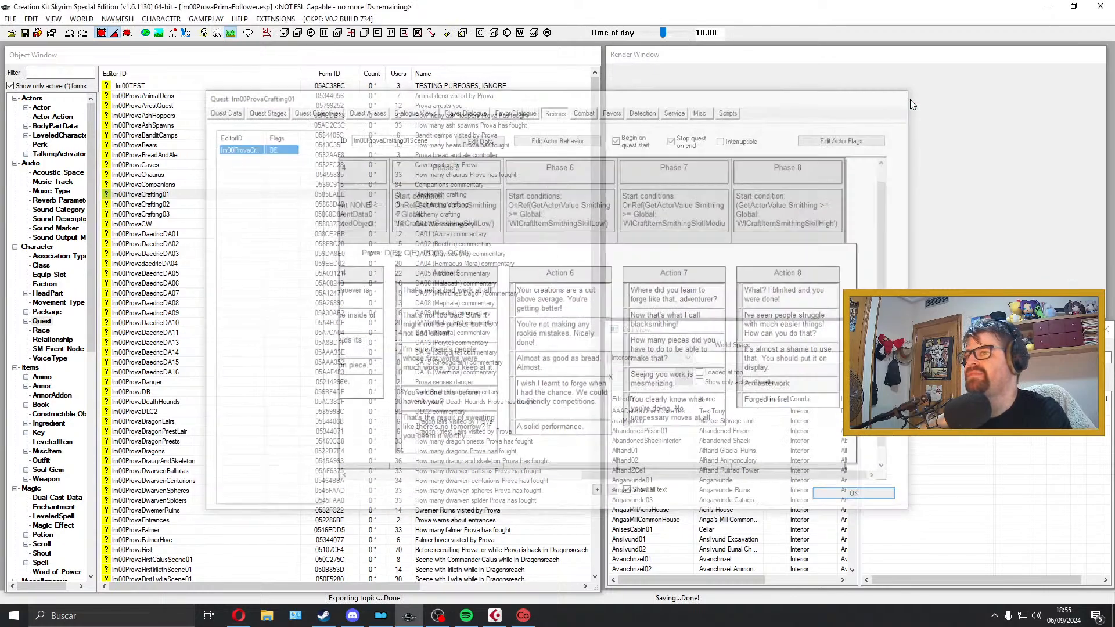
Step: Minimize Creation Kit and delete the dialogueExportIm00ProvaBreadAndAle.txt file from the desktop
left_click(176, 166)
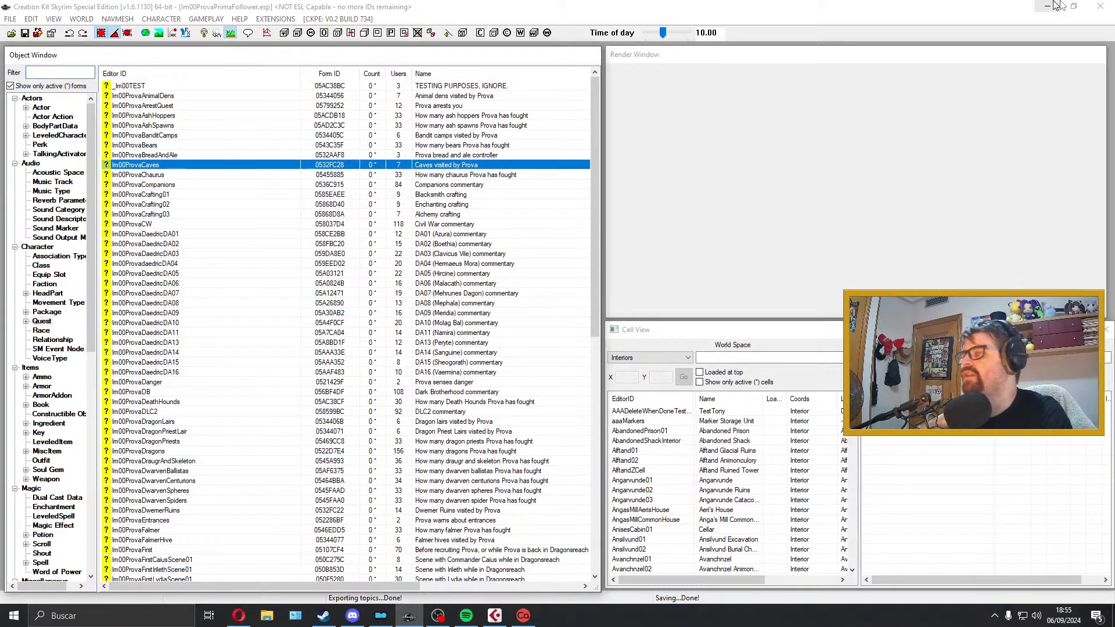
left_click(1047, 7)
left_click(1016, 287)
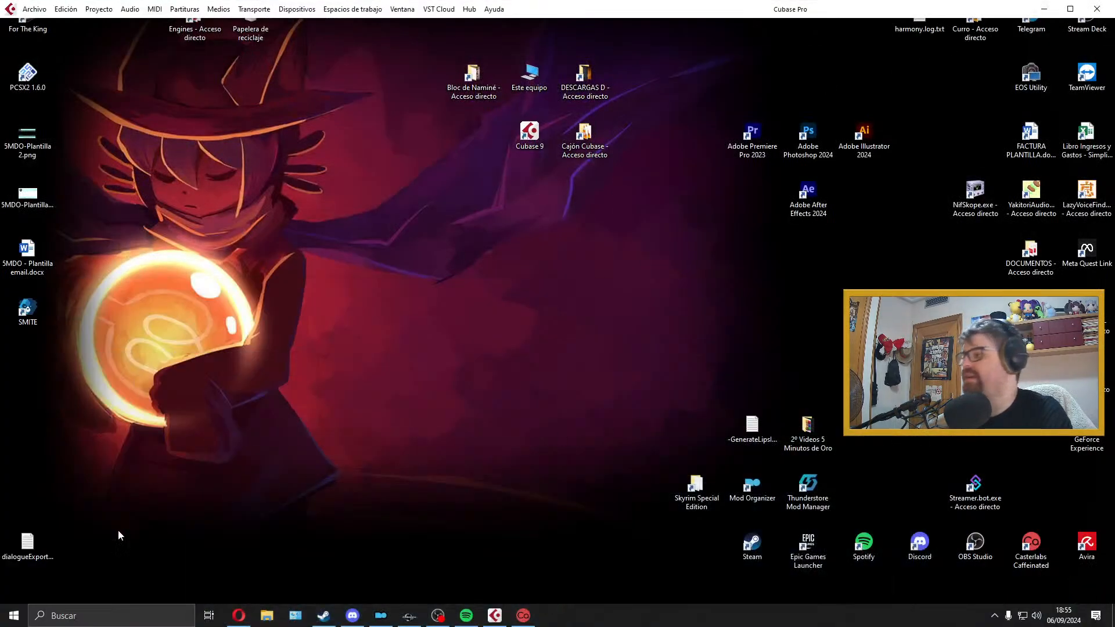
left_click(36, 561)
left_click_drag(145, 516, 29, 578)
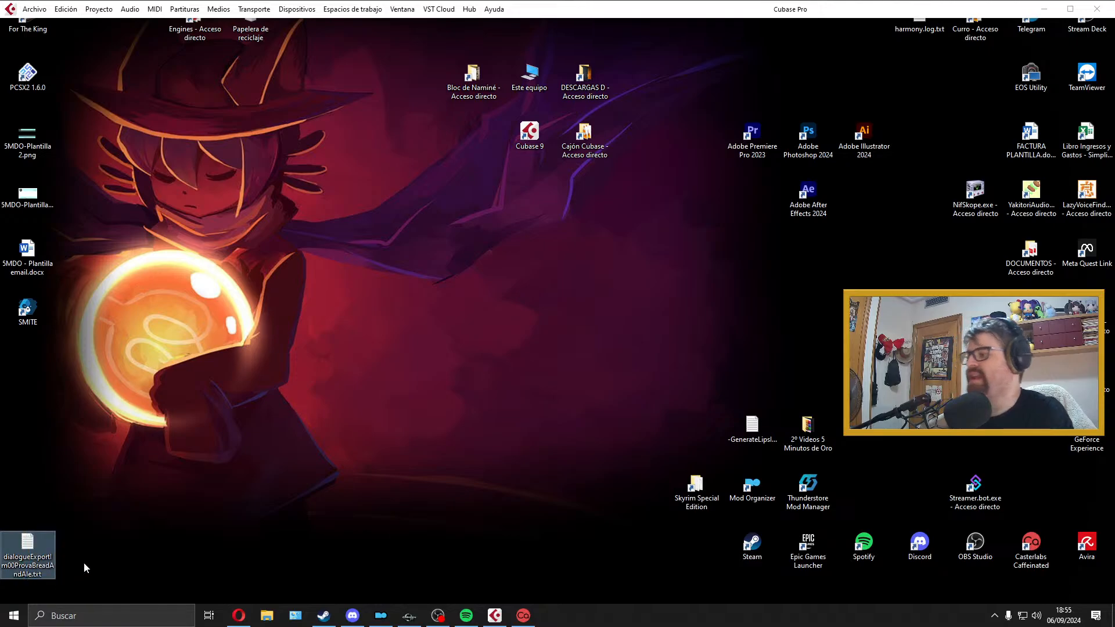
Step: Switch back to Creation Kit, export the quest dialogue of Im00ProvaCaves, and close the quest
mouse_move(504, 617)
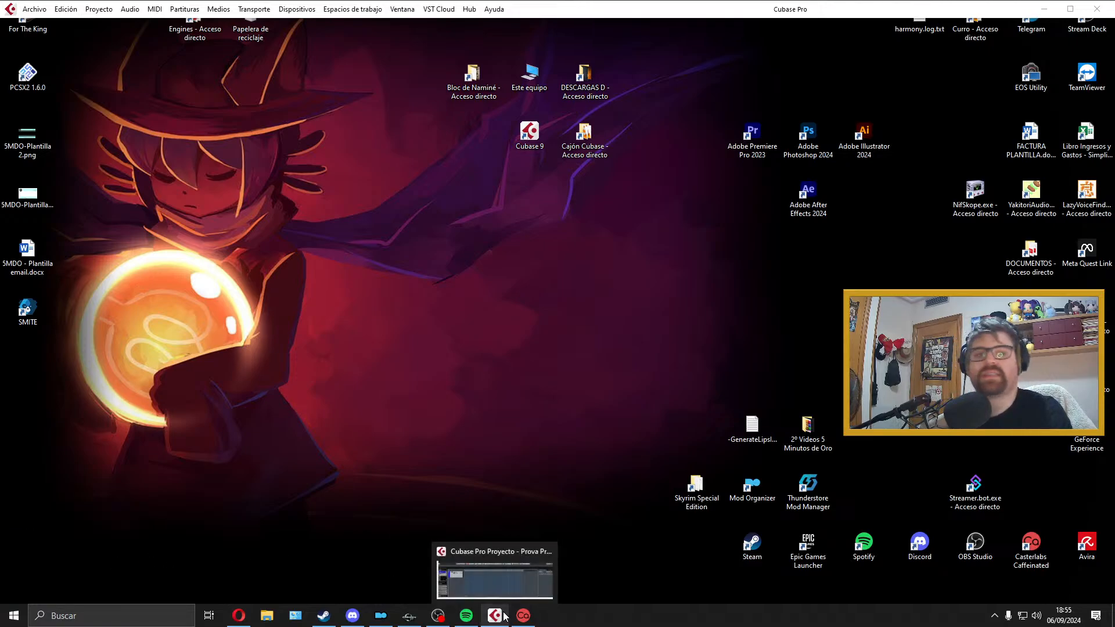
left_click(409, 615)
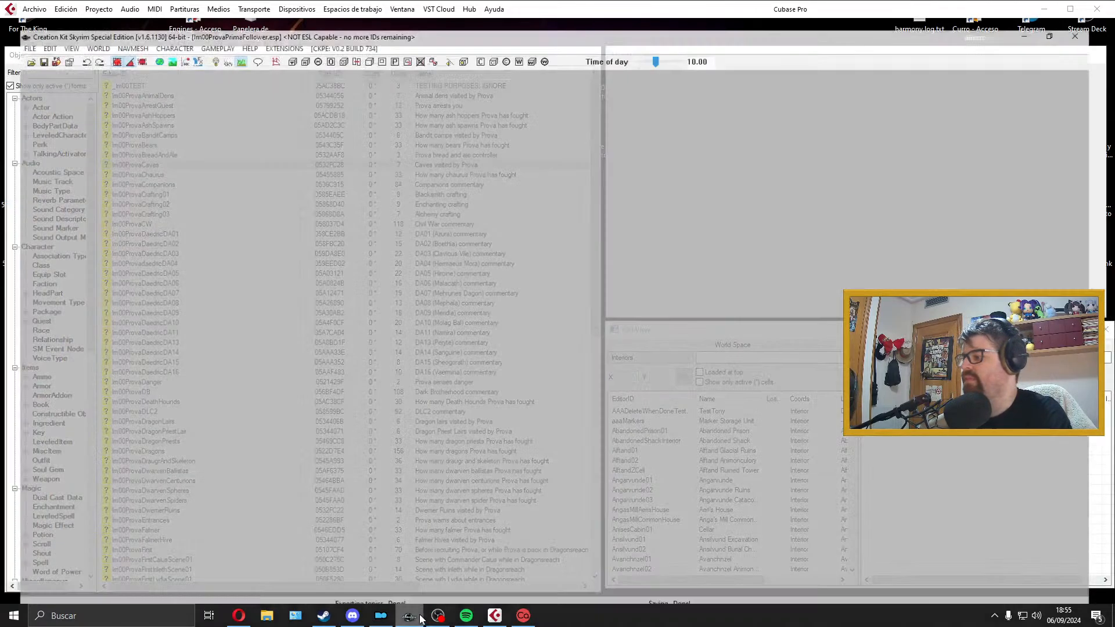
double_click(162, 165)
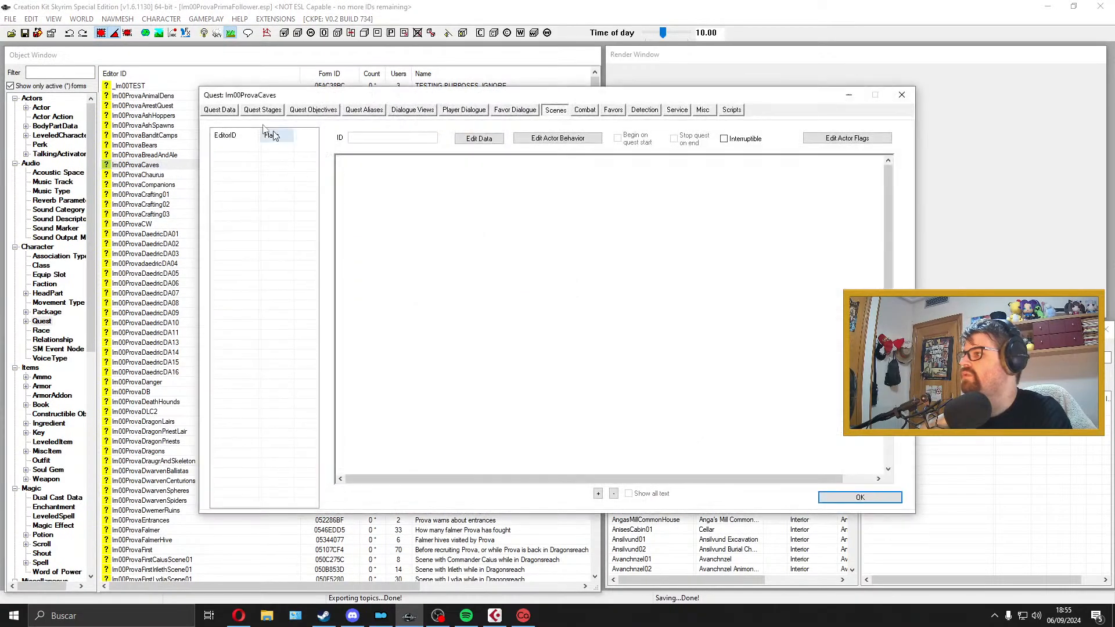
left_click(226, 110)
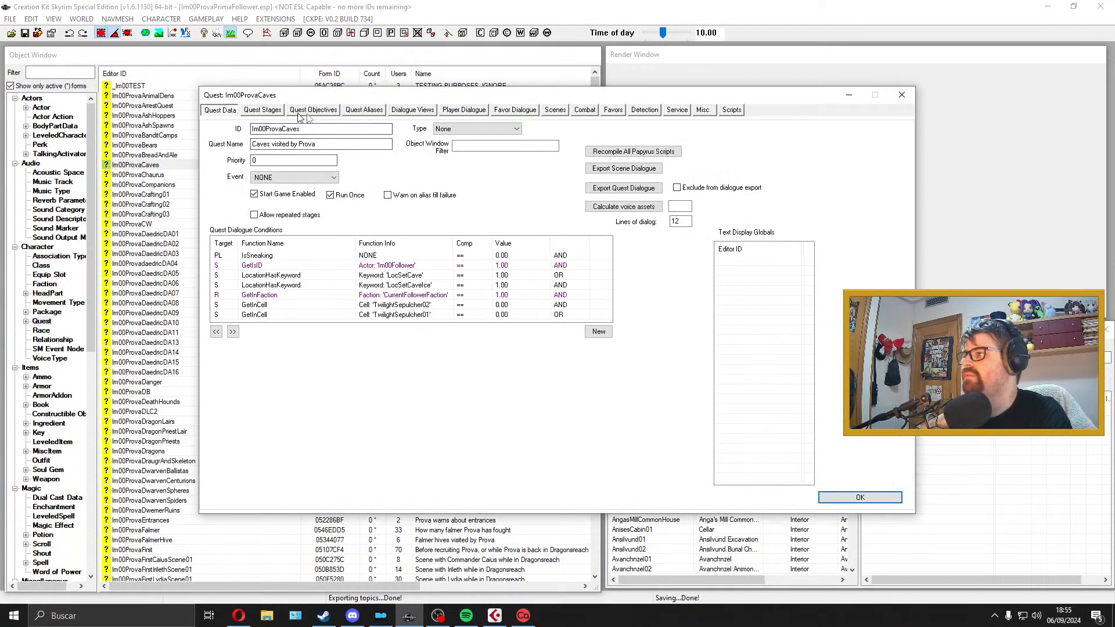
left_click(647, 189)
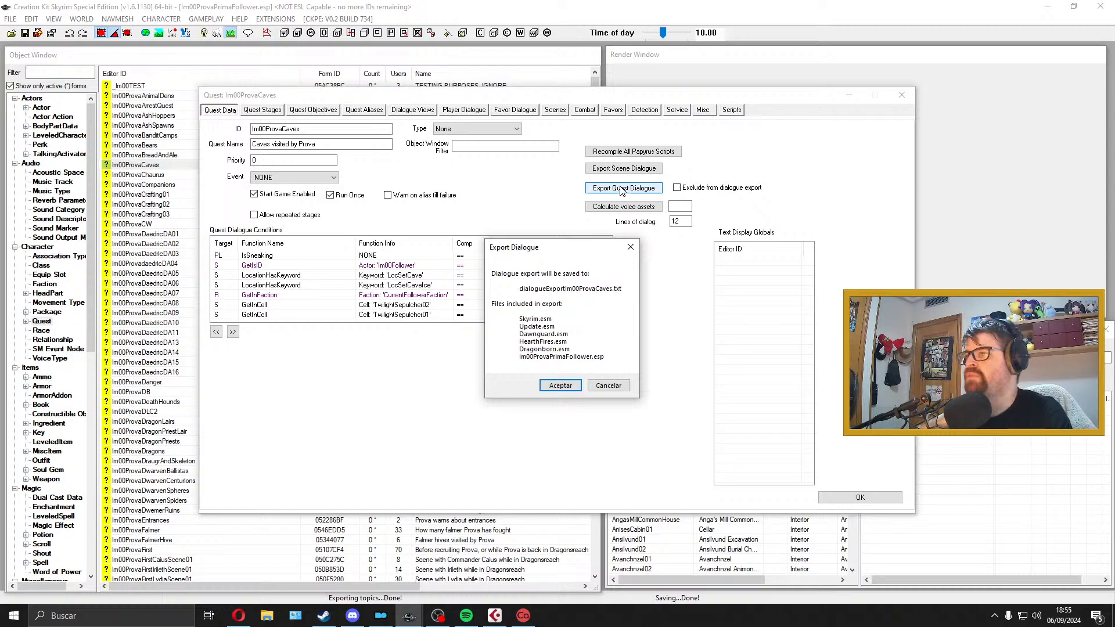
left_click(561, 386)
left_click(911, 97)
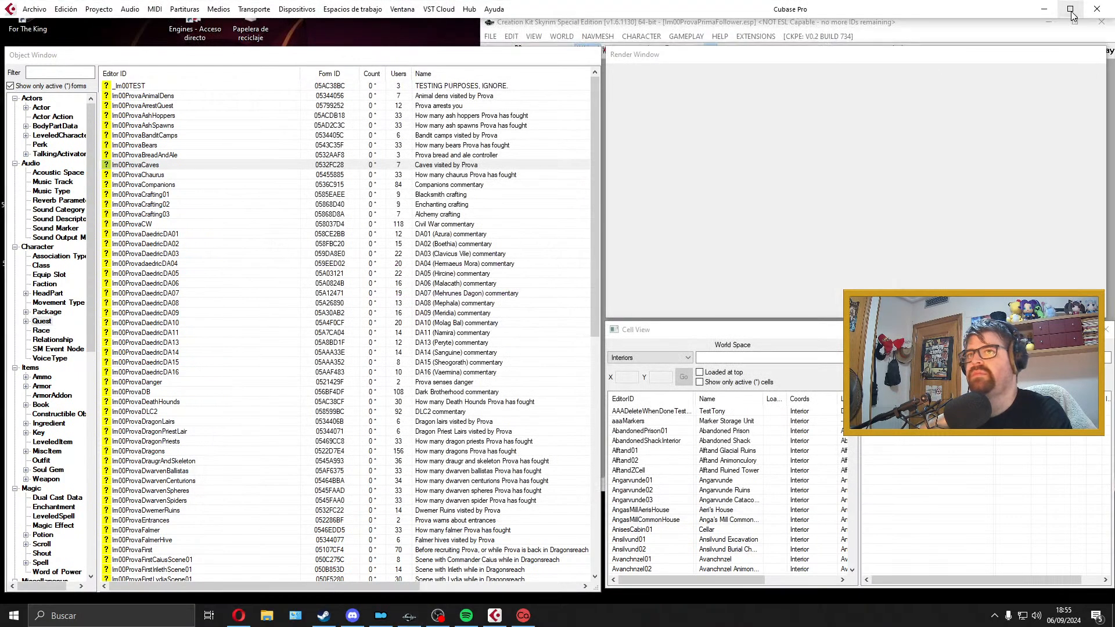
Step: Move dialogueExportIm00ProvaCaves.txt from the Skyrim Special Edition folder to the desktop's lower-left corner, and close the folder
left_click(1057, 11)
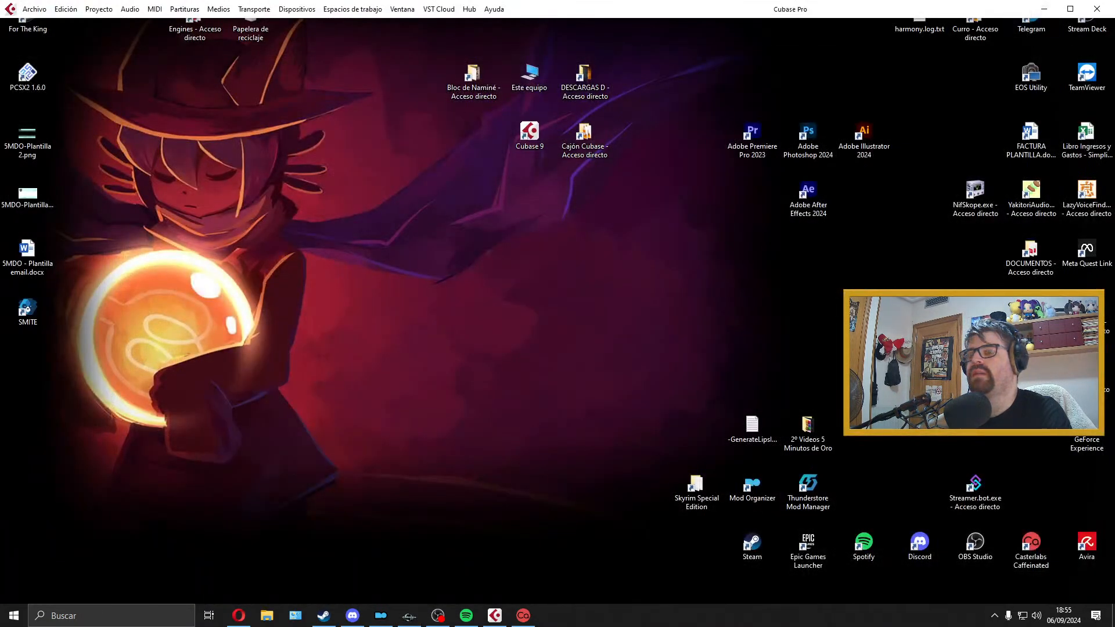
double_click(703, 483)
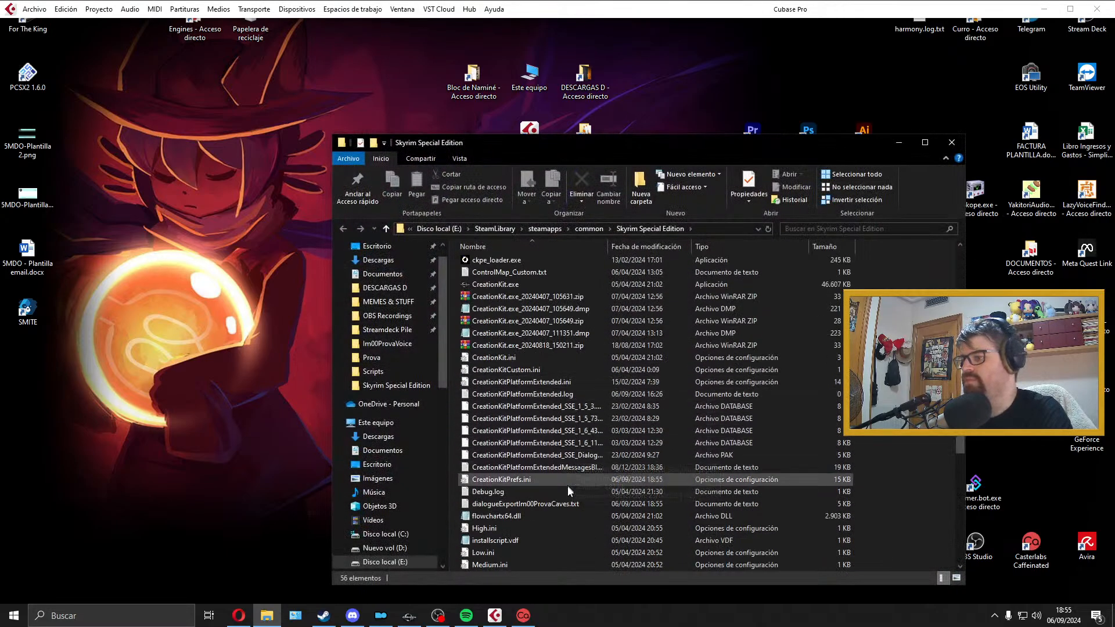
left_click_drag(563, 503, 279, 498)
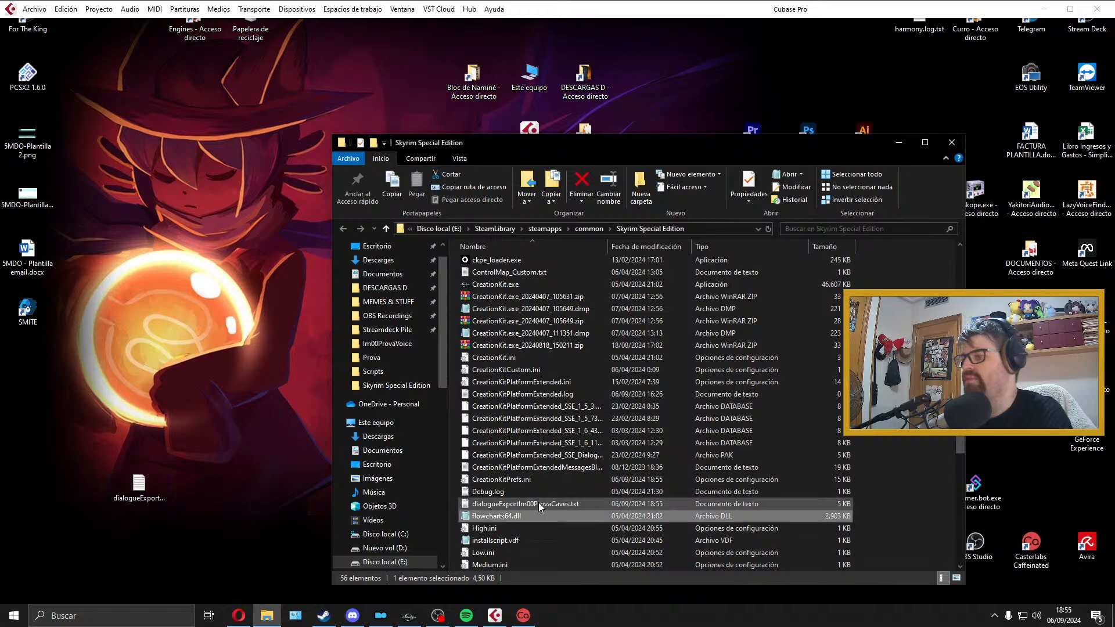
left_click(959, 146)
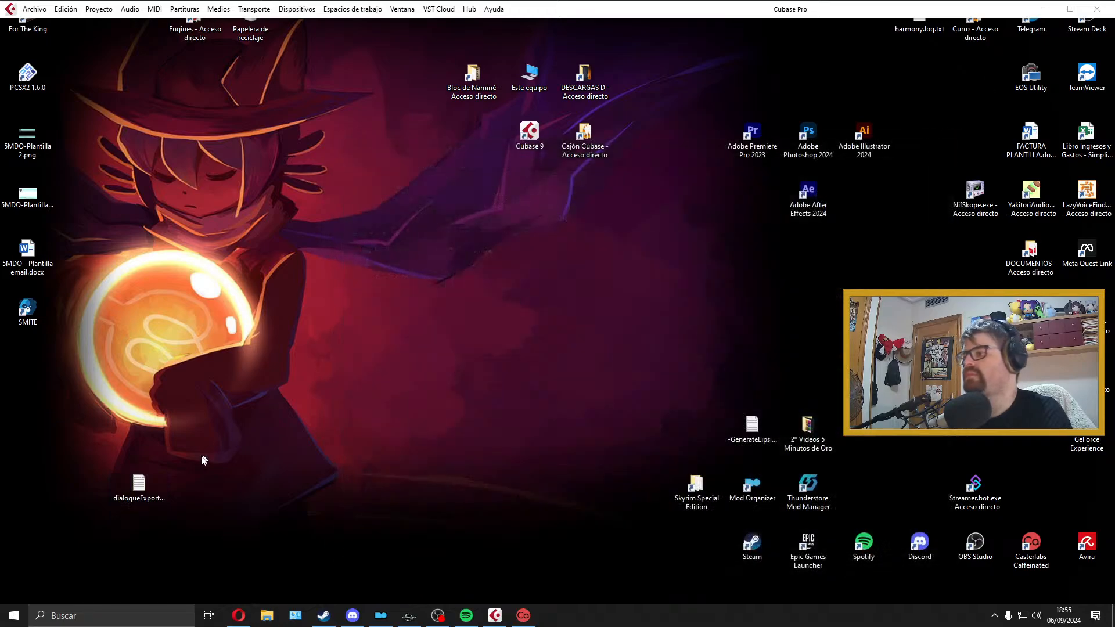
left_click_drag(140, 485, 36, 566)
Step: Open the desktop's dialogueExportIm00ProvaCaves.txt file in Excel and maximize its window
right_click(36, 566)
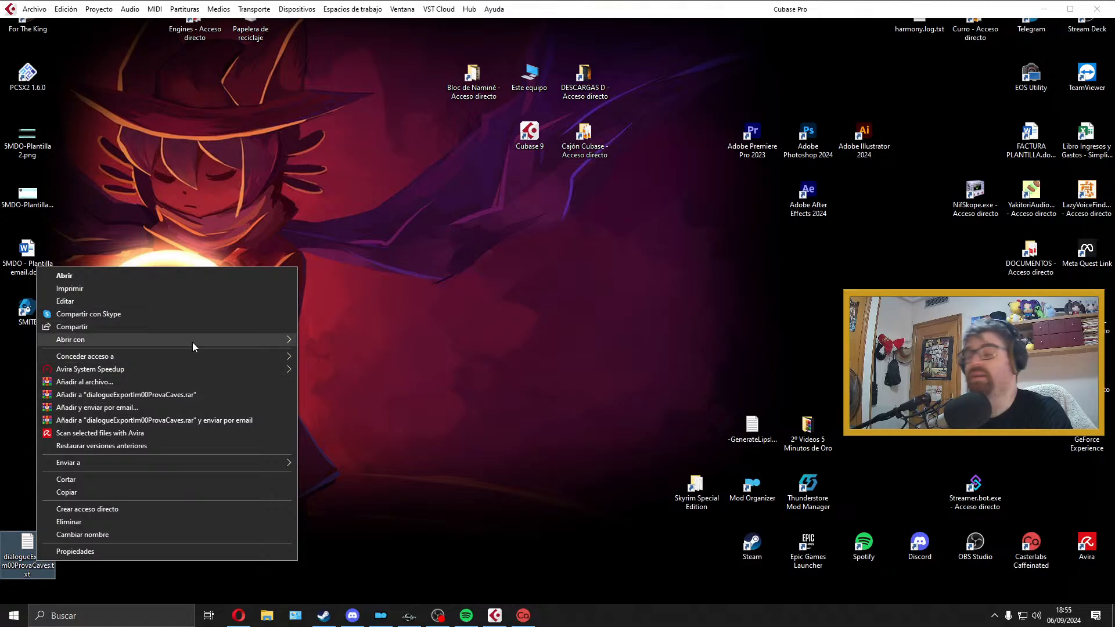
mouse_move(192, 342)
left_click(350, 367)
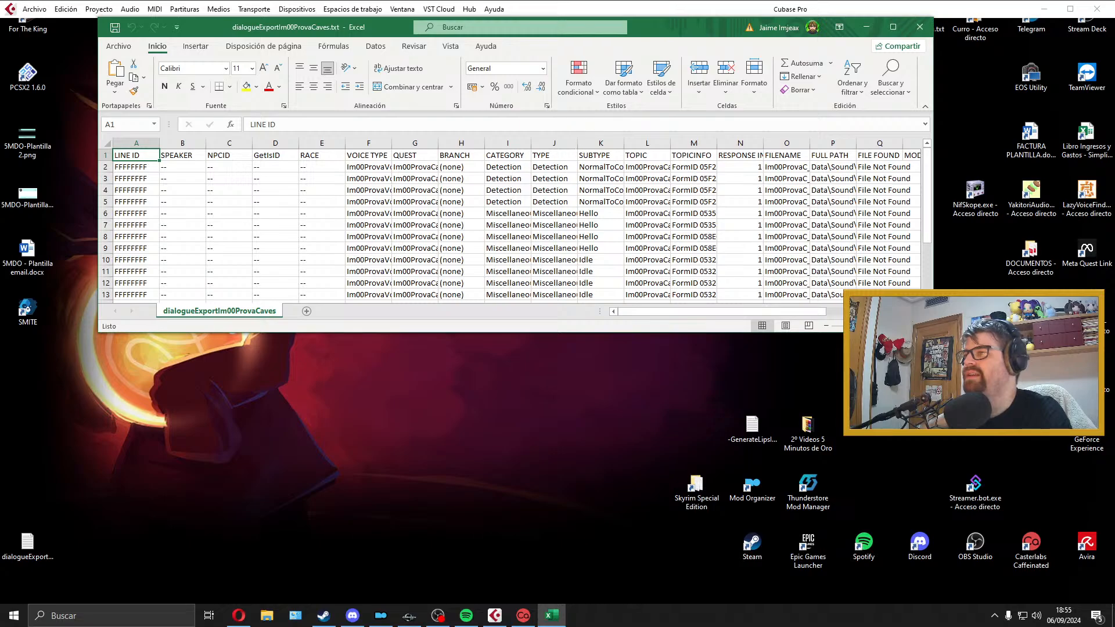
double_click(677, 34)
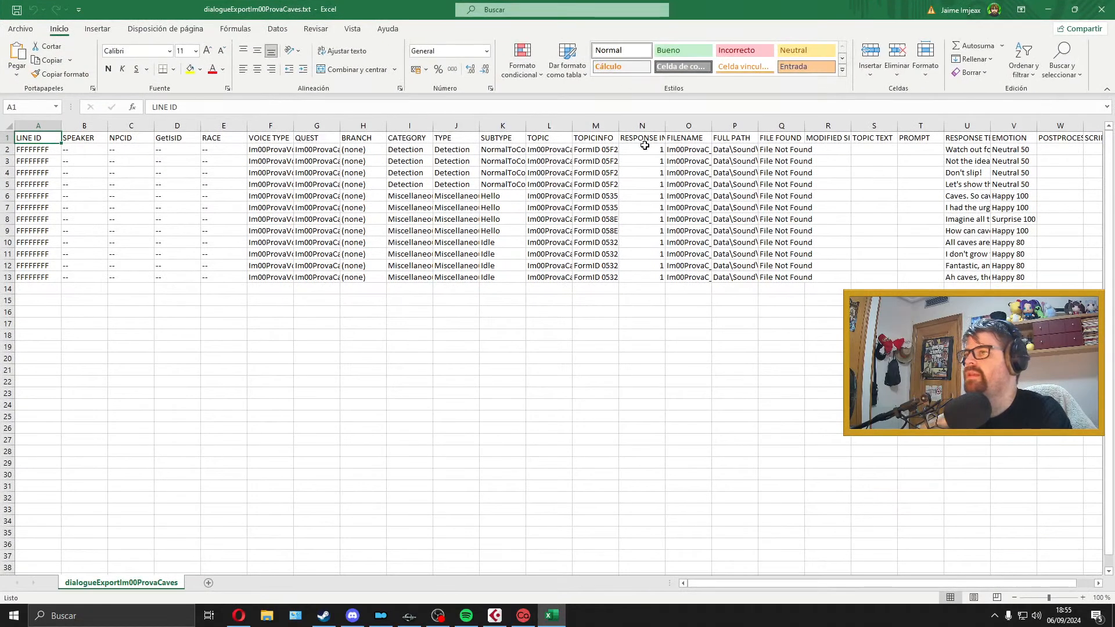
Step: Delete columns A to N, from LINE ID through RESPONSE INDEX, so that FILENAME becomes the first column
left_click_drag(642, 126, 56, 139)
key("Delete")
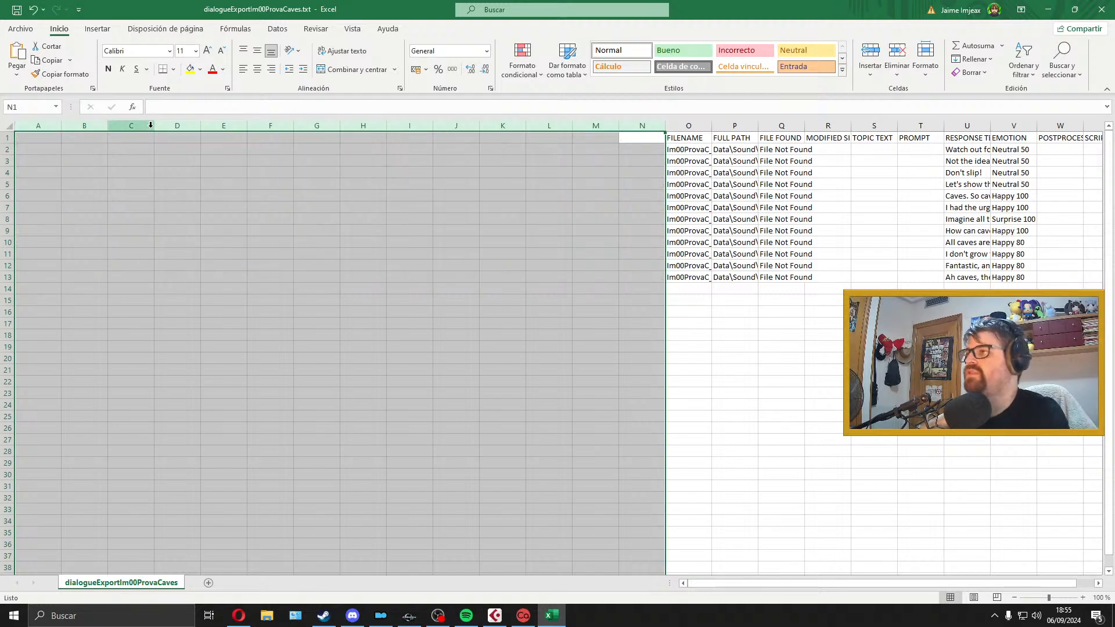
key("ctrl+z")
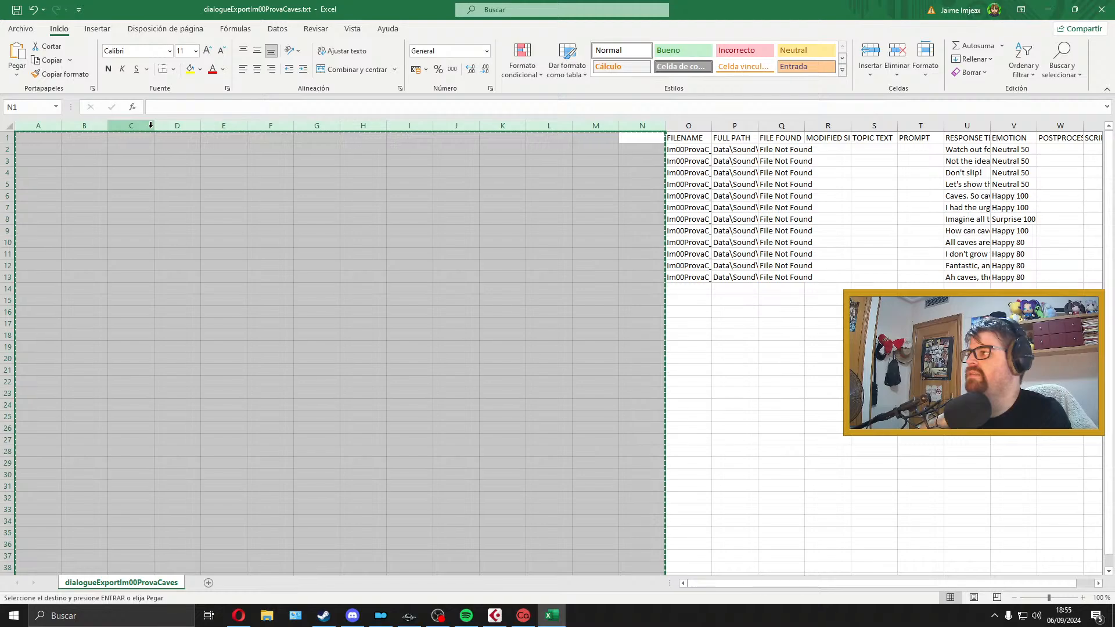
key("ctrl+c")
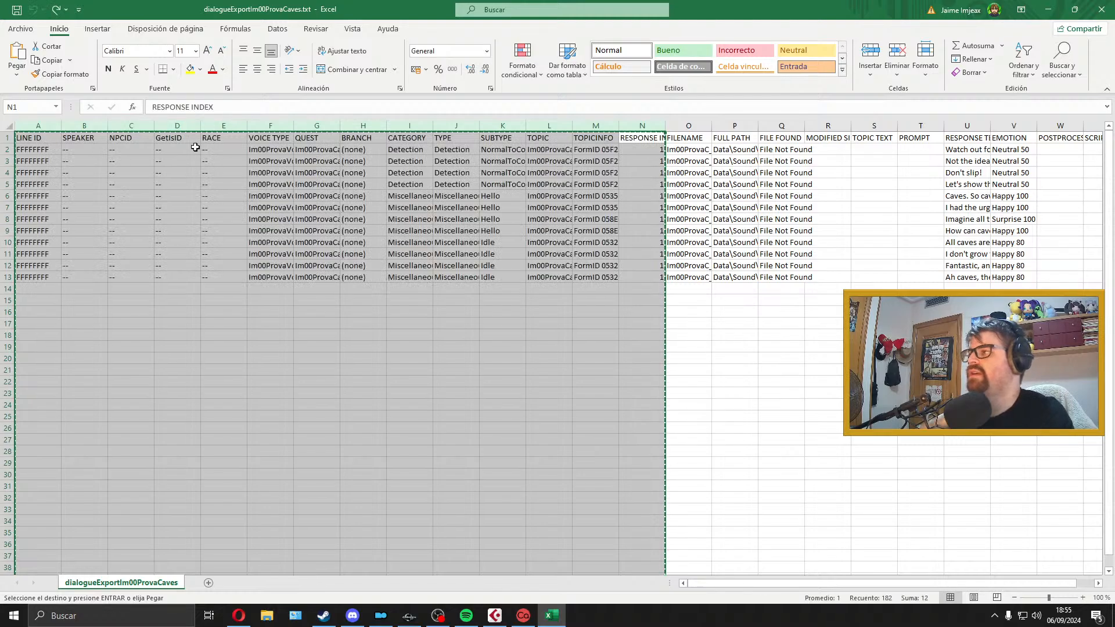
right_click(144, 126)
left_click(209, 236)
left_click(316, 231)
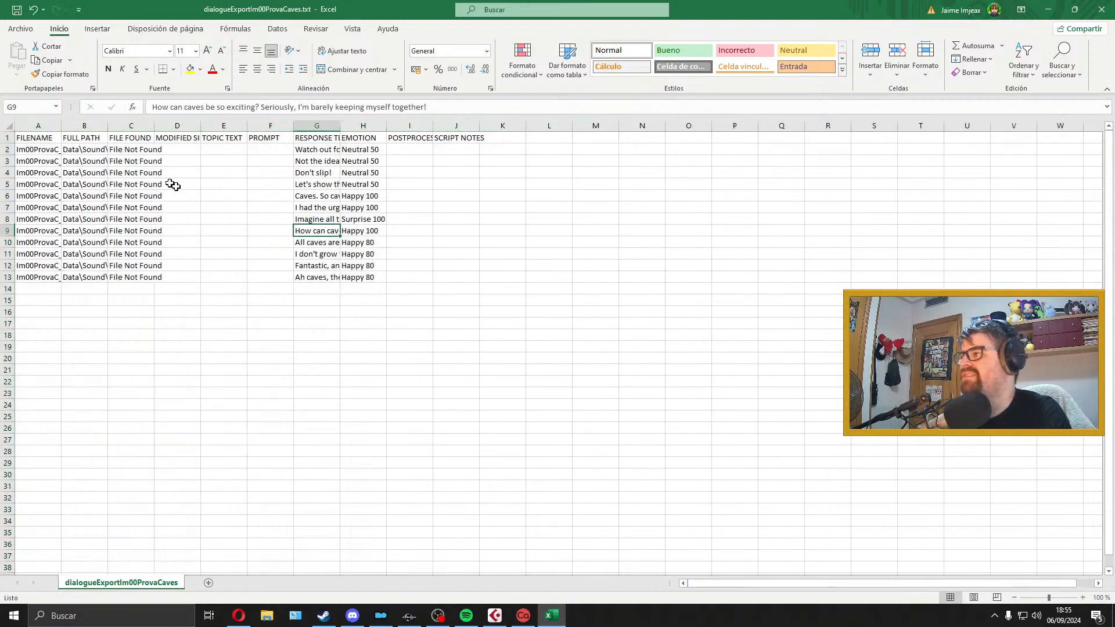
Step: Delete the cells from FULL PATH through PROMPT (B1:F13), shifting the remaining cells left
mouse_move(96, 138)
left_mouse_down()
mouse_move(261, 271)
mouse_move(86, 143)
left_mouse_up()
right_click(86, 144)
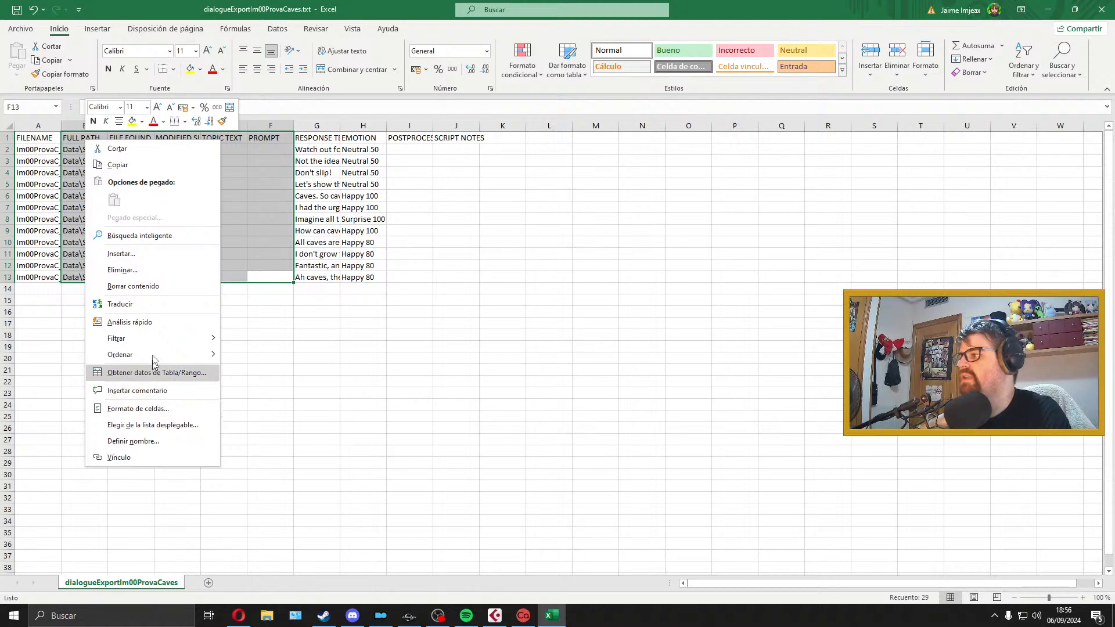
left_click(162, 269)
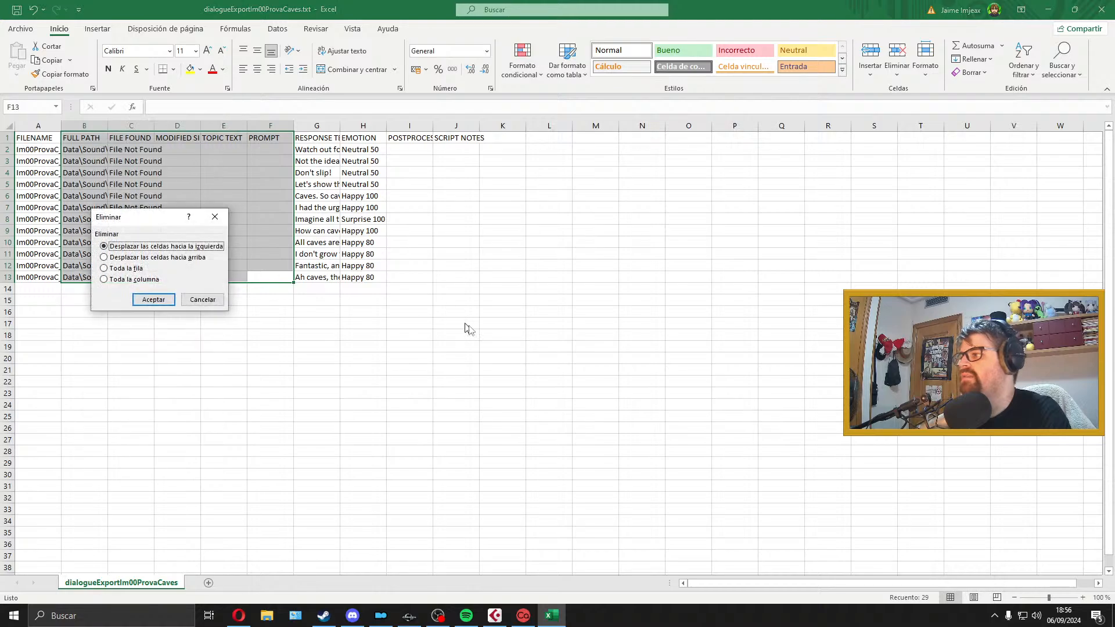
left_click(154, 299)
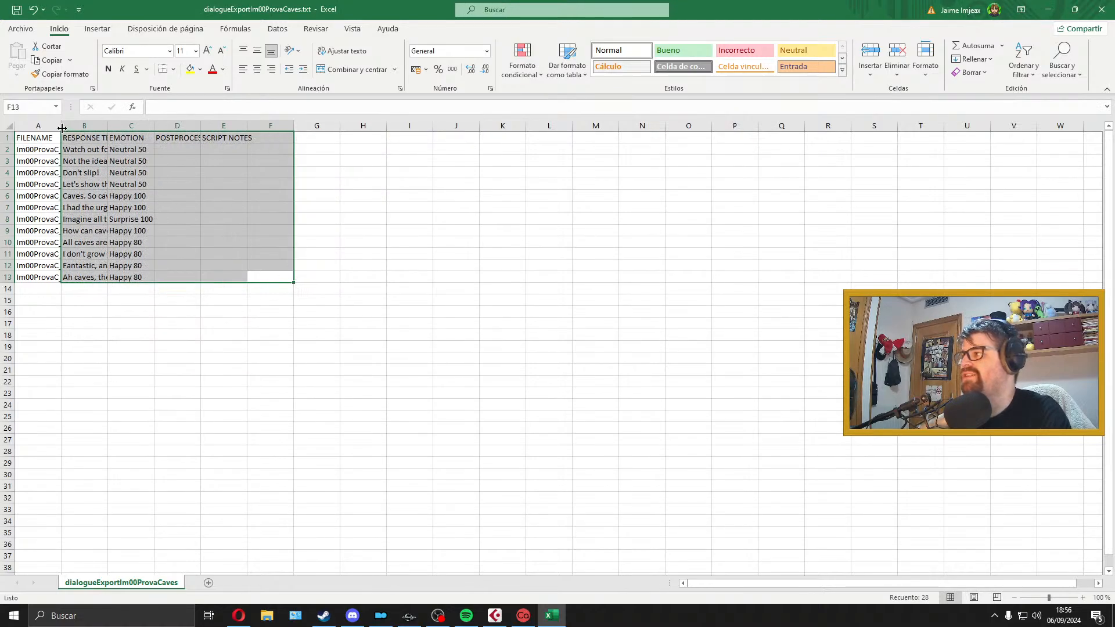
Step: Widen the FILENAME and RESPONSE TEXT columns to fit their contents, and restore the spreadsheet to a smaller window above the desktop
left_click_drag(60, 127, 654, 127)
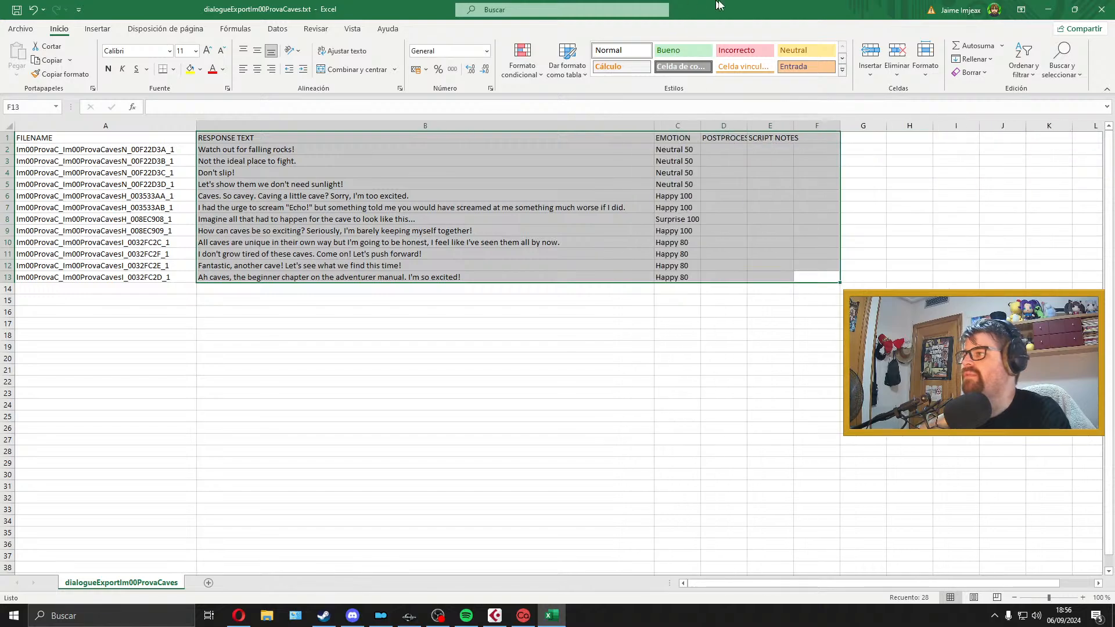
left_click_drag(719, 5, 533, 26)
left_click(443, 192)
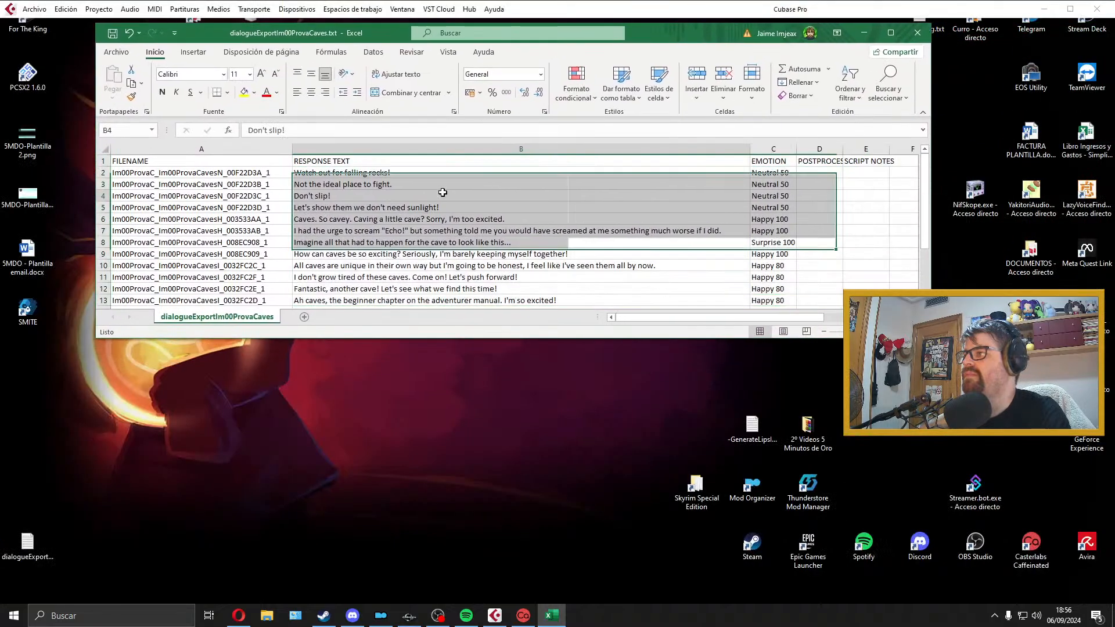
left_click(443, 176)
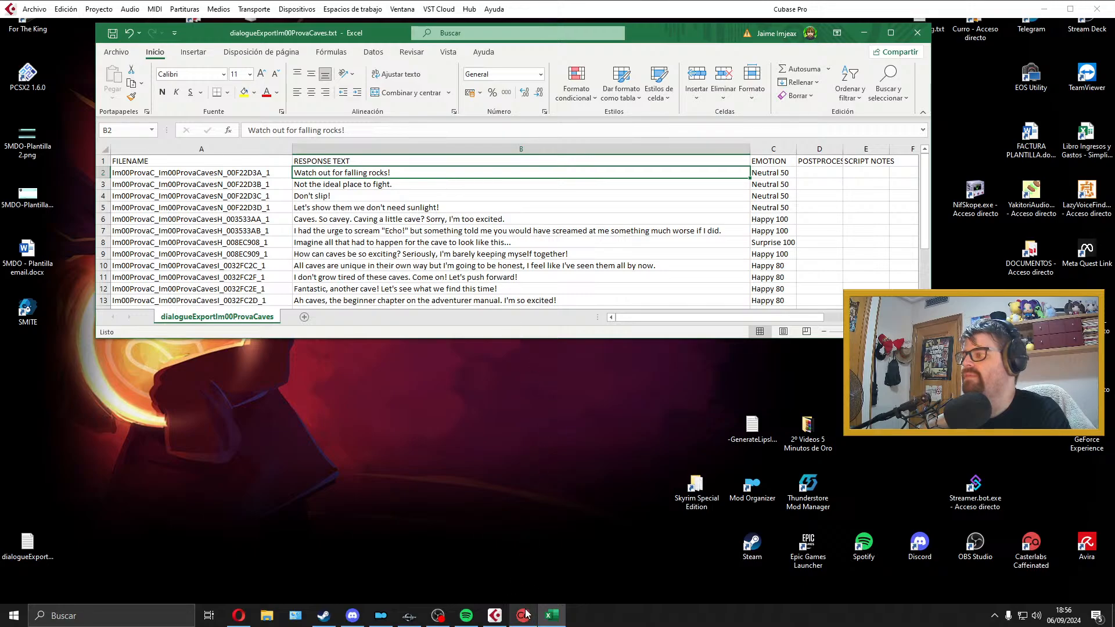
Step: Read through the cave dialogue lines in the RESPONSE TEXT column, marking the four detection lines in B2:B5
scroll(475, 242, "down", 1)
scroll(475, 242, "up", 1)
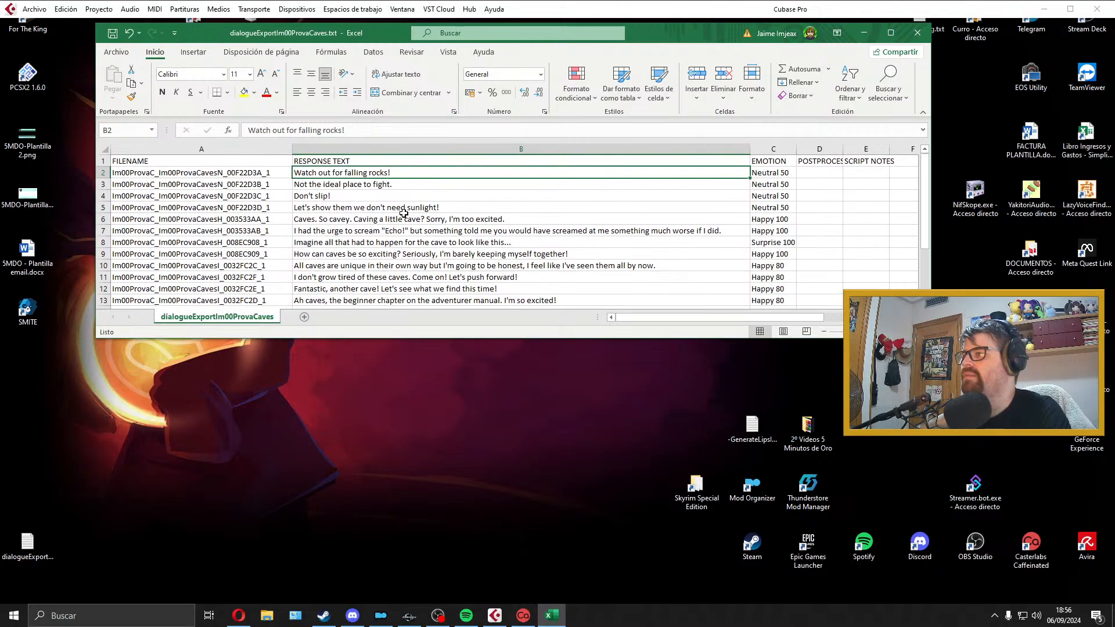
left_click_drag(403, 211, 388, 174)
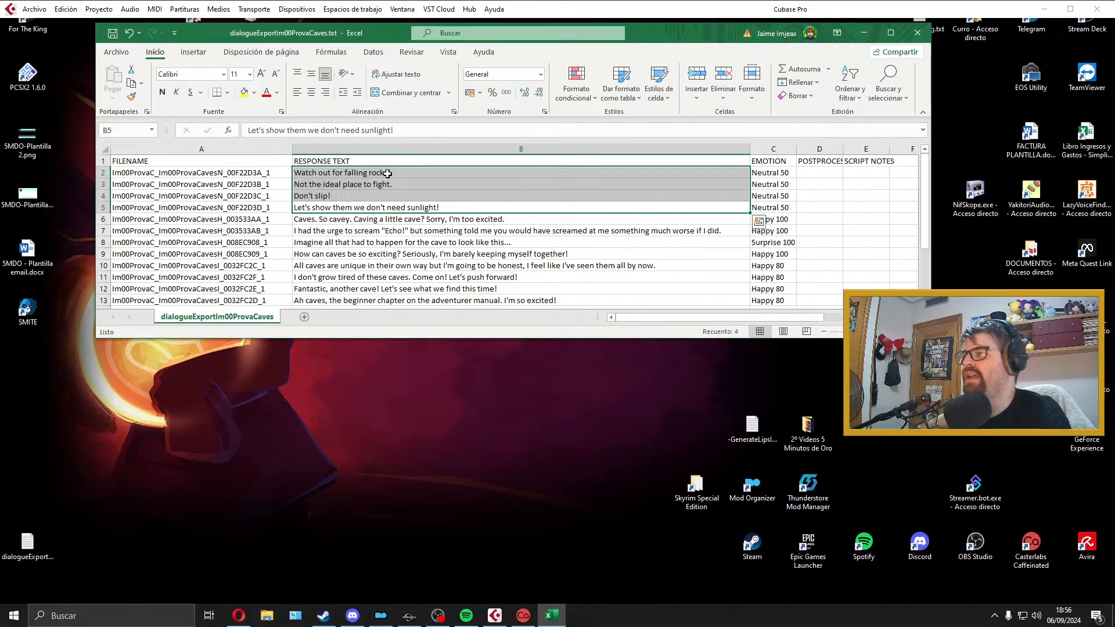
scroll(388, 173, "down", 1)
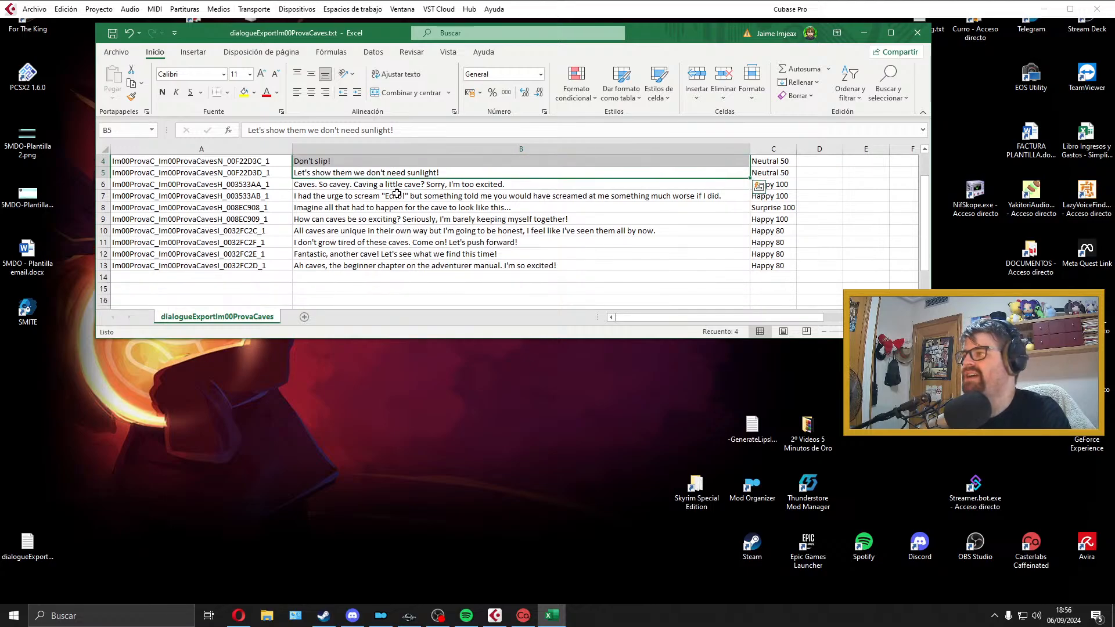
scroll(317, 227, "up", 1)
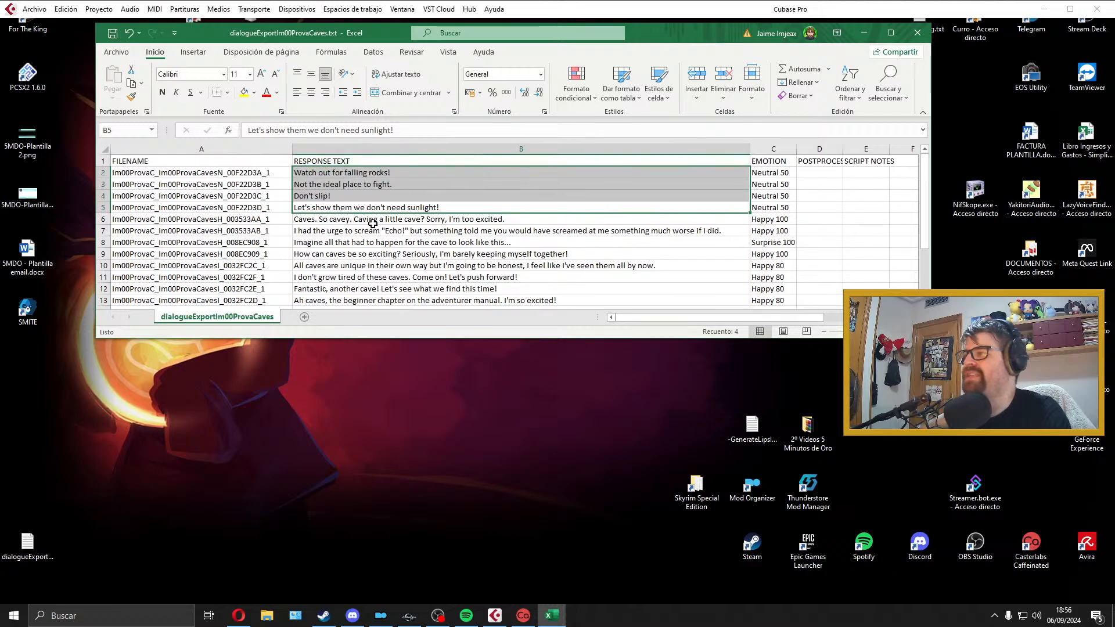
scroll(372, 215, "down", 1)
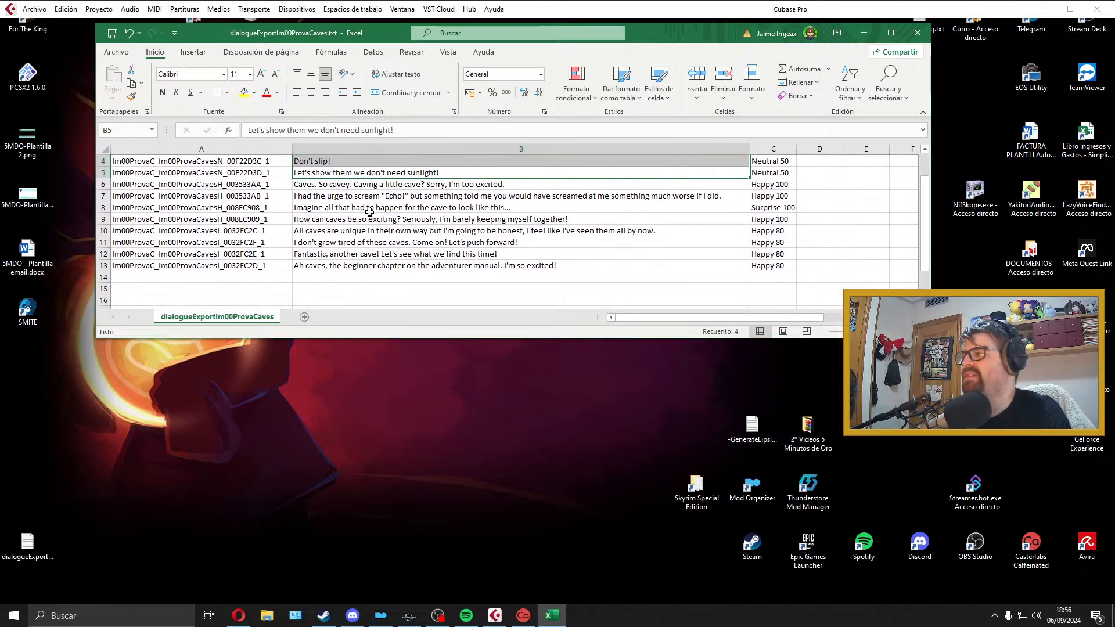
scroll(397, 256, "up", 1)
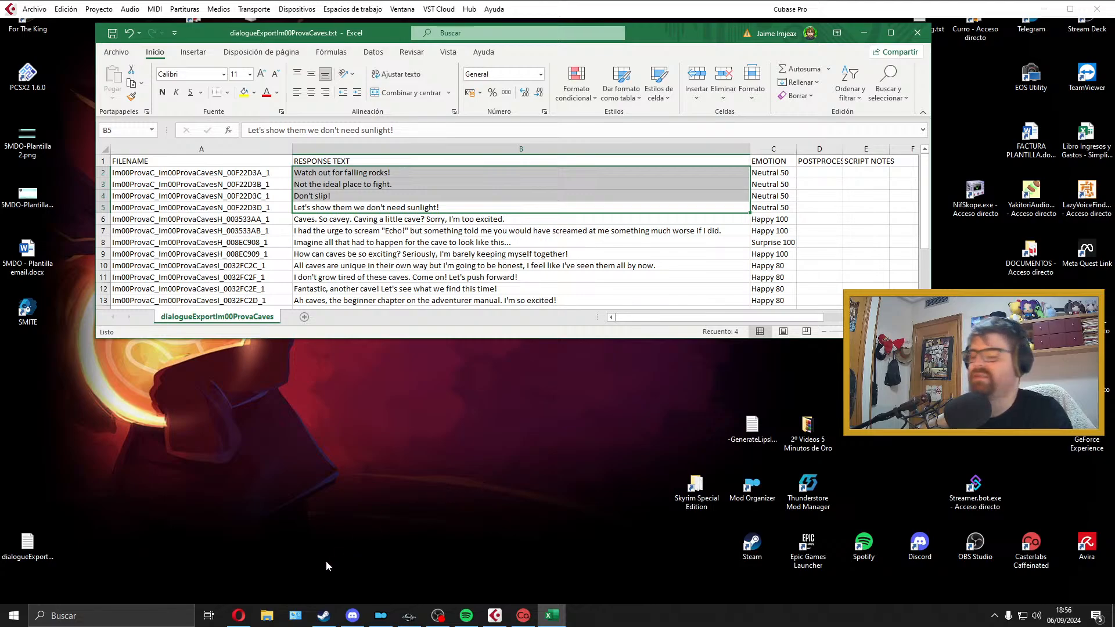
Step: Switch to the Prova Prima voicelines project in Cubase, keeping the dialogue spreadsheet in view above the arrangement
mouse_move(469, 614)
left_click(466, 591)
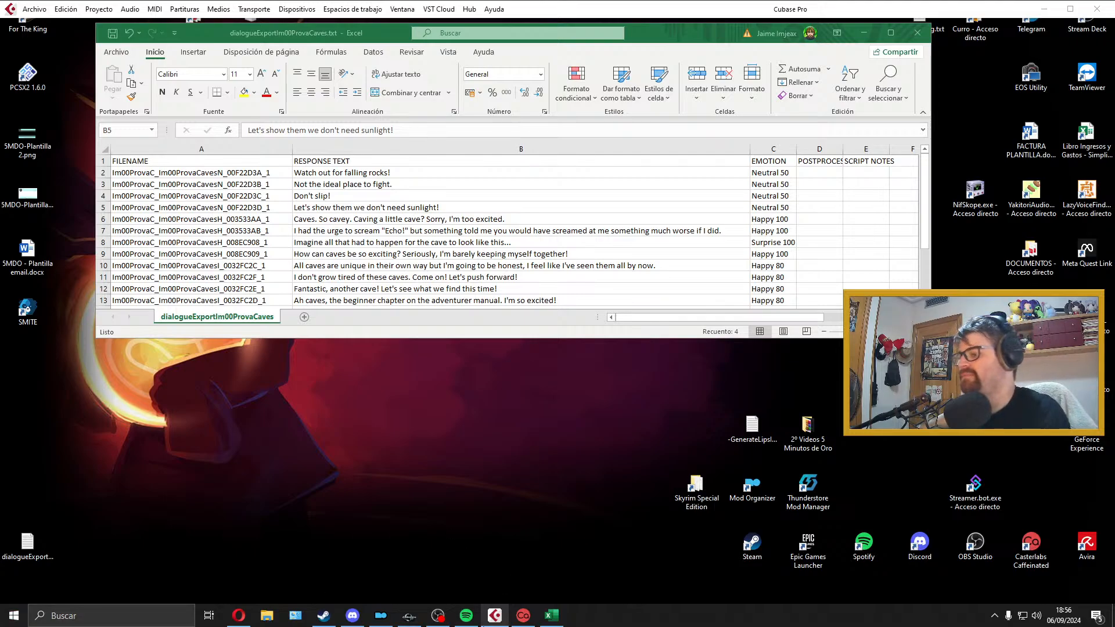
left_click(484, 625)
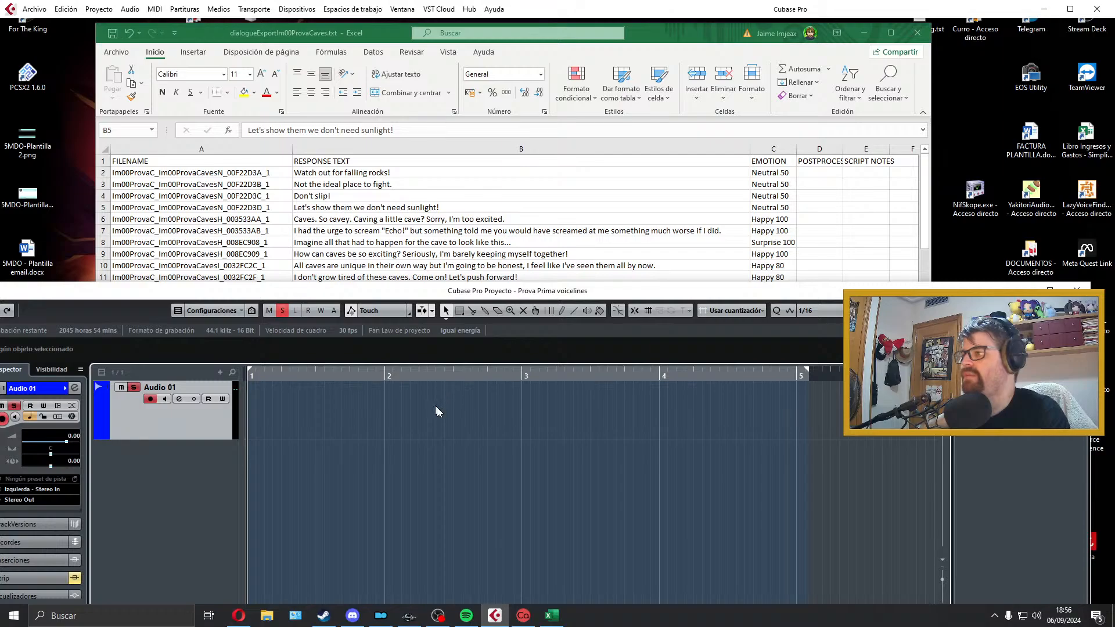
Step: Record a first take of "Watch out for falling rocks!" on Audio 01, delete it and readjust the track height
key("KP_Multiply")
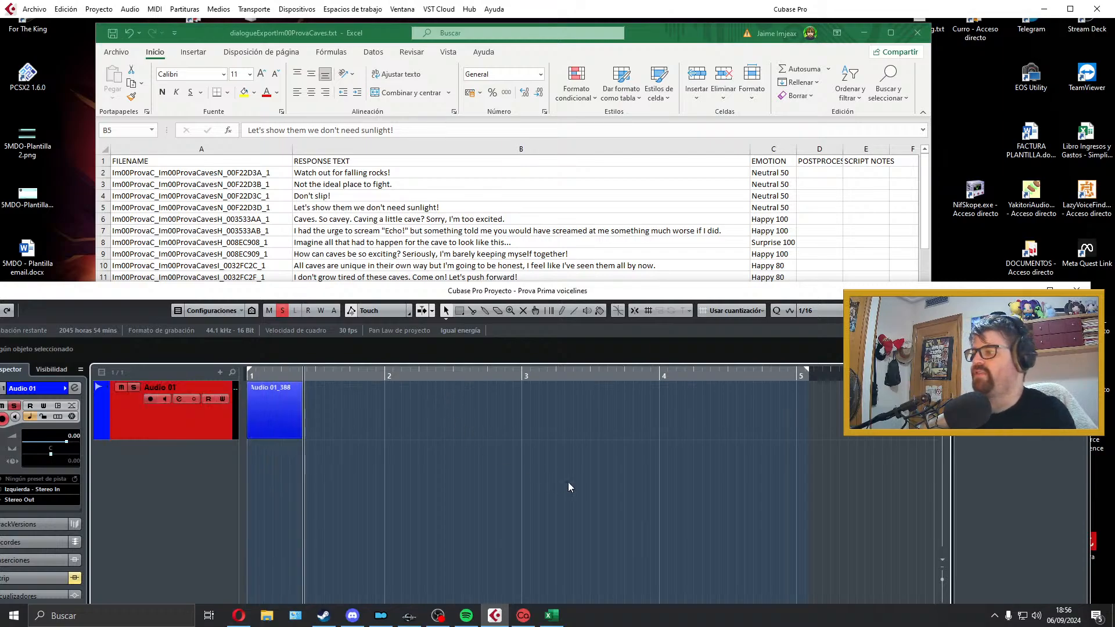
key("space")
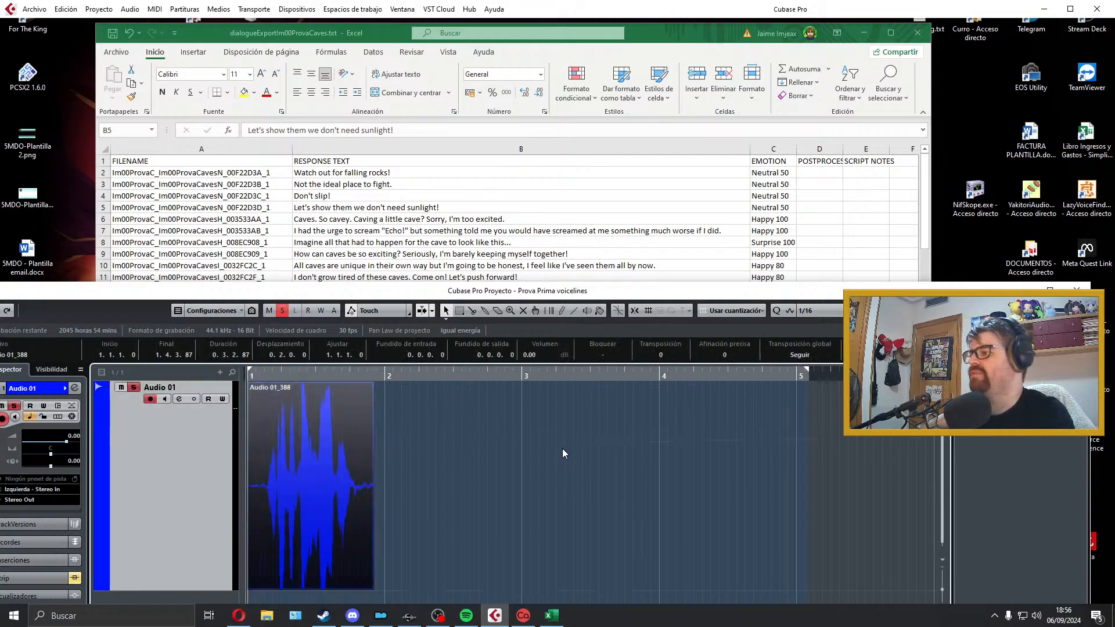
key("Delete")
key("z")
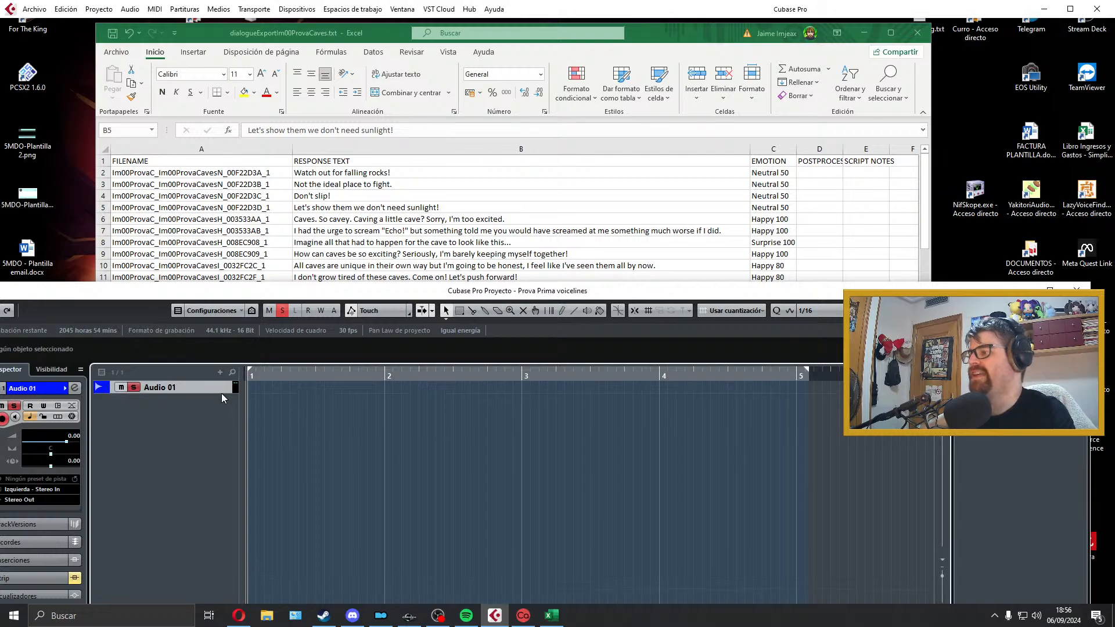
left_click_drag(223, 395, 224, 455)
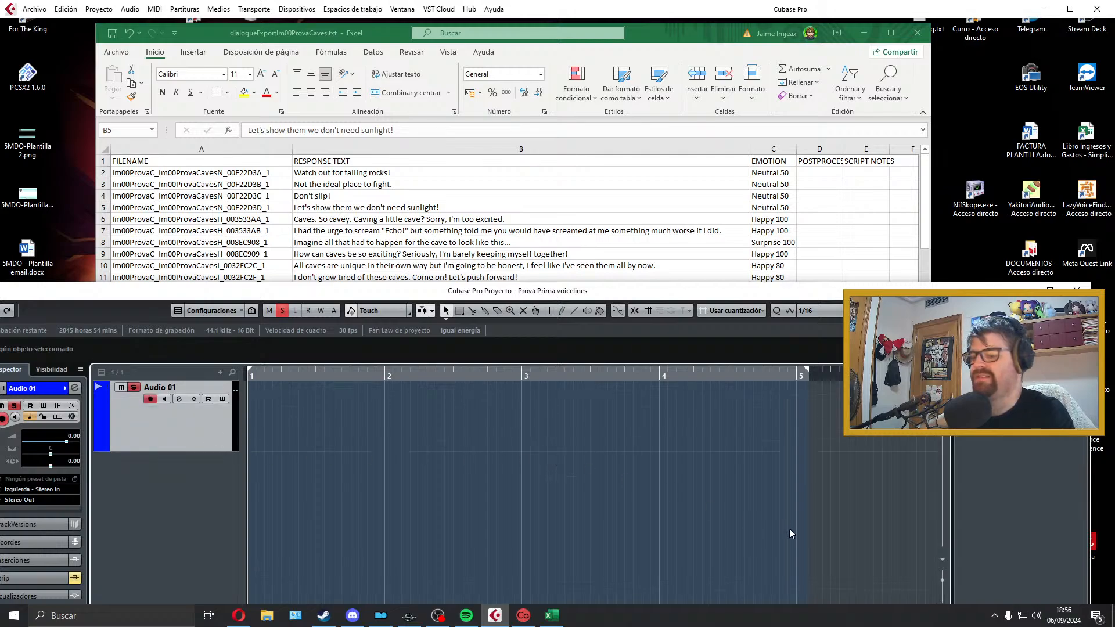
Step: Record "Watch out for falling rocks!" on Audio 01 from bar 1 and play the take back
key("KP_Multiply")
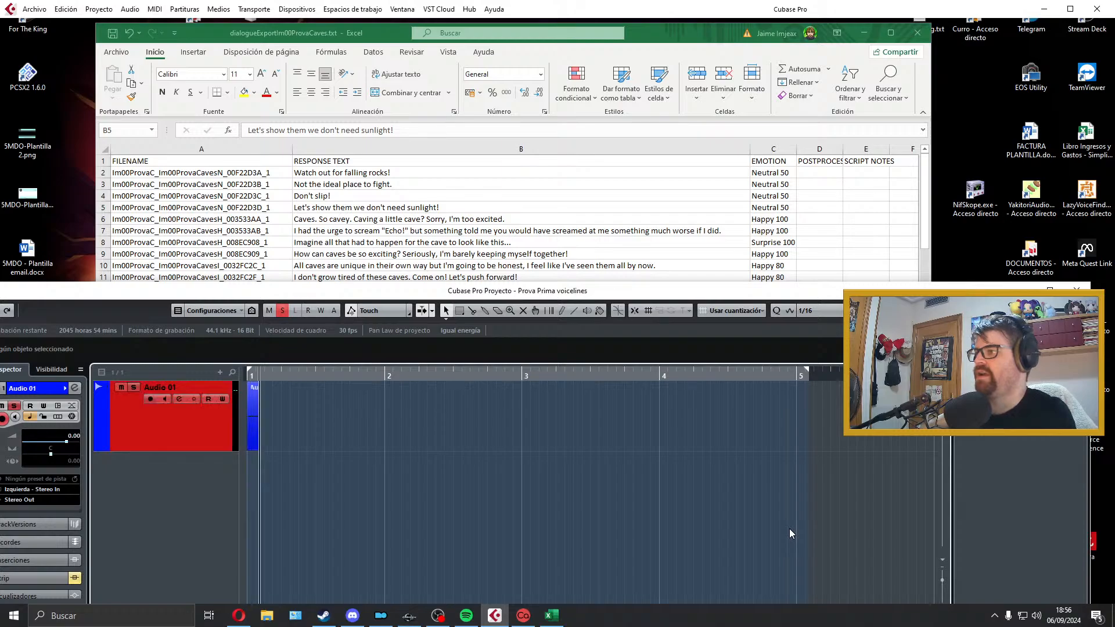
key("space")
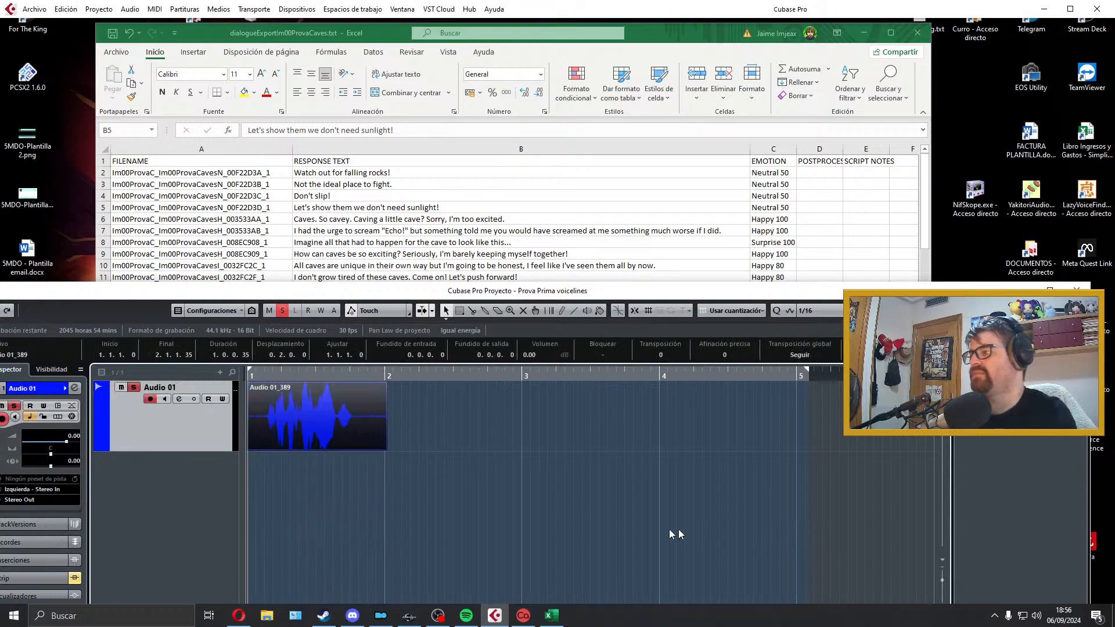
key("space")
key("space")
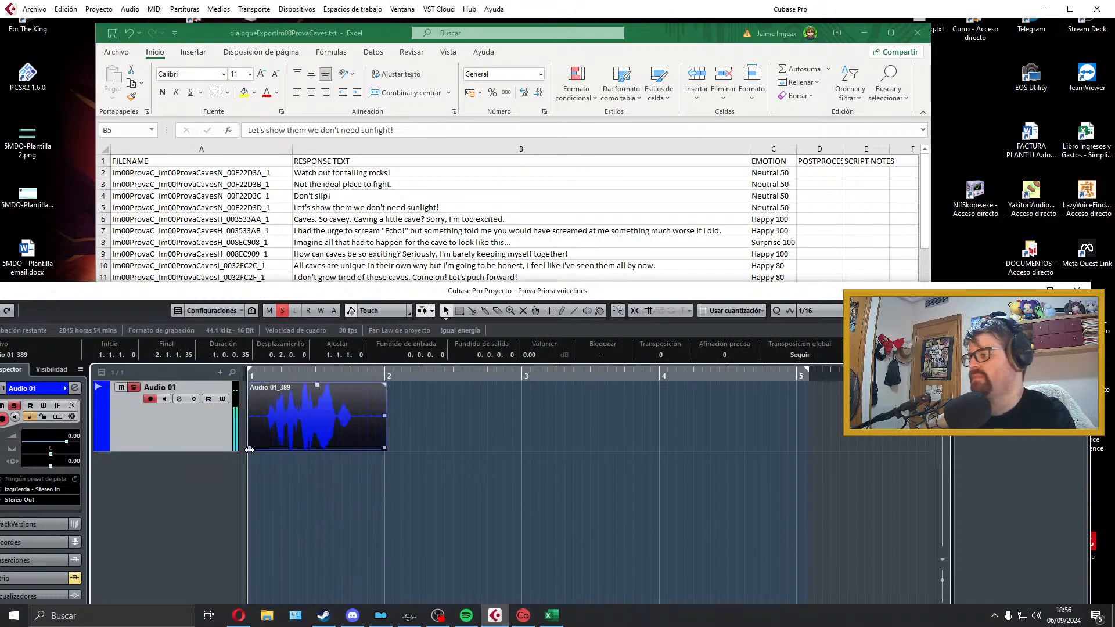
key("space")
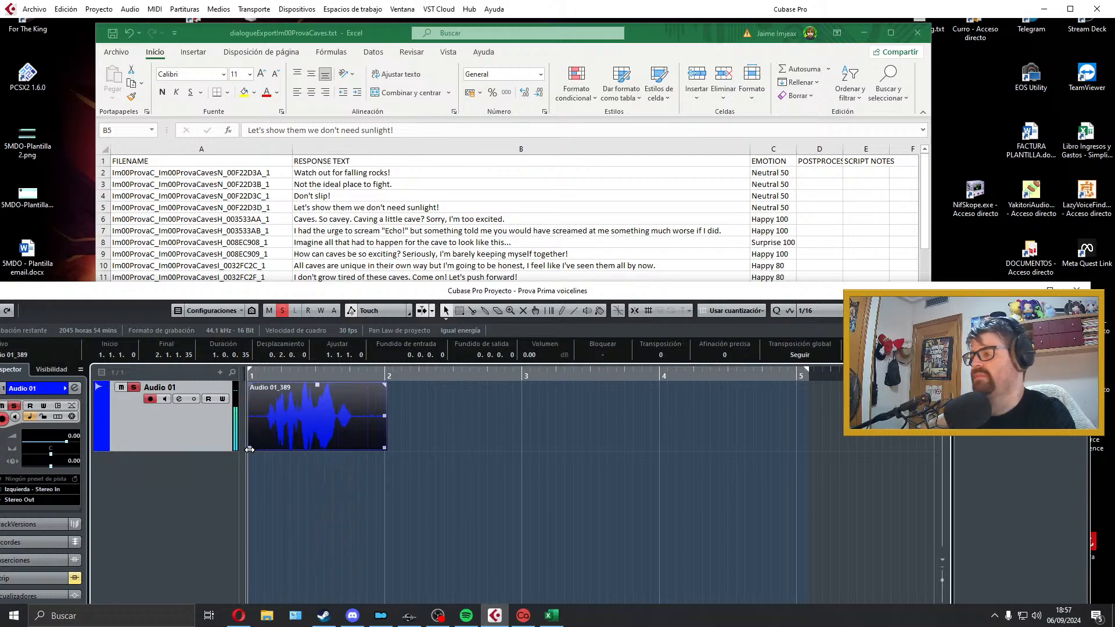
Step: Trim the silence before the first word, add a fade-in of about 0.0.0.40, and move the clip back to bar 1
left_click_drag(250, 449, 264, 449)
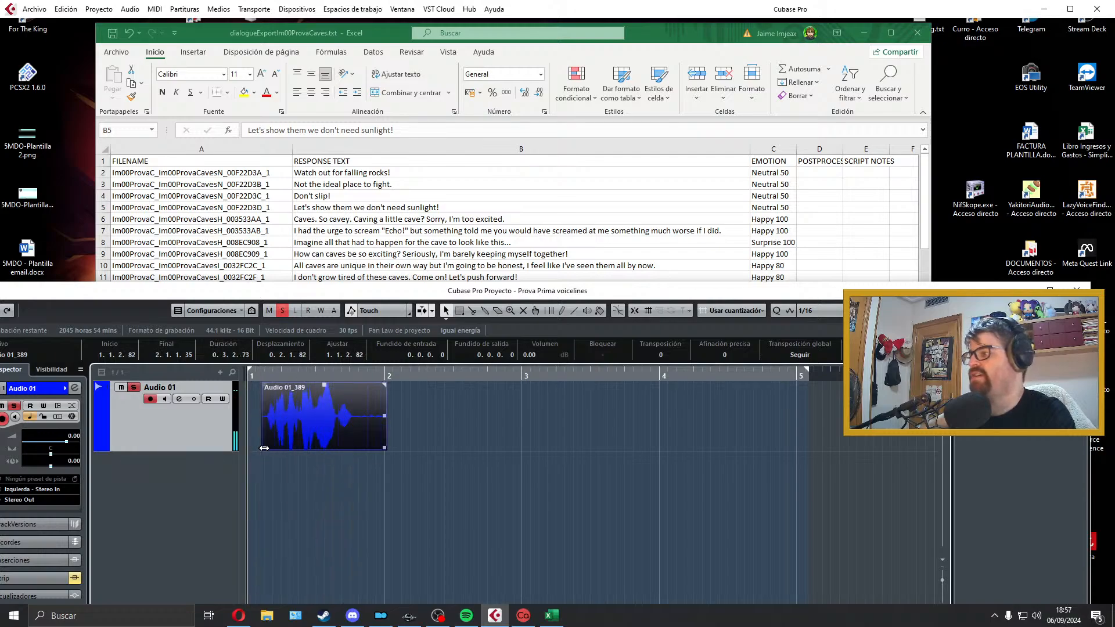
left_click_drag(263, 383, 266, 385)
left_click_drag(273, 408, 257, 407)
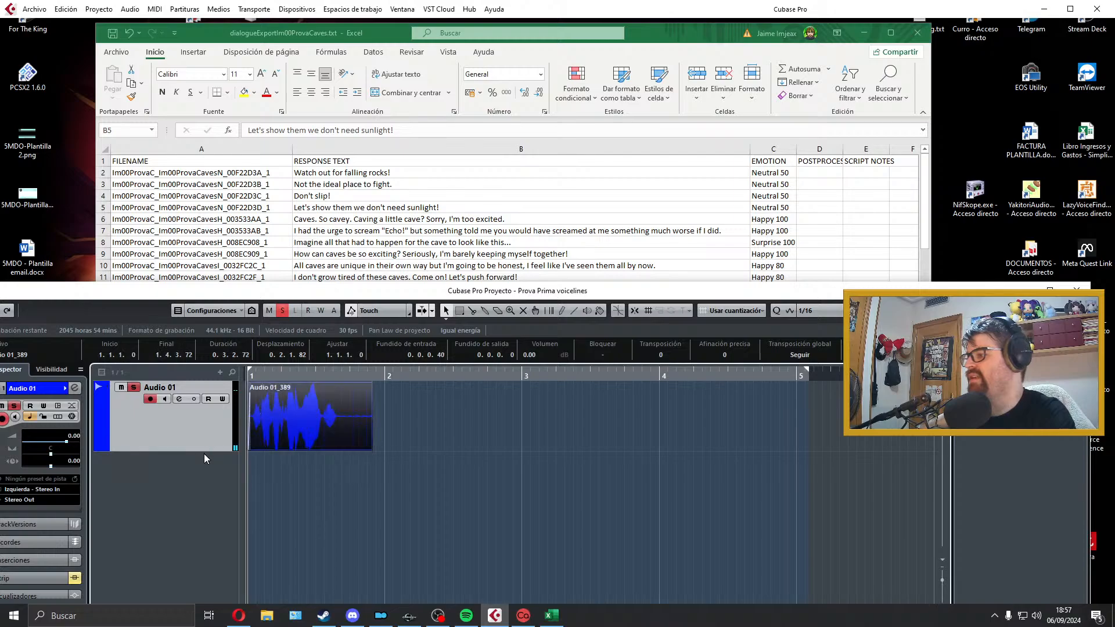
Step: Trim the clip's end to a length of about 0.2.3.43, add a fade-out of about 0.0.0.32, and play it back
left_click_drag(212, 448, 217, 428)
left_click_drag(369, 423, 342, 424)
left_click_drag(342, 384, 338, 385)
key("space")
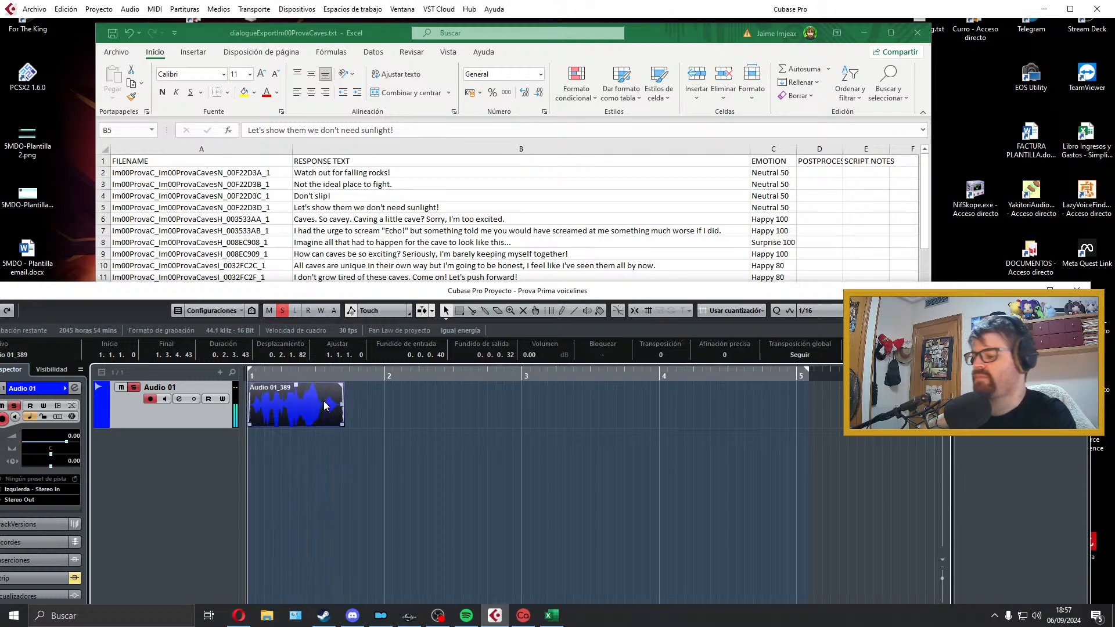
Step: Set the locators around the clip and copy the filename of the falling rocks line from cell A2
key("p")
double_click(271, 171)
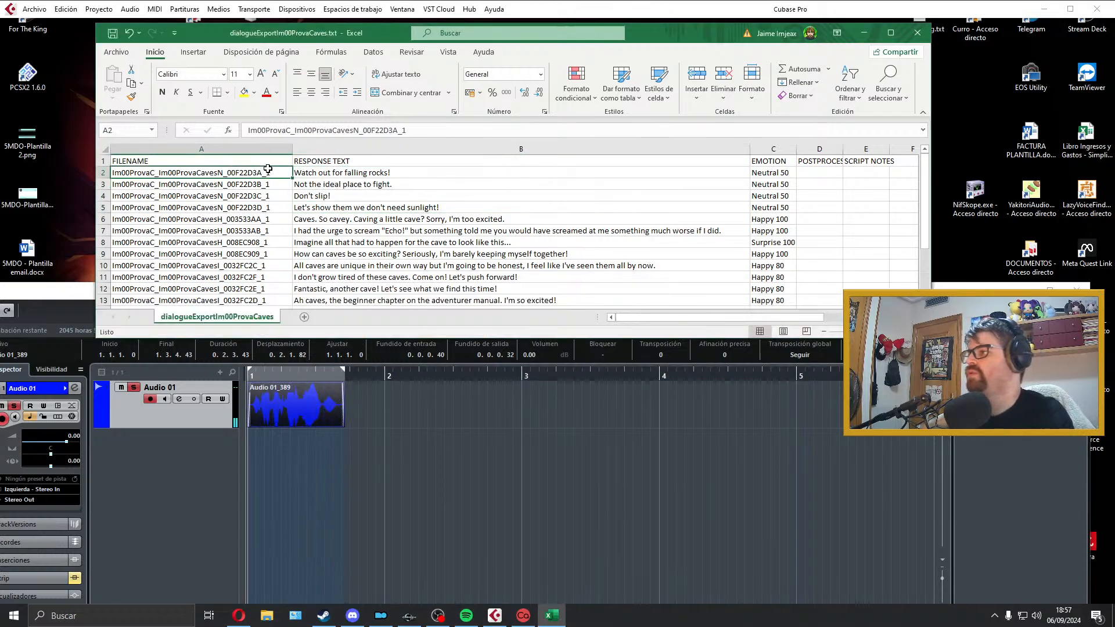
left_click_drag(273, 173, 7, 170)
key("ctrl+c")
left_click(298, 399)
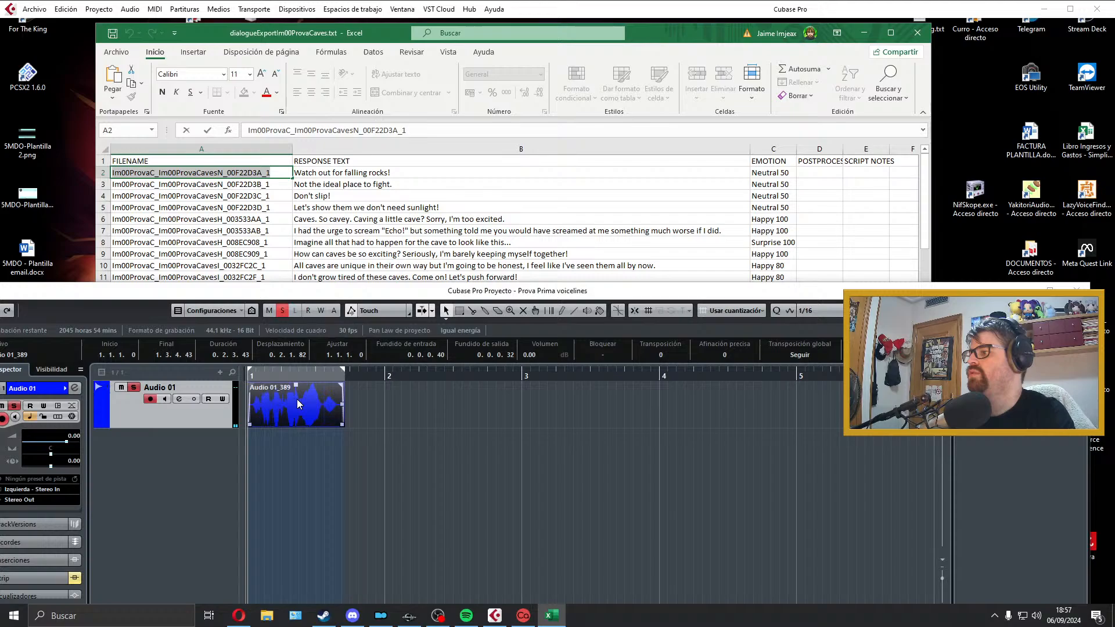
Step: Export the audio mixdown as a Wave file named Im00ProvaC_Im00ProvaCavesN_00F22D3A_1, and close the export window
left_click(34, 8)
mouse_move(101, 186)
left_click(273, 212)
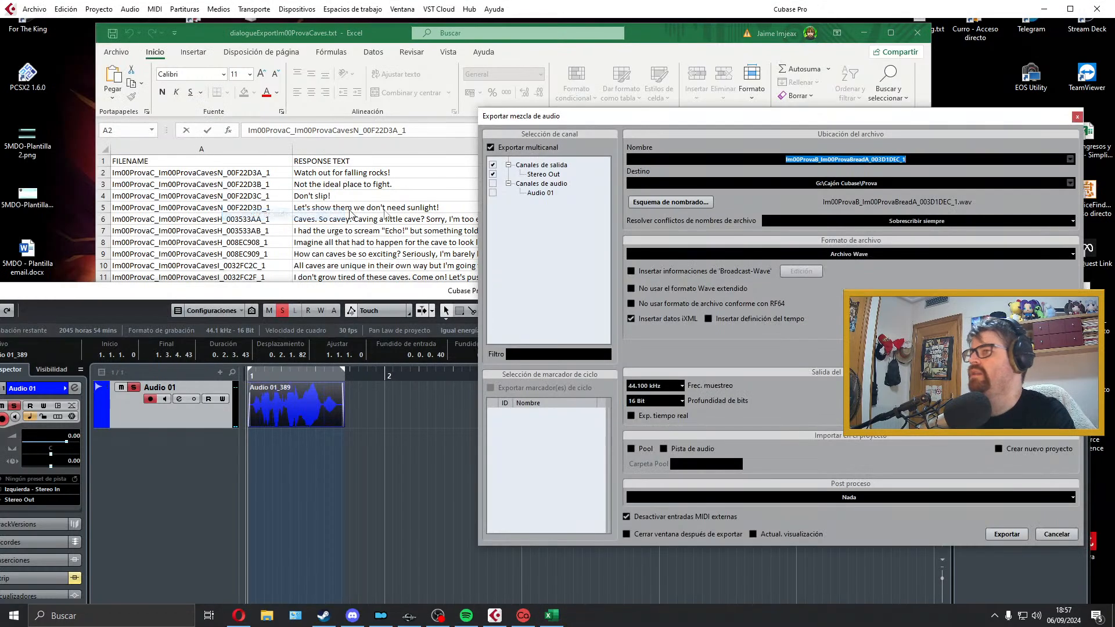
key("ctrl+v")
left_click(996, 530)
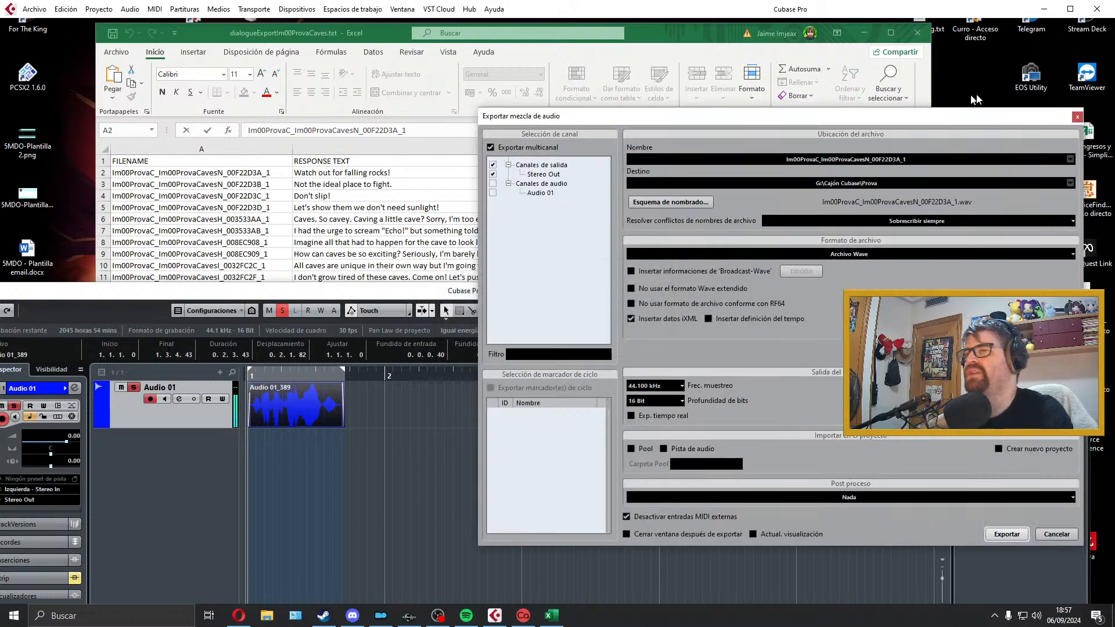
left_click(1077, 117)
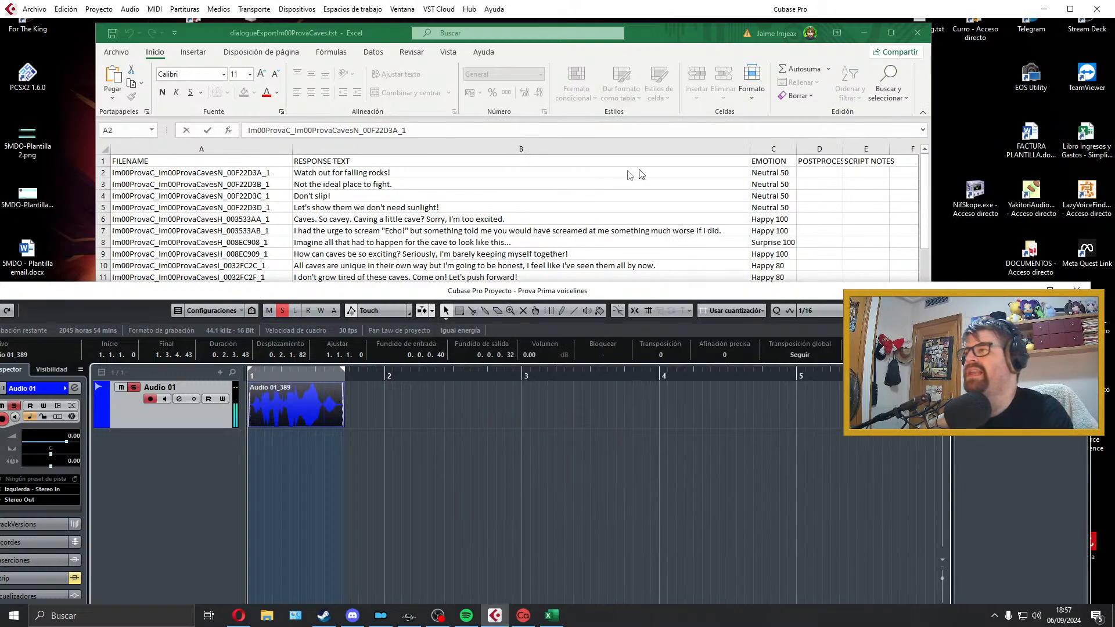
Step: Delete the exported falling rocks clip from Audio 01 and extend the locator range to about the middle of bar 4
left_click(336, 408)
key("Delete")
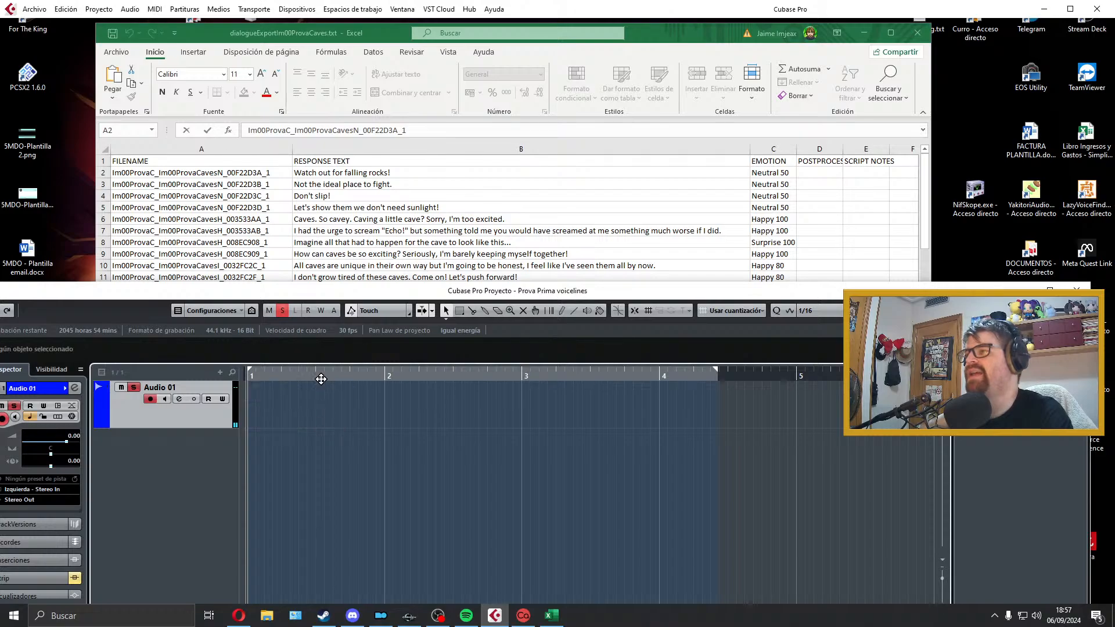
left_click(380, 209)
left_click(290, 436)
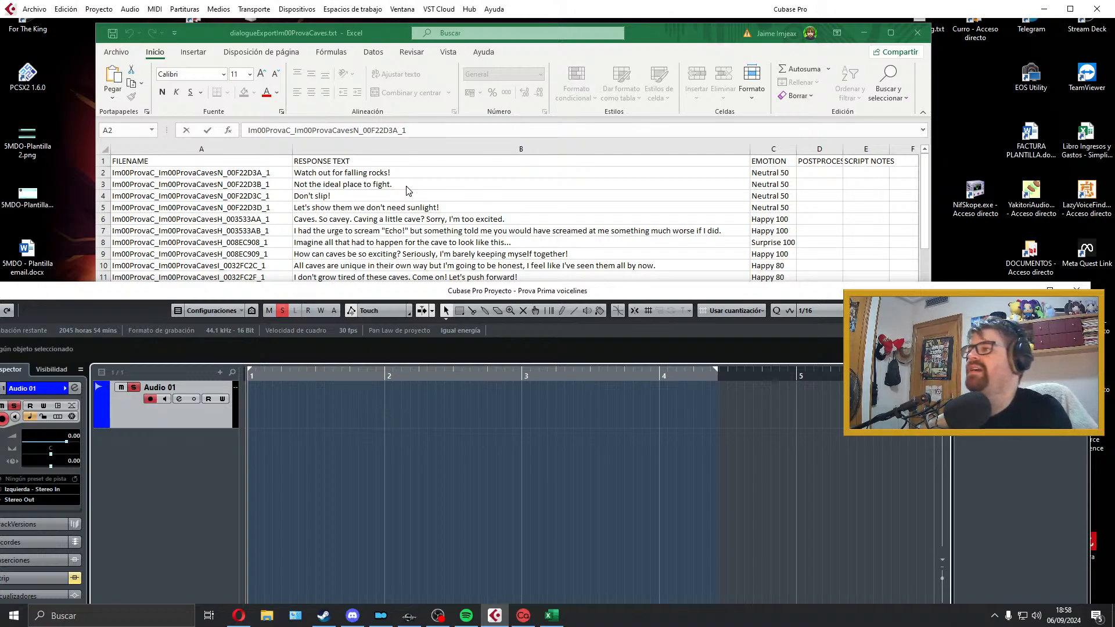
Step: Record a take of "Not the ideal place to fight." on Audio 01, listen to it and delete it
key("alt+Tab")
left_click(410, 476)
key("KP_Multiply")
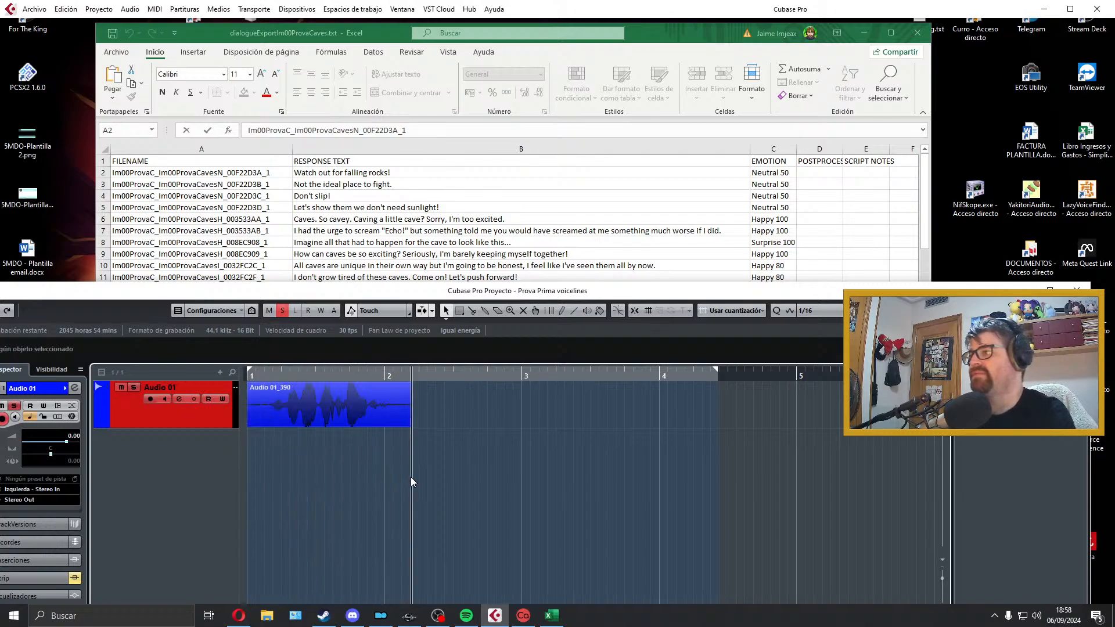
key("space")
key("space")
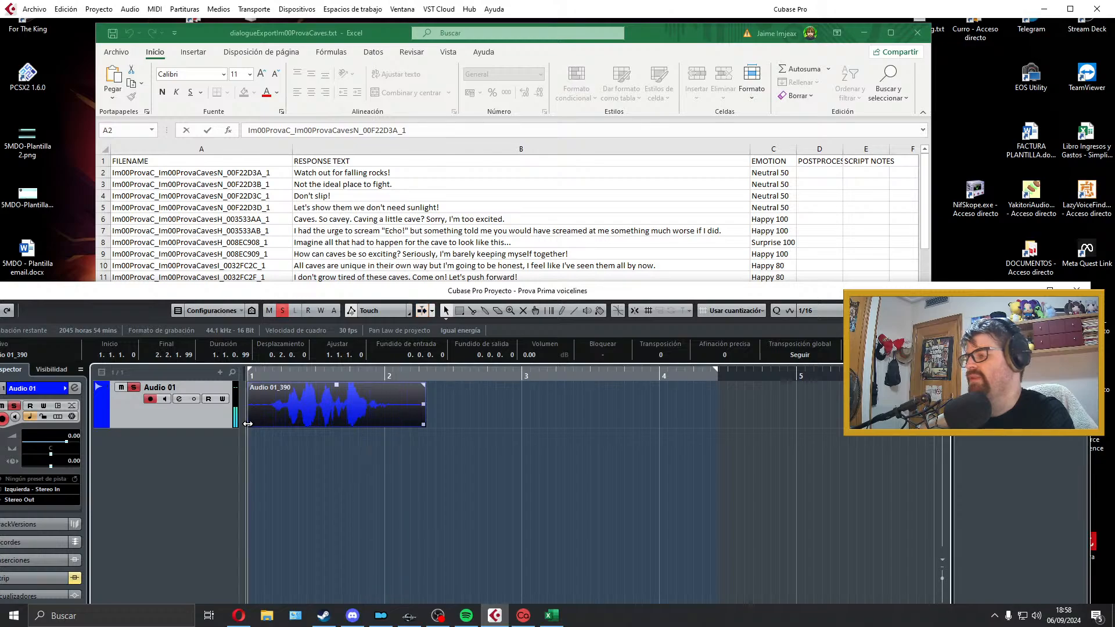
key("space")
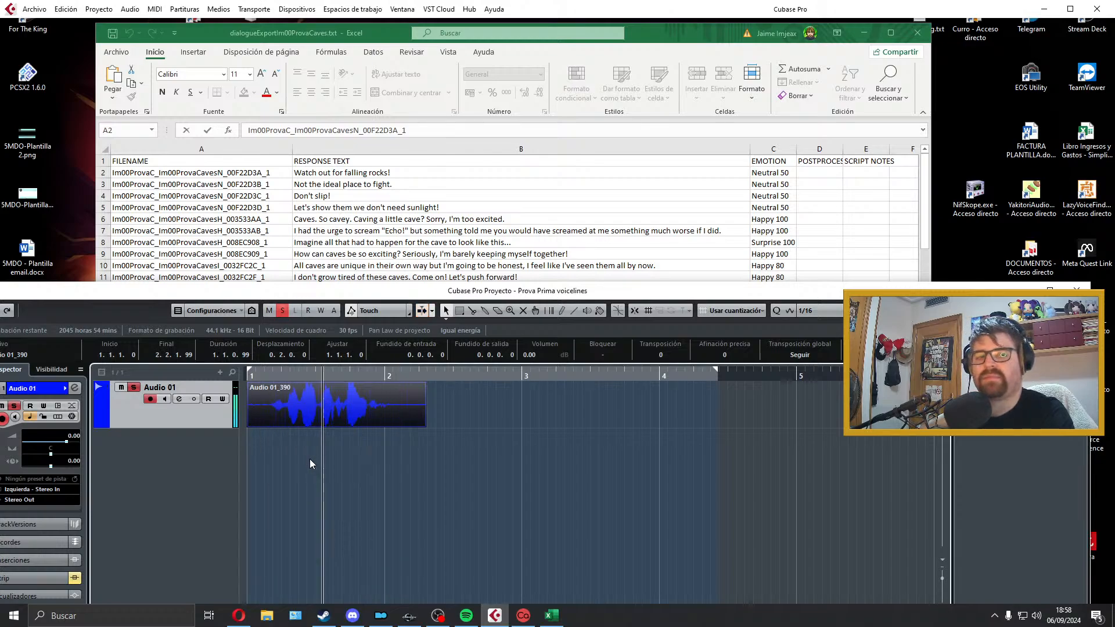
key("space")
key("Delete")
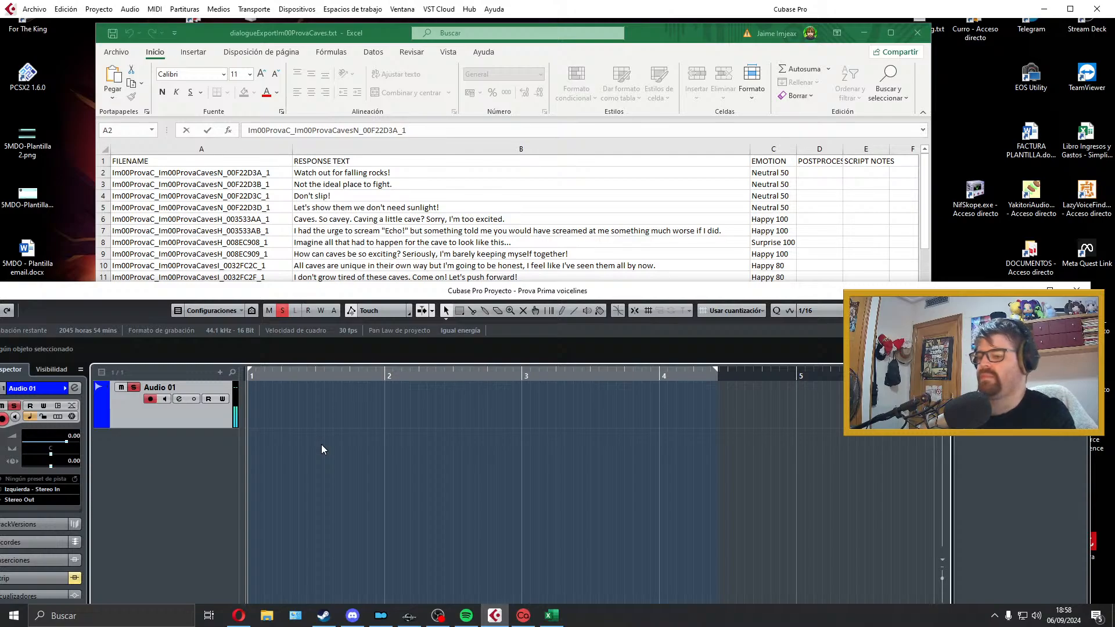
Step: Record a new take of "Not the ideal place to fight." from bar 1 and play it back
key("KP_Multiply")
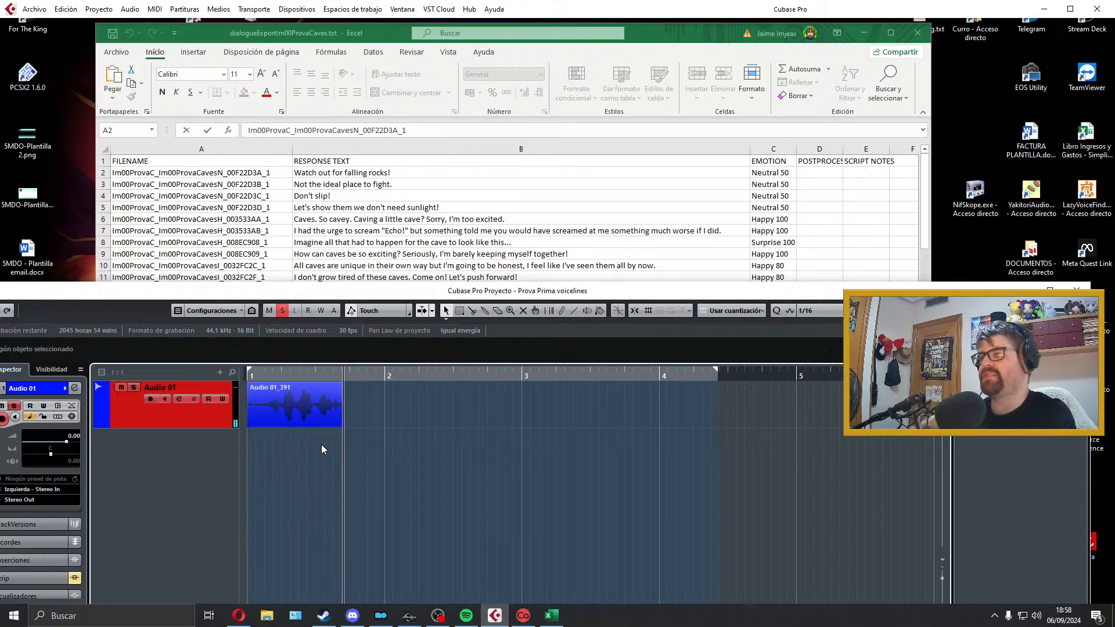
key("space")
key("space")
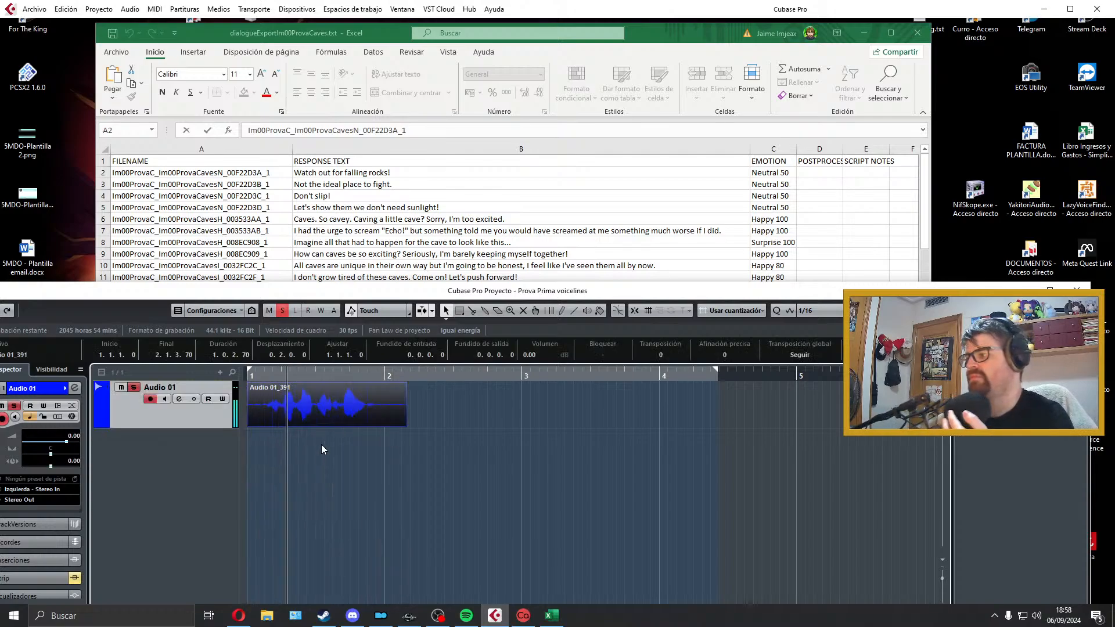
key("space")
Step: Trim both ends of the new take, add a fade-in of about 0.0.0.24 and a short fade-out, and play it back
left_click_drag(249, 424, 254, 385)
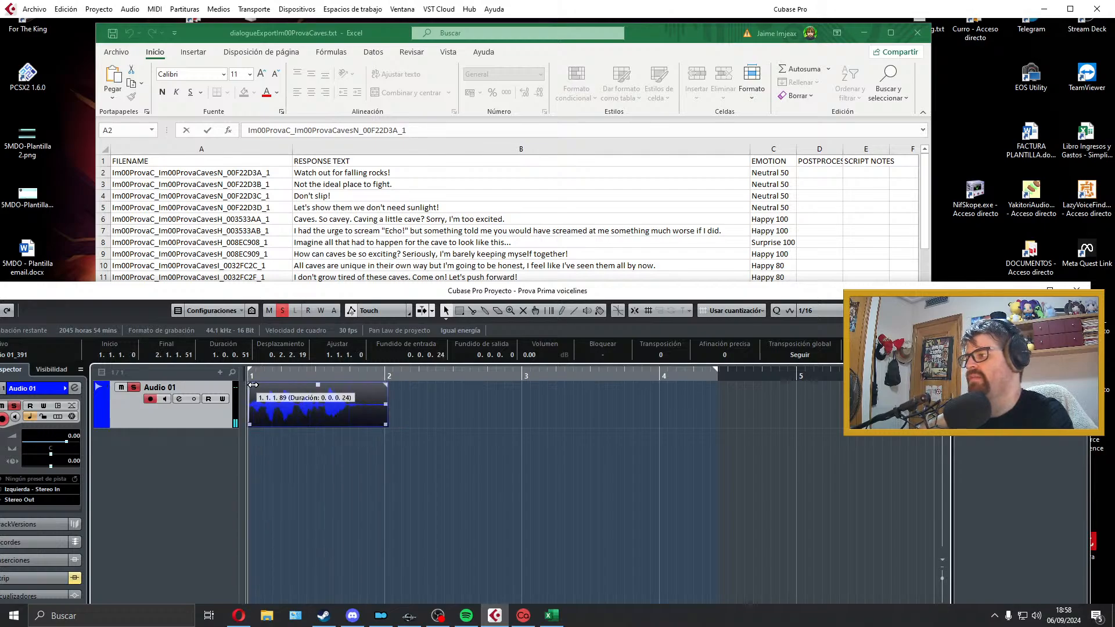
left_click_drag(386, 424, 349, 426)
left_click_drag(345, 386, 343, 385)
key("space")
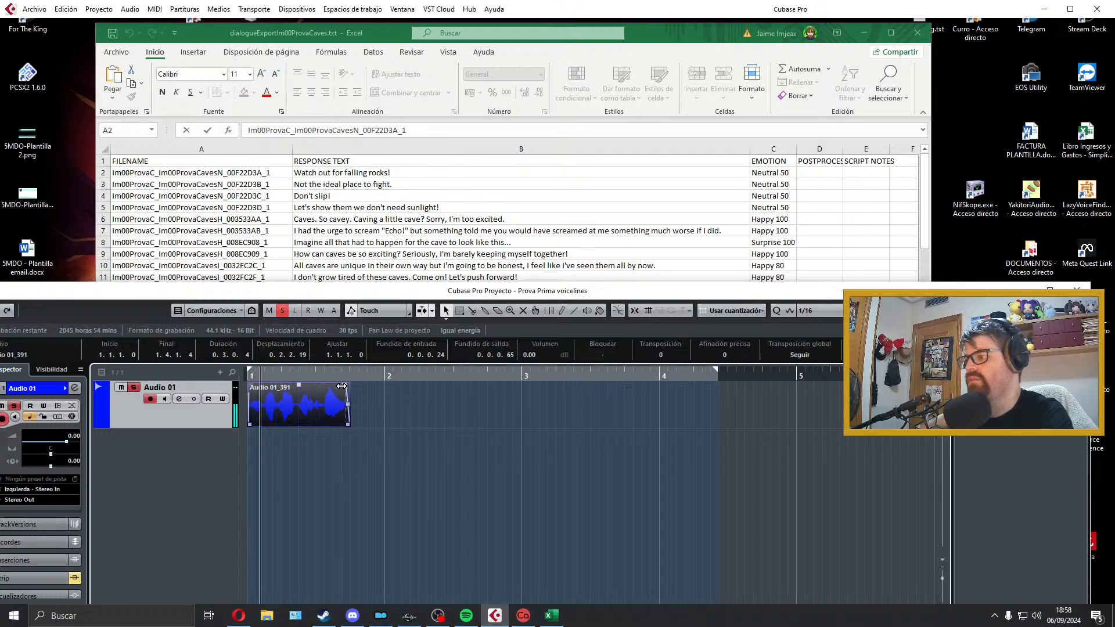
key("space")
Step: Extend the clip's end to a length of about 0.3.2.73, set its fade-out to about 0.0.1.75, and check it by playback
left_click_drag(349, 425, 371, 425)
left_click_drag(367, 385, 357, 387)
key("space")
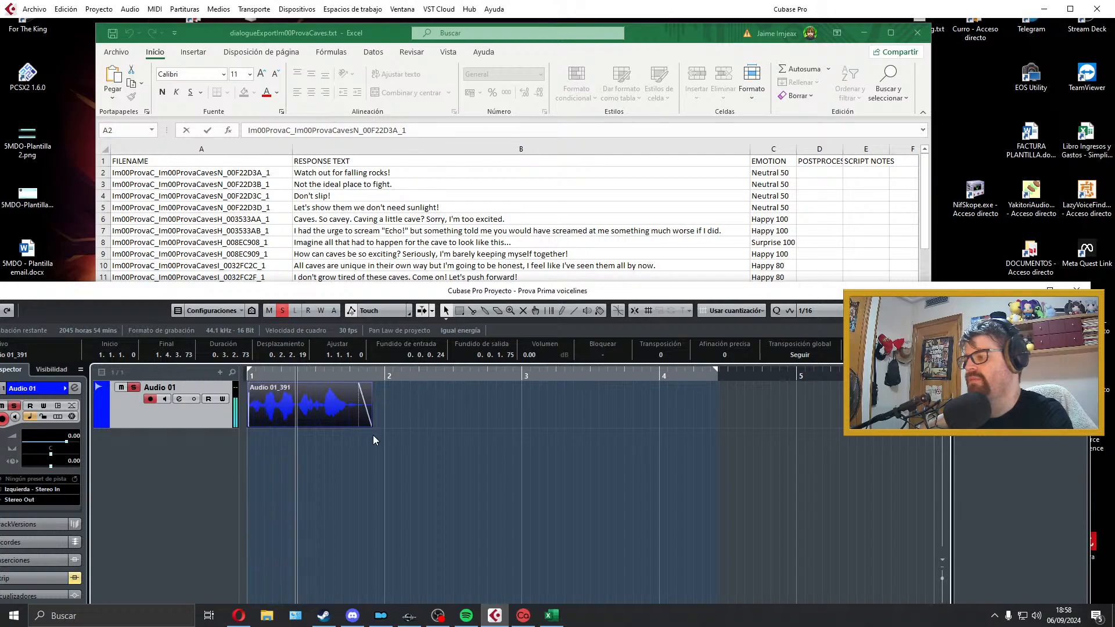
key("space")
Step: Set the locators around the clip and copy the filename of "Not the ideal place to fight." from cell A3
key("p")
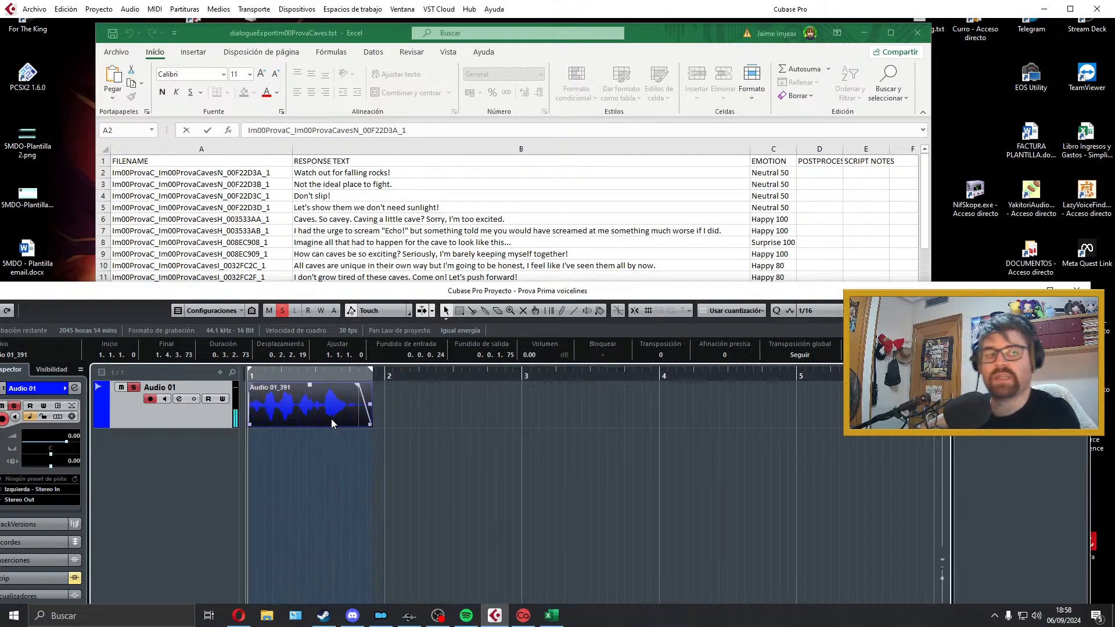
key("alt+Tab")
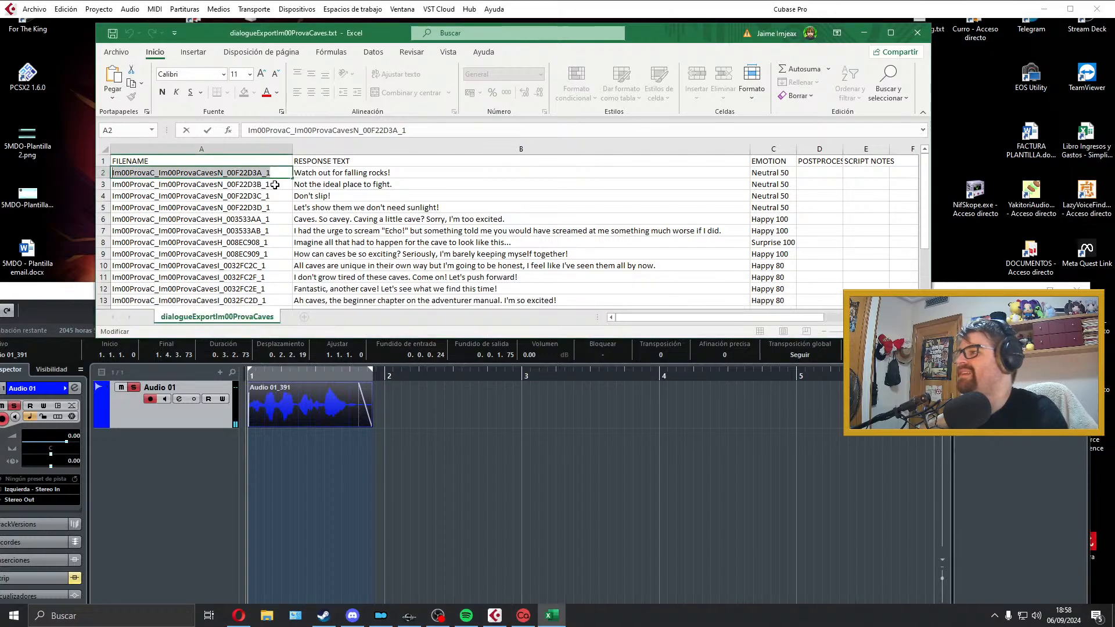
key("Down")
left_click(266, 347)
Step: Export the audio mixdown as a Wave file named Im00ProvaC_Im00ProvaCavesN_00F22D3B_1
left_click(35, 8)
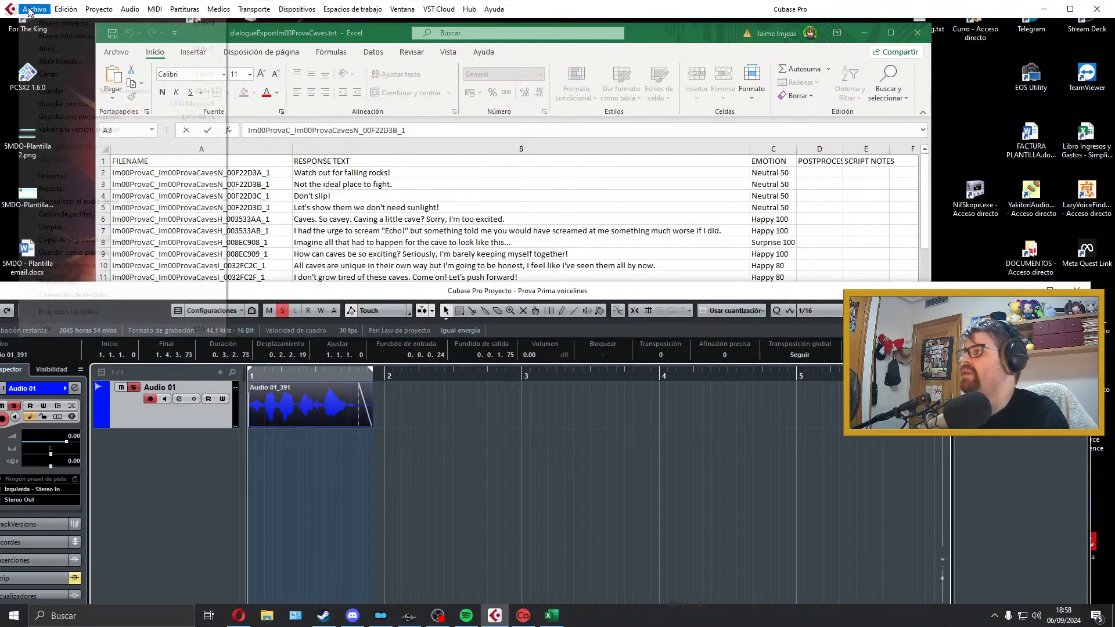
mouse_move(157, 190)
left_click(271, 214)
type("Im00ProvaC_Im00ProvaCavesN_00F22D3B_1")
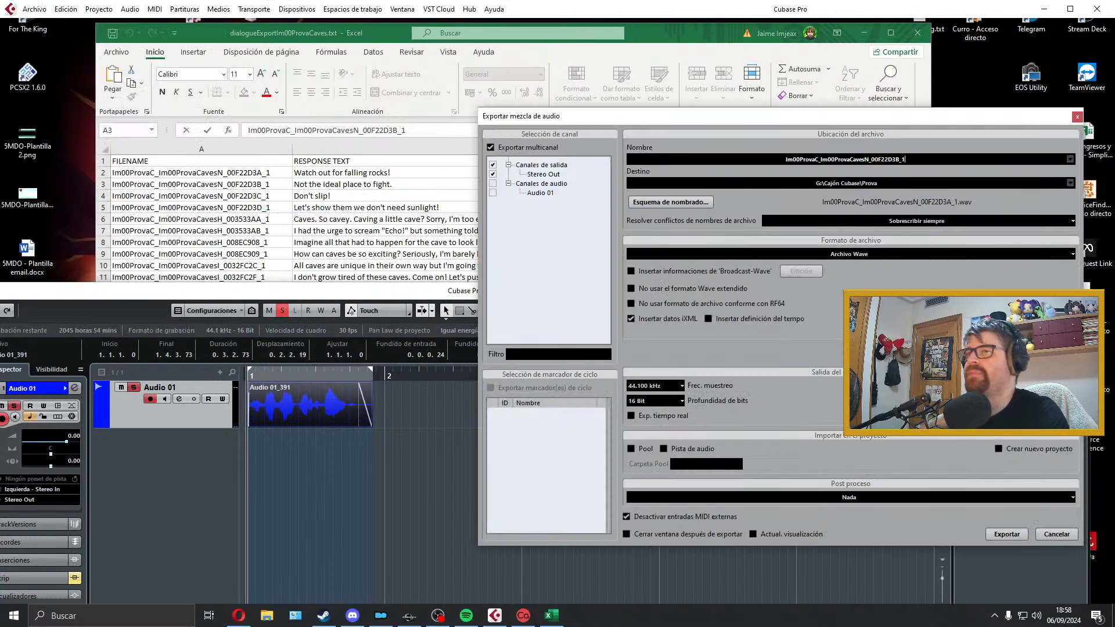
left_click(1011, 533)
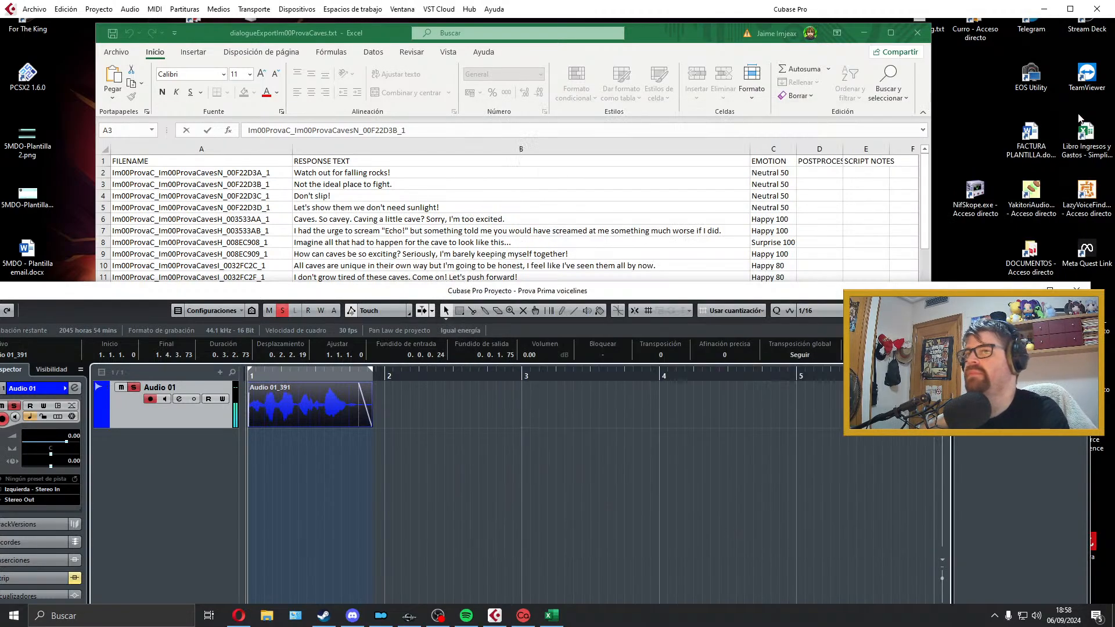
Step: Delete the exported second line's clip from Audio 01 and extend the locator range to near the end of bar 4
key("Delete")
left_click_drag(371, 373, 773, 374)
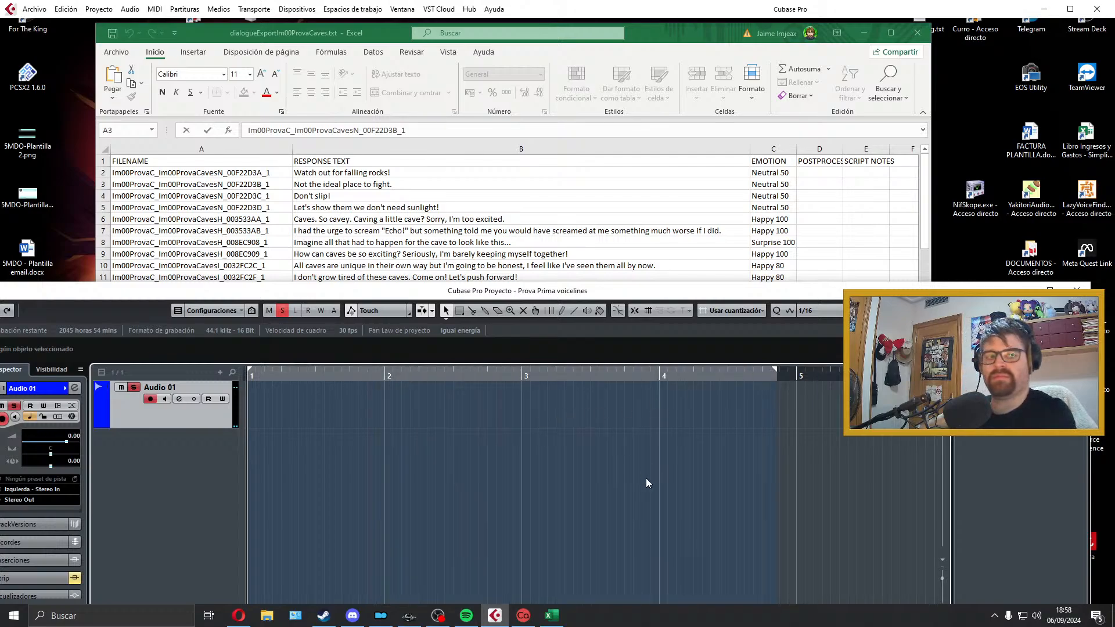
Step: Try several takes of "Don't slip!" on Audio 01, playing back and deleting the rejected ones
key("KP_Multiply")
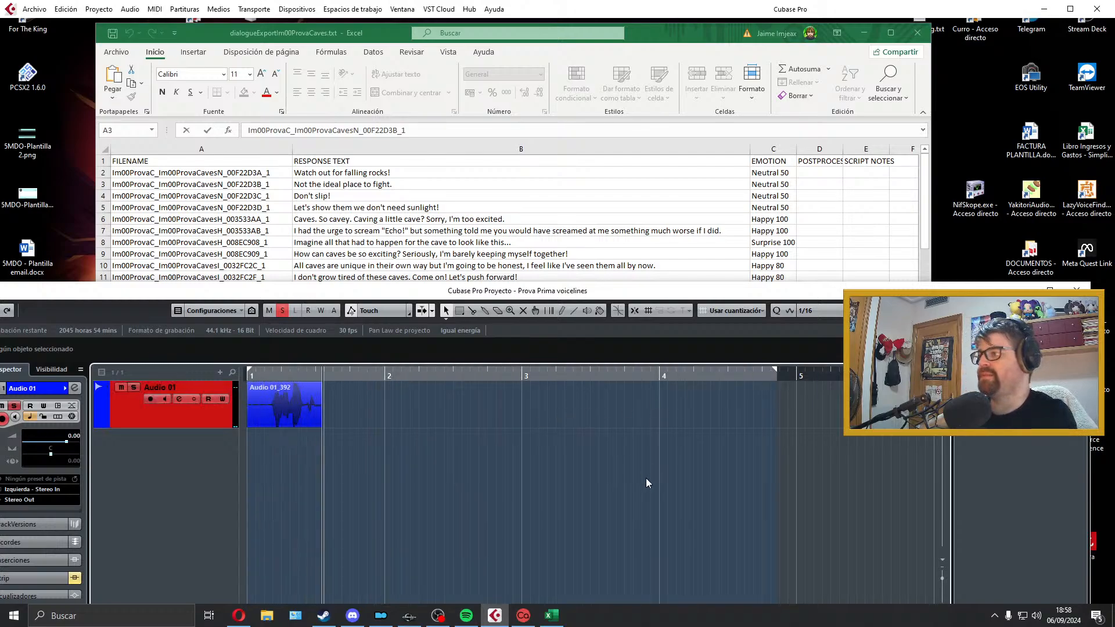
key("space")
key("Delete")
key("KP_Multiply")
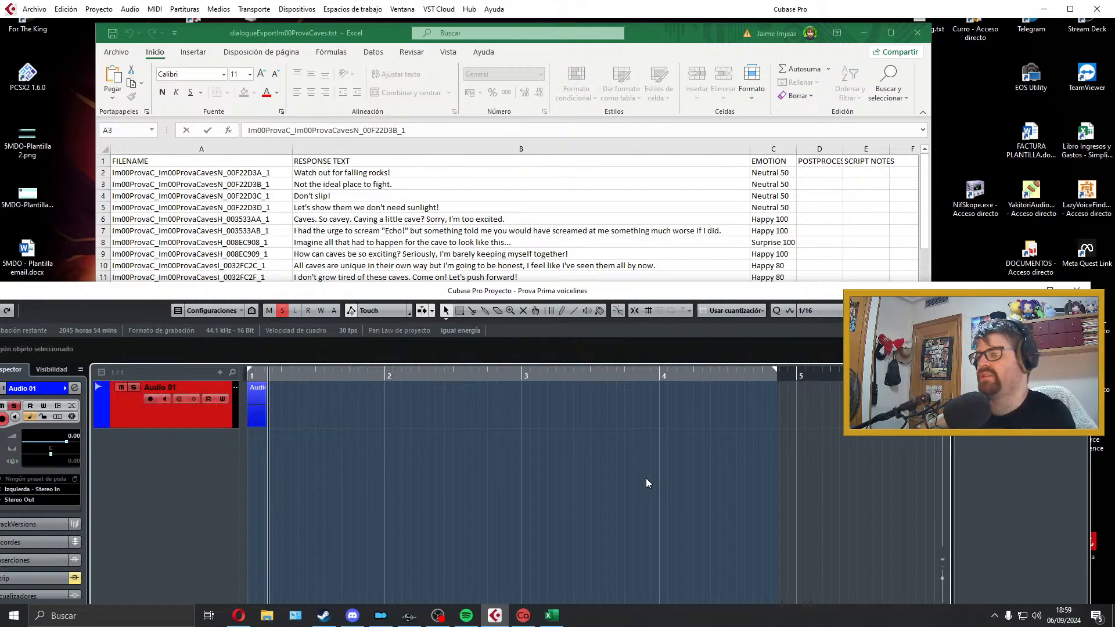
key("space")
key("space")
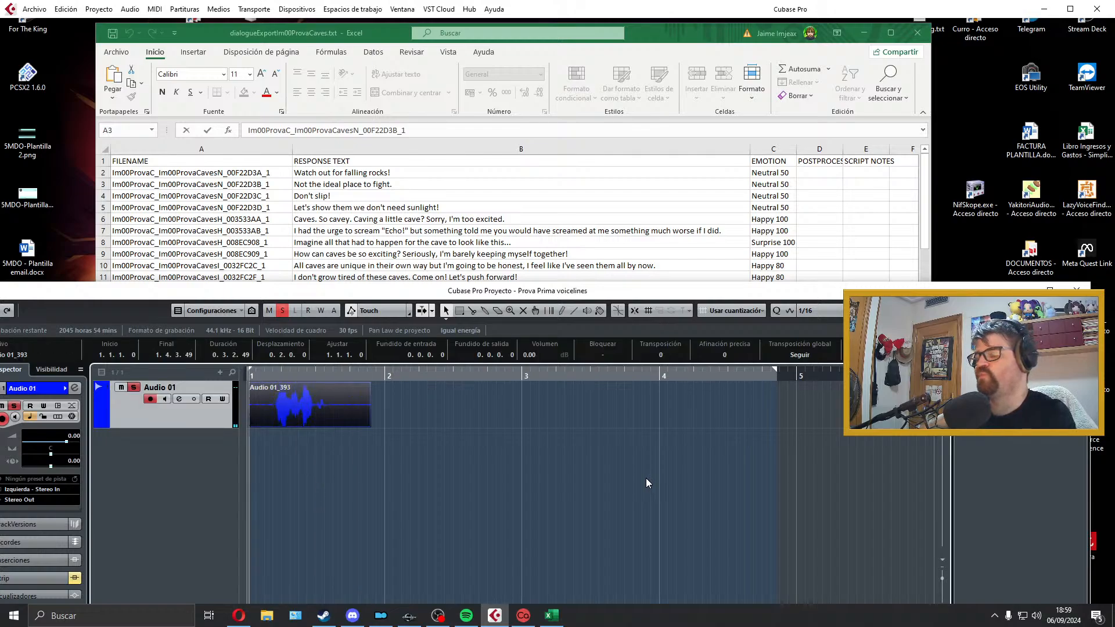
key("space")
key("Delete")
key("KP_Multiply")
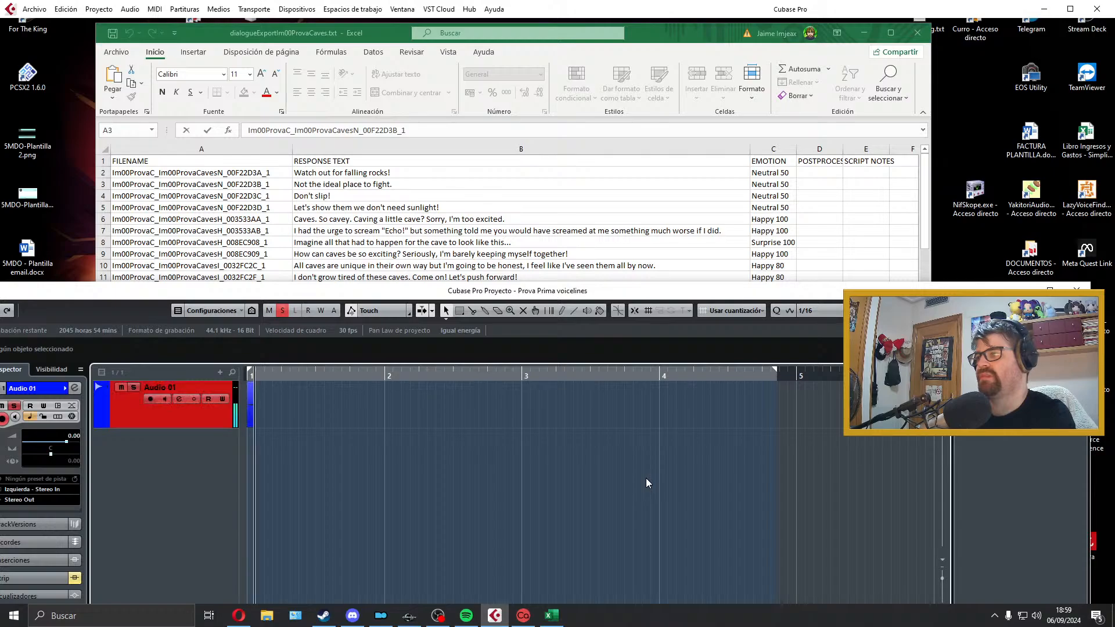
key("space")
key("space")
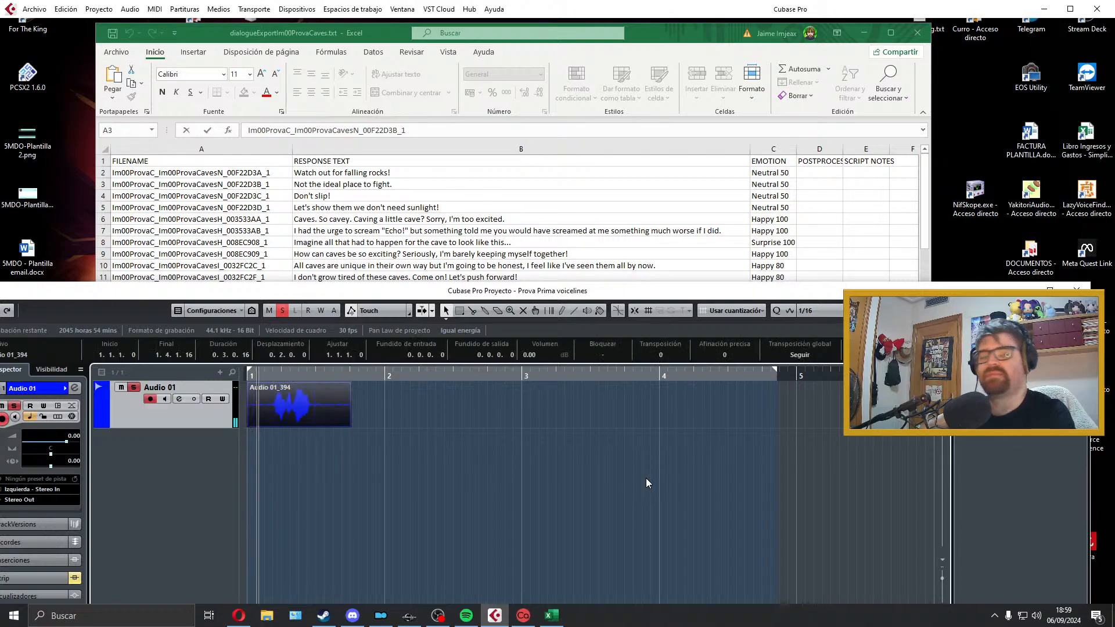
Step: Record a take of "Don't slip!" on Audio 01 and play it back
key("space")
key("Delete")
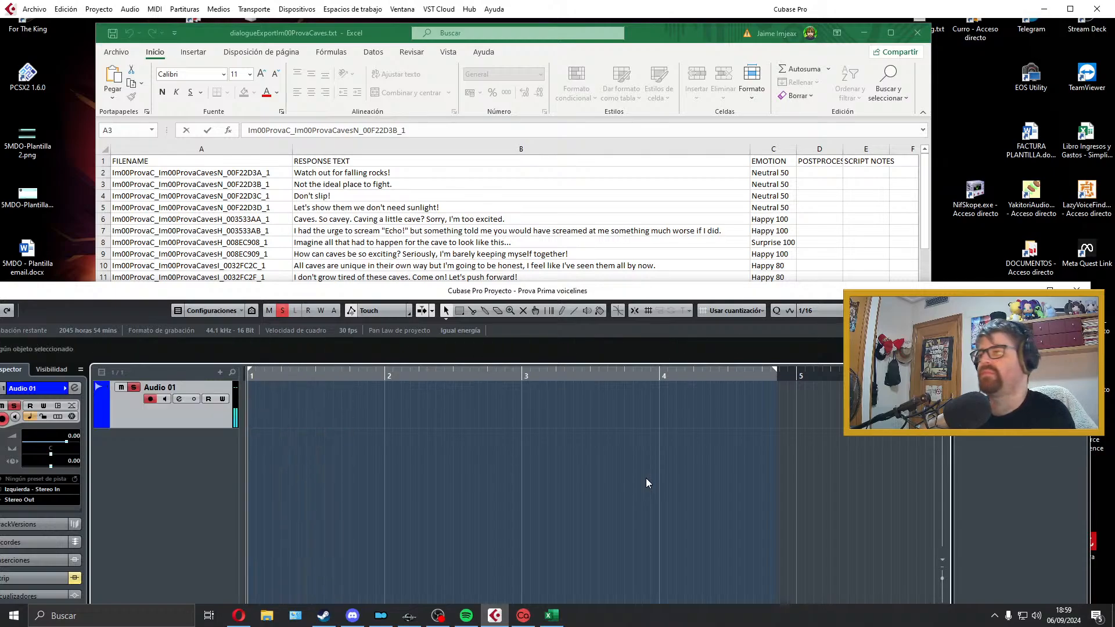
key("KP_Multiply")
key("space")
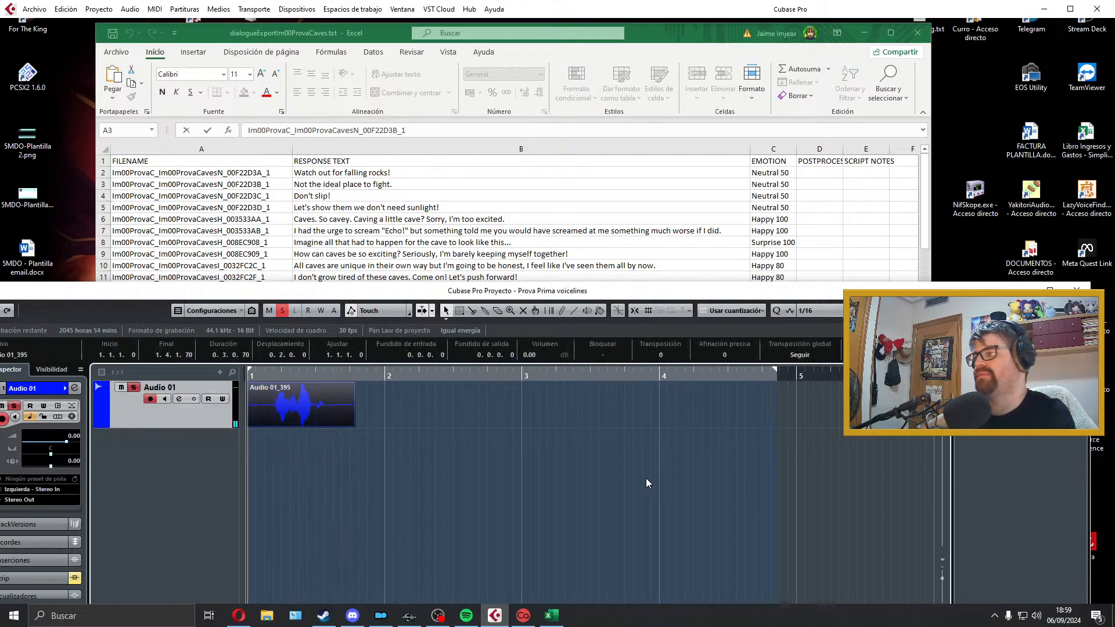
key("space")
key("space")
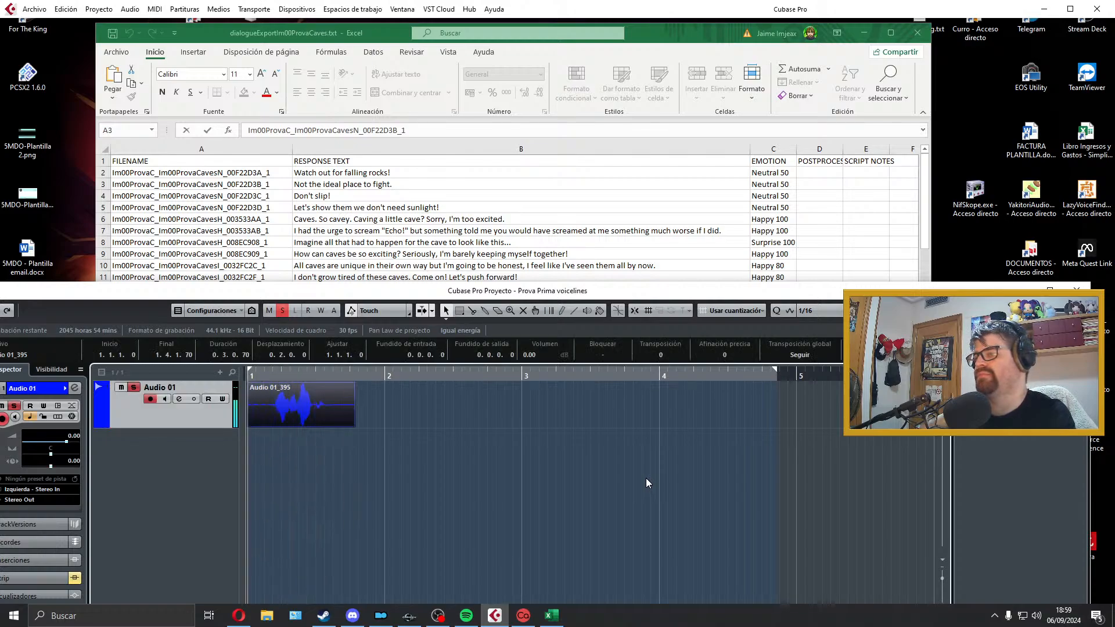
Step: Trim the clip's silence to a length of about 0.1.2.91, set its fade-in and fade-out to about 0.0.0.48, and check it by playback
left_click_drag(249, 425, 253, 386)
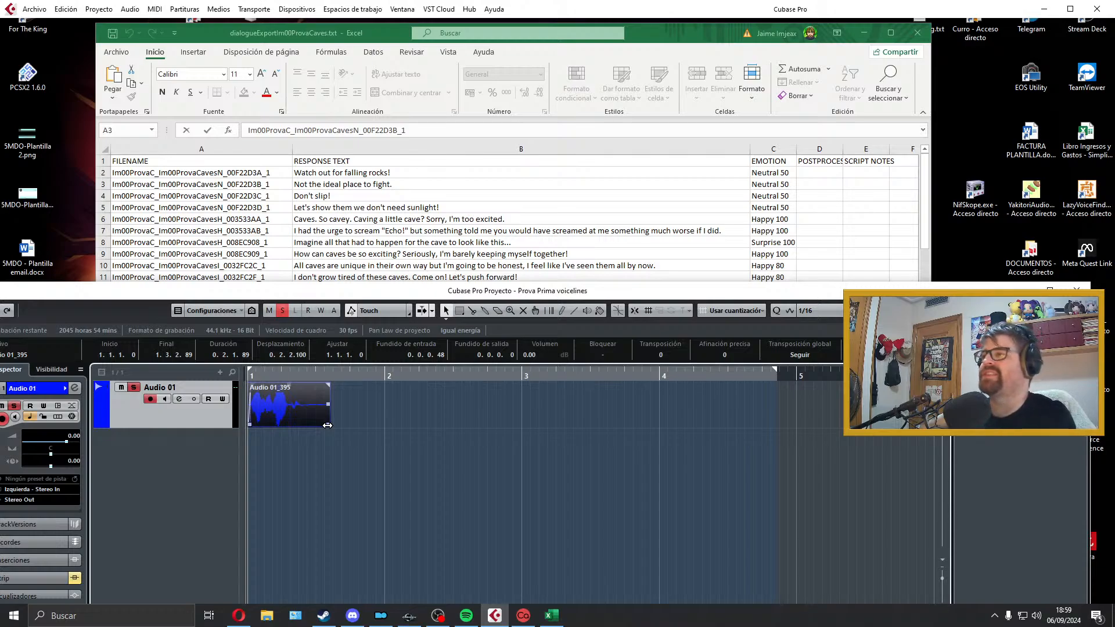
left_click_drag(327, 426, 300, 385)
key("space")
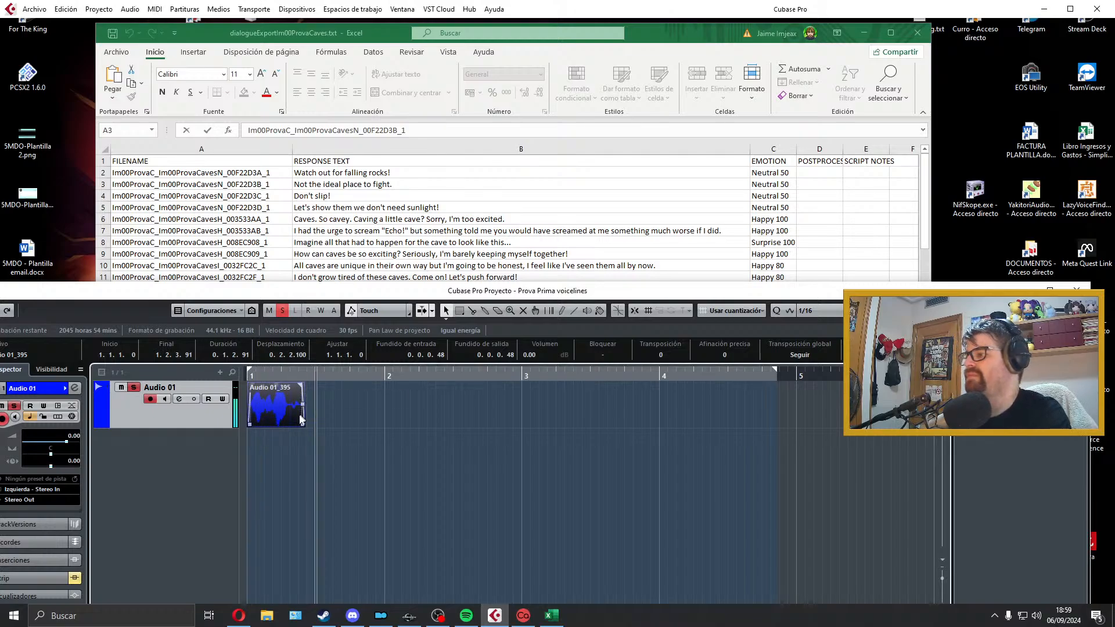
key("space")
Step: Set the locators around the clip and export it as a Wave file named Im00ProvaC_Im00ProvaCavesN_00F22D3C_1, copying the name from cell A4
key("p")
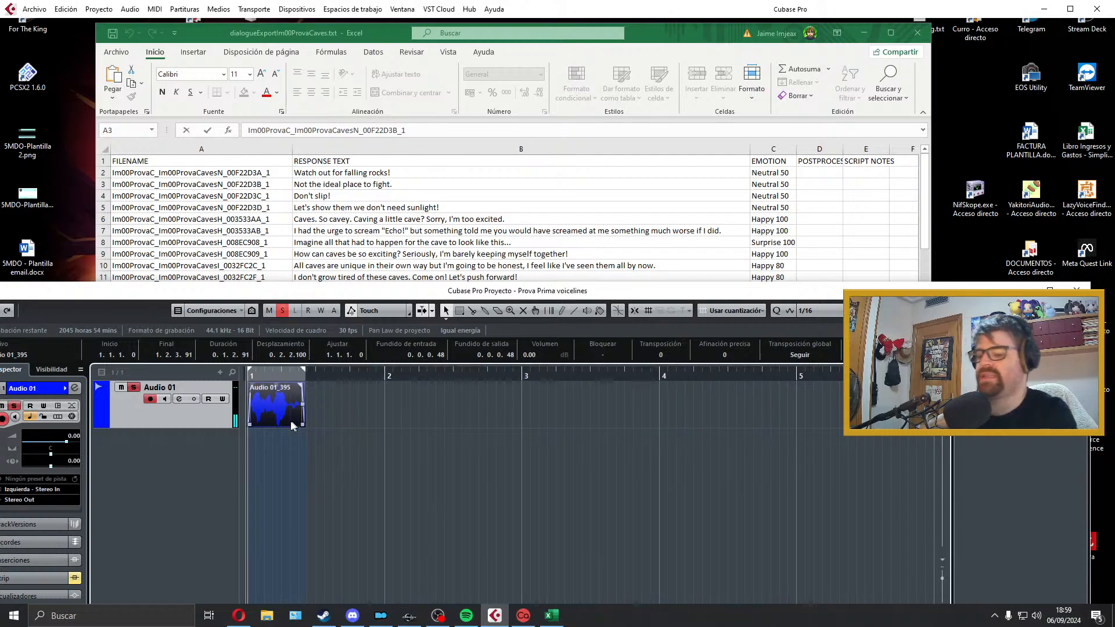
left_click(34, 8)
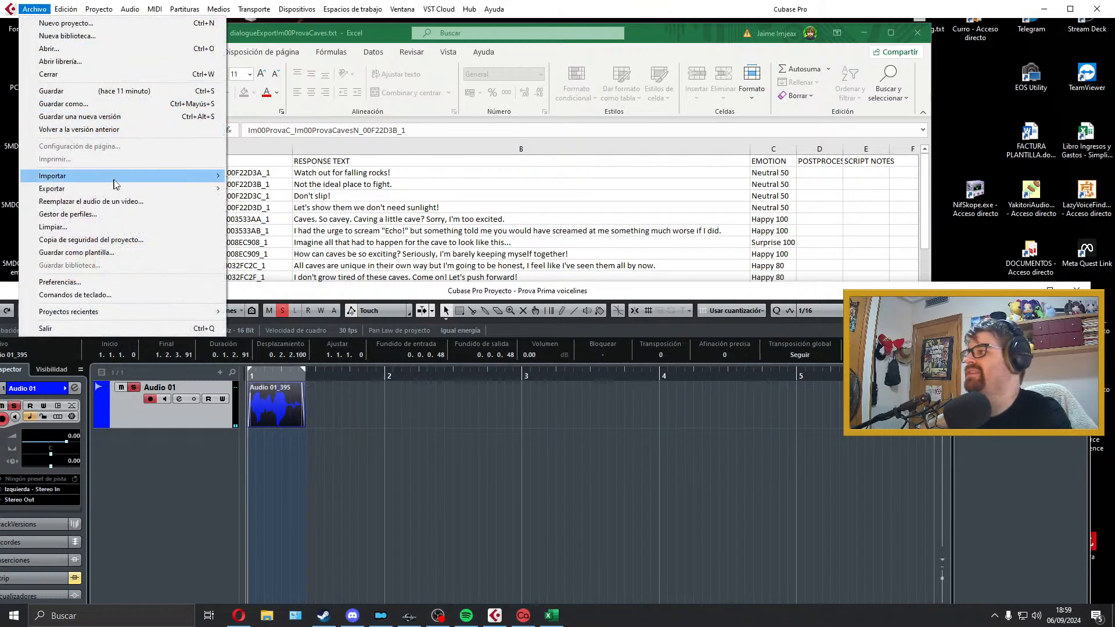
mouse_move(192, 189)
left_click(268, 215)
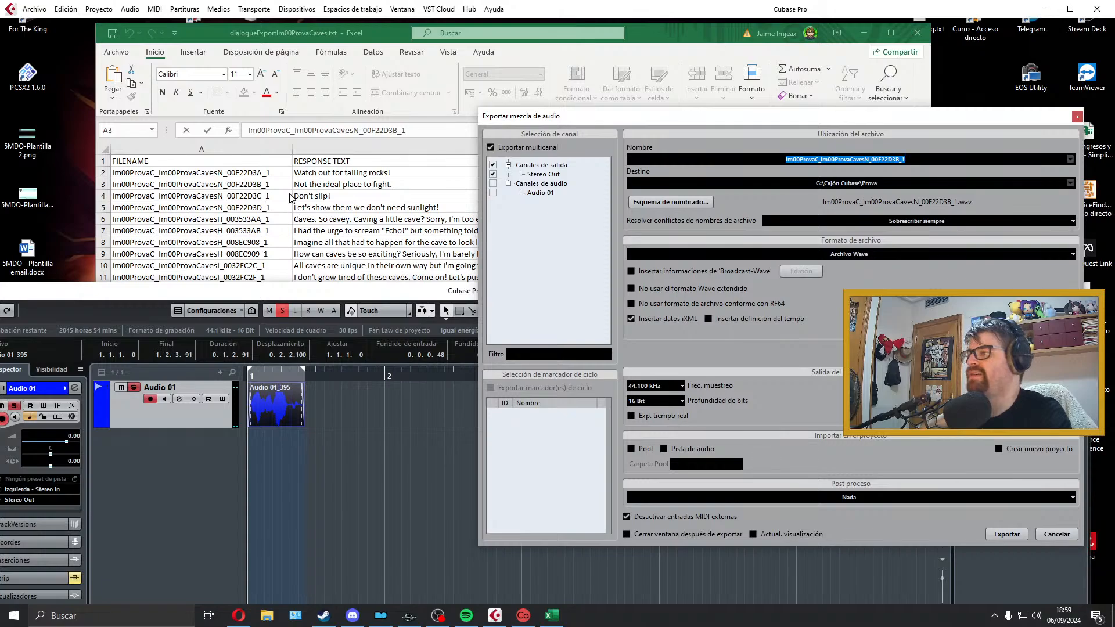
left_click(289, 197)
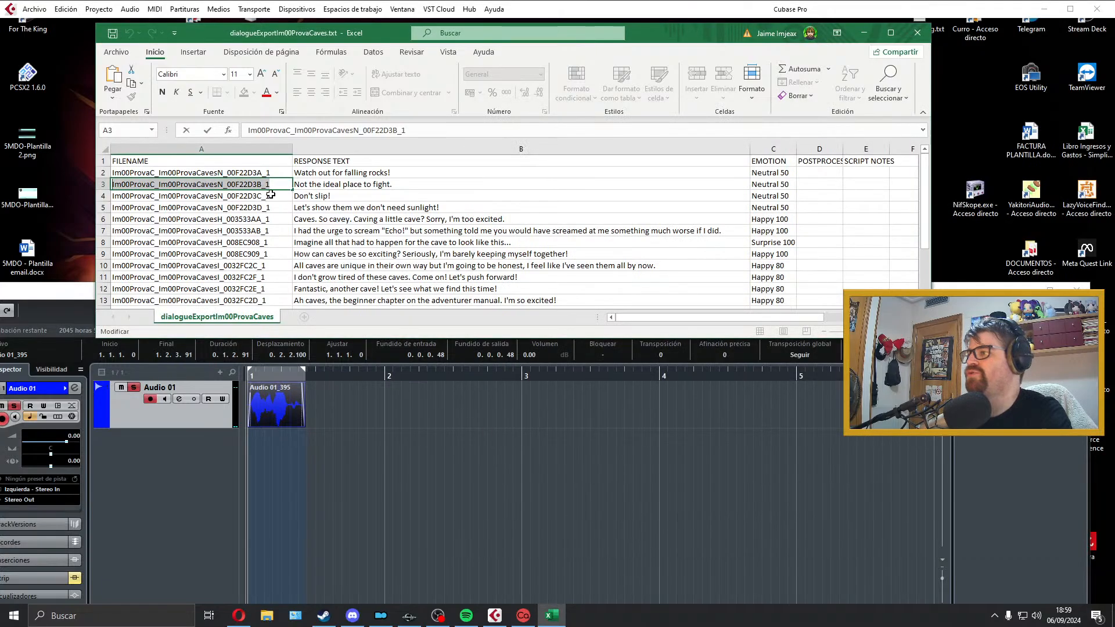
left_click(566, 408)
left_click(859, 162)
type("Im00ProvaC_Im00ProvaCavesN_00F22D3C_1")
left_click(1009, 534)
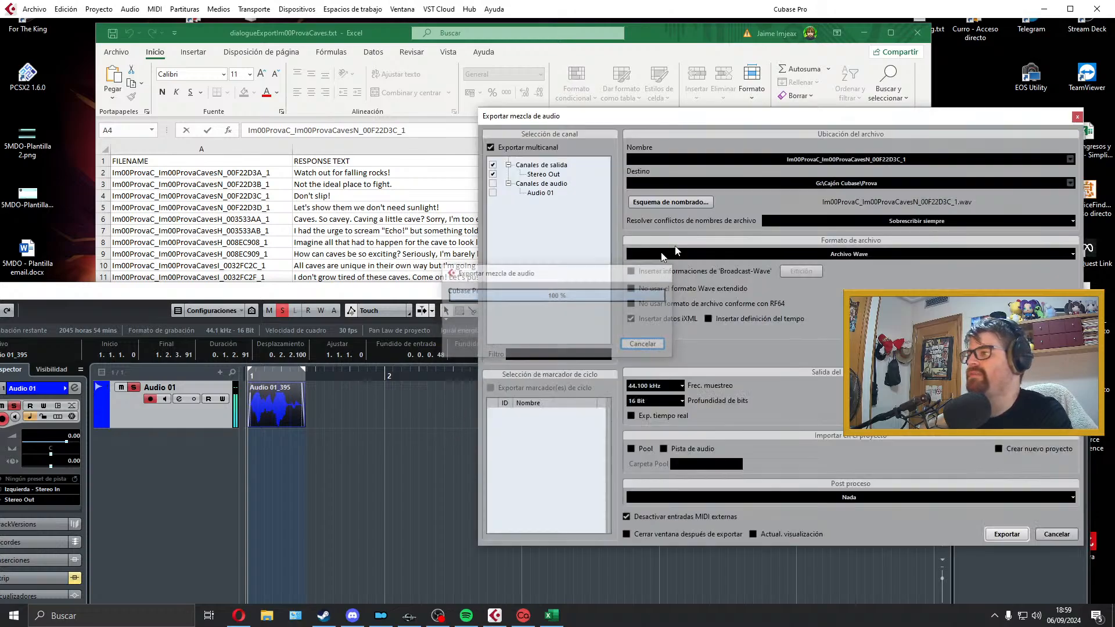
left_click(1076, 117)
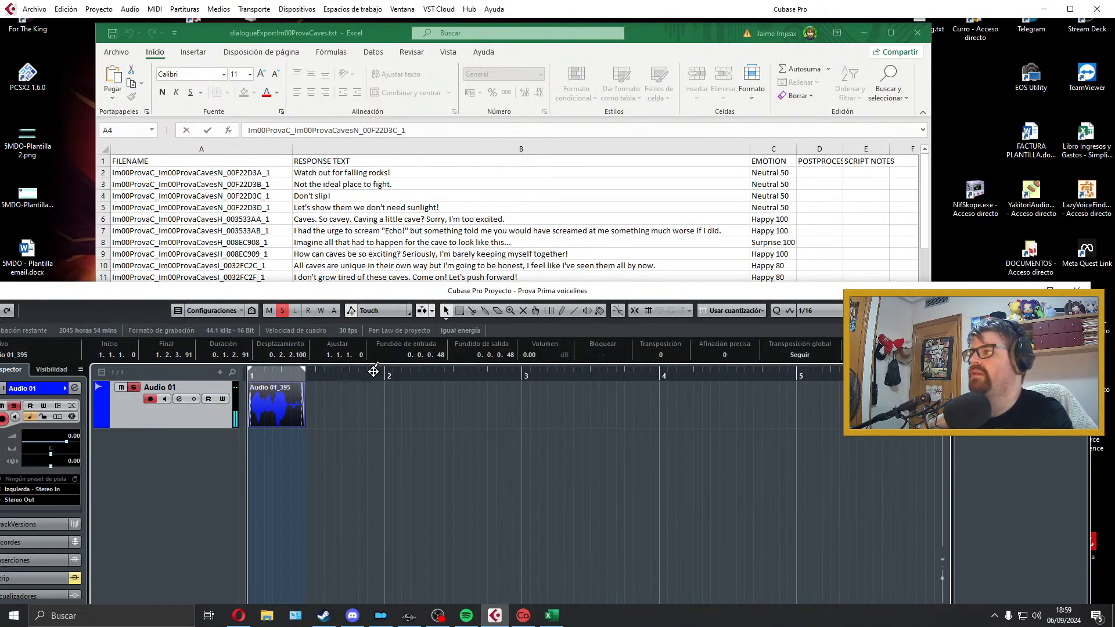
Step: Delete the exported third line's clip from Audio 01 and extend the locator range to slightly past the start of bar 5
key("Delete")
left_click_drag(304, 370, 824, 398)
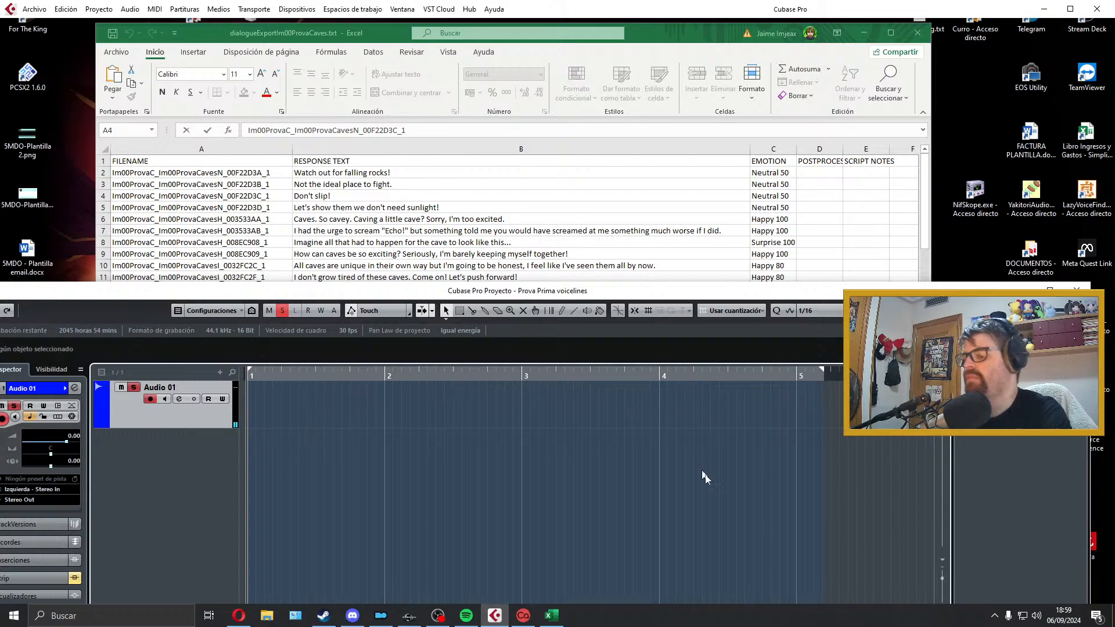
Step: Try a take of "Let's show them we don't need sunlight!" on Audio 01, then delete it
key("KP_Multiply")
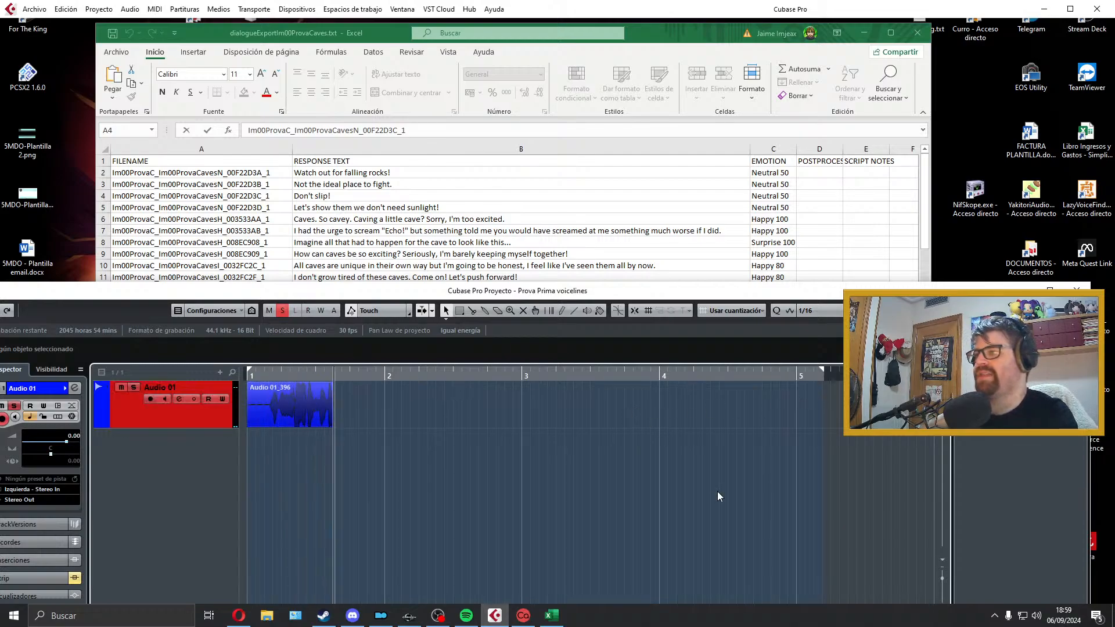
key("space")
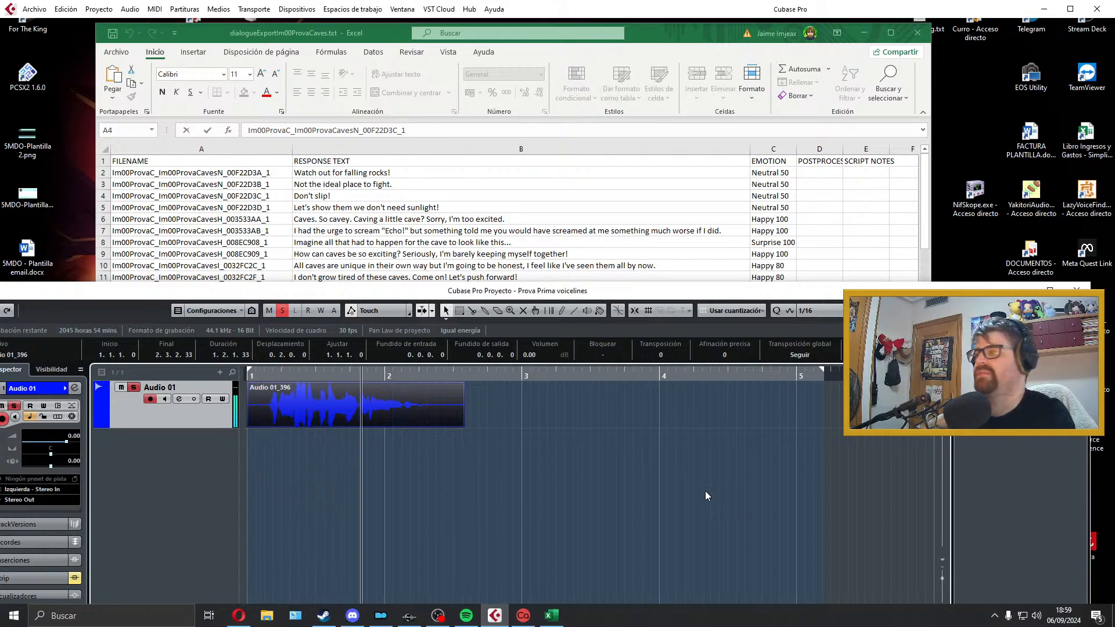
key("Delete")
key("space")
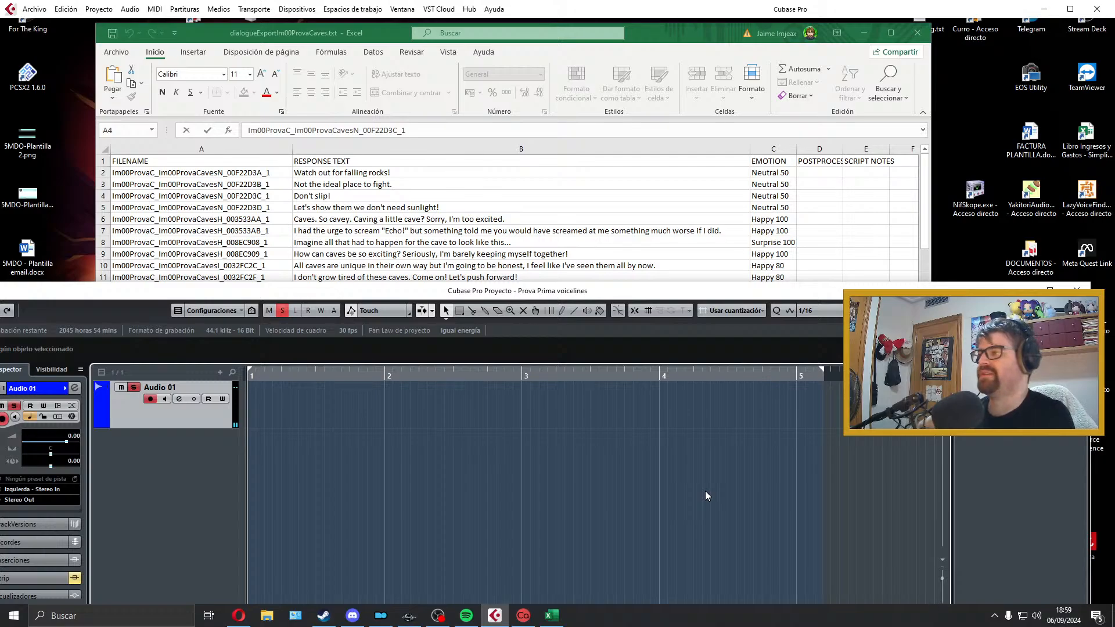
Step: Record a new take of "Let's show them we don't need sunlight!" on Audio 01 and play it back
key("KP_Multiply")
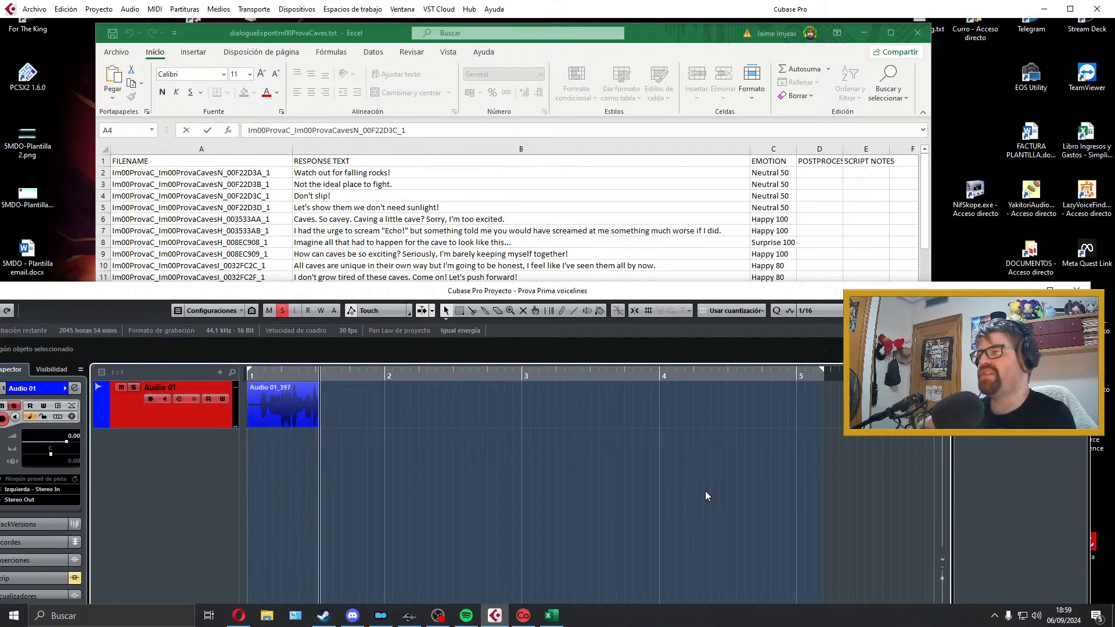
key("space")
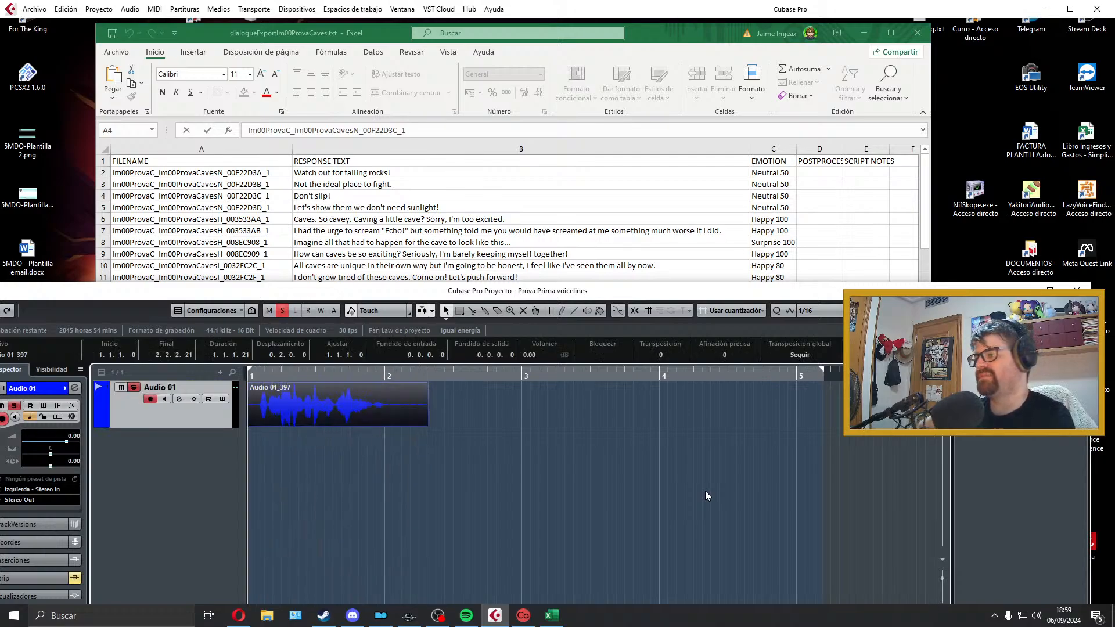
key("space")
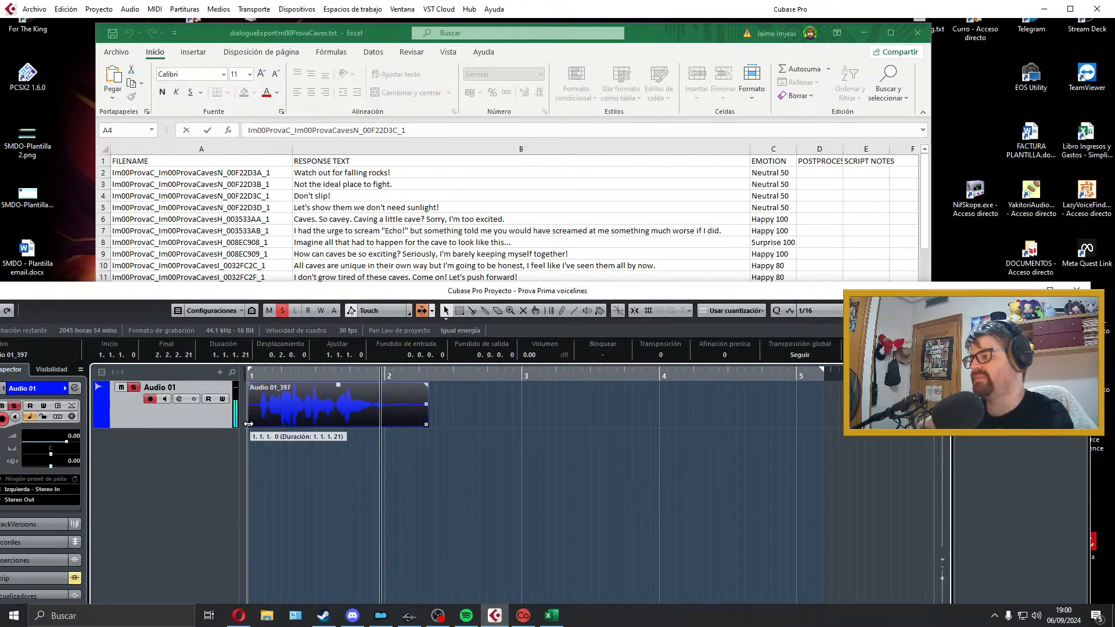
Step: Trim the clip to a length of about 0.3.3.58, with a fade-in of about 0.0.0.24 and fade-out of about 0.0.0.48, checking by playback
left_click_drag(249, 424, 253, 388)
key("space")
left_click_drag(417, 427, 378, 428)
left_click_drag(377, 385, 374, 386)
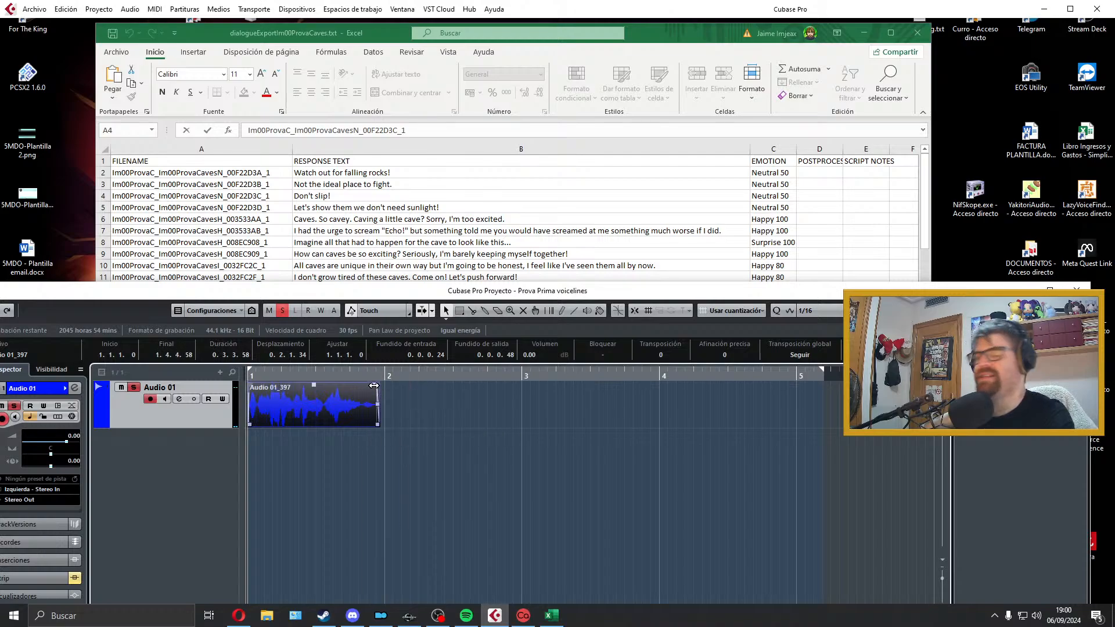
key("space")
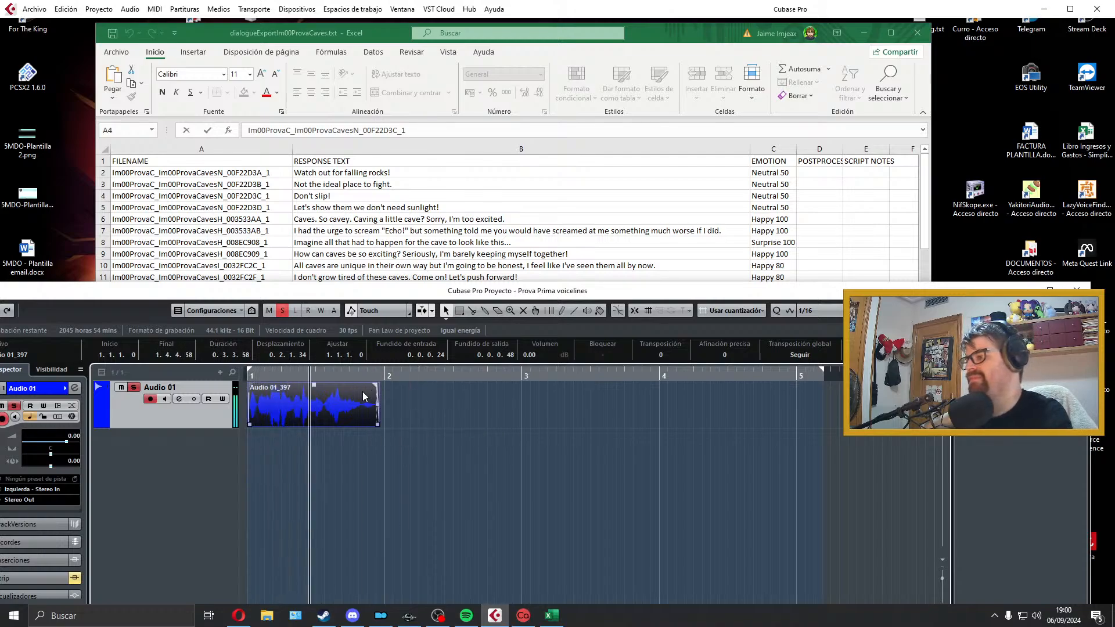
Step: Set the locators around the clip and copy the filename of "Let's show them we don't need sunlight!" from cell A5
key("p")
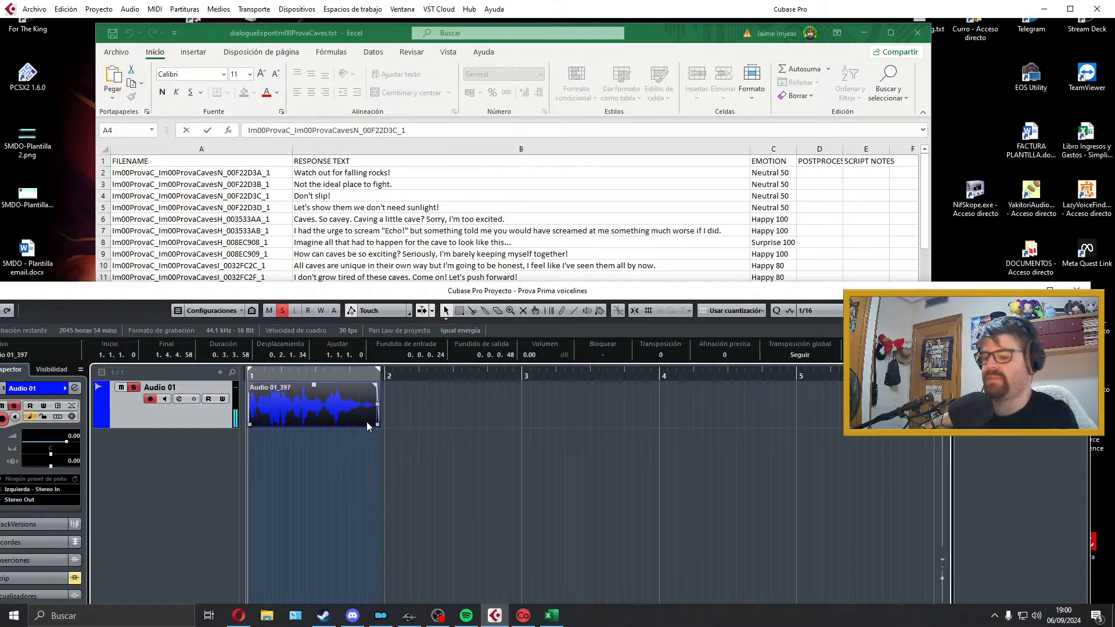
left_click(343, 221)
key("Return")
key("F2")
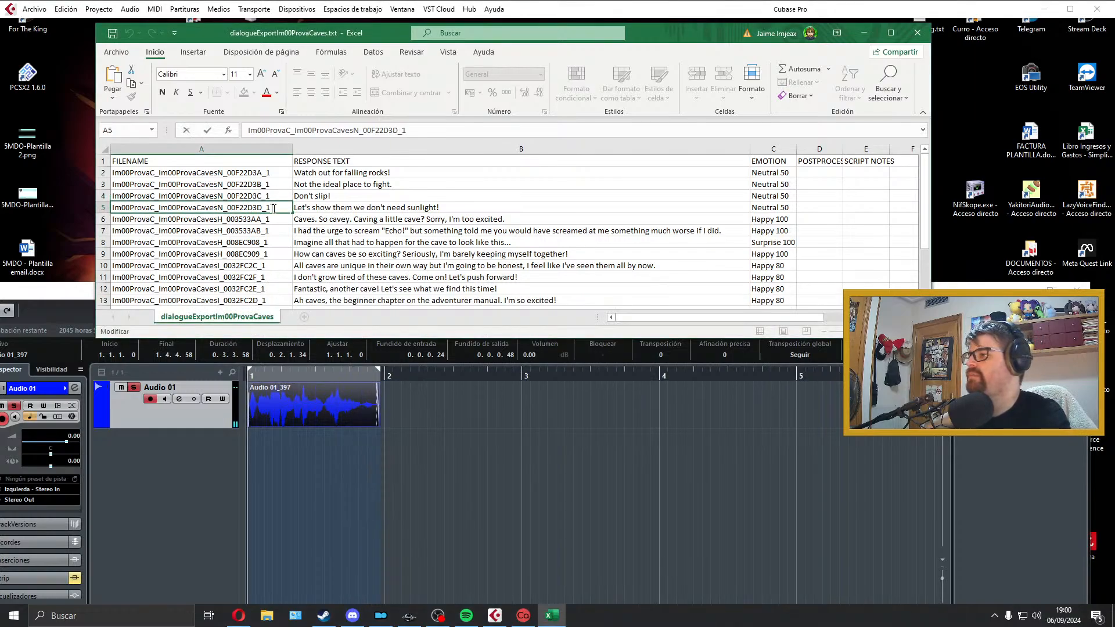
Step: Export the audio mixdown as a Wave file named Im00ProvaC_Im00ProvaCavesN_00F22D3D_1 and delete the exported clip from Audio 01
left_click(9, 5)
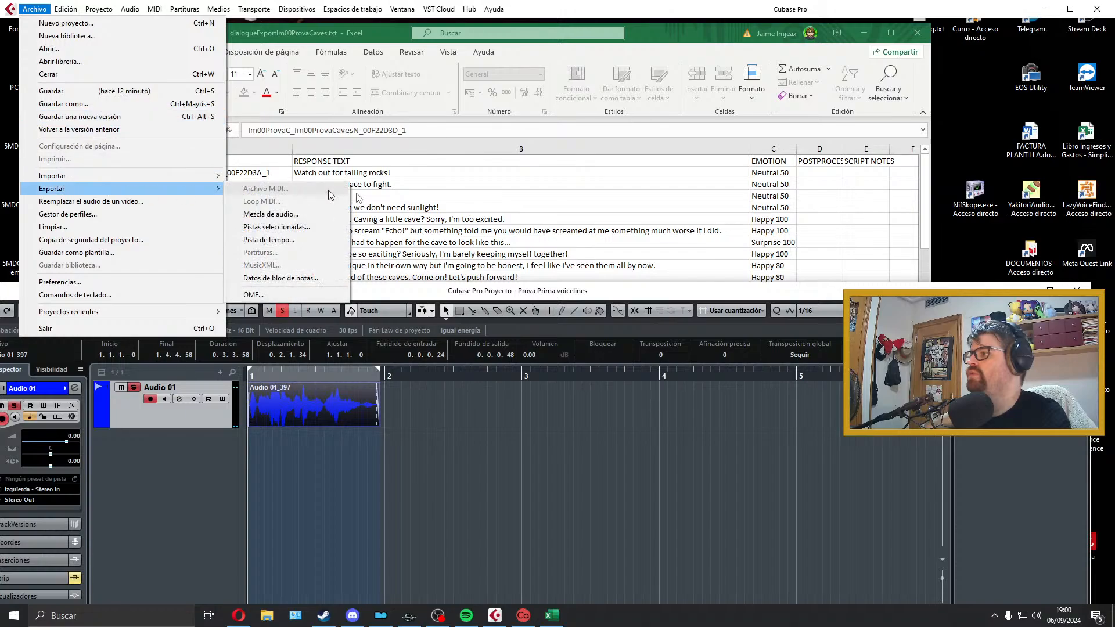
left_click(272, 215)
type("Im00ProvaC_Im00ProvaCavesN_00F22D3D_1")
left_click(1006, 534)
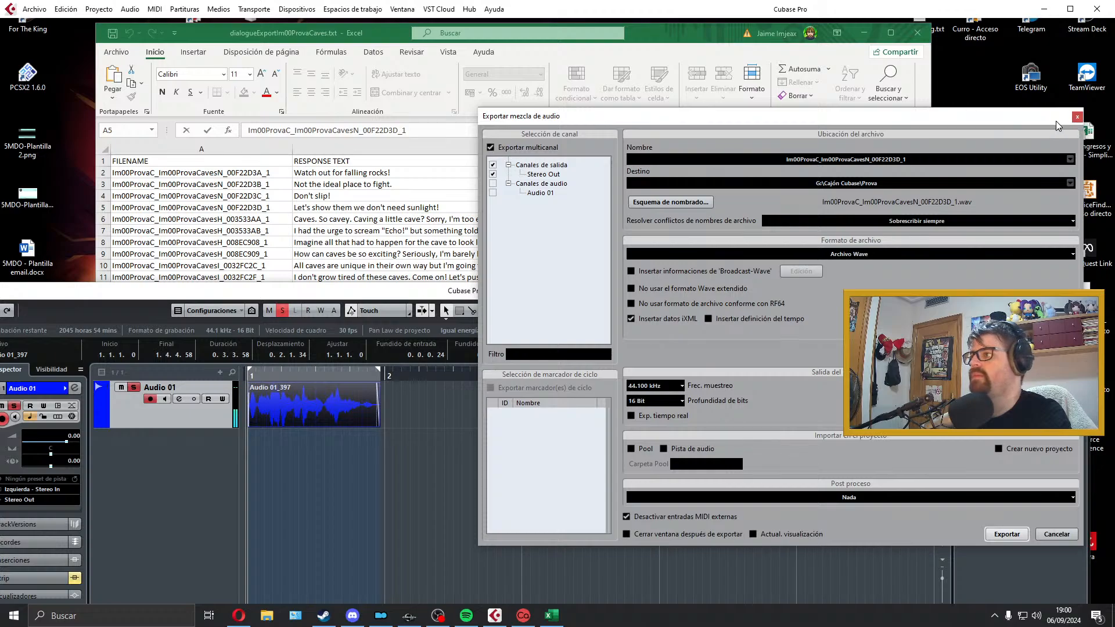
left_click(1077, 116)
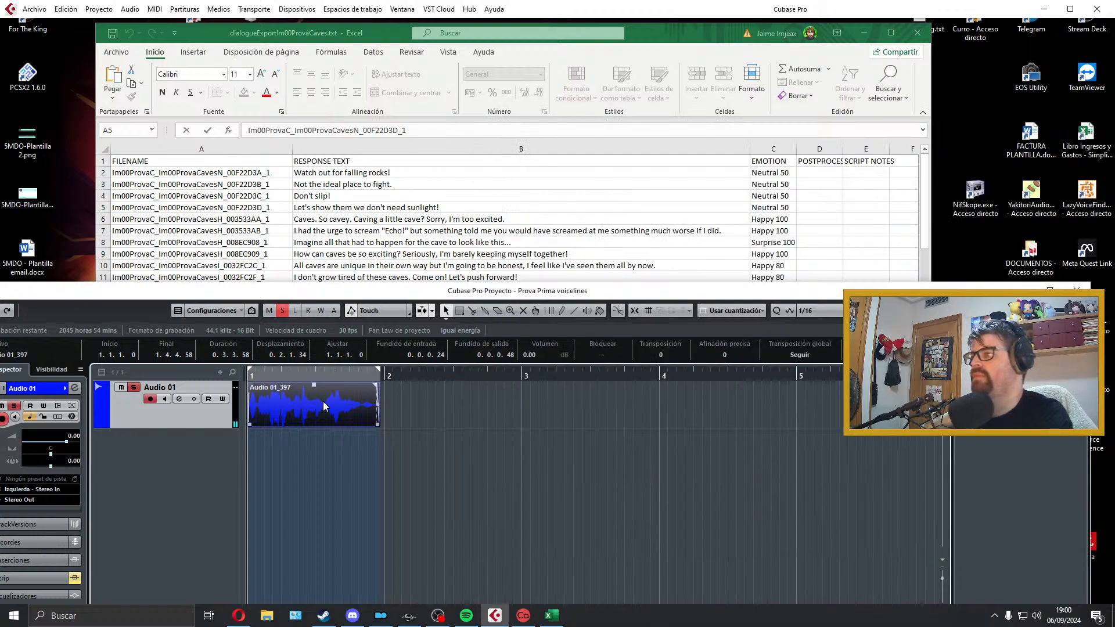
key("Delete")
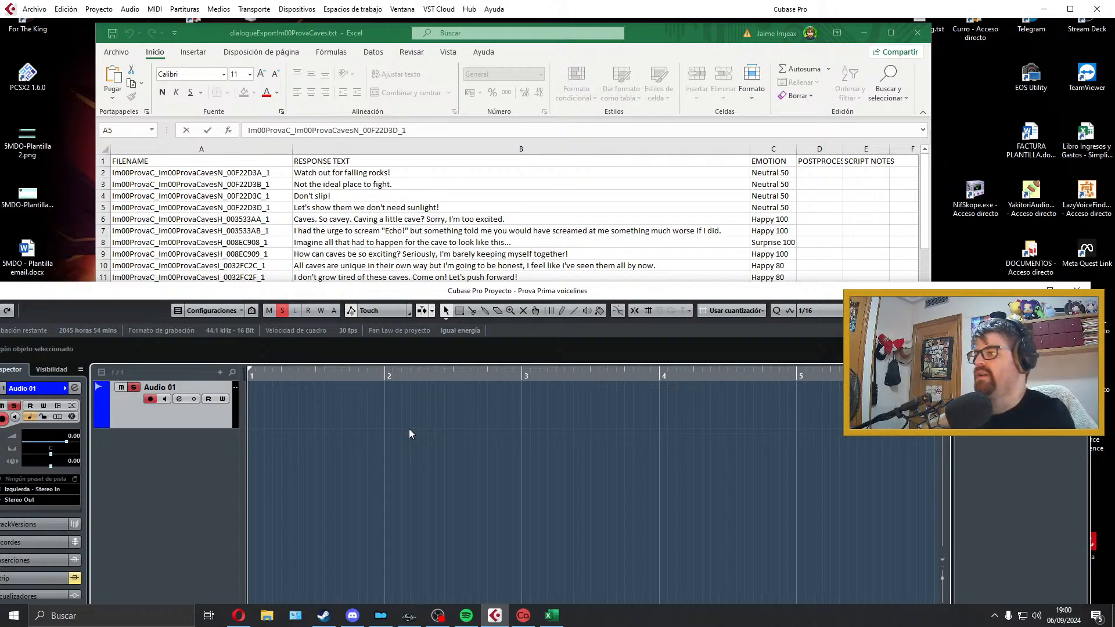
Step: Record "Caves. So cavey. Caving a little cave? Sorry, I'm too excited." on Audio 01 and play the take back
key("KP_Multiply")
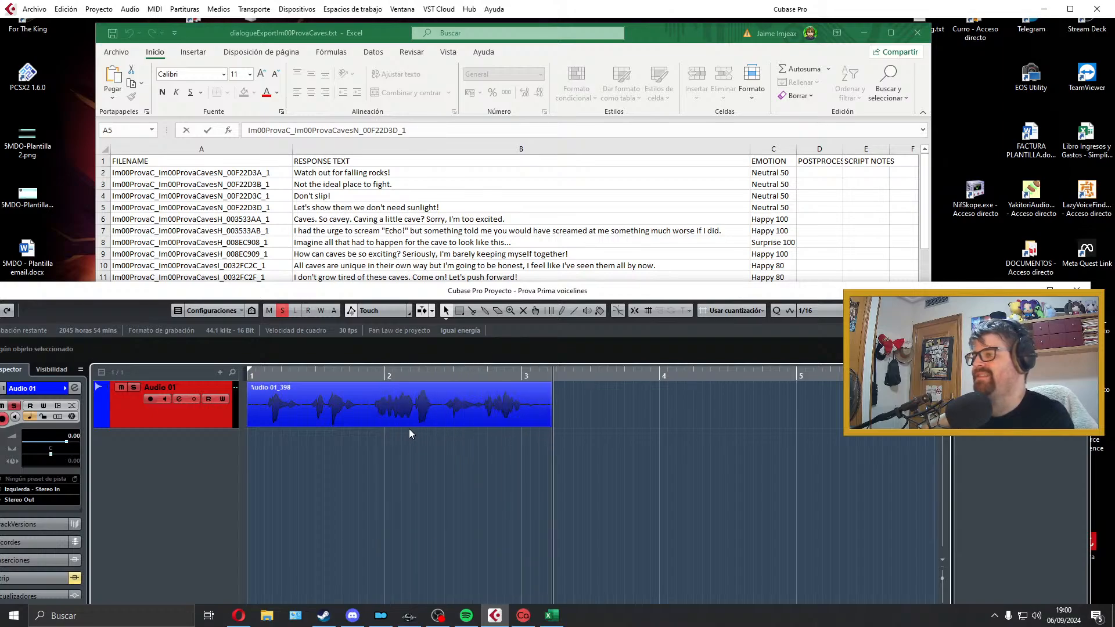
key("space")
key("space")
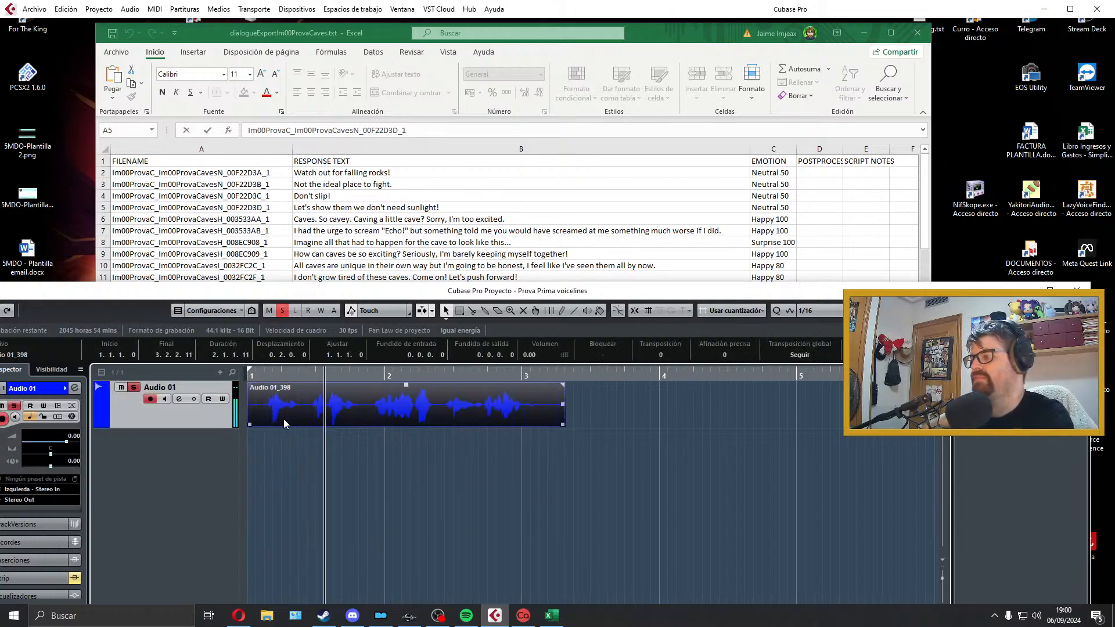
Step: Trim the silence at both ends of the clip to a length of about 1.3.3.21 and set its fade-in to about 0.0.0.48
left_click_drag(249, 426, 265, 426)
left_click_drag(401, 416, 383, 414)
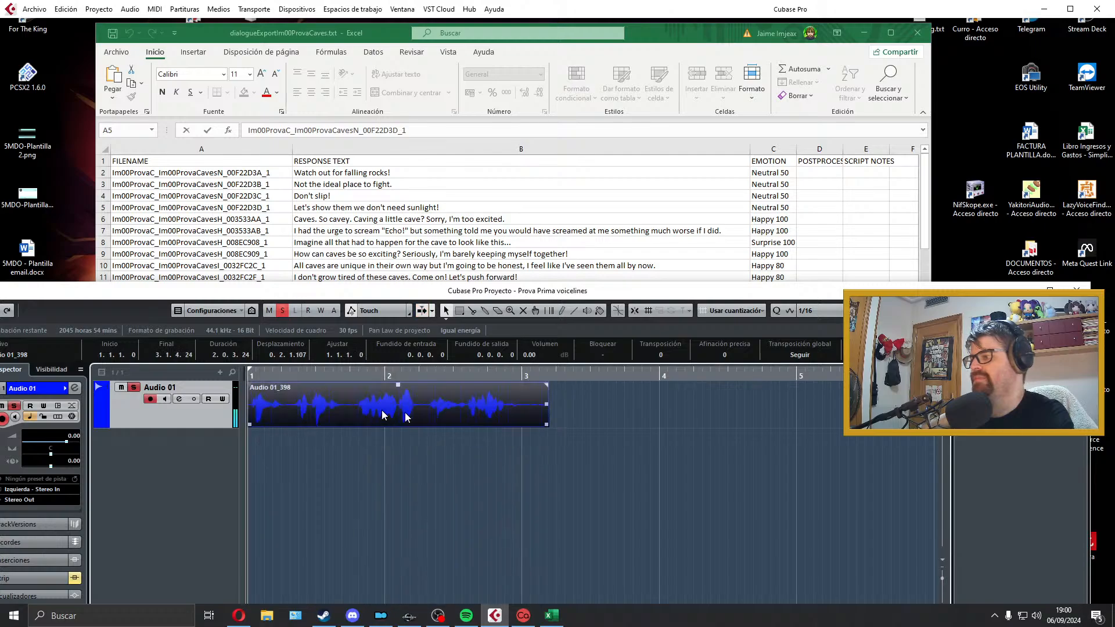
left_click_drag(250, 384, 254, 384)
left_click_drag(545, 426, 512, 426)
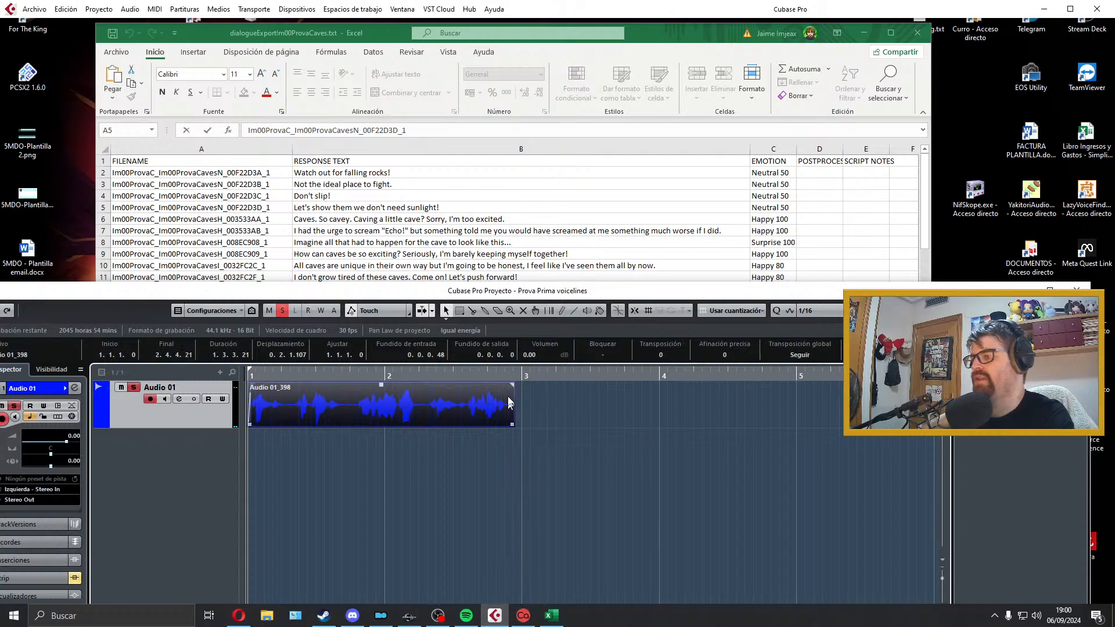
Step: Set the clip's fade-out to about 0.0.0.105 and audition the end of the take
left_click_drag(512, 384, 509, 383)
left_click(438, 441)
key("space")
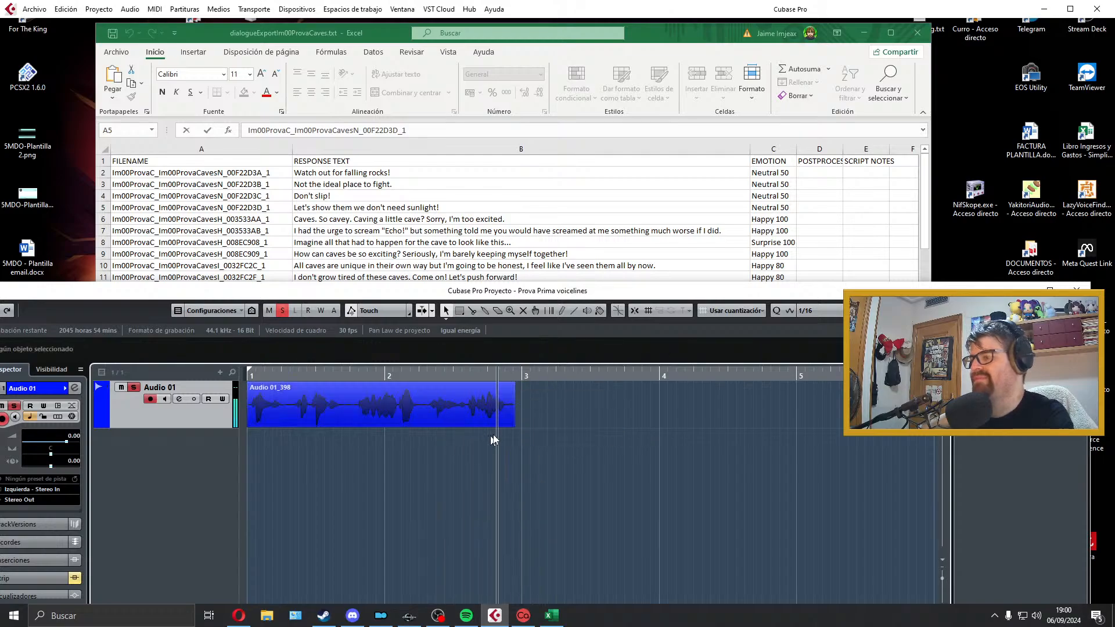
key("space")
left_click_drag(512, 385, 505, 387)
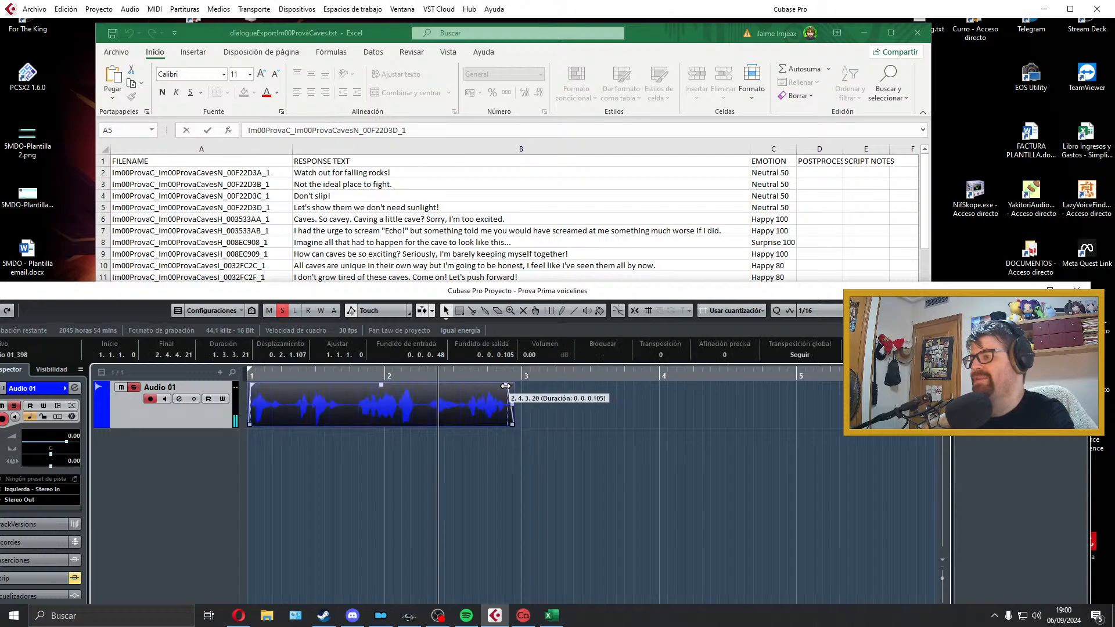
left_click_drag(441, 460, 427, 463)
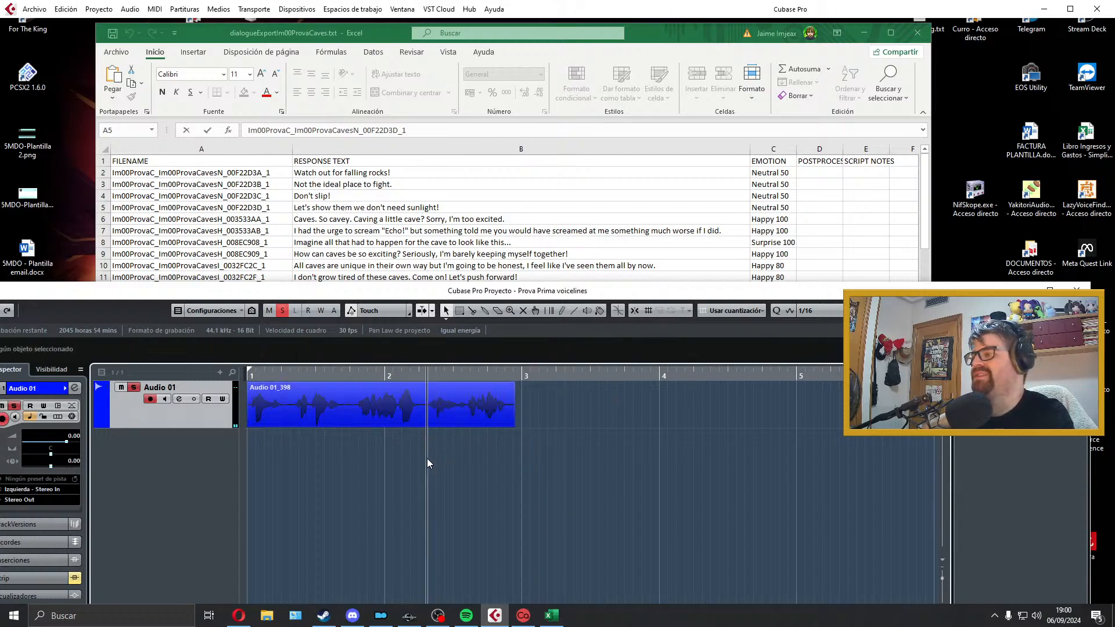
key("space")
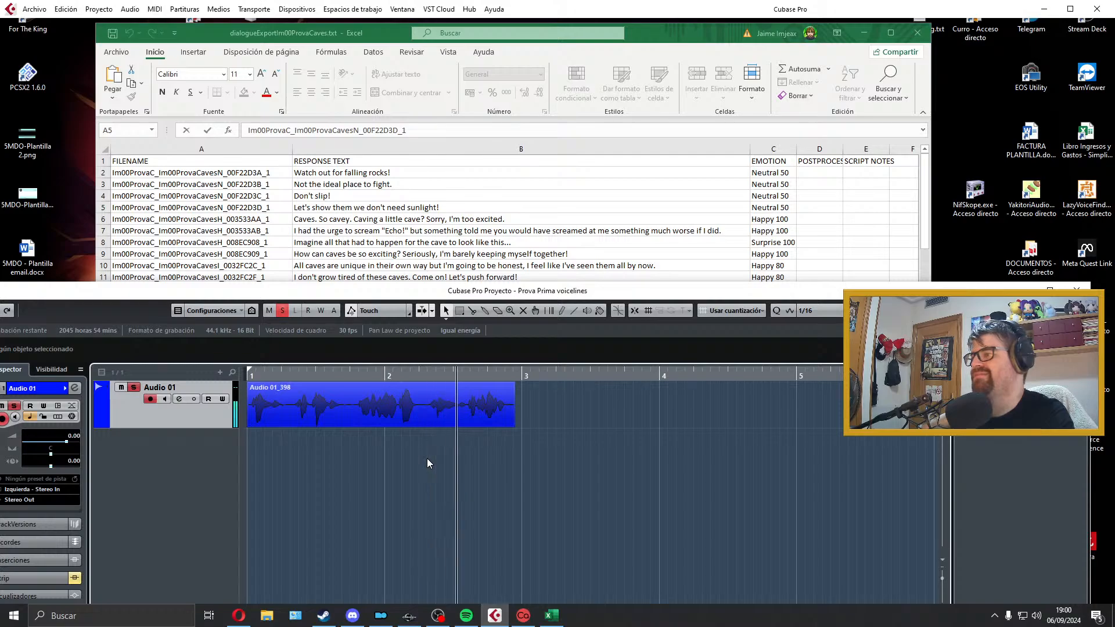
key("space")
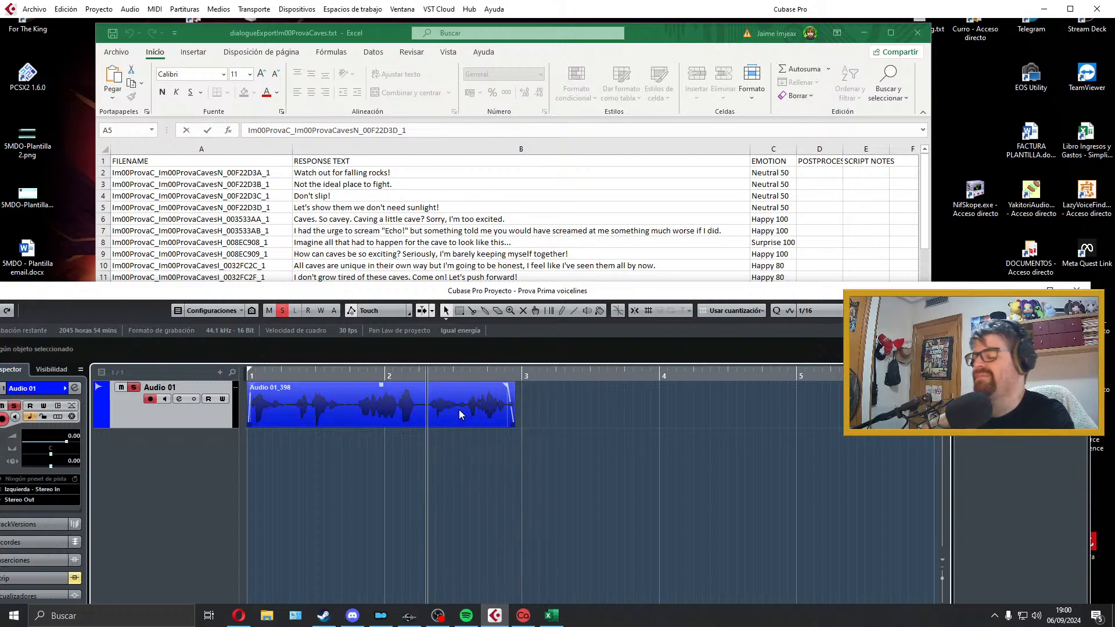
key("space")
key("space")
Step: Delete the take, re-record "Caves. So cavey. Caving a little cave? Sorry, I'm too excited." from the project start and play it back
left_click(459, 414)
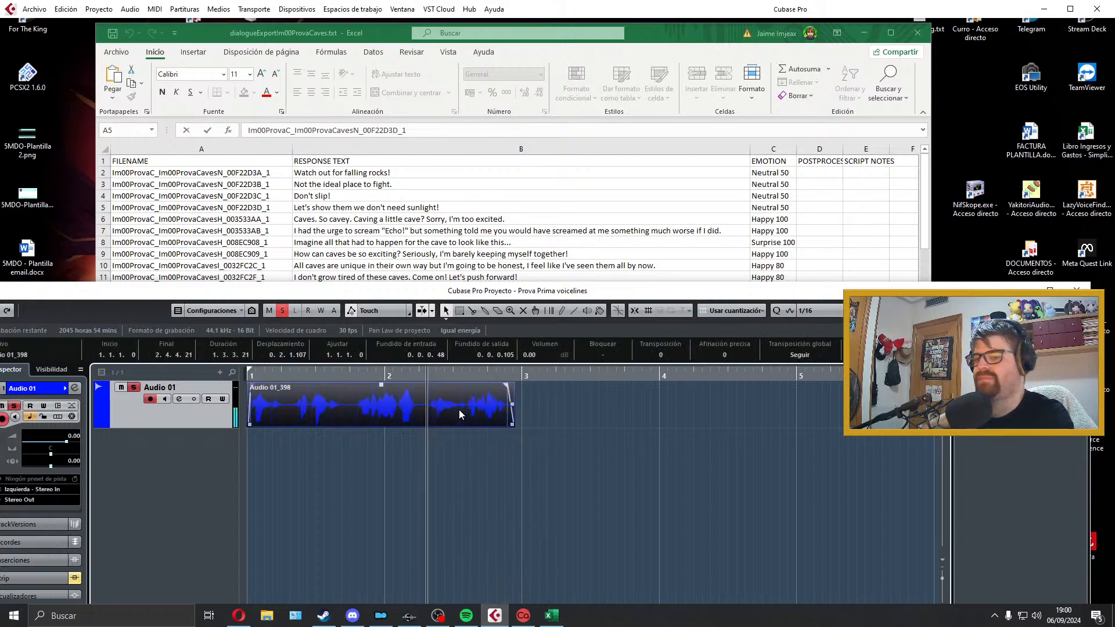
key("Delete")
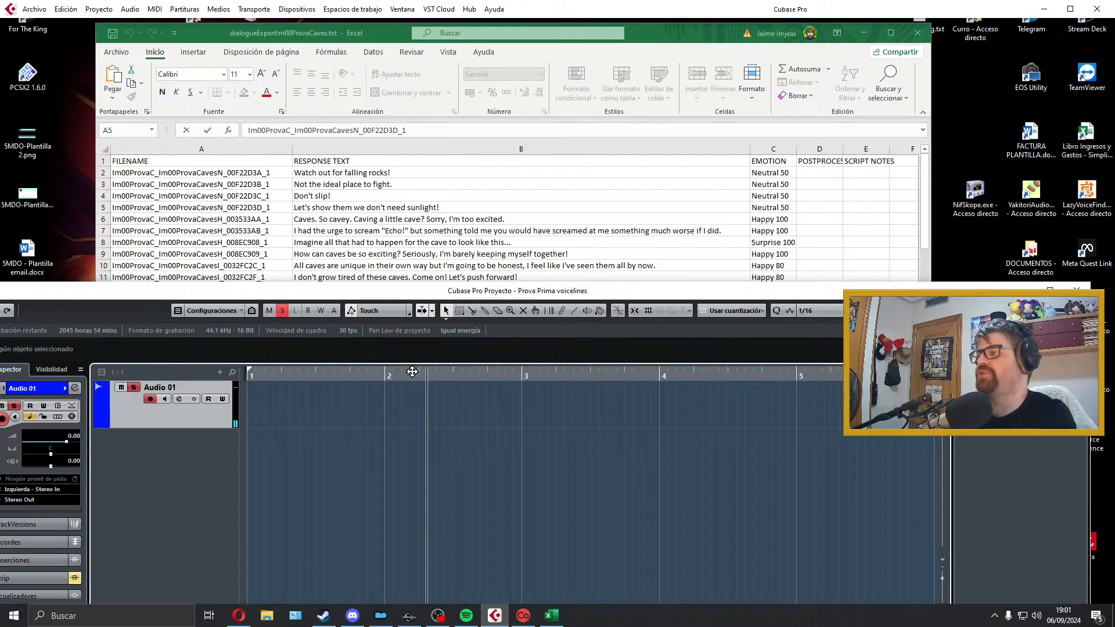
key("Home")
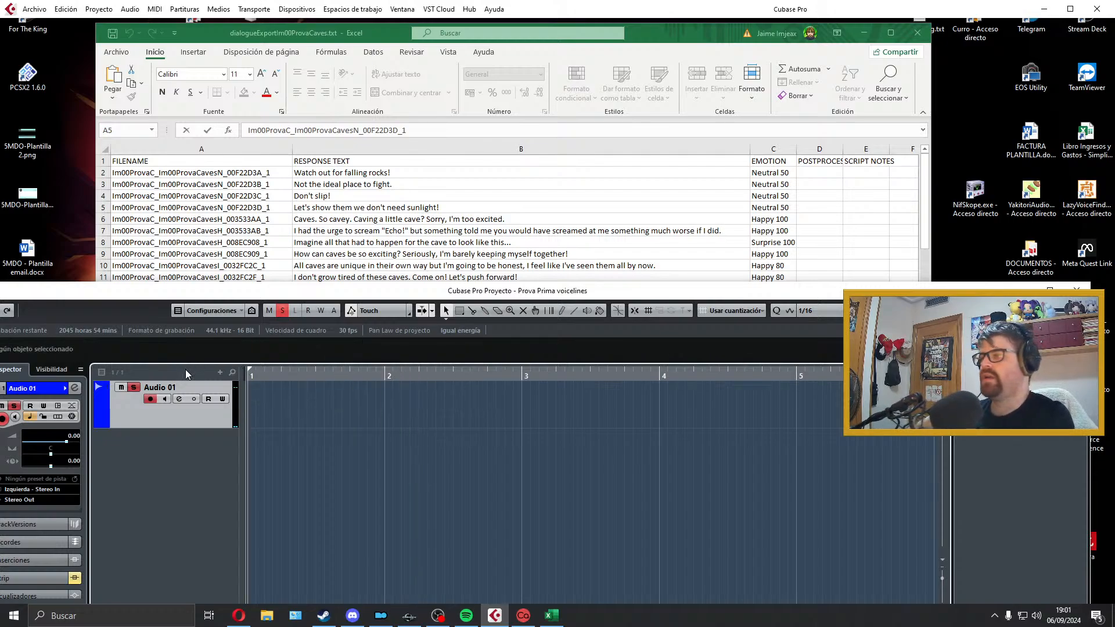
key("KP_Multiply")
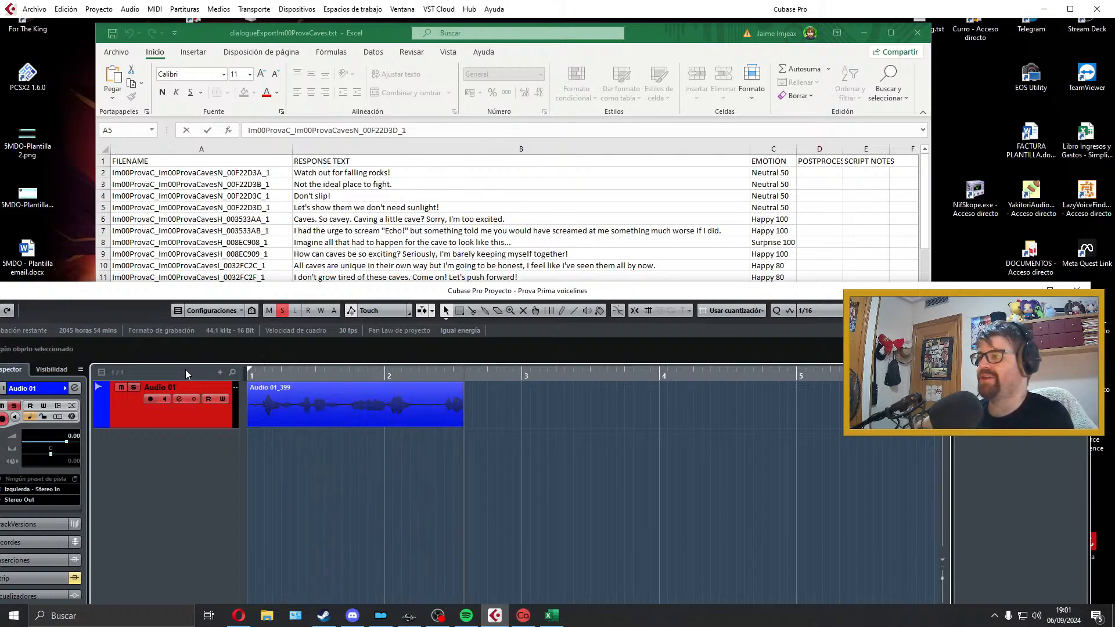
key("space")
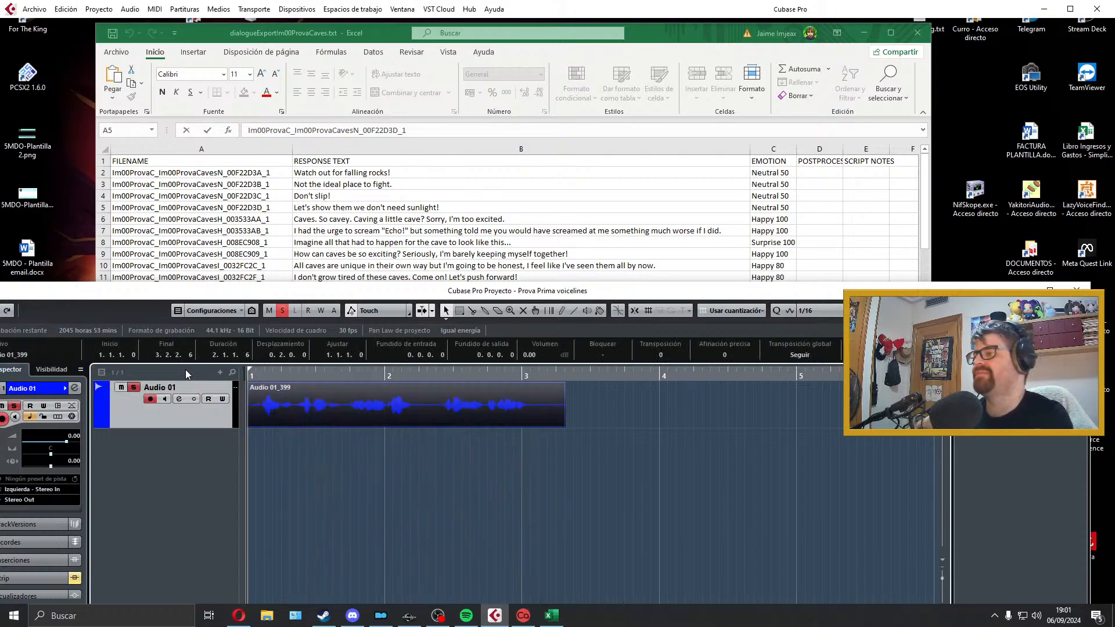
key("space")
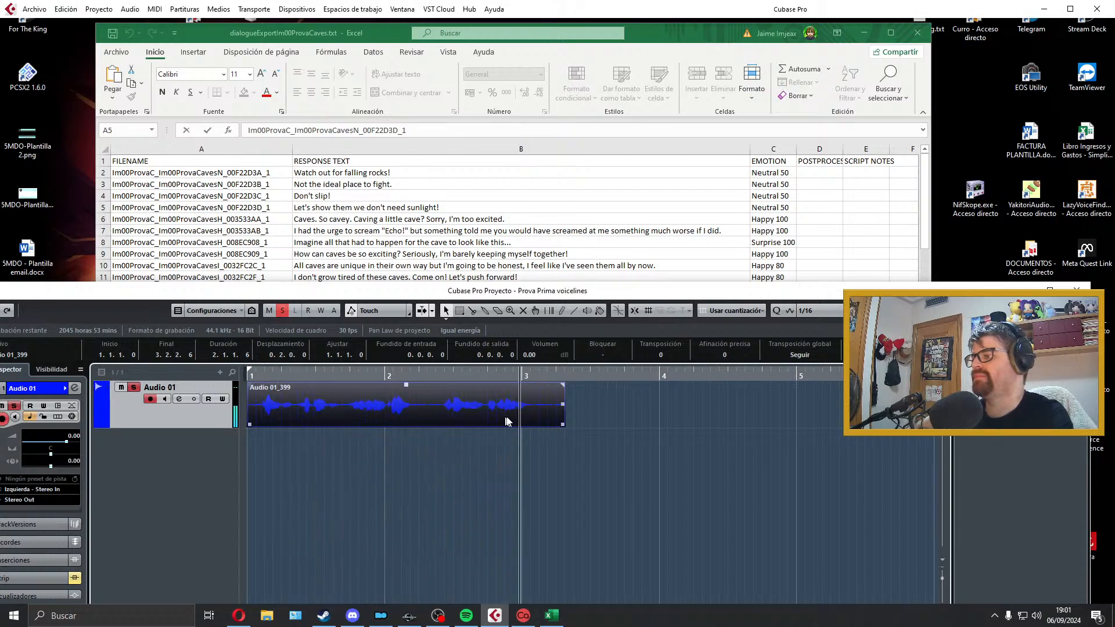
key("space")
Step: Cut the ending off the new take at about 2.3.4.96 and record a replacement ending as a separate clip just behind it
left_click_drag(563, 426, 485, 426)
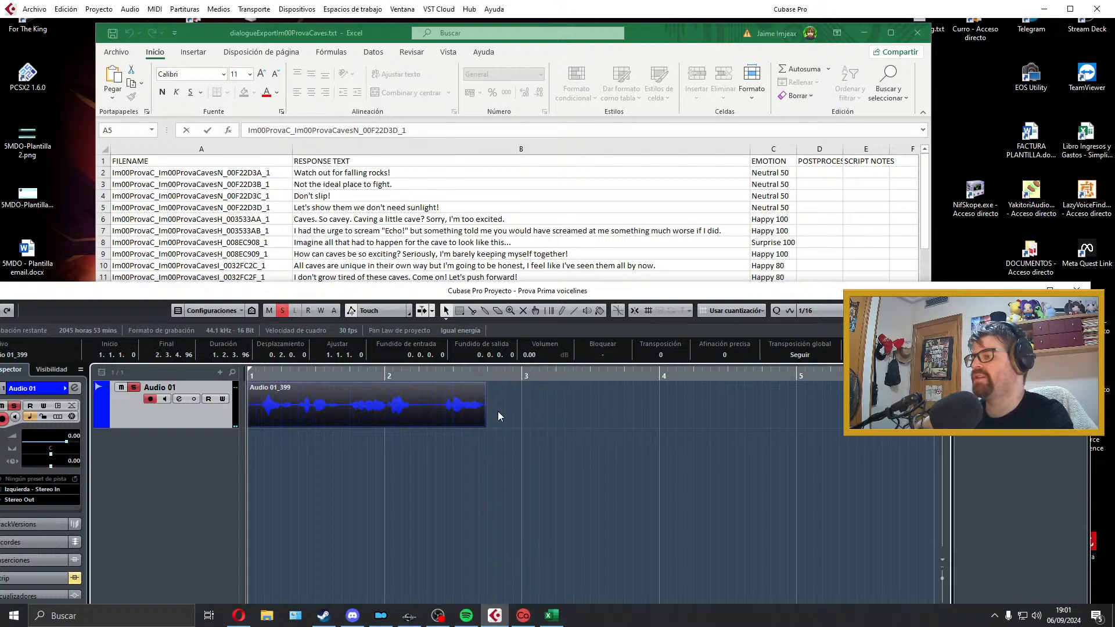
left_click(497, 411)
key("KP_Multiply")
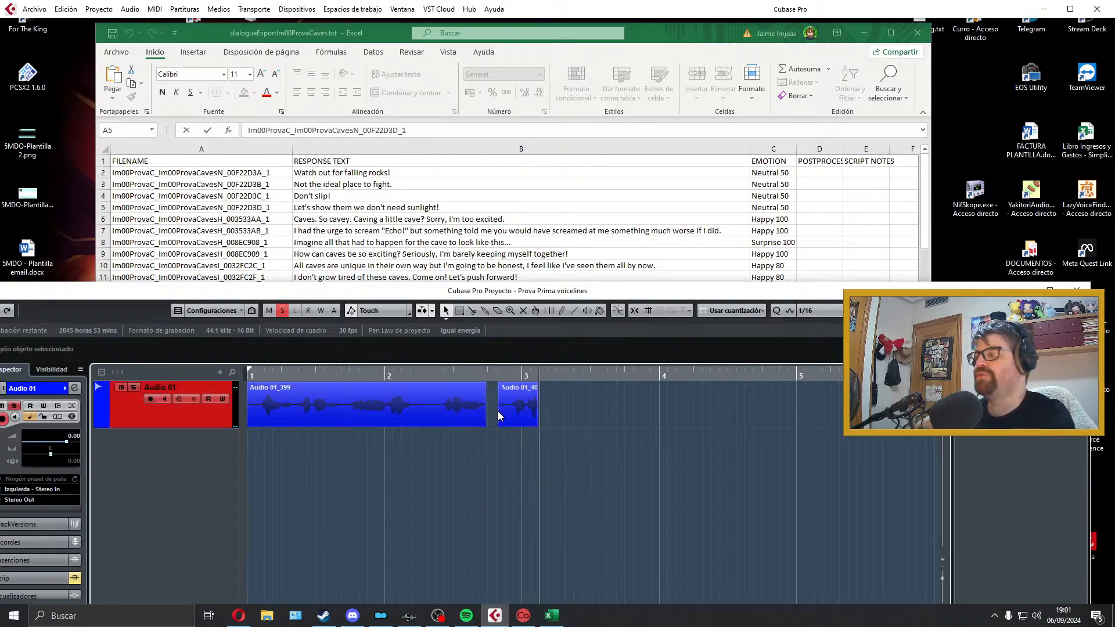
key("space")
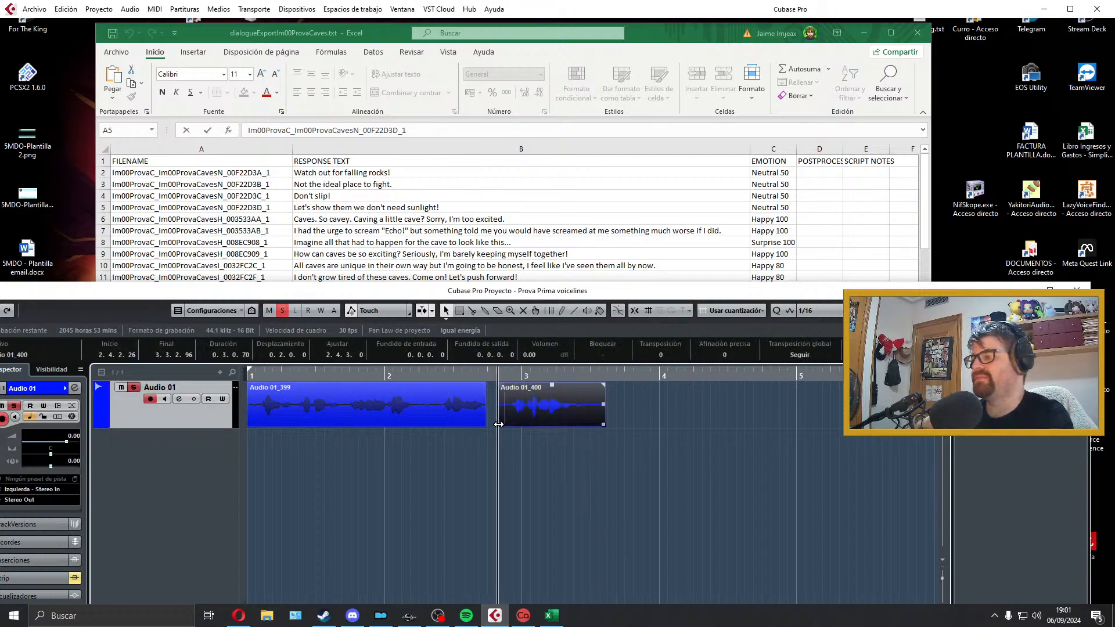
Step: Trim the replacement clip's start, butt it against the first clip at about 2.3.2.27 with a 0.0.0.49 fade-in, and audition the join
left_click_drag(499, 425, 505, 424)
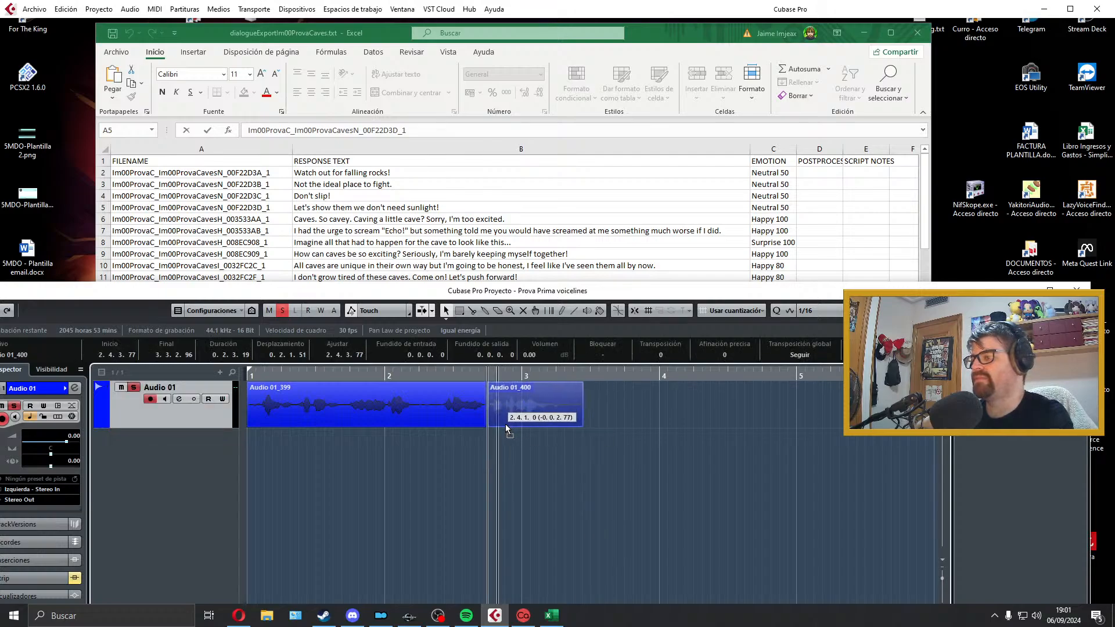
left_click(301, 450)
left_click(302, 449)
key("space")
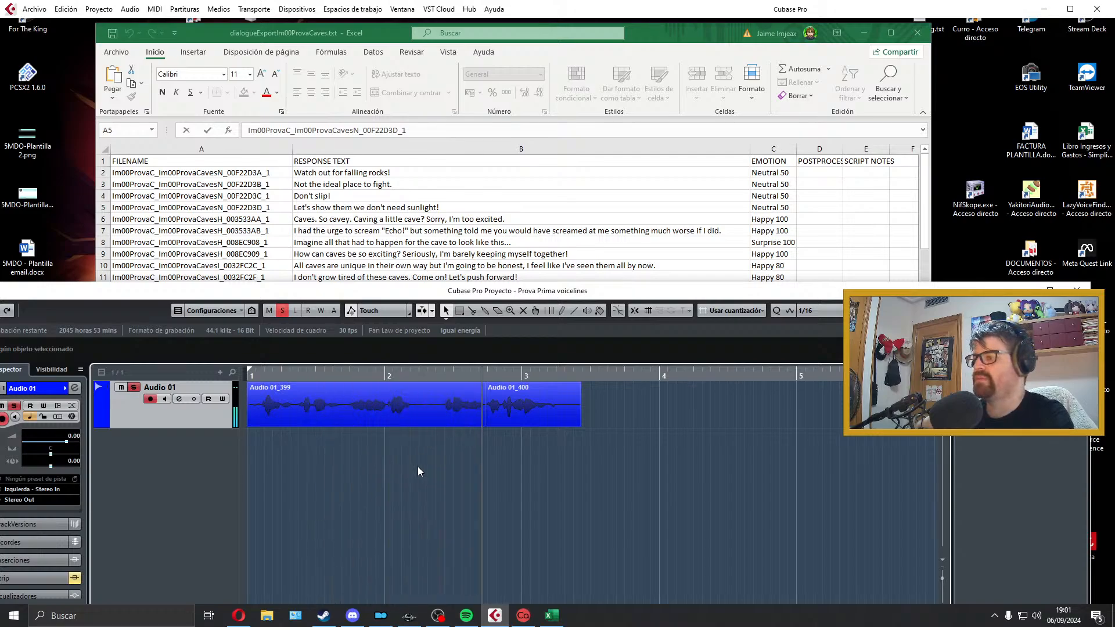
key("space")
mouse_move(480, 423)
left_mouse_down()
mouse_move(468, 425)
mouse_move(493, 422)
mouse_move(479, 423)
left_mouse_up()
left_click(440, 441)
key("space")
key("space")
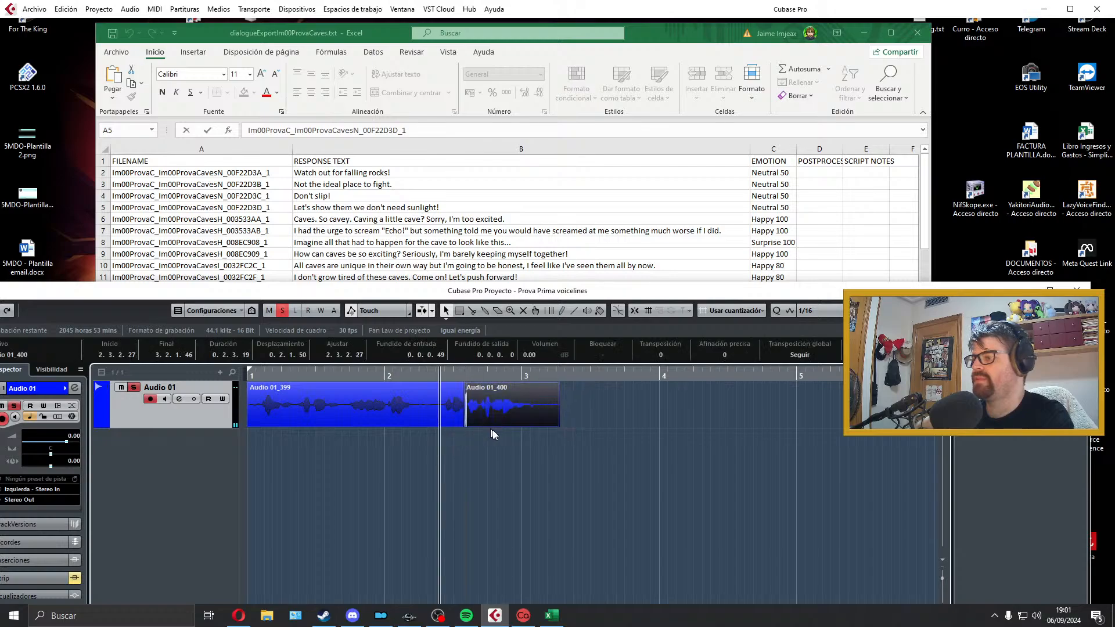
key("space")
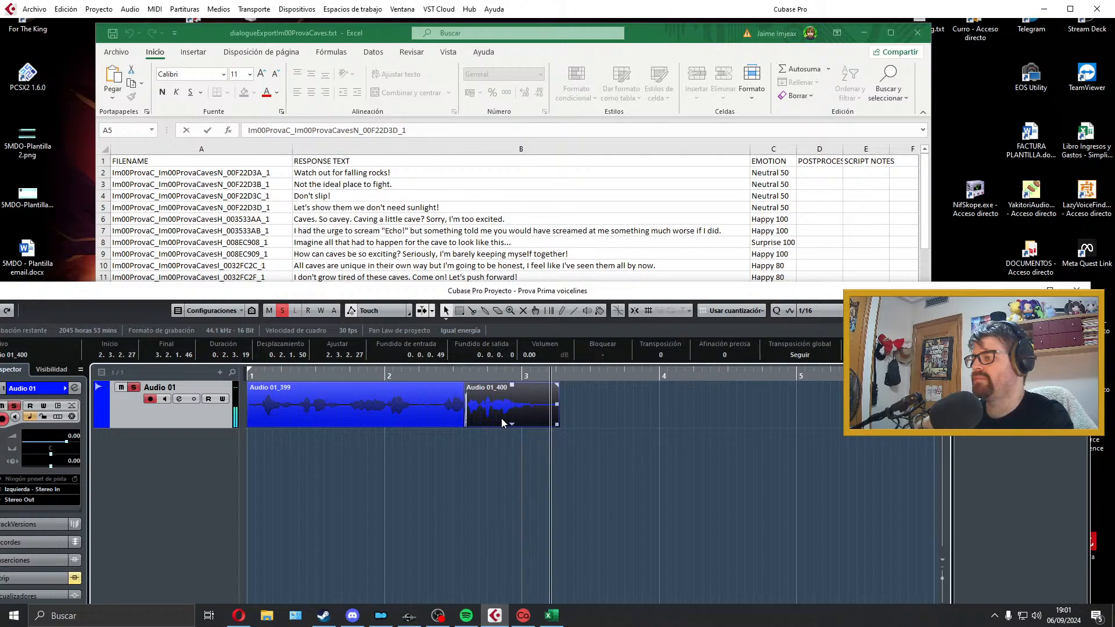
key("space")
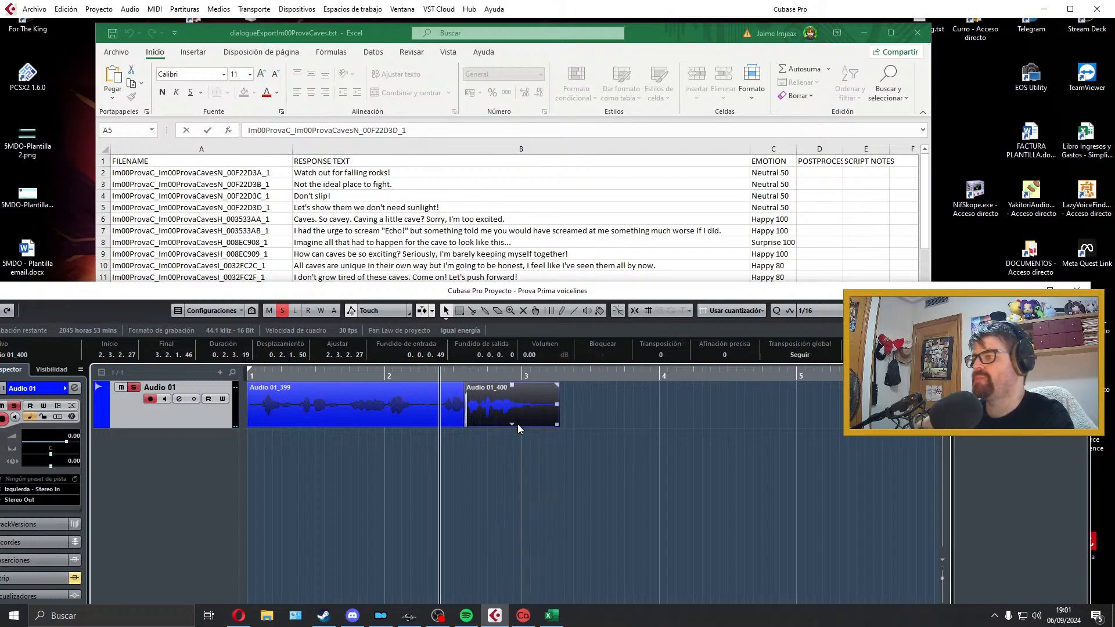
Step: Delete both clips and record the whole "Caves. So cavey." line again on Audio 01 from the project start
key("ctrl+a")
key("Delete")
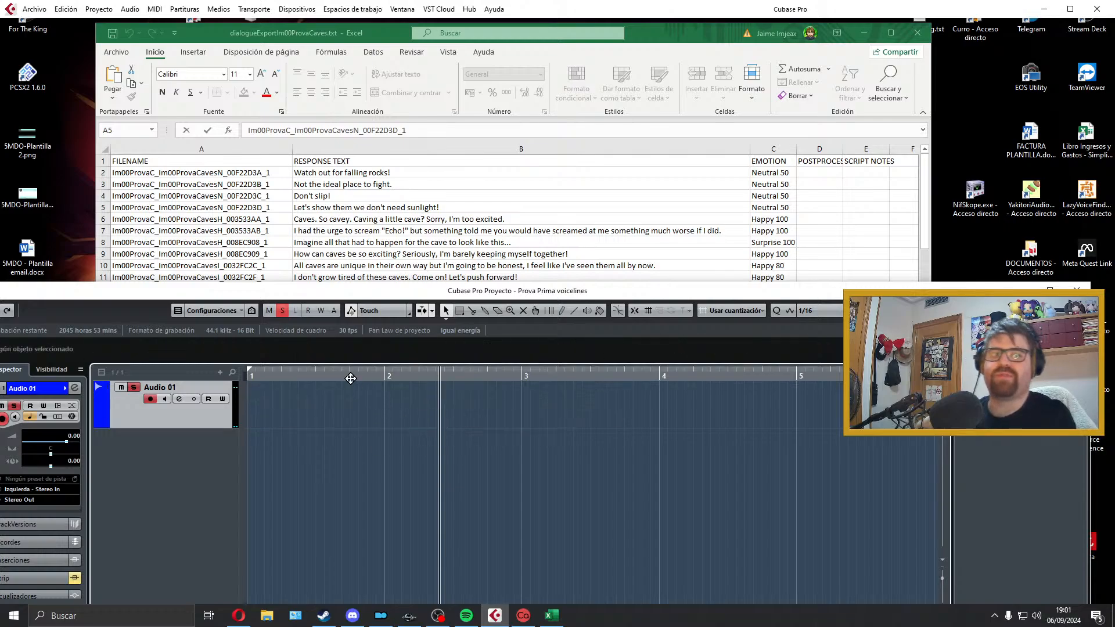
left_click_drag(322, 378, 248, 378)
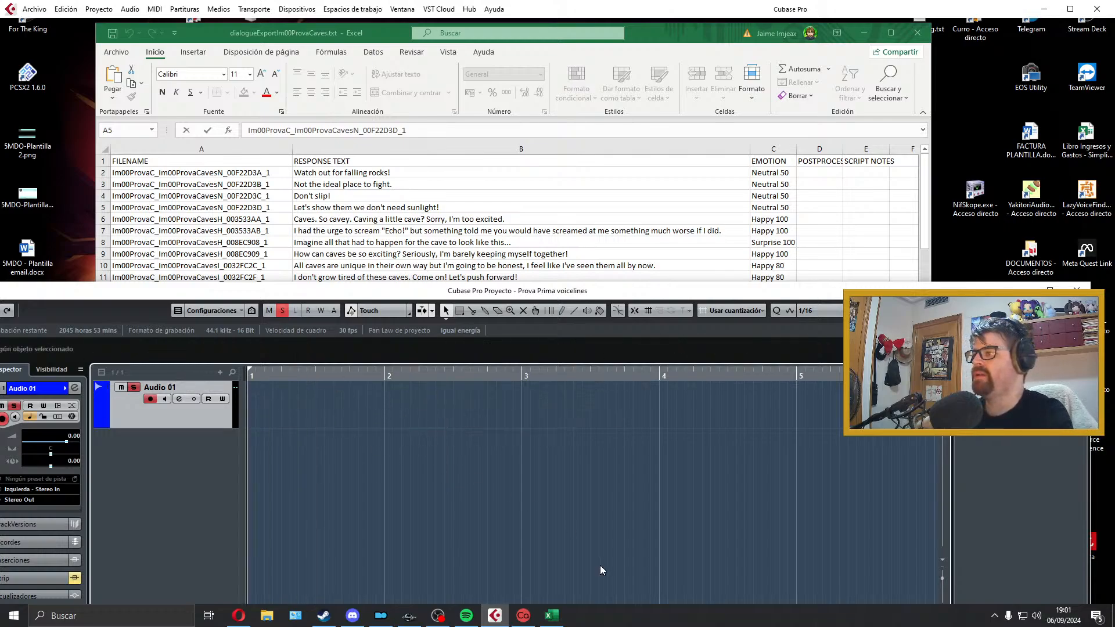
key("KP_Multiply")
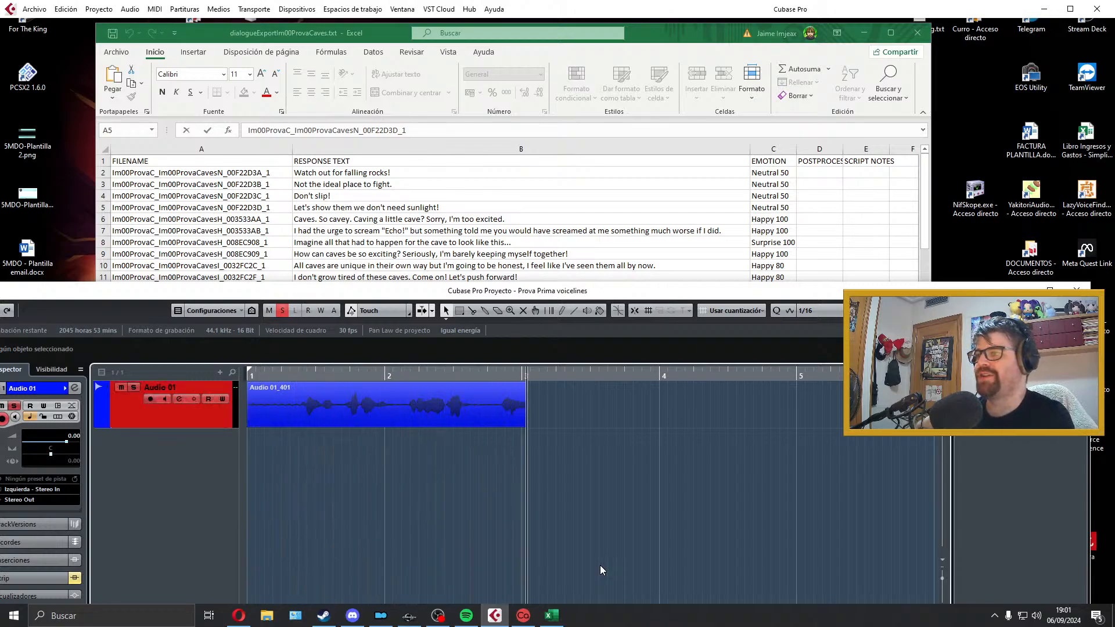
key("space")
Step: Trim the silence at both ends of the take to a length of about 1.3.3.103 and move the clip to the project start
left_click_drag(250, 425, 304, 425)
key("space")
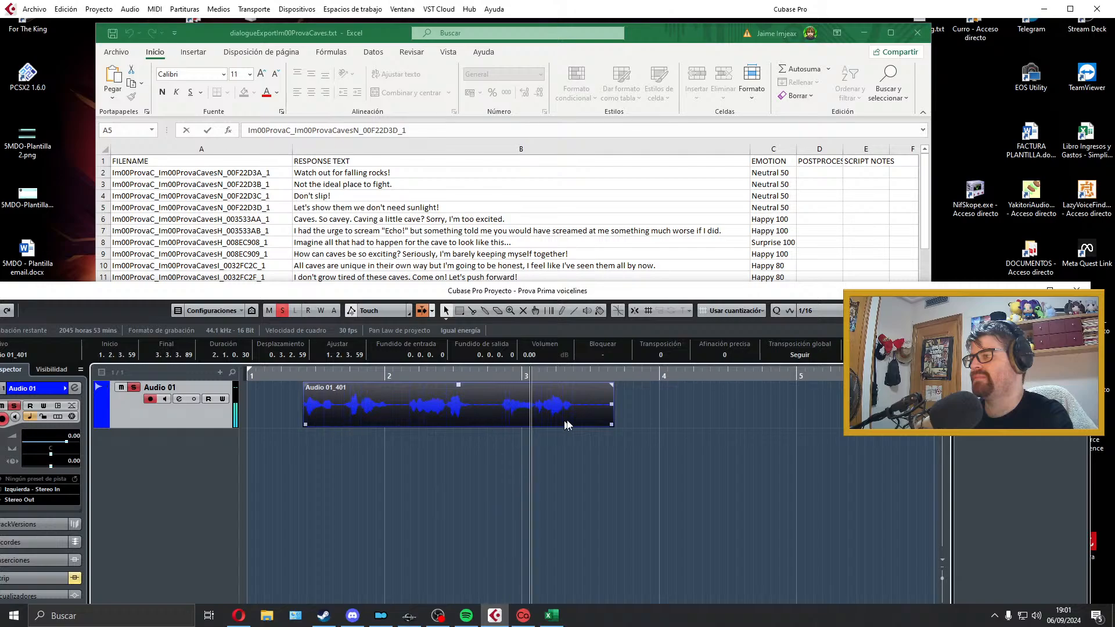
key("space")
left_click_drag(613, 424, 577, 424)
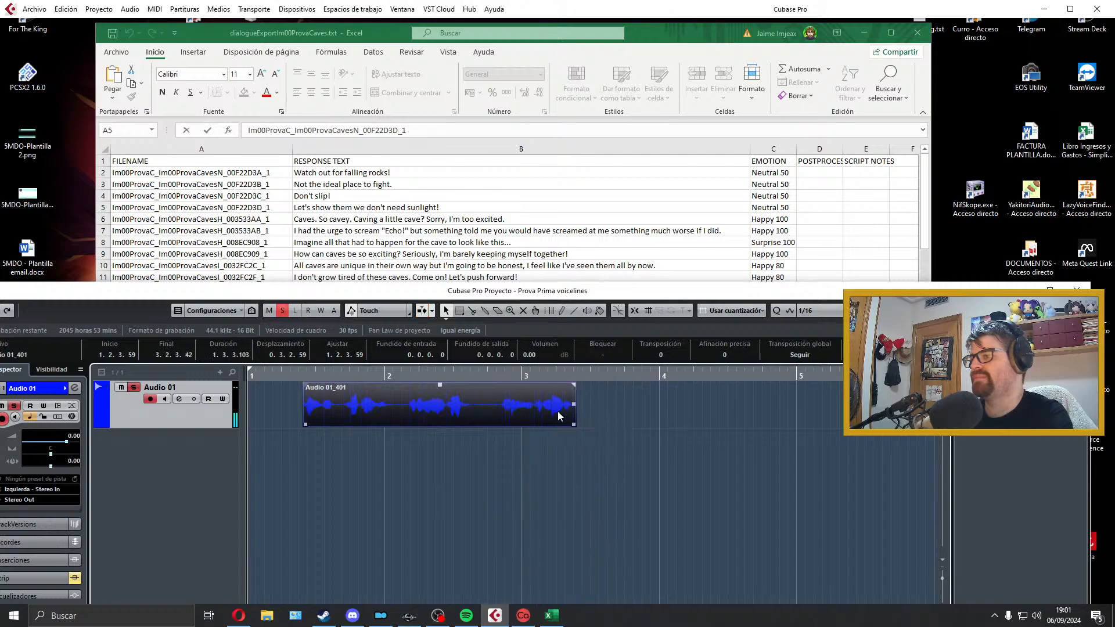
left_click_drag(389, 412, 334, 413)
Step: Set the clip's fade-in to about 0.0.0.56 and fade-out to about 0.0.0.41, fit the locators around it and play it back
left_click_drag(250, 385, 253, 387)
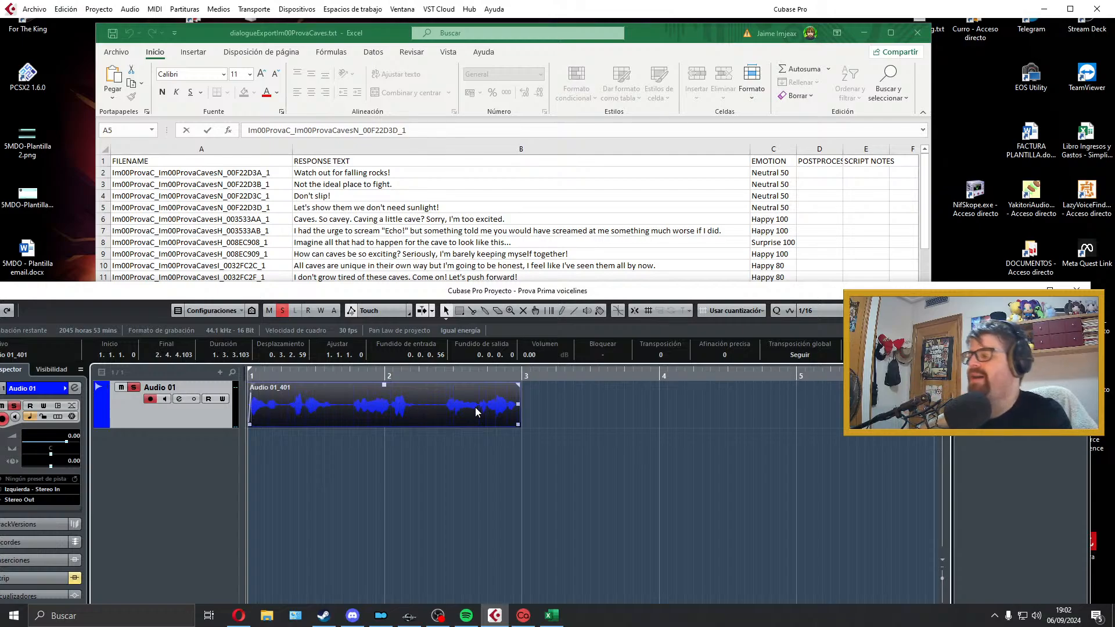
left_click_drag(519, 385, 516, 386)
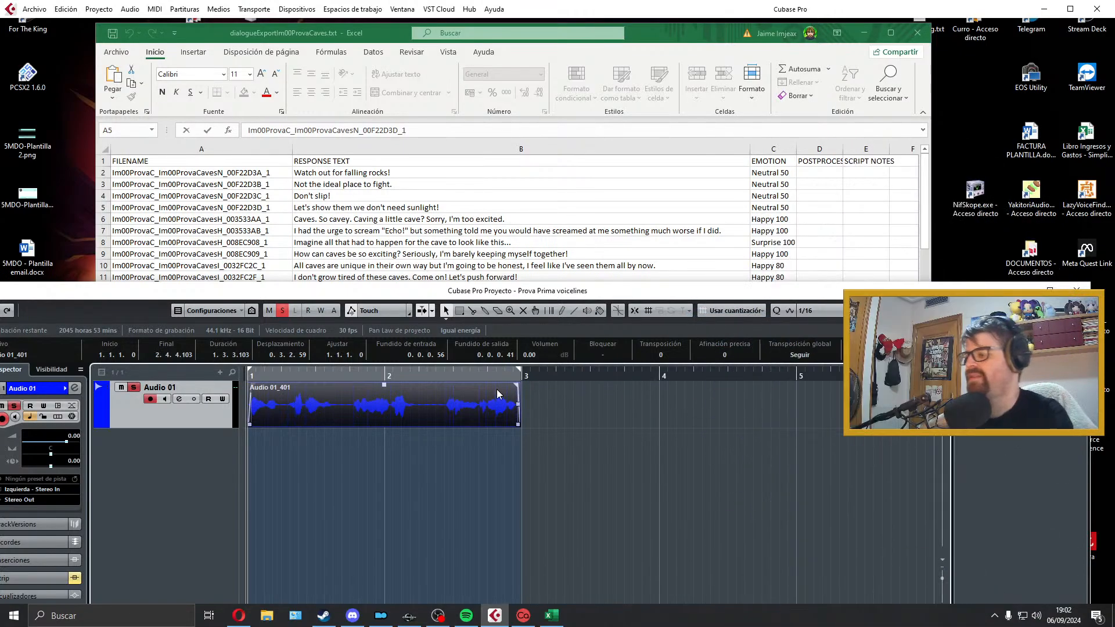
key("space")
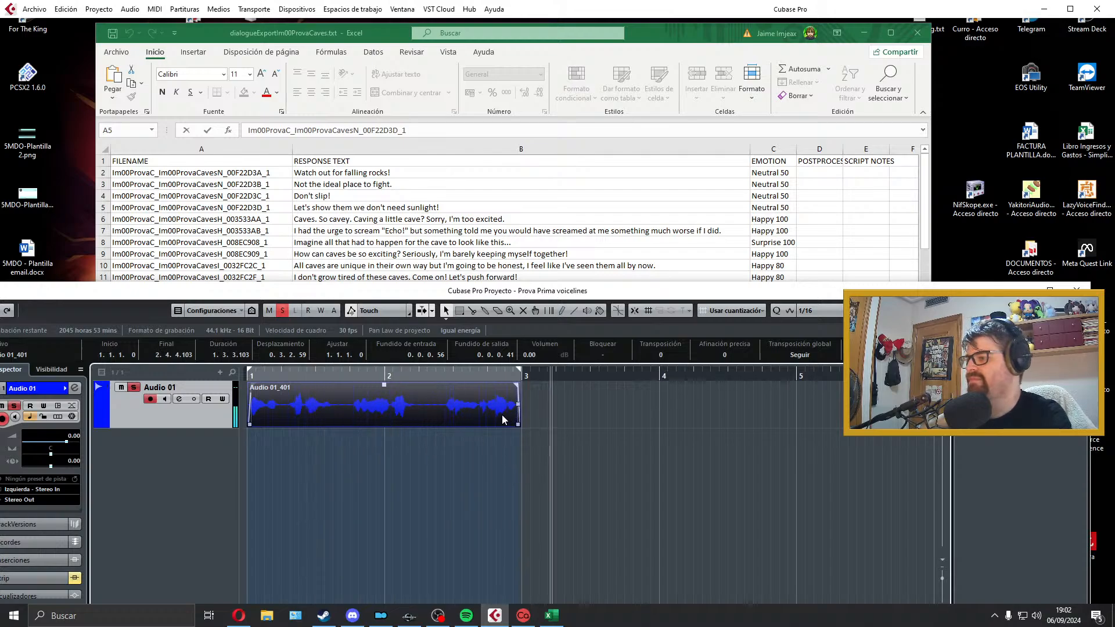
Step: Lengthen the clip's end to a total of about 2.0.0.48 with a fade-out of about 0.0.0.65, keeping the locators around it
left_click_drag(517, 424, 504, 402)
left_click(455, 481)
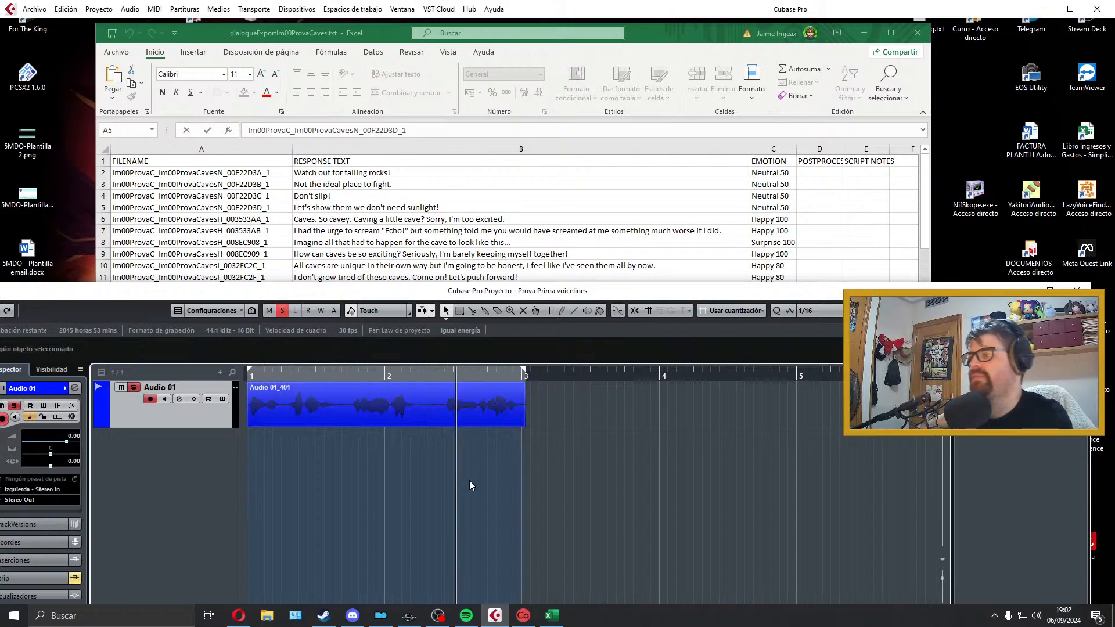
left_click(480, 410)
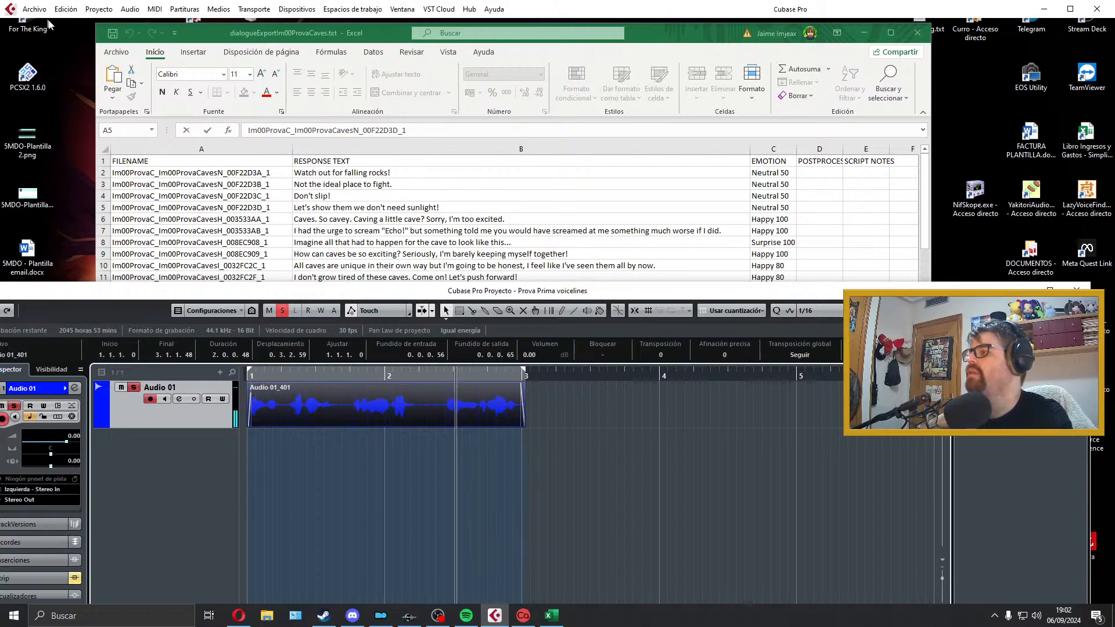
Step: Open the audio mixdown export and copy the filename of the "Caves. So cavey." line from cell A6 of the Excel sheet
left_click(34, 8)
mouse_move(204, 214)
left_click(251, 215)
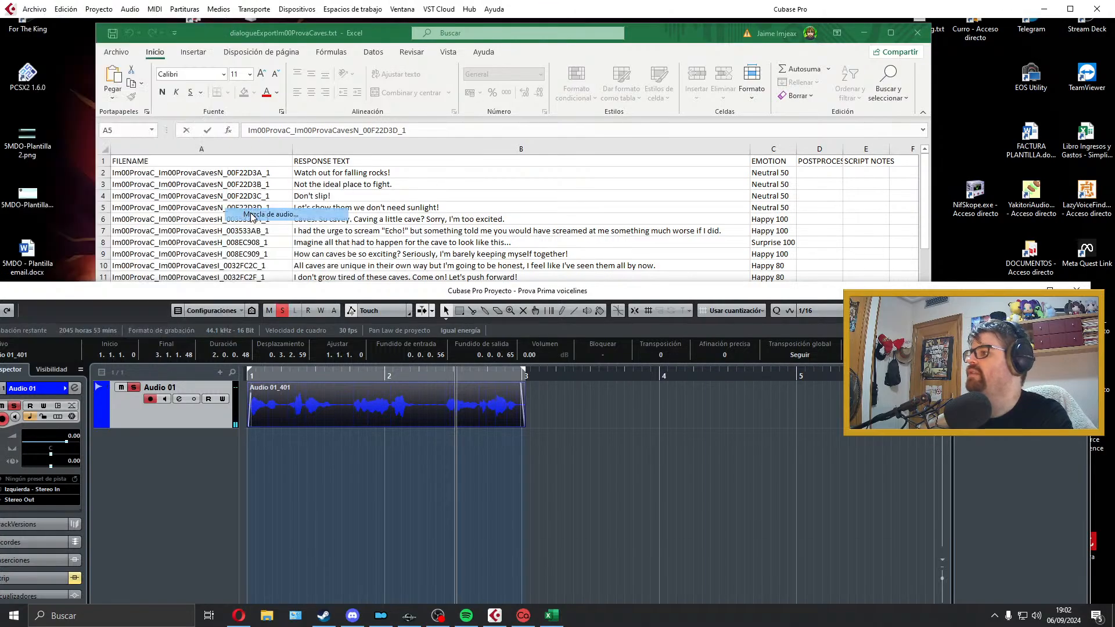
key("alt+Tab")
left_click(274, 229)
double_click(274, 223)
key("shift+Home")
key("ctrl+c")
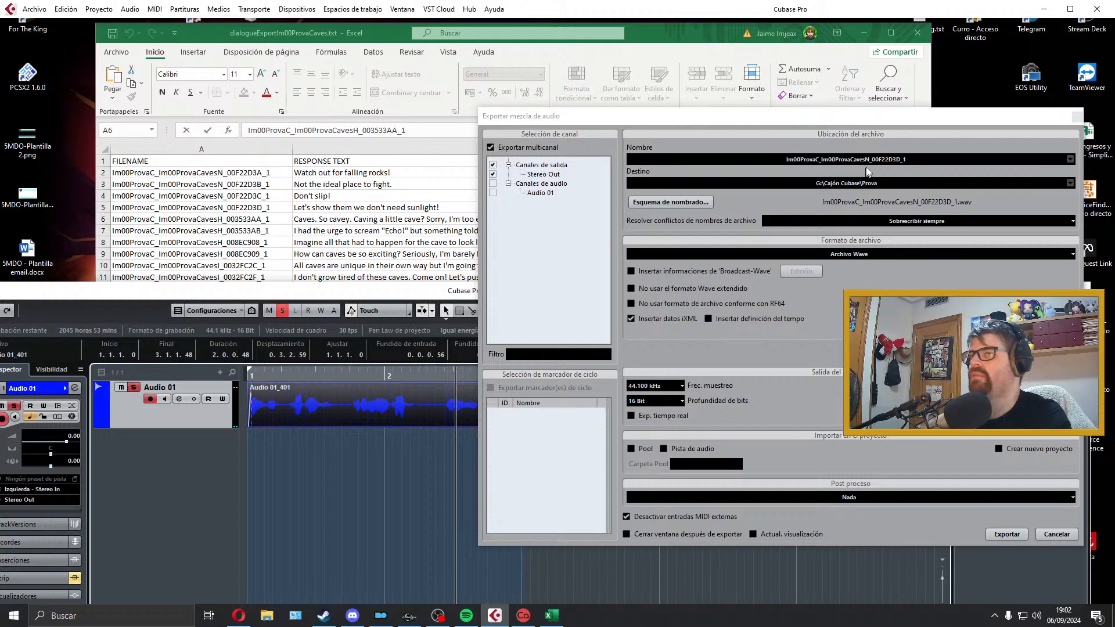
Step: Export the mixdown as a Wave file named Im00ProvaC_Im00ProvaCavesH_003533AA_1 and close the export dialog
left_click(870, 162)
key("ctrl+v")
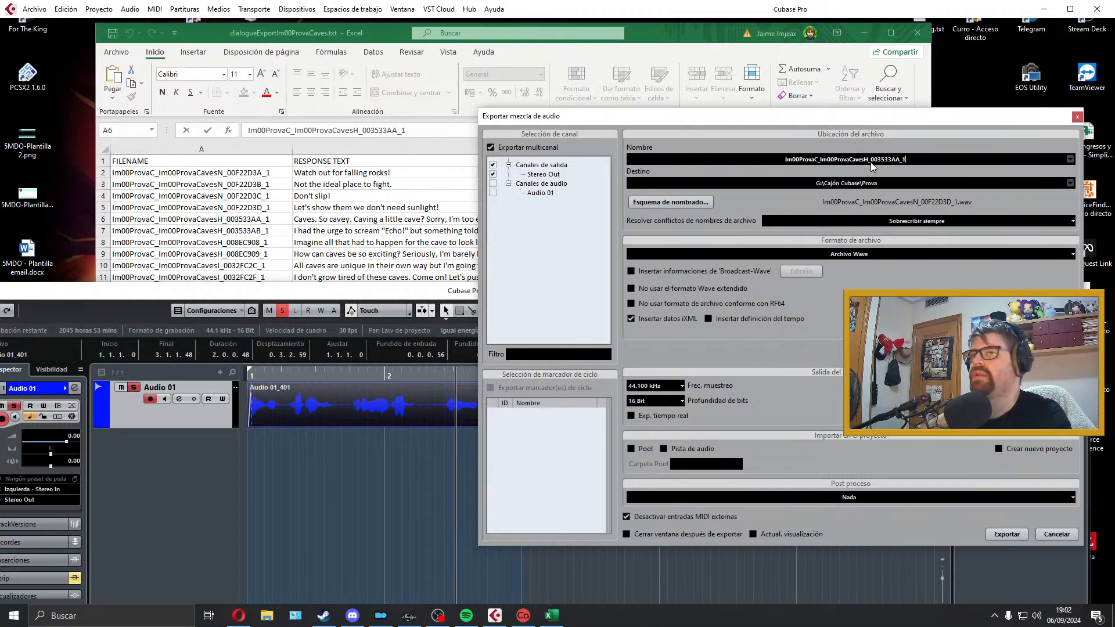
left_click(1008, 535)
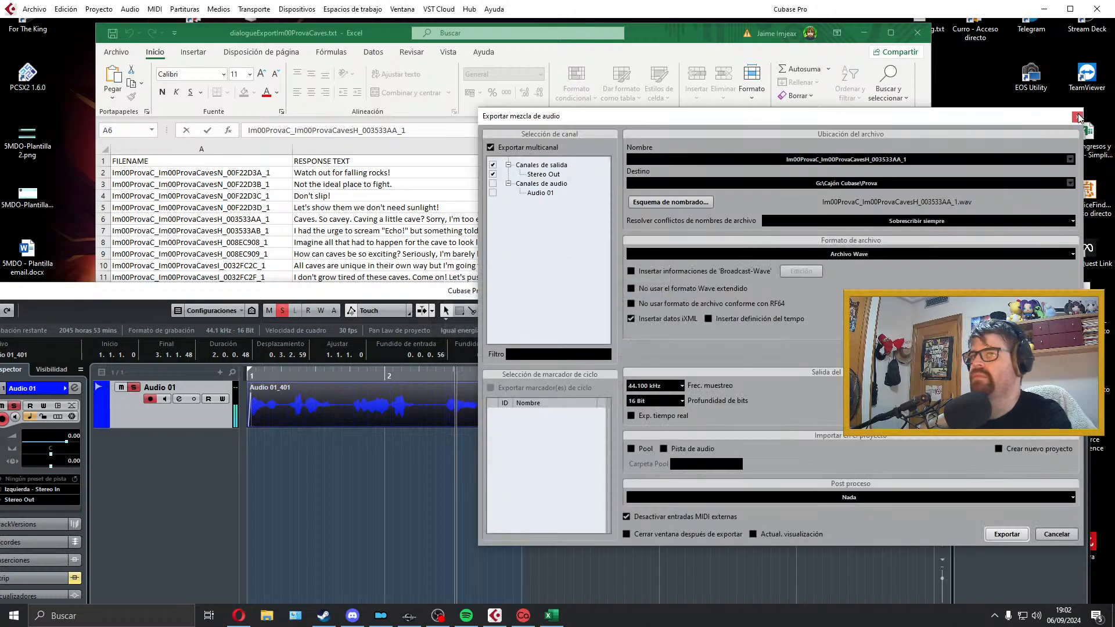
left_click(1077, 117)
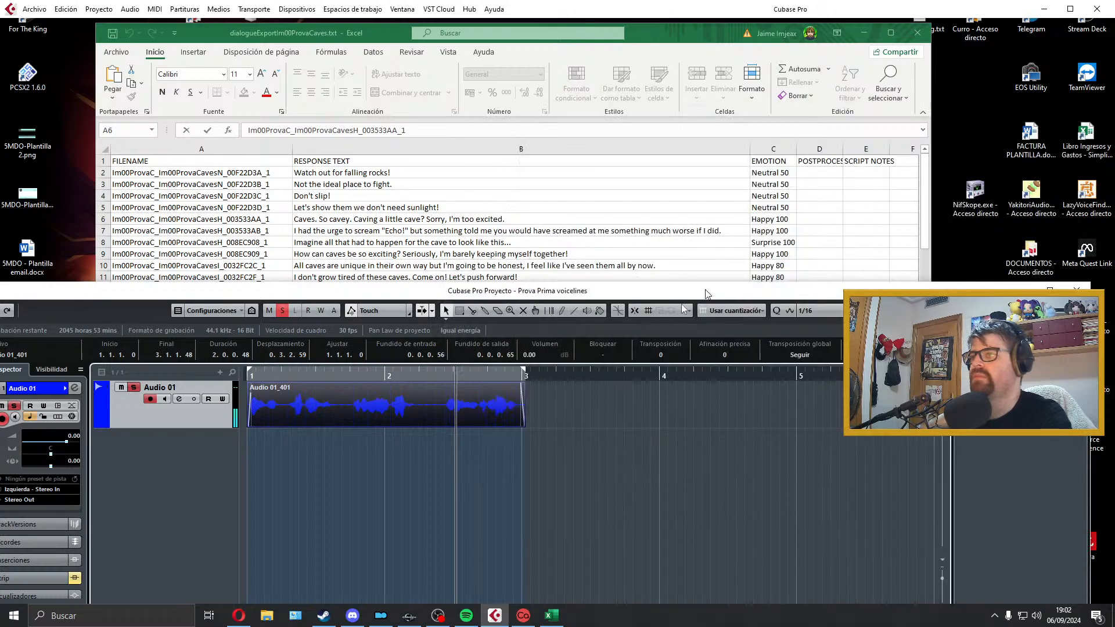
Step: Delete the exported clip from Audio 01, move the locators out of the recording area and return the cursor to the project start
key("Delete")
left_click_drag(726, 374, 888, 374)
left_click(724, 377)
key("KP_Decimal")
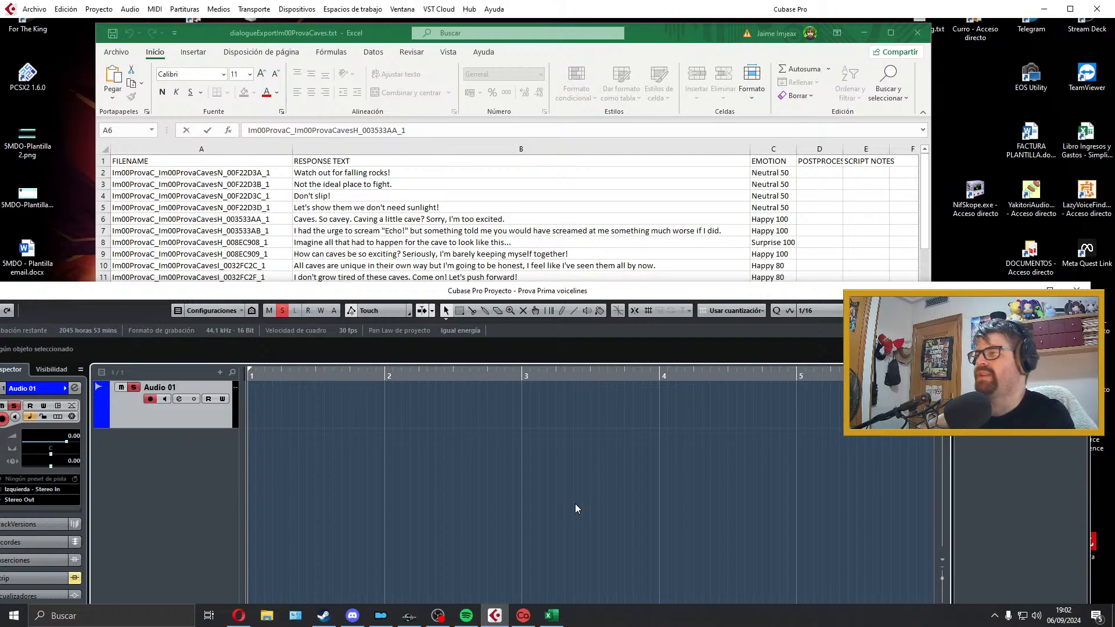
key("KP_Multiply")
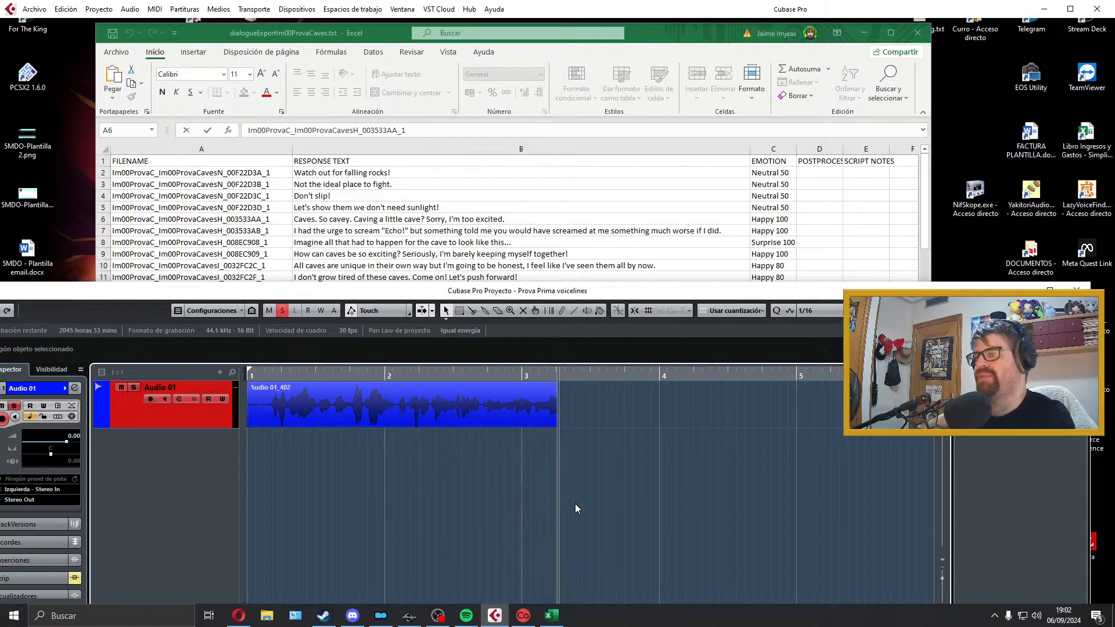
key("space")
key("Delete")
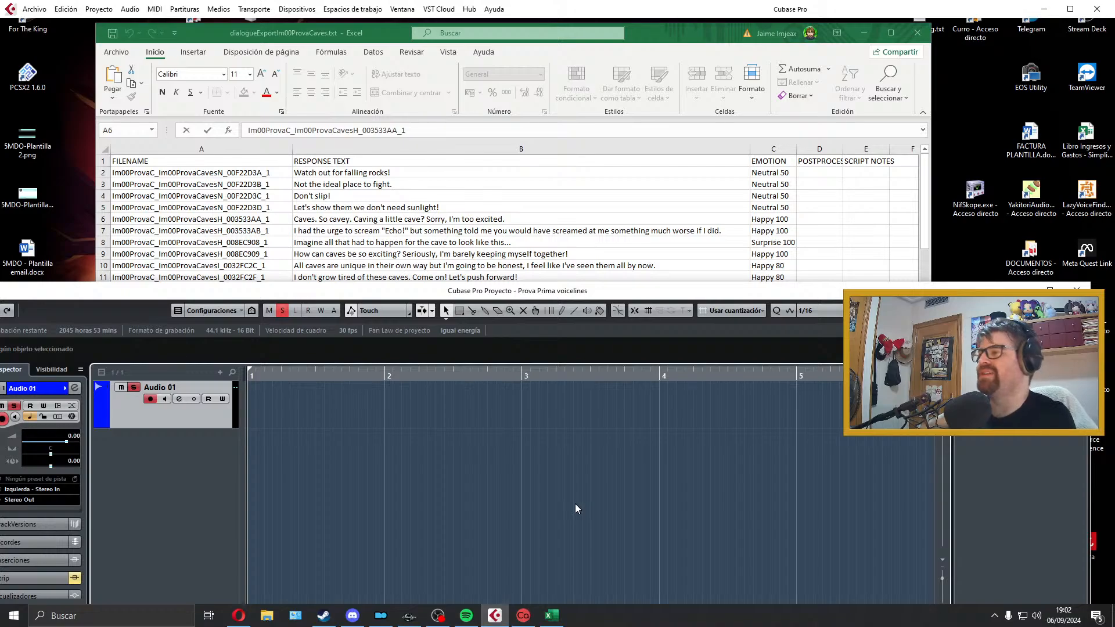
key("KP_Multiply")
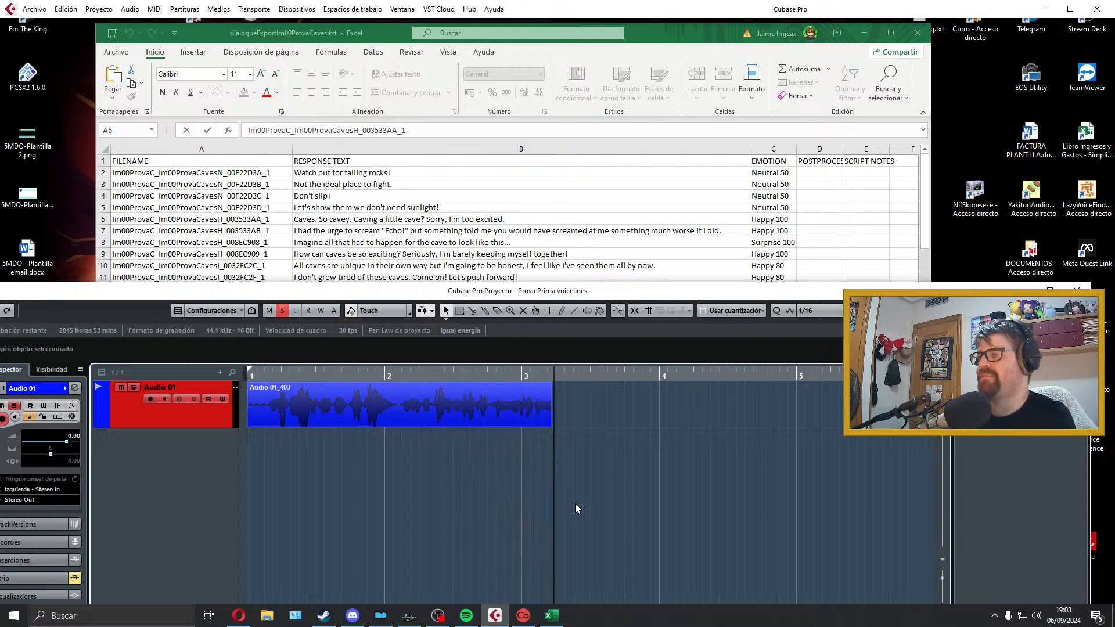
key("space")
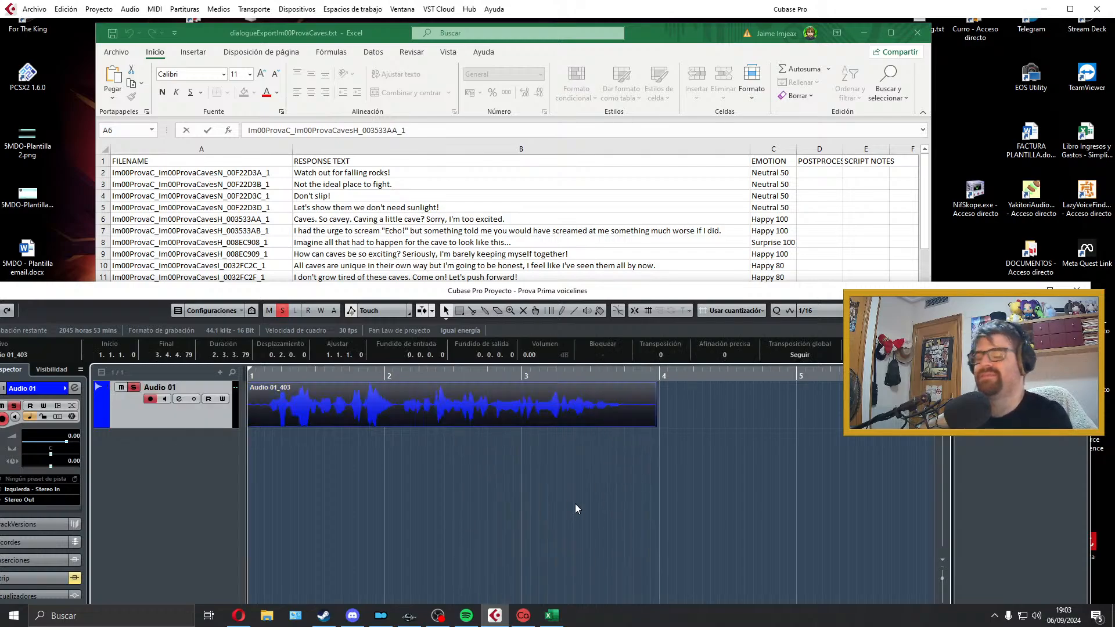
key("space")
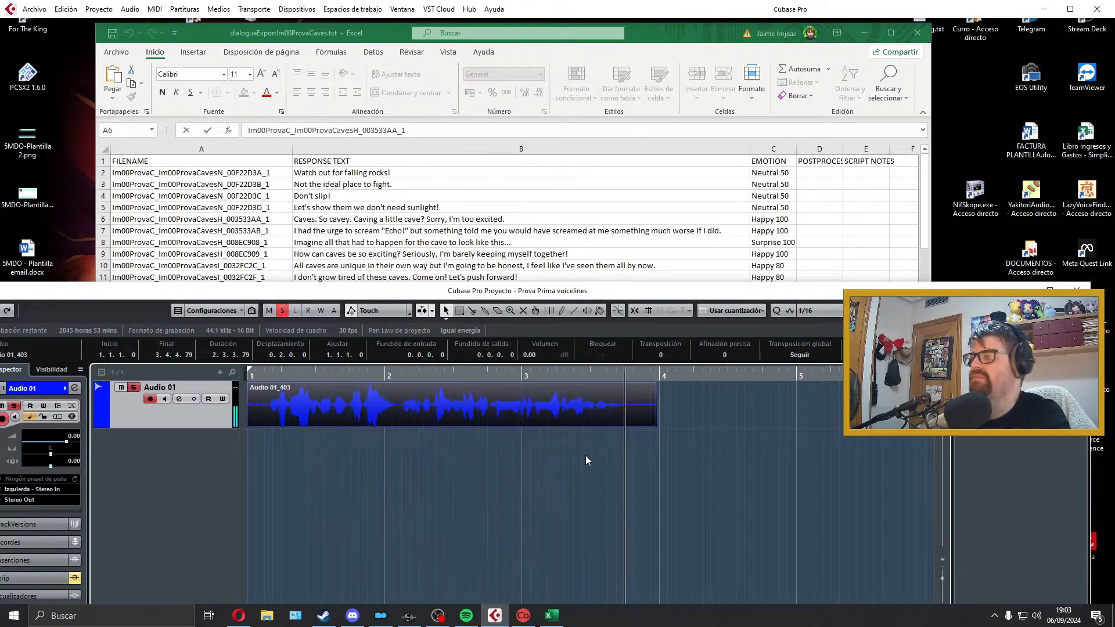
key("space")
key("Delete")
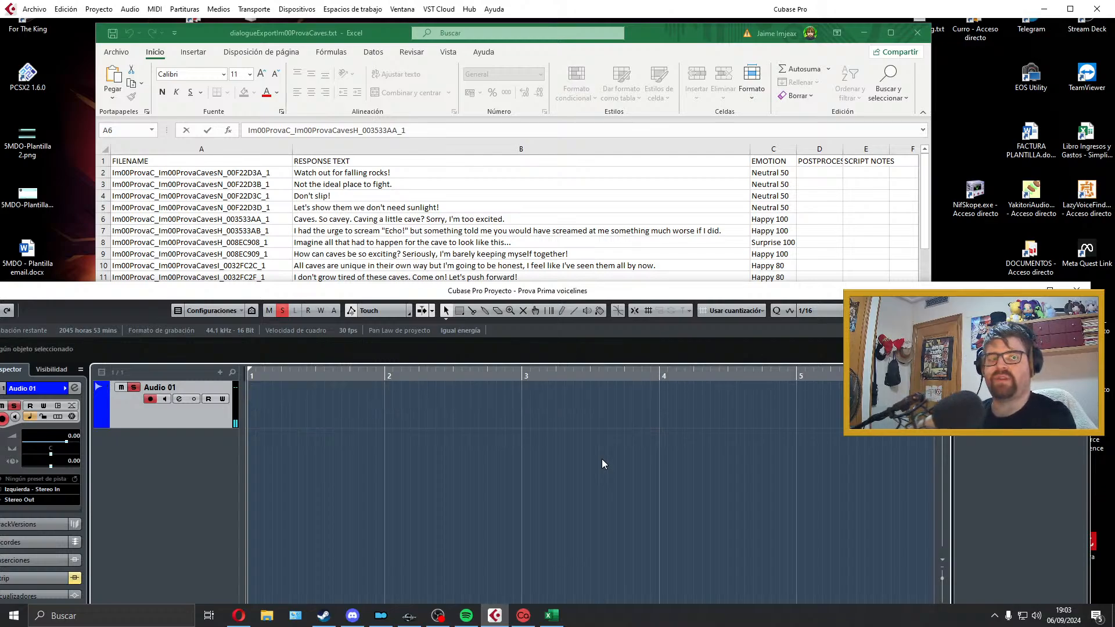
key("KP_Multiply")
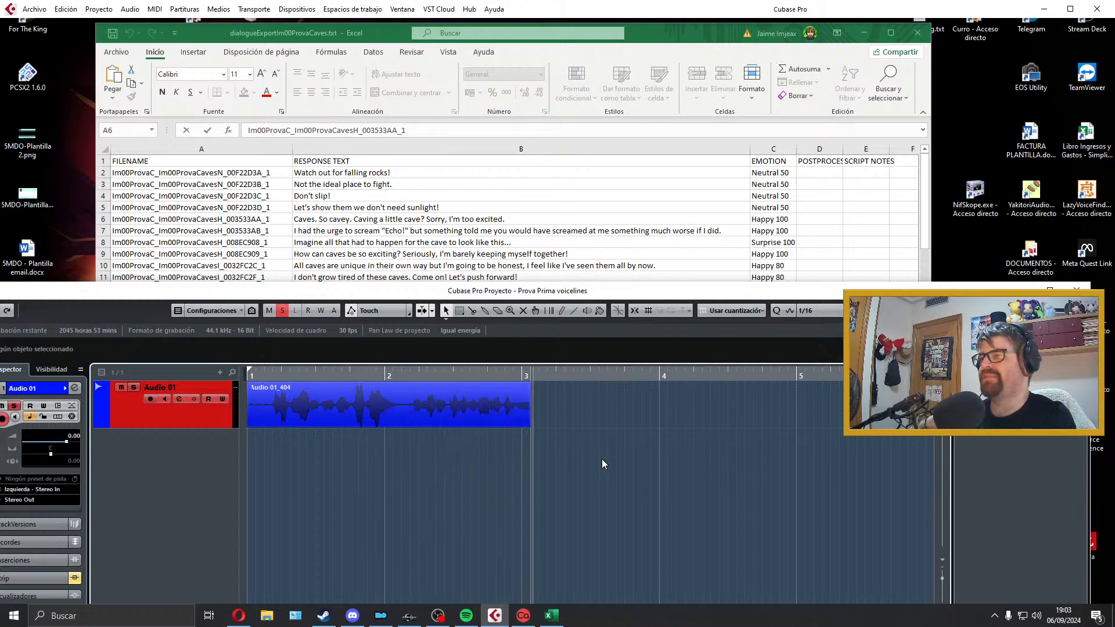
key("space")
key("Delete")
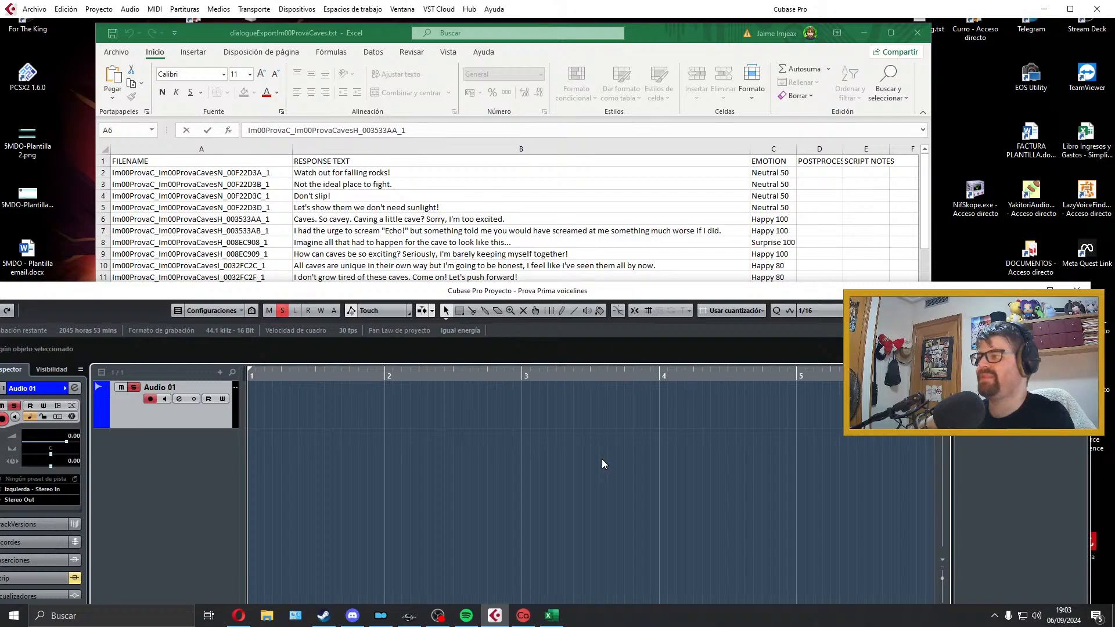
Step: Record a take of the "I had the urge to scream "Echo!"" line on Audio 01 from the project start and play it back
key("KP_Multiply")
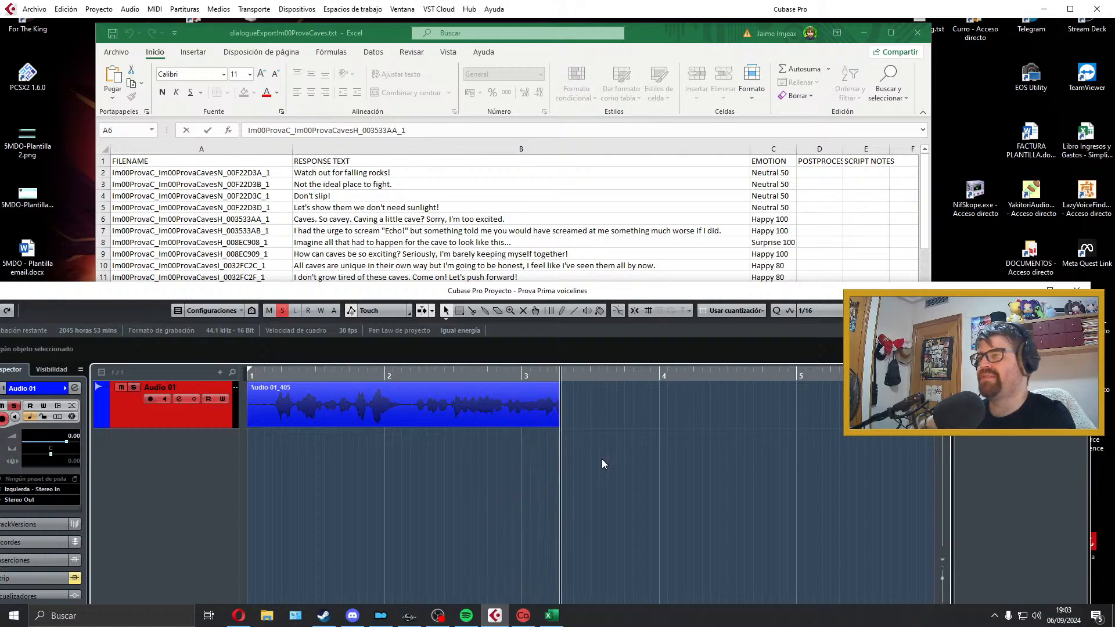
key("space")
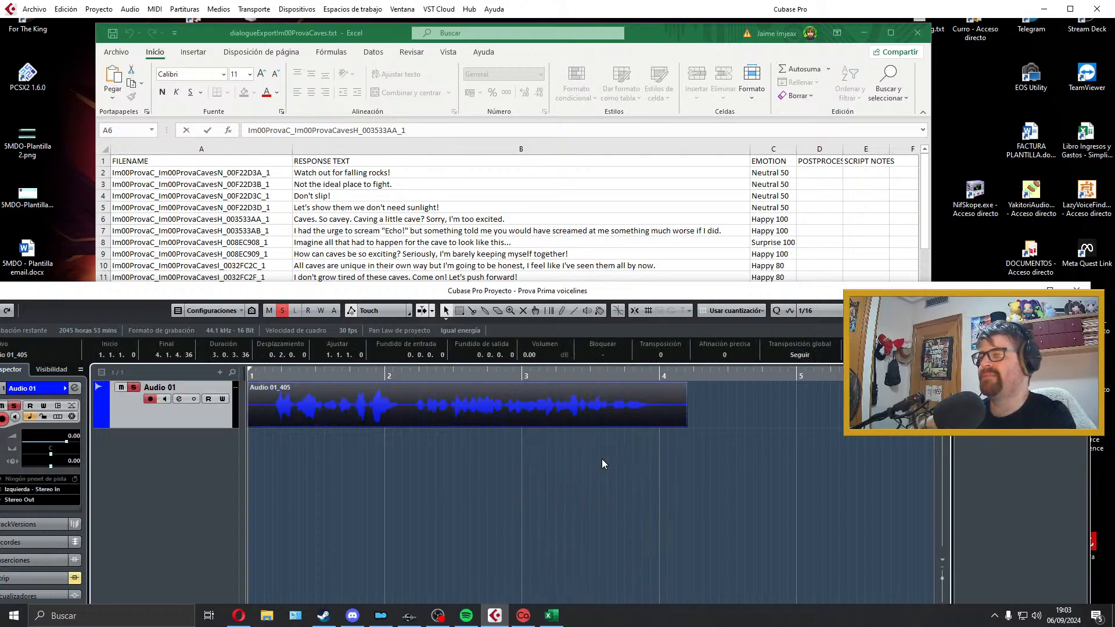
key("space")
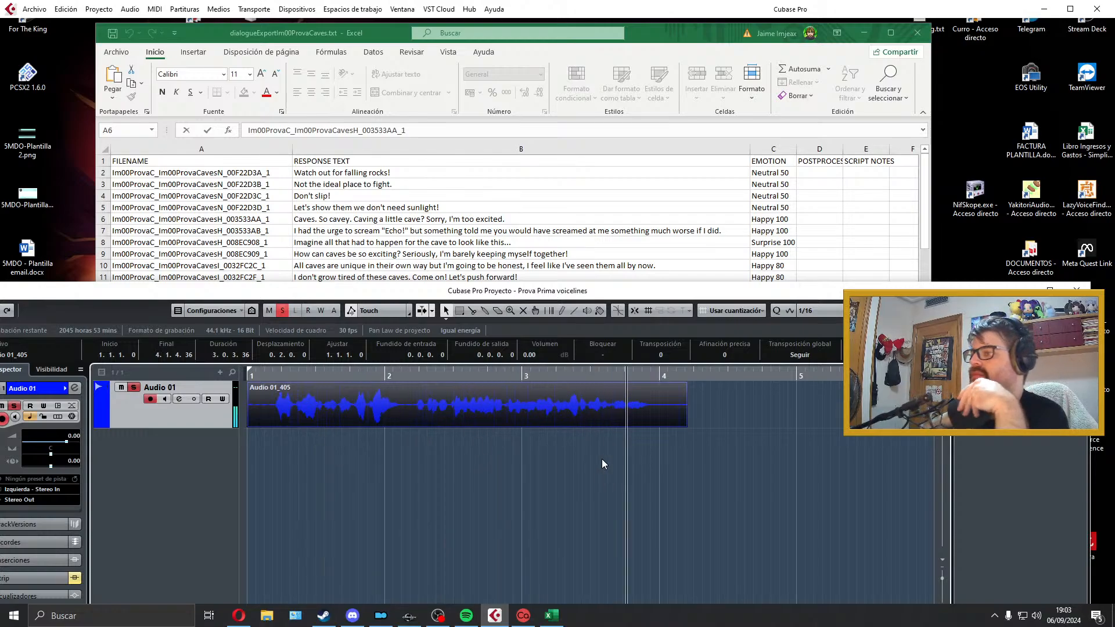
key("space")
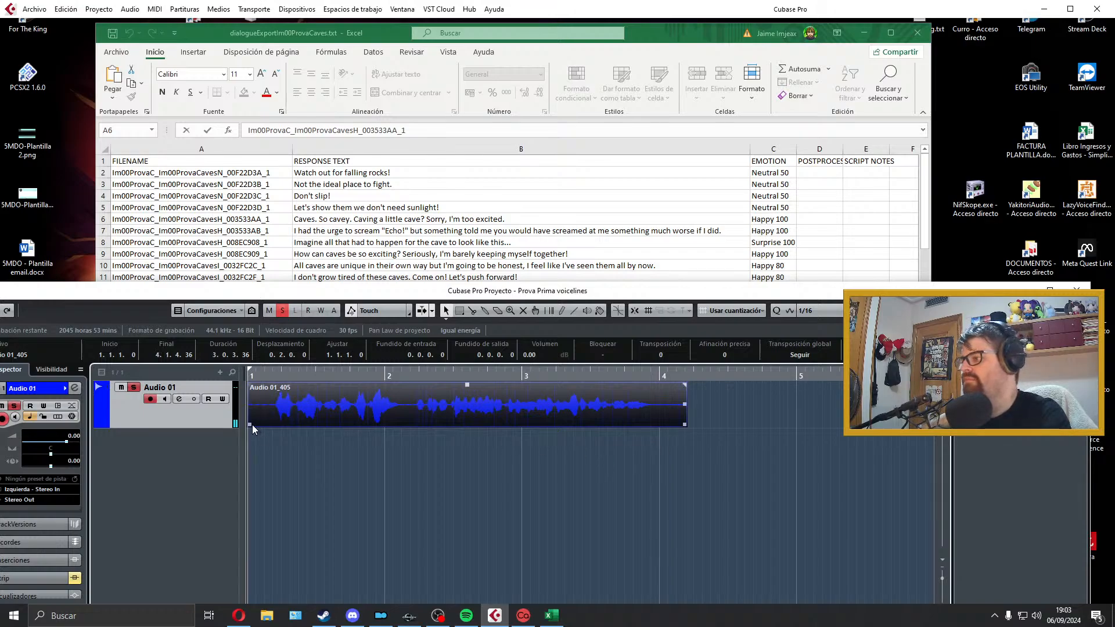
Step: Trim the take's start and end to about 2.3.0.117 with a 0.0.0.24 fade-in and 0.0.0.40 fade-out, and set the locators around it
left_click_drag(252, 424, 253, 394)
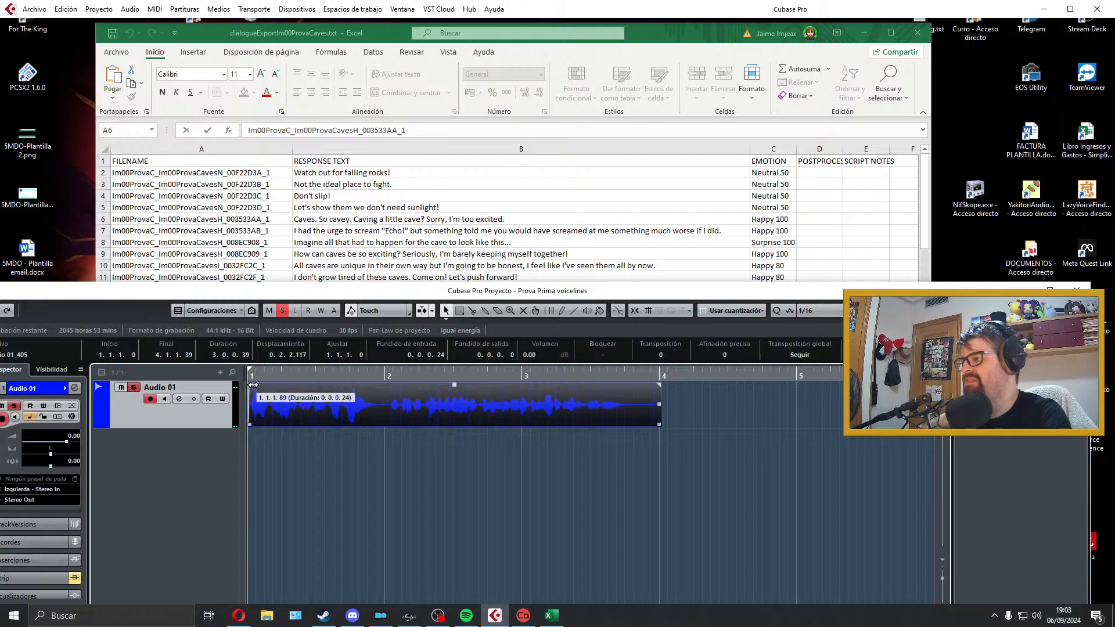
left_click_drag(660, 425, 628, 386)
key("space")
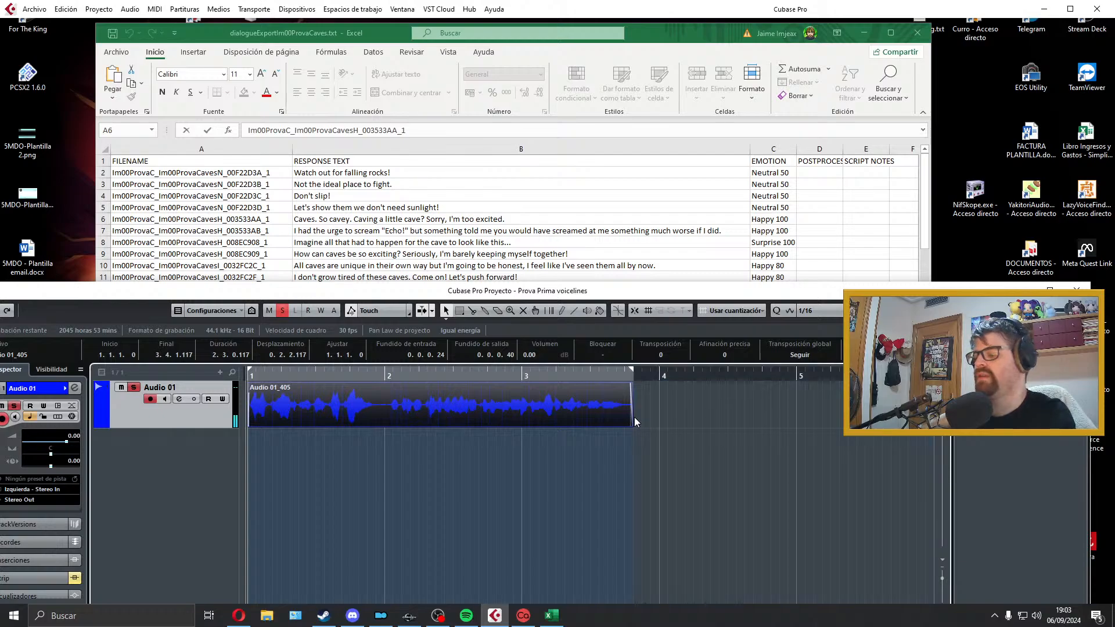
Step: Open the audio mixdown export and copy the filename of the "I had the urge to scream" line from cell A7 of the Excel sheet
left_click(20, 10)
mouse_move(175, 185)
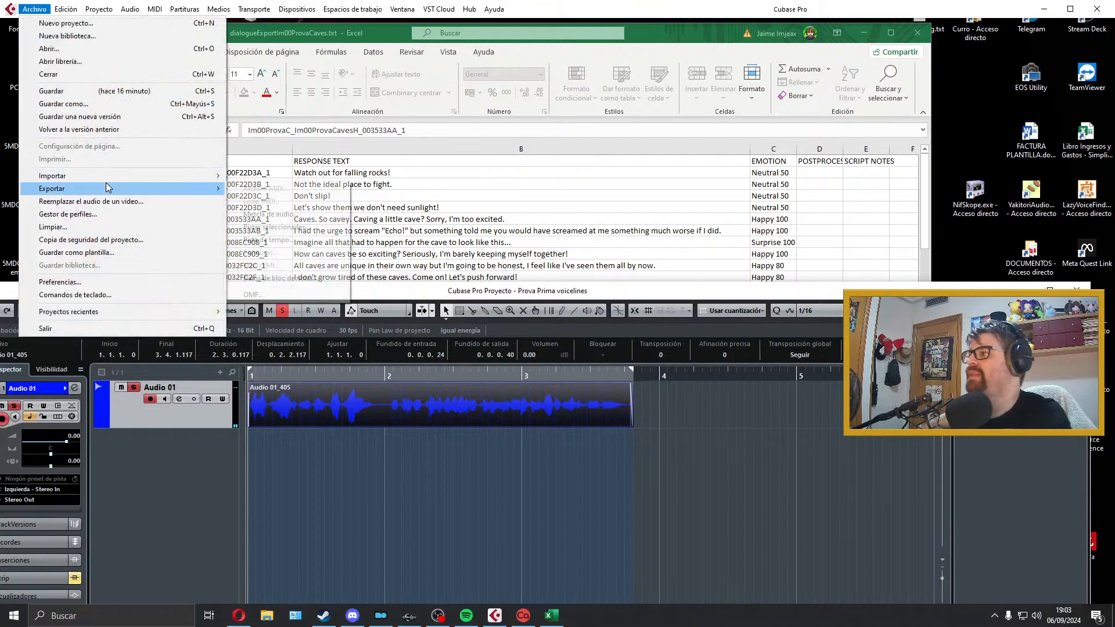
left_click(261, 213)
left_click(344, 219)
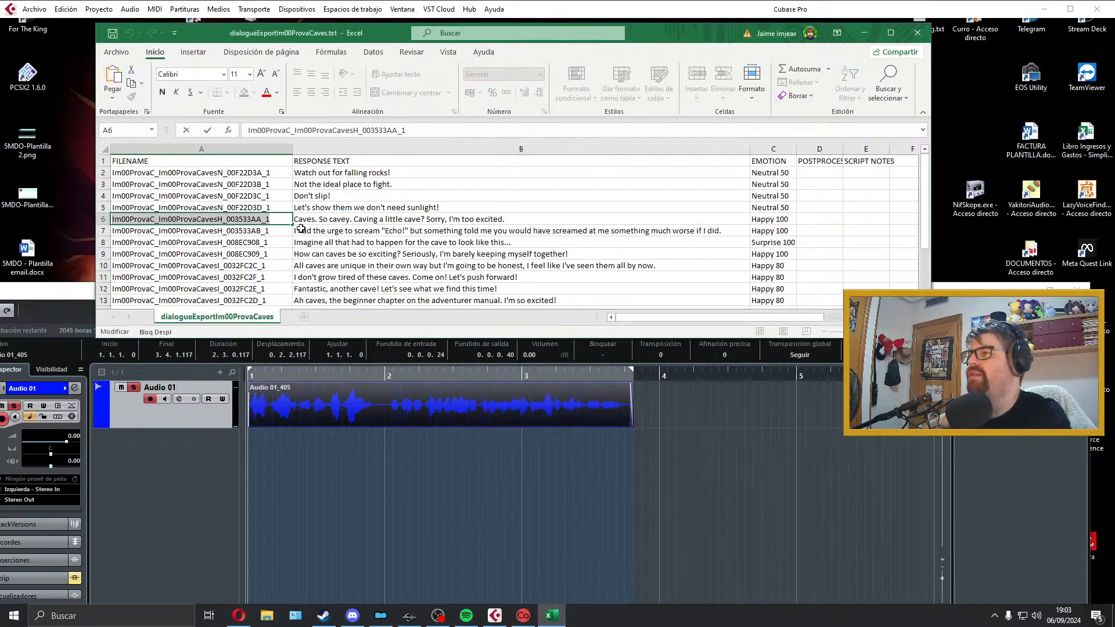
double_click(273, 231)
left_click_drag(274, 231, 25, 227)
key("ctrl+c")
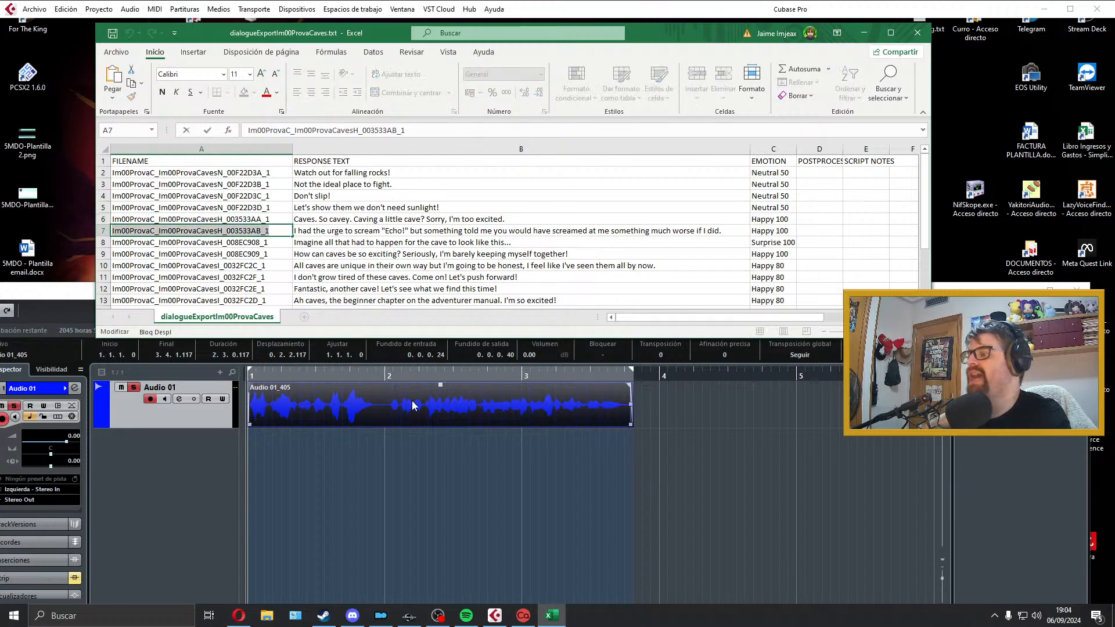
Step: Export the mixdown as a Wave file named Im00ProvaC_Im00ProvaCavesH_003533AB_1, close the export dialog and delete the exported clip from Audio 01
left_click(417, 404)
left_click(915, 159)
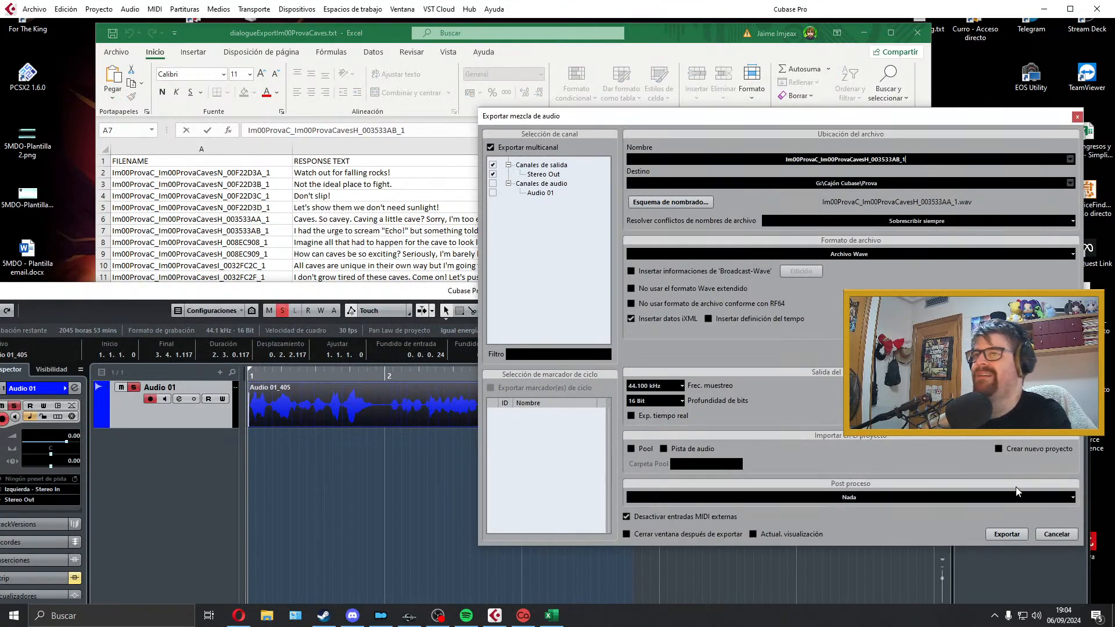
left_click(1005, 534)
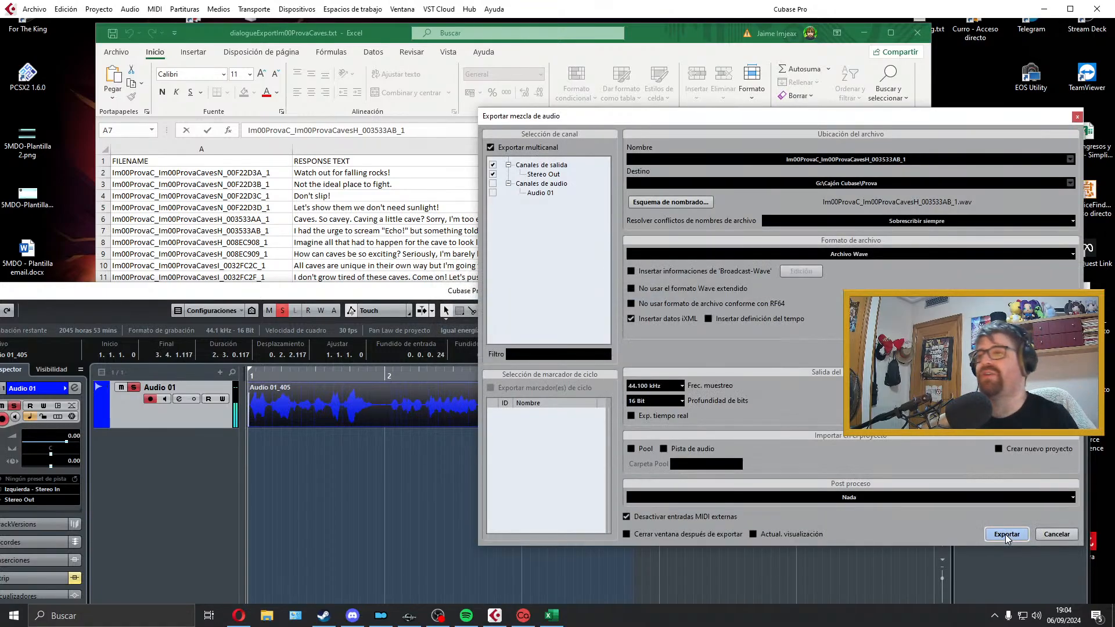
left_click(1077, 116)
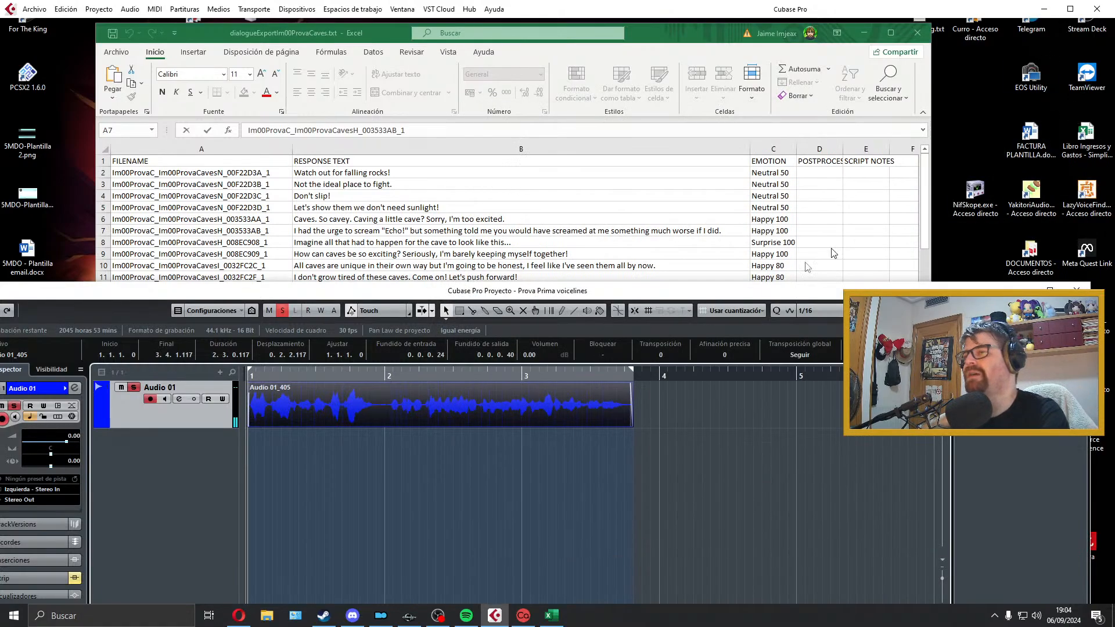
key("Delete")
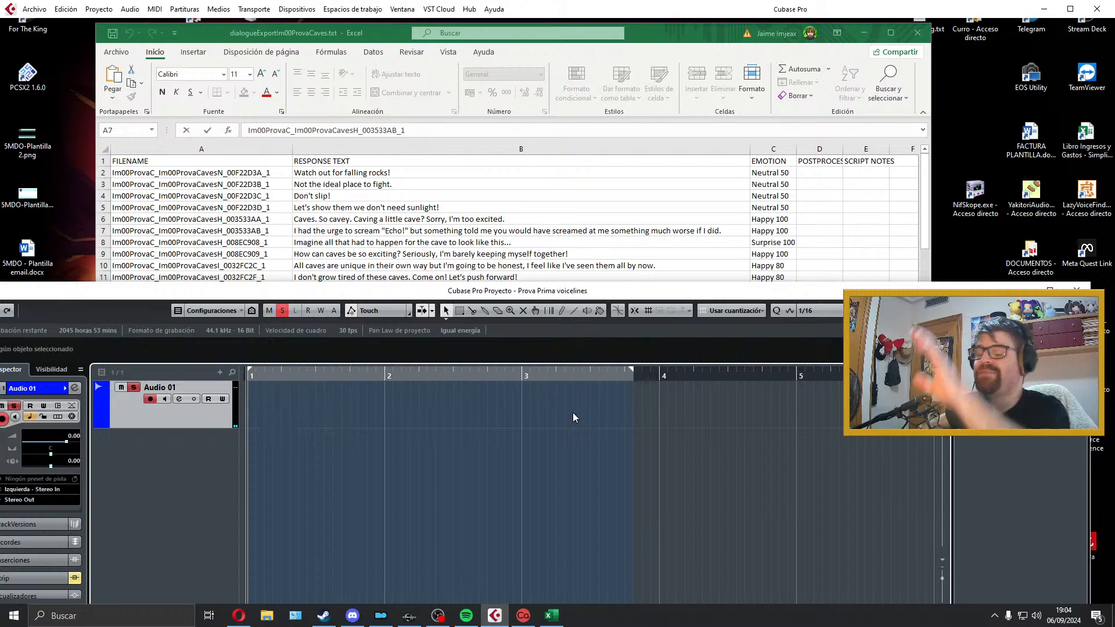
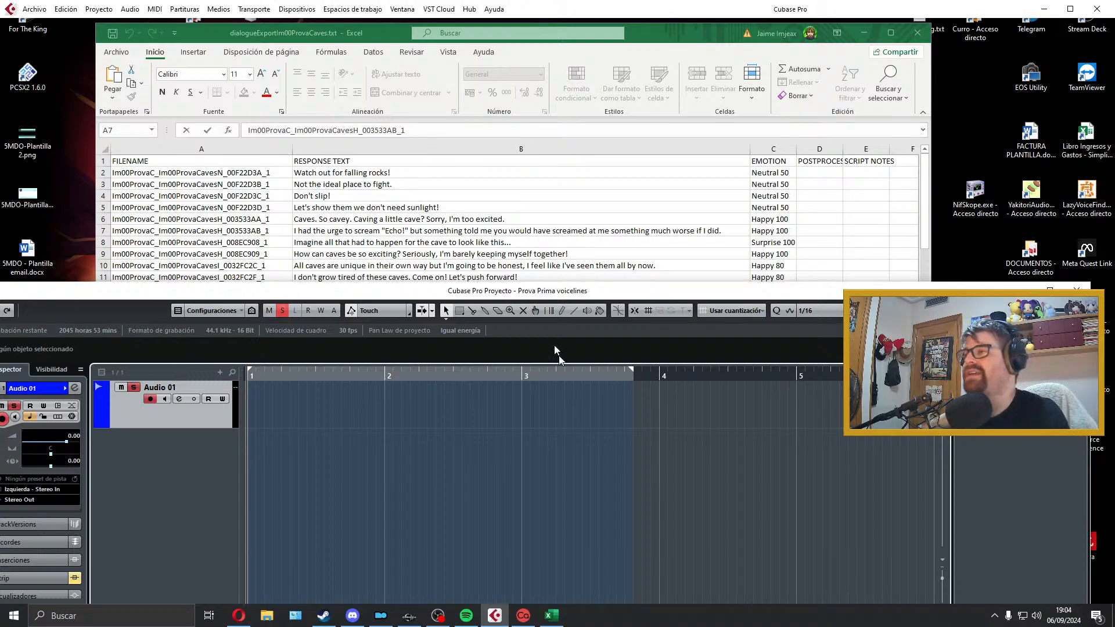
Step: Try takes of the "Imagine all that had to happen for the cave to look like this..." line on Audio 01, deleting each one
scroll(523, 247, "down", 2)
scroll(522, 244, "up", 1)
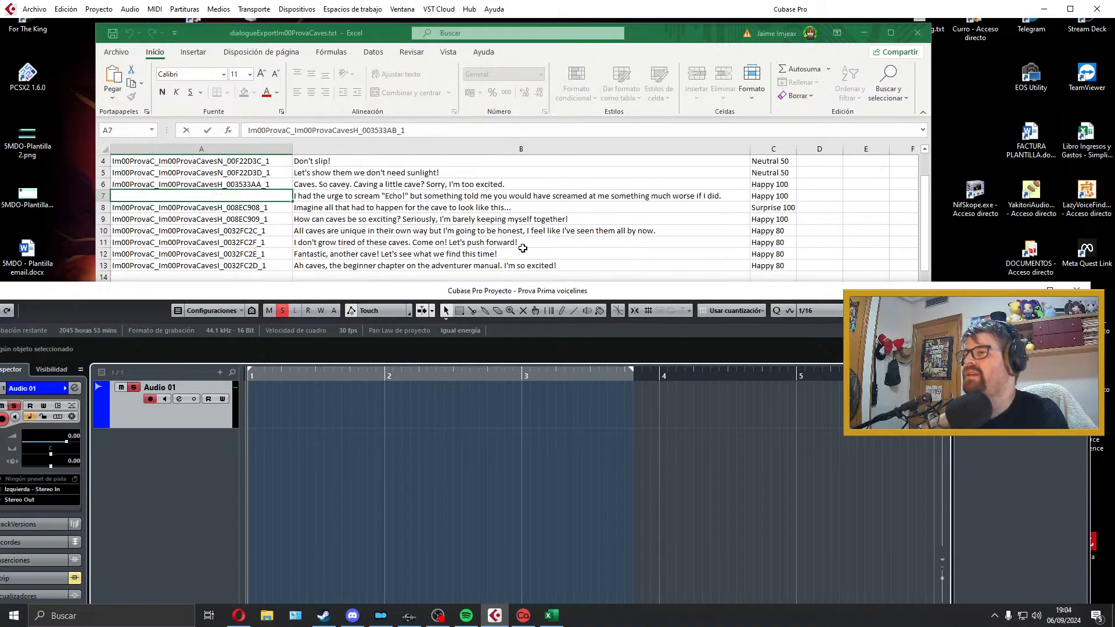
scroll(457, 235, "down", 1)
middle_click(457, 241)
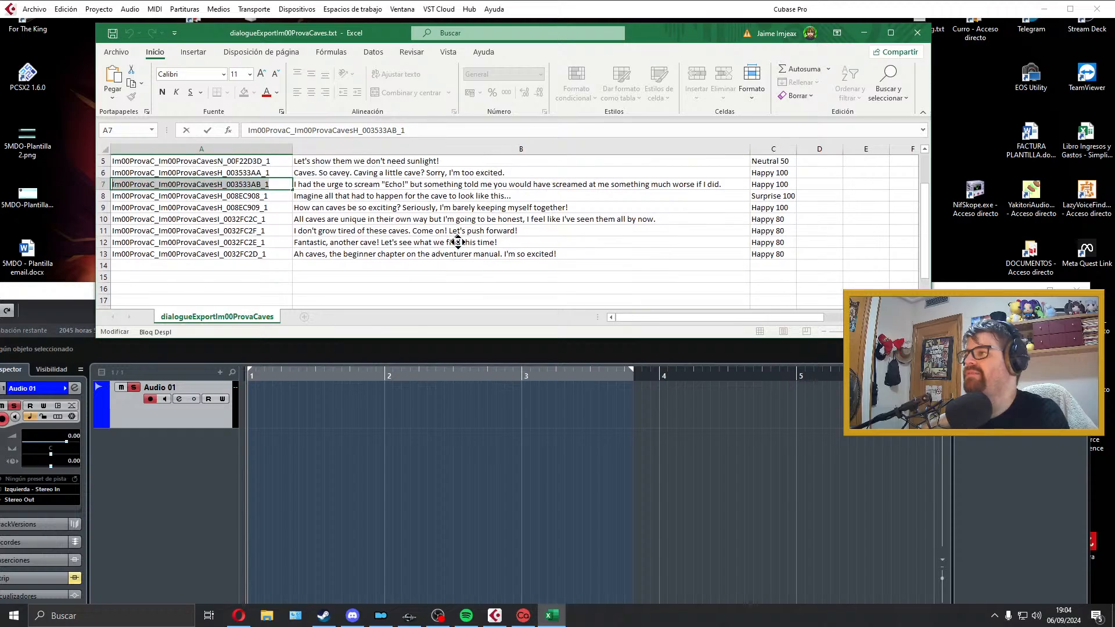
left_click(344, 435)
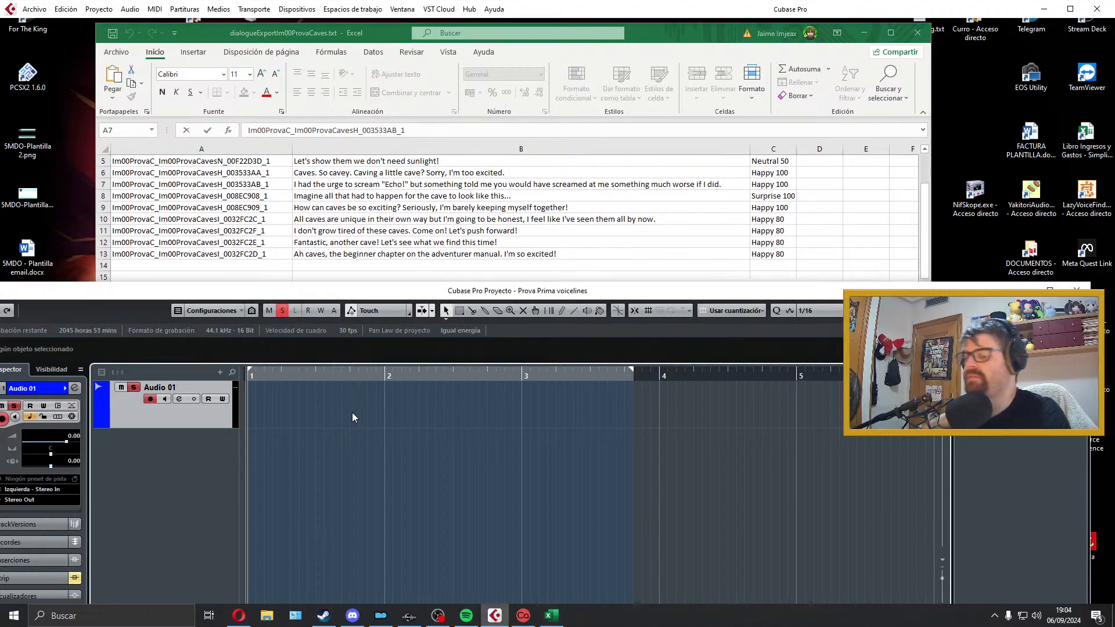
key("KP_Multiply")
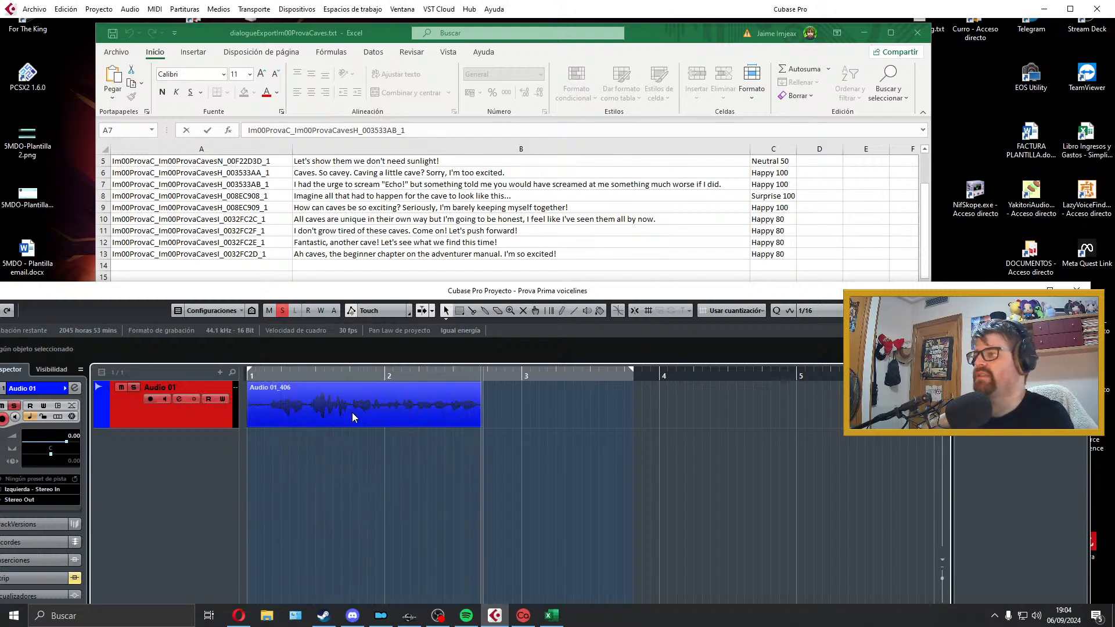
key("space")
key("space")
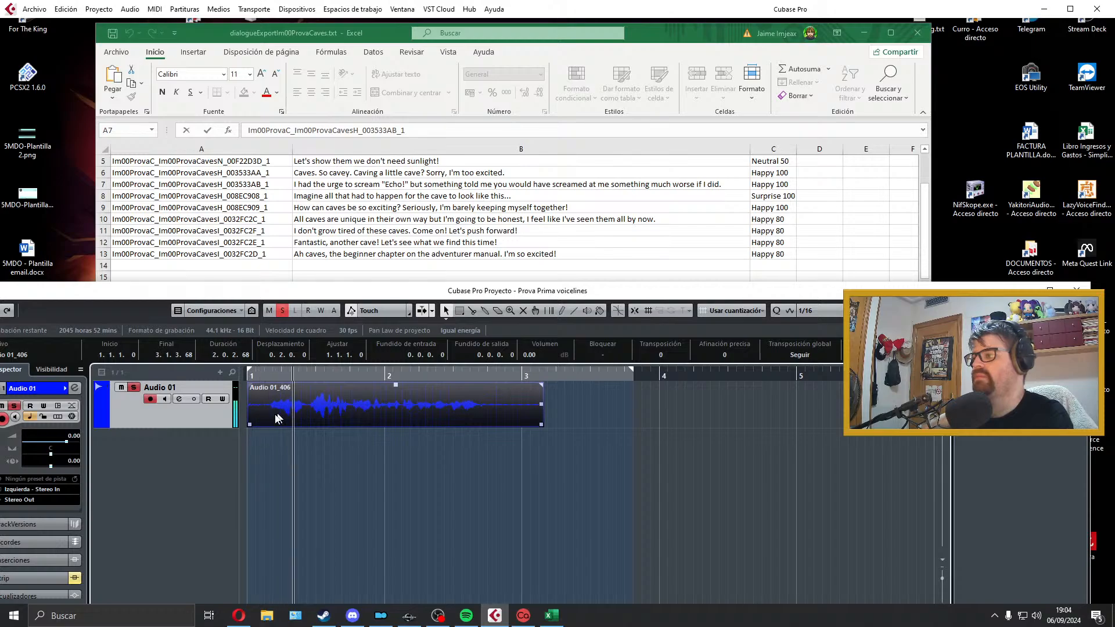
left_click_drag(250, 426, 267, 426)
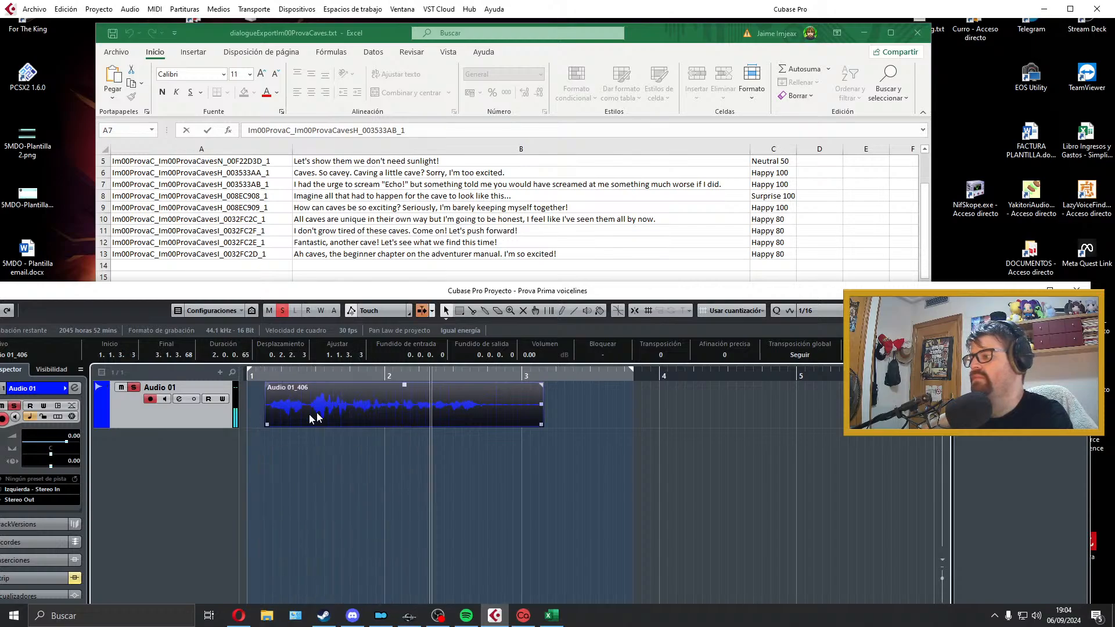
key("space")
key("Delete")
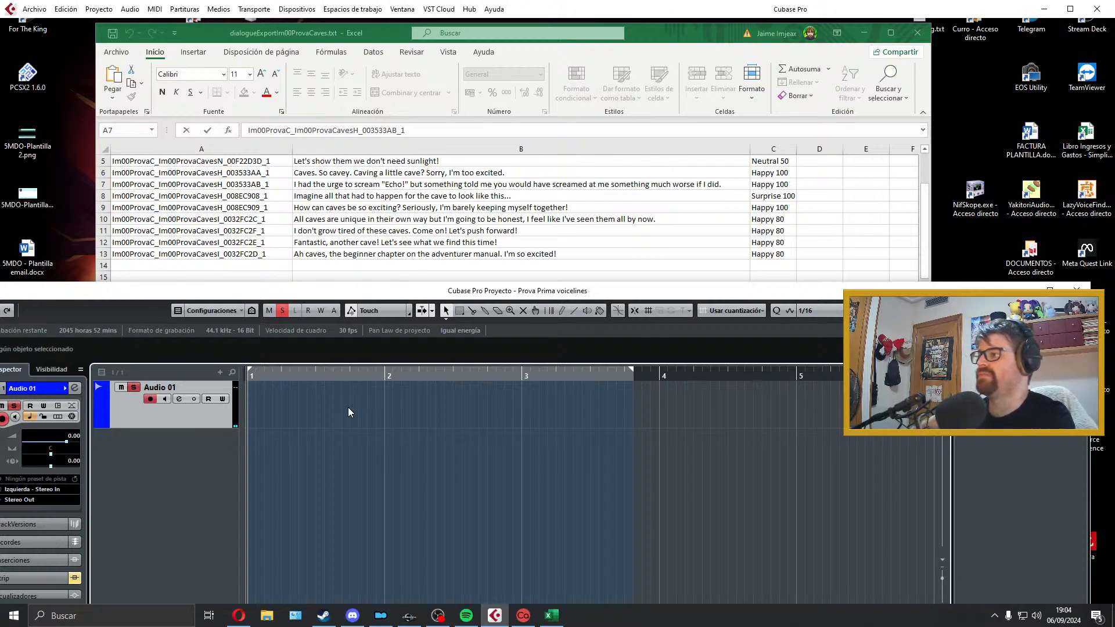
key("KP_Multiply")
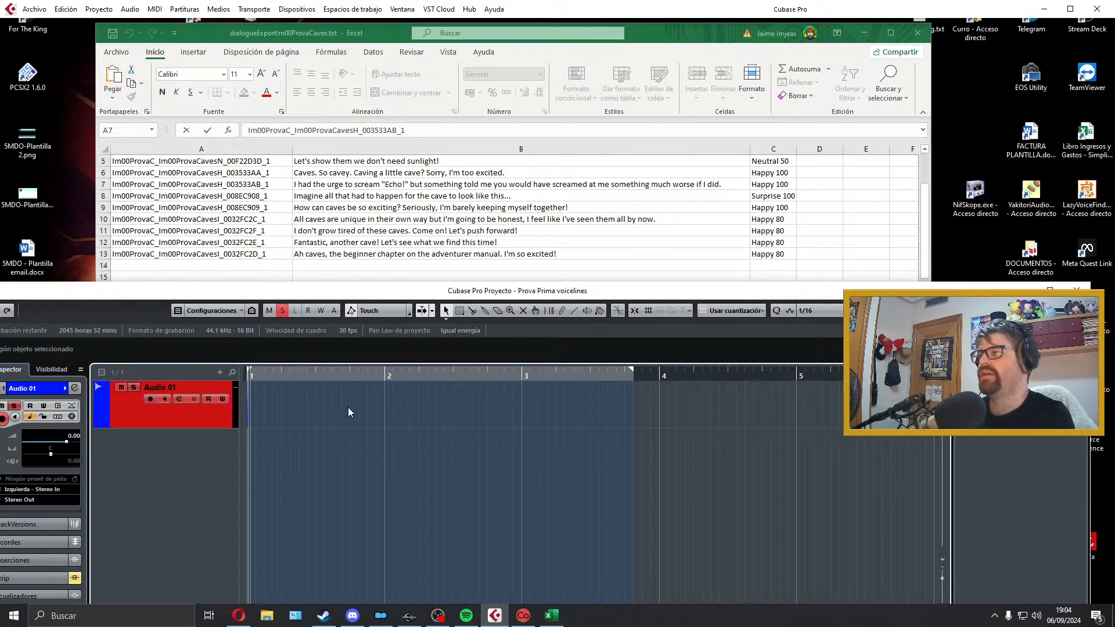
key("space")
key("Delete")
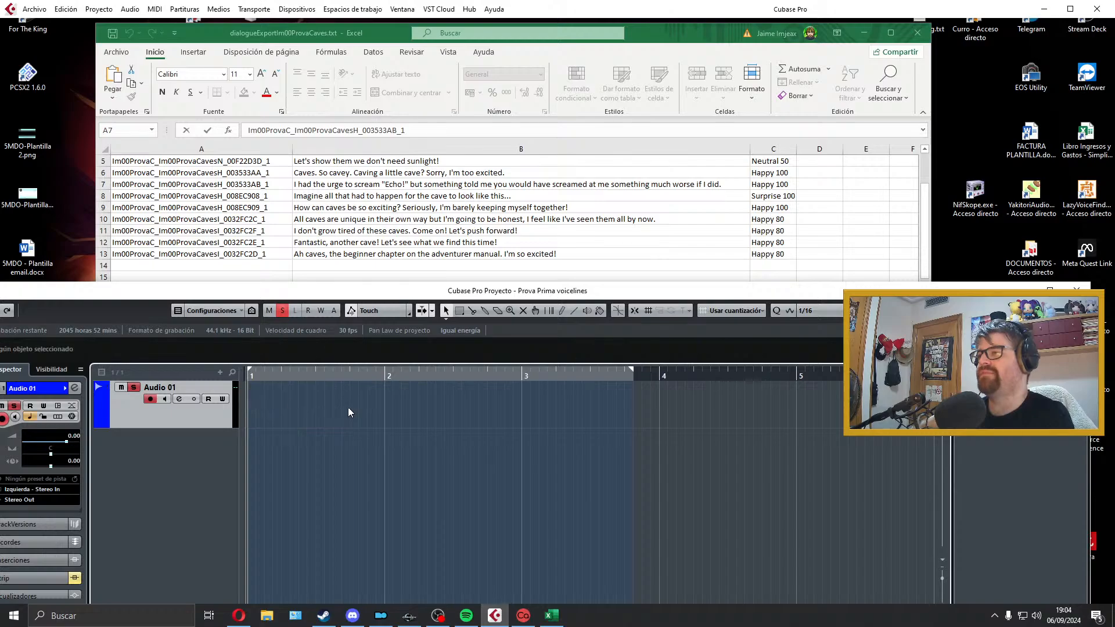
Step: Record a take of the "Imagine all that had to happen for the cave" line on Audio 01 and play it back
key("KP_Multiply")
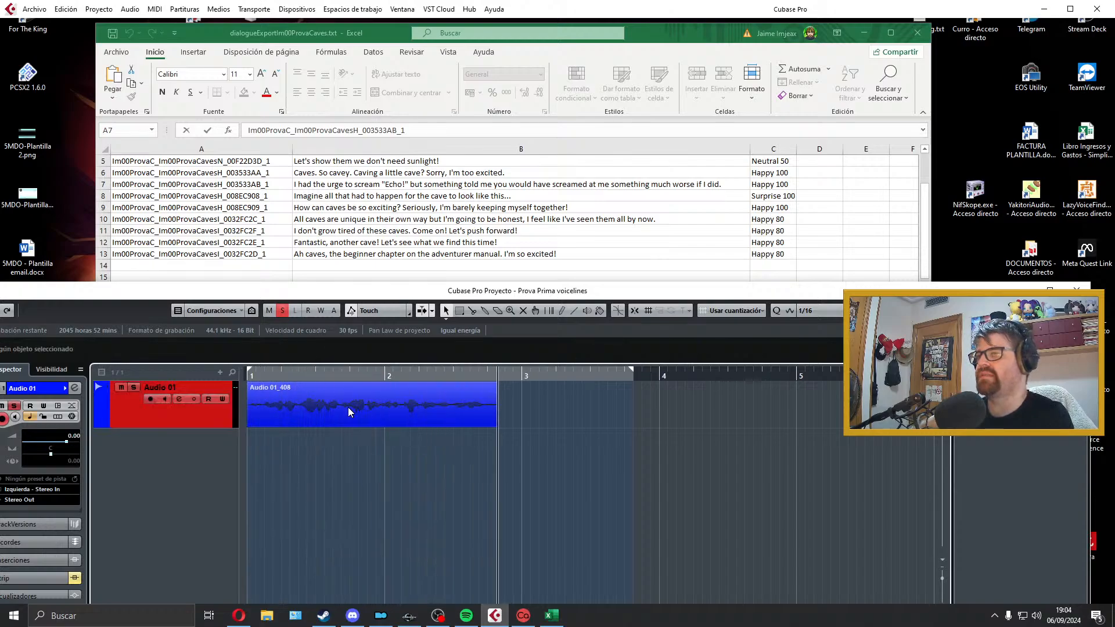
key("space")
key("space")
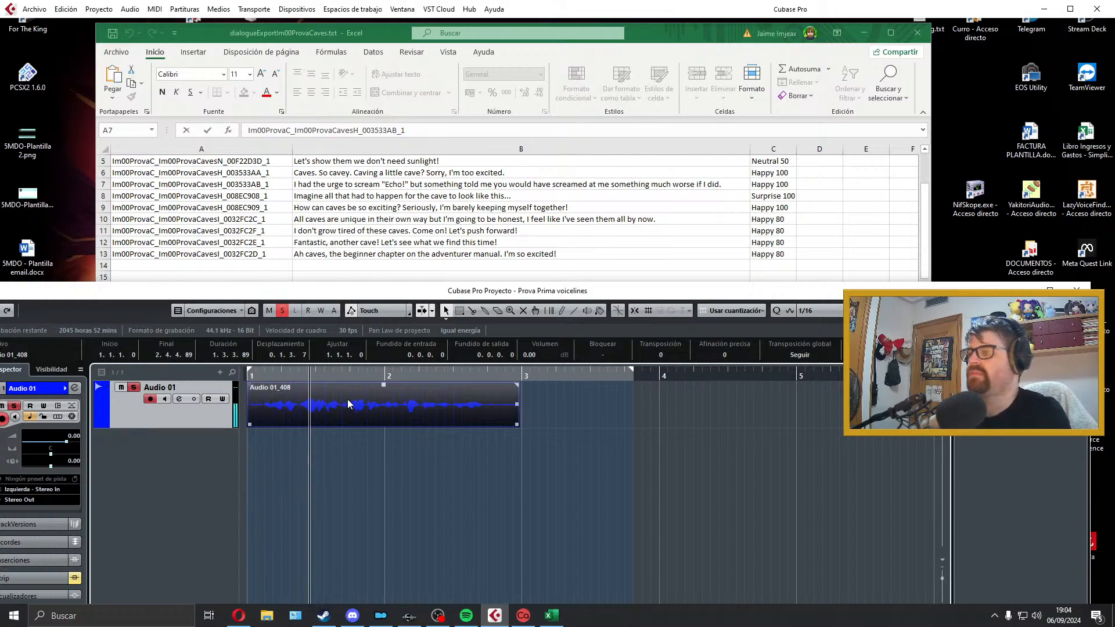
Step: Trim the take to run from the project start to about 2.3.4.55, with a 0.0.0.64 fade-in, 0.0.0.81 fade-out and matching locators
left_click_drag(250, 425, 259, 425)
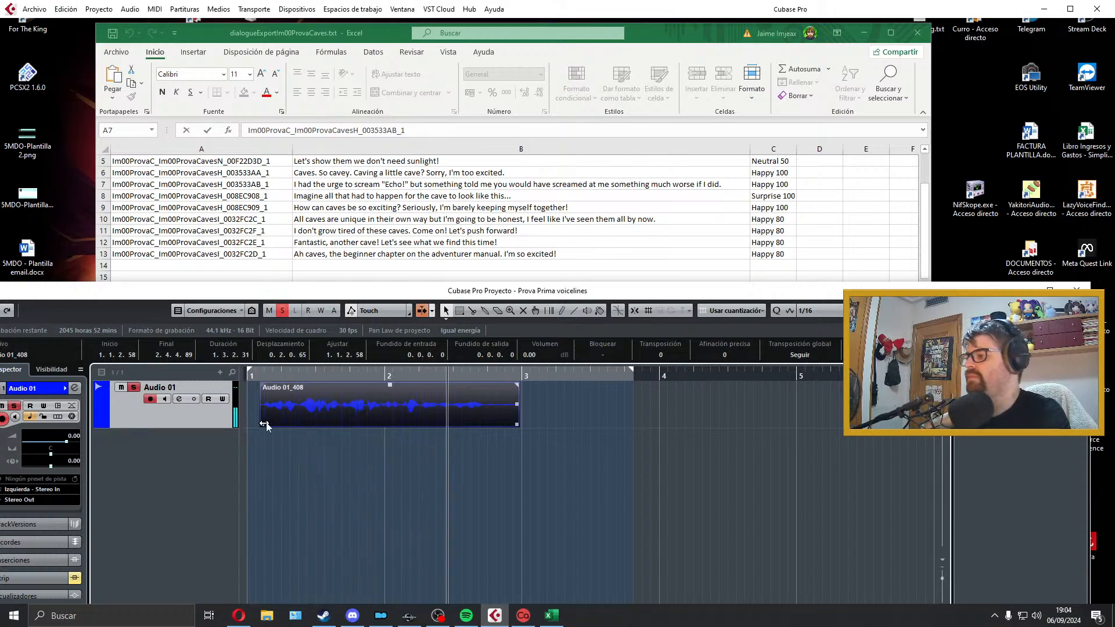
key("space")
left_click_drag(341, 410, 308, 413)
key("p")
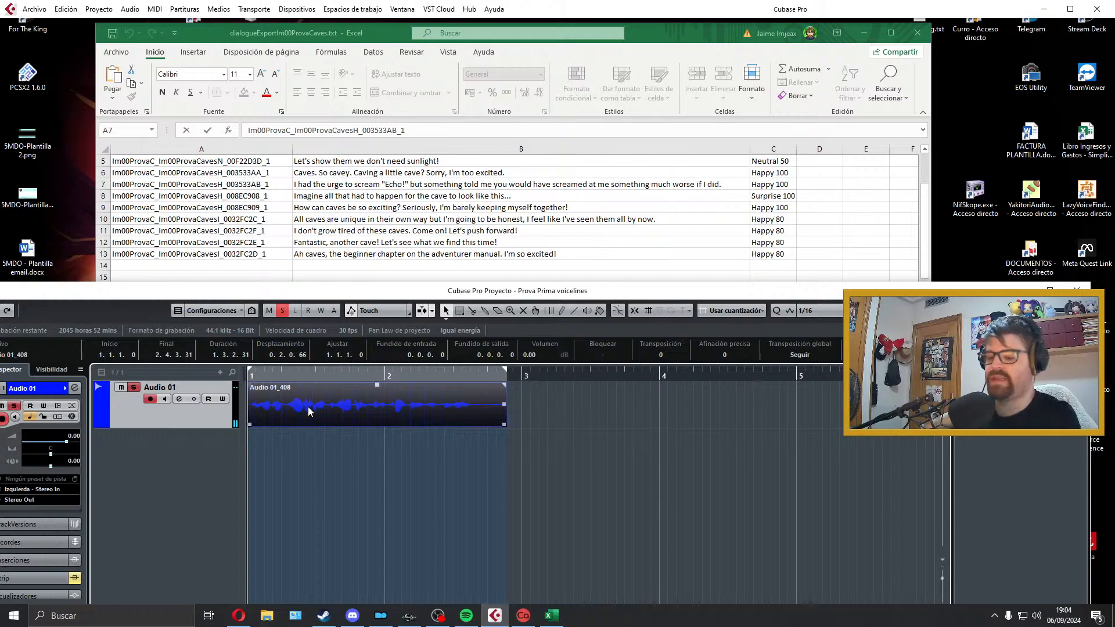
key("space")
left_click_drag(249, 385, 254, 386)
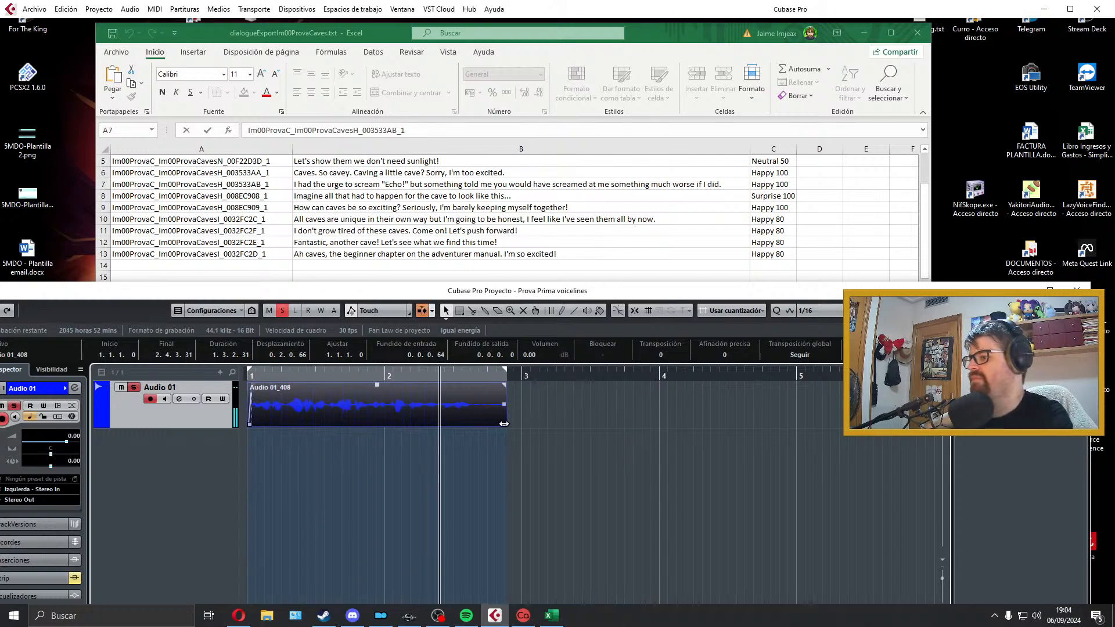
left_click_drag(505, 423, 475, 386)
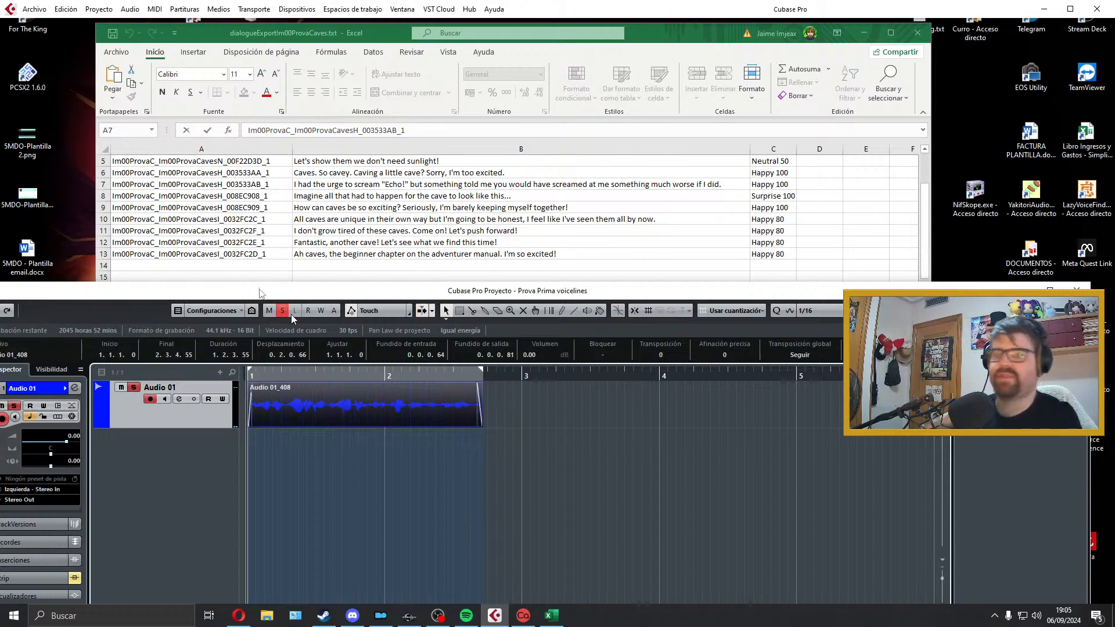
Step: Open the audio mixdown export and copy the filename of the "Imagine all that had to happen" line from cell A8 of the Excel sheet
left_click(36, 12)
mouse_move(87, 174)
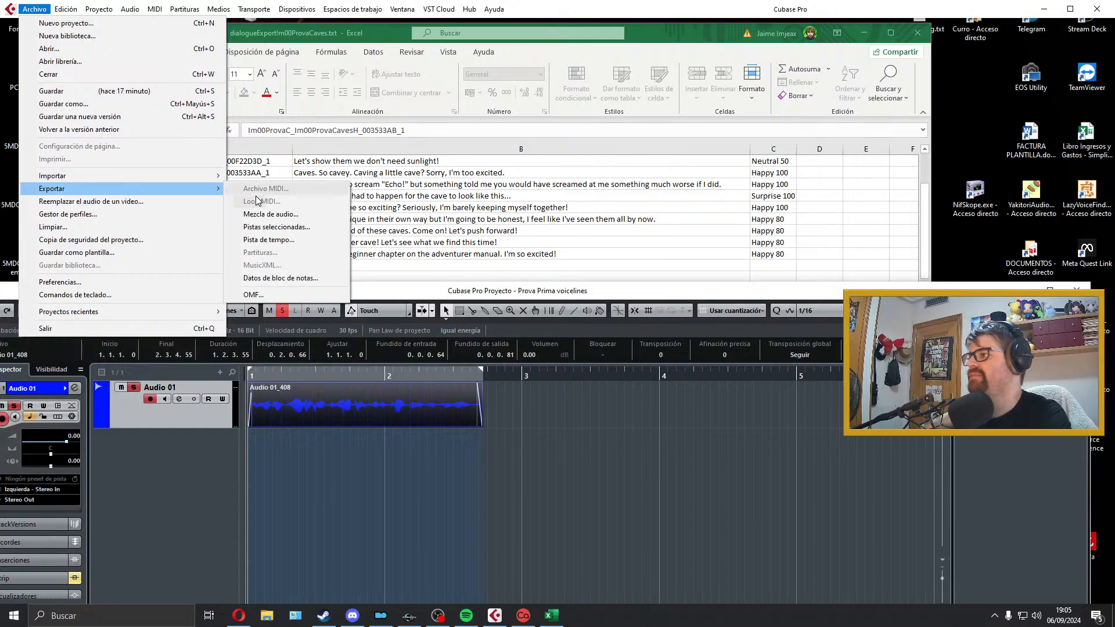
left_click(265, 201)
left_click(264, 199)
key("ctrl+Home")
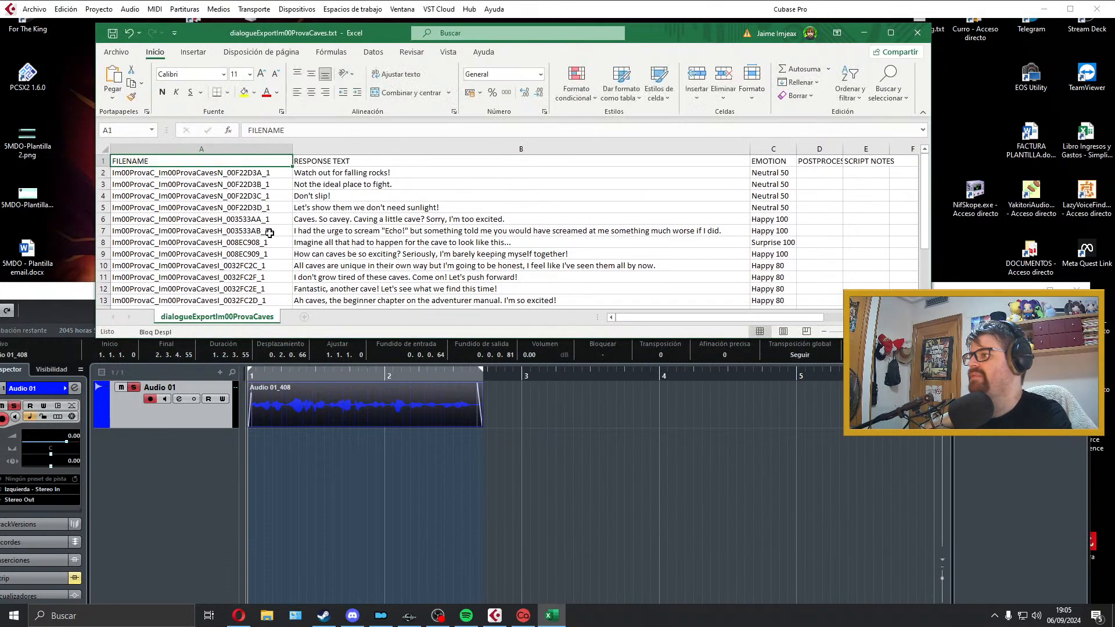
left_click(266, 240)
scroll(272, 222, "down", 1)
left_click_drag(279, 207, 52, 211)
key("ctrl+c")
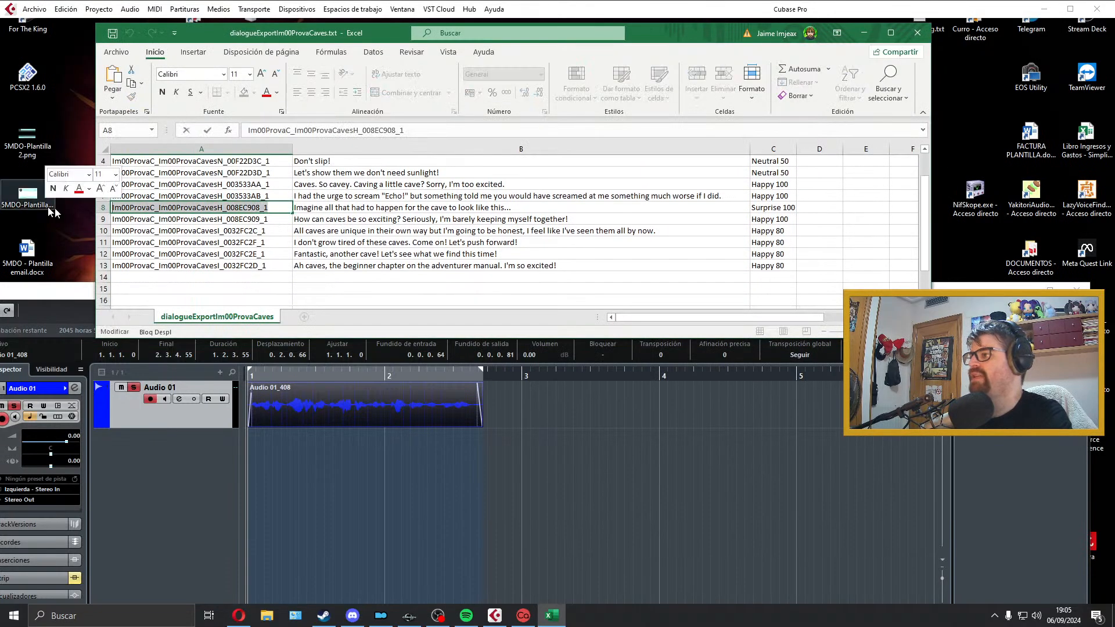
scroll(255, 263, "up", 1)
scroll(255, 263, "down", 1)
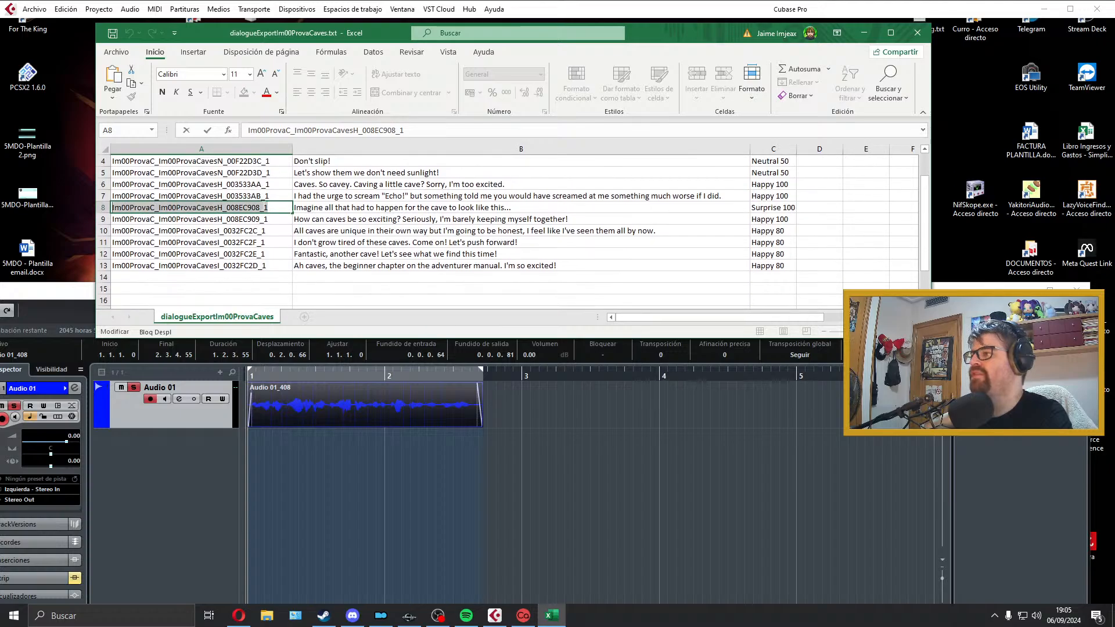
Step: Export the mixdown as a Wave file named Im00ProvaC_Im00ProvaCavesH_008EC908_1, close the export dialog and delete the exported clip from Audio 01
left_click(506, 410)
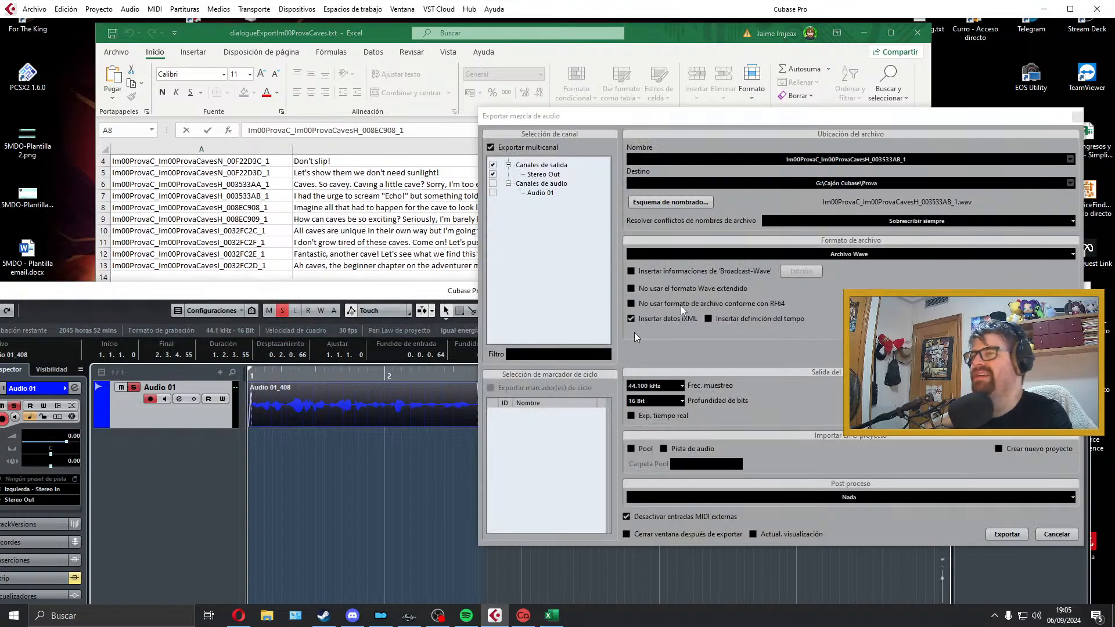
left_click(894, 162)
key("ctrl+v")
left_click(1005, 530)
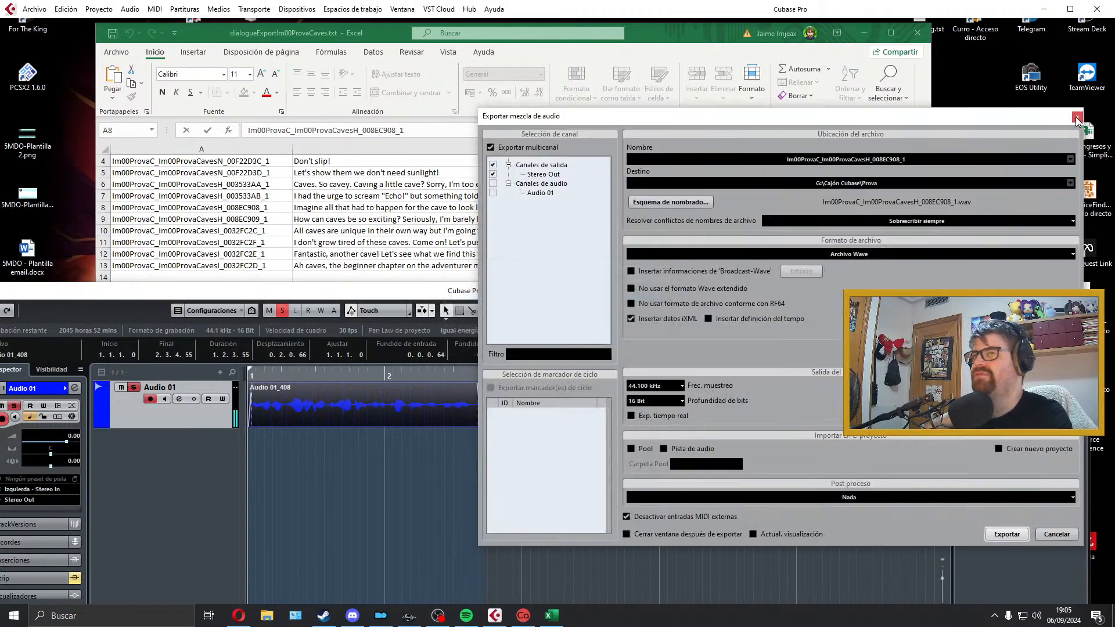
left_click(1076, 118)
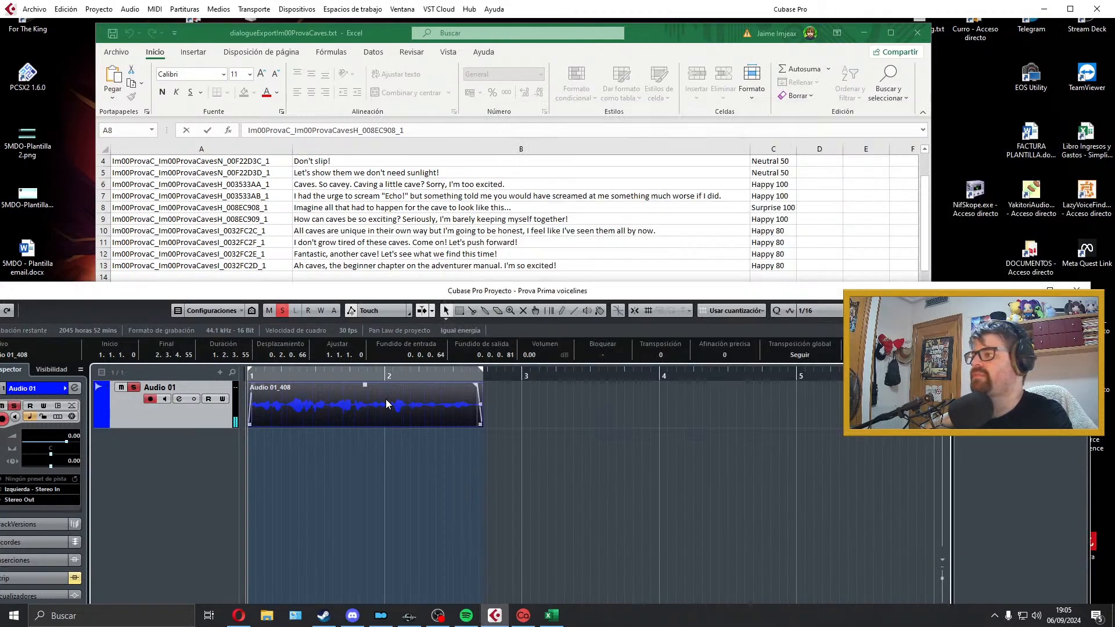
key("Delete")
Step: Extend the locator range past bar 4 and try takes of the "How can caves be so exciting?" line on Audio 01, deleting each one
left_click_drag(485, 373, 714, 379)
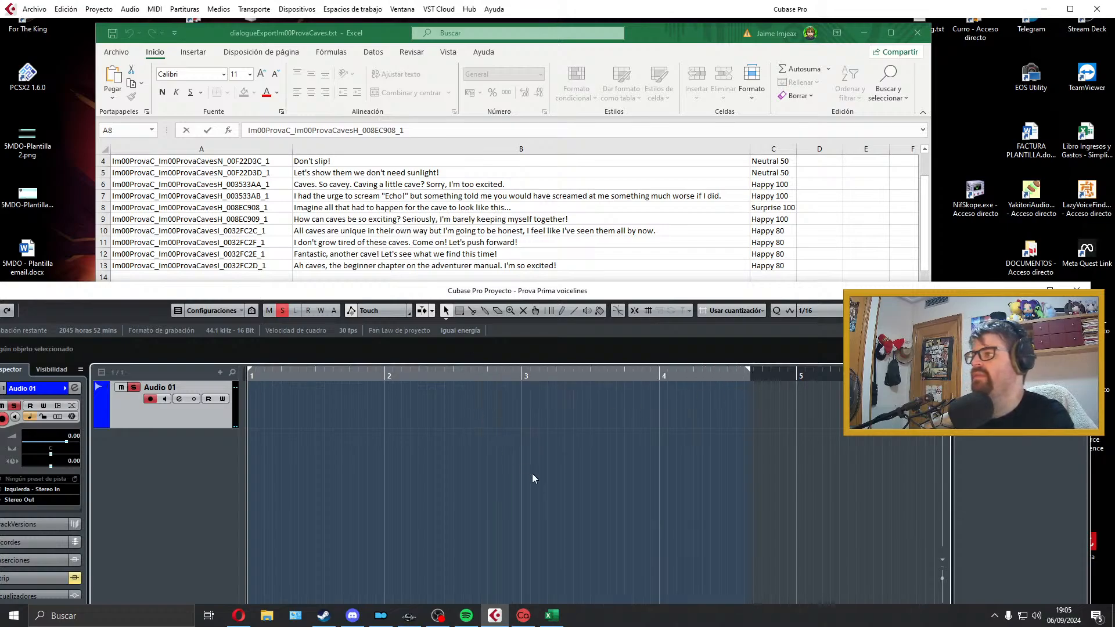
key("KP_Multiply")
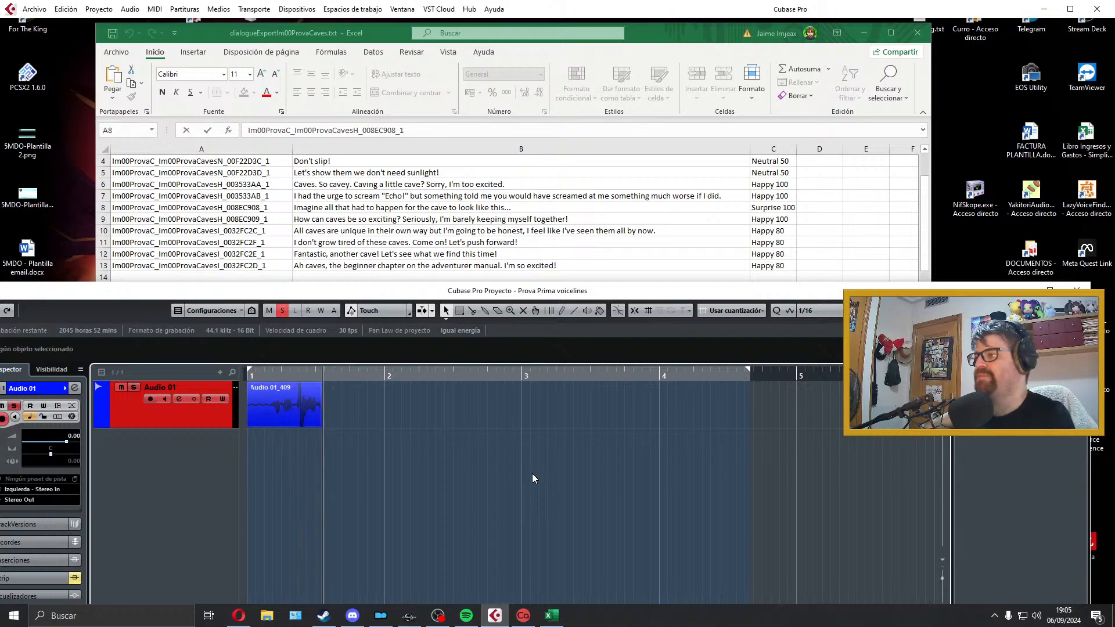
key("space")
key("Delete")
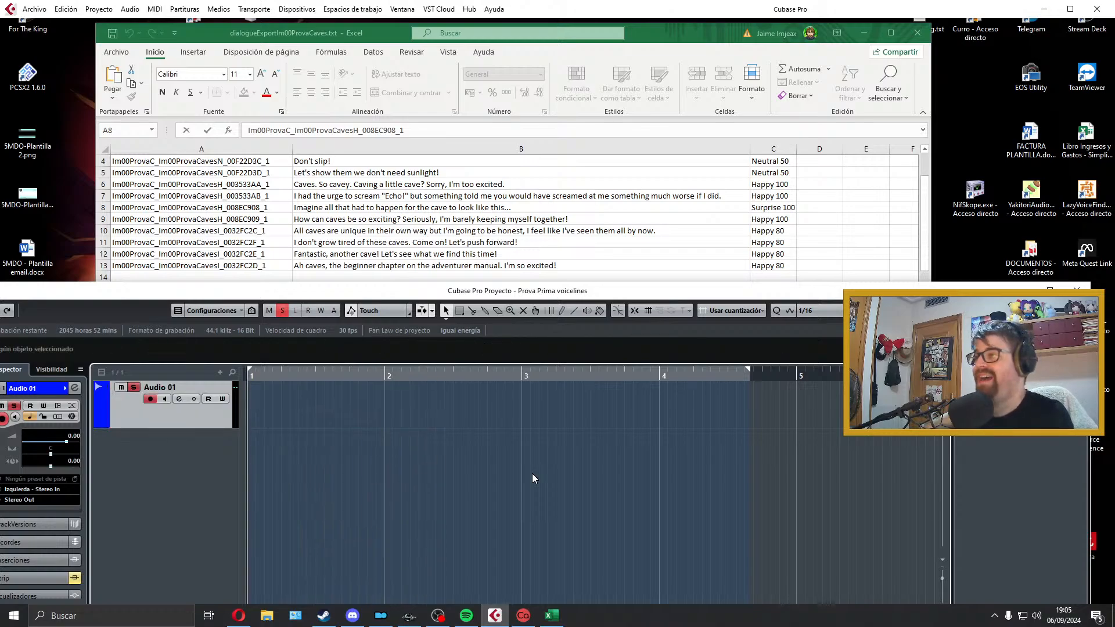
key("KP_Multiply")
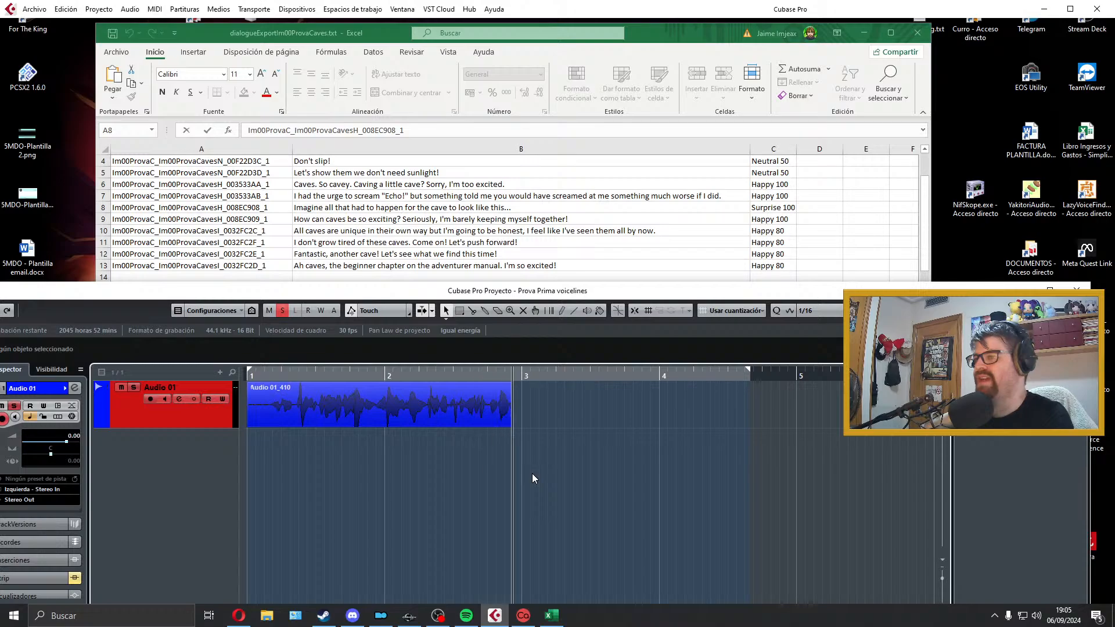
key("space")
key("space")
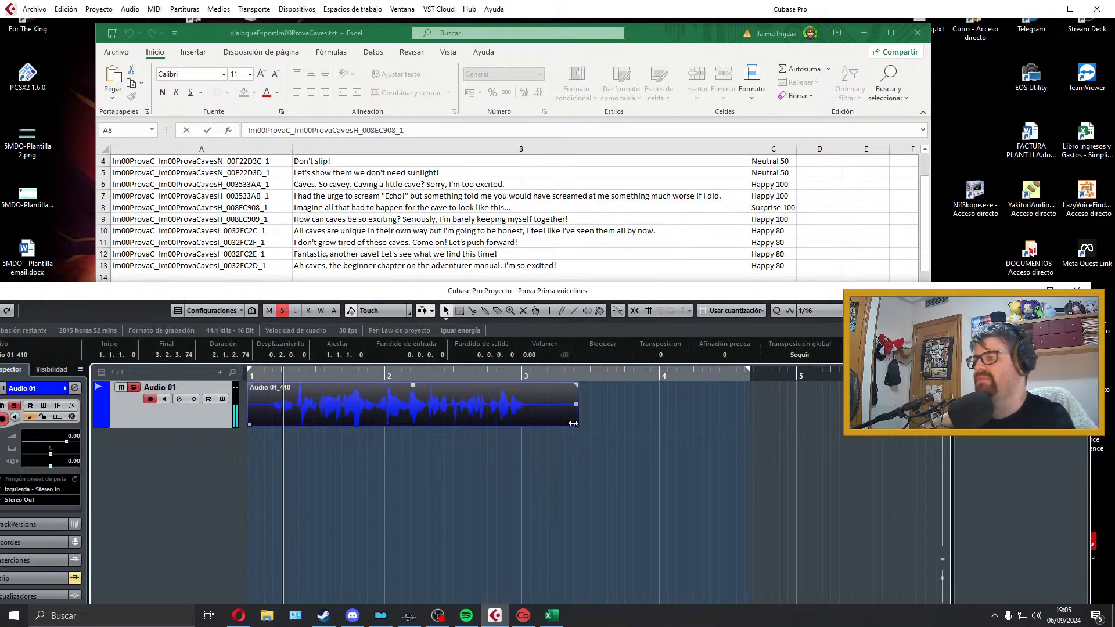
left_click_drag(577, 425, 538, 425)
key("space")
key("ctrl+z")
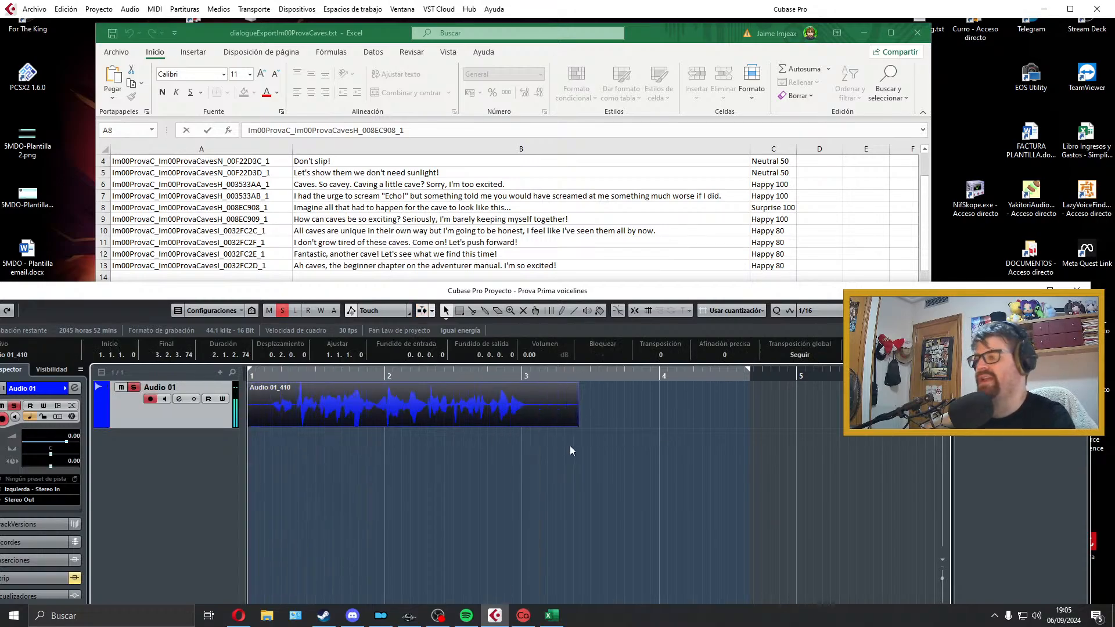
key("Delete")
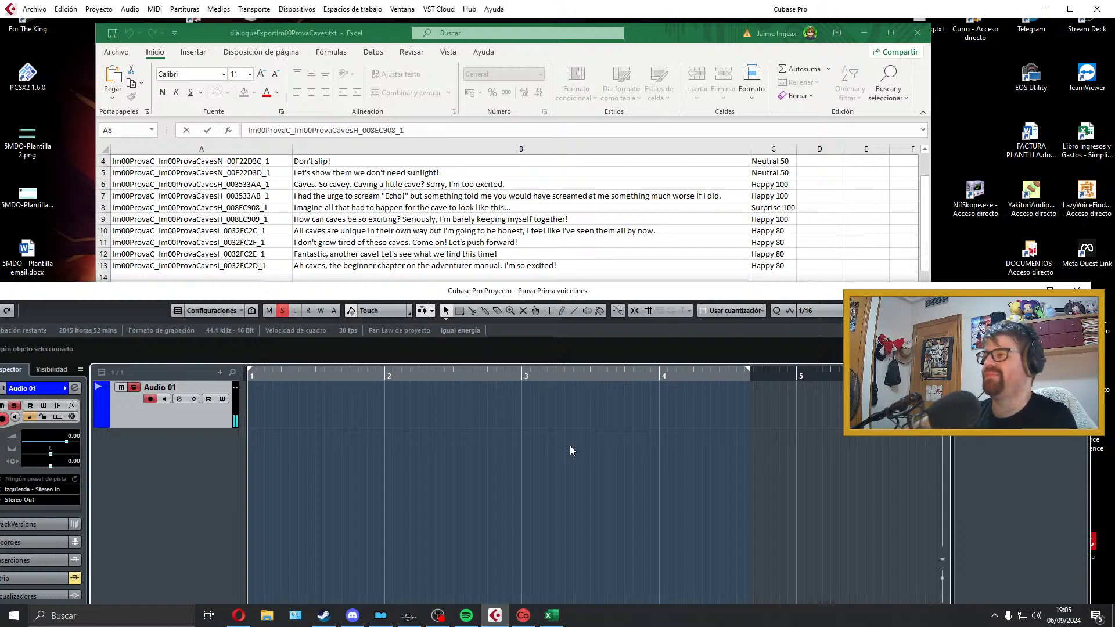
Step: Record a take of the "How can caves be so exciting? Seriously, I'm barely keeping myself together!" line on Audio 01 and play it back
key("KP_Multiply")
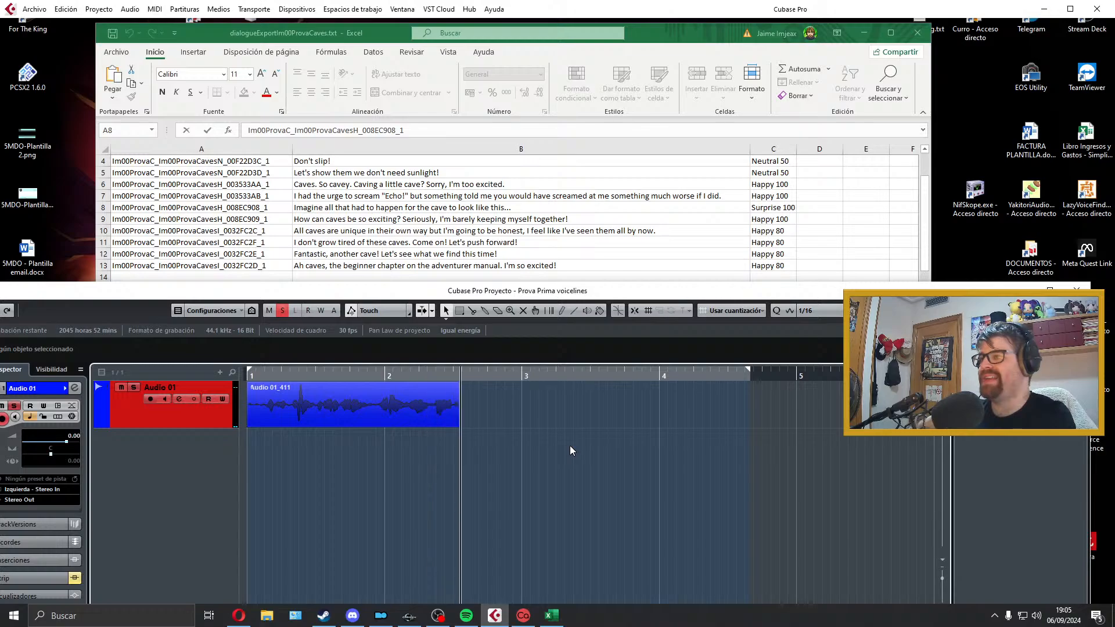
key("space")
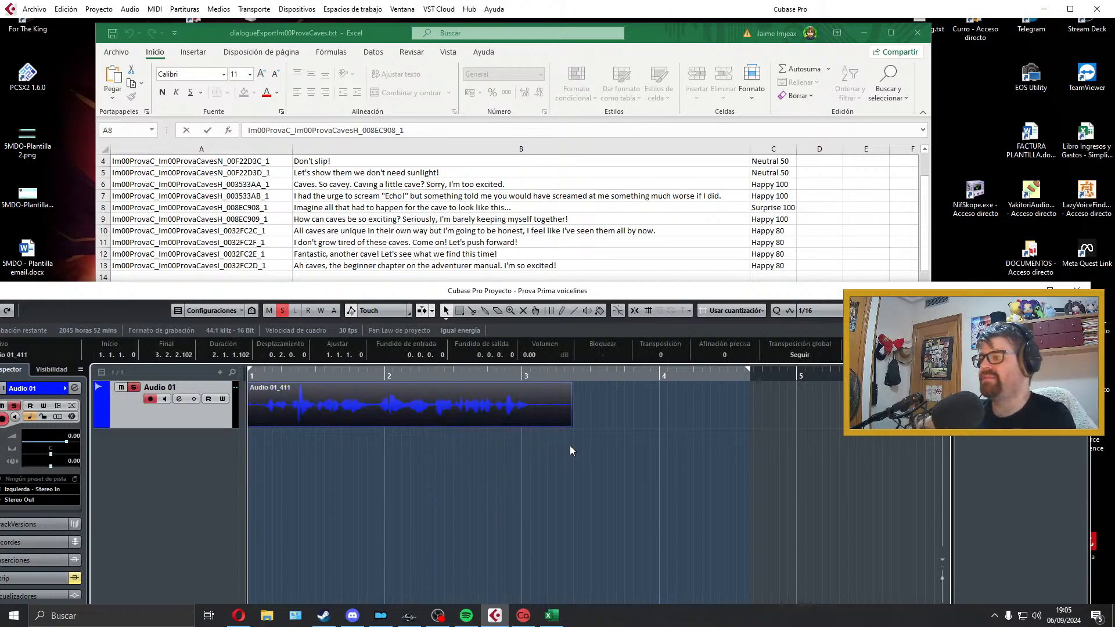
key("space")
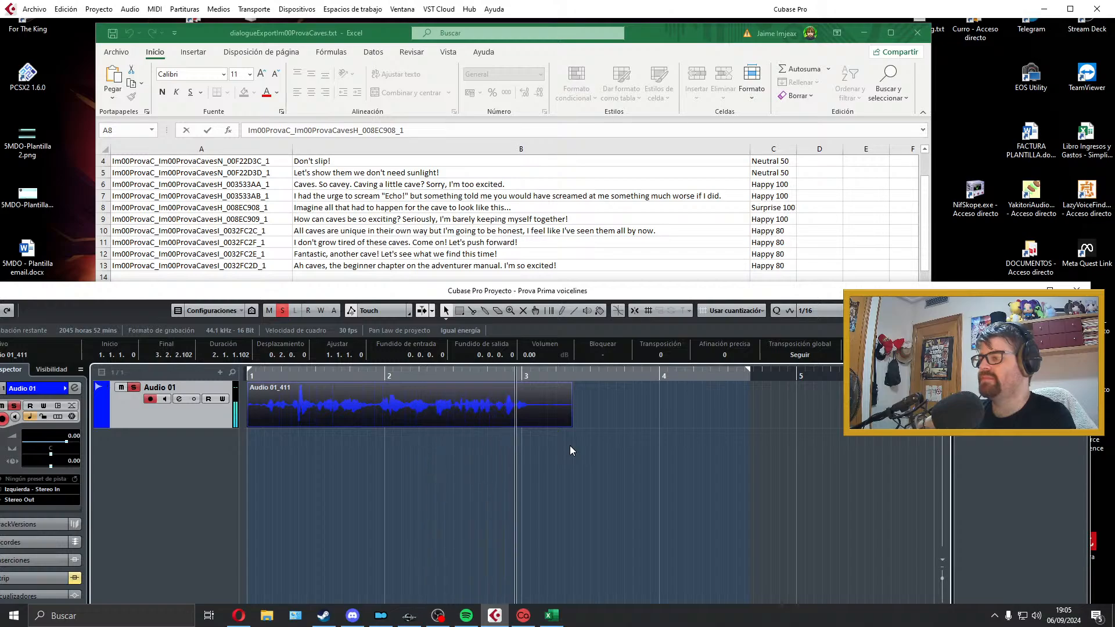
Step: Trim the silence at both ends of the take and place it at the project start, ending at about 3.1.1.88
key("space")
left_click_drag(573, 423, 539, 424)
left_click_drag(249, 426, 297, 419)
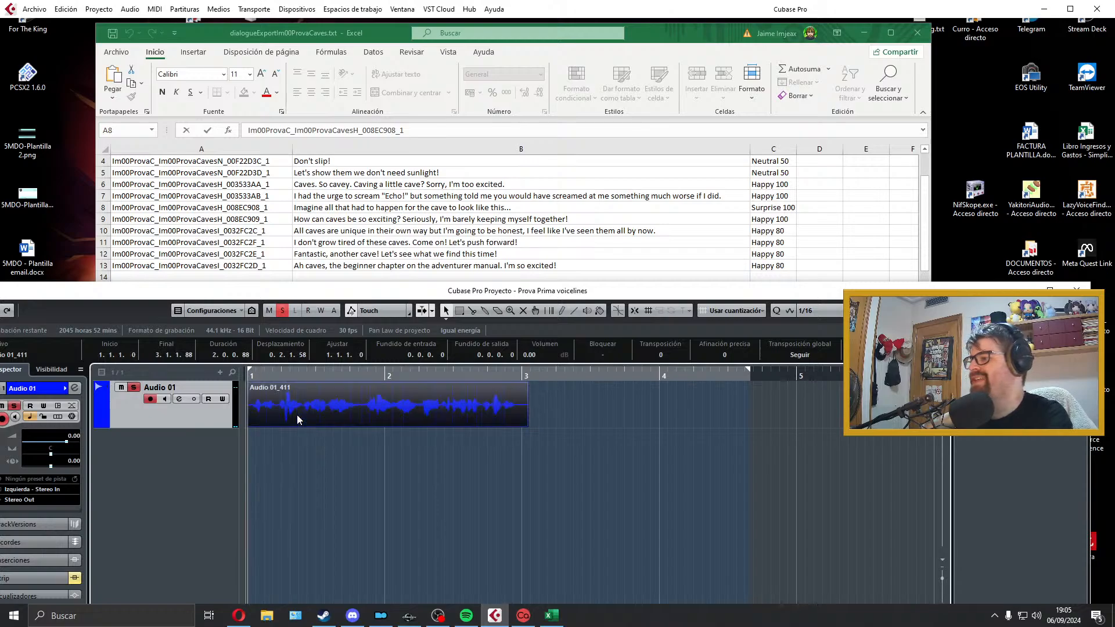
Step: Try splitting the take in the pause before bar 2 and moving its second part to about 2.1.1.44, and undo both changes
left_click(364, 413, "alt")
left_click_drag(366, 414, 391, 414)
key("space")
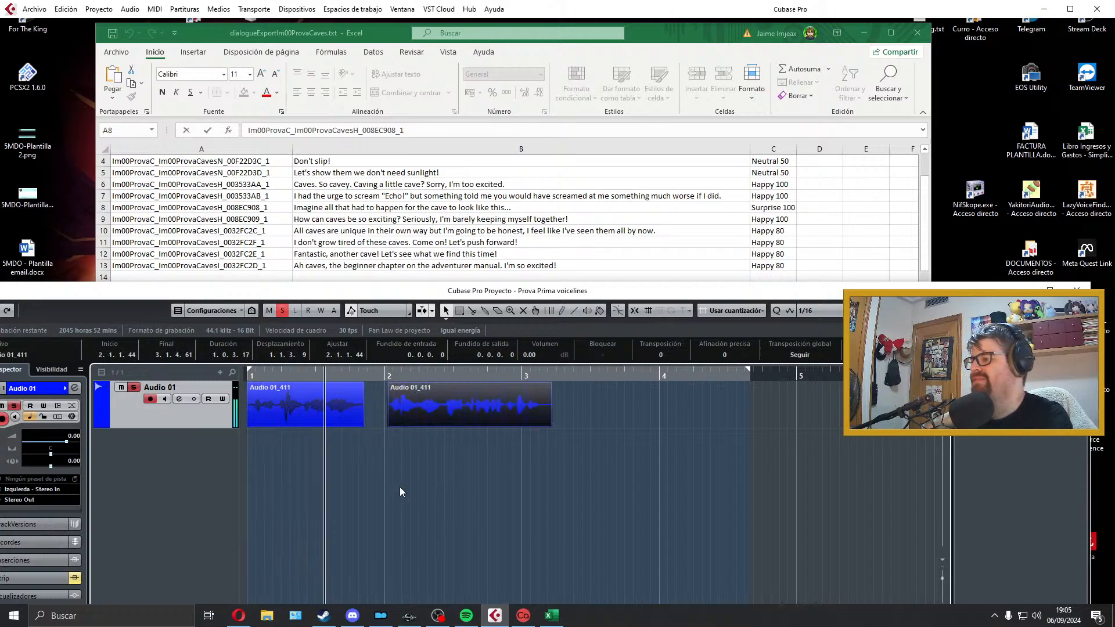
key("space")
key("ctrl+z")
key("ctrl+z")
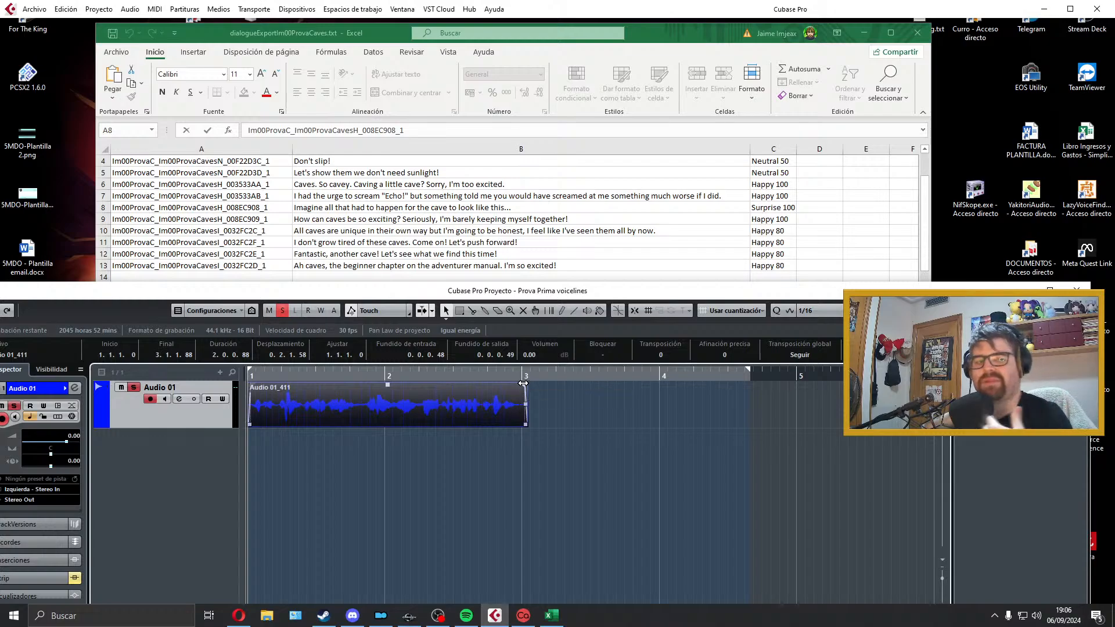
Step: Fit the locators to the trimmed take on Audio 01, play it back and delete it
key("space")
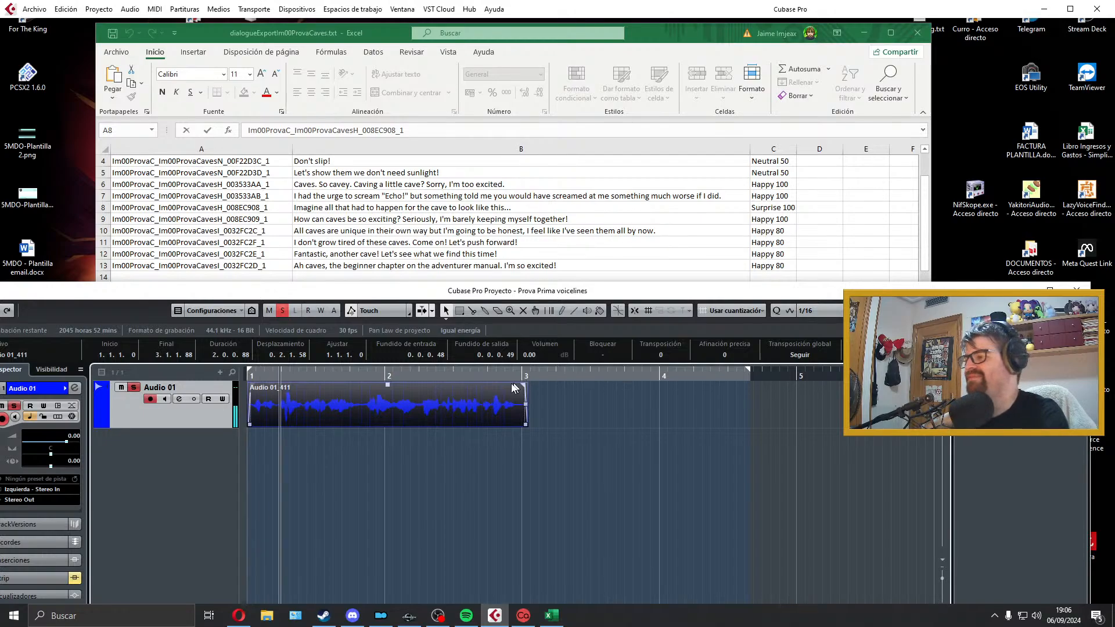
key("p")
key("space")
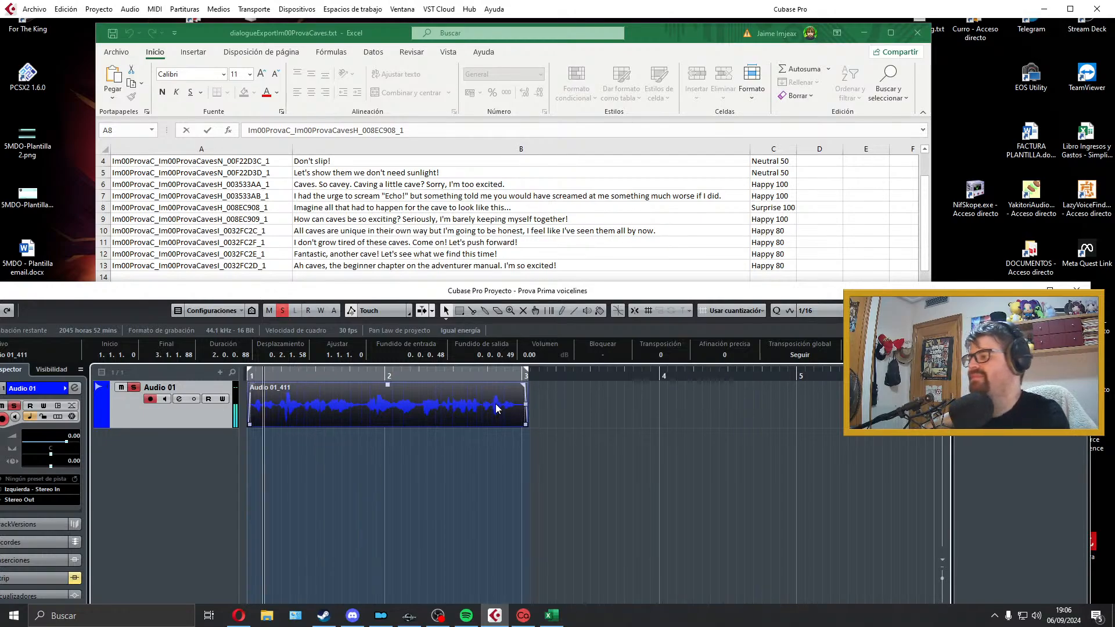
key("Delete")
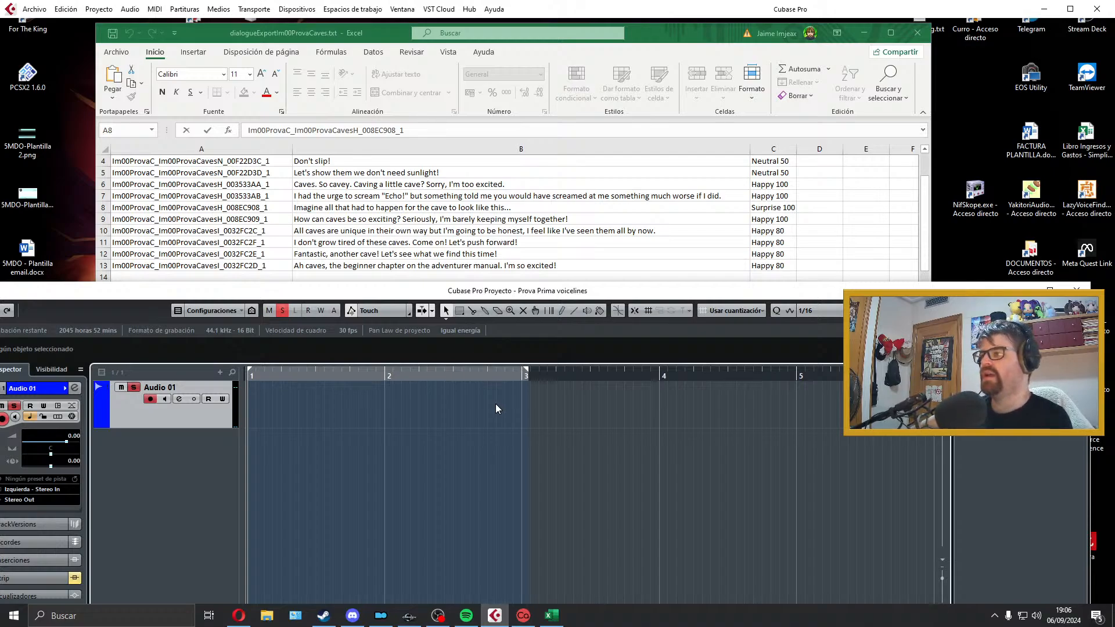
key("KP_Multiply")
key("space")
key("Delete")
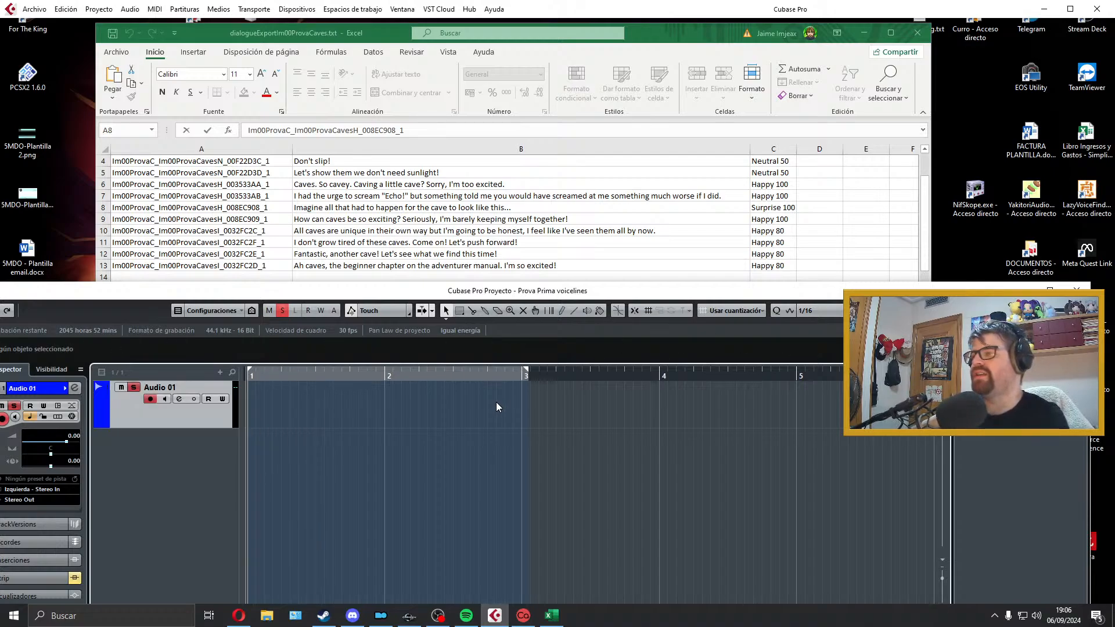
Step: Extend the locator range to about bar 5 and record a new "How can caves be so exciting?" take on Audio 01
left_click_drag(526, 369, 801, 370)
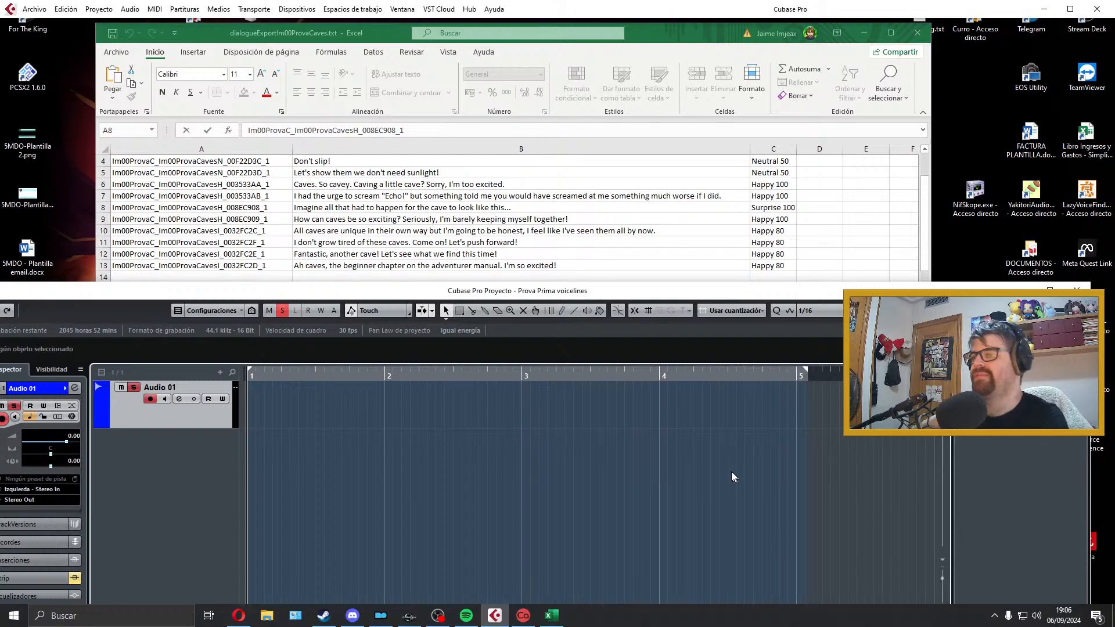
key("KP_Multiply")
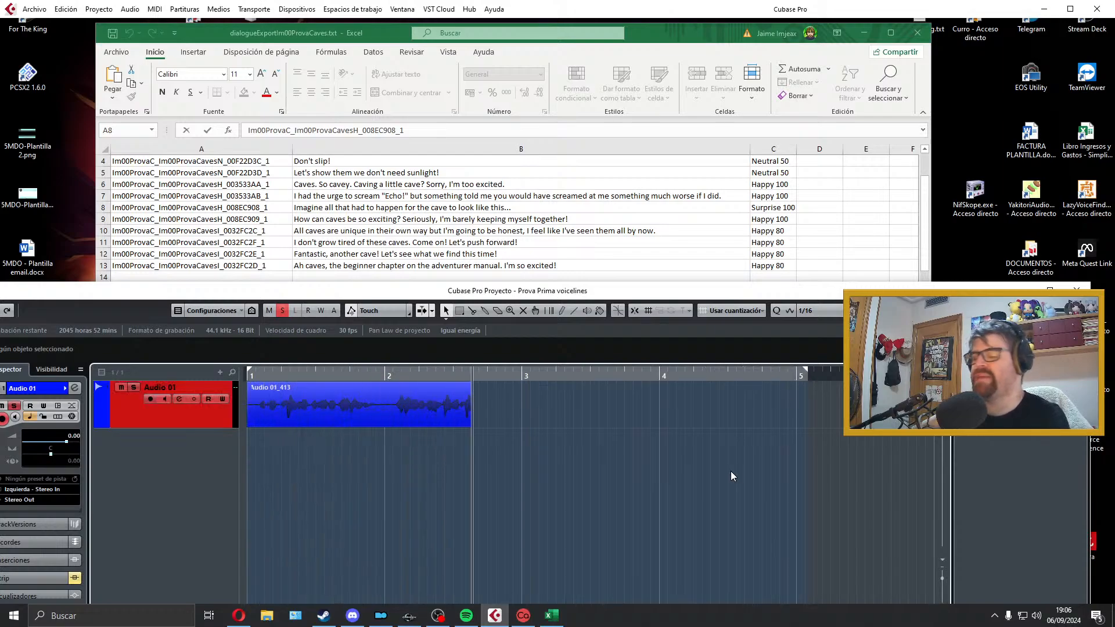
key("space")
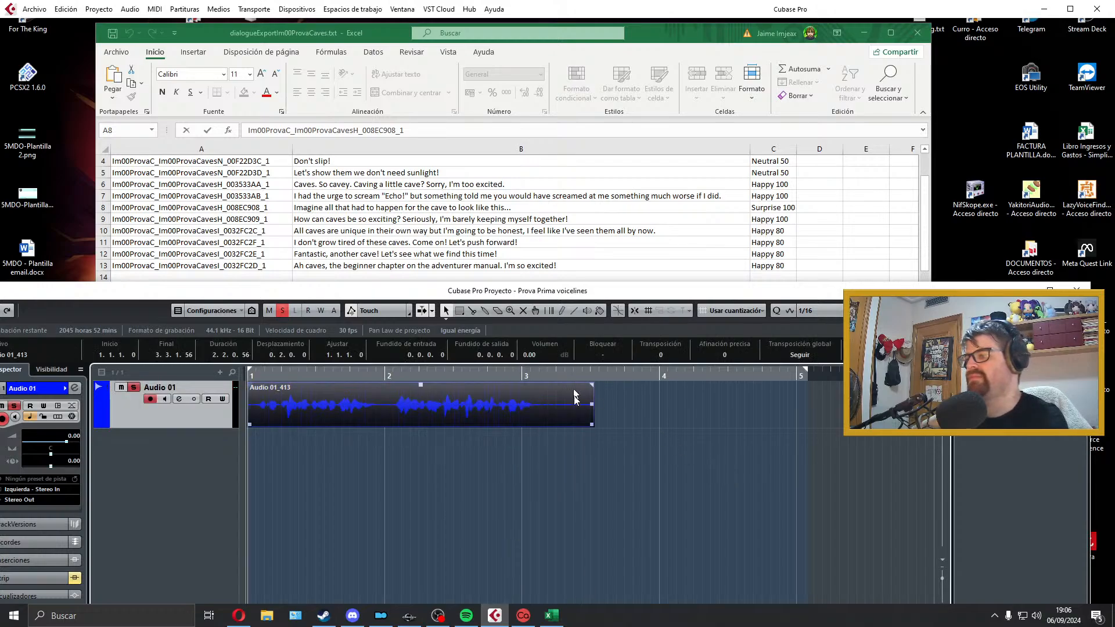
Step: Trim both ends of the take with short fades, starting it at the project start and ending at about 3.1.2.90
left_click_drag(589, 426, 543, 426)
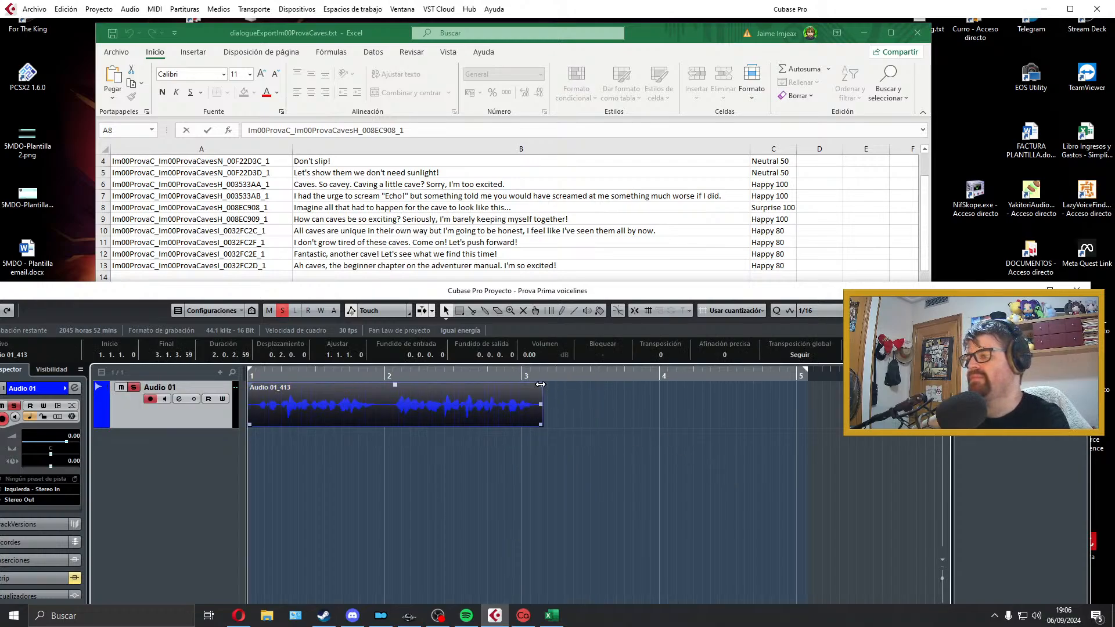
key("space")
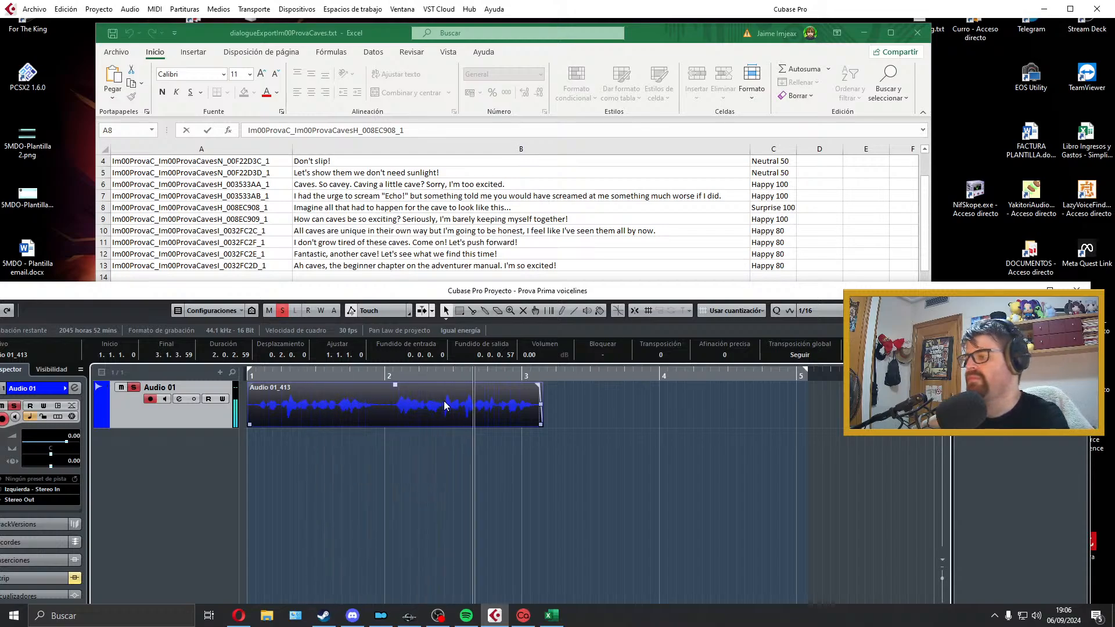
left_click_drag(249, 424, 256, 388)
key("space")
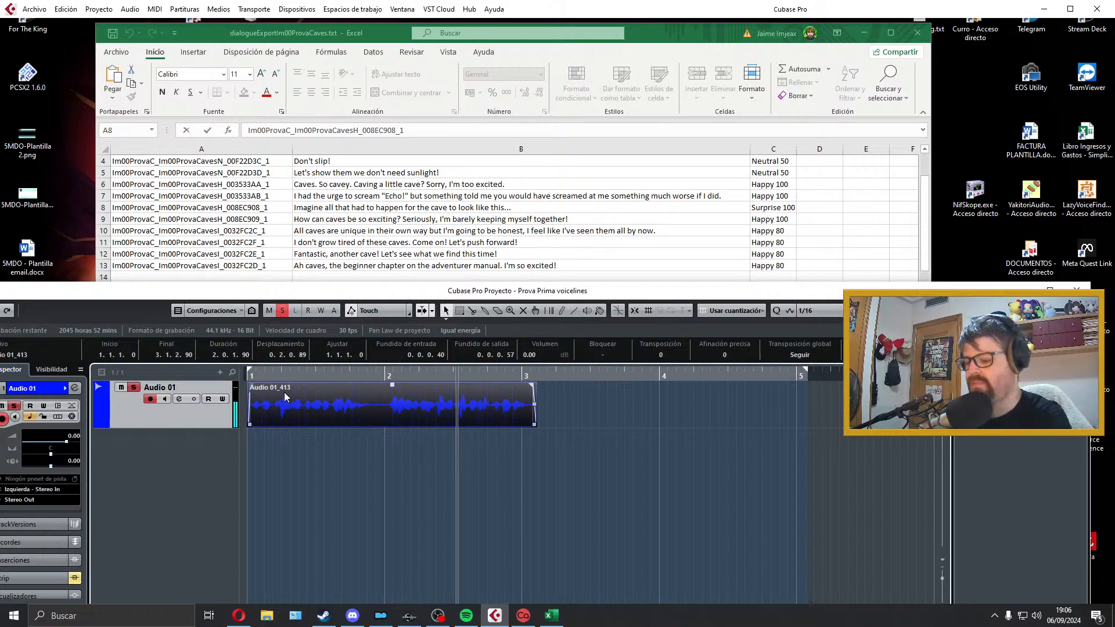
Step: Fit the locators to the take and export it as a Wave file named Im00ProvaC_Im00ProvaCavesH_008EC909_1, copied from cell A9
key("p")
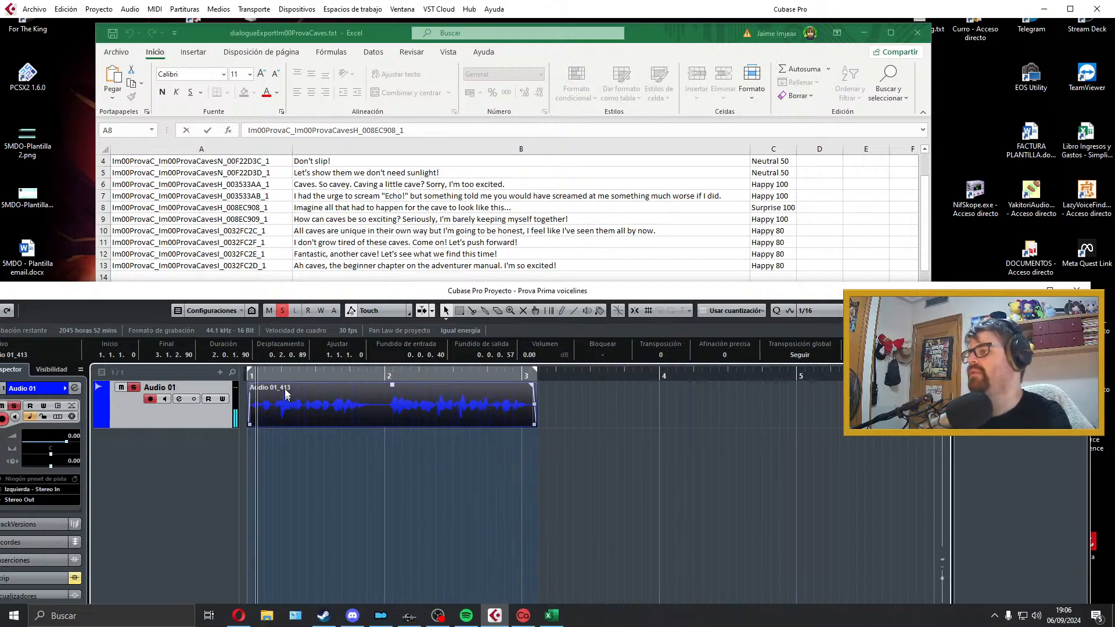
left_click(342, 220)
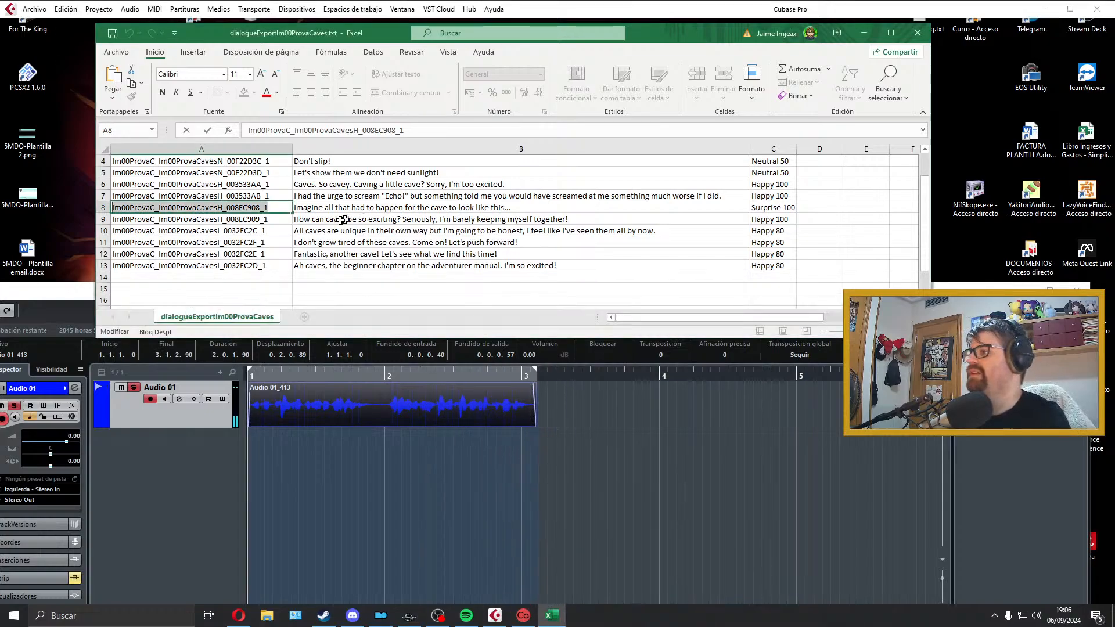
double_click(276, 220)
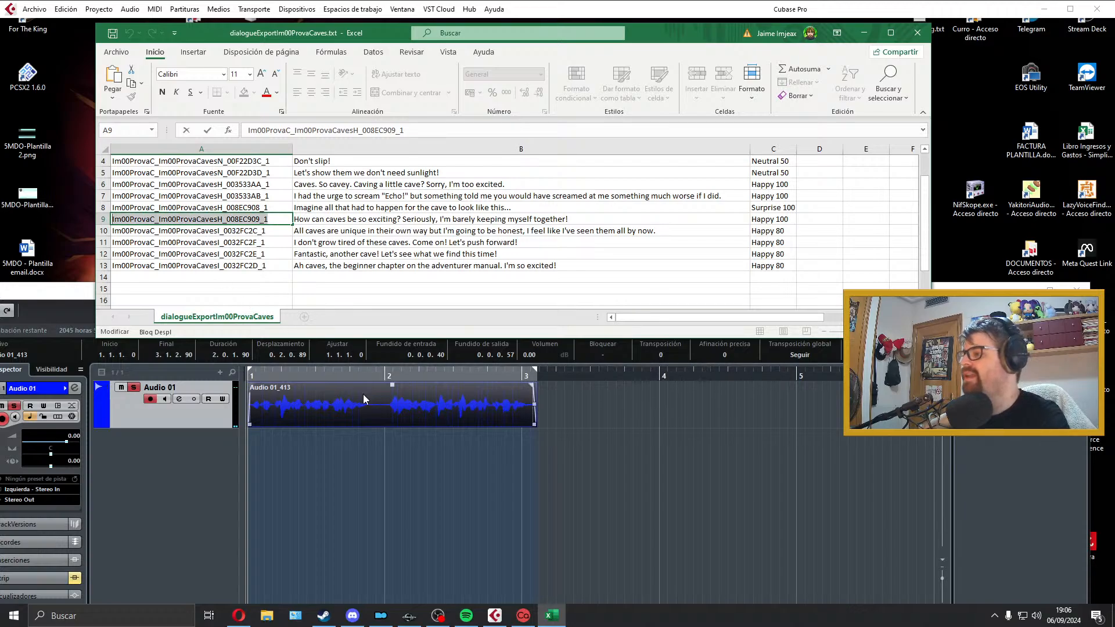
left_click(348, 379)
left_click(19, 12)
mouse_move(119, 183)
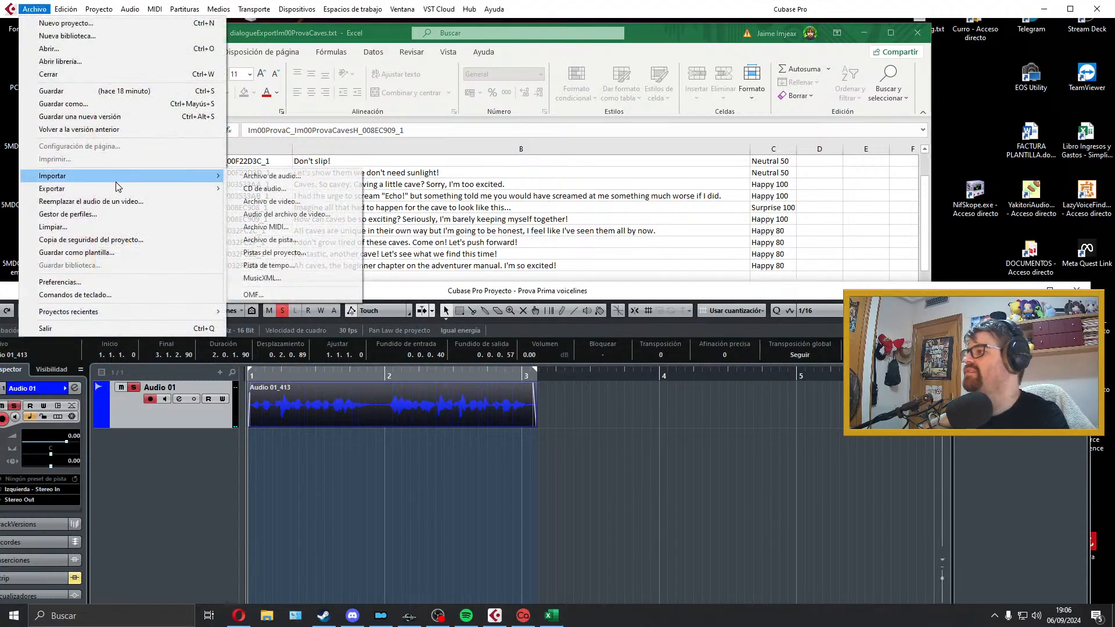
left_click(301, 215)
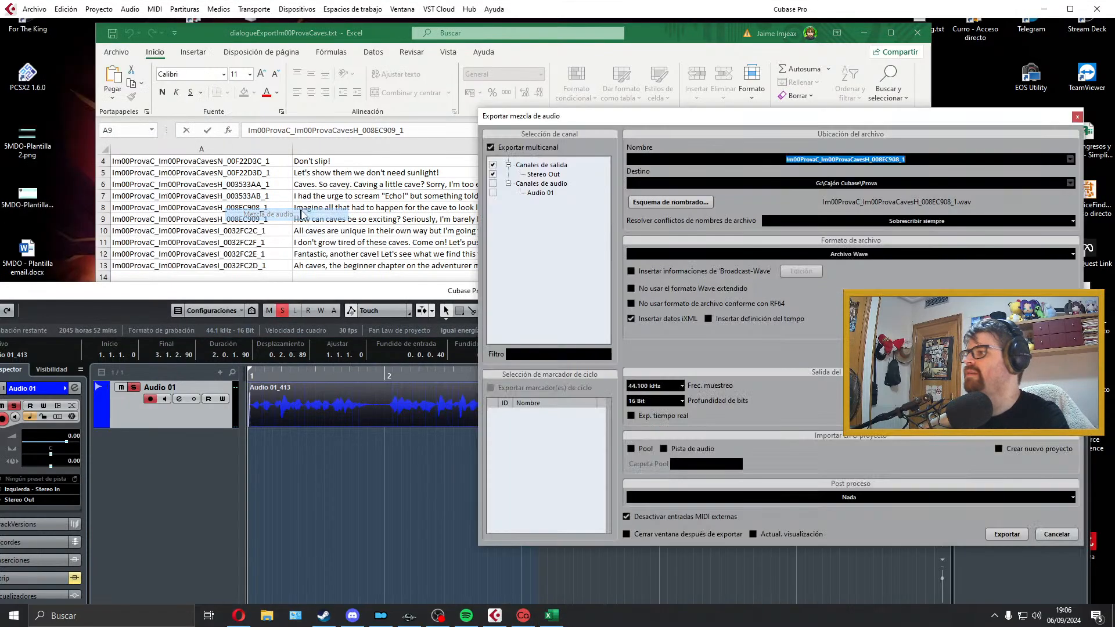
left_click(1006, 535)
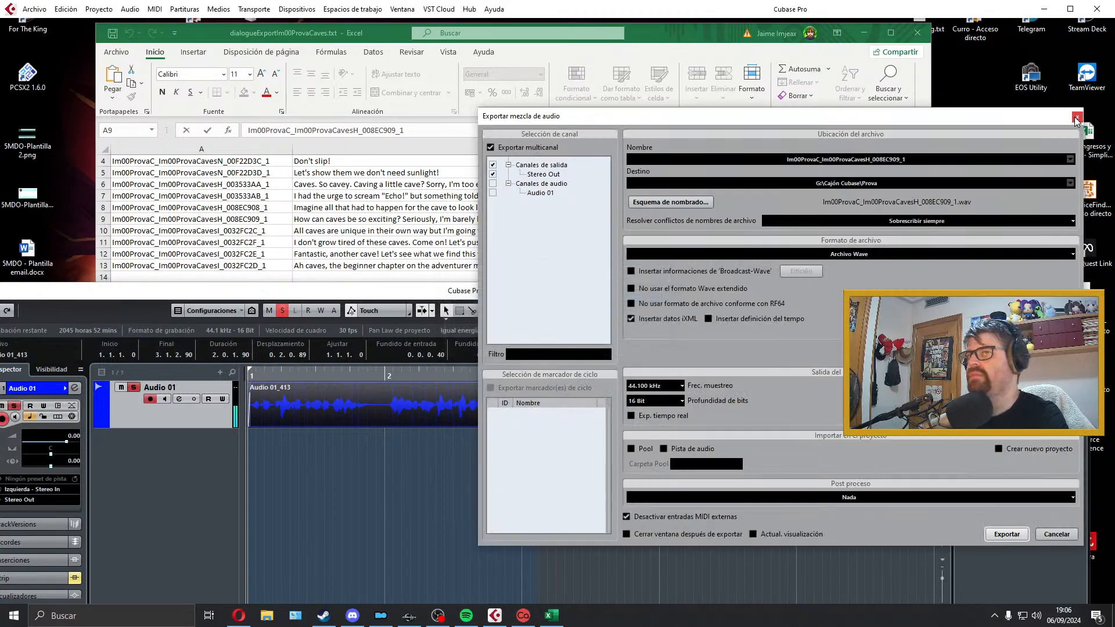
left_click(1076, 118)
Step: Extend the locator range just past bar 5 and delete the exported take from Audio 01
left_click_drag(535, 372, 825, 380)
key("Delete")
Step: Select the "All caves are unique in their own way" line in B10, then record a take of it on Audio 01 and play it back
left_click(438, 278)
left_click(375, 232)
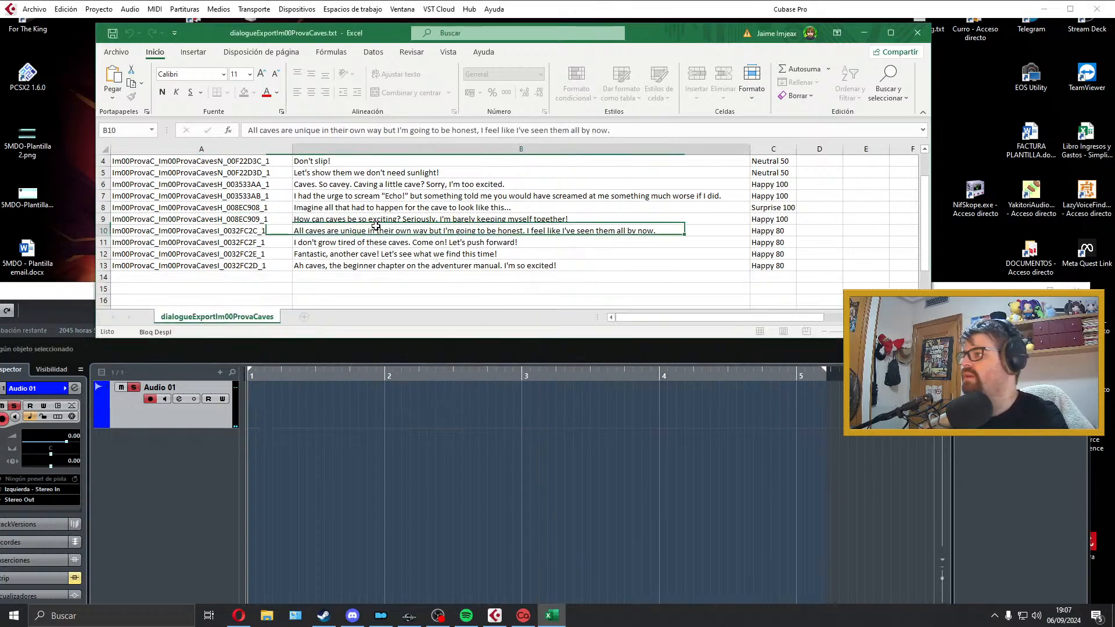
left_click(397, 393)
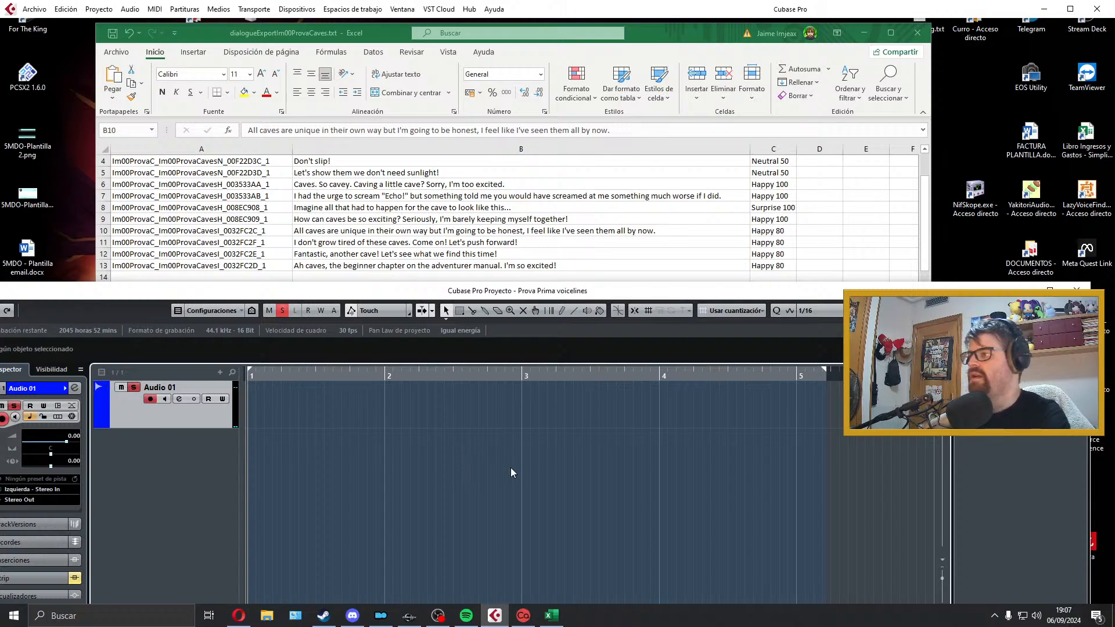
key("KP_Multiply")
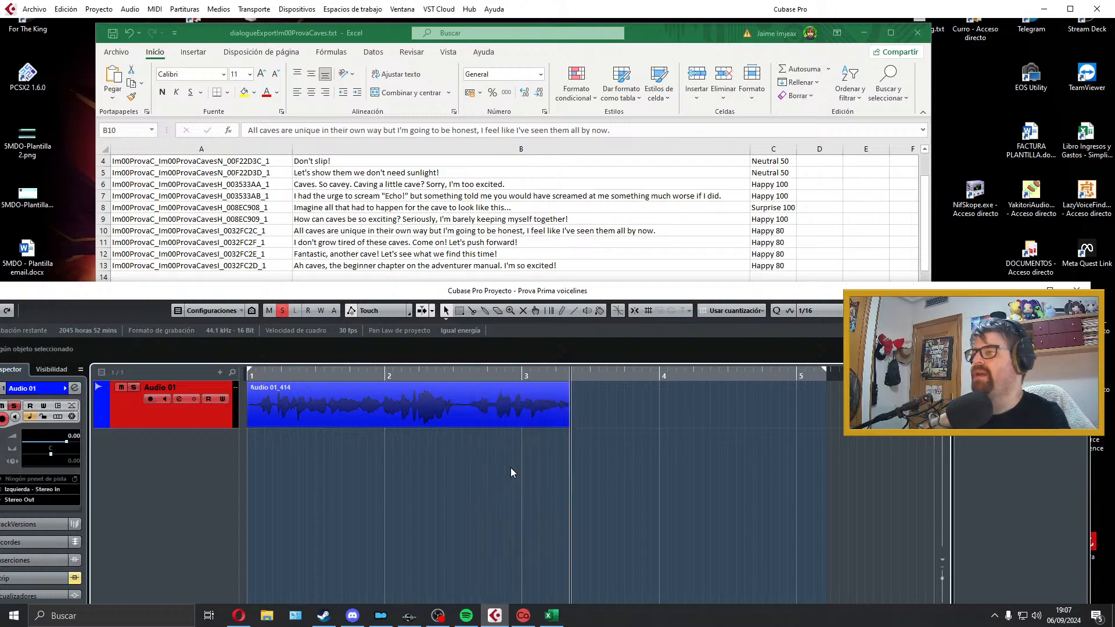
key("space")
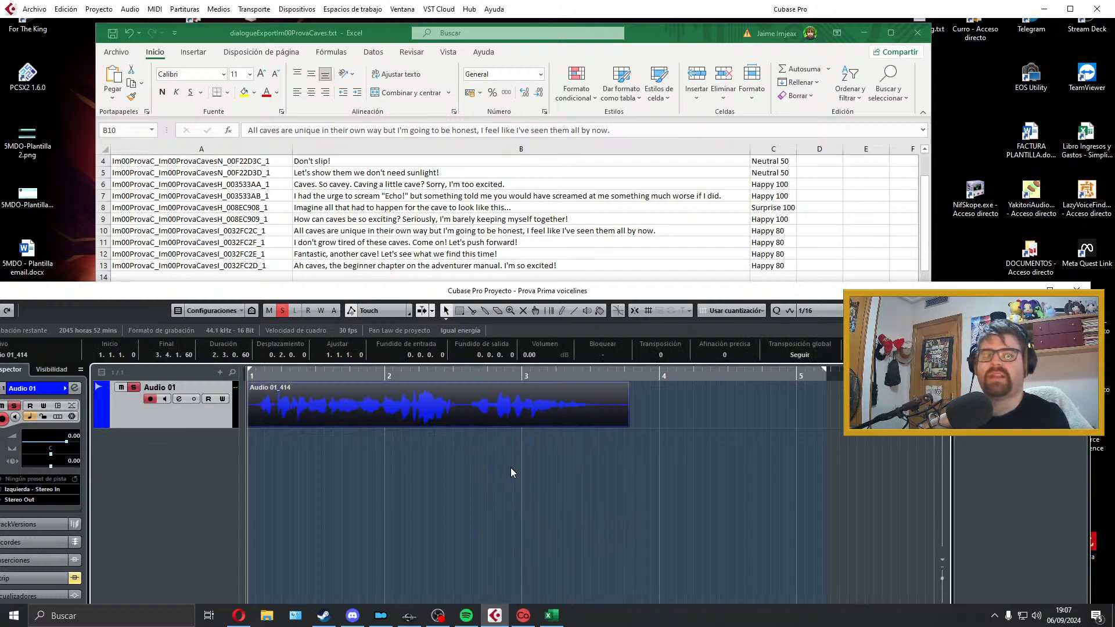
key("space")
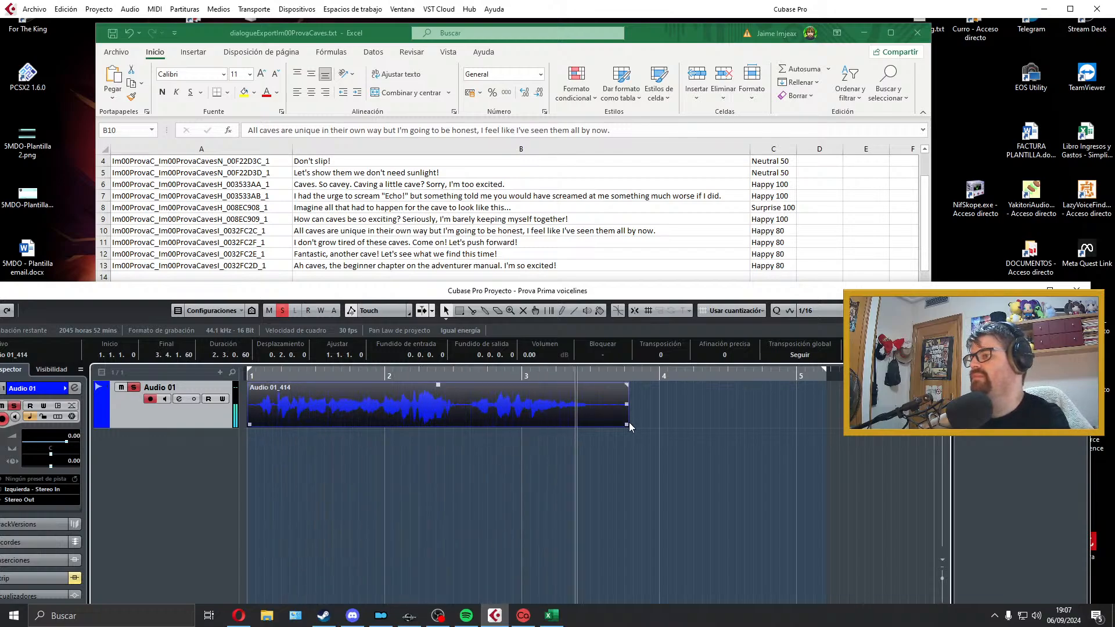
Step: Trim both ends of the take from the project start to about 3.2.4.92 and give it a fade-out of about 0.0.1.50
left_click_drag(628, 423, 593, 424)
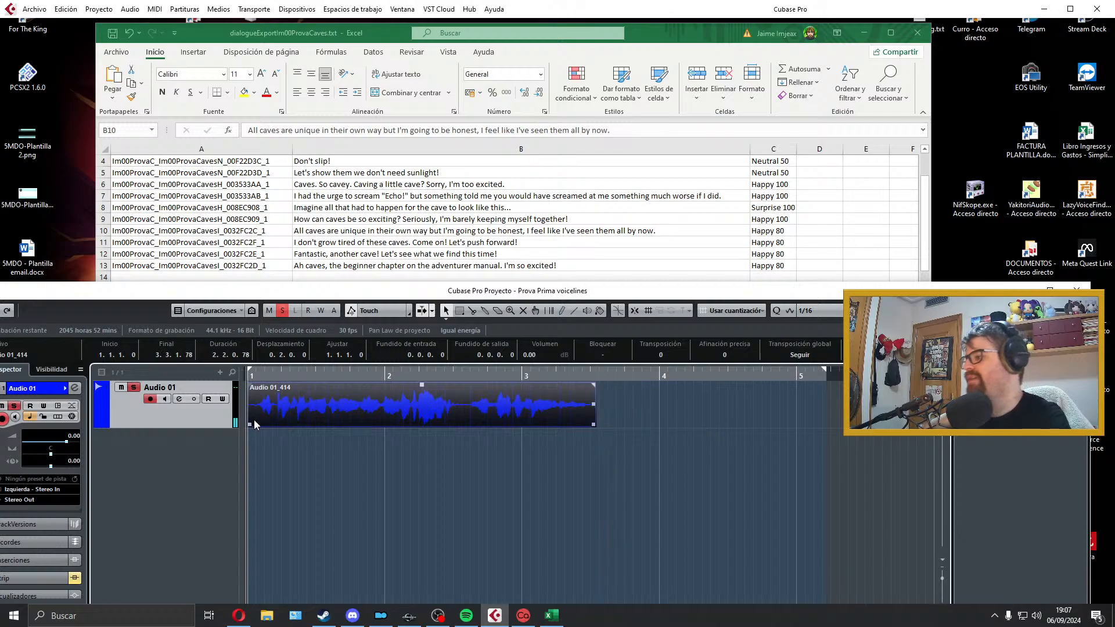
left_click_drag(250, 424, 258, 424)
left_click_drag(276, 417, 254, 412)
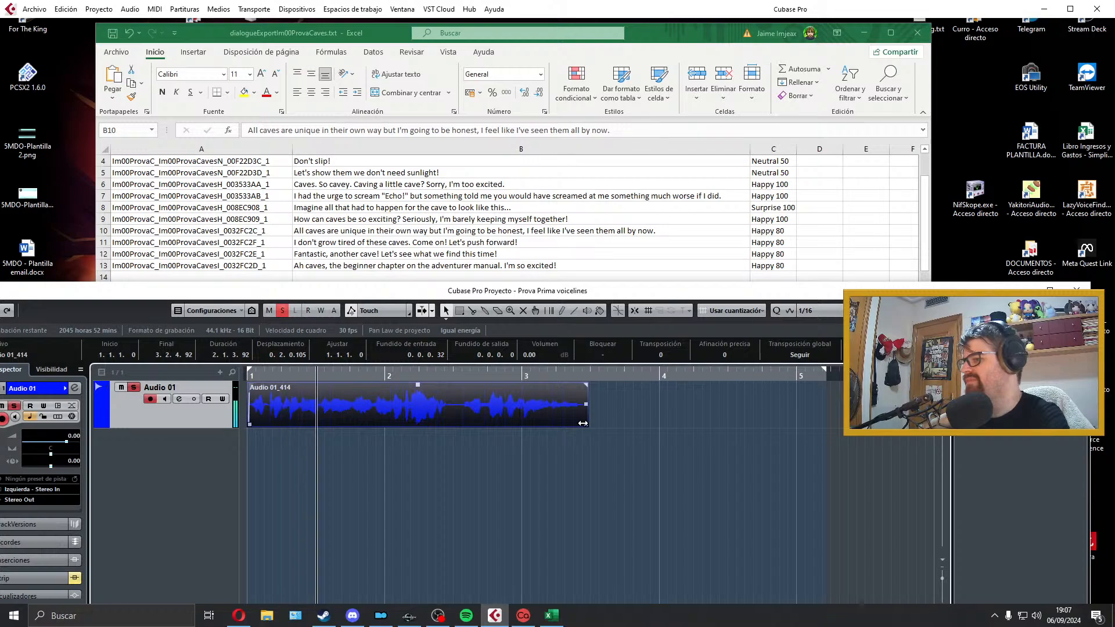
left_click_drag(586, 385, 575, 386)
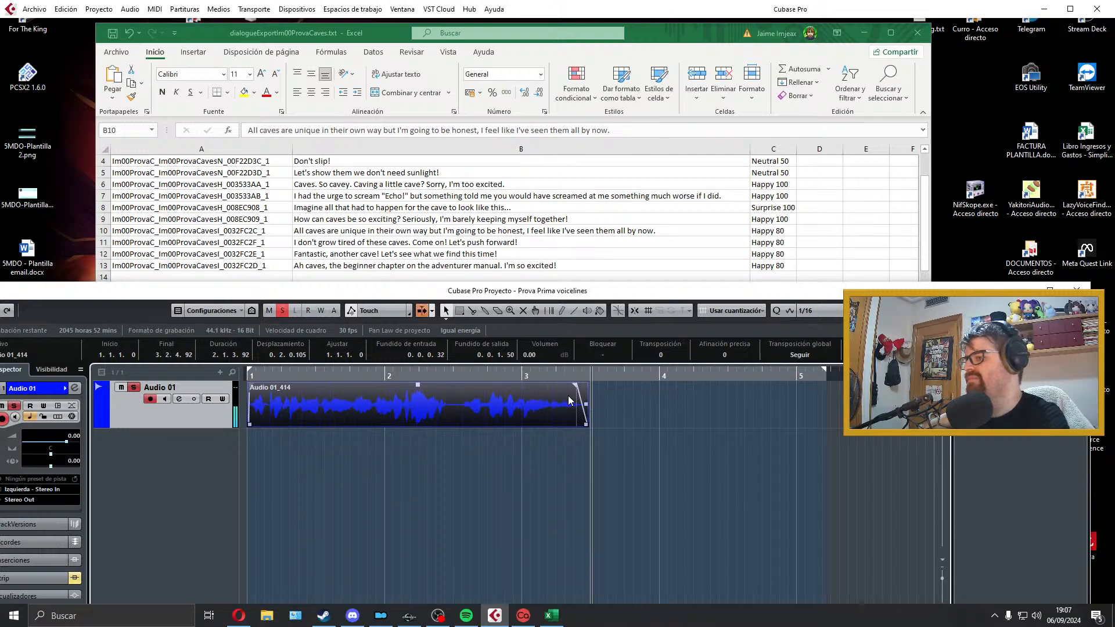
Step: Fit the locators to the take and export it as a Wave file named Im00ProvaC_Im00ProvaCavesI_0032FC2C_1, copied from cell A10
key("p")
left_click(35, 9)
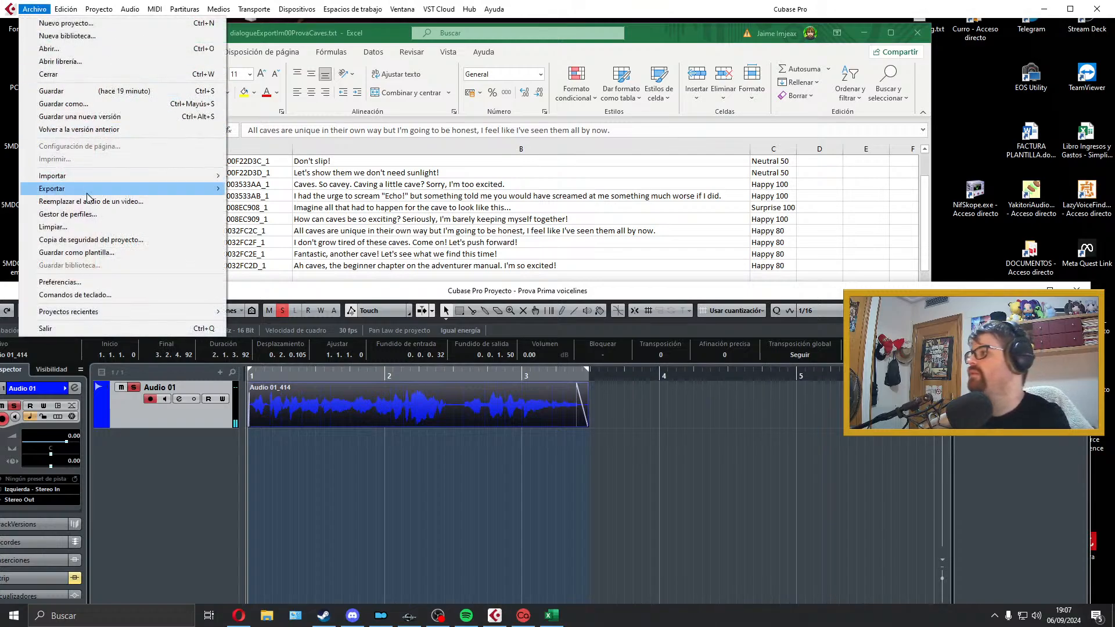
mouse_move(87, 198)
left_click(278, 215)
left_click(282, 218)
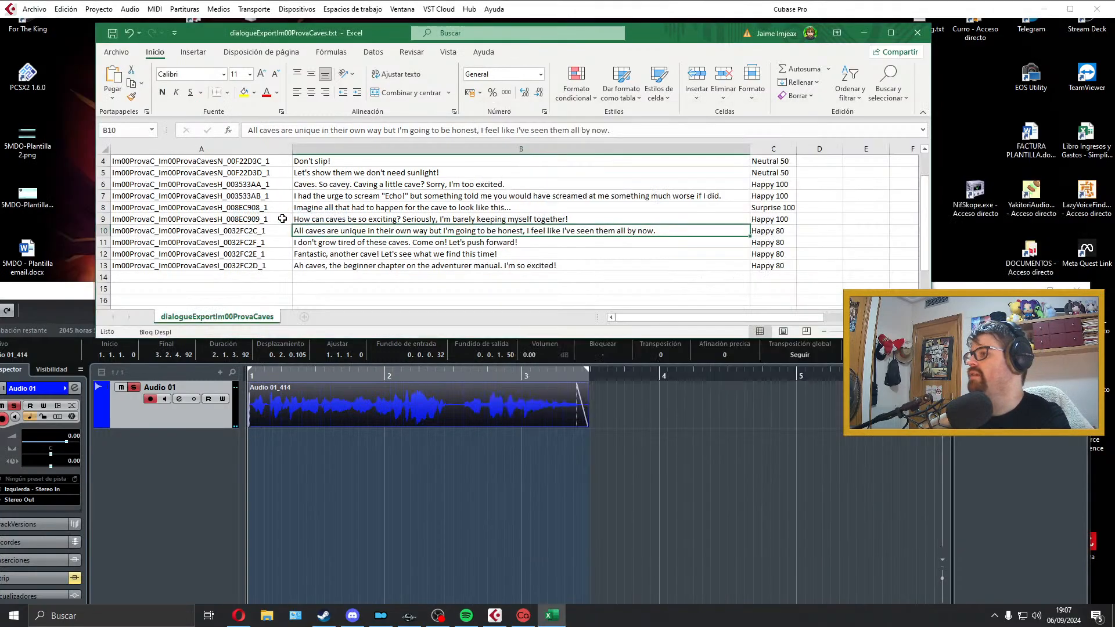
double_click(276, 233)
left_click_drag(276, 232, 111, 232)
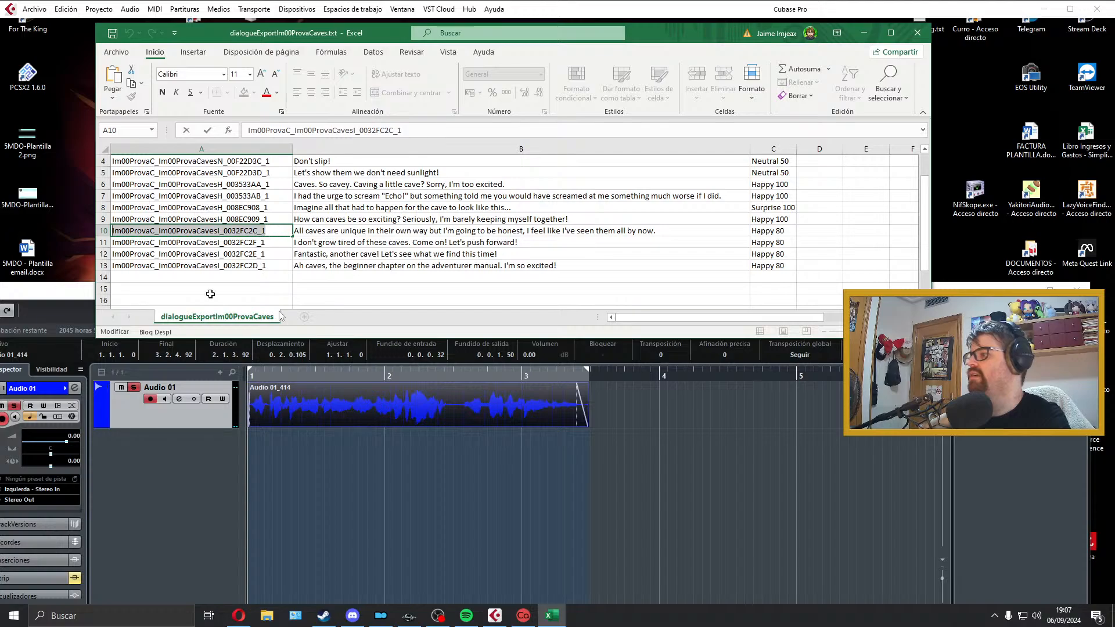
left_click(694, 420)
double_click(905, 159)
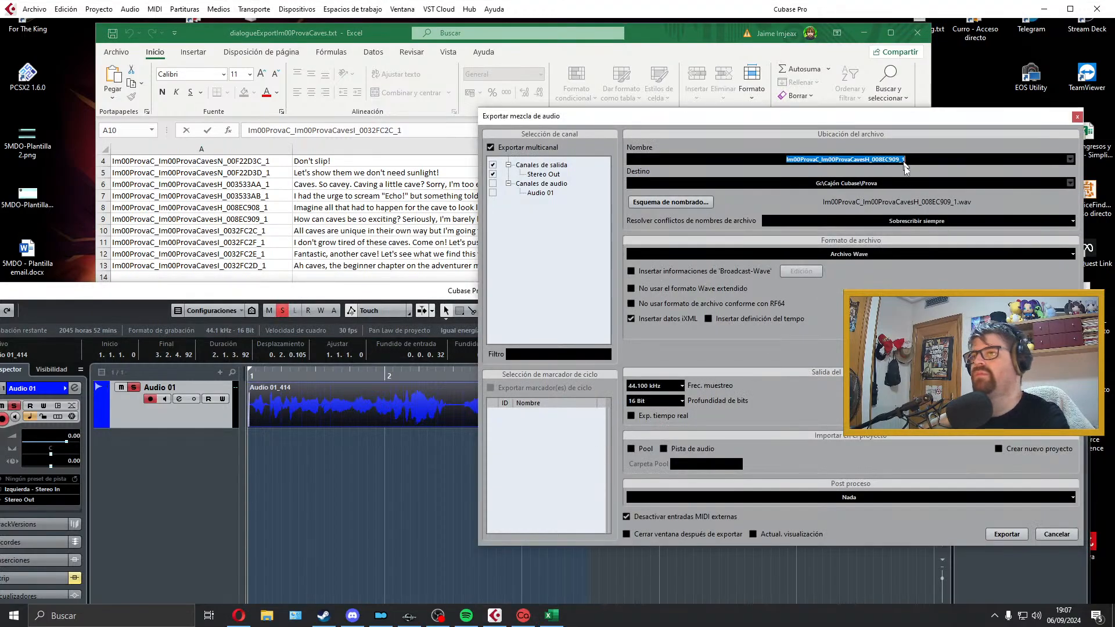
left_click(1007, 533)
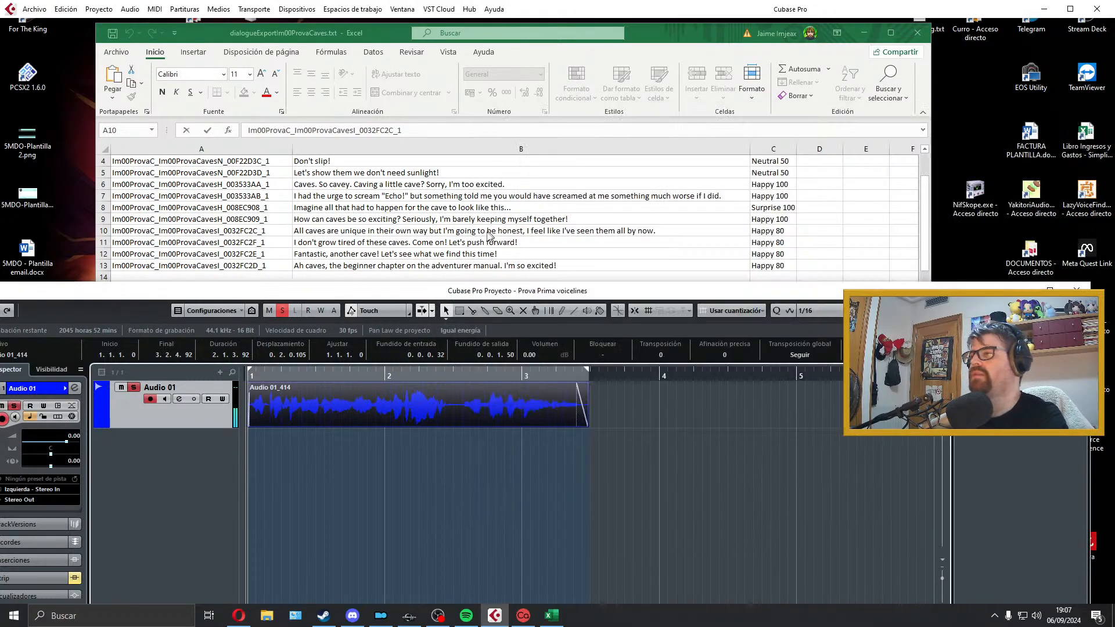
Step: Delete the exported "All caves are unique" take from Audio 01 and extend the locator range to about bar 5
left_click(486, 232)
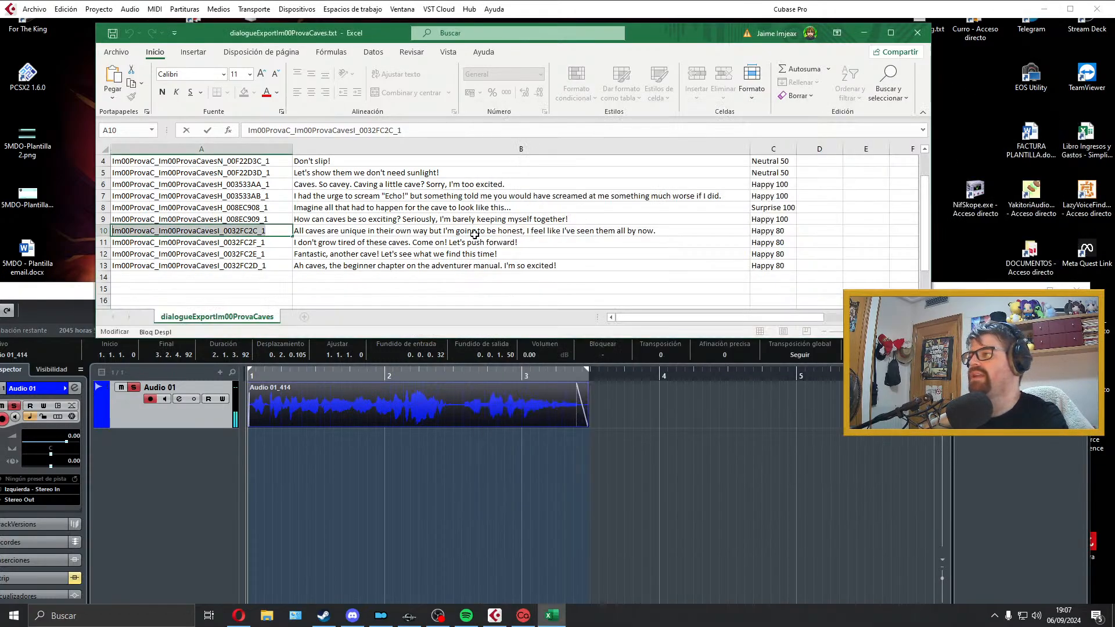
left_click(605, 399)
key("Delete")
left_click_drag(588, 376, 809, 385)
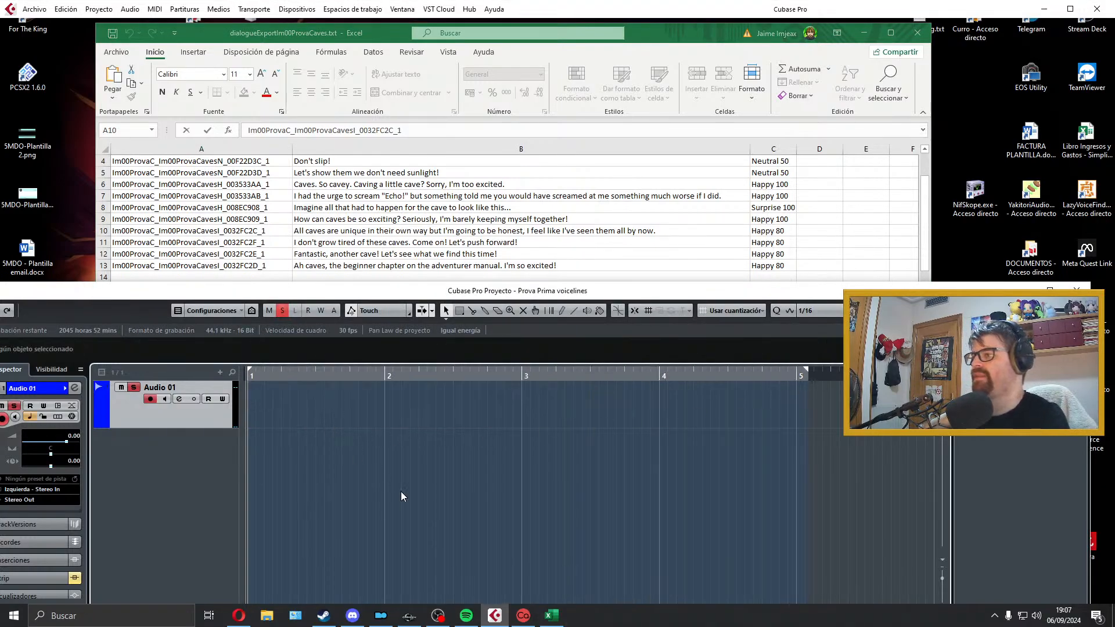
Step: Try a take of the "I don't grow tired of these caves. Come on! Let's push forward!" line on Audio 01 and delete it
key("KP_Multiply")
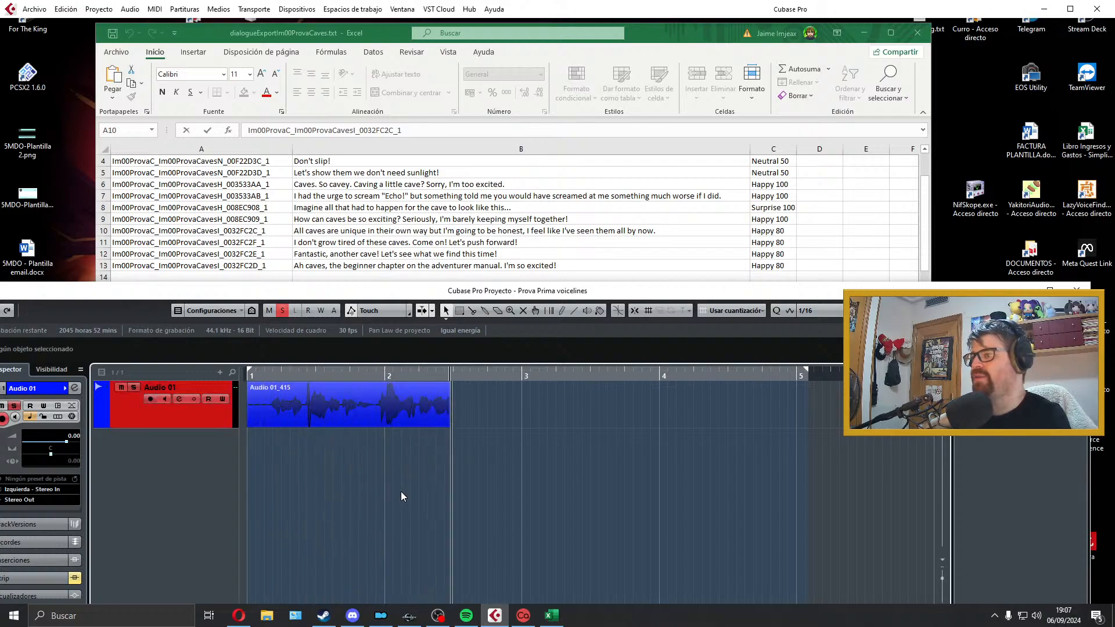
key("space")
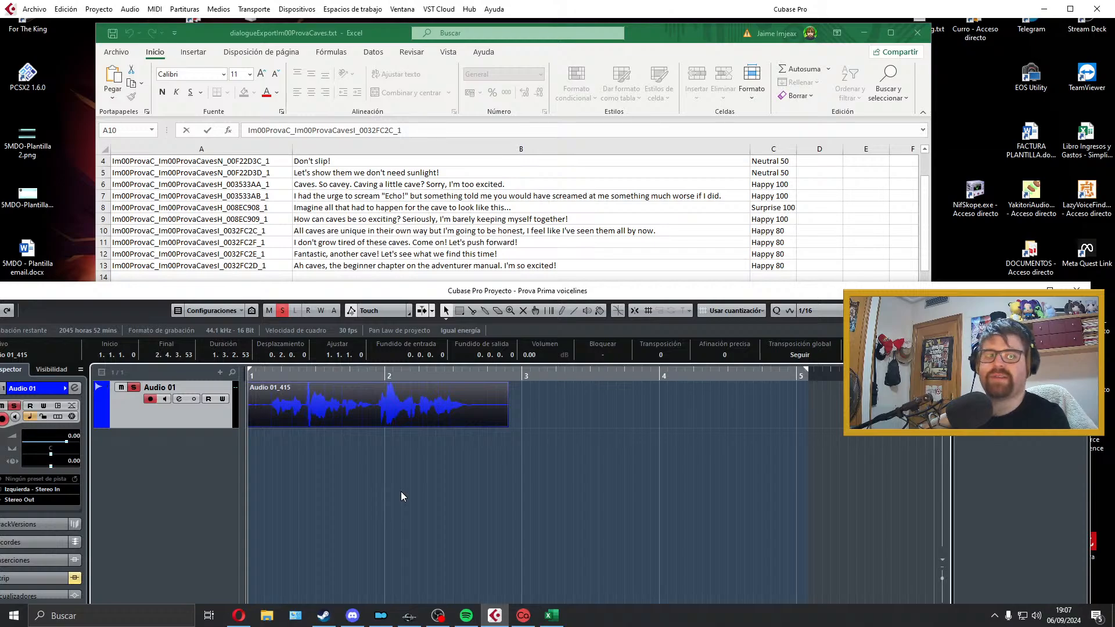
key("space")
key("space")
key("Delete")
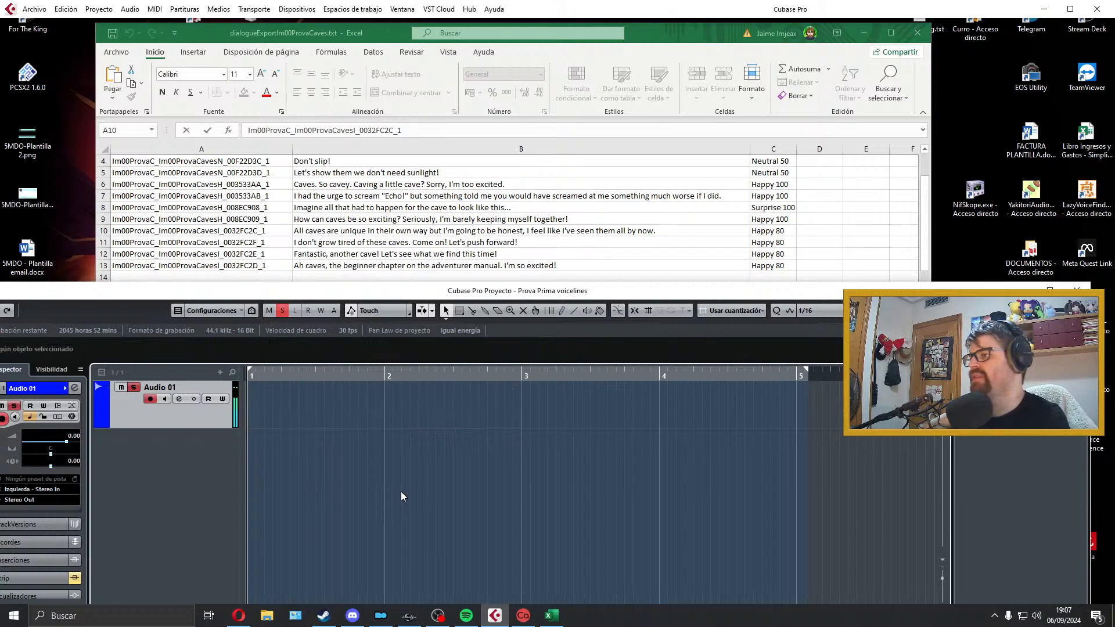
Step: Record a new take of the "I don't grow tired of these caves. Come on! Let's push forward!" line on Audio 01 and play it back
key("KP_Multiply")
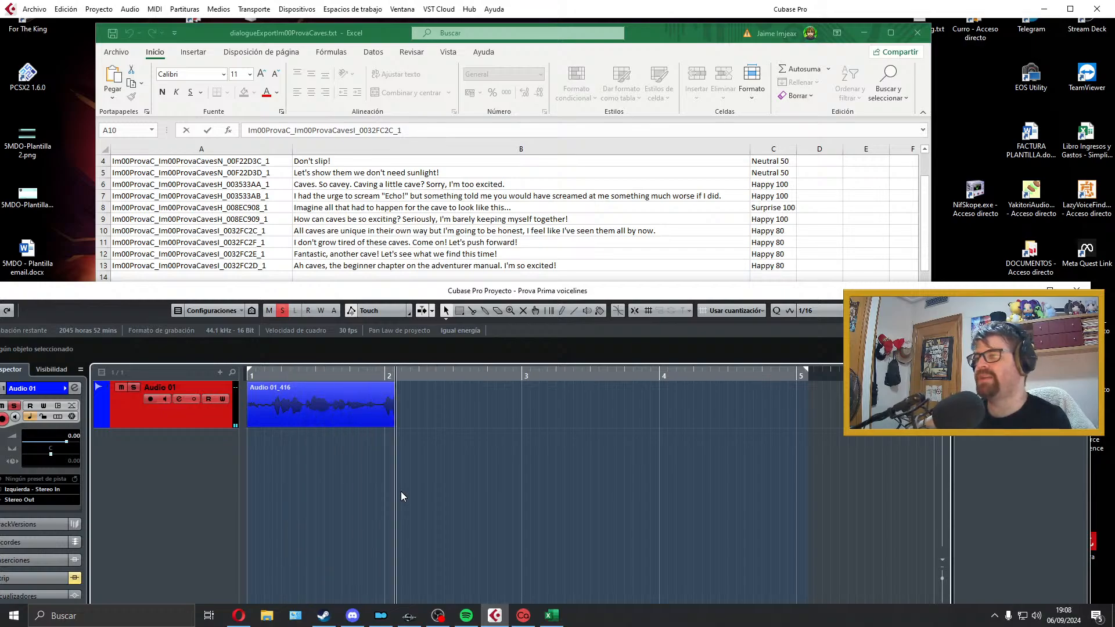
key("space")
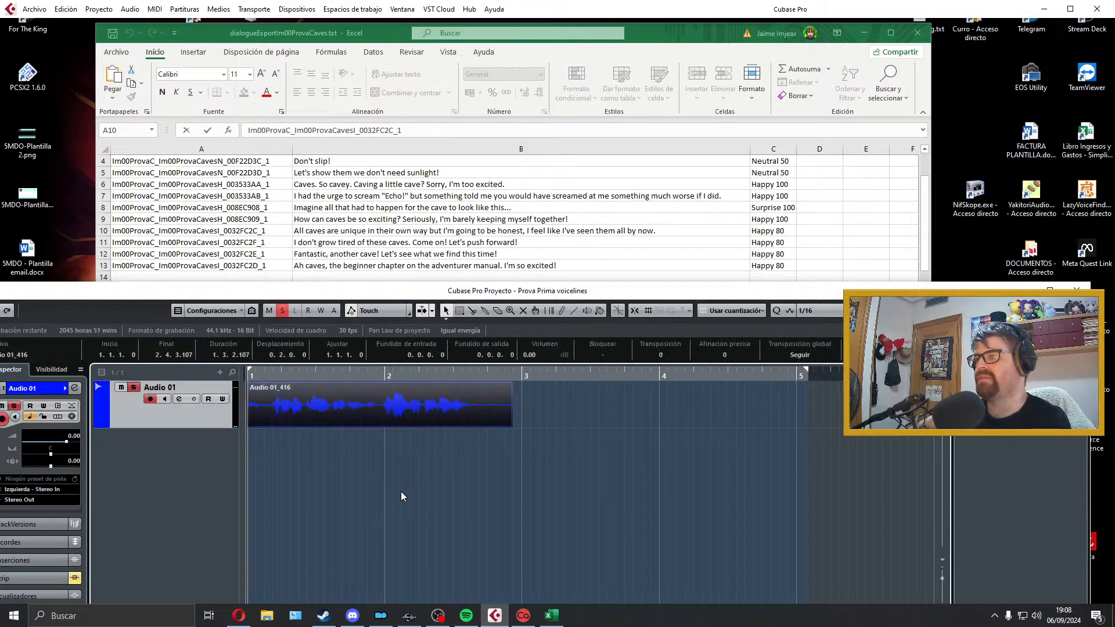
key("space")
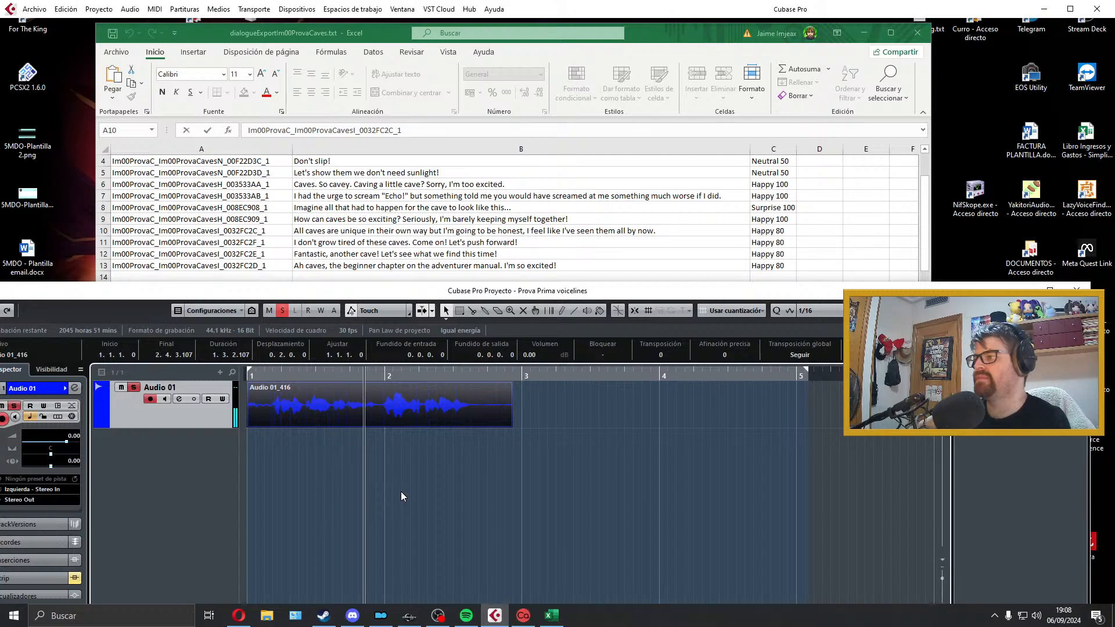
key("space")
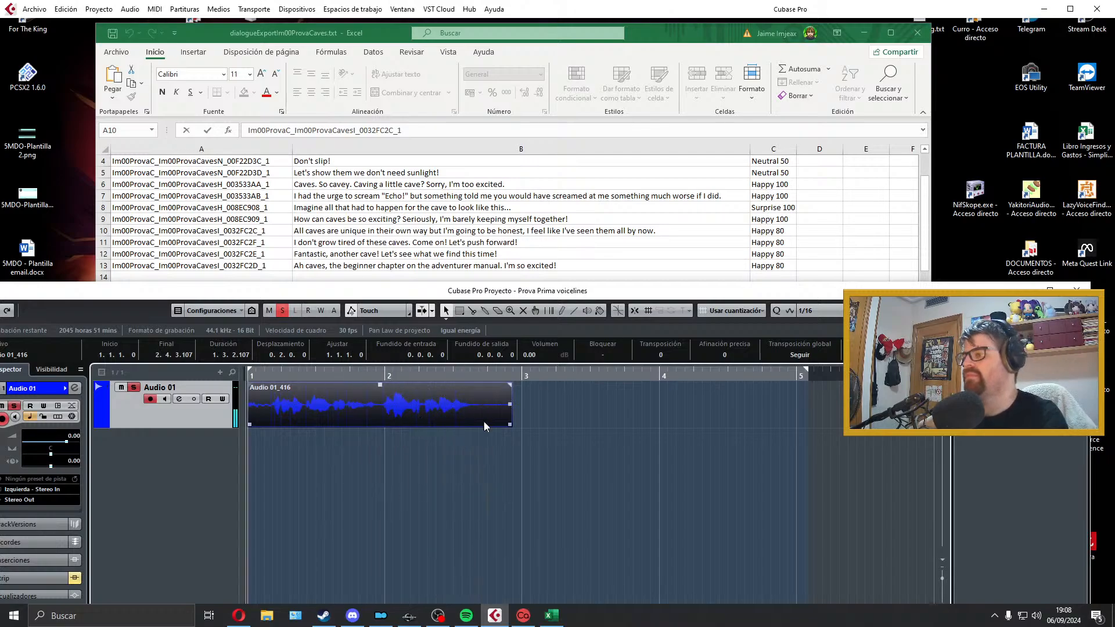
Step: Trim the take to about 1.2.0.90 from the project start, with a fade-in of about 0.0.1.1 and a fade-out of about 0.0.0.32
left_click_drag(508, 424, 476, 424)
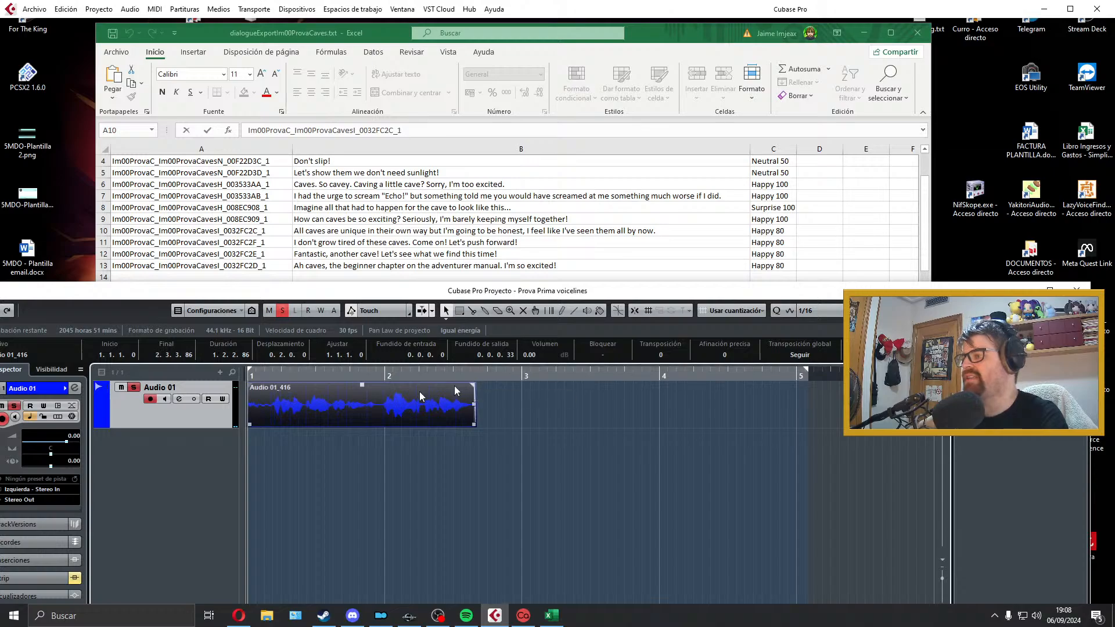
left_click_drag(253, 426, 267, 424)
left_click_drag(267, 385, 275, 388)
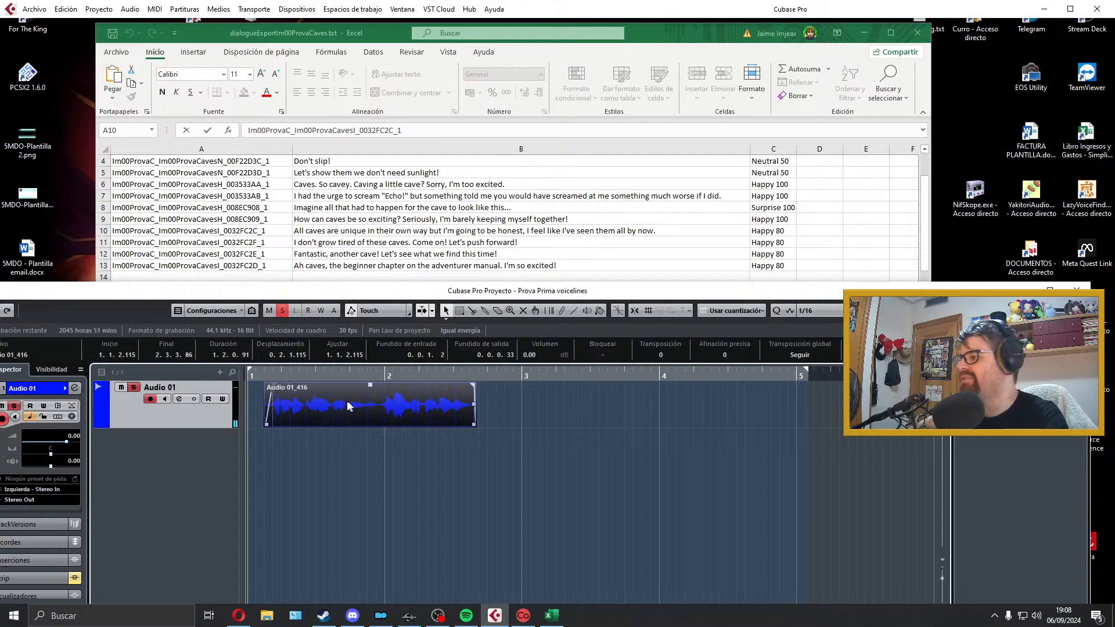
left_click_drag(349, 406, 302, 409)
key("space")
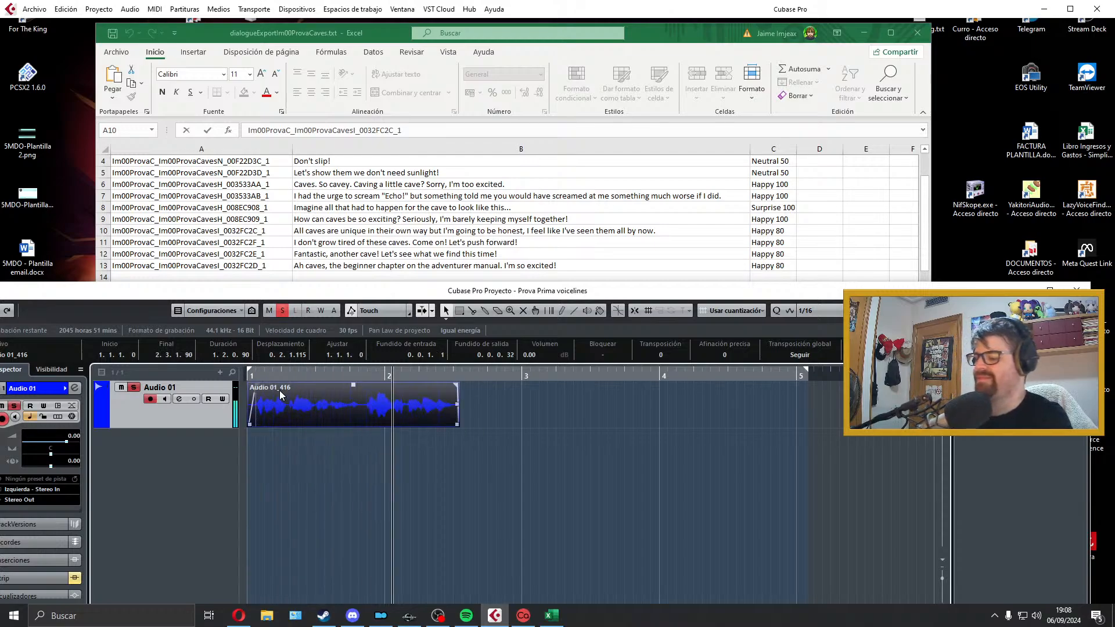
Step: Fit the locators to the take and export it as a Wave file named Im00ProvaC_Im00ProvaCavesI_0032FC2F_1, copied from cell A11
key("p")
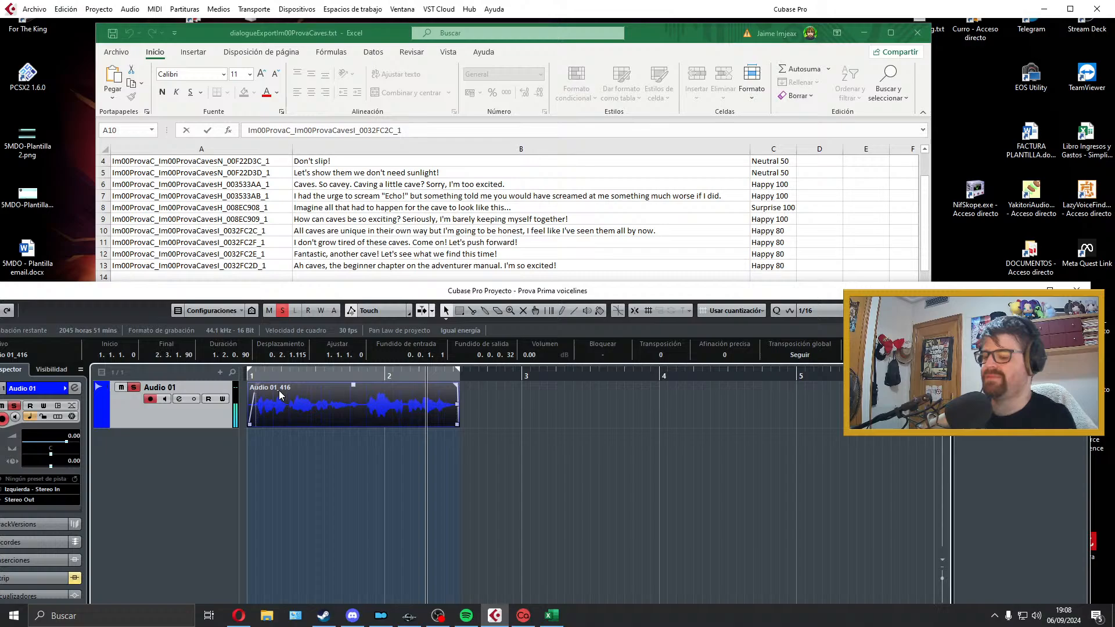
left_click(440, 256)
left_click(302, 252)
double_click(280, 248)
double_click(280, 248)
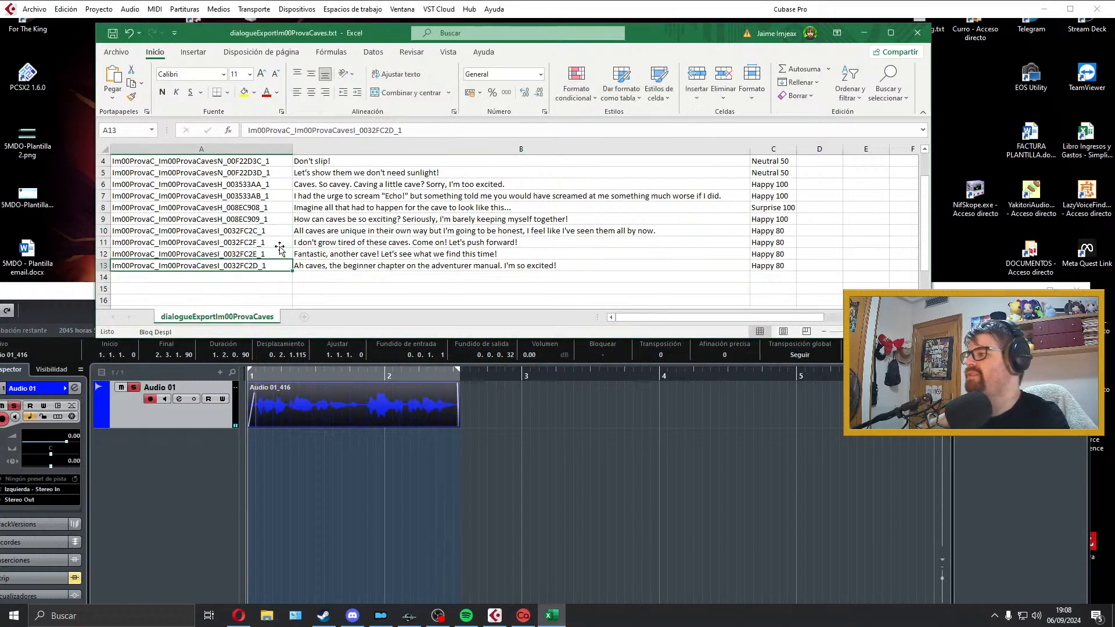
double_click(272, 242)
left_click(255, 377)
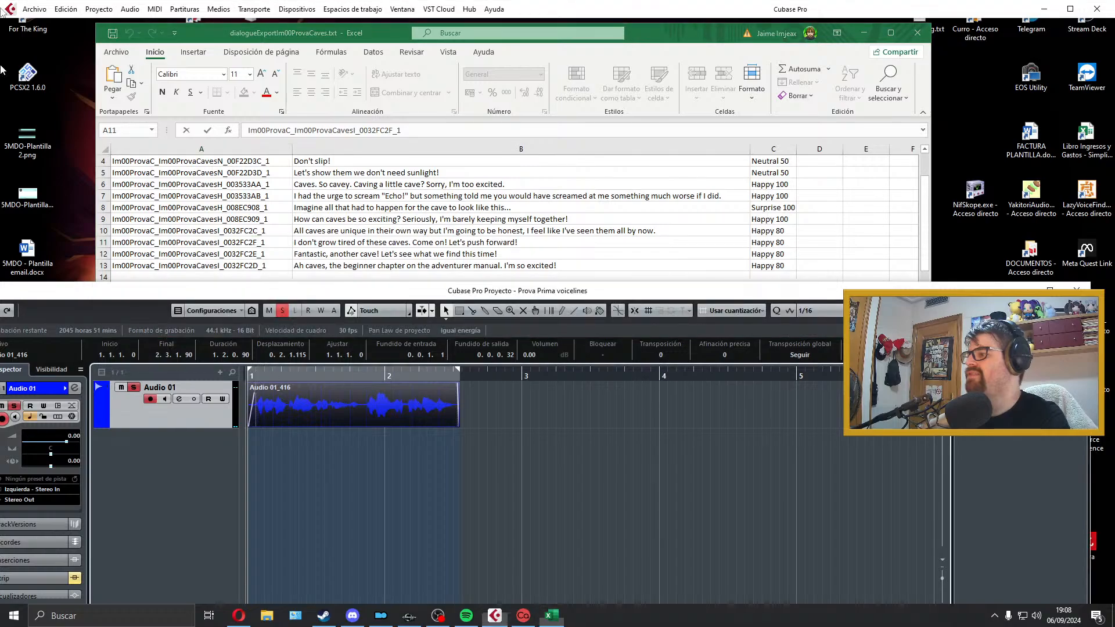
left_click(35, 9)
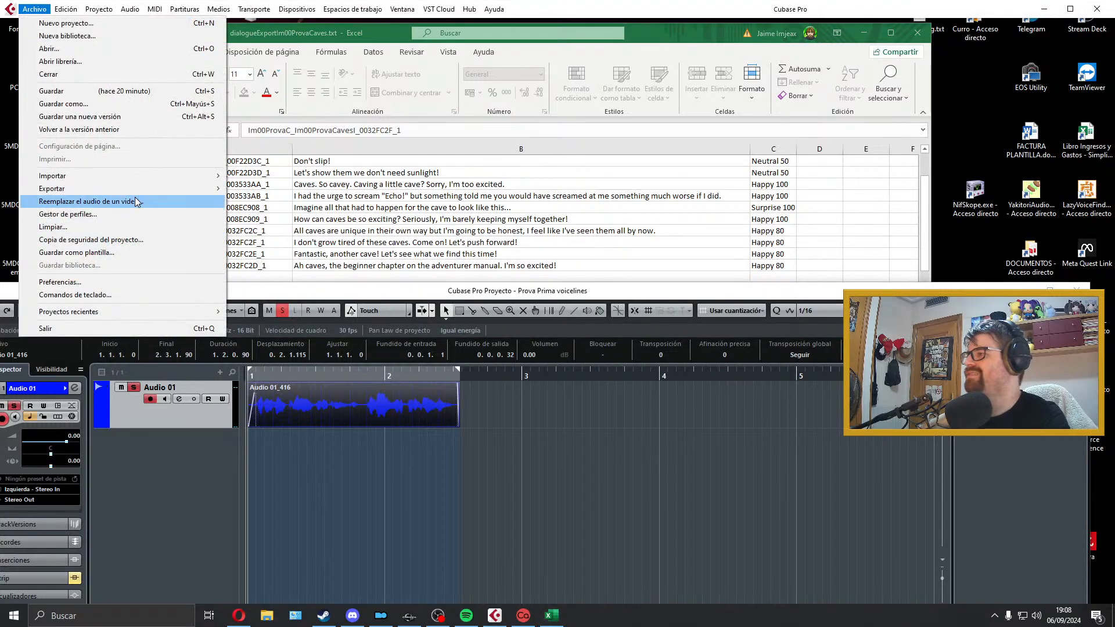
mouse_move(120, 187)
left_click(265, 214)
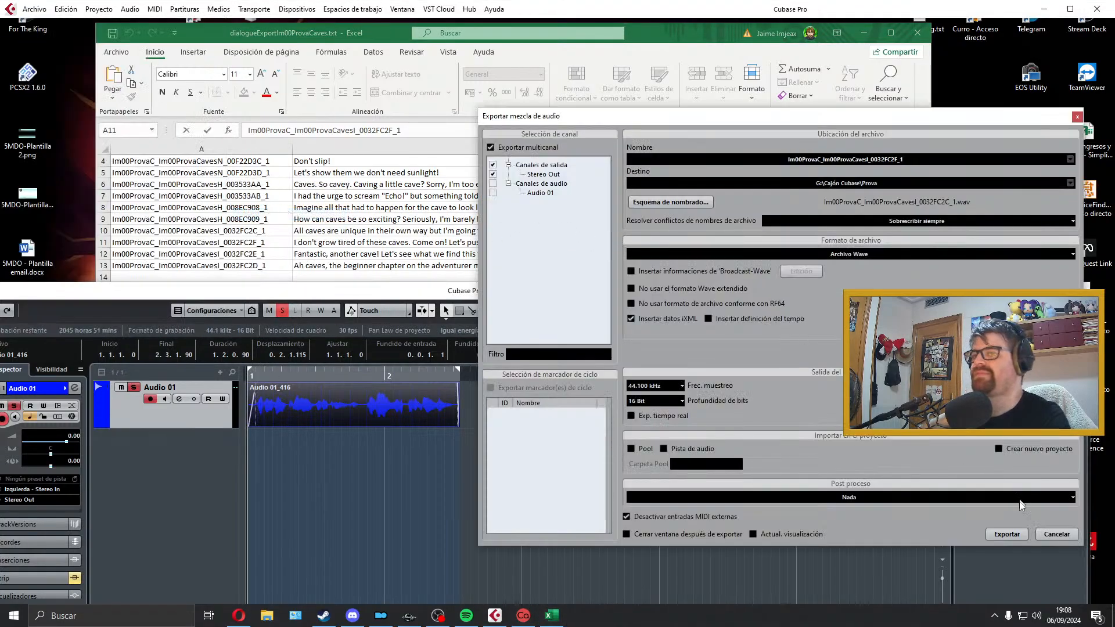
left_click(1016, 533)
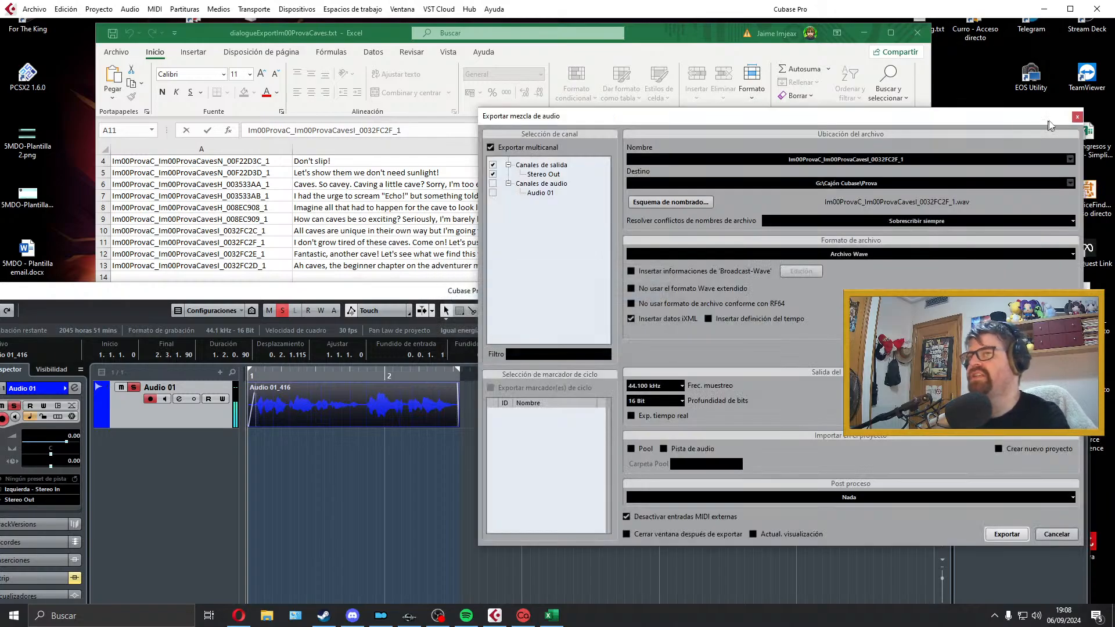
left_click(1081, 110)
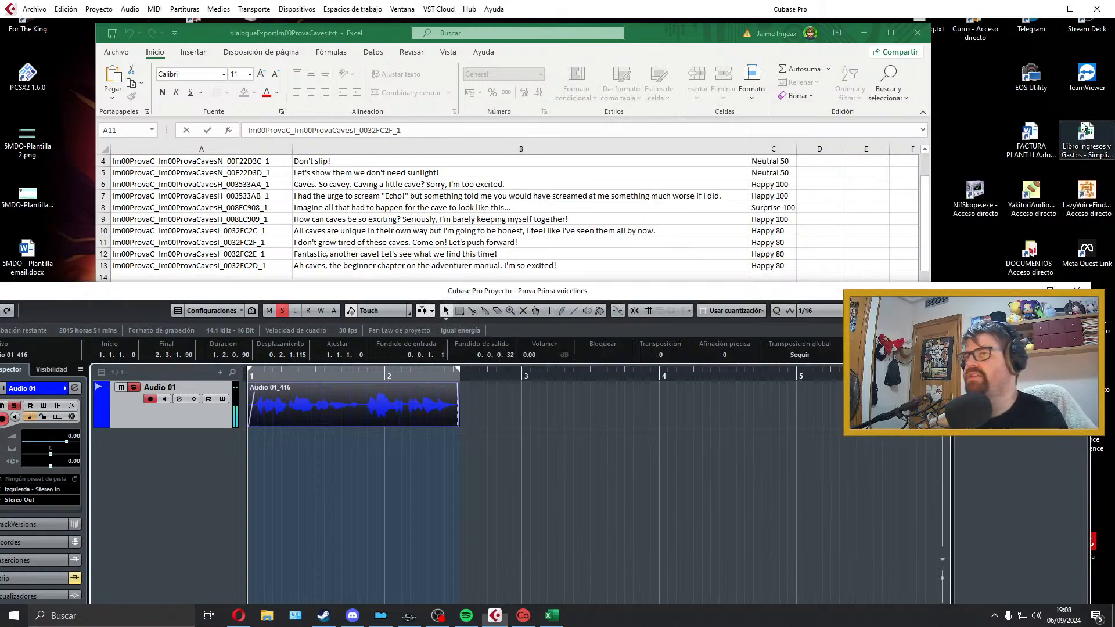
Step: Delete the exported "I don't grow tired" take, extend the locator range to just before bar 5 and select the dialogue line in cell B12
left_click(572, 230)
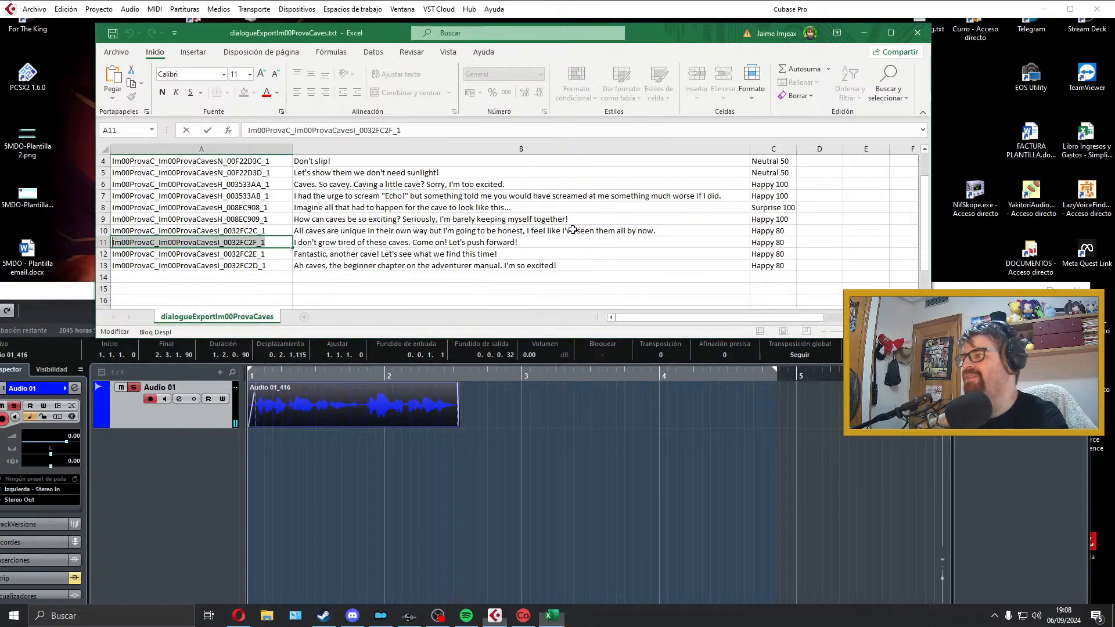
left_click(490, 415)
key("Delete")
left_click(491, 255)
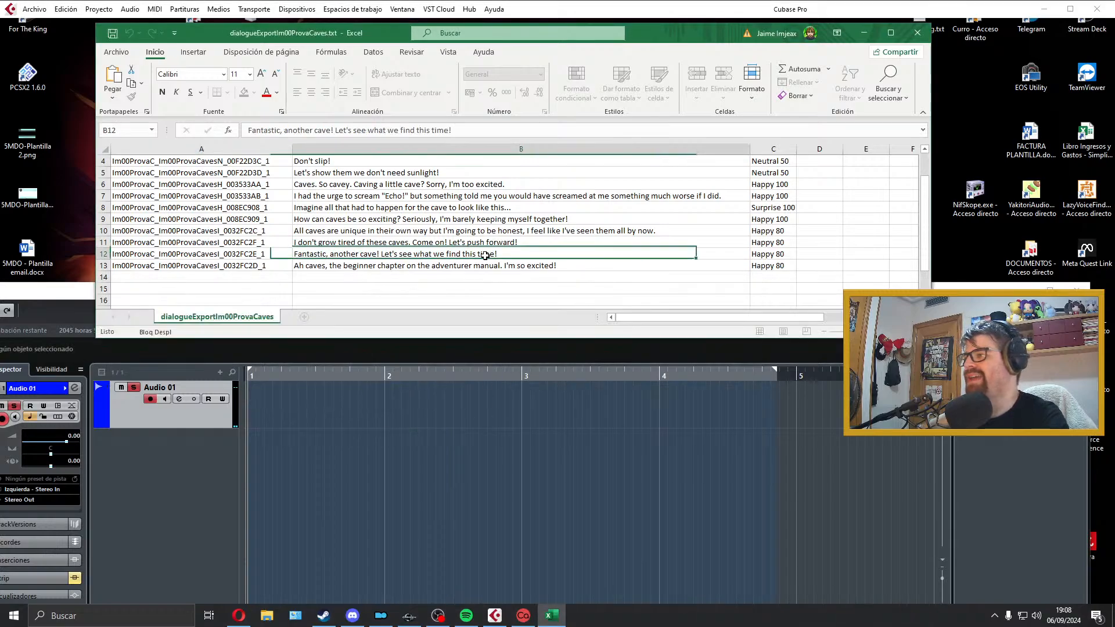
left_click(267, 265)
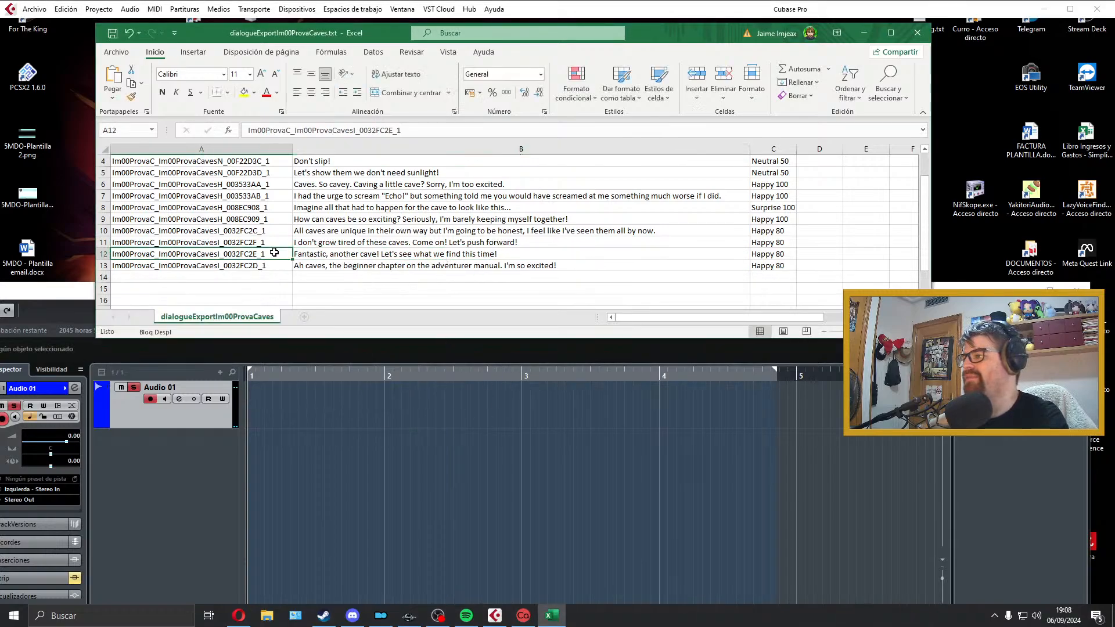
left_click(365, 261)
left_click(395, 254)
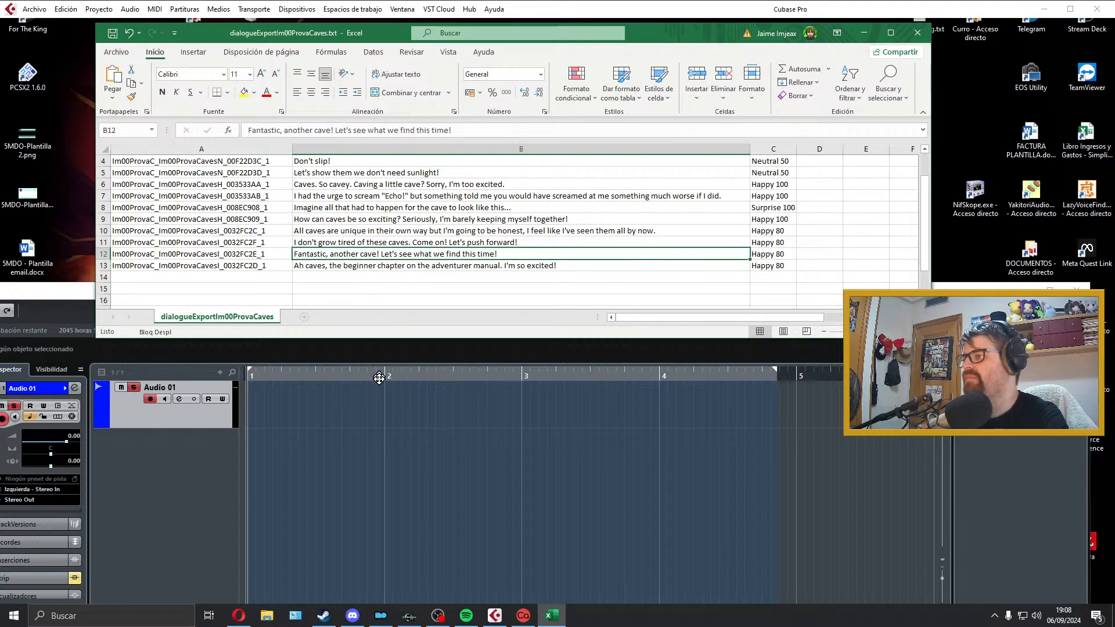
left_click(578, 590)
Step: Try a take of the "Fantastic, another cave! Let's see what we find this time!" line on Audio 01 and delete it
key("KP_Multiply")
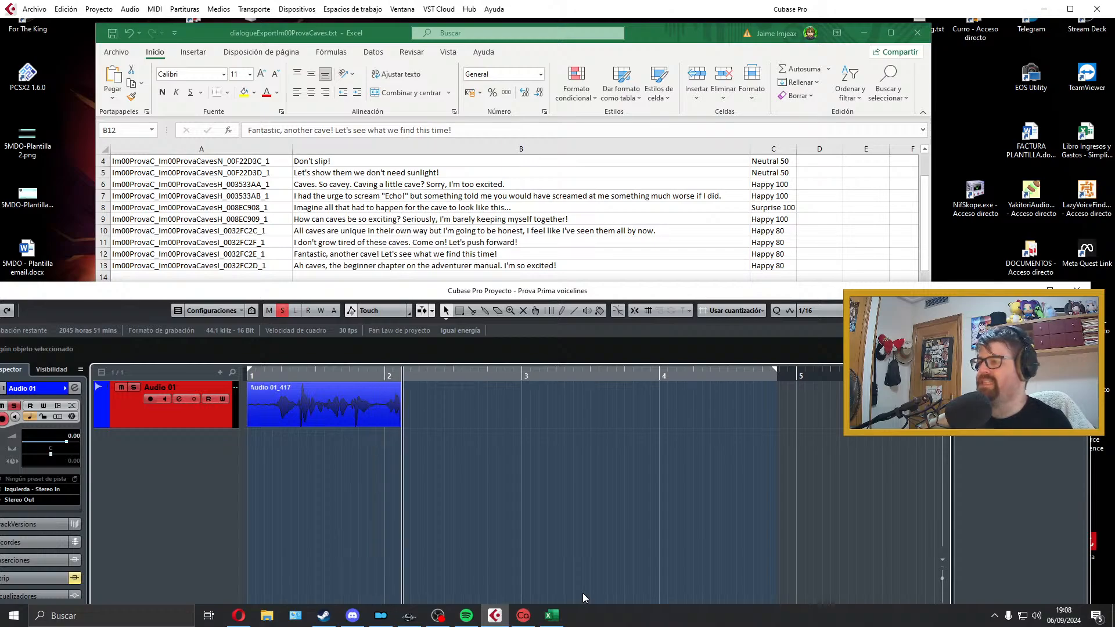
key("space")
key("Delete")
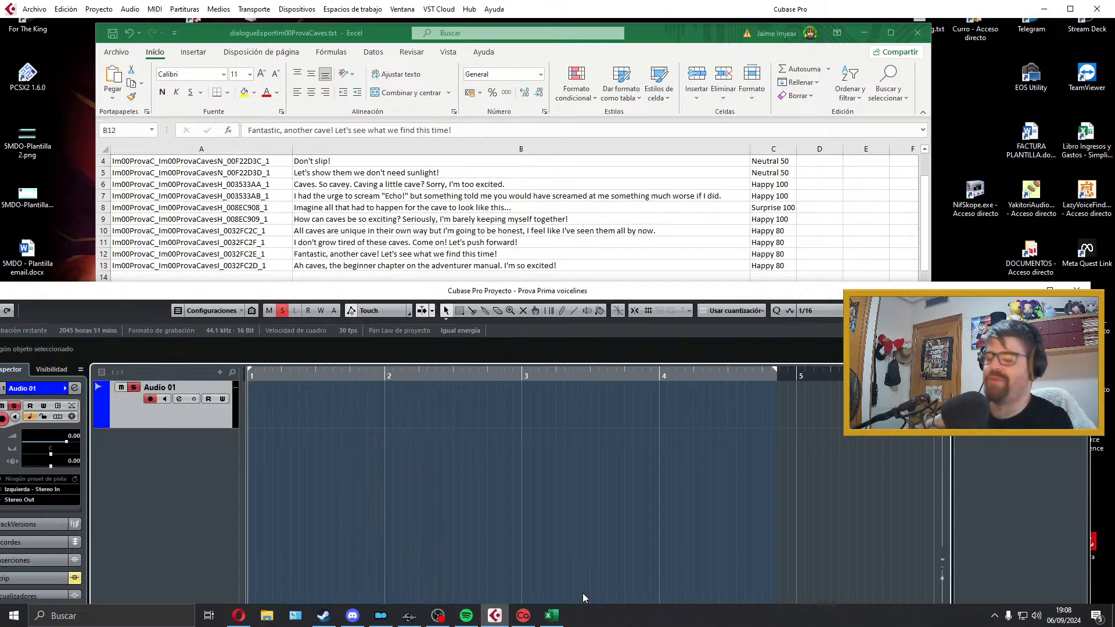
Step: Record another take of the "Fantastic, another cave! Let's see what we find this time!" line on Audio 01 and play it back
key("KP_Multiply")
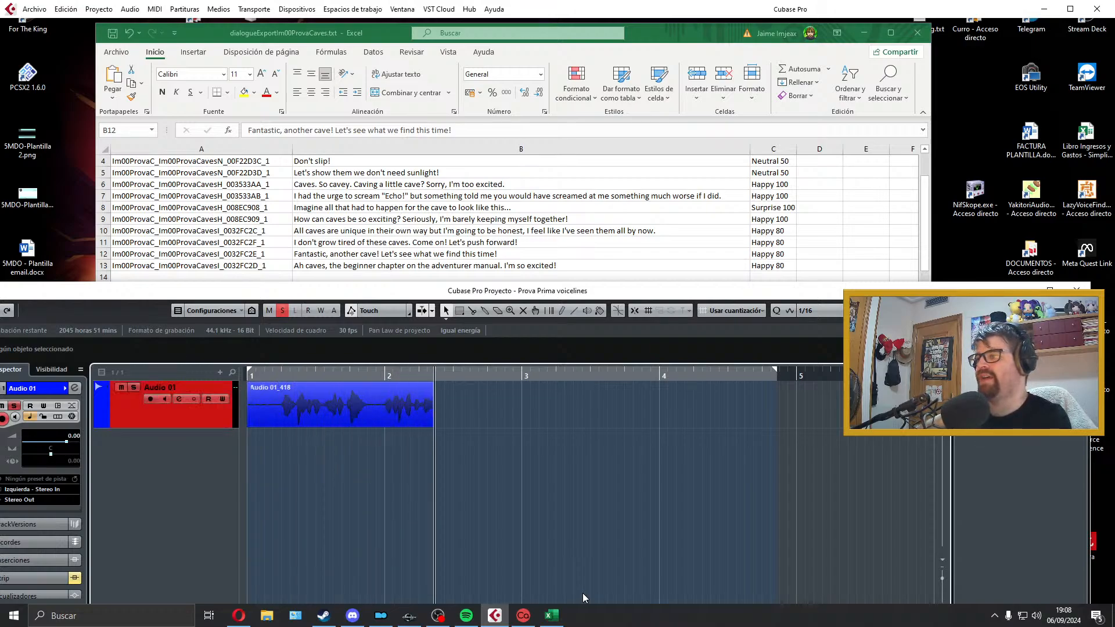
key("space")
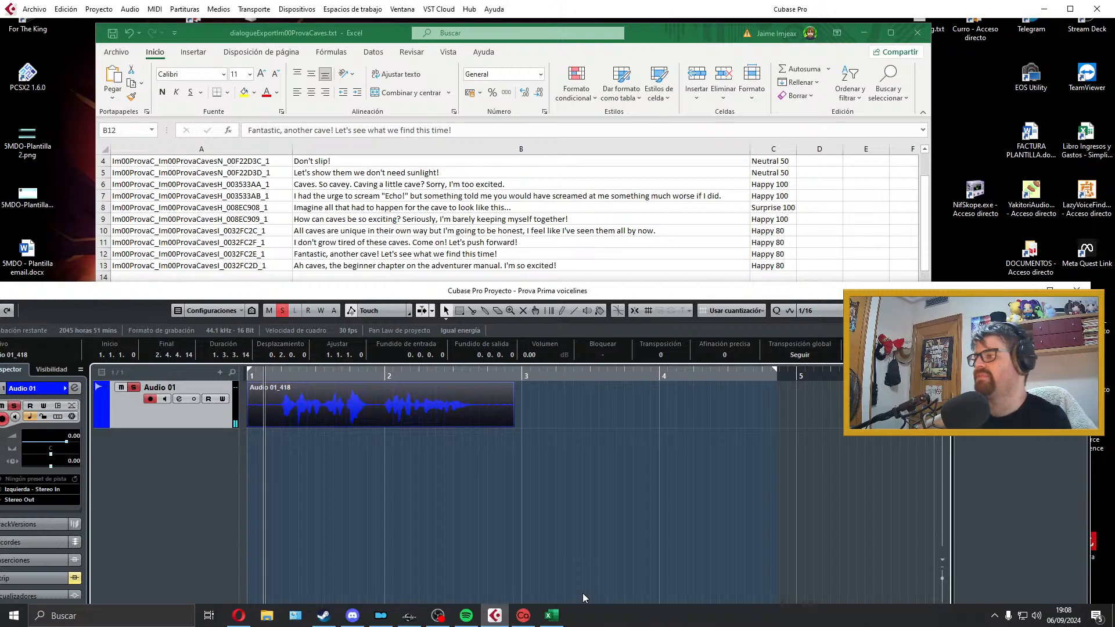
key("space")
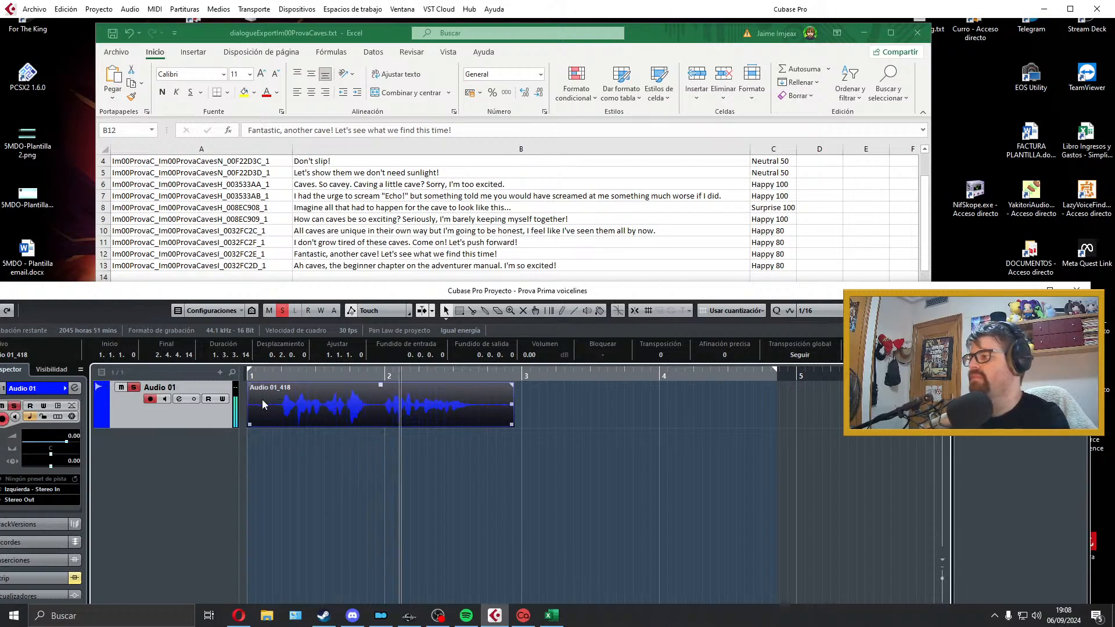
key("space")
Step: Trim the take to about 1.1.3.40 from the project start, with a fade-in of about 0.0.0.56 and a fade-out of about 0.0.0.57
left_click_drag(250, 424, 279, 426)
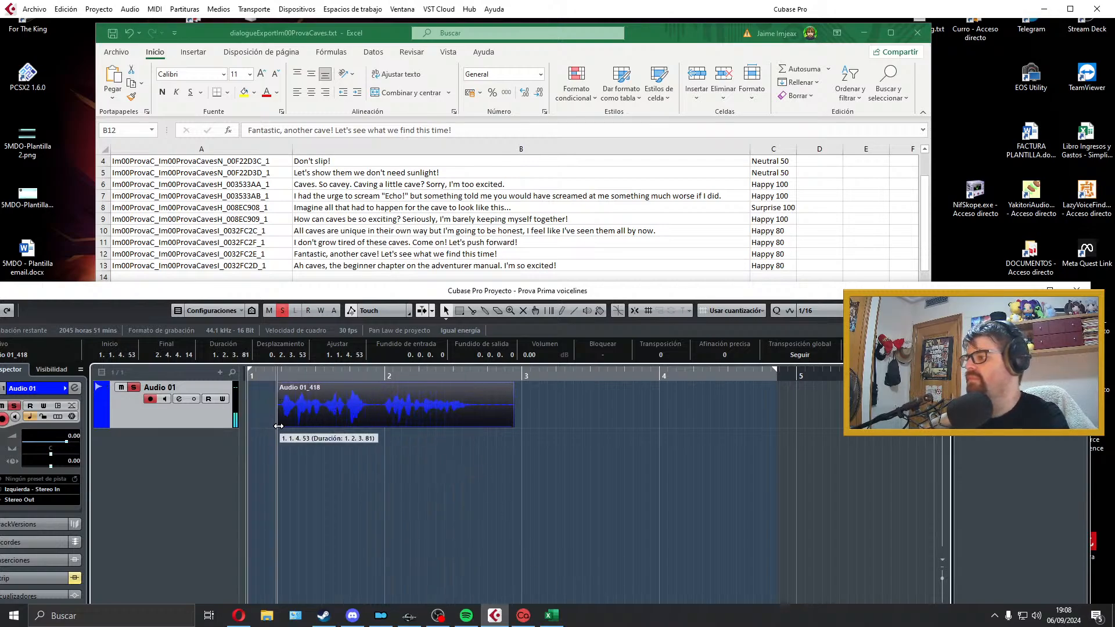
left_click_drag(373, 398, 339, 397)
left_click(422, 443)
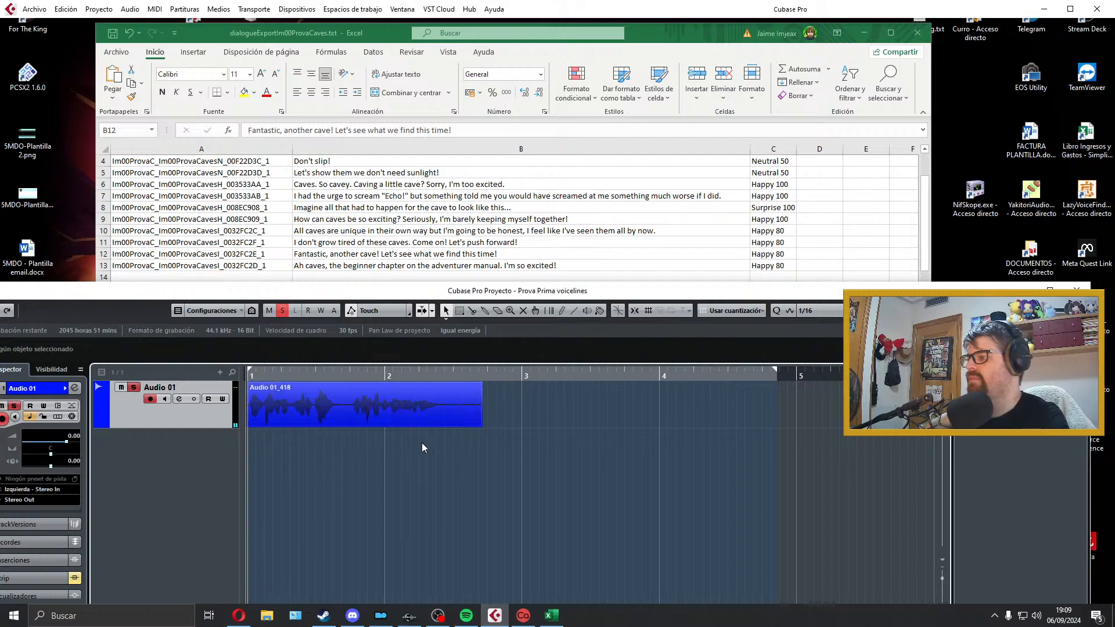
left_click_drag(482, 426, 445, 426)
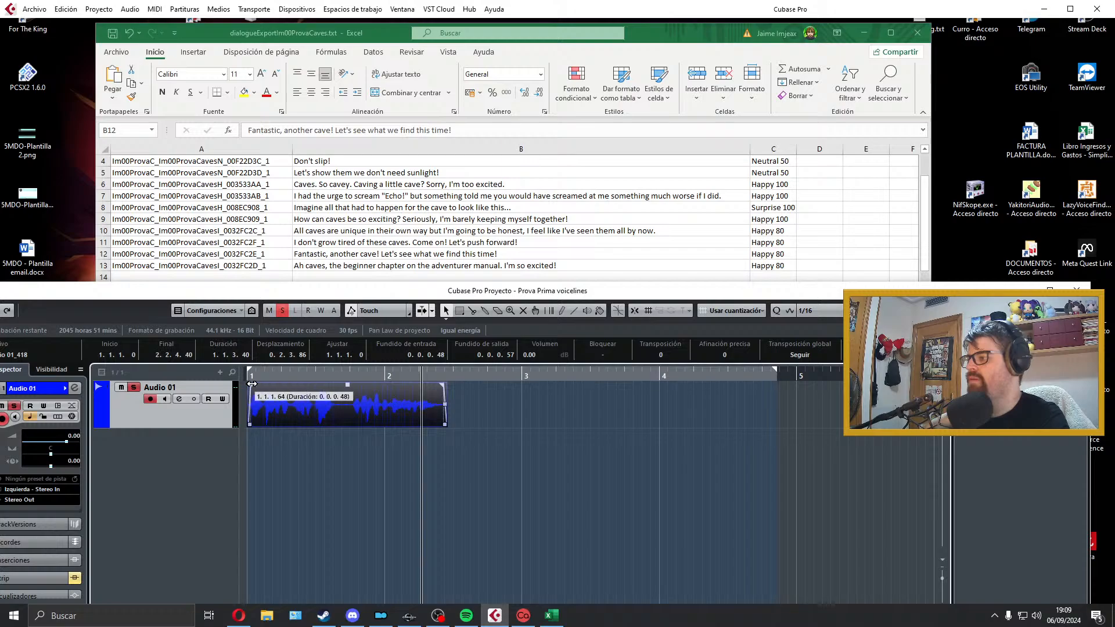
Step: Fit the locators to the take and export it as a Wave file named Im00ProvaC_Im00ProvaCavesI_0032FC2E_1, copied from cell A12
key("p")
key("KP_1")
key("space")
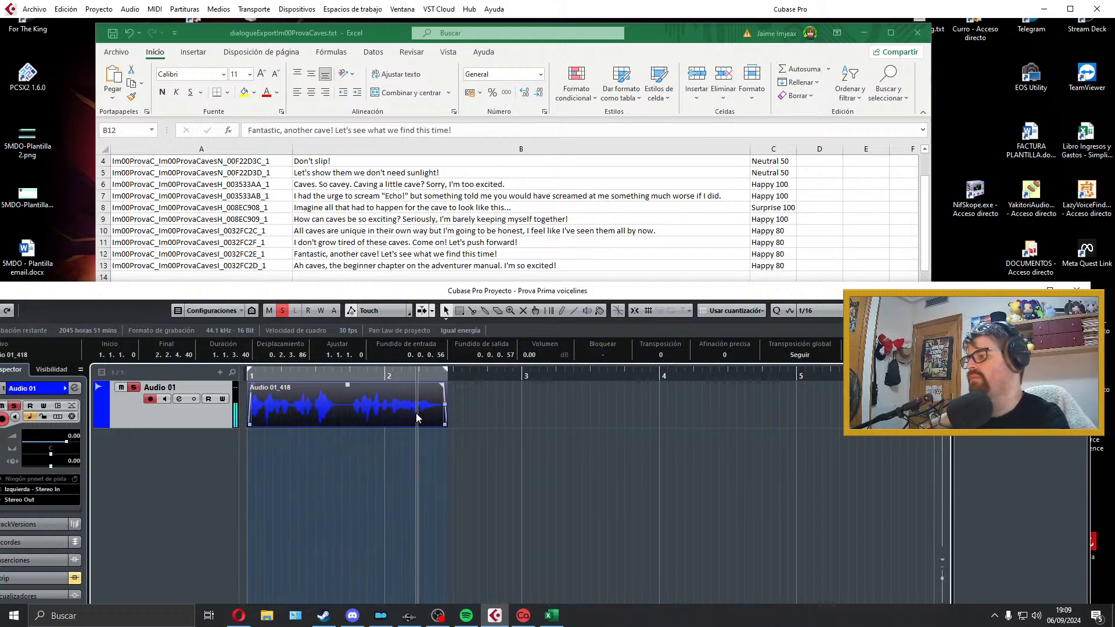
left_click(24, 10)
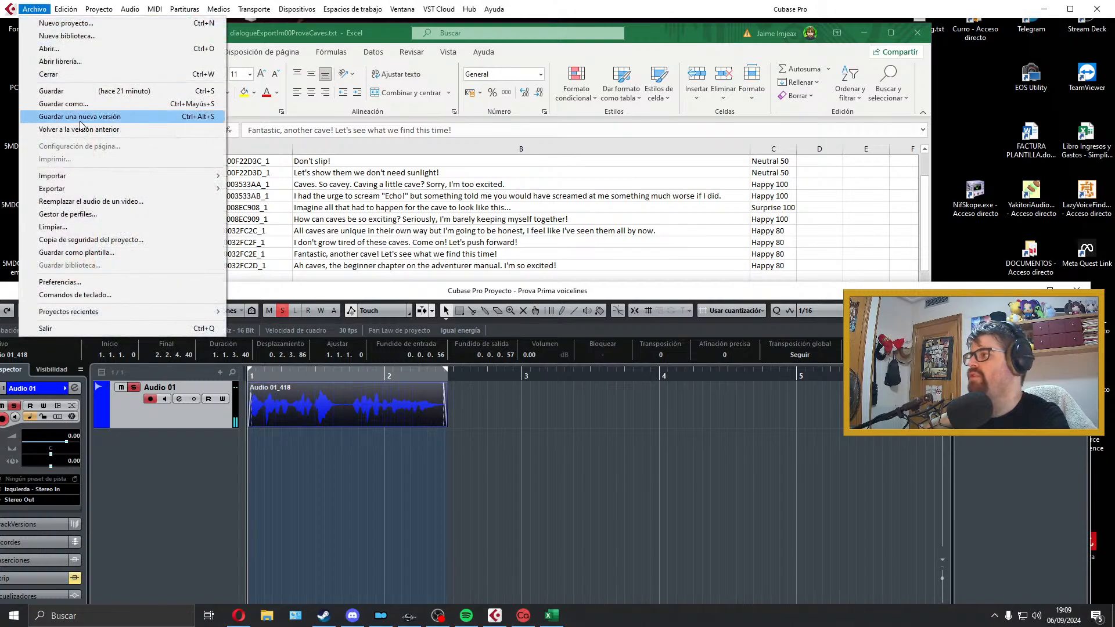
left_click(281, 243)
double_click(108, 251)
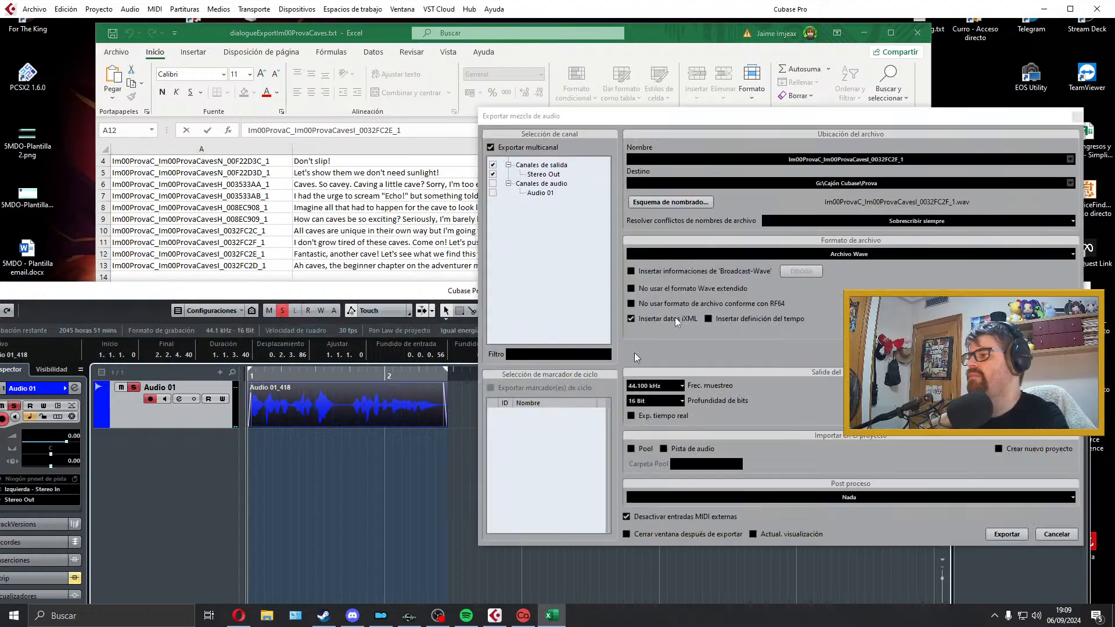
type("Im00ProvaC_Im00ProvaCavesI_0032FC2E_1")
left_click(1006, 533)
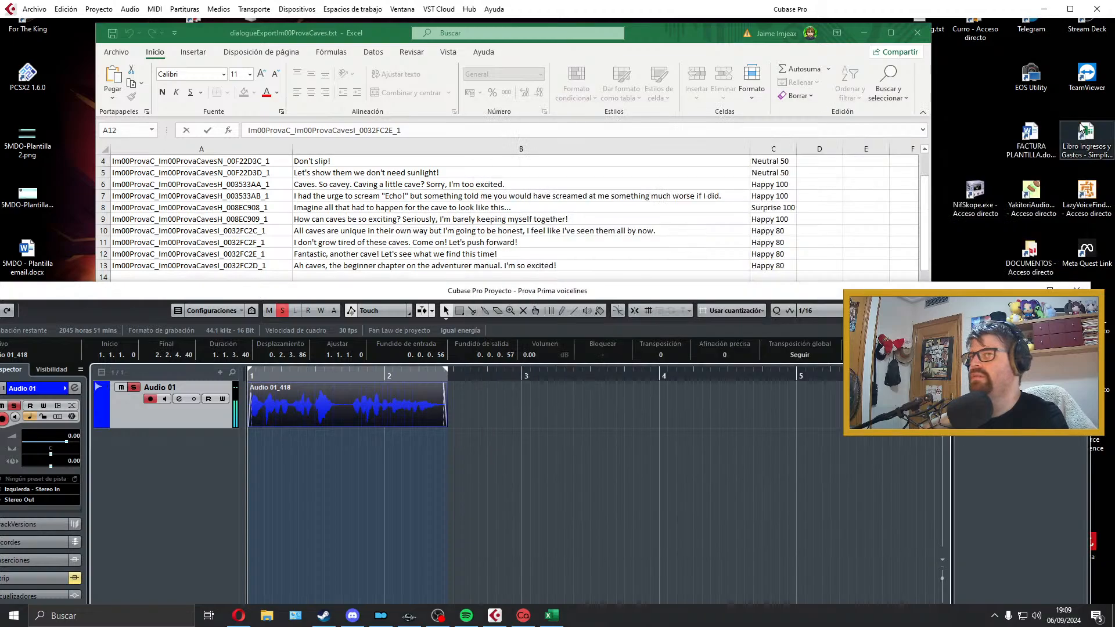
Step: Delete the exported "Fantastic, another cave!" take from Audio 01 and extend the locator range past bar 5
left_click(433, 256)
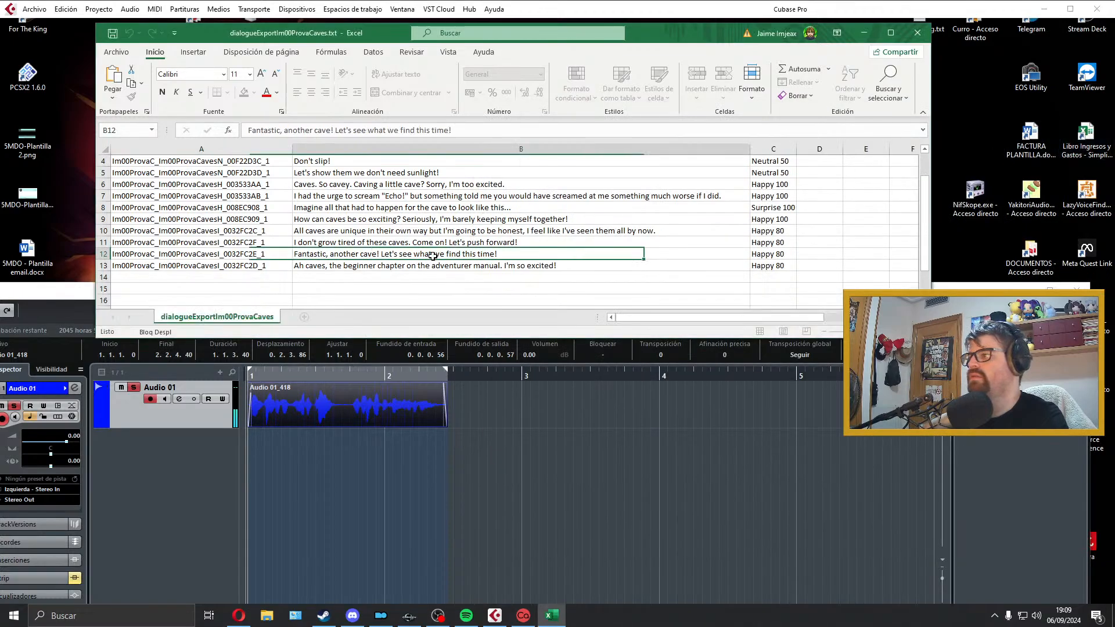
left_click(381, 410)
key("Delete")
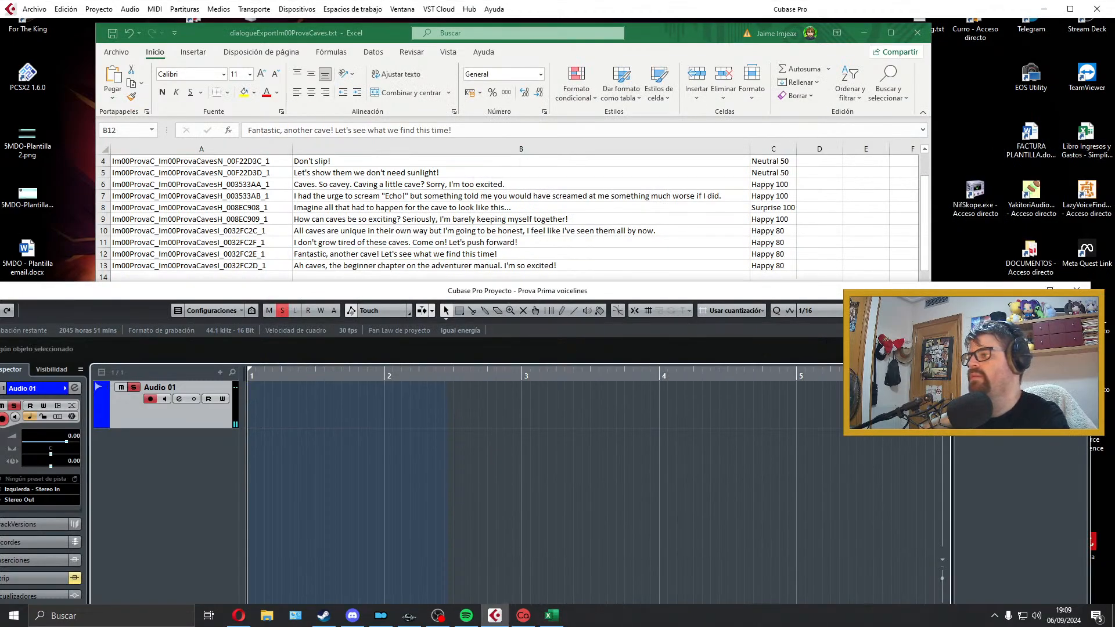
Step: Record a take of the "Ah caves, the beginner chapter on the adventurer manual. I'm so excited!" line on Audio 01 and play it back
key("KP_Multiply")
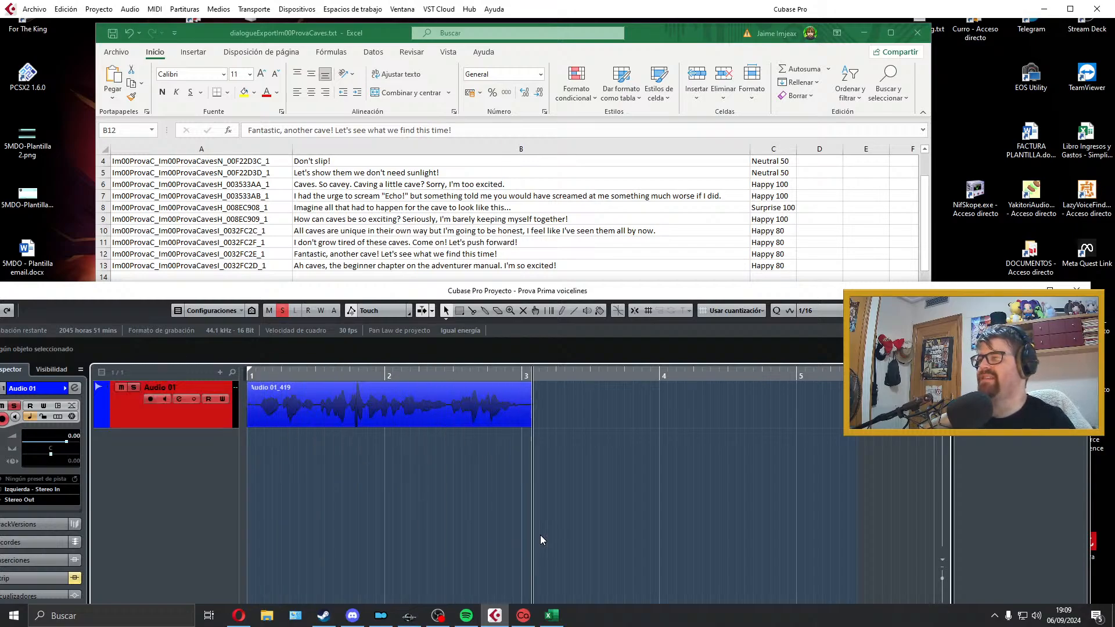
key("space")
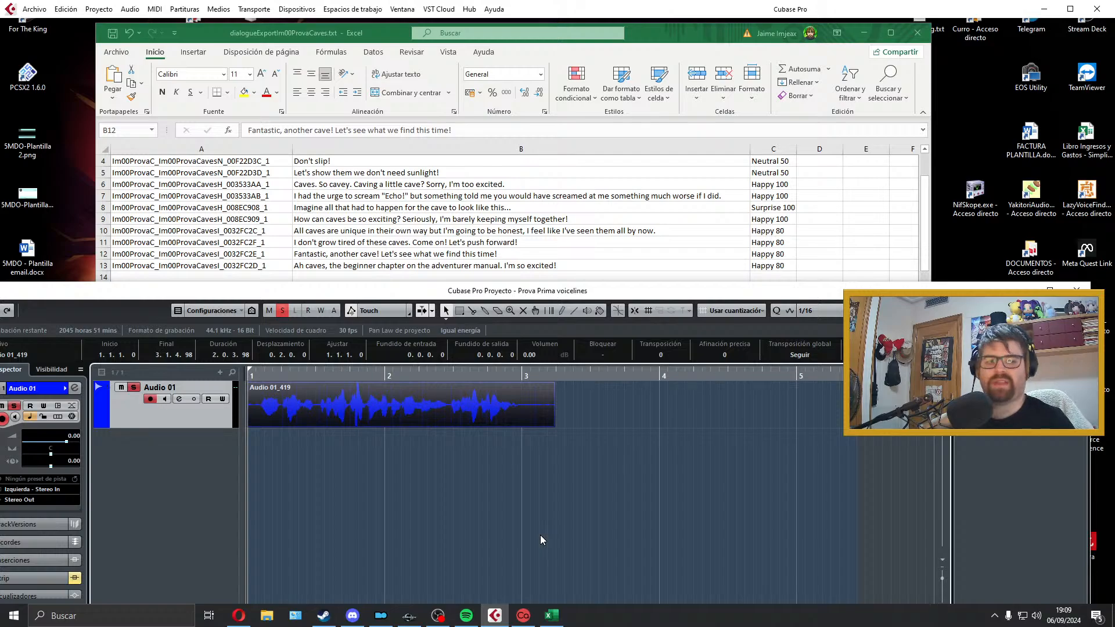
key("space")
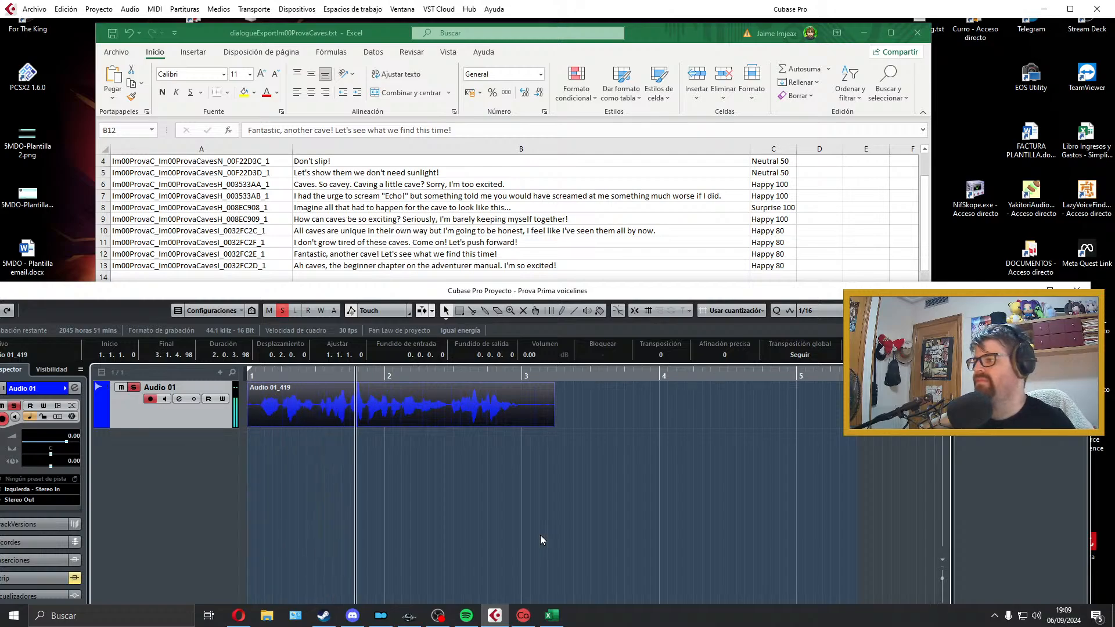
Step: Discard the rejected takes on Audio 01, re-record the "Ah caves, the beginner chapter on the adventurer manual" line and play it back
key("space")
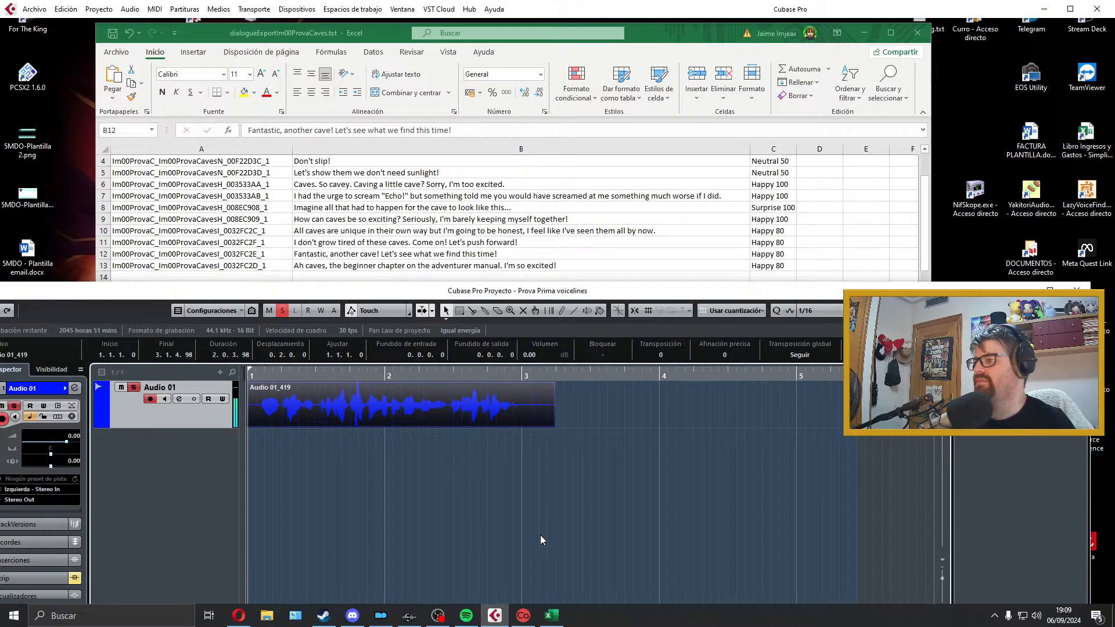
key("Delete")
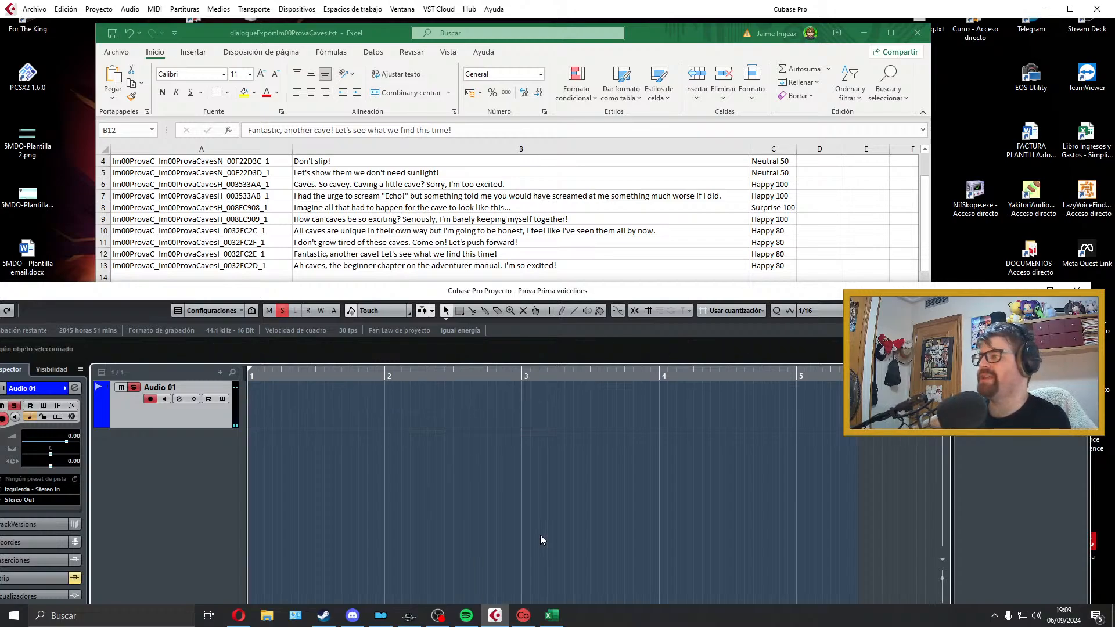
key("KP_Multiply")
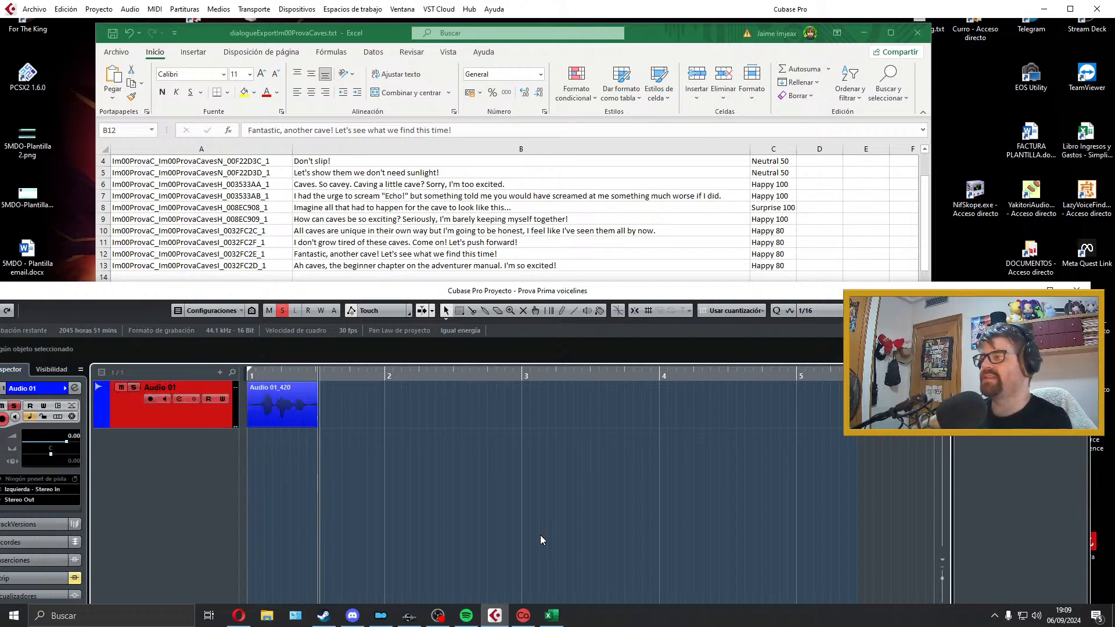
key("space")
key("Delete")
key("KP_Multiply")
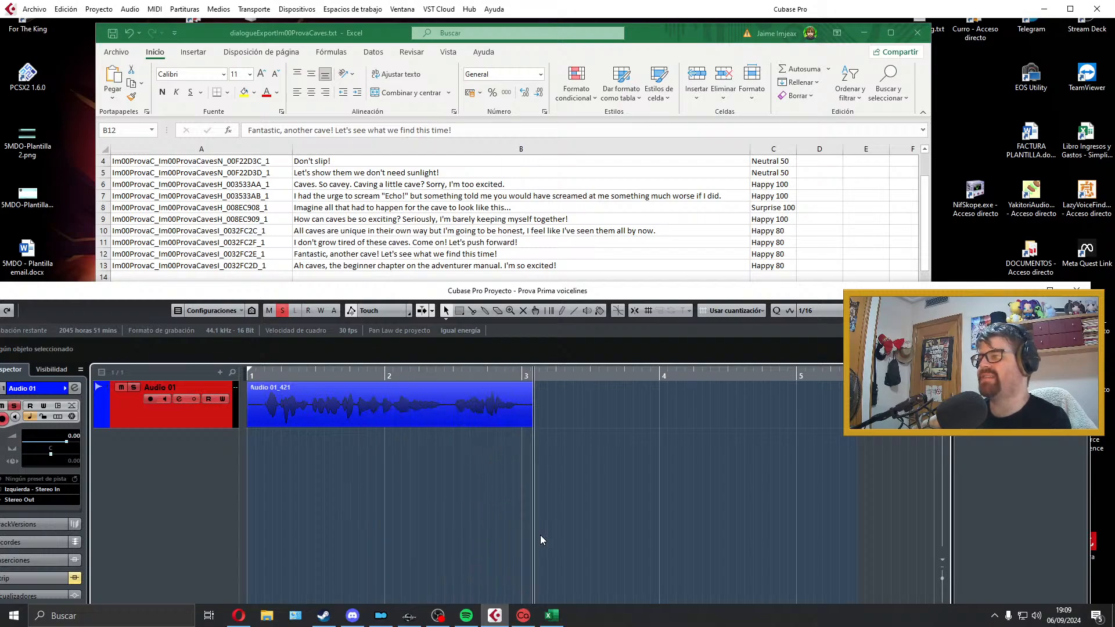
key("space")
key("space")
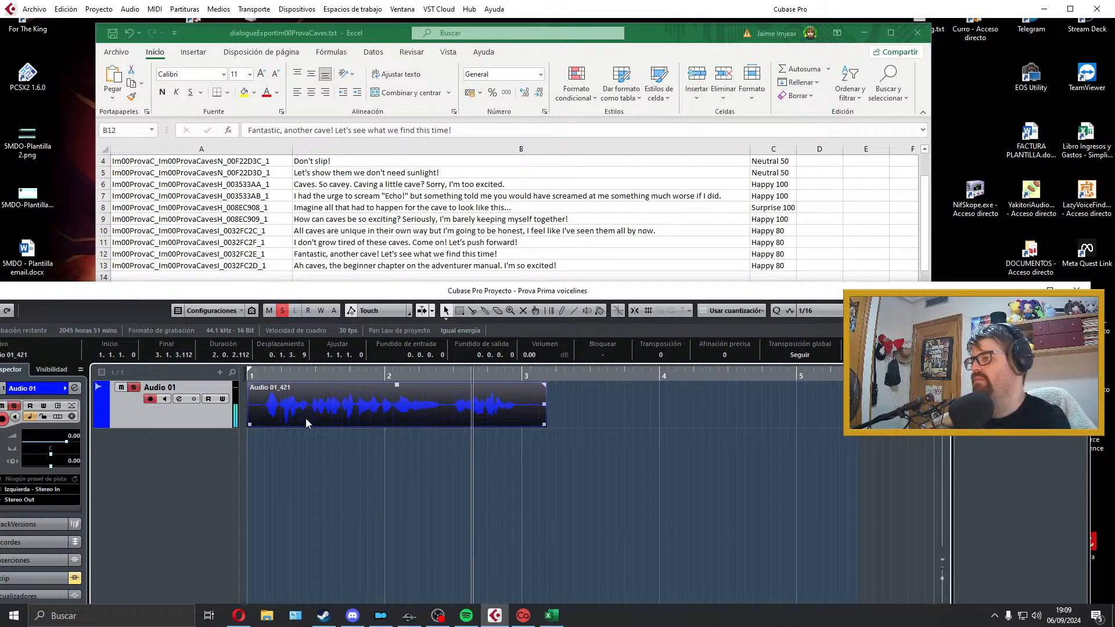
Step: Trim the take to about 1.3.2.60 from the project start, with a fade-in of about 0.0.0.48 and a fade-out of about 0.0.0.73
key("space")
left_click_drag(248, 426, 265, 427)
left_click_drag(328, 412, 254, 399)
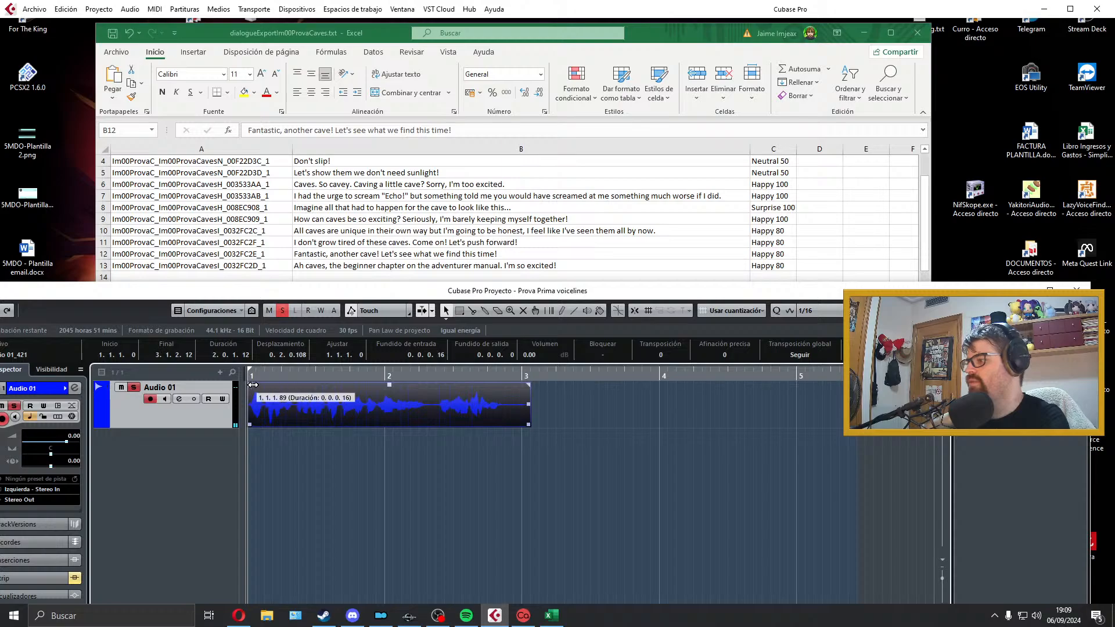
left_click_drag(525, 425, 507, 424)
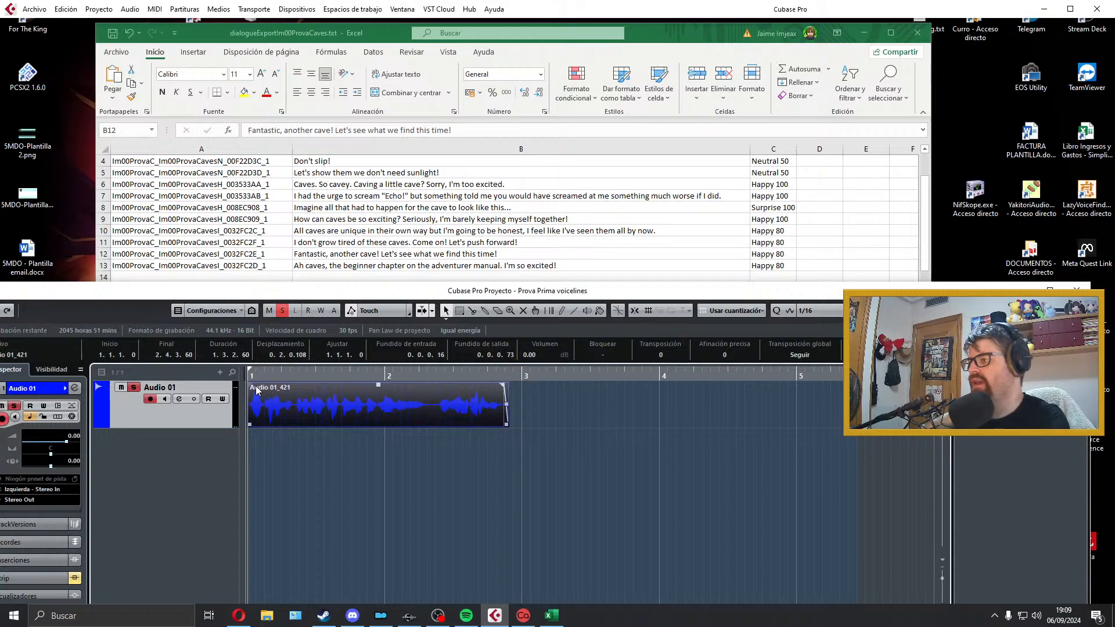
Step: Fit the locators to the take and export it as a Wave file named Im00ProvaC_Im00ProvaCavesI_0032FC2D_1, copied from cell A13
key("p")
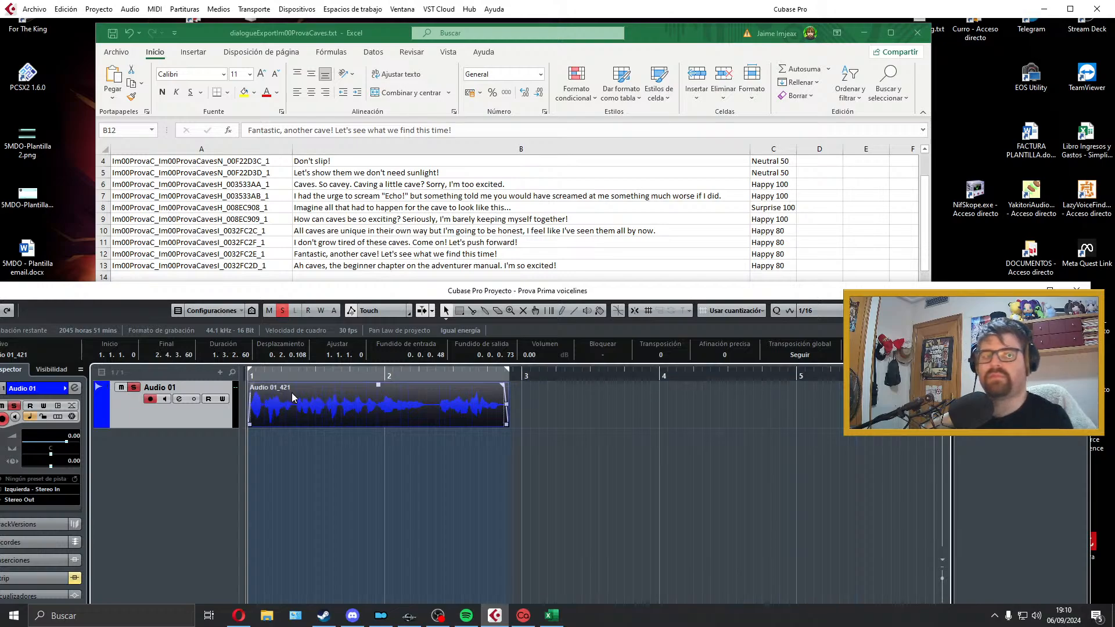
key("space")
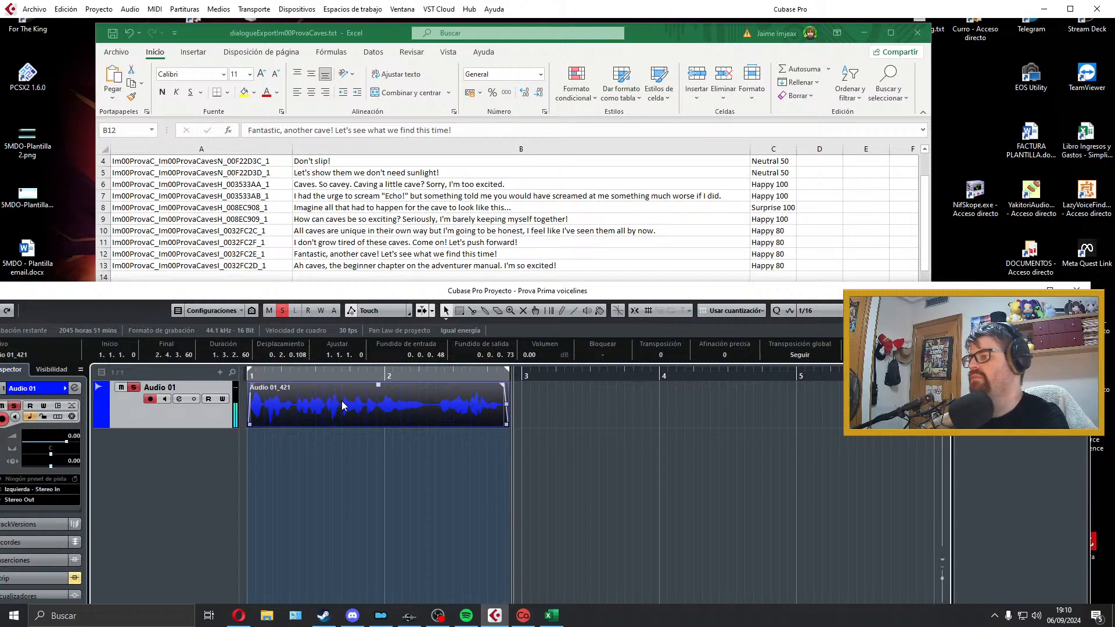
left_click(251, 269)
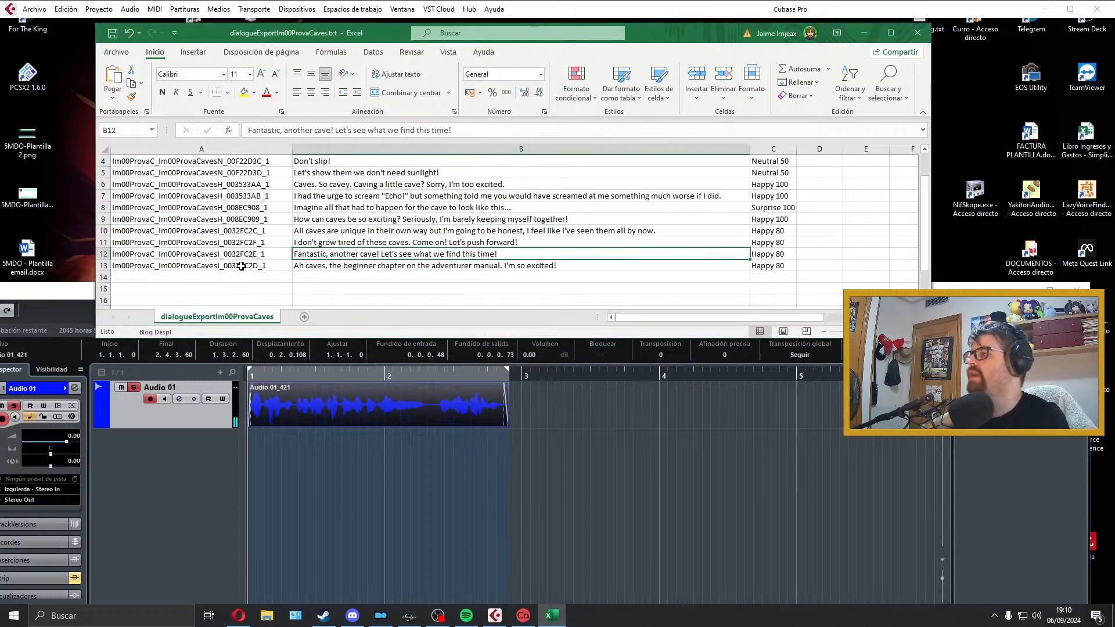
double_click(244, 267)
left_click_drag(272, 266, 24, 256)
left_click(310, 404)
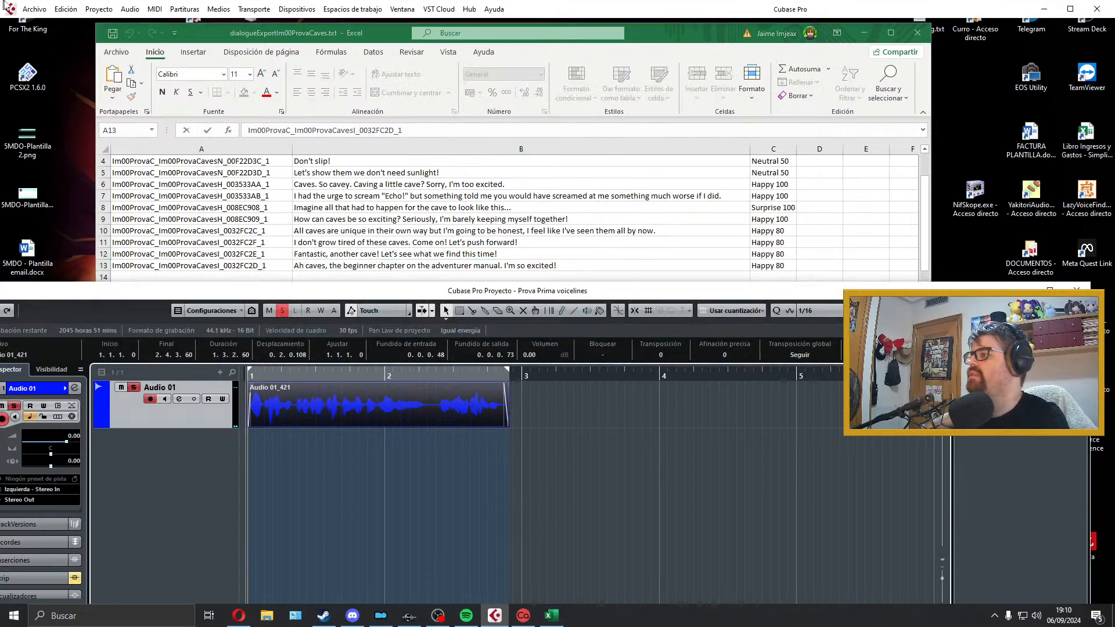
left_click(35, 9)
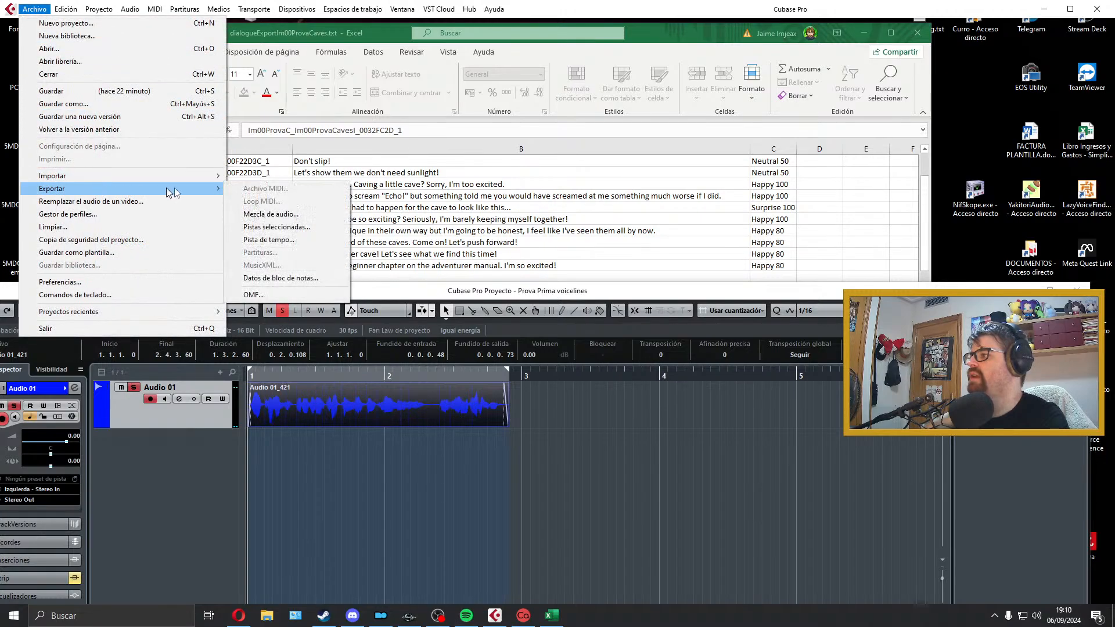
left_click(267, 220)
left_click(994, 531)
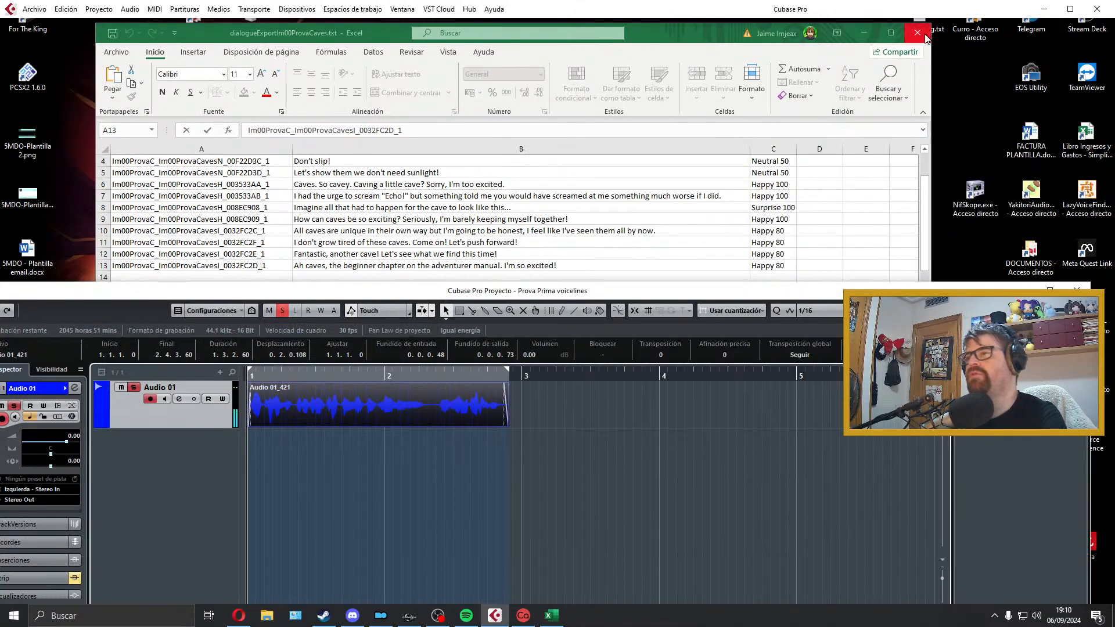
Step: Close the dialogueExportIm00ProvaCaves sheet in Excel and check the exported Wave files in the Prova folder
left_click(925, 38)
left_click(557, 330)
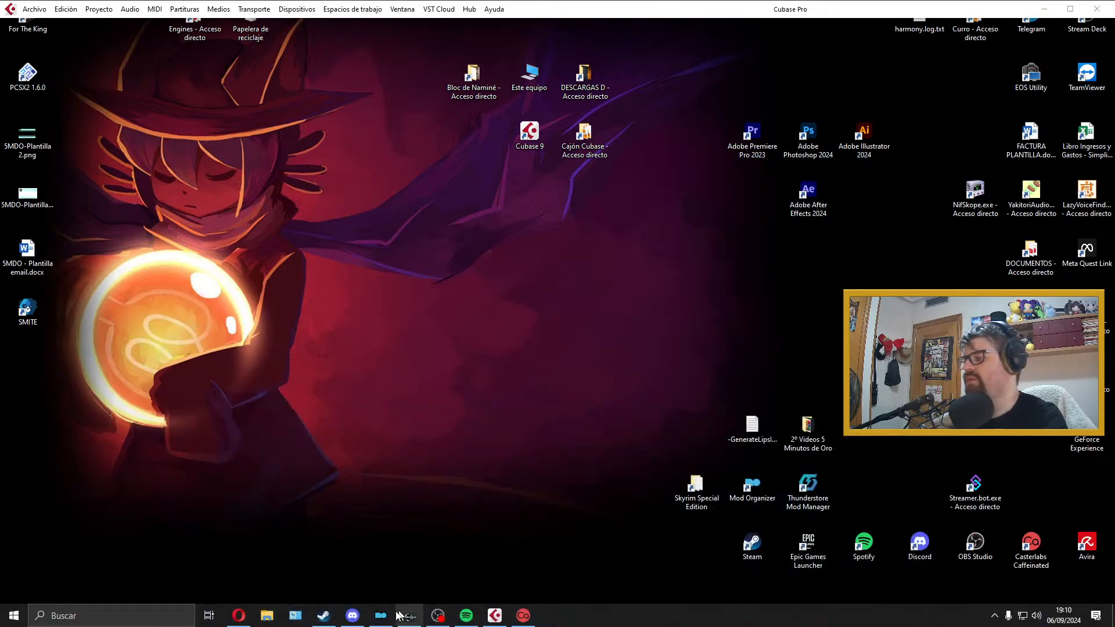
left_click(266, 617)
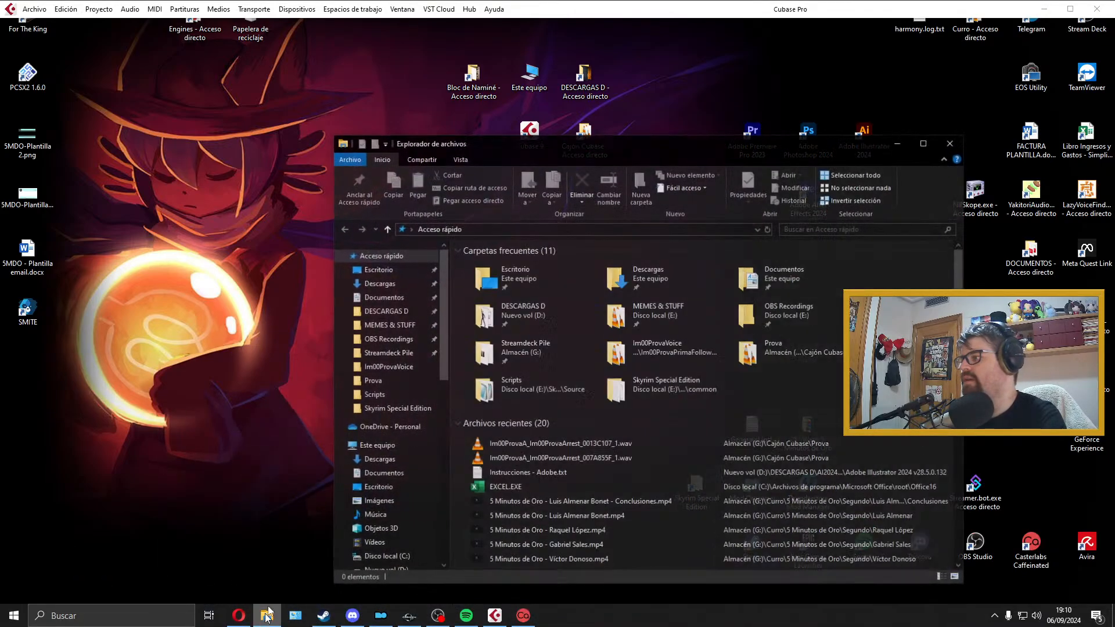
left_click(383, 381)
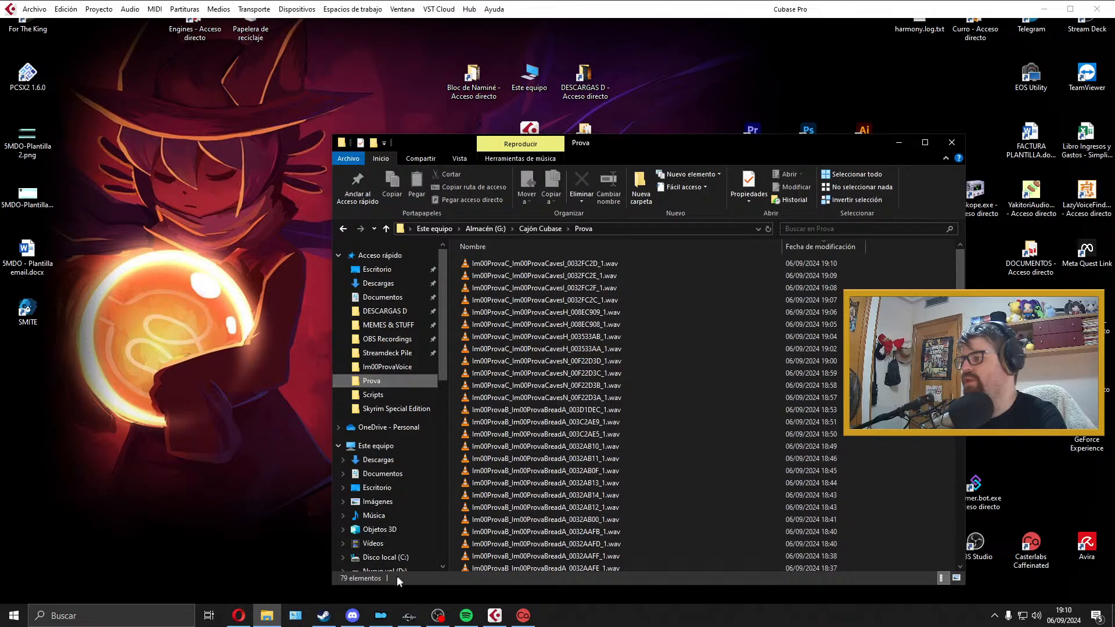
left_click(951, 142)
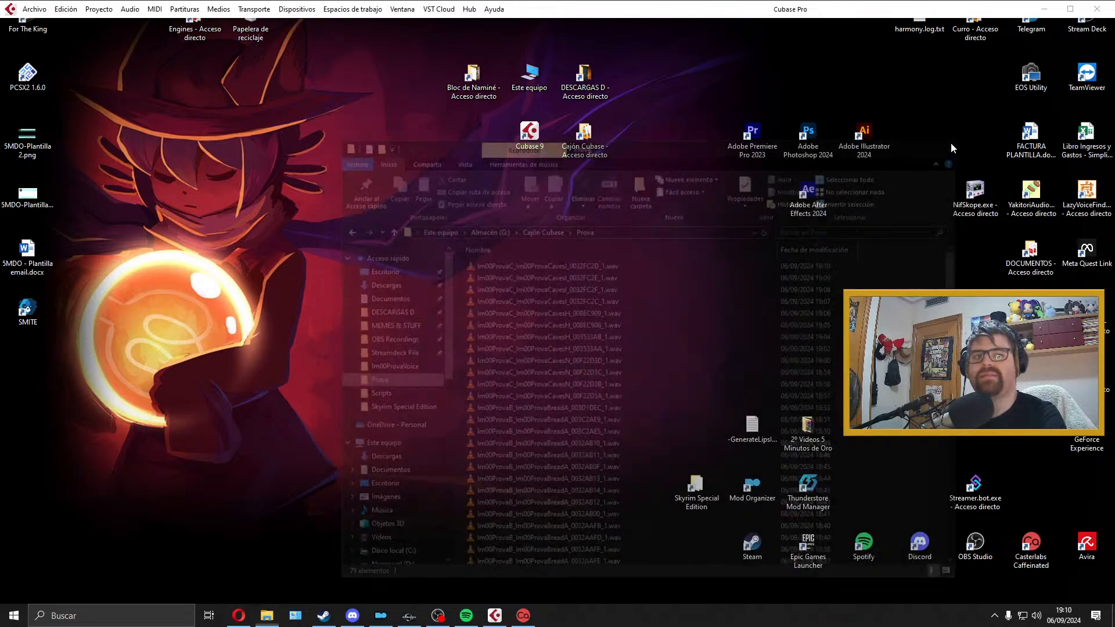
Step: Switch to the Creation Kit, open the Im00ProvaChaurus quest and view its Combat dialogue
left_click(410, 615)
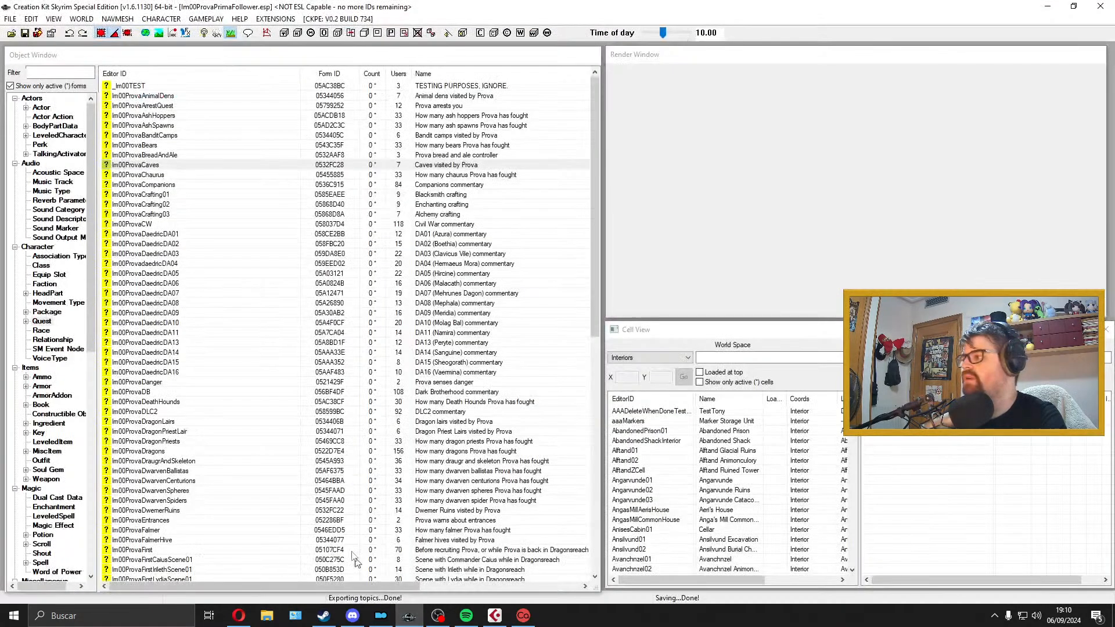
double_click(167, 174)
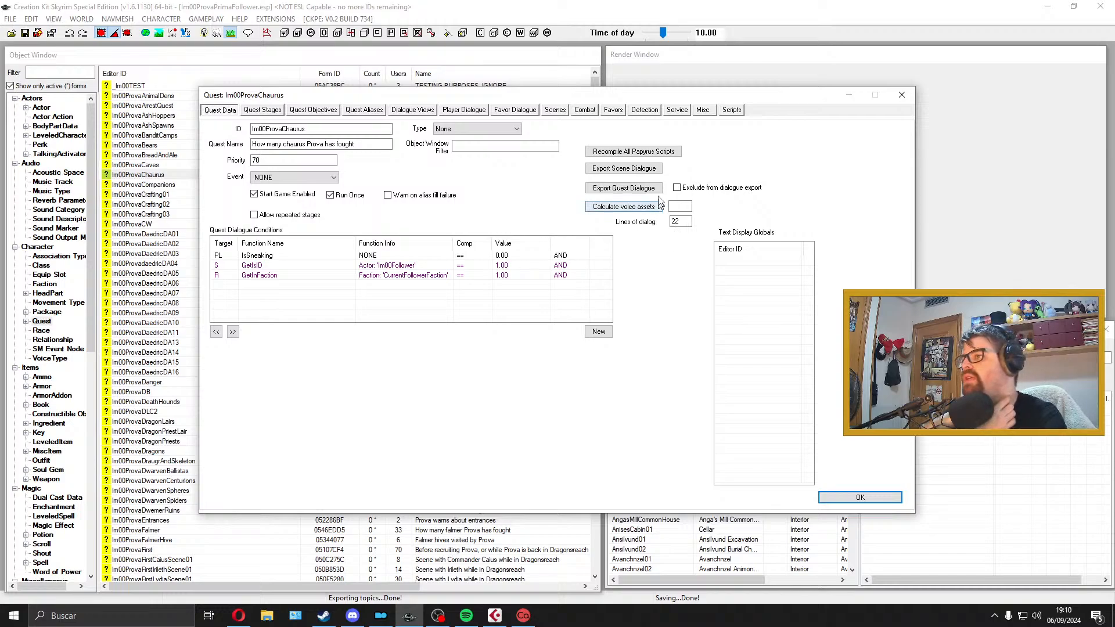
left_click(561, 110)
left_click(597, 111)
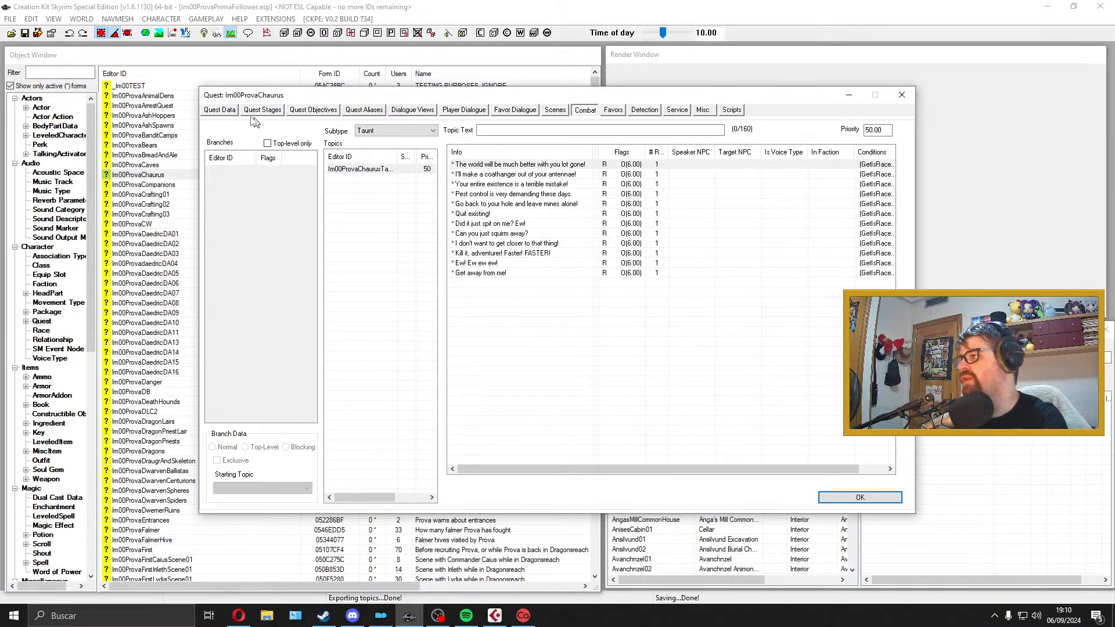
Step: Check the quest's scenes and export the Im00ProvaChaurus quest dialogue
left_click(220, 110)
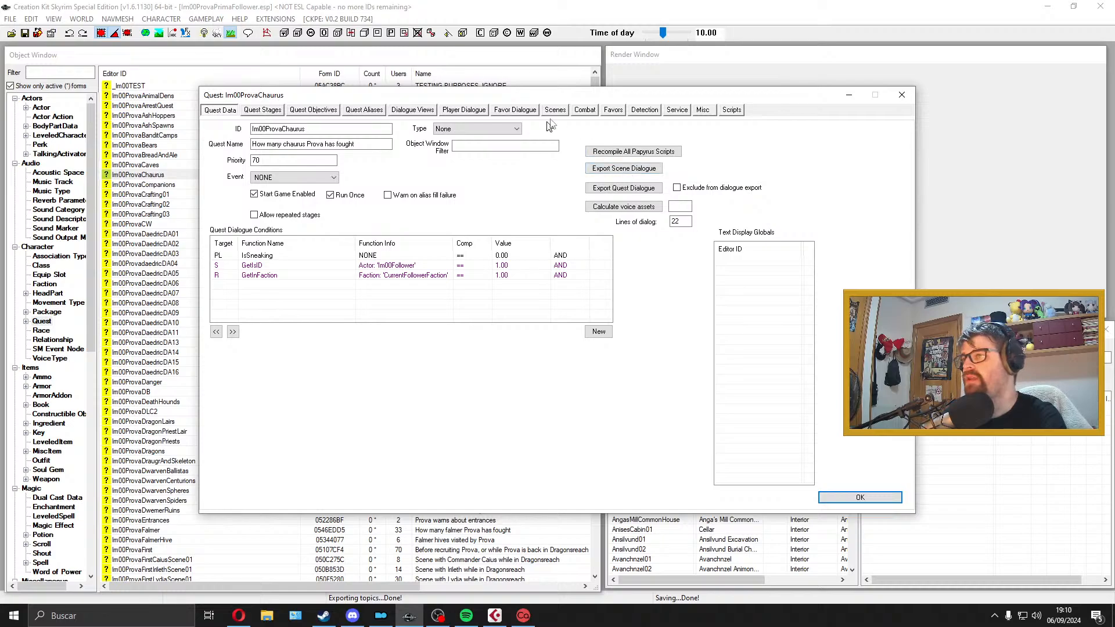
left_click(554, 111)
left_click(225, 110)
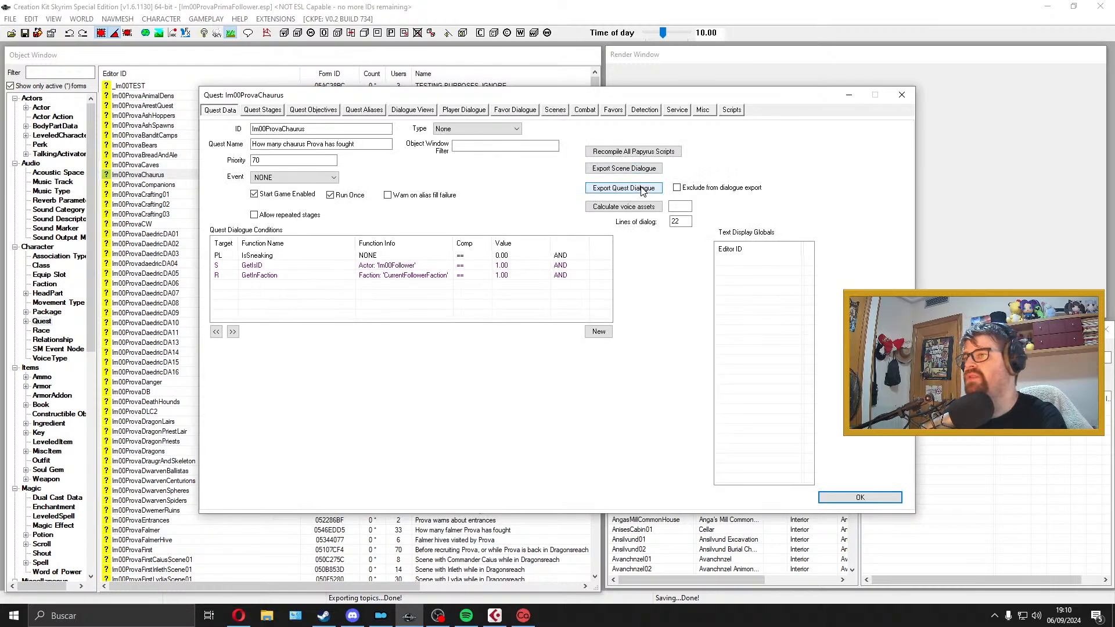
left_click(642, 191)
left_click(570, 382)
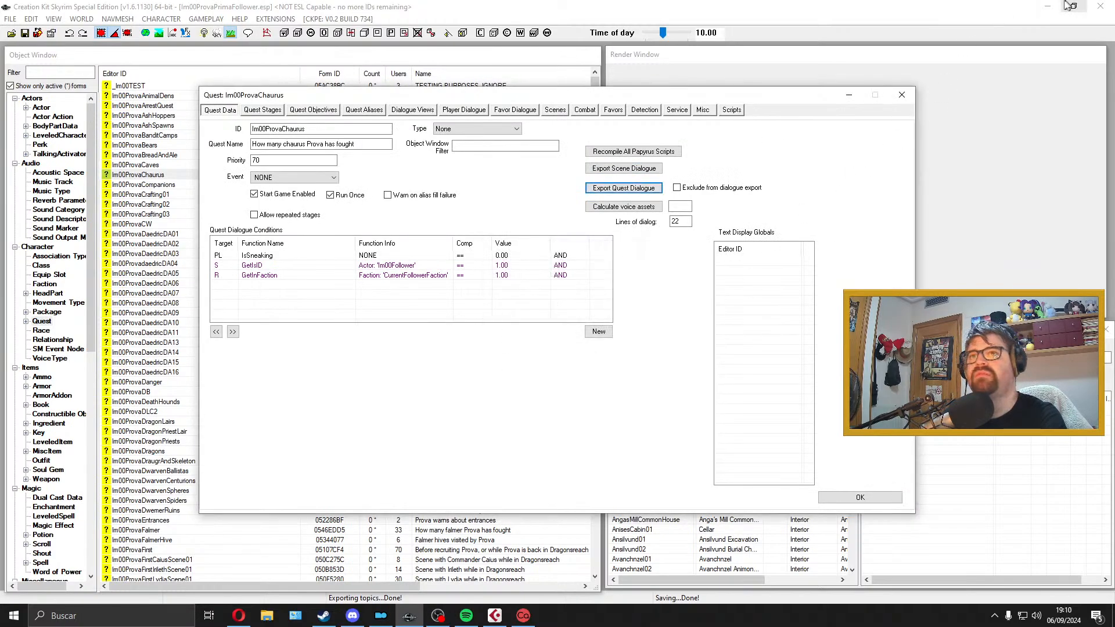
Step: Move dialogueExportIm00ProvaChaurus.txt from the Skyrim Special Edition folder to the desktop and close the folder
left_click(1047, 6)
double_click(699, 487)
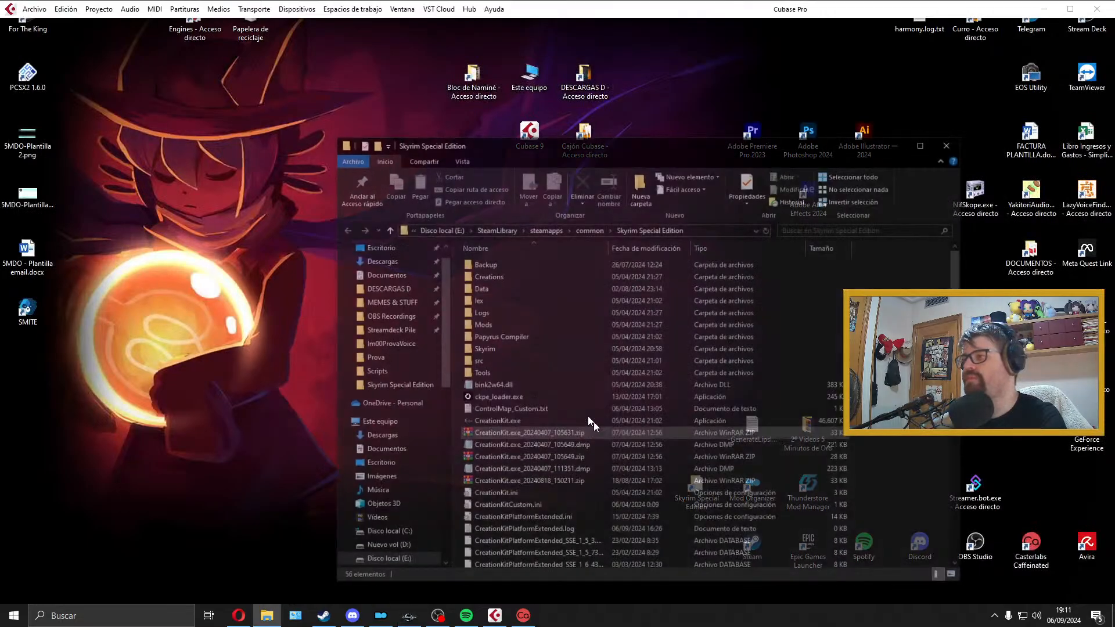
scroll(587, 416, "down", 4)
left_click(517, 503)
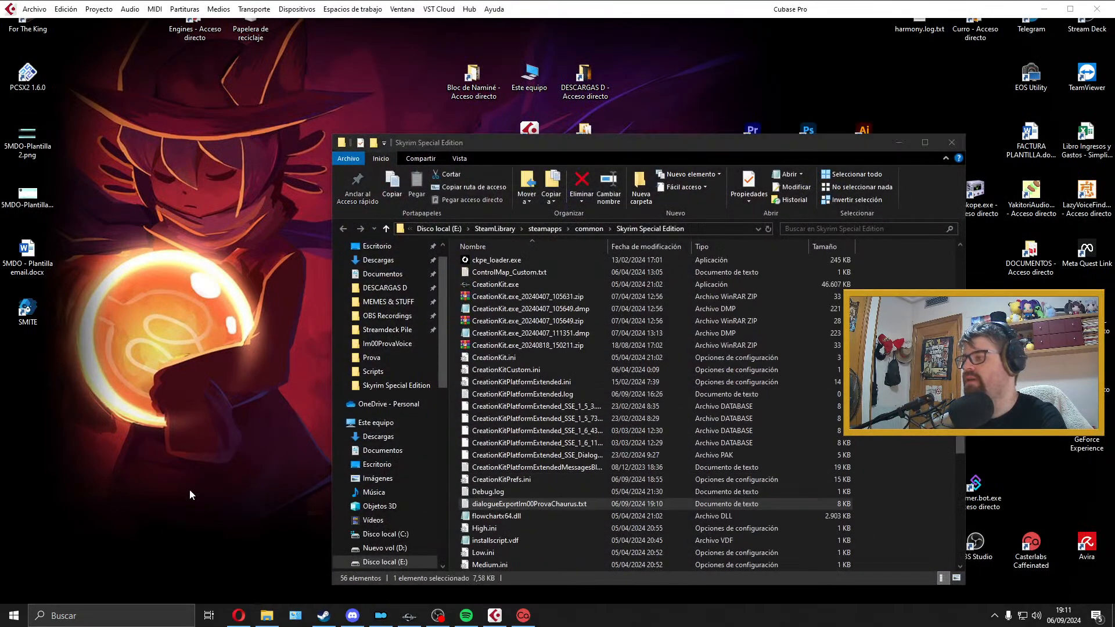
left_click_drag(189, 495, 191, 493)
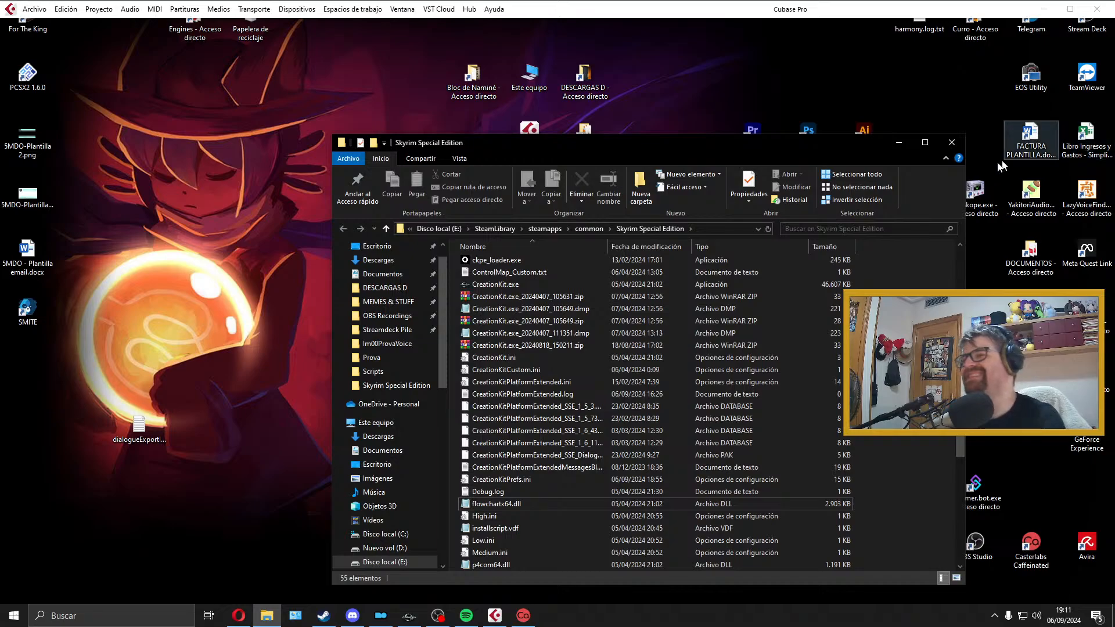
left_click(925, 142)
left_click(1101, 6)
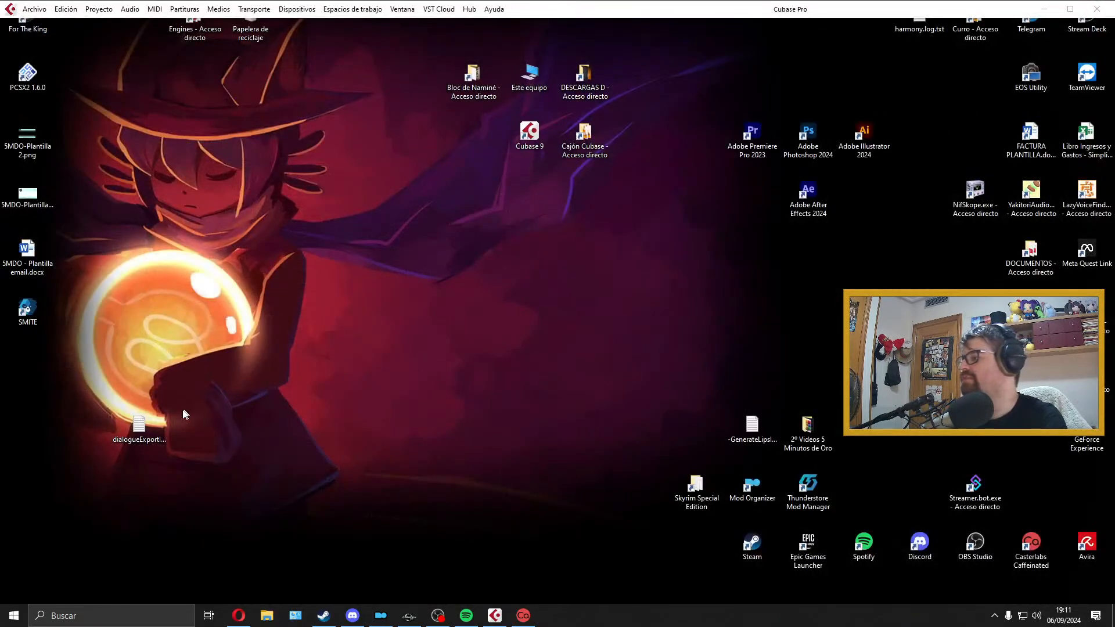
Step: Open the dialogueExportIm00ProvaChaurus.txt file from the desktop in Excel
right_click(45, 566)
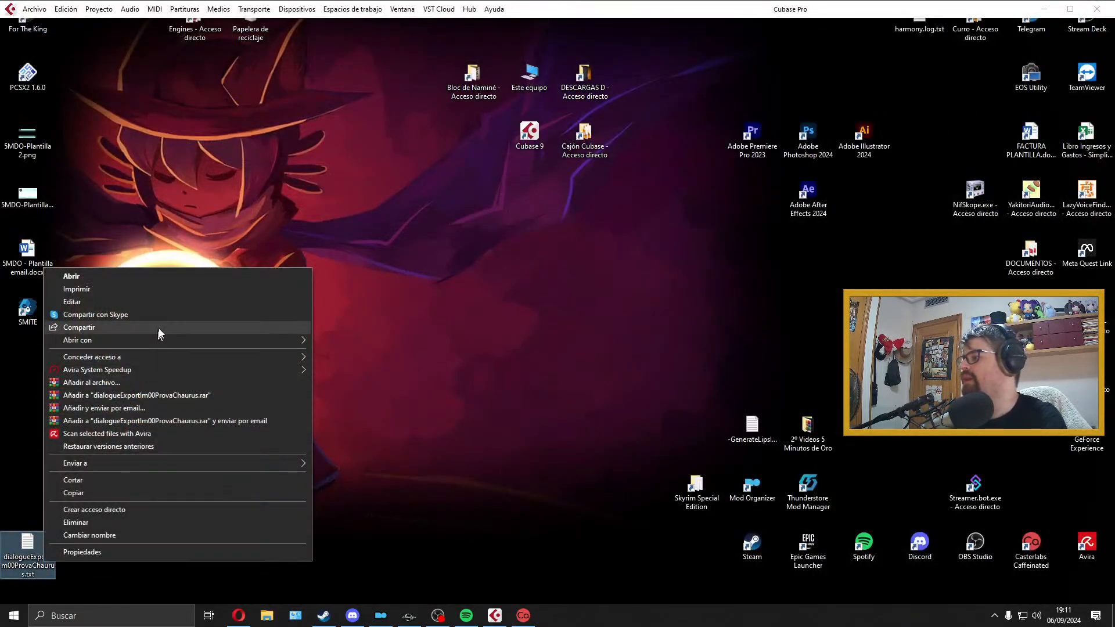
mouse_move(161, 343)
left_click(376, 367)
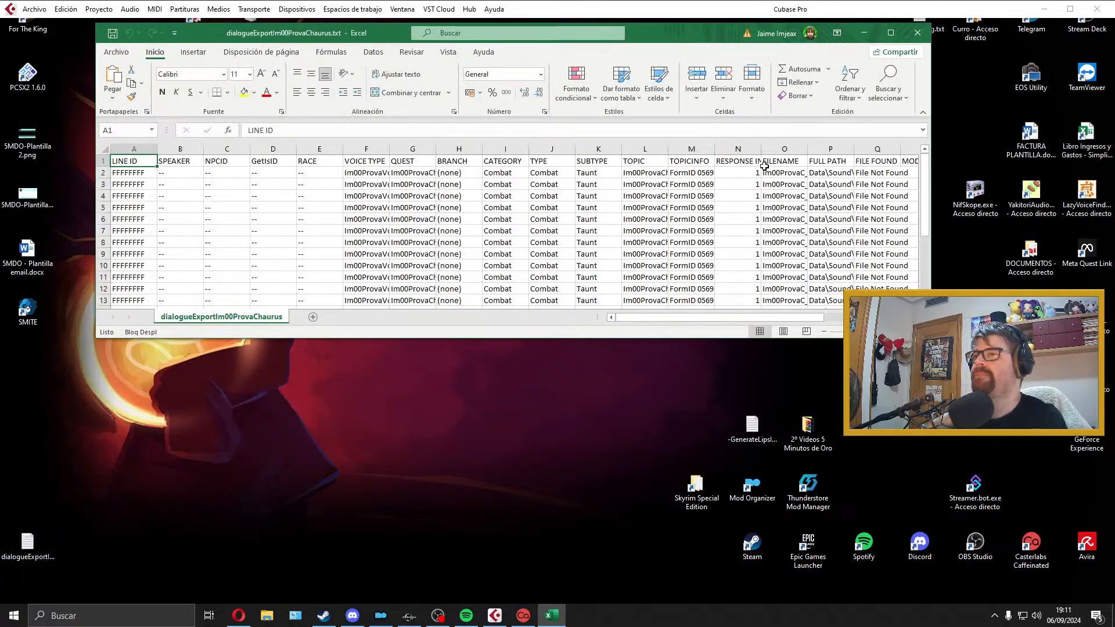
Step: Delete columns A to N, from LINE ID through RESPONSE INDEX, so the sheet starts with FILENAME
left_click(744, 149)
left_click(140, 149, "shift")
right_click(141, 150)
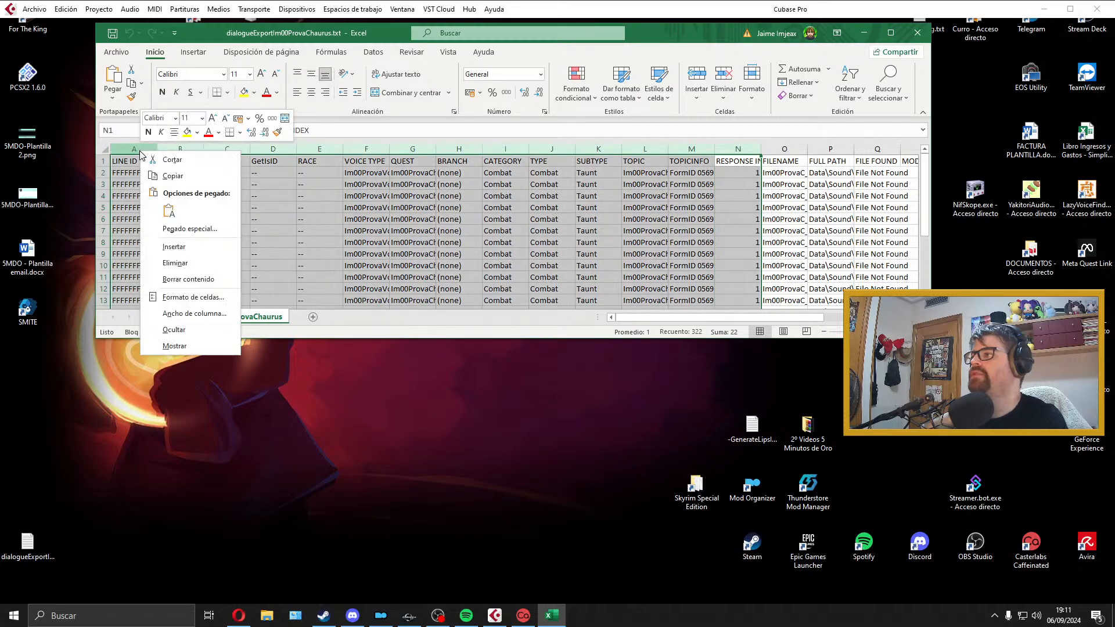
left_click(174, 263)
left_click(413, 196)
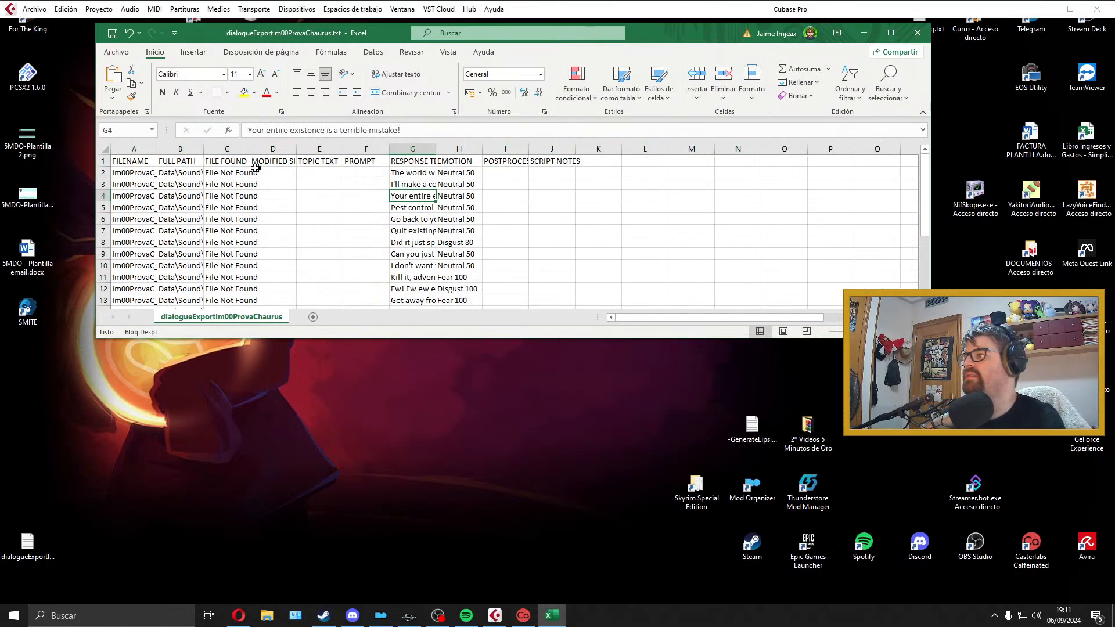
Step: Try to delete the header cells from FULL PATH through PROMPT by shifting cells up, maximize the window and undo the deletion
left_click(189, 162)
left_click(364, 161, "shift")
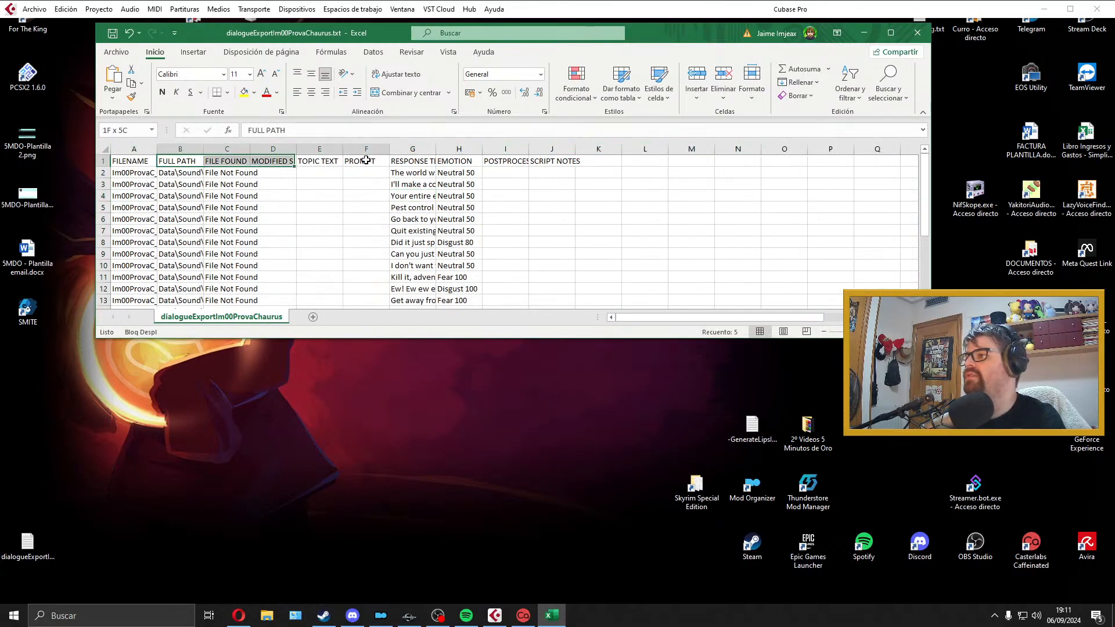
right_click(362, 156)
left_click(427, 293)
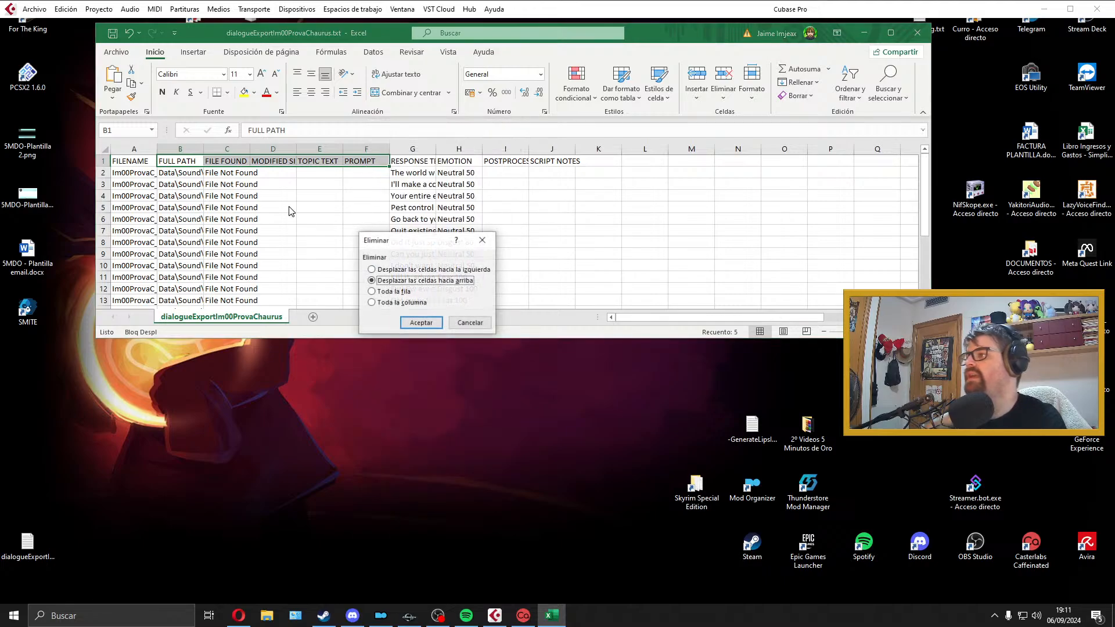
left_click(421, 322)
double_click(668, 38)
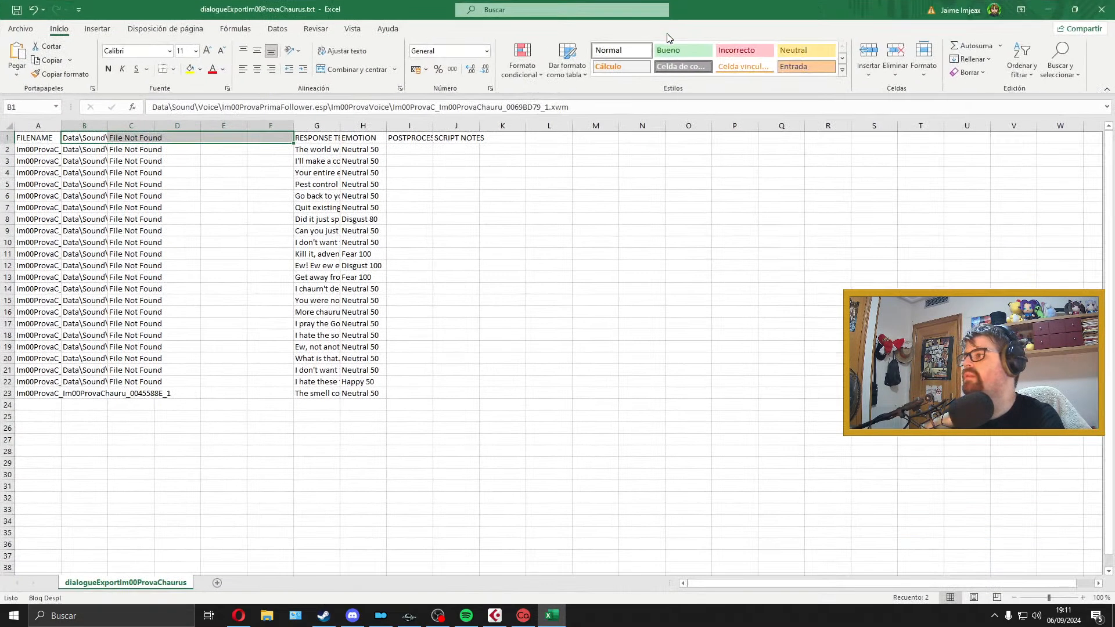
key("ctrl+z")
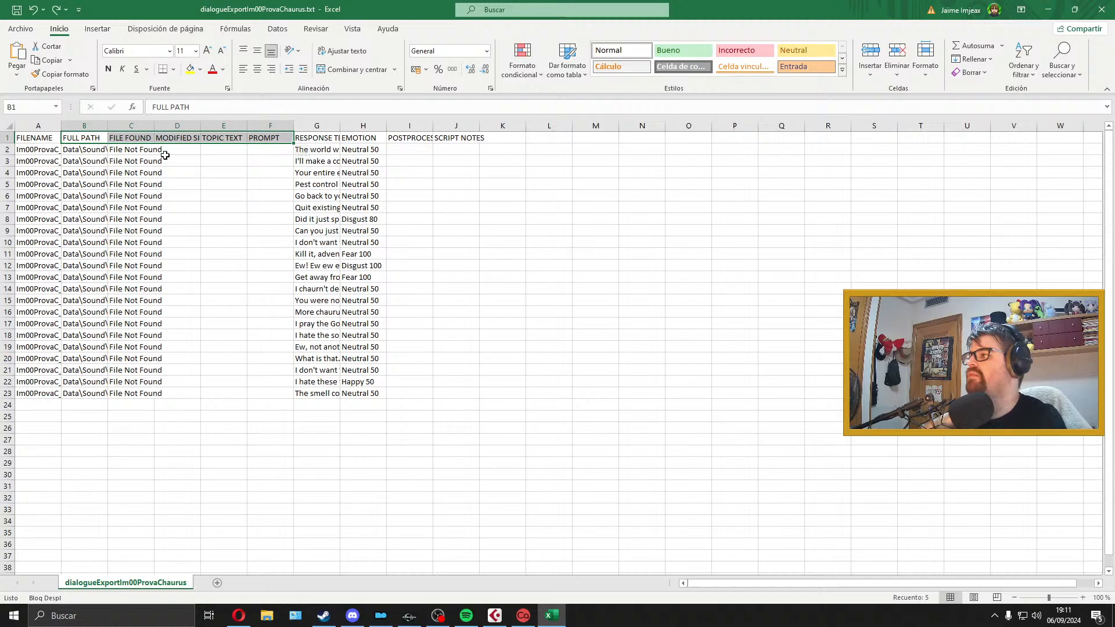
Step: Delete columns B to F, from FULL PATH through PROMPT, so RESPONSE TEXT follows FILENAME
left_click(84, 125)
left_click(267, 126, "shift")
right_click(268, 129)
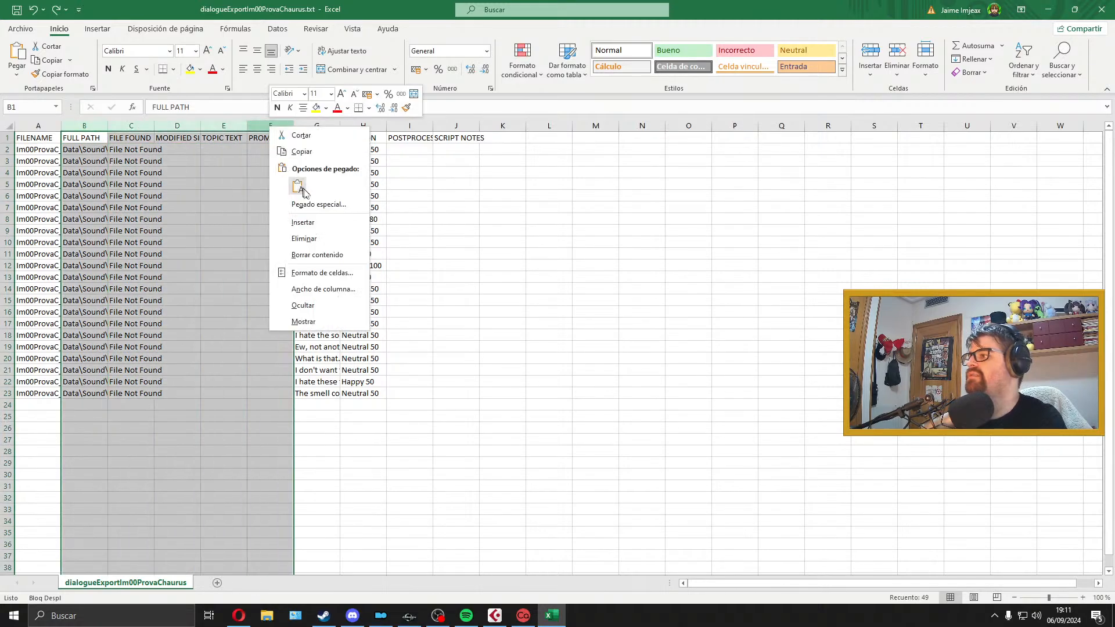
left_click(302, 238)
left_click(140, 171)
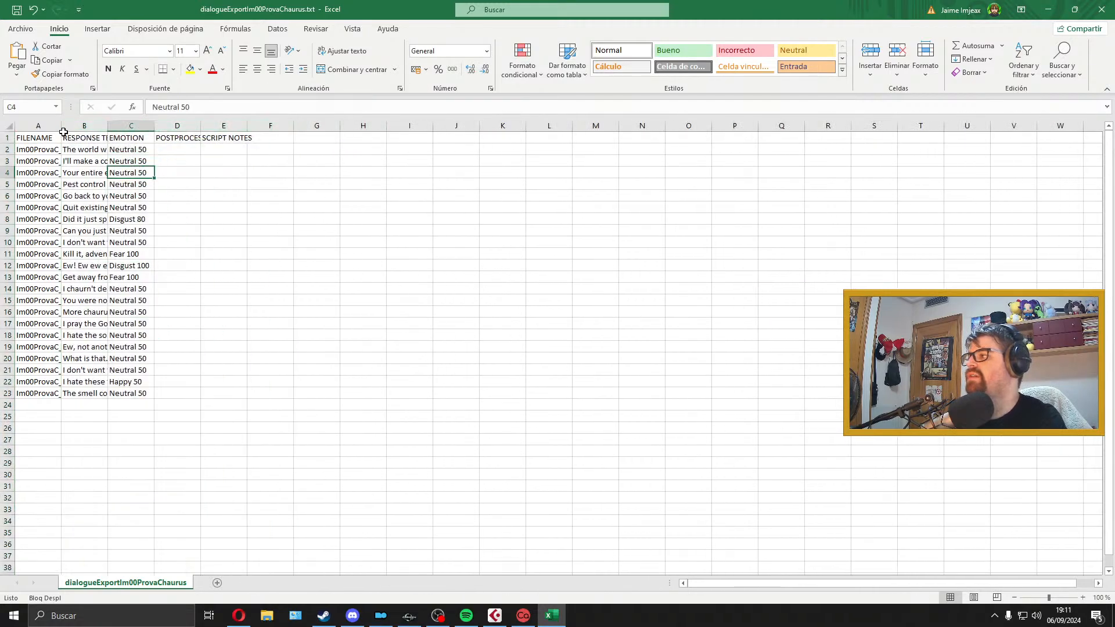
Step: Widen the FILENAME and RESPONSE TEXT columns to show their full text and restore the spreadsheet to a smaller floating window
left_click_drag(62, 127, 630, 132)
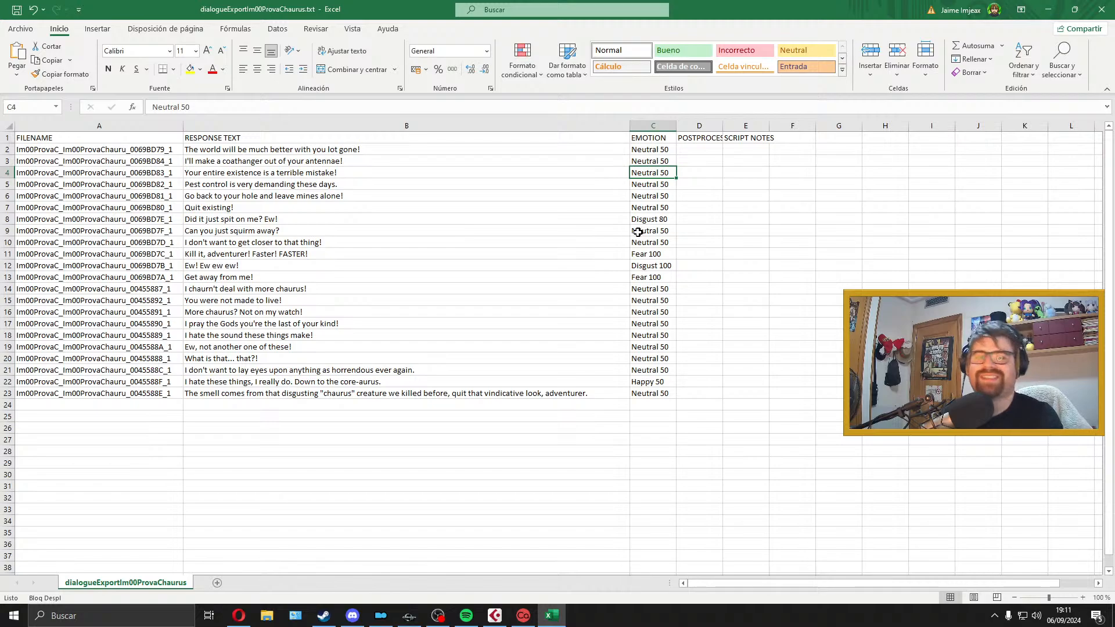
left_click_drag(665, 7, 548, 23)
left_click(590, 167)
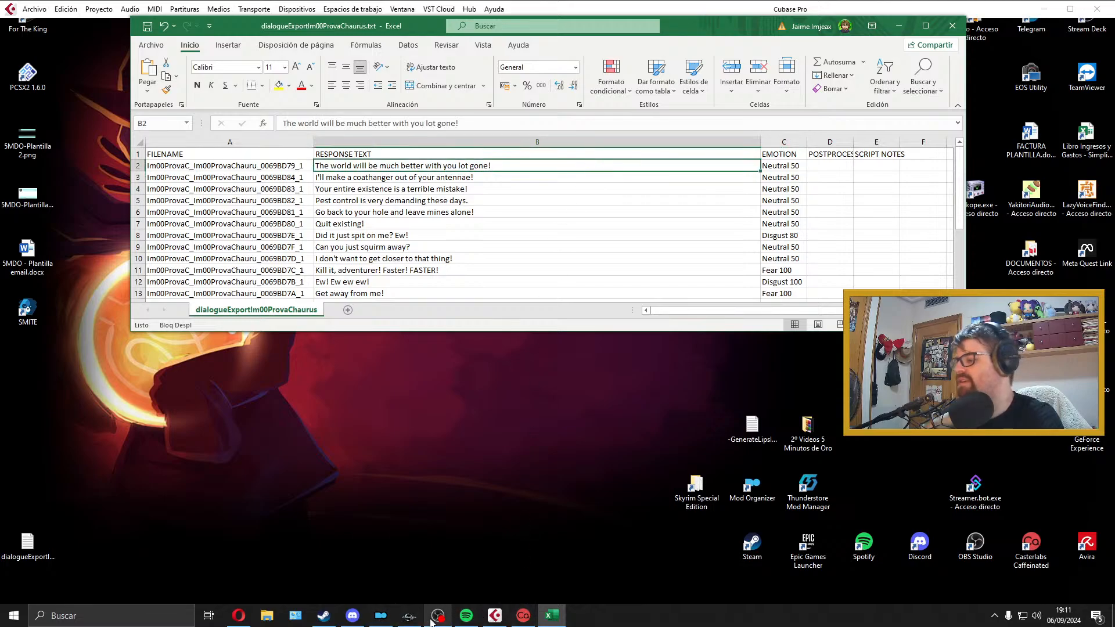
Step: Switch to Cubase, delete the old clip from Audio 01 and extend the locator range to about the middle of bar 4
left_click(495, 616)
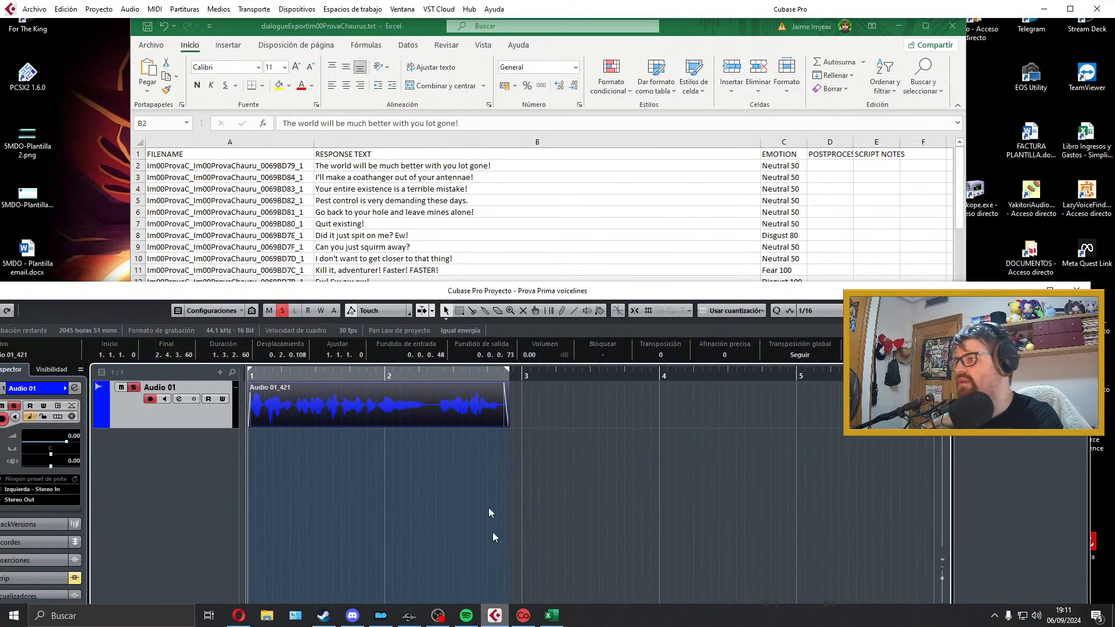
key("Delete")
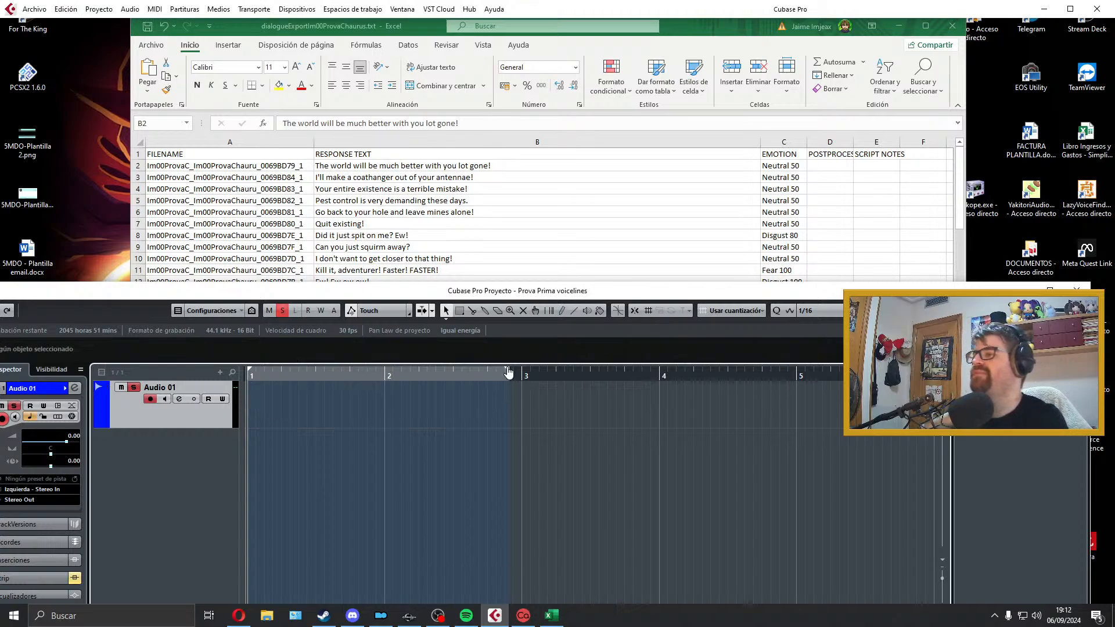
left_click_drag(508, 373, 516, 432)
scroll(516, 432, "left", 3)
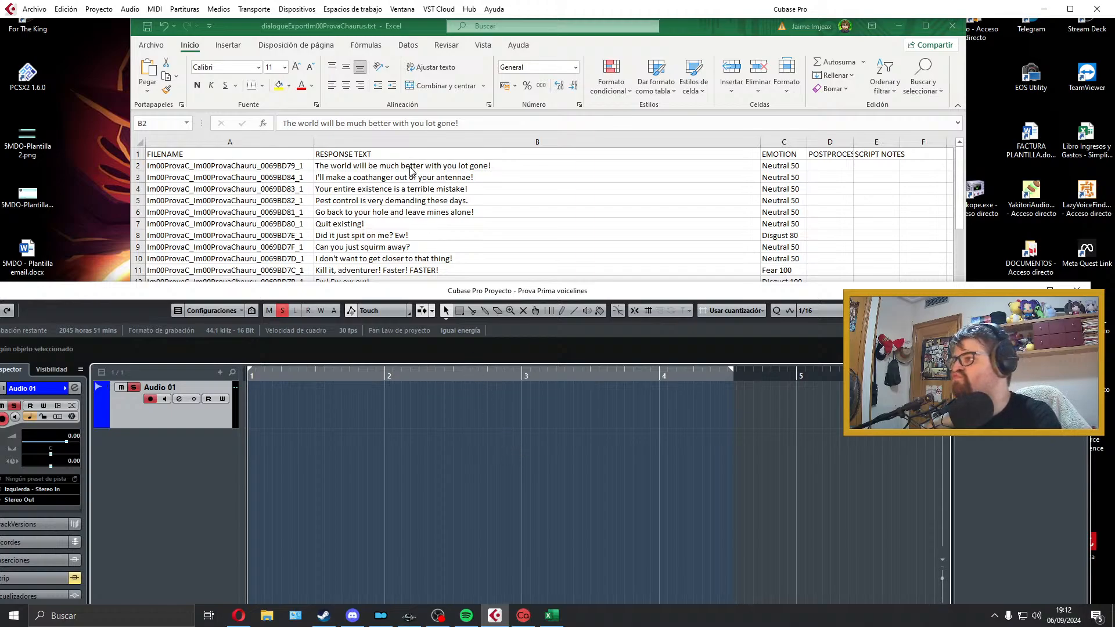
Step: Read through all the Im00ProvaChaurus response lines in the Excel sheet, down to row 23
left_click(521, 169)
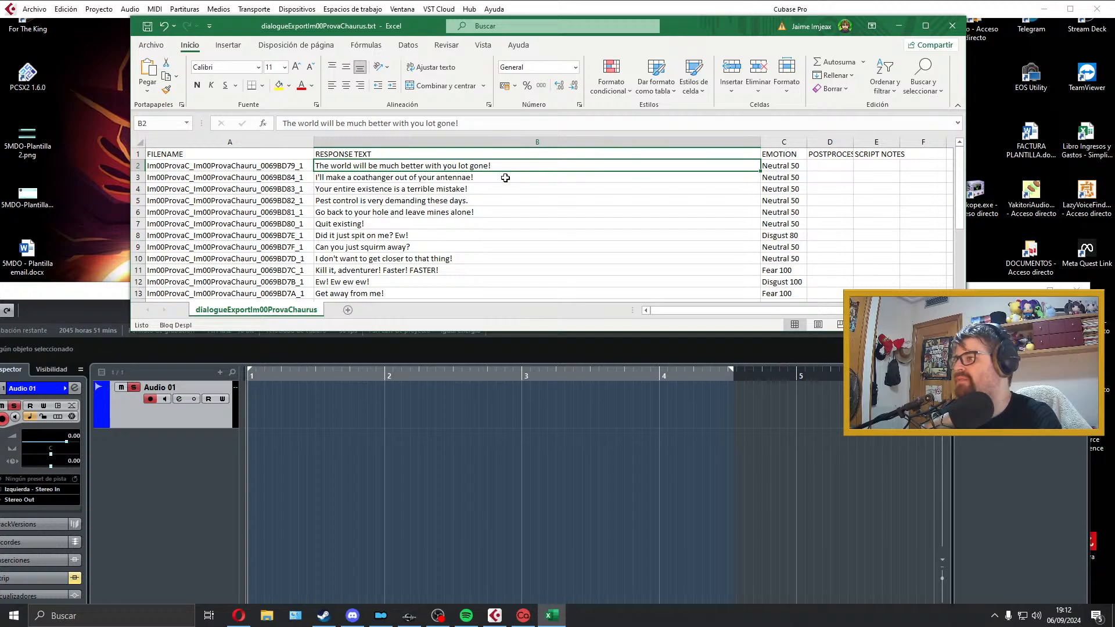
left_click_drag(485, 192, 490, 168)
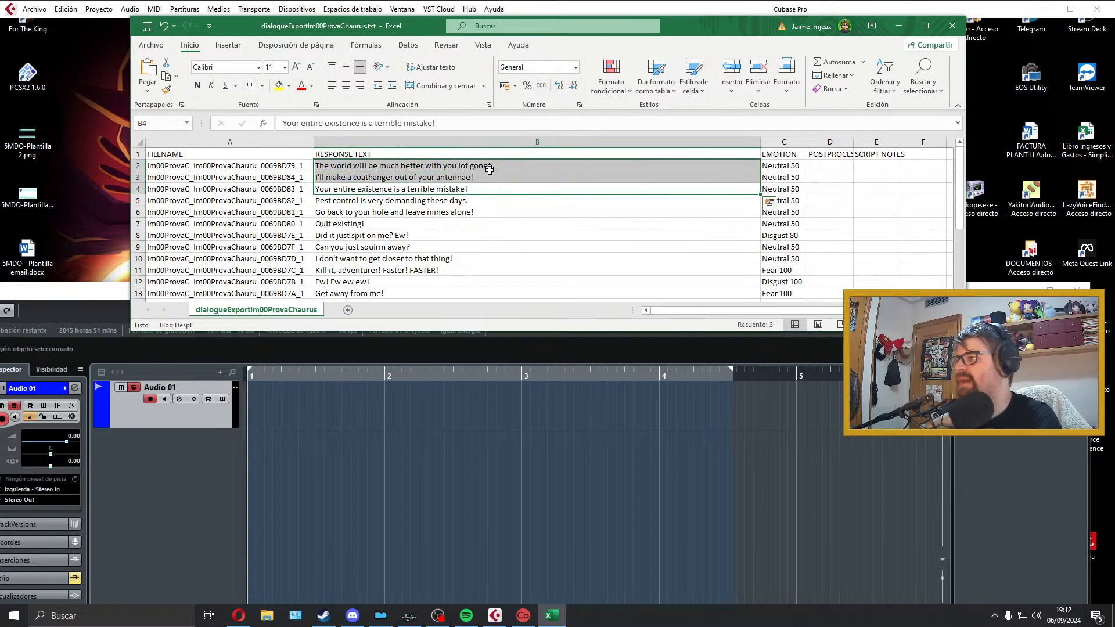
left_click(476, 201)
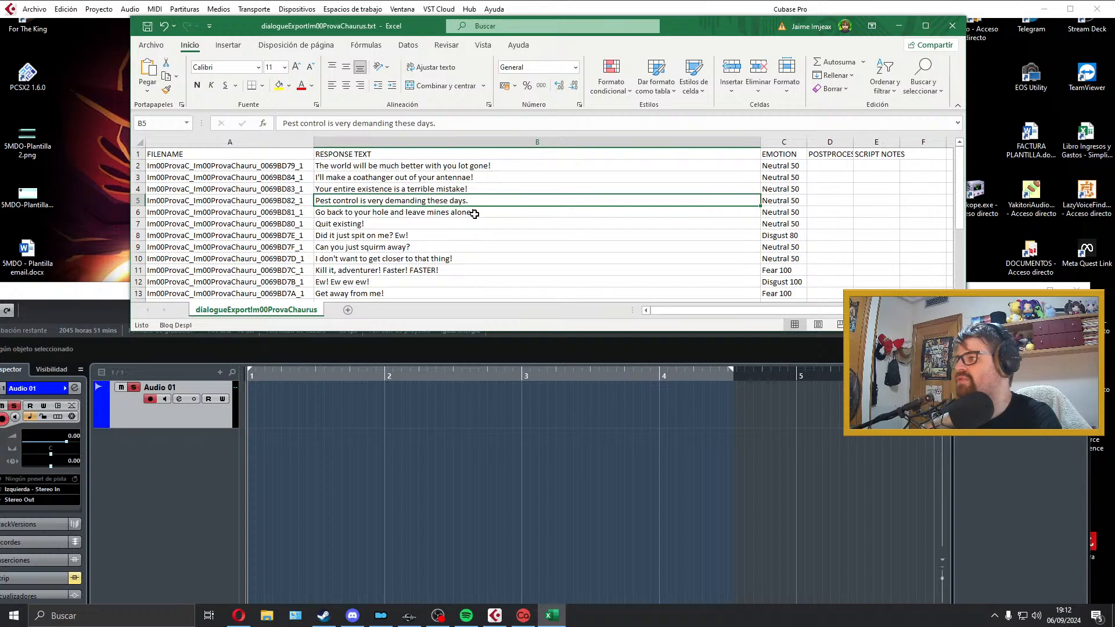
left_click(475, 212)
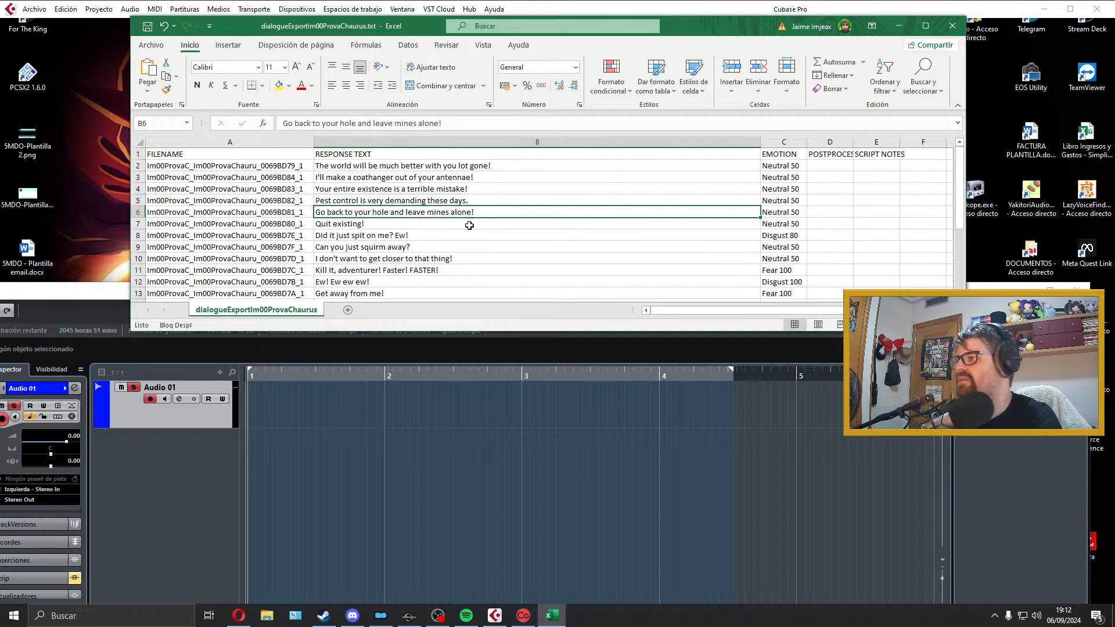
scroll(469, 225, "down", 2)
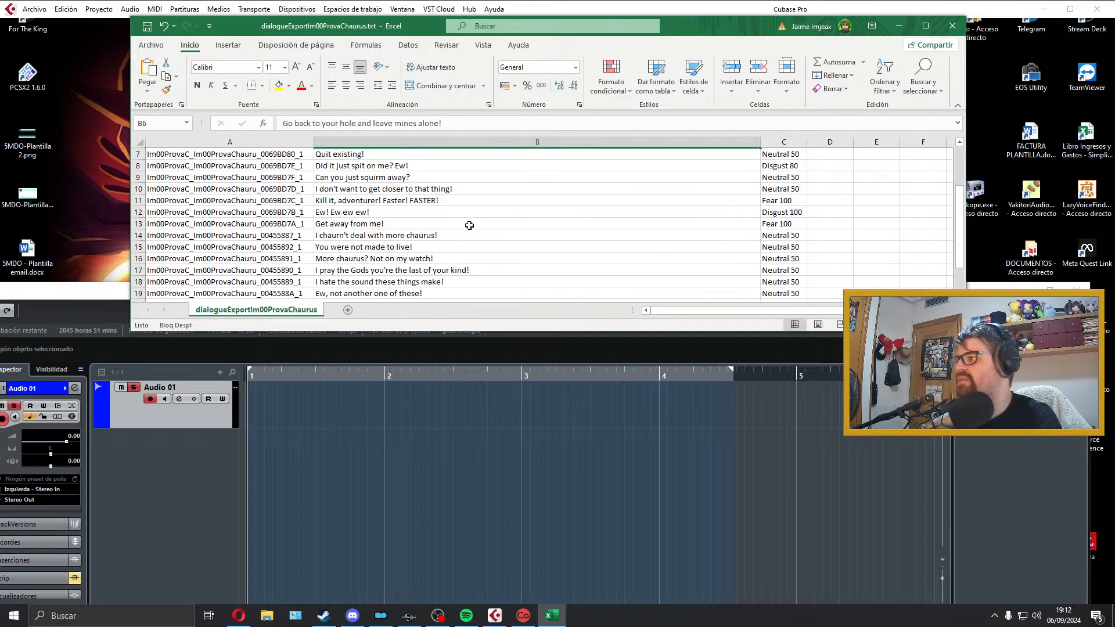
scroll(469, 225, "down", 1)
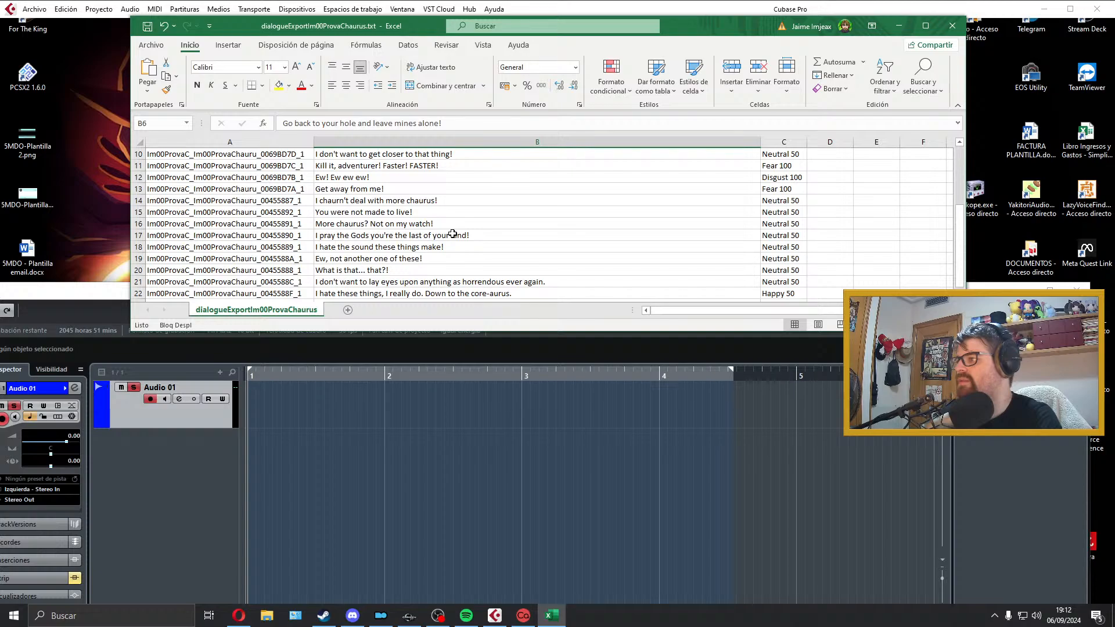
scroll(463, 256, "down", 1)
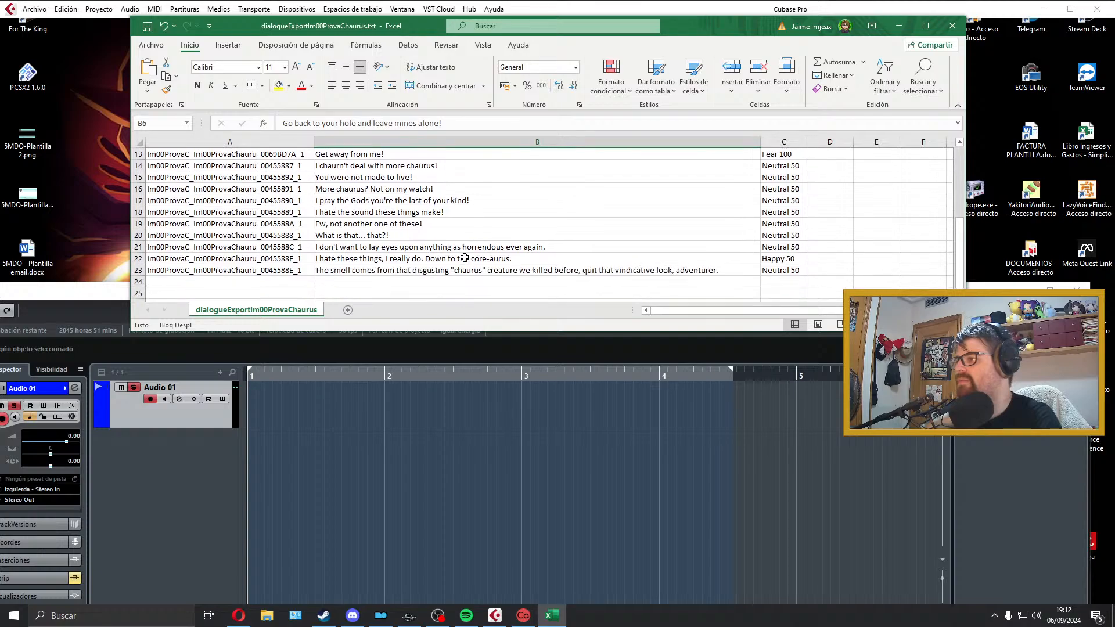
scroll(465, 258, "up", 4)
Step: Record the line "The world will be much better with you lot gone!" on Audio 01 in Cubase and play it back
left_click(505, 389)
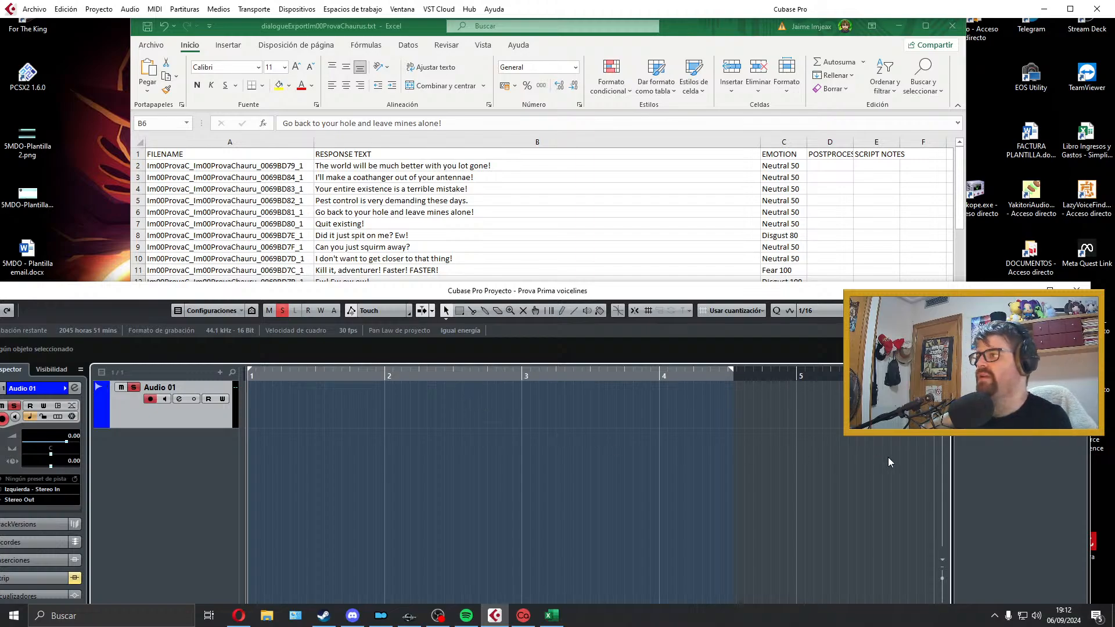
key("KP_Multiply")
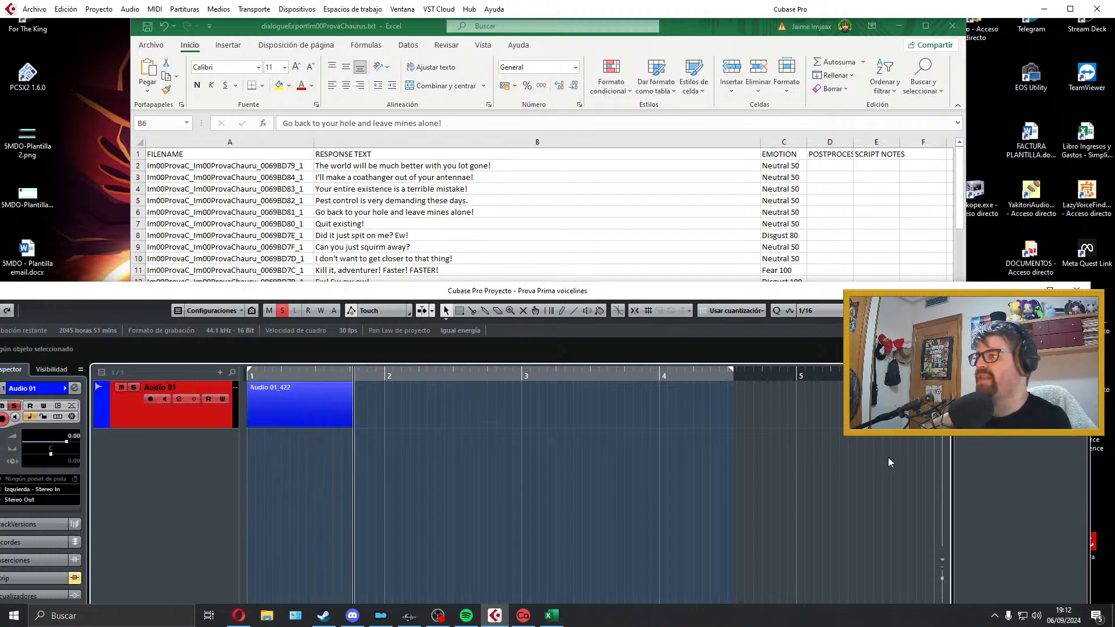
key("space")
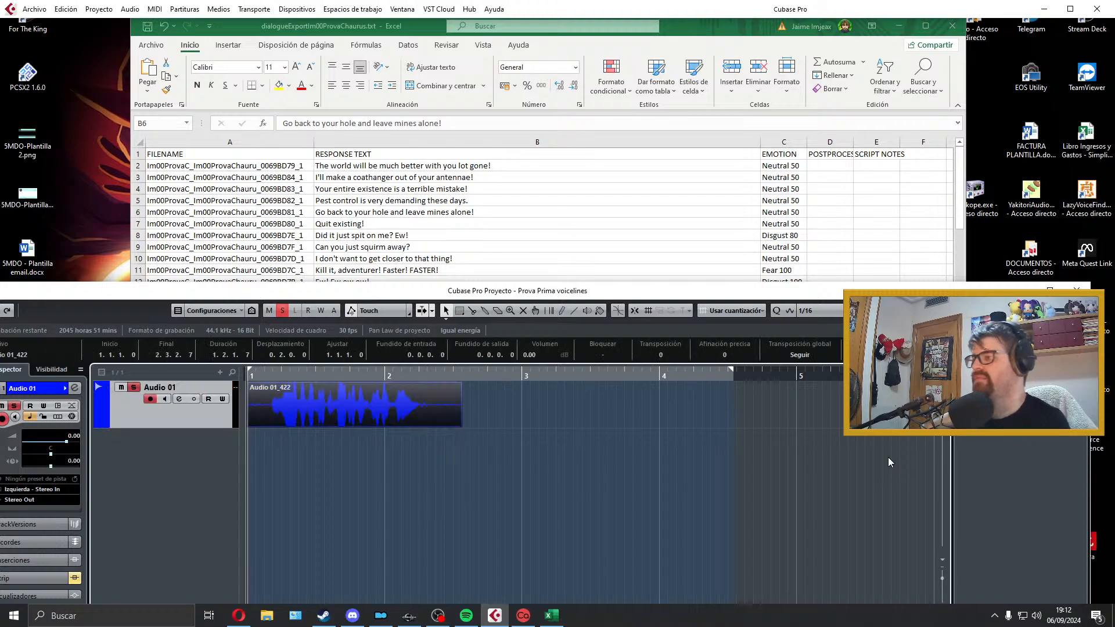
key("space")
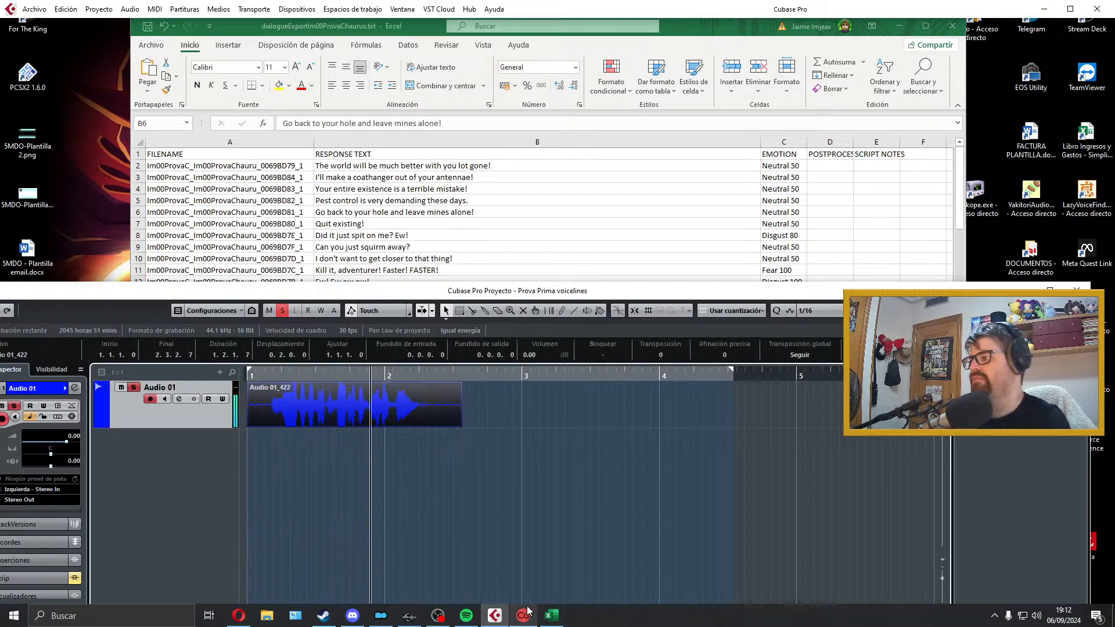
key("space")
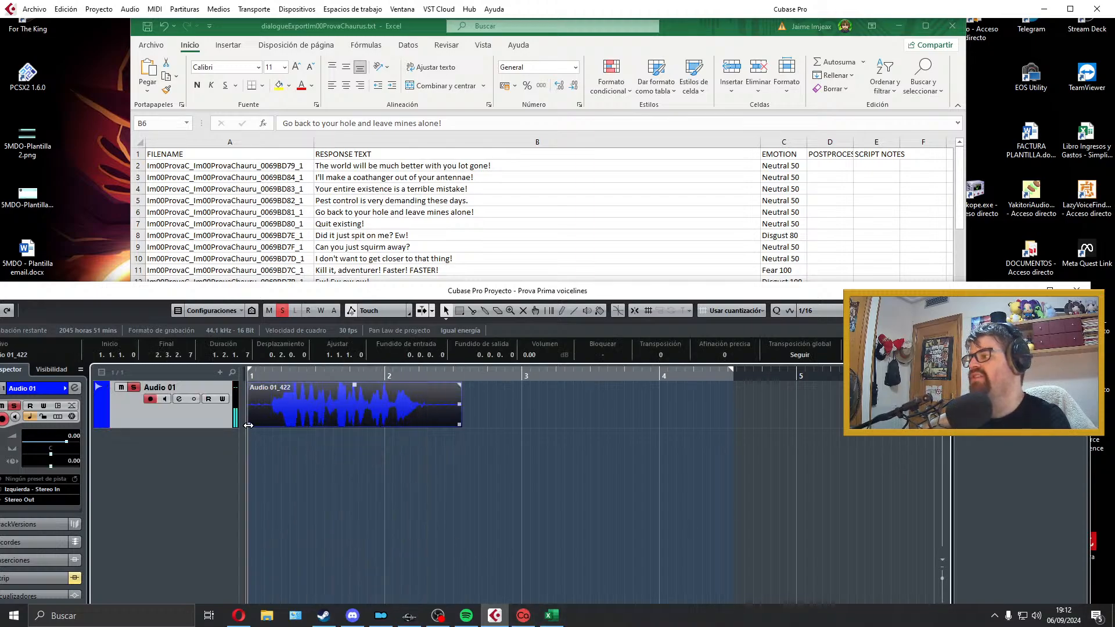
Step: Trim the recorded clip to the speech, starting at bar 1, with a fade-in of about 24 ticks and a fade-out of about 105 ticks
left_click_drag(251, 427, 271, 427)
left_click_drag(372, 411, 352, 412)
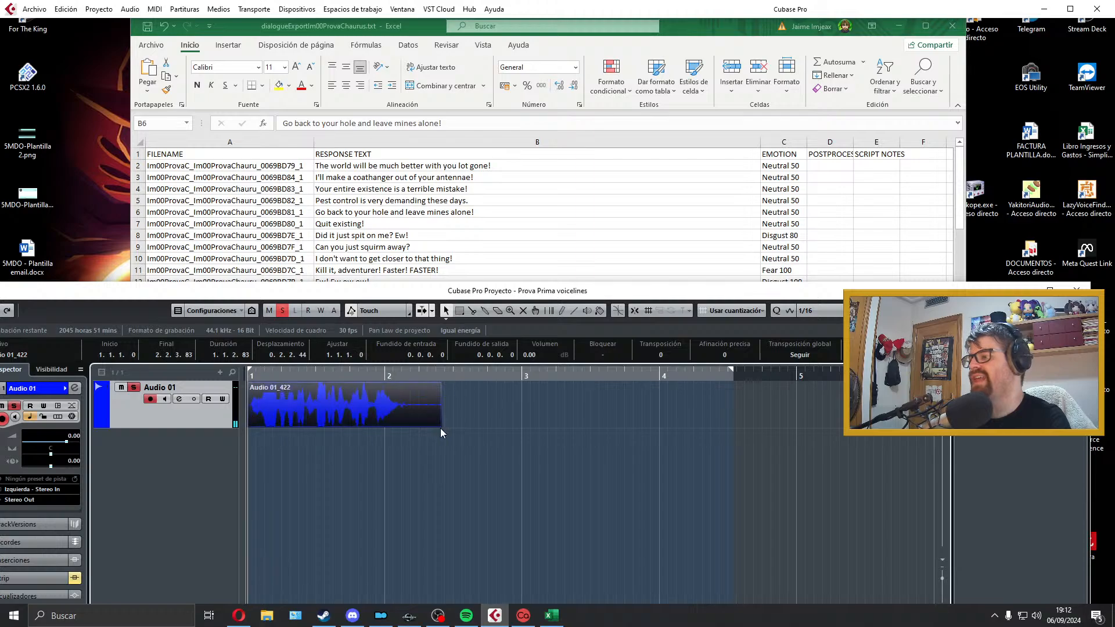
mouse_move(441, 427)
left_mouse_down()
mouse_move(408, 416)
mouse_move(403, 386)
left_mouse_up()
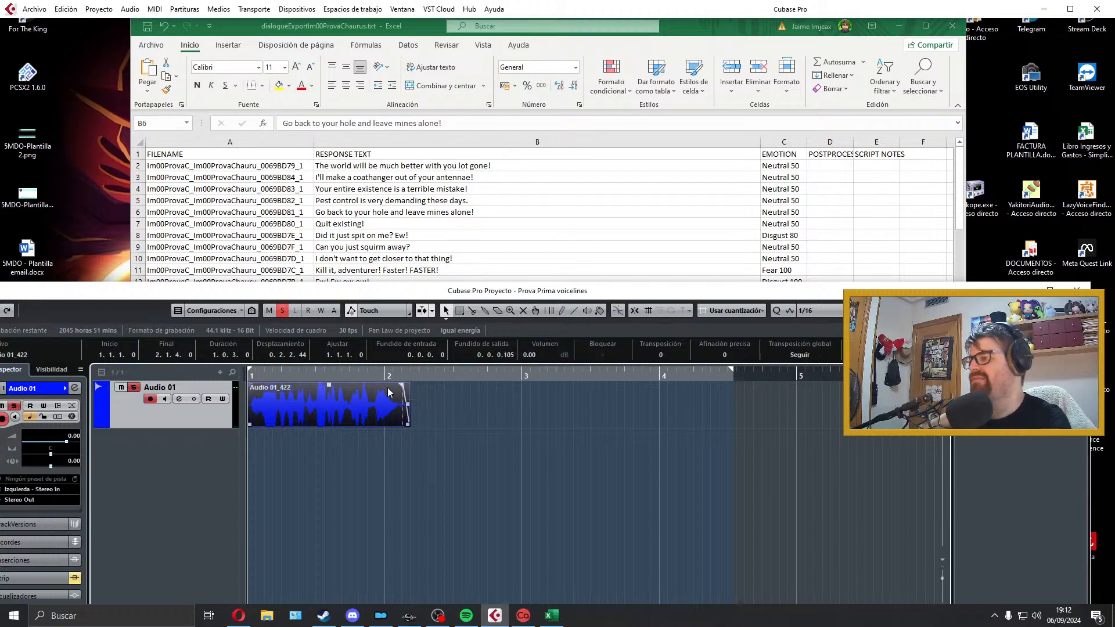
left_click_drag(252, 384, 254, 385)
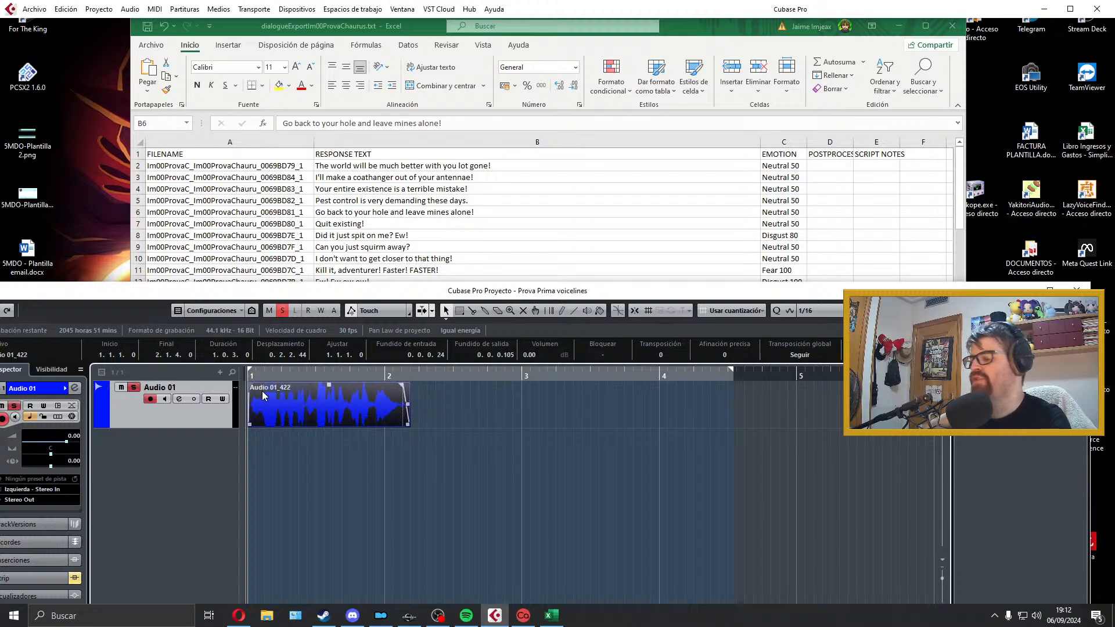
Step: Set the locators to the trimmed clip's length and listen to the take
key("p")
key("space")
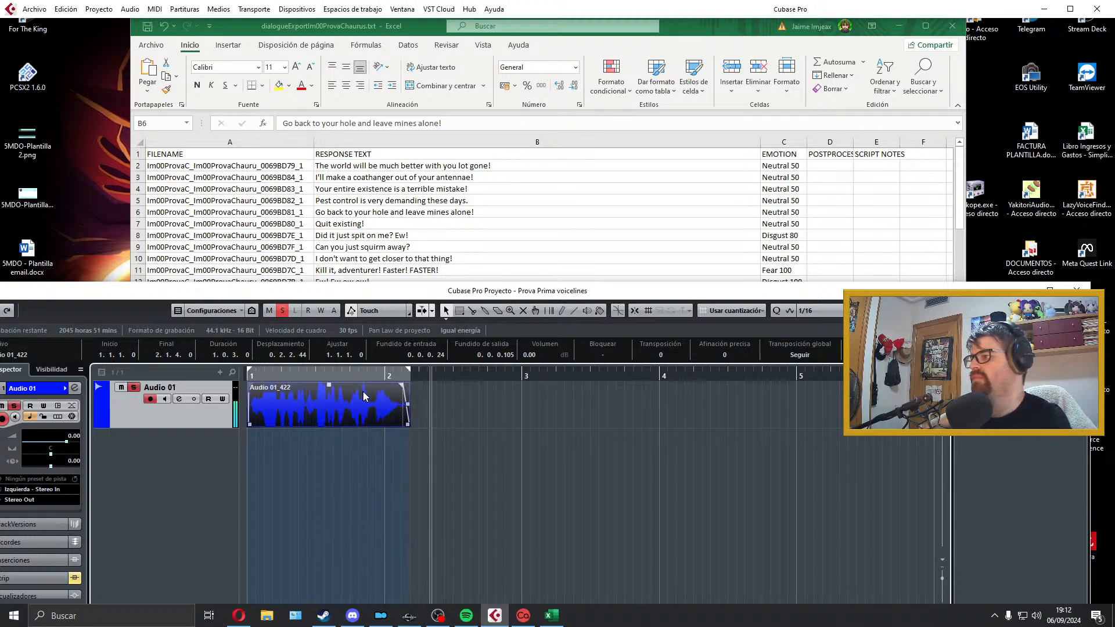
key("space")
key("space")
left_click(360, 457)
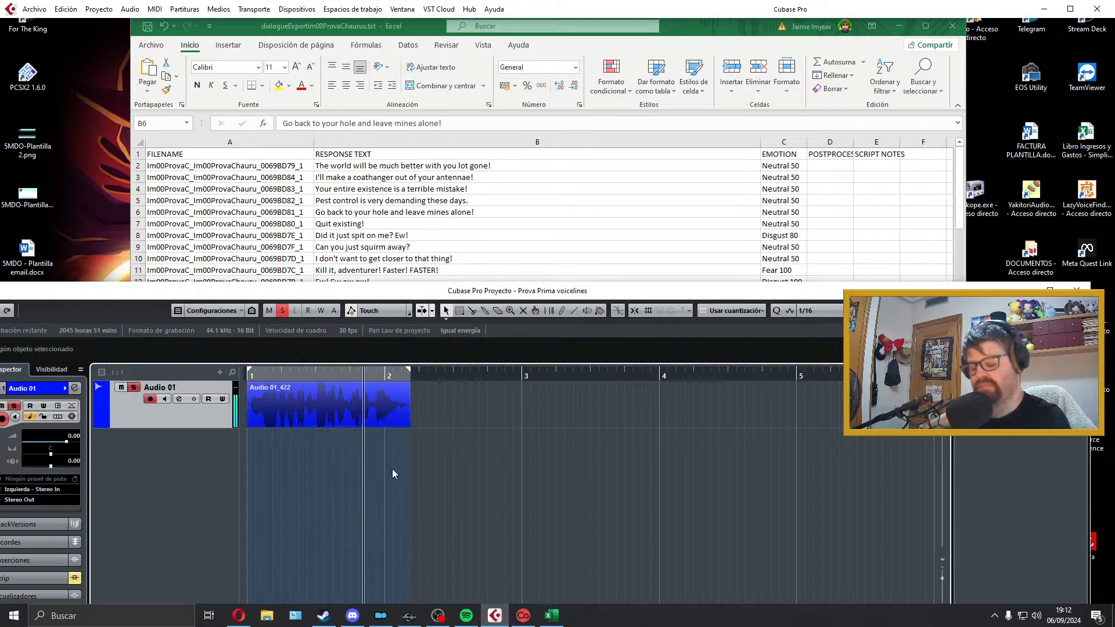
left_click(339, 406)
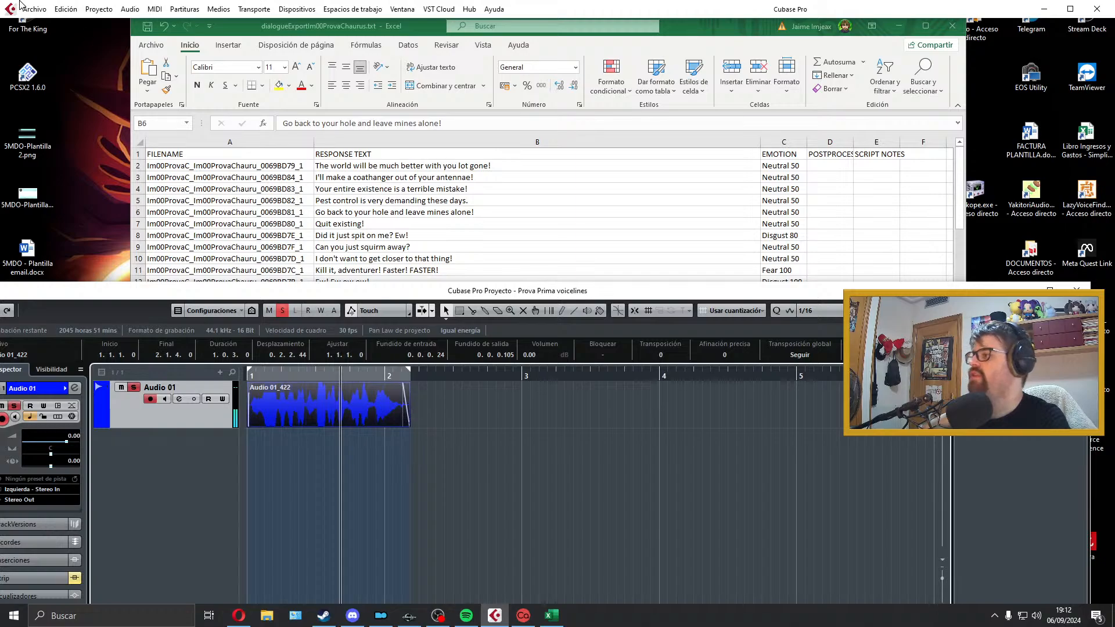
Step: Export the audio mixdown as Im00ProvaC_Im00ProvaChauru_0069BD79_1, using the filename copied from cell A2, and close the export window
left_click(35, 9)
mouse_move(144, 192)
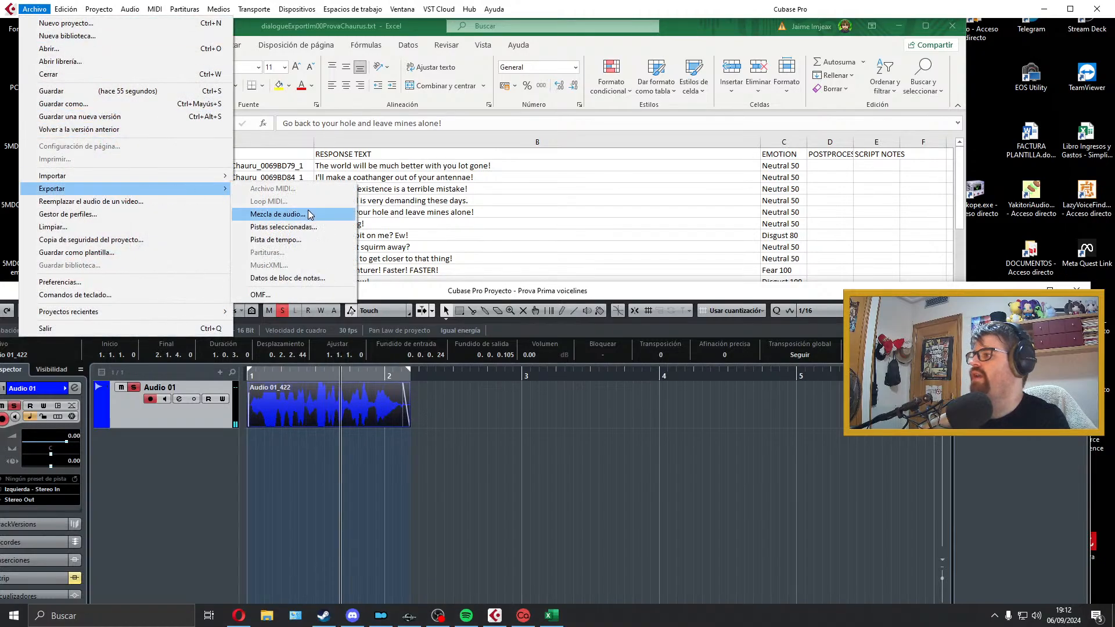
left_click(309, 214)
left_click(294, 164)
double_click(293, 165)
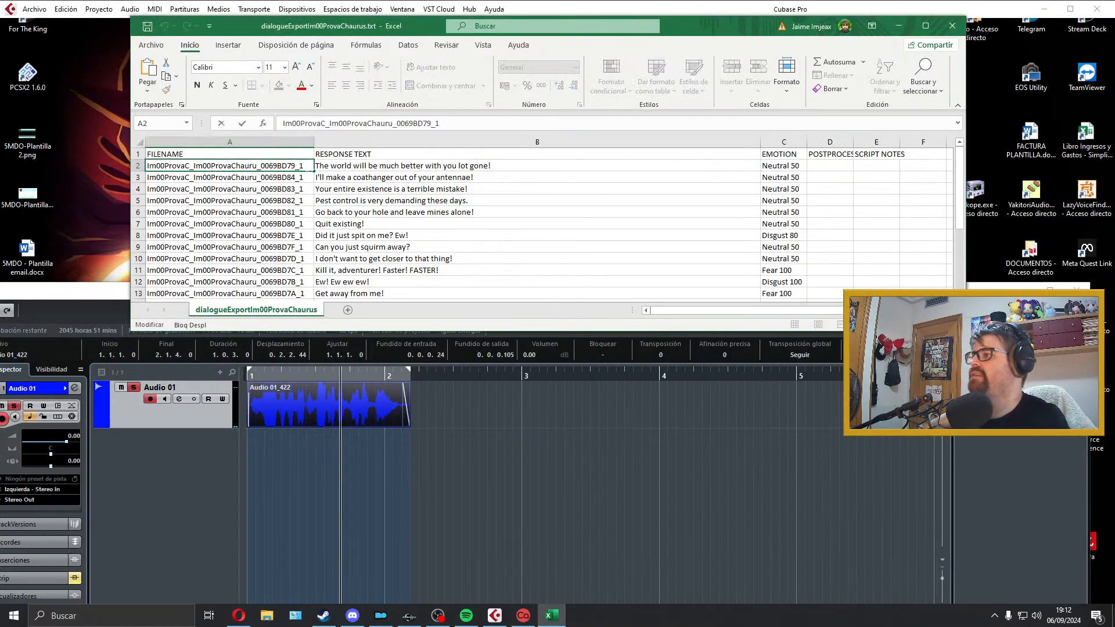
left_click_drag(309, 168, 146, 168)
key("ctrl+c")
left_click(487, 507)
left_click(879, 159)
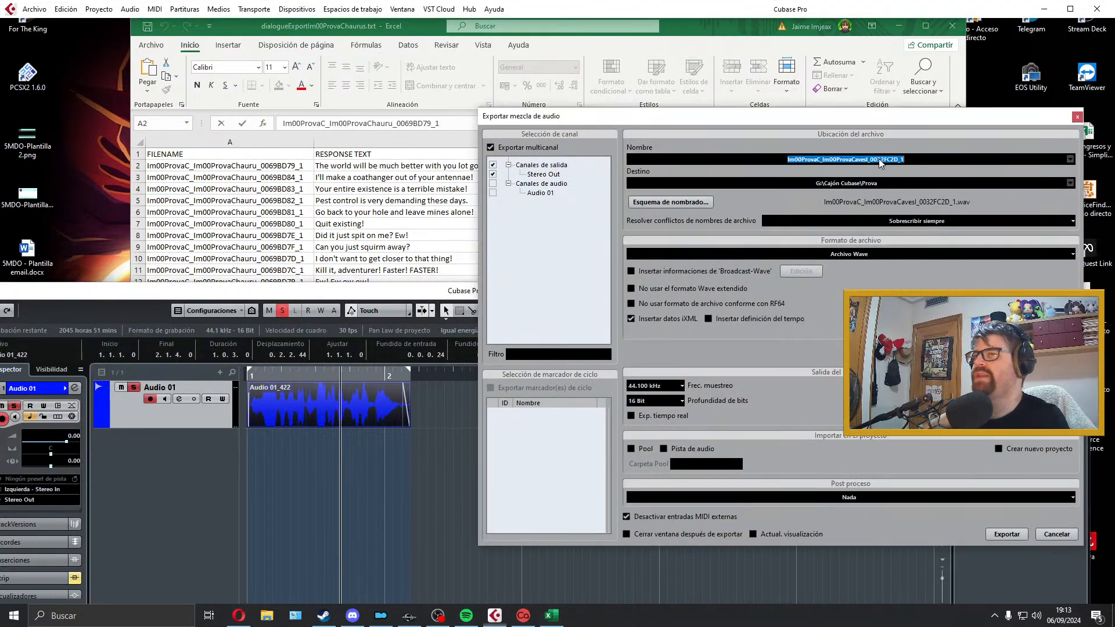
key("ctrl+v")
left_click(994, 535)
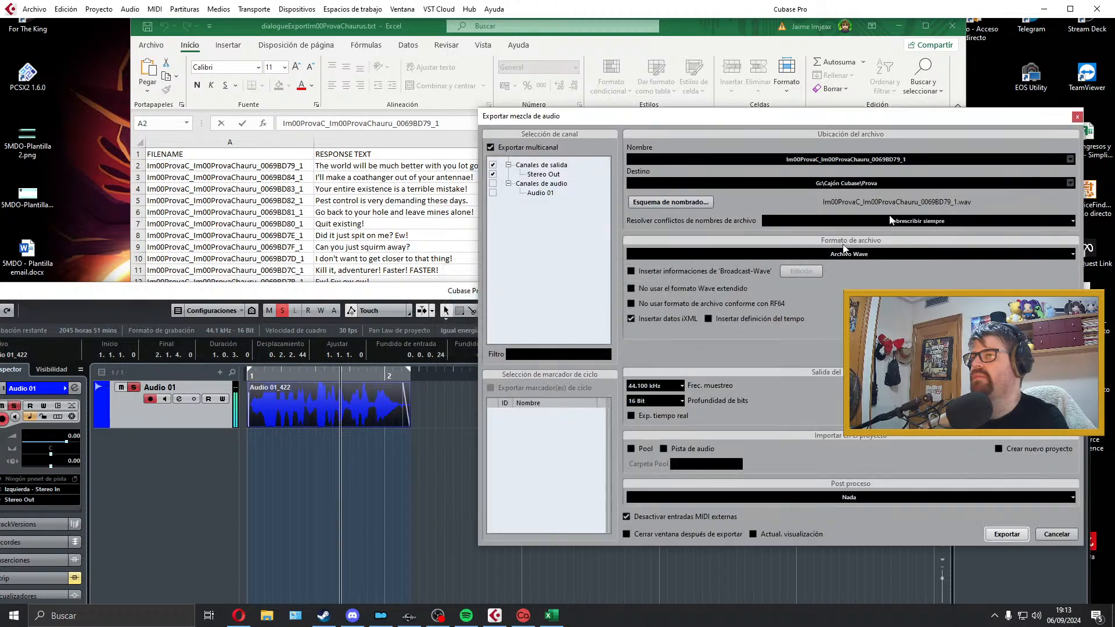
left_click(1077, 117)
Step: Delete the exported clip from Audio 01 and extend the locator range past bar 5, returning the cursor to the start
key("Delete")
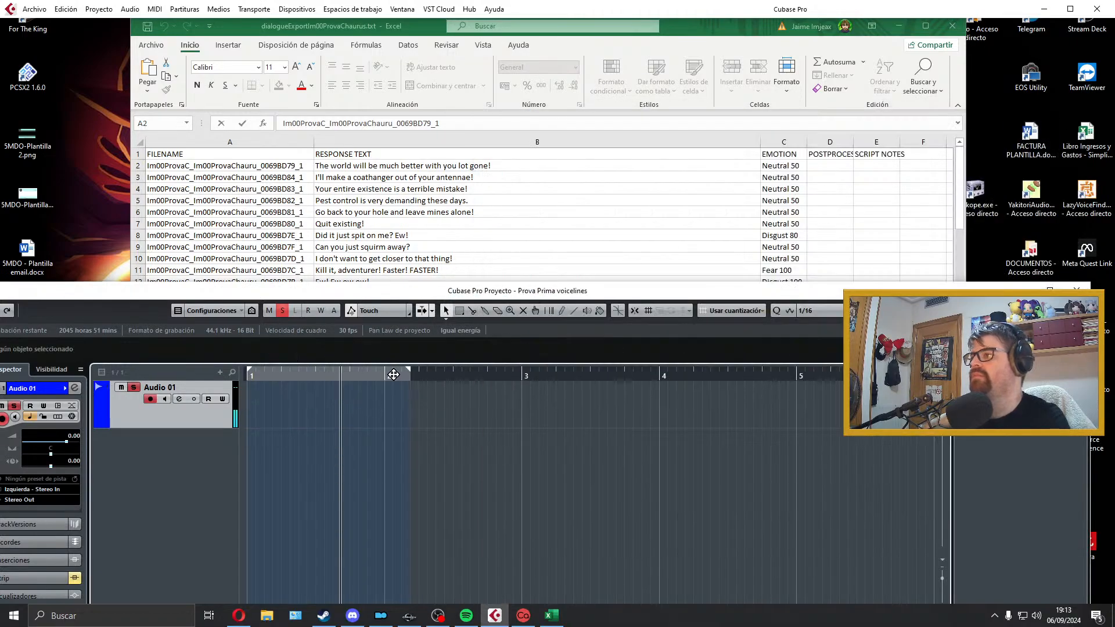
left_click(407, 374)
key("p")
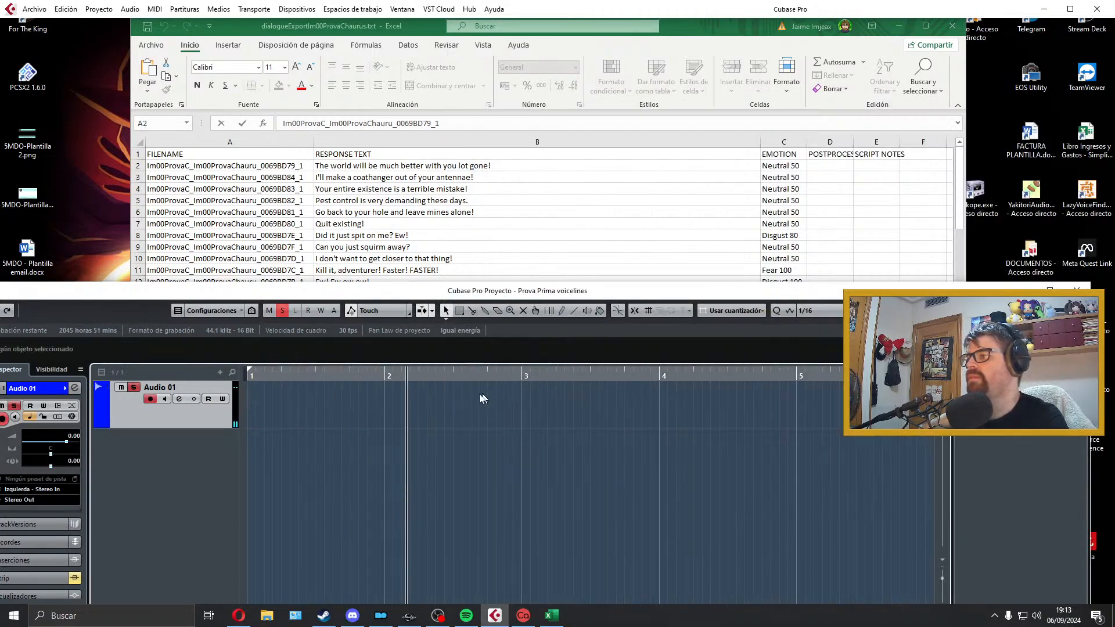
key("KP_Decimal")
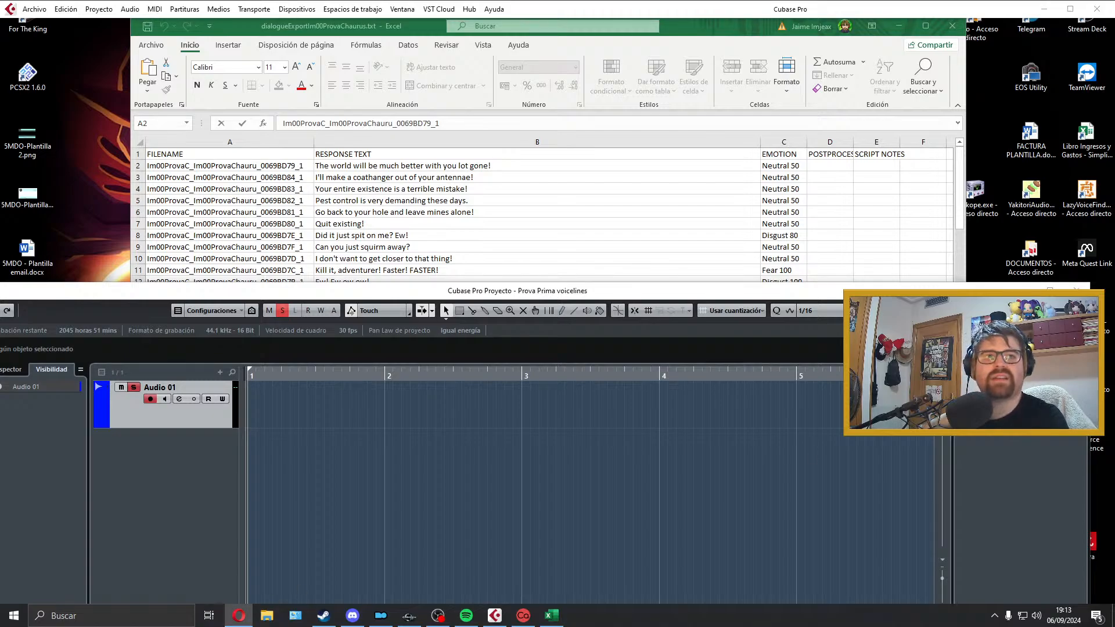
Step: Switch to the Opera browser and search Google for "antennae pronunciation"
left_click_drag(1114, 209, 478, 243)
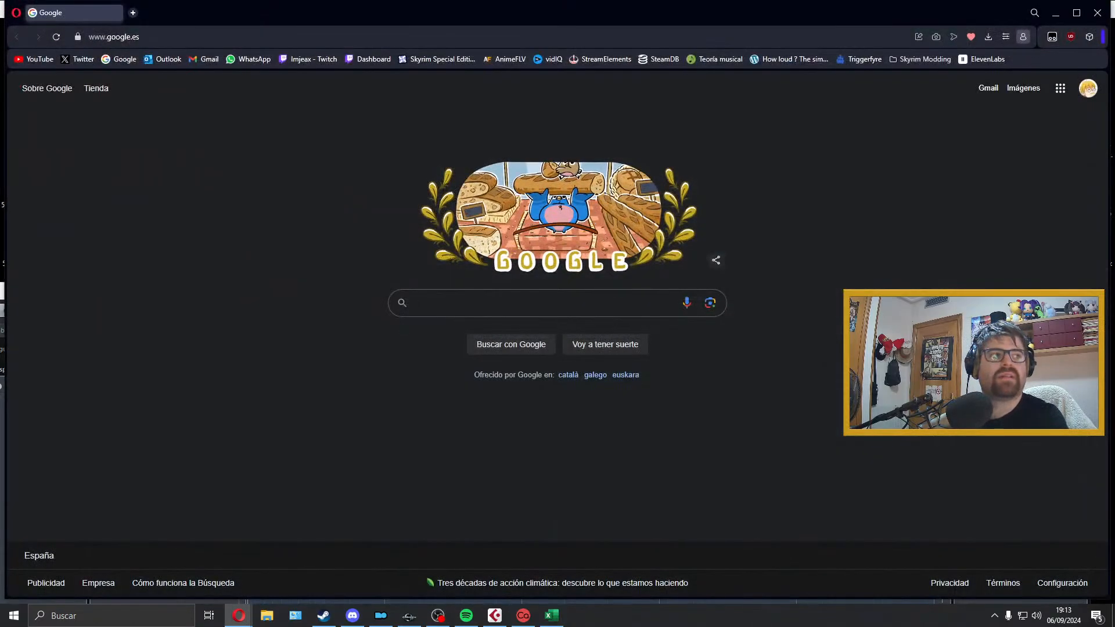
double_click(679, 7)
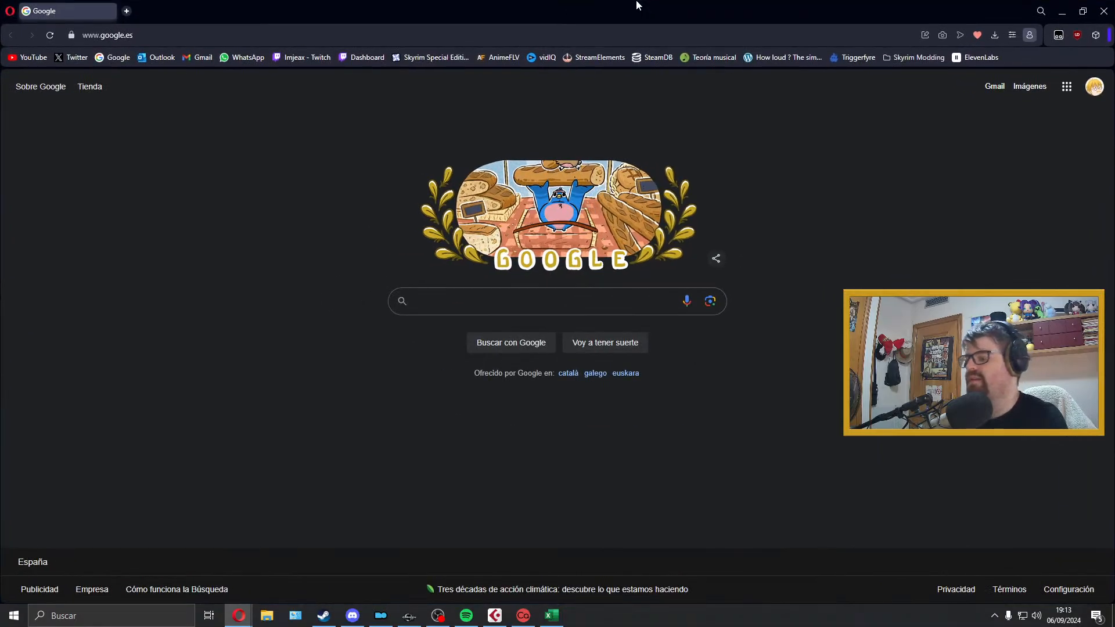
type("antennae")
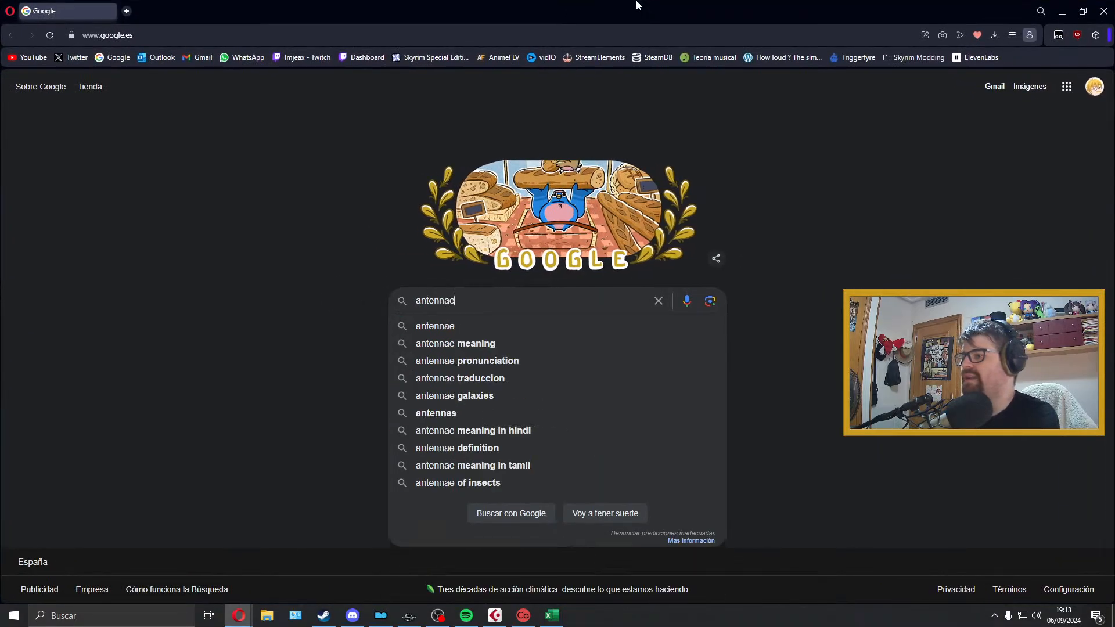
key("Down")
key("Down")
key("Down")
key("Return")
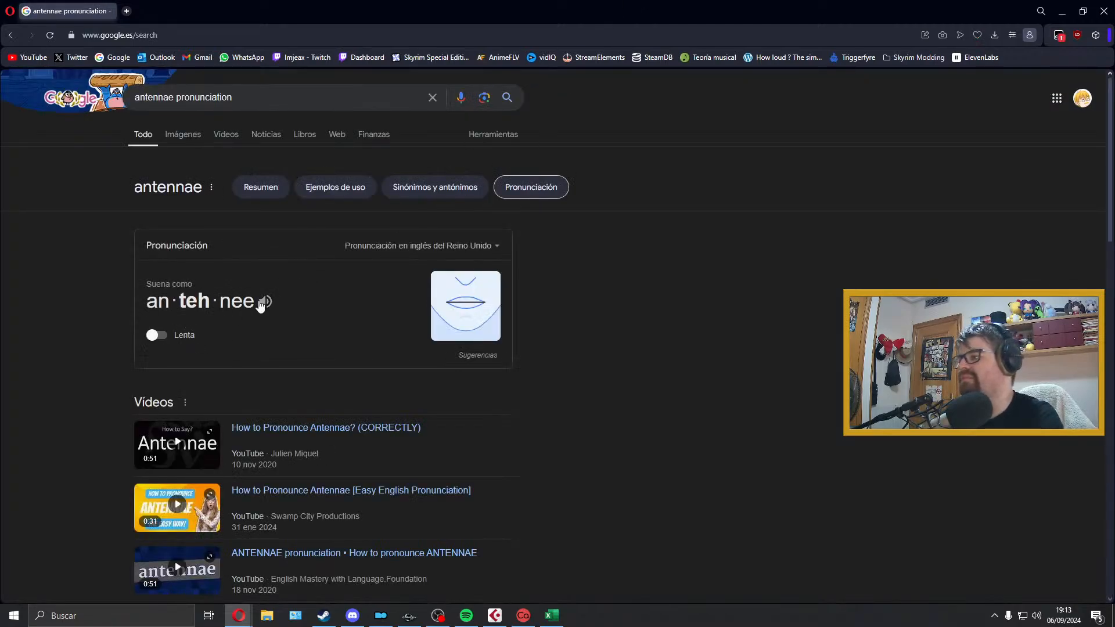
Step: Listen twice to the British English pronunciation of "antennae" and close the browser
left_click(264, 302)
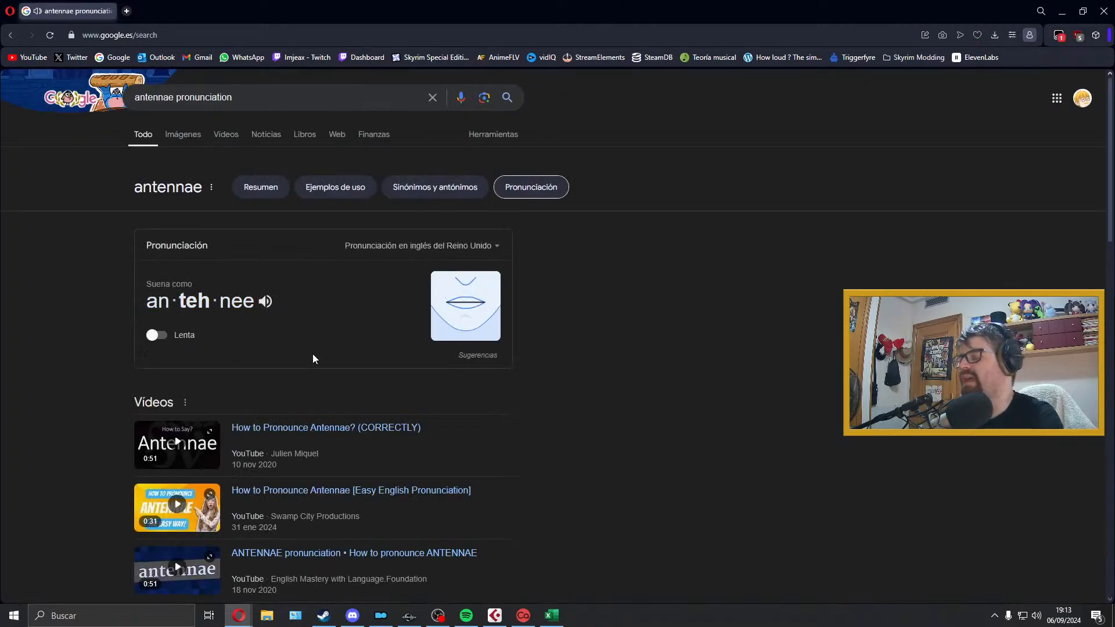
left_click_drag(633, 5, 573, 4)
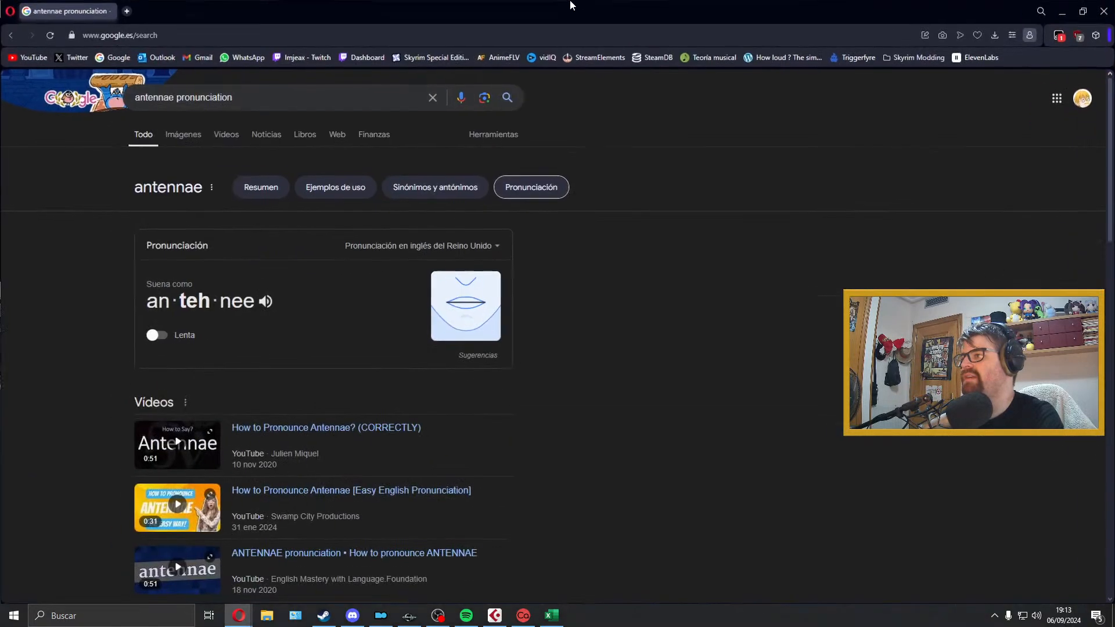
left_click(265, 301)
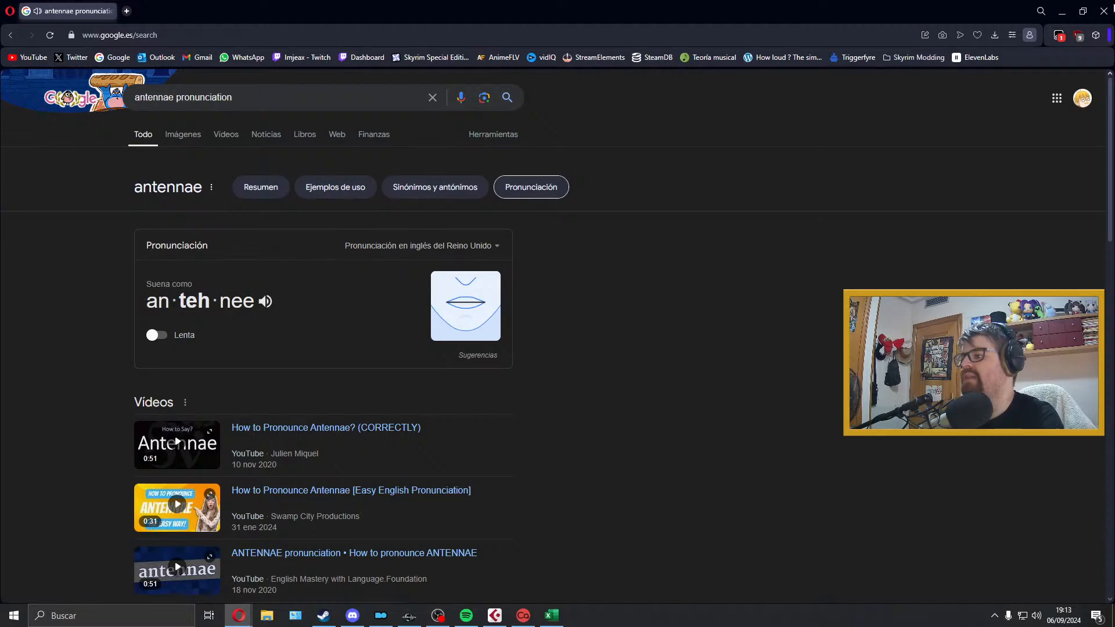
left_click(1104, 11)
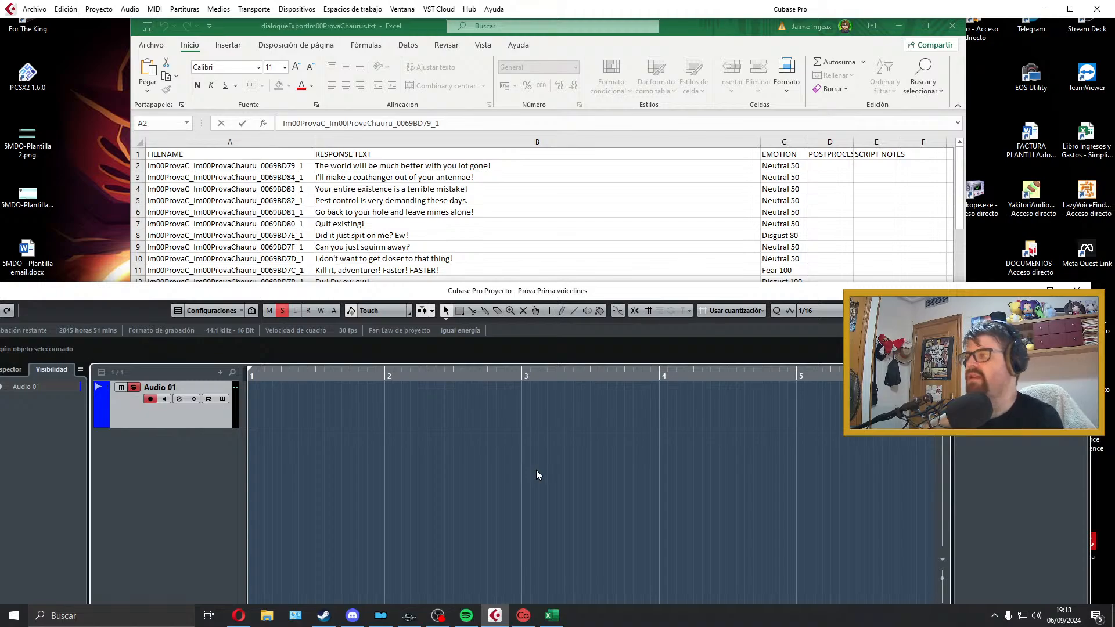
Step: Record a take of "I'll make a coathanger out of your antennae!" on Audio 01, listen to it and delete it
key("KP_Multiply")
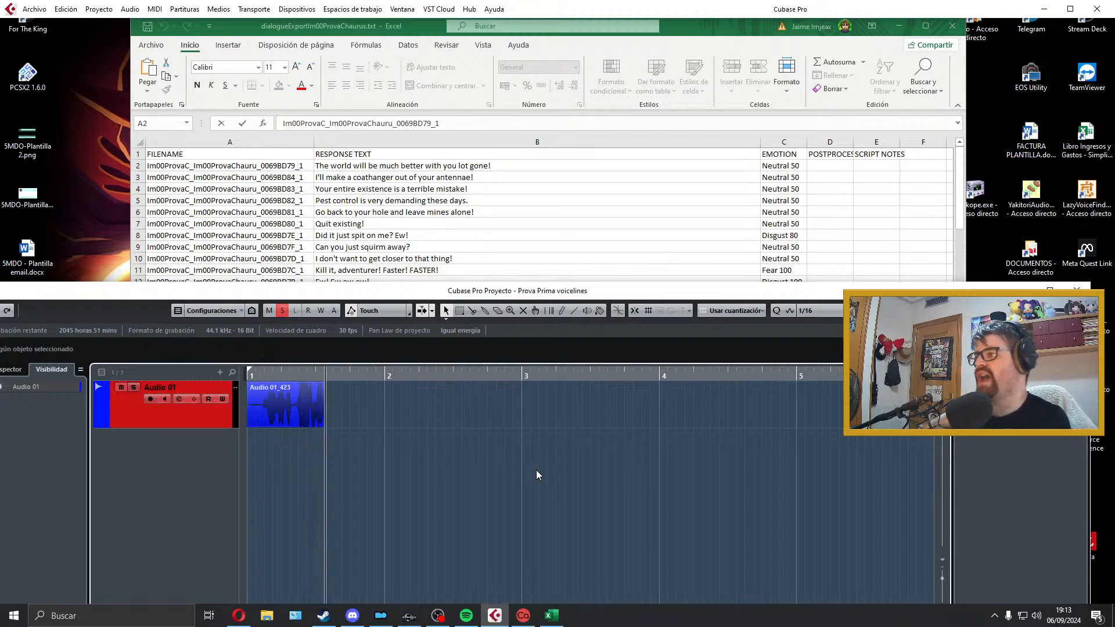
key("space")
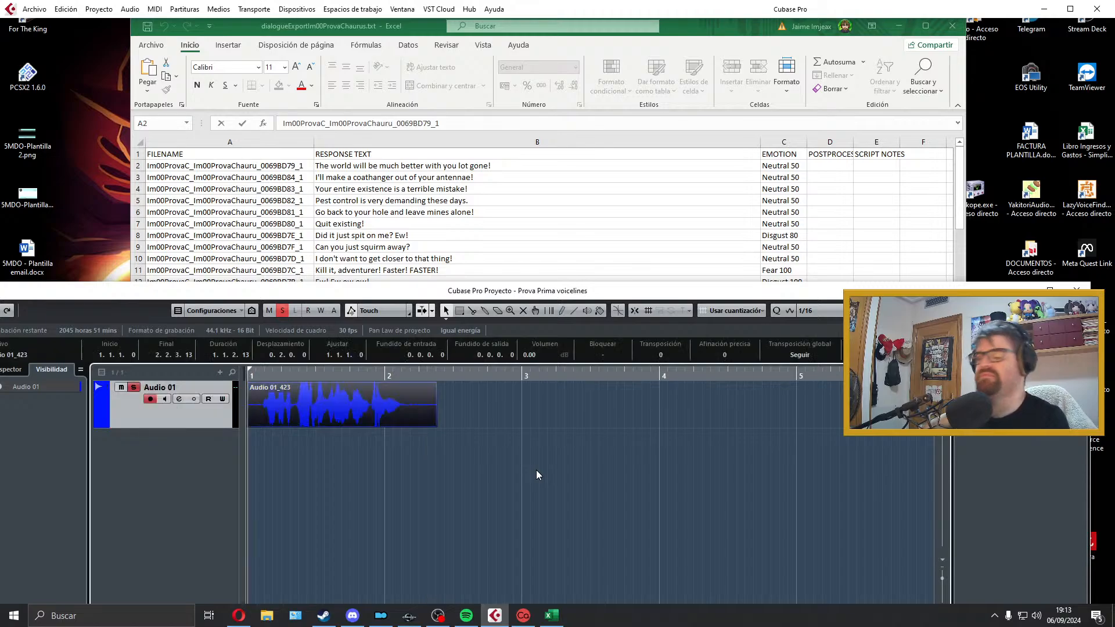
key("space")
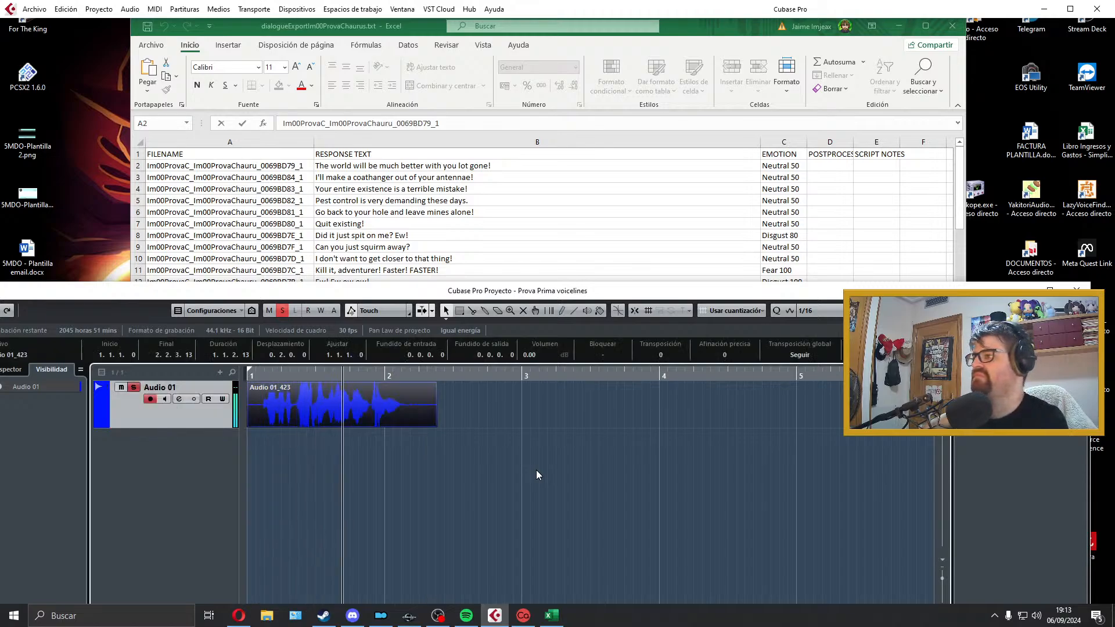
key("space")
key("Delete")
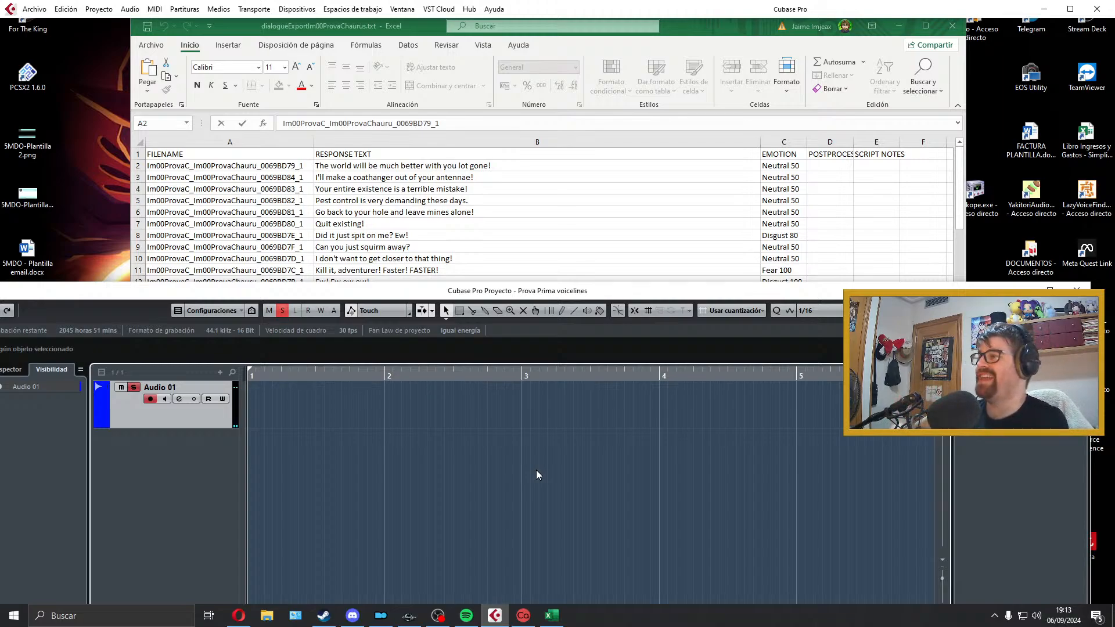
Step: Record another take of "I'll make a coathanger out of your antennae!" on Audio 01 and play it back
key("KP_Multiply")
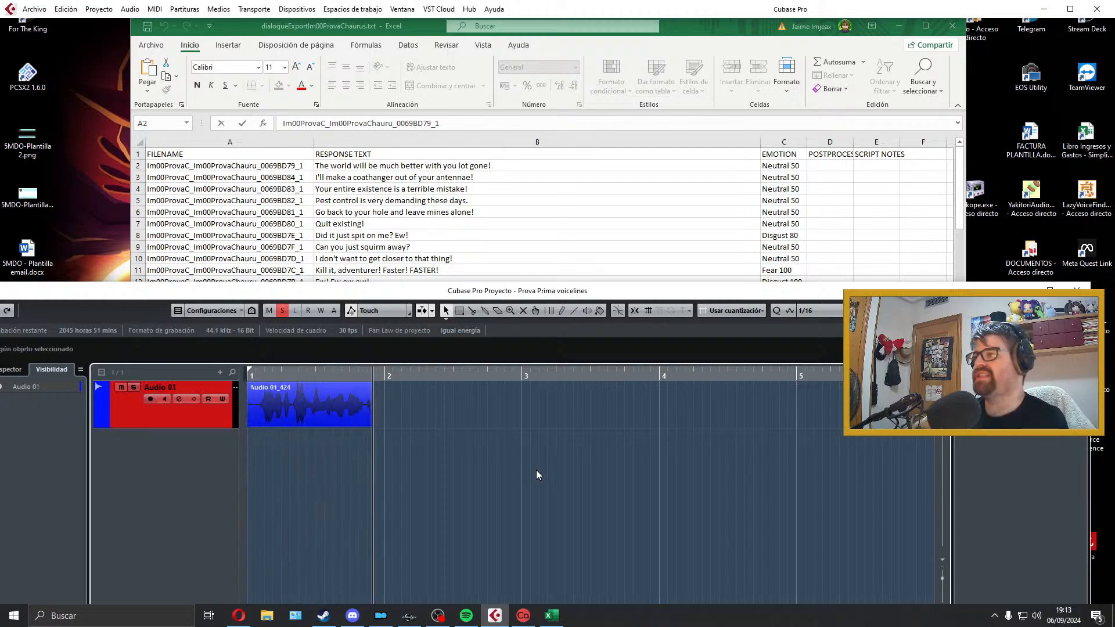
key("space")
key("space")
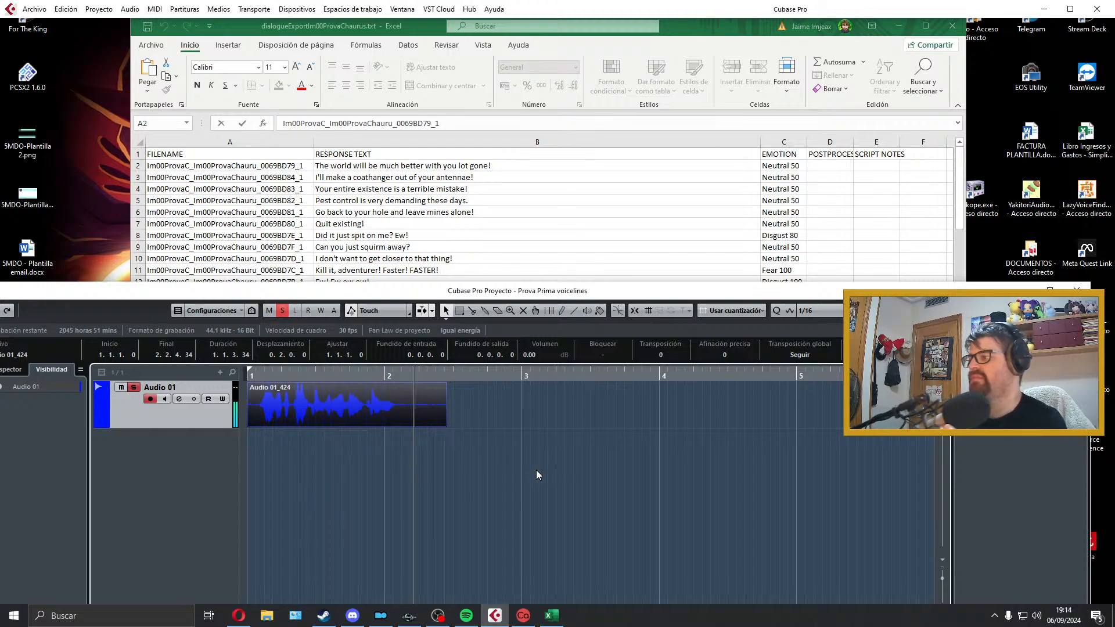
key("space")
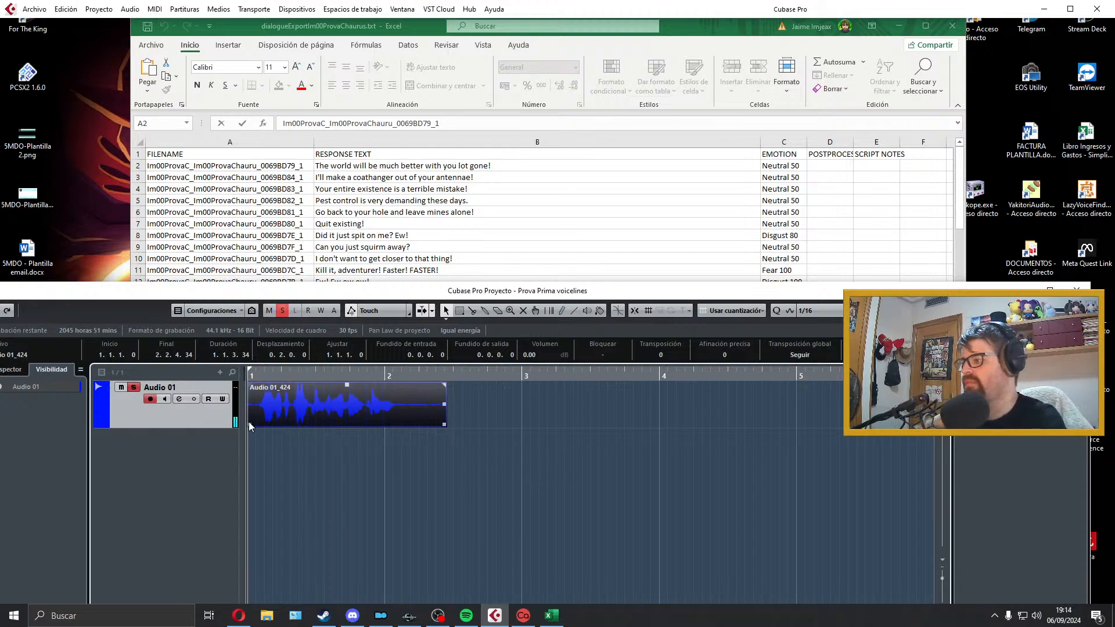
Step: Trim the take to the speech from bar 1, fade it about 40 ticks in and 56 ticks out, and play it with matching locators
left_click_drag(445, 425, 395, 426)
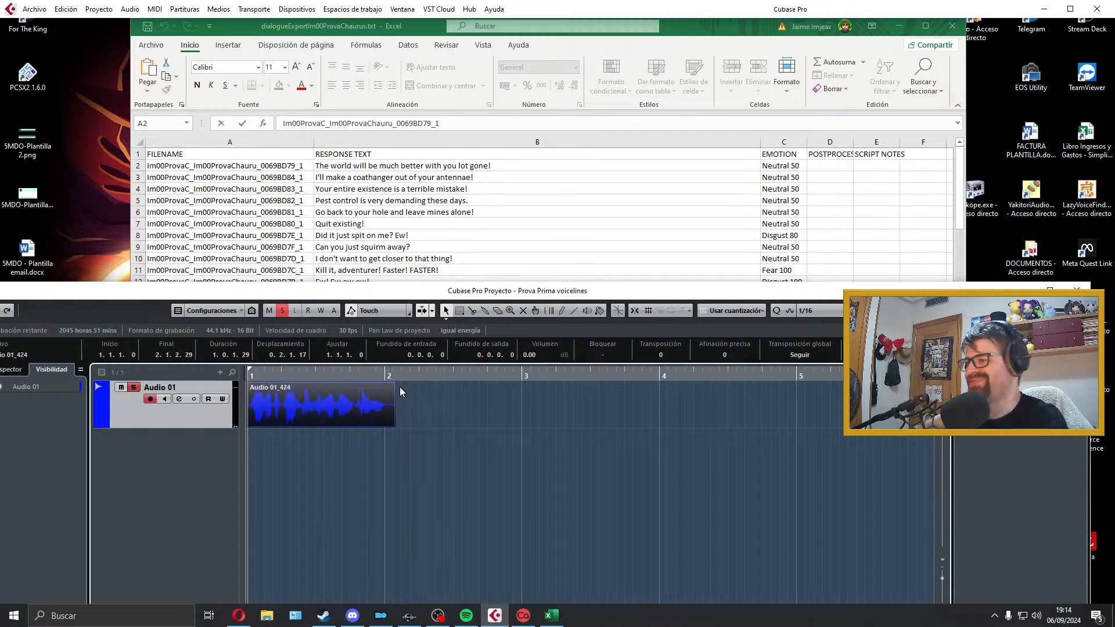
left_click_drag(392, 385, 387, 389)
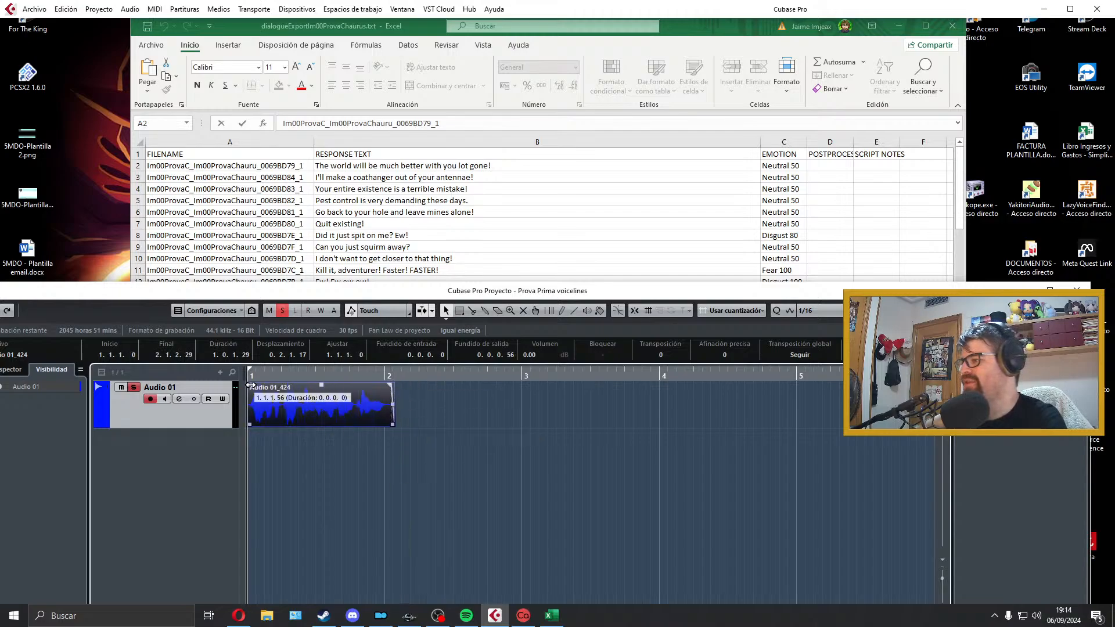
left_click_drag(251, 385, 252, 386)
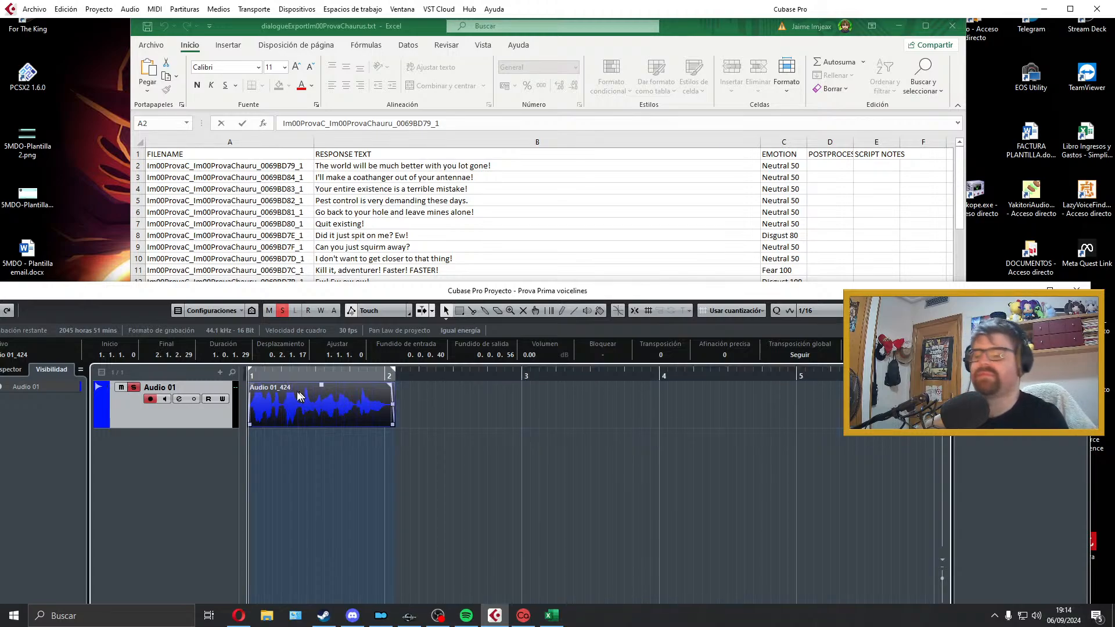
key("space")
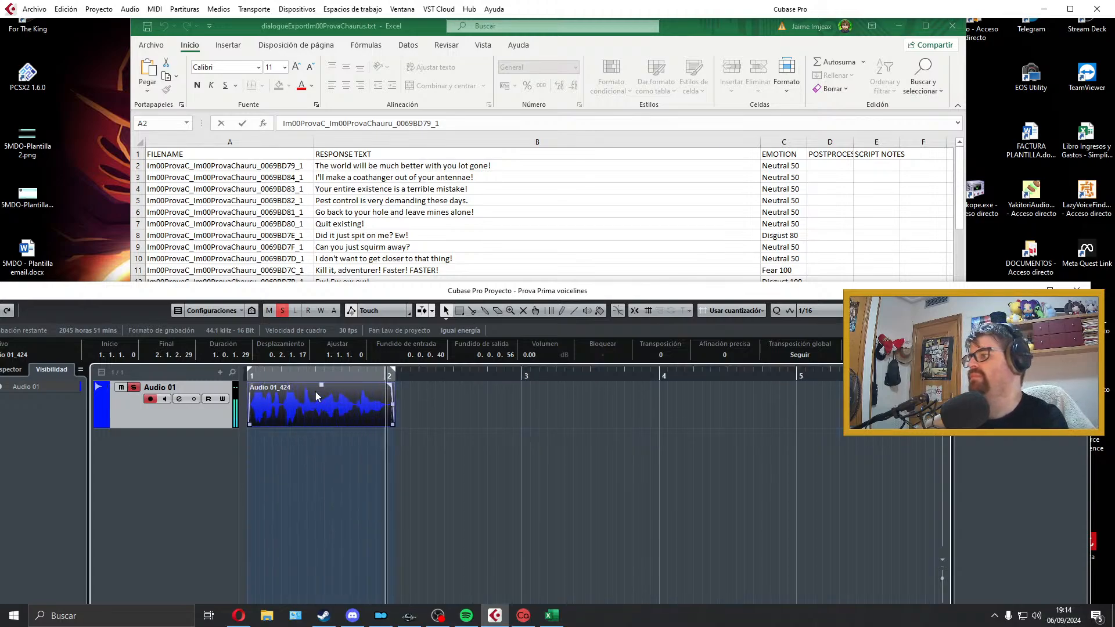
key("space")
Step: Export the audio mixdown as Im00ProvaC_Im00ProvaChauru_0069BD84_1, using the filename copied from cell A3, and close the export window
left_click(312, 175)
double_click(289, 177)
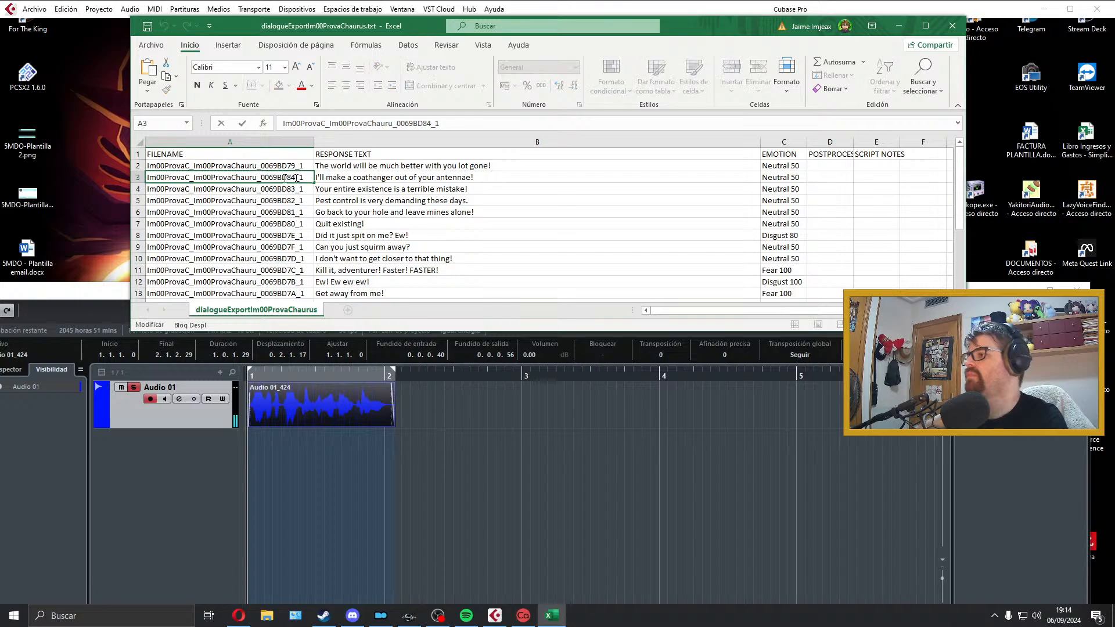
double_click(285, 178)
left_click(318, 398)
left_click(27, 8)
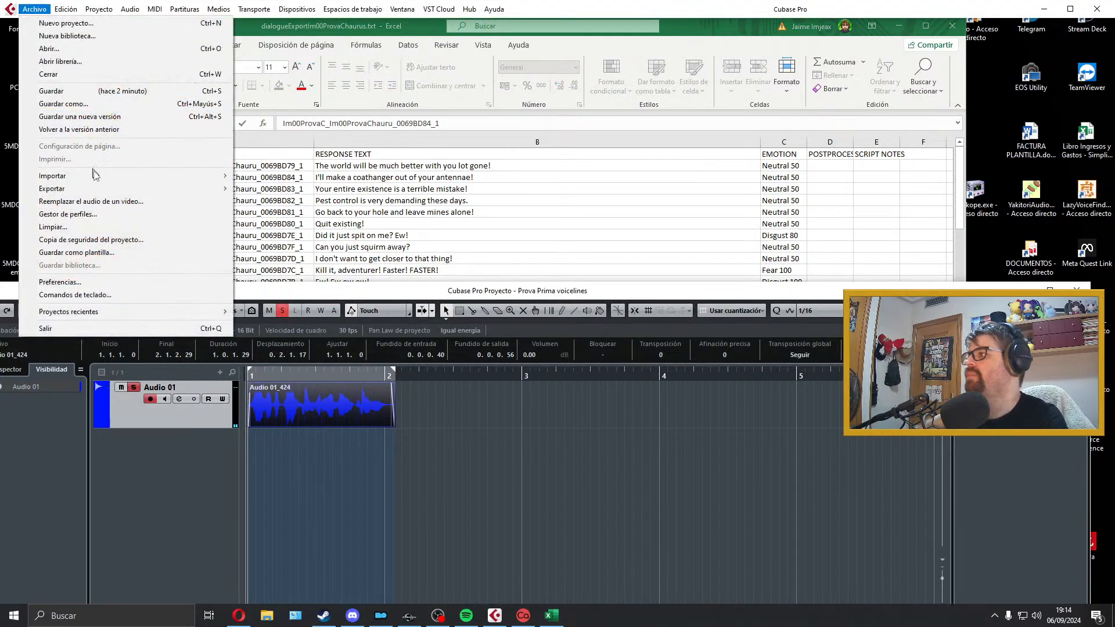
mouse_move(149, 189)
left_click(273, 216)
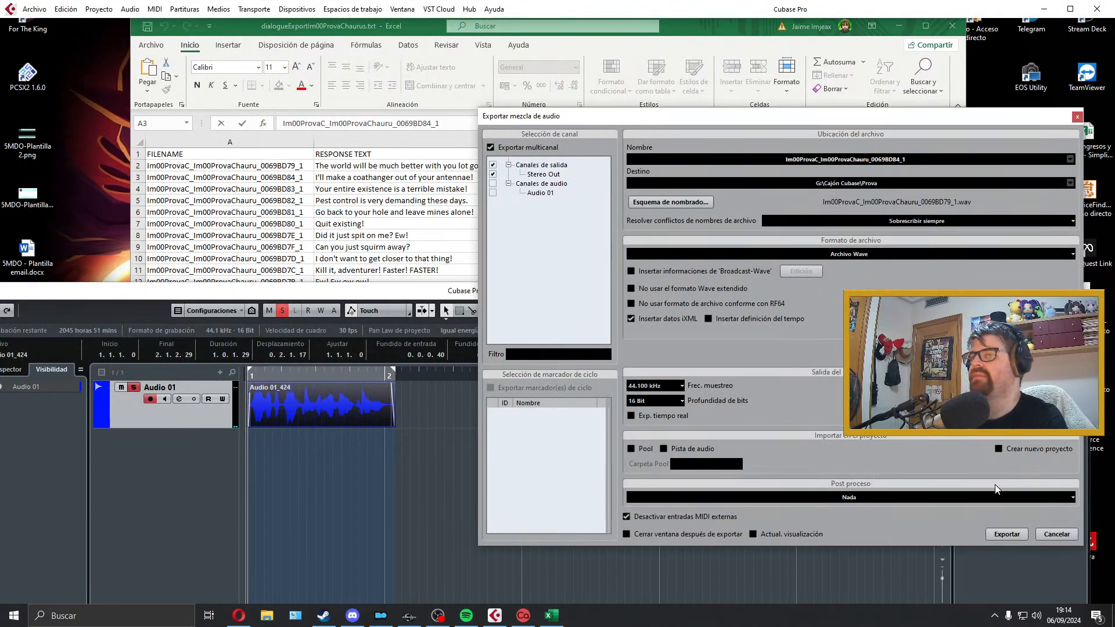
left_click(1006, 534)
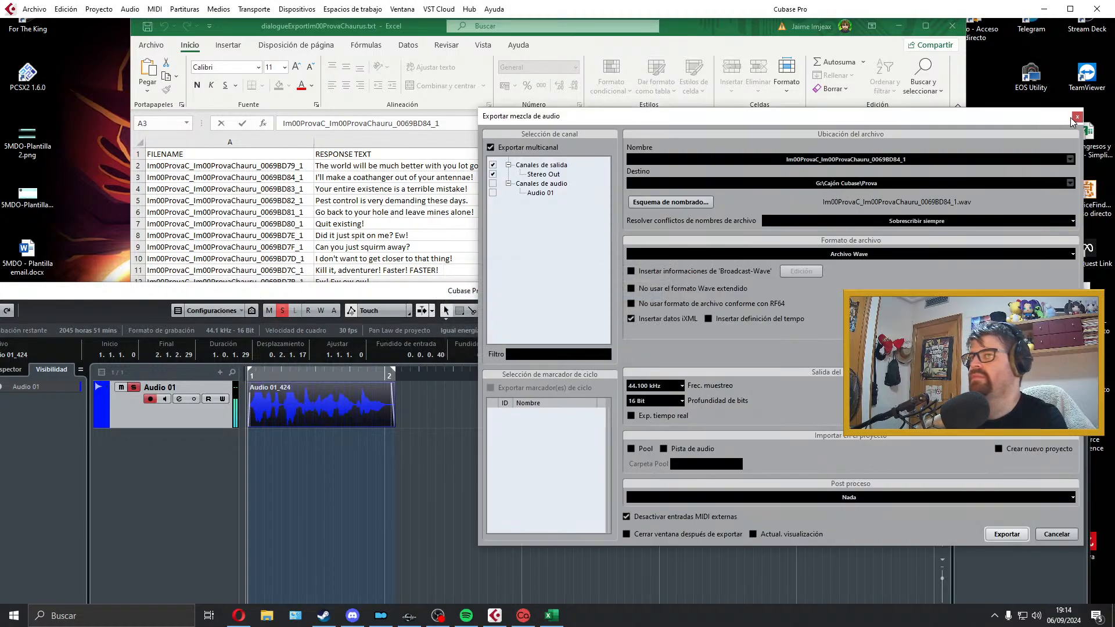
left_click(1076, 117)
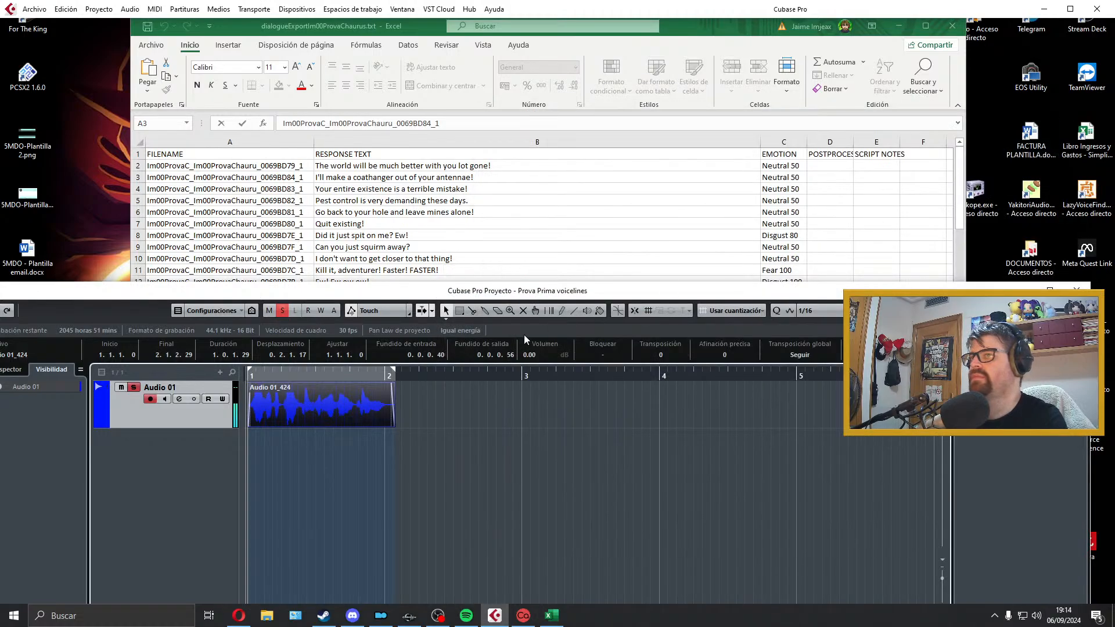
Step: Delete the exported coathanger clip from Audio 01 and extend the locator range to bar 5
key("Delete")
left_click_drag(393, 370, 800, 374)
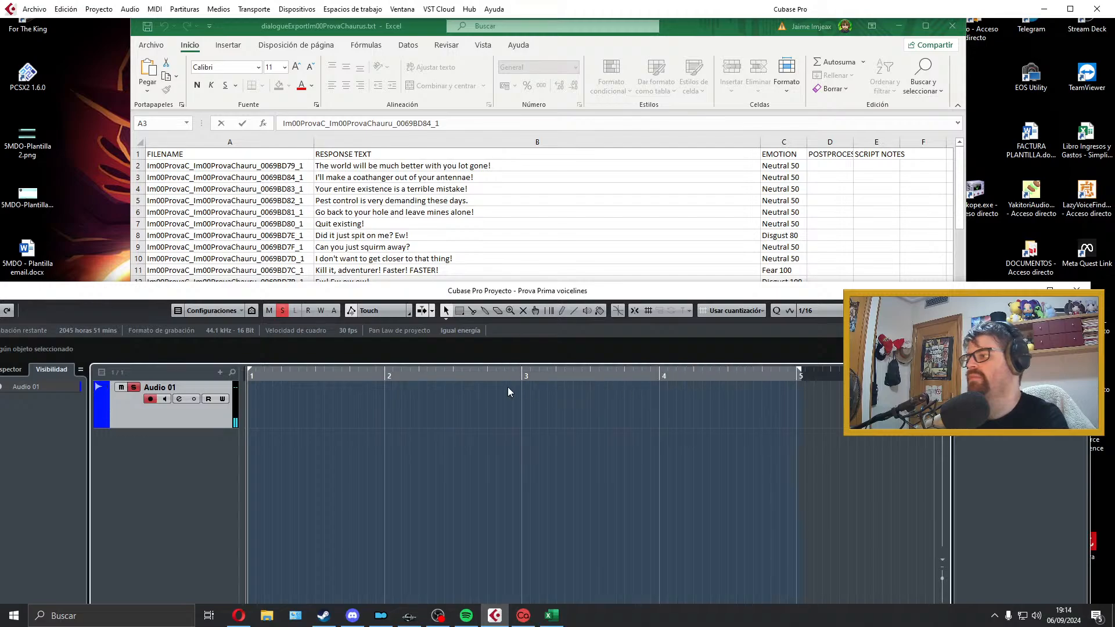
Step: Record a take of "Your entire existence is a terrible mistake!" on Audio 01, listen to it and delete it
key("KP_Multiply")
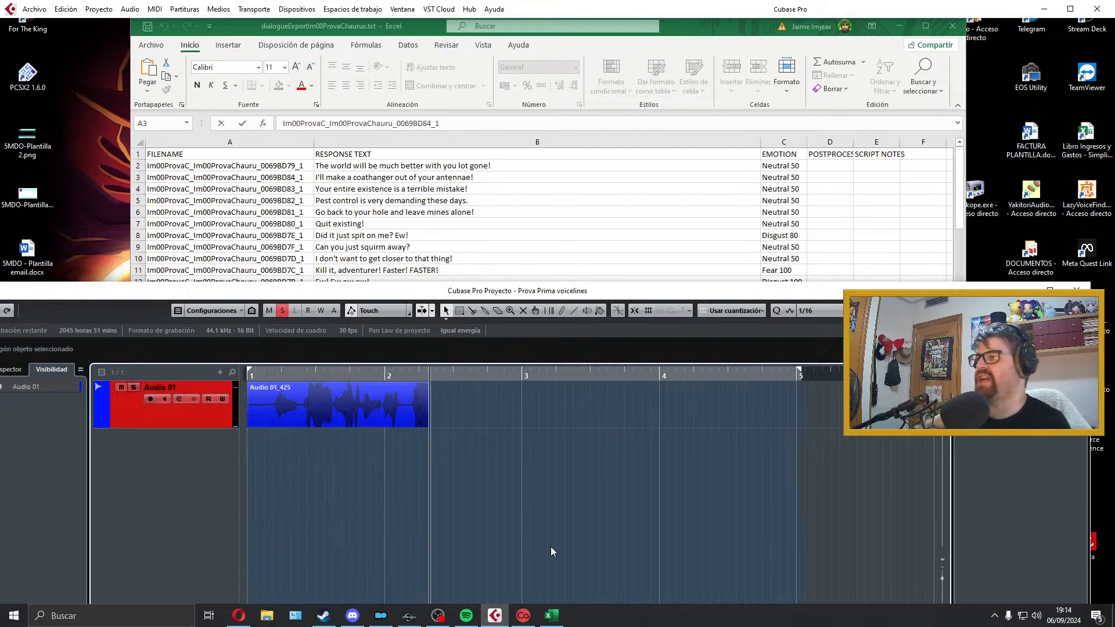
key("space")
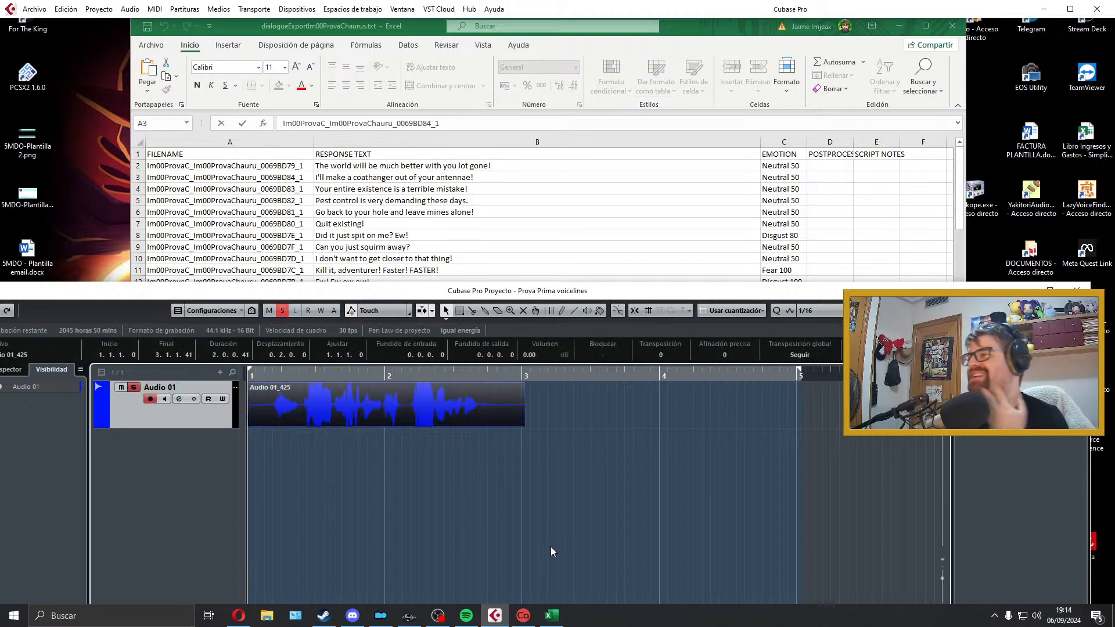
key("space")
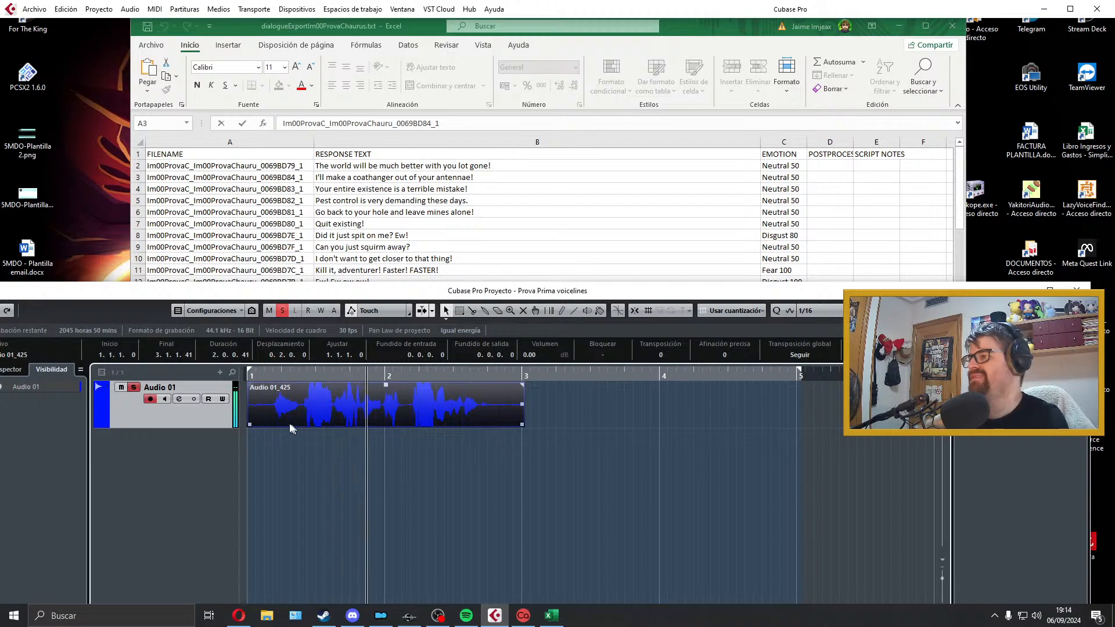
key("space")
key("Delete")
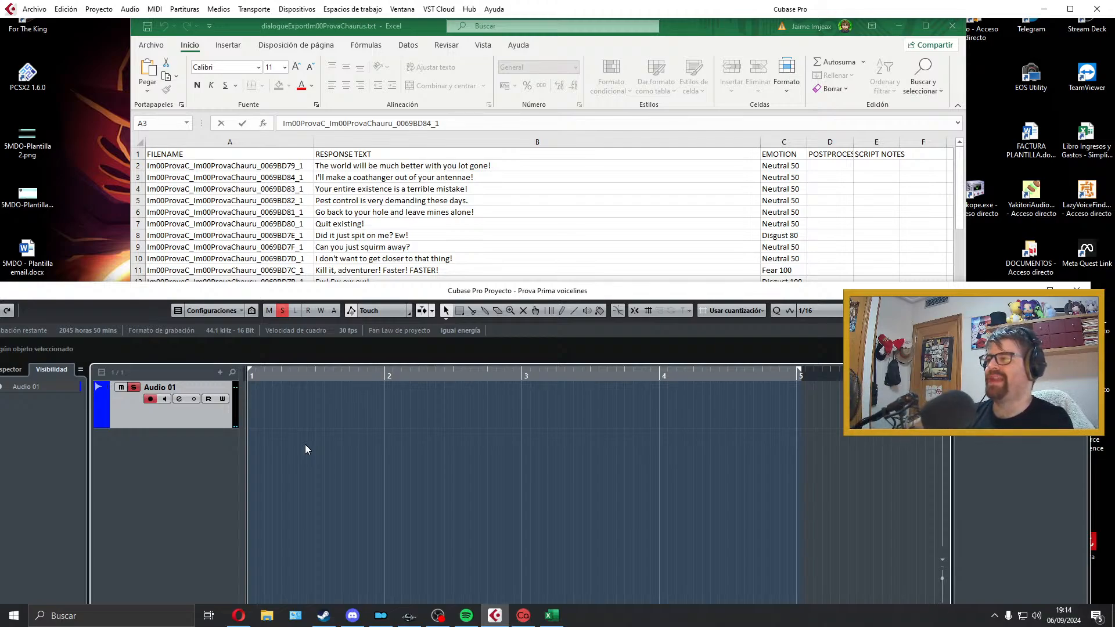
Step: Record another take of "Your entire existence is a terrible mistake!" on Audio 01 and play it back
key("KP_Multiply")
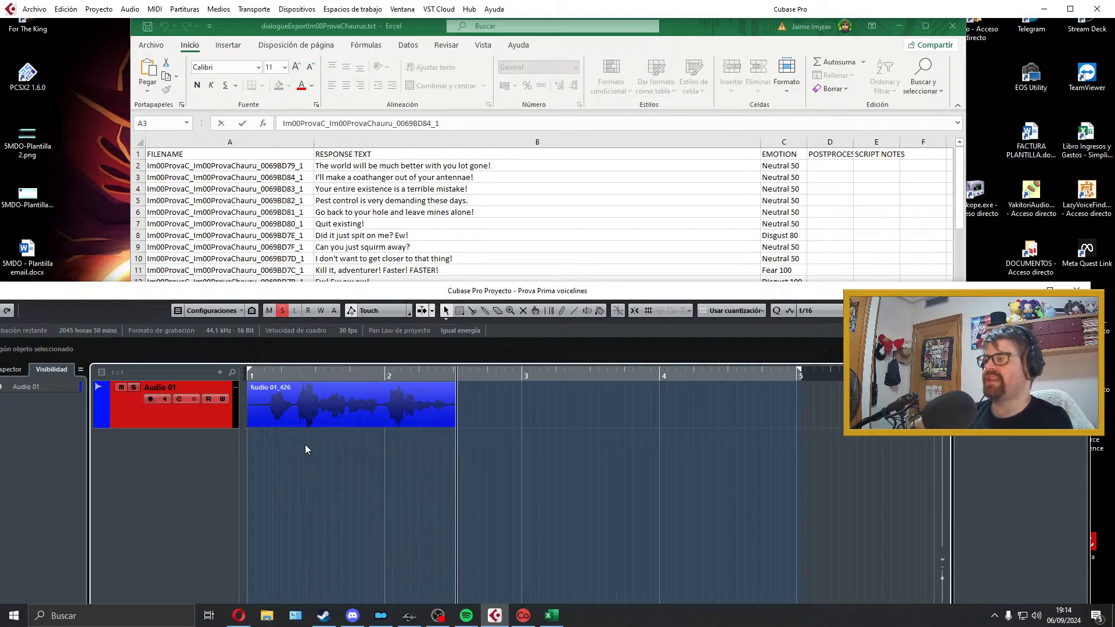
key("space")
key("space")
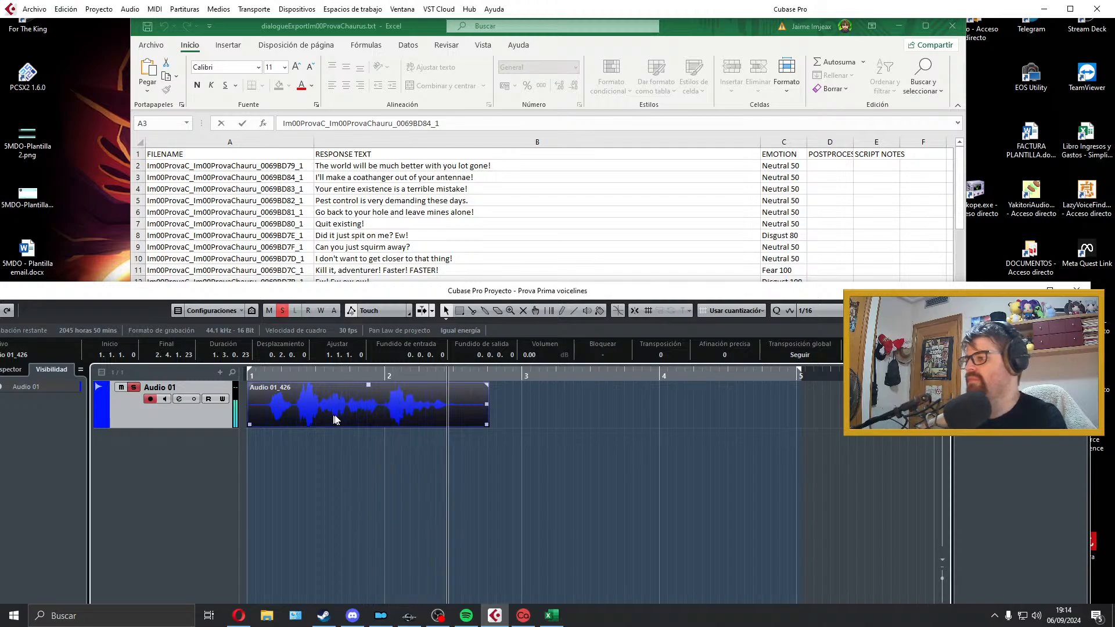
key("space")
Step: Trim both ends of the clip to the speech, move it to bar 1, and add a 32-tick fade-in and a 25-tick fade-out
left_click_drag(485, 425, 452, 425)
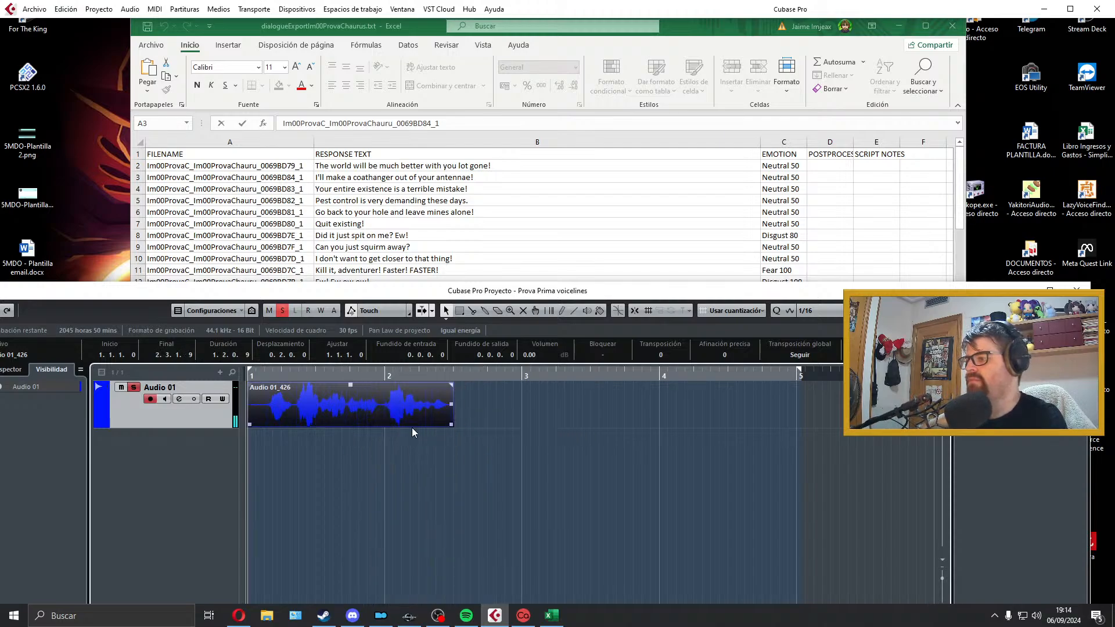
left_click_drag(250, 426, 268, 426)
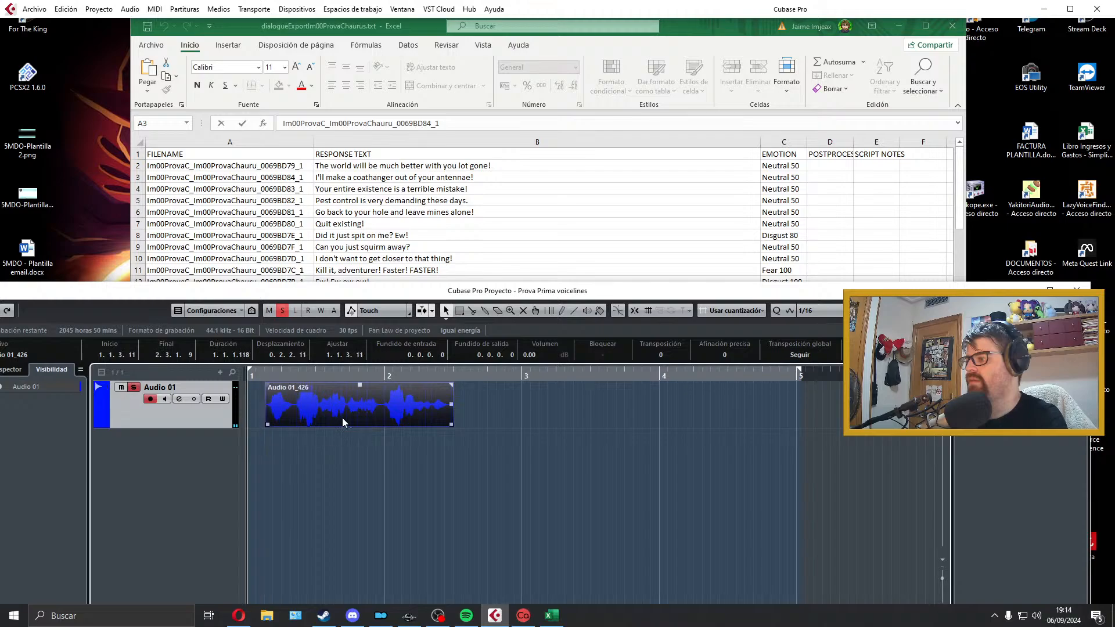
left_click_drag(342, 419, 250, 384)
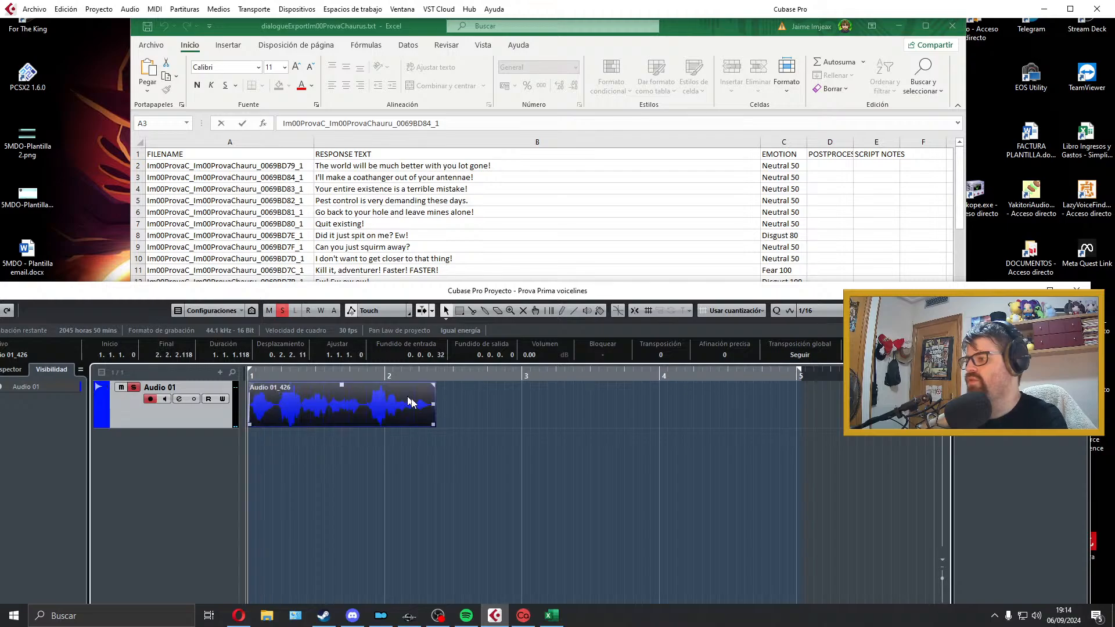
left_click_drag(436, 381, 435, 384)
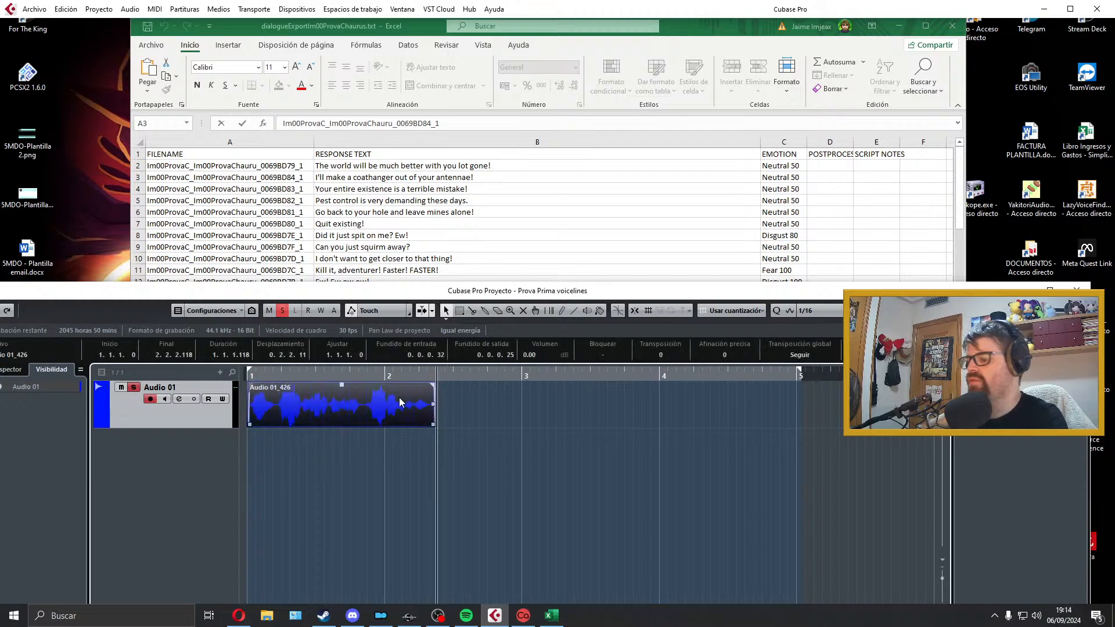
Step: Play the clip, copy the filename beside "Your entire existence is a terrible mistake!" from the sheet, and export the mix as Im00ProvaC_Im00ProvaChauru_0069BD83_1
key("space")
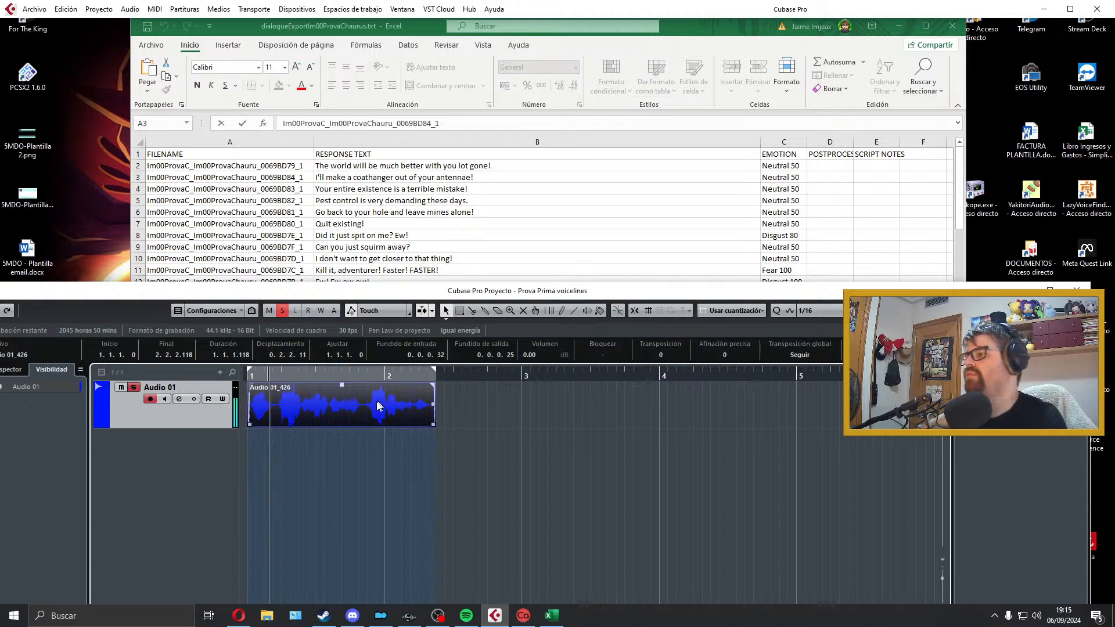
left_click(287, 189)
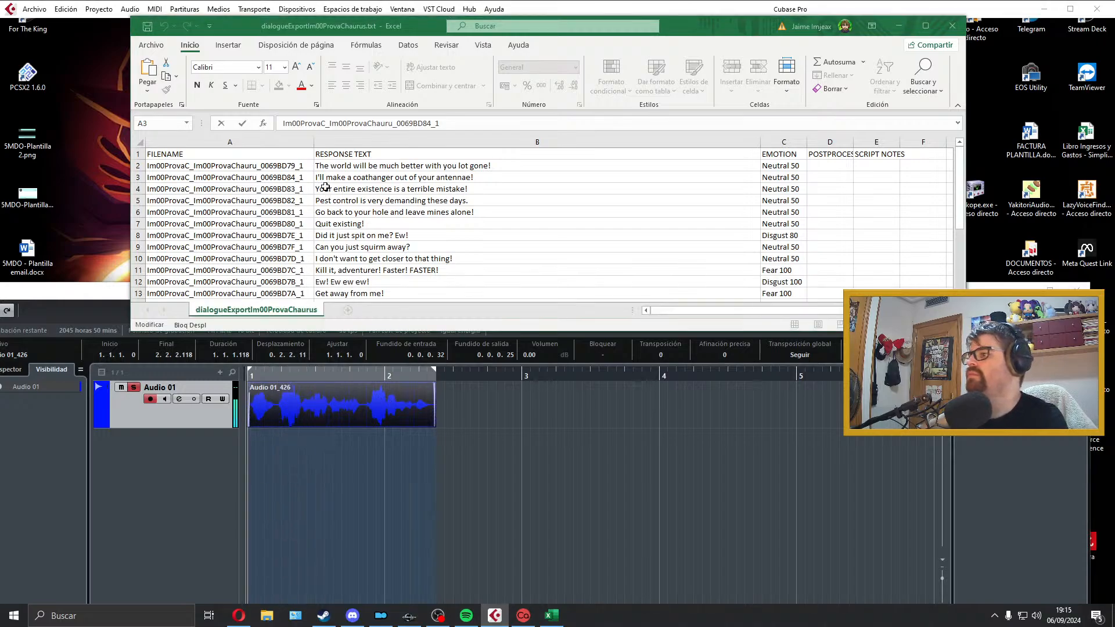
double_click(269, 189)
left_click(348, 433)
left_click(311, 405)
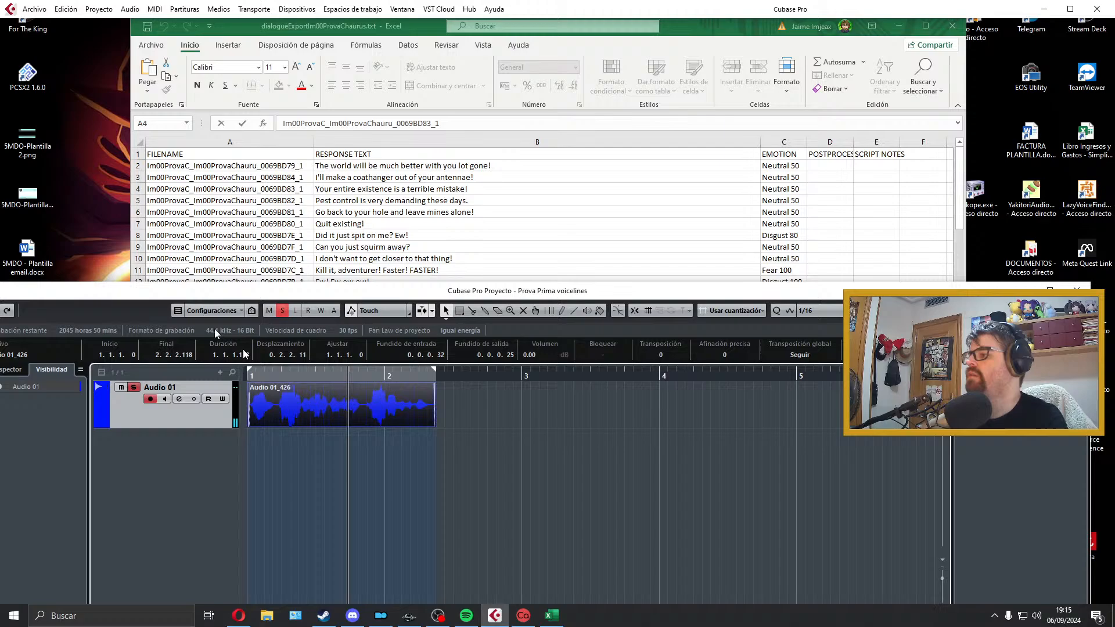
left_click(36, 10)
mouse_move(177, 189)
left_click(255, 213)
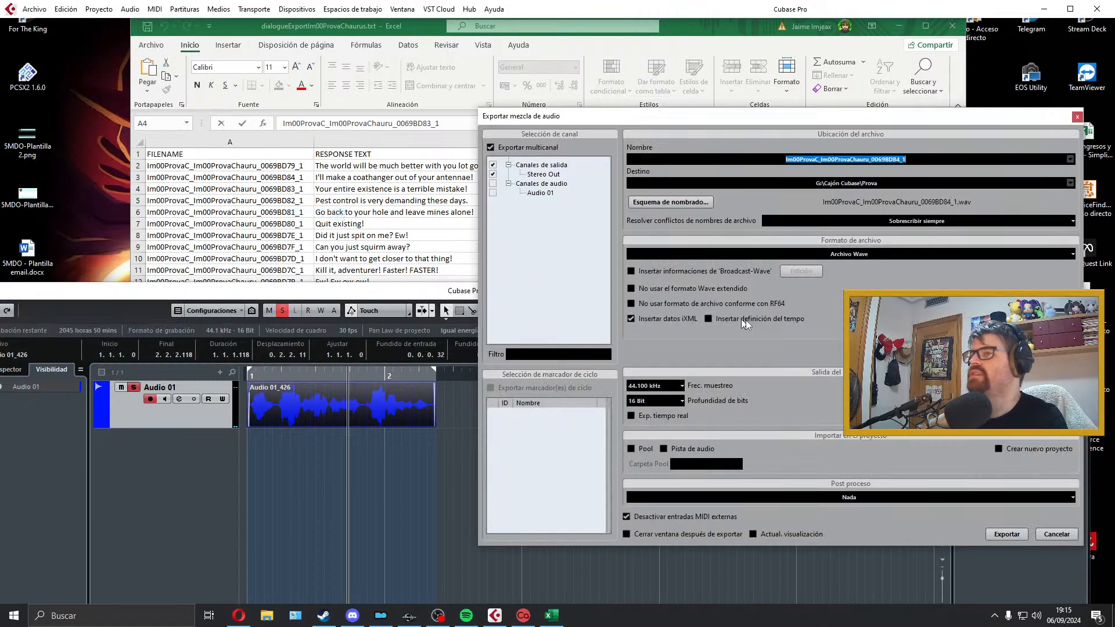
left_click(1006, 534)
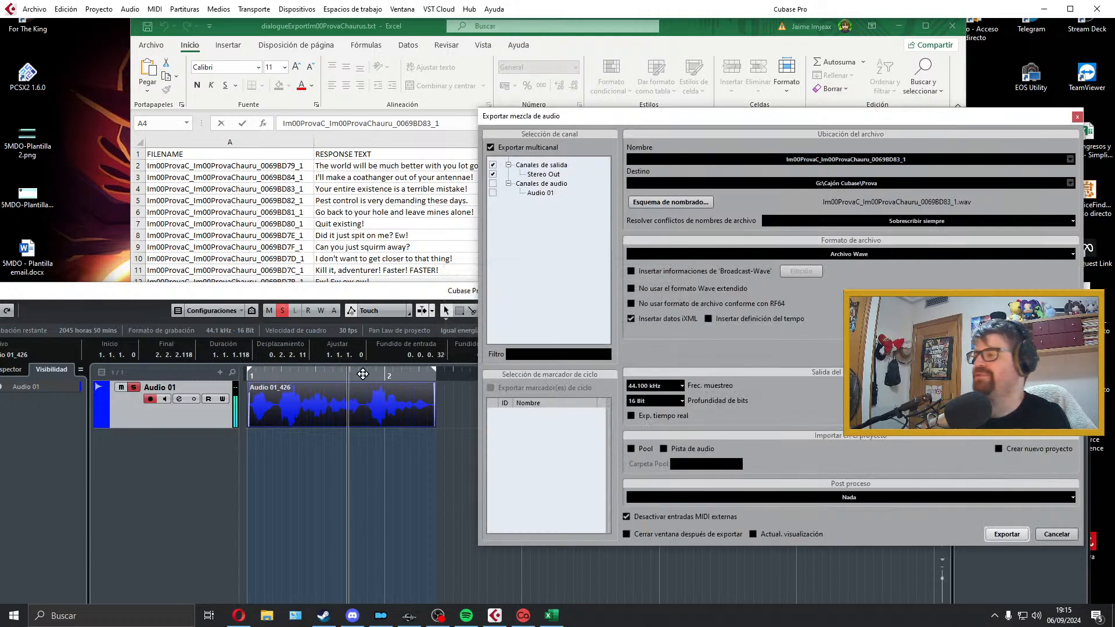
left_click(1077, 116)
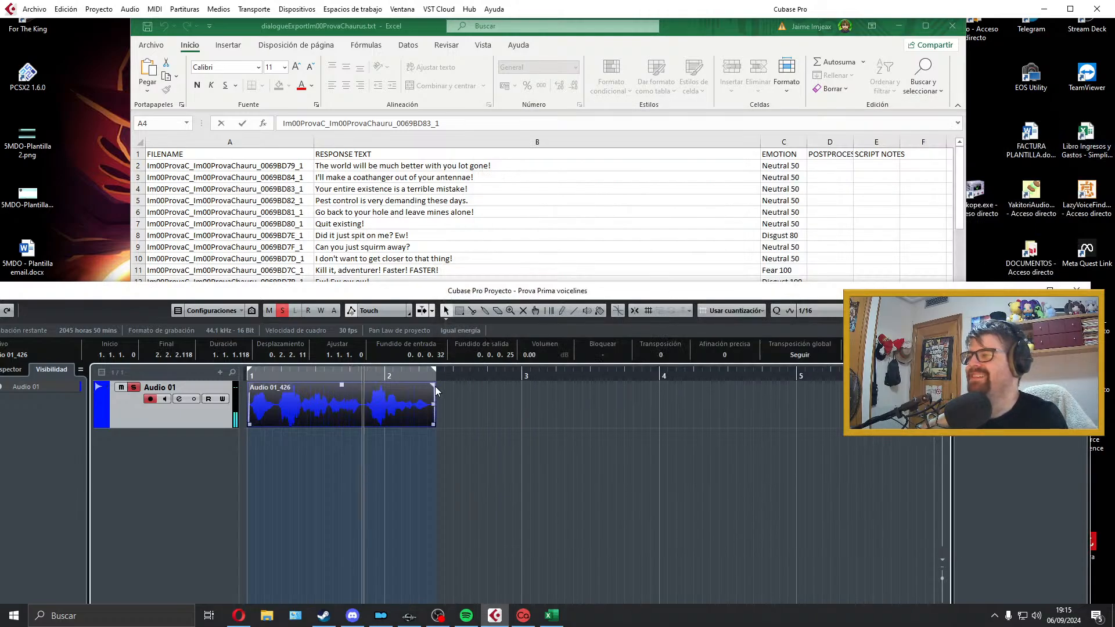
Step: Delete the exported clip from Audio 01, extend the locator range past bar 4, and return the playhead to bar 1
key("Delete")
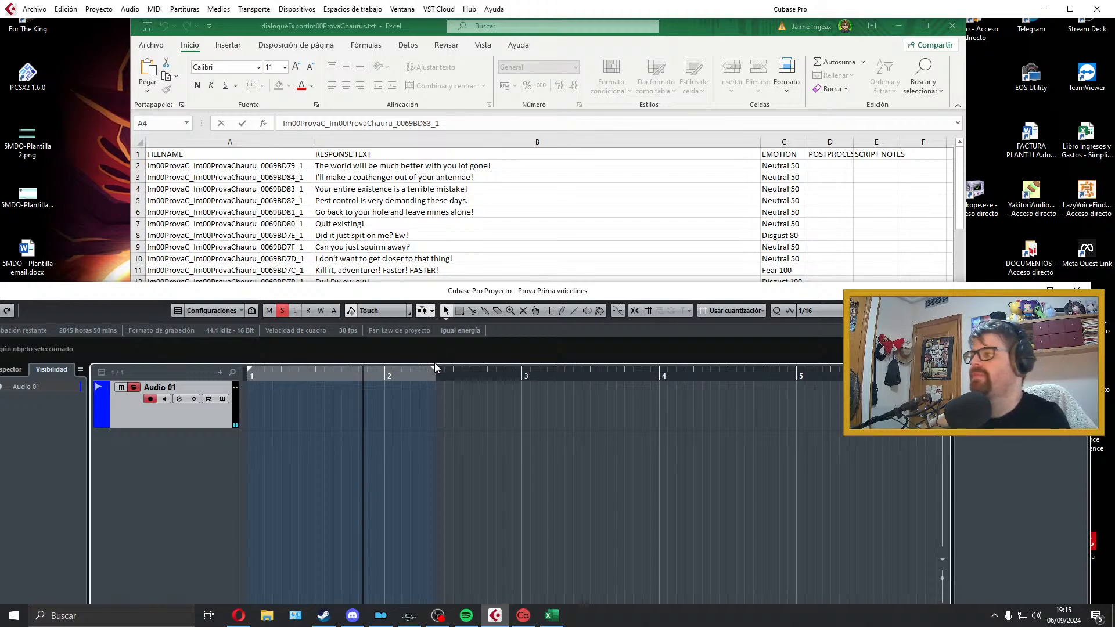
left_click_drag(435, 369, 754, 376)
left_click_drag(361, 374, 250, 372)
Step: Record a take of "Pest control is very demanding these days." on Audio 01 and play it back
key("KP_Multiply")
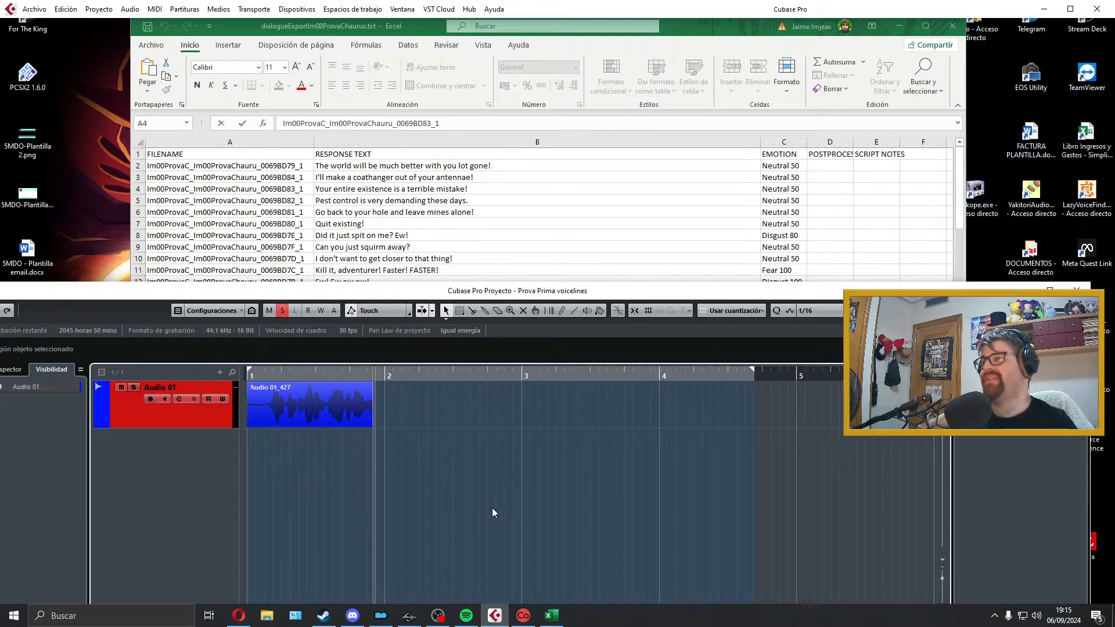
key("space")
Step: Trim both ends of the pest control clip, start it at bar 1, and add a 24-tick fade-in and a 49-tick fade-out
key("space")
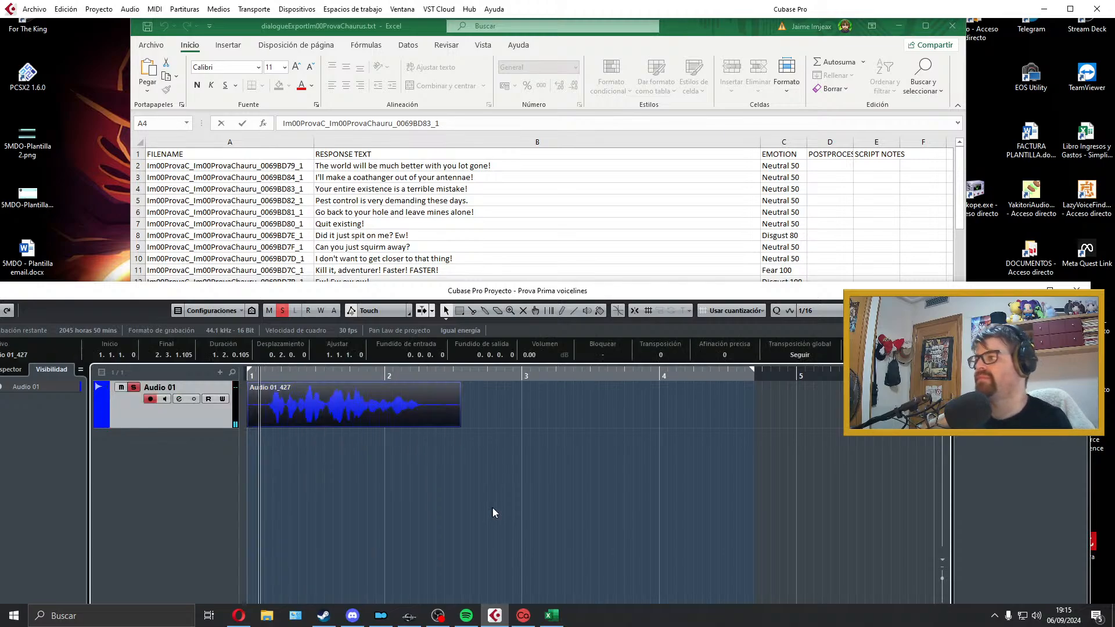
left_click_drag(249, 425, 271, 425)
key("space")
left_click_drag(385, 407, 326, 406)
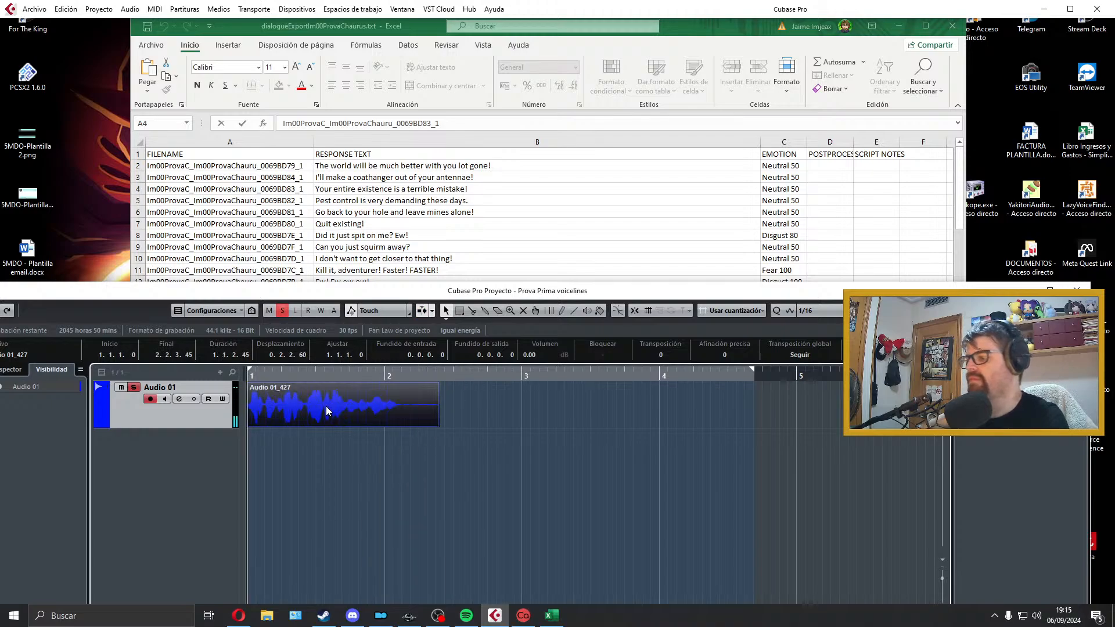
key("p")
key("space")
left_click_drag(440, 424, 394, 424)
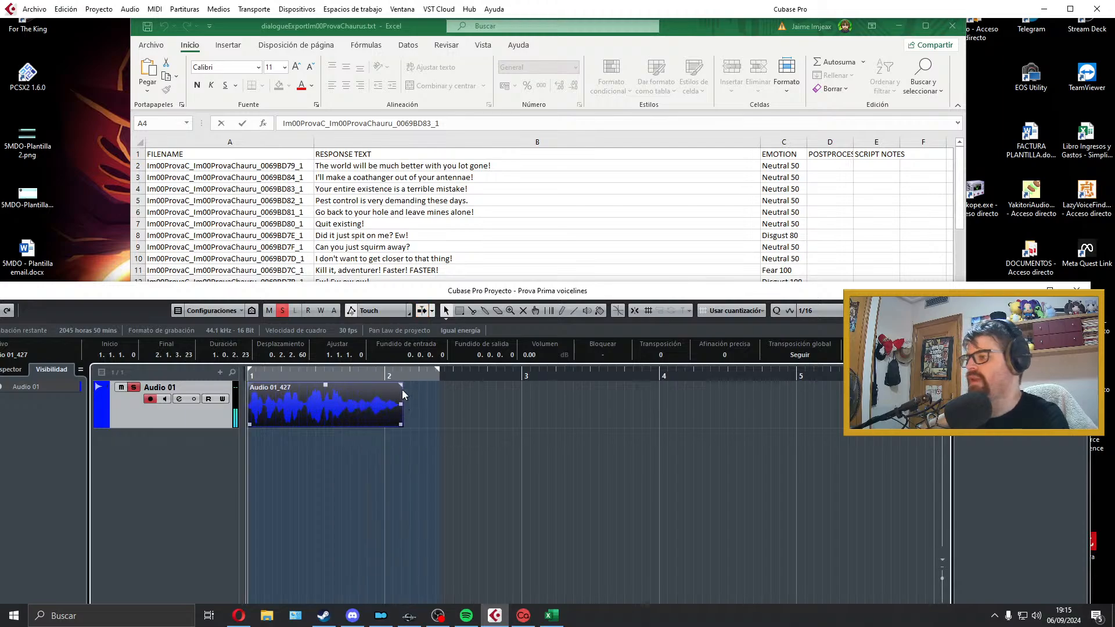
left_click_drag(401, 386, 396, 386)
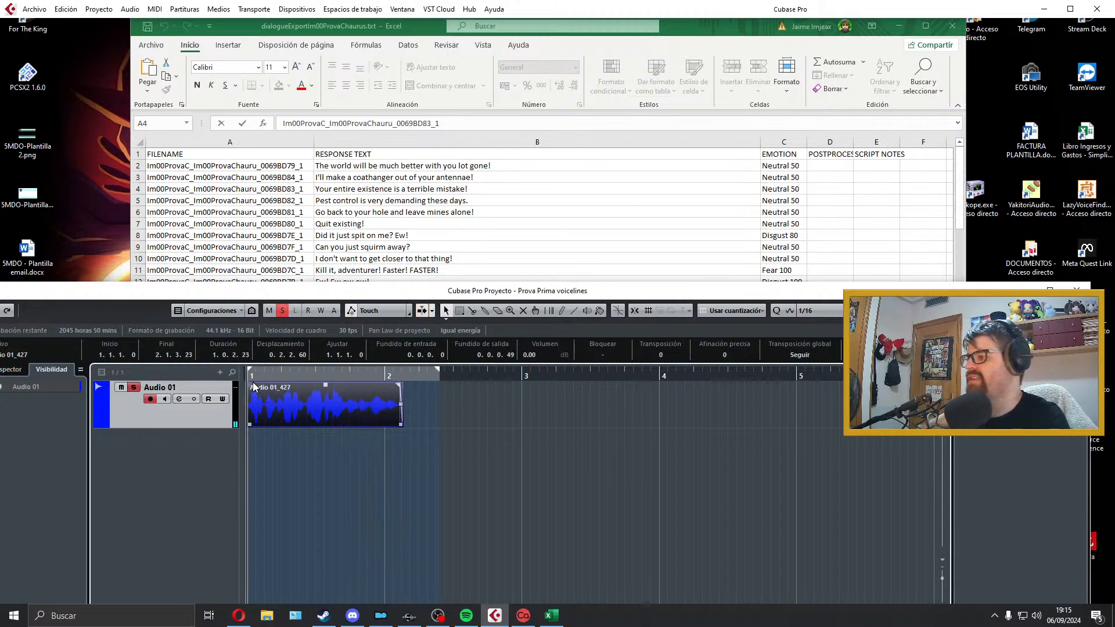
left_click_drag(254, 387, 256, 387)
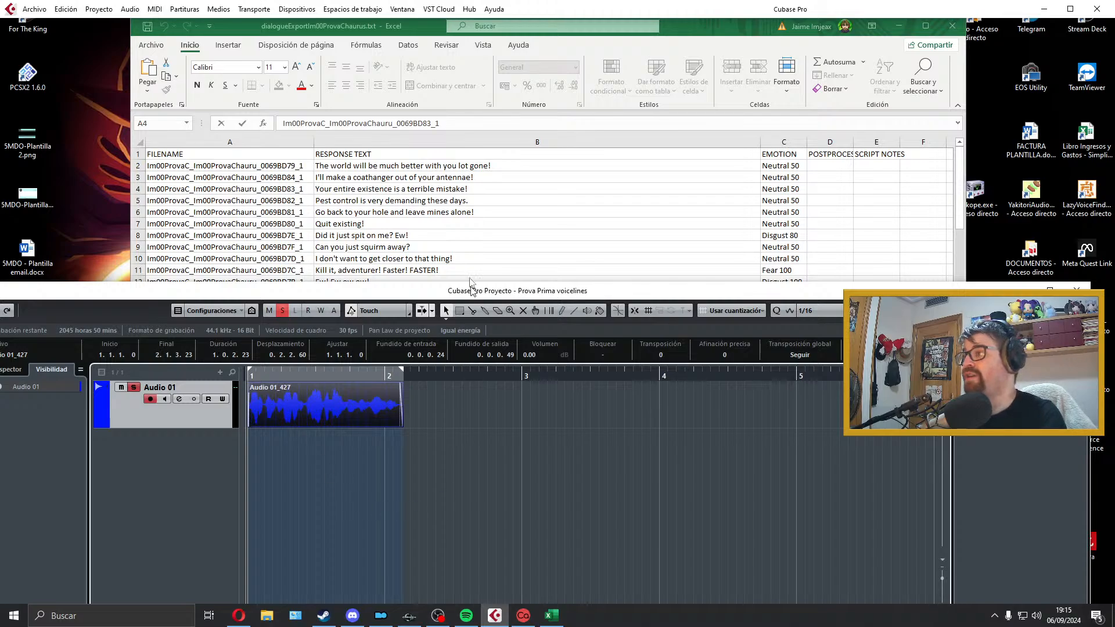
Step: Play back the trimmed pest control clip to check how it starts
left_click(468, 182)
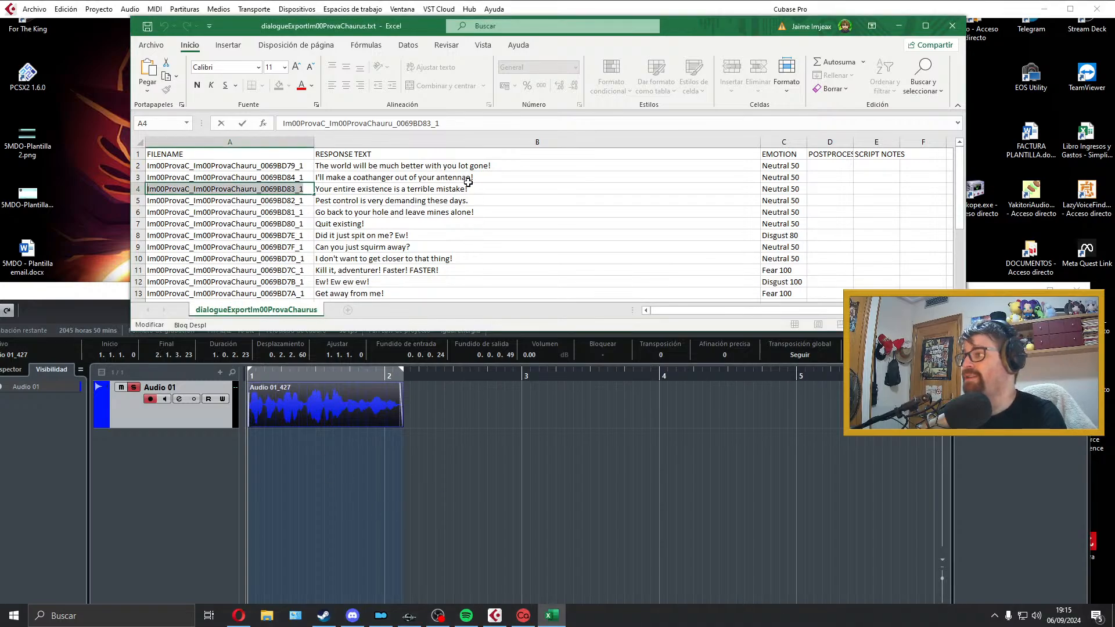
left_click(465, 406)
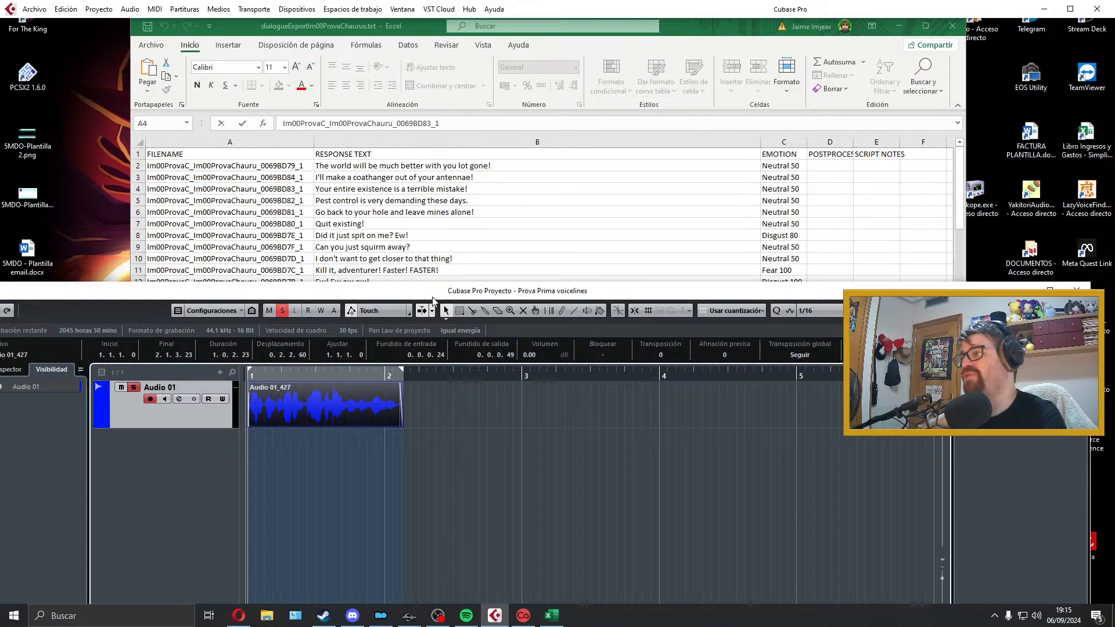
key("space")
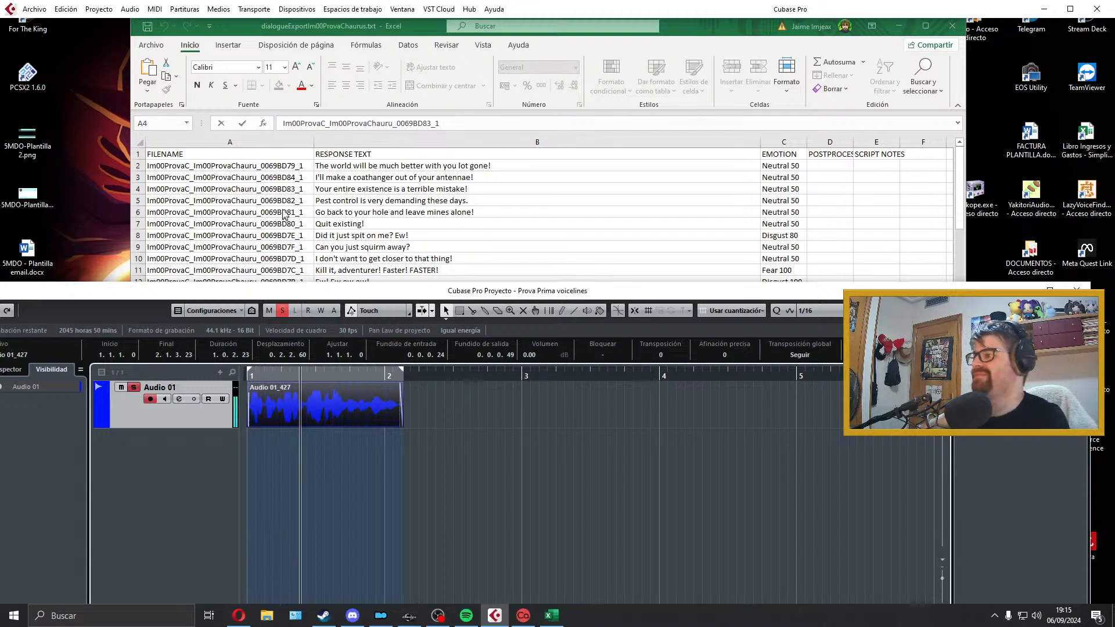
key("space")
Step: Restore a little audio at the start of the pest control clip, move it back to bar 1 and fit the locators to it
key("space")
key("space")
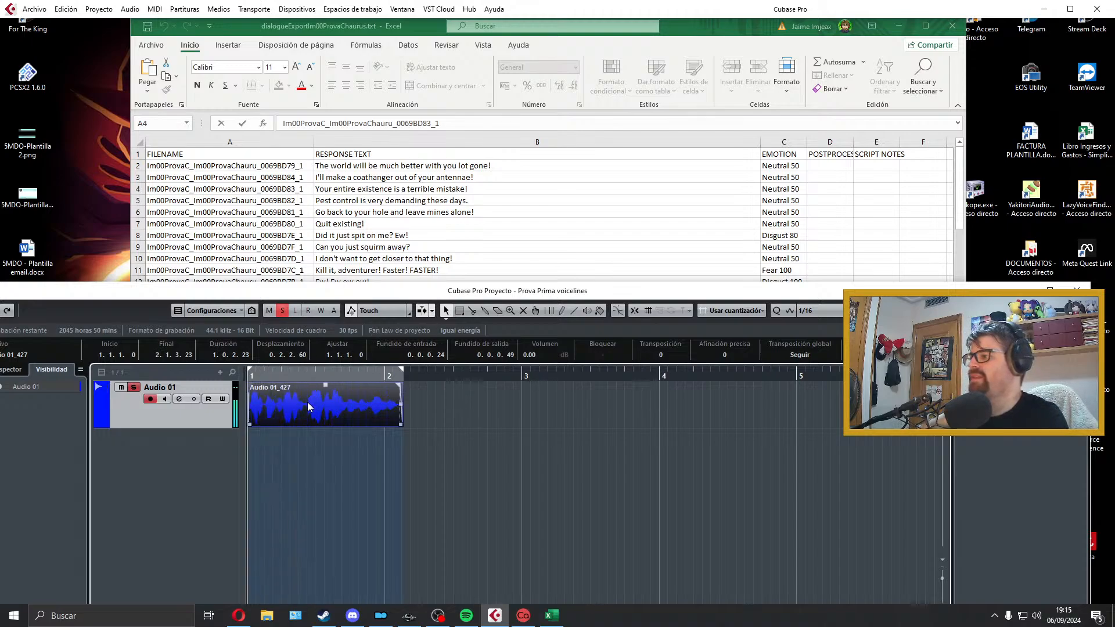
left_click_drag(247, 424, 278, 427)
key("space")
key("space")
key("space")
key("space")
left_click_drag(353, 410, 312, 410)
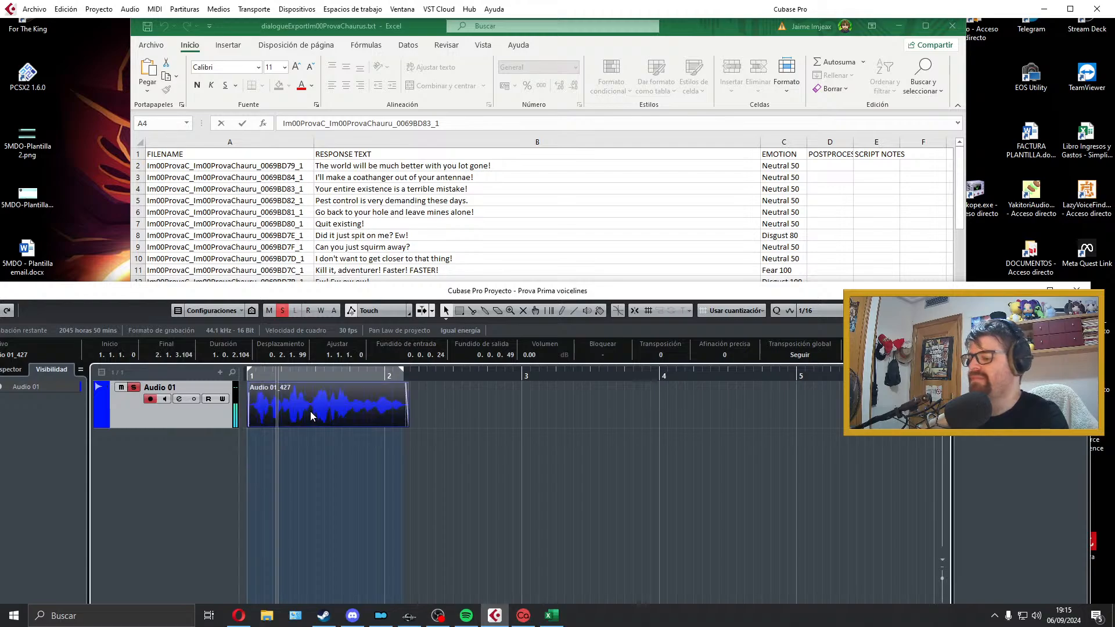
key("p")
key("l")
Step: Copy the pest control line's filename from the sheet and export the mix as Im00ProvaC_Im00ProvaChauru_0069BD82_1
left_click(307, 212)
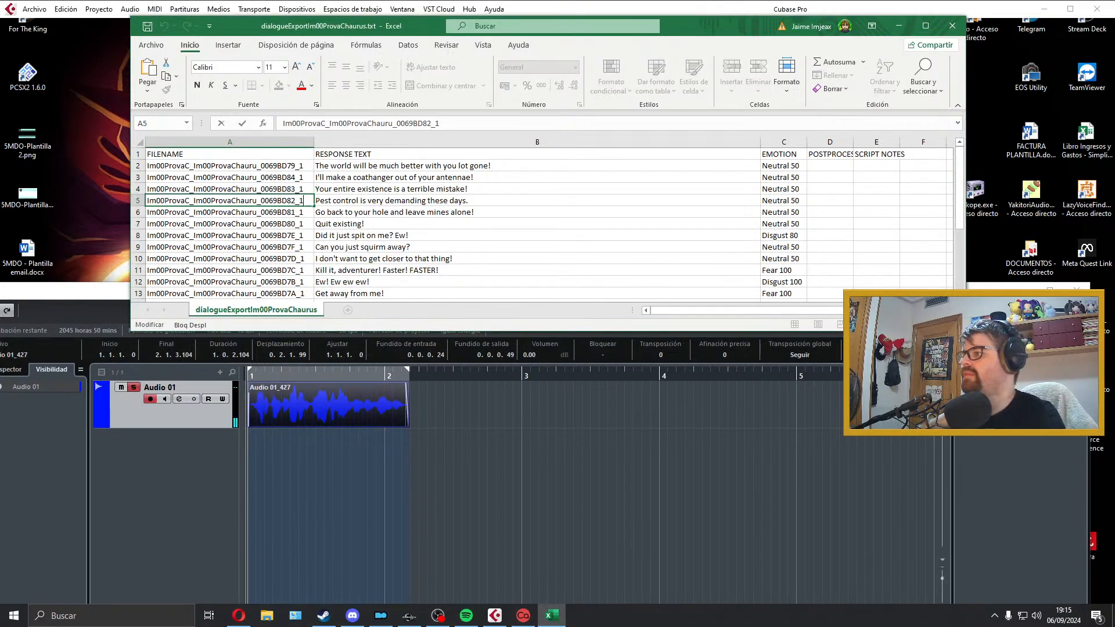
key("Down")
left_click(370, 401)
left_click(35, 9)
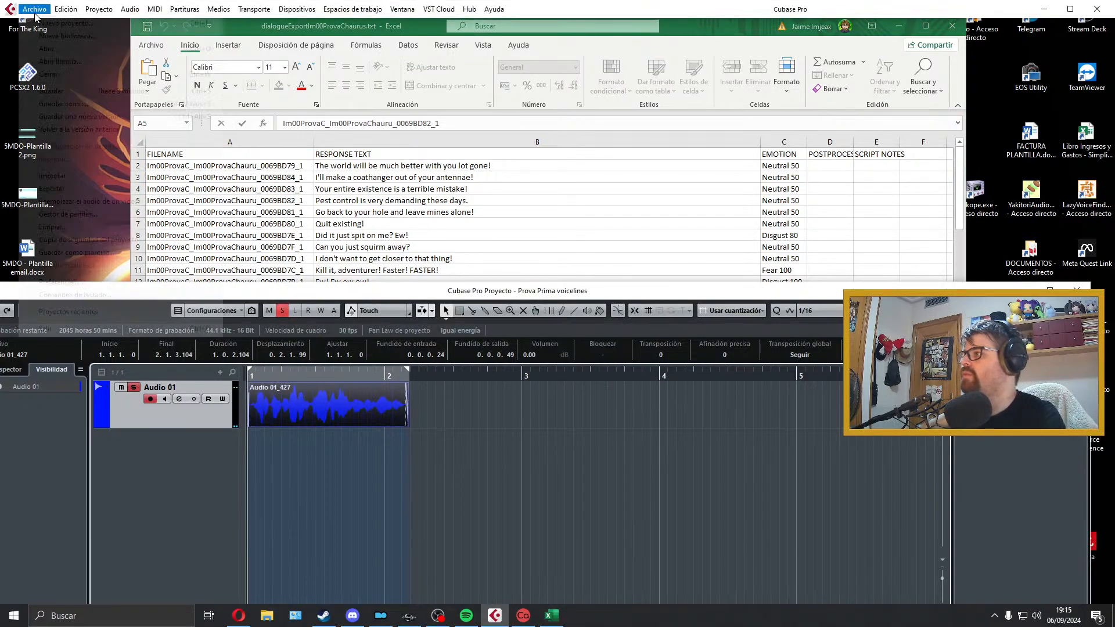
mouse_move(174, 188)
left_click(251, 215)
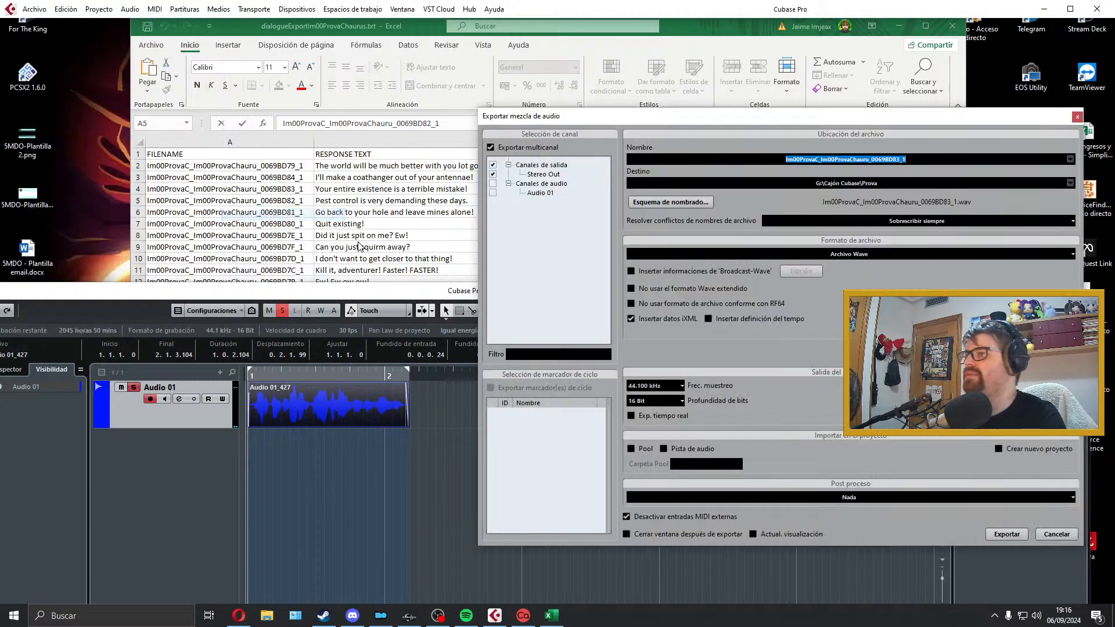
left_click(1006, 534)
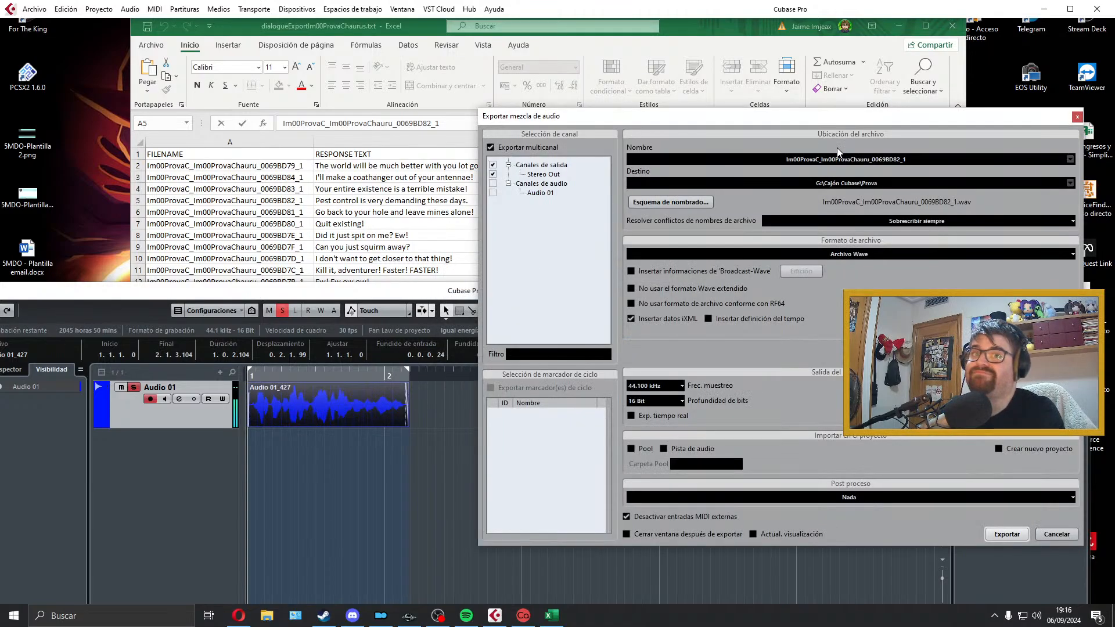
left_click(1077, 118)
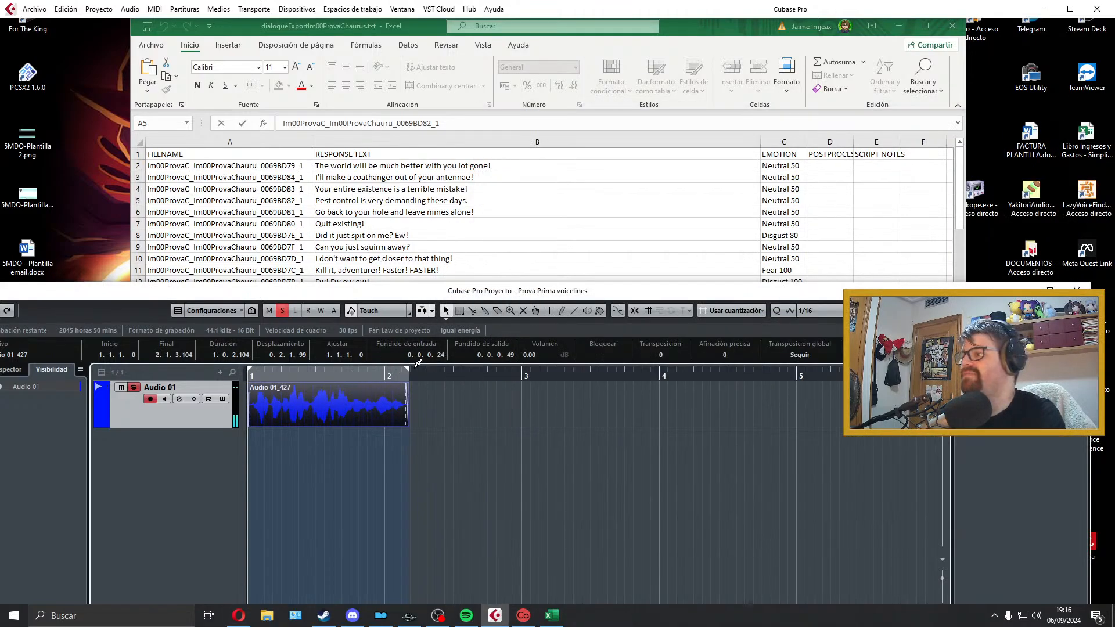
Step: Delete the exported pest control clip from Audio 01 and extend the locator range past bar 4
key("Delete")
left_click_drag(409, 371, 691, 371)
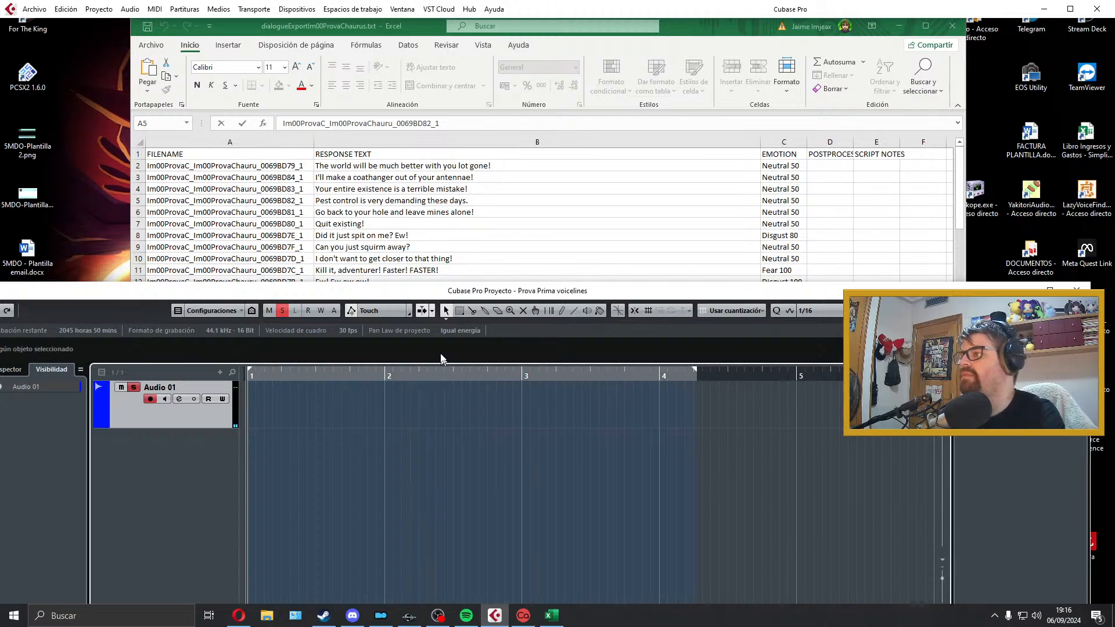
Step: Record a take of "Go back to your hole and leave mines alone!" on Audio 01 and listen to it
key("KP_Multiply")
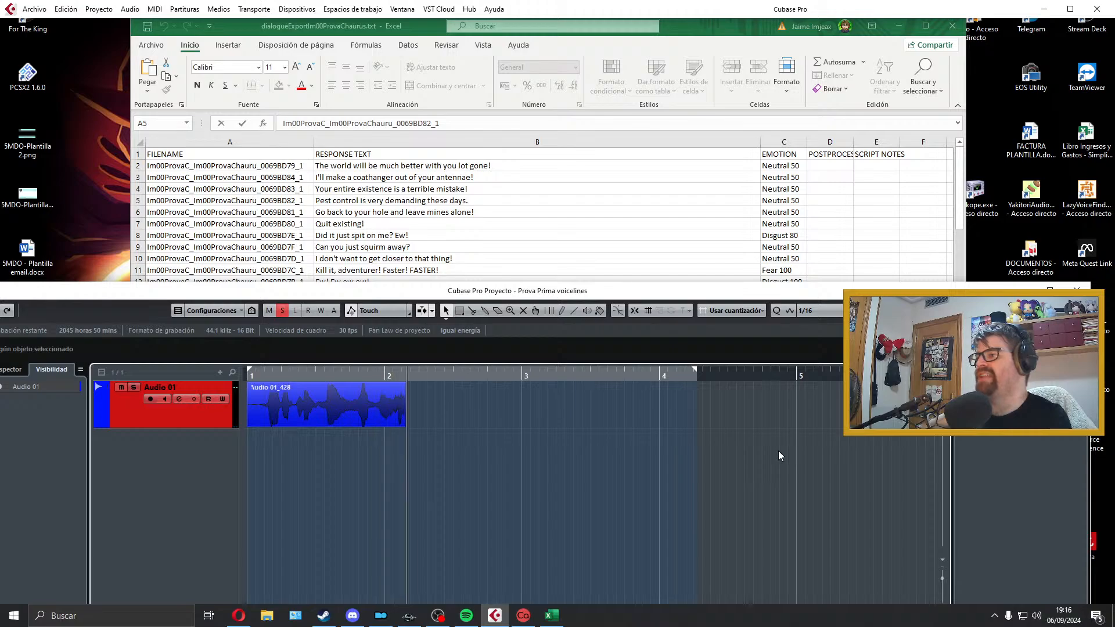
key("space")
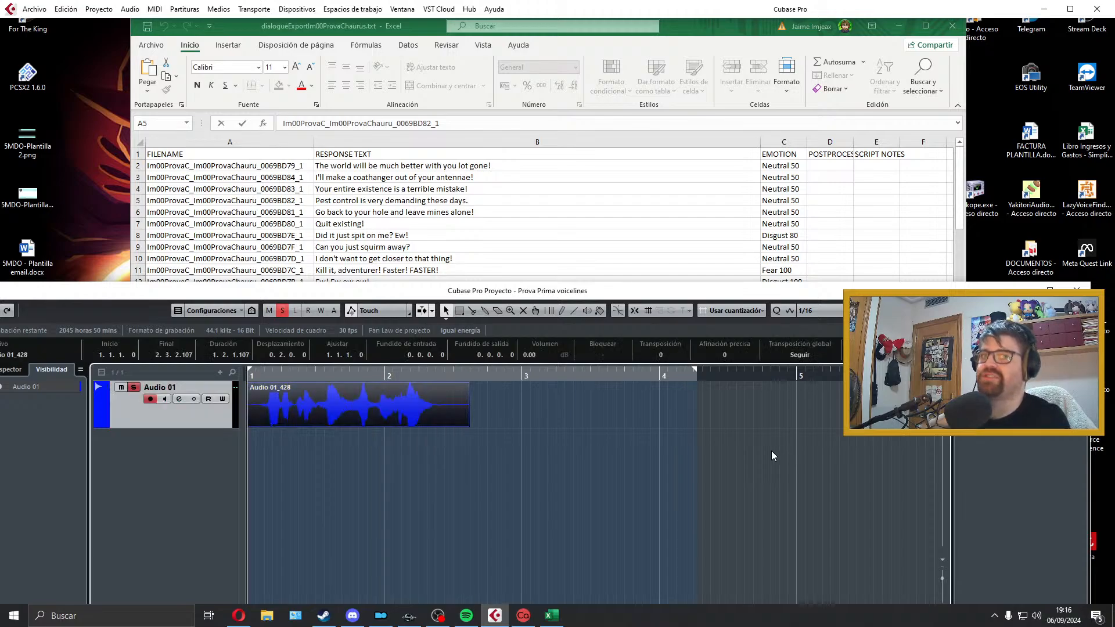
key("space")
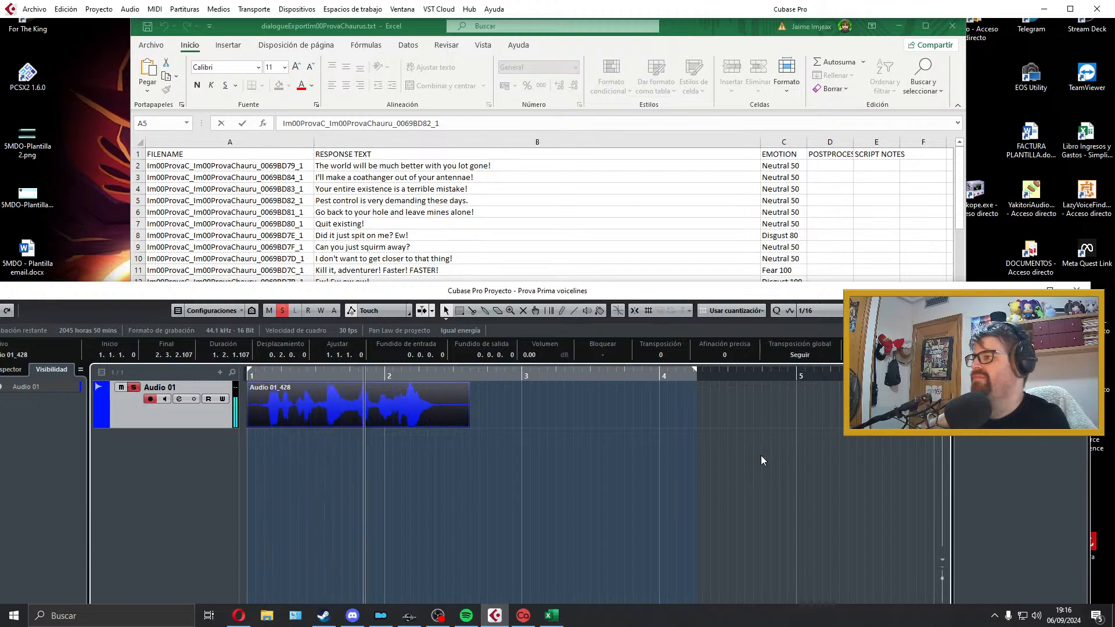
key("space")
Step: Trim both ends of the new clip, add a 32-tick fade-in and a 73-tick fade-out, and fit the locators to it
left_click_drag(249, 424, 252, 385)
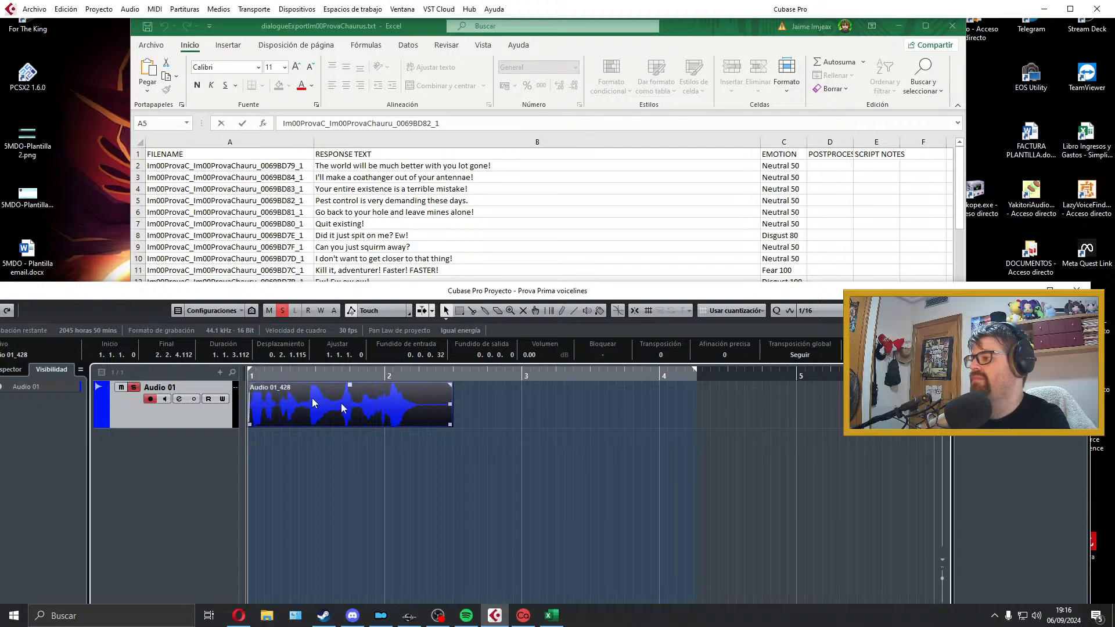
key("space")
left_click_drag(451, 425, 426, 425)
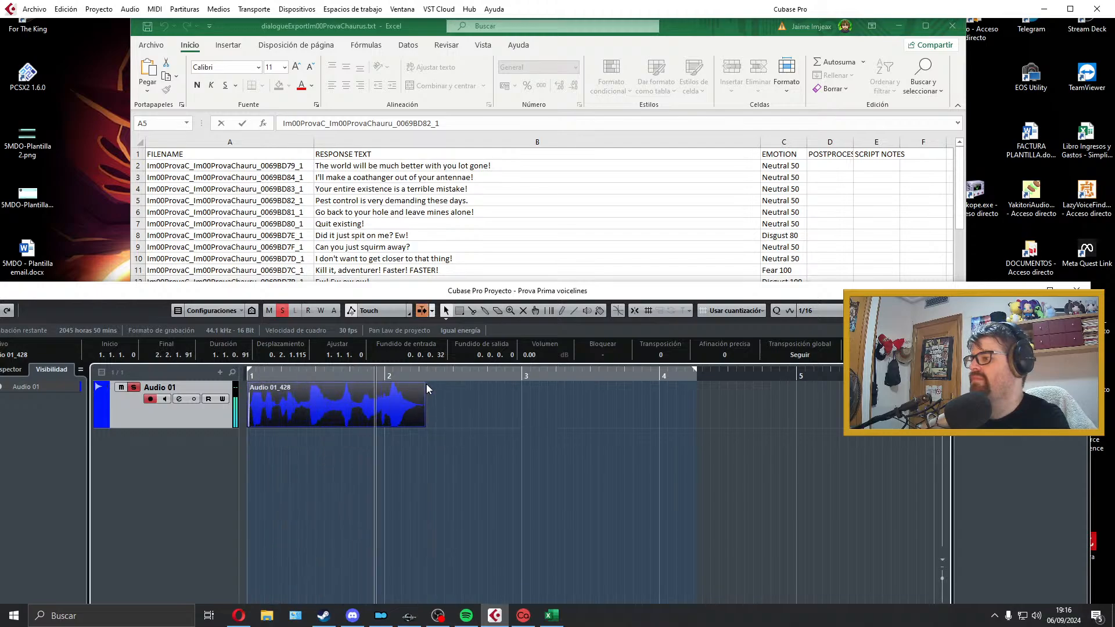
left_click_drag(425, 385, 420, 385)
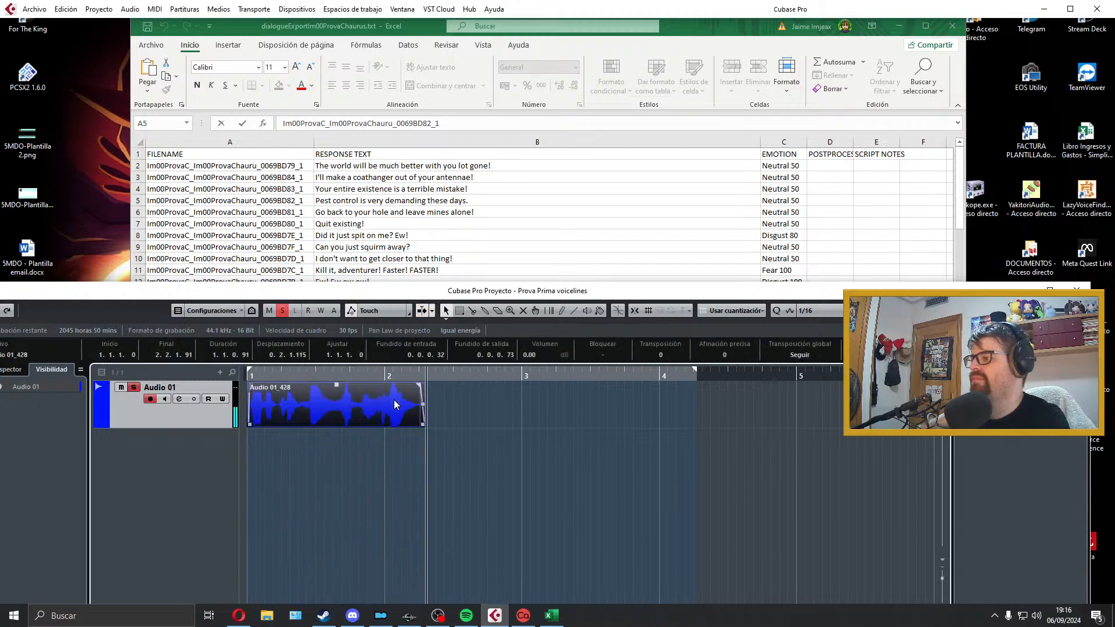
key("p")
Step: Copy the filename beside "Go back to your hole and leave mines alone!" and export the mix as Im00ProvaC_Im00ProvaChauru_0069BD81_1
key("alt+Tab")
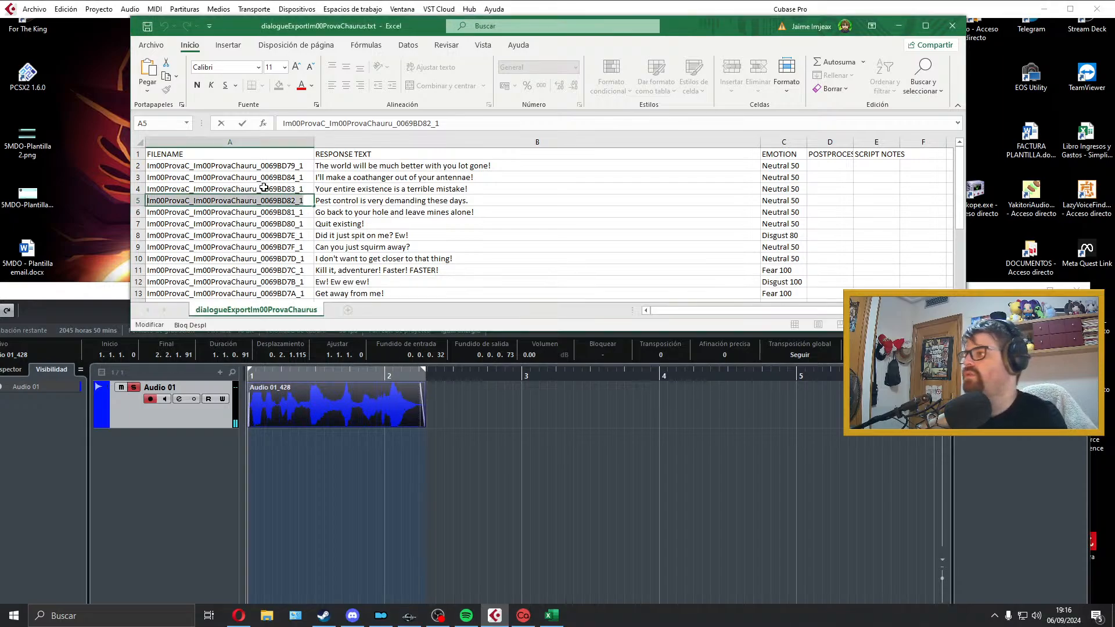
double_click(270, 212)
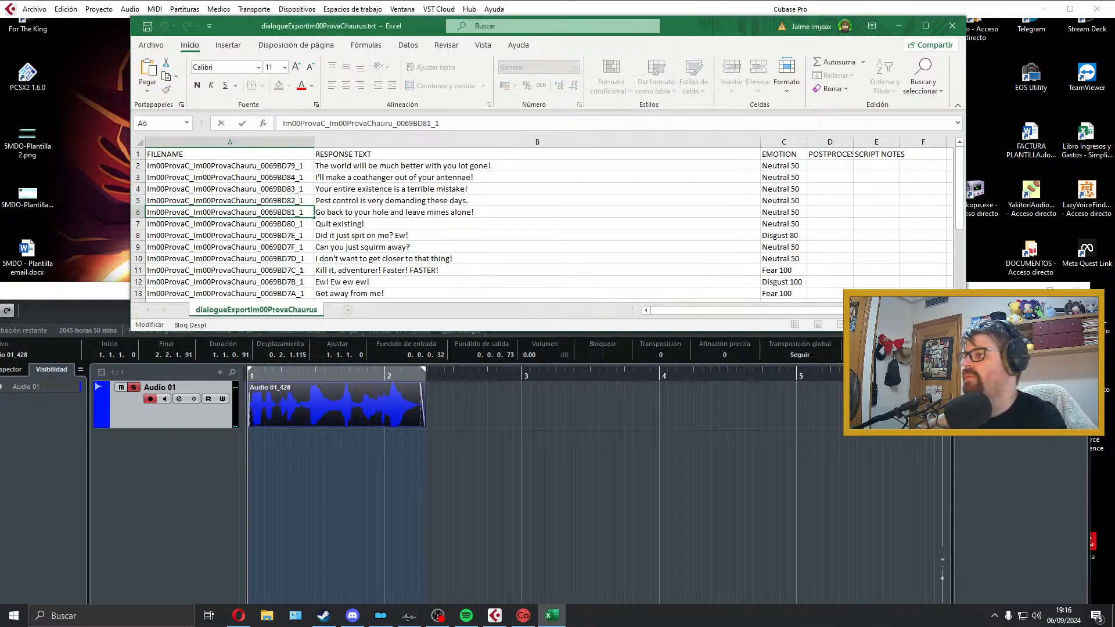
key("alt+Tab")
left_click(46, 8)
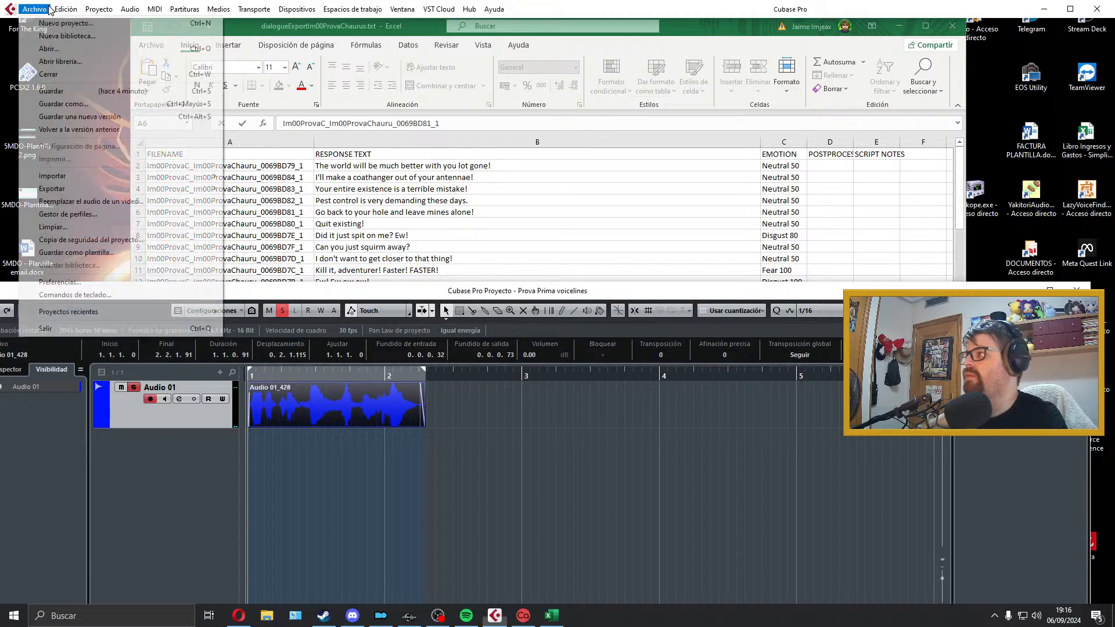
mouse_move(58, 188)
left_click(250, 194)
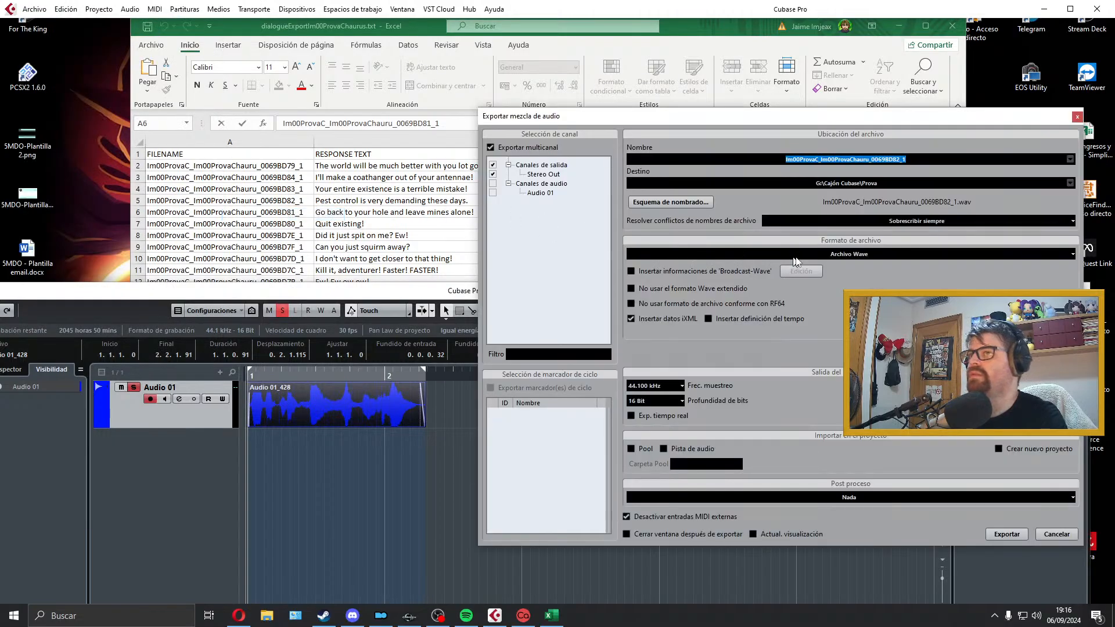
left_click(1002, 532)
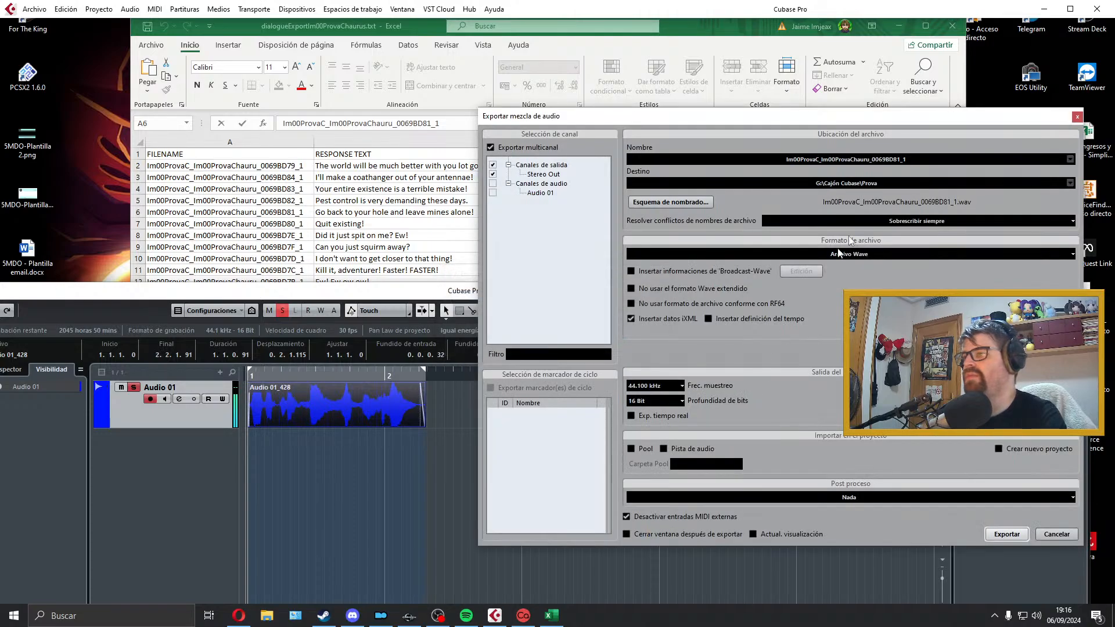
Step: Close the export window, delete the exported "Go back to your hole" clip from Audio 01, and extend the locator range past bar 4
left_click(1076, 119)
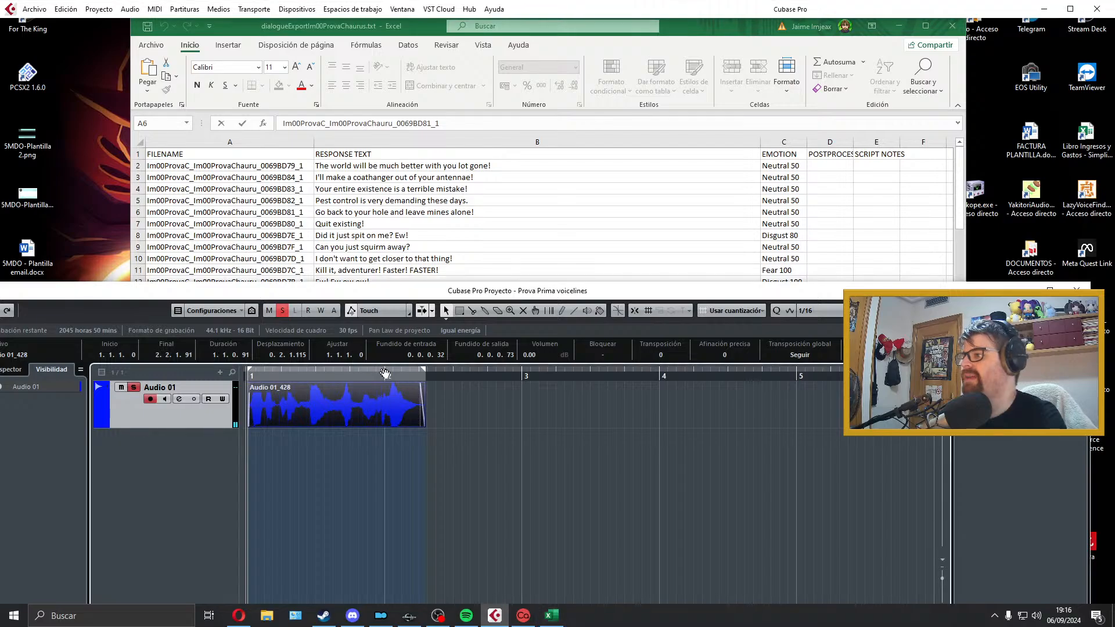
key("Delete")
left_click_drag(426, 370, 690, 373)
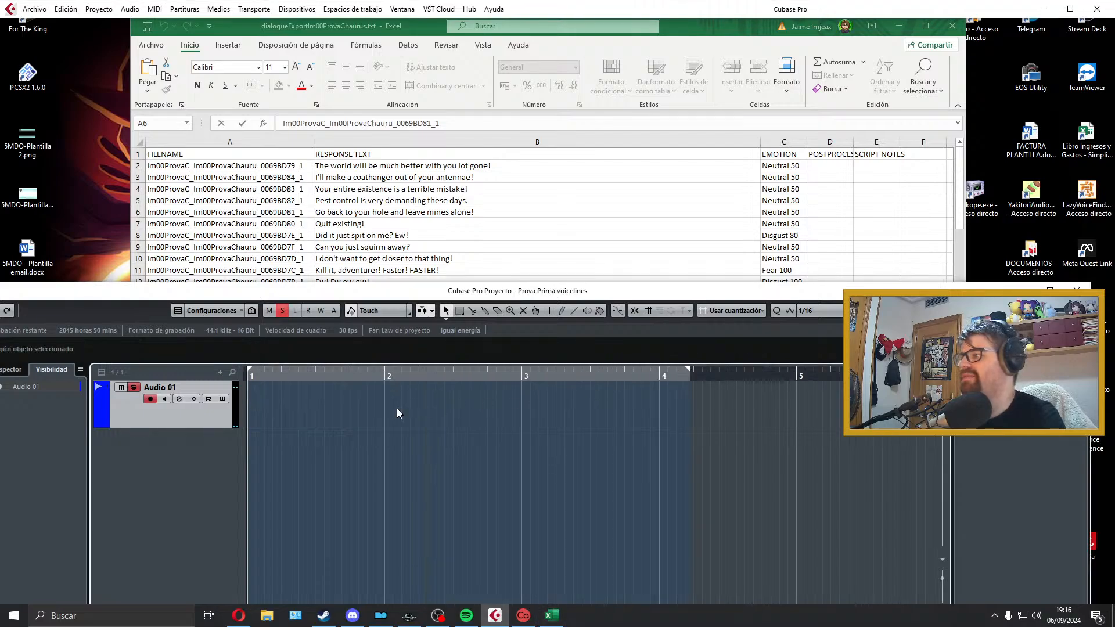
Step: Record a take of "Quit existing!" on Audio 01 and listen to it
key("KP_Multiply")
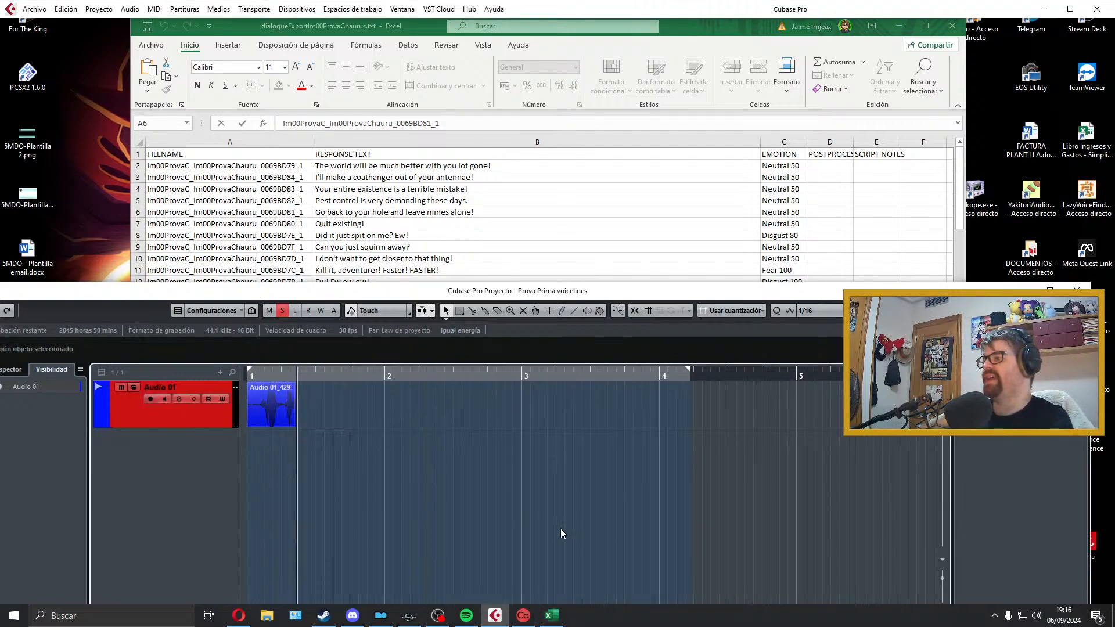
key("space")
key("space")
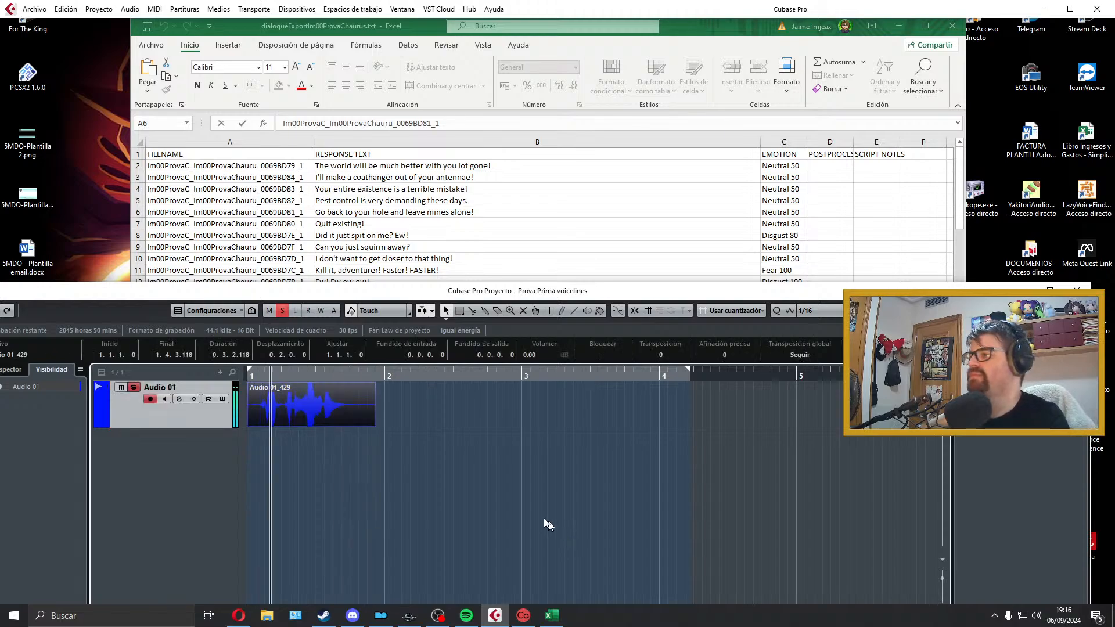
key("space")
Step: Trim both ends of the "Quit existing!" clip, align it to bar 1, add a 48-tick fade-in and 57-tick fade-out, and fit the locators to it
left_click_drag(249, 427, 257, 427)
left_click_drag(283, 408, 267, 407)
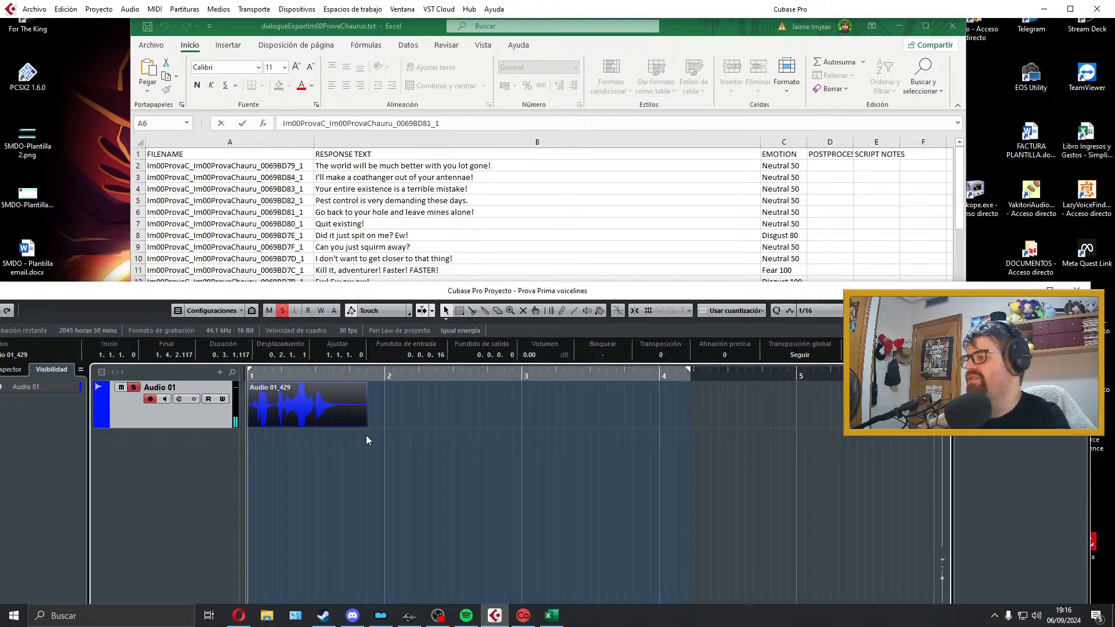
left_click_drag(366, 424, 345, 422)
left_click_drag(341, 383, 337, 384)
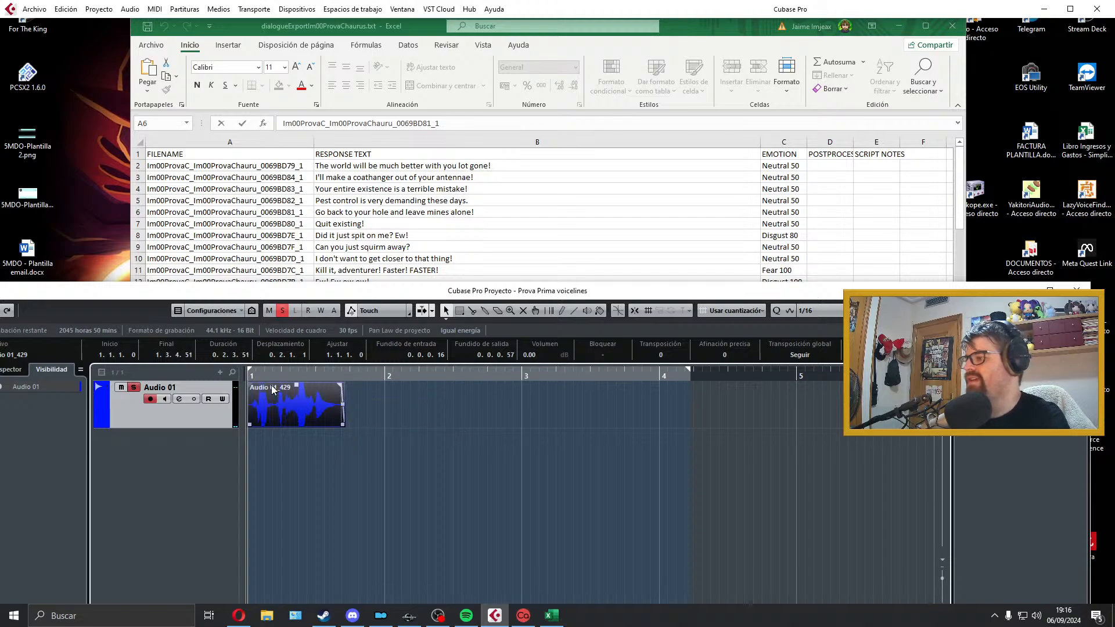
left_click_drag(250, 383, 253, 384)
key("p")
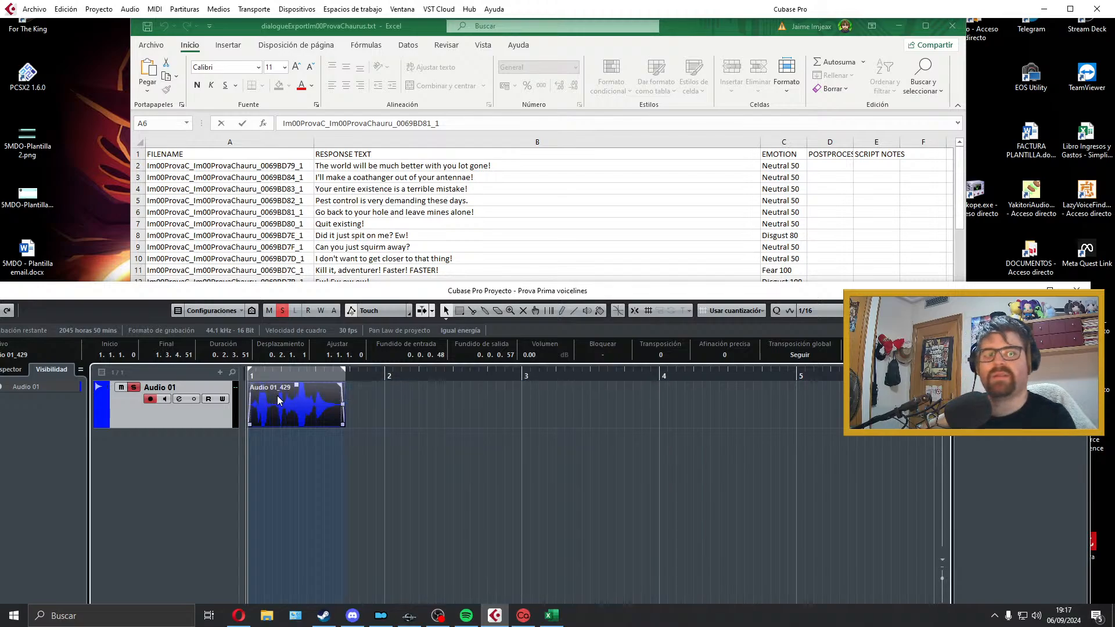
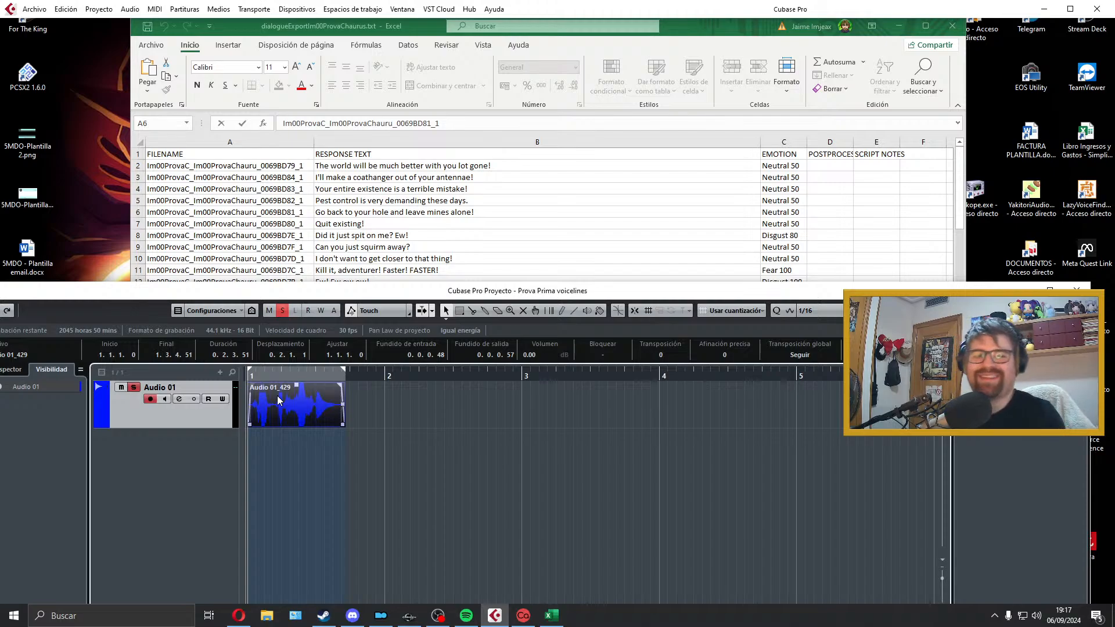
Step: Copy the filename beside "Quit existing!" and export the mix as Im00ProvaC_Im00ProvaChauru_0069BD80_1
key("space")
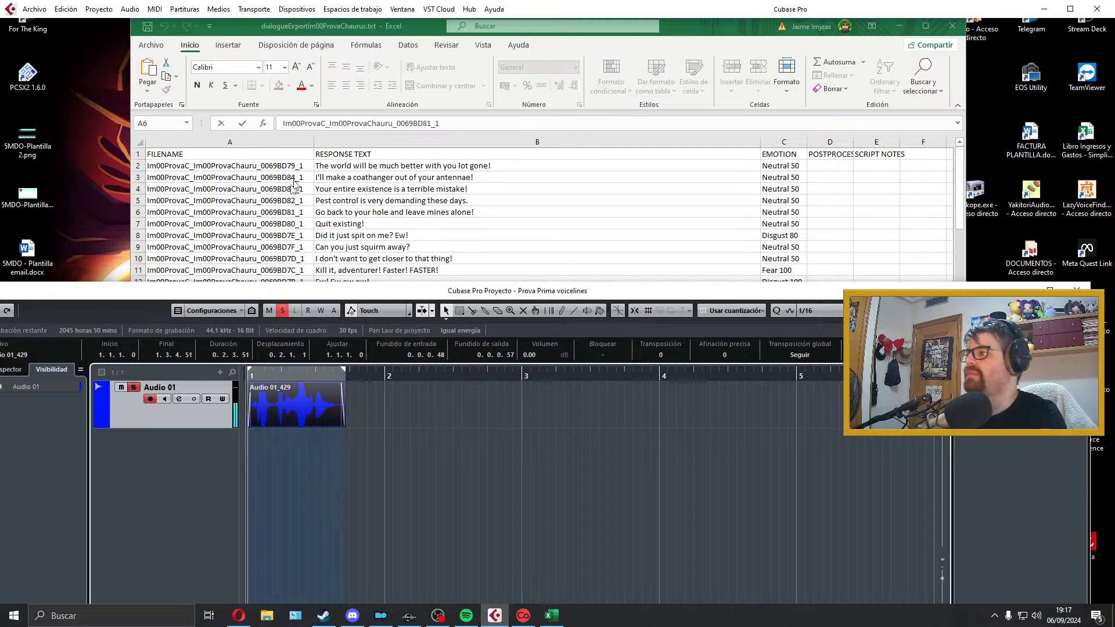
left_click(280, 212)
left_click(279, 223)
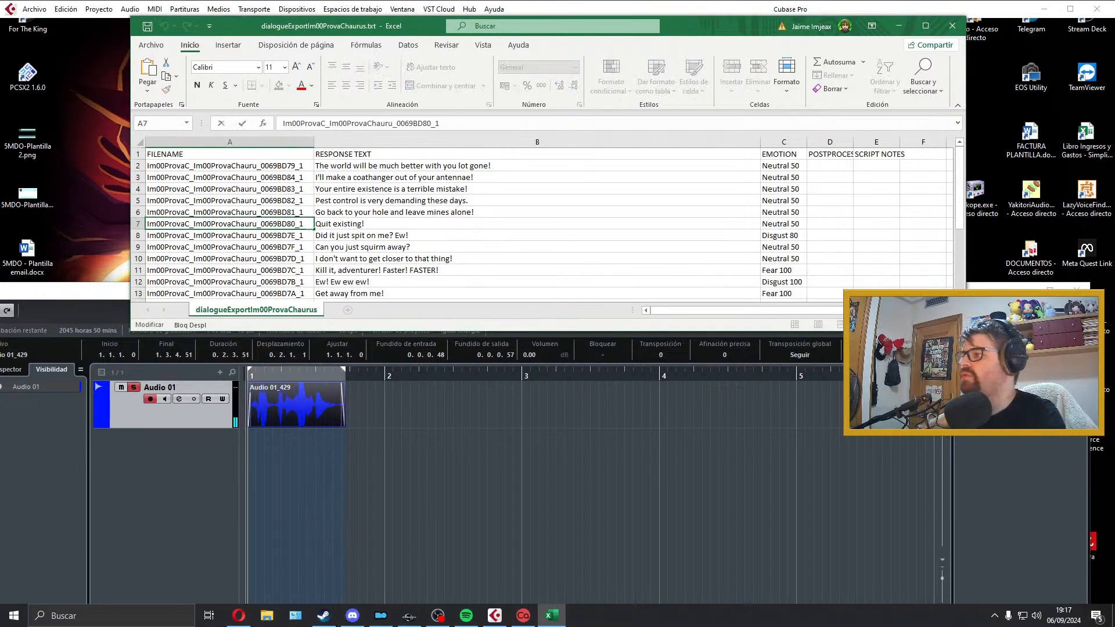
left_click(35, 9)
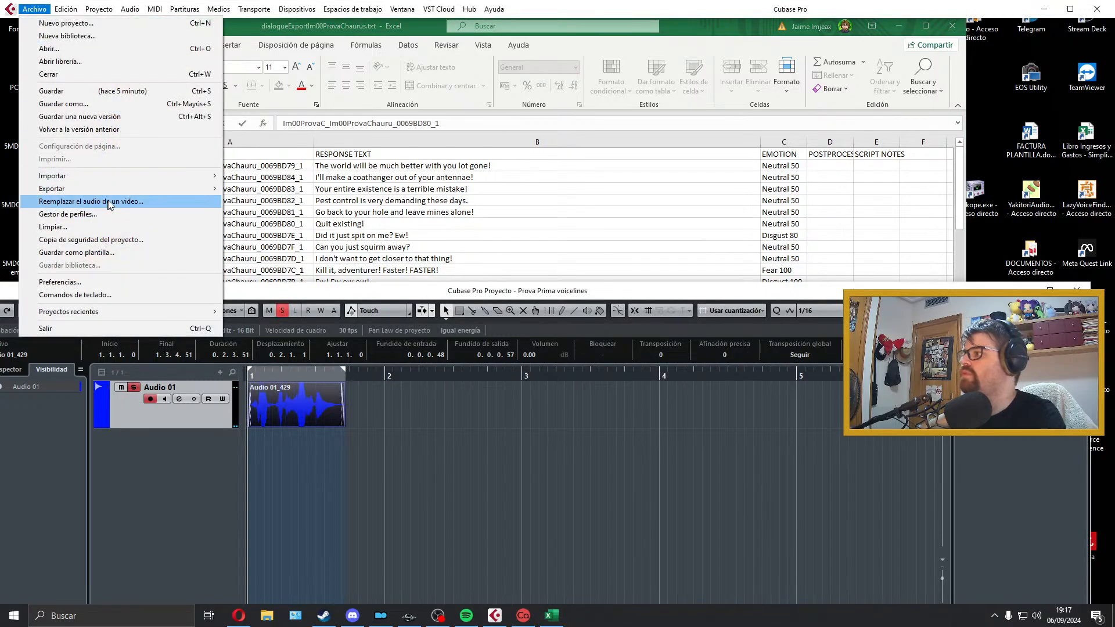
mouse_move(111, 188)
left_click(299, 216)
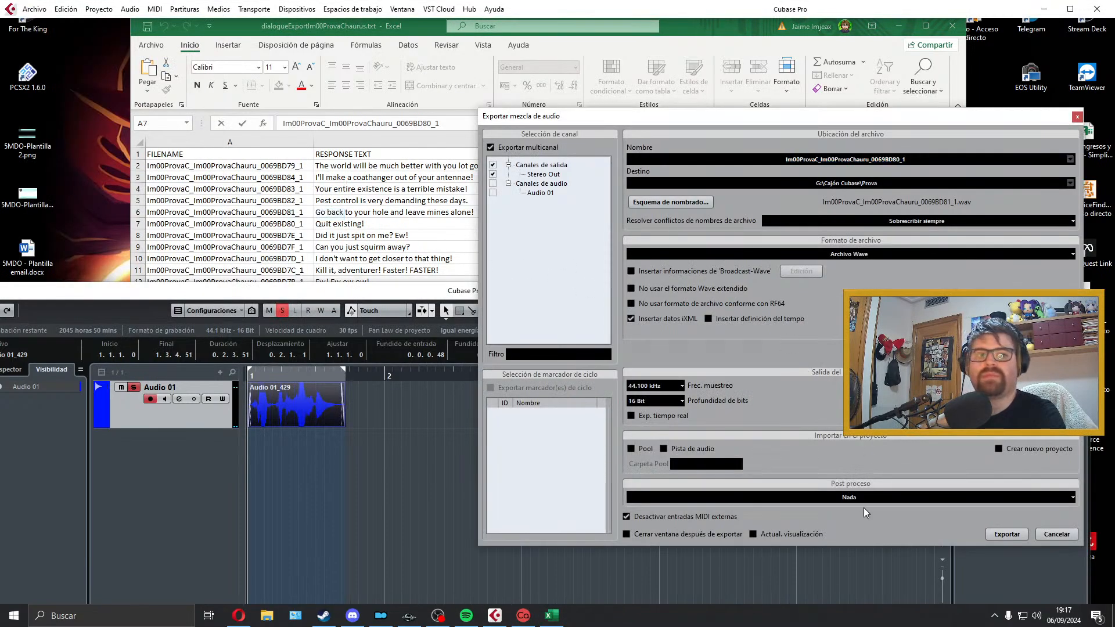
left_click(1007, 534)
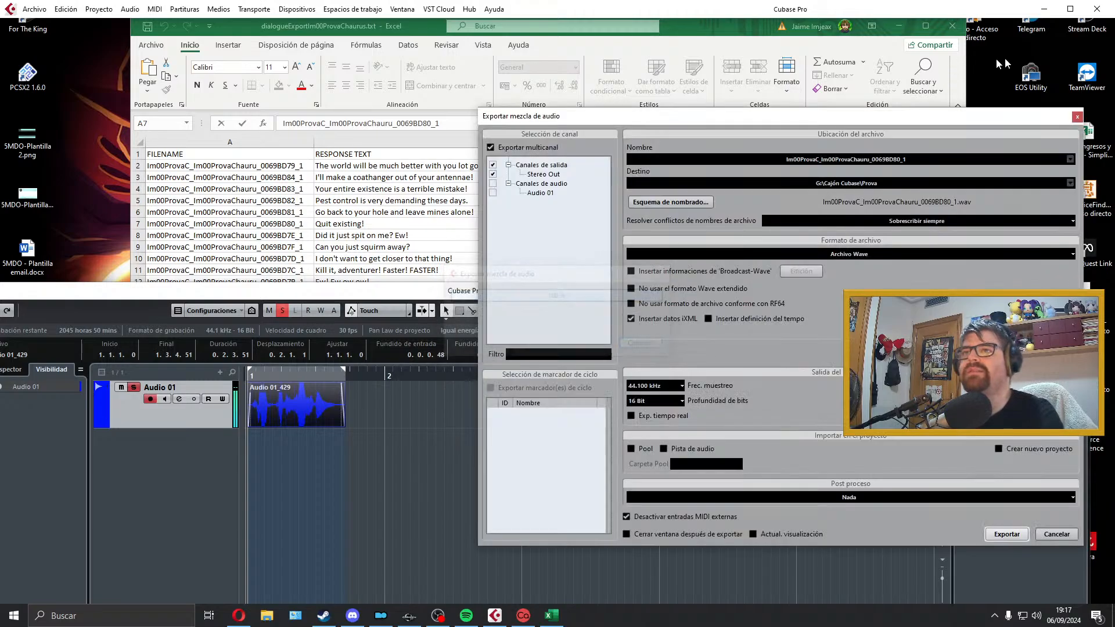
Step: Delete the exported "Quit existing!" clip from Audio 01 and extend the locator range to just before bar 4
left_click(1079, 110)
key("Delete")
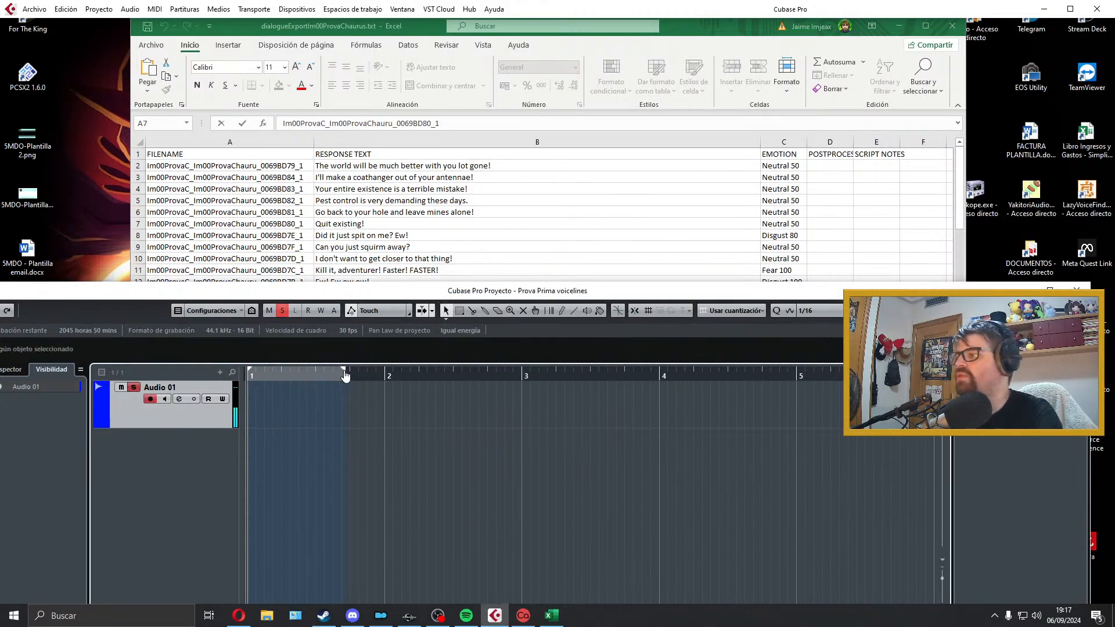
left_click_drag(344, 371, 638, 370)
scroll(464, 258, "down", 1)
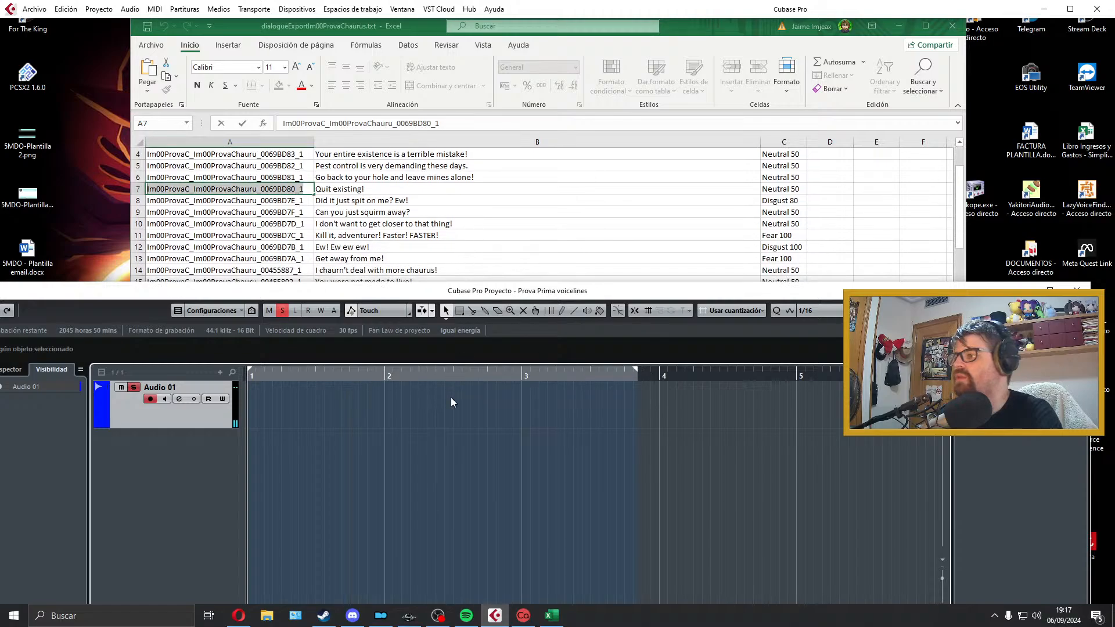
key("KP_Multiply")
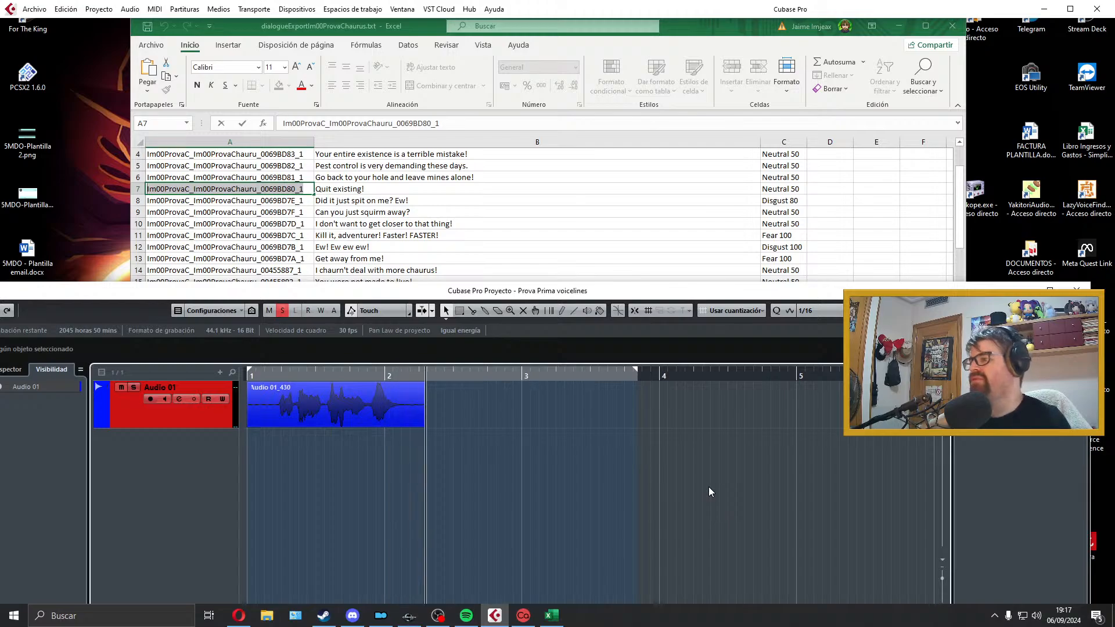
key("space")
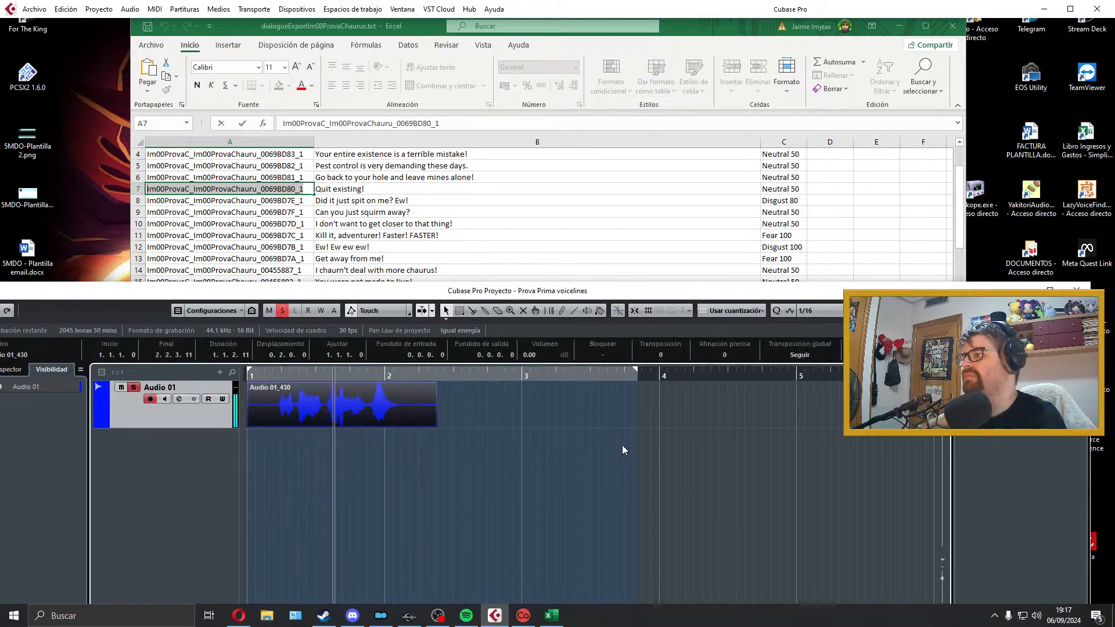
key("space")
key("Delete")
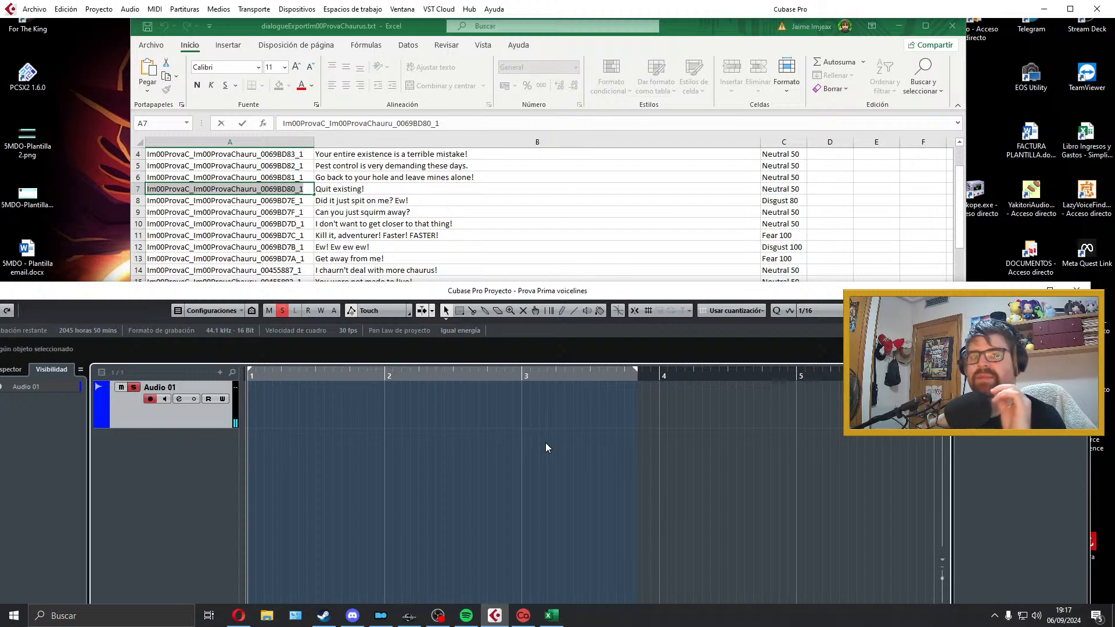
Step: Record a take of "Did it just spit on me? Ew!" on Audio 01 and listen to it
key("KP_Multiply")
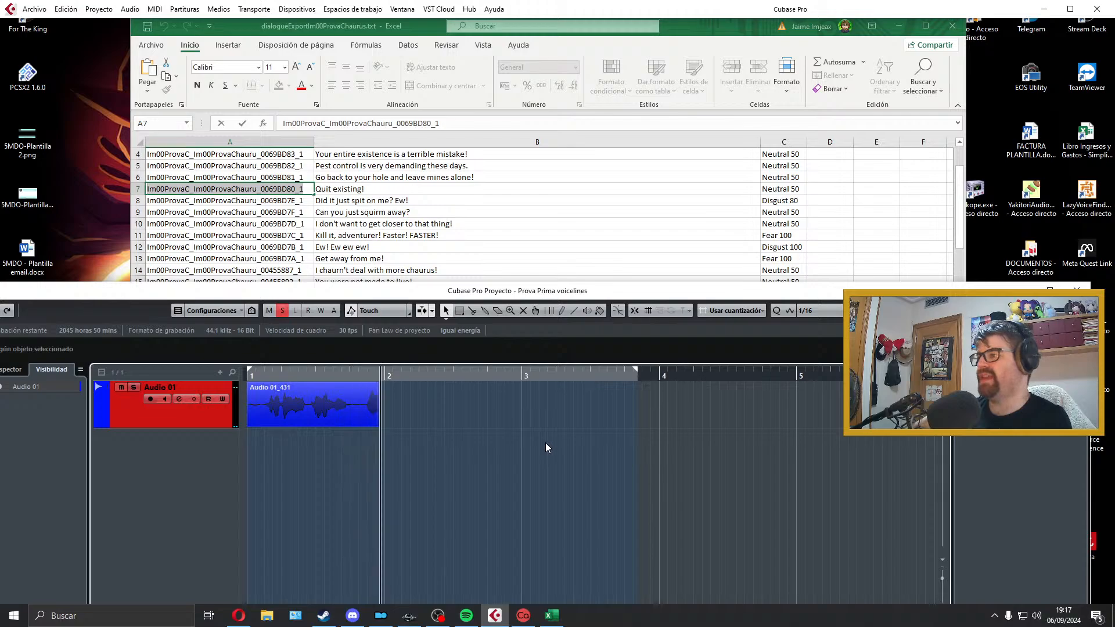
key("space")
Step: Trim both ends of the "Did it just spit on me?" clip, starting it at bar 1, with 56-tick fade-in, 40-tick fade-out and fitted locators
key("space")
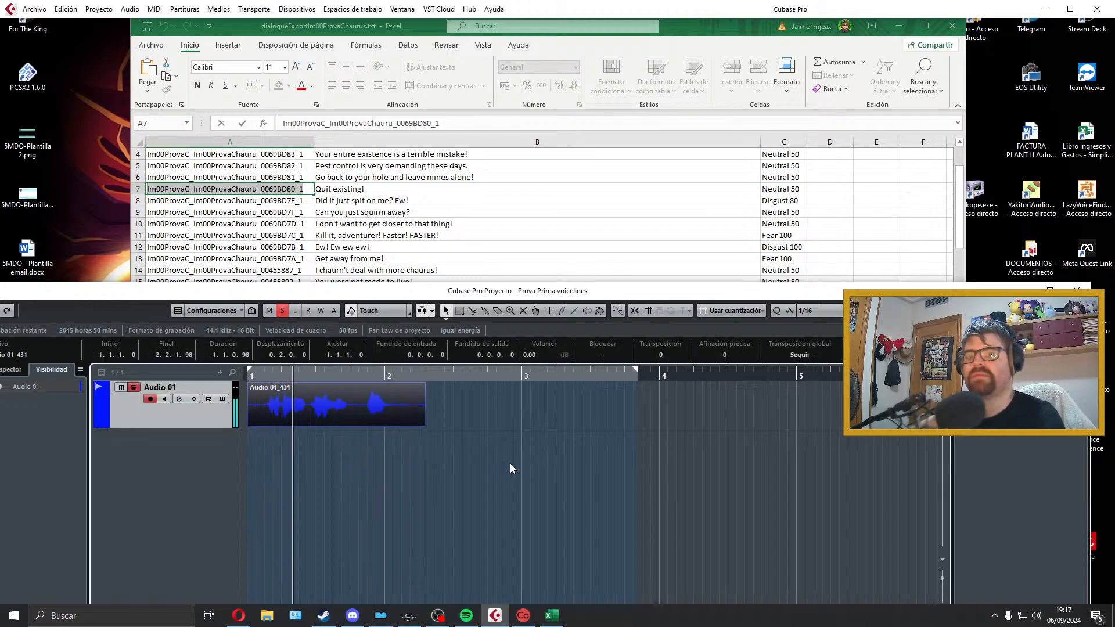
left_click_drag(250, 425, 274, 413)
key("space")
left_click_drag(408, 422, 378, 424)
left_click_drag(379, 384, 377, 384)
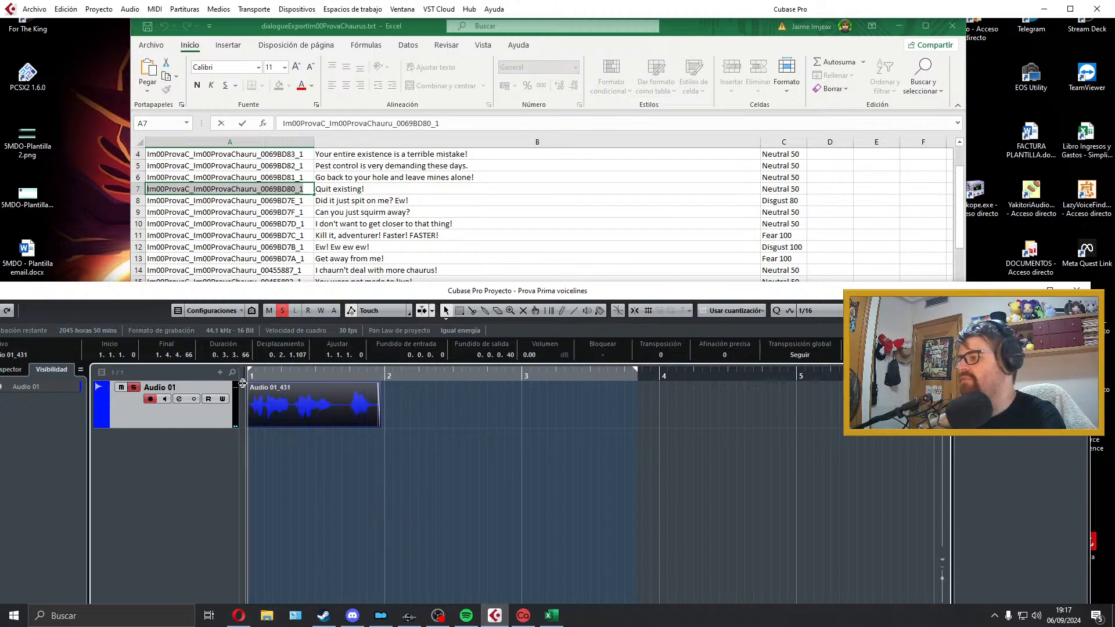
left_click_drag(249, 384, 252, 384)
key("space")
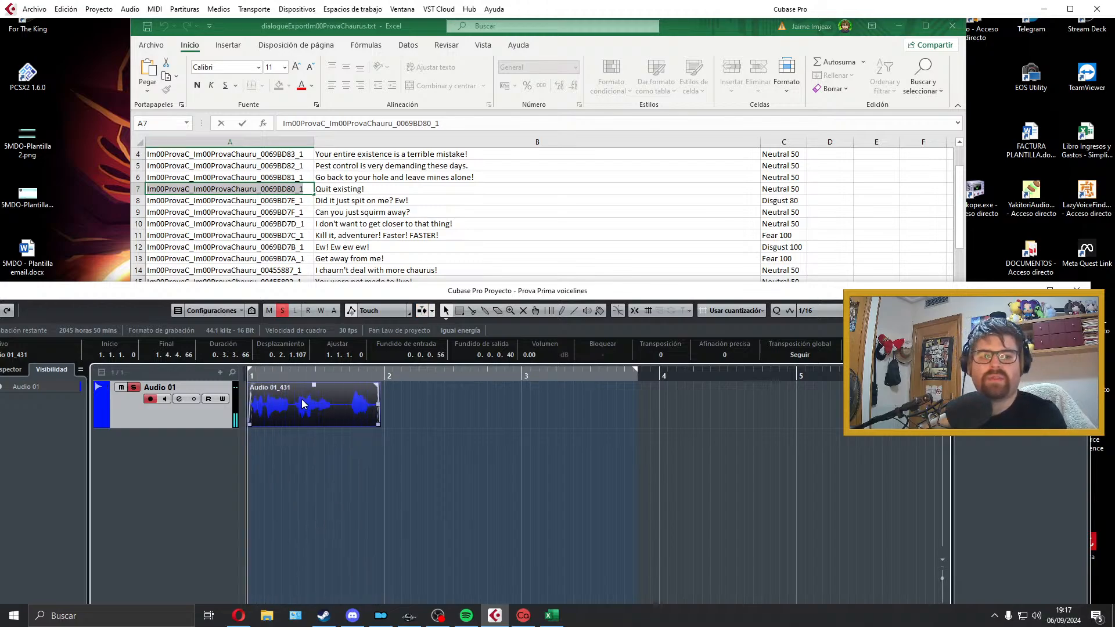
key("p")
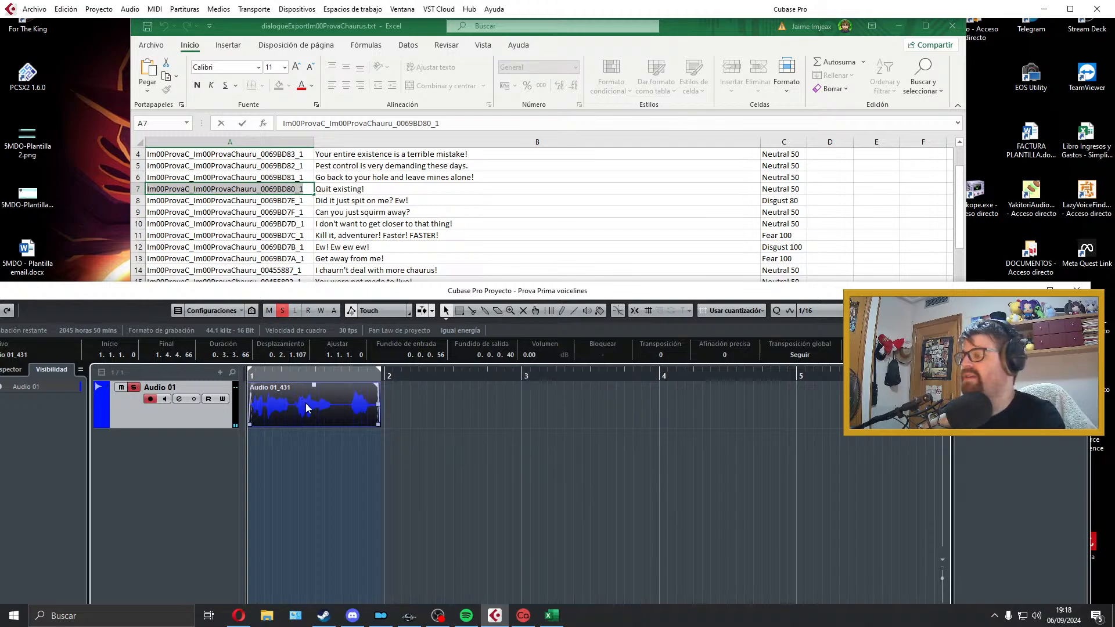
Step: Copy the filename beside "Did it just spit on me? Ew!" and export the mix as Im00ProvaC_Im00ProvaChauru_0069BD7E_1
left_click(296, 201)
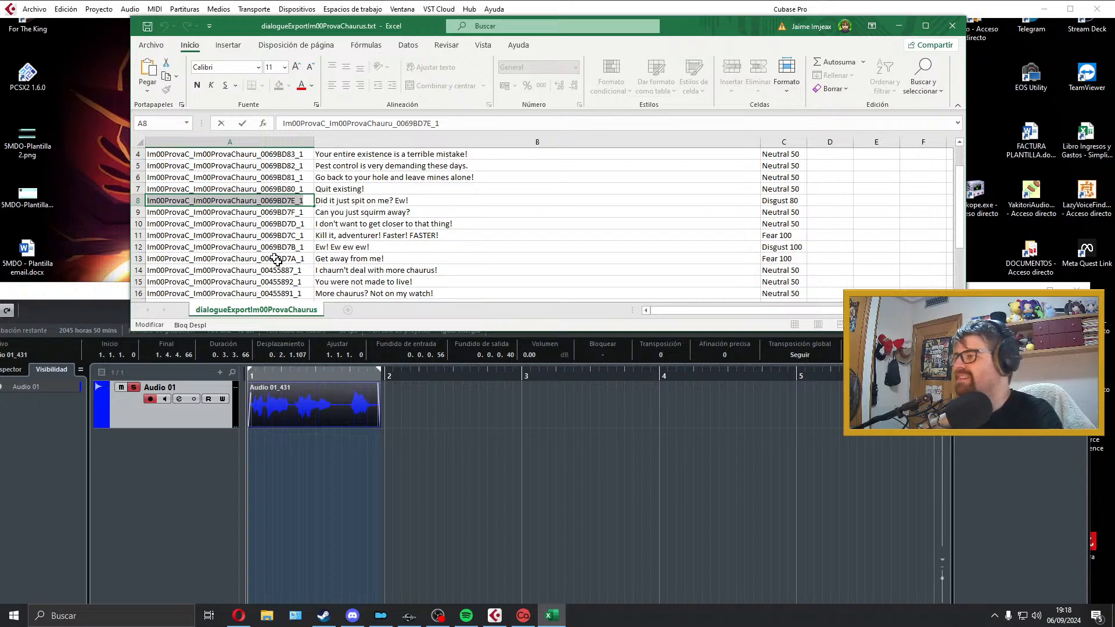
left_click(317, 397)
left_click(35, 10)
mouse_move(58, 189)
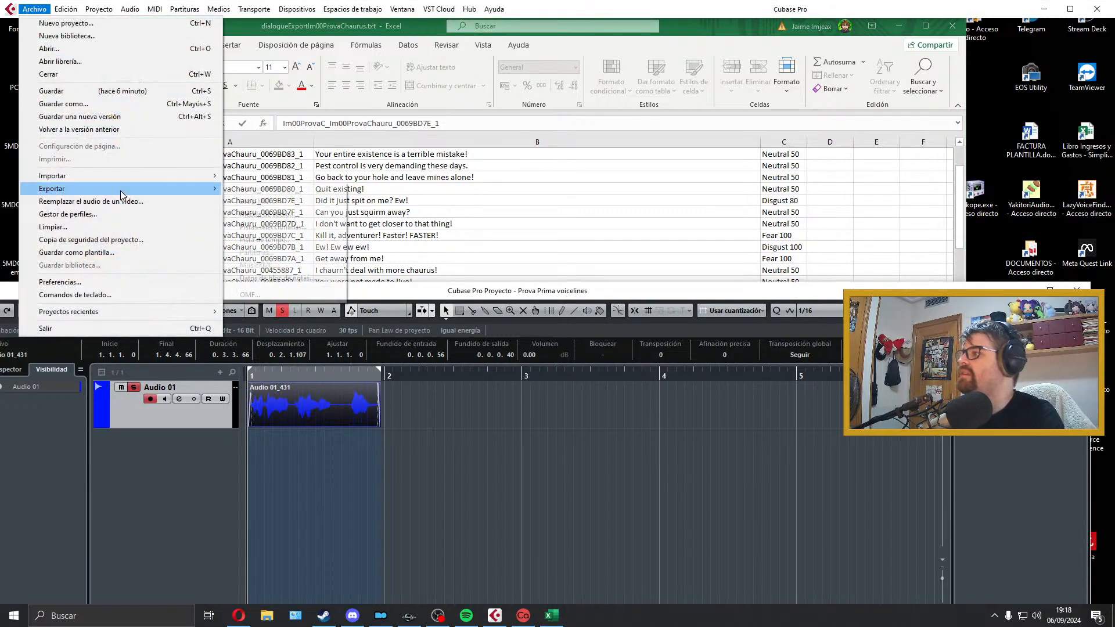
left_click(256, 214)
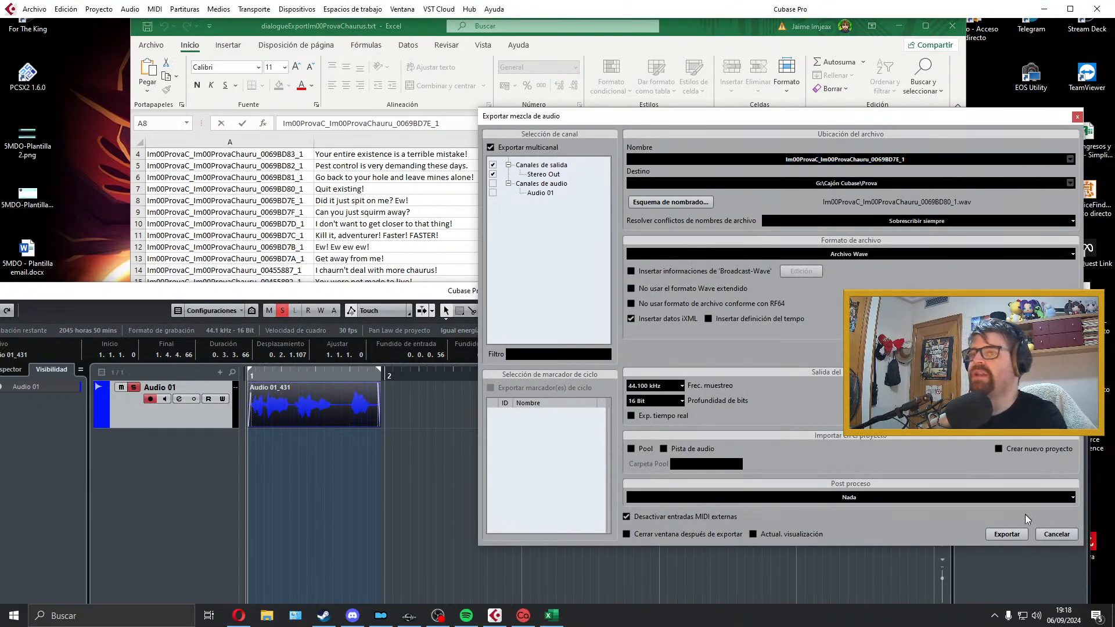
left_click(1010, 533)
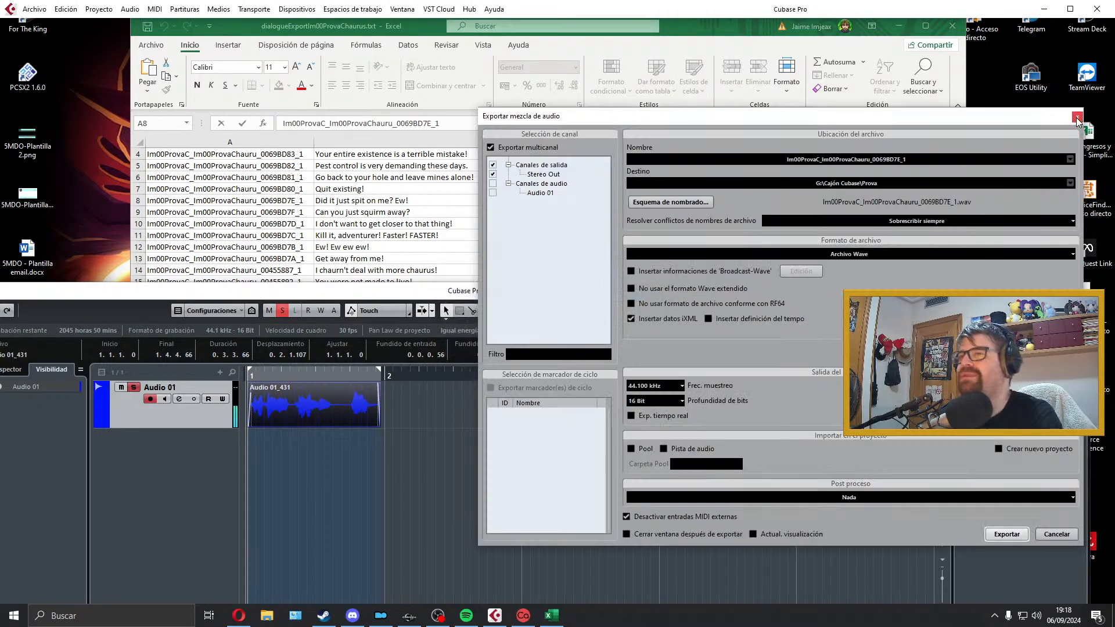
Step: Extend the locator range past bar 4 and delete the exported "Did it just spit on me? Ew!" clip from Audio 01
left_click(1076, 117)
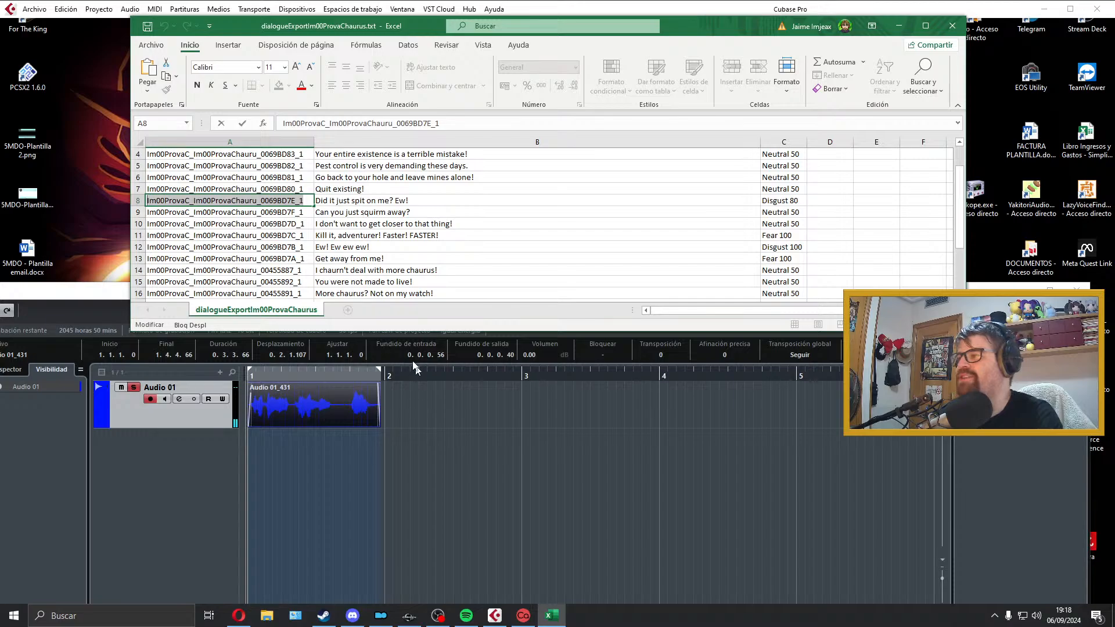
left_click_drag(380, 370, 754, 372)
key("alt+Tab")
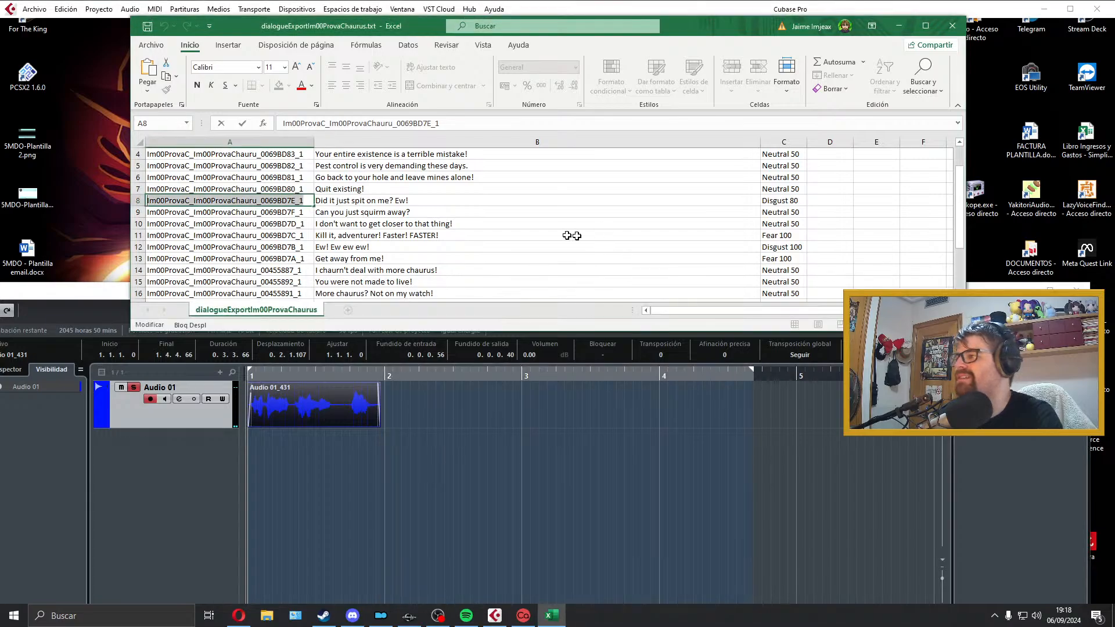
left_click(445, 212)
left_click(359, 399)
key("Delete")
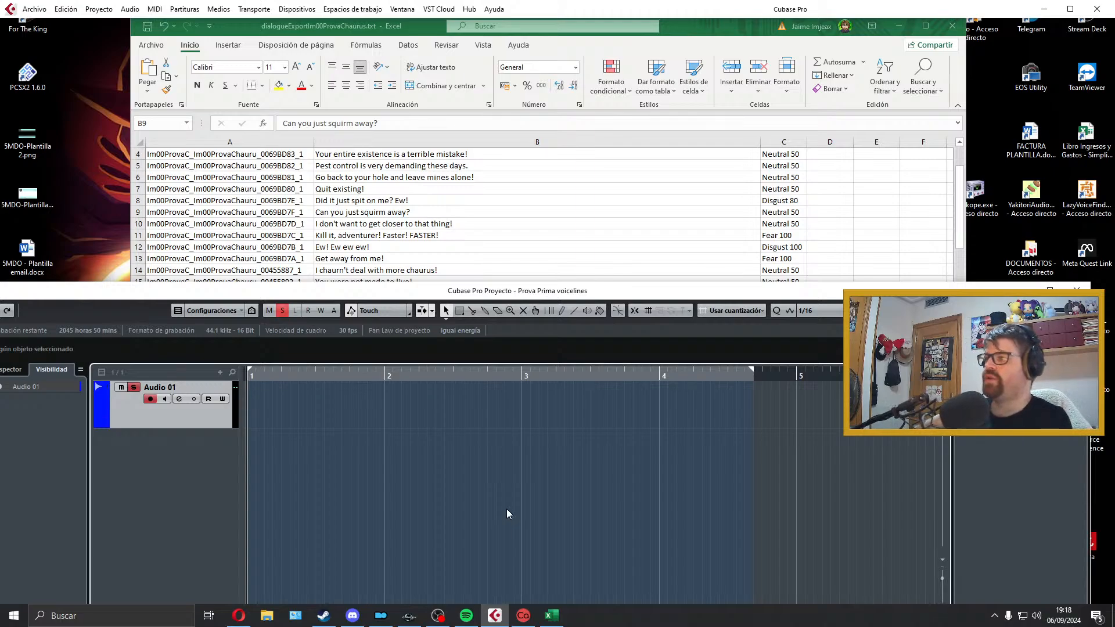
Step: Record a take of "Can you just squirm away?" on Audio 01 and listen to it
key("KP_Multiply")
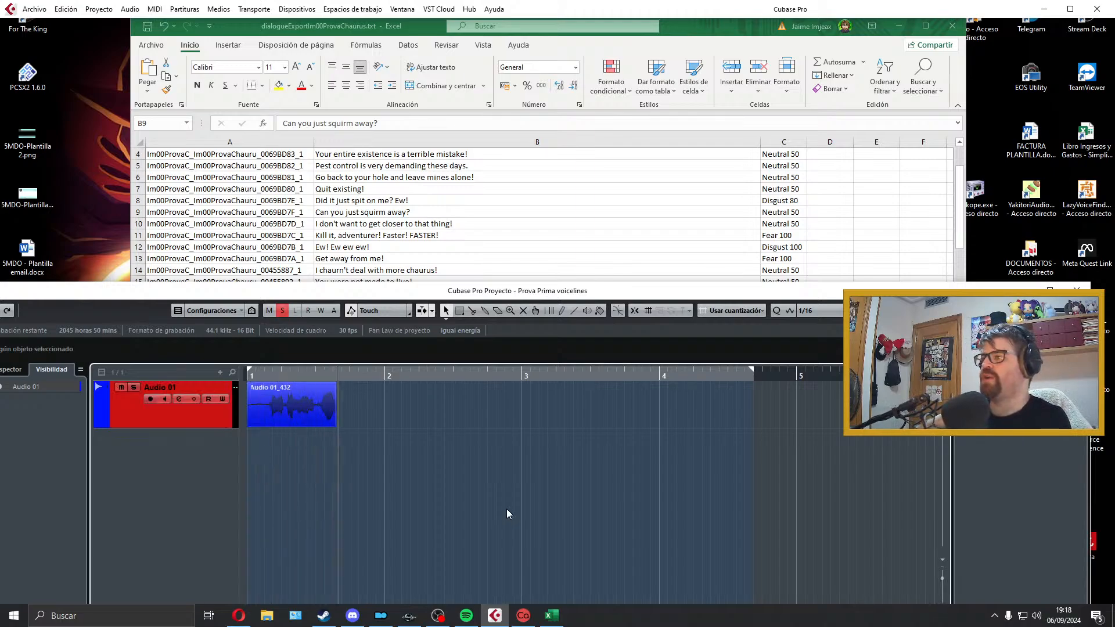
key("space")
key("space")
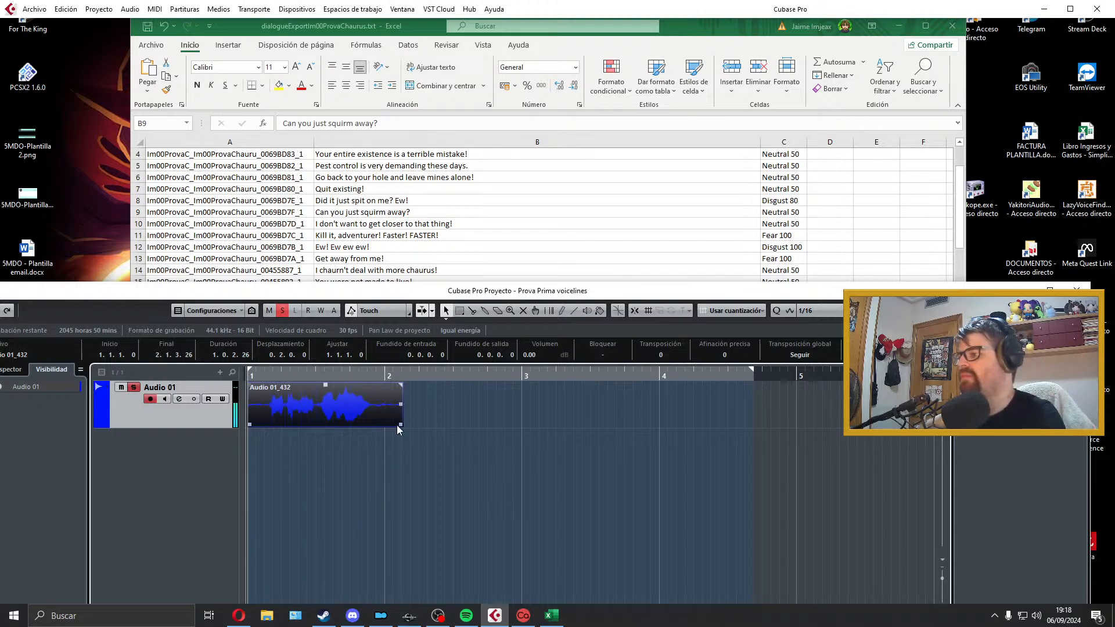
Step: Trim the "Can you just squirm away?" clip, align it to bar 1, add 24-tick fade-in and 90-tick fade-out, fit the locators and play it
left_click_drag(403, 425, 373, 425)
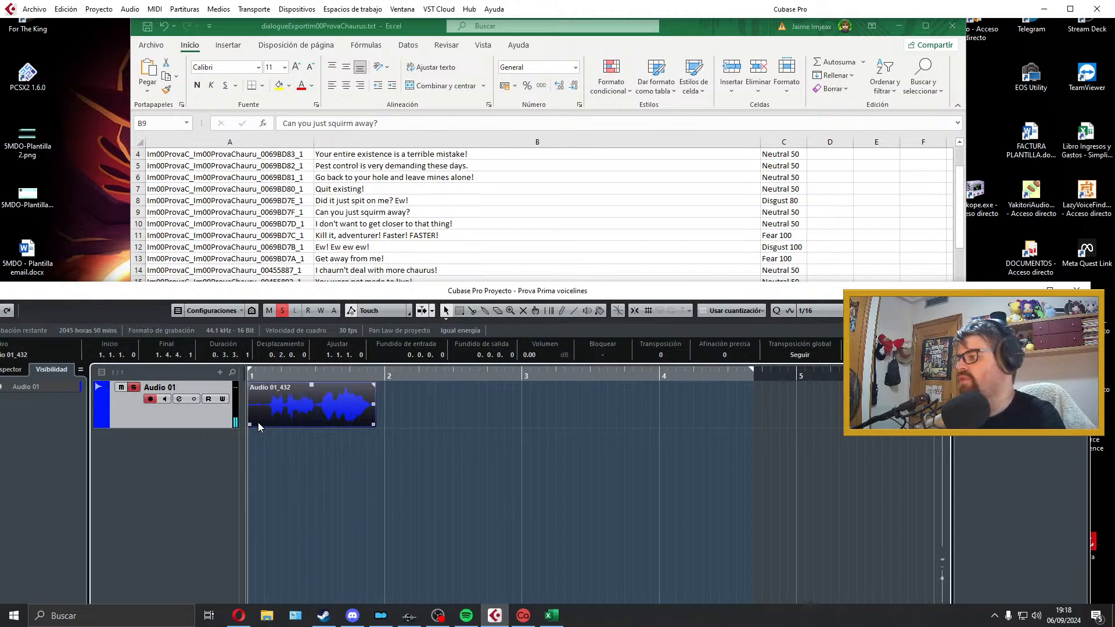
left_click_drag(249, 425, 267, 425)
left_click_drag(268, 386, 270, 385)
left_click_drag(301, 401, 283, 401)
left_click_drag(355, 386, 350, 387)
key("p")
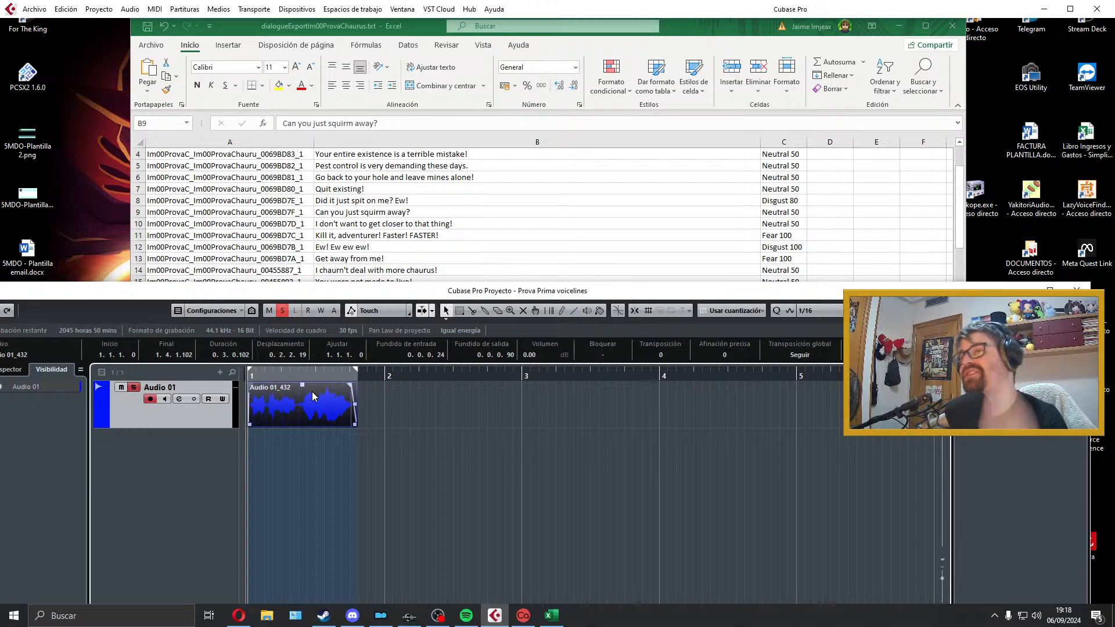
key("space")
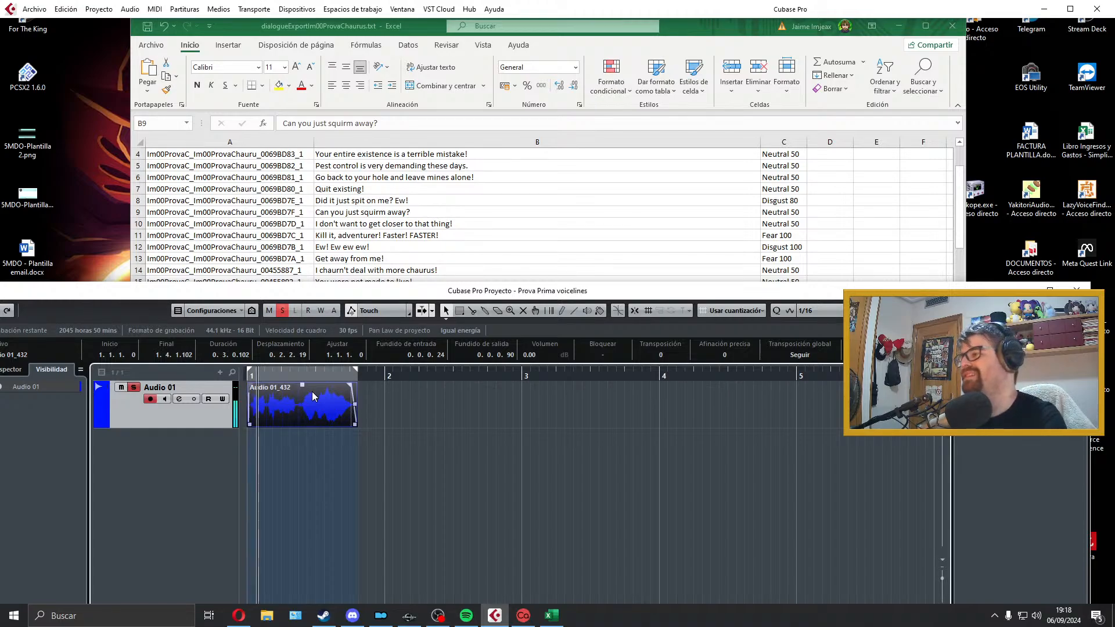
key("space")
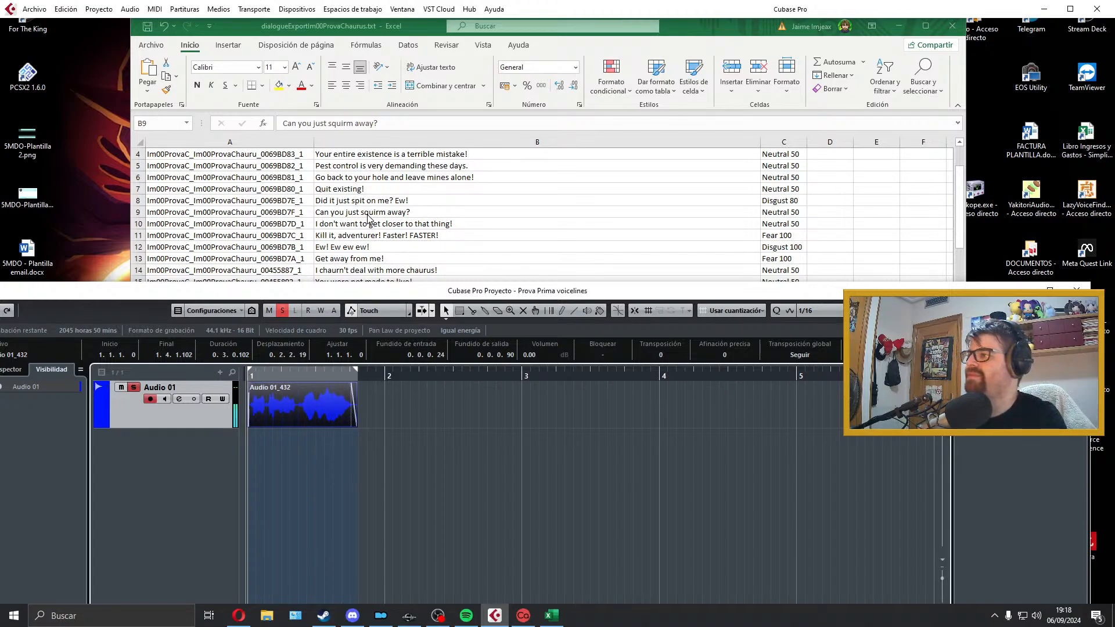
Step: Copy the filename beside "Can you just squirm away?" and export the mix as Im00ProvaC_Im00ProvaChauru_0069BD7F_1
left_click(367, 213)
double_click(265, 213)
left_click_drag(308, 213, 140, 208)
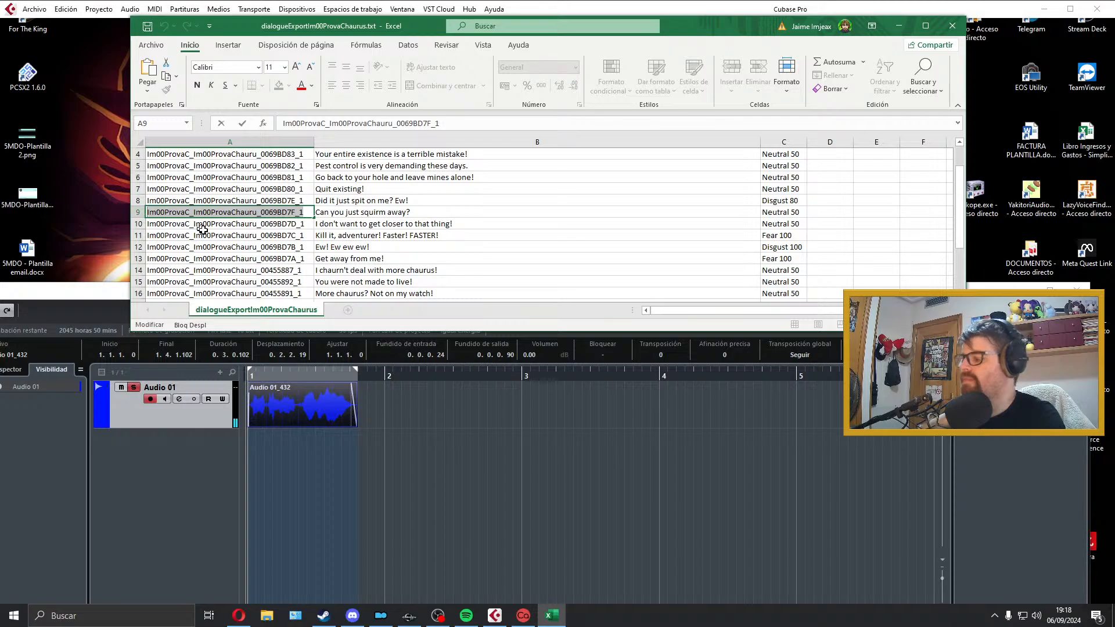
left_click(295, 332)
left_click(34, 8)
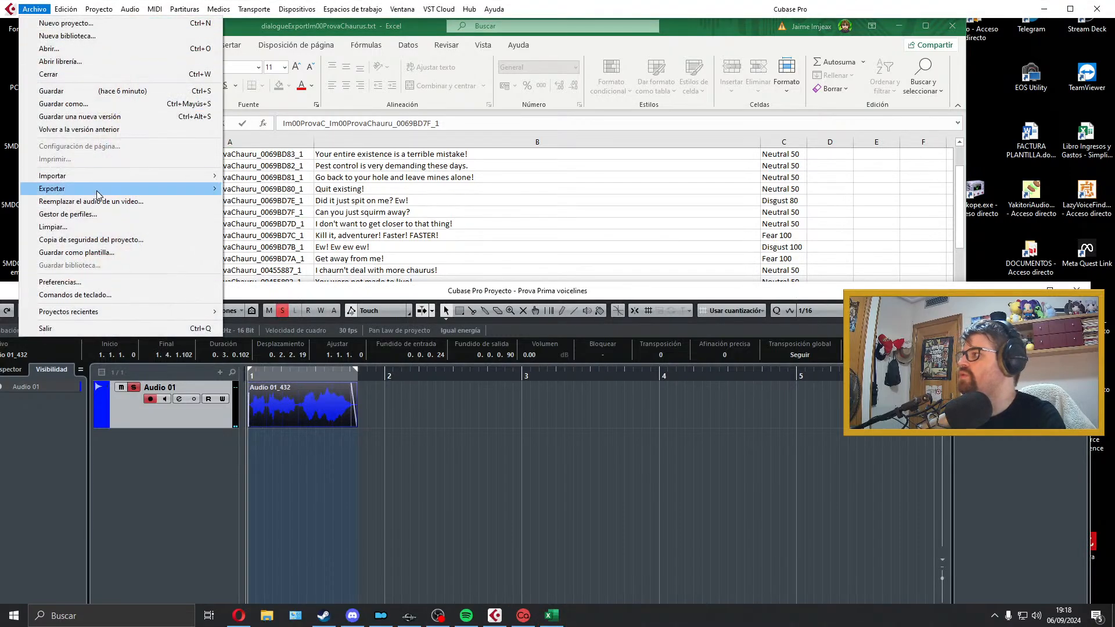
mouse_move(203, 189)
left_click(289, 215)
left_click(1003, 530)
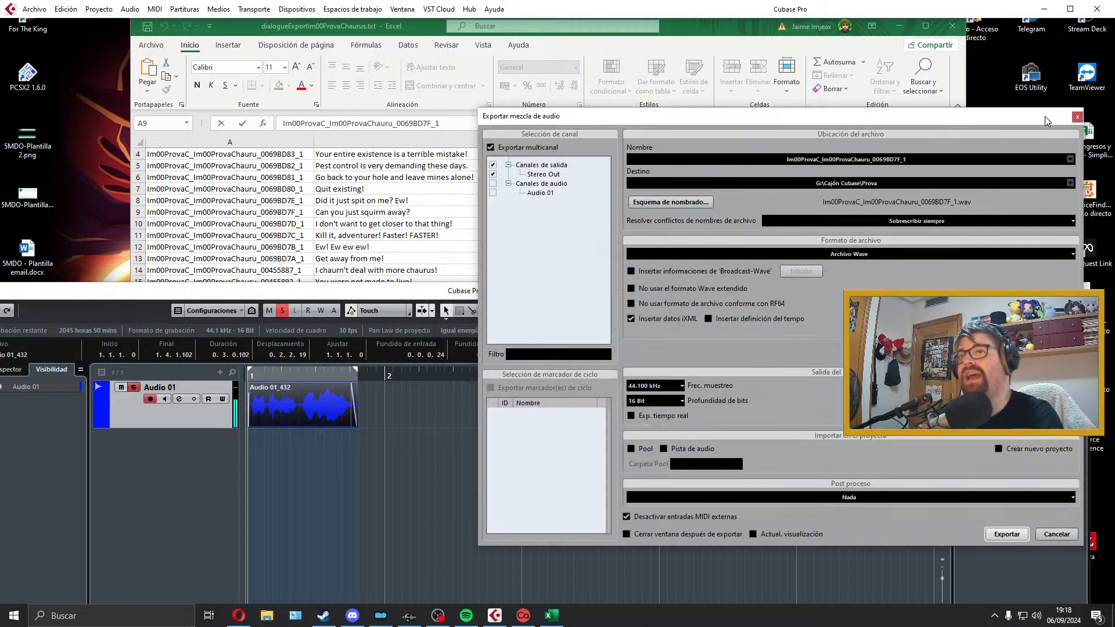
Step: Extend the locator range past bar 4 and inspect the "Can you just squirm away?" clip in the Sample Editor
left_click(1082, 117)
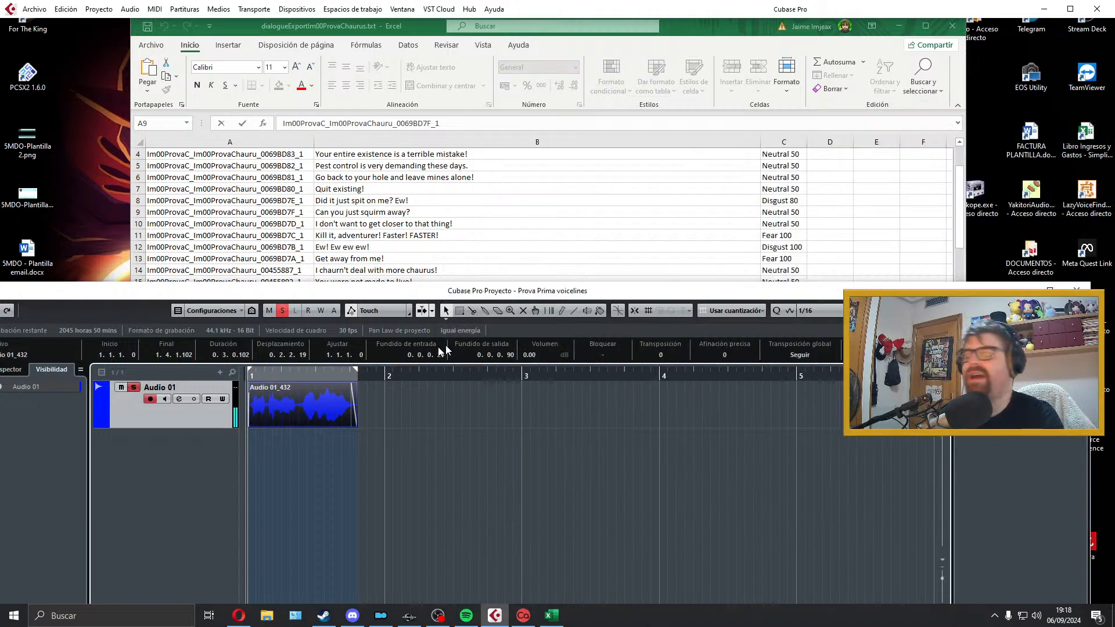
left_click_drag(357, 372, 734, 375)
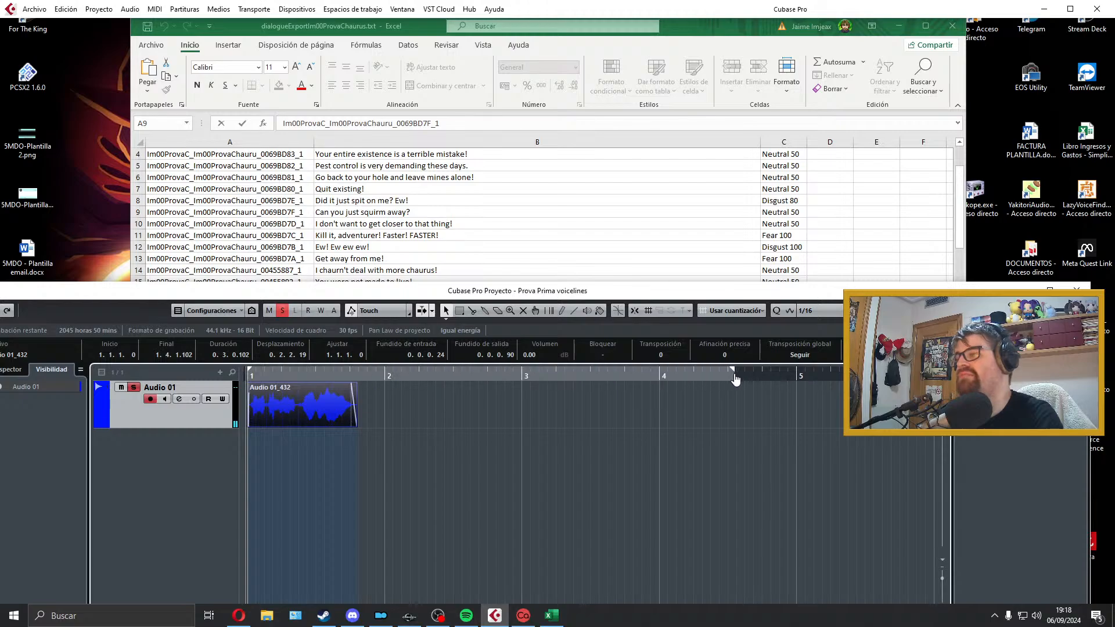
double_click(308, 415)
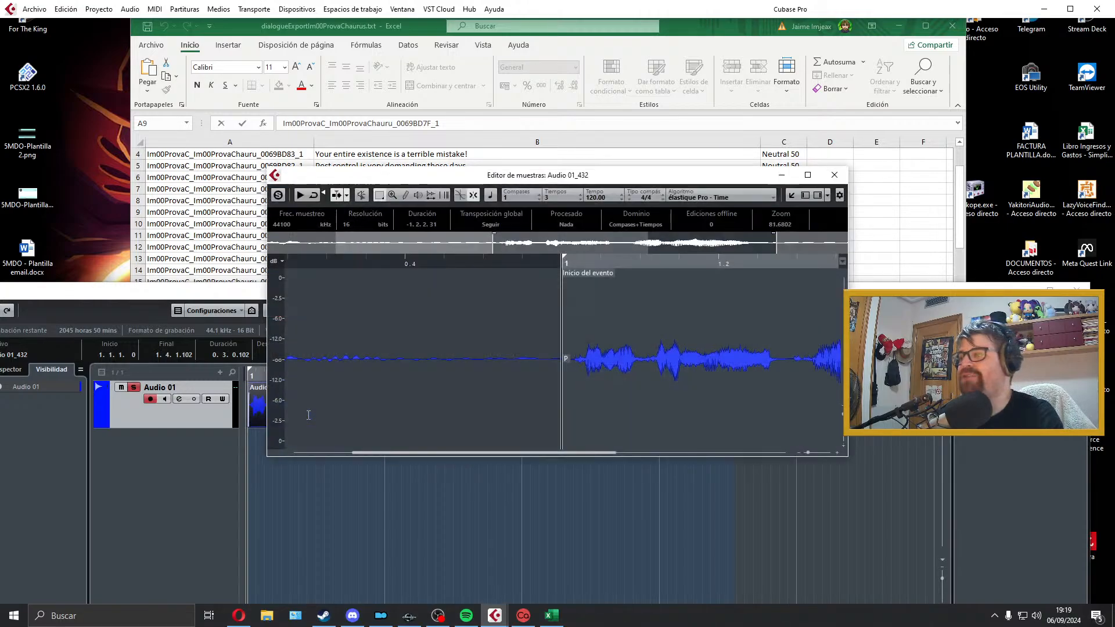
left_click(834, 175)
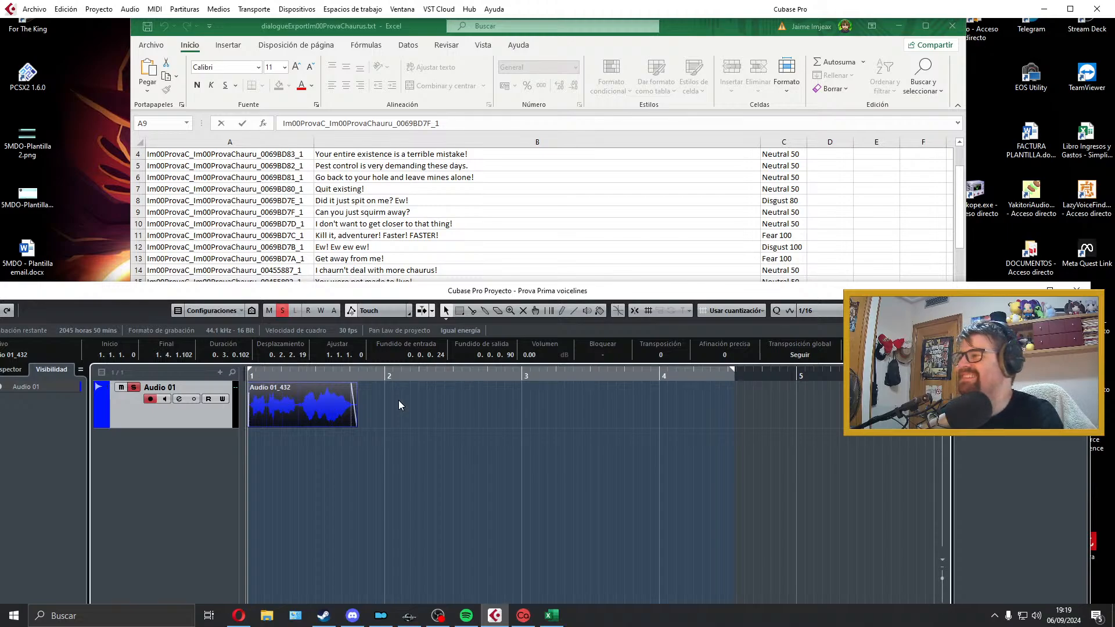
Step: Delete the previous clip, record a take of "I don't want to get closer to that thing!" on Audio 01 and listen to it
key("Delete")
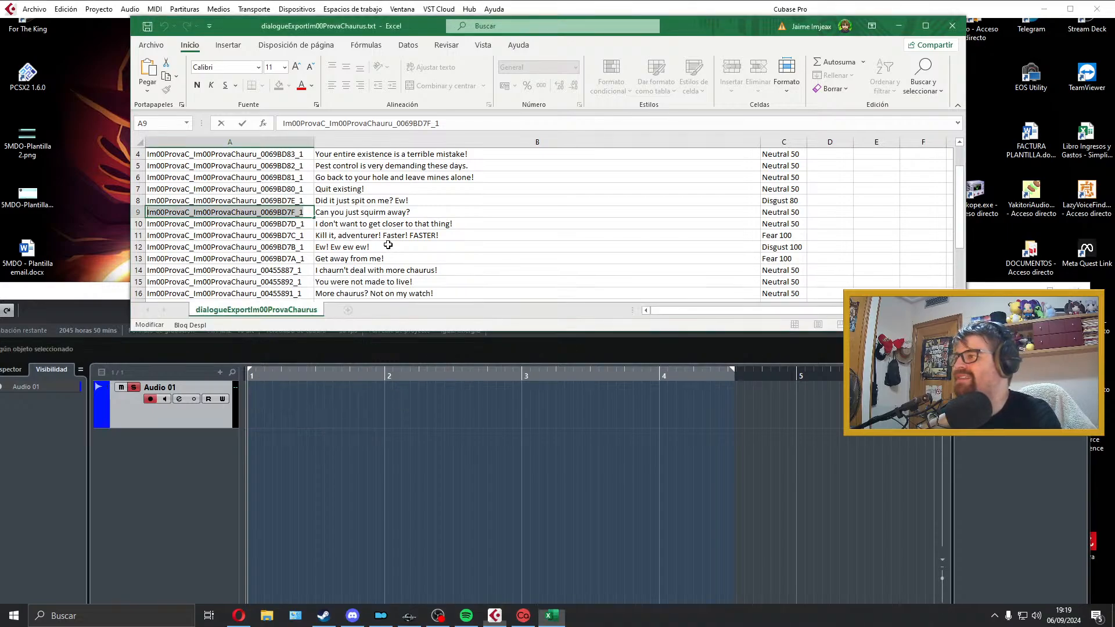
left_click(390, 224)
left_click(374, 392)
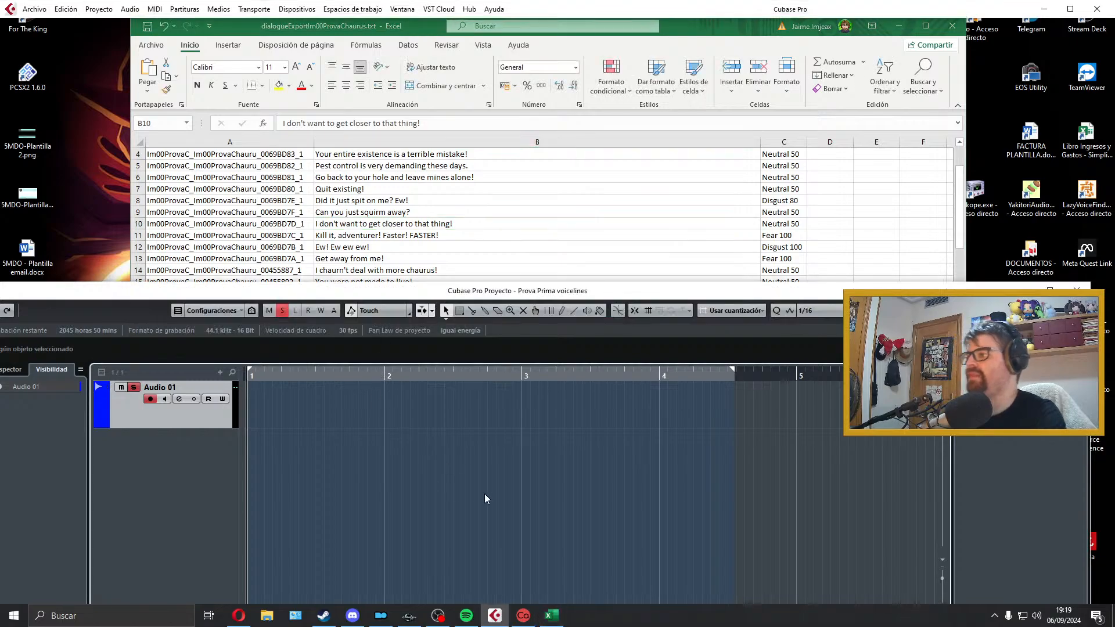
key("KP_Multiply")
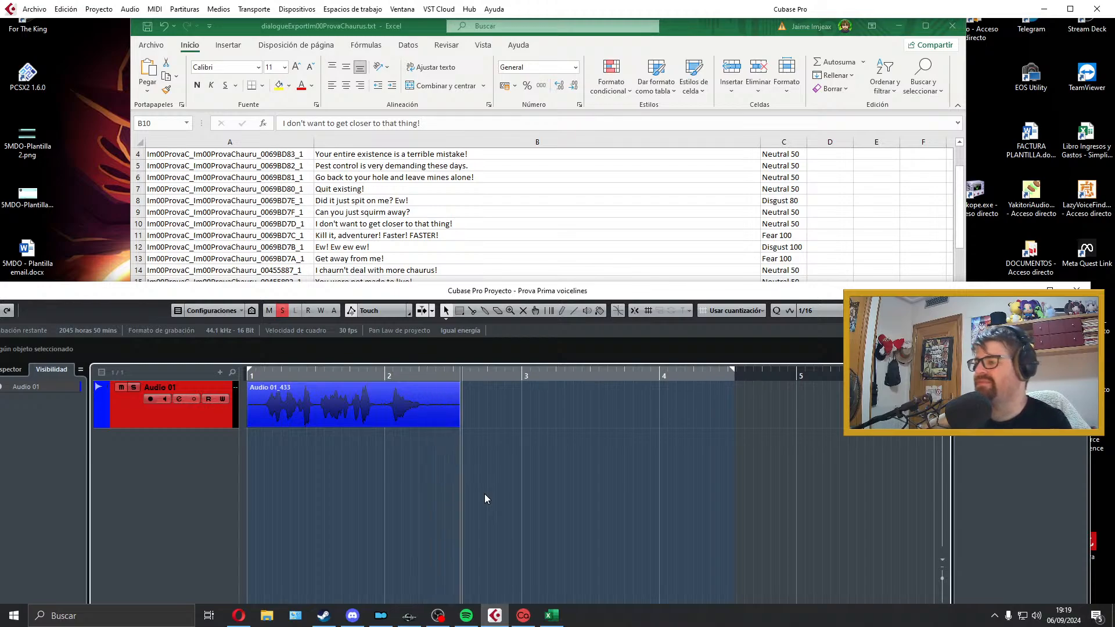
key("space")
Step: Trim the "I don't want to get closer to that thing!" clip, align it to bar 1, add 32-tick fade-in and 98-tick fade-out, fit the locators and play it
key("space")
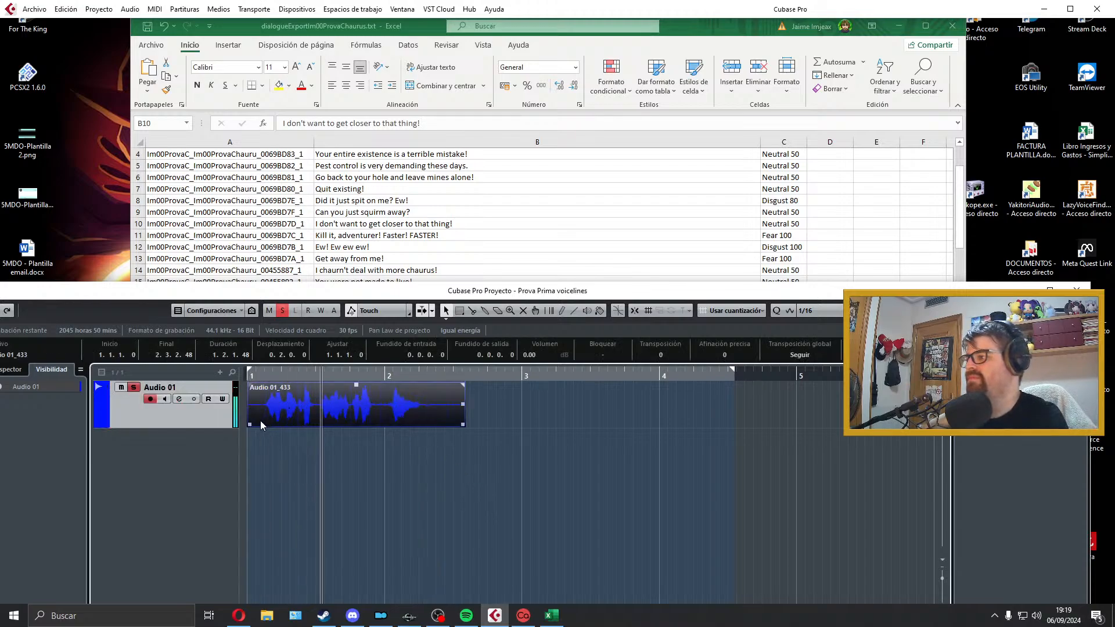
left_click_drag(249, 426, 266, 425)
key("space")
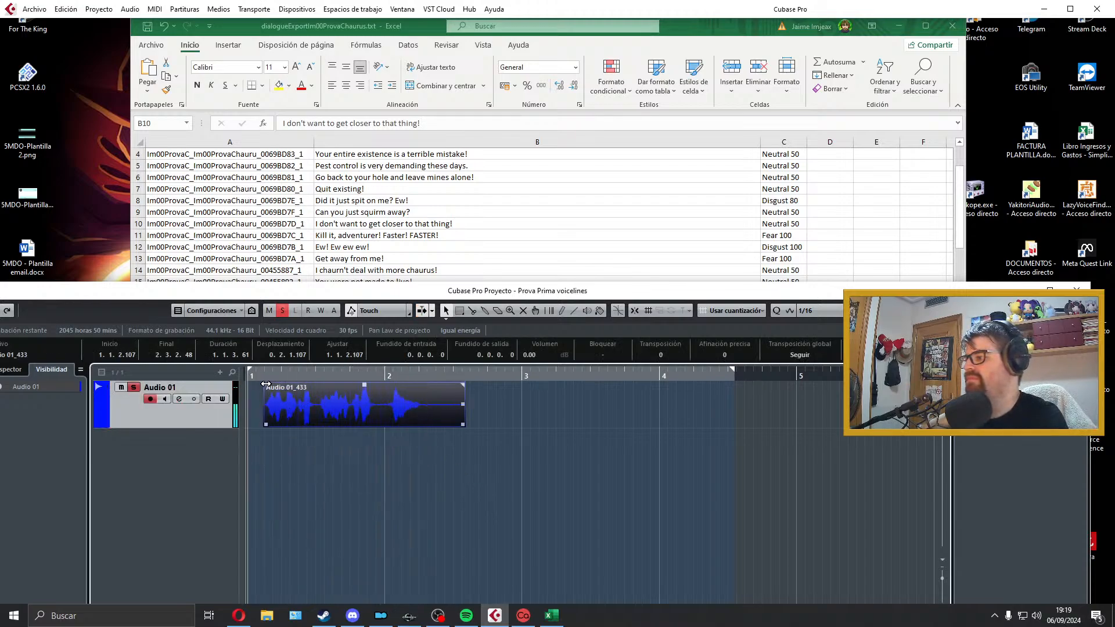
left_click_drag(266, 384, 261, 404)
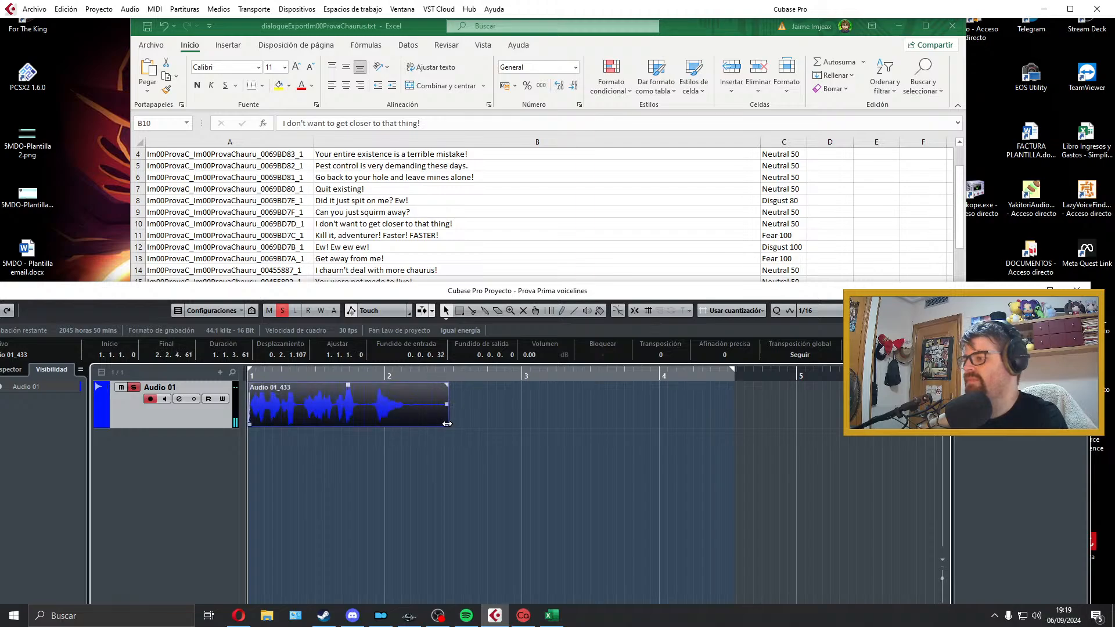
left_click_drag(447, 424, 405, 424)
left_click_drag(405, 384, 397, 387)
key("p")
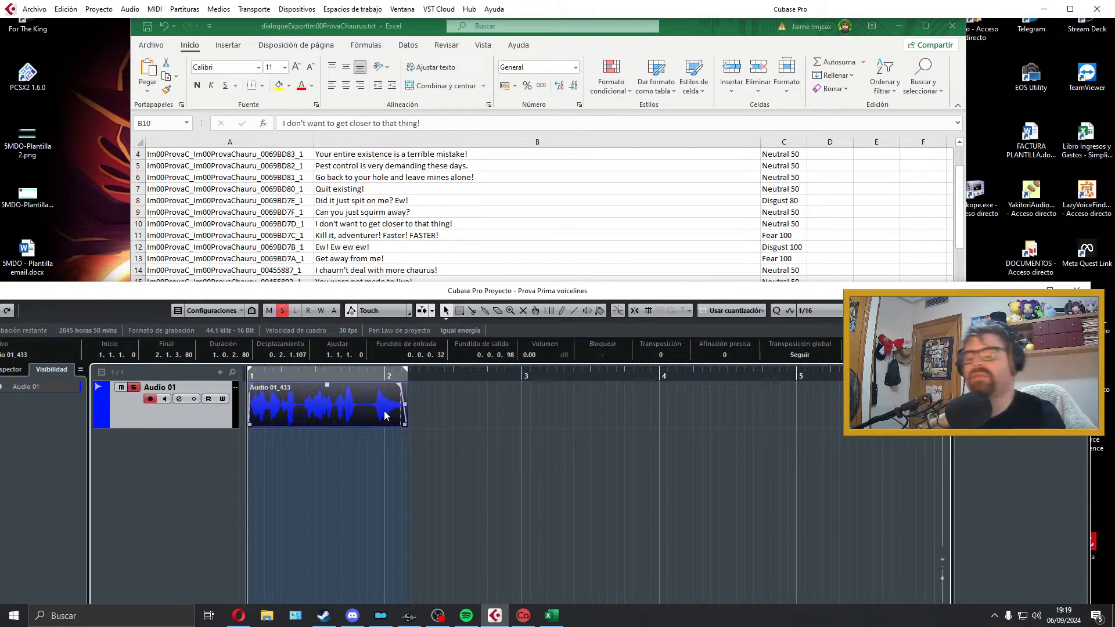
key("space")
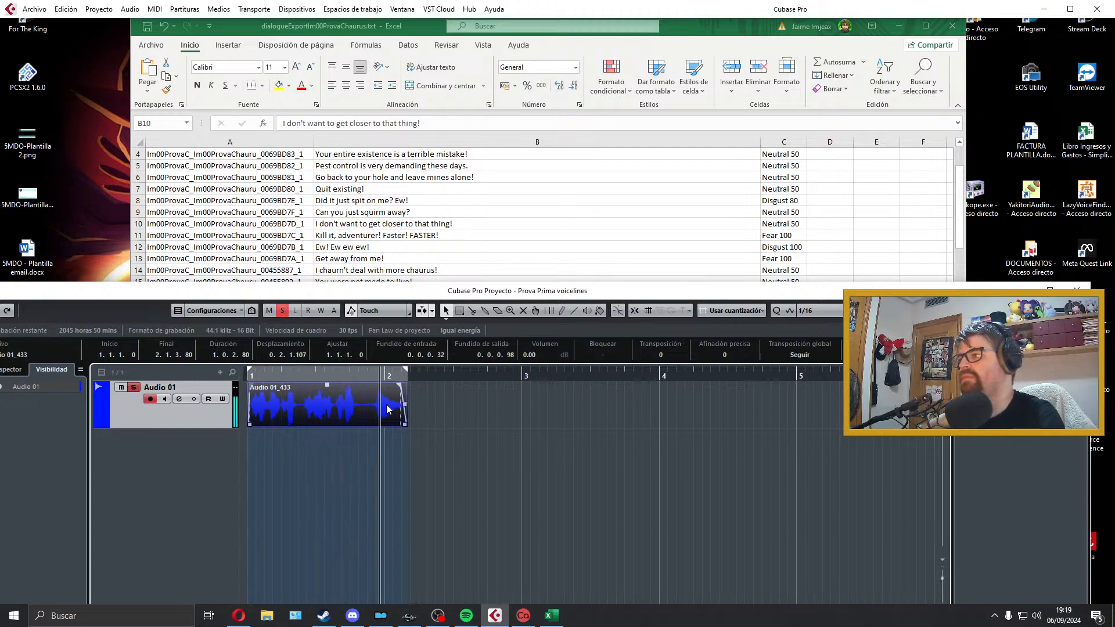
Step: Copy the filename beside "I don't want to get closer to that thing!" and export the mix as Im00ProvaC_Im00ProvaChauru_0069BD7D_1
left_click(35, 8)
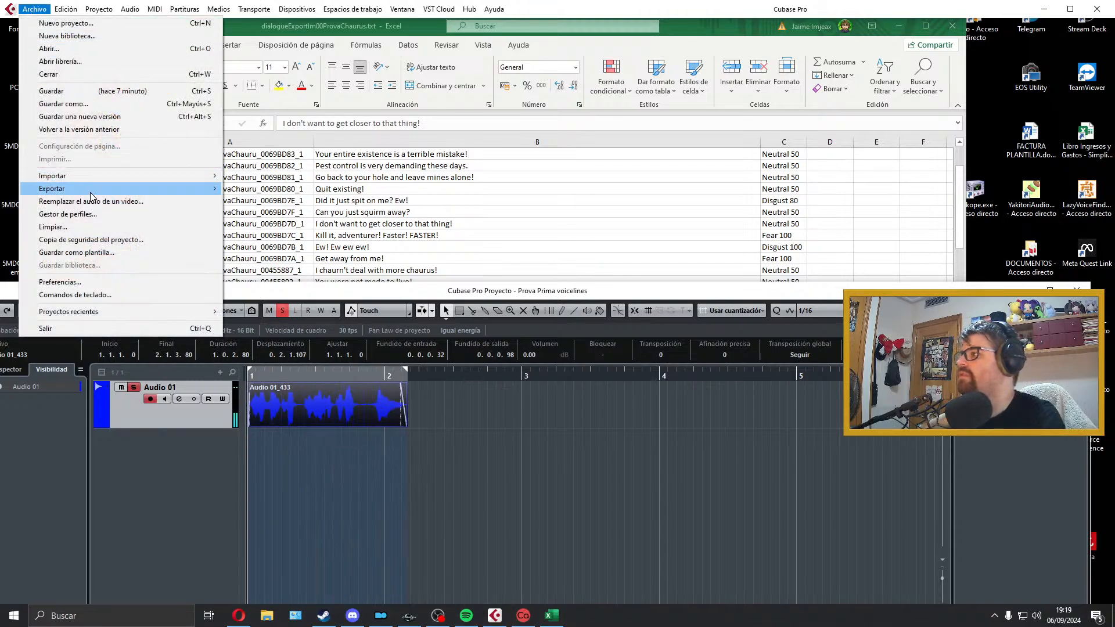
mouse_move(90, 191)
left_click(250, 216)
left_click(351, 219)
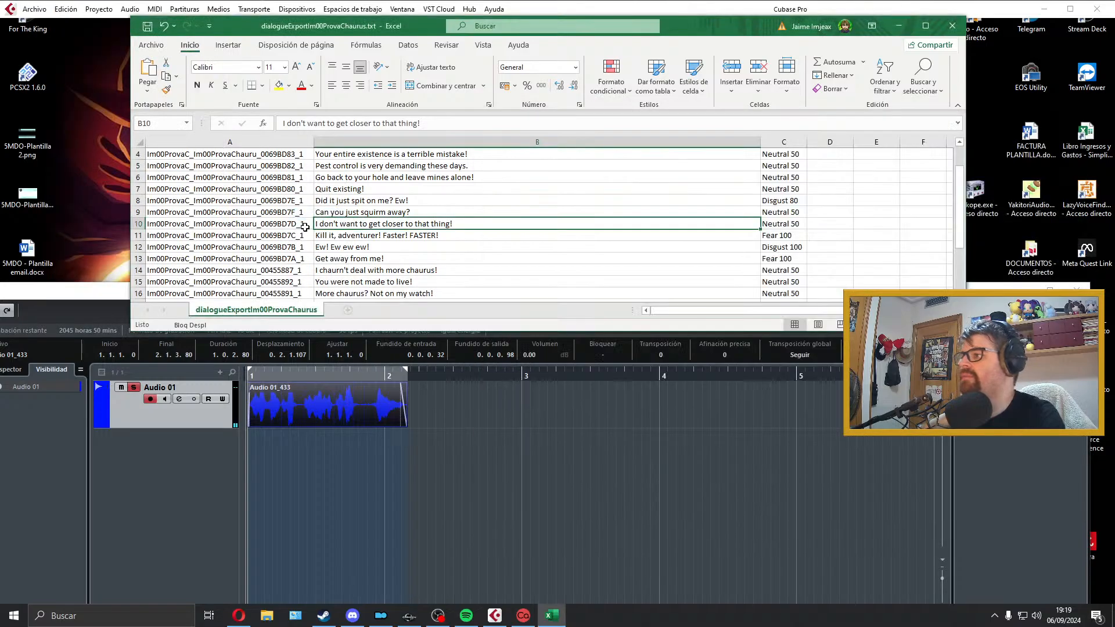
double_click(232, 224)
left_click(552, 463)
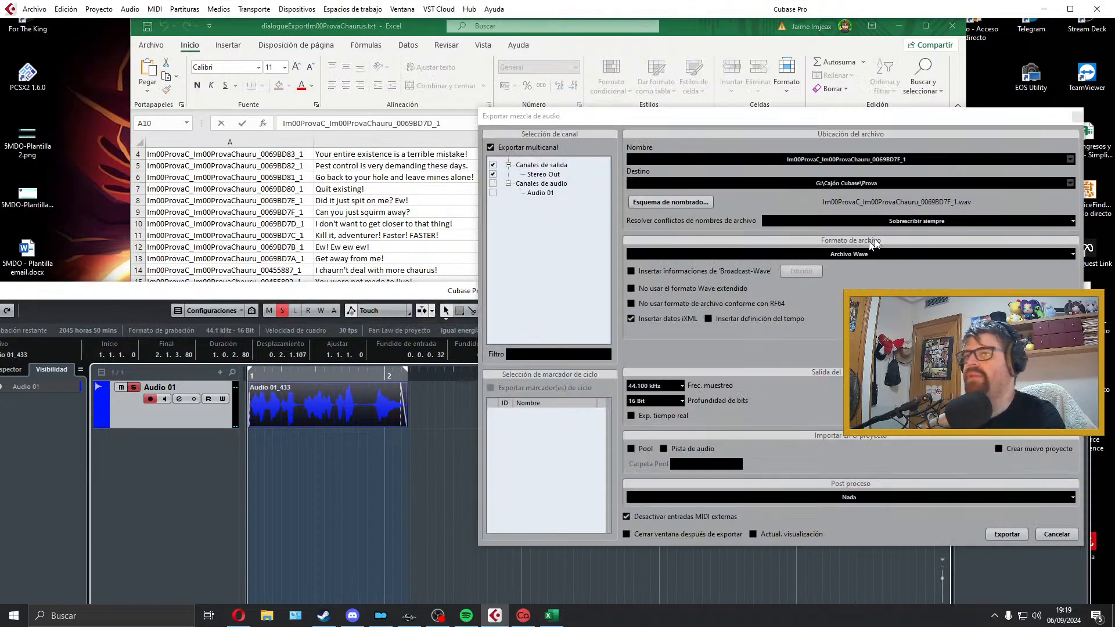
left_click(925, 160)
type("Im00ProvaC_Im00ProvaChauru_0069BD7D_1")
left_click(1018, 534)
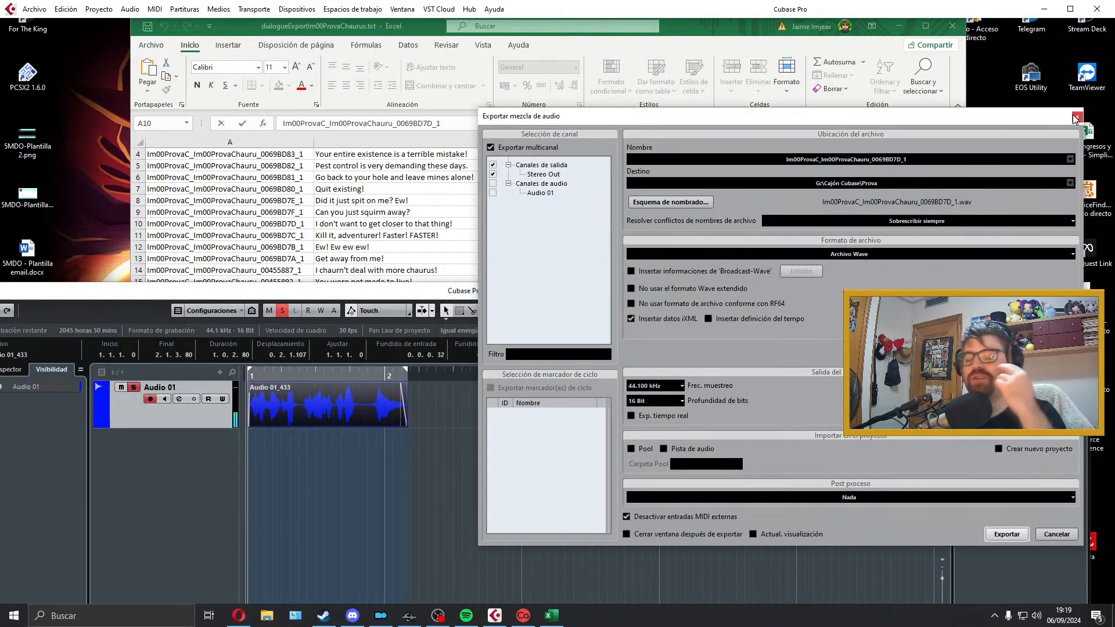
Step: Switch to the Creation Kit, close the open quest window and reopen the Im00ProvaChaurus quest
left_click(409, 615)
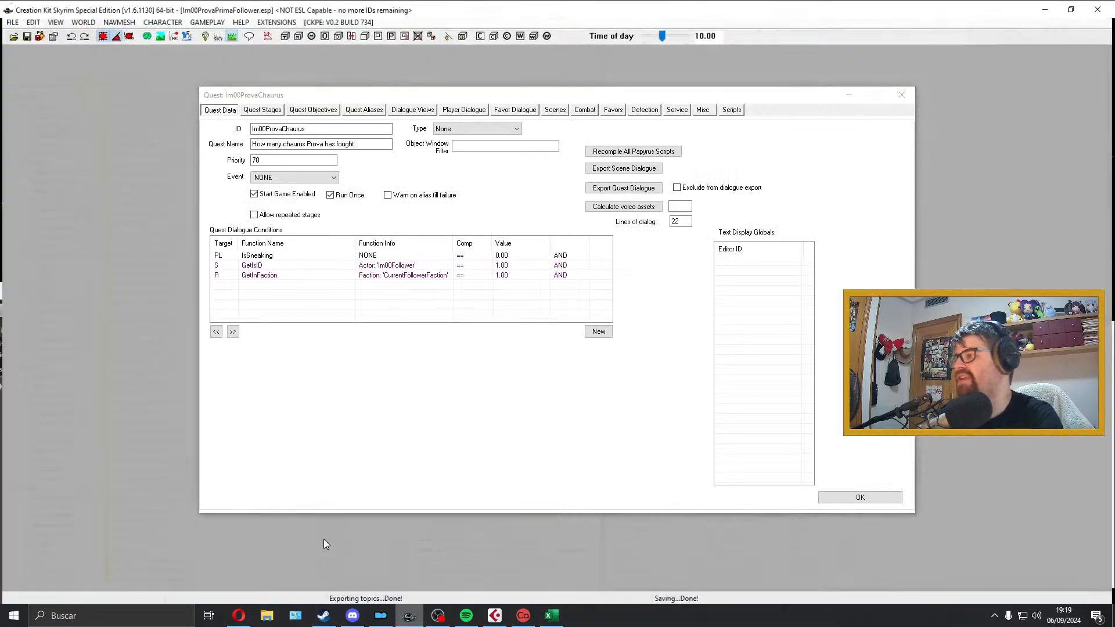
left_click(324, 544)
left_click(905, 98)
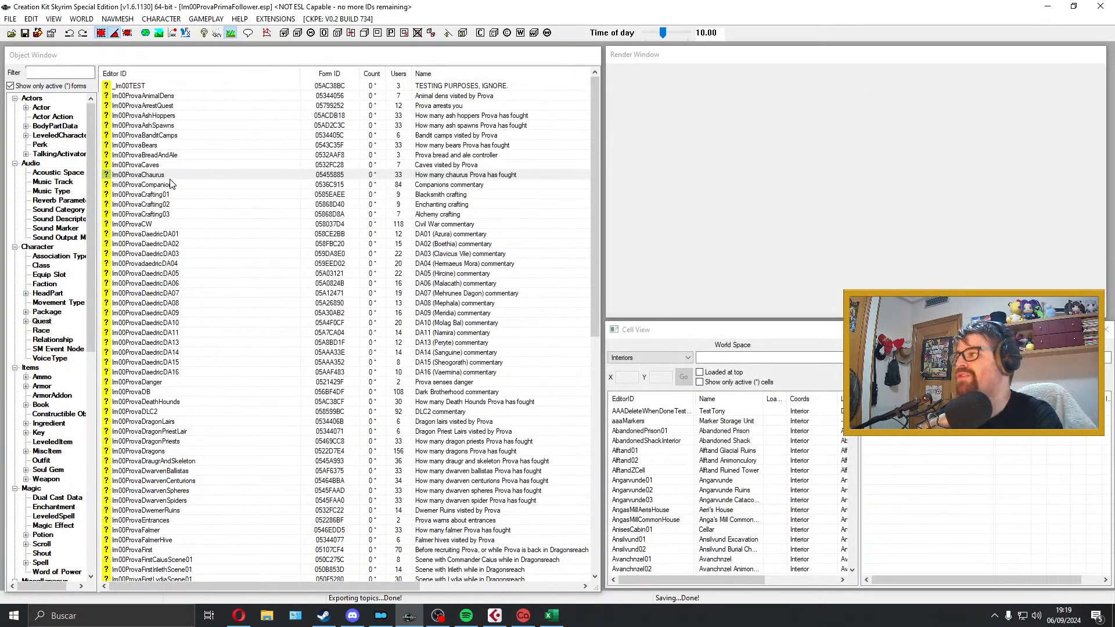
left_click(186, 175)
double_click(186, 182)
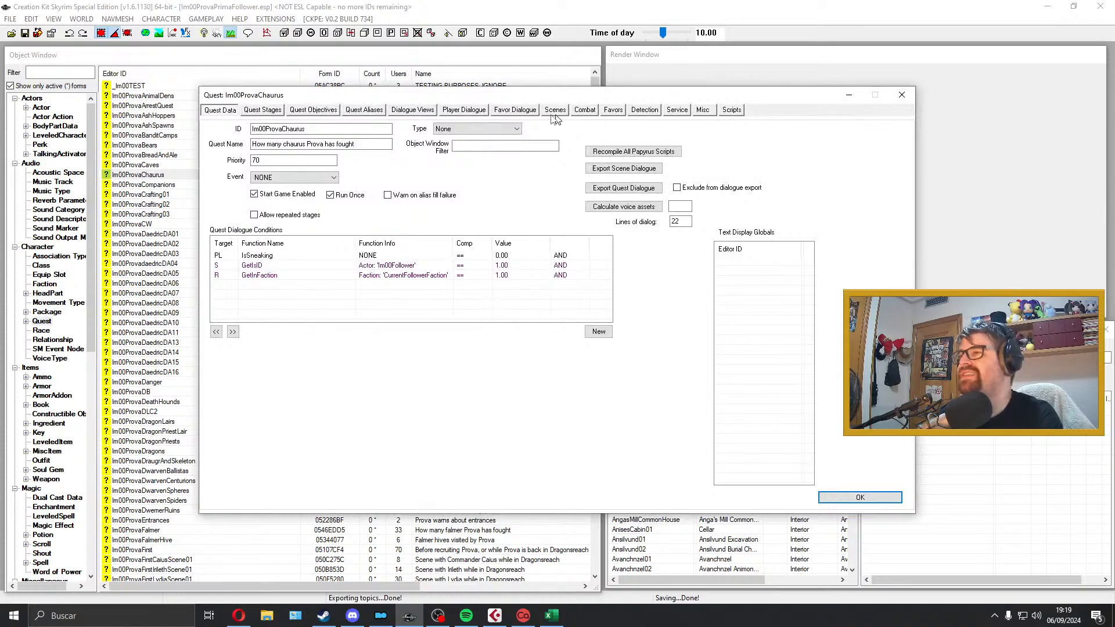
Step: Review the Im00ProvaChaurus quest's dialogue lines under Combat, Detection and Misc, and check its Scenes
left_click(575, 110)
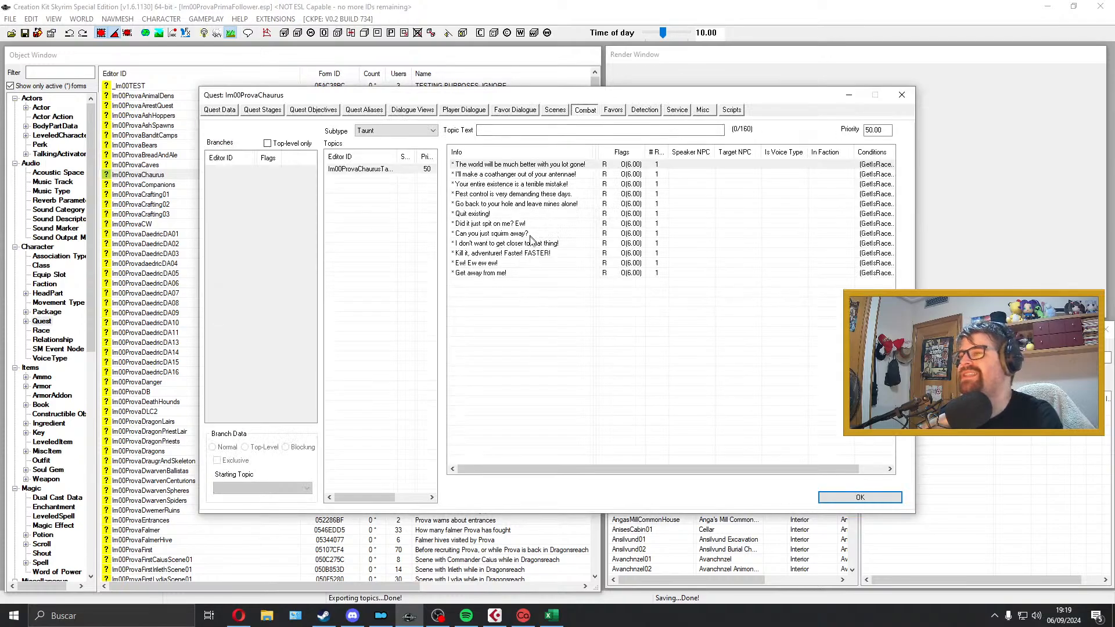
left_click(645, 110)
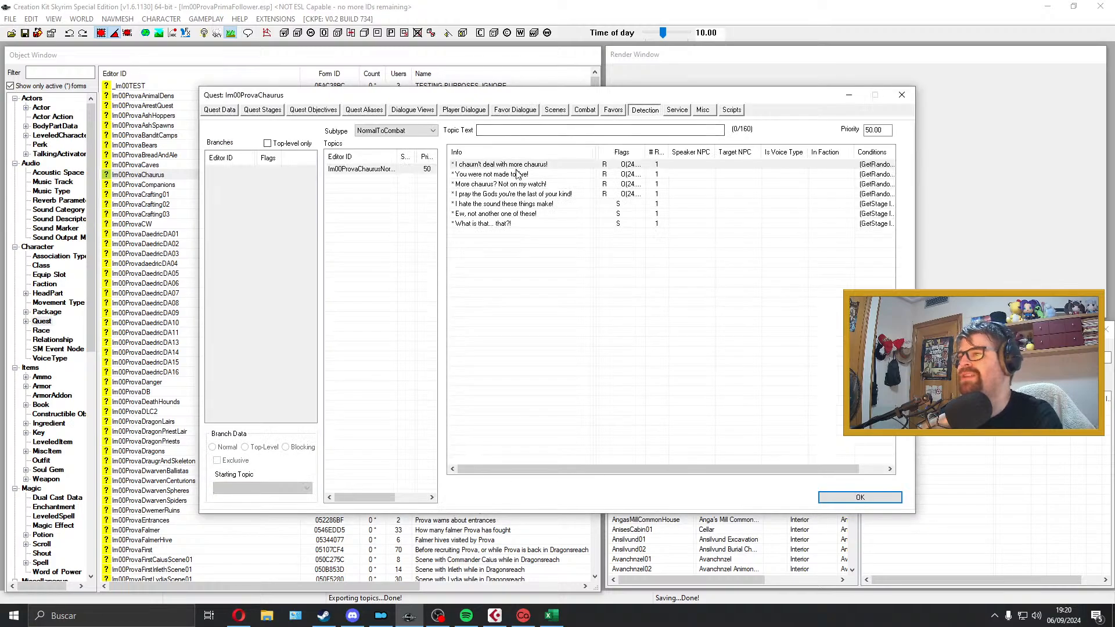
left_click(702, 110)
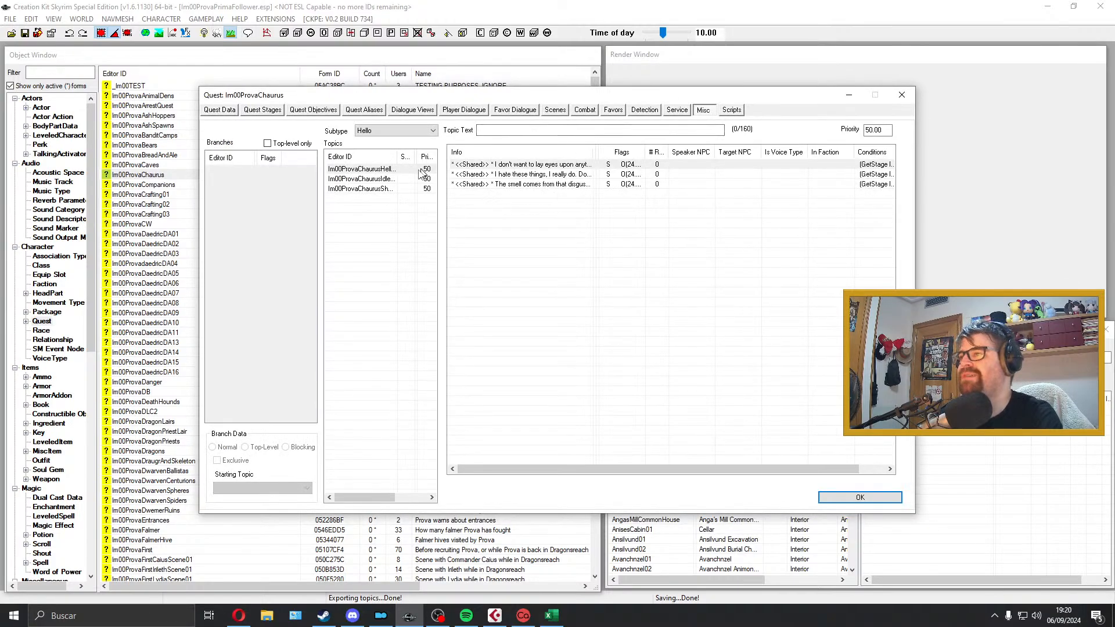
left_click(377, 179)
left_click(400, 189)
left_click(557, 109)
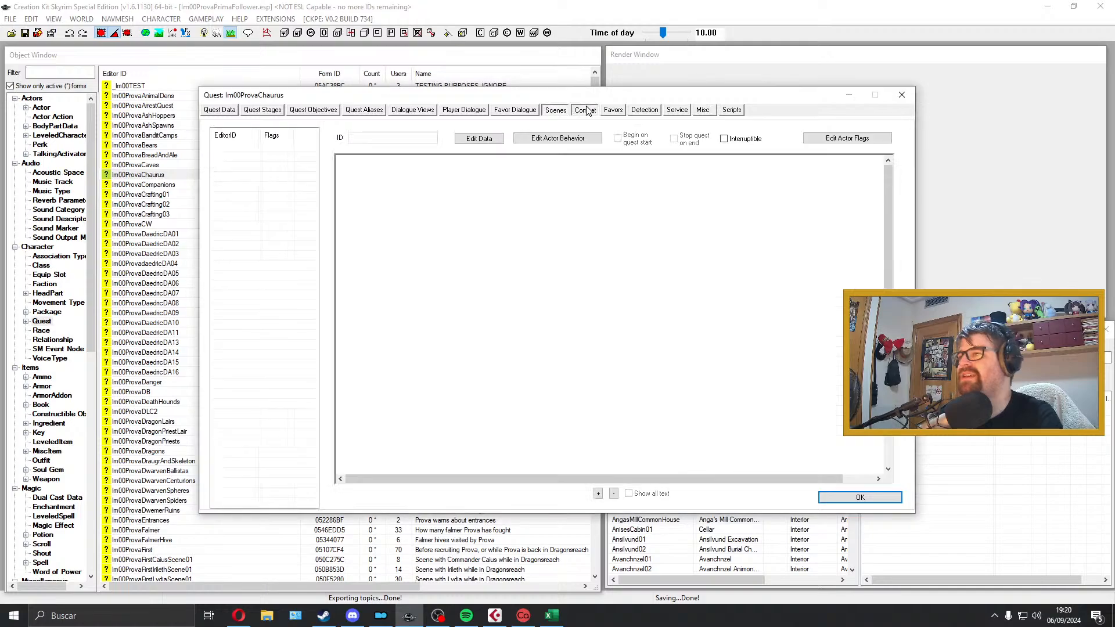
left_click(585, 111)
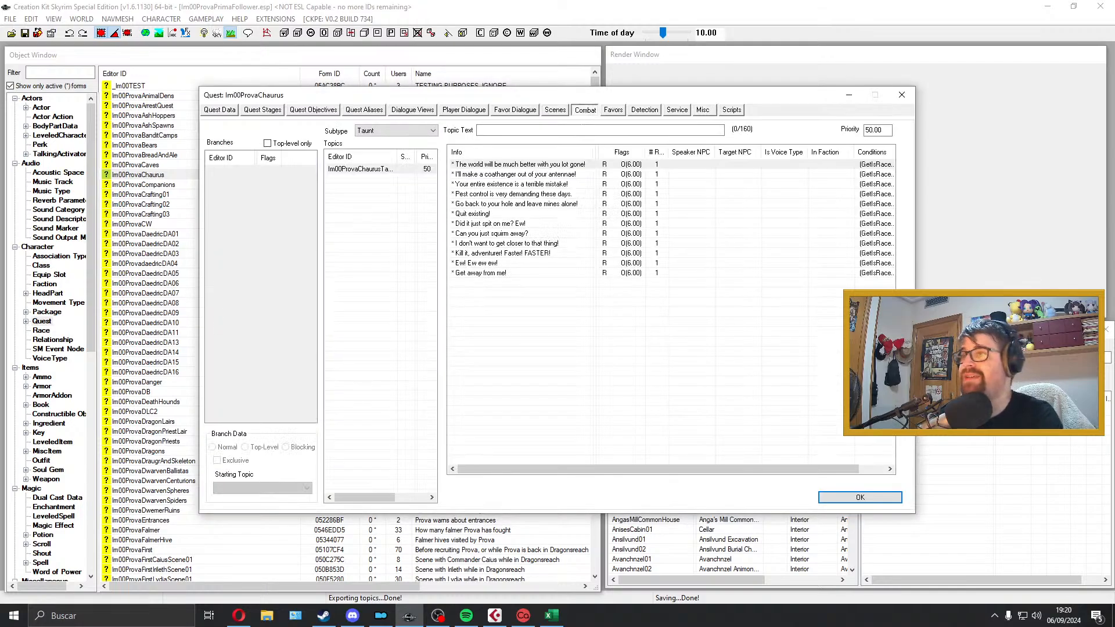
Step: Inspect the voice filename of the "The world will be much better with you lot gone!" response, close the quest and return to Cubase
double_click(532, 164)
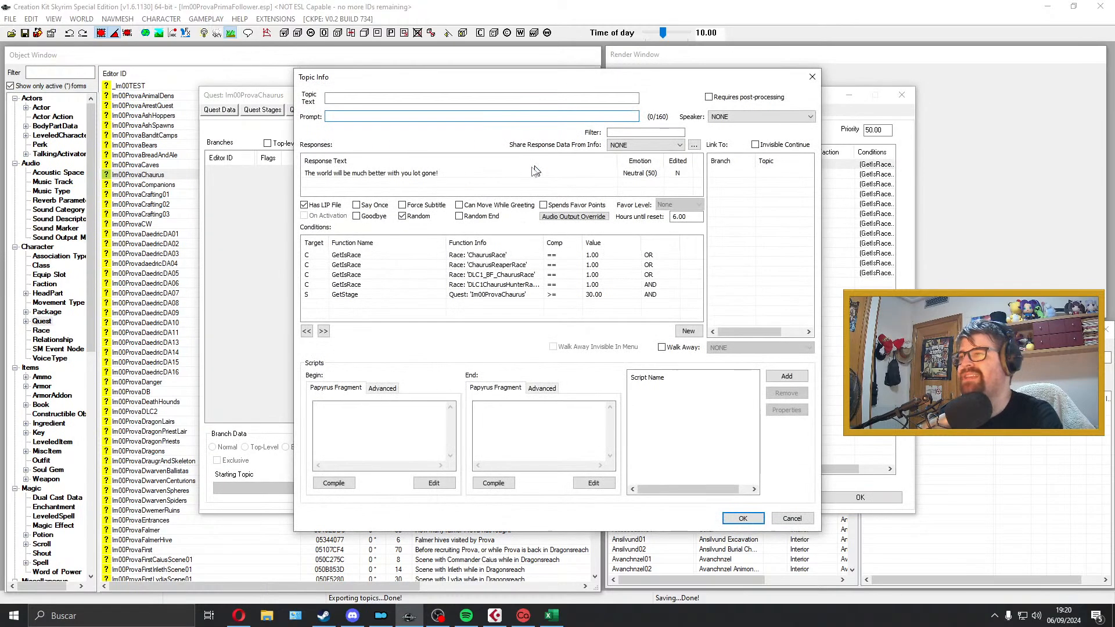
double_click(525, 169)
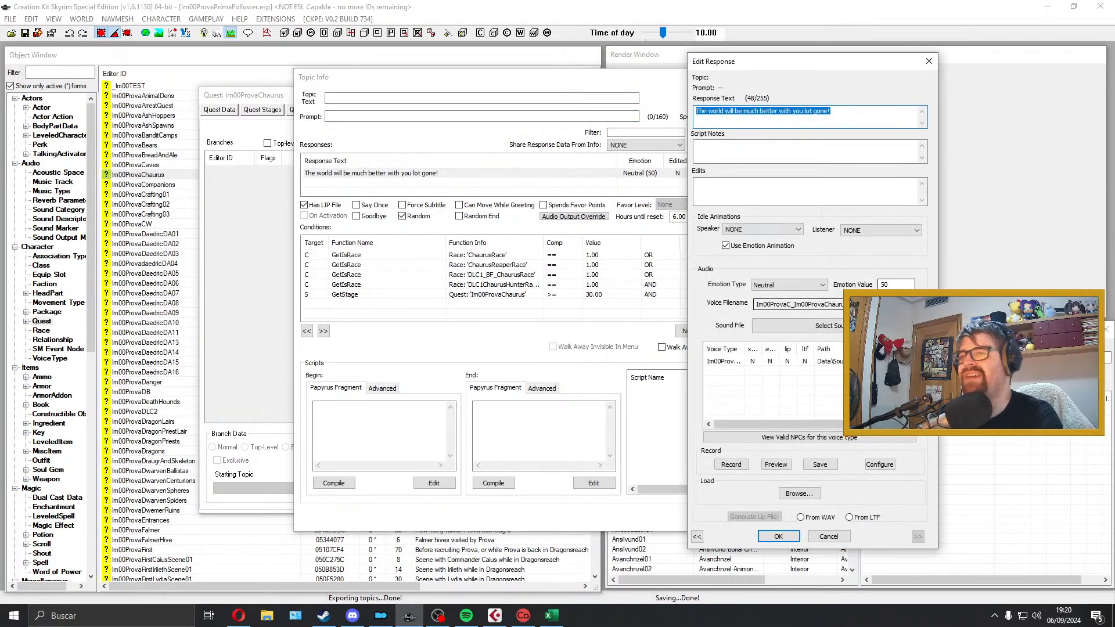
left_click_drag(900, 305, 620, 303)
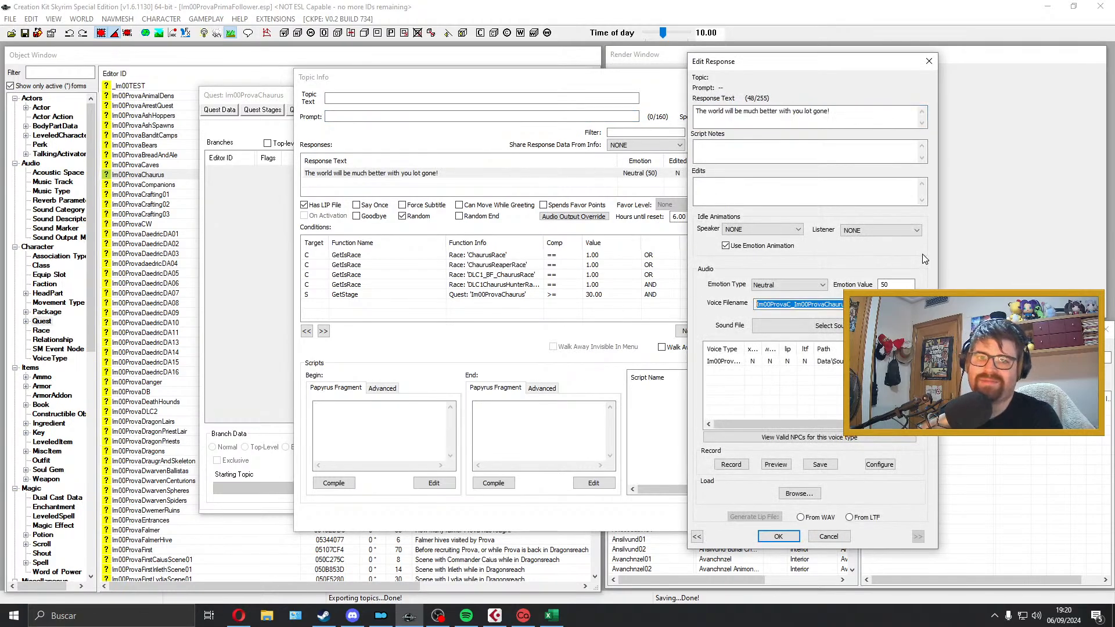
left_click(813, 77)
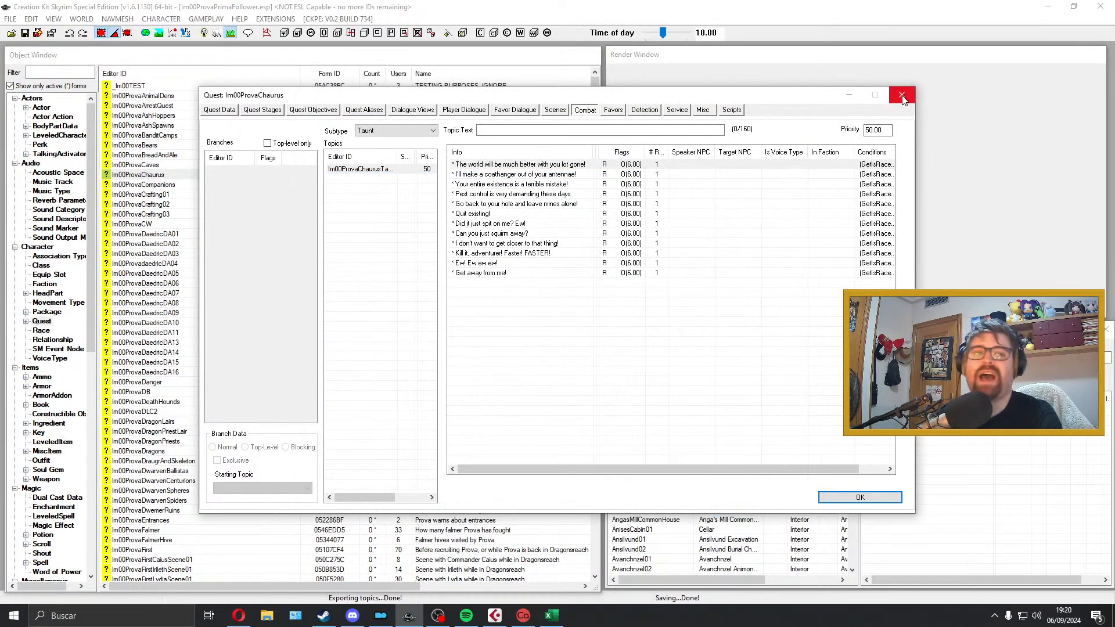
left_click(902, 96)
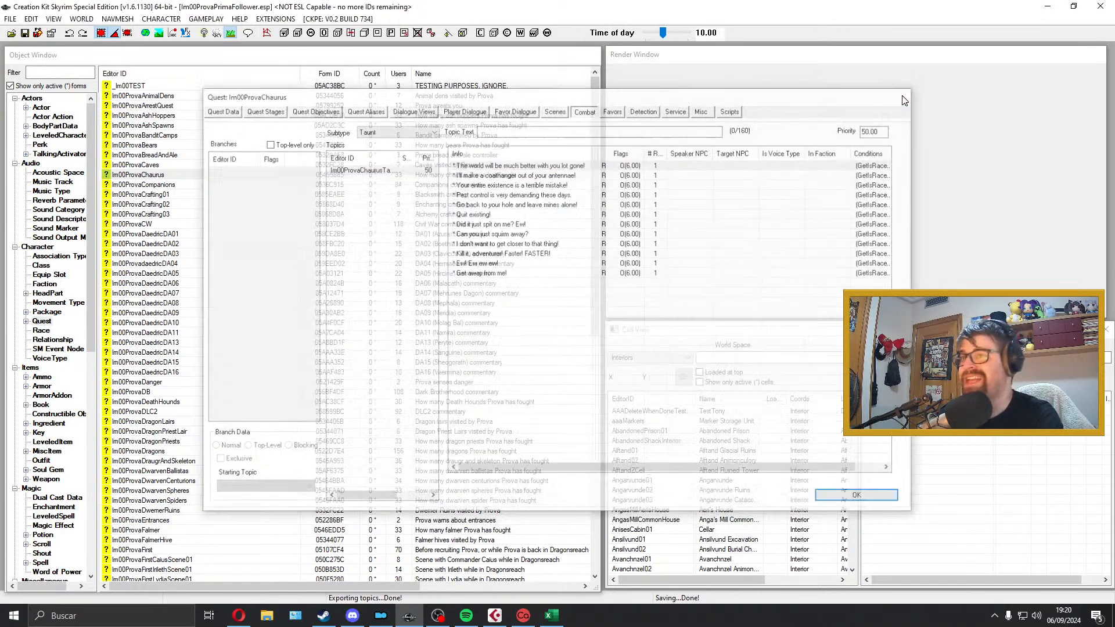
left_click(1043, 9)
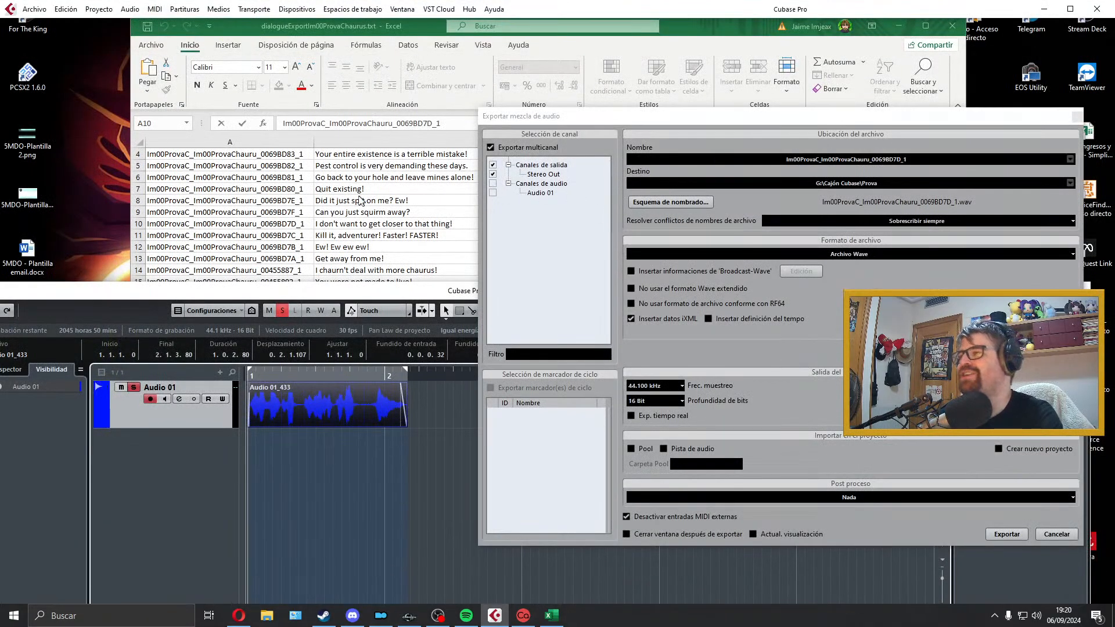
Step: Replay the clip, recopy the filename from A10, export the mix again as Im00ProvaC_Im00ProvaChauru_0069BD7D_1 and close the export dialog
key("space")
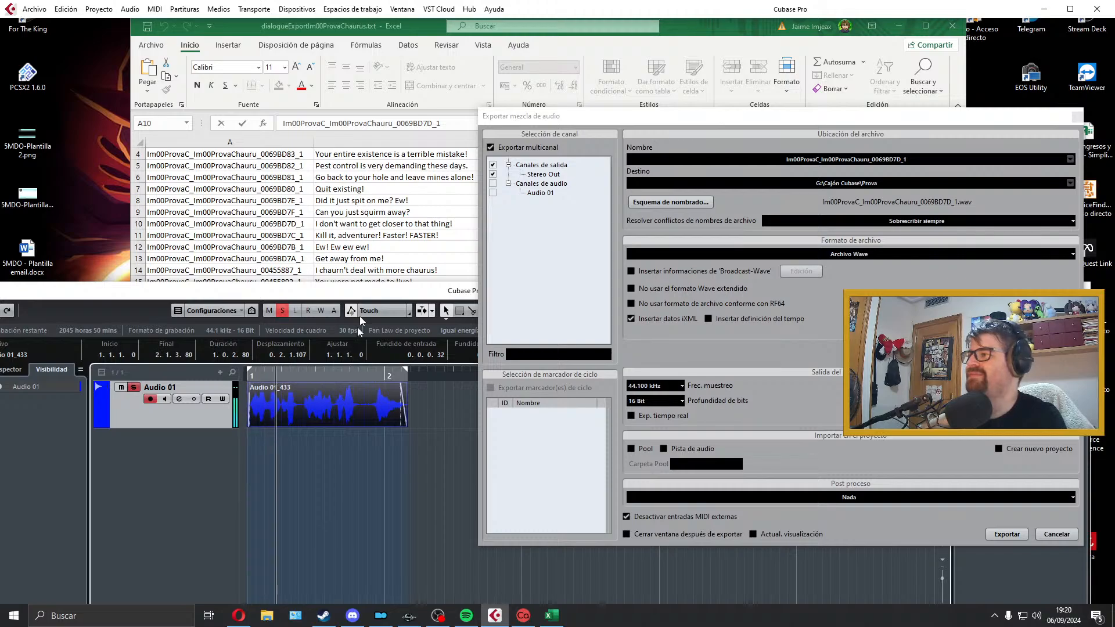
key("space")
left_click(425, 225)
left_click(424, 225)
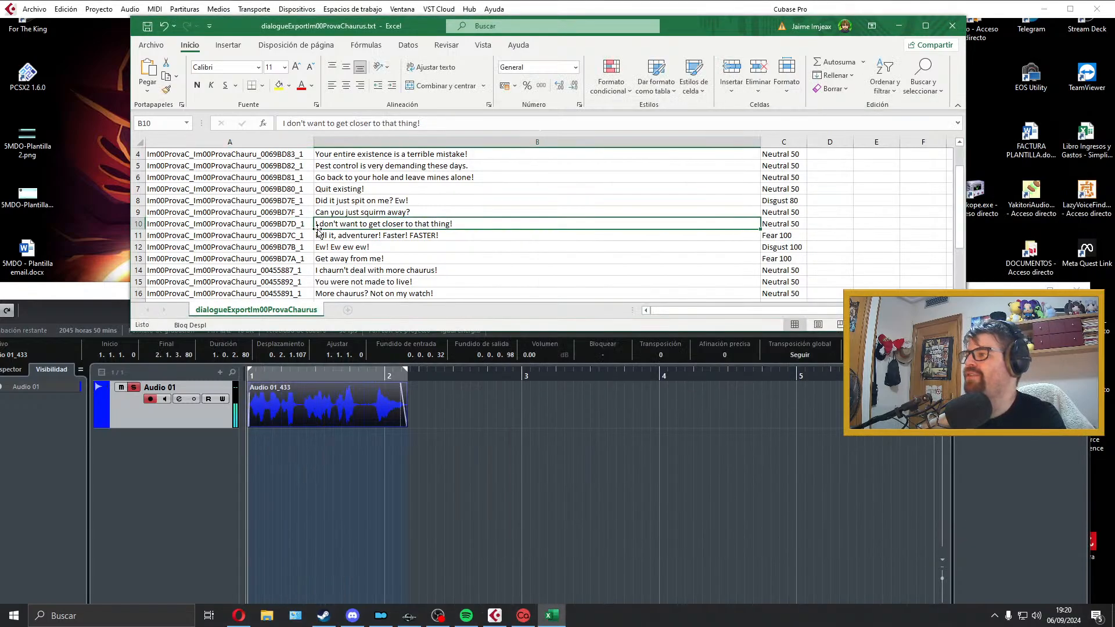
left_click(165, 223)
left_click(218, 225)
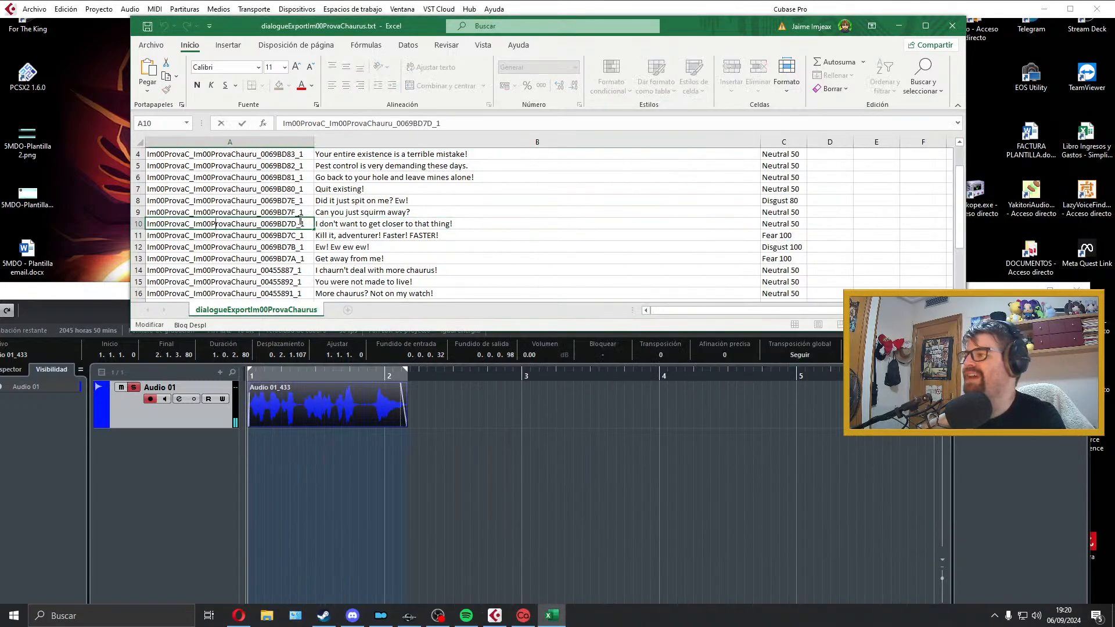
double_click(259, 223)
key("ctrl+c")
left_click(490, 619)
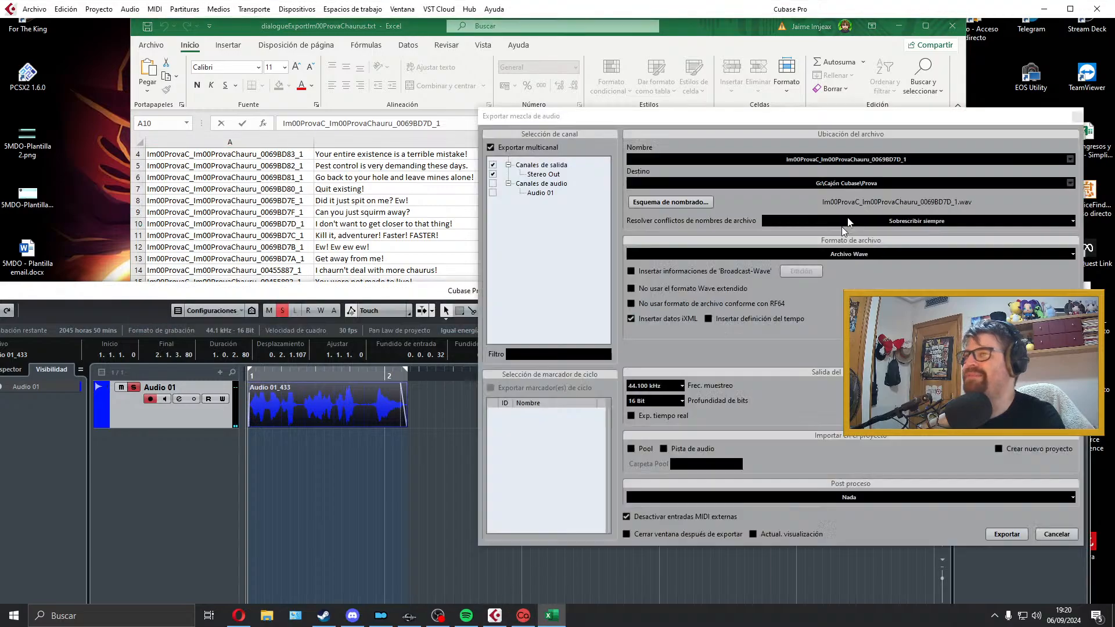
left_click(928, 161)
key("ctrl+v")
left_click(1007, 534)
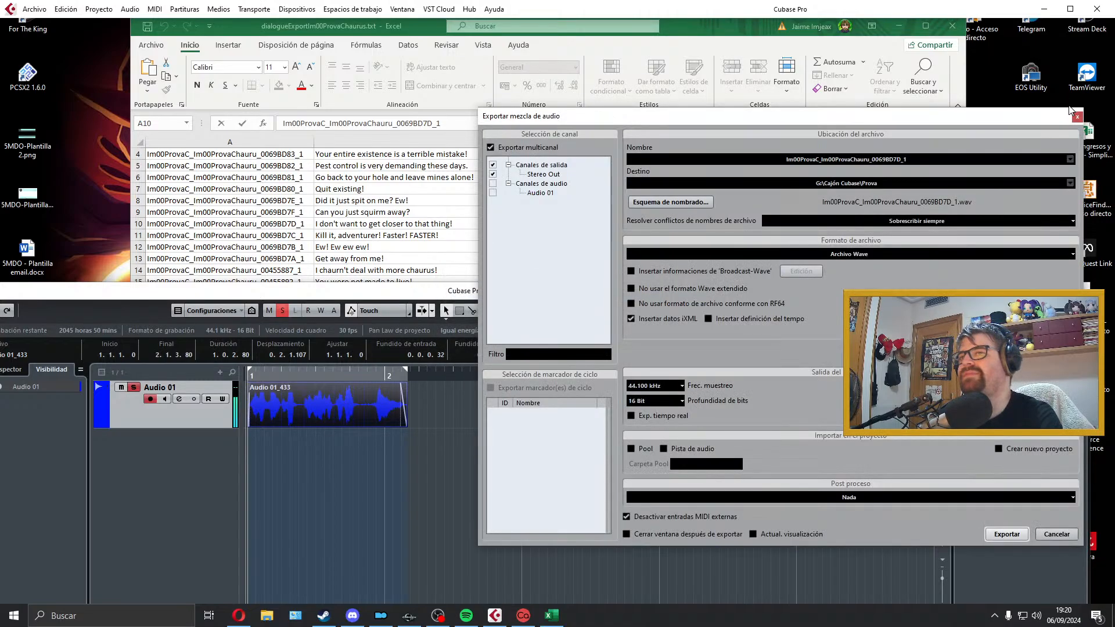
left_click(1079, 116)
Step: Select the "Kill it, adventurer! Faster! FASTER!" line in B11, delete the exported clip and extend the locator range to just past bar 5
left_click(441, 225)
left_click(415, 238)
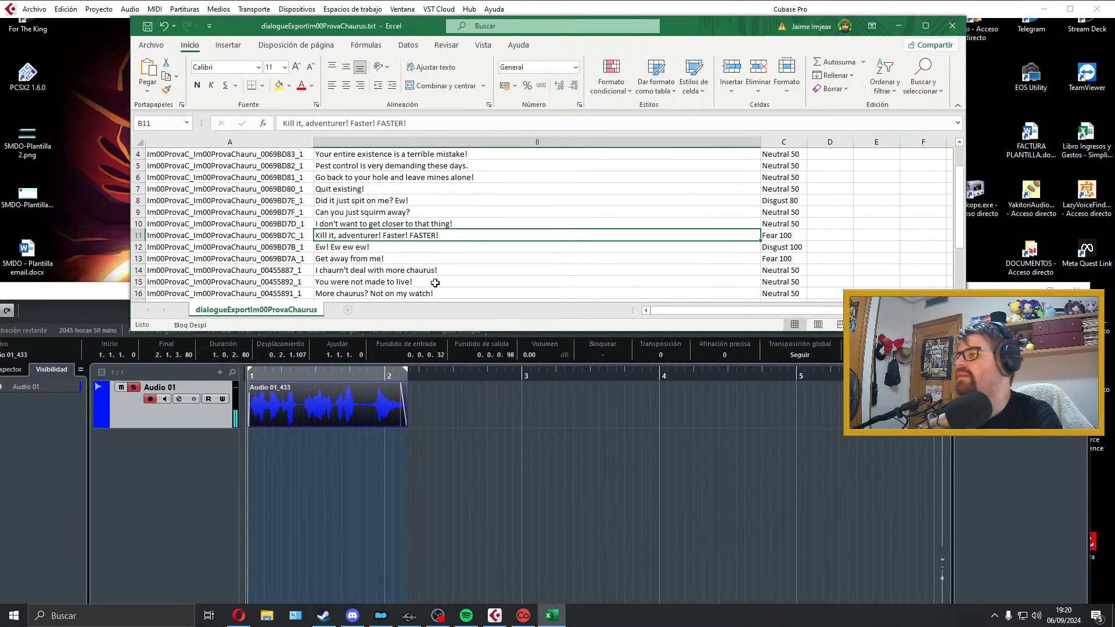
scroll(457, 279, "down", 2)
left_click(381, 416)
key("Delete")
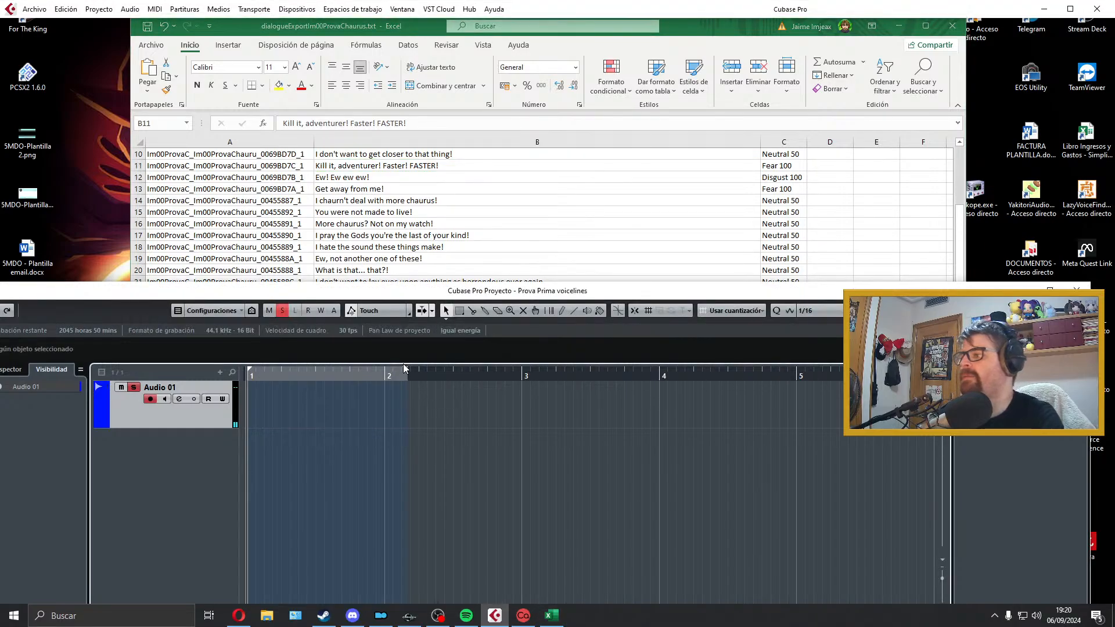
left_click_drag(407, 375, 824, 378)
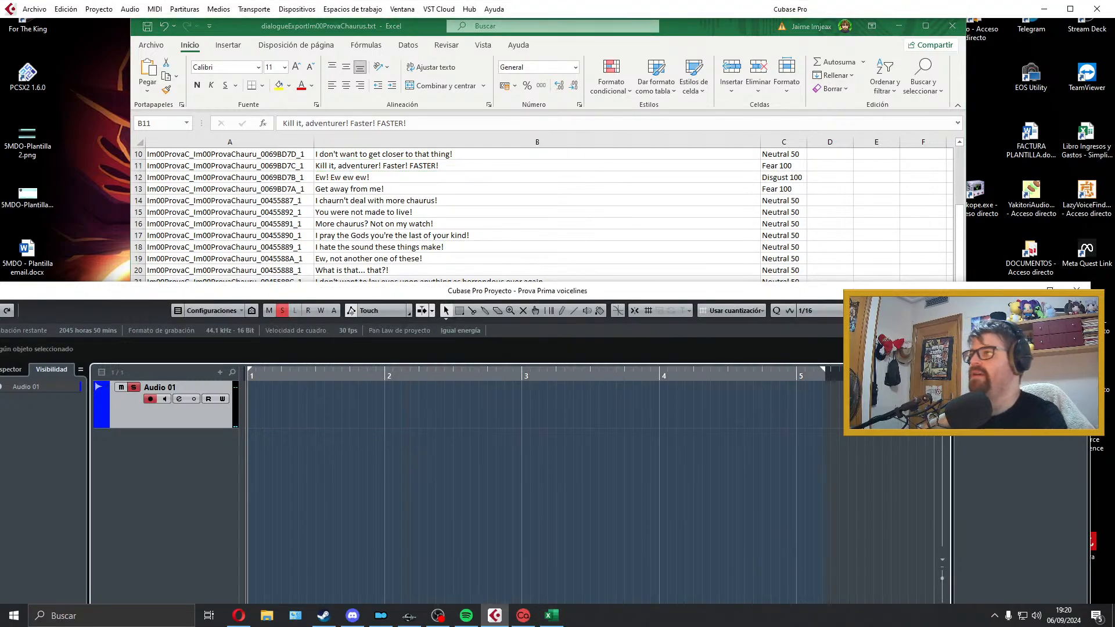
Step: Record a take of the "Kill it, adventurer! Faster! FASTER!" line on Audio 01, play it back and delete it
key("KP_Multiply")
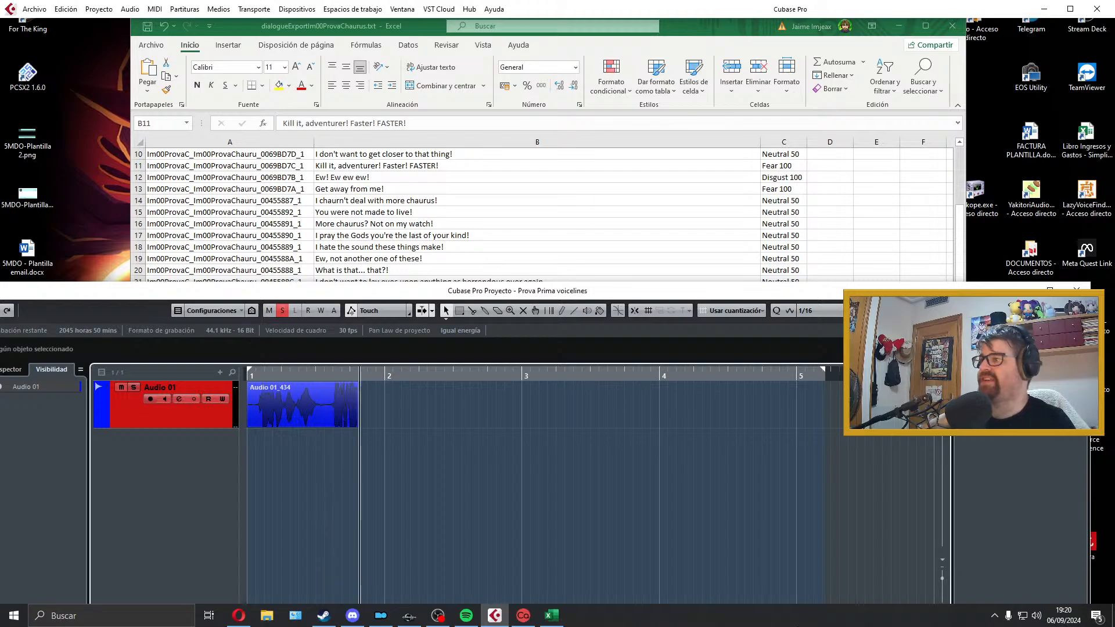
key("space")
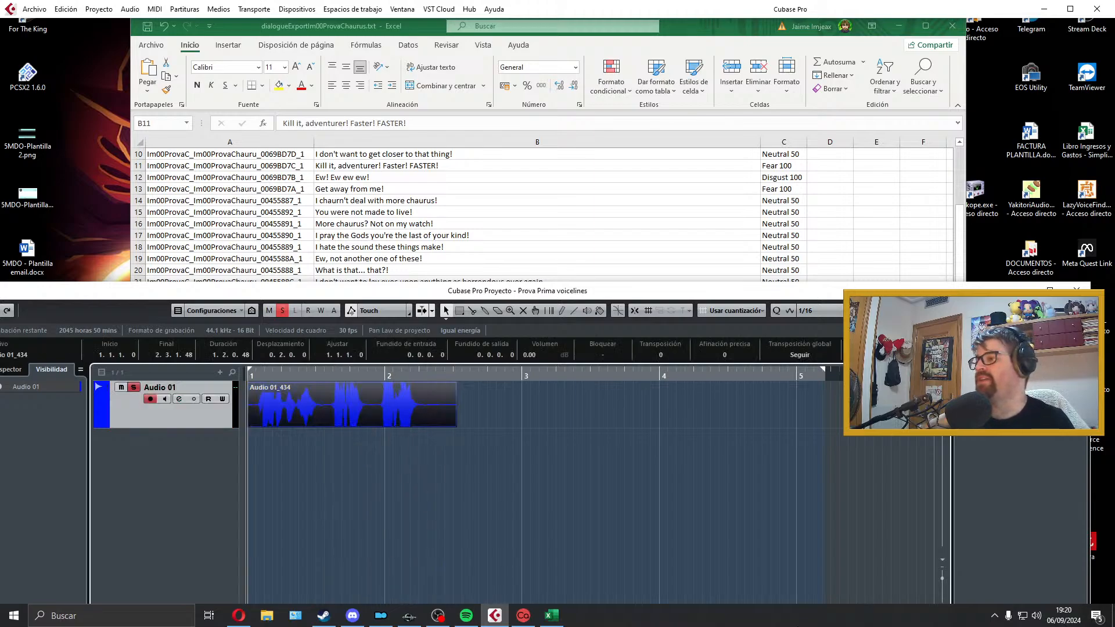
key("space")
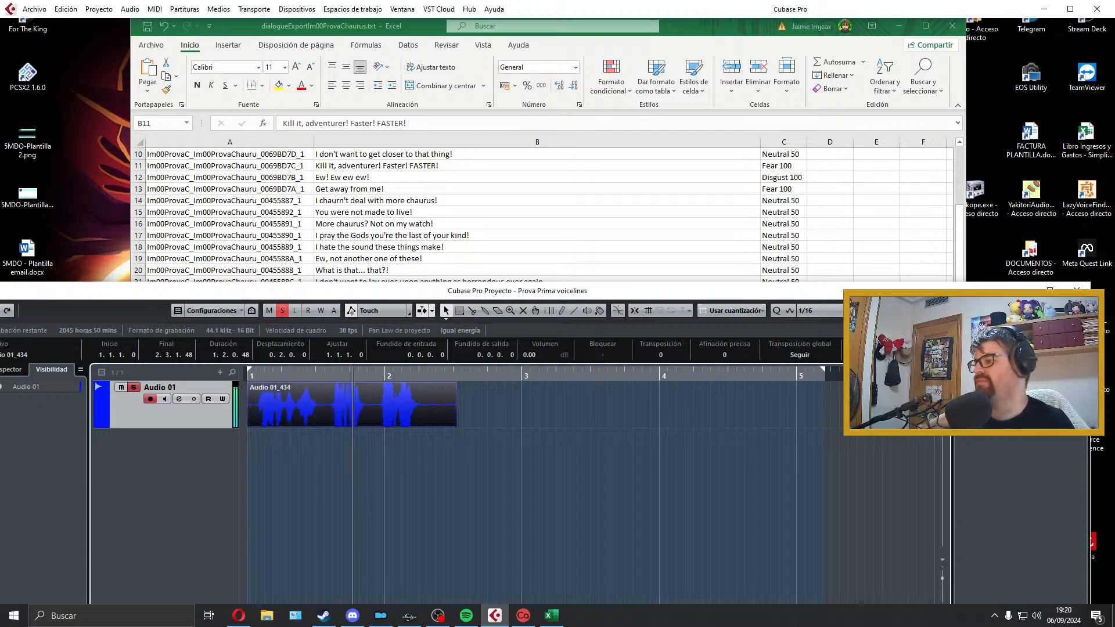
key("space")
key("Delete")
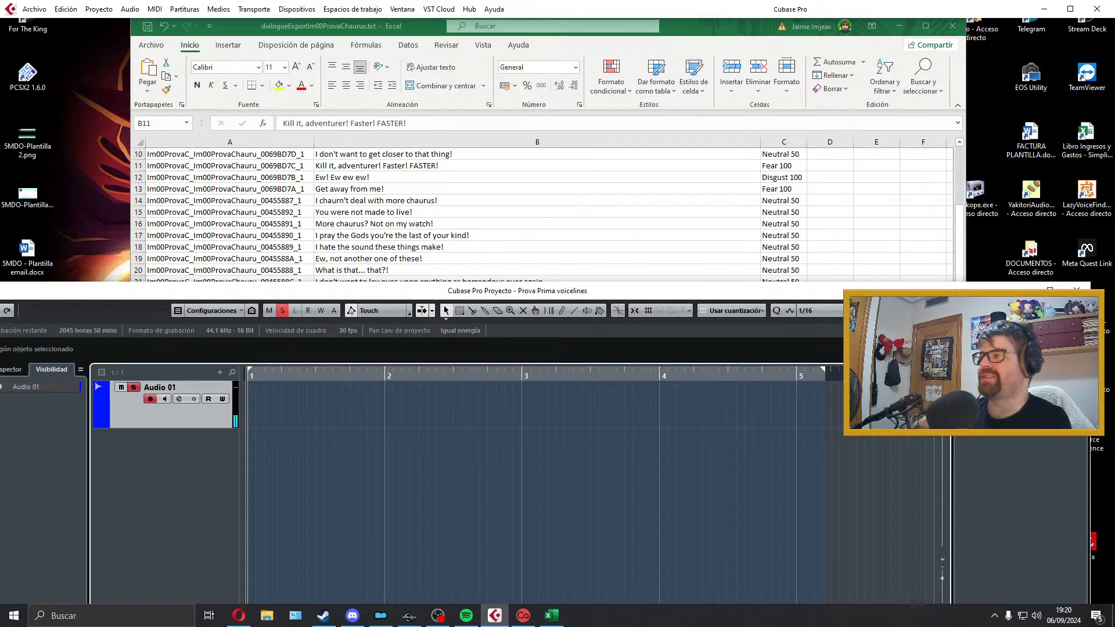
Step: Record a new take of "Kill it, adventurer! Faster! FASTER!" on Audio 01 and play it back
key("KP_Multiply")
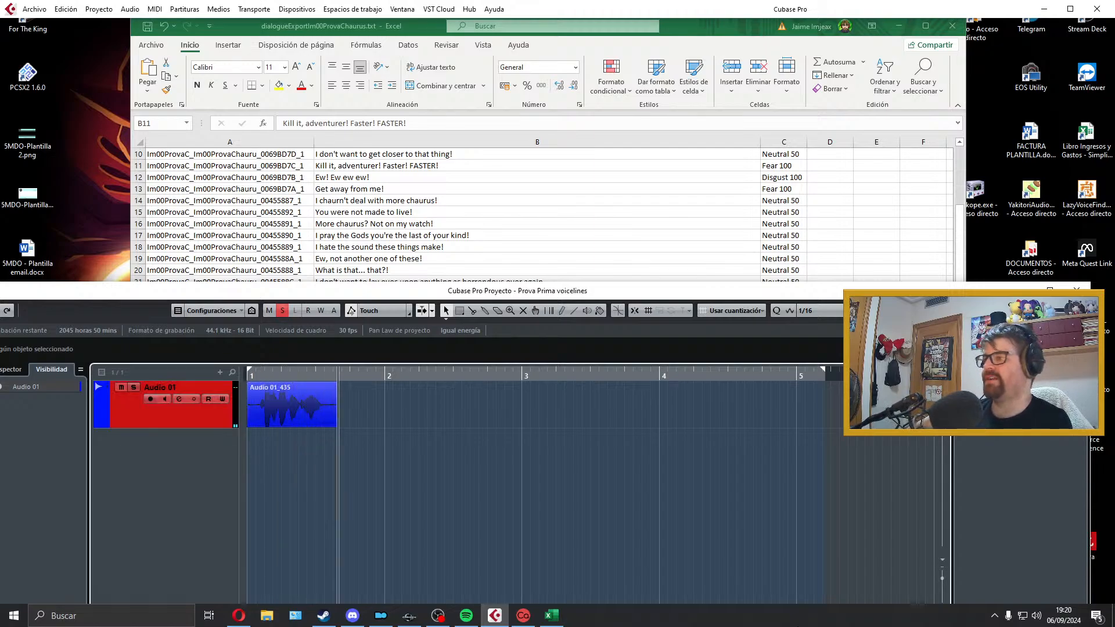
key("space")
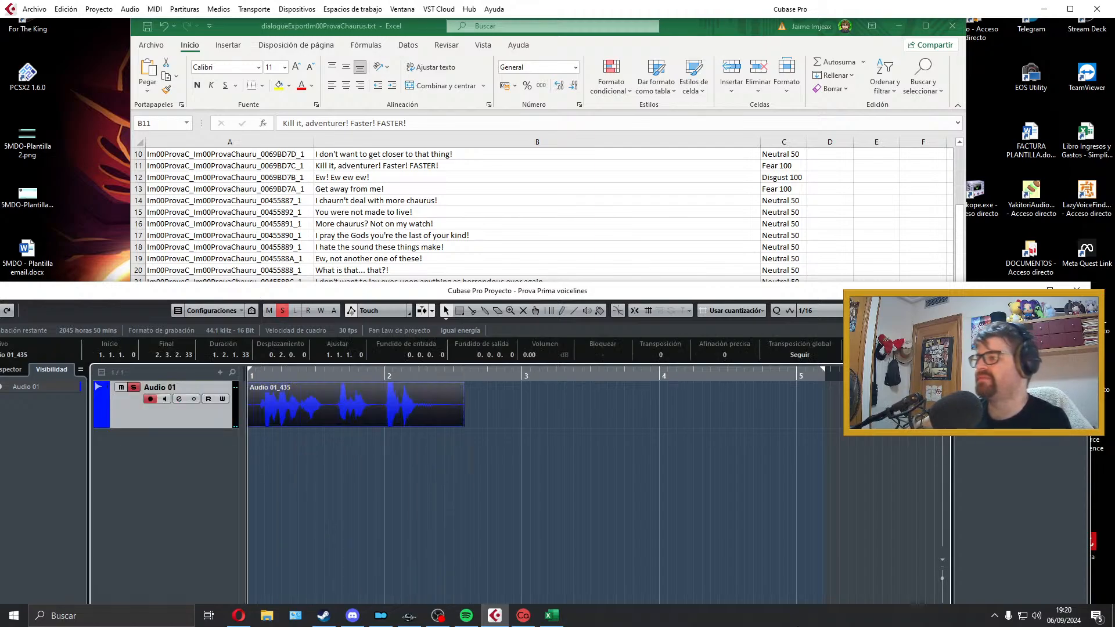
key("space")
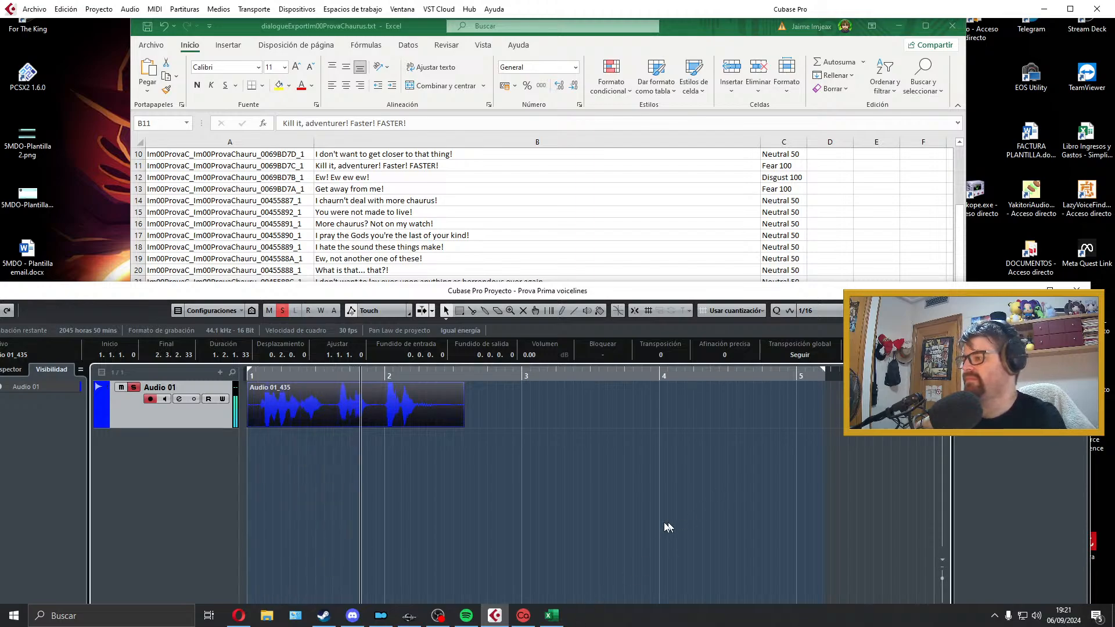
key("space")
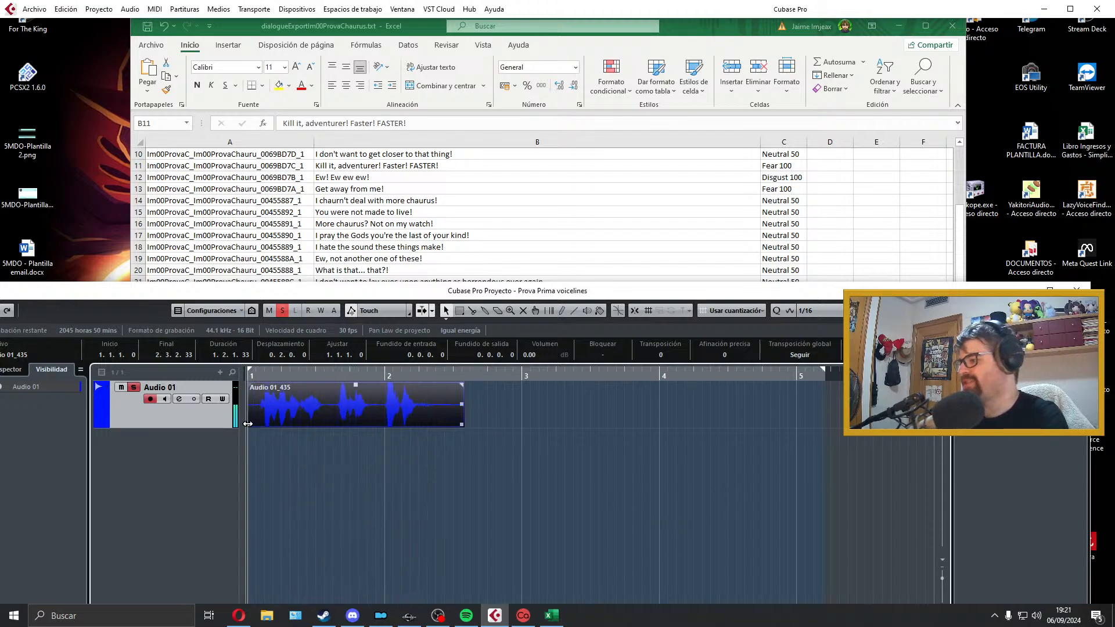
Step: Trim the silence at both ends of the take, add short fades of about 0.0.0.48 in and 0.0.0.82 out, and fit the locators to it
left_click_drag(248, 424, 258, 424)
left_click_drag(293, 409, 258, 392)
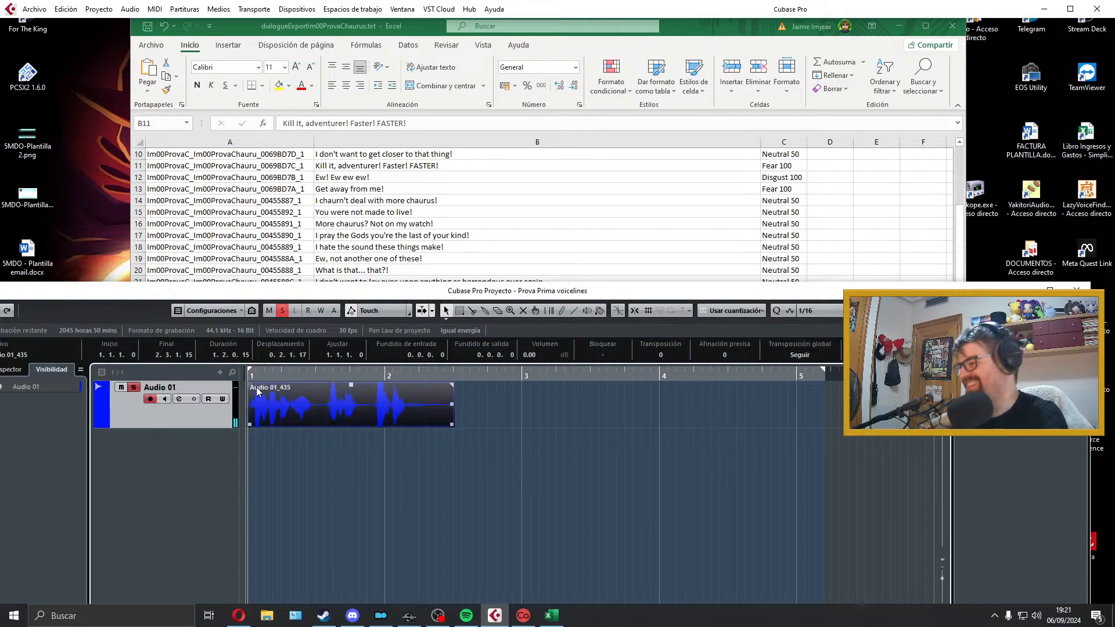
key("space")
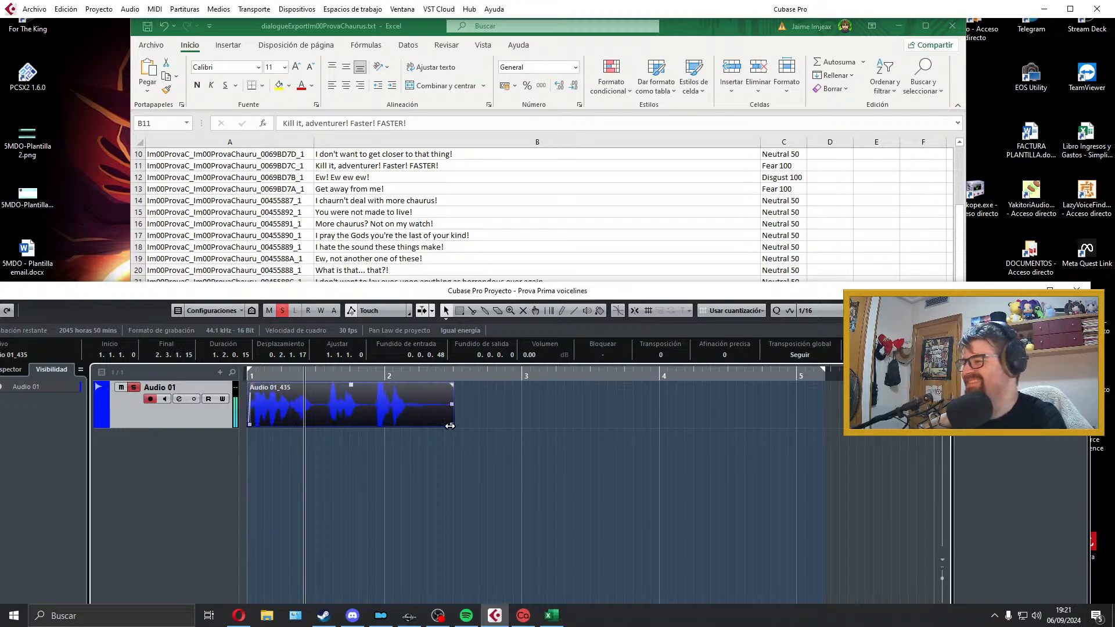
left_click_drag(453, 425, 414, 424)
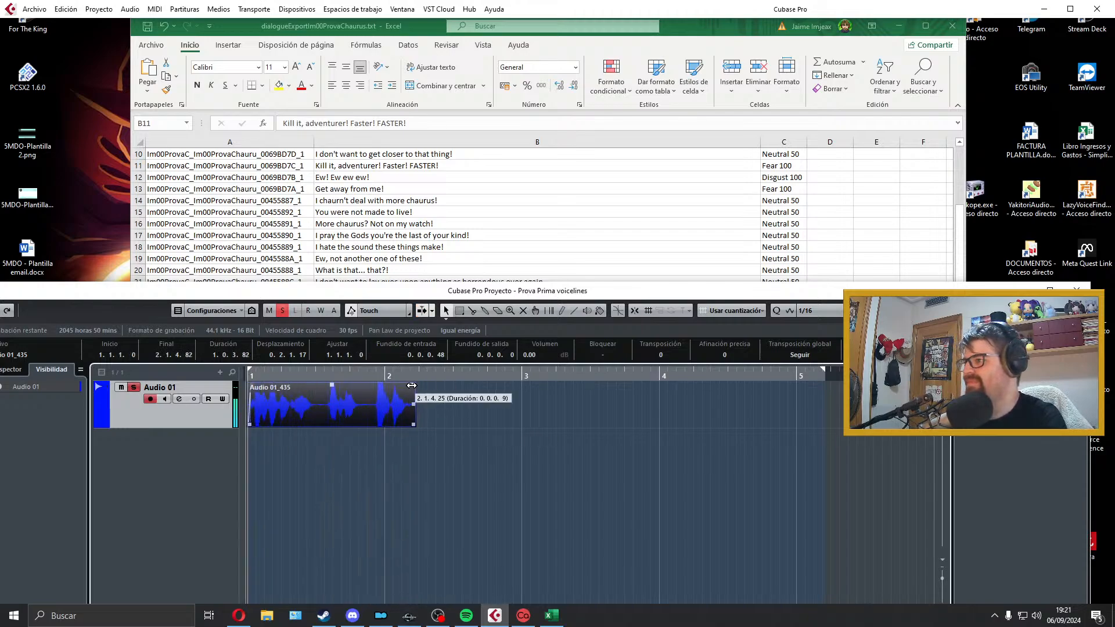
key("p")
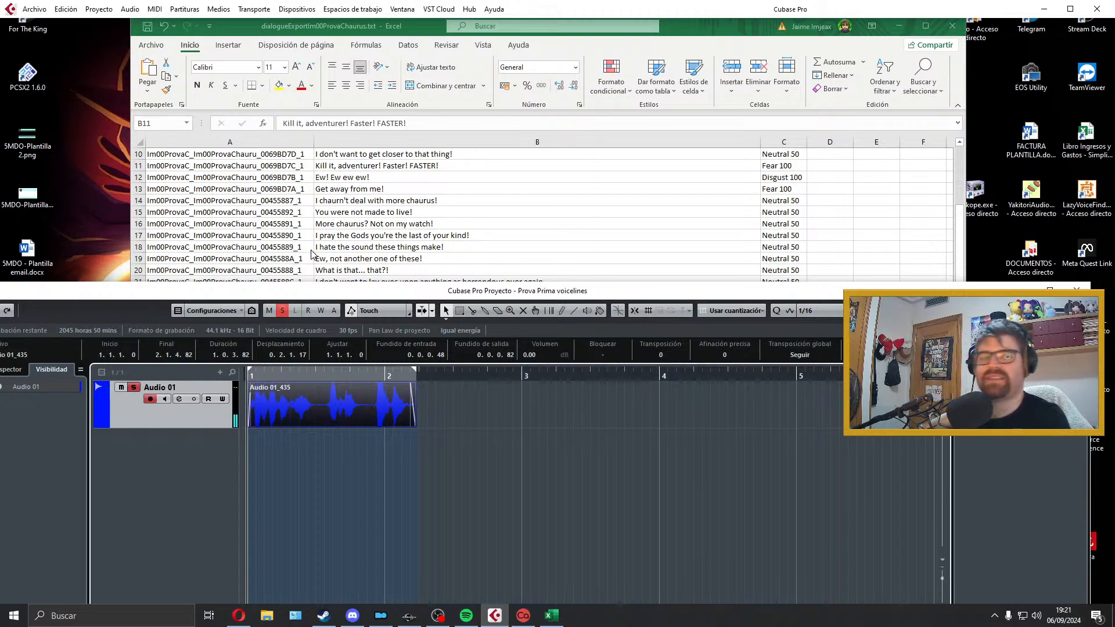
Step: Open the audio mixdown export dialog and copy the voice filename from cell A11 of the Excel sheet
left_click(35, 9)
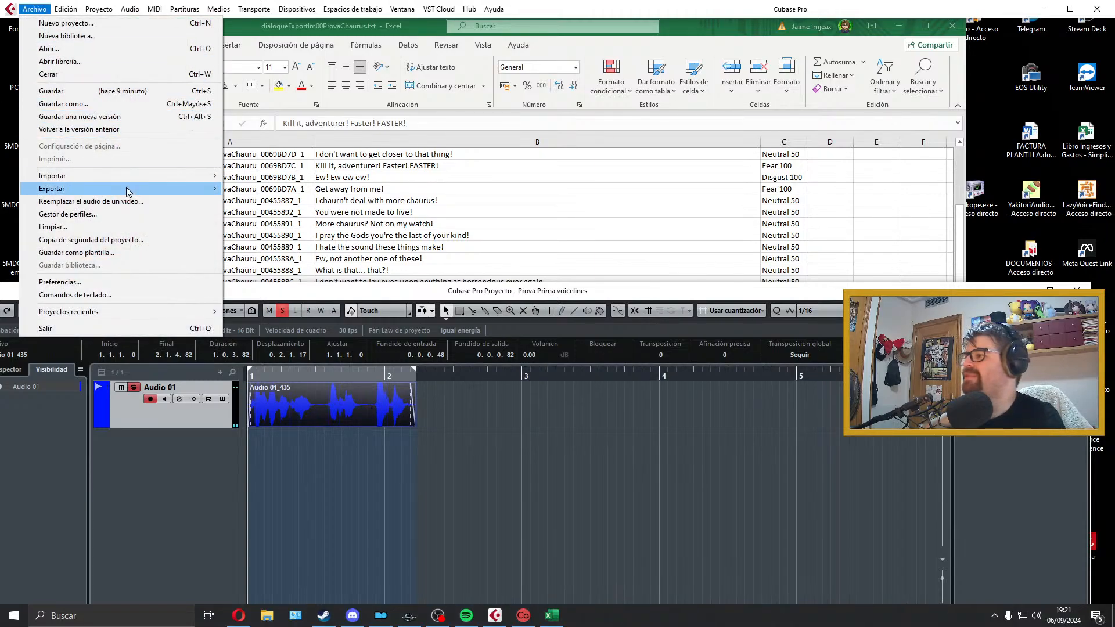
mouse_move(129, 192)
left_click(301, 213)
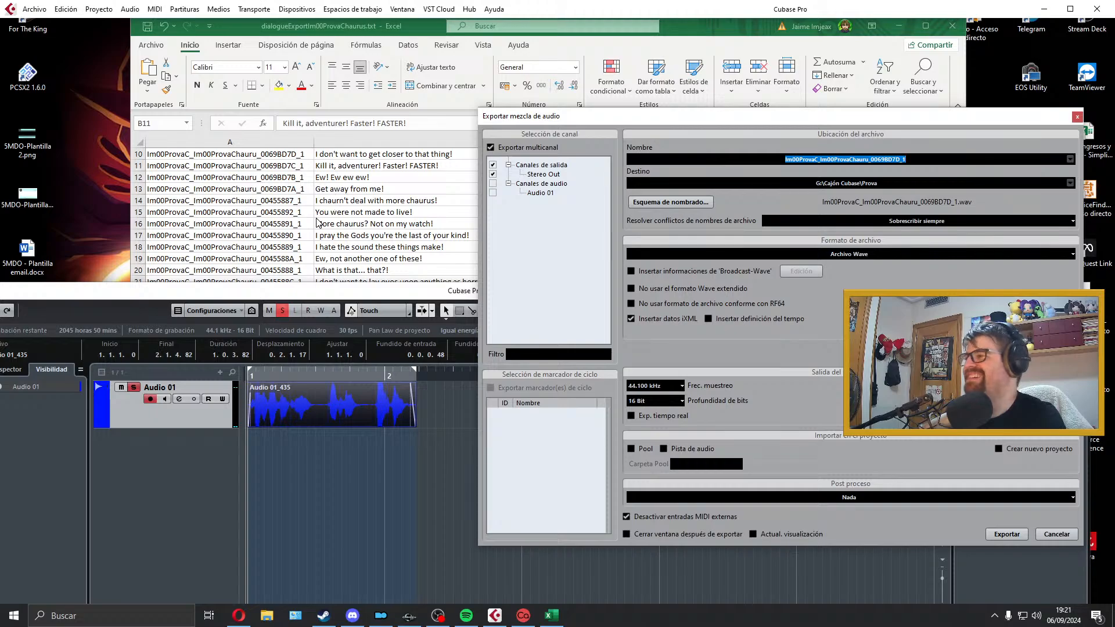
left_click(335, 170)
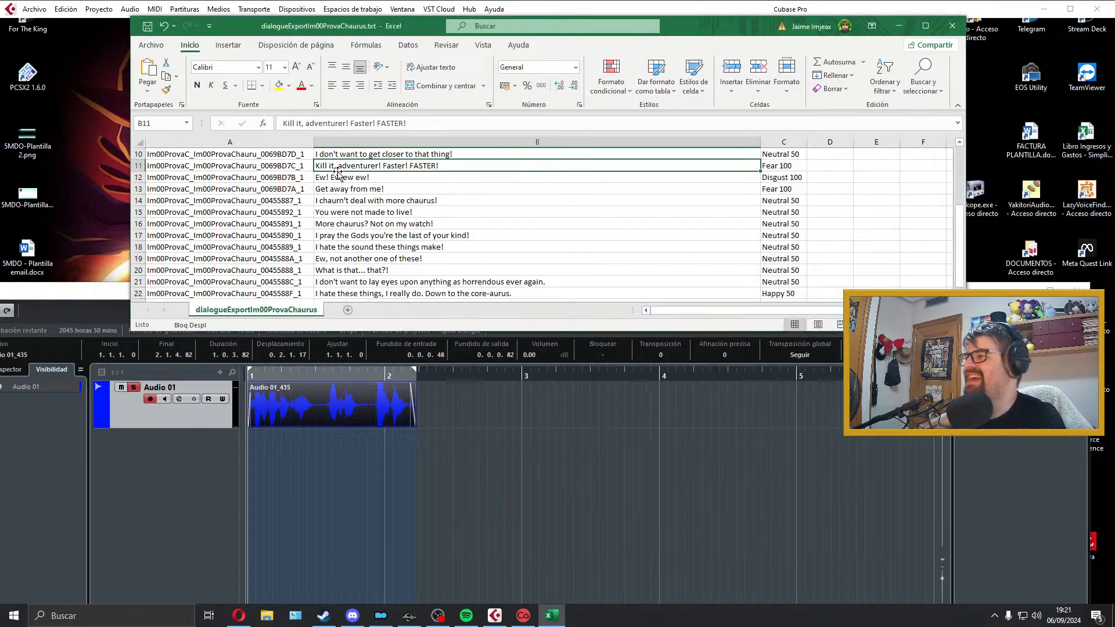
double_click(299, 166)
left_click_drag(305, 166, 81, 168)
key("ctrl+c")
left_click(543, 439)
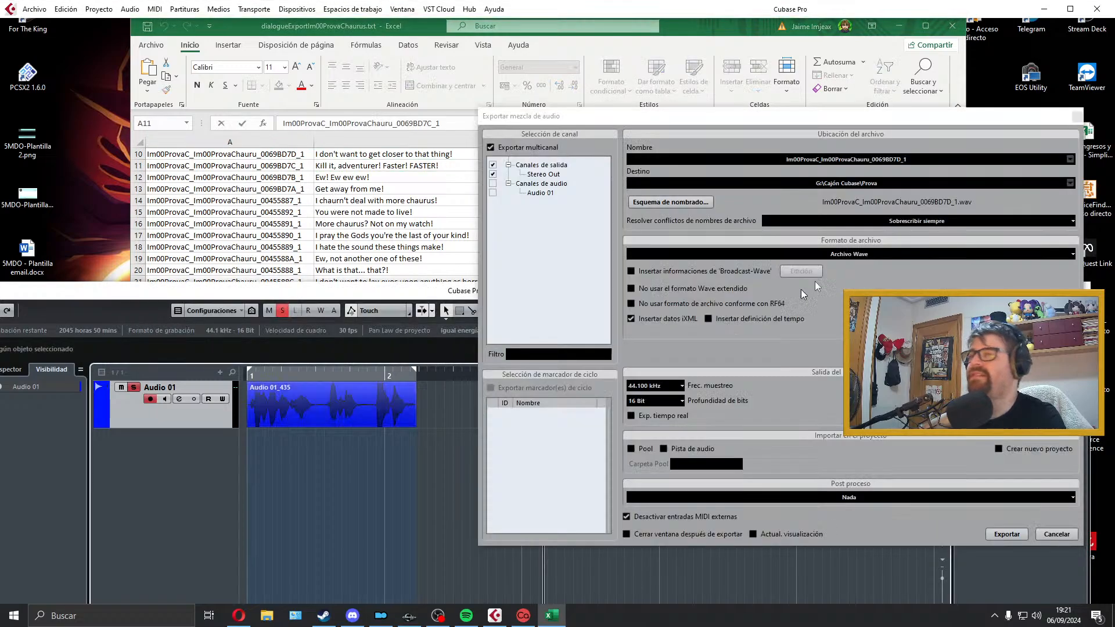
Step: Export the mix as Im00ProvaC_Im00ProvaChauru_0069BD7C_1 and close the export dialog
left_click(906, 162)
key("ctrl+v")
left_click(1023, 535)
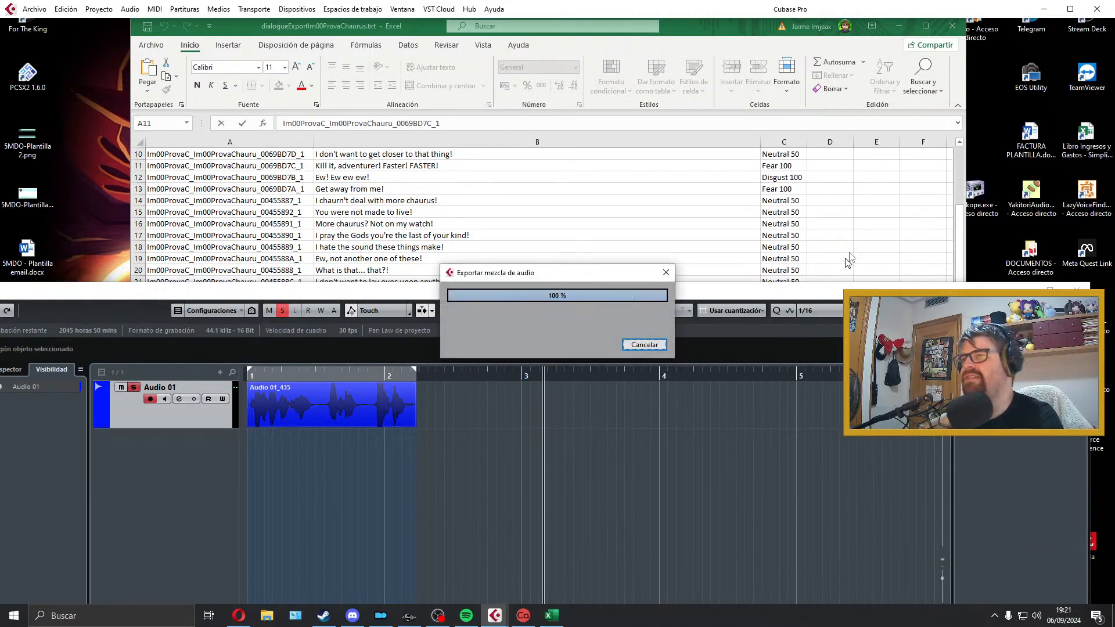
right_click(1024, 120)
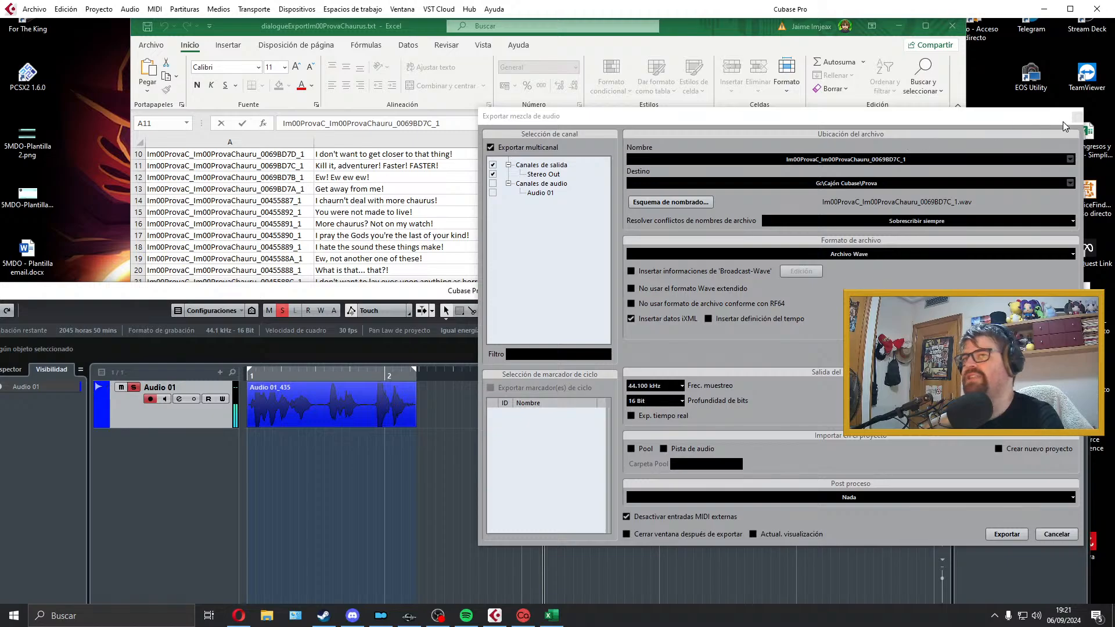
left_click(1078, 116)
Step: Select the "Ew! Ew ew ew!" line in B12, delete the exported clip and widen the locator range past bar 5
left_click(398, 175)
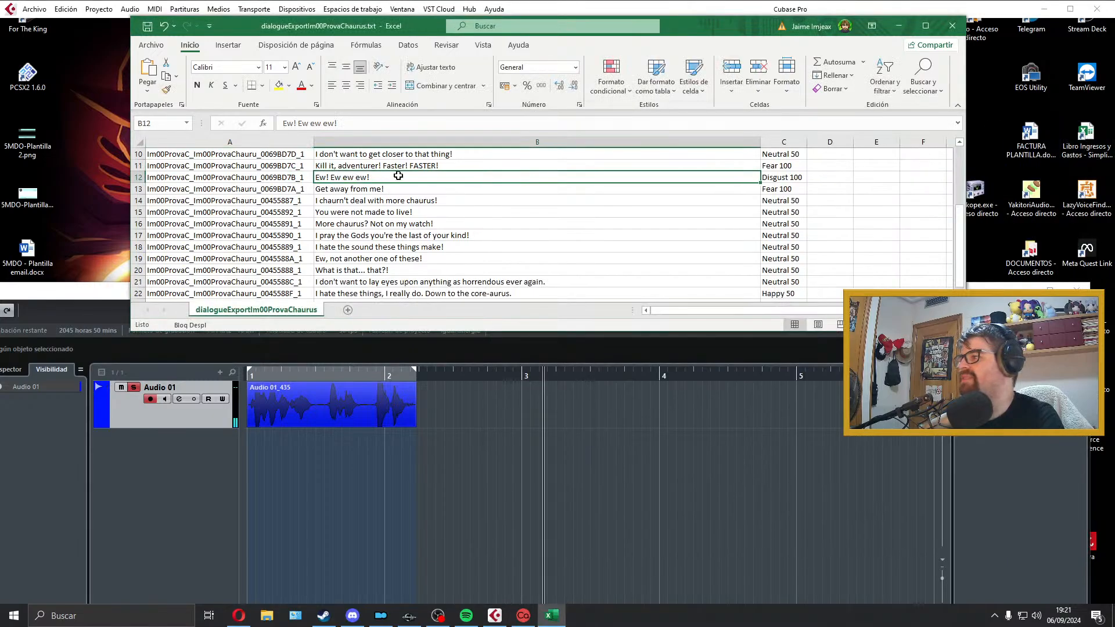
left_click(392, 398)
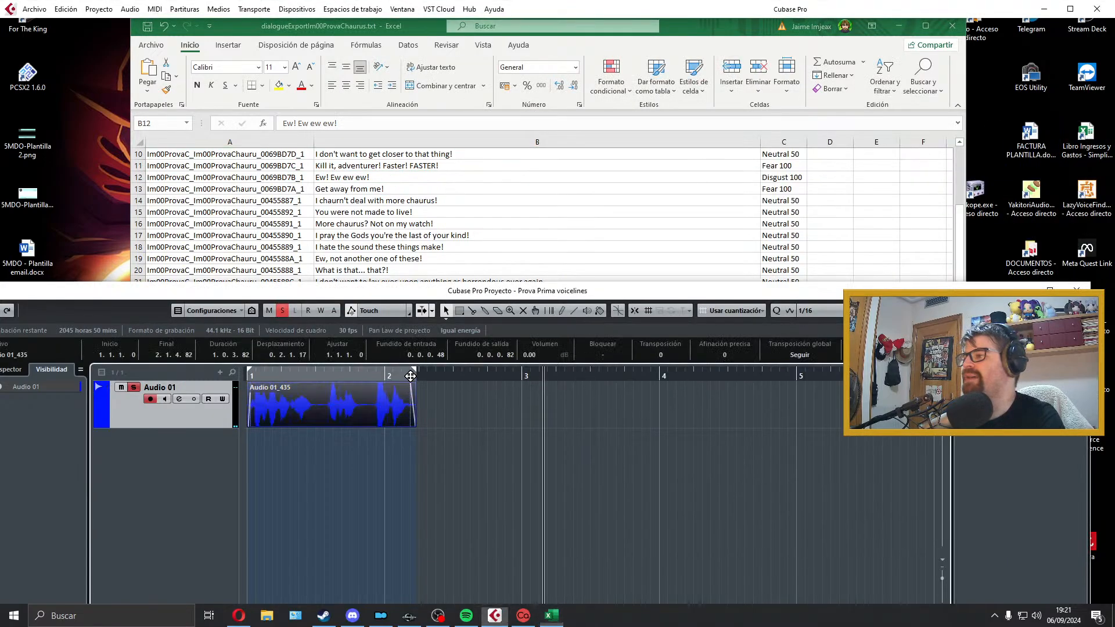
key("Delete")
left_click_drag(414, 370, 840, 368)
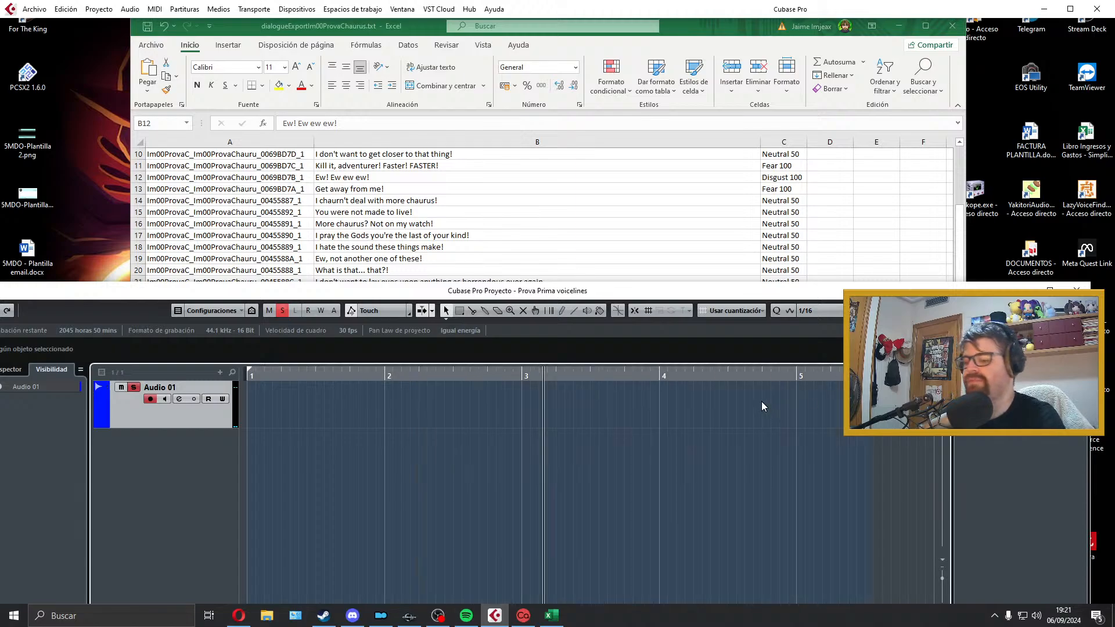
Step: Record the "Ew! Ew ew ew!" line on Audio 01 from the project start and play the take back
key("KP_Decimal")
key("KP_Multiply")
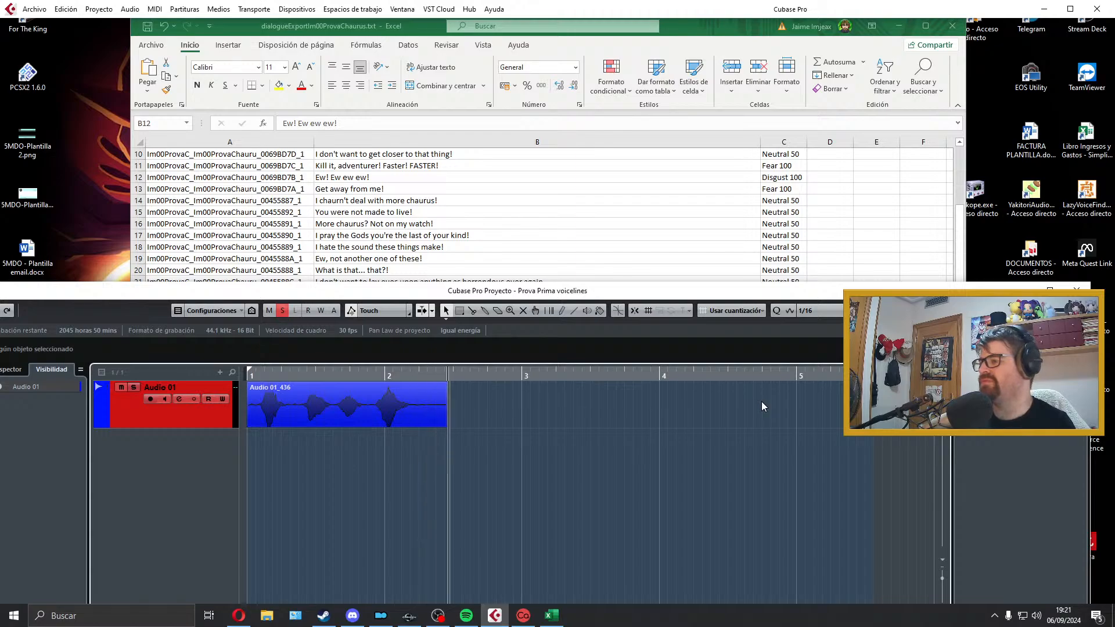
key("space")
key("space")
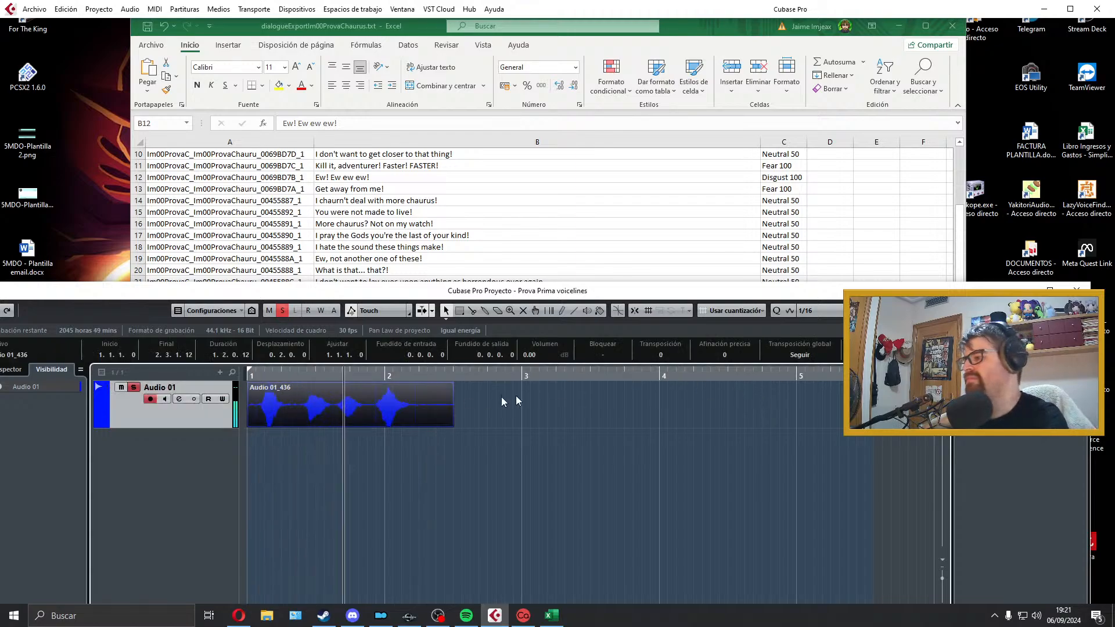
key("space")
Step: Trim both ends of the "Ew! Ew ew ew!" clip, add fades of about 0.0.0.24 in and 0.0.0.32 out, and fit the locators to it
left_click_drag(248, 425, 284, 422)
left_click_drag(249, 385, 251, 384)
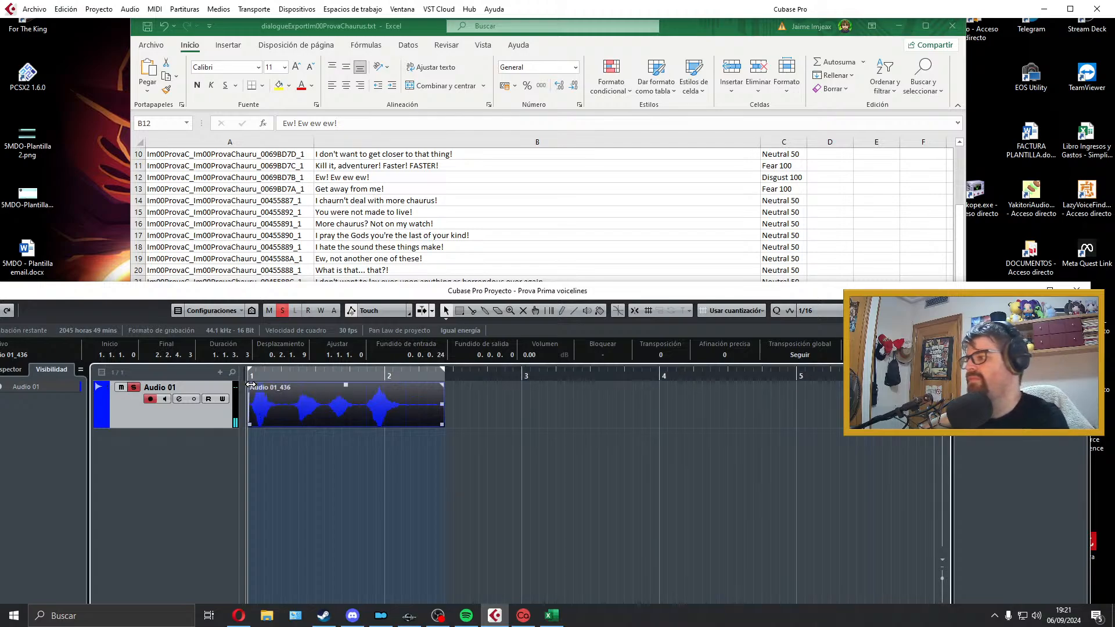
left_click_drag(441, 426, 407, 426)
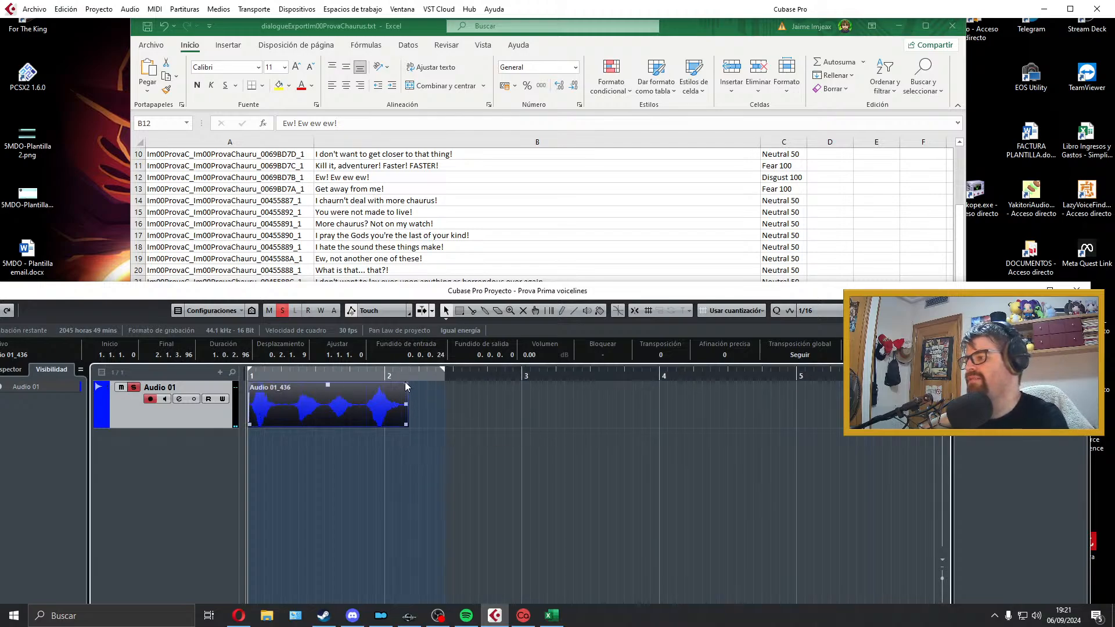
left_click_drag(406, 383, 401, 385)
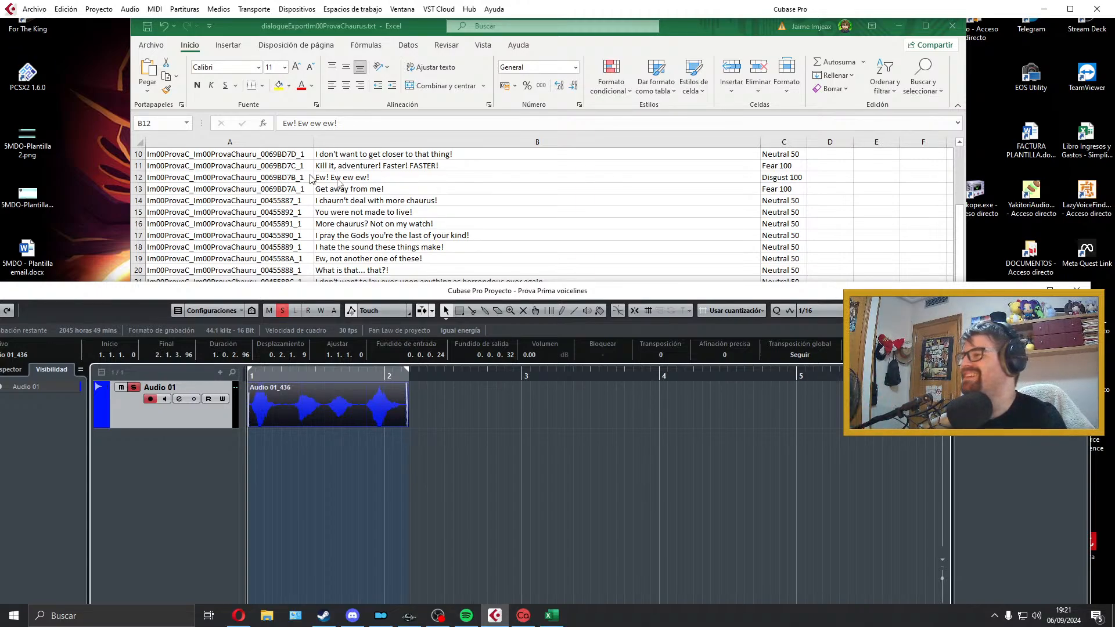
Step: Copy the voice filename from cell A12 of the Excel sheet and return to the Cubase project
left_click(370, 180)
double_click(301, 178)
left_click_drag(301, 177, 118, 165)
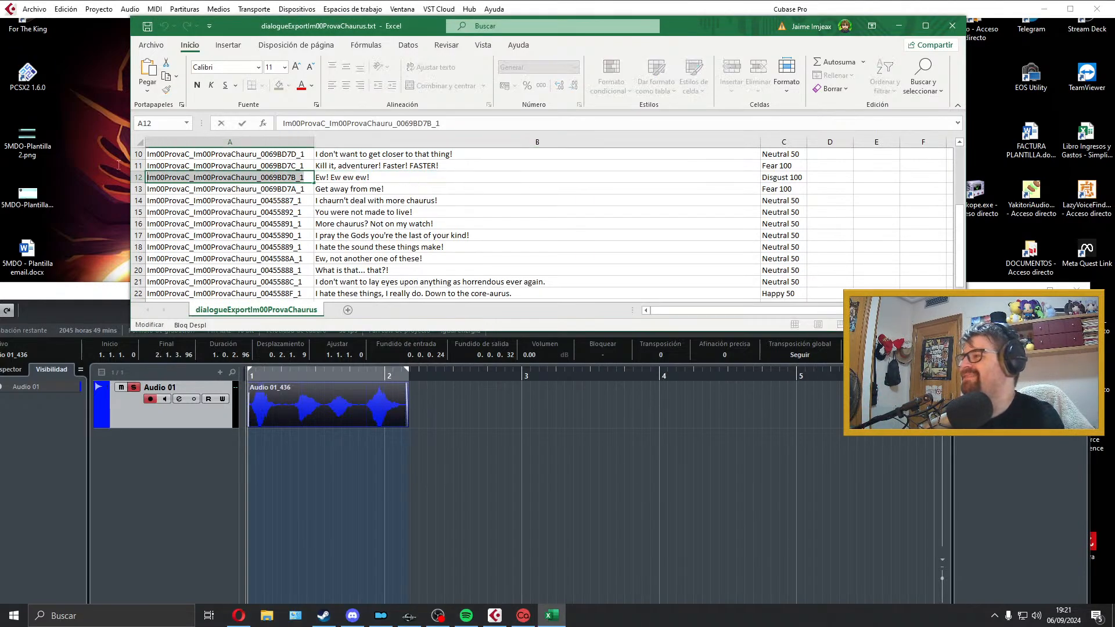
left_click(314, 397)
Step: Export the audio mixdown as Im00ProvaC_Im00ProvaChauru_0069BD7B_1 and close the export dialog
left_click(34, 9)
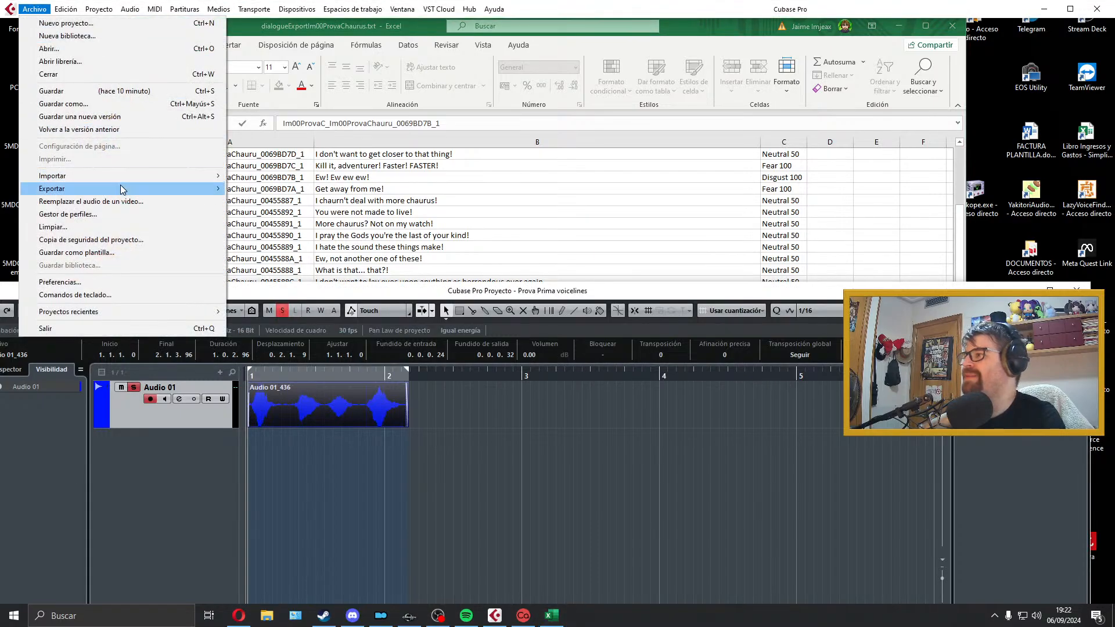
mouse_move(116, 189)
left_click(329, 215)
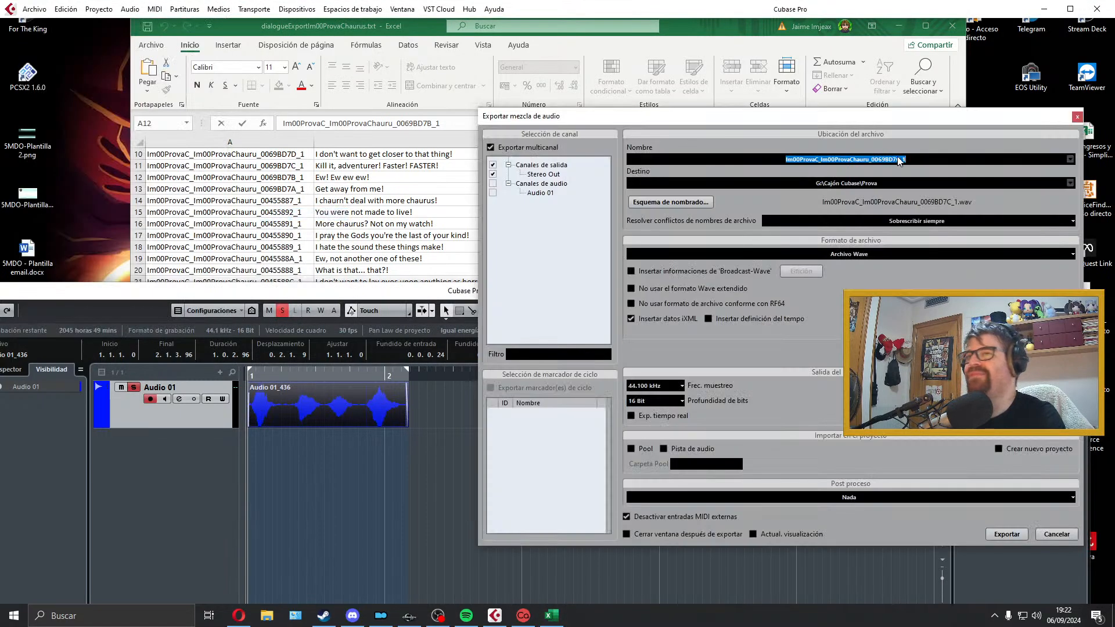
left_click(1002, 533)
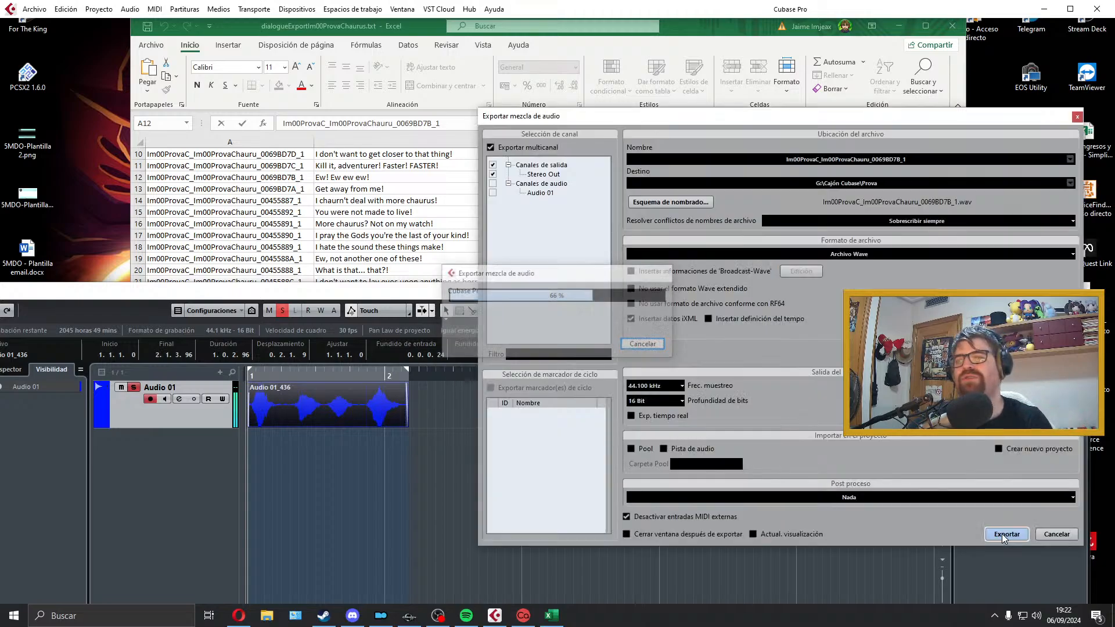
left_click(1078, 117)
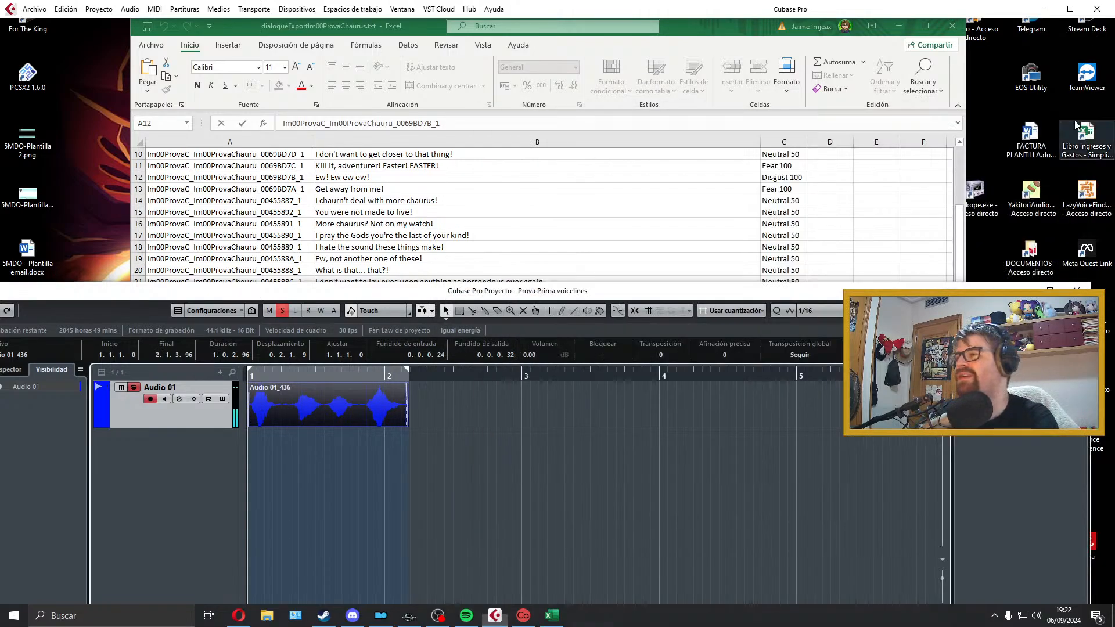
Step: Delete the exported clip from Audio 01, extend the locator range to about bar 4.8, and select the "Get away from me!" line in the Excel sheet
left_click(385, 192)
left_click(390, 374)
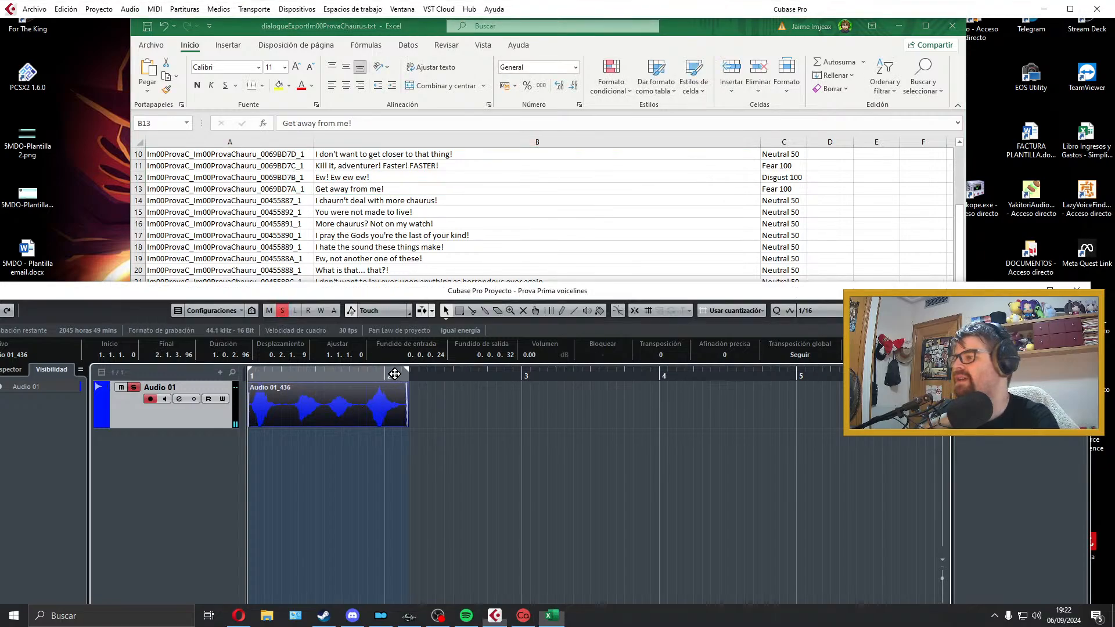
key("Delete")
left_click_drag(407, 373, 777, 374)
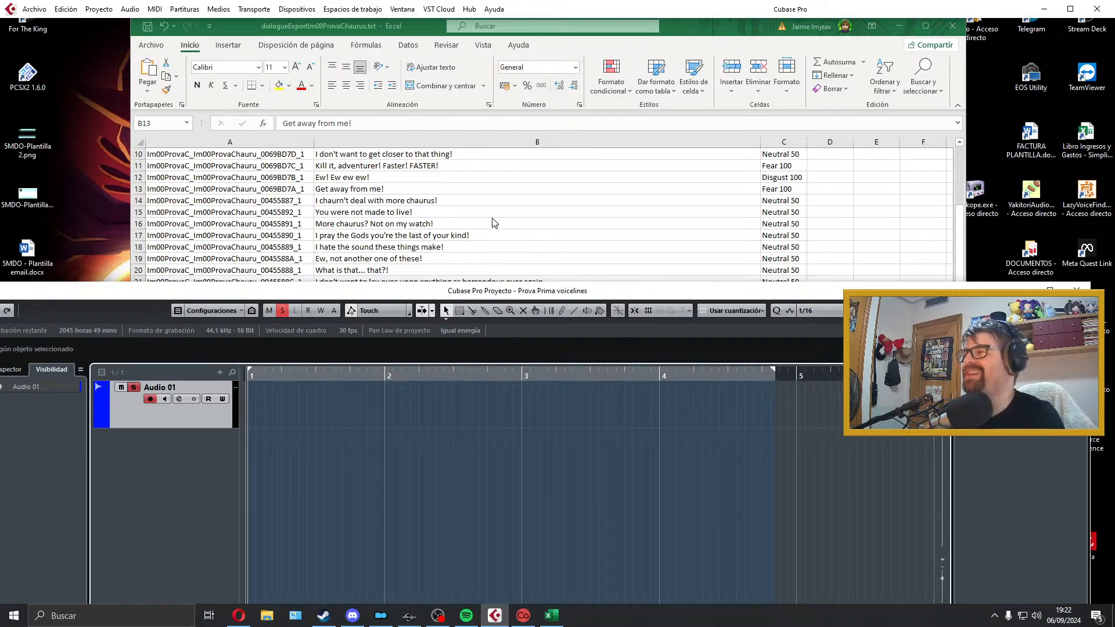
left_click(397, 207)
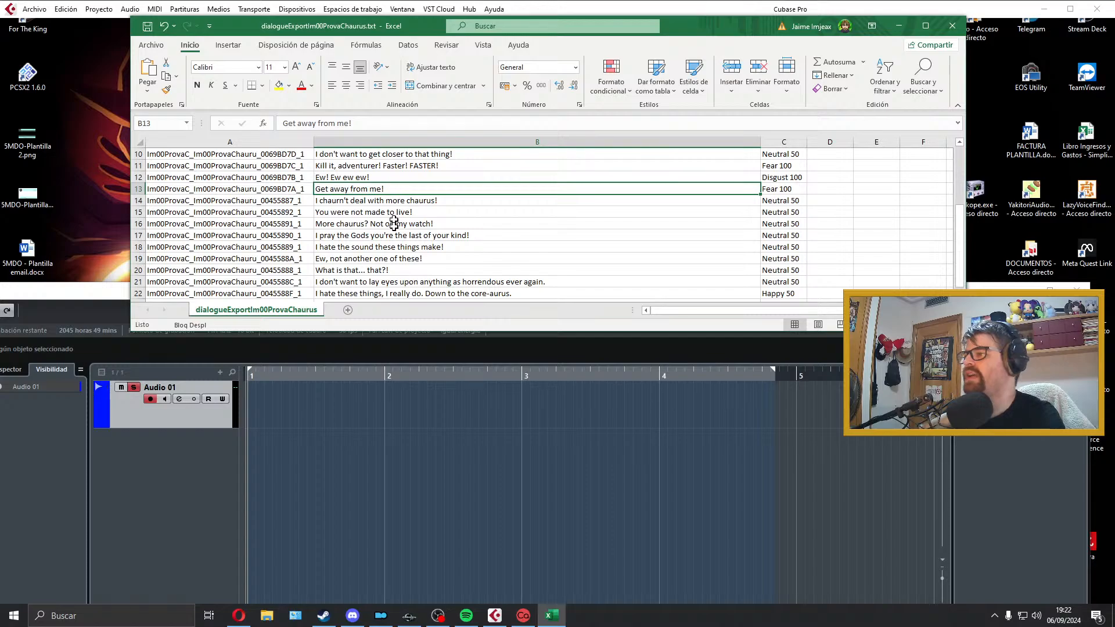
Step: Record the "Get away from me!" line on Audio 01 from the project start in Cubase and play the take back
left_click(385, 407)
key("KP_Multiply")
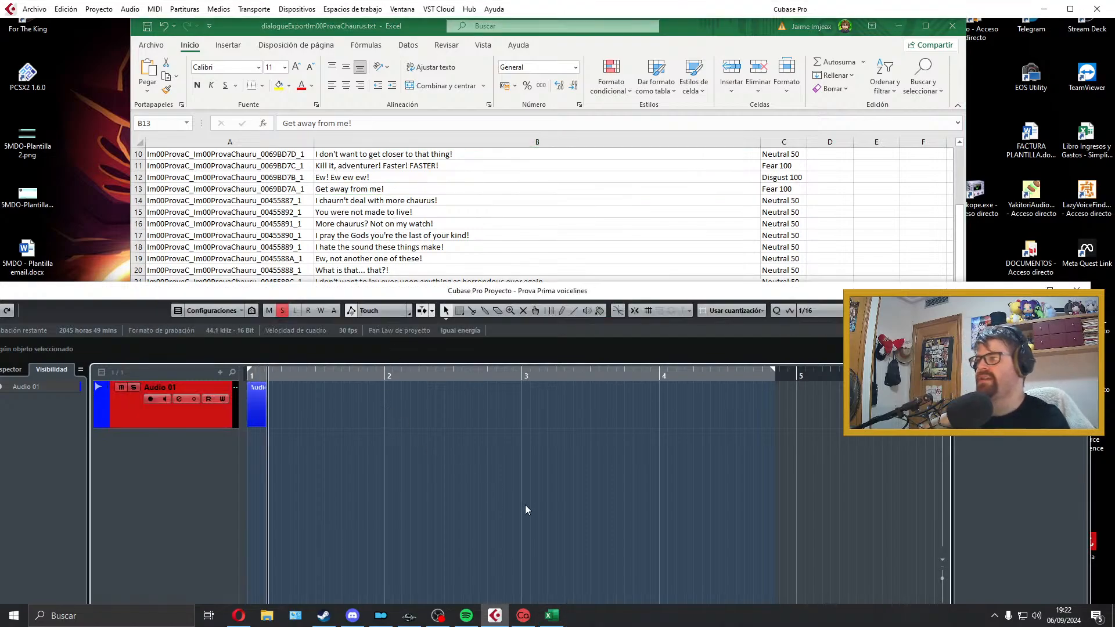
key("space")
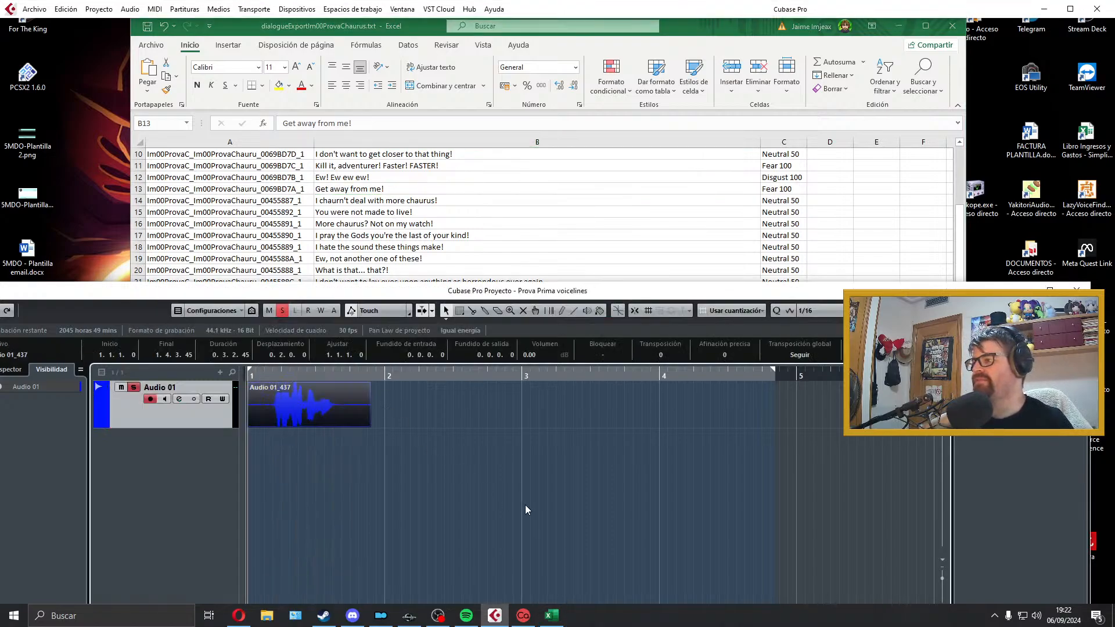
key("space")
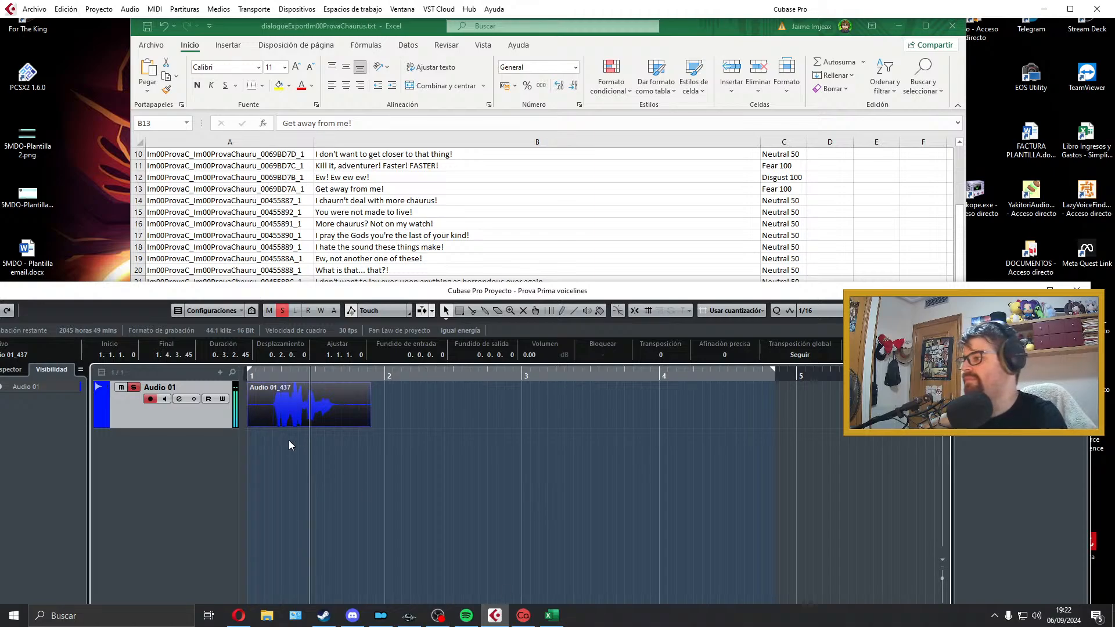
key("space")
Step: Trim both ends of the "Get away from me!" clip, add fades of about 0.0.0.24 in and 0.0.0.89 out, and fit the locators to it
left_click_drag(249, 425, 257, 388)
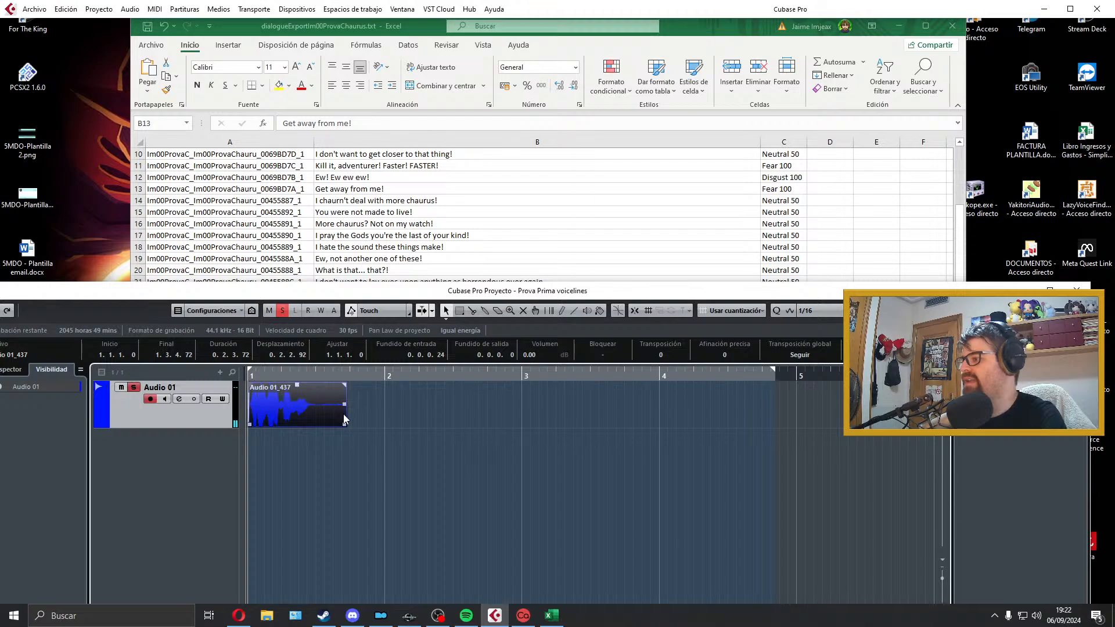
mouse_move(346, 425)
left_mouse_down()
mouse_move(319, 418)
mouse_move(315, 389)
mouse_move(305, 399)
left_mouse_up()
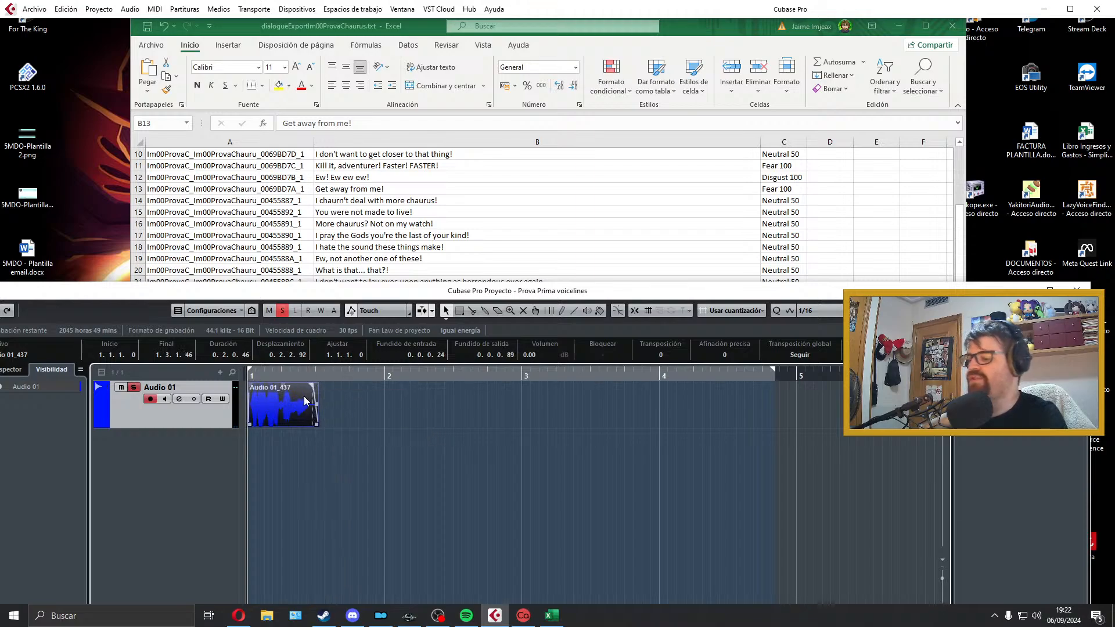
key("p")
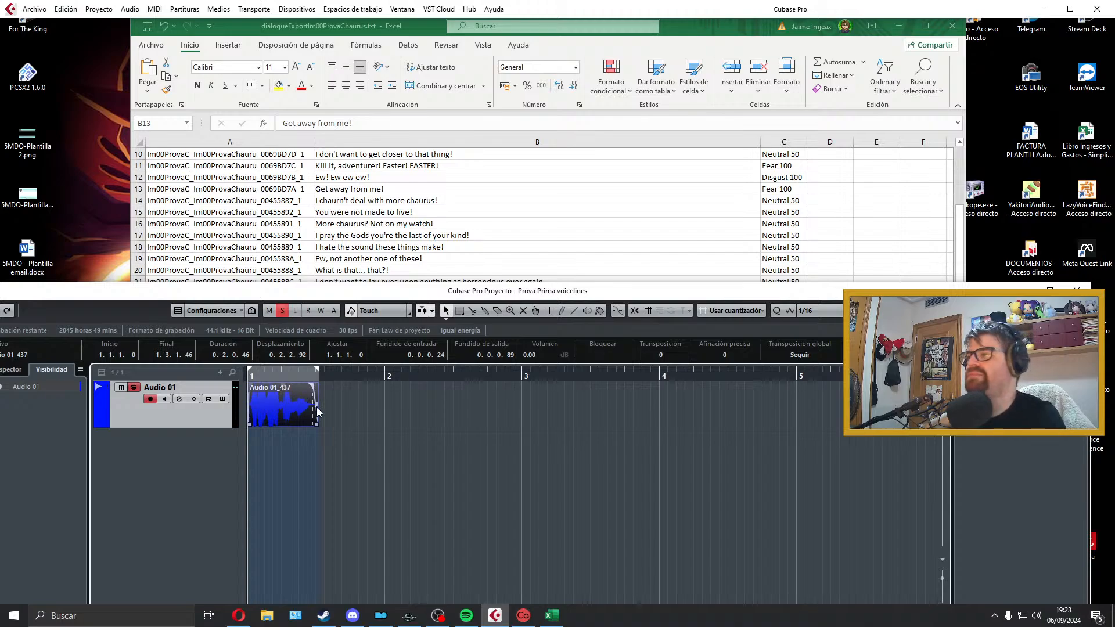
key("space")
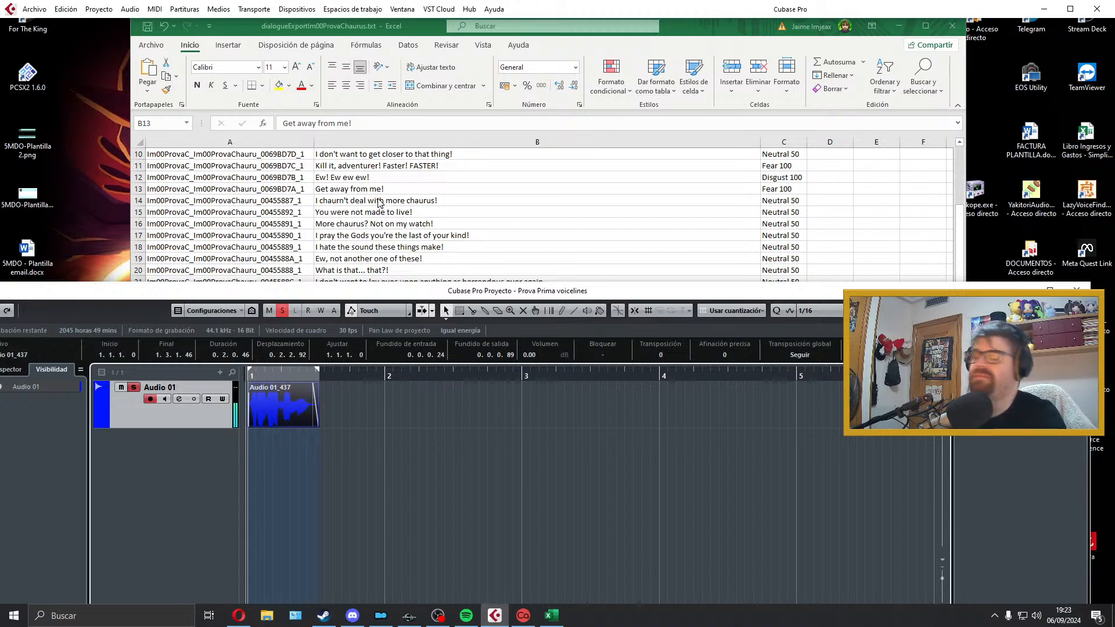
Step: Copy the voice filename from cell A13 of the Excel sheet and return to the start of the Cubase project
left_click(345, 205)
double_click(282, 205)
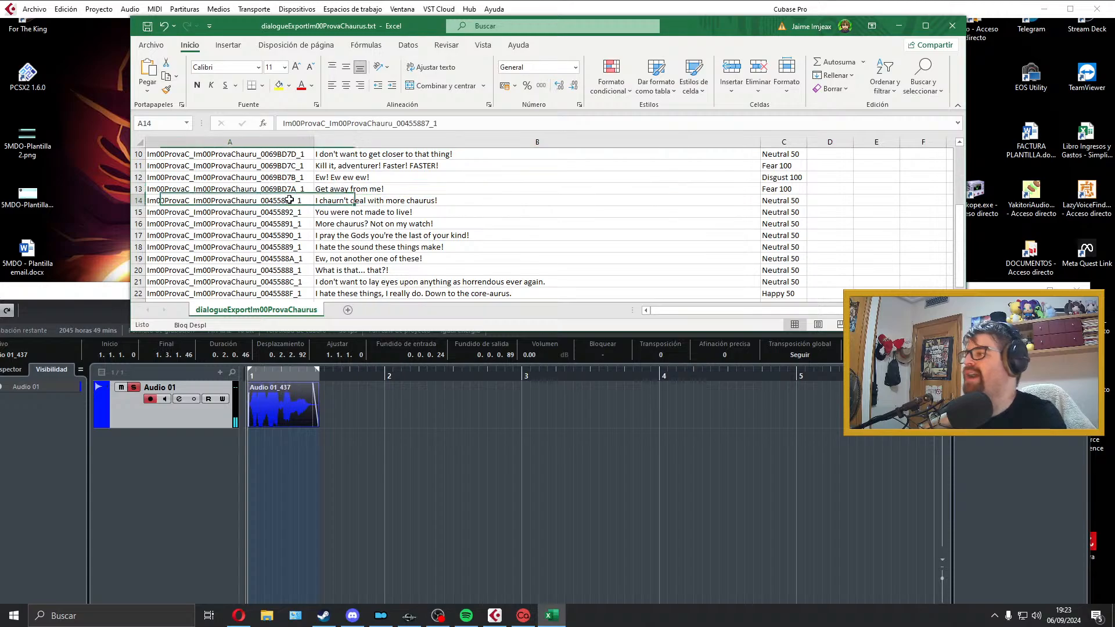
left_click_drag(305, 201, 65, 200)
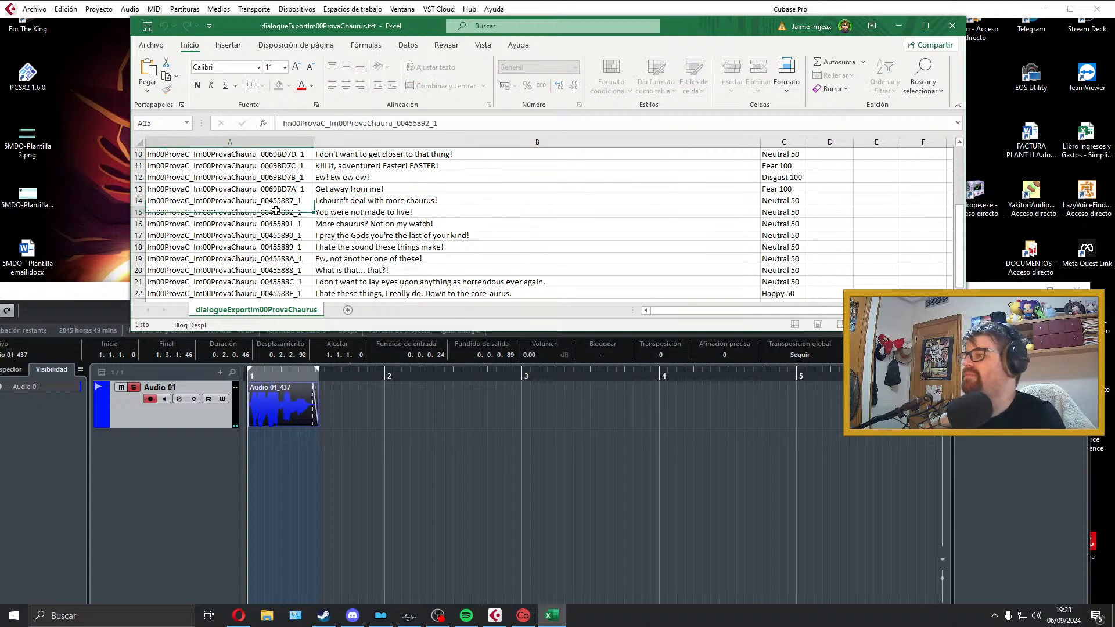
double_click(292, 189)
left_click_drag(304, 189, 146, 189)
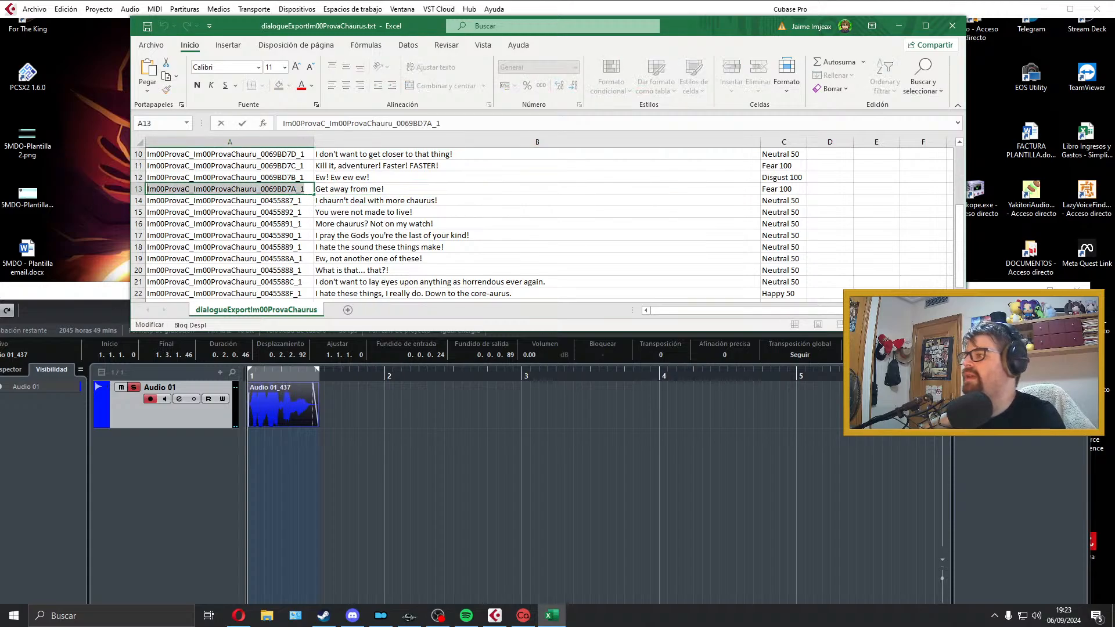
left_click(248, 379)
Step: Export the audio mixdown as Im00ProvaC_Im00ProvaChauru_0069BD7A_1 and close the export dialog
left_click(34, 9)
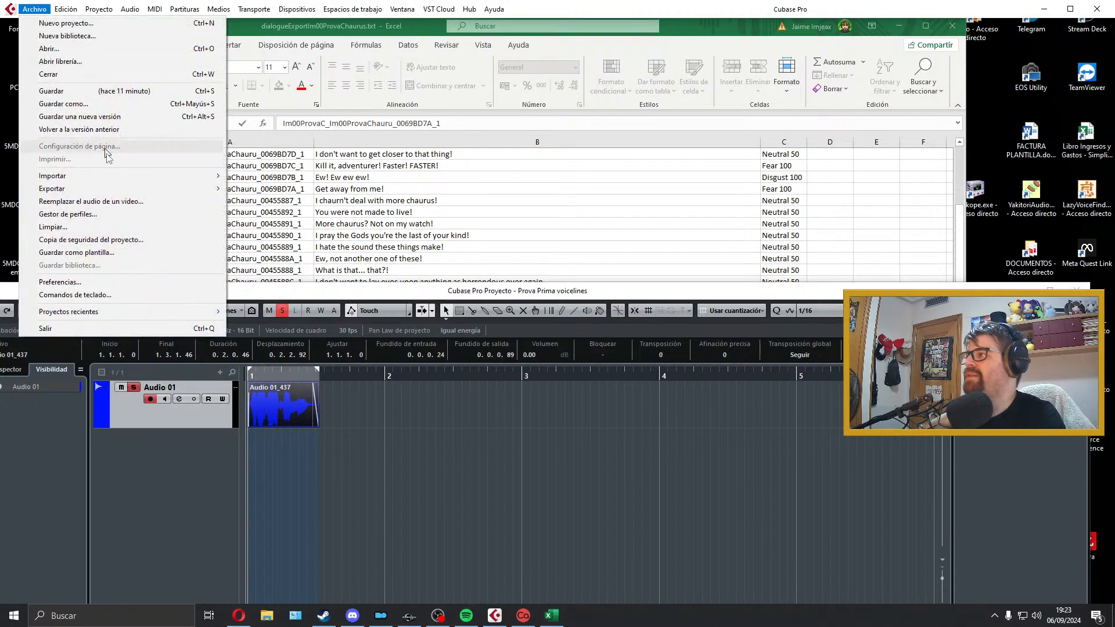
mouse_move(117, 189)
left_click(258, 189)
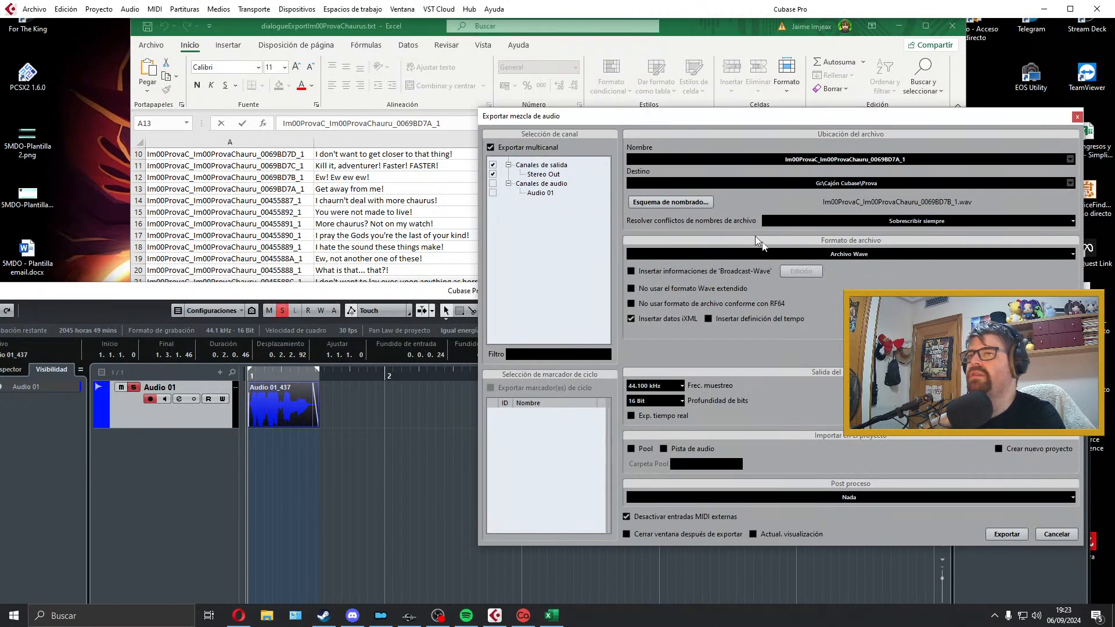
left_click(1004, 532)
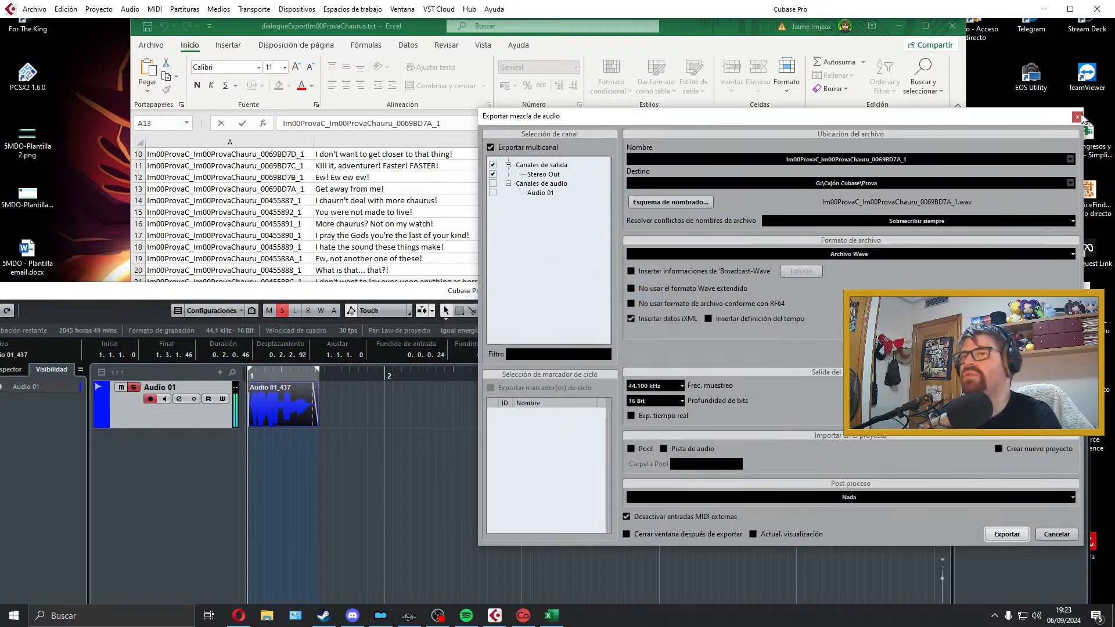
left_click(1074, 118)
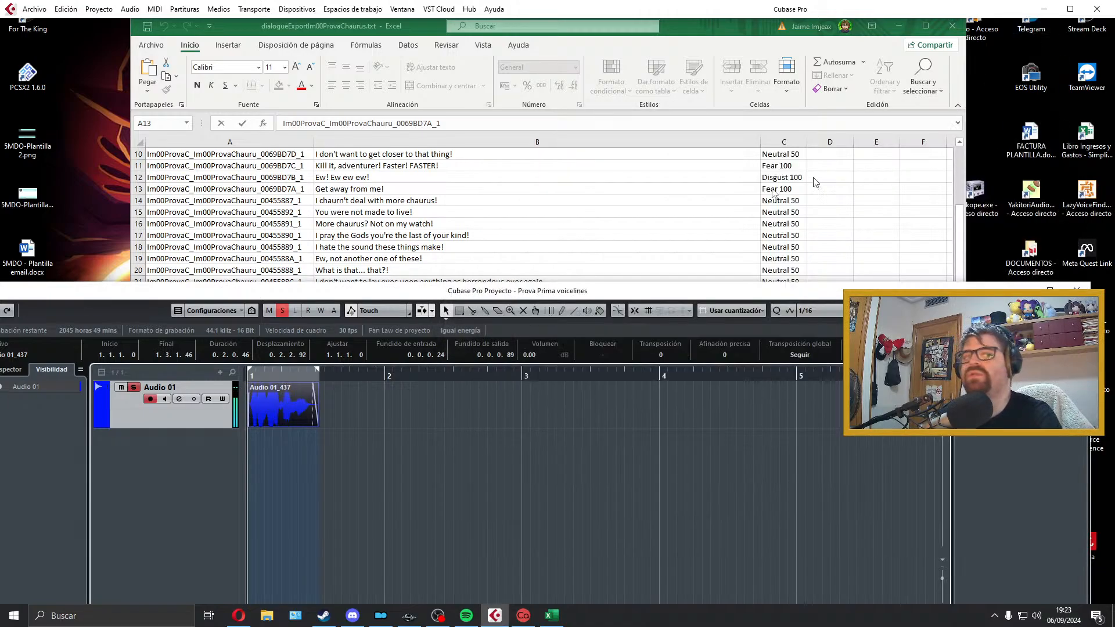
Step: Delete the exported clip, extend the locator range to about bar 4.2, and pick the line in cell B14 before returning to the project start
key("Delete")
left_click(317, 375)
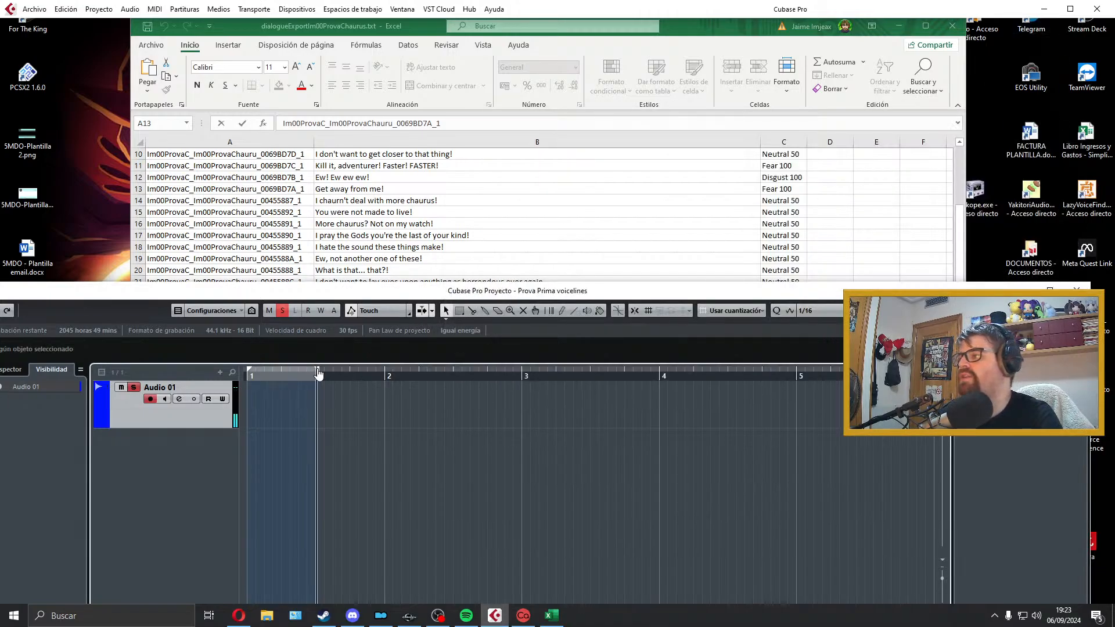
left_click_drag(318, 372, 695, 372)
left_click(389, 204)
left_click(388, 204)
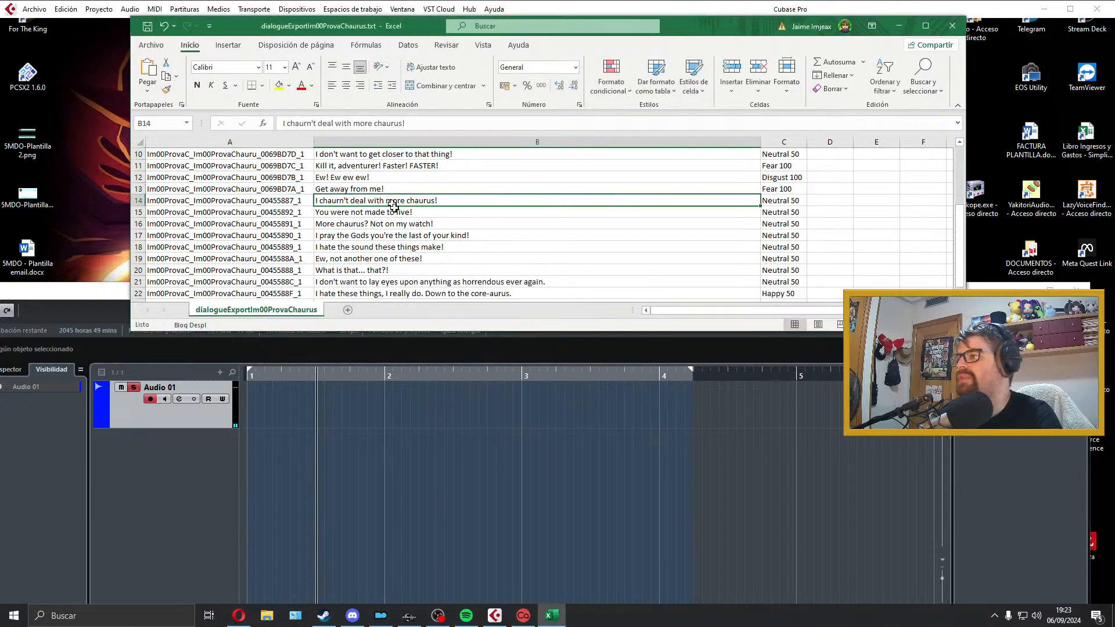
left_click(378, 401)
left_click(248, 375)
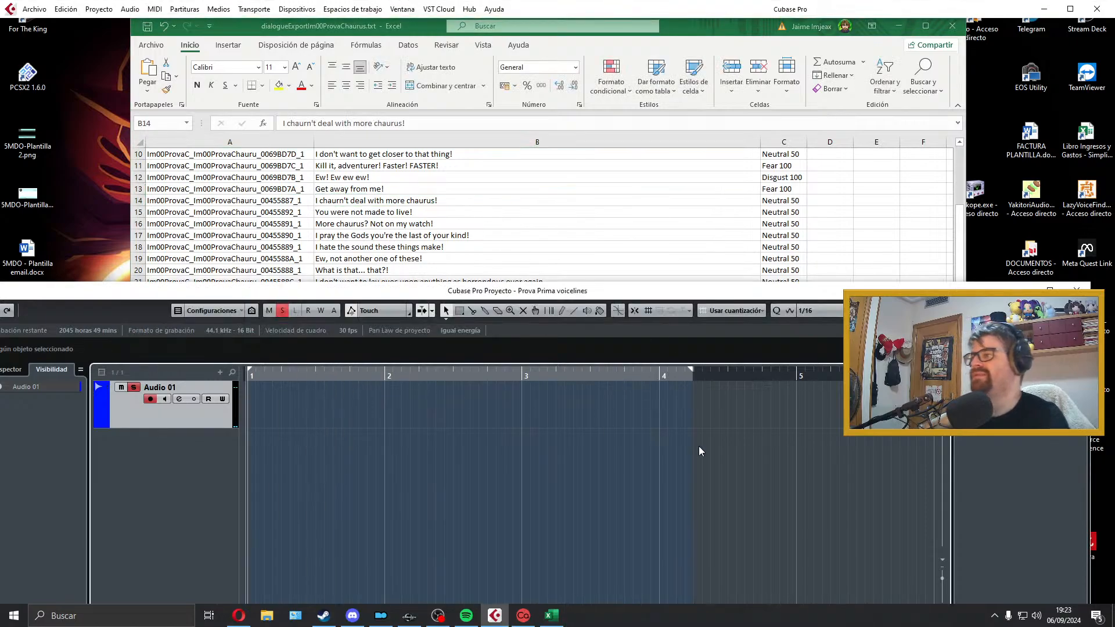
Step: Record the "I chaurn't deal with more chaurus!" line on Audio 01 and play the take back
key("KP_Multiply")
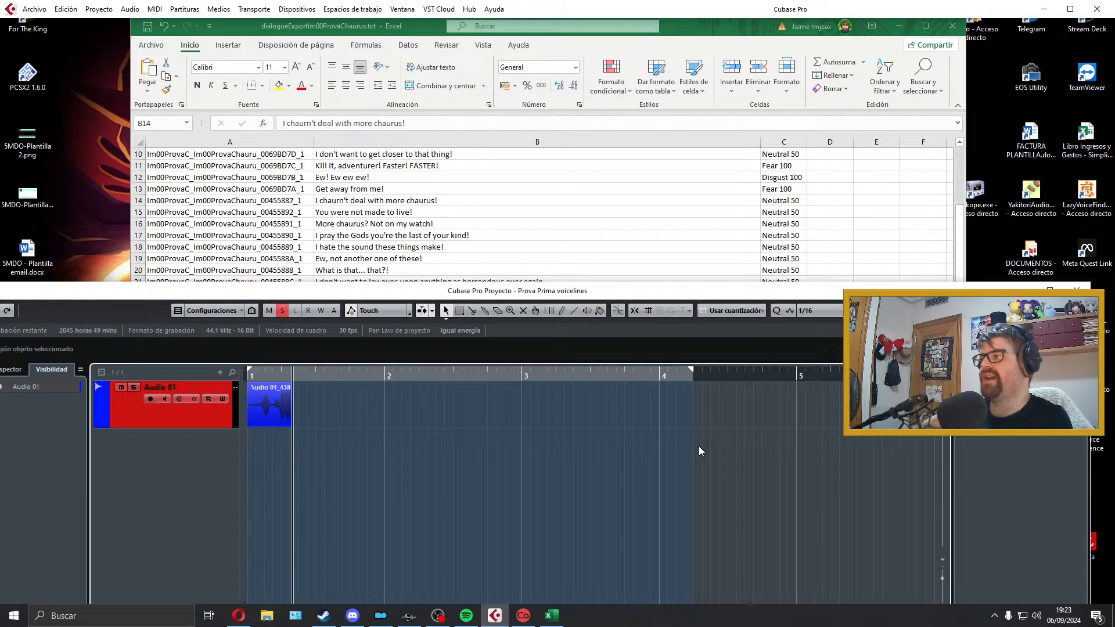
key("space")
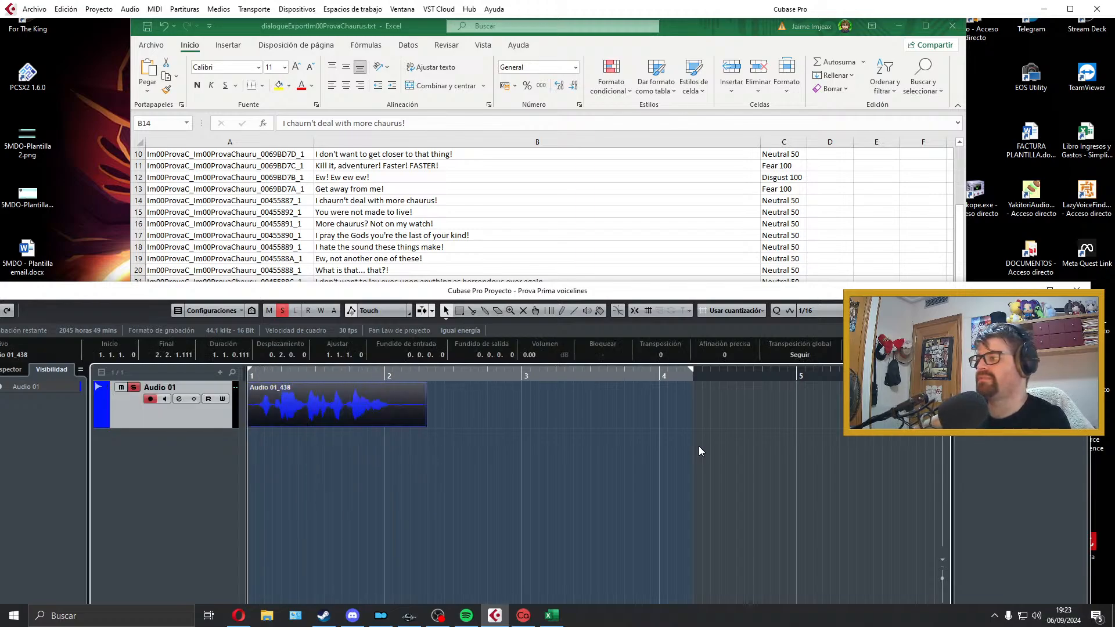
key("space")
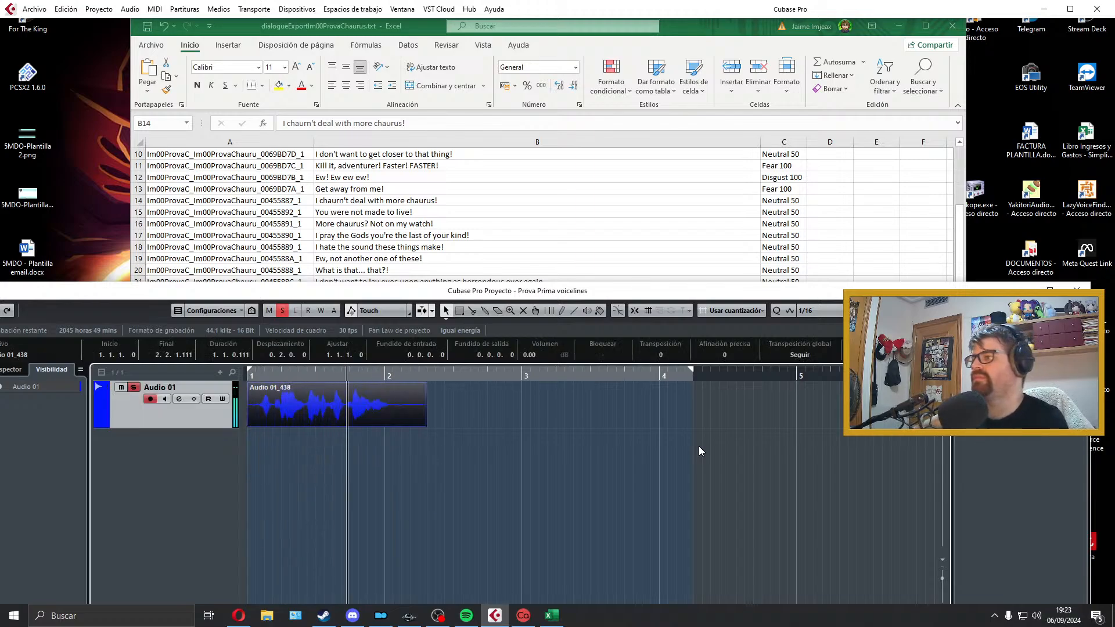
key("space")
Step: Trim the "I chaurn't deal" clip, move it to the project start, add fades of about 0.0.0.40 in and 0.0.1.10 out, and fit the locators
left_click_drag(424, 424, 397, 426)
left_click_drag(249, 424, 257, 424)
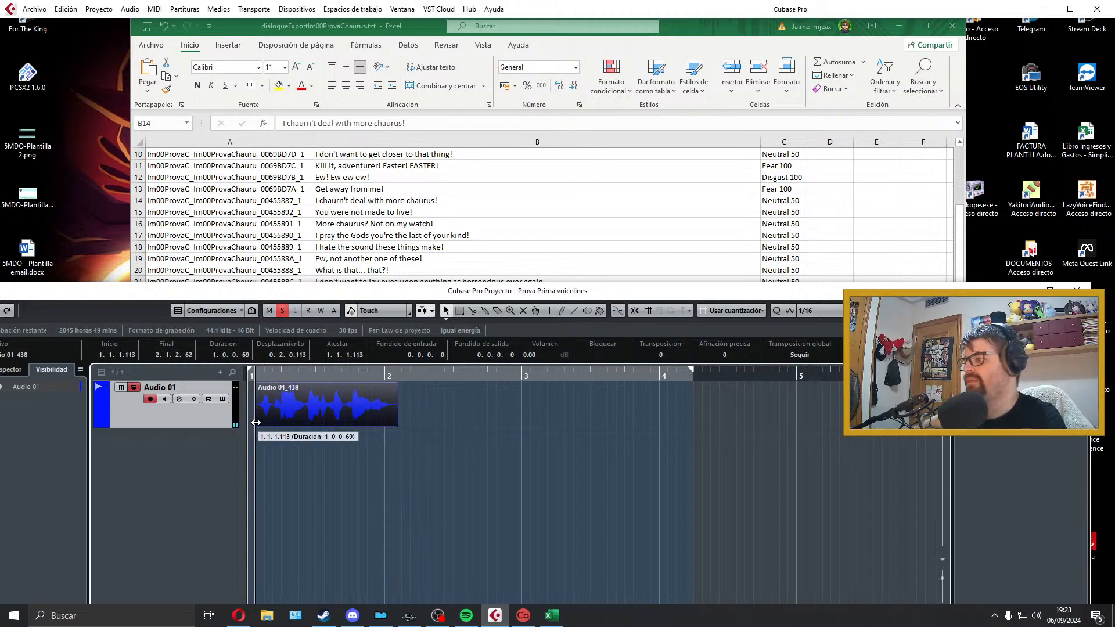
key("ctrl+x")
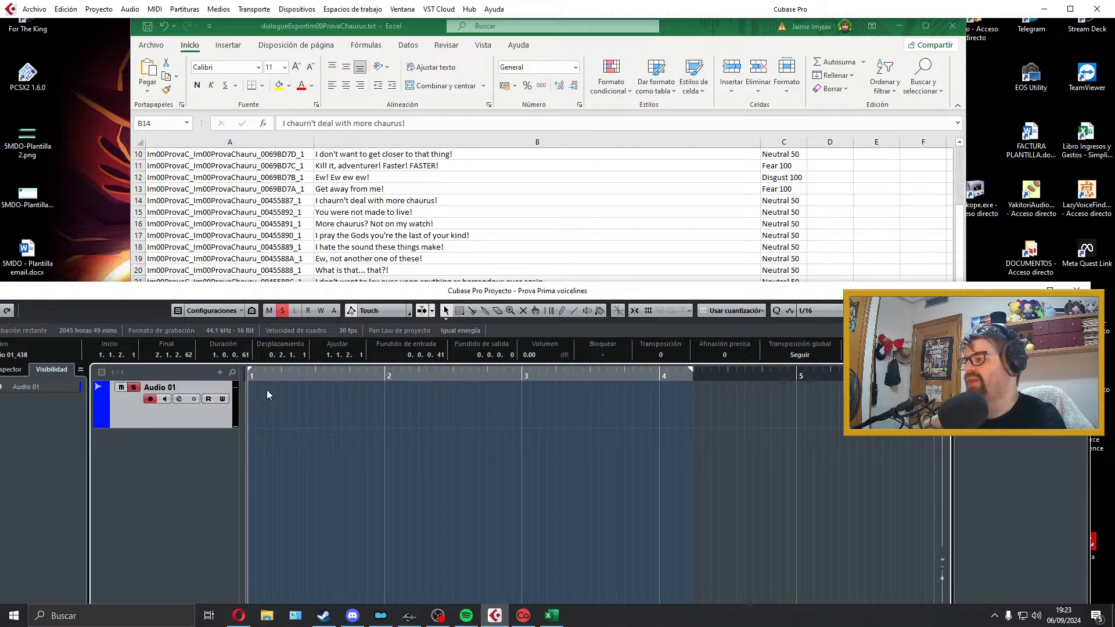
key("ctrl+v")
key("space")
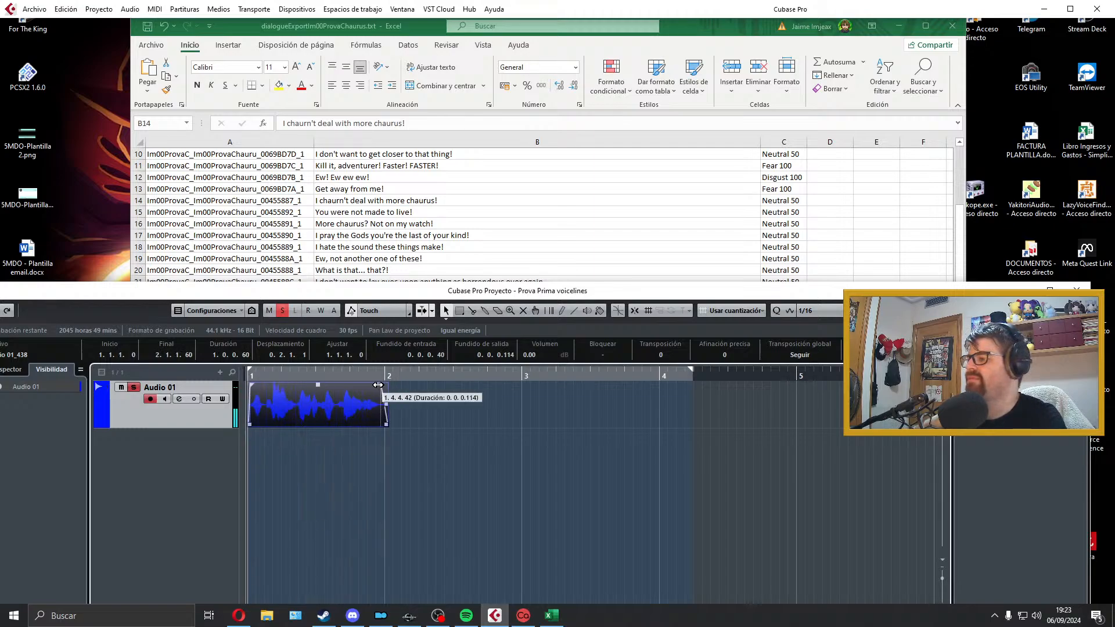
left_click_drag(386, 385, 371, 395)
key("p")
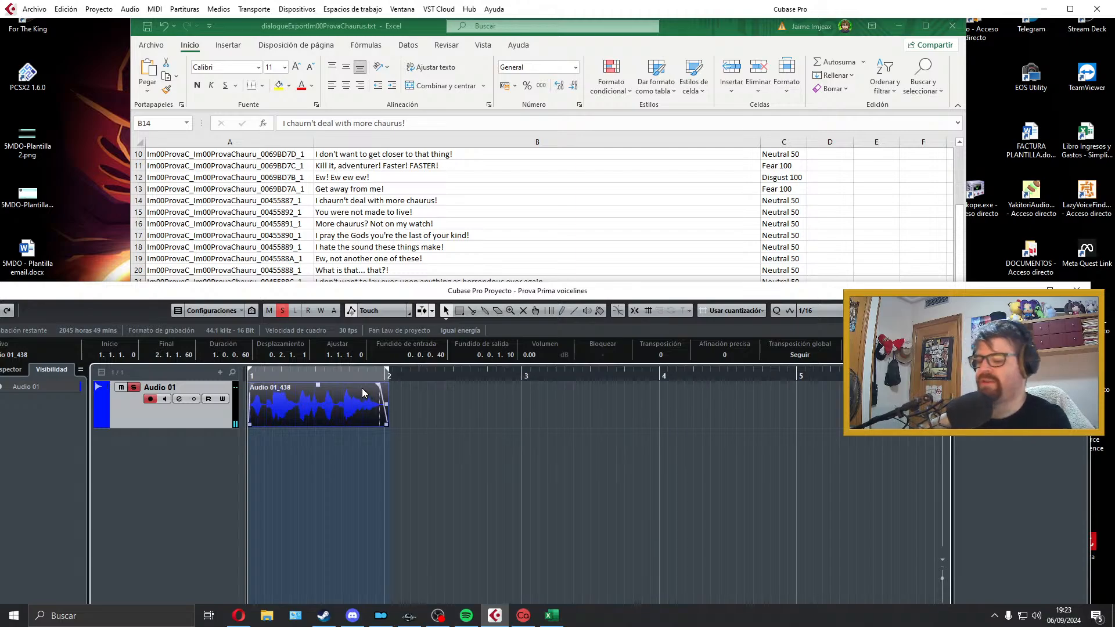
Step: Export the audio mixdown as Im00ProvaC_Im00ProvaChauru_00455887_1, taking the filename from cell A14 of the Excel sheet
left_click(34, 9)
mouse_move(55, 188)
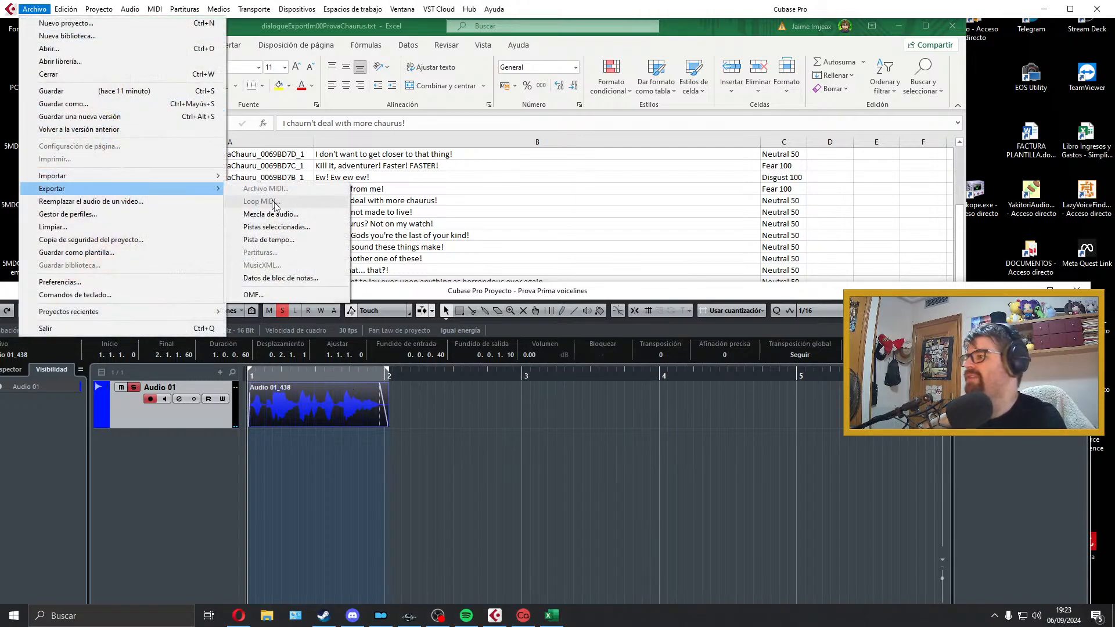
left_click(273, 214)
double_click(295, 200)
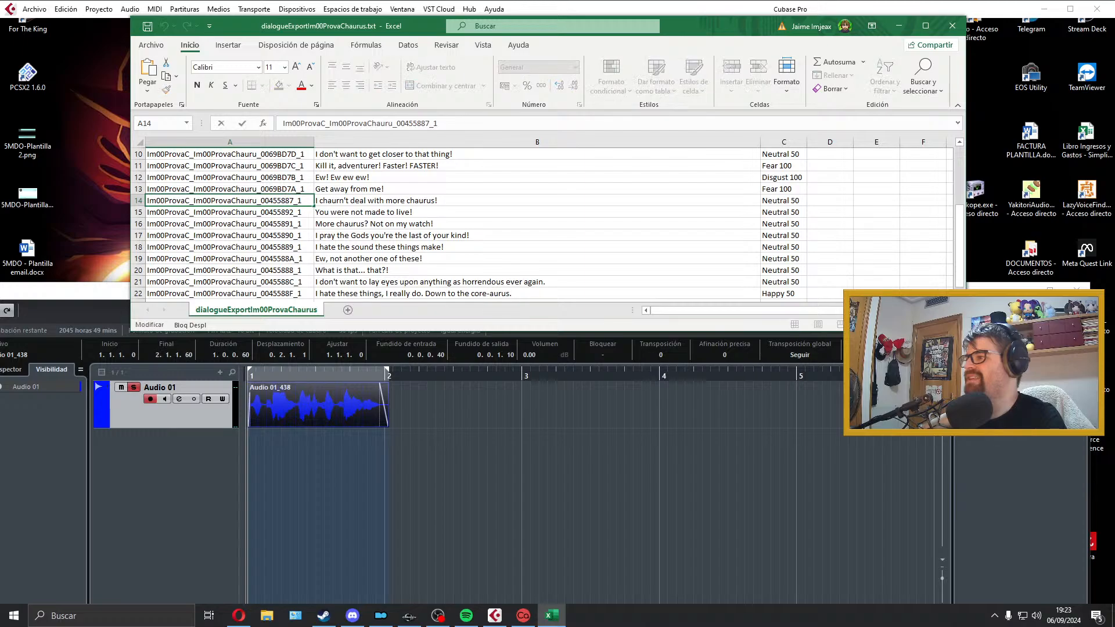
left_click_drag(303, 200, 147, 205)
left_click(430, 379)
left_click(877, 161)
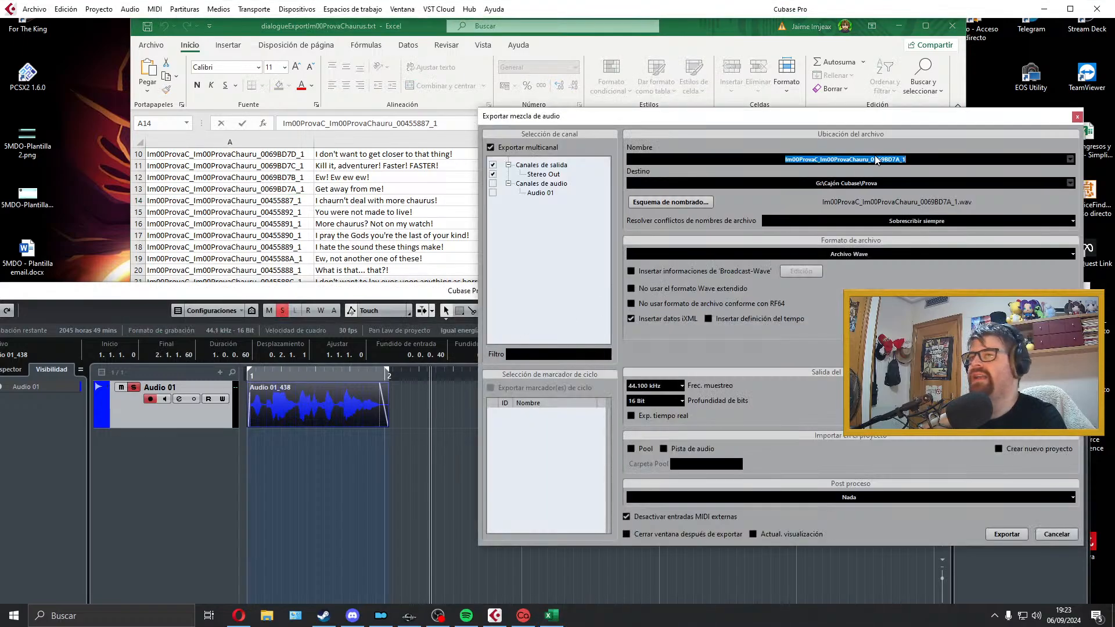
left_click(1022, 536)
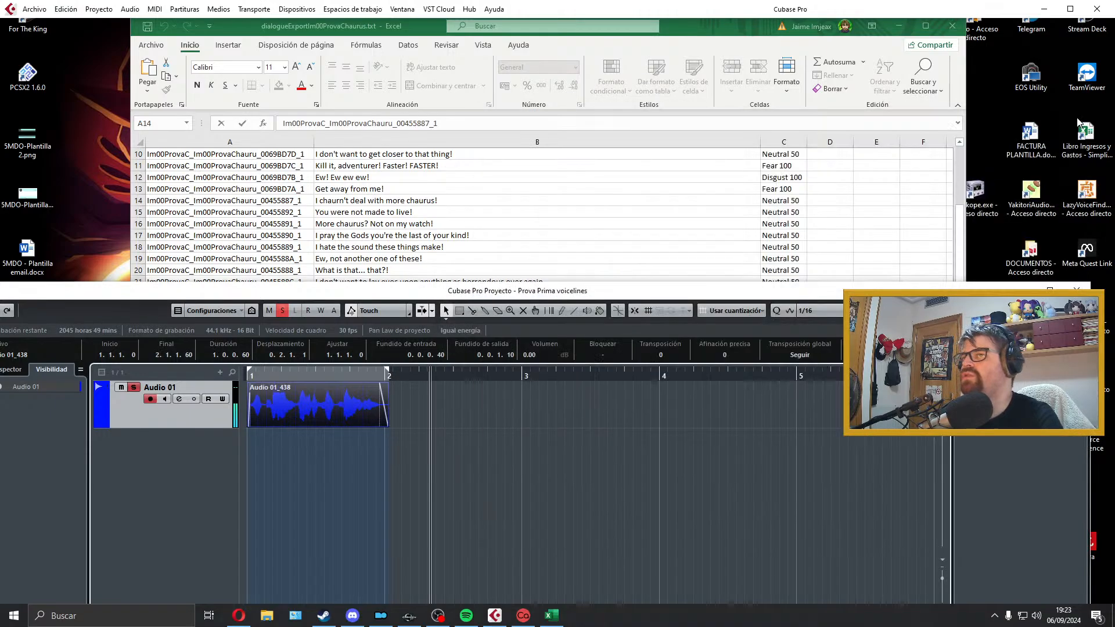
Step: Select the "You were not made to live!" line in cell B15, delete the exported clip, and extend the locator range to about bar 5.4
left_click(501, 191)
left_click(420, 210)
scroll(420, 210, "down", 2)
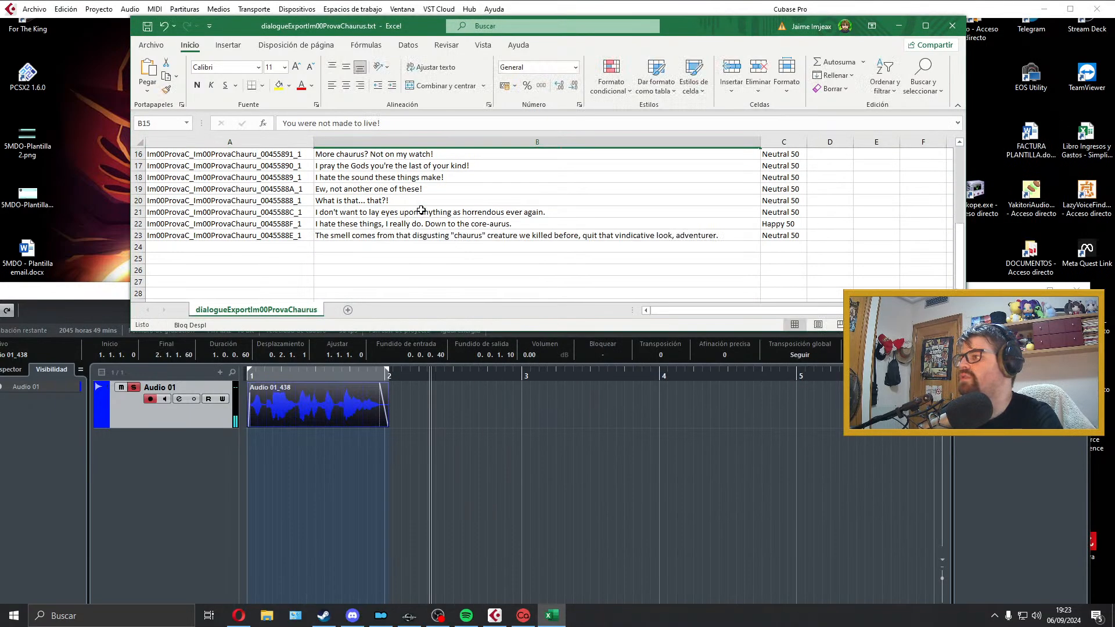
scroll(421, 210, "up", 2)
scroll(421, 211, "down", 1)
left_click(361, 411)
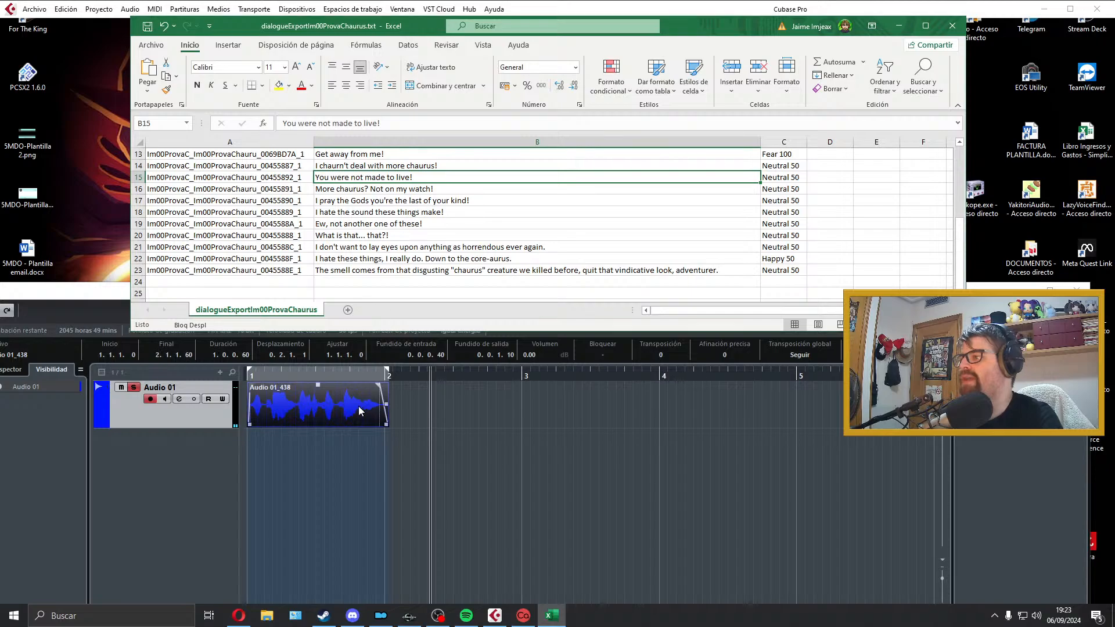
key("Delete")
left_click_drag(387, 370, 856, 373)
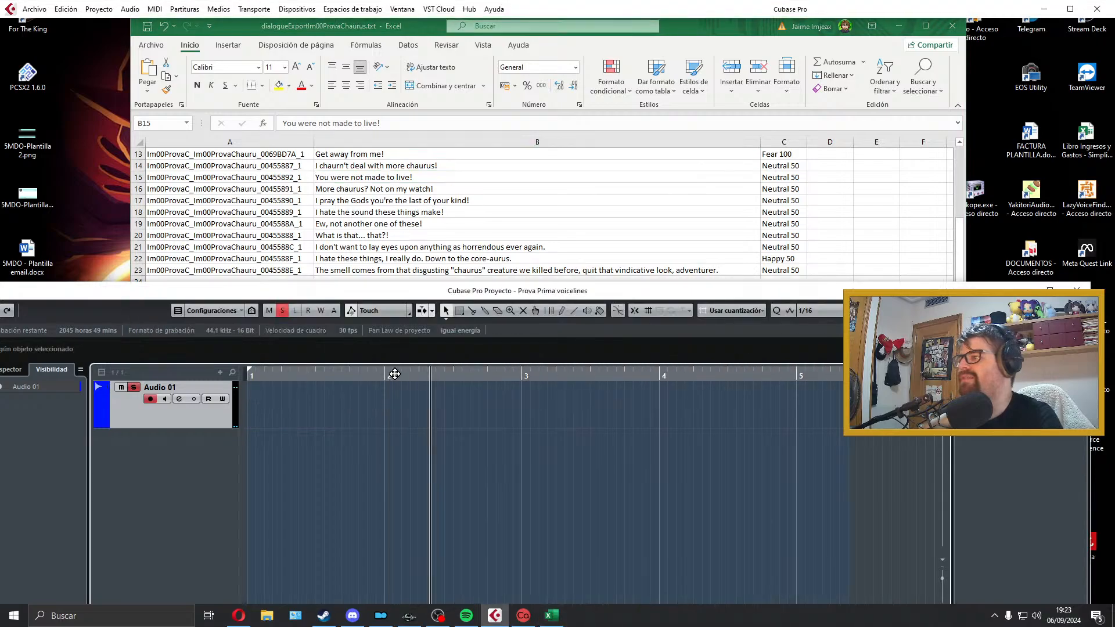
Step: Record the "You were not made to live!" line on Audio 01 from the project start and play the take back
key("period")
key("KP_Multiply")
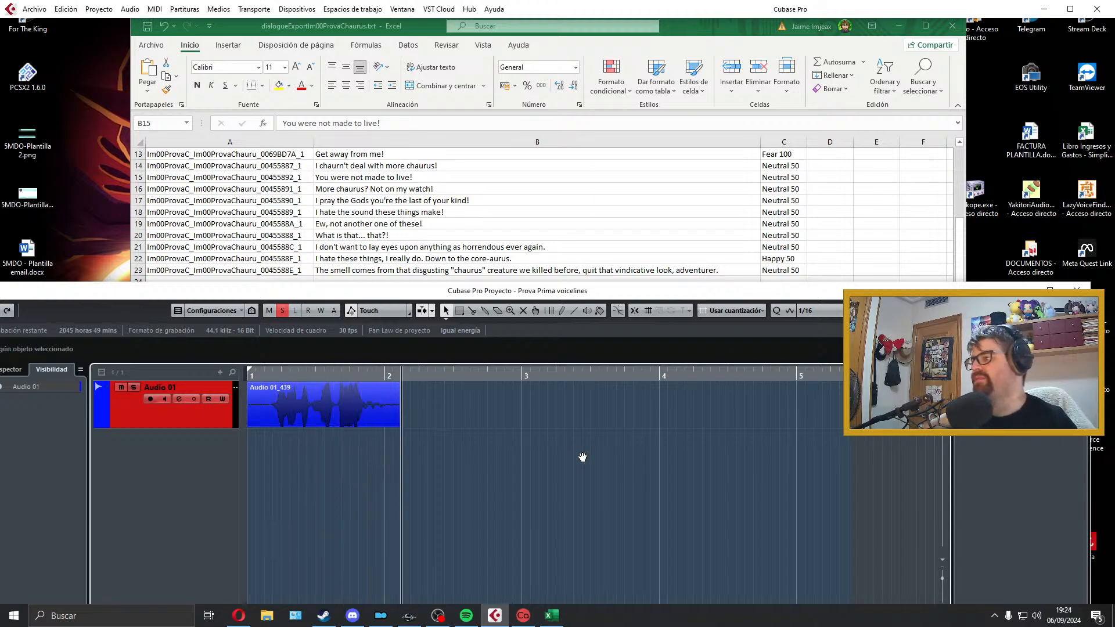
key("space")
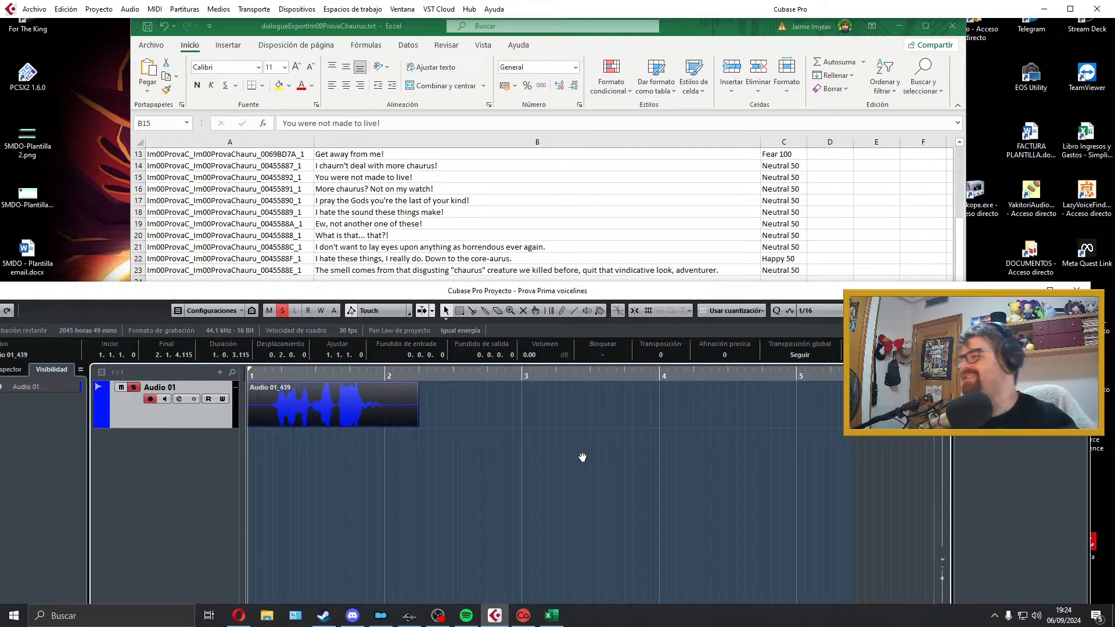
key("space")
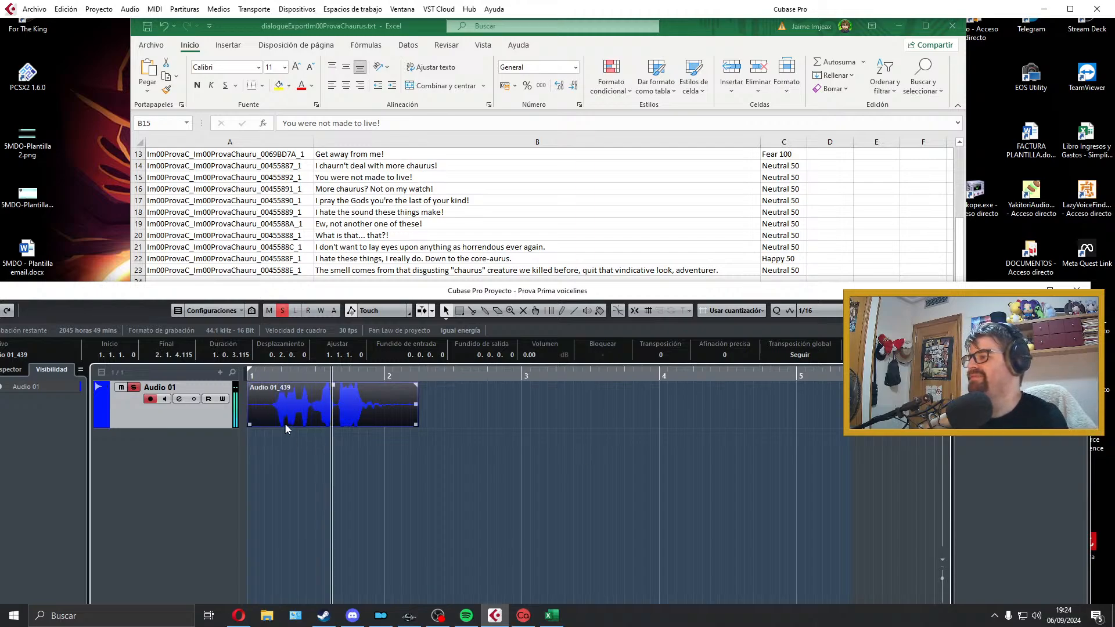
key("space")
Step: Trim the "You were not made to live!" clip at the project start, add fades of about 0.0.0.64 in and 0.0.2.20 out, and fit the locators
mouse_move(251, 424)
left_mouse_down()
mouse_move(273, 424)
mouse_move(253, 412)
left_mouse_up()
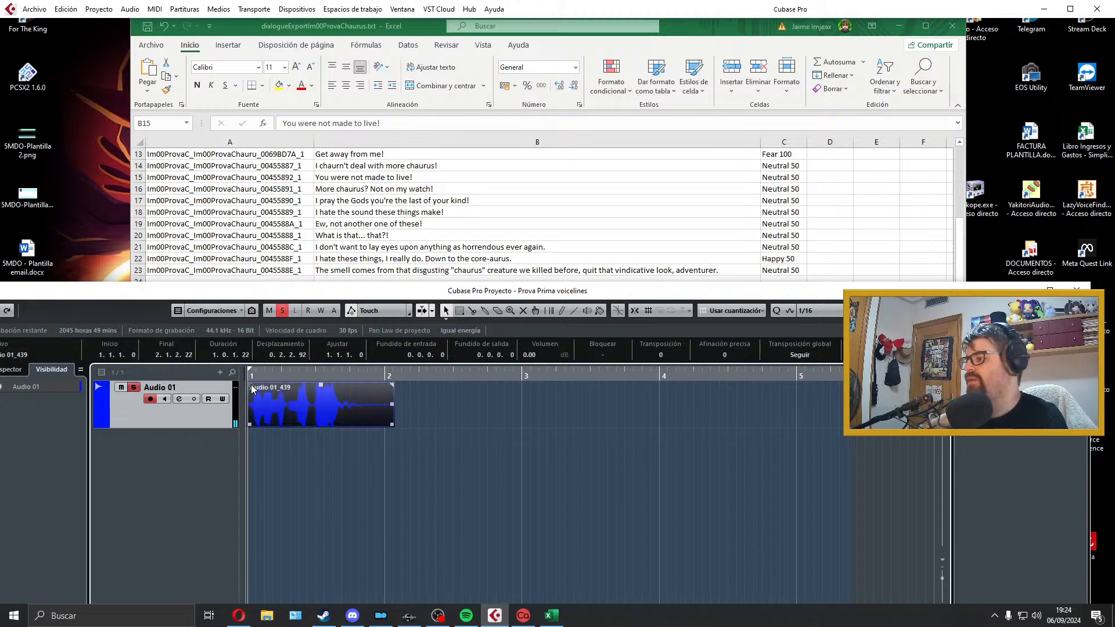
left_click_drag(392, 425, 362, 425)
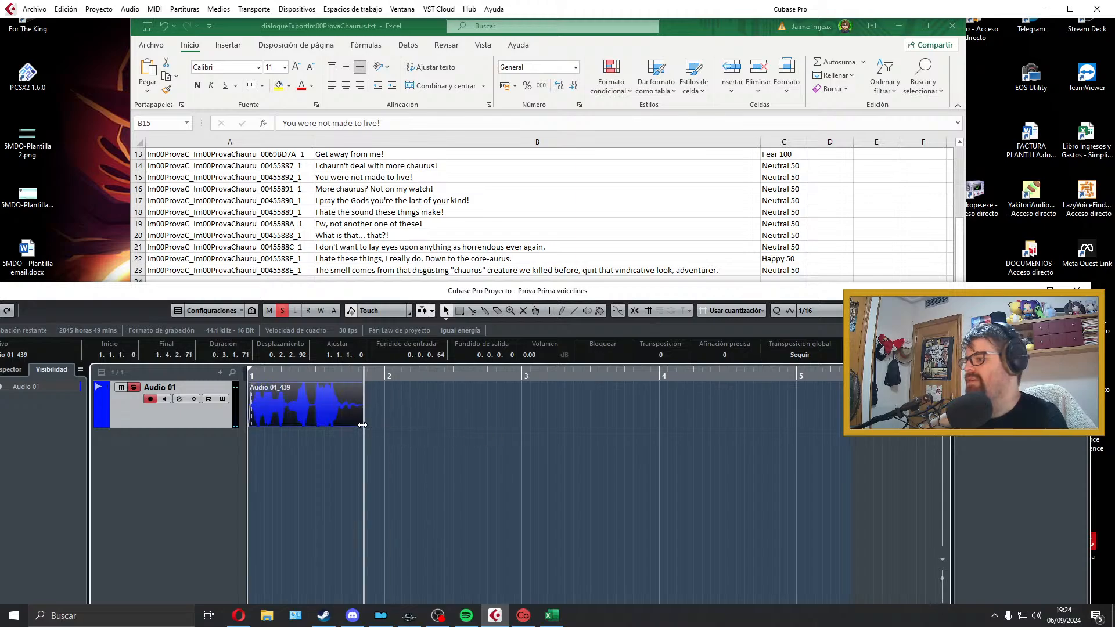
left_click_drag(361, 386, 342, 386)
key("space")
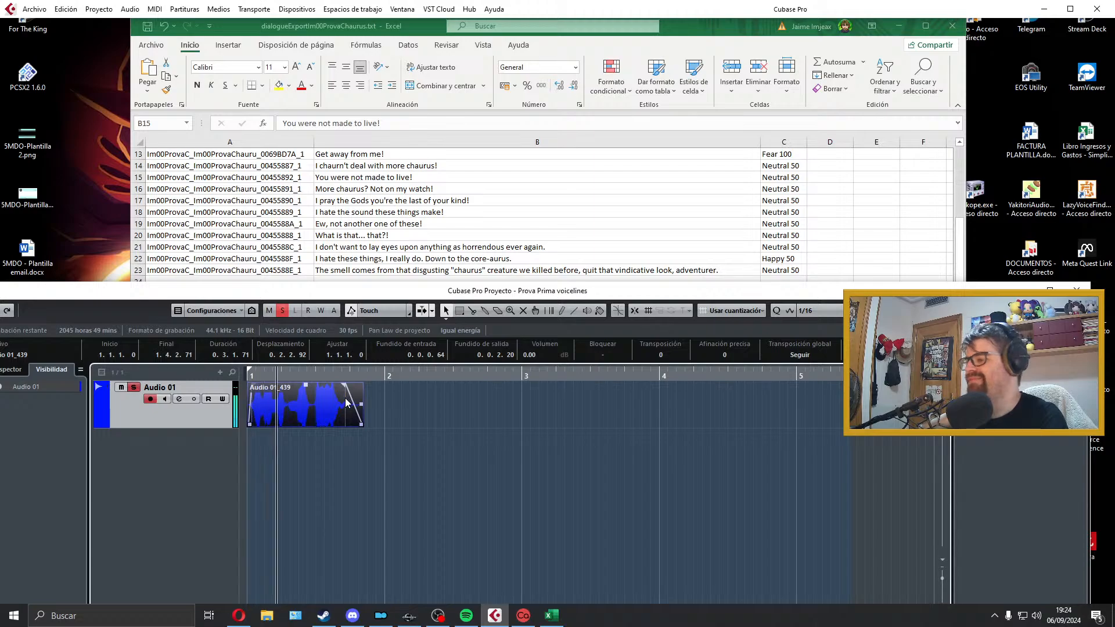
key("p")
key("space")
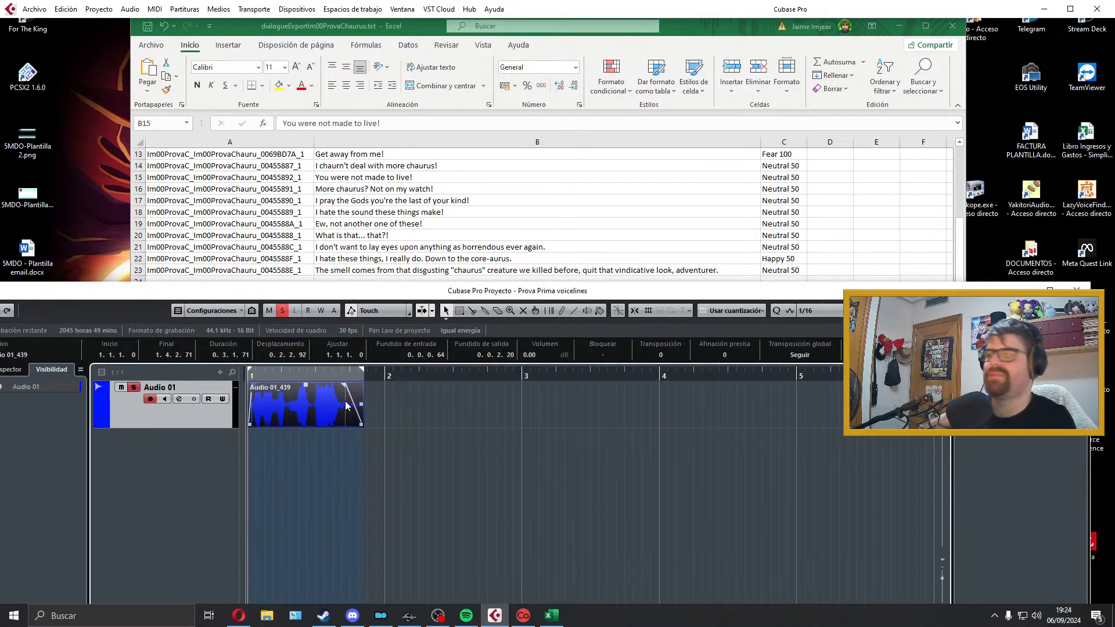
key("space")
key("space")
Step: Export the audio mixdown as Im00ProvaC_Im00ProvaChauru_00455892_1, taking the filename from cell A15 of the Excel sheet
left_click(34, 9)
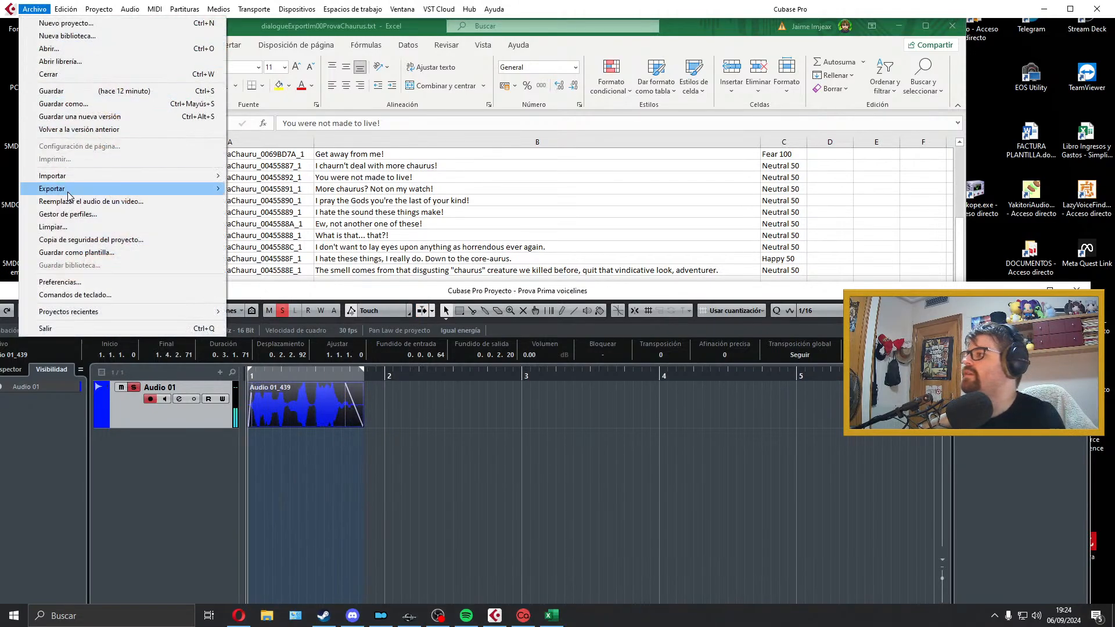
mouse_move(209, 217)
left_click(286, 219)
key("alt+Tab")
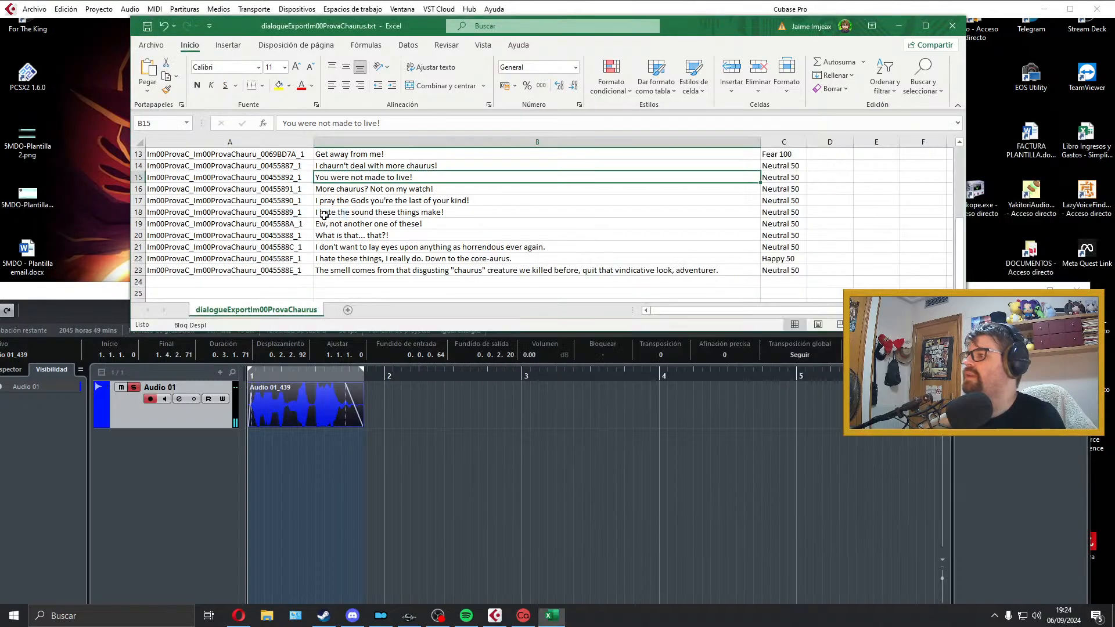
double_click(292, 180)
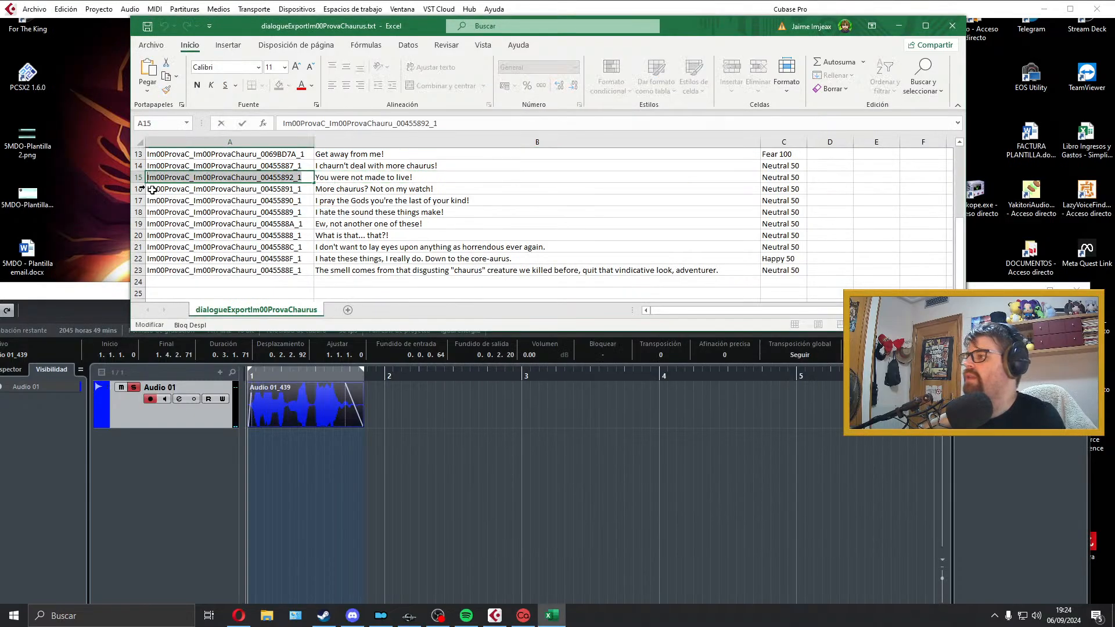
key("alt+Tab")
left_click(928, 159)
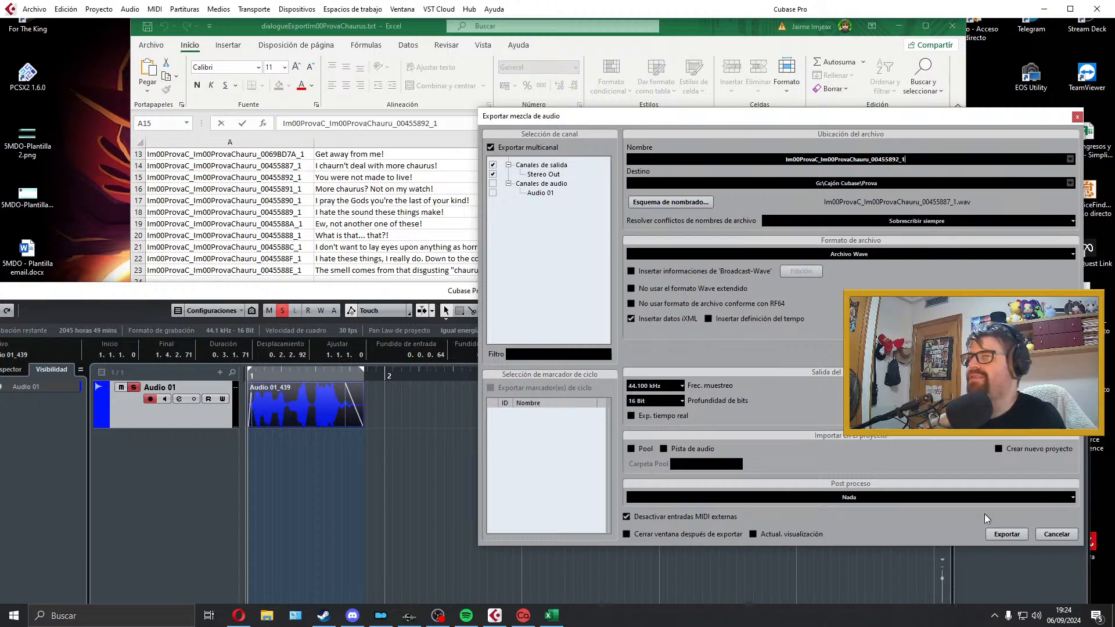
left_click(1013, 533)
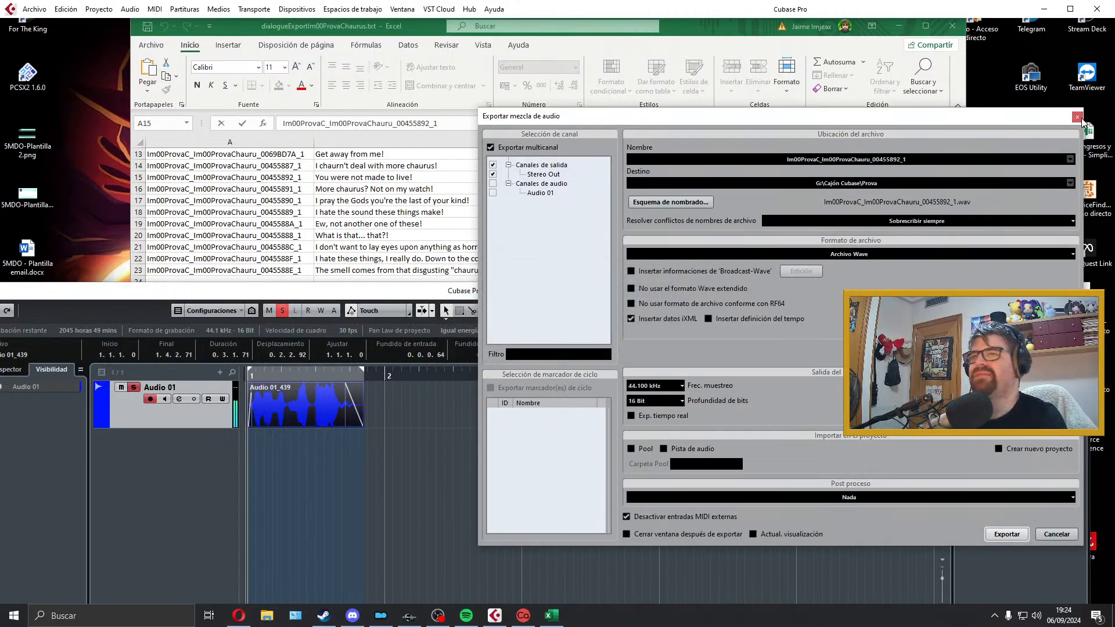
left_click(1077, 117)
Step: Delete the exported clip from Audio 01 and extend the locator range to about the middle of bar 4
key("Delete")
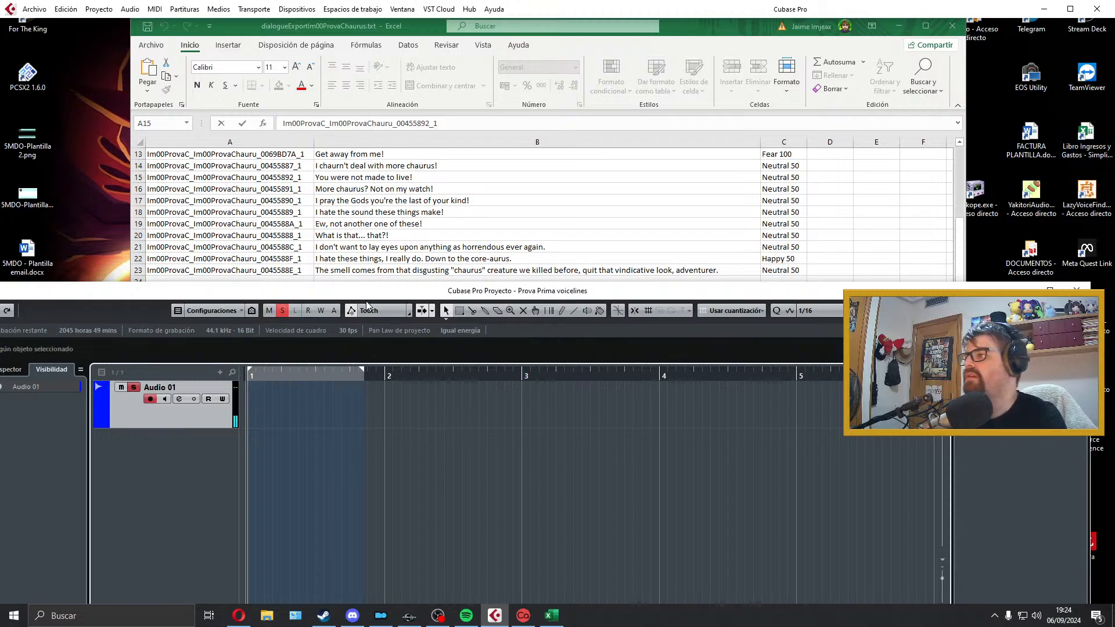
left_click_drag(364, 374, 716, 372)
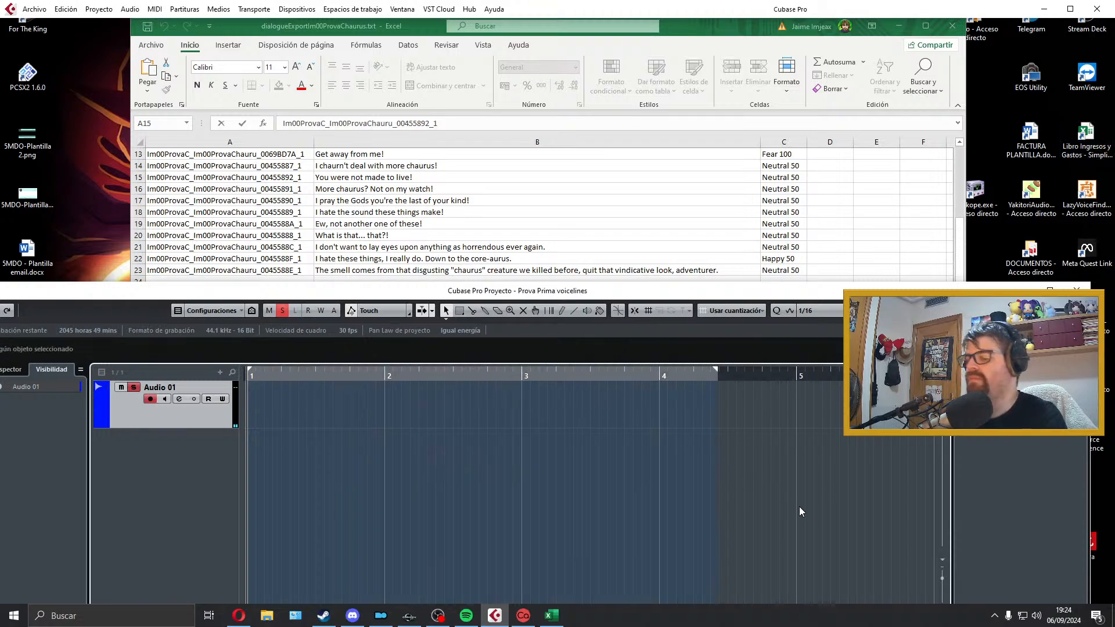
key("KP_Multiply")
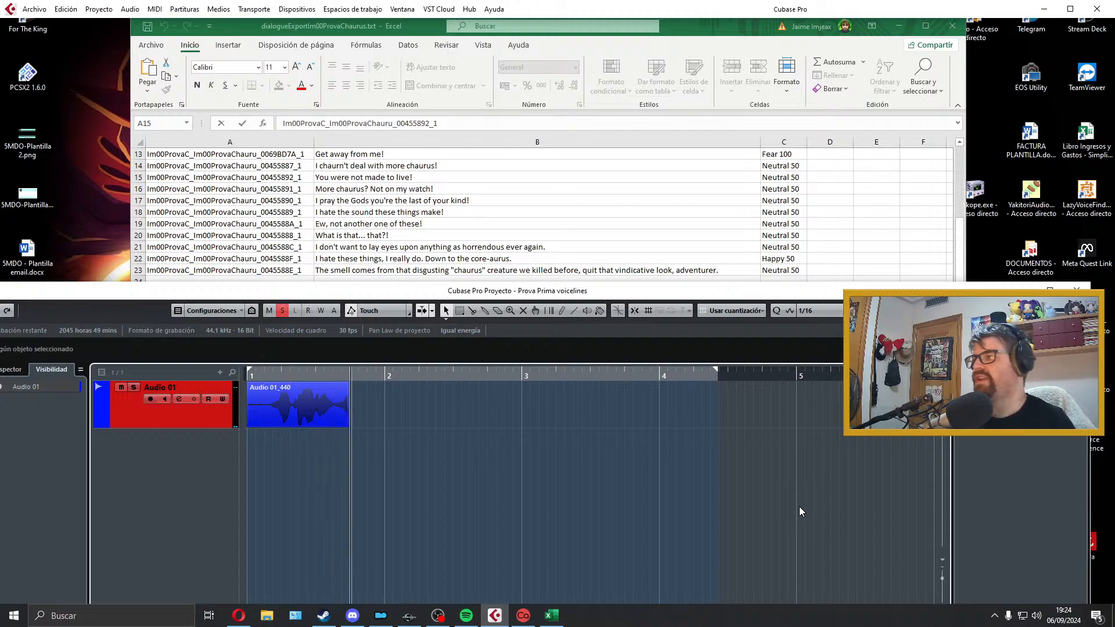
key("space")
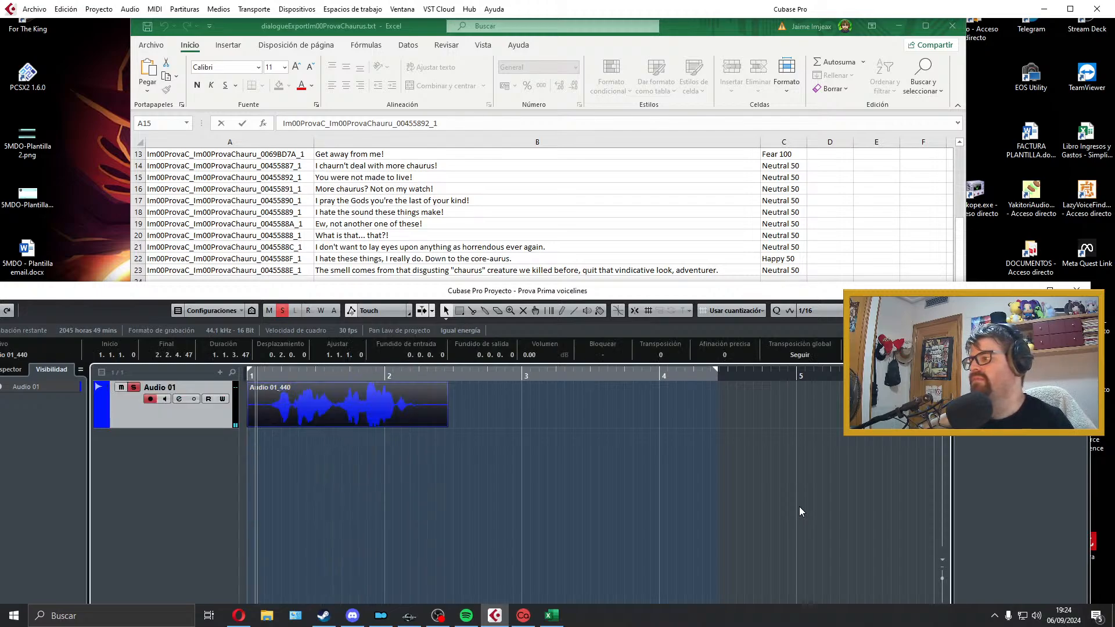
key("space")
key("Delete")
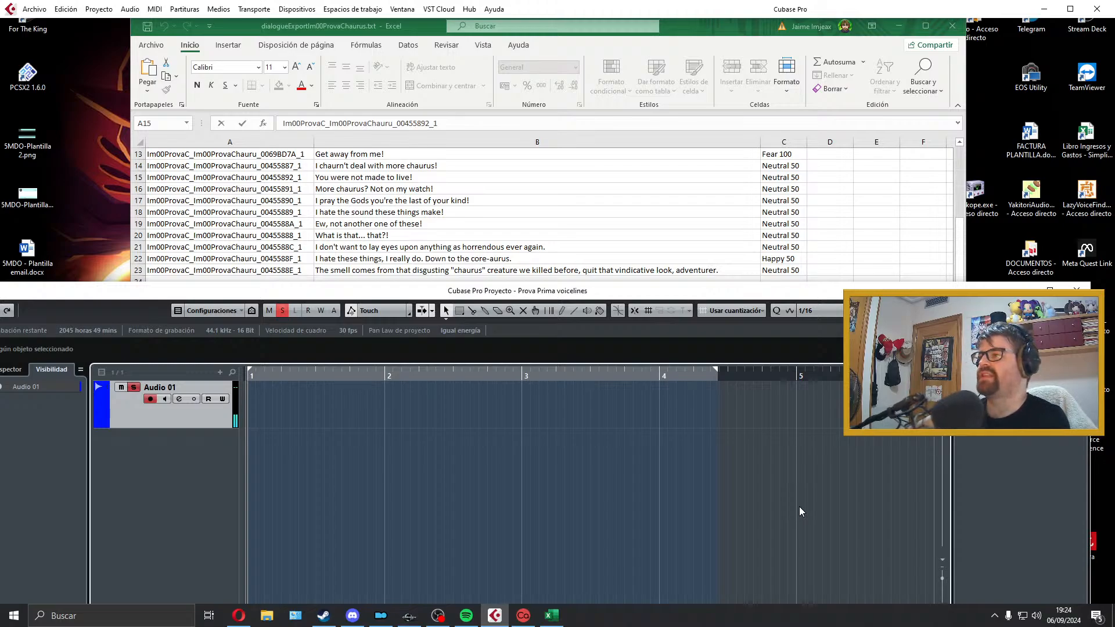
Step: Record the "More chaurus? Not on my watch!" line on Audio 01 and play the take back
key("KP_Multiply")
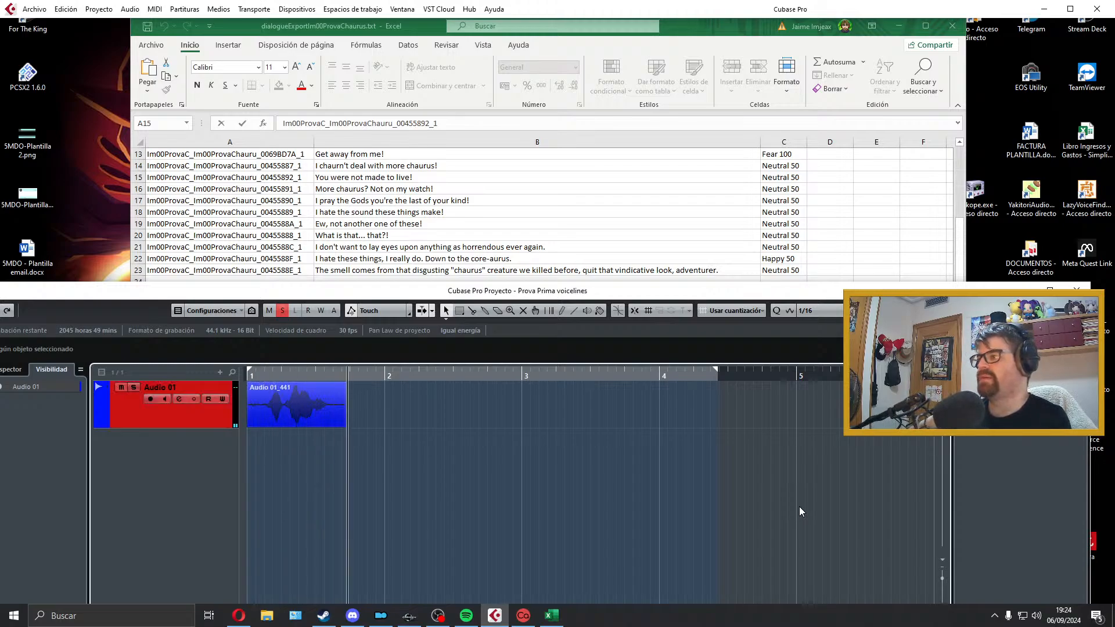
key("space")
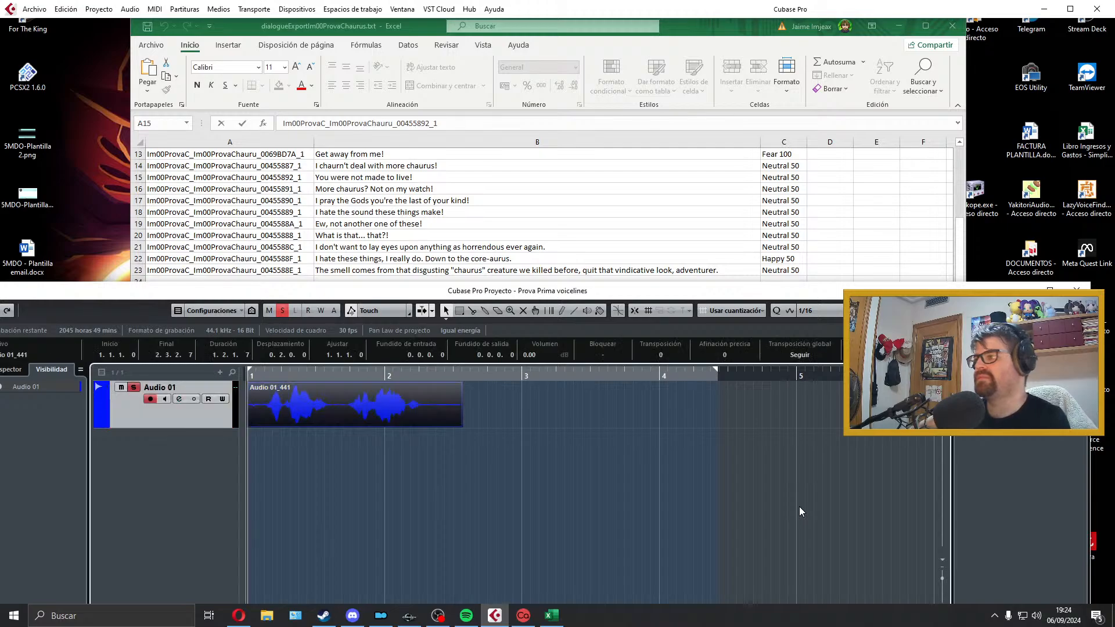
key("space")
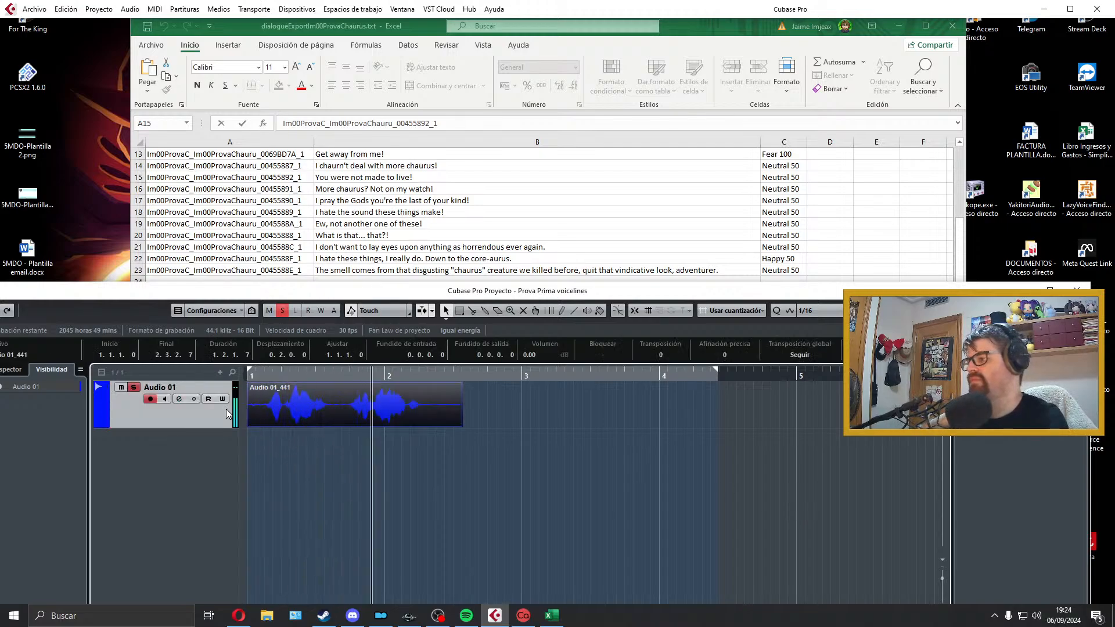
key("space")
Step: Trim the clip's start with a fade-in of about 0.0.0.40, split it at the pause, and shift the second part earlier with a 0.0.0.57 crossfade
left_click_drag(249, 424, 243, 383)
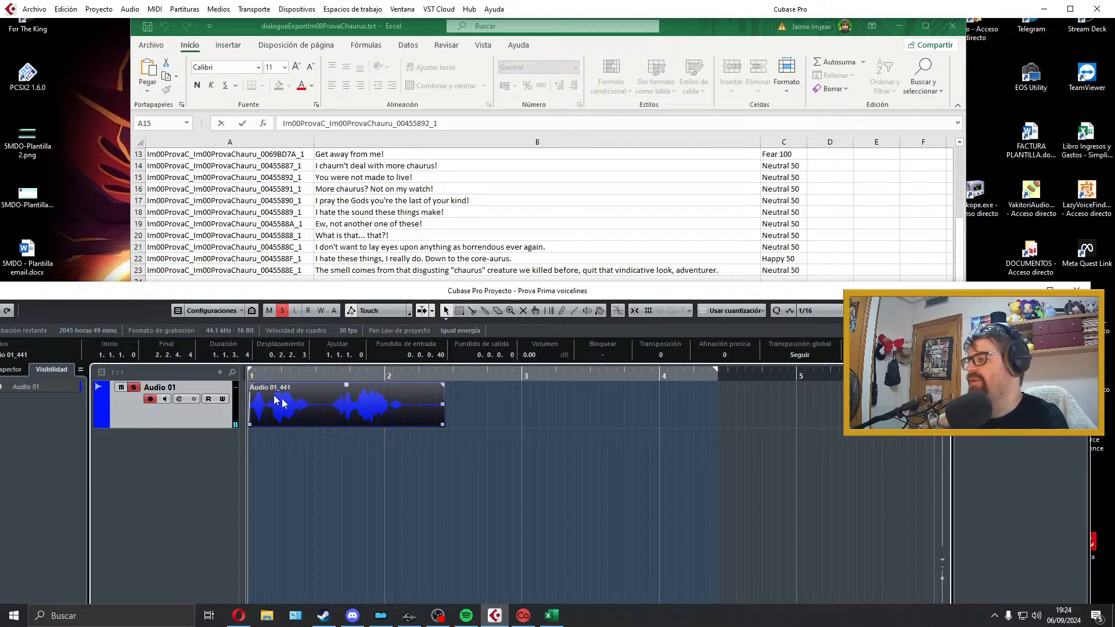
left_click(319, 414, "alt")
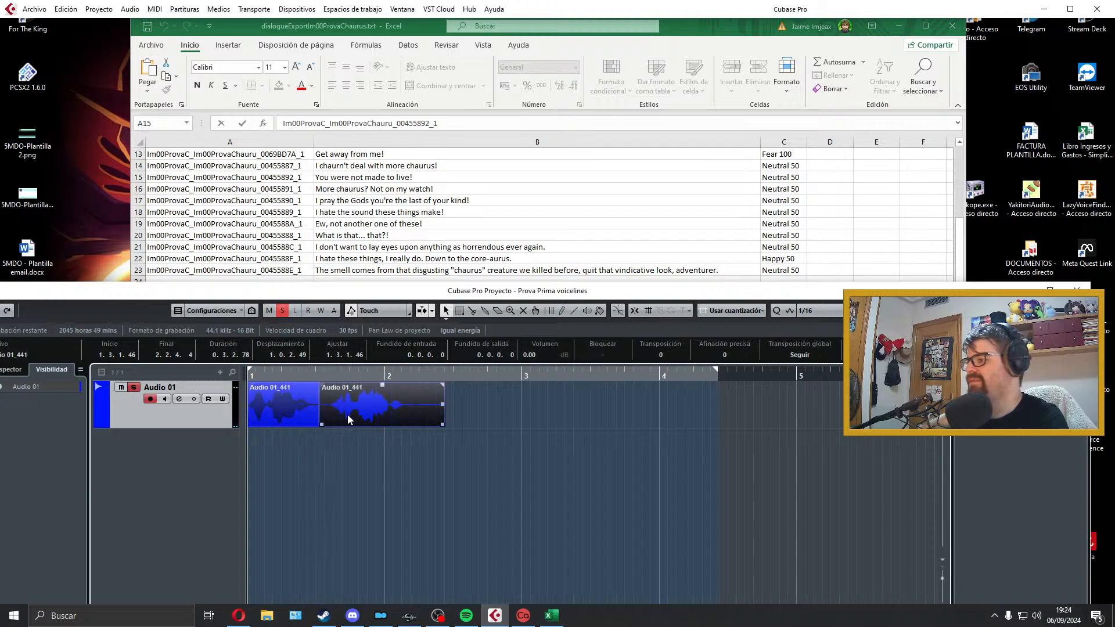
left_click_drag(350, 414, 346, 414)
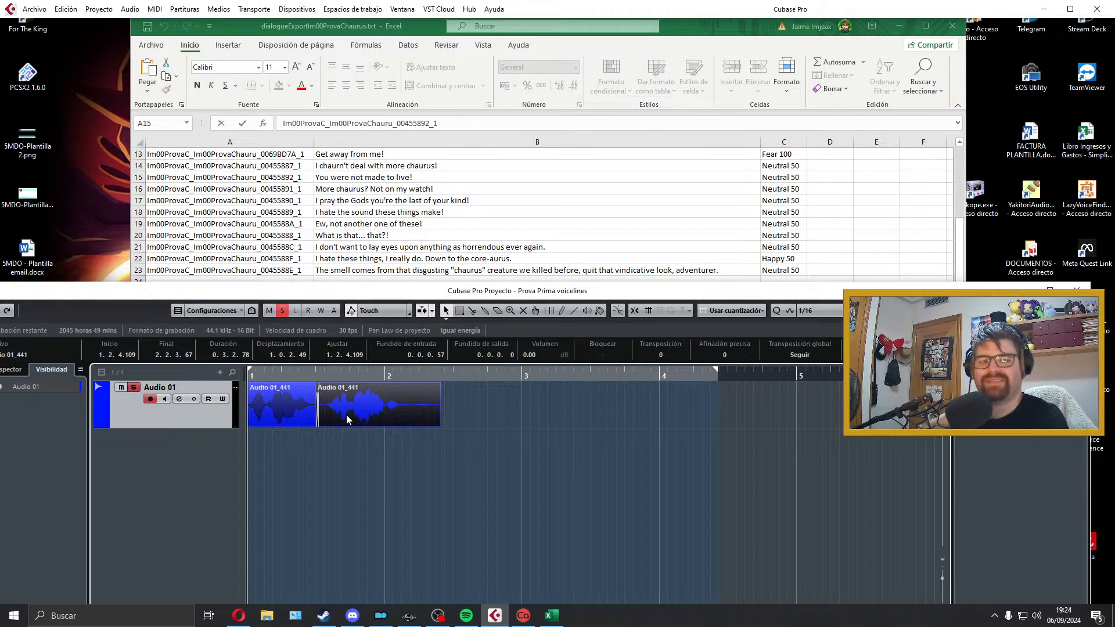
Step: Trim the silent tail of the second clip, add a short fade-out, and fit the locators around both clips
left_click_drag(441, 424, 410, 424)
key("space")
left_click_drag(411, 384, 401, 385)
left_click_drag(455, 390, 159, 407)
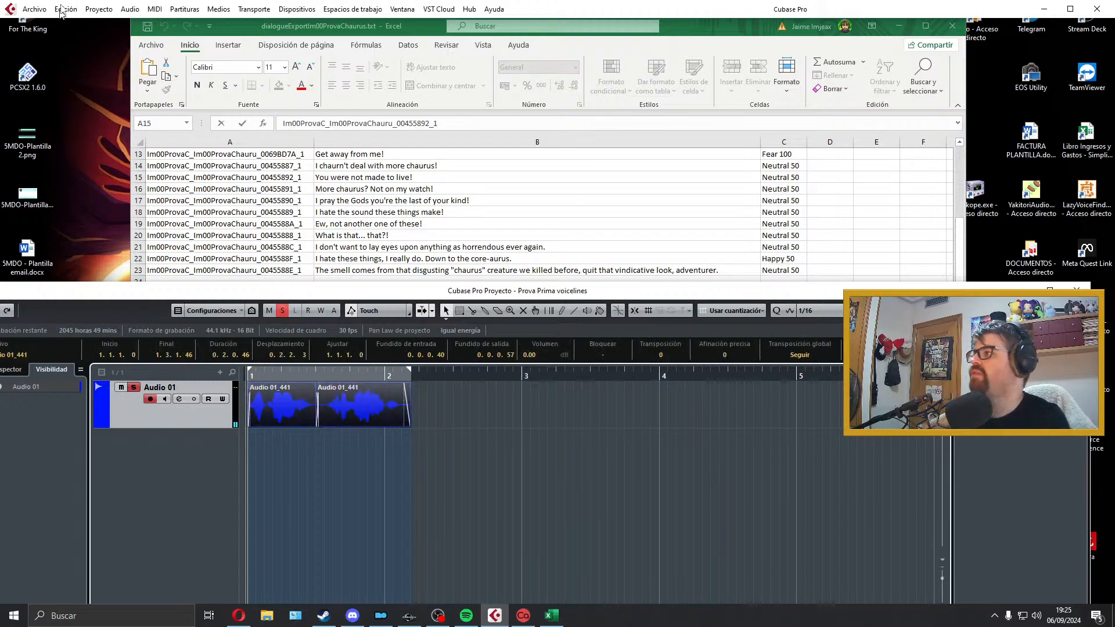
Step: Export the audio mixdown as Im00ProvaC_Im00ProvaChauru_00455891_1, taking the filename from cell A16 of the Excel sheet
left_click(35, 8)
mouse_move(116, 189)
left_click(312, 214)
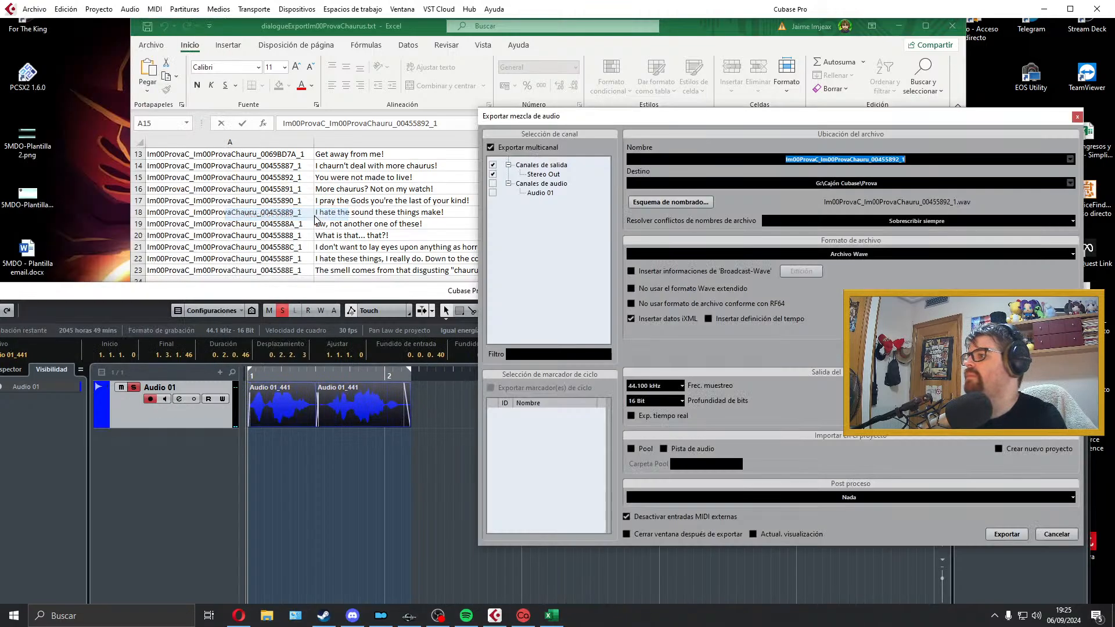
left_click(307, 211)
double_click(297, 188)
left_click_drag(303, 189, 85, 188)
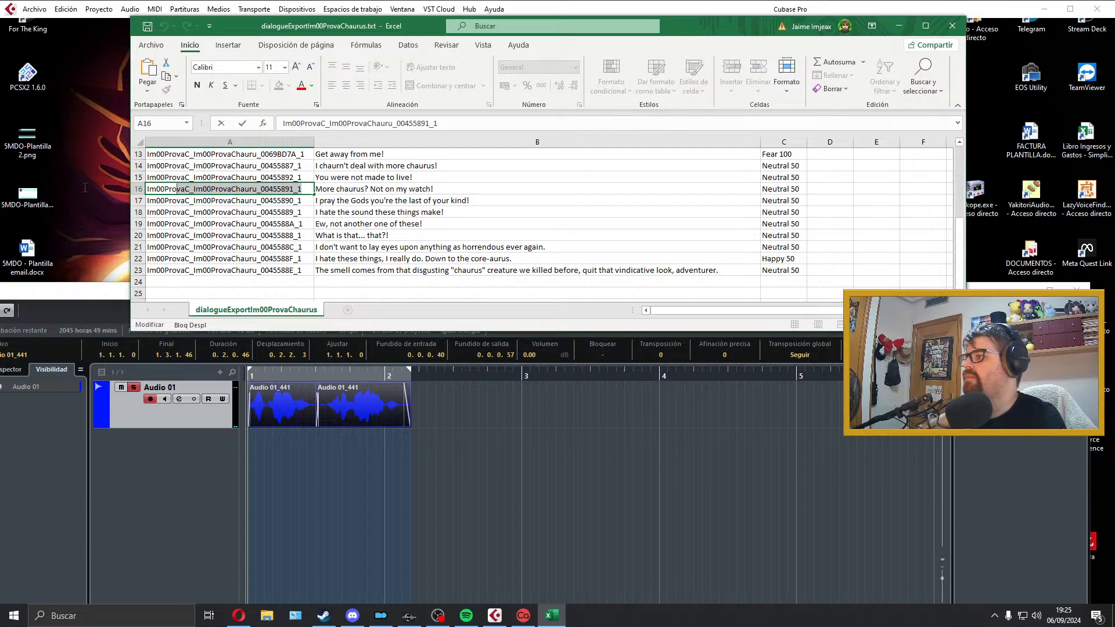
left_click(544, 464)
left_click(896, 160)
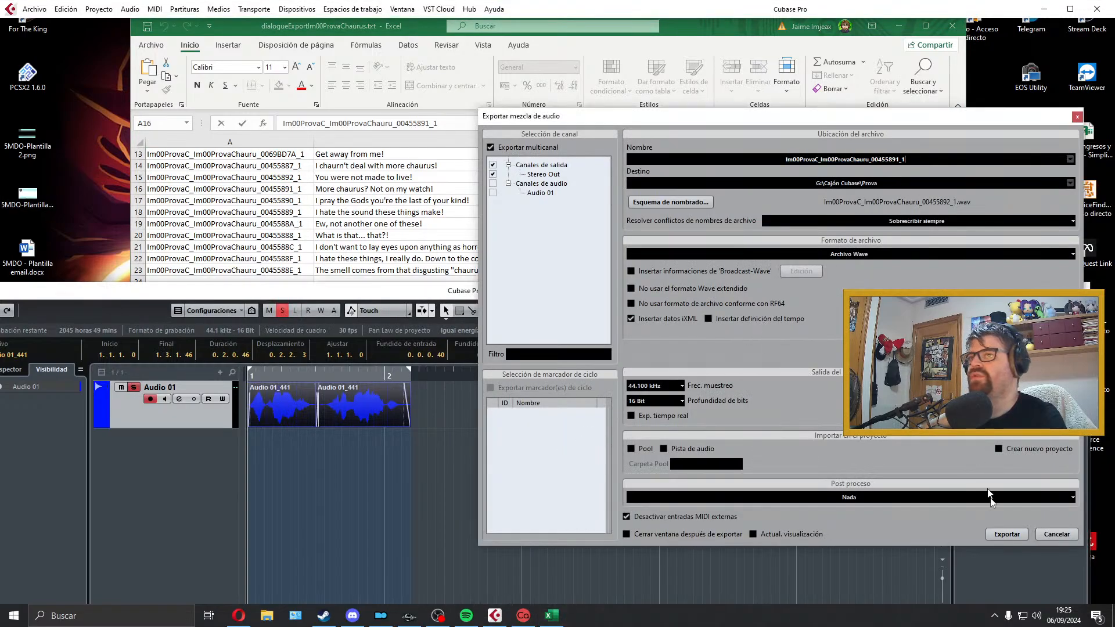
left_click(1007, 534)
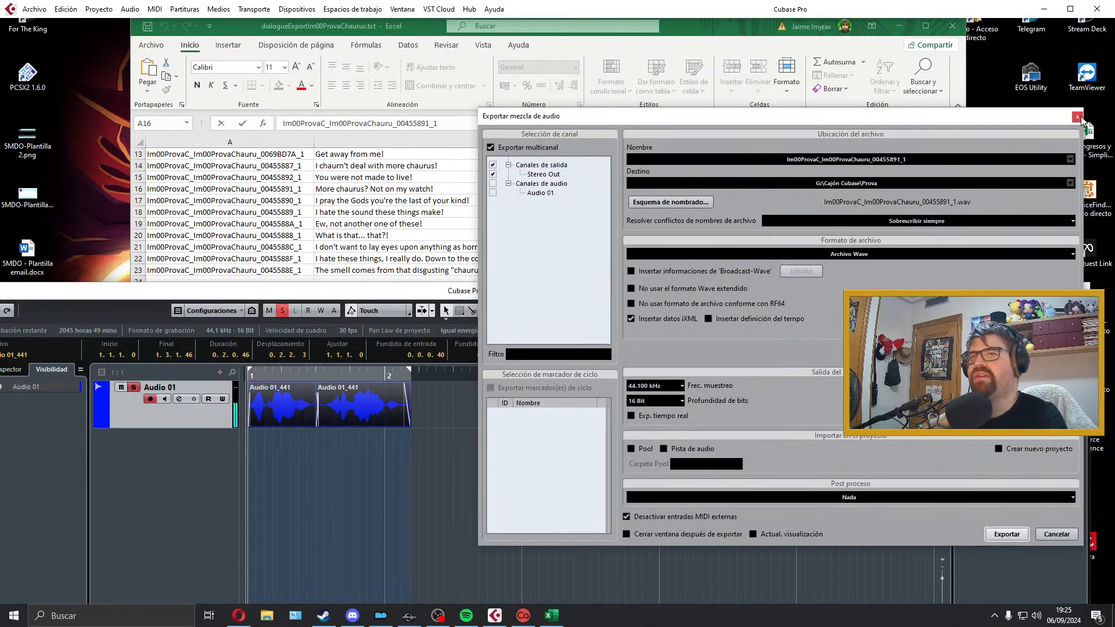
left_click(1077, 117)
Step: Select the "I pray the Gods" line in cell B17, delete both exported clips, and extend the locator range to about the middle of bar 5
mouse_move(404, 200)
left_mouse_down()
mouse_move(407, 276)
mouse_move(407, 201)
left_mouse_up()
left_click(458, 395)
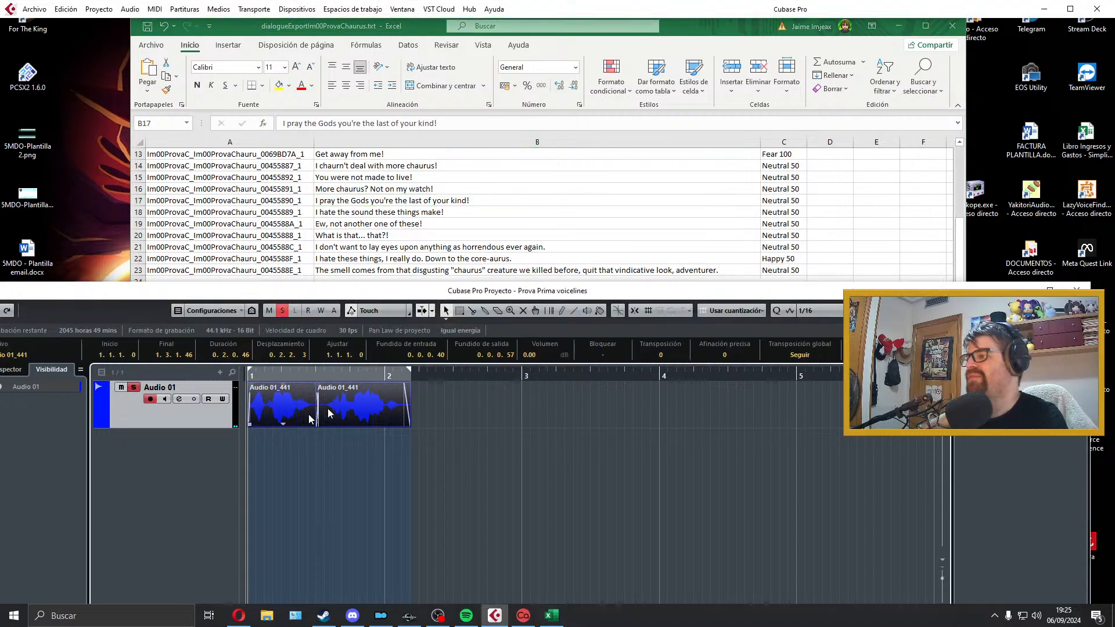
left_click_drag(453, 408, 185, 428)
key("Delete")
left_click_drag(408, 372, 735, 410)
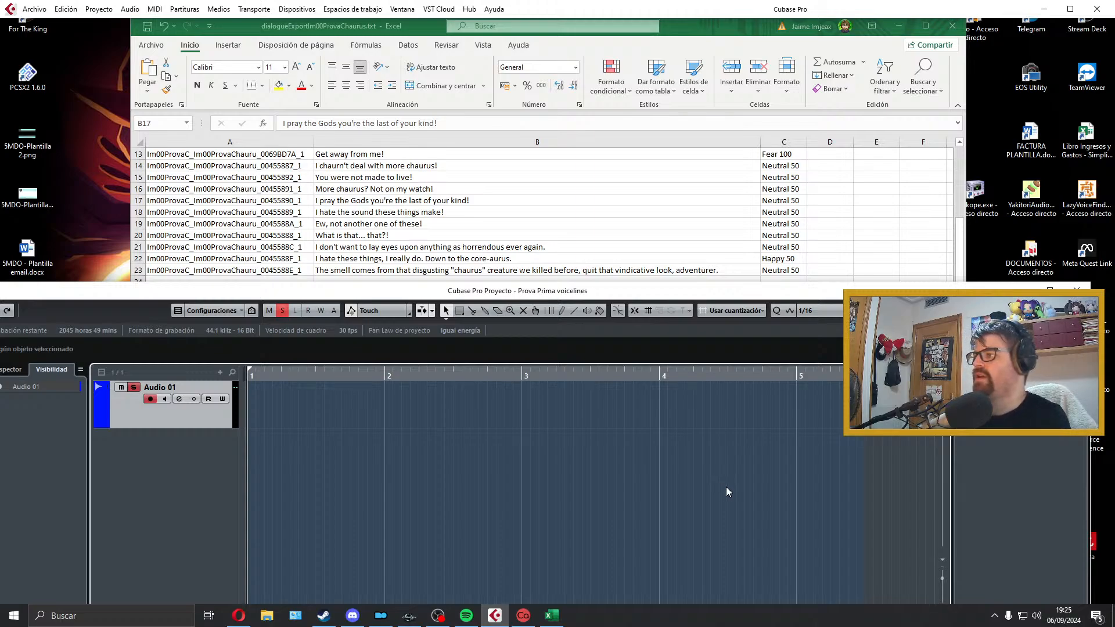
key("KP_Multiply")
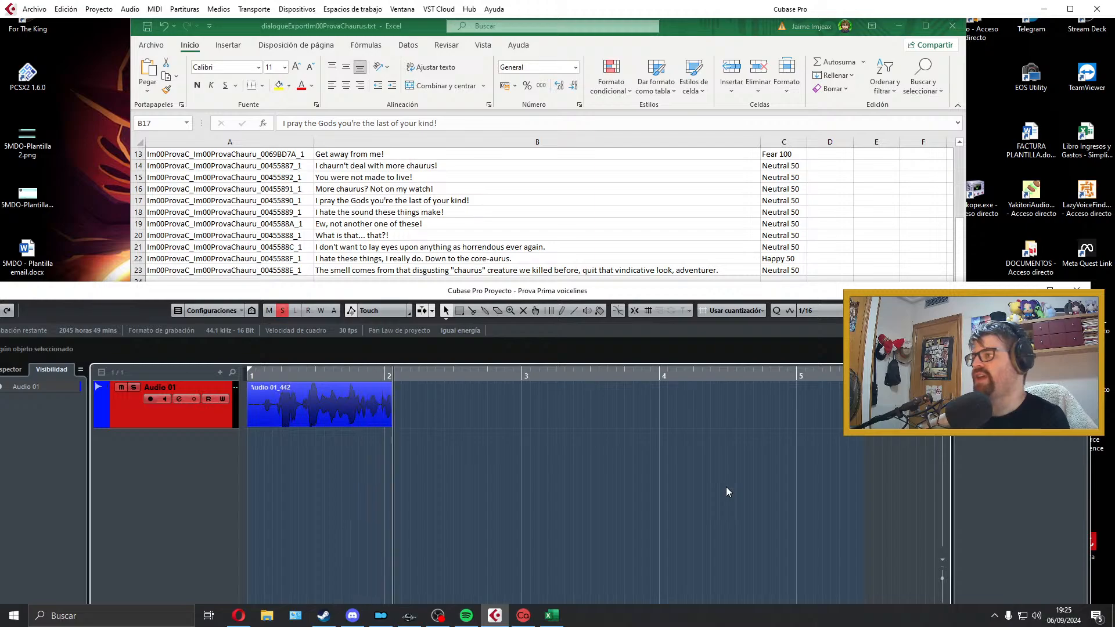
key("space")
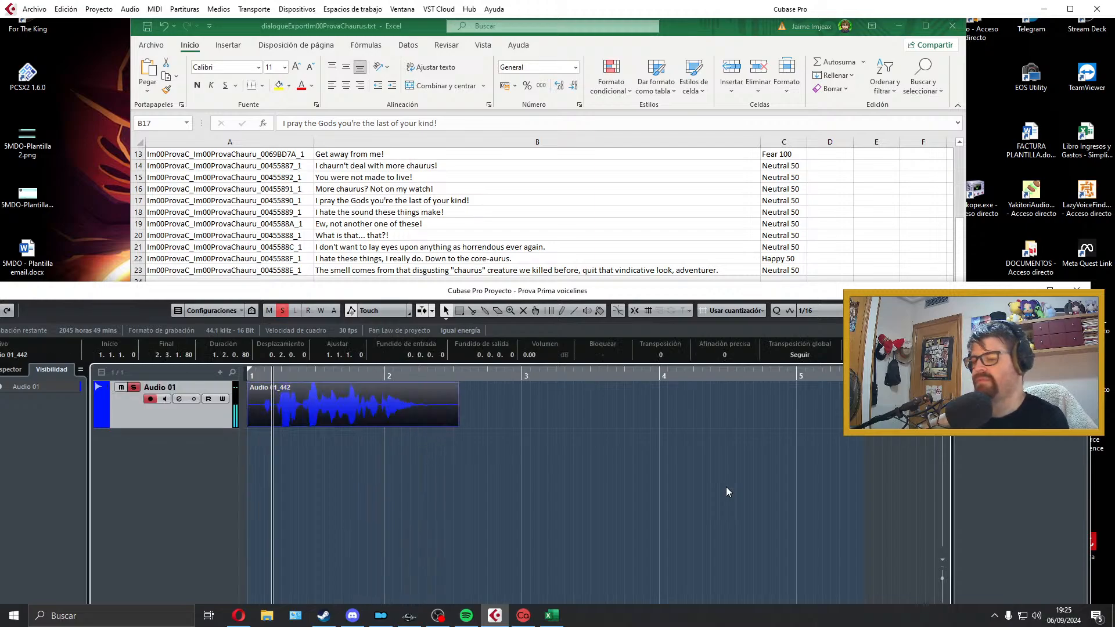
key("space")
key("Delete")
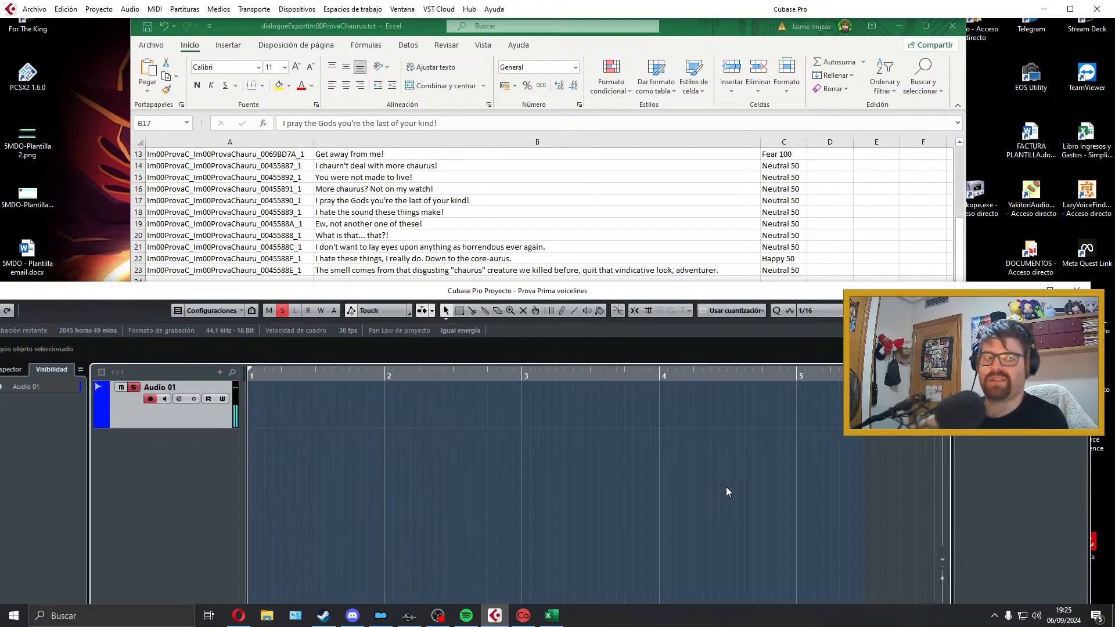
Step: Record the "I pray the Gods you're the last of your kind!" line on Audio 01 and play the take back
key("KP_Multiply")
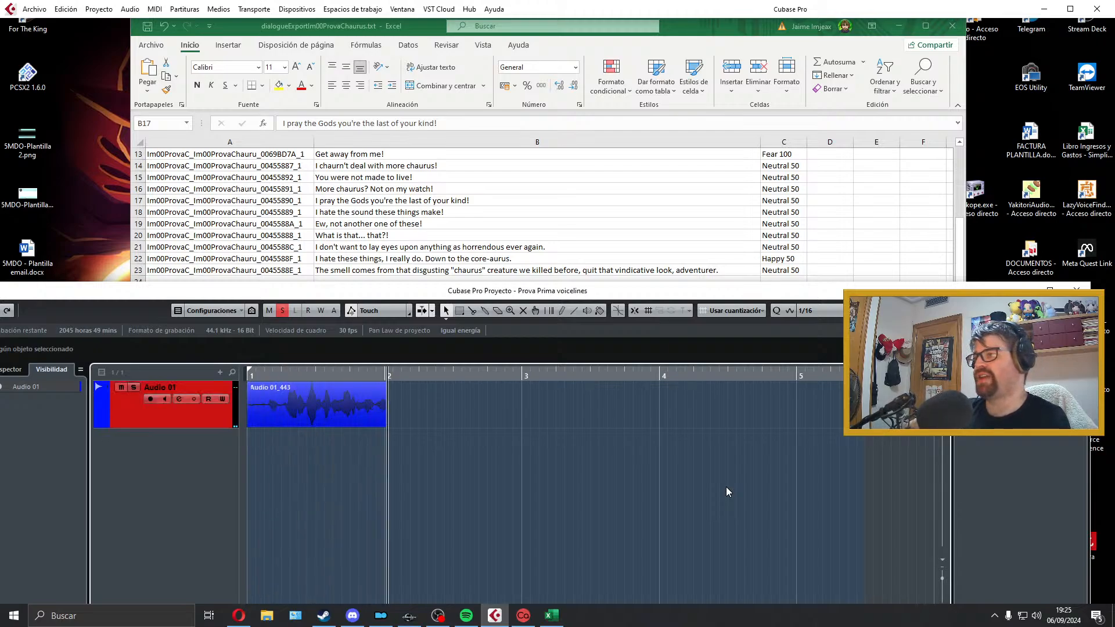
key("space")
key("space")
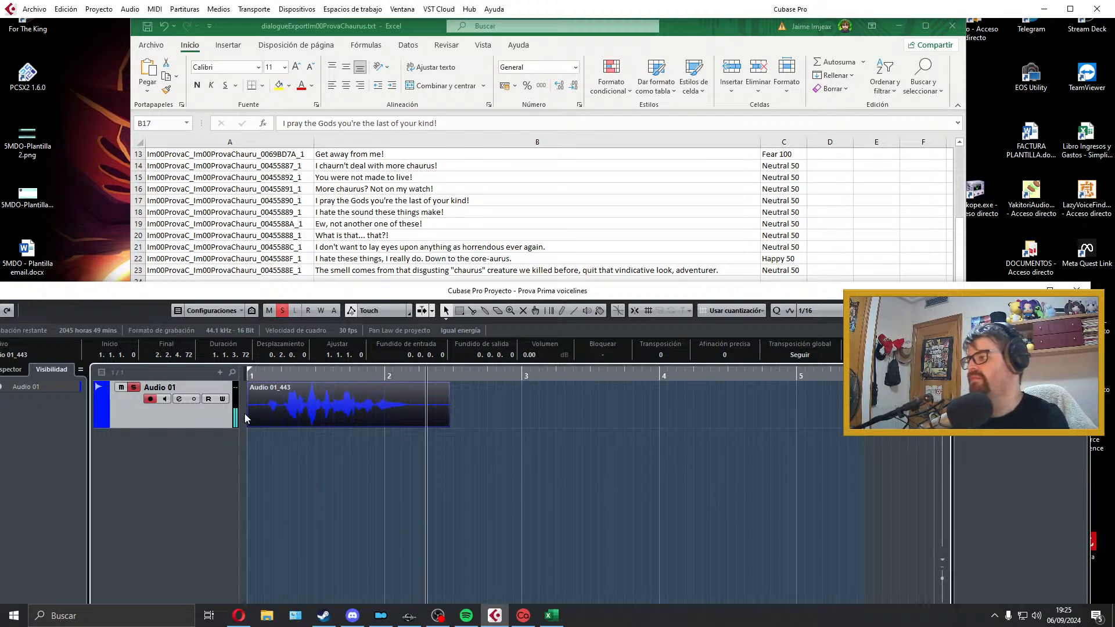
Step: Trim the silent start and tail of the take, add short fades at both ends, fit the locators to it and play it back
key("space")
mouse_move(249, 424)
left_mouse_down()
mouse_move(268, 424)
mouse_move(247, 420)
left_mouse_up()
key("space")
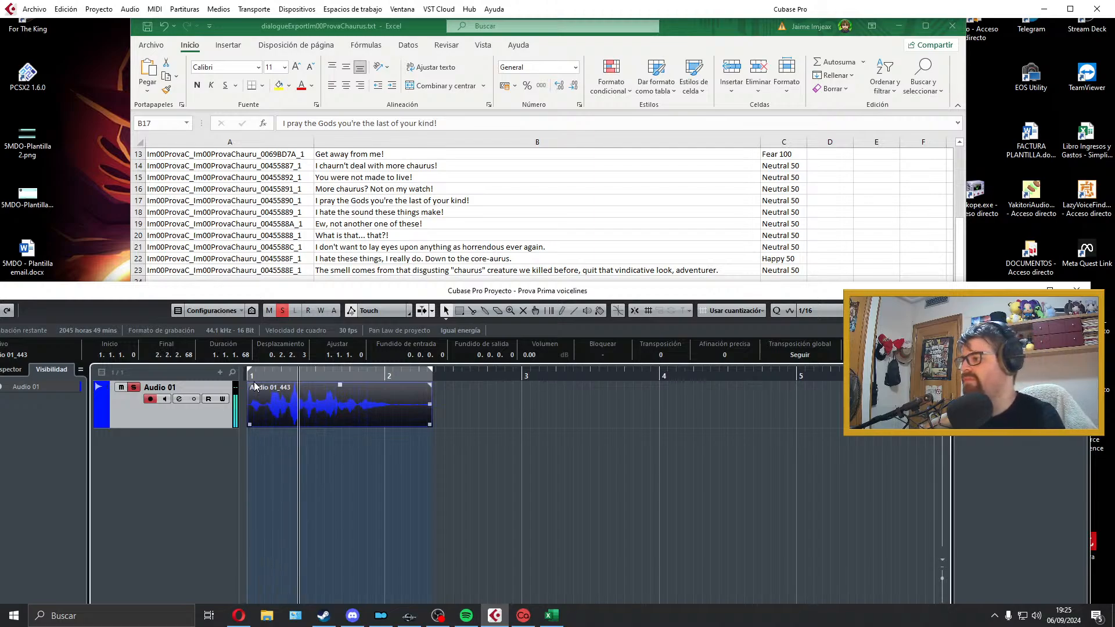
key("space")
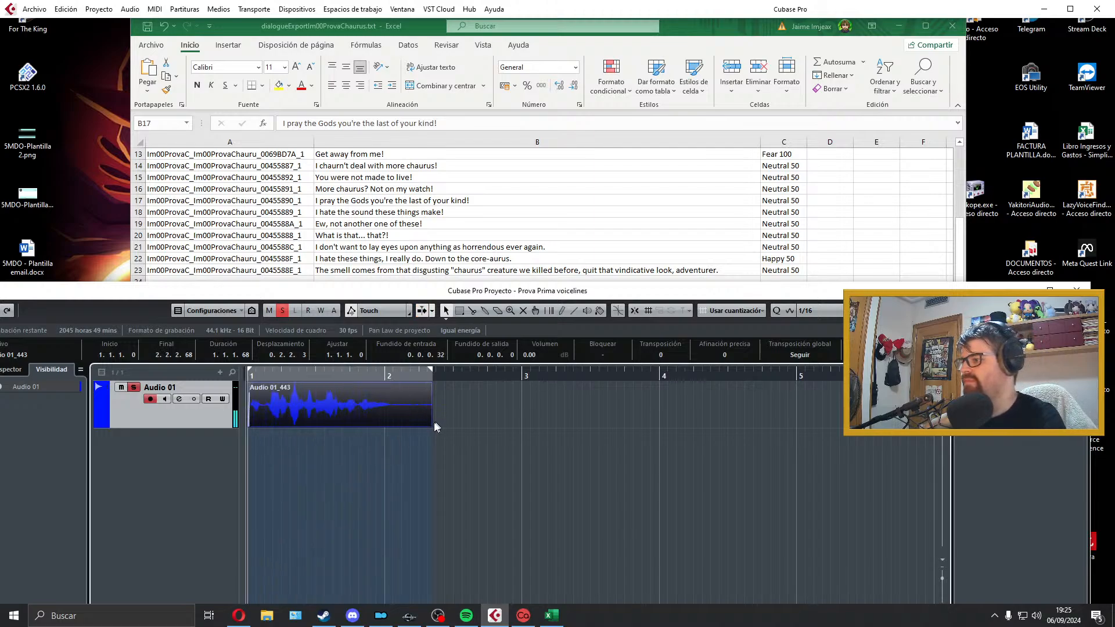
left_click_drag(430, 423, 400, 423)
left_click_drag(400, 384, 396, 385)
key("space")
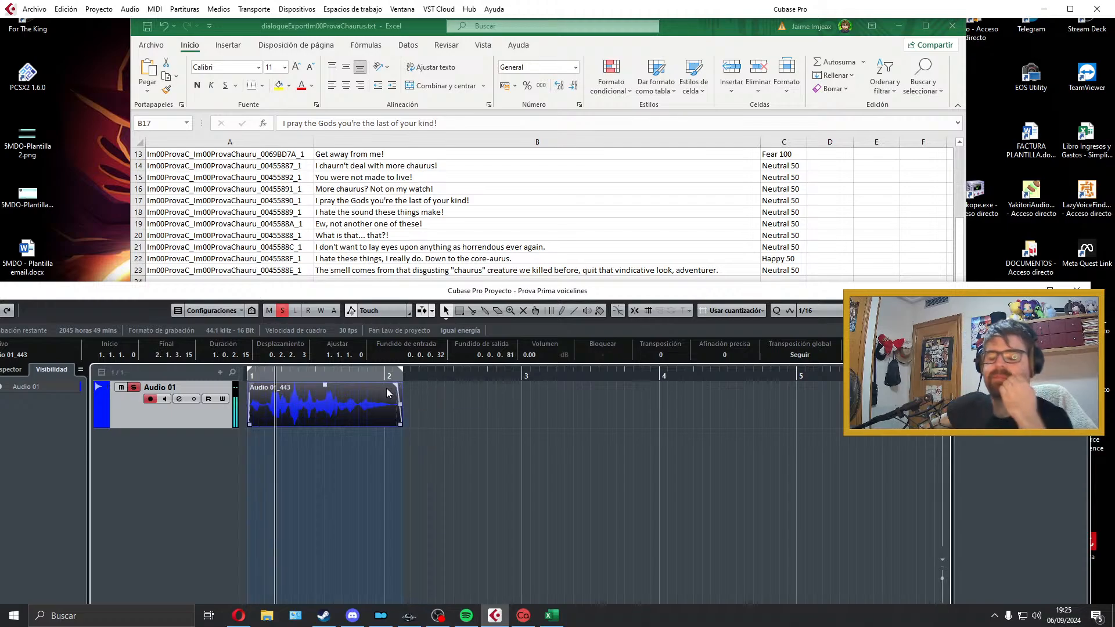
key("space")
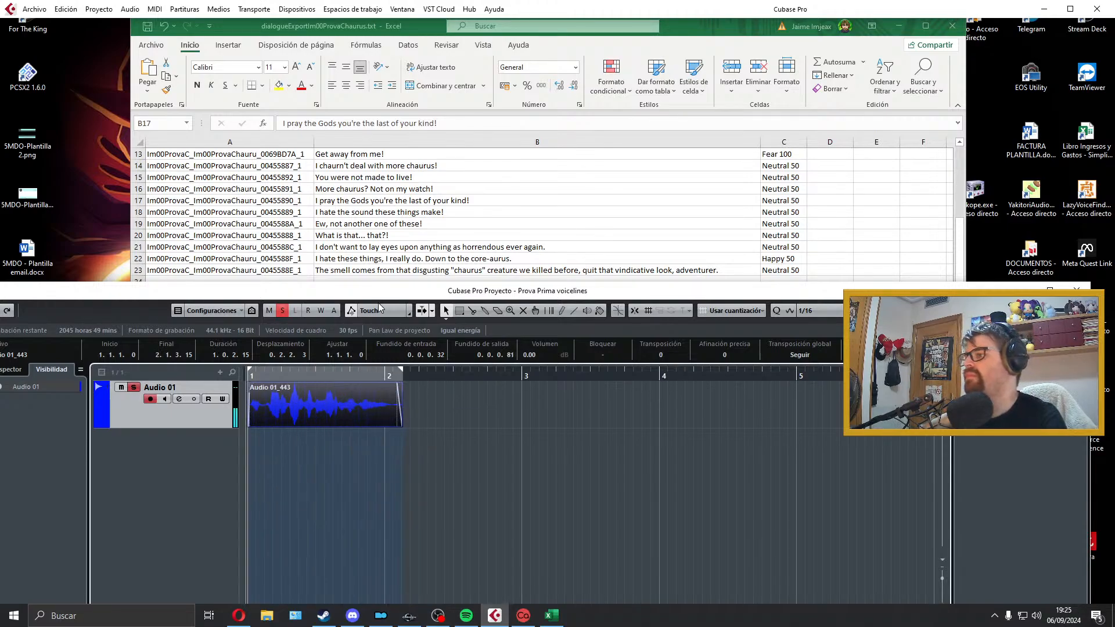
Step: Export the audio mixdown as Im00ProvaC_Im00ProvaChauru_00455890_1, taking the filename from cell A17 of the Excel sheet
double_click(305, 200)
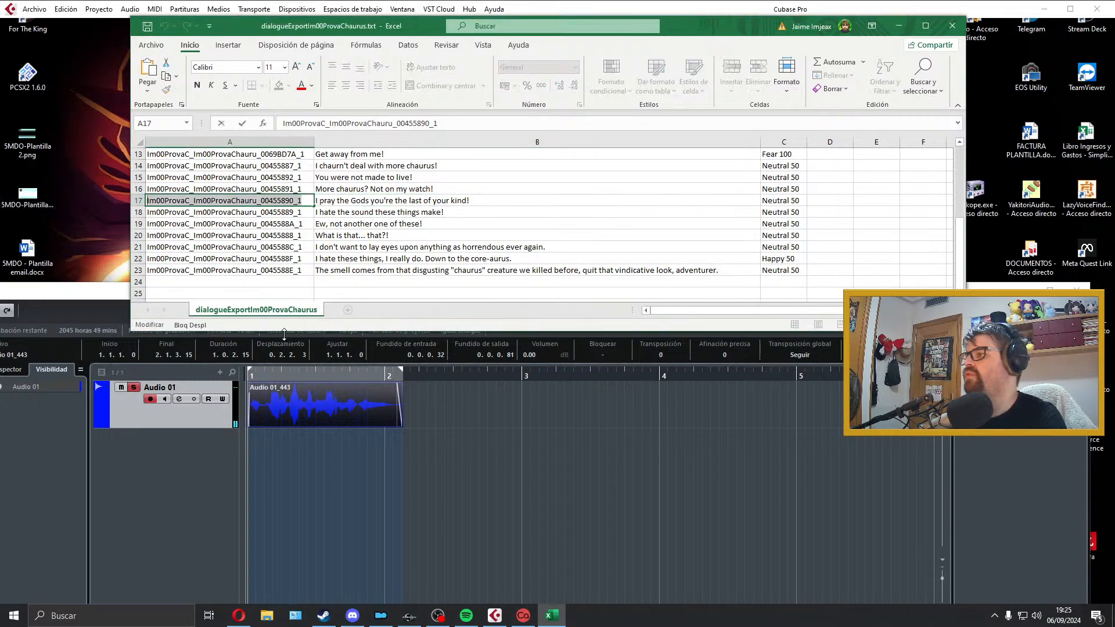
left_click(311, 393)
left_click(34, 8)
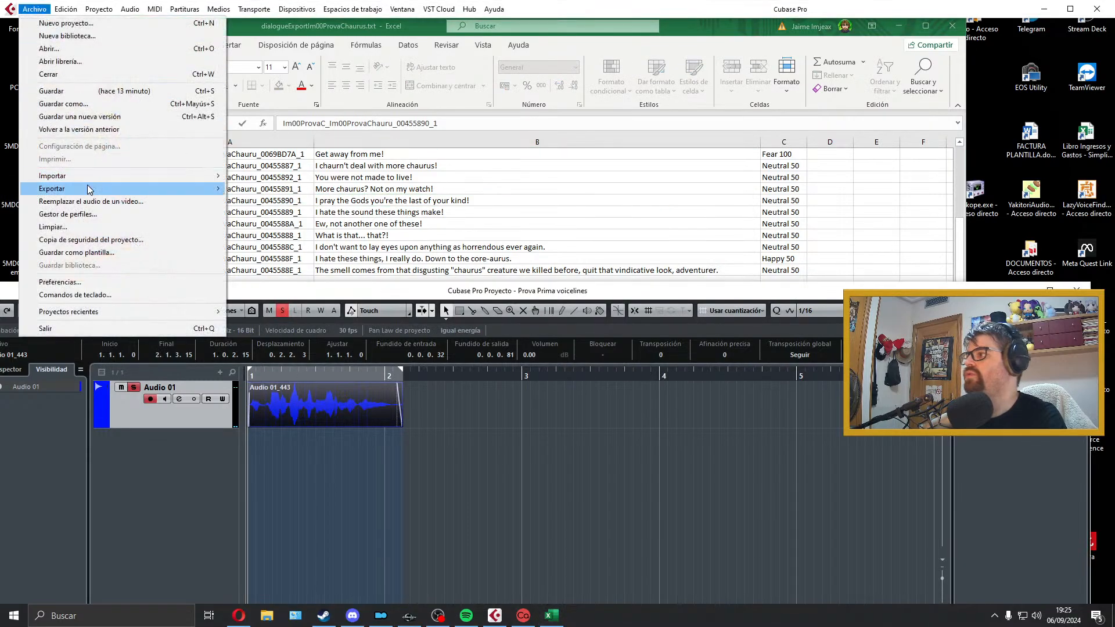
mouse_move(88, 188)
left_click(244, 214)
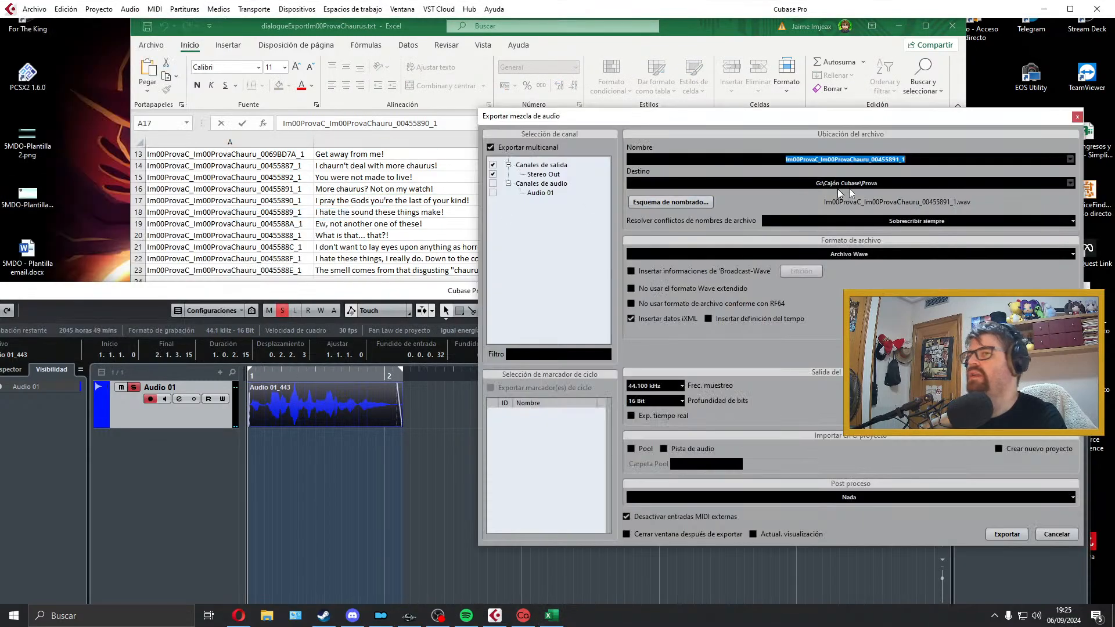
left_click(987, 533)
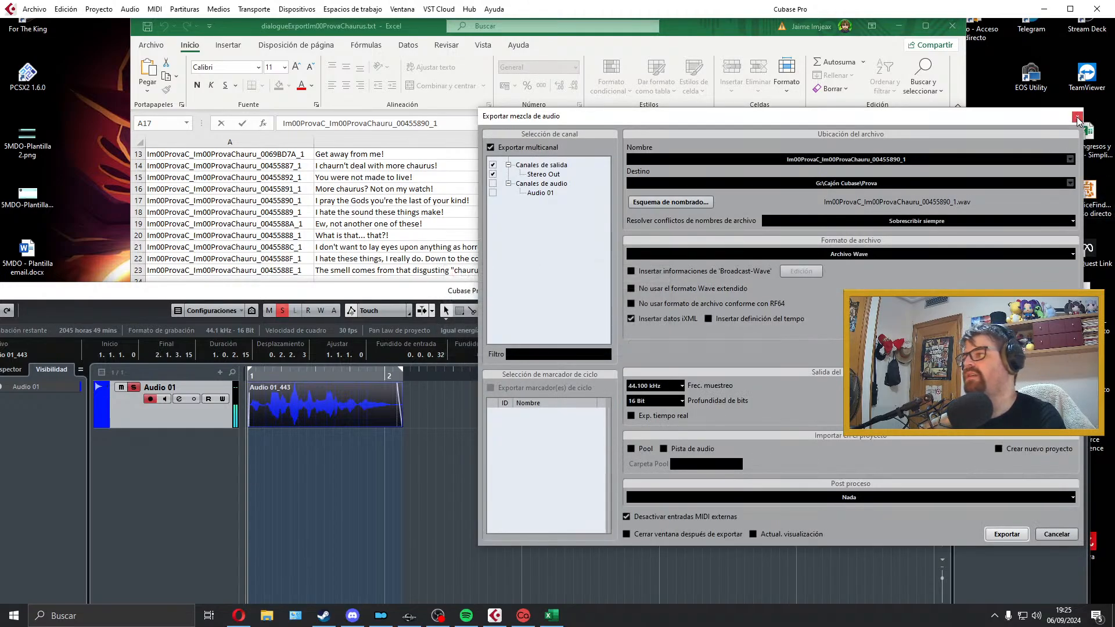
left_click(1077, 119)
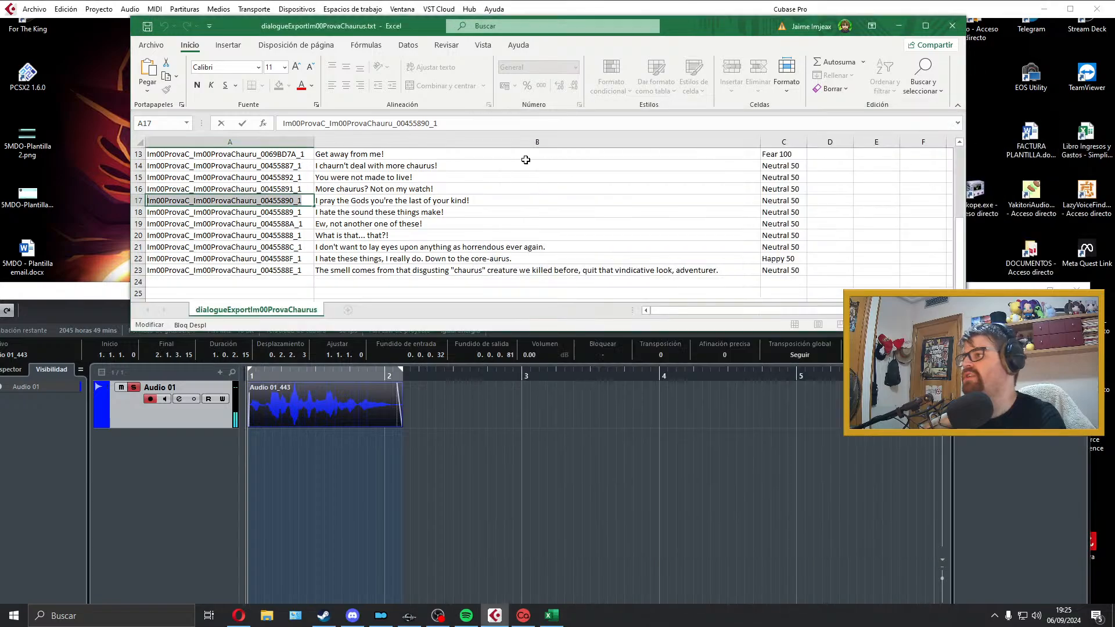
Step: Select the "I hate the sound" line in cell B18, delete the exported clip, and extend the locator range from bar 1 to just past bar 5
left_click(428, 212)
left_click(412, 398)
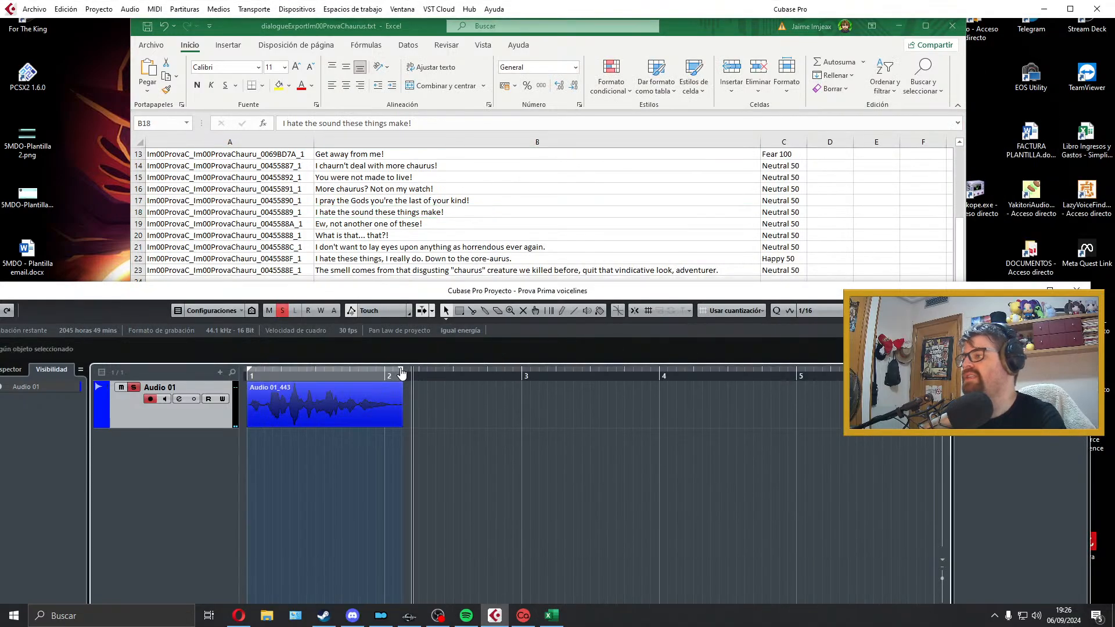
left_click(399, 387)
key("Delete")
left_click_drag(401, 370, 813, 387)
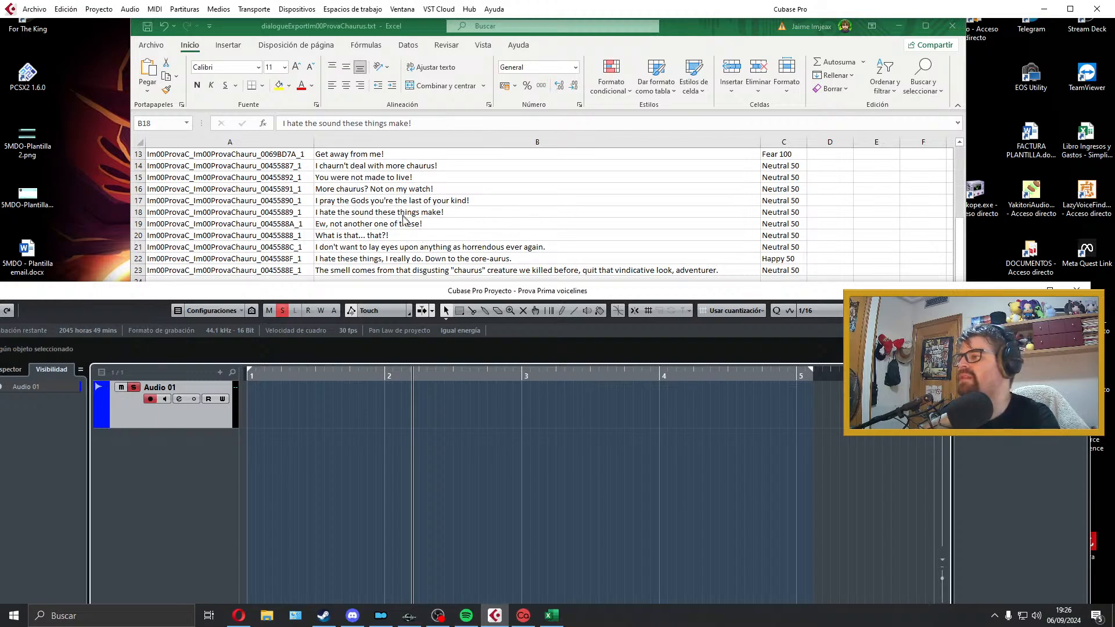
left_click_drag(318, 372, 163, 363)
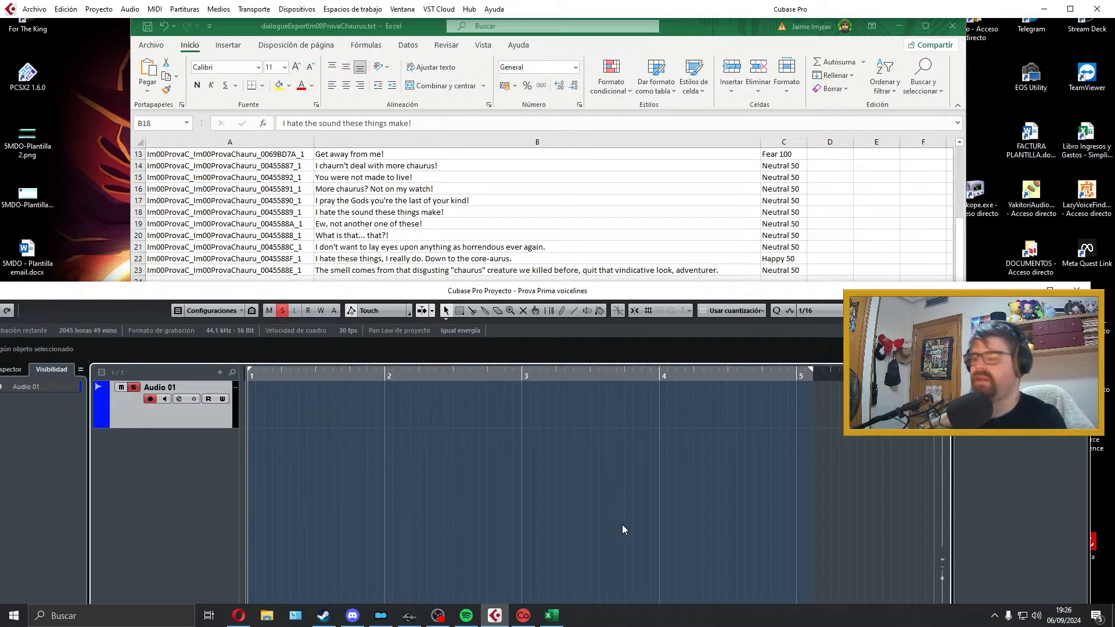
Step: Try two takes of the "I hate the sound these things make!" line on Audio 01, discarding each one
key("KP_Multiply")
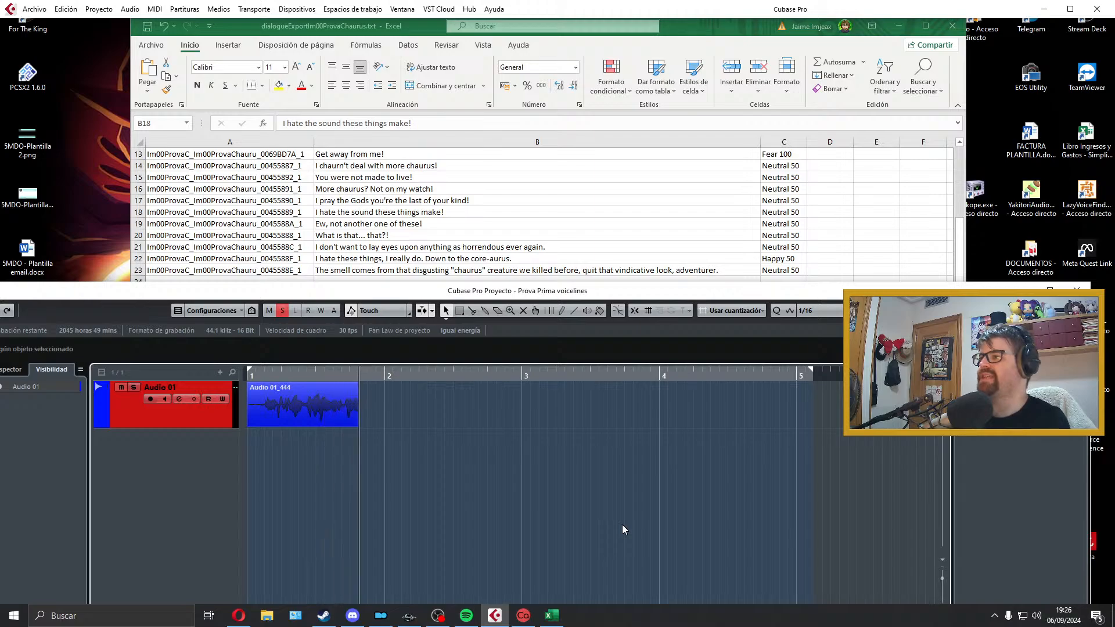
key("space")
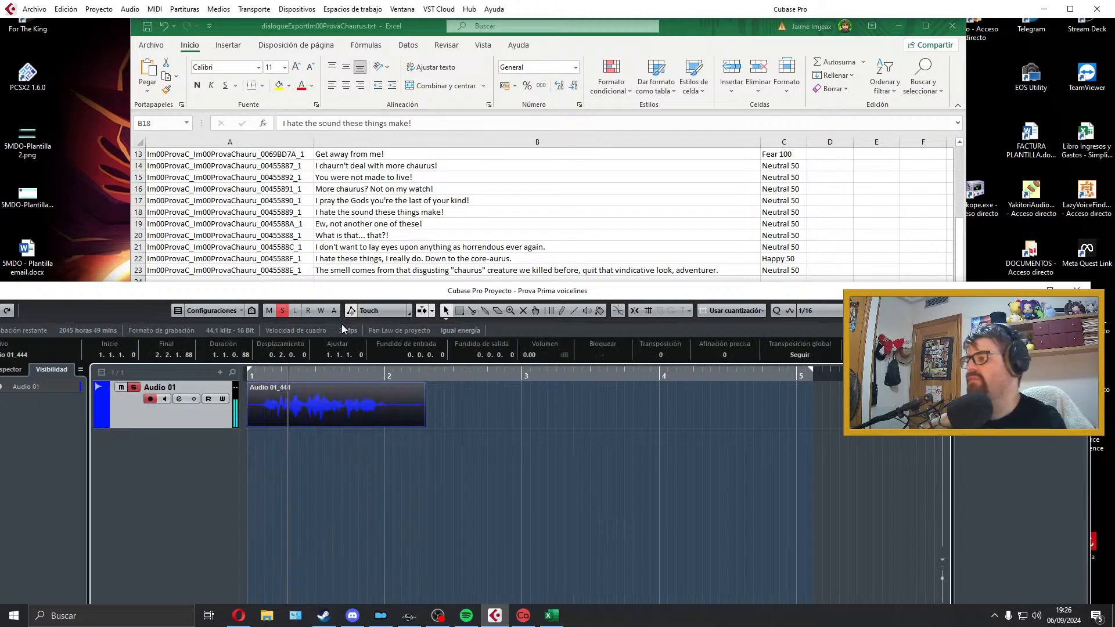
key("space")
key("Delete")
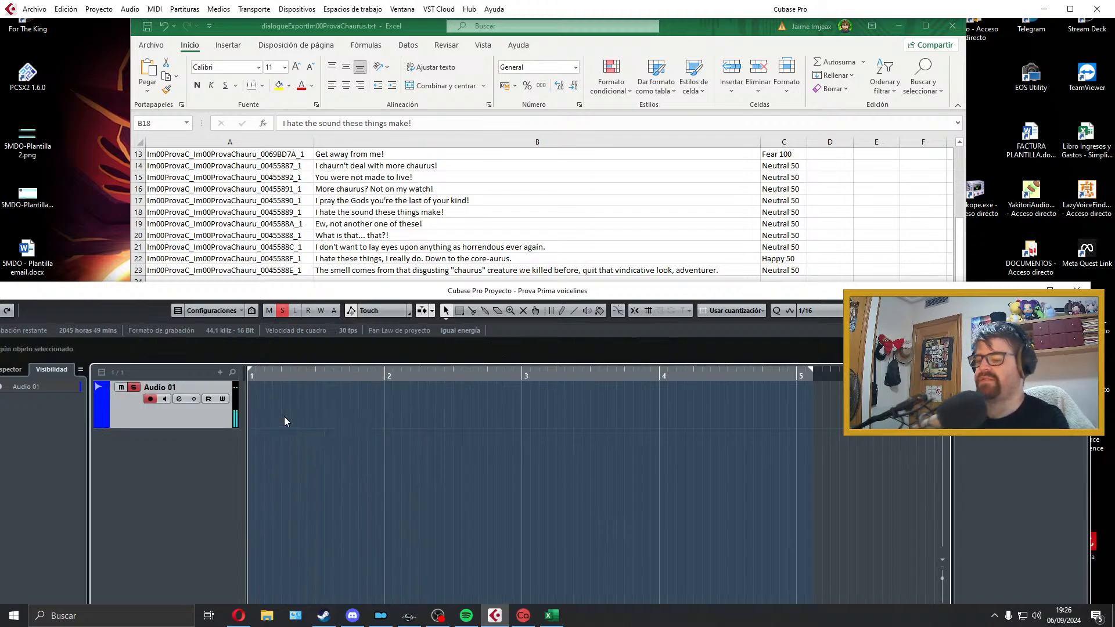
key("KP_Multiply")
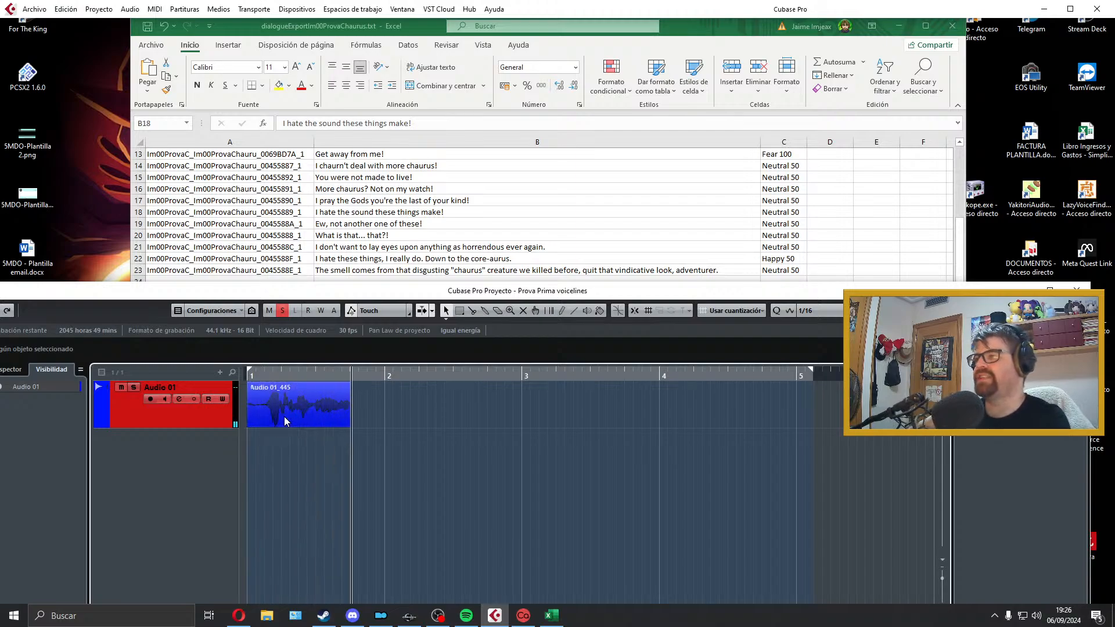
key("space")
key("Delete")
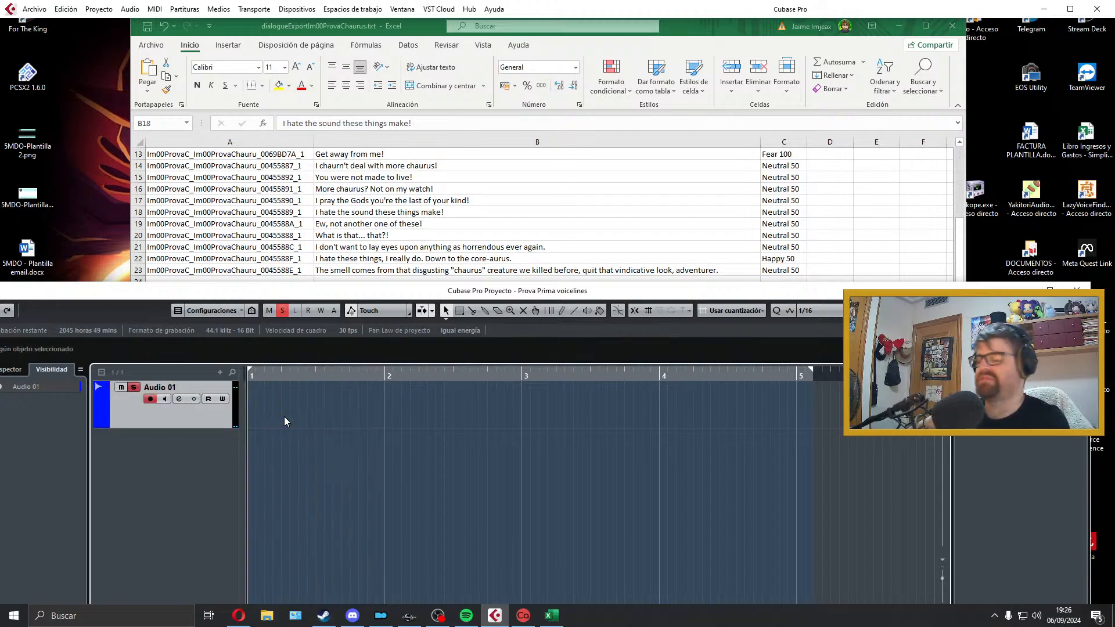
Step: Record the "I hate the sound these things make!" line on Audio 01 and play the take back
key("KP_Multiply")
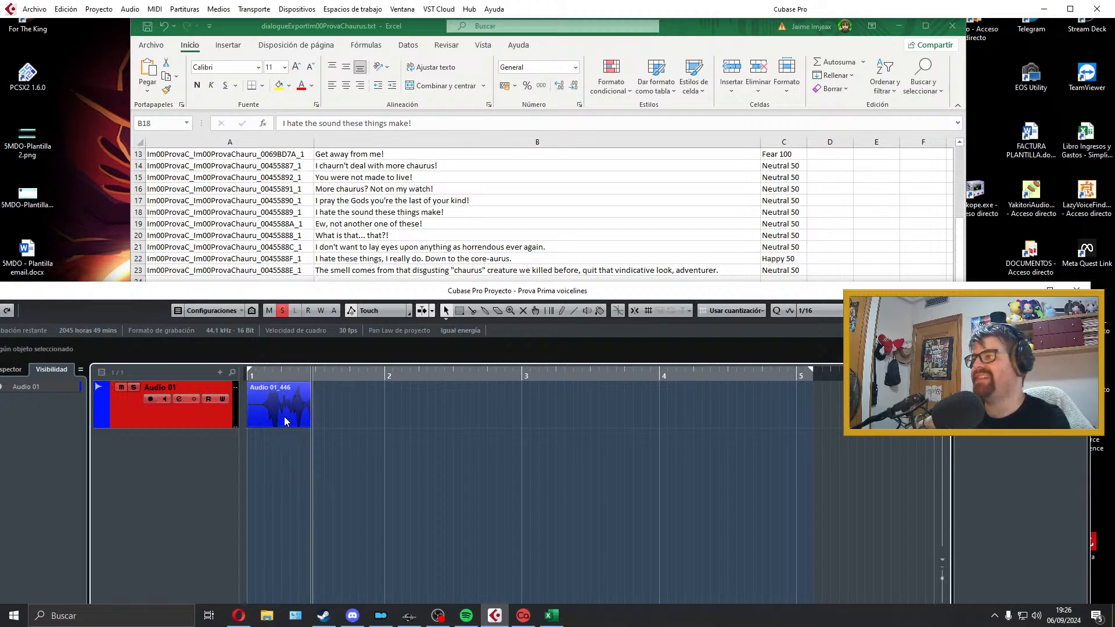
key("space")
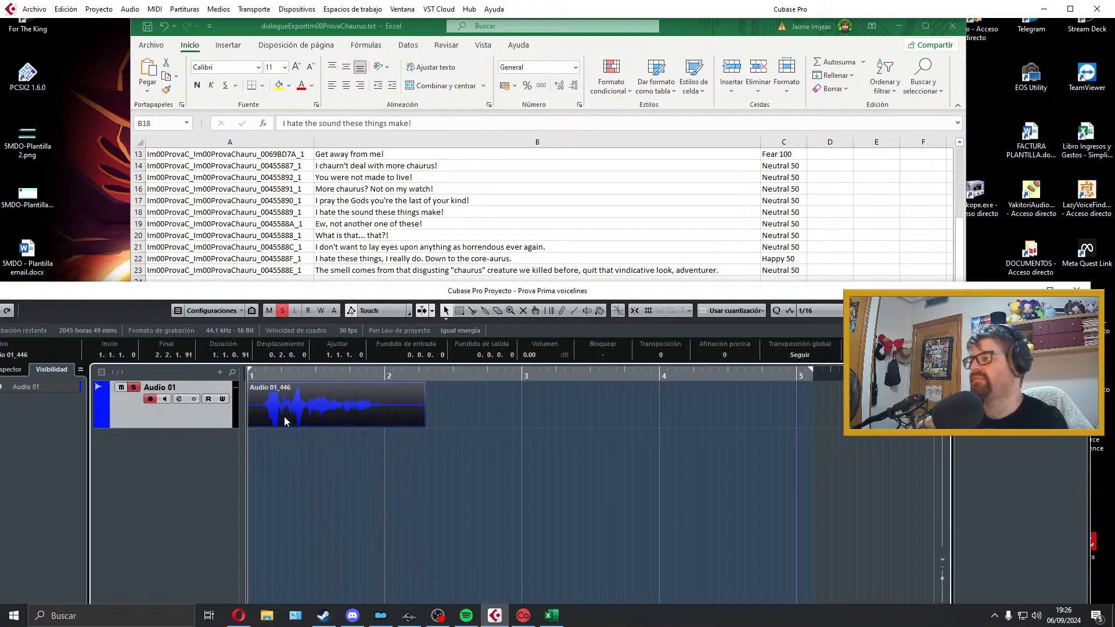
key("space")
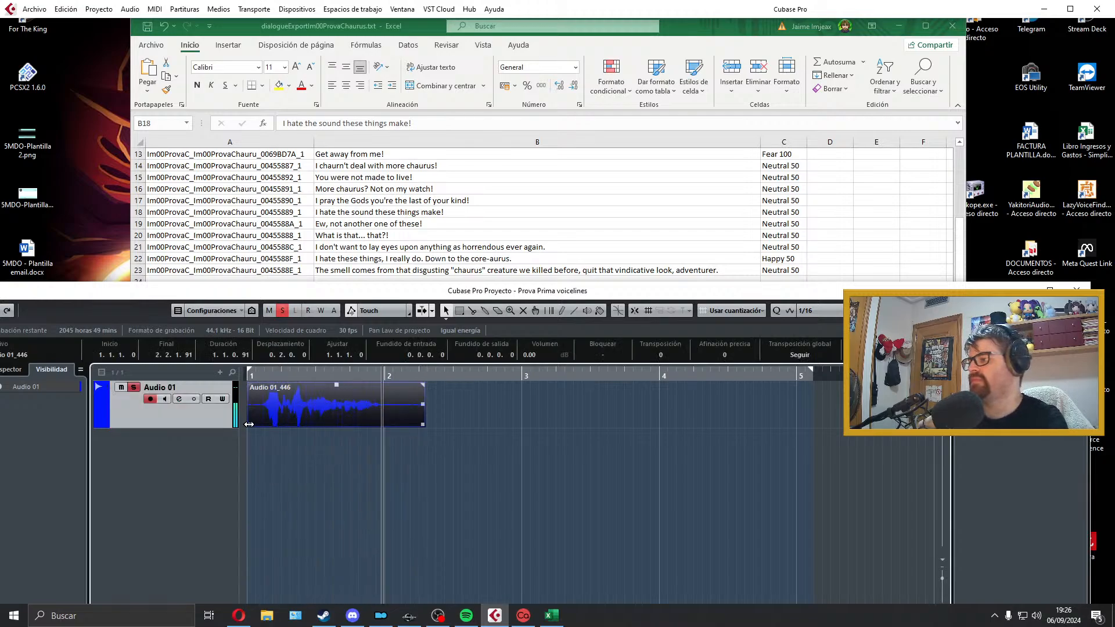
key("space")
key("space")
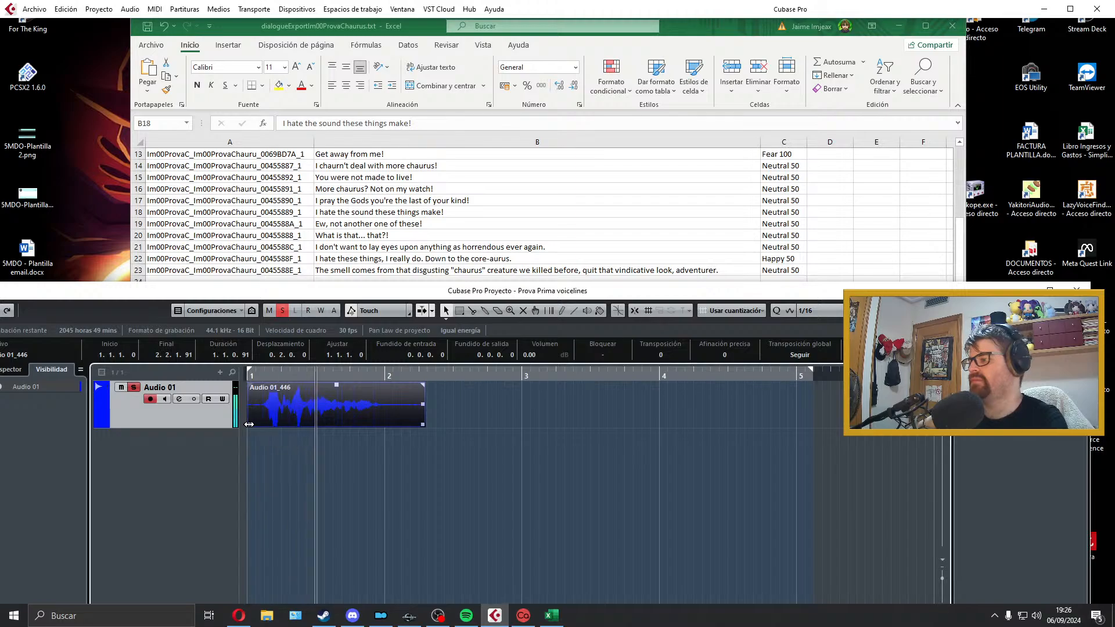
Step: Trim both ends of the take, add short fades, align it to bar 1, and fit the locators around it for playback
left_click_drag(249, 425, 259, 424)
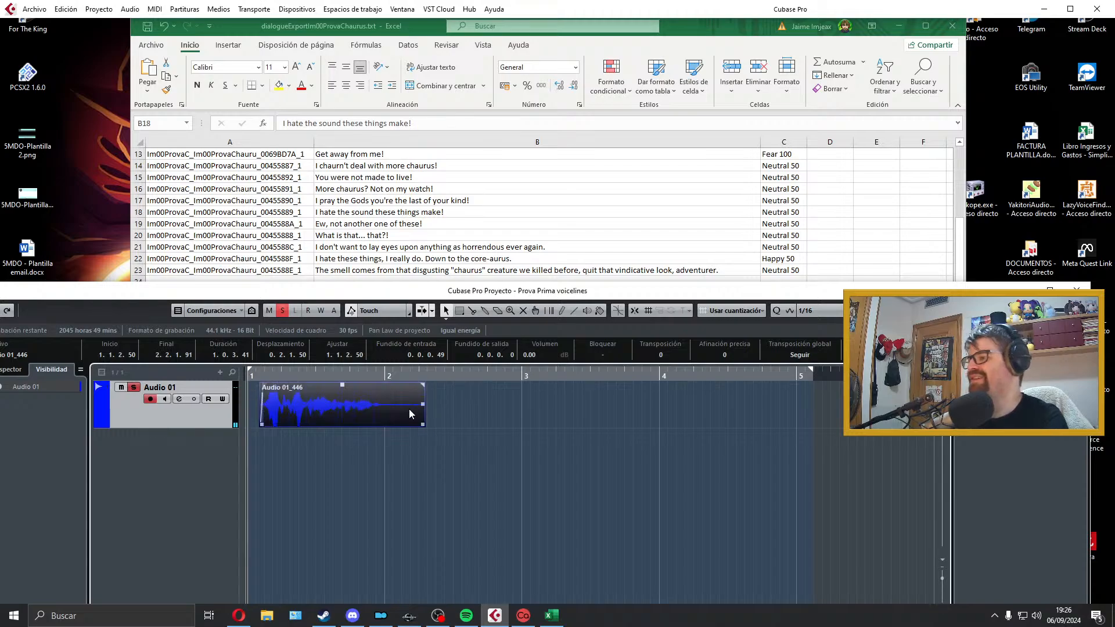
left_click_drag(410, 414, 369, 423)
key("p")
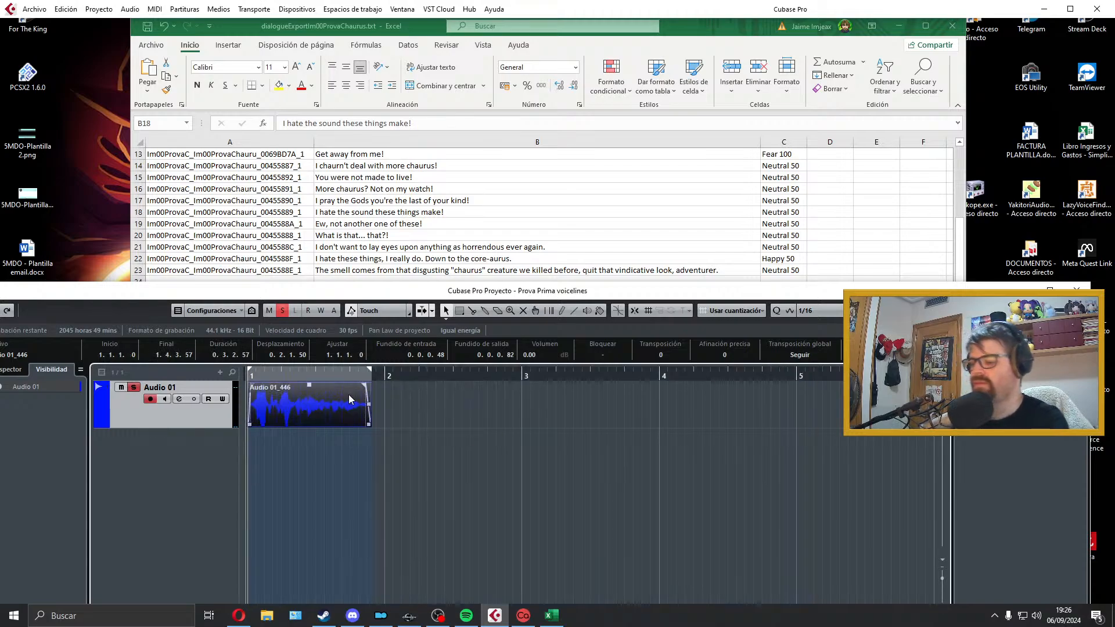
key("space")
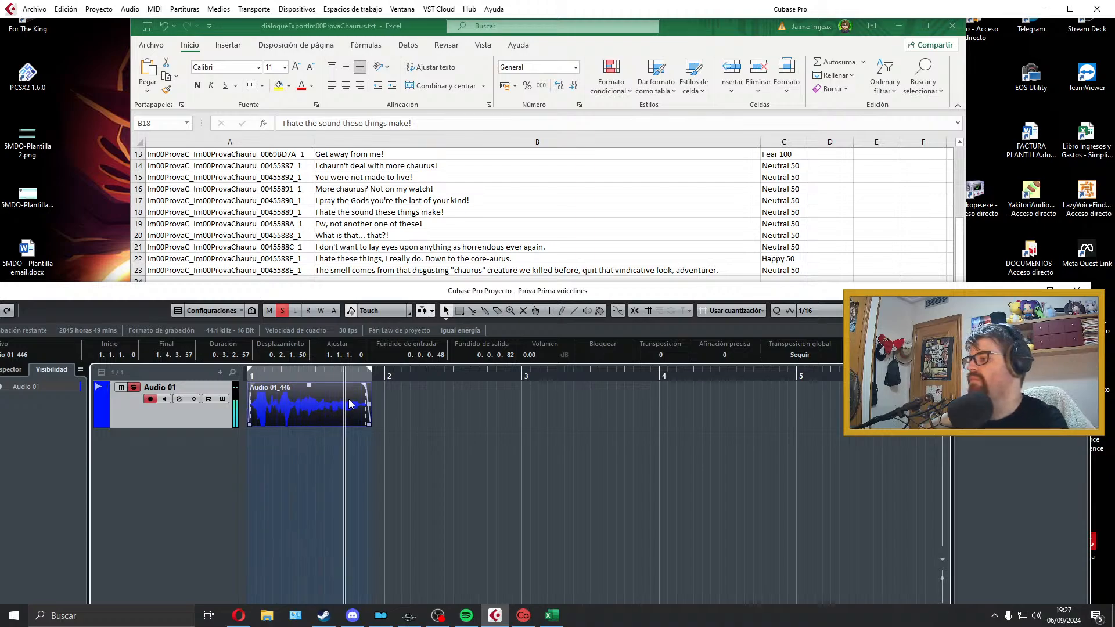
Step: Export the audio mixdown as Im00ProvaC_Im00ProvaChauru_00455889_1, taking the filename from cell A18 of the Excel sheet
left_click(34, 8)
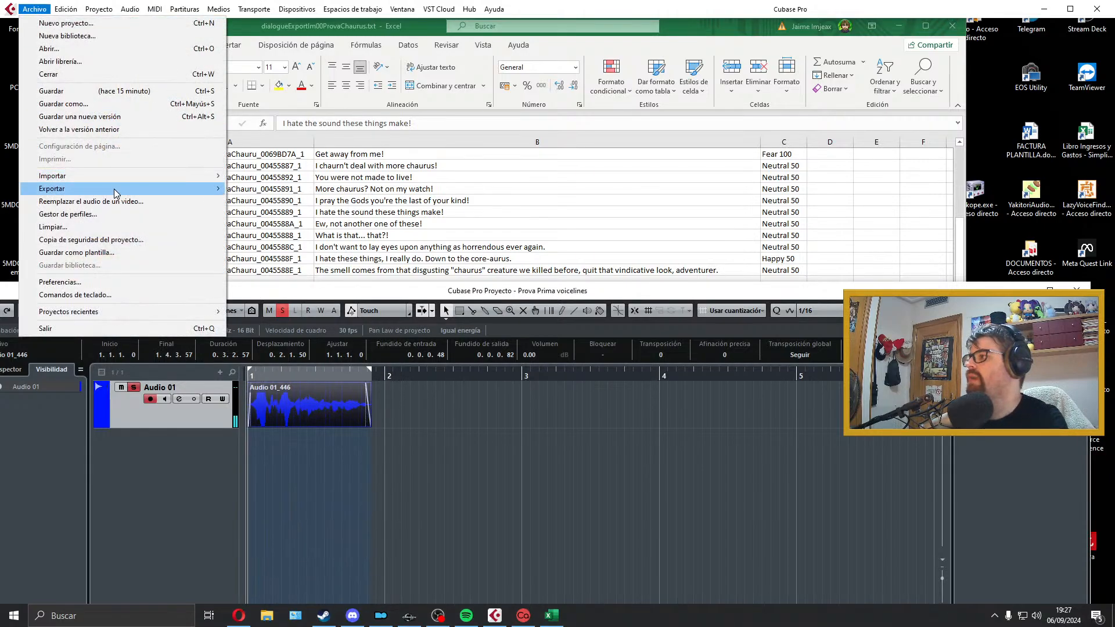
mouse_move(119, 192)
left_click(237, 216)
left_click(311, 223)
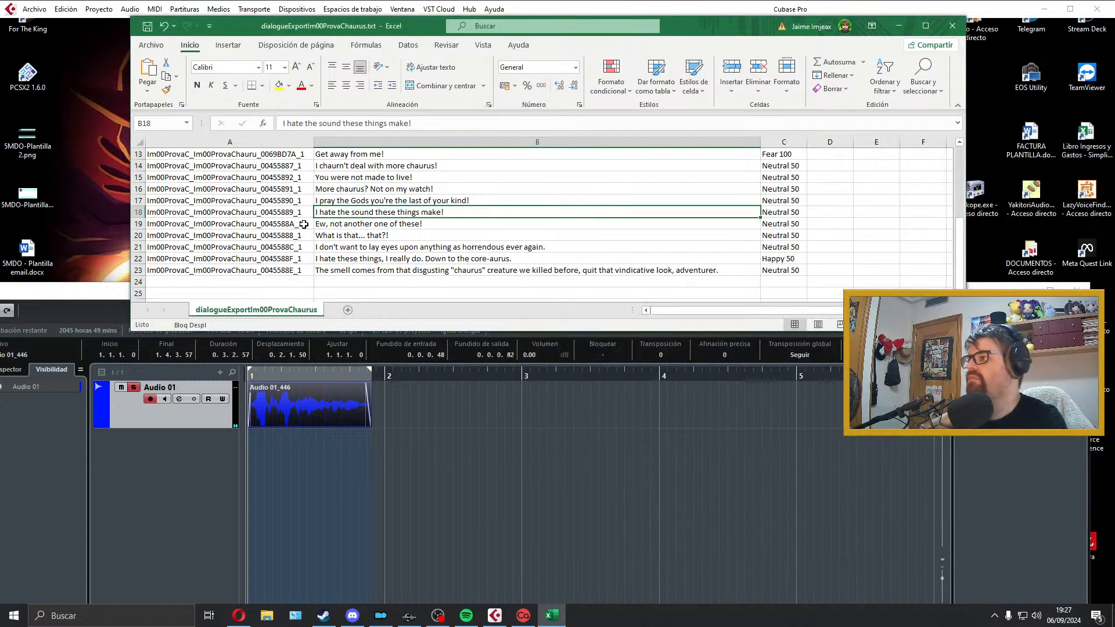
scroll(293, 220, "up", 4)
left_click(295, 212)
scroll(296, 214, "down", 4)
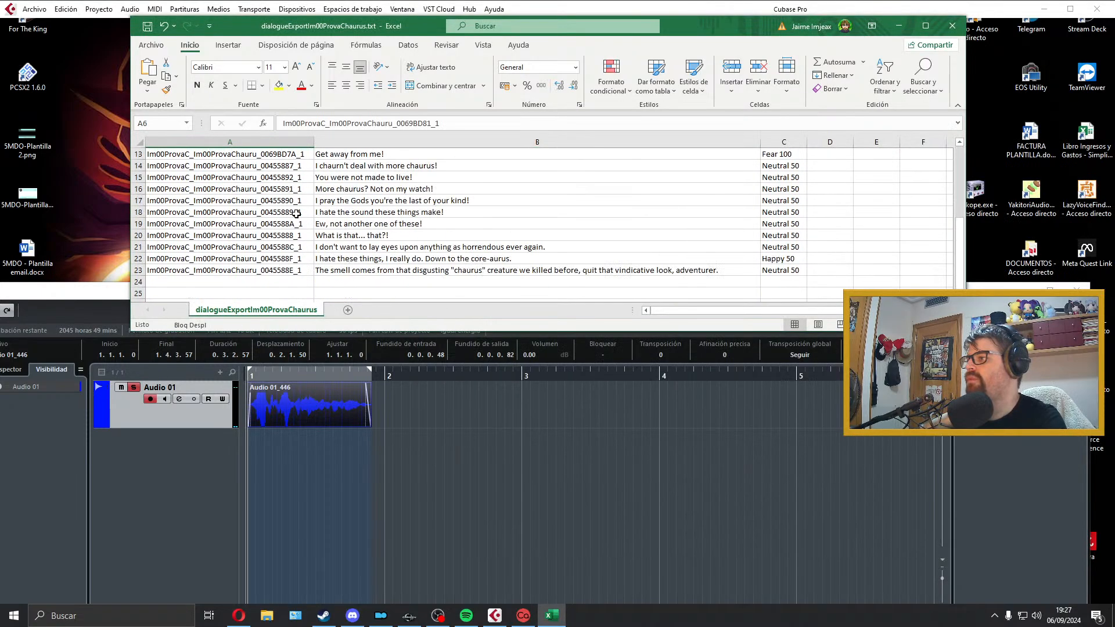
double_click(302, 212)
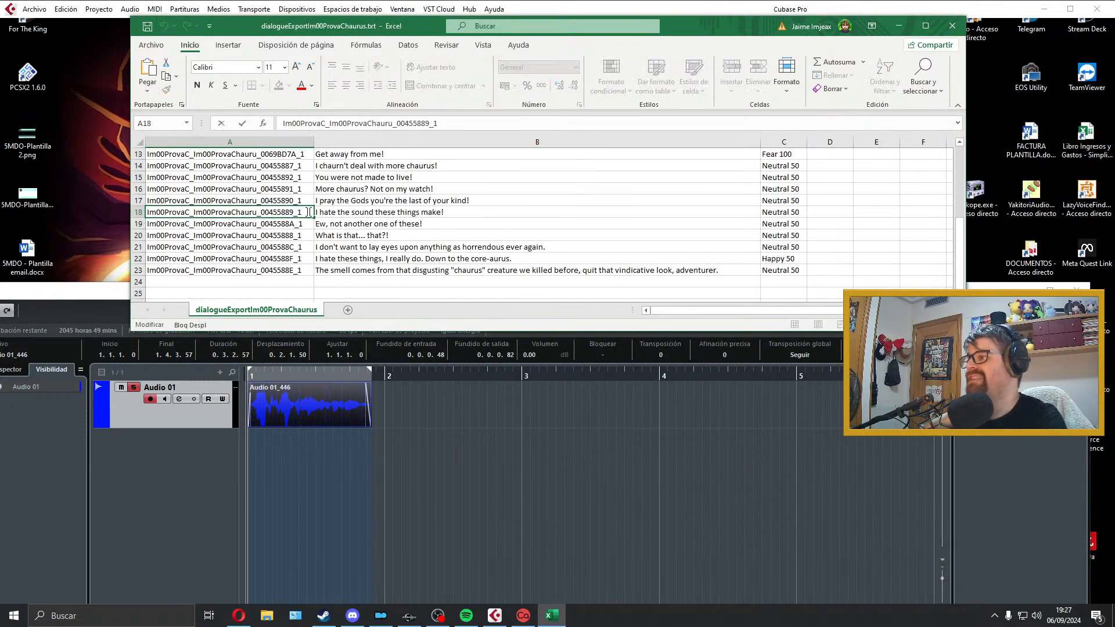
left_click(530, 617)
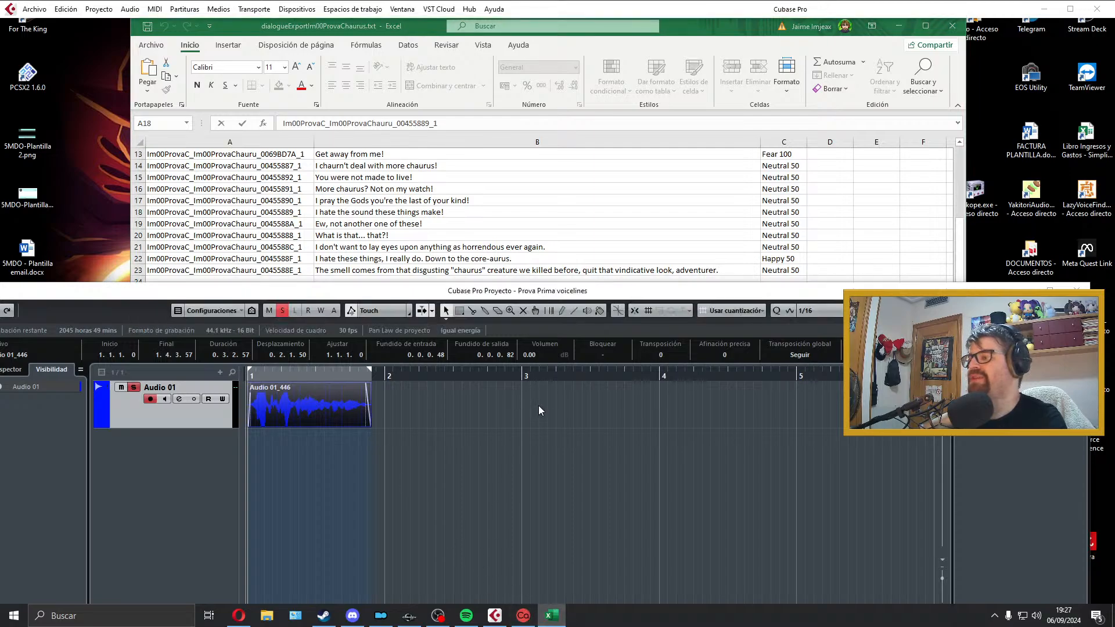
left_click(922, 162)
type("Im00ProvaC_Im00ProvaChauru_00455889_1")
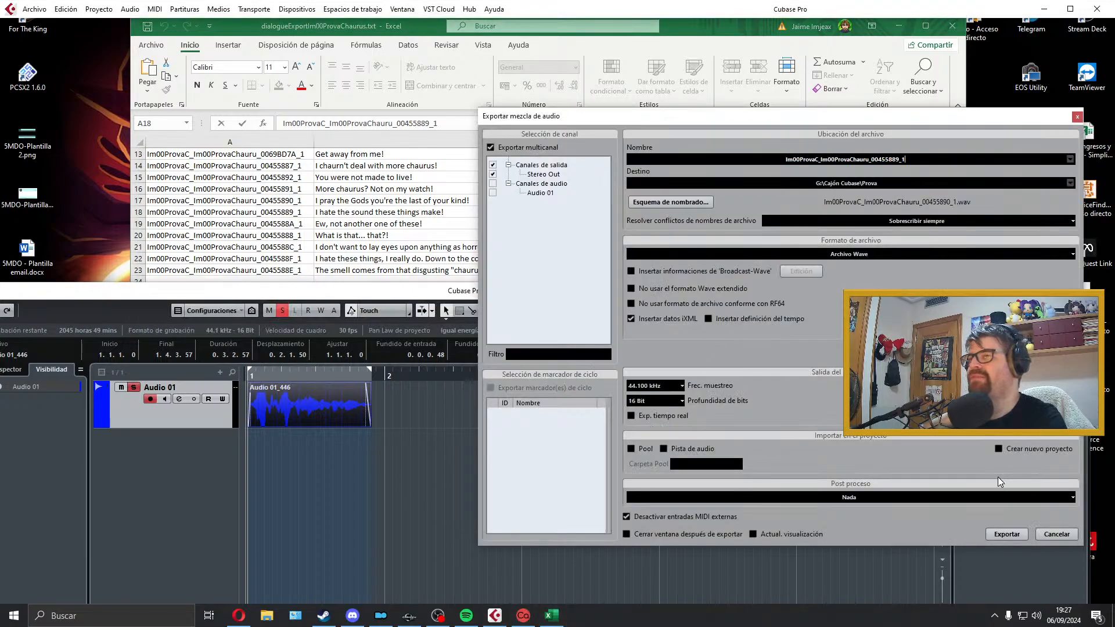
left_click(1007, 535)
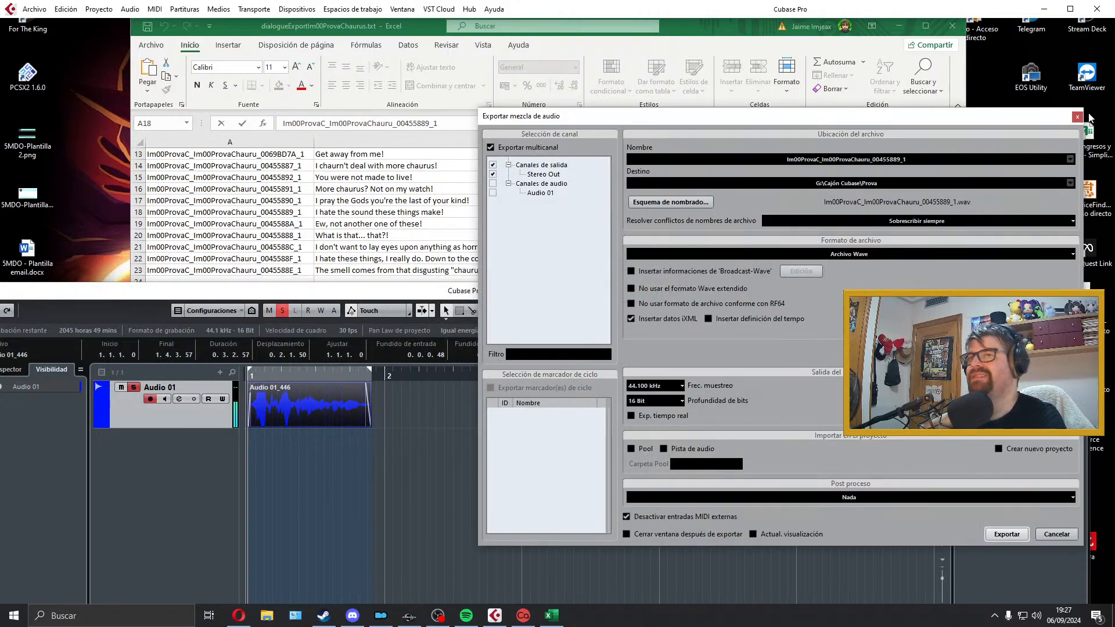
left_click(1078, 117)
Step: Delete the exported clip, select the "Ew, not another one" line in cell B19, and extend the locator range to just before bar 4
key("Delete")
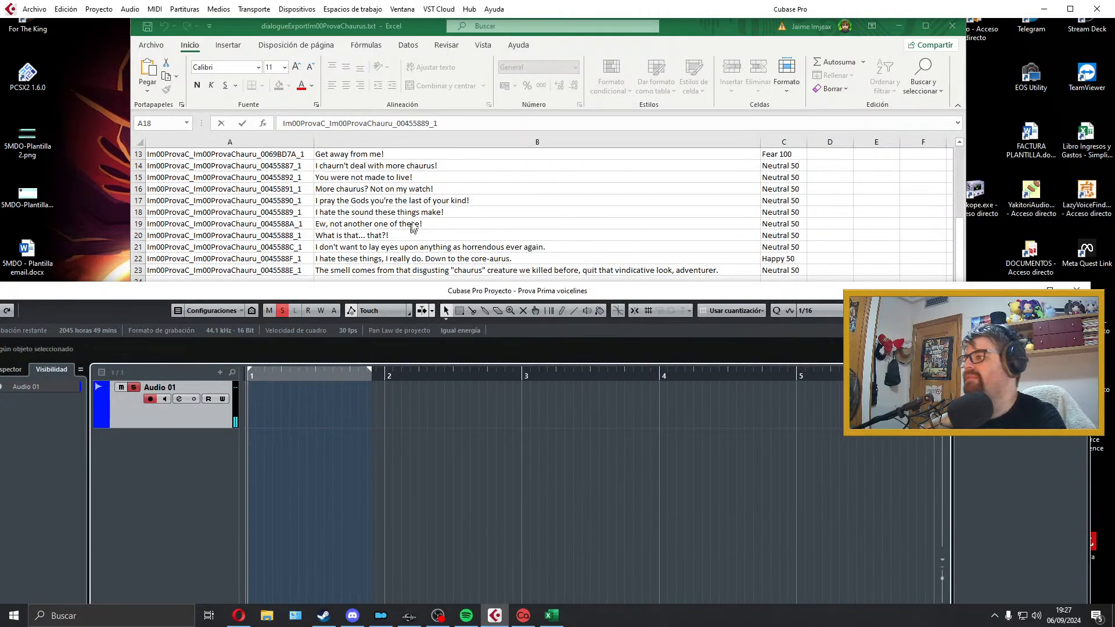
left_click(413, 223)
left_click(413, 223)
left_click(392, 416)
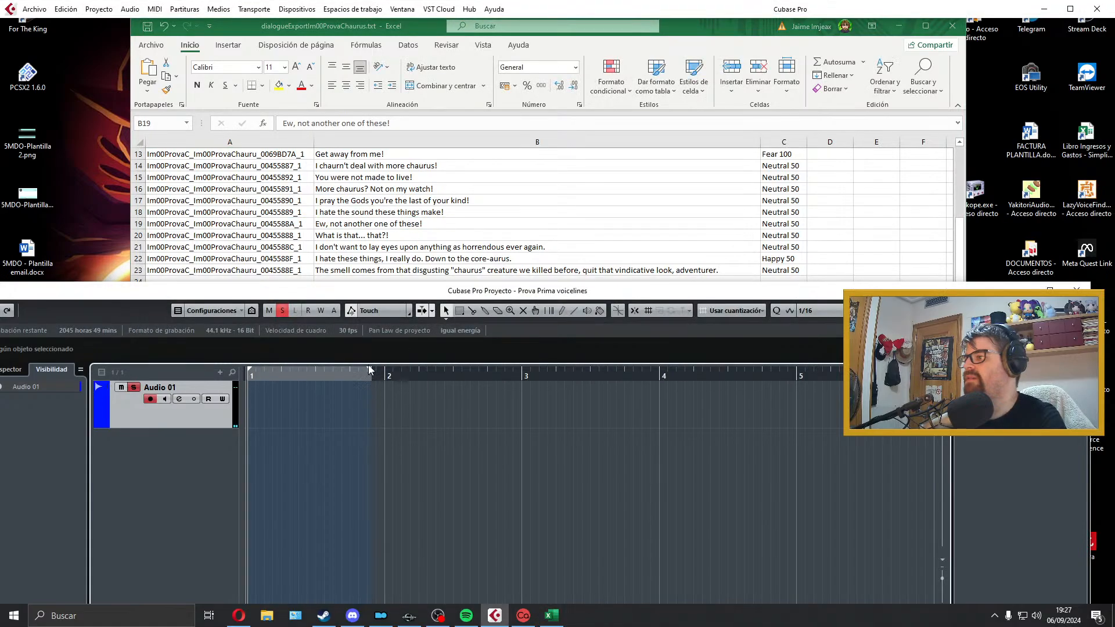
left_click_drag(372, 374, 635, 377)
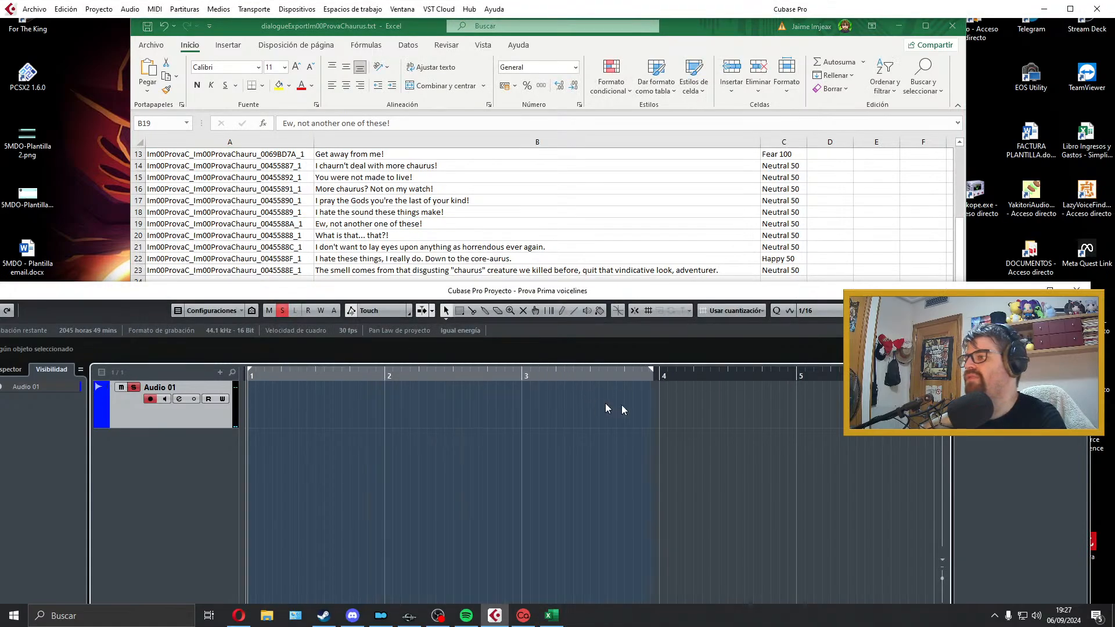
key("KP_Multiply")
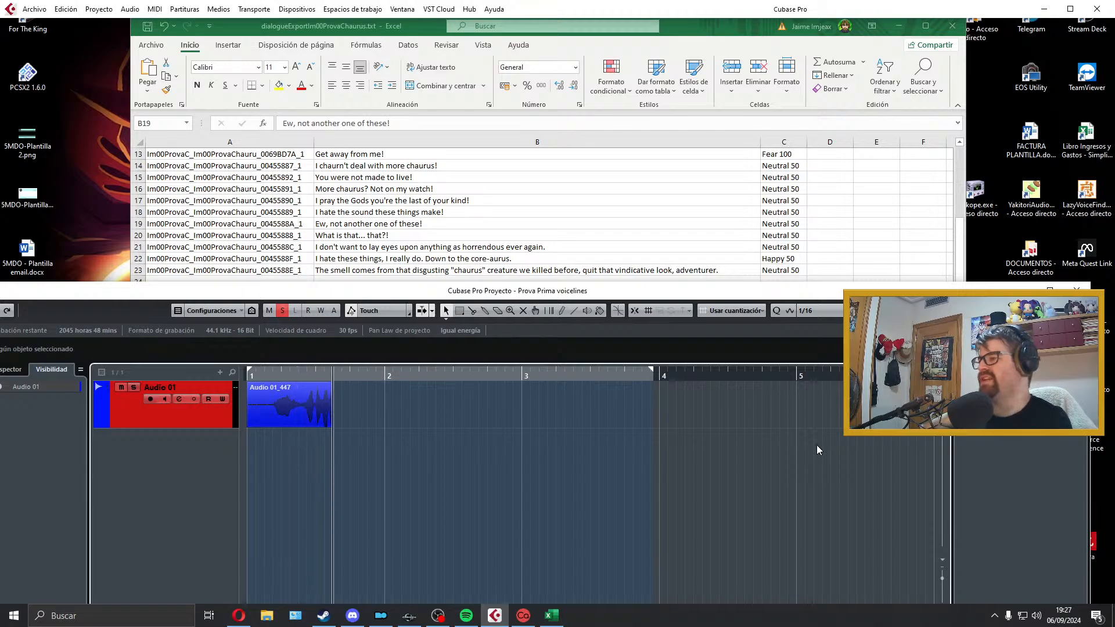
key("space")
key("Delete")
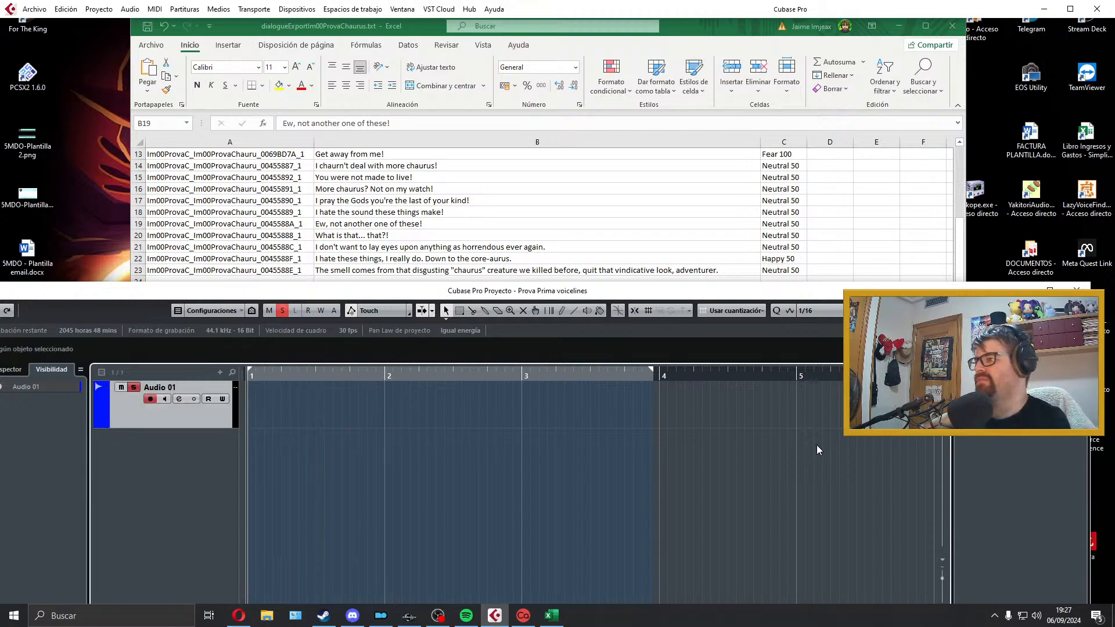
Step: Record the "Ew, not another one of these!" line on Audio 01 and play the take back
key("KP_Multiply")
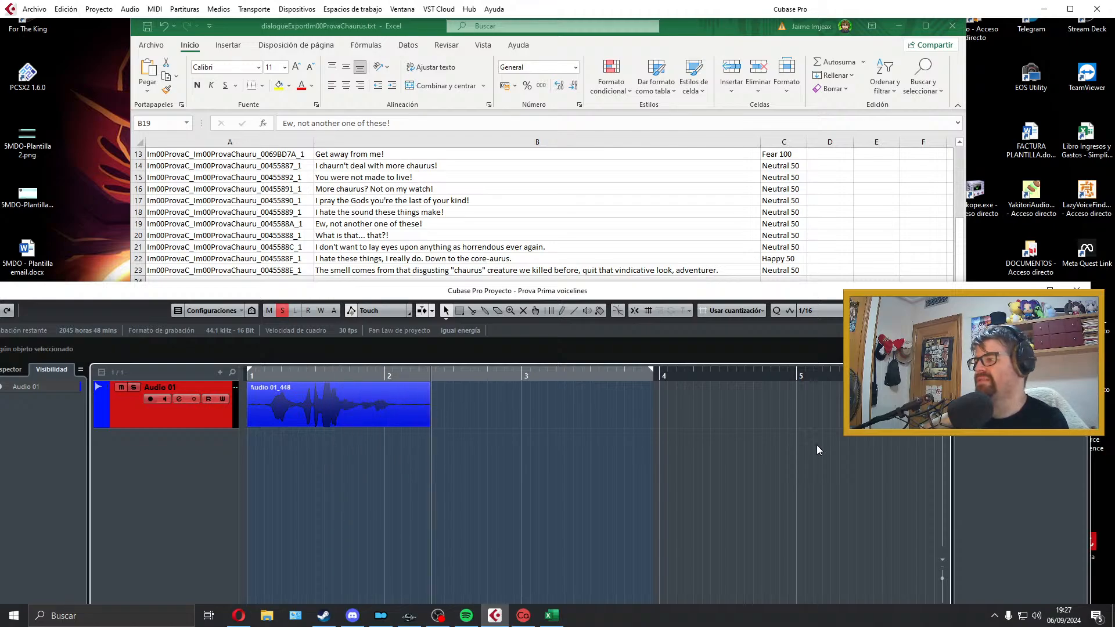
key("space")
key("space")
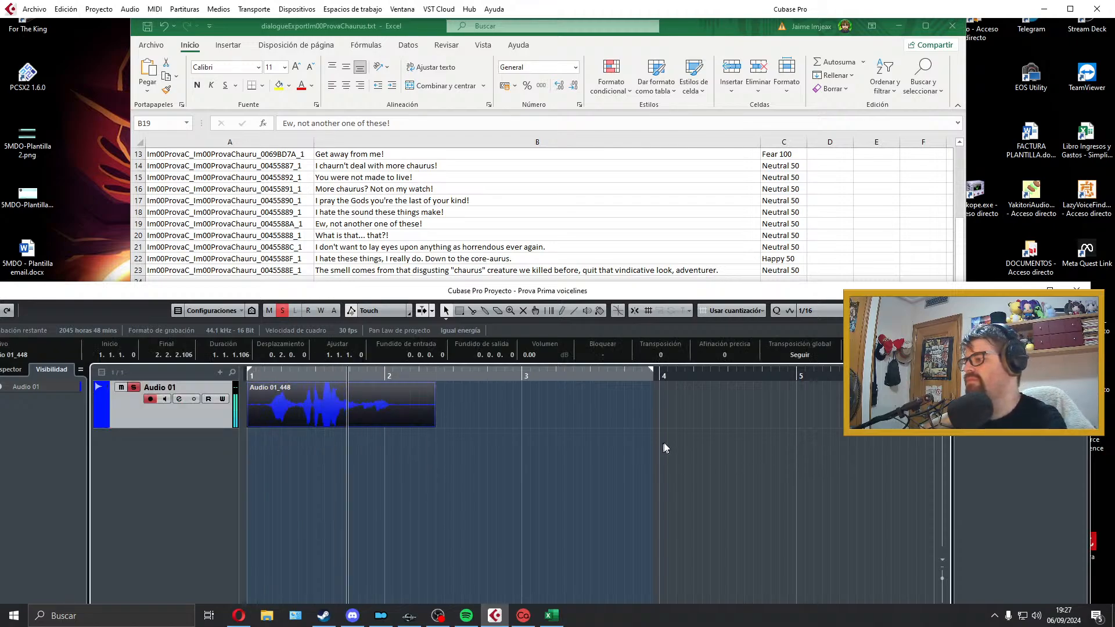
Step: Trim both ends of the "Ew, not another one of these!" take, add short fades, align it to bar 1, and fit the locators around it
left_click_drag(249, 424, 284, 401)
left_click_drag(417, 427, 377, 385)
key("p")
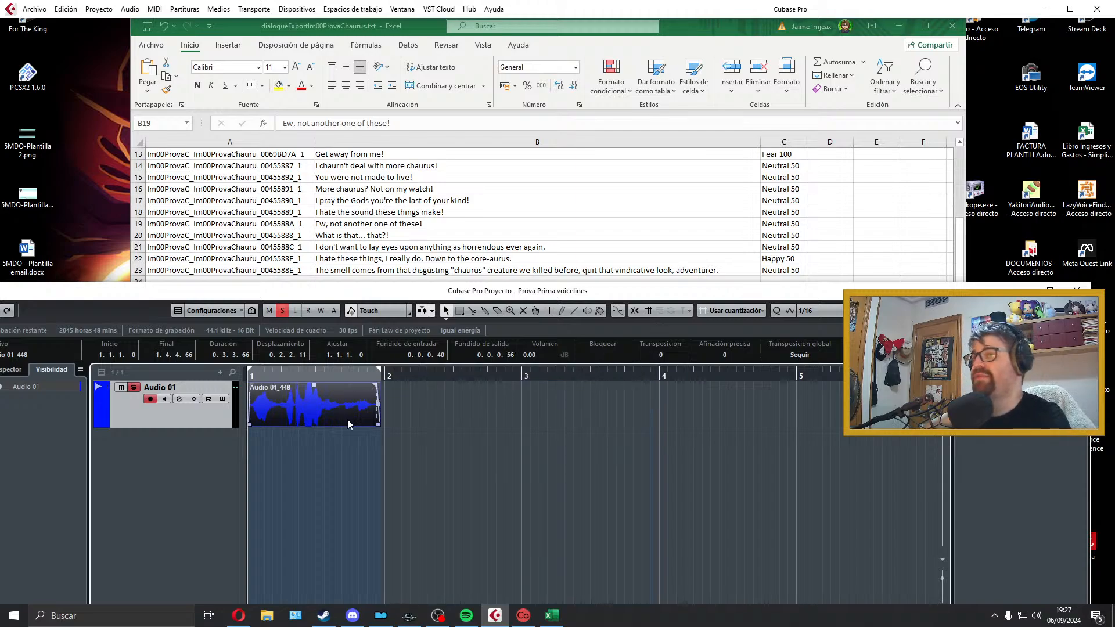
scroll(423, 226, "down", 1)
scroll(422, 226, "up", 1)
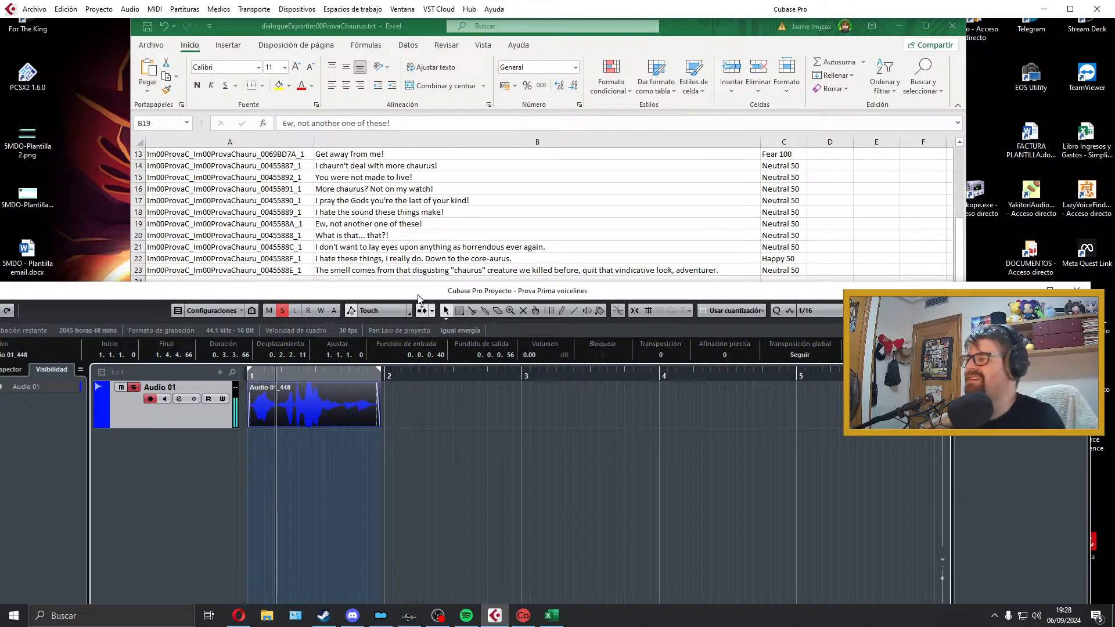
Step: Export the audio mixdown as Im00ProvaC_Im00ProvaChauru_0045588A_1, taking the filename from cell A19 of the Excel sheet
left_click(306, 226)
double_click(306, 225)
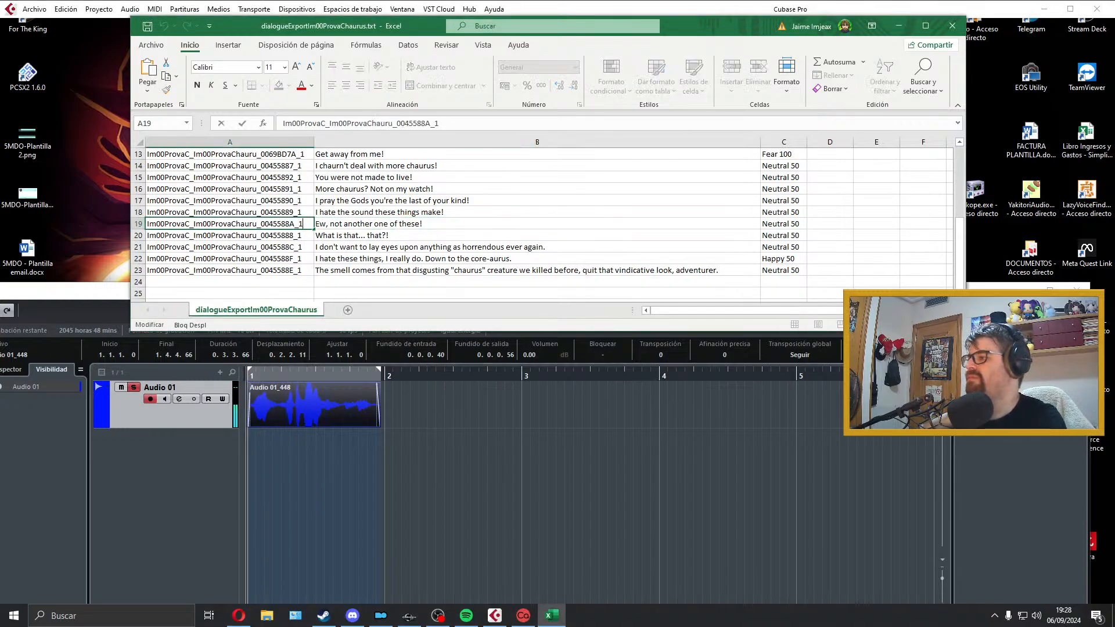
double_click(306, 226)
left_click(306, 397)
left_click(35, 9)
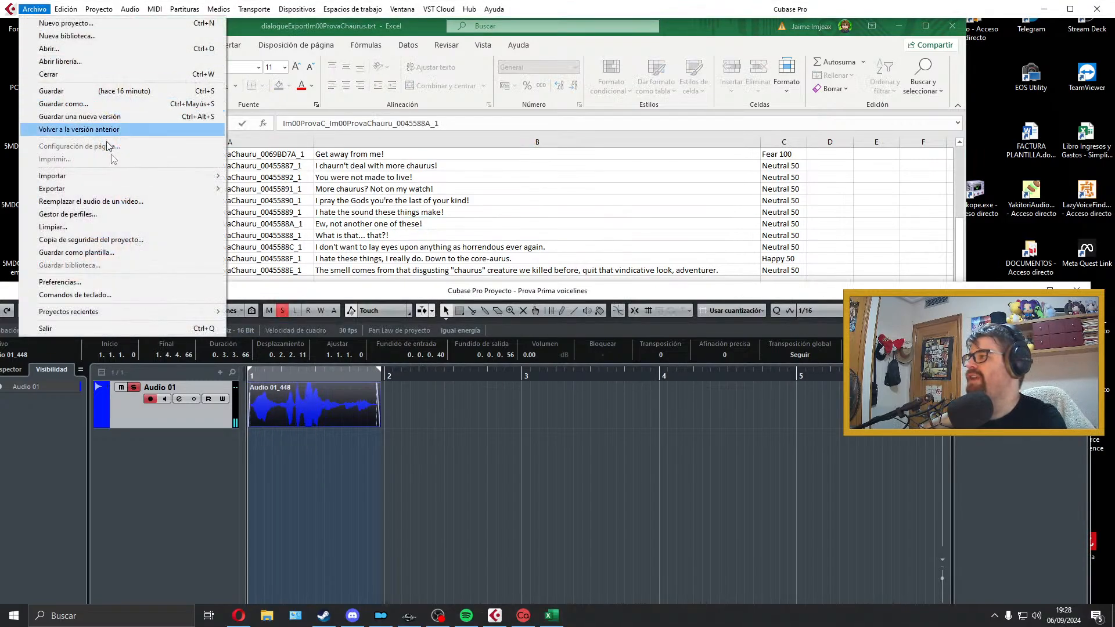
mouse_move(124, 192)
left_click(261, 215)
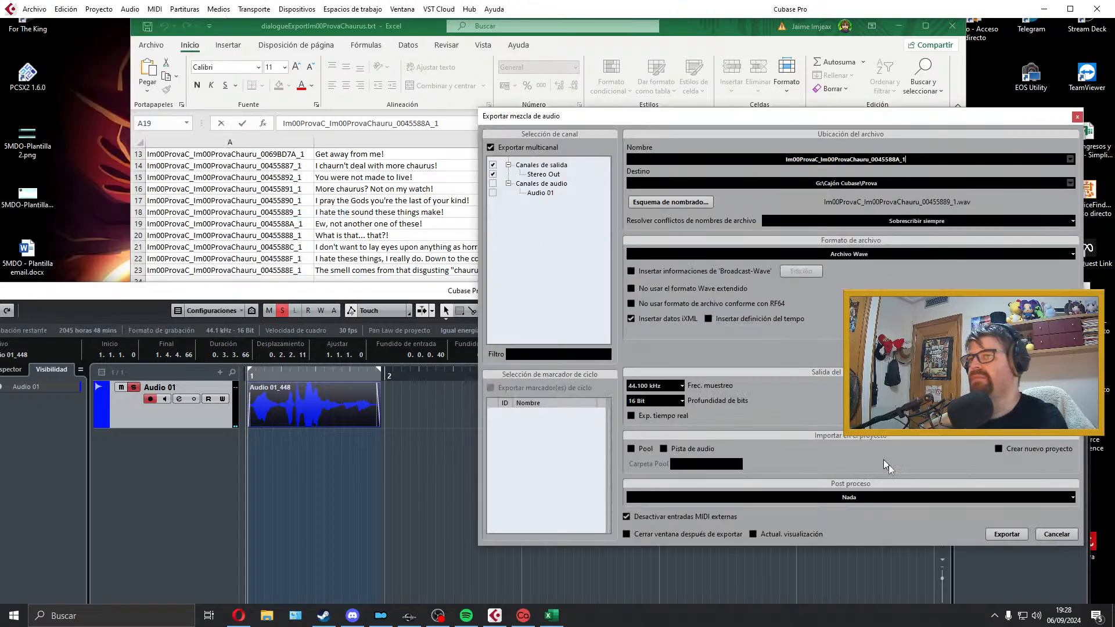
left_click(1001, 535)
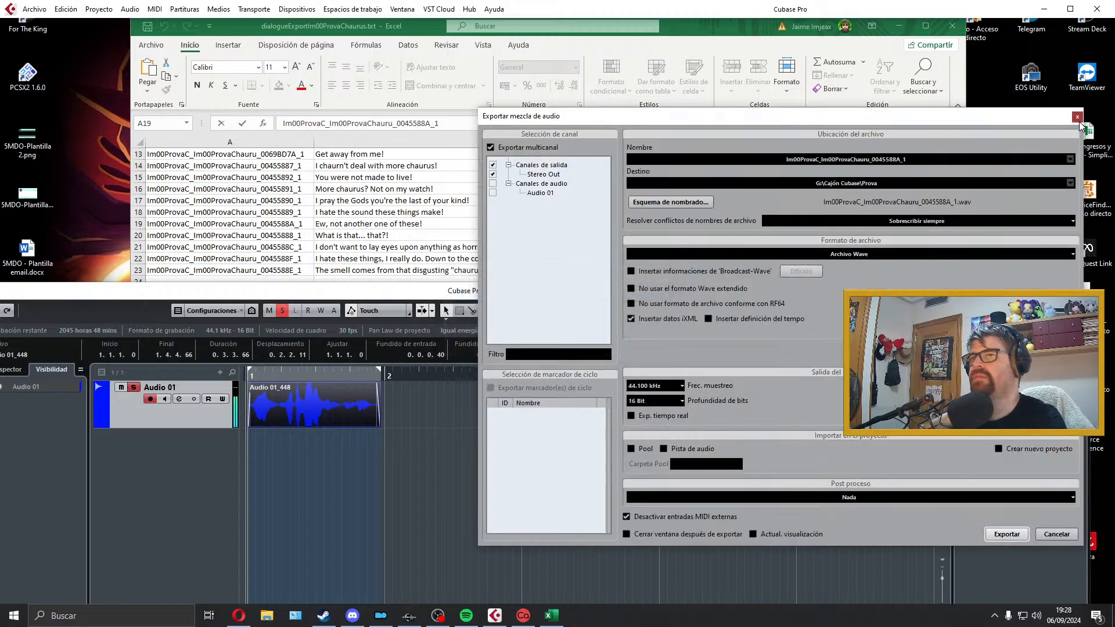
left_click(1078, 117)
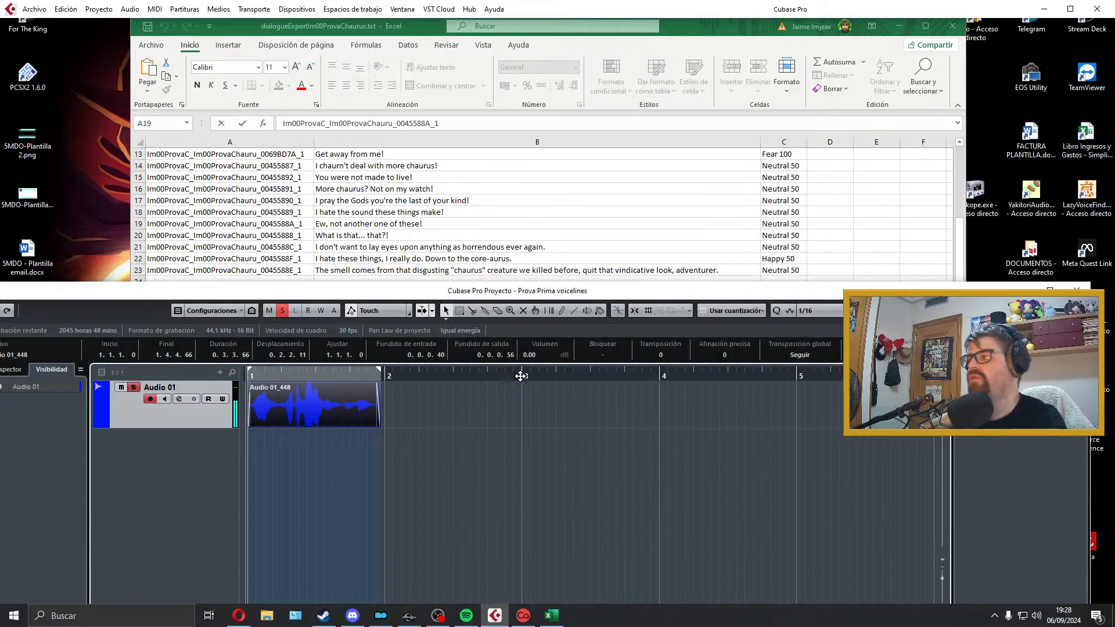
Step: Replace the exported clip with a new recording of the "What is that... that?!" line, extending the locator range to just before bar 6
key("Delete")
left_click_drag(380, 370, 917, 374)
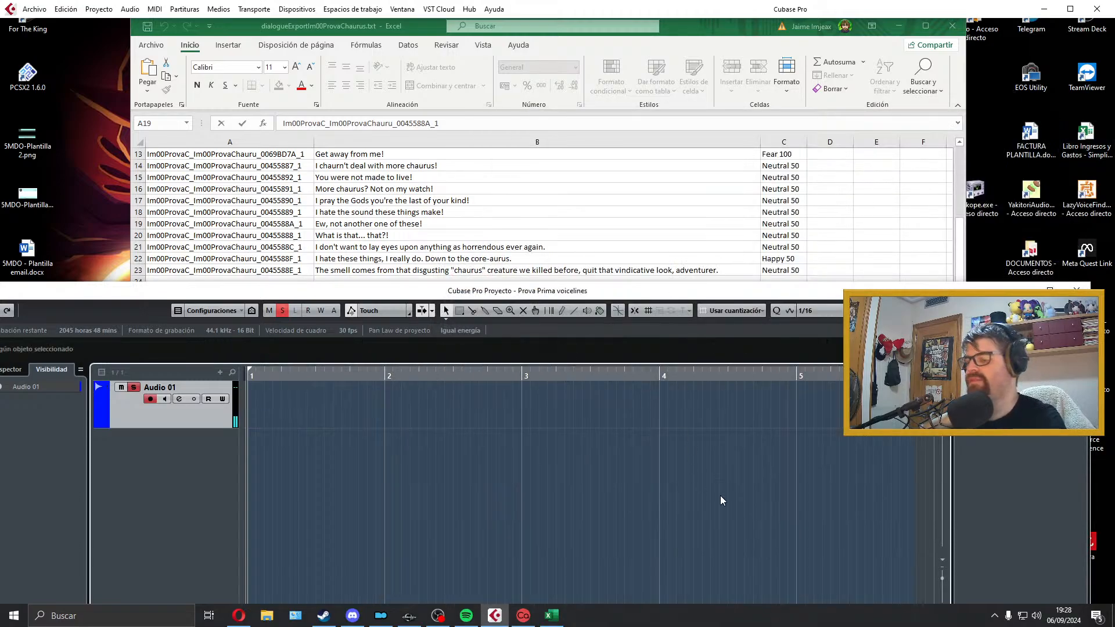
key("KP_Multiply")
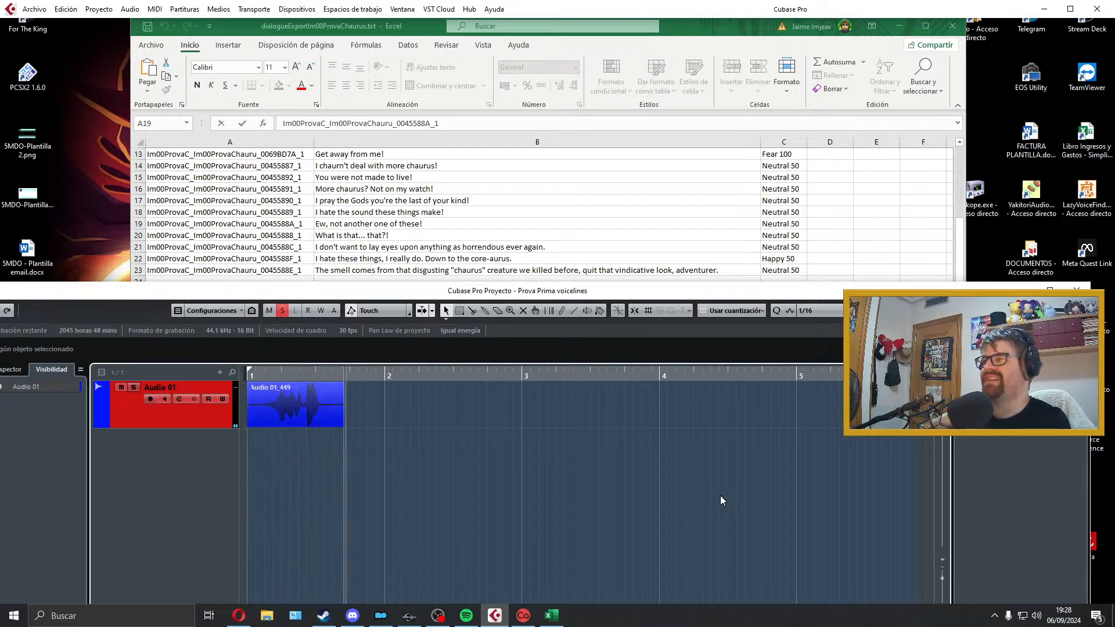
key("space")
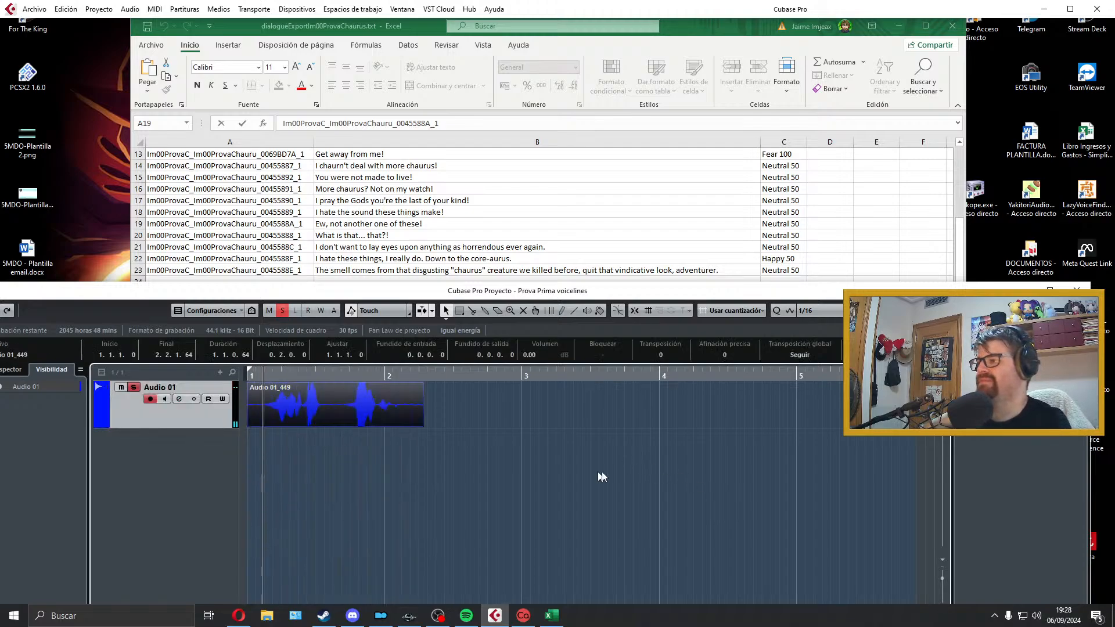
Step: Play back the "What is that... that?!" take to check it
left_click(323, 424)
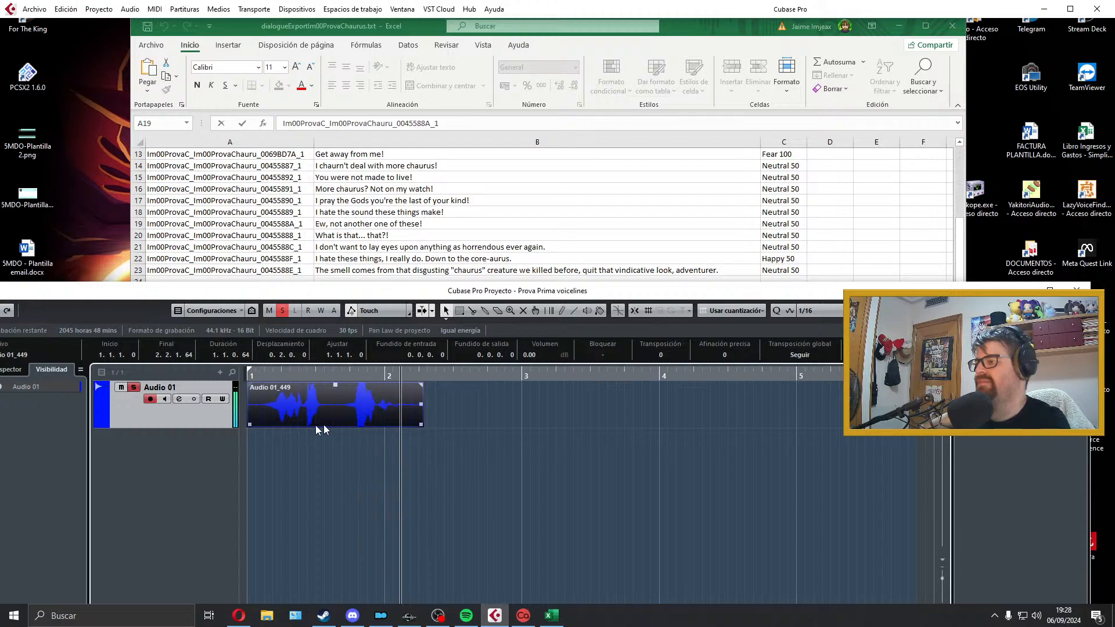
key("space")
left_click(270, 430)
key("space")
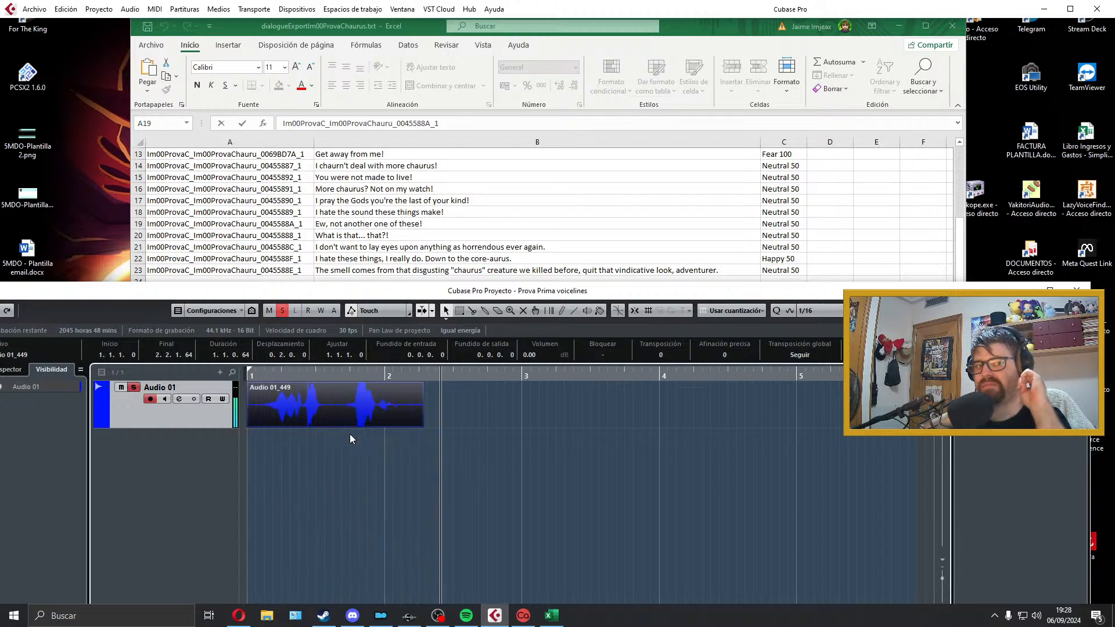
key("space")
Step: Trim both ends of the "What is that... that?!" take, add short fades, align it to bar 1, and fit the locators around it
left_click(410, 419)
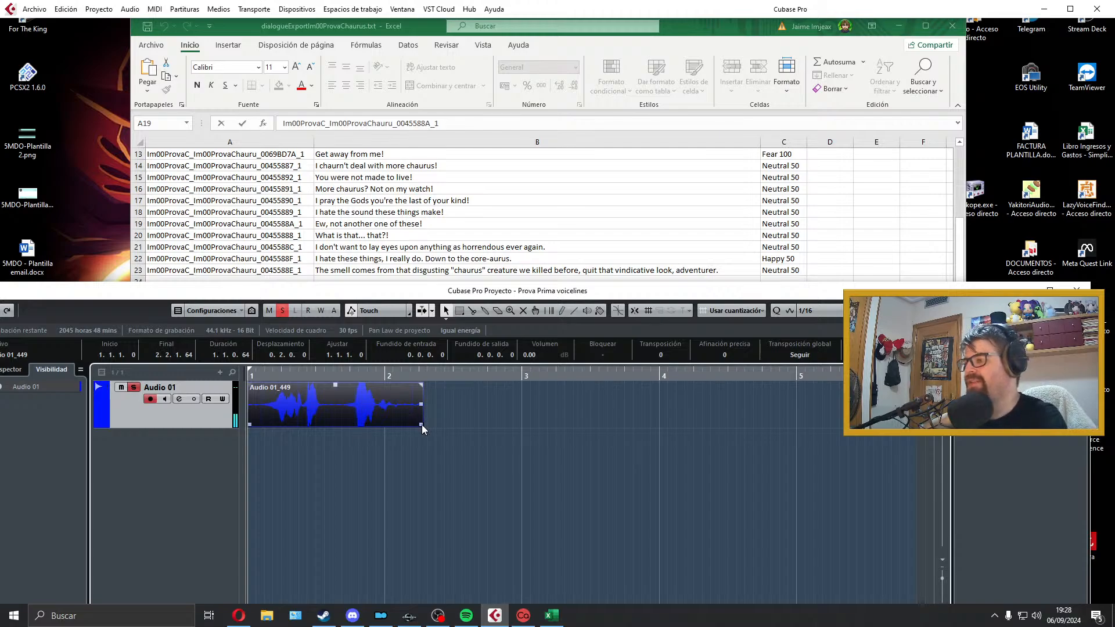
left_click_drag(422, 424, 400, 425)
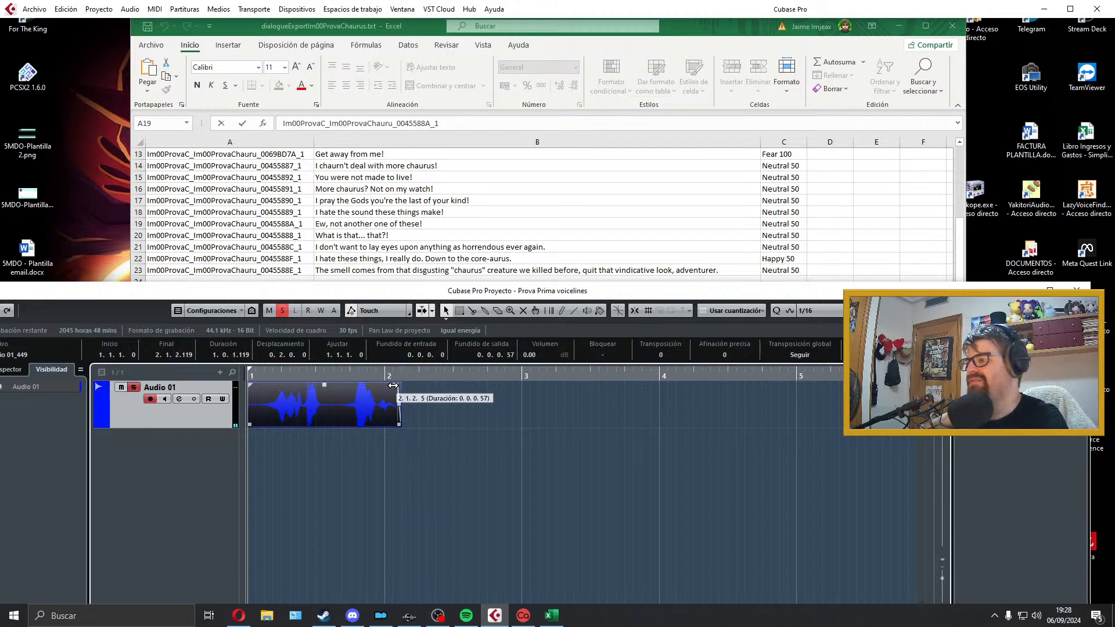
left_click(350, 439)
key("space")
key("space")
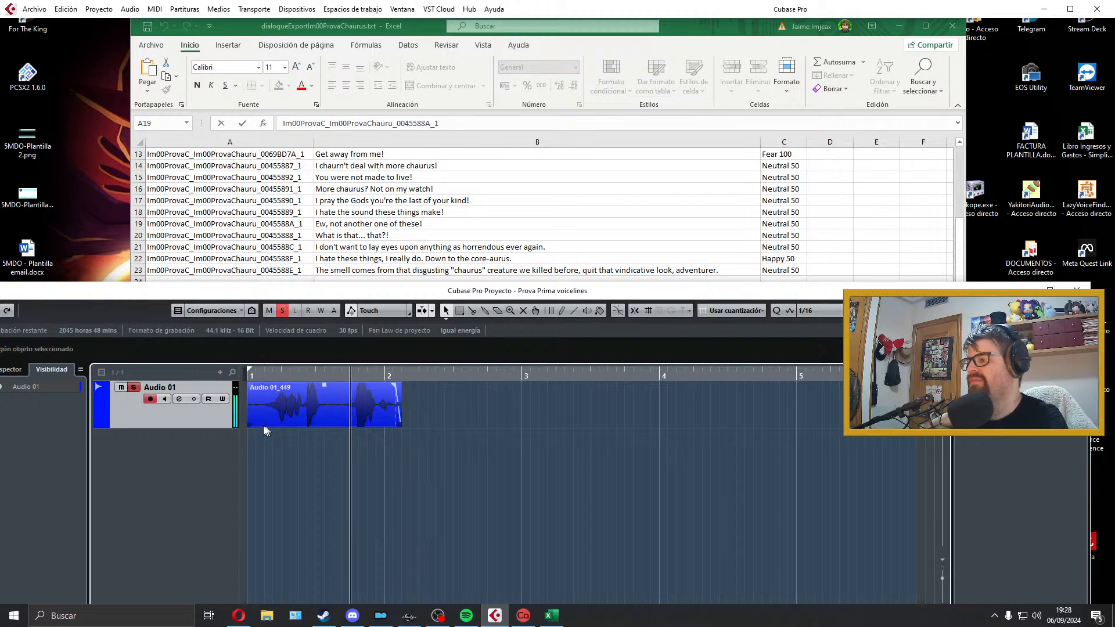
left_click_drag(249, 425, 286, 396)
key("p")
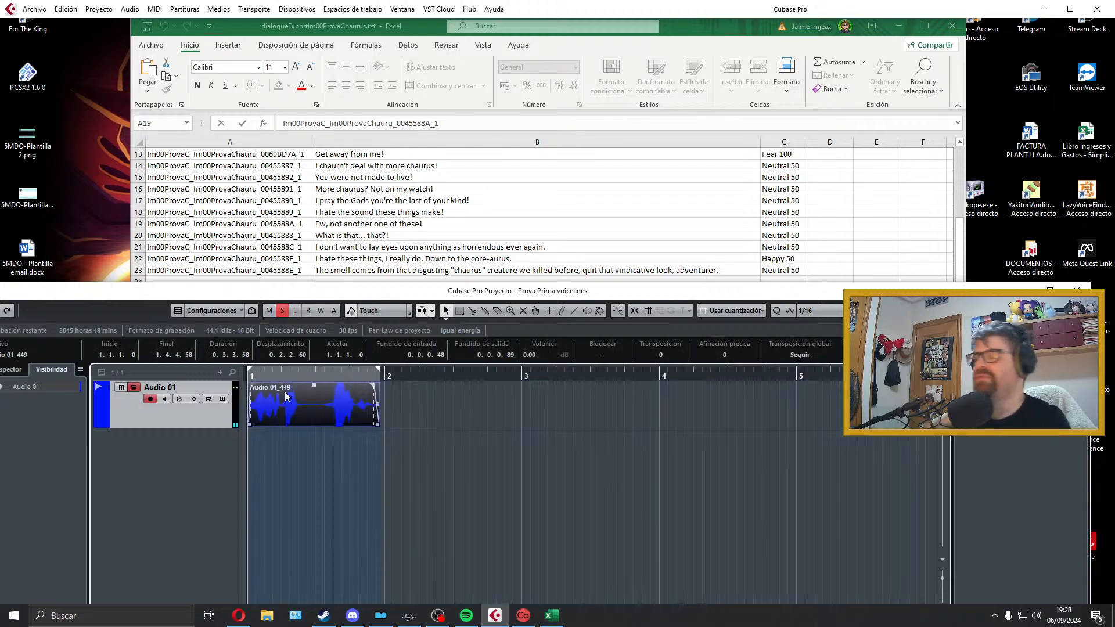
Step: Play the trimmed clip and lengthen its fade-out to 0.0.2.36
key("space")
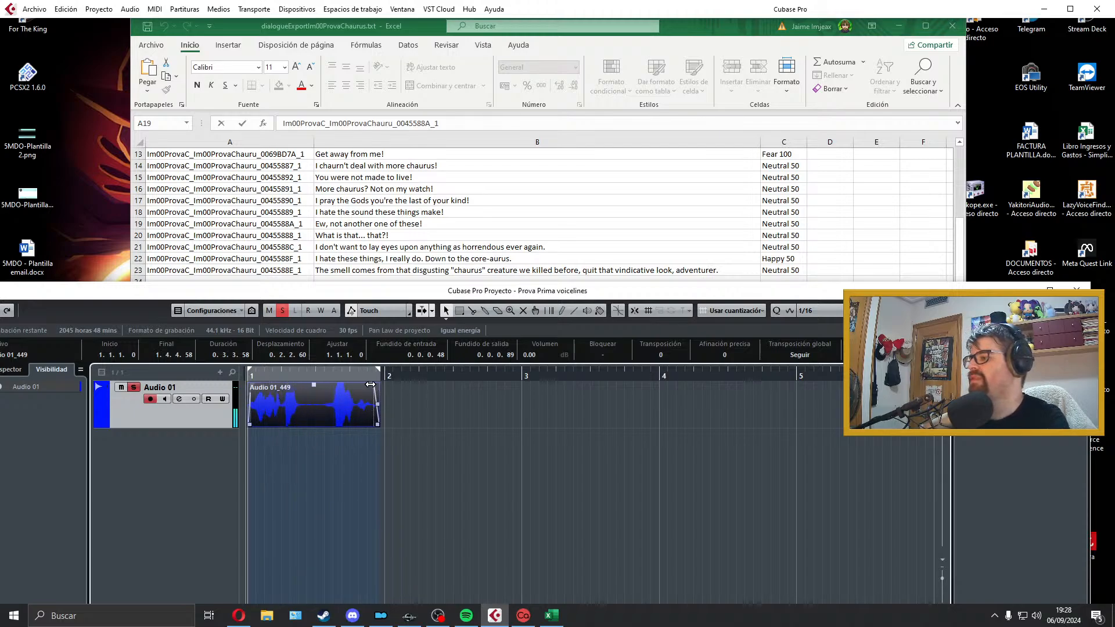
left_click(316, 469)
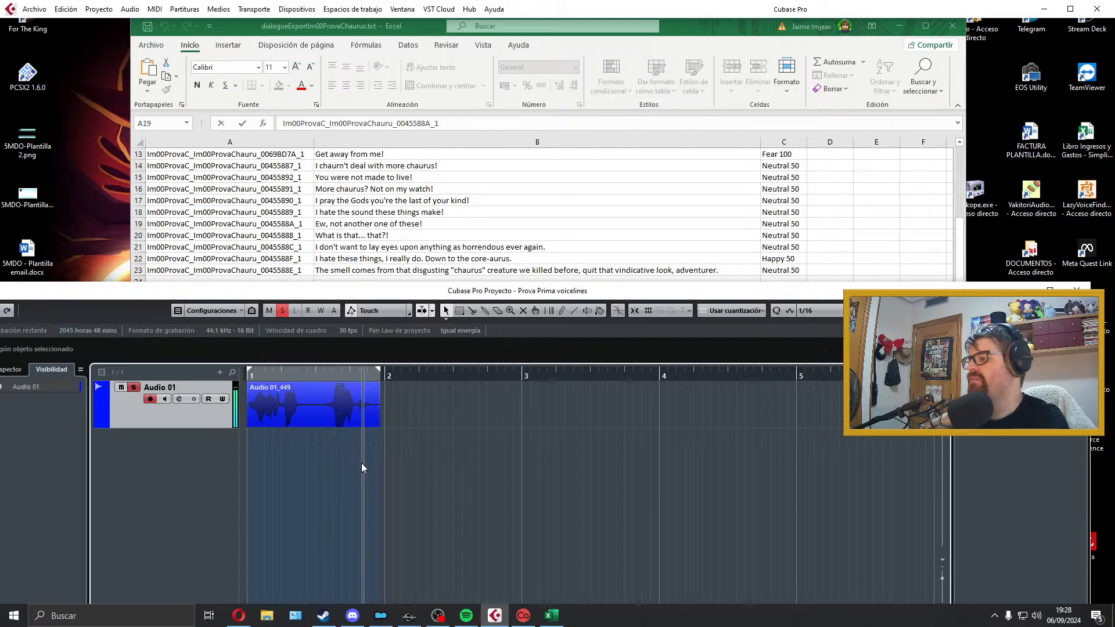
left_click(364, 408)
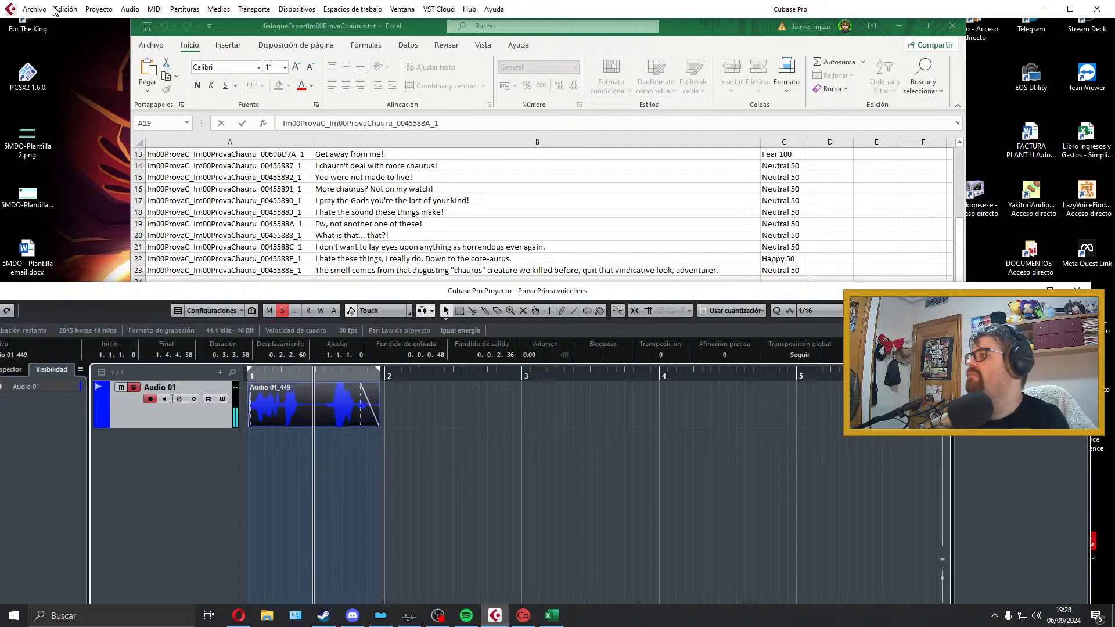
Step: Export the audio mixdown as Im00ProvaC_Im00ProvaChauru_00455888_1, copying the filename from cell A20 of the Excel sheet
left_click(36, 9)
mouse_move(179, 190)
left_click(317, 213)
key("alt+Tab")
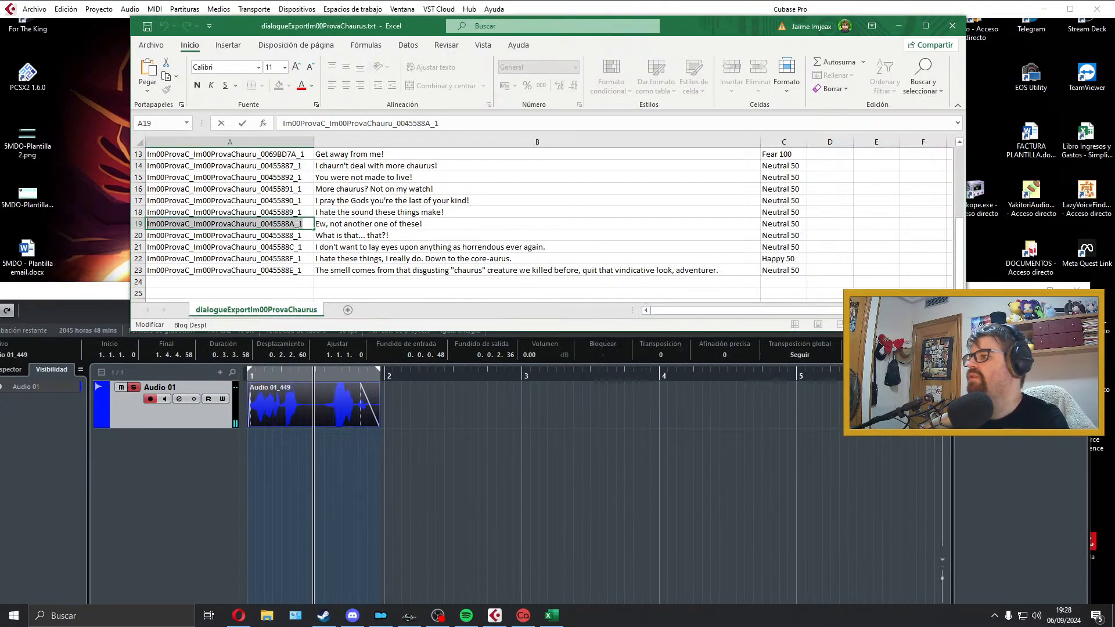
key("Down")
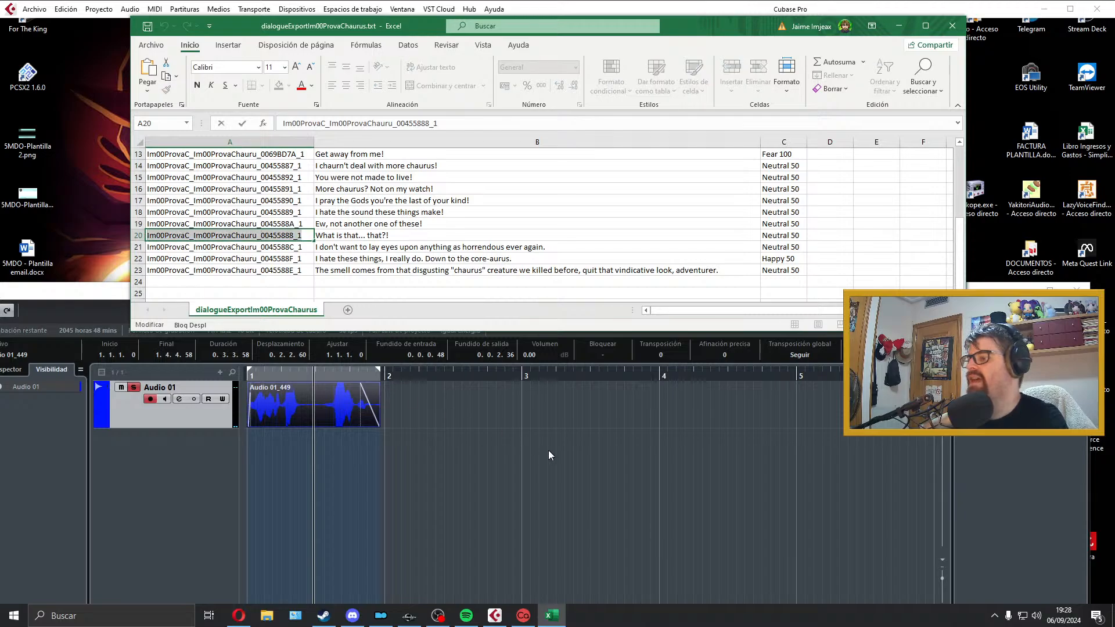
key("ctrl+c")
left_click(548, 451)
double_click(886, 162)
key("ctrl+v")
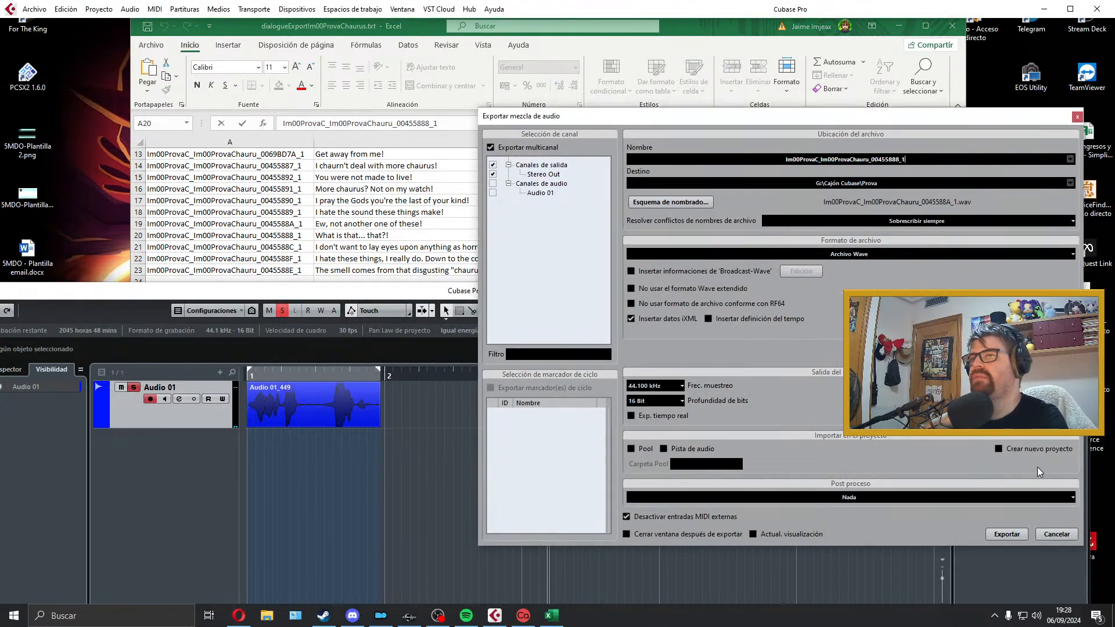
left_click(1028, 531)
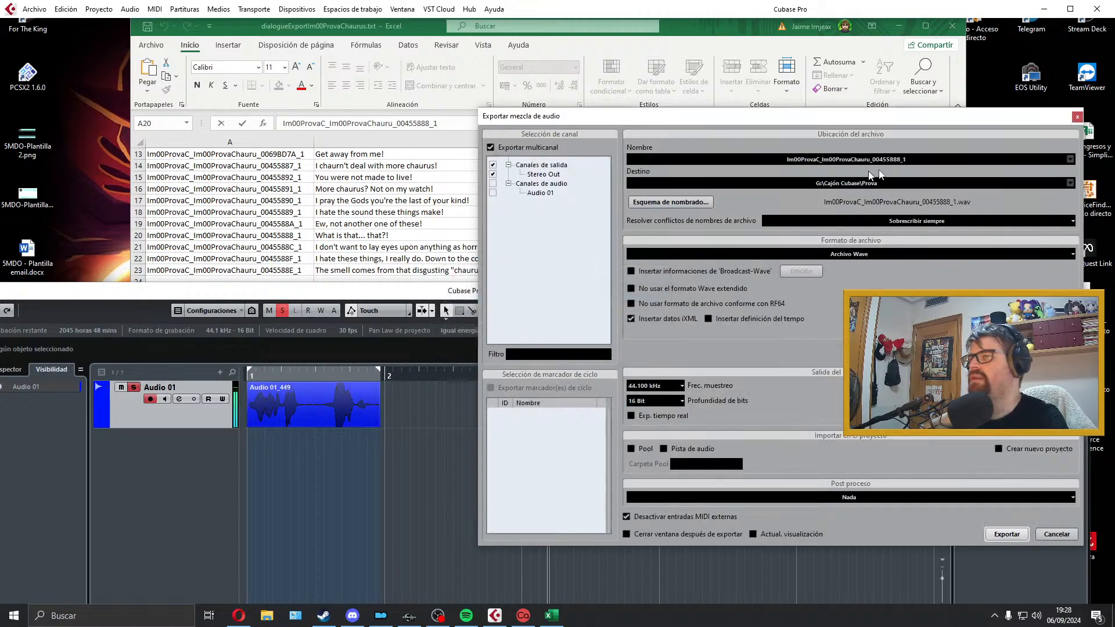
left_click(1080, 118)
Step: Delete the exported clip, extend the locator range past the middle of bar 4, and select the "I don't want to lay eyes" line in cell B21
left_click(469, 201)
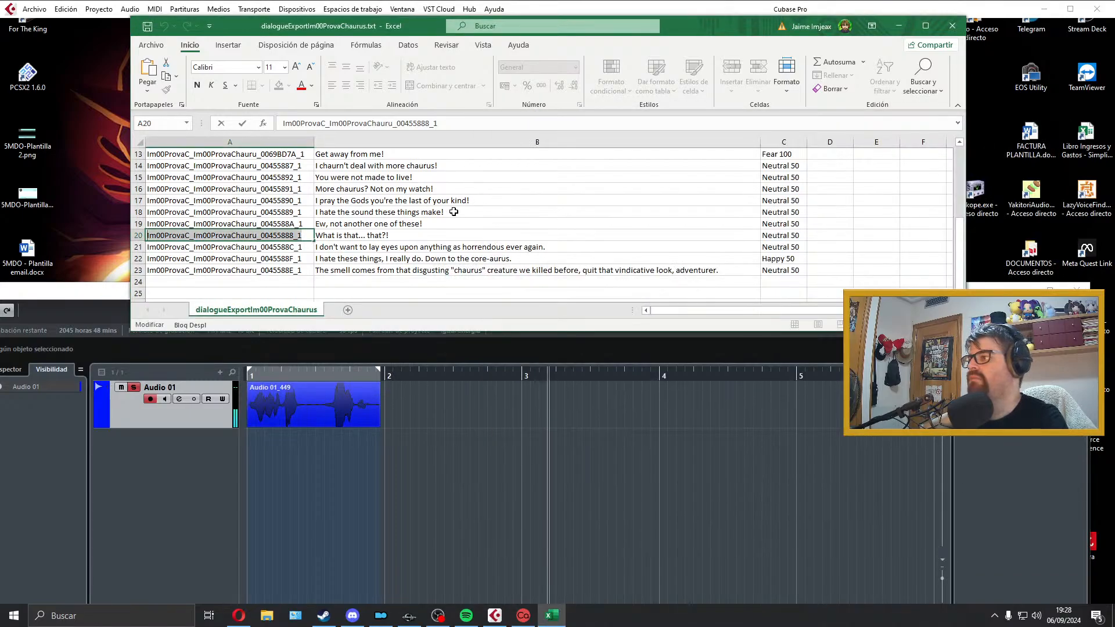
left_click(359, 247)
left_click(356, 402)
key("Delete")
left_click_drag(378, 370, 745, 374)
left_click(388, 250)
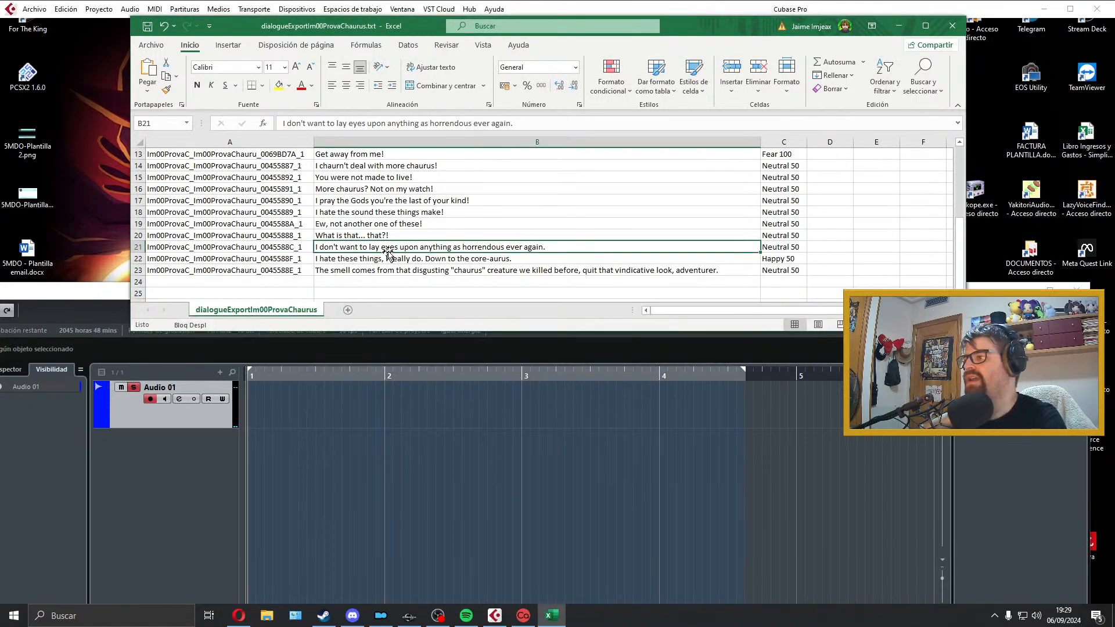
left_click(489, 404)
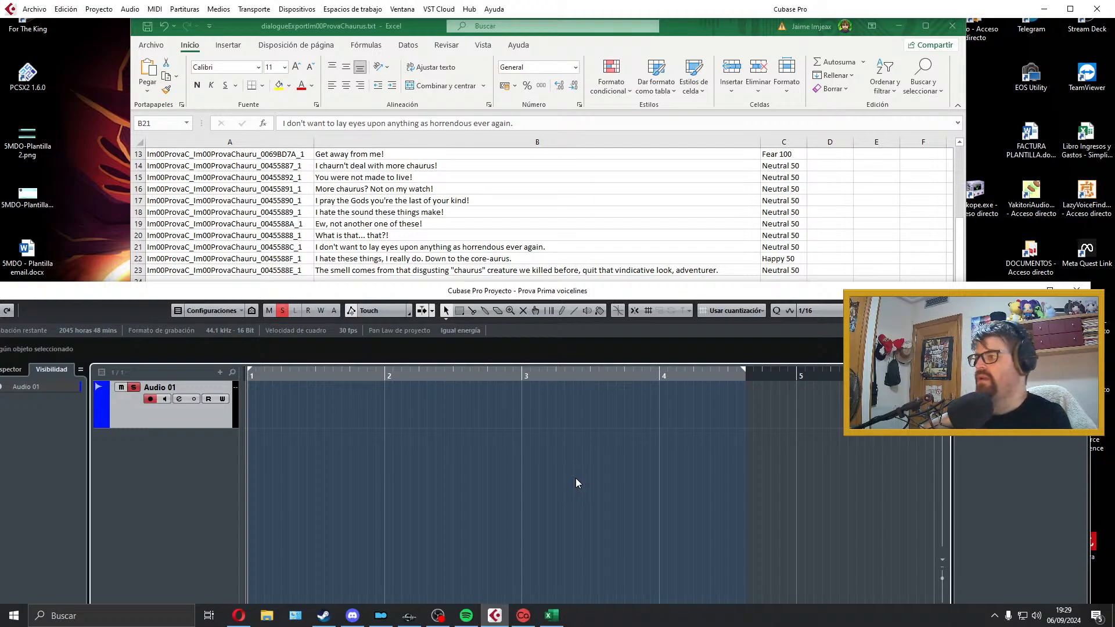
key("KP_Multiply")
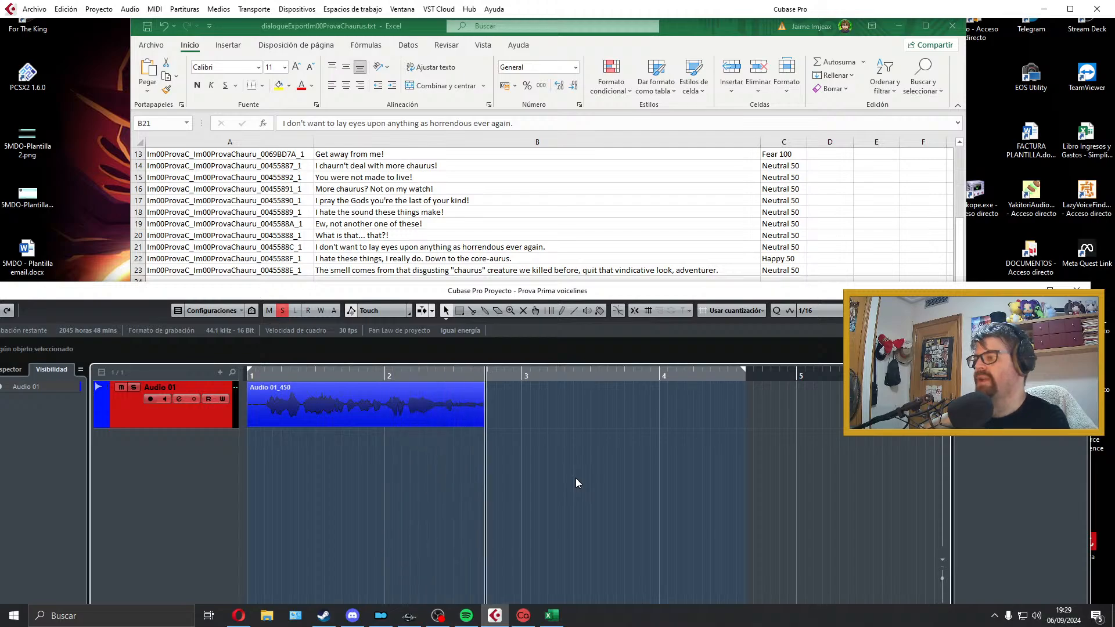
key("space")
key("Delete")
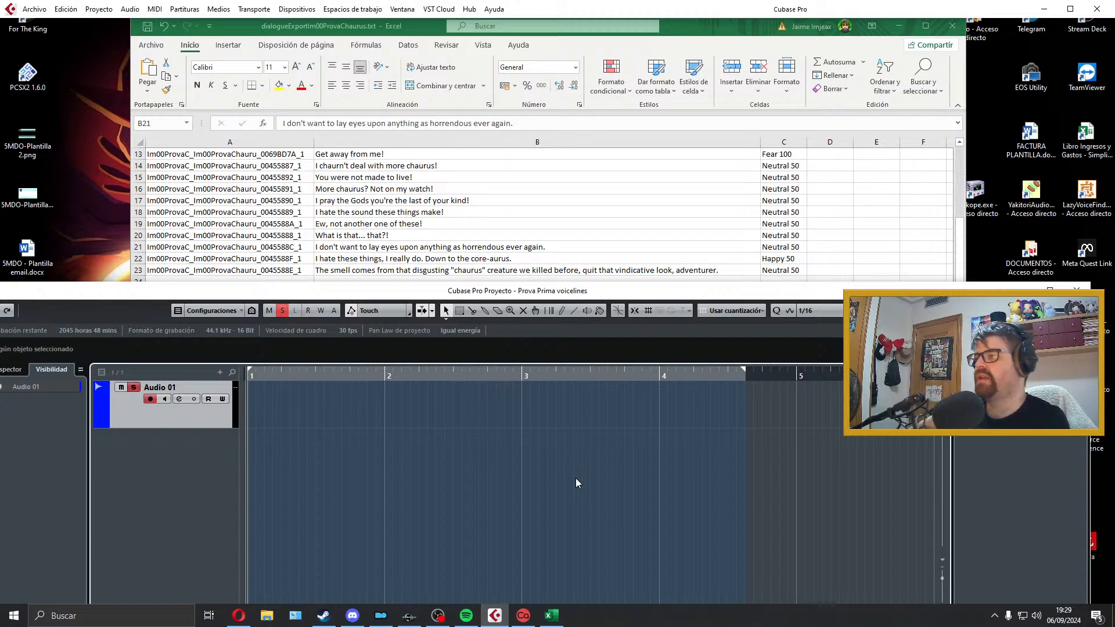
Step: Record the "I don't want to lay eyes upon anything as horrendous ever again." line on Audio 01 and play the take back
key("KP_Multiply")
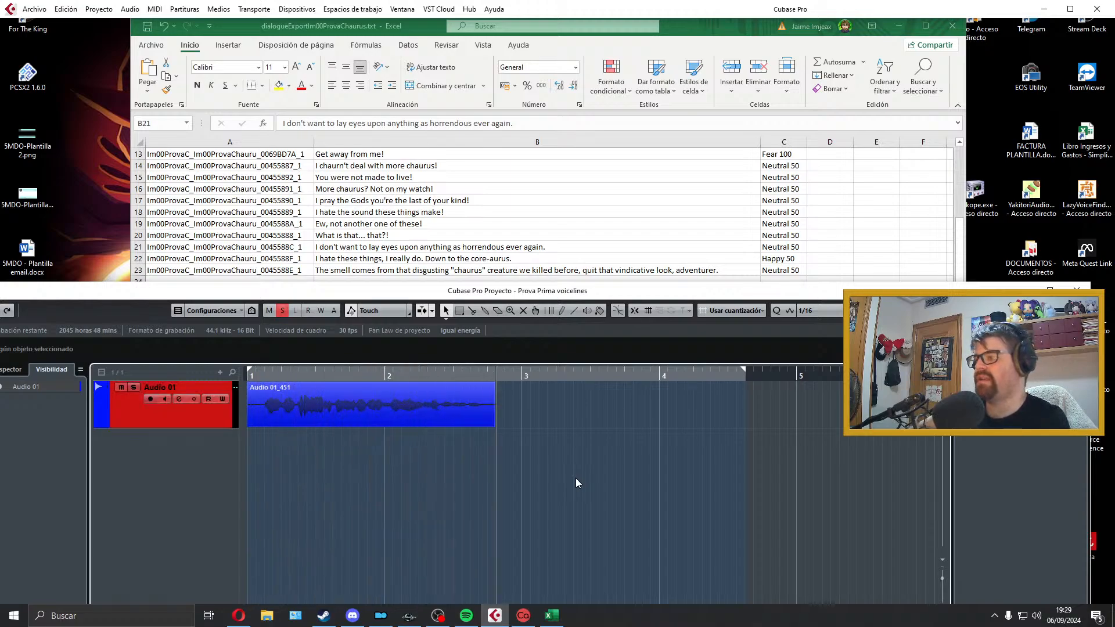
key("space")
key("space")
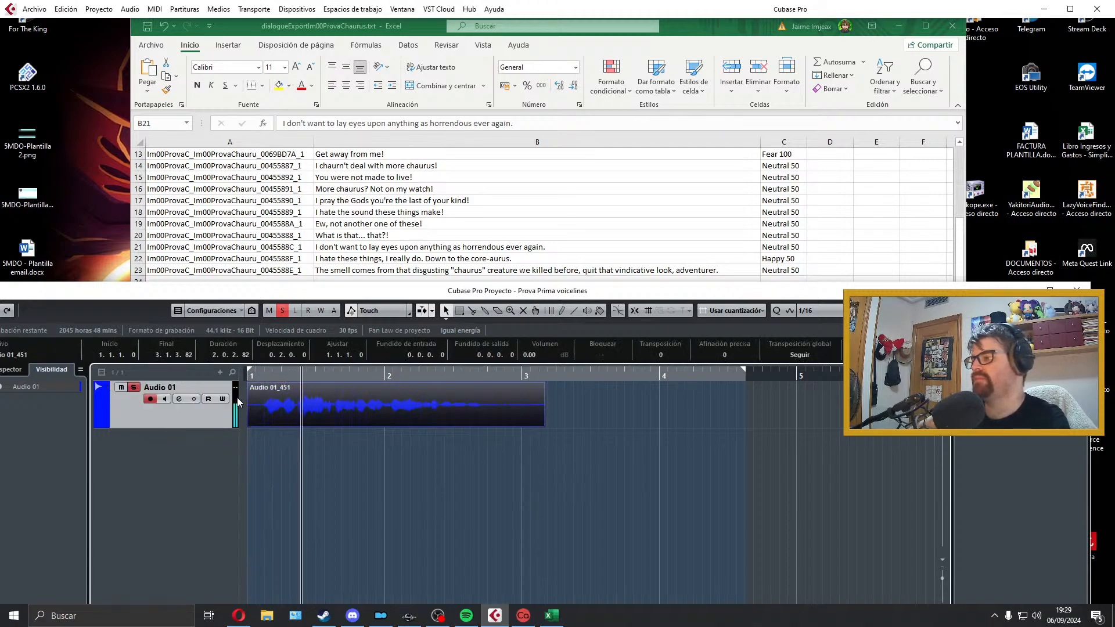
Step: Trim the clip's start to 1.1.2.66, move it back to 1.1.1.0, add a 0.0.0.97 fade-in, and play it
left_click_drag(248, 426, 262, 426)
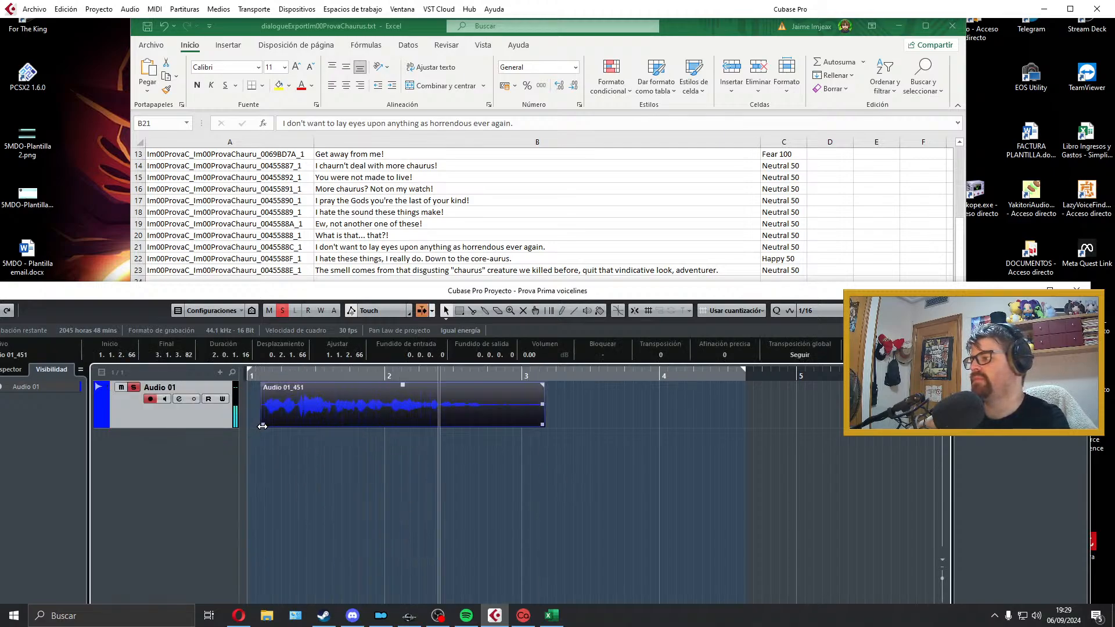
key("space")
left_click_drag(400, 400, 387, 399)
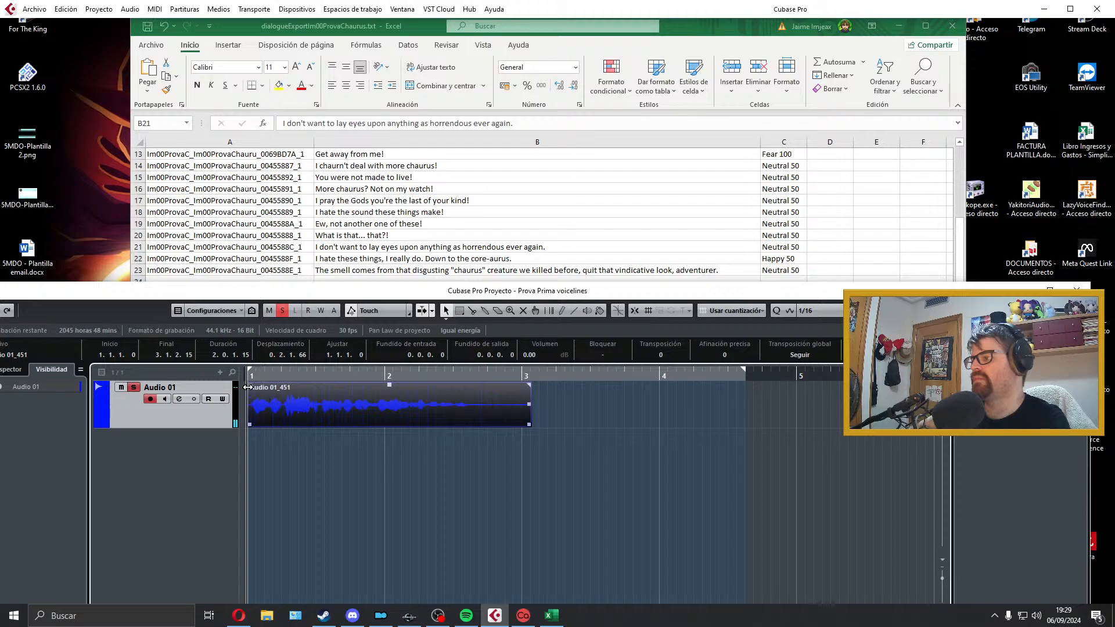
left_click(410, 443)
key("space")
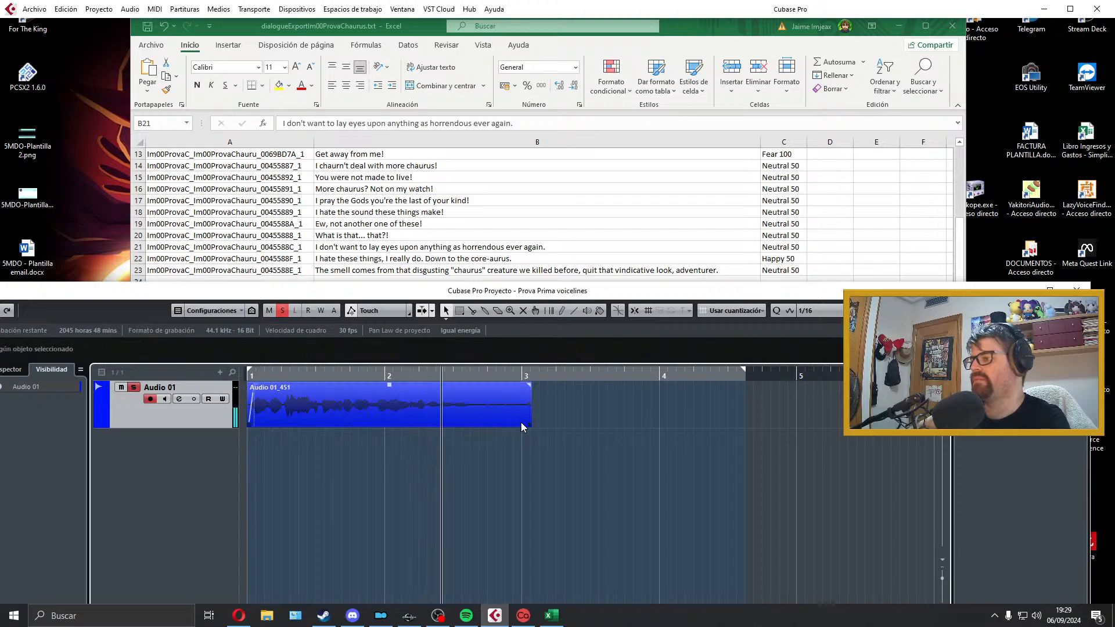
key("space")
Step: Shorten the clip's end to 2.3.4.31 and give it a fade-out of 0.0.1.116, playing the clip to check the ending
left_click_drag(528, 425, 480, 424)
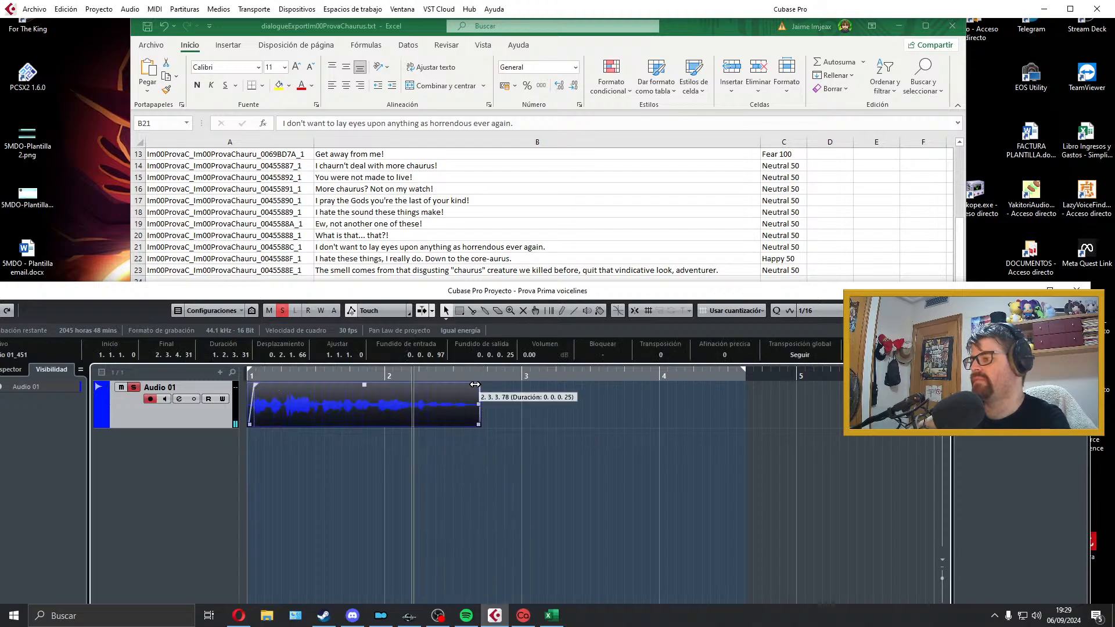
key("space")
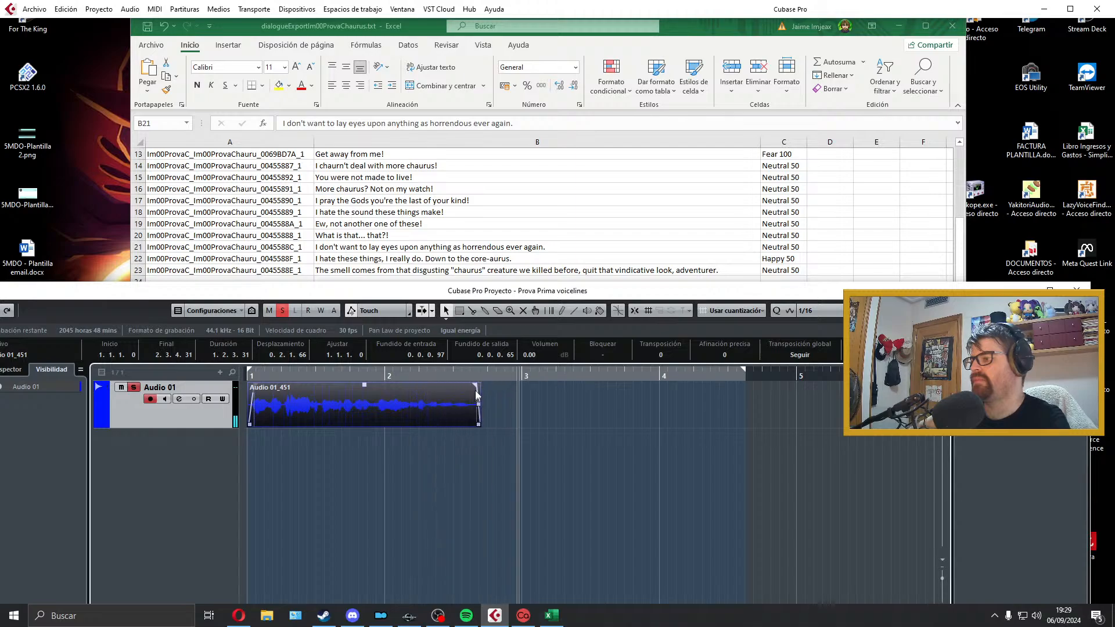
key("space")
left_click_drag(476, 385, 464, 386)
key("space")
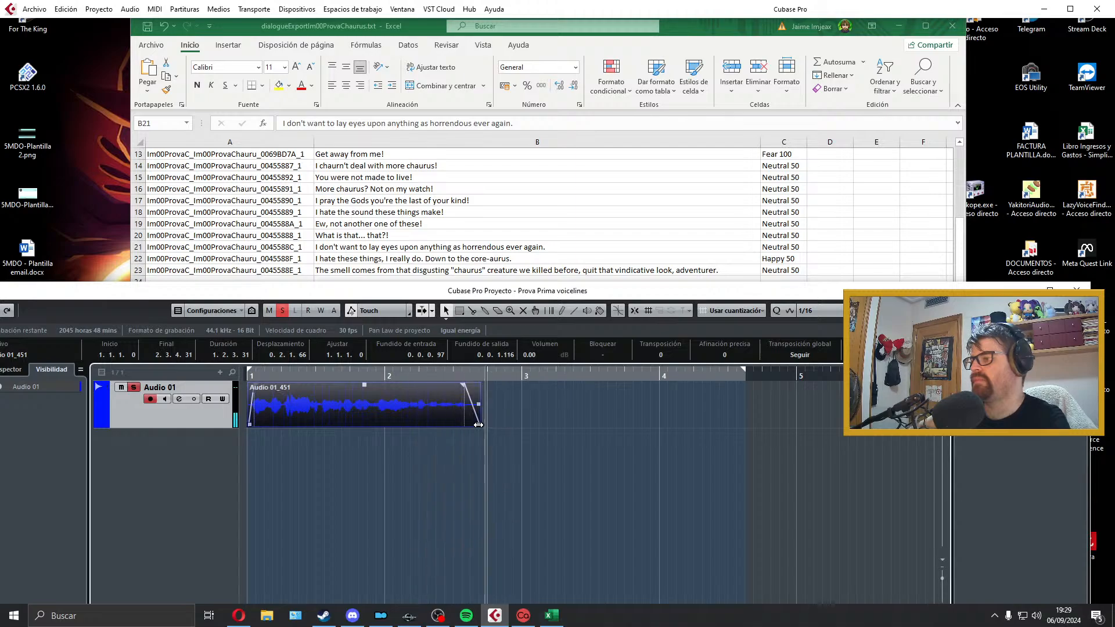
Step: Extend the clip's end to 2.4.1.24, play it, and fit the locator range to the clip
key("space")
left_click_drag(479, 425, 489, 427)
key("space")
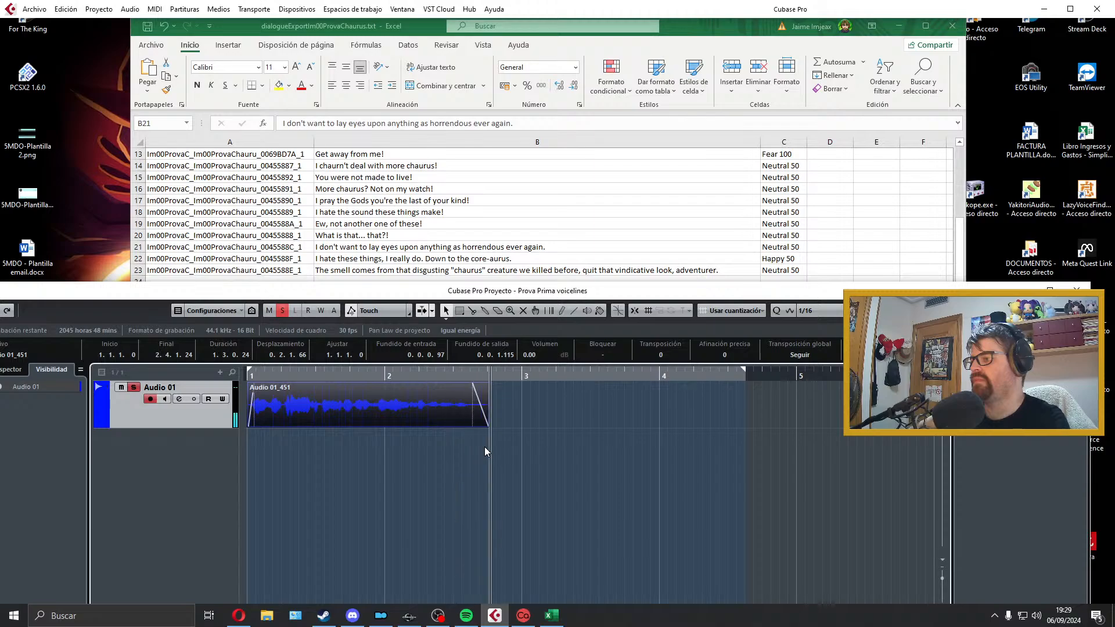
key("space")
key("p")
key("Home")
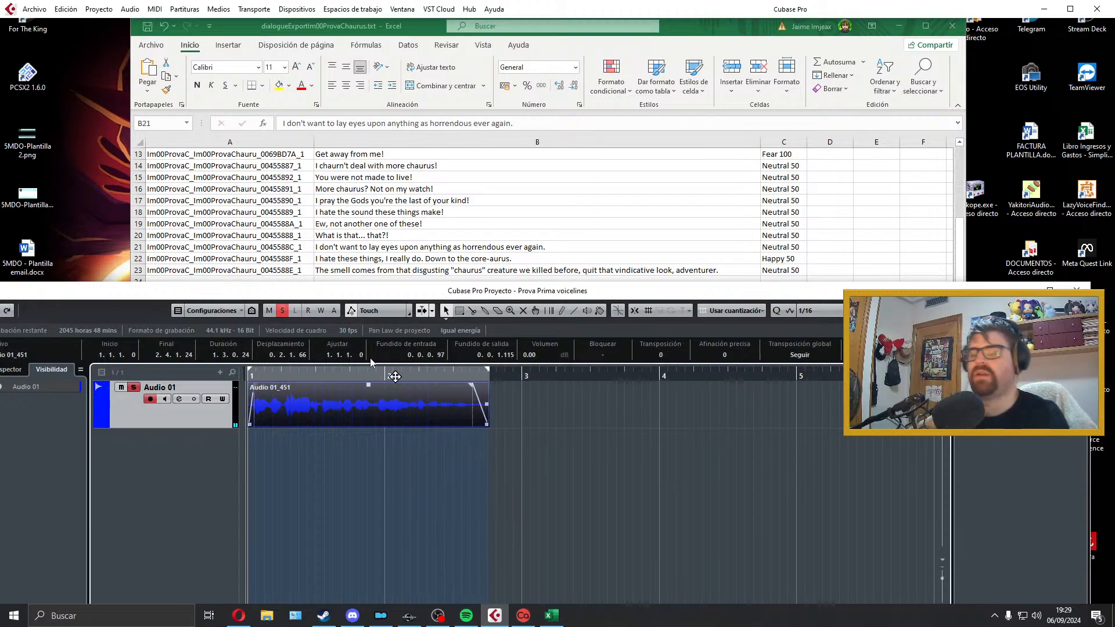
Step: Export the audio mixdown as Im00ProvaC_Im00ProvaChauru_0045588C_1, copying the filename from cell A21 of the Excel sheet
left_click(34, 8)
mouse_move(116, 189)
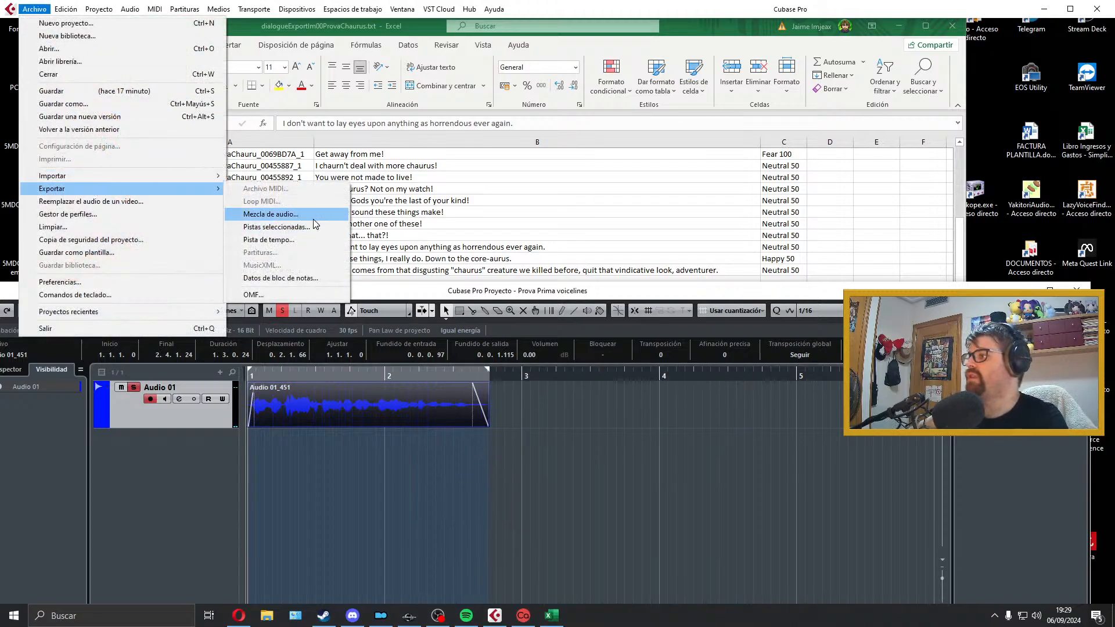
left_click(273, 213)
left_click(328, 235)
left_click(298, 244)
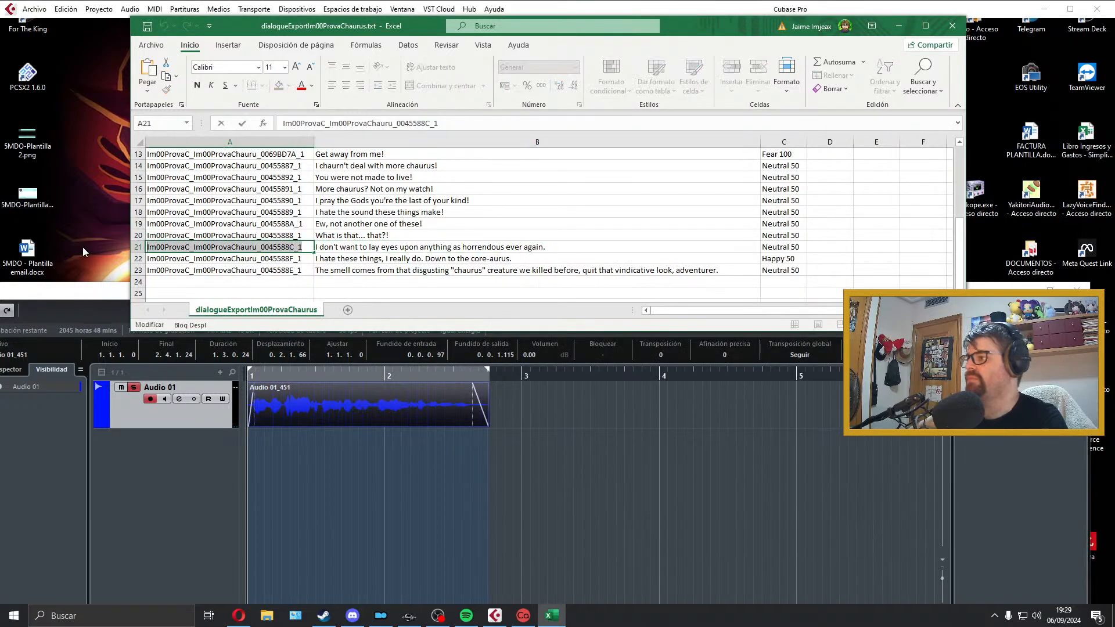
left_click(550, 465)
left_click(875, 160)
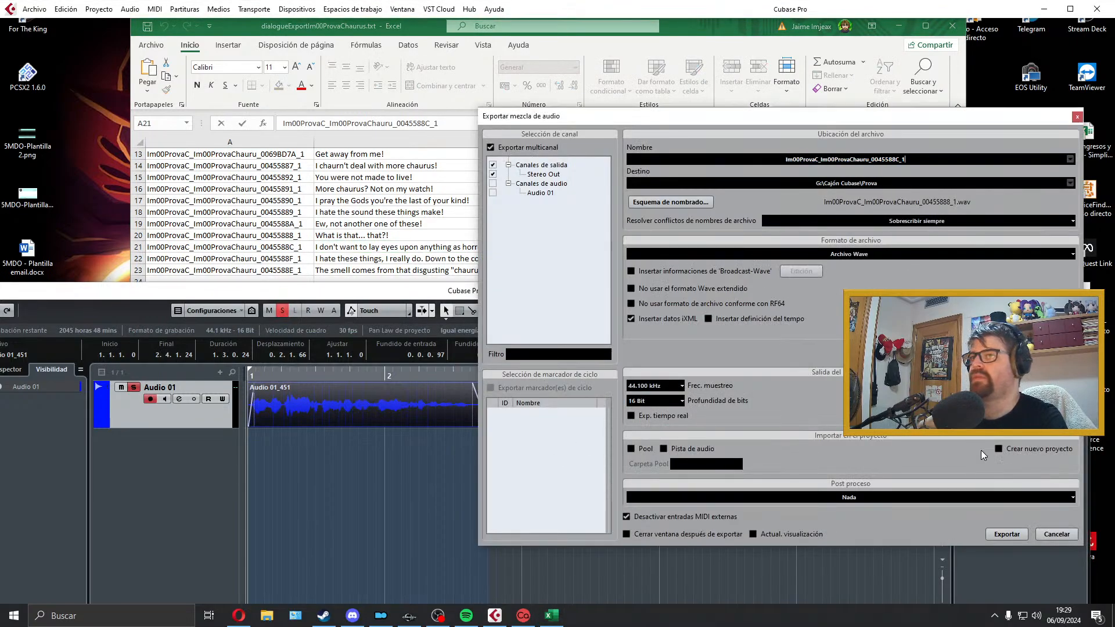
left_click(1008, 533)
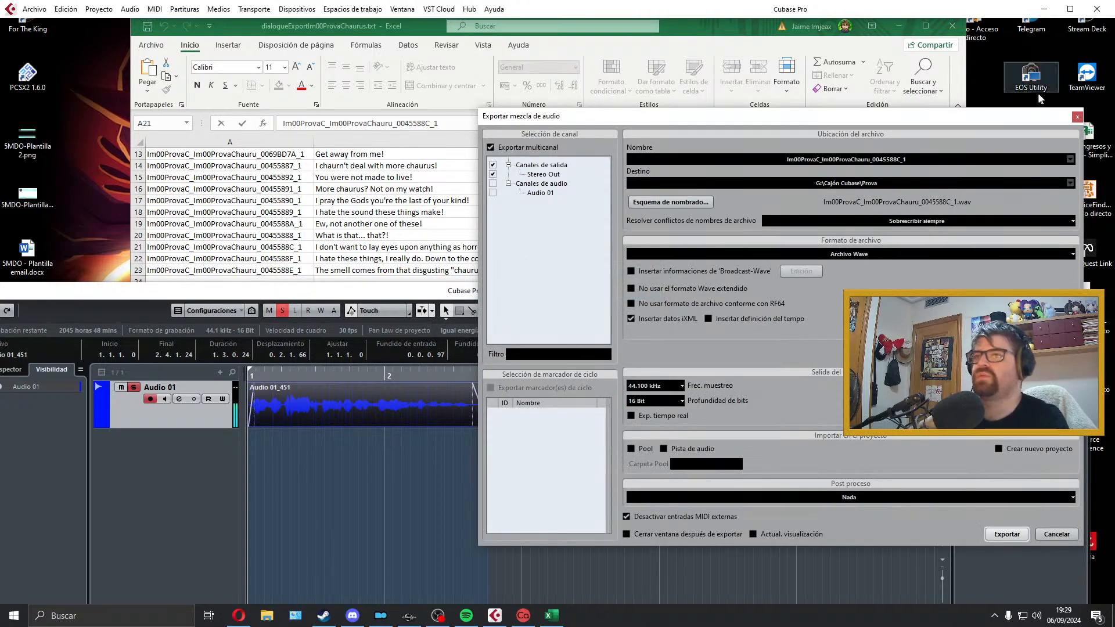
left_click(1083, 116)
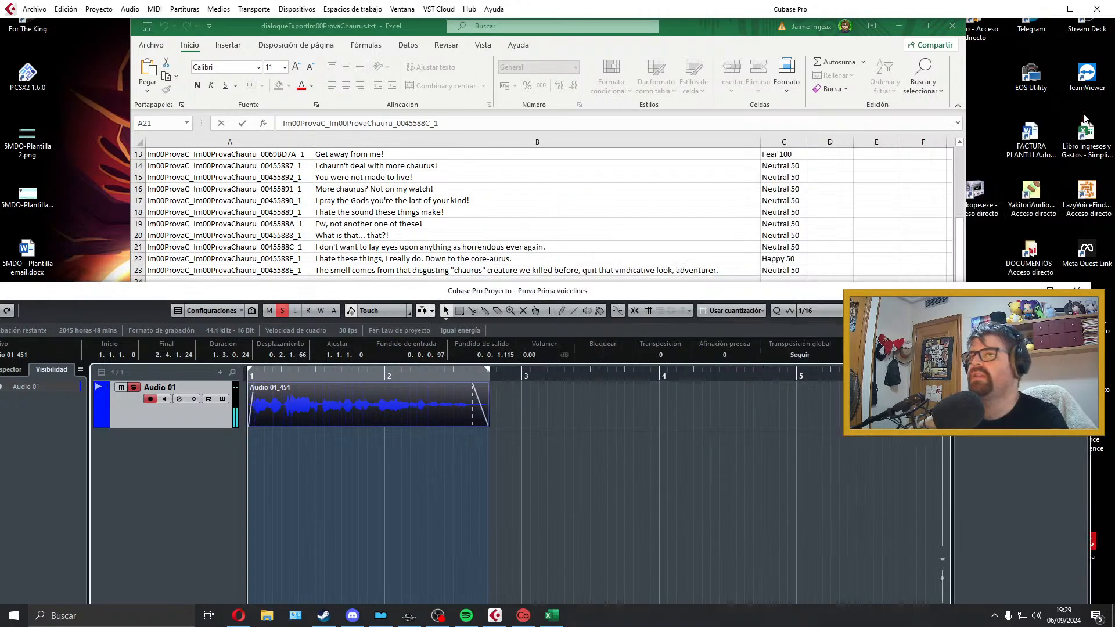
Step: Delete the exported clip, extend the locator range just past bar 5, and select the "I hate these things" line in cell B22
key("Delete")
left_click_drag(489, 370, 809, 372)
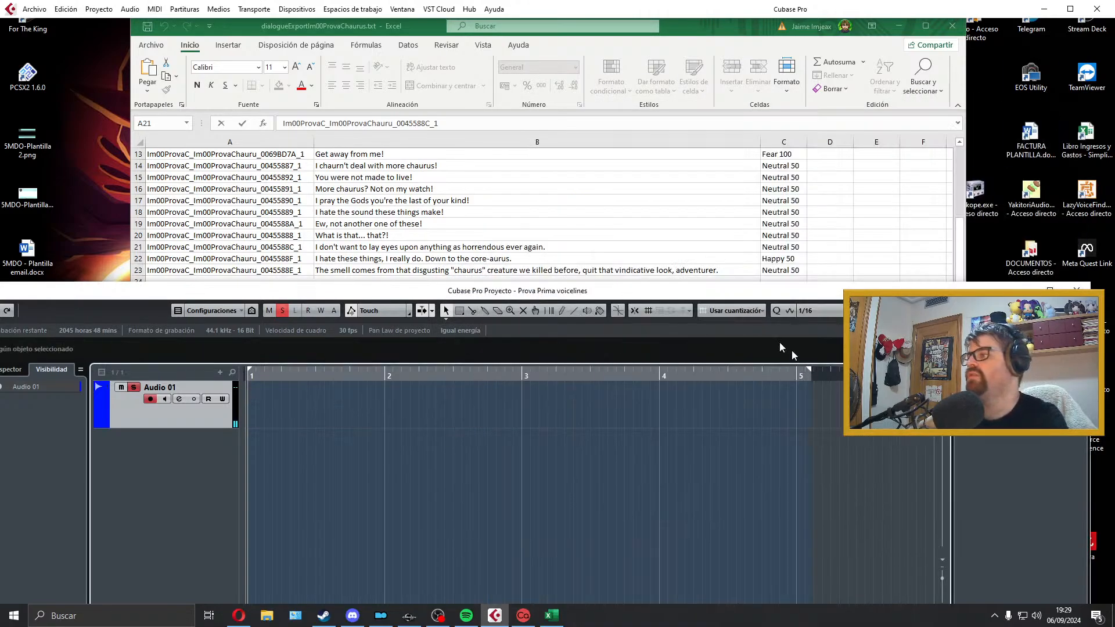
left_click(562, 254)
Step: Record the "I hate these things, I really do. Down to the core-aurus." line on Audio 01 and play the take back
left_click(393, 395)
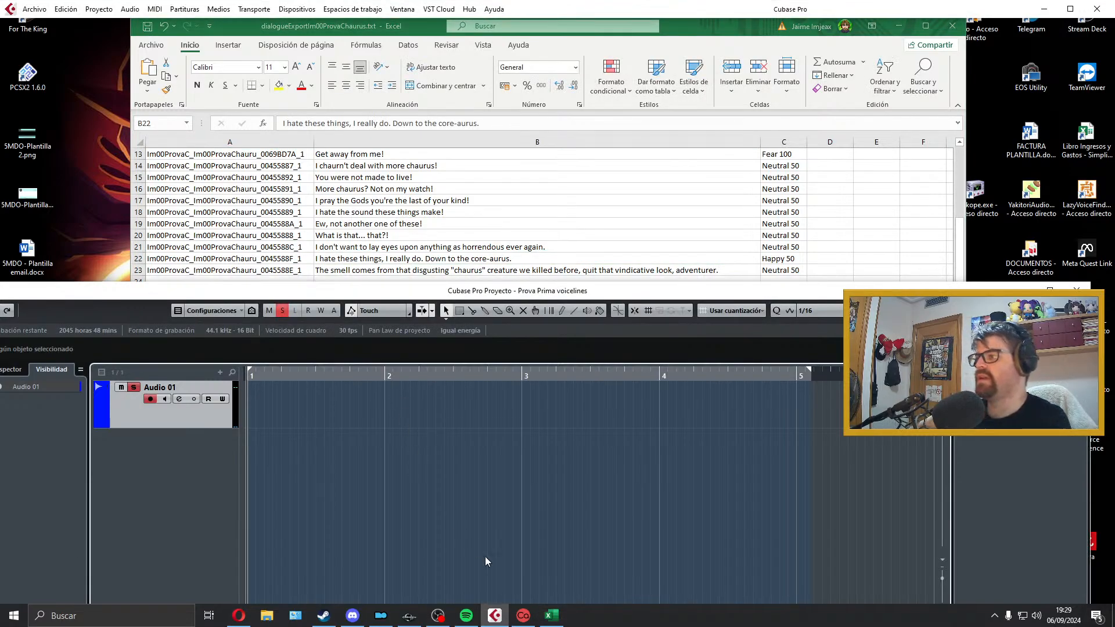
key("KP_Multiply")
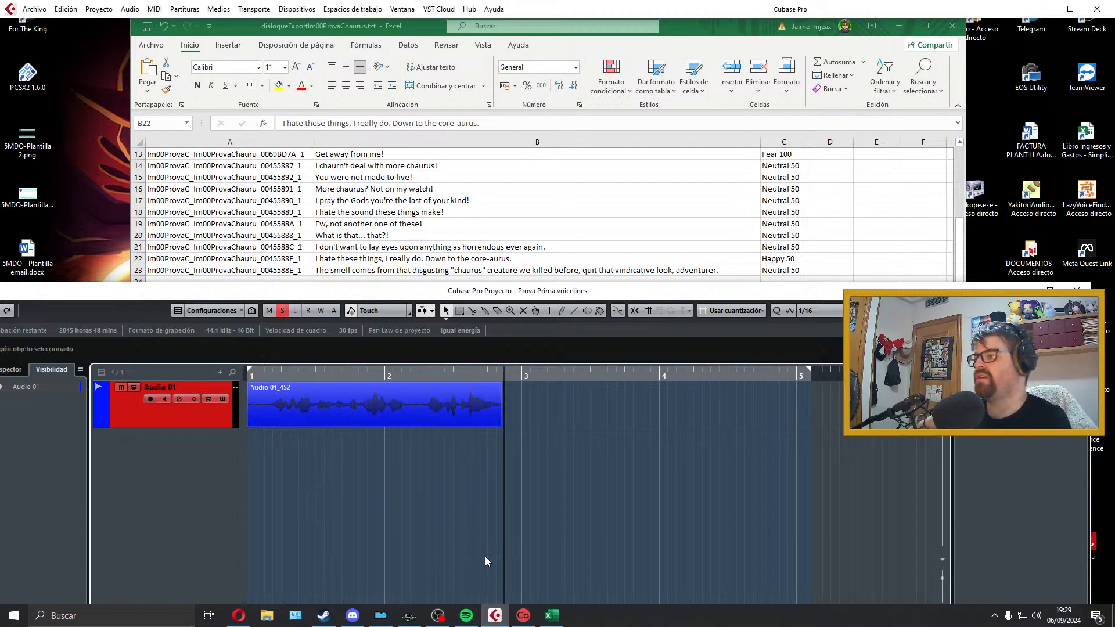
key("space")
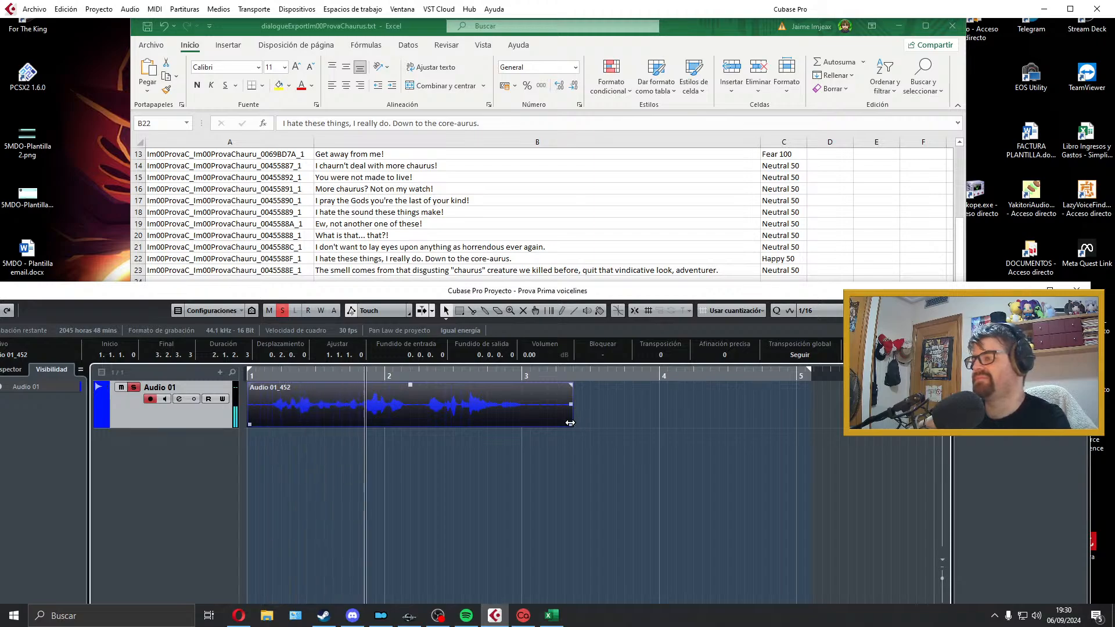
Step: Trim both ends so the clip spans 1.1.1.0 to 2.4.4.46, add a 0.0.0.113 fade-in and 0.0.0.89 fade-out, and fit the locators to it
left_click_drag(572, 422, 534, 424)
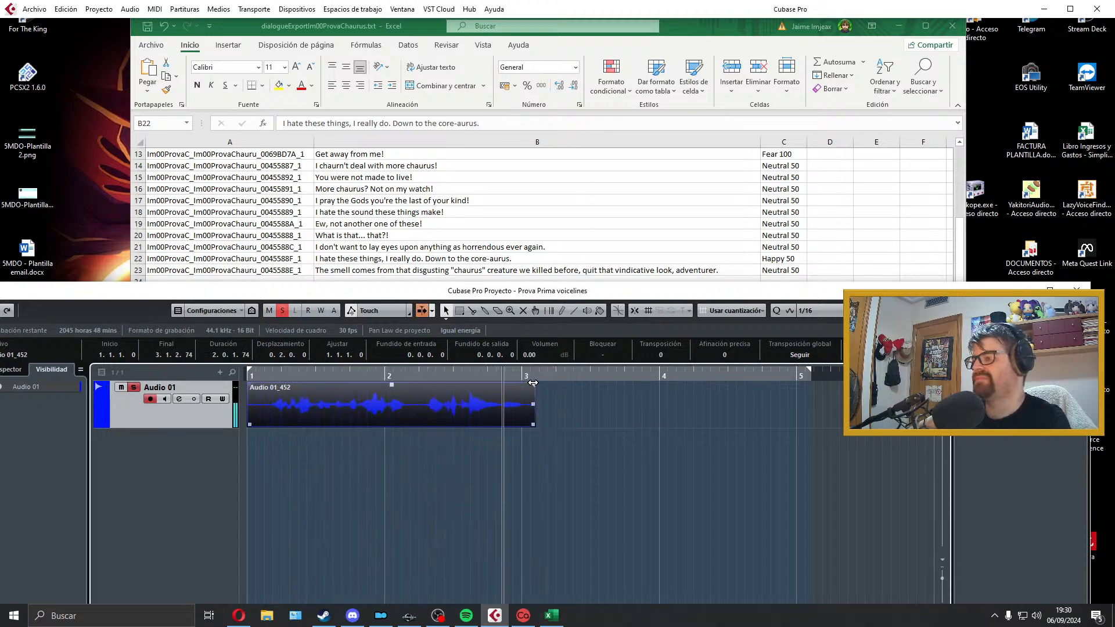
left_click_drag(532, 384, 516, 391)
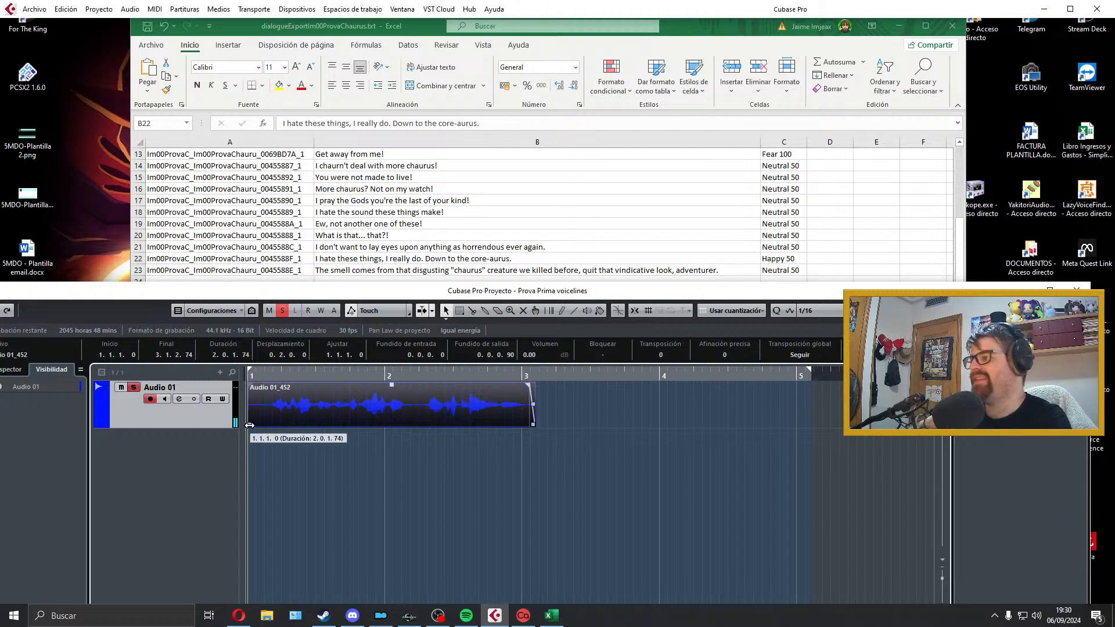
left_click_drag(249, 425, 307, 394)
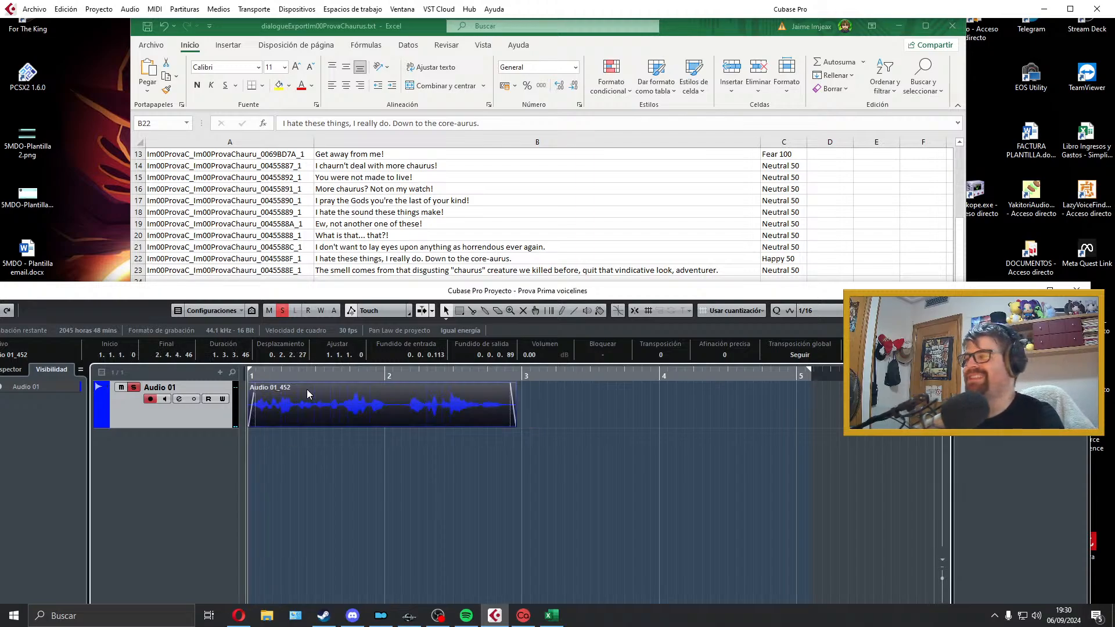
key("space")
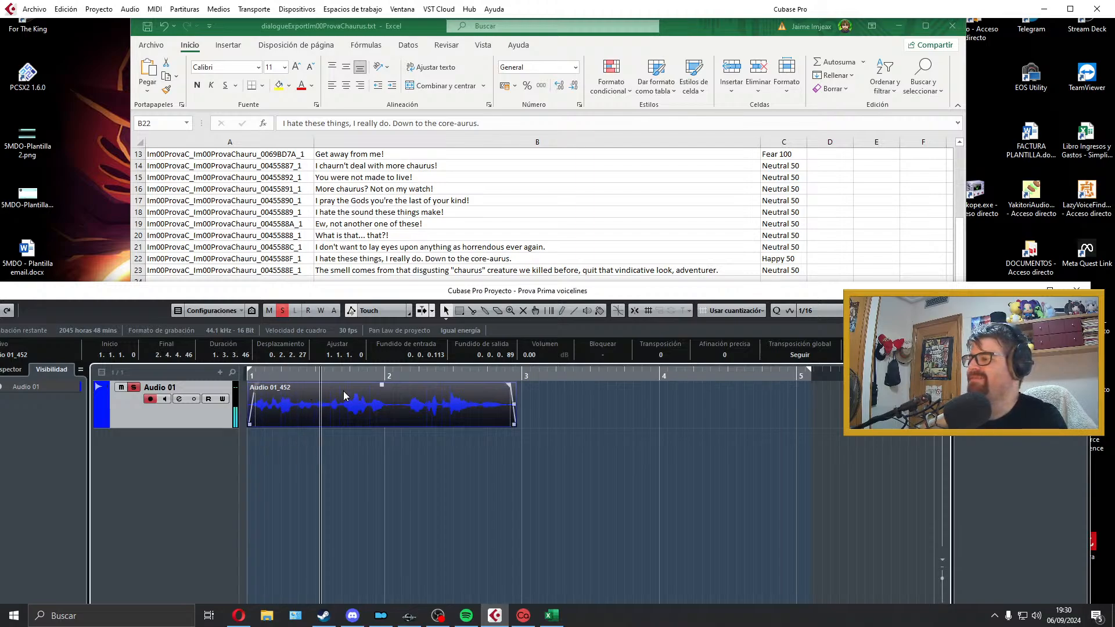
key("p")
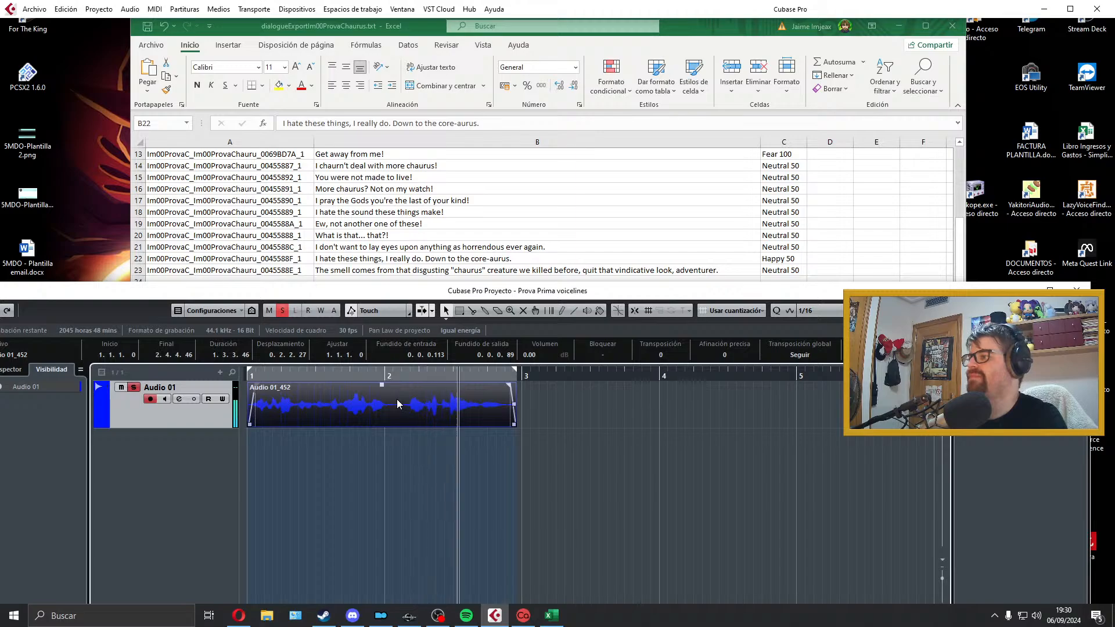
Step: Export the audio mixdown as Im00ProvaC_Im00ProvaChauru_0045588F_1, copying the filename from cell A22 of the Excel sheet
left_click(32, 8)
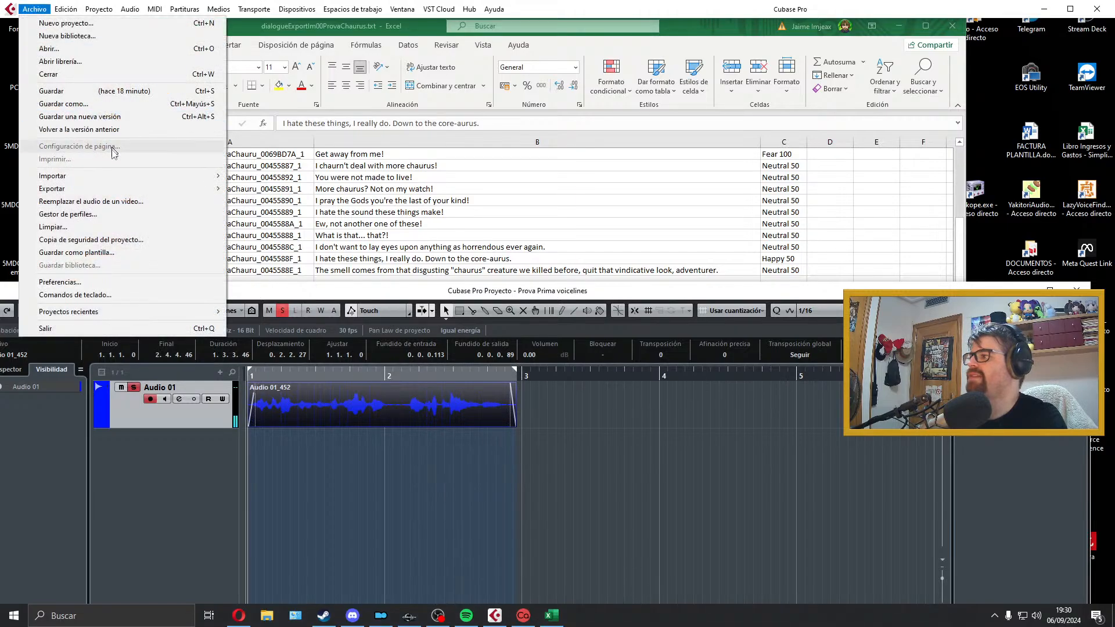
mouse_move(122, 189)
left_click(273, 211)
left_click(287, 258)
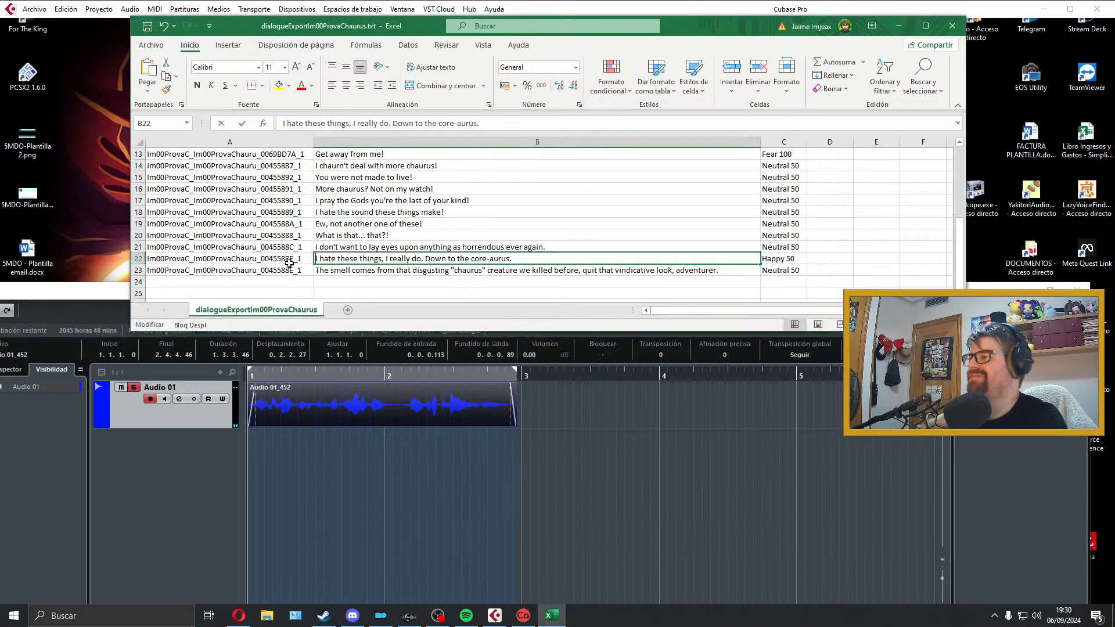
key("ctrl+c")
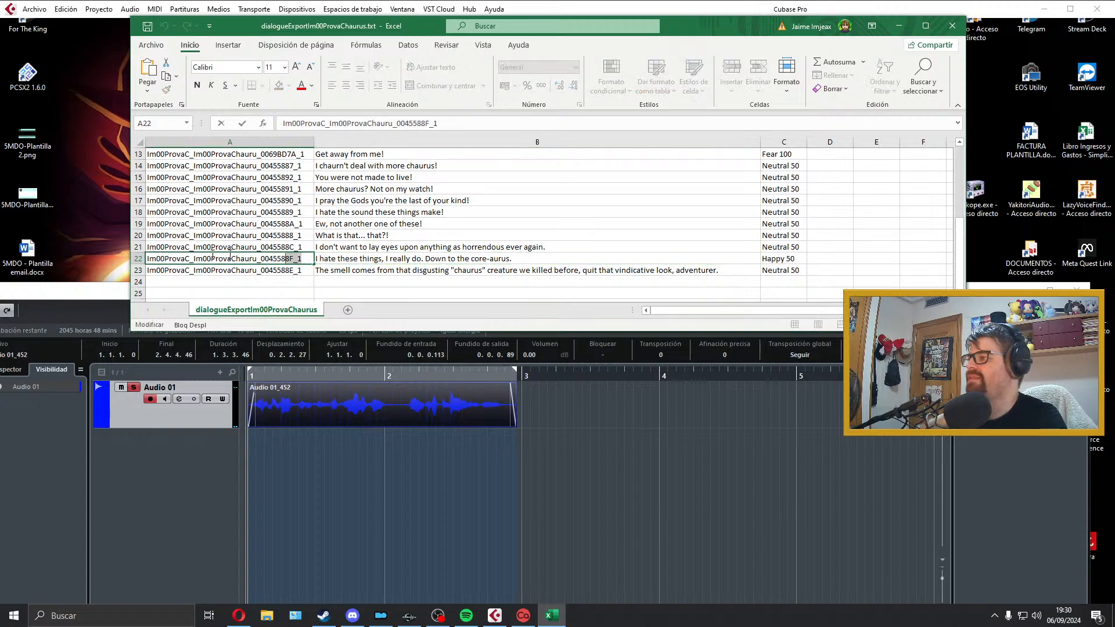
key("alt+Tab")
left_click(849, 156)
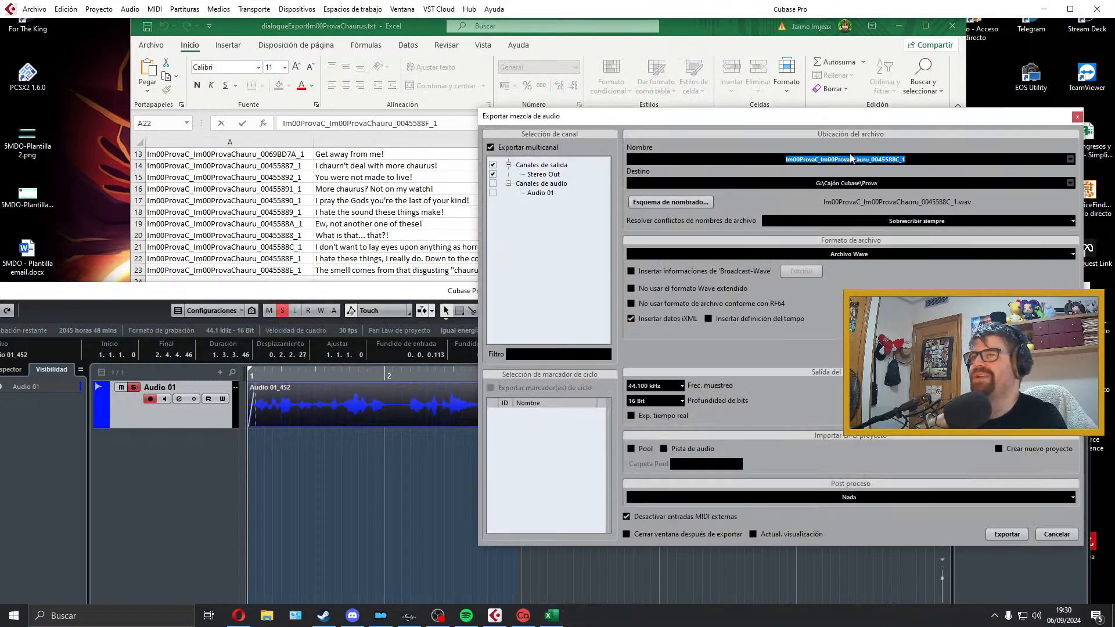
key("ctrl+v")
left_click(998, 530)
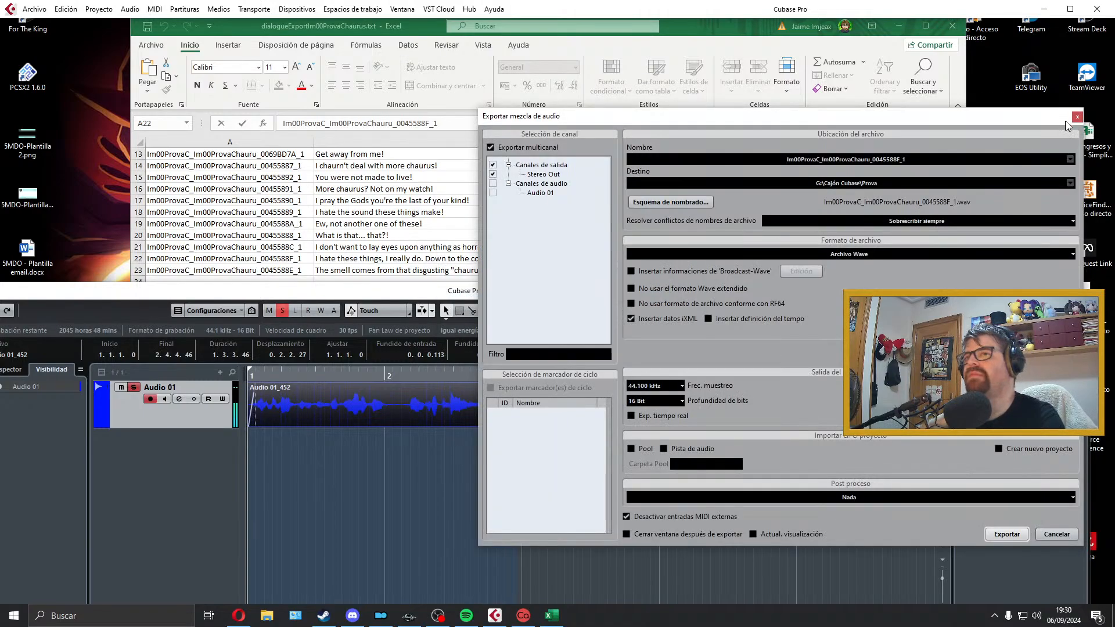
left_click(1073, 118)
Step: Delete the exported clip and extend the locator range past the middle of bar 5
key("Delete")
left_click_drag(517, 372, 886, 373)
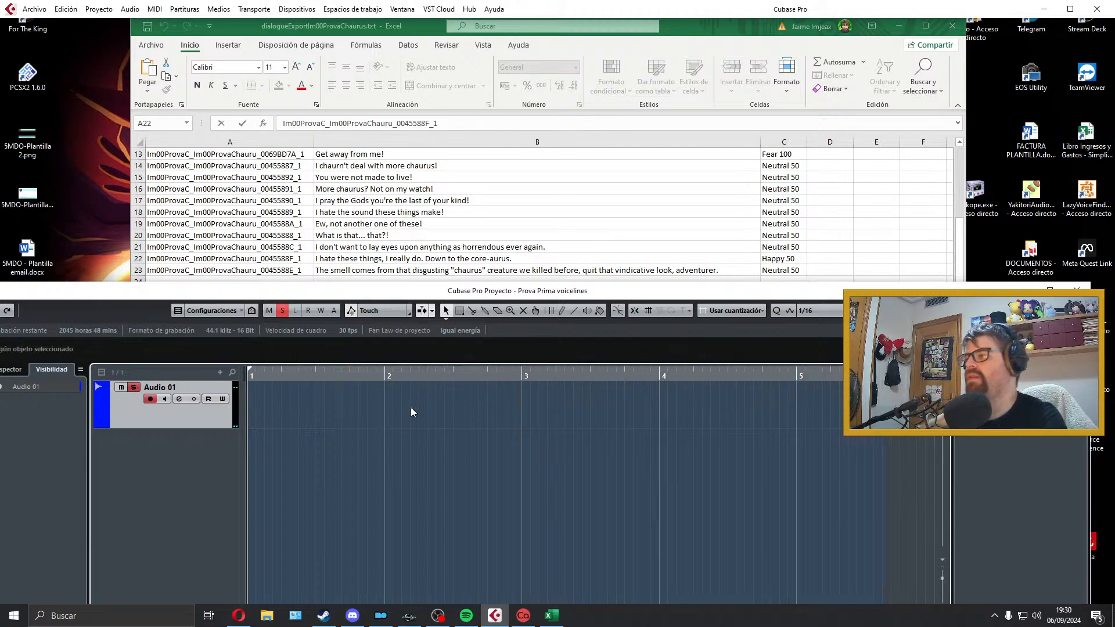
Step: Record the "The smell comes from that disgusting "chaurus" creature" line from cell B23 on Audio 01 and play the take back
key("KP_Multiply")
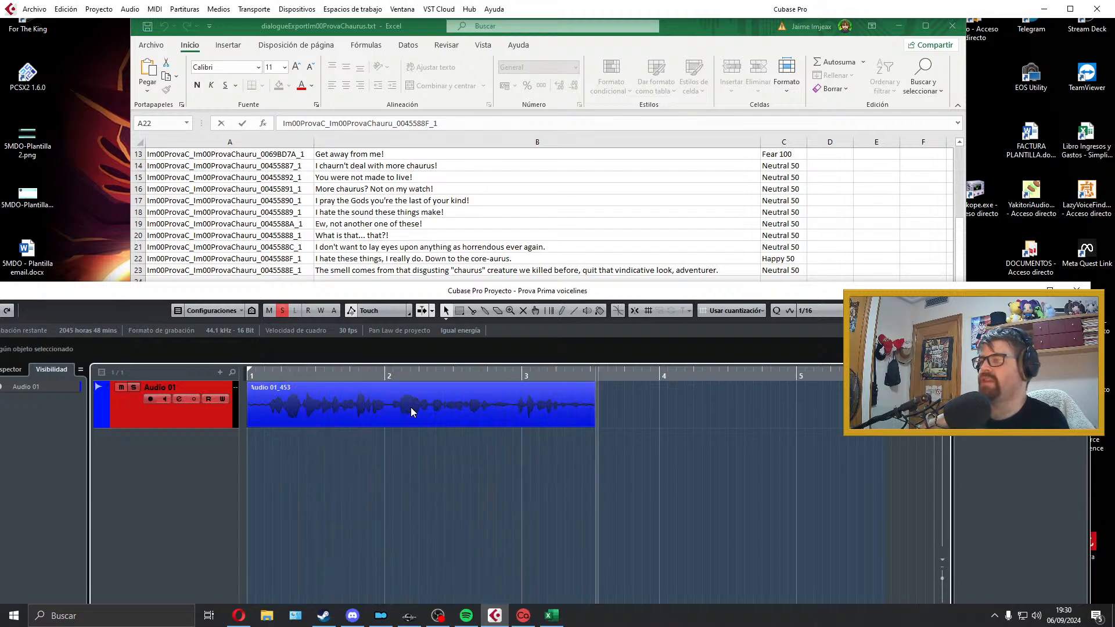
key("space")
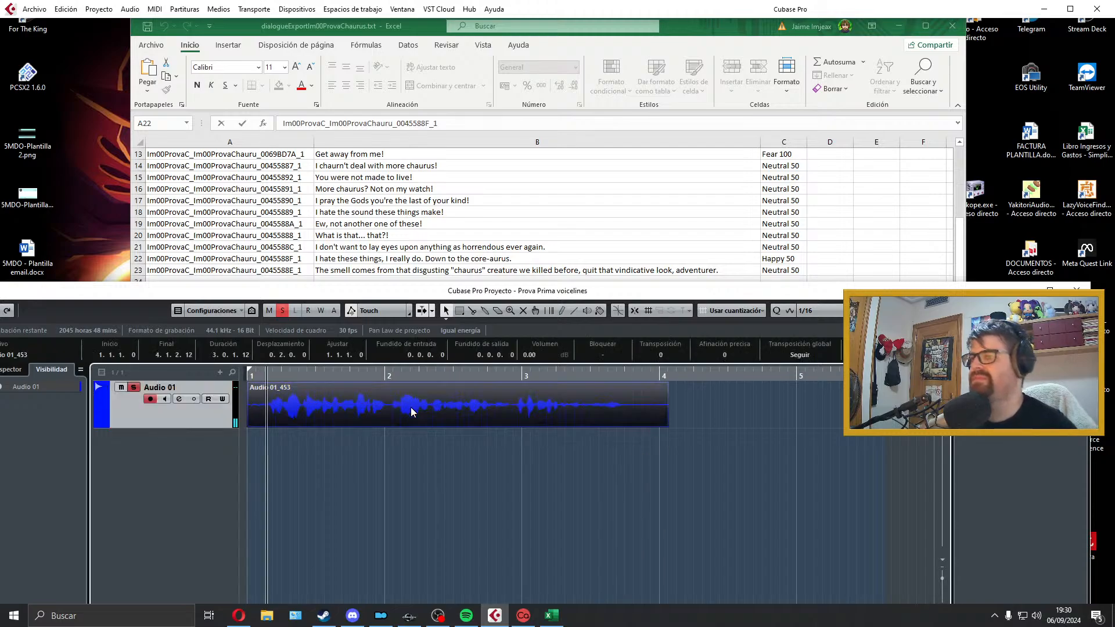
key("space")
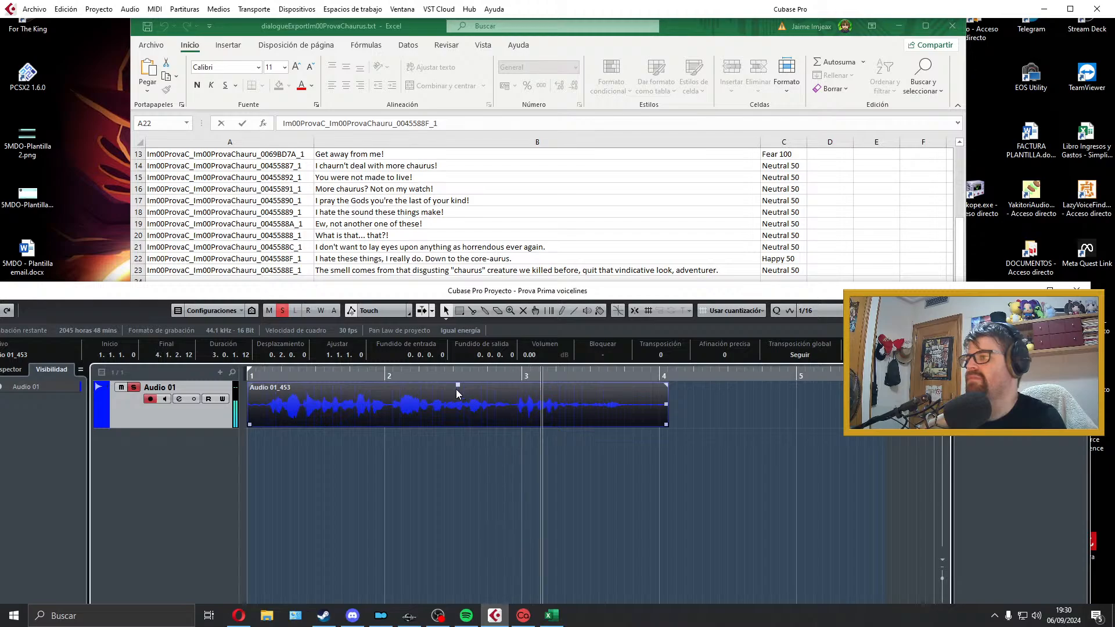
Step: Trim both ends so the clip spans 1.1.1.0 to 3.3.4.18, and add a 0.0.0.40 fade-in and a 0.0.0.89 fade-out
left_click_drag(666, 422, 635, 422)
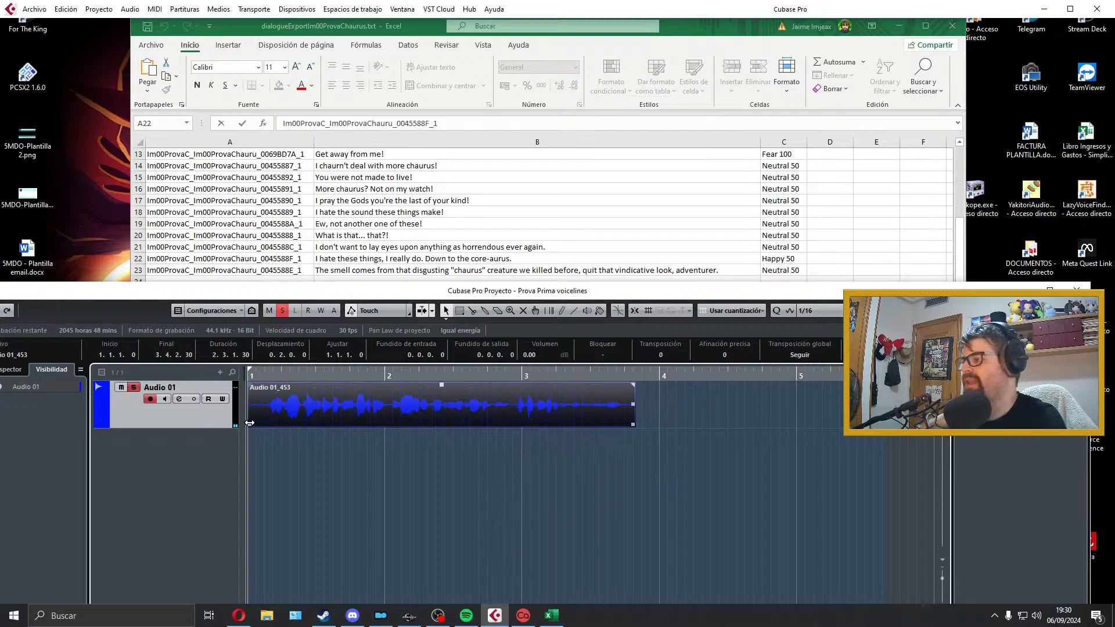
left_click_drag(250, 423, 268, 423)
left_click_drag(310, 414, 253, 385)
key("space")
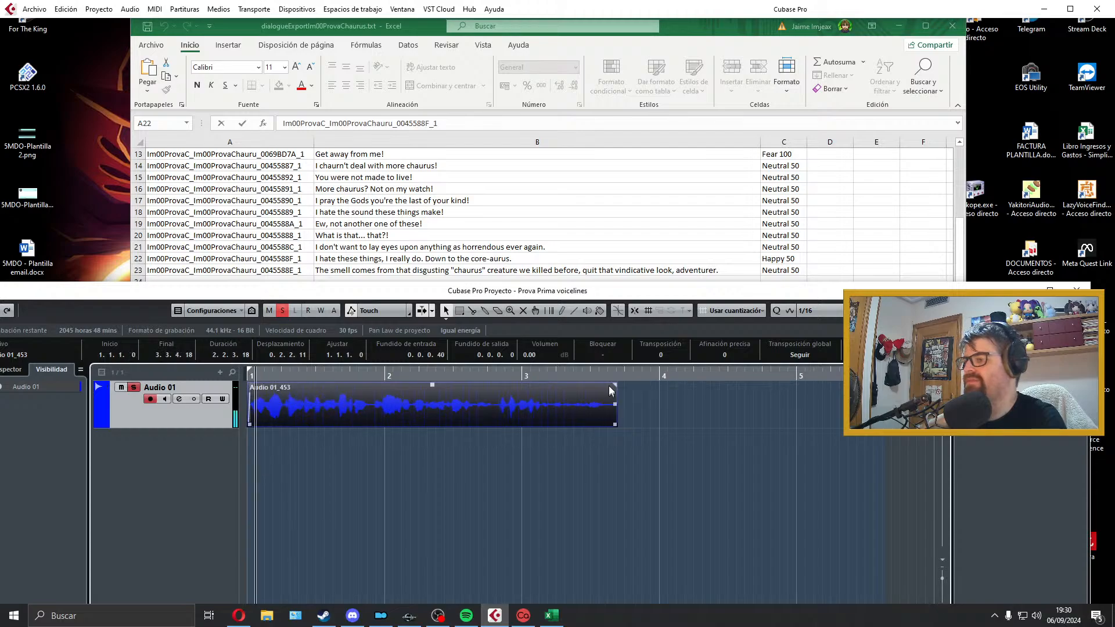
left_click_drag(611, 391, 610, 392)
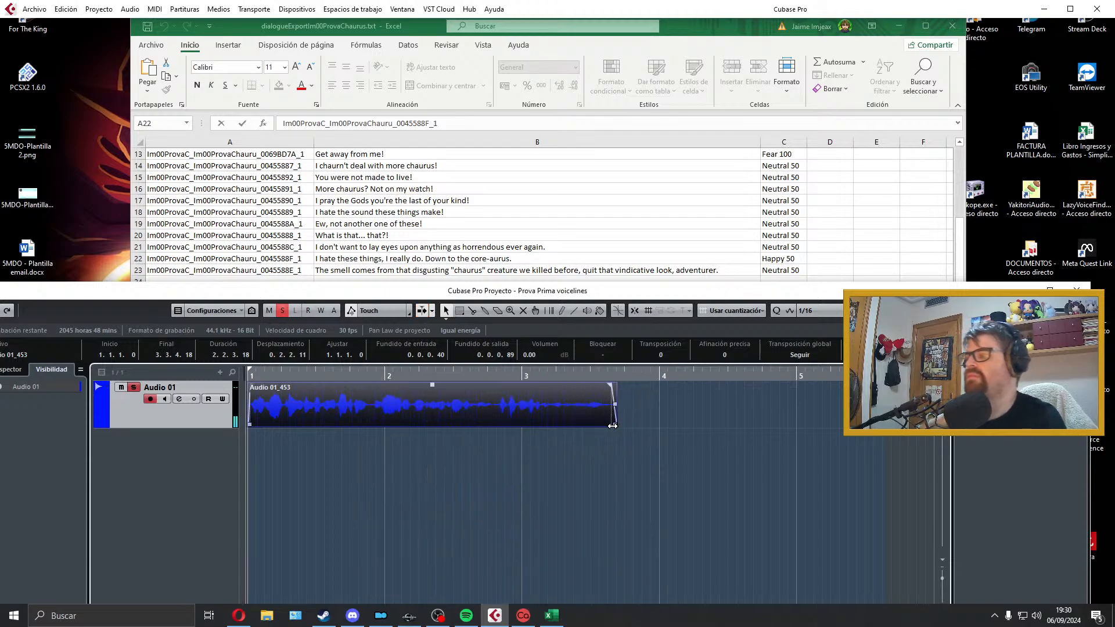
Step: Export the audio mixdown as Im00ProvaC_Im00ProvaChauru_0045588E_1, copying the filename from cell A23 of the Excel sheet, and close the export dialog
left_click(298, 270)
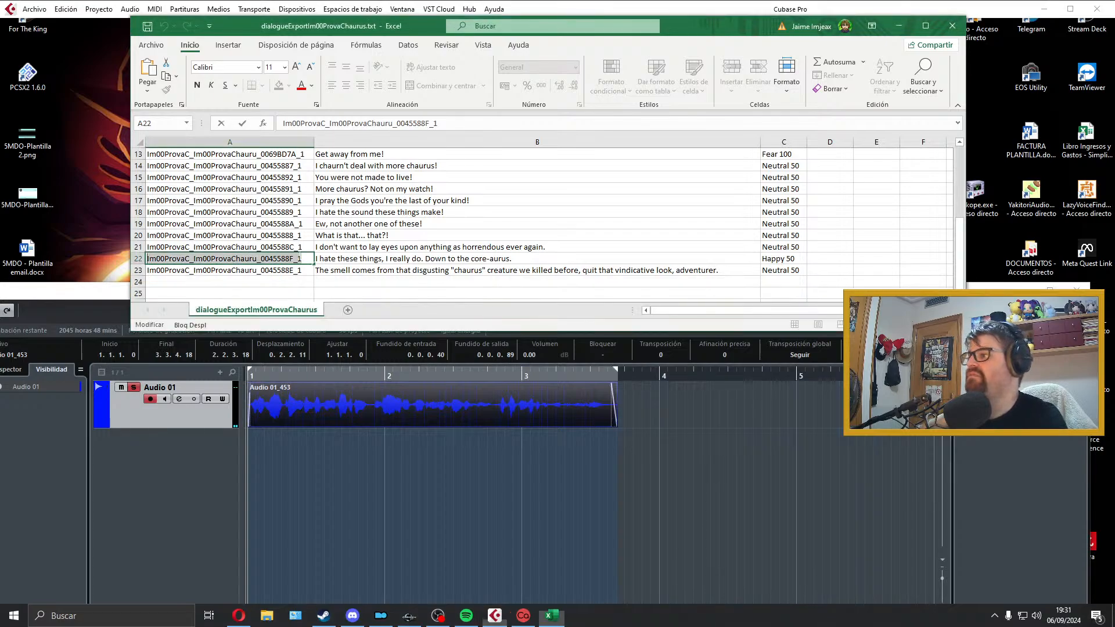
left_click(346, 409)
left_click(34, 8)
mouse_move(127, 188)
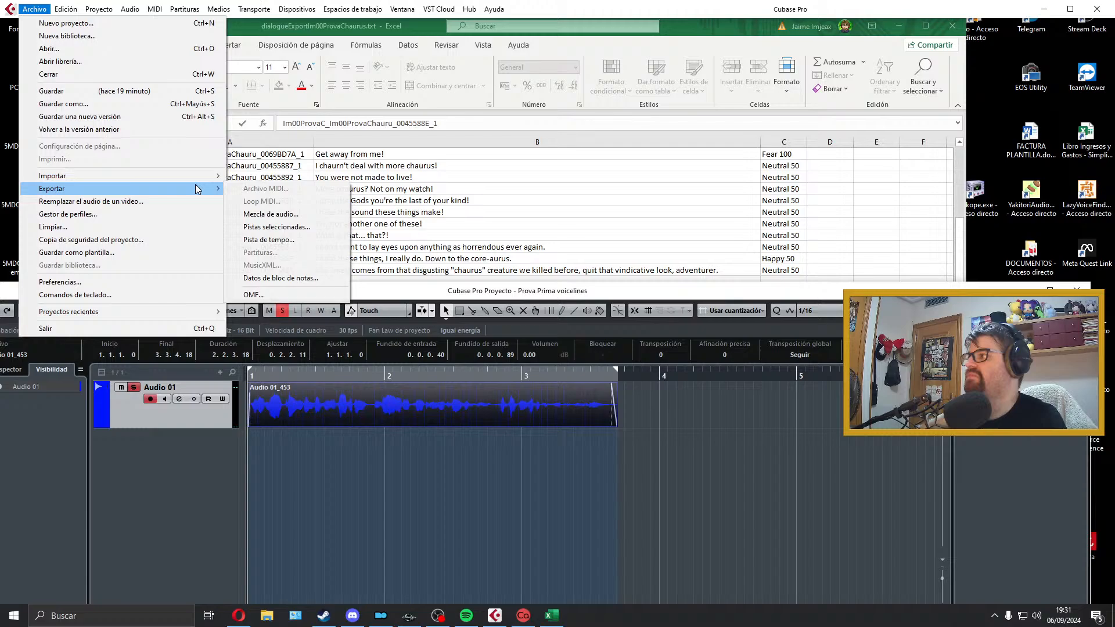
left_click(287, 208)
left_click(1003, 535)
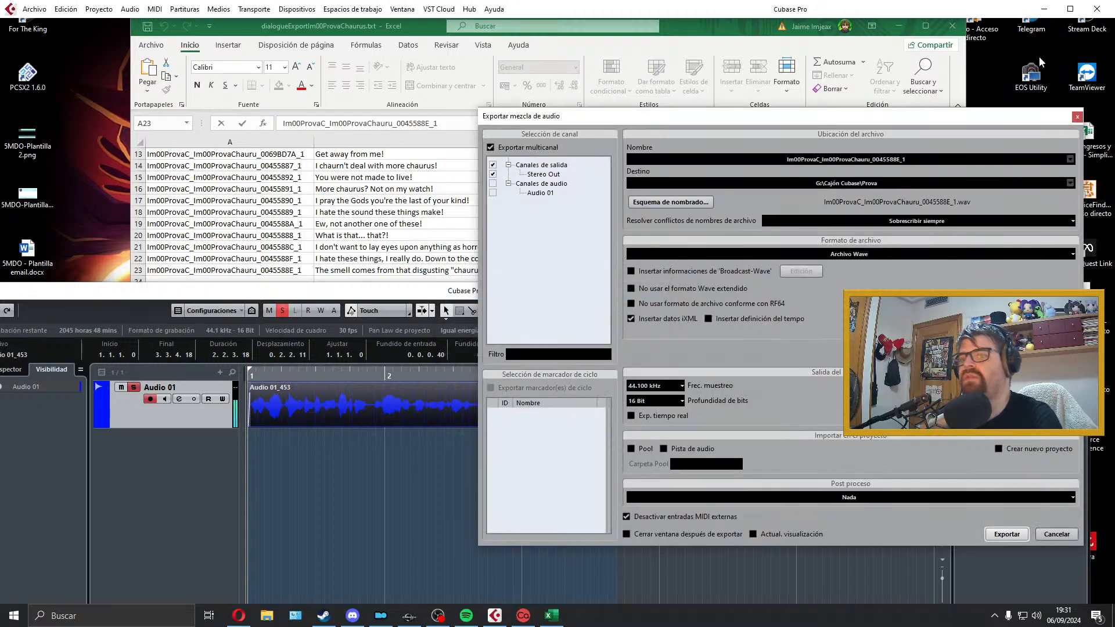
left_click(1076, 117)
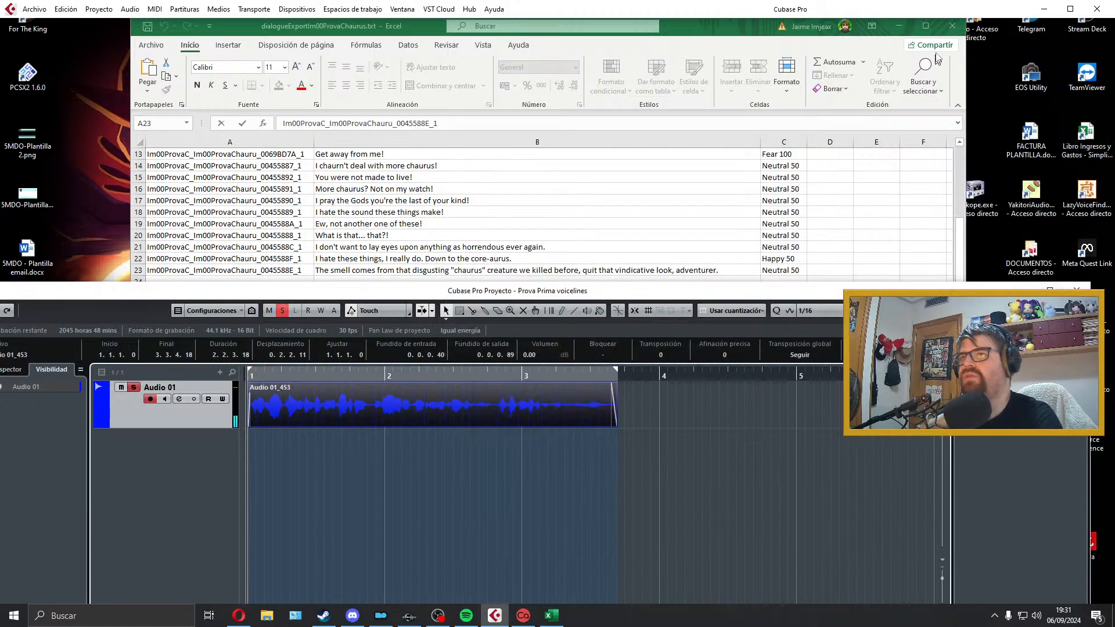
Step: Close the dialogueExportIm00ProvaChaurus.txt sheet and open the Disco local (E:) drive in File Explorer
left_click(953, 26)
left_click(558, 331)
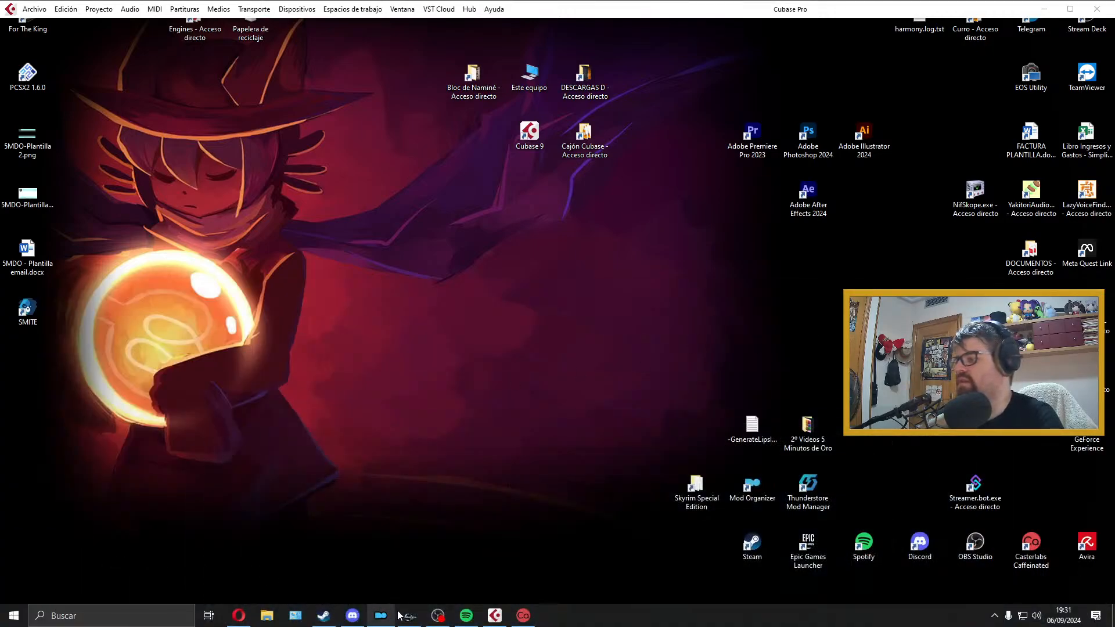
left_click(266, 616)
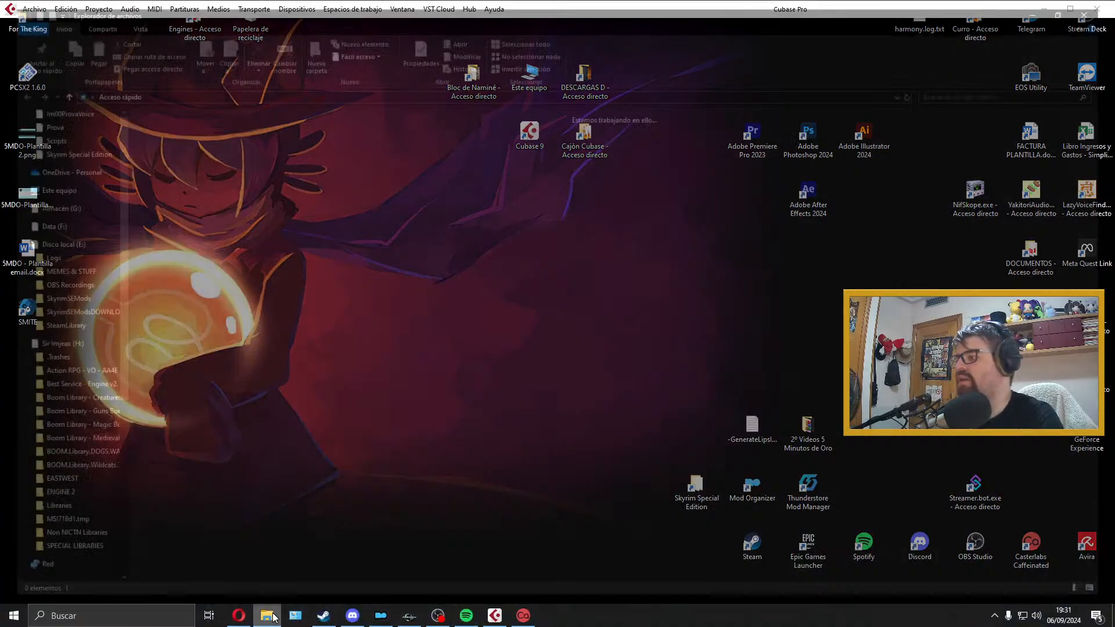
left_click(60, 245)
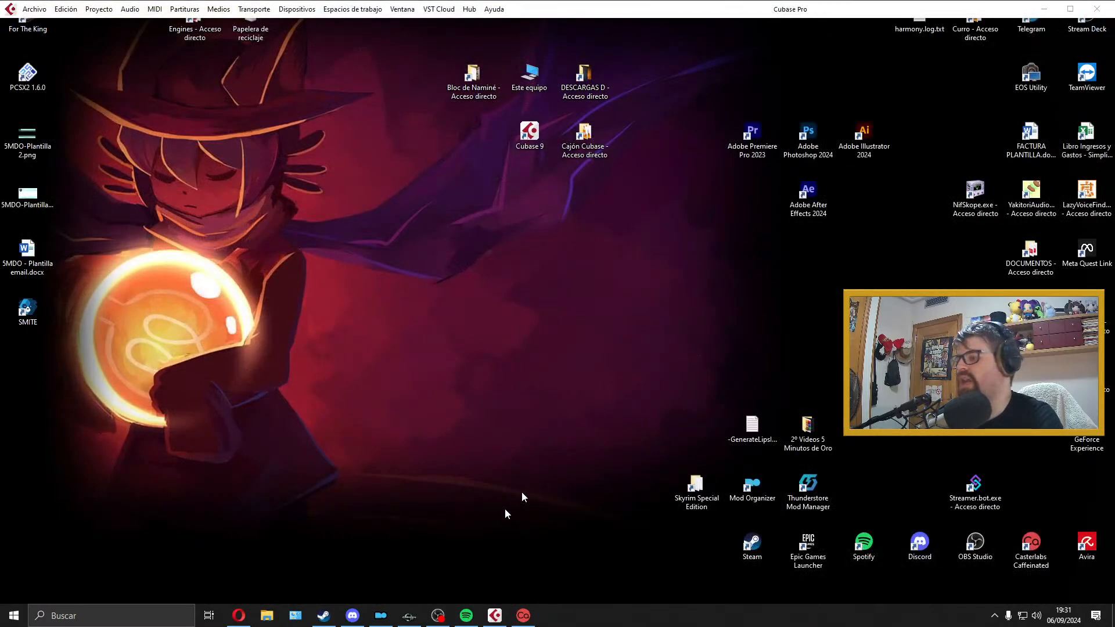
Step: Switch to Creation Kit and select the Im00ProvaCompanions quest in the Object Window
left_click(419, 609)
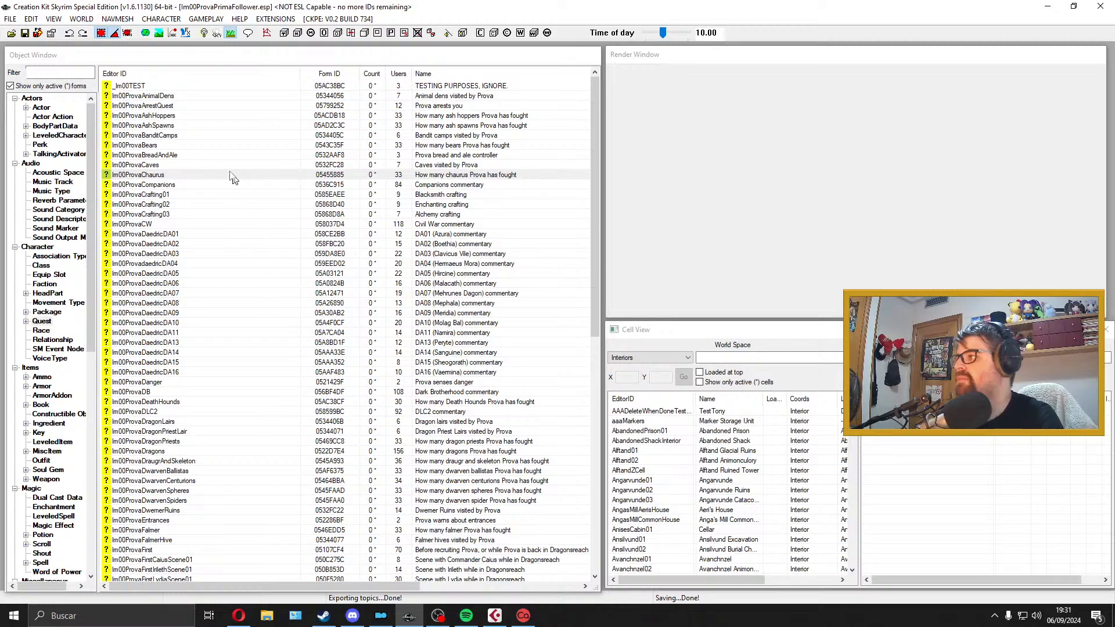
left_click(180, 190)
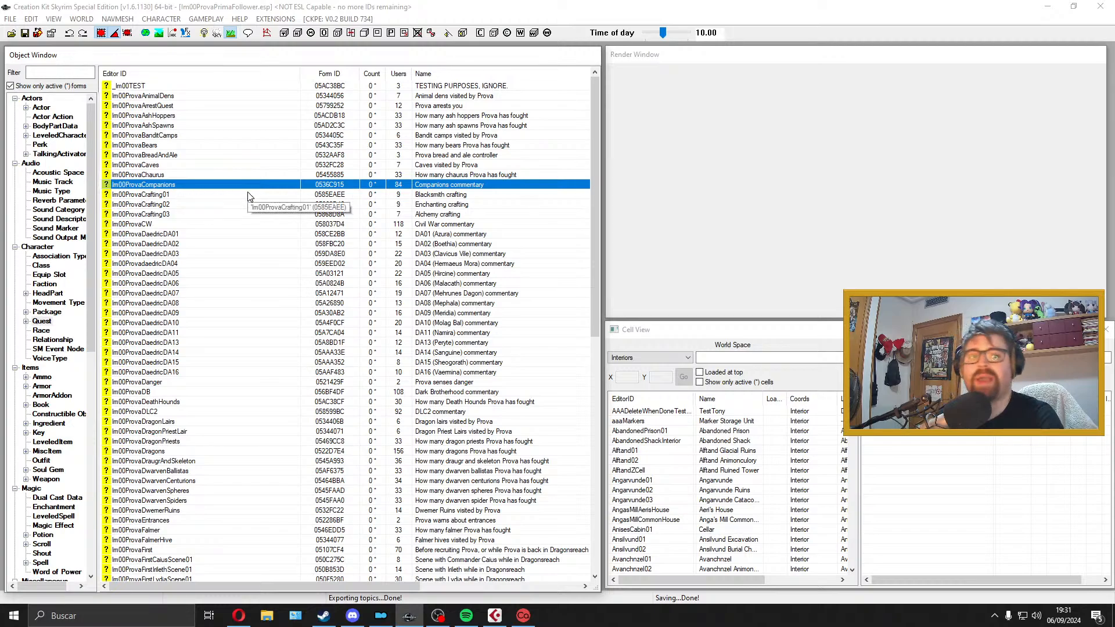
left_click(238, 198)
left_click(236, 214)
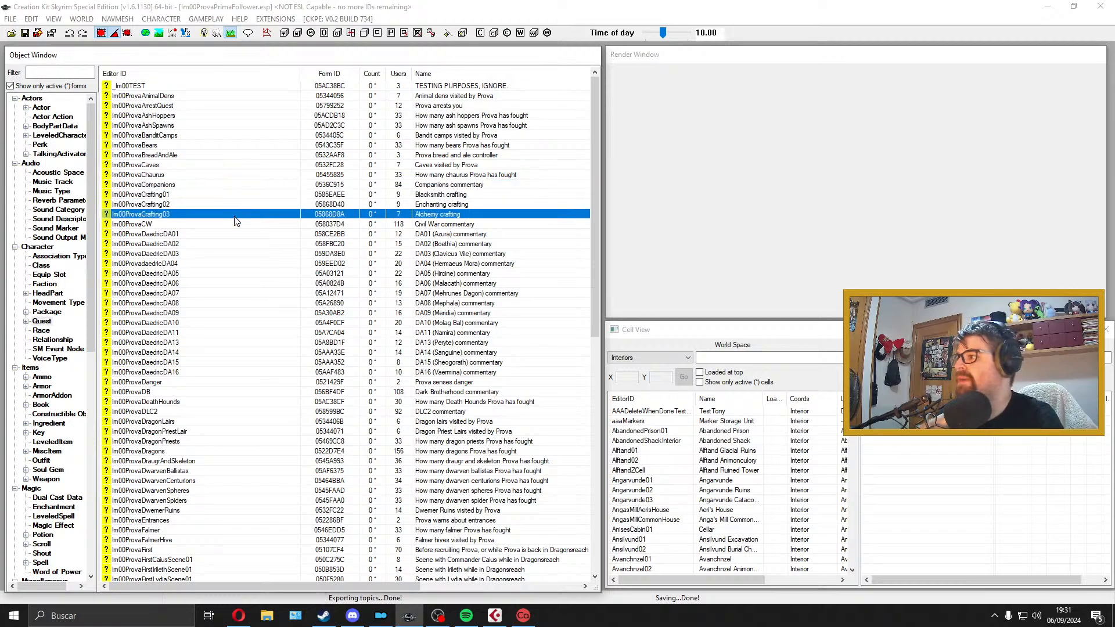
left_click(259, 196)
left_click(259, 186)
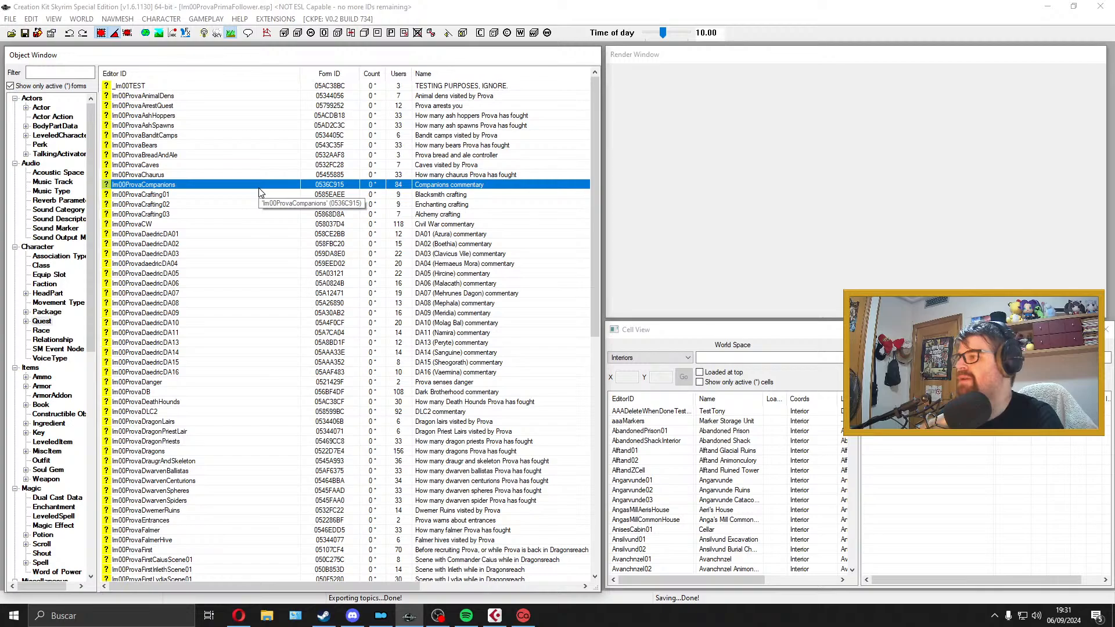
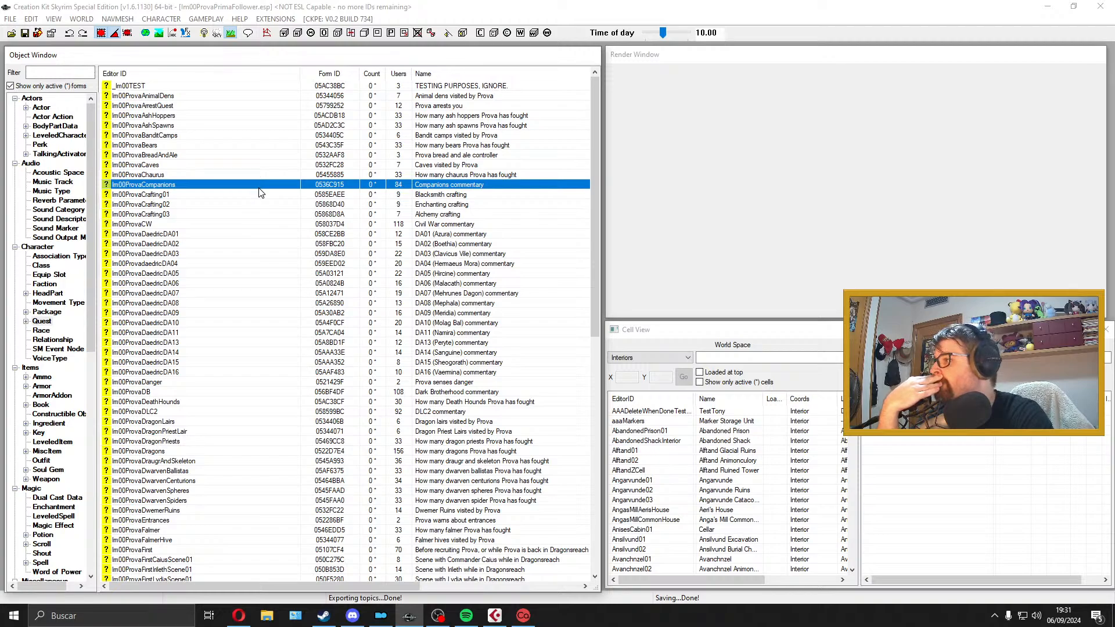
Step: Open the Im00ProvaCompanions quest, review its Combat and Misc dialogue topics, and close the quest
double_click(259, 186)
left_click(360, 179)
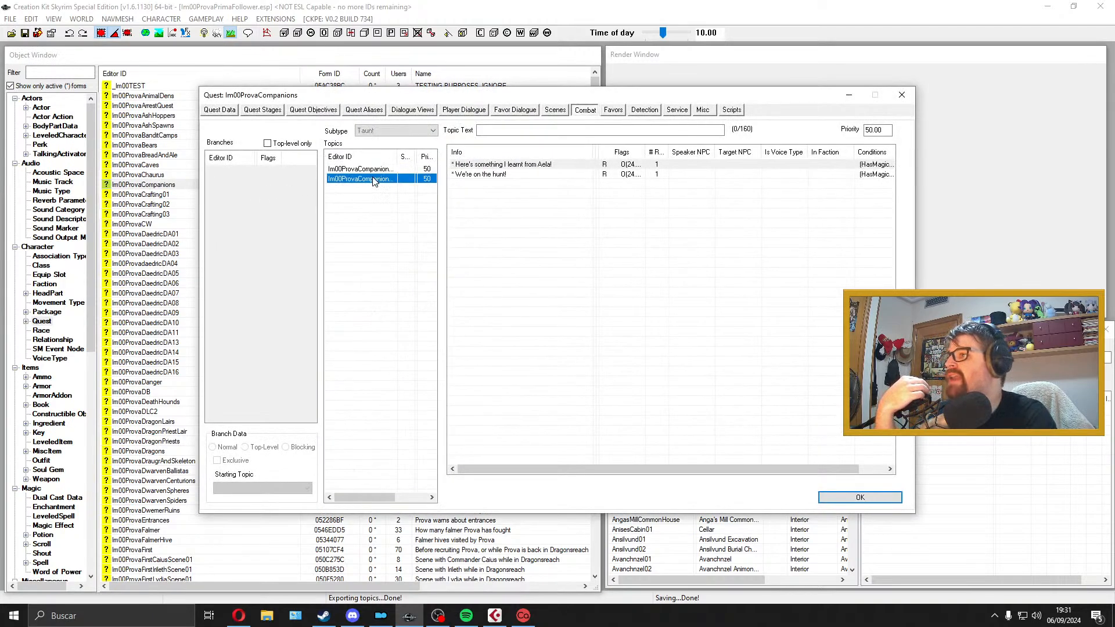
left_click(707, 111)
left_click(409, 180)
left_click(404, 190)
left_click(400, 199)
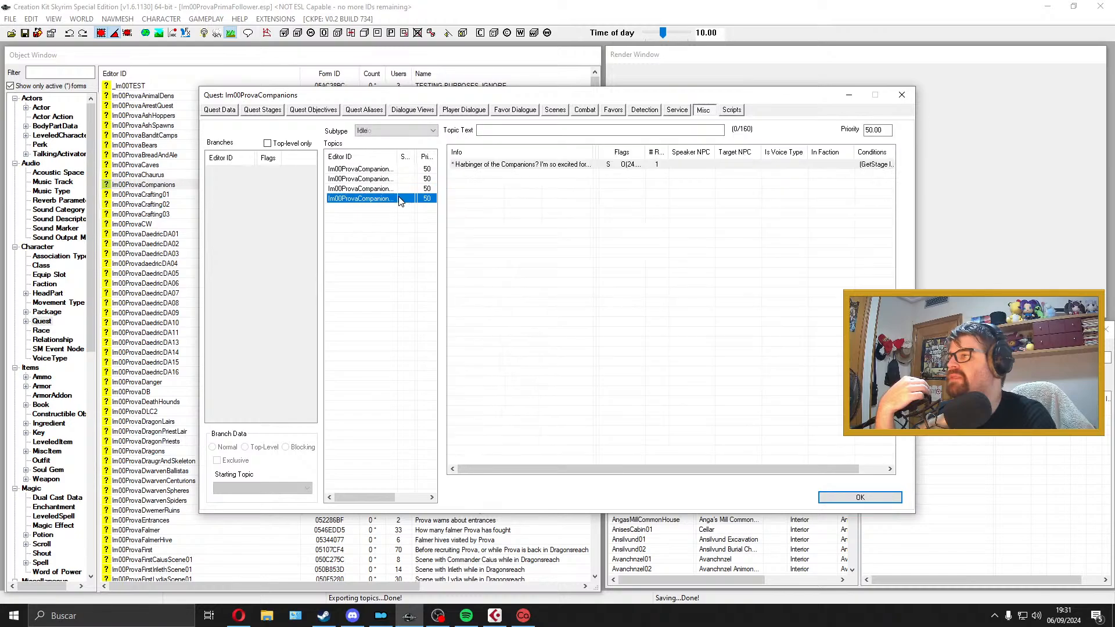
left_click(901, 95)
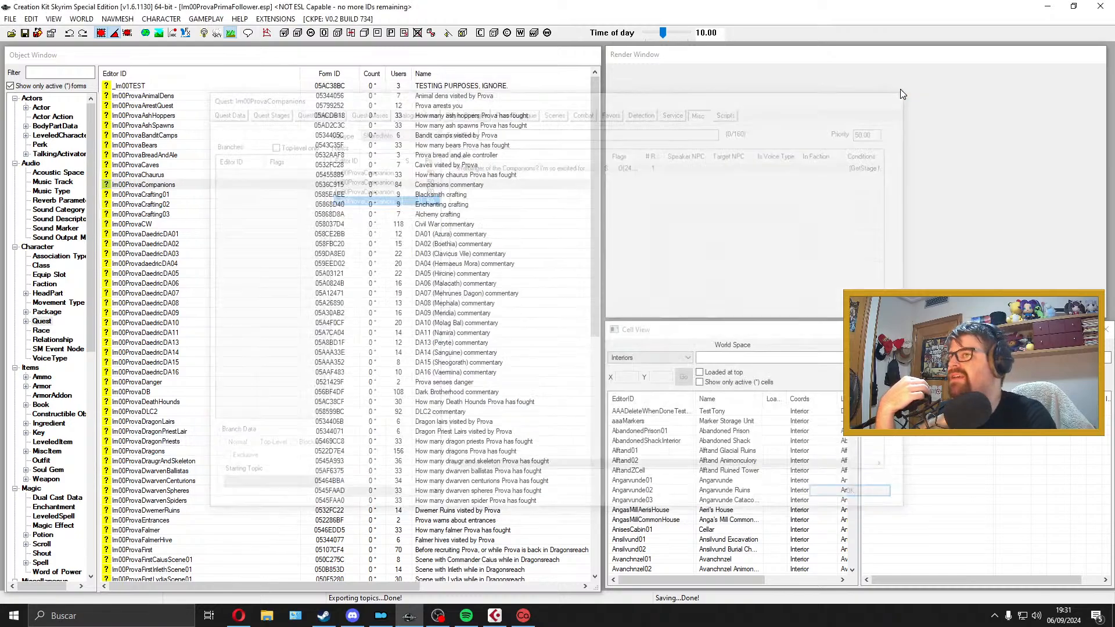
Step: Reopen the Im00ProvaCompanions quest, export its quest dialogue to dialogueExportIm00ProvaCompanions.txt, check the dialogue line count, and close the quest
left_click(163, 185)
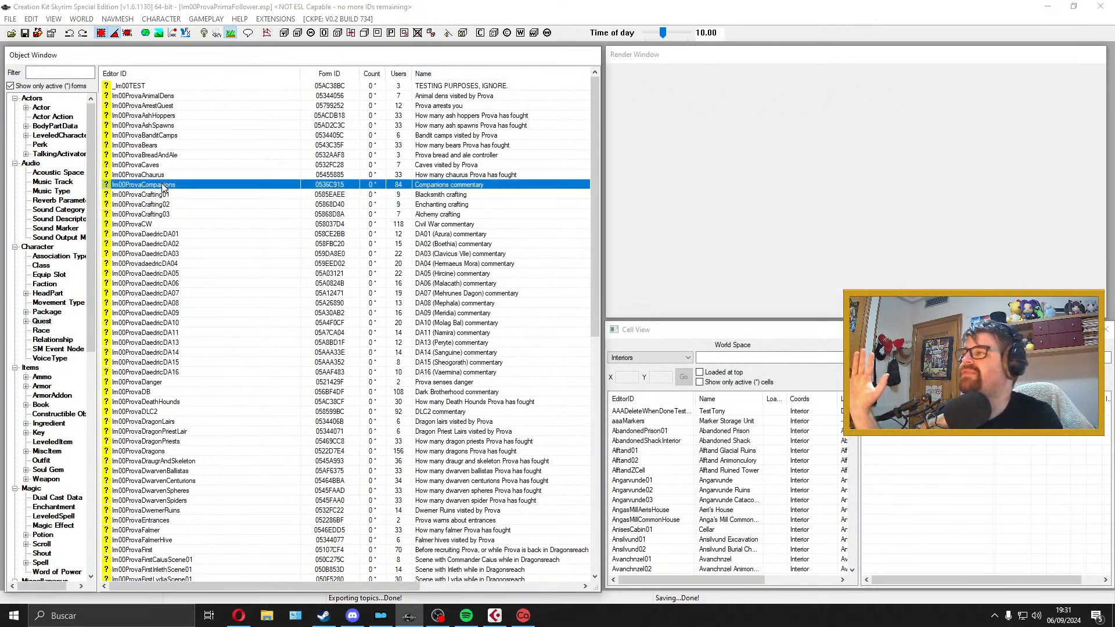
double_click(125, 185)
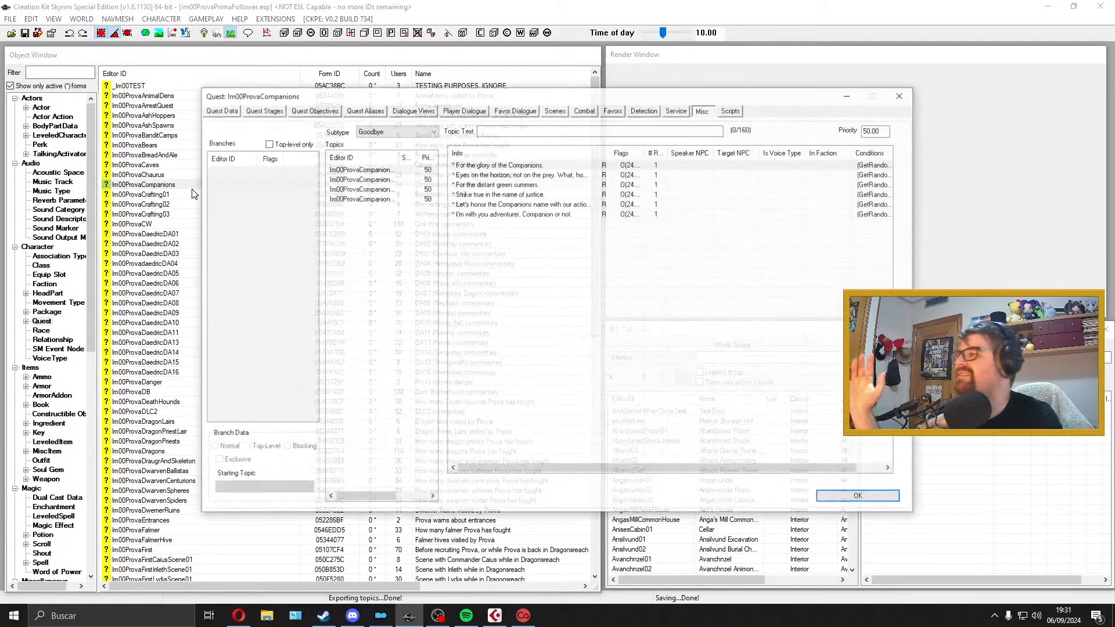
left_click(530, 113)
left_click(220, 113)
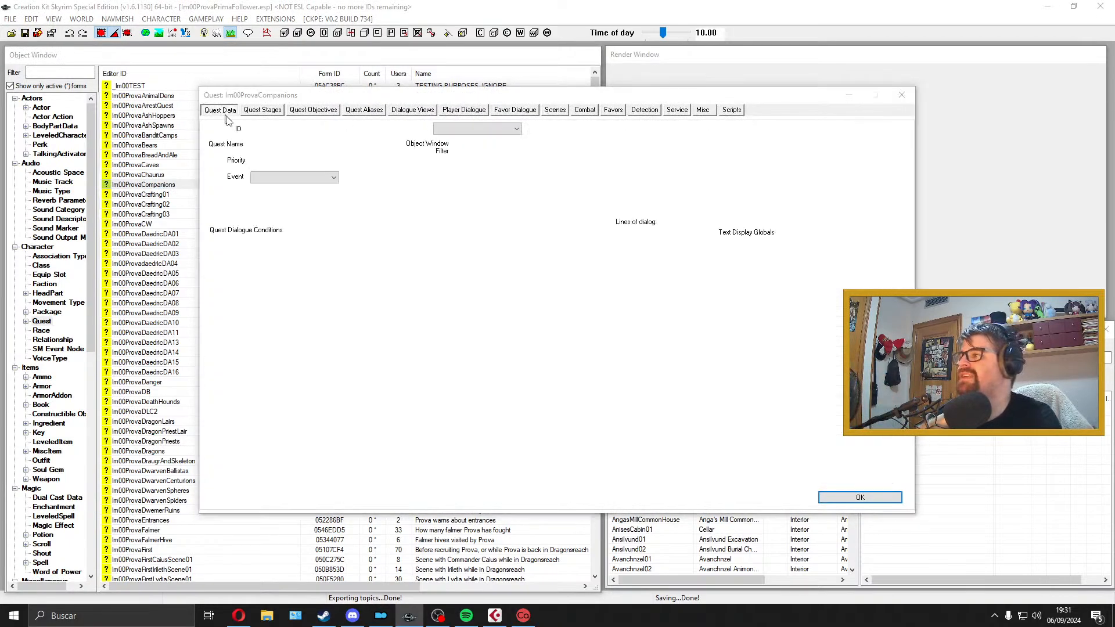
left_click(653, 188)
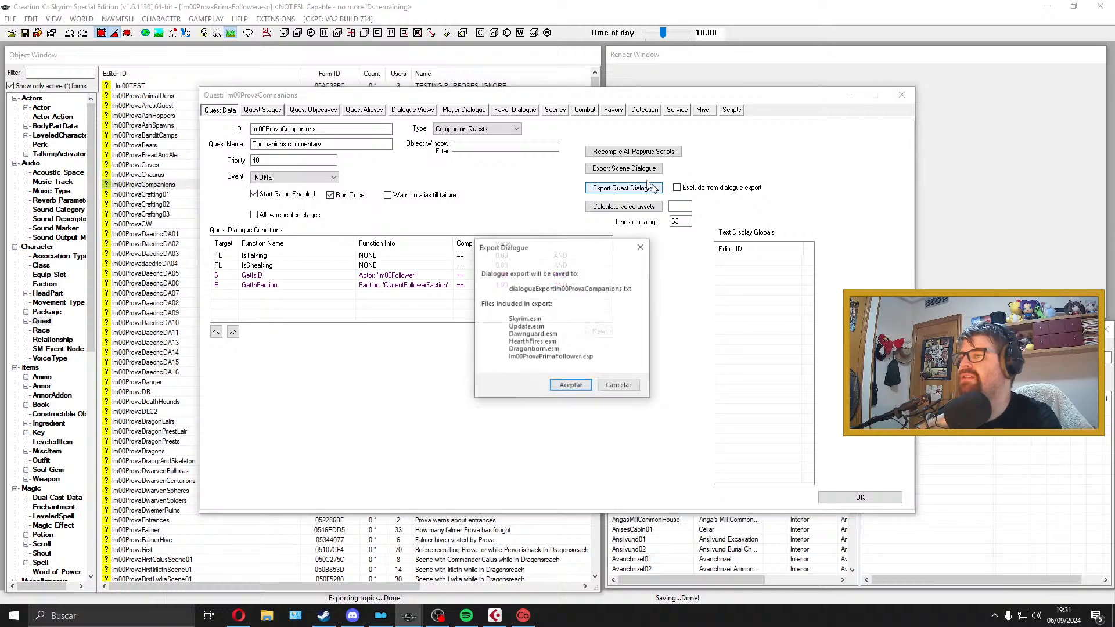
key("Return")
double_click(683, 224)
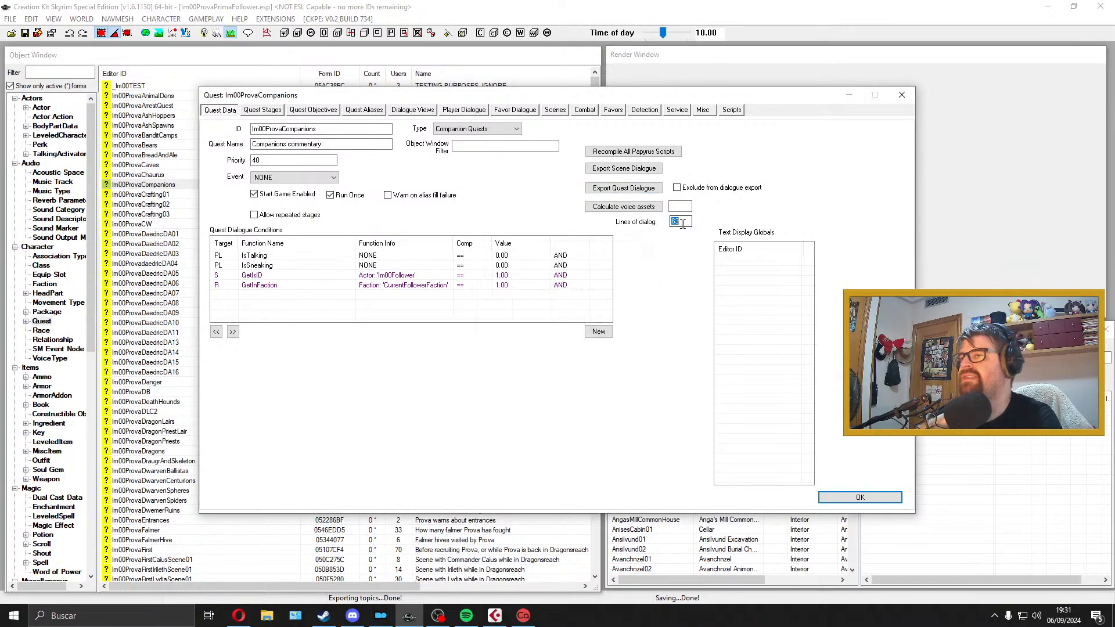
left_click(902, 95)
Step: Minimize Creation Kit and move dialogueExportIm00ProvaCompanions.txt from the Skyrim Special Edition folder to the desktop
left_click(1047, 6)
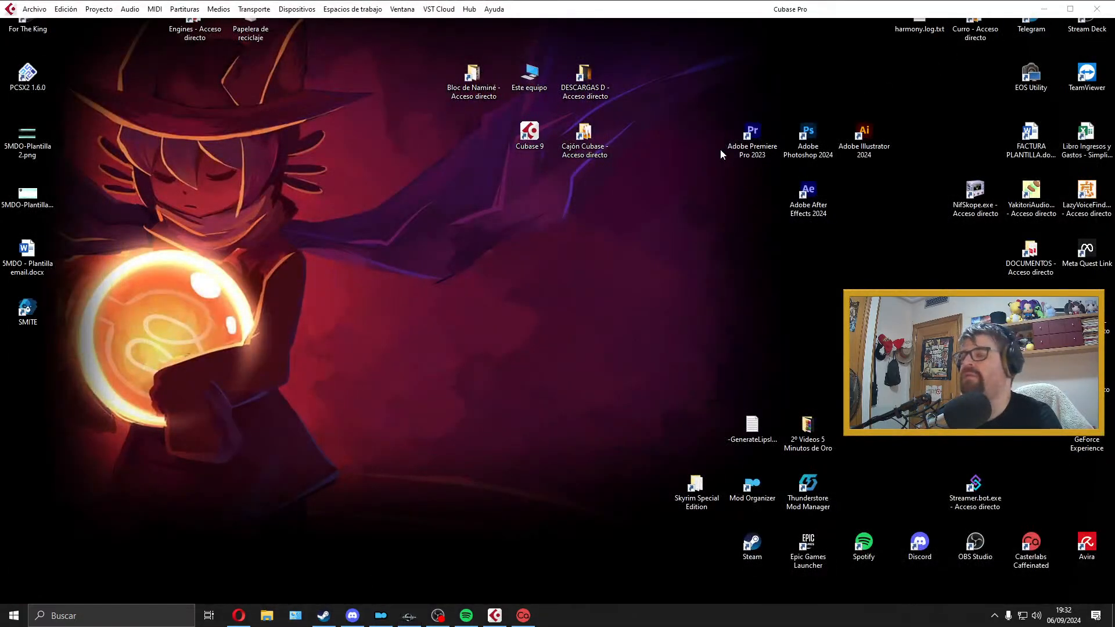
double_click(683, 486)
scroll(598, 394, "down", 3)
left_click_drag(537, 5, 697, 63)
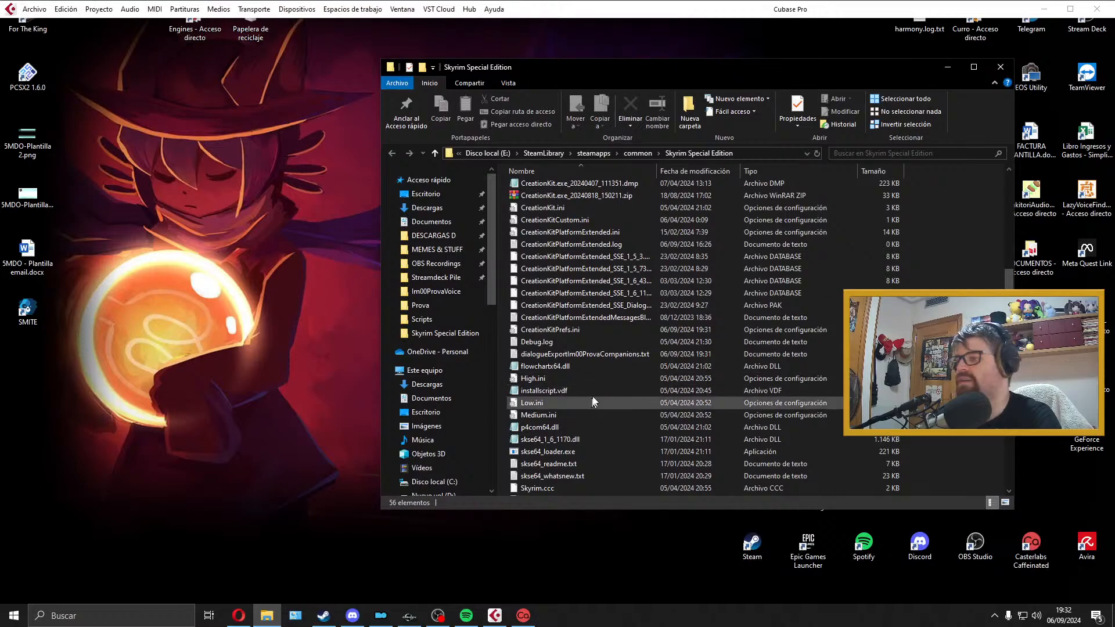
left_click_drag(580, 354, 195, 383)
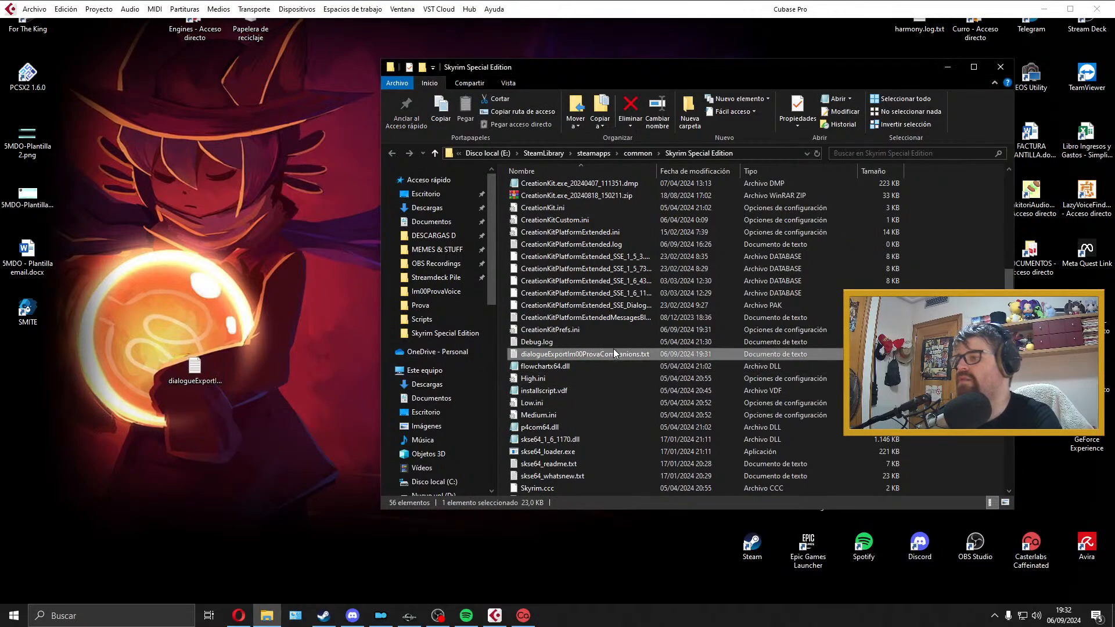
left_click(1009, 72)
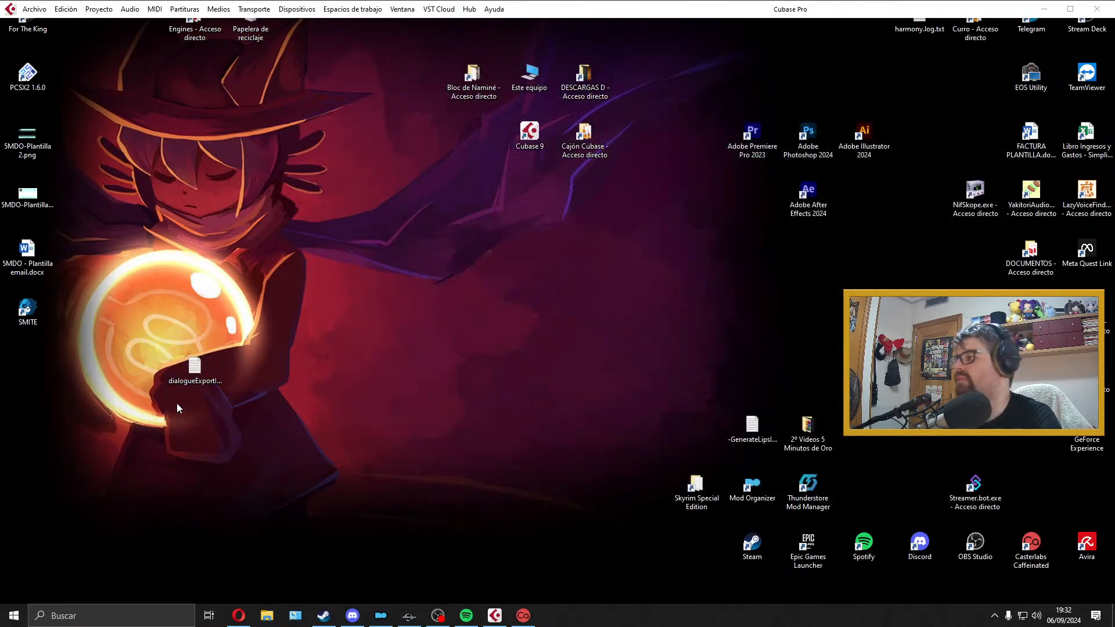
Step: Place dialogueExportIm00ProvaCompanions.txt below the other desktop icons and open it with Excel
left_click_drag(195, 375, 53, 547)
right_click(53, 546)
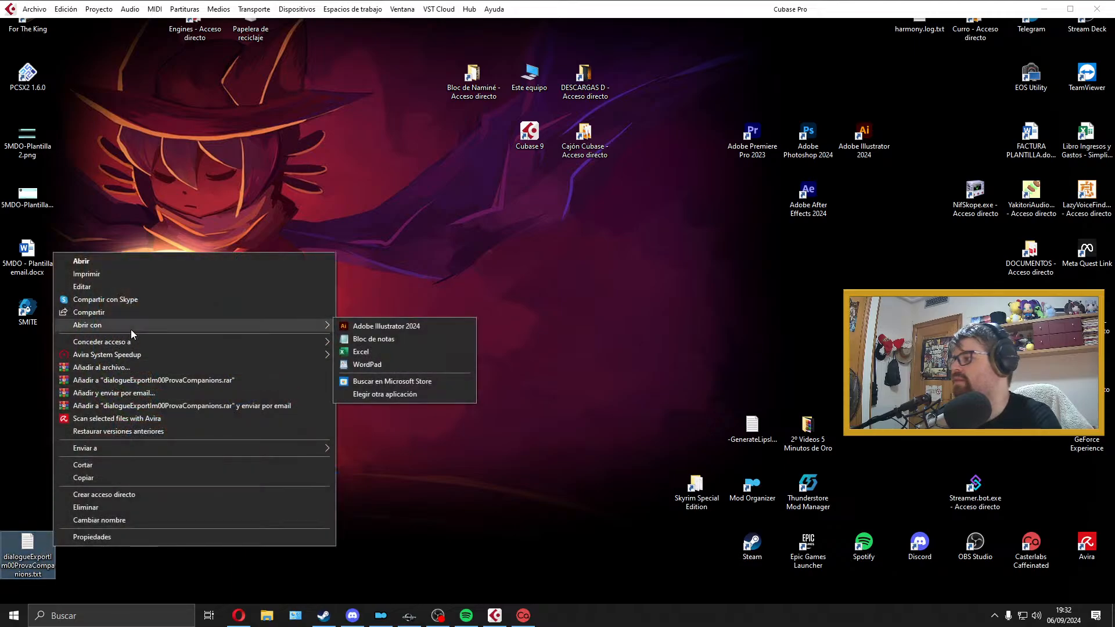
left_click(535, 286)
left_click(468, 619)
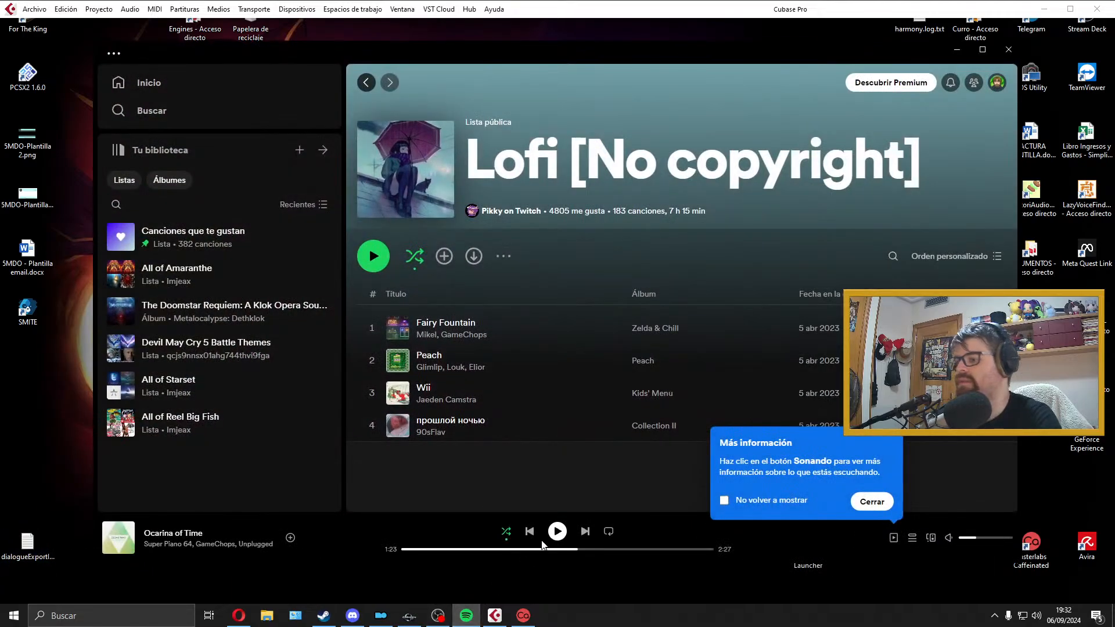
left_click(470, 616)
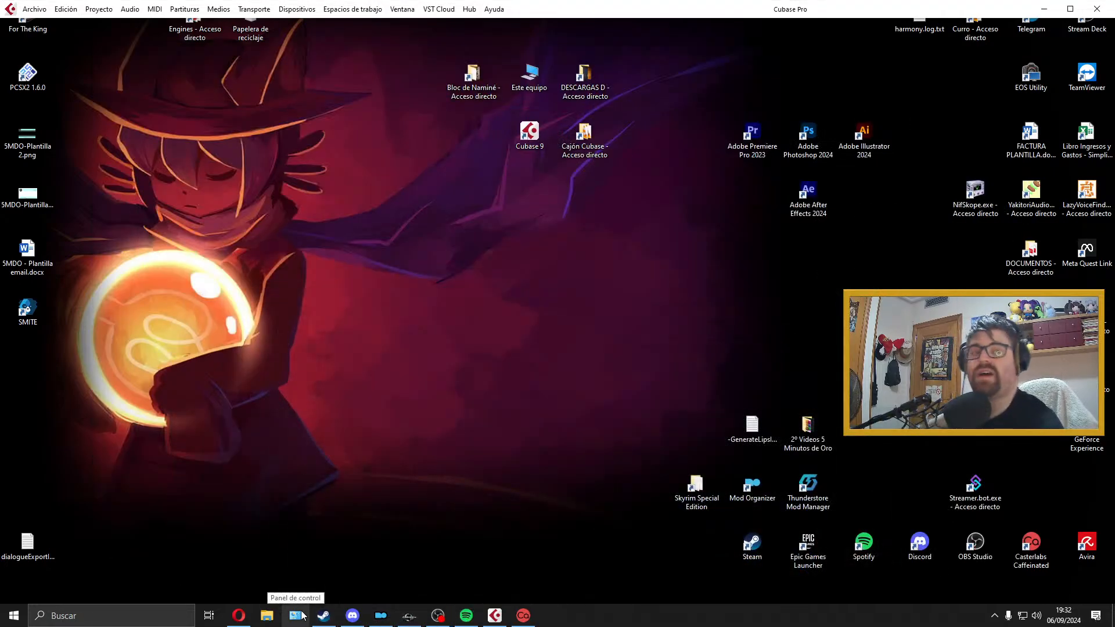
right_click(48, 537)
mouse_move(254, 319)
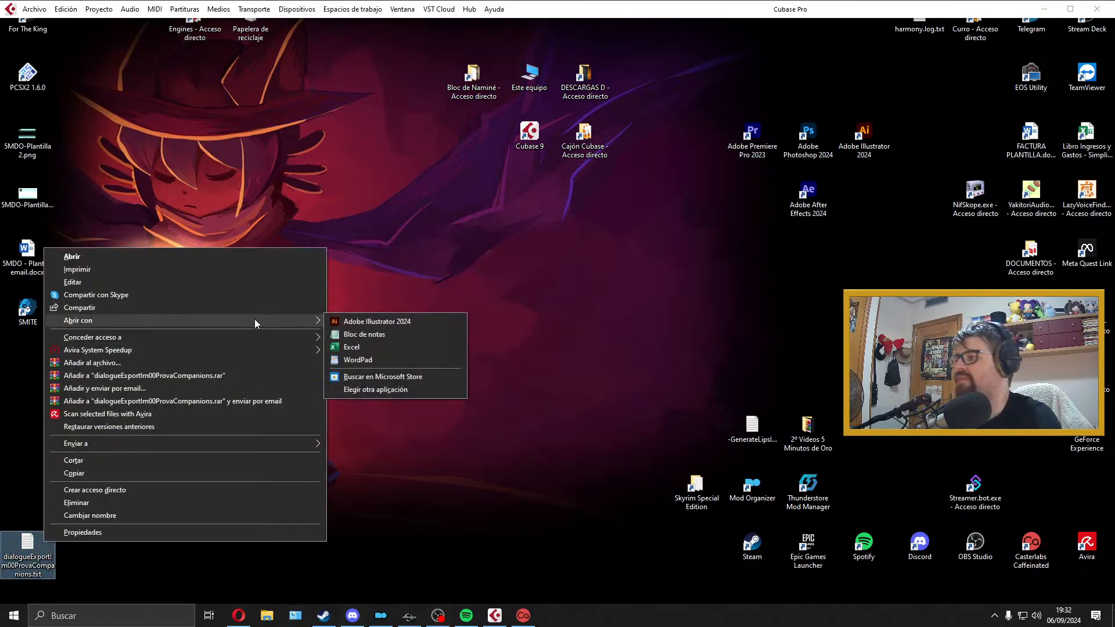
left_click(388, 347)
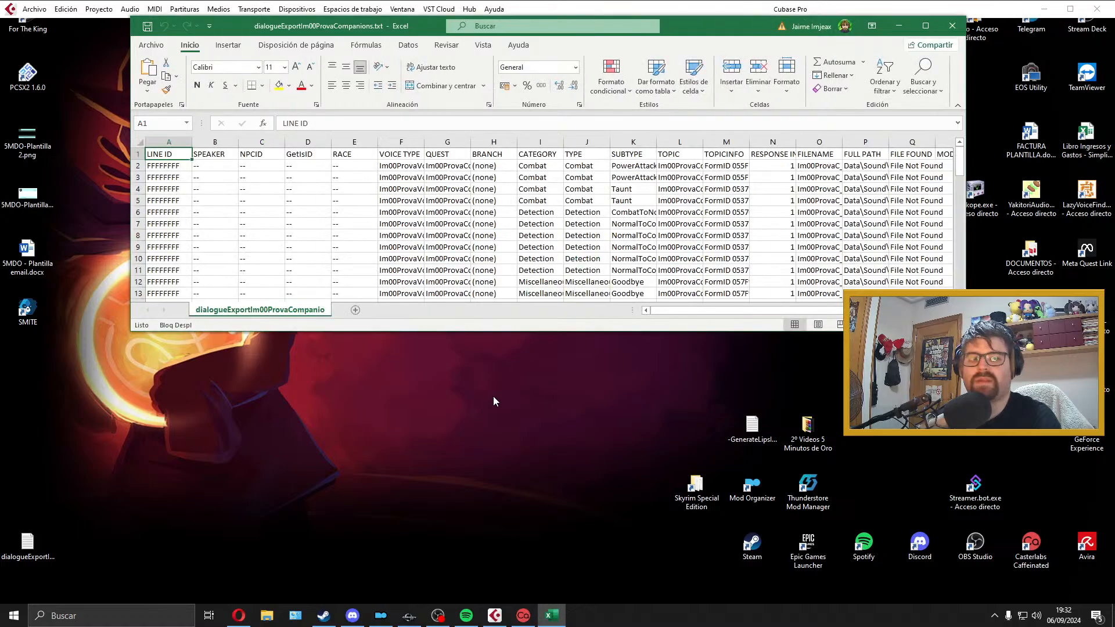
Step: Maximize the sheet, widen the TOPIC column, and delete columns A to N, from LINE ID through the response index
double_click(673, 26)
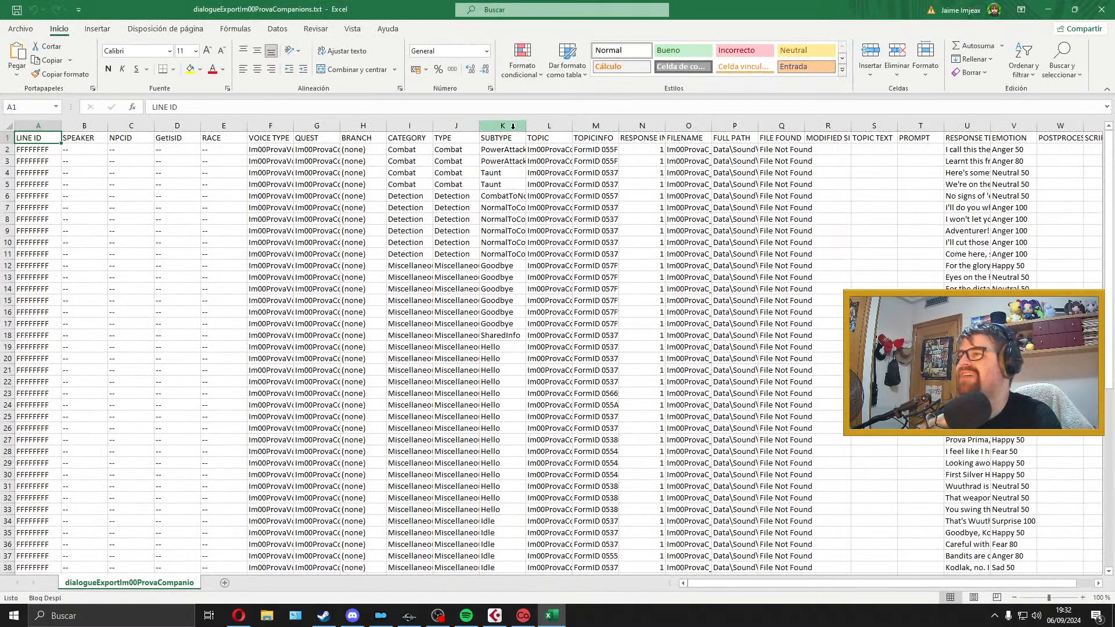
left_click_drag(571, 120, 643, 135)
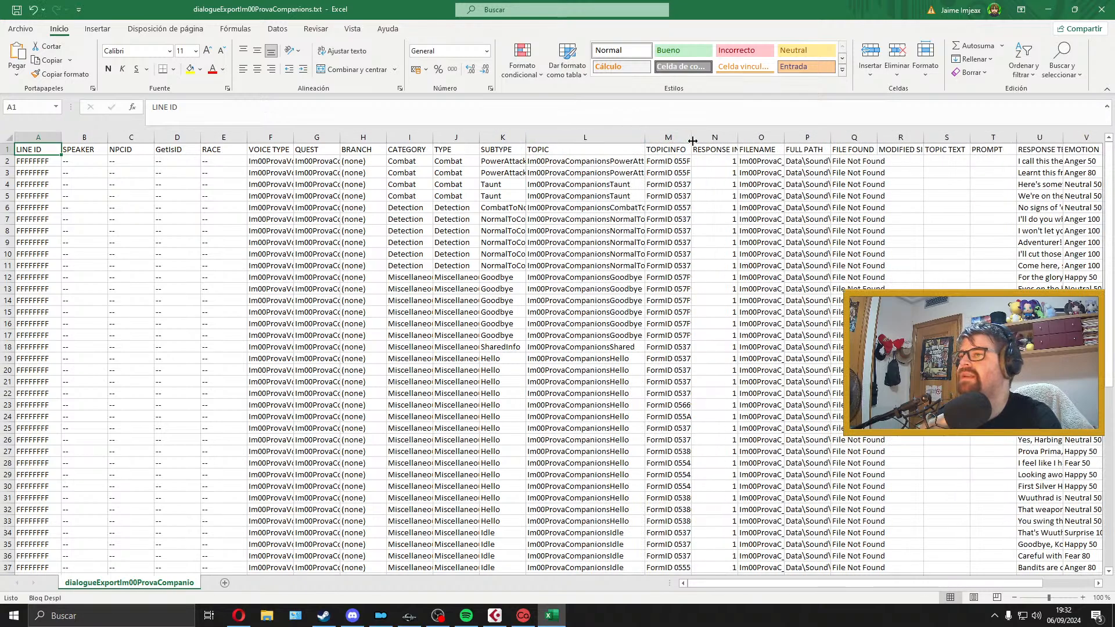
left_click_drag(714, 140, 45, 141)
right_click(125, 131)
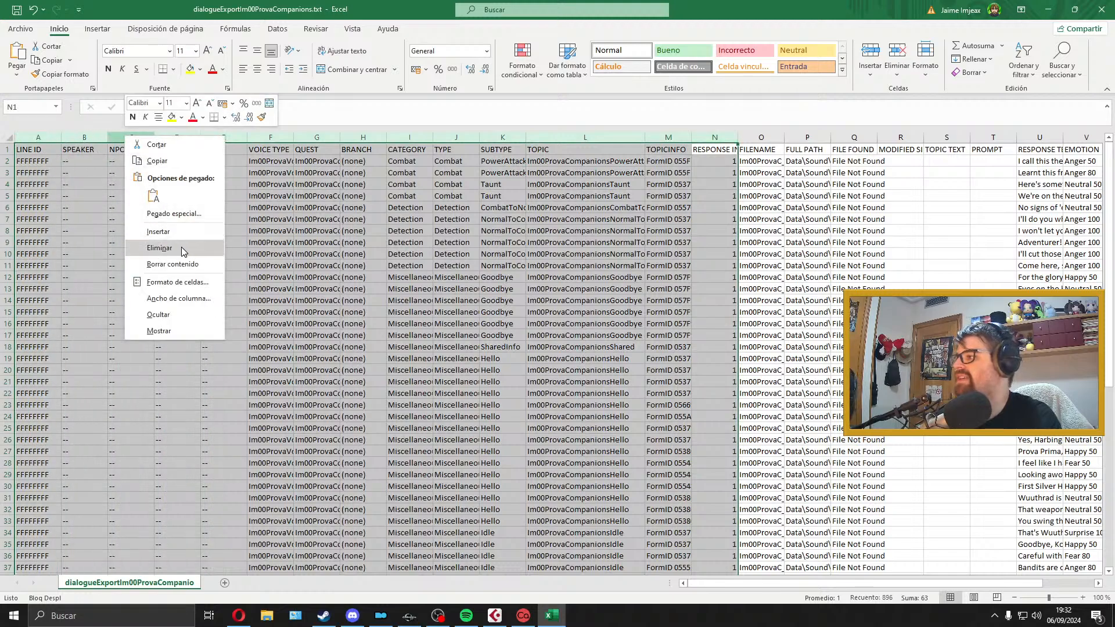
left_click(174, 242)
left_click(212, 206)
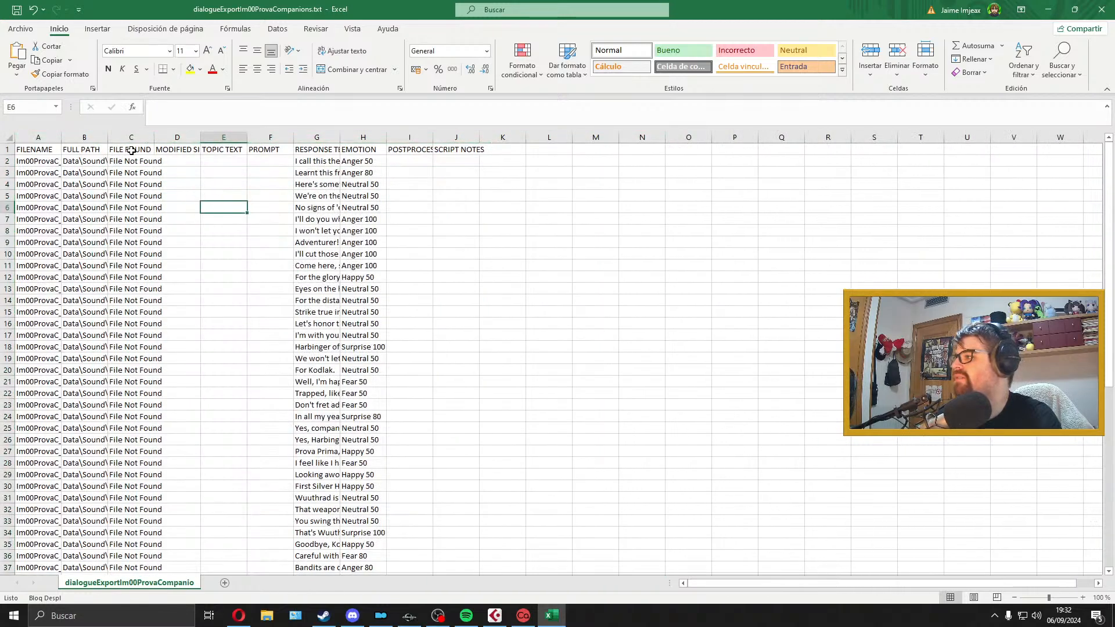
Step: Delete columns B to F, from FULL PATH through PROMPT
left_click(132, 150)
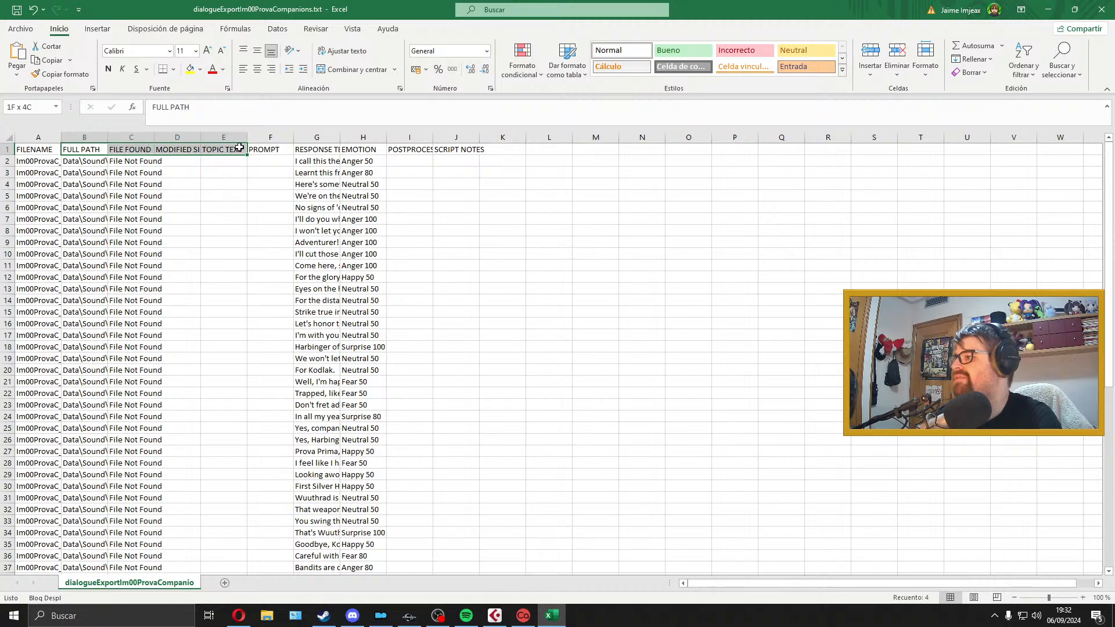
left_click_drag(270, 137, 73, 140)
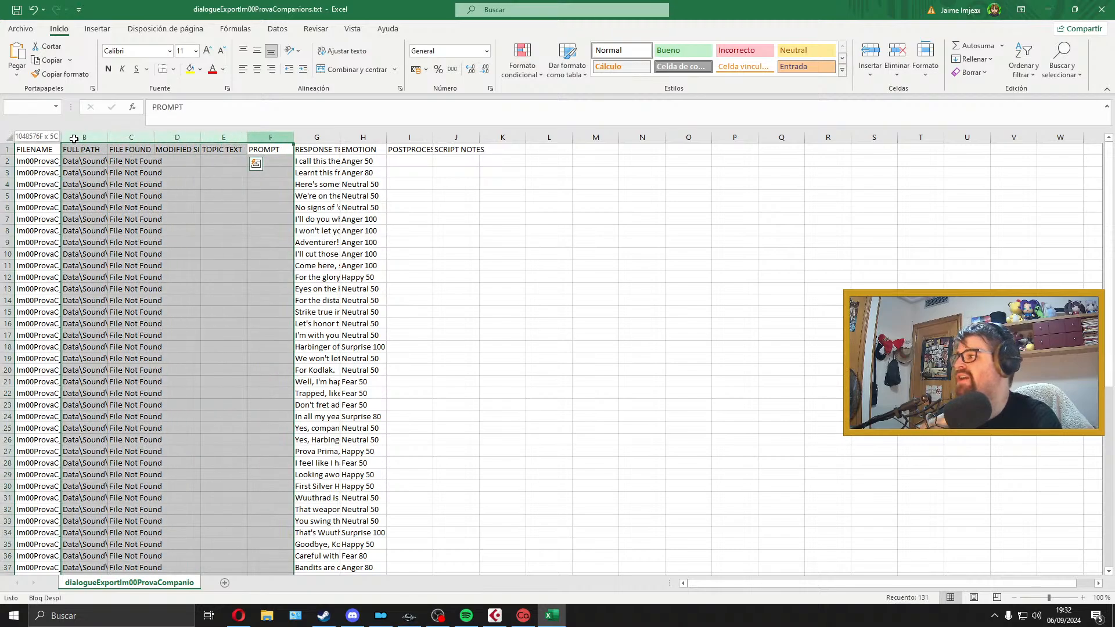
right_click(79, 140)
left_click(168, 247)
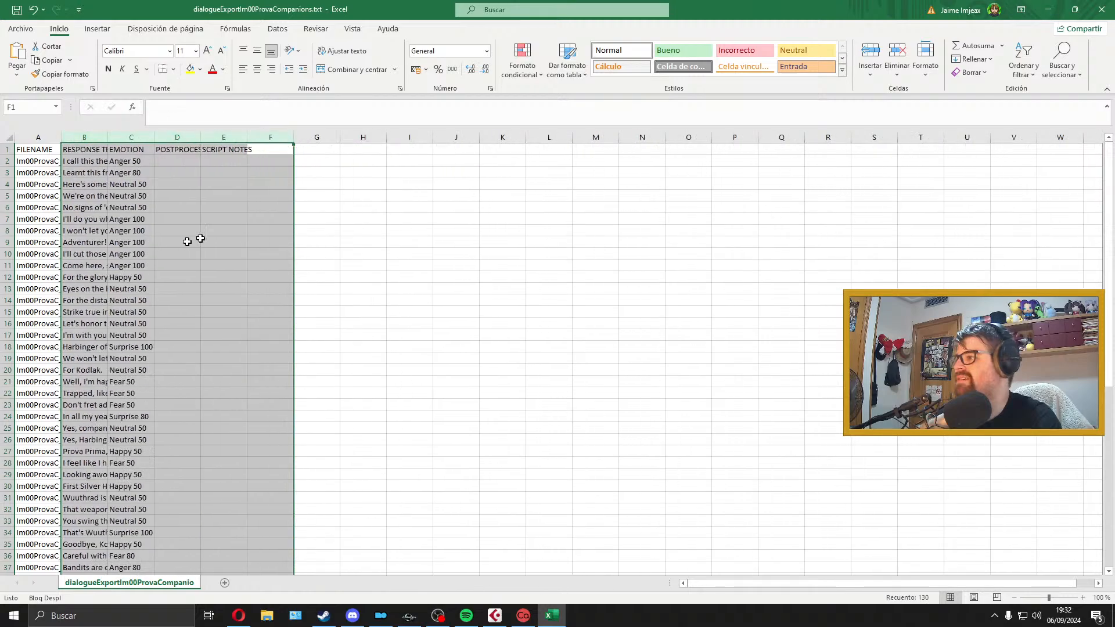
left_click(200, 171)
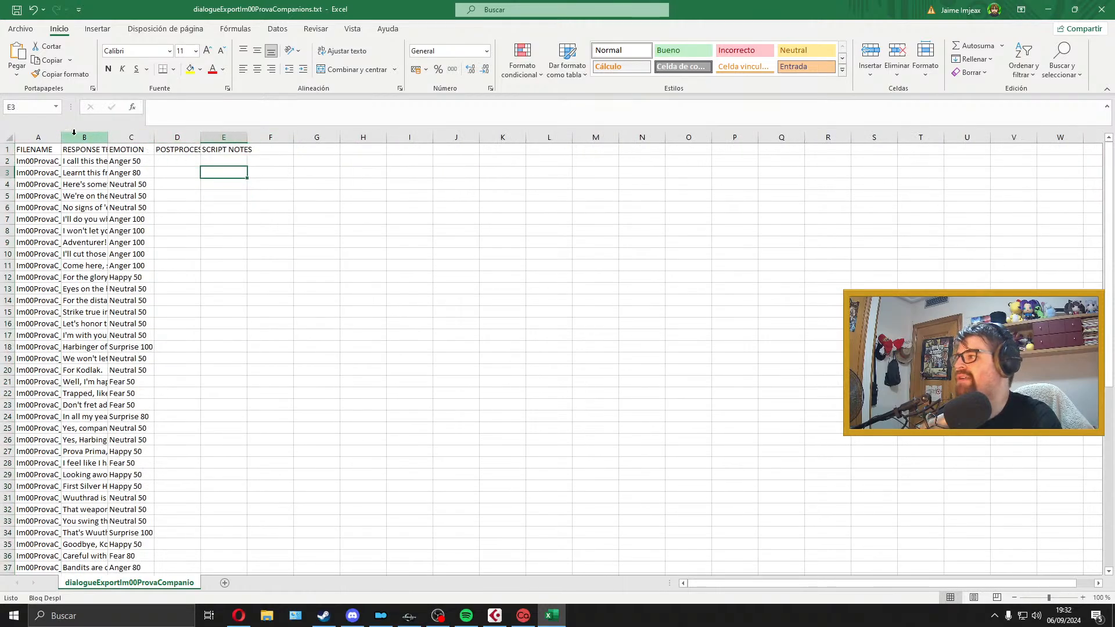
Step: Widen the FILENAME and RESPONSE TEXT columns to fit their contents and look through the quest's lines
left_click_drag(59, 137, 766, 136)
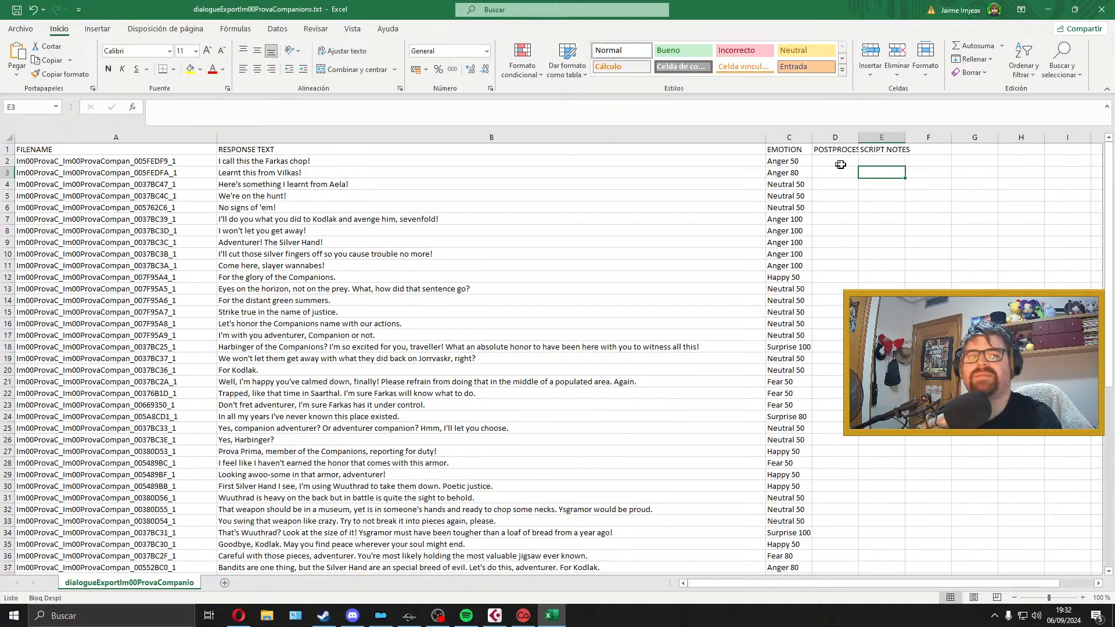
left_click_drag(1109, 174, 1105, 434)
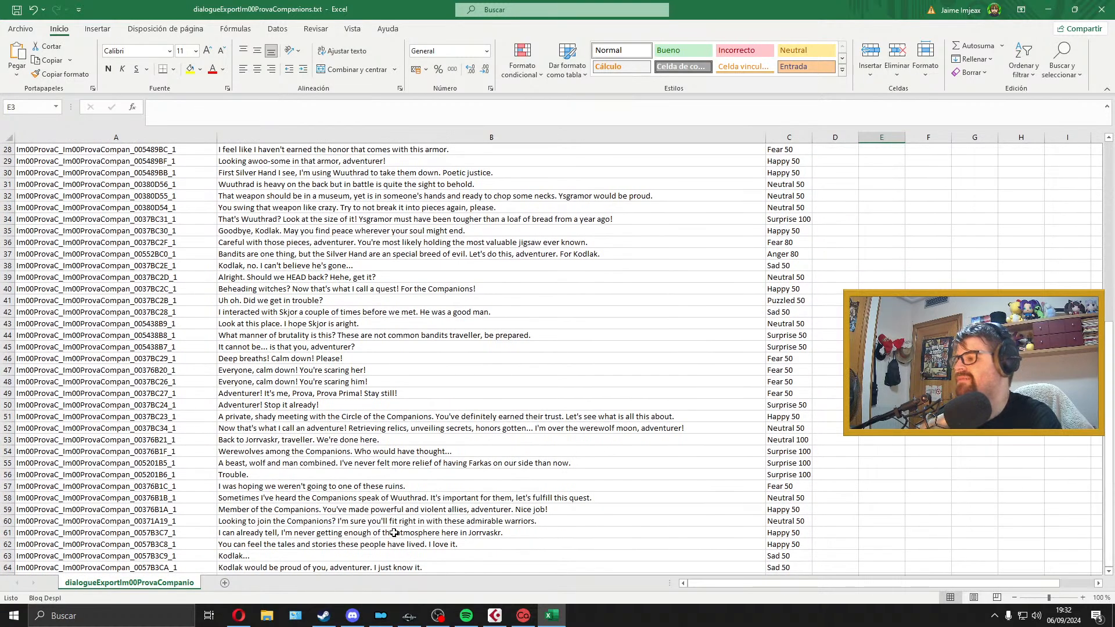
scroll(383, 517, "up", 9)
scroll(375, 502, "down", 15)
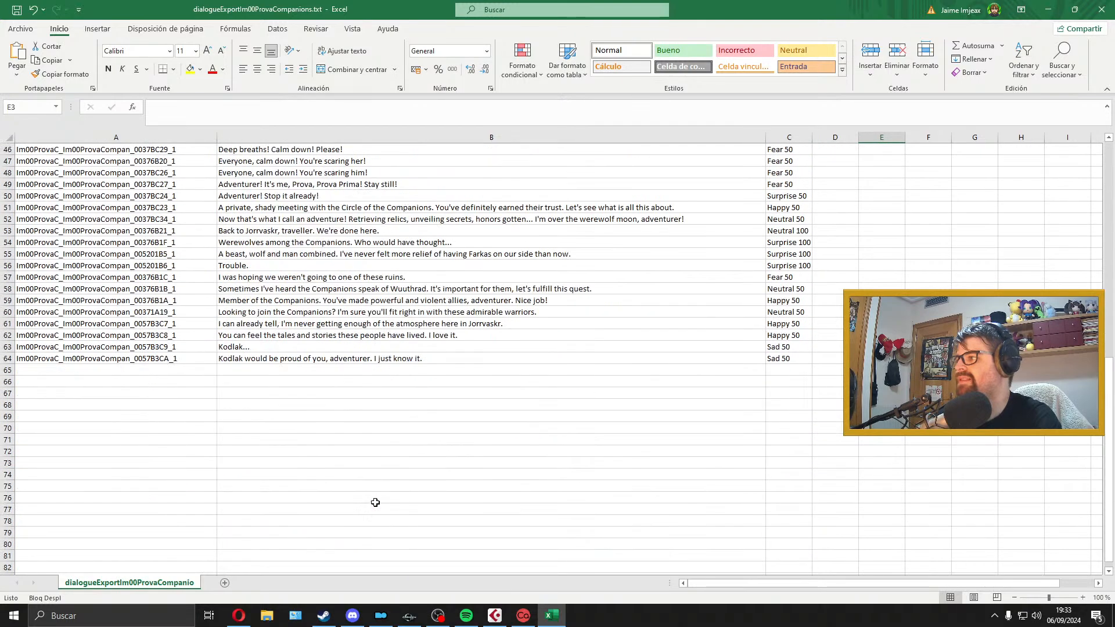
scroll(375, 502, "down", 5)
scroll(375, 502, "up", 20)
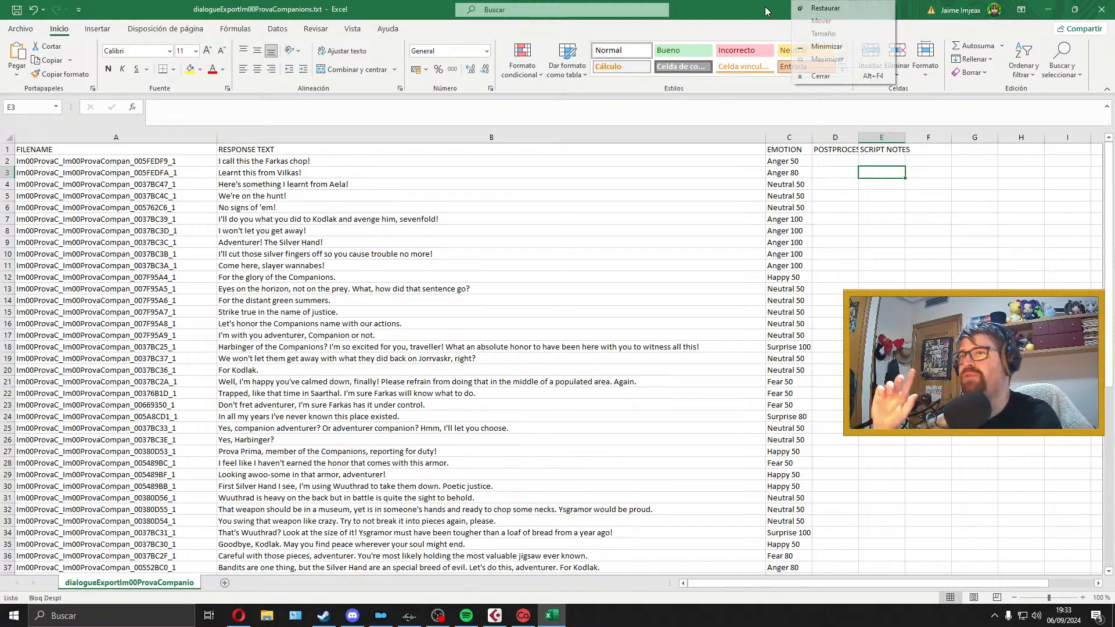
Step: Minimize Excel, switch to Mod Organizer, and open the Prova Prima mod's folder in File Explorer with Mod Organizer minimized
left_click(1045, 10)
left_click(380, 615)
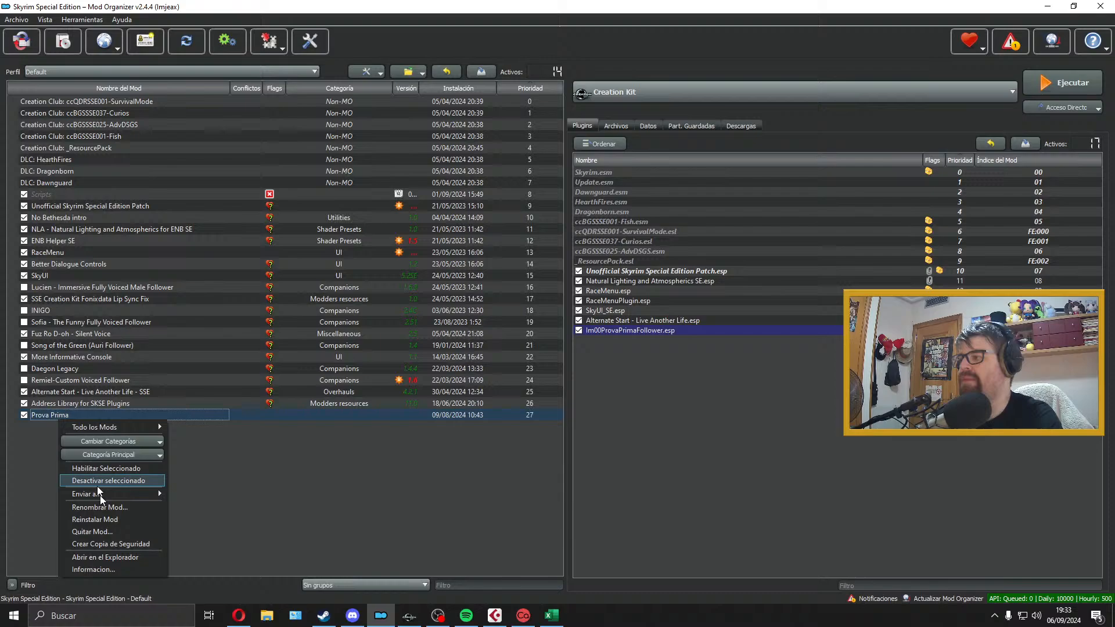
left_click(117, 556)
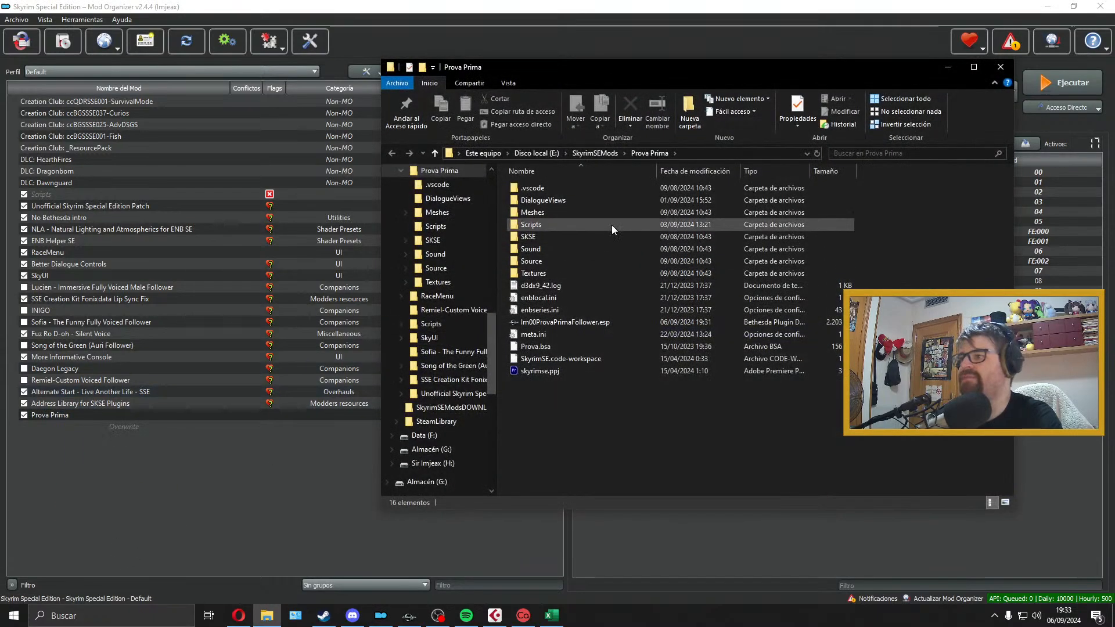
left_click(1048, 7)
left_click_drag(783, 66, 492, 59)
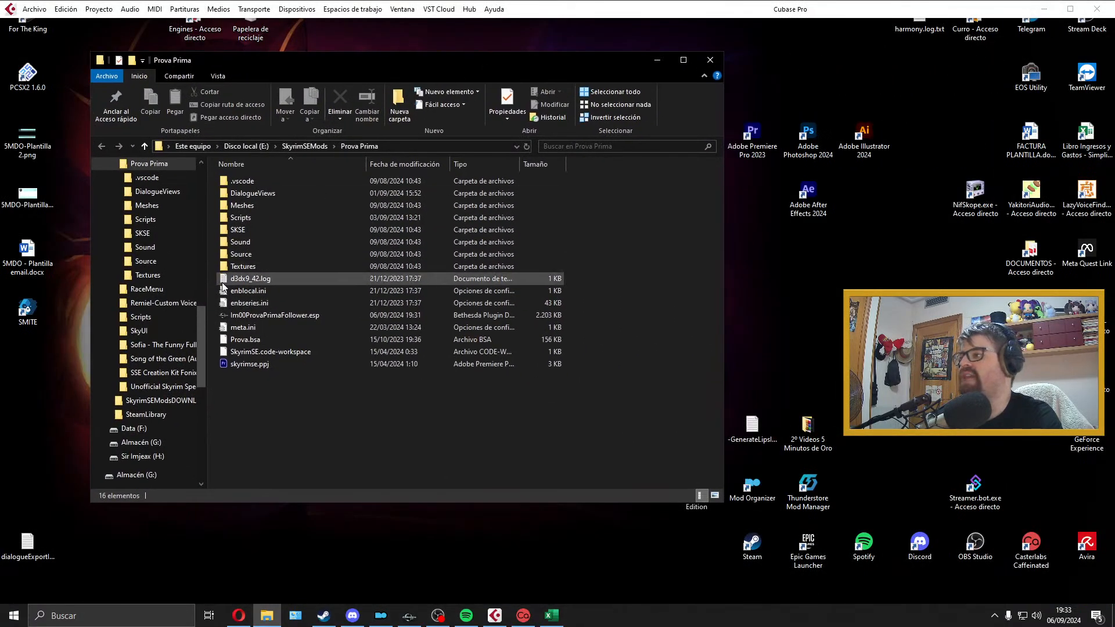
Step: Open the Im00ProvaVoice folder under Sound, Voice, Im00ProvaPrimaFollower.esp
double_click(260, 243)
double_click(275, 182)
double_click(276, 181)
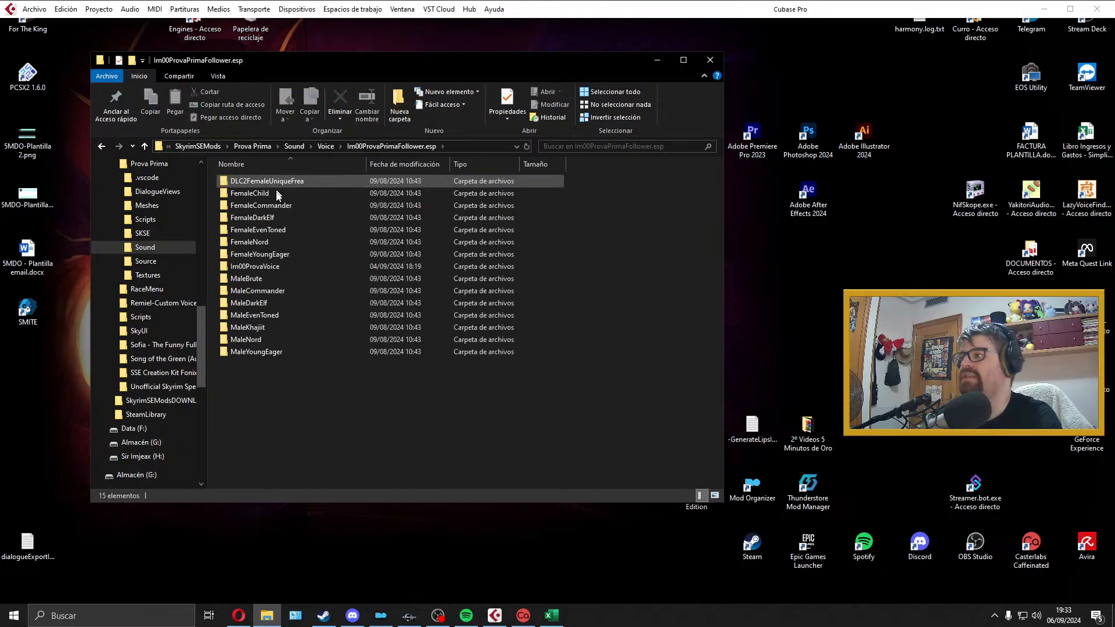
double_click(268, 267)
Step: Open the Prova folder inside Cajón Cubase in a second File Explorer window, with the Im00ProvaVoice window moved aside
left_click_drag(538, 64, 386, 77)
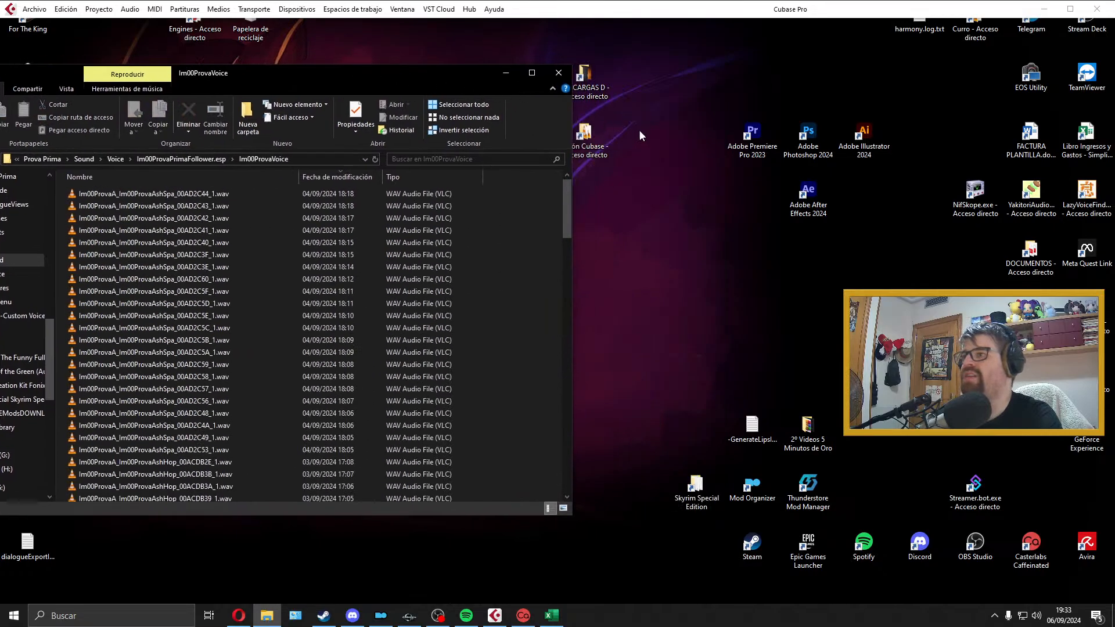
left_click(604, 125)
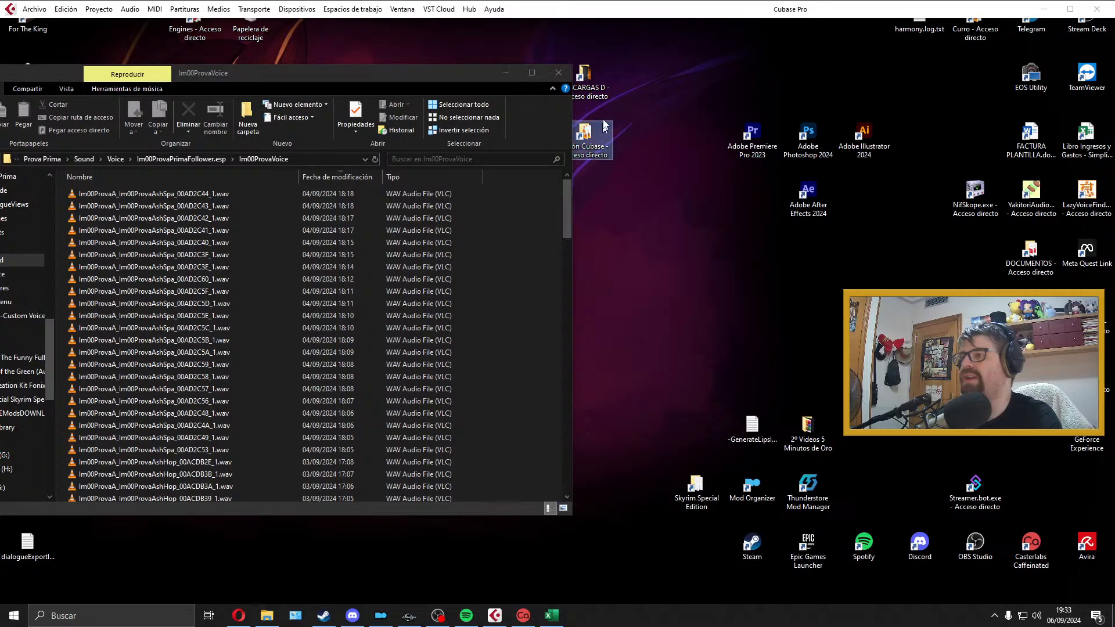
double_click(602, 131)
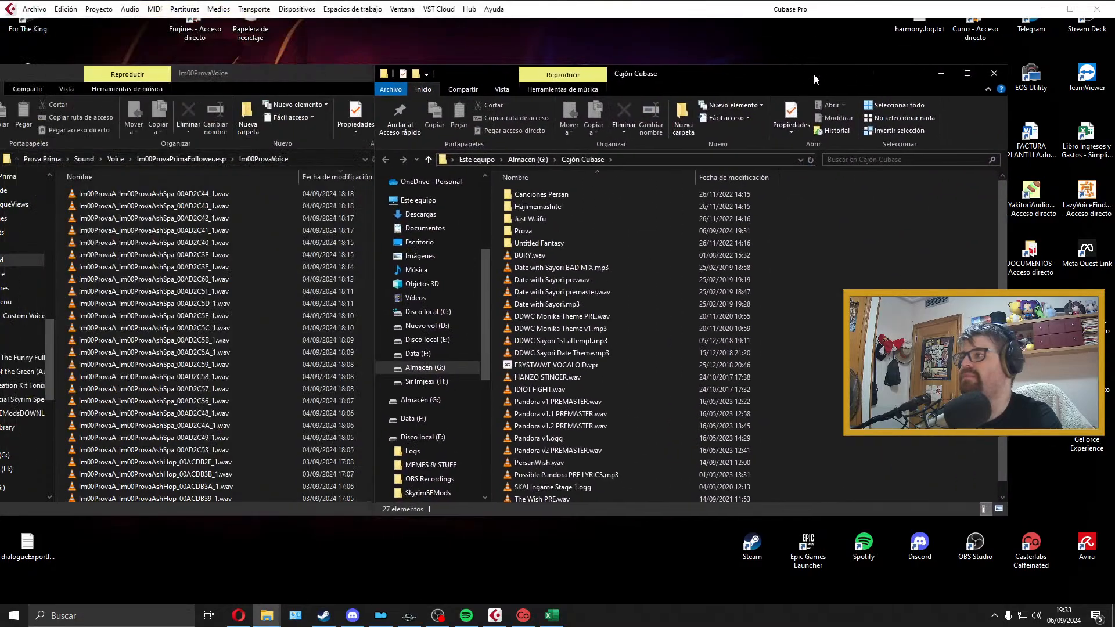
double_click(577, 230)
Step: Copy all the WAV recordings from the Prova folder into the Im00ProvaVoice folder
left_click(689, 265)
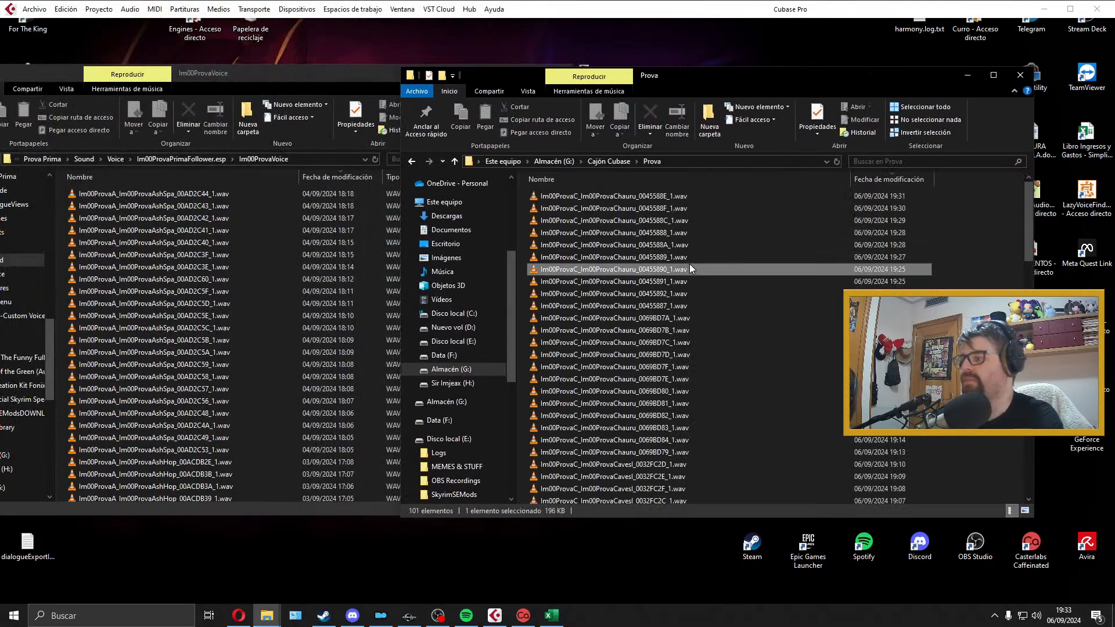
key("ctrl+a")
left_click_drag(733, 75, 848, 68)
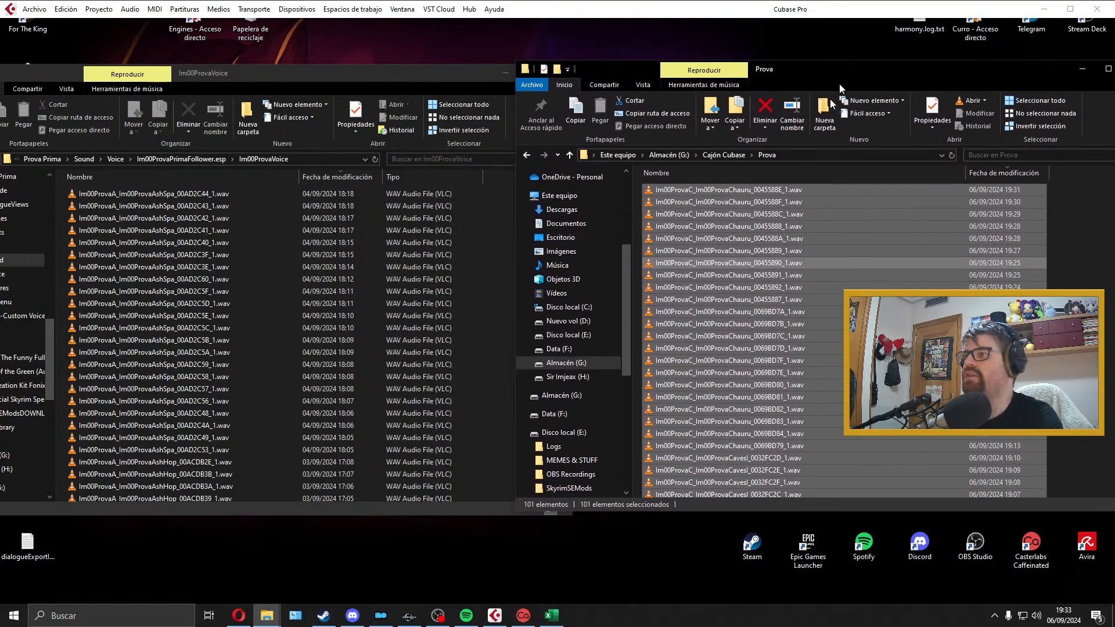
left_click_drag(697, 274, 483, 266)
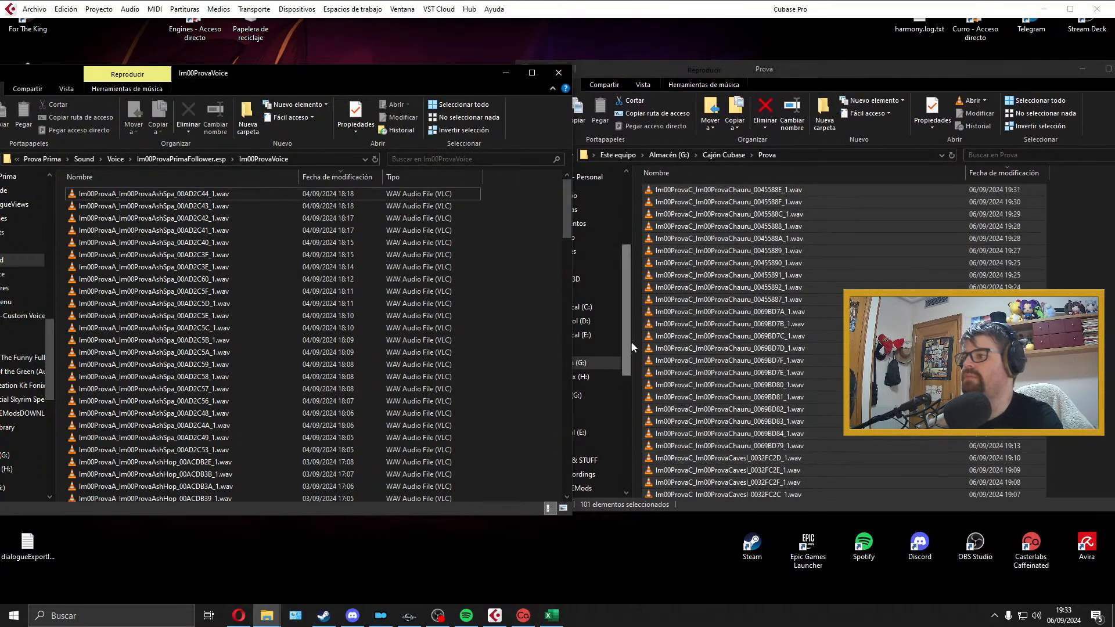
Step: Delete the original recordings from the Prova folder, close its window and bring the Im00ProvaVoice window back to the middle of the desktop
left_click(810, 72)
key("Delete")
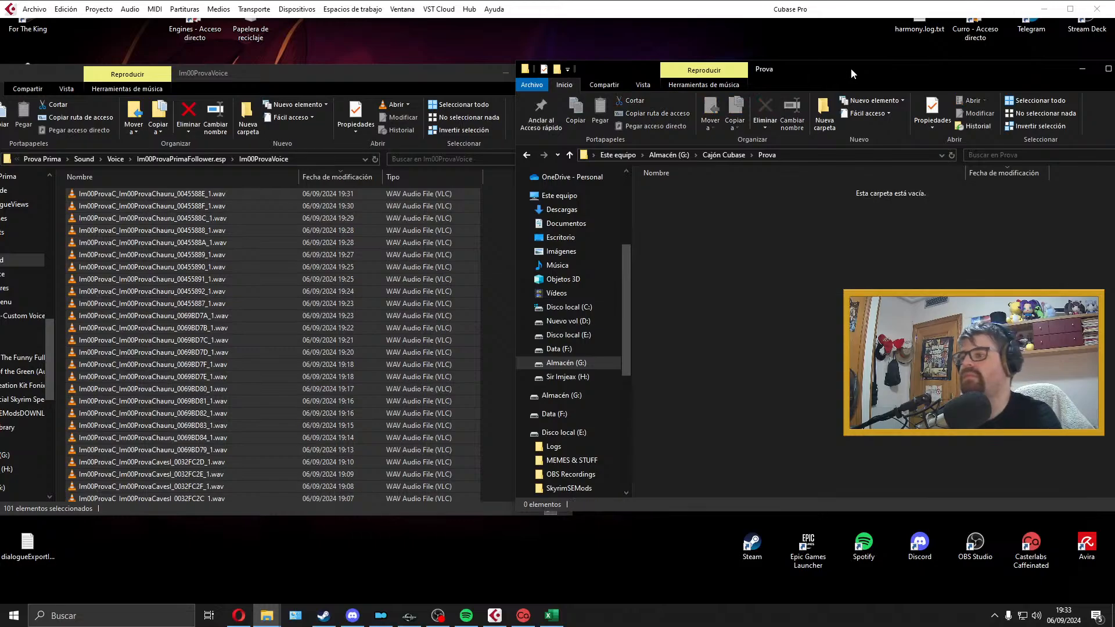
left_click_drag(850, 67, 691, 70)
left_click(928, 69)
left_click_drag(273, 72, 556, 73)
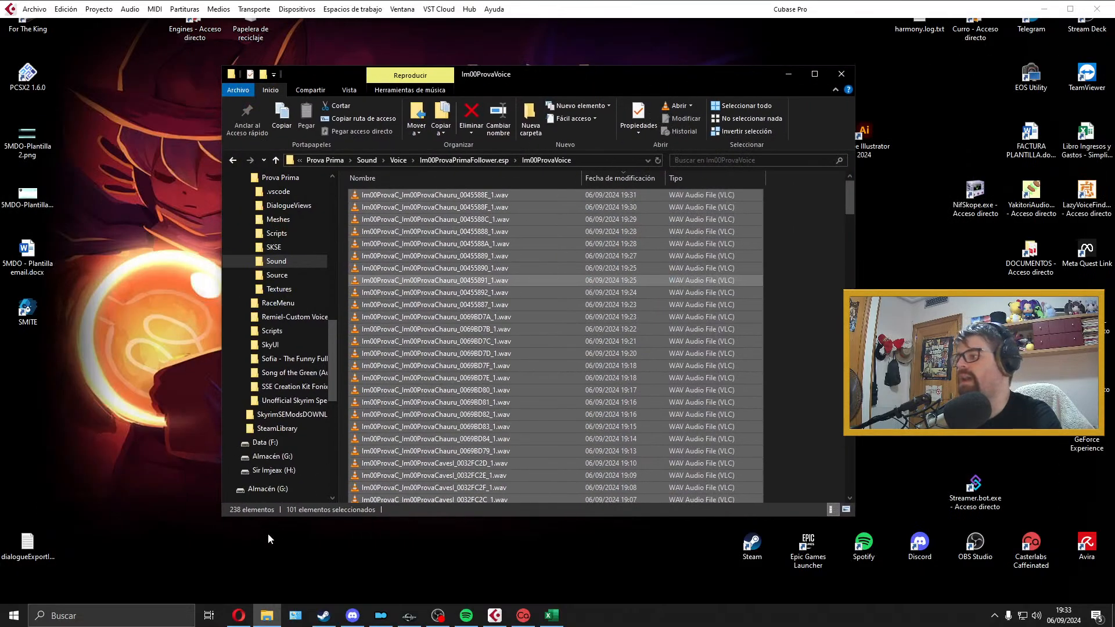
left_click_drag(267, 533, 208, 498)
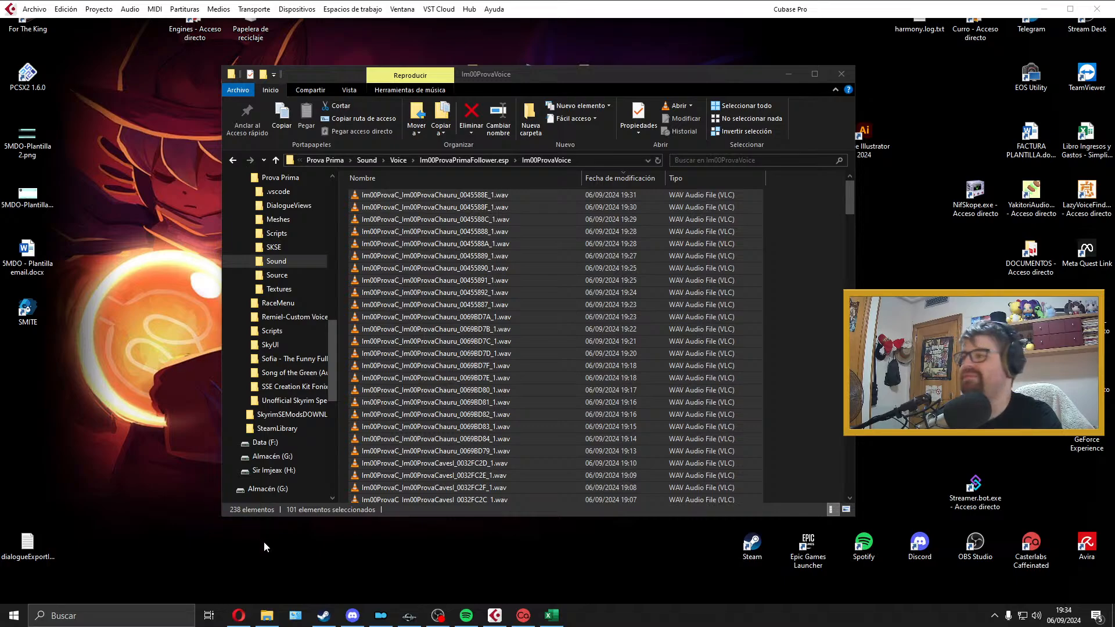
left_click(837, 264)
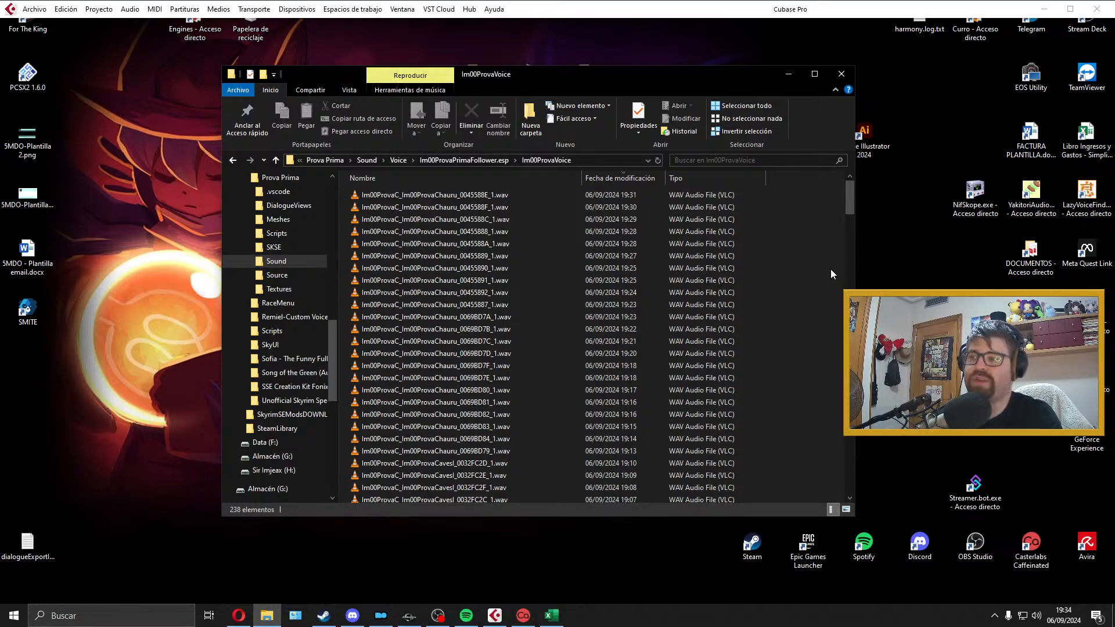
Step: Look inside the FemaleChild and FemaleCommander voice folders of Im00ProvaPrimaFollower.esp, and return to Im00ProvaVoice
key("BackSpace")
double_click(454, 210)
key("BackSpace")
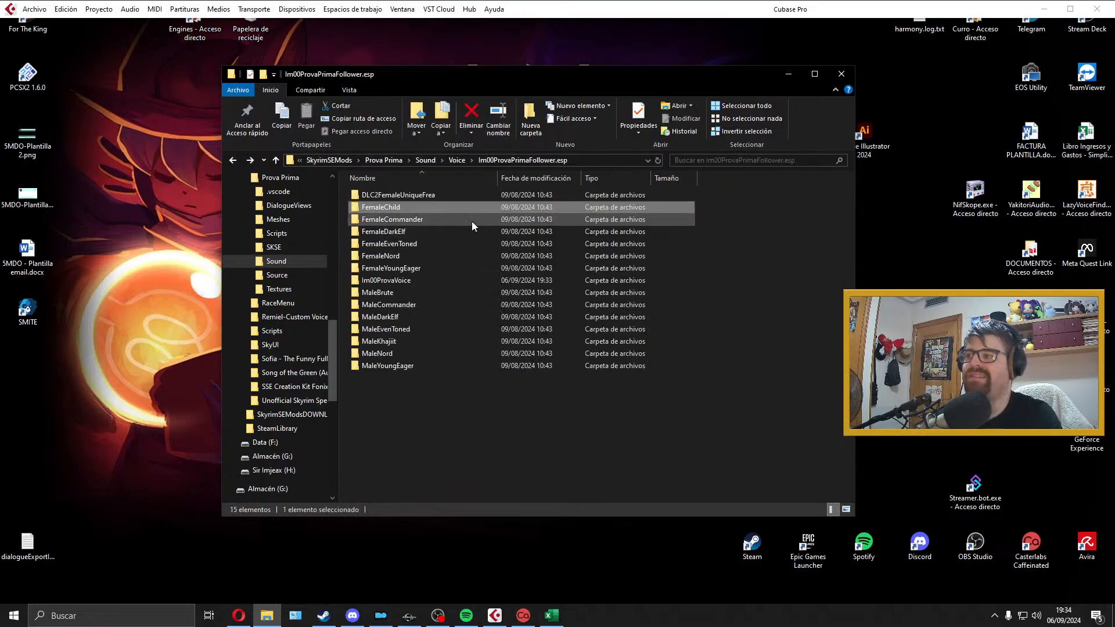
double_click(471, 221)
key("BackSpace")
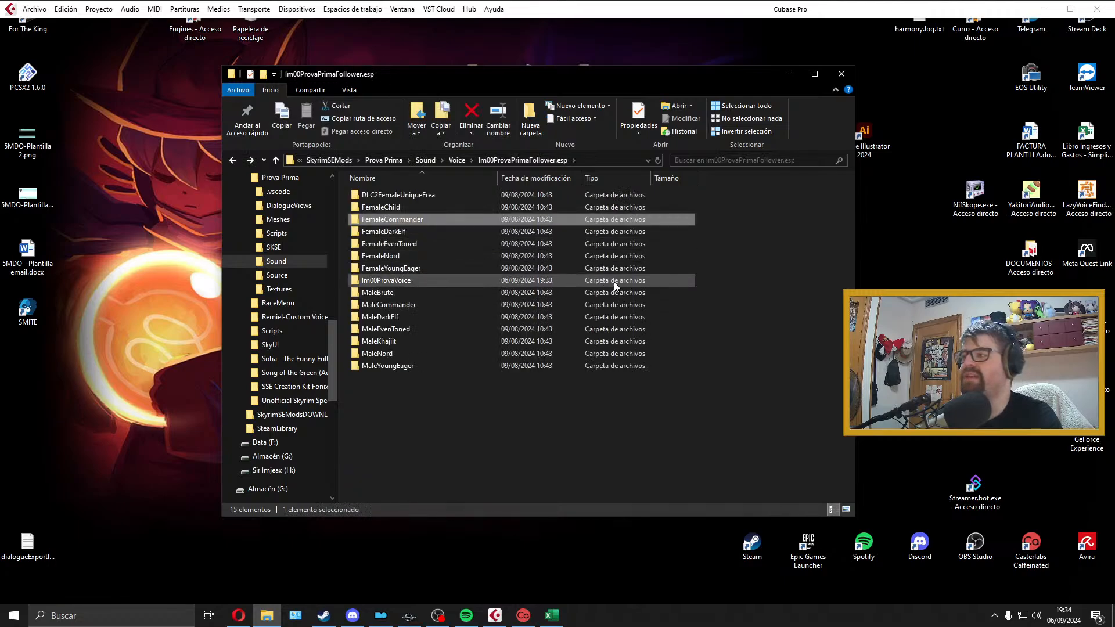
double_click(614, 281)
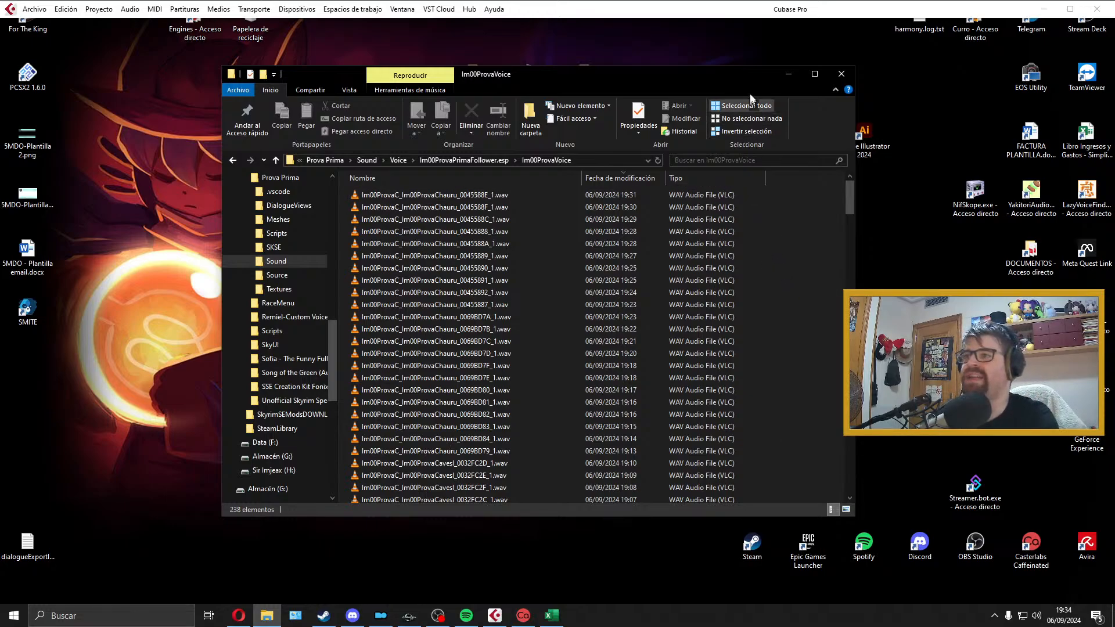
left_click_drag(749, 76, 693, 77)
right_click(692, 78)
left_click(690, 79)
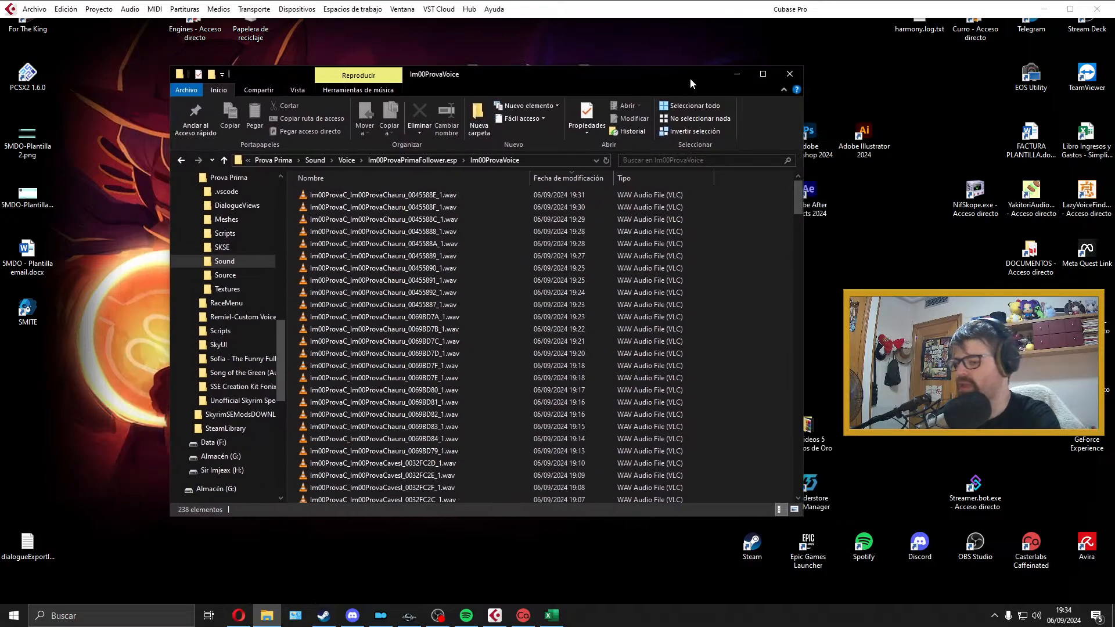